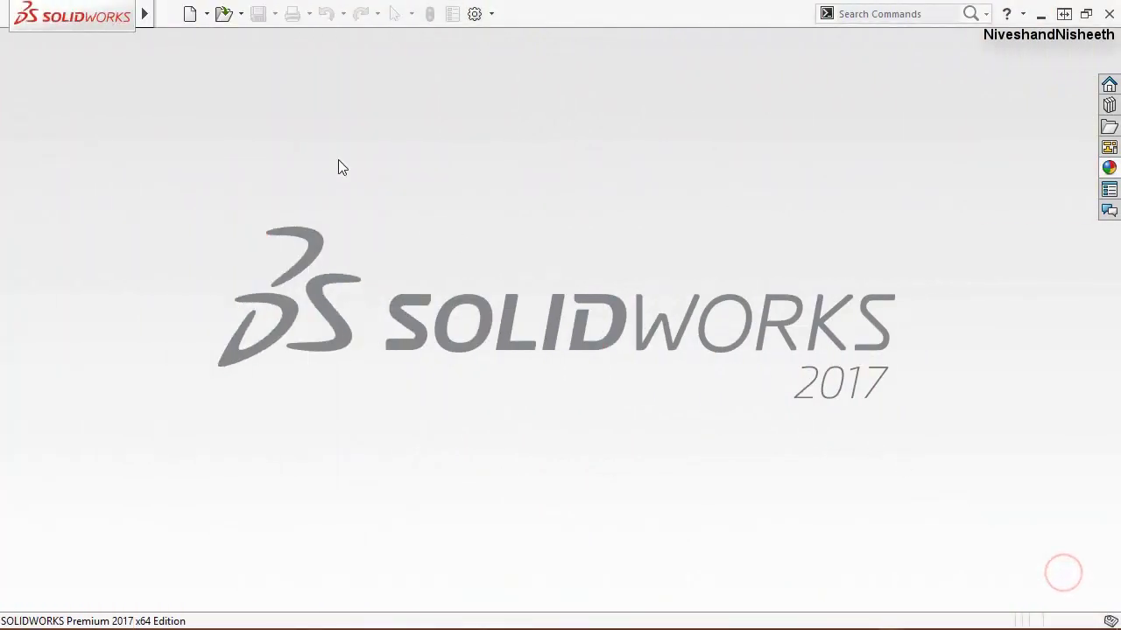
# Step: Create a new assembly and fix the Sliding Jaw part at its origin as the first component
pyautogui.click(183, 19)
pyautogui.click(482, 167)
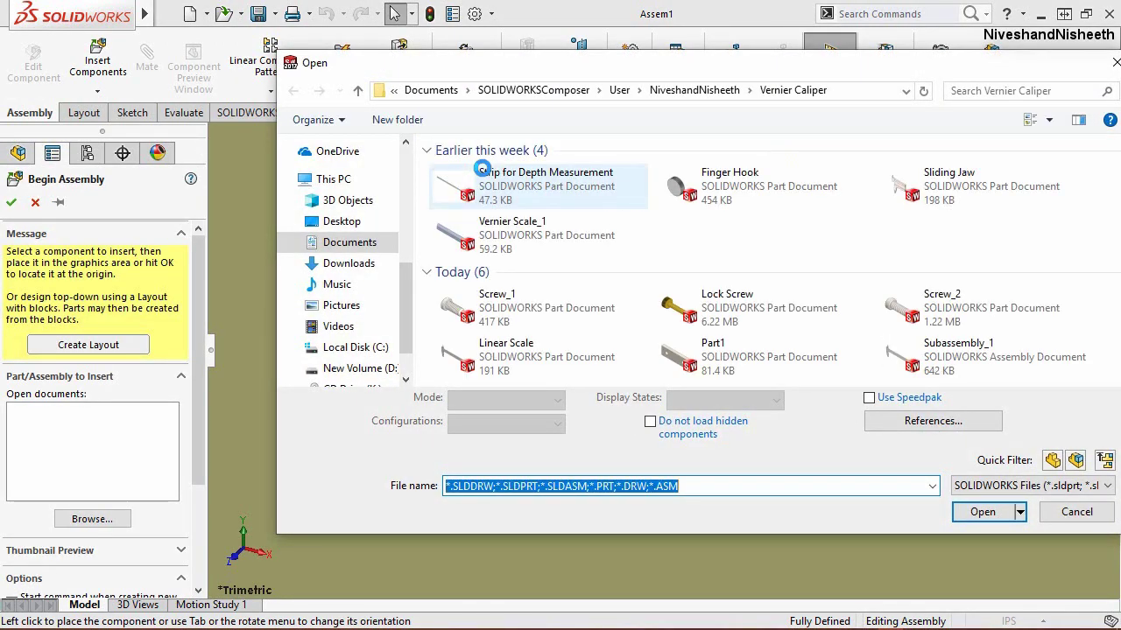
pyautogui.click(961, 188)
pyautogui.click(986, 504)
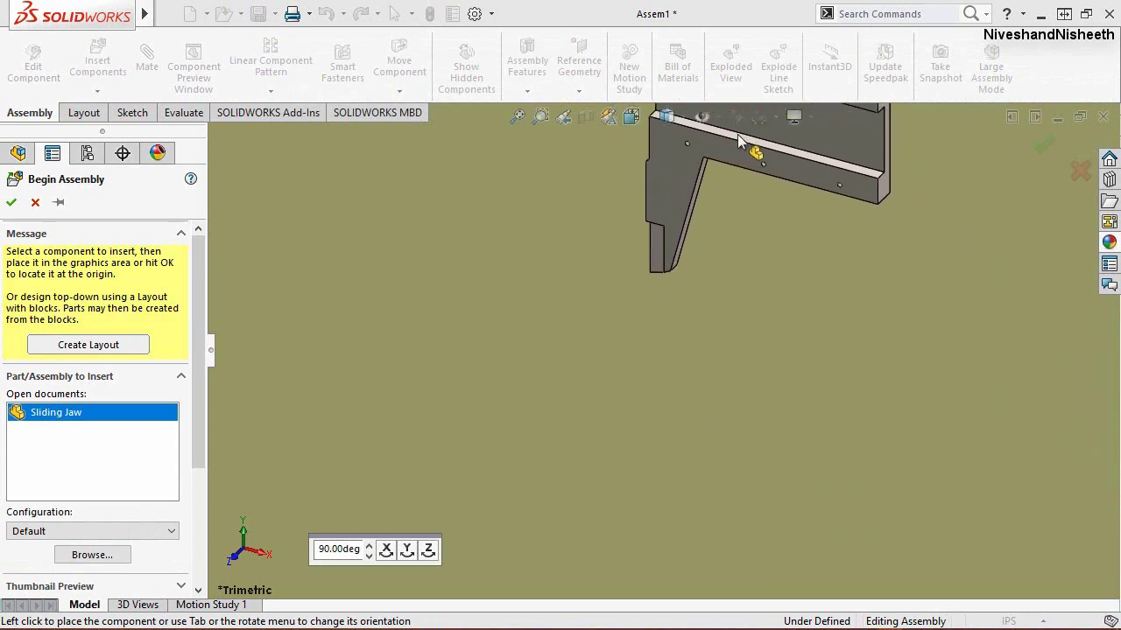
pyautogui.click(716, 116)
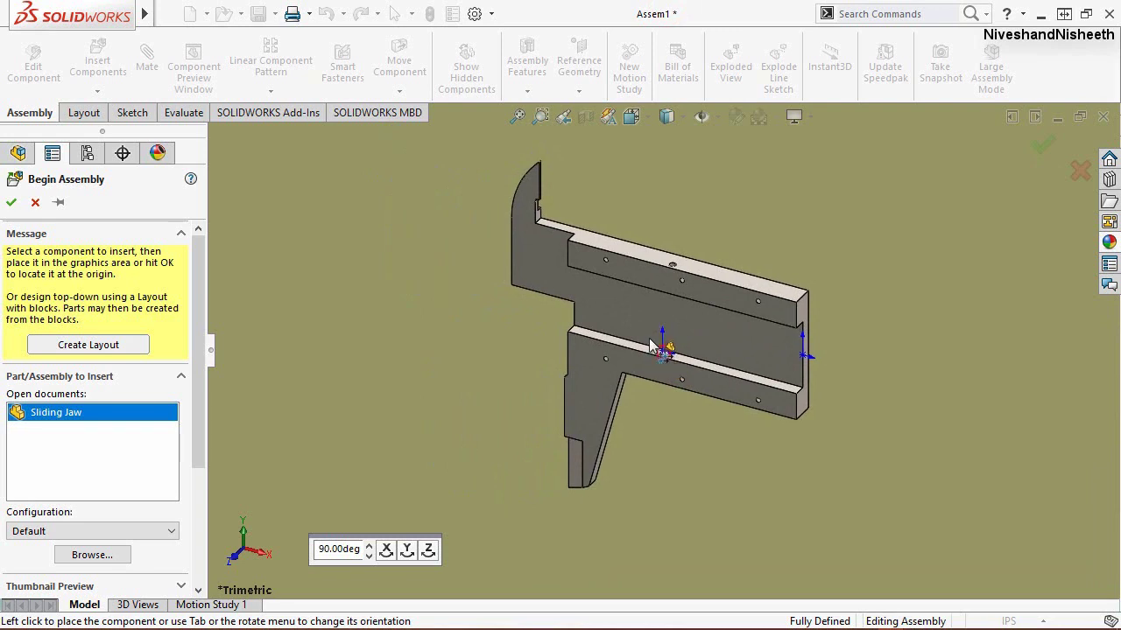
pyautogui.click(651, 346)
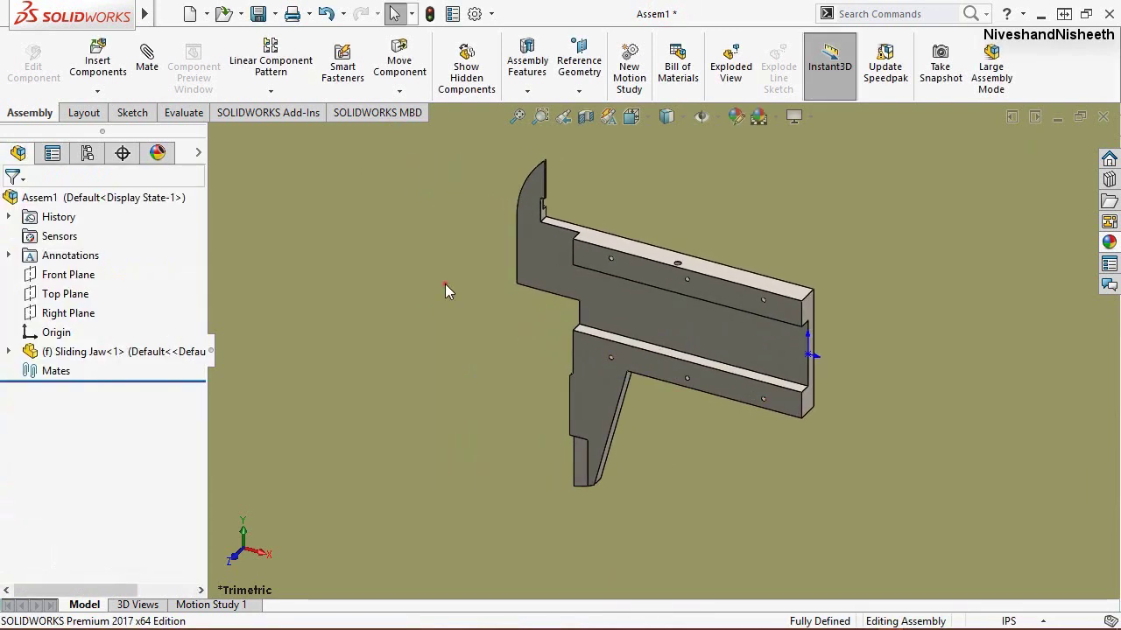
# Step: In isometric view, add a directional scene light with brightness 0.6
pyautogui.hotkey('ctrl', '7')
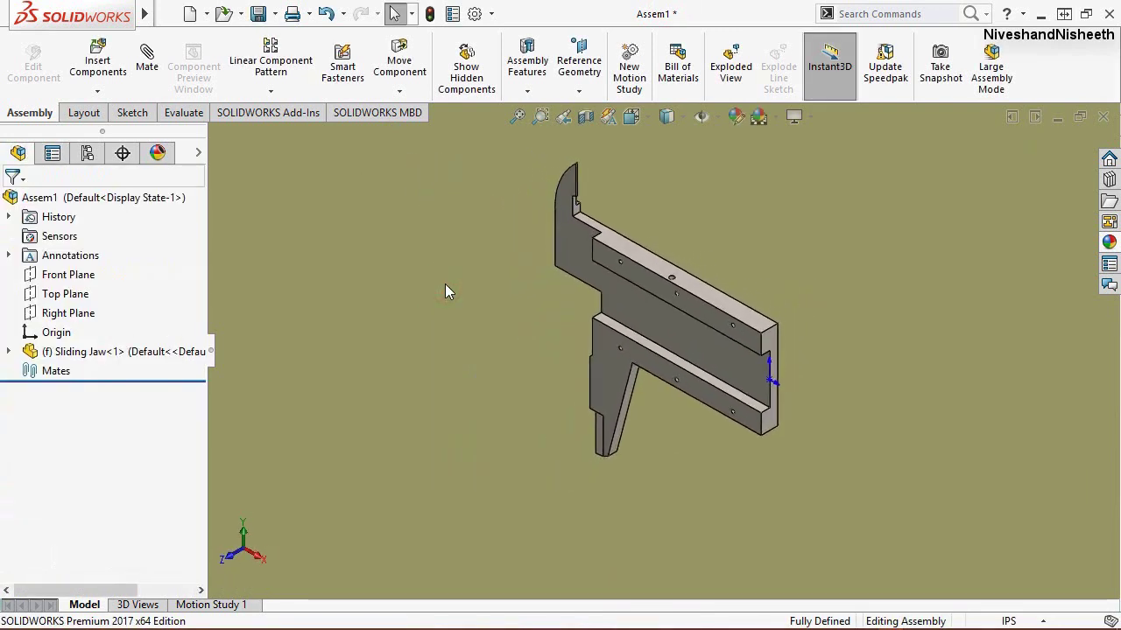
pyautogui.click(158, 153)
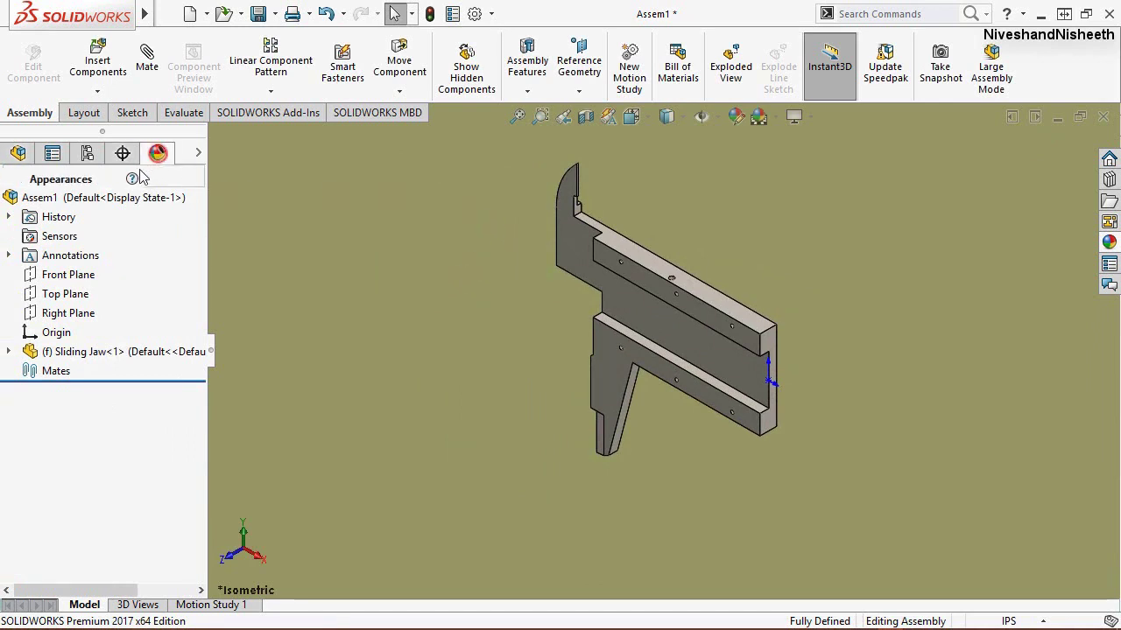
pyautogui.click(58, 178)
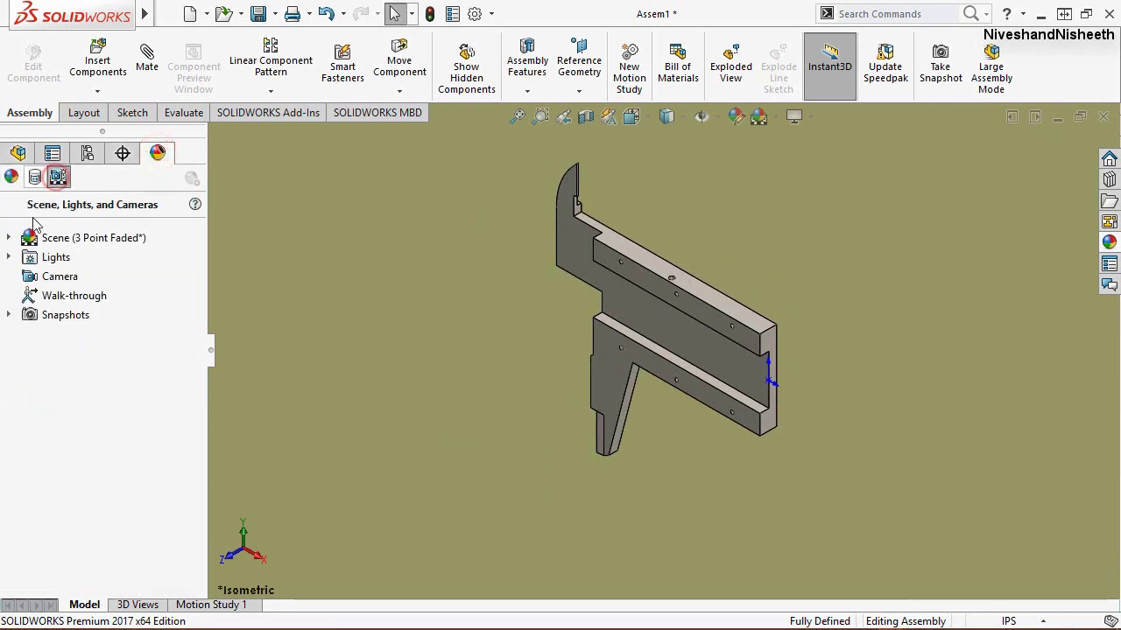
pyautogui.click(10, 257)
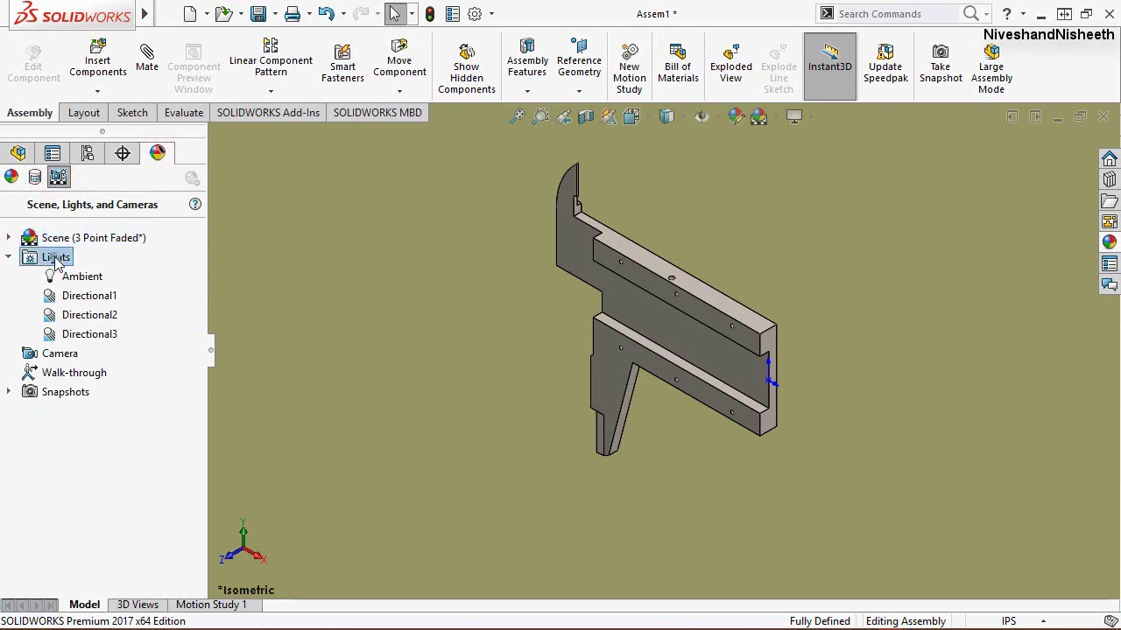
pyautogui.rightClick(56, 258)
pyautogui.click(123, 313)
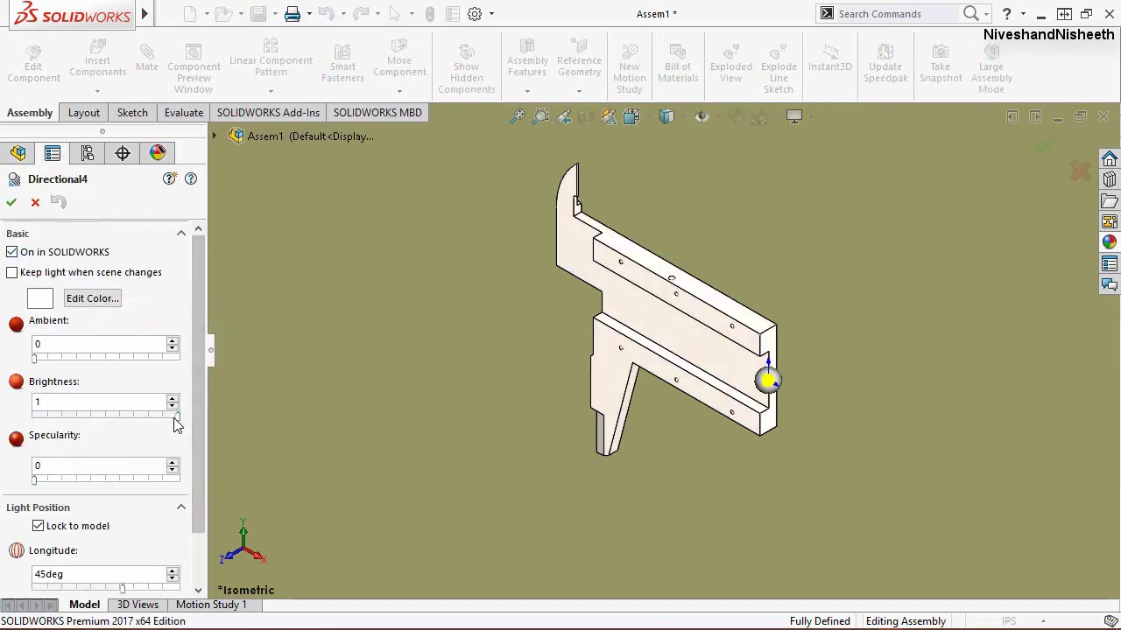
pyautogui.moveTo(177, 423); pyautogui.dragTo(122, 429)
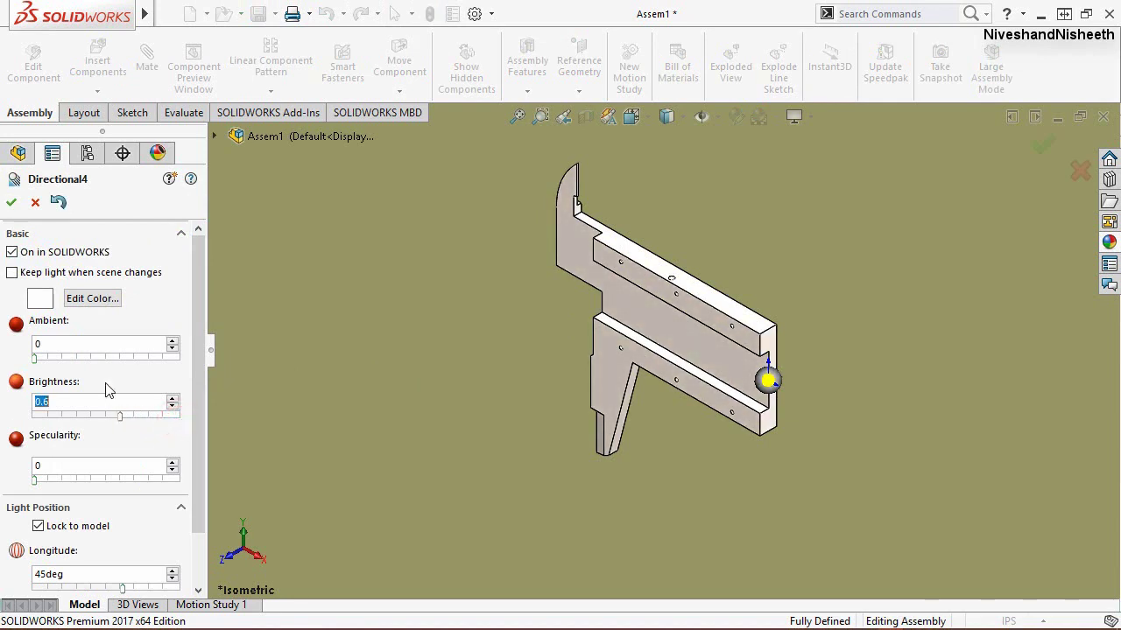
pyautogui.click(12, 203)
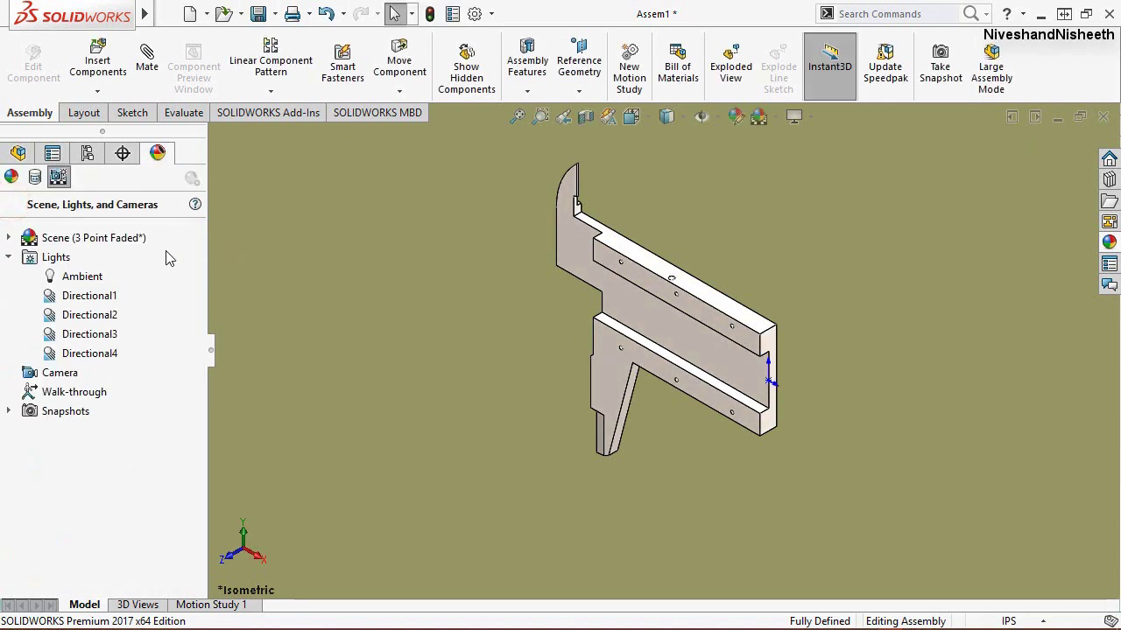
# Step: Collapse the lights list, return to the feature tree, clear the selection and start saving
pyautogui.click(9, 258)
pyautogui.click(17, 154)
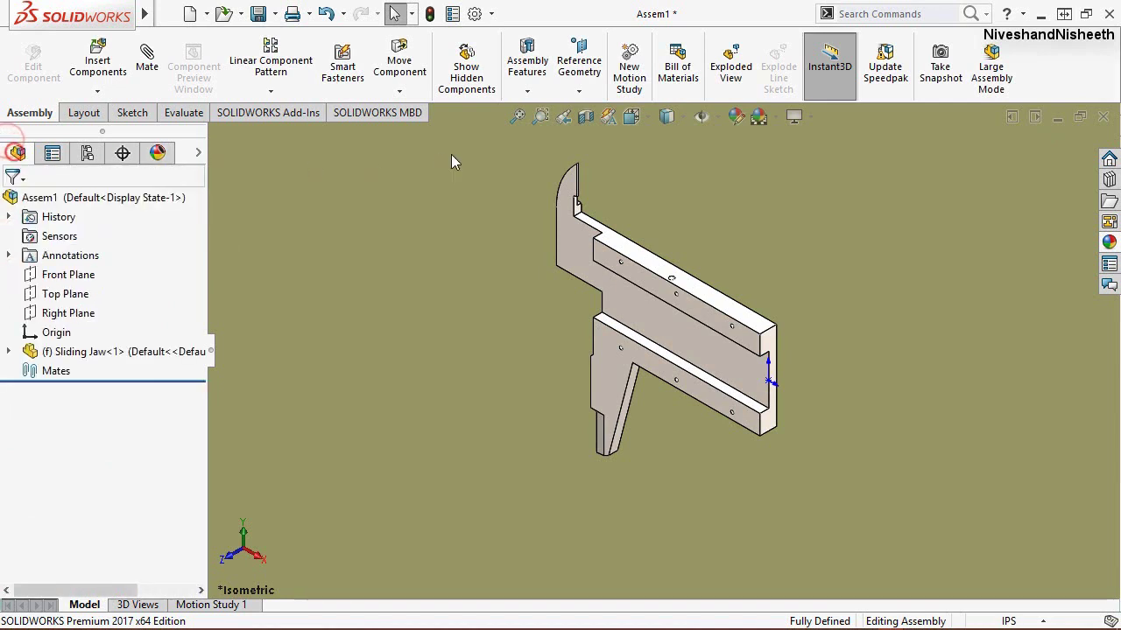
pyautogui.click(523, 116)
pyautogui.click(440, 171)
pyautogui.click(258, 14)
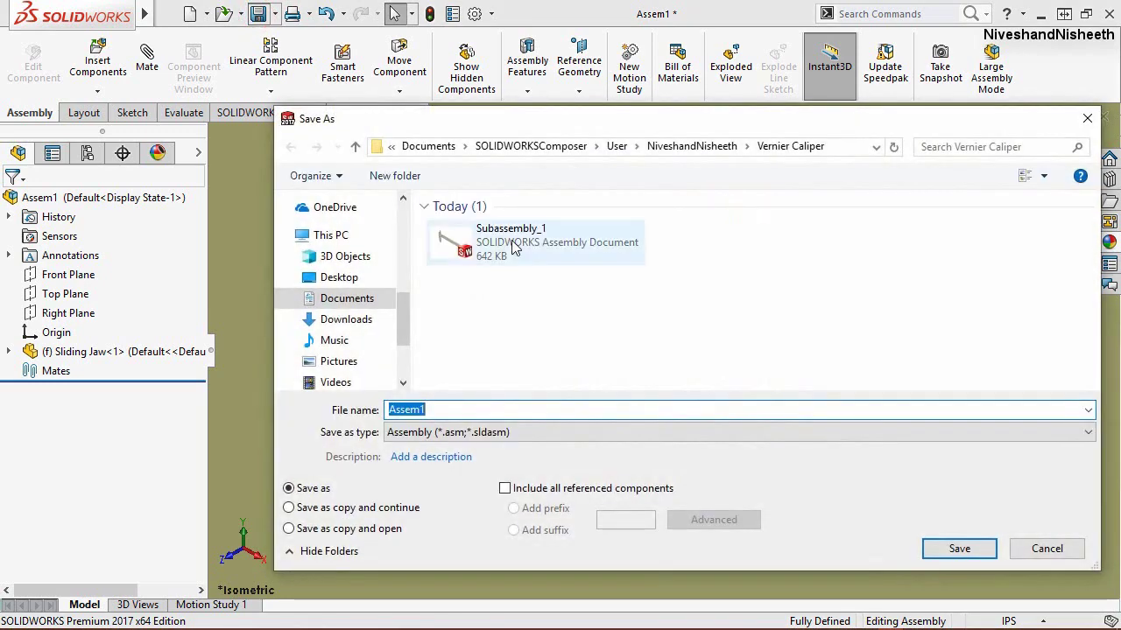
# Step: Save the assembly as Subassembly_2 in the Vernier Caliper folder, then launch Insert Components
pyautogui.click(515, 248)
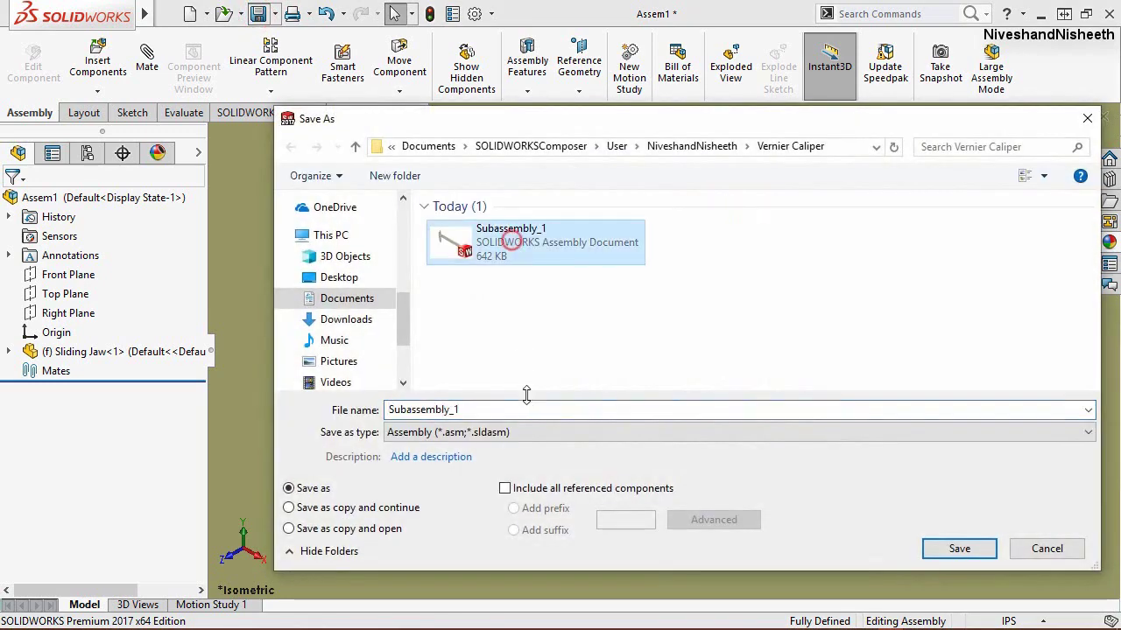
pyautogui.click(537, 406)
pyautogui.press('BackSpace')
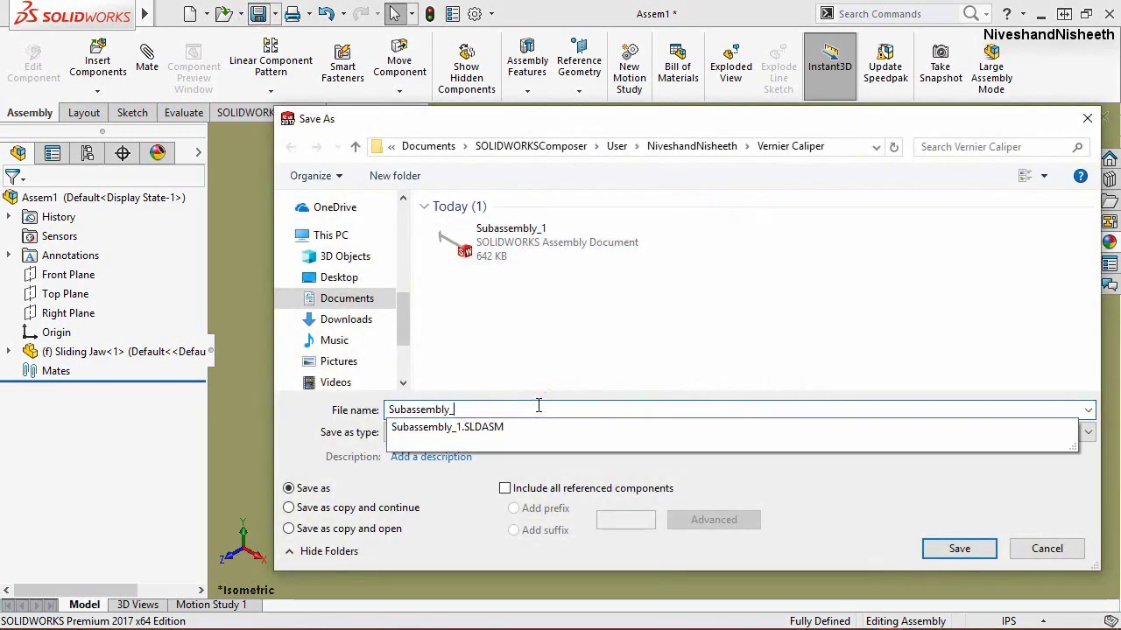
pyautogui.write('2')
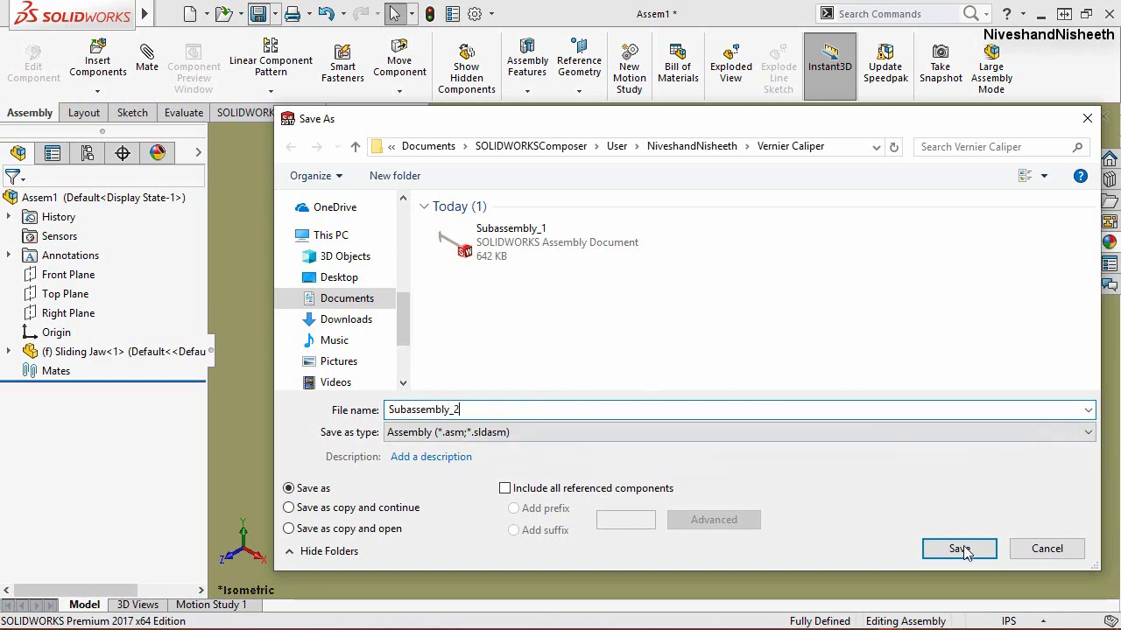
pyautogui.click(963, 550)
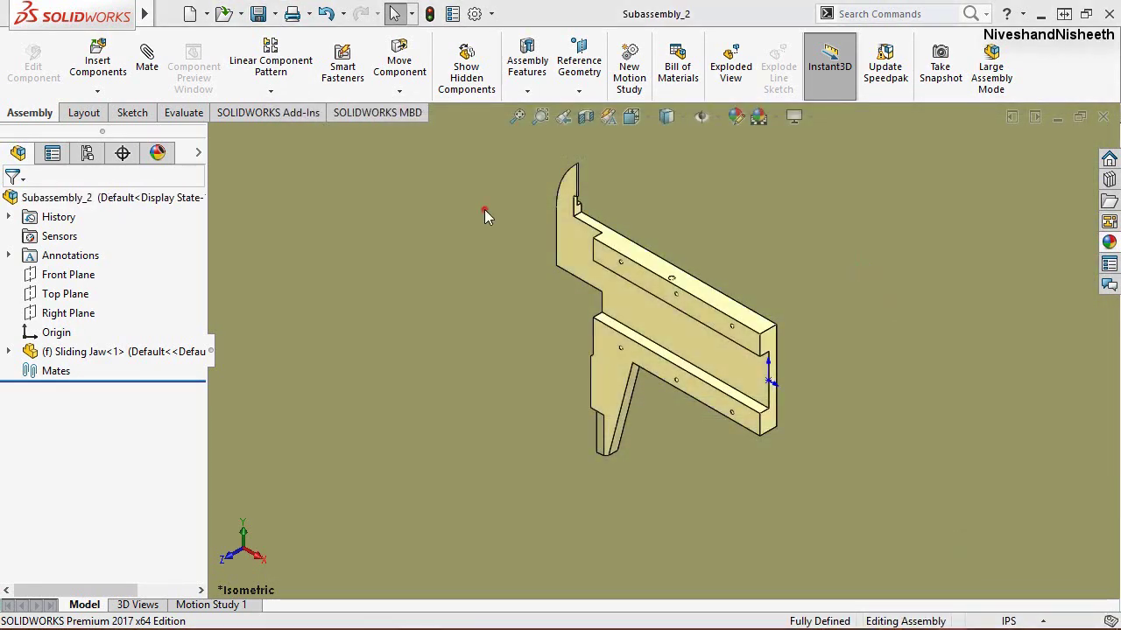
pyautogui.click(96, 77)
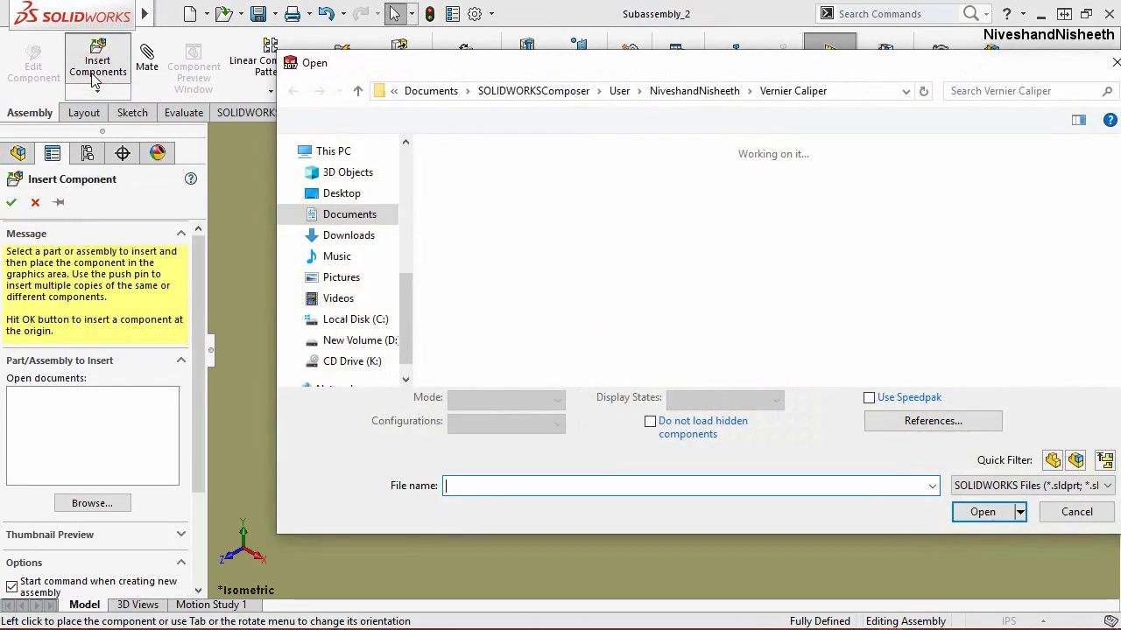
# Step: Insert Vernier Scale_1 above the sliding jaw and start the Mate command
pyautogui.moveTo(612, 63); pyautogui.dragTo(510, 97)
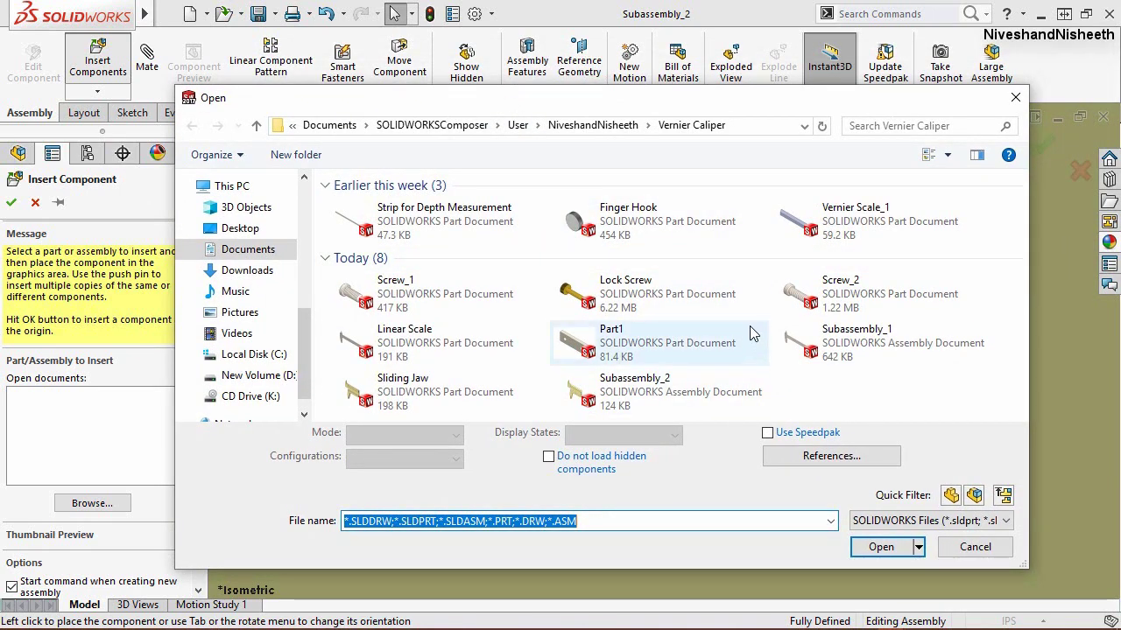
pyautogui.click(821, 230)
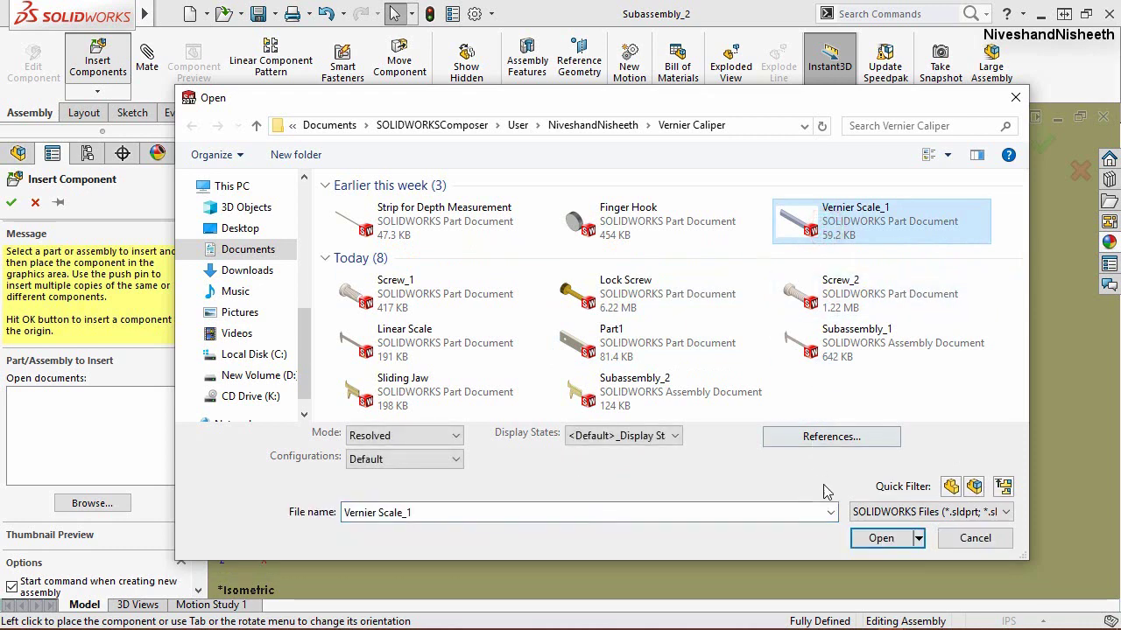
pyautogui.click(875, 539)
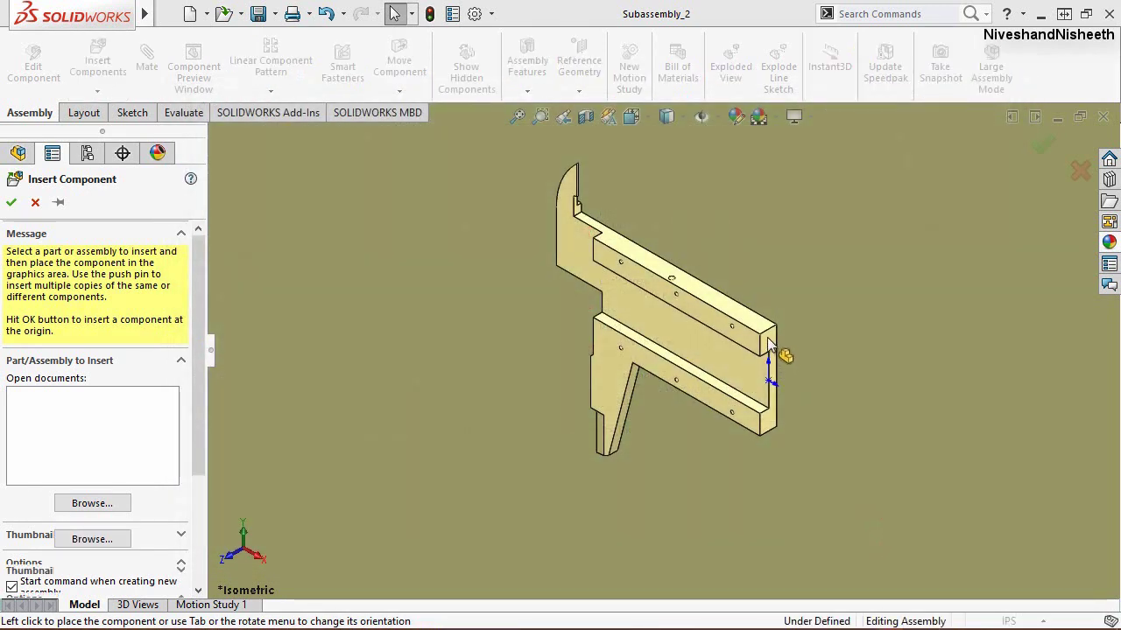
pyautogui.click(726, 281)
pyautogui.scroll(-2, 709, 266)
pyautogui.scroll(-3, 735, 254)
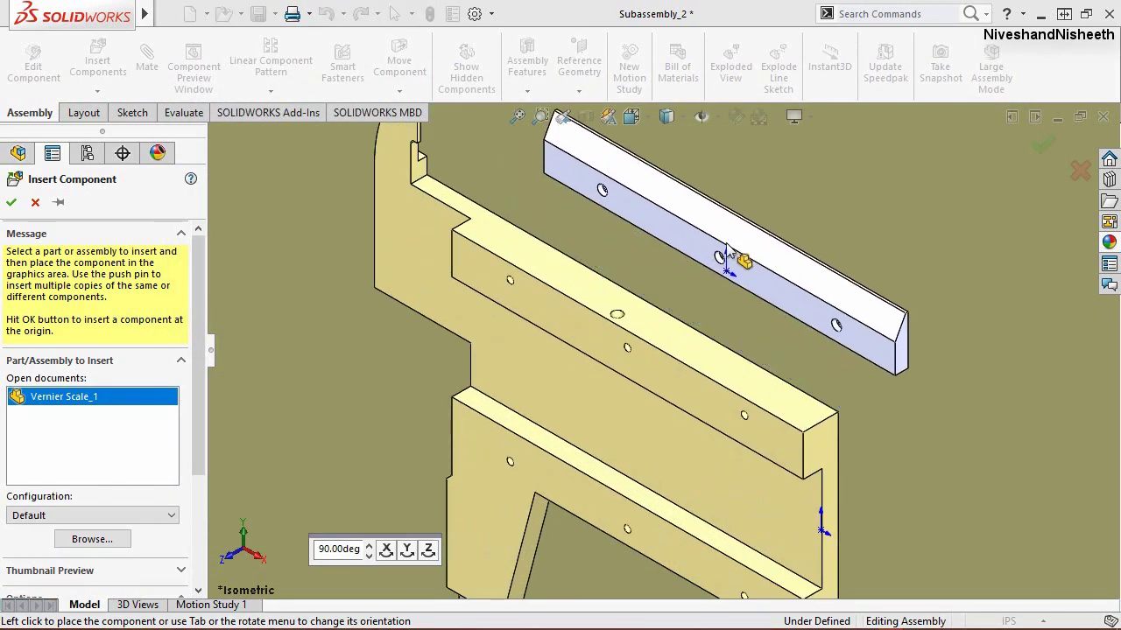
pyautogui.press('Escape')
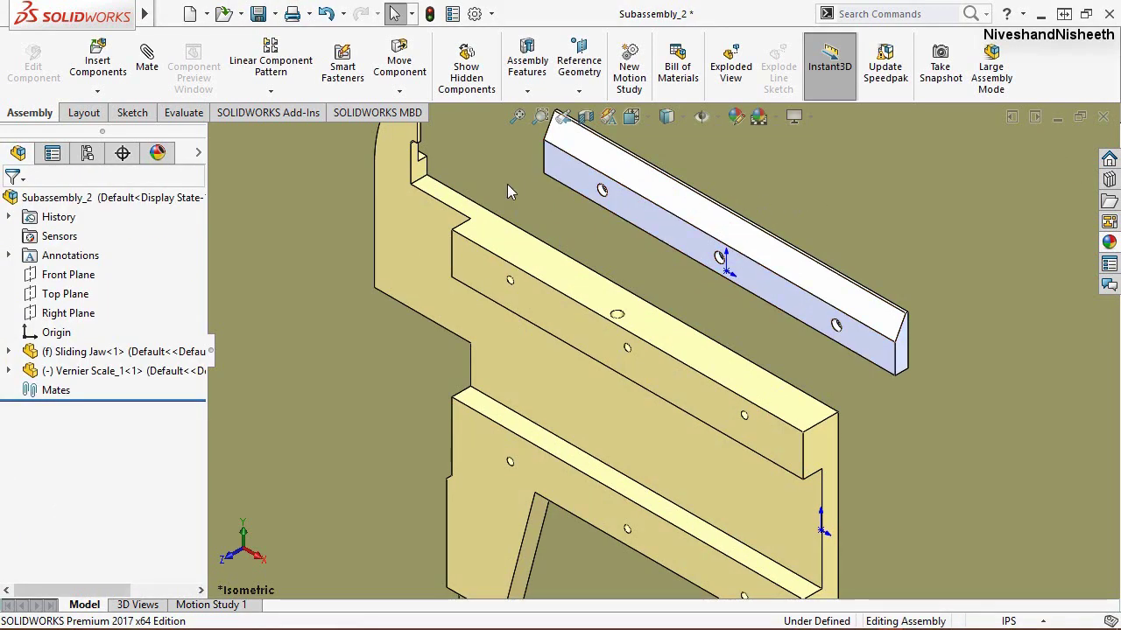
pyautogui.click(150, 67)
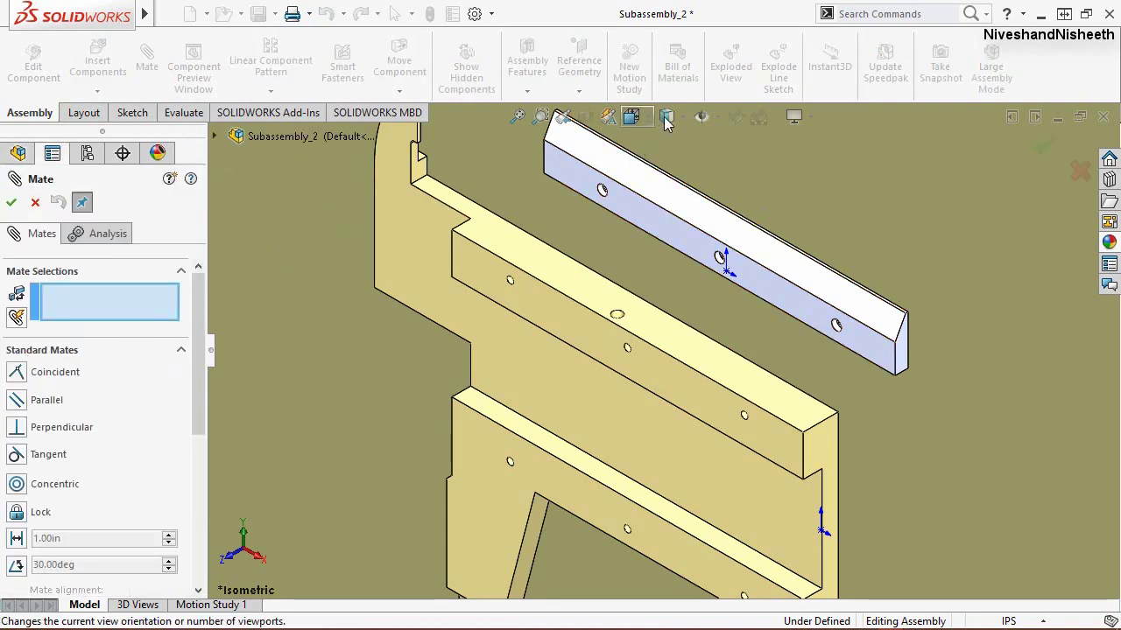
# Step: Show temporary axes through the holes, cancel the mate, and select the scale's front face
pyautogui.click(720, 118)
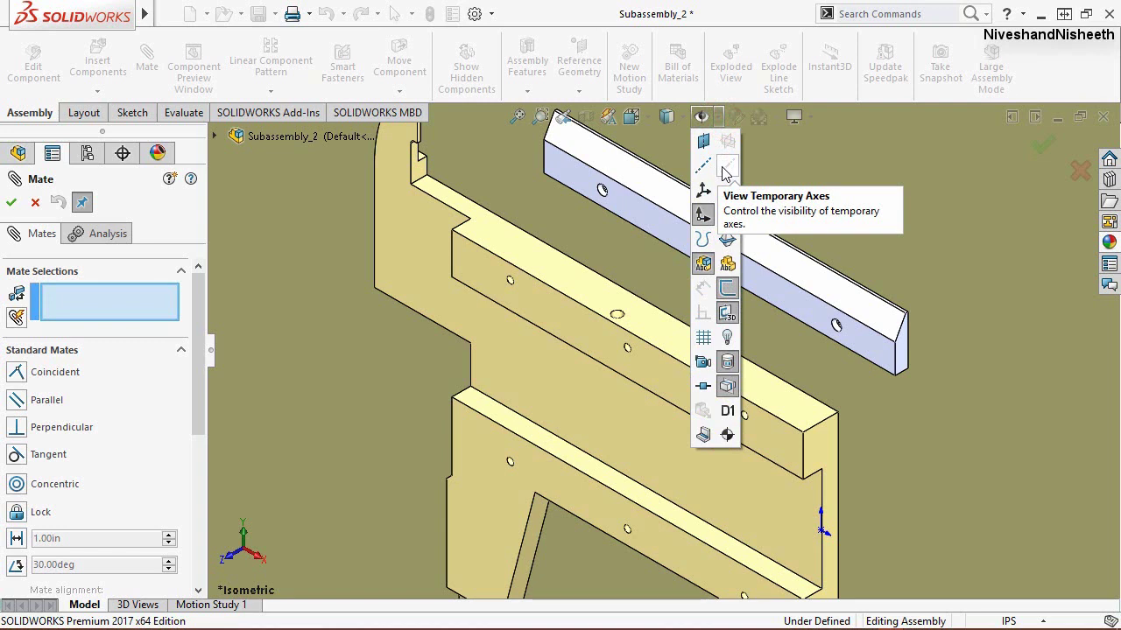
pyautogui.click(723, 170)
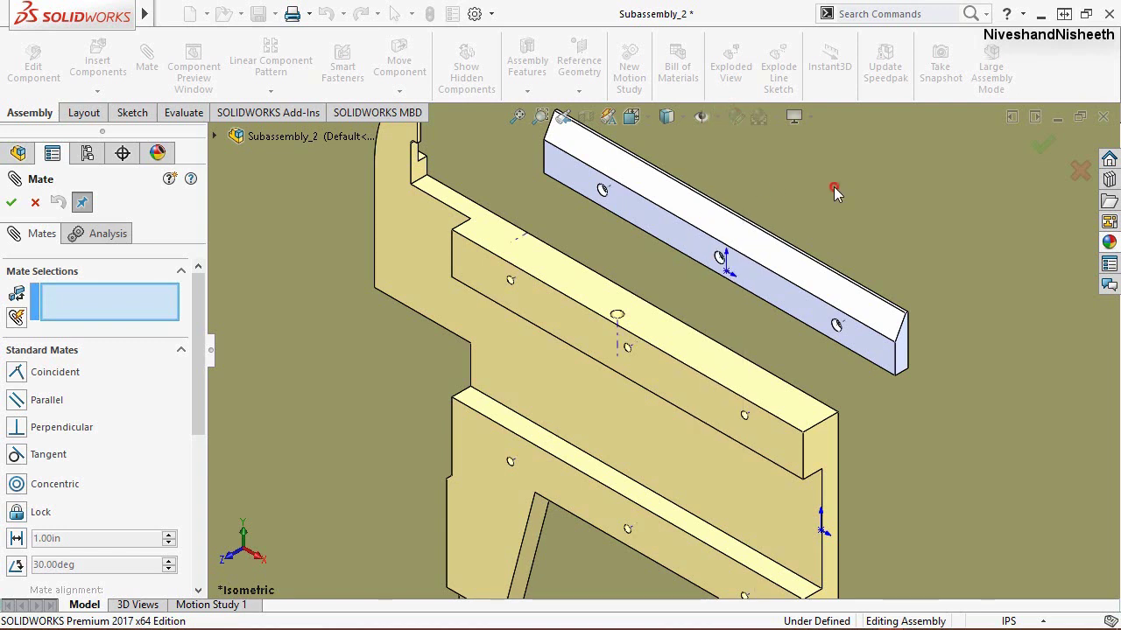
pyautogui.moveTo(833, 186); pyautogui.dragTo(552, 161, button='middle')
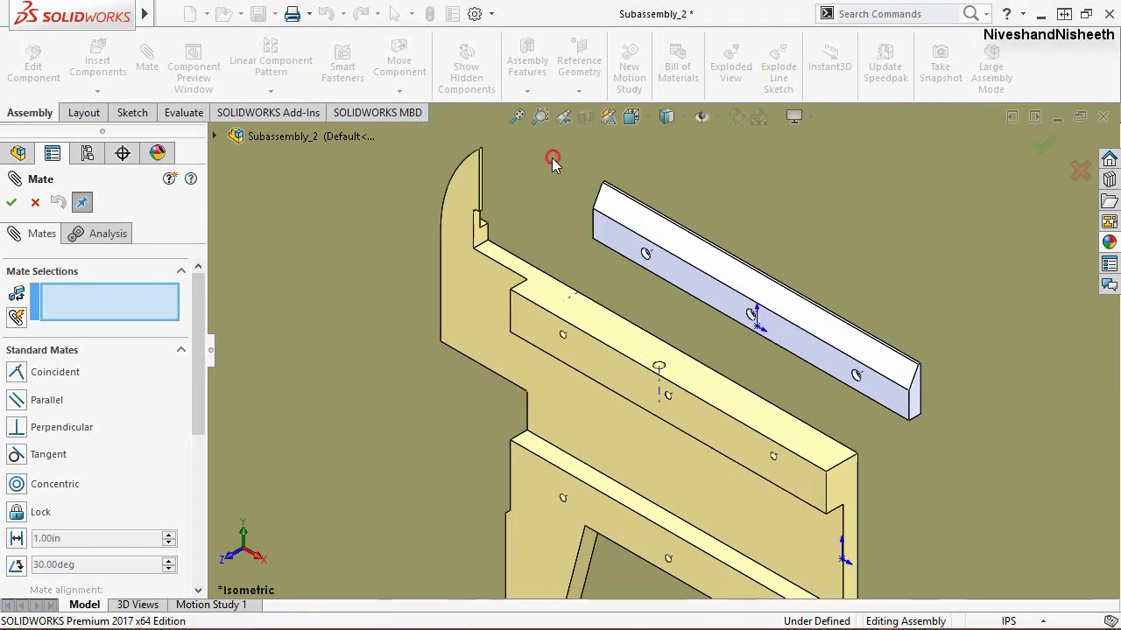
pyautogui.click(35, 203)
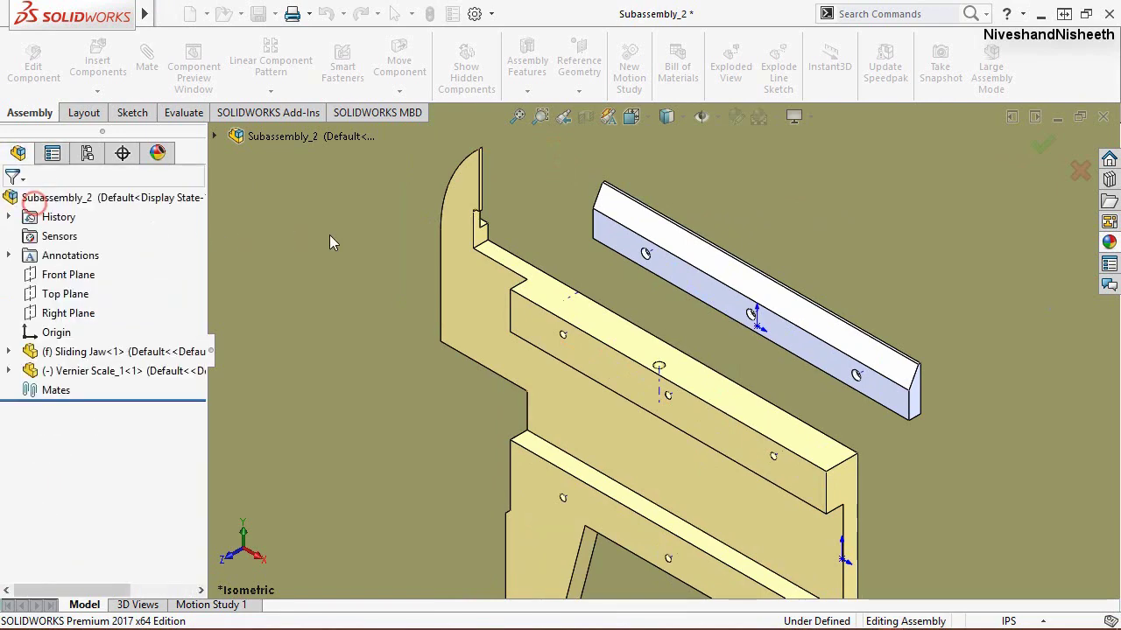
pyautogui.click(711, 298)
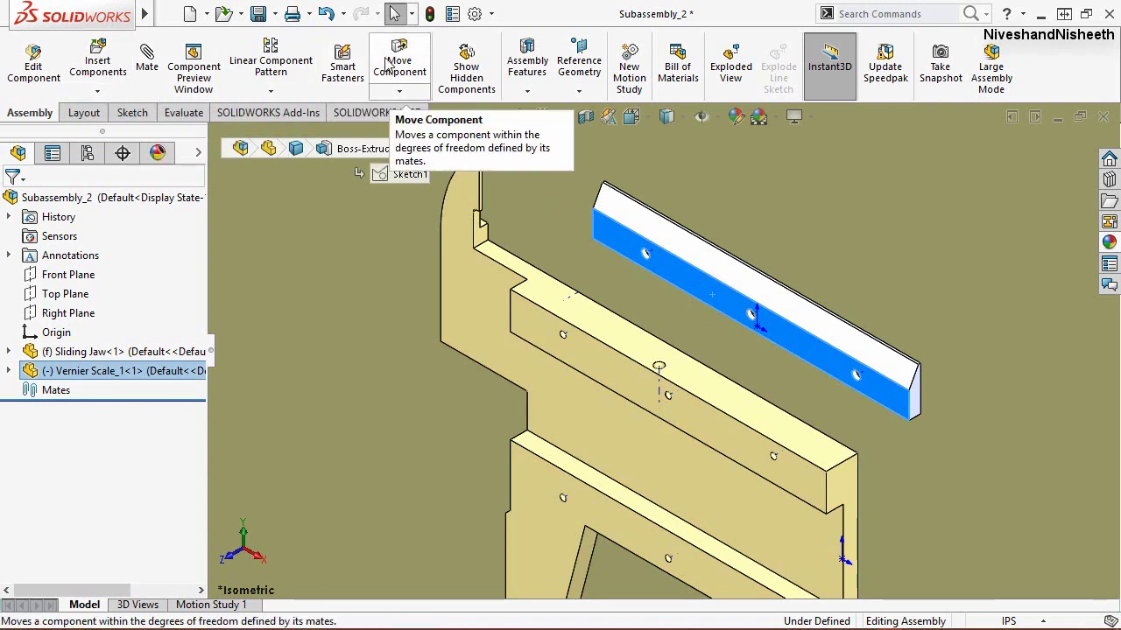
# Step: Use Rotate Component to free-rotate Vernier Scale_1 to a steeper angle above the jaw
pyautogui.click(398, 91)
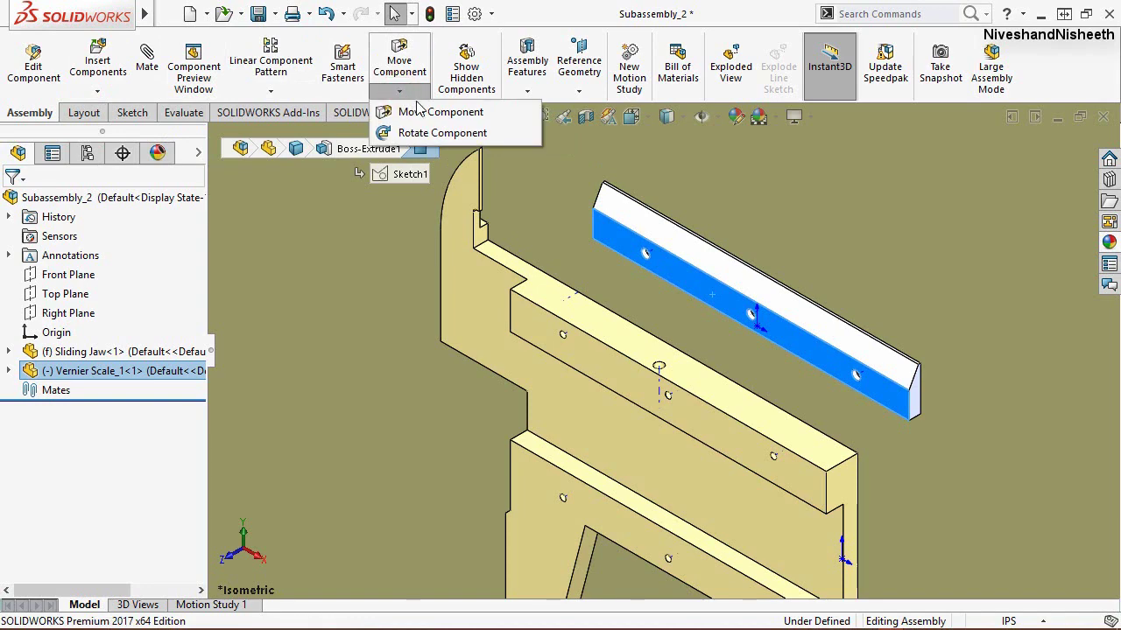
pyautogui.click(440, 132)
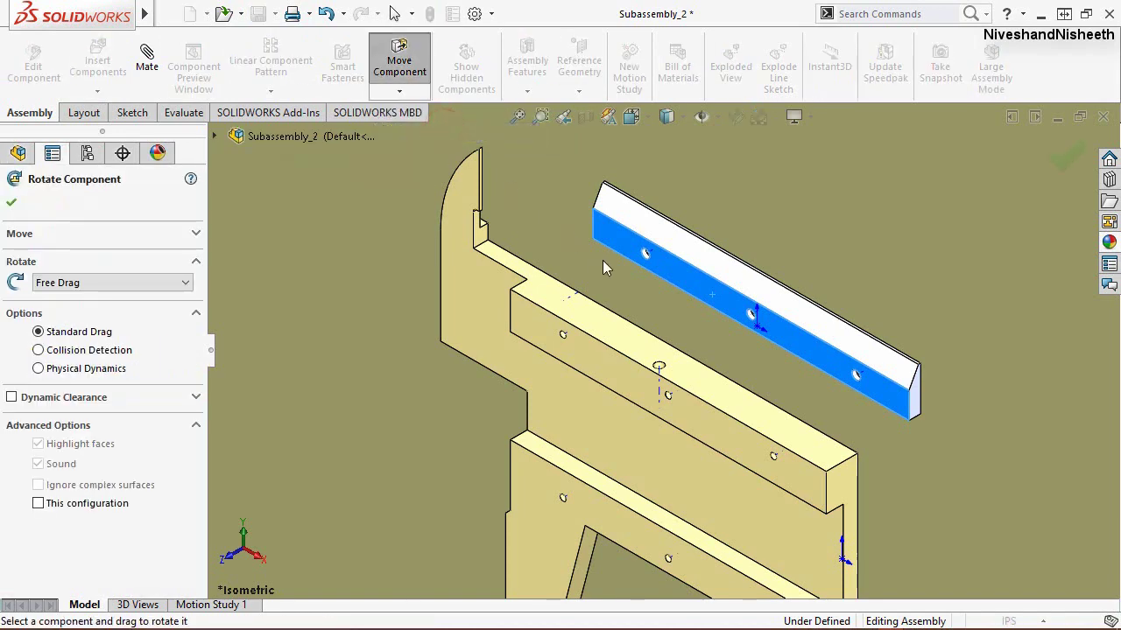
pyautogui.moveTo(601, 229)
pyautogui.mouseDown()
pyautogui.moveTo(665, 255)
pyautogui.moveTo(822, 360)
pyautogui.moveTo(792, 395)
pyautogui.moveTo(817, 359)
pyautogui.moveTo(784, 313)
pyautogui.mouseUp()
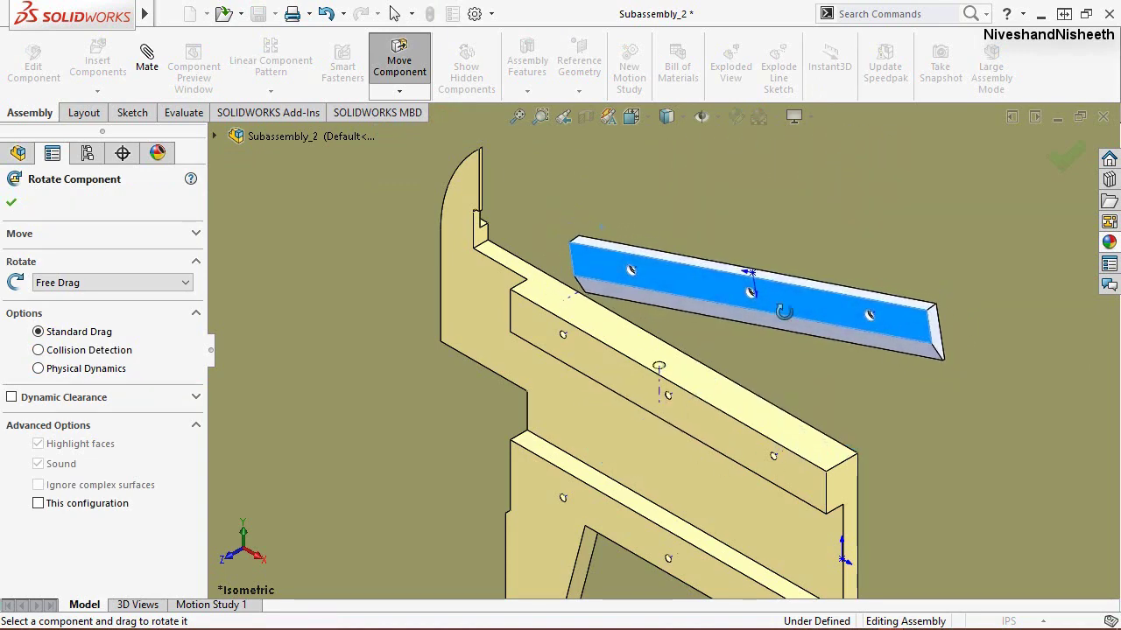
pyautogui.click(11, 206)
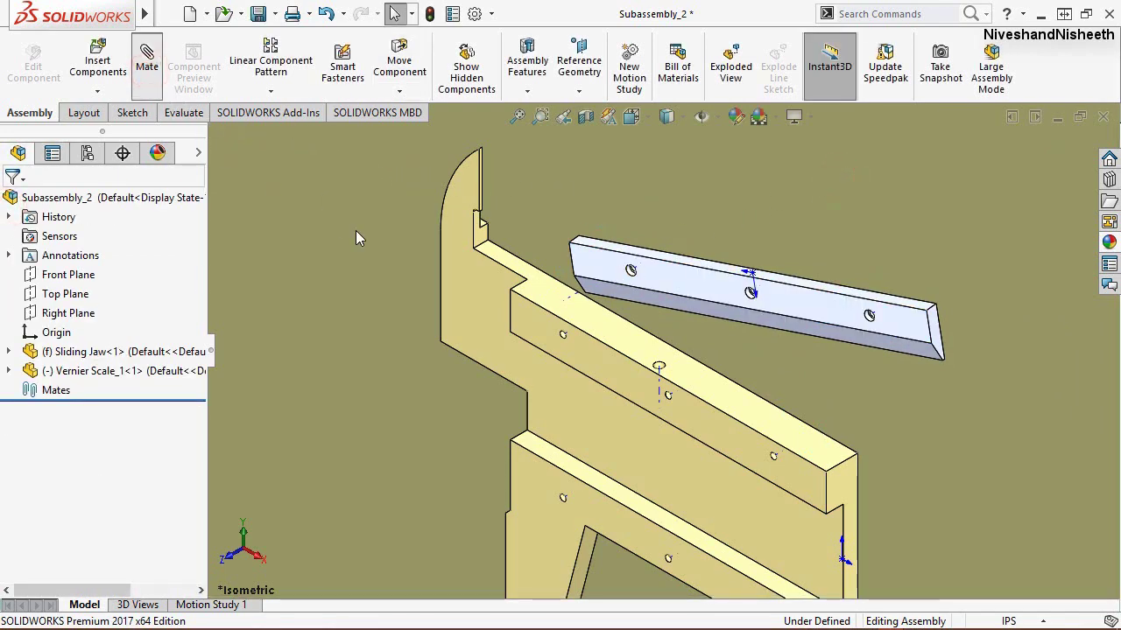
# Step: Mate the scale's first hole axis coincident with the matching Sliding Jaw hole axis
pyautogui.scroll(-3, 624, 264)
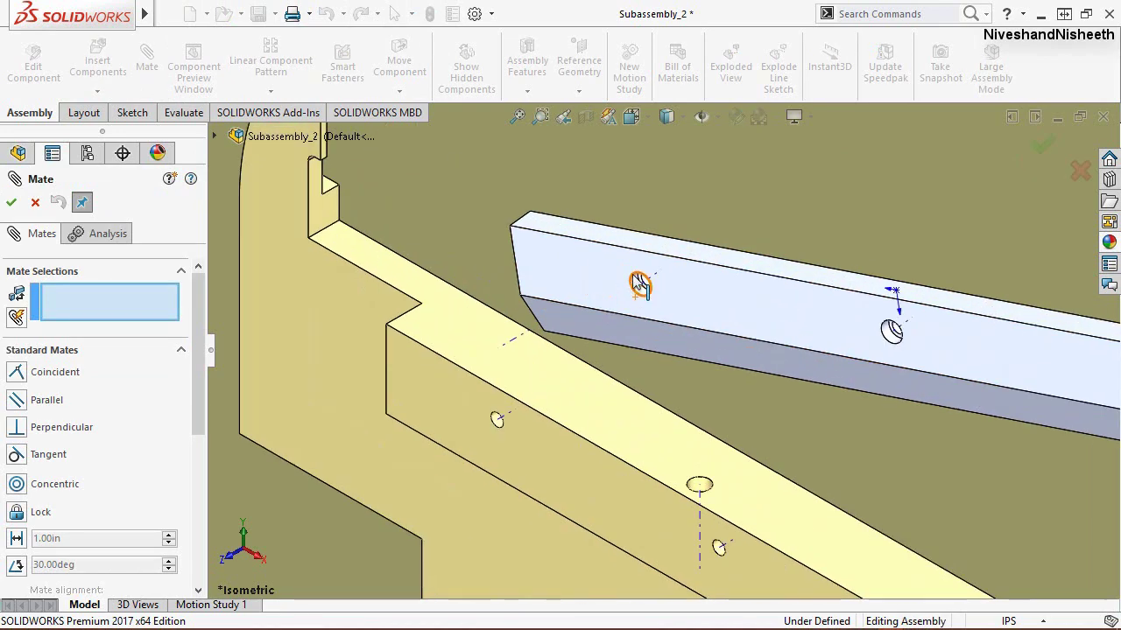
pyautogui.scroll(-3, 623, 264)
pyautogui.click(659, 317)
pyautogui.scroll(3, 659, 317)
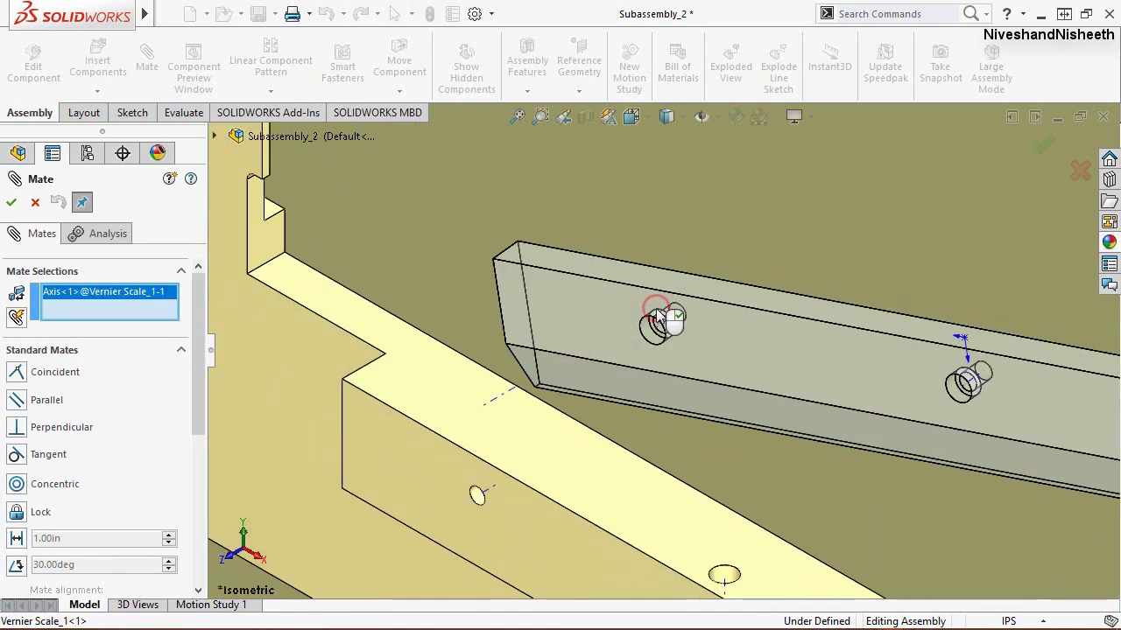
pyautogui.scroll(-3, 499, 481)
pyautogui.scroll(-2, 525, 433)
pyautogui.click(529, 431)
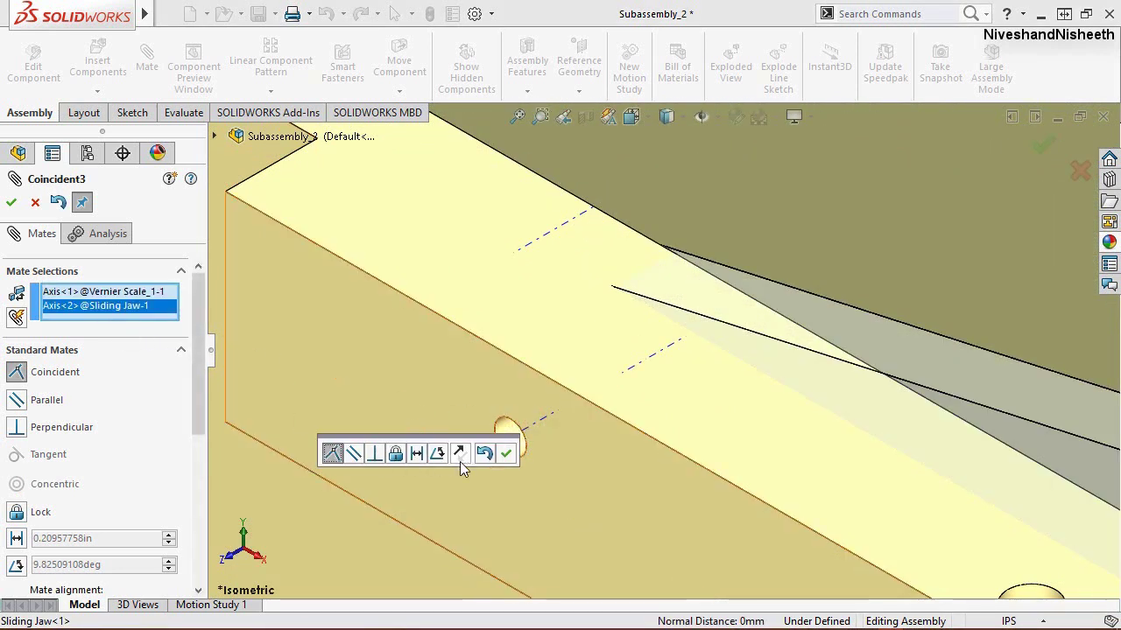
pyautogui.click(507, 456)
# Step: Mate the scale's second hole axis coincident with the jaw's second hole axis
pyautogui.scroll(1, 490, 385)
pyautogui.scroll(3, 486, 379)
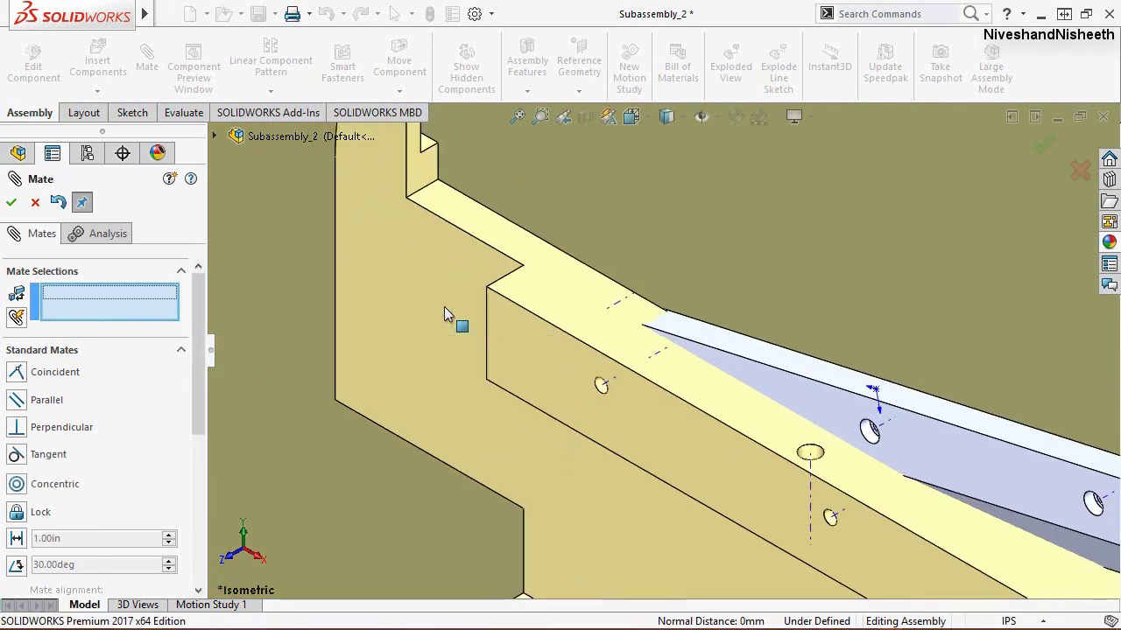
pyautogui.scroll(2, 444, 306)
pyautogui.scroll(-2, 888, 459)
pyautogui.scroll(-2, 902, 346)
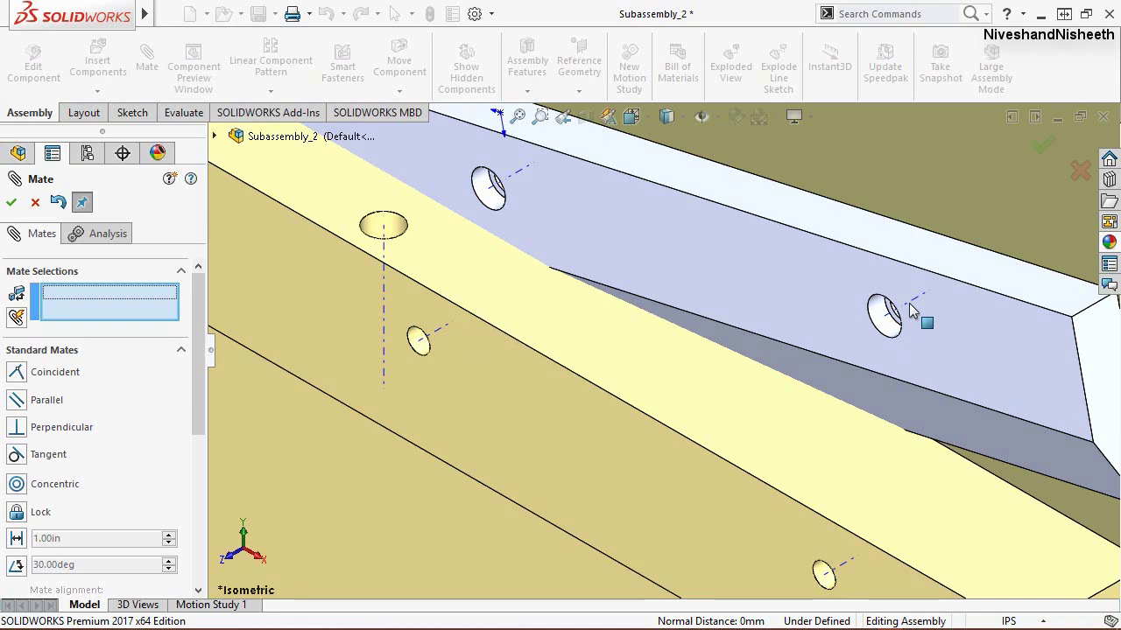
pyautogui.click(901, 311)
pyautogui.scroll(2, 876, 324)
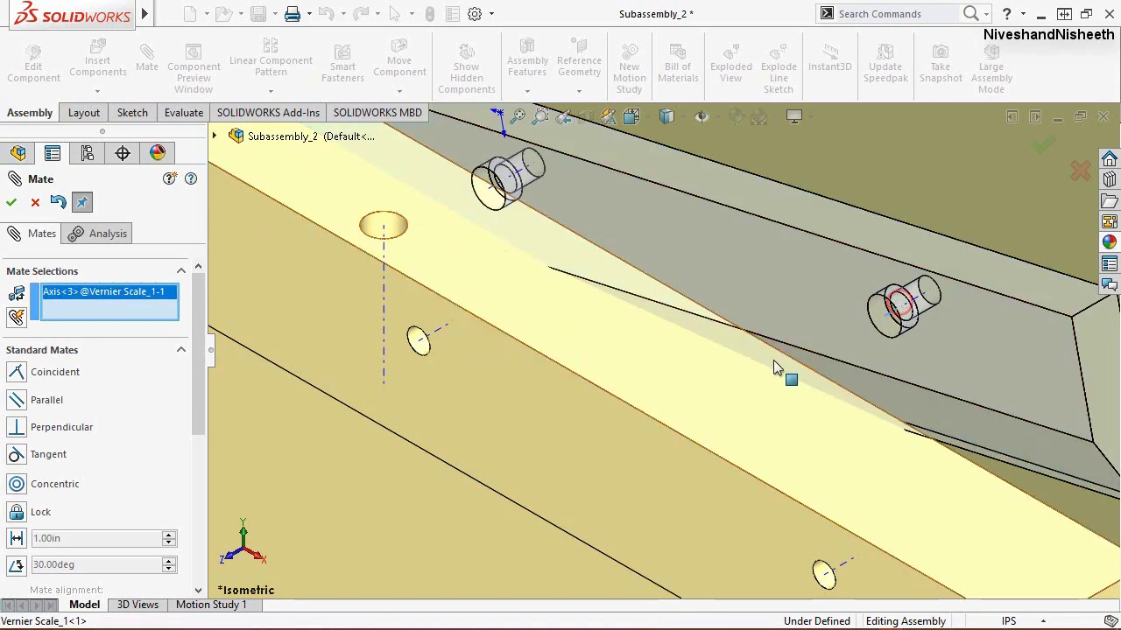
pyautogui.scroll(2, 778, 490)
pyautogui.scroll(-3, 735, 450)
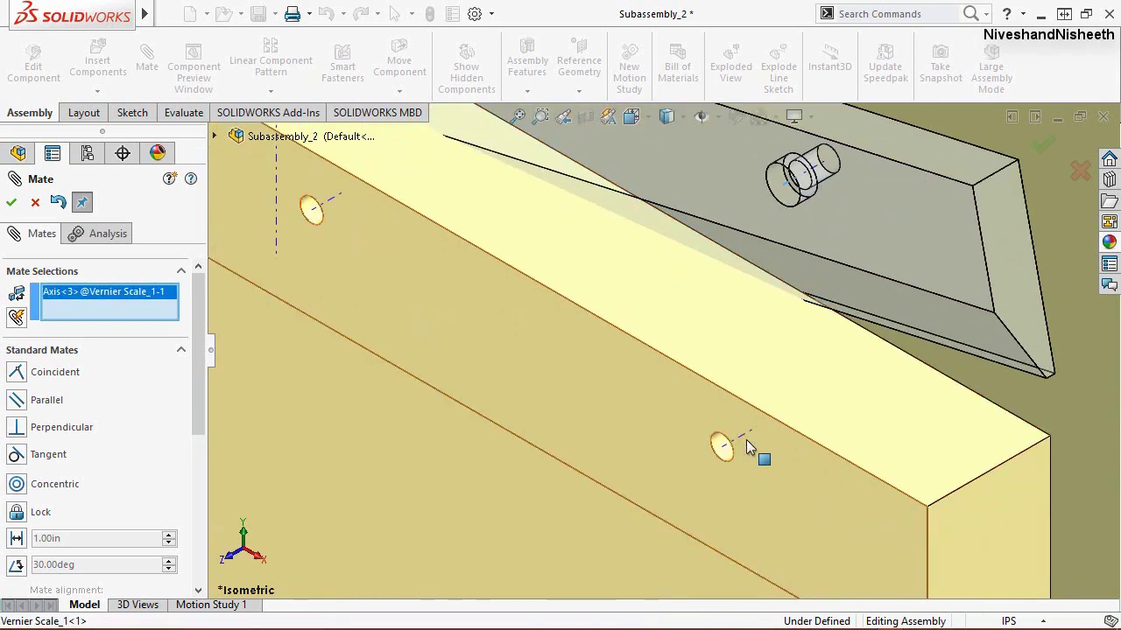
pyautogui.click(746, 440)
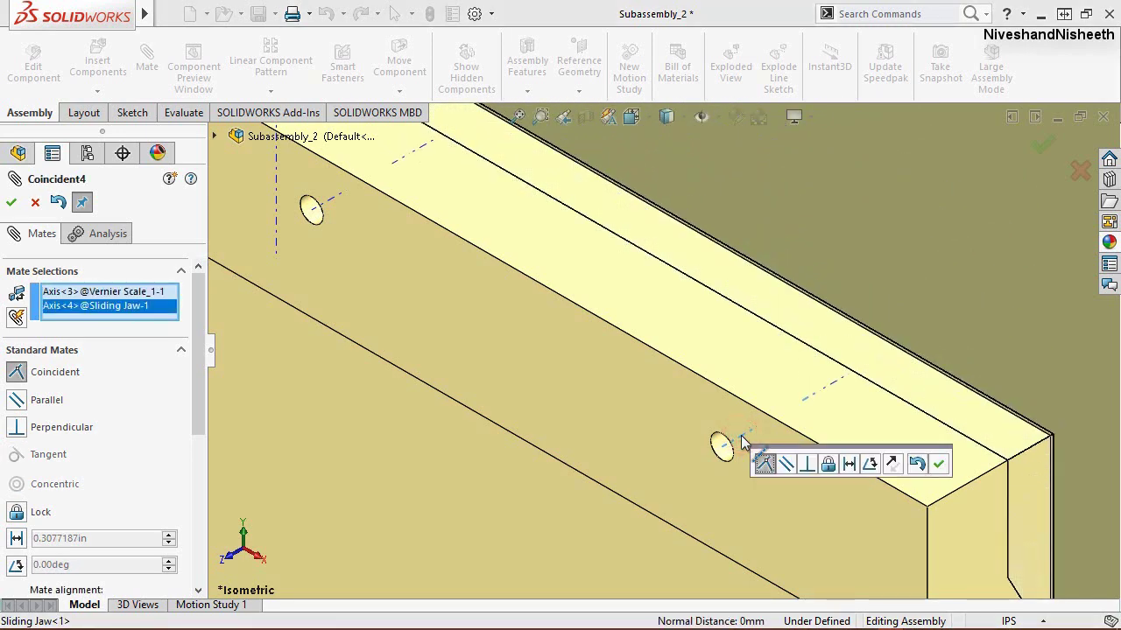
pyautogui.click(938, 465)
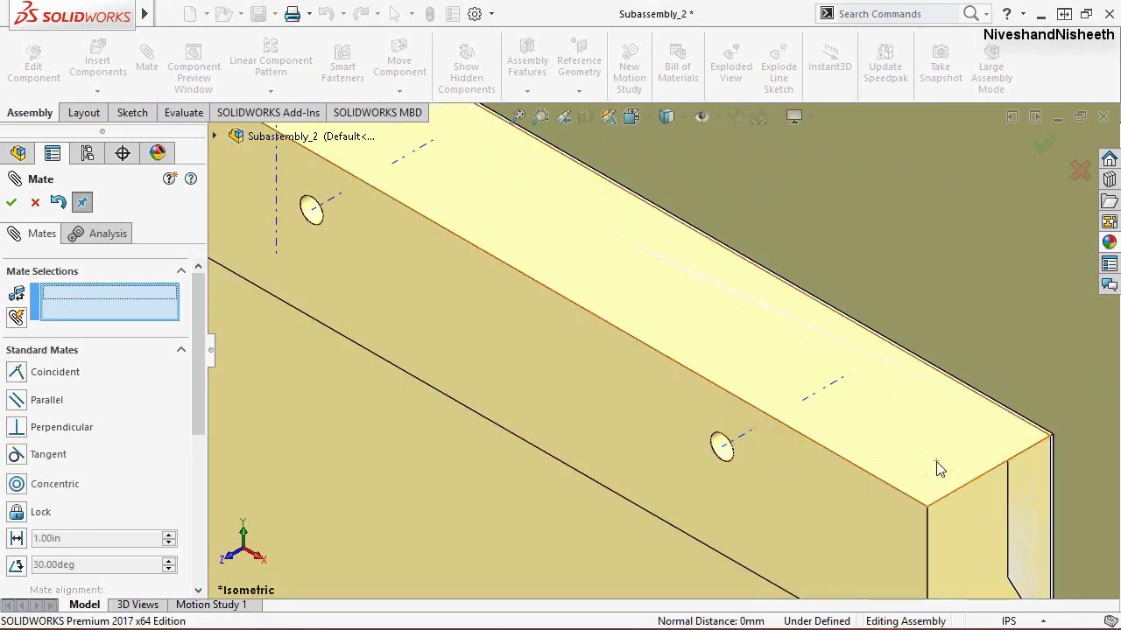
# Step: Close the Mate dialog, test dragging the fixed jaw, and select the Vernier Scale
pyautogui.click(13, 202)
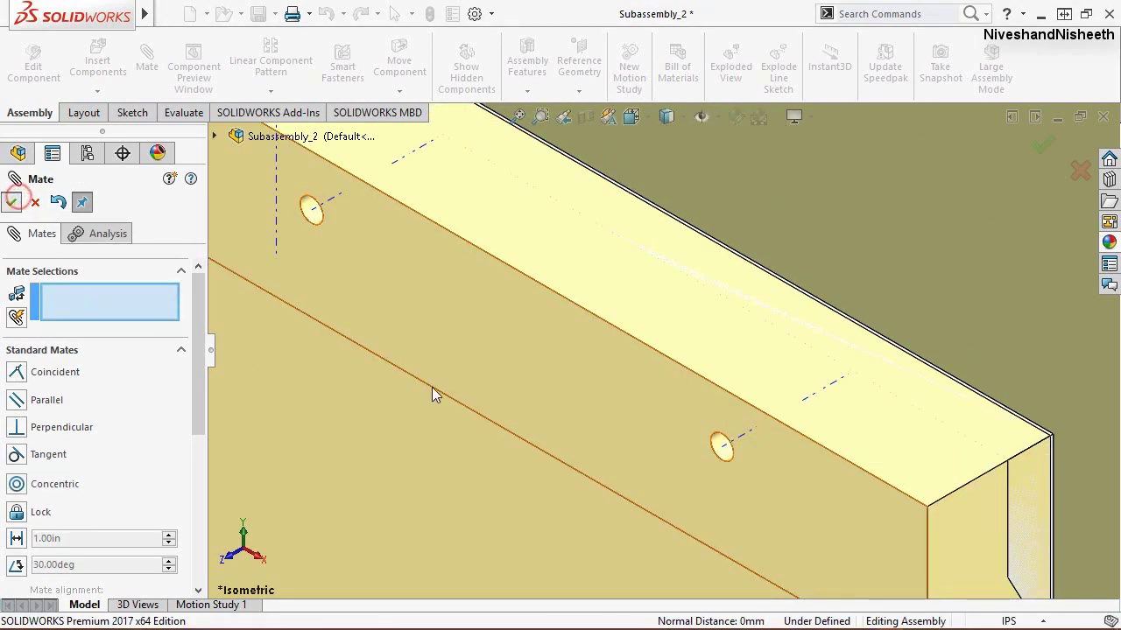
pyautogui.scroll(3, 613, 385)
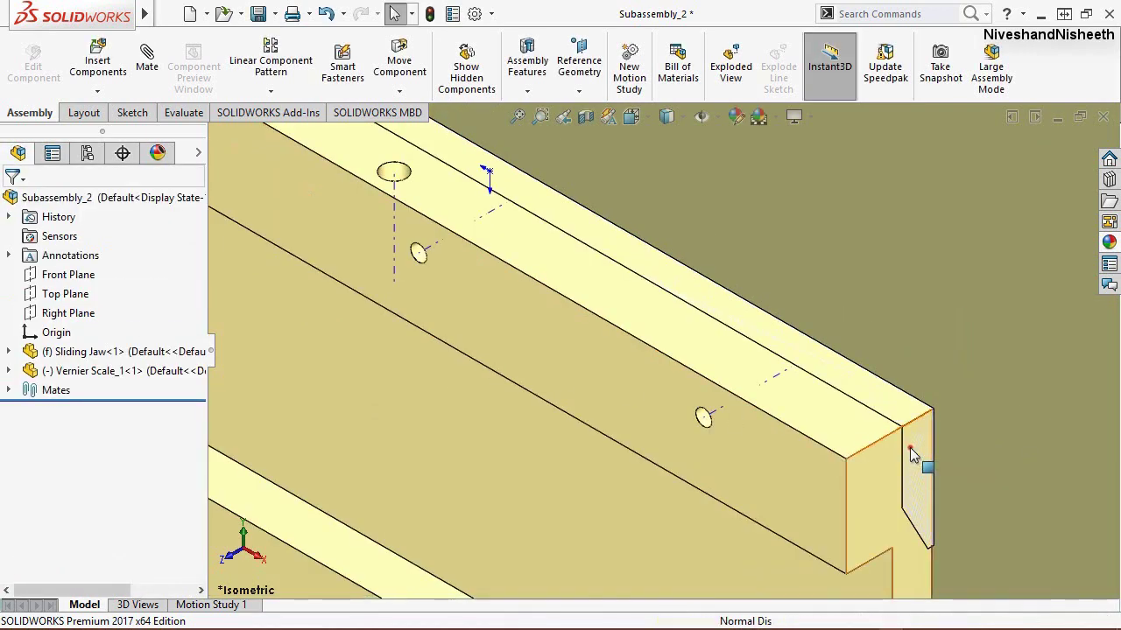
pyautogui.moveTo(910, 447); pyautogui.dragTo(963, 394)
pyautogui.click(895, 374)
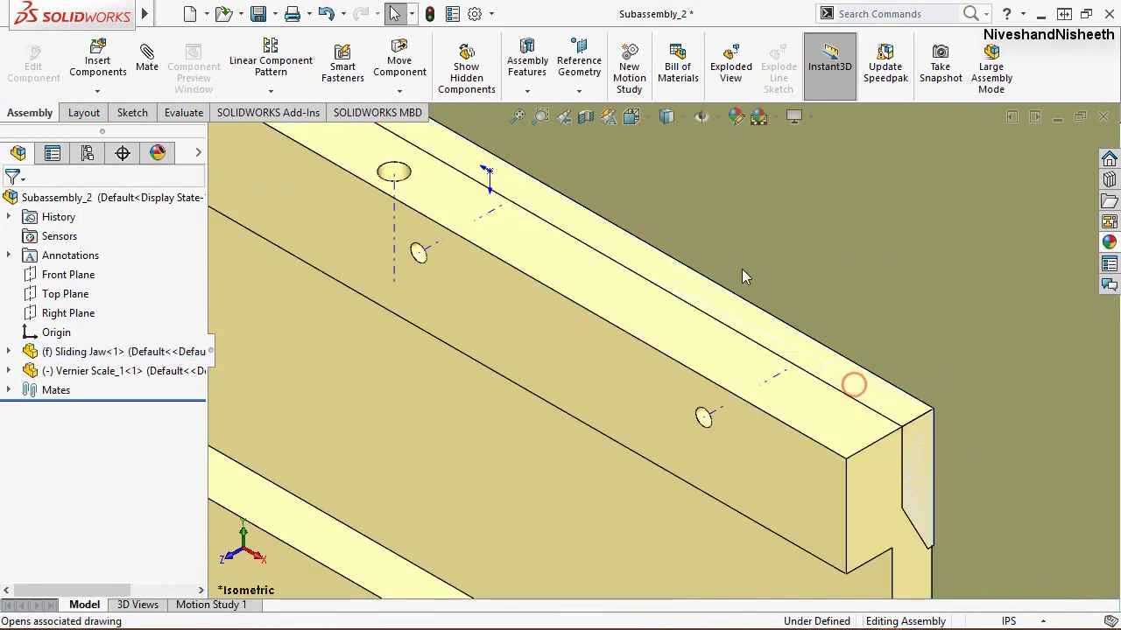
pyautogui.click(96, 375)
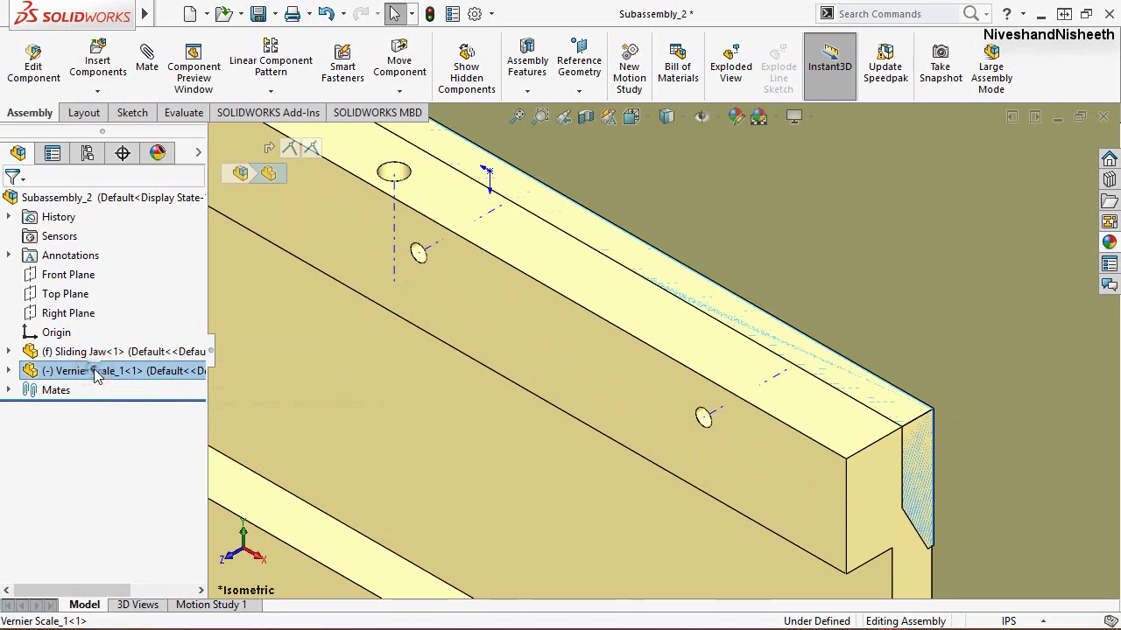
# Step: Isolate the Vernier Scale, drag it down and left, then exit isolation
pyautogui.rightClick(95, 373)
pyautogui.click(148, 238)
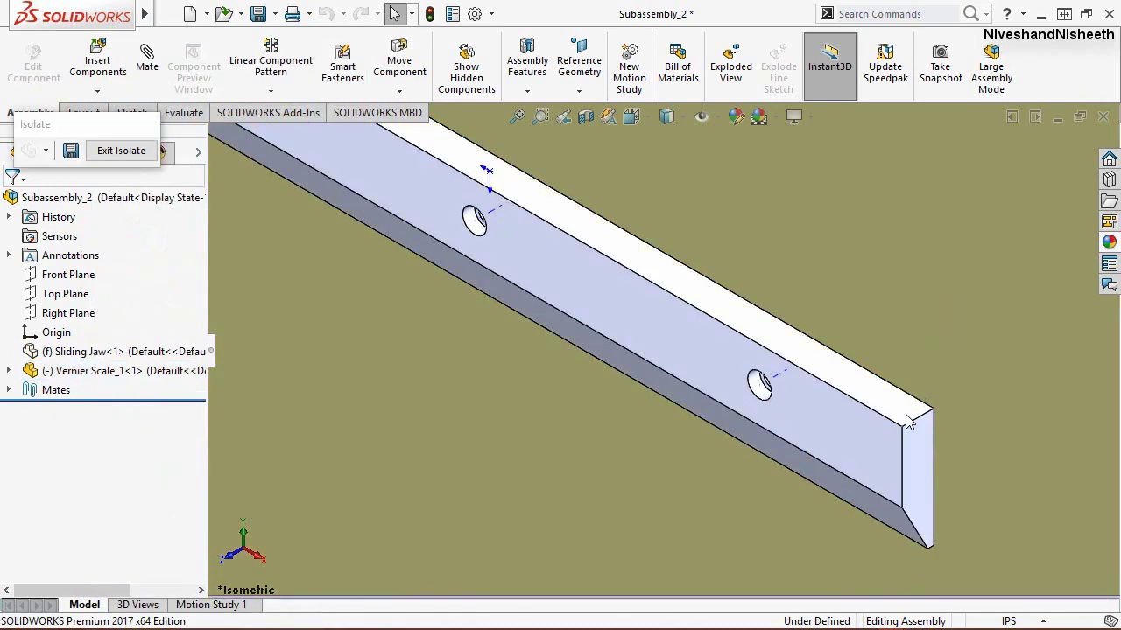
pyautogui.click(862, 442)
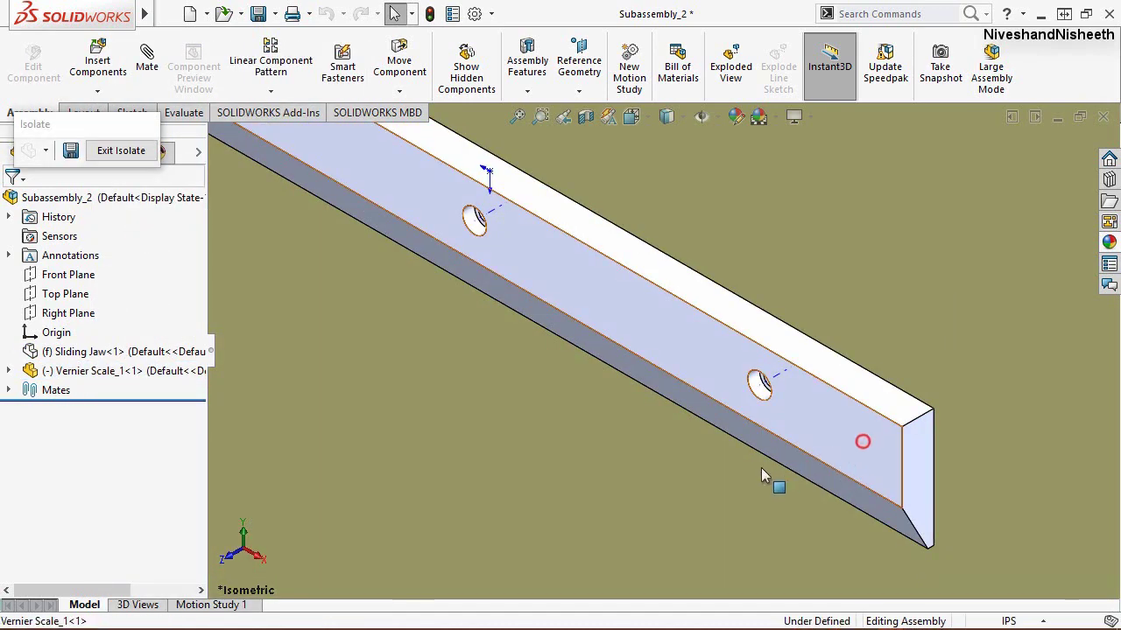
pyautogui.moveTo(761, 467); pyautogui.dragTo(408, 542)
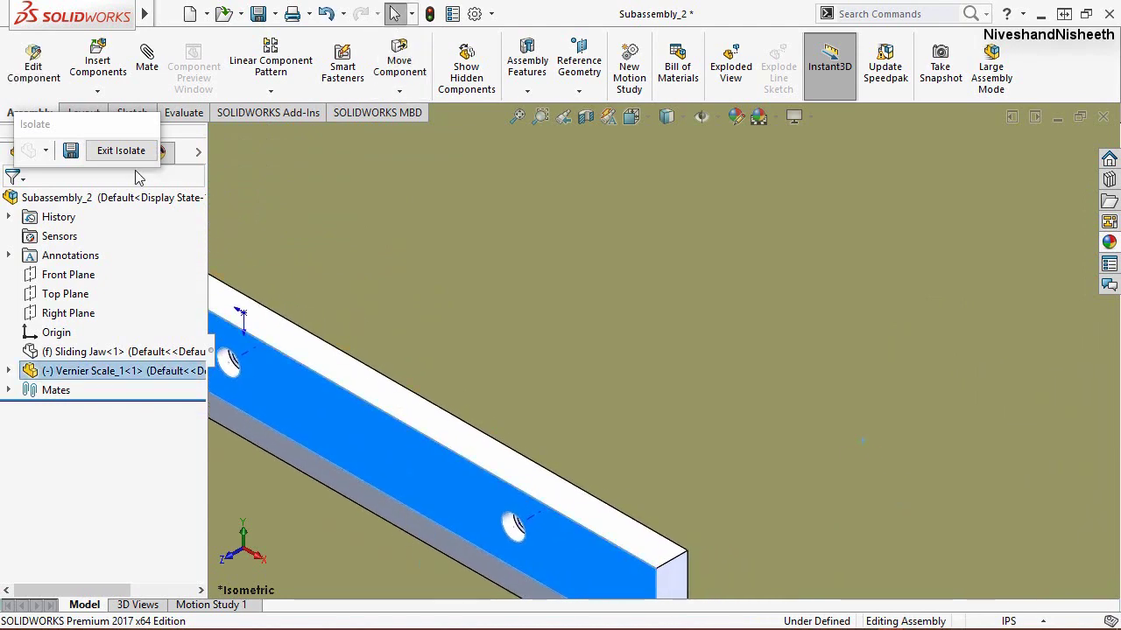
pyautogui.click(101, 150)
pyautogui.click(868, 287)
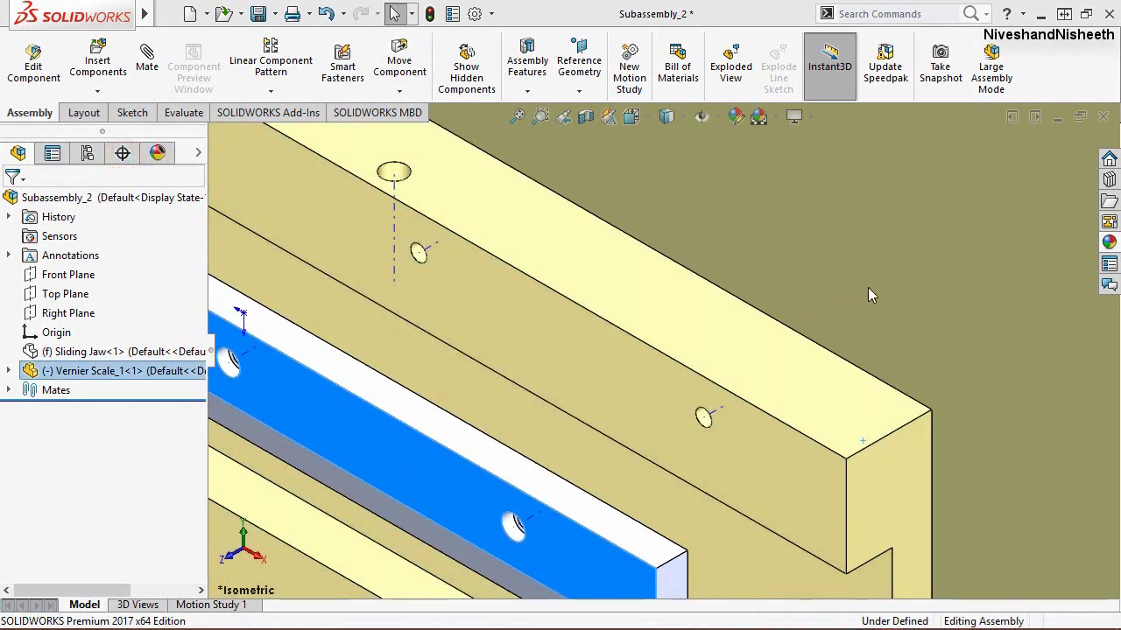
# Step: Mate a Sliding Jaw face coincident with the scale's back face, then restore the view and zoom to fit
pyautogui.click(635, 391)
pyautogui.moveTo(674, 458); pyautogui.dragTo(450, 450, button='middle')
pyautogui.keyDown('ctrl'); pyautogui.click(386, 452); pyautogui.keyUp('ctrl')
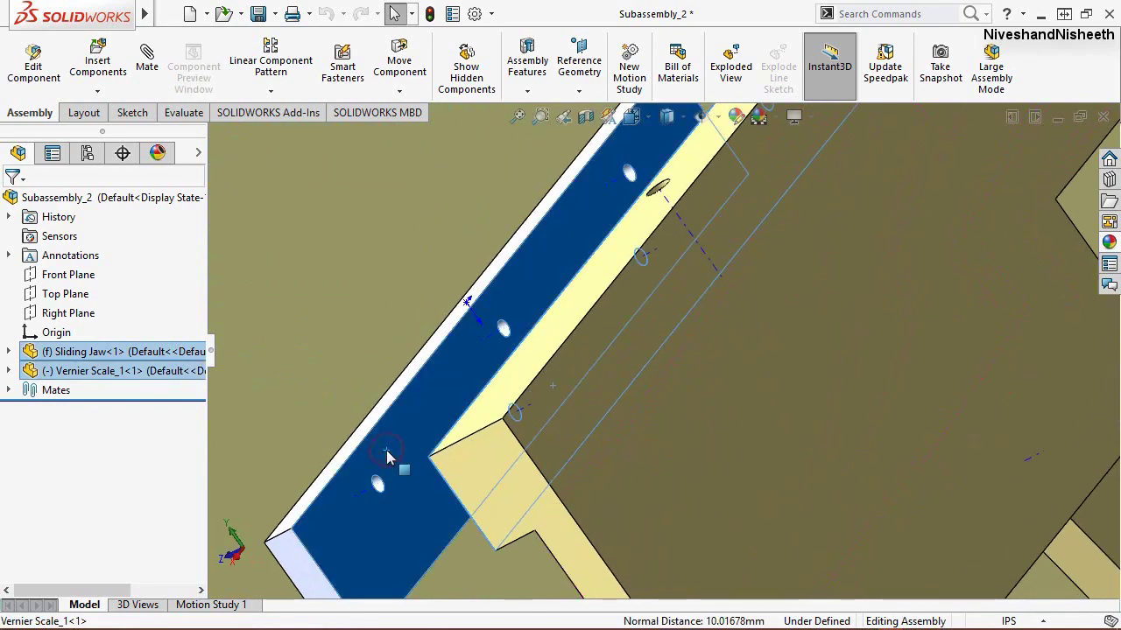
pyautogui.click(437, 443)
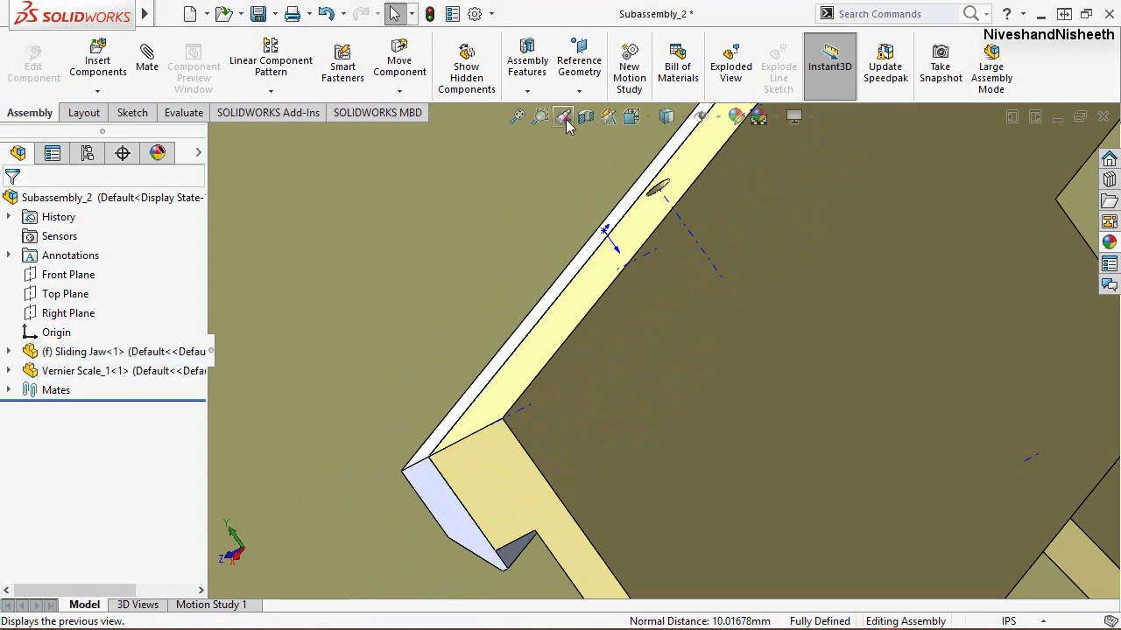
pyautogui.click(565, 120)
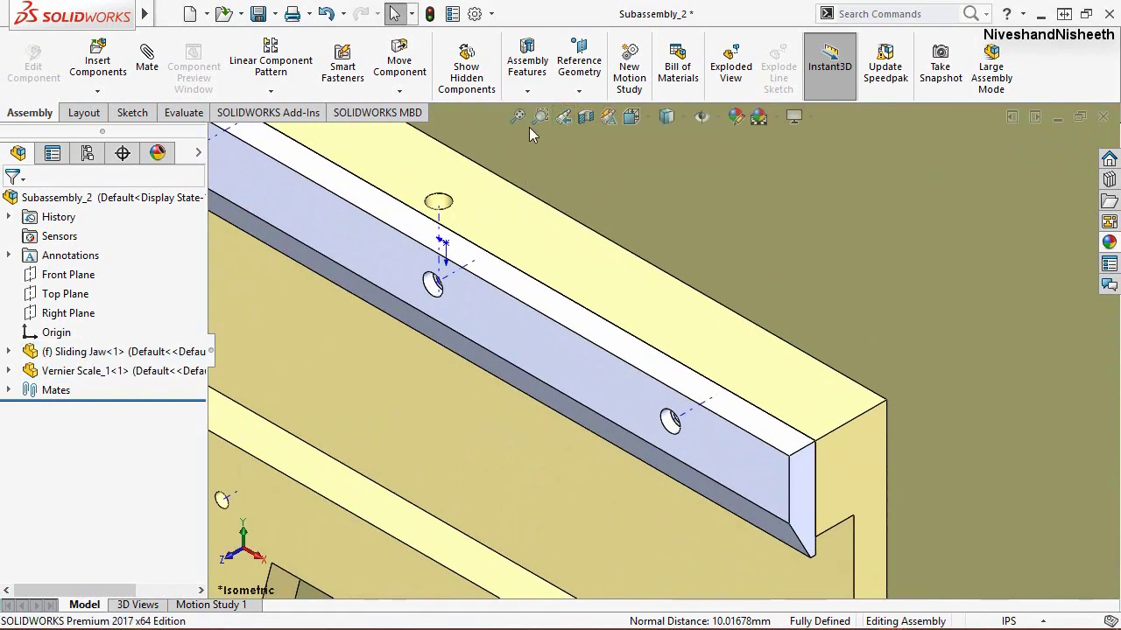
pyautogui.click(516, 121)
pyautogui.click(309, 313)
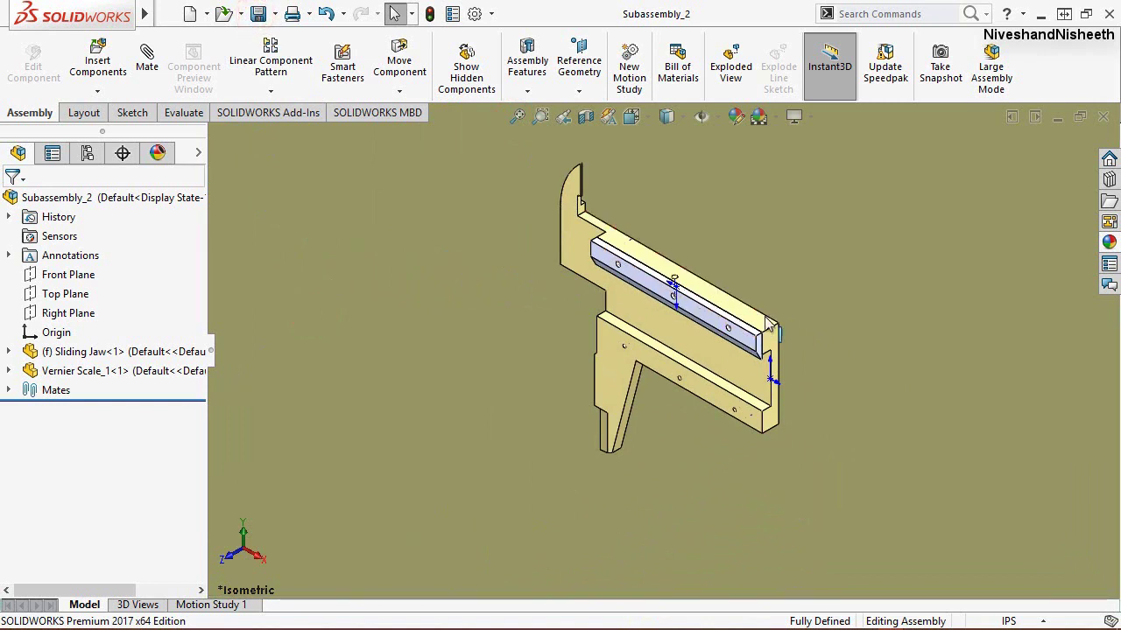
# Step: Select the Vernier Scale face and isolate Vernier Scale_1
pyautogui.scroll(-2, 761, 323)
pyautogui.scroll(-1, 679, 252)
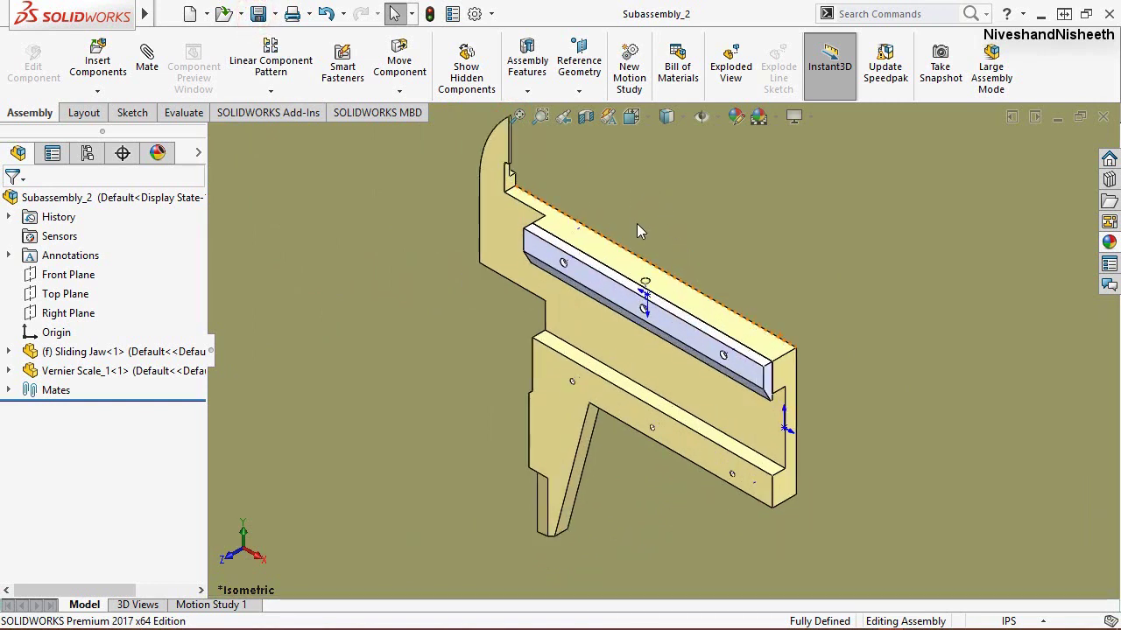
pyautogui.click(804, 237)
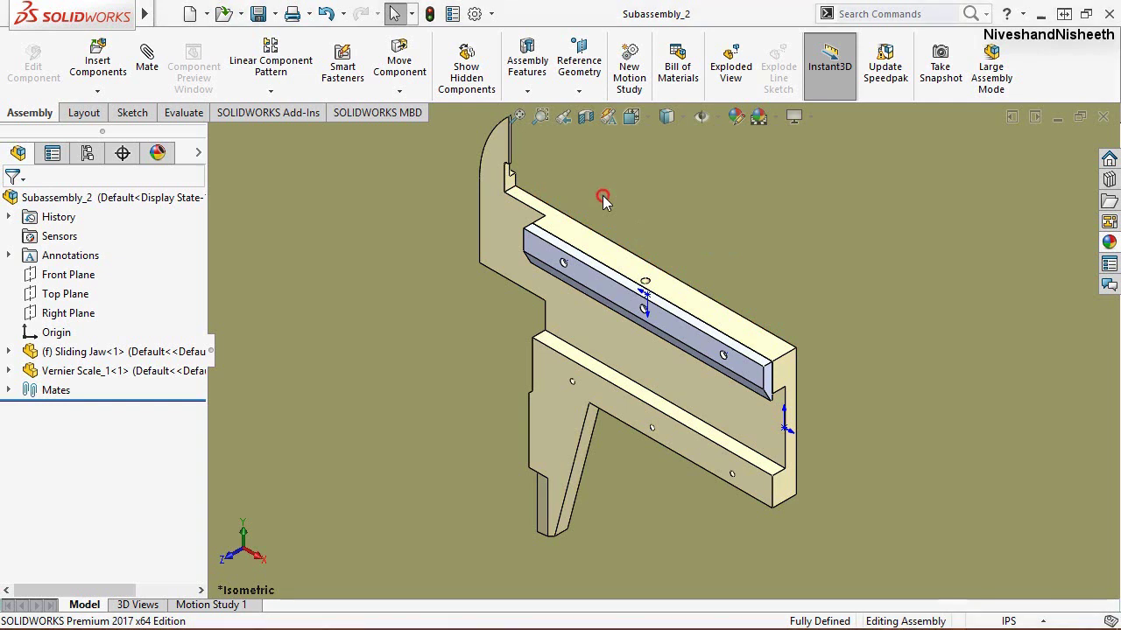
pyautogui.click(694, 352)
pyautogui.rightClick(694, 353)
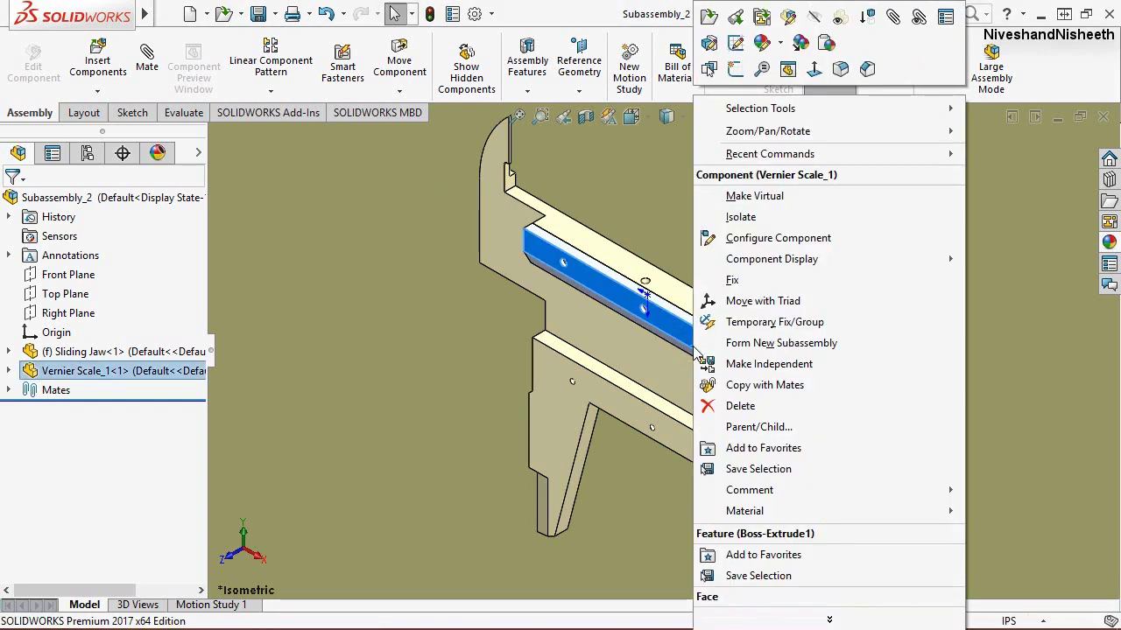
pyautogui.click(739, 217)
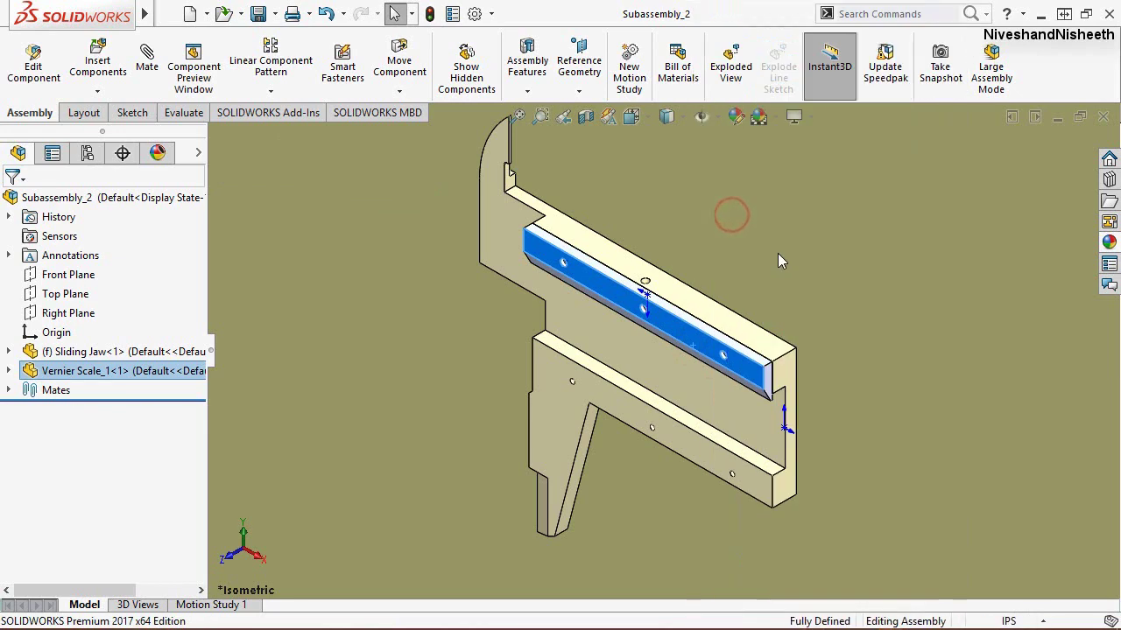
# Step: Edit Vernier Scale_1 in context and reorient the view to face the scale
pyautogui.scroll(-5, 782, 366)
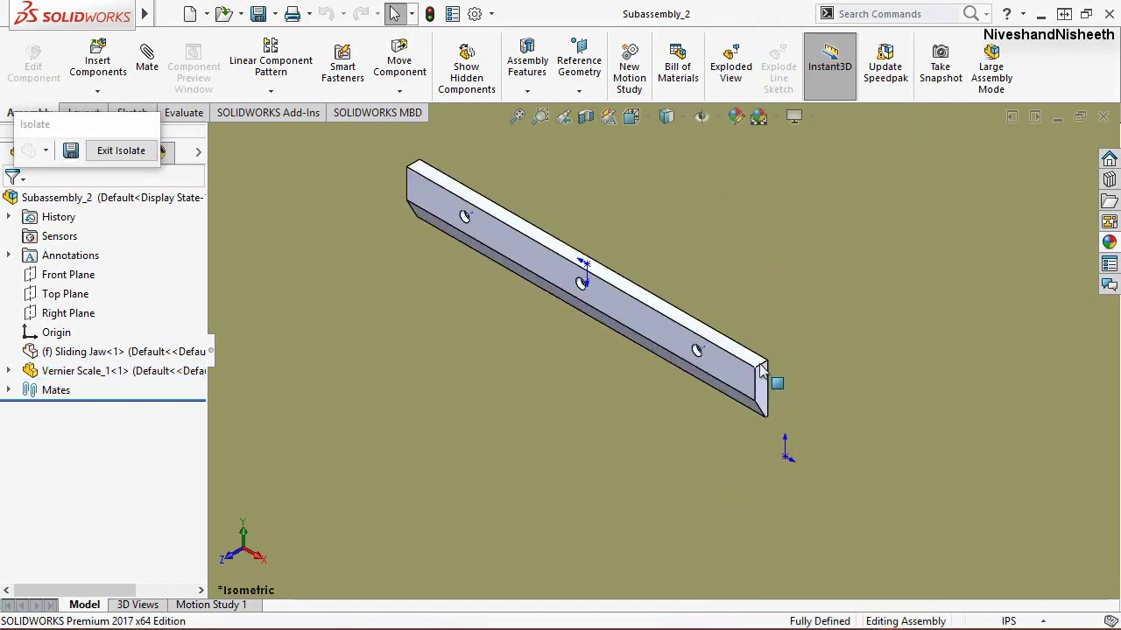
pyautogui.click(721, 384)
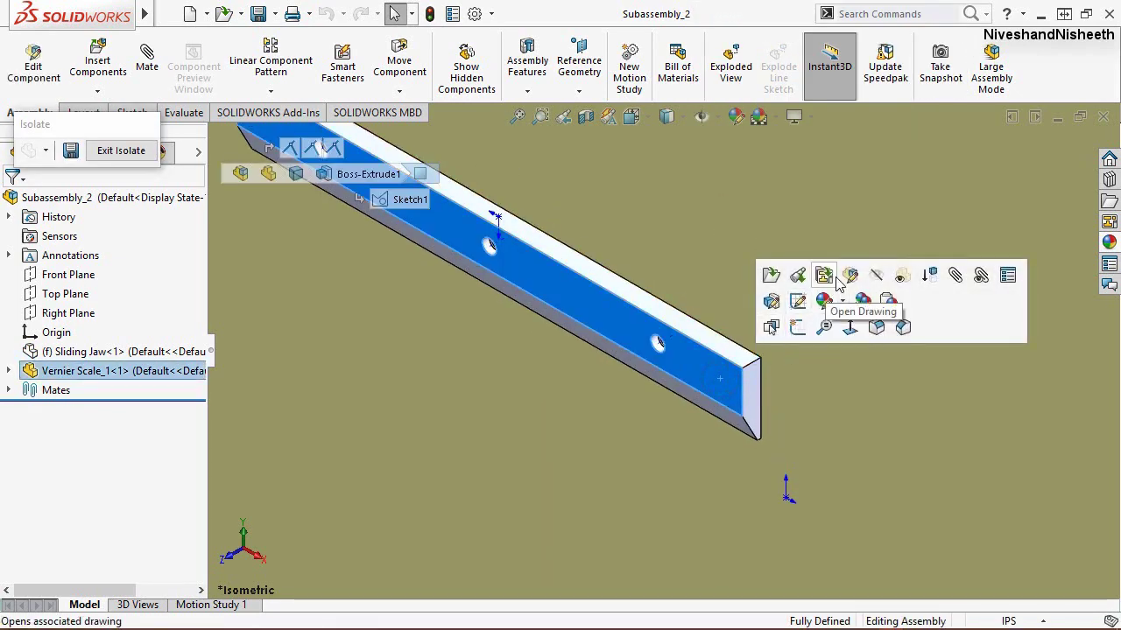
pyautogui.click(845, 277)
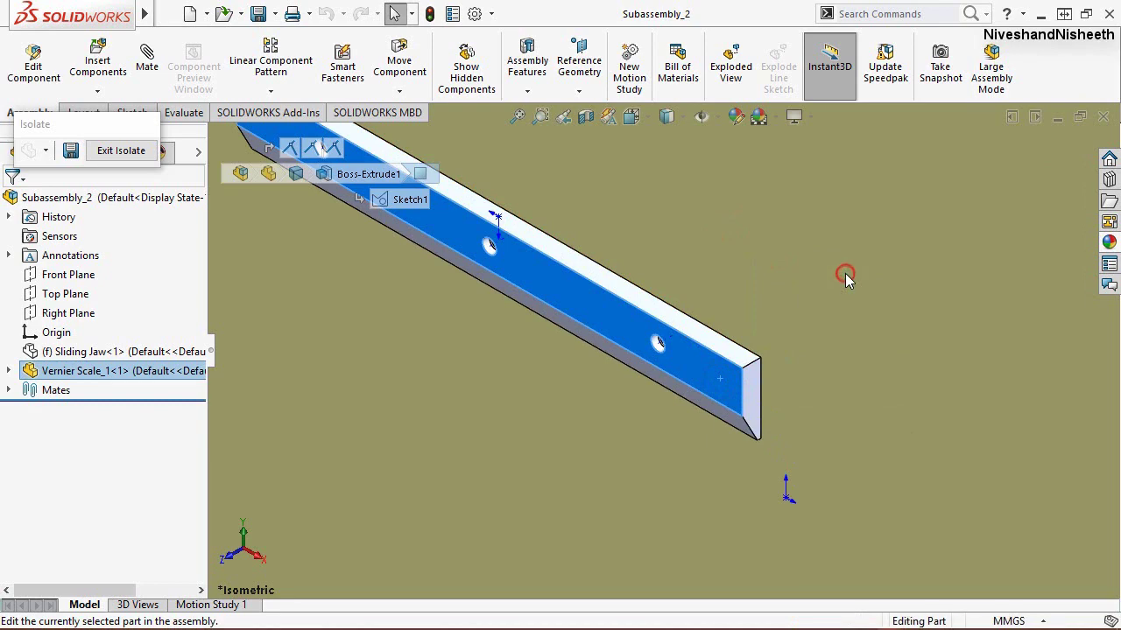
pyautogui.click(672, 224)
pyautogui.click(645, 115)
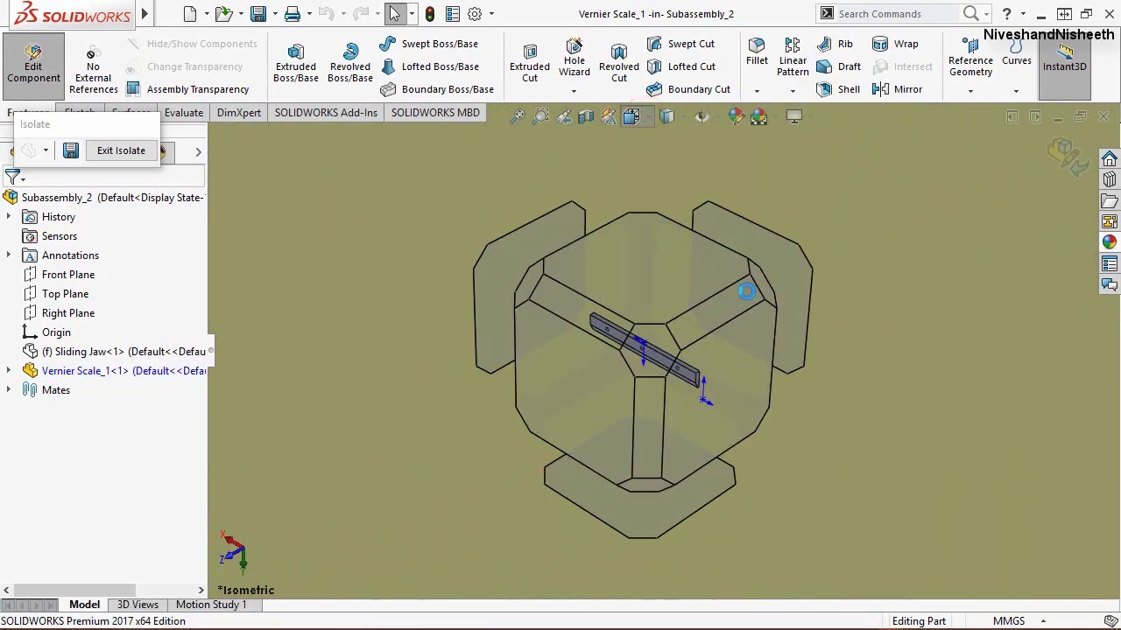
pyautogui.click(766, 291)
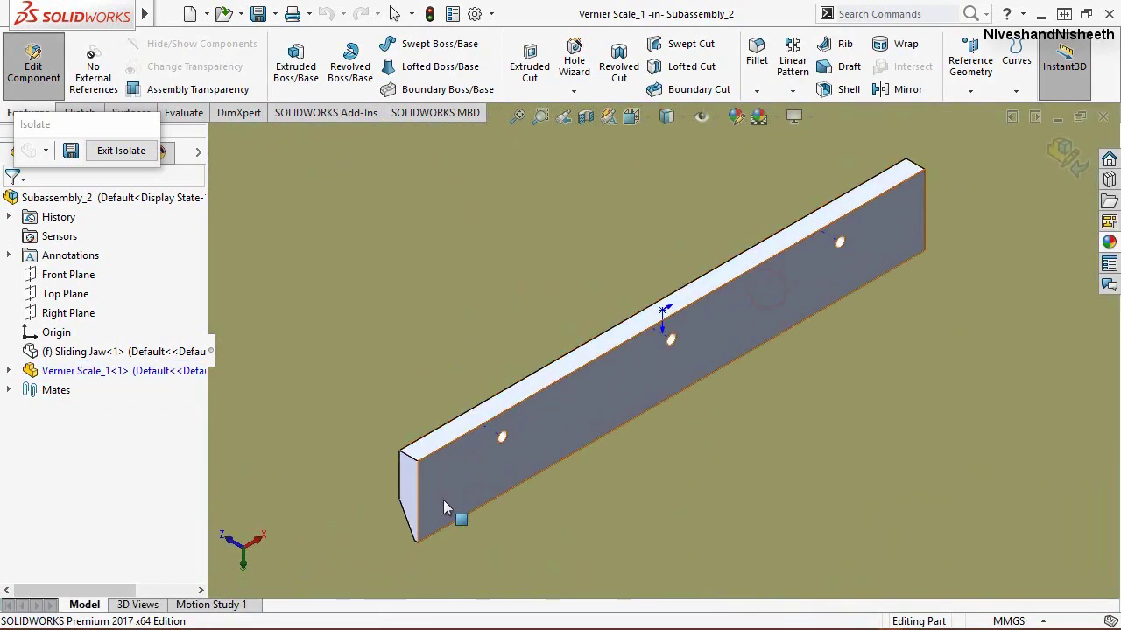
pyautogui.scroll(-2, 443, 508)
pyautogui.scroll(-2, 560, 412)
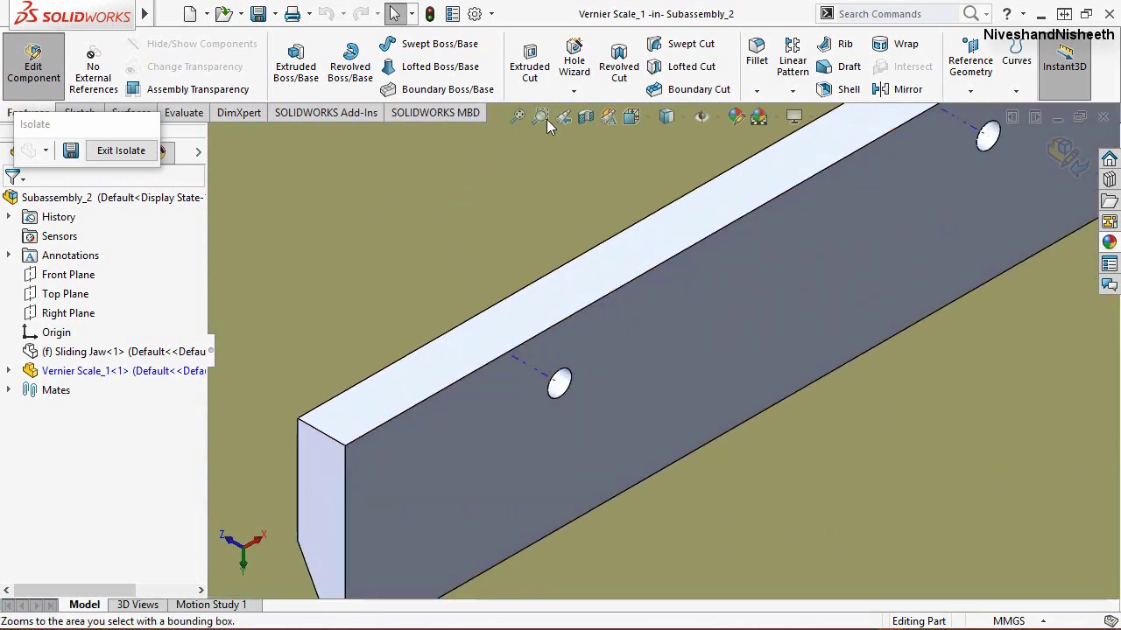
# Step: Start a Thread feature, dismiss the warning, and pick the end hole's edge
pyautogui.click(574, 90)
pyautogui.click(576, 152)
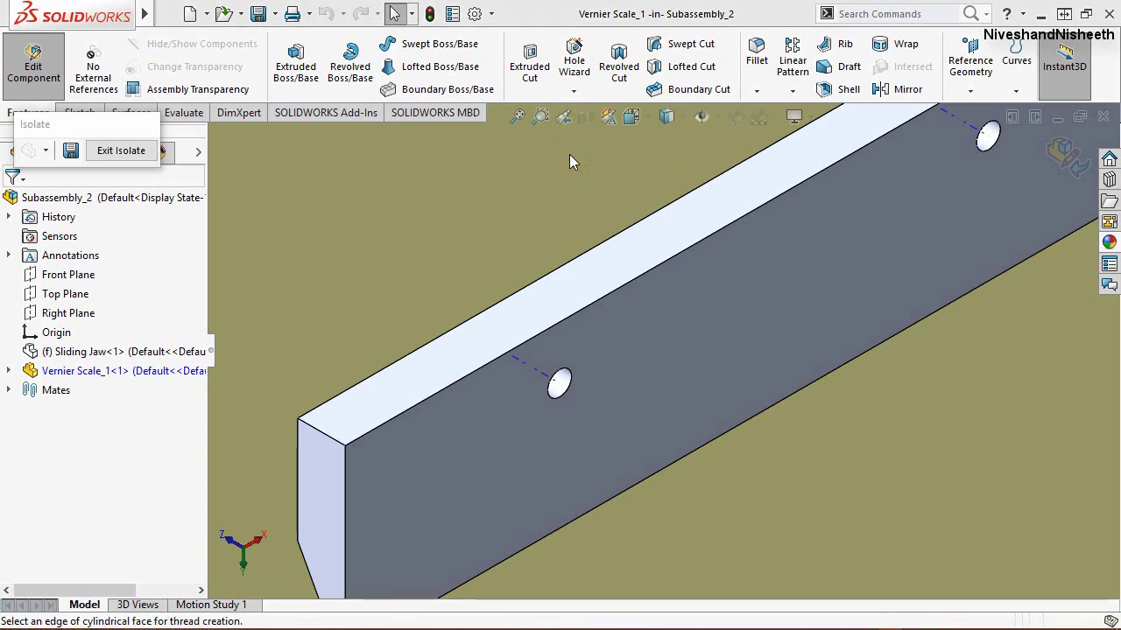
pyautogui.click(668, 346)
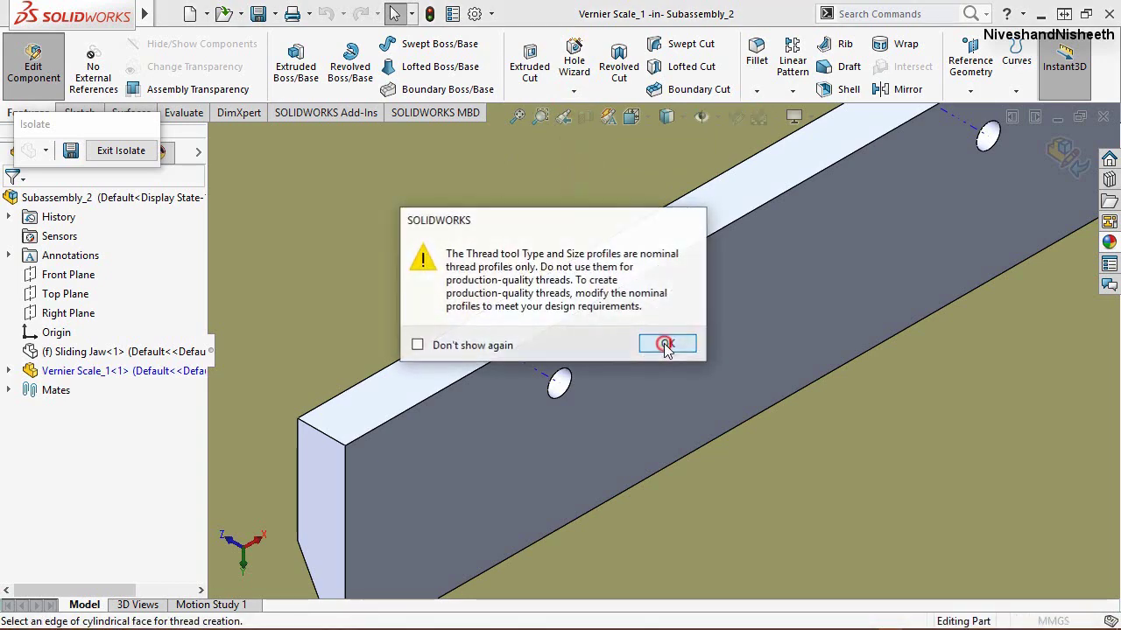
pyautogui.click(563, 395)
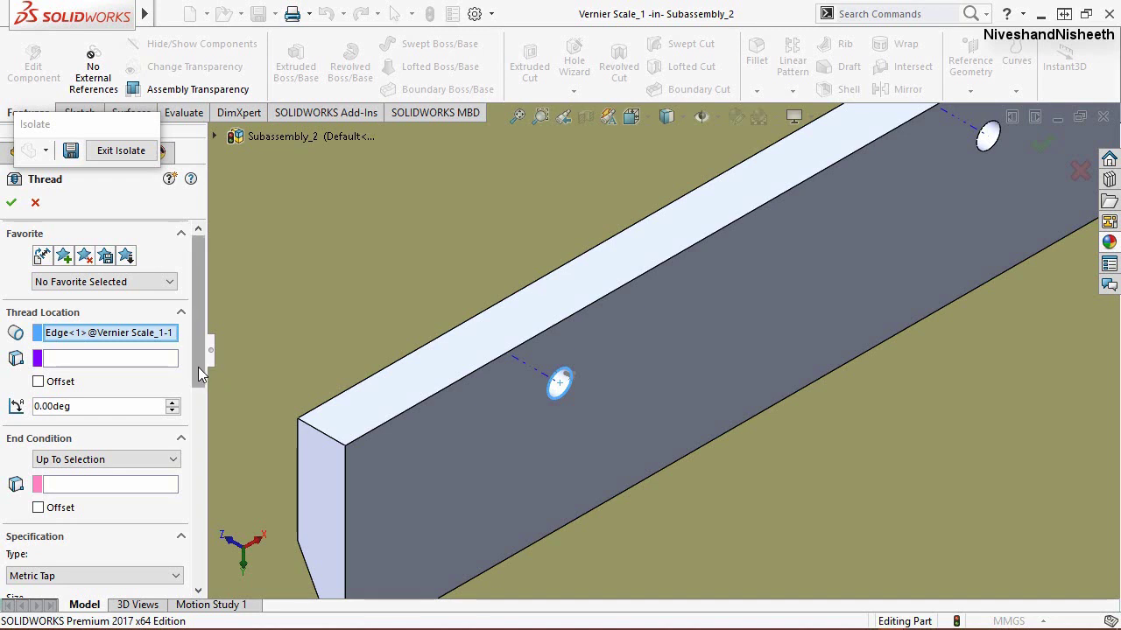
pyautogui.moveTo(200, 368); pyautogui.dragTo(204, 413)
# Step: Set the thread to Blind 1.25 mm depth, M1.2x0.25 metric tap, and accept it
pyautogui.click(156, 385)
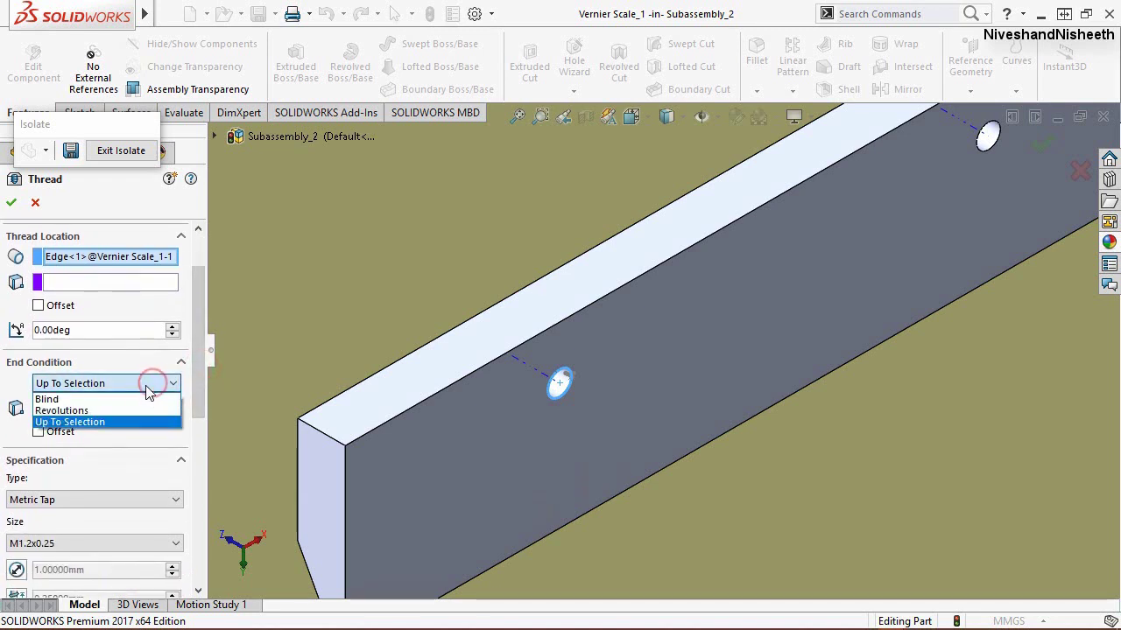
pyautogui.click(121, 401)
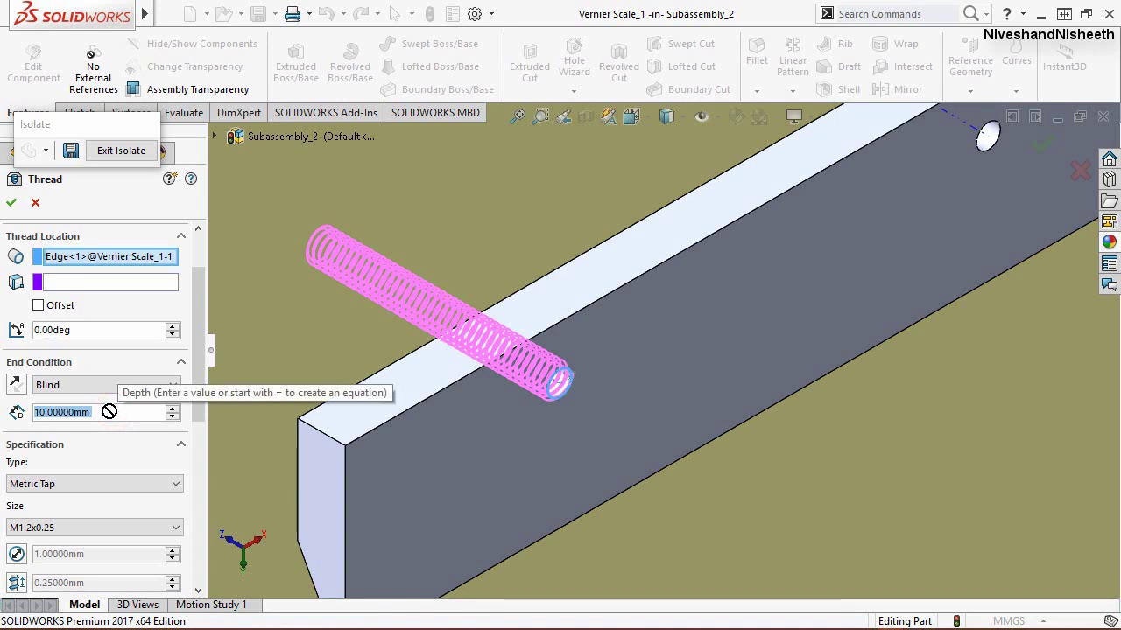
pyautogui.write('1.25')
pyautogui.press('Return')
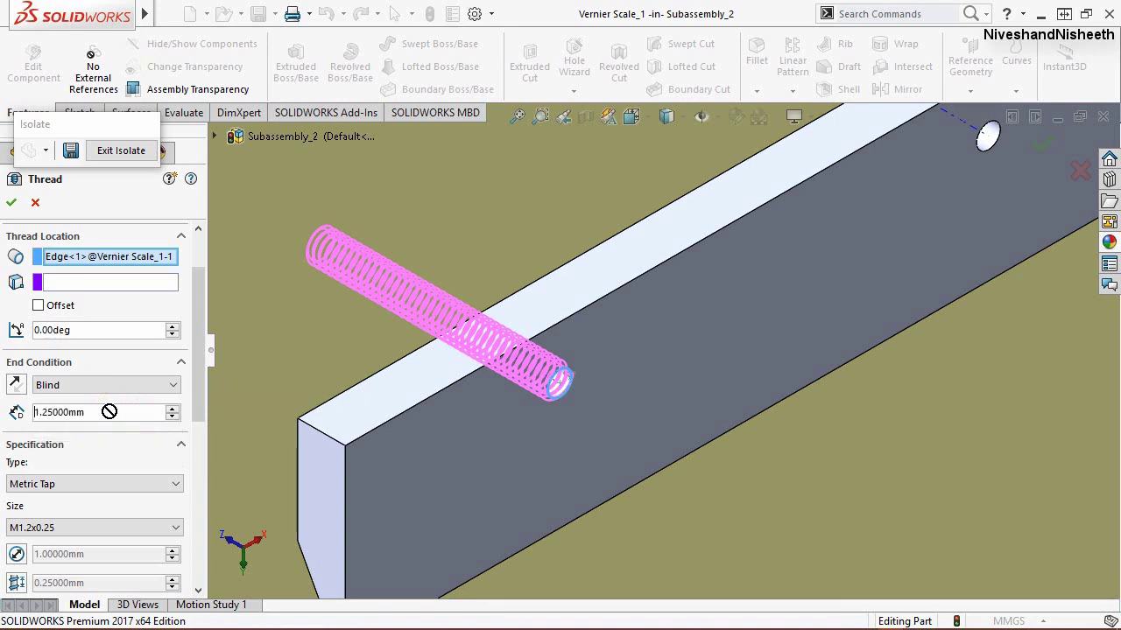
pyautogui.moveTo(194, 394); pyautogui.dragTo(201, 473)
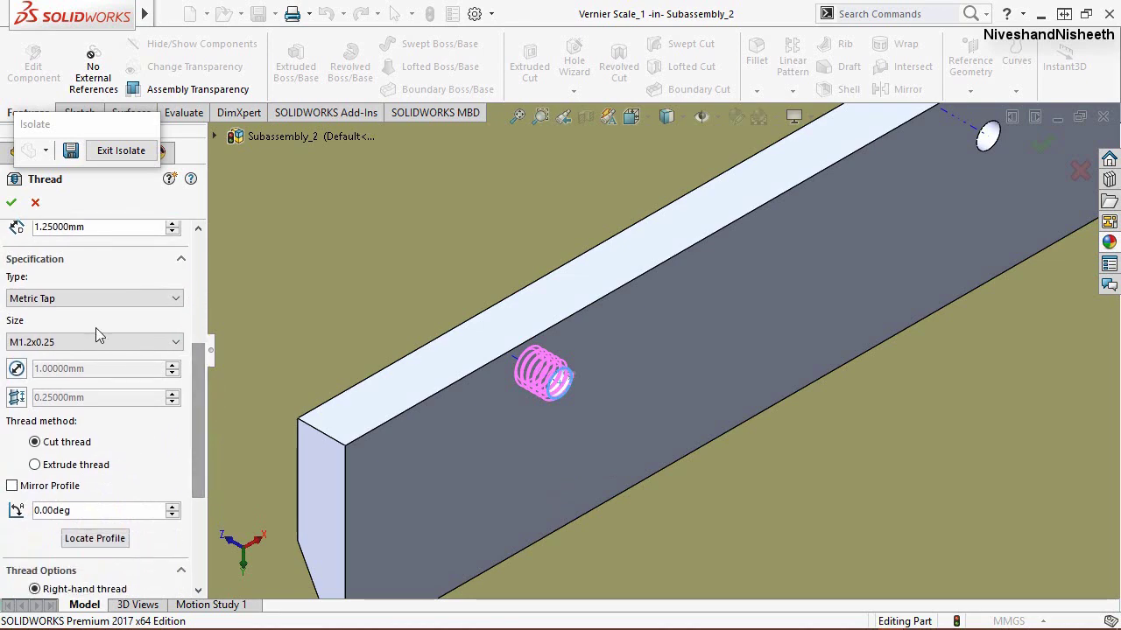
pyautogui.click(11, 203)
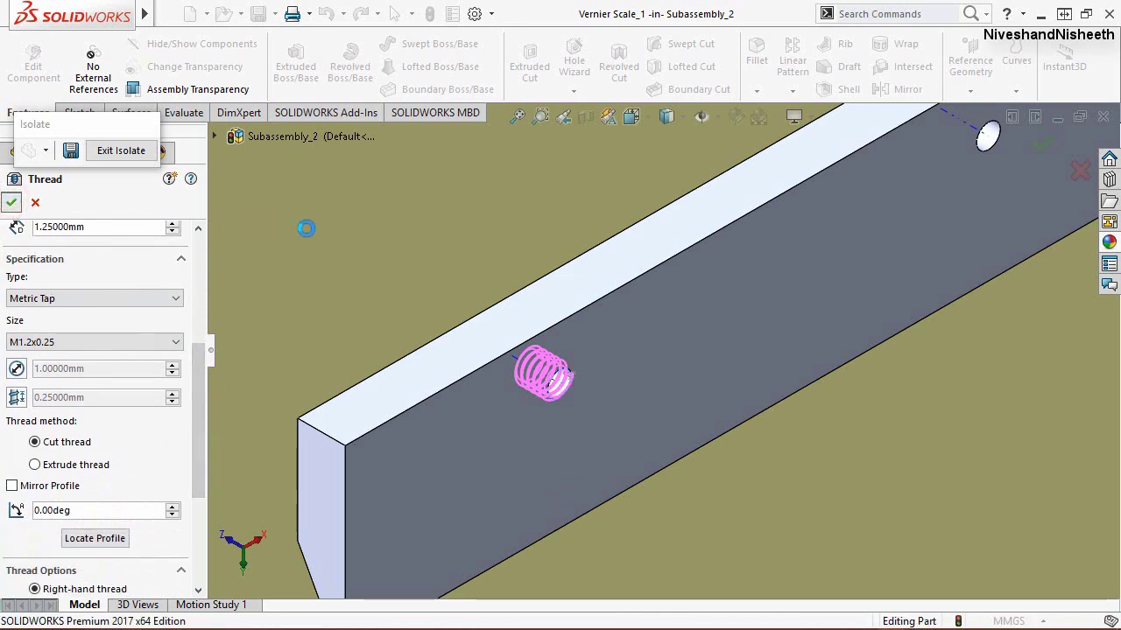
pyautogui.scroll(-3, 560, 359)
pyautogui.scroll(-3, 584, 368)
# Step: Repeat the Thread command on the Vernier scale's middle hole edge and accept it
pyautogui.scroll(5, 423, 409)
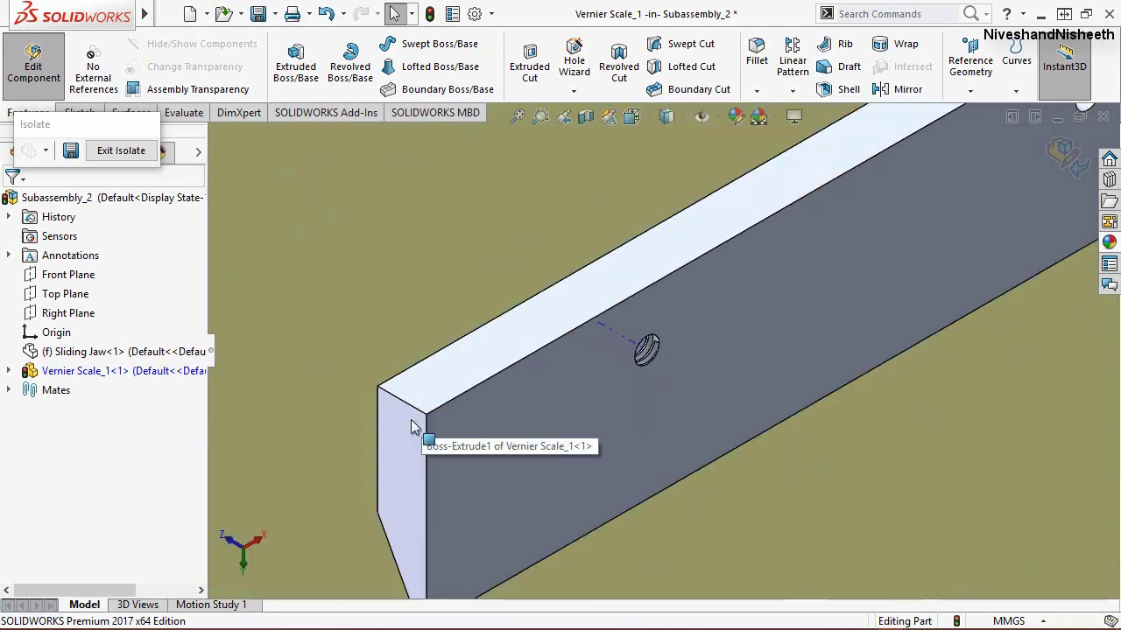
pyautogui.scroll(-2, 965, 153)
pyautogui.scroll(-2, 966, 154)
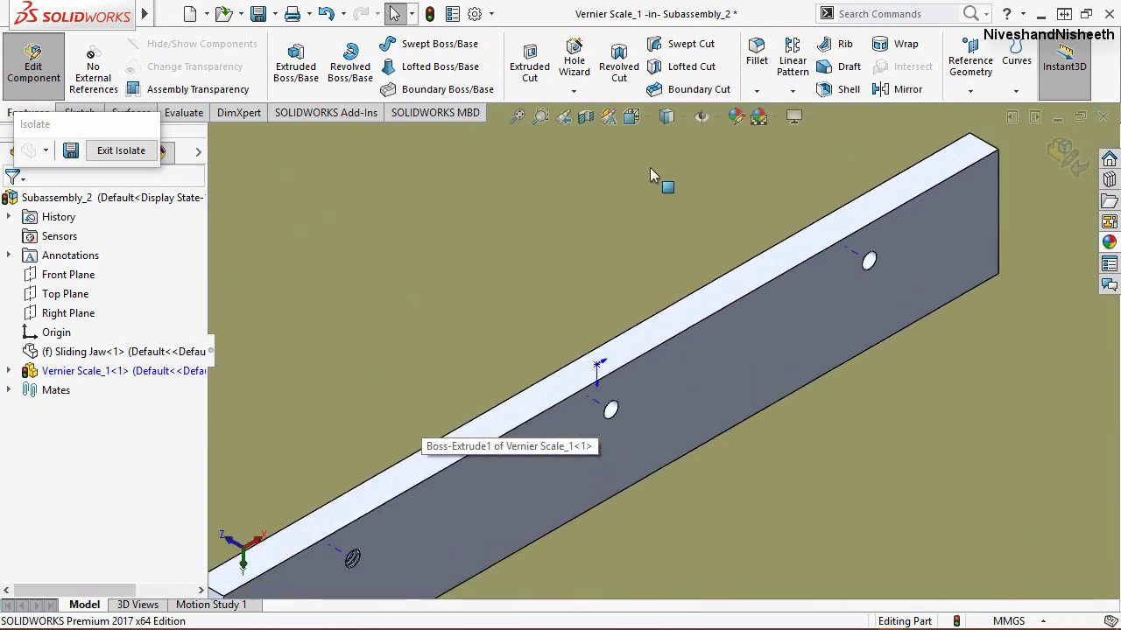
pyautogui.rightClick(491, 295)
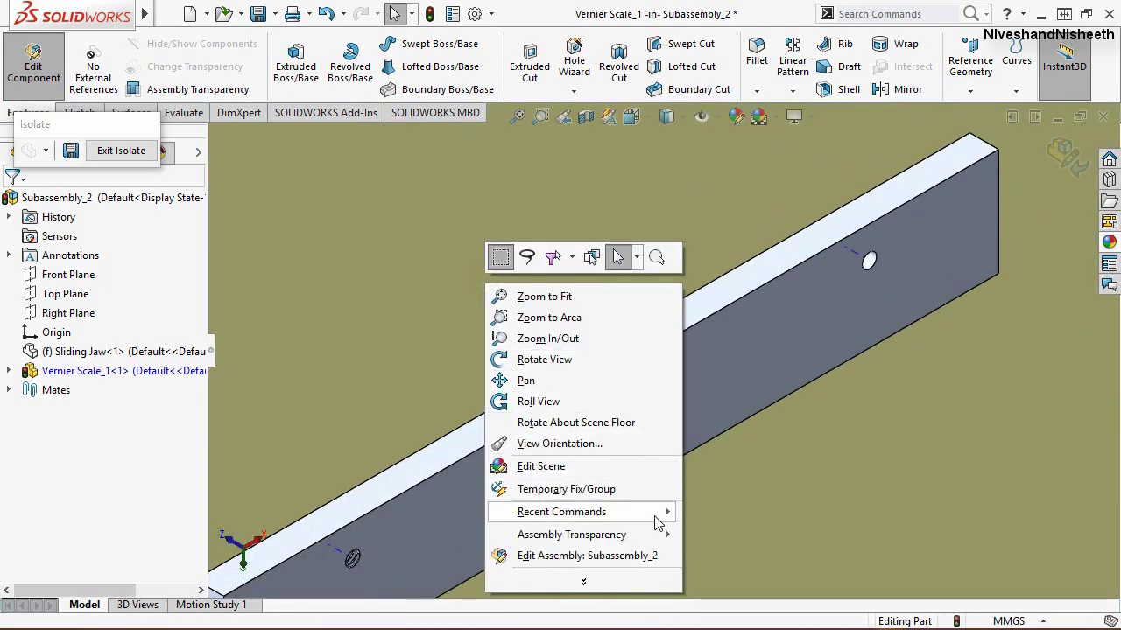
pyautogui.moveTo(561, 512)
pyautogui.click(698, 510)
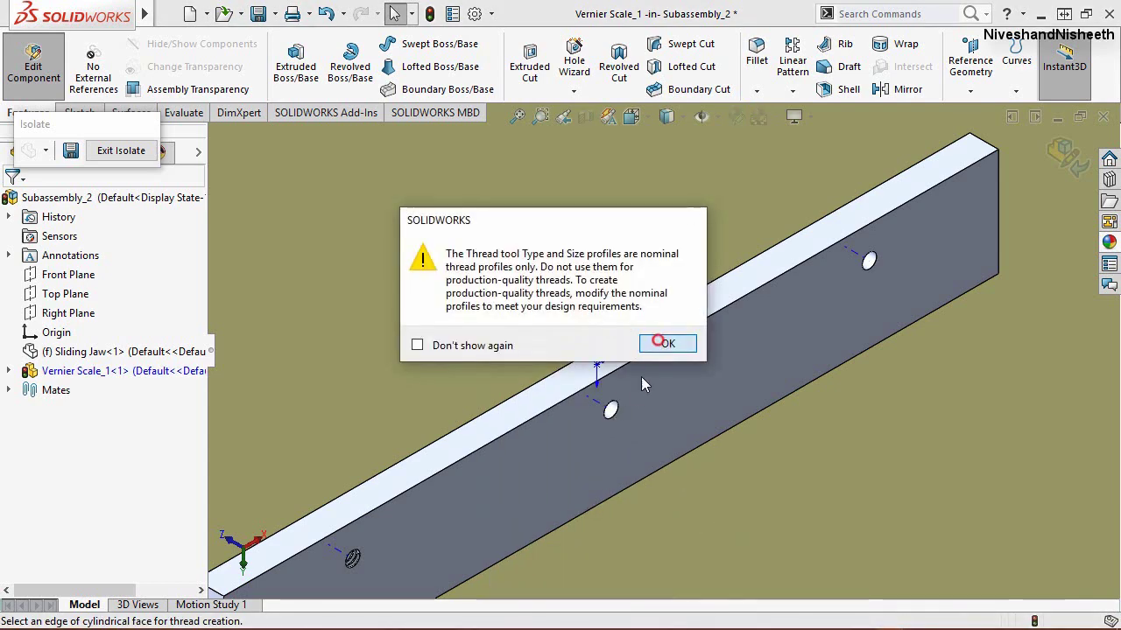
pyautogui.click(663, 342)
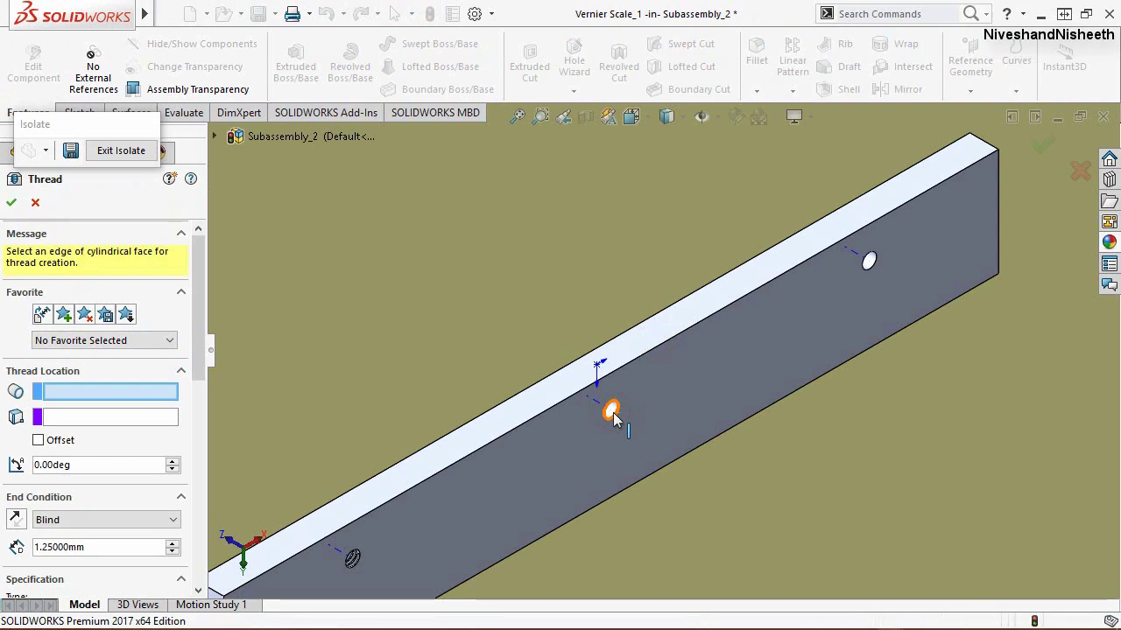
pyautogui.click(604, 412)
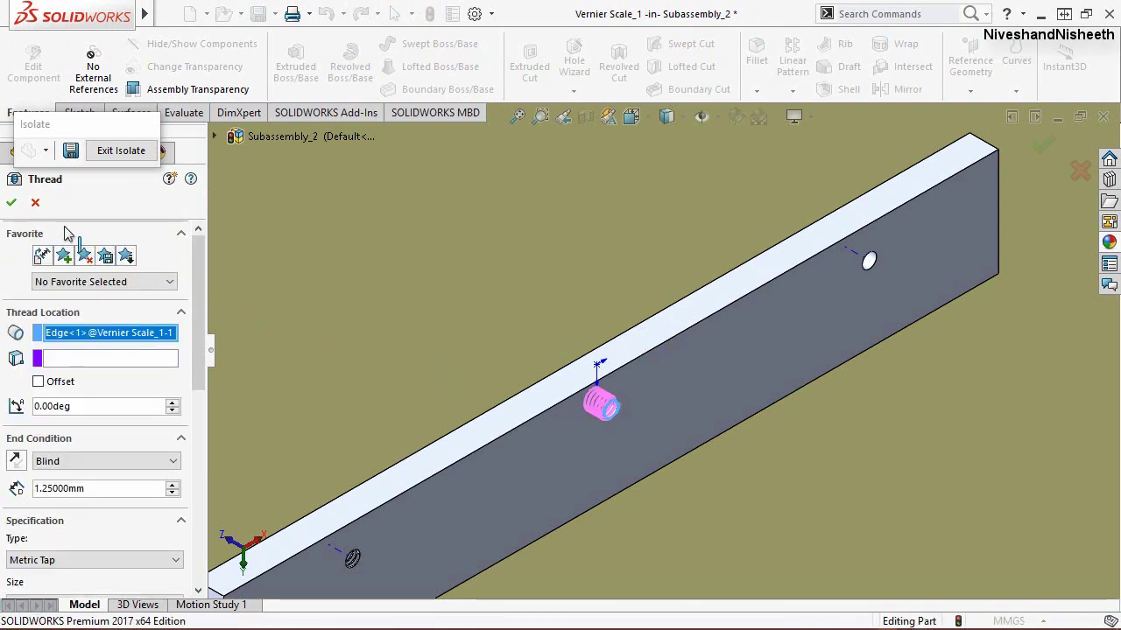
pyautogui.click(13, 204)
# Step: Thread the far hole the same way, then return to editing Subassembly_2
pyautogui.rightClick(448, 280)
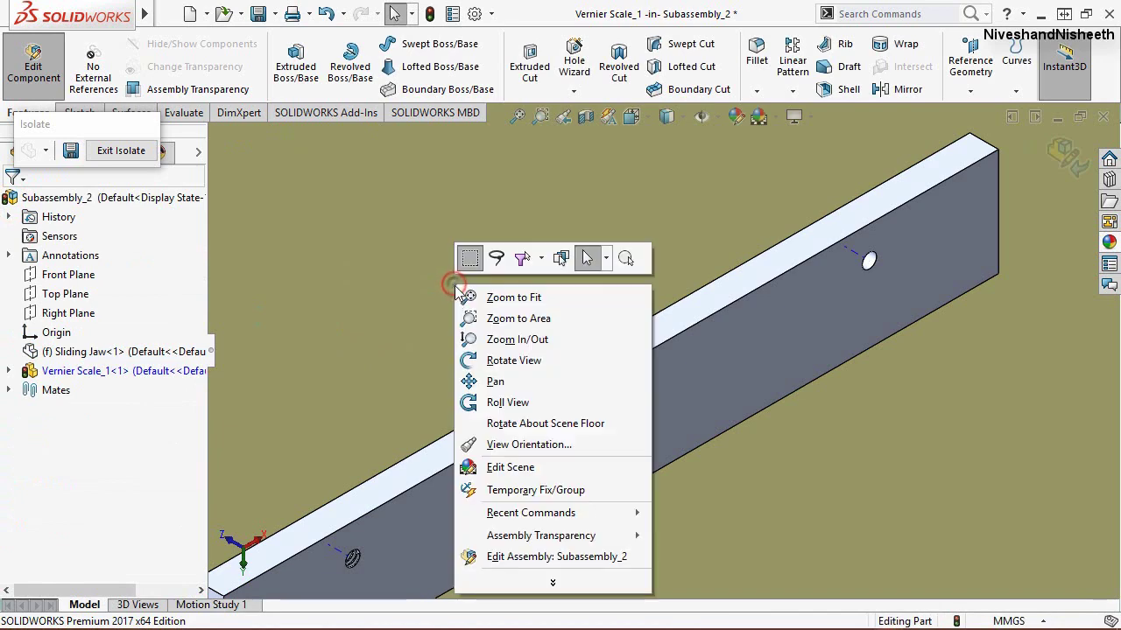
pyautogui.moveTo(530, 513)
pyautogui.click(696, 514)
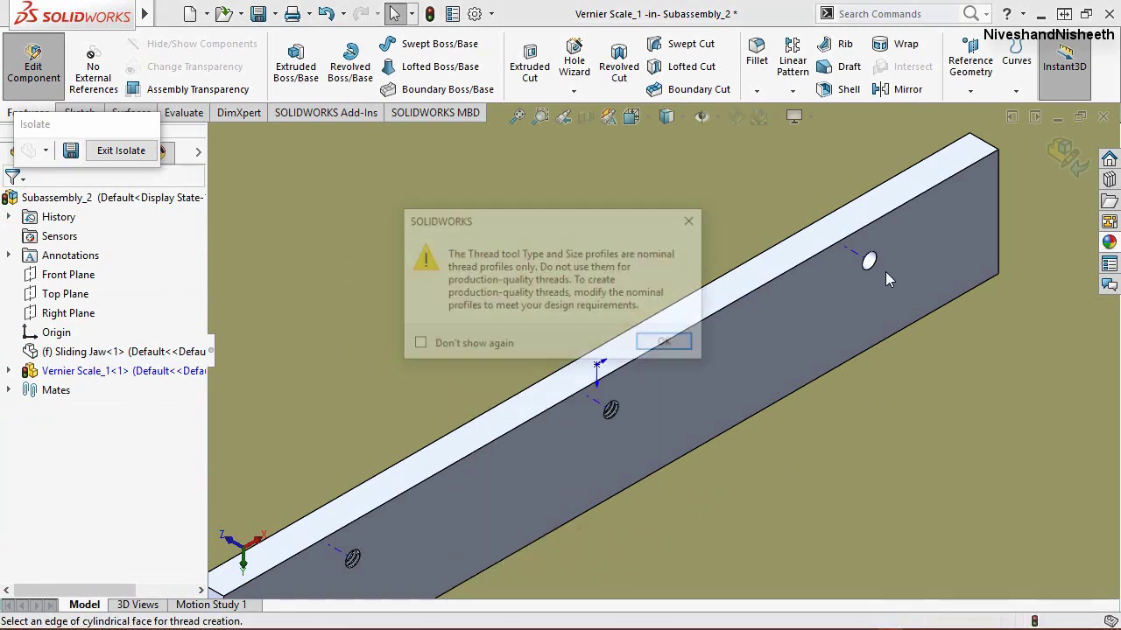
pyautogui.click(676, 338)
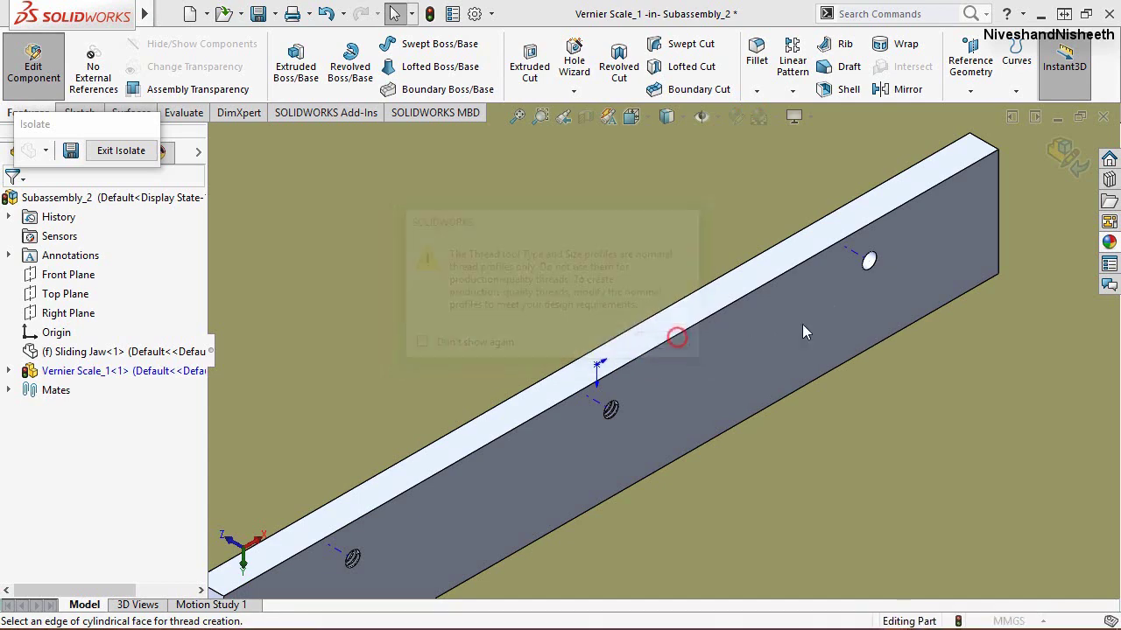
pyautogui.click(869, 260)
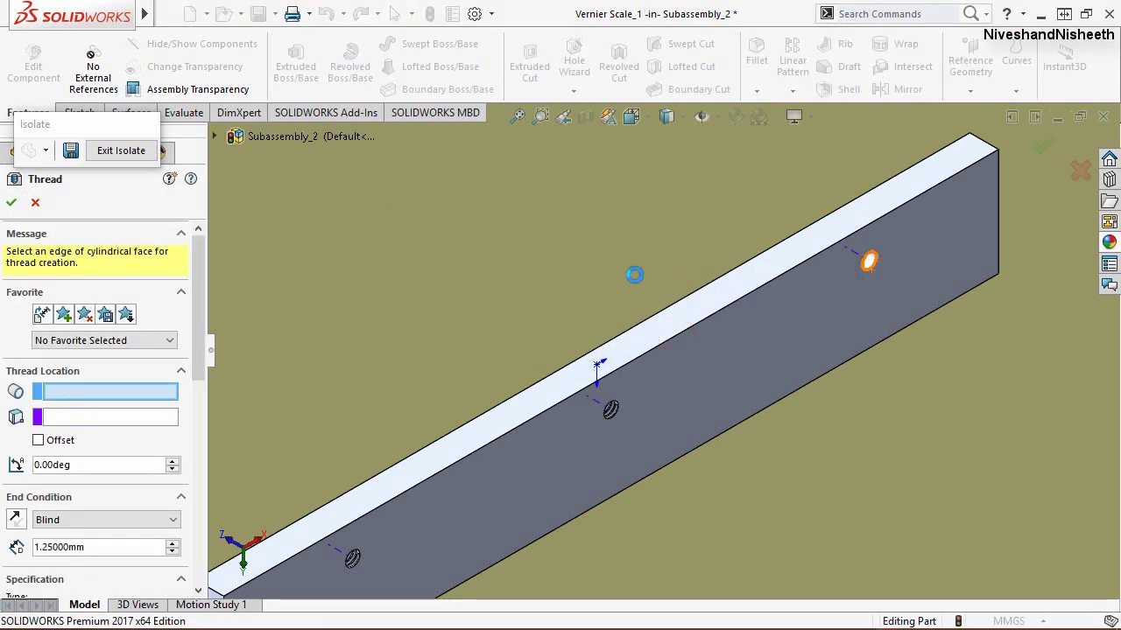
pyautogui.click(11, 204)
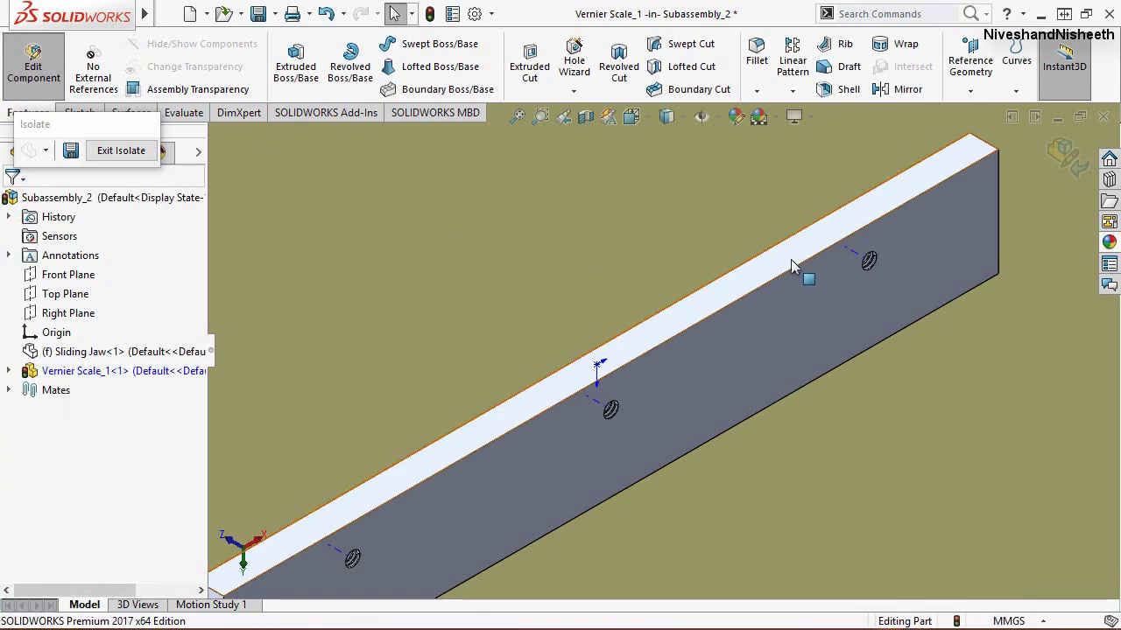
pyautogui.scroll(3, 875, 281)
pyautogui.scroll(-1, 864, 271)
pyautogui.scroll(-2, 861, 270)
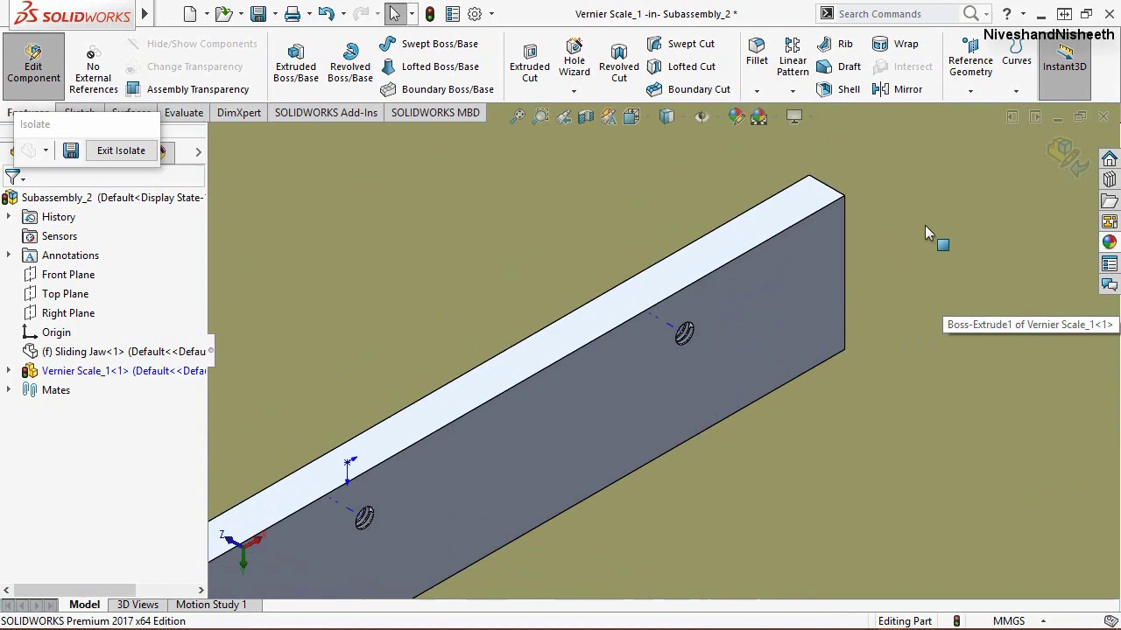
pyautogui.click(1060, 160)
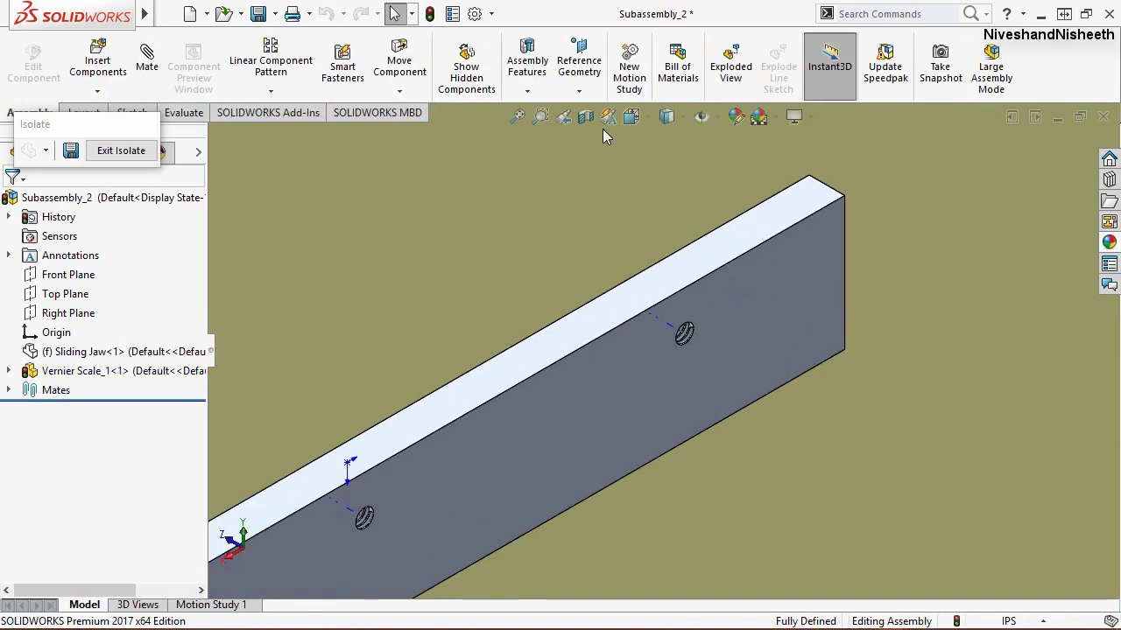
# Step: Restore the previous view, clear the selection and exit isolation to show all components
pyautogui.click(568, 125)
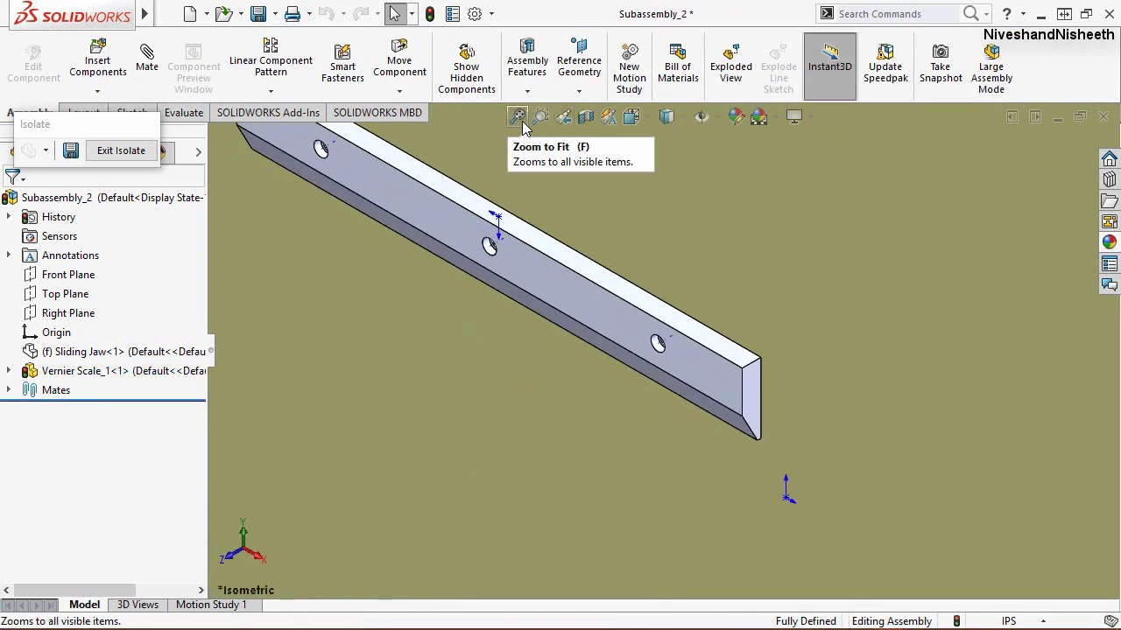
pyautogui.click(522, 126)
pyautogui.click(377, 349)
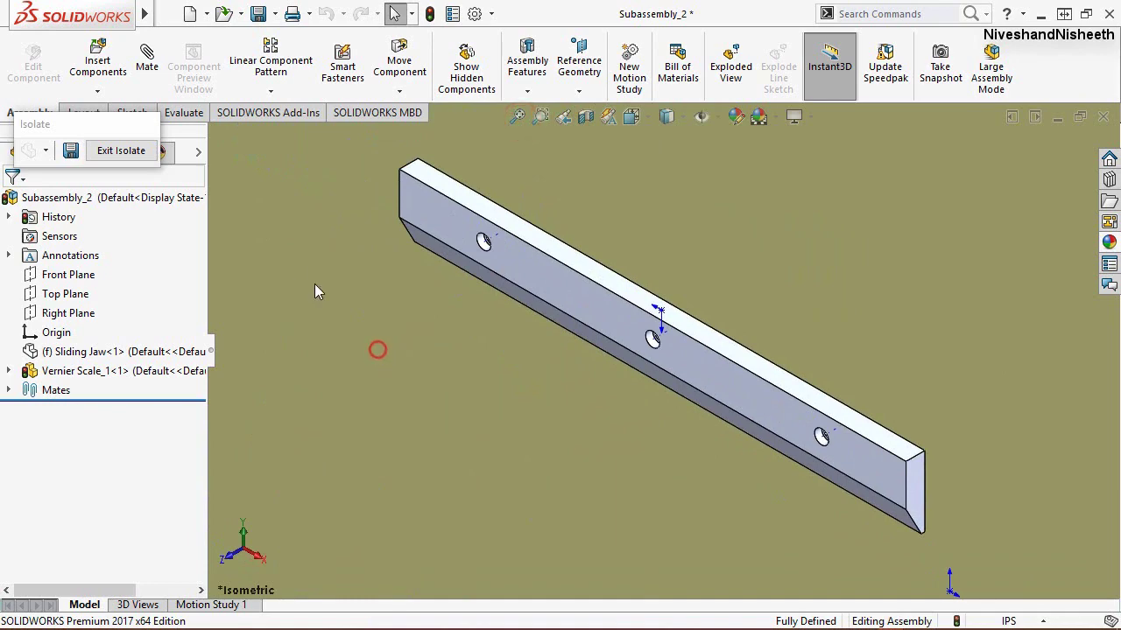
pyautogui.click(123, 151)
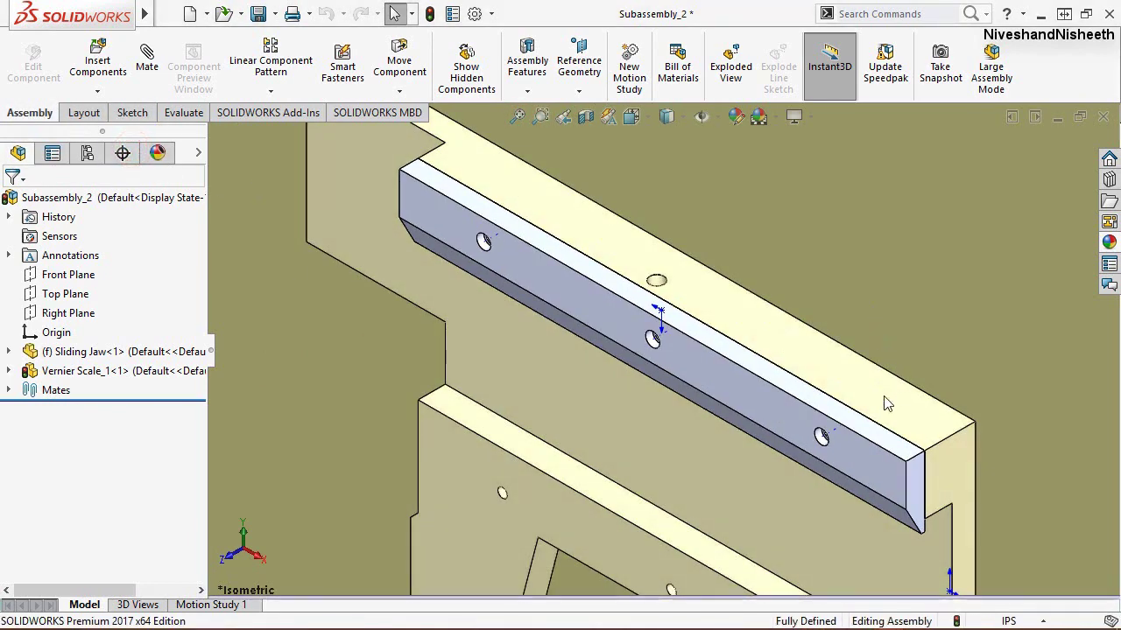
# Step: Isolate the Sliding Jaw so it appears alone, hiding Vernier Scale_1
pyautogui.scroll(-3, 885, 403)
pyautogui.click(824, 392)
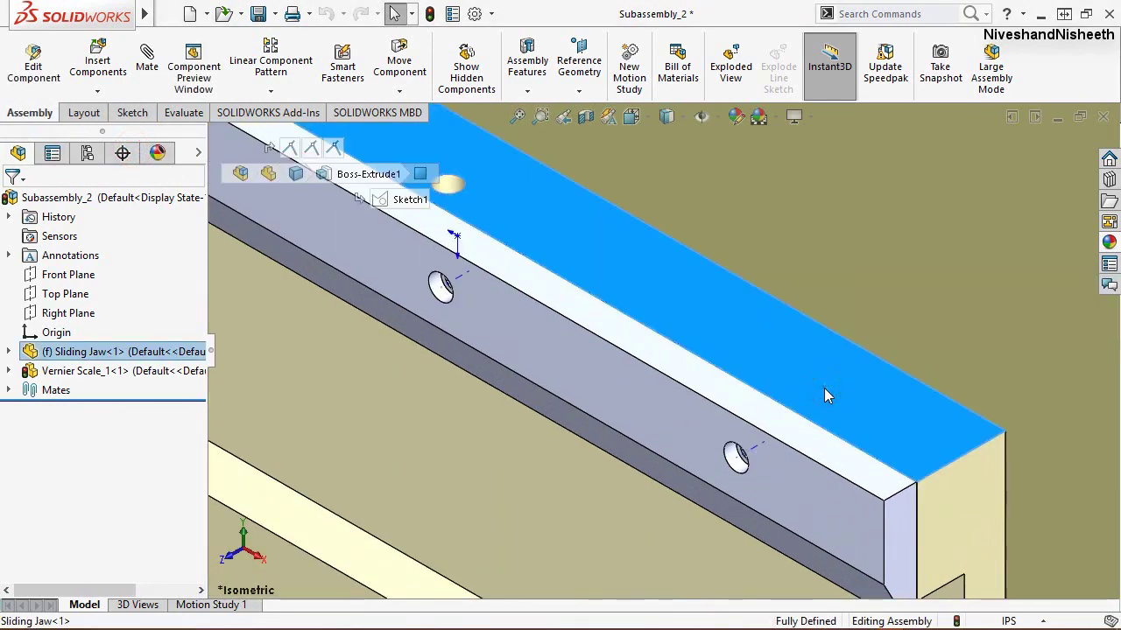
pyautogui.rightClick(824, 391)
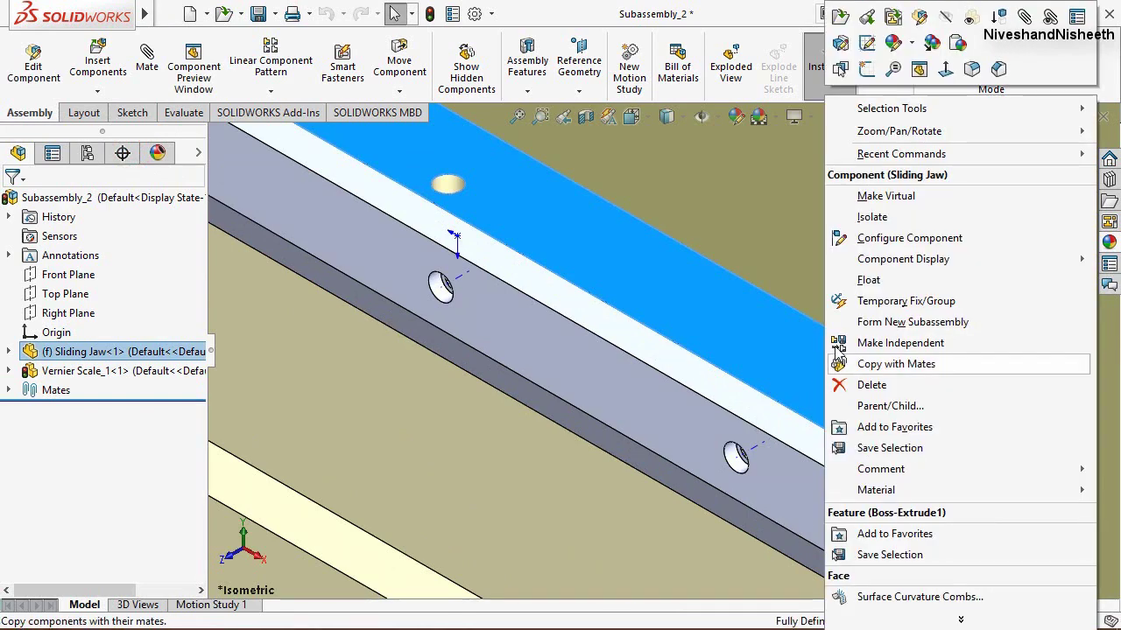
pyautogui.click(872, 217)
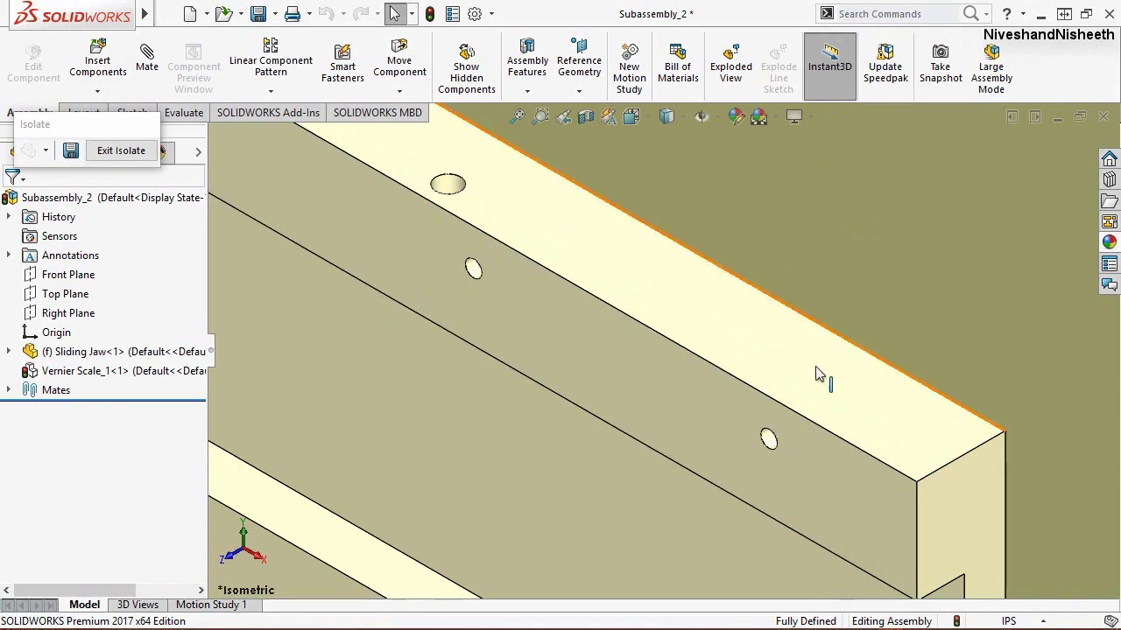
pyautogui.scroll(2, 745, 464)
pyautogui.scroll(2, 728, 382)
pyautogui.scroll(3, 728, 382)
# Step: Start editing the Sliding Jaw part from its front face
pyautogui.scroll(-2, 560, 232)
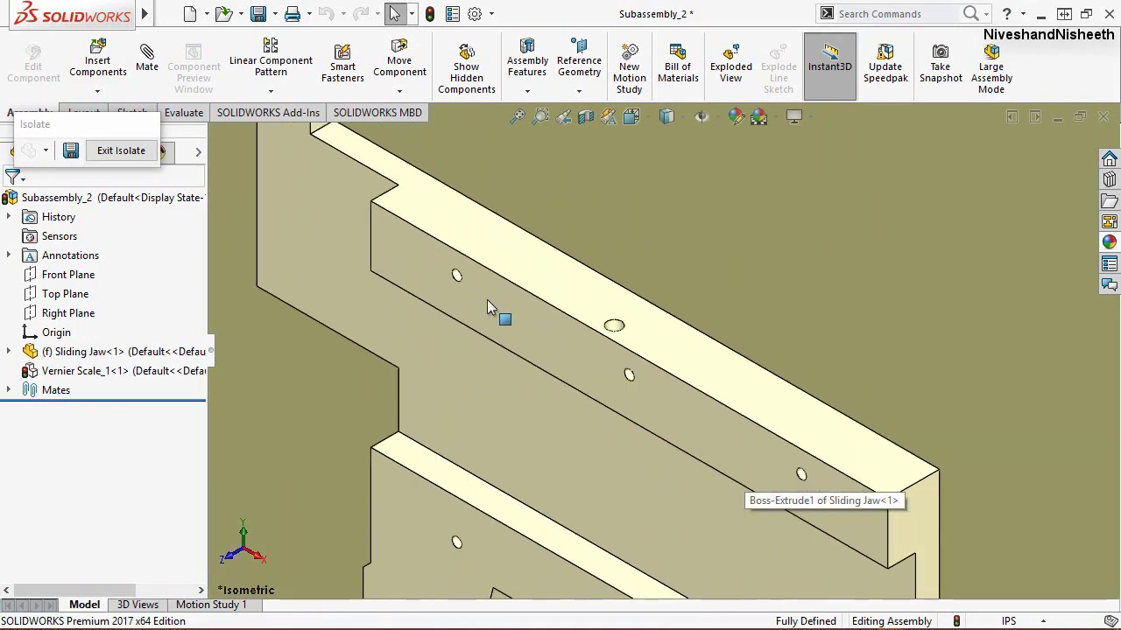
pyautogui.click(488, 302)
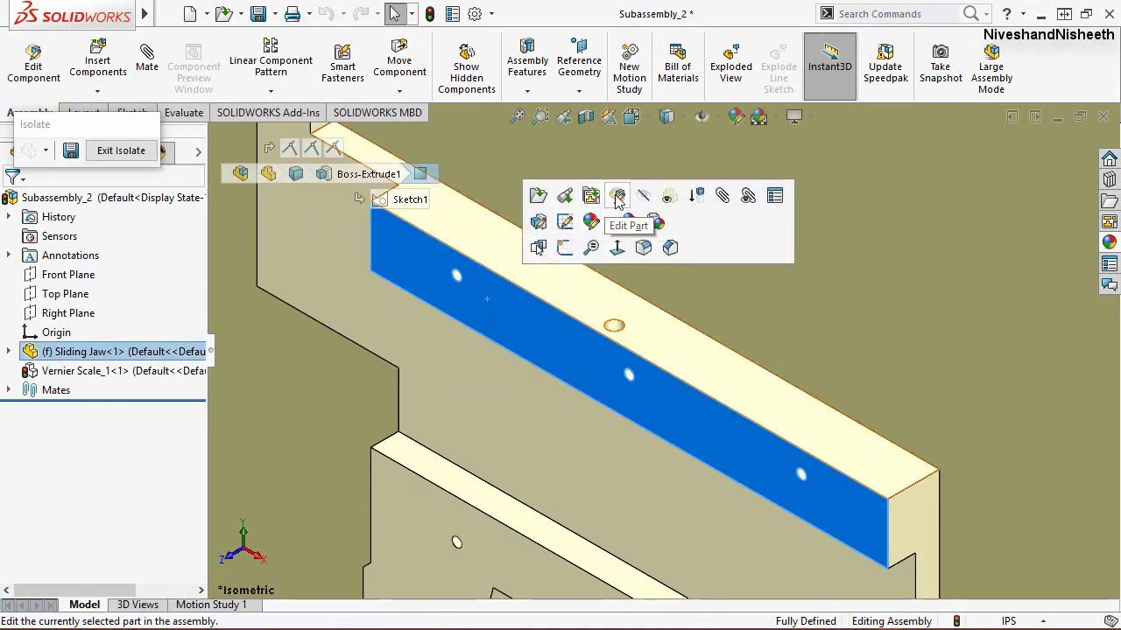
pyautogui.click(617, 195)
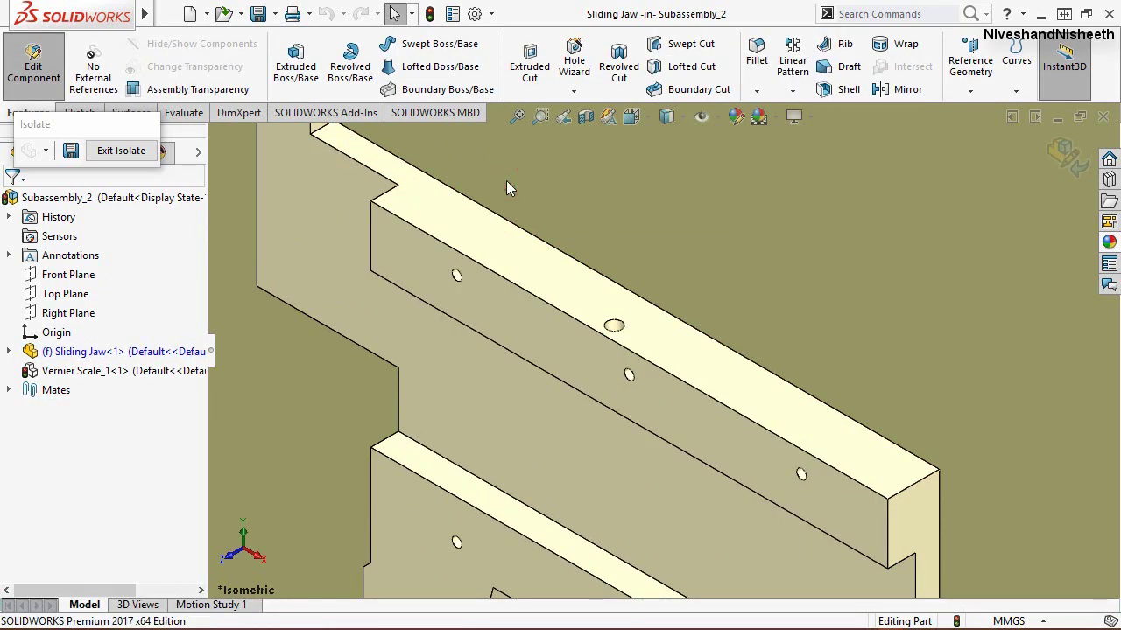
# Step: Add a blind M1.2x0.25 tap thread, 1.5 mm deep, to a front-face hole
pyautogui.click(571, 93)
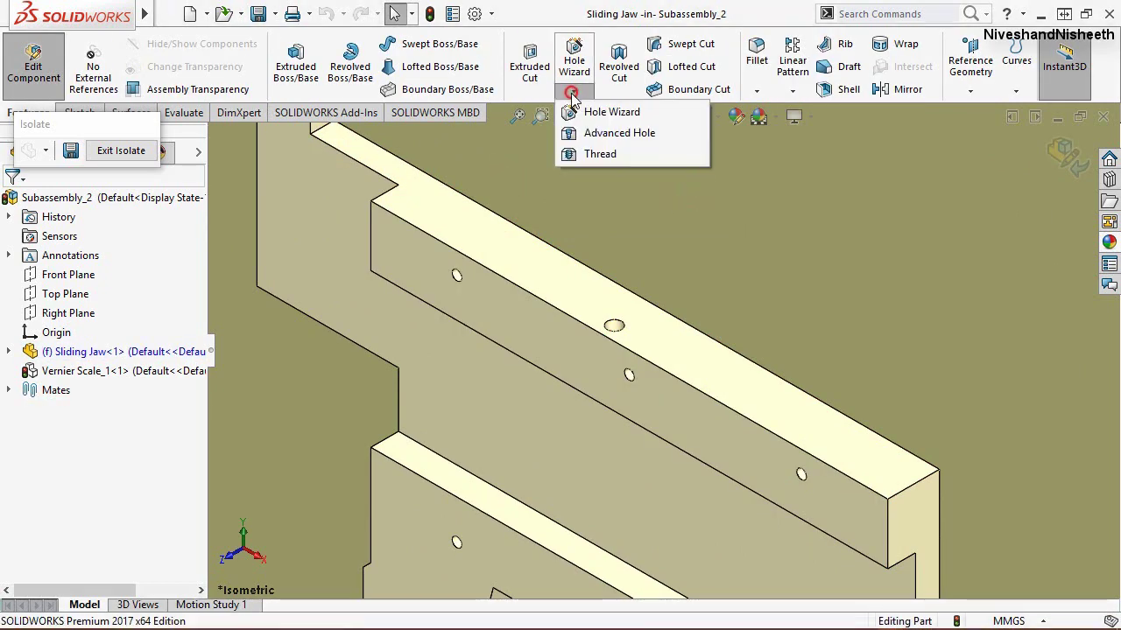
pyautogui.click(585, 154)
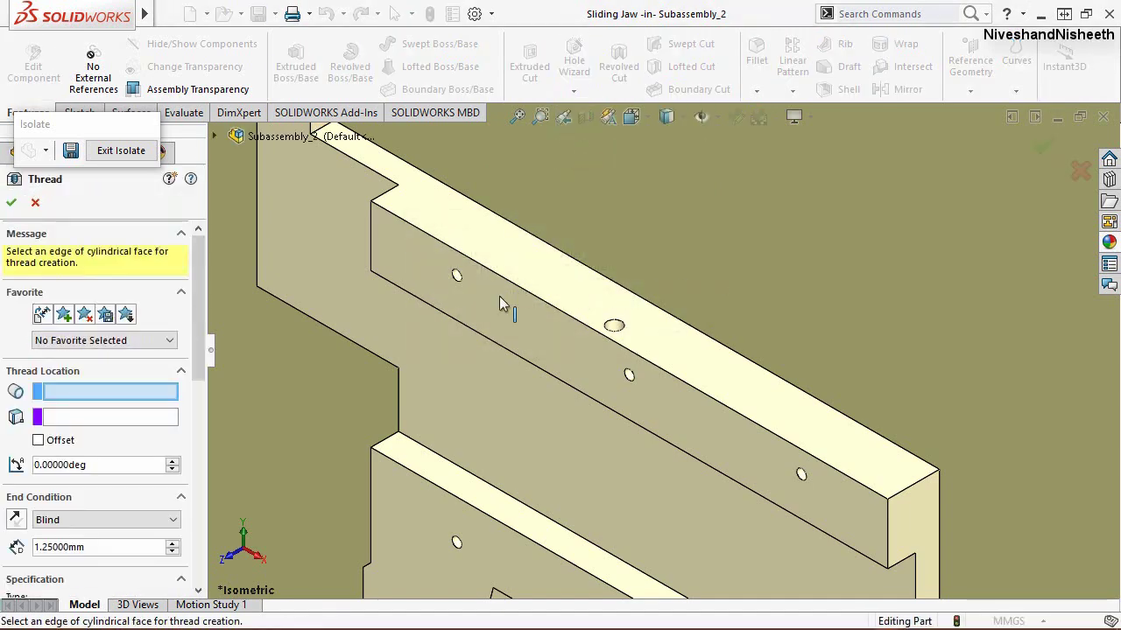
pyautogui.scroll(-2, 501, 304)
pyautogui.scroll(-3, 566, 323)
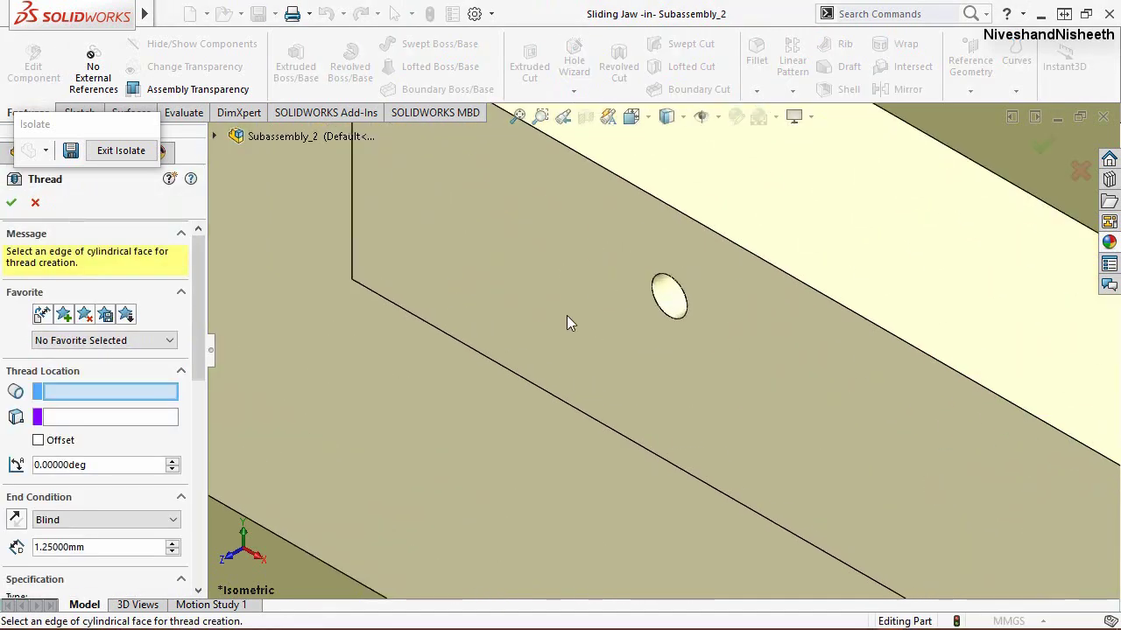
pyautogui.click(663, 315)
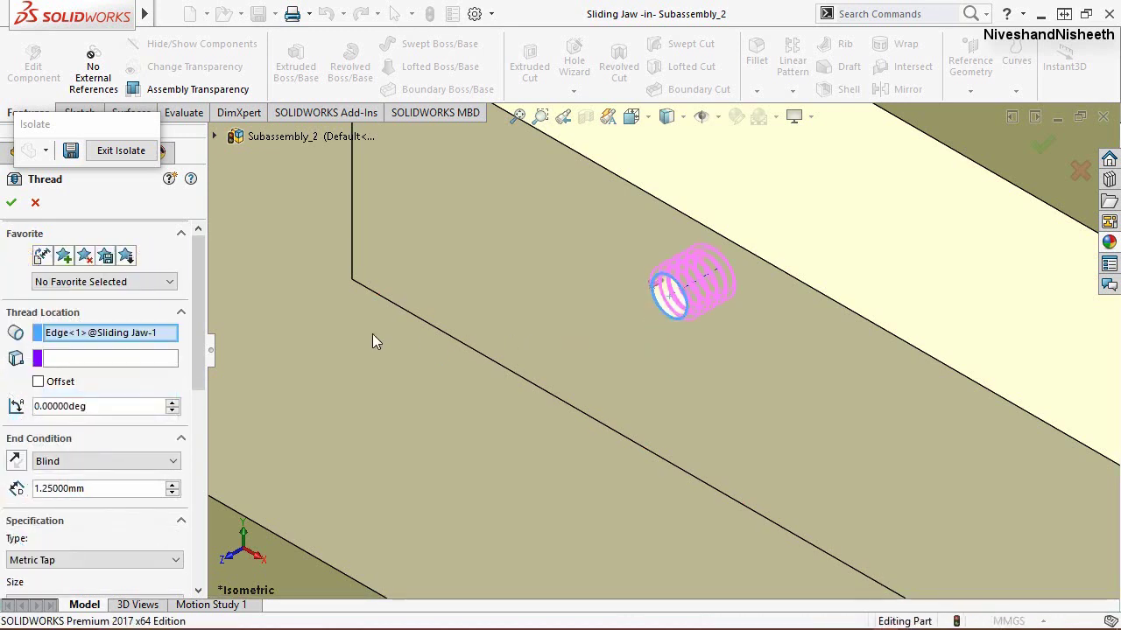
pyautogui.scroll(-3, 199, 354)
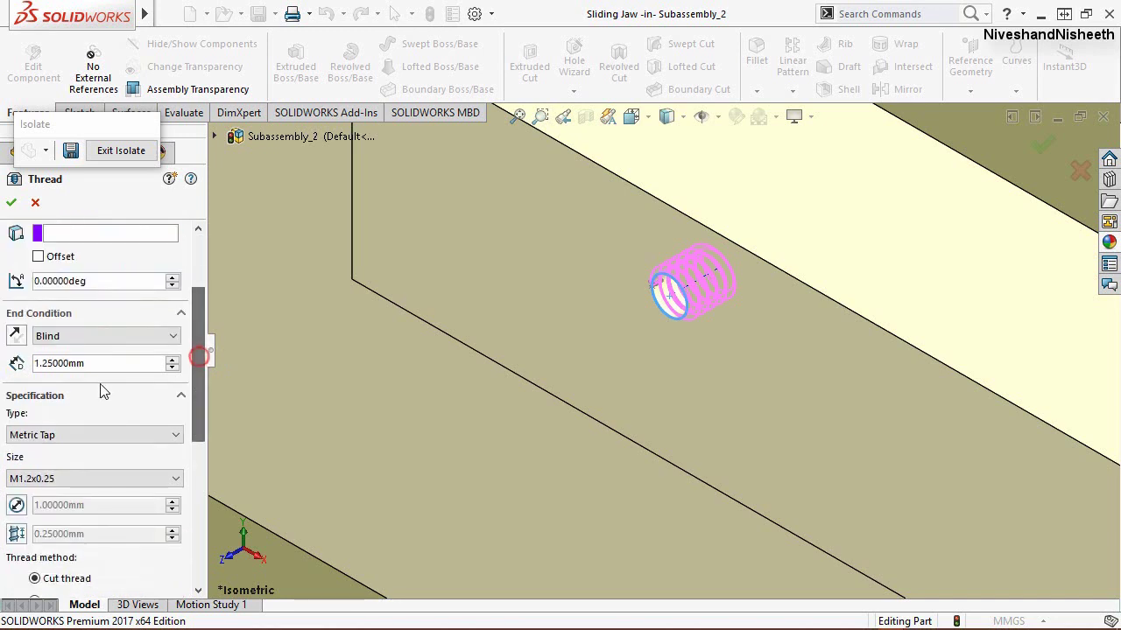
pyautogui.click(94, 363)
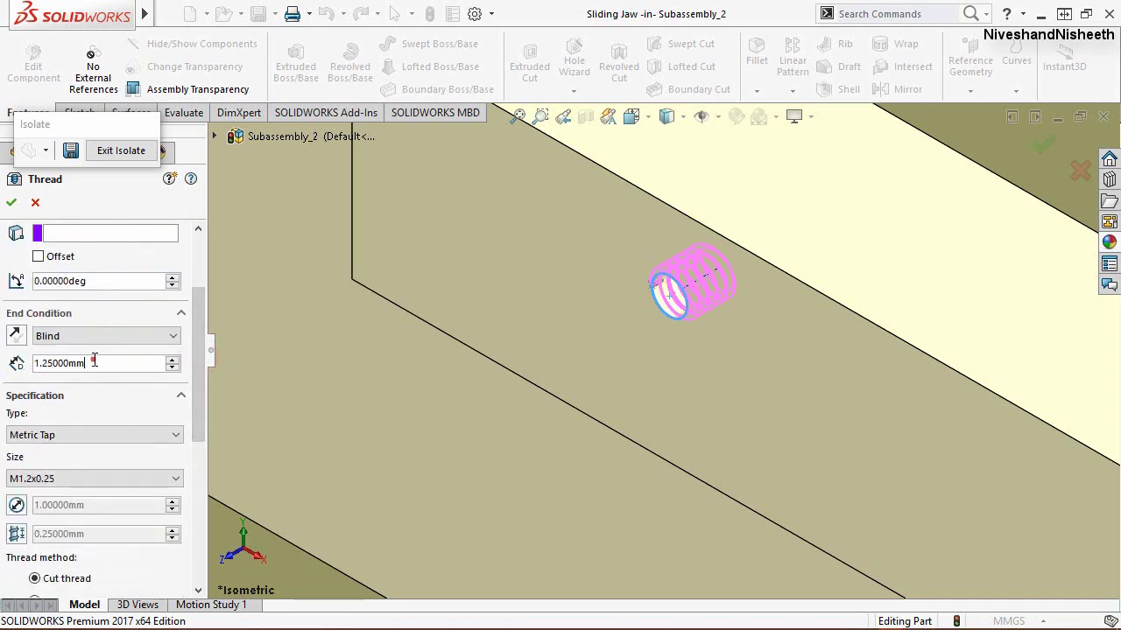
pyautogui.click(40, 363)
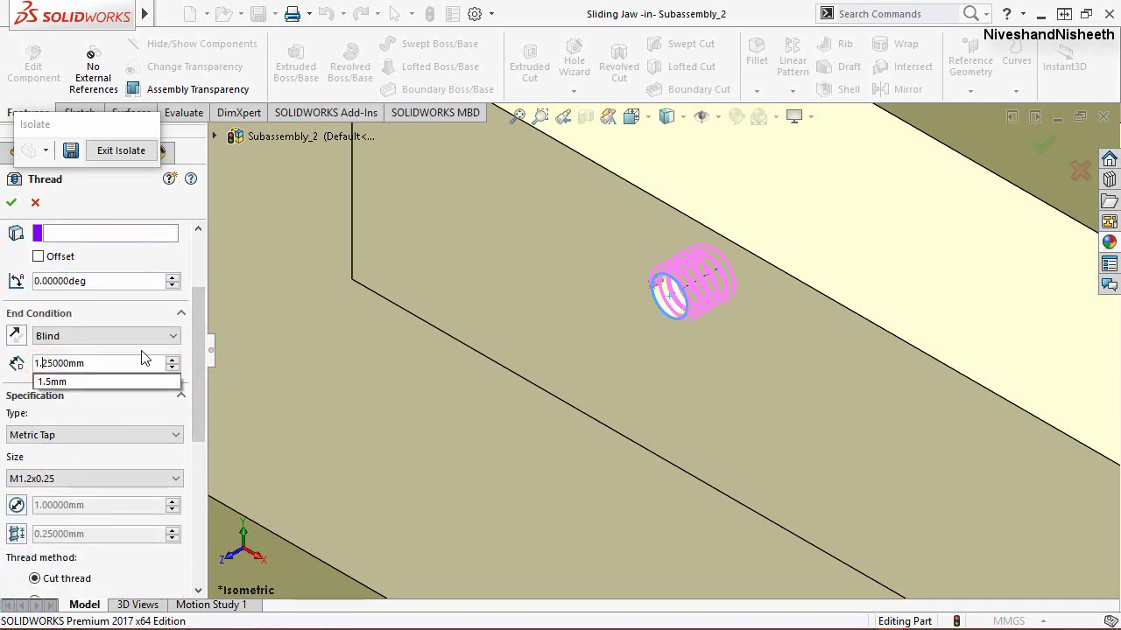
pyautogui.press('Return')
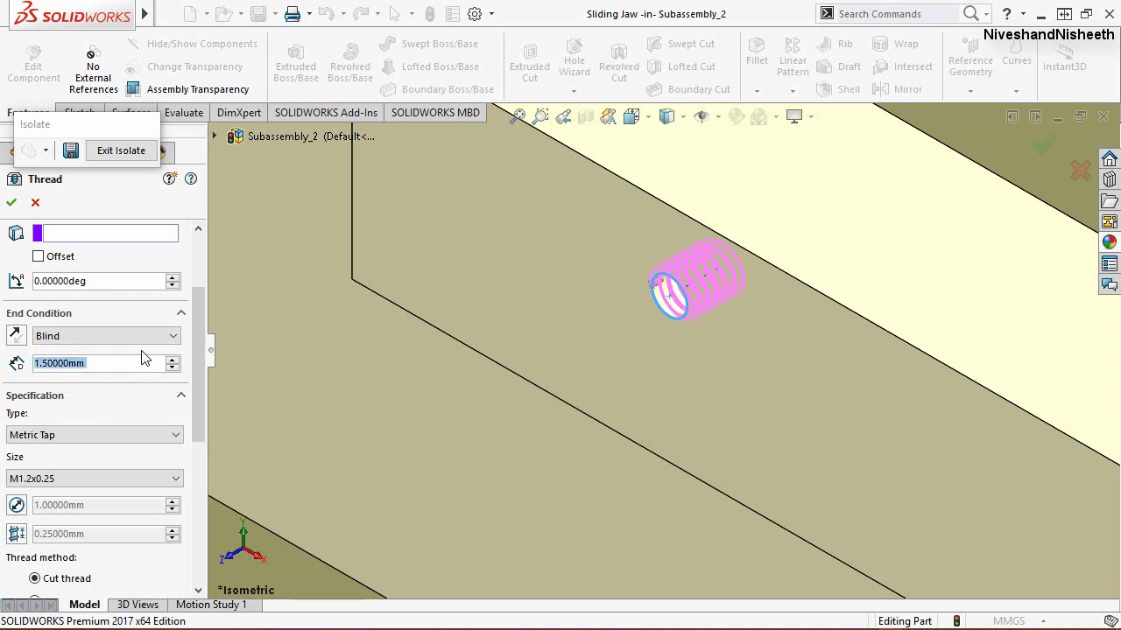
pyautogui.moveTo(199, 415); pyautogui.dragTo(196, 494)
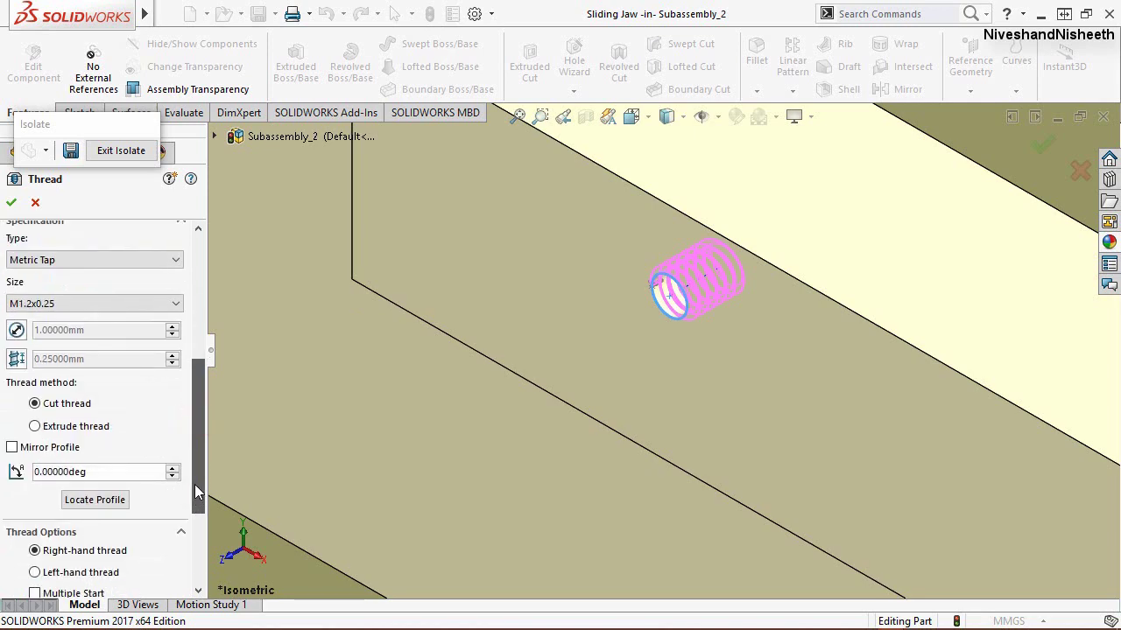
pyautogui.click(11, 203)
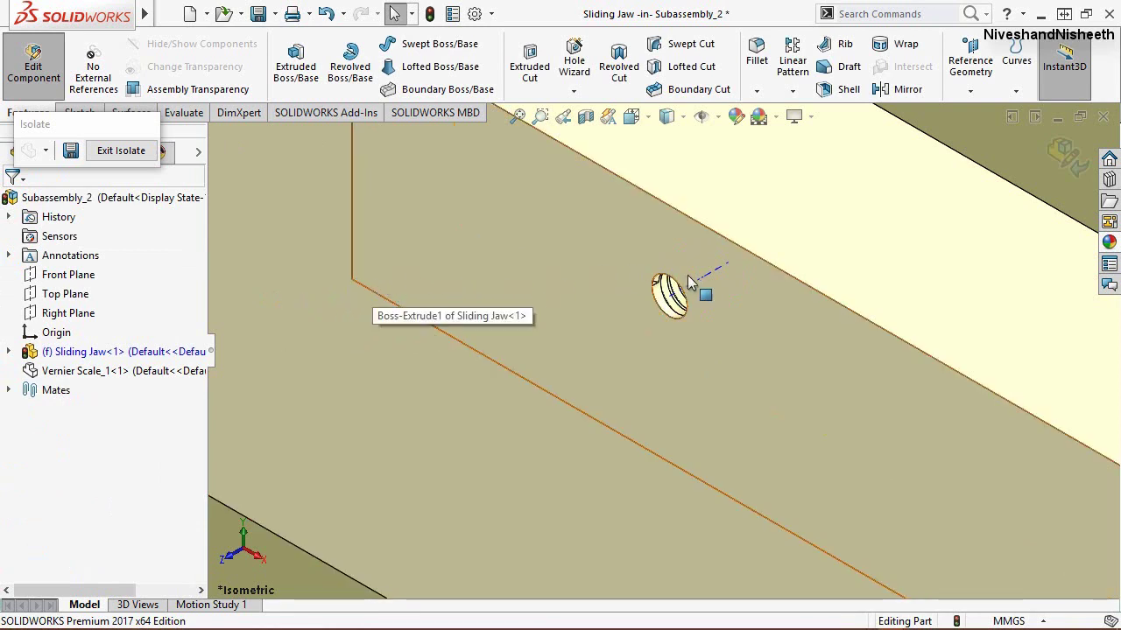
# Step: Add a matching 1.5 mm thread (Thread2) to another Sliding Jaw hole
pyautogui.scroll(-3, 689, 281)
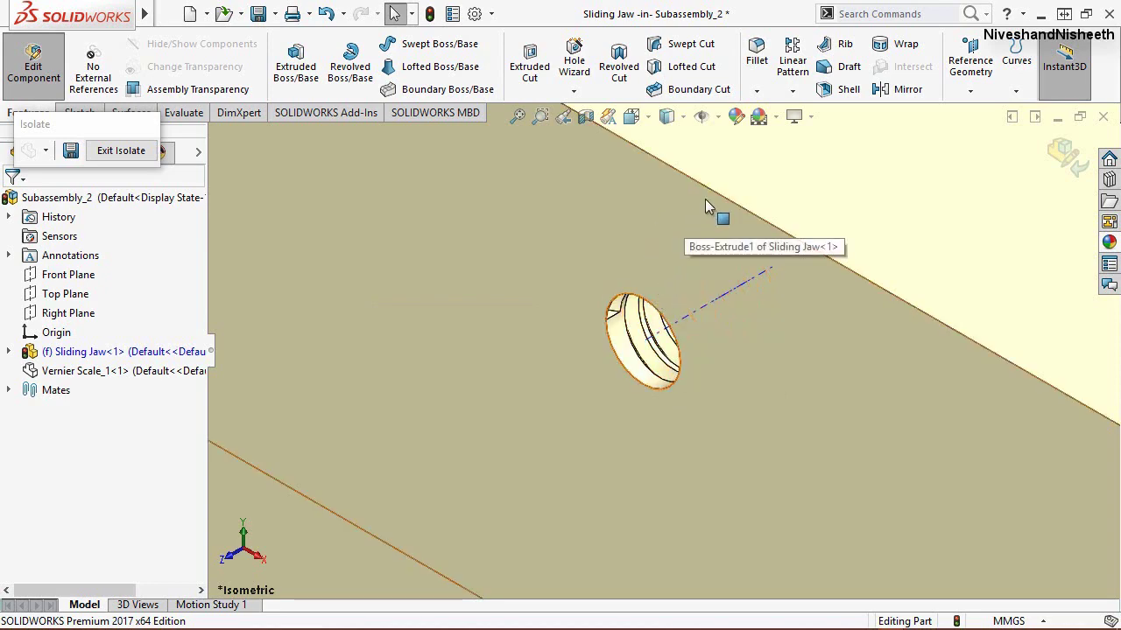
pyautogui.click(11, 351)
pyautogui.scroll(-3, 106, 394)
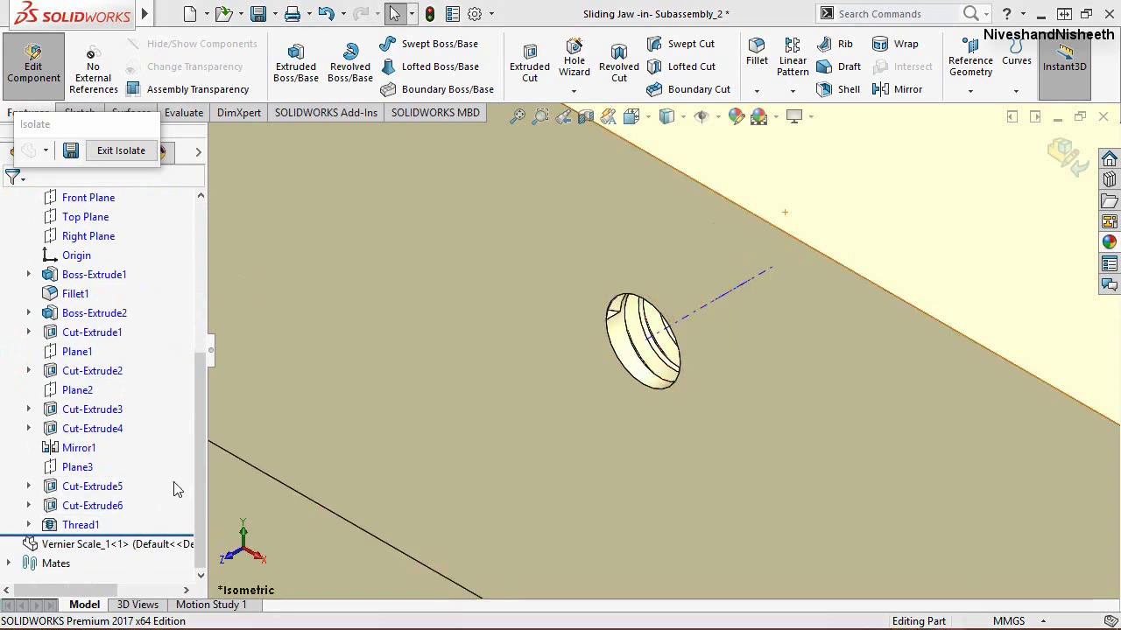
pyautogui.scroll(2, 445, 347)
pyautogui.scroll(2, 420, 268)
pyautogui.scroll(3, 419, 269)
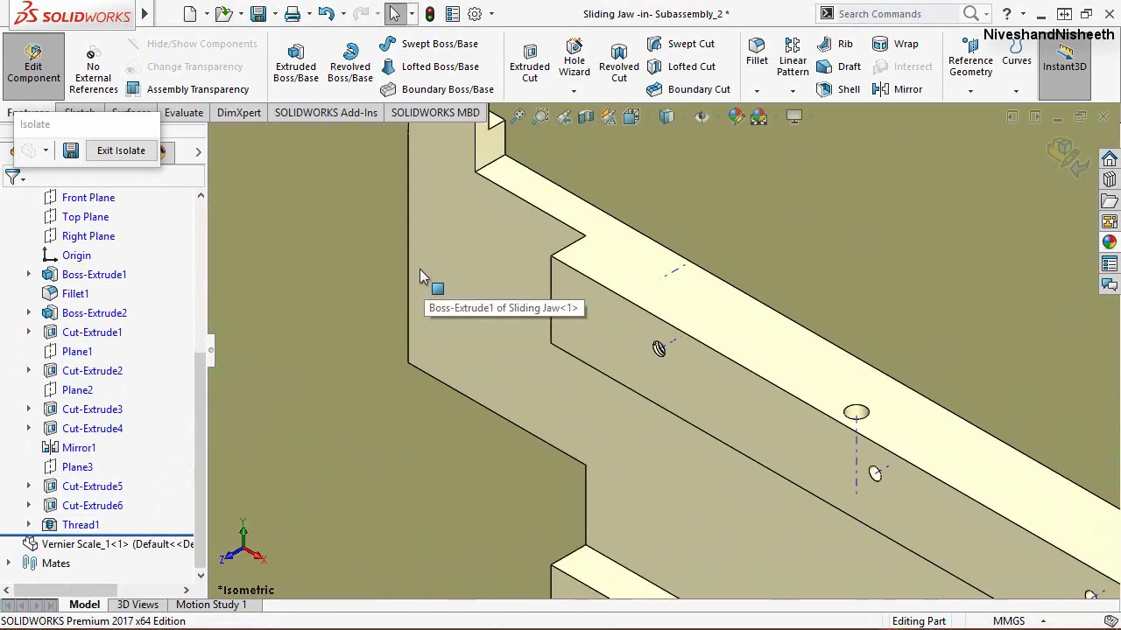
pyautogui.scroll(-2, 826, 447)
pyautogui.scroll(-3, 840, 455)
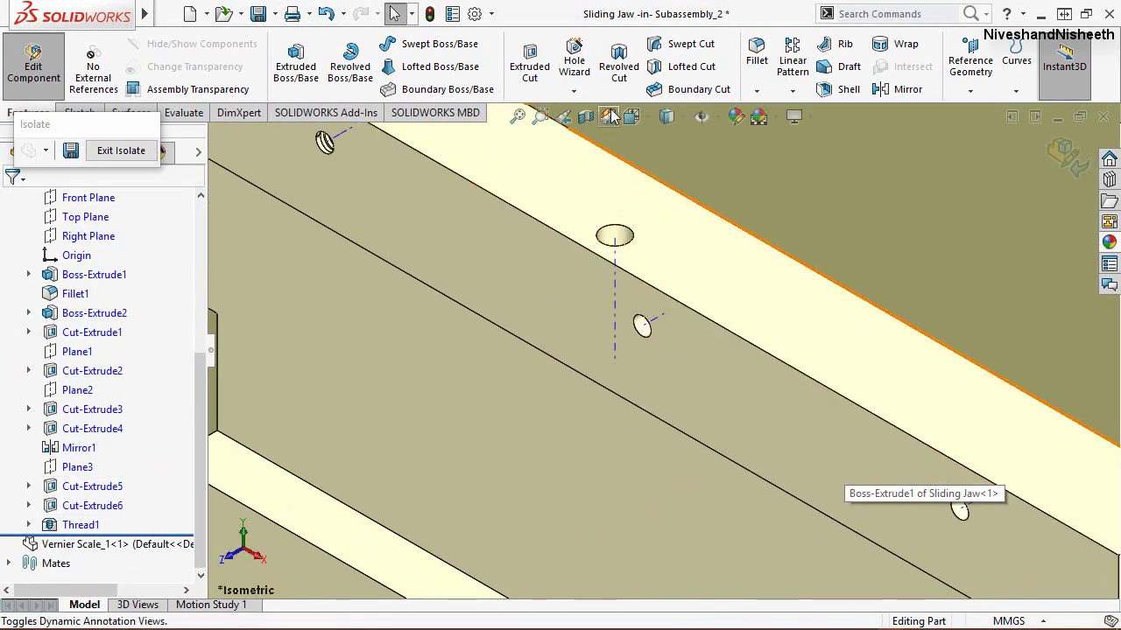
pyautogui.click(573, 90)
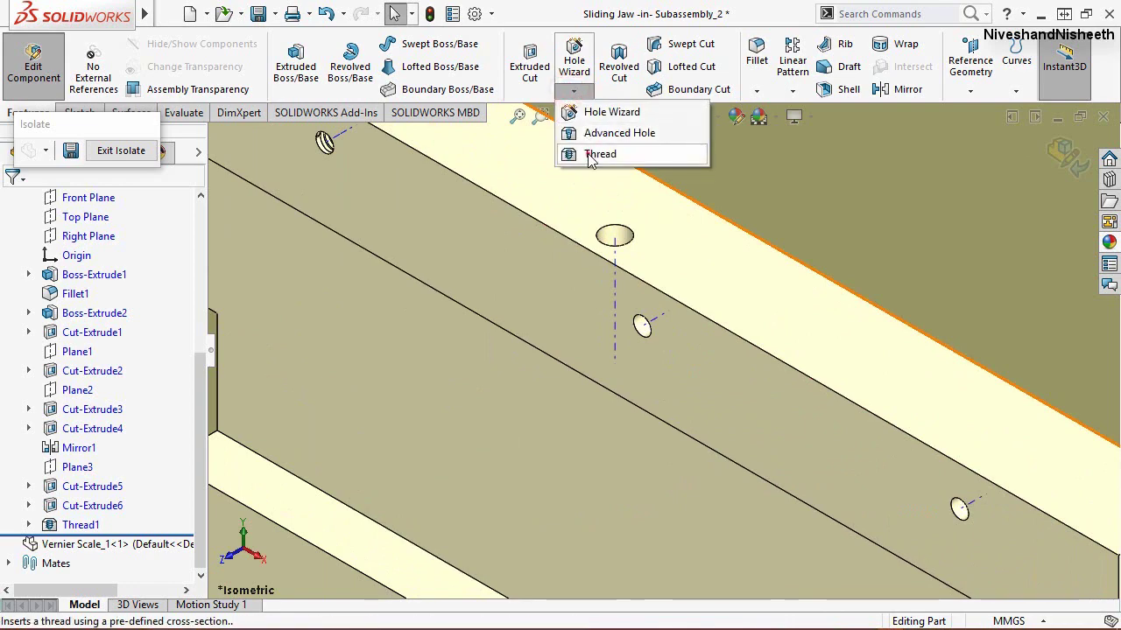
pyautogui.click(588, 153)
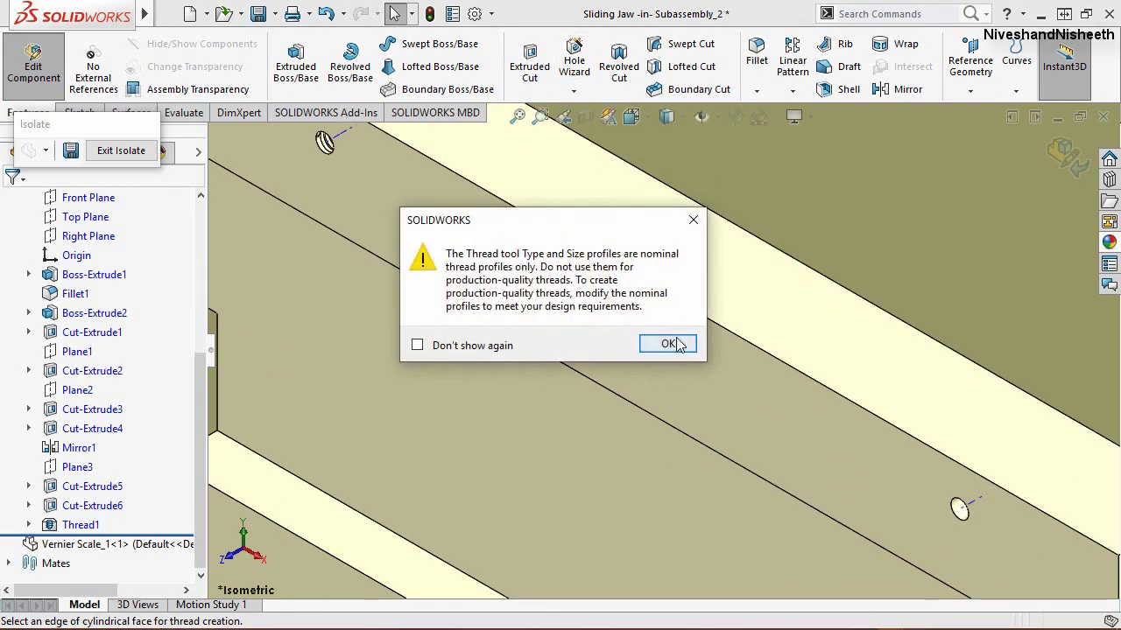
pyautogui.click(668, 344)
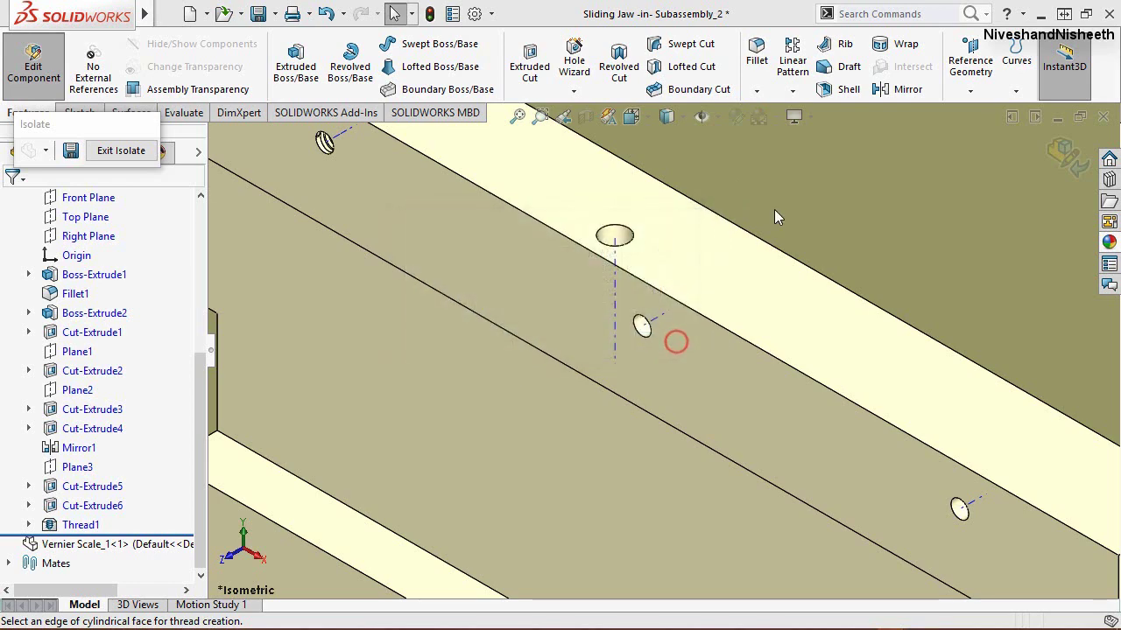
pyautogui.scroll(-3, 644, 355)
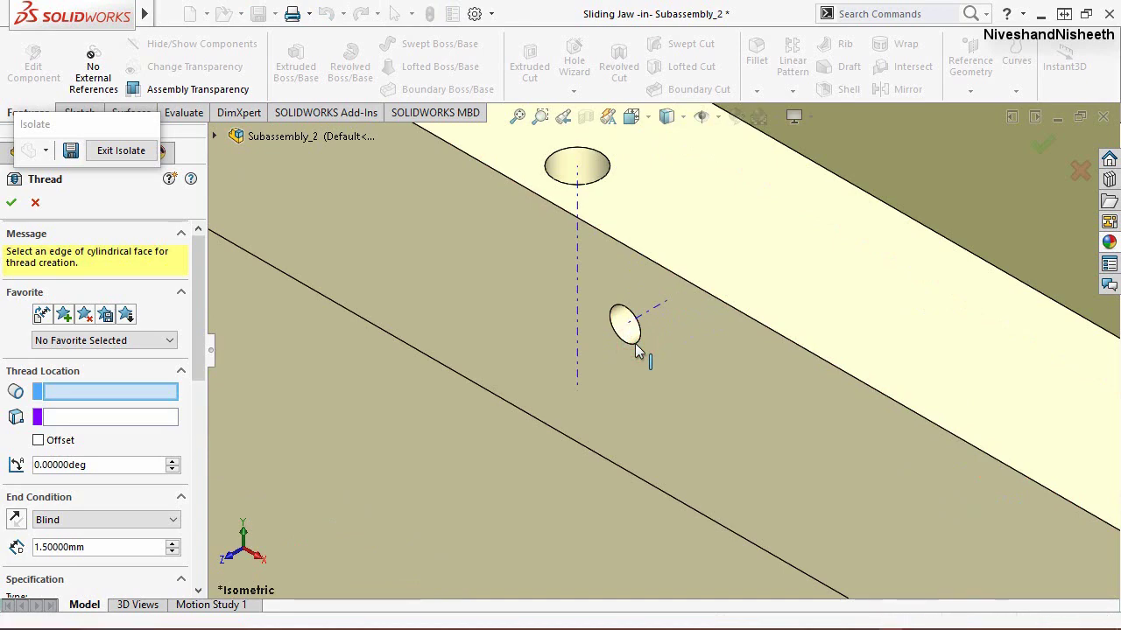
pyautogui.click(636, 344)
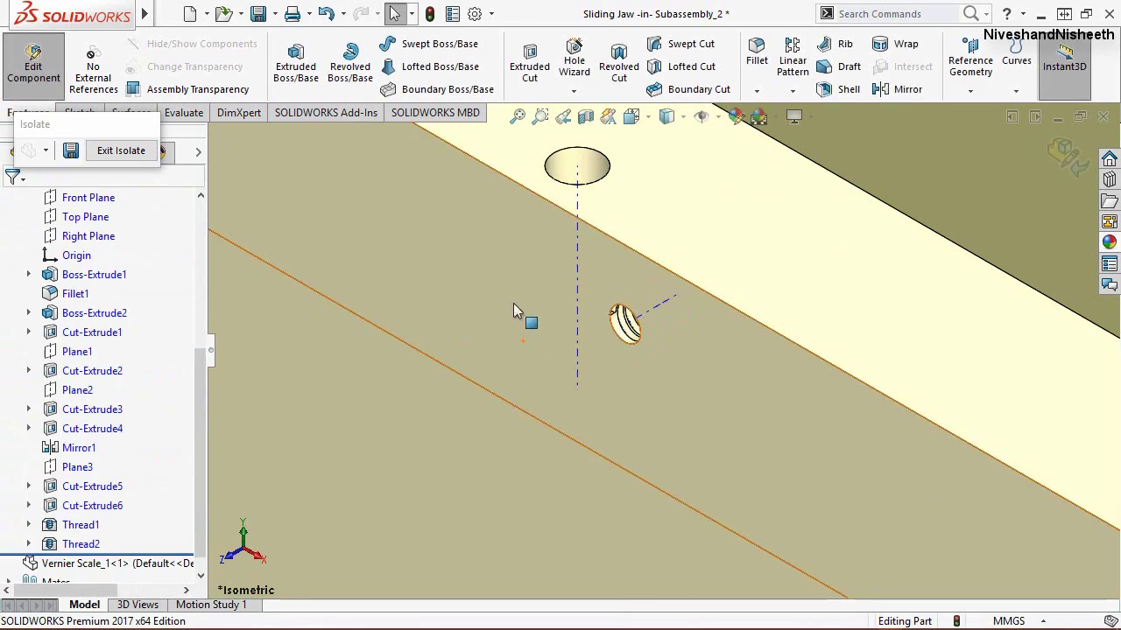
# Step: Thread the second screw hole the same way, creating Thread3
pyautogui.click(573, 90)
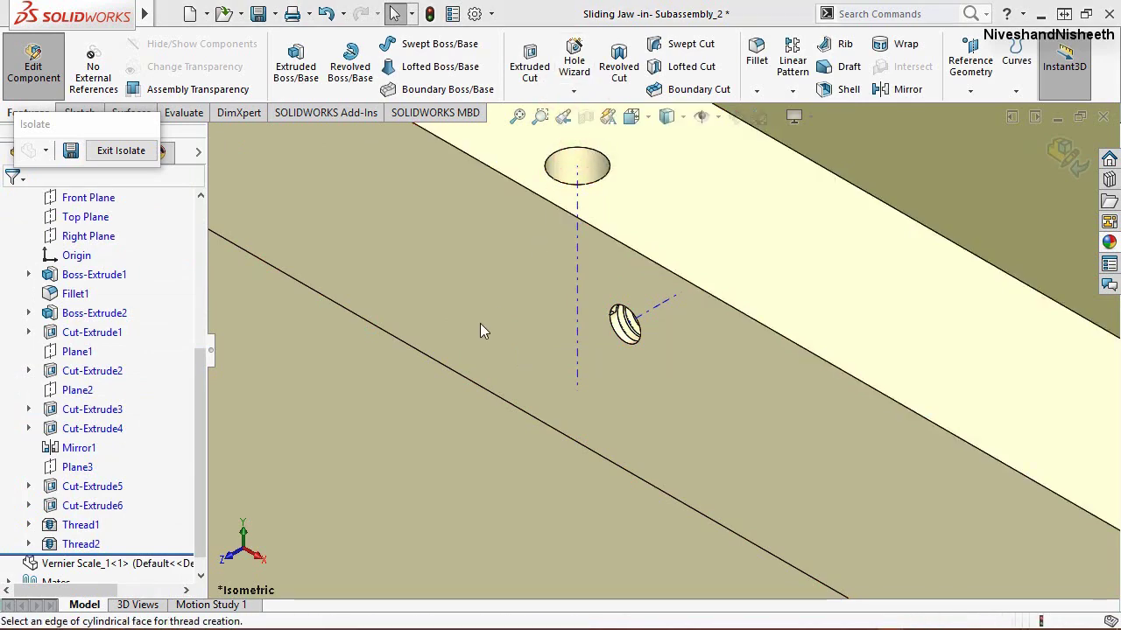
pyautogui.click(656, 347)
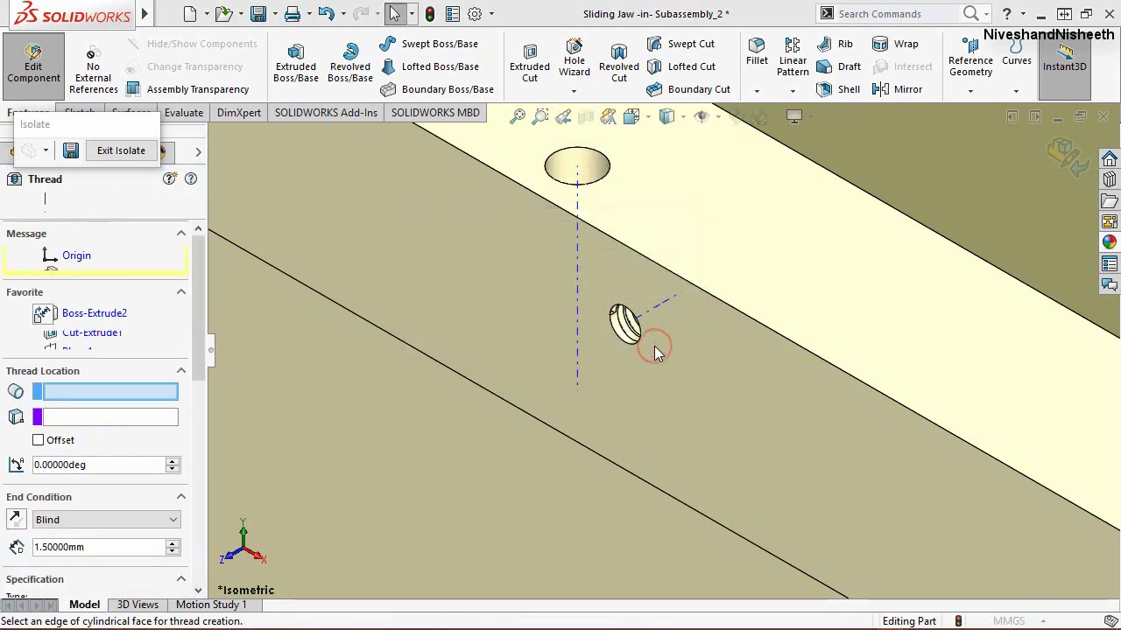
pyautogui.scroll(3, 403, 305)
pyautogui.scroll(-2, 883, 521)
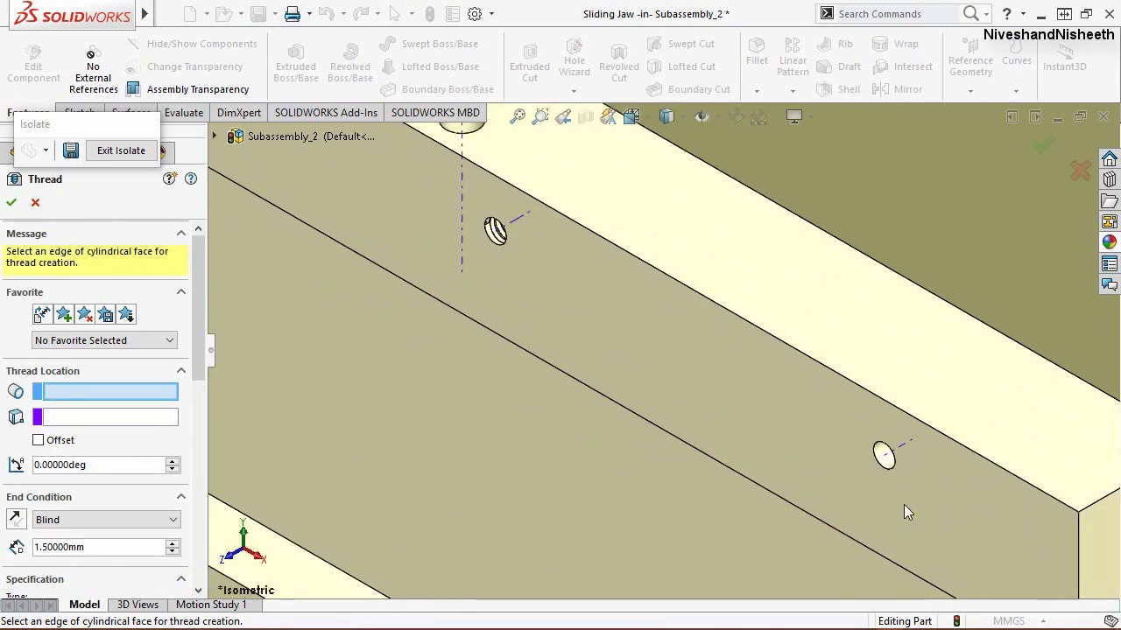
pyautogui.click(879, 463)
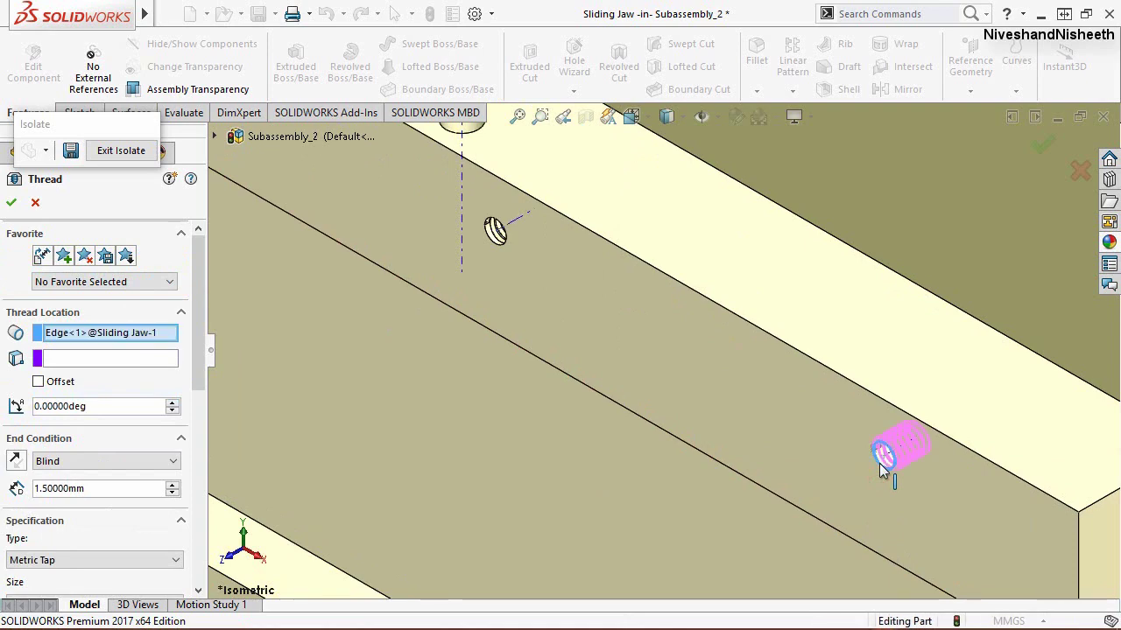
pyautogui.click(12, 204)
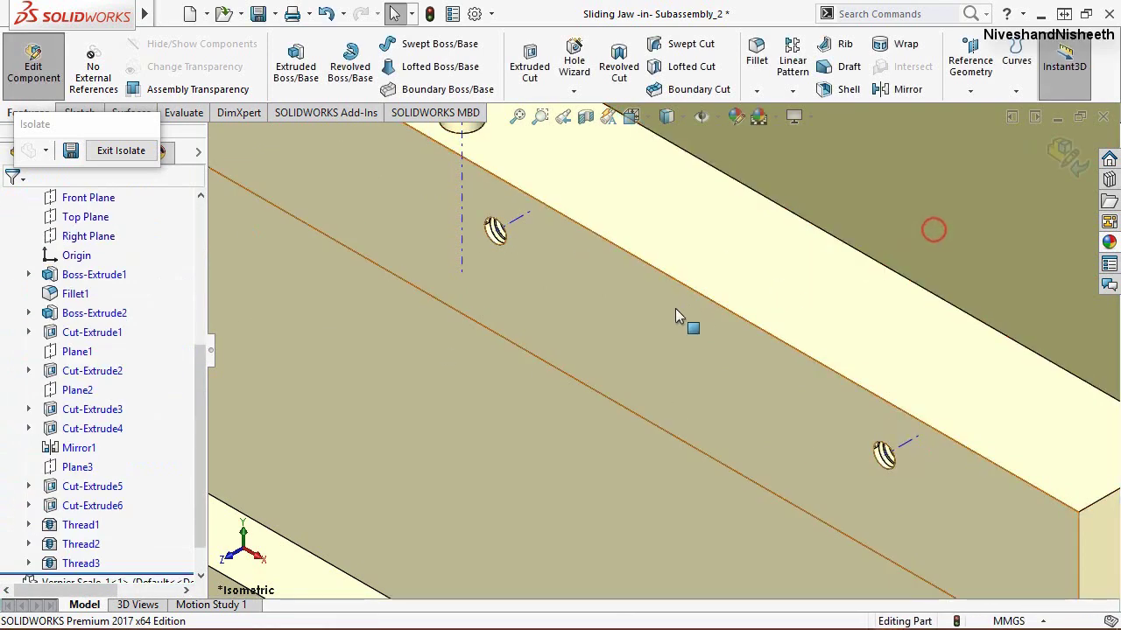
pyautogui.scroll(5, 675, 310)
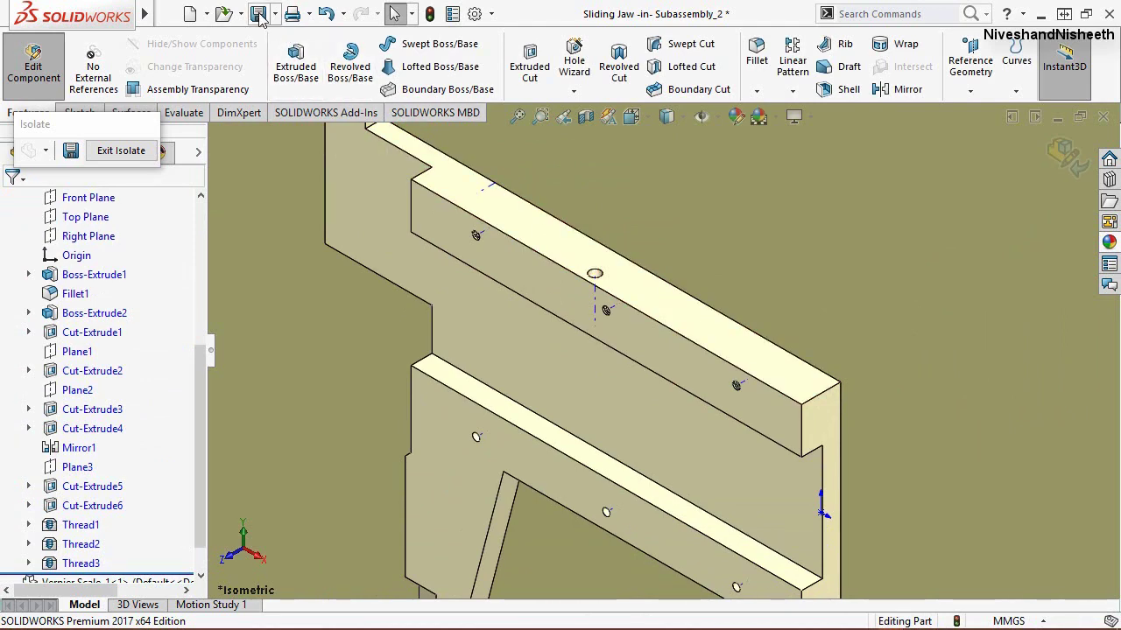
# Step: Save and rebuild the Sliding Jaw part, then stop editing it
pyautogui.click(258, 14)
pyautogui.click(592, 252)
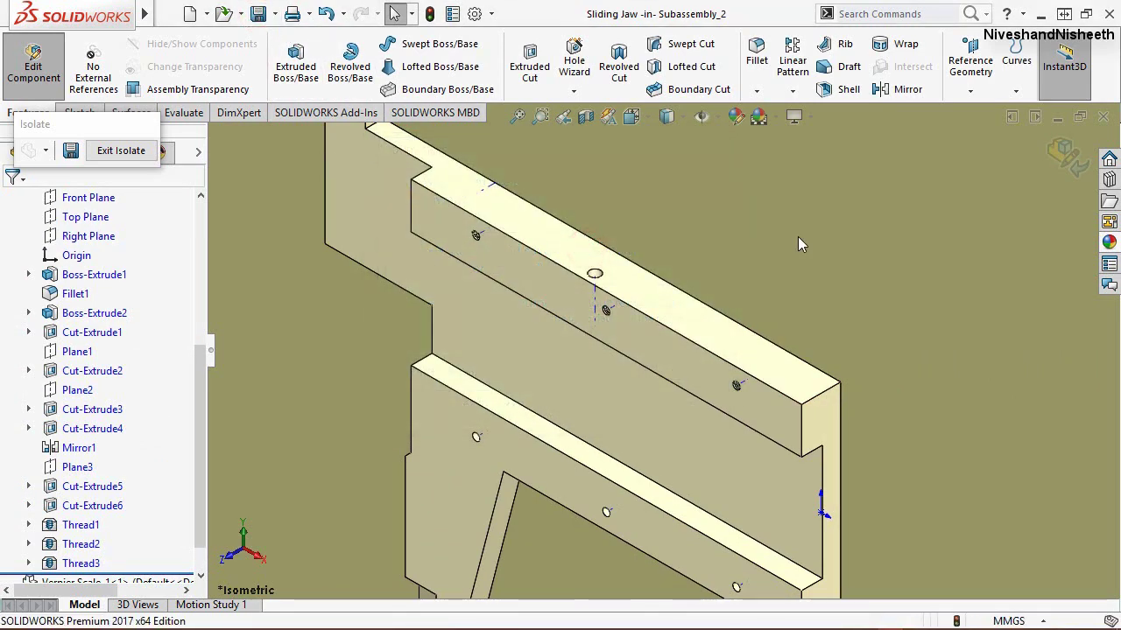
pyautogui.click(798, 237)
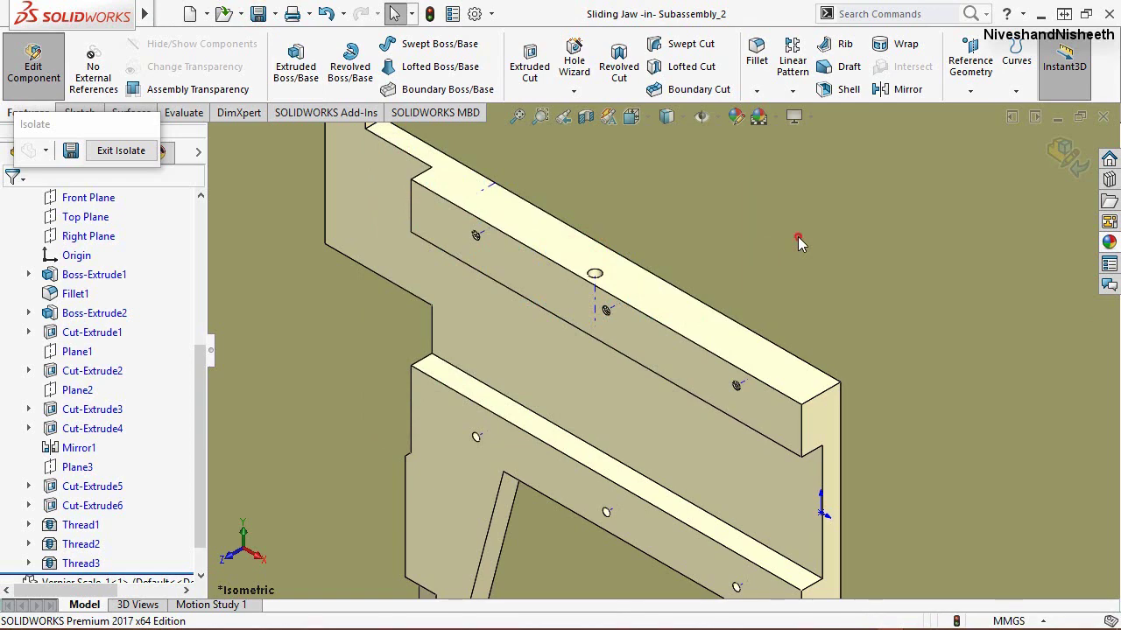
pyautogui.click(1066, 151)
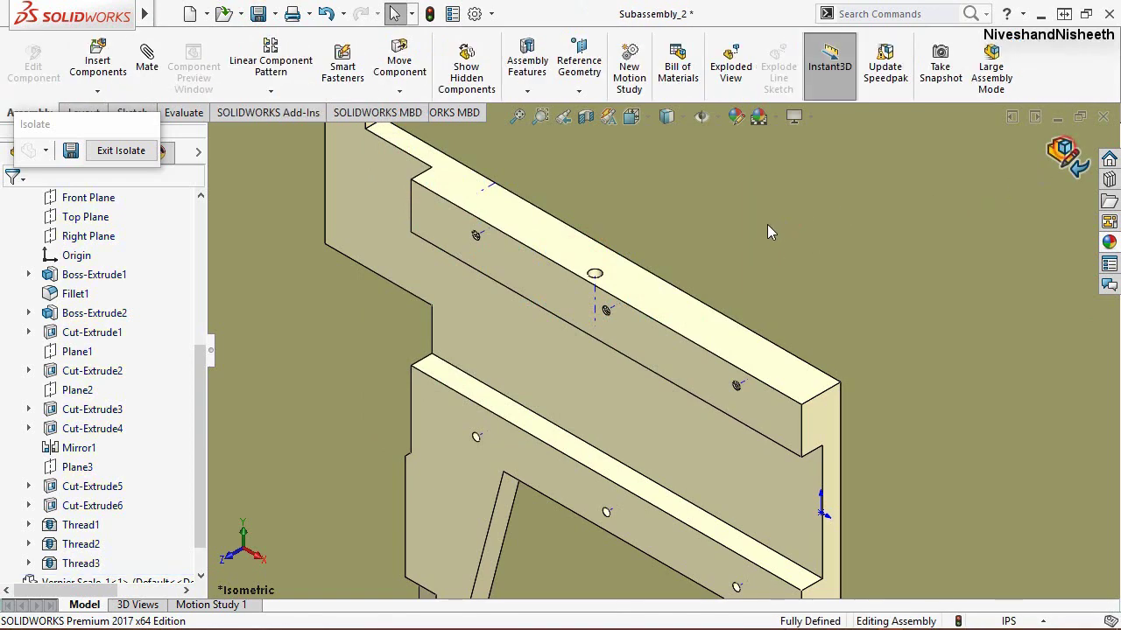
# Step: Collapse the tree, end isolation so all components show, and save all modified documents
pyautogui.rightClick(163, 251)
pyautogui.click(200, 263)
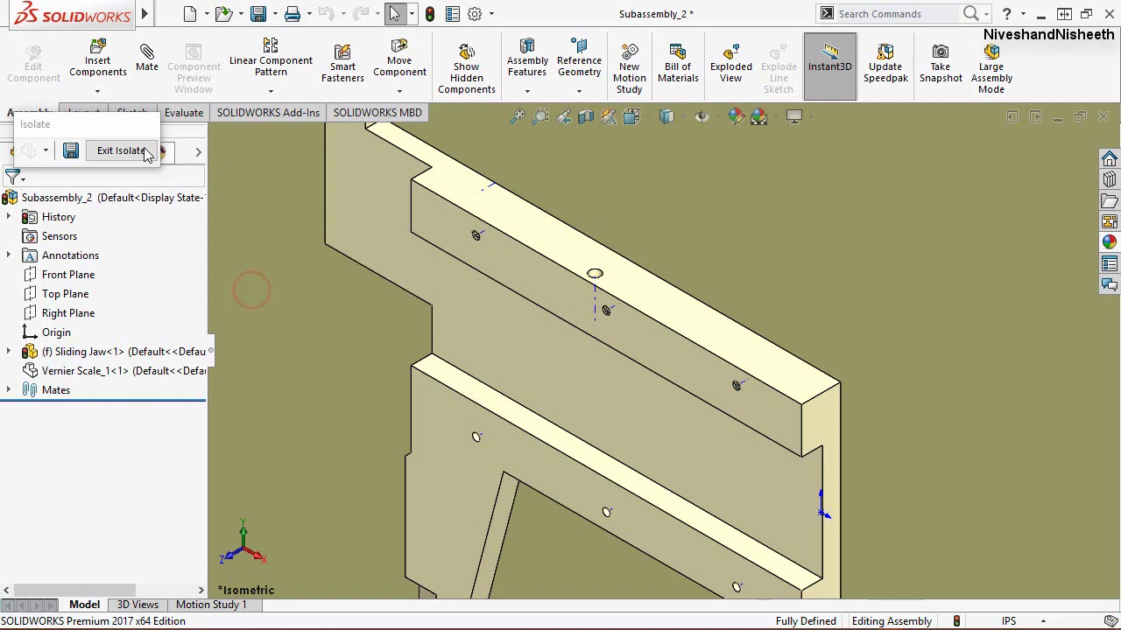
pyautogui.click(127, 153)
pyautogui.click(676, 214)
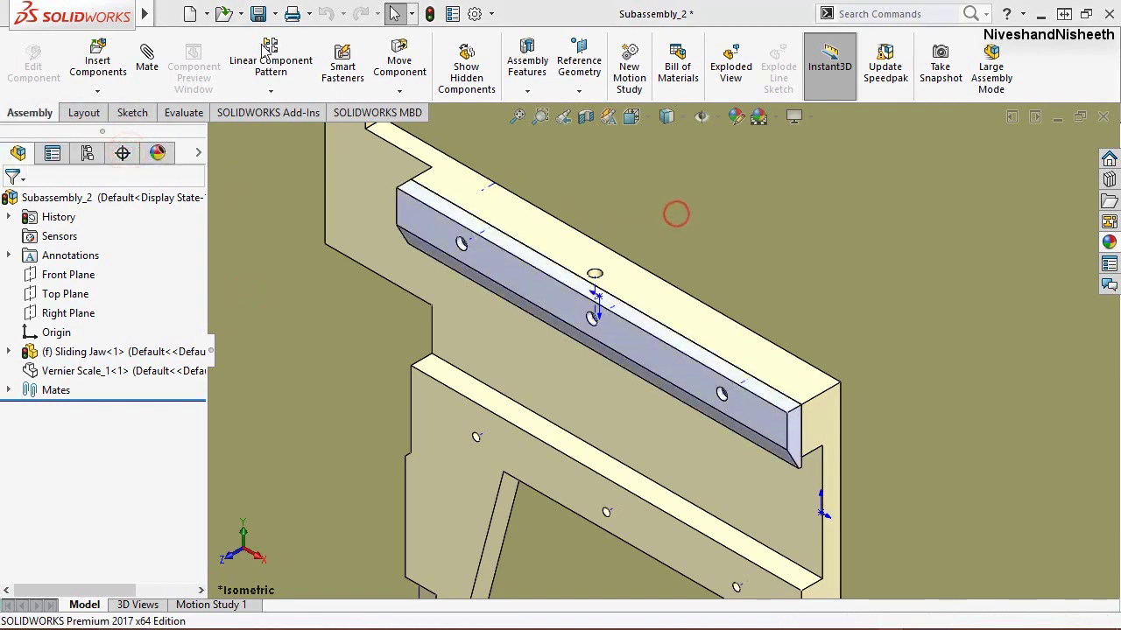
pyautogui.click(259, 13)
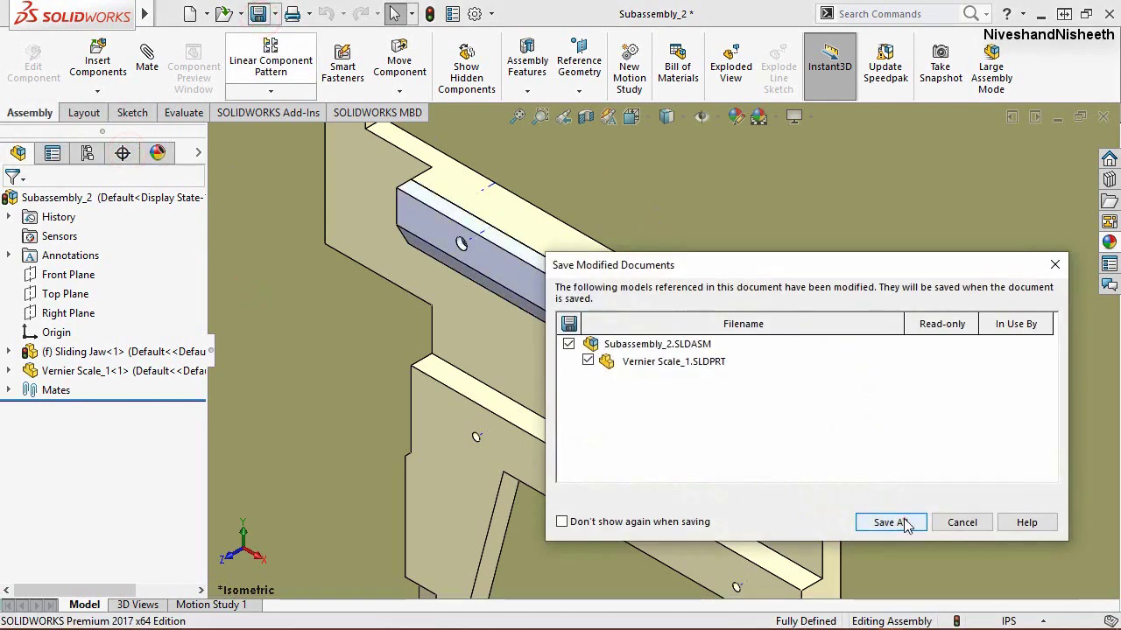
pyautogui.click(905, 521)
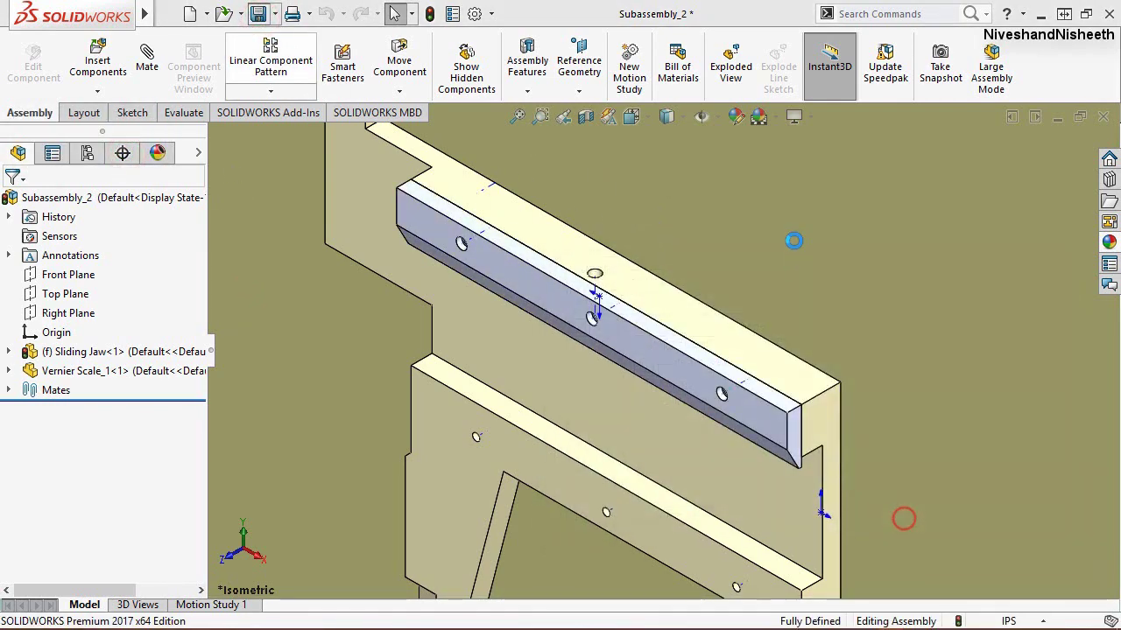
pyautogui.click(331, 312)
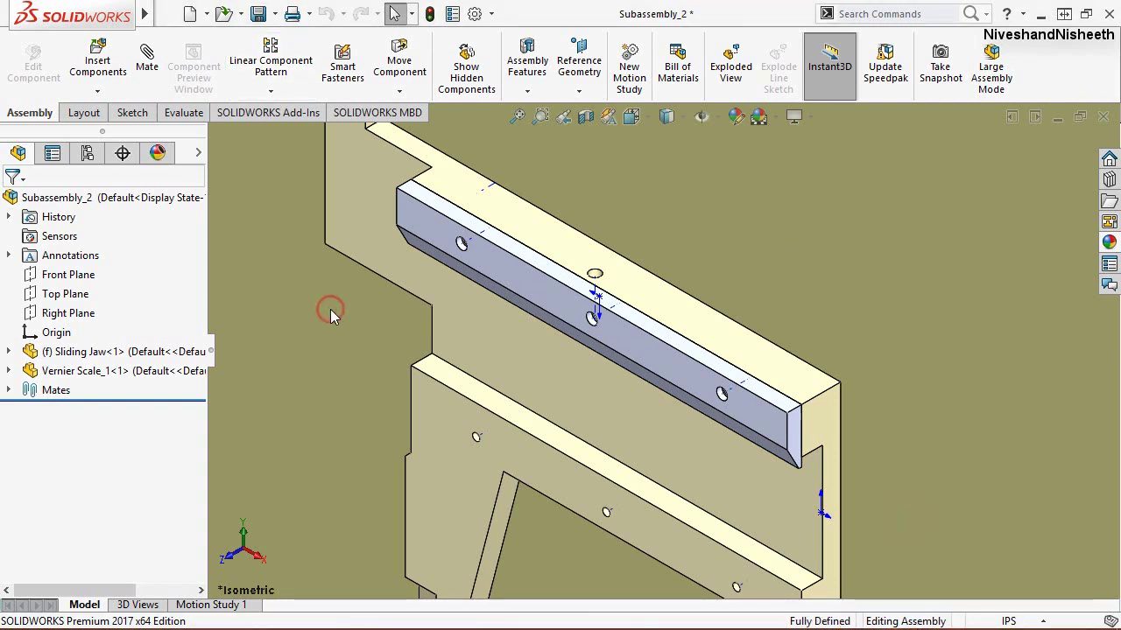
# Step: Insert three Screw_2 copies into open space beside the sliding jaw
pyautogui.click(98, 63)
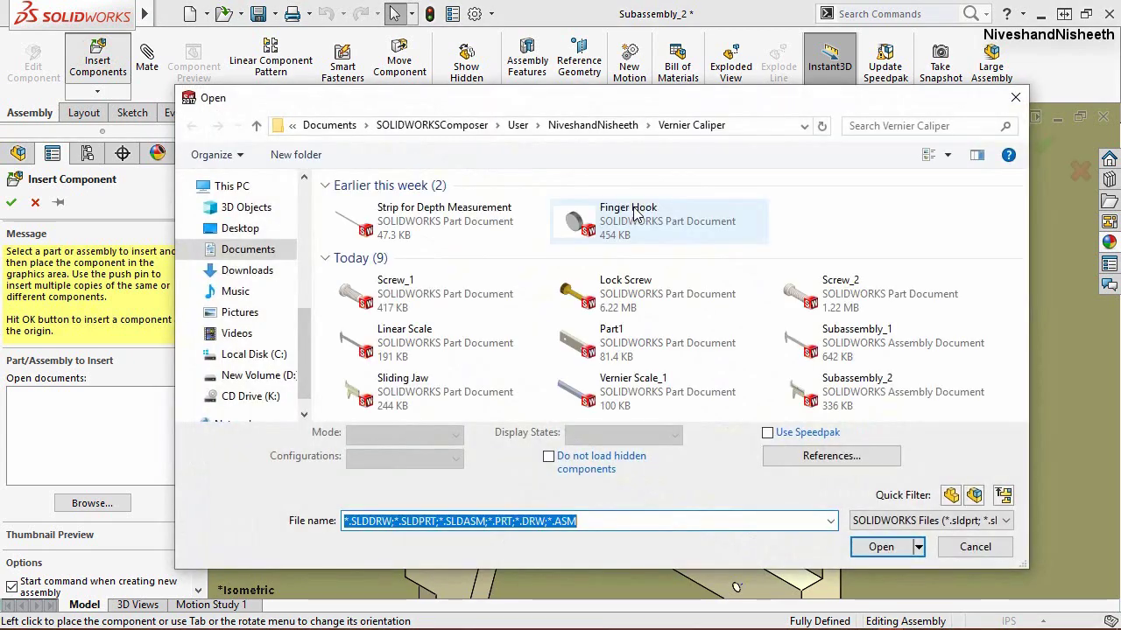
pyautogui.moveTo(627, 219)
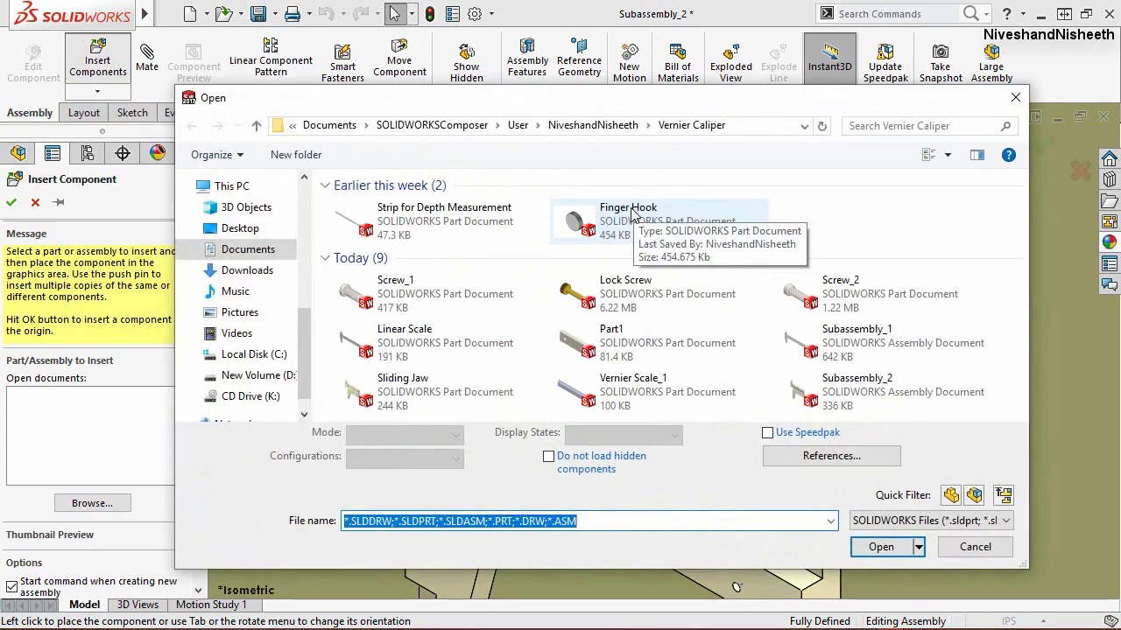
pyautogui.doubleClick(860, 292)
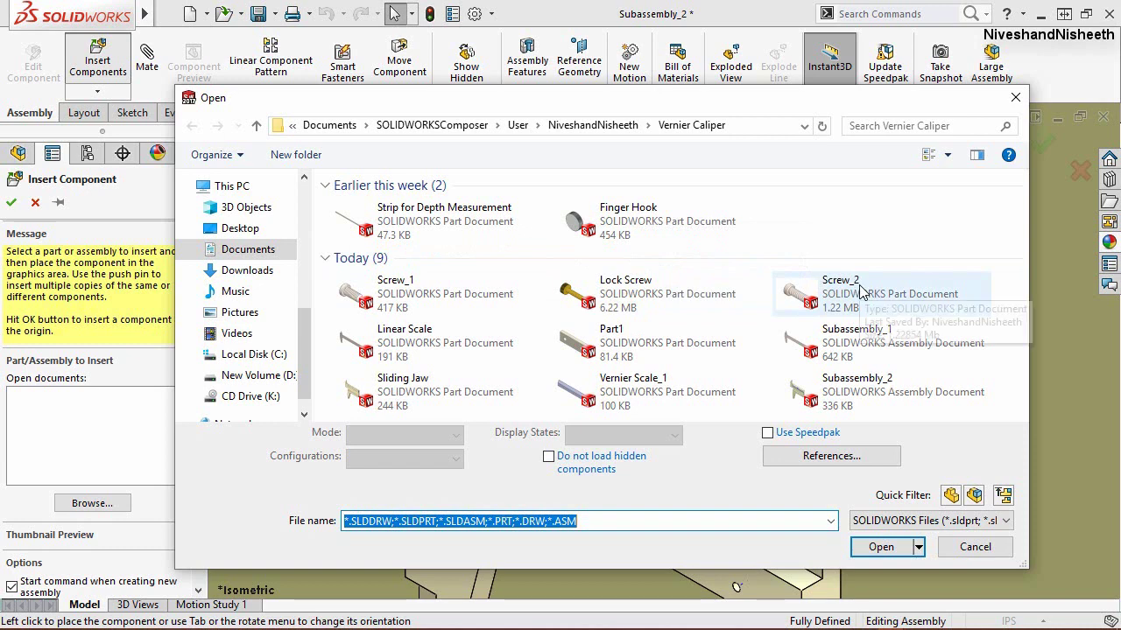
pyautogui.click(700, 215)
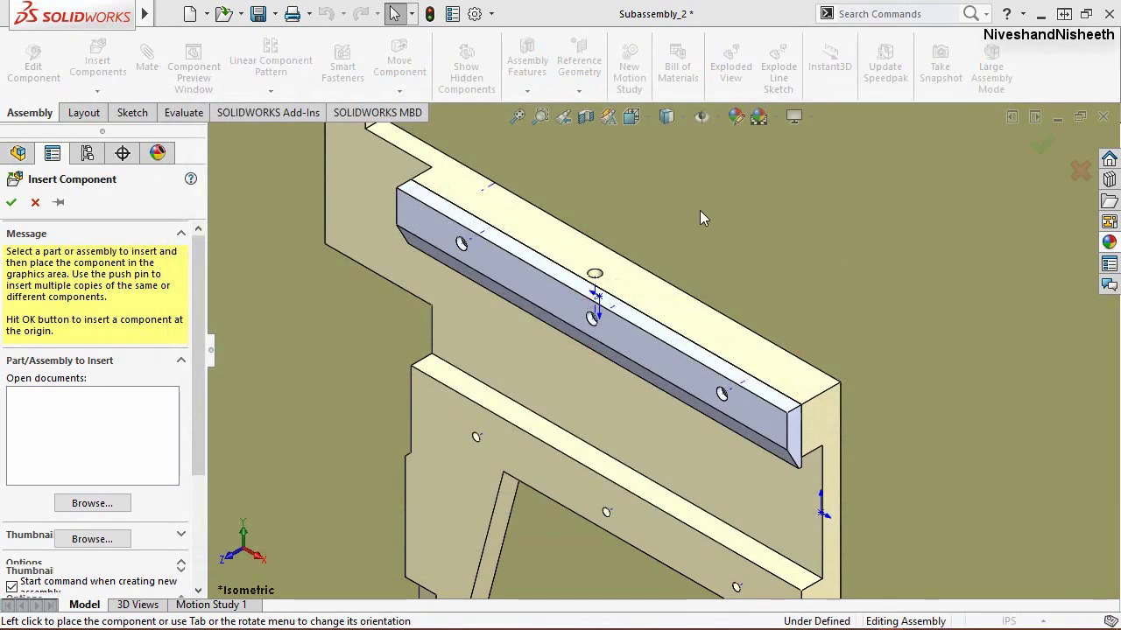
pyautogui.click(58, 205)
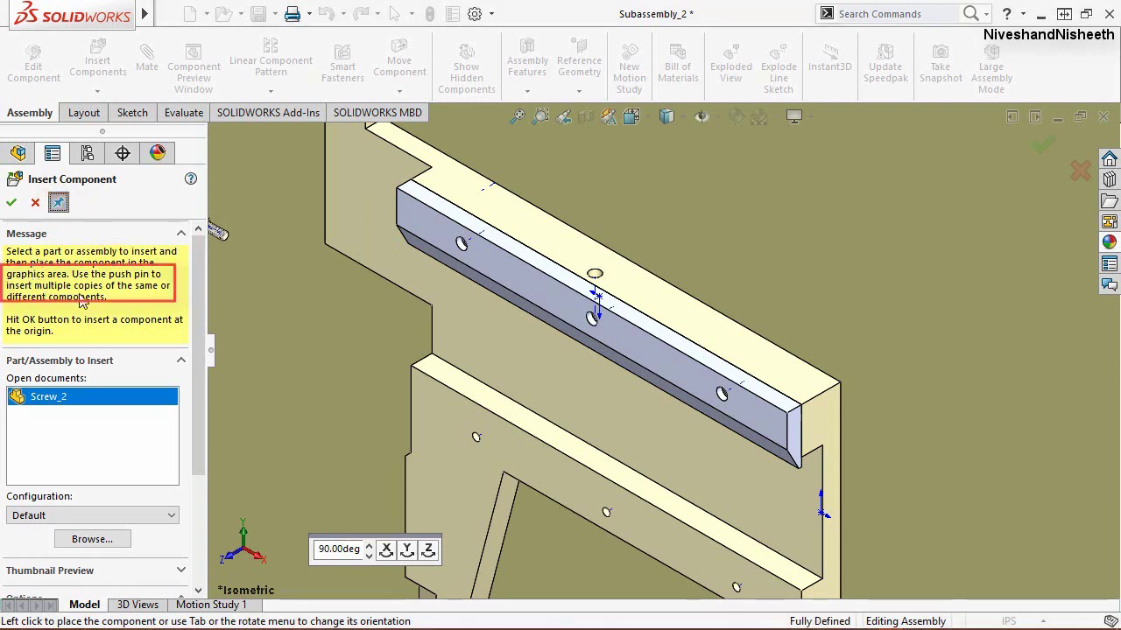
pyautogui.click(343, 355)
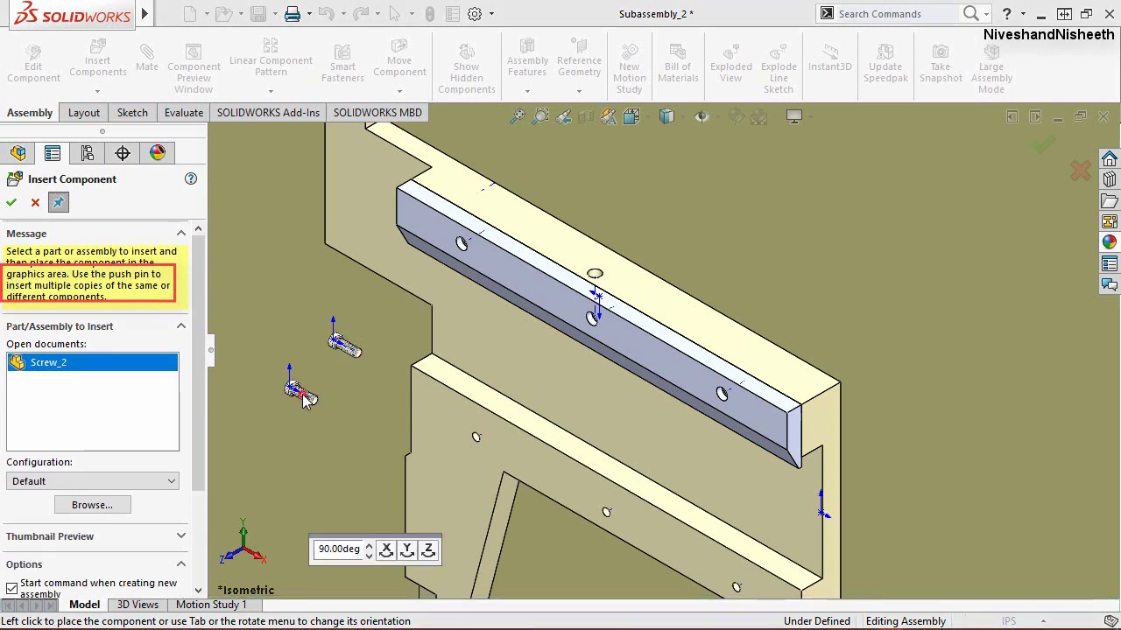
pyautogui.click(305, 399)
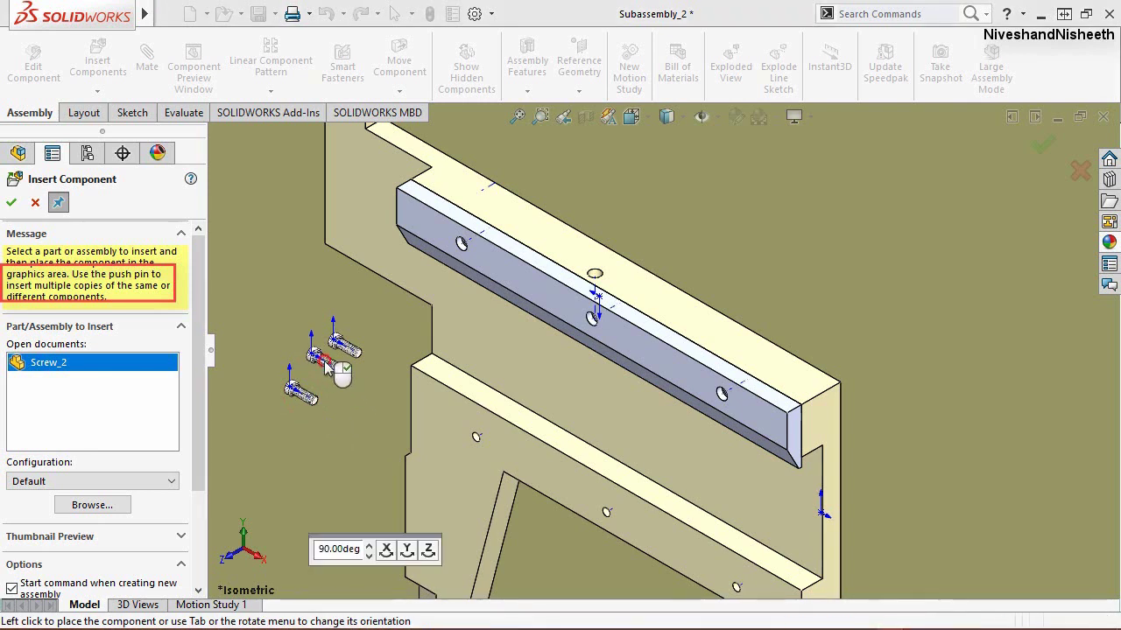
pyautogui.click(58, 204)
pyautogui.click(14, 204)
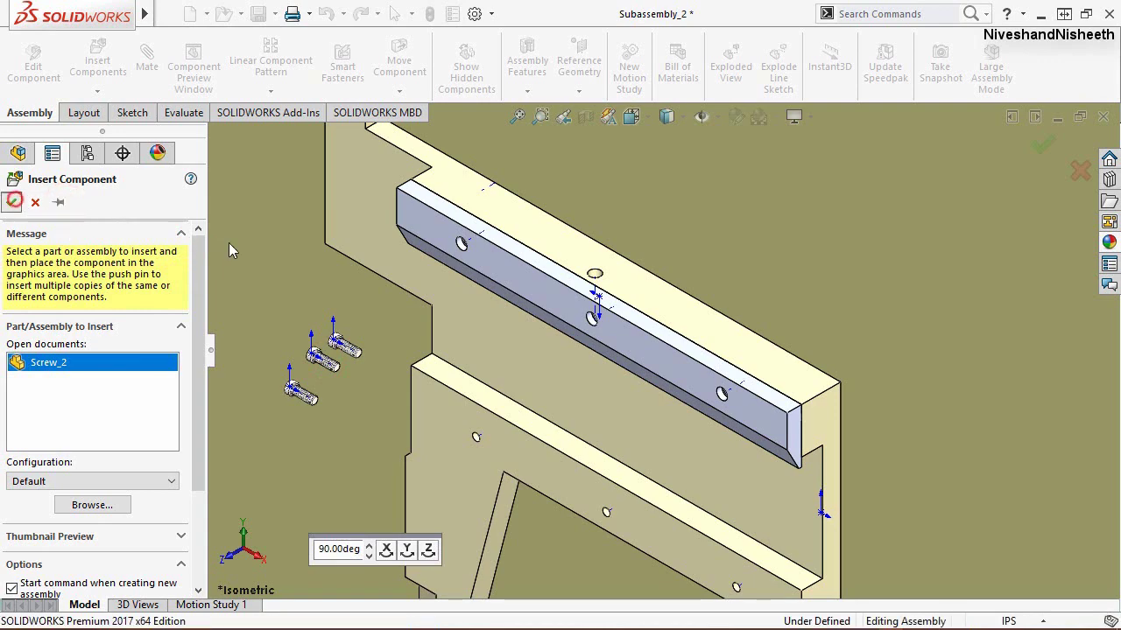
# Step: Zoom in and select the first Screw_2 copy for mating
pyautogui.click(293, 259)
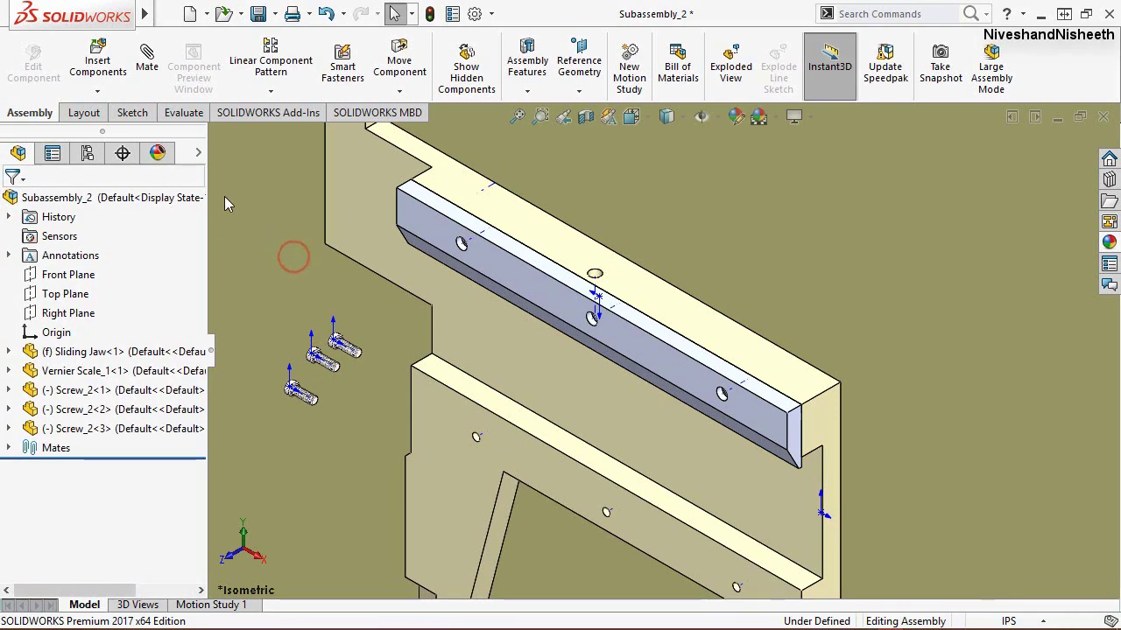
pyautogui.scroll(-2, 333, 359)
pyautogui.scroll(-2, 412, 384)
pyautogui.scroll(-2, 415, 363)
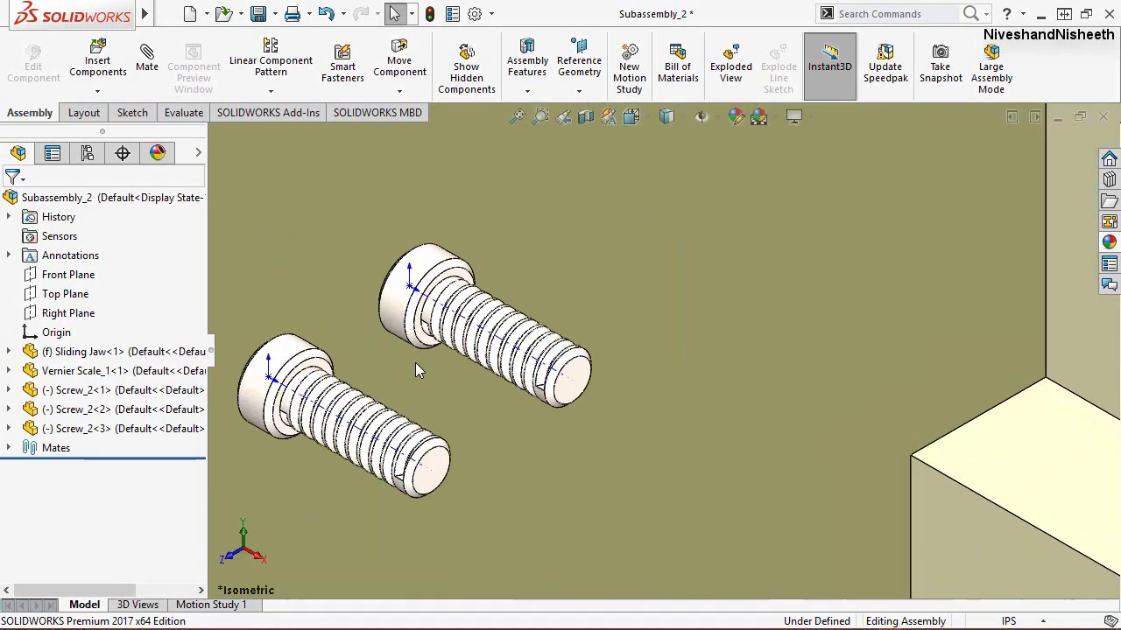
pyautogui.scroll(-1, 490, 341)
pyautogui.click(528, 323)
pyautogui.scroll(2, 530, 322)
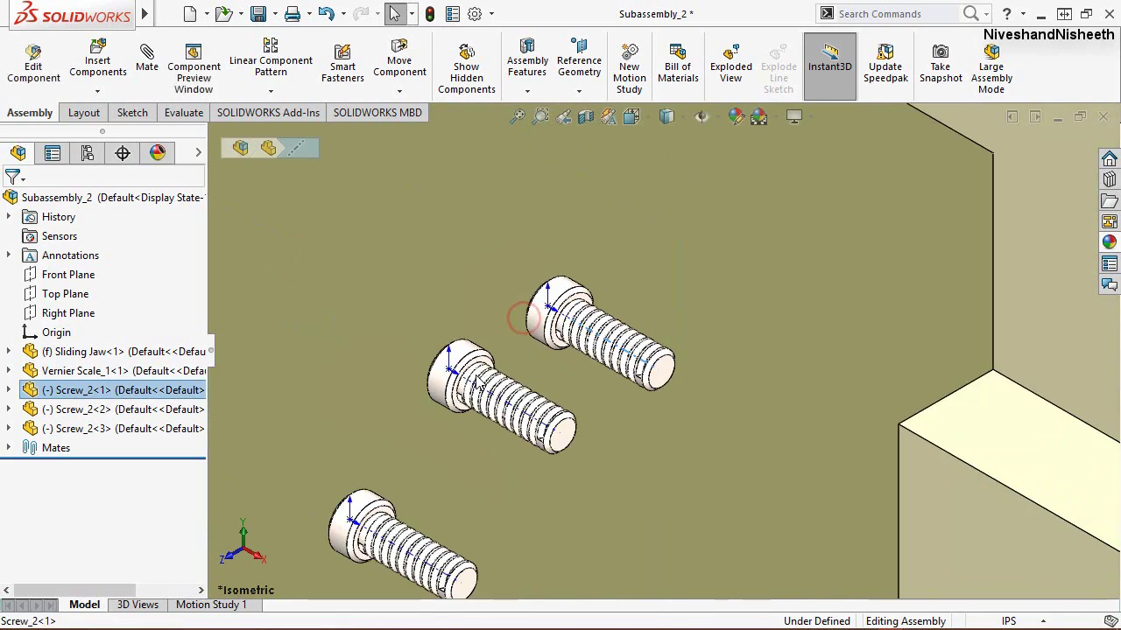
pyautogui.scroll(2, 595, 342)
pyautogui.scroll(2, 618, 356)
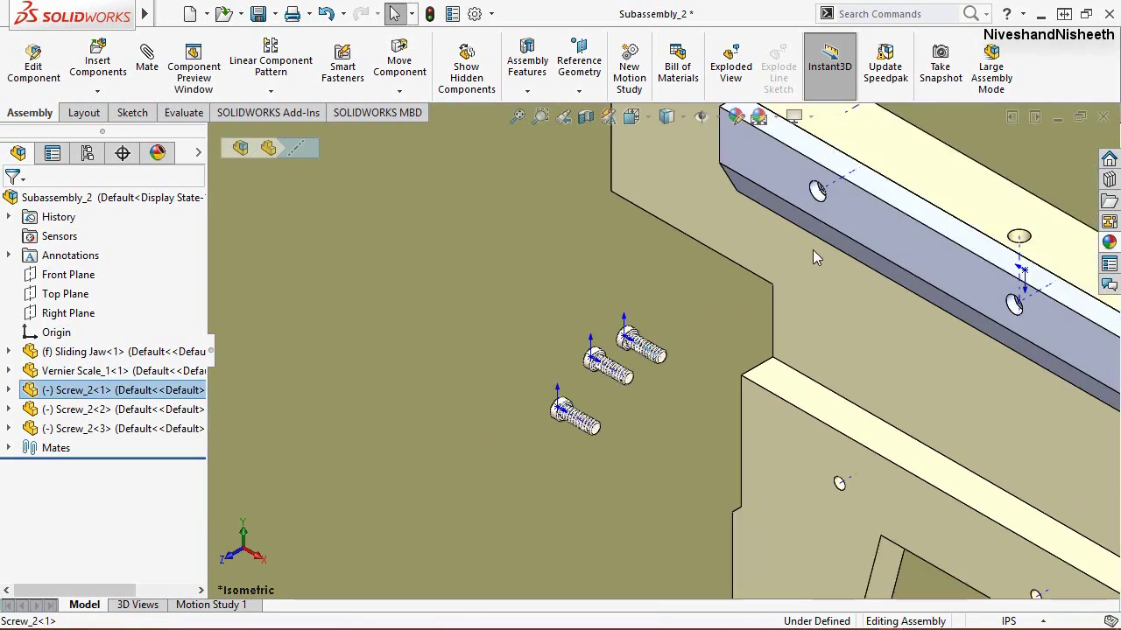
# Step: Mate the first screw to a Vernier scale hole and the third screw into the jaw's top-right hole
pyautogui.keyDown('ctrl'); pyautogui.click(836, 189); pyautogui.keyUp('ctrl')
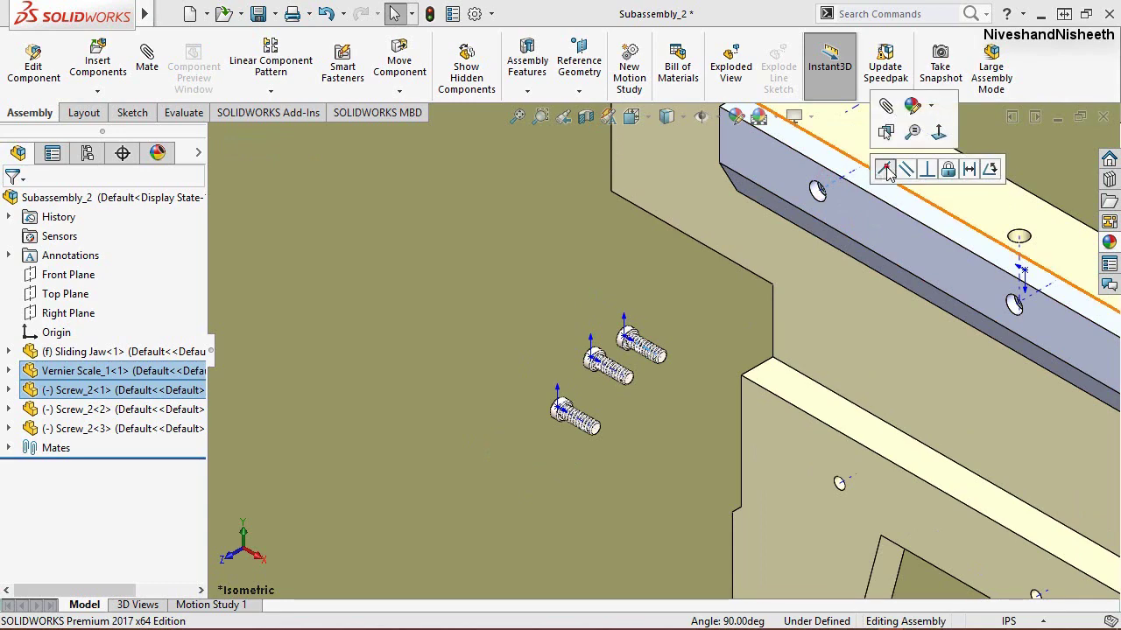
pyautogui.click(884, 169)
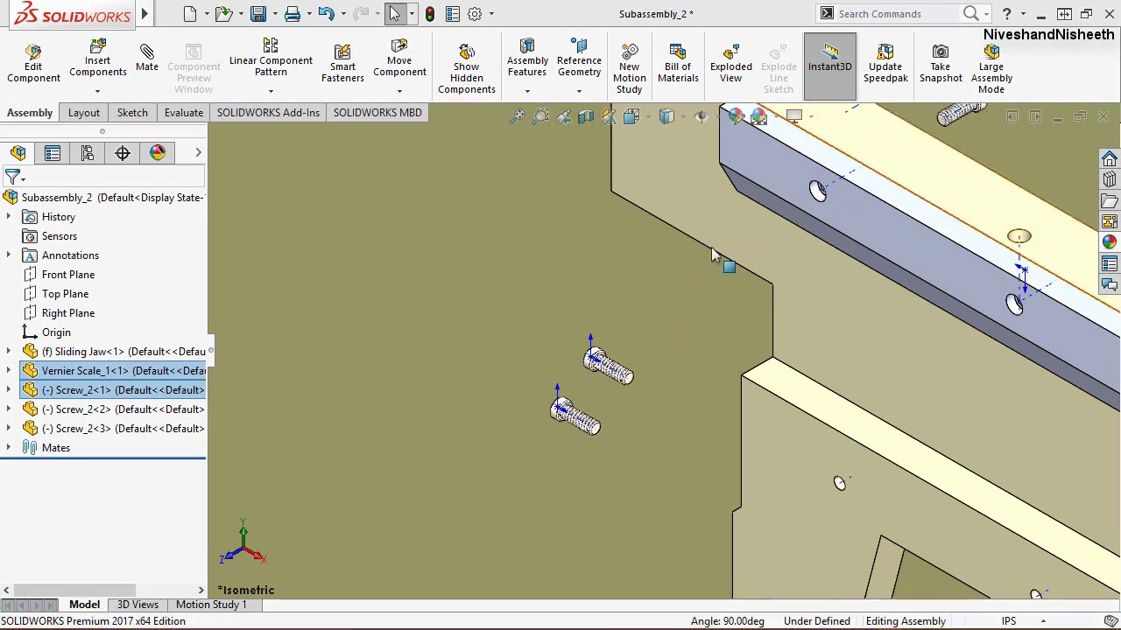
pyautogui.click(393, 408)
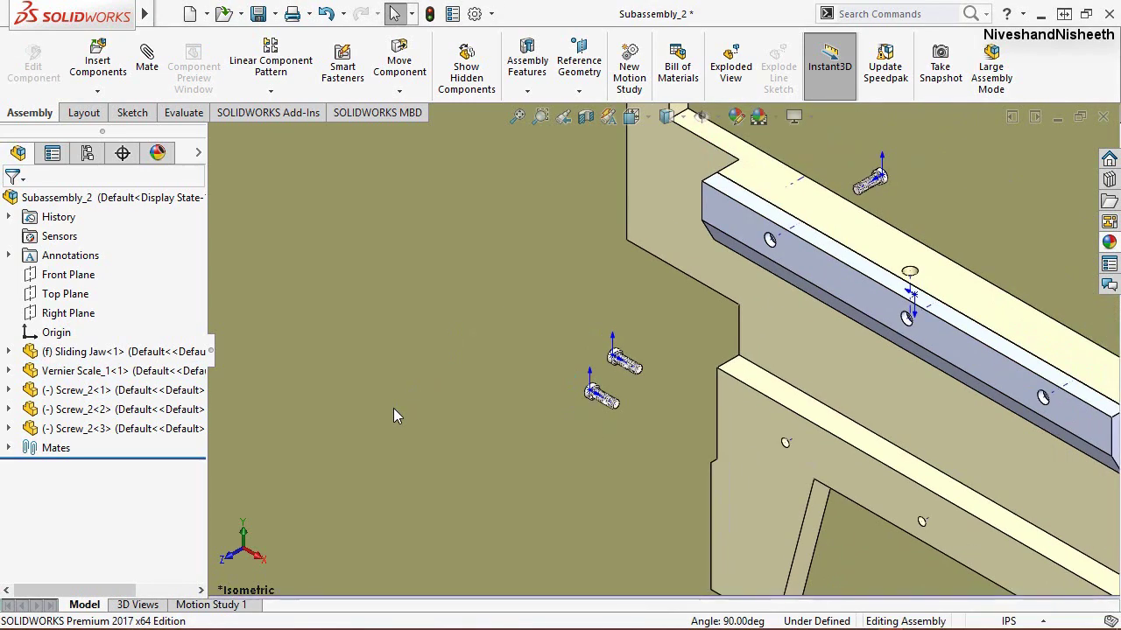
pyautogui.click(629, 370)
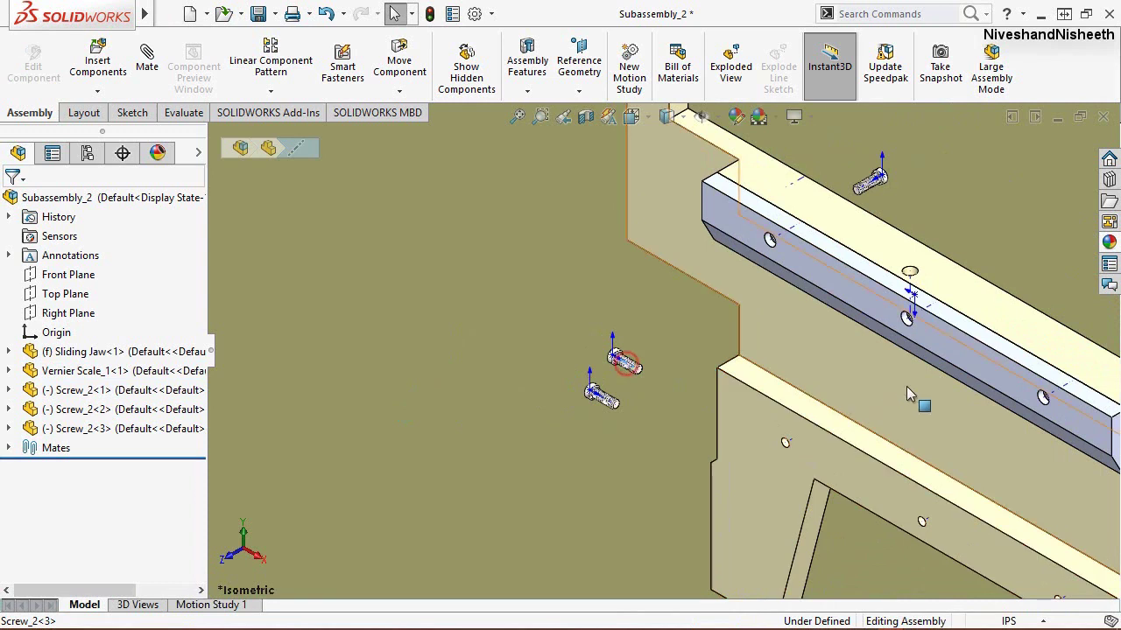
pyautogui.keyDown('ctrl'); pyautogui.click(929, 302); pyautogui.keyUp('ctrl')
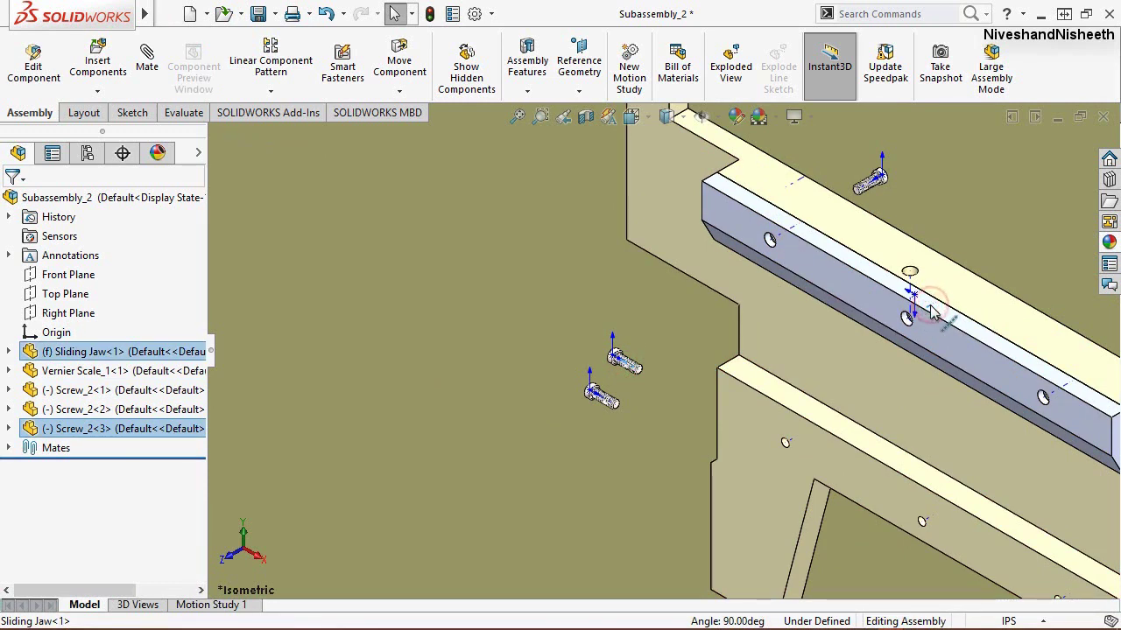
pyautogui.click(987, 295)
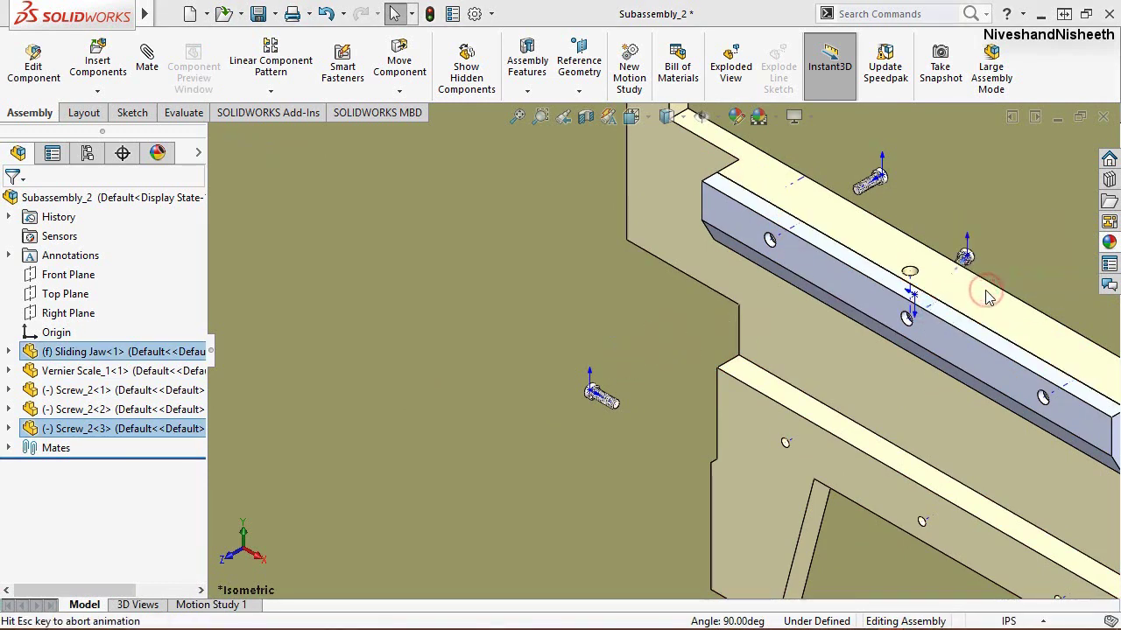
# Step: Make the second screw coincident with Vernier Scale_1, then clear the selection
pyautogui.click(603, 394)
pyautogui.scroll(-2, 937, 398)
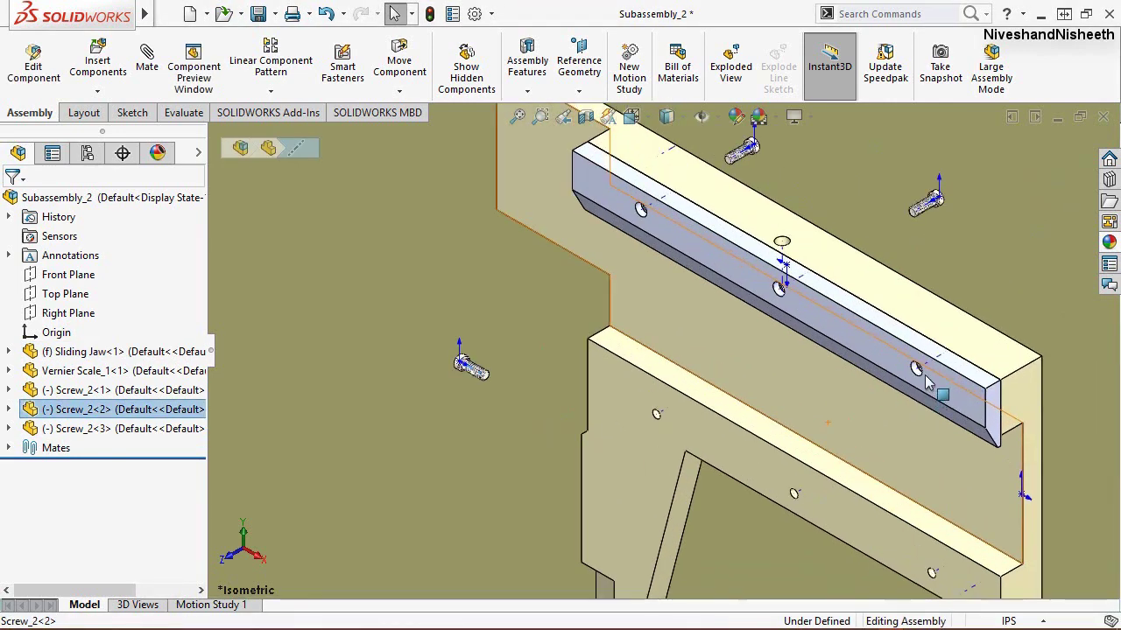
pyautogui.keyDown('ctrl'); pyautogui.click(926, 369); pyautogui.keyUp('ctrl')
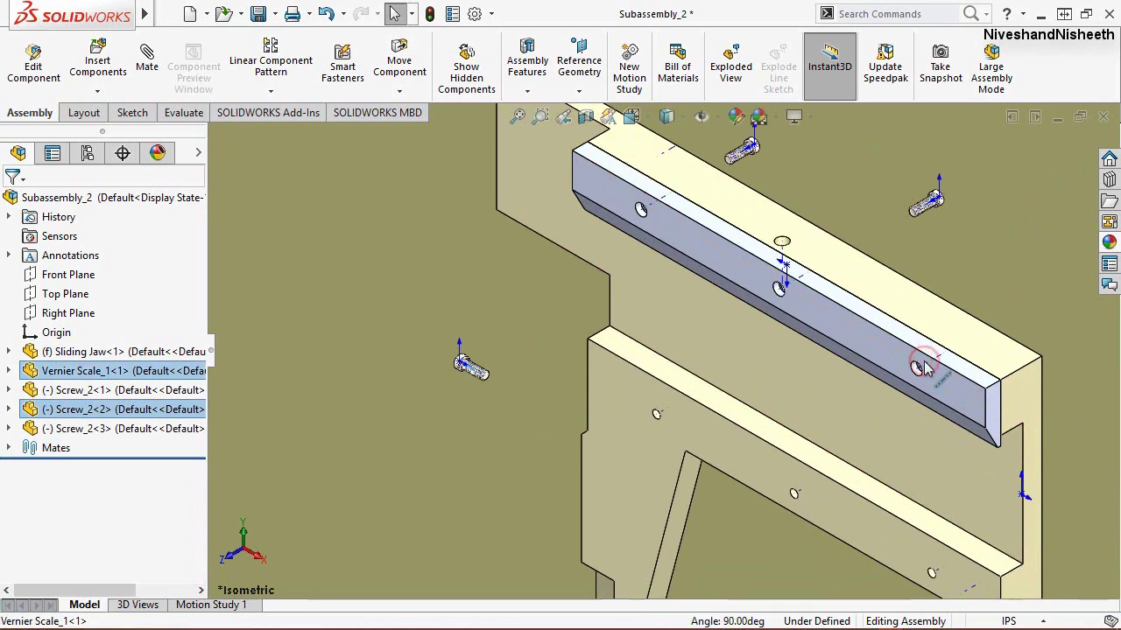
pyautogui.click(973, 347)
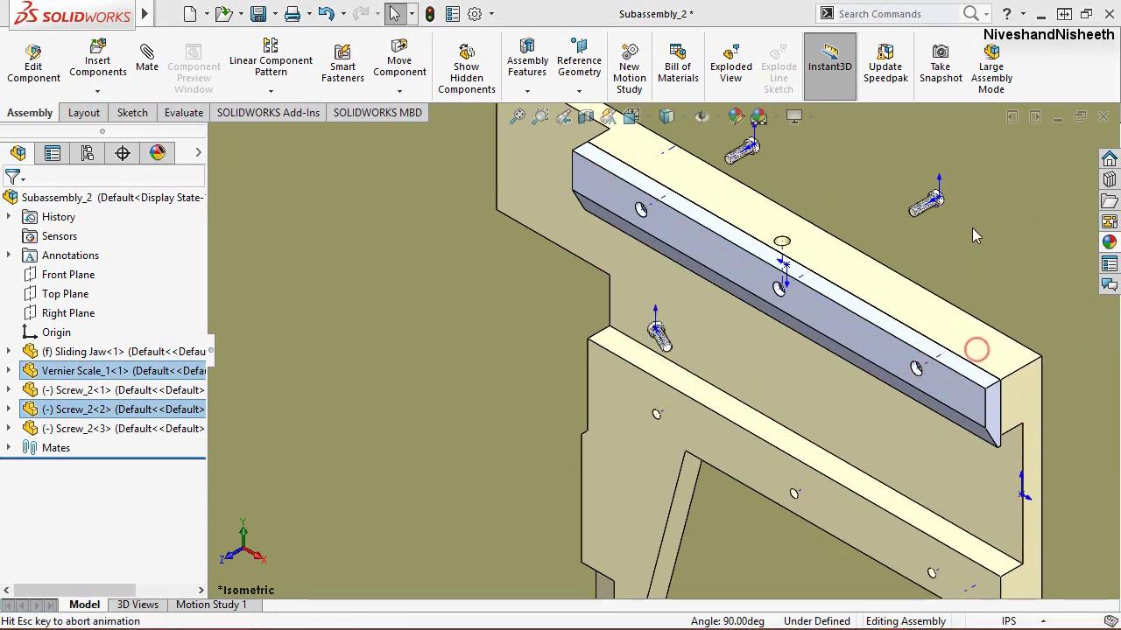
pyautogui.click(472, 401)
pyautogui.scroll(3, 583, 358)
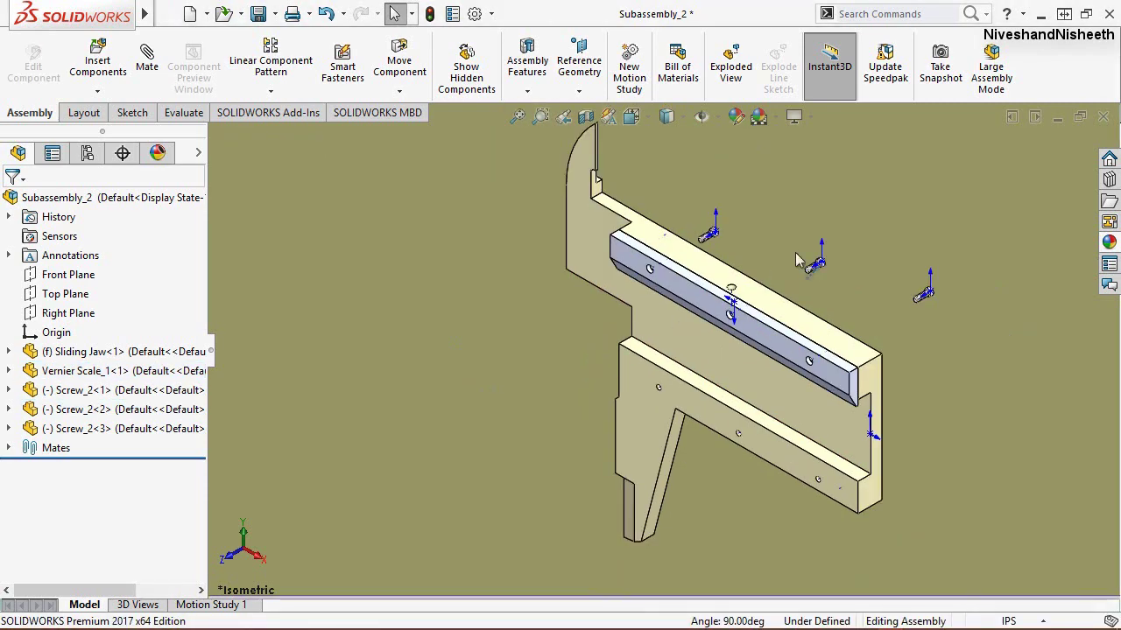
pyautogui.scroll(-3, 780, 250)
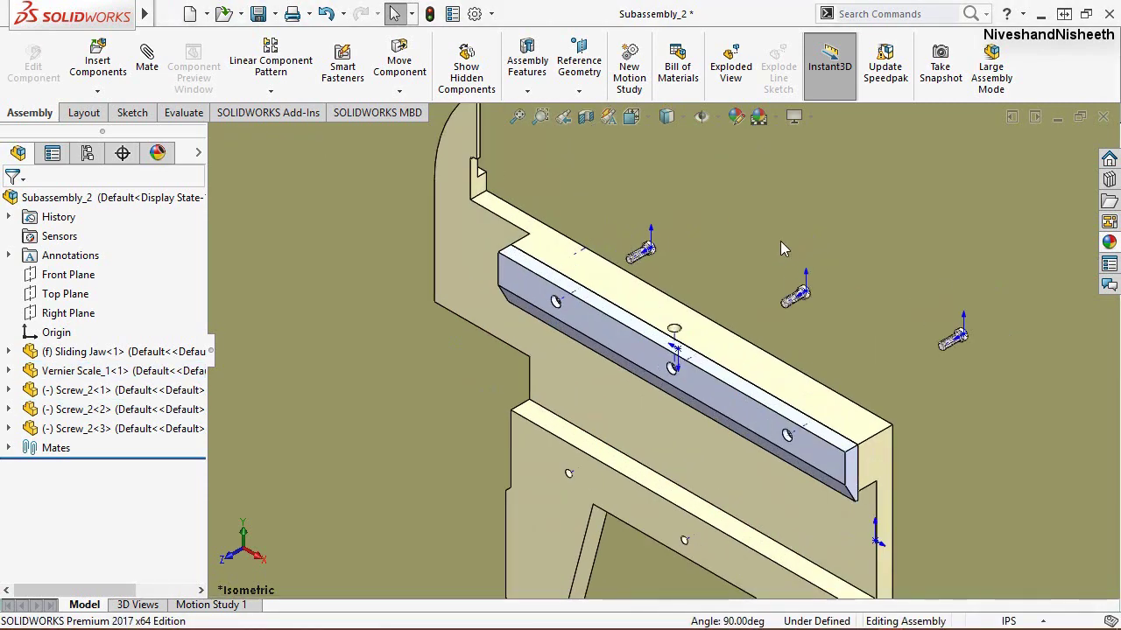
# Step: Hide the reference axes and flip the alignment of the Coincident6 mate
pyautogui.click(718, 119)
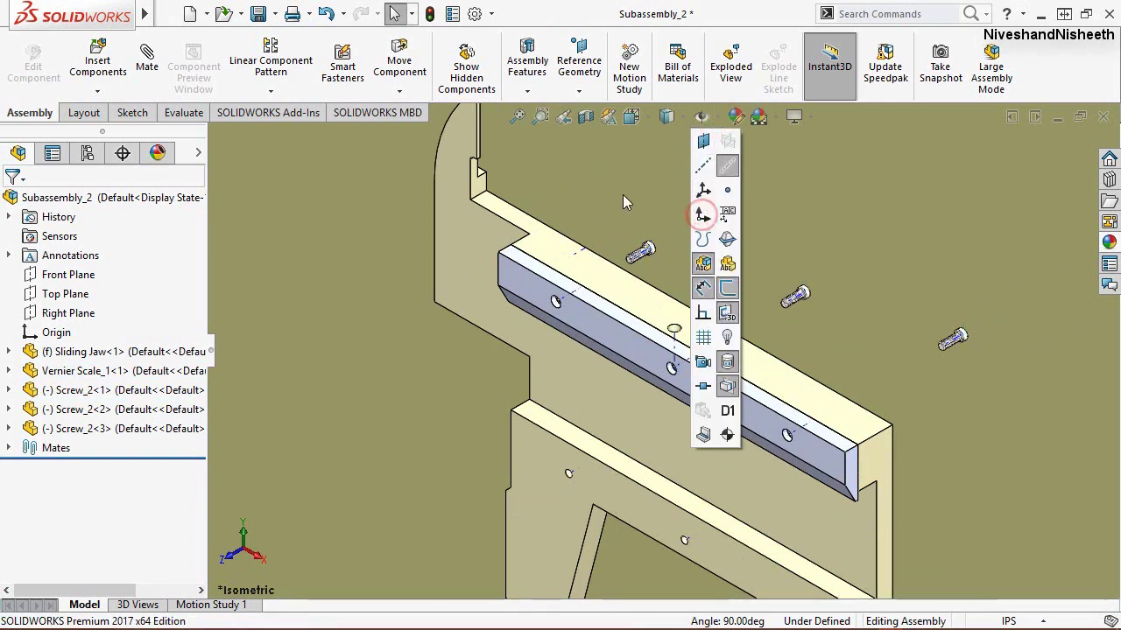
pyautogui.click(622, 195)
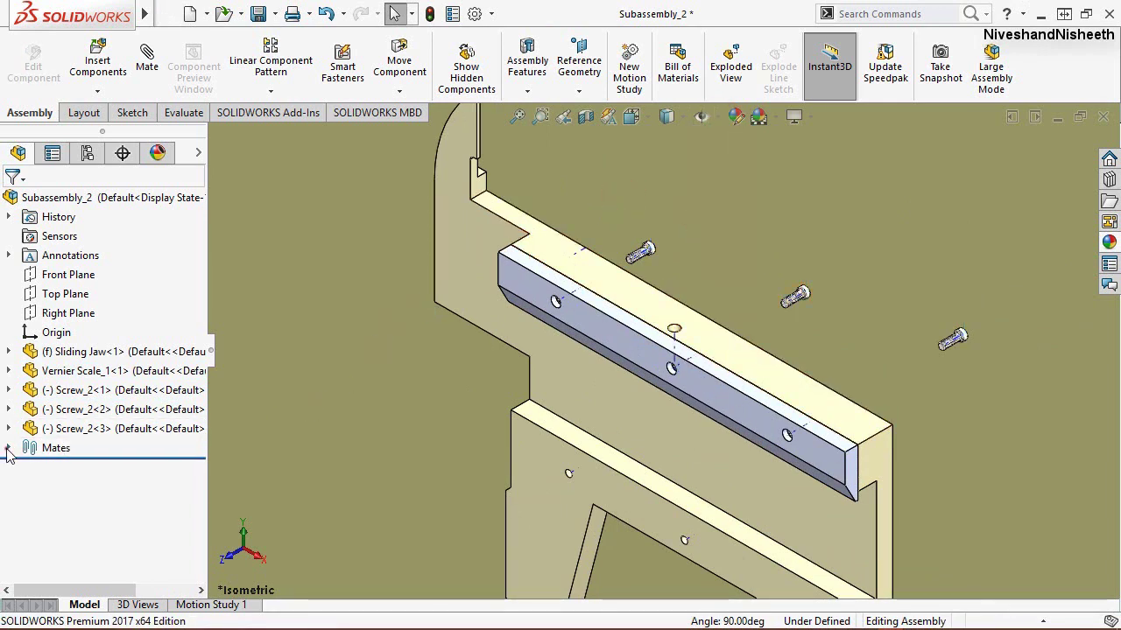
pyautogui.click(7, 449)
pyautogui.click(115, 525)
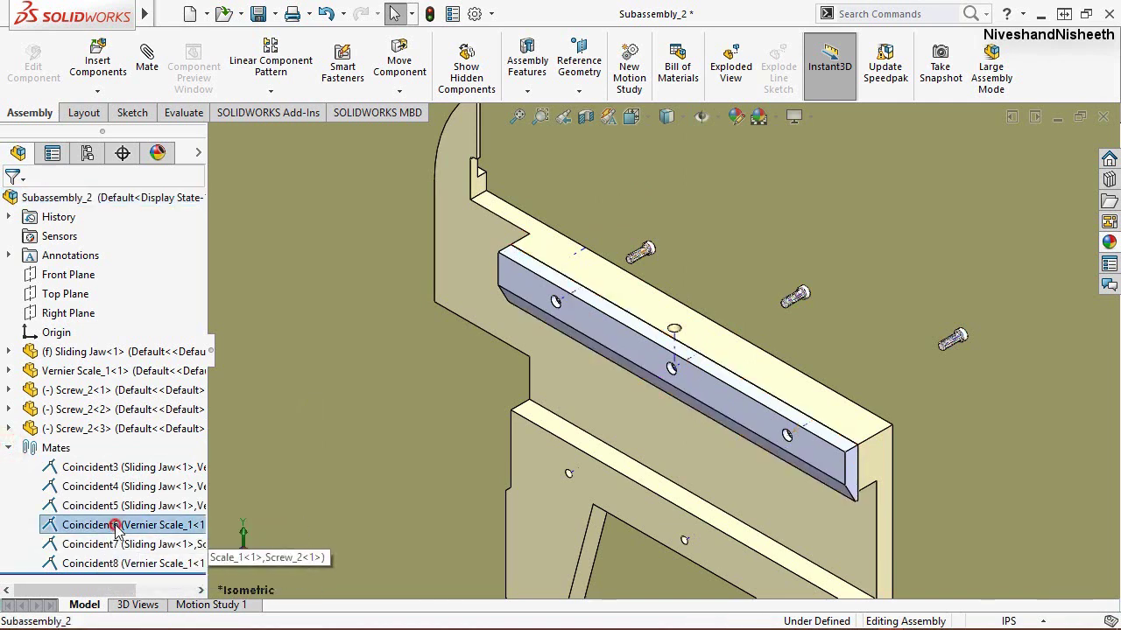
pyautogui.click(128, 473)
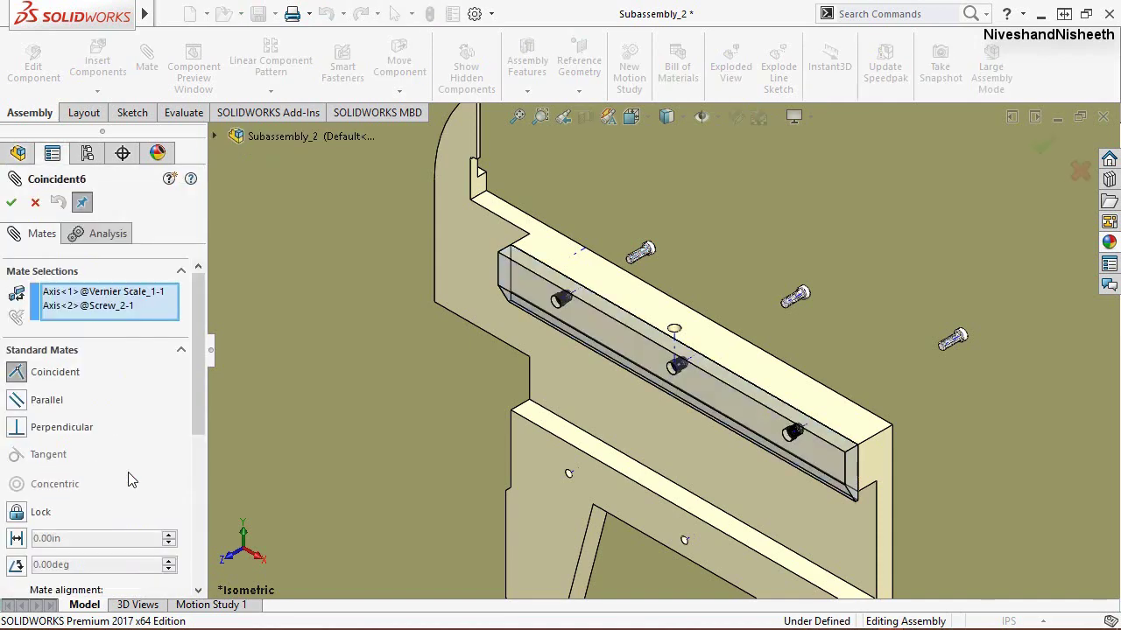
pyautogui.scroll(-3, 128, 480)
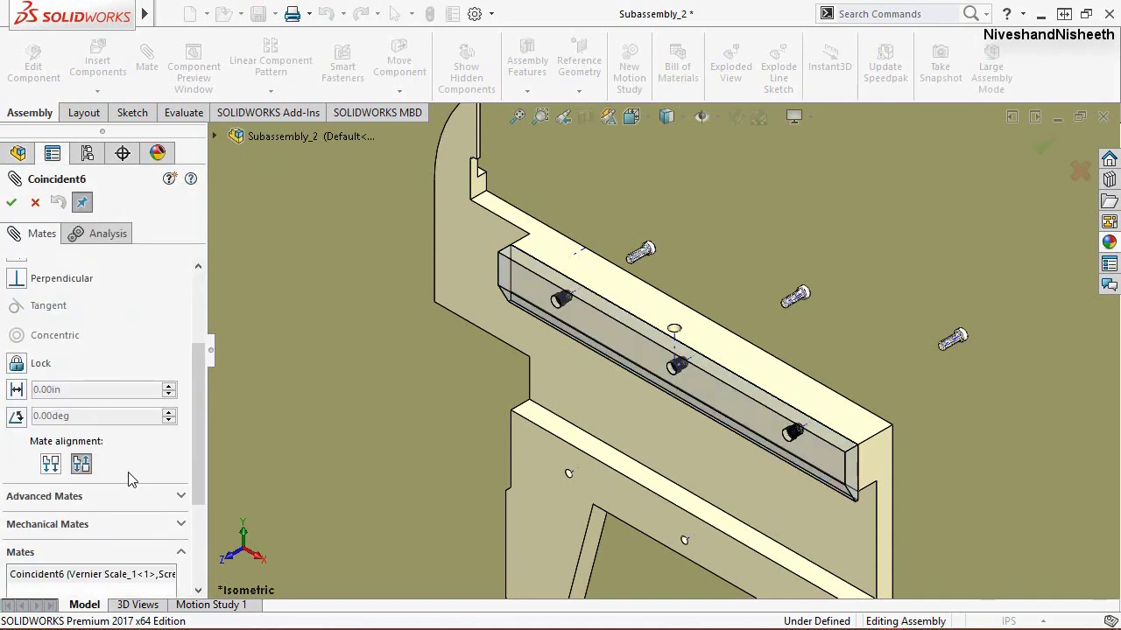
pyautogui.click(50, 465)
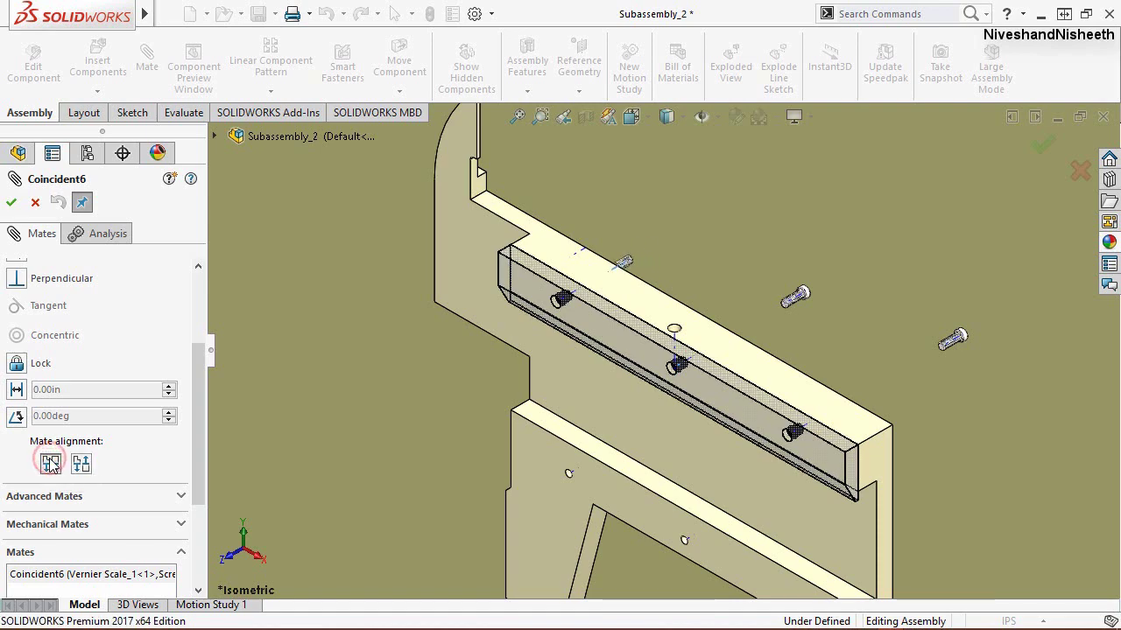
pyautogui.click(13, 207)
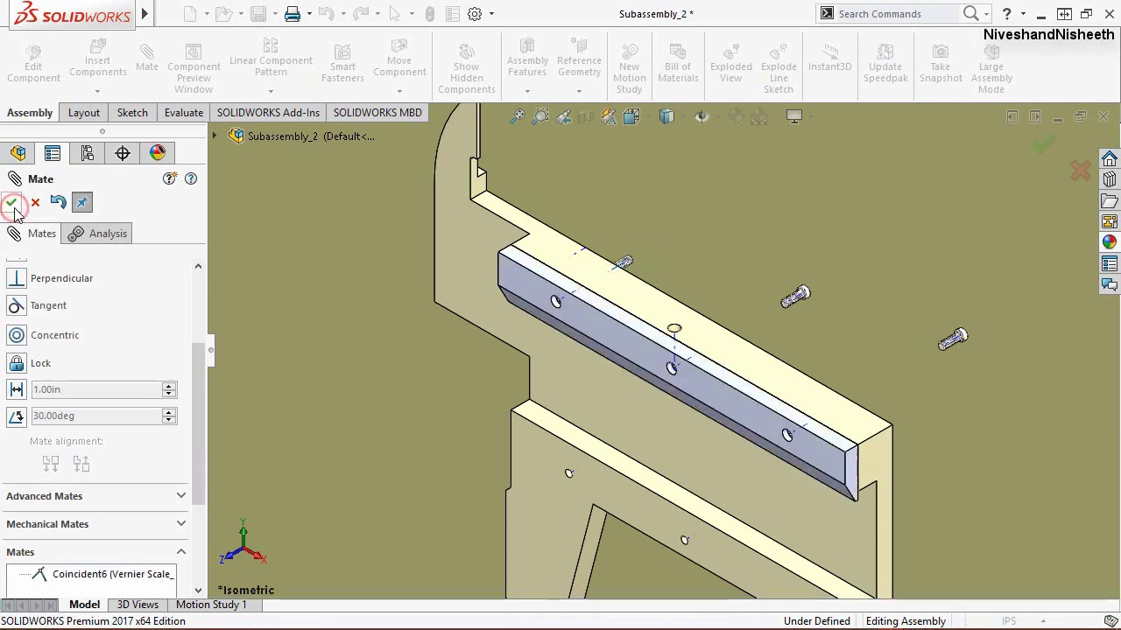
pyautogui.click(17, 206)
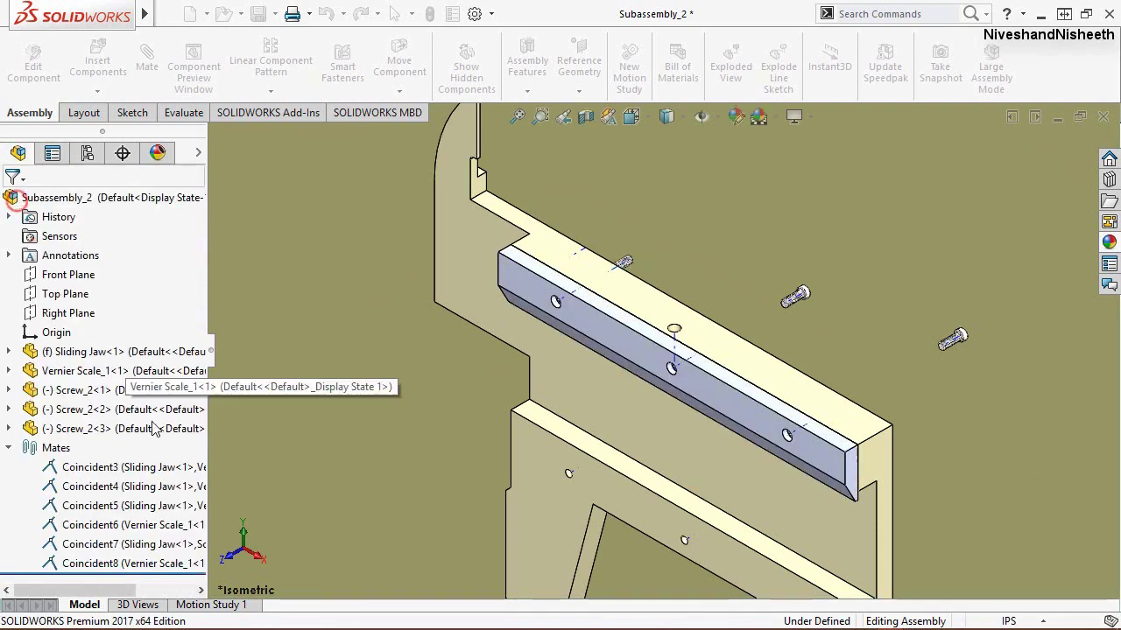
# Step: Flip the mate alignment of Coincident7 and Coincident8
pyautogui.click(129, 544)
pyautogui.click(147, 492)
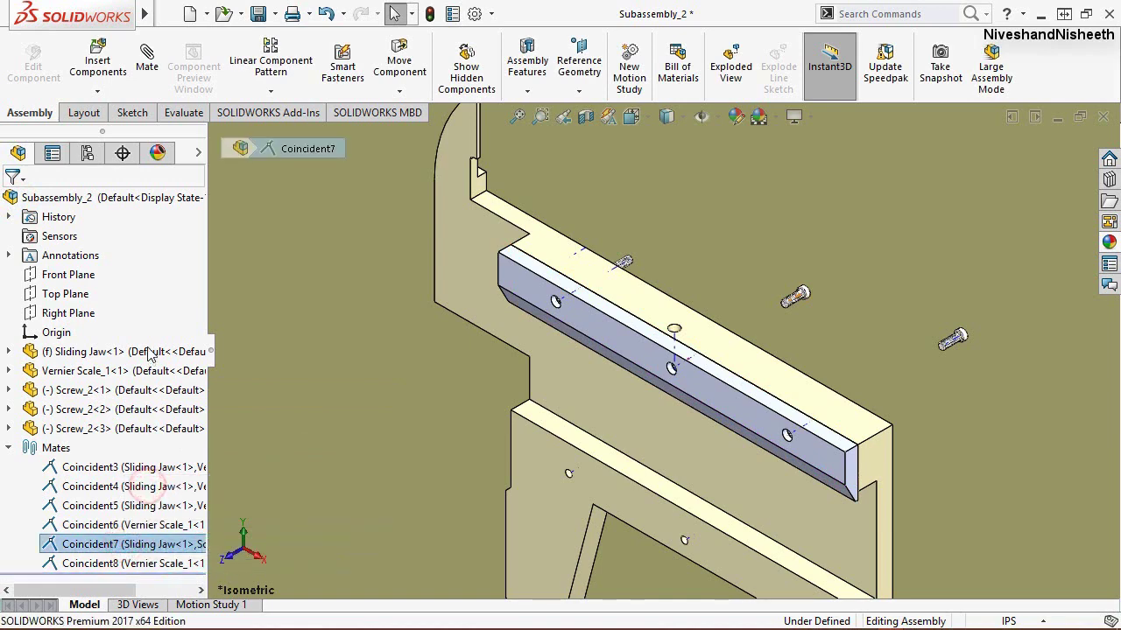
pyautogui.scroll(-5, 100, 483)
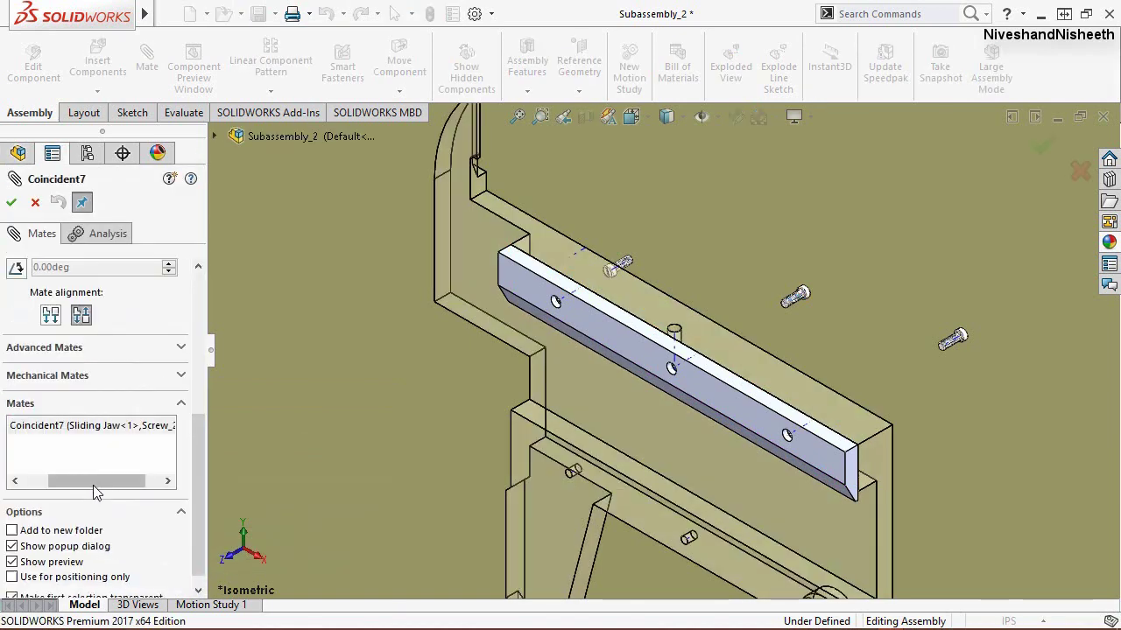
pyautogui.click(50, 314)
pyautogui.click(13, 204)
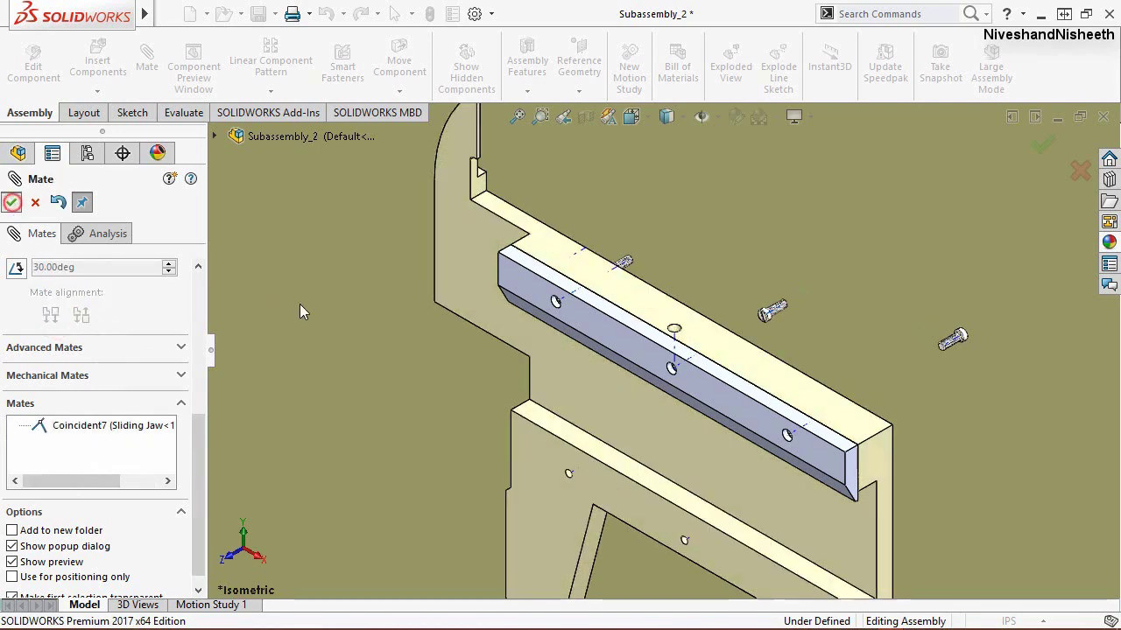
pyautogui.click(13, 205)
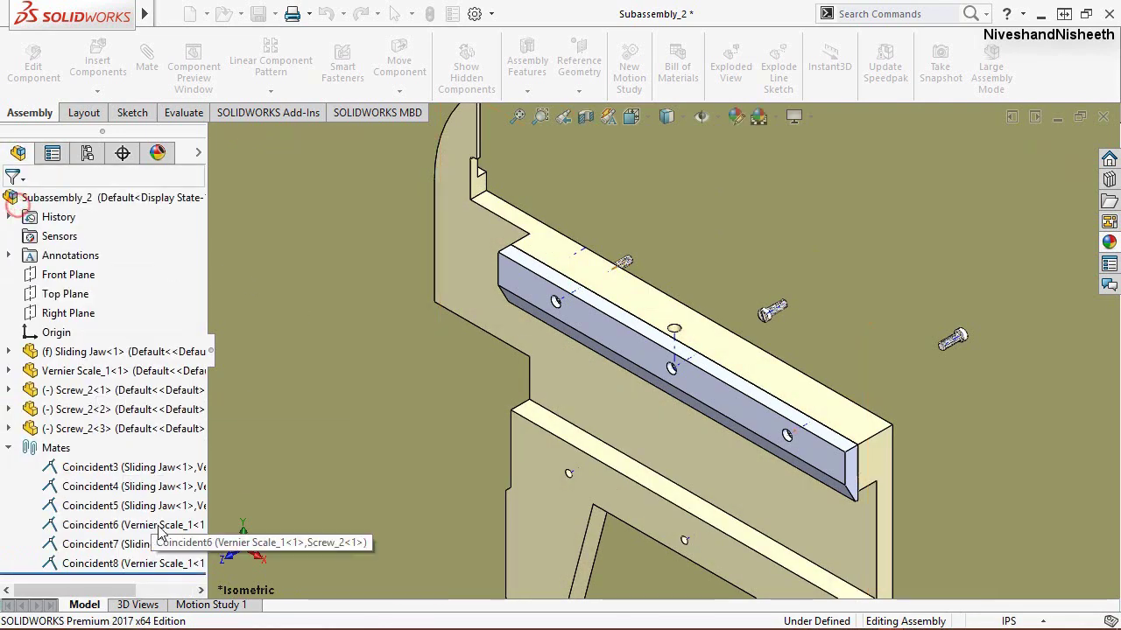
pyautogui.click(136, 563)
pyautogui.click(155, 514)
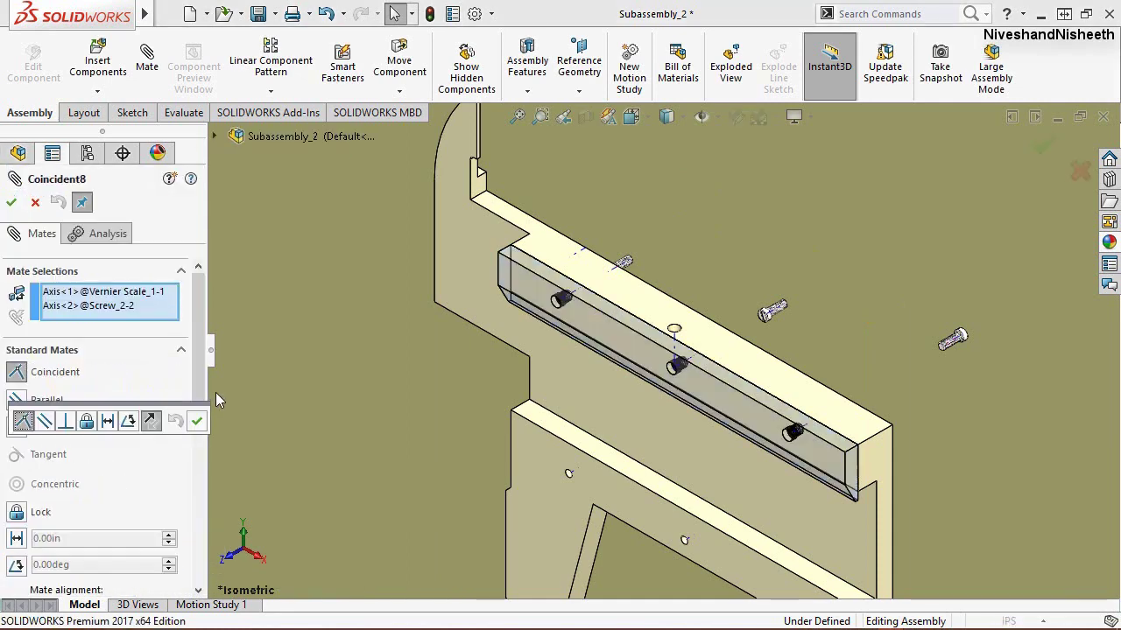
pyautogui.click(150, 422)
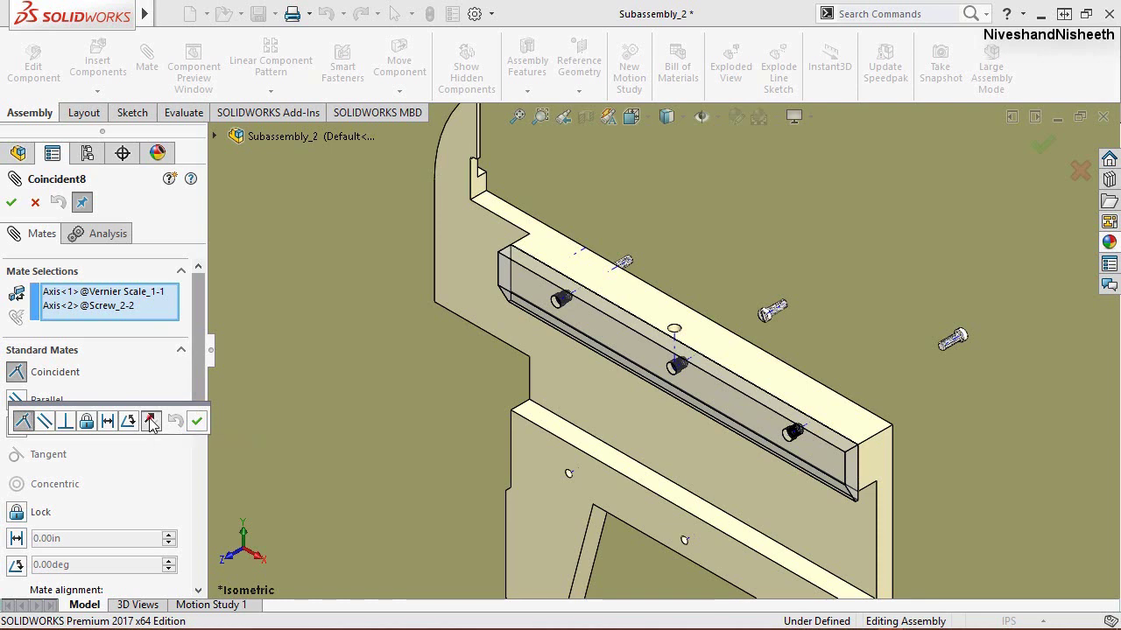
pyautogui.click(197, 422)
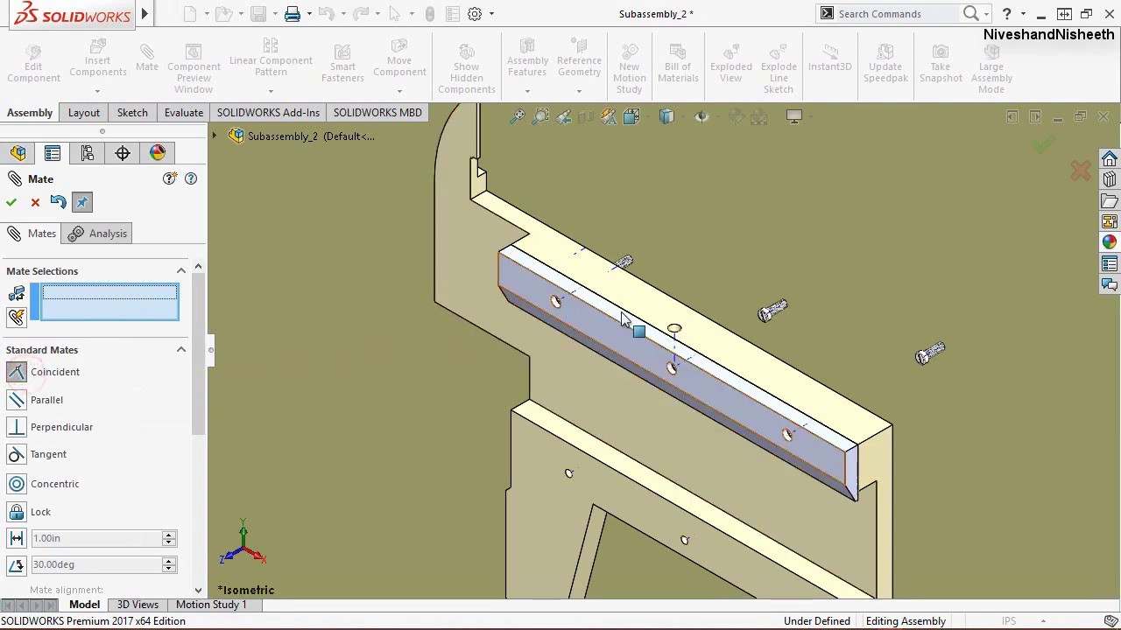
# Step: Seat the third screw by mating its head face coincident with the vernier scale's front face
pyautogui.scroll(-5, 701, 312)
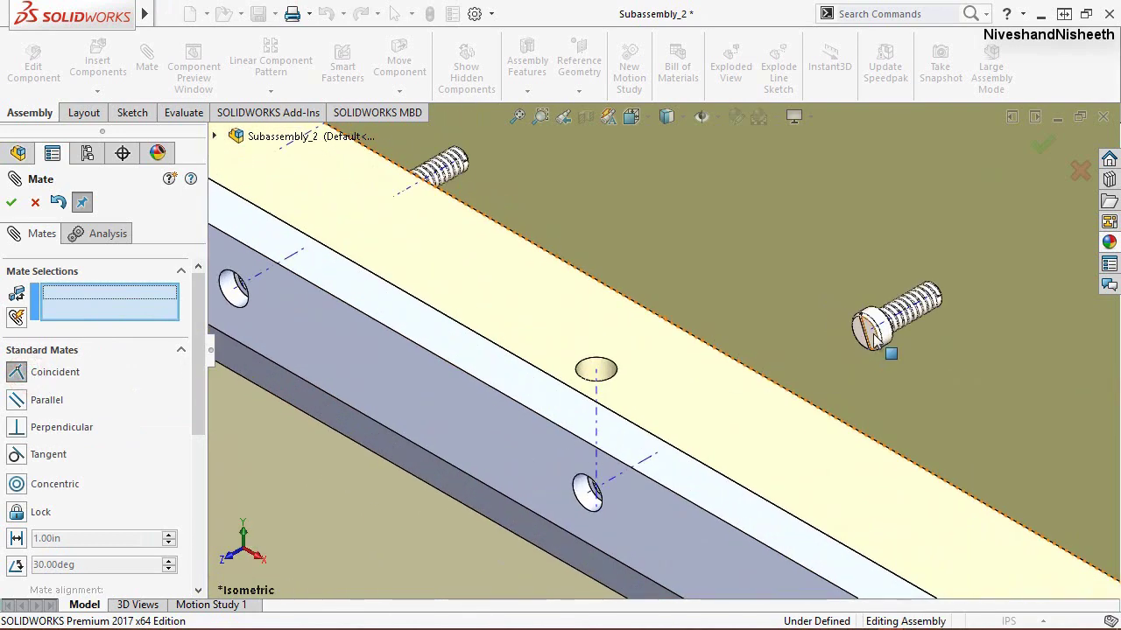
pyautogui.click(871, 333)
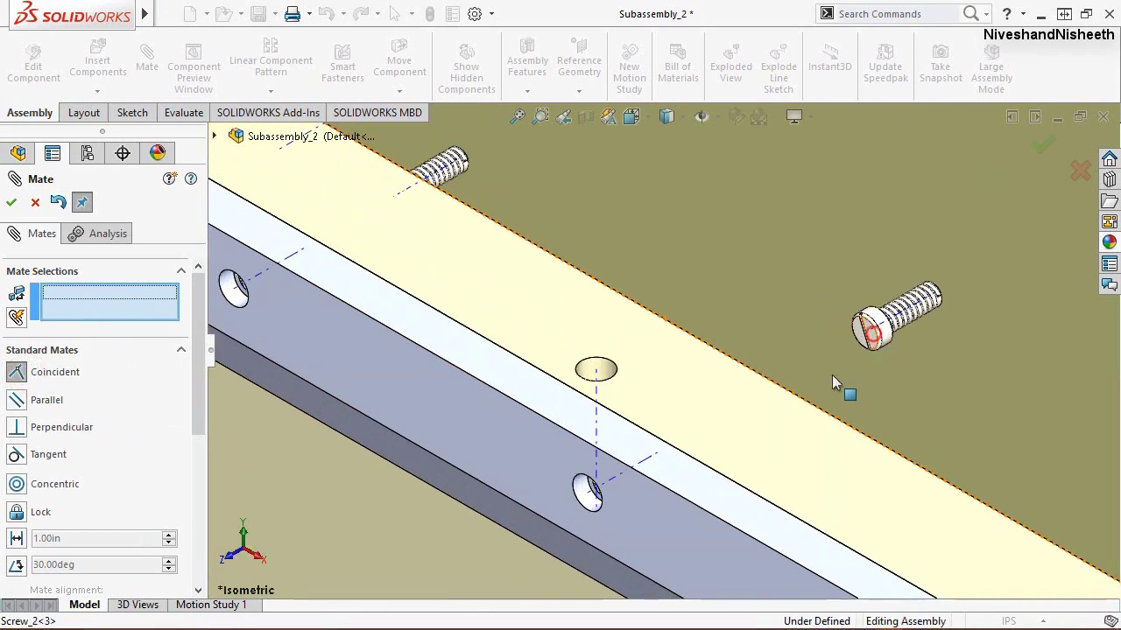
pyautogui.click(650, 529)
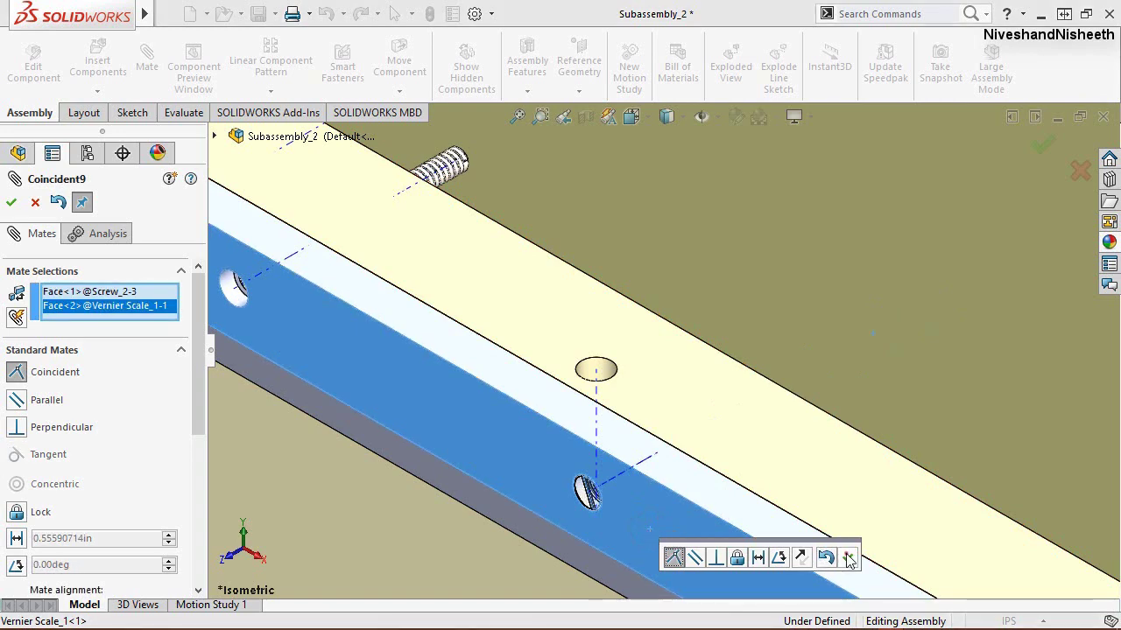
pyautogui.click(847, 558)
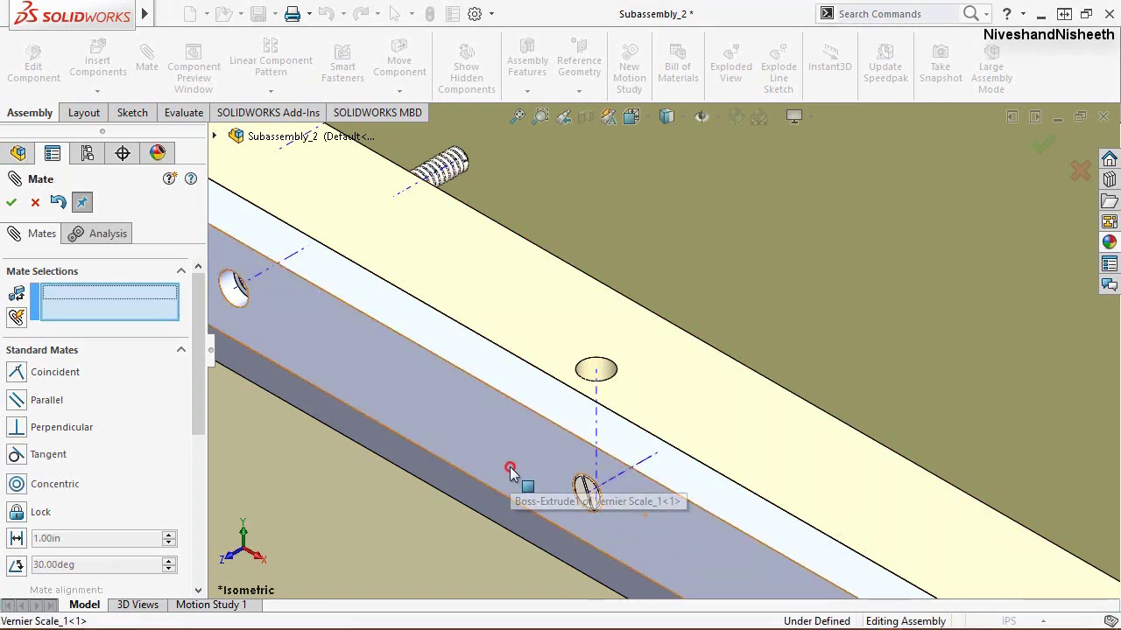
# Step: Seat the second screw by mating its head face against the vernier scale's front face
pyautogui.click(511, 473)
pyautogui.scroll(3, 517, 466)
pyautogui.scroll(-2, 1037, 443)
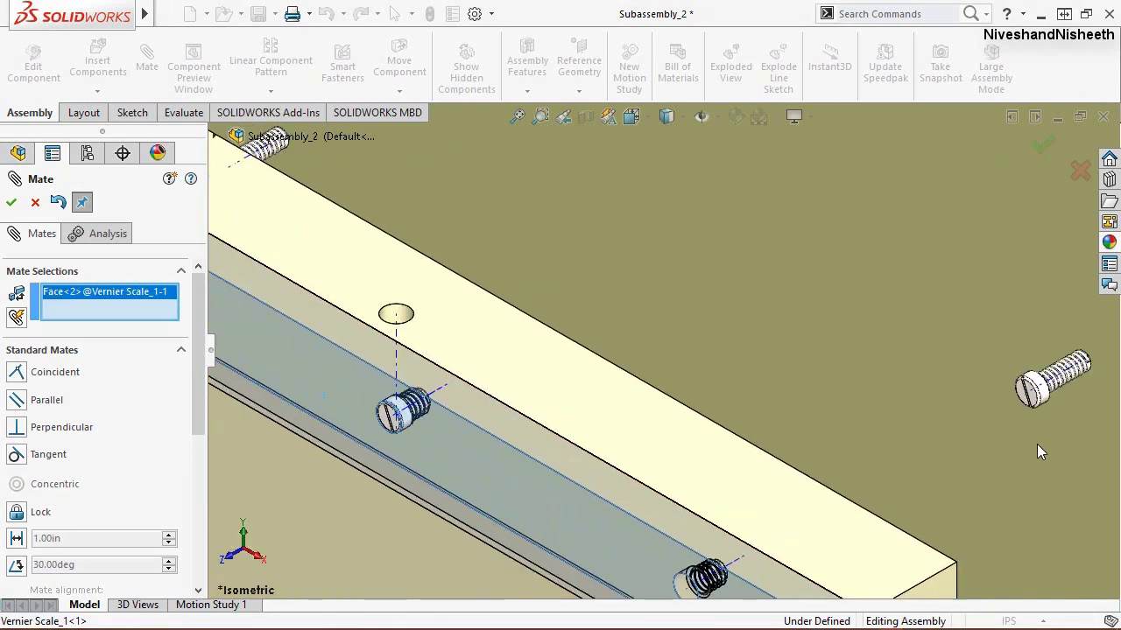
pyautogui.scroll(-2, 1014, 407)
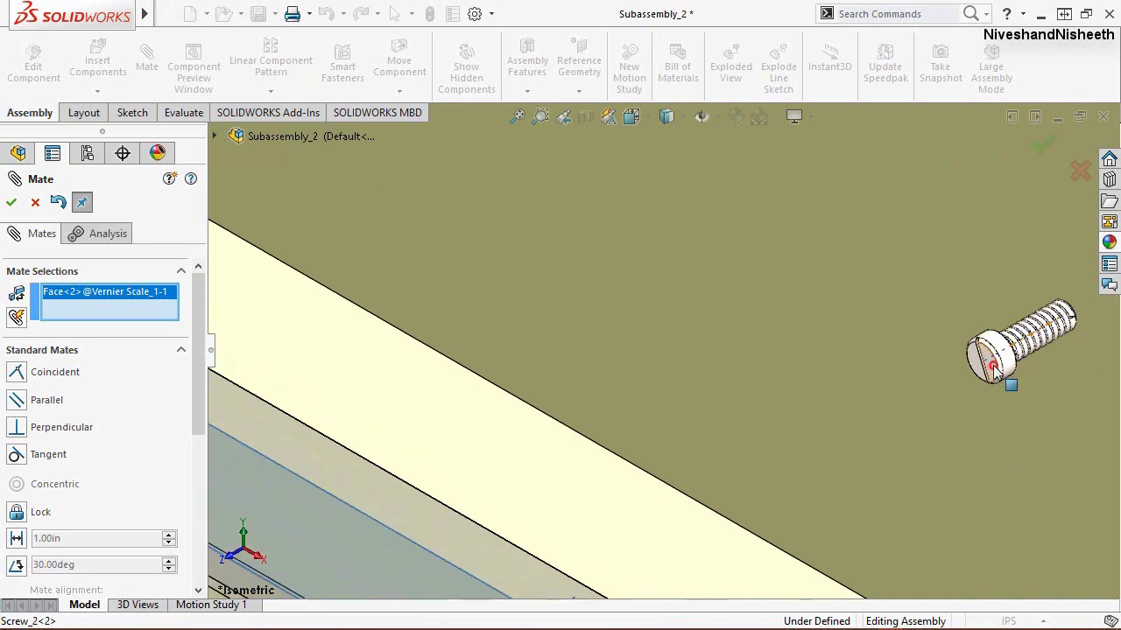
pyautogui.click(994, 368)
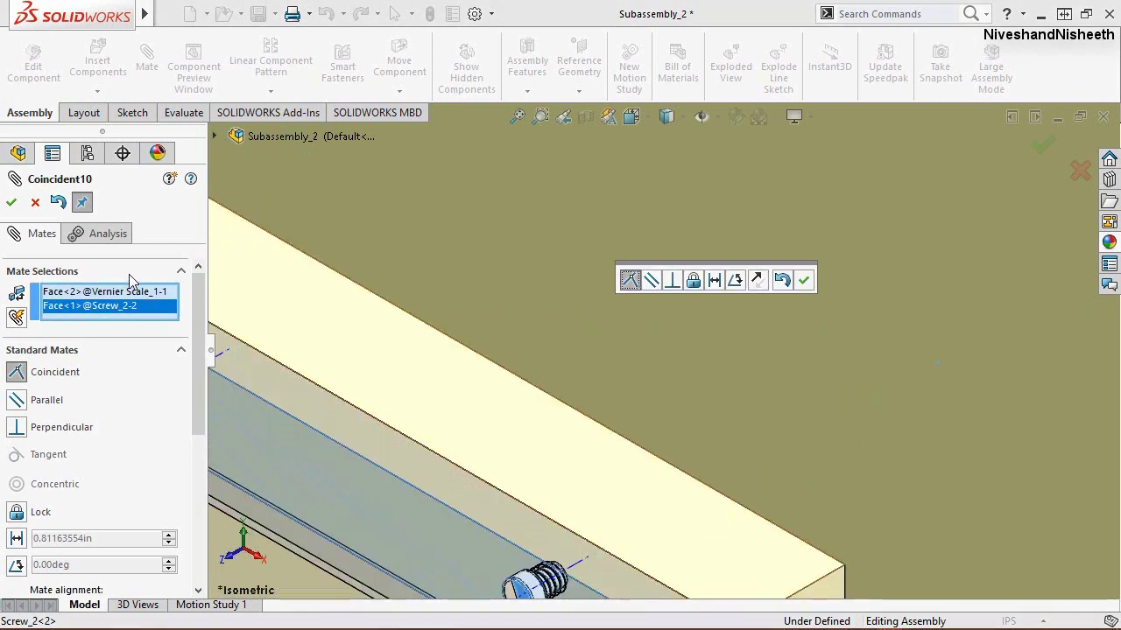
pyautogui.click(12, 203)
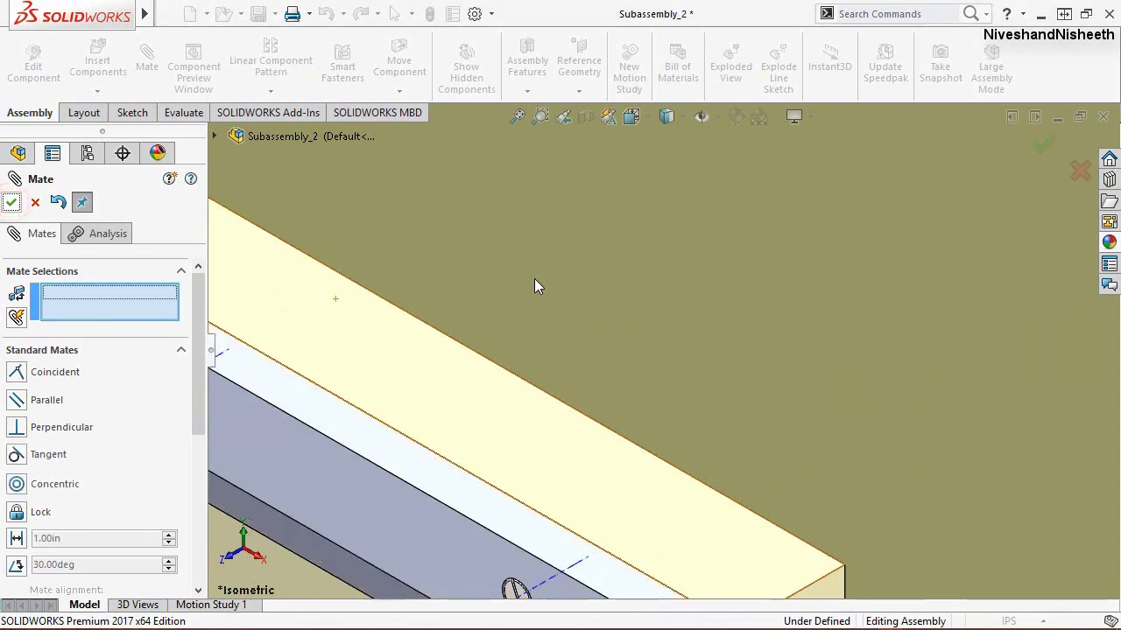
# Step: Mate Screw_2's chamfer face coincident with the hole face of Vernier Scale_1
pyautogui.scroll(3, 919, 419)
pyautogui.scroll(1, 628, 365)
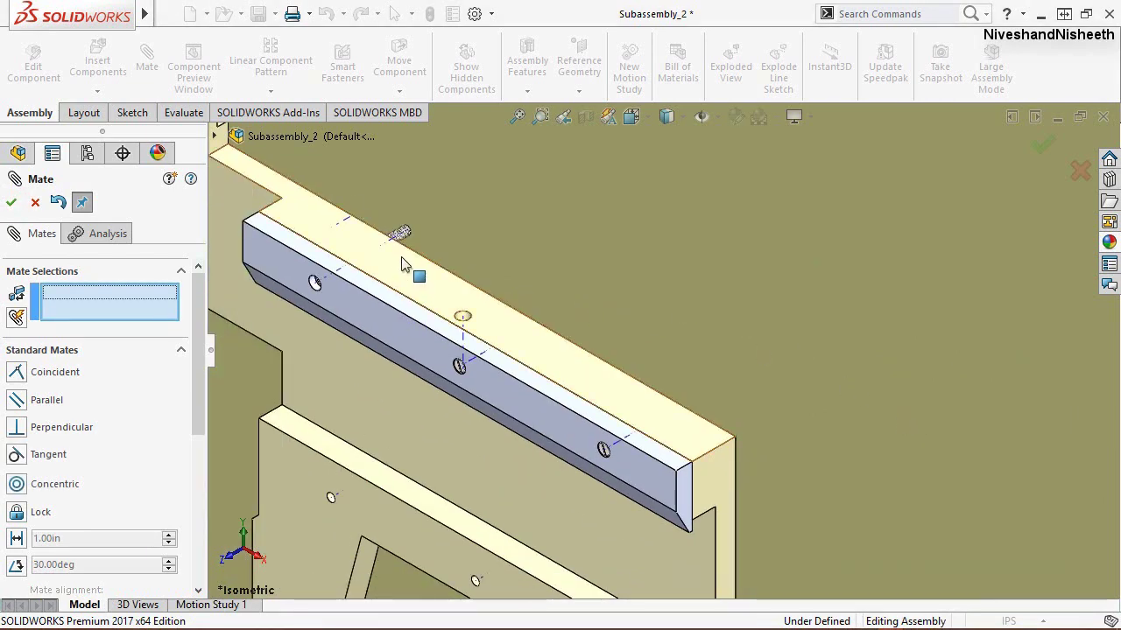
pyautogui.scroll(-2, 359, 303)
pyautogui.scroll(-2, 372, 314)
pyautogui.scroll(-2, 376, 317)
pyautogui.scroll(-2, 385, 325)
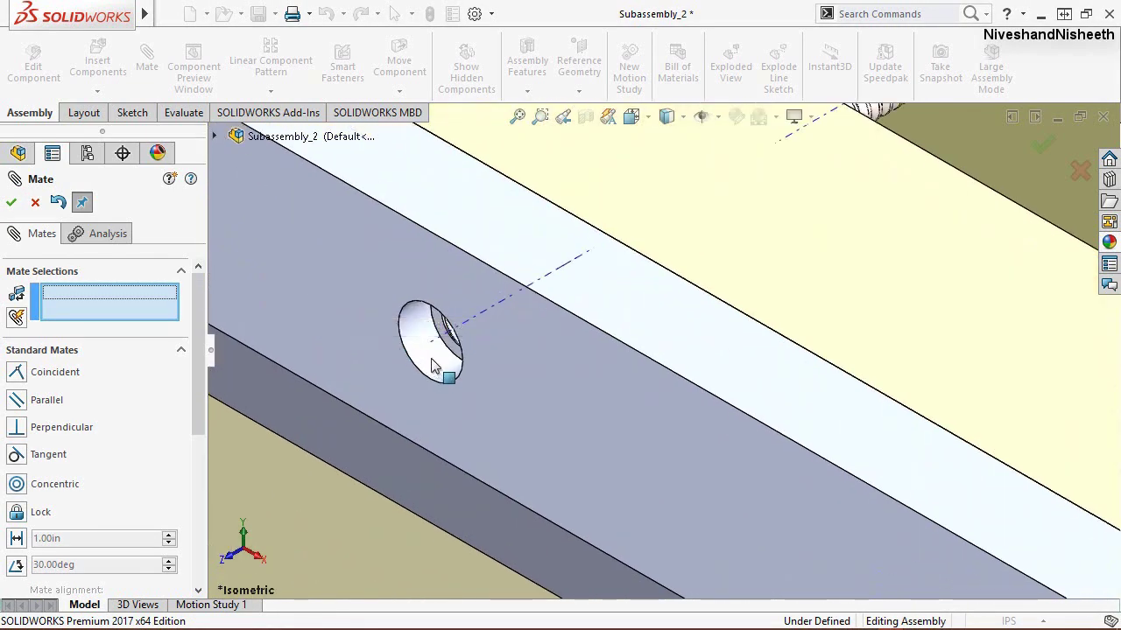
pyautogui.scroll(-2, 442, 370)
pyautogui.click(433, 361)
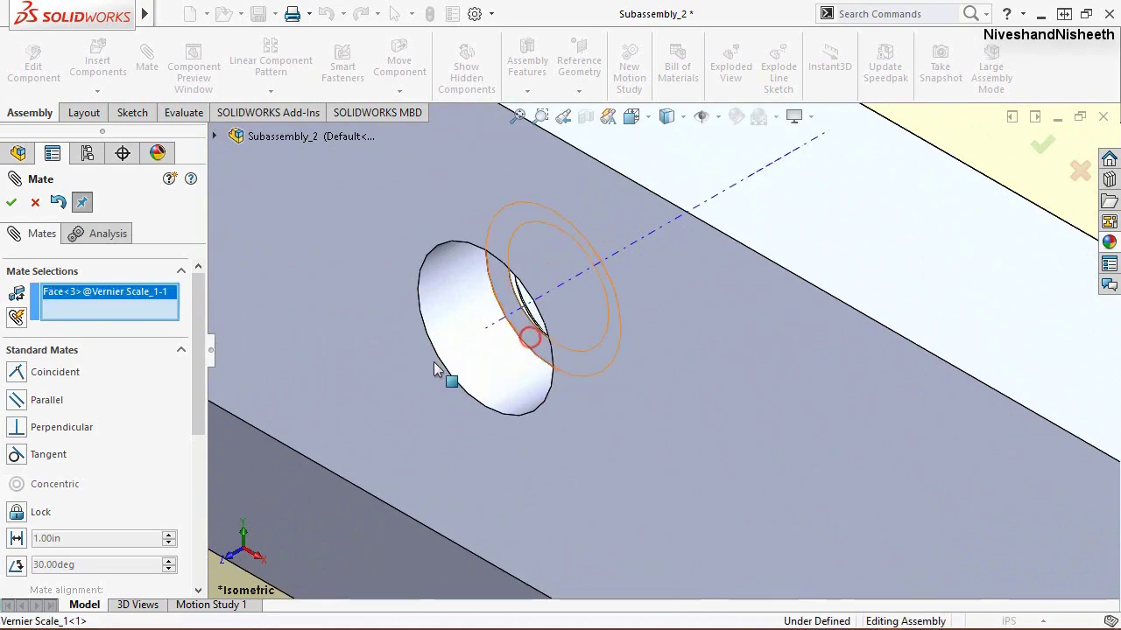
pyautogui.scroll(3, 433, 361)
pyautogui.moveTo(878, 306); pyautogui.dragTo(867, 332, button='middle')
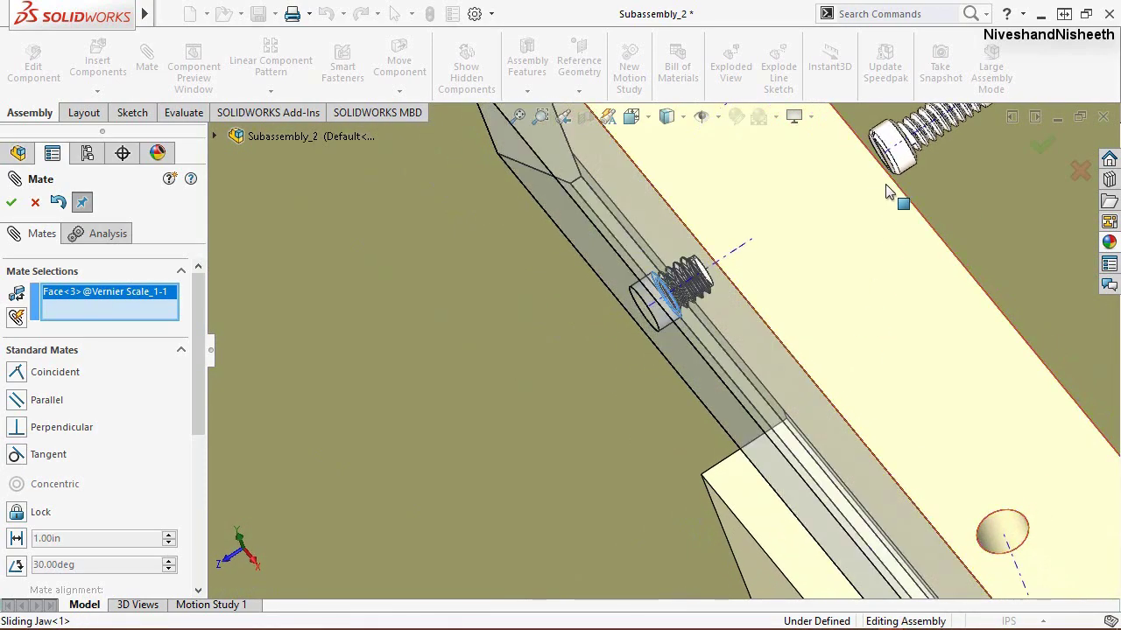
pyautogui.moveTo(893, 197); pyautogui.dragTo(854, 202, button='middle')
pyautogui.scroll(-2, 855, 201)
pyautogui.scroll(-3, 875, 187)
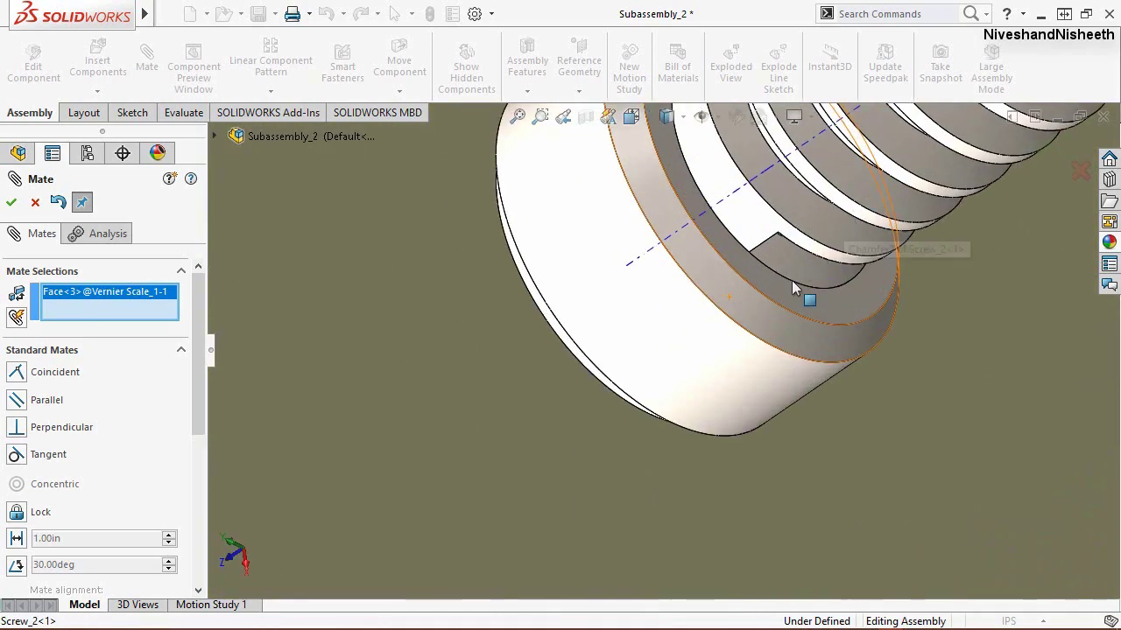
pyautogui.click(776, 300)
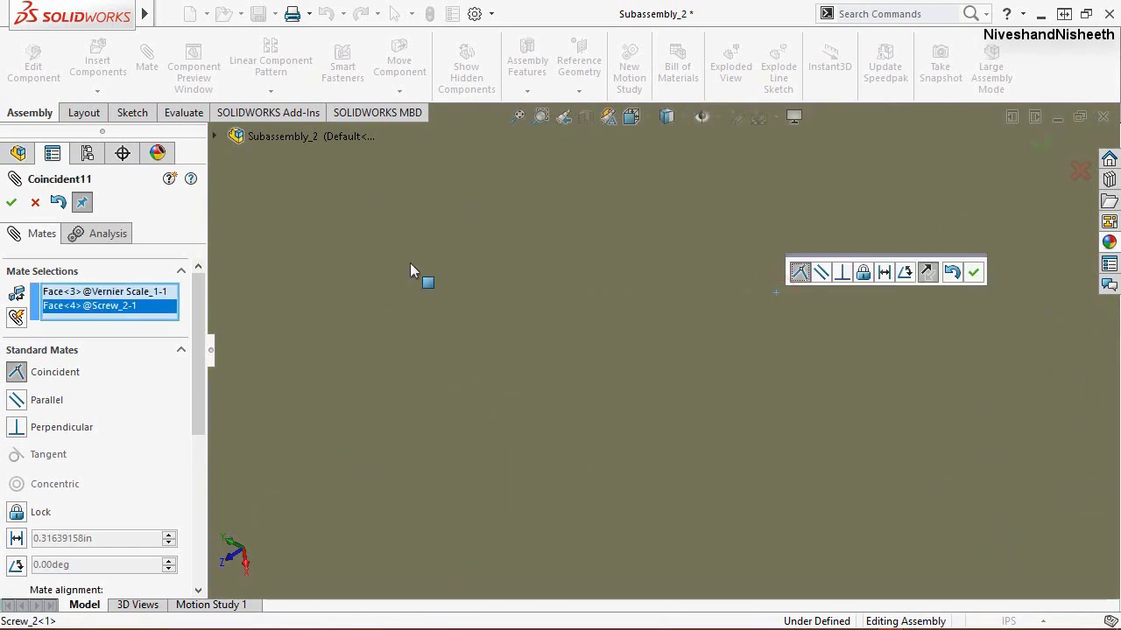
pyautogui.click(9, 204)
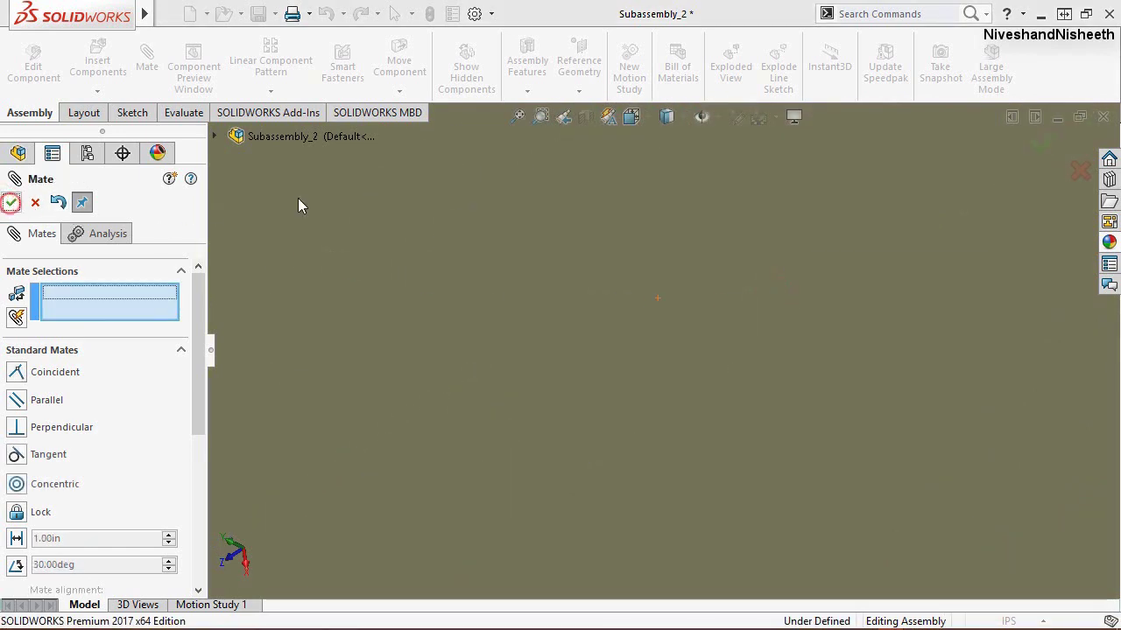
# Step: Close the Mate tool and switch to an isometric view of the parts
pyautogui.press('Escape')
pyautogui.click(562, 117)
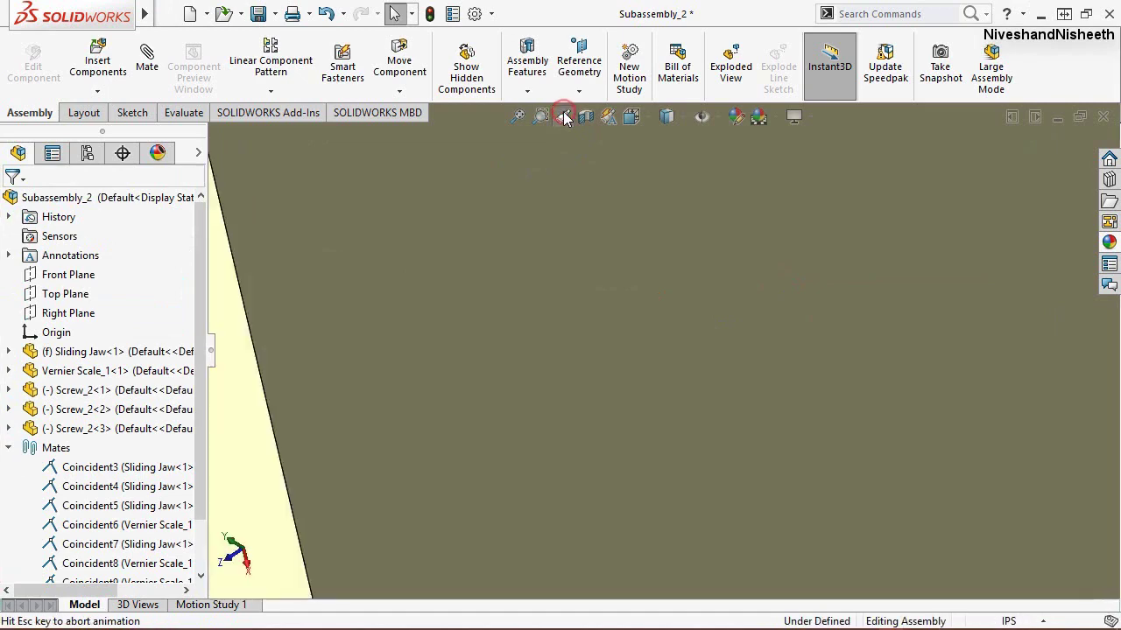
pyautogui.click(563, 116)
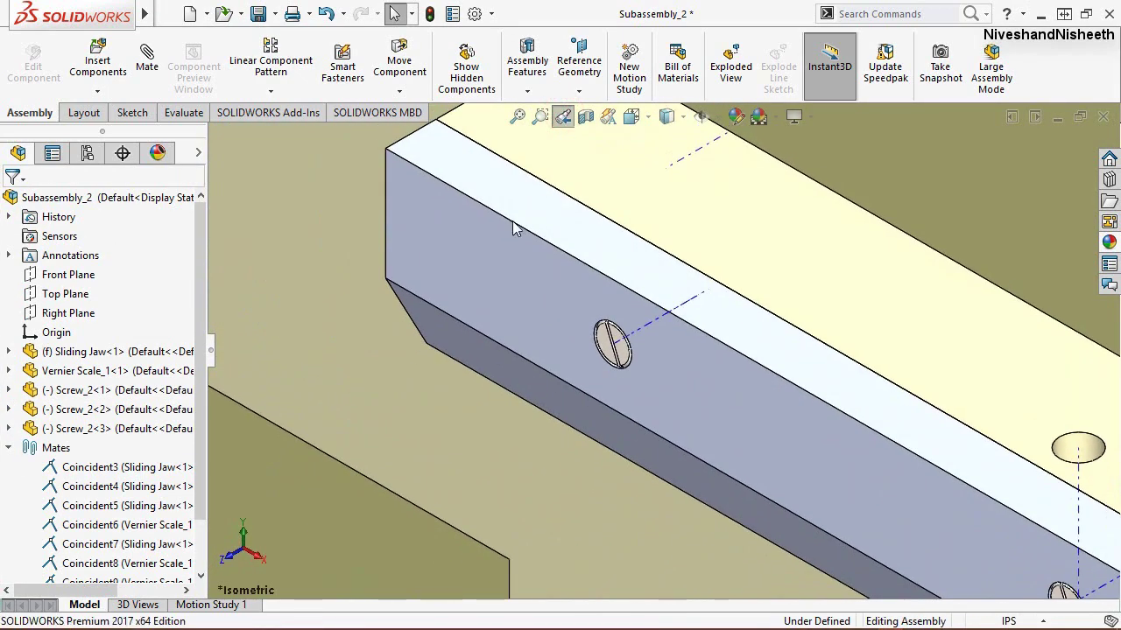
# Step: Turn the seated screw so its head slot rotates
pyautogui.scroll(3, 406, 298)
pyautogui.scroll(-3, 537, 368)
pyautogui.scroll(-3, 700, 473)
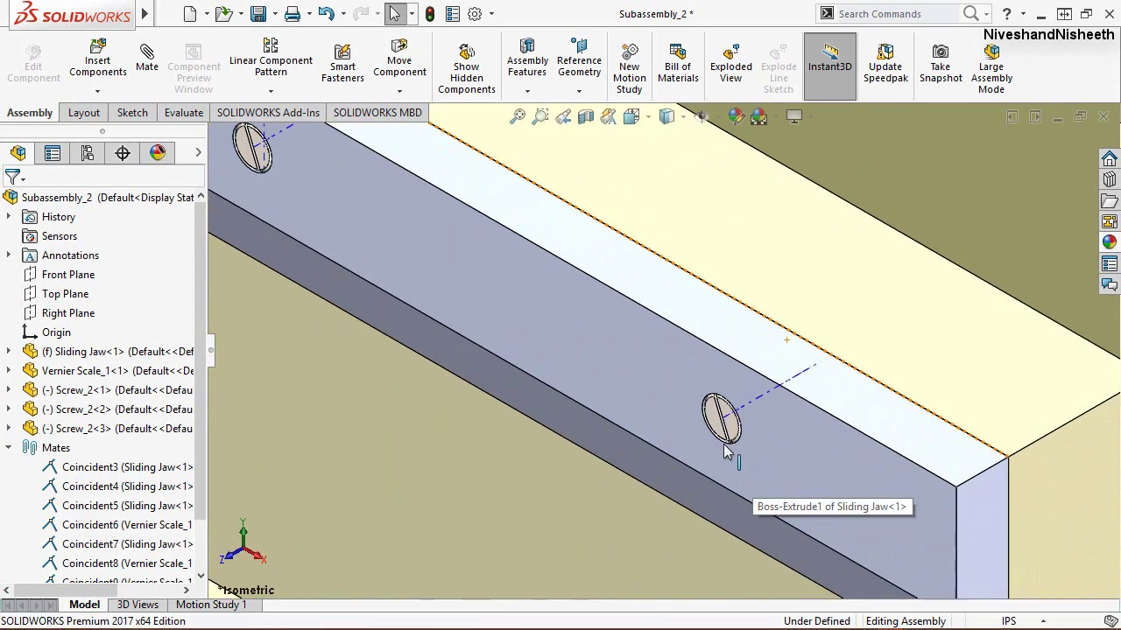
pyautogui.scroll(-3, 719, 409)
pyautogui.click(720, 410)
pyautogui.moveTo(720, 409); pyautogui.dragTo(735, 412)
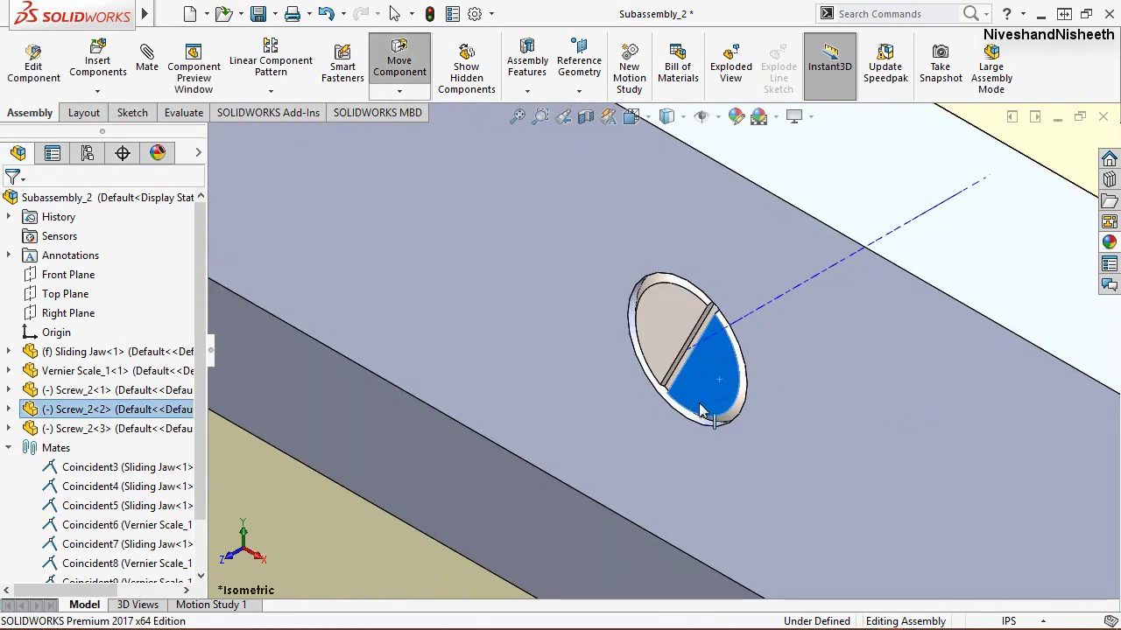
pyautogui.press('Escape')
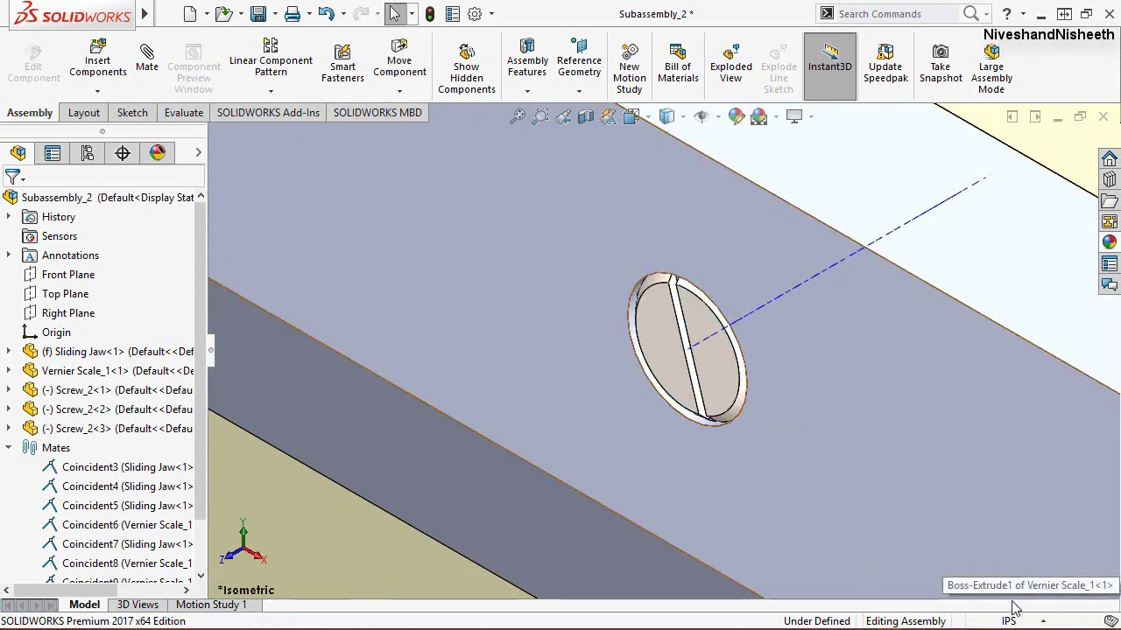
# Step: Set the document units to MMGS, zoom to fit, and collapse all design tree items
pyautogui.click(1009, 621)
pyautogui.click(963, 547)
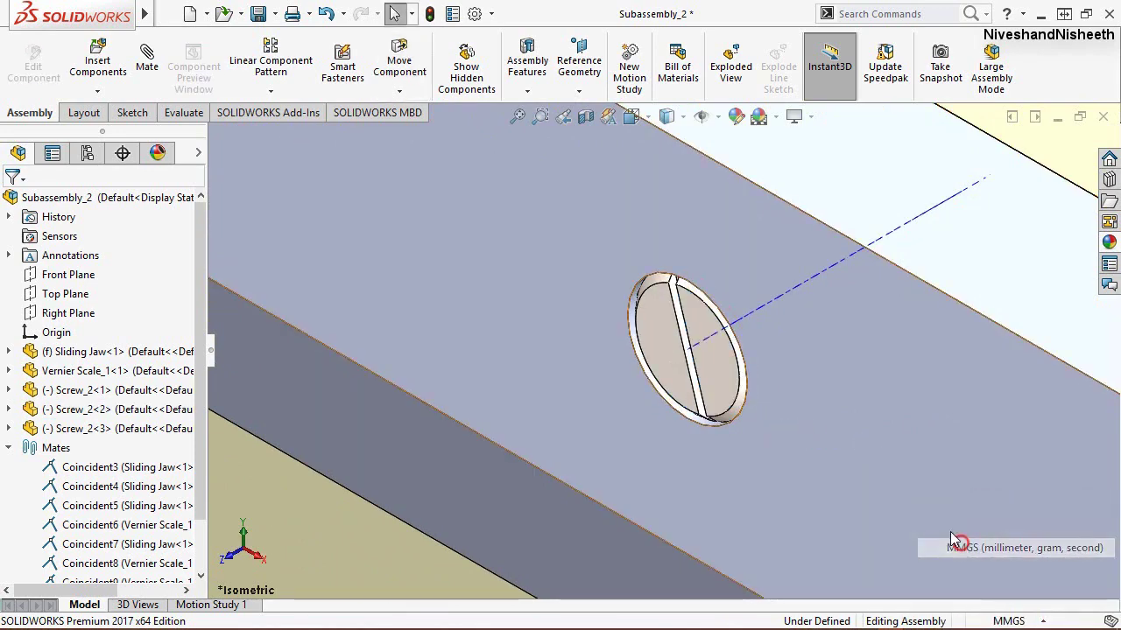
pyautogui.click(517, 117)
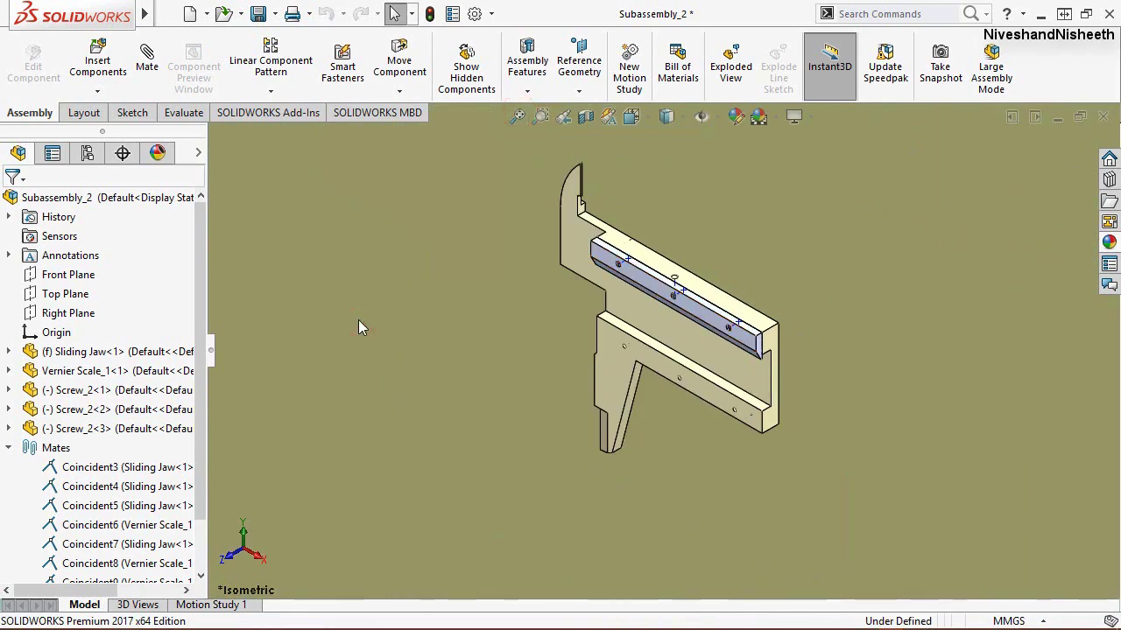
pyautogui.rightClick(159, 268)
pyautogui.click(206, 285)
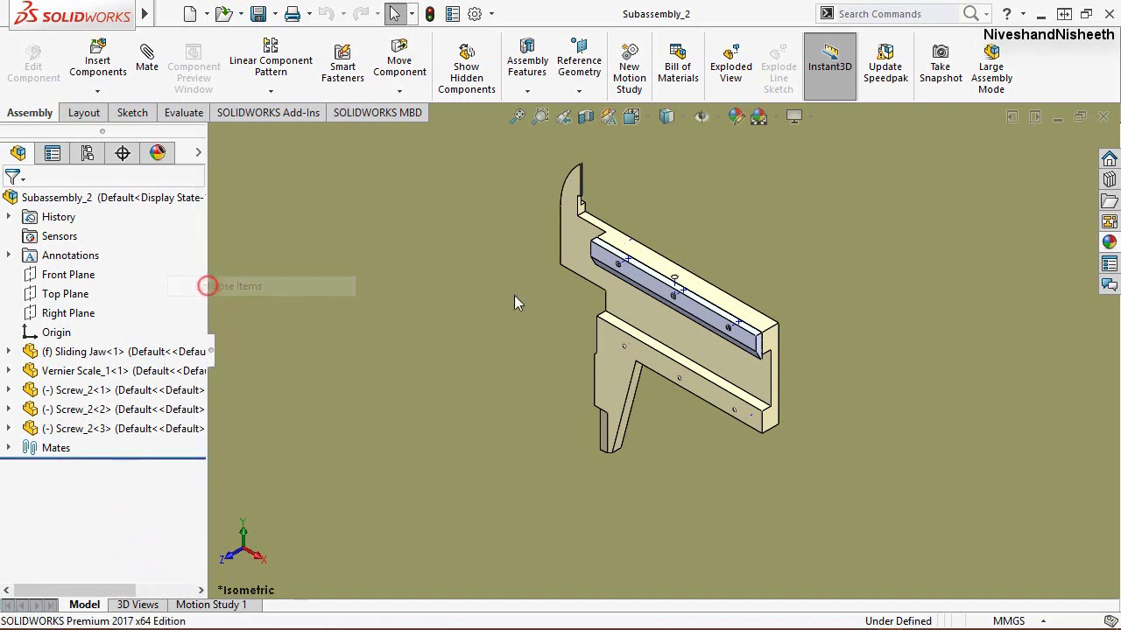
pyautogui.scroll(-1, 705, 273)
pyautogui.scroll(-2, 704, 273)
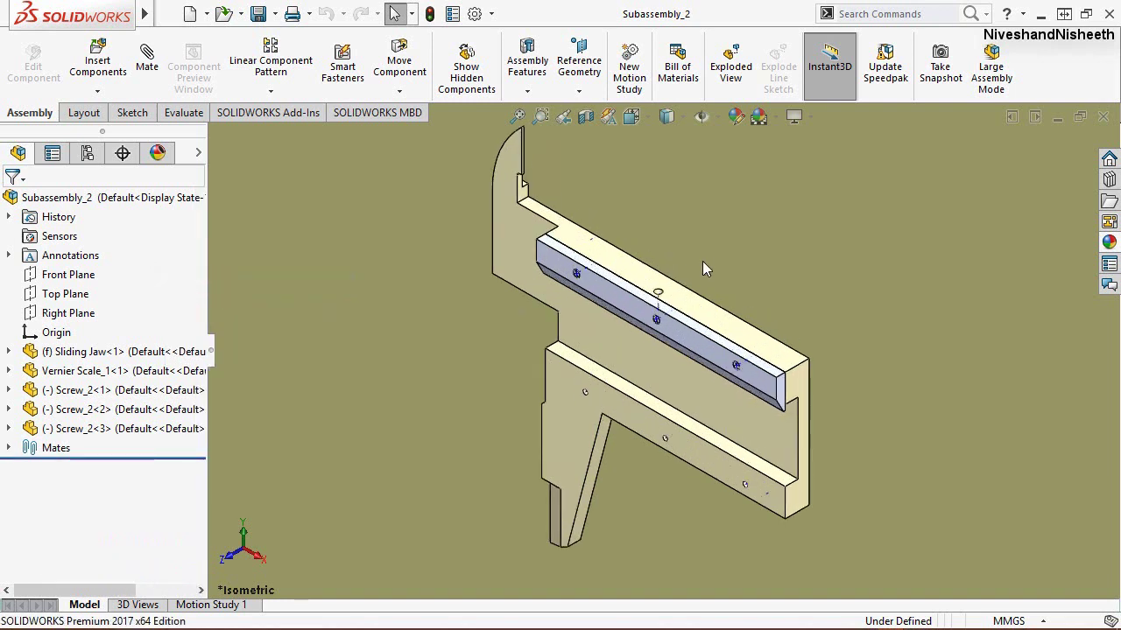
pyautogui.click(392, 276)
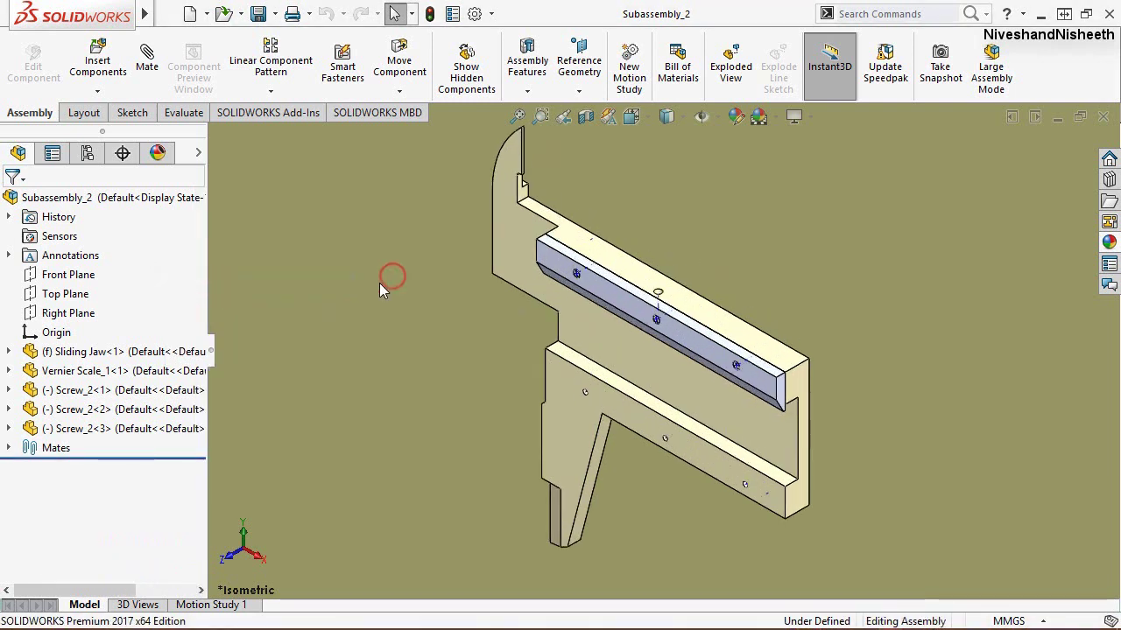
# Step: Start Insert Components and copy-paste the Vernier Scale_1 part file in the browser
pyautogui.click(100, 70)
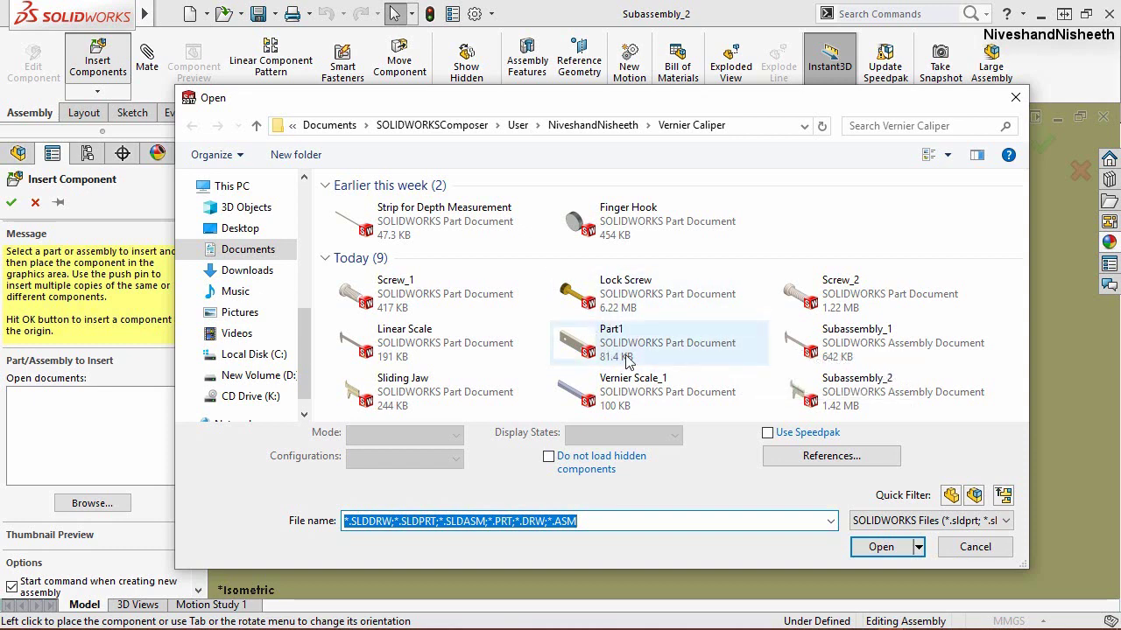
pyautogui.click(629, 390)
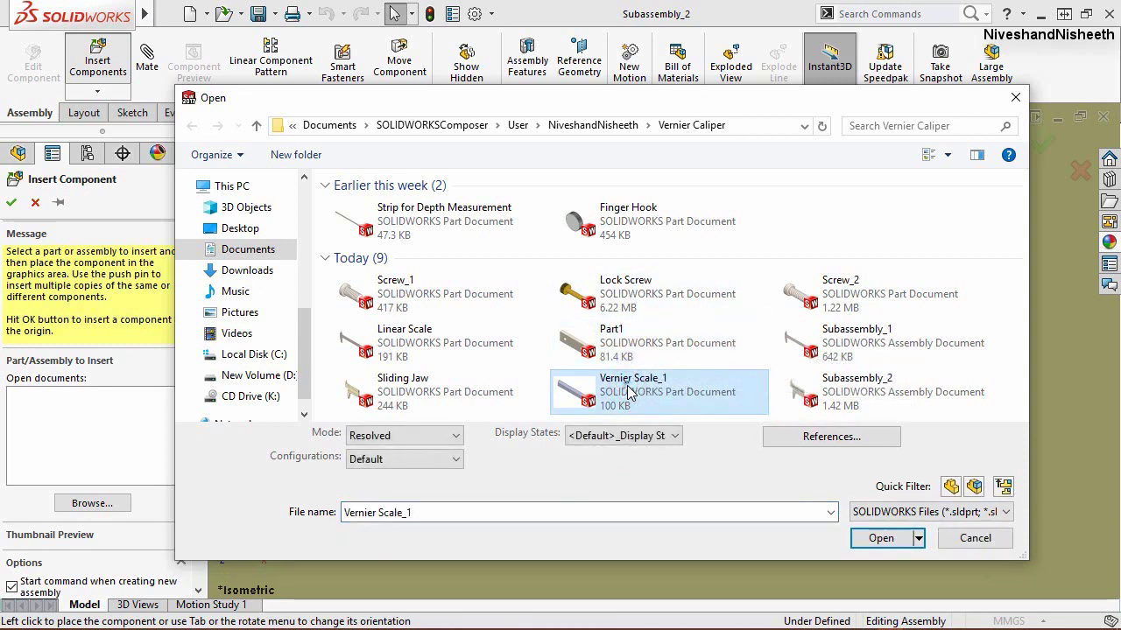
pyautogui.rightClick(631, 391)
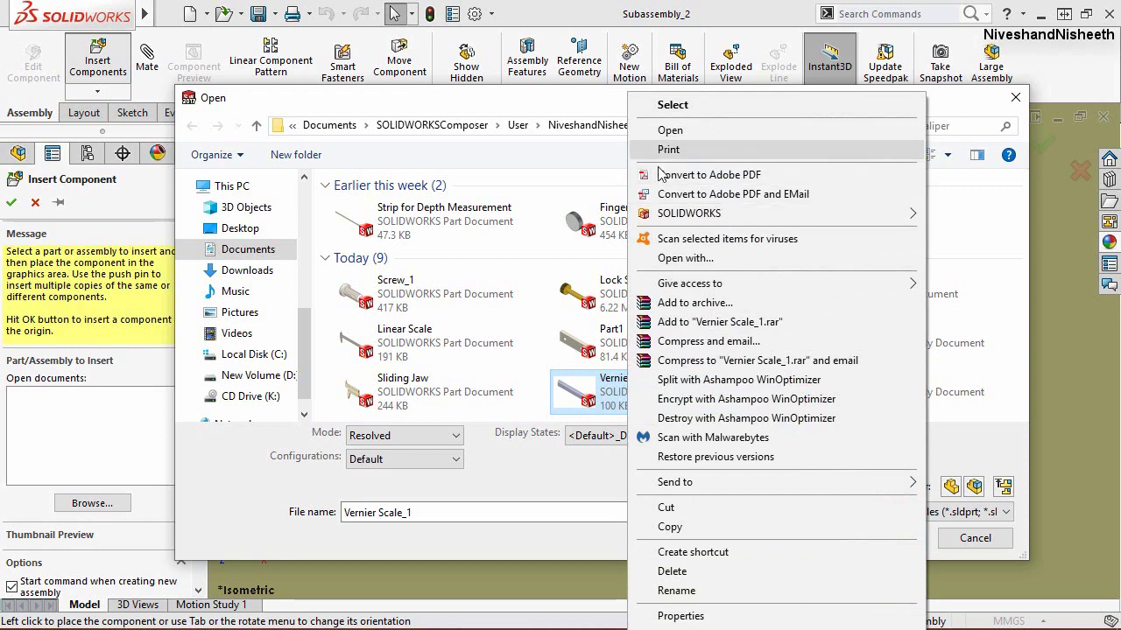
pyautogui.click(684, 528)
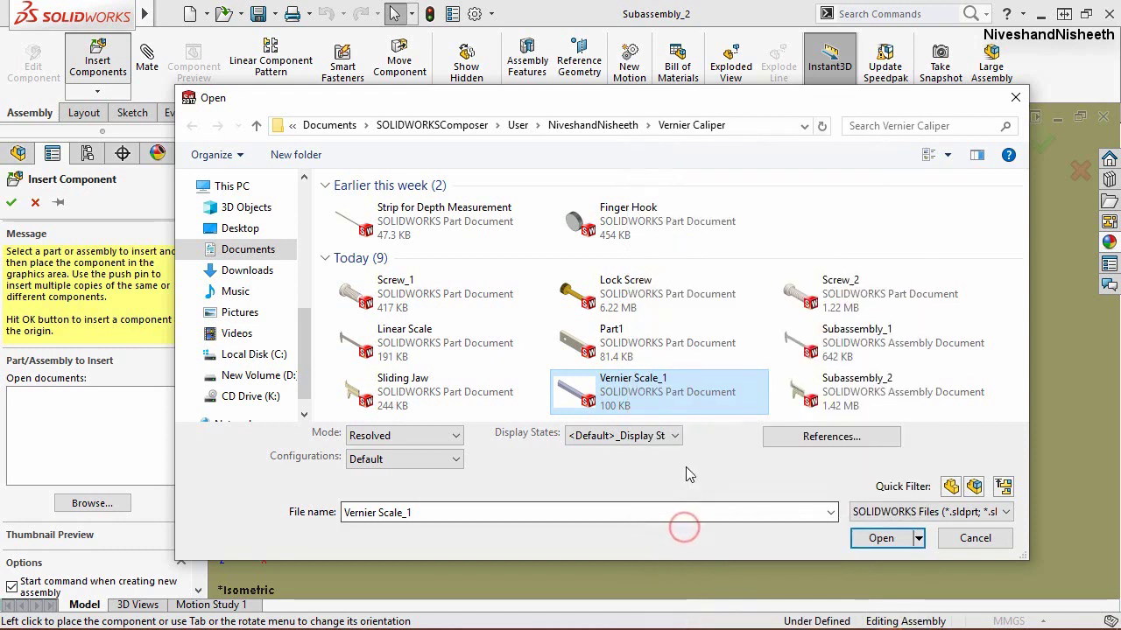
pyautogui.click(847, 212)
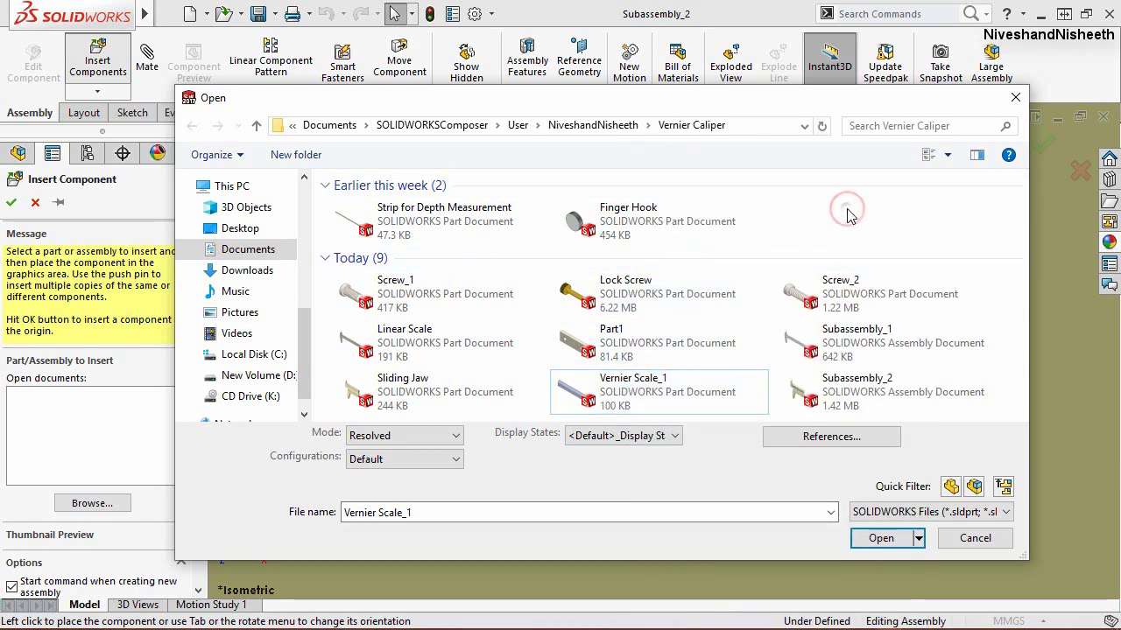
pyautogui.rightClick(847, 212)
pyautogui.click(883, 302)
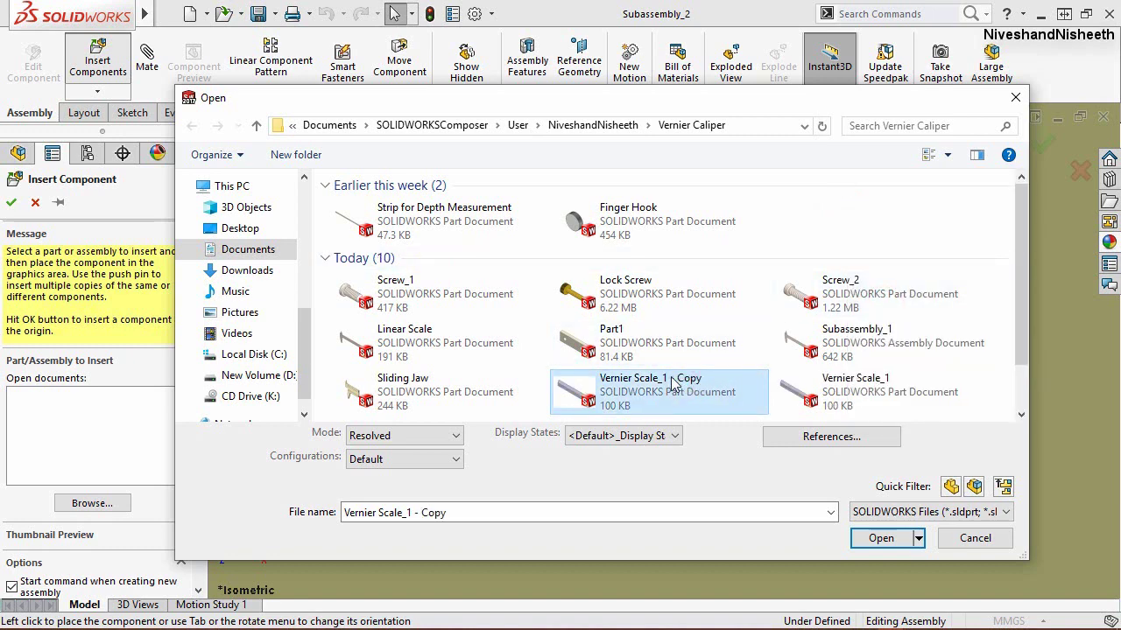
# Step: Rename the copied file to Vernier Scale_2 and open it for insertion
pyautogui.click(673, 382)
pyautogui.click(715, 382)
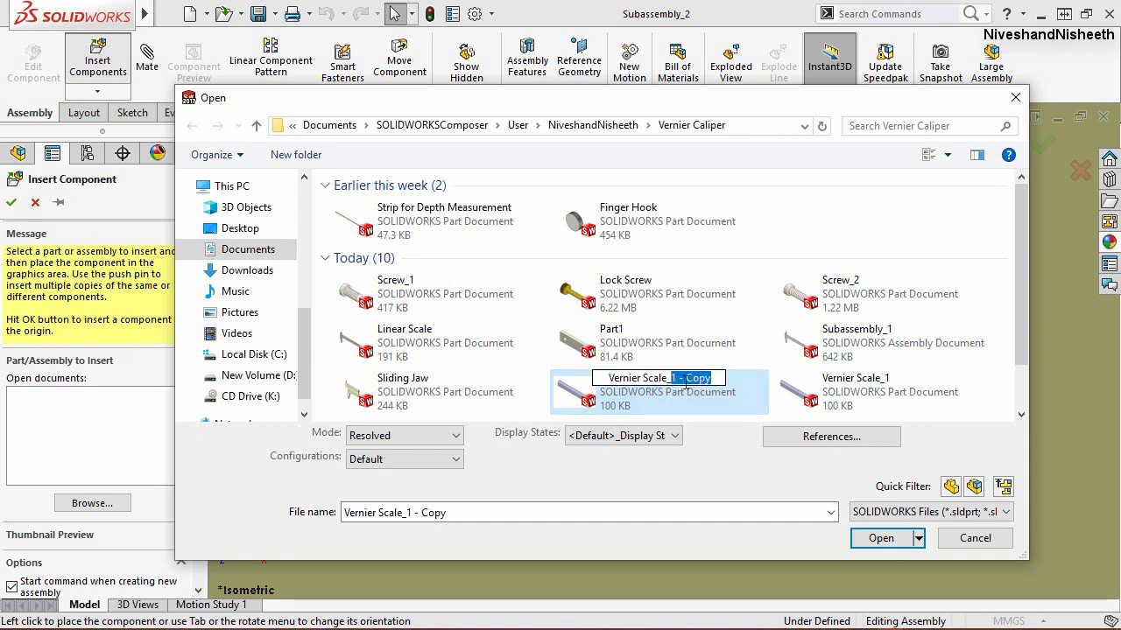
pyautogui.write('2')
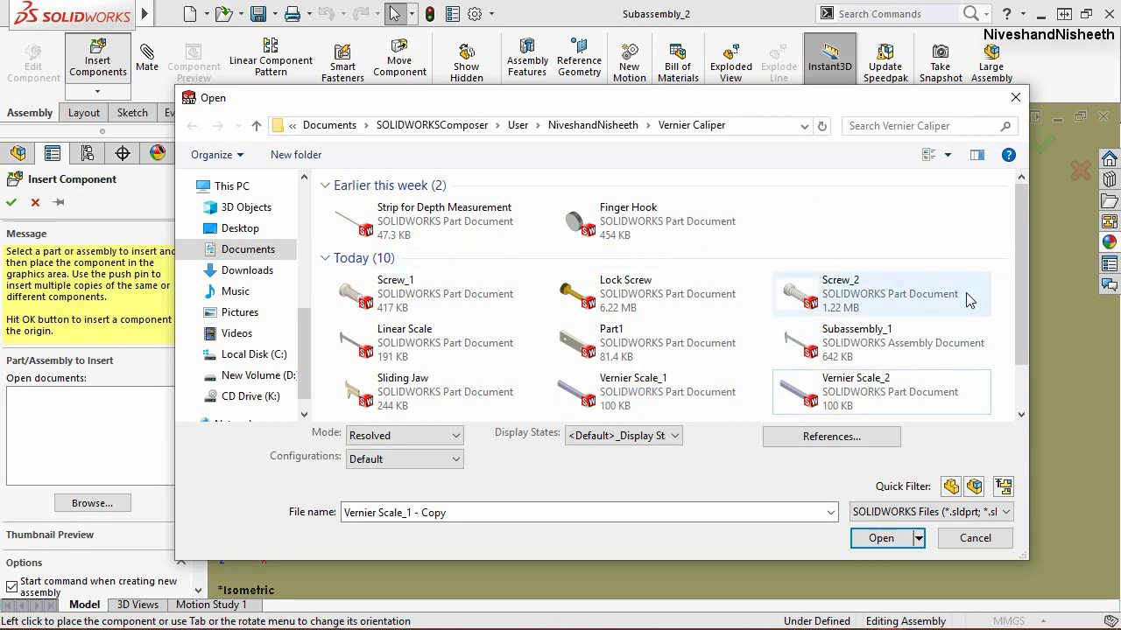
pyautogui.doubleClick(867, 388)
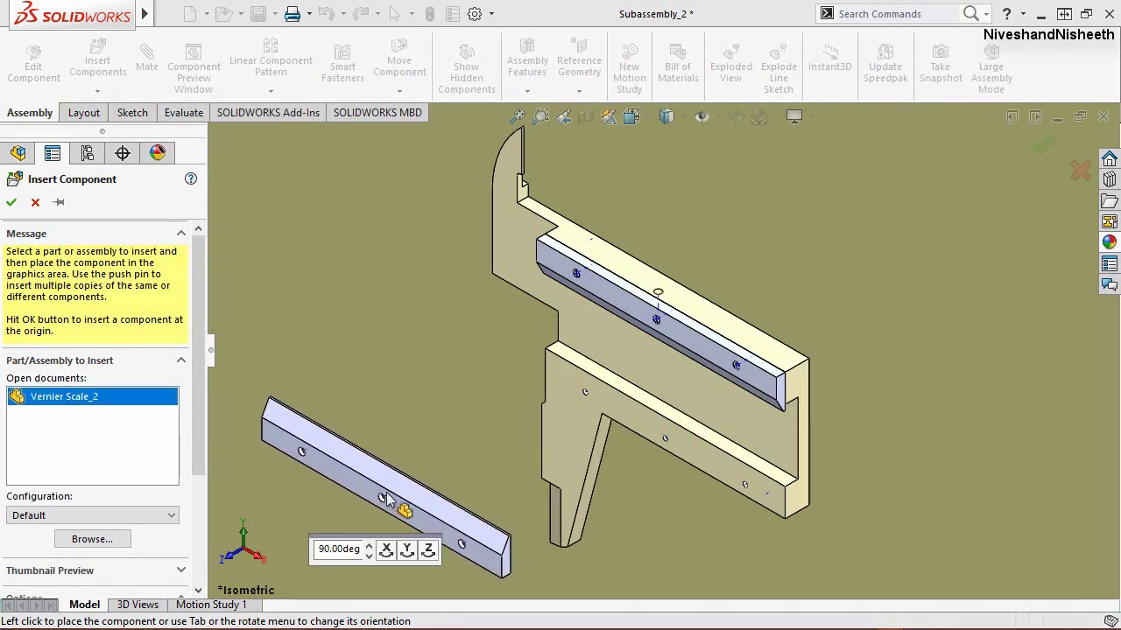
# Step: Rotate the incoming Vernier Scale_2 in 90° steps about X, Y and Z, then place it beside the jaw
pyautogui.click(407, 551)
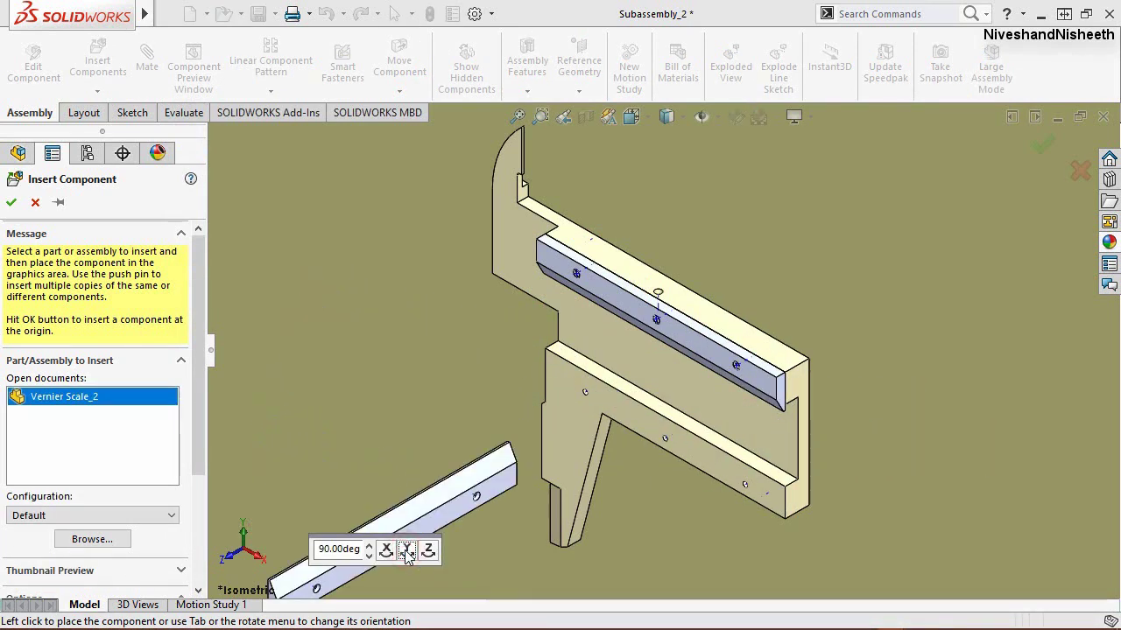
pyautogui.click(429, 551)
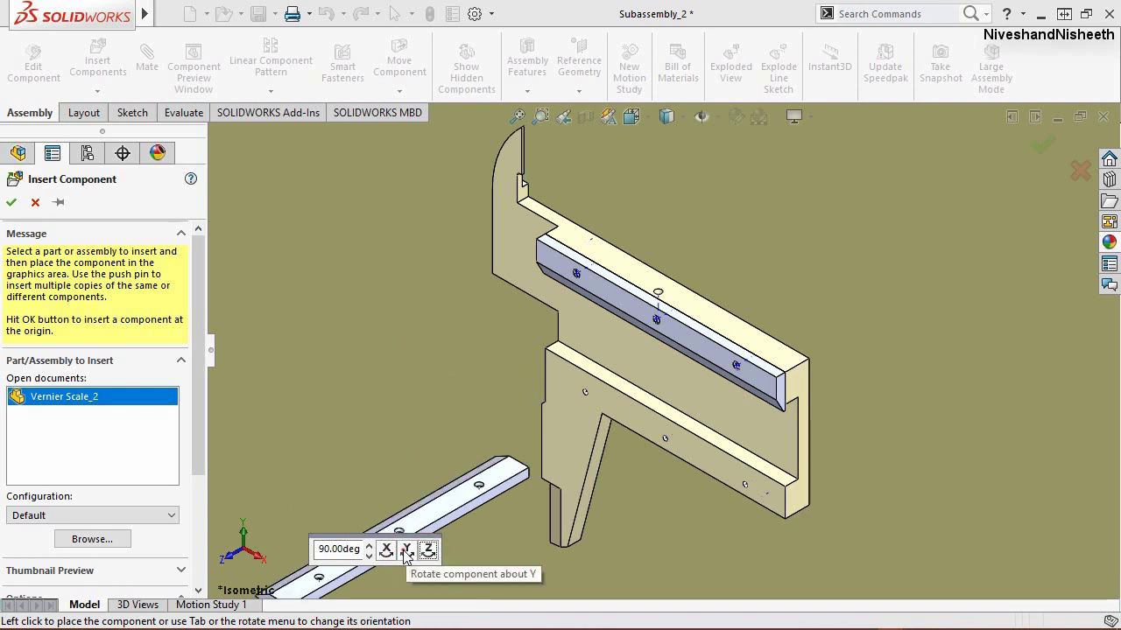
pyautogui.click(406, 551)
pyautogui.click(386, 550)
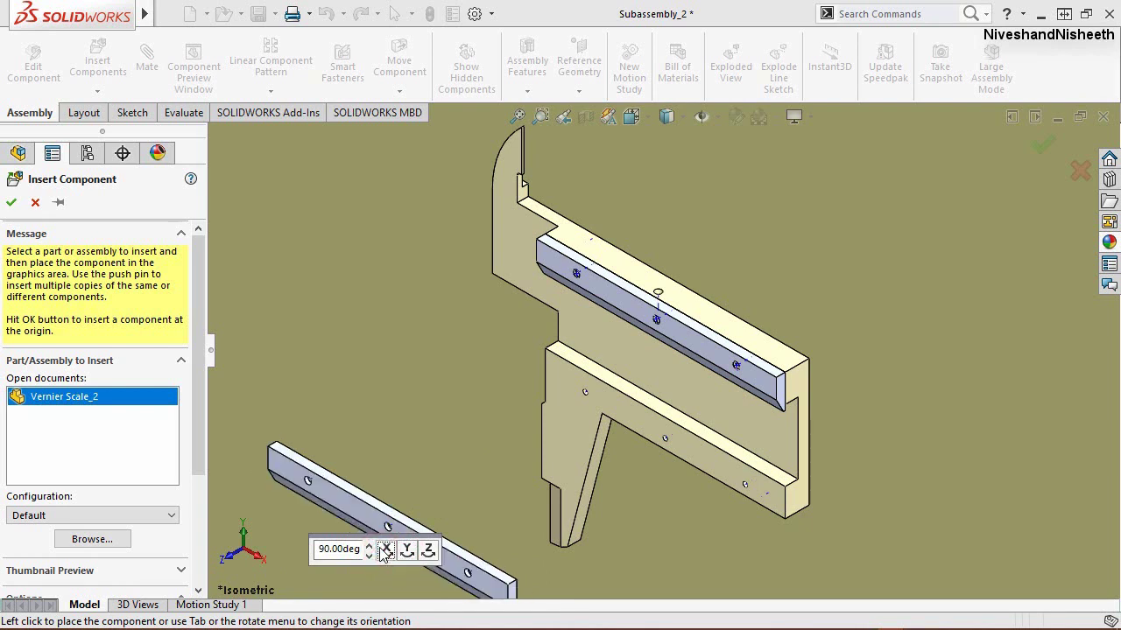
pyautogui.scroll(1, 442, 427)
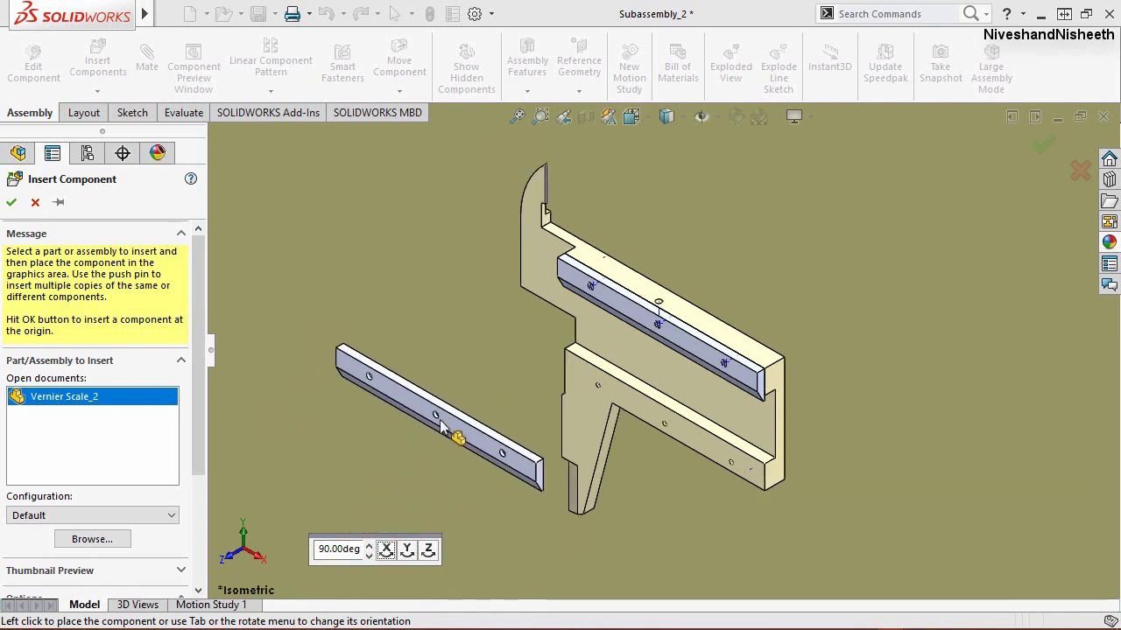
pyautogui.click(428, 550)
pyautogui.click(408, 552)
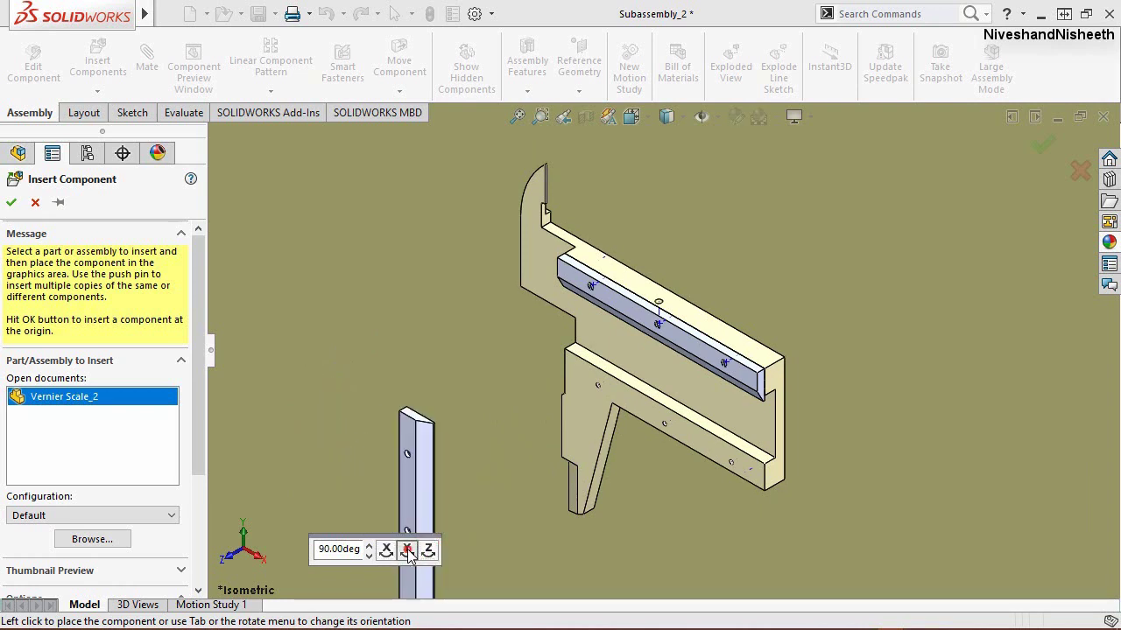
pyautogui.click(386, 550)
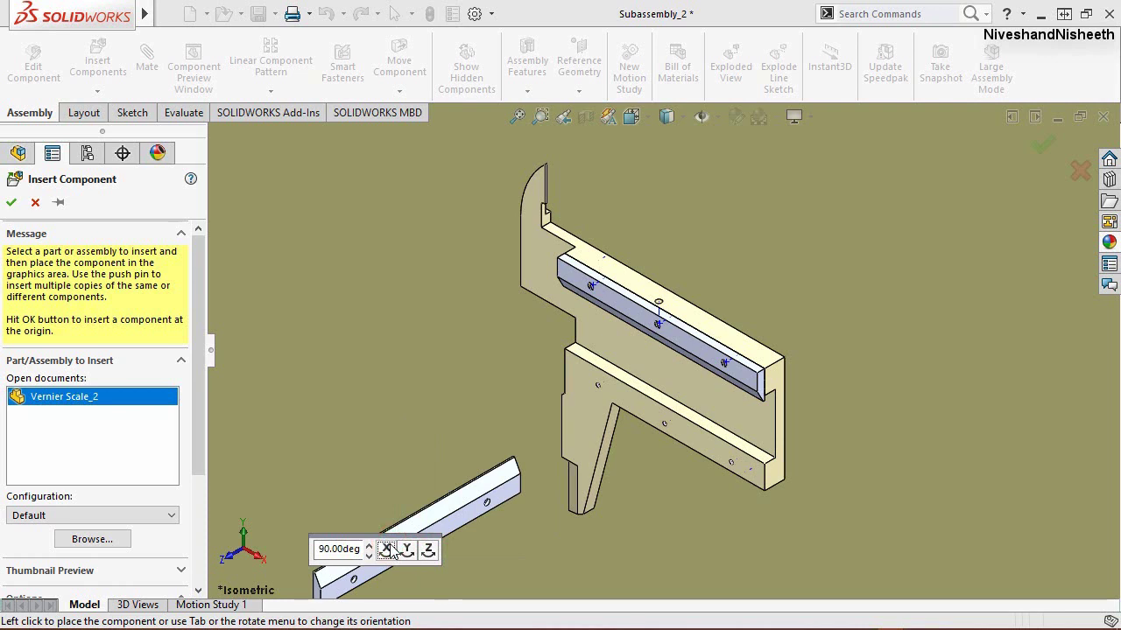
pyautogui.click(407, 376)
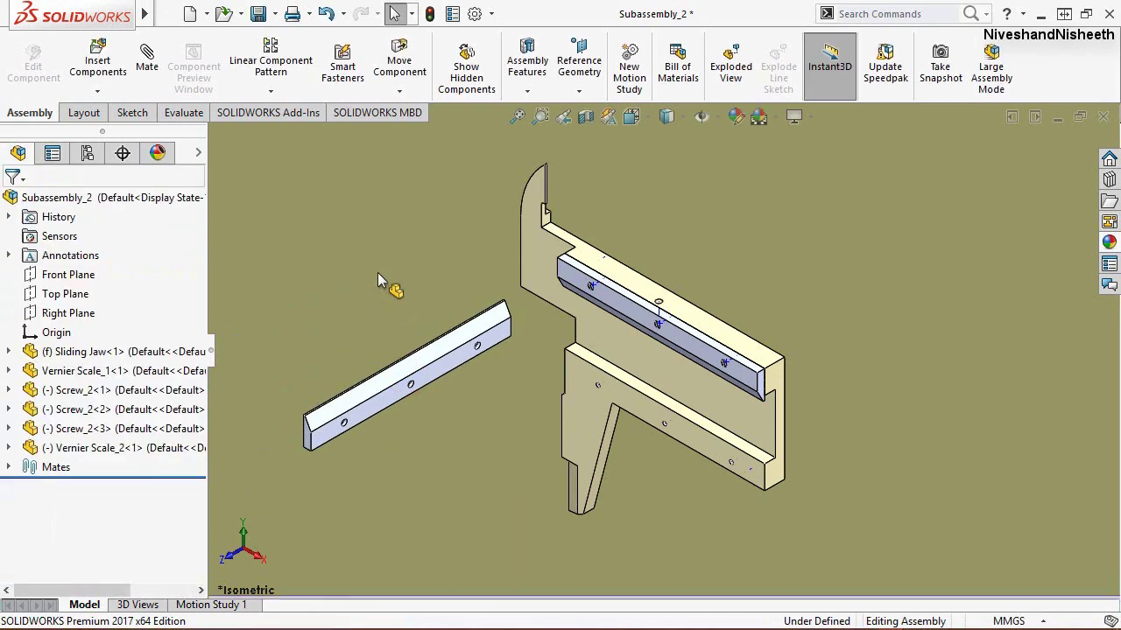
# Step: Mate the flat face of Vernier Scale_2 coincident with the sliding jaw face
pyautogui.click(377, 272)
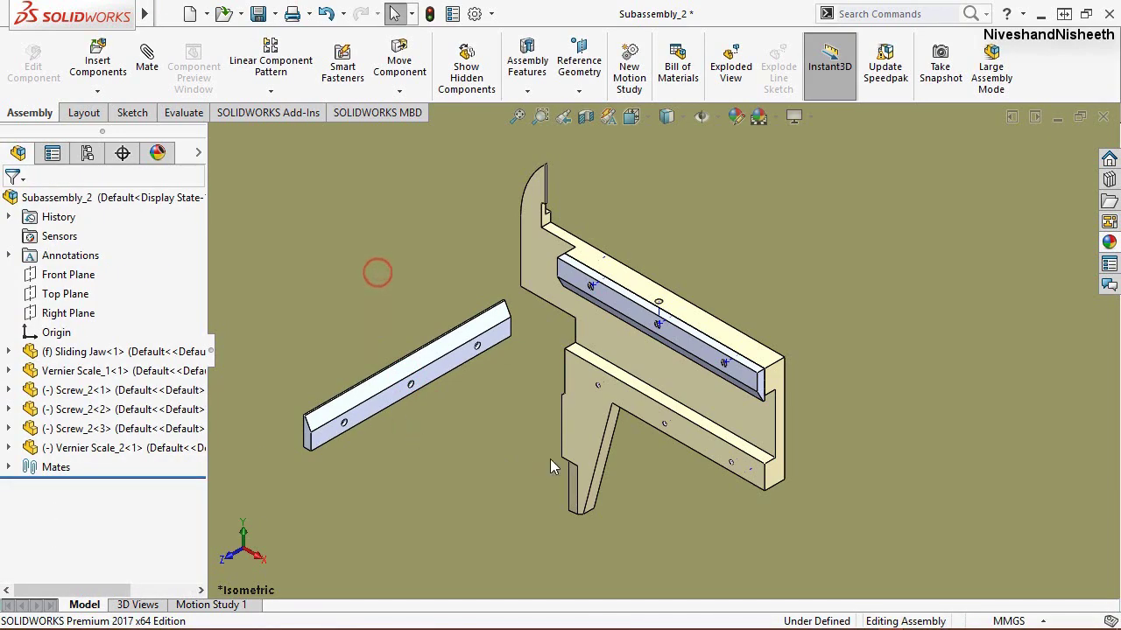
pyautogui.click(593, 422)
pyautogui.moveTo(594, 422); pyautogui.dragTo(659, 426, button='middle')
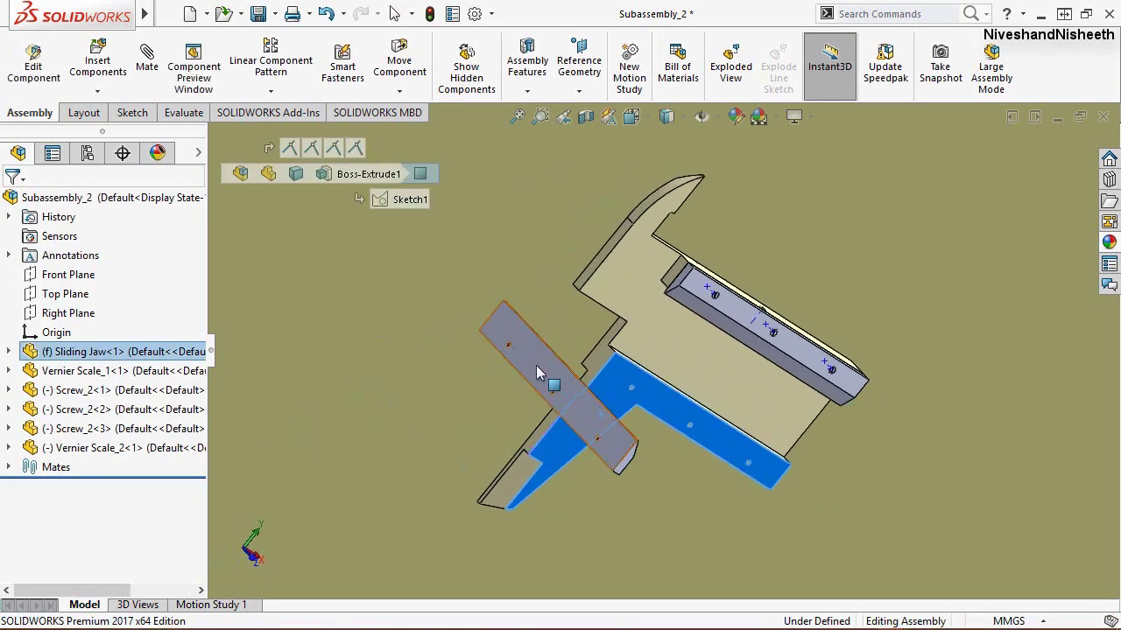
pyautogui.keyDown('ctrl'); pyautogui.click(536, 367); pyautogui.keyUp('ctrl')
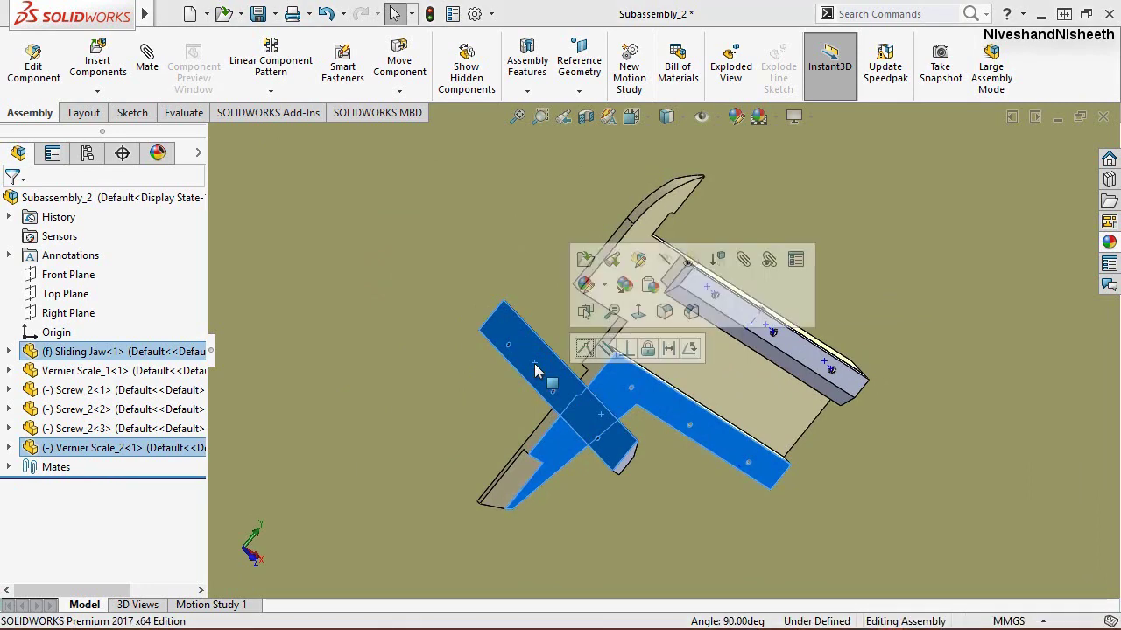
pyautogui.click(583, 345)
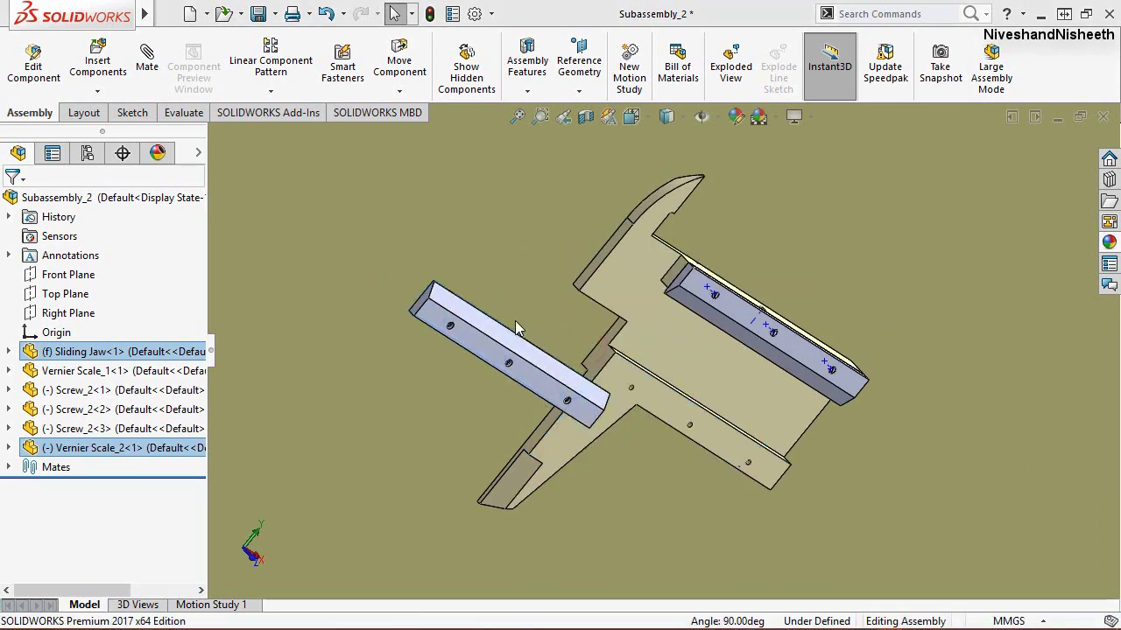
pyautogui.click(516, 316)
# Step: Make a Vernier Scale_2 hole concentric with the matching sliding jaw hole
pyautogui.scroll(-3, 548, 330)
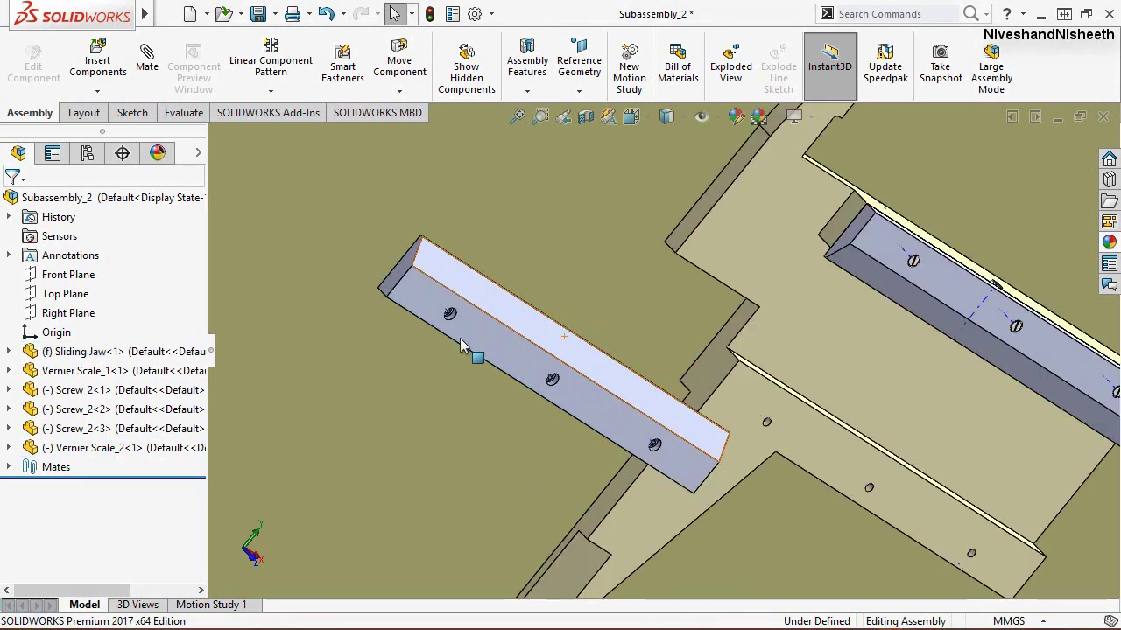
pyautogui.scroll(-3, 465, 318)
pyautogui.scroll(-3, 540, 346)
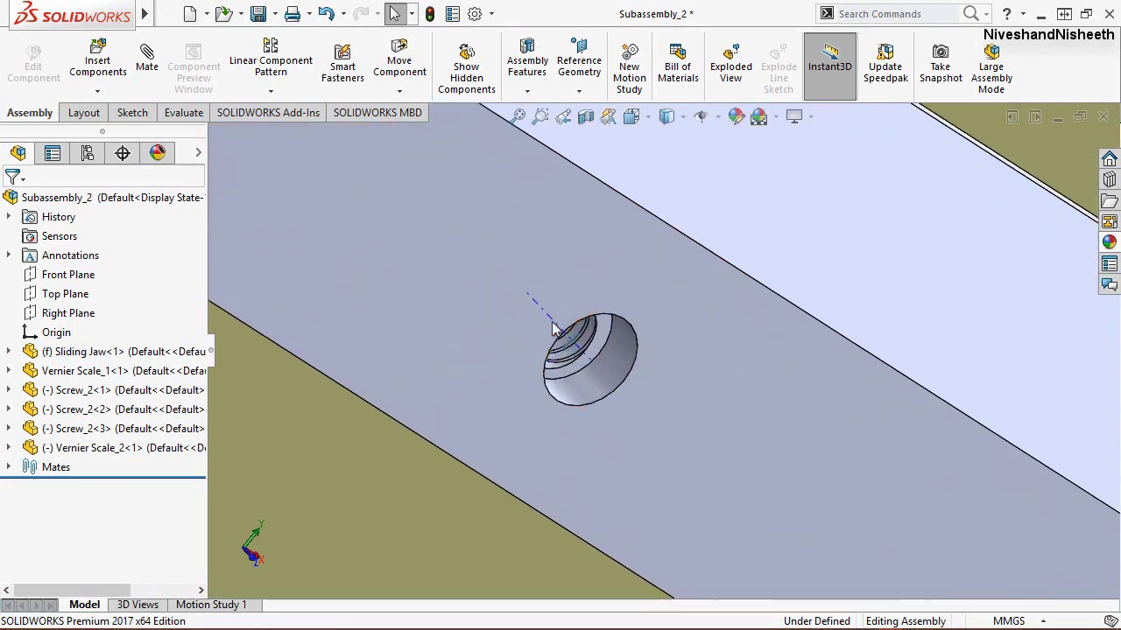
pyautogui.click(551, 321)
pyautogui.scroll(3, 371, 353)
pyautogui.scroll(2, 371, 353)
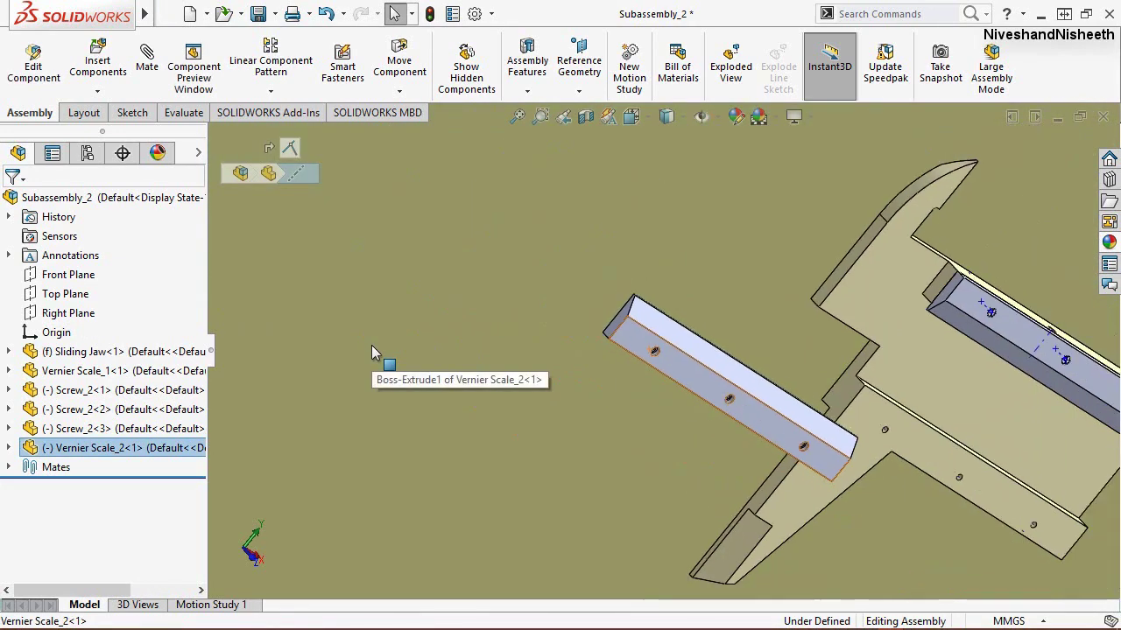
pyautogui.scroll(-5, 809, 414)
pyautogui.scroll(-3, 809, 413)
pyautogui.scroll(-2, 738, 359)
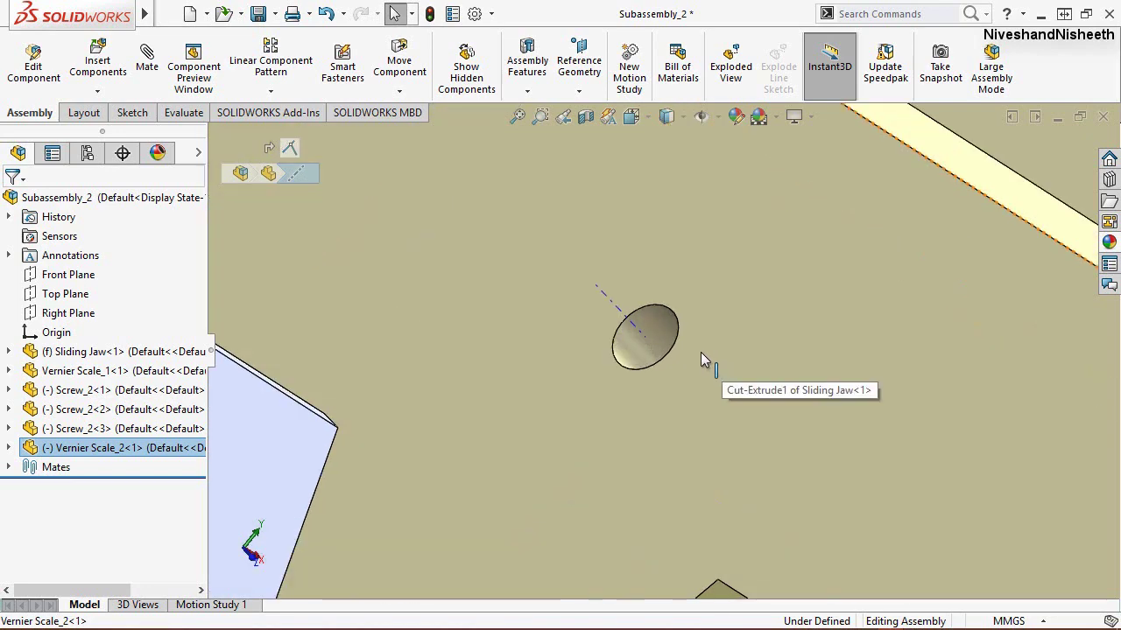
pyautogui.keyDown('ctrl'); pyautogui.click(632, 329); pyautogui.keyUp('ctrl')
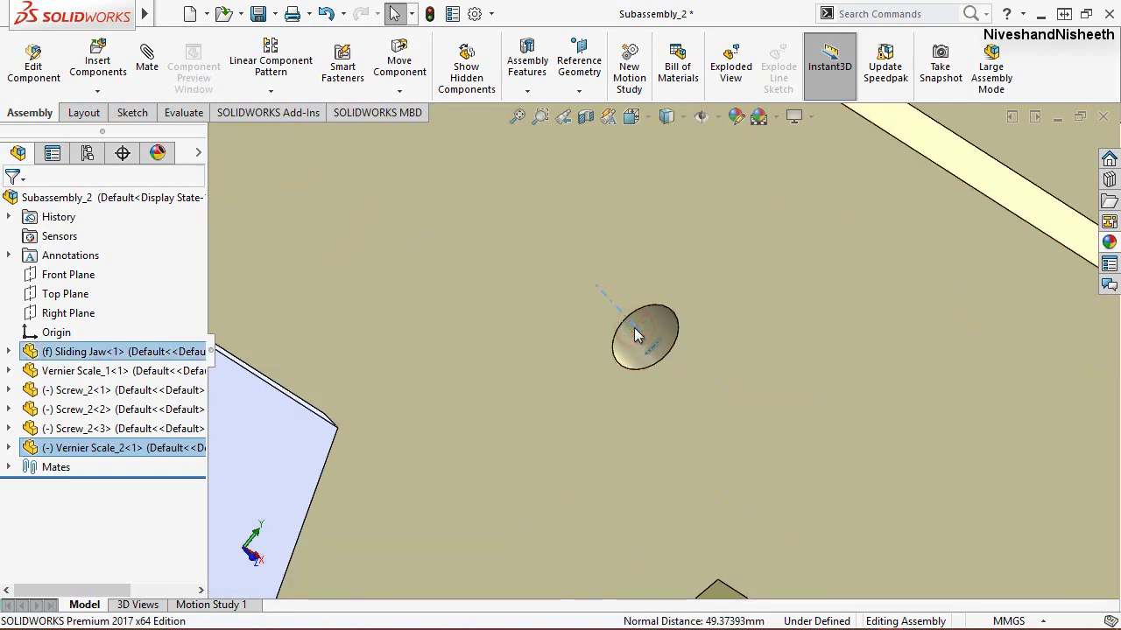
pyautogui.click(685, 315)
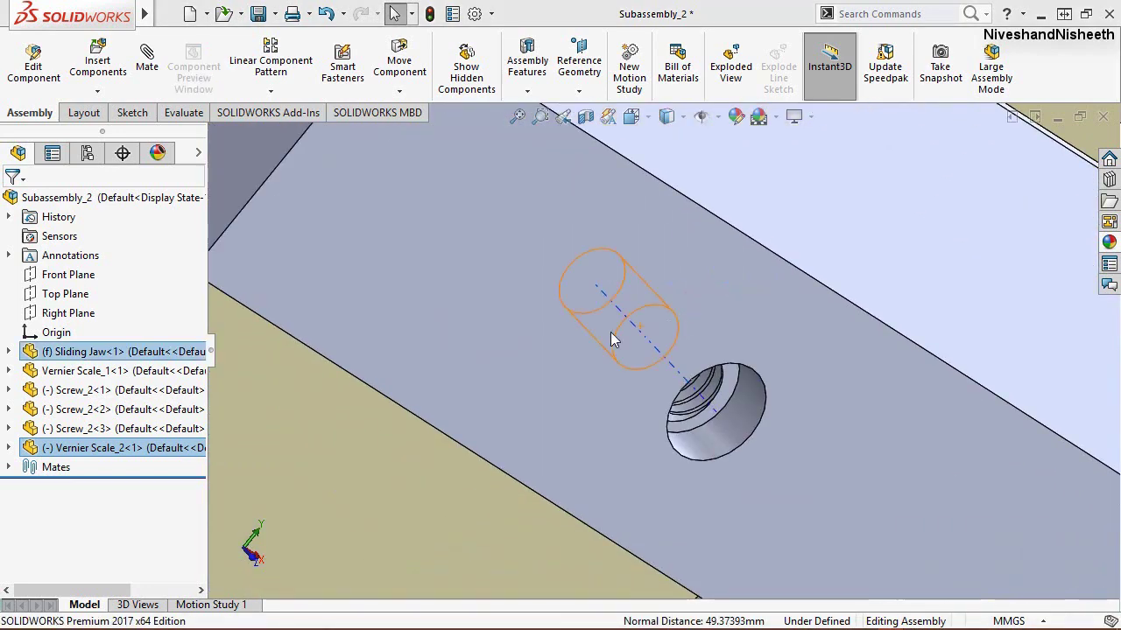
pyautogui.scroll(3, 619, 323)
pyautogui.scroll(3, 619, 324)
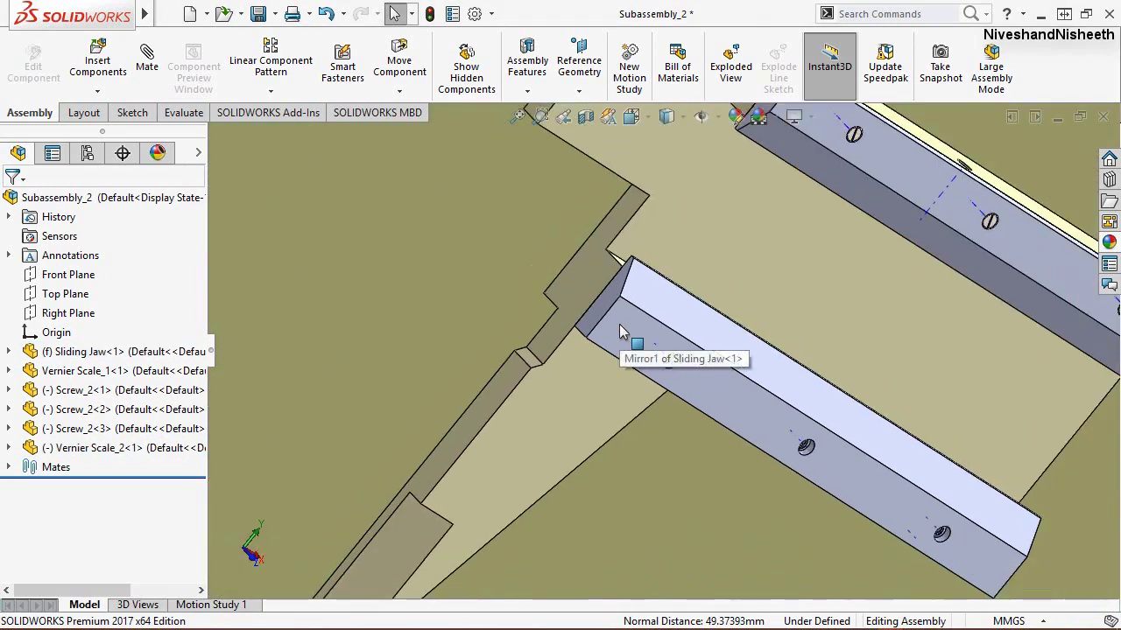
pyautogui.moveTo(834, 449)
pyautogui.mouseDown(button='middle')
pyautogui.moveTo(875, 467)
pyautogui.moveTo(887, 515)
pyautogui.mouseUp(button='middle')
# Step: Make a second Vernier Scale_2 hole edge concentric with its matching jaw hole
pyautogui.click(814, 394)
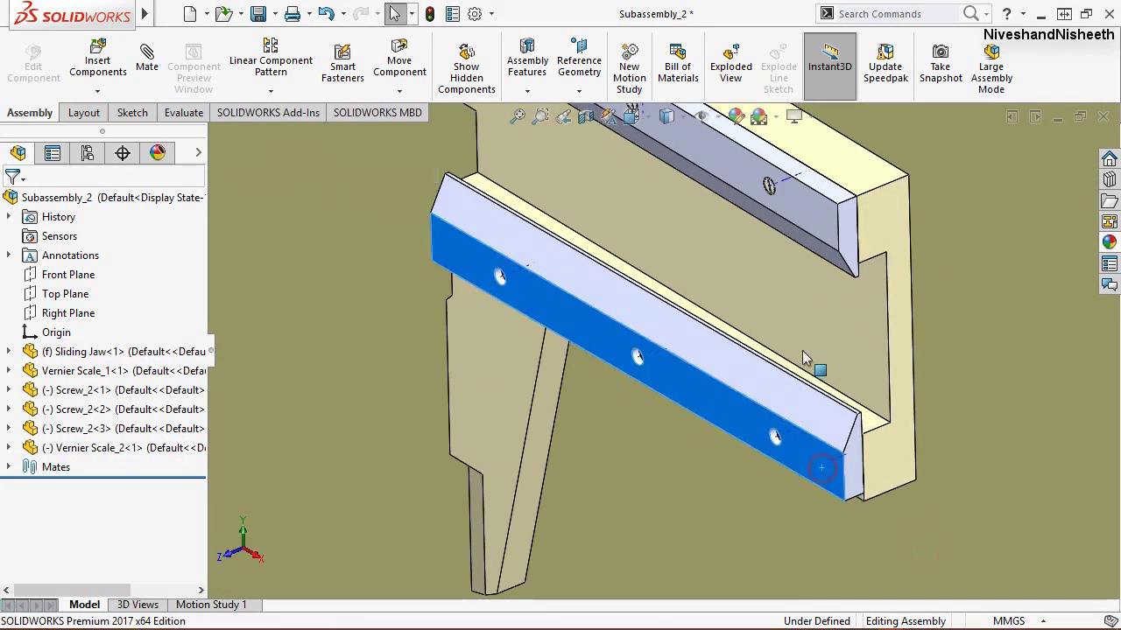
pyautogui.click(702, 502)
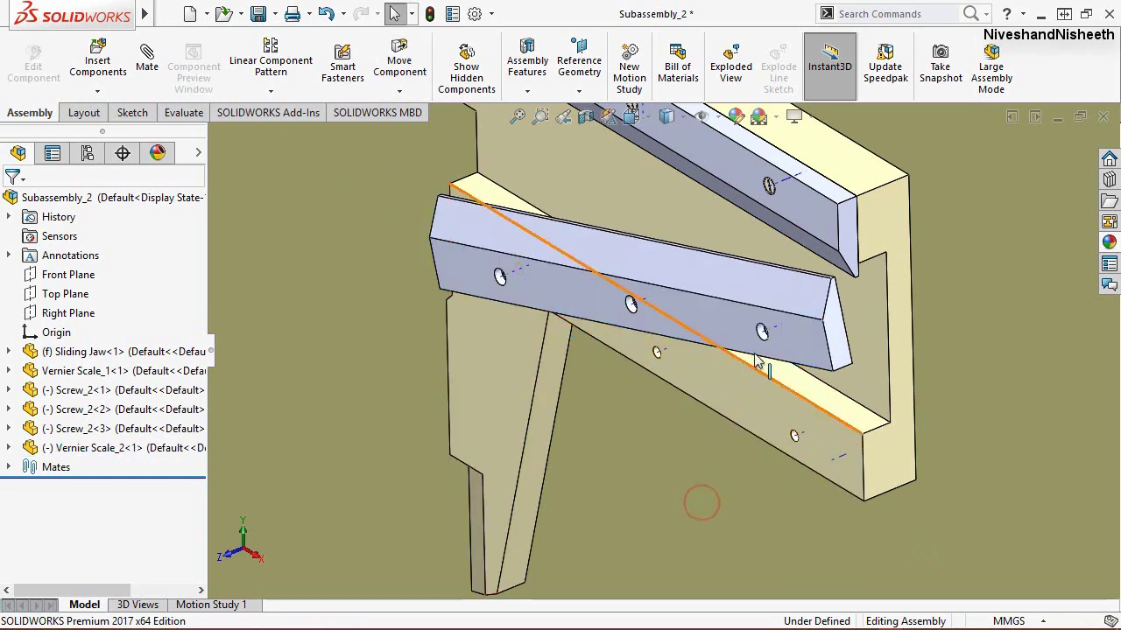
pyautogui.scroll(-3, 766, 341)
pyautogui.scroll(-2, 766, 340)
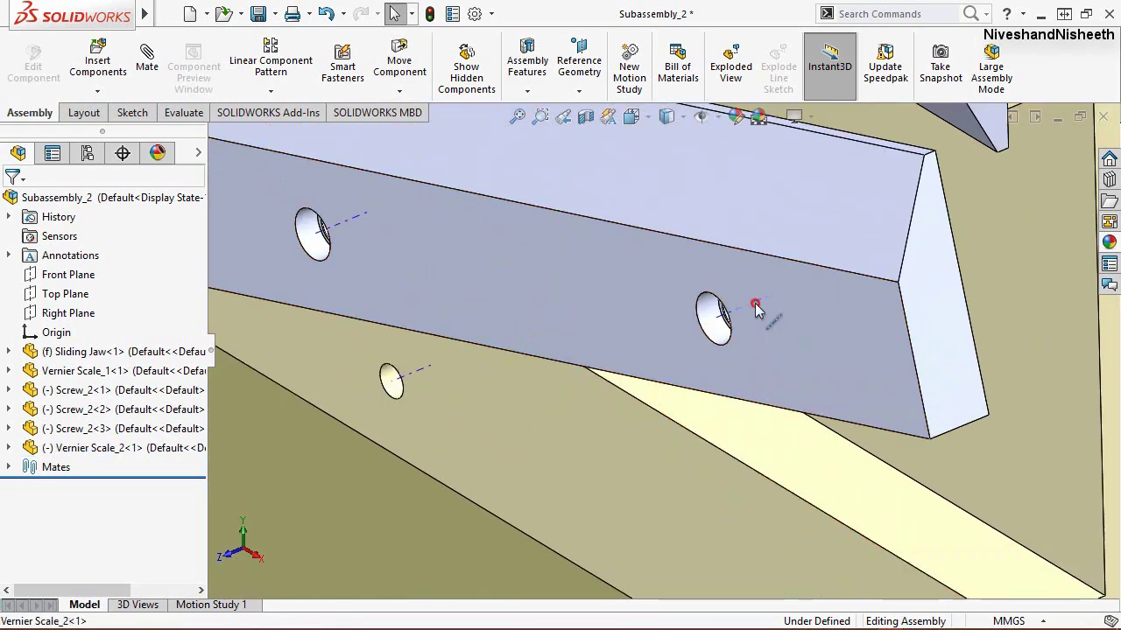
pyautogui.click(755, 306)
pyautogui.moveTo(753, 308)
pyautogui.mouseDown(button='middle')
pyautogui.moveTo(674, 326)
pyautogui.moveTo(755, 496)
pyautogui.mouseUp(button='middle')
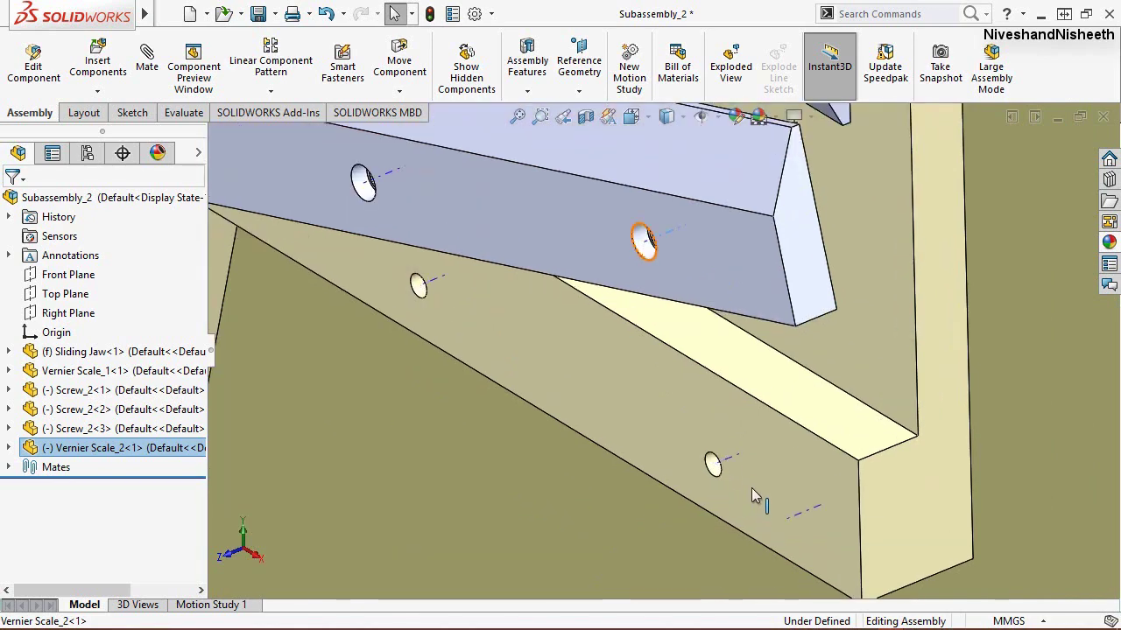
pyautogui.keyDown('ctrl'); pyautogui.click(732, 462); pyautogui.keyUp('ctrl')
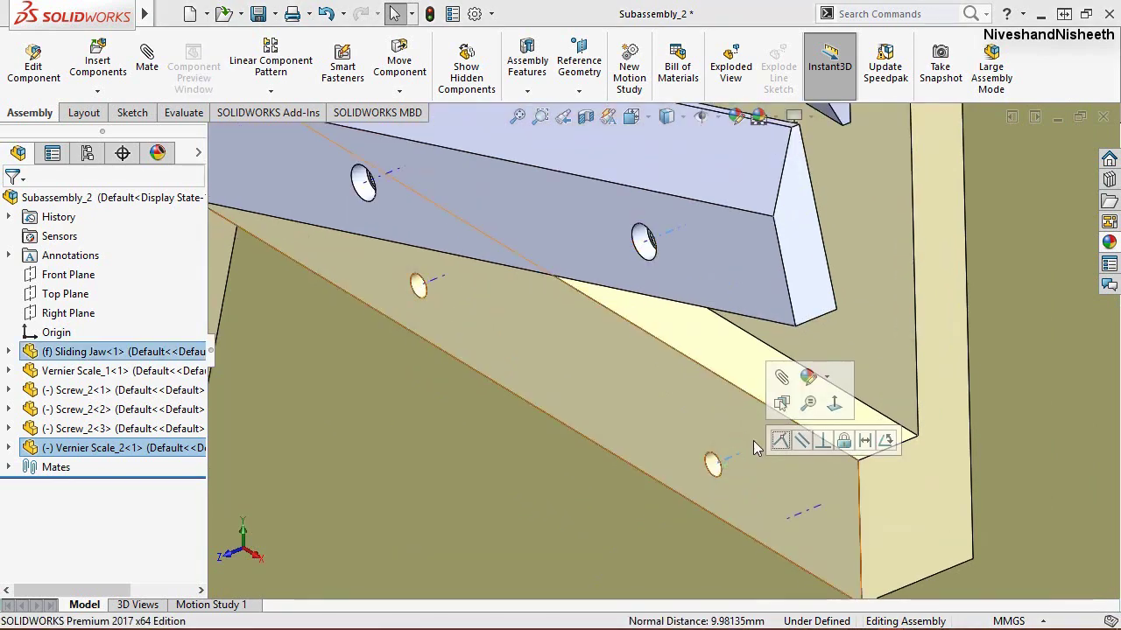
pyautogui.click(782, 444)
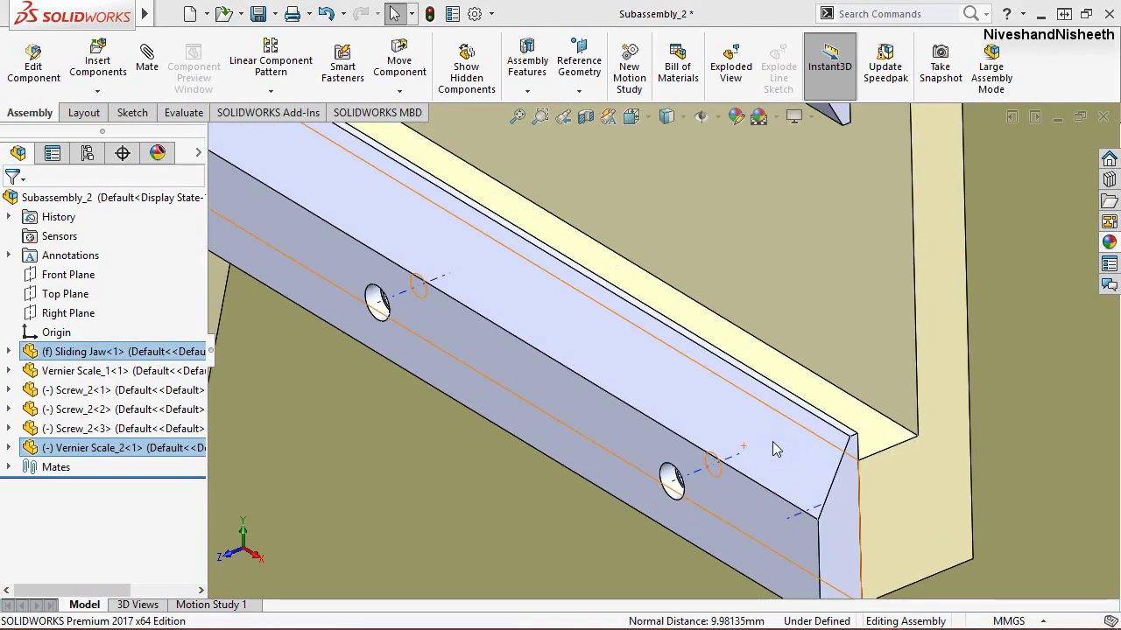
# Step: Confirm the scale can no longer move, then zoom to fit the whole assembly
pyautogui.scroll(3, 589, 510)
pyautogui.moveTo(589, 511)
pyautogui.mouseDown(button='middle')
pyautogui.moveTo(647, 521)
pyautogui.moveTo(640, 350)
pyautogui.mouseUp(button='middle')
pyautogui.moveTo(640, 351); pyautogui.dragTo(503, 395)
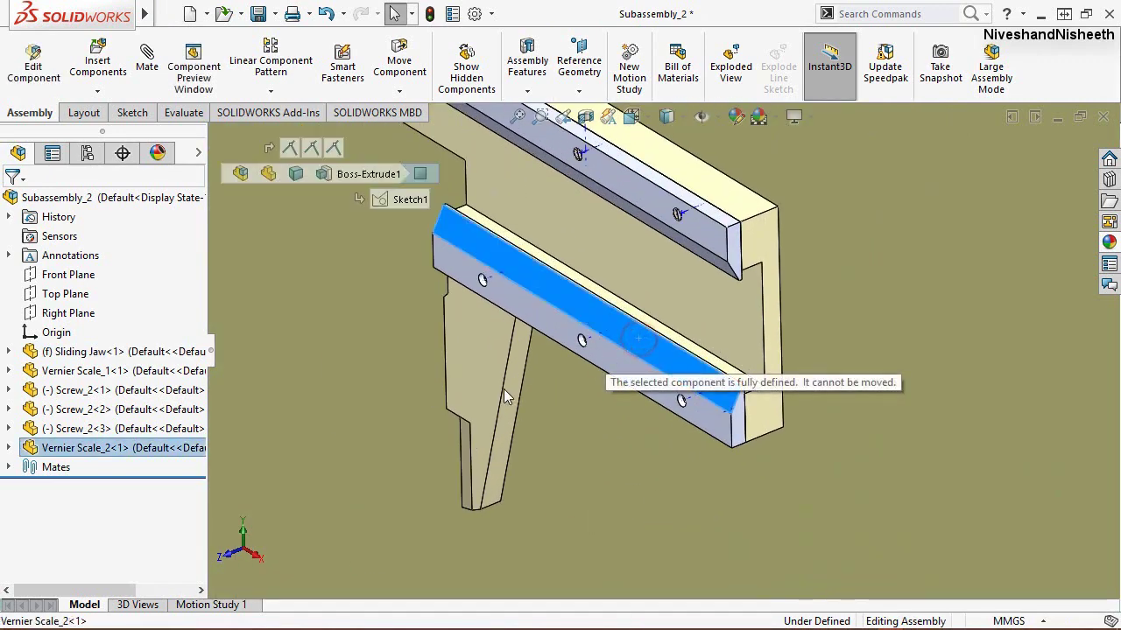
pyautogui.click(670, 517)
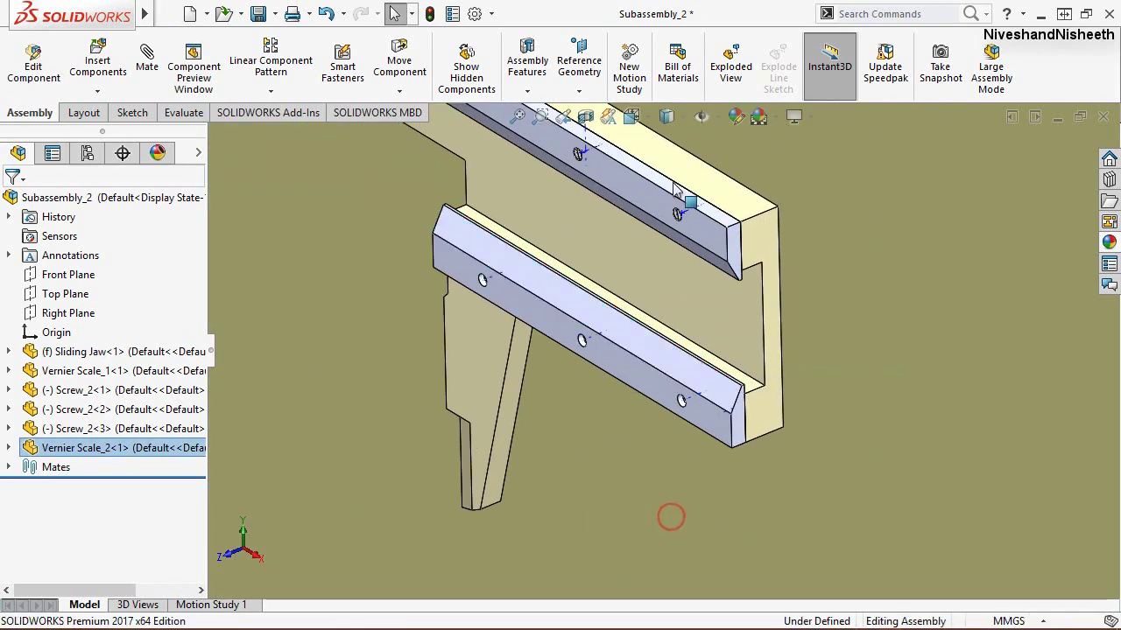
pyautogui.click(518, 118)
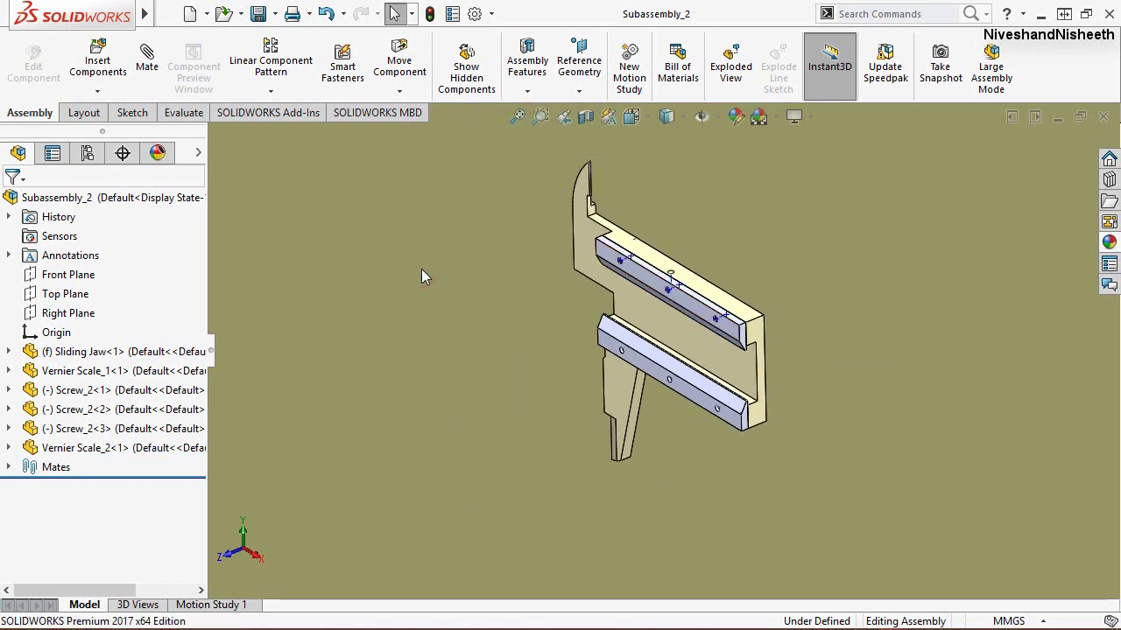
# Step: Return to the standard isometric view and start inserting another component
pyautogui.hotkey('ctrl', '7')
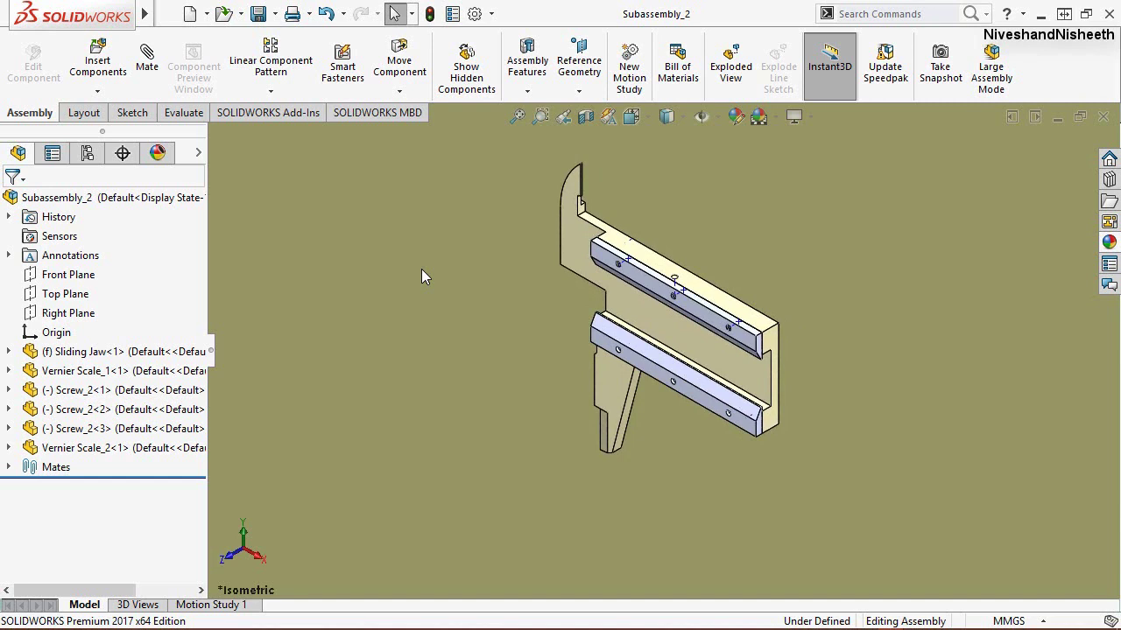
pyautogui.scroll(-1, 707, 277)
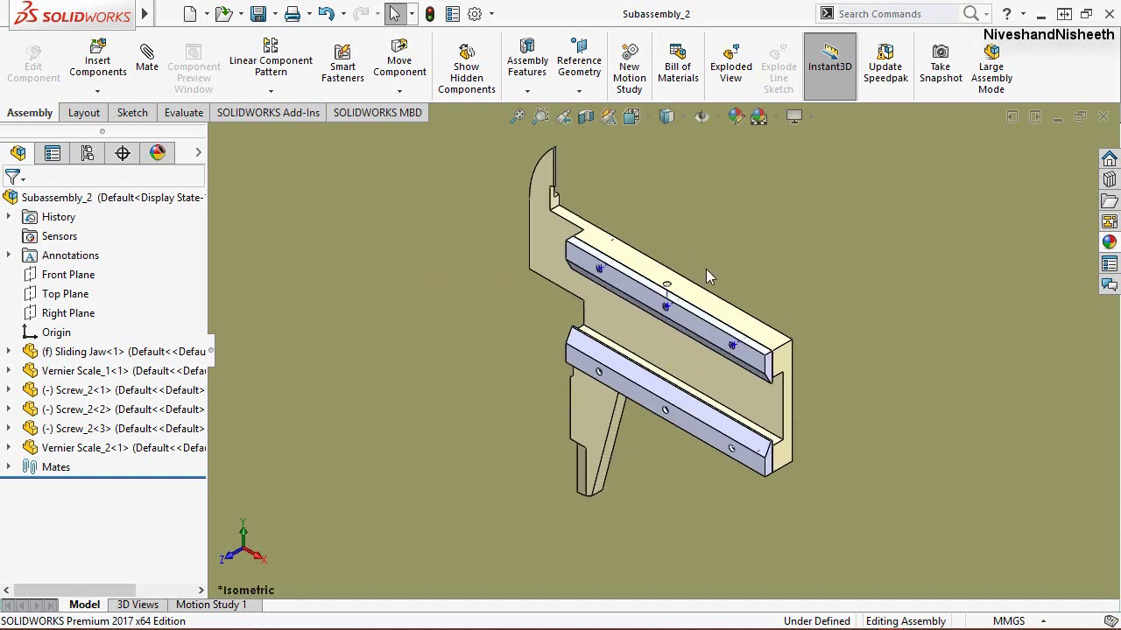
pyautogui.click(348, 443)
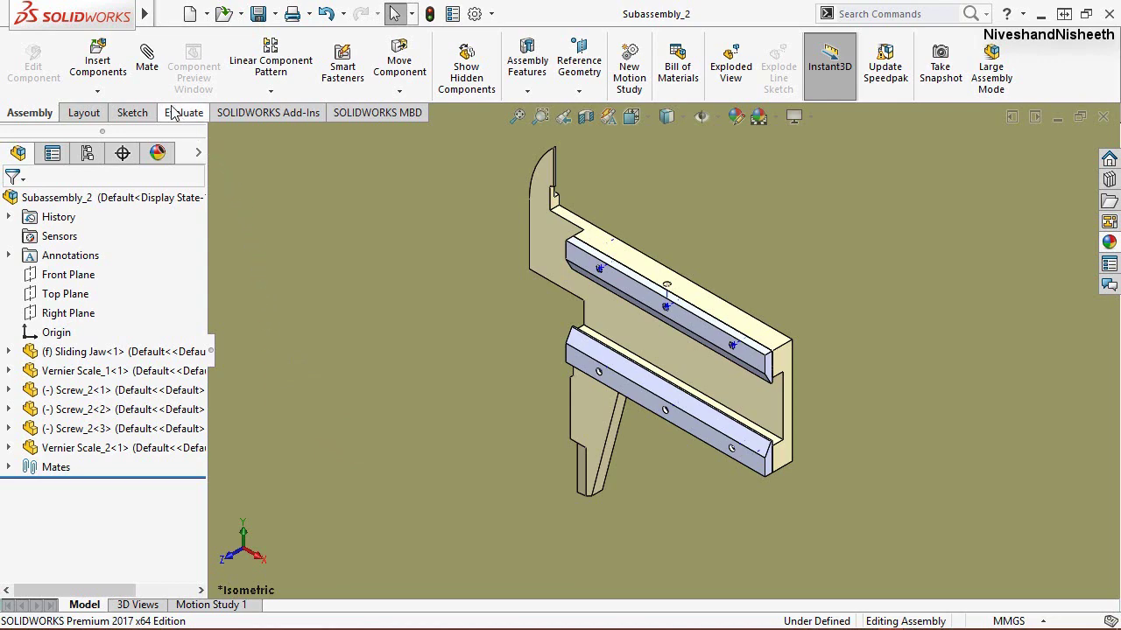
pyautogui.click(97, 59)
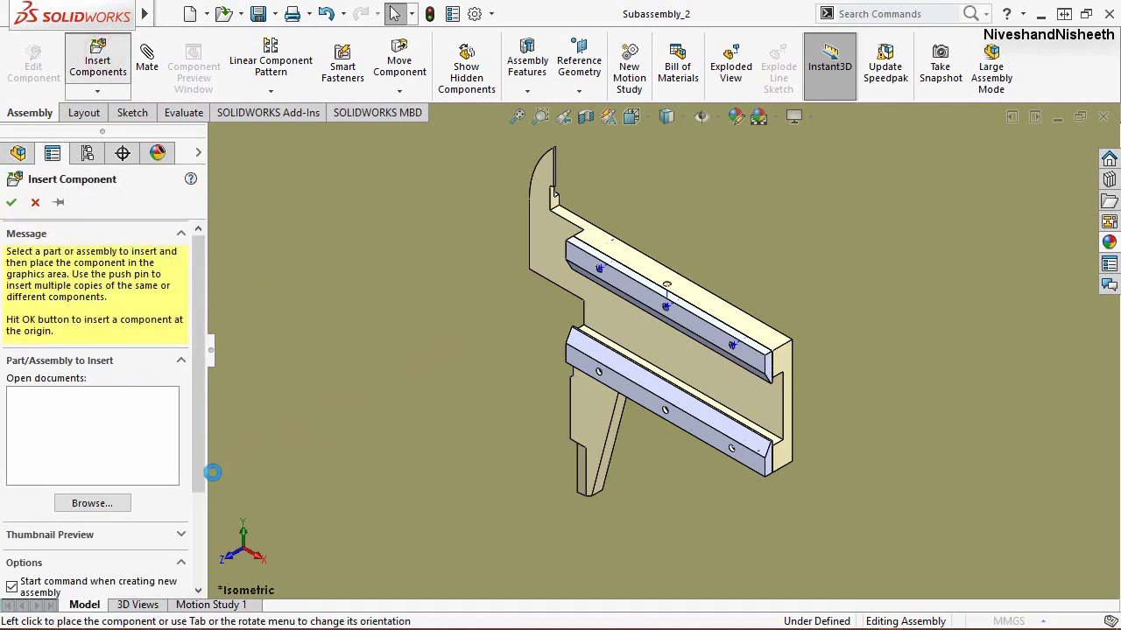
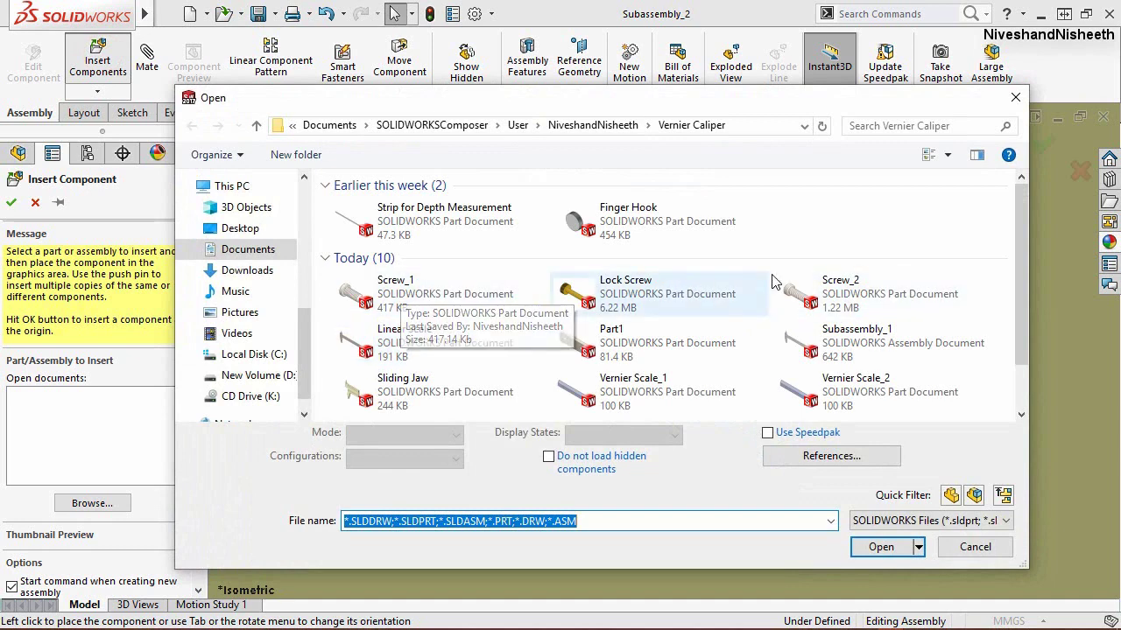
# Step: Place three more Screw_2 copies (Screw_2<4> to <6>) loose beside the jaw
pyautogui.doubleClick(814, 293)
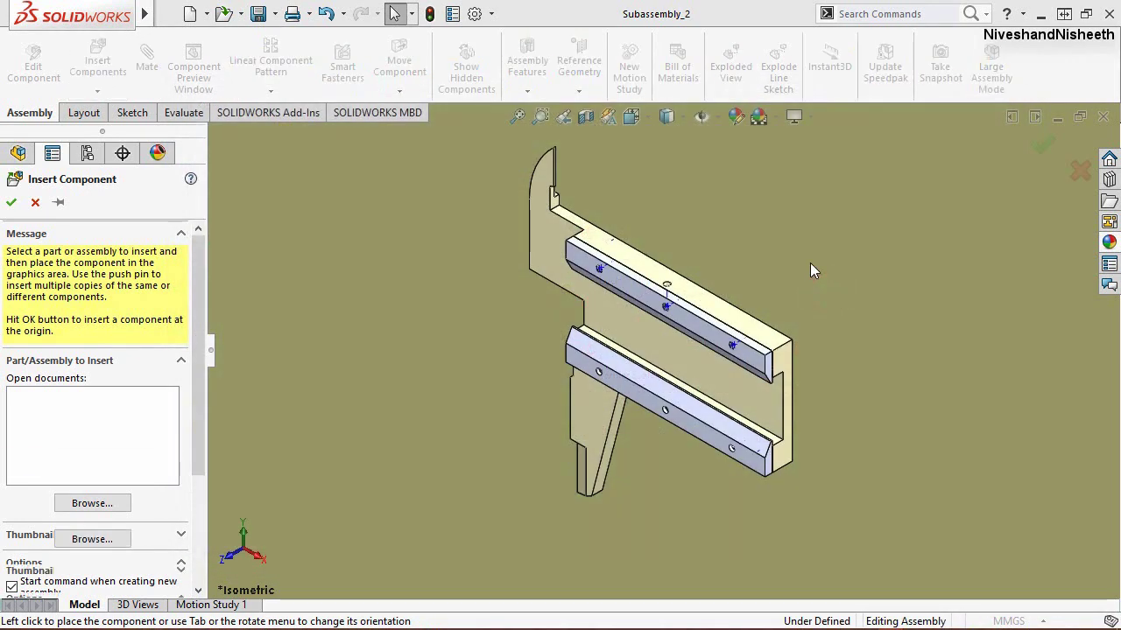
pyautogui.click(60, 203)
pyautogui.scroll(-2, 499, 383)
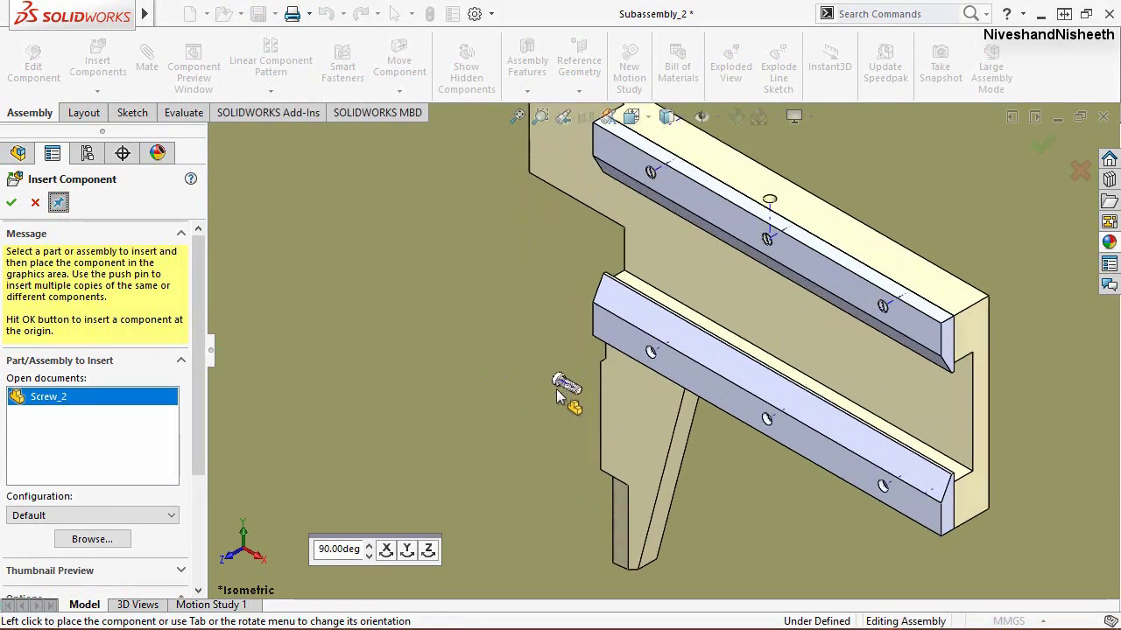
pyautogui.scroll(-3, 503, 368)
pyautogui.click(504, 334)
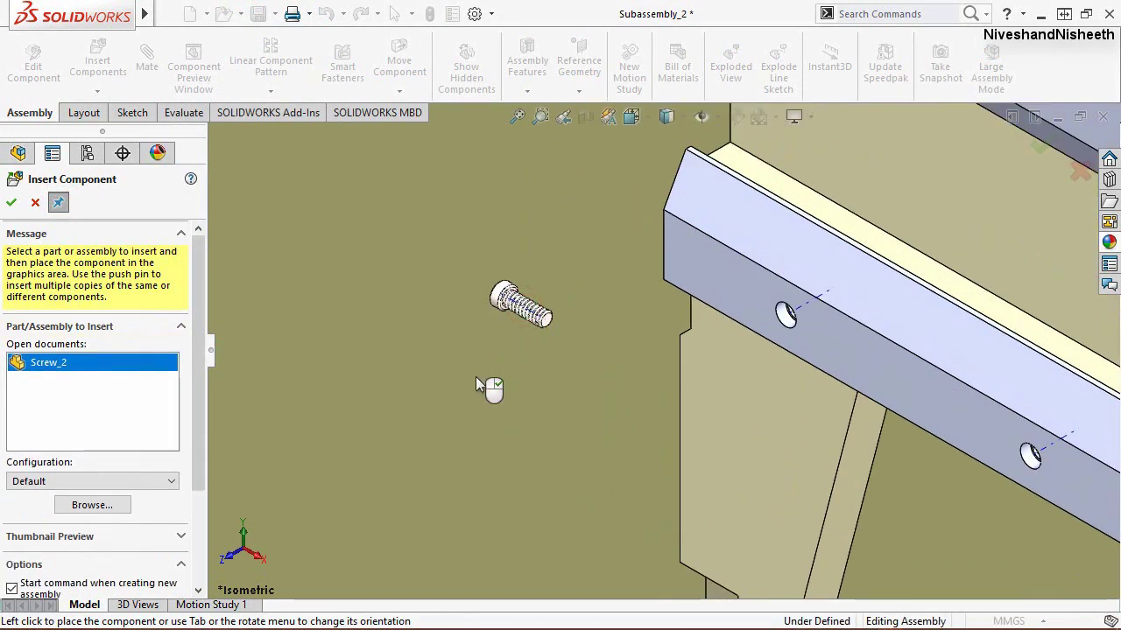
pyautogui.click(475, 378)
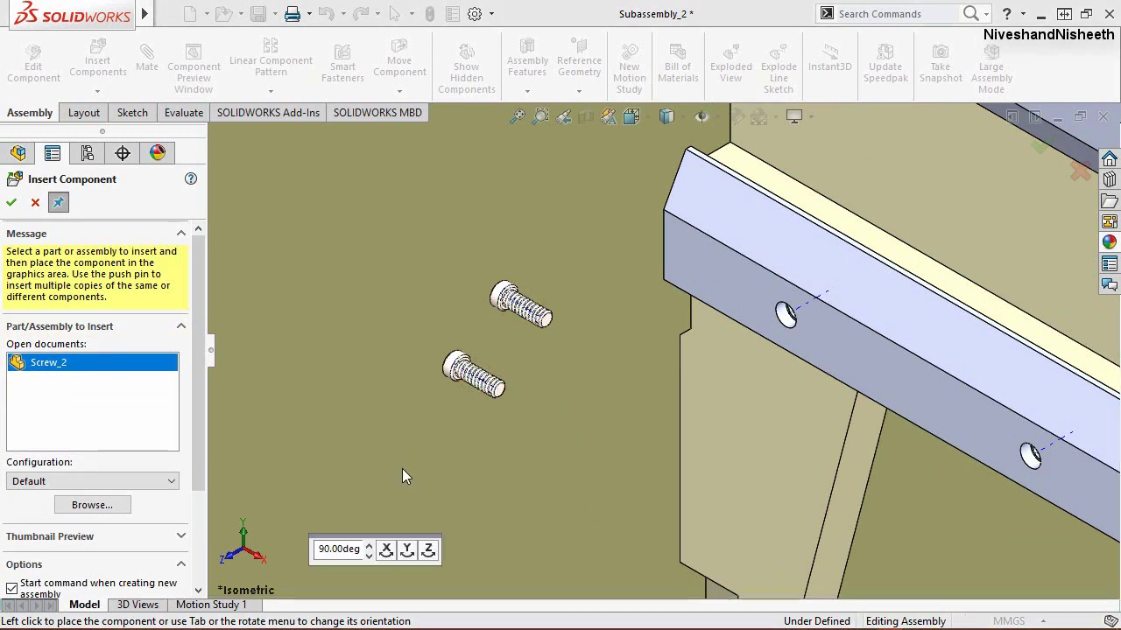
pyautogui.click(383, 434)
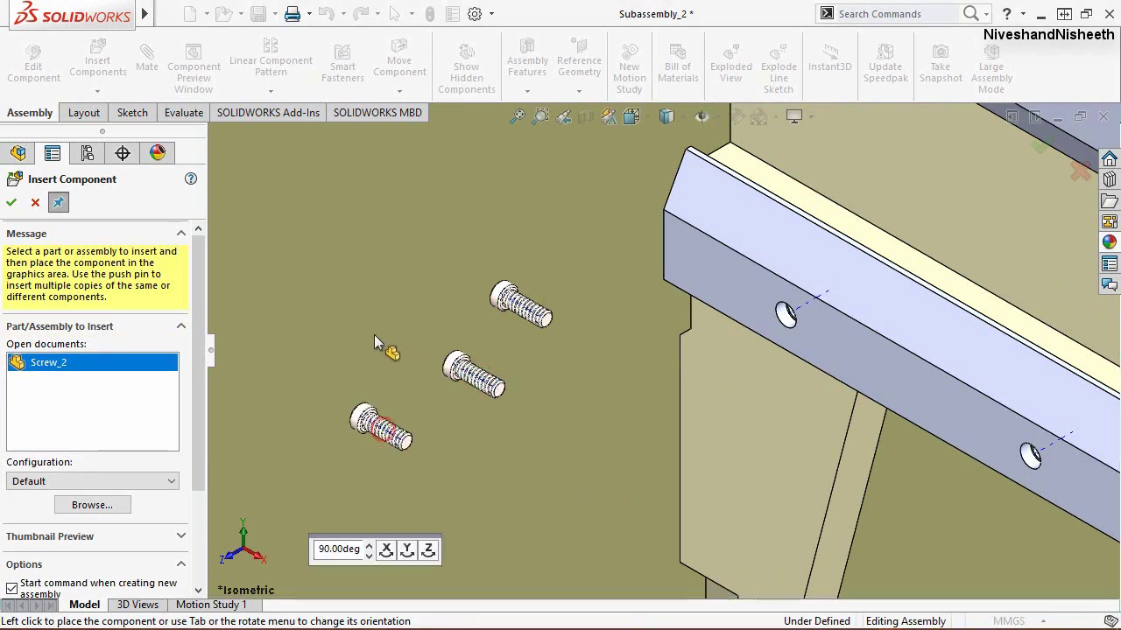
pyautogui.click(12, 202)
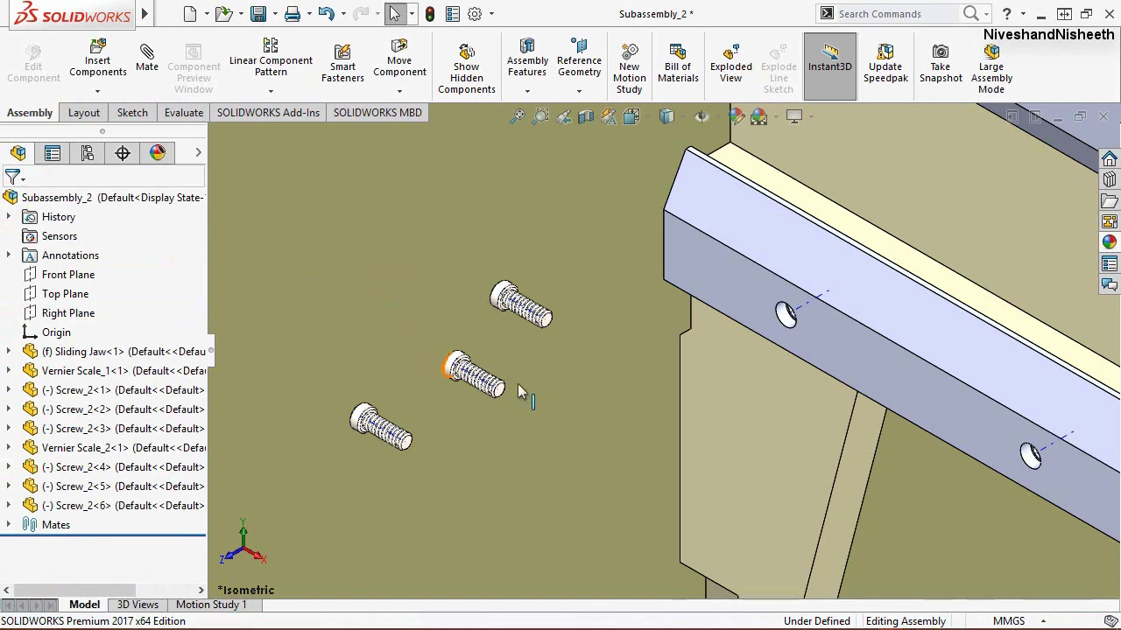
# Step: Mate Screw_2<4> coincident with a hole in Vernier Scale_2
pyautogui.scroll(-2, 715, 320)
pyautogui.scroll(-2, 540, 320)
pyautogui.scroll(-2, 449, 348)
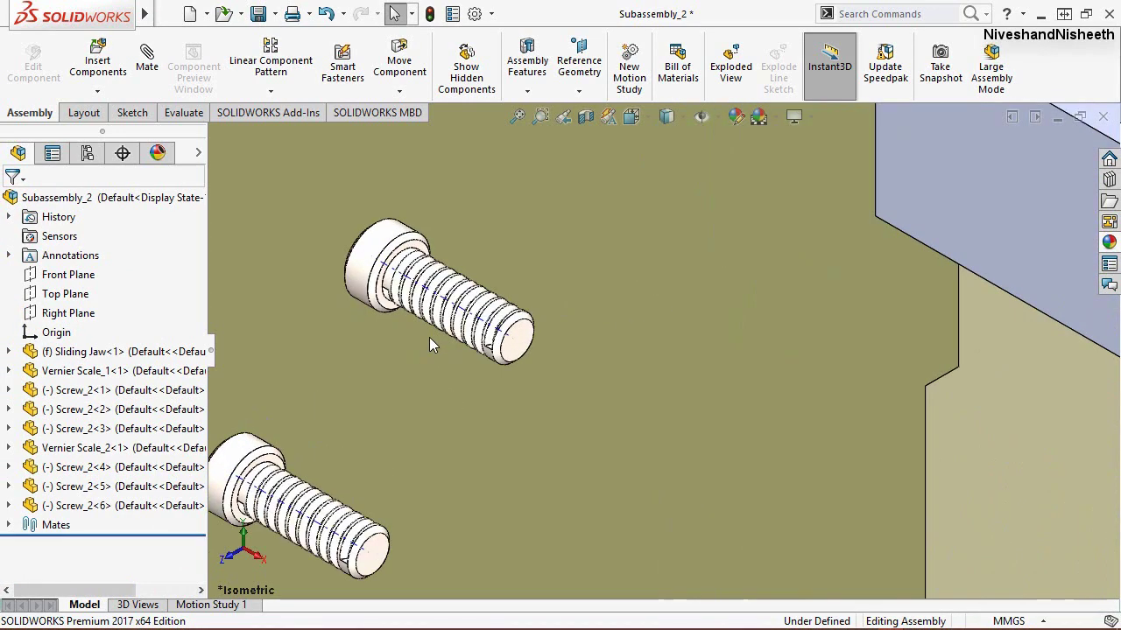
pyautogui.scroll(-2, 429, 337)
pyautogui.click(514, 311)
pyautogui.scroll(2, 398, 359)
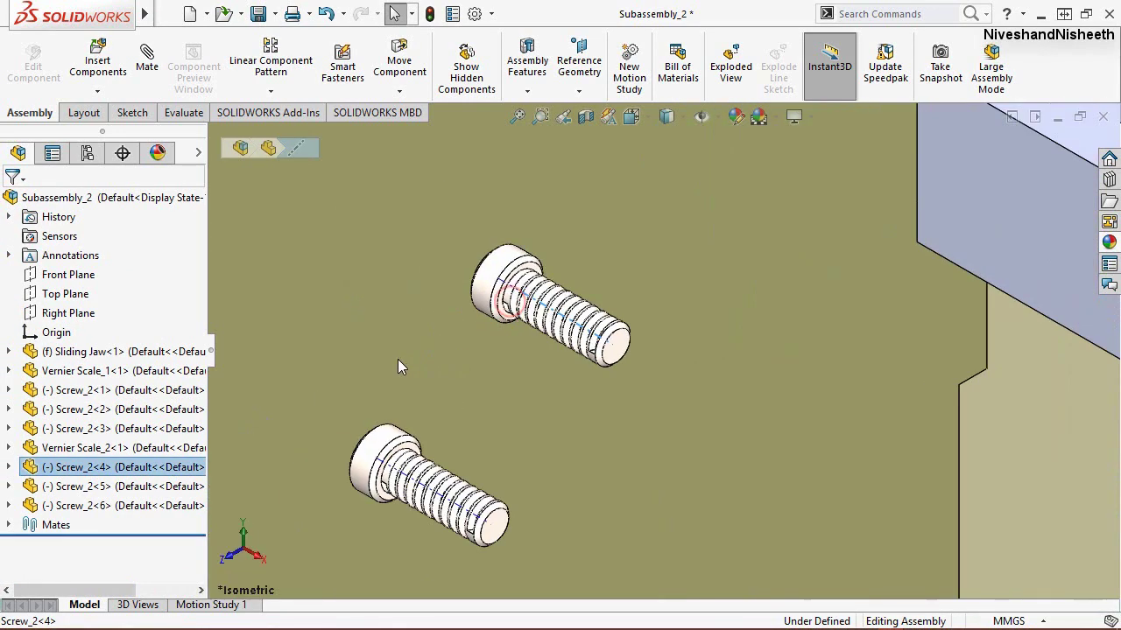
pyautogui.scroll(2, 397, 359)
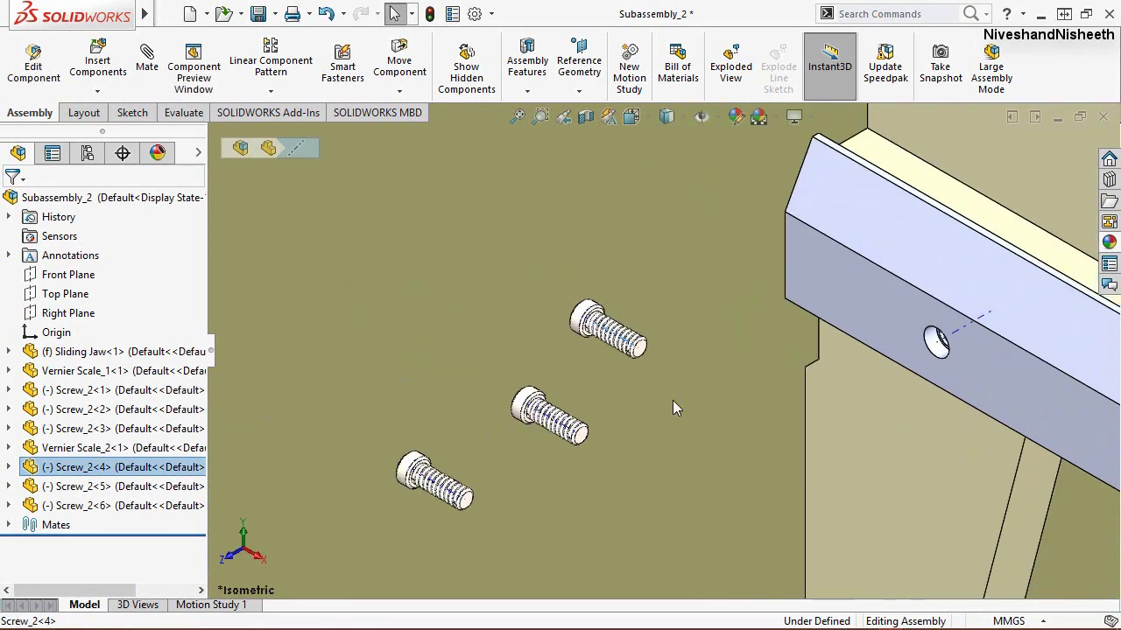
pyautogui.keyDown('ctrl'); pyautogui.click(961, 337); pyautogui.keyUp('ctrl')
pyautogui.click(1007, 322)
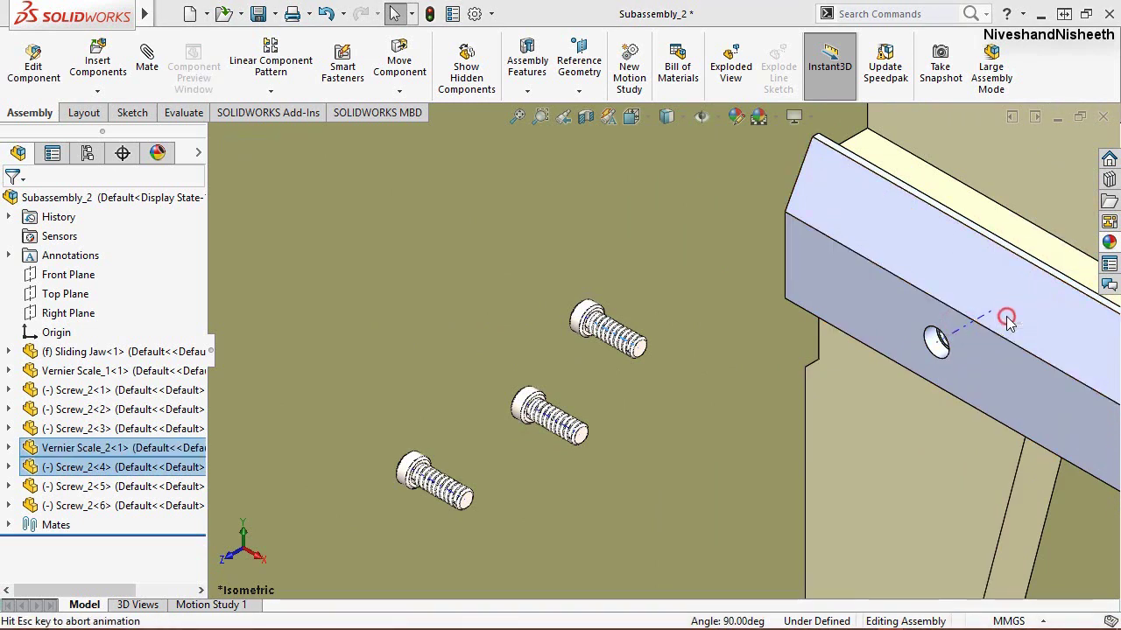
# Step: Flip the alignment of the Coincident15 mate so the screw faces the other way
pyautogui.click(396, 339)
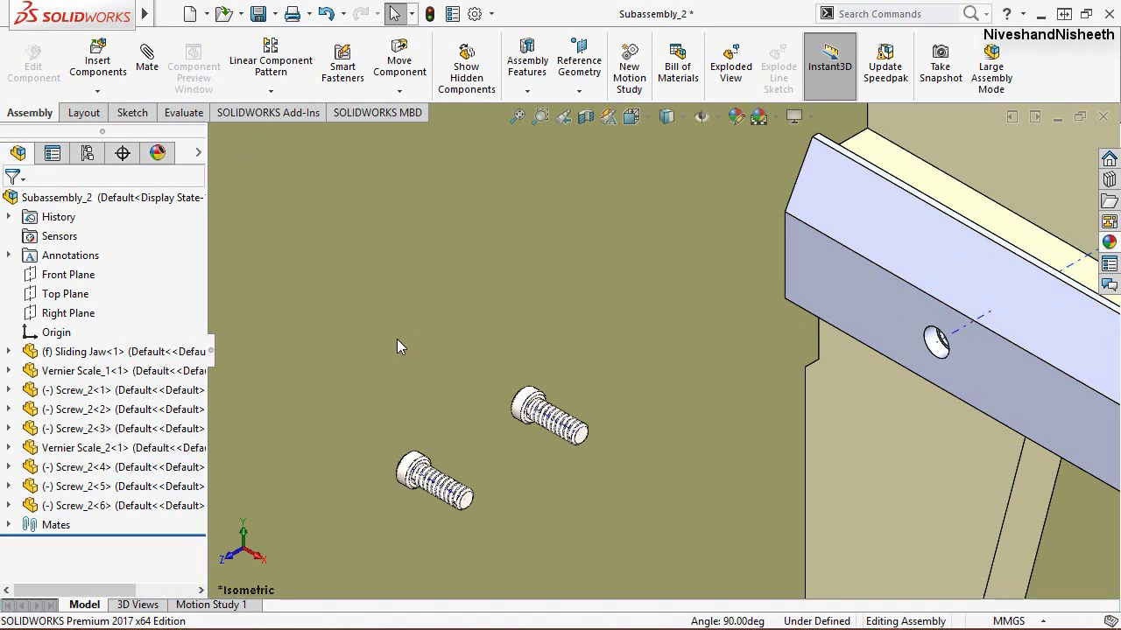
pyautogui.click(9, 525)
pyautogui.click(98, 569)
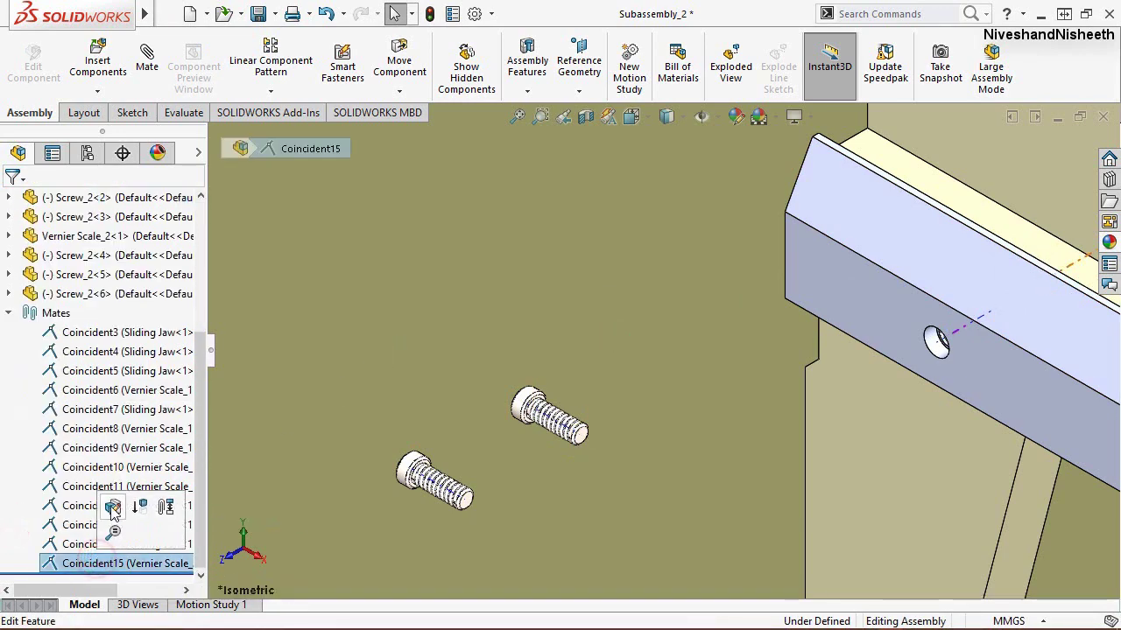
pyautogui.click(111, 503)
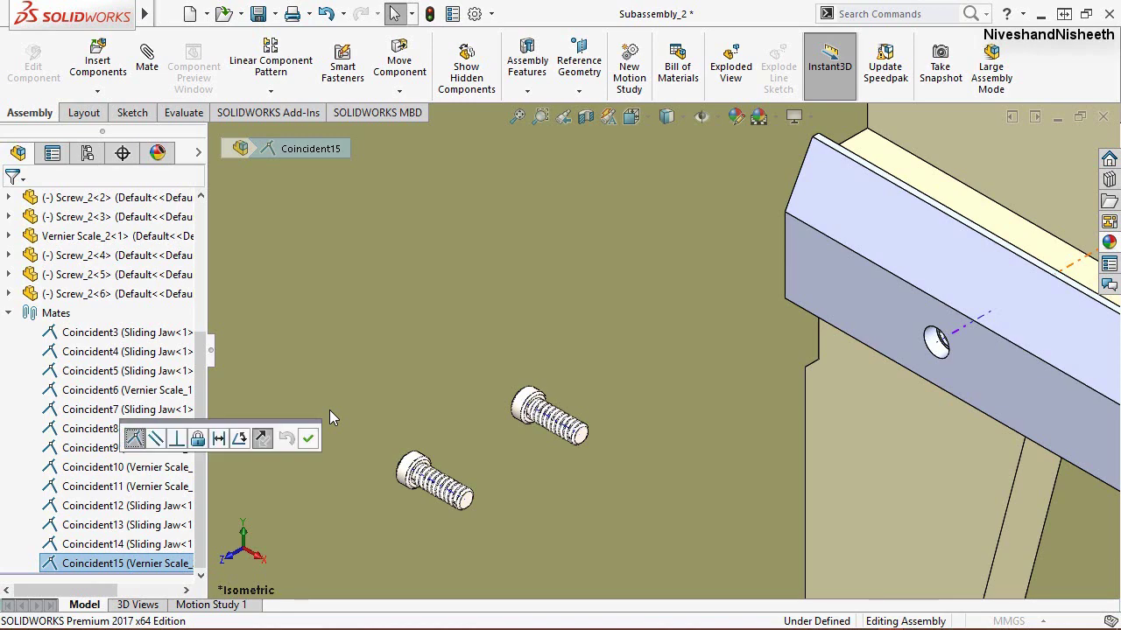
pyautogui.click(261, 438)
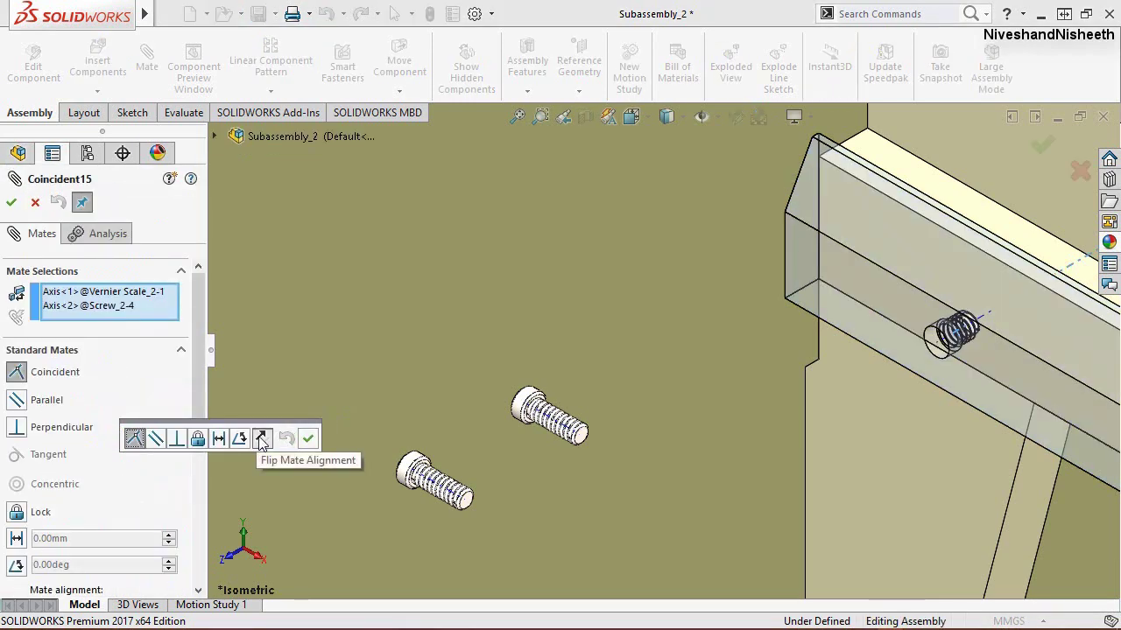
pyautogui.click(261, 438)
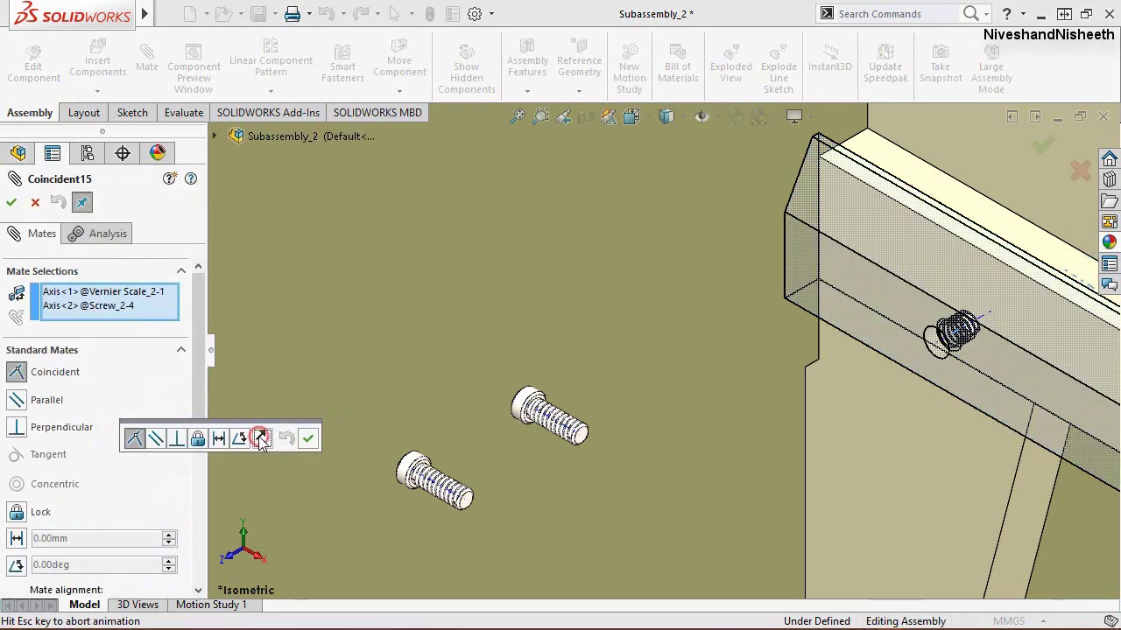
pyautogui.click(308, 438)
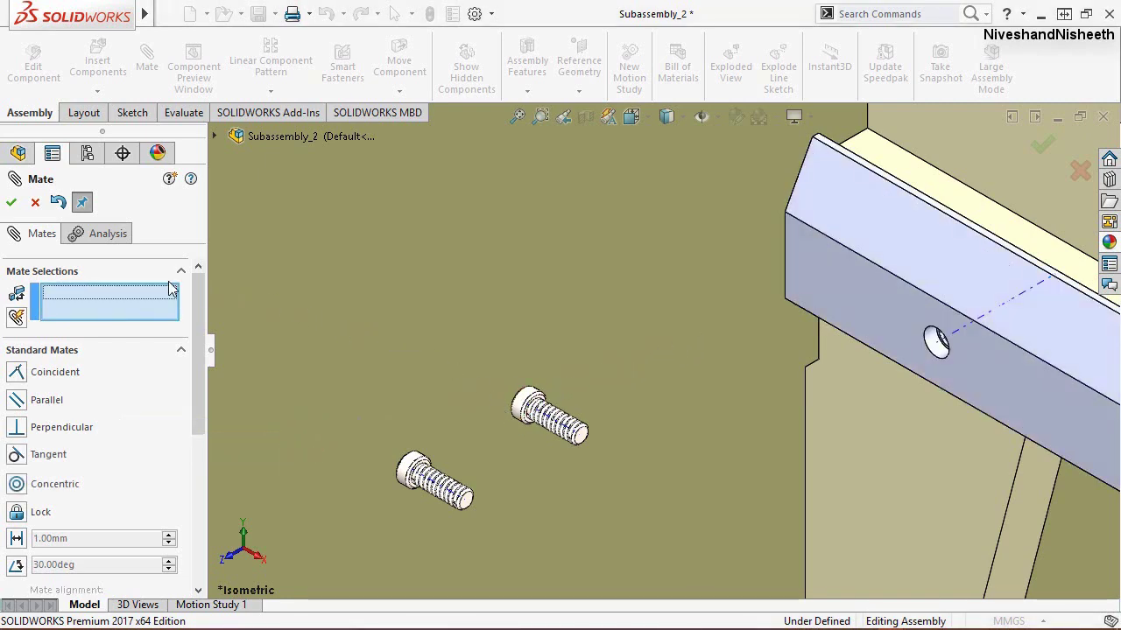
# Step: Align Screw_2<5>'s axis with a Vernier Scale_2 hole axis as Coincident16
pyautogui.scroll(-3, 612, 451)
pyautogui.scroll(-1, 612, 450)
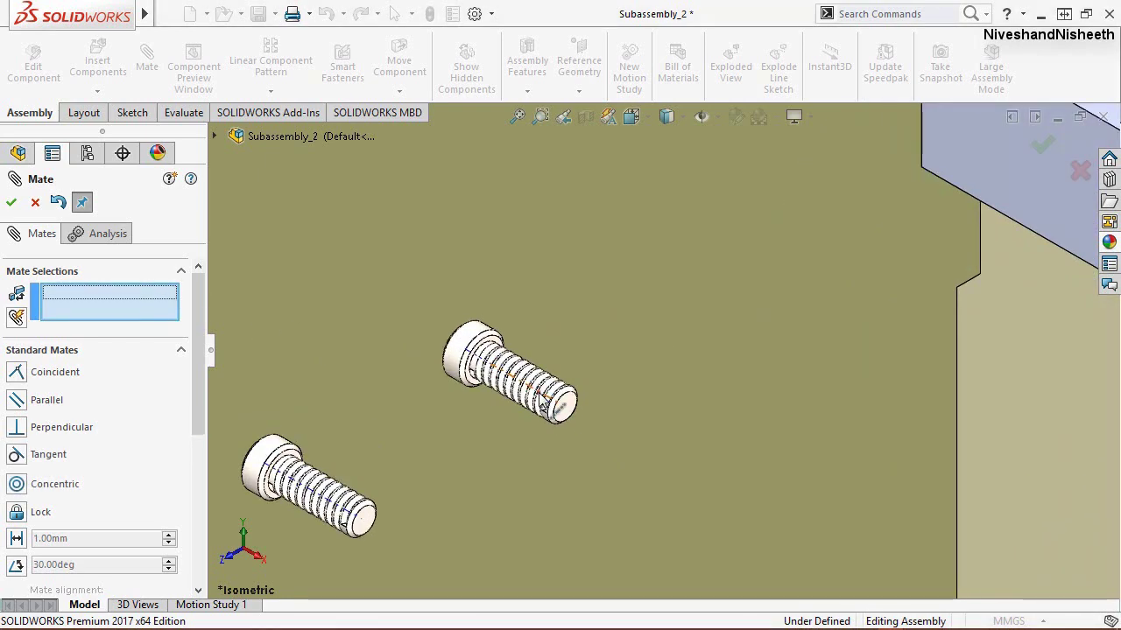
pyautogui.click(543, 405)
pyautogui.scroll(3, 442, 331)
pyautogui.scroll(-2, 973, 437)
pyautogui.scroll(-2, 936, 379)
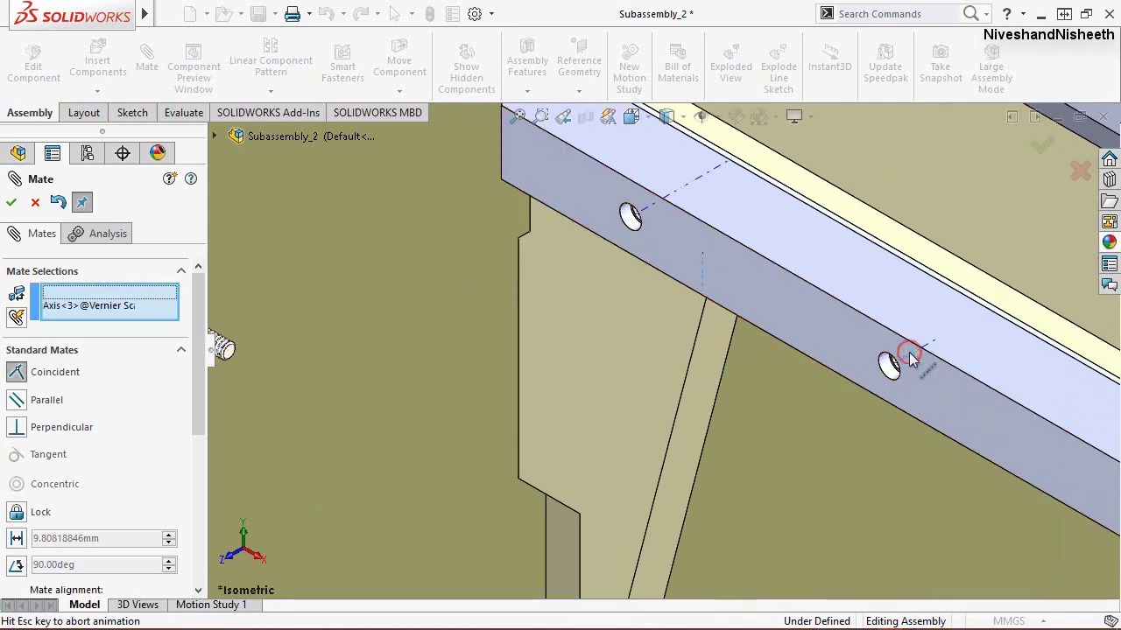
pyautogui.click(910, 359)
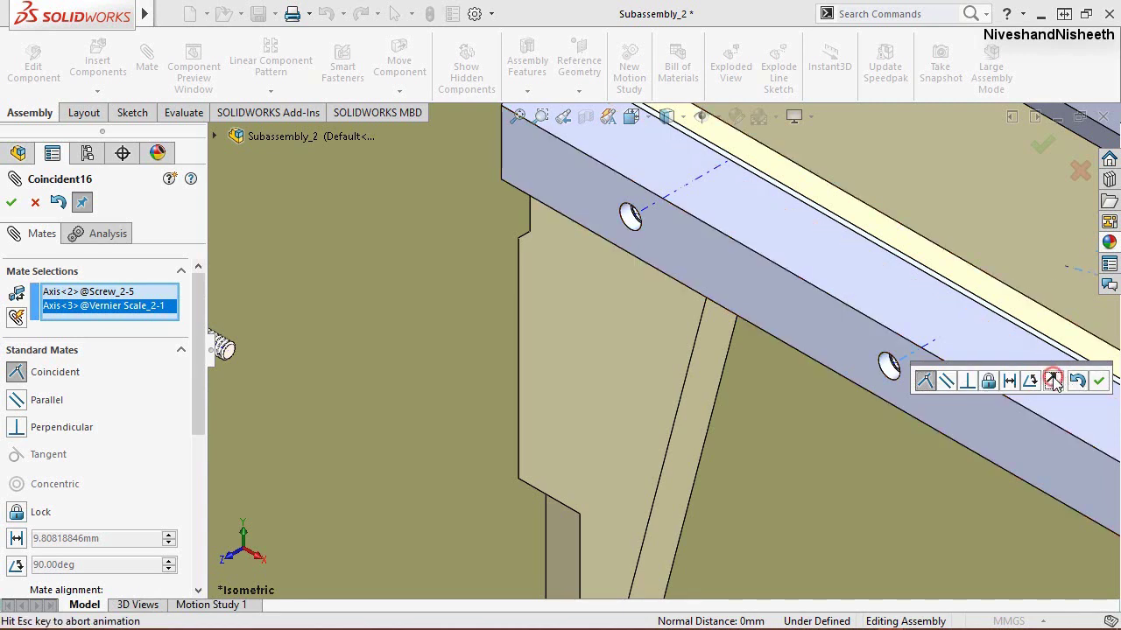
pyautogui.click(1099, 383)
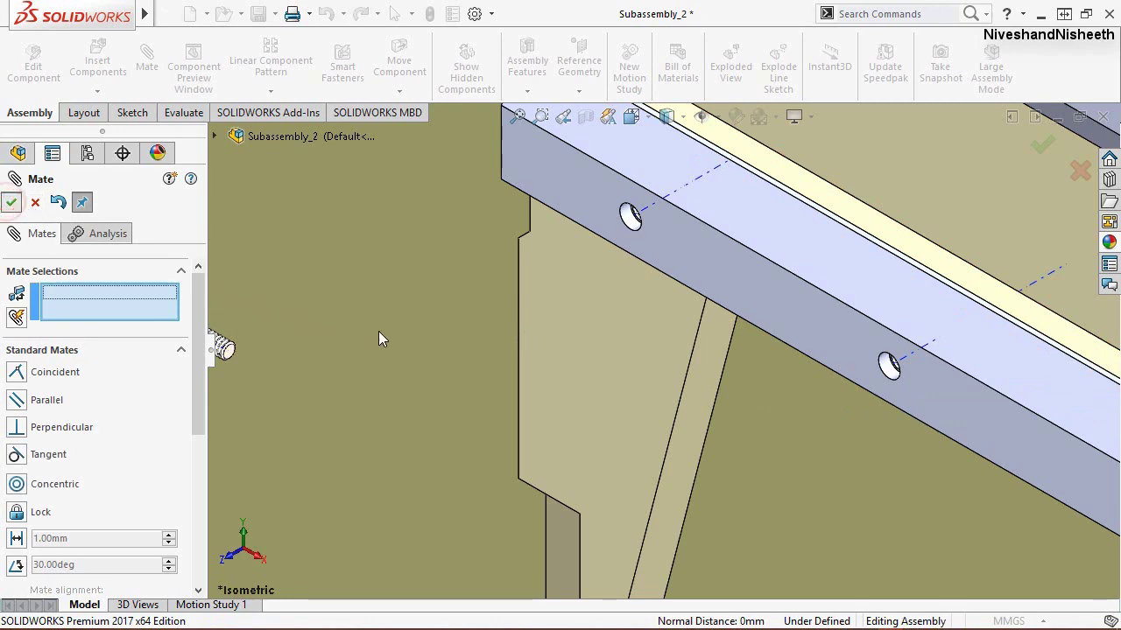
pyautogui.press('Escape')
# Step: Mate the remaining Screw_2<6> coincident with a Vernier Scale_2 hole
pyautogui.press('f')
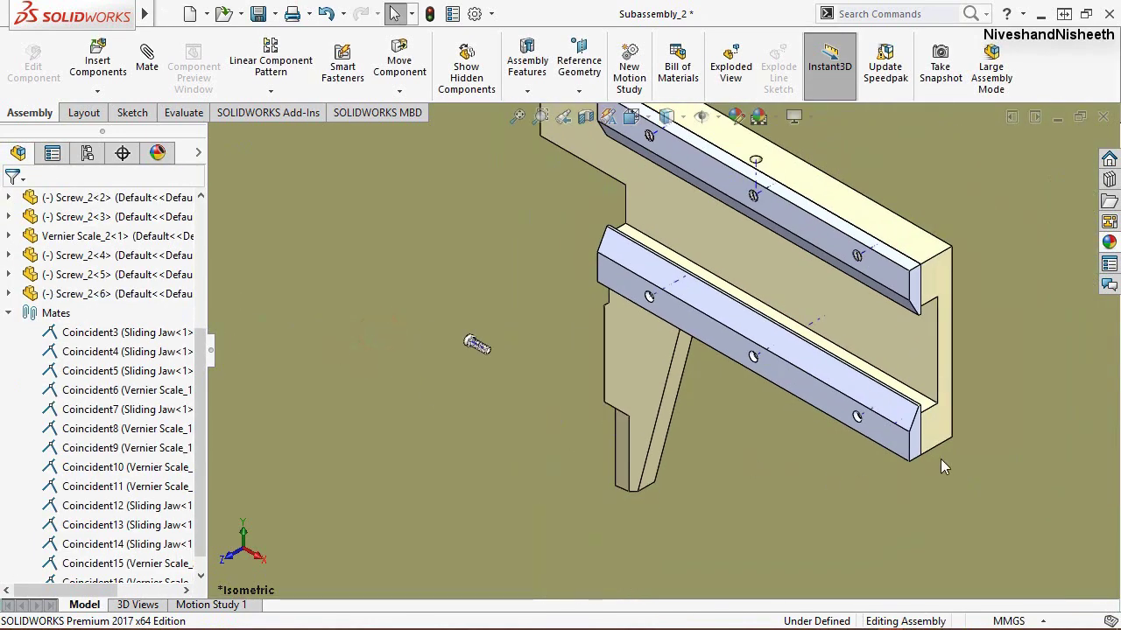
pyautogui.scroll(-3, 654, 406)
pyautogui.scroll(3, 277, 342)
pyautogui.scroll(-5, 312, 329)
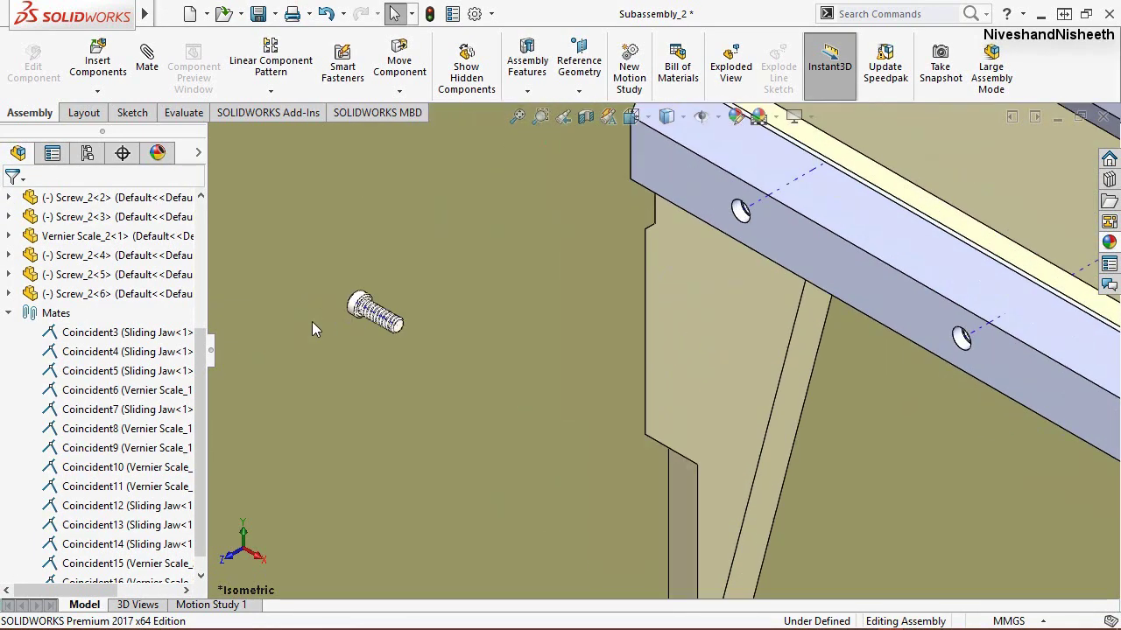
pyautogui.scroll(-3, 312, 330)
pyautogui.click(472, 331)
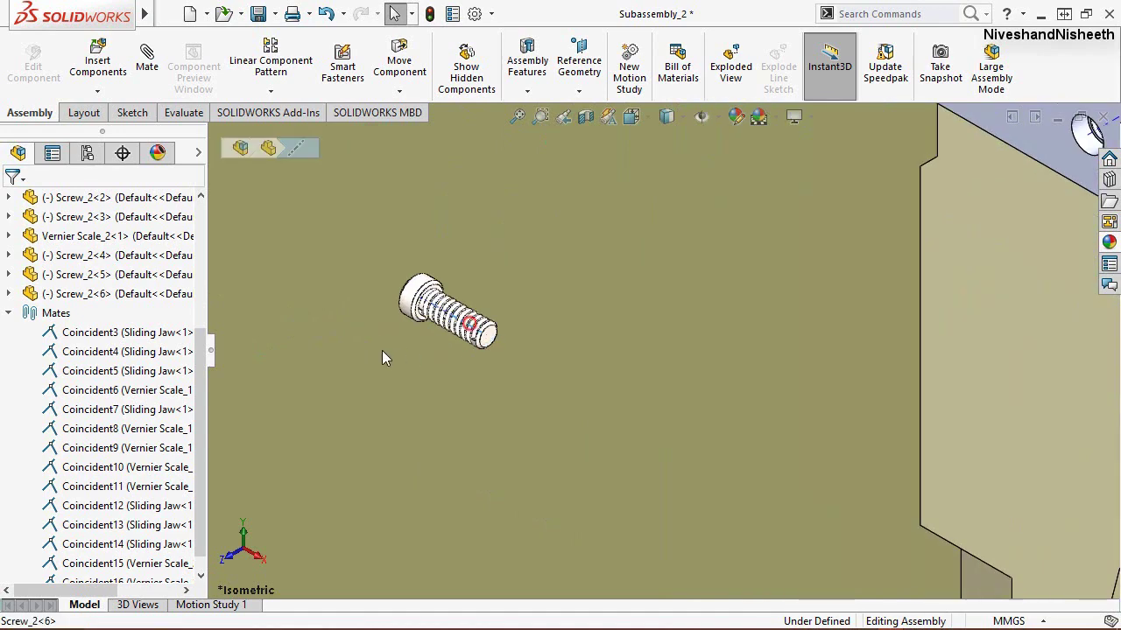
pyautogui.scroll(3, 468, 325)
pyautogui.scroll(1, 890, 447)
pyautogui.scroll(-5, 950, 403)
pyautogui.scroll(-2, 950, 402)
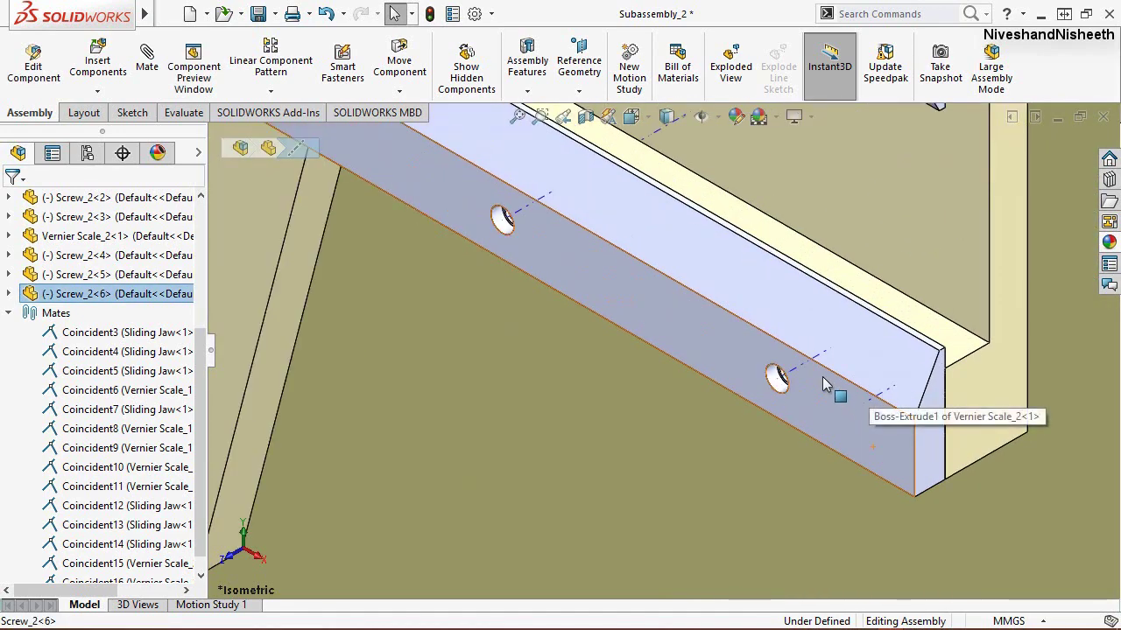
pyautogui.keyDown('ctrl'); pyautogui.click(797, 374); pyautogui.keyUp('ctrl')
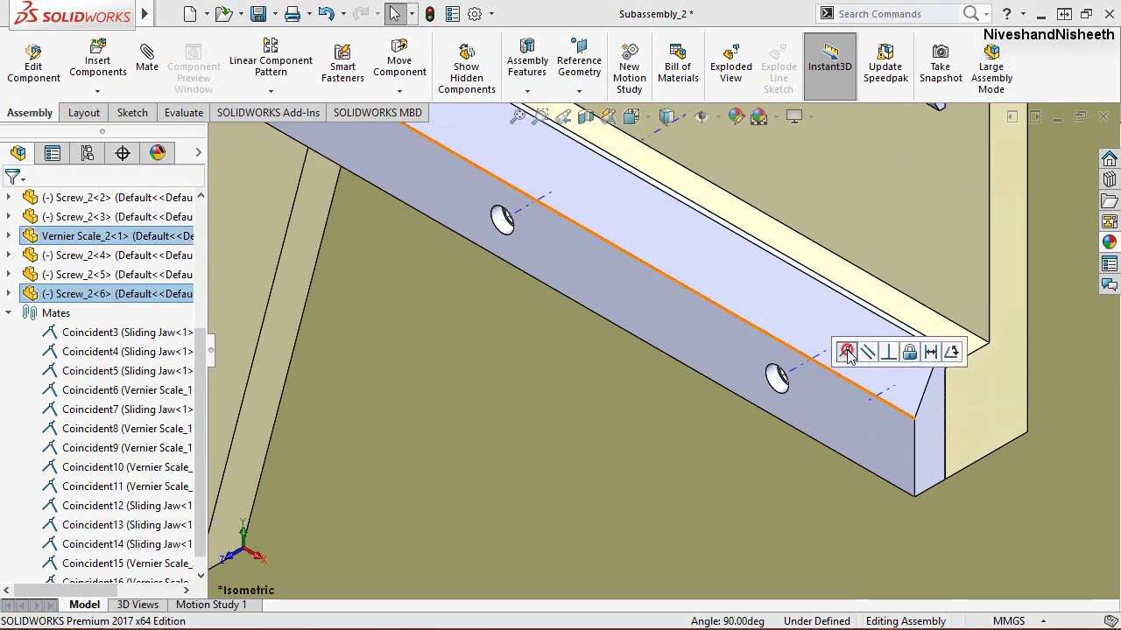
pyautogui.click(845, 351)
pyautogui.scroll(1, 846, 349)
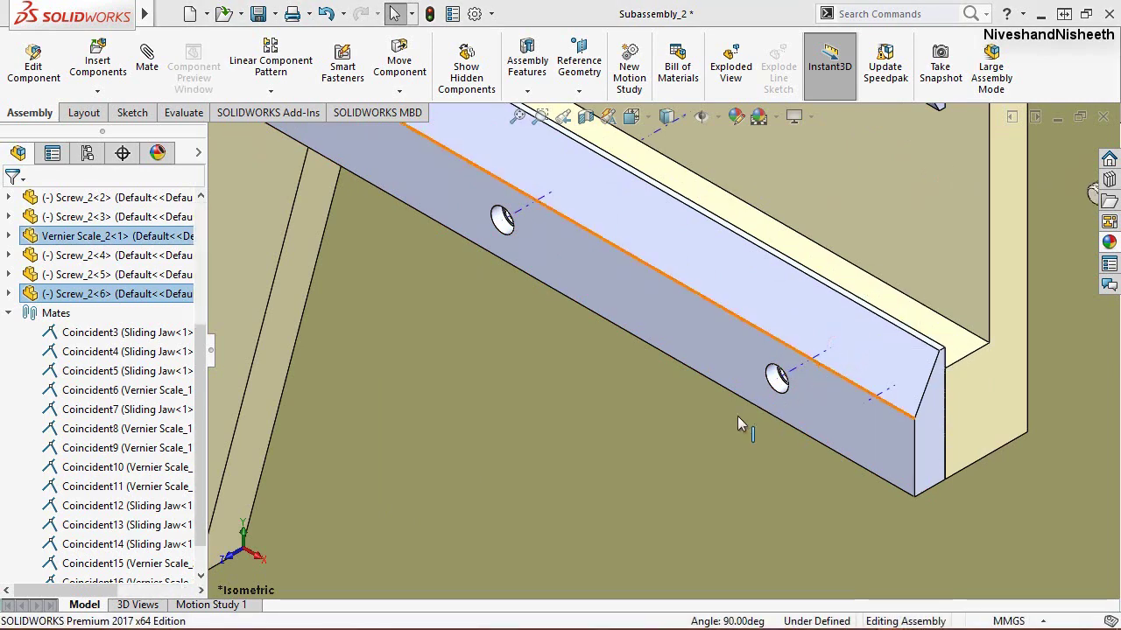
pyautogui.click(589, 447)
# Step: Flip the Coincident17 mate's alignment and close the mate settings
pyautogui.scroll(2, 674, 355)
pyautogui.scroll(-3, 696, 289)
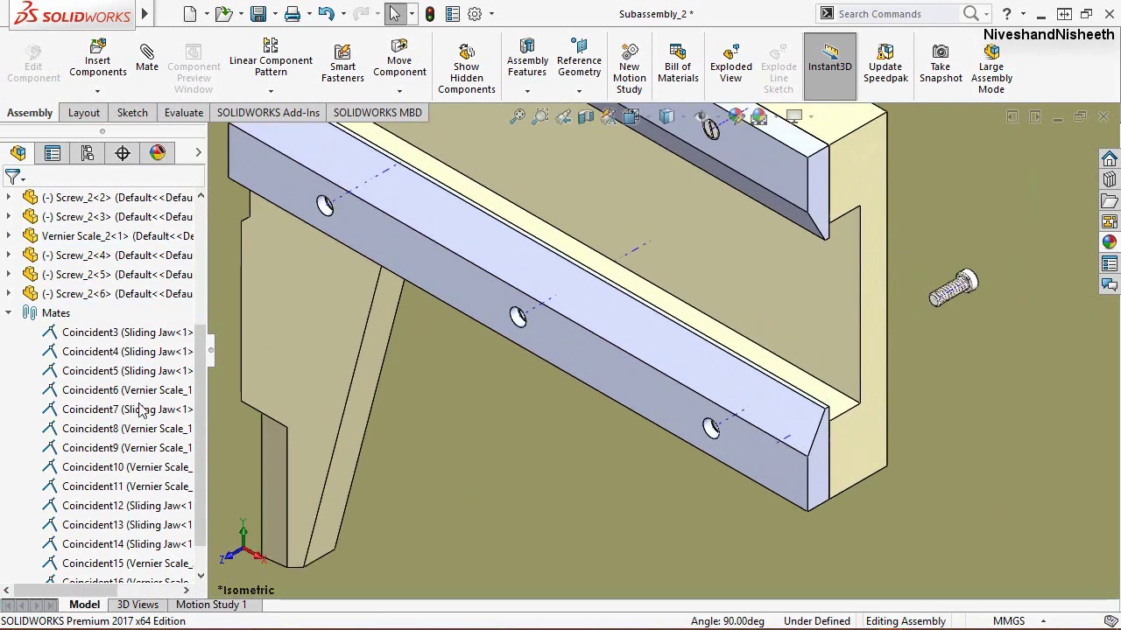
pyautogui.scroll(-1, 92, 525)
pyautogui.click(90, 562)
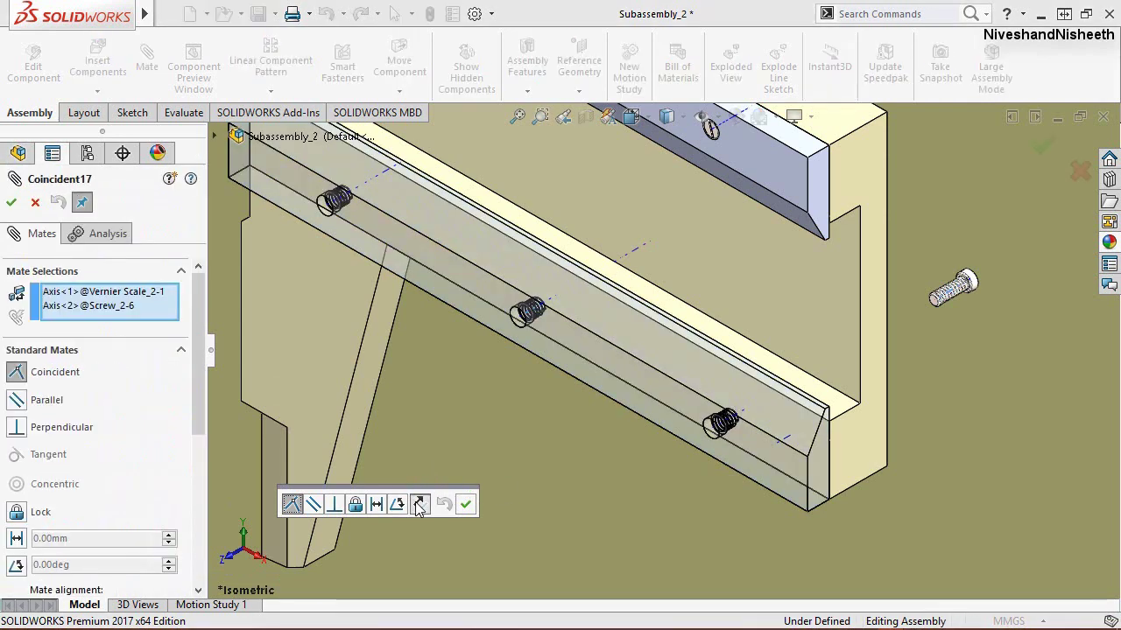
pyautogui.click(417, 504)
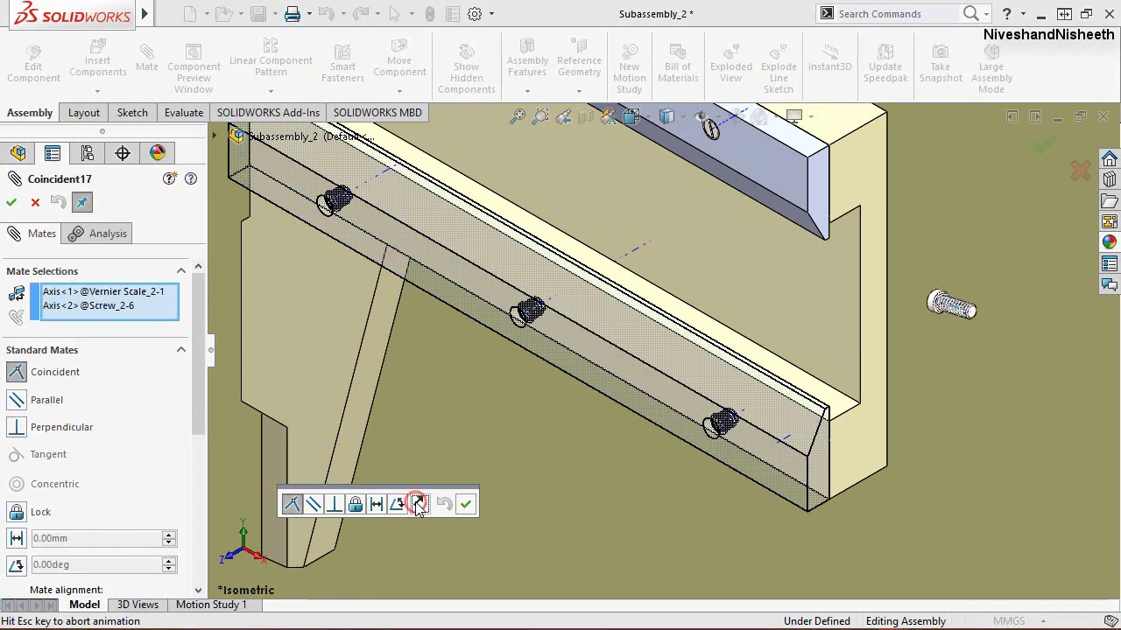
pyautogui.click(466, 506)
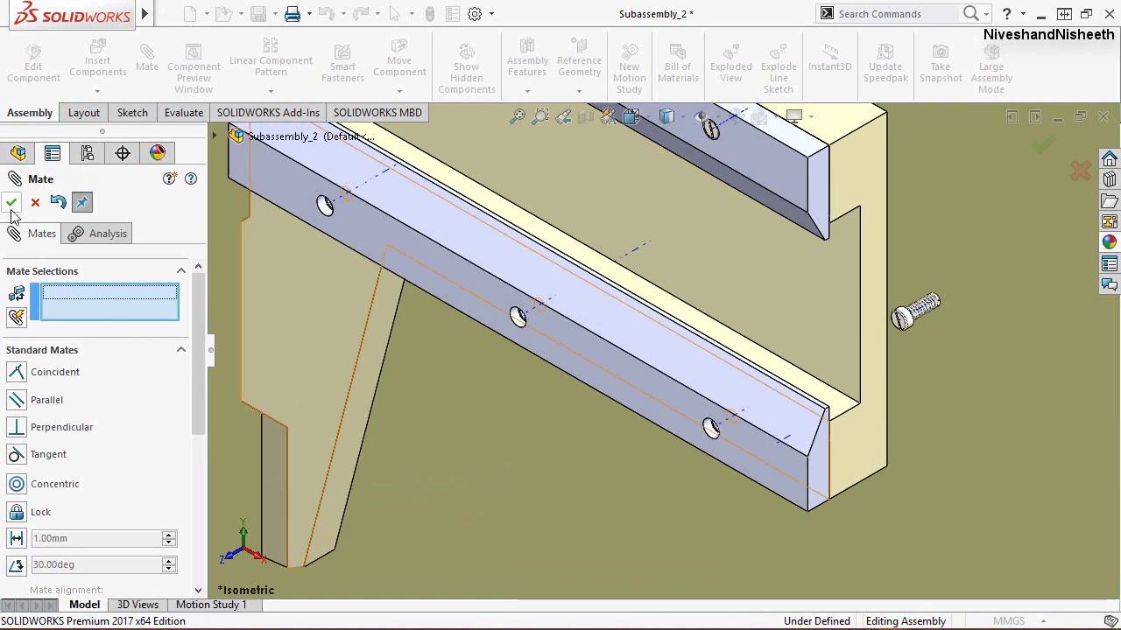
pyautogui.press('Return')
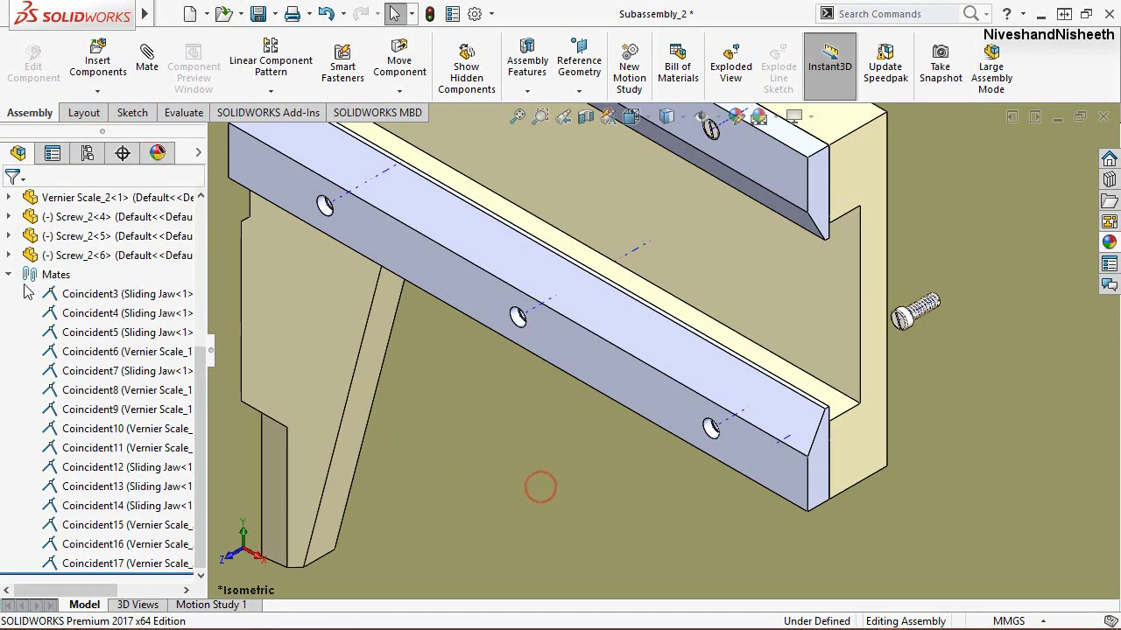
# Step: Isolate the three screws Screw_2<4> through Screw_2<6>
pyautogui.click(9, 275)
pyautogui.click(88, 466)
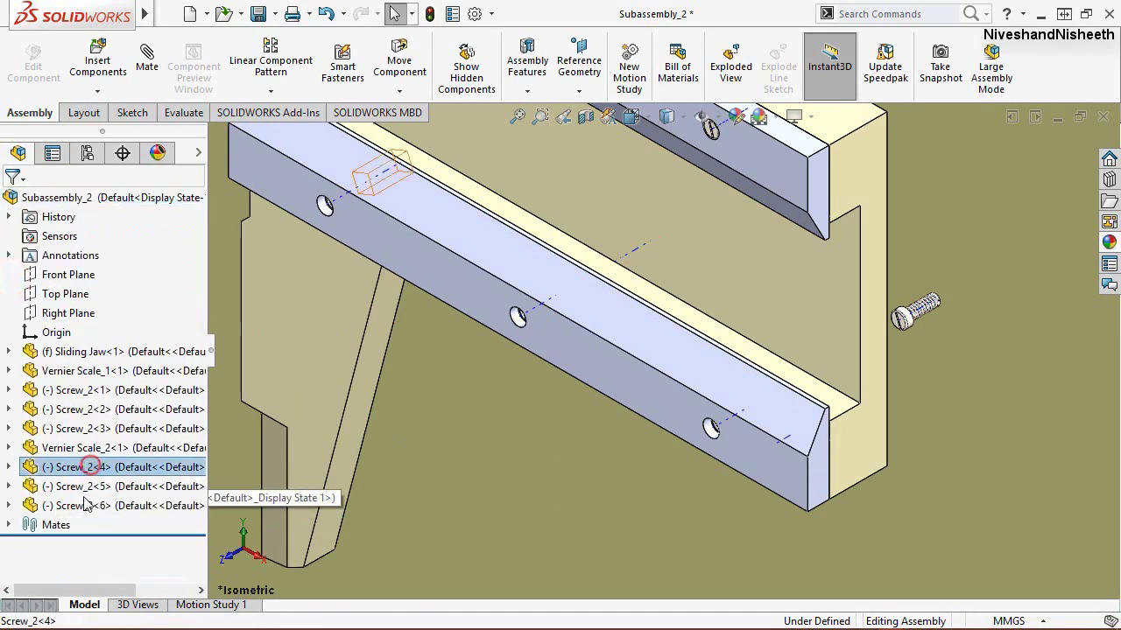
pyautogui.keyDown('shift'); pyautogui.click(91, 507); pyautogui.keyUp('shift')
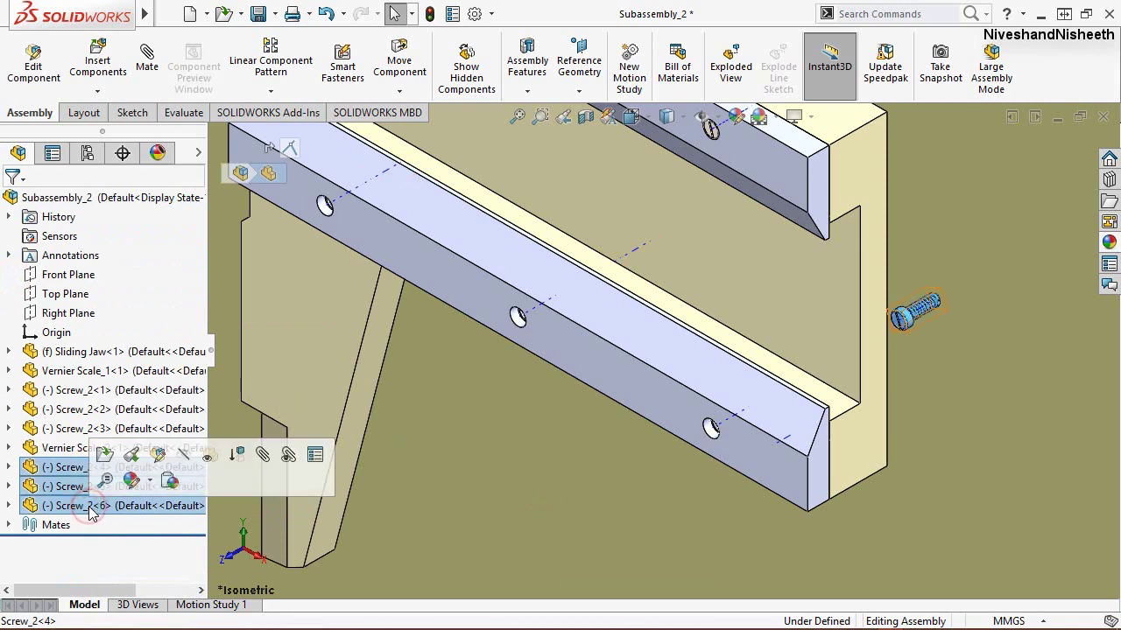
pyautogui.rightClick(90, 507)
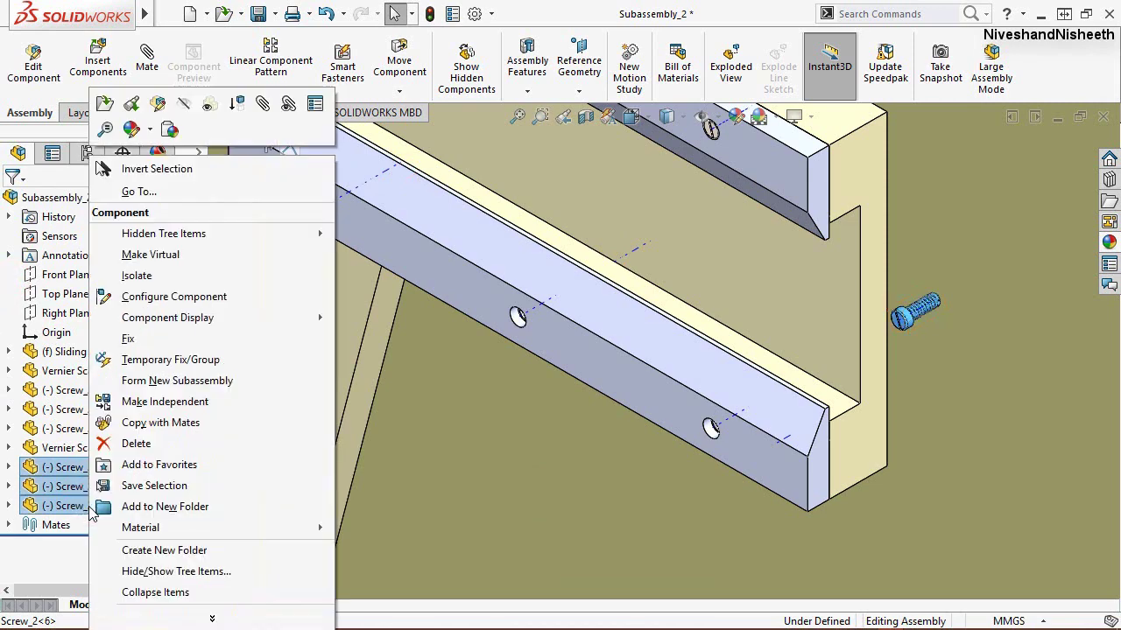
pyautogui.click(144, 276)
# Step: Drag each of the three screws down and left to new spots, then exit isolation
pyautogui.click(659, 414)
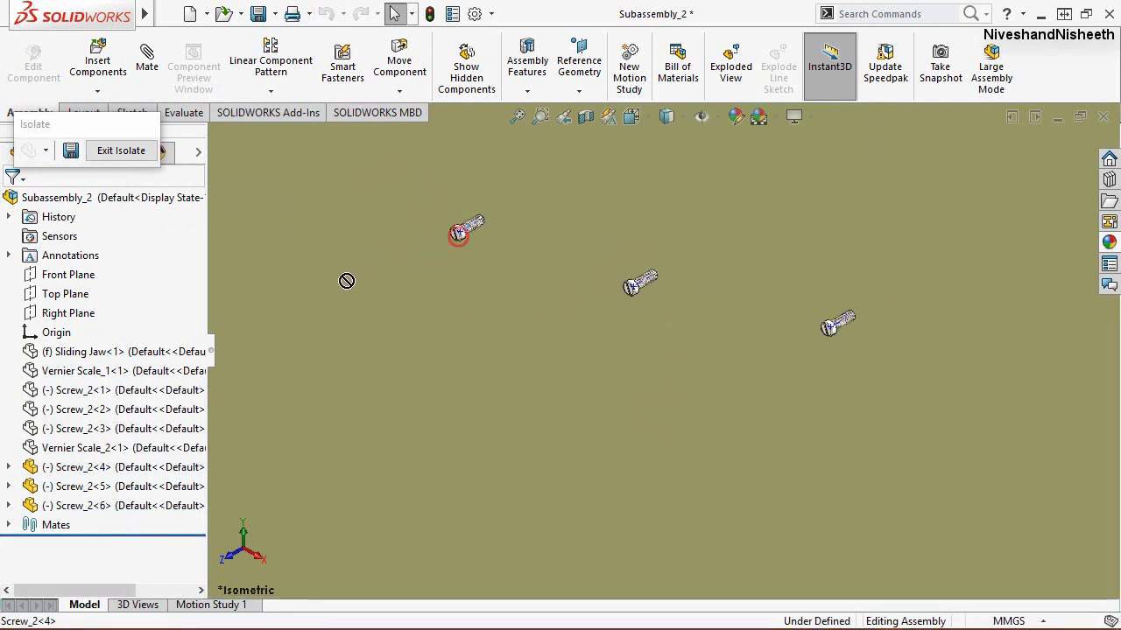
pyautogui.click(459, 231)
pyautogui.scroll(-2, 488, 251)
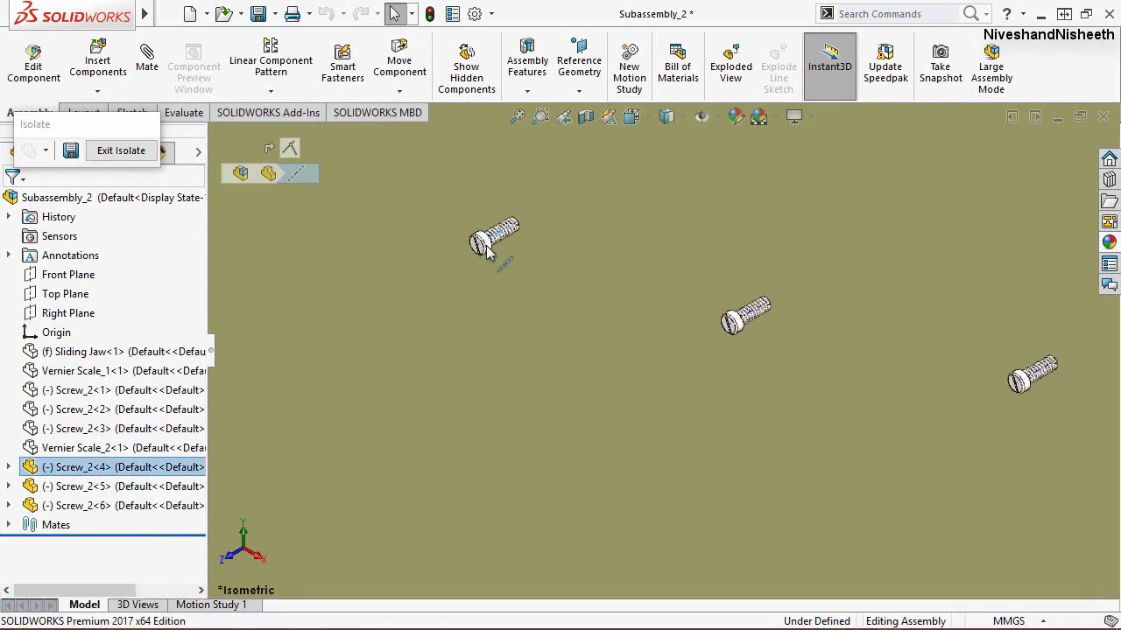
pyautogui.click(492, 253)
pyautogui.moveTo(490, 243); pyautogui.dragTo(285, 354)
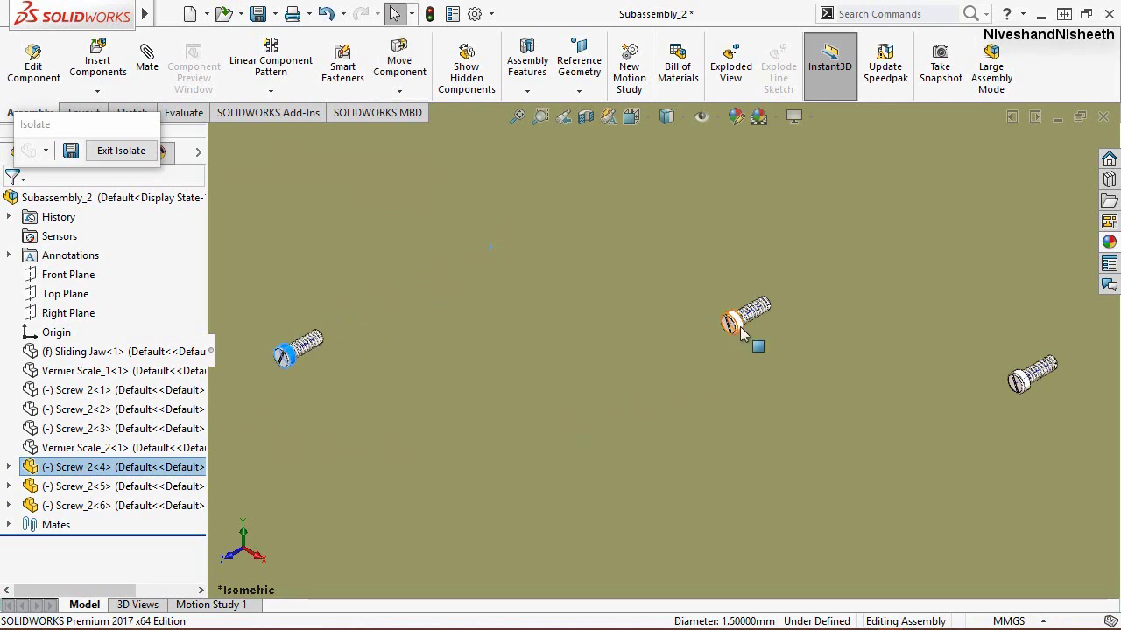
pyautogui.moveTo(743, 326); pyautogui.dragTo(406, 471)
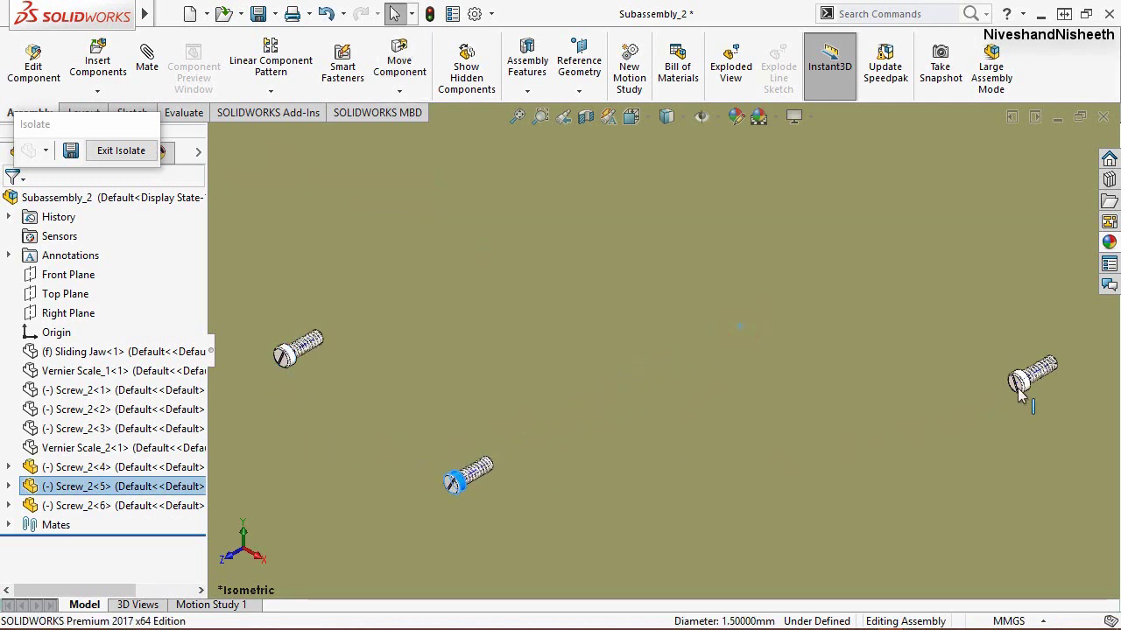
pyautogui.moveTo(1027, 385); pyautogui.dragTo(553, 502)
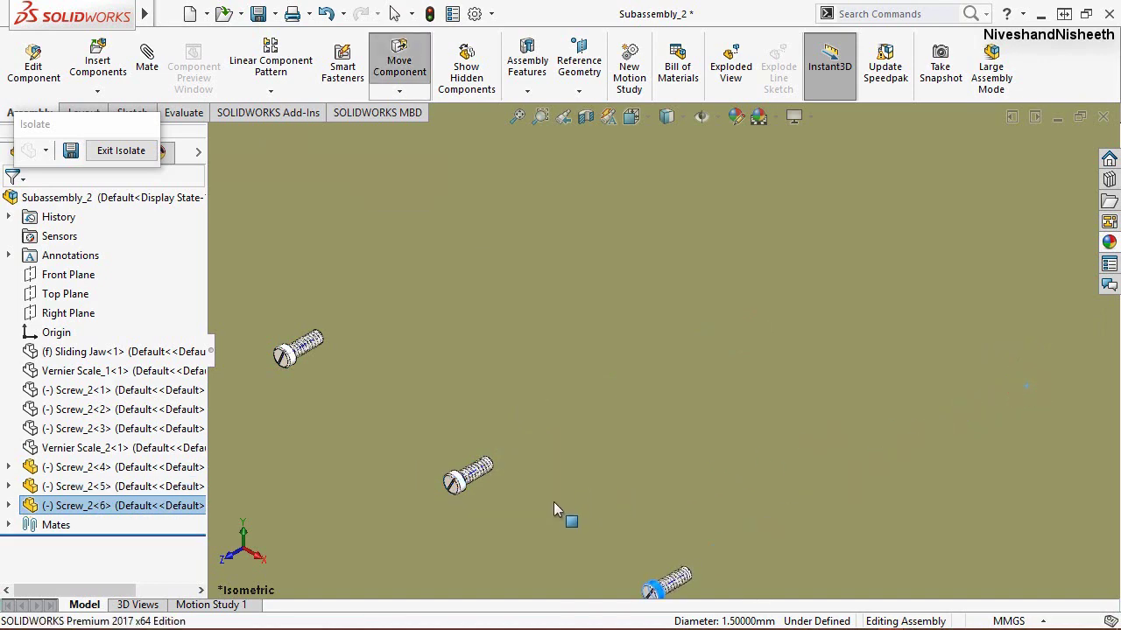
pyautogui.click(121, 151)
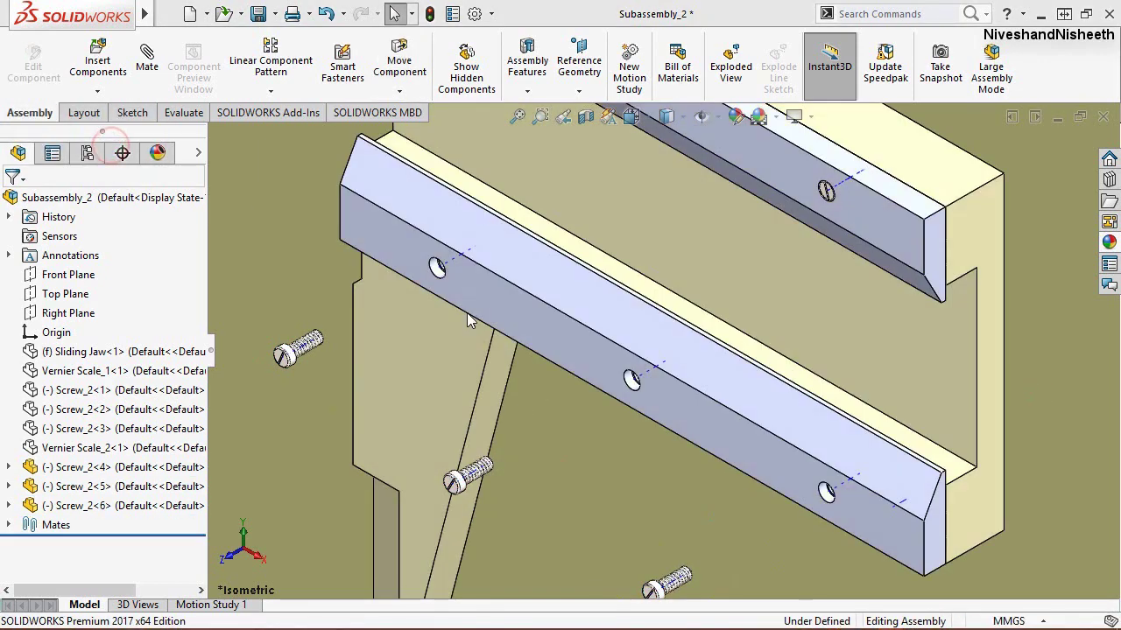
pyautogui.scroll(-3, 455, 272)
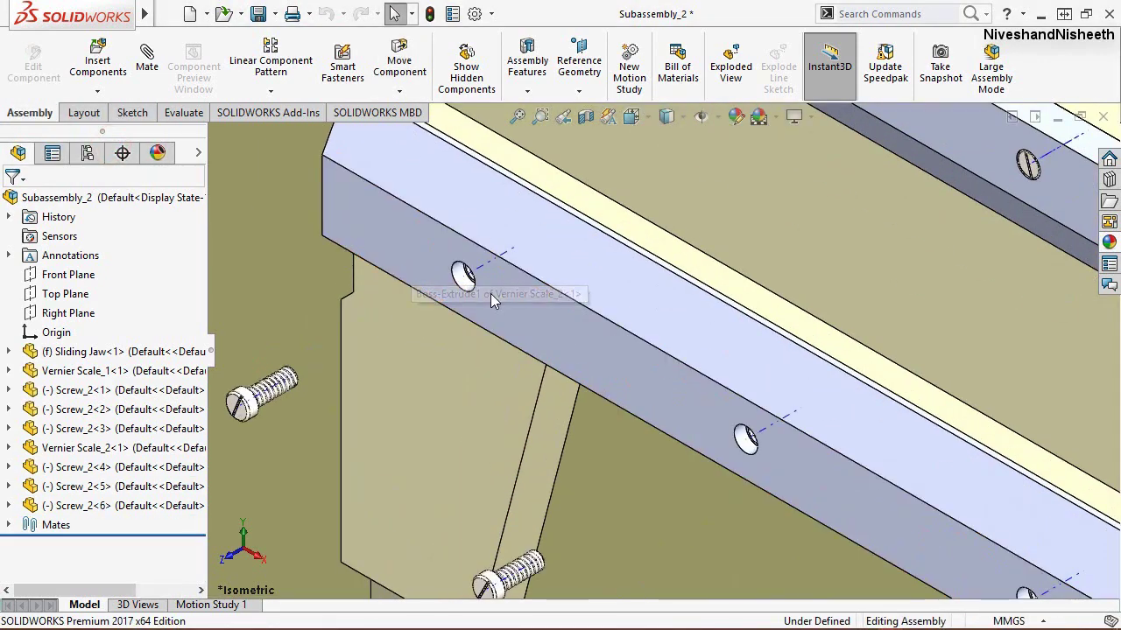
pyautogui.scroll(-4, 494, 293)
pyautogui.scroll(-3, 525, 297)
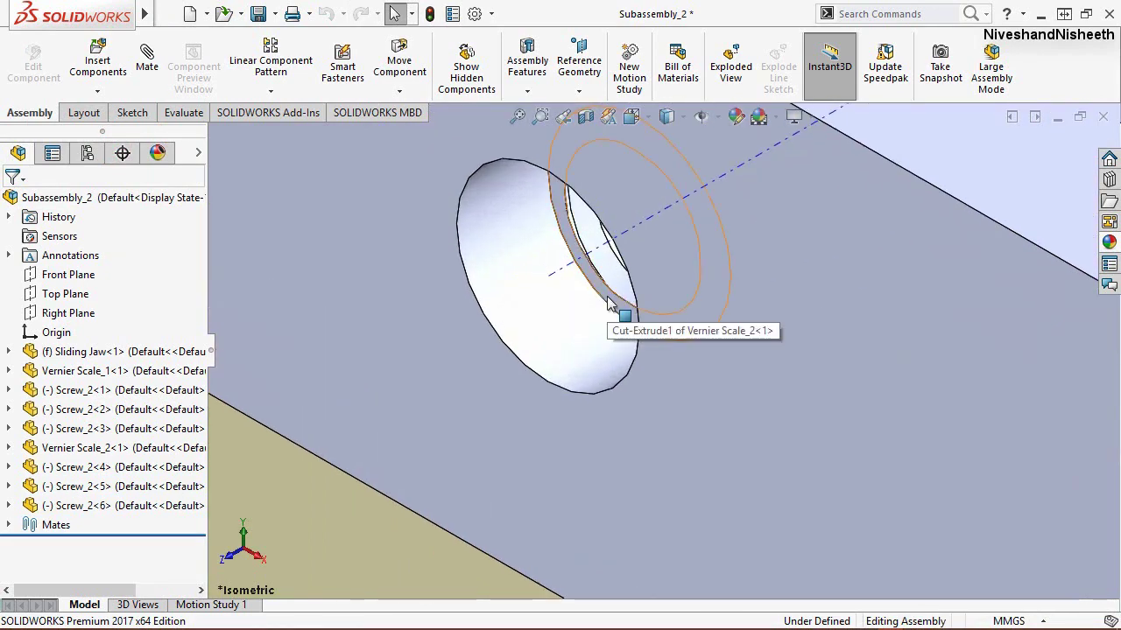
pyautogui.click(630, 307)
pyautogui.scroll(3, 775, 289)
pyautogui.scroll(3, 762, 300)
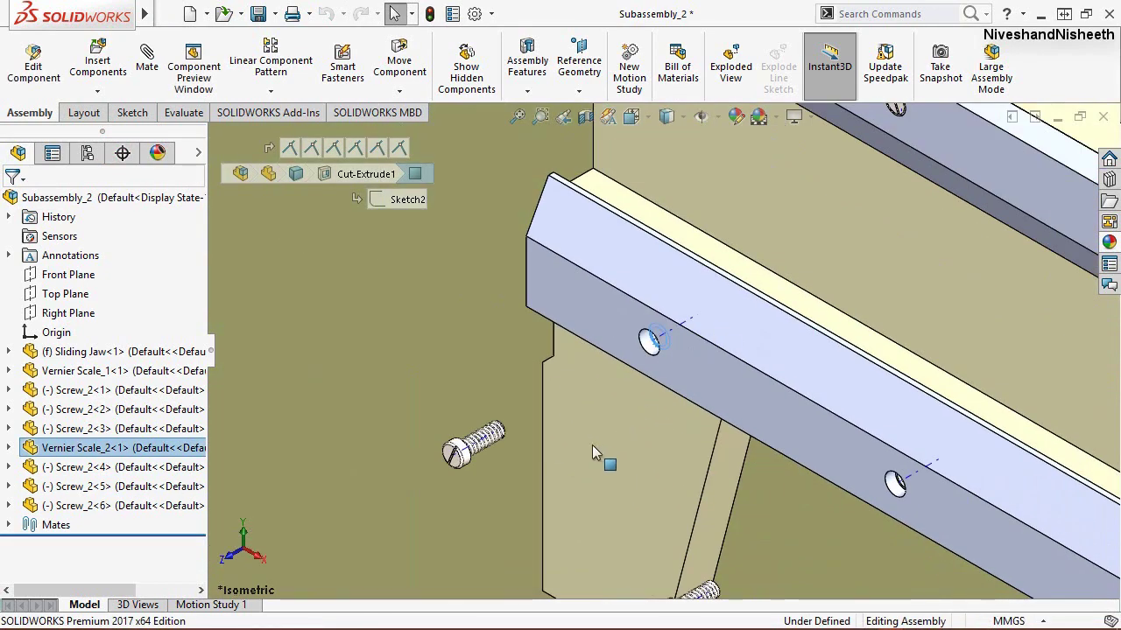
pyautogui.moveTo(592, 445); pyautogui.dragTo(521, 488, button='middle')
pyautogui.scroll(5, 522, 497)
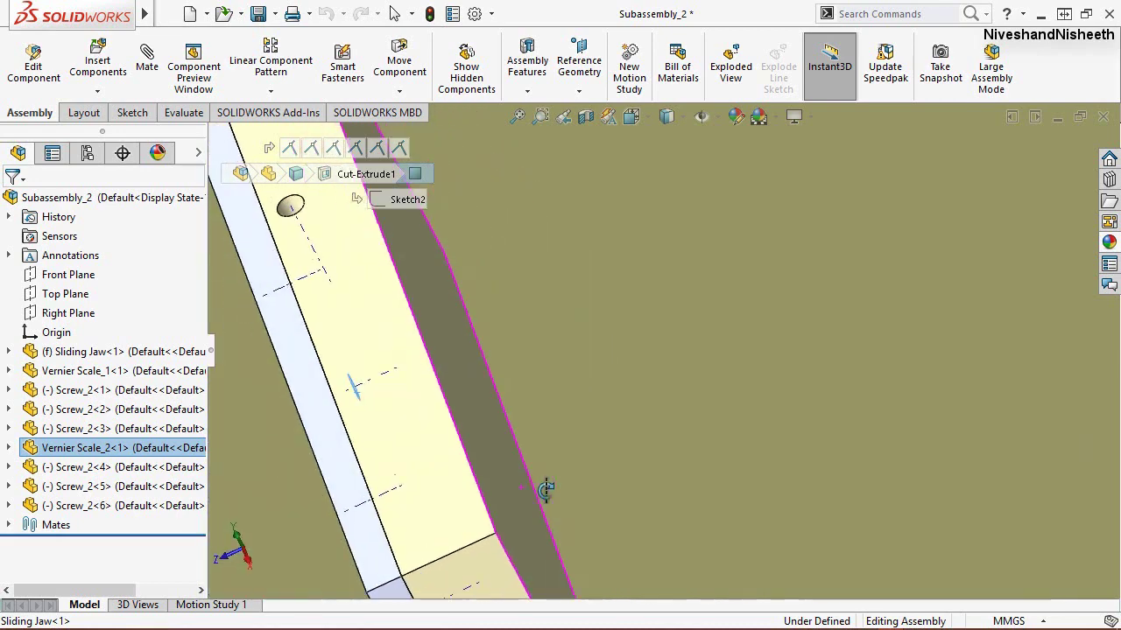
pyautogui.scroll(-3, 406, 428)
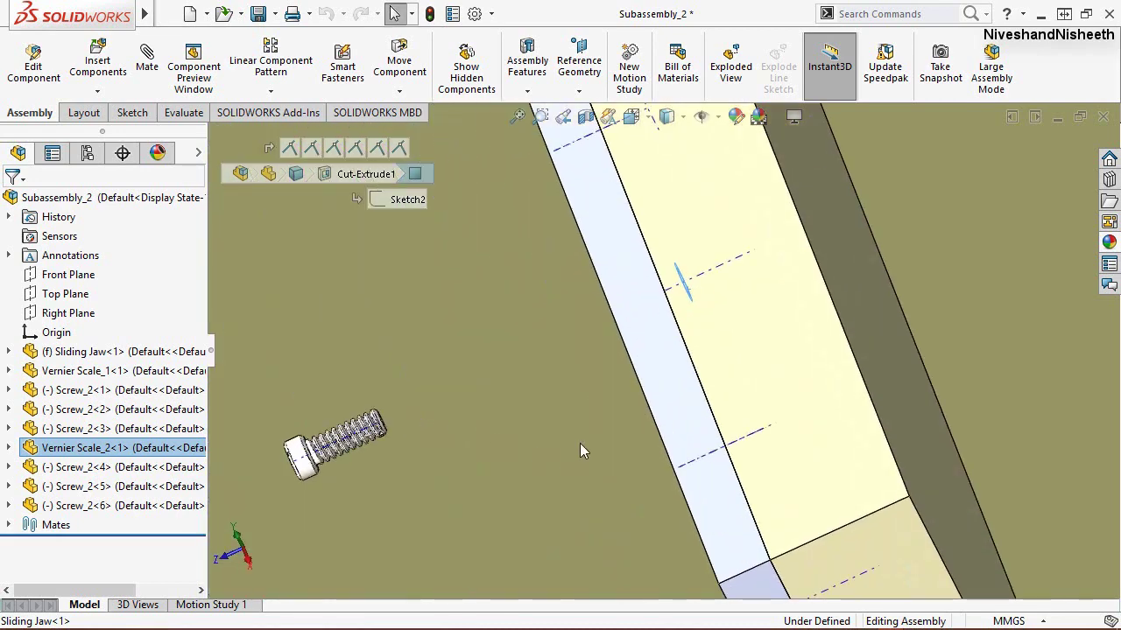
pyautogui.scroll(3, 580, 443)
pyautogui.scroll(3, 760, 281)
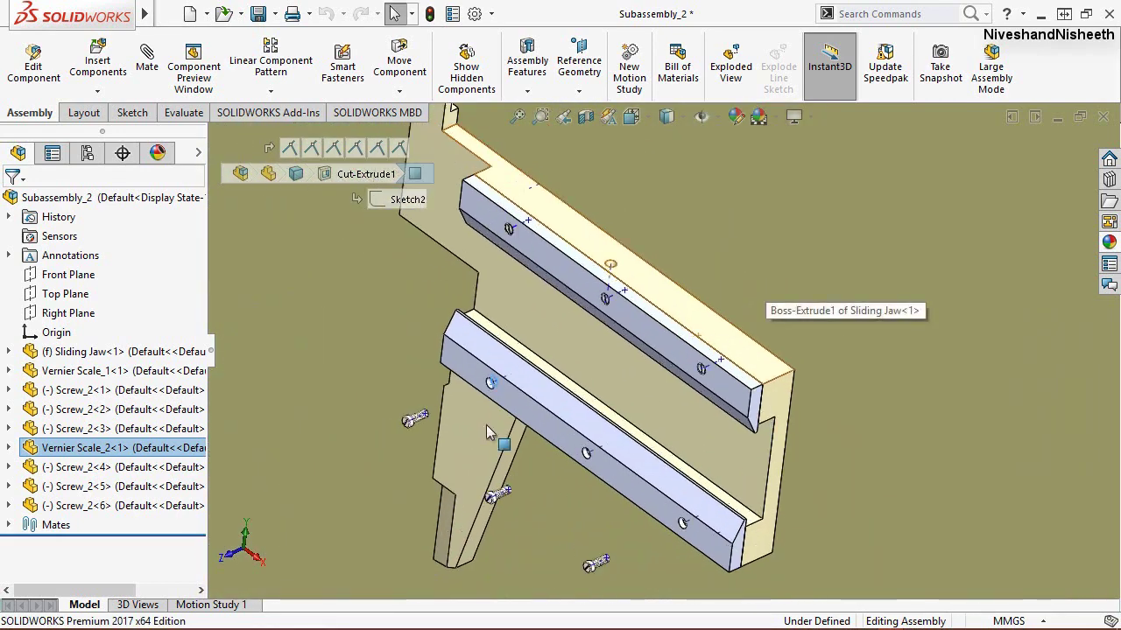
pyautogui.moveTo(486, 424)
pyautogui.mouseDown(button='middle')
pyautogui.moveTo(344, 456)
pyautogui.moveTo(364, 468)
pyautogui.mouseUp(button='middle')
# Step: Seat Screw_2<4> in the scale bar's hole by mating its head underside
pyautogui.scroll(-4, 427, 408)
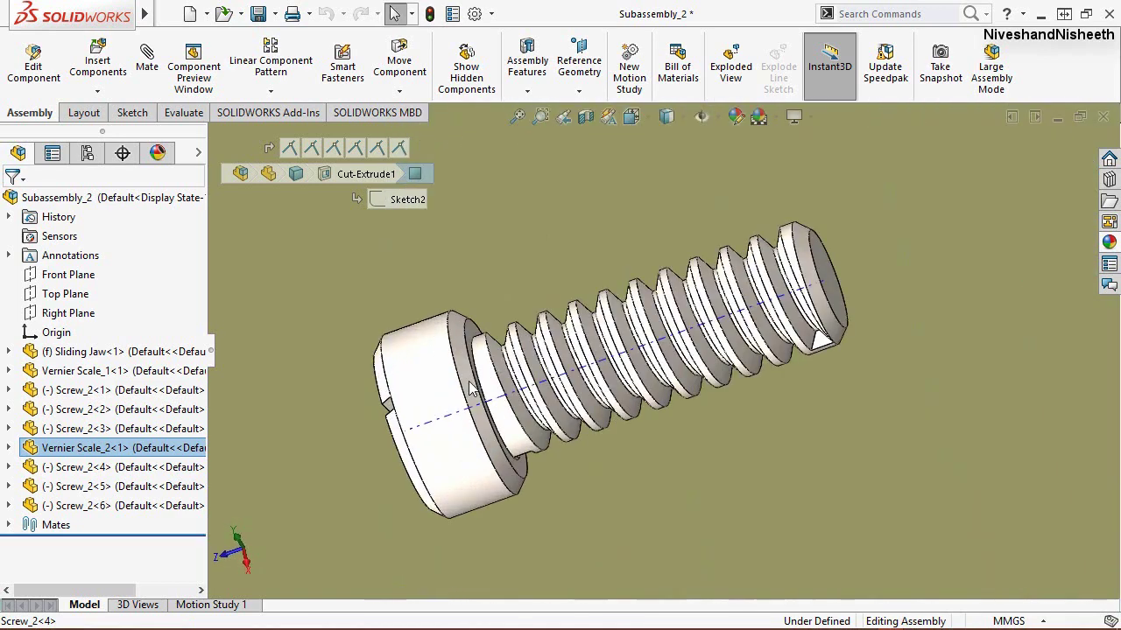
pyautogui.scroll(-3, 505, 322)
pyautogui.scroll(-2, 511, 298)
pyautogui.keyDown('ctrl'); pyautogui.click(510, 300); pyautogui.keyUp('ctrl')
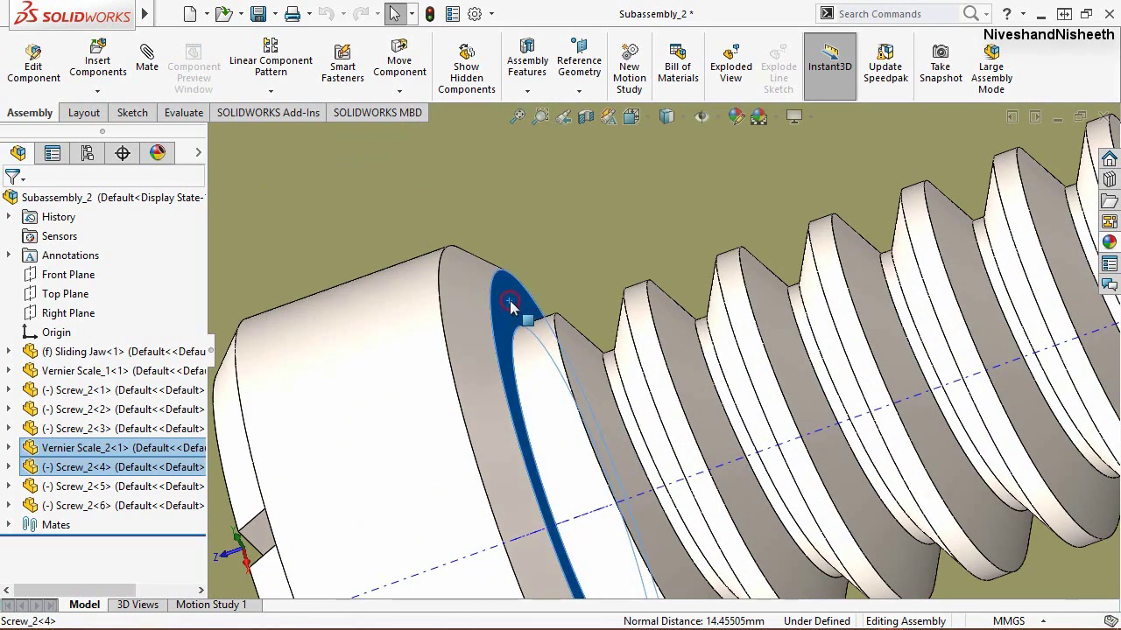
pyautogui.click(561, 285)
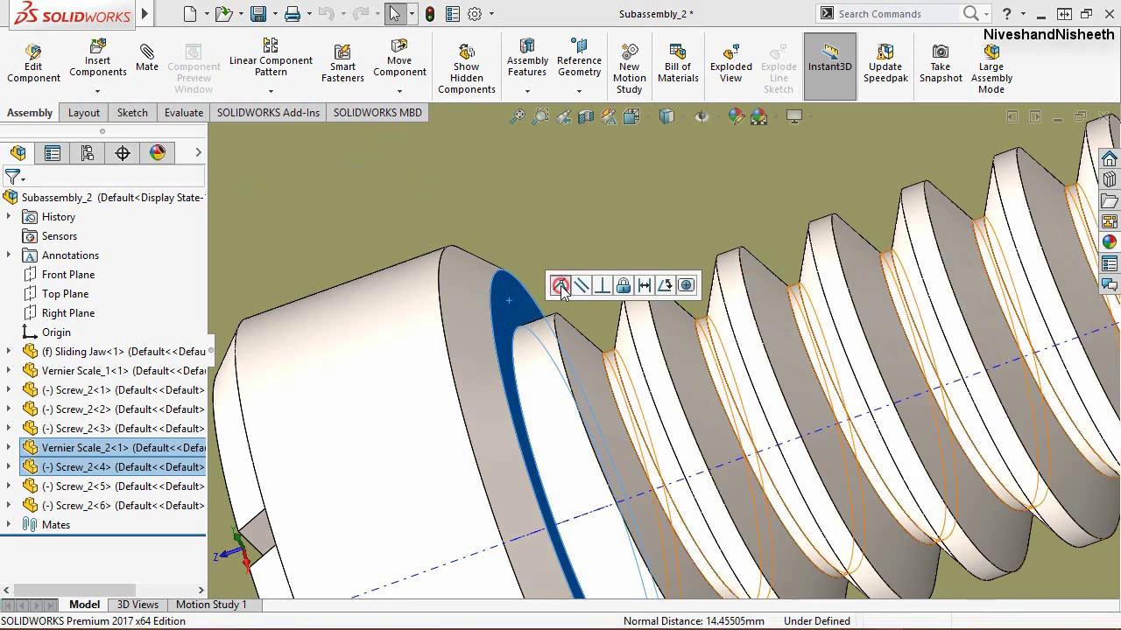
# Step: Return to the isometric view and mate Screw_2<5>'s head onto the Vernier Scale_2 bar
pyautogui.click(563, 117)
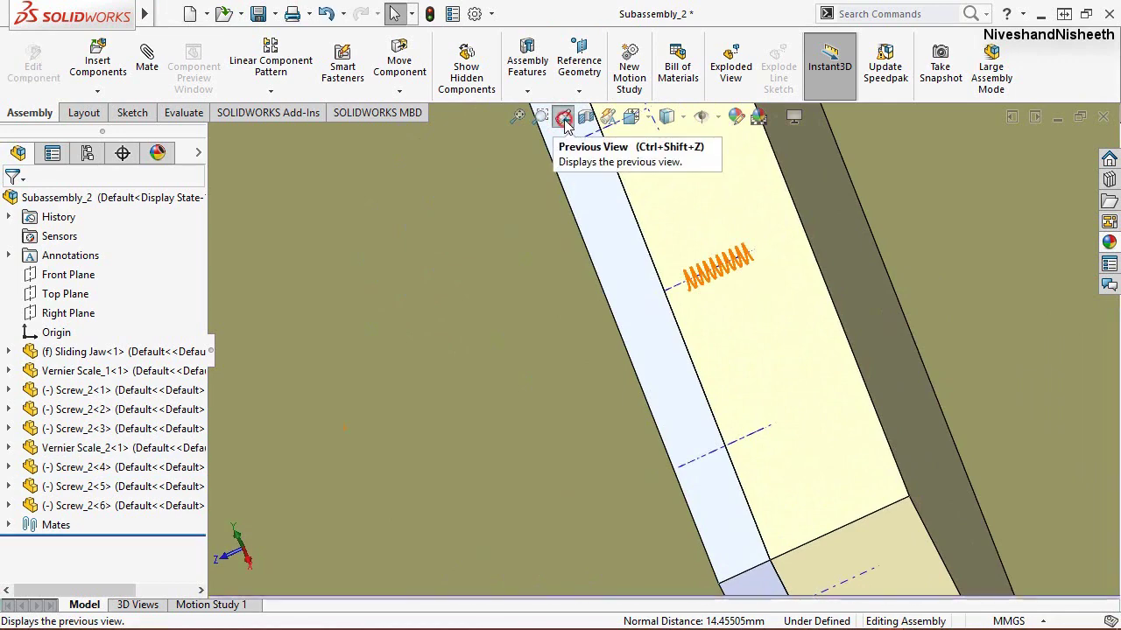
pyautogui.click(563, 117)
pyautogui.click(563, 117)
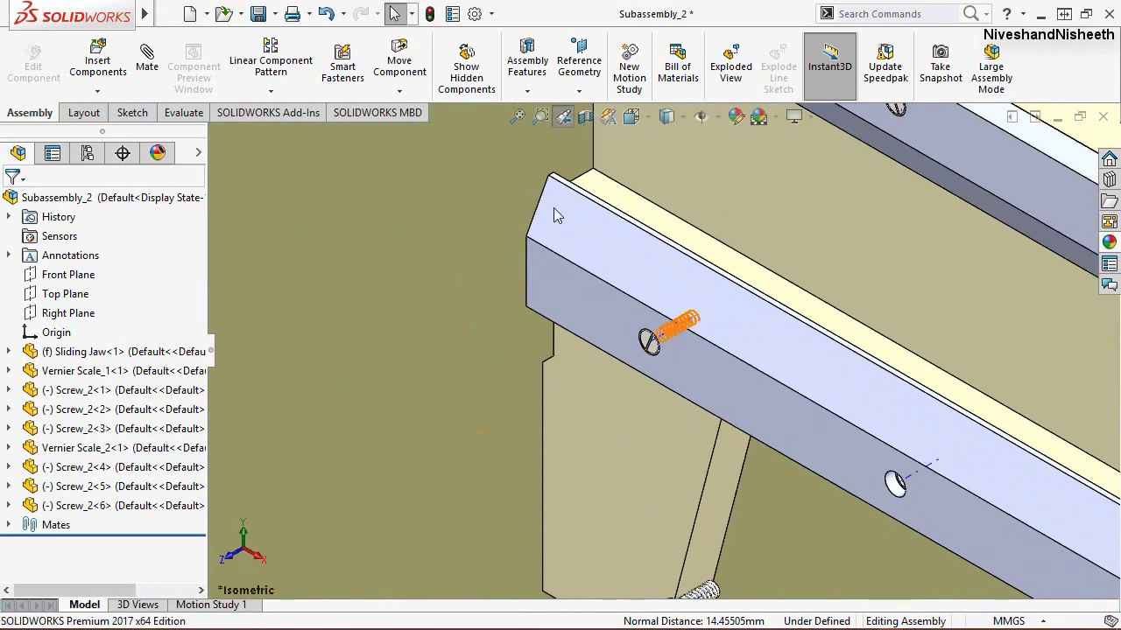
pyautogui.scroll(3, 484, 383)
pyautogui.scroll(3, 484, 383)
pyautogui.scroll(-3, 722, 385)
pyautogui.scroll(-3, 731, 345)
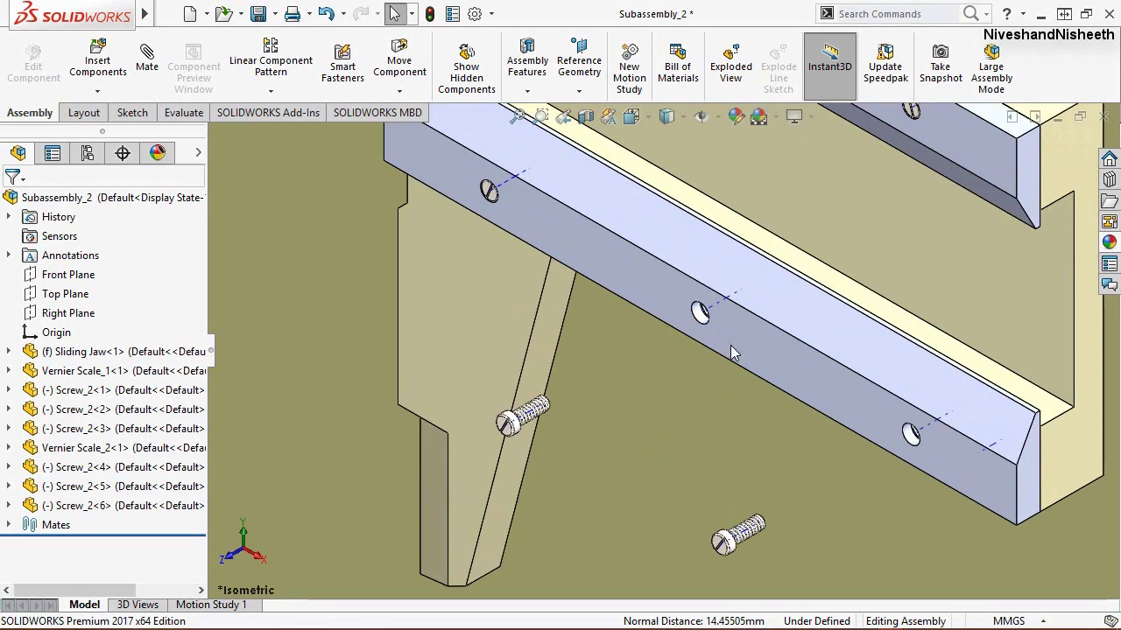
pyautogui.click(734, 344)
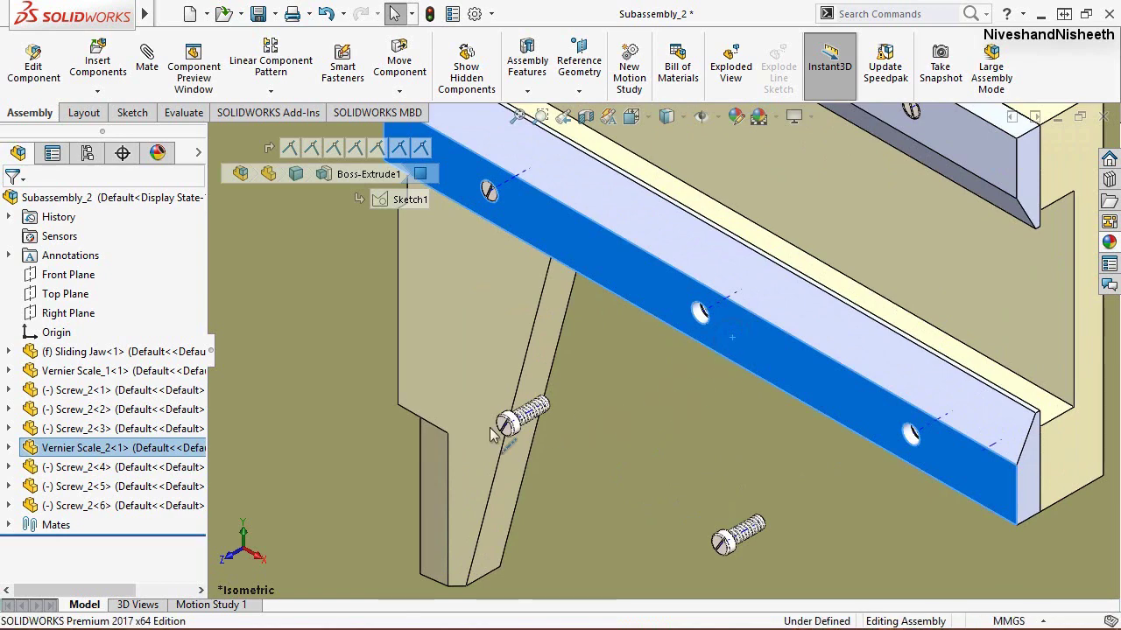
pyautogui.scroll(-5, 492, 435)
pyautogui.keyDown('ctrl'); pyautogui.click(573, 410); pyautogui.keyUp('ctrl')
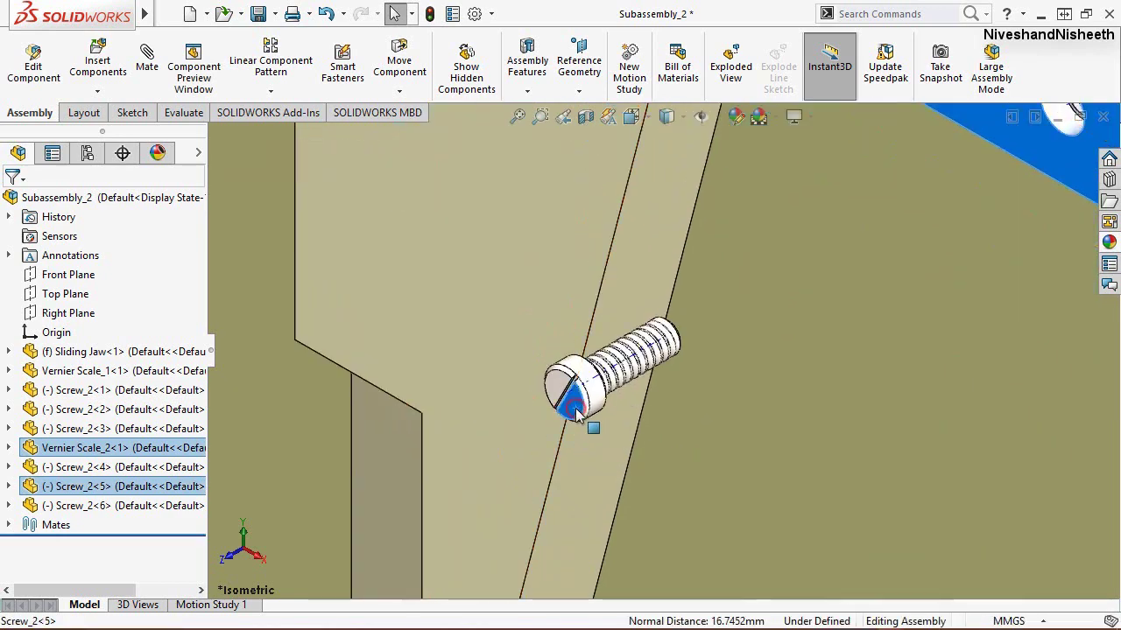
pyautogui.click(627, 394)
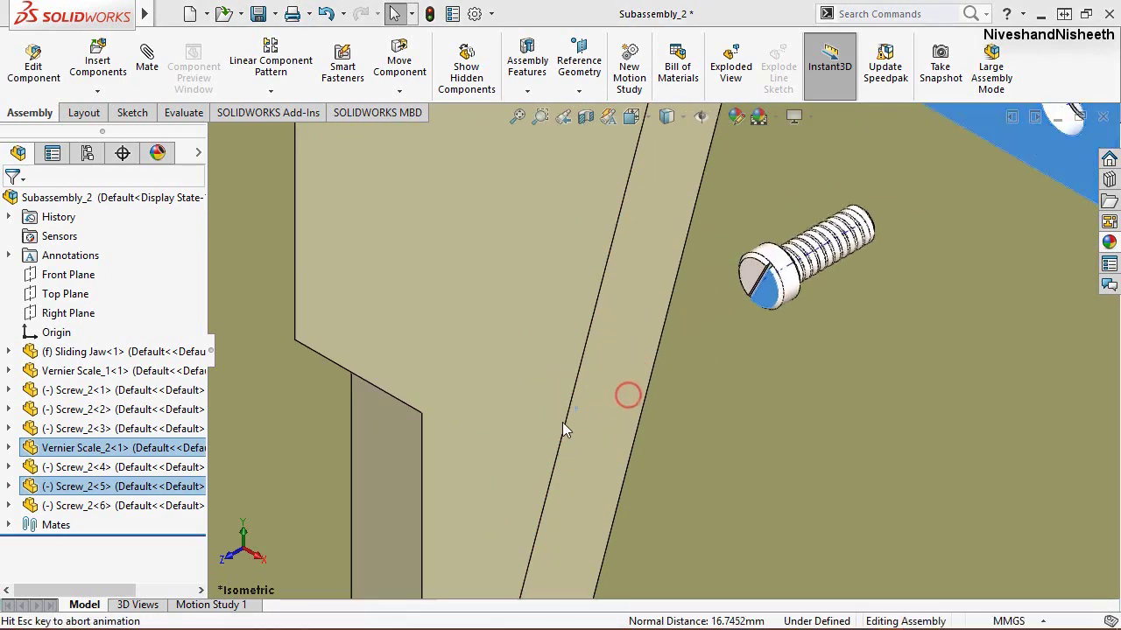
# Step: Mate Screw_2<6>'s head onto the scale bar's long face, then zoom to fit
pyautogui.scroll(5, 435, 410)
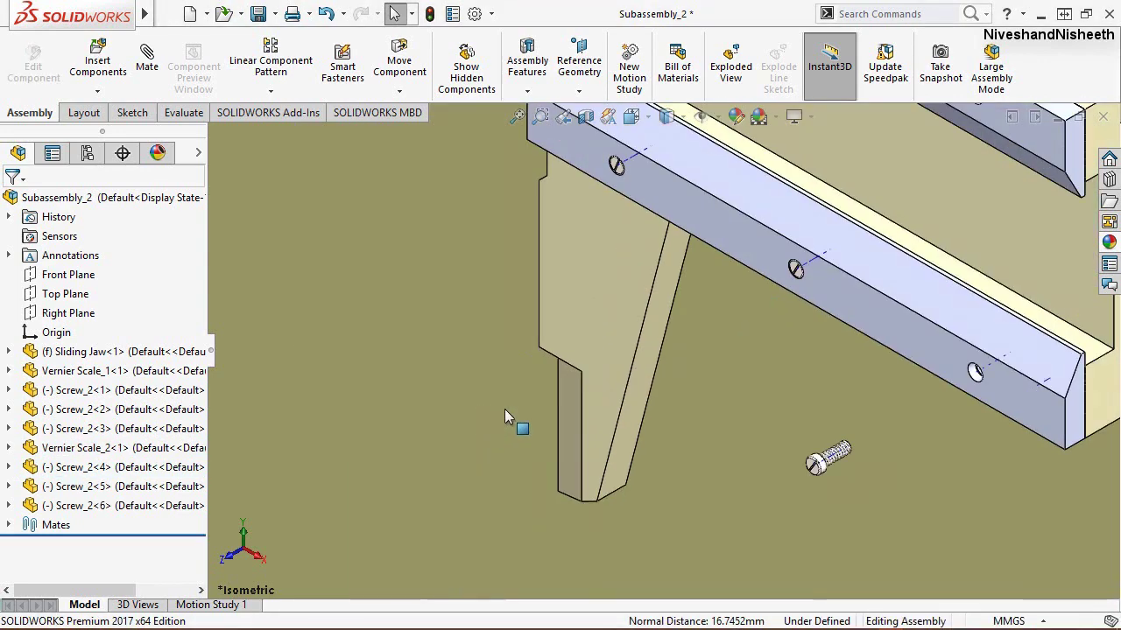
pyautogui.click(928, 339)
pyautogui.scroll(-3, 800, 466)
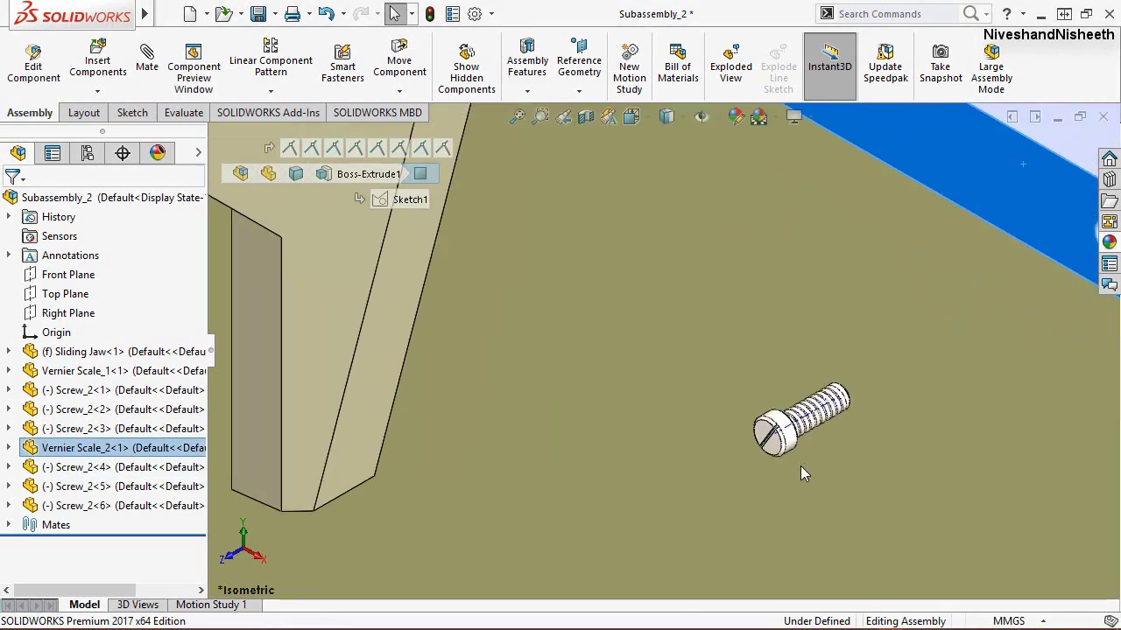
pyautogui.scroll(-3, 754, 437)
pyautogui.scroll(-2, 700, 376)
pyautogui.keyDown('ctrl'); pyautogui.click(672, 344); pyautogui.keyUp('ctrl')
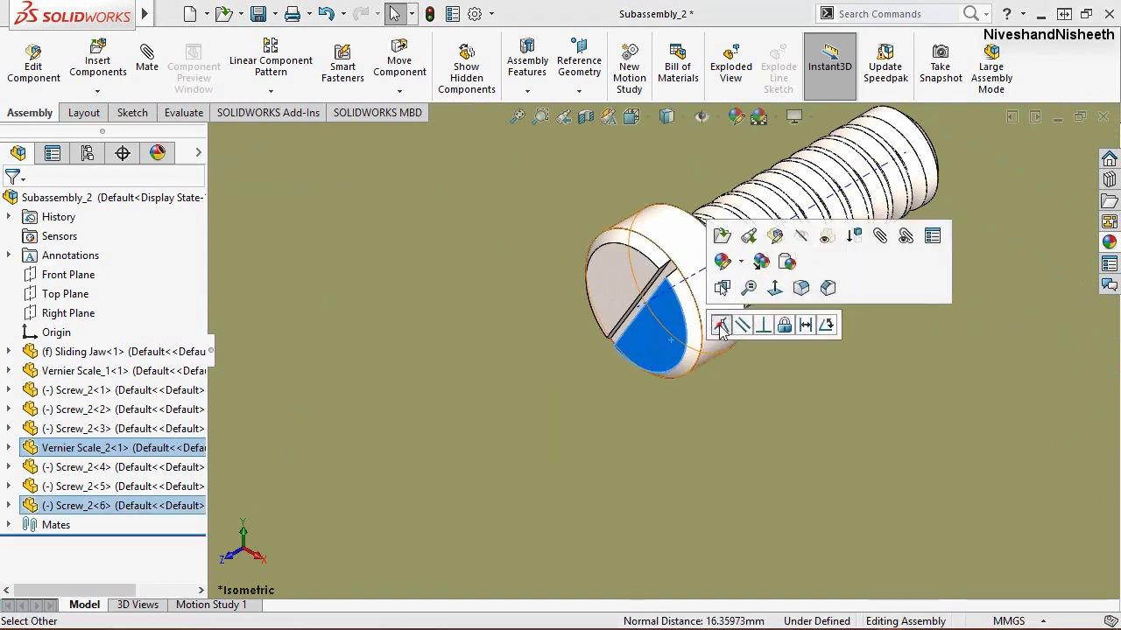
pyautogui.click(720, 327)
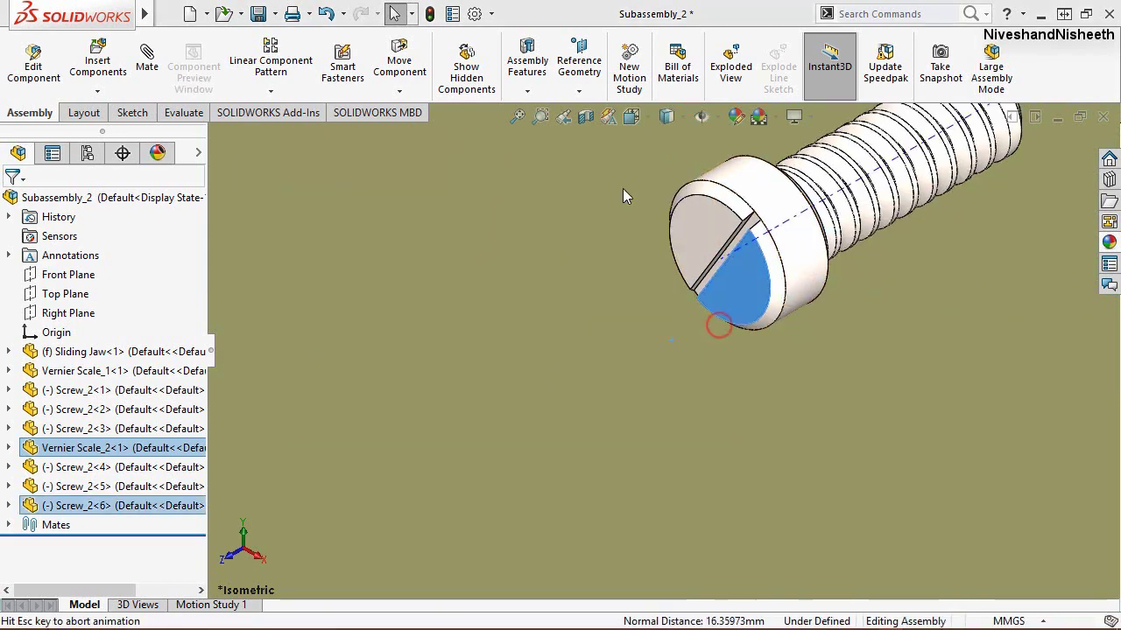
pyautogui.click(600, 298)
pyautogui.press('f')
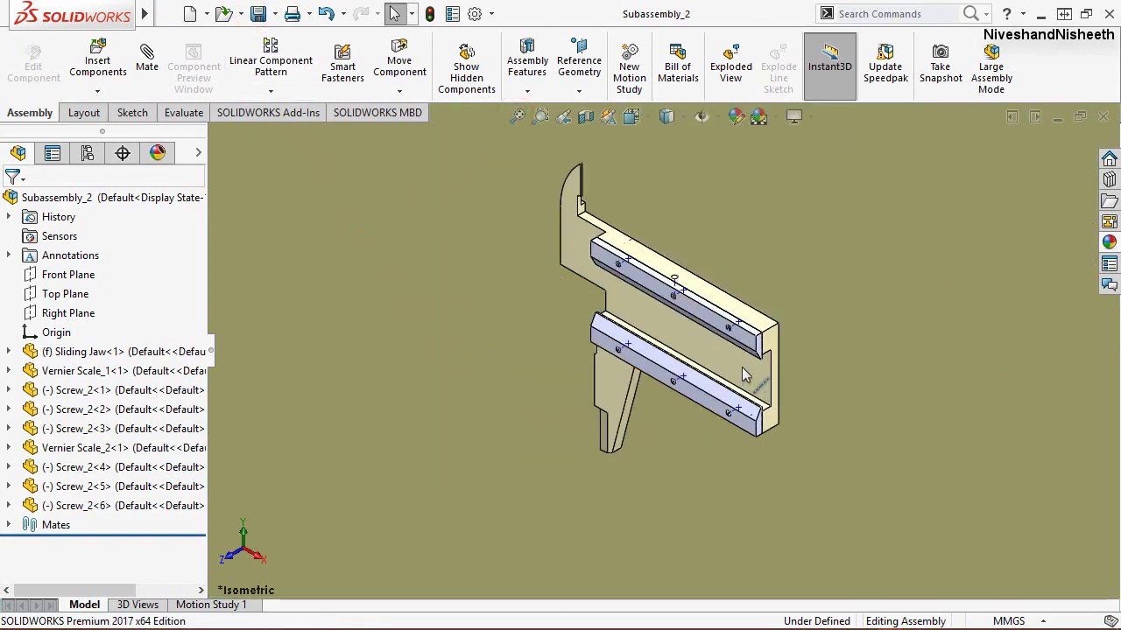
# Step: Hide sketch lines and points in the assembly view
pyautogui.scroll(-3, 742, 367)
pyautogui.scroll(-3, 741, 366)
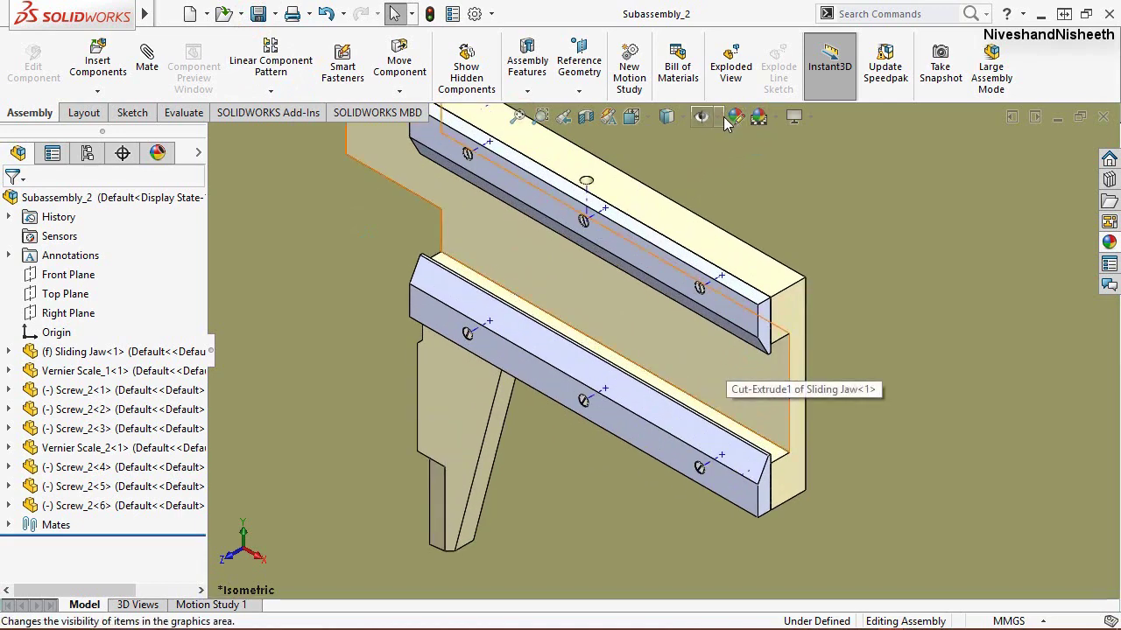
pyautogui.click(726, 168)
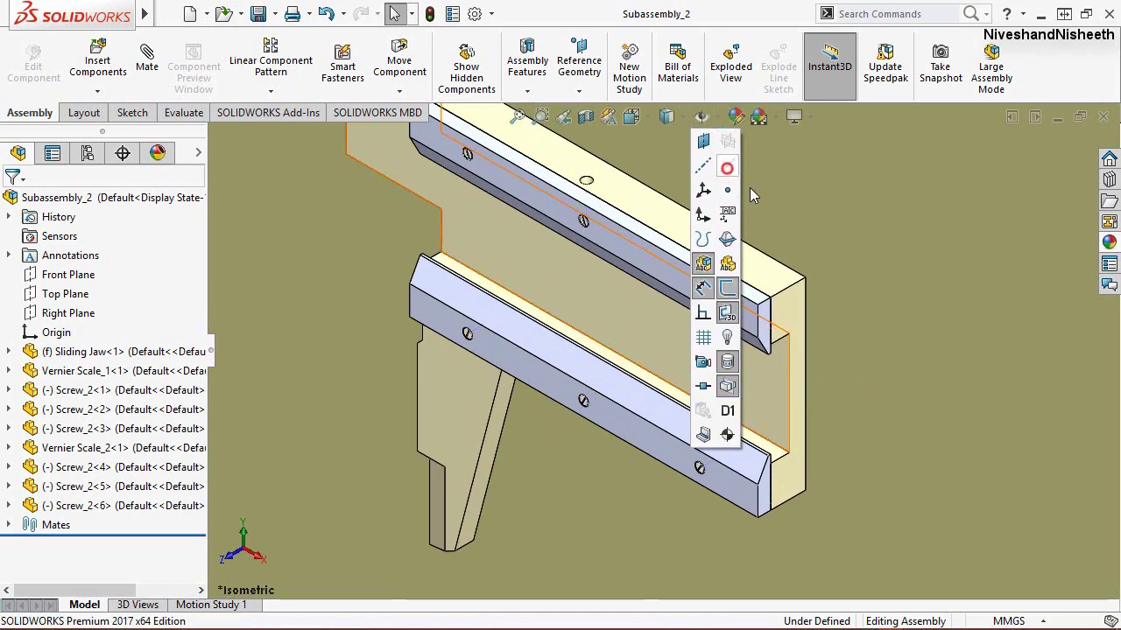
pyautogui.click(891, 219)
# Step: Isolate the Sliding Jaw and open it in its own part window
pyautogui.scroll(-2, 504, 387)
pyautogui.scroll(-2, 505, 350)
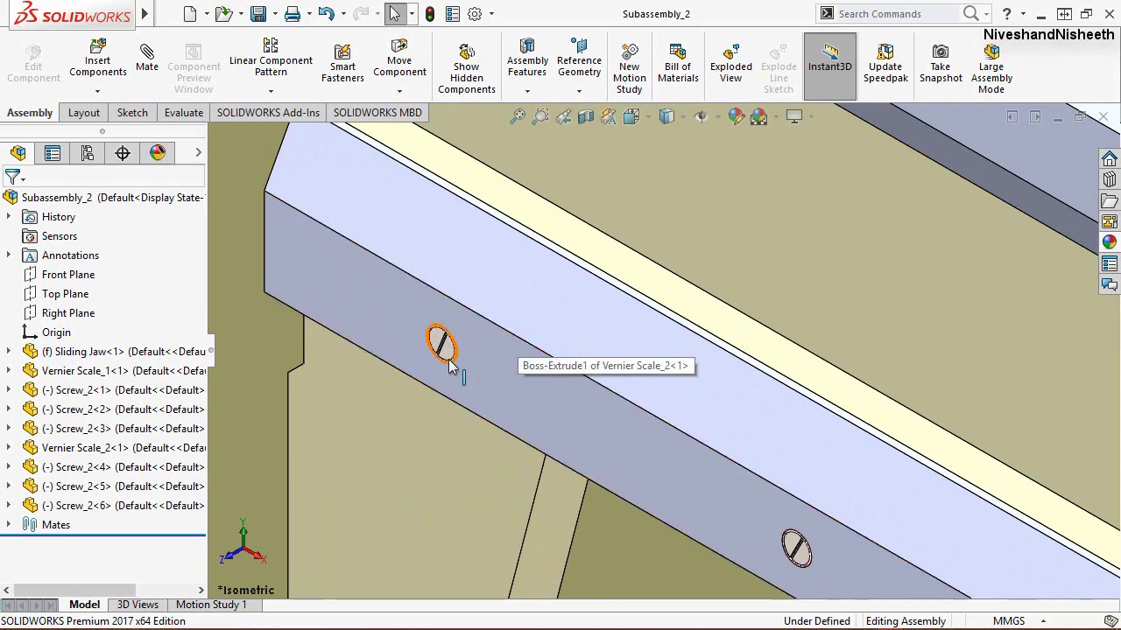
pyautogui.scroll(3, 438, 350)
pyautogui.scroll(2, 431, 340)
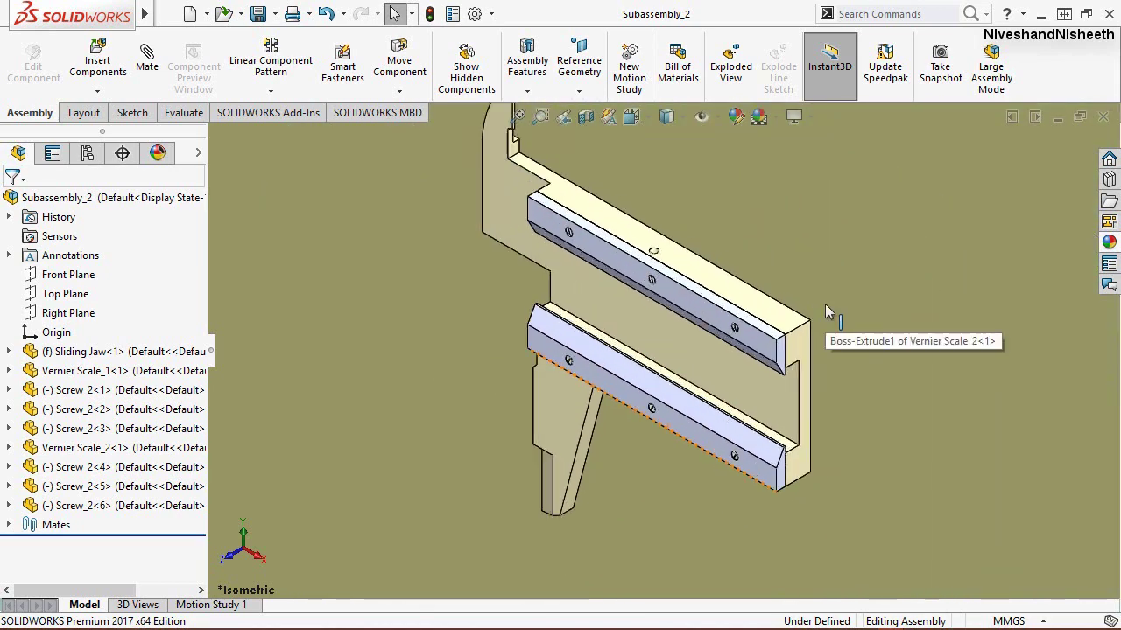
pyautogui.scroll(-1, 824, 313)
pyautogui.click(734, 426)
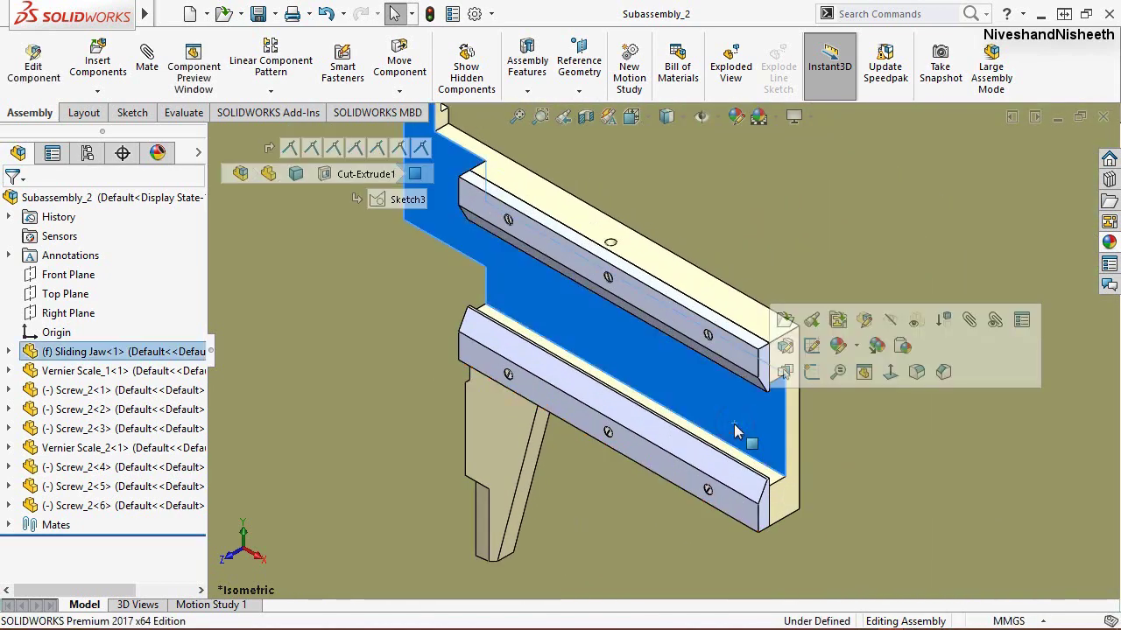
pyautogui.rightClick(740, 429)
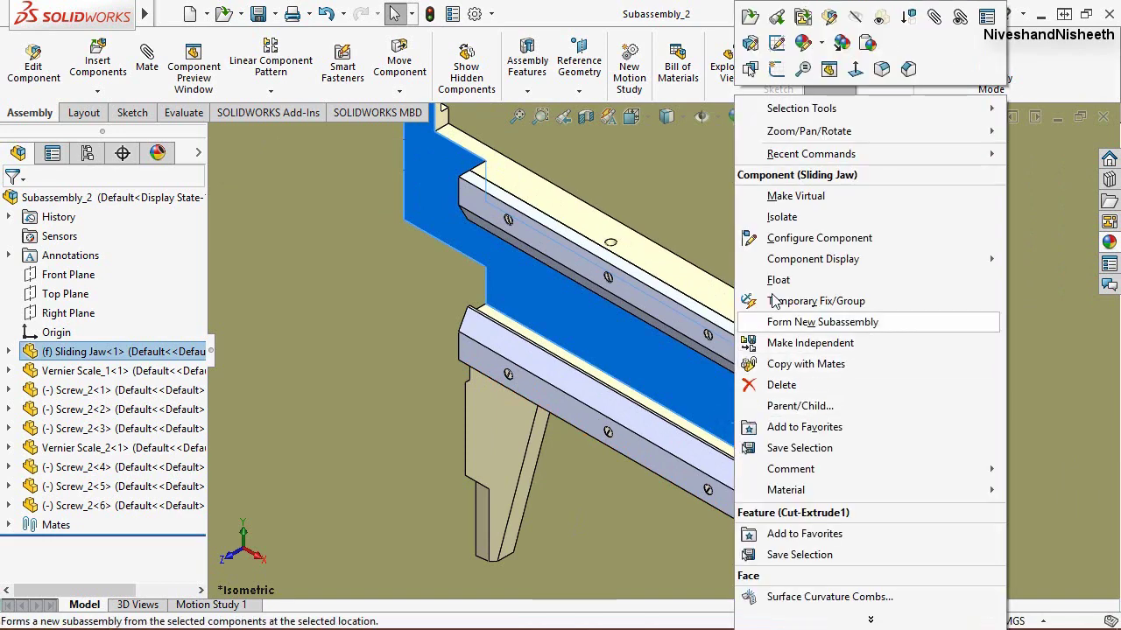
pyautogui.click(771, 216)
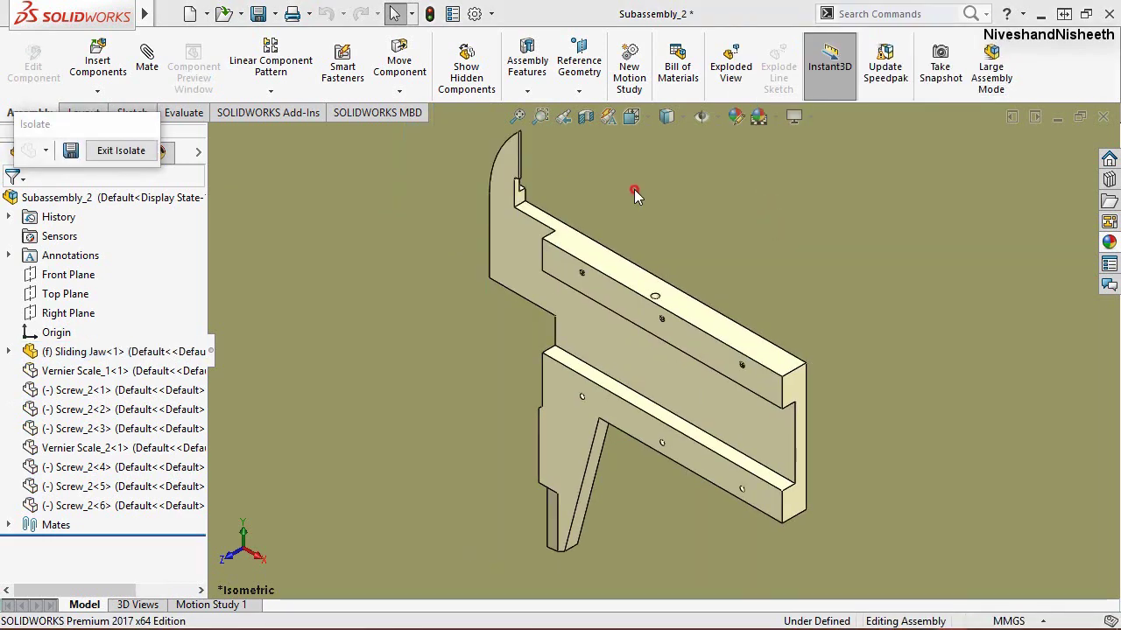
pyautogui.click(630, 278)
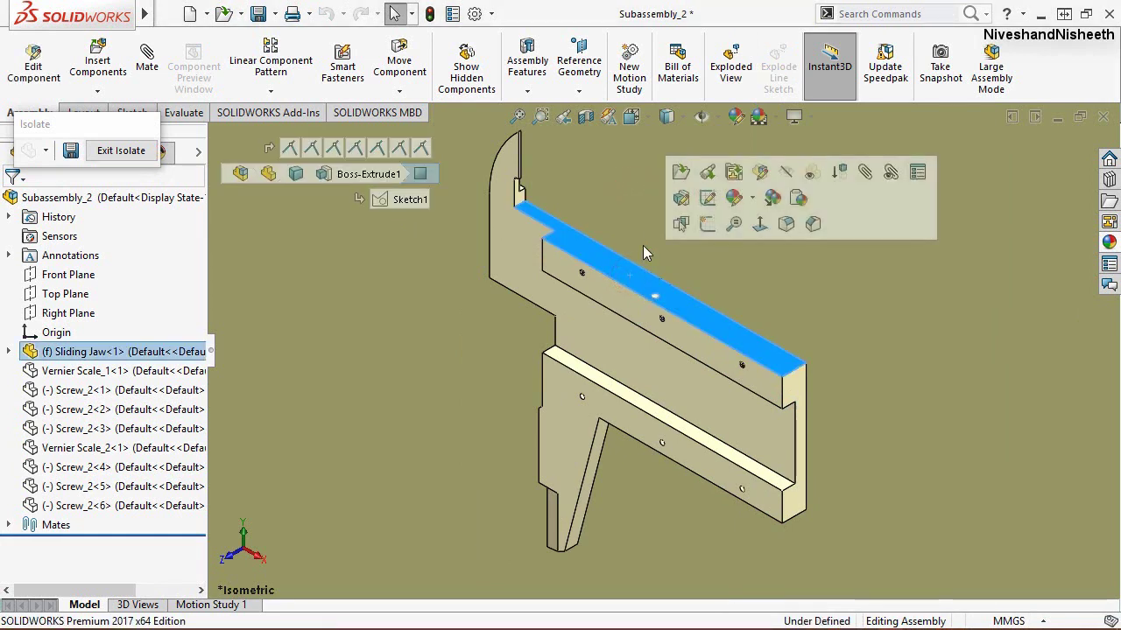
pyautogui.click(707, 176)
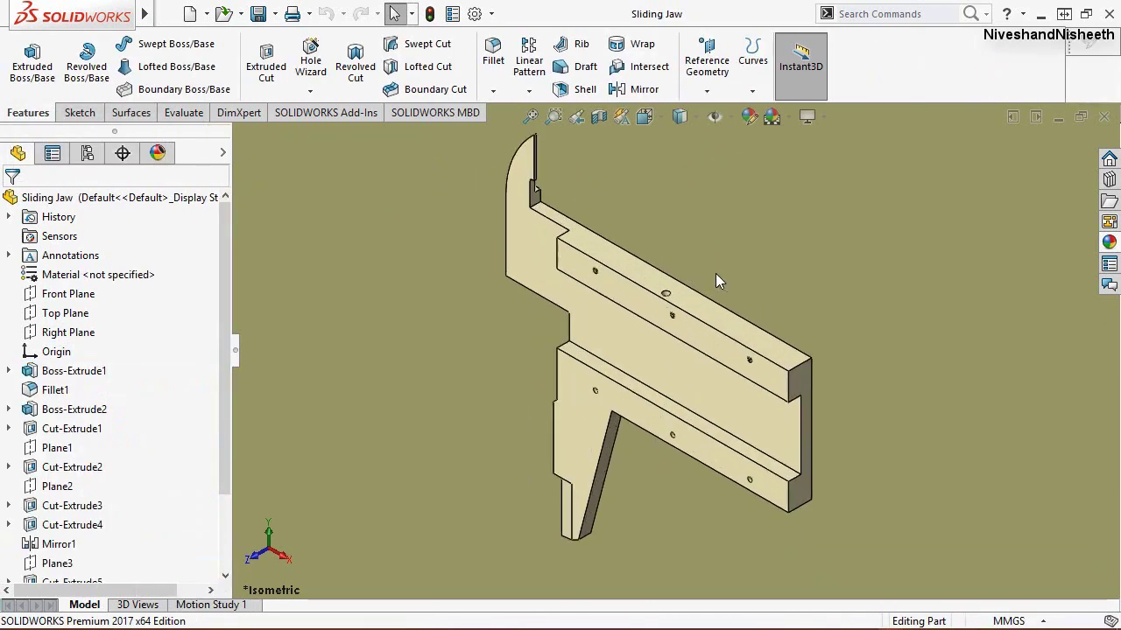
# Step: Mirror Thread1, Thread2 and Thread3 about the Top Plane
pyautogui.click(70, 314)
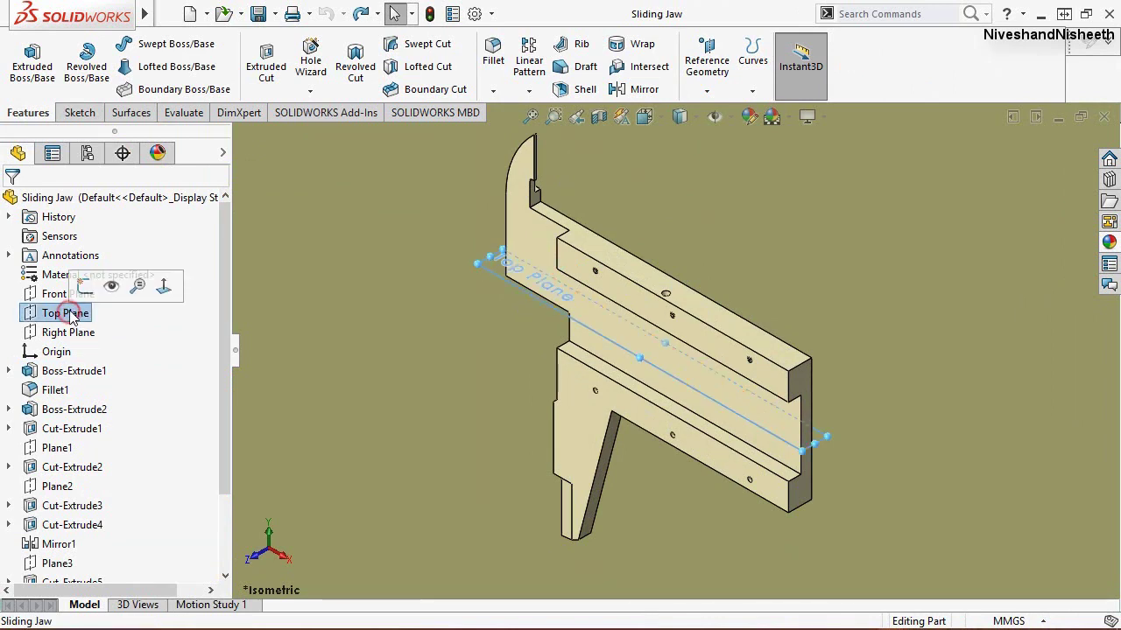
pyautogui.click(106, 288)
pyautogui.click(314, 267)
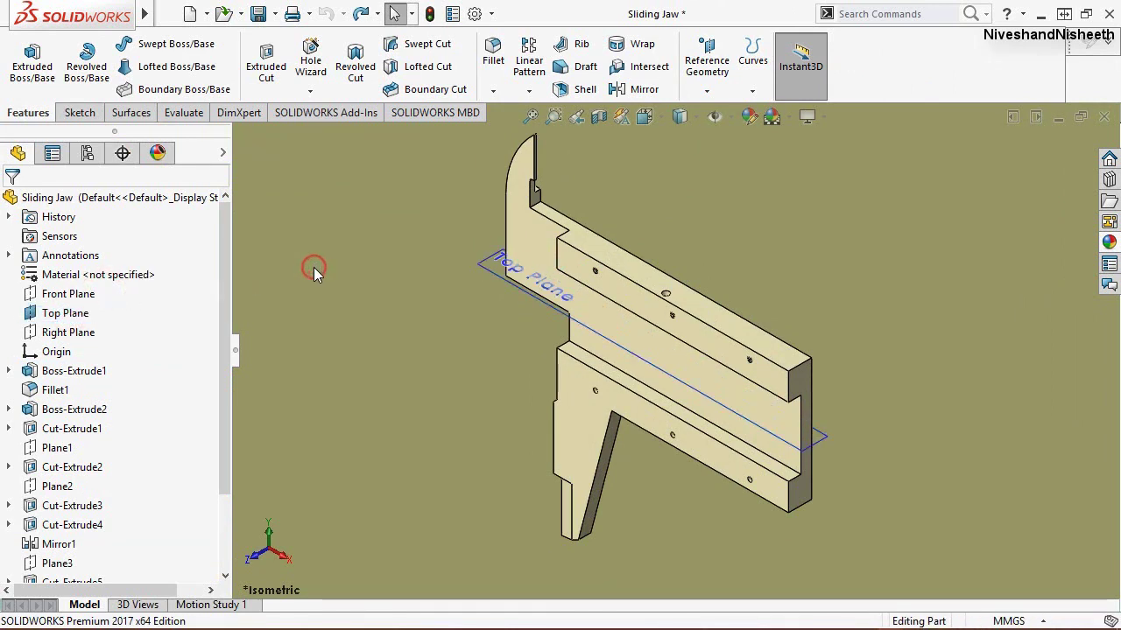
pyautogui.click(644, 92)
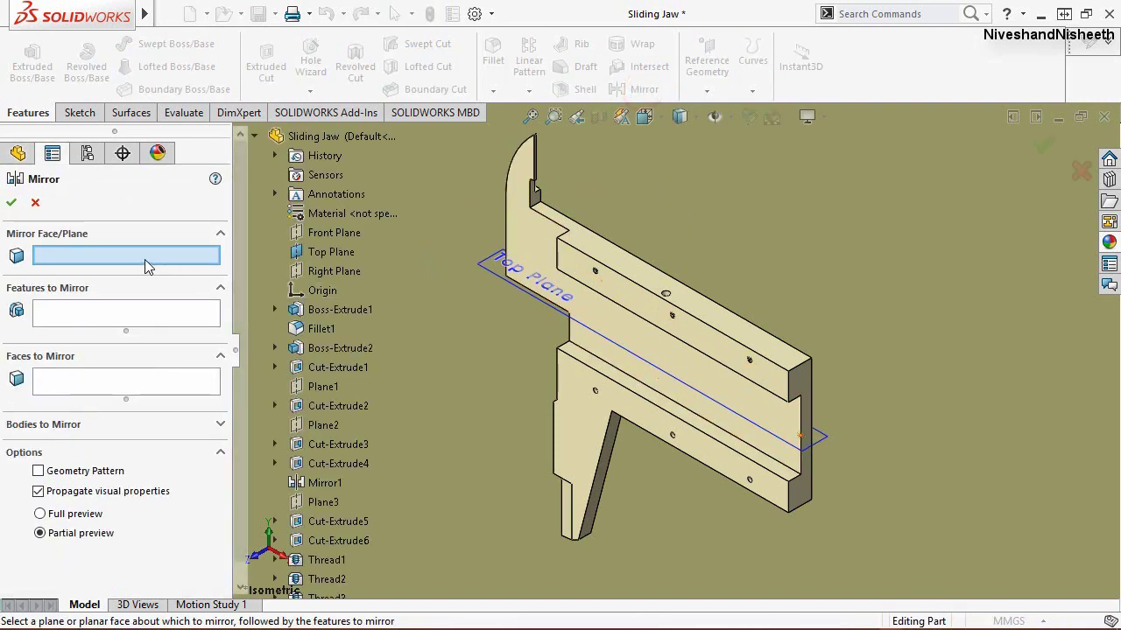
pyautogui.click(486, 264)
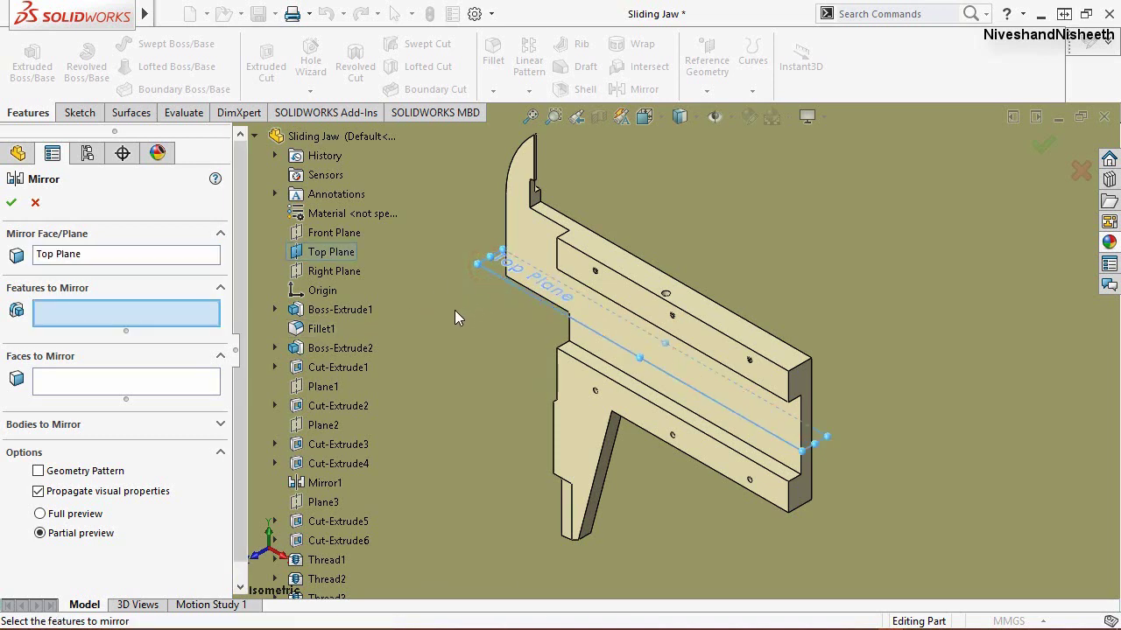
pyautogui.scroll(-1, 235, 480)
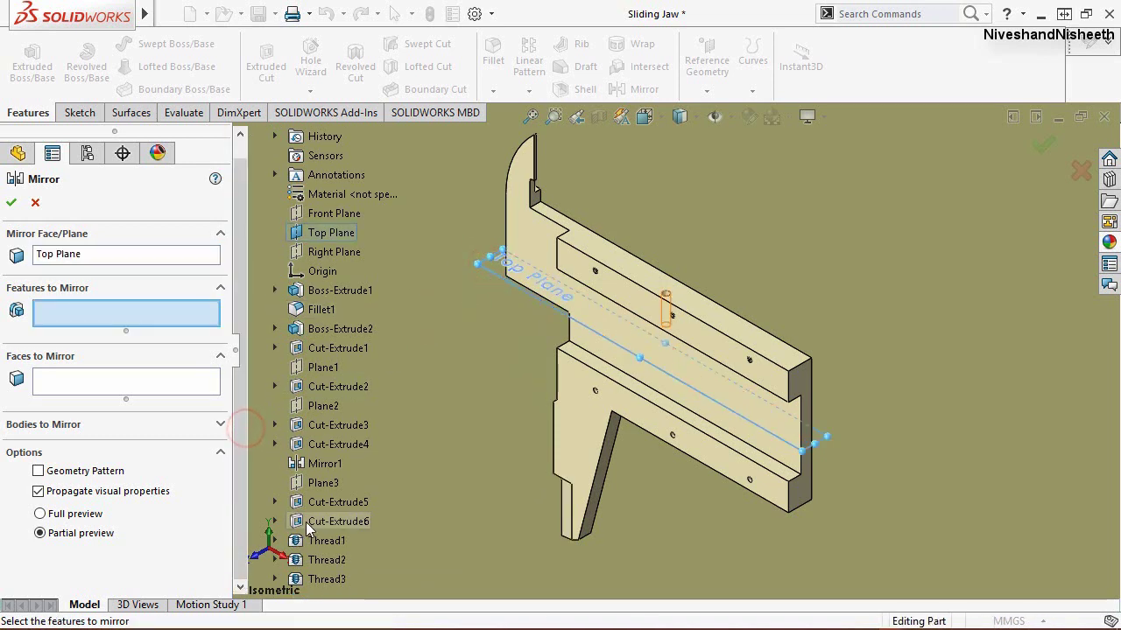
pyautogui.click(324, 541)
pyautogui.keyDown('shift'); pyautogui.click(325, 579); pyautogui.keyUp('shift')
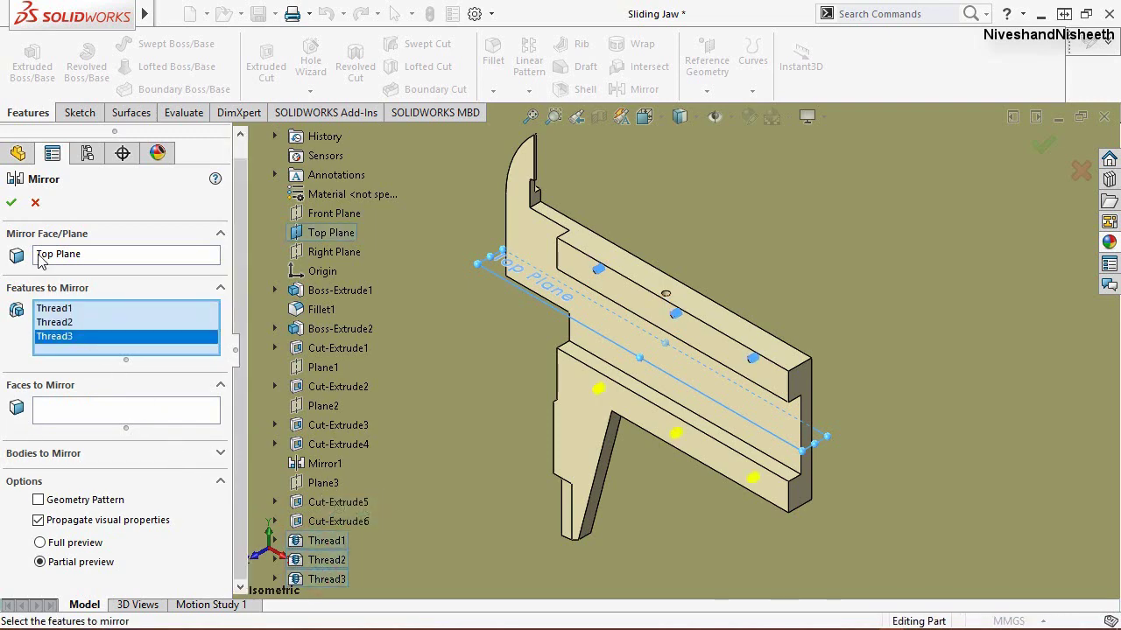
pyautogui.press('Return')
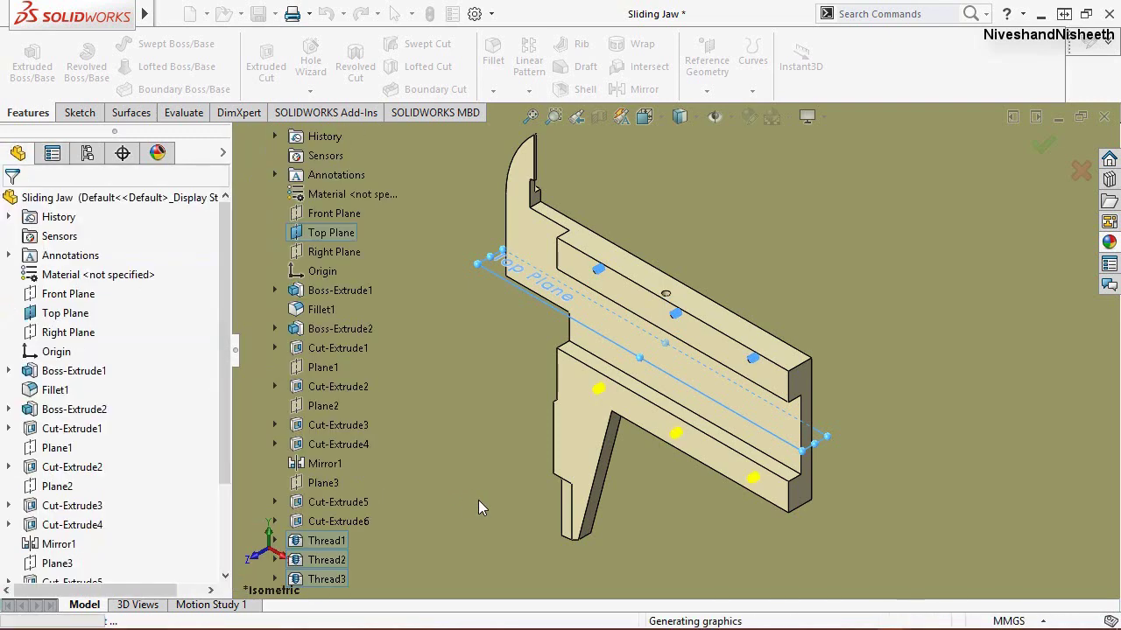
pyautogui.click(499, 443)
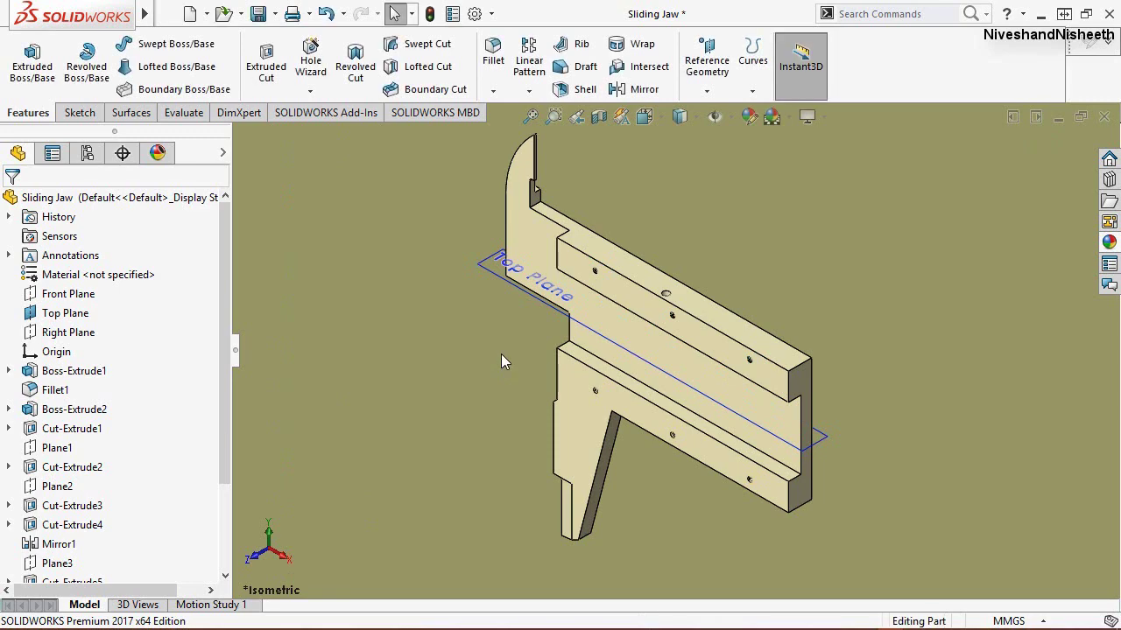
# Step: Zoom in to inspect the mirrored threaded holes, then fit the whole Sliding Jaw in view
pyautogui.scroll(-3, 648, 357)
pyautogui.scroll(-3, 588, 306)
pyautogui.scroll(-3, 607, 281)
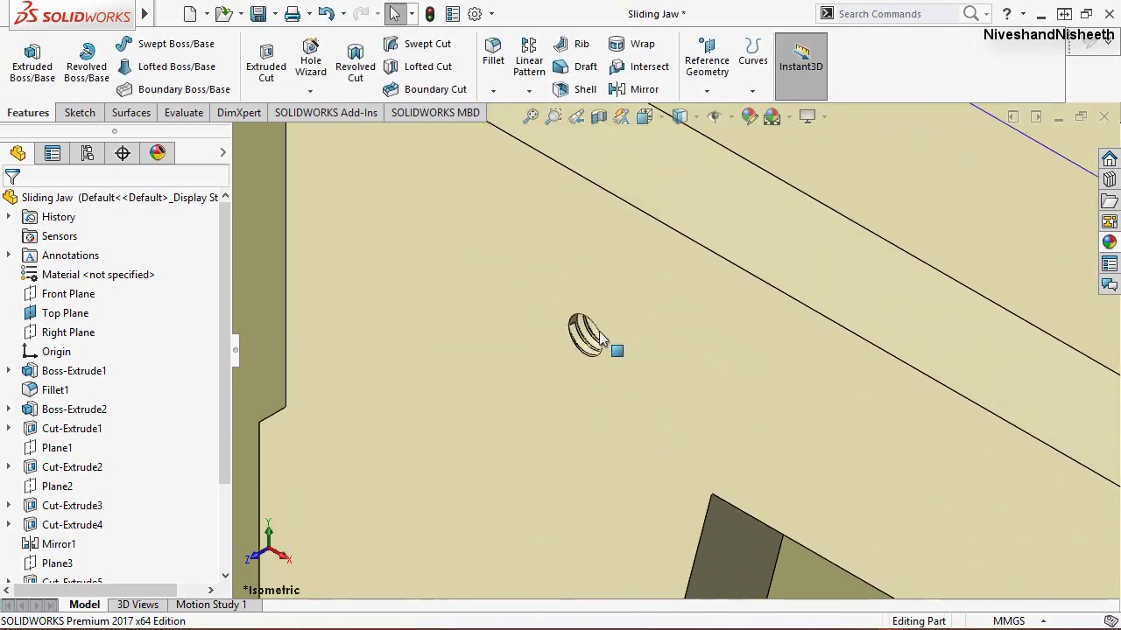
pyautogui.scroll(-2, 611, 341)
pyautogui.scroll(3, 547, 254)
pyautogui.scroll(2, 928, 499)
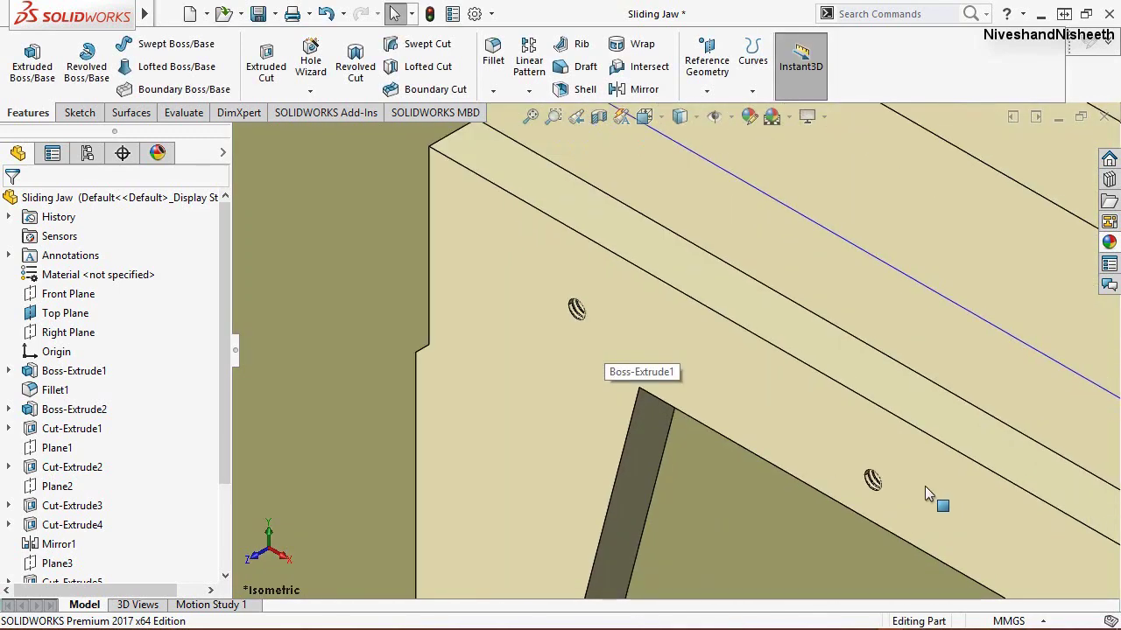
pyautogui.scroll(-1, 928, 499)
pyautogui.click(533, 118)
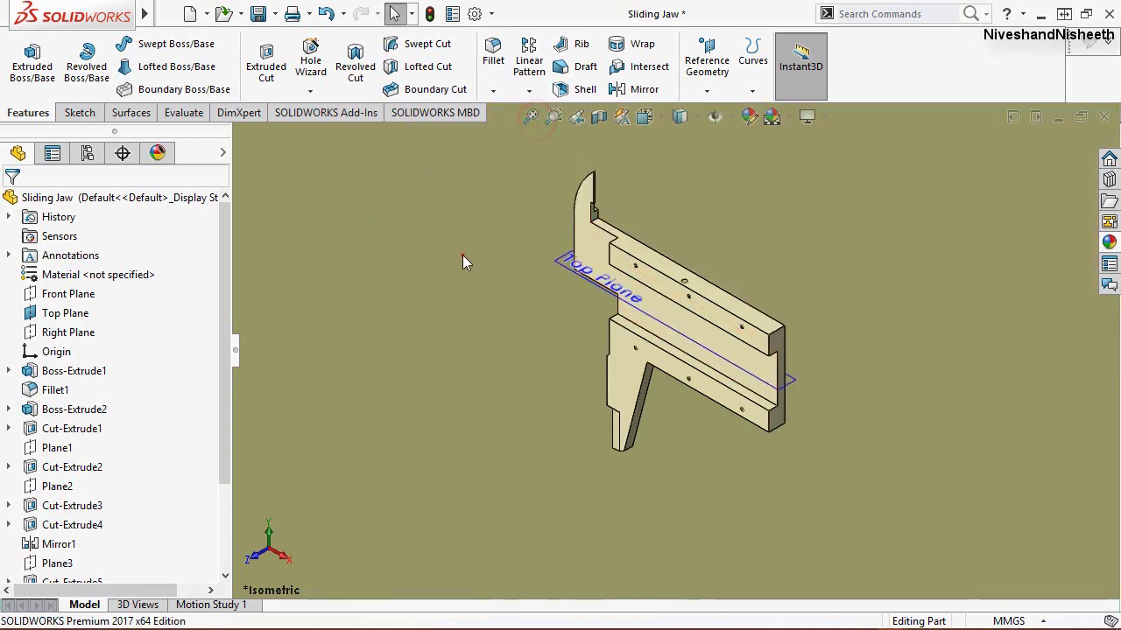
pyautogui.scroll(-2, 195, 429)
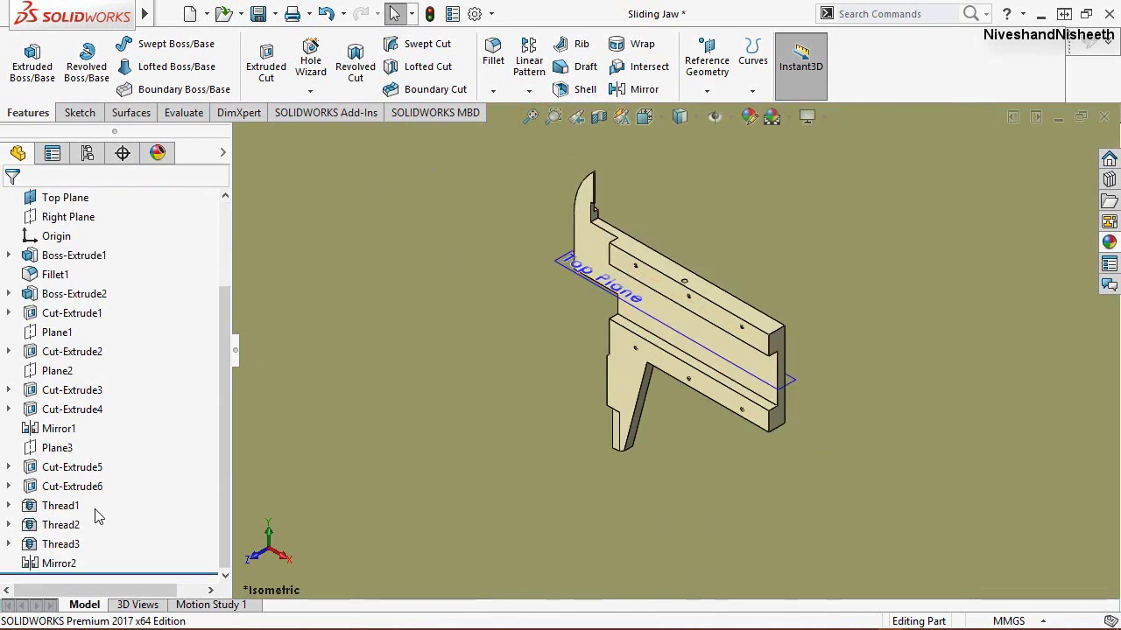
pyautogui.click(570, 269)
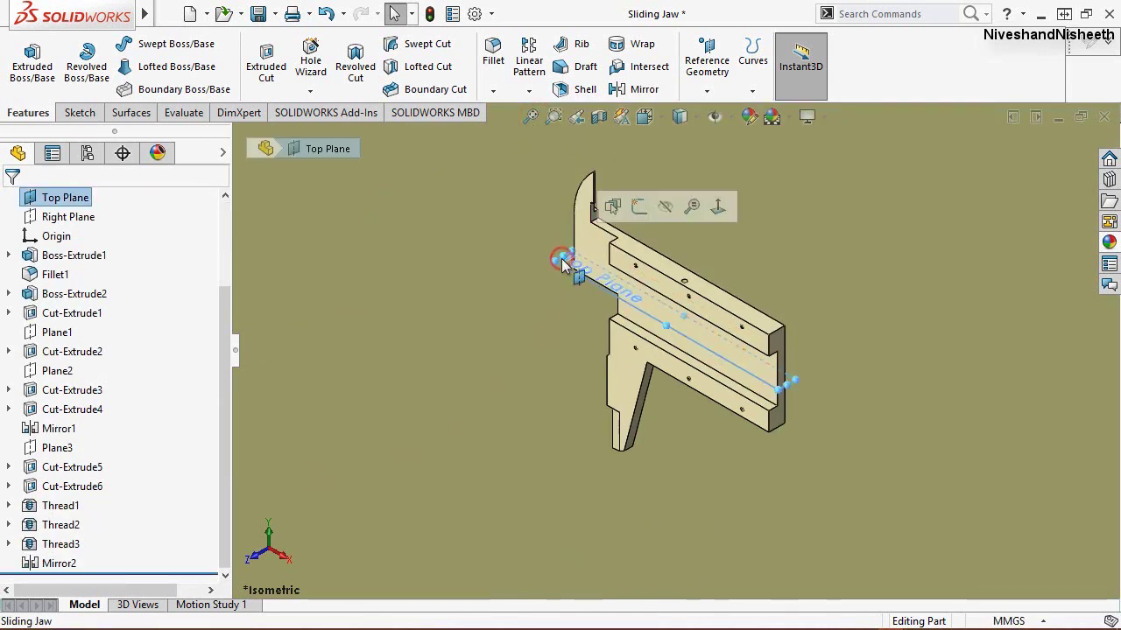
pyautogui.click(672, 210)
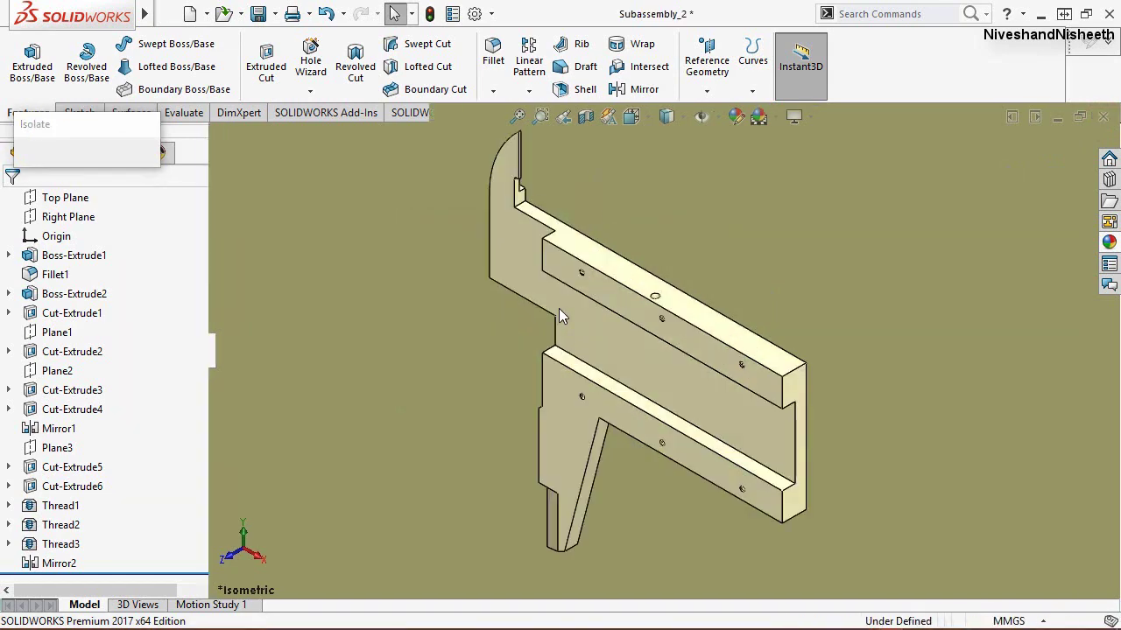
# Step: Exit isolation to show all Subassembly_2 components, fit the view, save, and start Insert Components
pyautogui.click(392, 331)
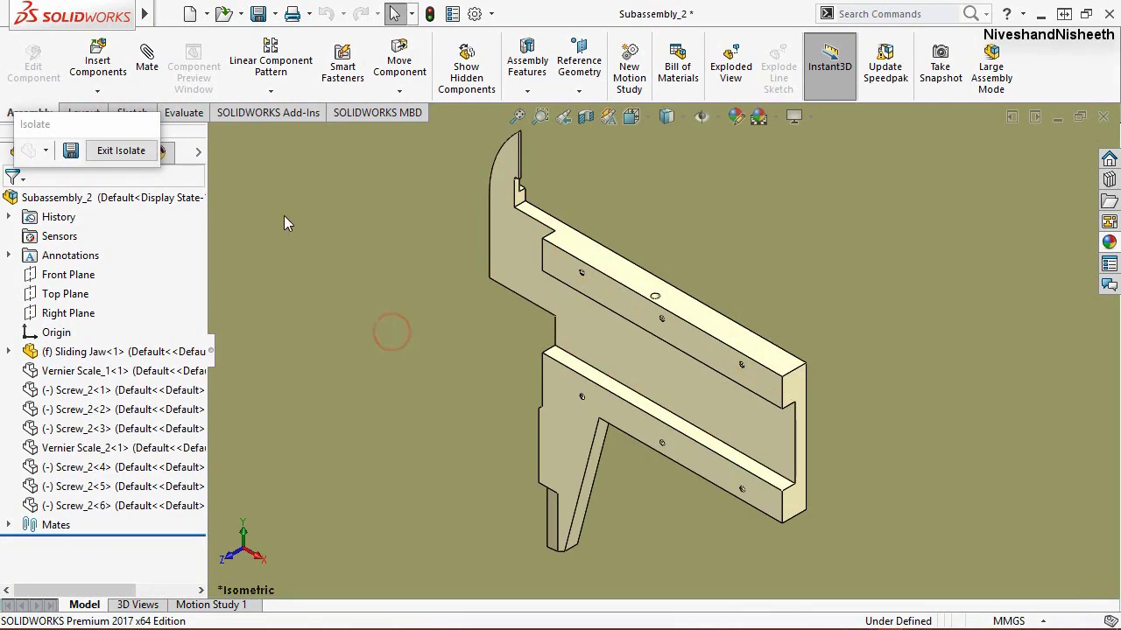
pyautogui.click(132, 150)
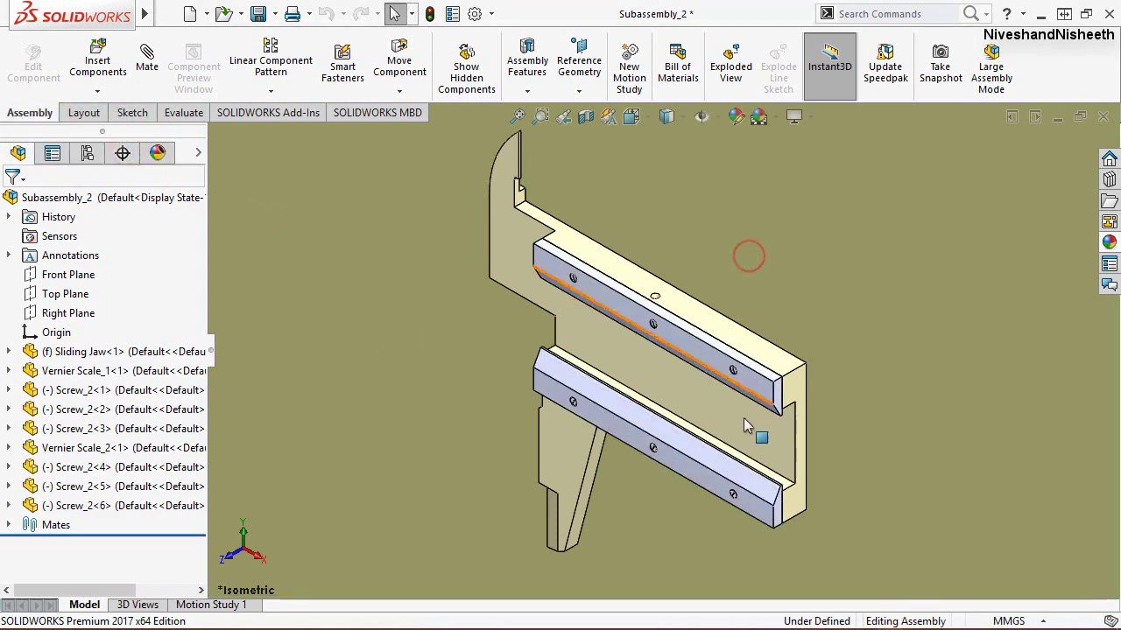
pyautogui.scroll(-3, 743, 419)
pyautogui.scroll(-2, 691, 315)
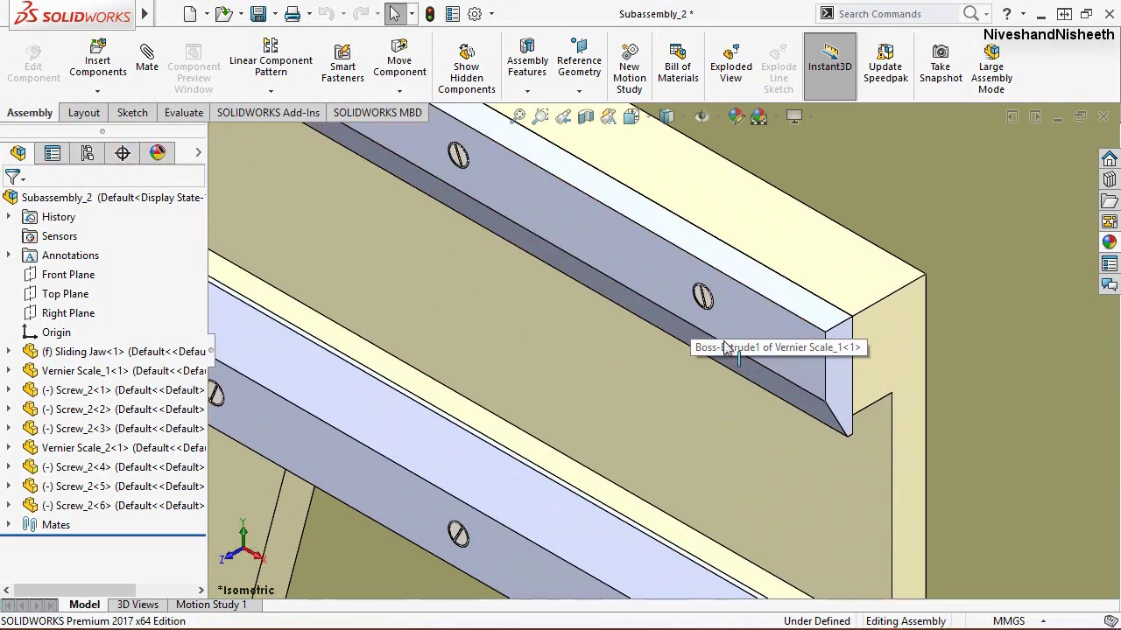
pyautogui.scroll(2, 738, 323)
pyautogui.scroll(1, 755, 378)
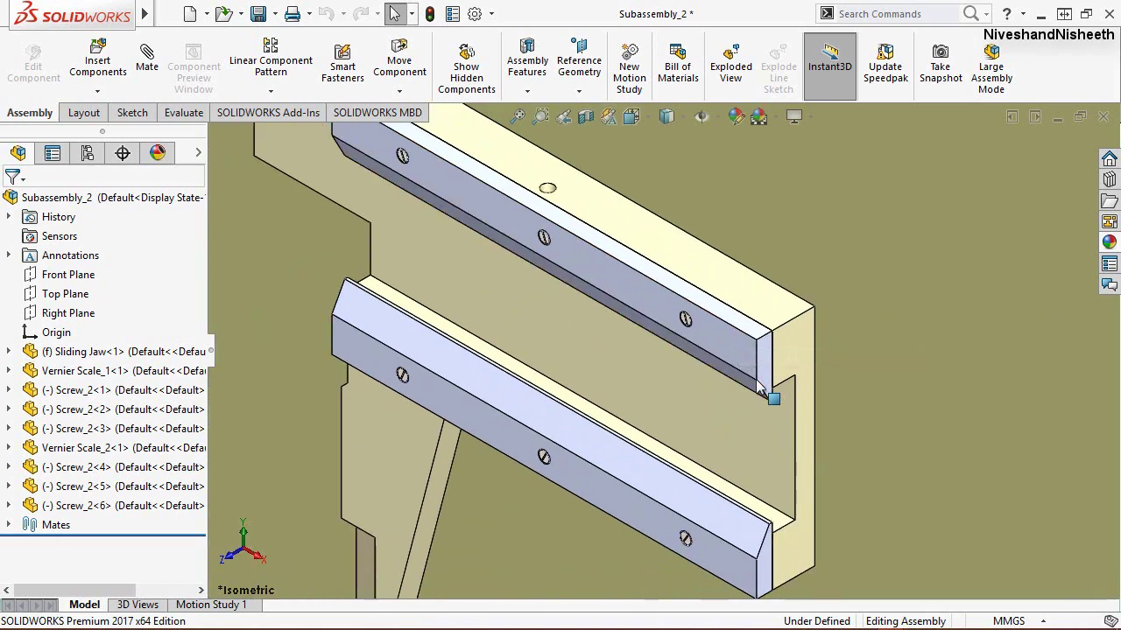
pyautogui.click(540, 116)
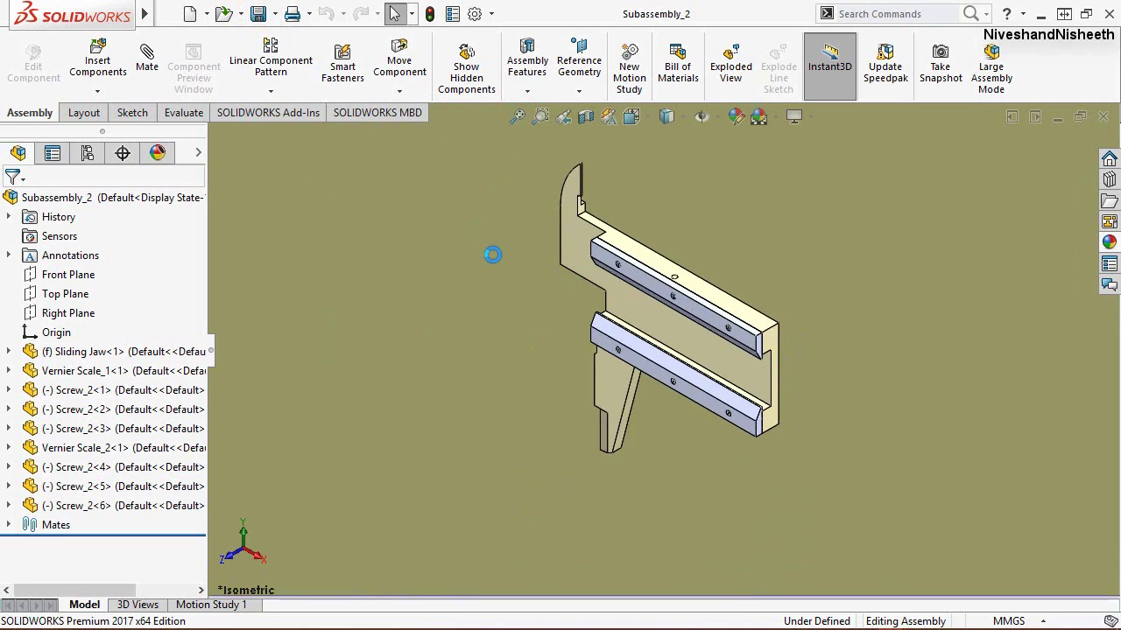
pyautogui.click(746, 282)
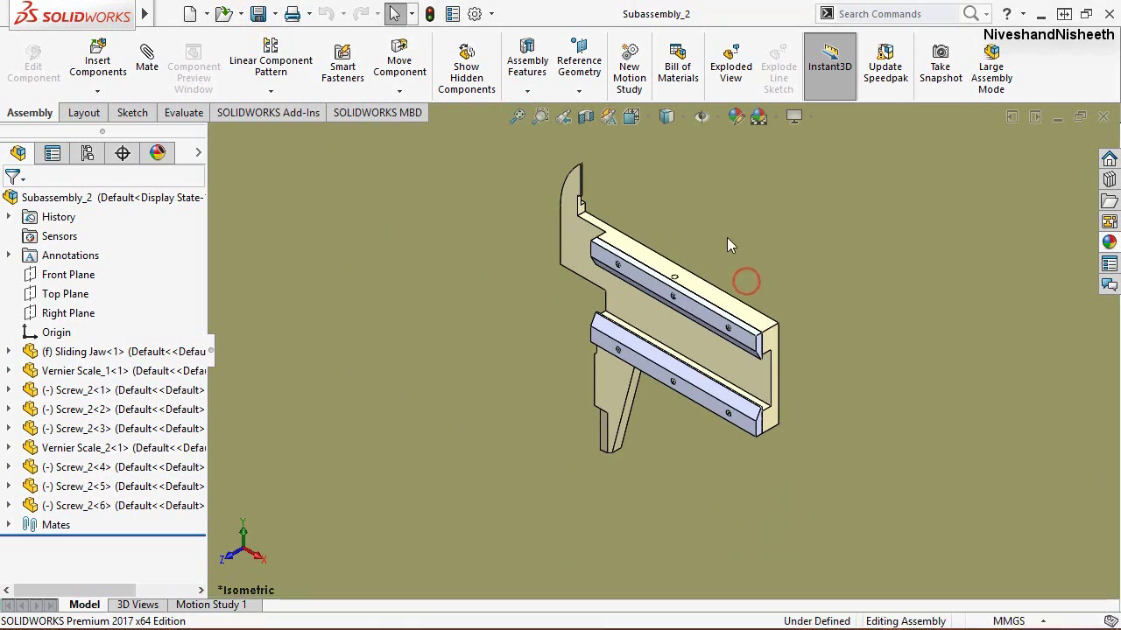
pyautogui.click(111, 66)
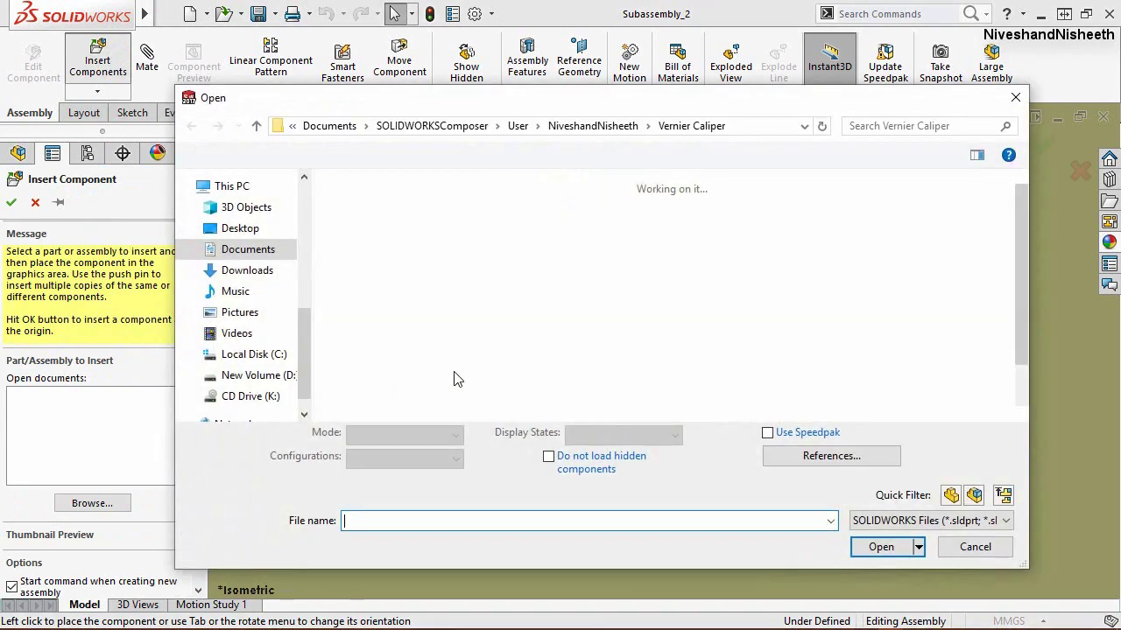
# Step: Insert the Lock Screw part as Lock Screw<1>, placed loose above the Sliding Jaw
pyautogui.doubleClick(575, 293)
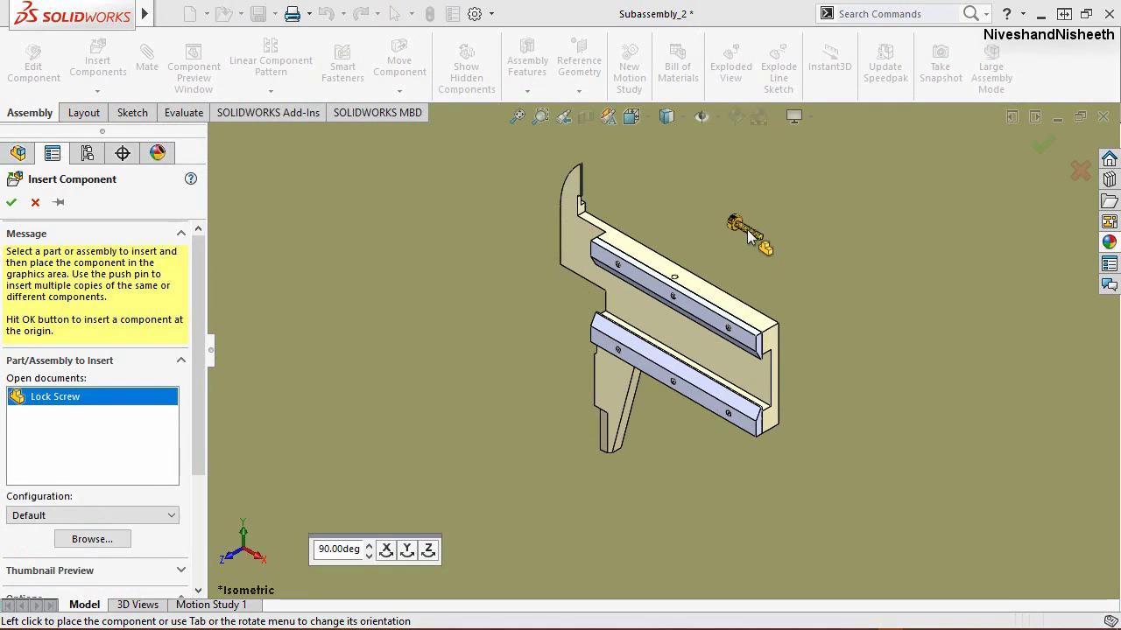
pyautogui.click(713, 248)
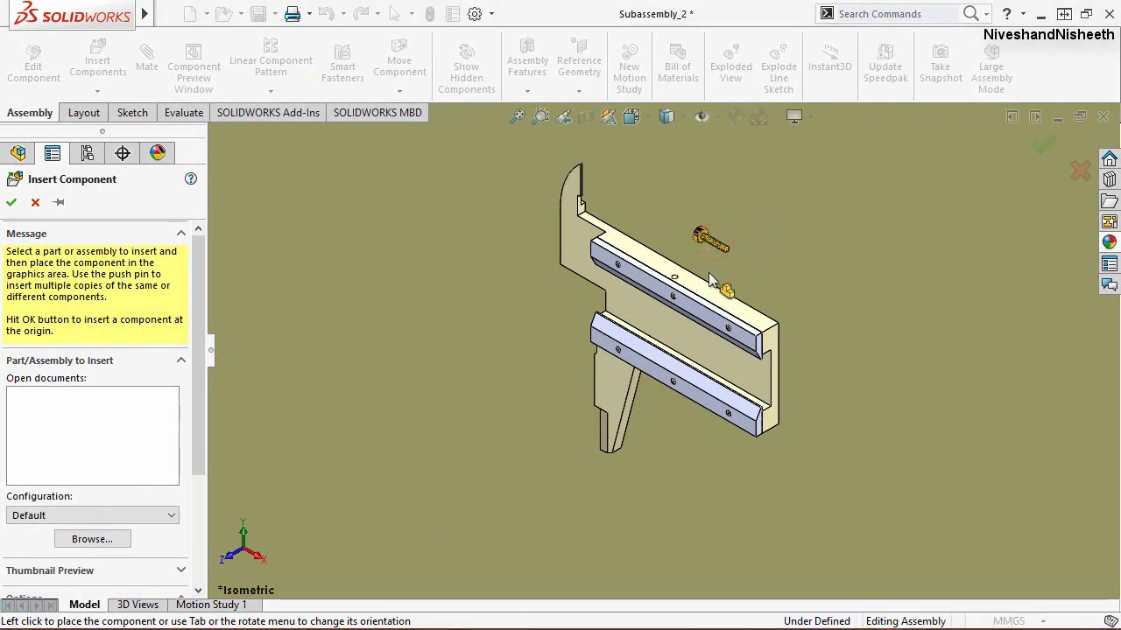
pyautogui.scroll(-1, 693, 250)
pyautogui.scroll(-3, 694, 250)
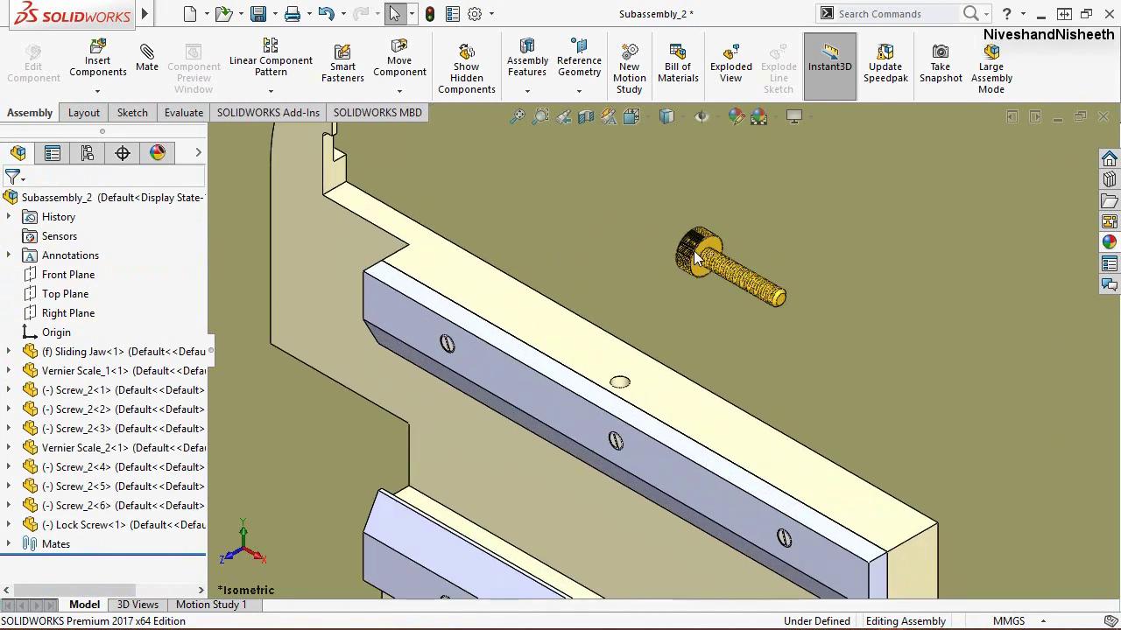
pyautogui.scroll(-2, 710, 331)
pyautogui.scroll(-1, 710, 333)
pyautogui.scroll(-2, 700, 318)
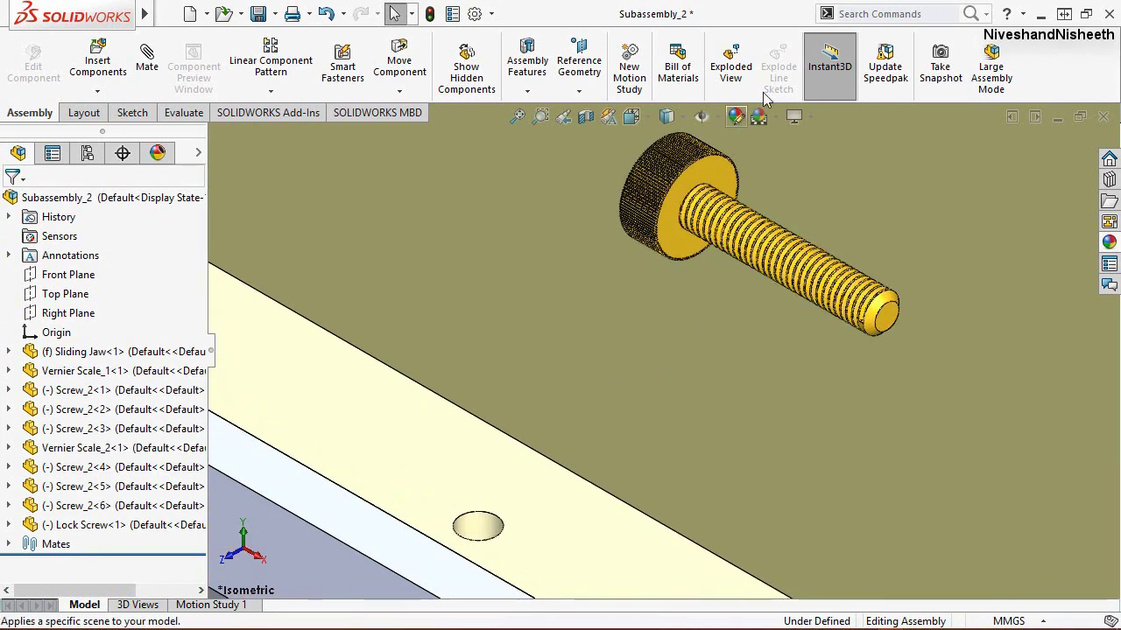
# Step: Show temporary axes and mate the lock screw's axis coincident with the jaw hole's axis
pyautogui.click(703, 116)
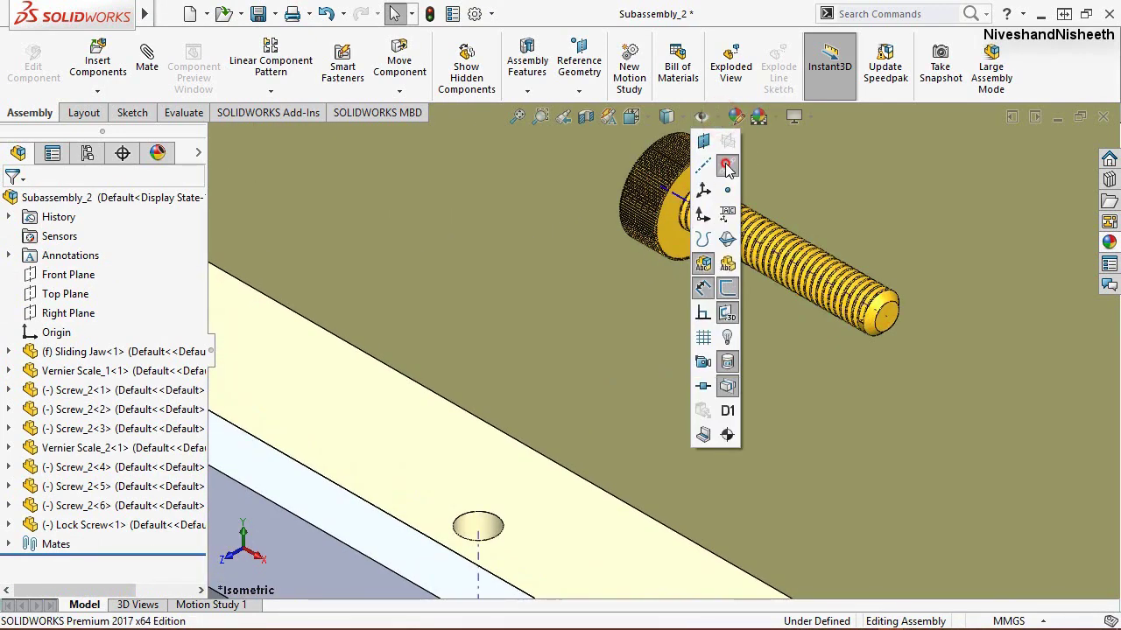
pyautogui.click(727, 166)
pyautogui.click(836, 296)
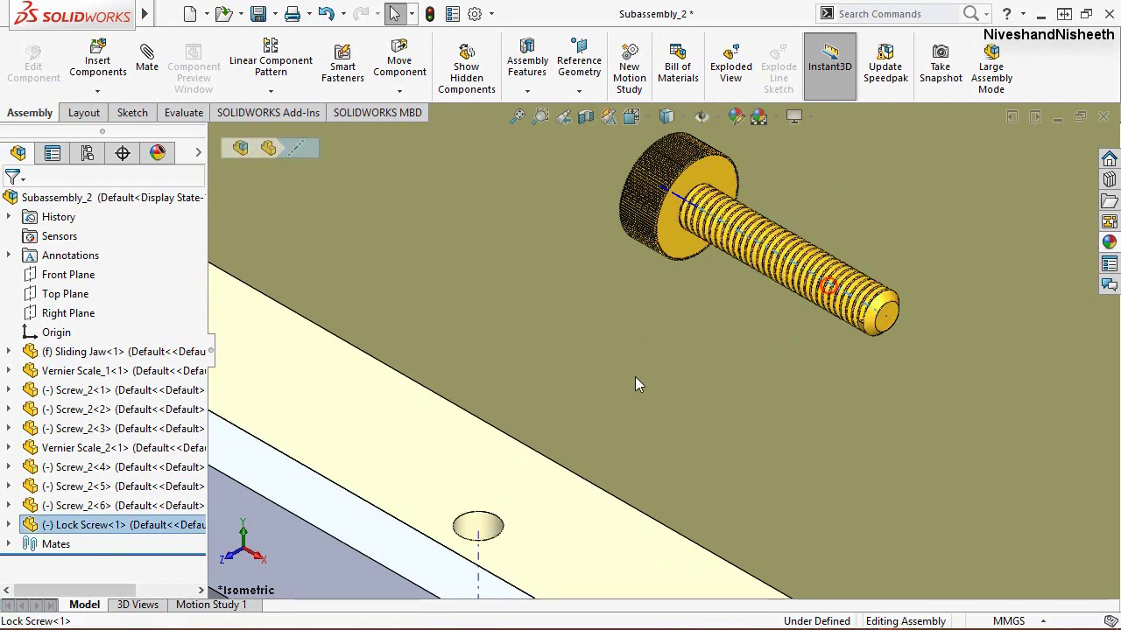
pyautogui.keyDown('ctrl'); pyautogui.click(480, 541); pyautogui.keyUp('ctrl')
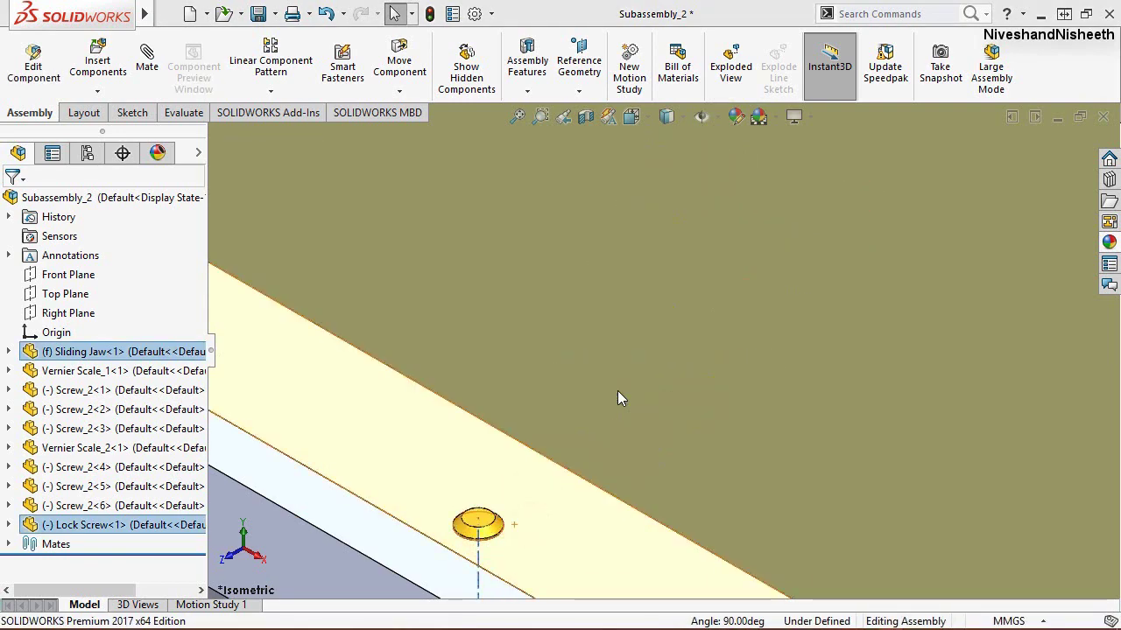
pyautogui.press('Escape')
# Step: Edit Coincident21 and flip its mate alignment so the screw stands upright
pyautogui.click(9, 544)
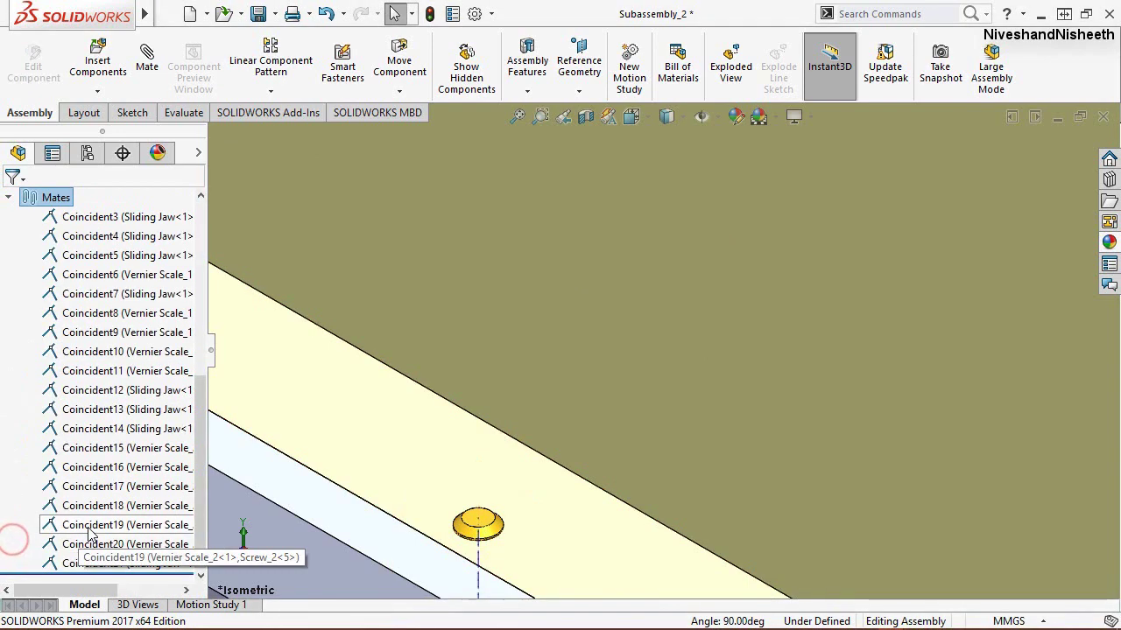
pyautogui.click(85, 565)
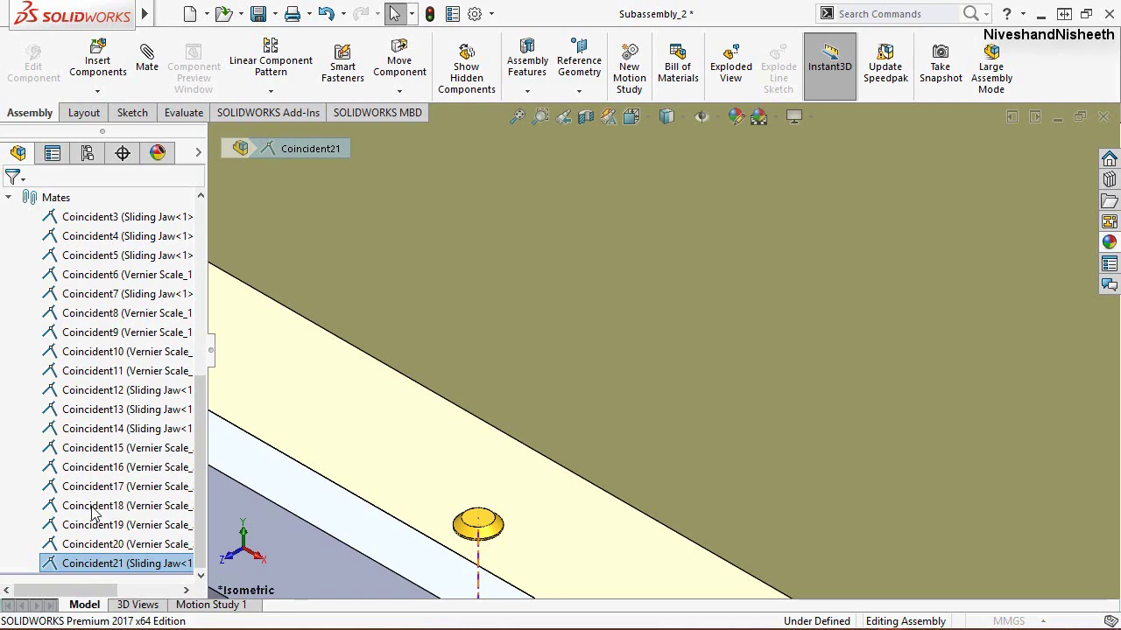
pyautogui.click(94, 514)
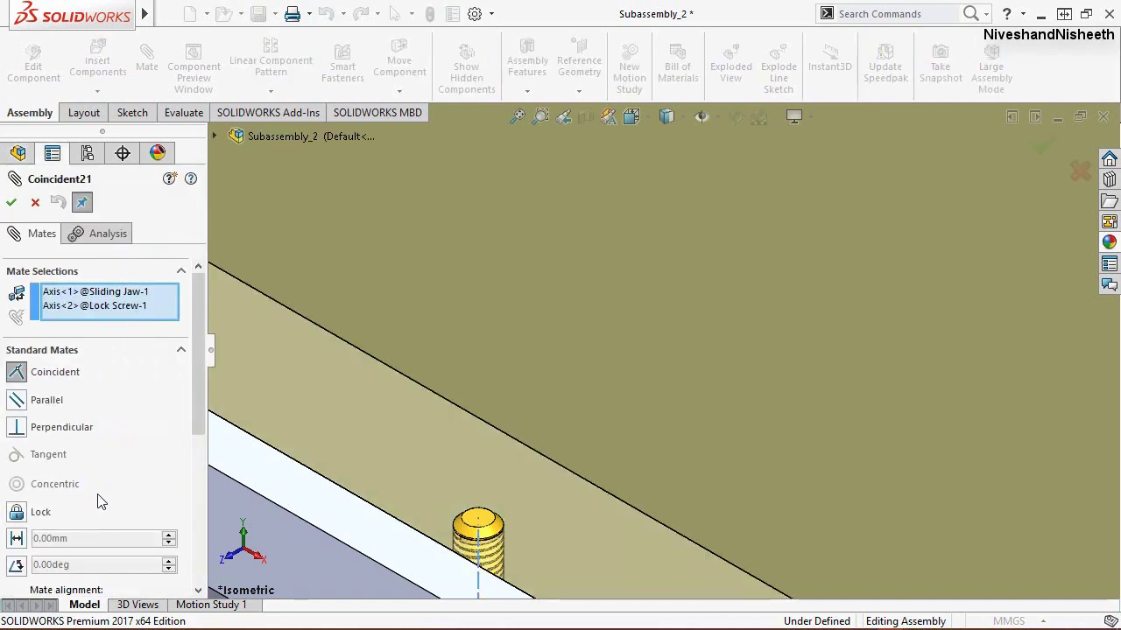
pyautogui.scroll(-5, 112, 464)
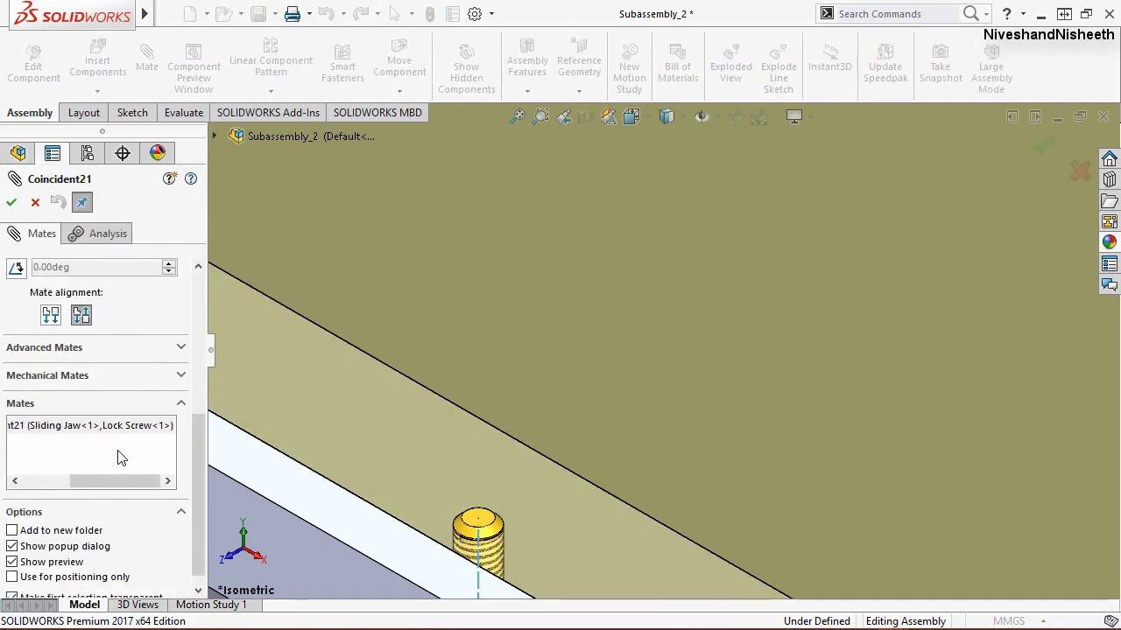
pyautogui.click(50, 316)
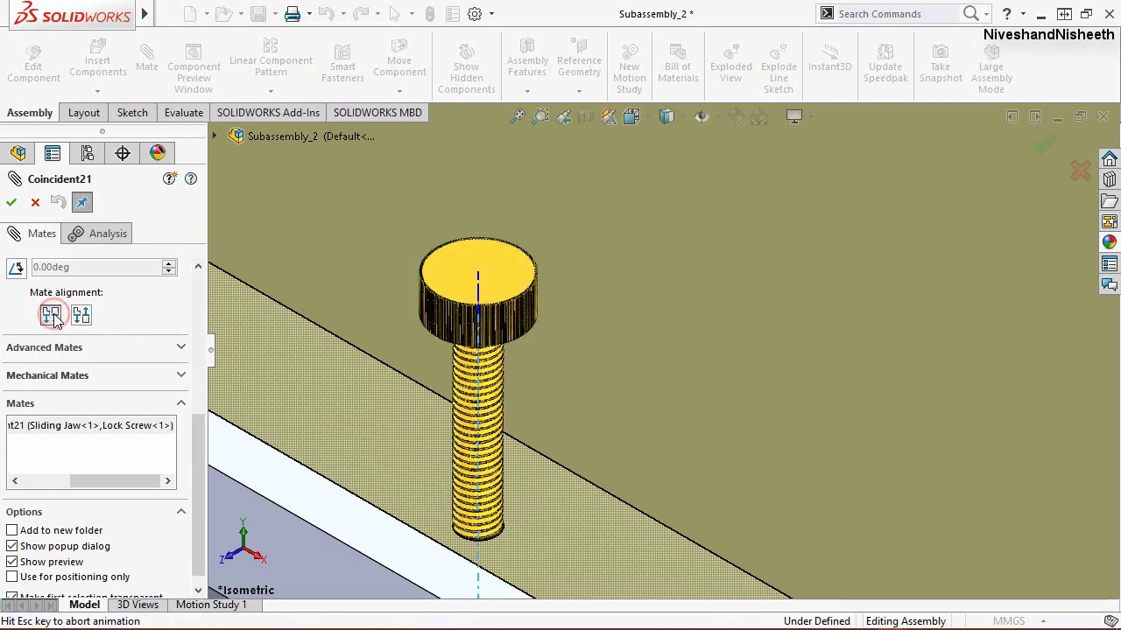
pyautogui.click(13, 203)
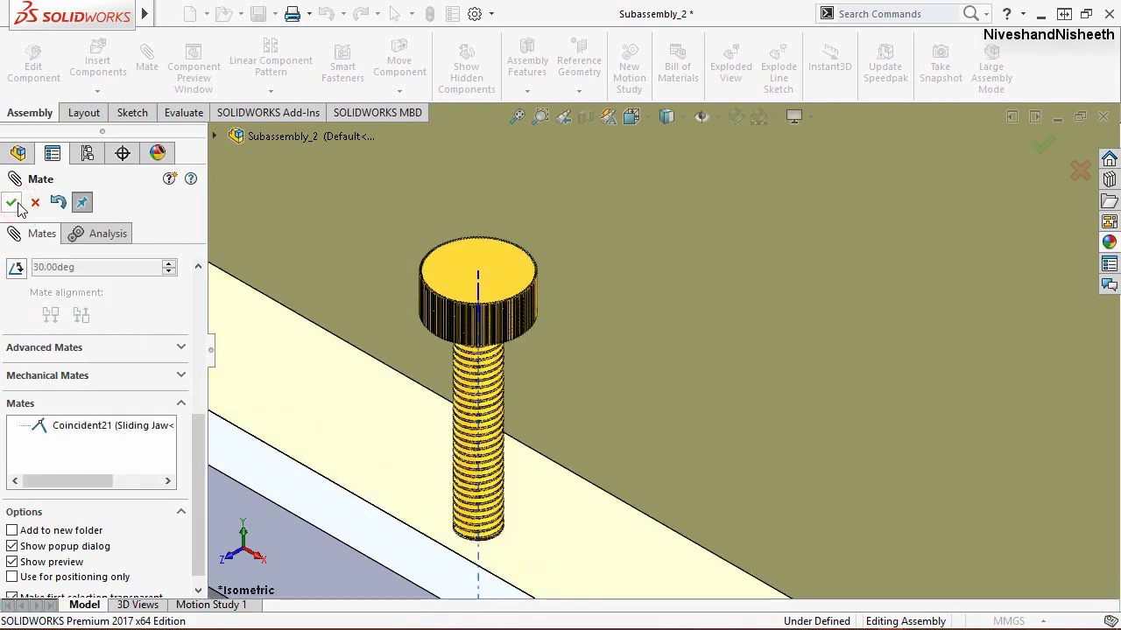
pyautogui.click(13, 207)
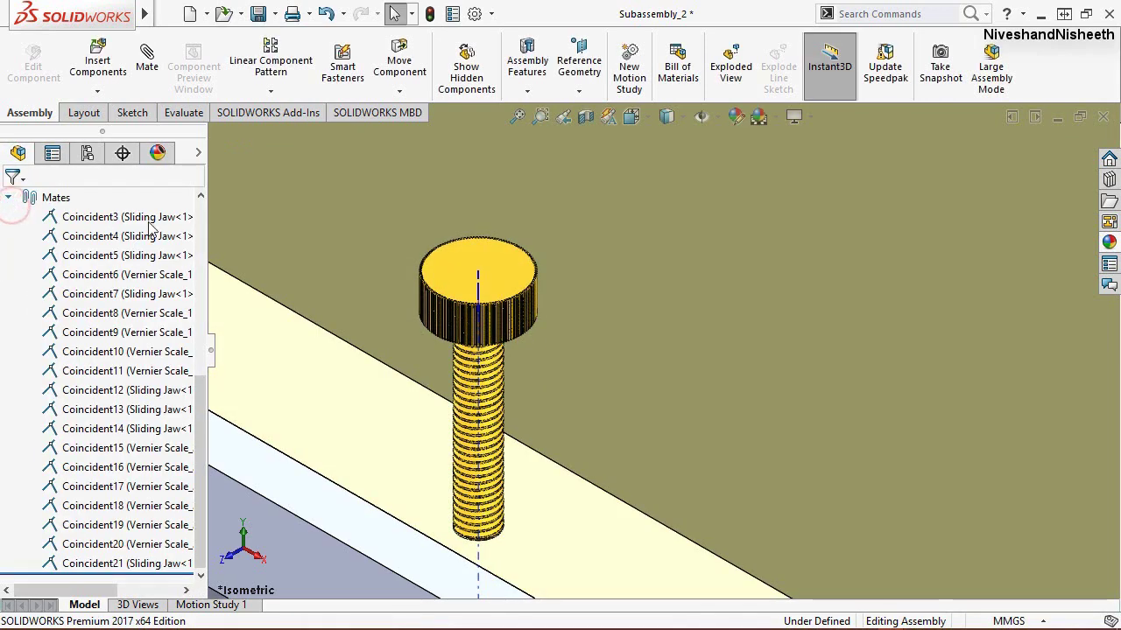
# Step: Isolate the Sliding Jaw and Lock Screw so only they are shown
pyautogui.click(7, 199)
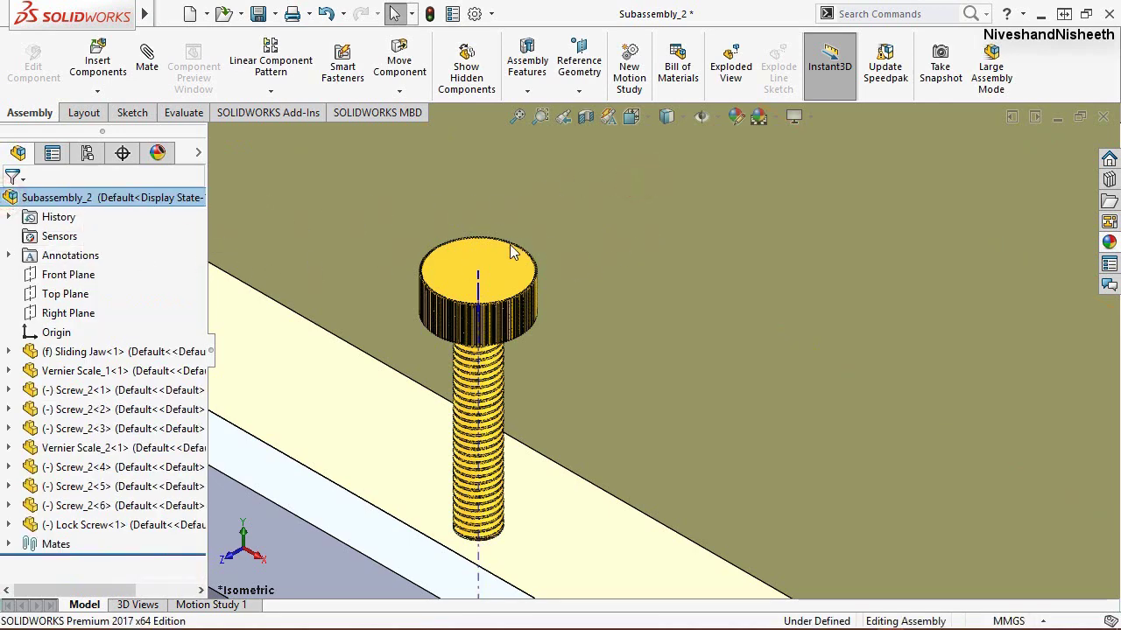
pyautogui.click(493, 280)
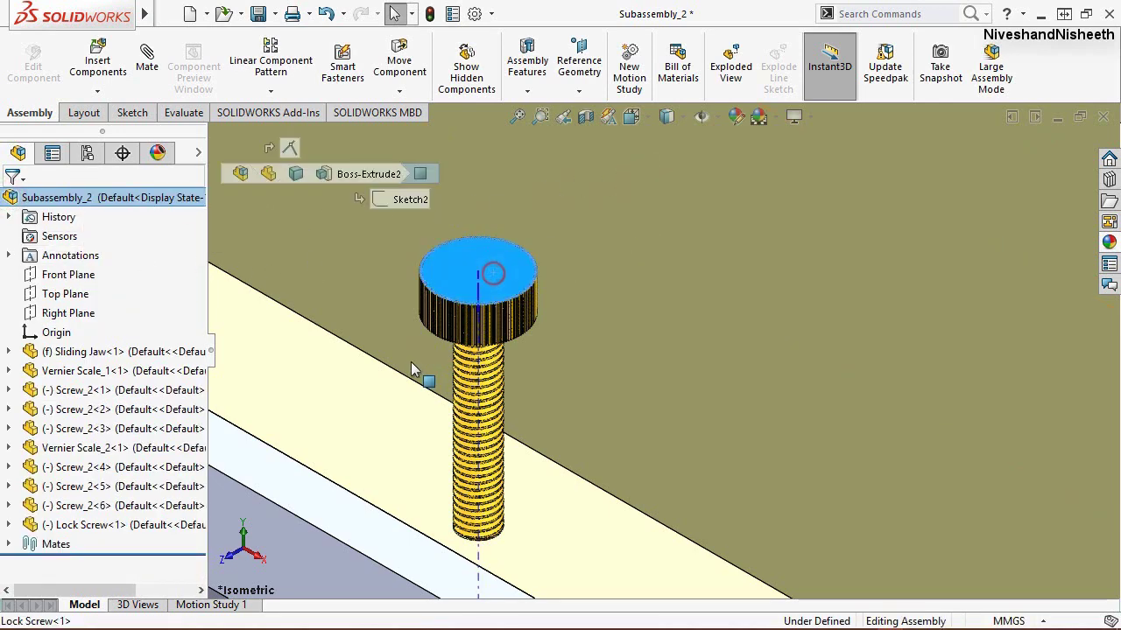
pyautogui.keyDown('ctrl'); pyautogui.click(366, 411); pyautogui.keyUp('ctrl')
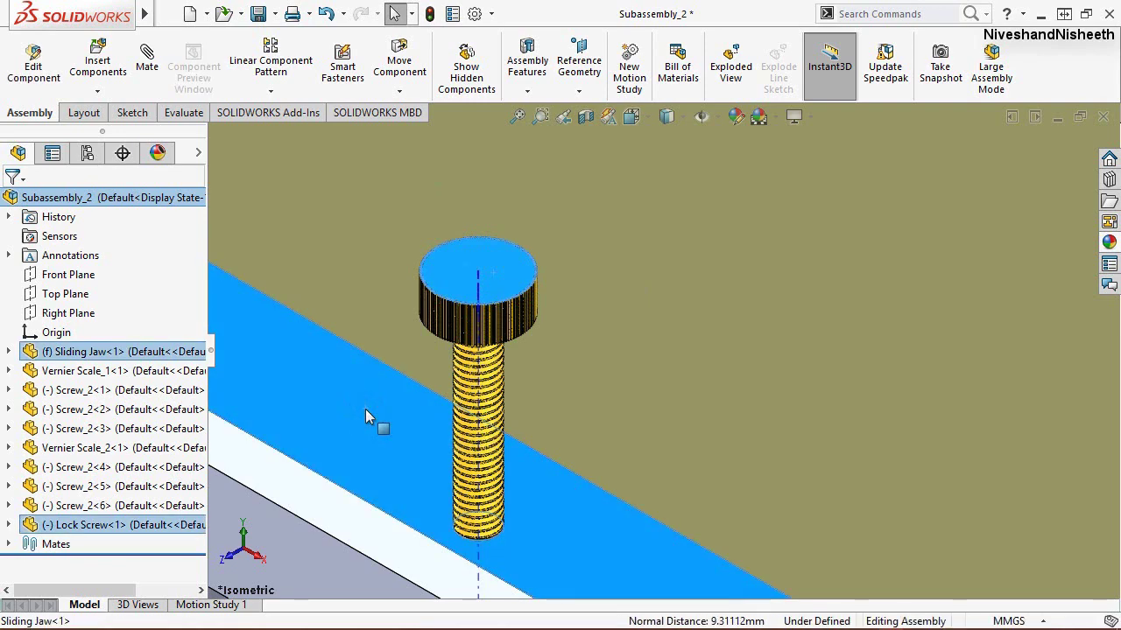
pyautogui.rightClick(365, 409)
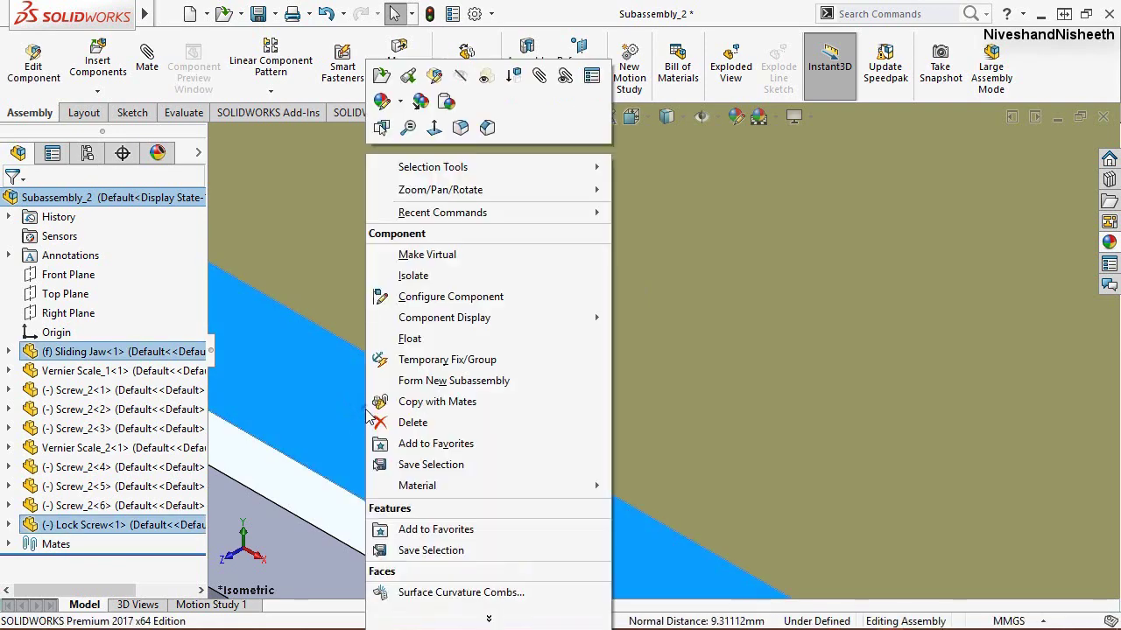
pyautogui.click(415, 277)
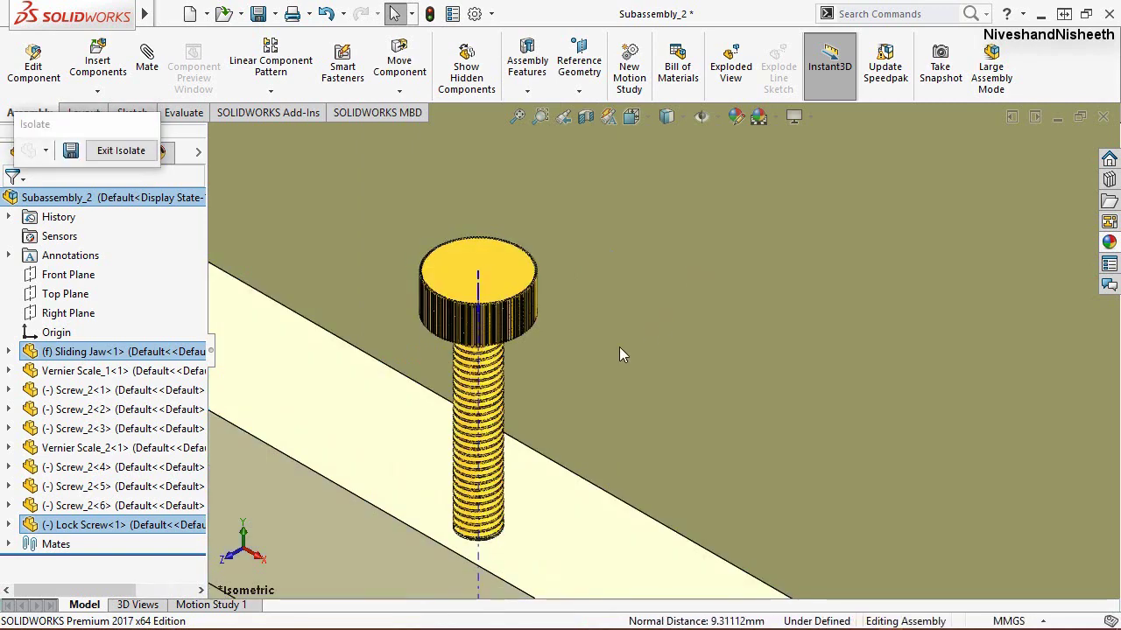
# Step: Lift the Lock Screw up along its axis out of the hole
pyautogui.scroll(1, 610, 393)
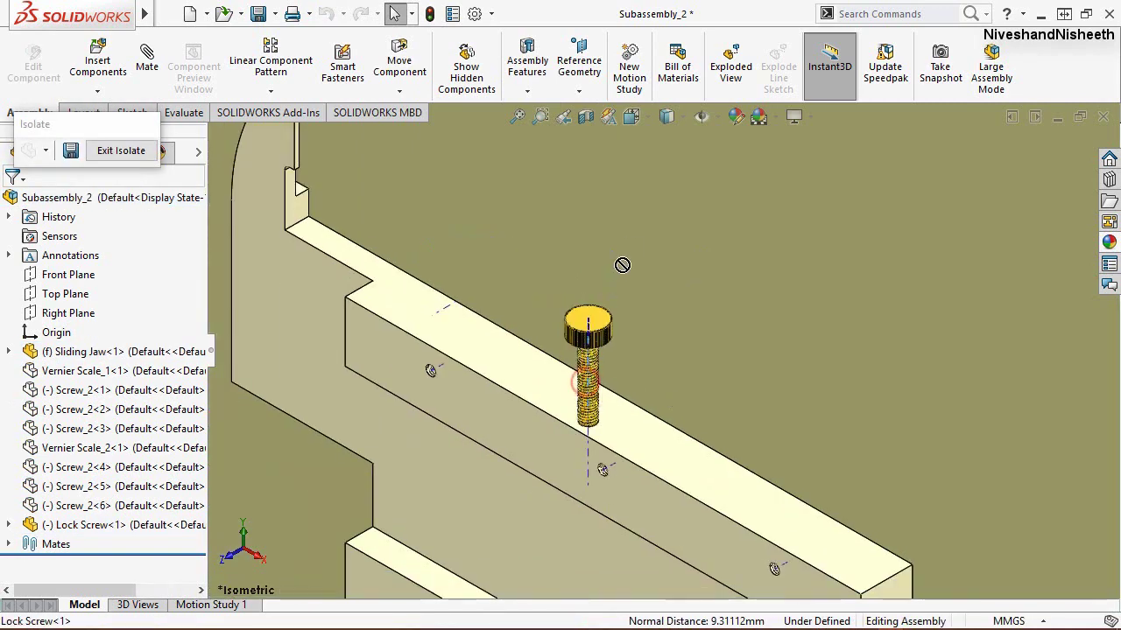
pyautogui.click(600, 324)
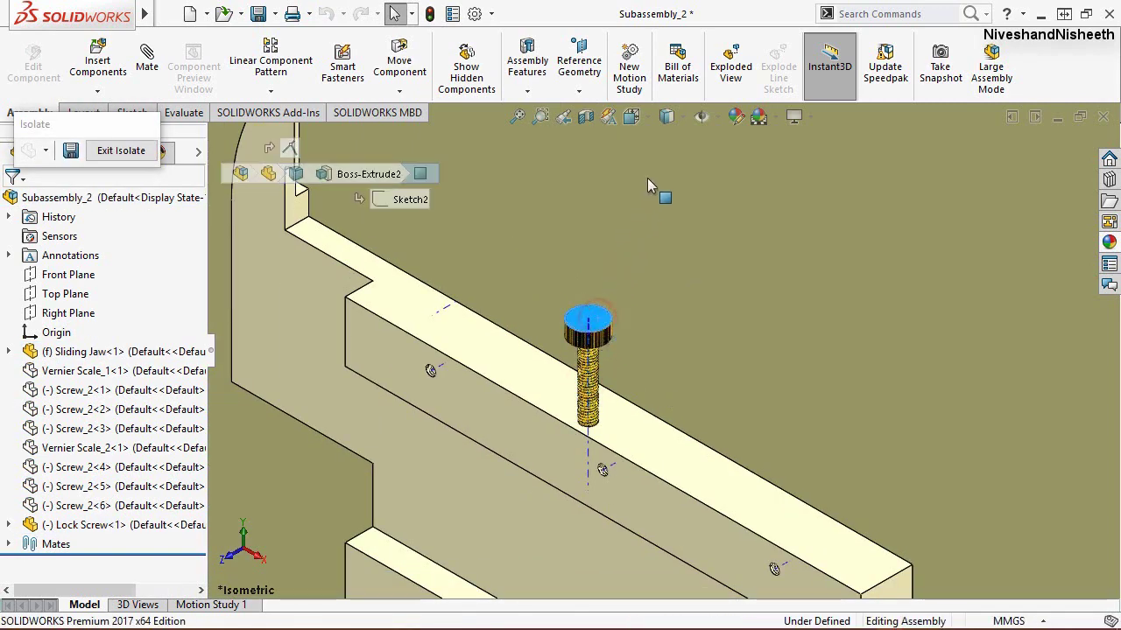
pyautogui.moveTo(647, 178); pyautogui.dragTo(667, 154)
pyautogui.click(684, 364)
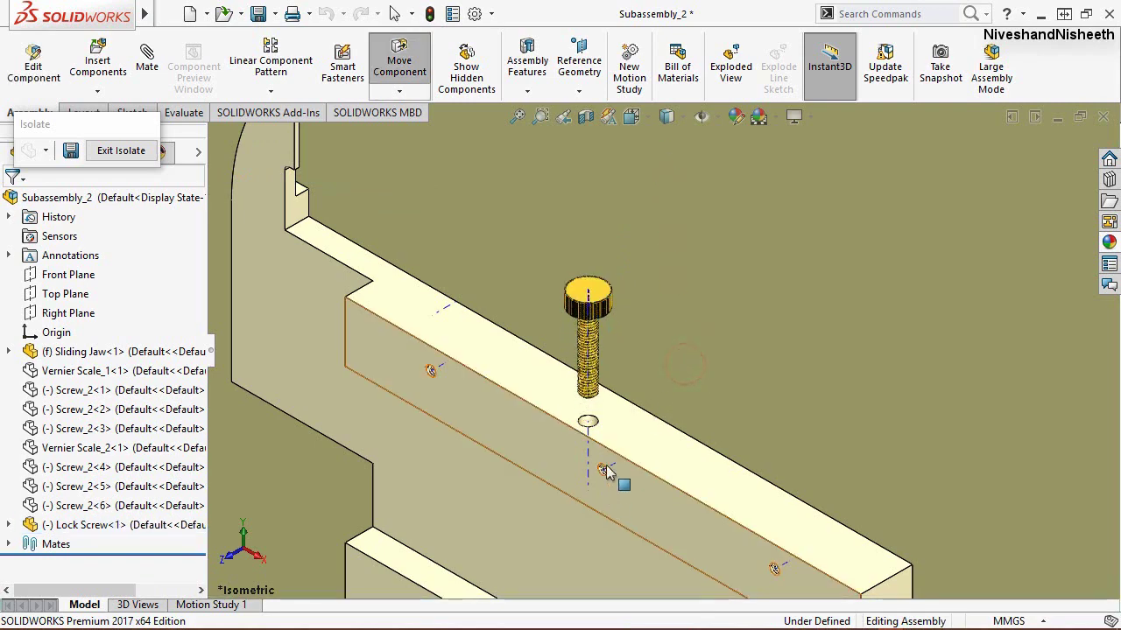
# Step: Mate the screw's end face coincident with the jaw's slot face, then return to isometric
pyautogui.moveTo(606, 473); pyautogui.dragTo(569, 434, button='middle')
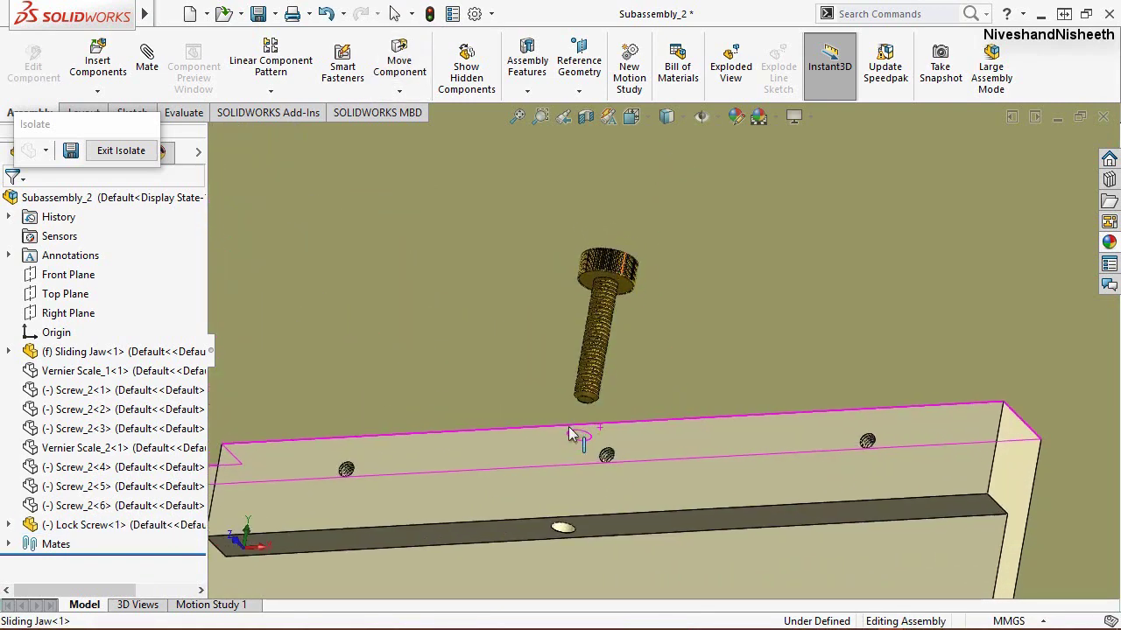
pyautogui.scroll(-5, 610, 396)
pyautogui.scroll(-2, 689, 276)
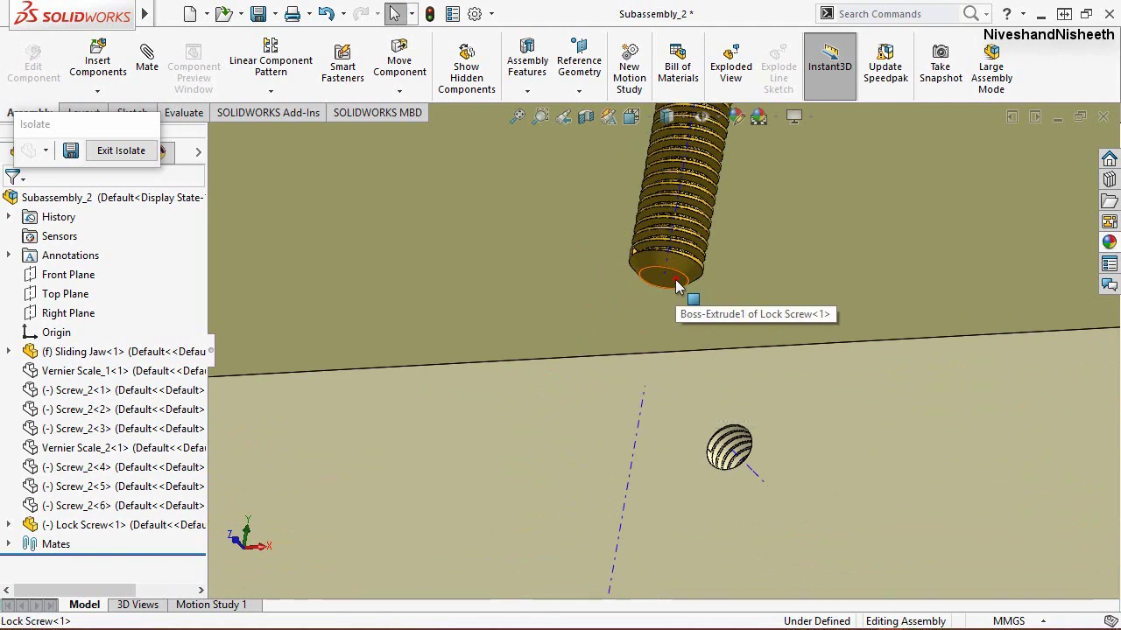
pyautogui.click(675, 279)
pyautogui.scroll(2, 567, 241)
pyautogui.scroll(2, 569, 350)
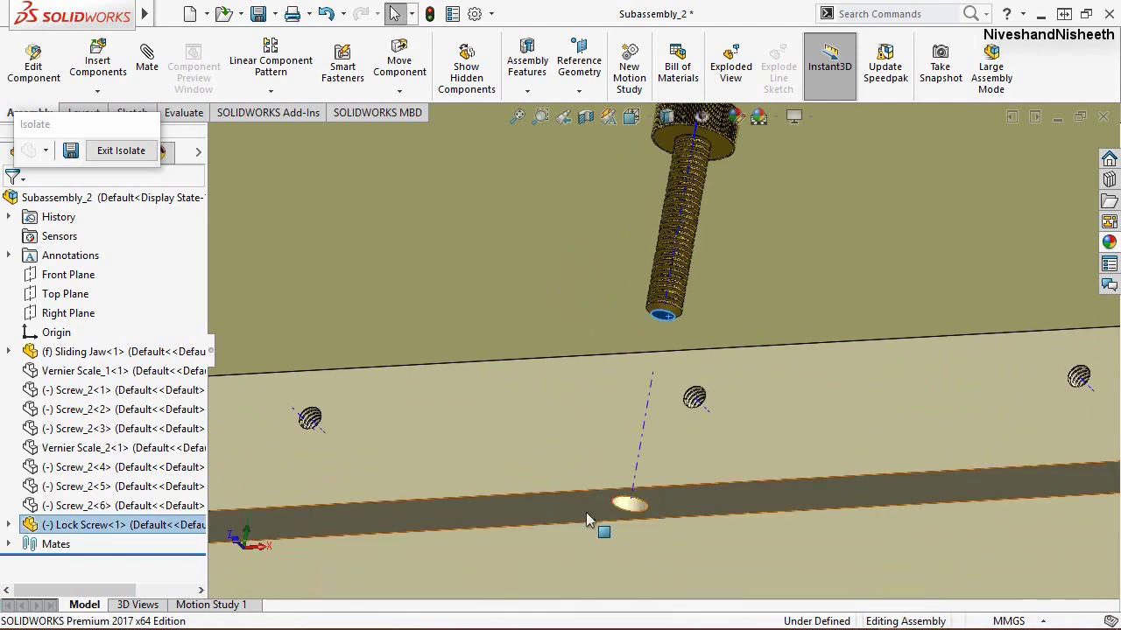
pyautogui.keyDown('ctrl'); pyautogui.click(585, 513); pyautogui.keyUp('ctrl')
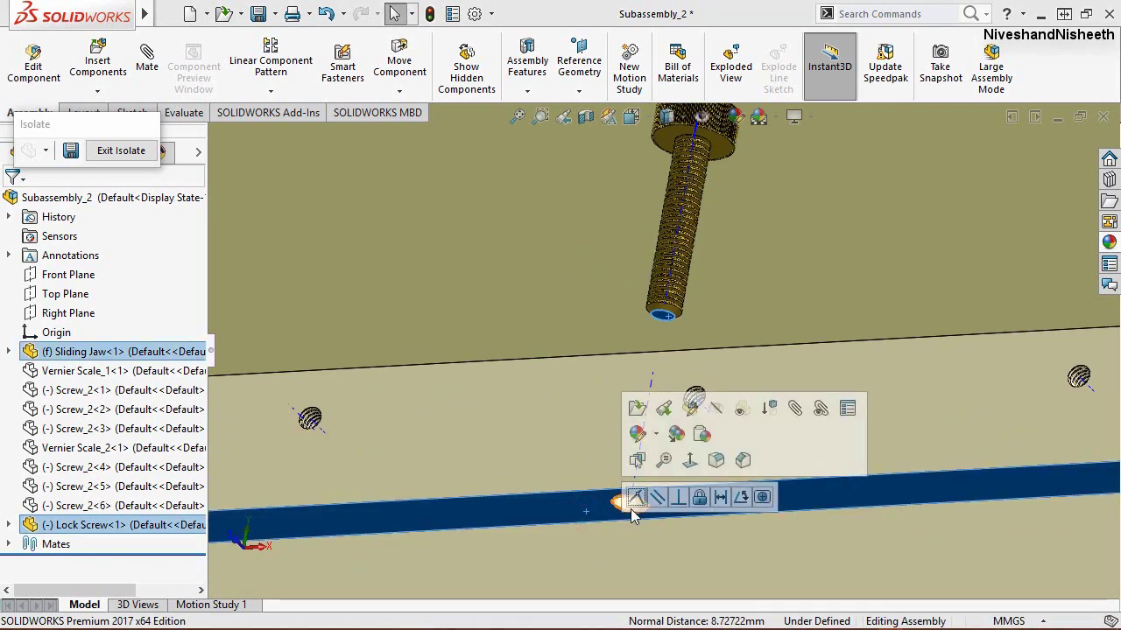
pyautogui.click(637, 492)
pyautogui.click(526, 253)
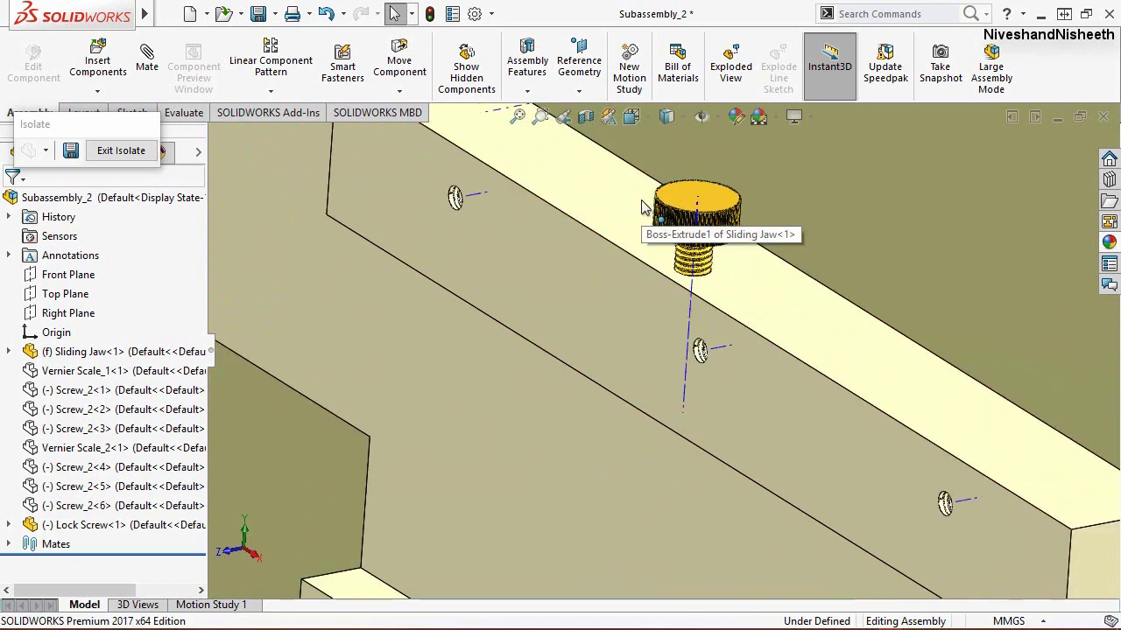
pyautogui.hotkey('ctrl', '7')
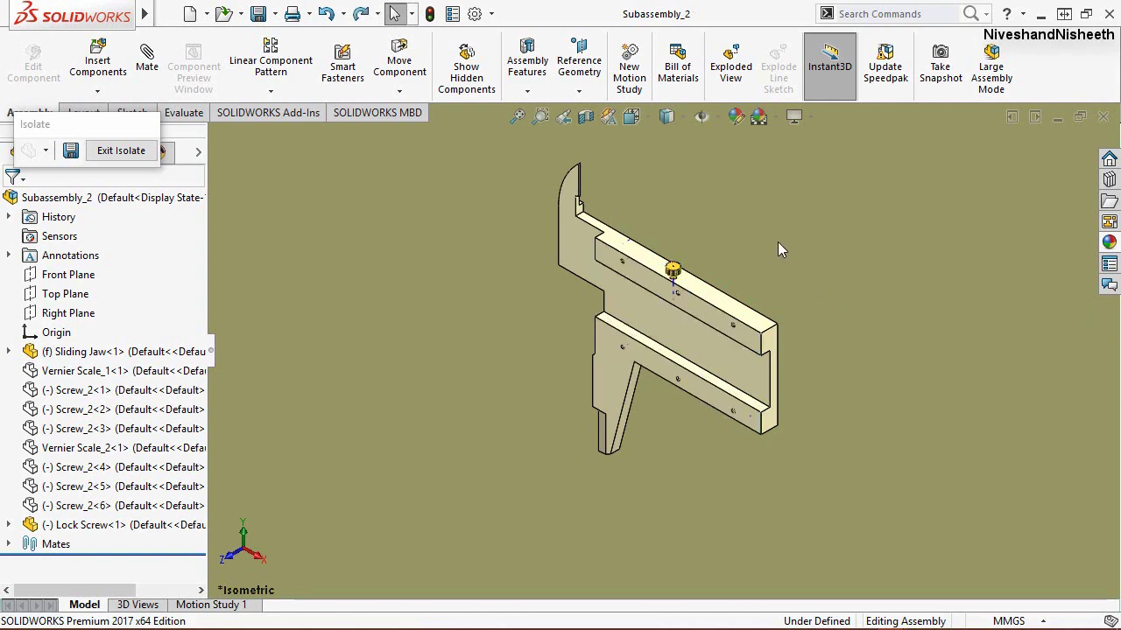
pyautogui.scroll(-3, 731, 263)
# Step: End the current isolation and isolate only the Sliding Jaw
pyautogui.scroll(-2, 725, 251)
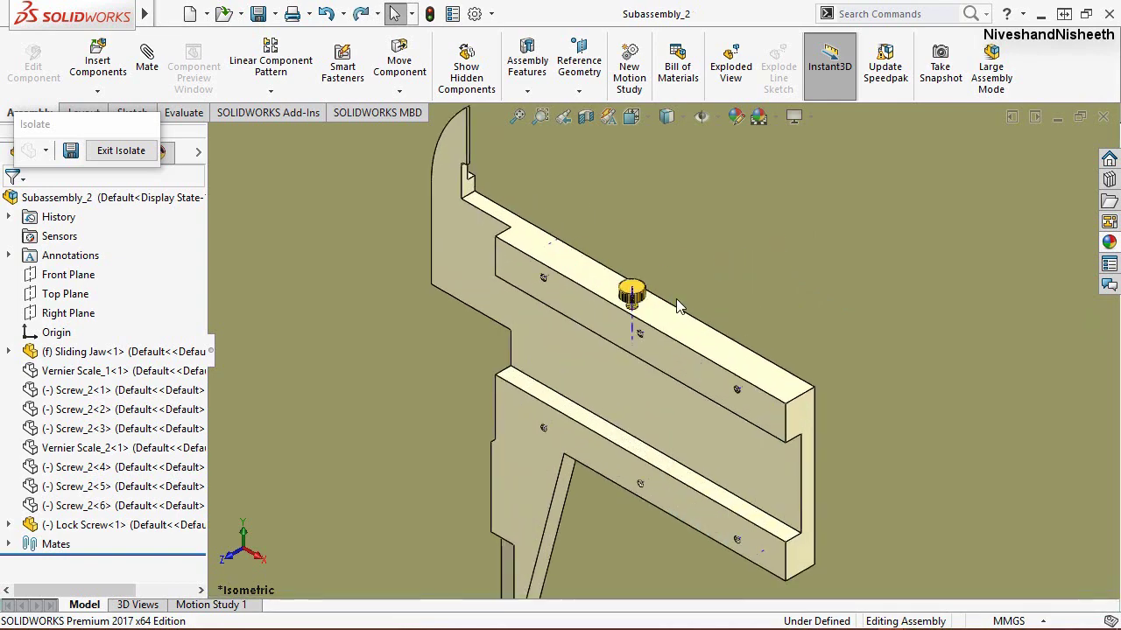
pyautogui.scroll(-2, 692, 280)
pyautogui.scroll(-2, 657, 315)
pyautogui.click(639, 340)
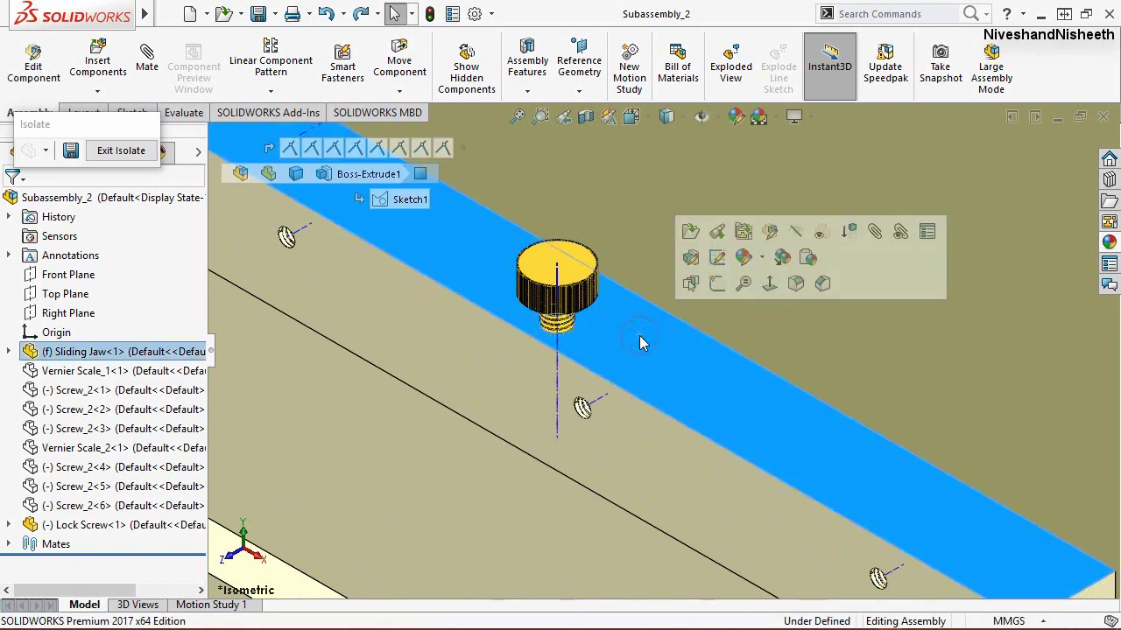
pyautogui.click(635, 213)
pyautogui.click(100, 154)
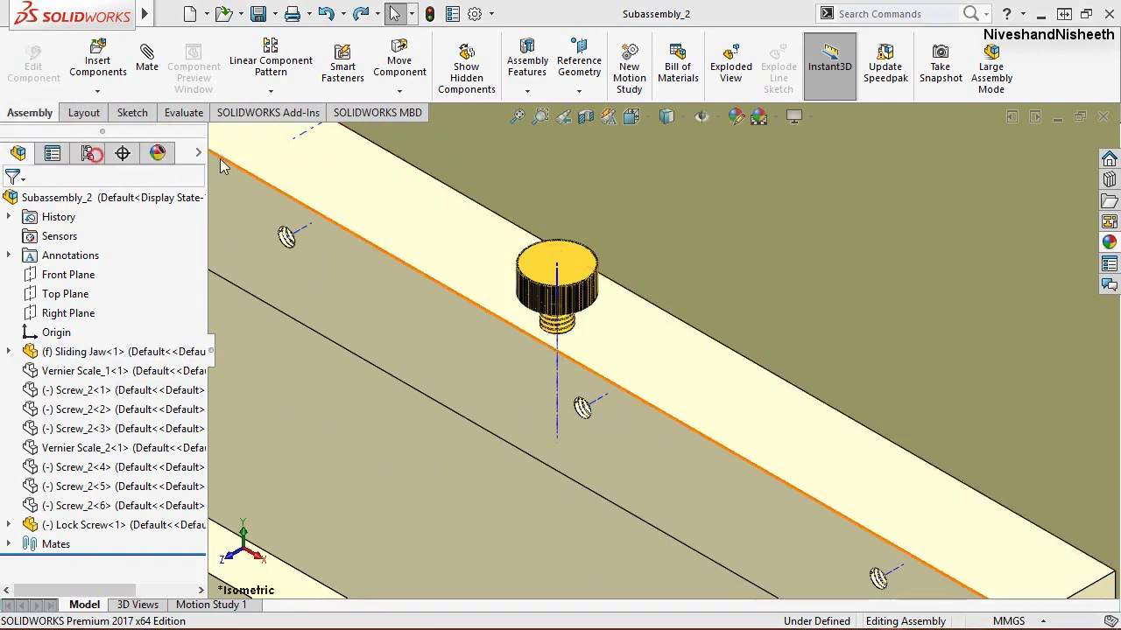
pyautogui.click(691, 388)
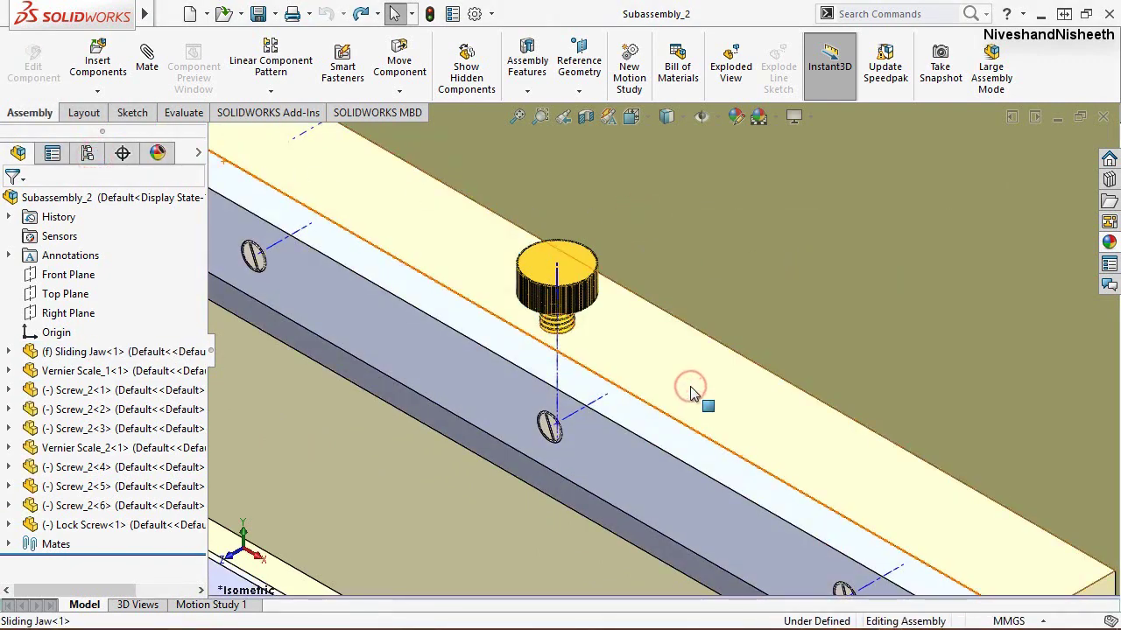
pyautogui.rightClick(725, 349)
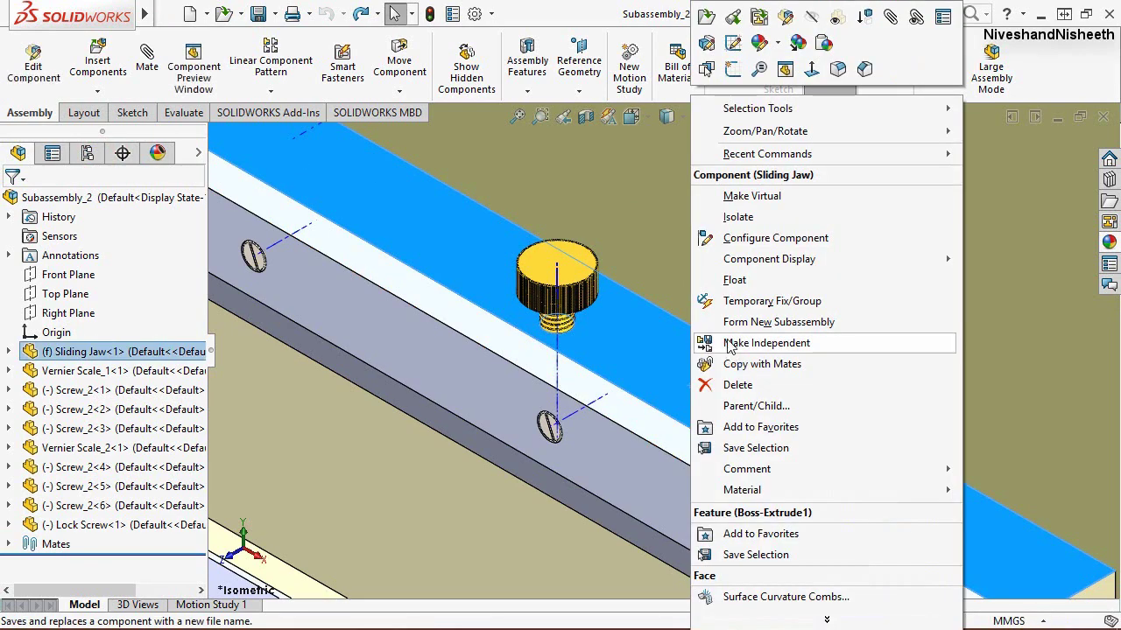
pyautogui.click(736, 223)
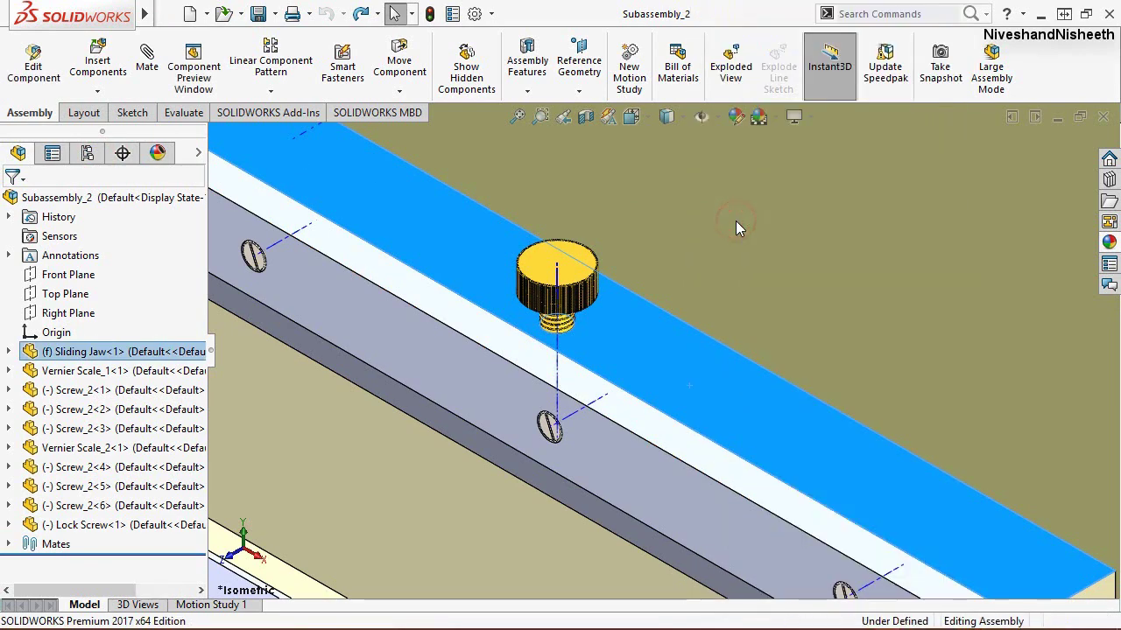
# Step: Edit the Sliding Jaw in place and start a Thread feature from the Hole Wizard list
pyautogui.click(528, 277)
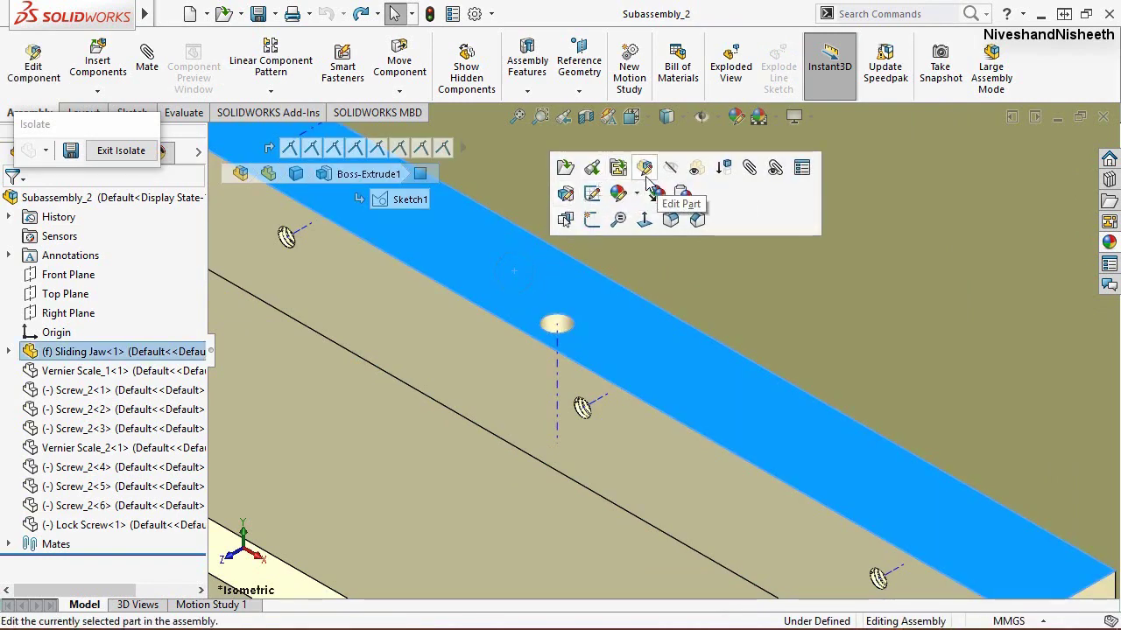
pyautogui.click(645, 175)
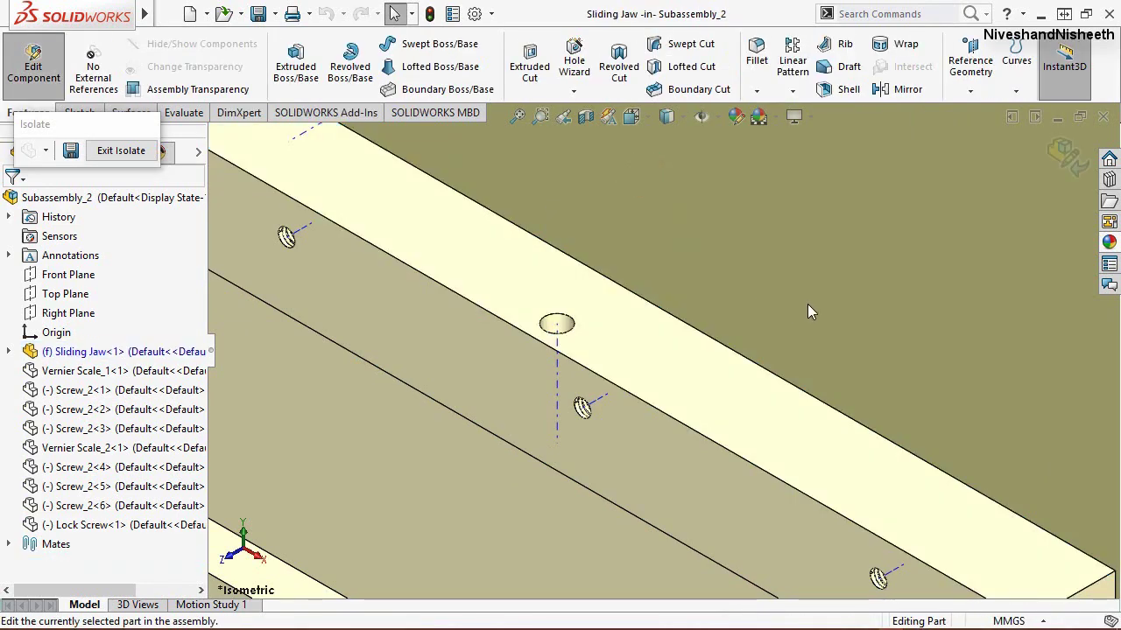
pyautogui.click(668, 242)
pyautogui.click(574, 90)
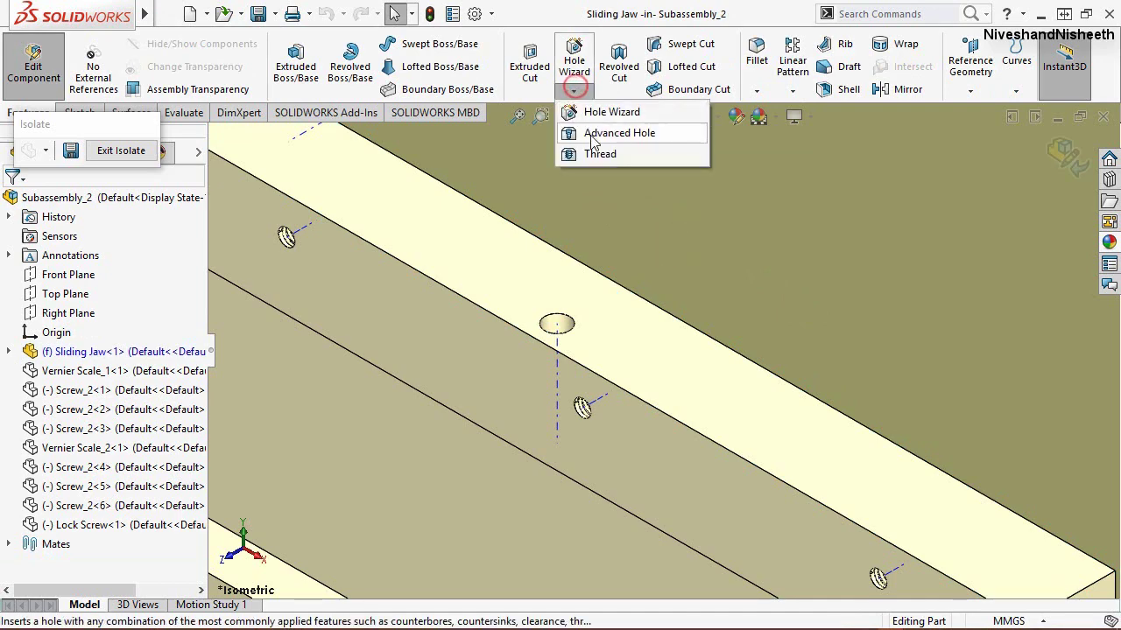
pyautogui.click(596, 159)
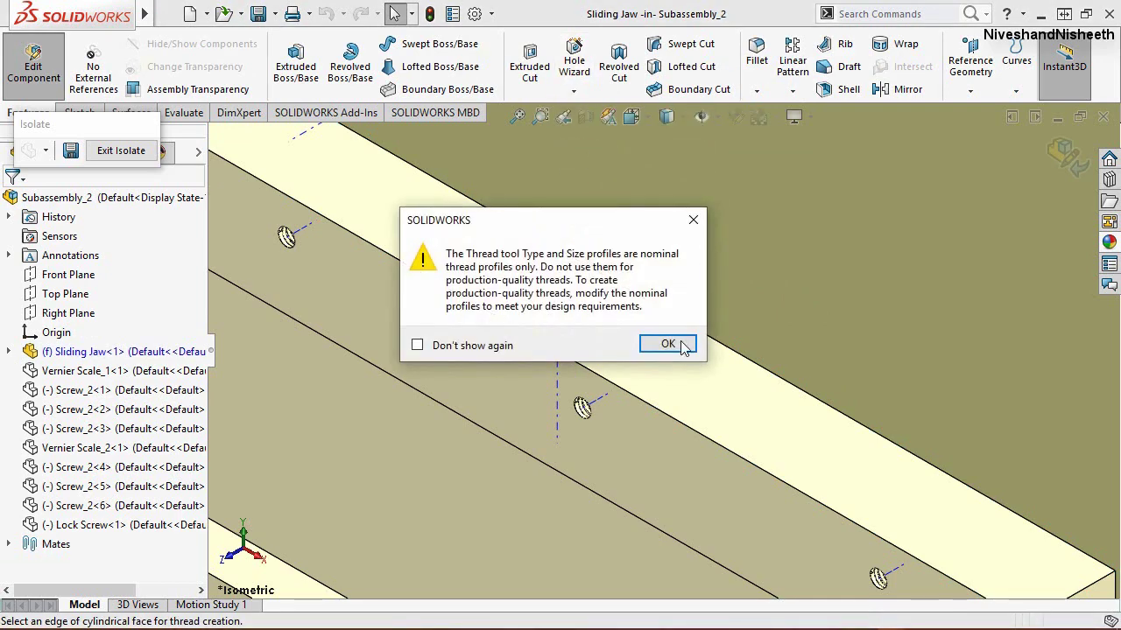
pyautogui.click(679, 343)
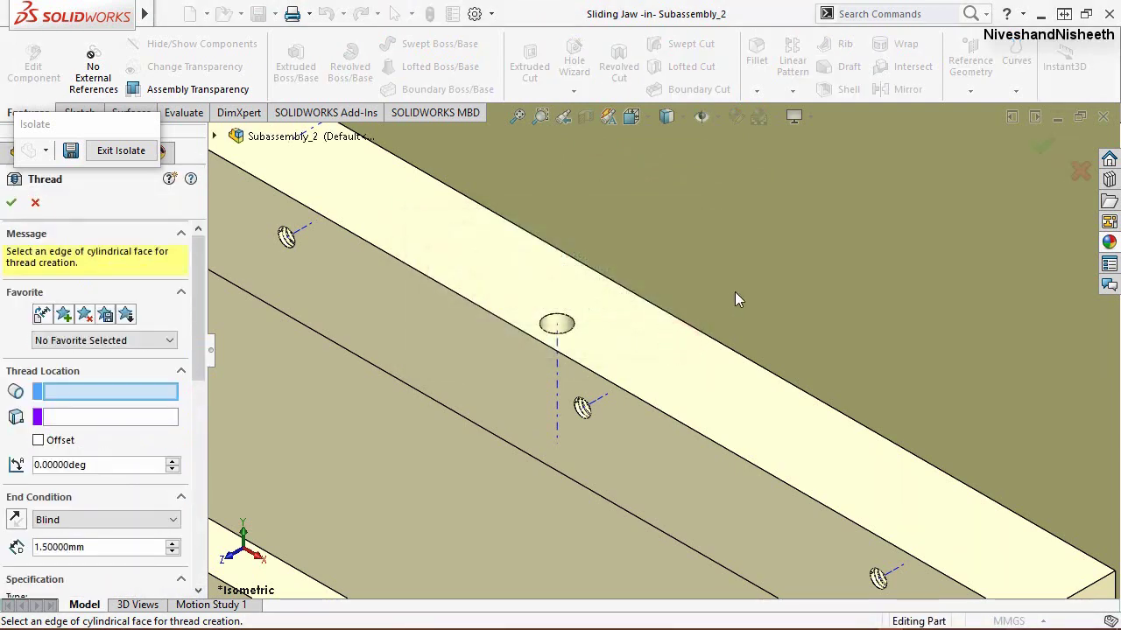
# Step: Pick the lock-screw hole edge and apply a blind Metric Tap M1.2x0.25 thread 6.307 mm deep
pyautogui.moveTo(570, 458)
pyautogui.mouseDown(button='middle')
pyautogui.moveTo(592, 361)
pyautogui.moveTo(549, 560)
pyautogui.mouseUp(button='middle')
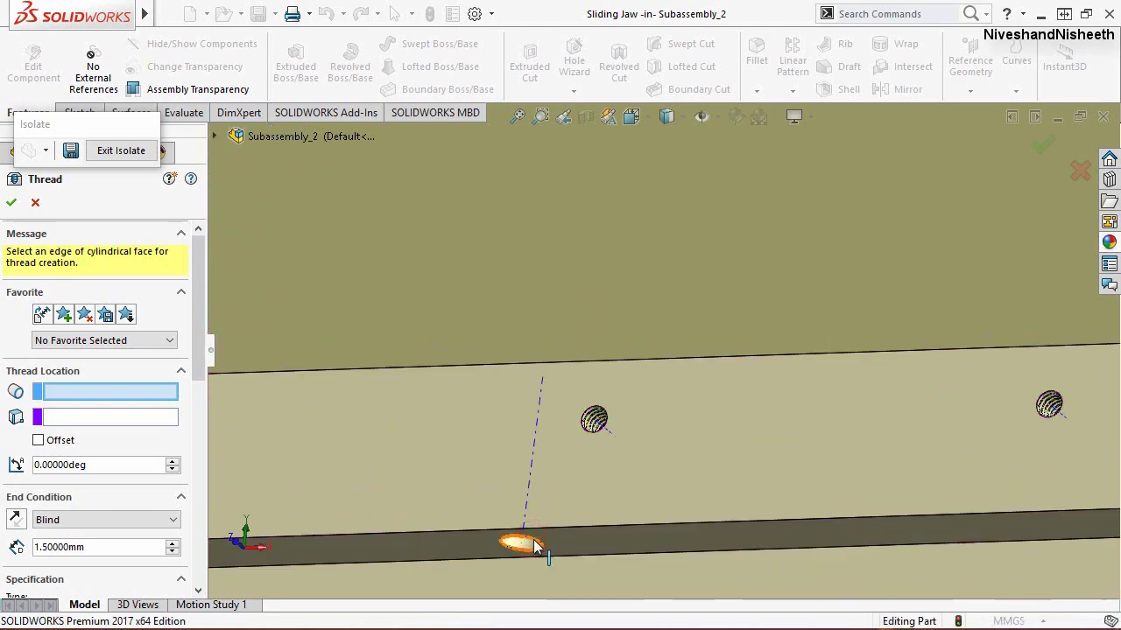
pyautogui.click(534, 545)
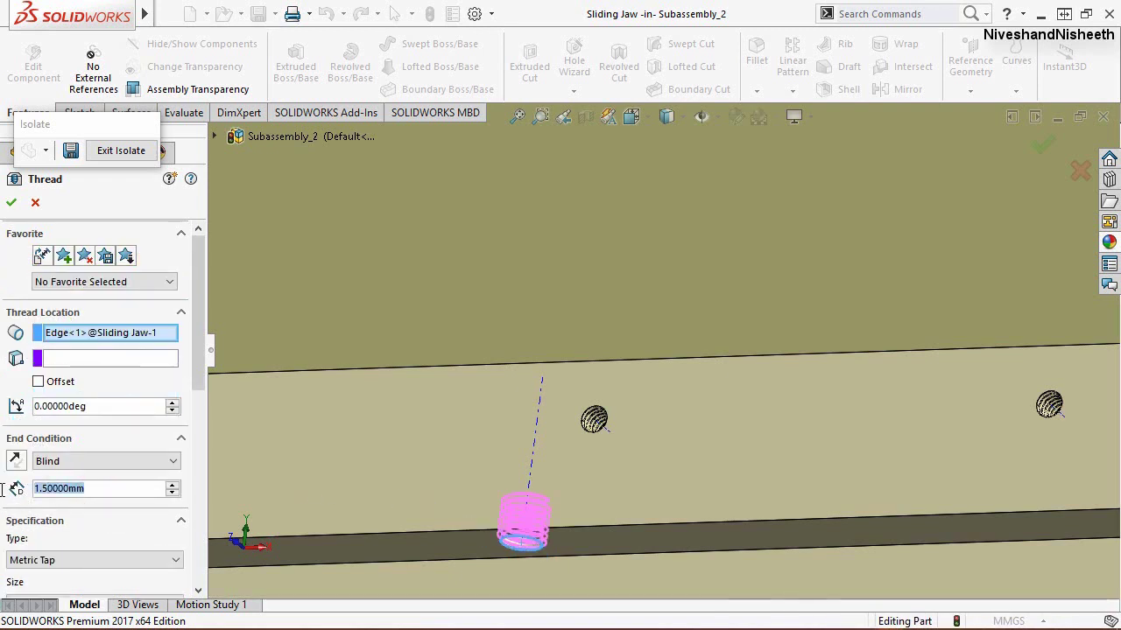
pyautogui.write('6')
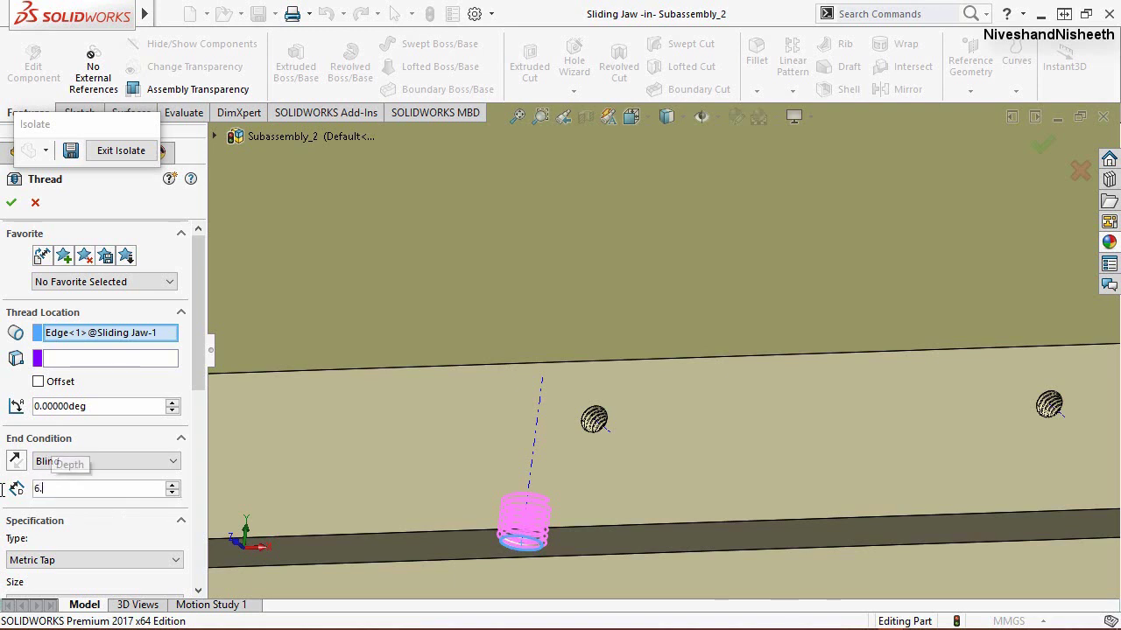
pyautogui.write('.307')
pyautogui.press('Return')
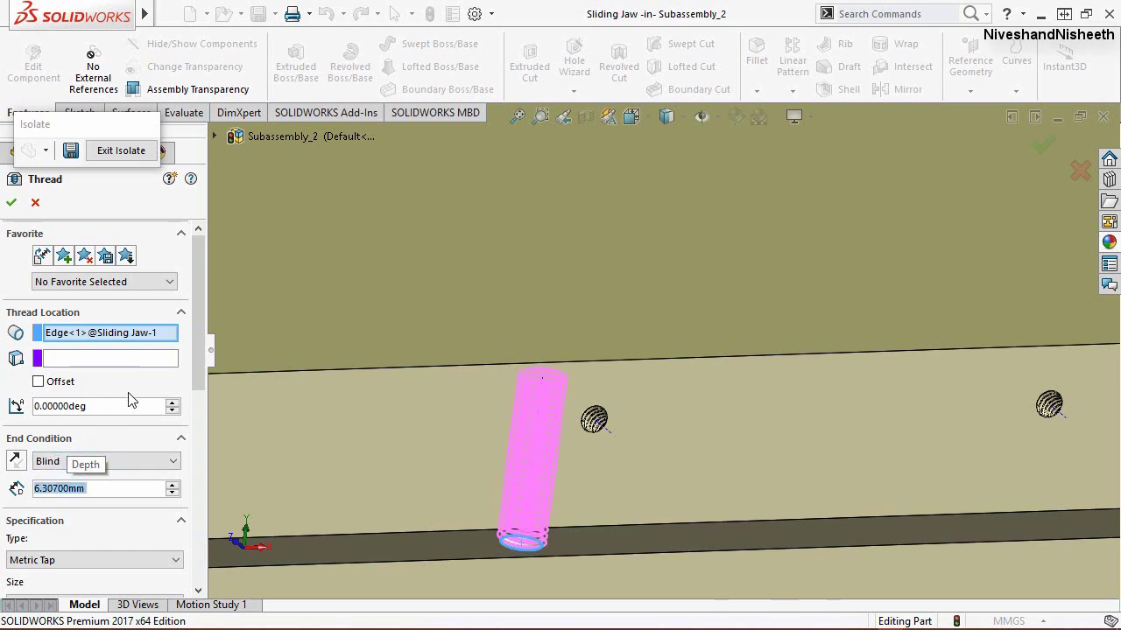
pyautogui.scroll(-5, 128, 399)
pyautogui.scroll(3, 151, 426)
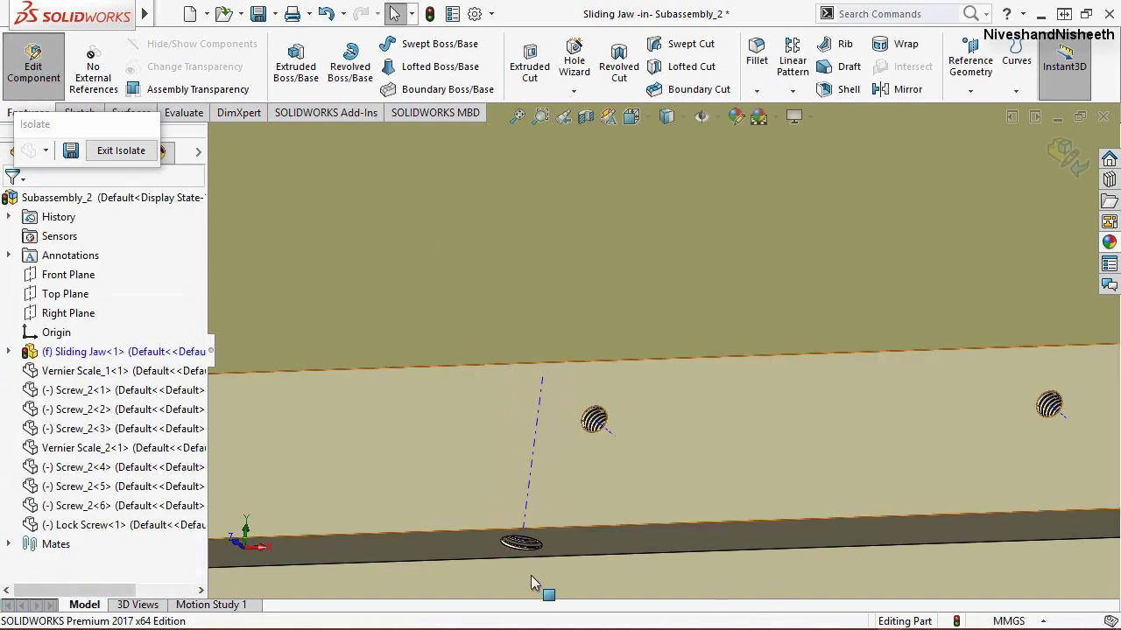
# Step: Zoom and orbit around the threaded hole to inspect the new thread
pyautogui.scroll(-5, 528, 556)
pyautogui.scroll(-3, 602, 429)
pyautogui.moveTo(602, 429)
pyautogui.mouseDown(button='middle')
pyautogui.moveTo(555, 468)
pyautogui.moveTo(678, 213)
pyautogui.moveTo(633, 342)
pyautogui.moveTo(503, 517)
pyautogui.mouseUp(button='middle')
pyautogui.scroll(-4, 698, 224)
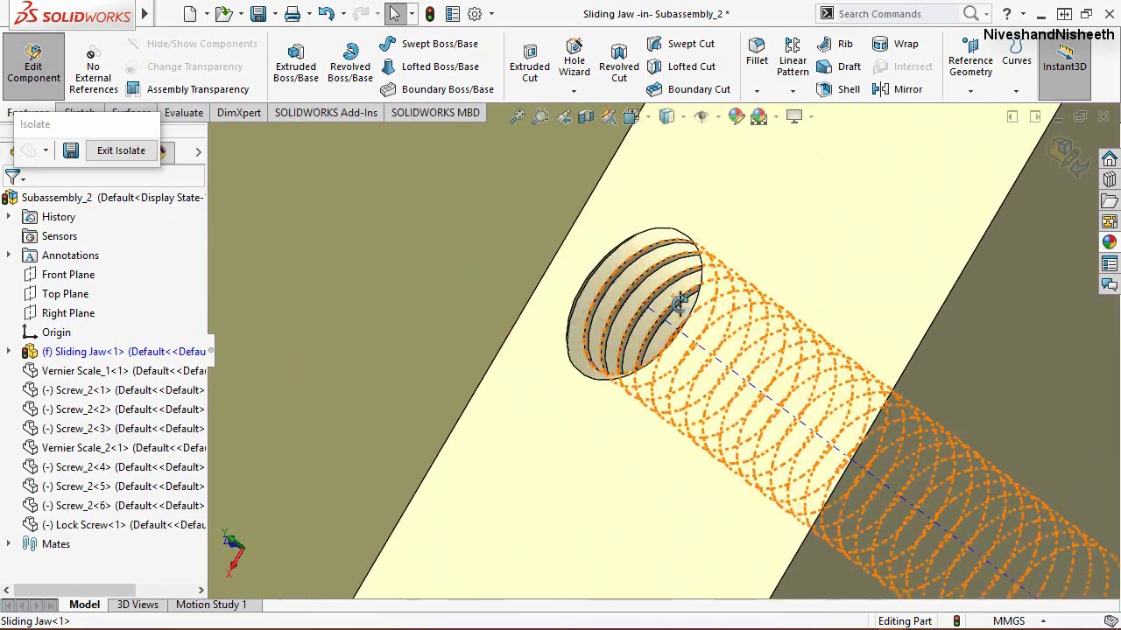
pyautogui.moveTo(698, 224)
pyautogui.mouseDown(button='middle')
pyautogui.moveTo(738, 388)
pyautogui.moveTo(775, 458)
pyautogui.moveTo(774, 392)
pyautogui.mouseUp(button='middle')
# Step: Restore the earlier view, zoom to fit, and exit editing the Sliding Jaw
pyautogui.click(564, 119)
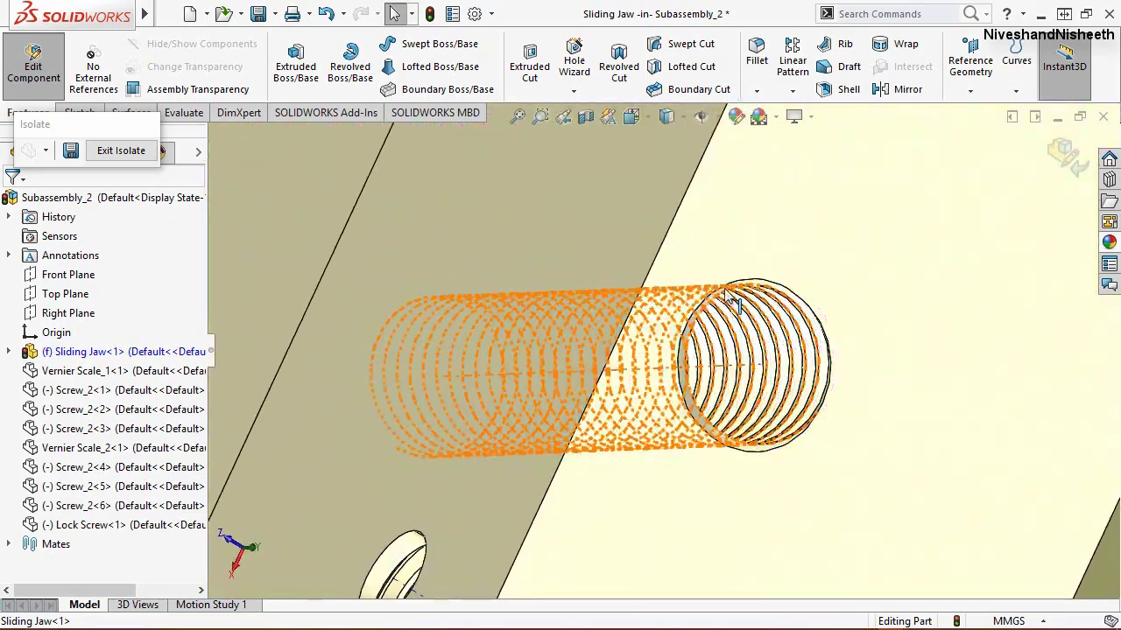
pyautogui.click(563, 119)
pyautogui.click(563, 119)
pyautogui.click(563, 119)
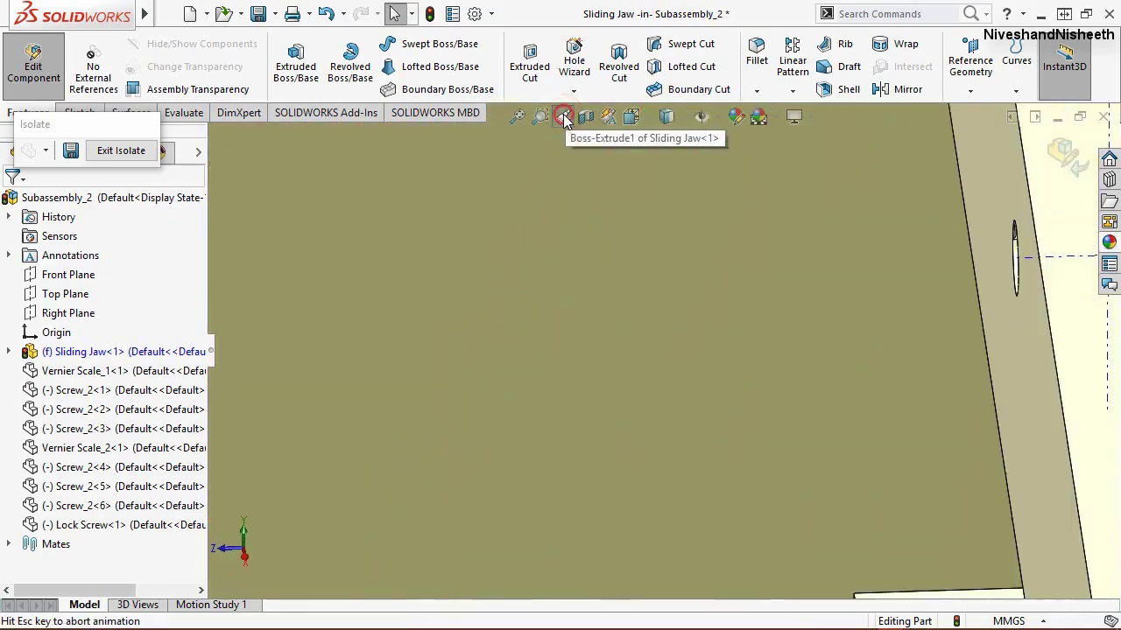
pyautogui.click(564, 119)
pyautogui.click(564, 119)
pyautogui.click(564, 120)
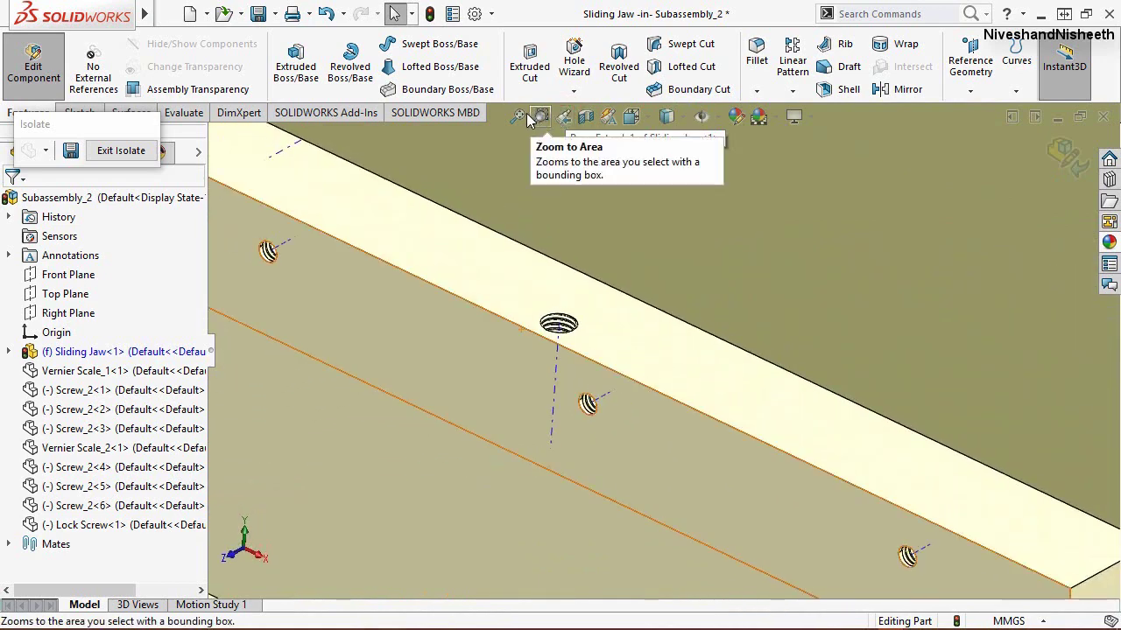
pyautogui.click(518, 117)
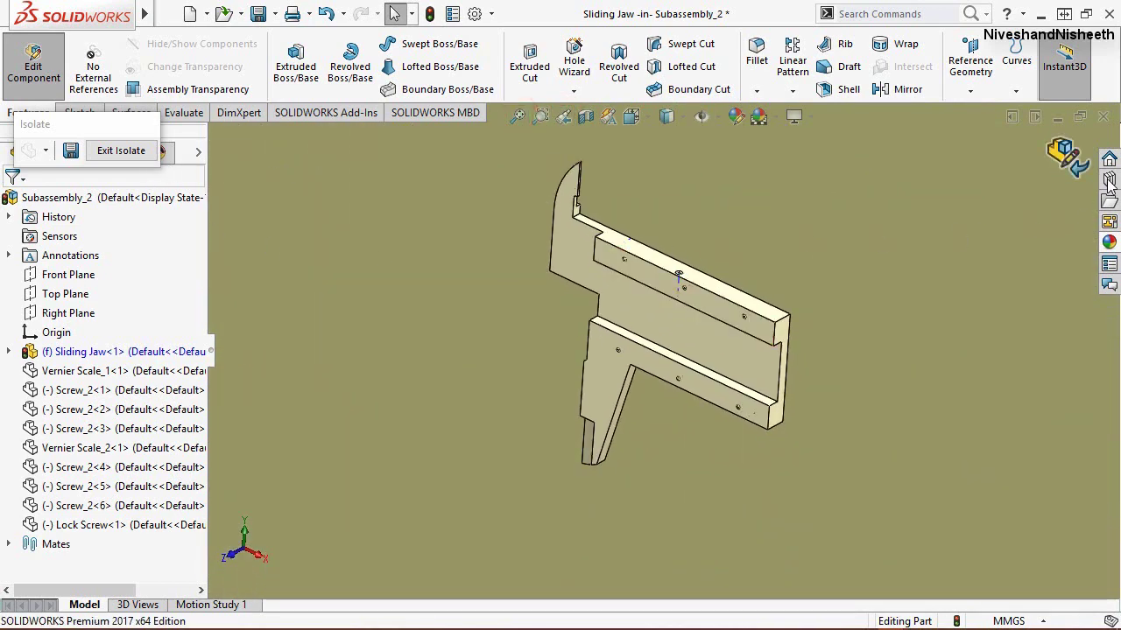
pyautogui.click(1056, 155)
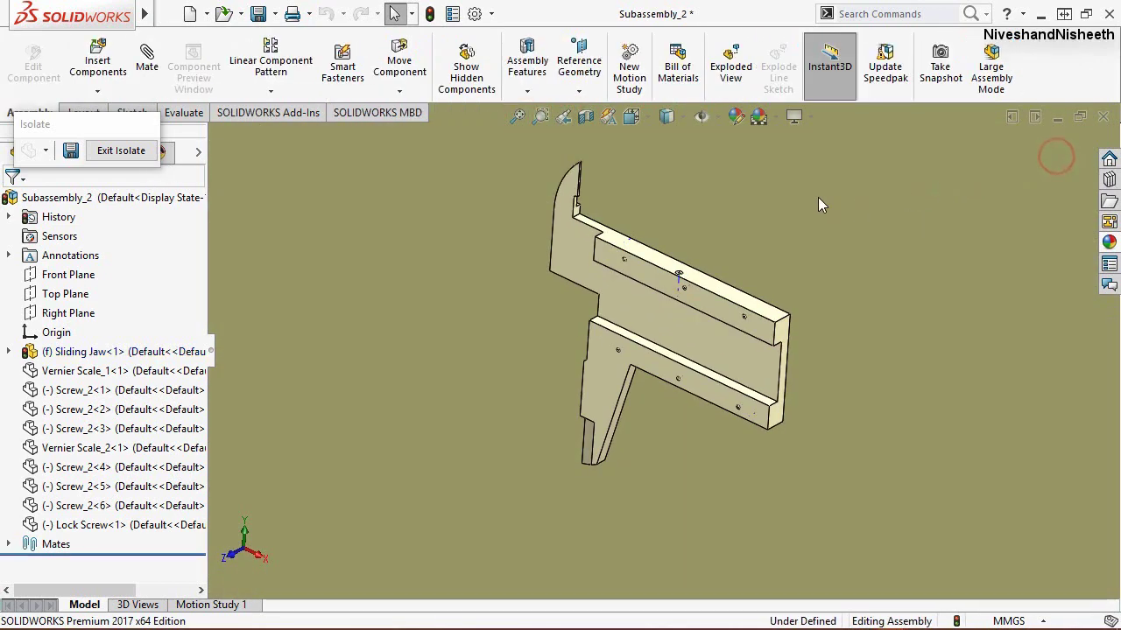
pyautogui.click(740, 198)
# Step: Switch to isometric view and end isolation so all components show
pyautogui.hotkey('ctrl', '7')
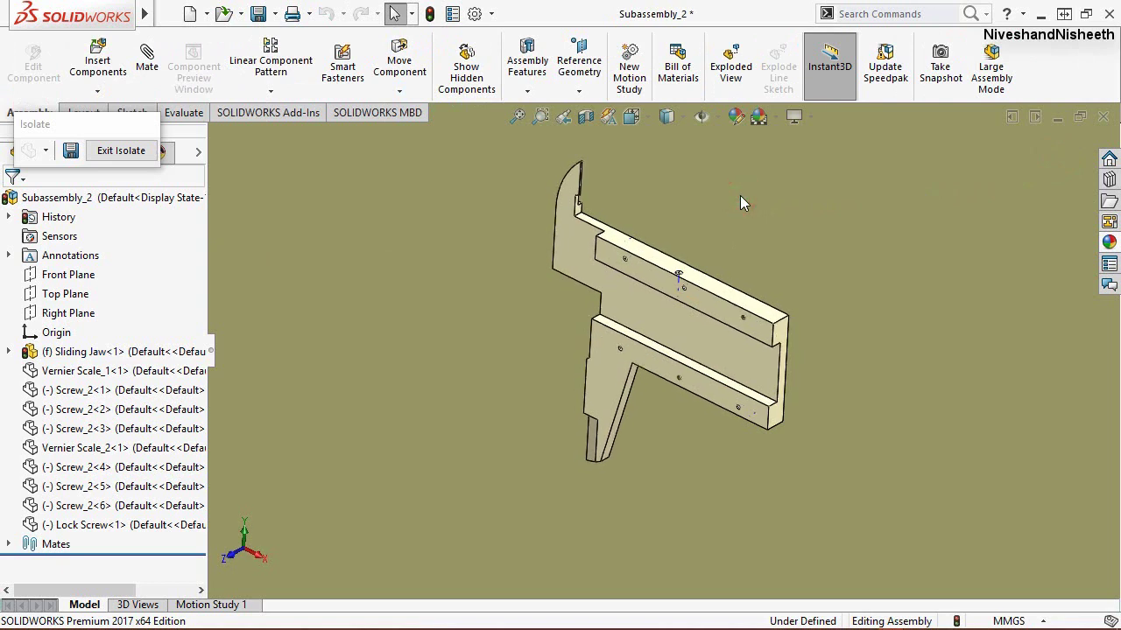
pyautogui.click(116, 148)
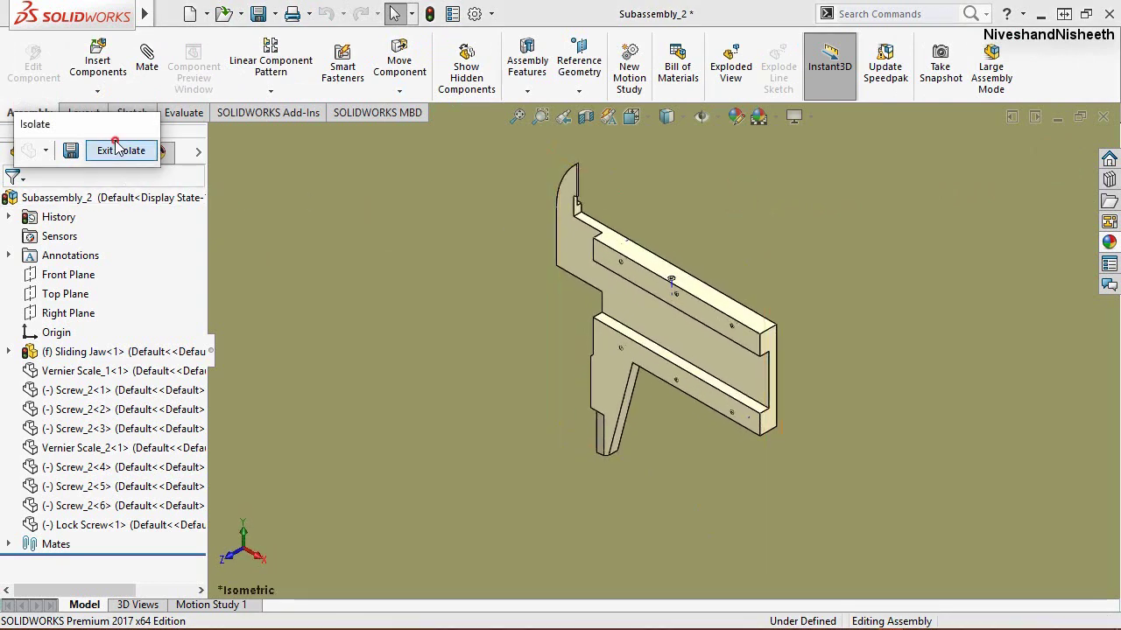
pyautogui.scroll(-2, 762, 322)
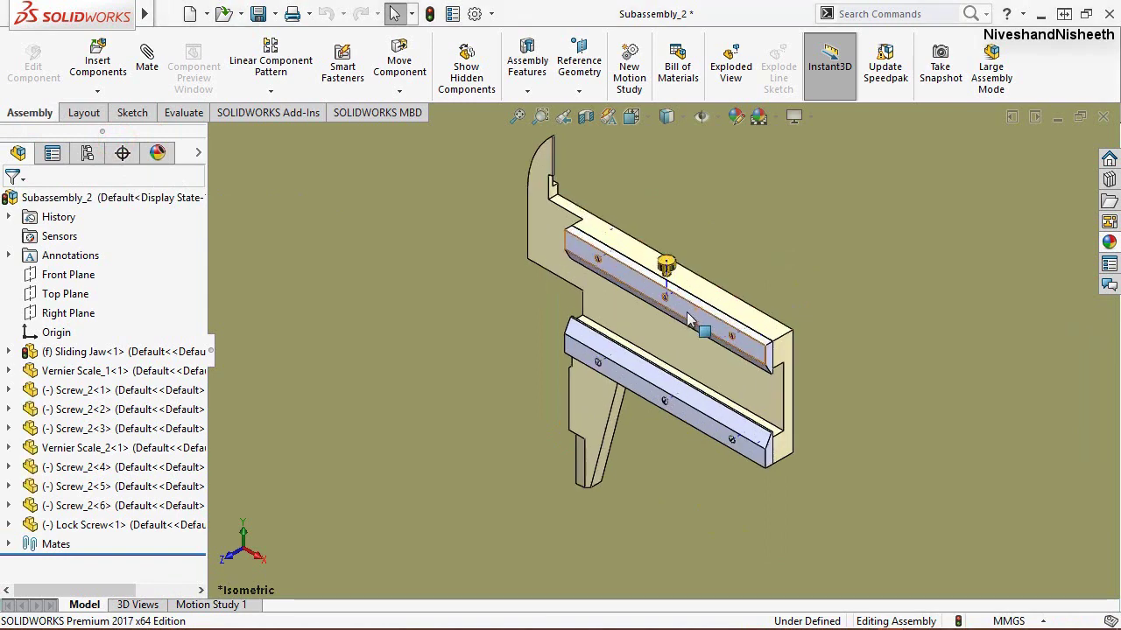
pyautogui.scroll(-2, 762, 321)
pyautogui.scroll(-2, 788, 350)
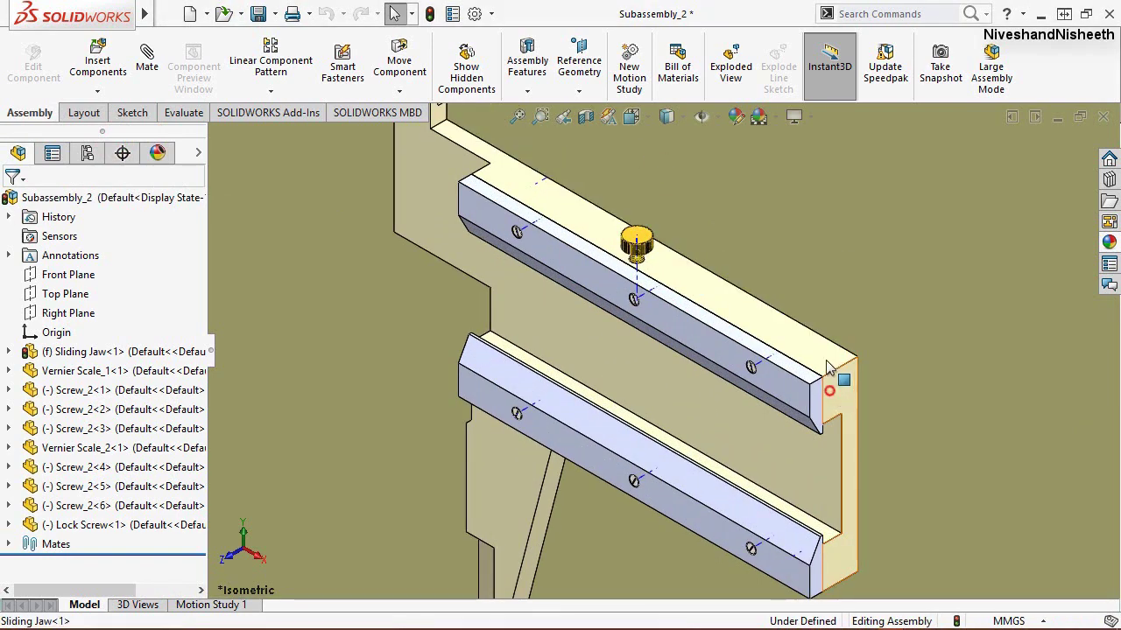
# Step: Create a section view from the jaw's end face, offset to -29 mm through the lock screw
pyautogui.click(834, 399)
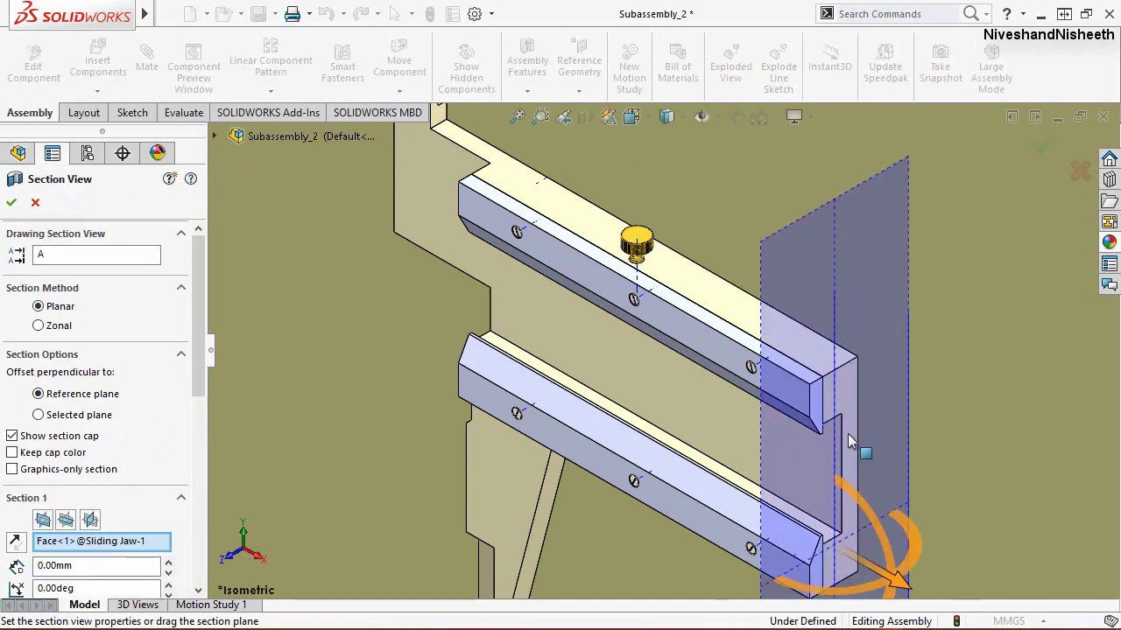
pyautogui.moveTo(882, 576); pyautogui.dragTo(821, 521)
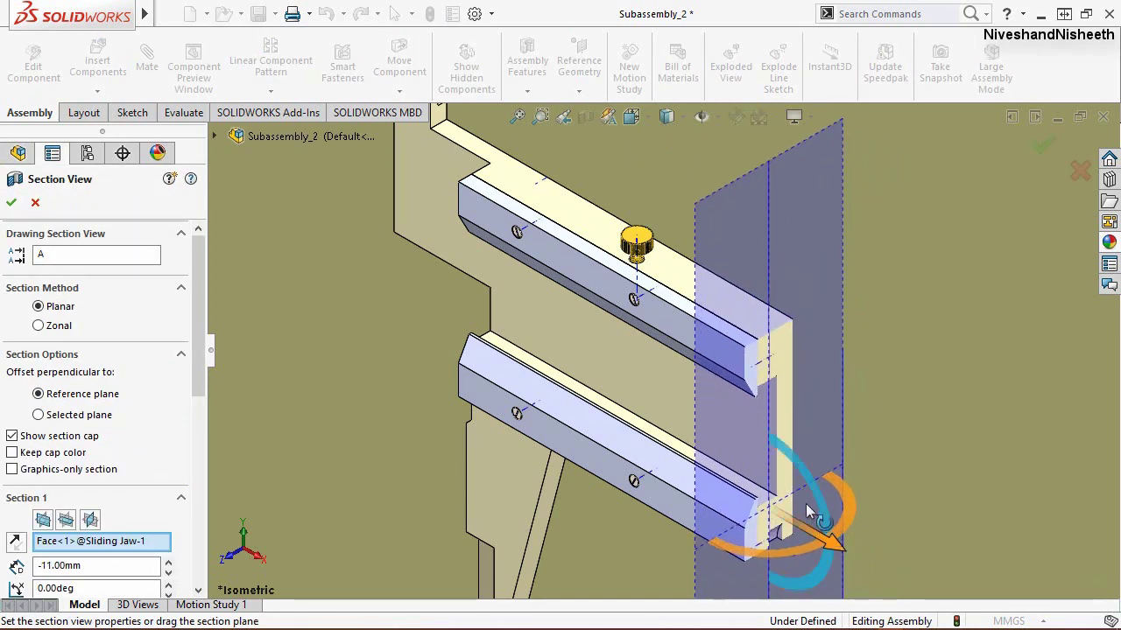
pyautogui.moveTo(808, 508); pyautogui.dragTo(715, 445)
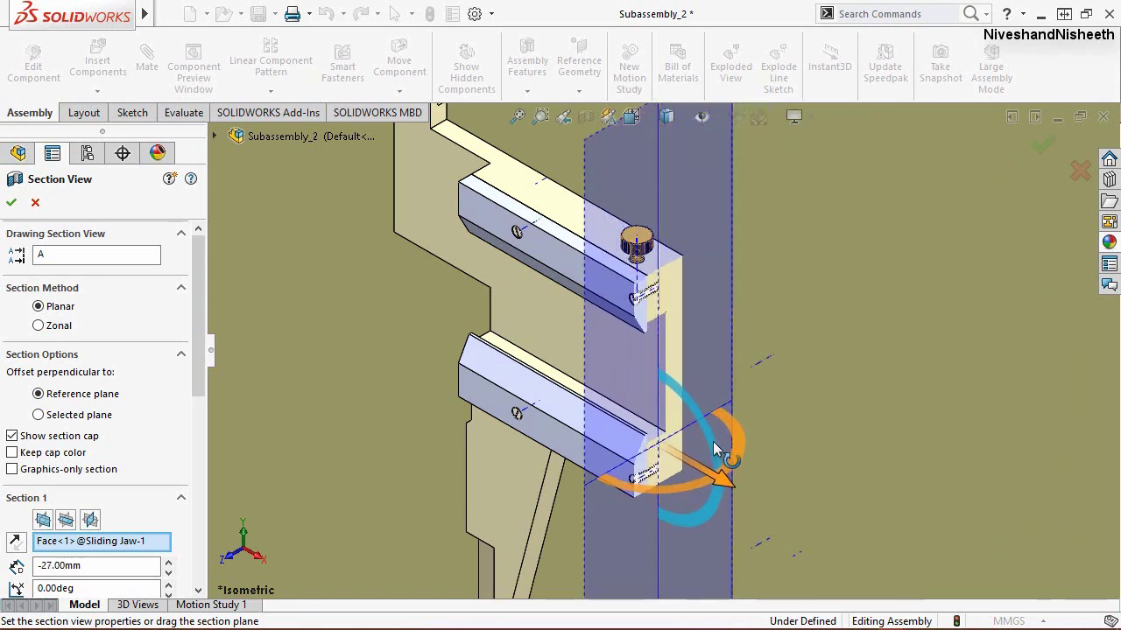
pyautogui.scroll(-5, 691, 319)
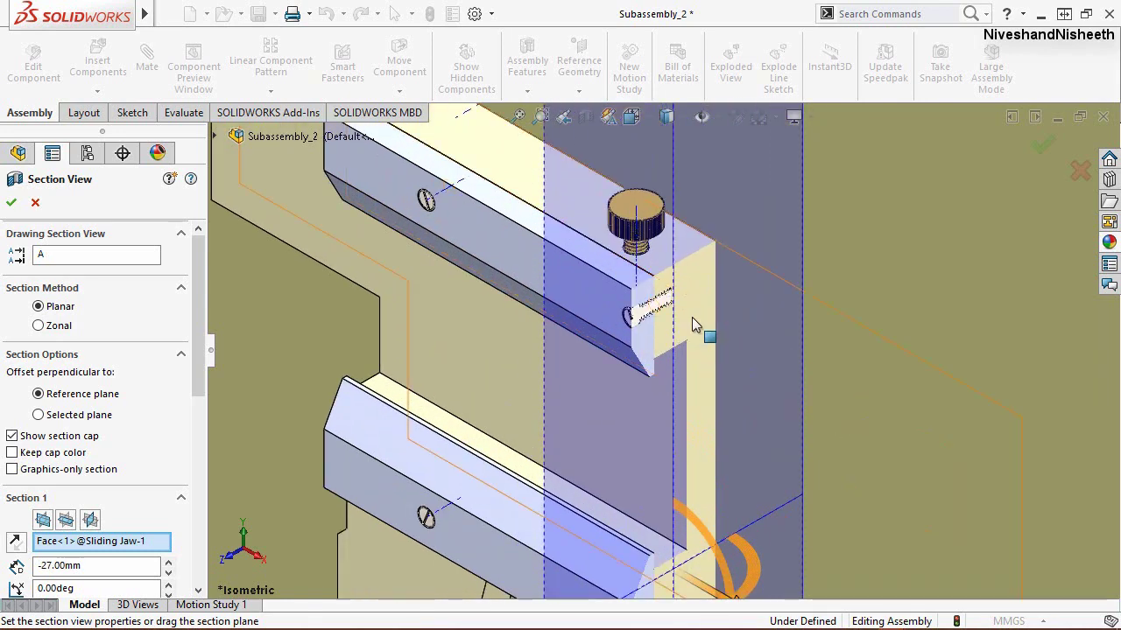
pyautogui.scroll(-2, 668, 314)
pyautogui.scroll(-2, 648, 317)
pyautogui.scroll(-1, 648, 317)
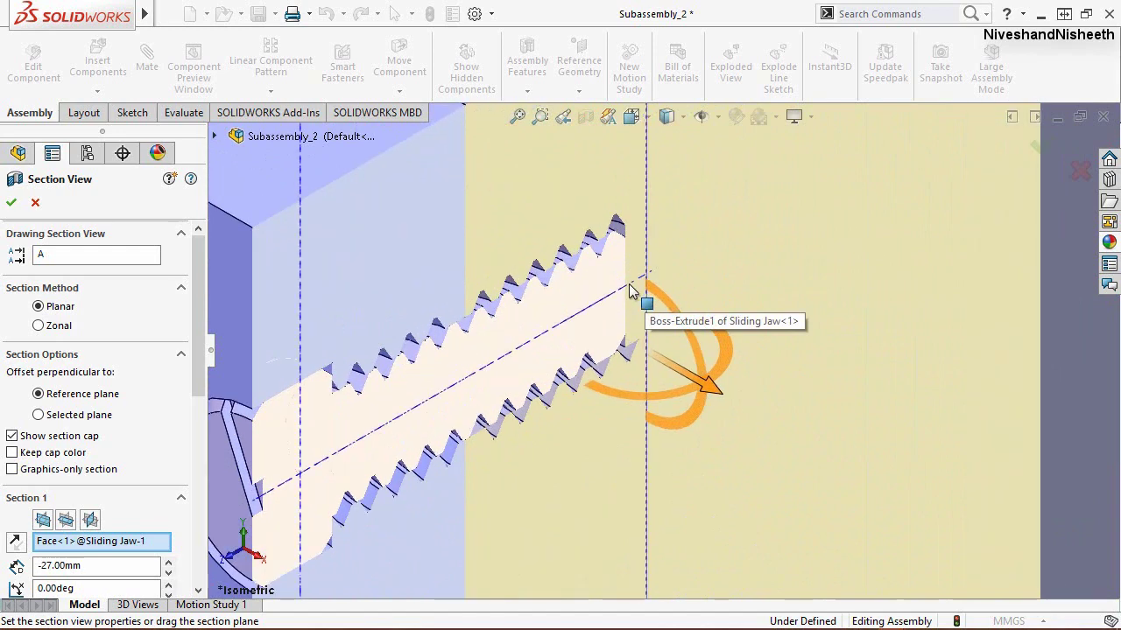
pyautogui.scroll(2, 665, 456)
pyautogui.scroll(2, 654, 425)
pyautogui.scroll(2, 685, 477)
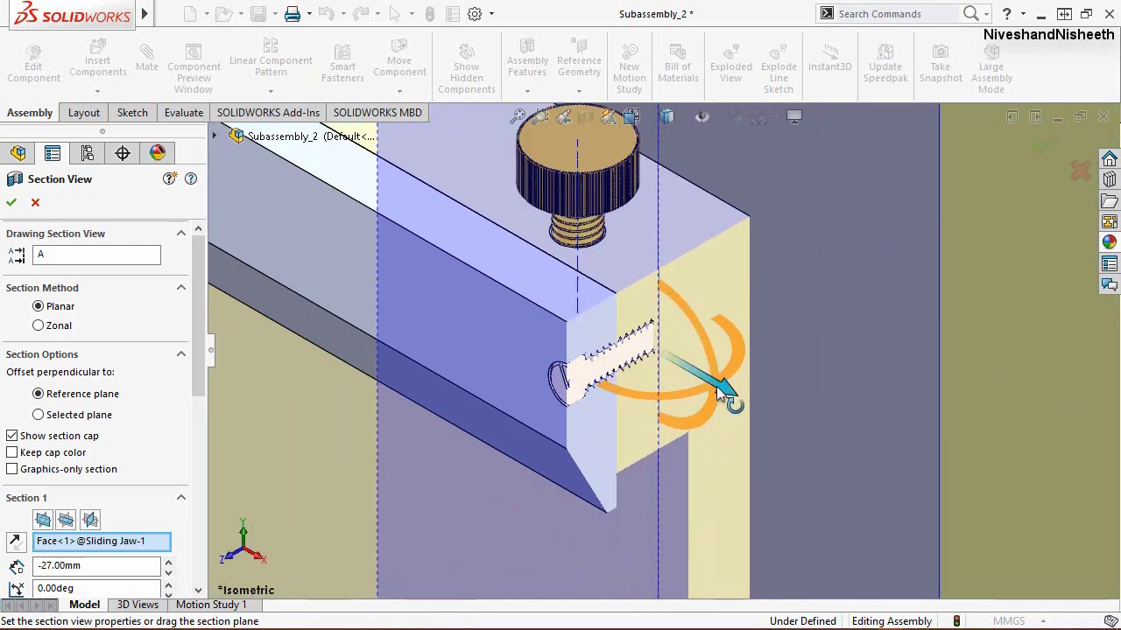
pyautogui.moveTo(698, 374); pyautogui.dragTo(623, 318)
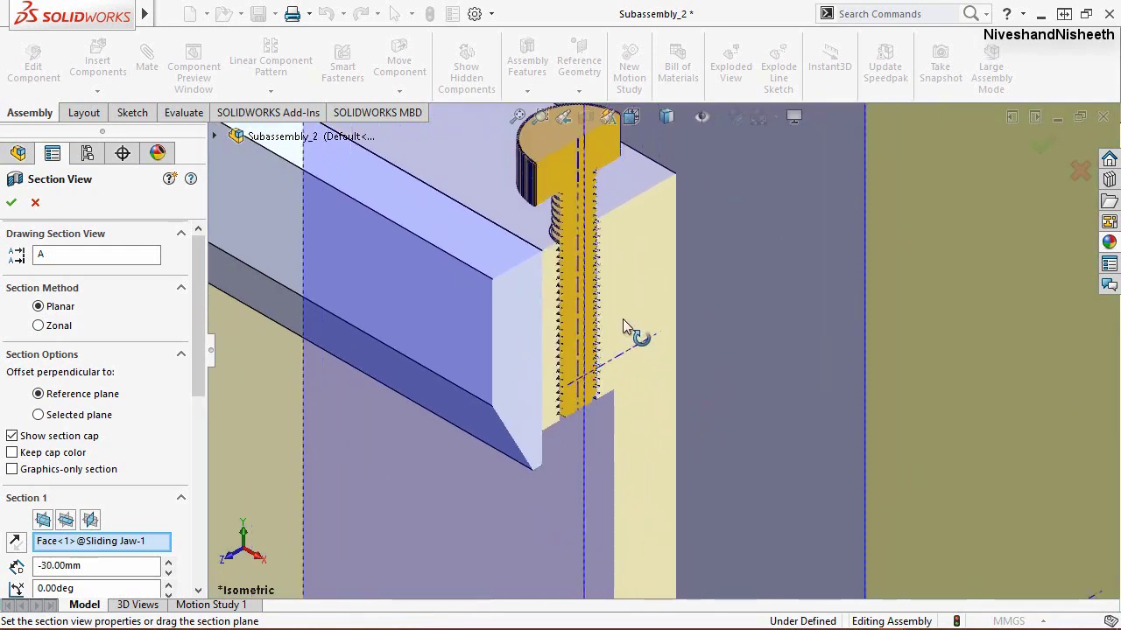
pyautogui.click(11, 204)
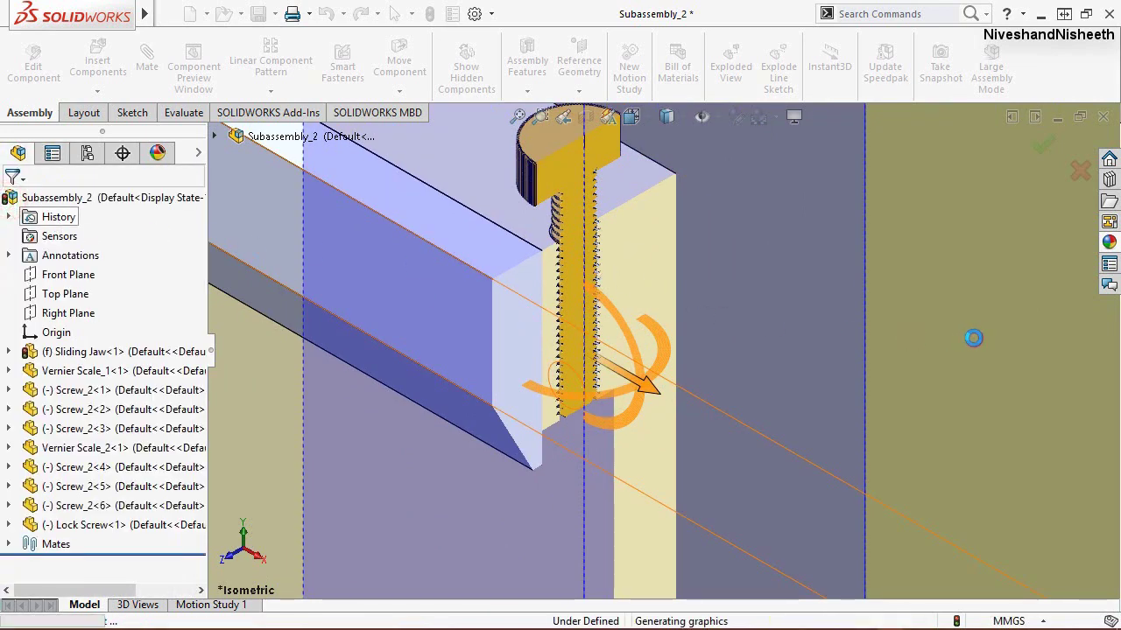
# Step: Inspect the threaded jaw in section, then turn the section view off and return to isometric
pyautogui.scroll(-2, 609, 288)
pyautogui.scroll(-3, 592, 297)
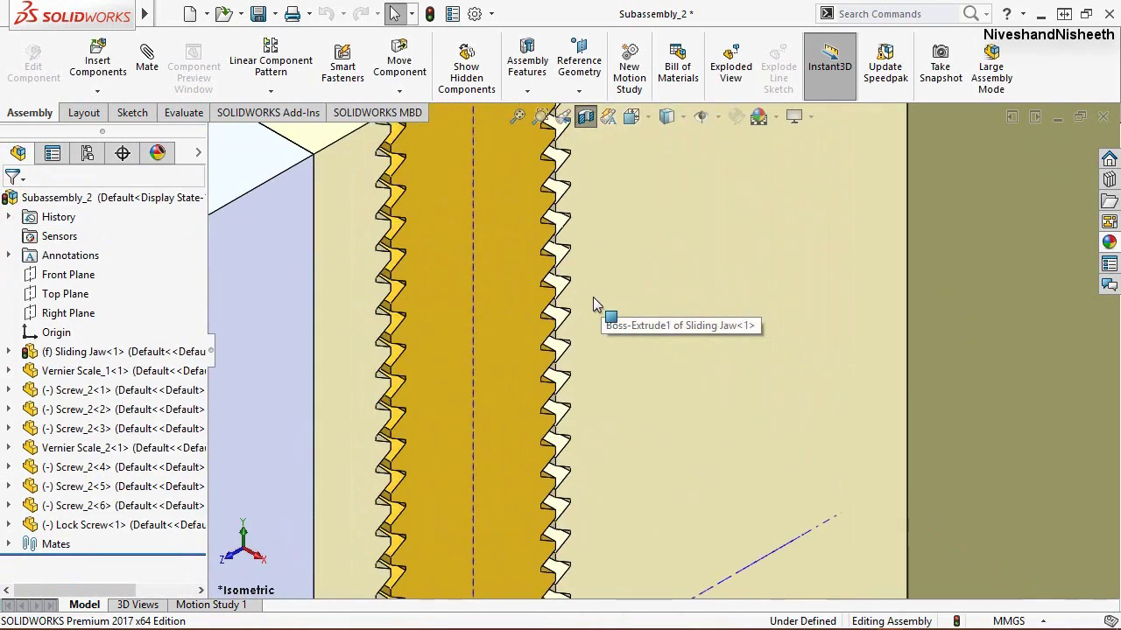
pyautogui.scroll(2, 587, 234)
pyautogui.moveTo(528, 346)
pyautogui.mouseDown(button='middle')
pyautogui.moveTo(482, 380)
pyautogui.moveTo(445, 318)
pyautogui.moveTo(522, 317)
pyautogui.mouseUp(button='middle')
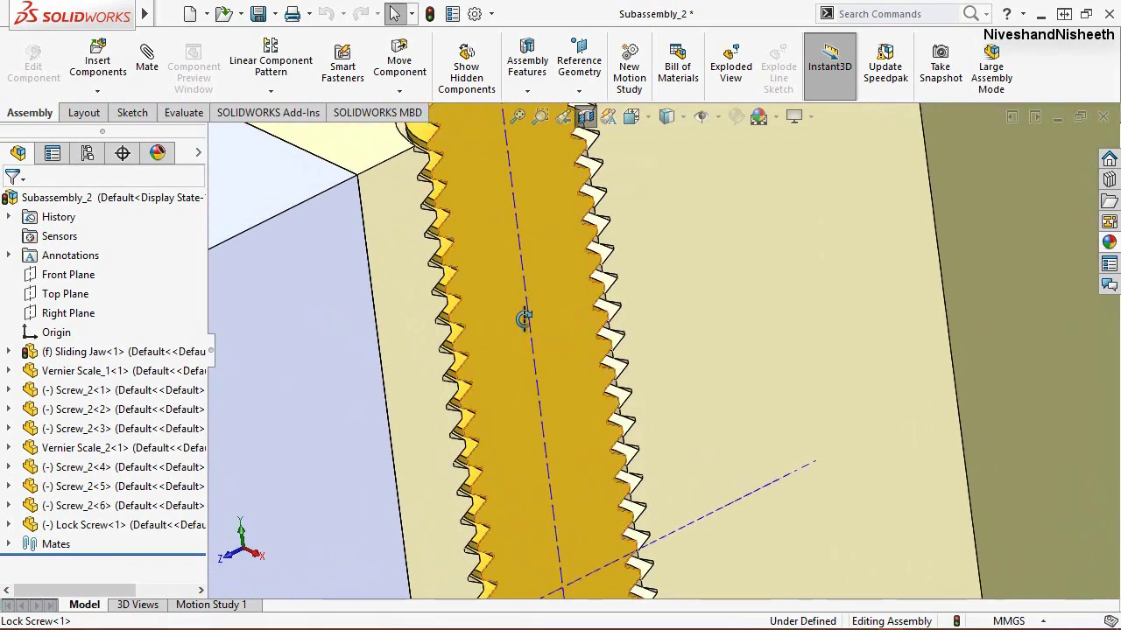
pyautogui.click(586, 120)
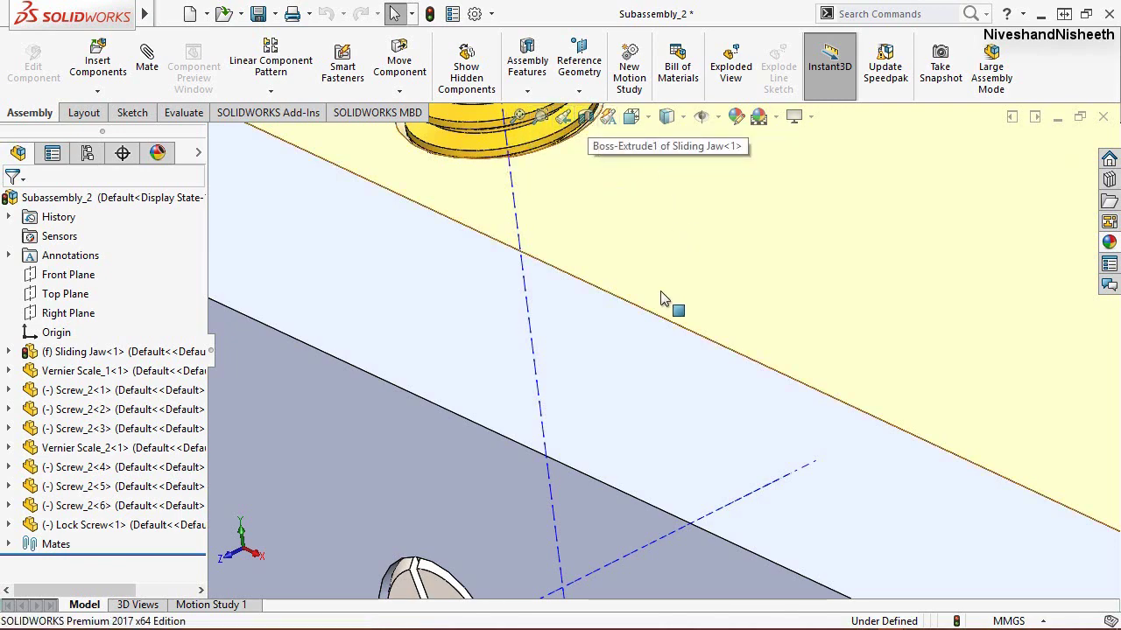
pyautogui.hotkey('ctrl', '7')
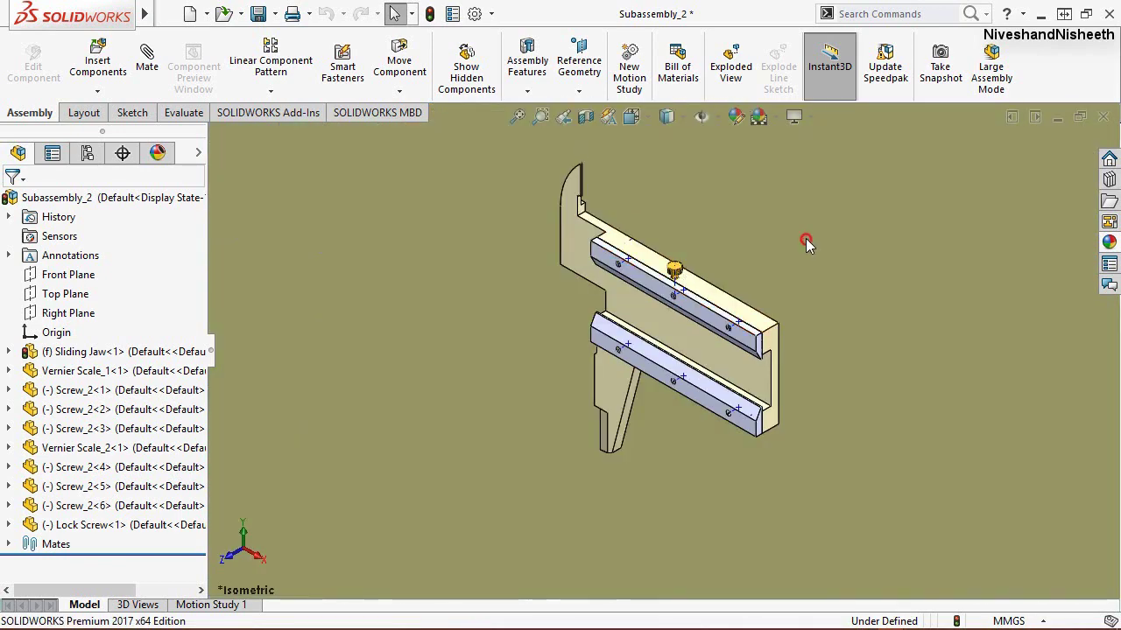
# Step: Save the assembly together with the modified Sliding Jaw using Save All
pyautogui.click(722, 118)
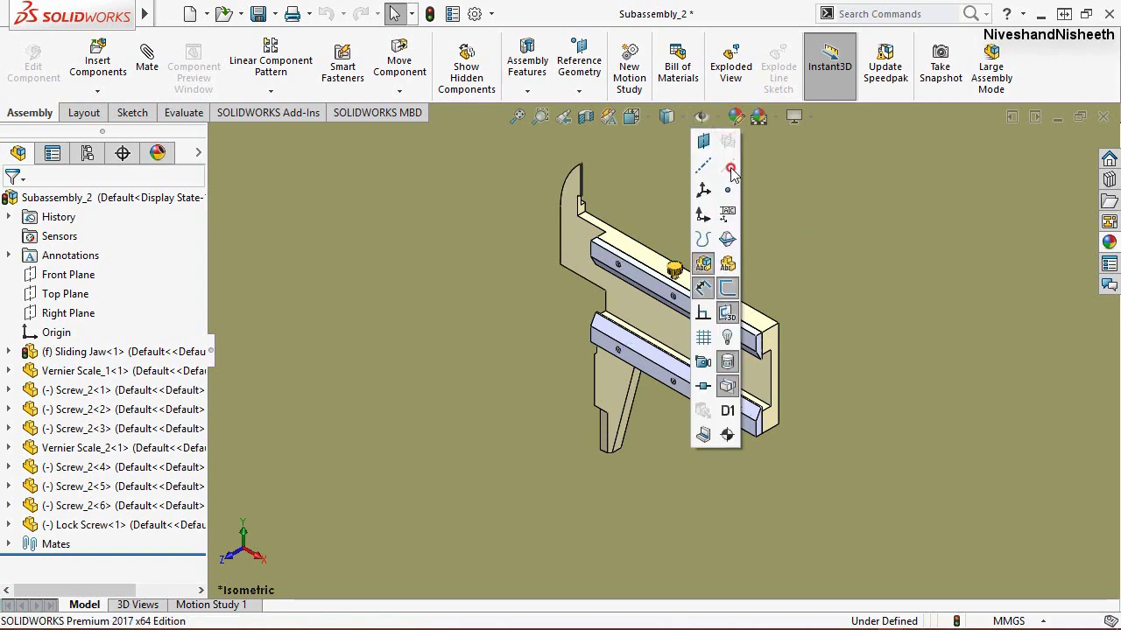
pyautogui.click(895, 267)
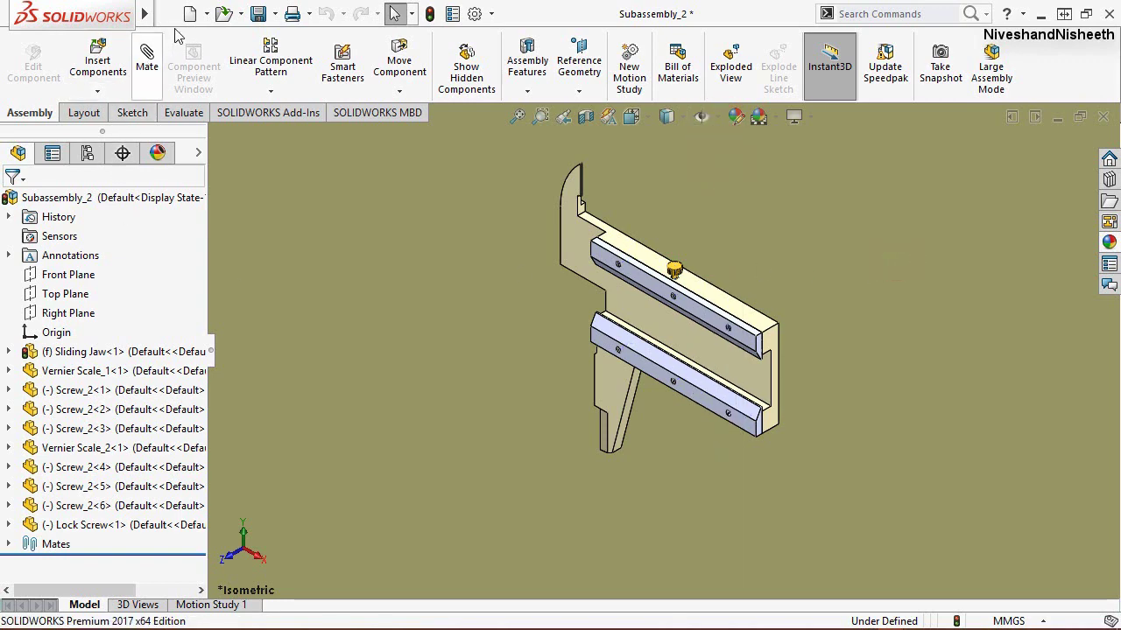
pyautogui.click(258, 14)
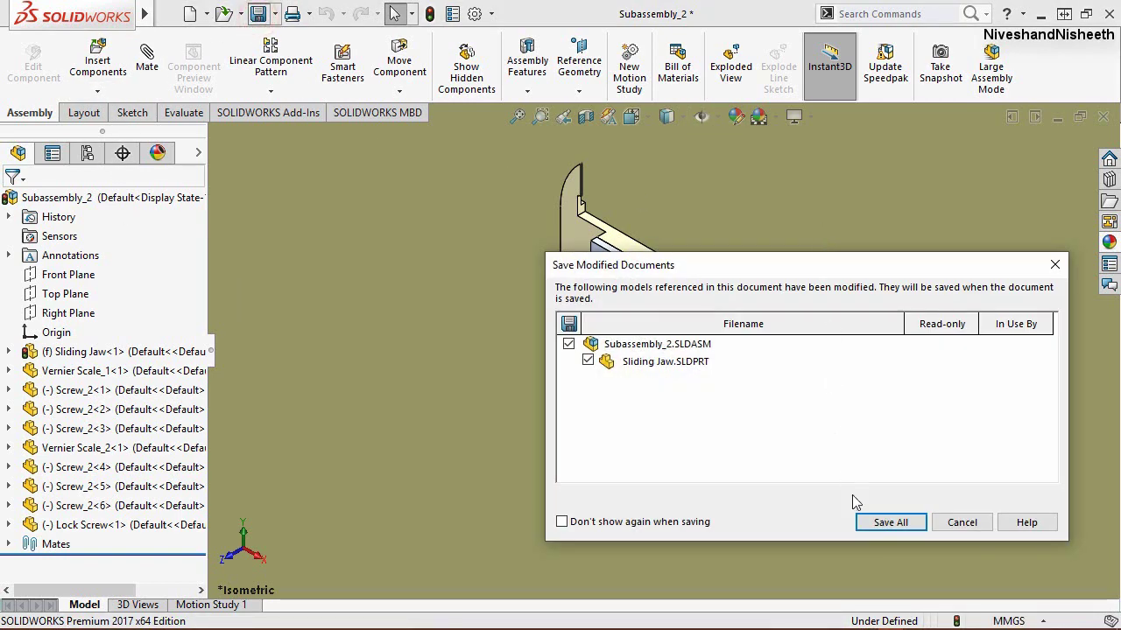
pyautogui.click(882, 524)
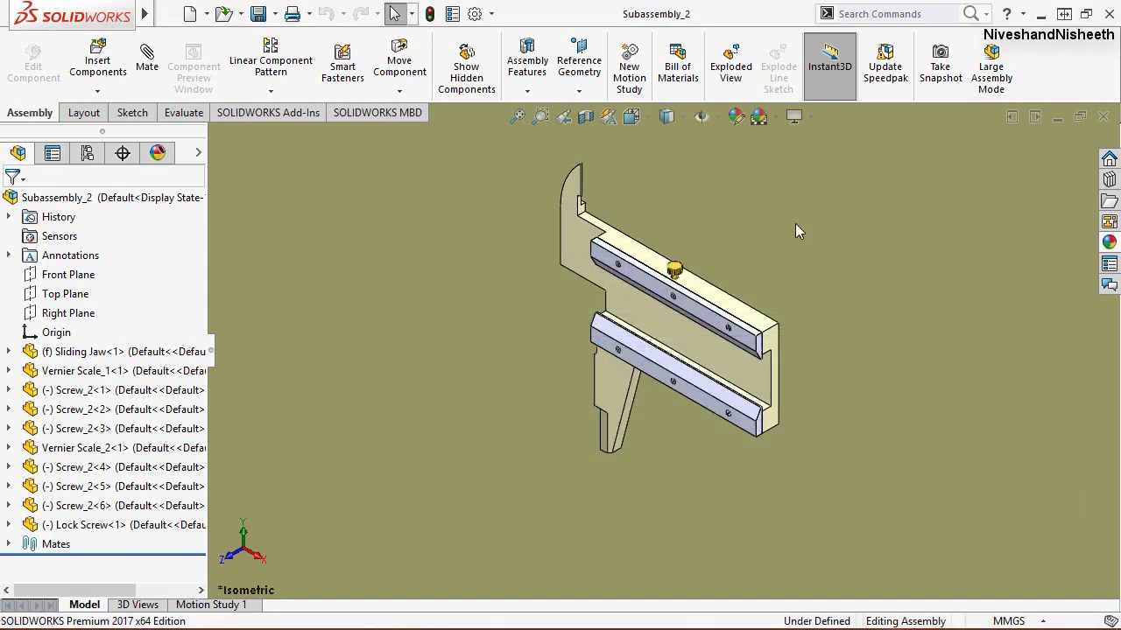
# Step: Raise the document's shaded image quality slider to High in Document Properties
pyautogui.click(479, 14)
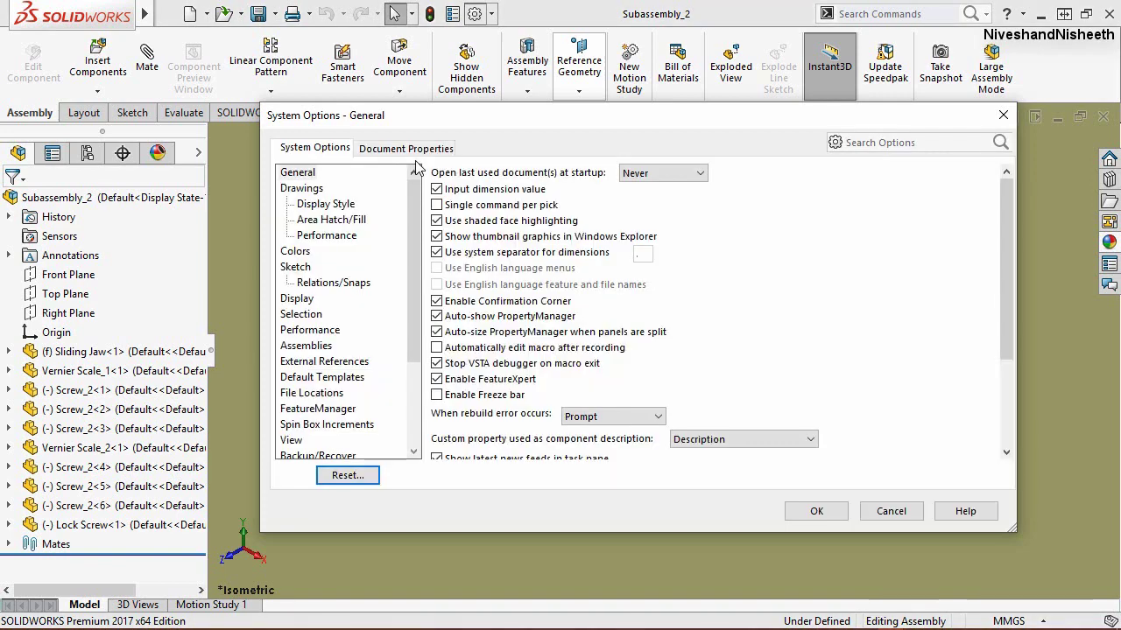
pyautogui.click(413, 147)
pyautogui.click(317, 330)
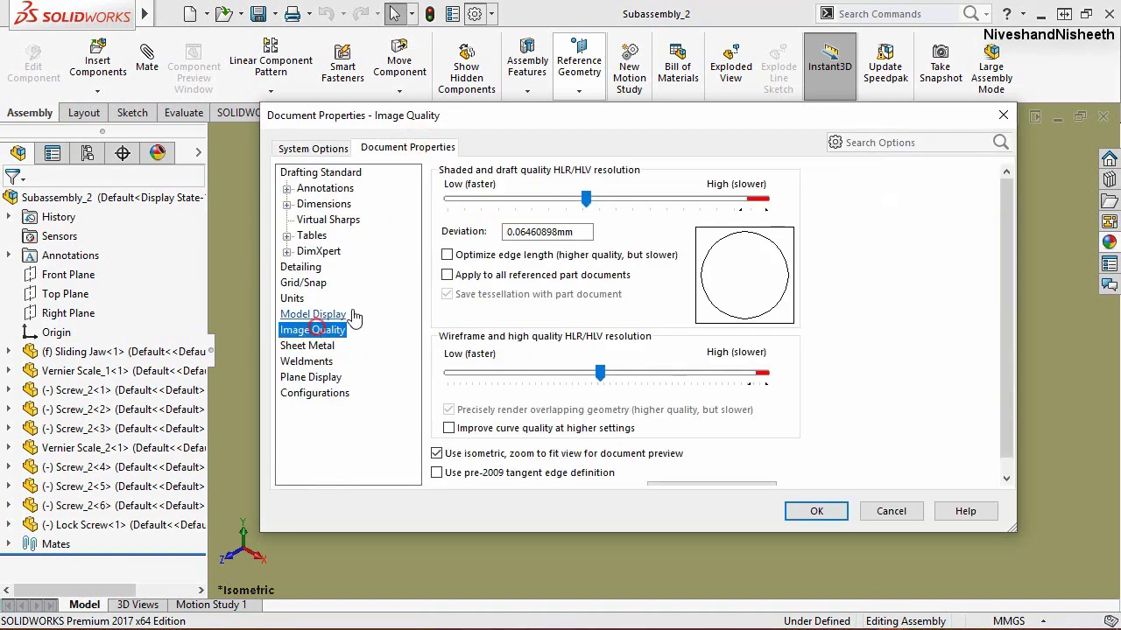
pyautogui.moveTo(585, 200); pyautogui.dragTo(765, 200)
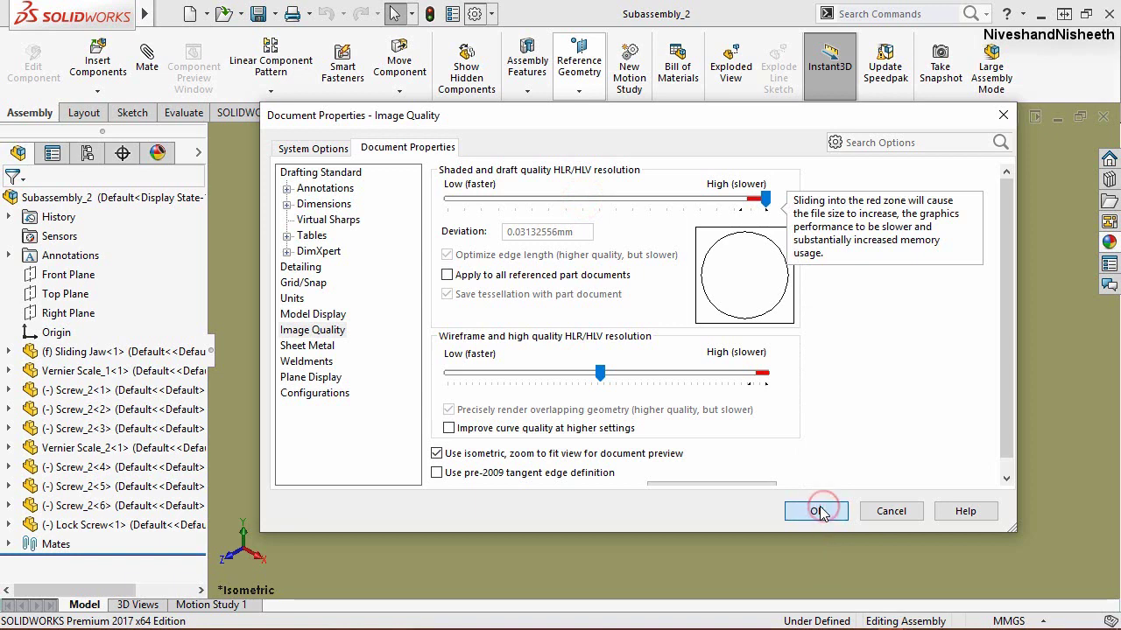
pyautogui.press('Return')
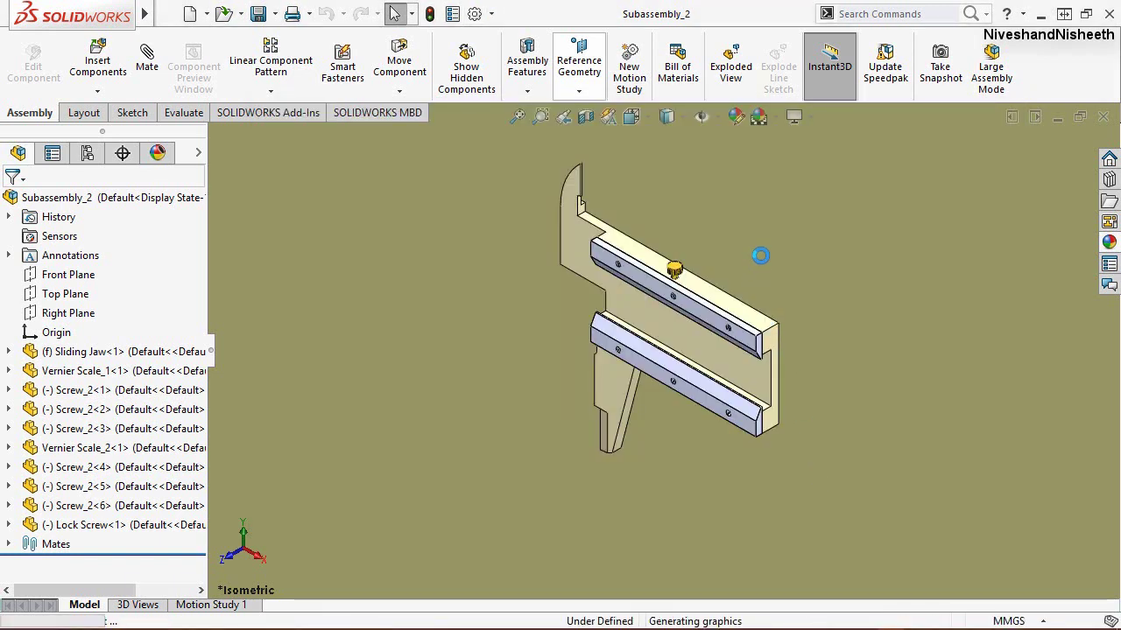
pyautogui.scroll(-3, 759, 255)
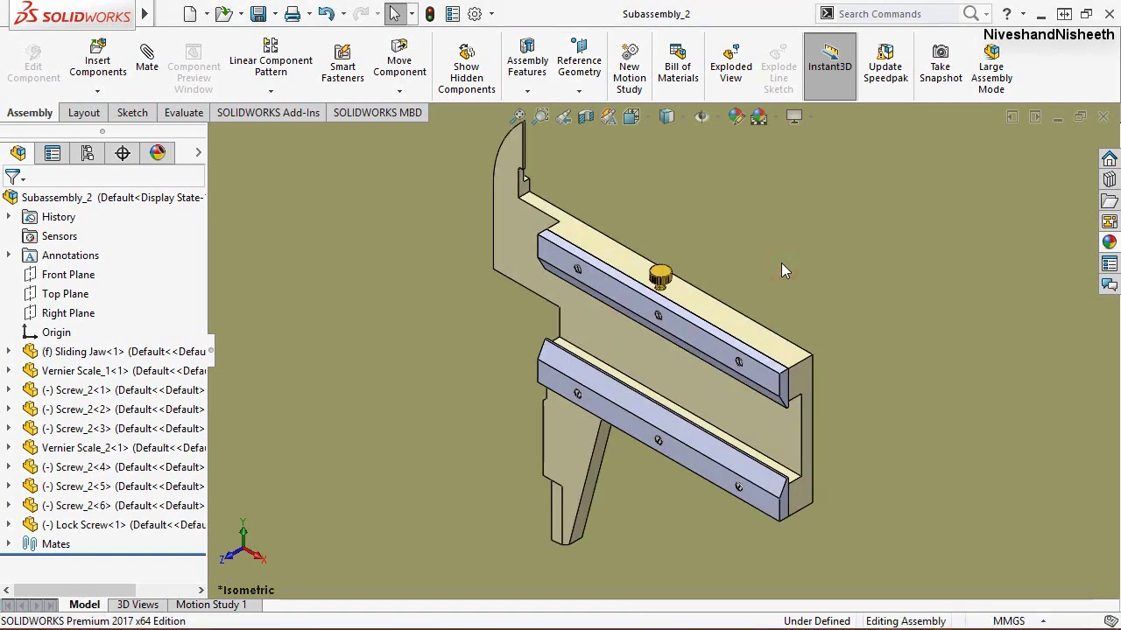
# Step: Insert the Strip for Depth Measurement part and place it in the graphics area
pyautogui.click(97, 62)
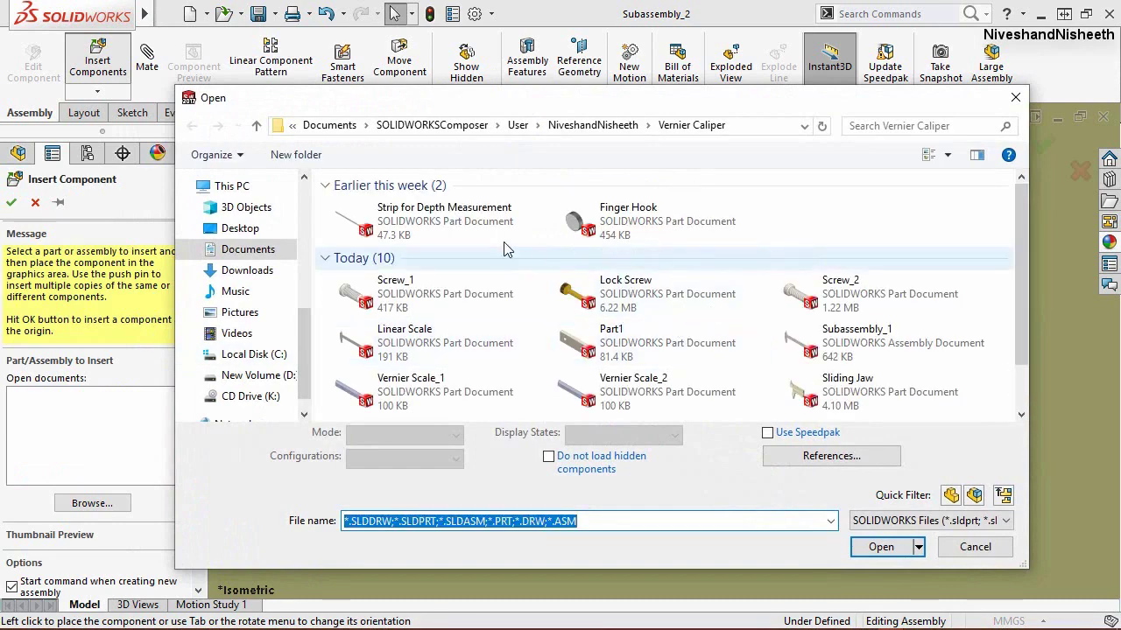
pyautogui.doubleClick(457, 211)
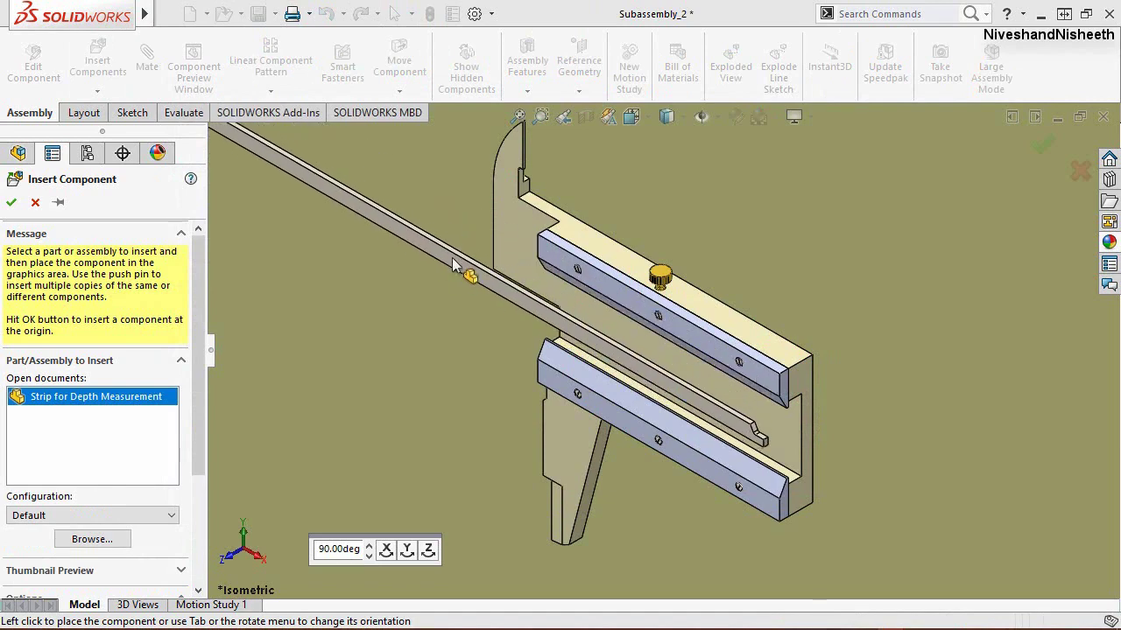
pyautogui.click(453, 266)
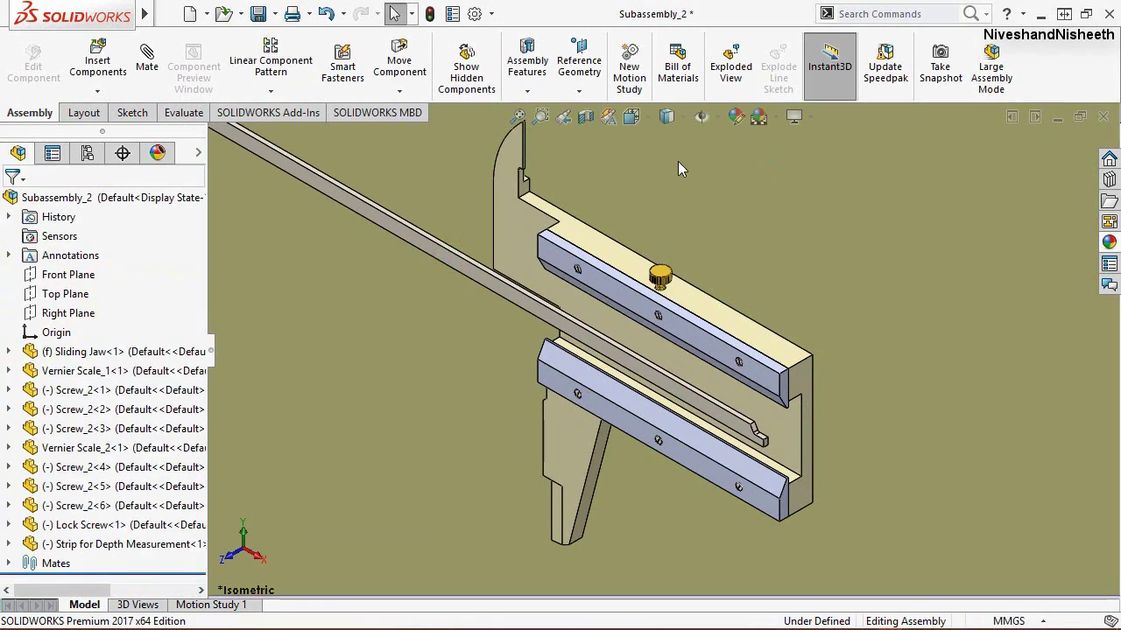
# Step: Mate the depth strip with the Sliding Jaw so it aligns through the jaw
pyautogui.click(783, 433)
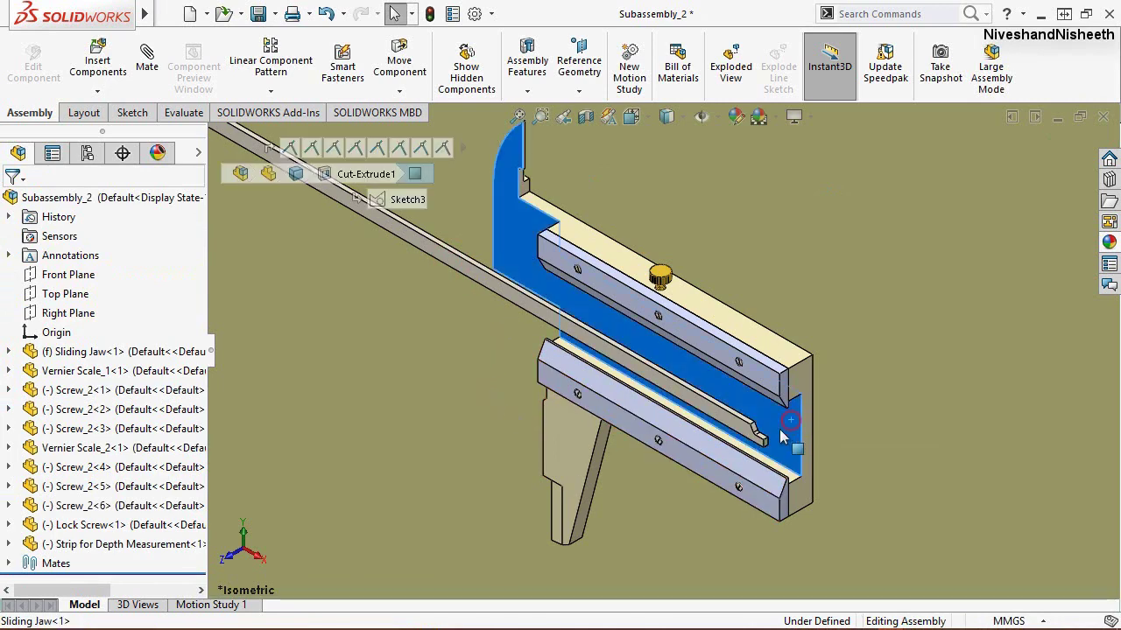
pyautogui.moveTo(654, 373); pyautogui.dragTo(579, 390, button='middle')
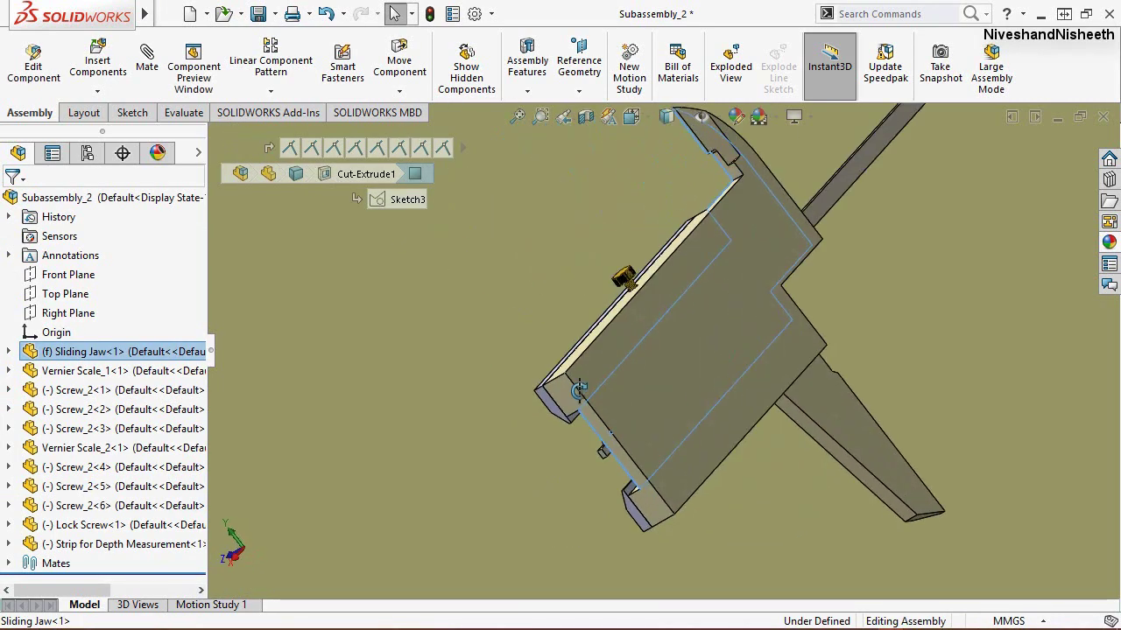
pyautogui.keyDown('ctrl'); pyautogui.click(829, 194); pyautogui.keyUp('ctrl')
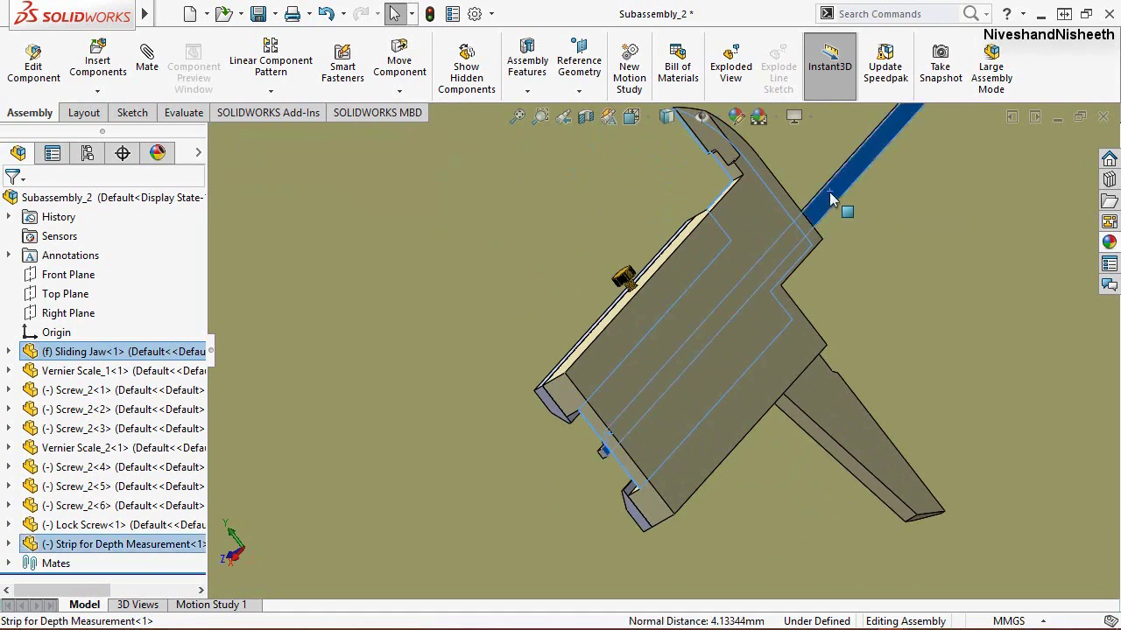
pyautogui.click(880, 175)
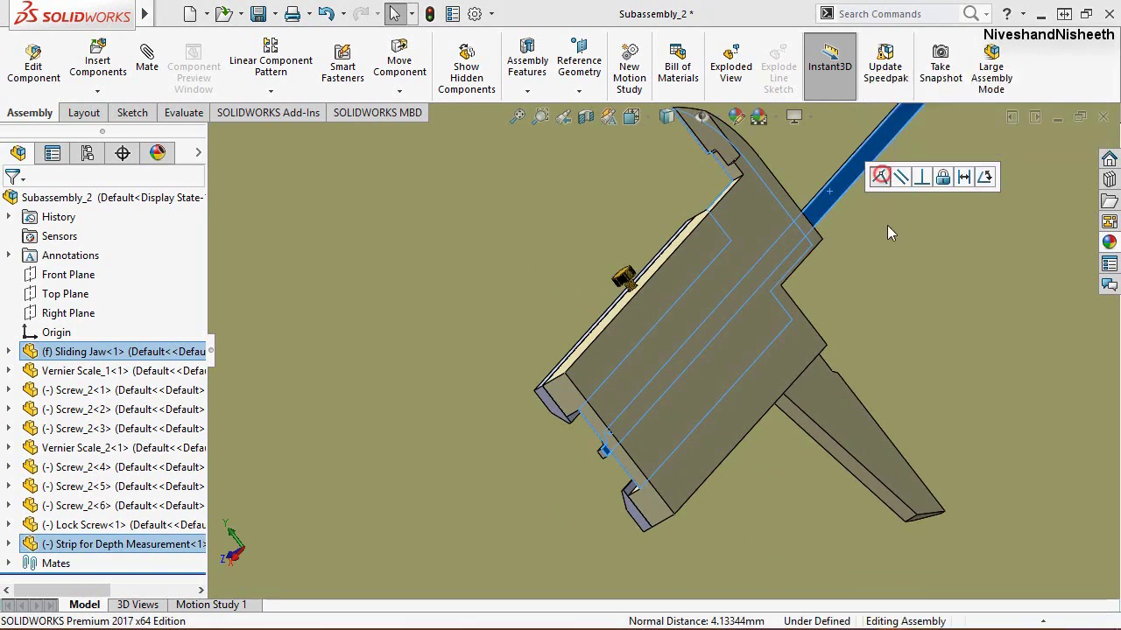
pyautogui.click(566, 118)
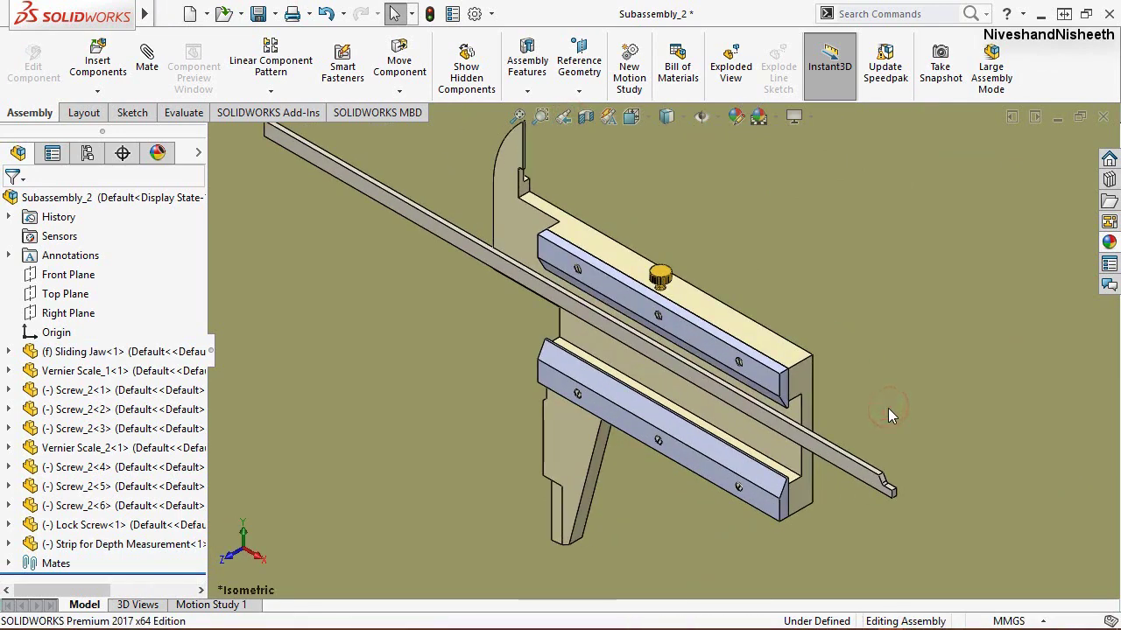
pyautogui.press('f')
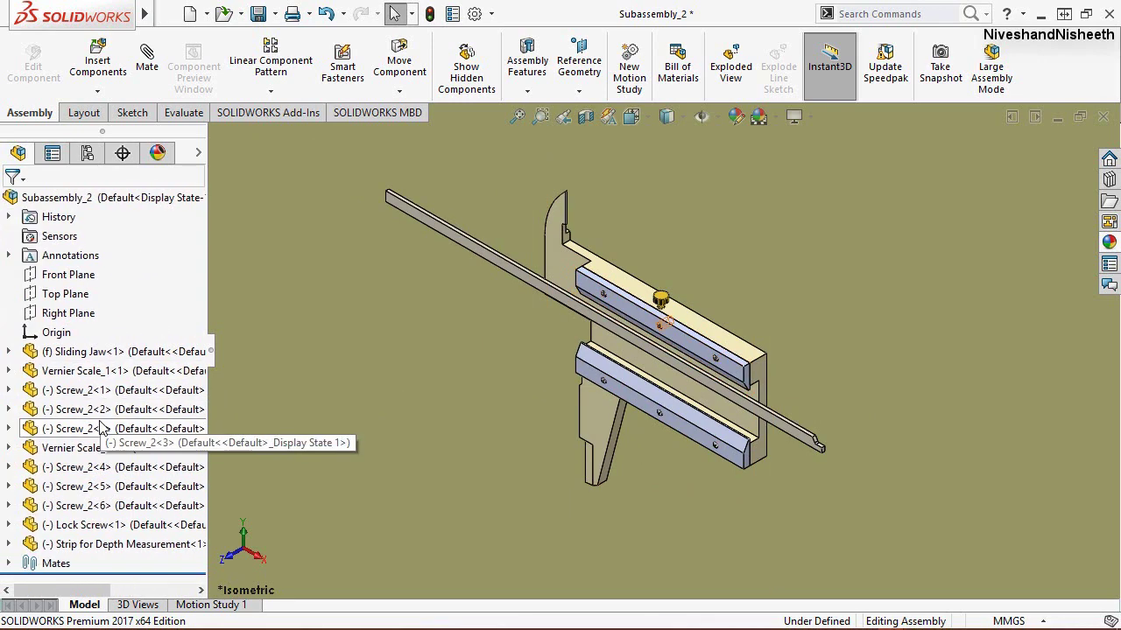
# Step: Select the Top Planes of the depth strip and the Sliding Jaw in the tree
pyautogui.click(8, 545)
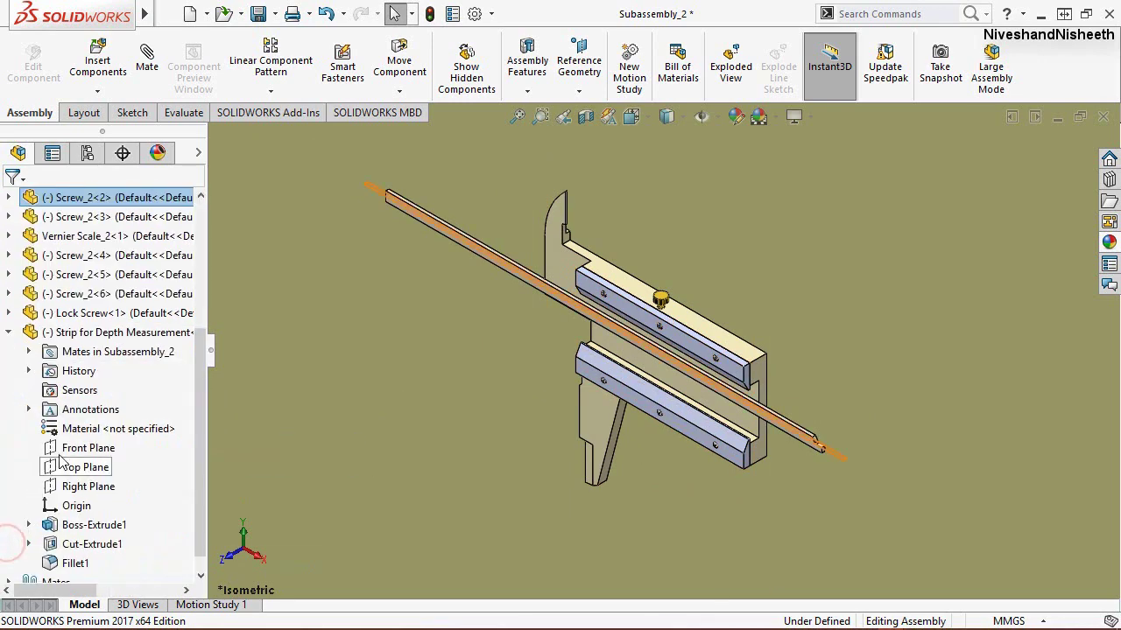
pyautogui.click(84, 466)
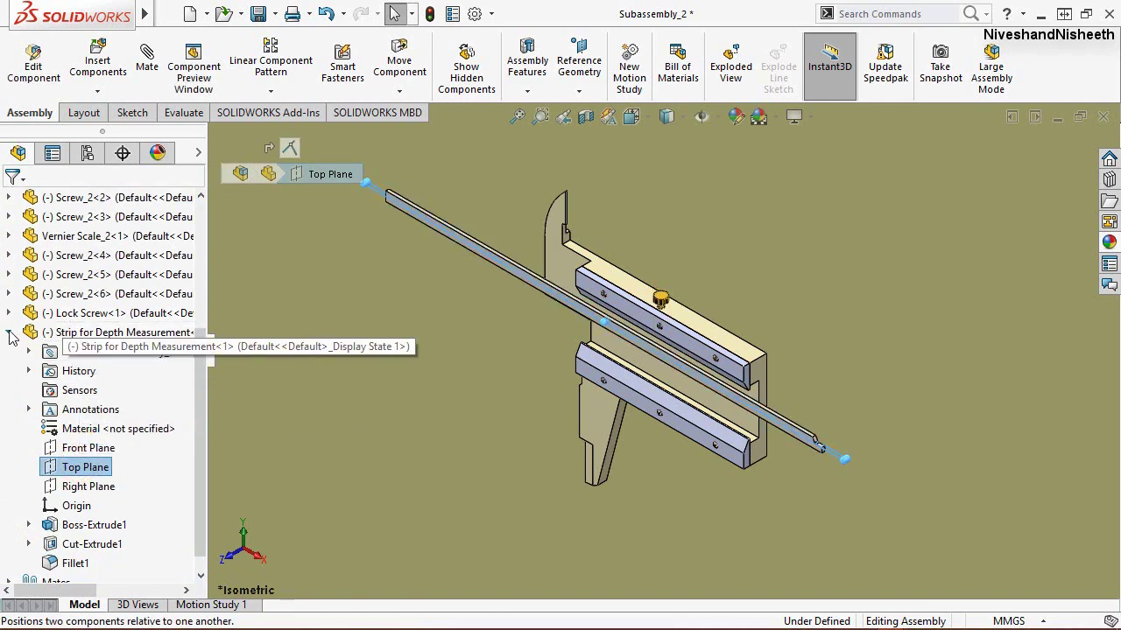
pyautogui.click(9, 333)
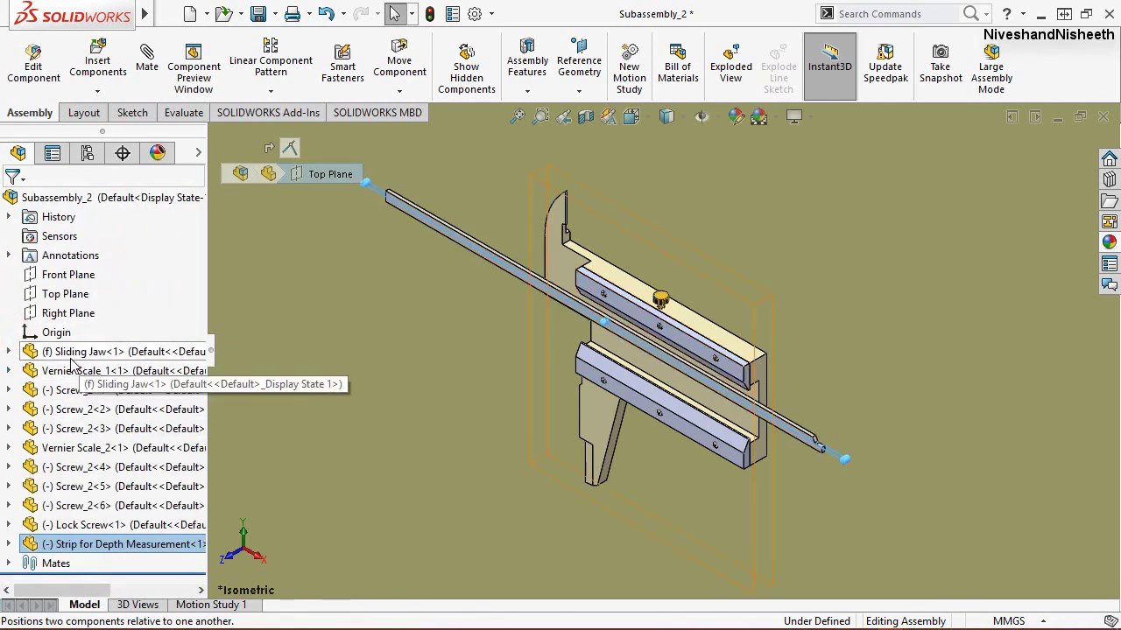
pyautogui.click(9, 351)
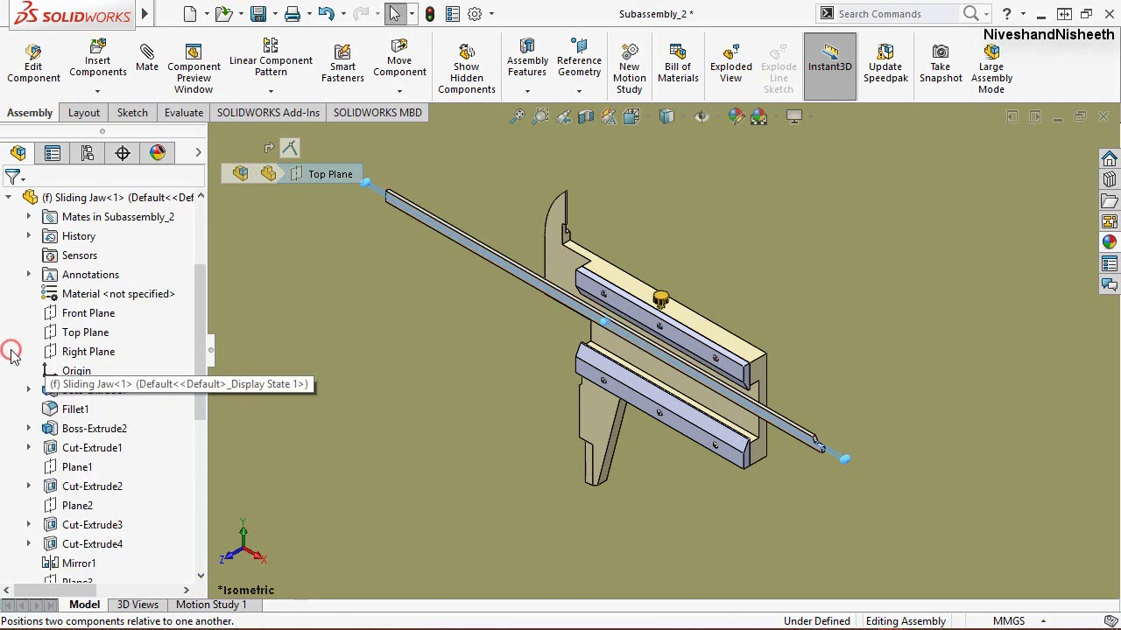
pyautogui.click(83, 334)
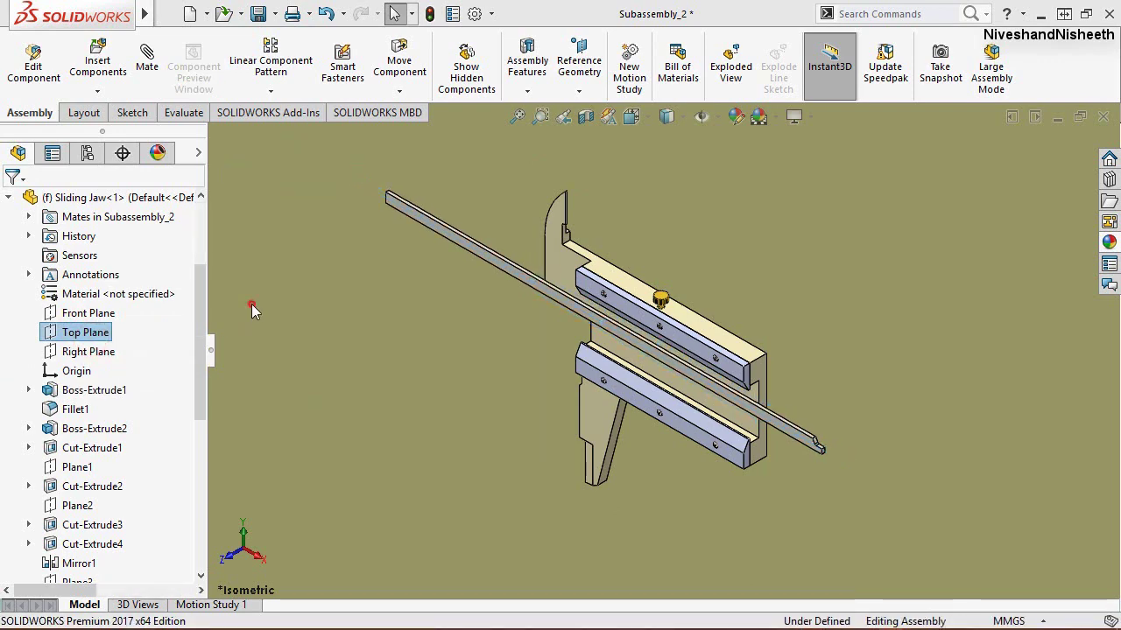
pyautogui.click(8, 198)
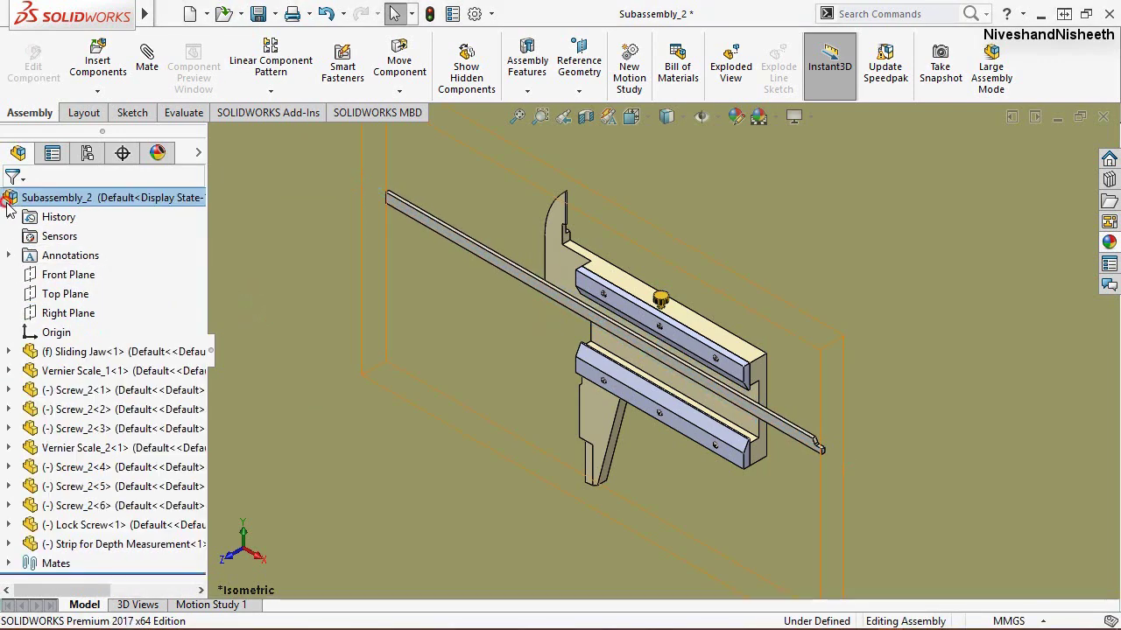
# Step: Drag the depth strip along its length to sit between the two vernier scale bars
pyautogui.click(427, 374)
pyautogui.moveTo(634, 348); pyautogui.dragTo(892, 482)
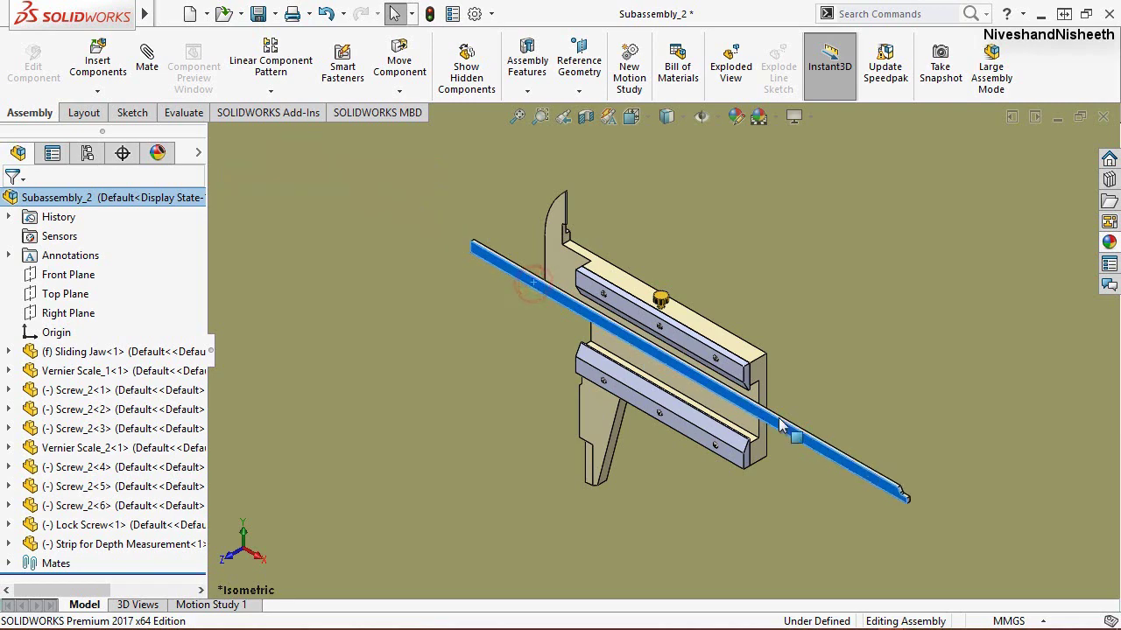
pyautogui.press('Escape')
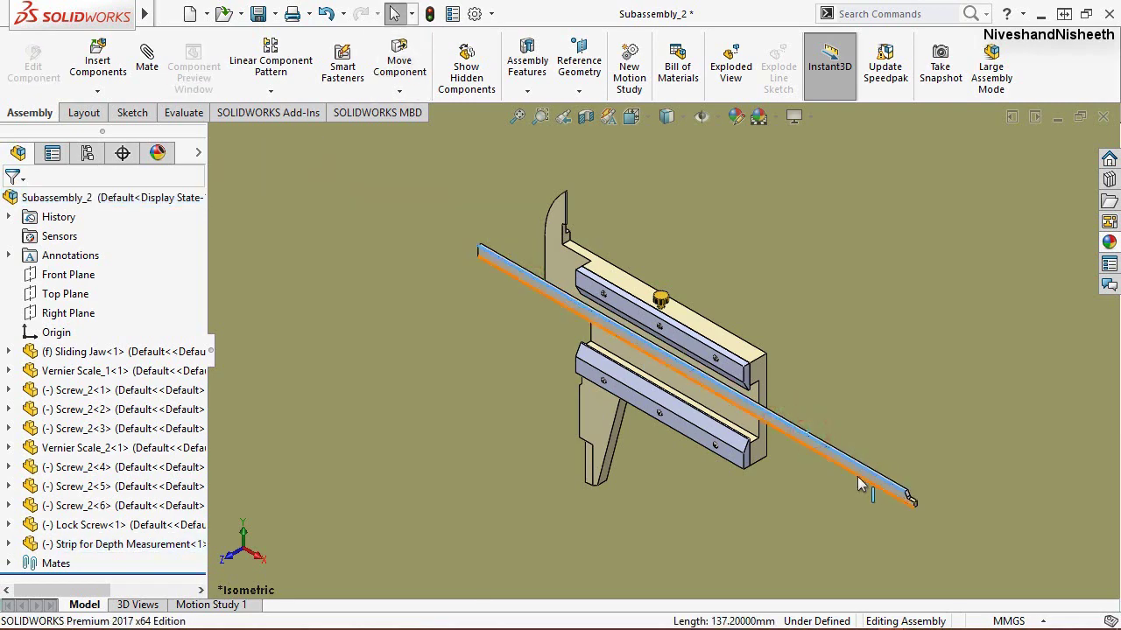
pyautogui.scroll(-2, 871, 477)
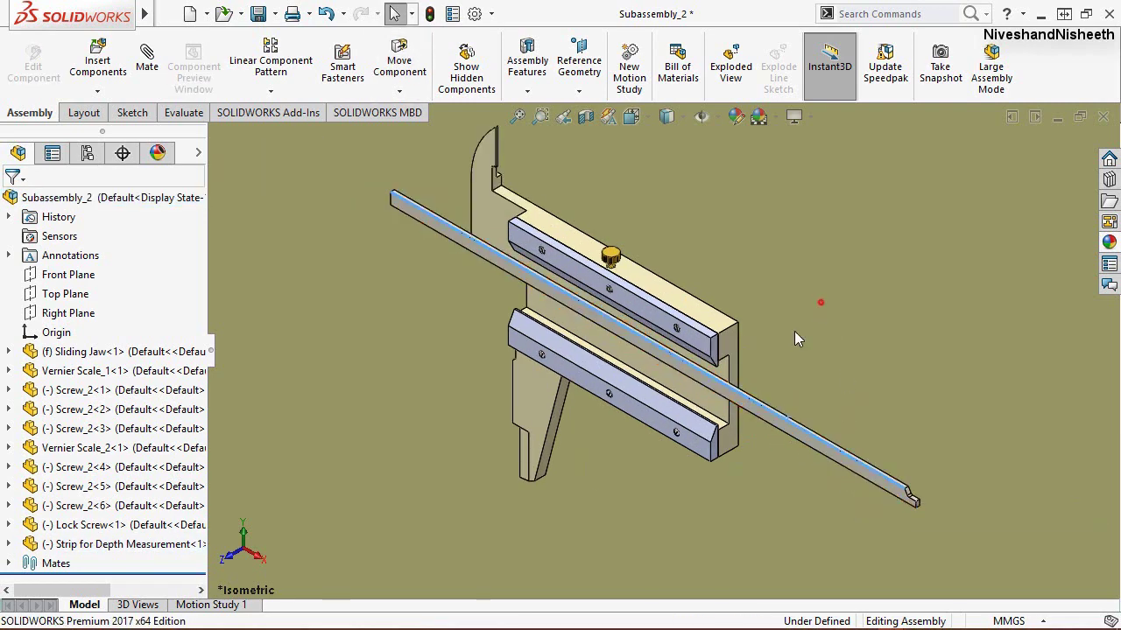
pyautogui.scroll(-2, 796, 339)
pyautogui.scroll(-2, 750, 396)
pyautogui.click(750, 397)
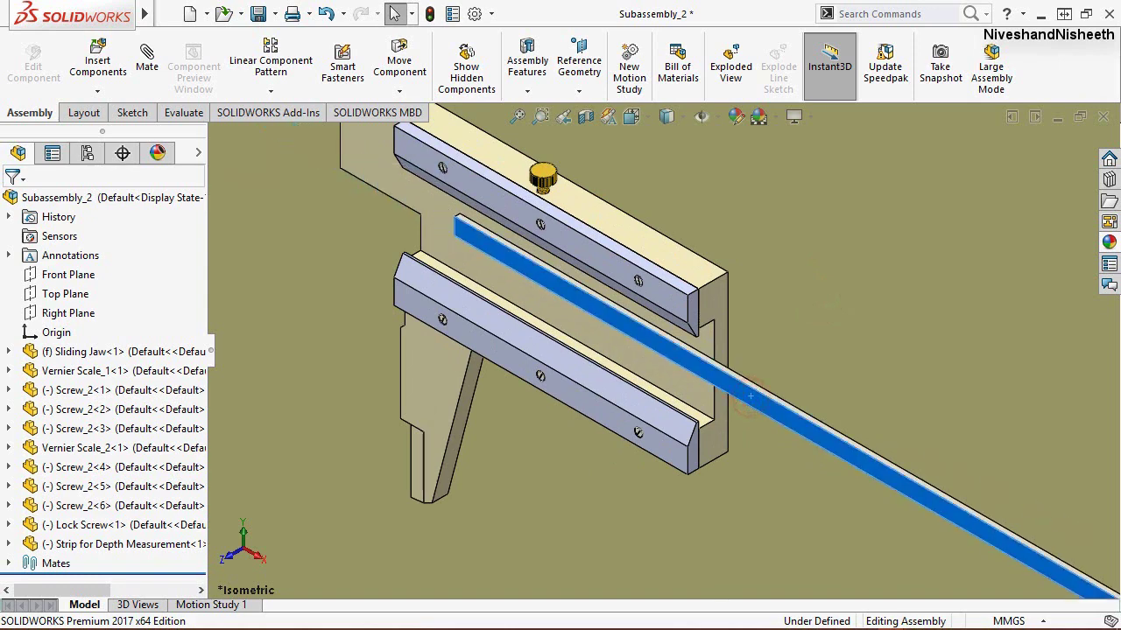
pyautogui.moveTo(751, 396); pyautogui.dragTo(853, 433)
pyautogui.moveTo(674, 366); pyautogui.dragTo(1021, 531)
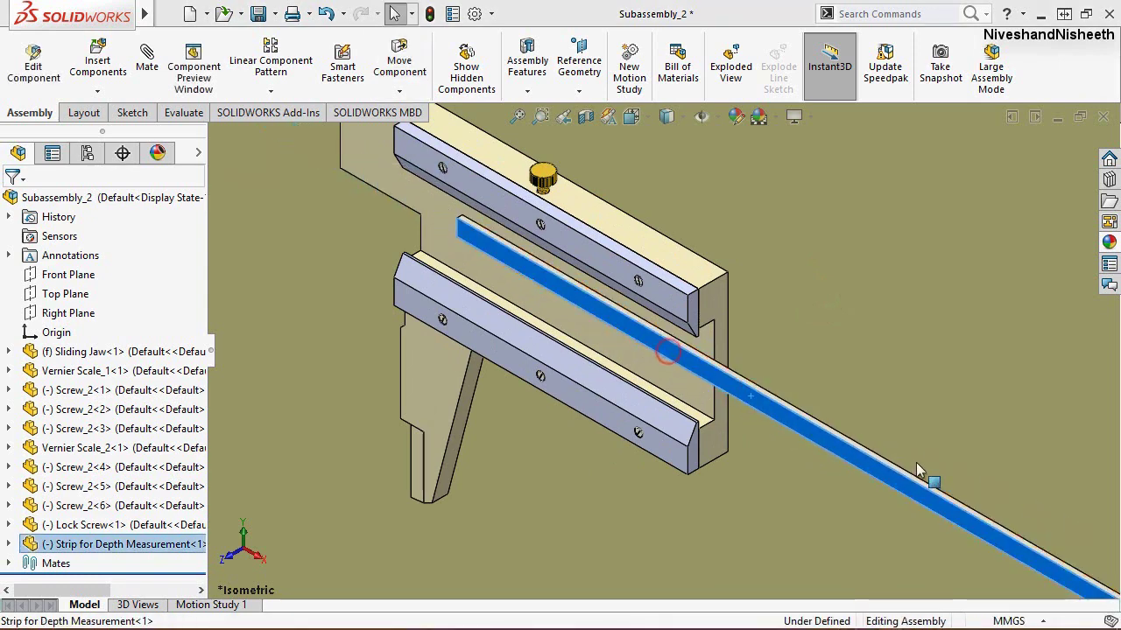
pyautogui.click(786, 258)
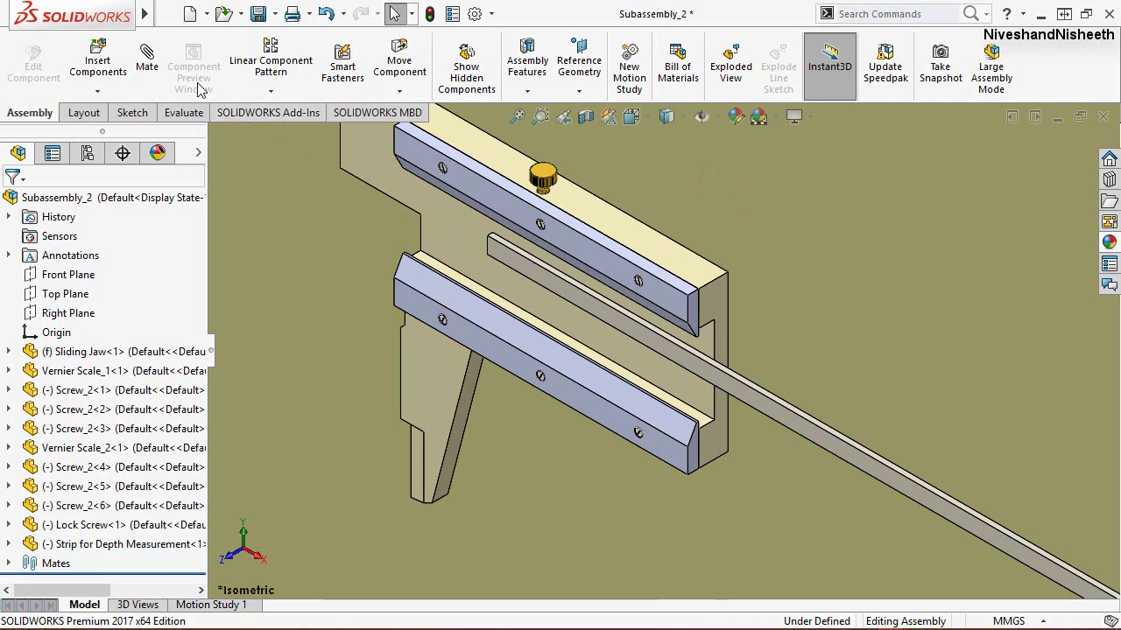
# Step: Add a flipped 25.40 mm Distance mate between the Sliding Jaw face and the depth strip's end face
pyautogui.click(147, 63)
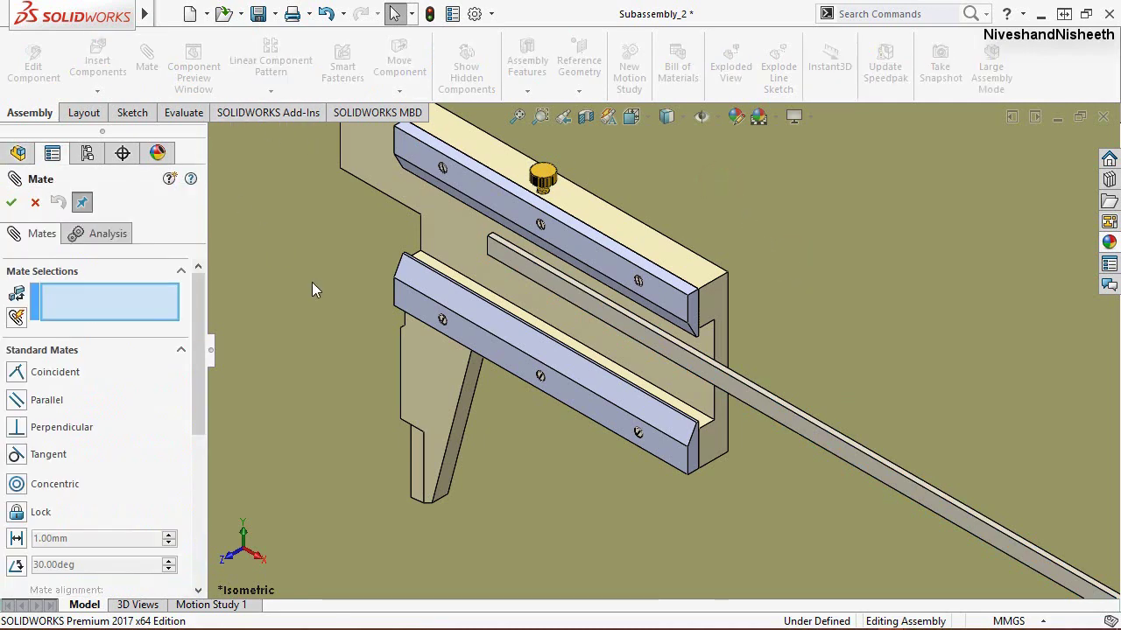
pyautogui.click(711, 438)
pyautogui.scroll(-1, 615, 346)
pyautogui.moveTo(656, 327); pyautogui.dragTo(502, 286, button='middle')
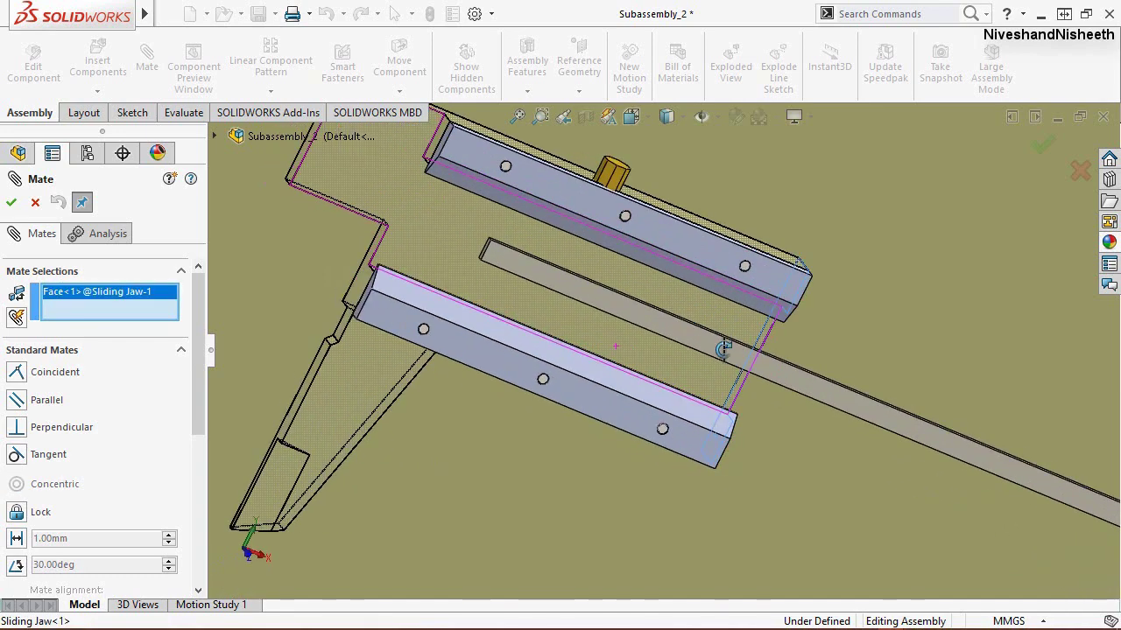
pyautogui.scroll(-2, 505, 297)
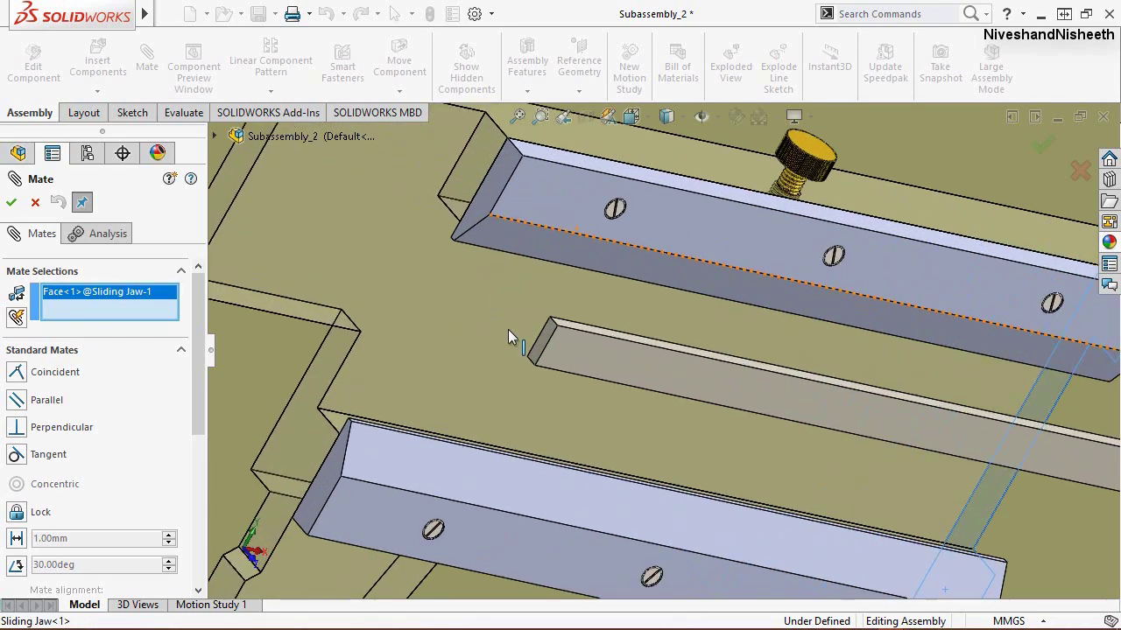
pyautogui.scroll(-1, 508, 329)
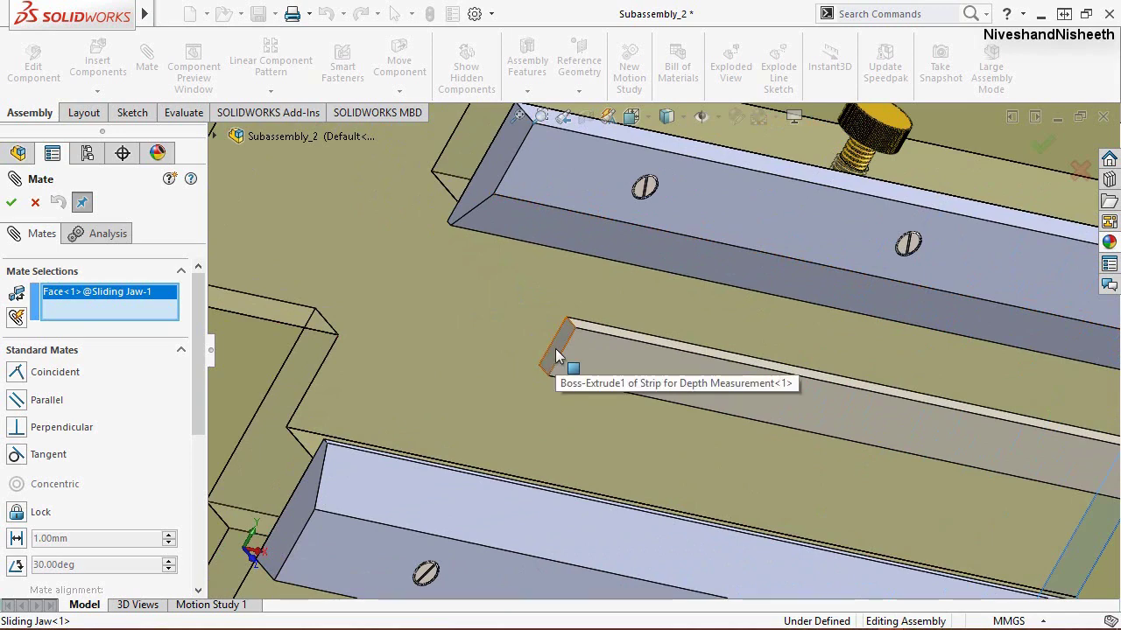
pyautogui.click(555, 350)
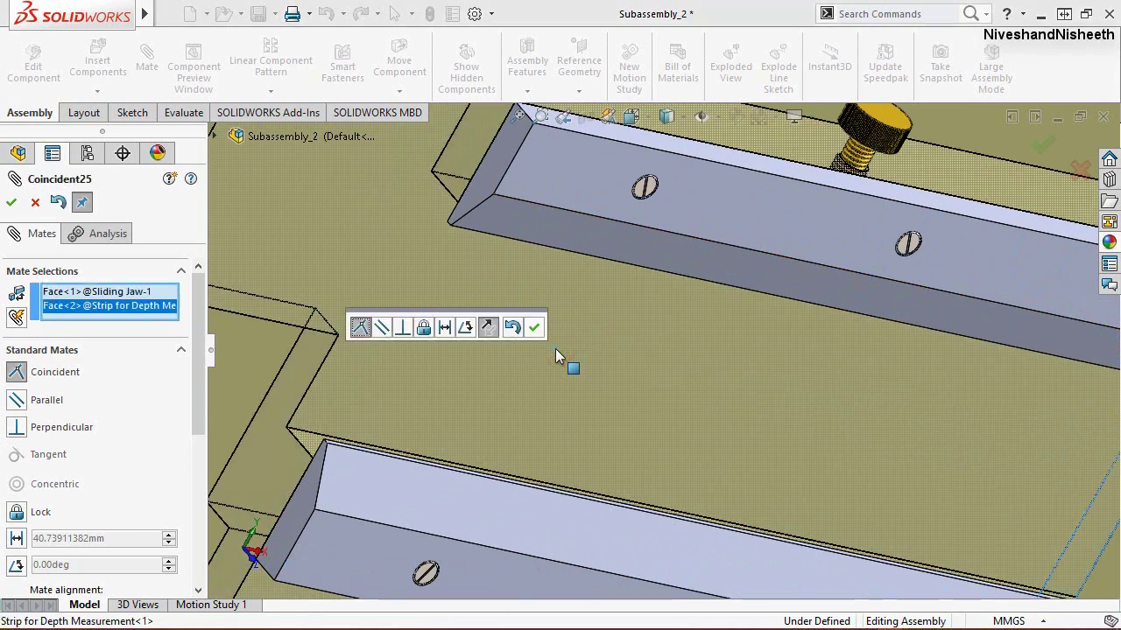
pyautogui.click(443, 329)
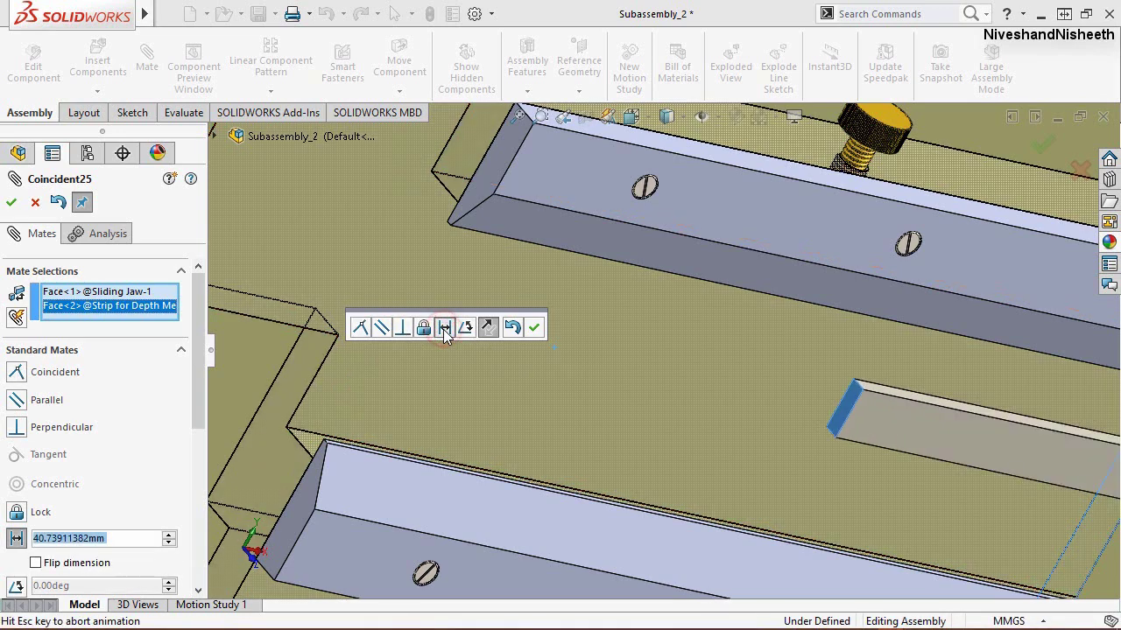
pyautogui.click(441, 353)
pyautogui.write('25.4')
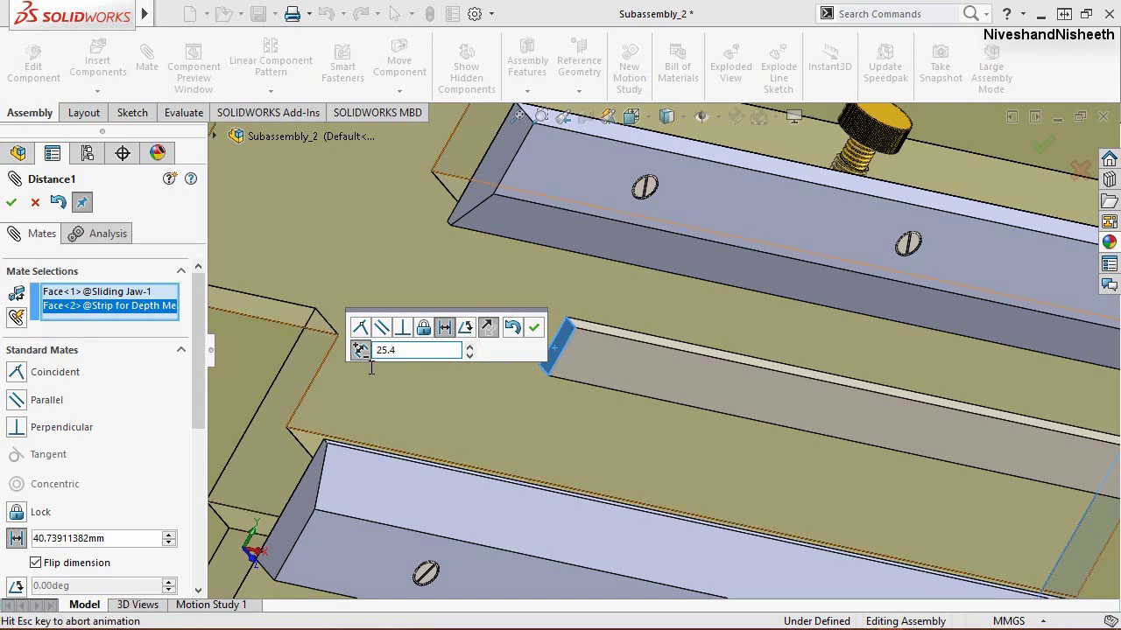
pyautogui.scroll(2, 509, 383)
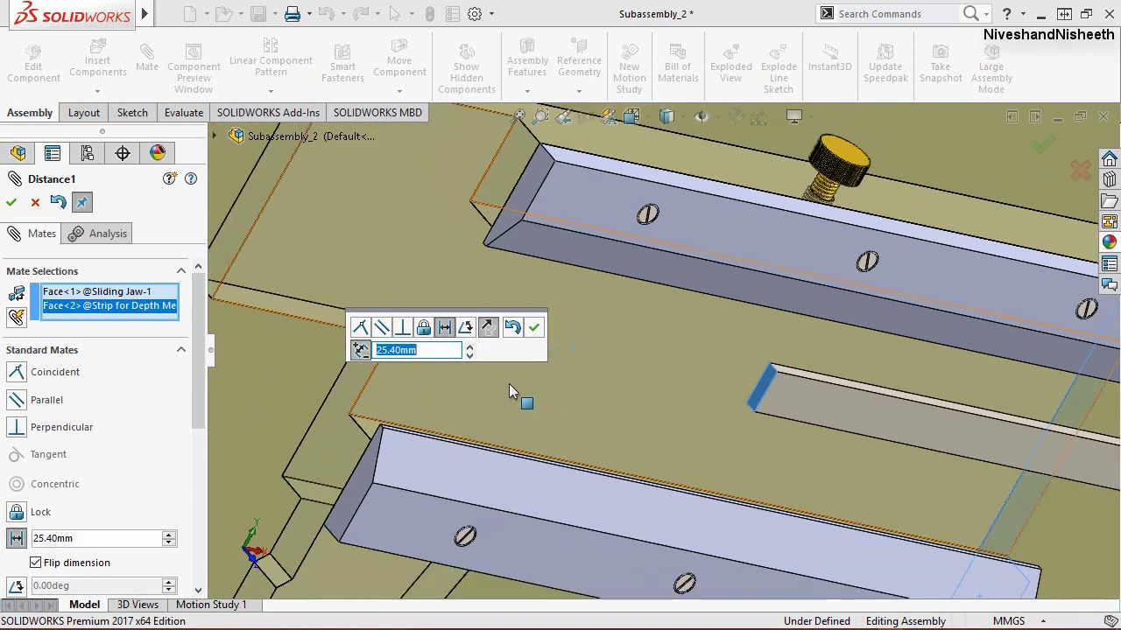
pyautogui.scroll(3, 508, 384)
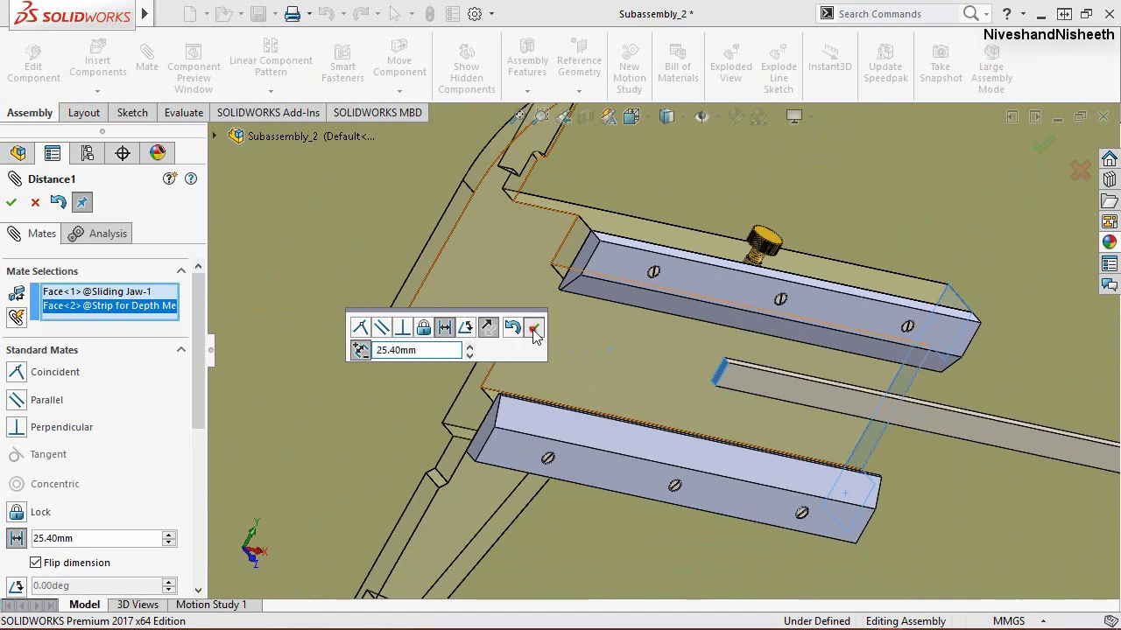
pyautogui.click(533, 329)
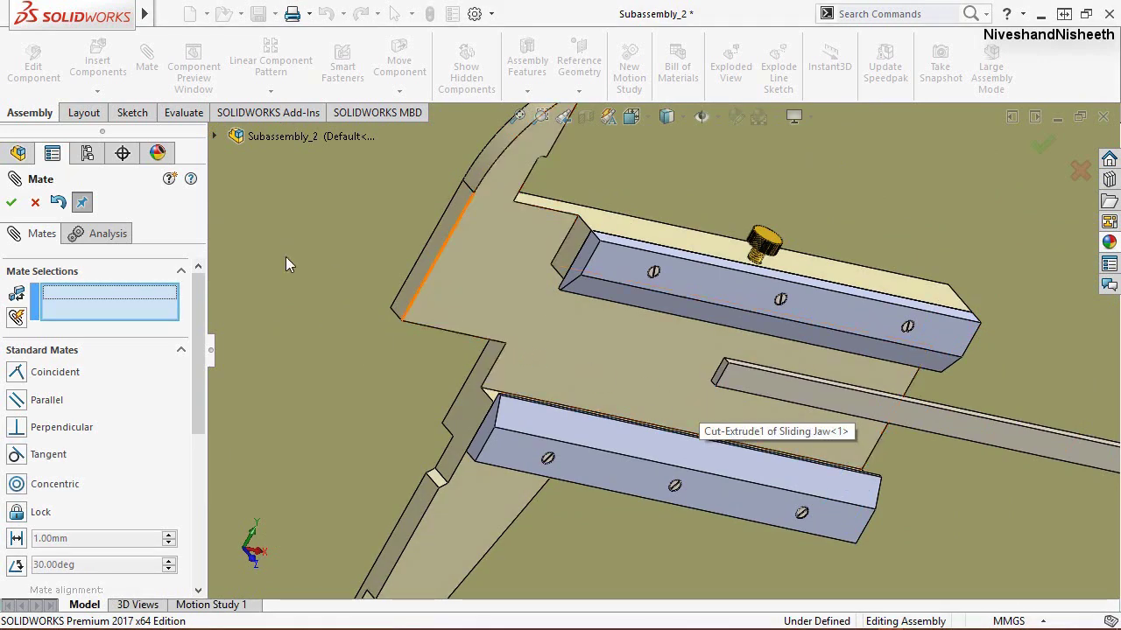
# Step: In Front view, expand Mates and select Distance1 to check its 25.40 dimension
pyautogui.click(10, 204)
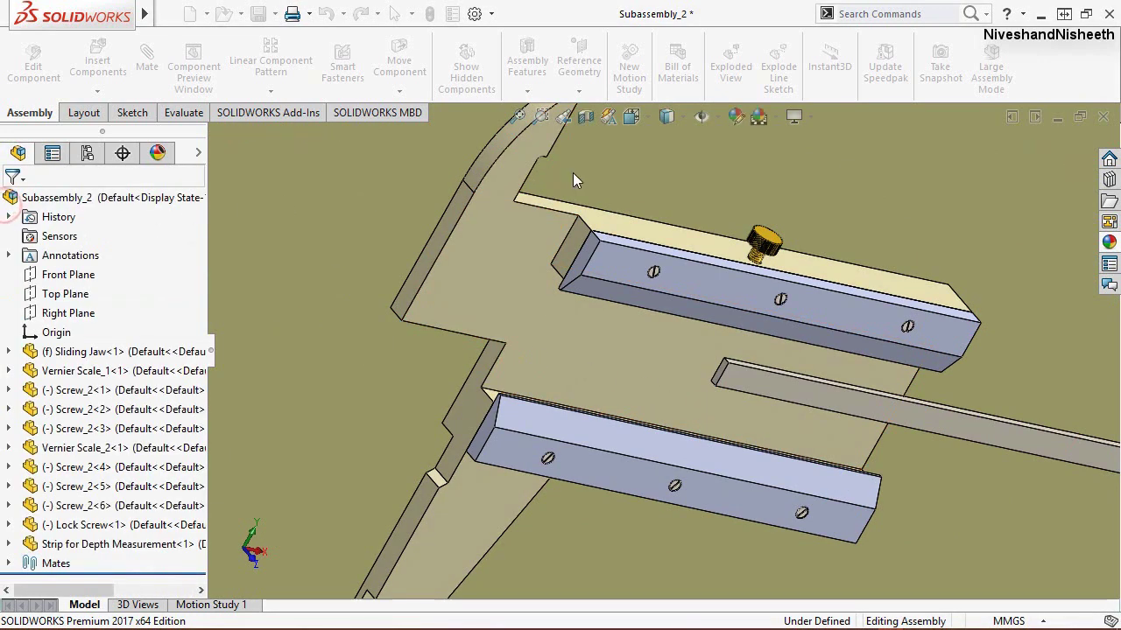
pyautogui.click(647, 120)
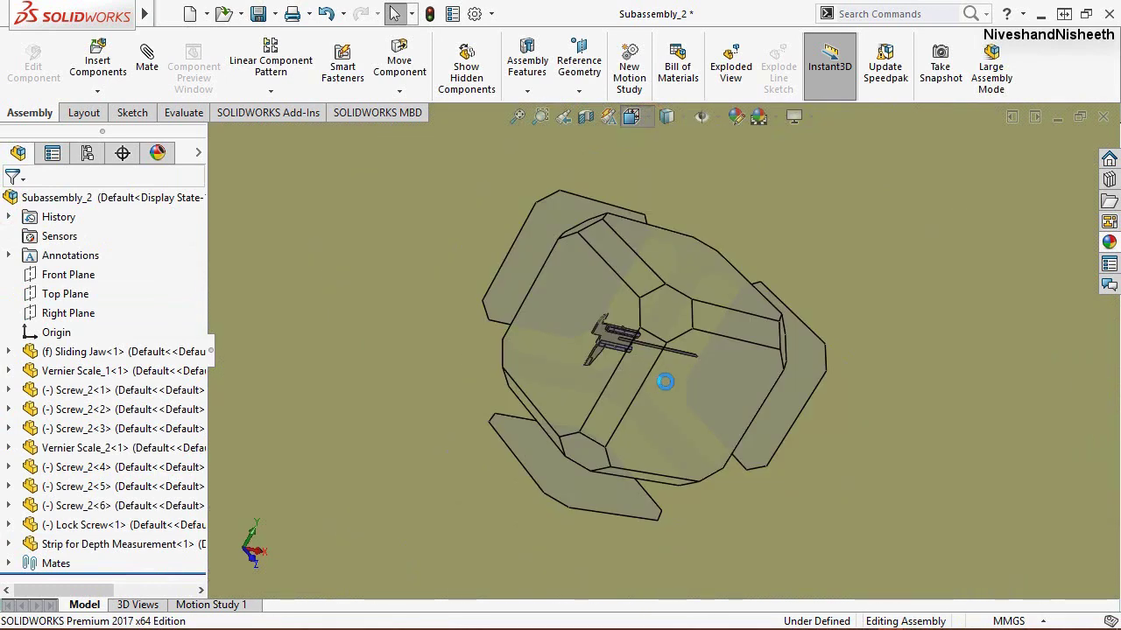
pyautogui.click(665, 385)
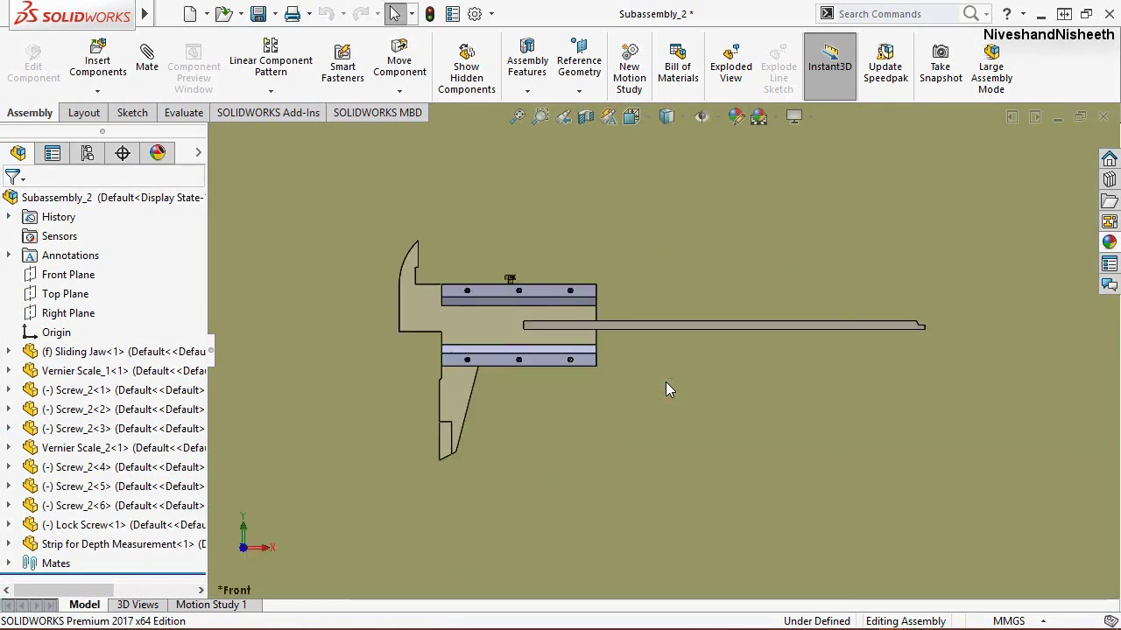
pyautogui.scroll(-2, 563, 320)
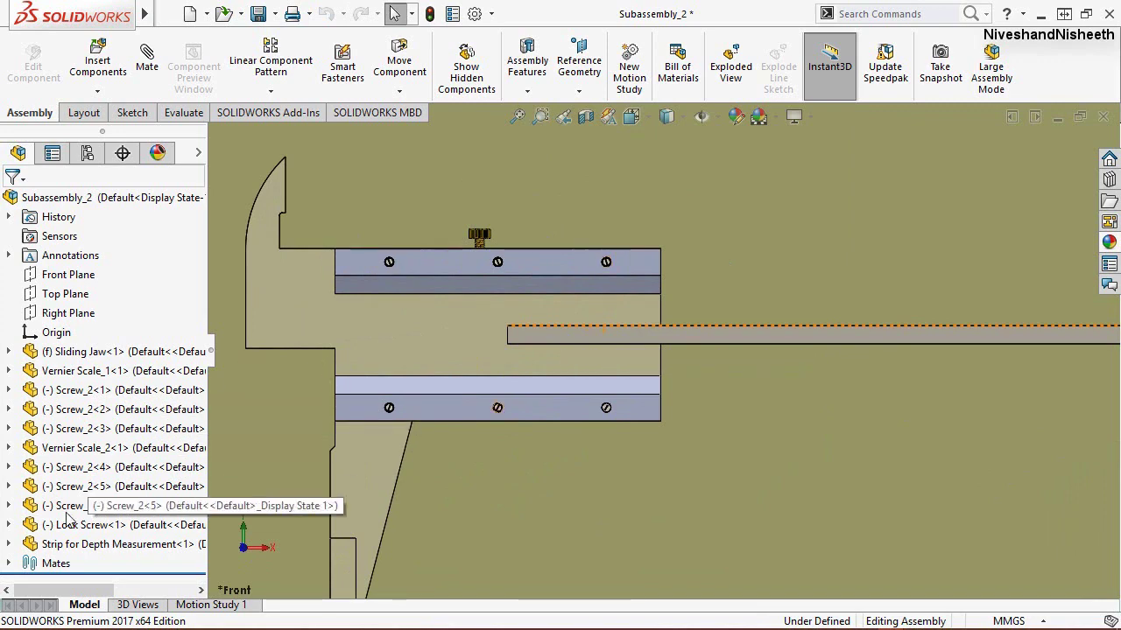
pyautogui.click(9, 563)
pyautogui.scroll(-2, 97, 525)
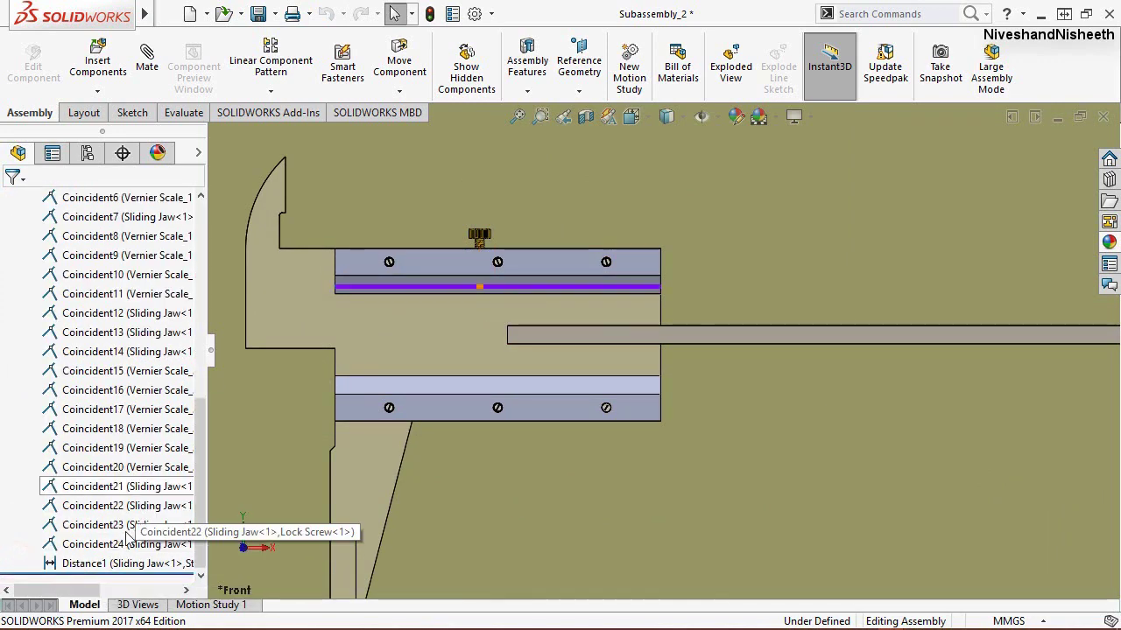
pyautogui.click(99, 563)
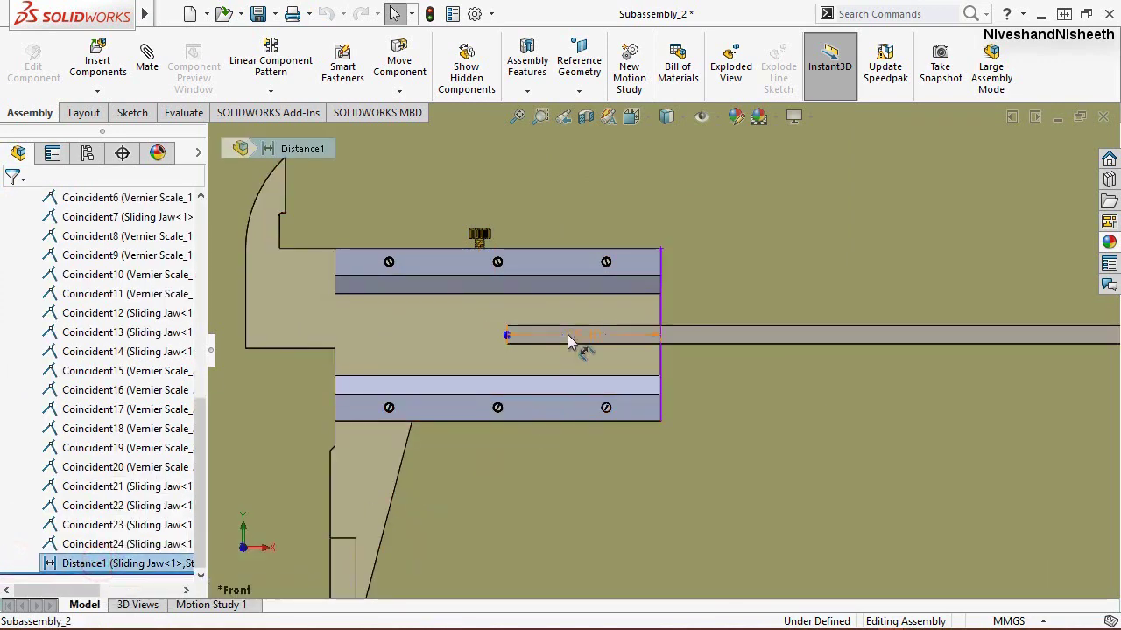
pyautogui.scroll(-2, 544, 333)
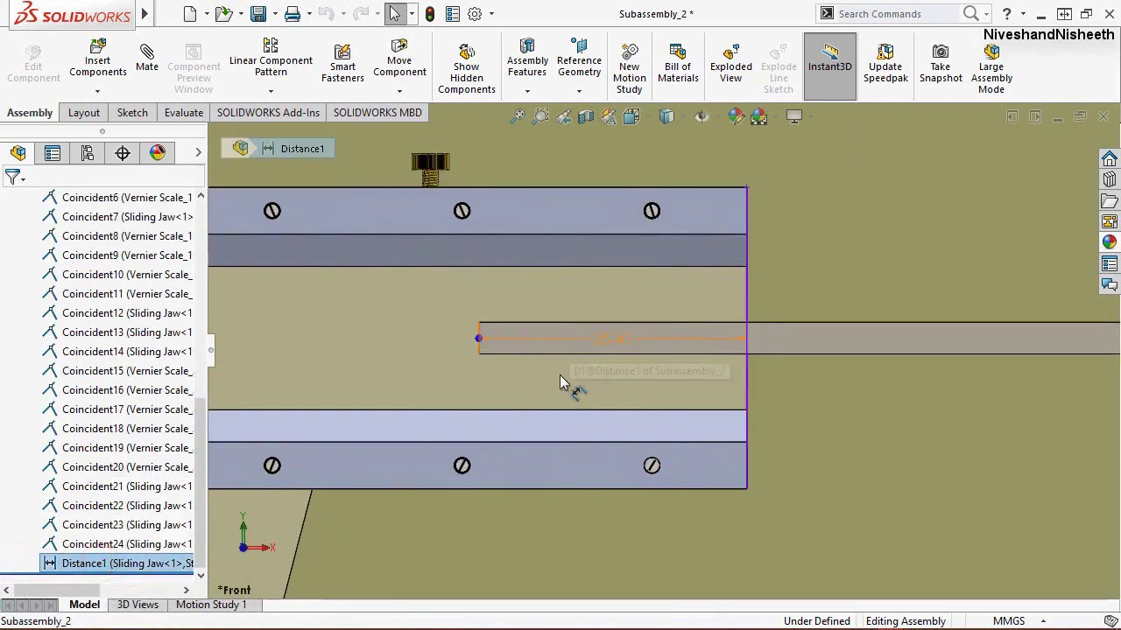
pyautogui.click(858, 176)
# Step: Collapse the feature tree, return to isometric view, and select the Vernier Scale_2 part
pyautogui.rightClick(25, 266)
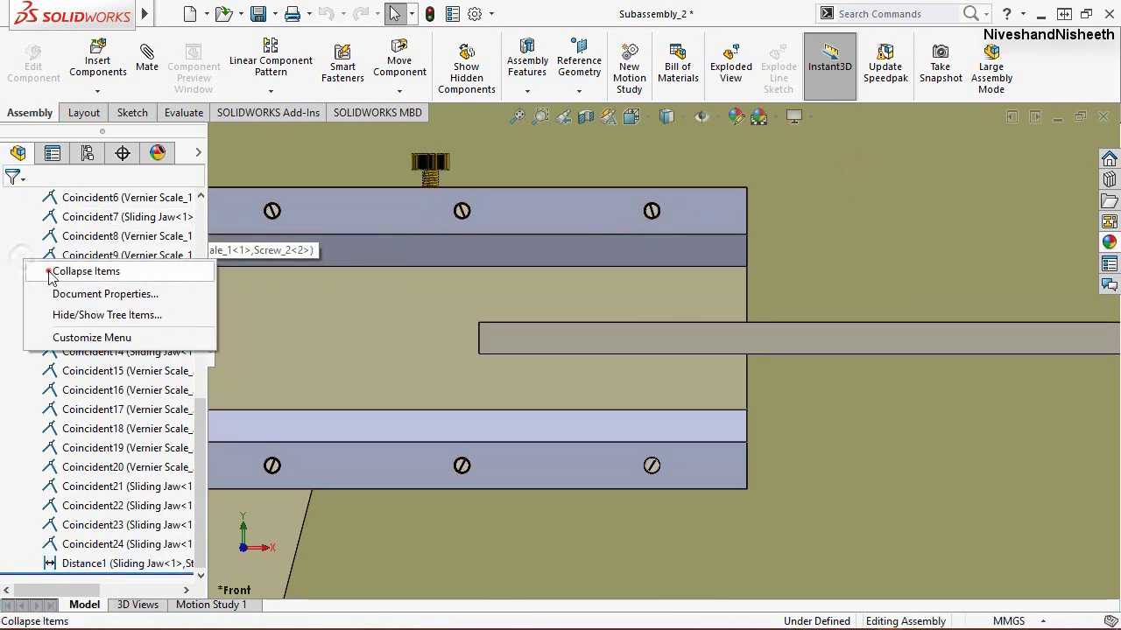
pyautogui.click(48, 272)
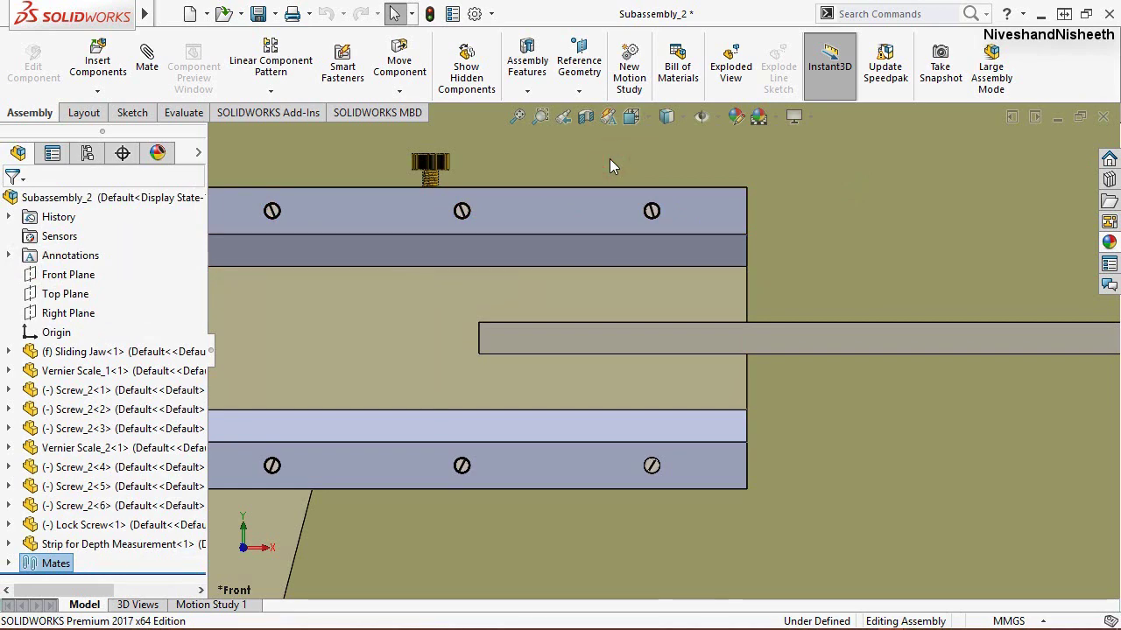
pyautogui.hotkey('ctrl', '7')
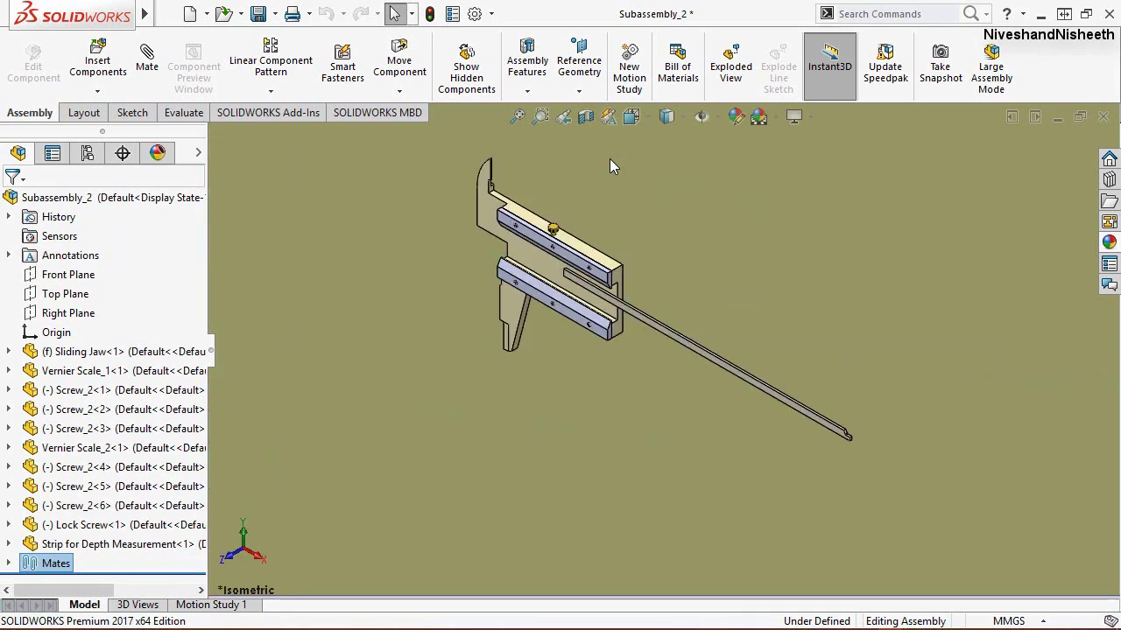
pyautogui.scroll(-3, 656, 231)
pyautogui.click(578, 237)
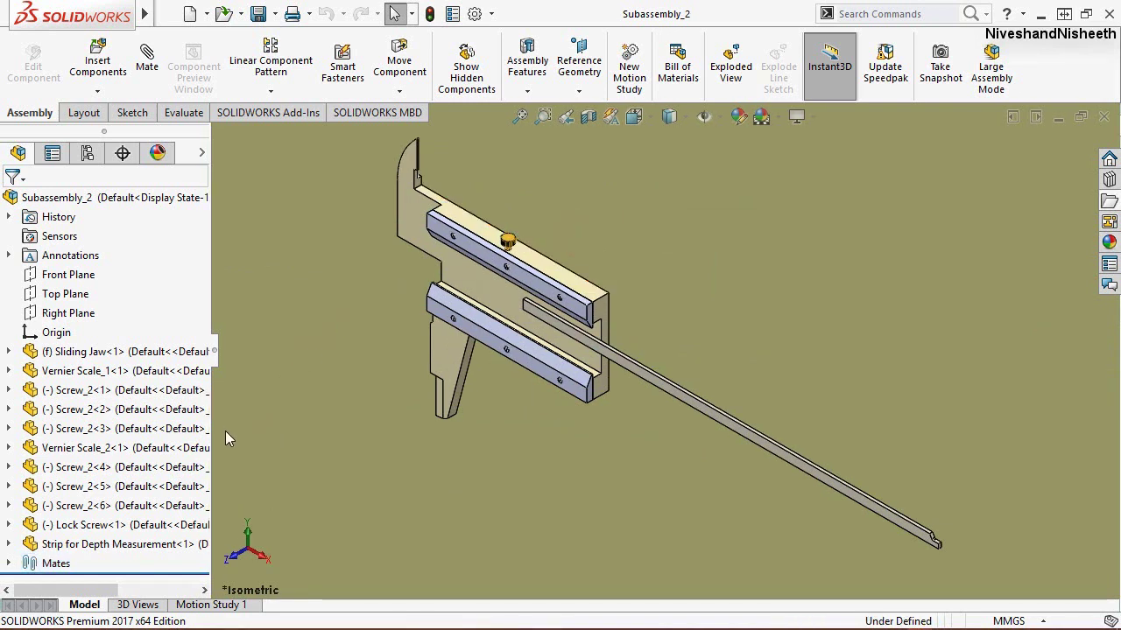
pyautogui.click(501, 339)
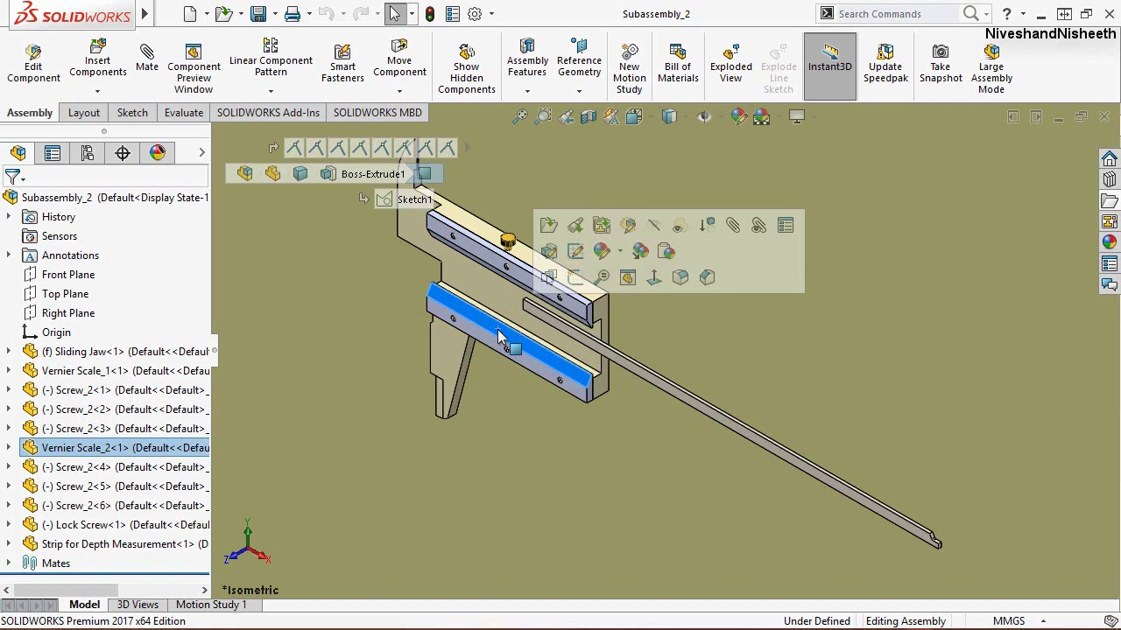
# Step: Open Vernier Scale_2 in its own window and start a sketch on its upper face
pyautogui.click(575, 227)
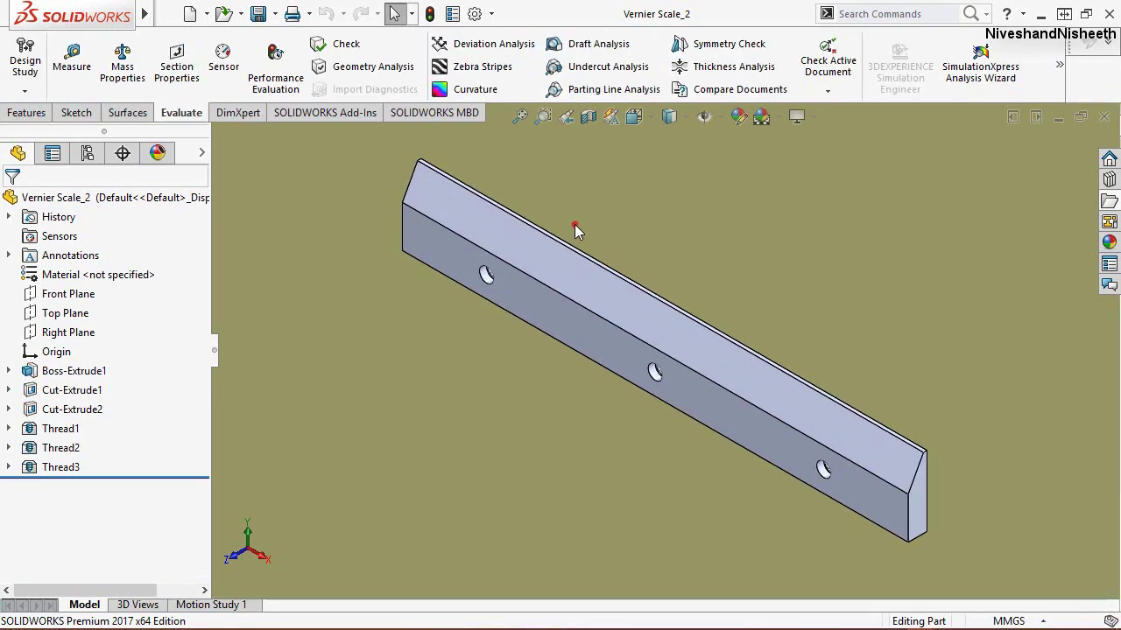
pyautogui.click(575, 227)
pyautogui.click(23, 112)
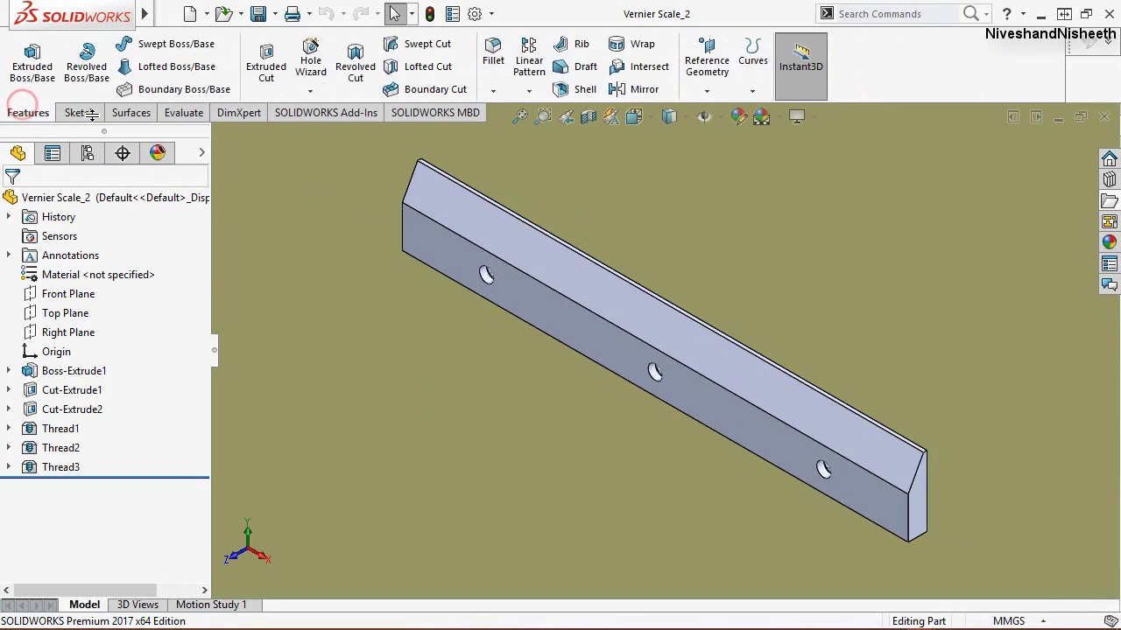
pyautogui.click(93, 116)
pyautogui.click(25, 54)
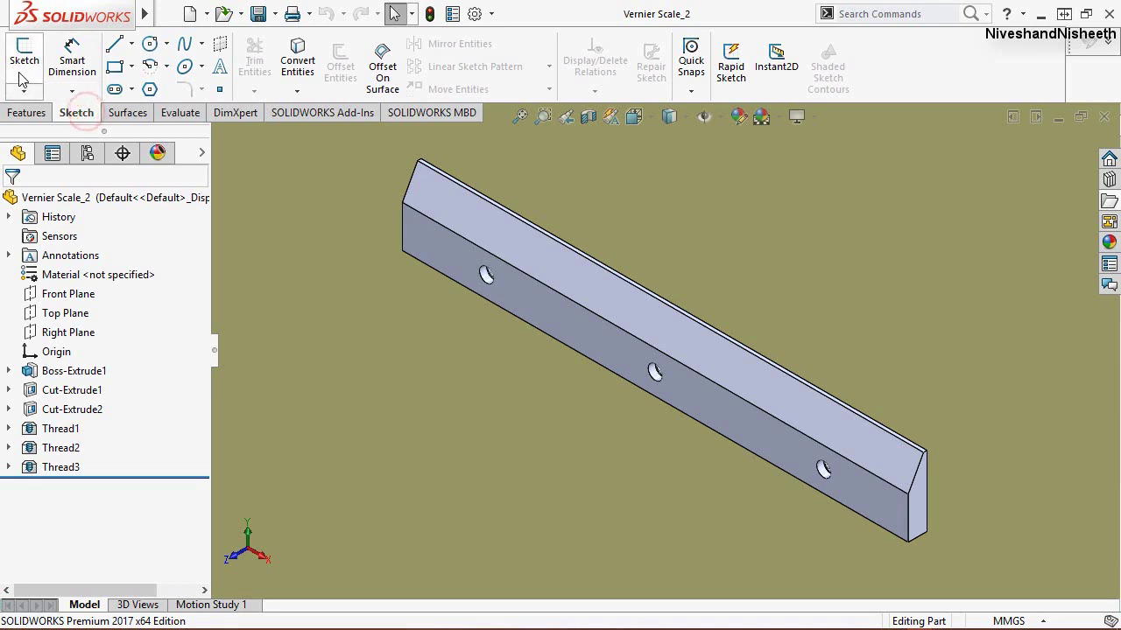
pyautogui.click(488, 458)
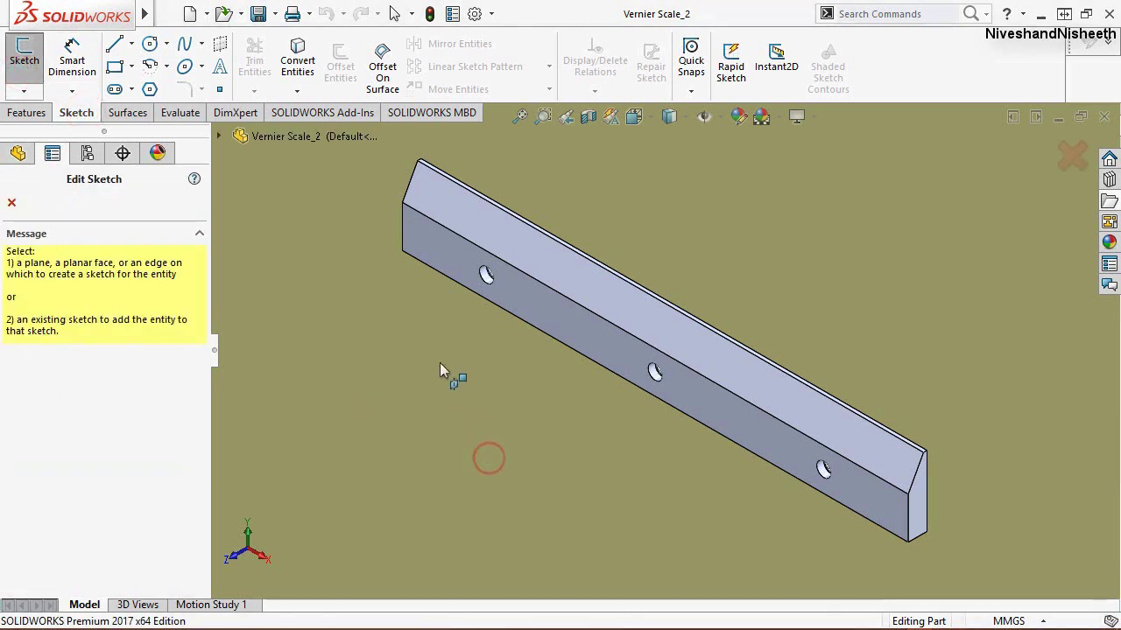
pyautogui.click(456, 209)
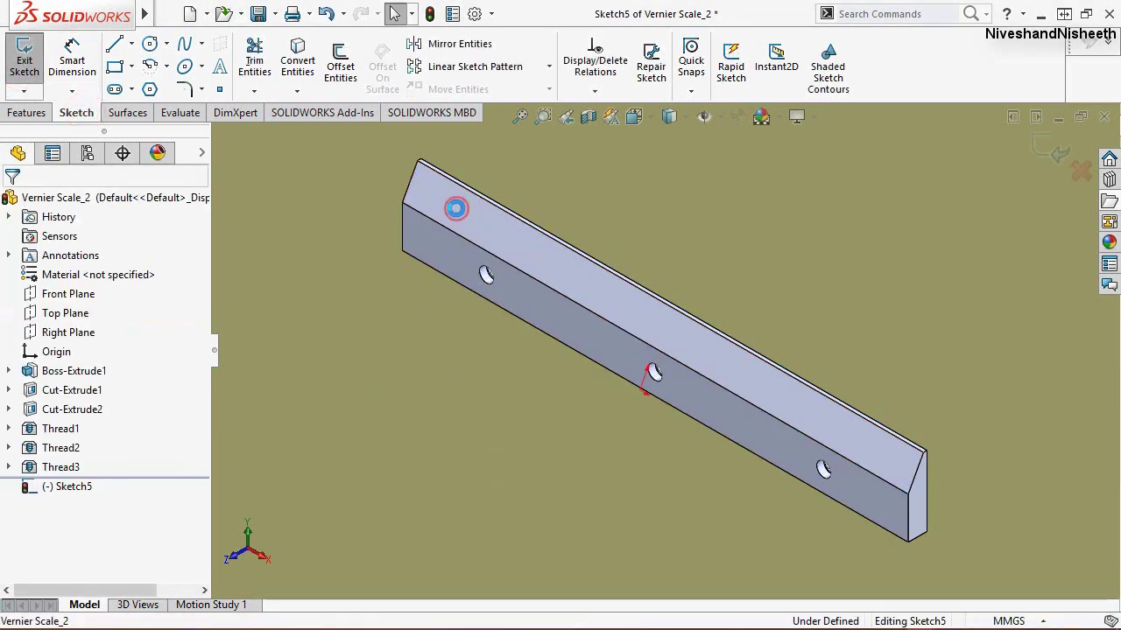
# Step: View the sketch face from the Front orientation and zoom in on its left end
pyautogui.click(633, 118)
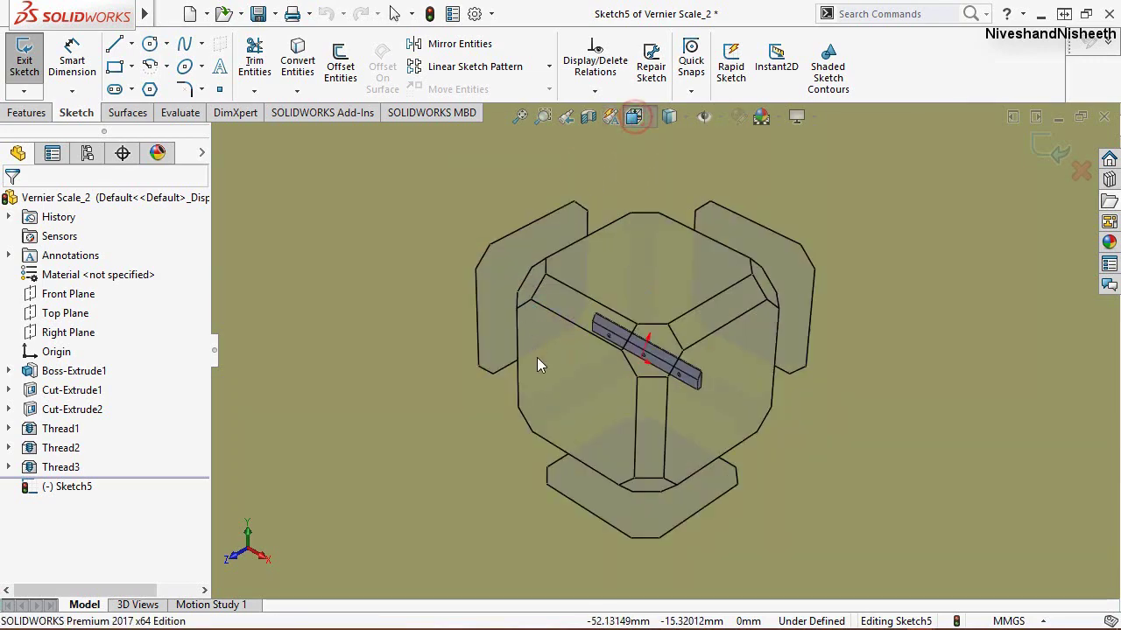
pyautogui.click(561, 382)
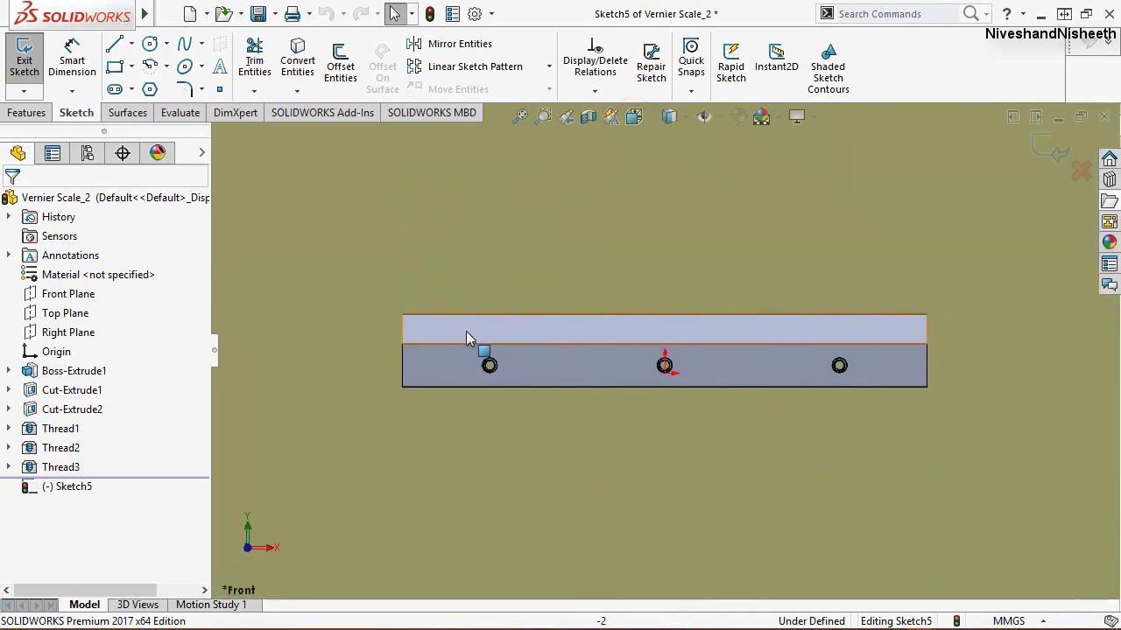
pyautogui.scroll(-2, 456, 326)
pyautogui.scroll(-2, 467, 355)
pyautogui.scroll(-1, 467, 354)
pyautogui.scroll(-2, 467, 354)
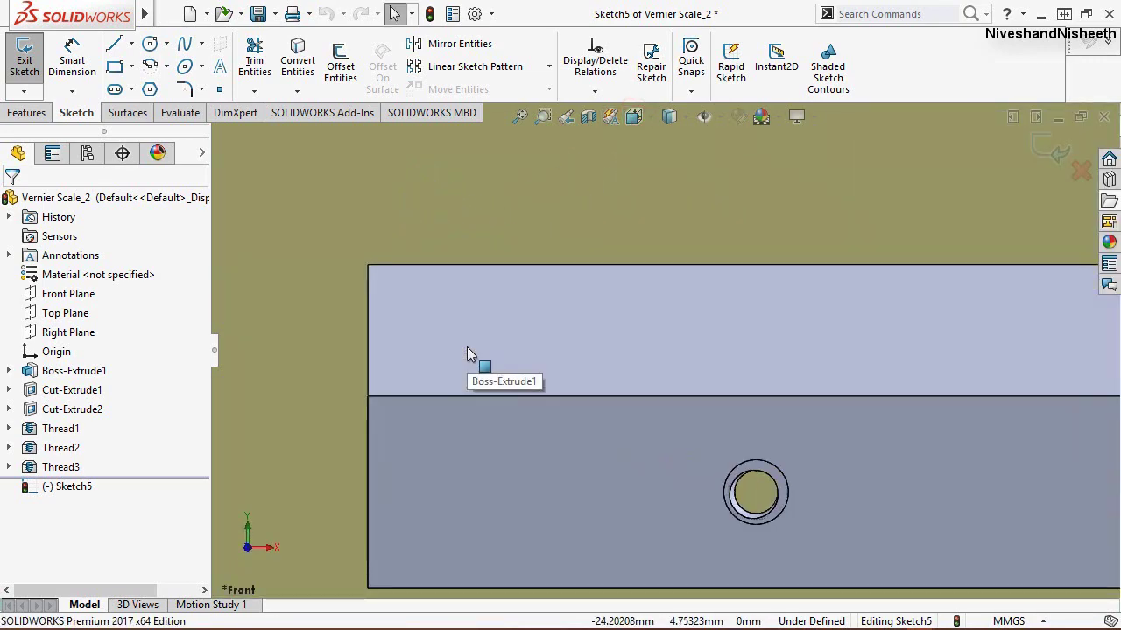
# Step: Draw two thin Center Rectangles side by side on the scale face
pyautogui.click(131, 67)
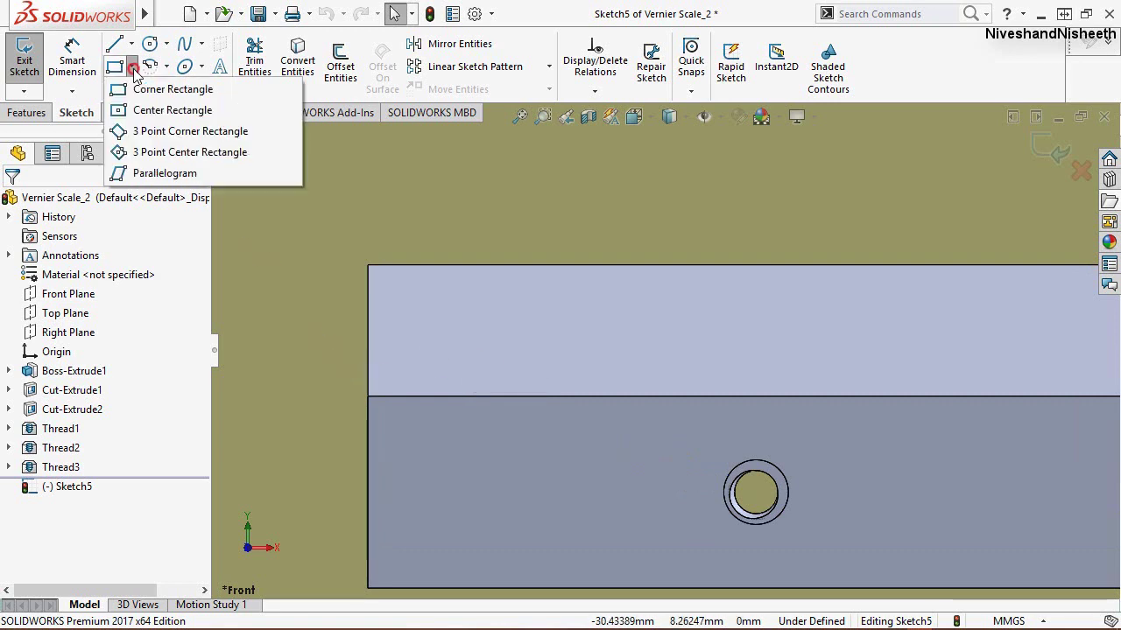
pyautogui.click(149, 110)
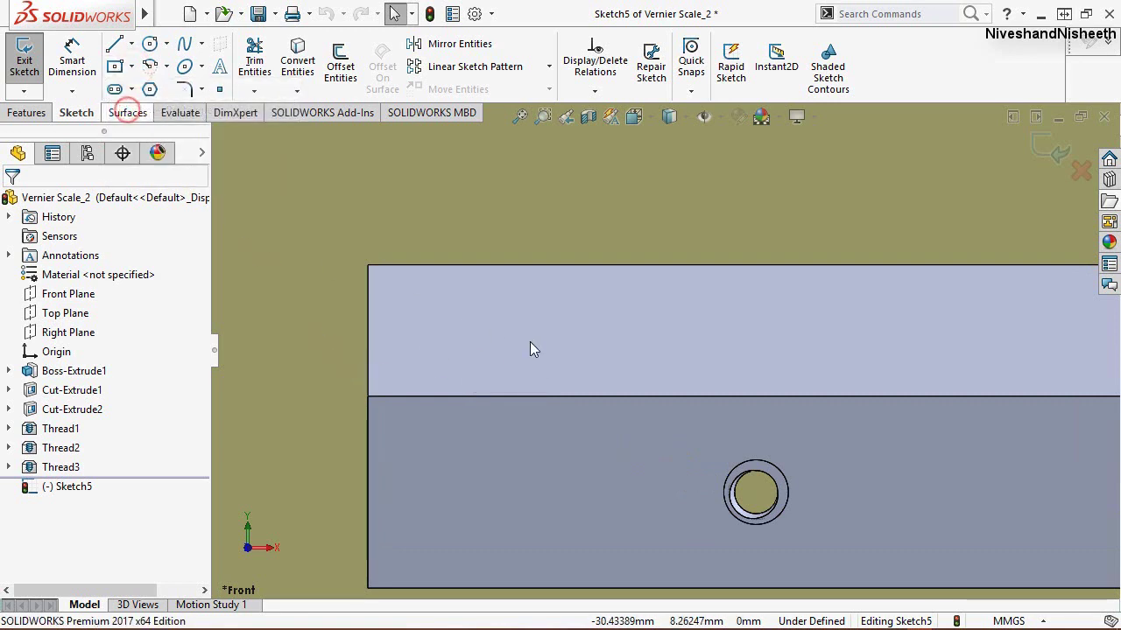
pyautogui.click(489, 306)
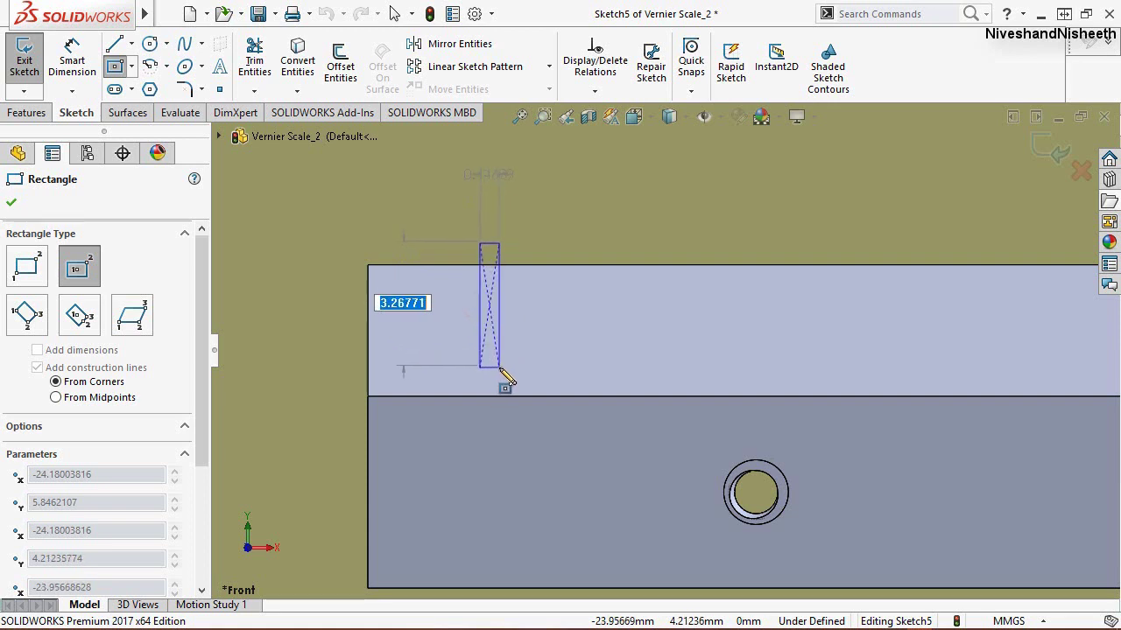
pyautogui.click(499, 367)
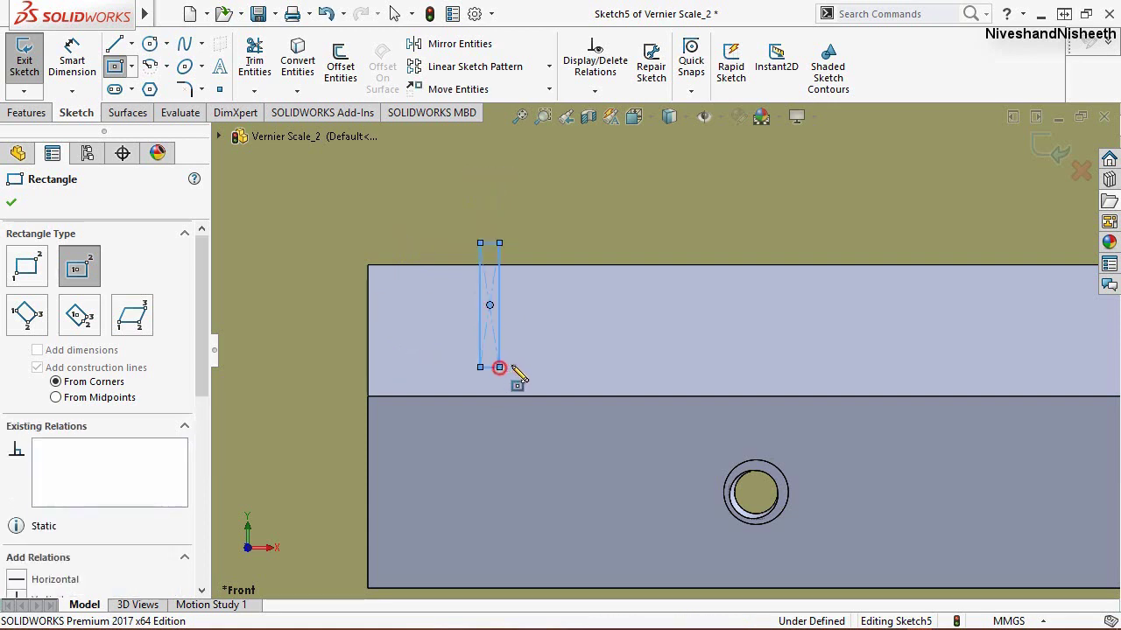
pyautogui.click(590, 283)
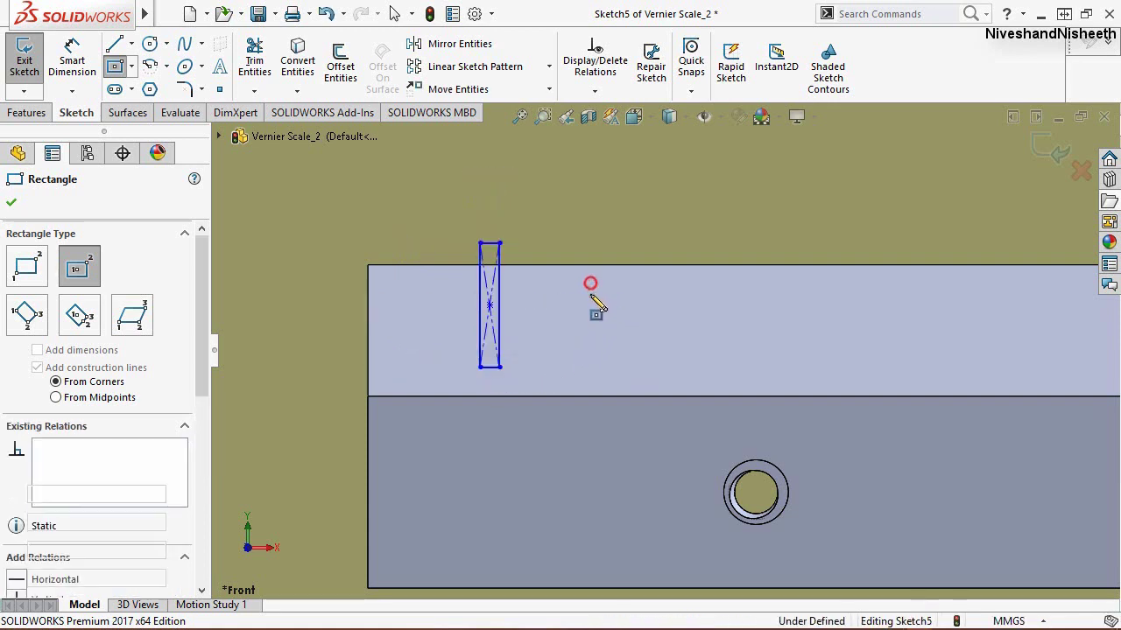
pyautogui.click(601, 357)
pyautogui.scroll(2, 560, 272)
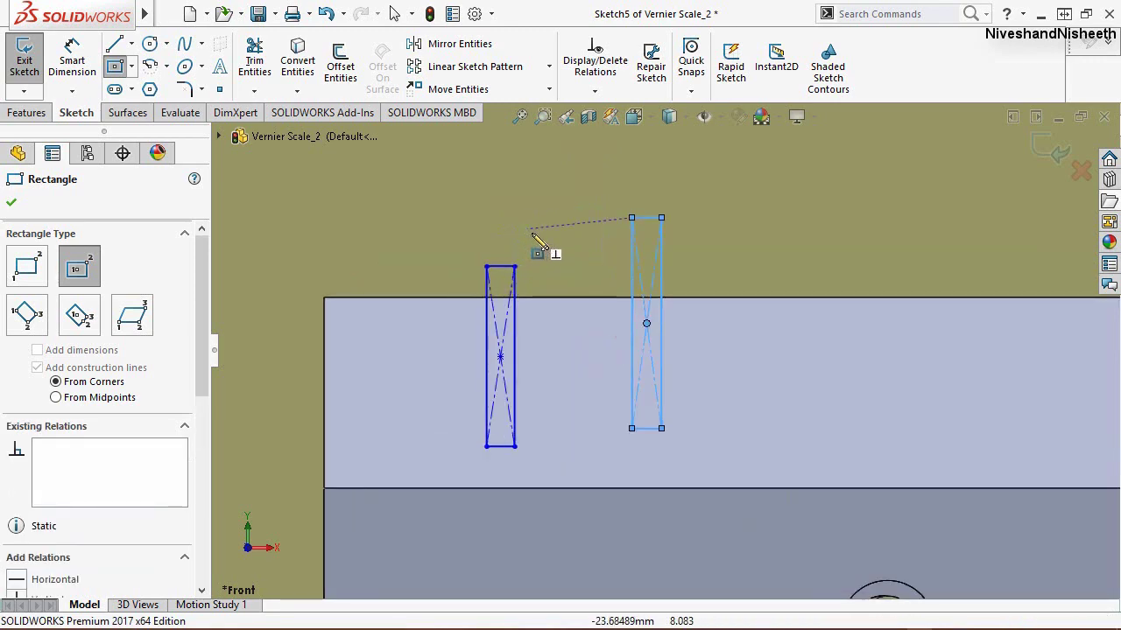
pyautogui.press('Escape')
# Step: Make both rectangles' top edges collinear with each other and with the scale's top edge
pyautogui.click(507, 267)
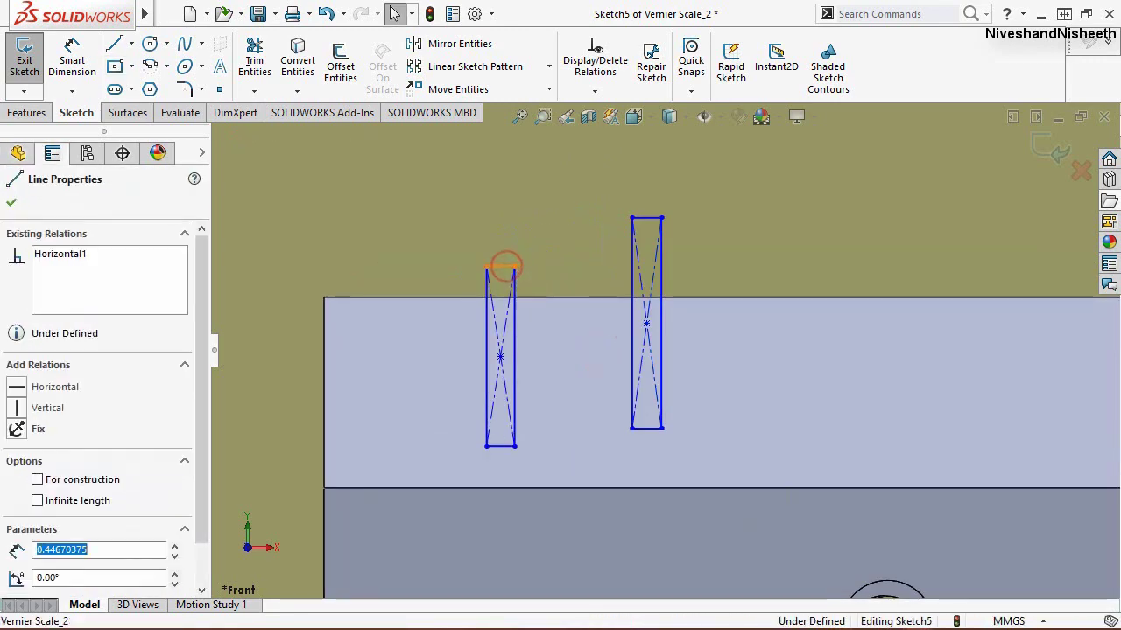
pyautogui.keyDown('ctrl'); pyautogui.click(646, 221); pyautogui.keyUp('ctrl')
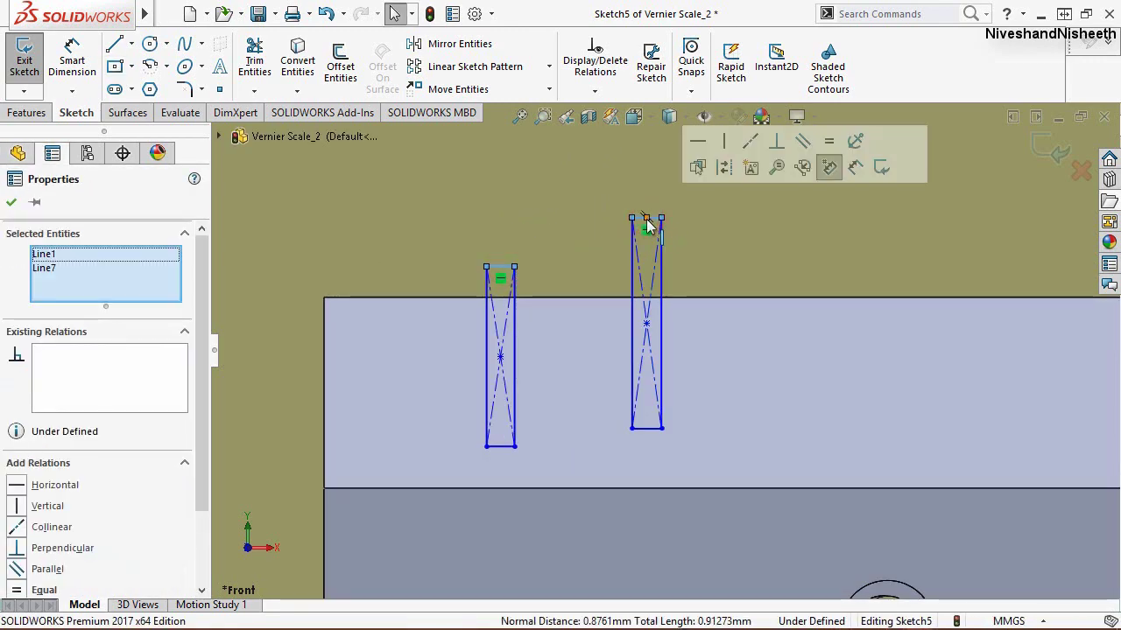
pyautogui.click(749, 142)
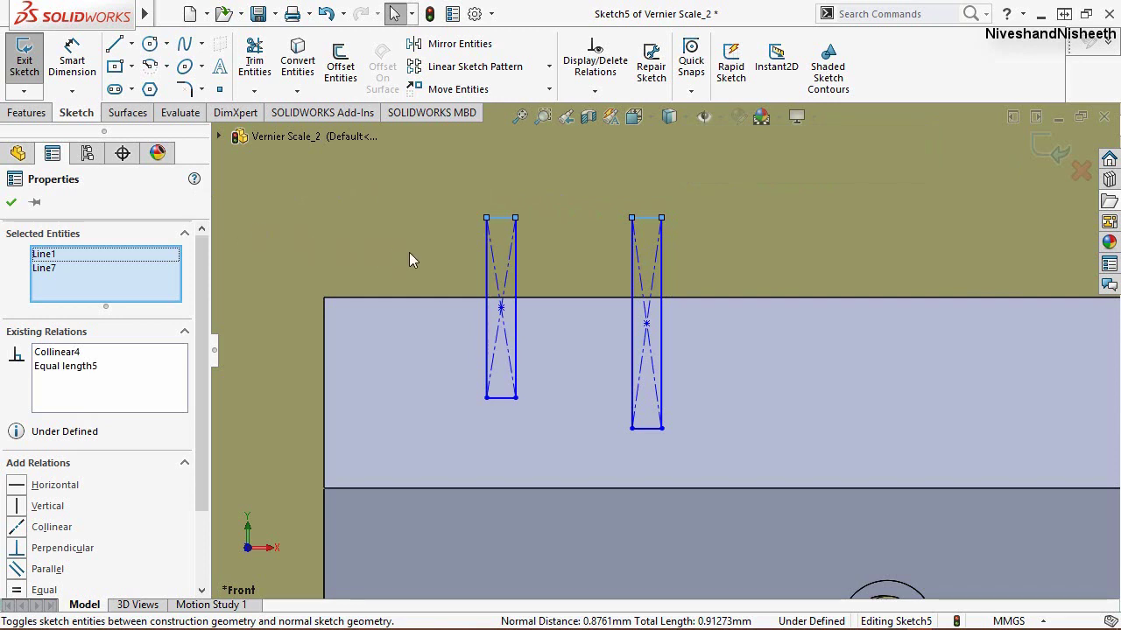
pyautogui.keyDown('ctrl'); pyautogui.click(454, 298); pyautogui.keyUp('ctrl')
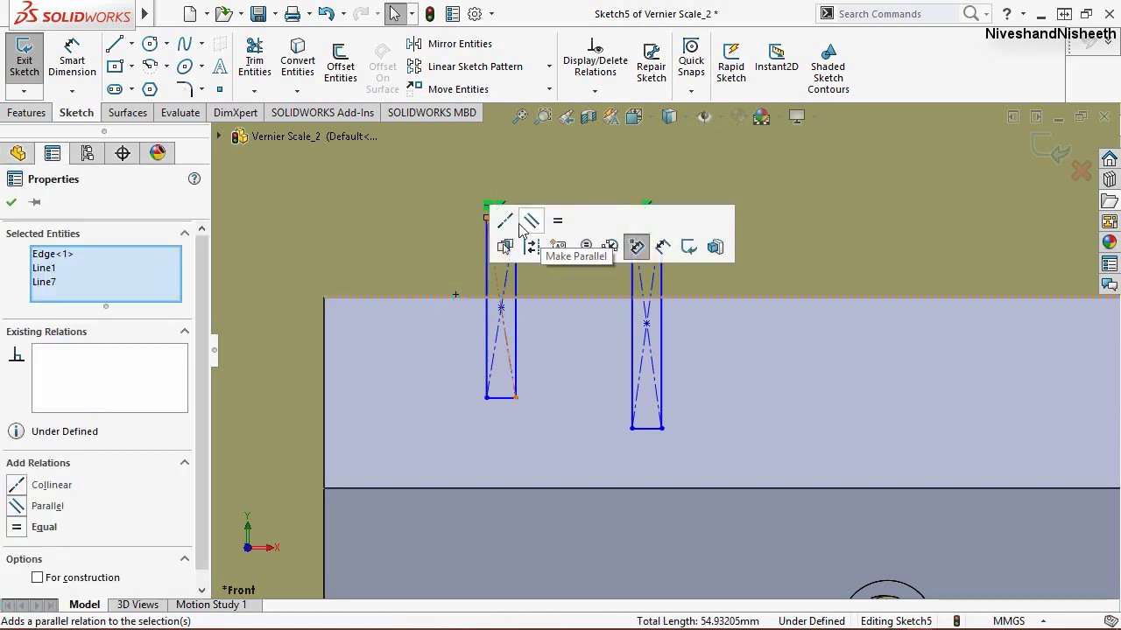
pyautogui.click(508, 222)
# Step: Add a 2 mm Smart Dimension from the scale's left edge to the left rectangle's centre point
pyautogui.click(528, 159)
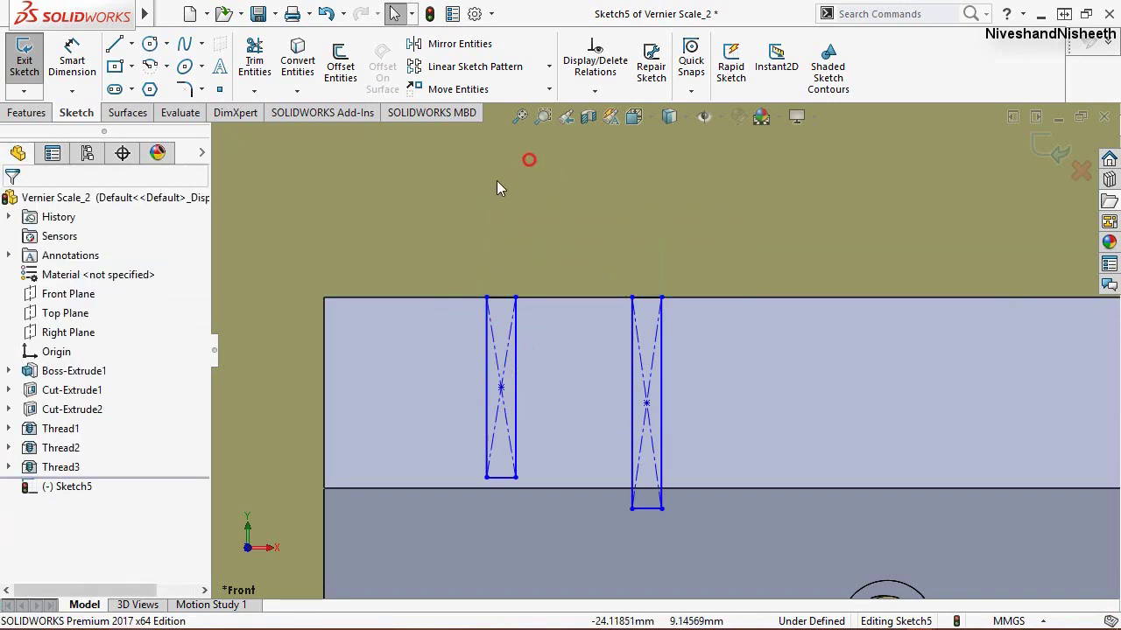
pyautogui.click(72, 60)
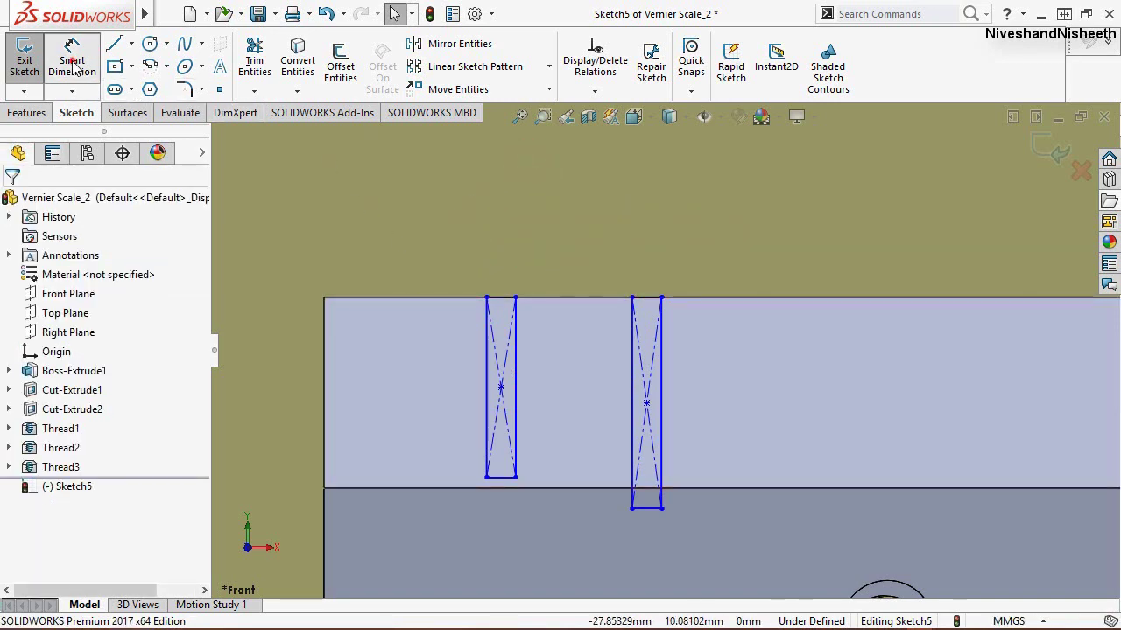
pyautogui.click(324, 379)
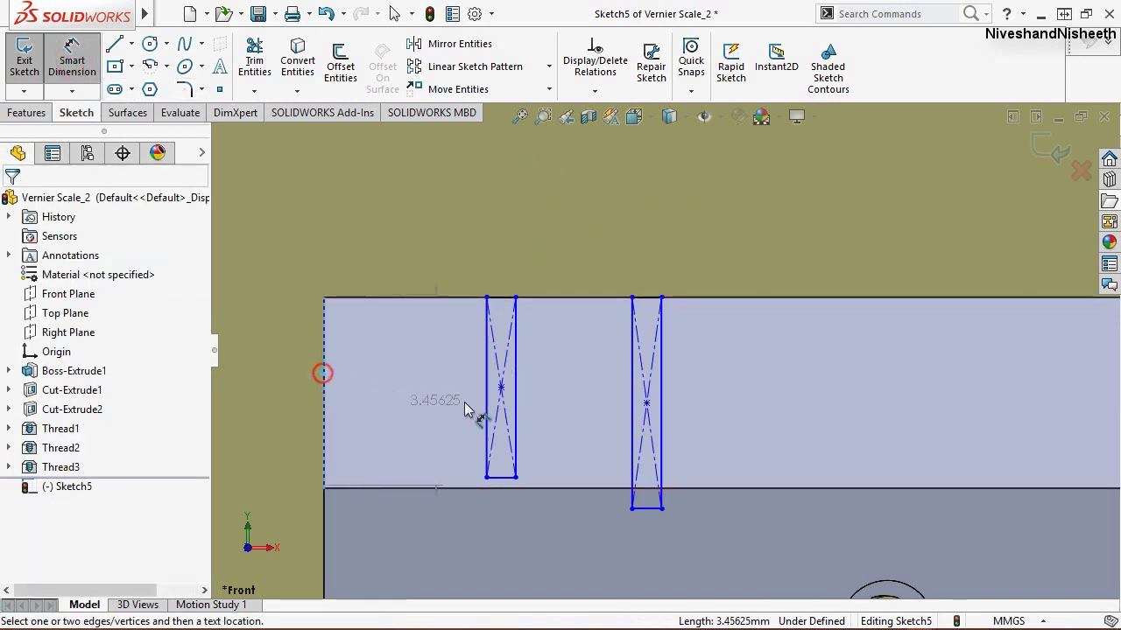
pyautogui.click(502, 387)
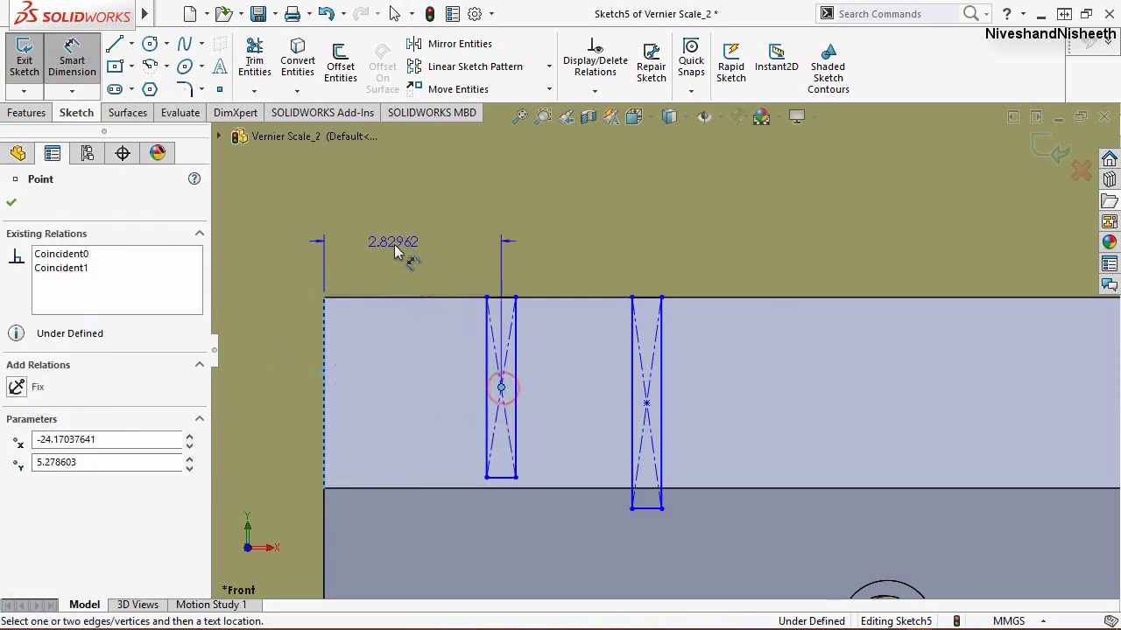
pyautogui.click(394, 242)
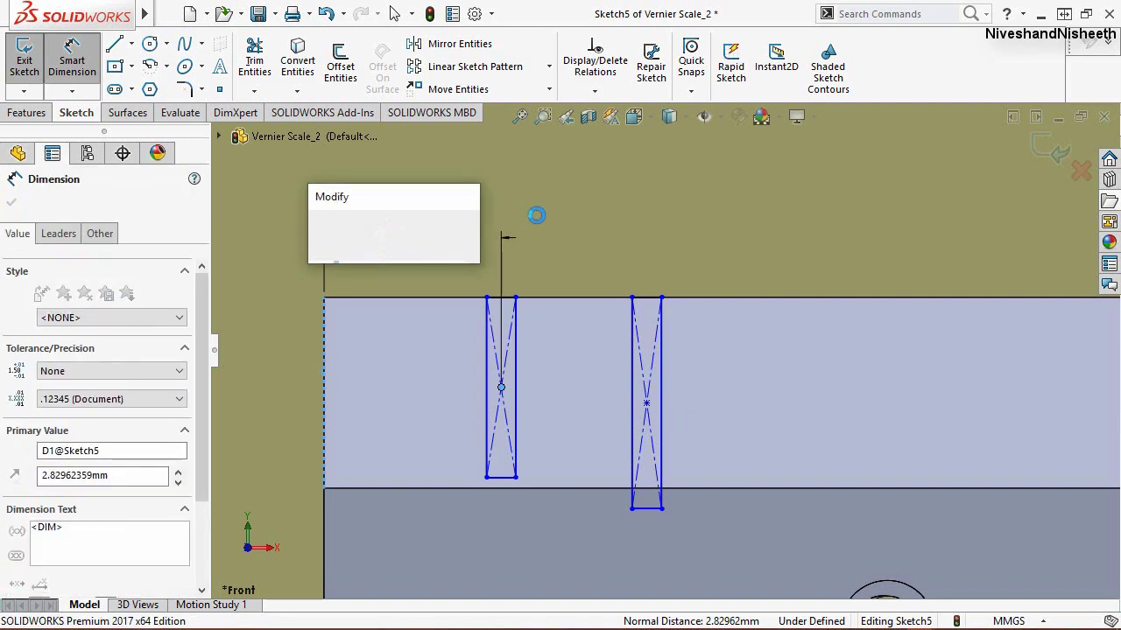
pyautogui.write('2')
pyautogui.press('Return')
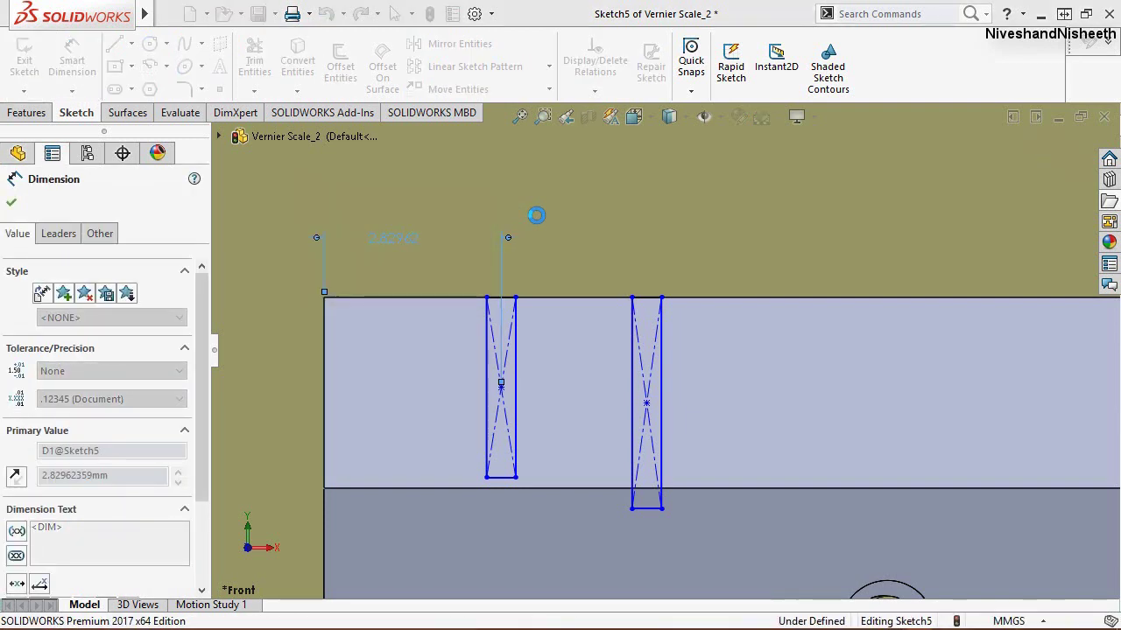
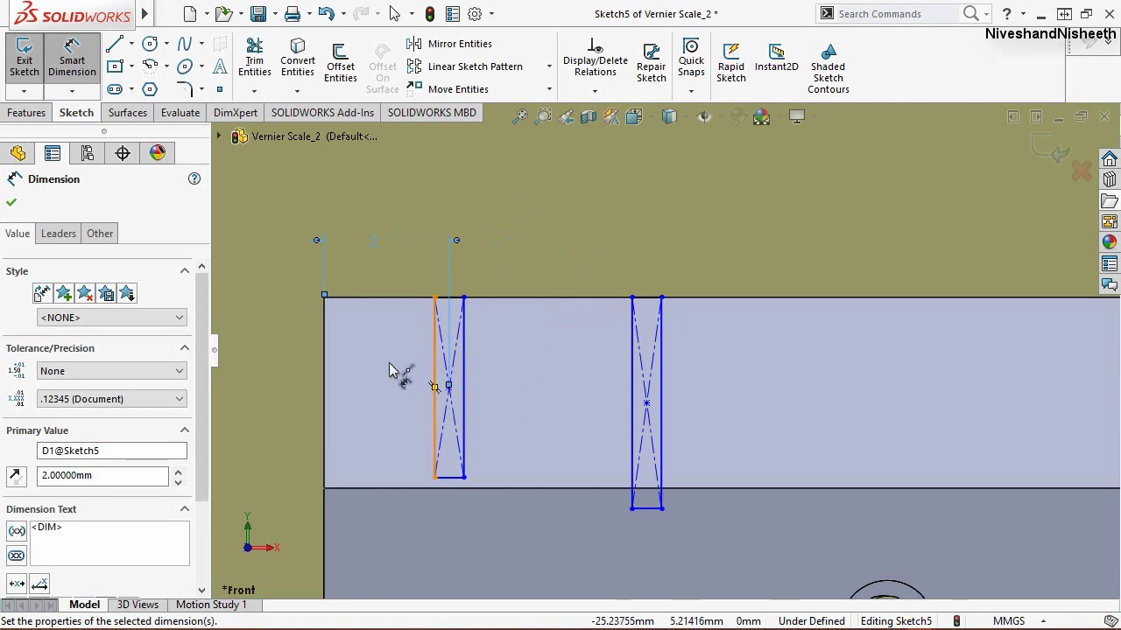
# Step: Dimension the tick rectangle heights: left edge 1.5 mm, right edge 1 mm
pyautogui.click(72, 61)
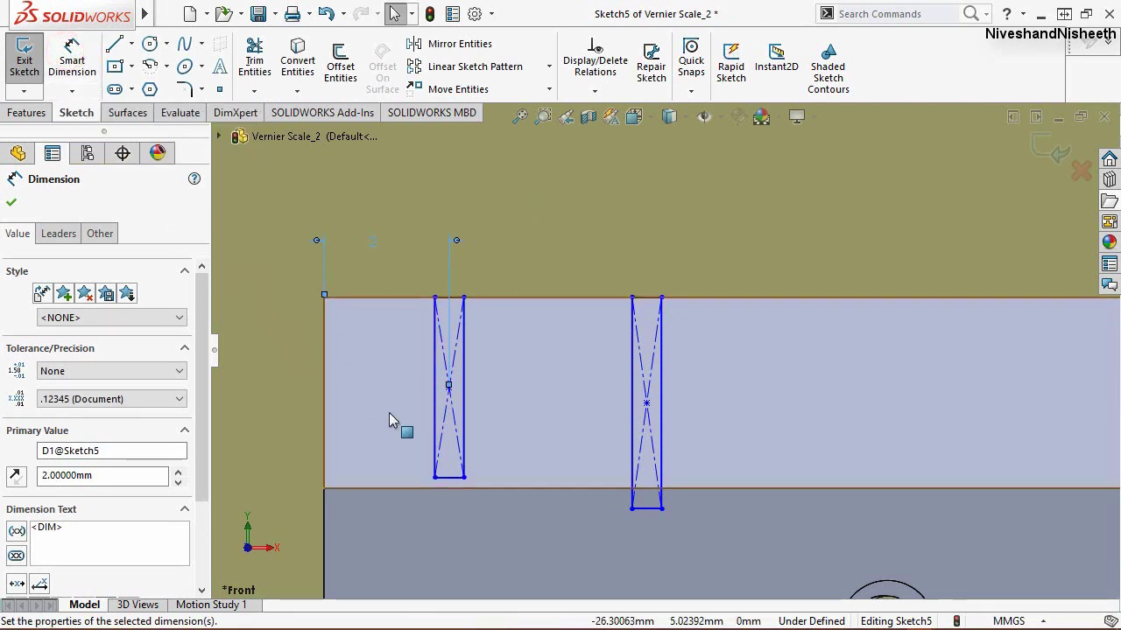
pyautogui.click(72, 62)
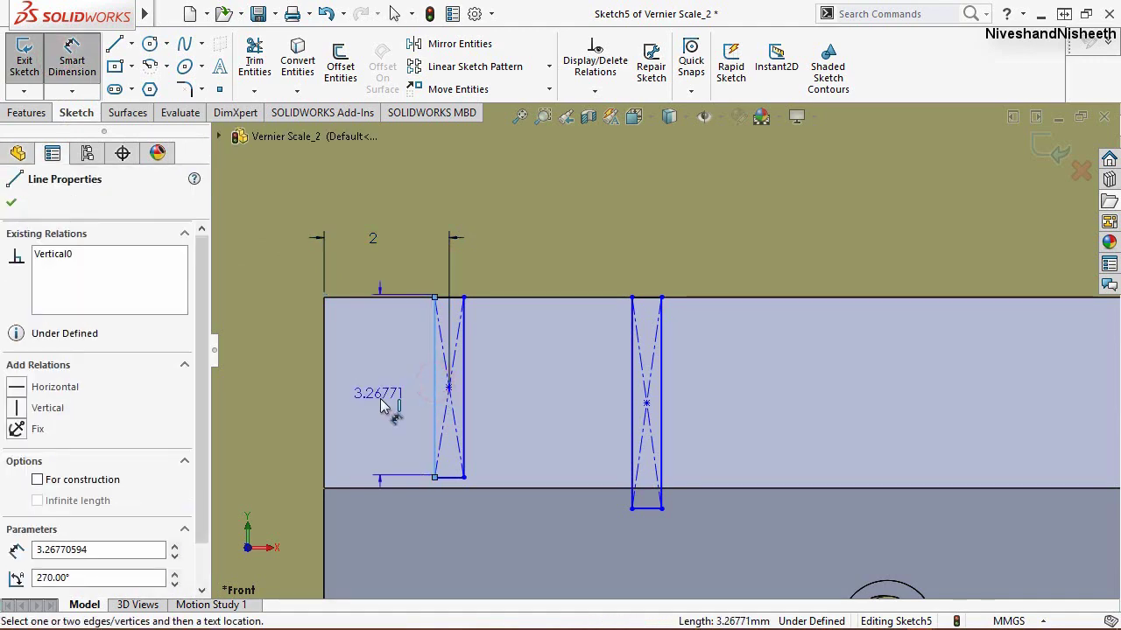
pyautogui.click(379, 399)
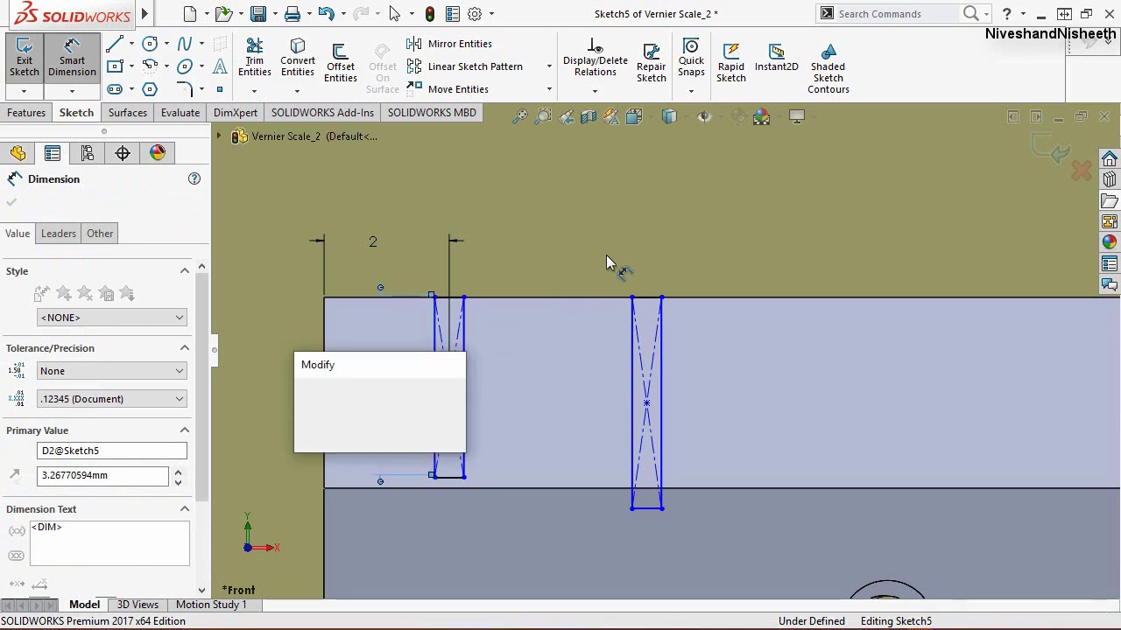
pyautogui.write('1.5')
pyautogui.press('Return')
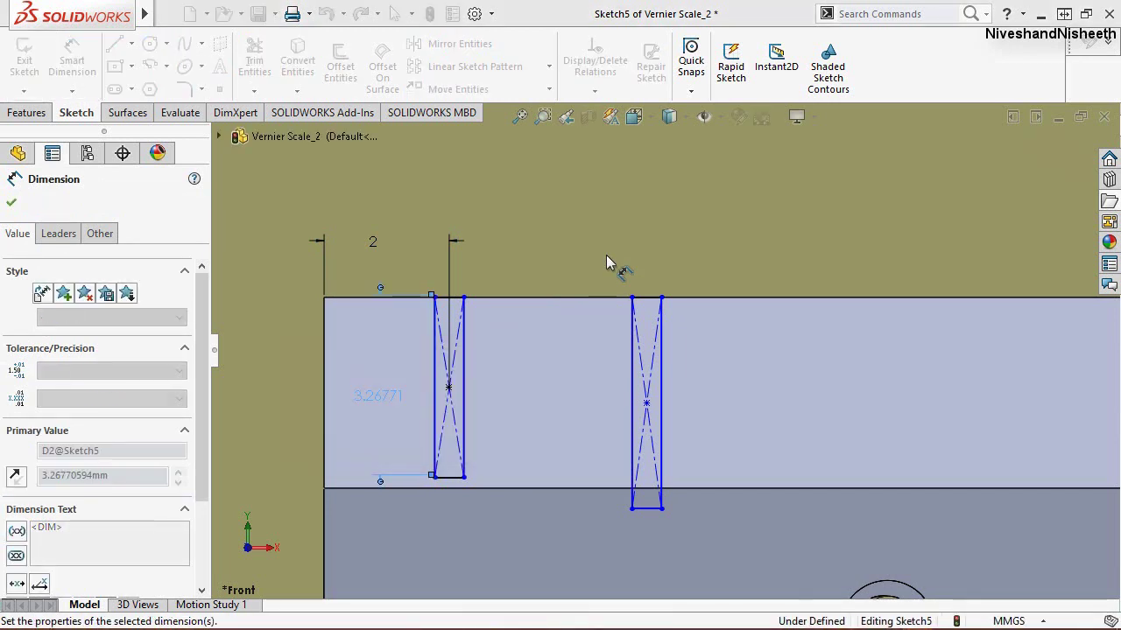
pyautogui.click(629, 401)
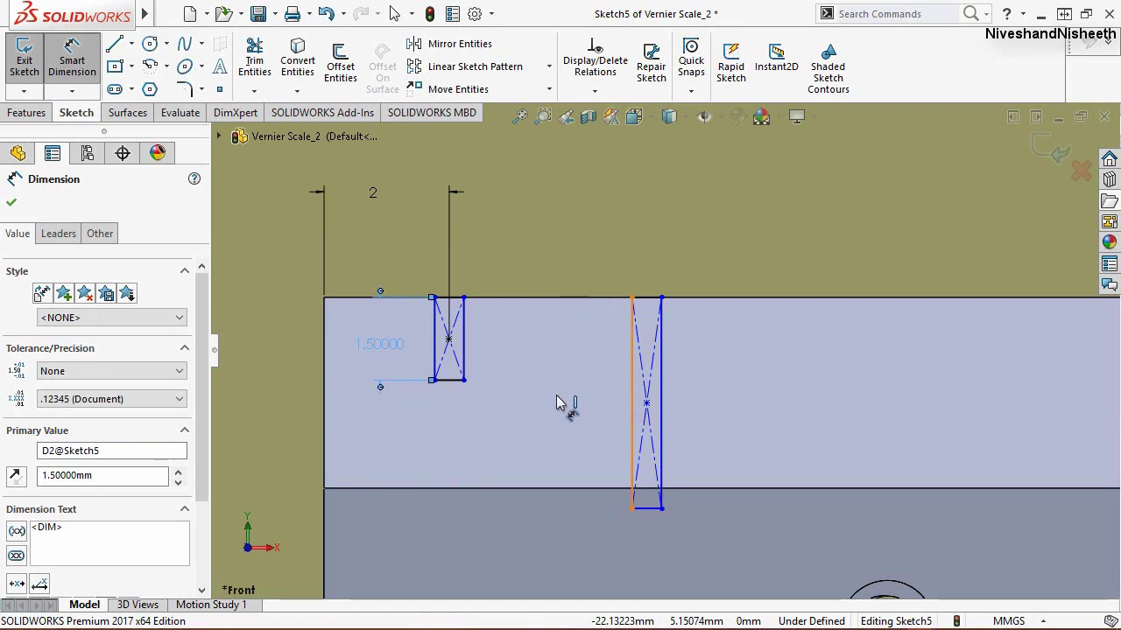
pyautogui.click(569, 394)
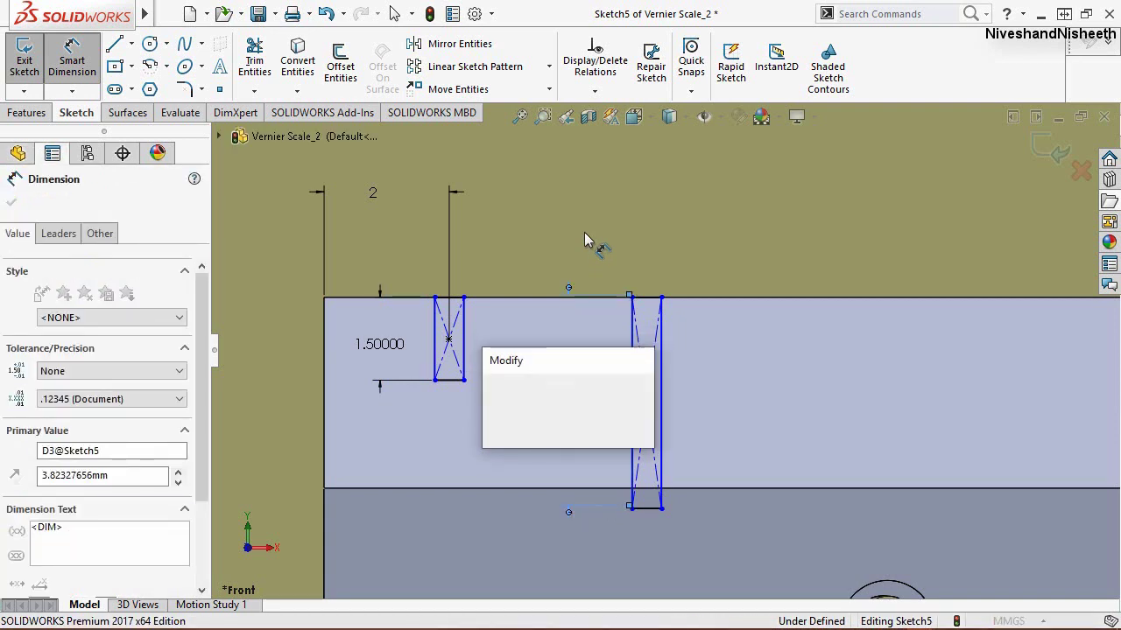
pyautogui.write('1')
pyautogui.press('Return')
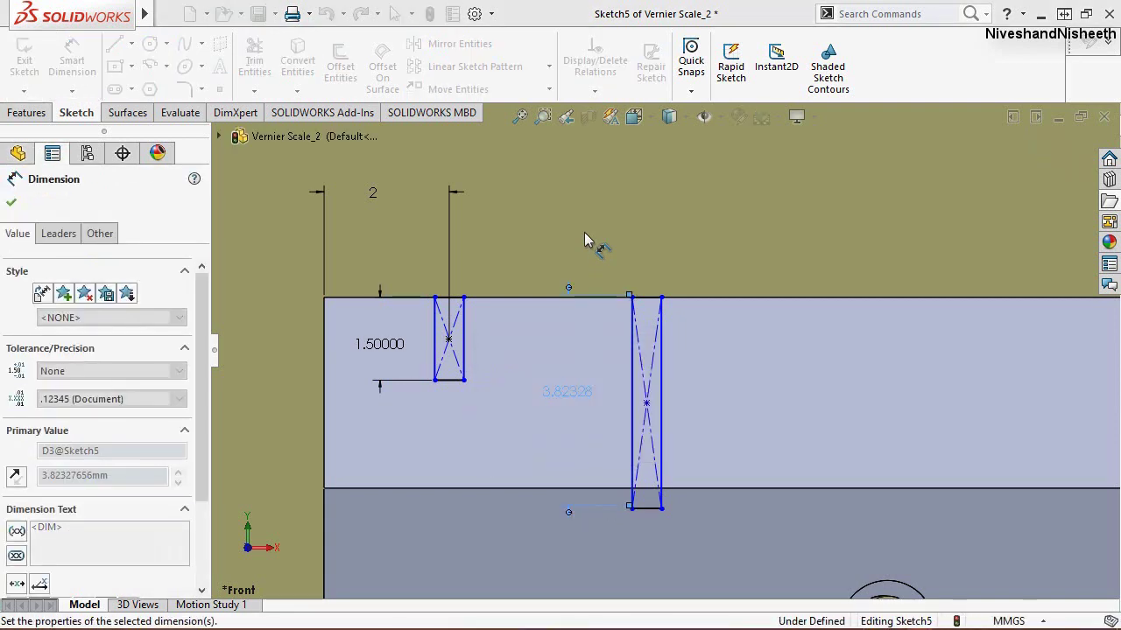
# Step: Set the left tick rectangle's bottom edge width to 0.0496 mm
pyautogui.click(450, 383)
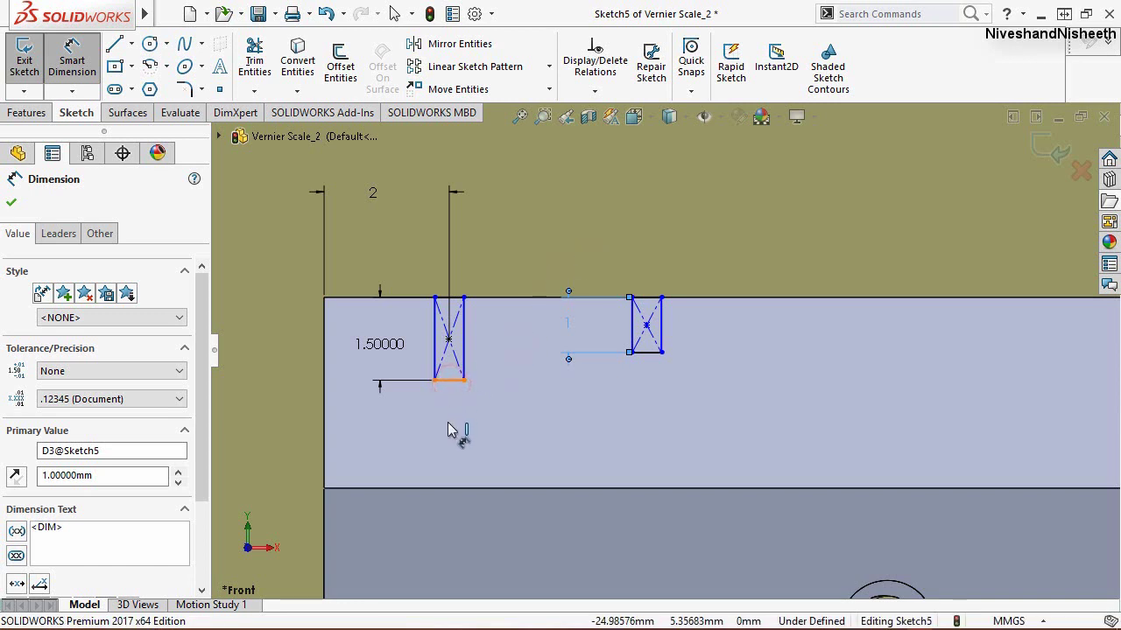
pyautogui.click(453, 427)
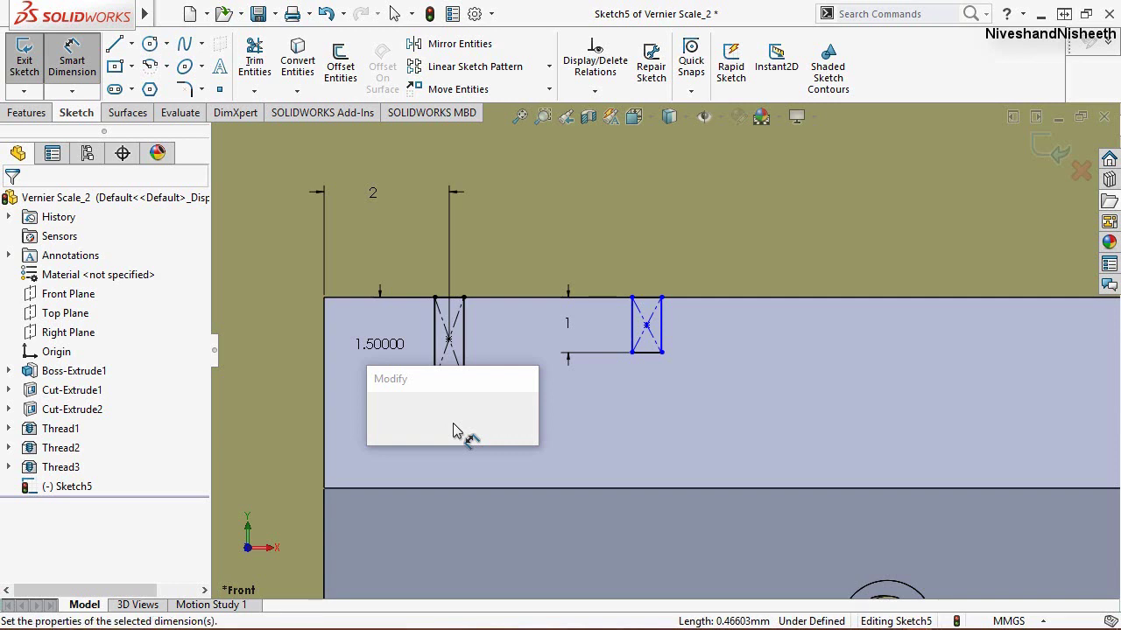
pyautogui.write('0.')
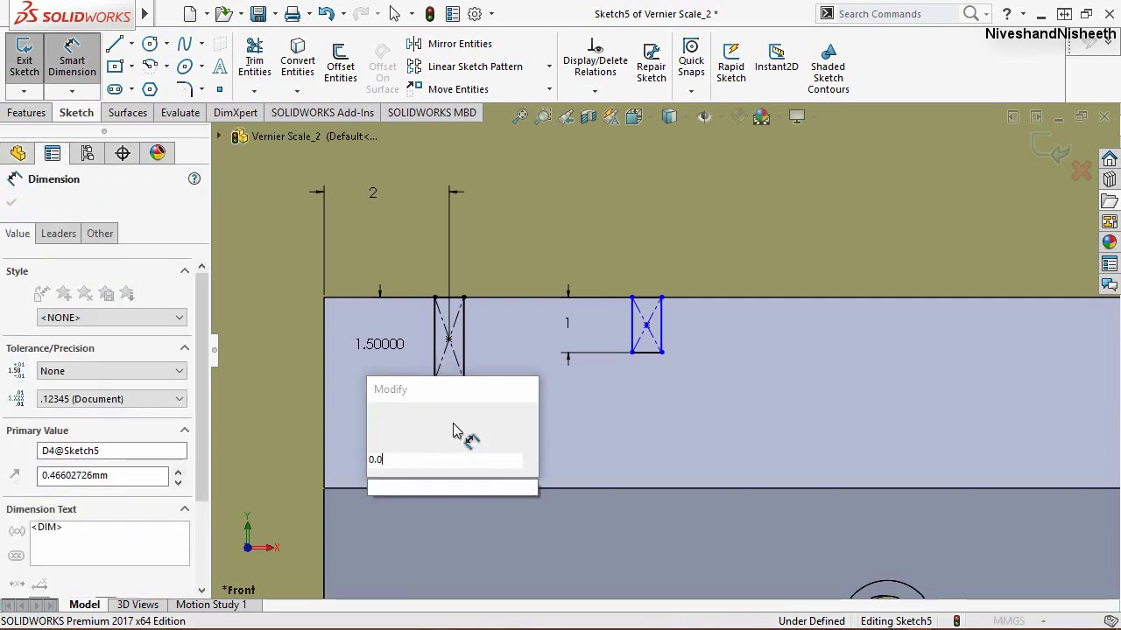
pyautogui.write('0496')
pyautogui.press('Return')
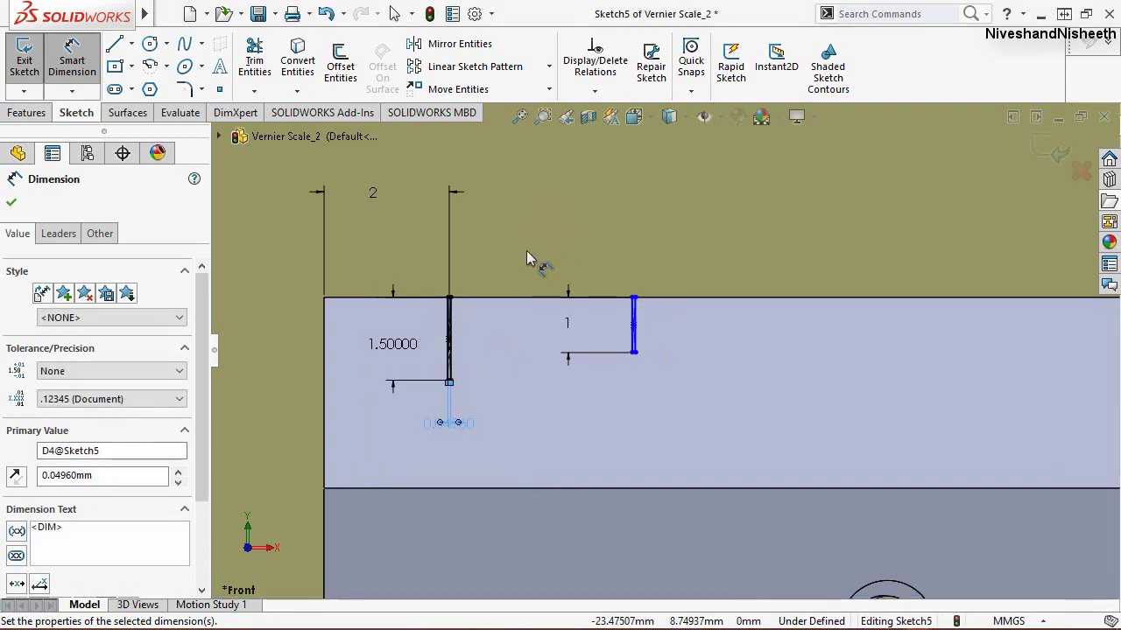
# Step: Space the two ticks' midpoints 0.98 mm apart and exit the sketch
pyautogui.scroll(-1, 525, 353)
pyautogui.scroll(-3, 432, 325)
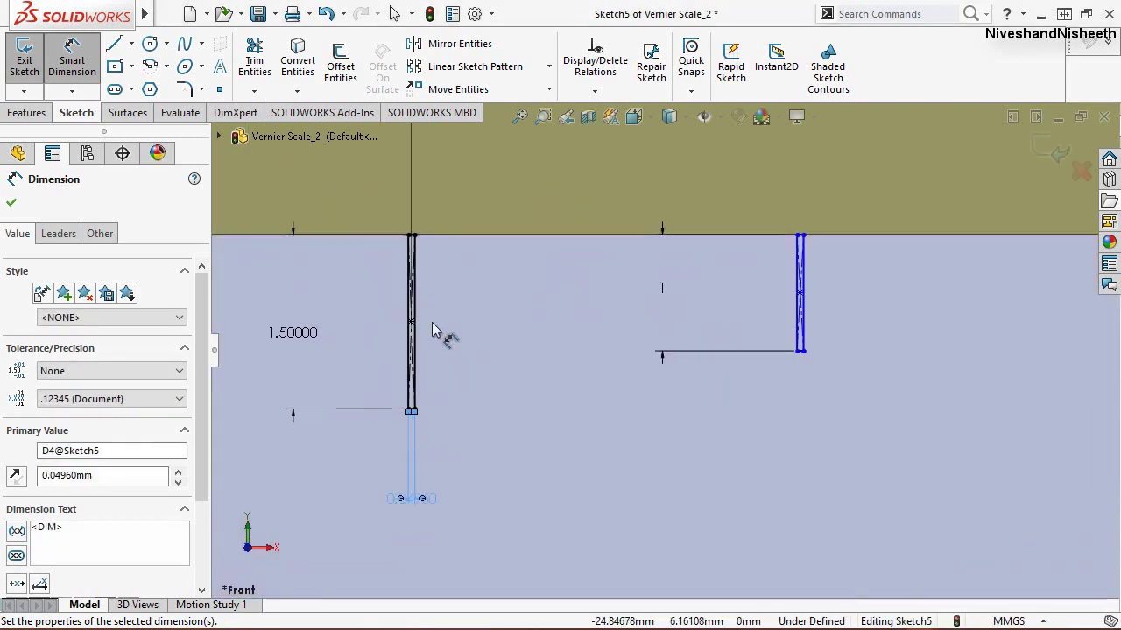
pyautogui.scroll(-2, 432, 351)
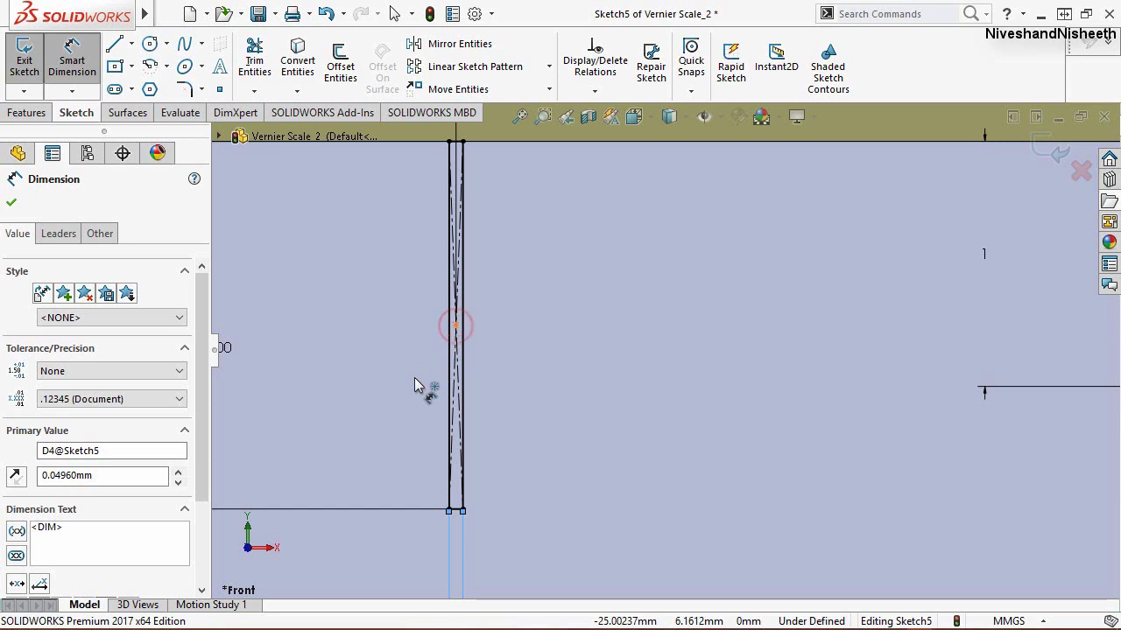
pyautogui.click(455, 326)
pyautogui.scroll(2, 698, 336)
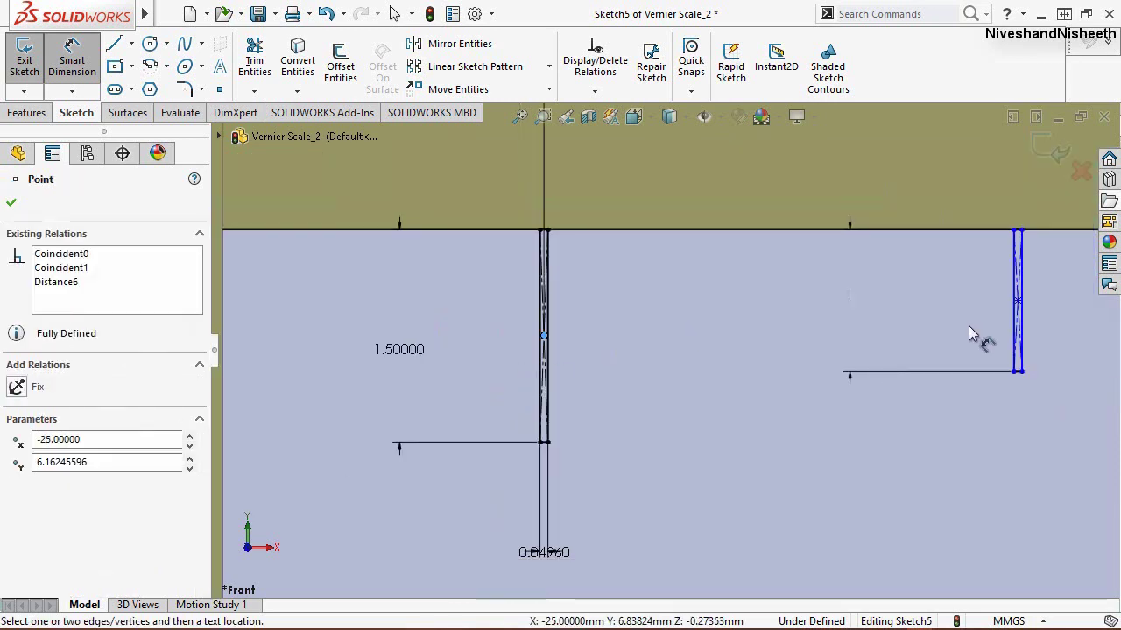
pyautogui.click(1017, 302)
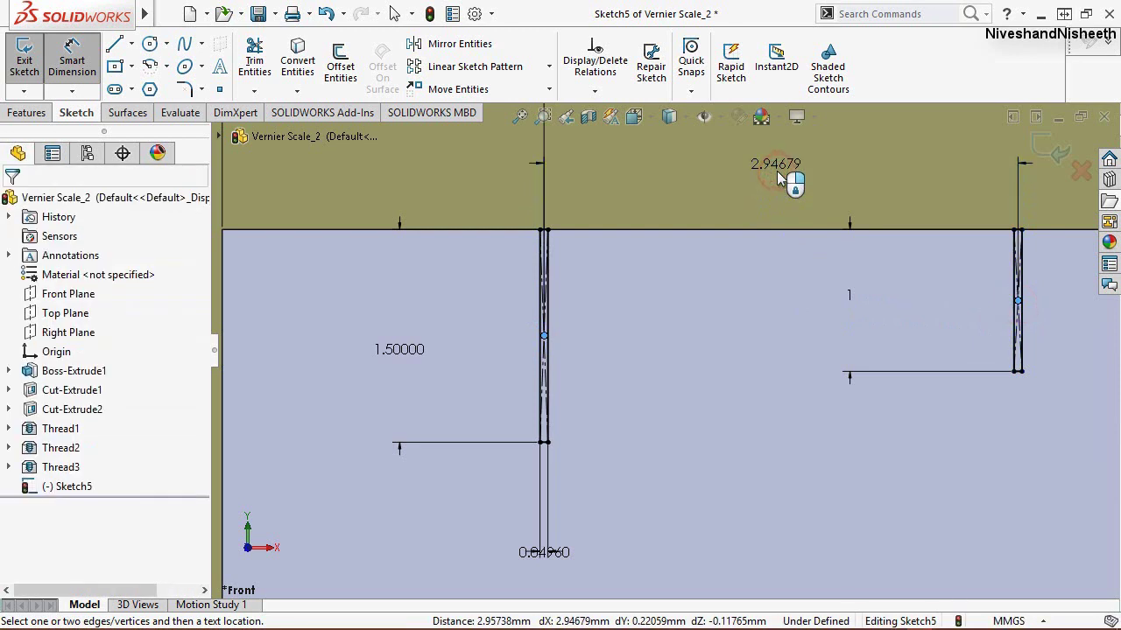
pyautogui.click(782, 179)
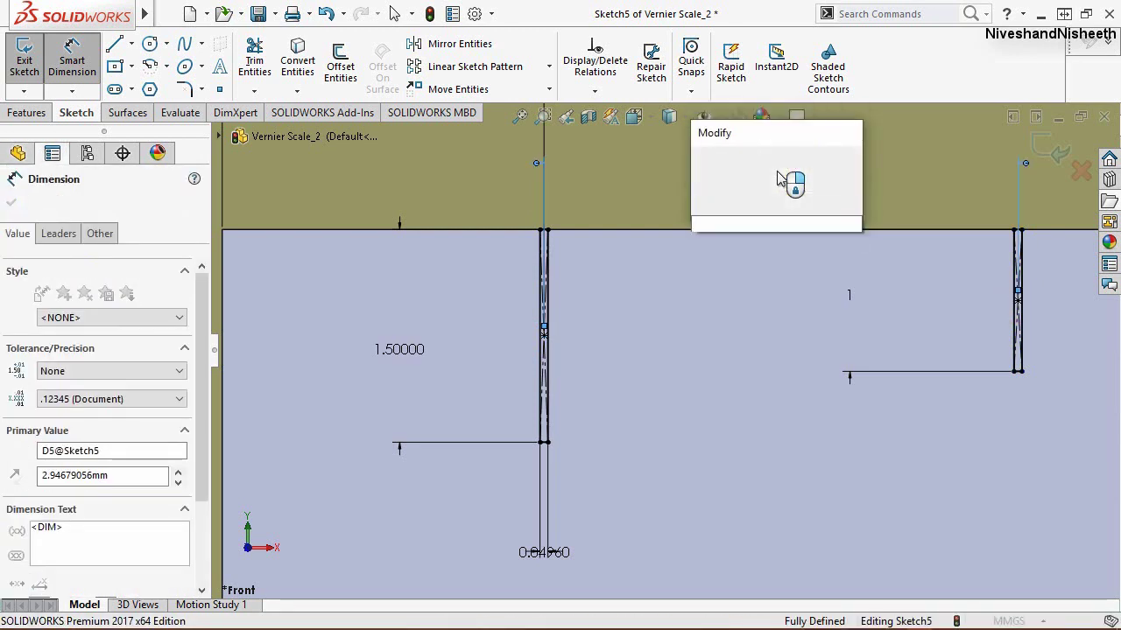
pyautogui.write('0.98')
pyautogui.press('Return')
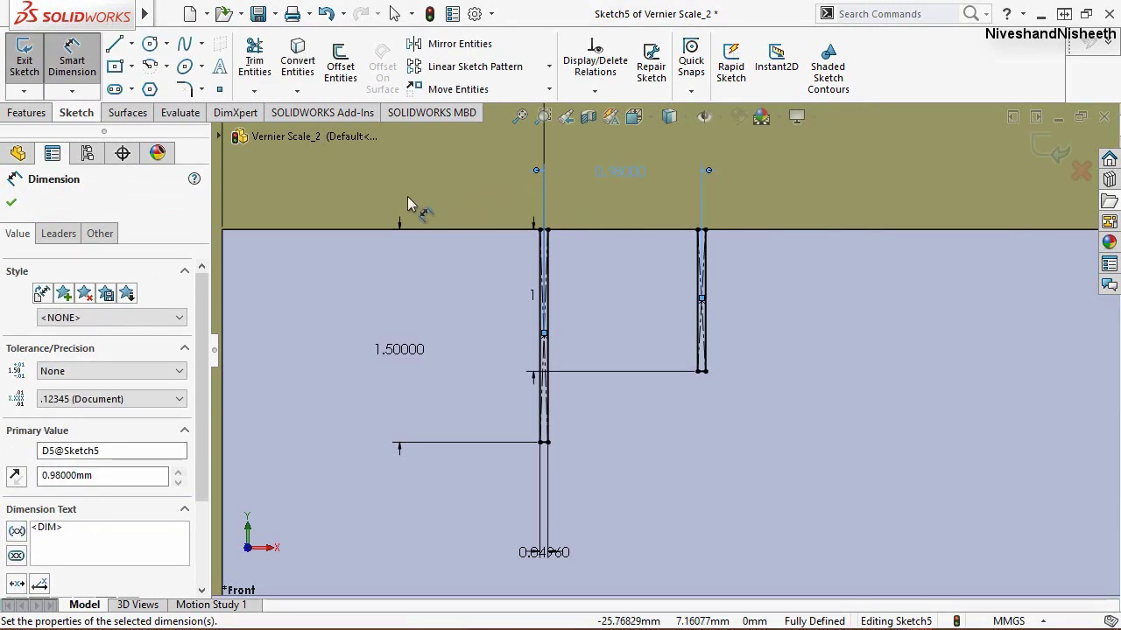
pyautogui.click(1058, 149)
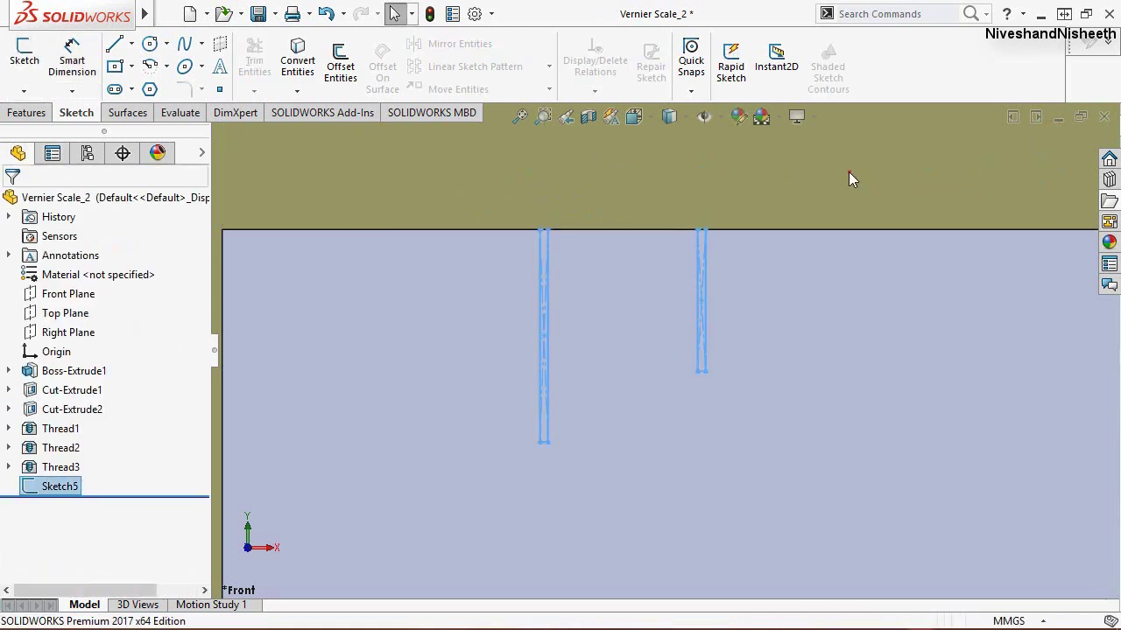
# Step: Extruded-cut the Sketch5 tick blind 0.19844 mm deep into the scale face
pyautogui.click(33, 113)
pyautogui.moveTo(743, 215); pyautogui.dragTo(620, 317, button='middle')
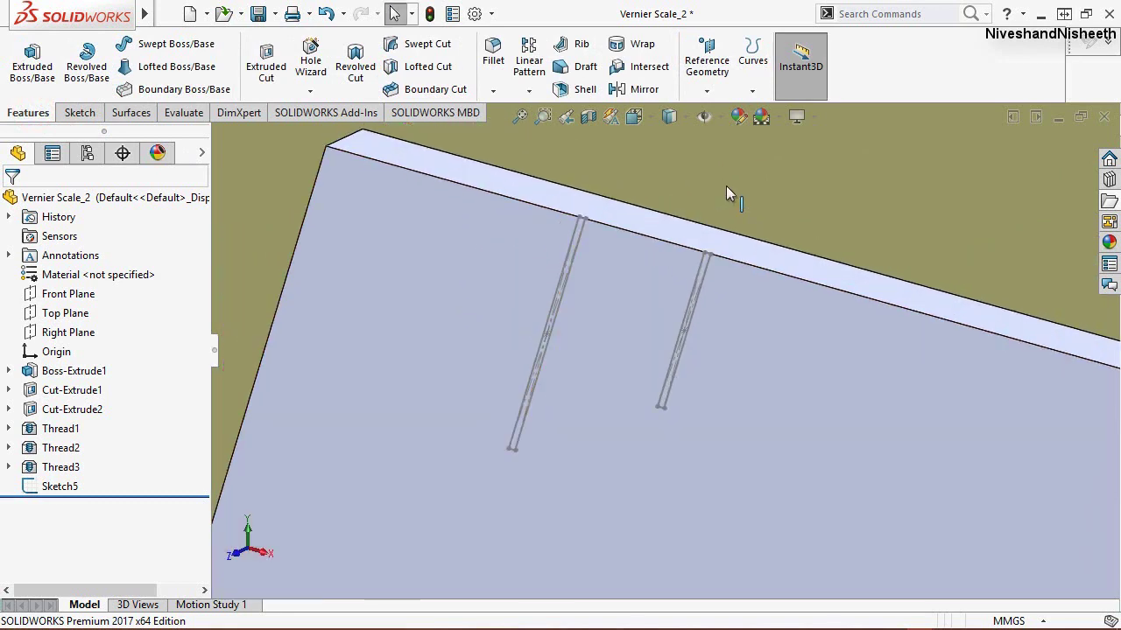
pyautogui.click(667, 193)
pyautogui.click(265, 66)
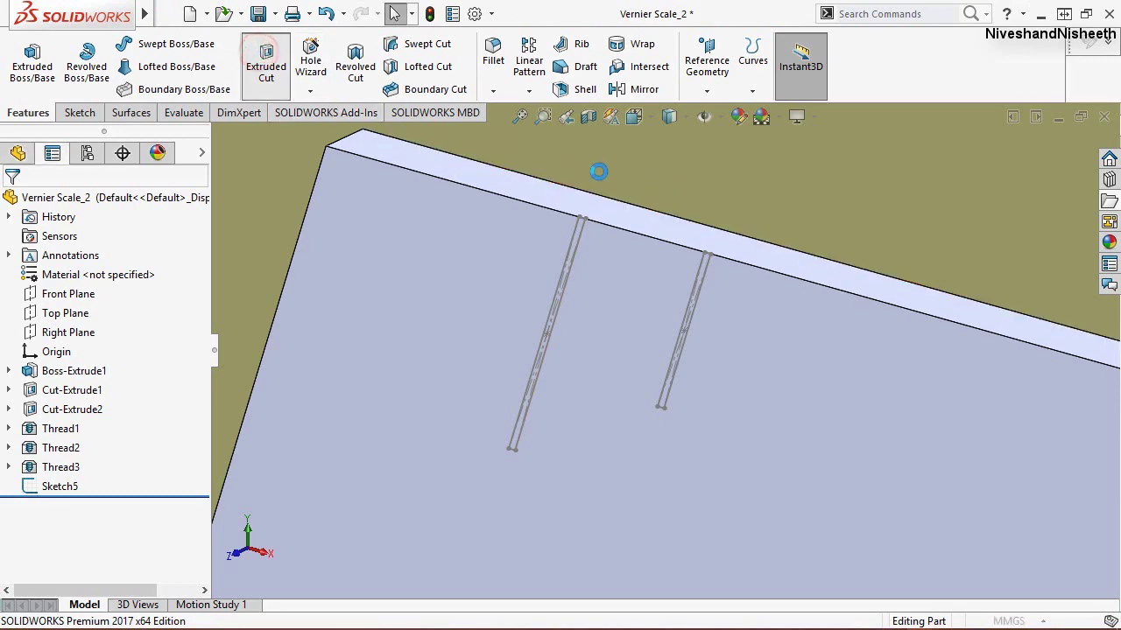
pyautogui.scroll(-3, 578, 145)
pyautogui.scroll(-3, 578, 328)
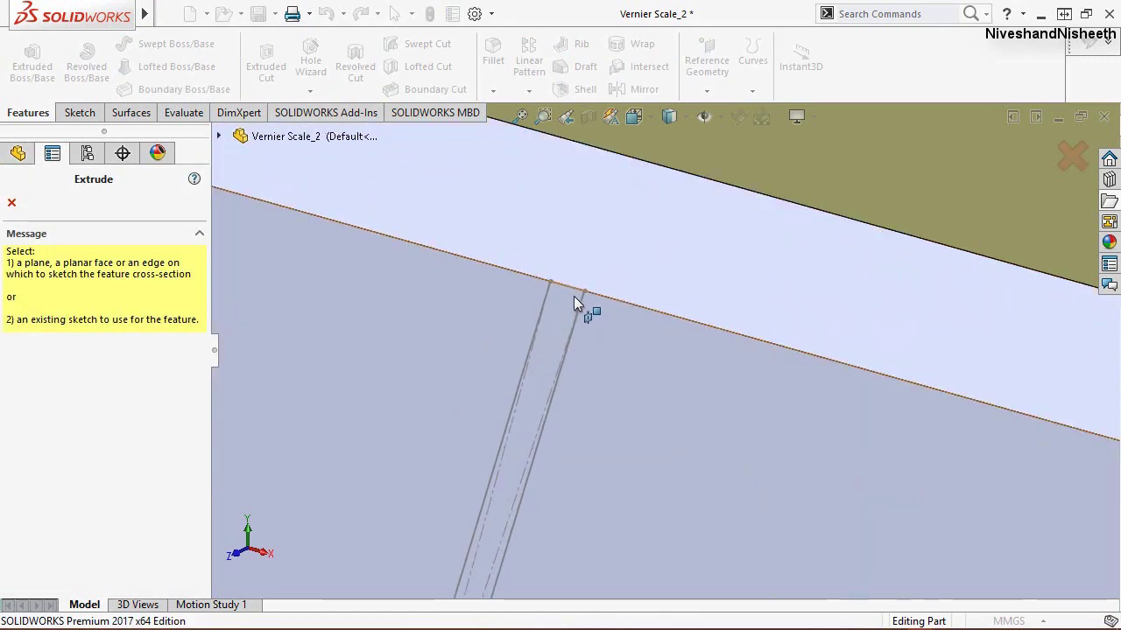
pyautogui.press('Escape')
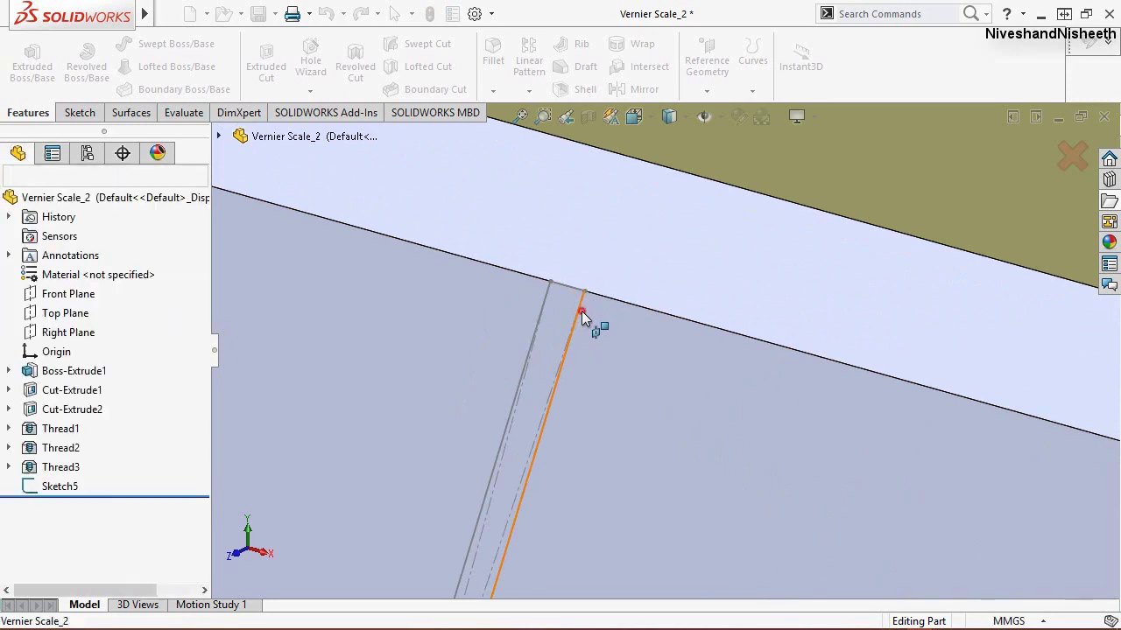
pyautogui.click(581, 311)
pyautogui.press('Return')
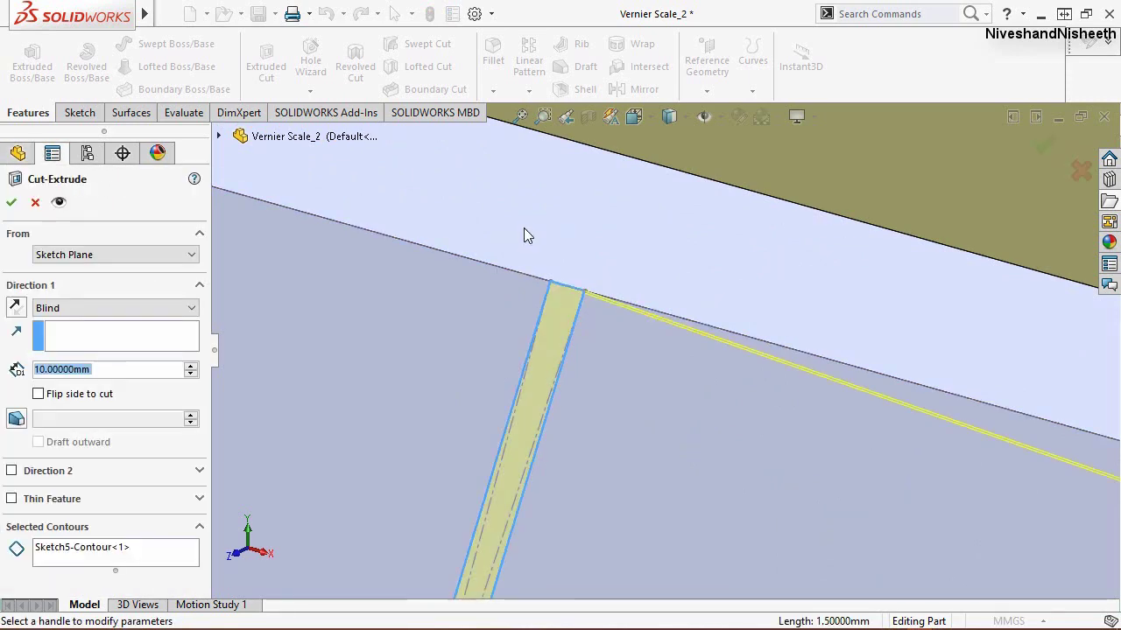
pyautogui.scroll(3, 523, 228)
pyautogui.scroll(3, 491, 231)
pyautogui.scroll(-2, 708, 461)
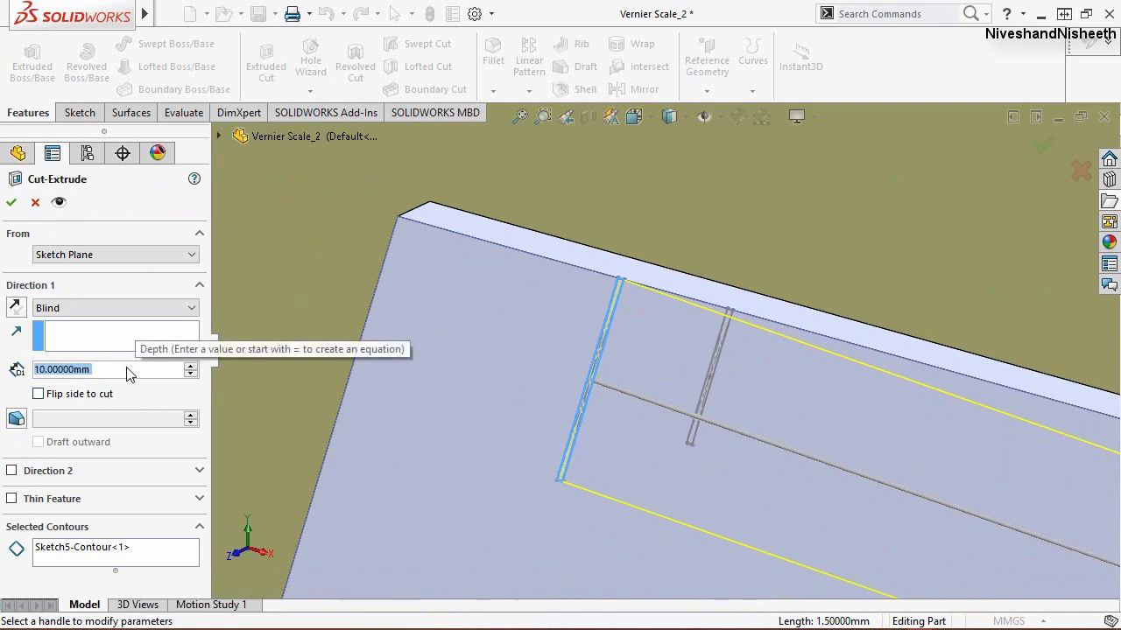
pyautogui.write('0.19')
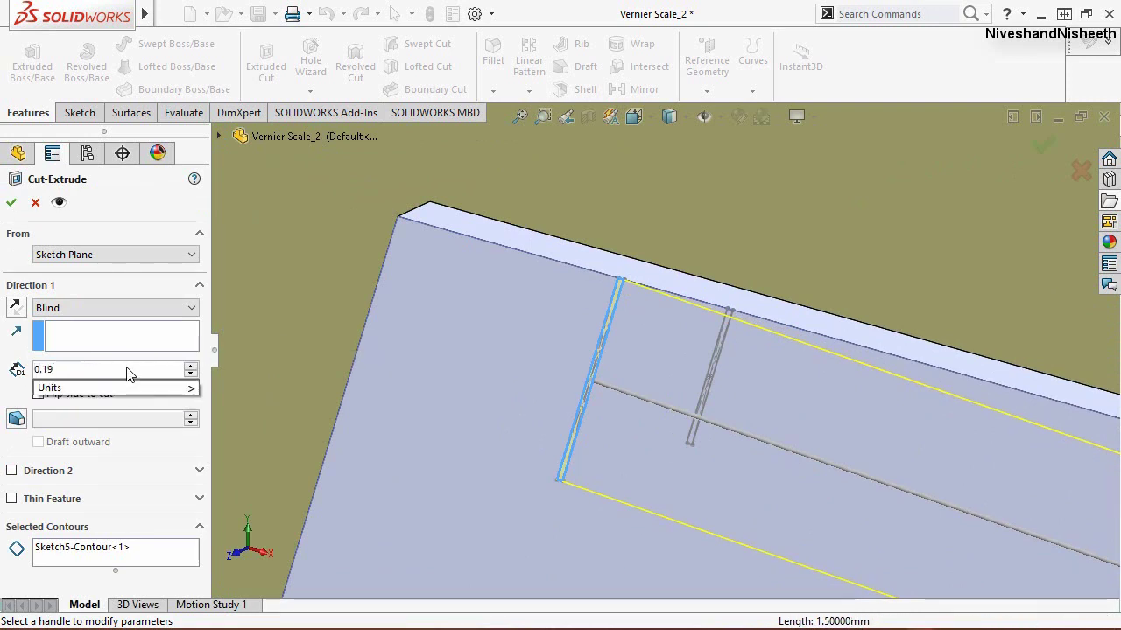
pyautogui.write('84')
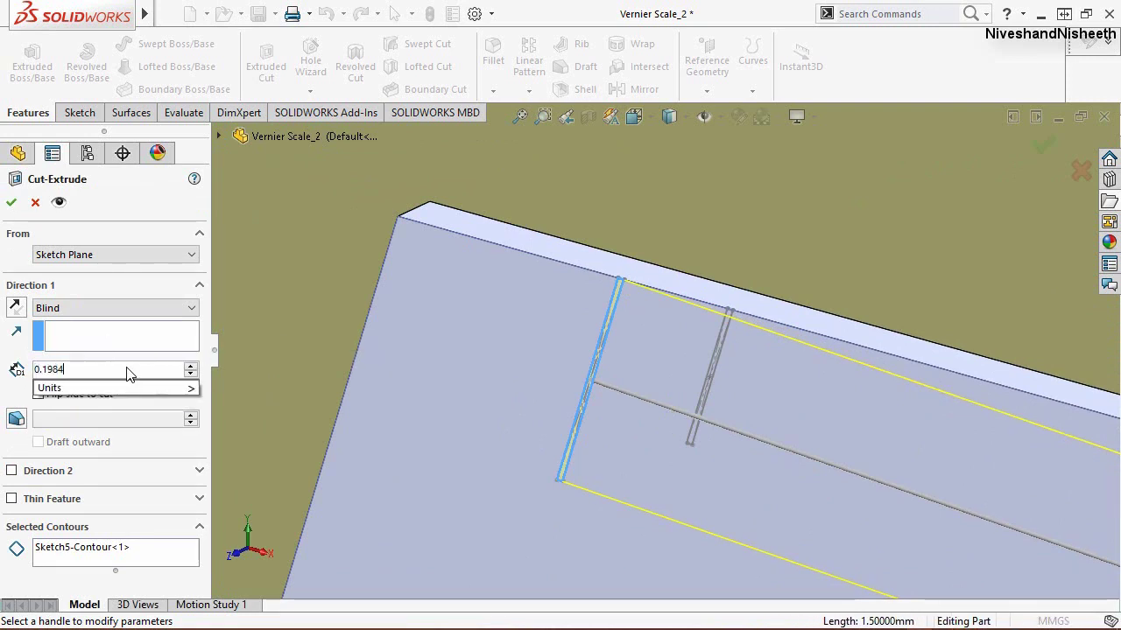
pyautogui.write('4')
pyautogui.press('Return')
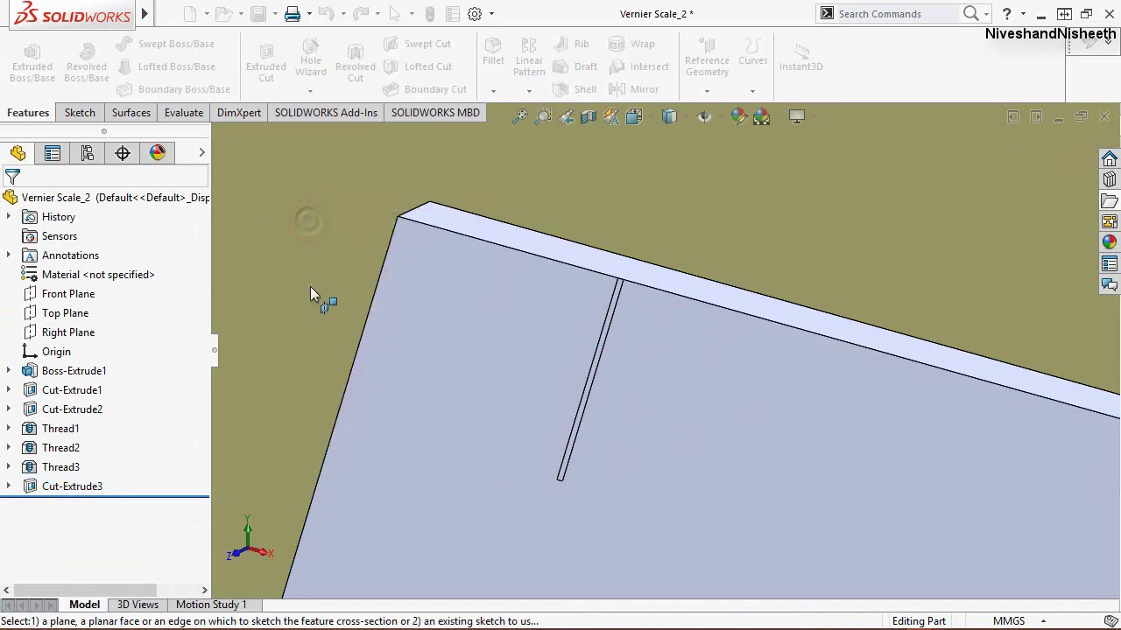
# Step: Show Sketch5 again beneath the new cut in the feature tree
pyautogui.click(9, 487)
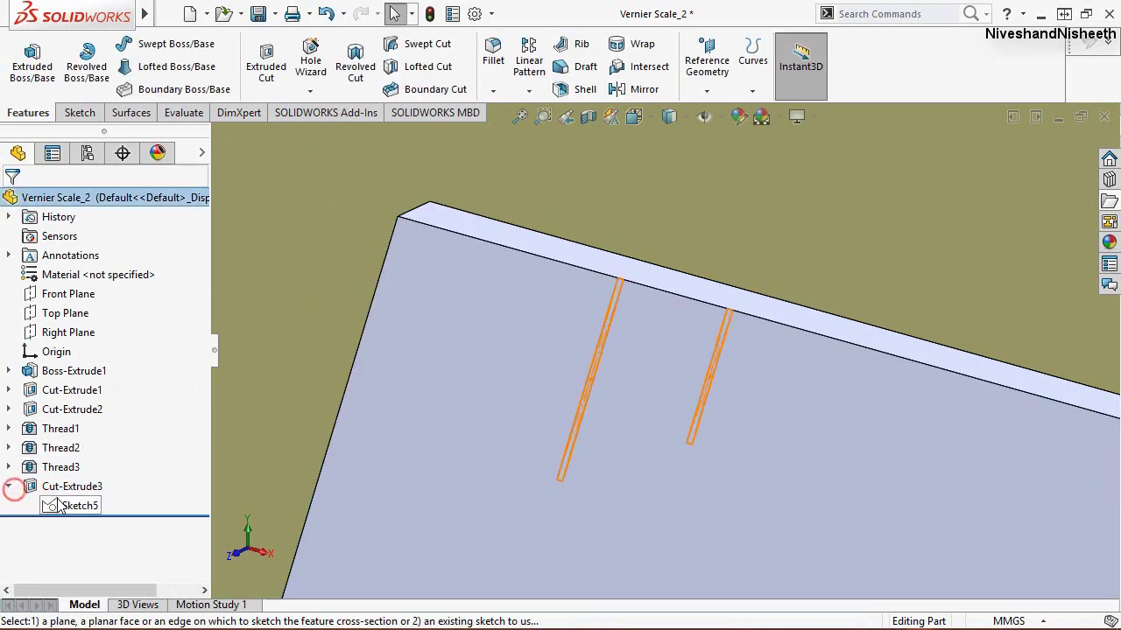
pyautogui.click(63, 506)
pyautogui.click(70, 469)
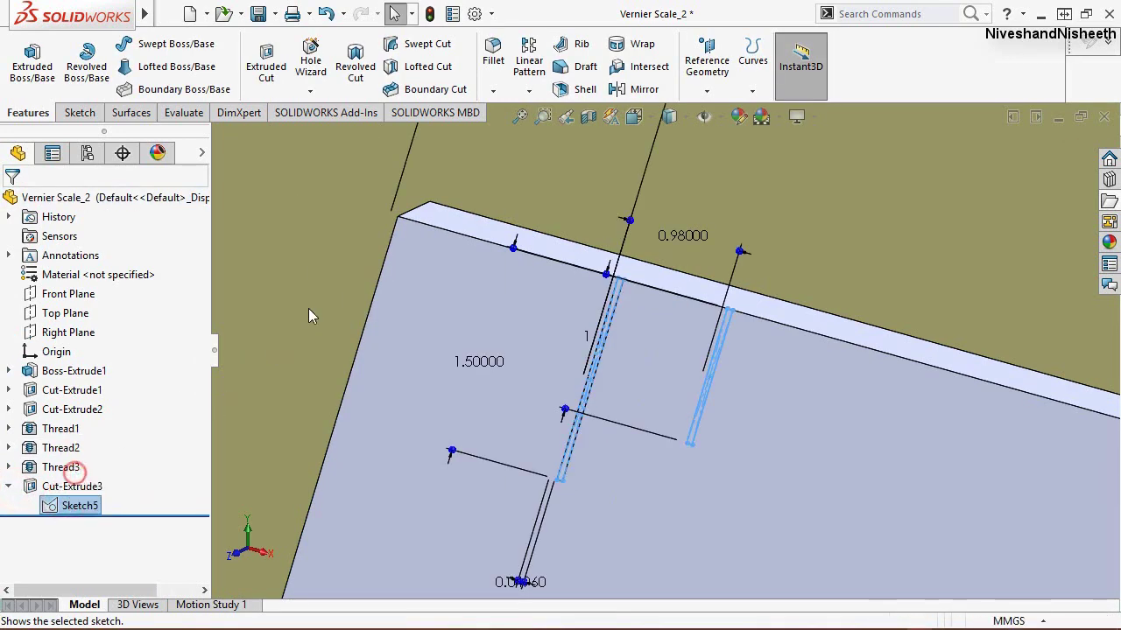
pyautogui.click(354, 245)
# Step: Cut the second tick contour as Cut-Extrude4, then select both tick cuts
pyautogui.rightClick(348, 199)
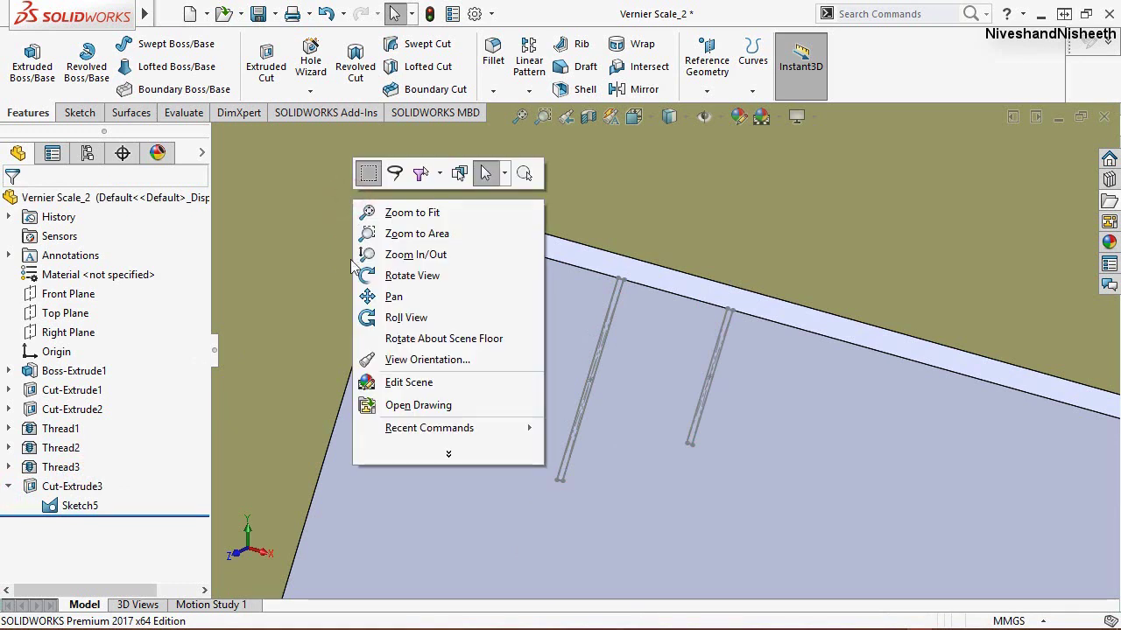
pyautogui.moveTo(429, 428)
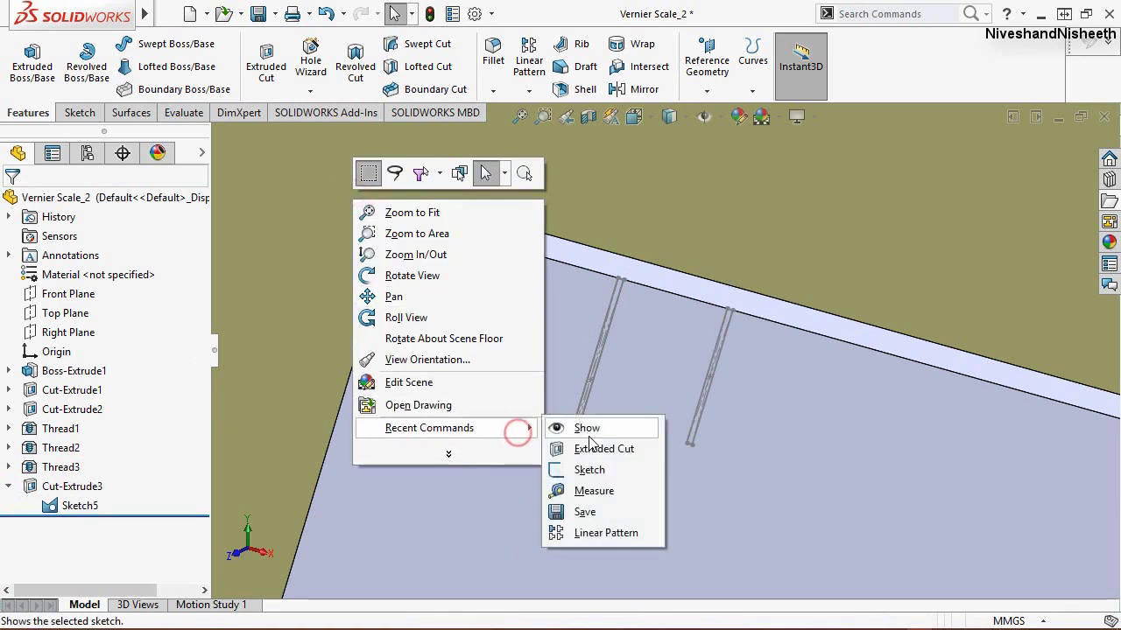
pyautogui.click(590, 449)
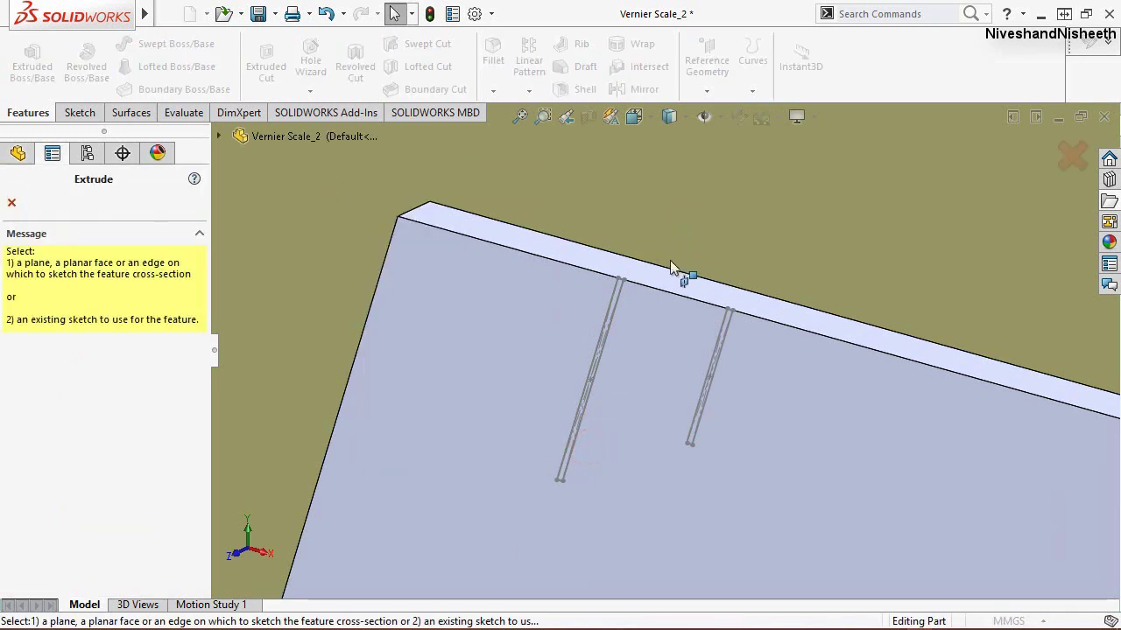
pyautogui.click(721, 332)
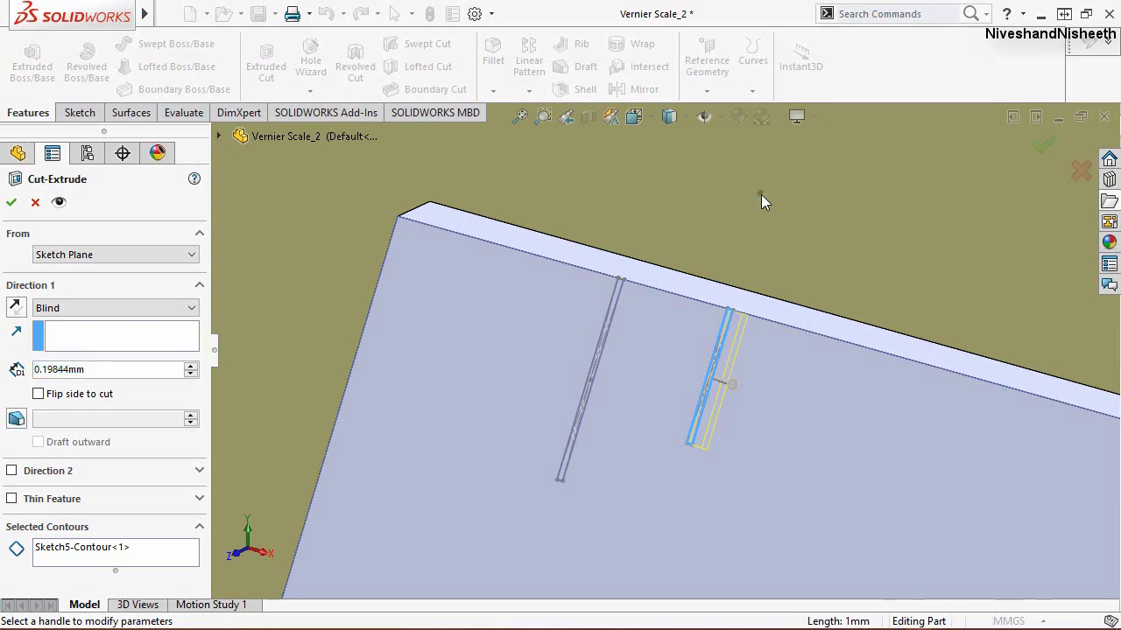
pyautogui.rightClick(762, 201)
pyautogui.click(792, 150)
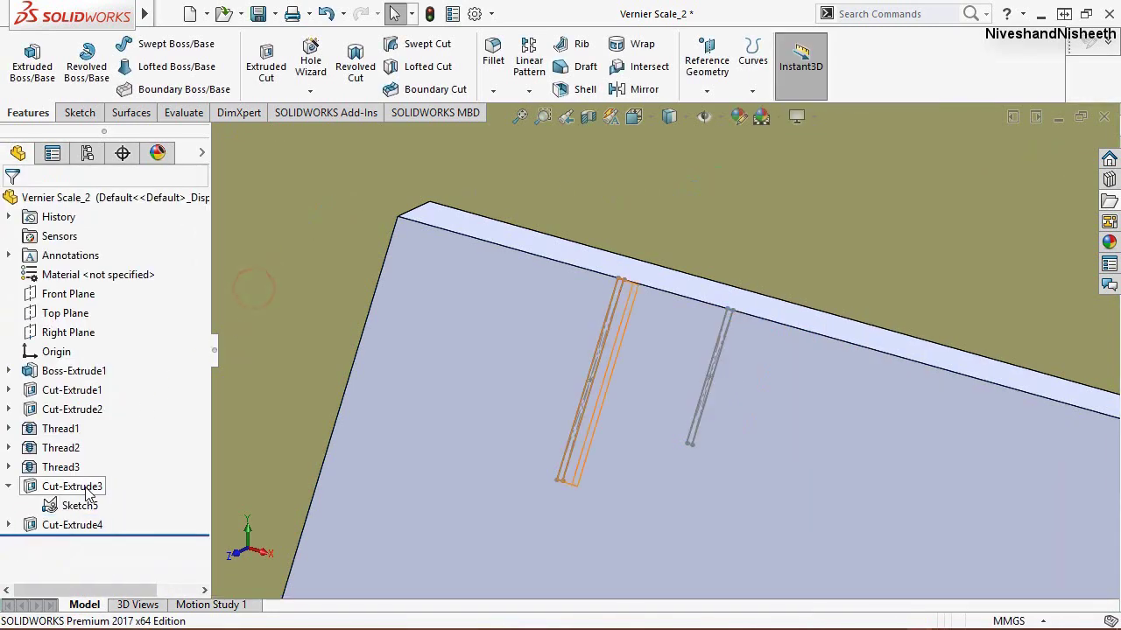
pyautogui.click(86, 495)
pyautogui.keyDown('ctrl'); pyautogui.click(70, 526); pyautogui.keyUp('ctrl')
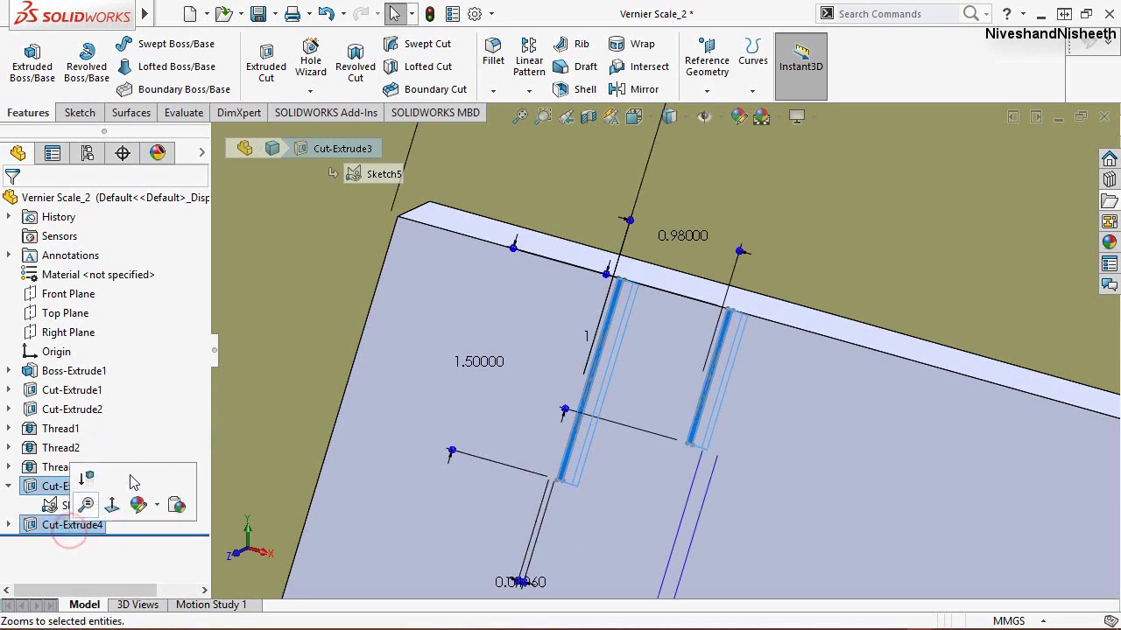
# Step: Give both tick cuts a black appearance
pyautogui.click(738, 119)
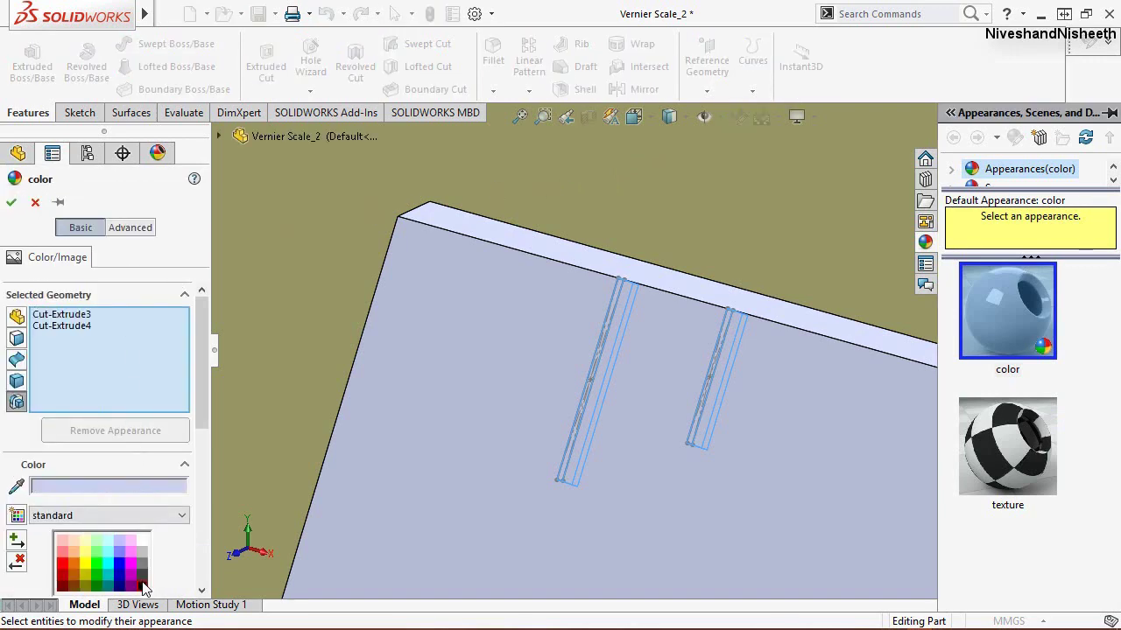
pyautogui.click(142, 583)
pyautogui.click(9, 203)
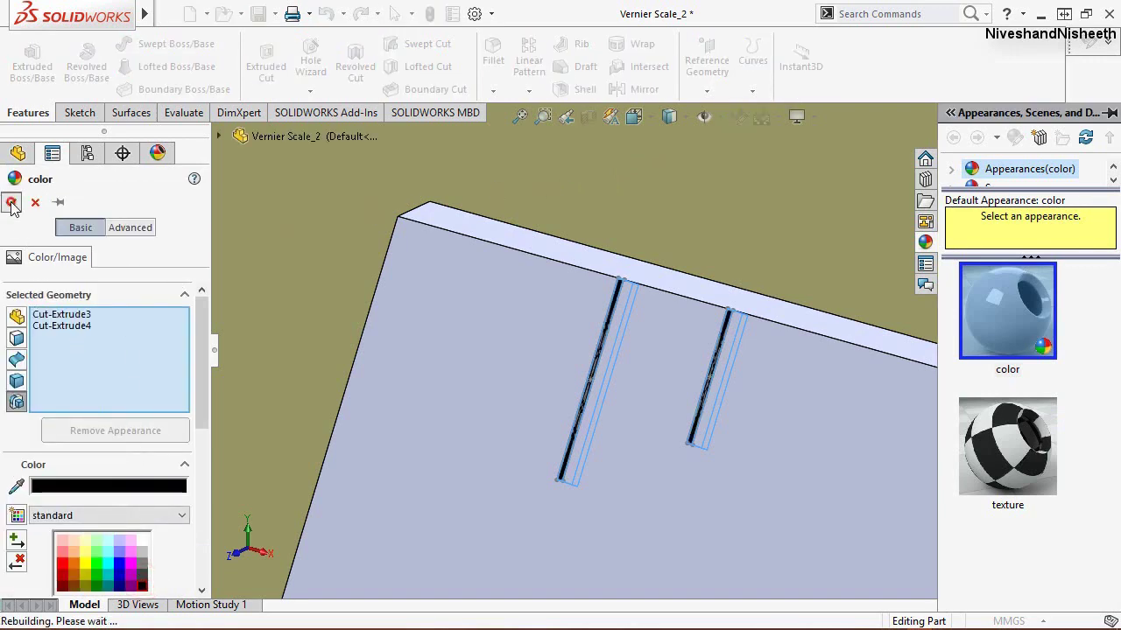
pyautogui.click(802, 210)
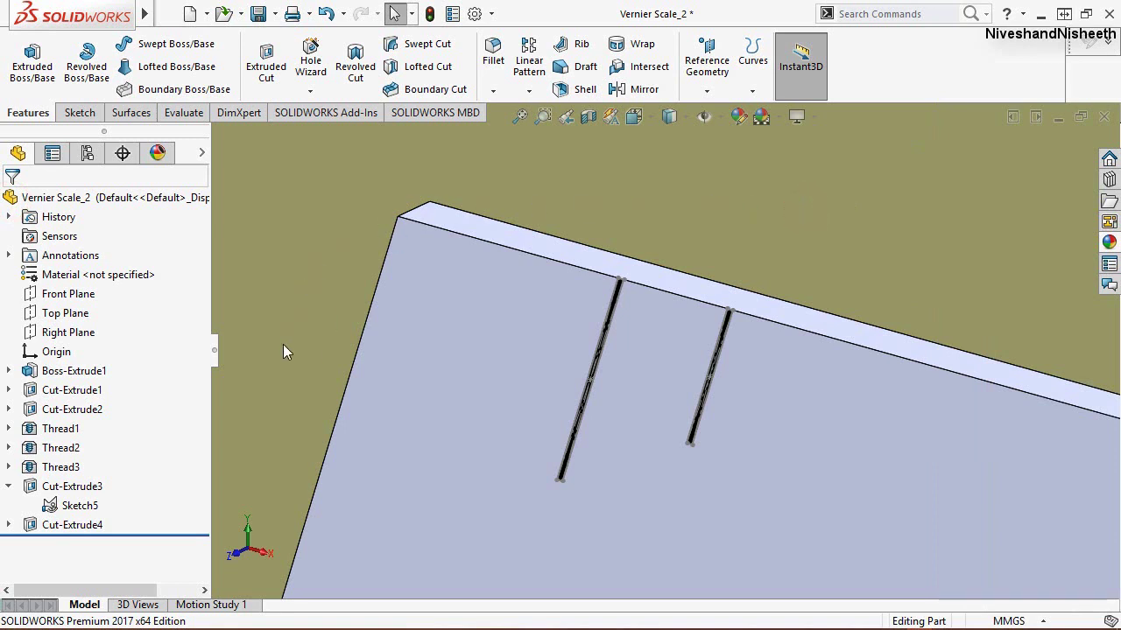
# Step: Hide Sketch5 and view the scale from the Front orientation
pyautogui.click(105, 505)
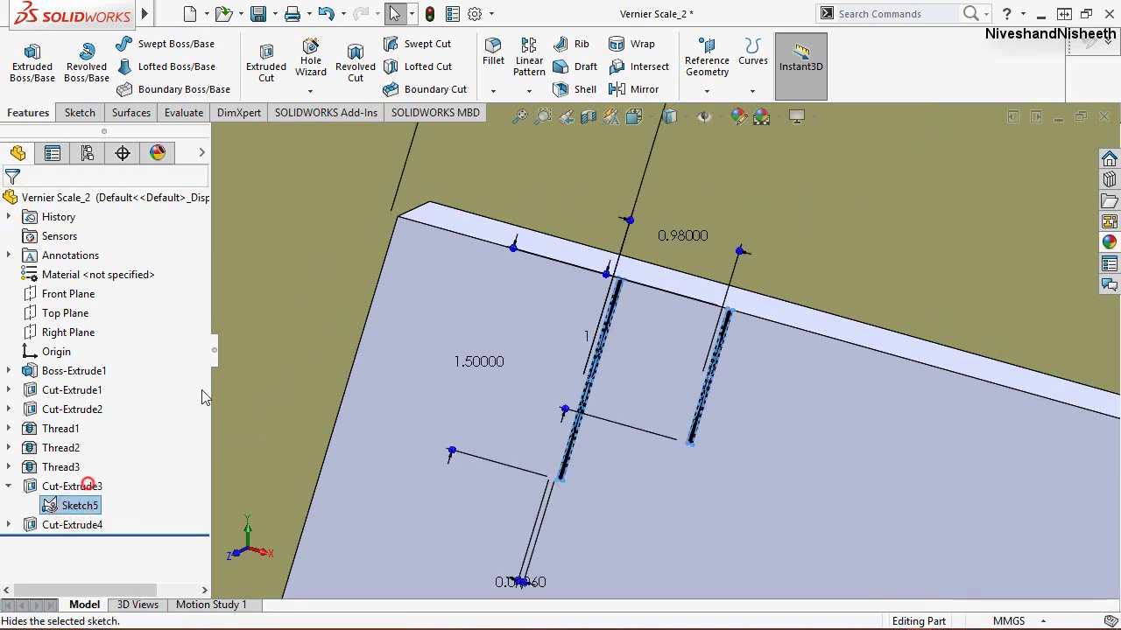
pyautogui.click(87, 482)
pyautogui.click(865, 179)
pyautogui.click(634, 116)
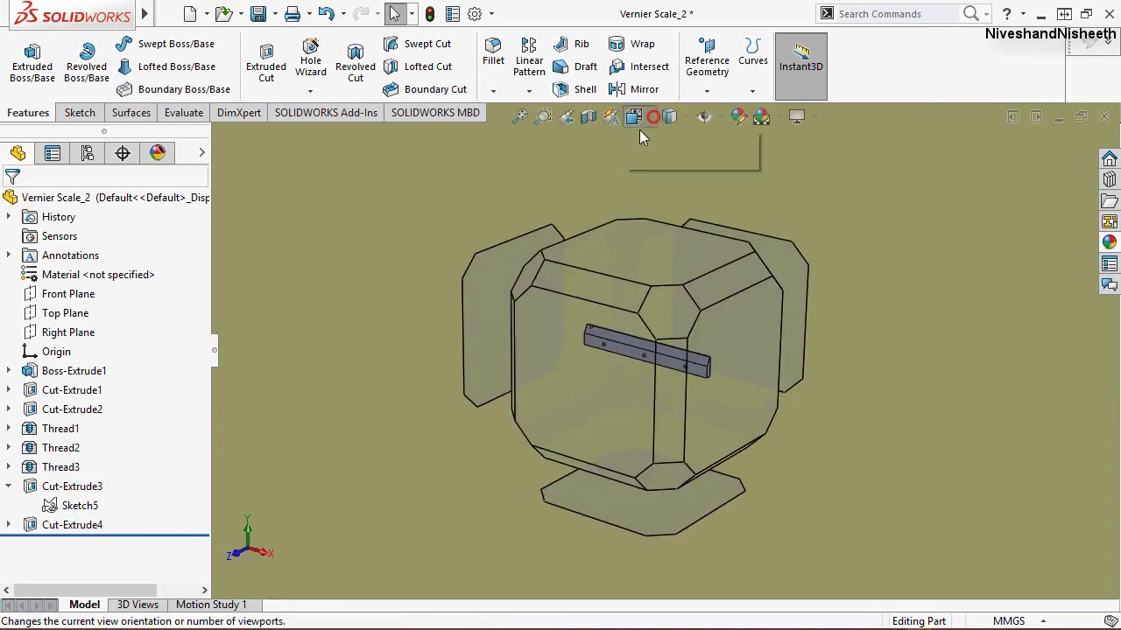
pyautogui.click(583, 381)
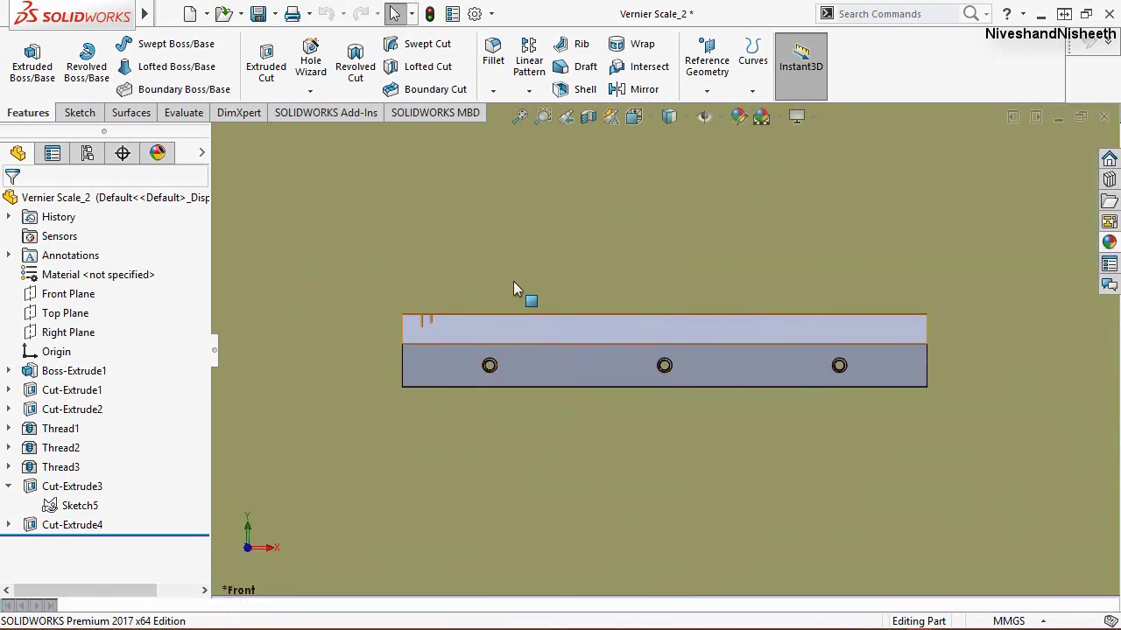
pyautogui.scroll(-3, 378, 353)
pyautogui.scroll(-4, 377, 353)
pyautogui.click(488, 160)
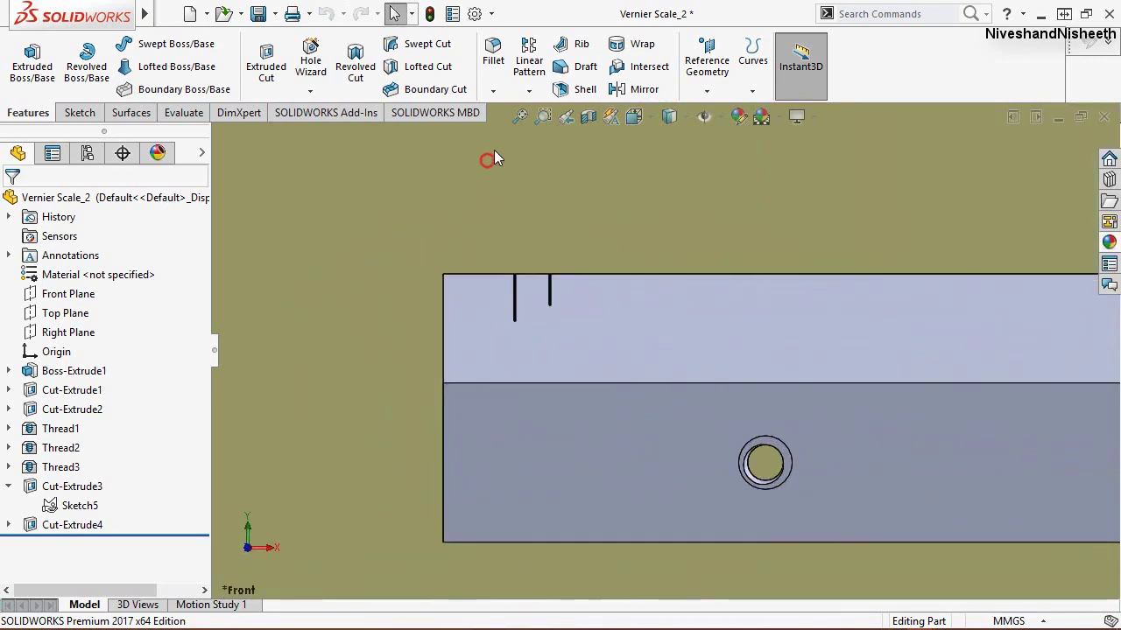
pyautogui.click(528, 58)
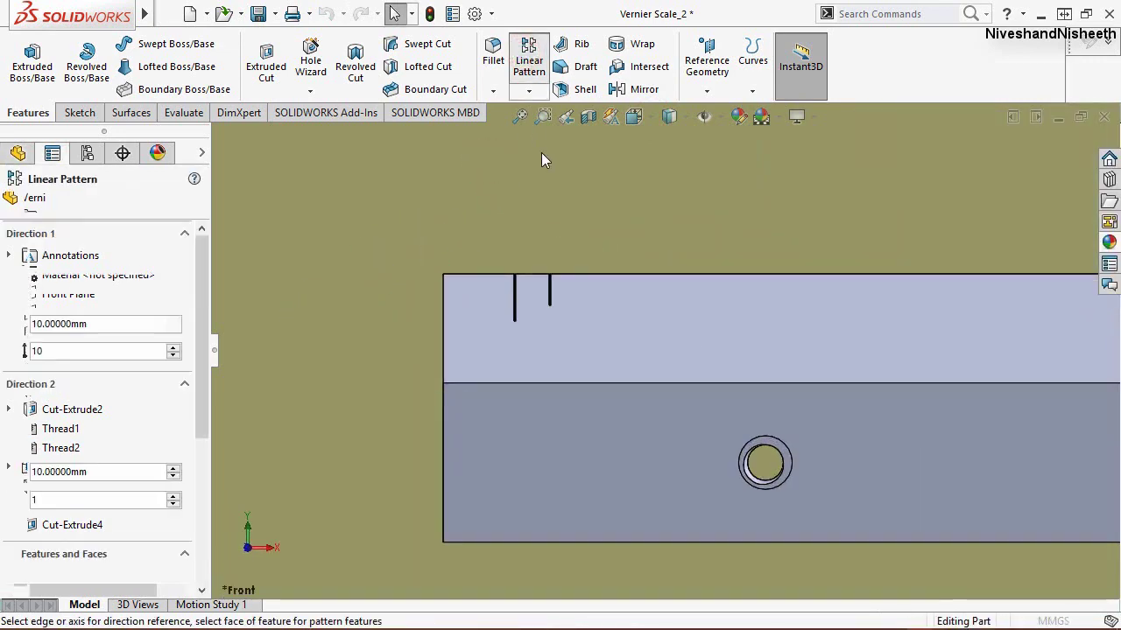
# Step: Set the pattern direction to the top edge, 4.9 mm spacing, 11 instances
pyautogui.click(592, 276)
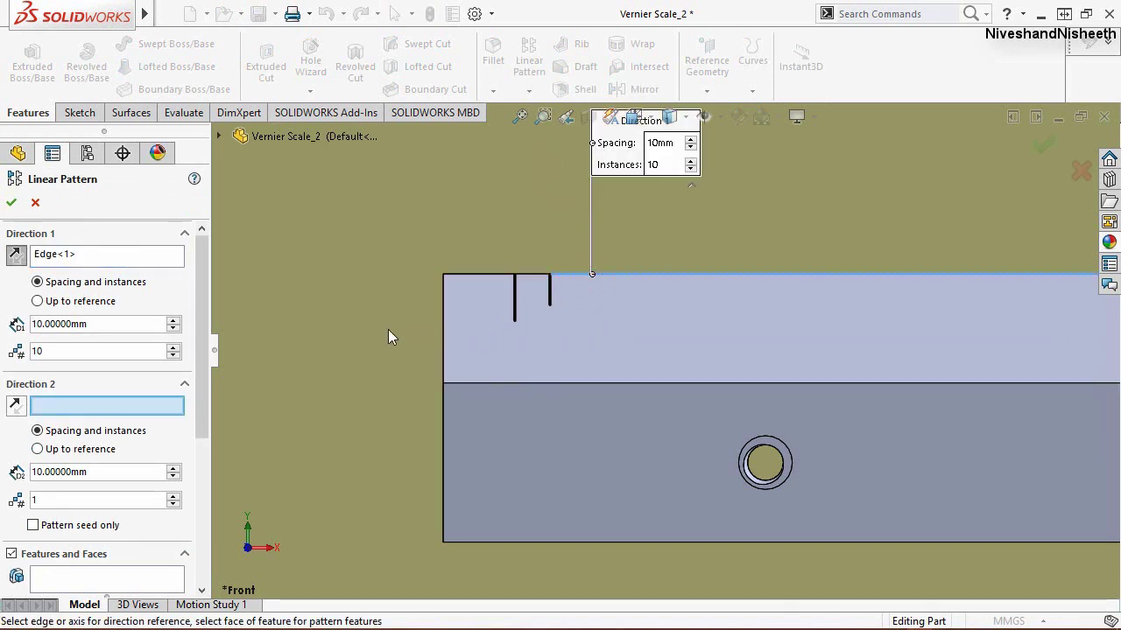
pyautogui.doubleClick(94, 324)
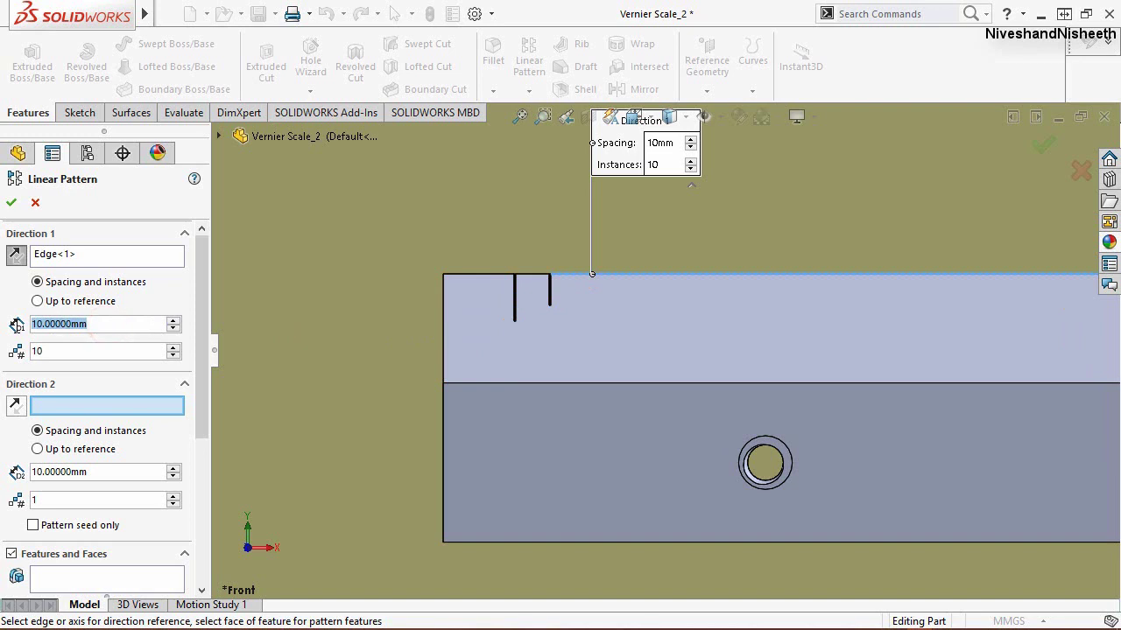
pyautogui.click(99, 324)
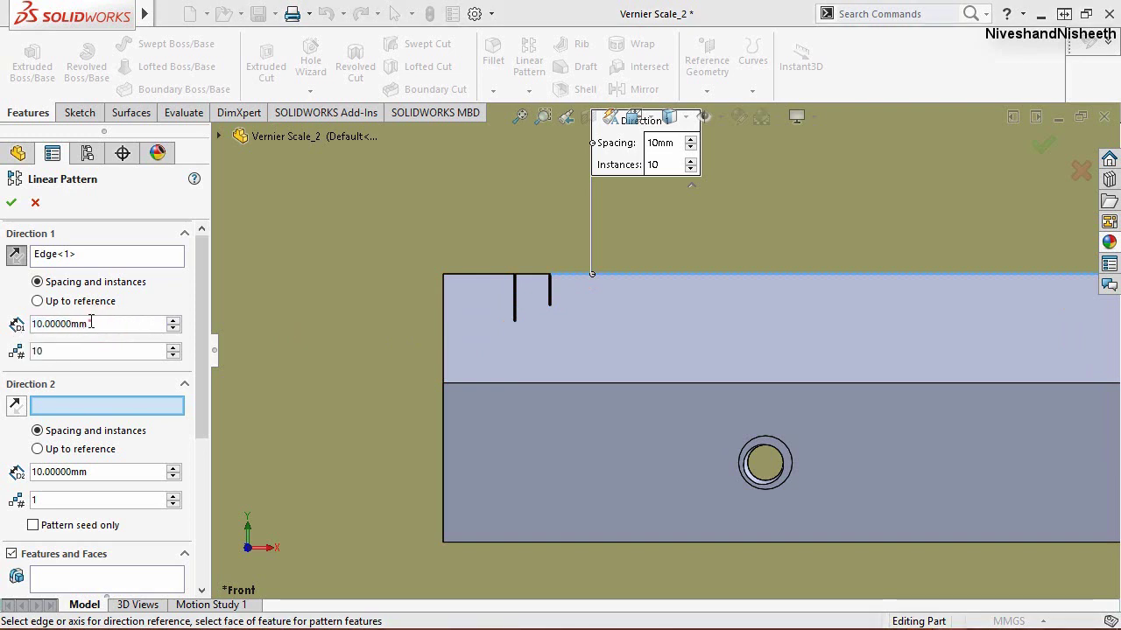
pyautogui.doubleClick(91, 323)
pyautogui.write('4.')
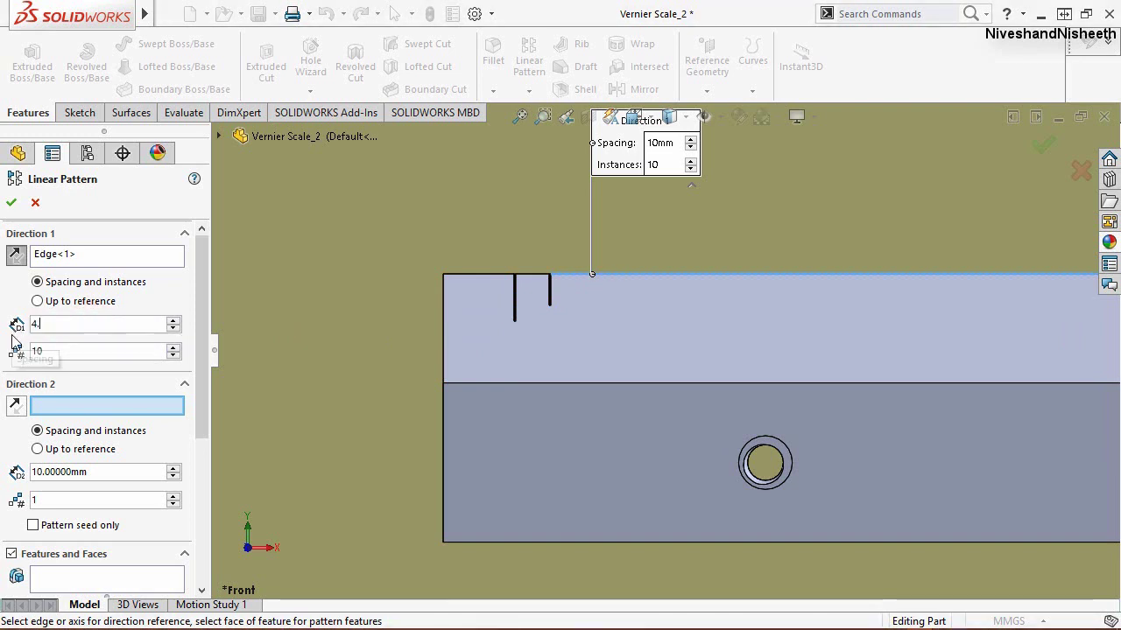
pyautogui.write('9')
pyautogui.press('Return')
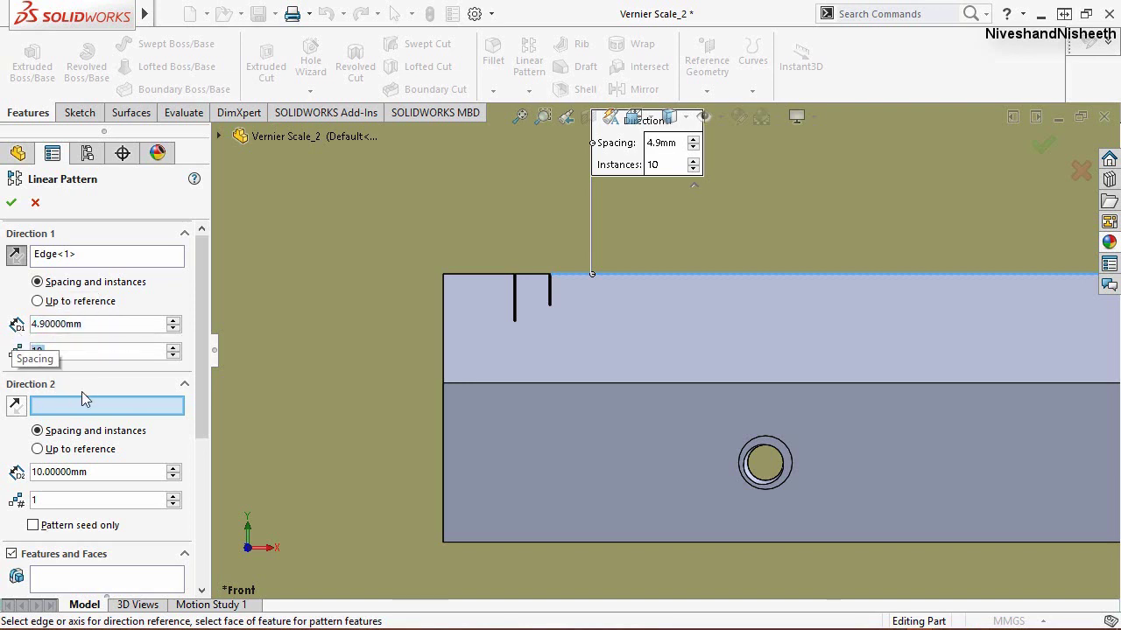
pyautogui.write('11')
pyautogui.press('Up')
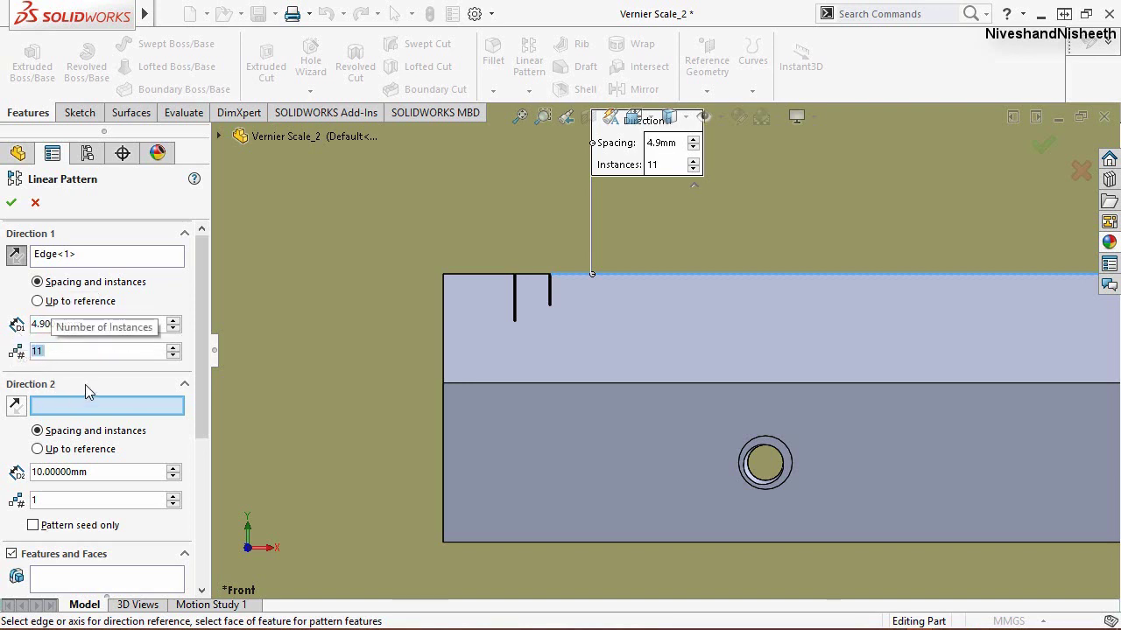
pyautogui.moveTo(198, 409); pyautogui.dragTo(185, 519)
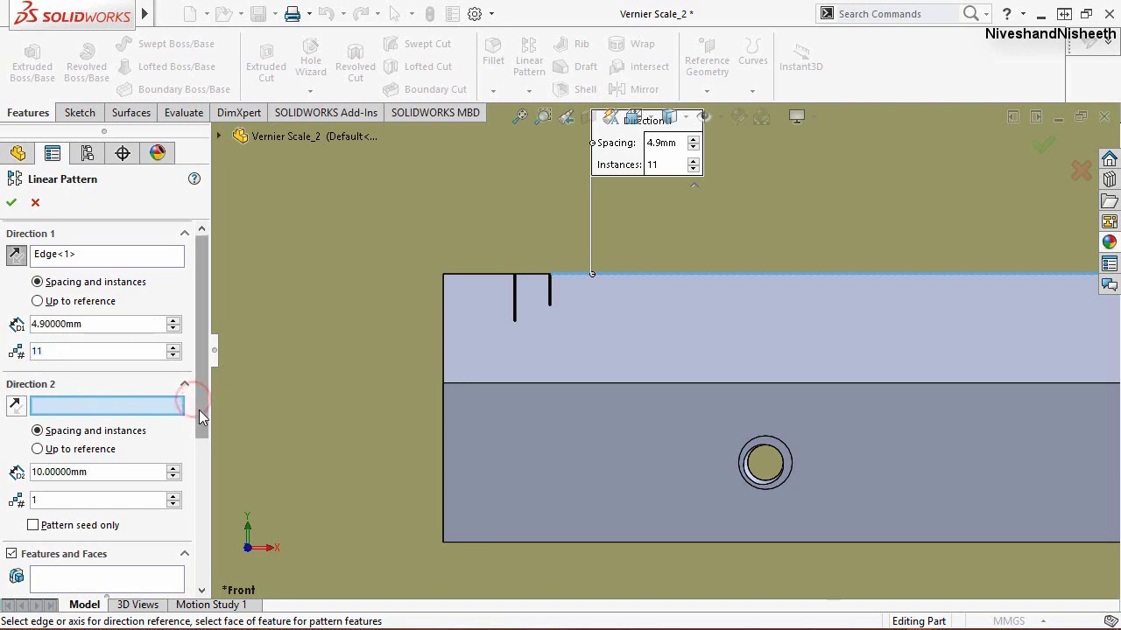
# Step: Pattern the long tick Cut-Extrude3 and accept LPattern1
pyautogui.click(100, 395)
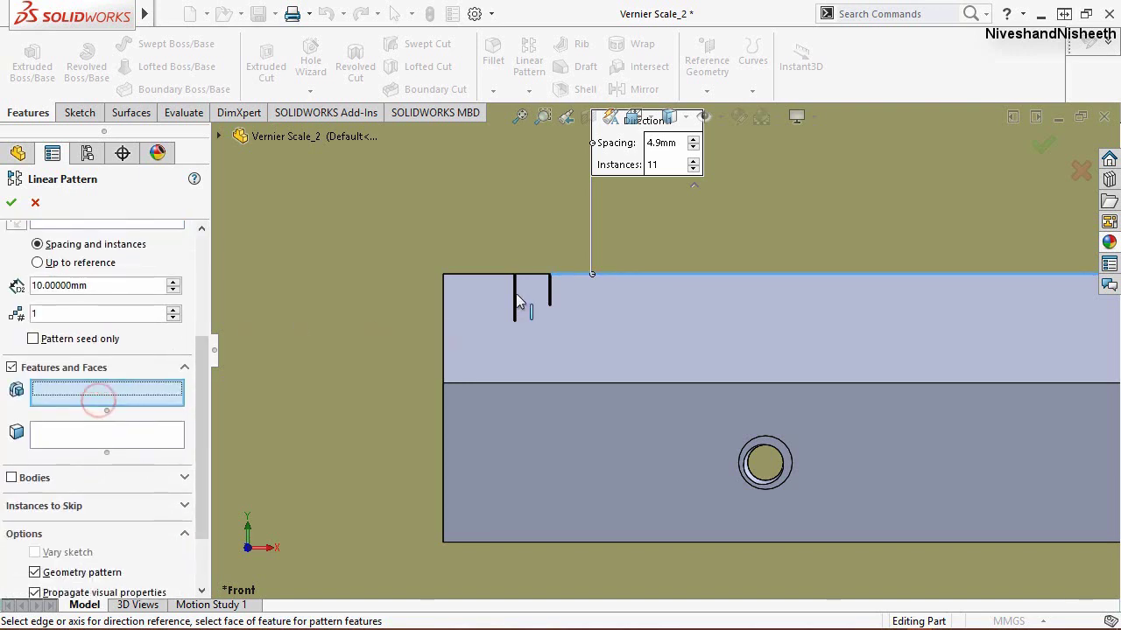
pyautogui.scroll(-2, 569, 296)
pyautogui.scroll(-2, 491, 312)
pyautogui.scroll(-2, 537, 322)
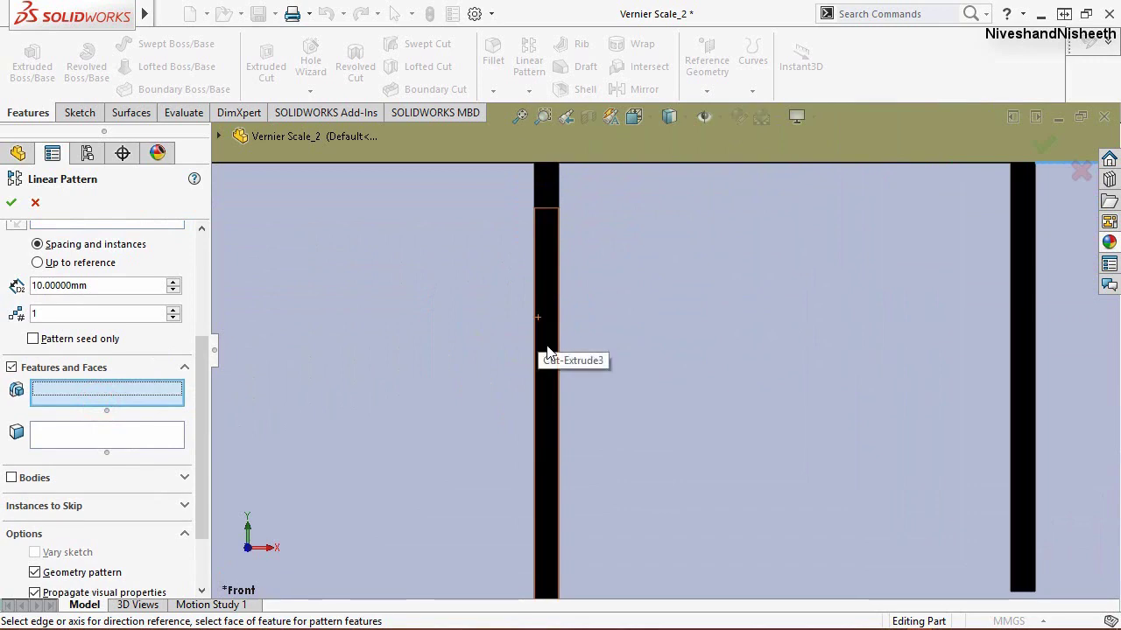
pyautogui.click(546, 347)
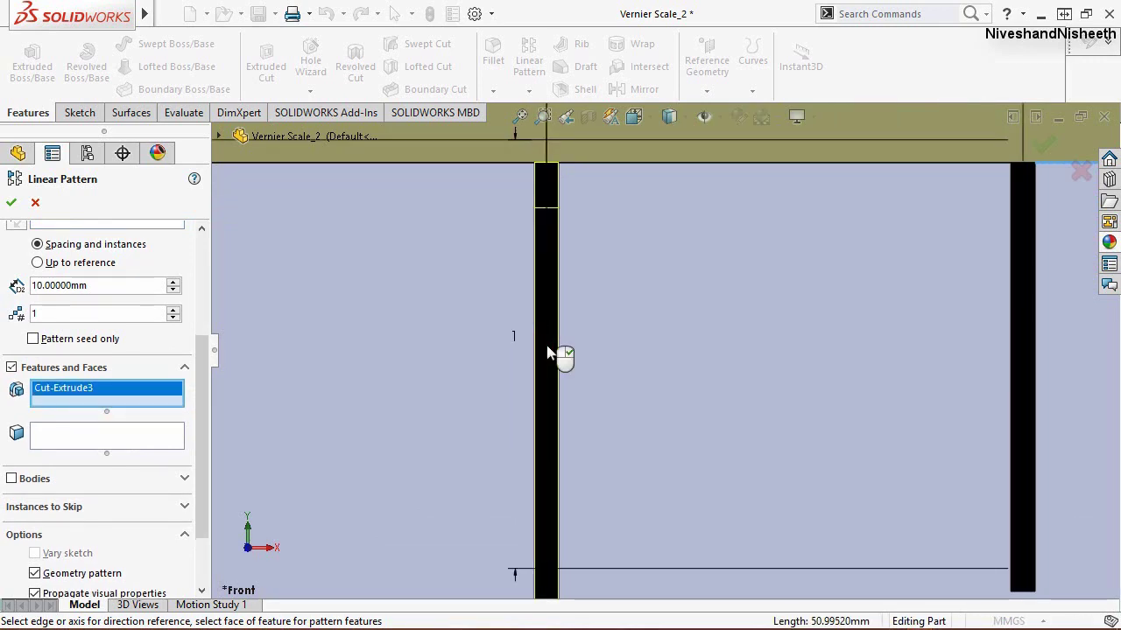
pyautogui.rightClick(543, 344)
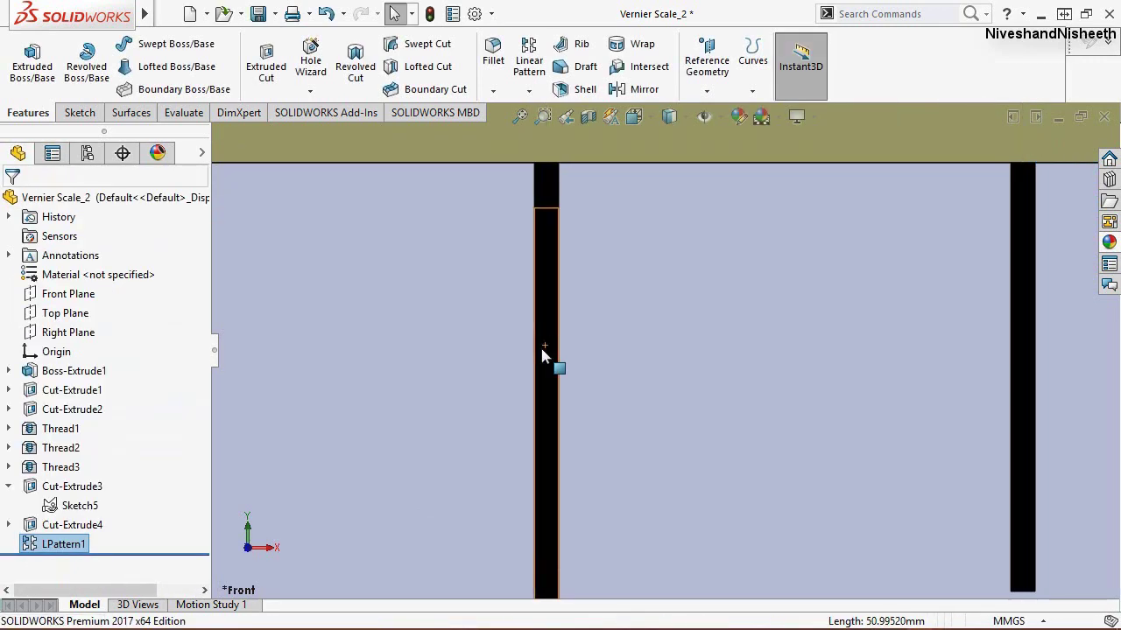
pyautogui.click(519, 118)
pyautogui.scroll(-1, 805, 345)
pyautogui.scroll(-2, 972, 287)
pyautogui.scroll(-2, 991, 304)
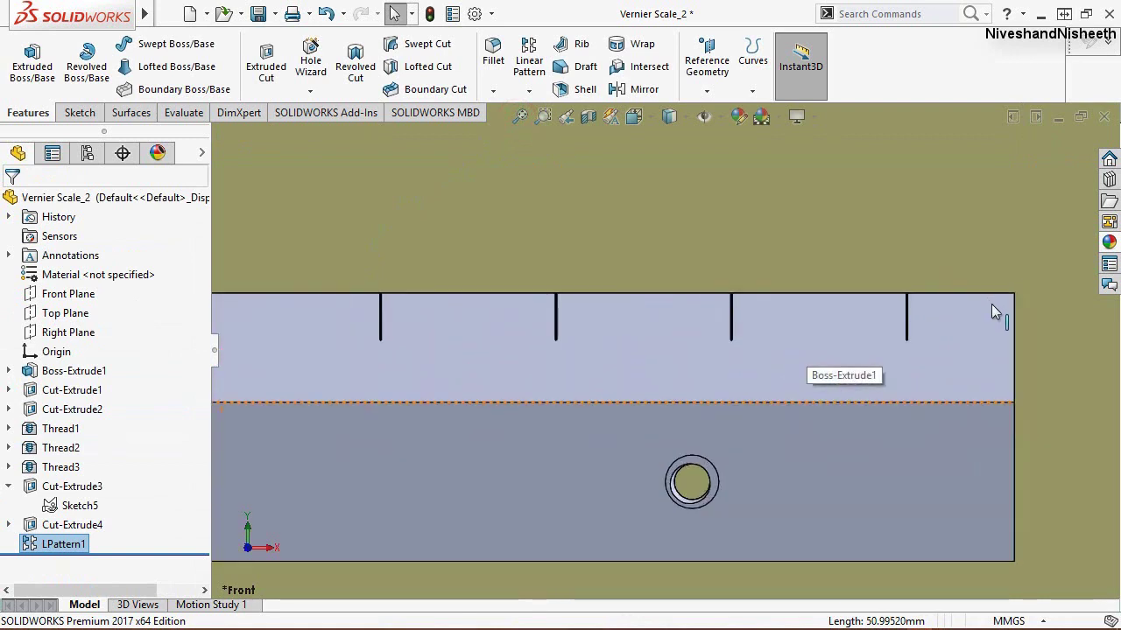
pyautogui.scroll(2, 990, 304)
pyautogui.scroll(1, 907, 331)
pyautogui.scroll(-1, 227, 356)
pyautogui.scroll(-2, 361, 354)
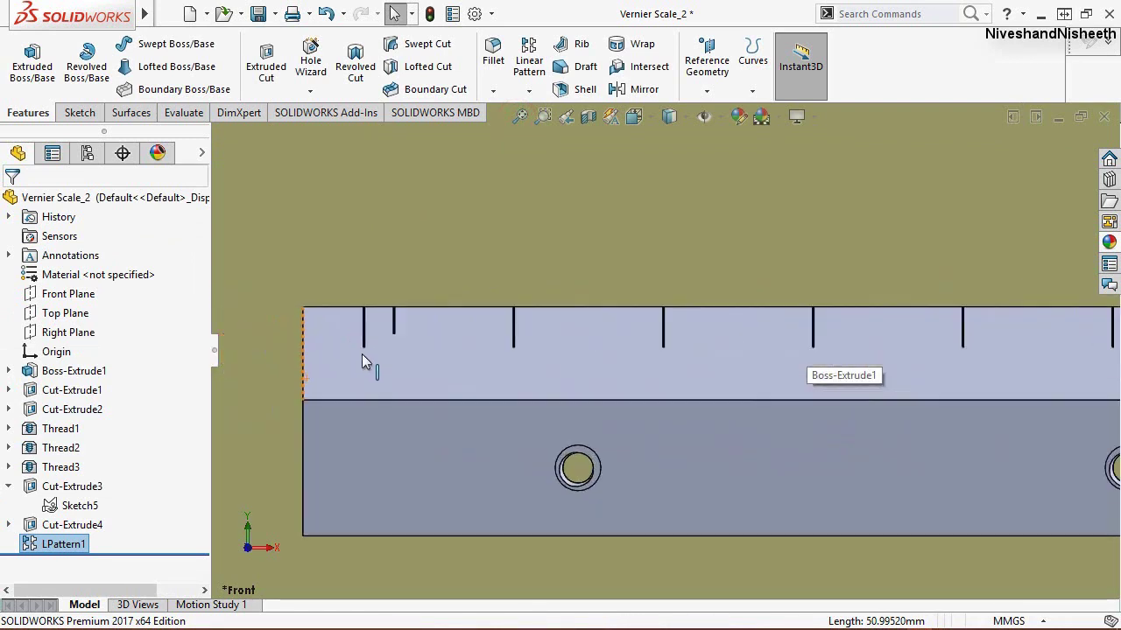
# Step: Start a second linear pattern along the top edge with 0.98 mm spacing and 4 instances
pyautogui.rightClick(447, 225)
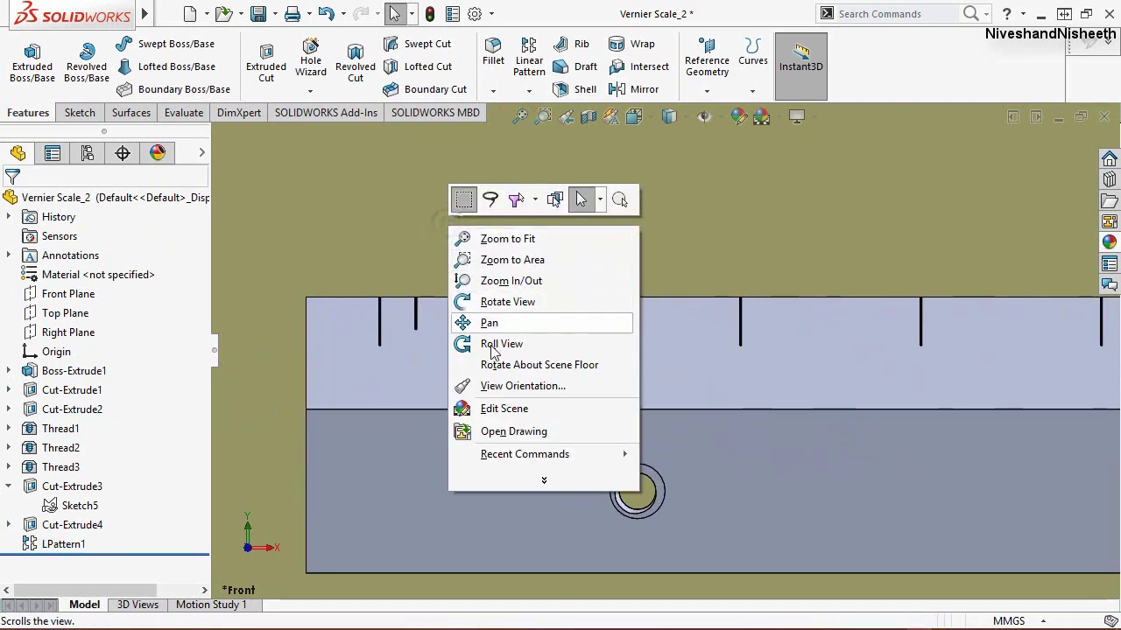
pyautogui.moveTo(524, 453)
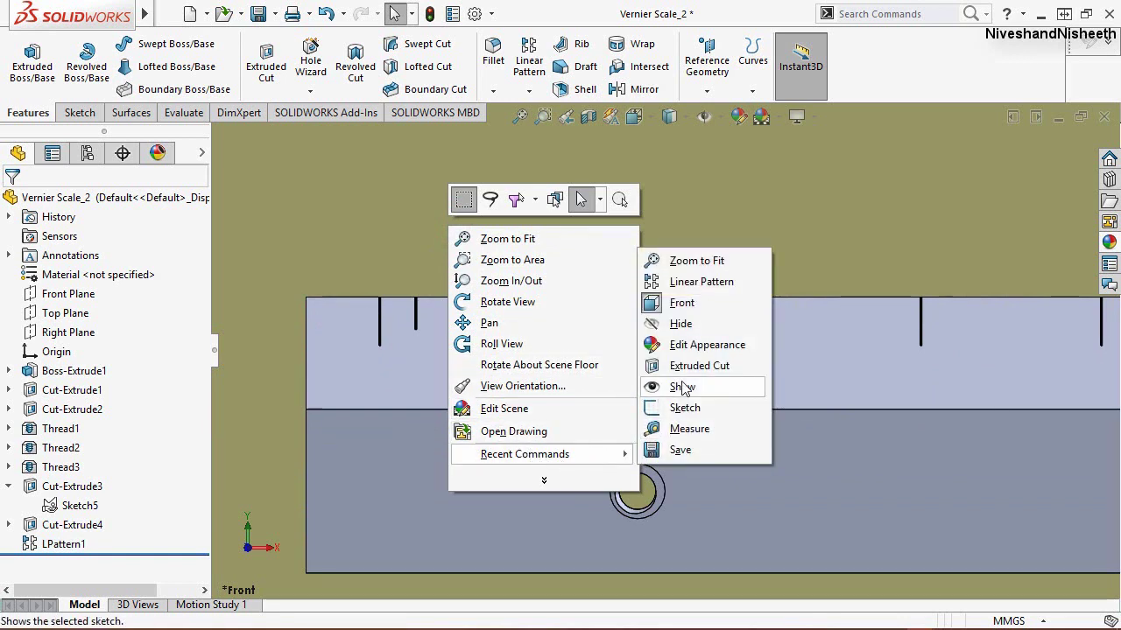
pyautogui.click(669, 280)
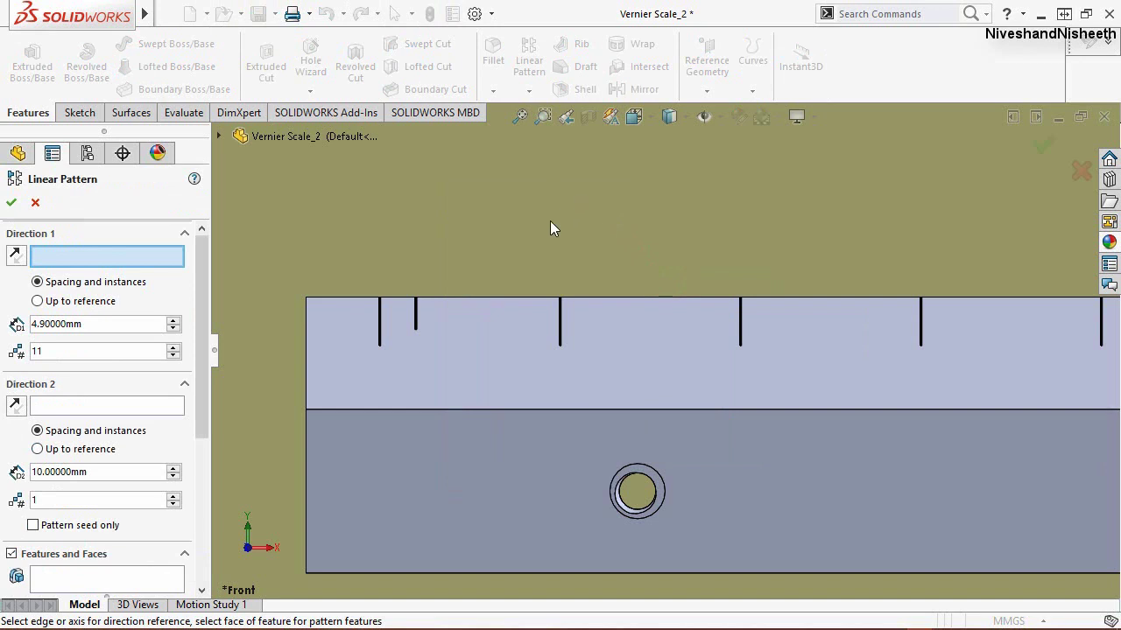
pyautogui.click(491, 299)
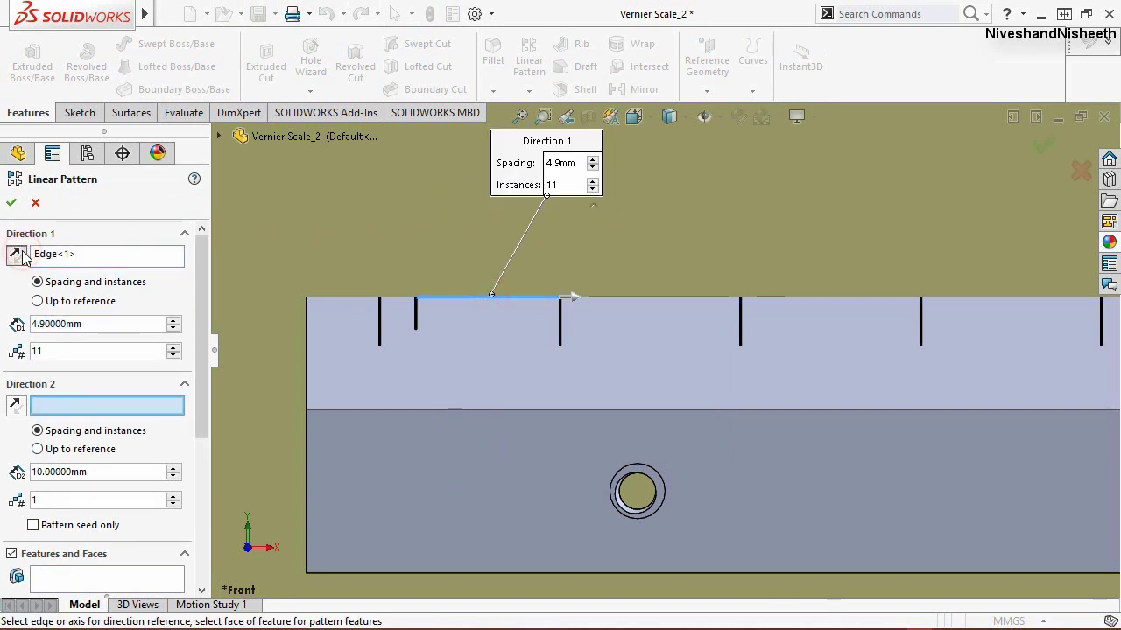
pyautogui.click(116, 323)
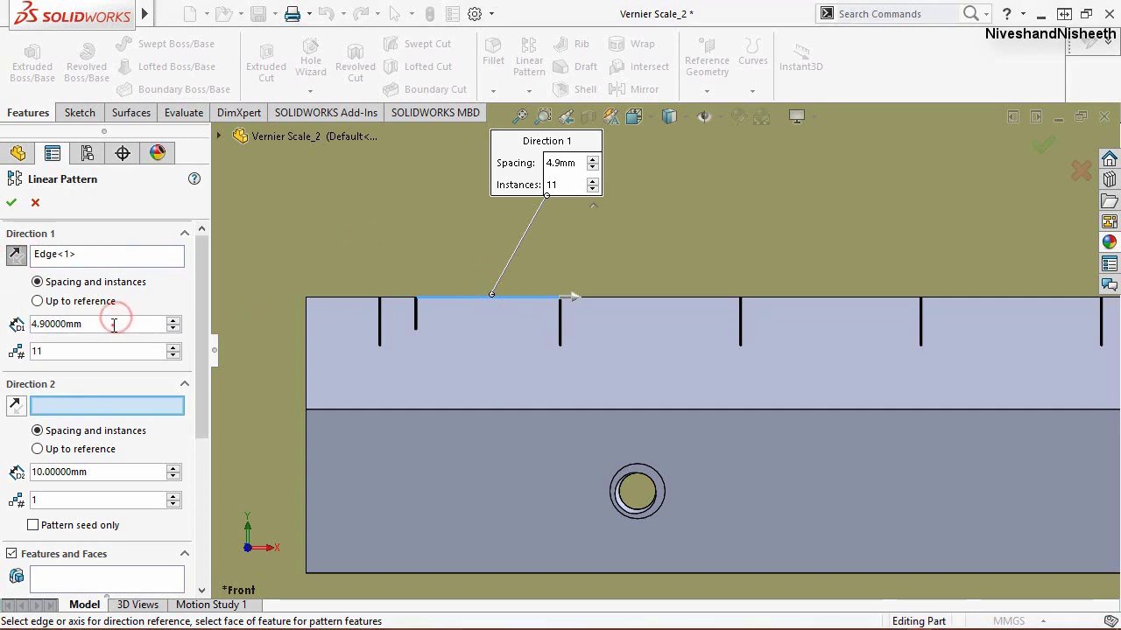
pyautogui.write('0')
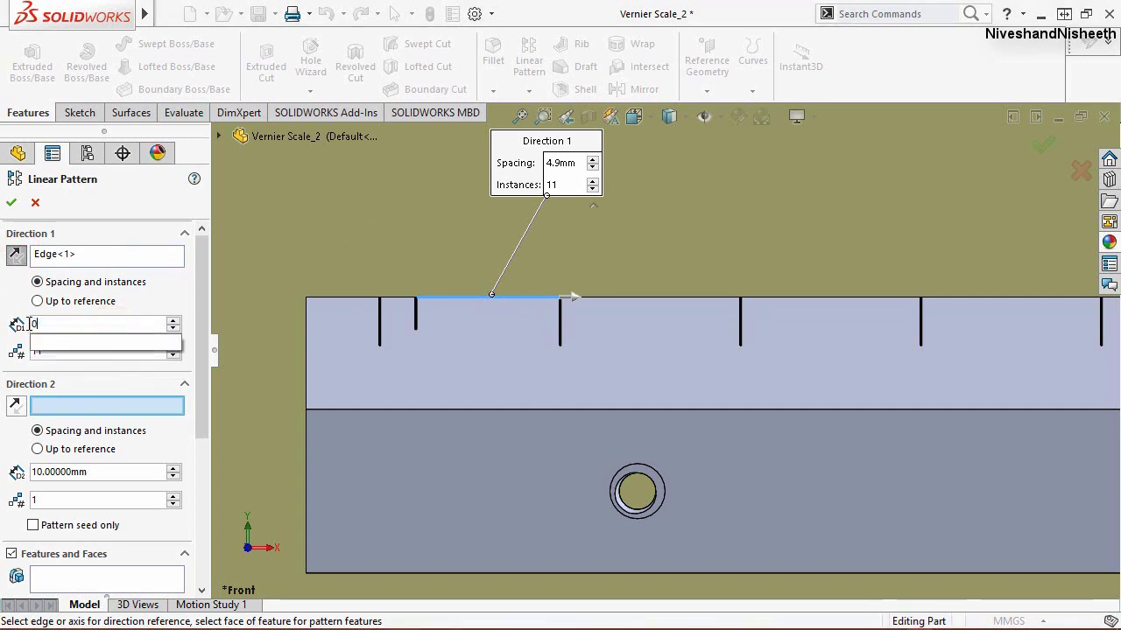
pyautogui.write('.98')
pyautogui.press('Tab')
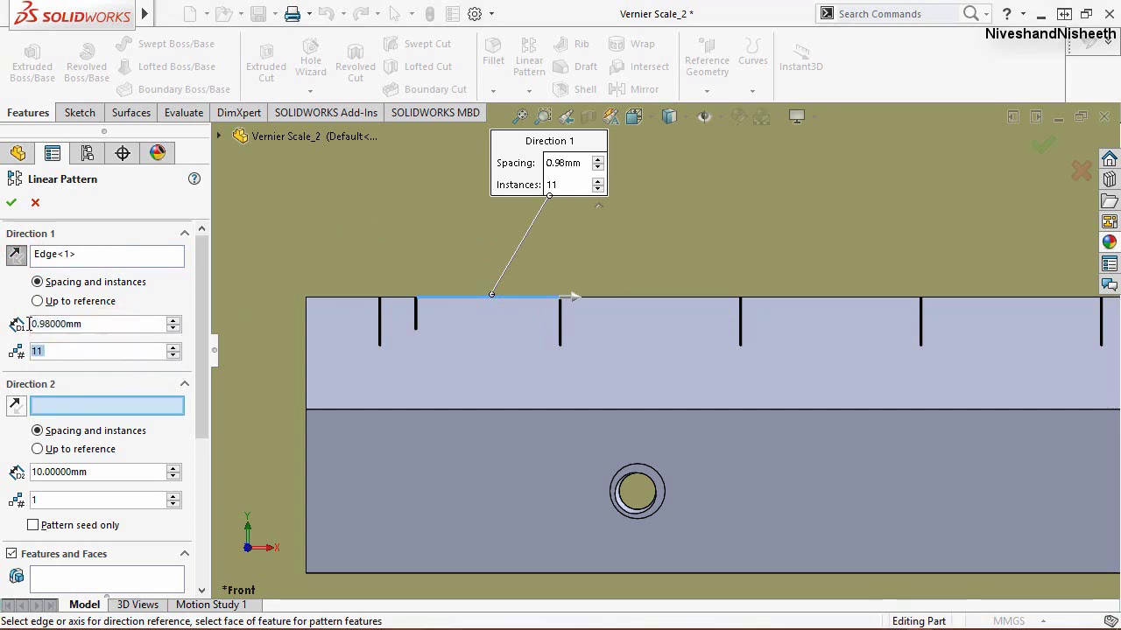
pyautogui.write('4')
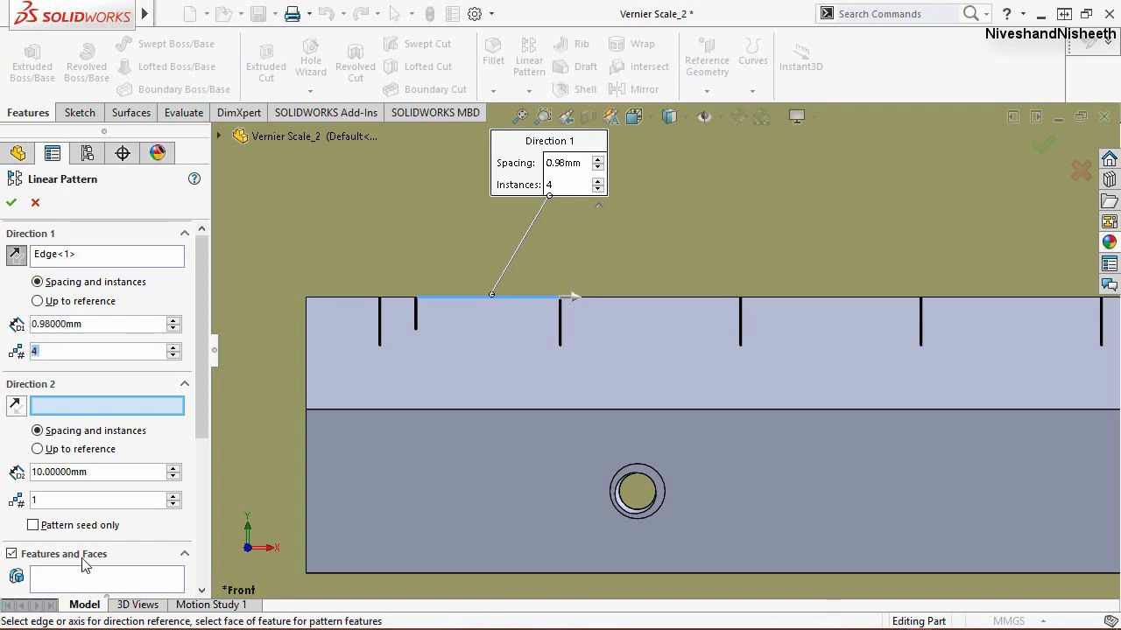
# Step: Pattern the short tick Cut-Extrude4 and accept LPattern2
pyautogui.click(88, 582)
pyautogui.scroll(-3, 429, 339)
pyautogui.scroll(-3, 391, 377)
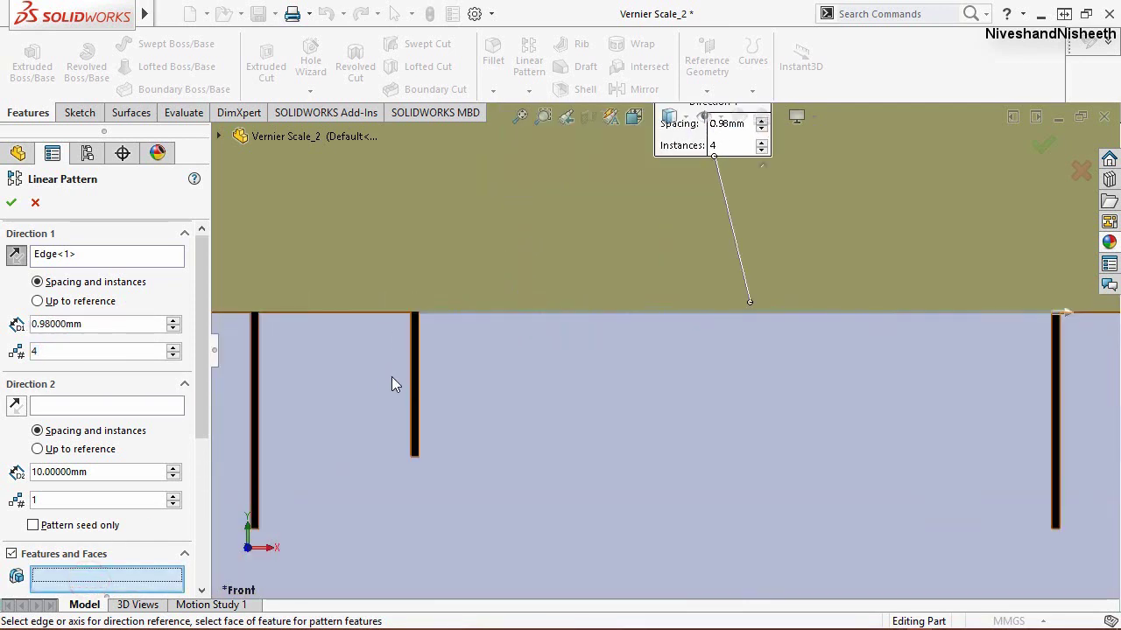
pyautogui.scroll(-3, 428, 383)
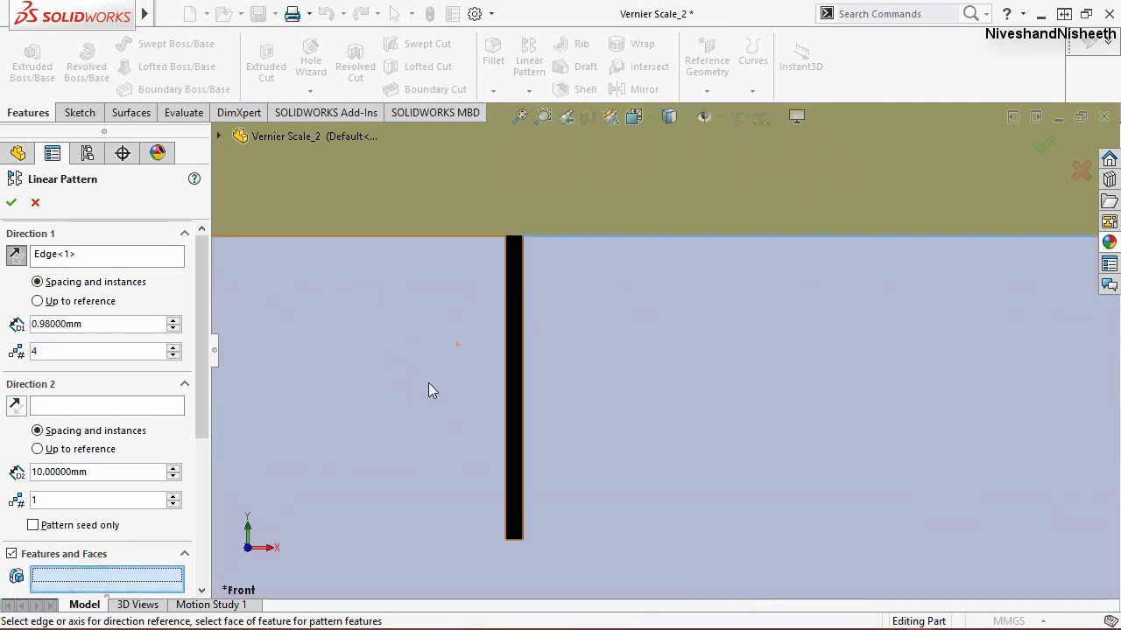
pyautogui.click(513, 400)
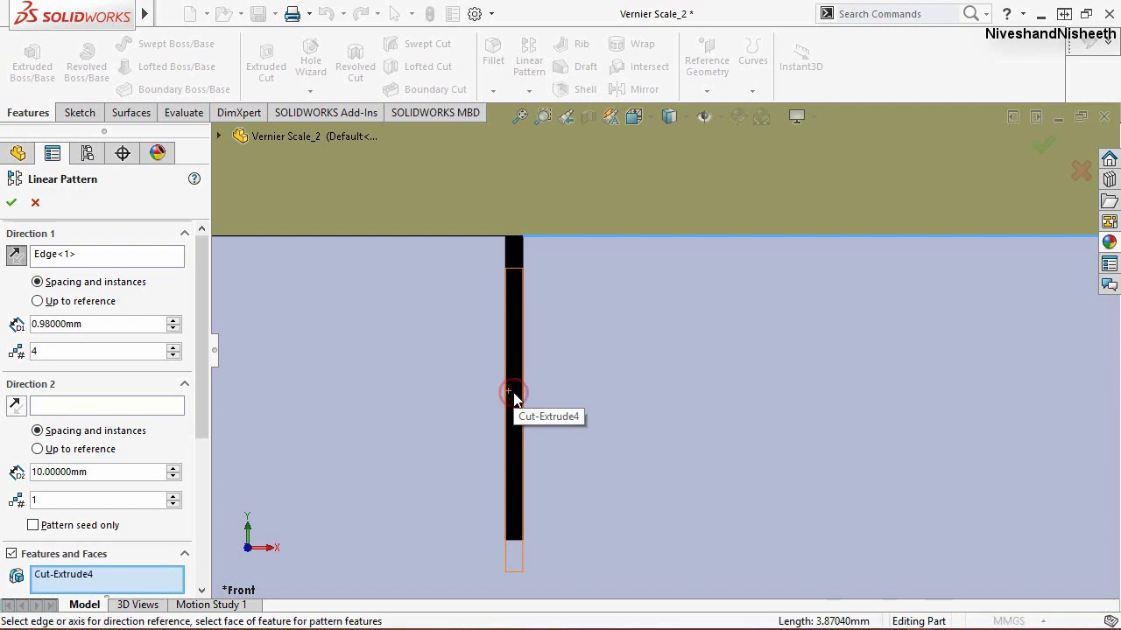
pyautogui.rightClick(398, 181)
pyautogui.scroll(3, 307, 351)
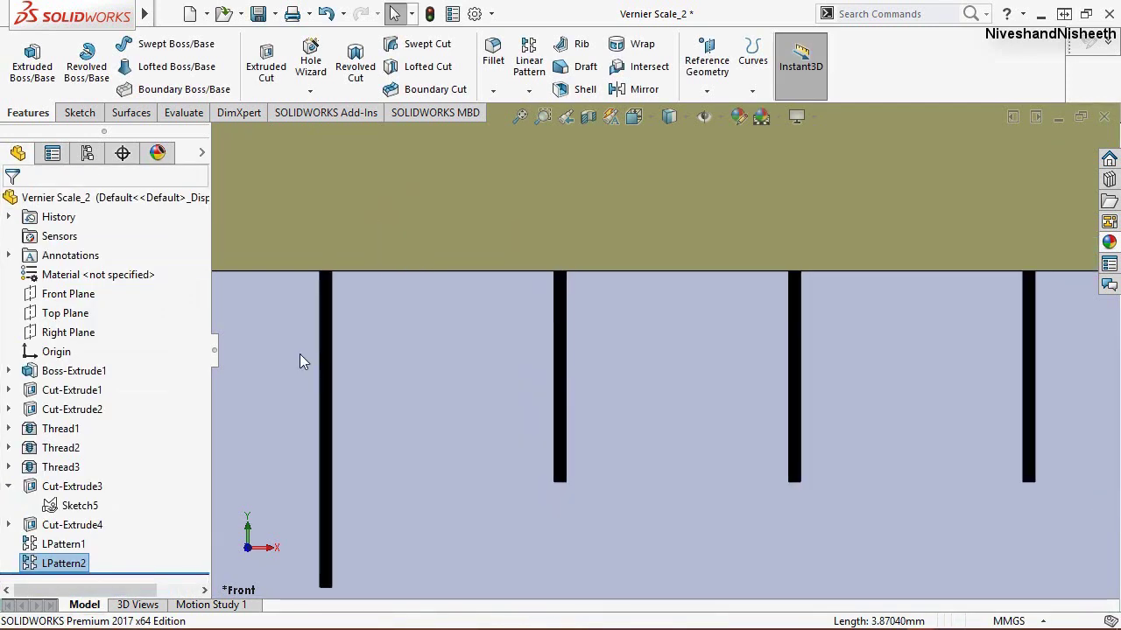
pyautogui.scroll(2, 299, 354)
pyautogui.scroll(3, 351, 368)
pyautogui.scroll(2, 670, 391)
pyautogui.scroll(-1, 950, 376)
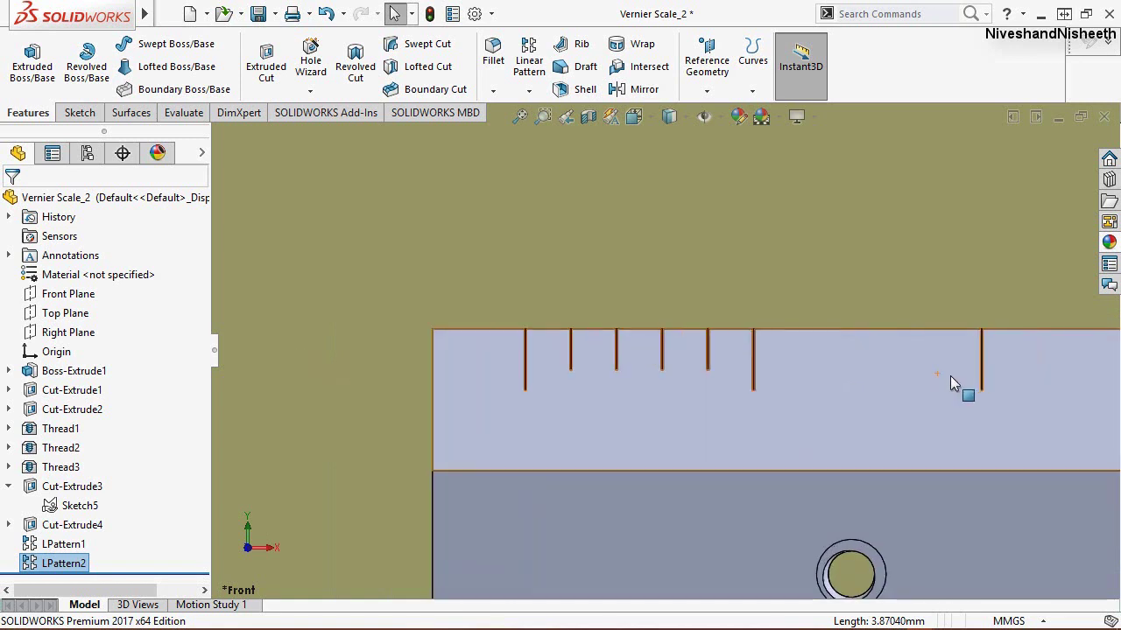
# Step: Start another linear pattern along the top edge with 4.9 mm spacing and 10 instances
pyautogui.rightClick(629, 245)
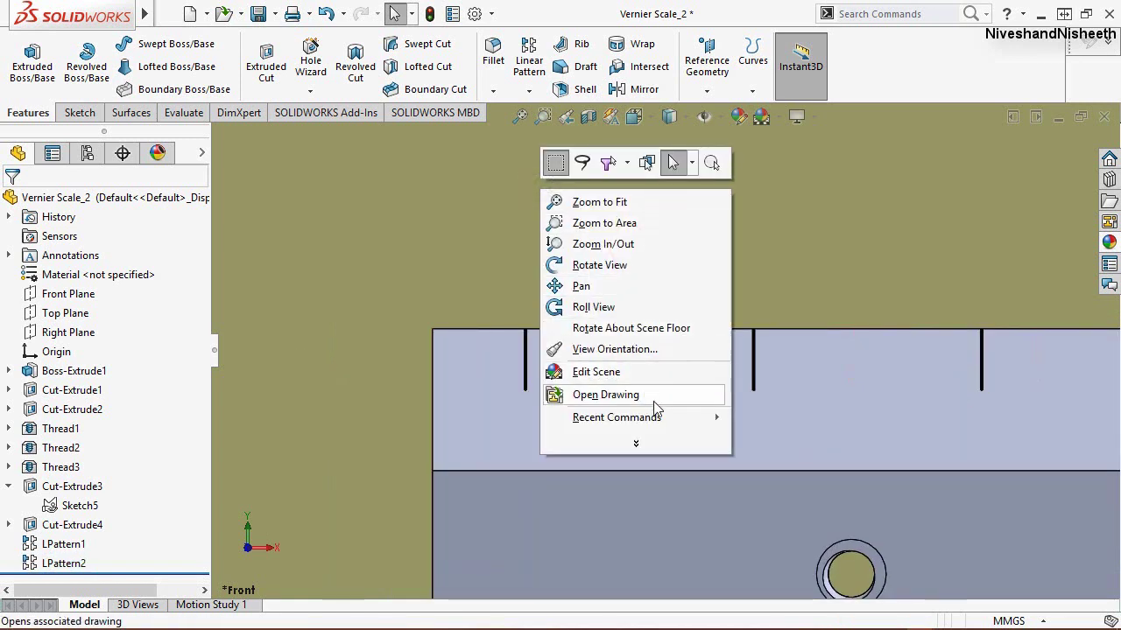
pyautogui.click(739, 412)
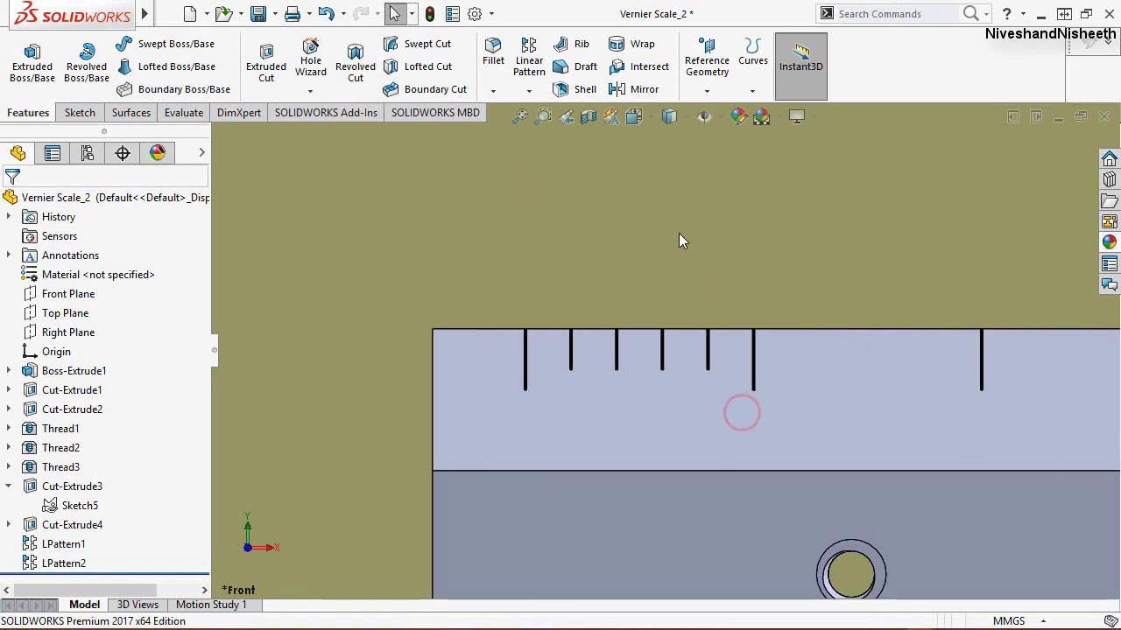
pyautogui.click(803, 330)
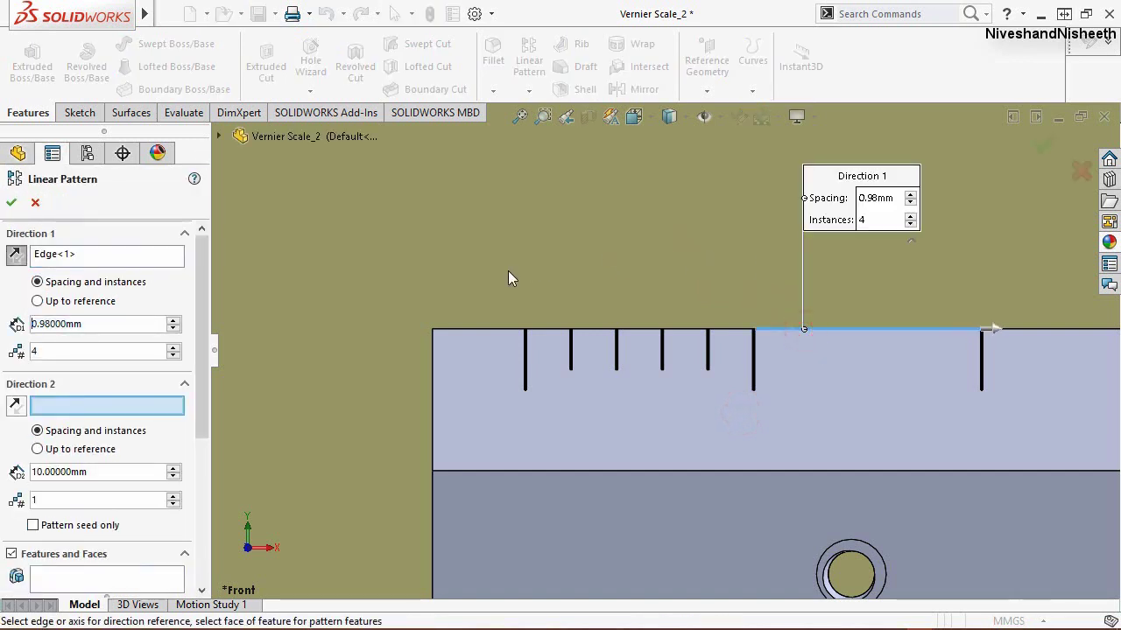
pyautogui.click(325, 225)
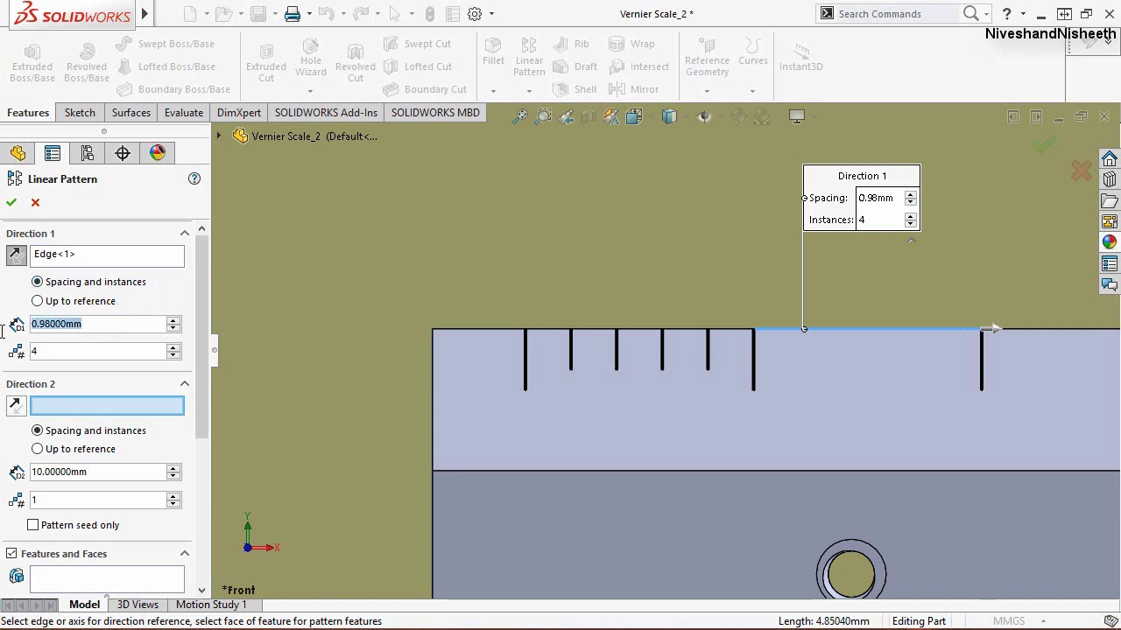
pyautogui.write('4.9')
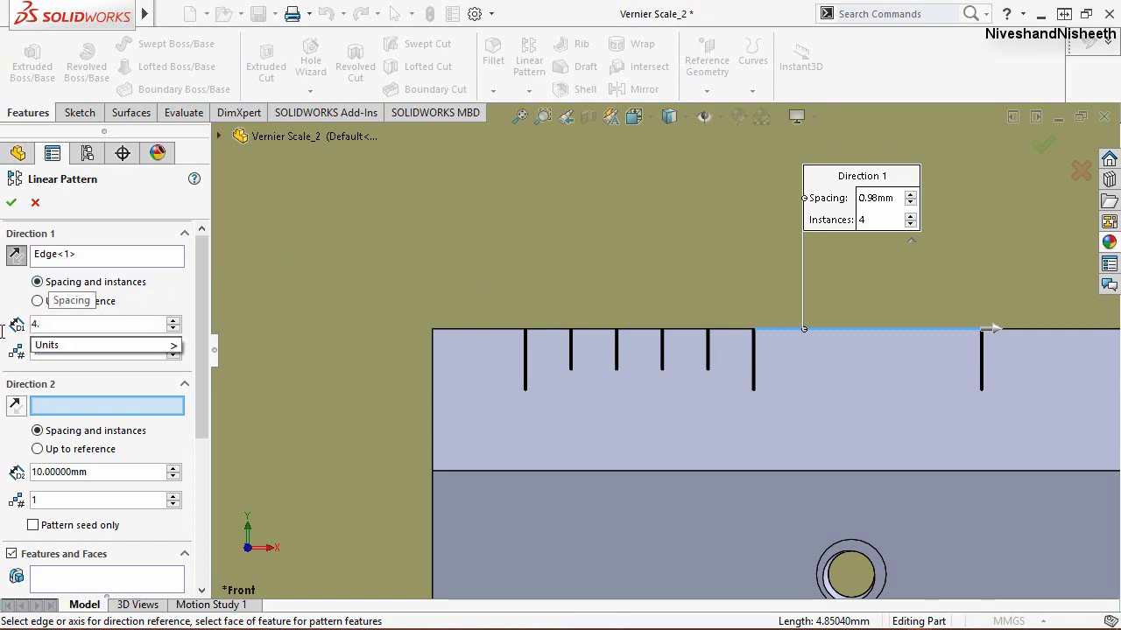
pyautogui.press('Return')
pyautogui.click(44, 350)
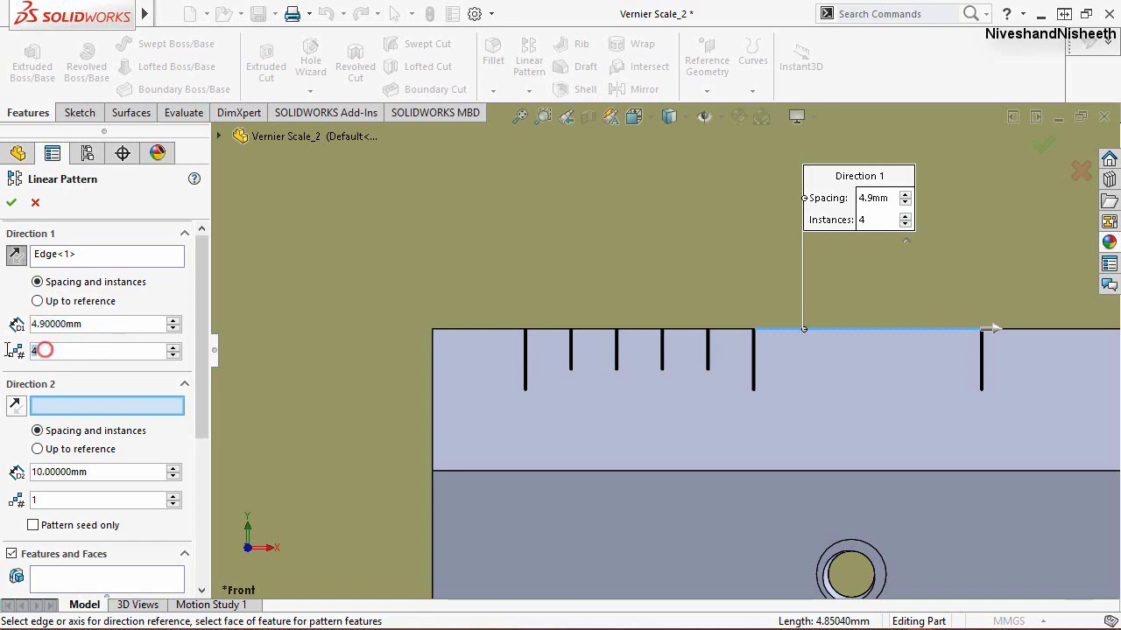
pyautogui.write('10')
pyautogui.press('Return')
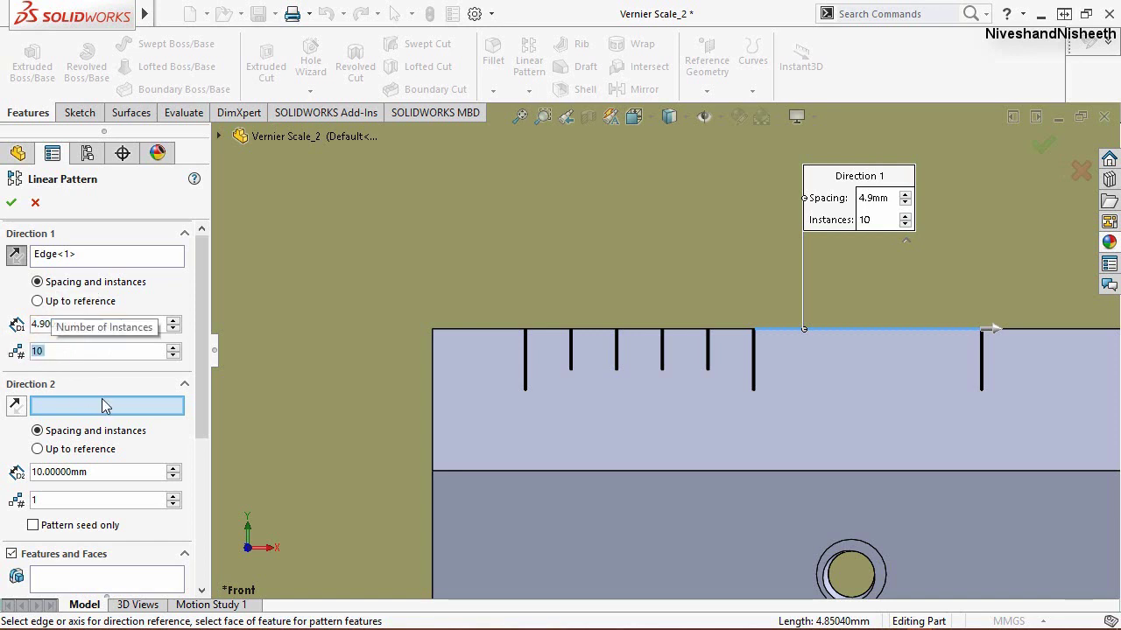
# Step: Repeat the four-tick LPattern2 group and accept LPattern3
pyautogui.scroll(-3, 105, 420)
pyautogui.click(75, 312)
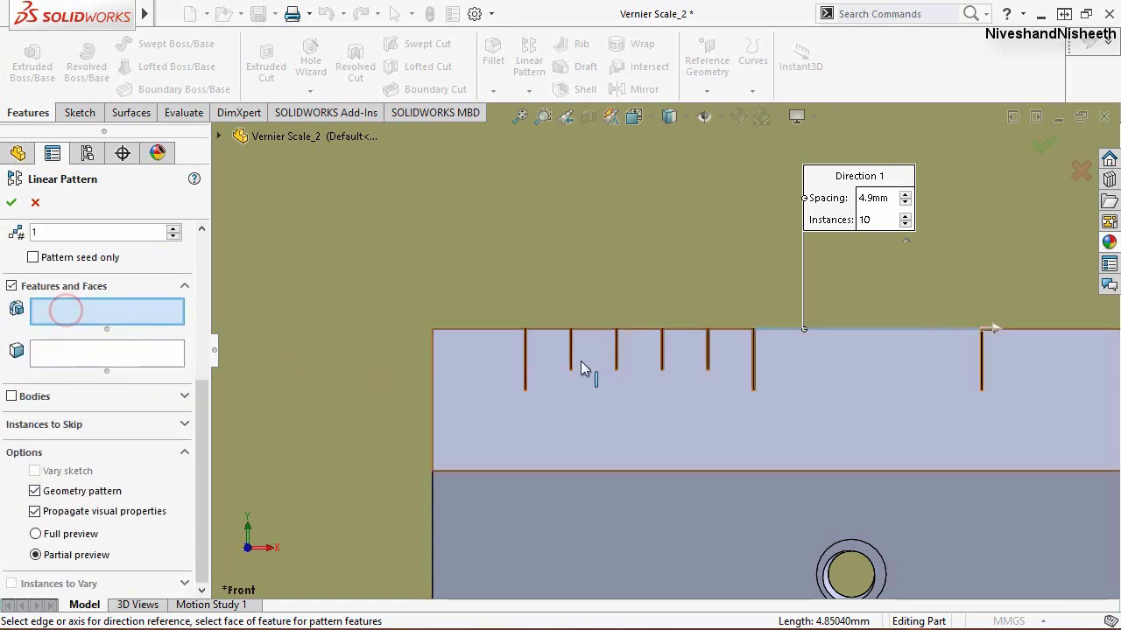
pyautogui.scroll(-3, 613, 350)
pyautogui.scroll(-3, 636, 343)
pyautogui.scroll(-2, 618, 372)
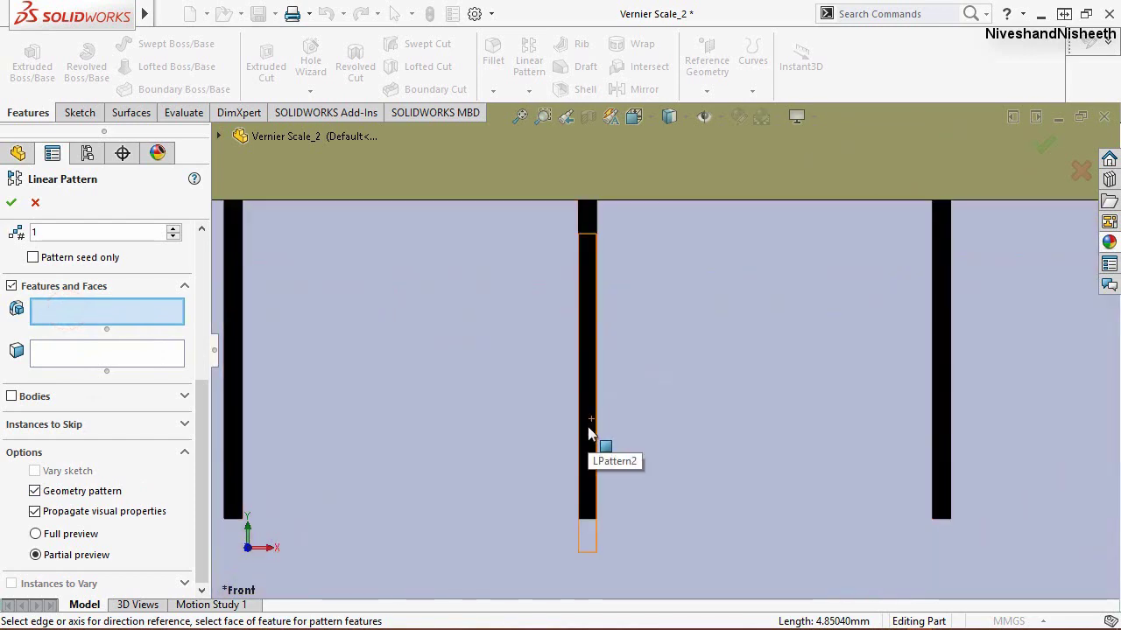
pyautogui.click(589, 432)
pyautogui.press('Return')
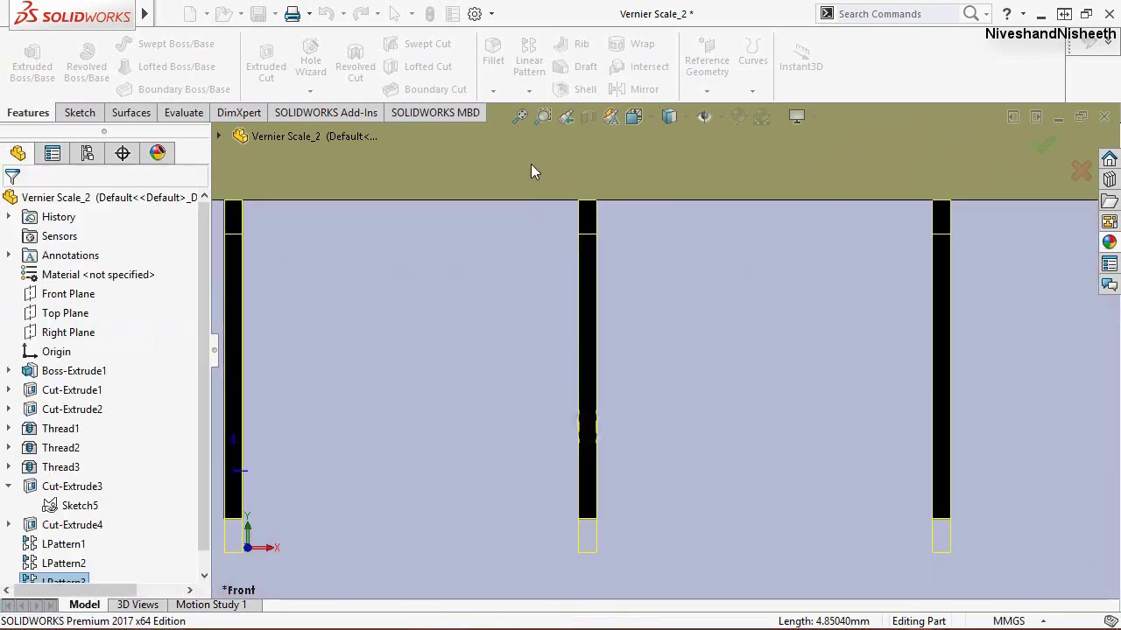
pyautogui.click(519, 116)
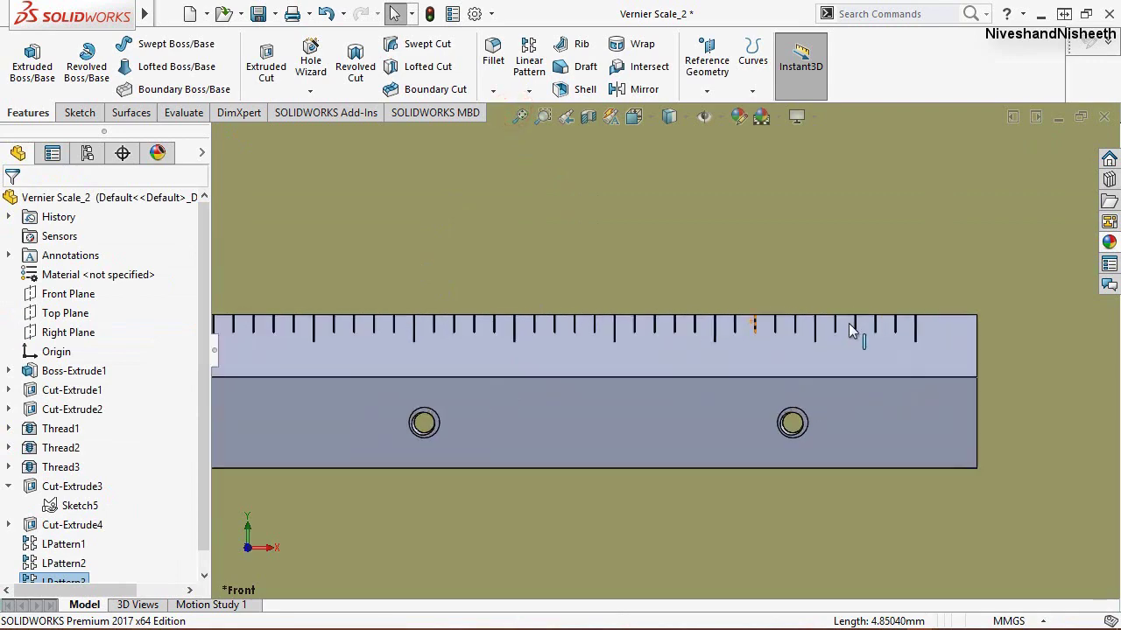
pyautogui.scroll(-3, 849, 331)
pyautogui.scroll(-1, 832, 300)
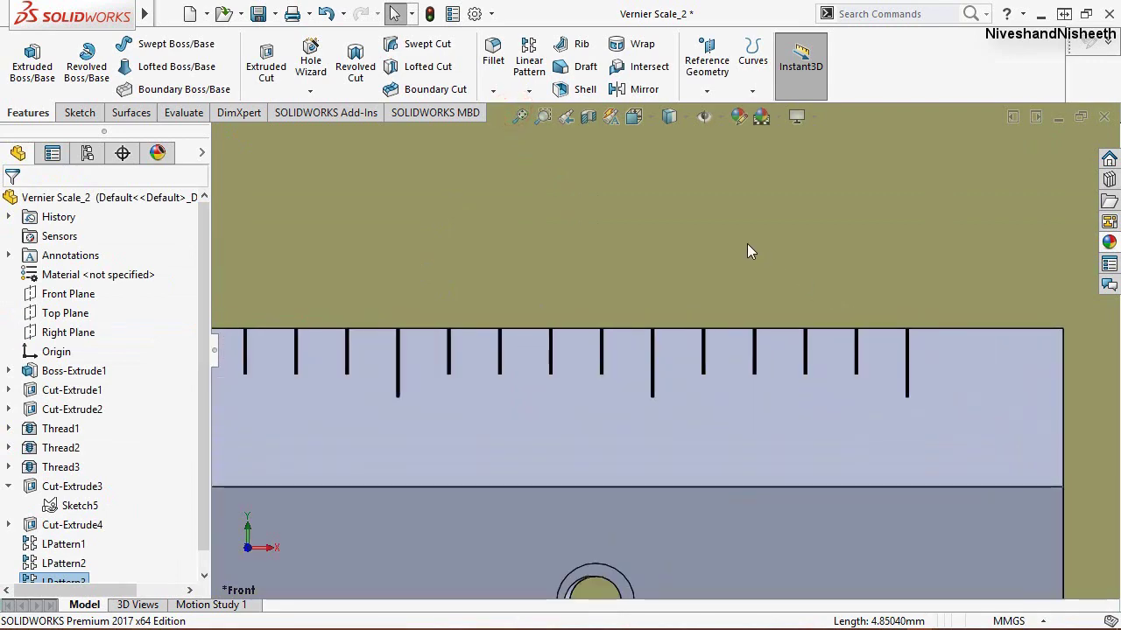
pyautogui.click(182, 112)
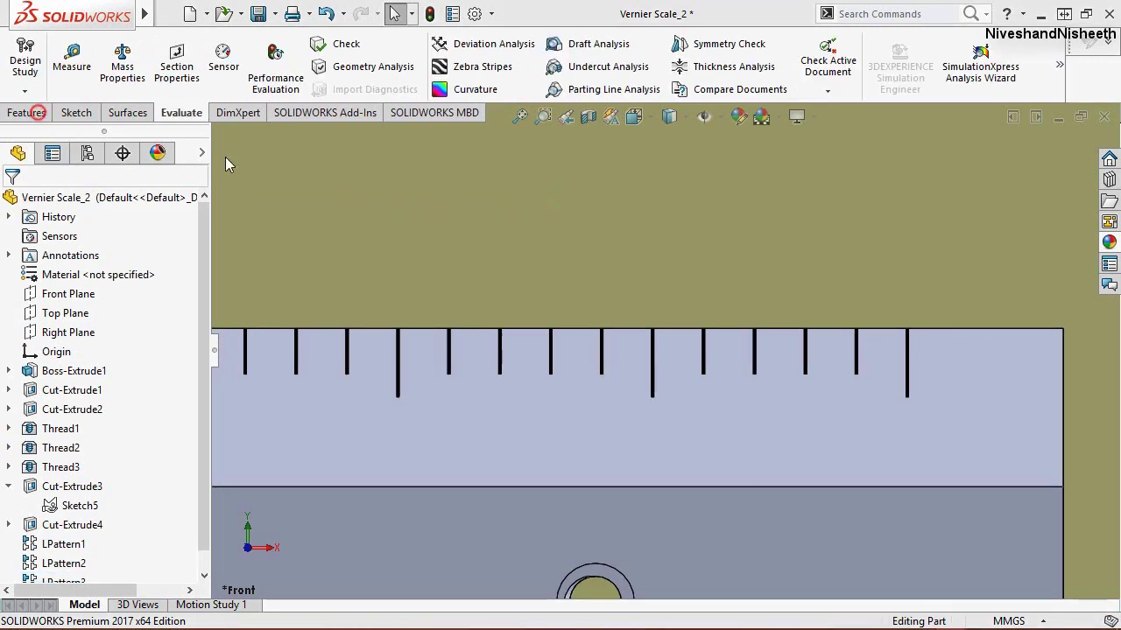
pyautogui.click(512, 115)
pyautogui.scroll(-4, 469, 333)
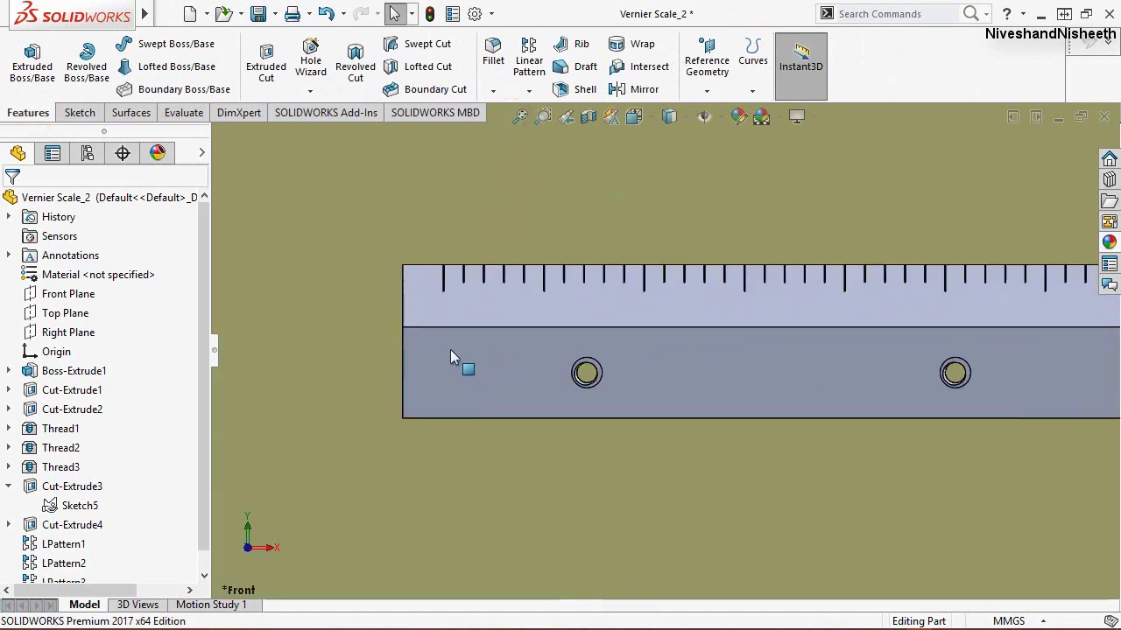
pyautogui.scroll(-2, 464, 315)
pyautogui.scroll(-1, 477, 328)
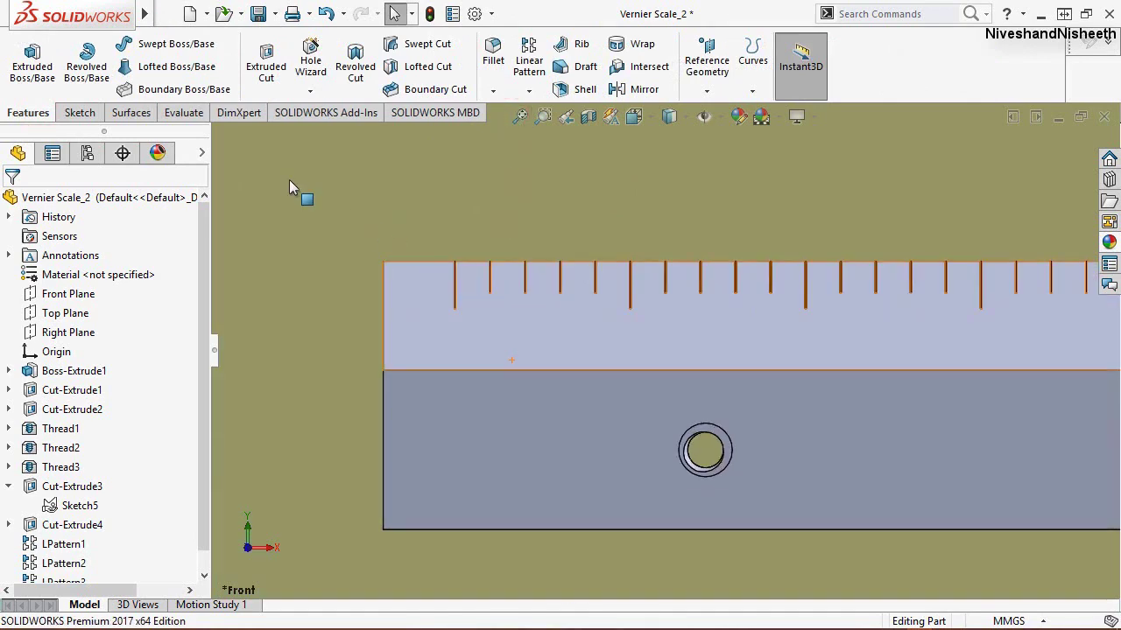
# Step: Start a sketch on the scale's front face and draw a 1 mm line
pyautogui.click(76, 112)
pyautogui.click(24, 59)
pyautogui.click(446, 331)
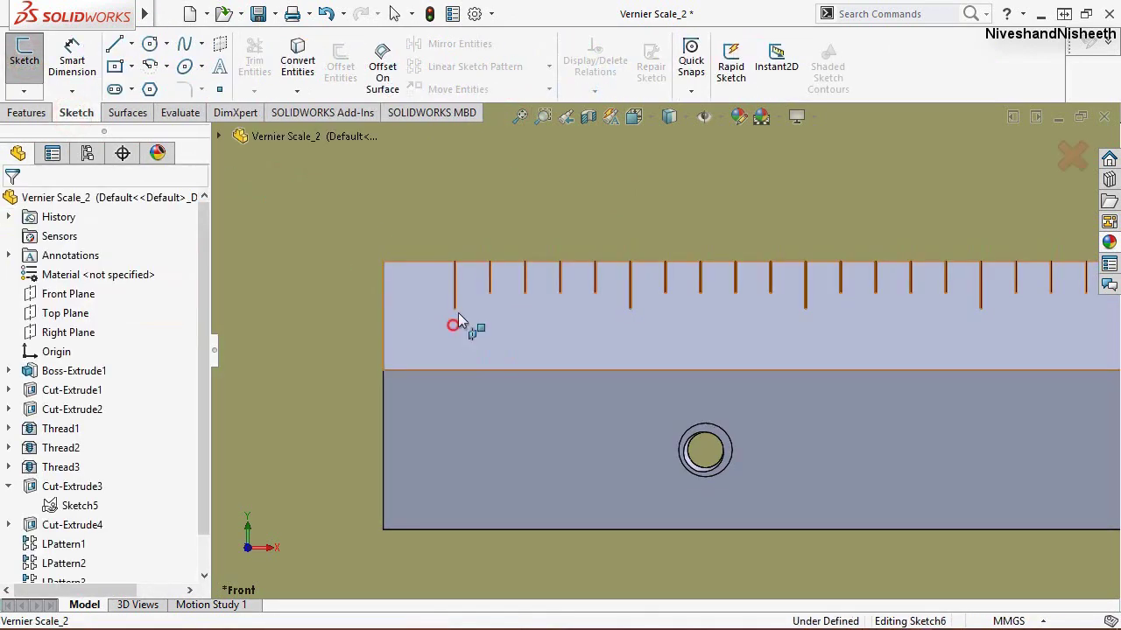
pyautogui.click(115, 45)
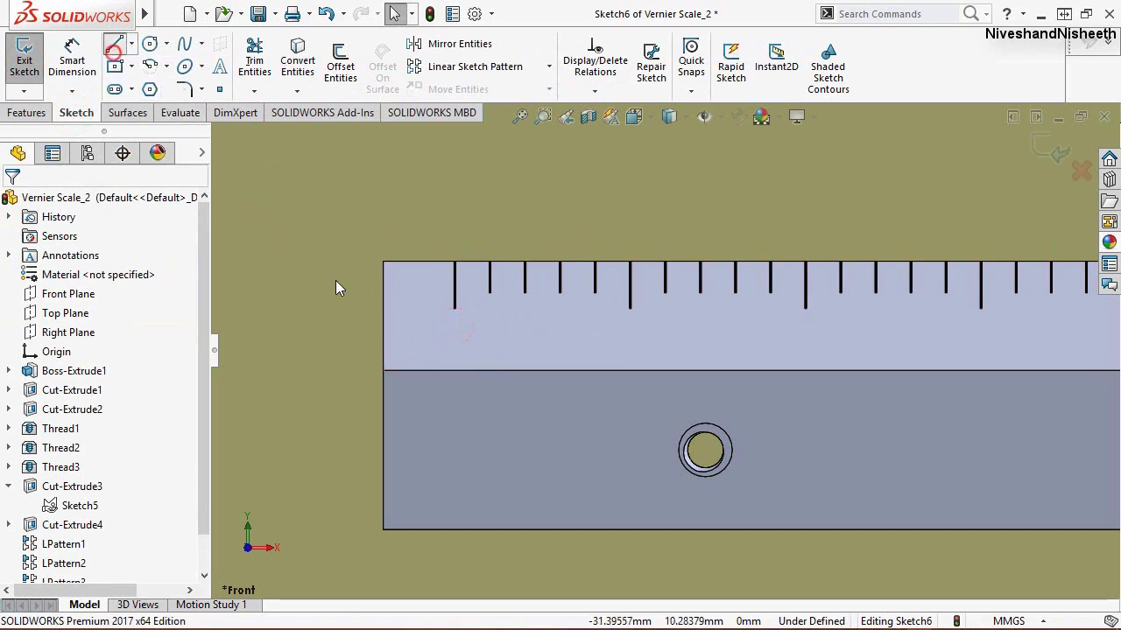
pyautogui.scroll(-2, 459, 341)
pyautogui.write('1')
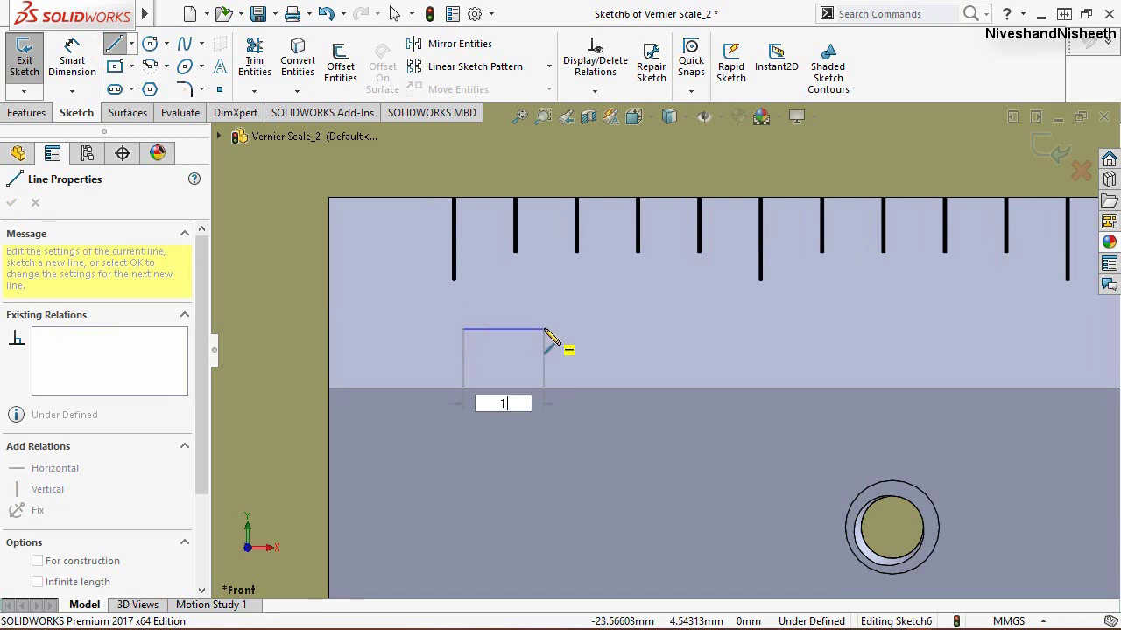
pyautogui.press('Return')
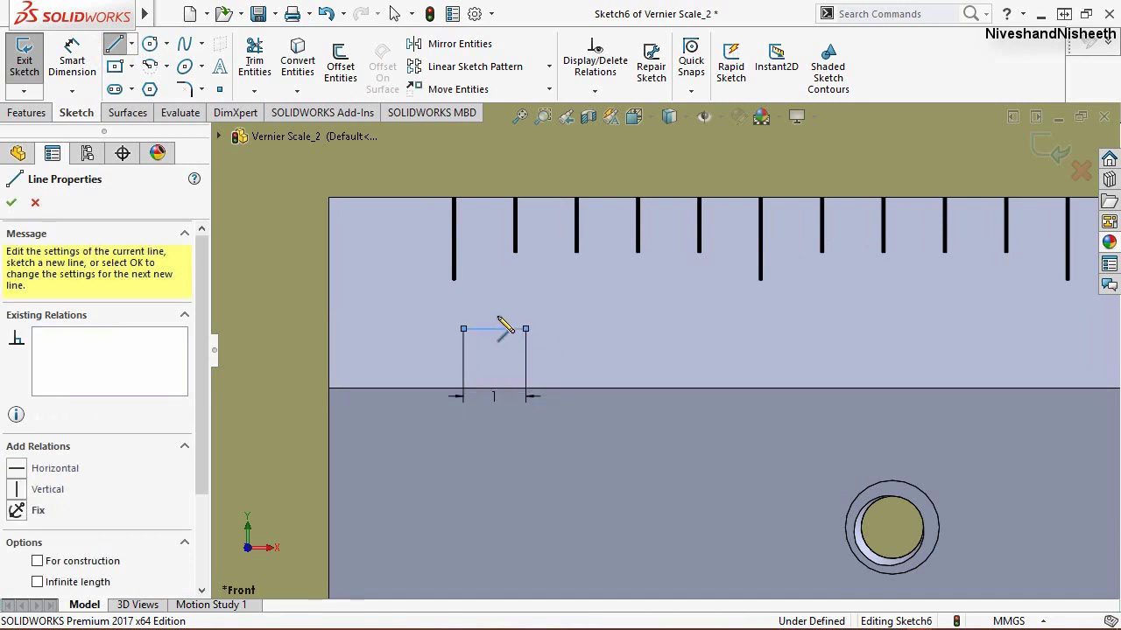
# Step: Dimension the short line 0.5 mm above the bar's bottom edge
pyautogui.click(72, 62)
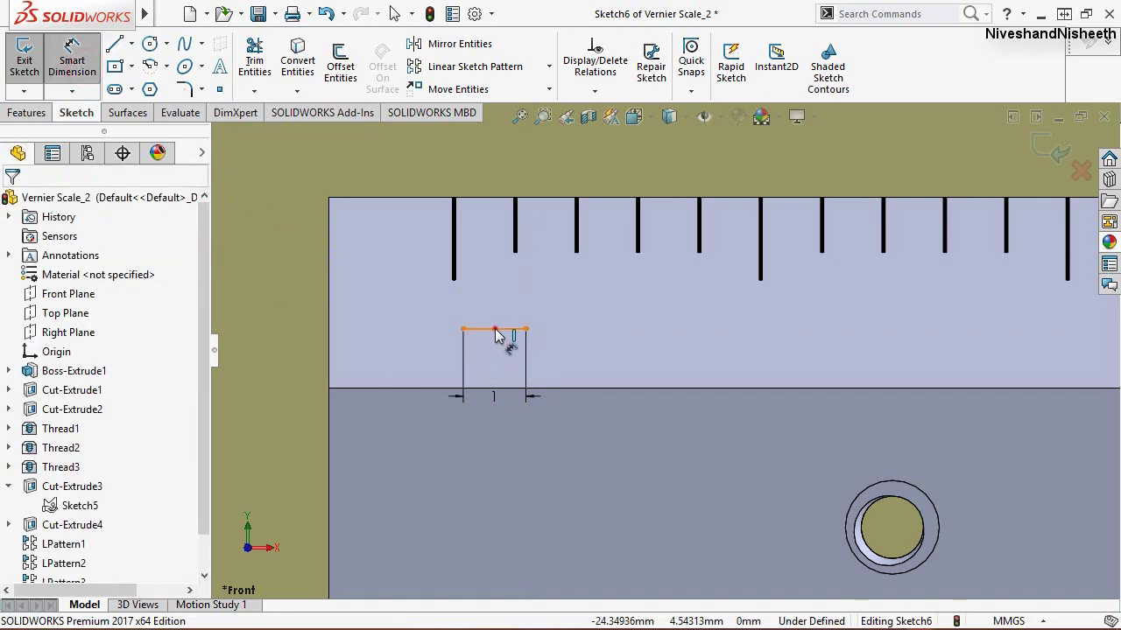
pyautogui.click(496, 330)
pyautogui.click(483, 389)
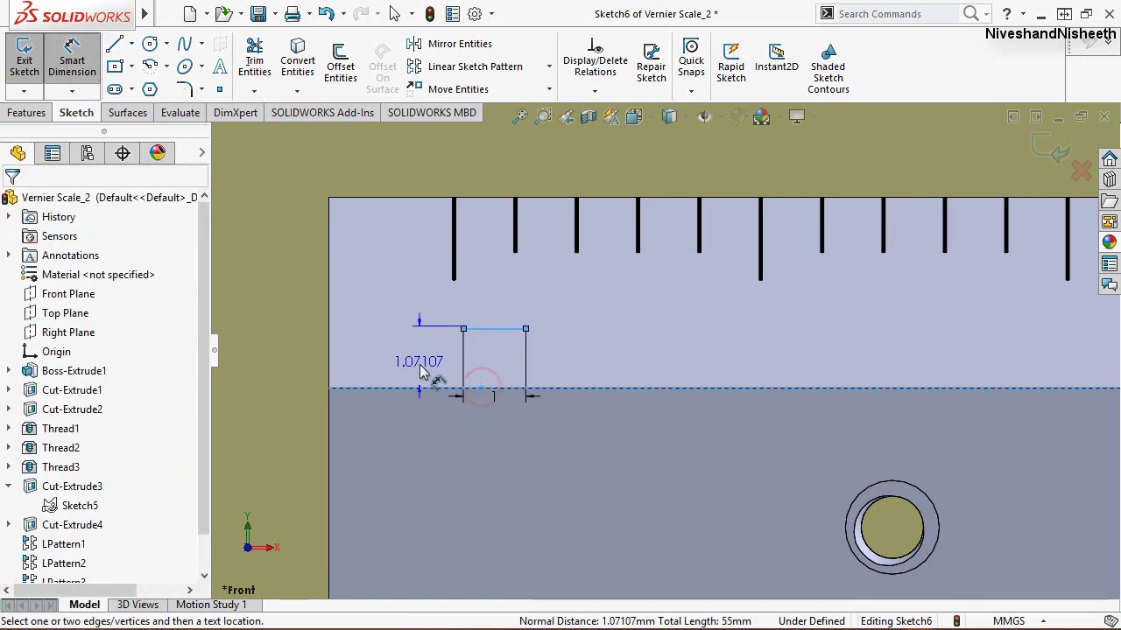
pyautogui.click(420, 369)
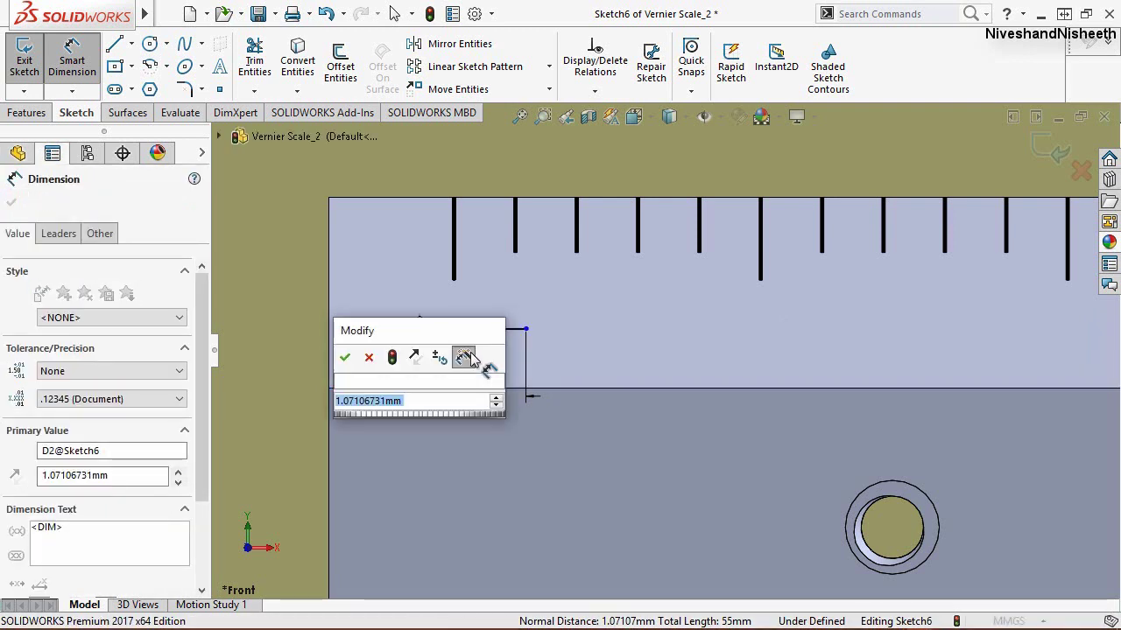
pyautogui.write('0.5')
pyautogui.press('Return')
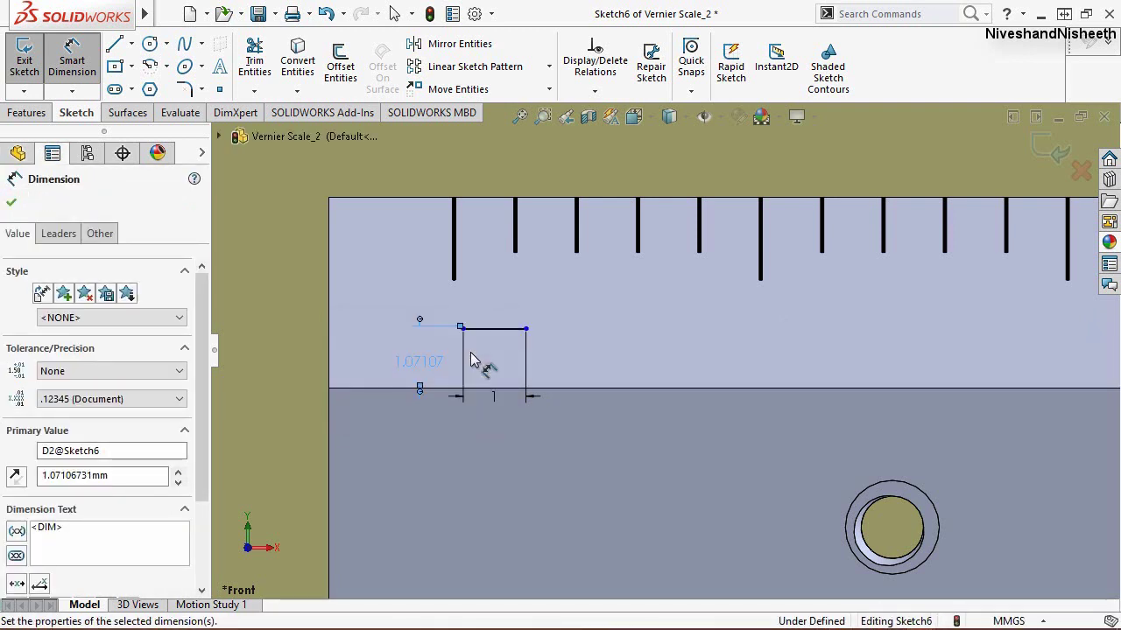
pyautogui.click(10, 202)
pyautogui.press('Escape')
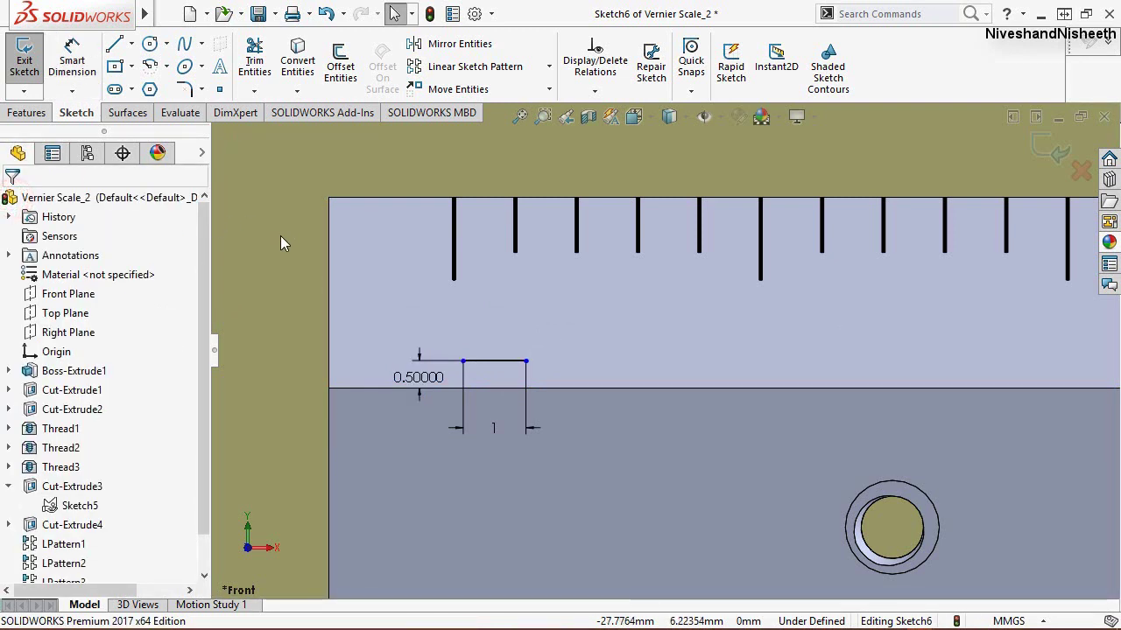
# Step: Convert the first tick's edge into the sketch with Convert Entities
pyautogui.click(299, 55)
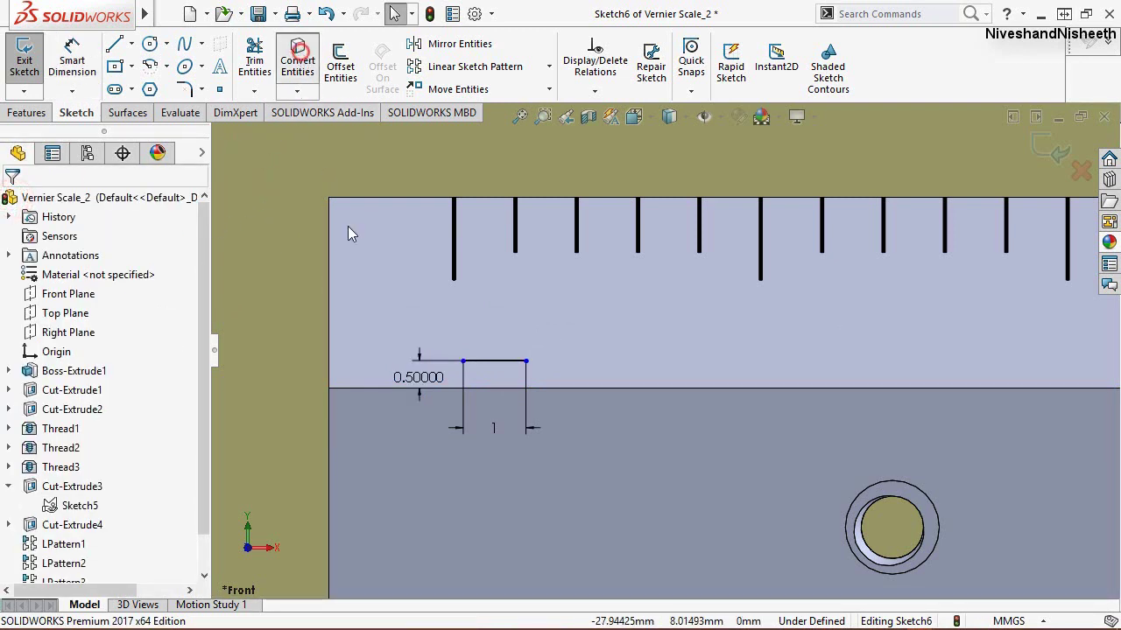
pyautogui.scroll(-5, 478, 262)
pyautogui.scroll(-3, 520, 333)
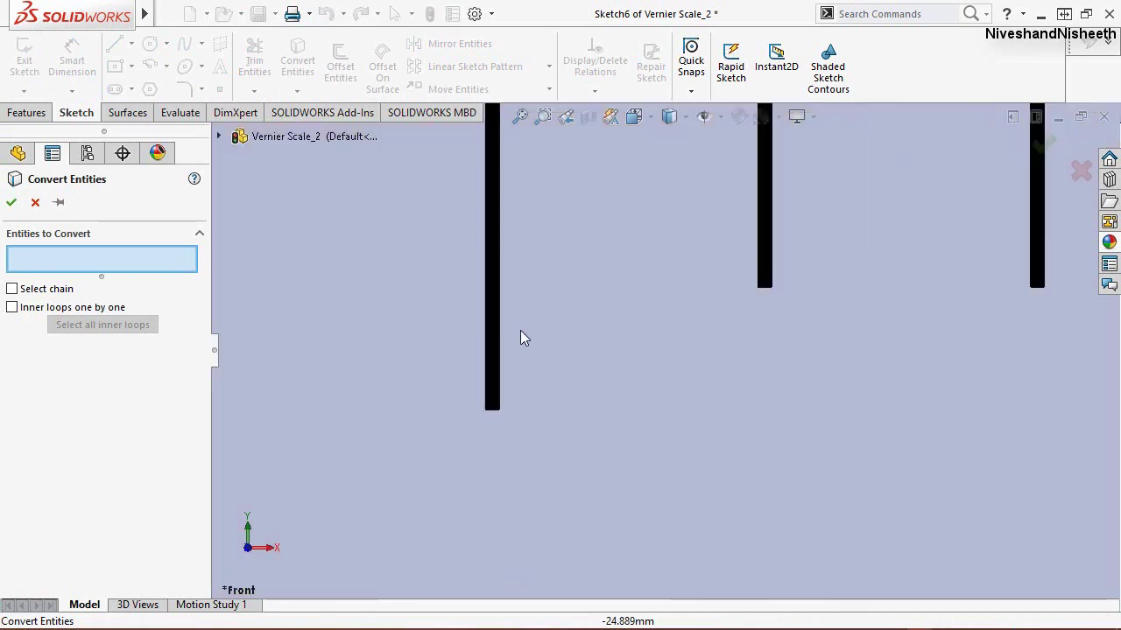
pyautogui.click(479, 381)
# Step: Draw a vertical line down from the first tick's bottom corner
pyautogui.press('Return')
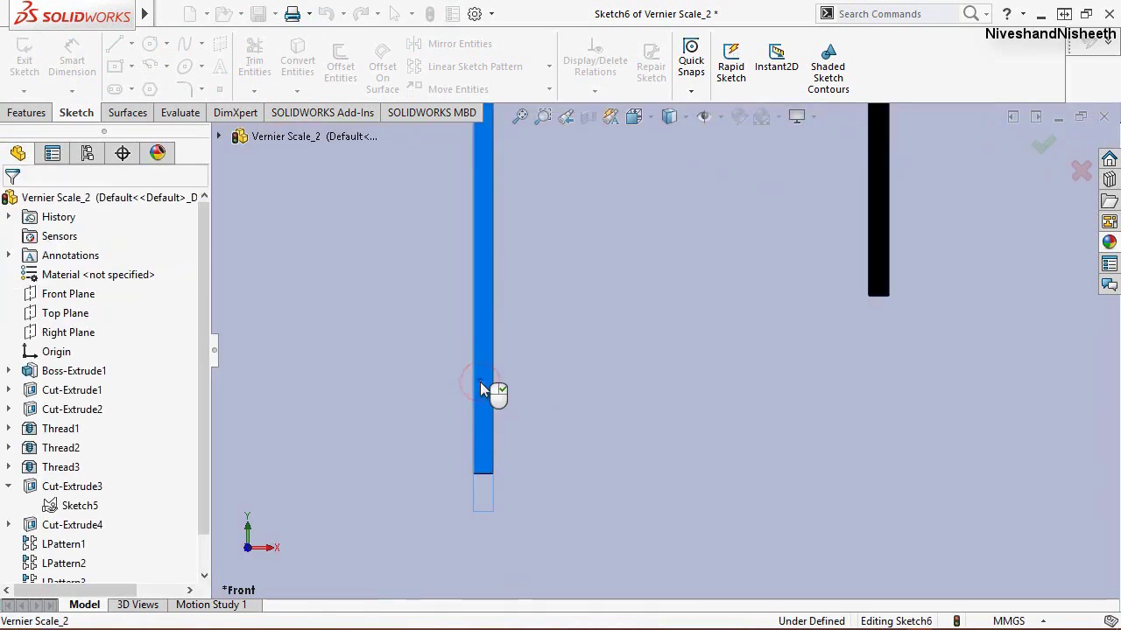
pyautogui.click(112, 48)
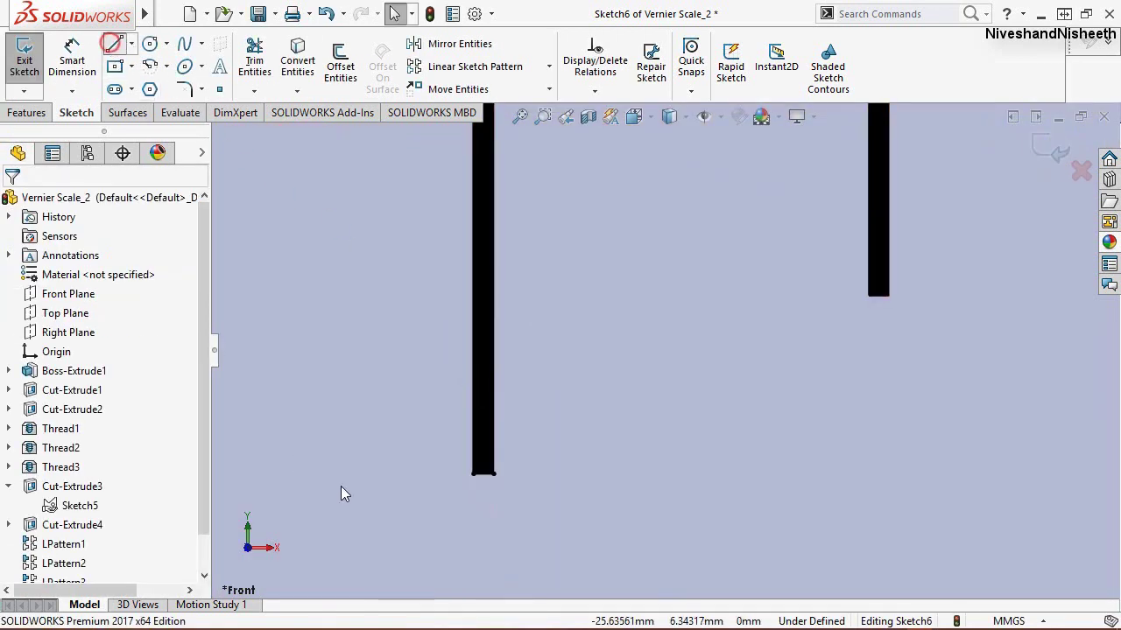
pyautogui.click(482, 474)
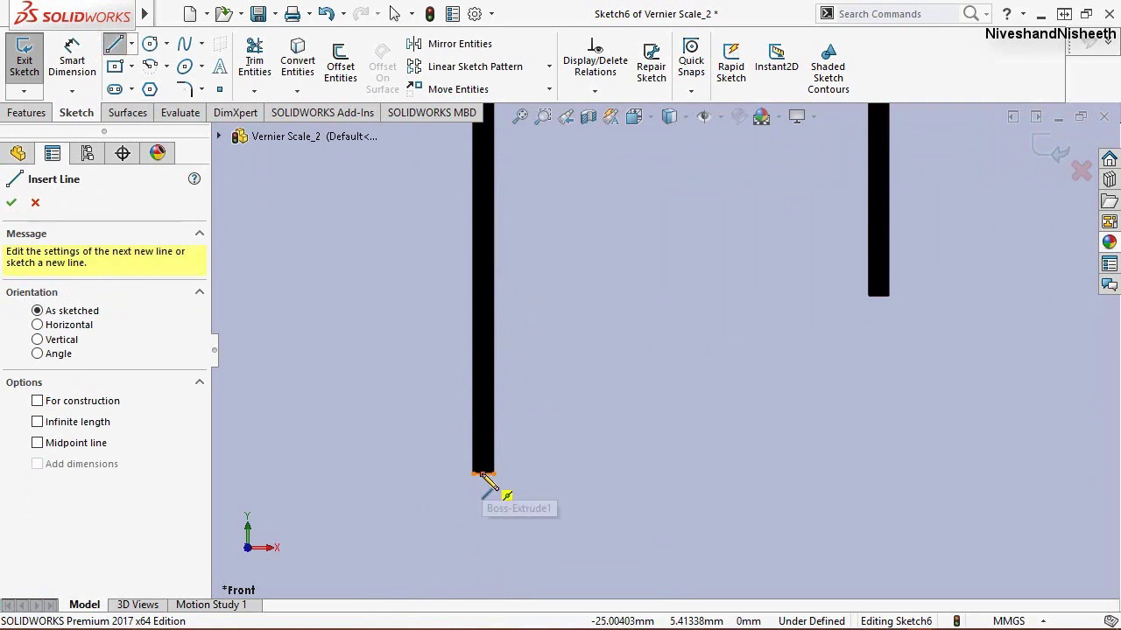
pyautogui.click(482, 566)
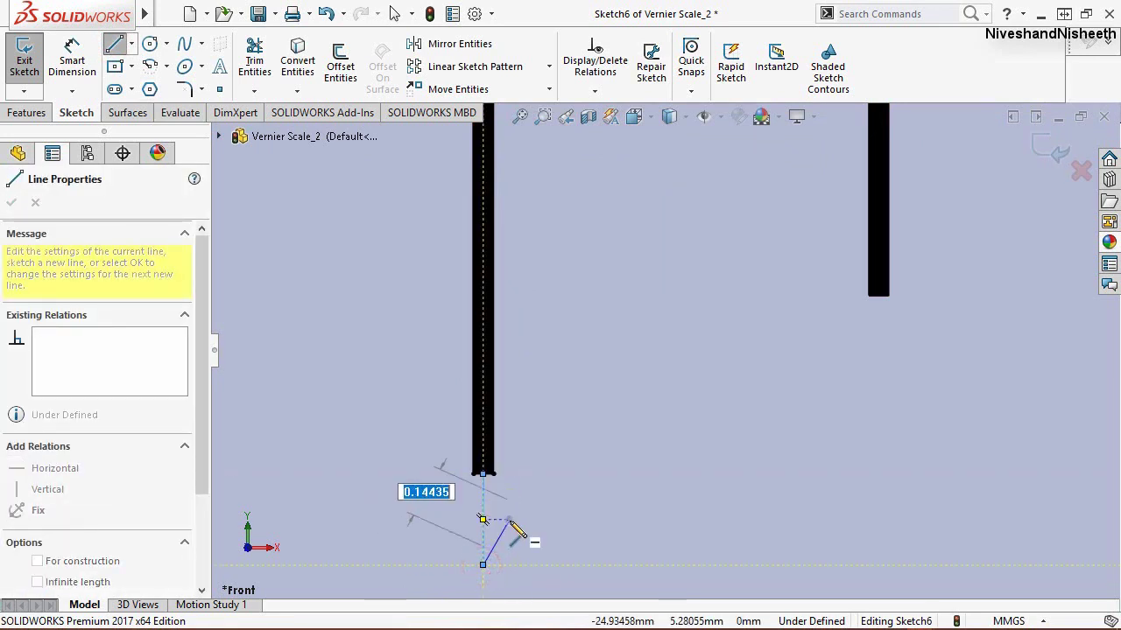
pyautogui.rightClick(508, 521)
pyautogui.press('Escape')
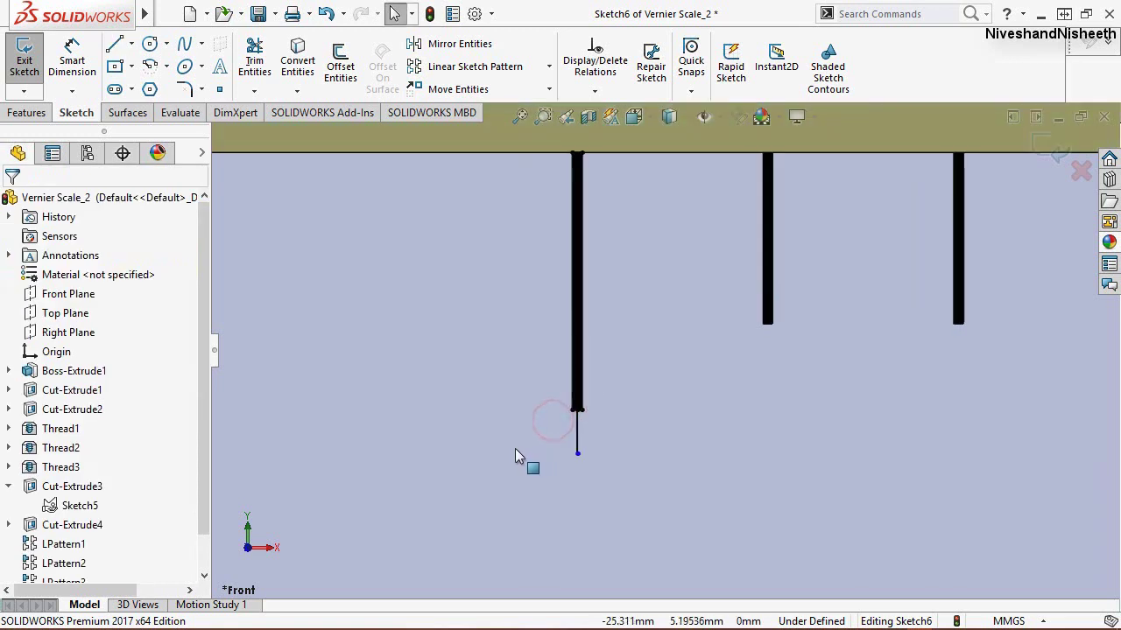
pyautogui.scroll(5, 514, 449)
pyautogui.scroll(2, 598, 265)
# Step: Add a Coincident relation between the short line's midpoint and the new vertical line
pyautogui.moveTo(585, 197); pyautogui.dragTo(728, 500)
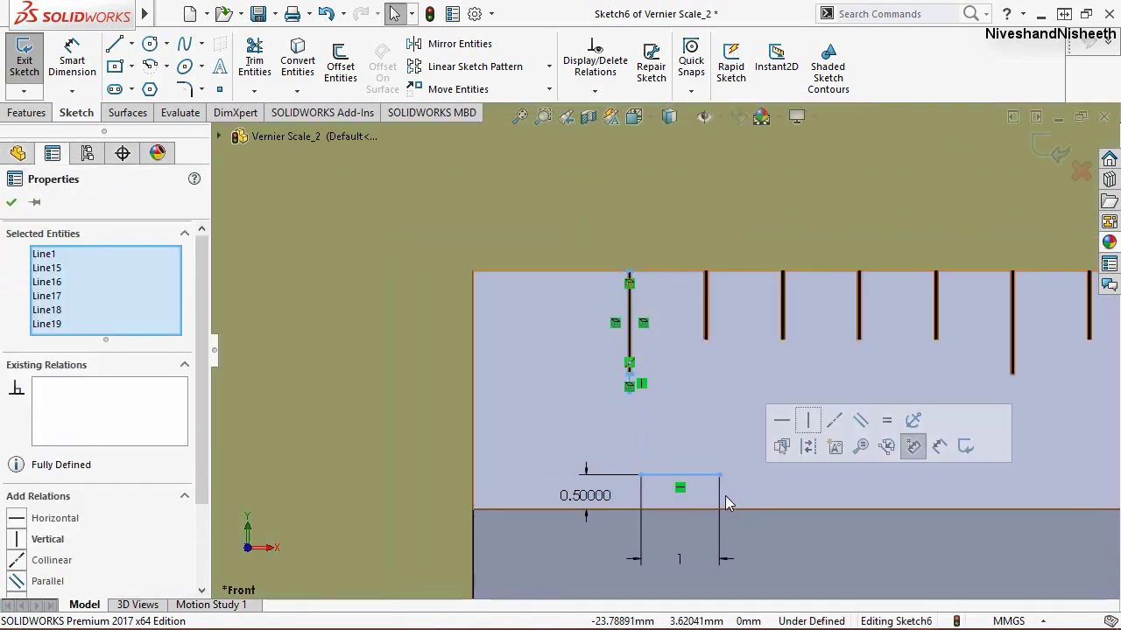
pyautogui.click(666, 203)
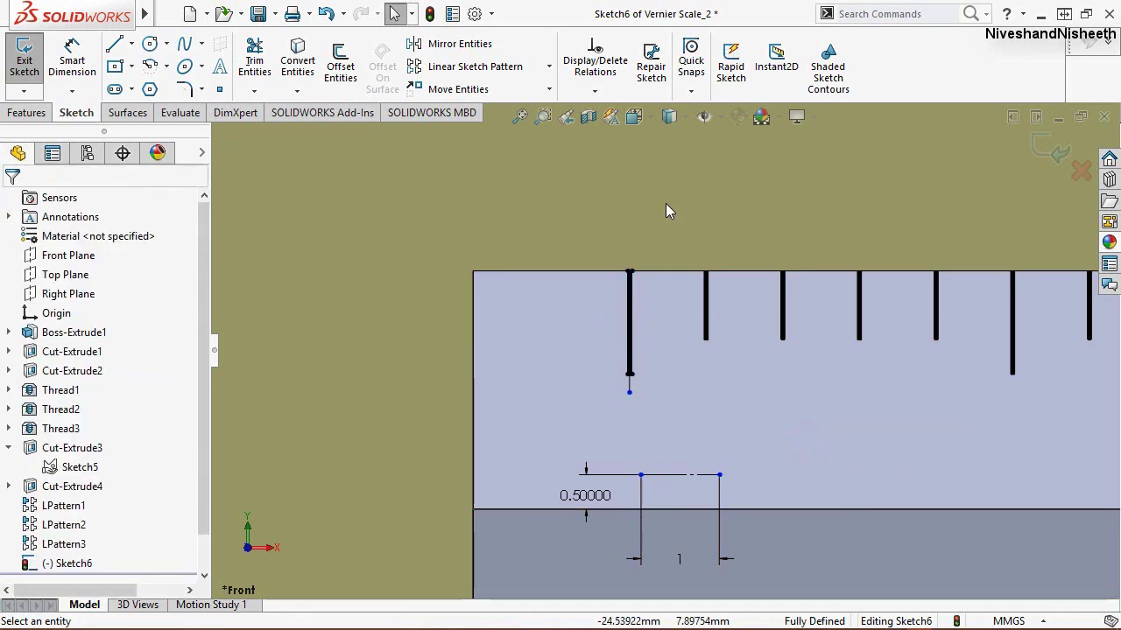
pyautogui.scroll(-2, 700, 512)
pyautogui.click(594, 91)
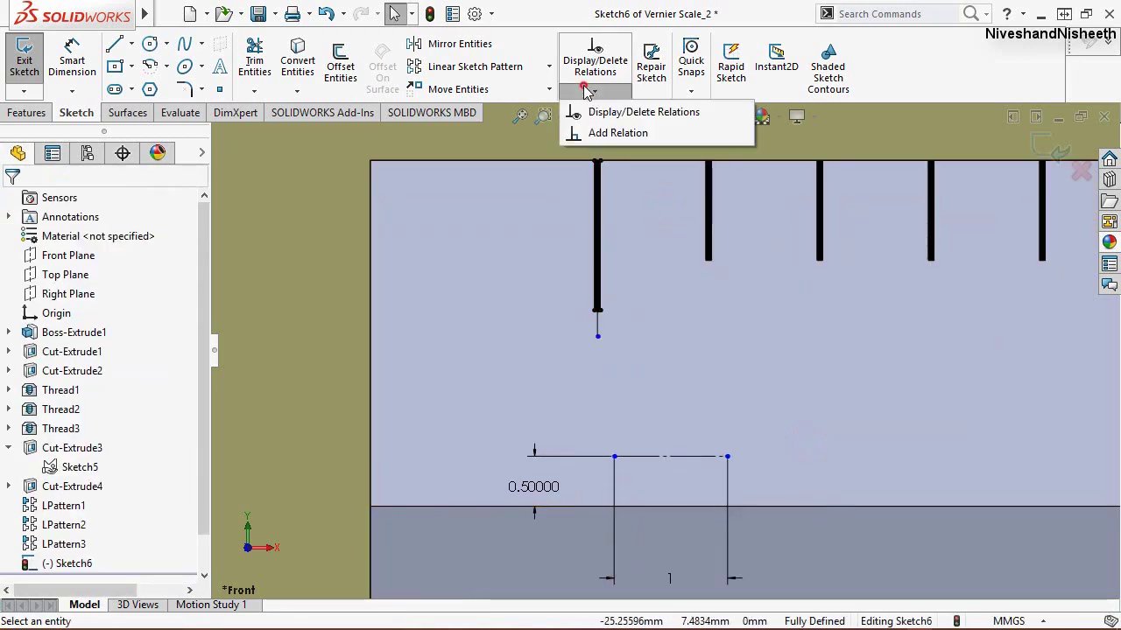
pyautogui.click(600, 132)
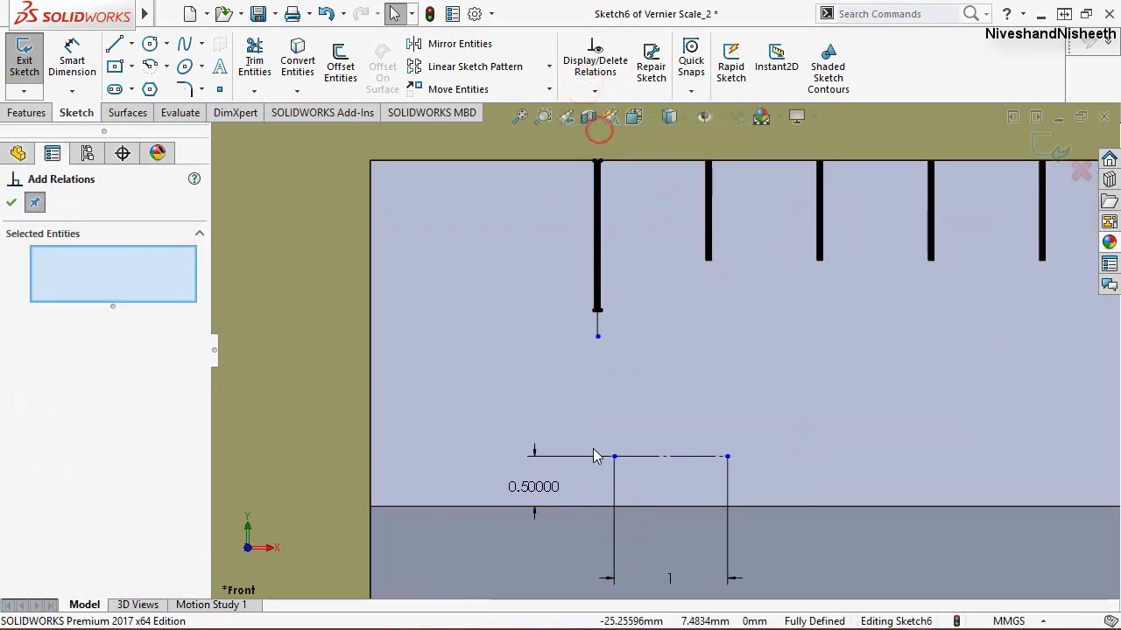
pyautogui.click(671, 456)
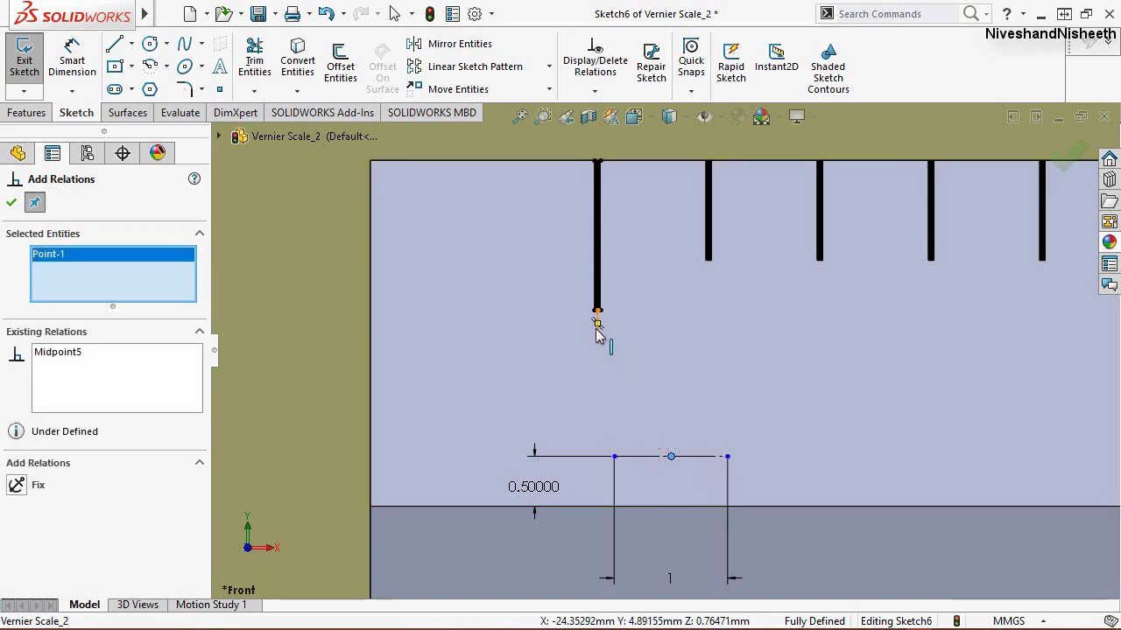
pyautogui.click(595, 327)
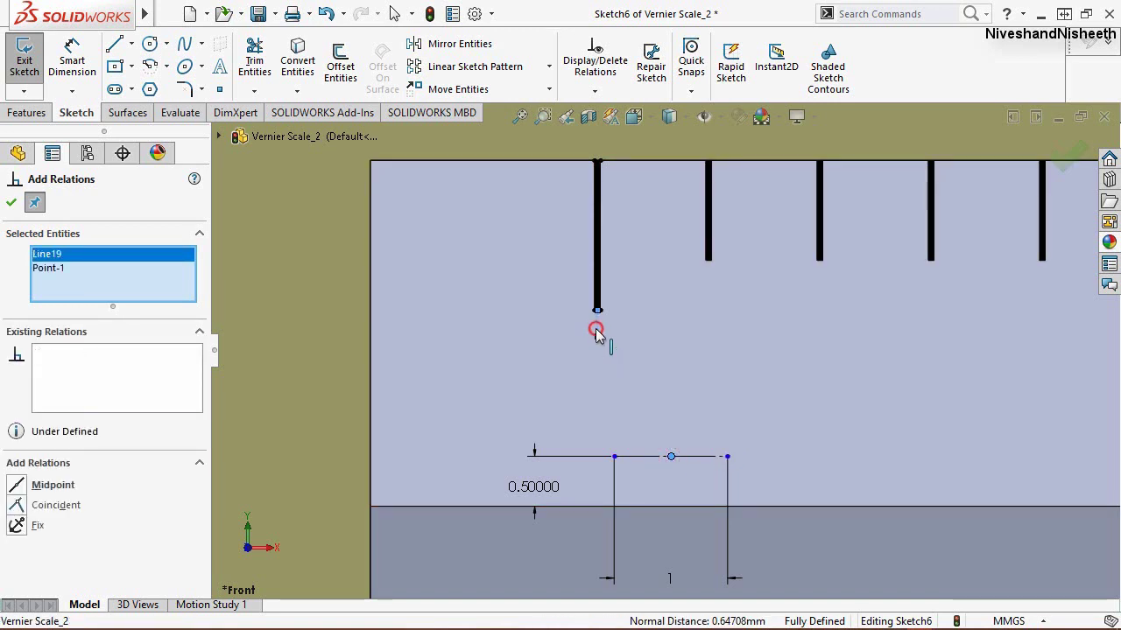
pyautogui.click(17, 506)
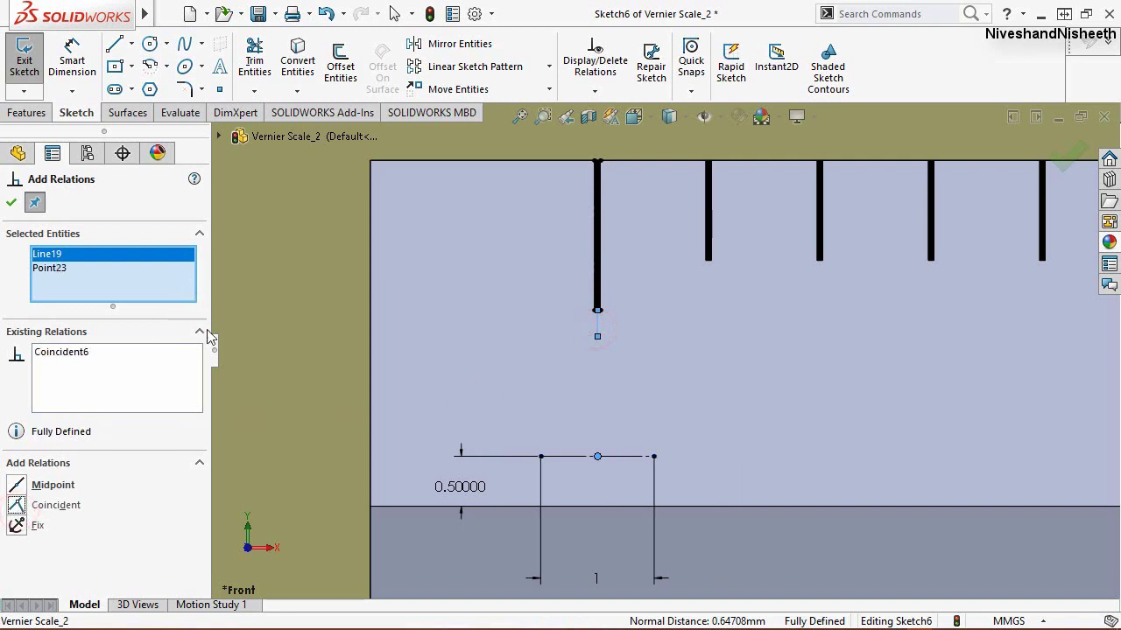
pyautogui.click(12, 204)
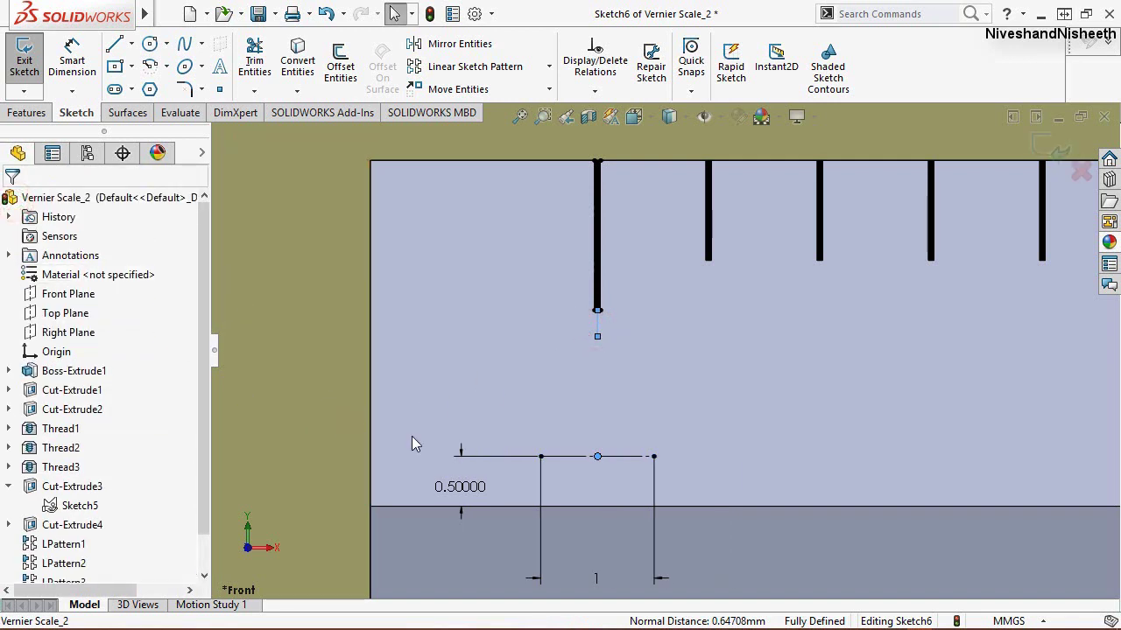
# Step: Snap the vertical line's lower end onto the short line's midpoint, fully defining the sketch
pyautogui.click(622, 457)
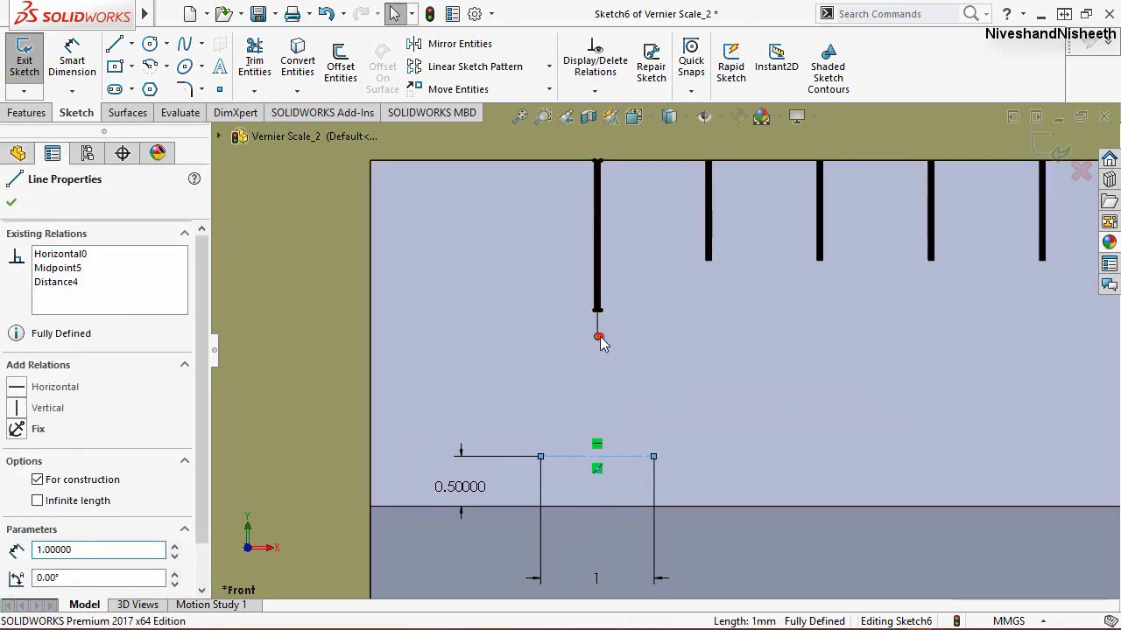
pyautogui.moveTo(597, 335); pyautogui.dragTo(595, 405)
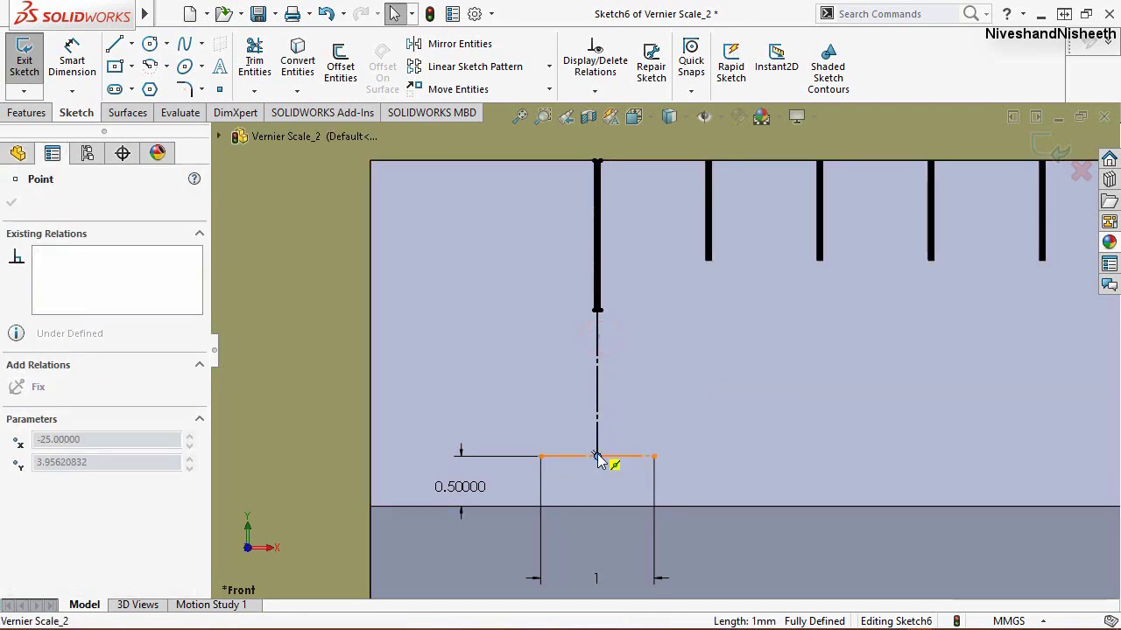
pyautogui.moveTo(598, 453); pyautogui.dragTo(598, 456)
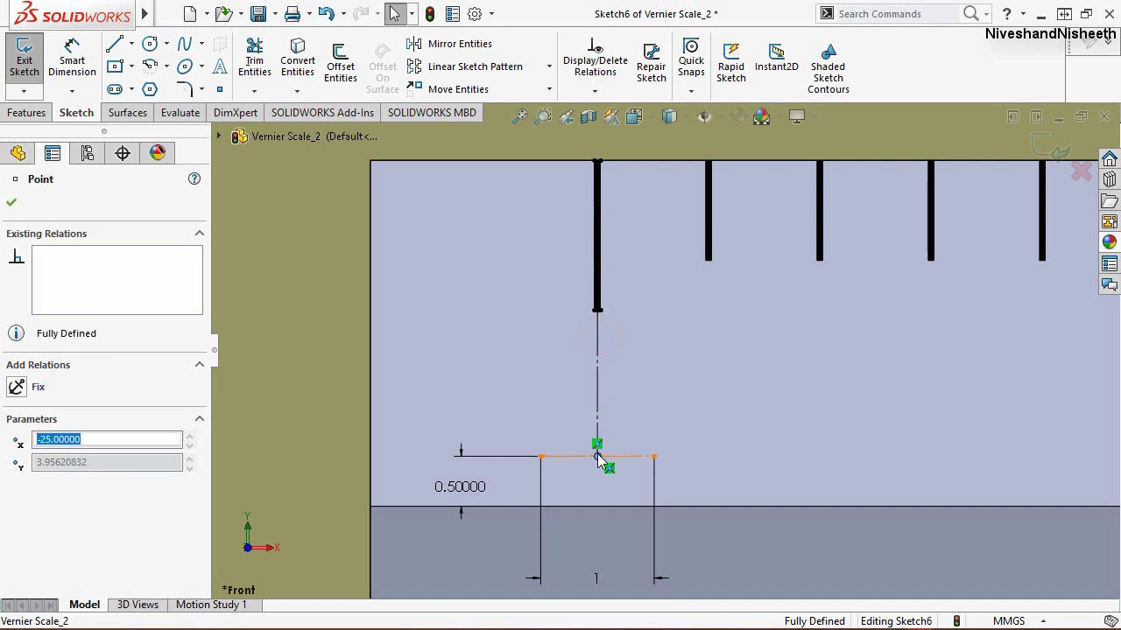
pyautogui.click(11, 203)
pyautogui.click(317, 303)
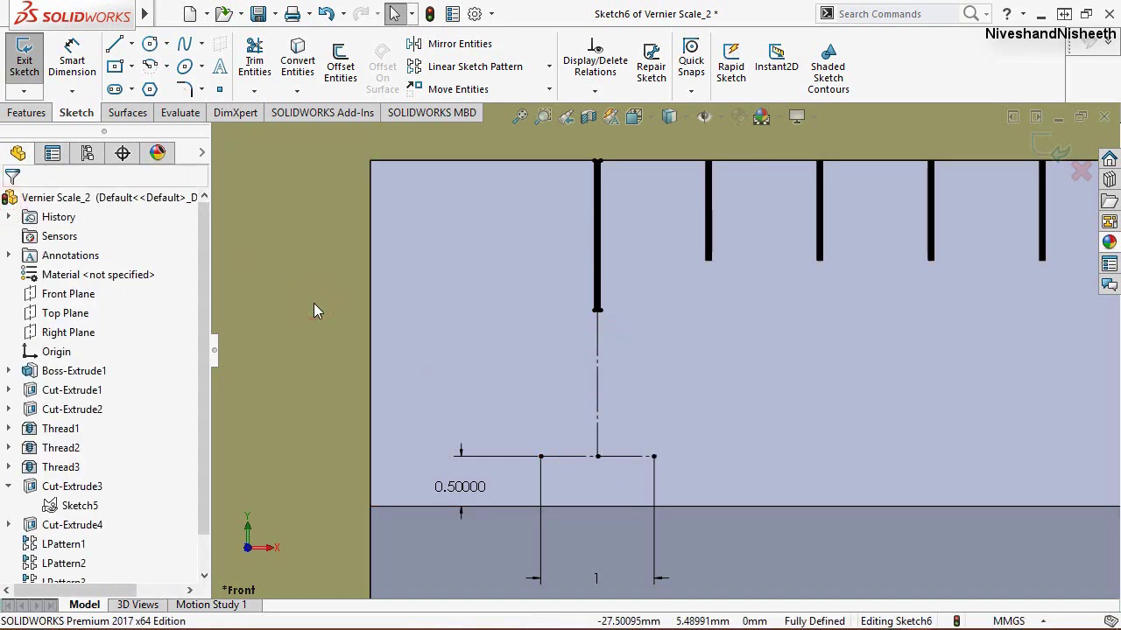
# Step: Linear-pattern the short marker line at 4.9 mm spacing with 11 instances
pyautogui.click(427, 66)
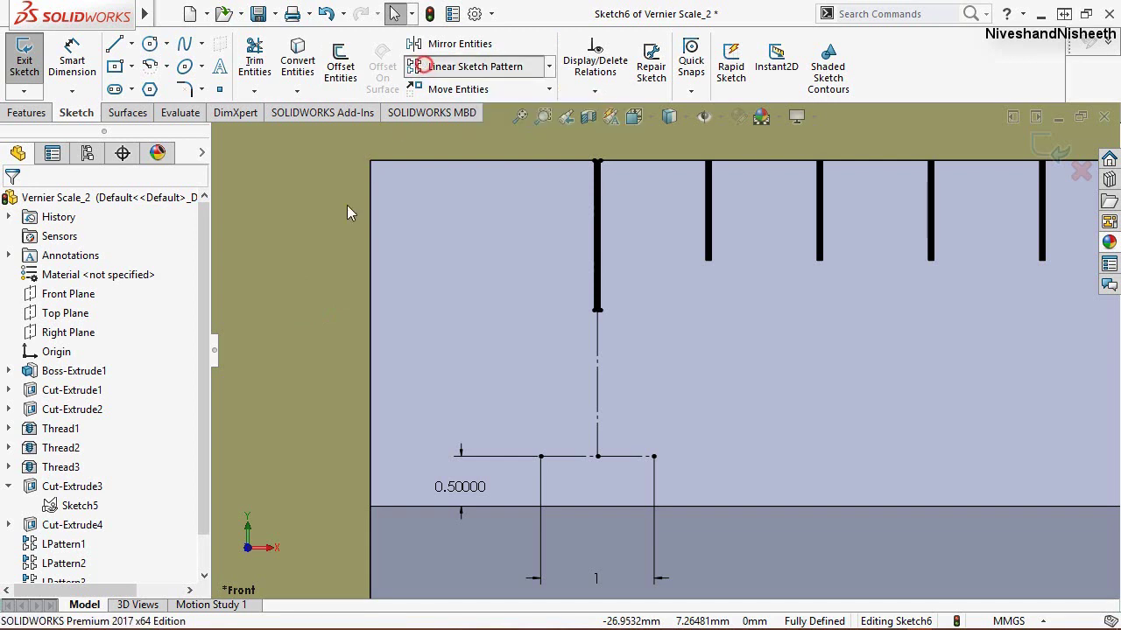
pyautogui.click(562, 458)
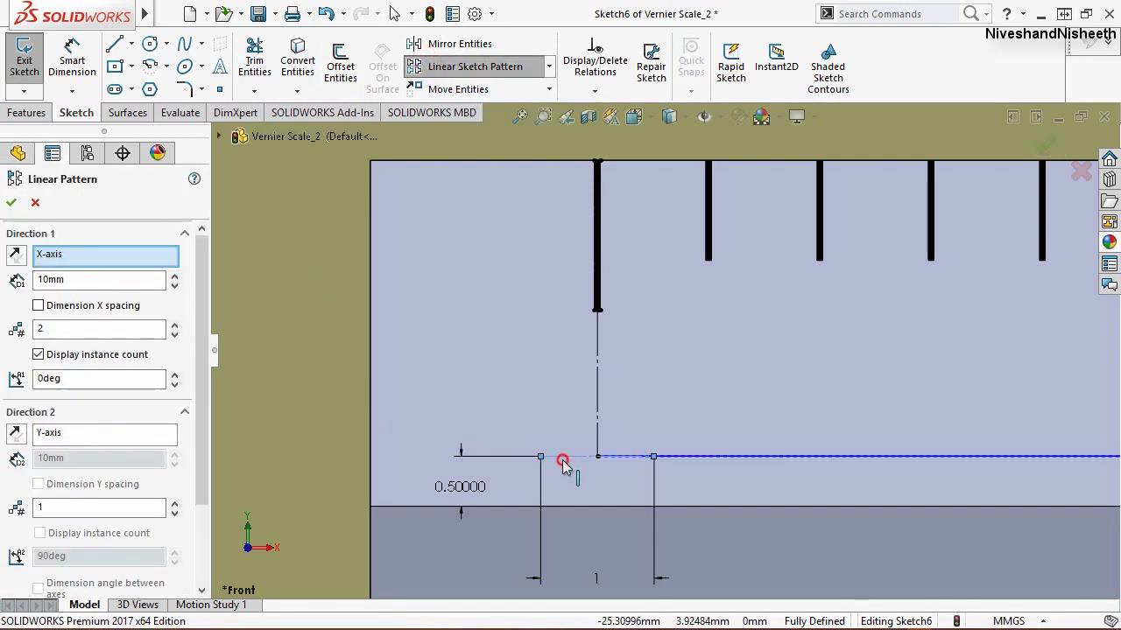
pyautogui.click(74, 279)
pyautogui.write('4.9')
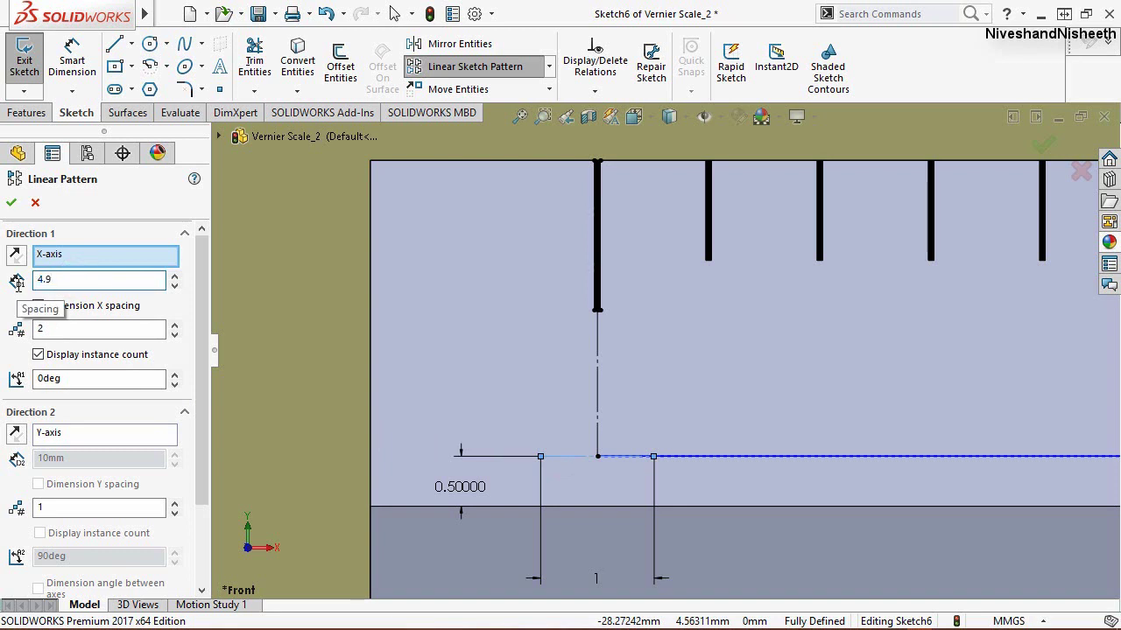
pyautogui.press('Return')
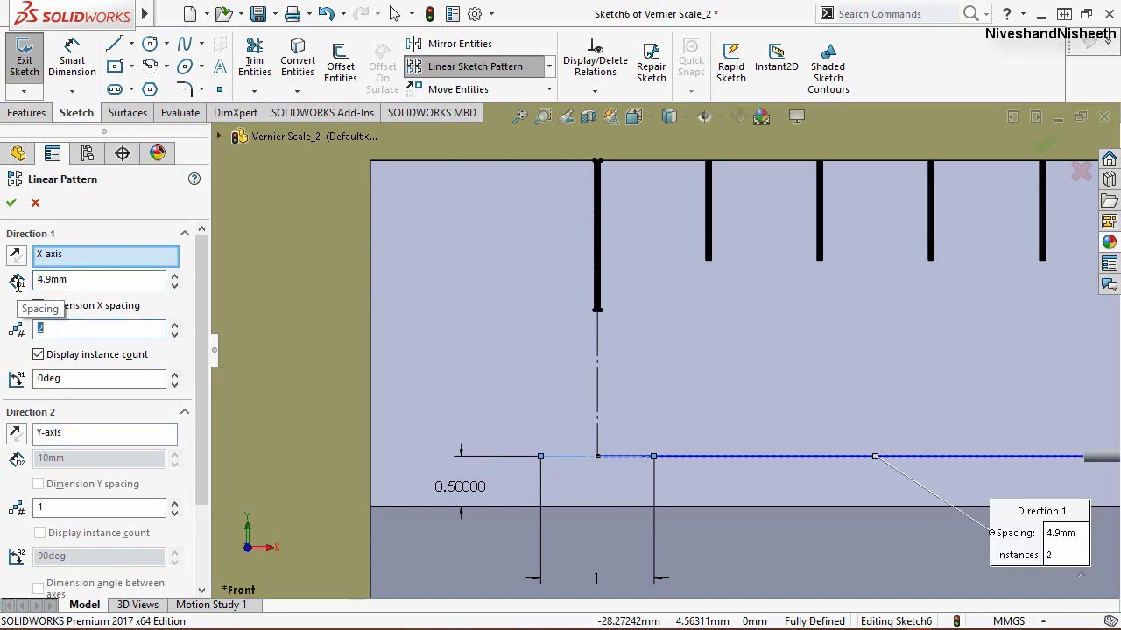
pyautogui.write('11')
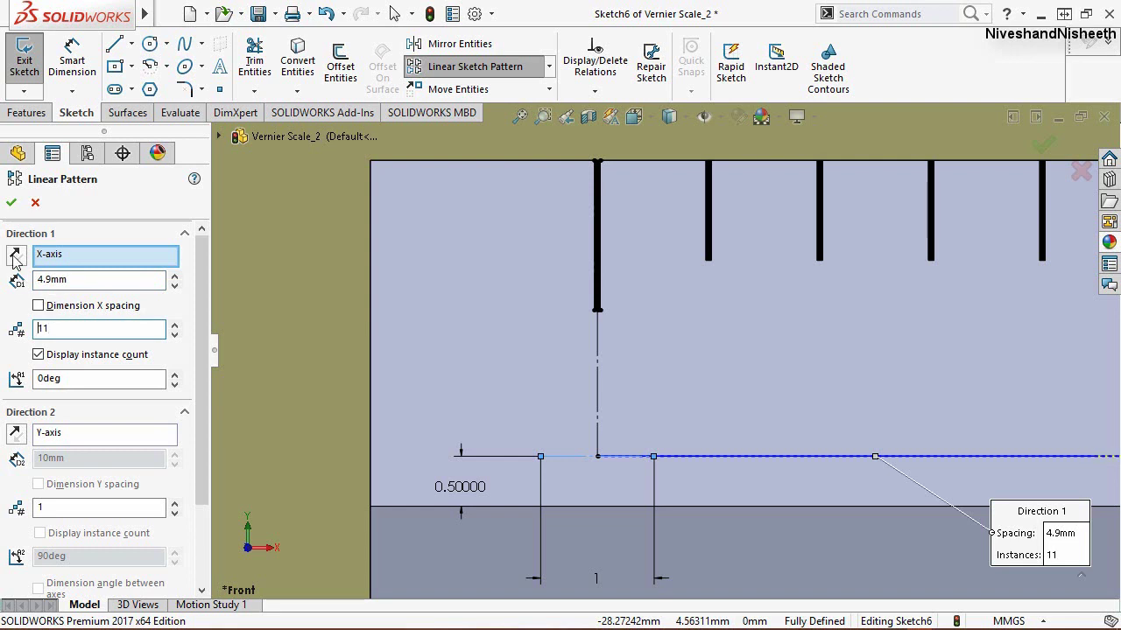
pyautogui.click(9, 205)
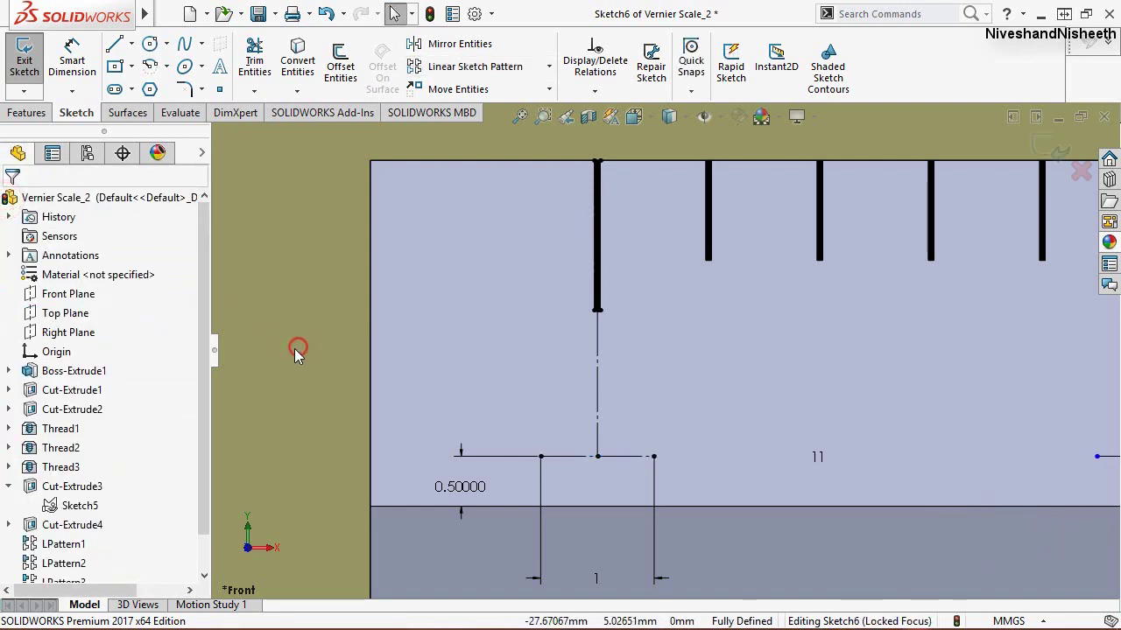
# Step: Dimension the gap between the first two marker lines as 3.90 mm
pyautogui.scroll(2, 295, 350)
pyautogui.scroll(2, 280, 362)
pyautogui.scroll(2, 280, 363)
pyautogui.scroll(2, 280, 362)
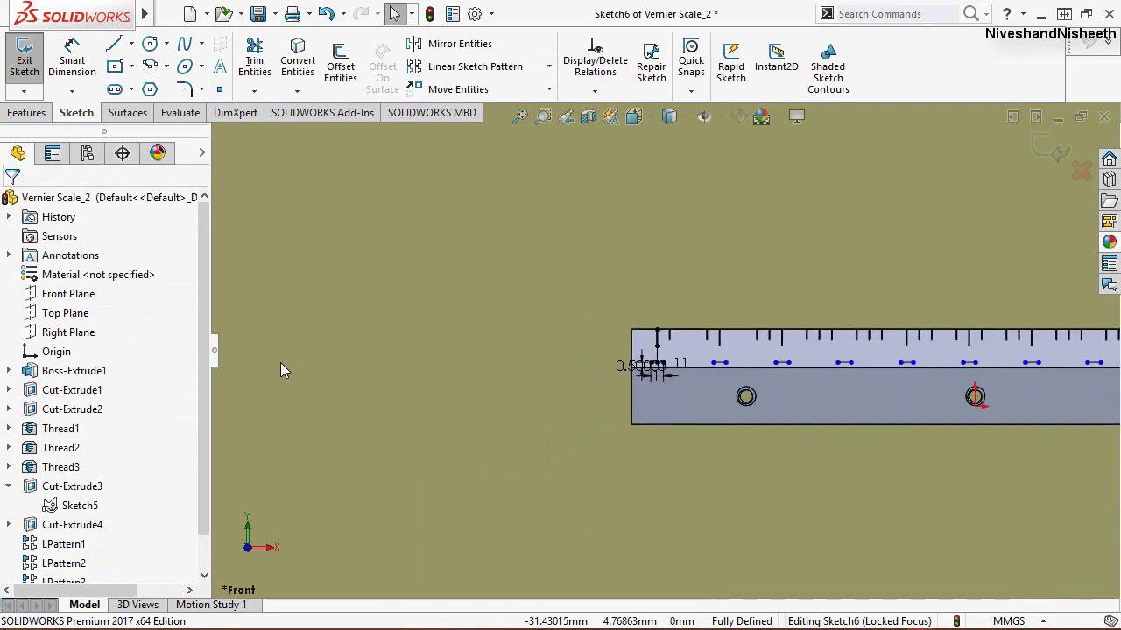
pyautogui.scroll(1, 280, 362)
pyautogui.scroll(2, 660, 350)
pyautogui.scroll(-1, 974, 353)
pyautogui.scroll(-4, 901, 369)
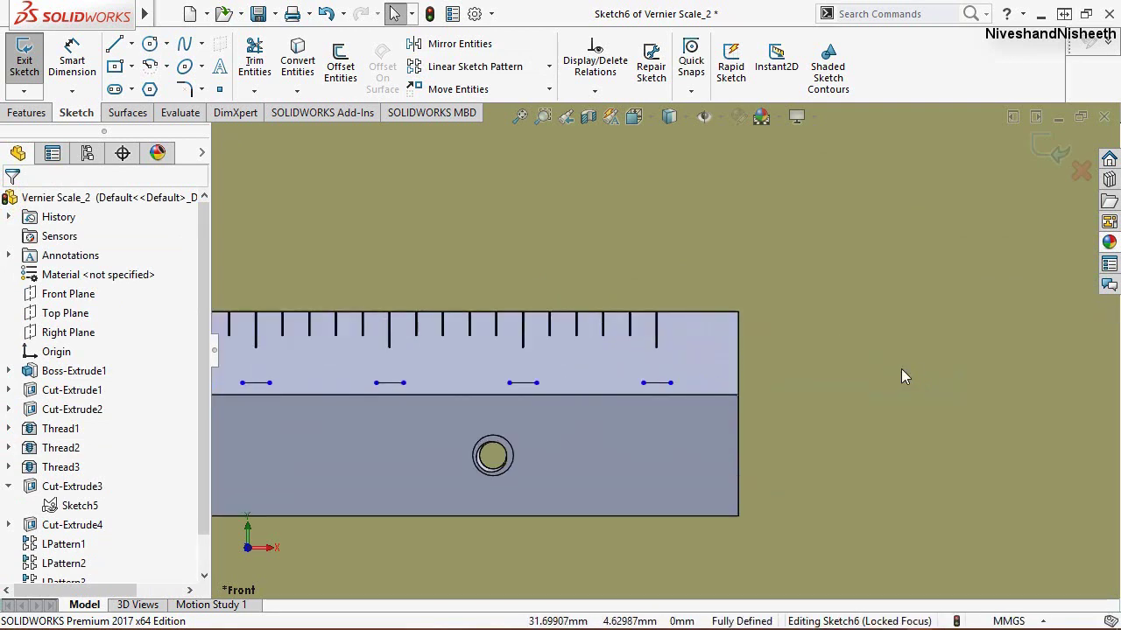
pyautogui.scroll(-2, 651, 387)
pyautogui.scroll(1, 795, 372)
pyautogui.scroll(2, 795, 372)
pyautogui.scroll(2, 864, 362)
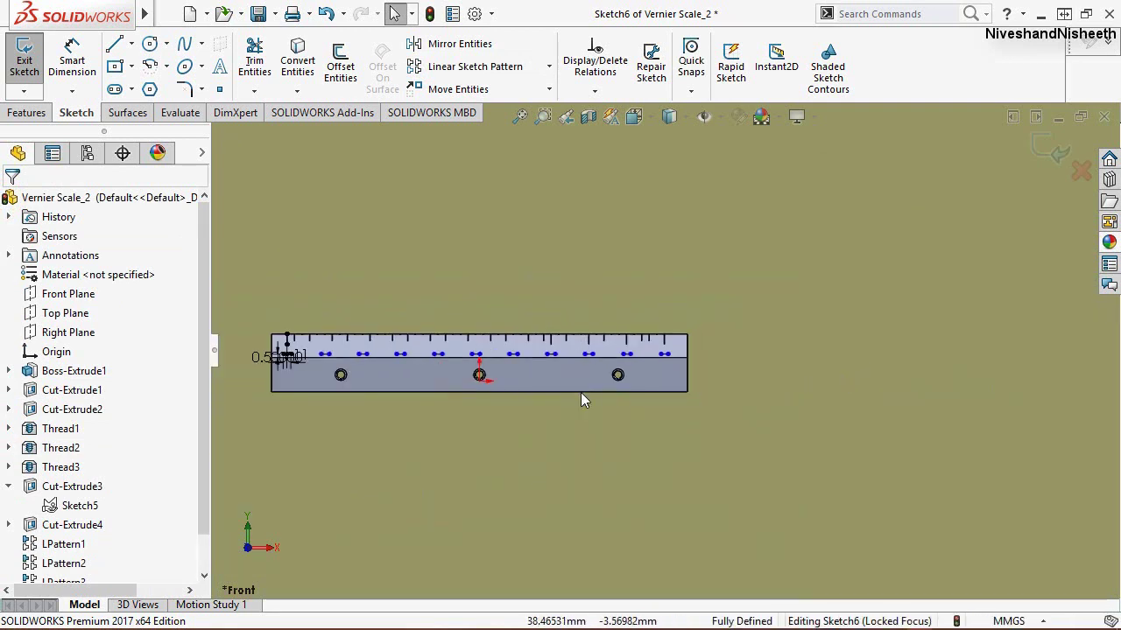
pyautogui.scroll(1, 864, 361)
pyautogui.scroll(-2, 616, 338)
pyautogui.scroll(-2, 806, 342)
pyautogui.scroll(-2, 1001, 335)
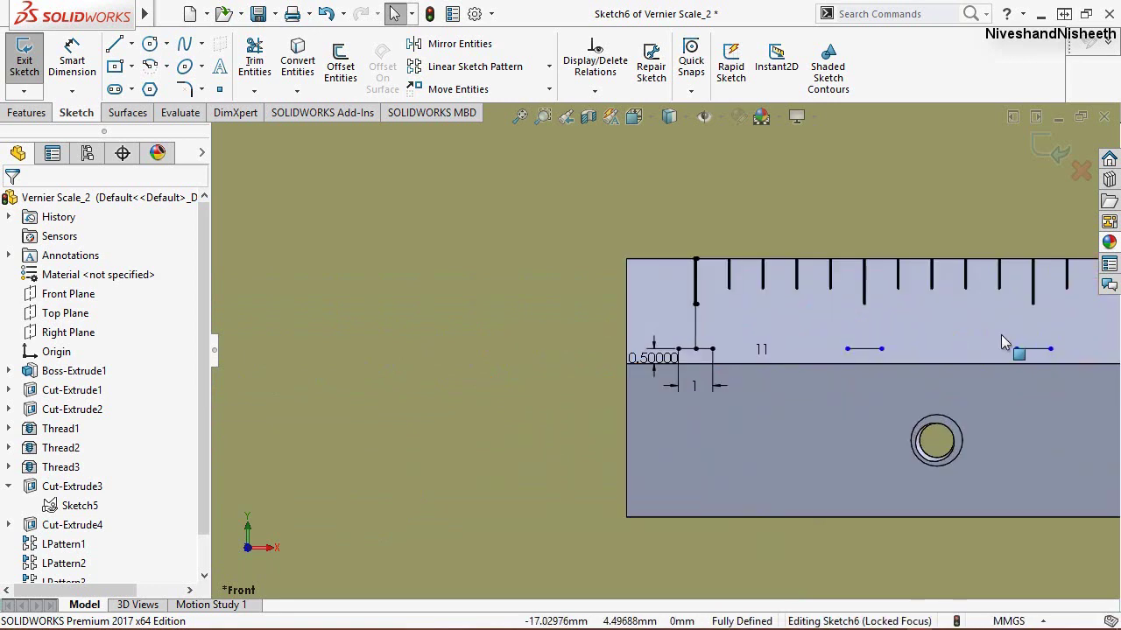
pyautogui.click(72, 58)
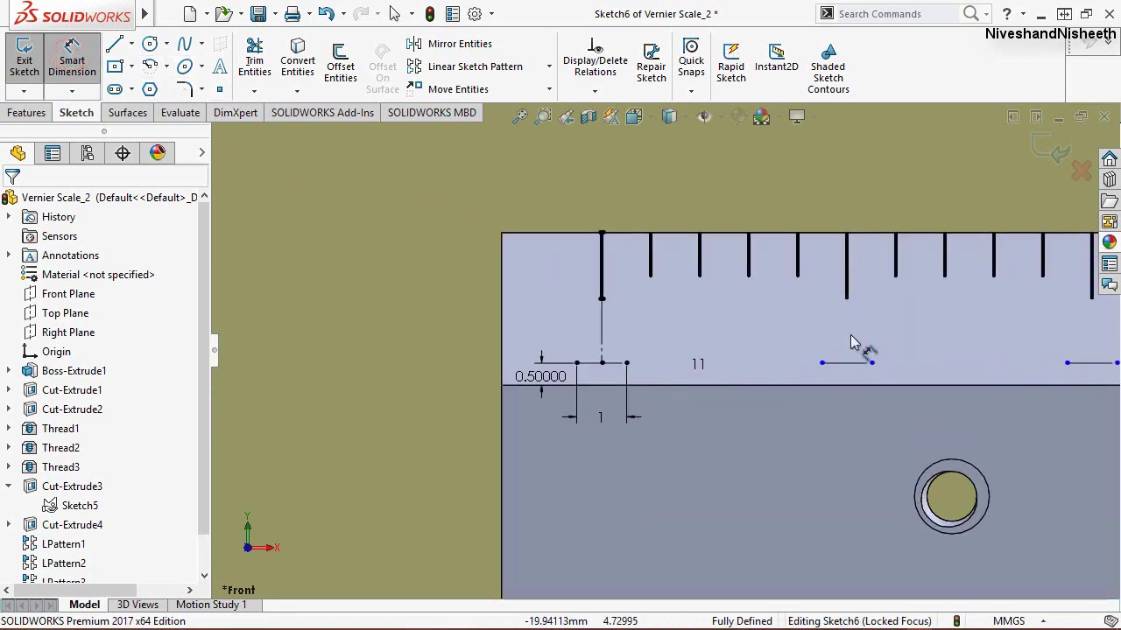
pyautogui.scroll(-2, 876, 307)
pyautogui.click(822, 363)
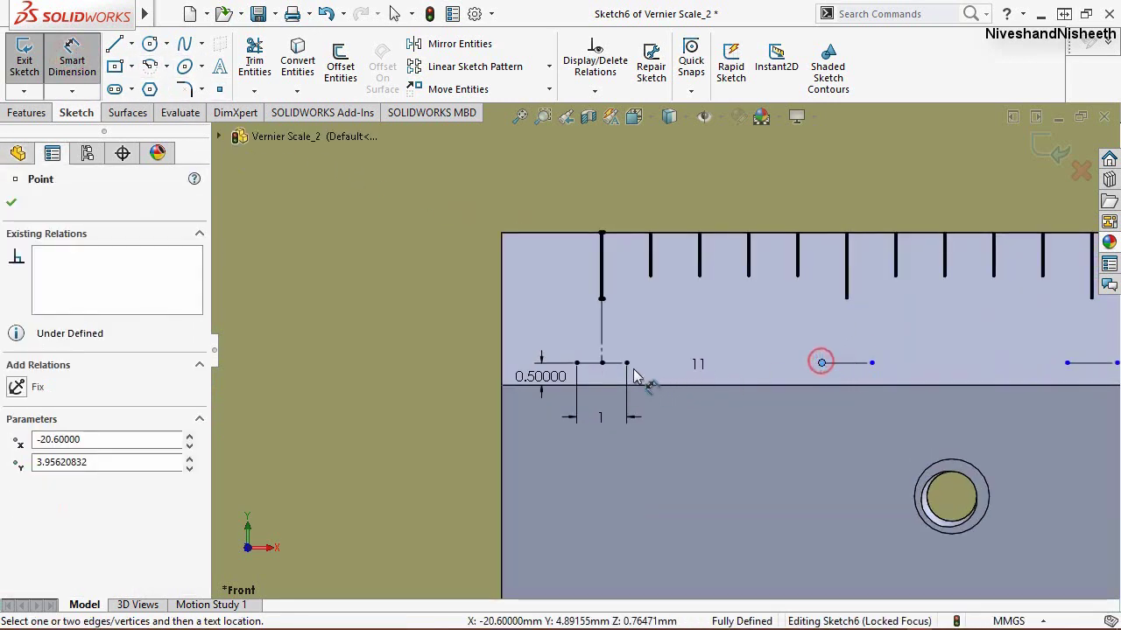
pyautogui.click(627, 364)
pyautogui.click(723, 455)
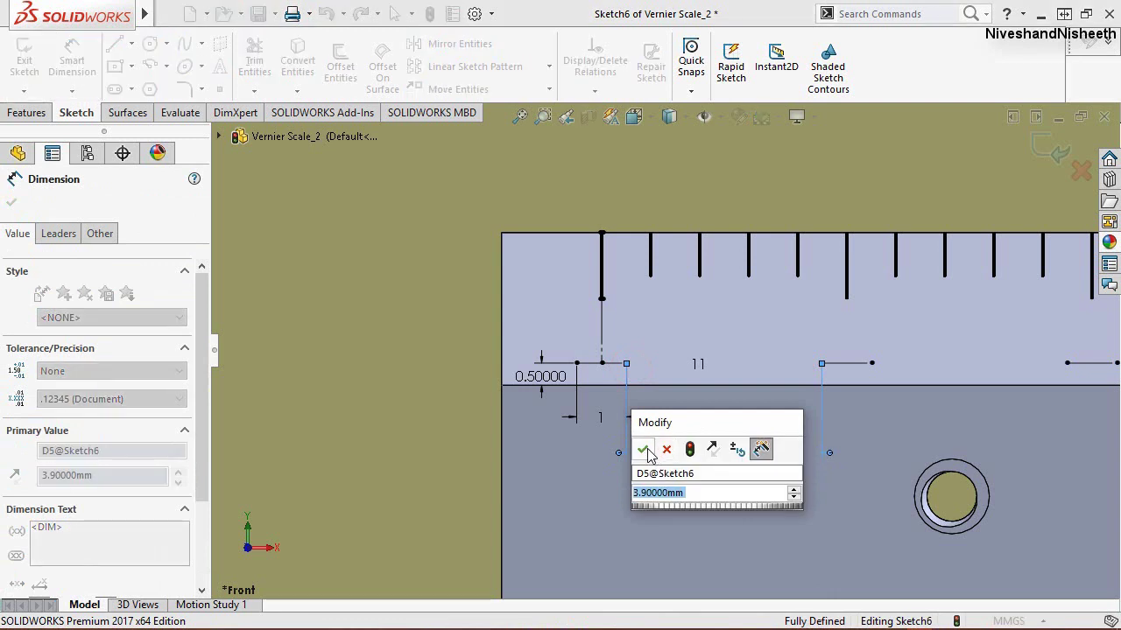
pyautogui.click(646, 450)
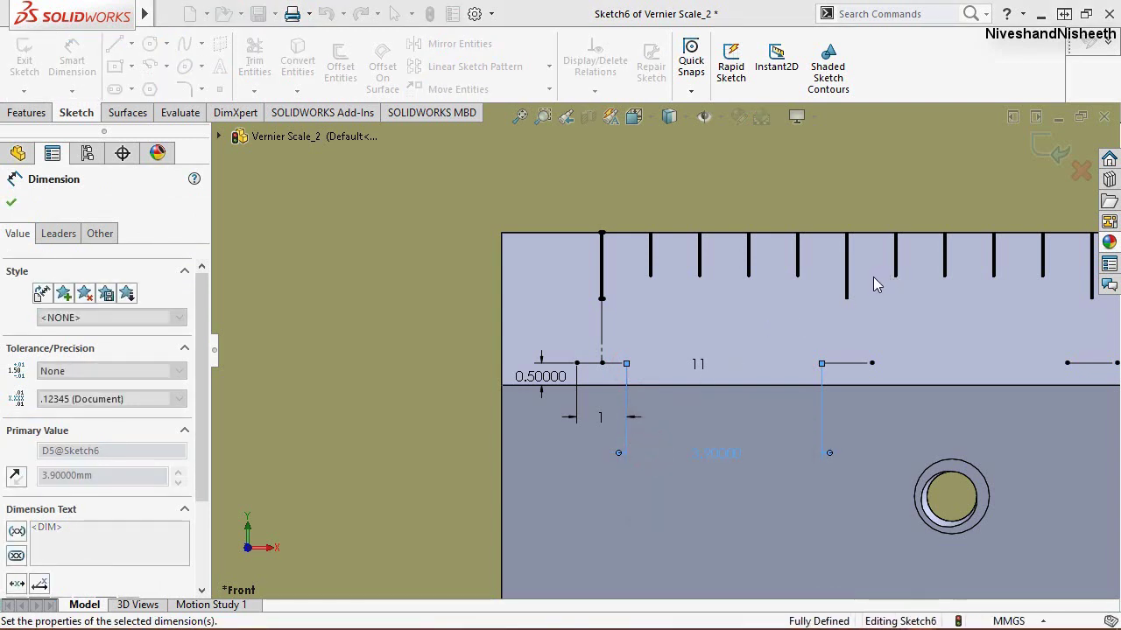
pyautogui.scroll(-1, 939, 252)
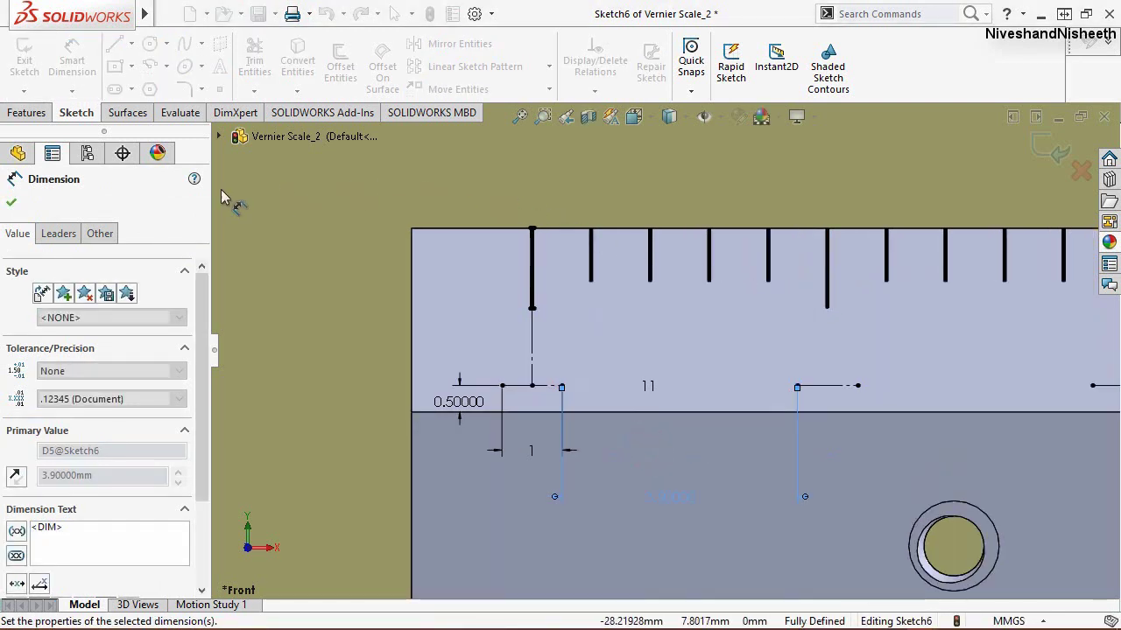
pyautogui.press('Escape')
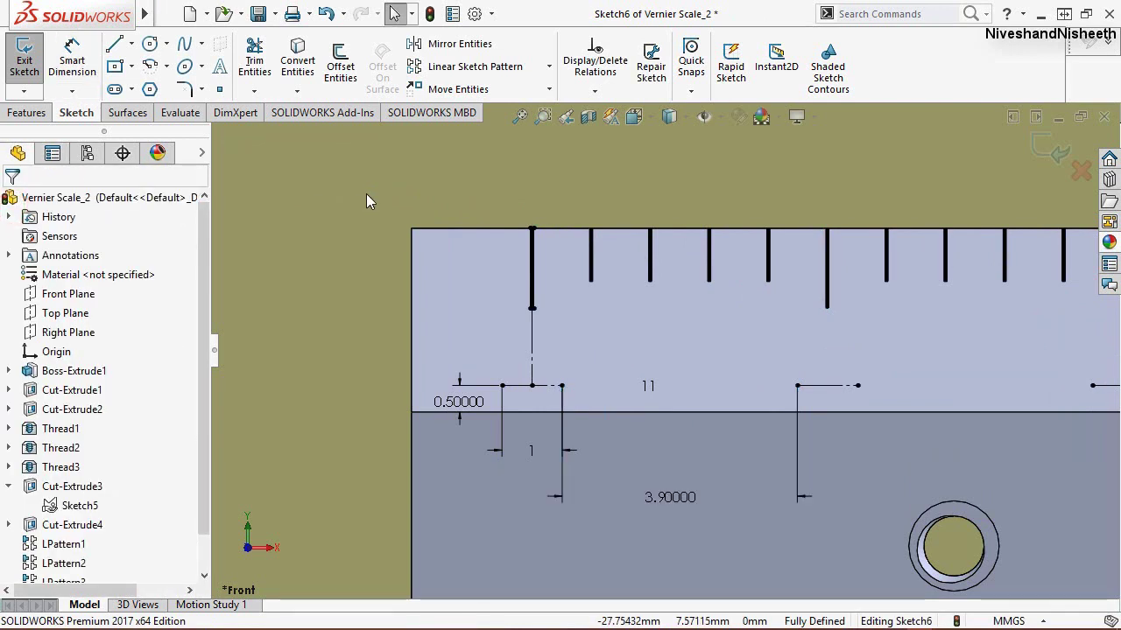
# Step: Add a centred digit 0 in Calibri on the first marker line
pyautogui.click(220, 68)
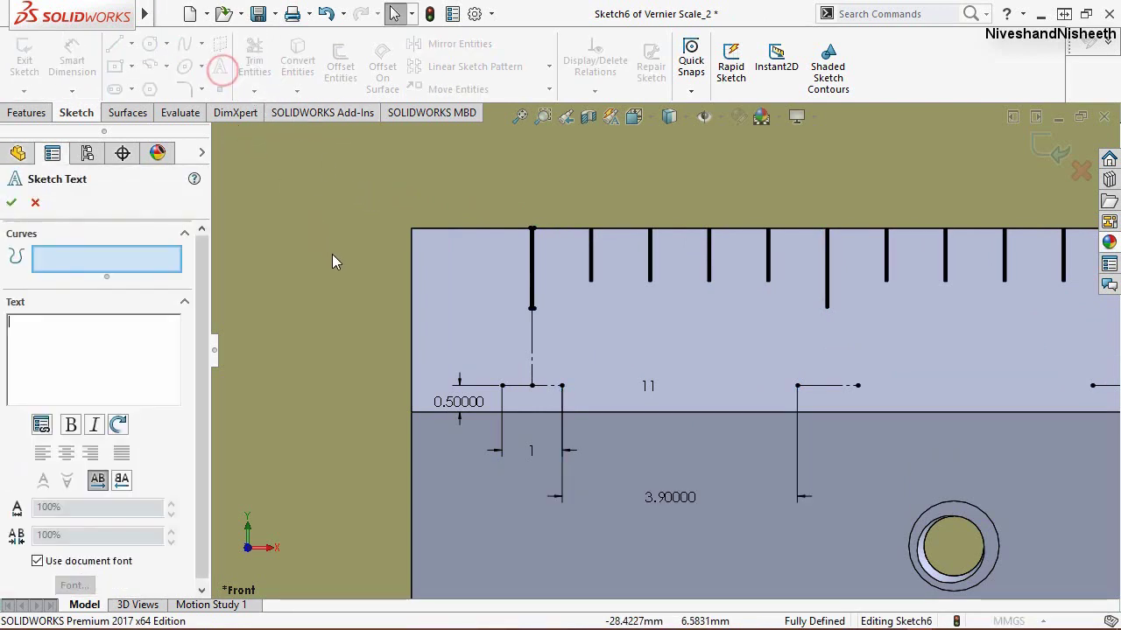
pyautogui.click(529, 386)
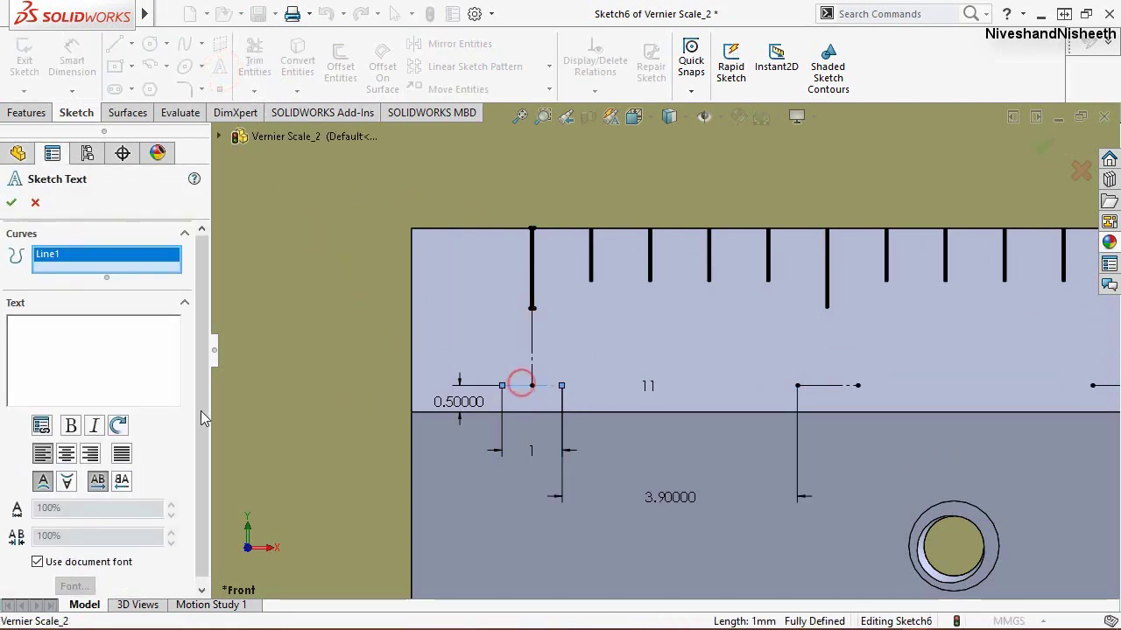
pyautogui.click(66, 455)
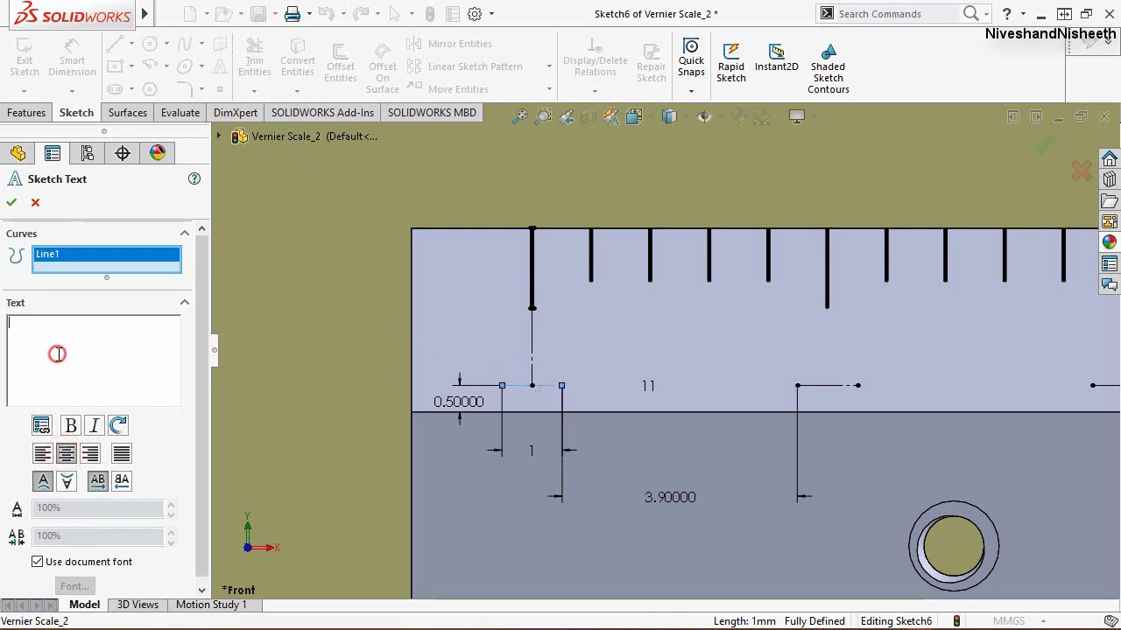
pyautogui.write('0')
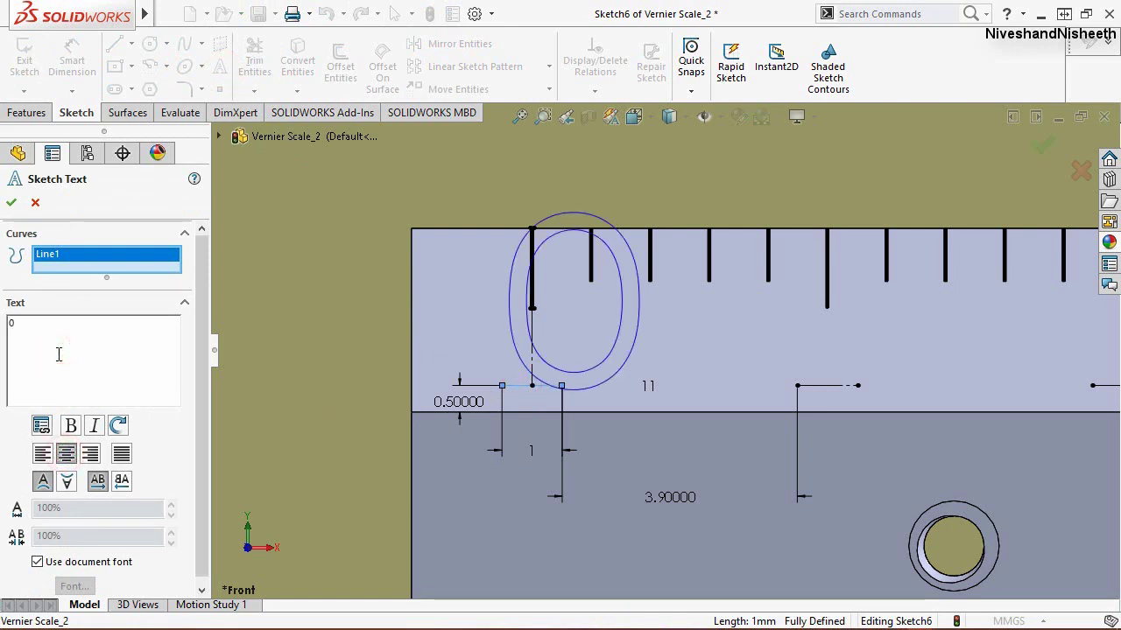
pyautogui.click(35, 563)
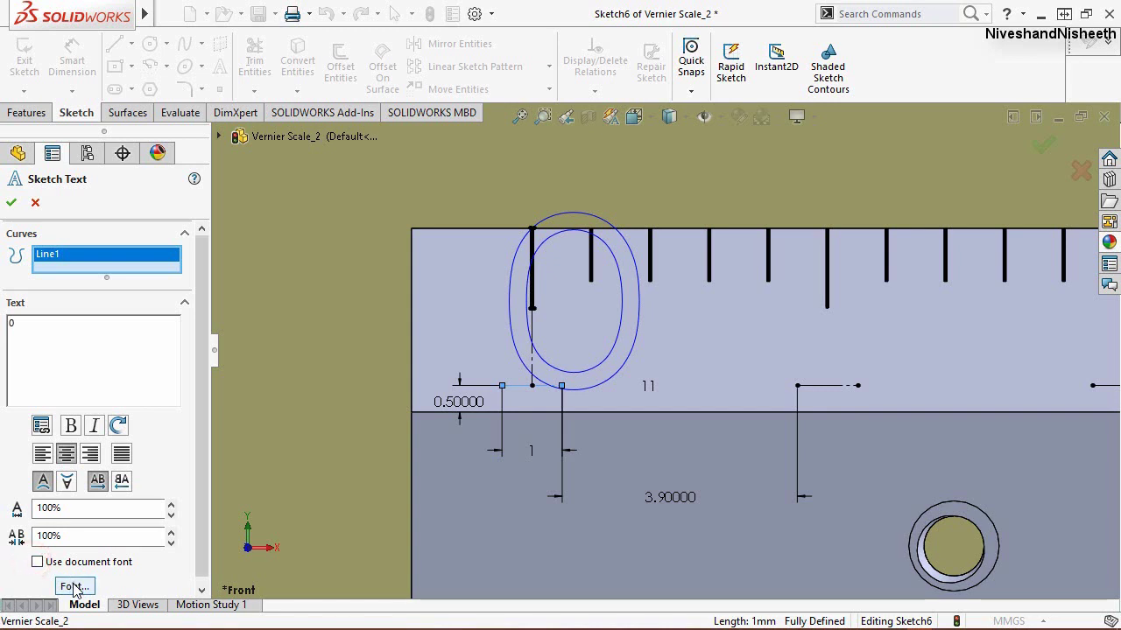
pyautogui.click(75, 587)
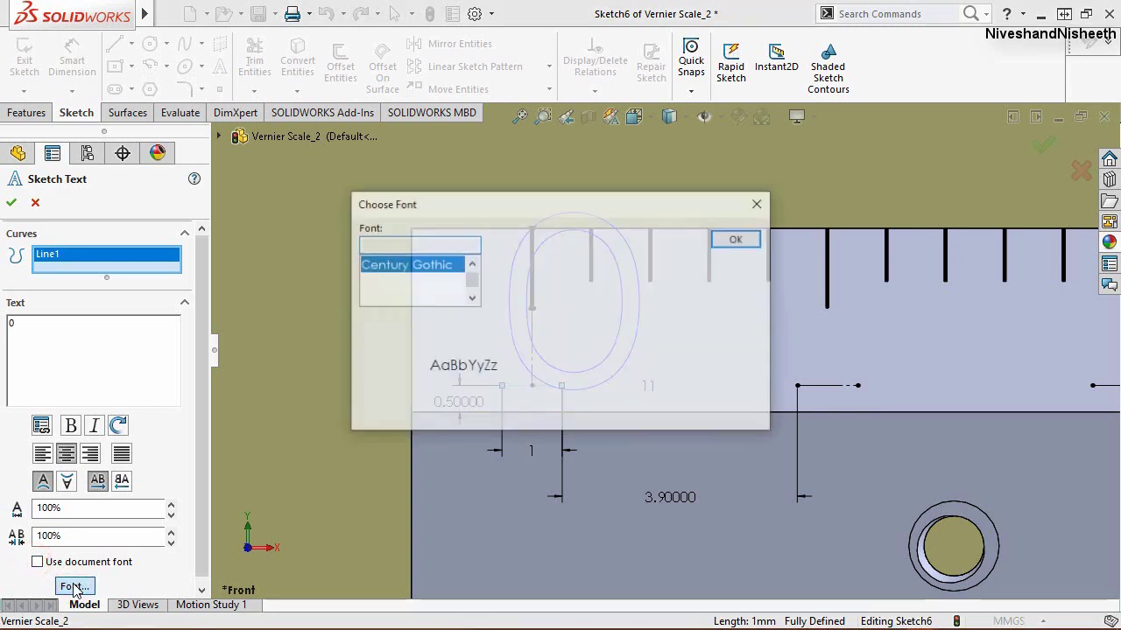
pyautogui.click(390, 281)
pyautogui.write('c')
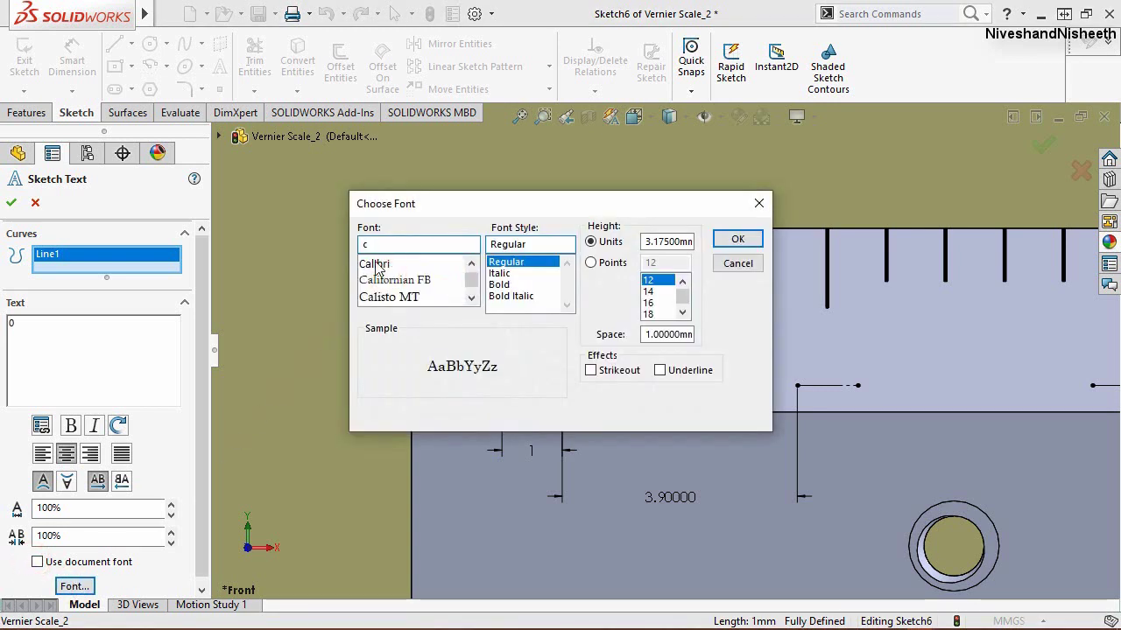
pyautogui.click(377, 264)
pyautogui.doubleClick(645, 242)
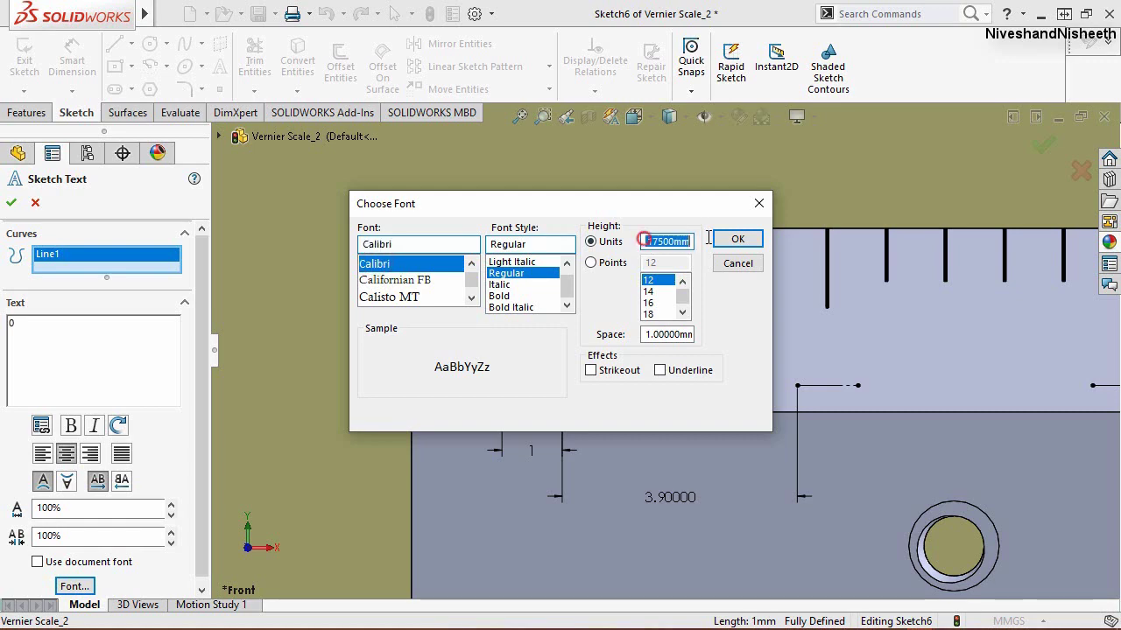
pyautogui.write('1')
pyautogui.press('Return')
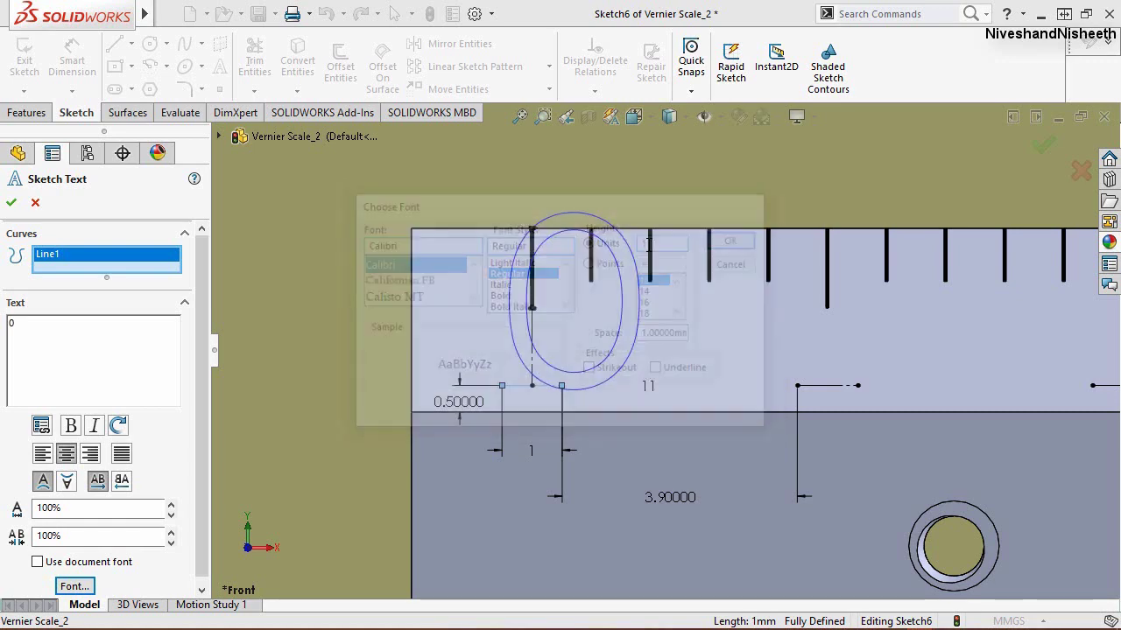
pyautogui.click(12, 203)
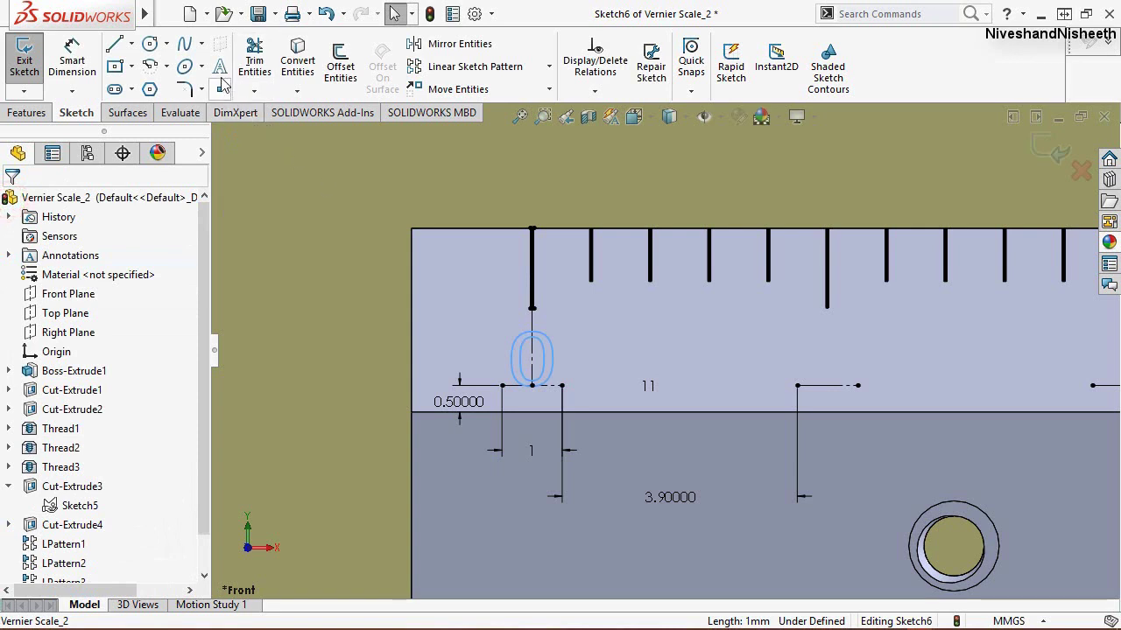
# Step: Add the digit 1 on the second marker line in Calibri, 1 mm high
pyautogui.click(219, 66)
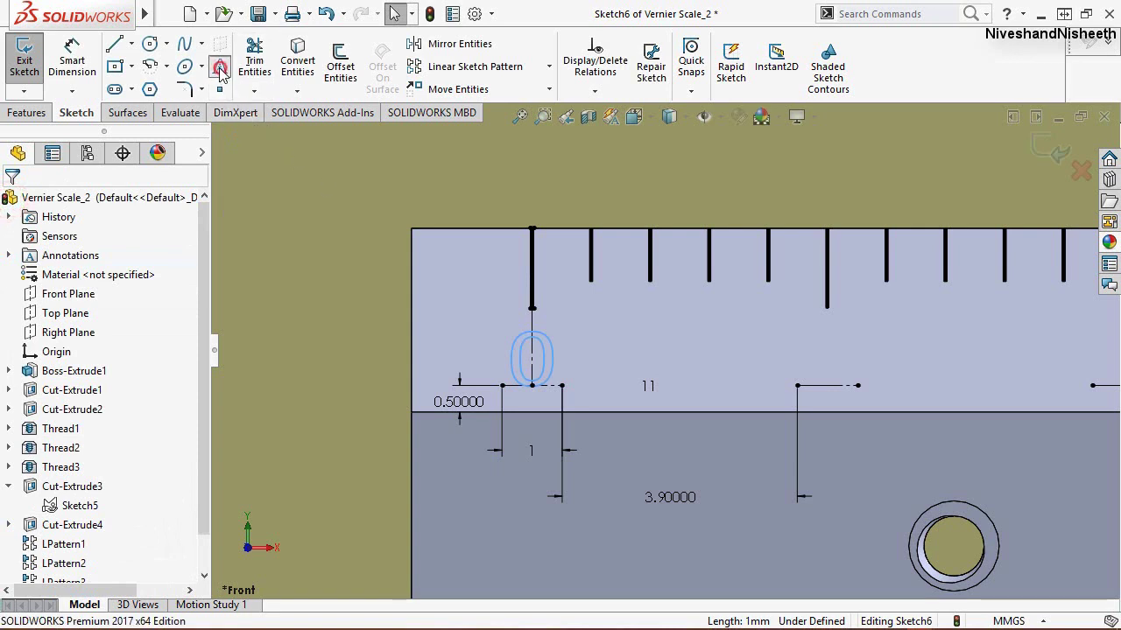
pyautogui.click(829, 386)
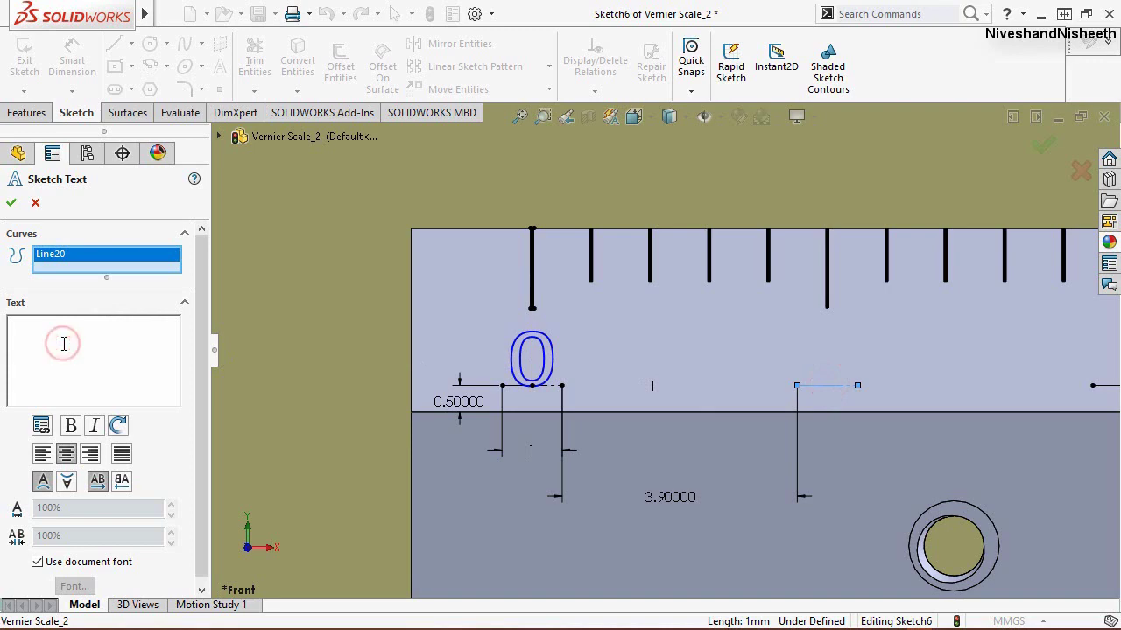
pyautogui.write('1')
pyautogui.click(38, 562)
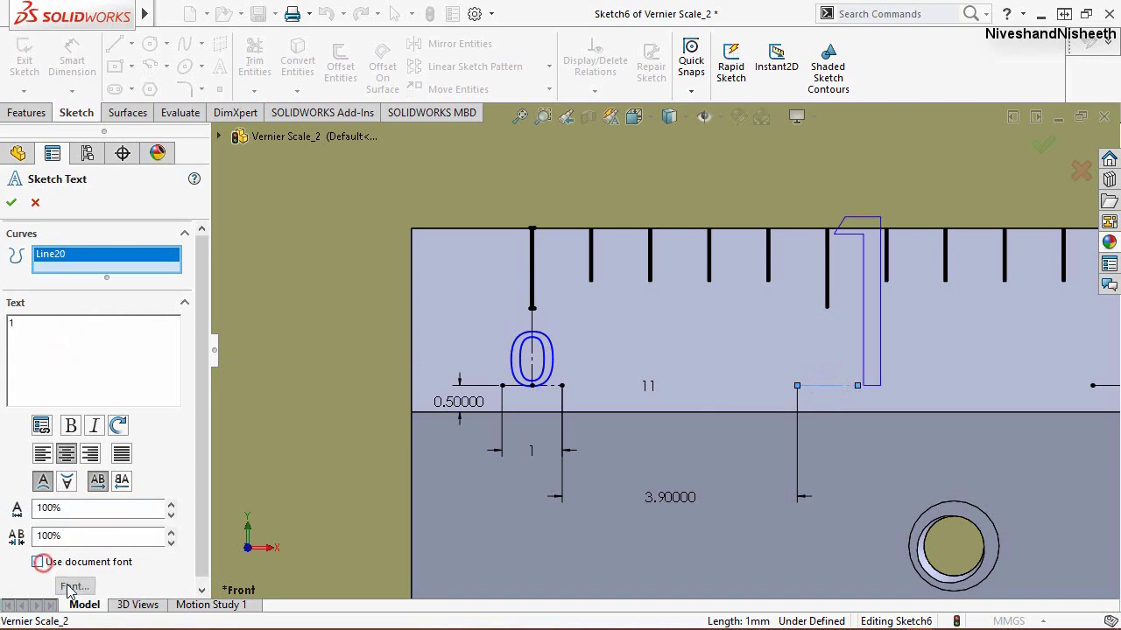
pyautogui.click(70, 586)
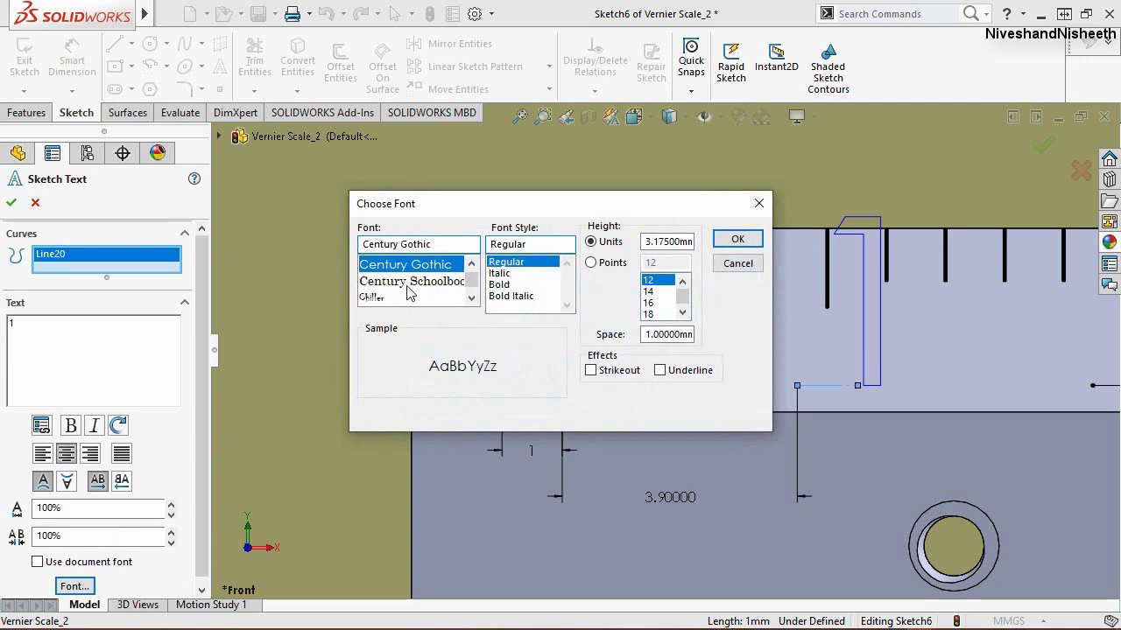
pyautogui.click(409, 282)
pyautogui.write('c')
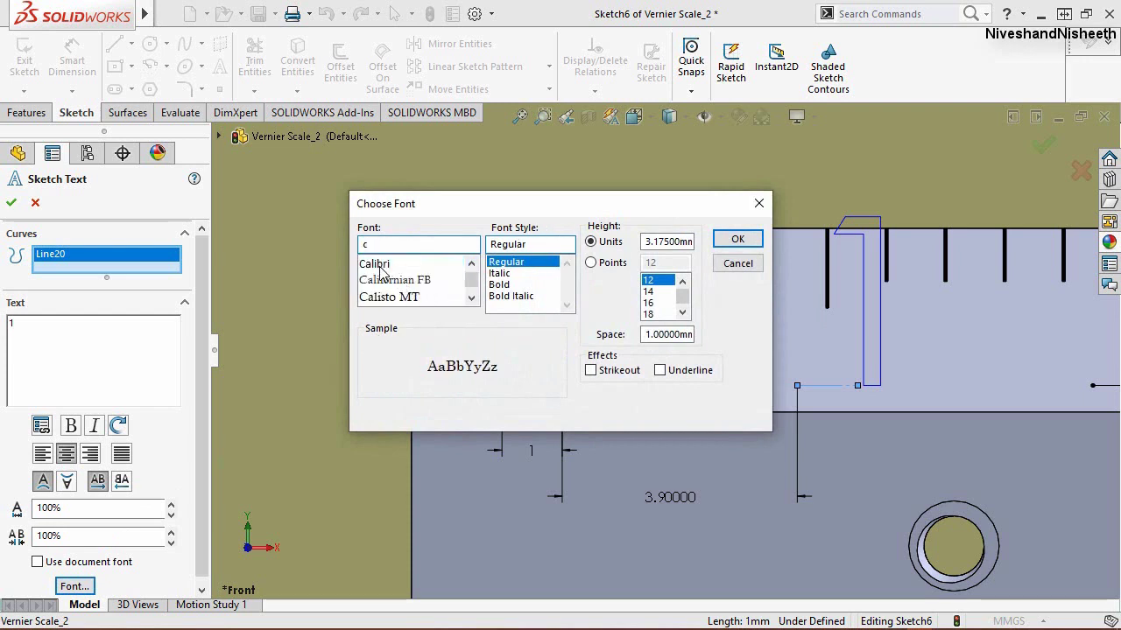
pyautogui.click(378, 268)
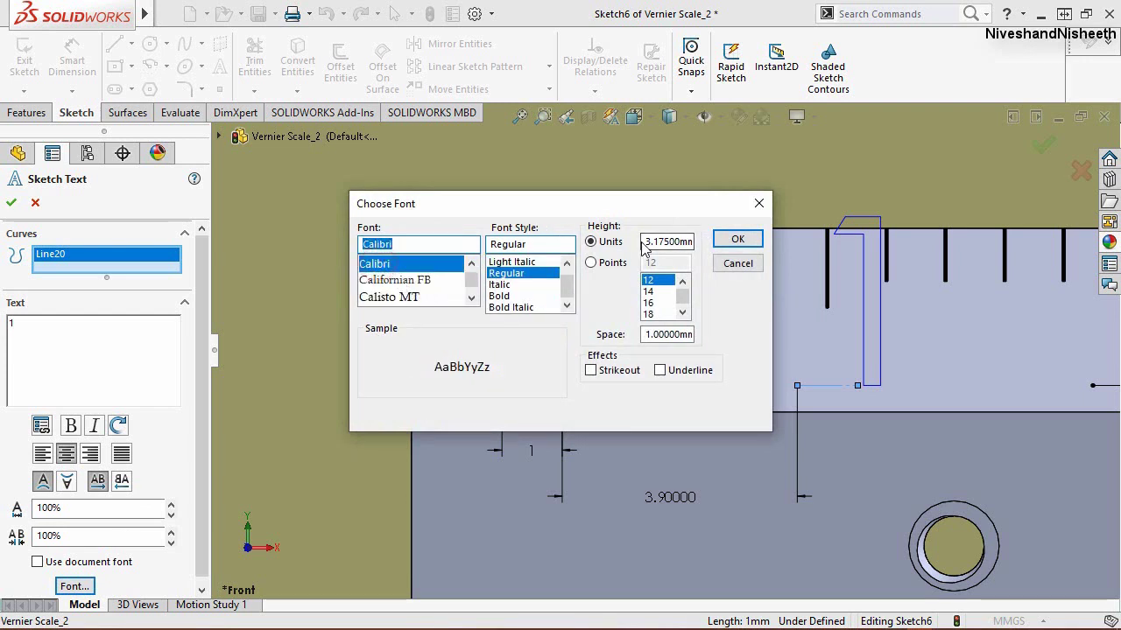
pyautogui.moveTo(646, 242); pyautogui.dragTo(702, 237)
pyautogui.write('1')
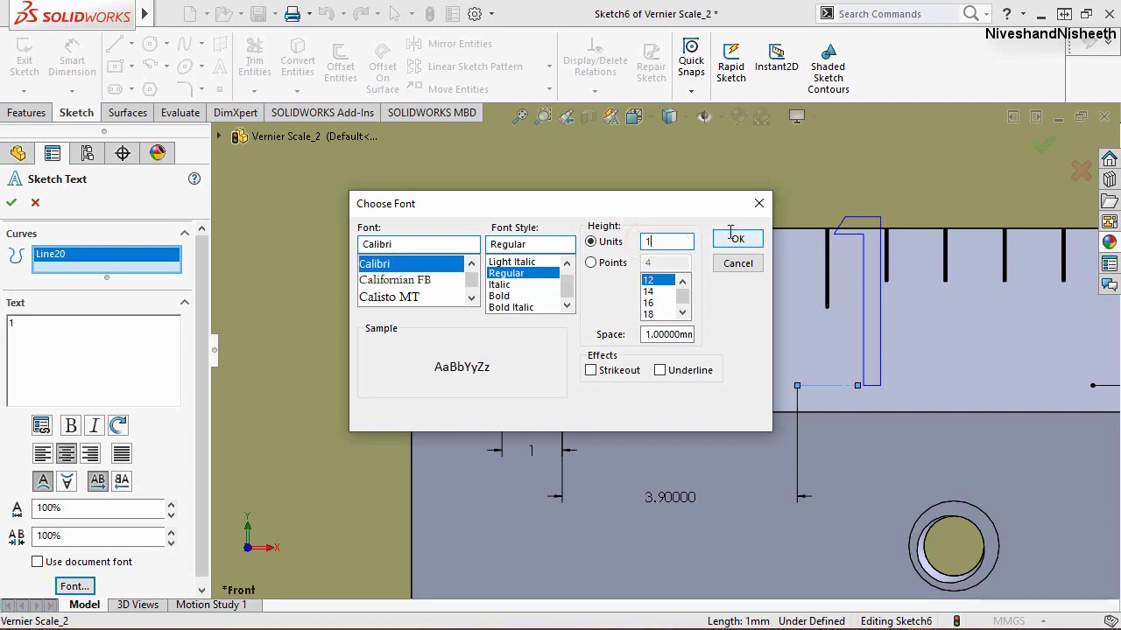
pyautogui.click(733, 238)
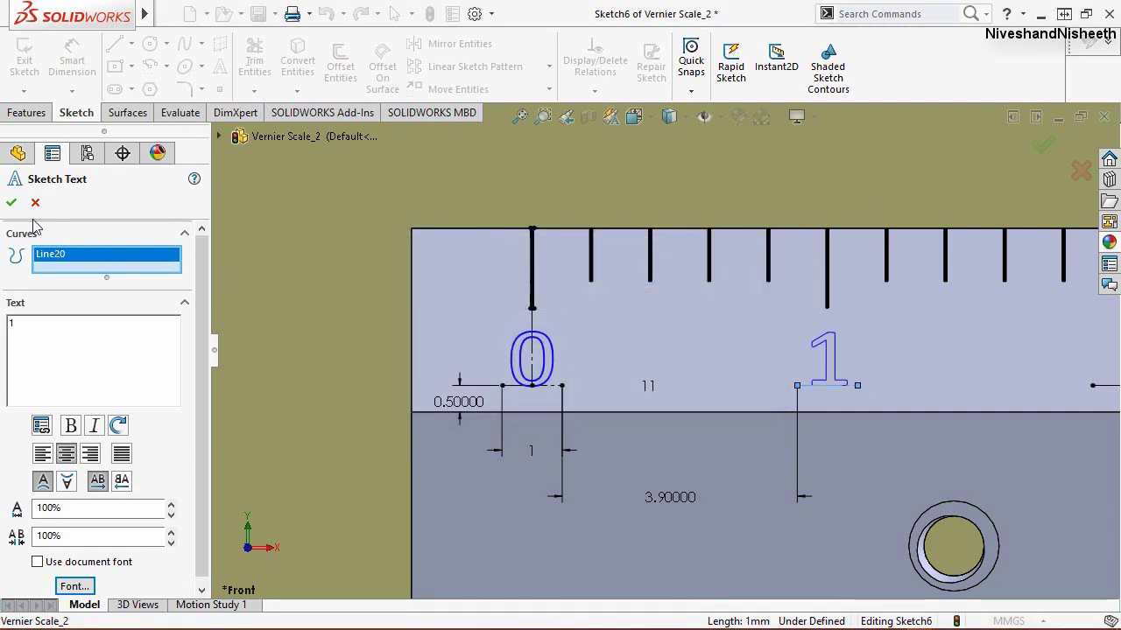
pyautogui.click(10, 204)
# Step: Add the digit 2 on the third marker line in Calibri, 1 mm high
pyautogui.scroll(2, 810, 345)
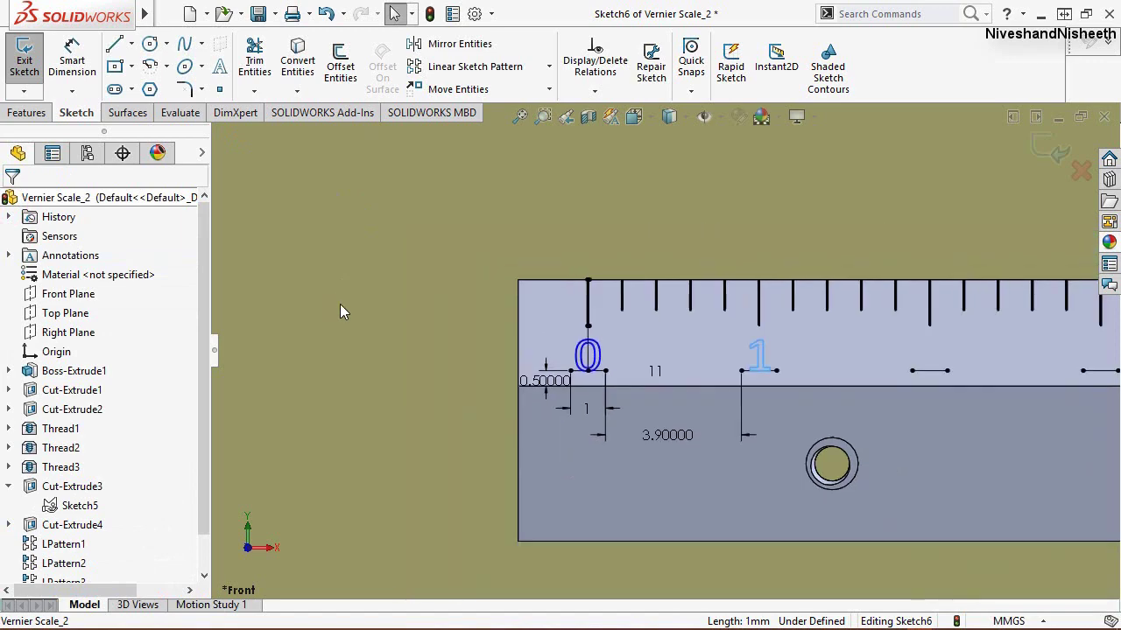
pyautogui.scroll(3, 810, 345)
pyautogui.scroll(-2, 919, 336)
pyautogui.click(128, 112)
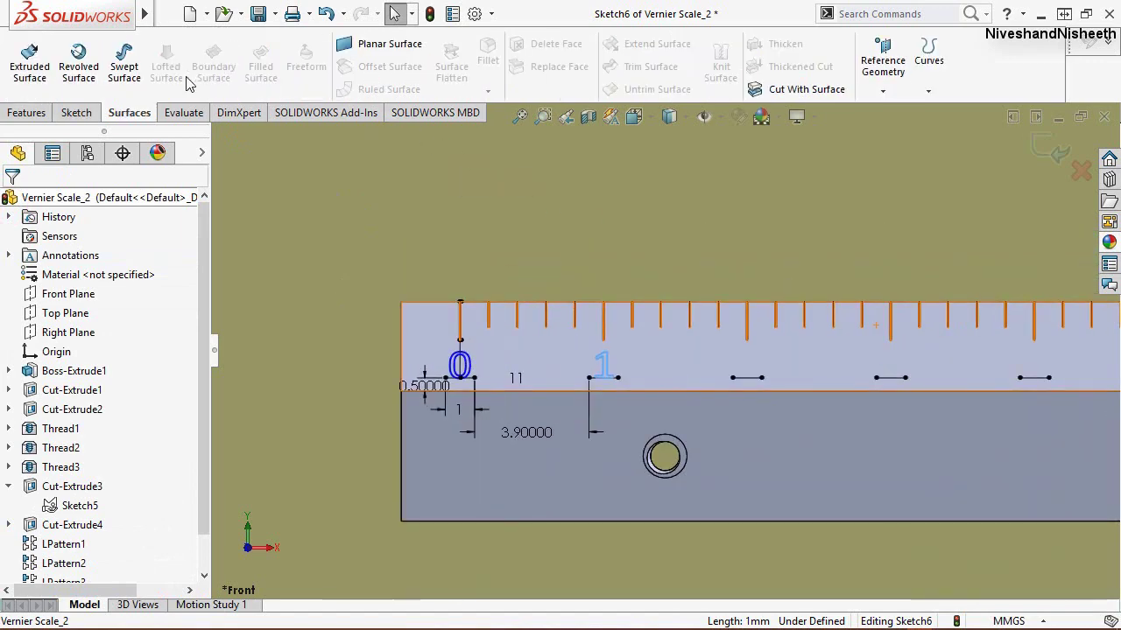
pyautogui.click(63, 114)
pyautogui.click(219, 67)
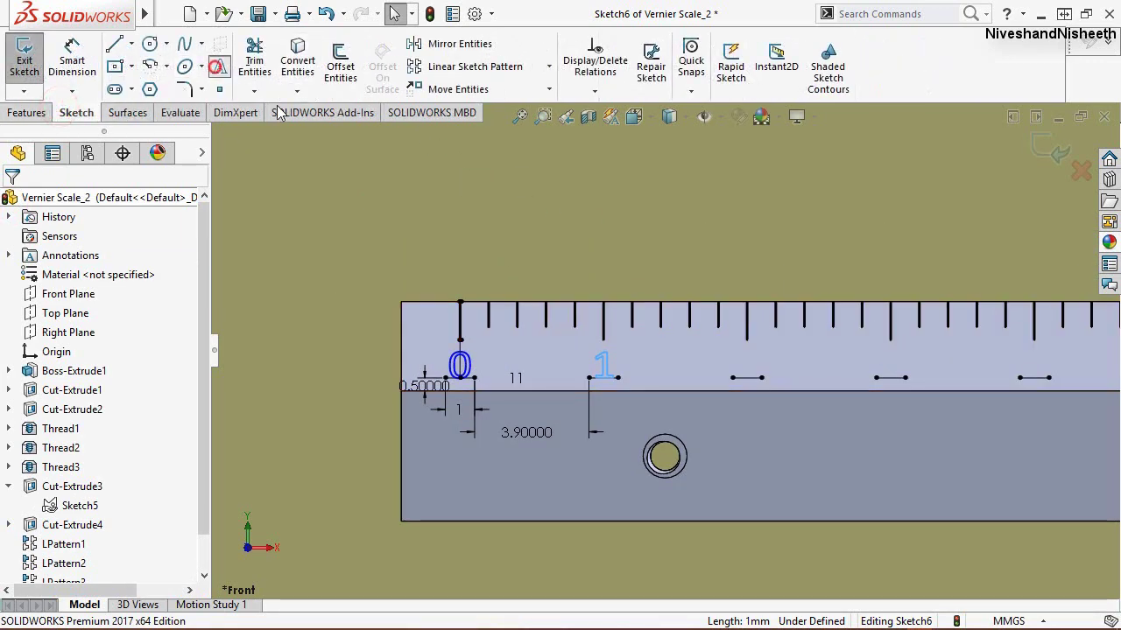
pyautogui.click(740, 379)
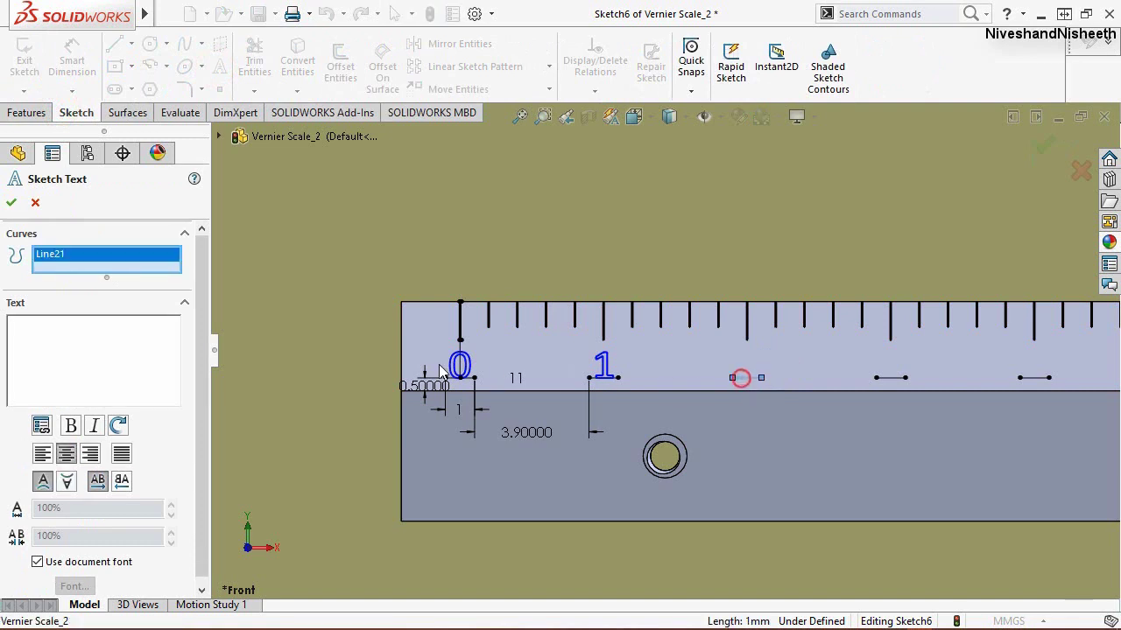
pyautogui.click(95, 360)
pyautogui.write('2')
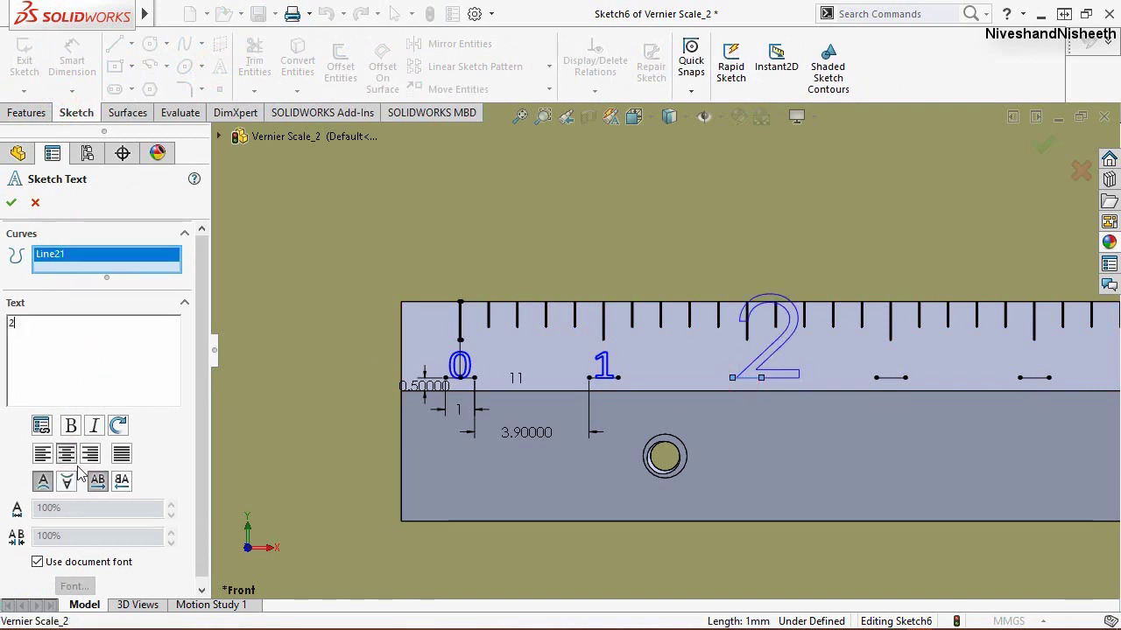
pyautogui.click(38, 562)
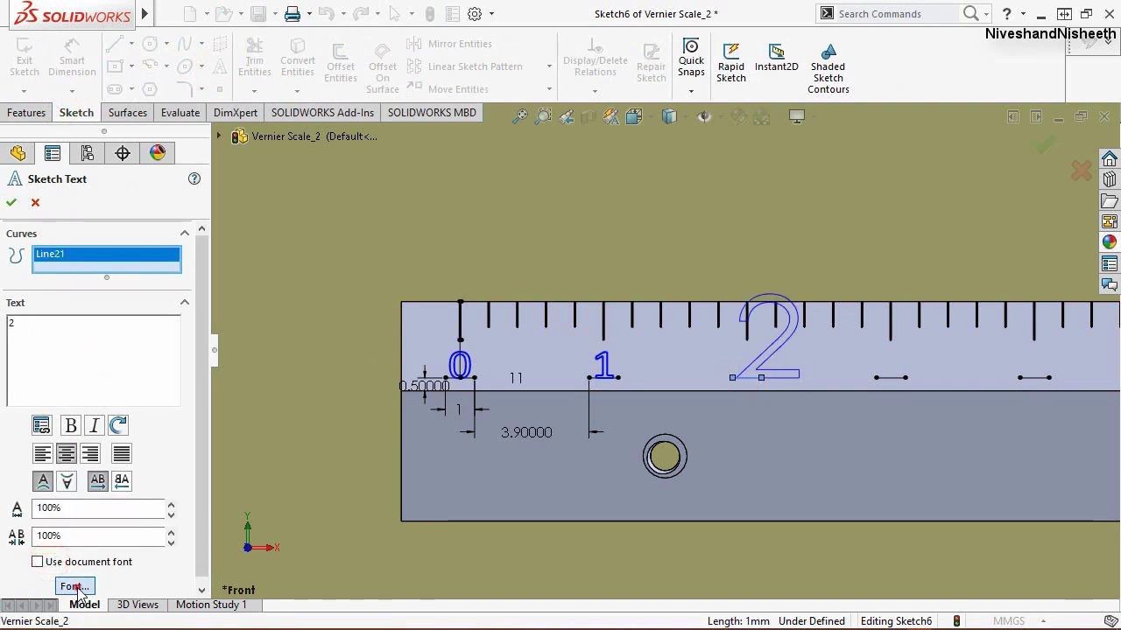
pyautogui.click(75, 588)
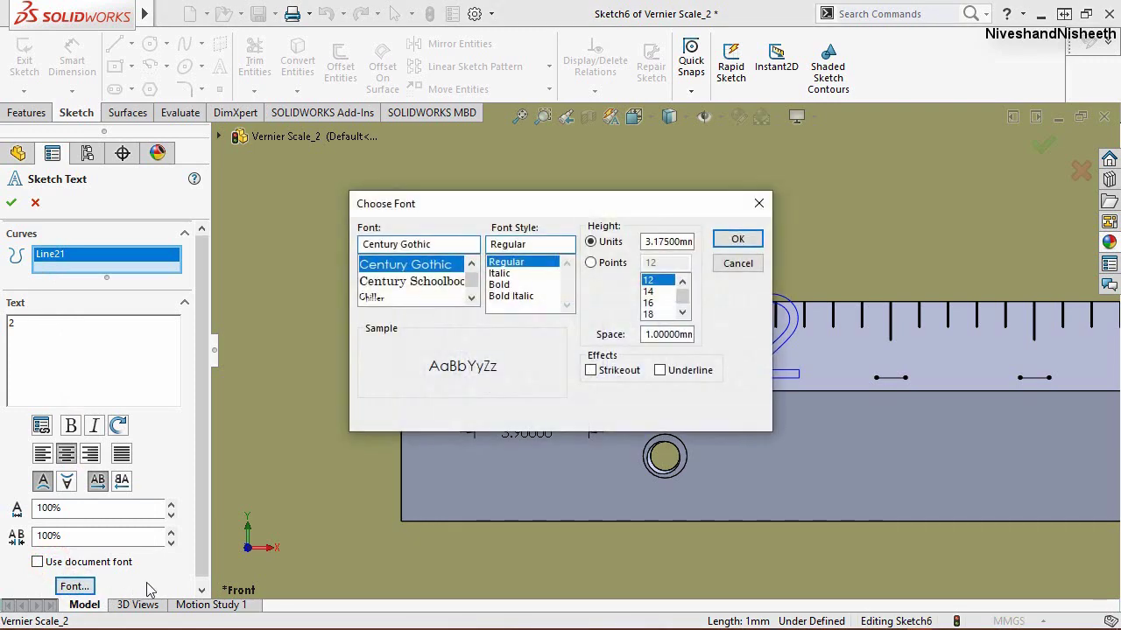
pyautogui.click(401, 284)
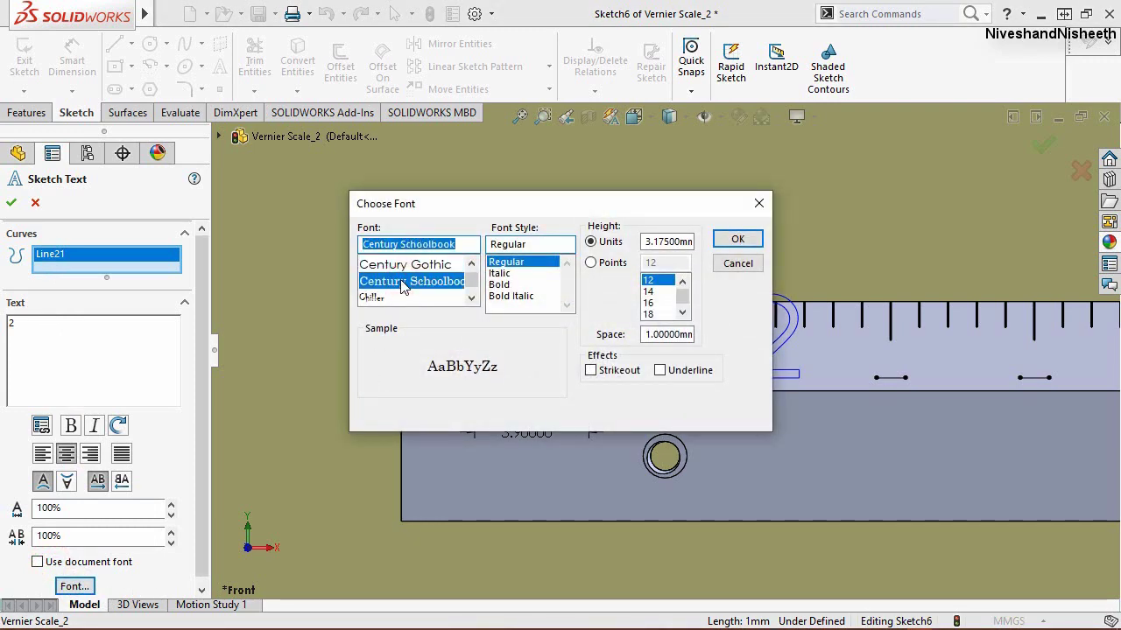
pyautogui.write('c')
pyautogui.click(384, 268)
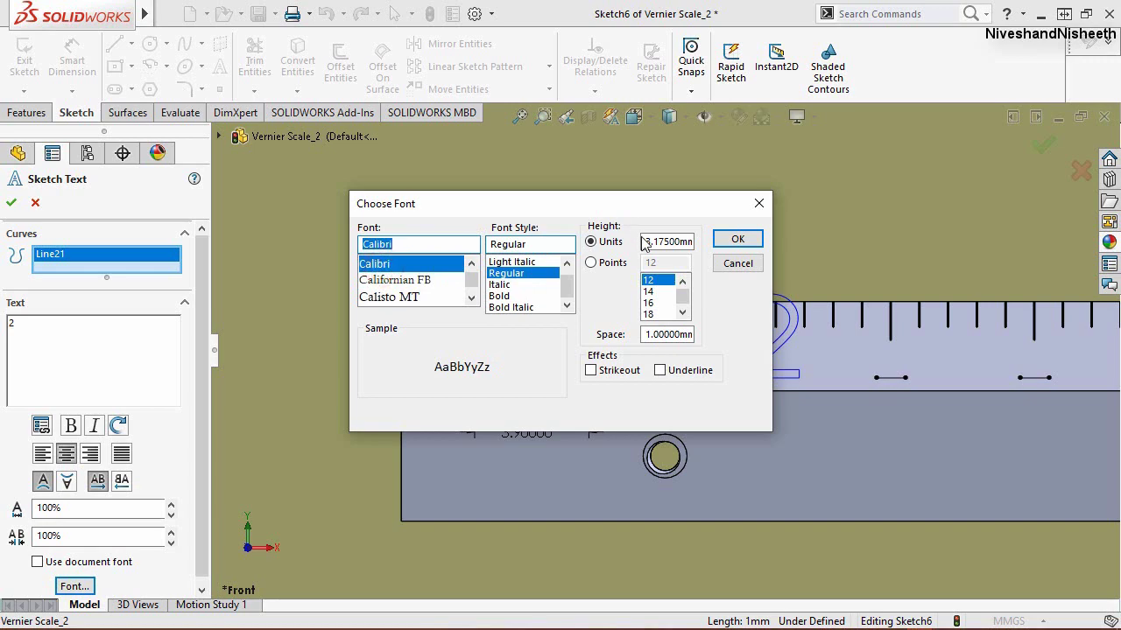
pyautogui.doubleClick(645, 241)
pyautogui.write('1')
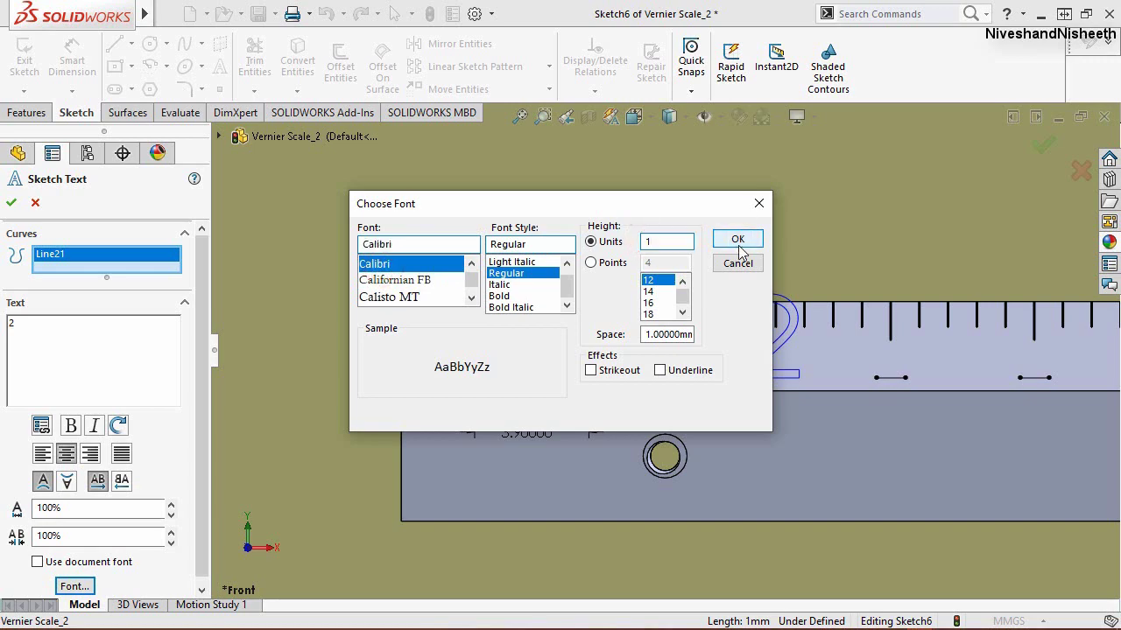
pyautogui.click(738, 243)
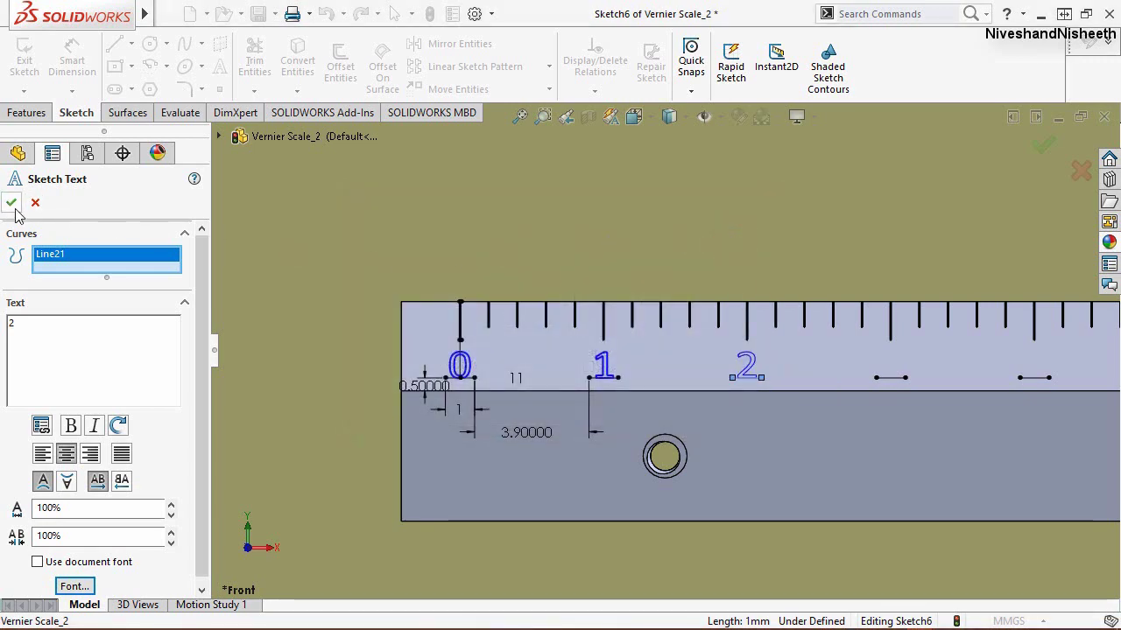
pyautogui.click(13, 204)
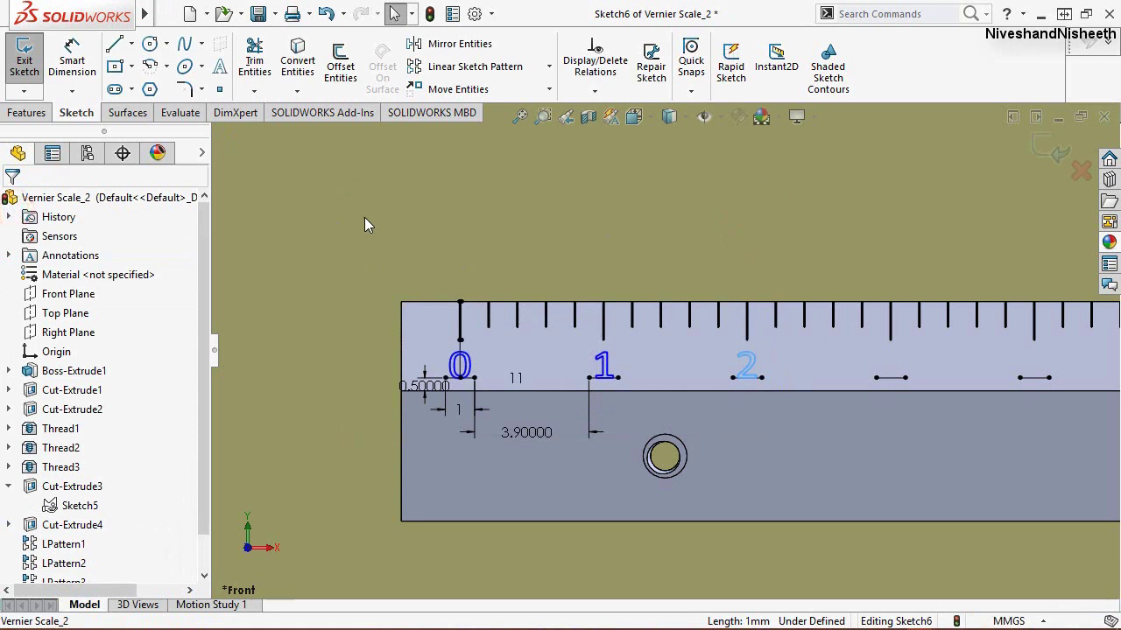
pyautogui.click(365, 225)
# Step: Add the digit 3 on the fourth marker line in Calibri at matching height
pyautogui.click(220, 67)
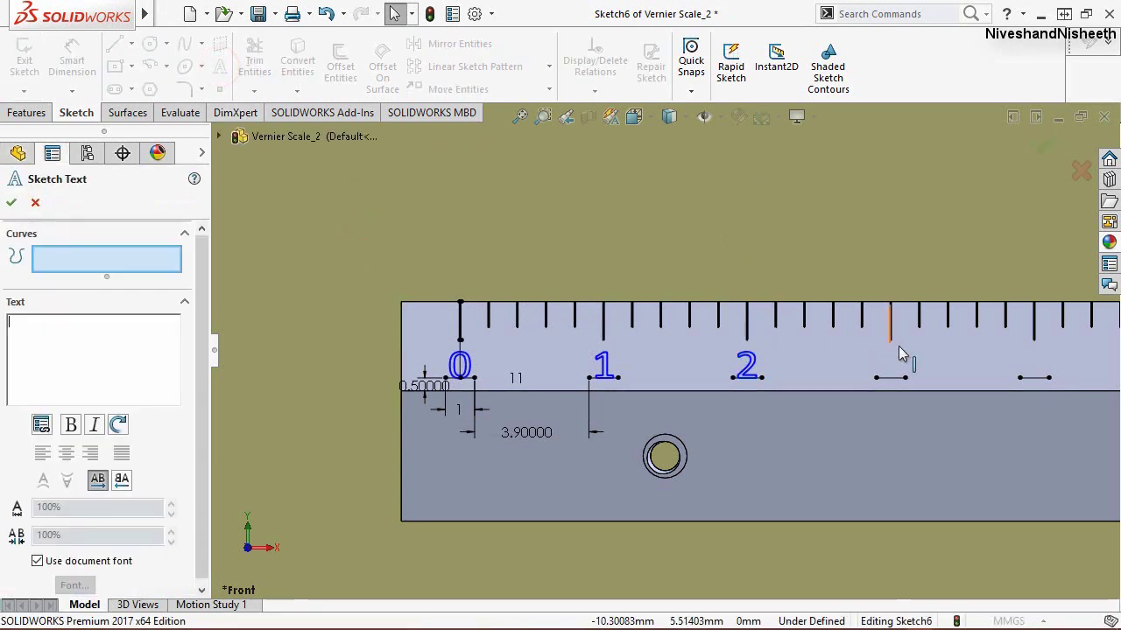
pyautogui.click(892, 377)
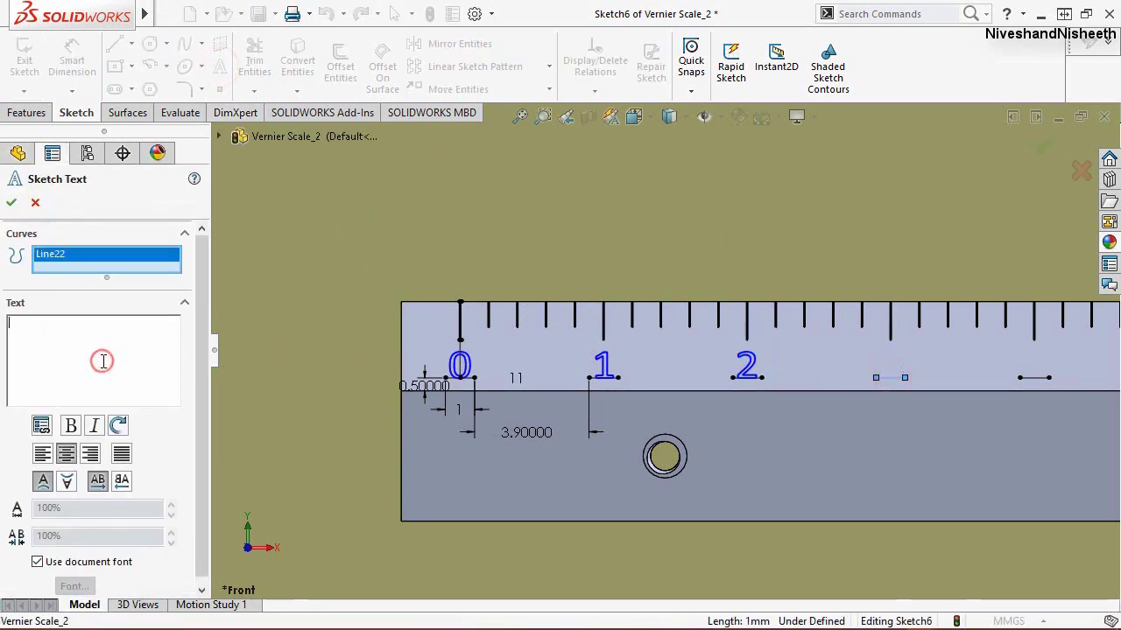
pyautogui.write('3')
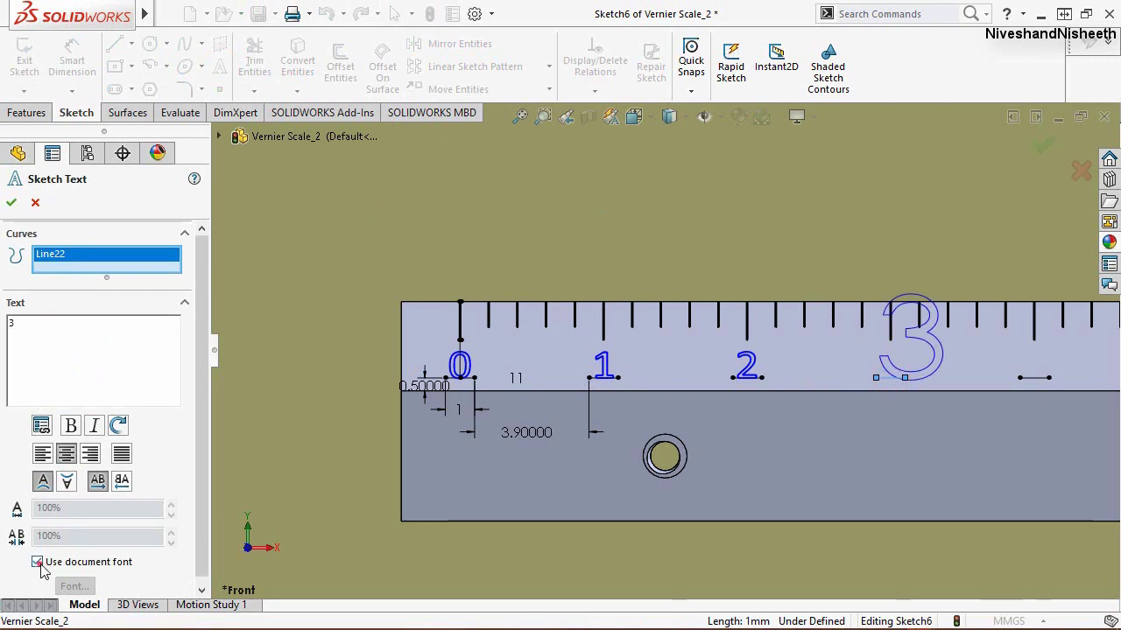
pyautogui.click(36, 561)
pyautogui.click(86, 587)
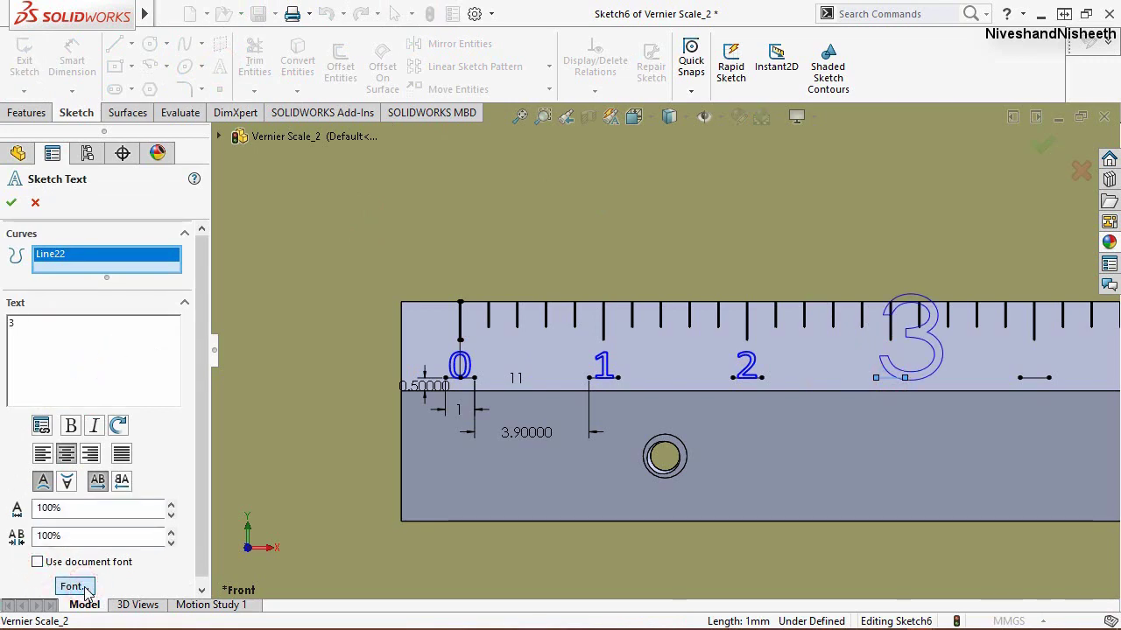
pyautogui.write('c')
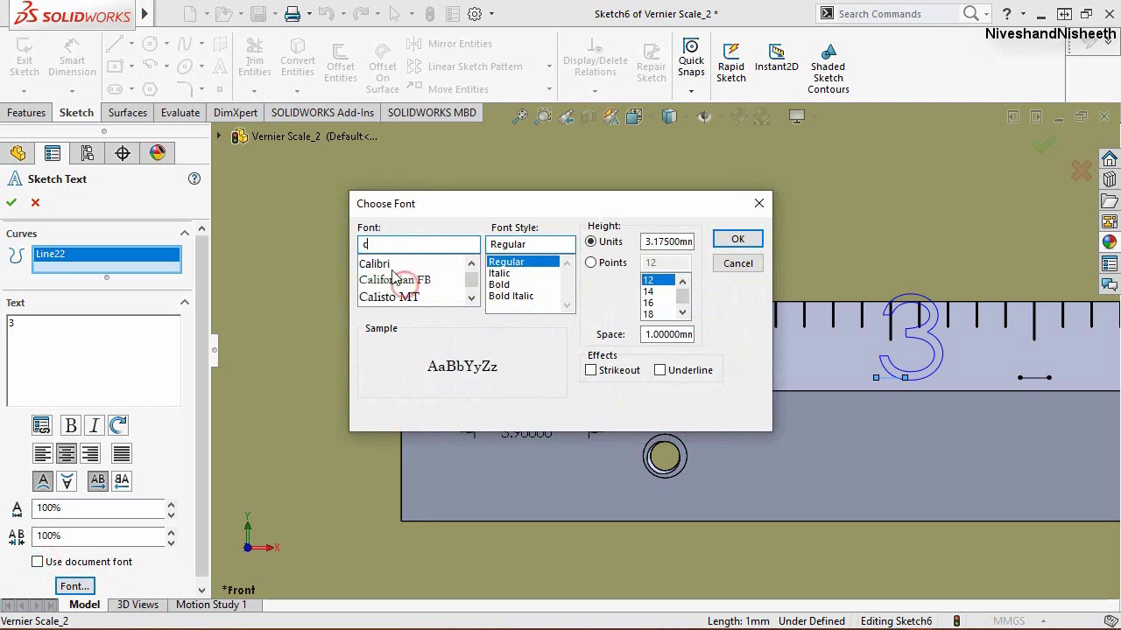
pyautogui.click(384, 264)
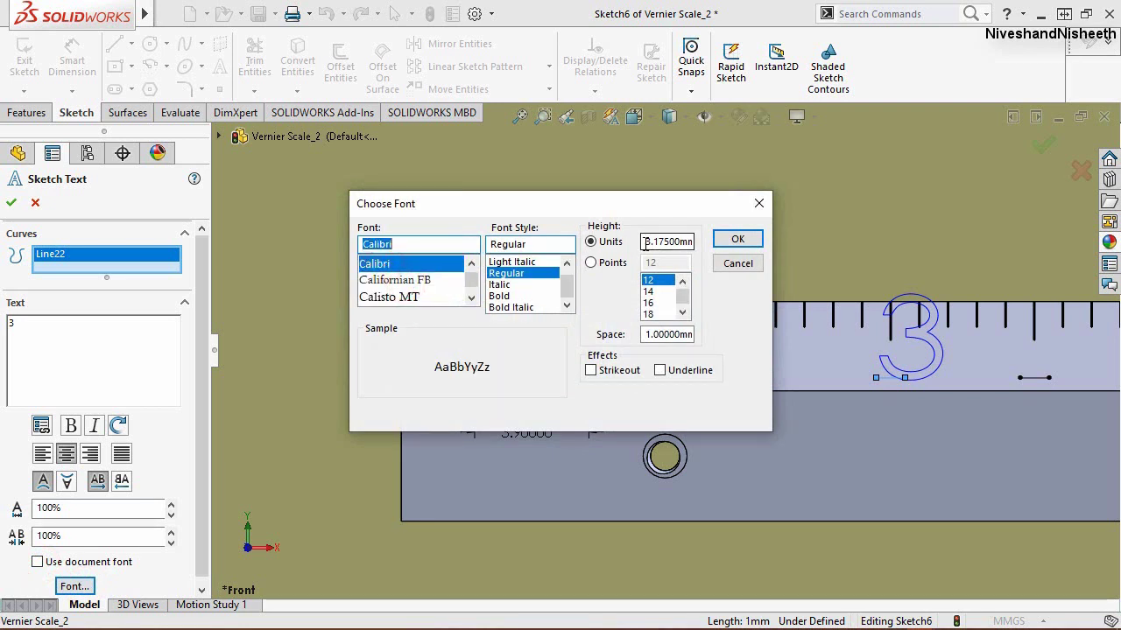
pyautogui.moveTo(644, 243); pyautogui.dragTo(751, 221)
pyautogui.press('Return')
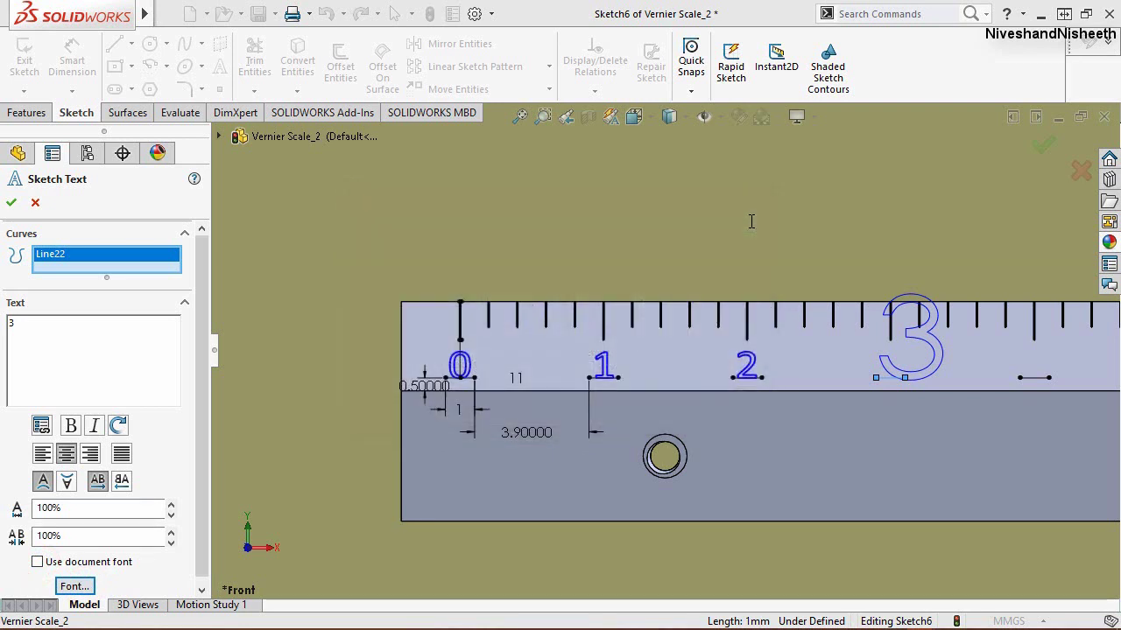
pyautogui.click(10, 204)
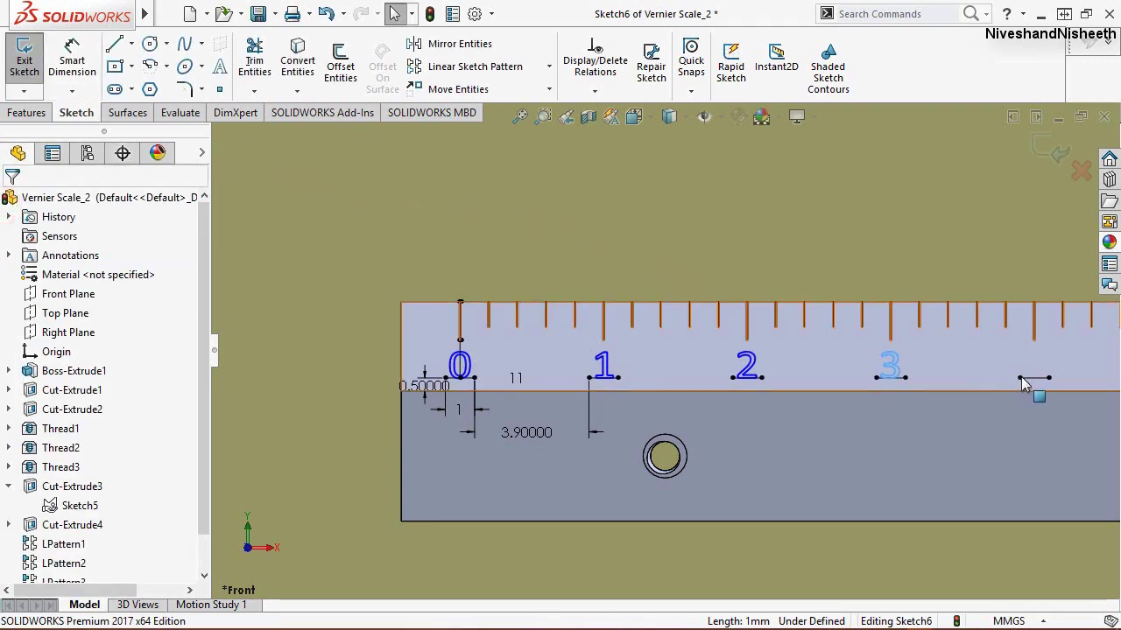
pyautogui.scroll(-3, 1020, 377)
# Step: Add the digit 4 on the fifth marker line in Calibri at matching height
pyautogui.click(220, 66)
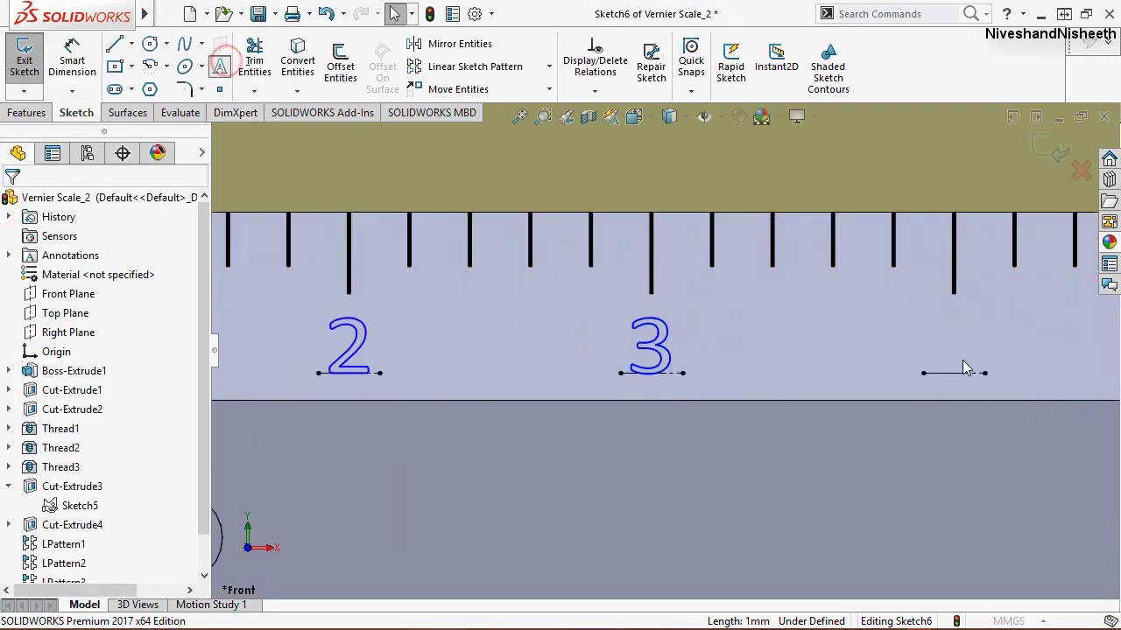
pyautogui.click(955, 373)
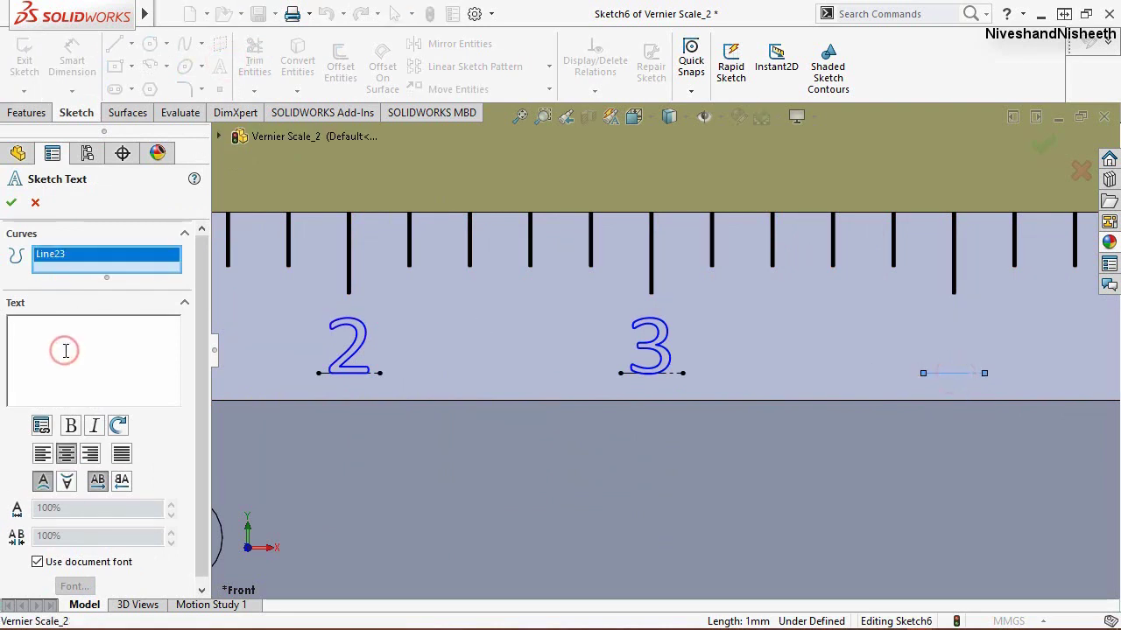
pyautogui.write('4')
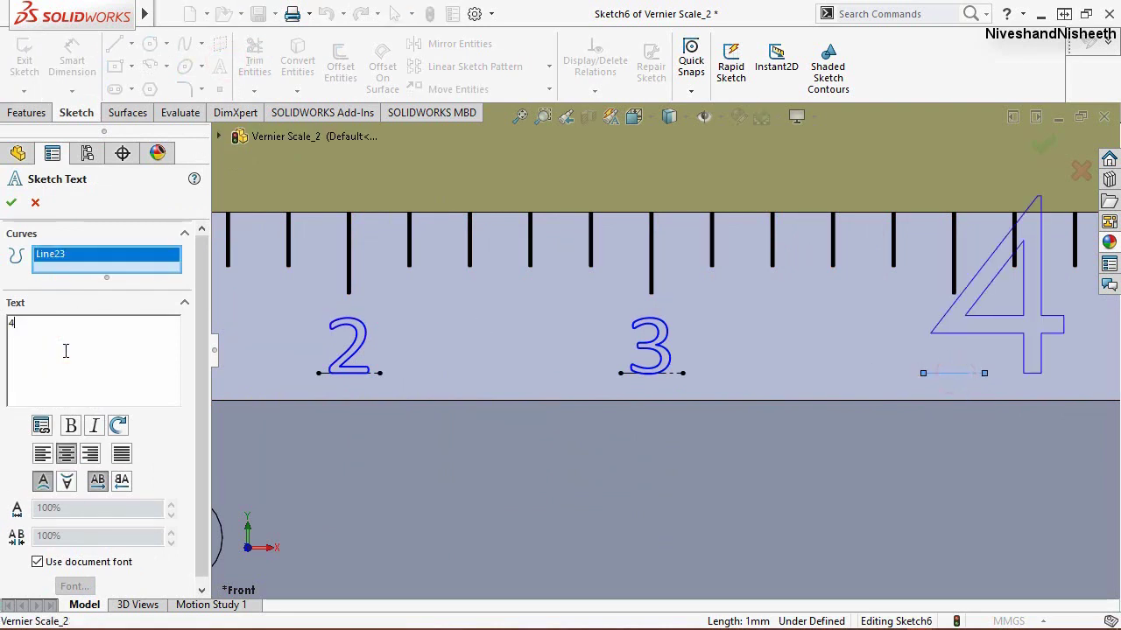
pyautogui.click(35, 561)
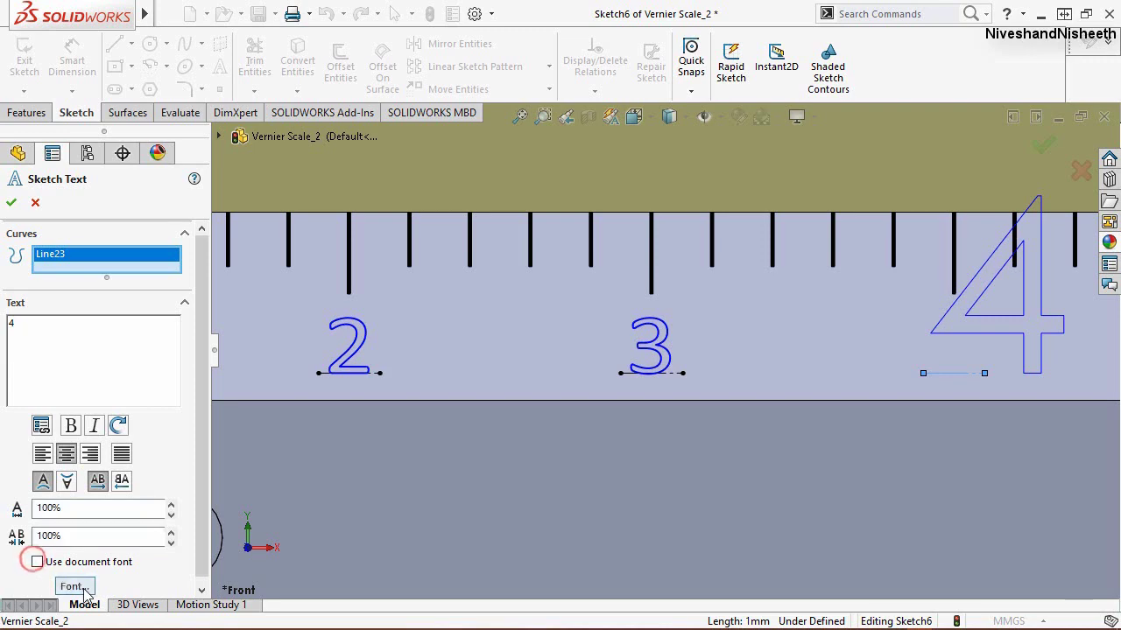
pyautogui.click(77, 586)
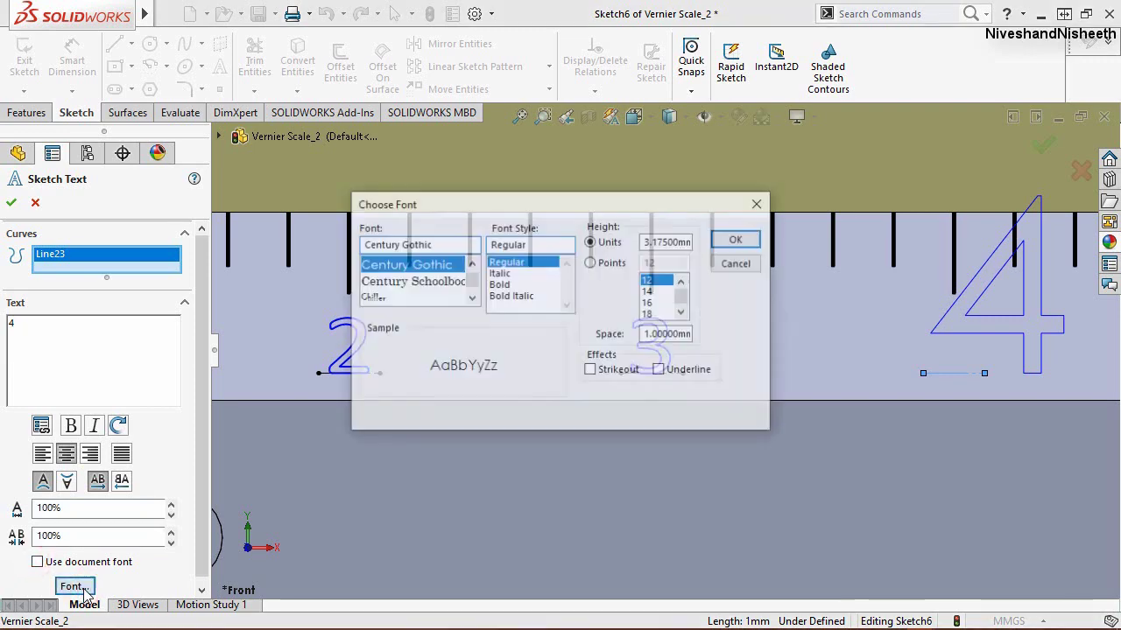
pyautogui.click(378, 281)
pyautogui.scroll(3, 376, 280)
pyautogui.write('c')
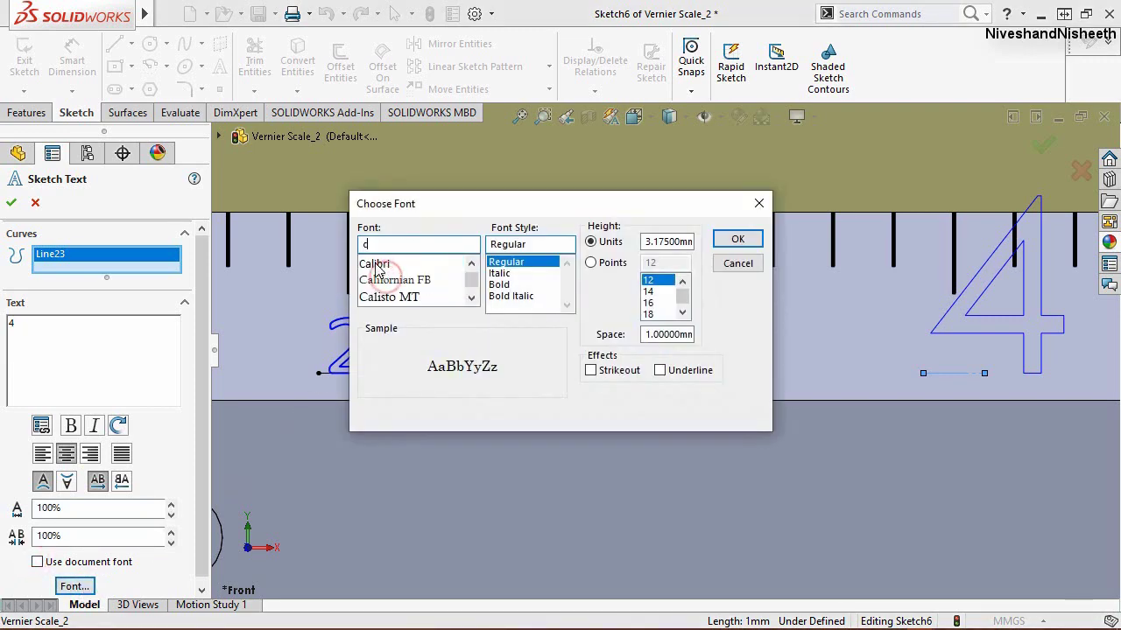
pyautogui.click(374, 263)
pyautogui.doubleClick(645, 241)
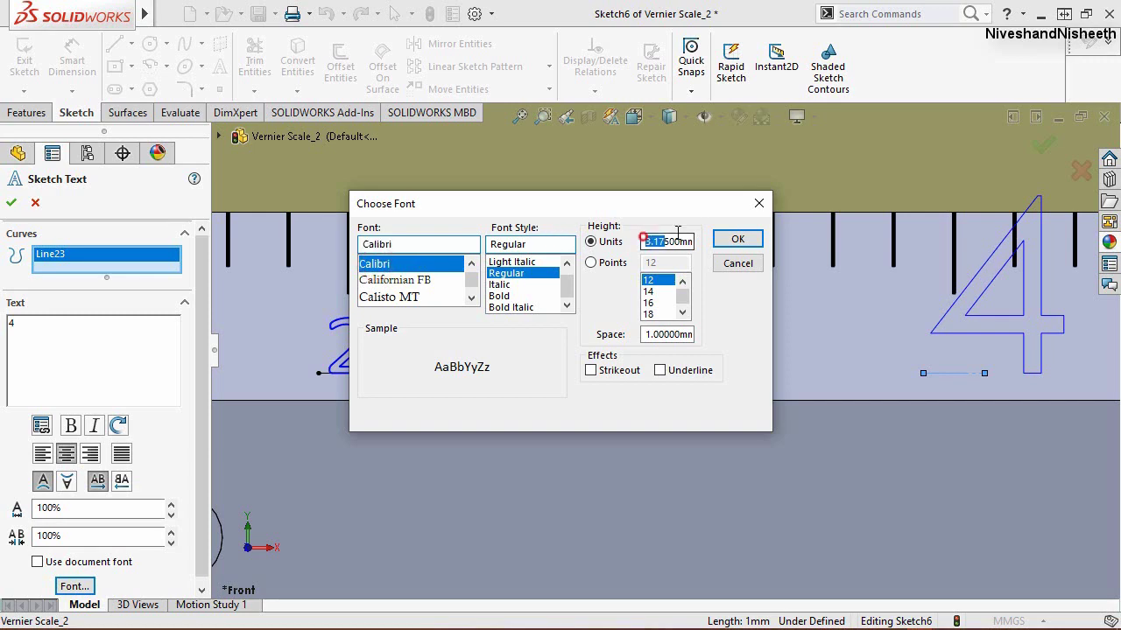
pyautogui.write('1')
pyautogui.click(733, 237)
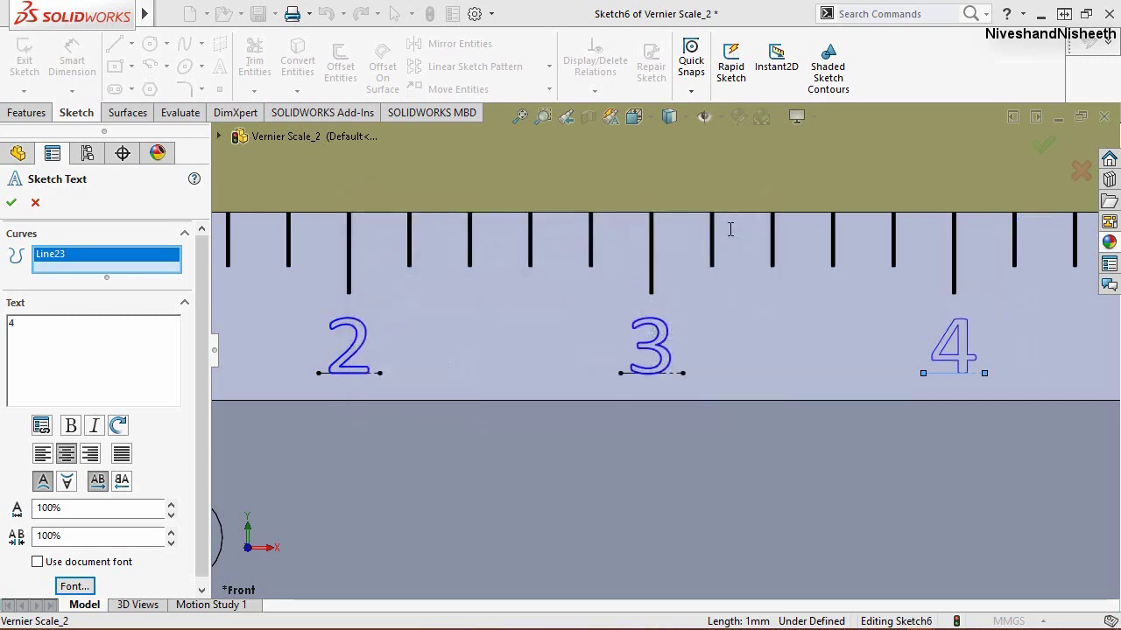
pyautogui.click(11, 201)
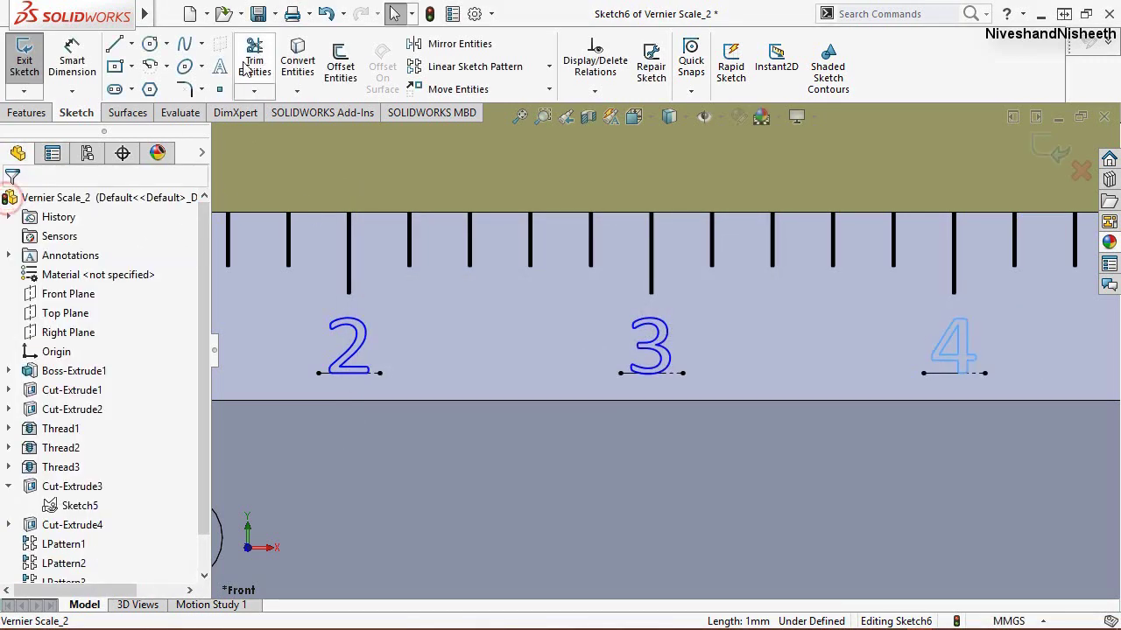
# Step: Commit the 4, then label the next short line with a 5 in smaller Calibri text
pyautogui.click(219, 66)
pyautogui.press('z')
pyautogui.press('z')
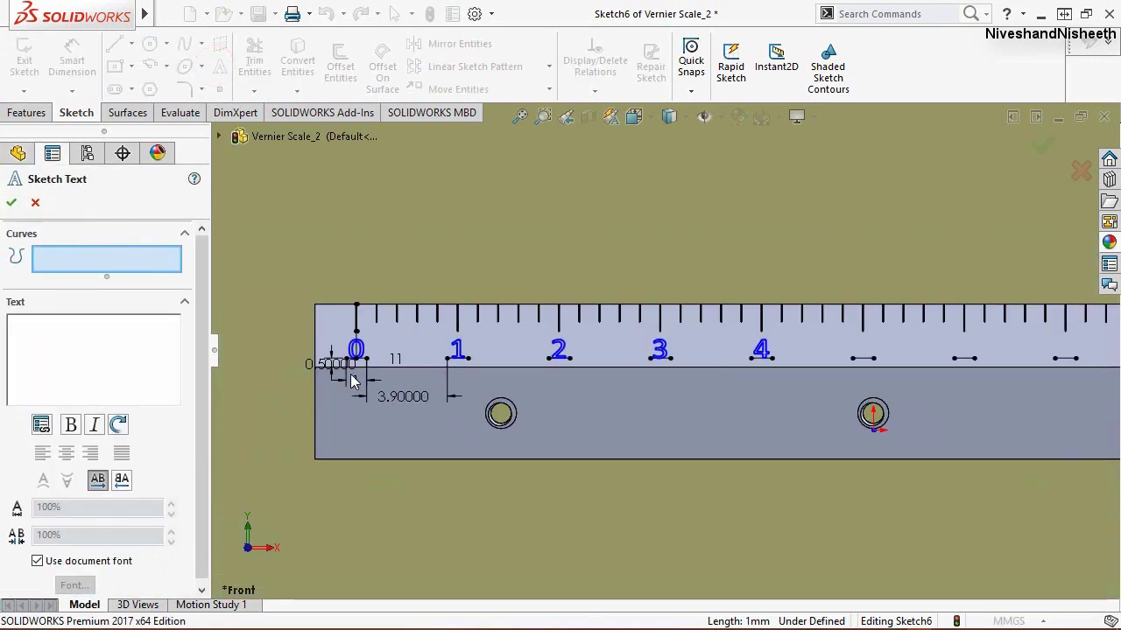
pyautogui.scroll(-3, 1023, 330)
pyautogui.click(676, 385)
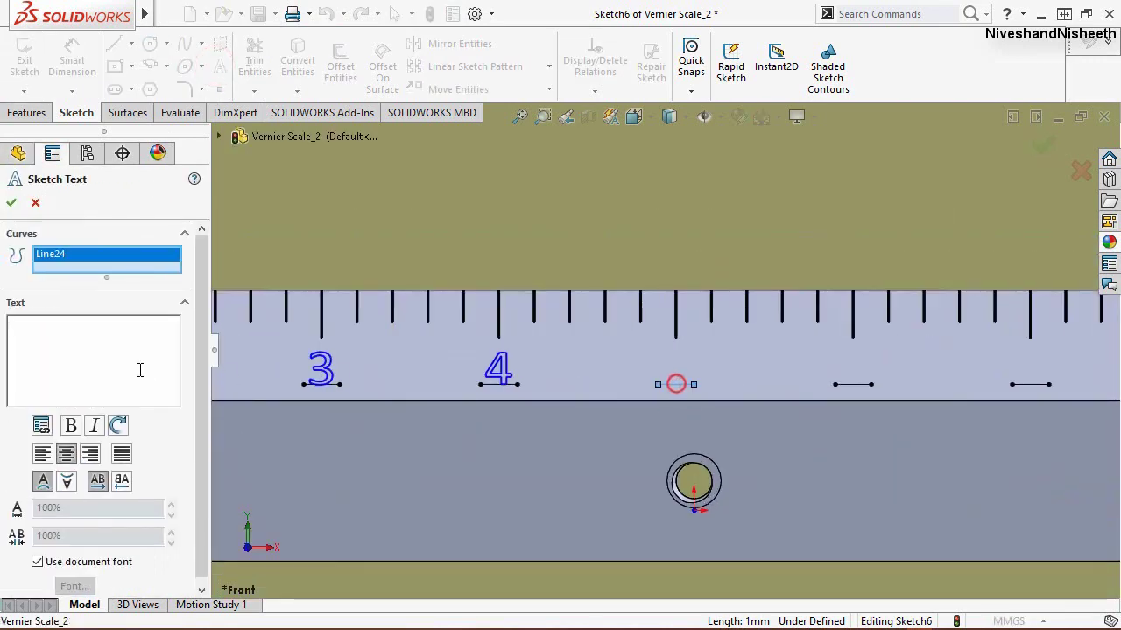
pyautogui.click(87, 359)
pyautogui.write('5')
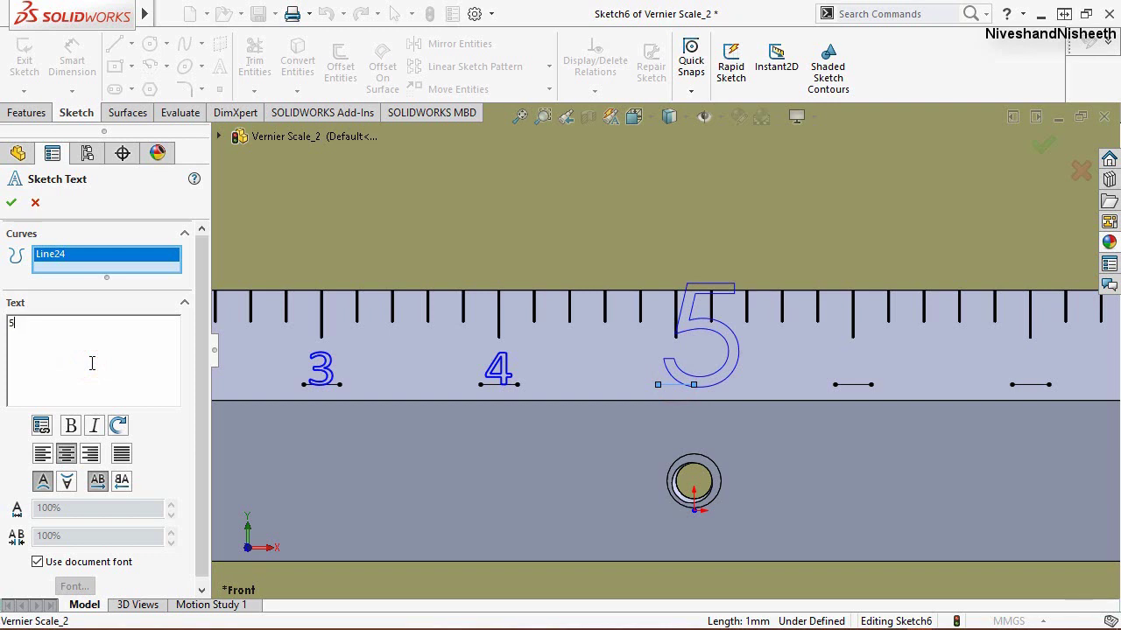
pyautogui.click(38, 562)
pyautogui.click(74, 585)
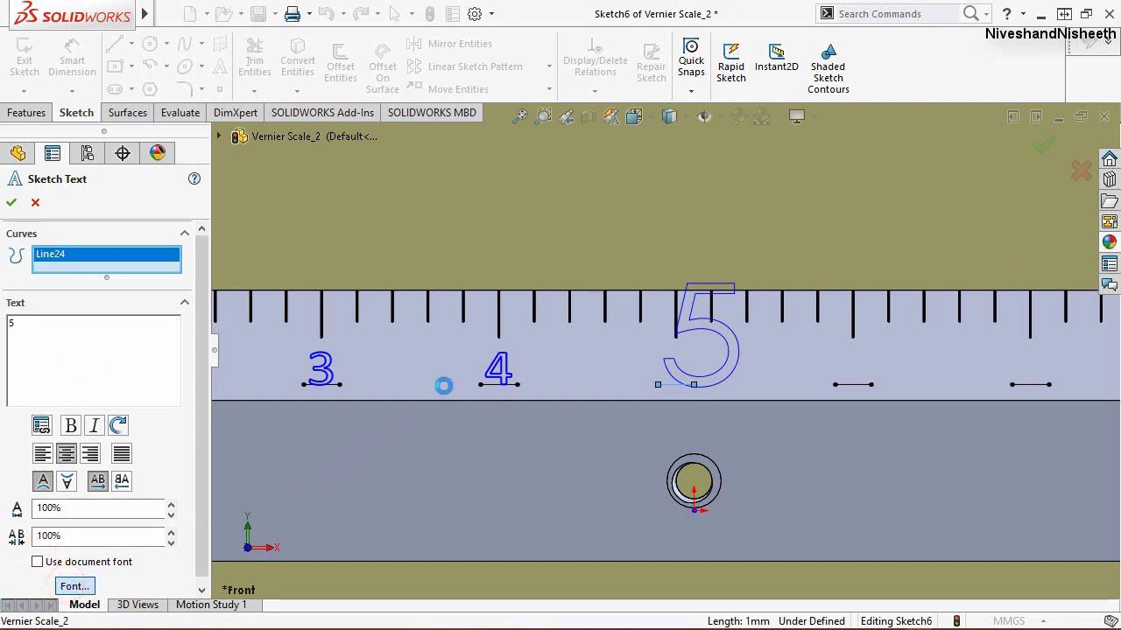
pyautogui.click(385, 262)
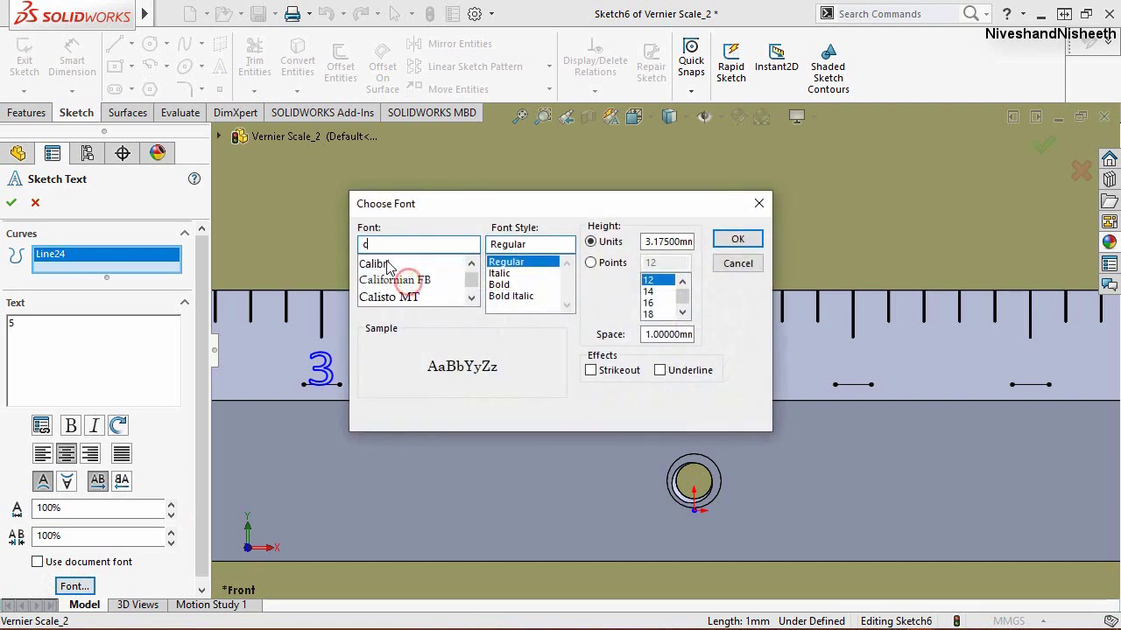
pyautogui.doubleClick(648, 239)
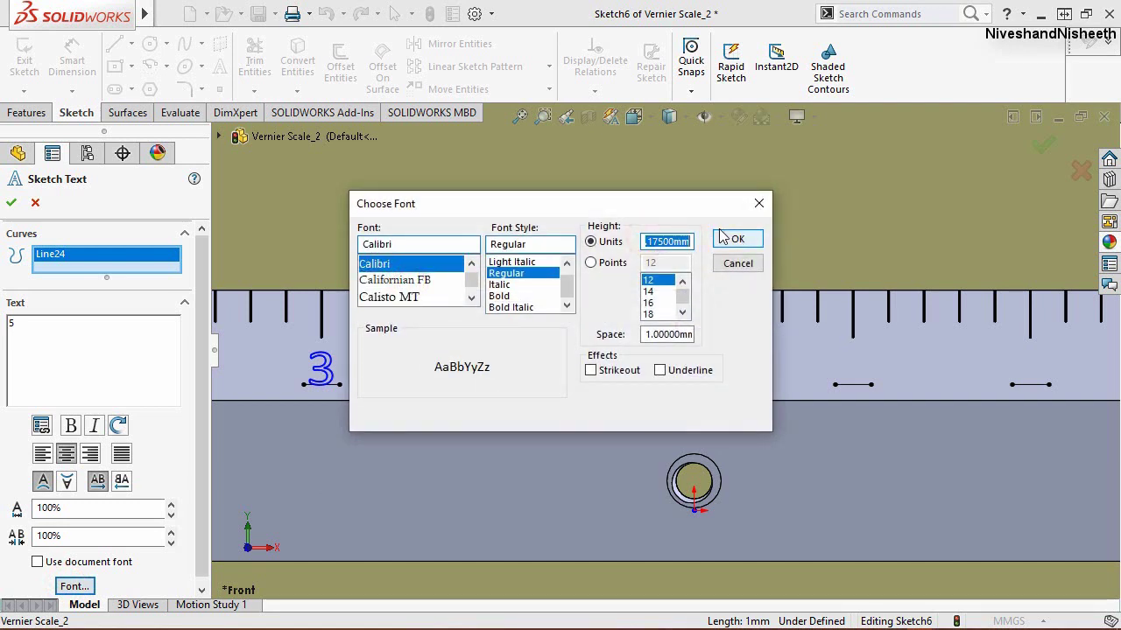
pyautogui.moveTo(708, 211); pyautogui.dragTo(503, 226)
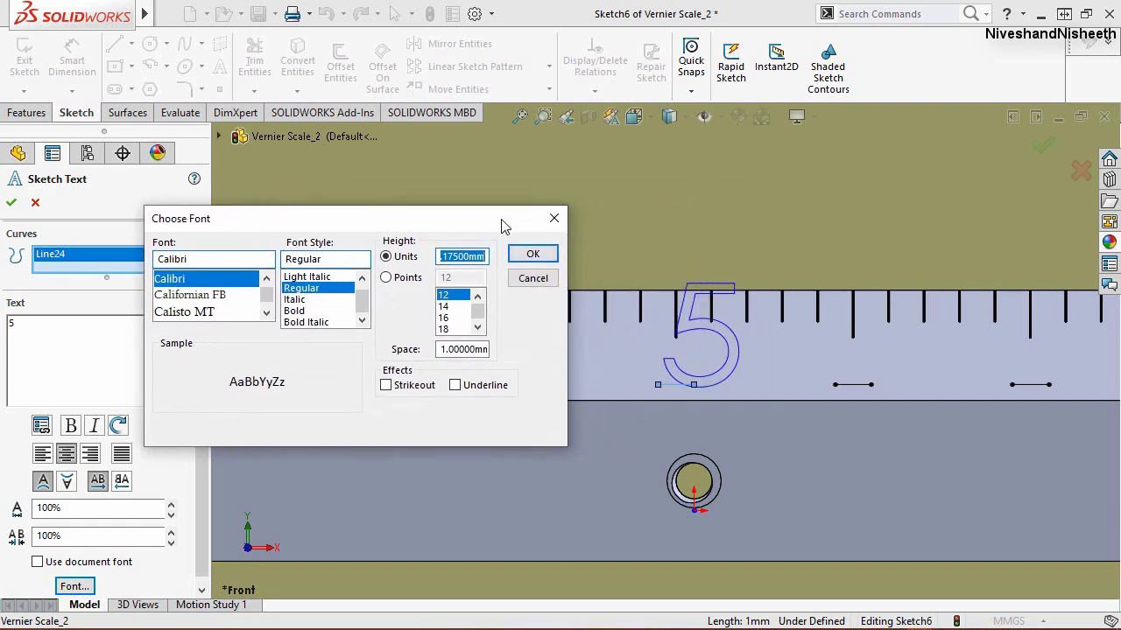
pyautogui.write('1')
pyautogui.press('Return')
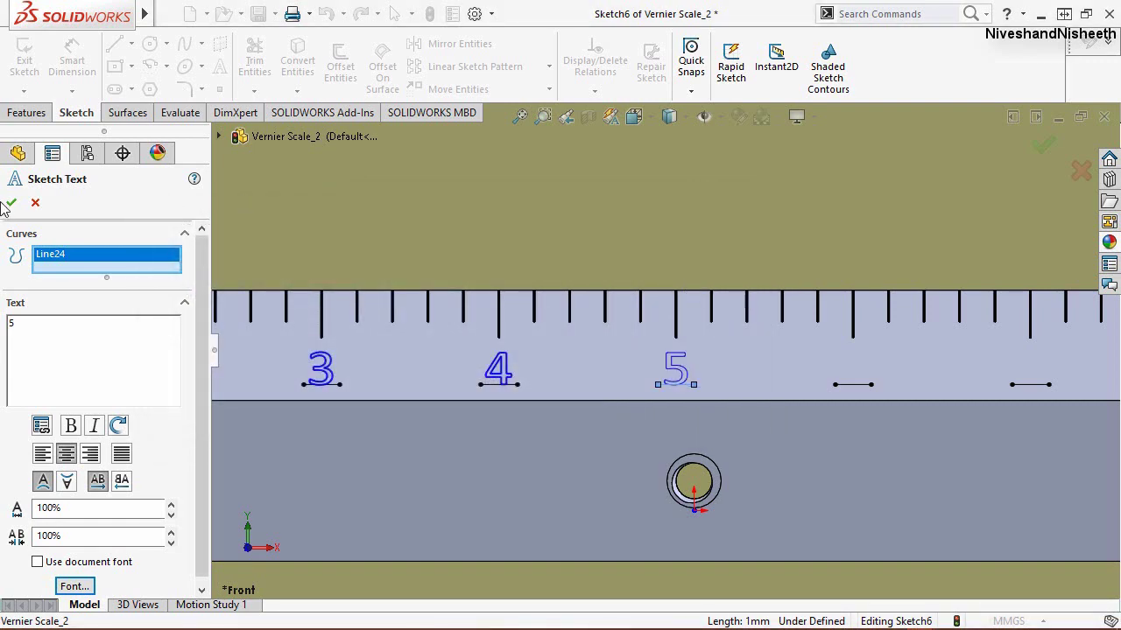
pyautogui.click(11, 203)
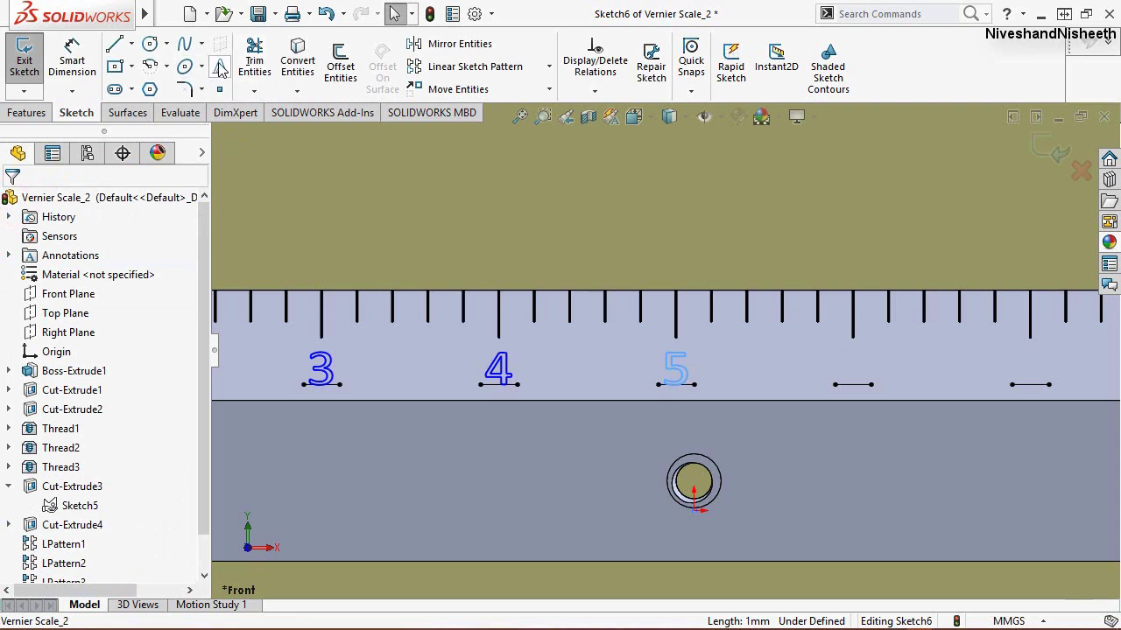
# Step: Add a 6 on the following short line in Calibri with a smaller height
pyautogui.press('Return')
pyautogui.click(857, 383)
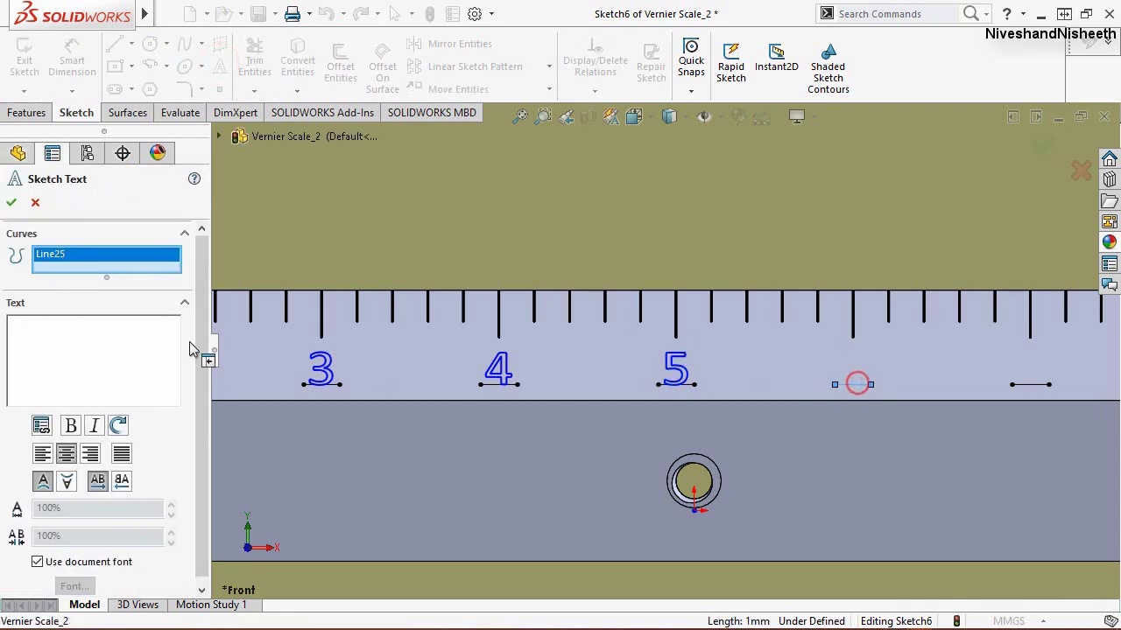
pyautogui.click(57, 326)
pyautogui.write('6')
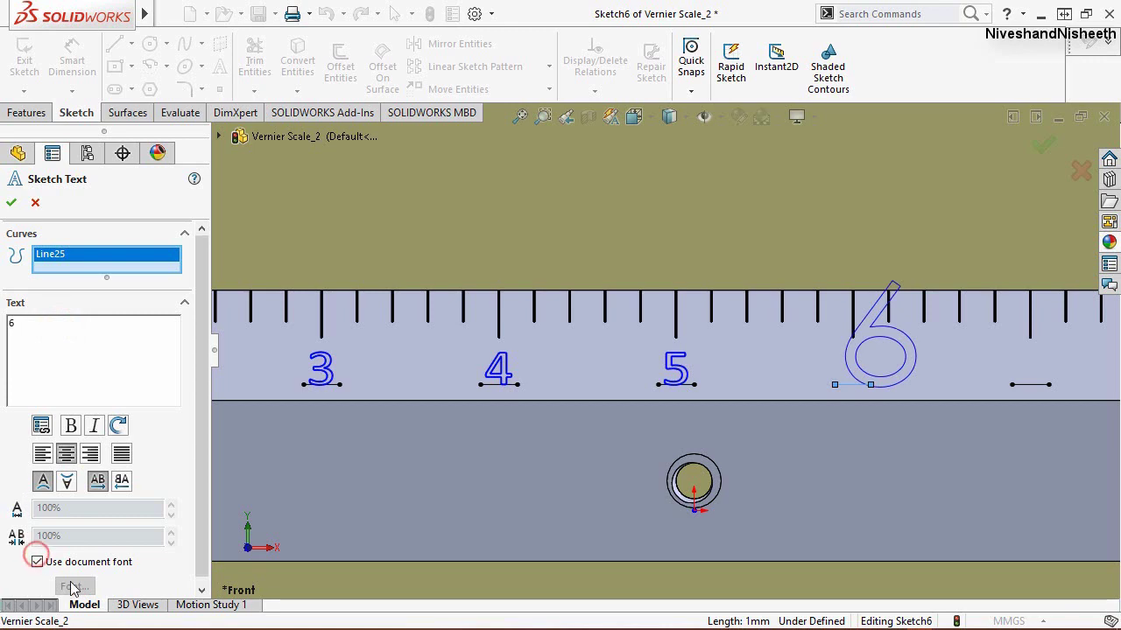
pyautogui.click(72, 568)
pyautogui.click(73, 586)
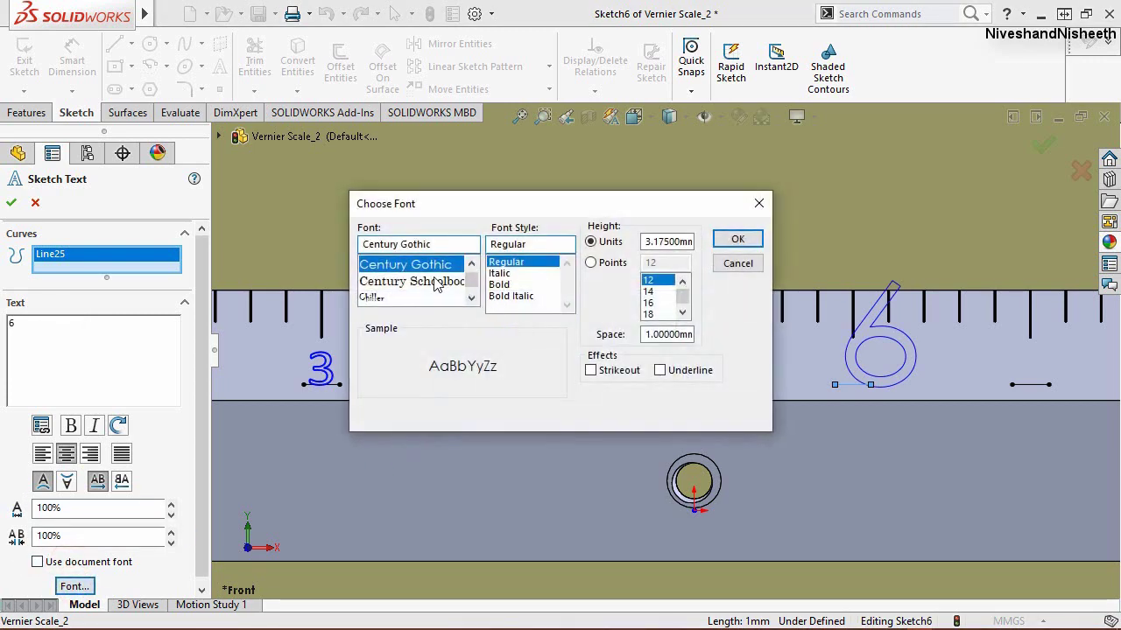
pyautogui.scroll(3, 435, 284)
pyautogui.click(380, 264)
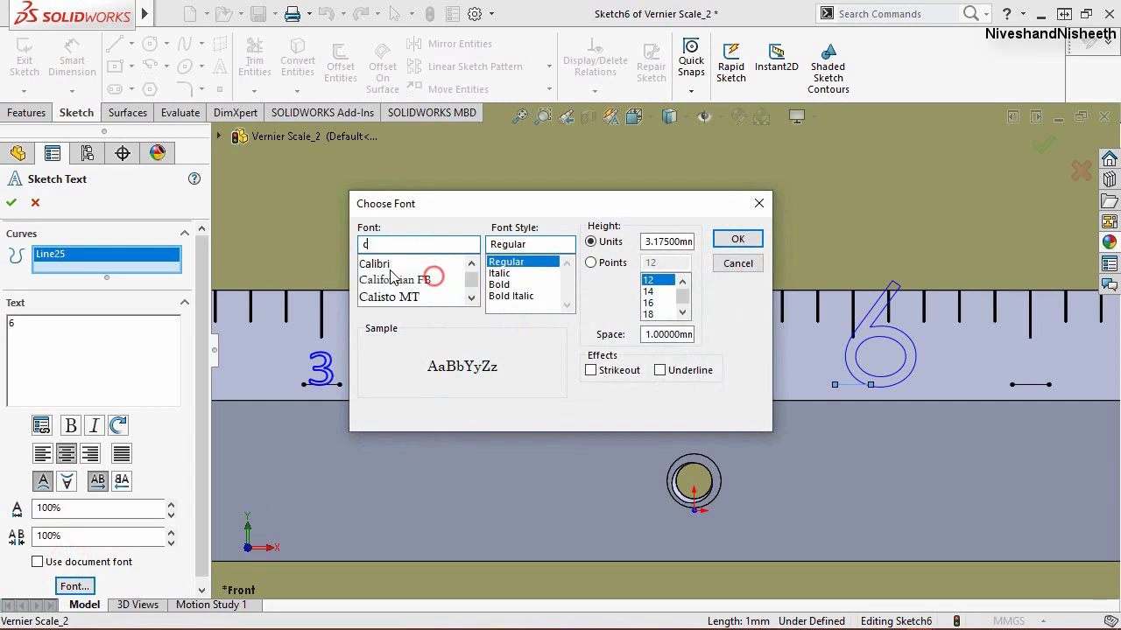
pyautogui.click(646, 241)
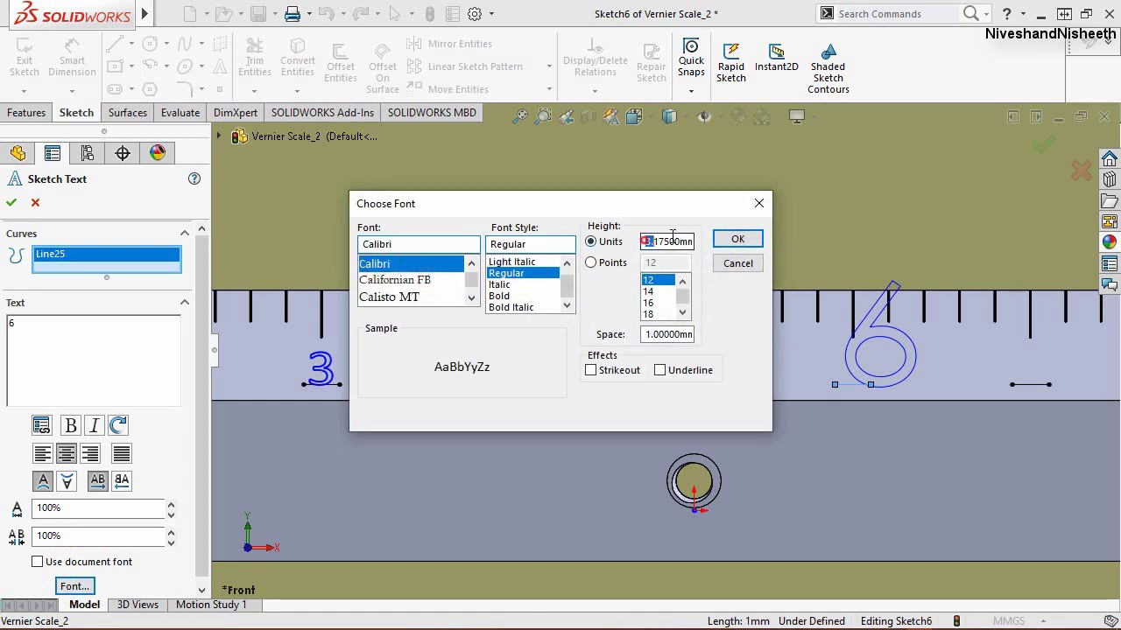
pyautogui.write('1')
pyautogui.click(720, 238)
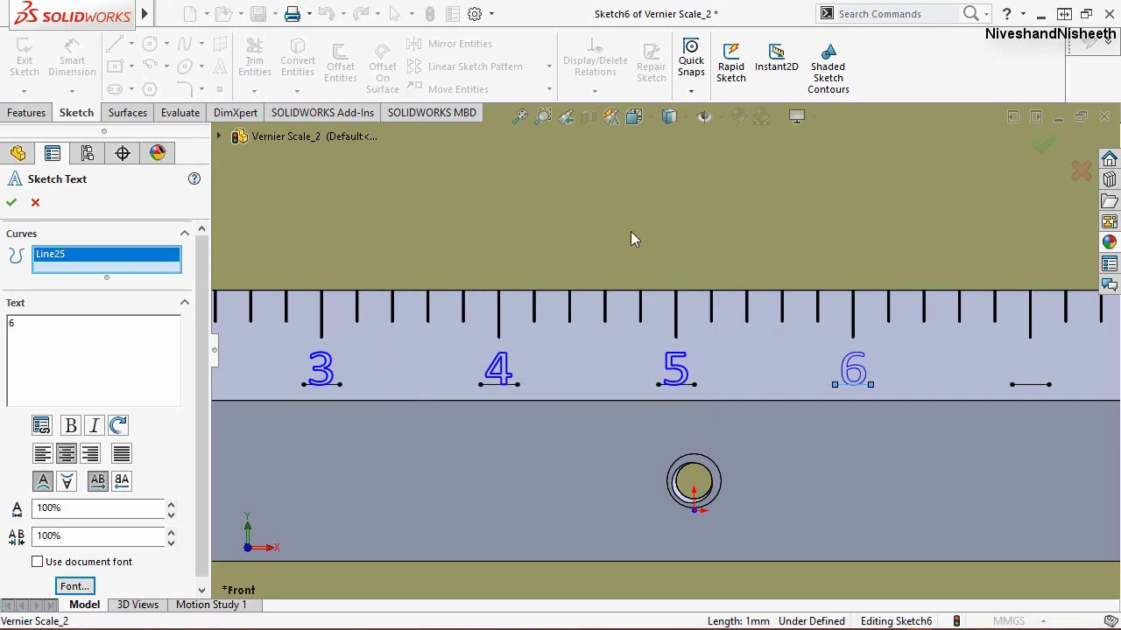
pyautogui.click(9, 203)
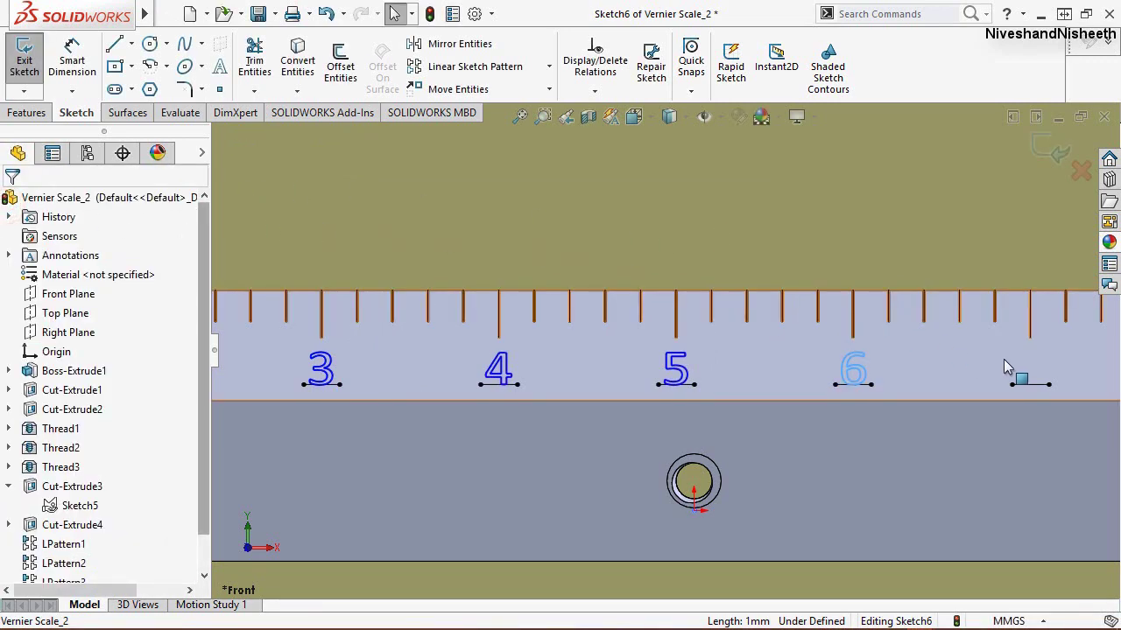
# Step: Add a 7 on the next short line in 1 mm Calibri
pyautogui.scroll(-2, 1046, 366)
pyautogui.scroll(-1, 1046, 366)
pyautogui.click(220, 65)
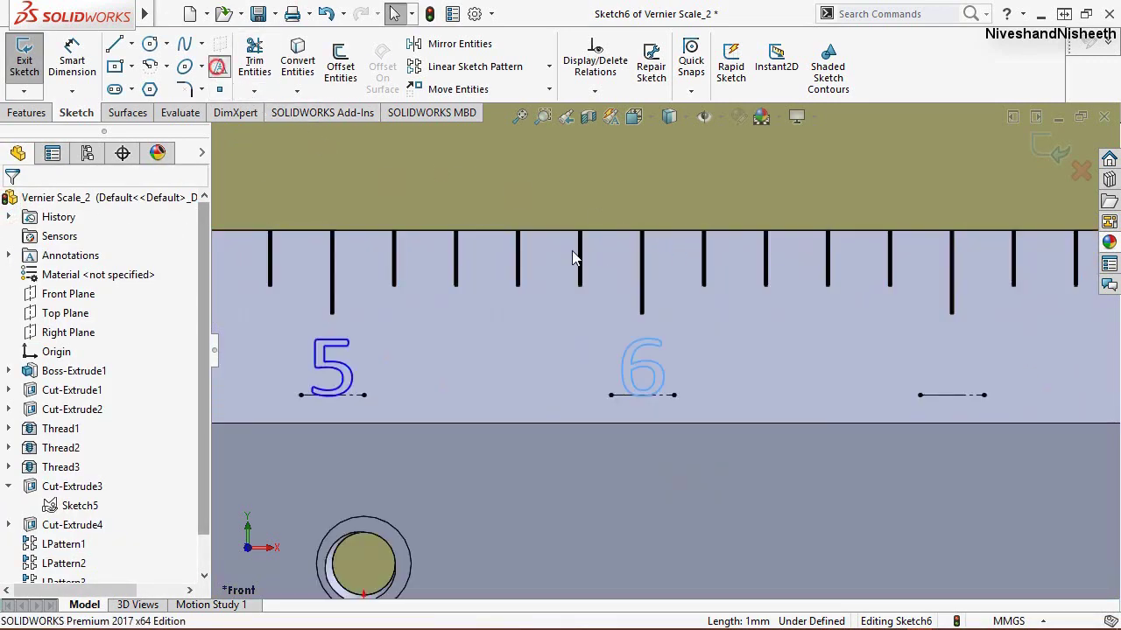
pyautogui.click(953, 395)
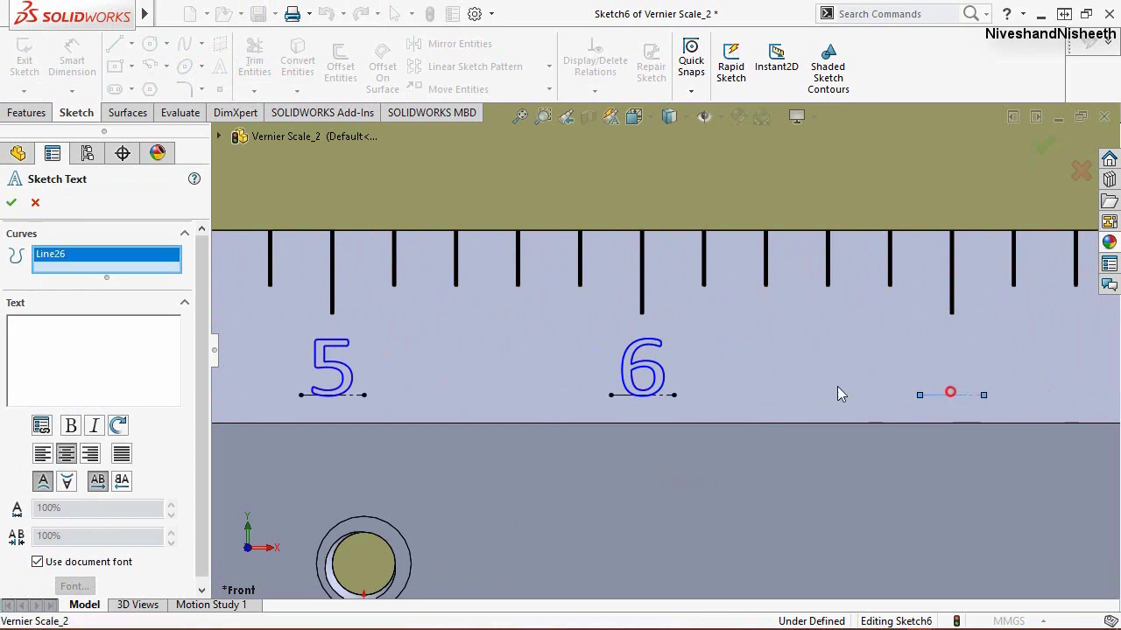
pyautogui.click(95, 365)
pyautogui.write('7')
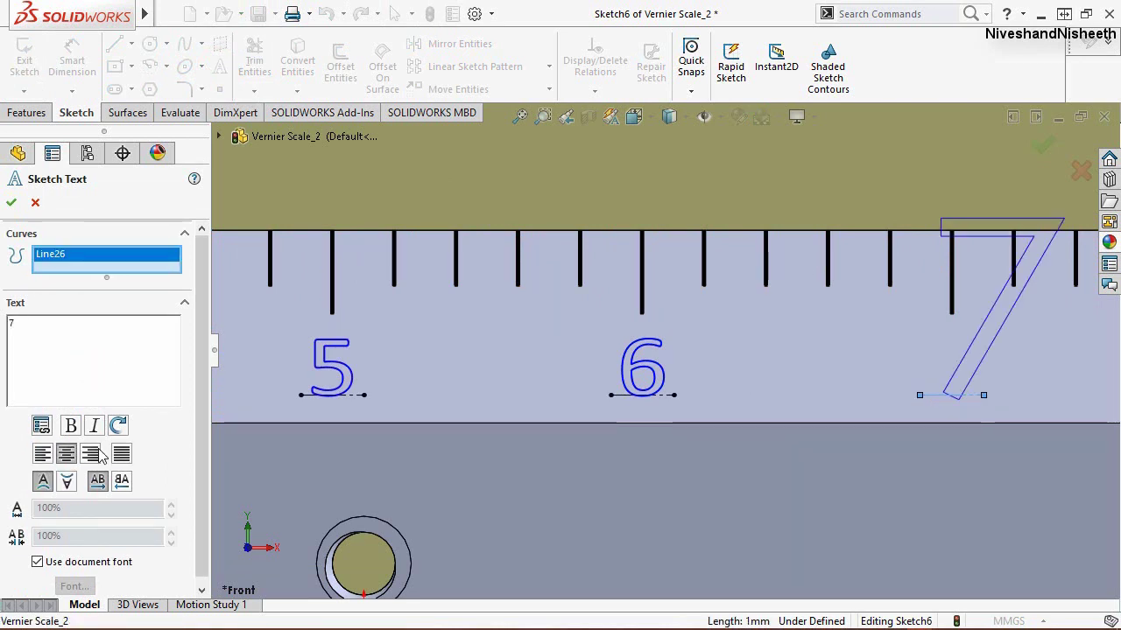
pyautogui.click(37, 562)
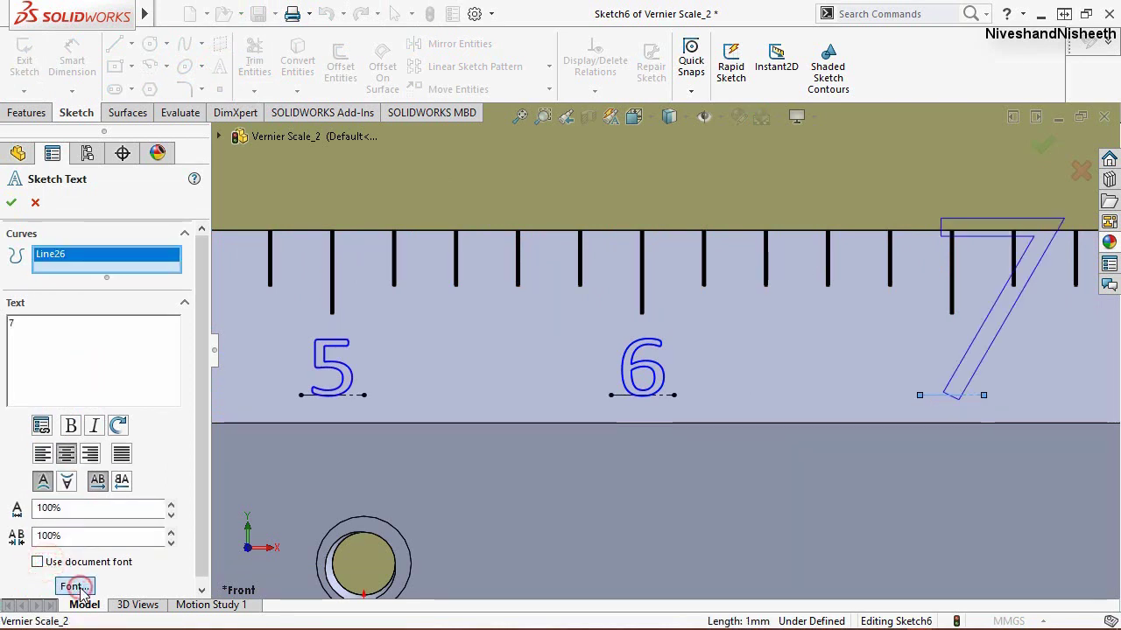
pyautogui.click(75, 586)
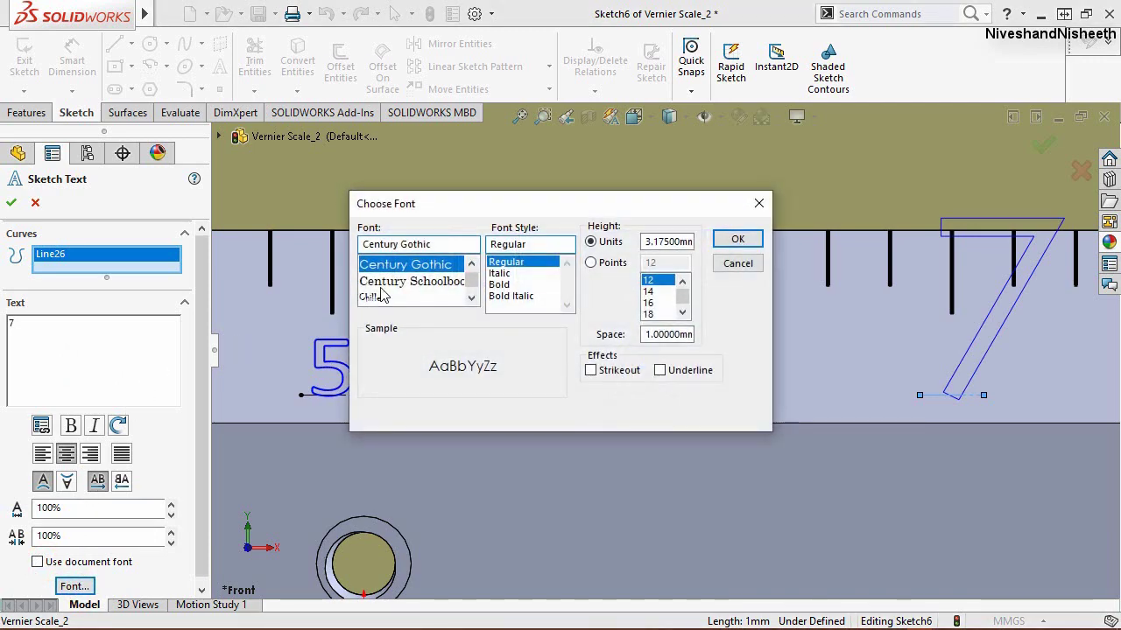
pyautogui.write('c')
pyautogui.click(376, 265)
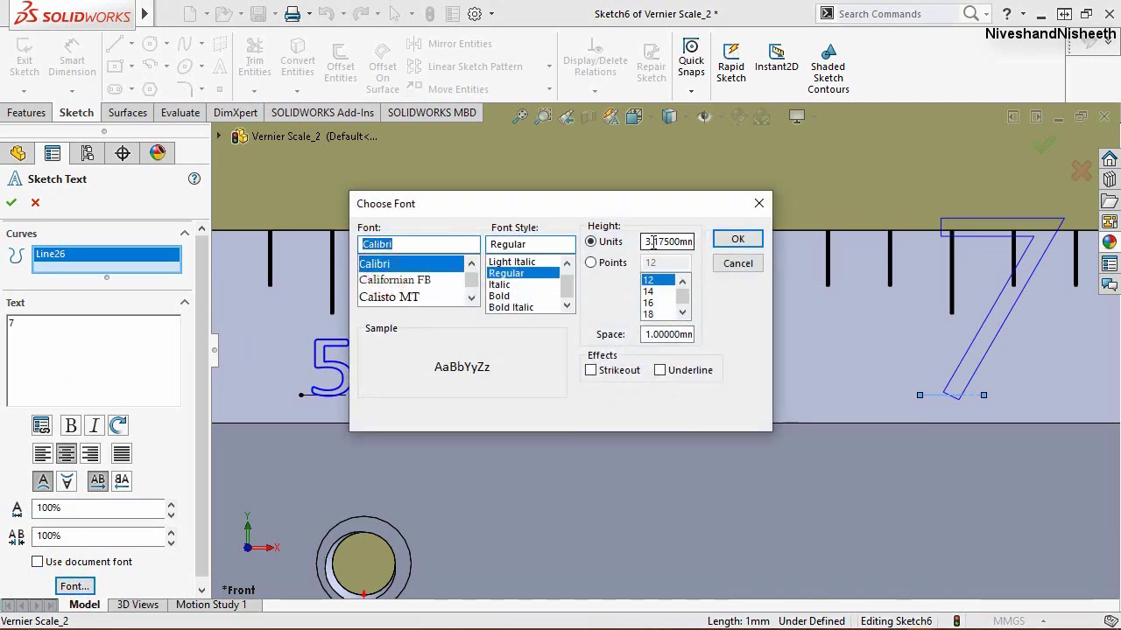
pyautogui.doubleClick(645, 242)
pyautogui.write('1')
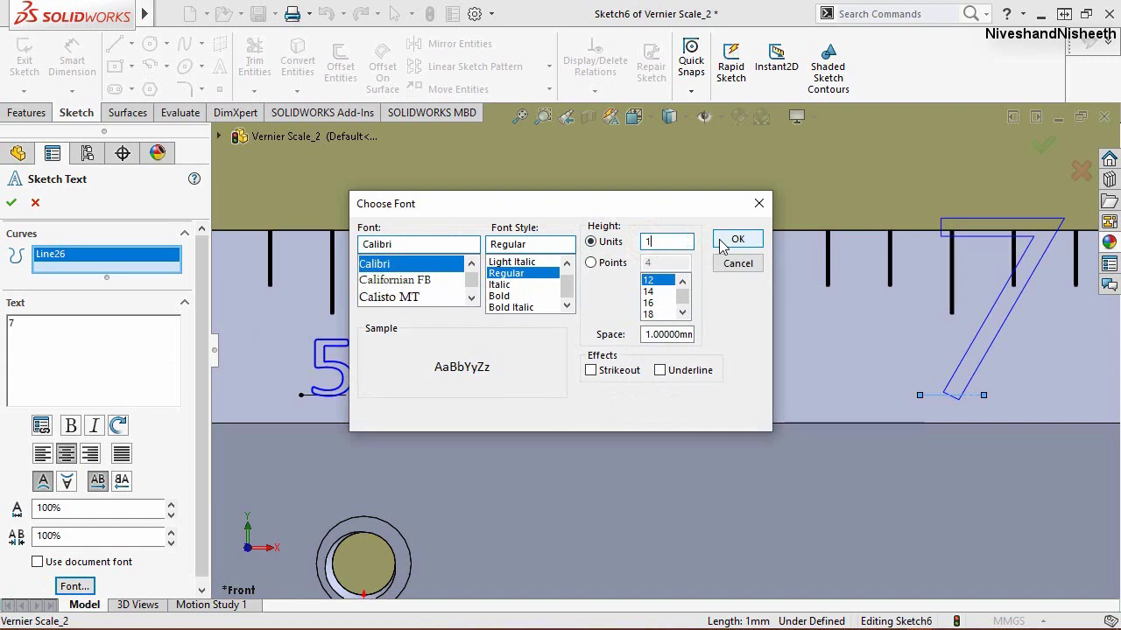
pyautogui.click(736, 240)
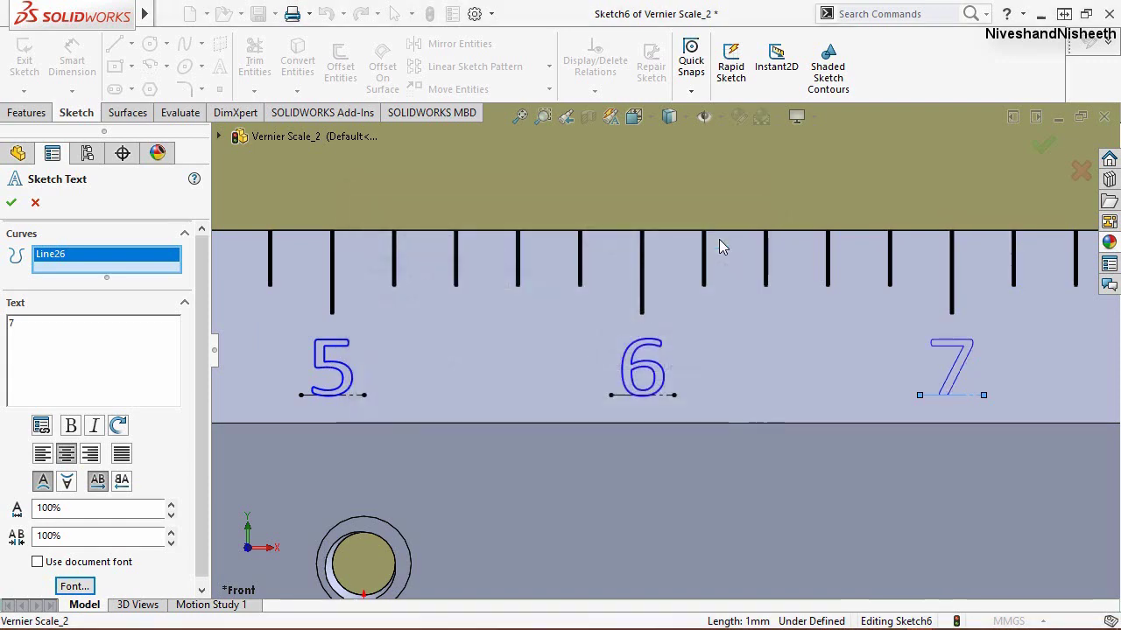
pyautogui.click(9, 203)
pyautogui.scroll(1, 326, 276)
pyautogui.scroll(4, 325, 276)
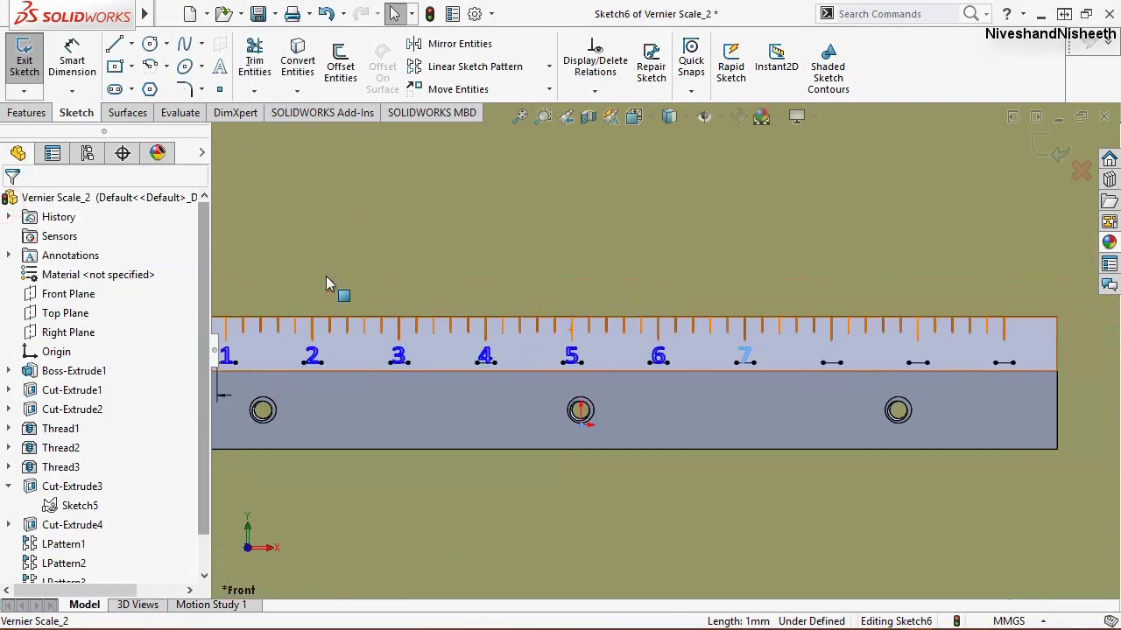
# Step: Label the next line with an 8 in Calibri at height 1
pyautogui.scroll(-3, 978, 306)
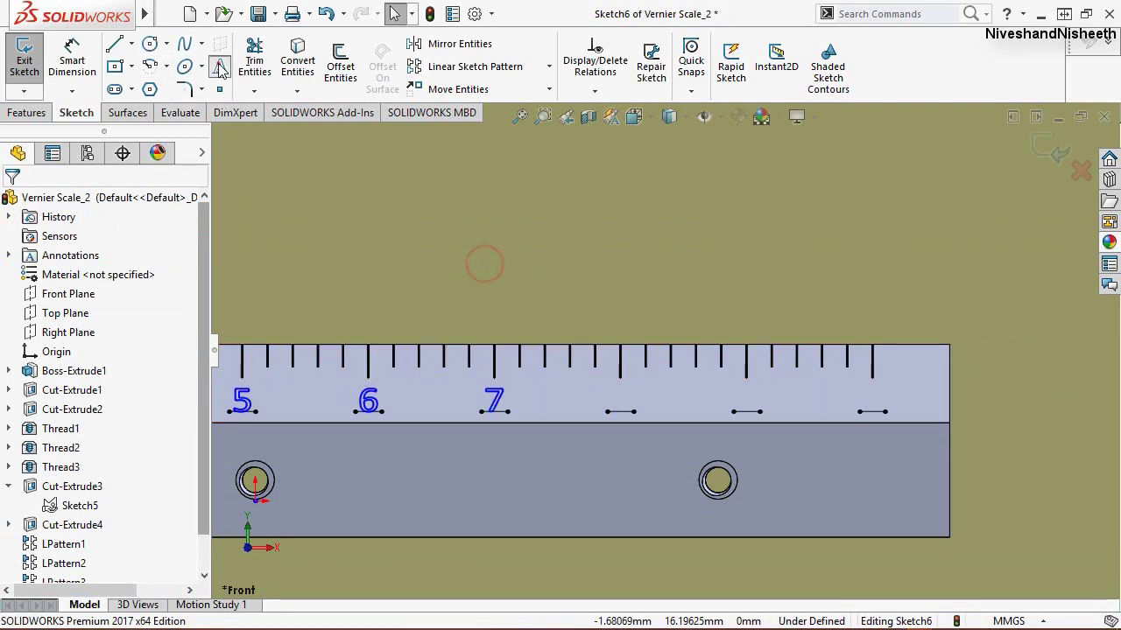
pyautogui.click(620, 411)
pyautogui.click(74, 379)
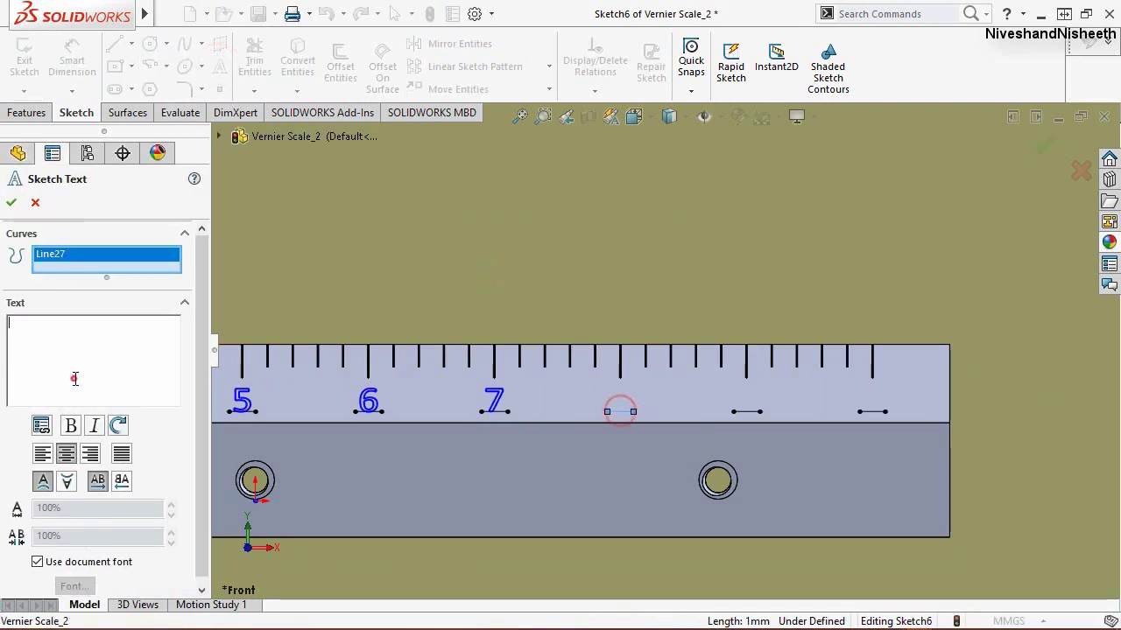
pyautogui.write('8')
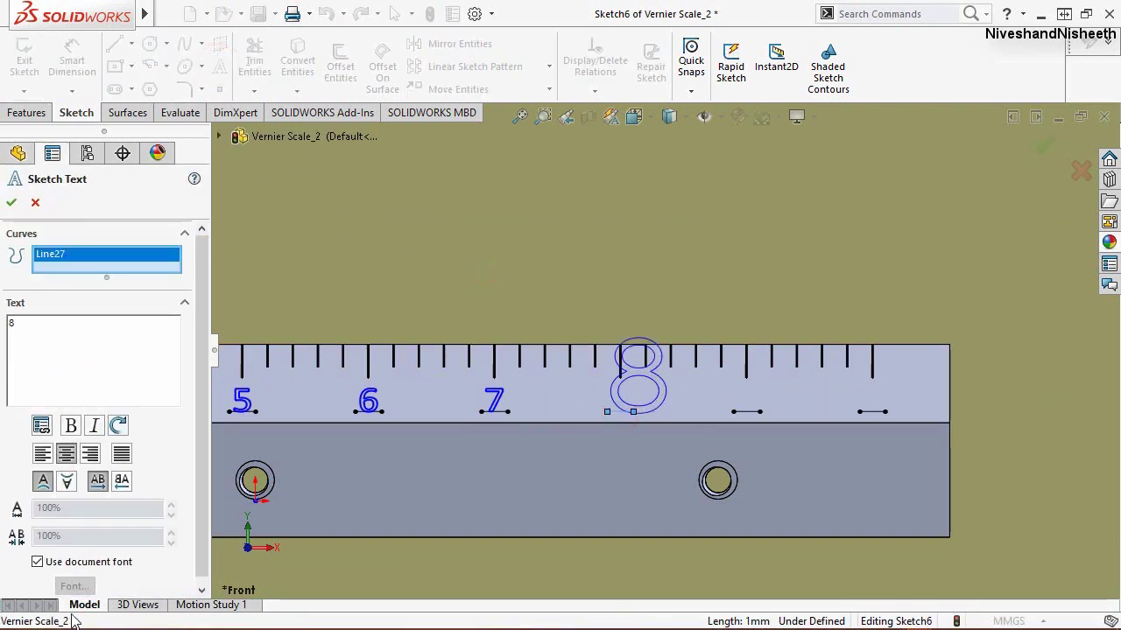
pyautogui.click(37, 561)
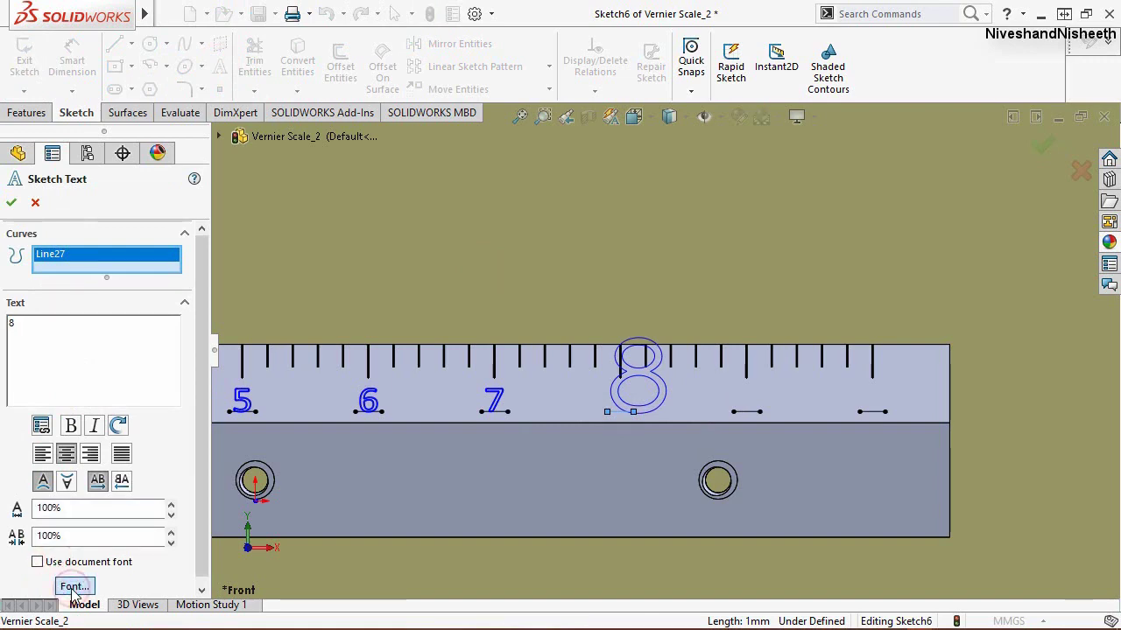
pyautogui.click(73, 589)
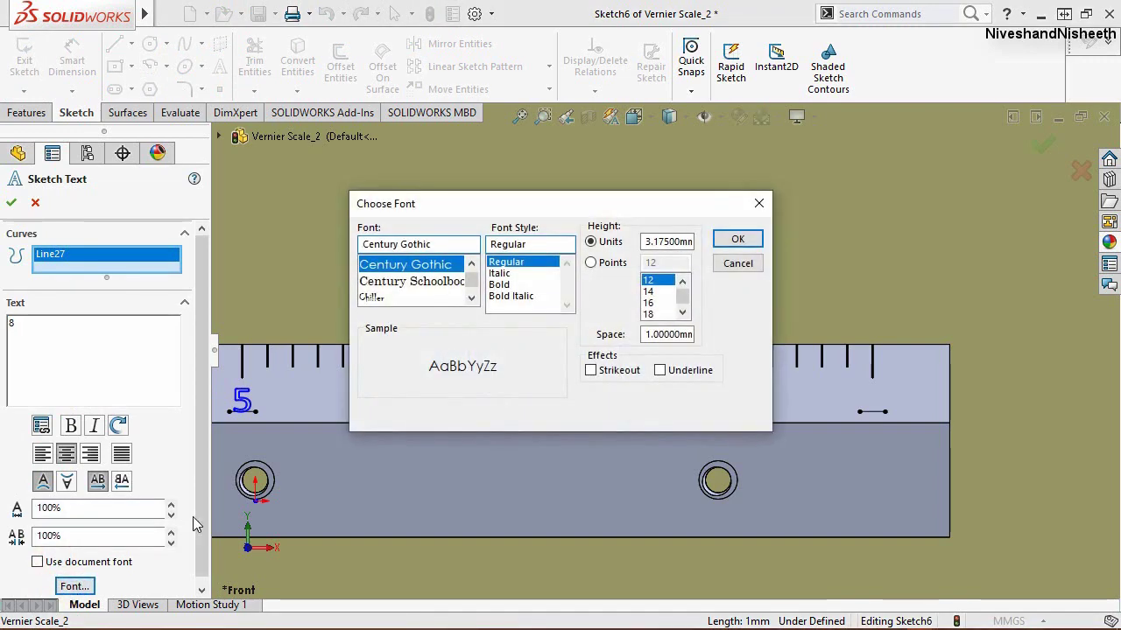
pyautogui.click(385, 282)
pyautogui.write('c')
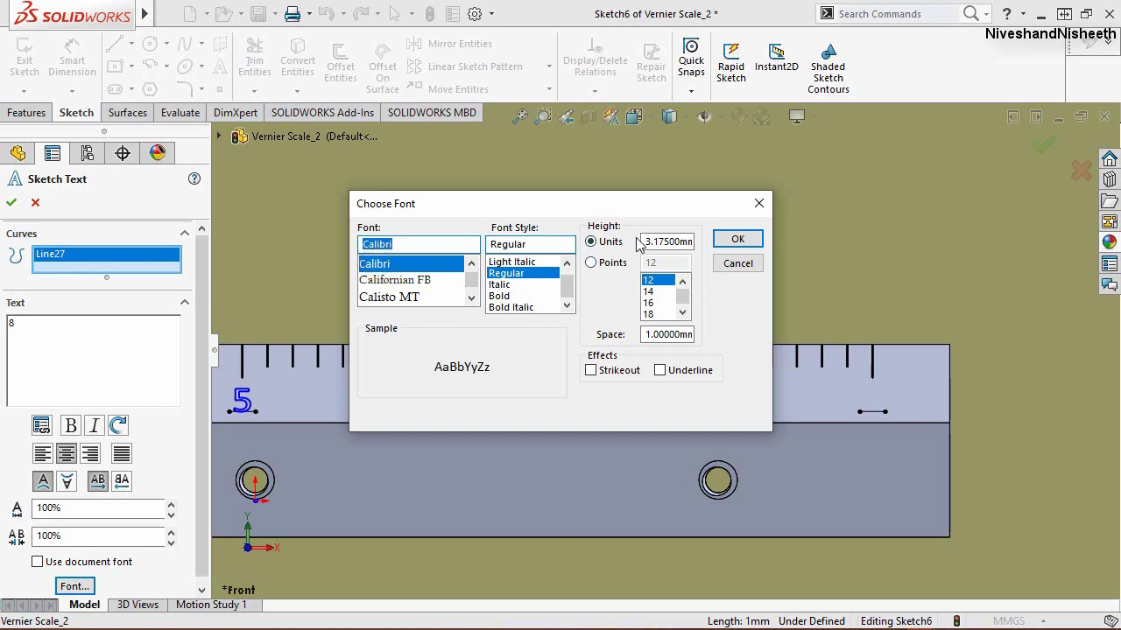
pyautogui.doubleClick(646, 241)
pyautogui.write('1')
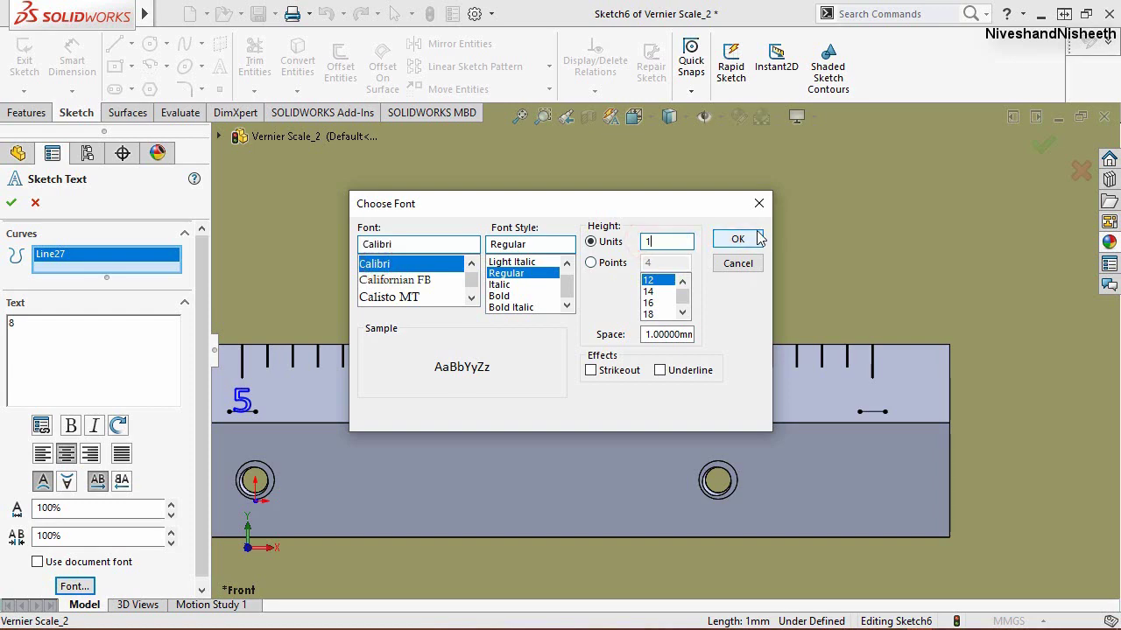
pyautogui.click(756, 234)
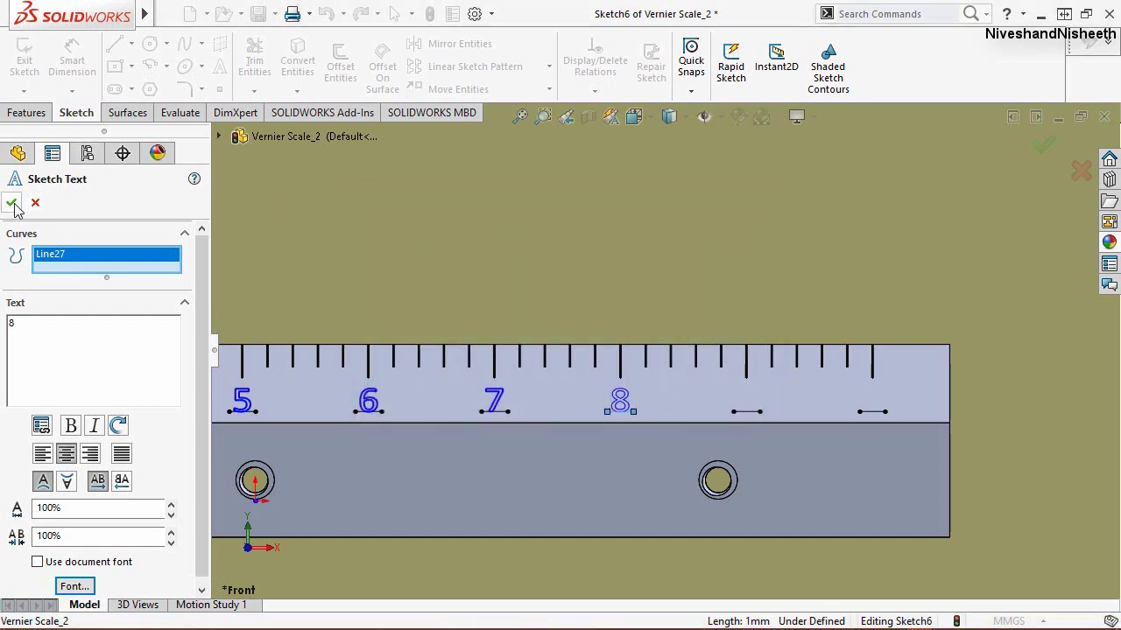
pyautogui.click(12, 204)
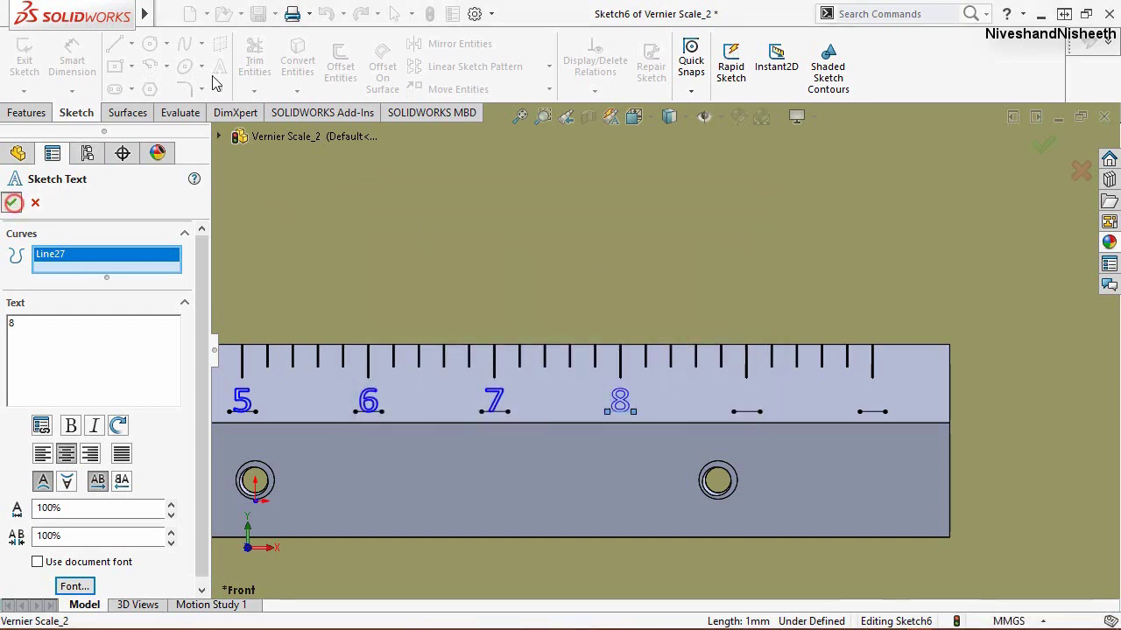
# Step: Place a 9 on the following line in 1 mm Calibri
pyautogui.click(748, 413)
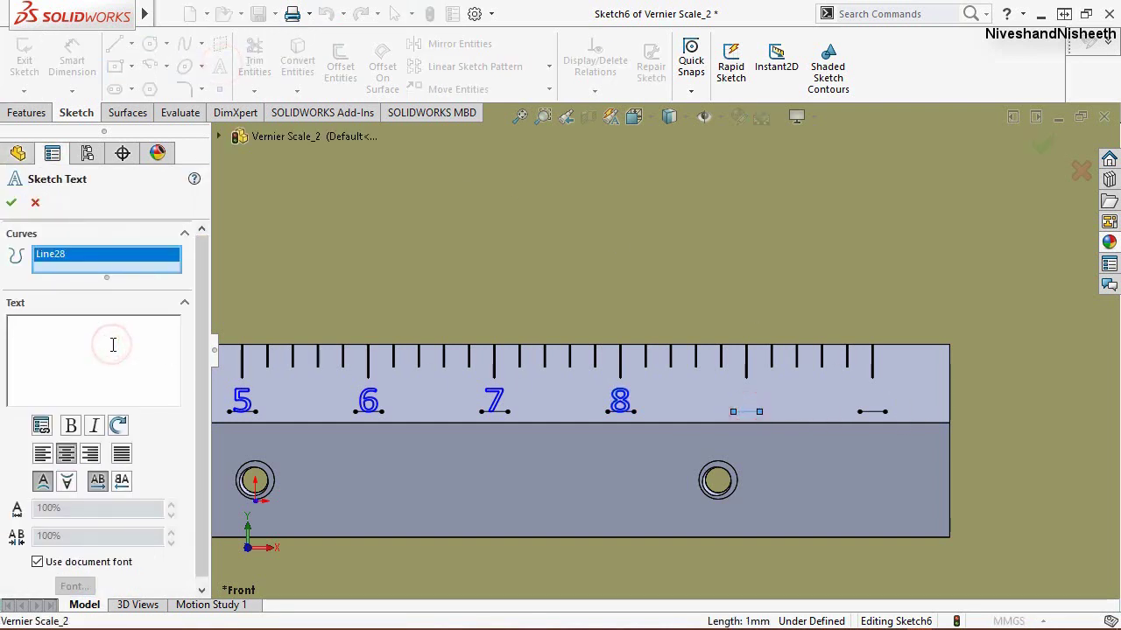
pyautogui.write('9')
pyautogui.click(39, 561)
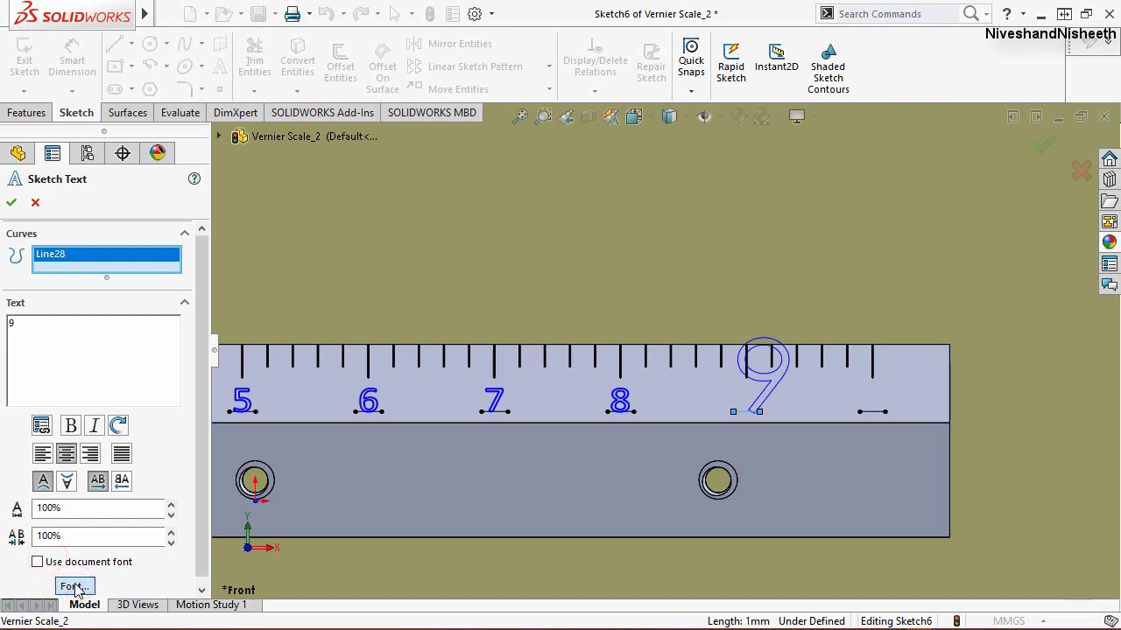
pyautogui.click(73, 586)
pyautogui.write('c')
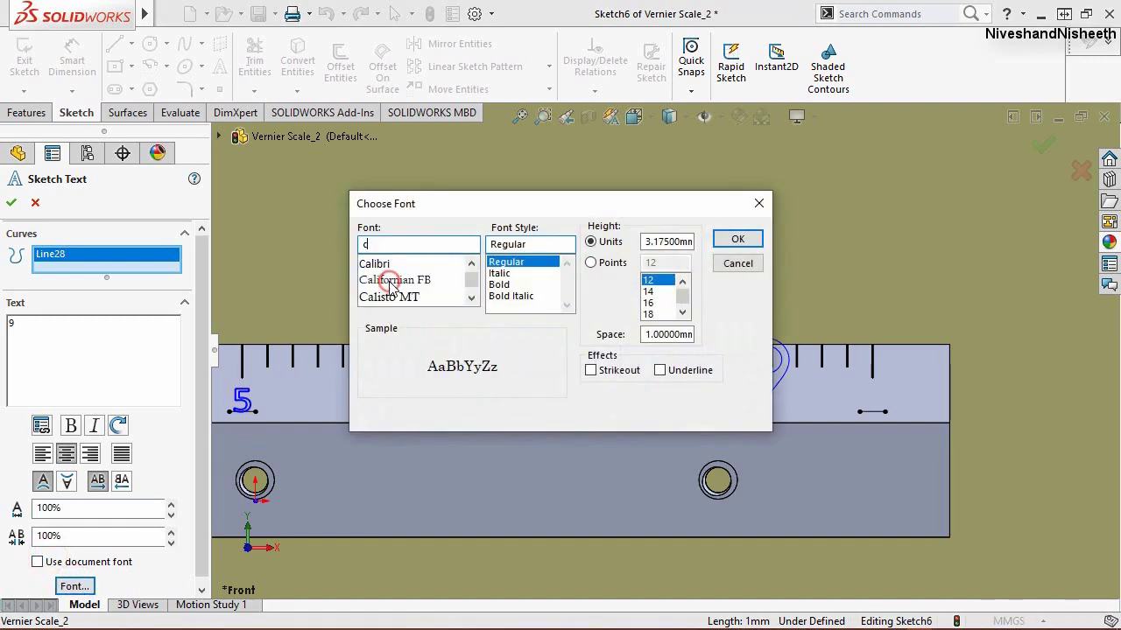
pyautogui.click(378, 265)
pyautogui.doubleClick(645, 242)
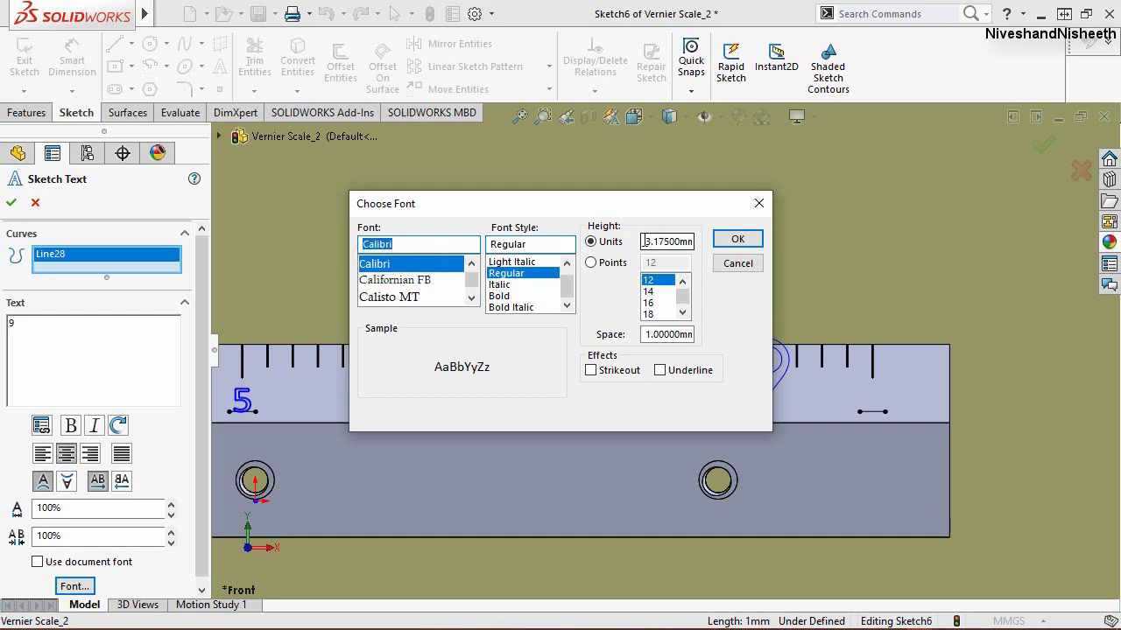
pyautogui.write('1')
pyautogui.click(736, 239)
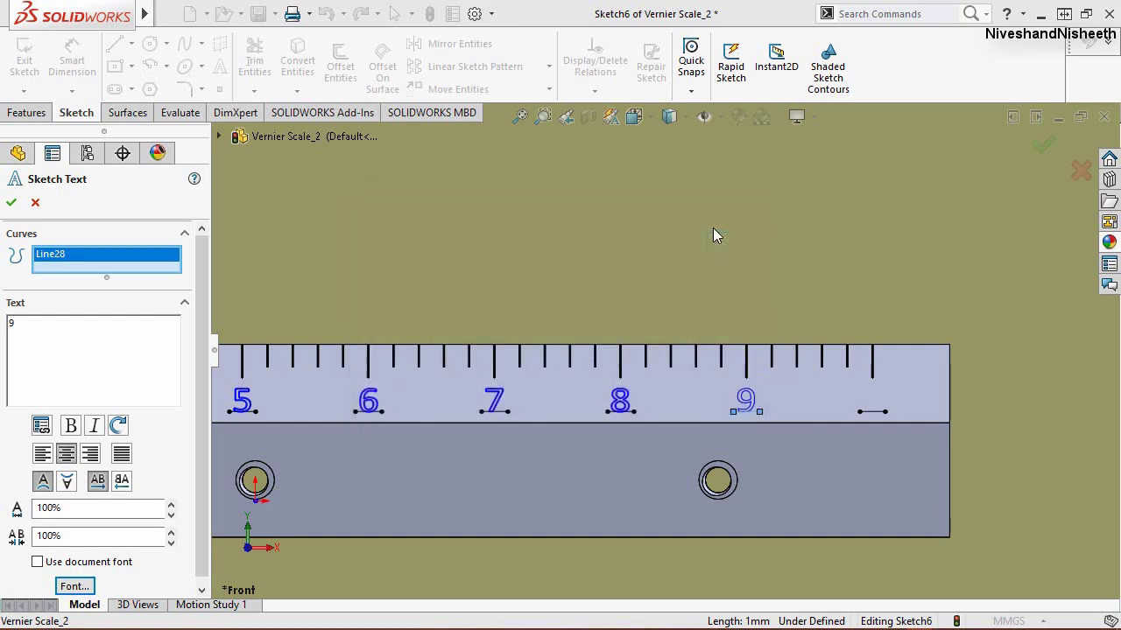
pyautogui.click(11, 203)
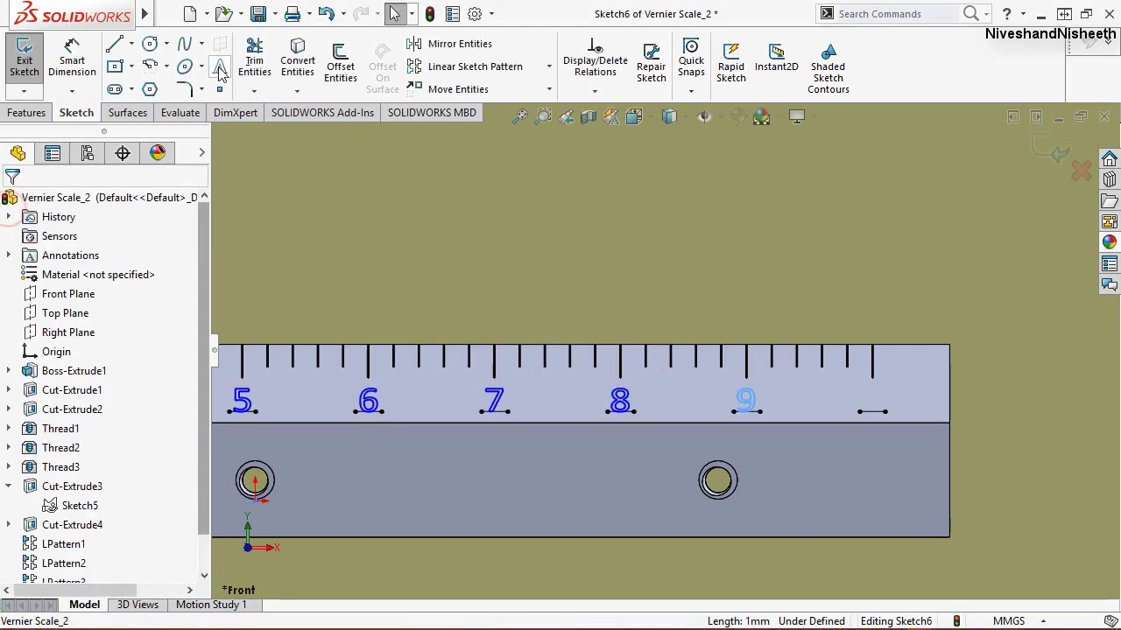
# Step: Add the final 0 on the last line in 1 mm Calibri and finish placing text
pyautogui.click(873, 414)
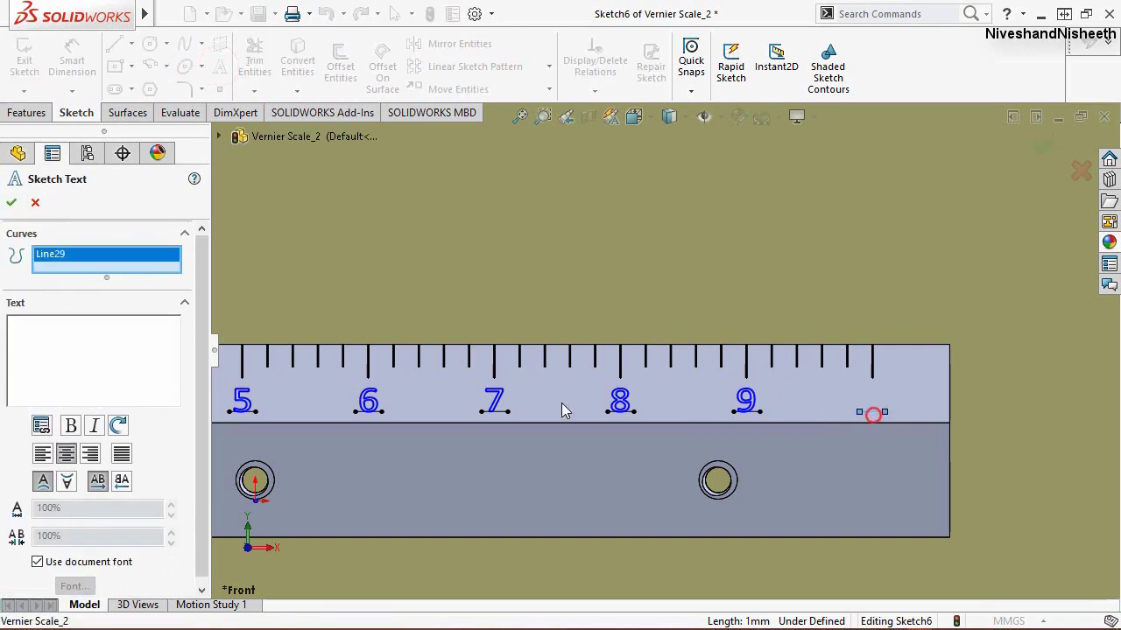
pyautogui.write('0')
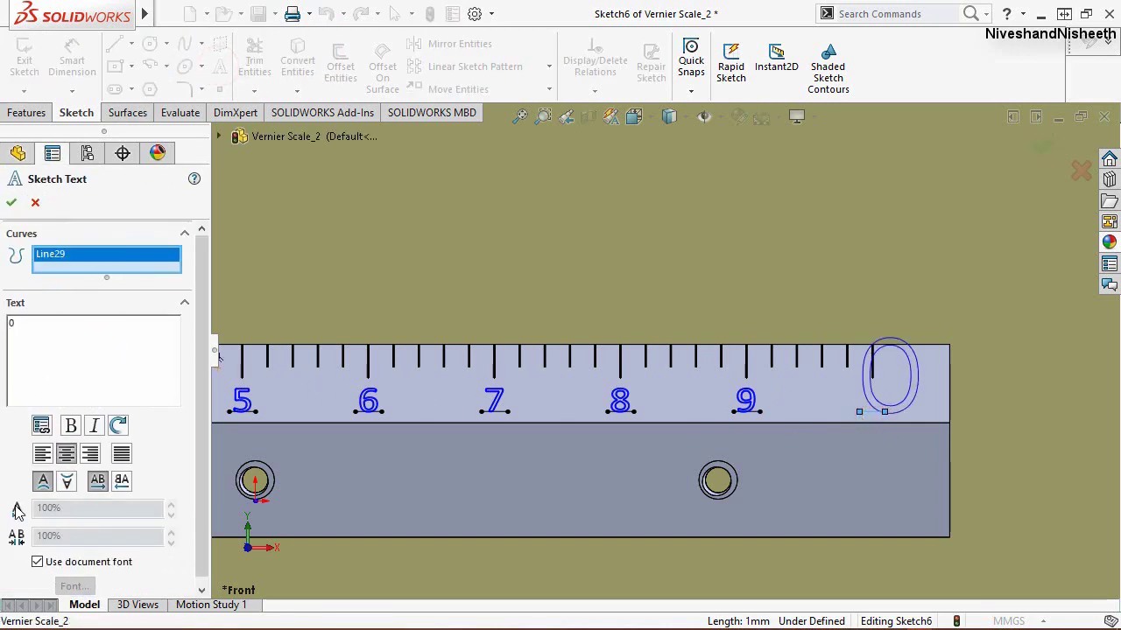
pyautogui.click(36, 562)
pyautogui.click(74, 585)
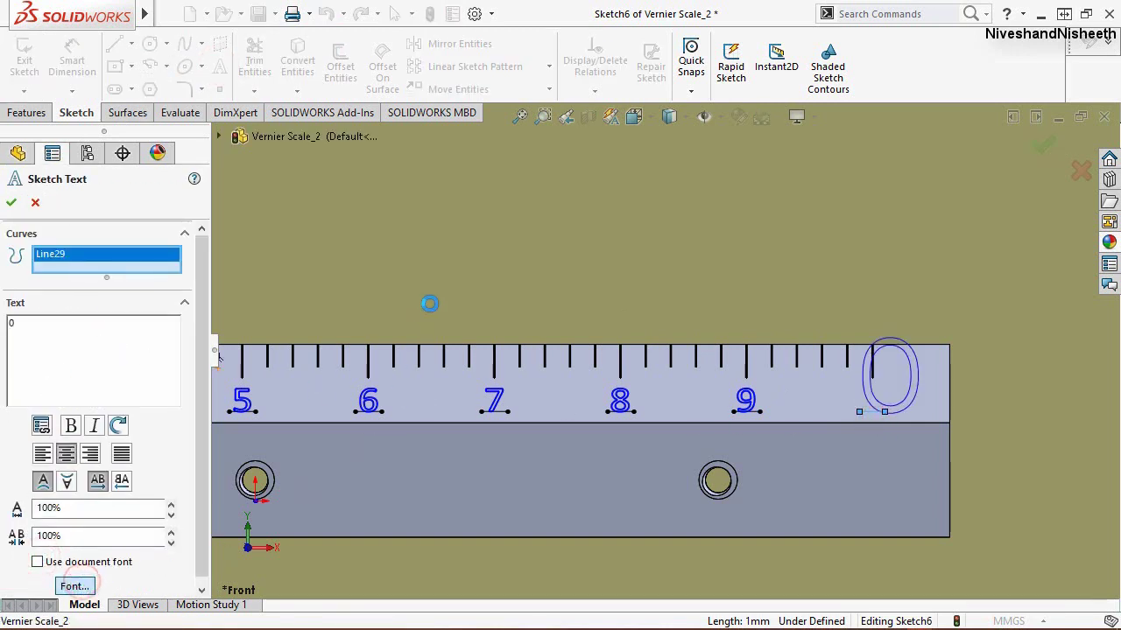
pyautogui.click(403, 281)
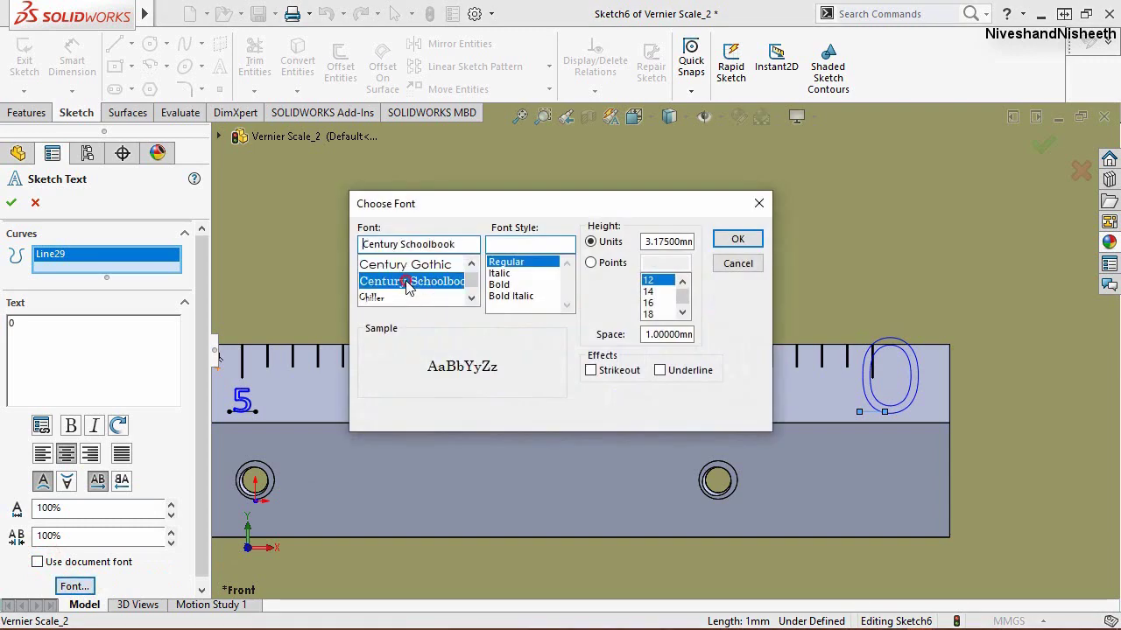
pyautogui.write('c')
pyautogui.click(383, 263)
pyautogui.press('Tab')
pyautogui.write('1')
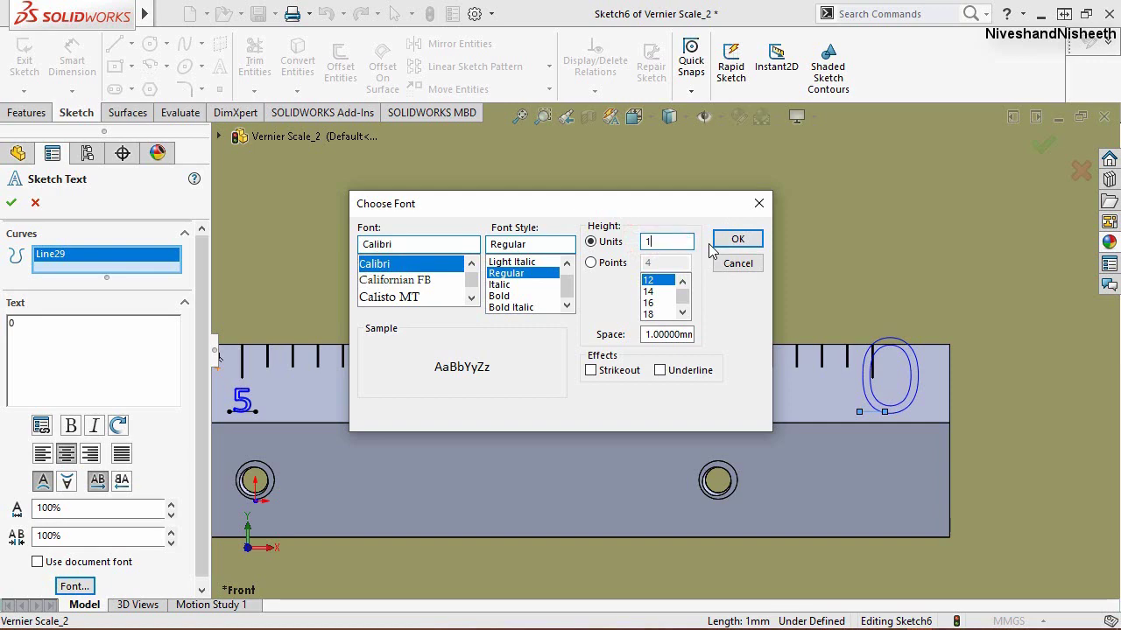
pyautogui.press('Return')
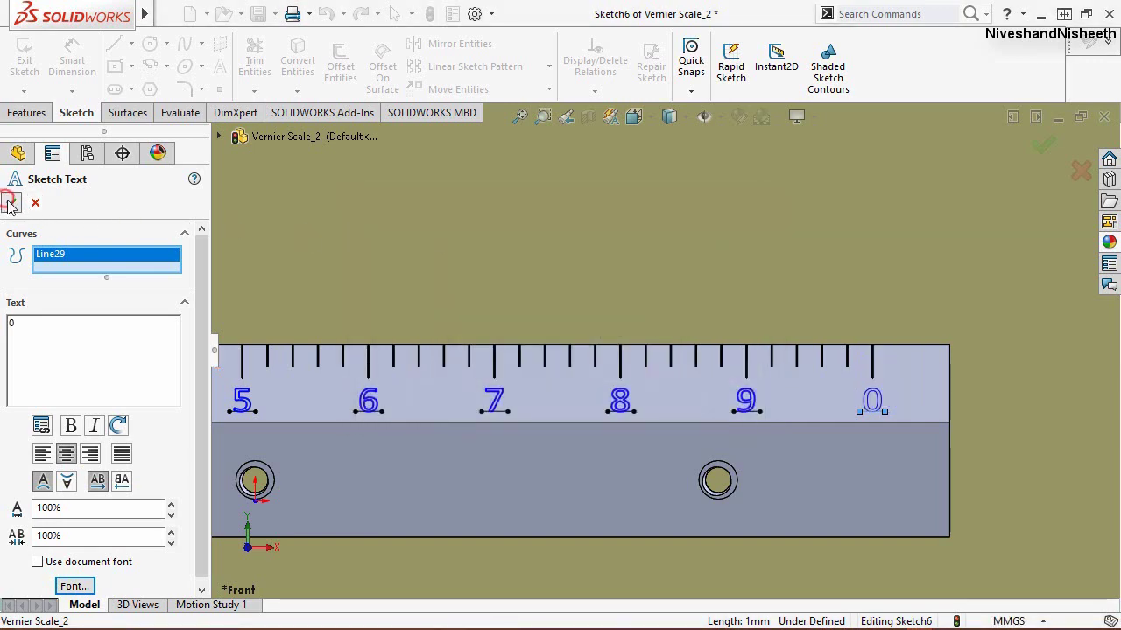
pyautogui.click(9, 203)
pyautogui.click(692, 247)
# Step: Exit Sketch6 and turn the model to the isometric view
pyautogui.scroll(-1, 916, 446)
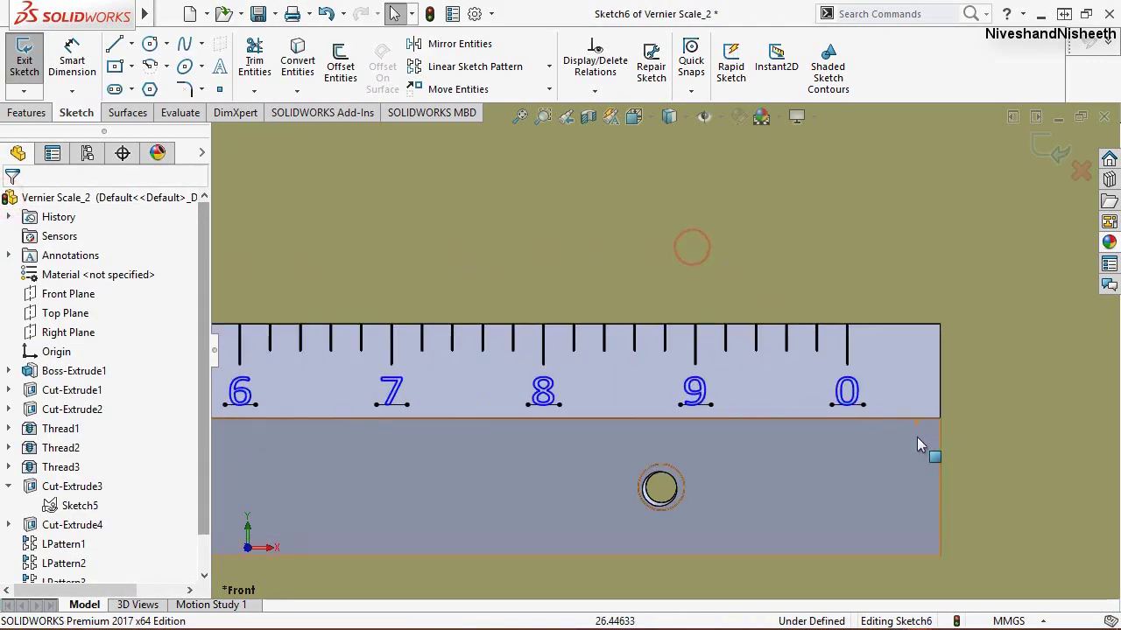
pyautogui.scroll(-2, 866, 394)
pyautogui.scroll(-1, 814, 372)
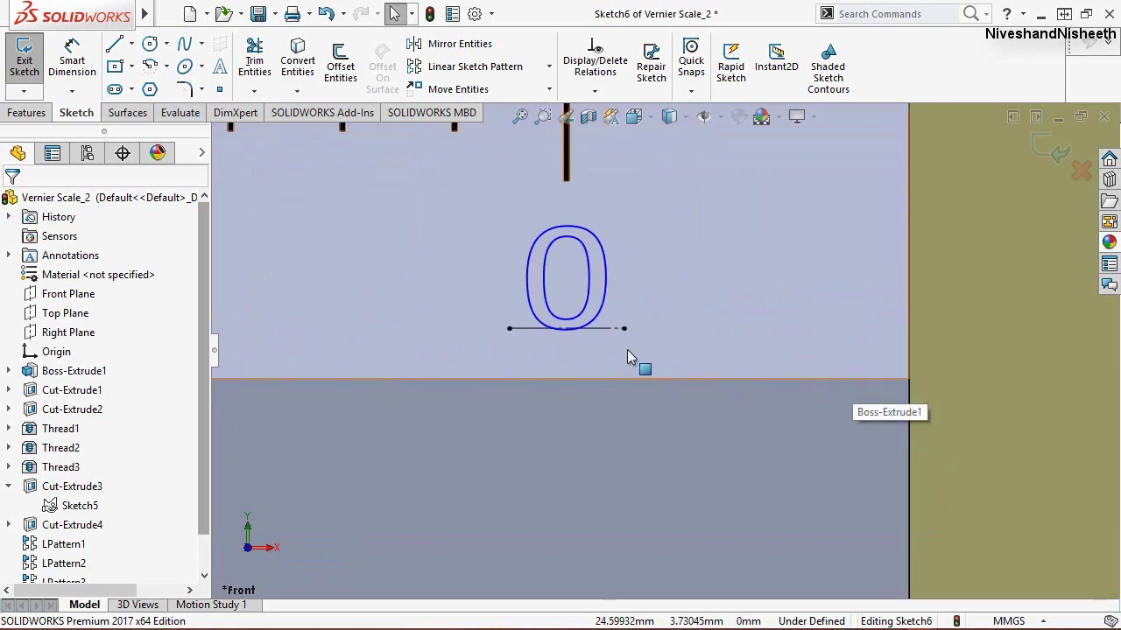
pyautogui.scroll(-1, 626, 350)
pyautogui.scroll(1, 674, 324)
pyautogui.click(1053, 151)
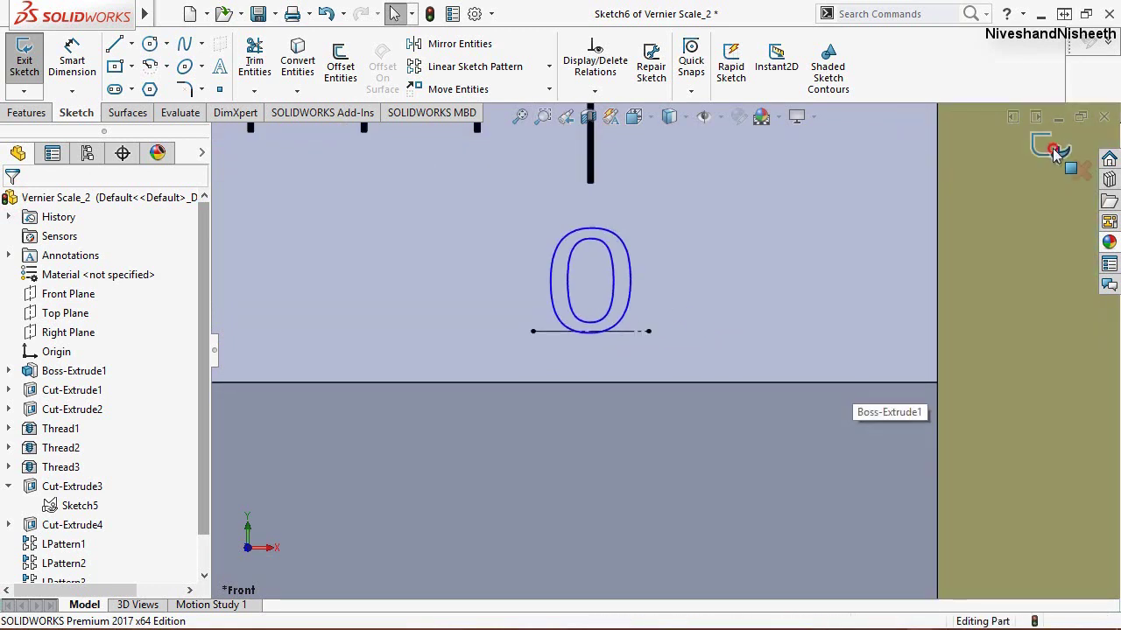
pyautogui.click(634, 117)
pyautogui.click(751, 169)
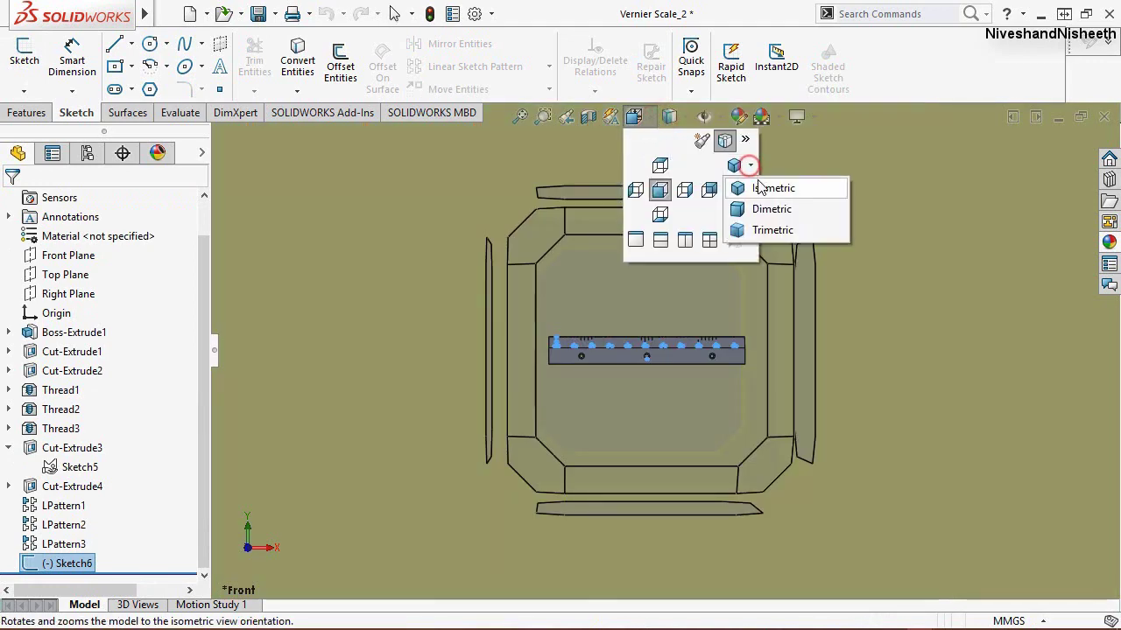
pyautogui.click(750, 187)
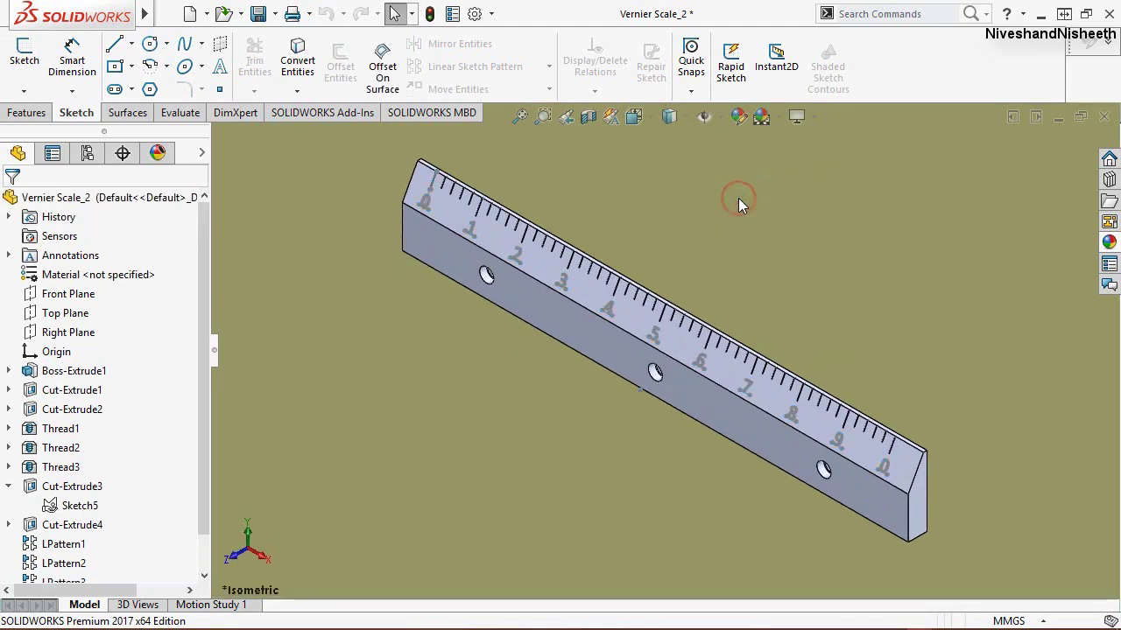
# Step: Save the part and collapse the expanded feature tree items
pyautogui.hotkey('ctrl', 's')
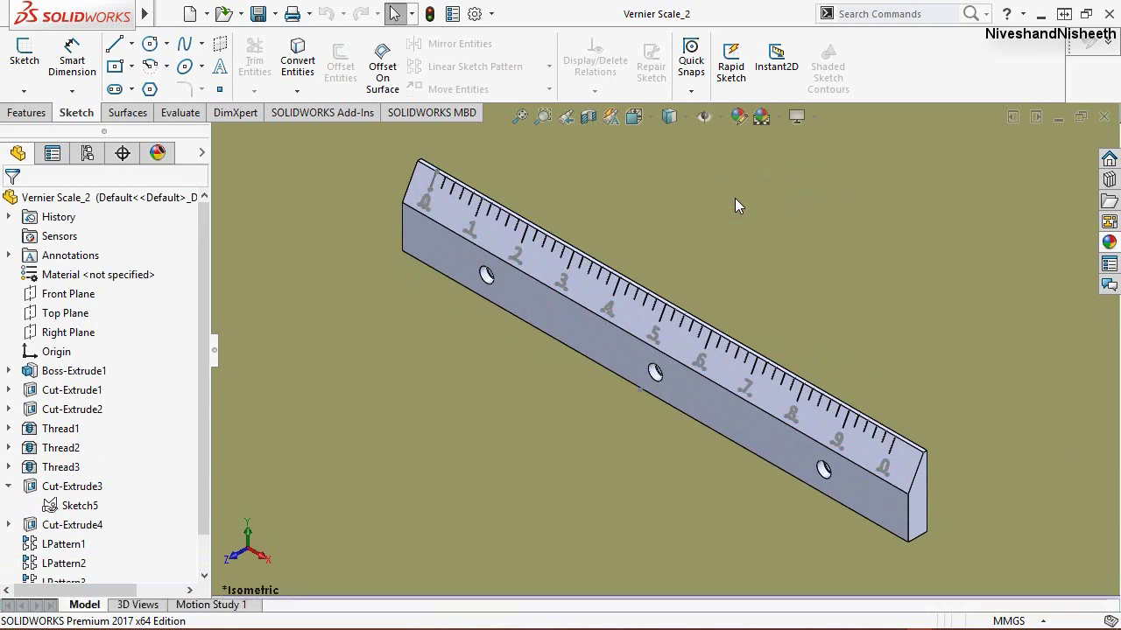
pyautogui.moveTo(200, 483); pyautogui.dragTo(201, 526)
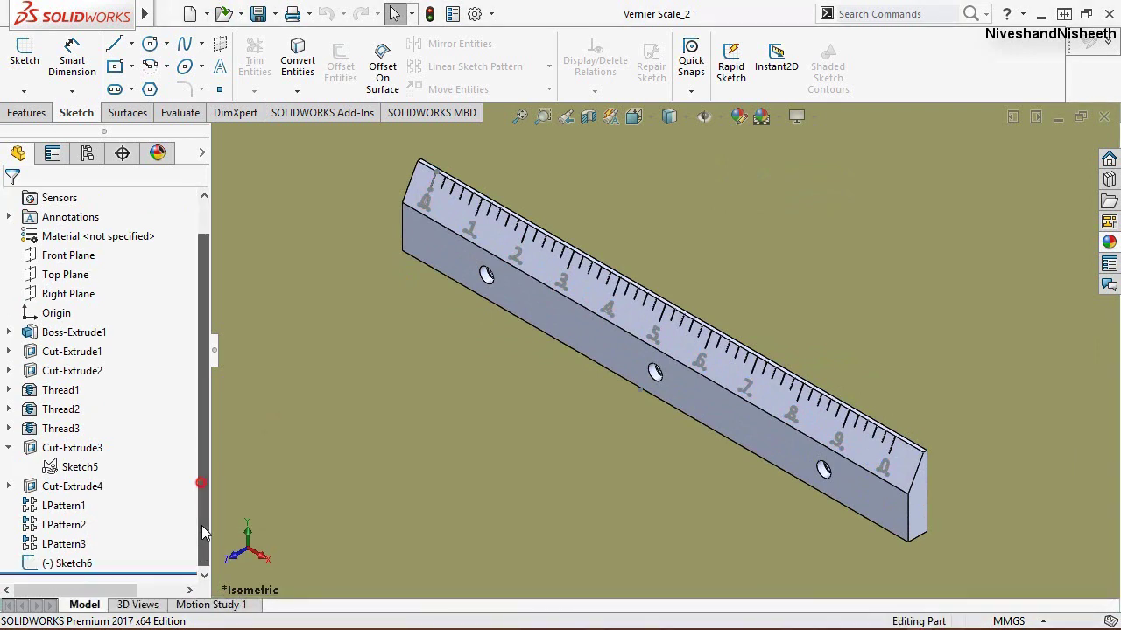
pyautogui.rightClick(182, 408)
pyautogui.click(201, 419)
pyautogui.click(29, 117)
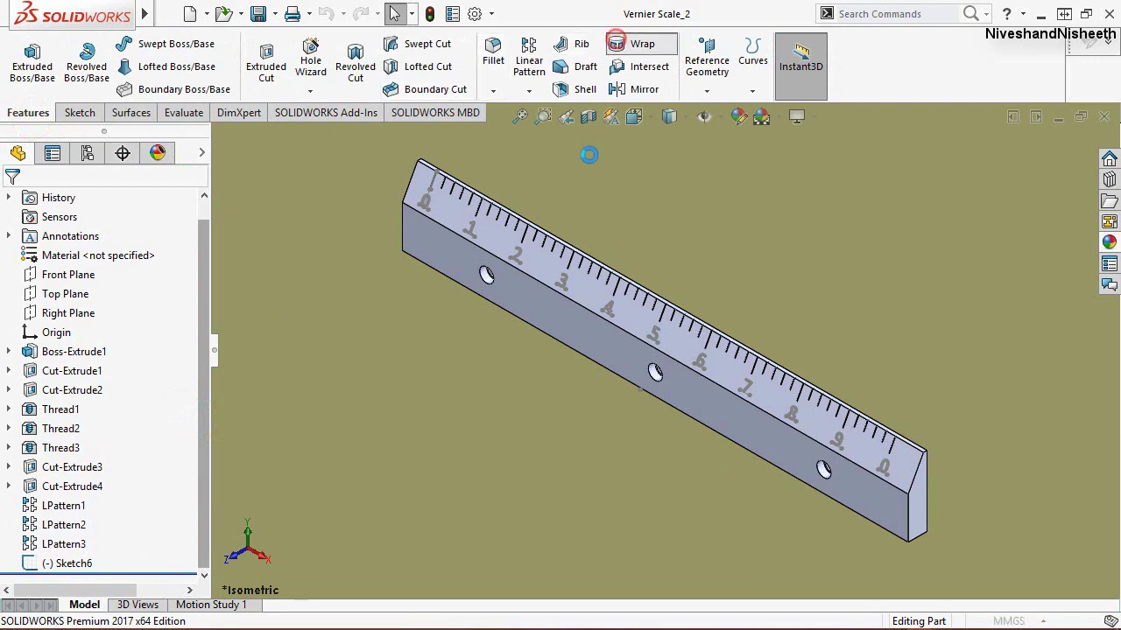
# Step: Start Wrap with Sketch6's numerals as the profile and the scale's top face as the wrap face
pyautogui.click(618, 46)
pyautogui.scroll(-4, 473, 263)
pyautogui.scroll(-2, 473, 290)
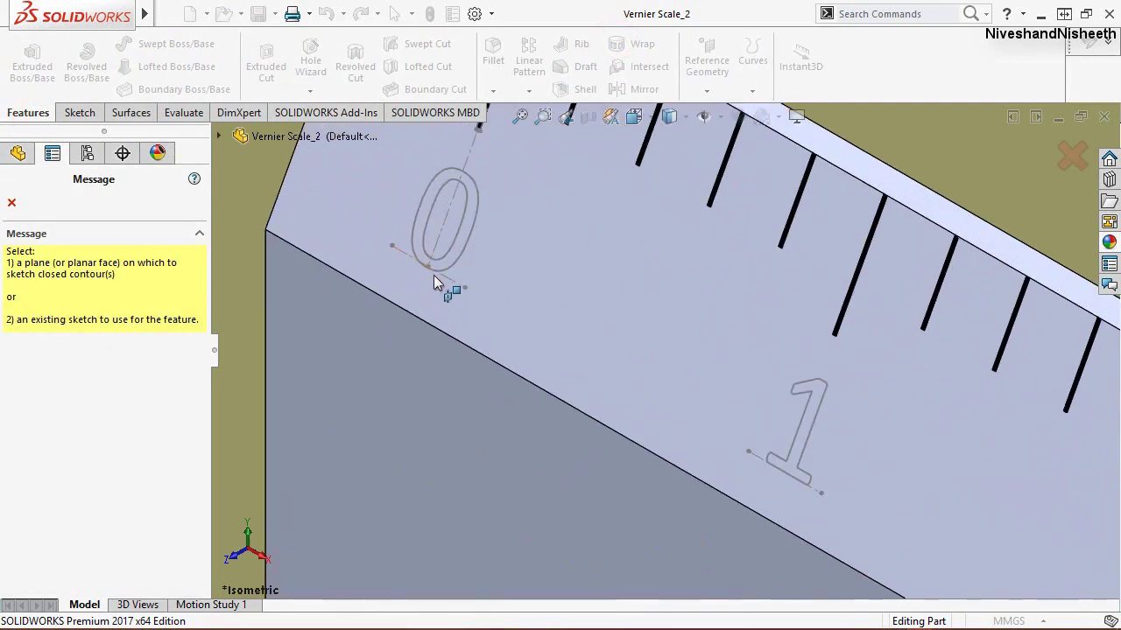
pyautogui.scroll(-2, 471, 287)
pyautogui.click(472, 282)
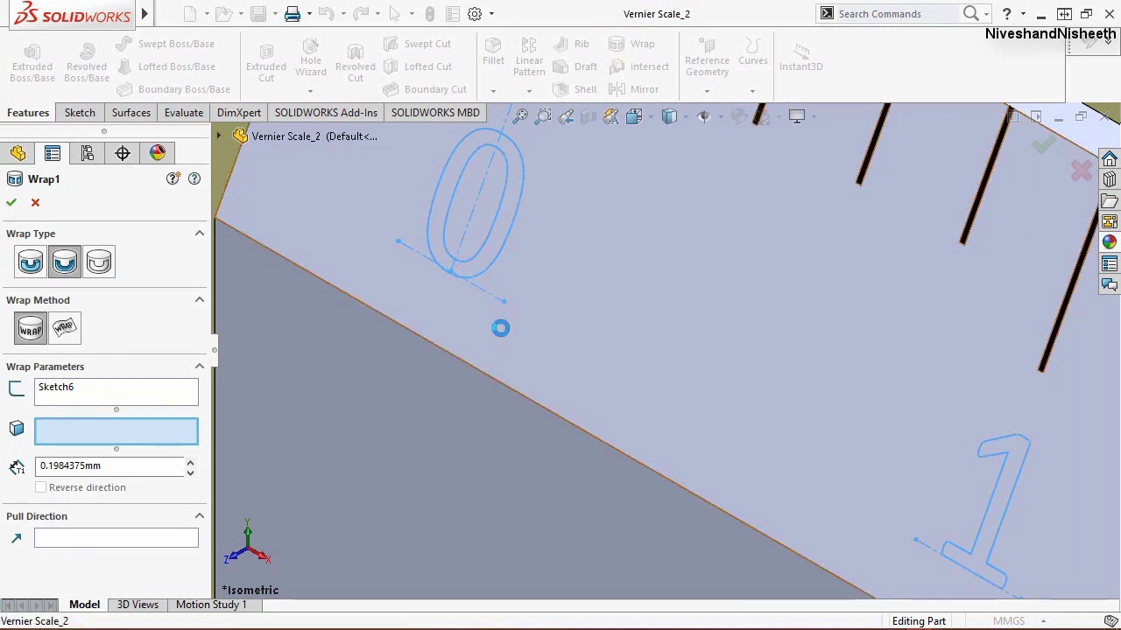
pyautogui.click(499, 329)
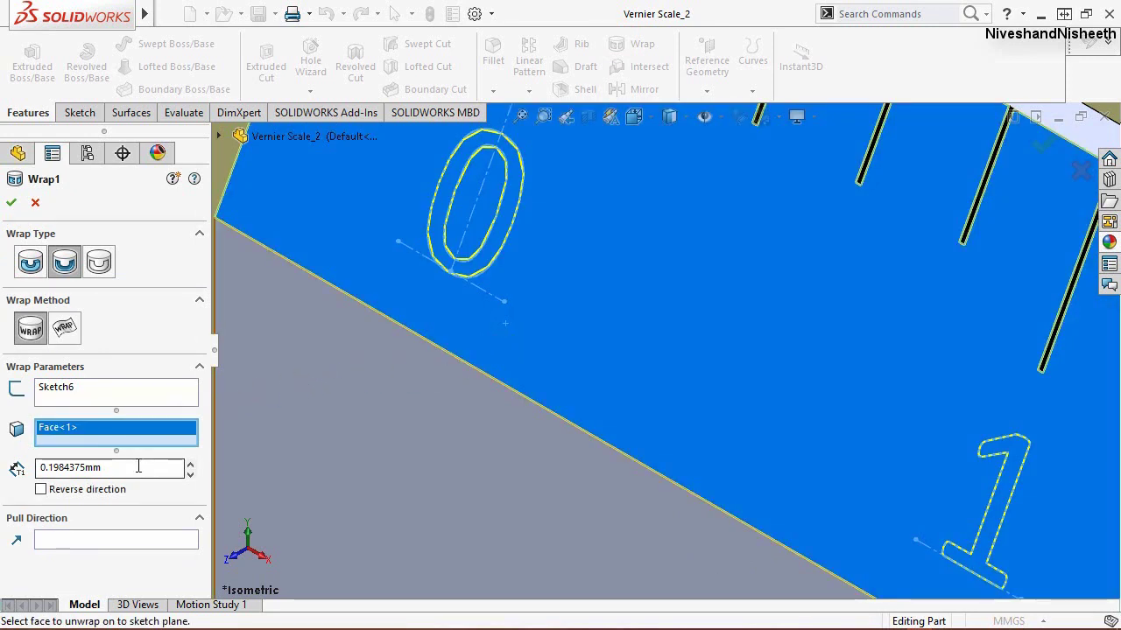
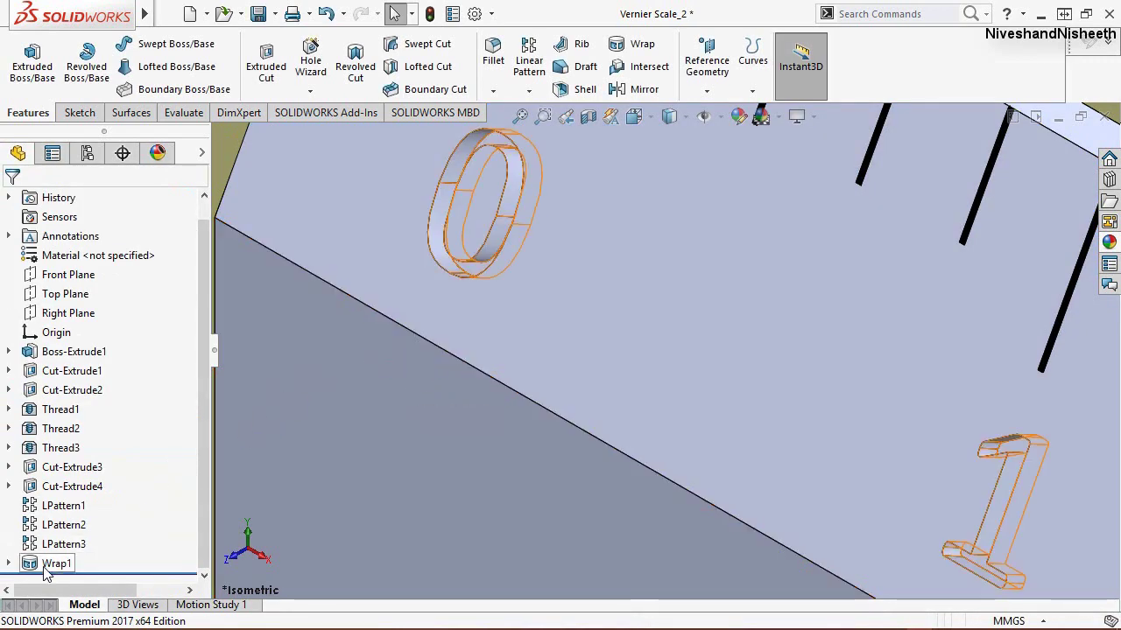
# Step: Colour the Wrap1 numerals black
pyautogui.click(56, 562)
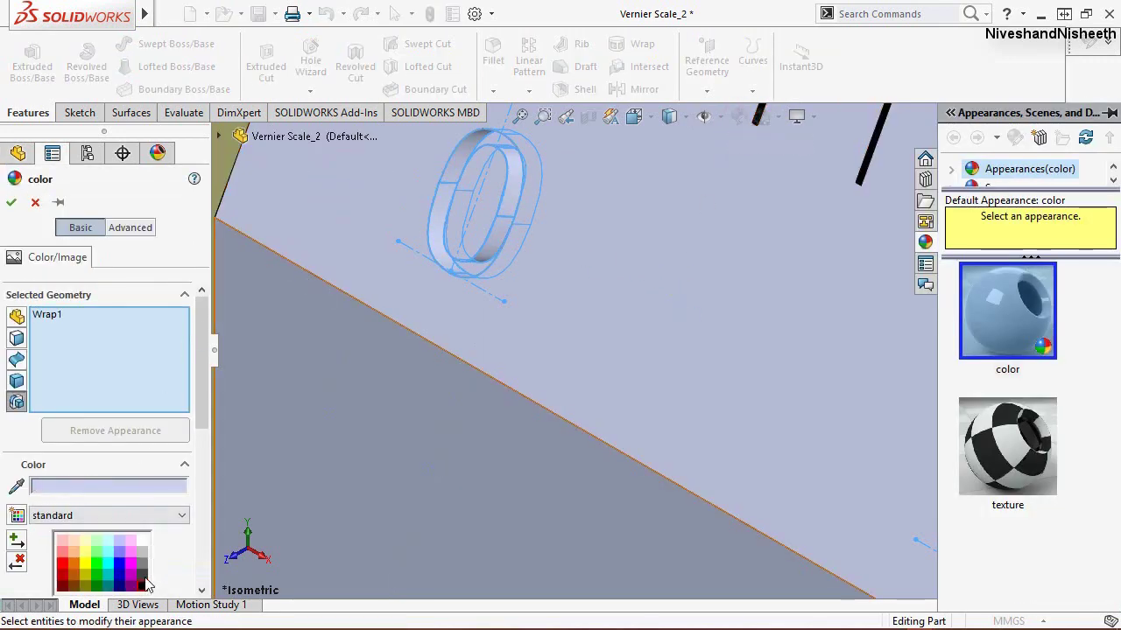
pyautogui.click(142, 585)
pyautogui.click(13, 203)
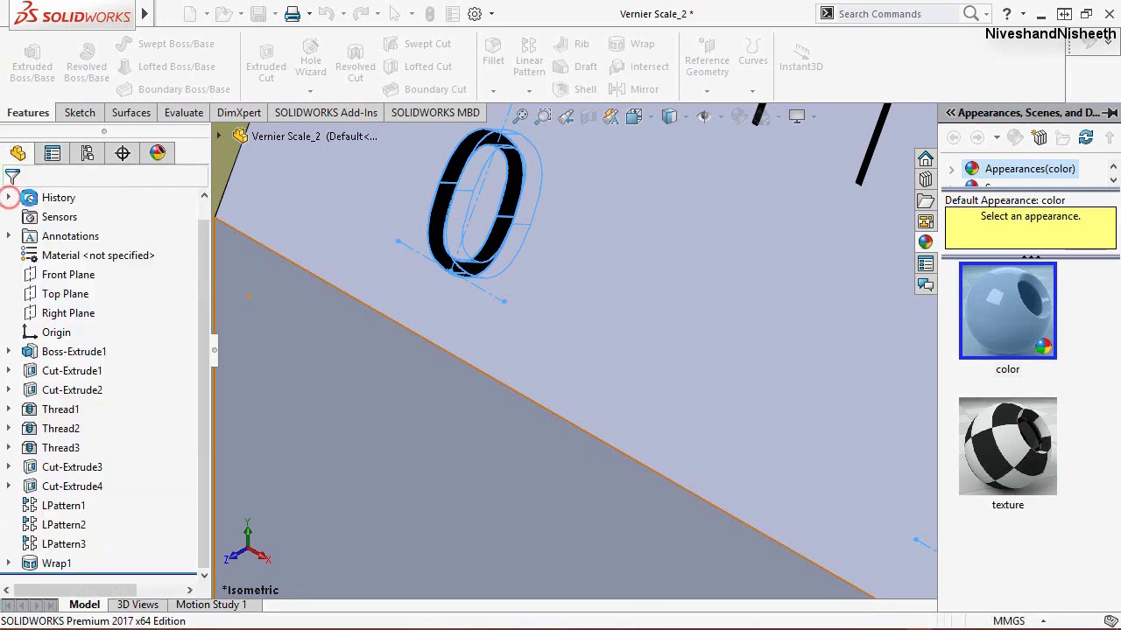
# Step: Fit the whole scale in view and bring up the list of open documents
pyautogui.scroll(3, 352, 264)
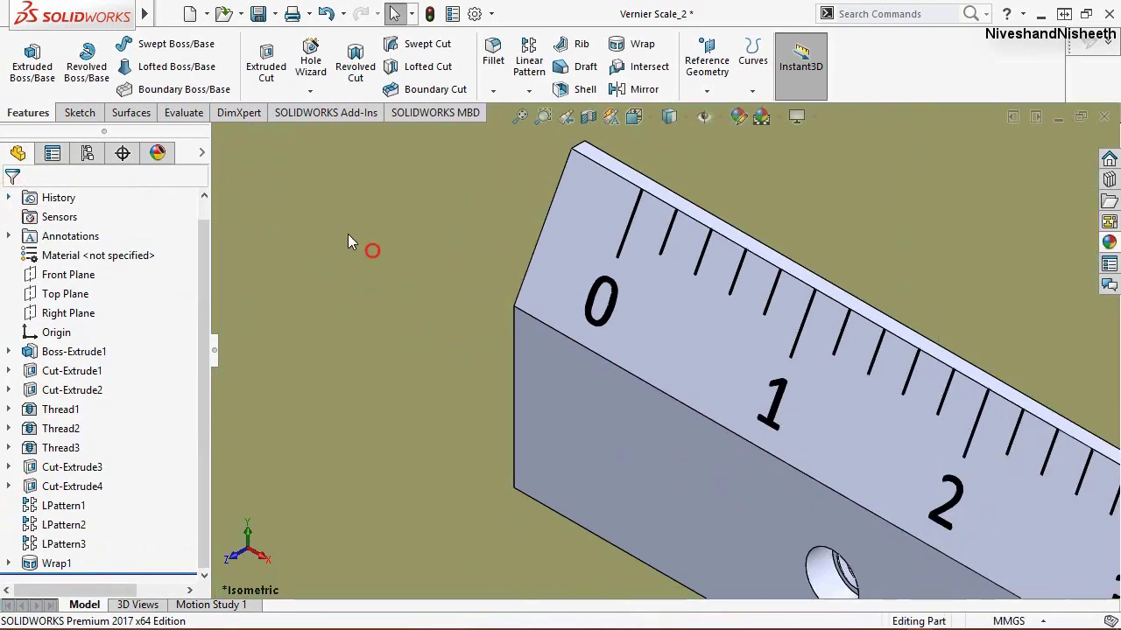
pyautogui.scroll(3, 348, 234)
pyautogui.press('f')
pyautogui.scroll(-2, 961, 511)
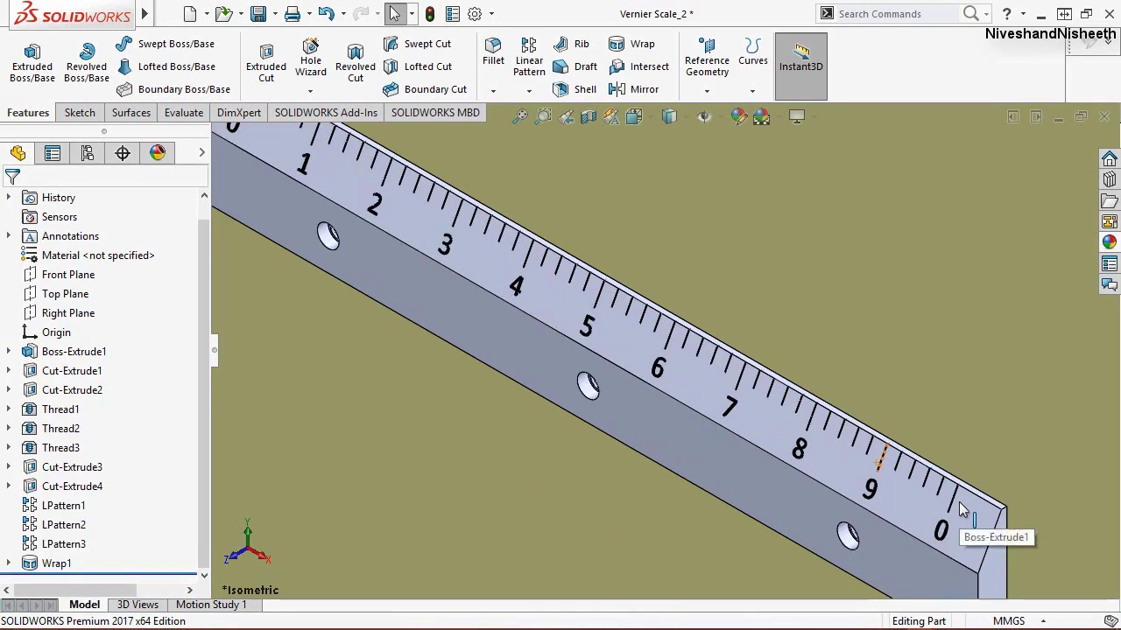
pyautogui.click(521, 116)
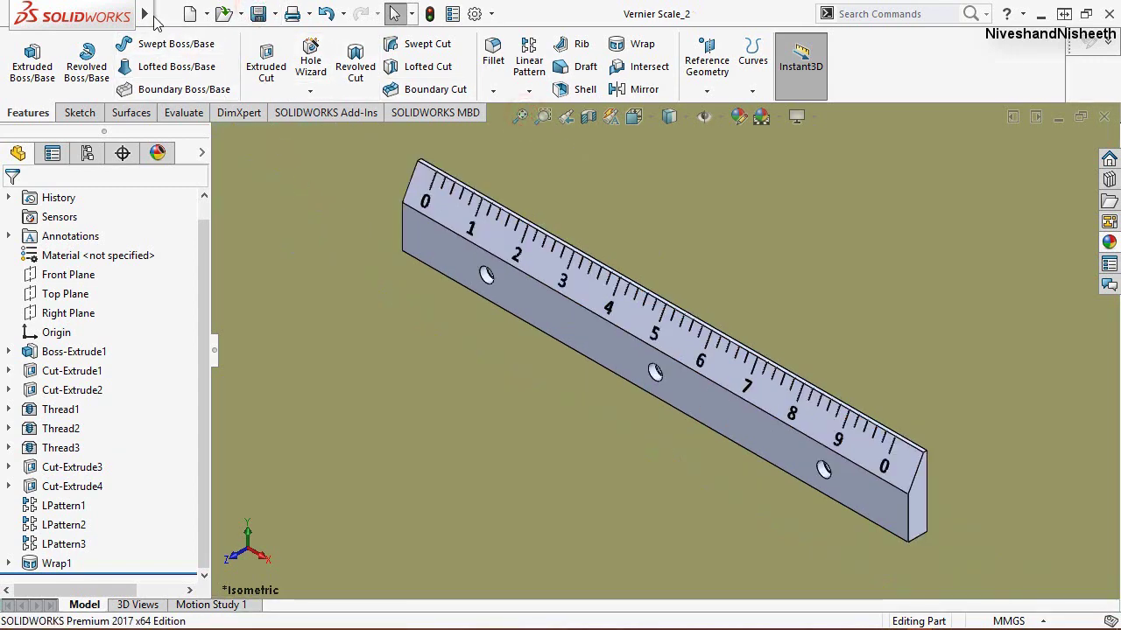
pyautogui.moveTo(144, 14)
pyautogui.click(350, 18)
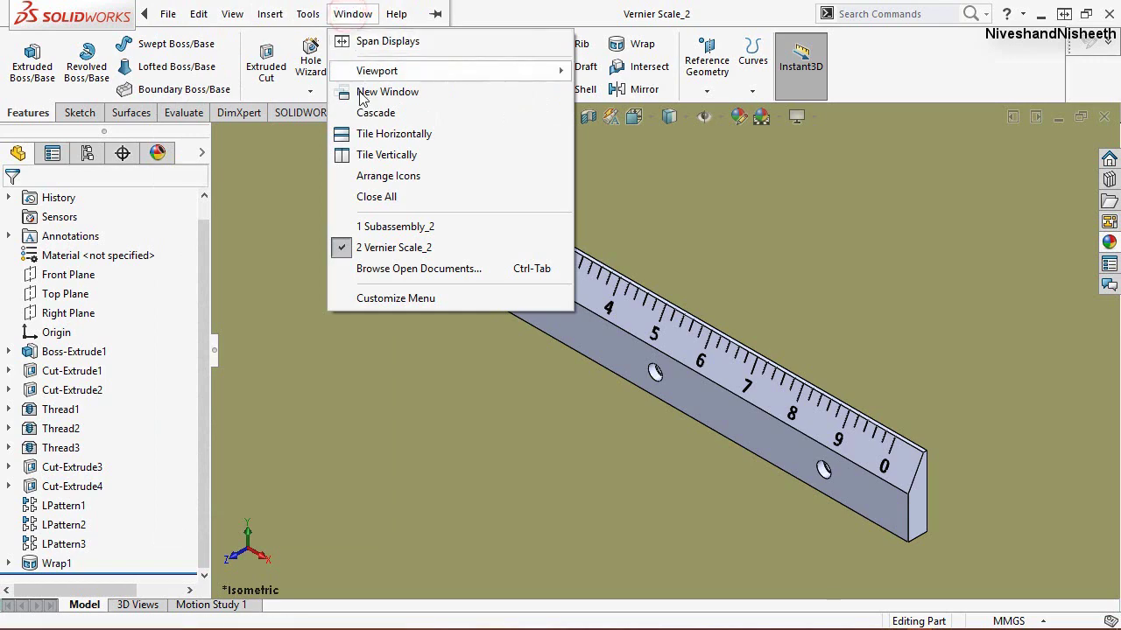
# Step: Switch to the Subassembly_2 caliper assembly and view it from the Front
pyautogui.click(404, 230)
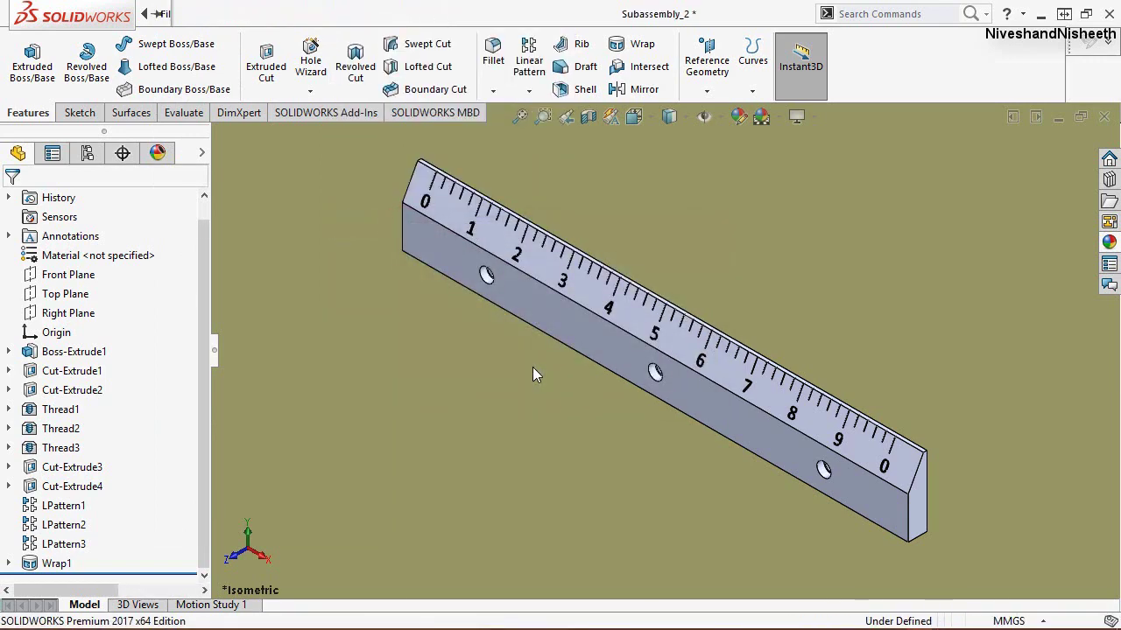
pyautogui.scroll(-2, 523, 370)
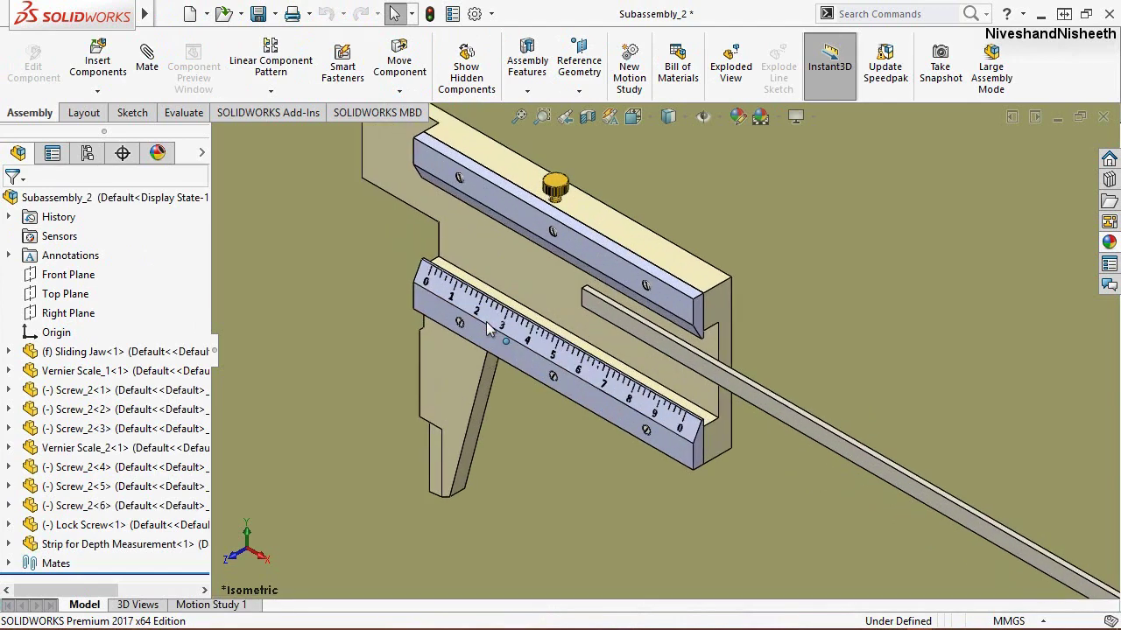
pyautogui.scroll(-2, 490, 324)
pyautogui.scroll(-2, 689, 413)
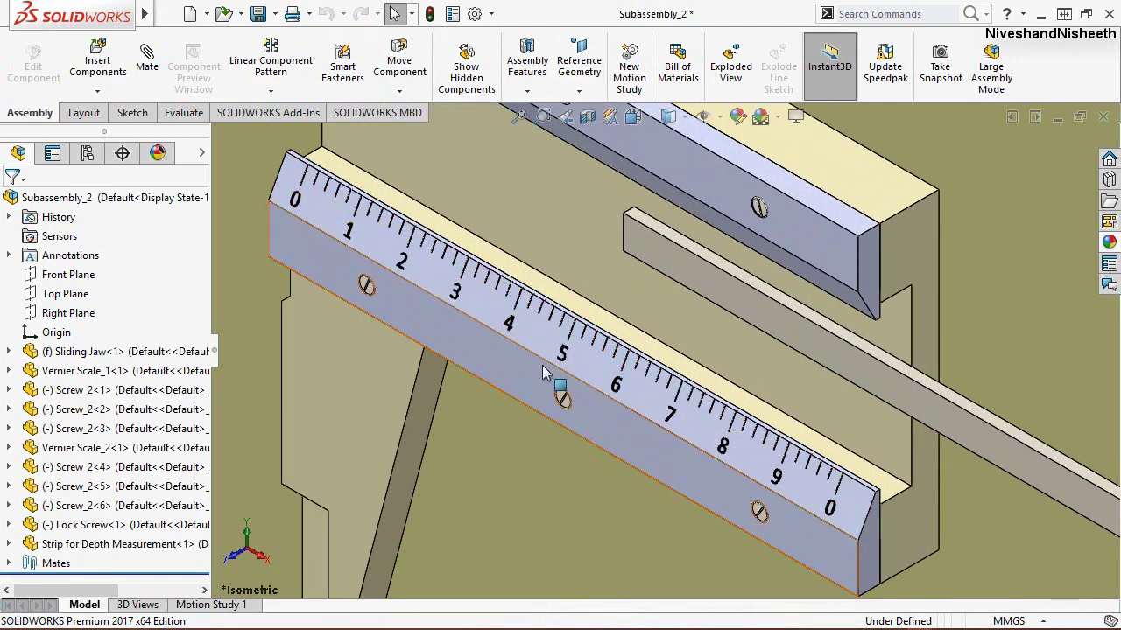
pyautogui.click(634, 122)
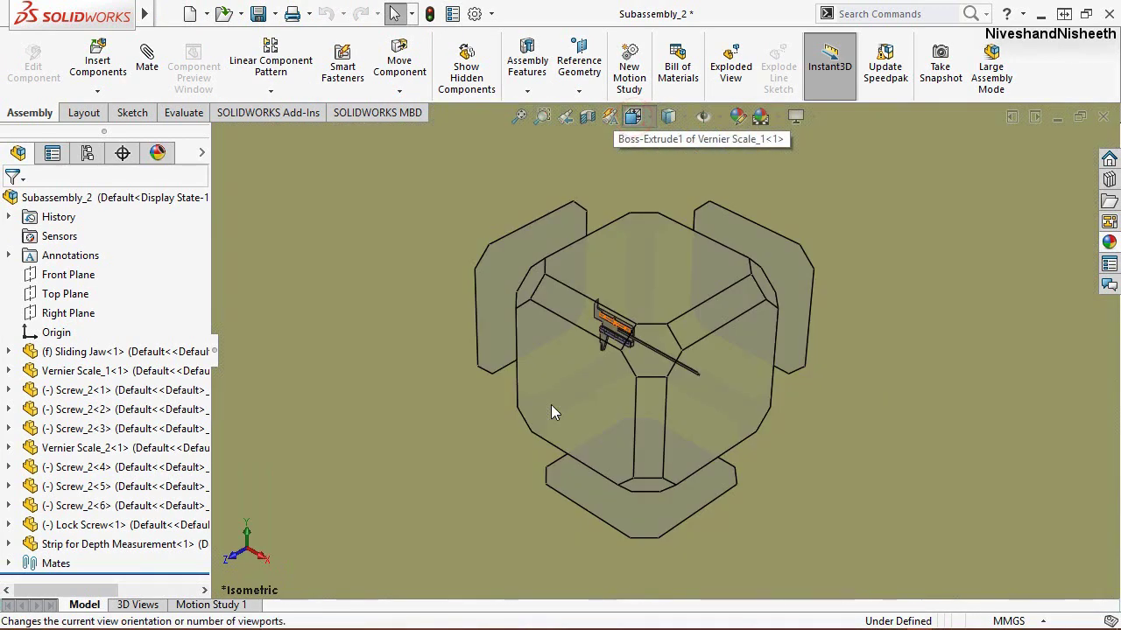
pyautogui.click(567, 390)
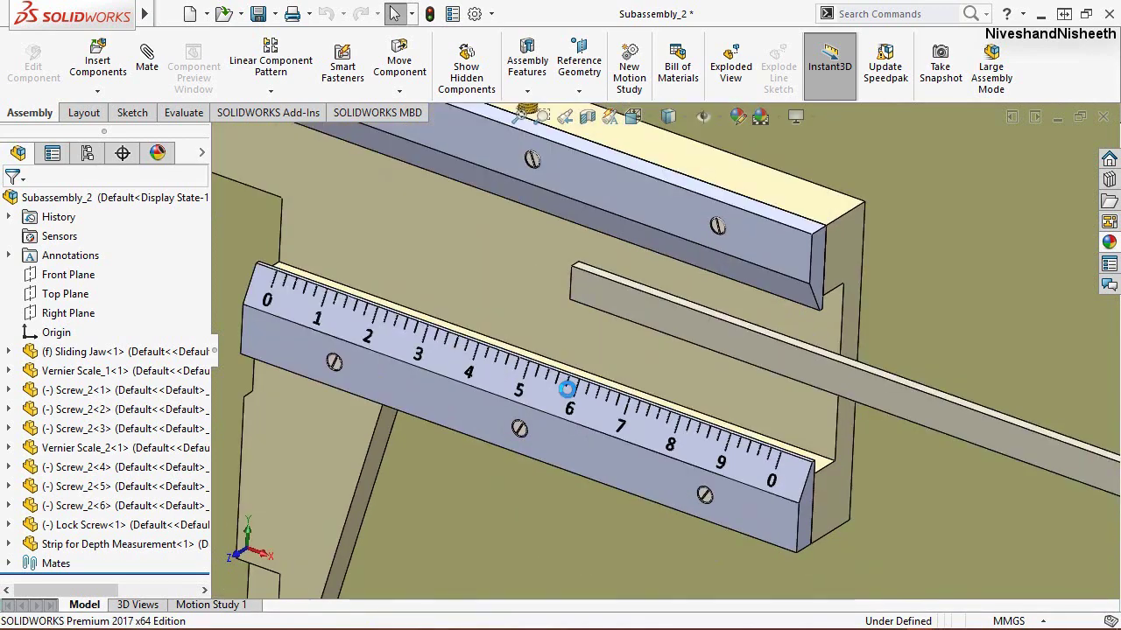
pyautogui.scroll(-3, 517, 350)
pyautogui.scroll(-2, 516, 350)
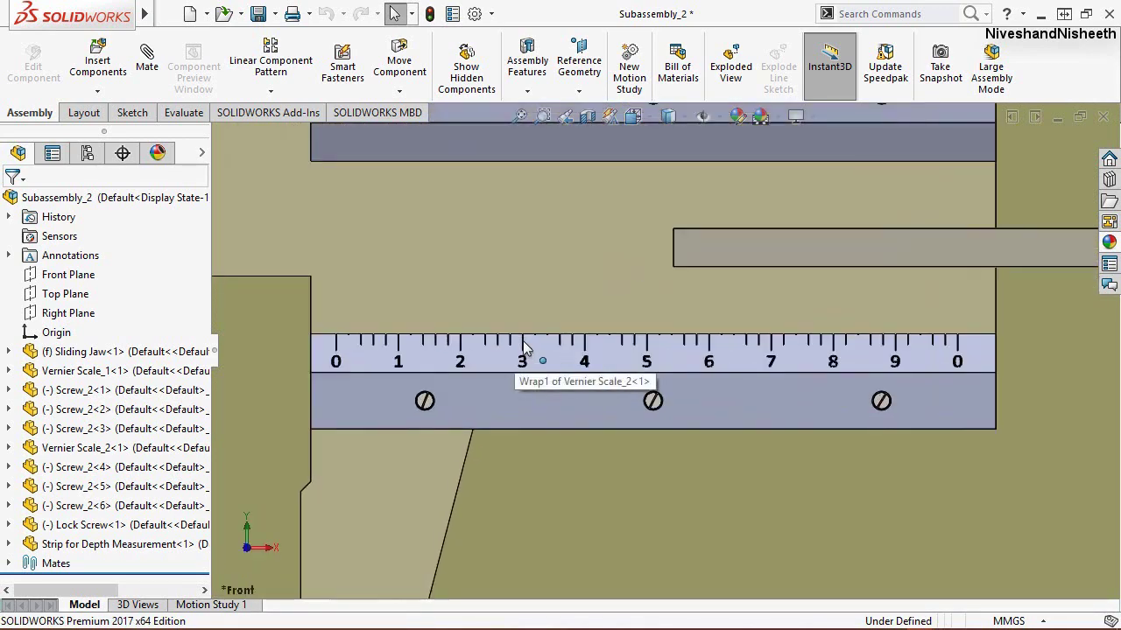
pyautogui.scroll(-2, 516, 351)
pyautogui.scroll(-1, 517, 350)
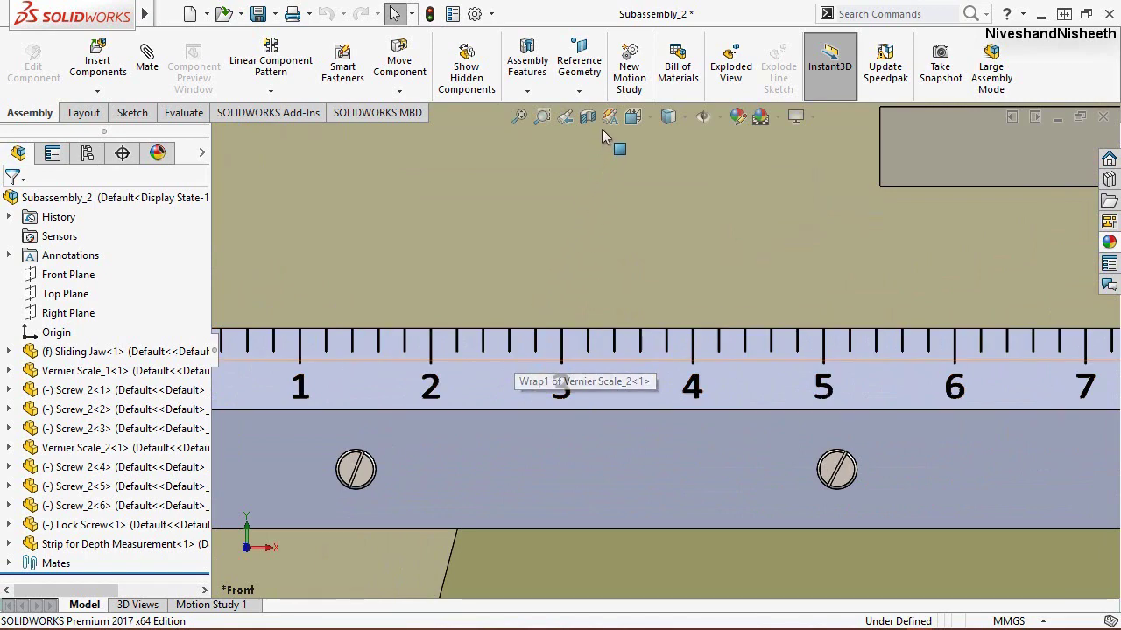
# Step: Return to the isometric view and open Vernier Scale_1 in its own window
pyautogui.click(567, 117)
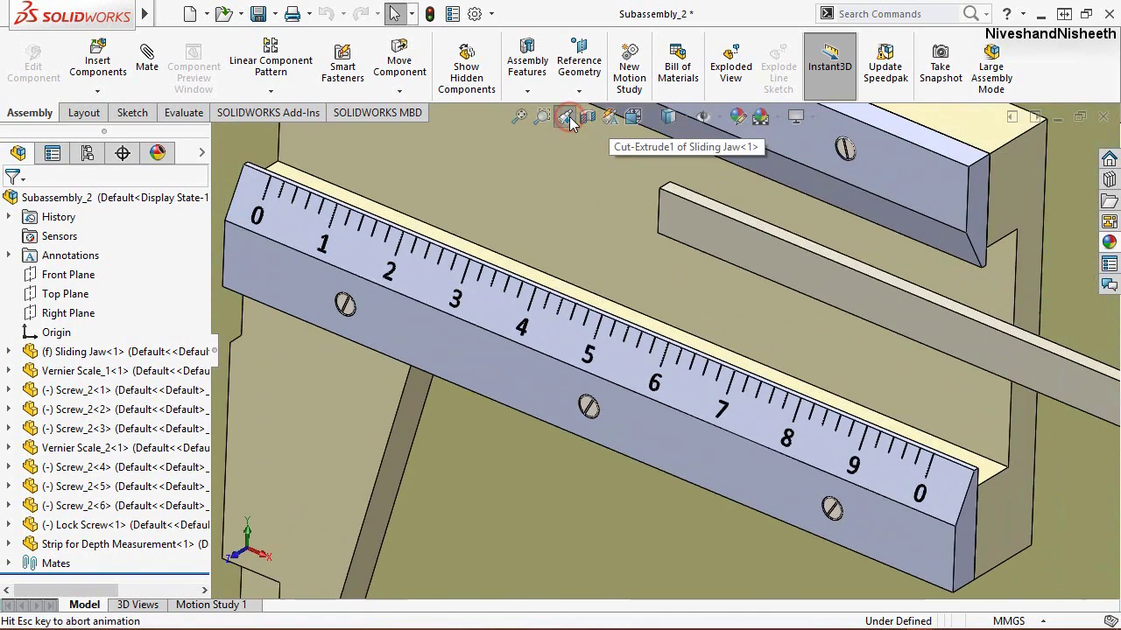
pyautogui.click(520, 125)
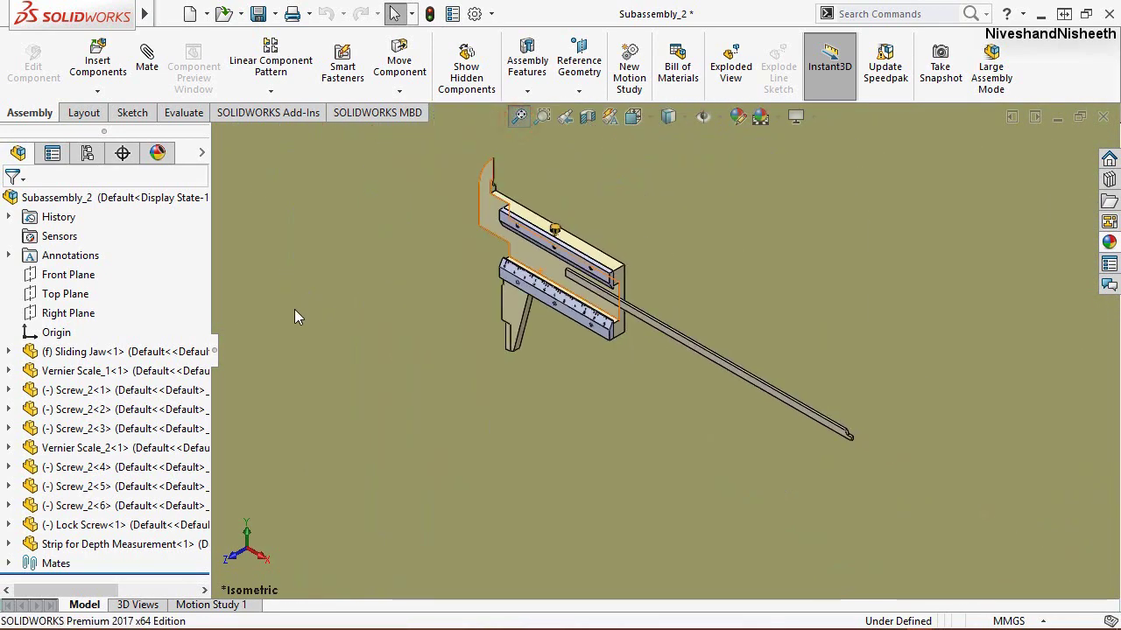
pyautogui.click(576, 409)
pyautogui.scroll(-5, 632, 246)
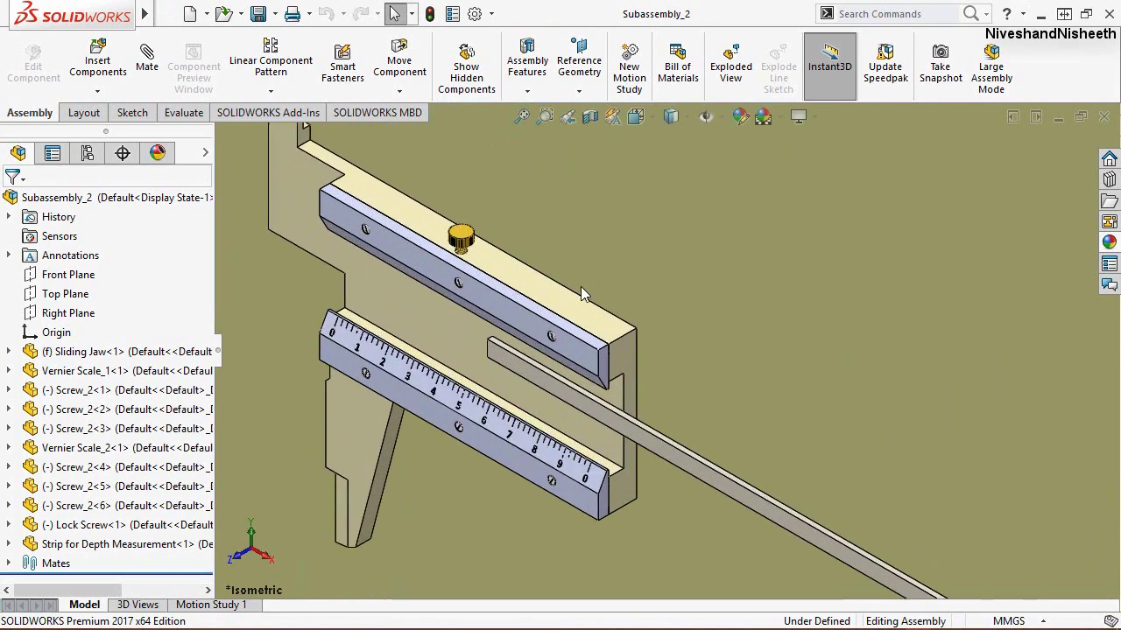
pyautogui.click(499, 315)
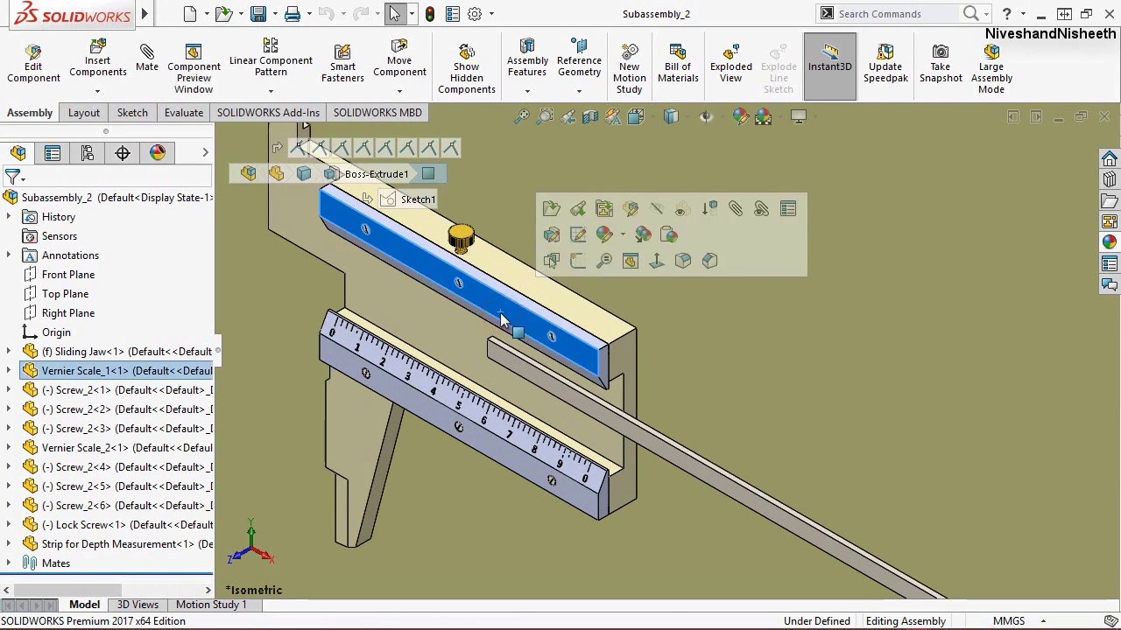
pyautogui.click(586, 210)
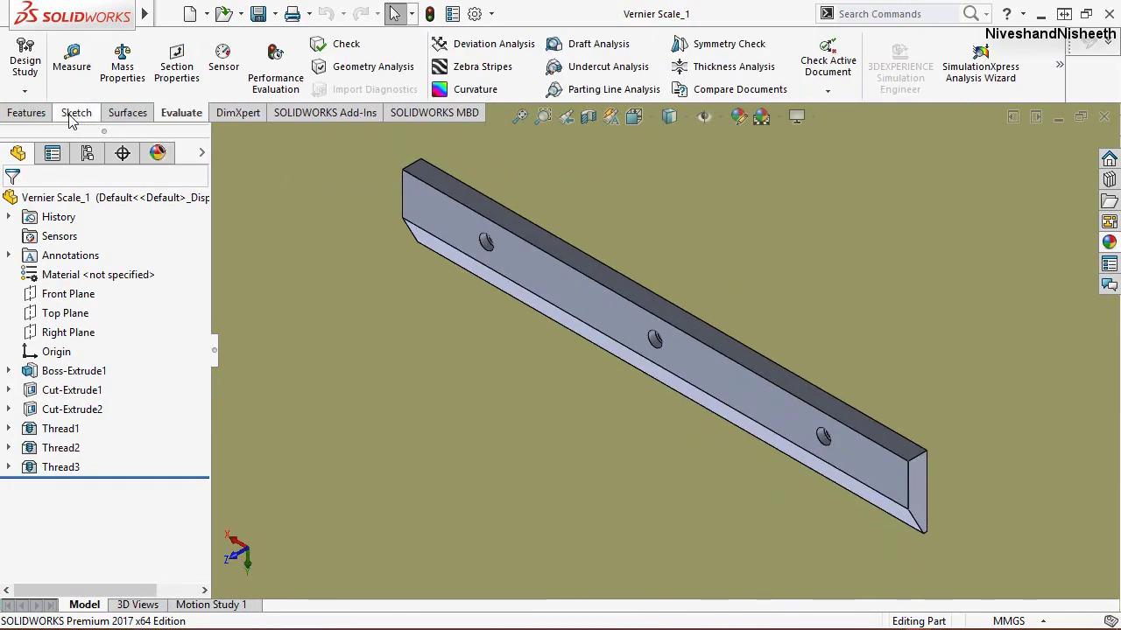
pyautogui.click(26, 112)
# Step: Start a new sketch on the bar's lower face and view it head-on
pyautogui.click(77, 114)
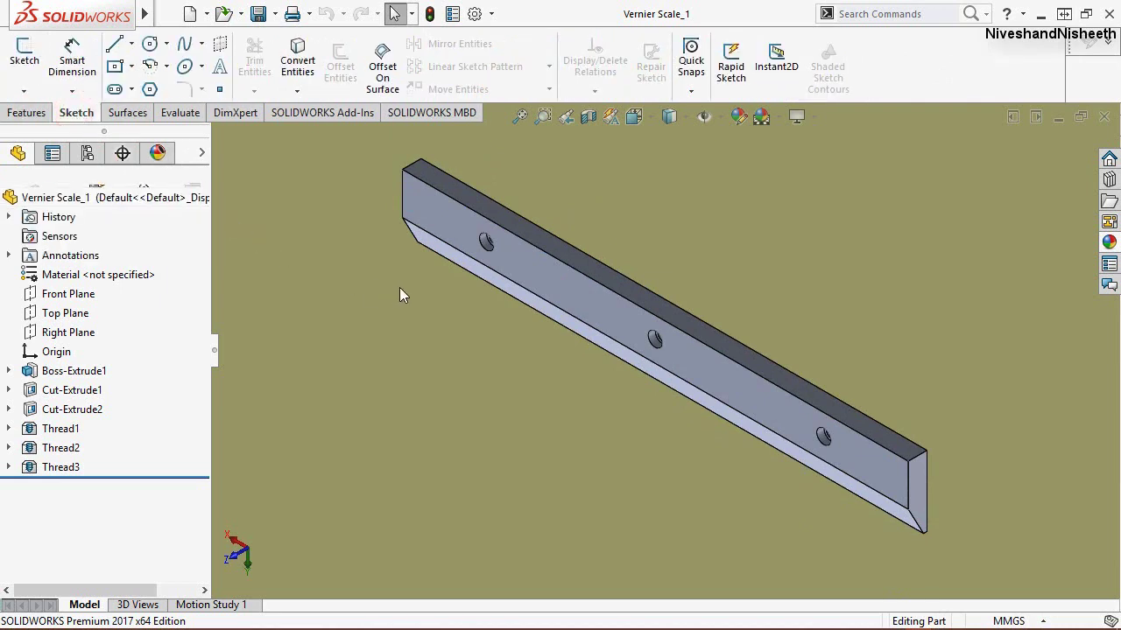
pyautogui.click(24, 54)
pyautogui.scroll(-1, 377, 278)
pyautogui.scroll(-2, 422, 285)
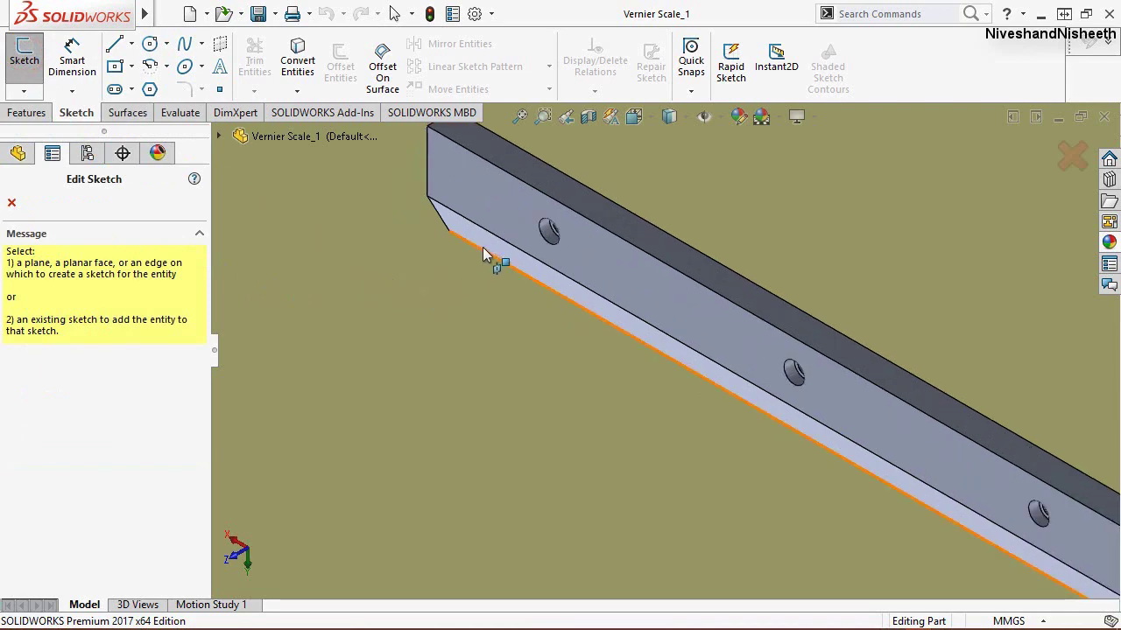
pyautogui.click(489, 247)
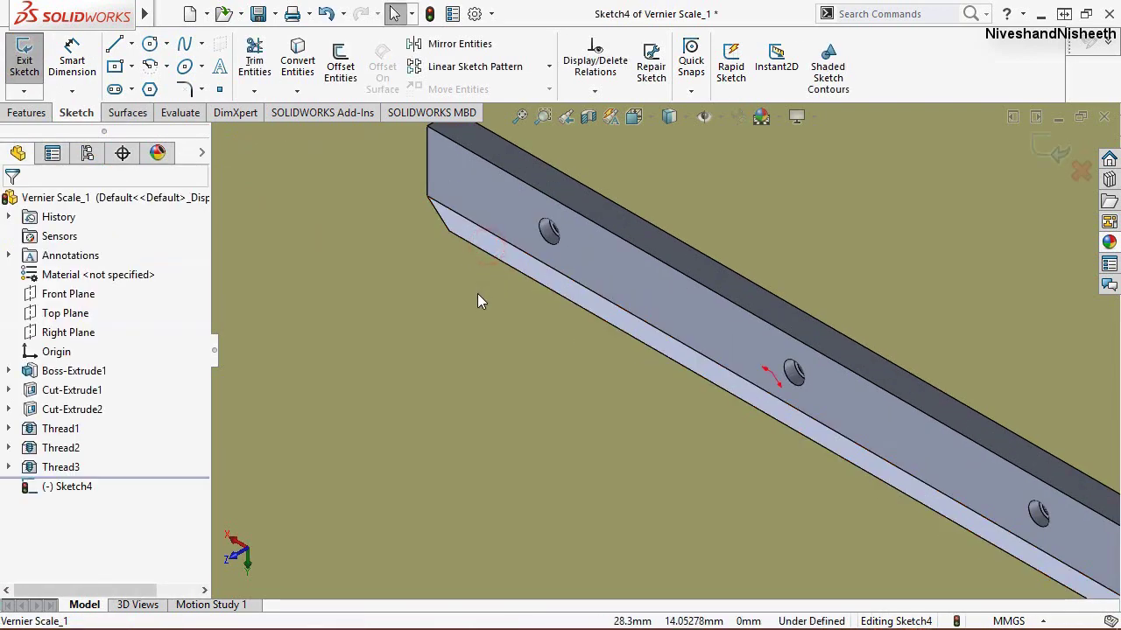
pyautogui.click(668, 117)
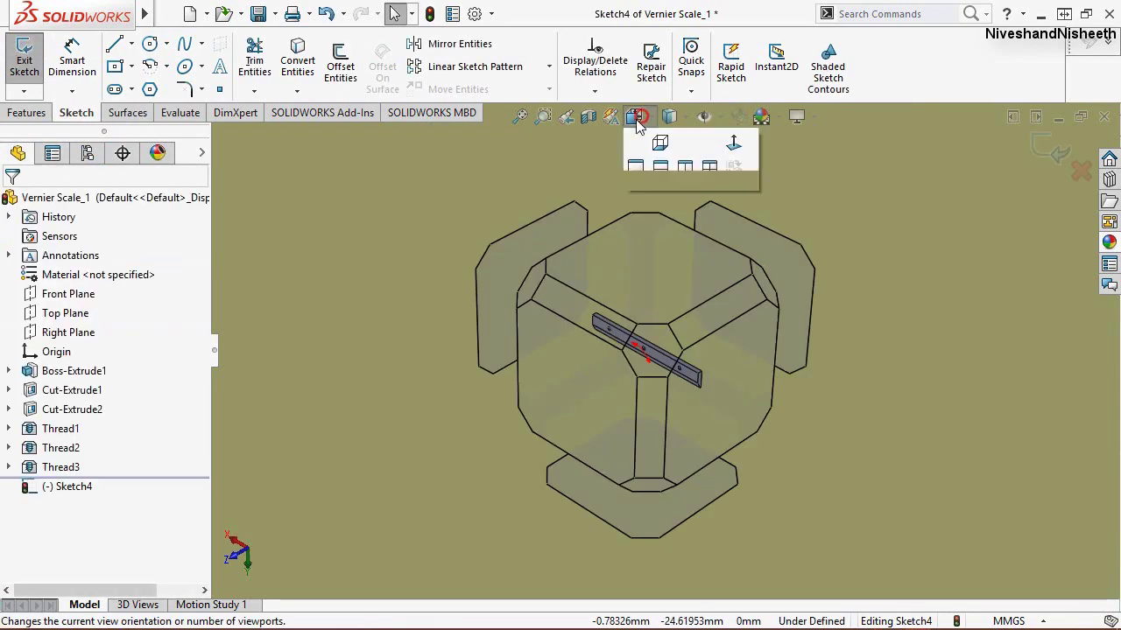
pyautogui.click(565, 369)
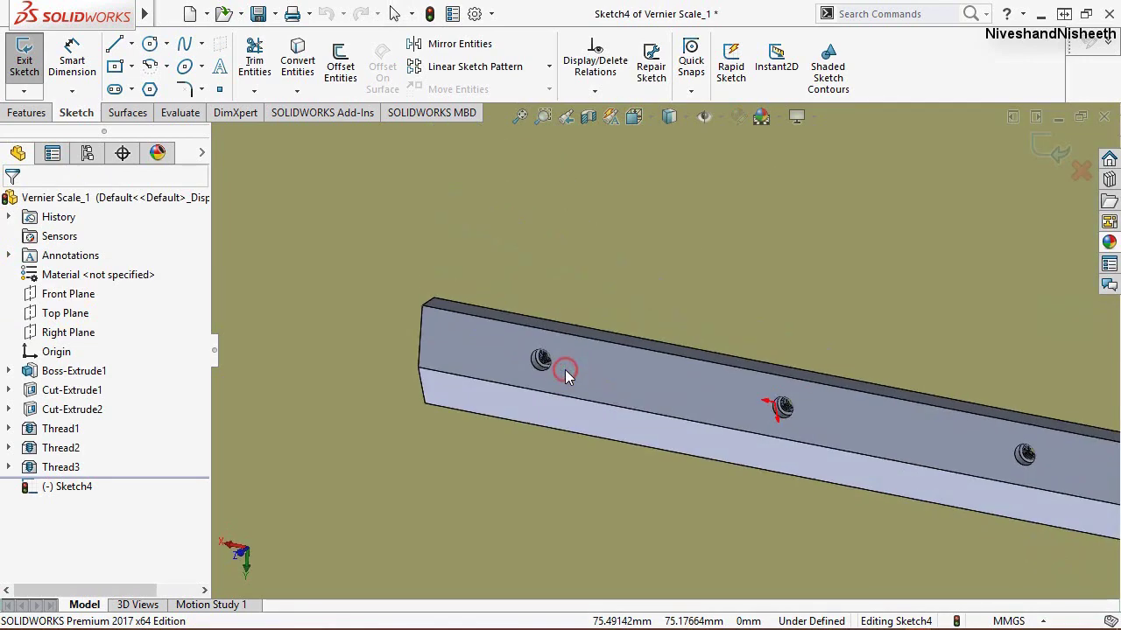
pyautogui.scroll(-1, 478, 367)
pyautogui.scroll(-1, 418, 373)
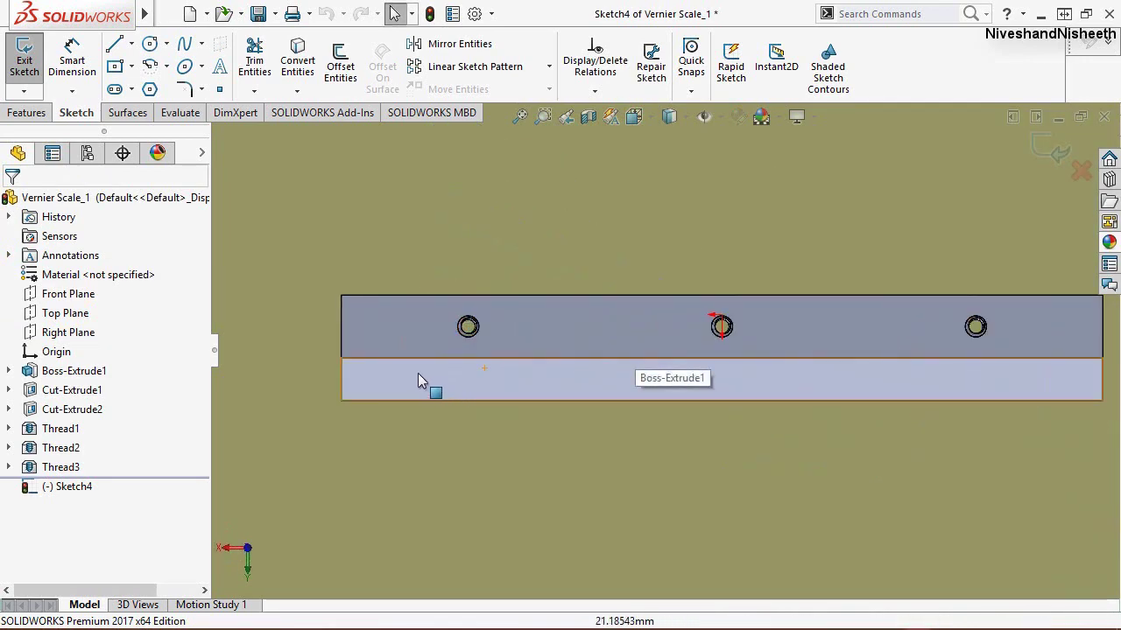
pyautogui.scroll(-2, 377, 366)
pyautogui.scroll(-1, 377, 366)
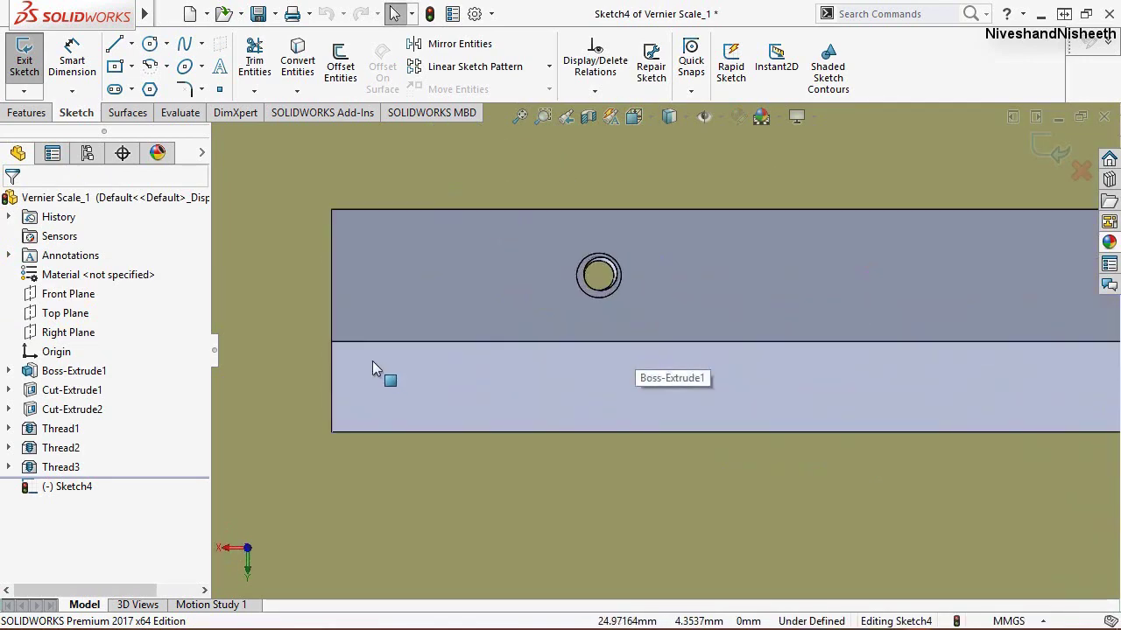
# Step: Draw two centre rectangles for a long tick and a shorter tick to its right
pyautogui.click(114, 65)
pyautogui.scroll(-1, 442, 411)
pyautogui.scroll(-2, 444, 394)
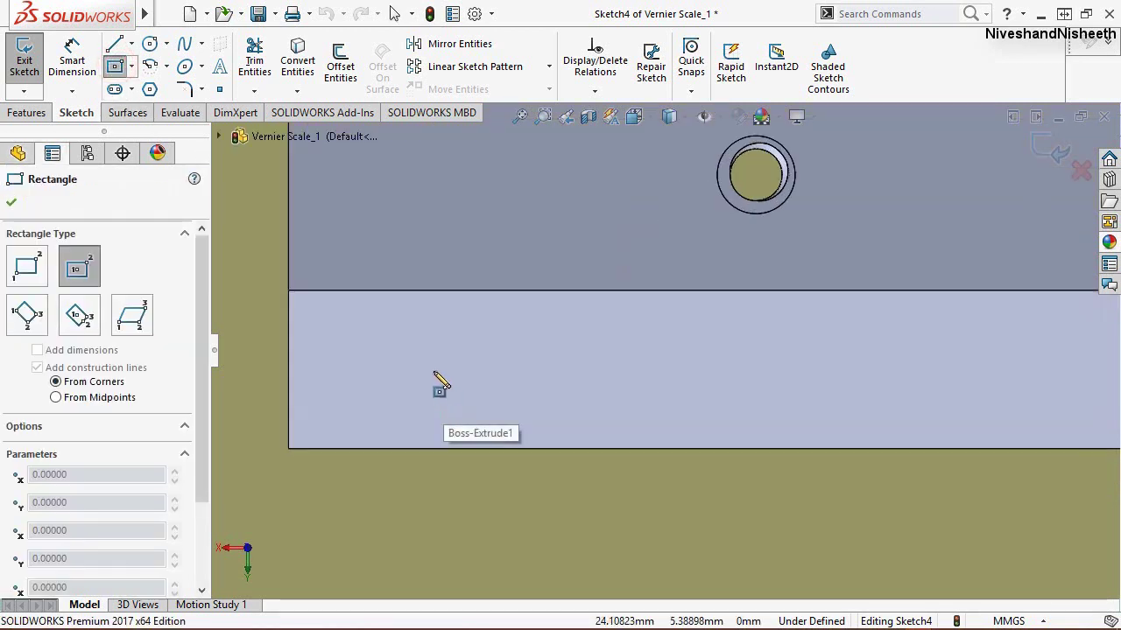
pyautogui.click(417, 350)
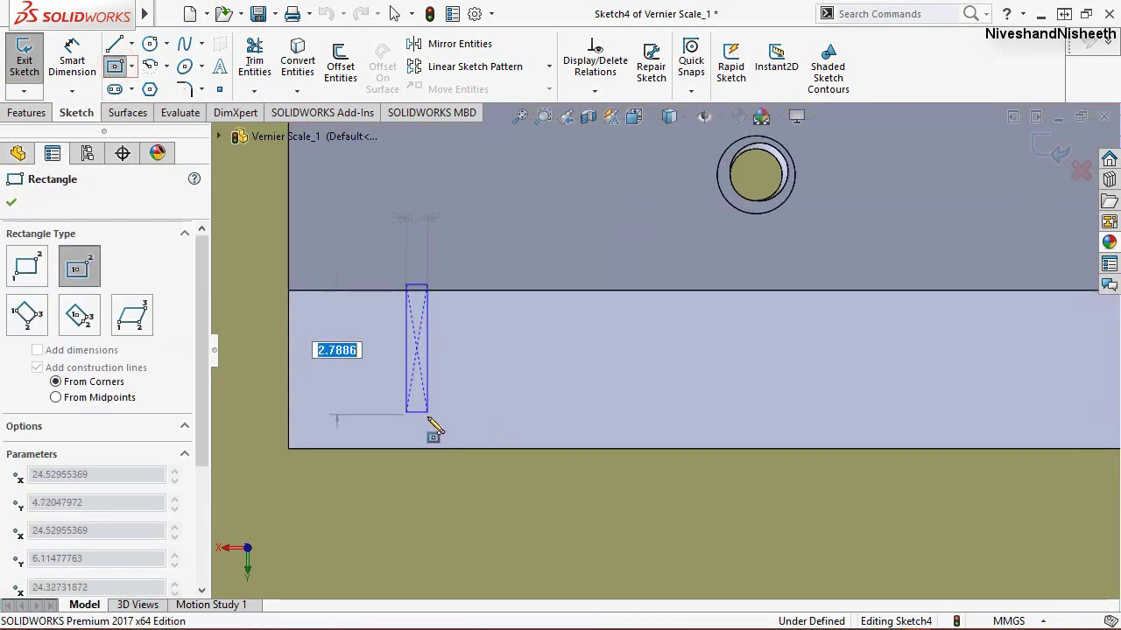
pyautogui.click(426, 421)
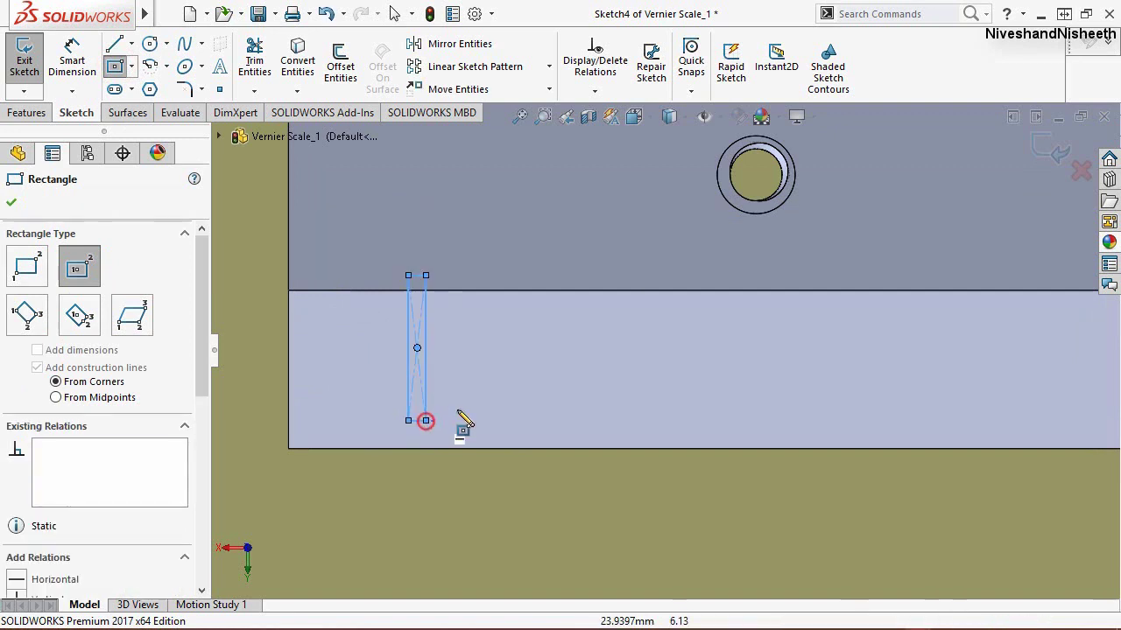
pyautogui.click(533, 376)
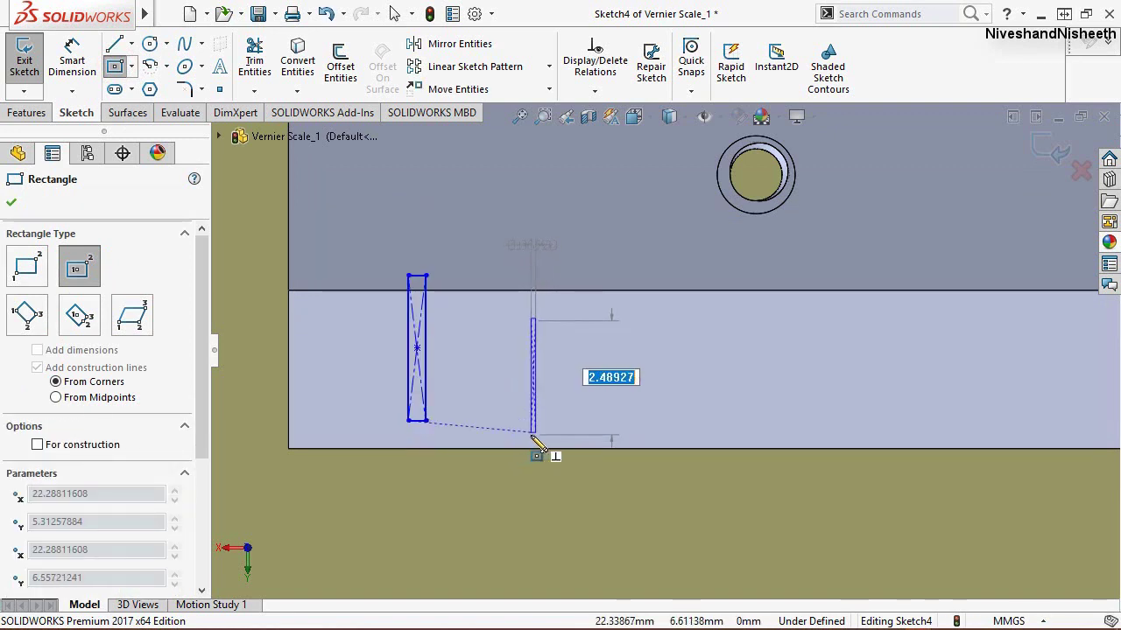
pyautogui.click(526, 436)
pyautogui.scroll(-1, 499, 376)
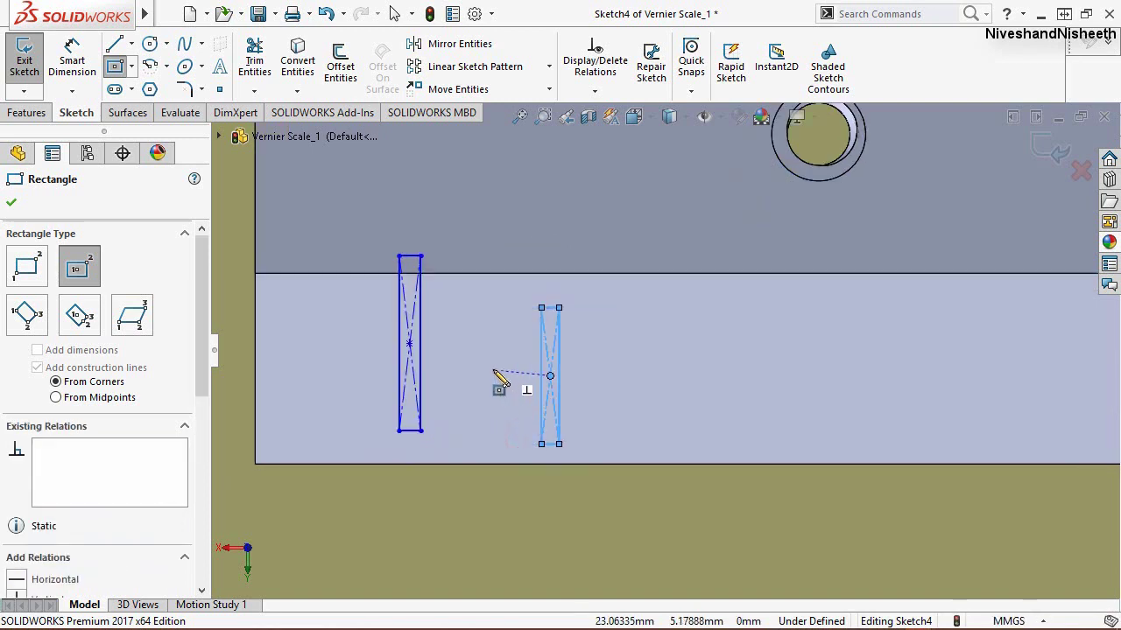
pyautogui.press('Escape')
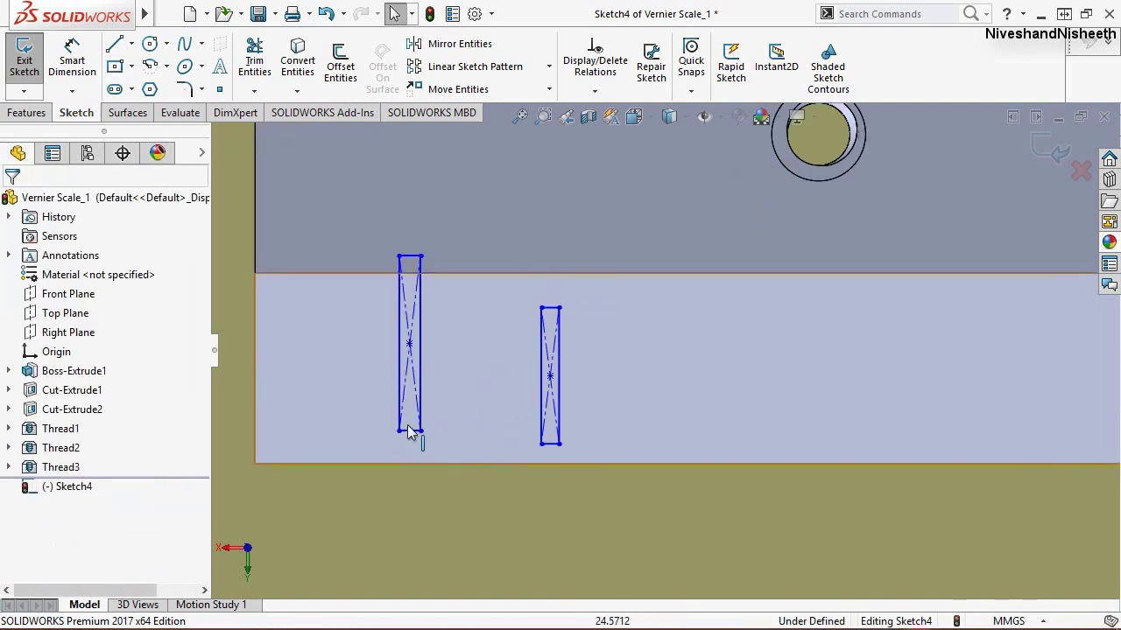
# Step: Make the two tick bottom lines collinear and equal in length
pyautogui.click(411, 431)
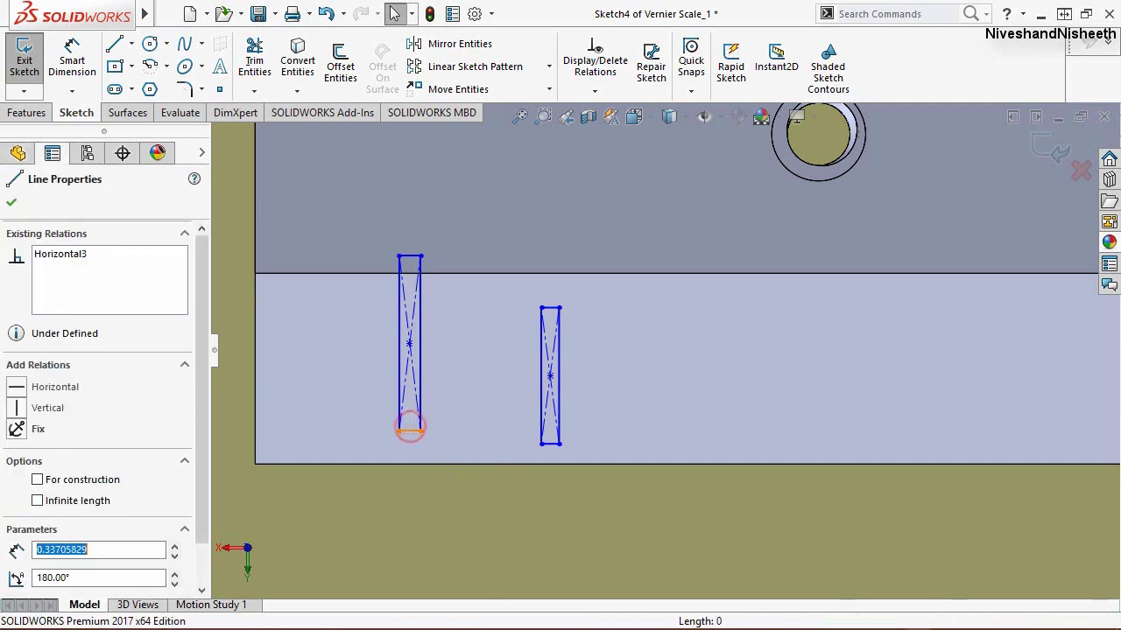
pyautogui.keyDown('ctrl'); pyautogui.click(551, 444); pyautogui.keyUp('ctrl')
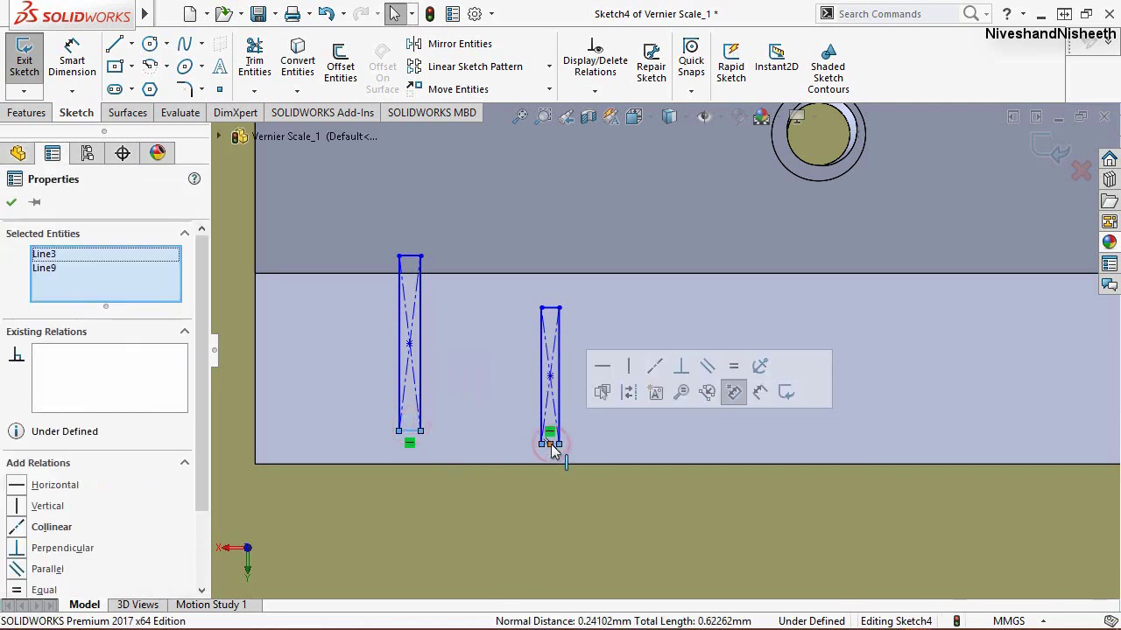
pyautogui.click(651, 372)
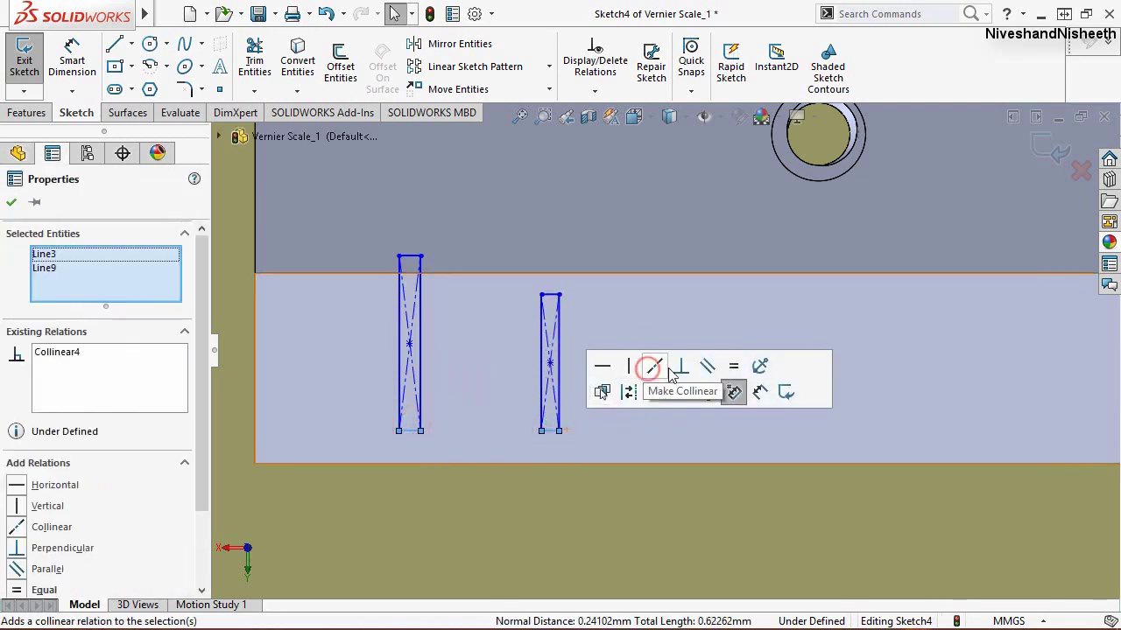
pyautogui.click(734, 369)
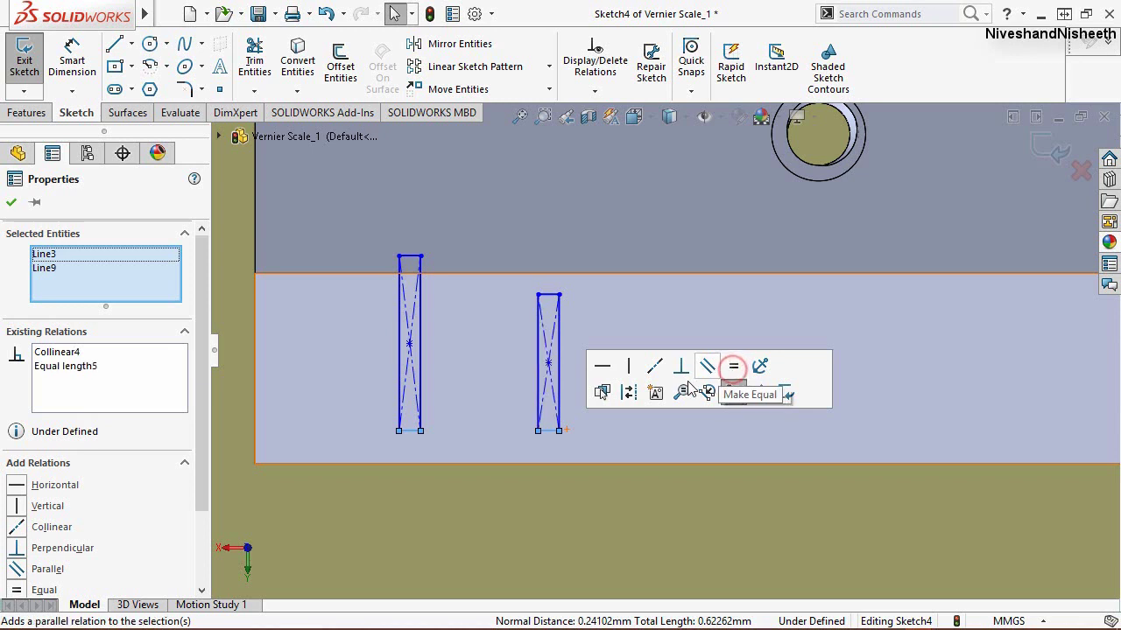
pyautogui.click(451, 497)
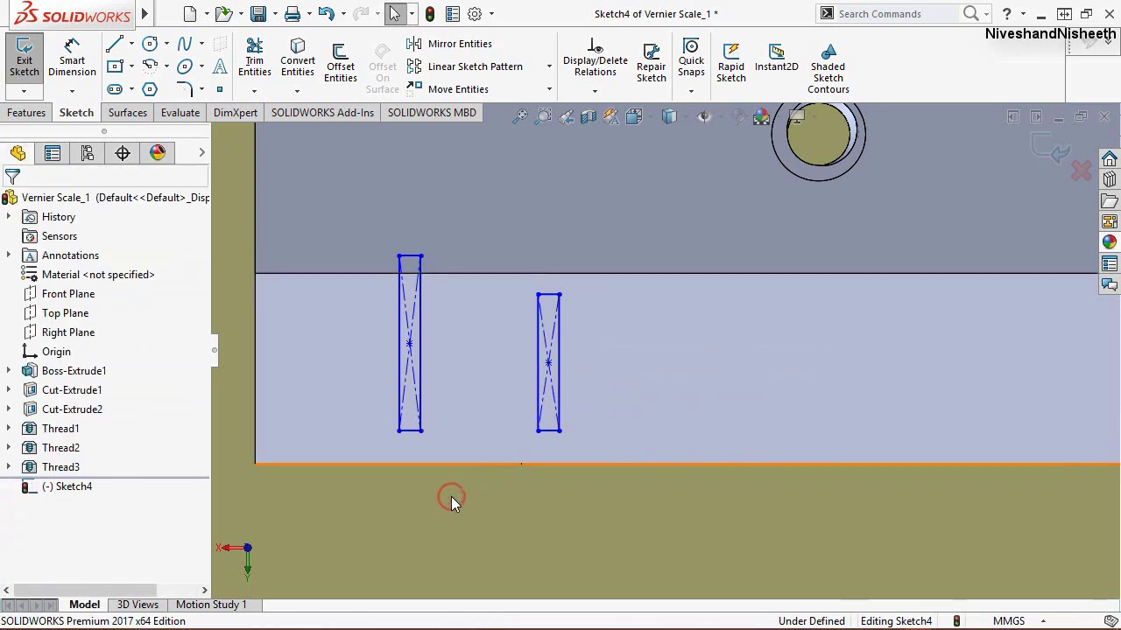
# Step: Align the tick bottoms with the scale's lower edge and begin dimensioning the long tick's height
pyautogui.click(408, 432)
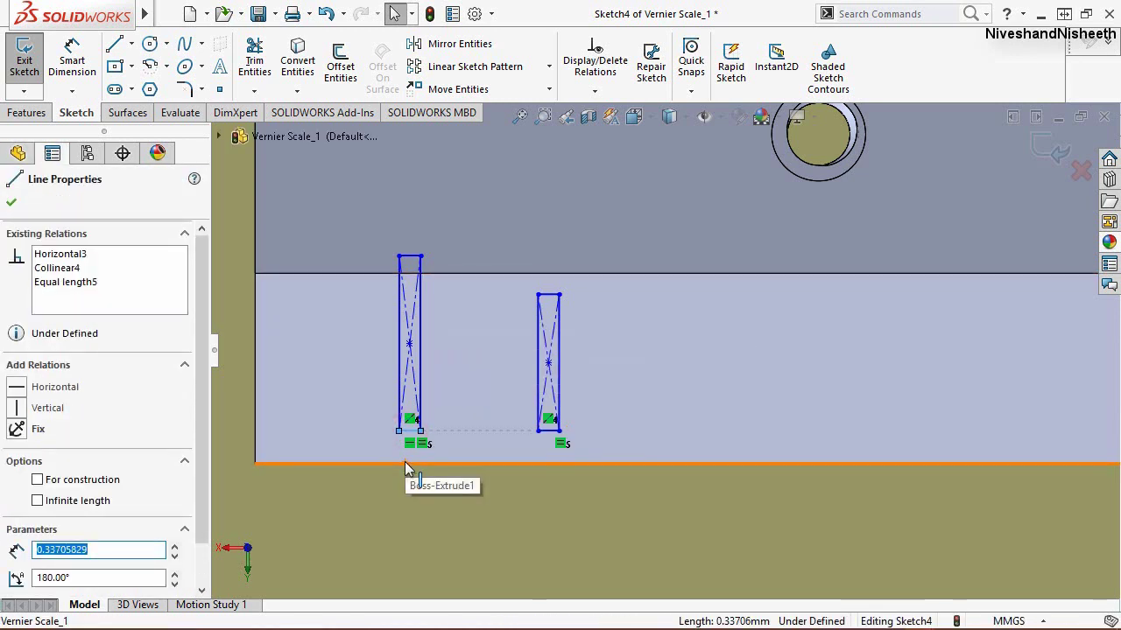
pyautogui.keyDown('ctrl'); pyautogui.click(401, 464); pyautogui.keyUp('ctrl')
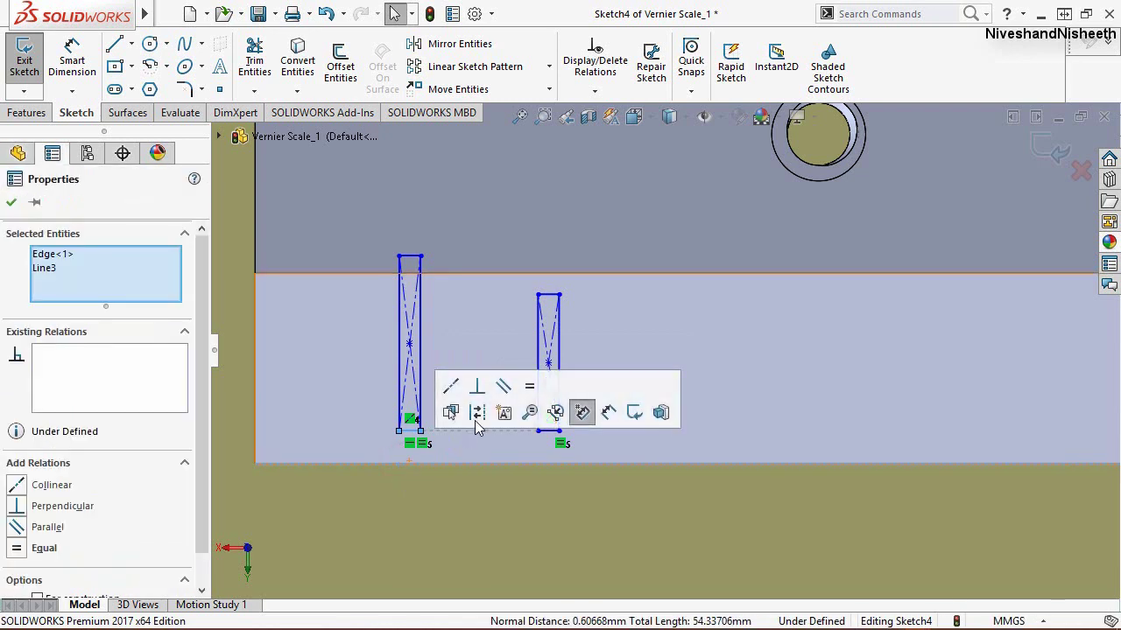
pyautogui.click(450, 386)
pyautogui.click(486, 490)
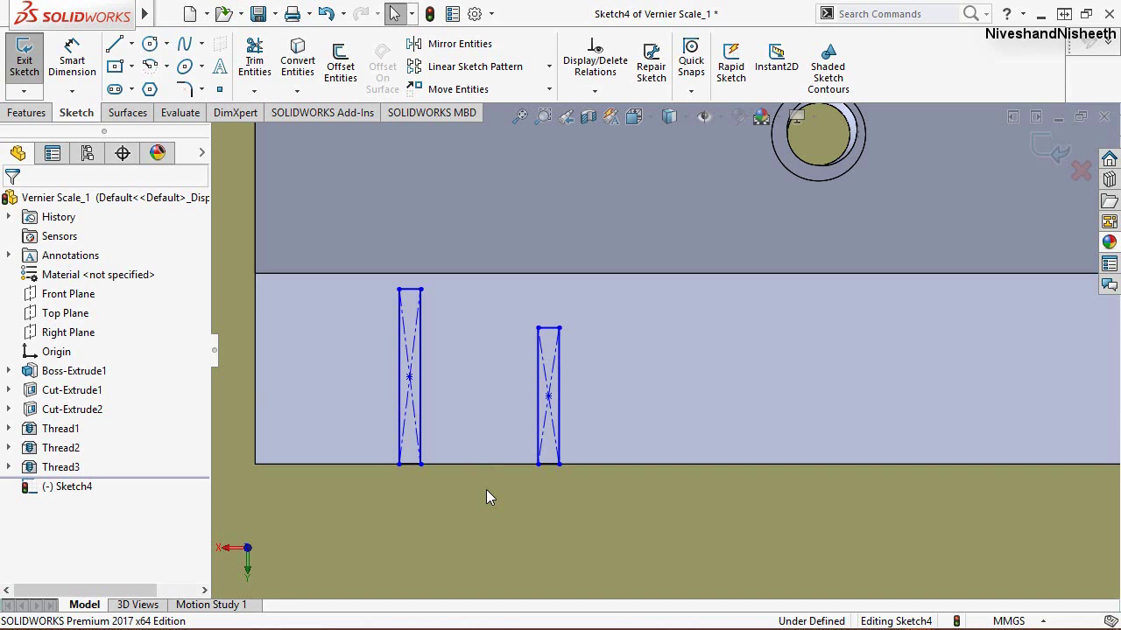
pyautogui.click(425, 542)
pyautogui.click(72, 58)
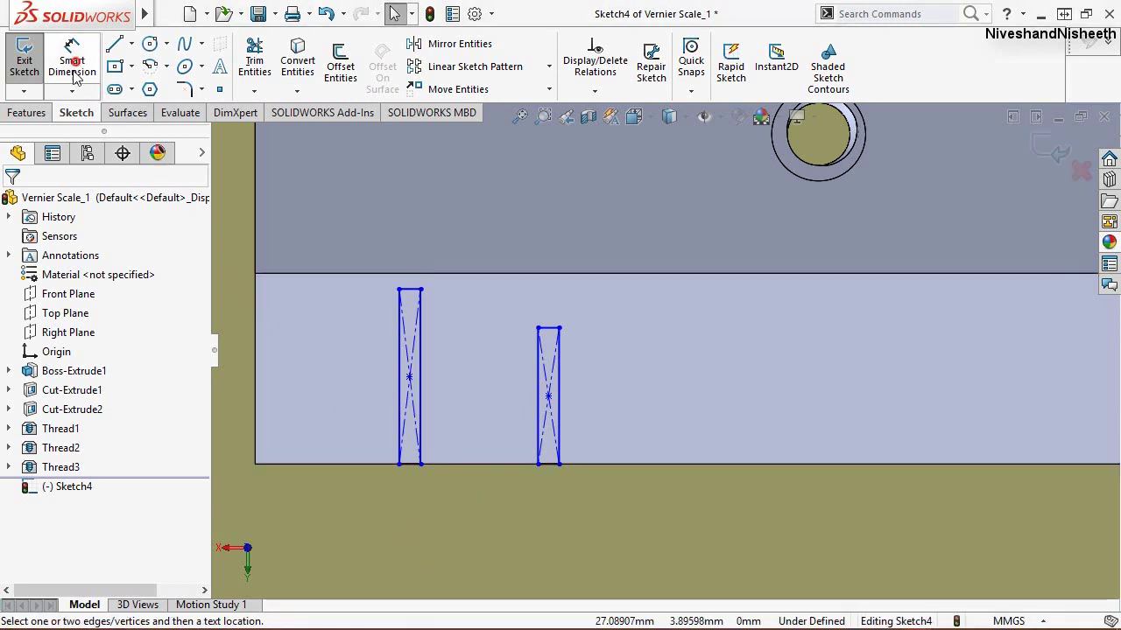
pyautogui.click(353, 413)
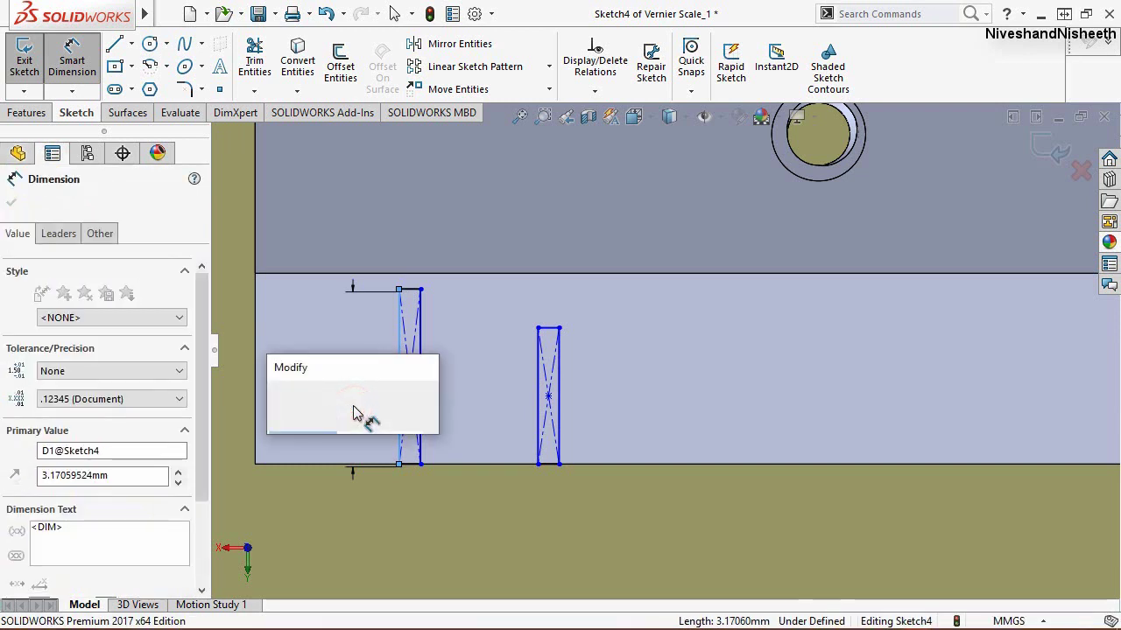
# Step: Dimension the long tick 1.5 mm tall and 0.0496 mm wide
pyautogui.write('1')
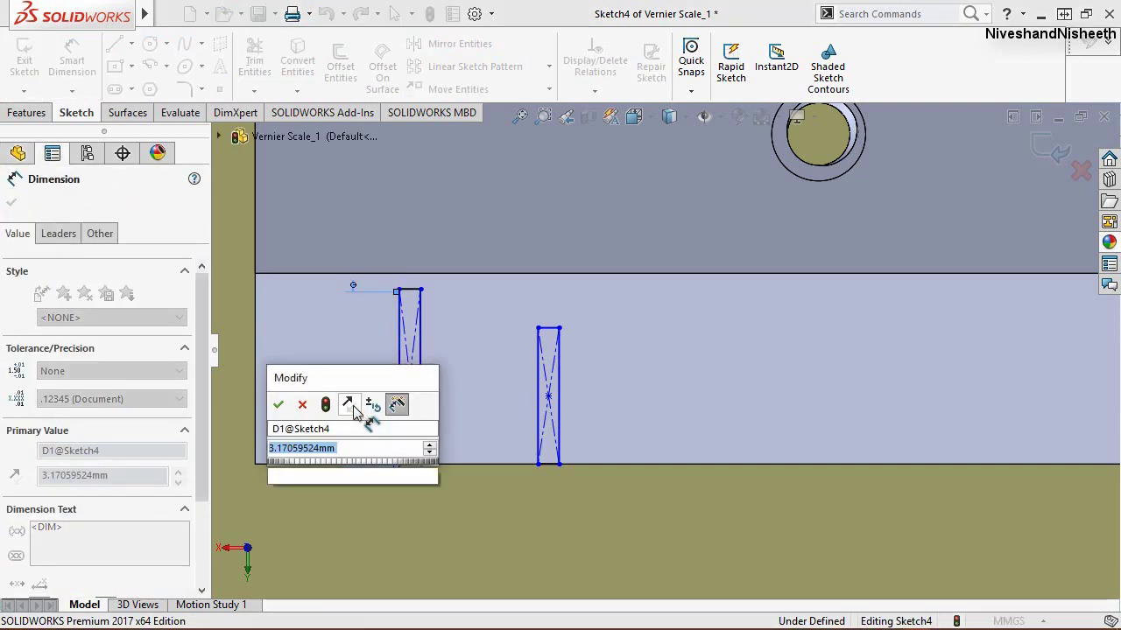
pyautogui.write('.5')
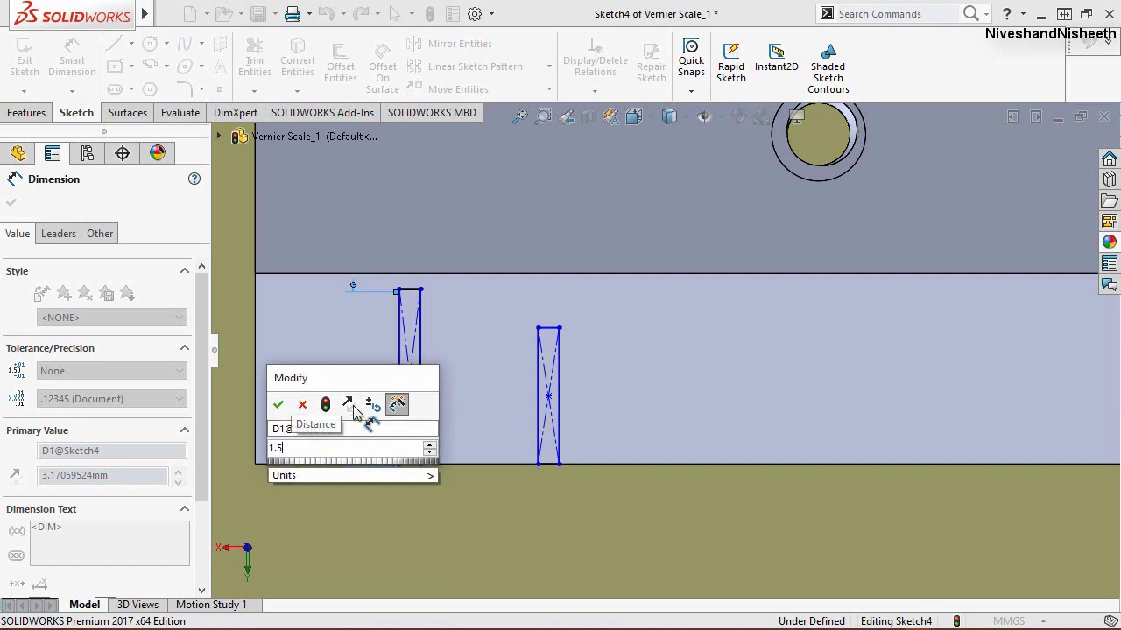
pyautogui.press('Escape')
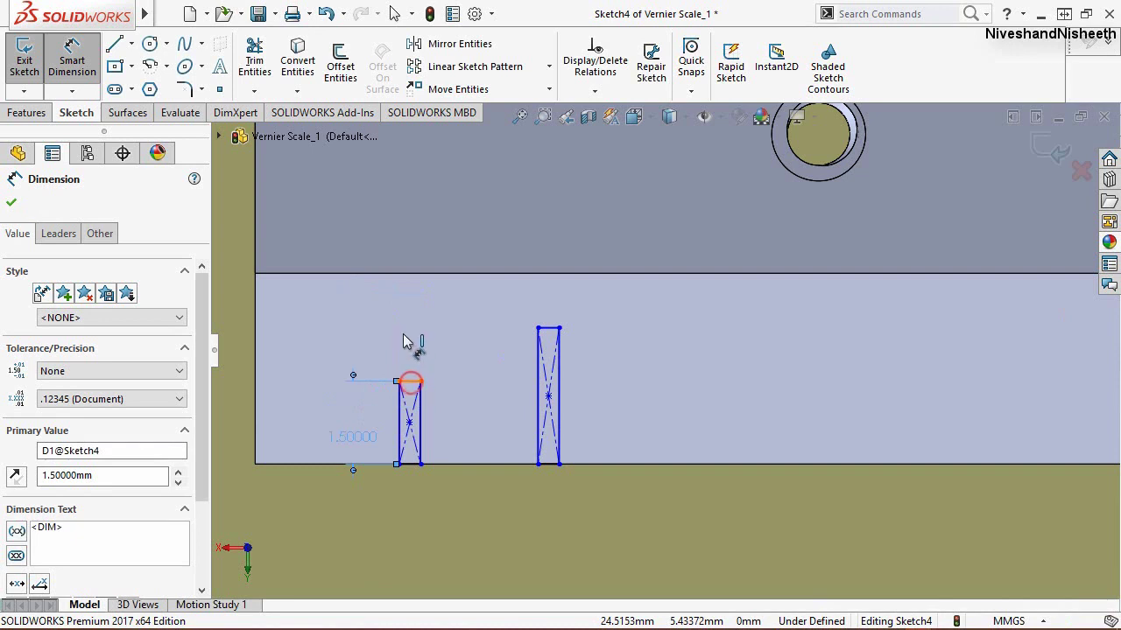
pyautogui.click(417, 359)
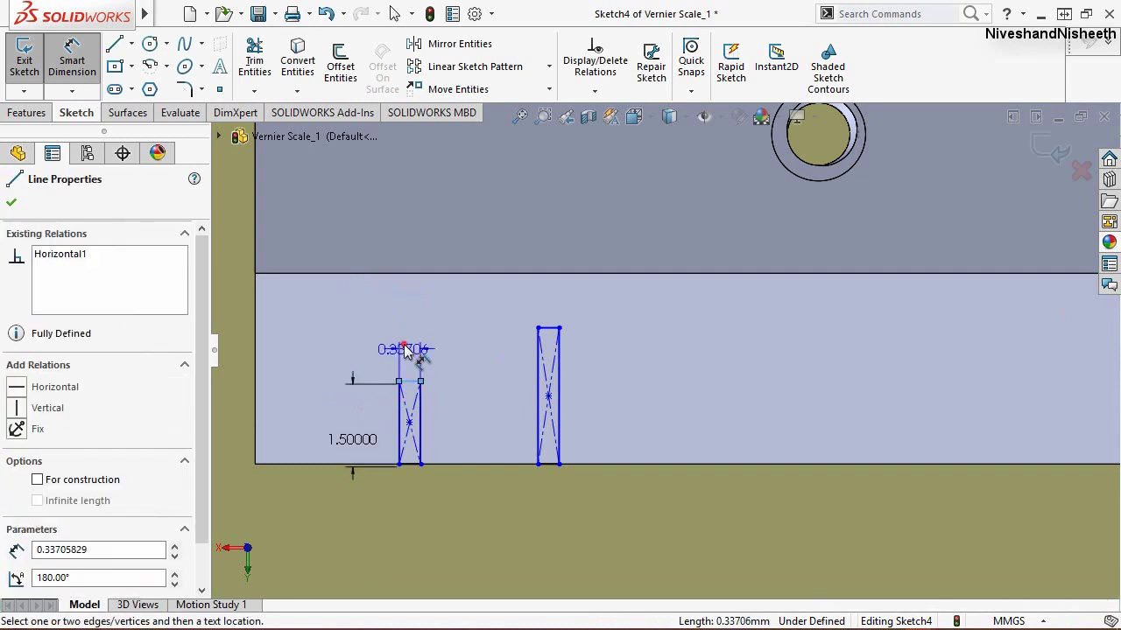
pyautogui.click(404, 352)
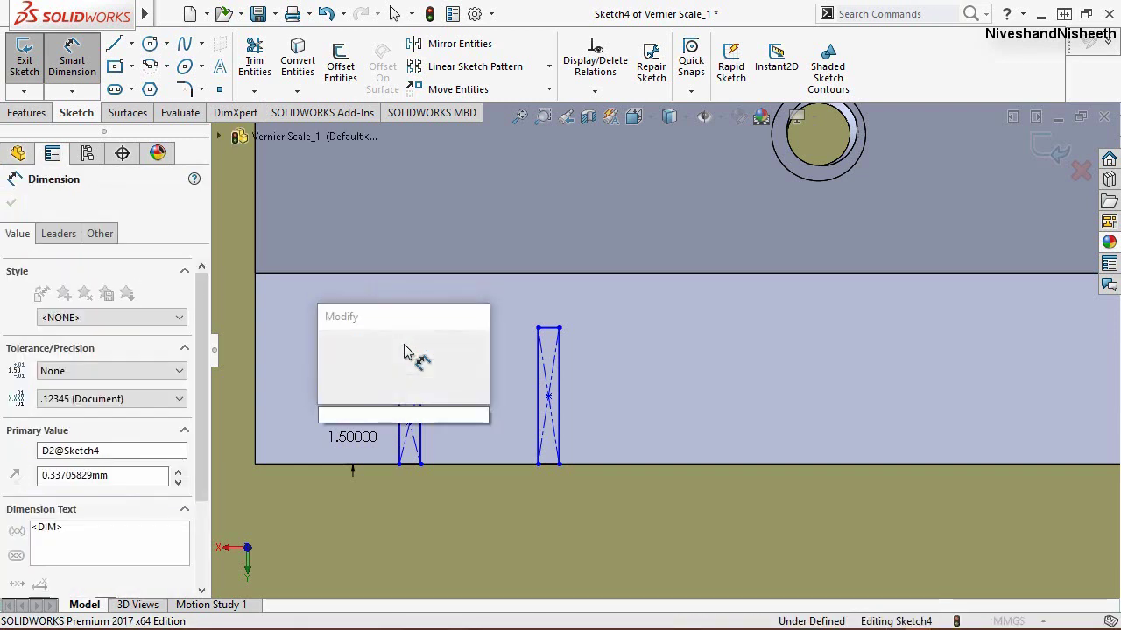
pyautogui.write('0.0496')
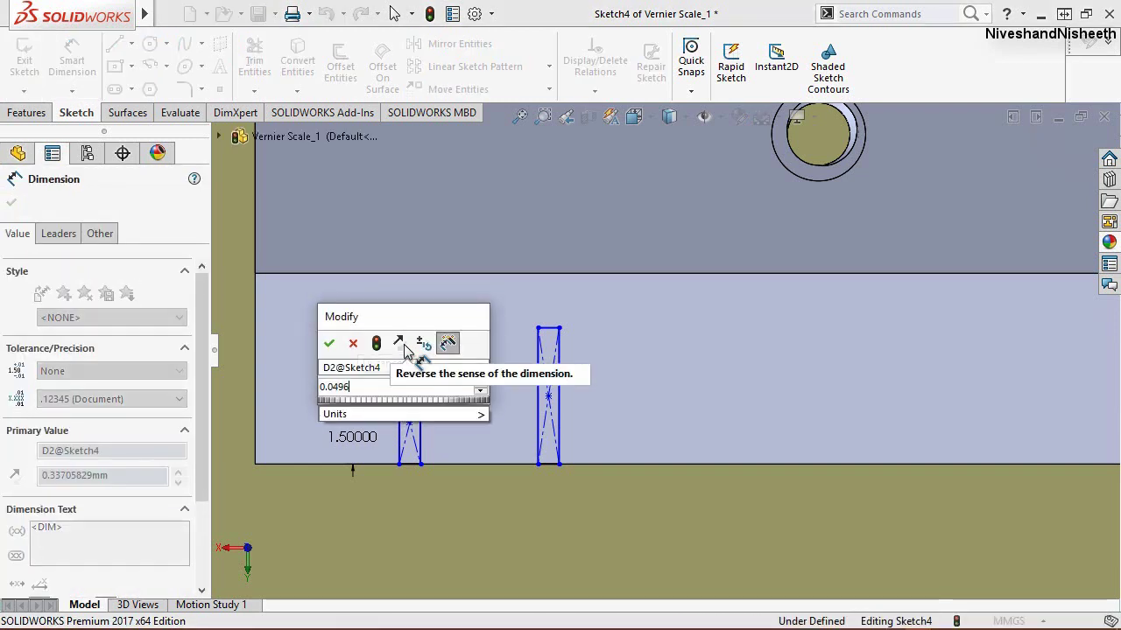
pyautogui.press('Return')
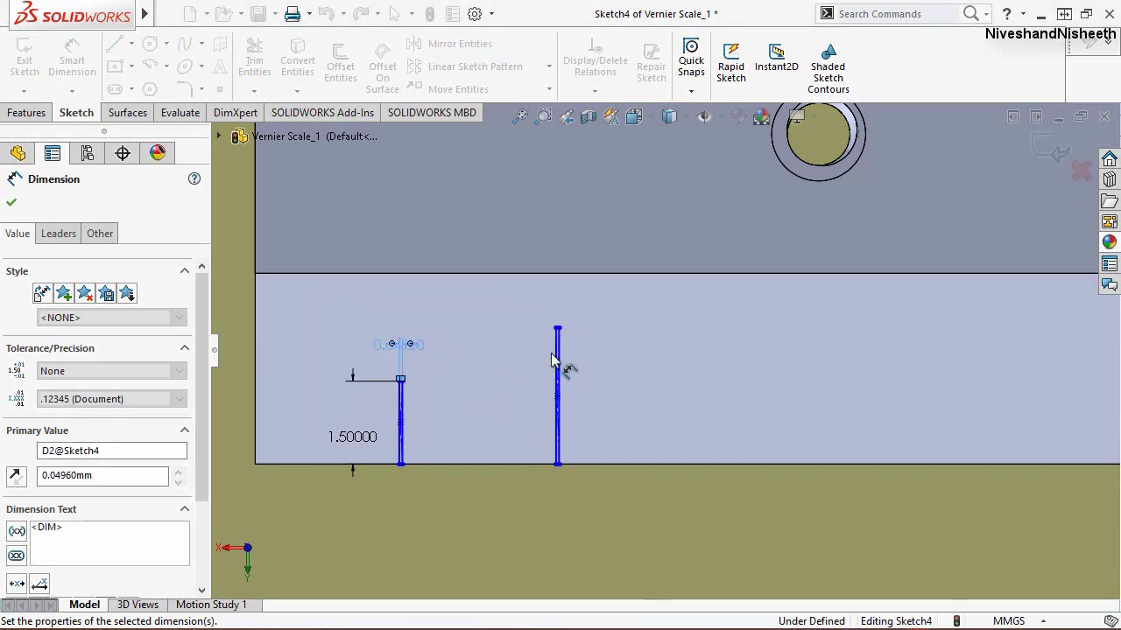
# Step: Set the short tick's height to 0.75 mm and start a spacing dimension from the long tick
pyautogui.click(505, 410)
pyautogui.click(489, 407)
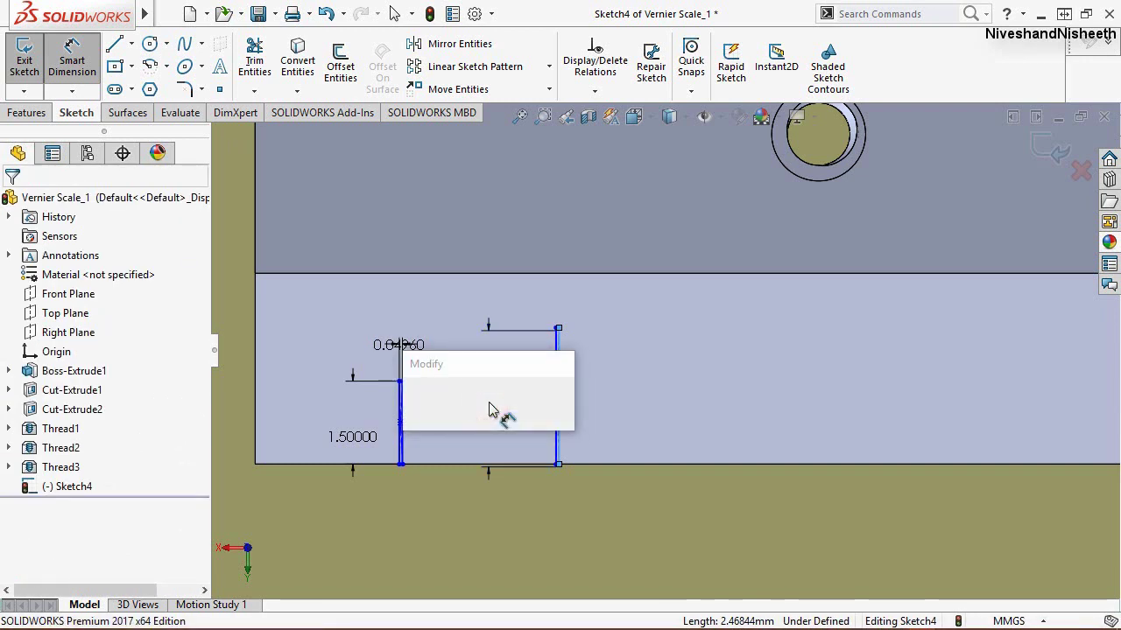
pyautogui.write('0')
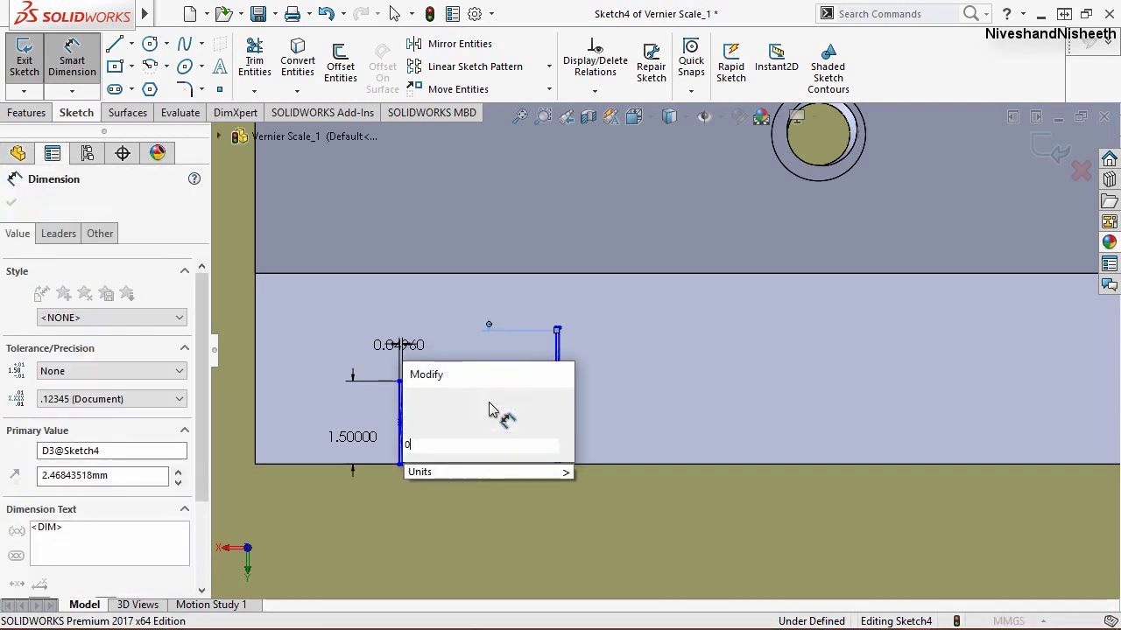
pyautogui.write('.5')
pyautogui.press('Escape')
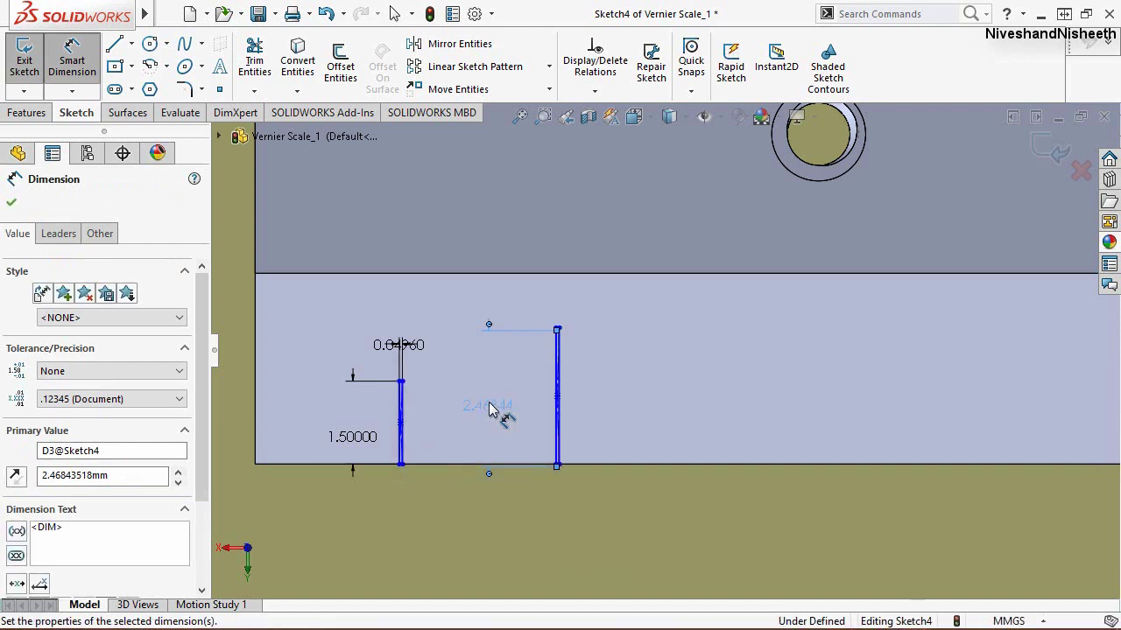
pyautogui.scroll(-3, 434, 440)
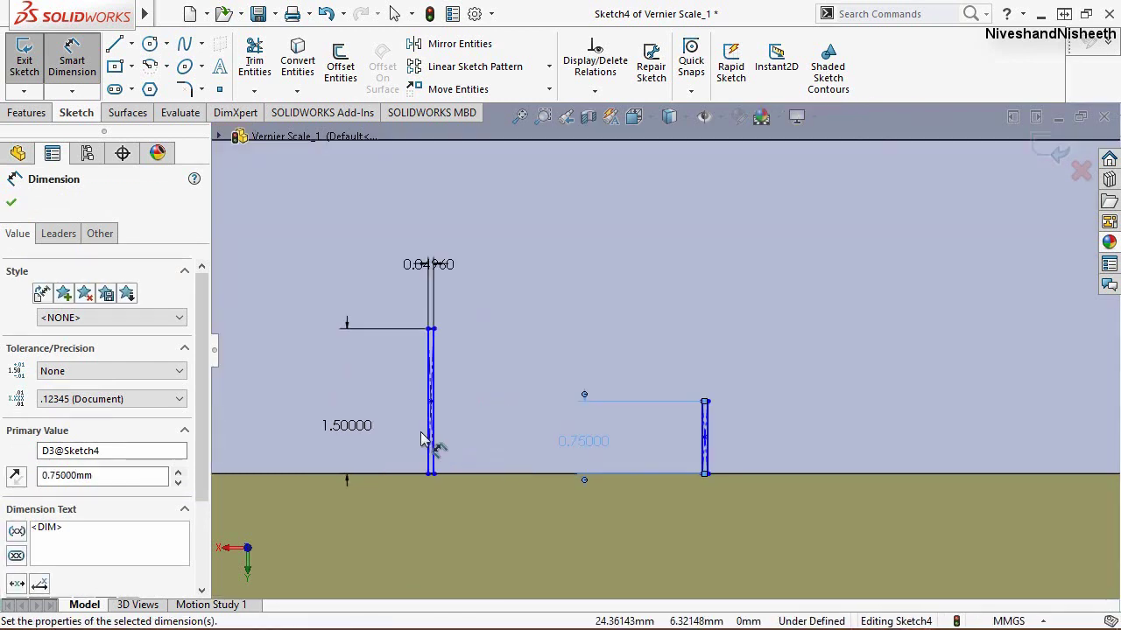
pyautogui.scroll(-1, 421, 439)
pyautogui.scroll(-2, 516, 405)
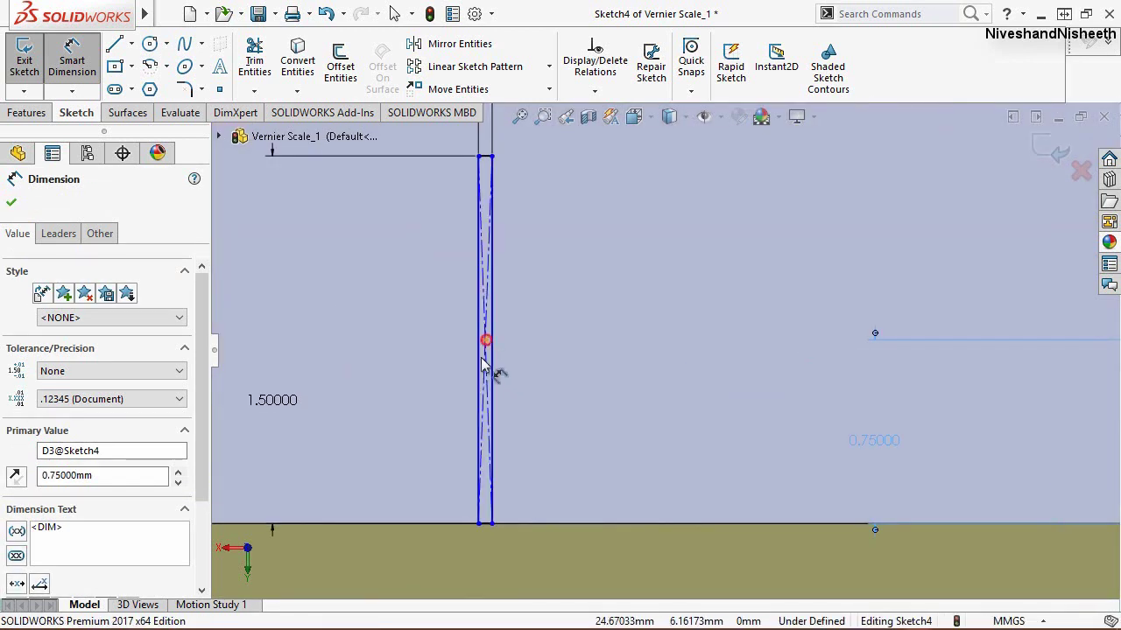
pyautogui.click(483, 357)
pyautogui.scroll(3, 568, 436)
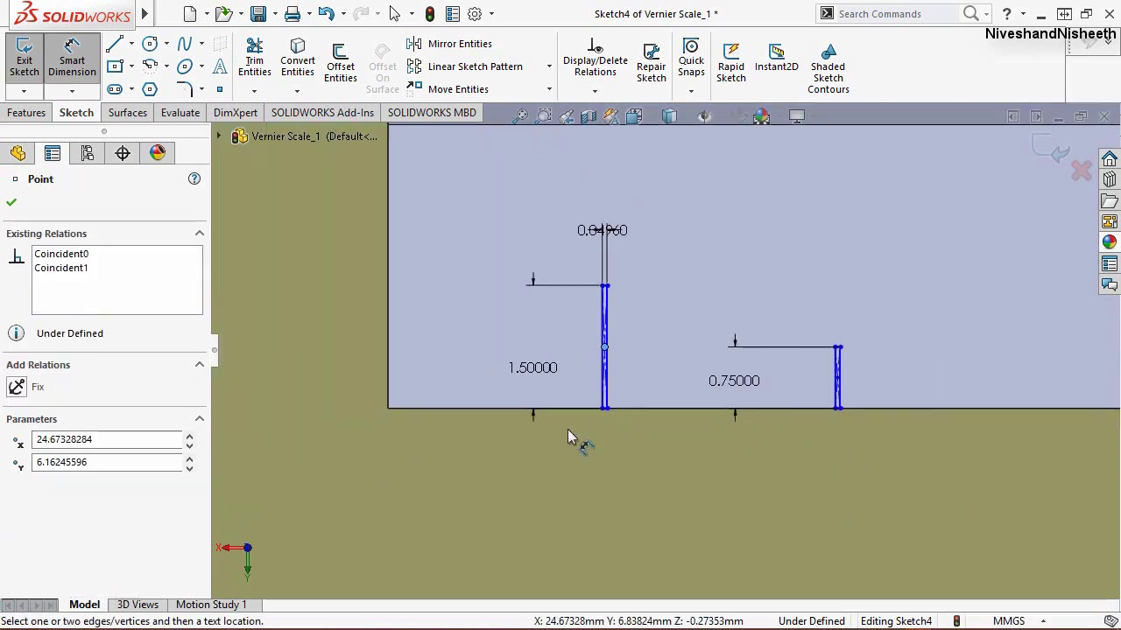
pyautogui.scroll(-3, 856, 382)
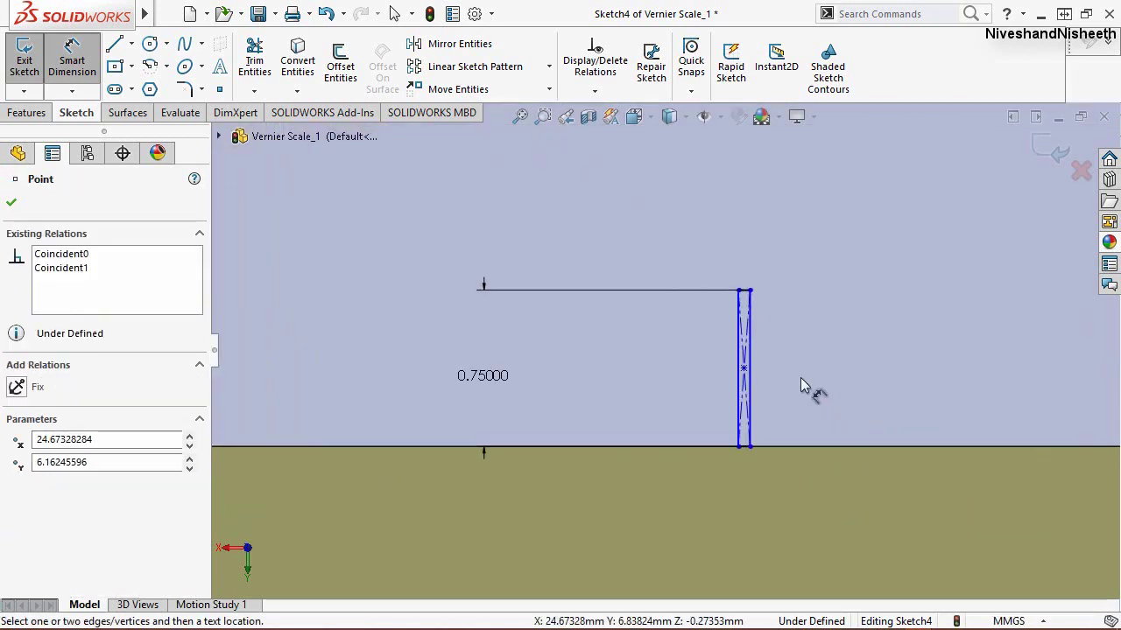
# Step: Set the spacing between the long and short ticks to 1.2446 mm
pyautogui.click(744, 372)
pyautogui.scroll(1, 554, 494)
pyautogui.scroll(1, 554, 494)
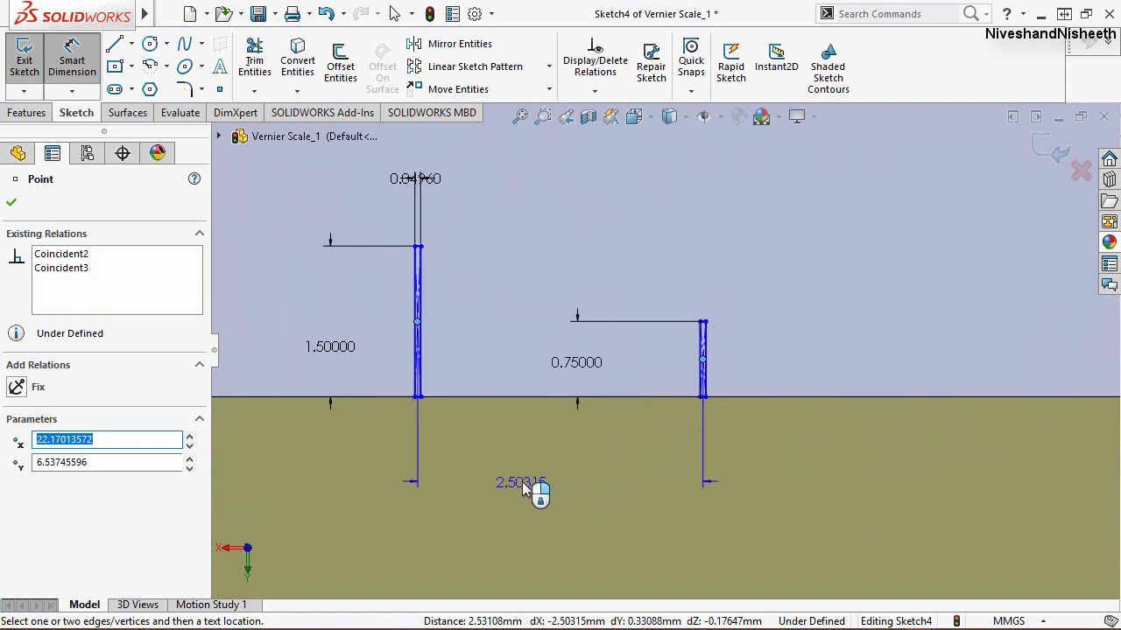
pyautogui.click(547, 462)
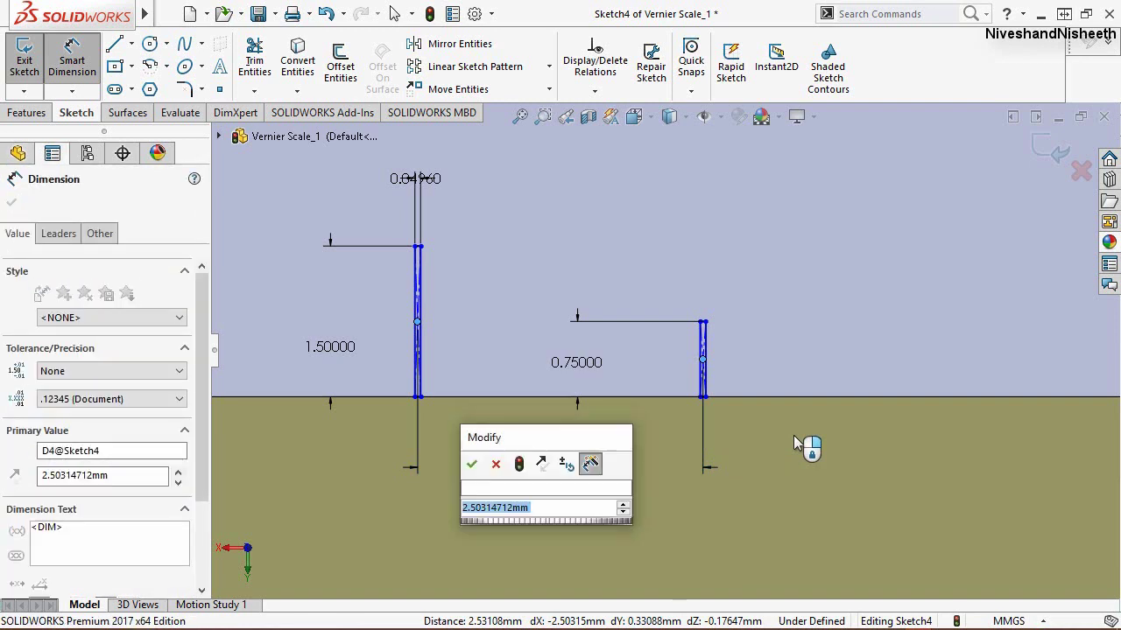
pyautogui.write('1')
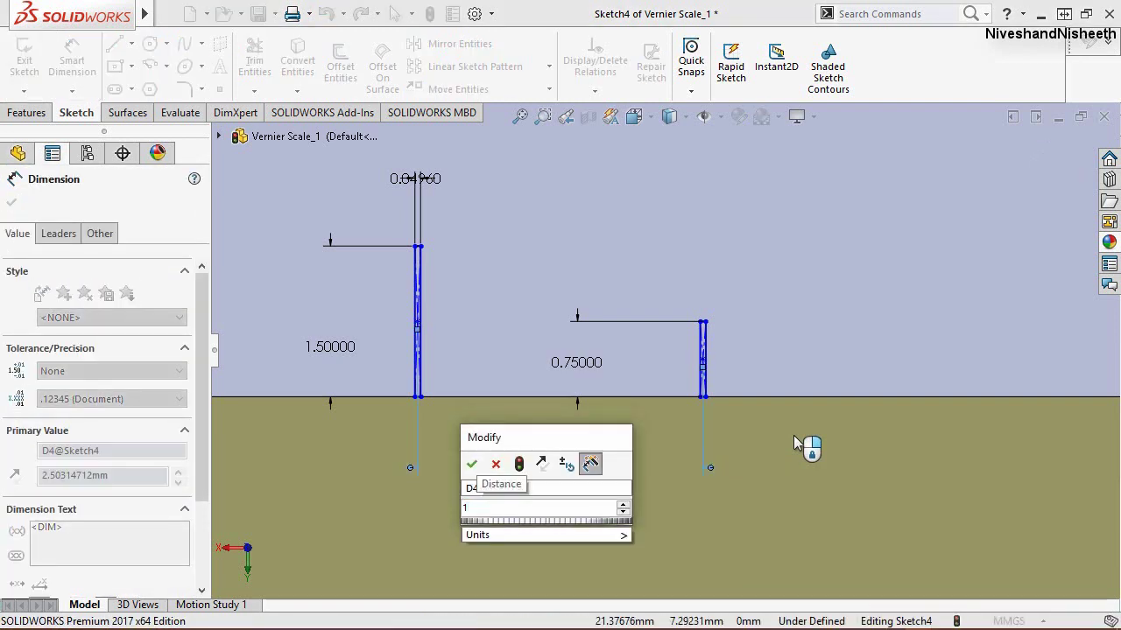
pyautogui.write('.2')
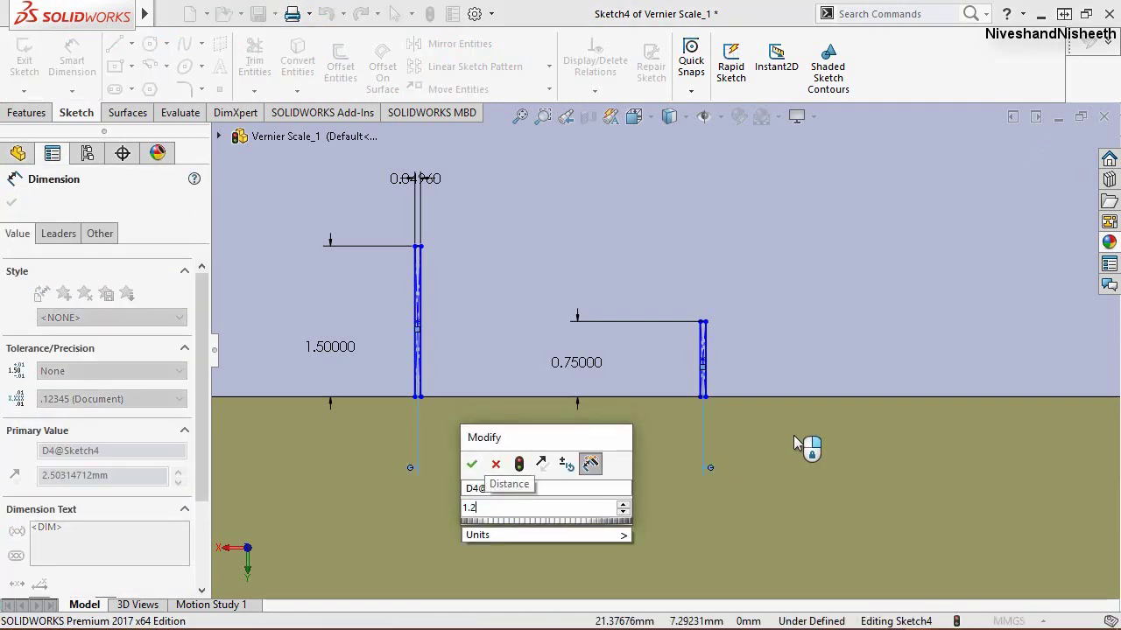
pyautogui.write('445')
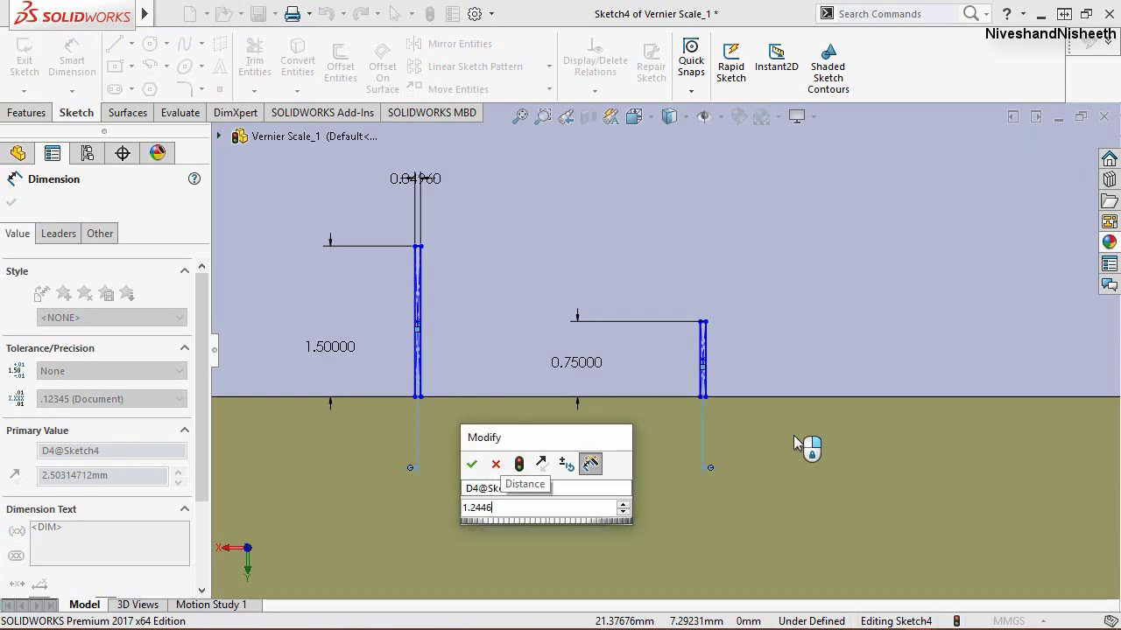
pyautogui.press('Return')
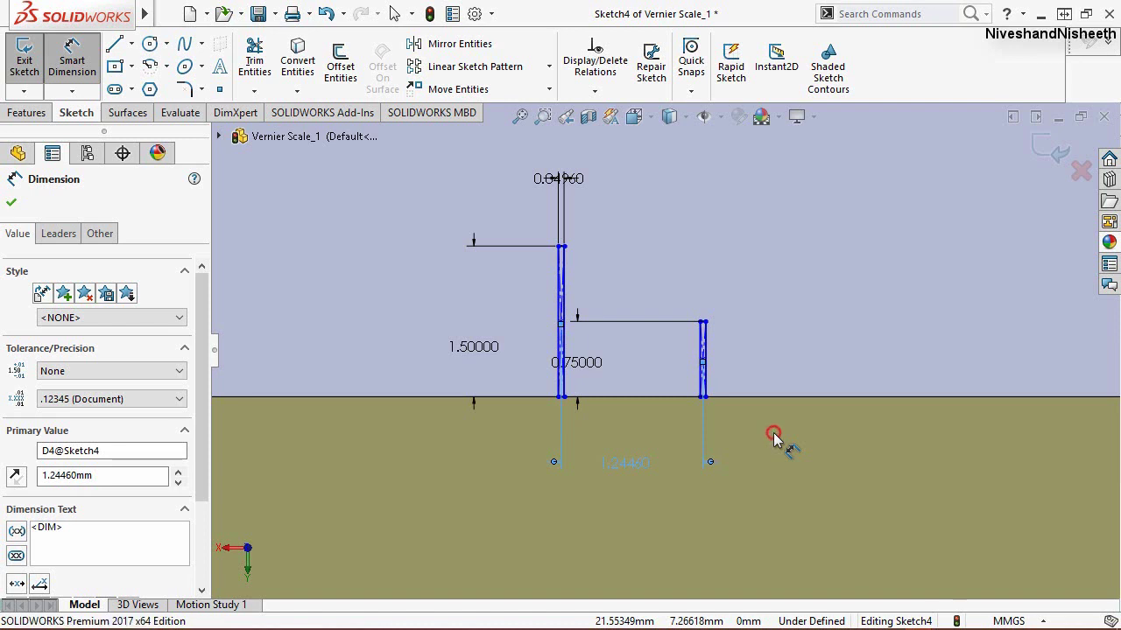
pyautogui.click(773, 434)
# Step: Place the long tick 2 mm from the scale's left edge and exit the sketch
pyautogui.scroll(2, 753, 430)
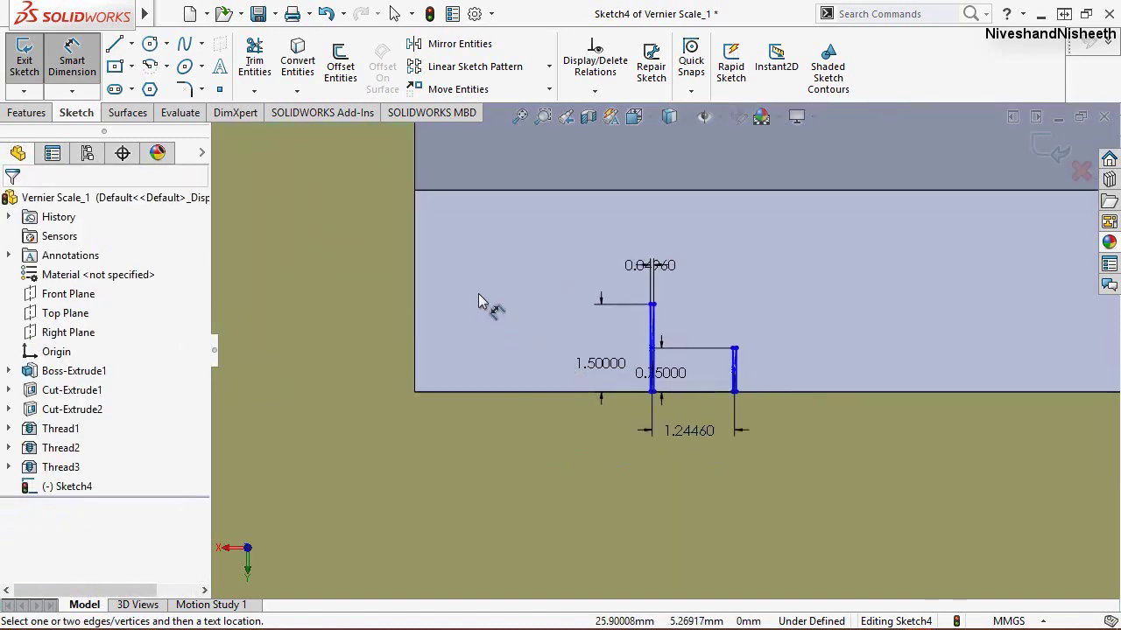
pyautogui.scroll(-2, 456, 333)
pyautogui.click(405, 406)
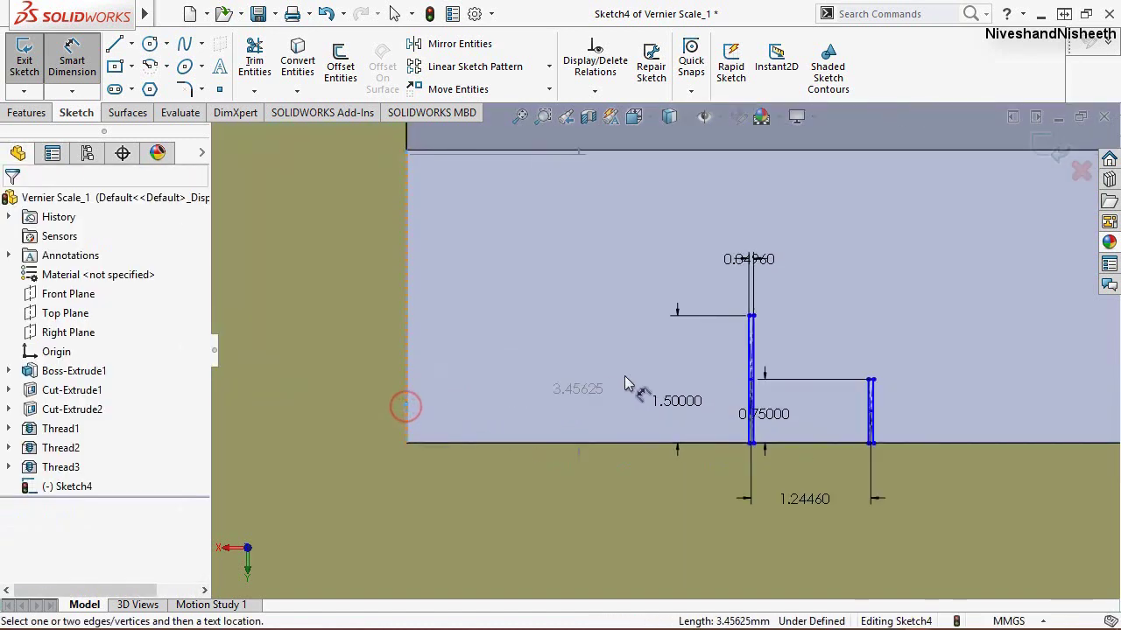
pyautogui.scroll(-3, 709, 382)
pyautogui.scroll(-1, 733, 393)
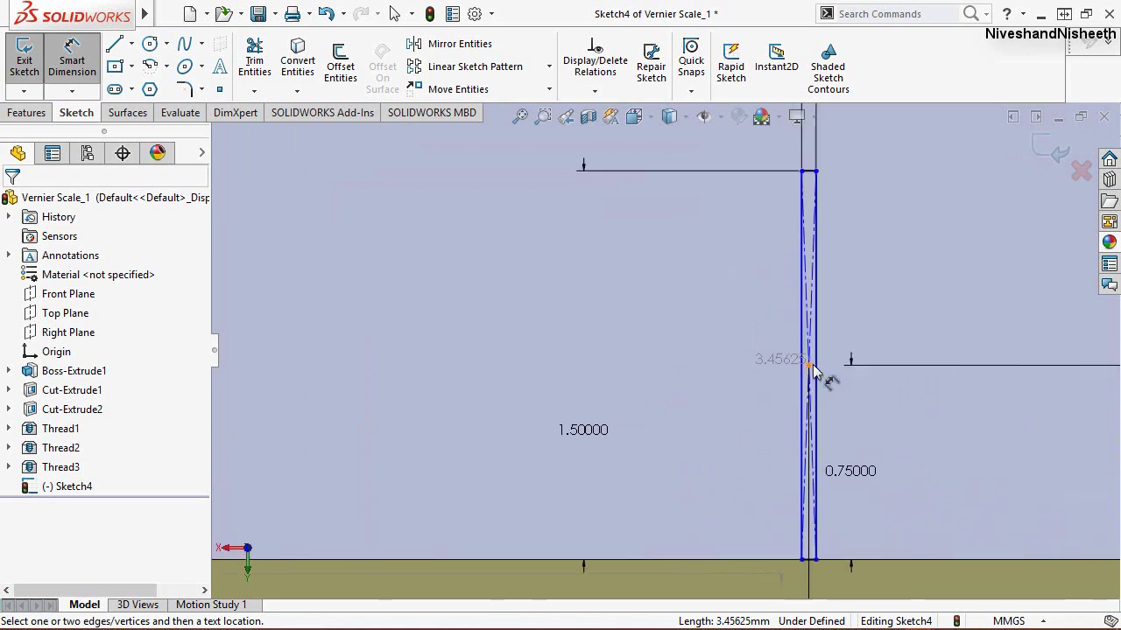
pyautogui.click(808, 367)
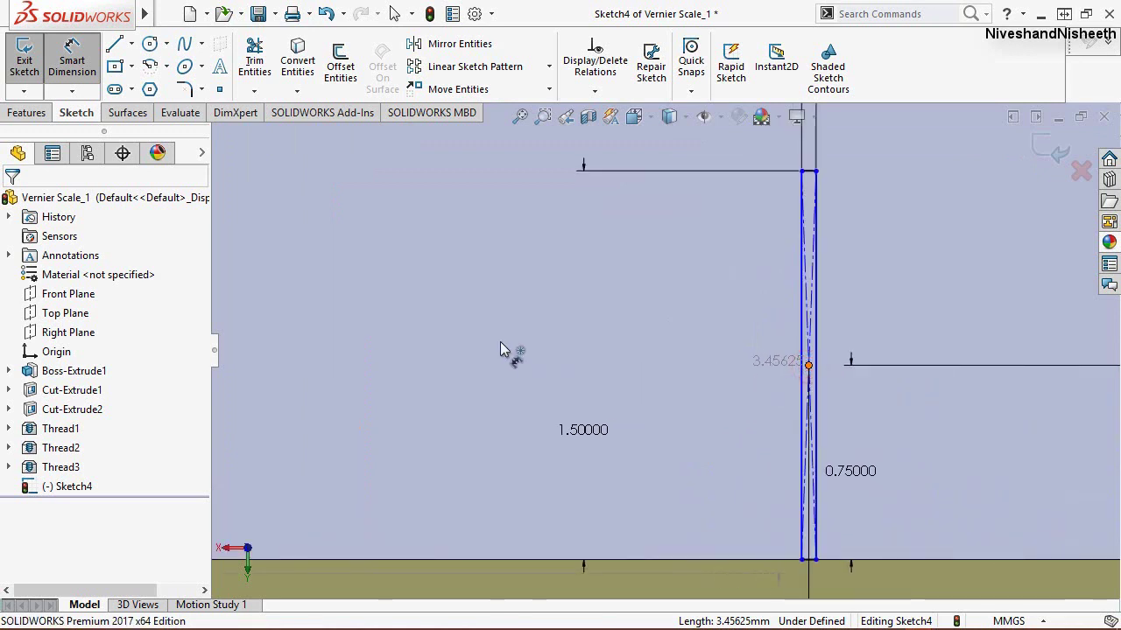
pyautogui.scroll(2, 506, 359)
pyautogui.scroll(2, 490, 385)
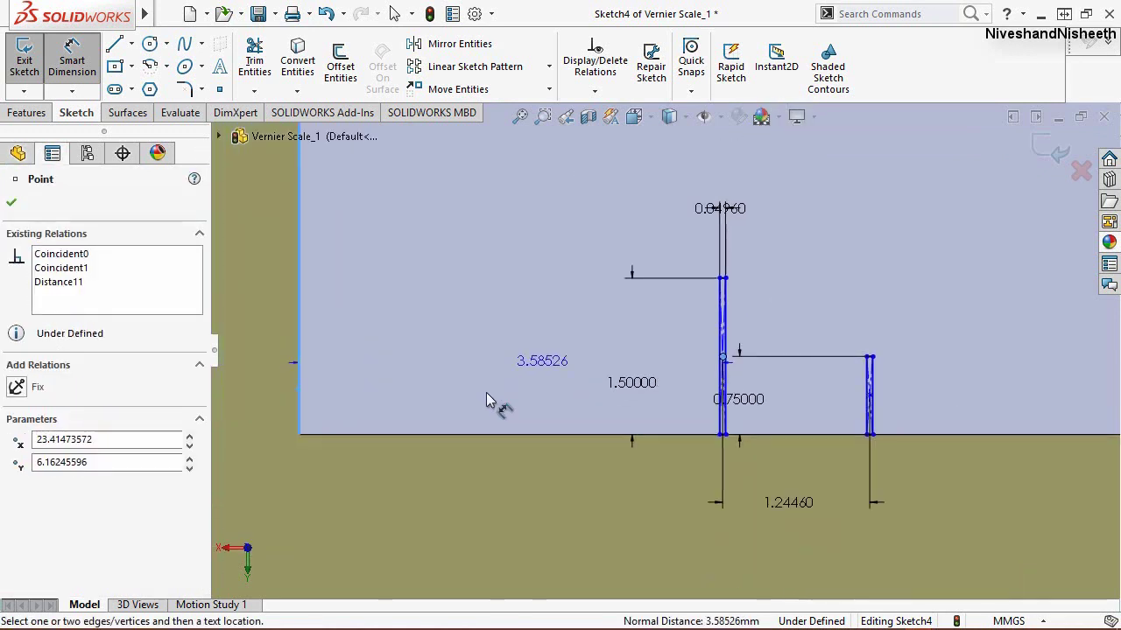
pyautogui.click(500, 475)
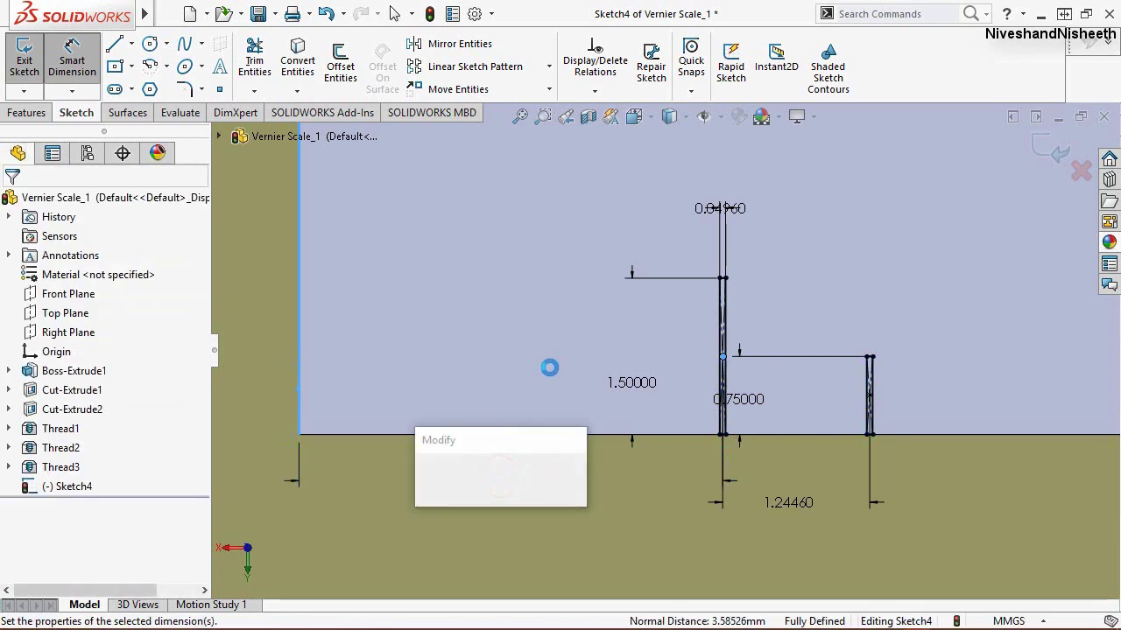
pyautogui.write('2')
pyautogui.press('Return')
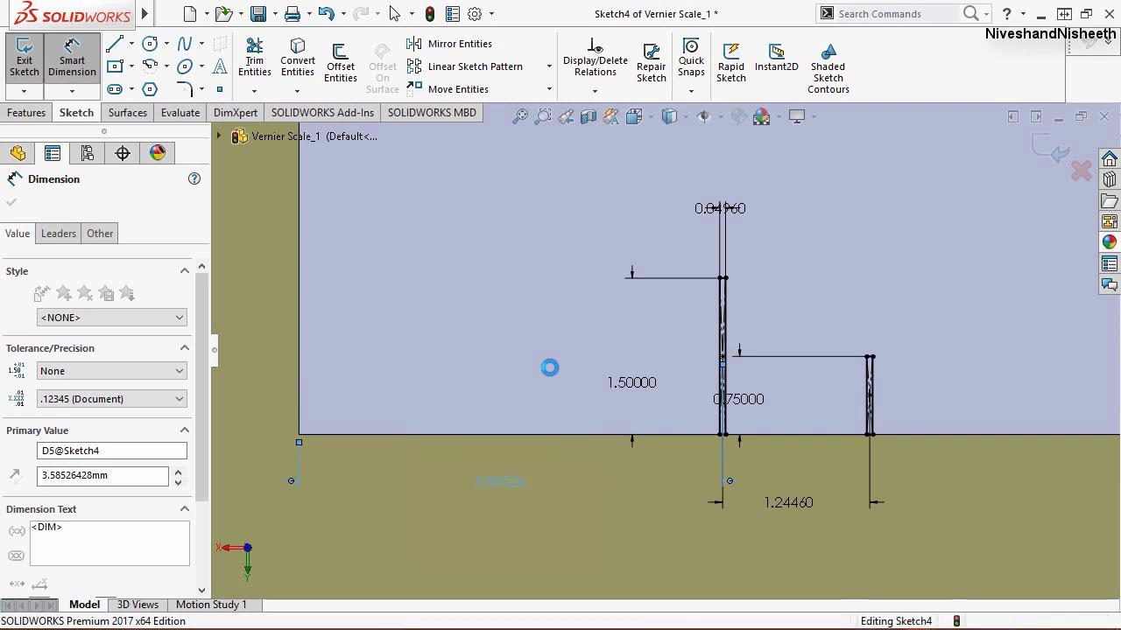
pyautogui.click(638, 551)
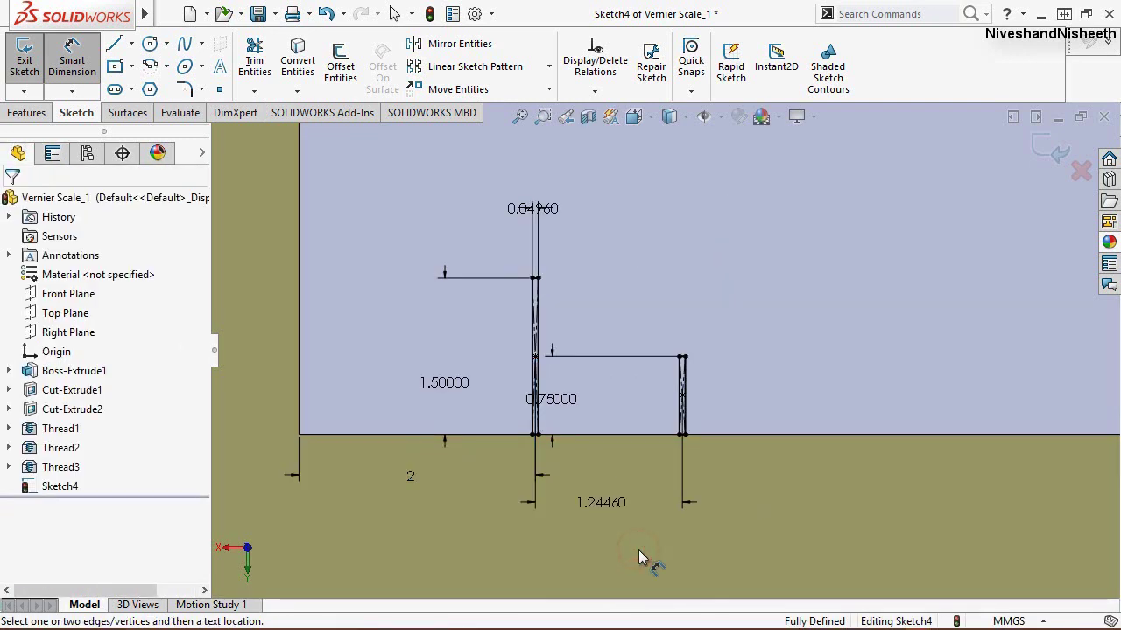
pyautogui.rightClick(789, 477)
pyautogui.click(984, 429)
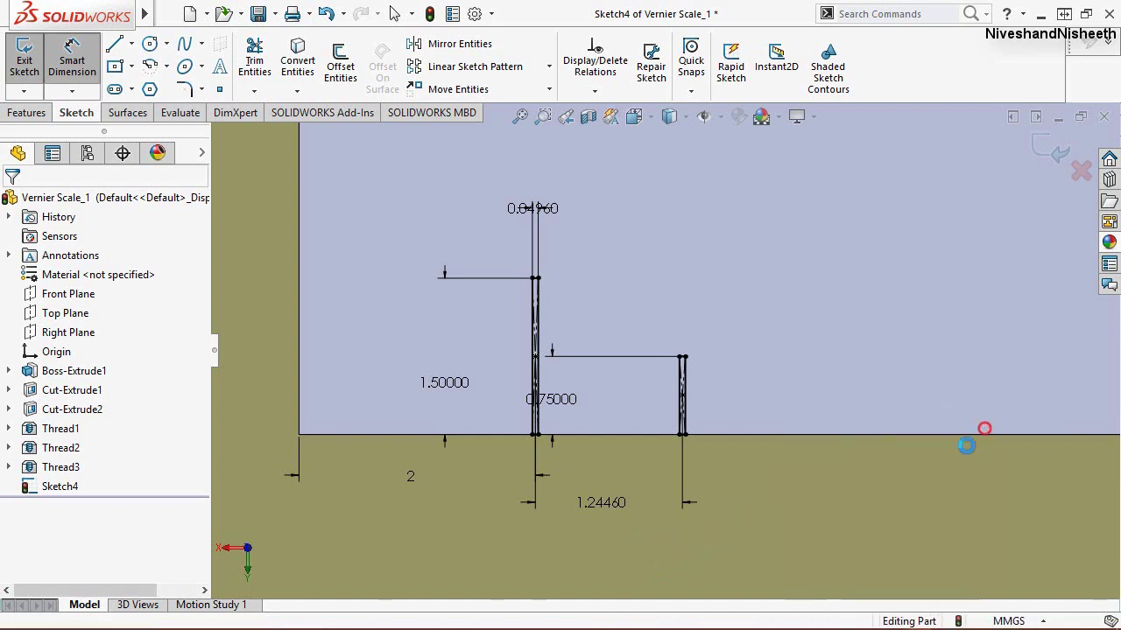
# Step: Extrude-cut the long tick profile of Sketch4 to a blind depth of 0.19844 mm
pyautogui.click(808, 495)
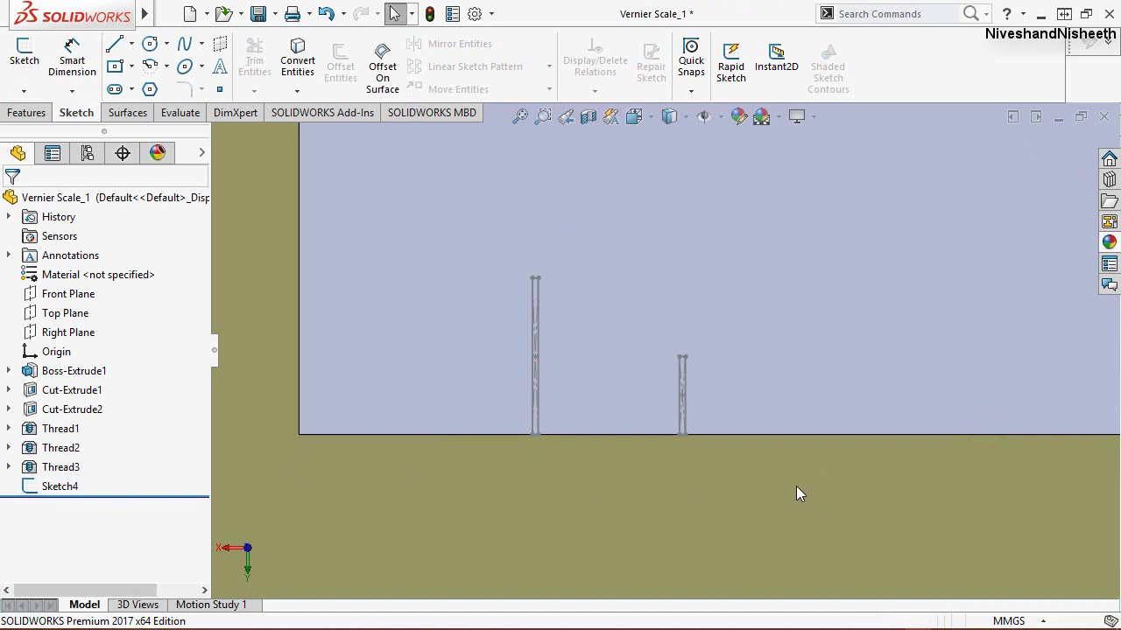
pyautogui.click(35, 116)
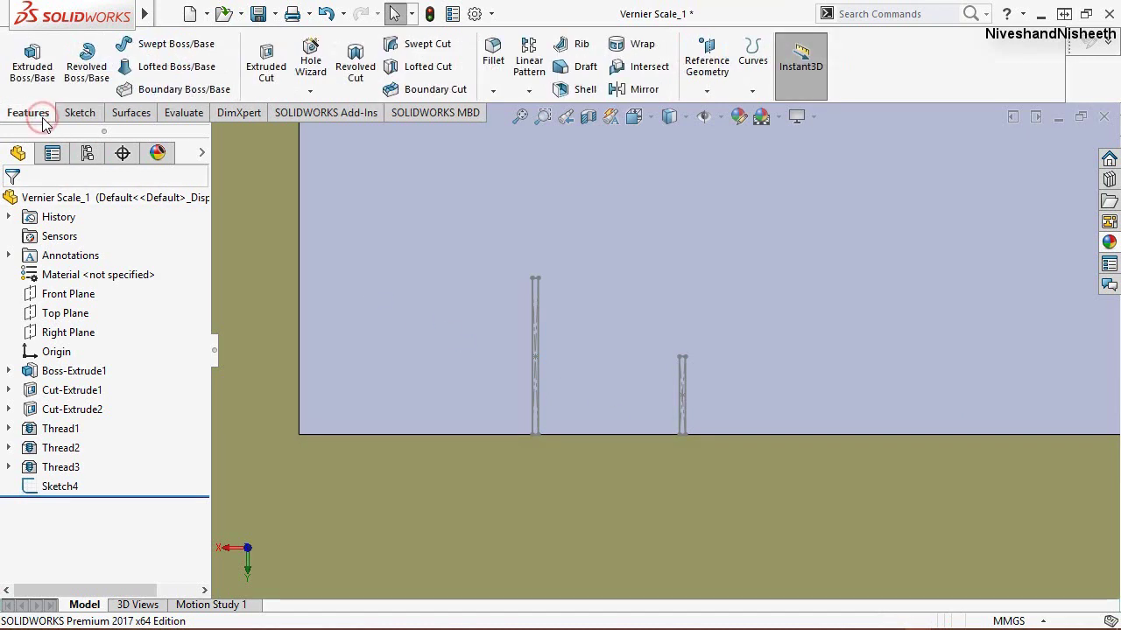
pyautogui.click(260, 88)
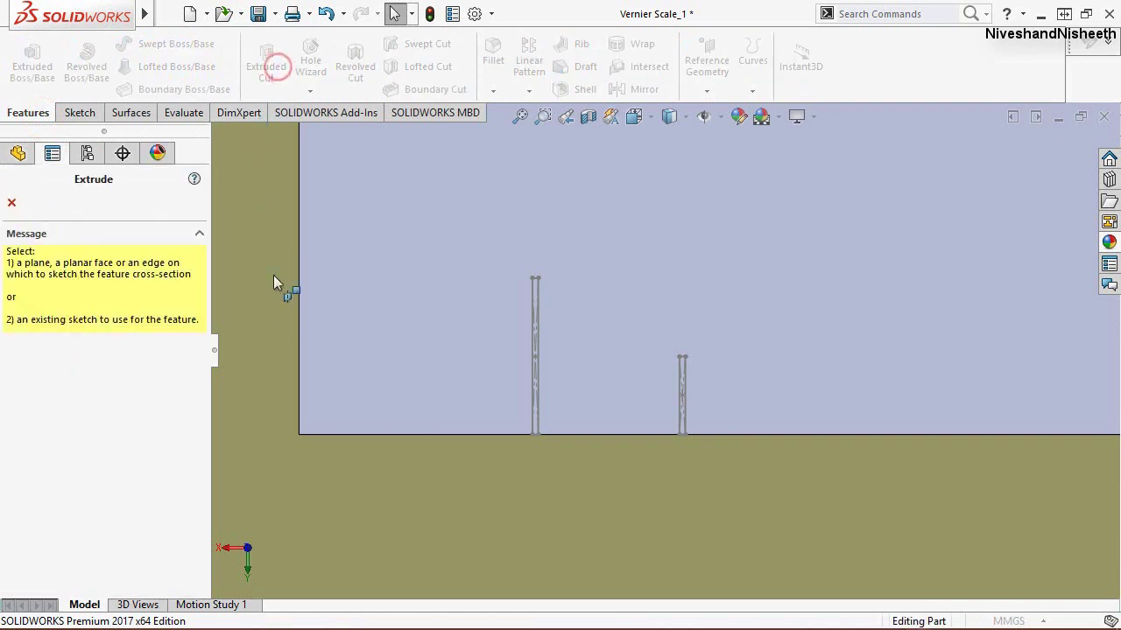
pyautogui.scroll(-3, 604, 360)
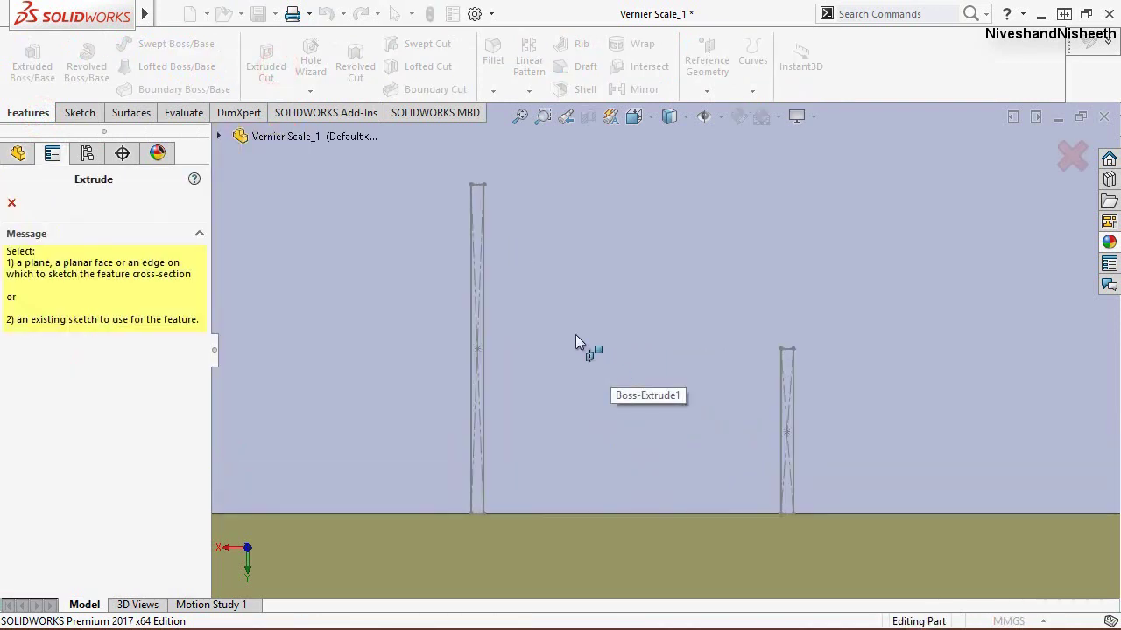
pyautogui.click(484, 435)
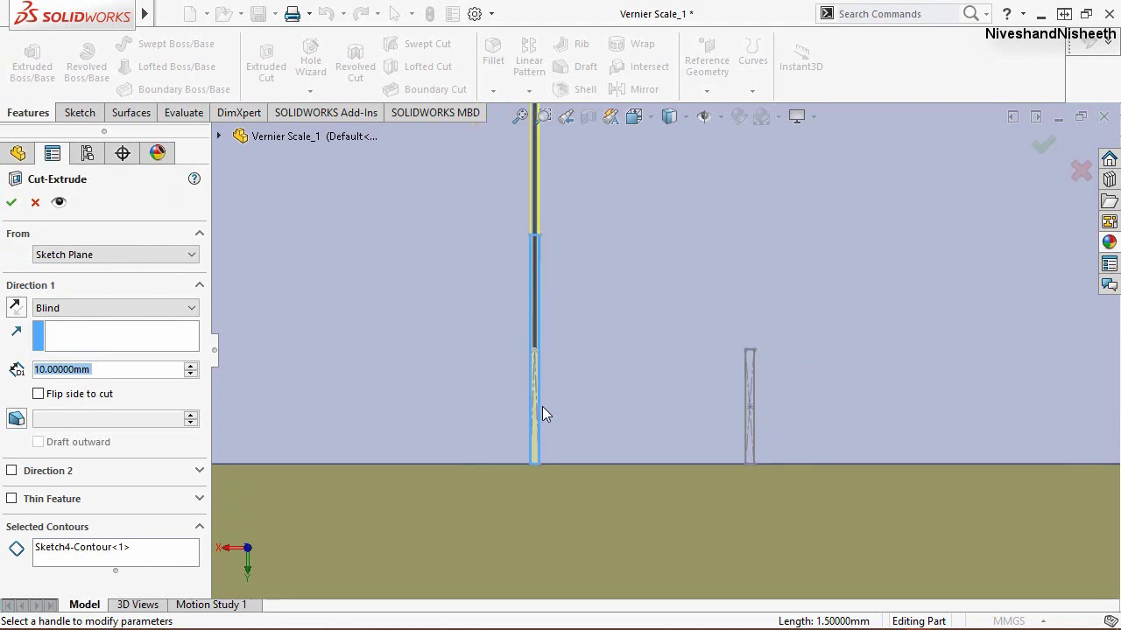
pyautogui.moveTo(596, 396); pyautogui.dragTo(558, 398, button='middle')
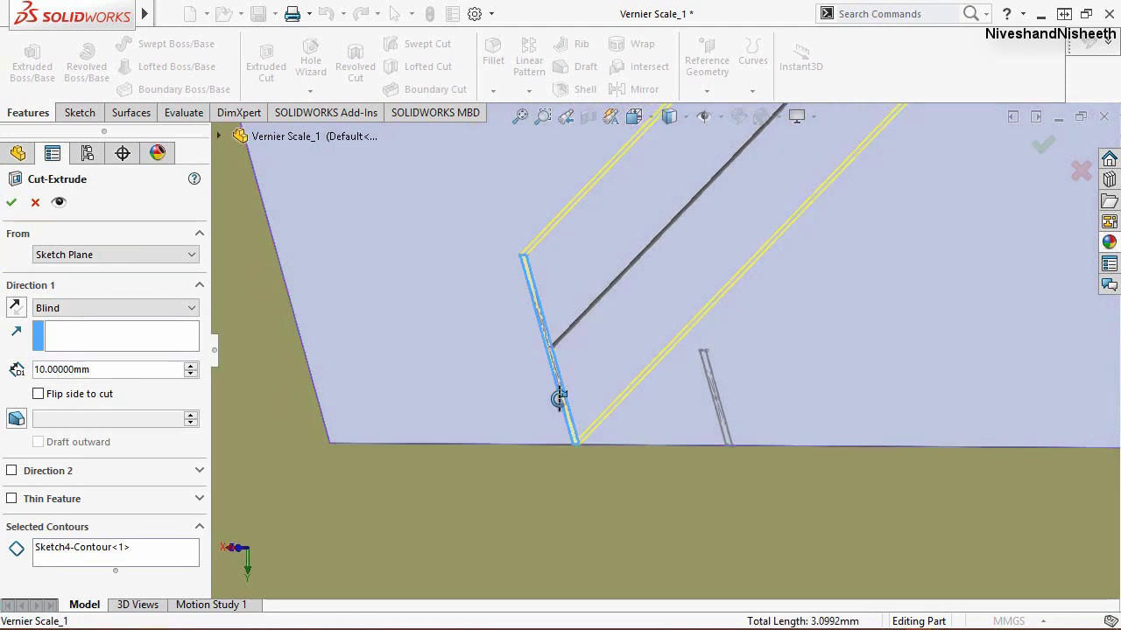
pyautogui.click(155, 370)
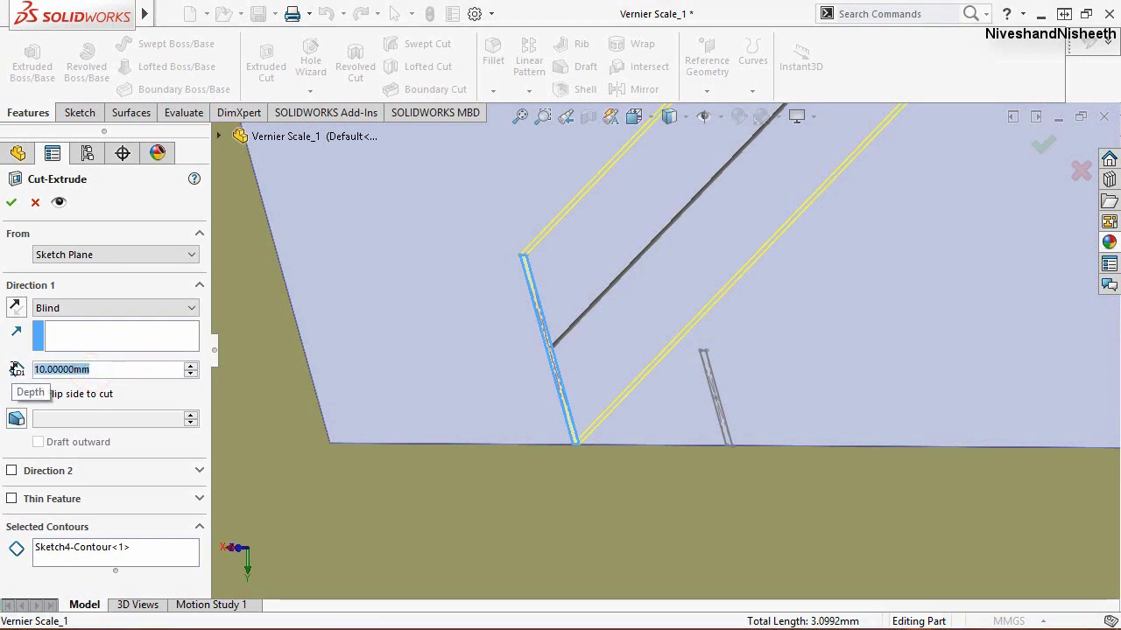
pyautogui.write('0.19')
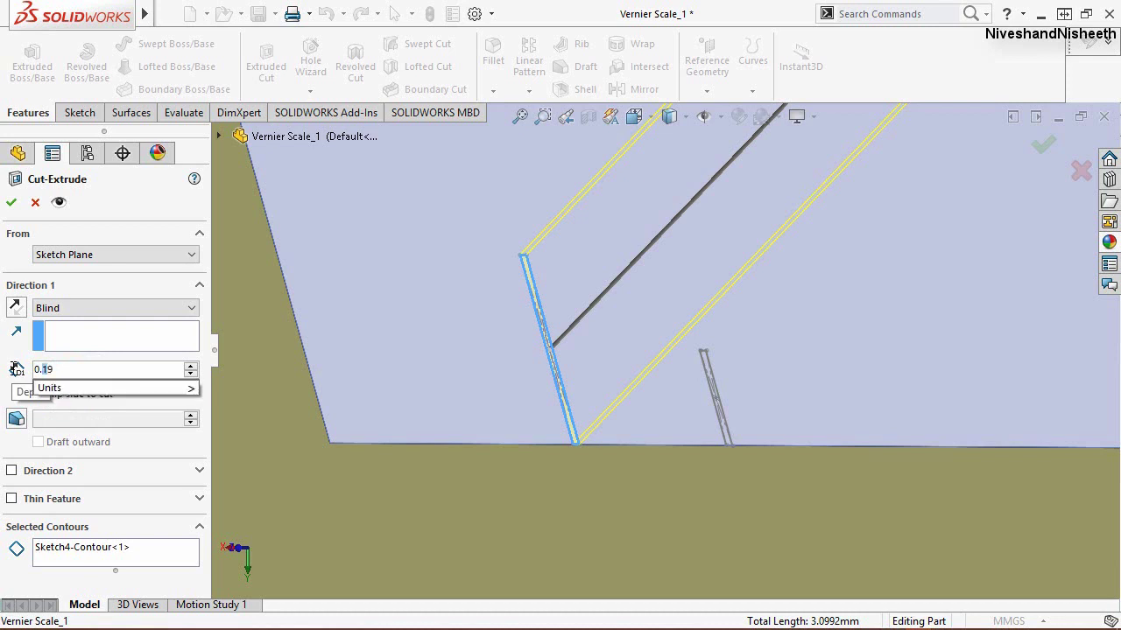
pyautogui.write('8')
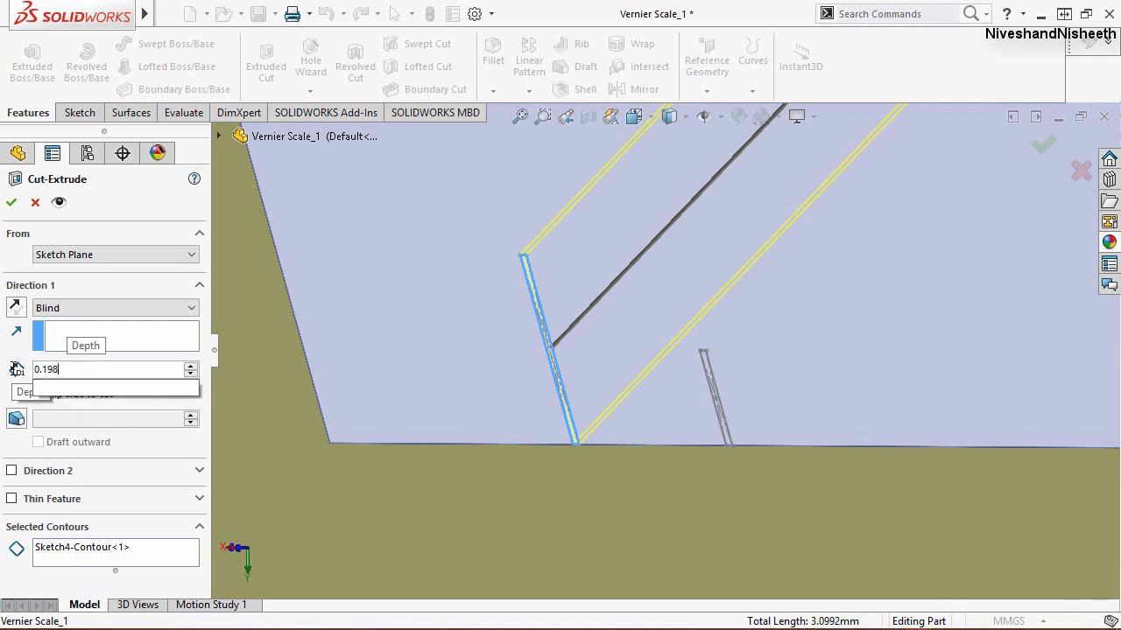
pyautogui.write('44')
pyautogui.press('Return')
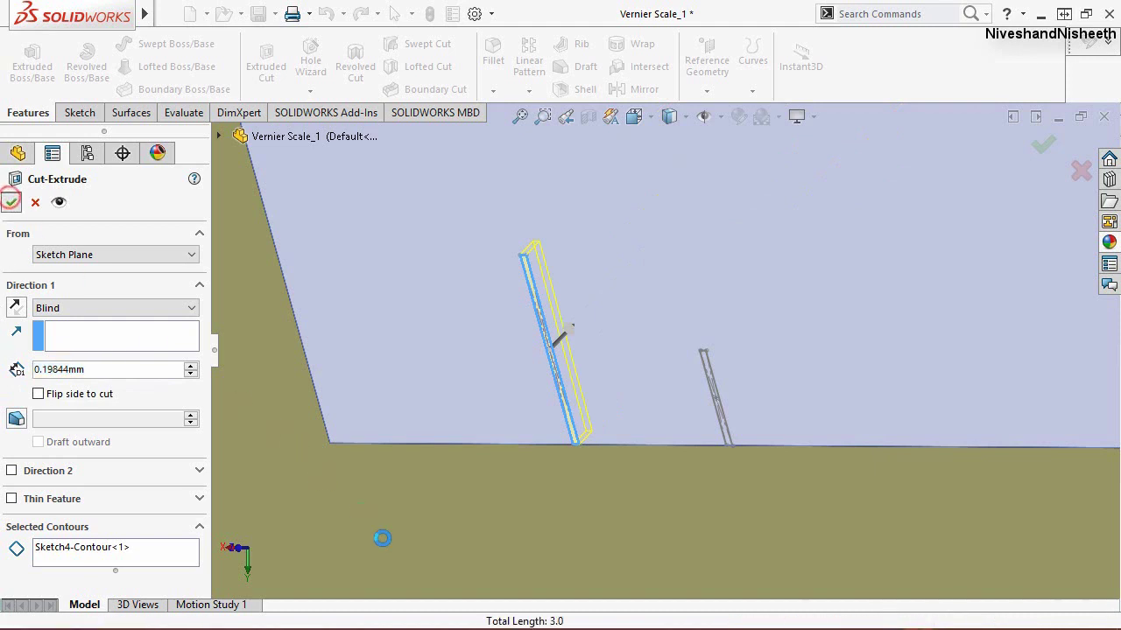
pyautogui.press('Return')
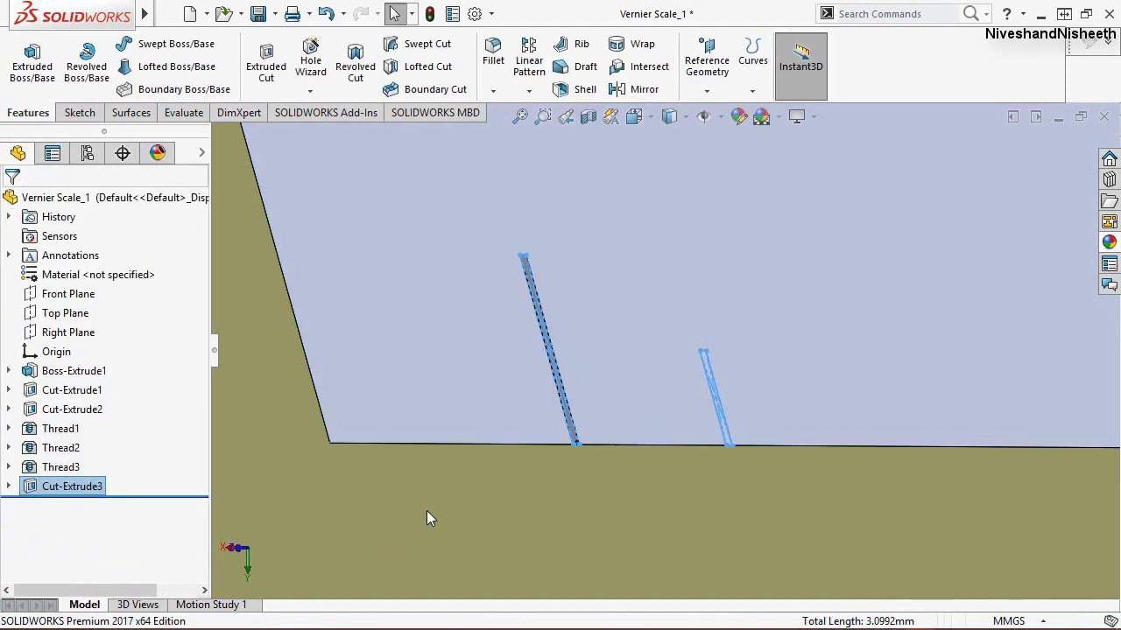
pyautogui.click(426, 510)
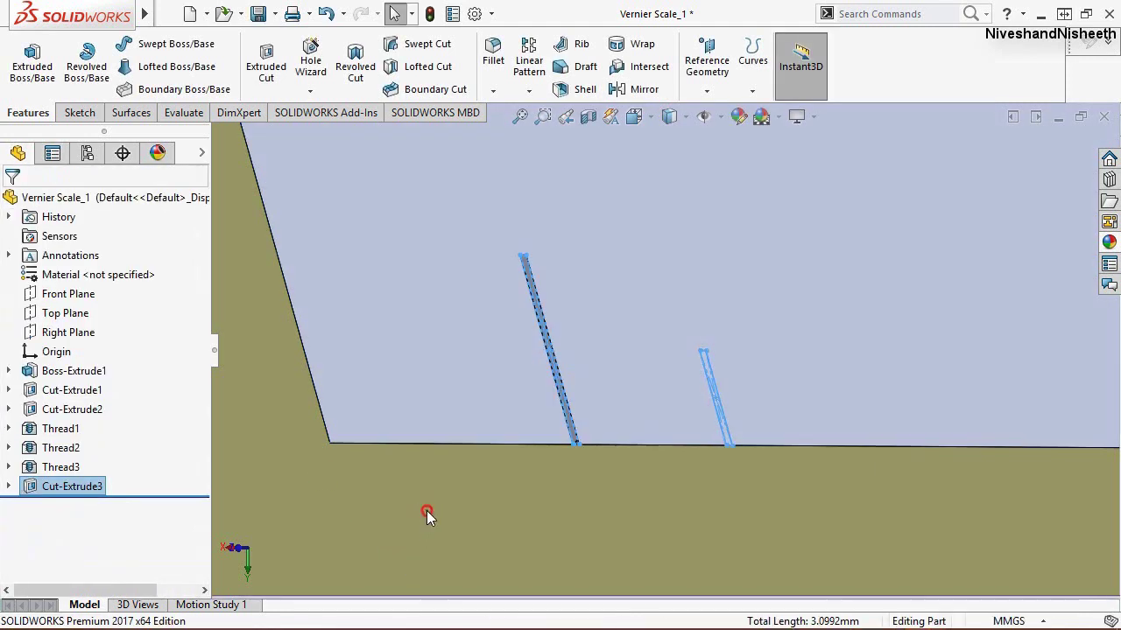
# Step: Show Sketch4 again and cut the short tick profile at the same 0.19844 mm depth
pyautogui.click(9, 487)
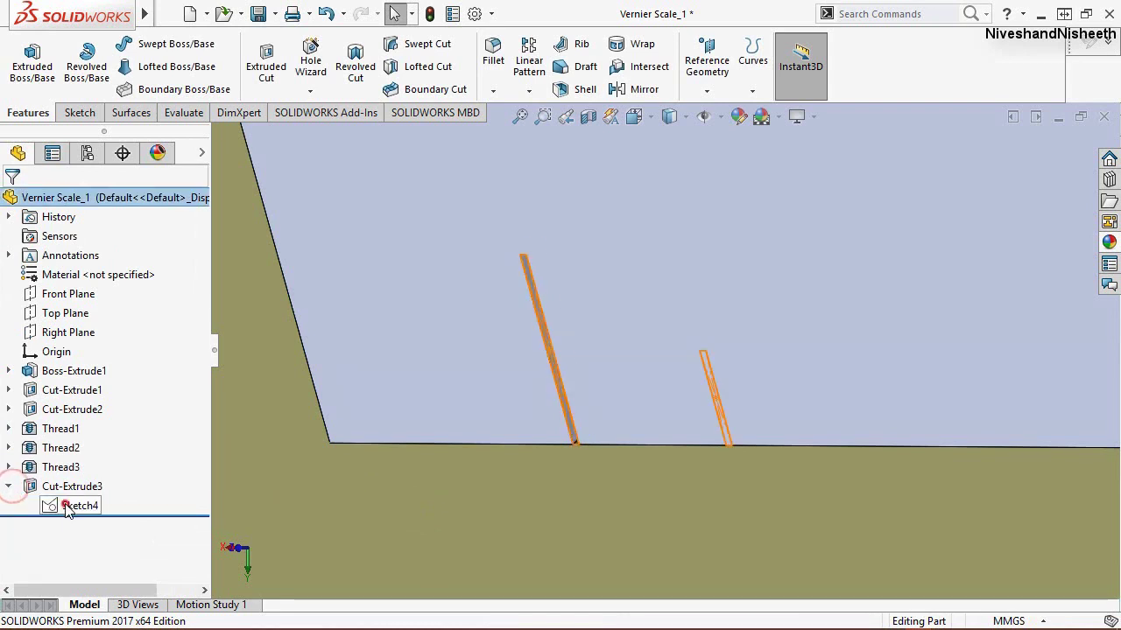
pyautogui.click(64, 506)
pyautogui.click(259, 479)
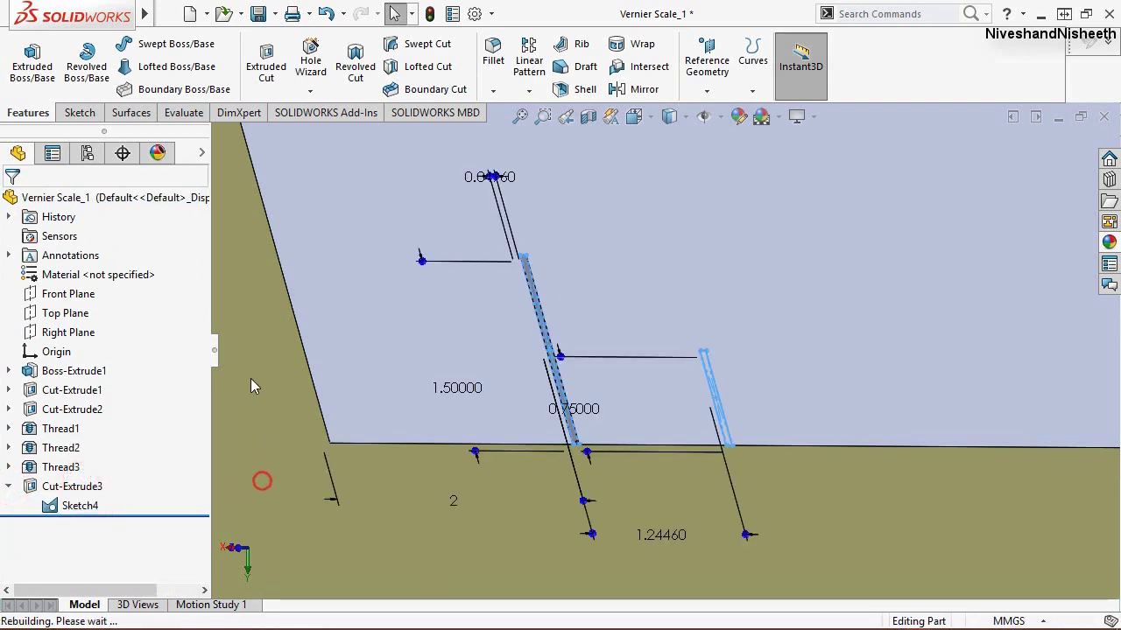
pyautogui.rightClick(249, 362)
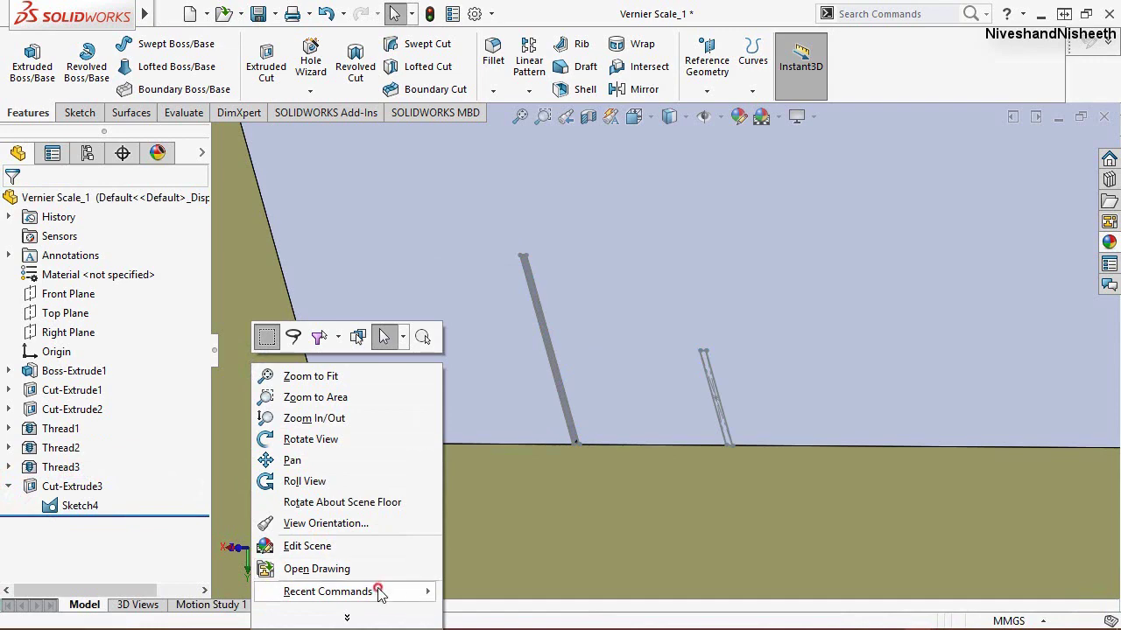
pyautogui.moveTo(327, 592)
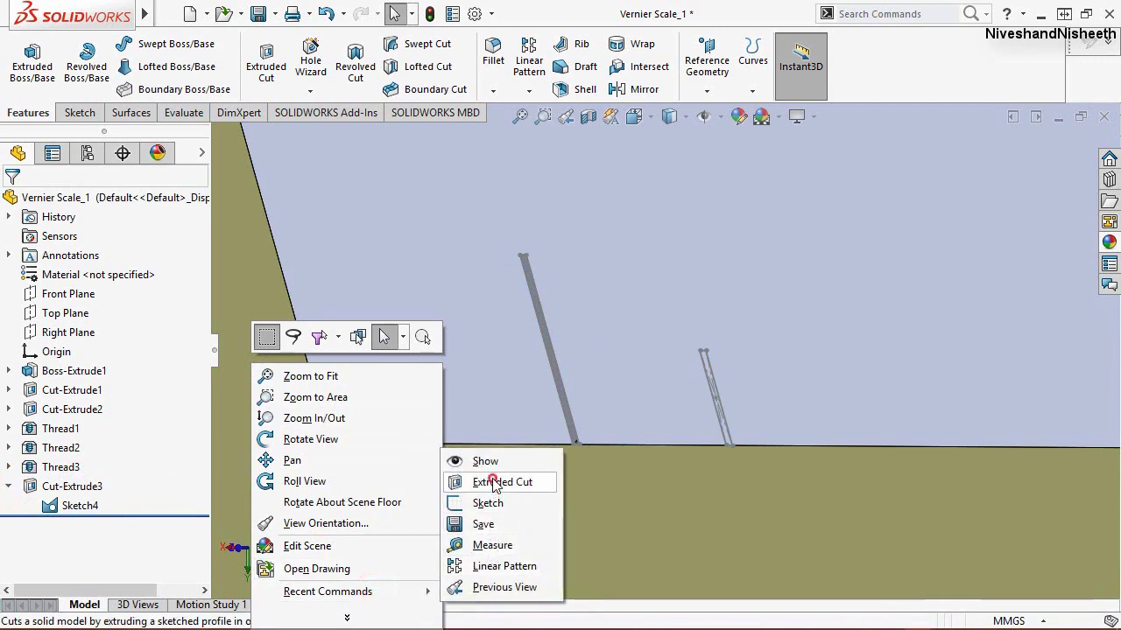
pyautogui.click(493, 482)
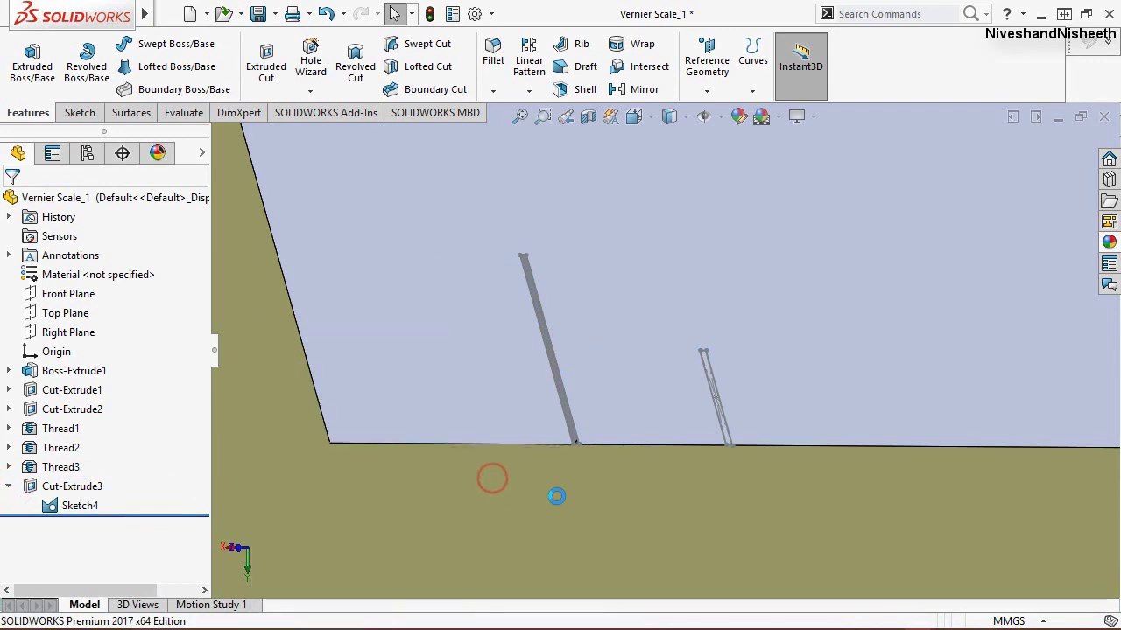
pyautogui.click(712, 370)
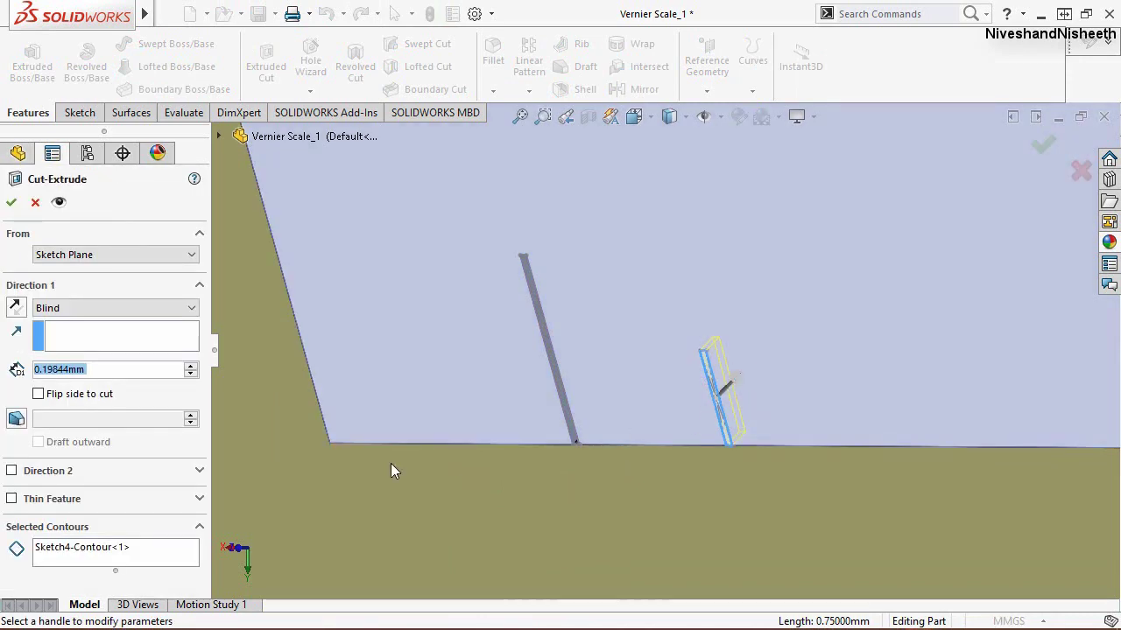
pyautogui.click(10, 202)
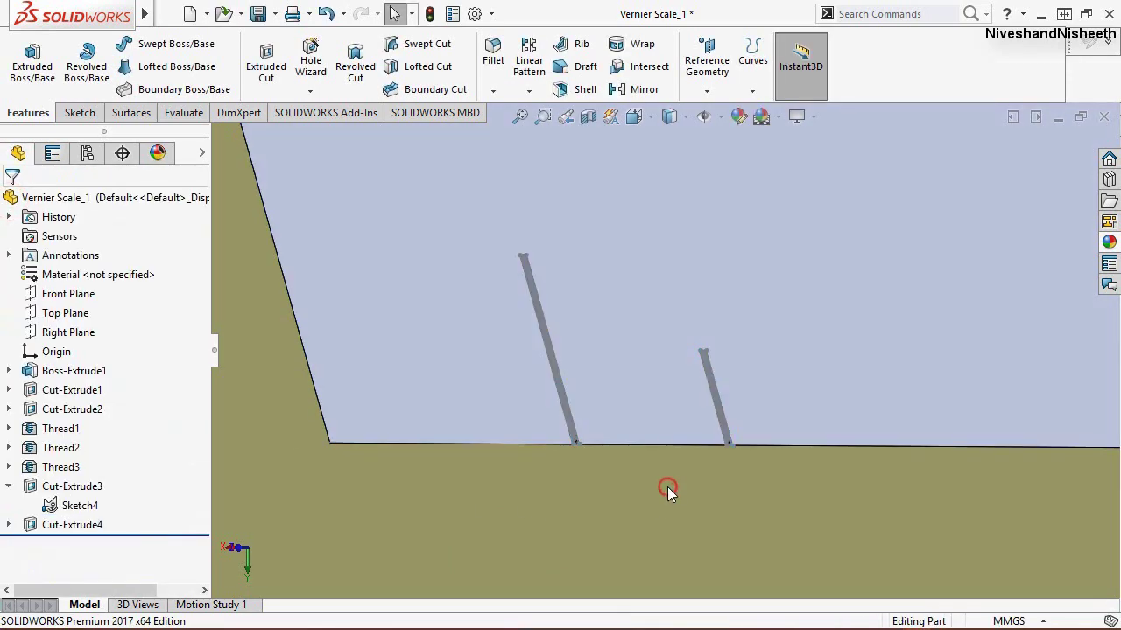
# Step: Hide the tick sketch, colour Cut-Extrude3 and Cut-Extrude4 black, and restore the front view
pyautogui.click(76, 500)
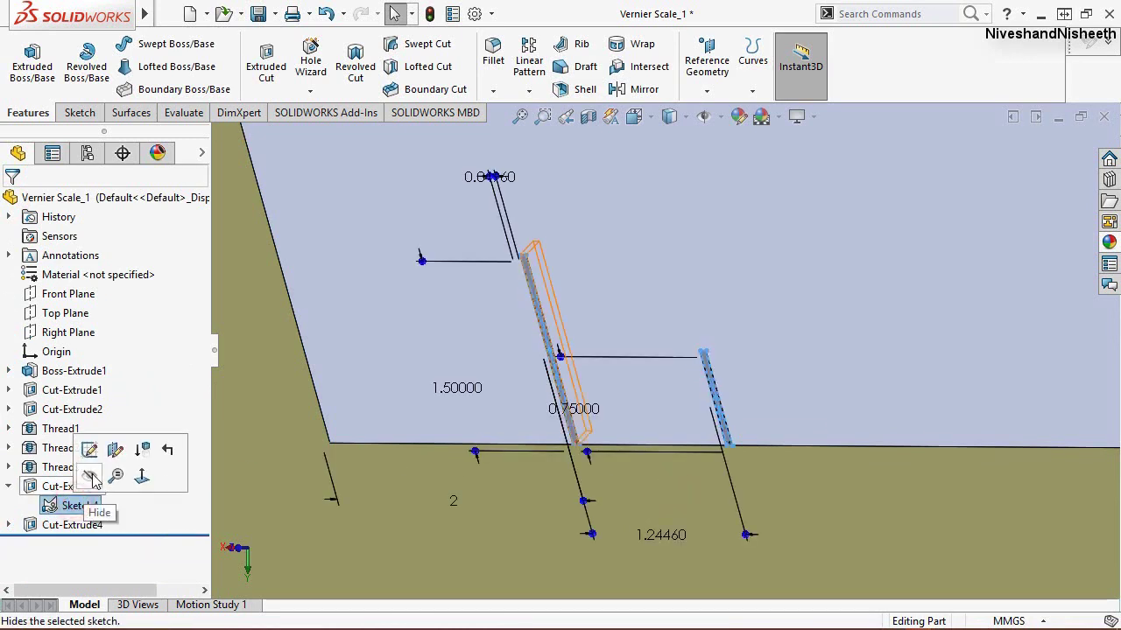
pyautogui.click(89, 476)
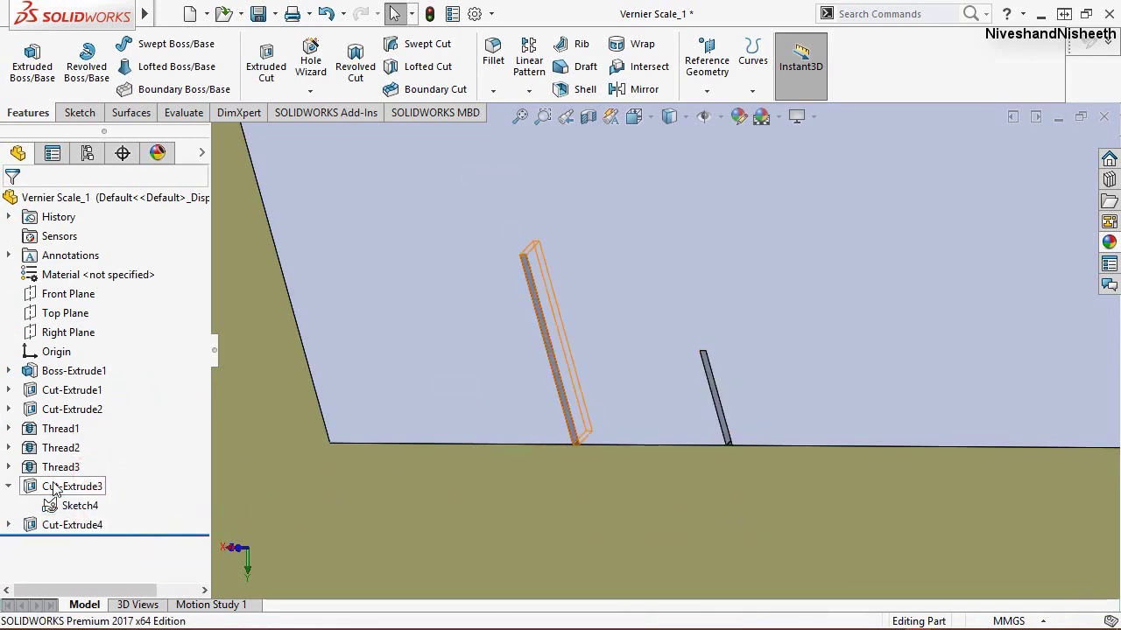
pyautogui.click(67, 486)
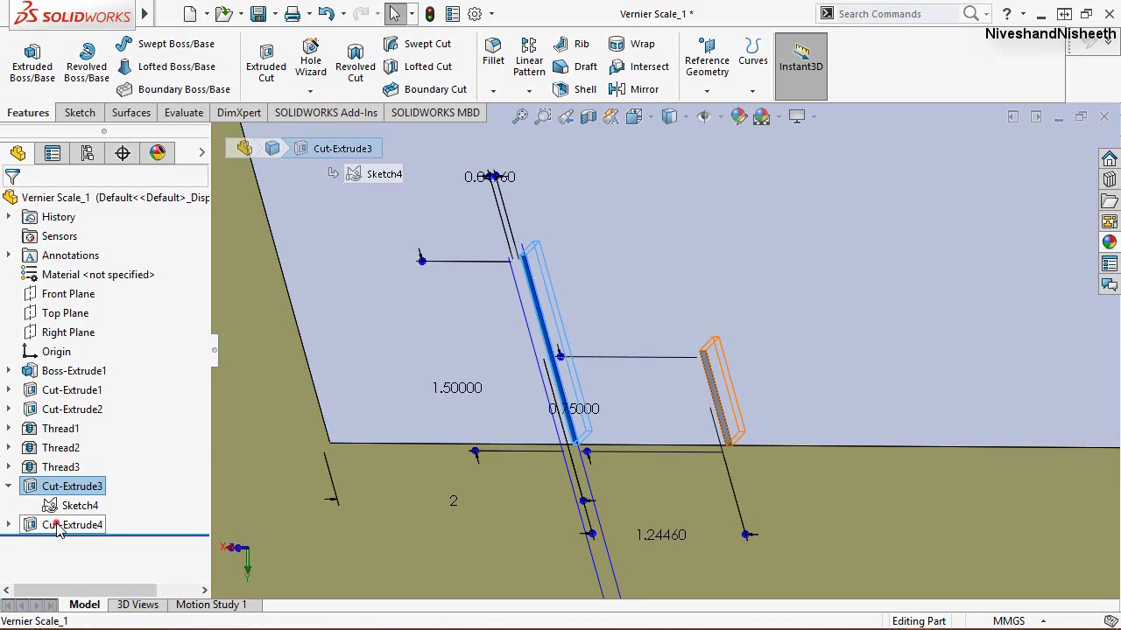
pyautogui.keyDown('ctrl'); pyautogui.click(59, 525); pyautogui.keyUp('ctrl')
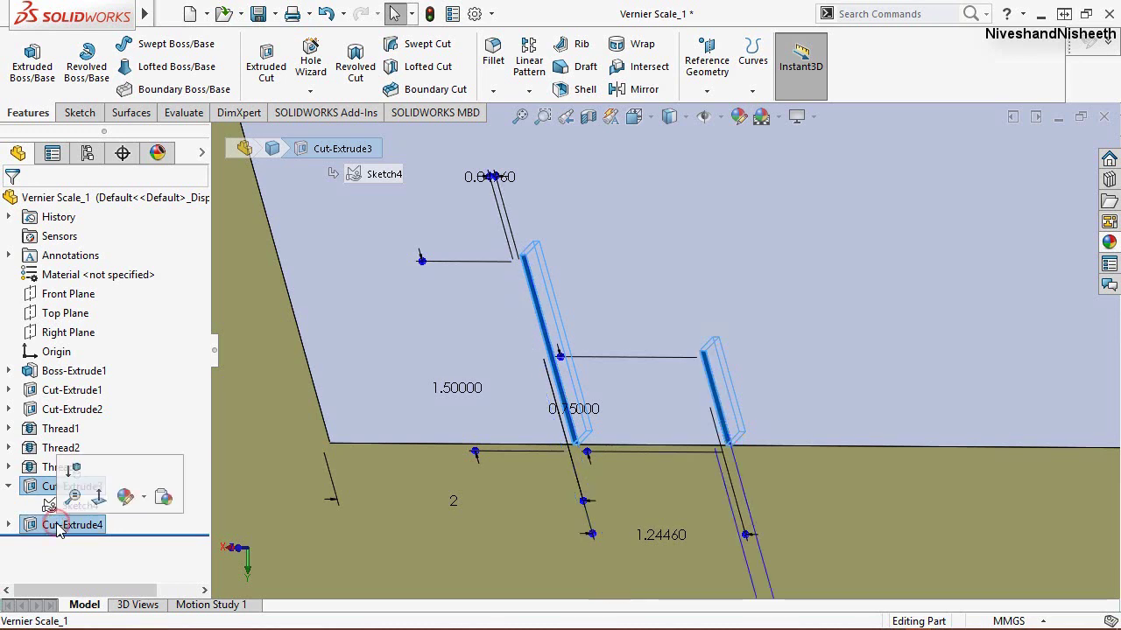
pyautogui.click(738, 118)
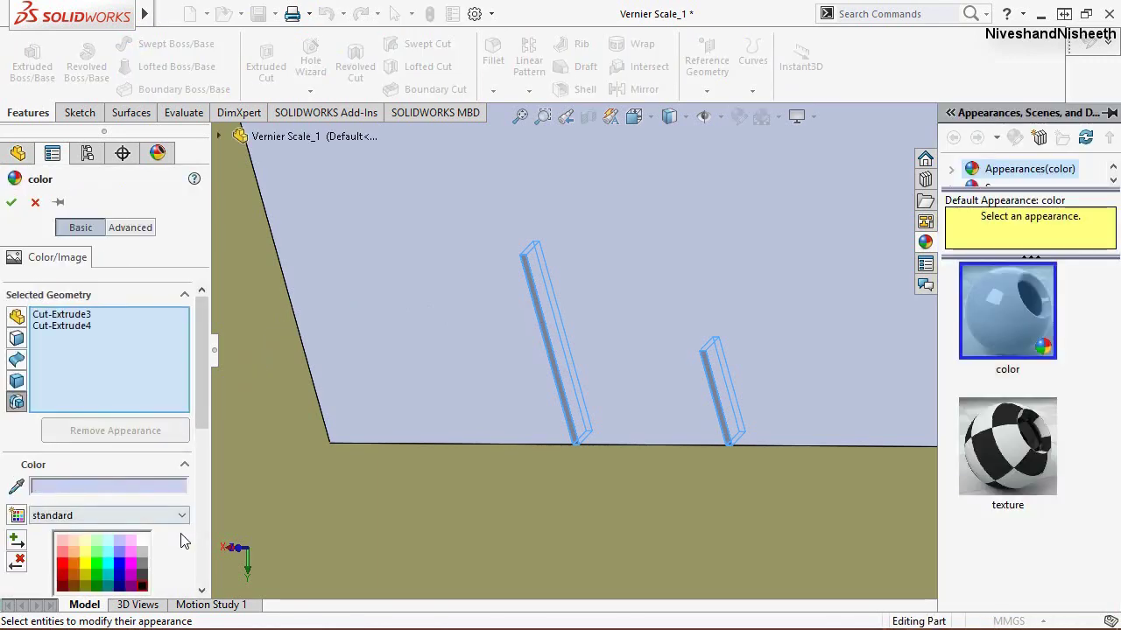
pyautogui.click(143, 587)
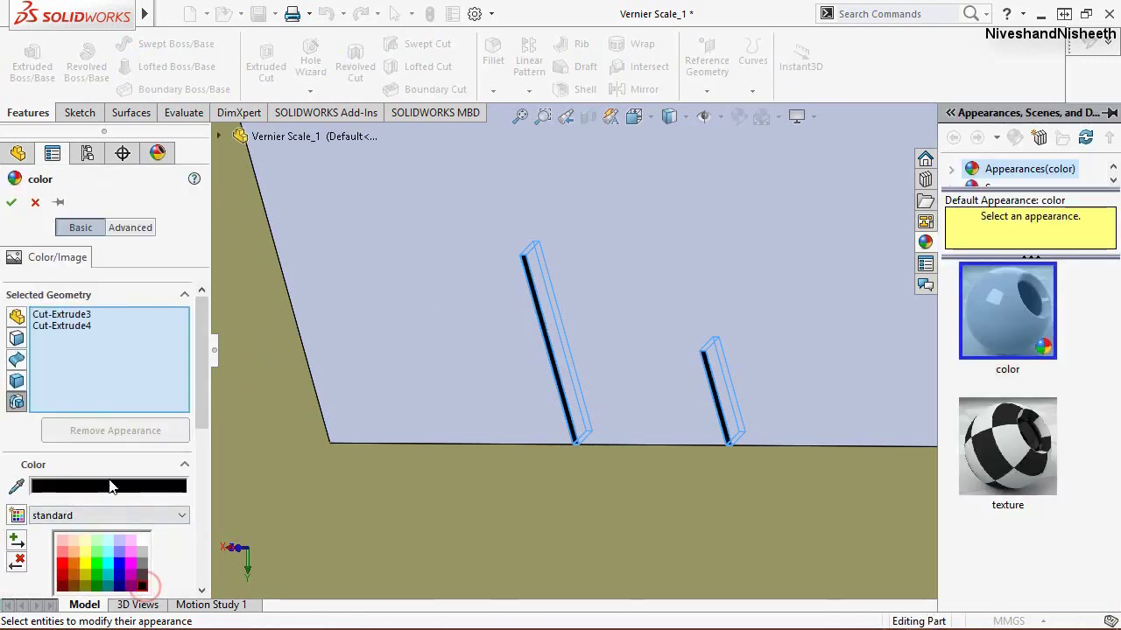
pyautogui.click(12, 205)
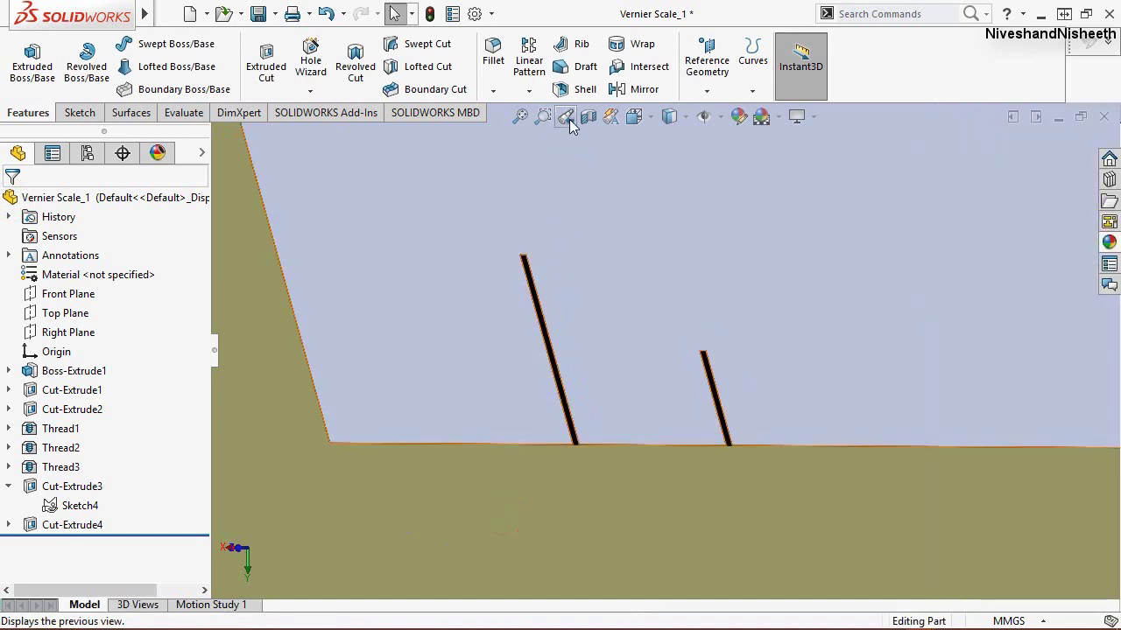
pyautogui.click(566, 117)
# Step: Linear-pattern Cut-Extrude3 along the bottom edge: 6 instances at 6.22 mm spacing
pyautogui.click(512, 524)
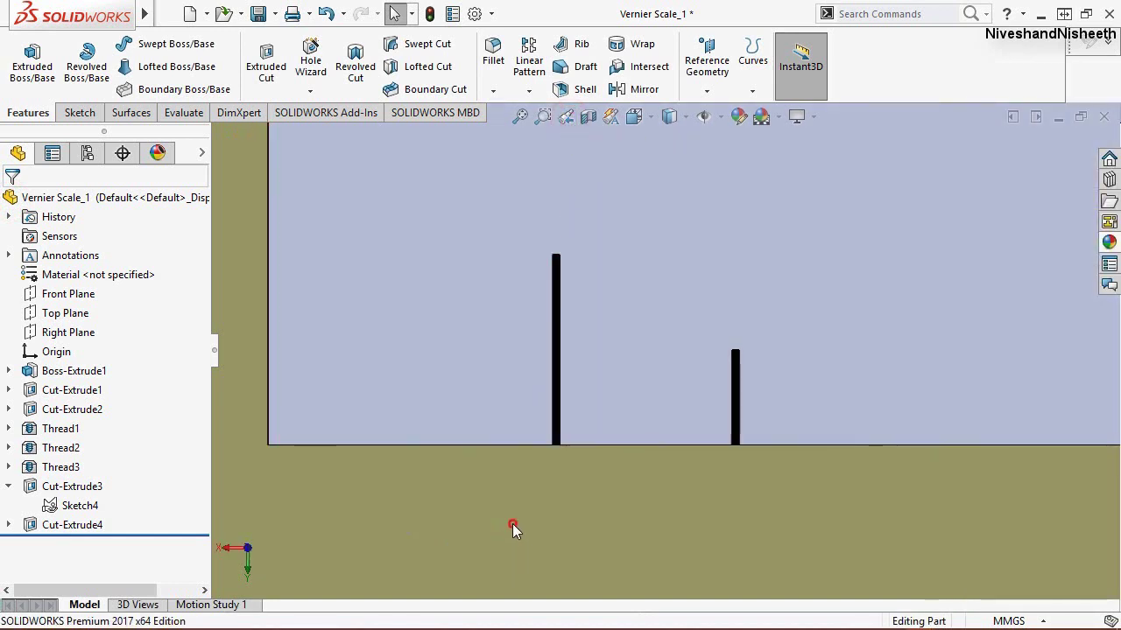
pyautogui.hotkey('ctrl', 'shift', 'z')
pyautogui.click(418, 517)
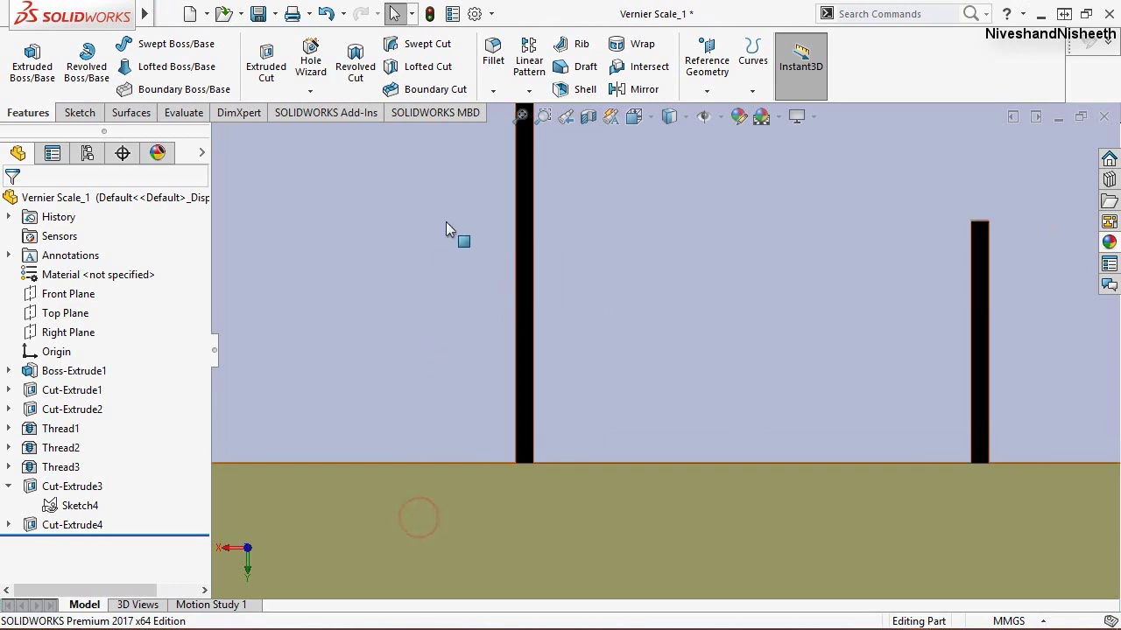
pyautogui.click(528, 63)
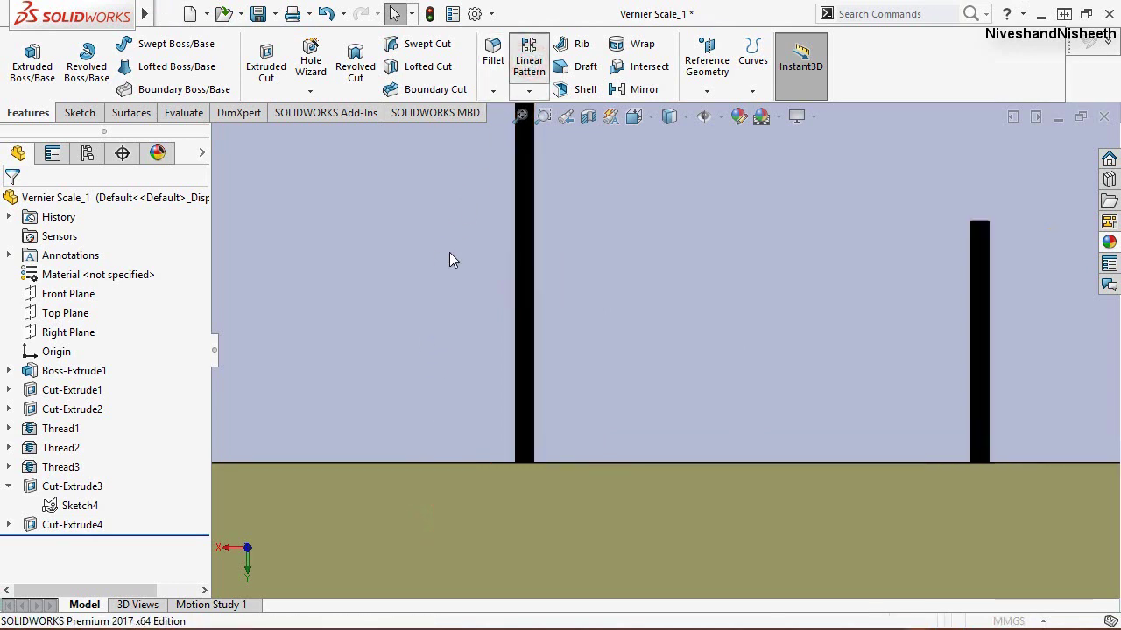
pyautogui.write('6')
pyautogui.click(623, 463)
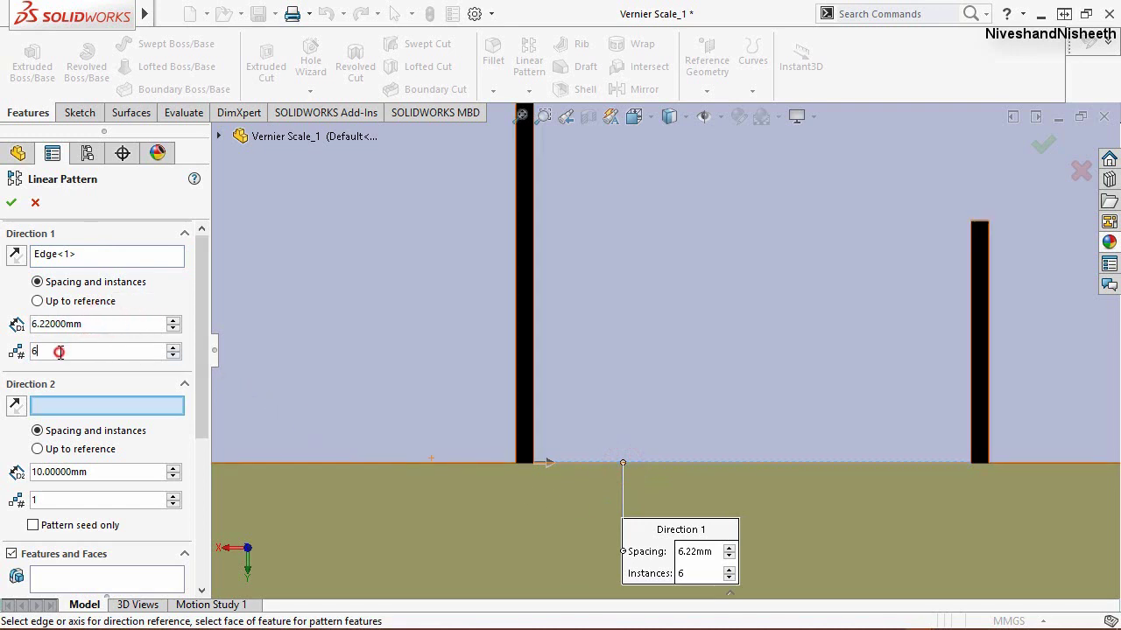
pyautogui.click(111, 576)
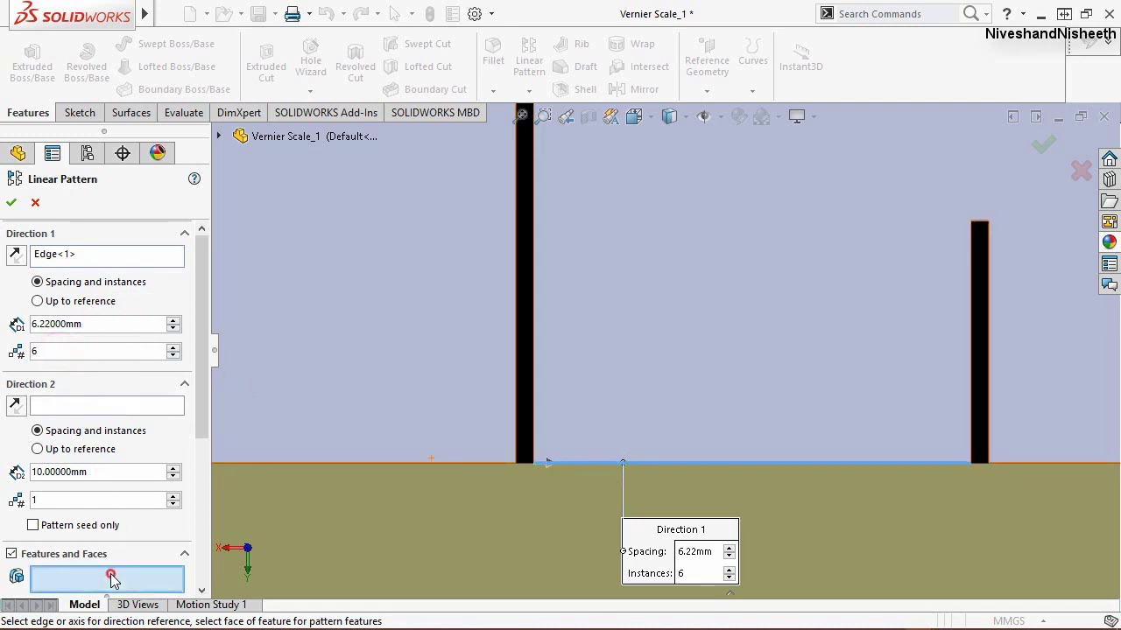
pyautogui.click(523, 414)
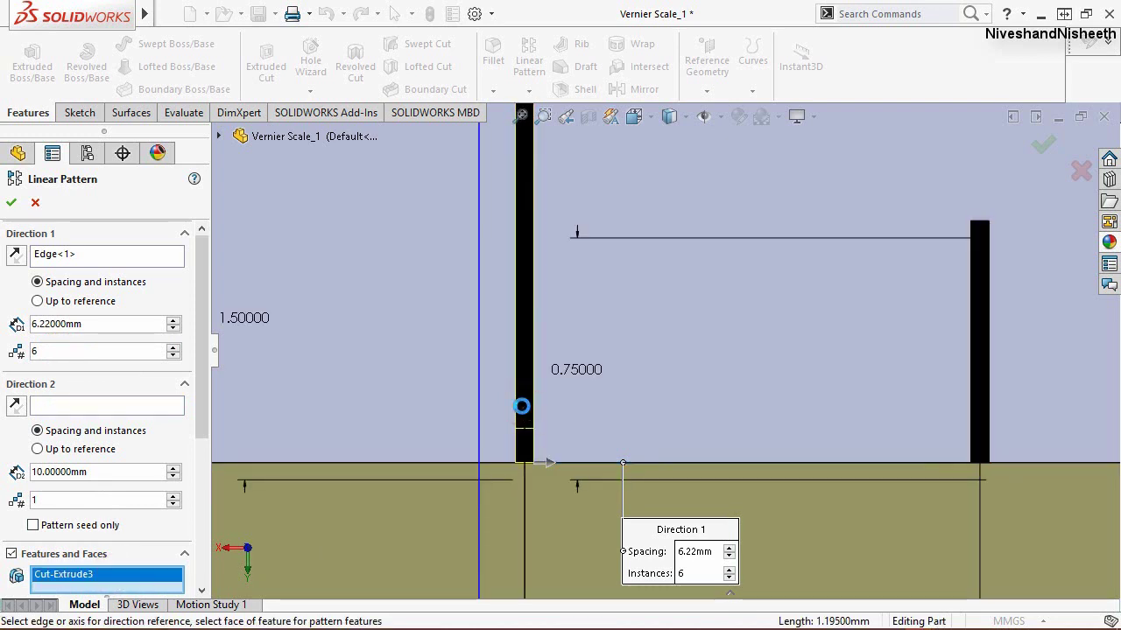
pyautogui.rightClick(555, 404)
# Step: Zoom out to check the patterned ticks, then rerun the linear pattern command
pyautogui.press('z')
pyautogui.press('z')
pyautogui.press('z')
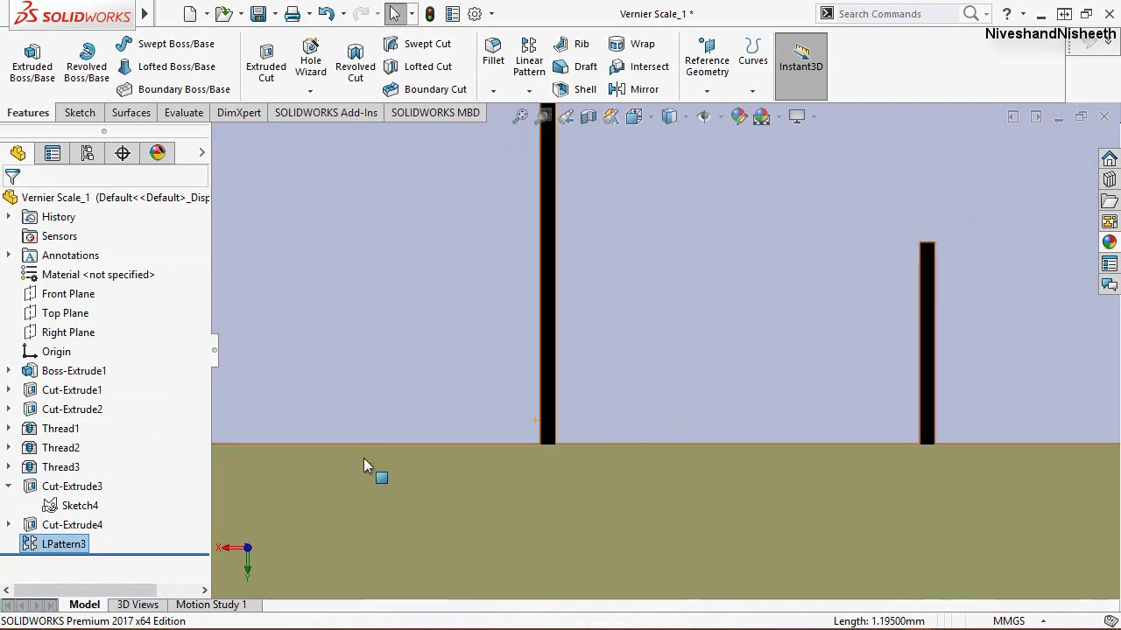
pyautogui.press('z')
pyautogui.press('z')
pyautogui.press('z')
pyautogui.press('z')
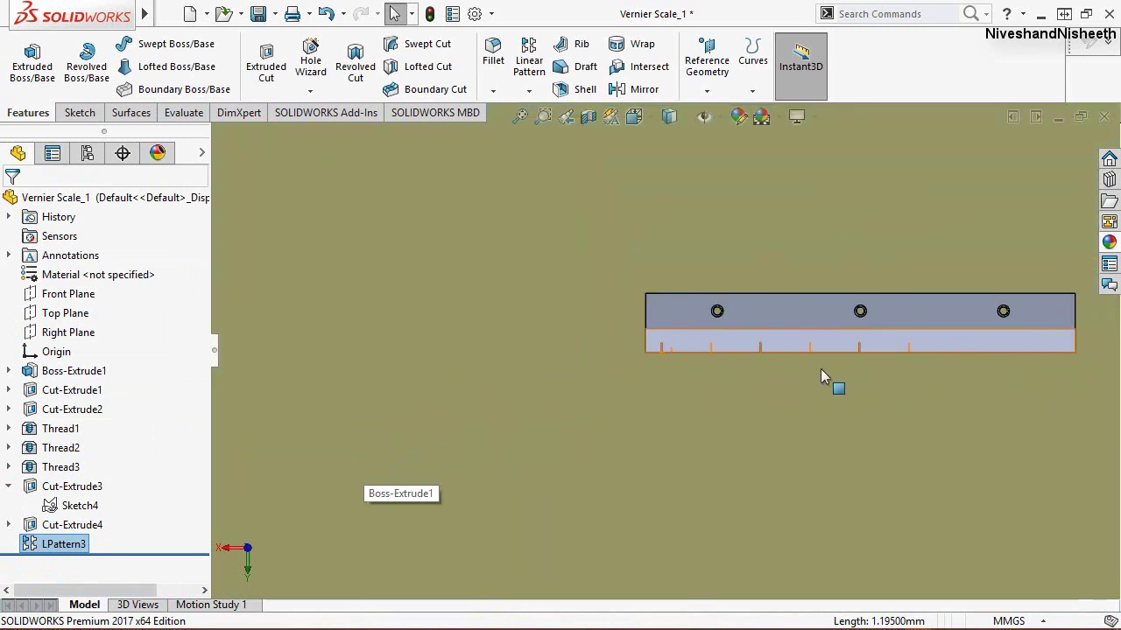
pyautogui.scroll(-2, 870, 303)
pyautogui.scroll(-1, 870, 303)
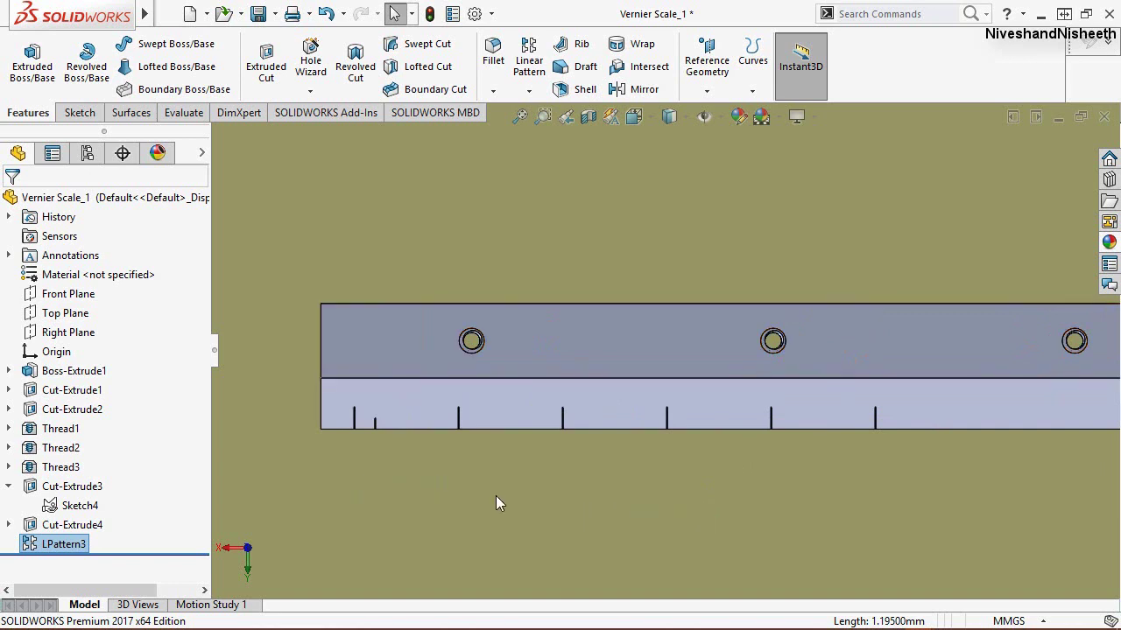
pyautogui.rightClick(316, 208)
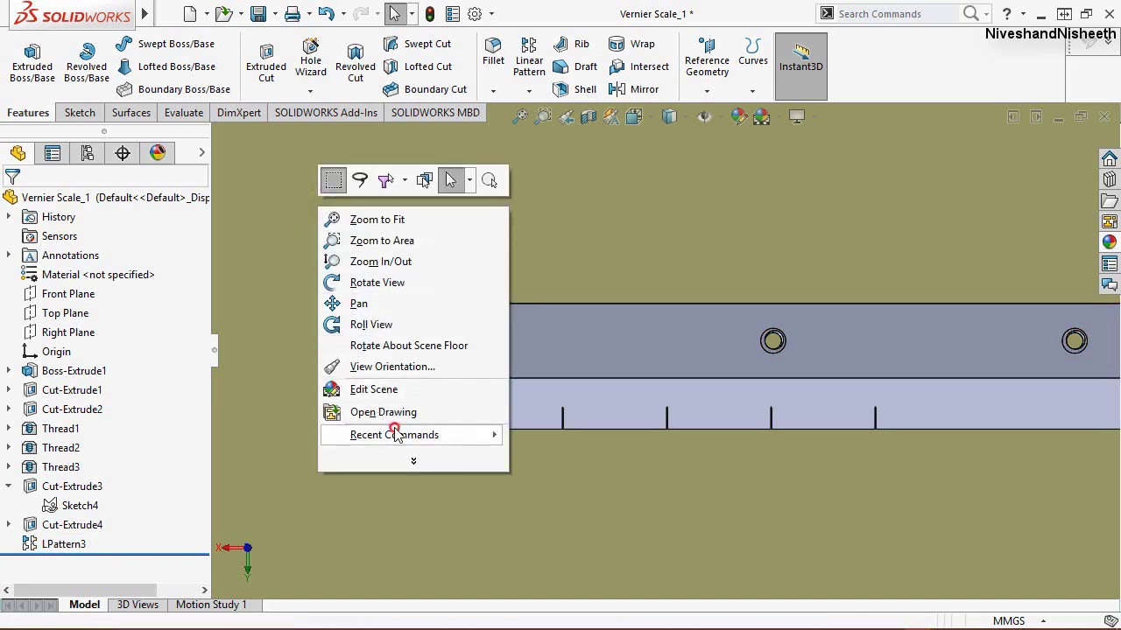
pyautogui.moveTo(394, 435)
pyautogui.click(534, 435)
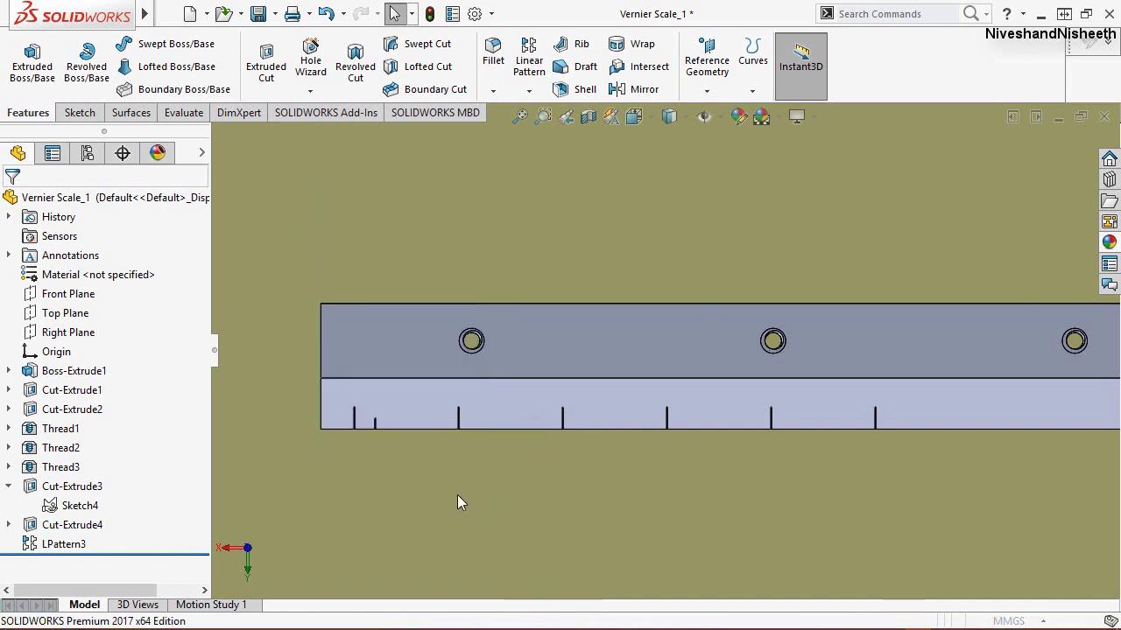
# Step: Use the scale's bottom edge as Direction 1 with 1.24 mm spacing
pyautogui.scroll(-2, 401, 415)
pyautogui.scroll(-2, 472, 420)
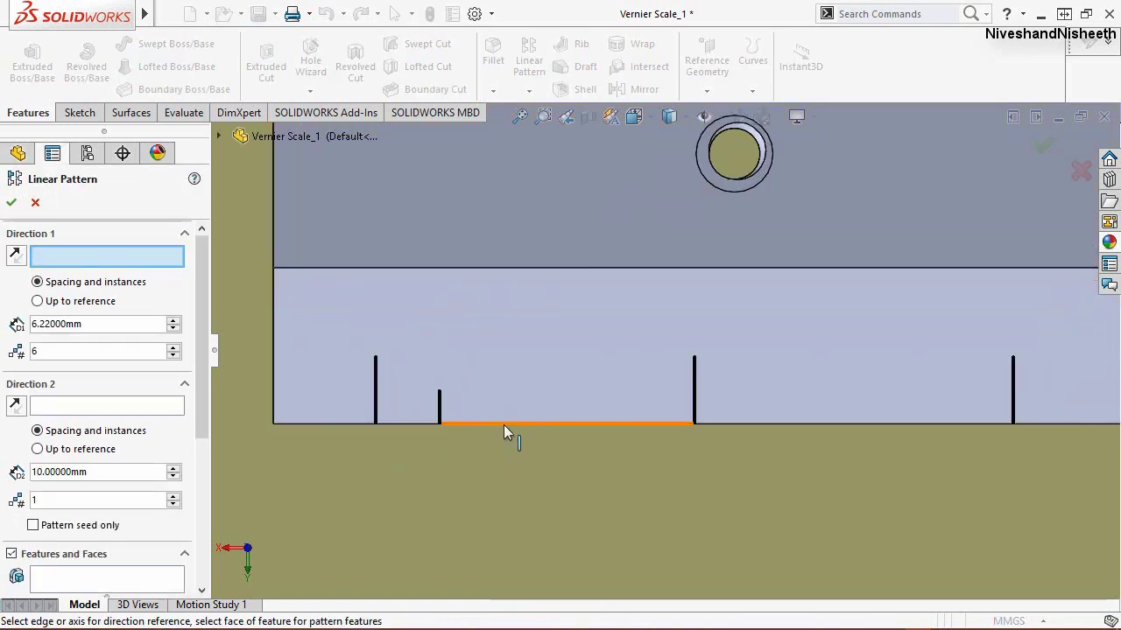
pyautogui.click(504, 424)
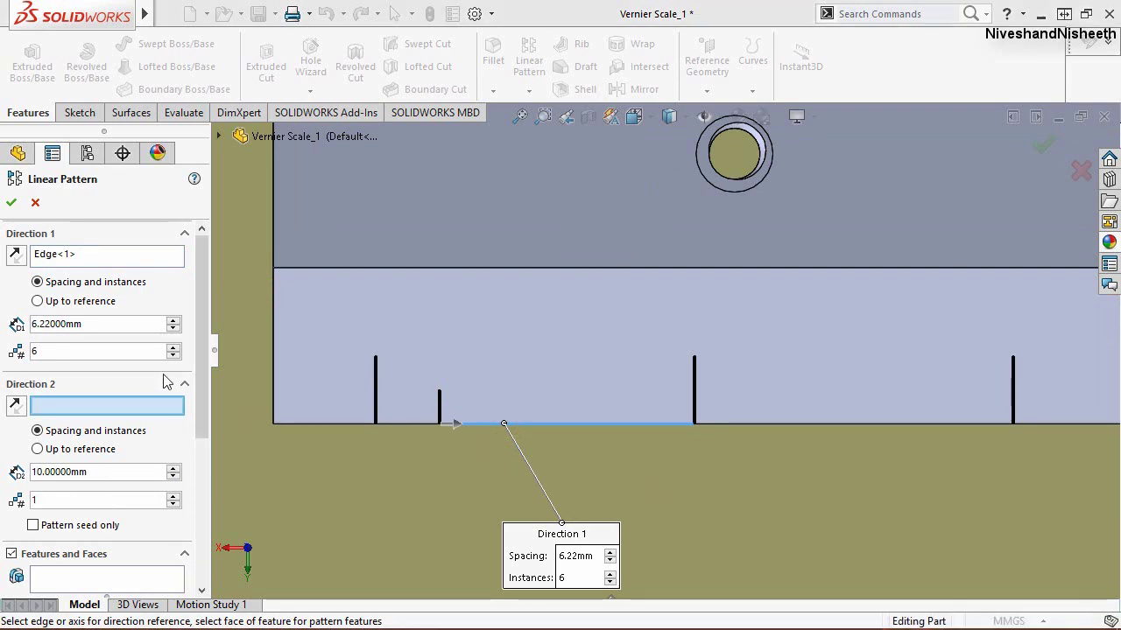
pyautogui.doubleClick(93, 324)
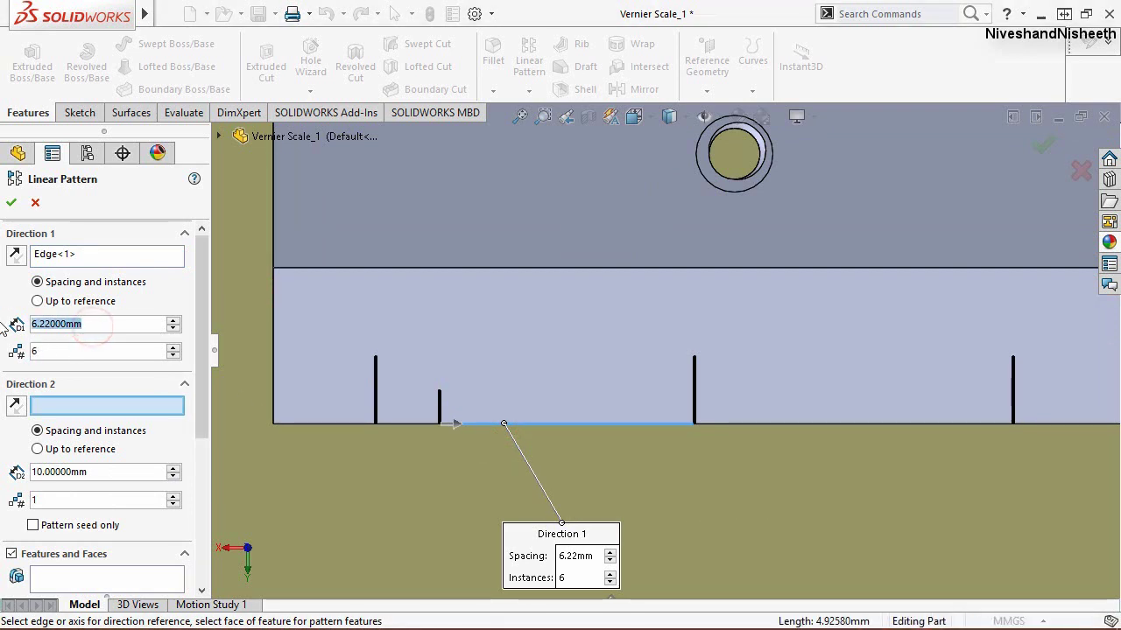
pyautogui.write('1.24')
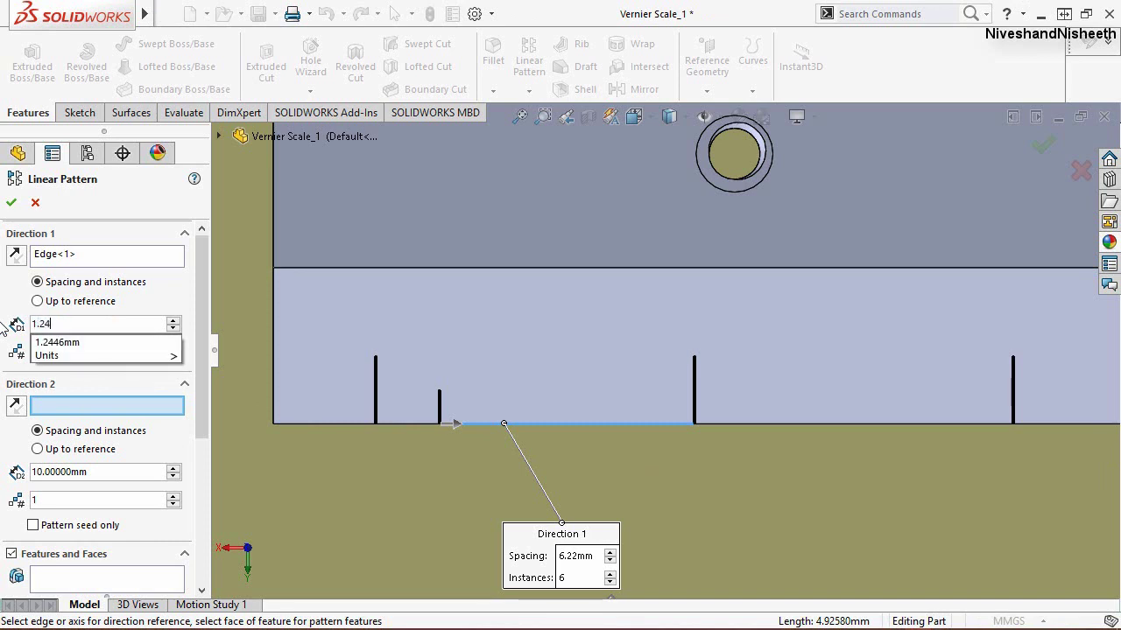
pyautogui.press('Return')
# Step: Pattern the short tick Cut-Extrude4 as 4 instances to create LPattern4
pyautogui.doubleClick(38, 351)
pyautogui.write('4')
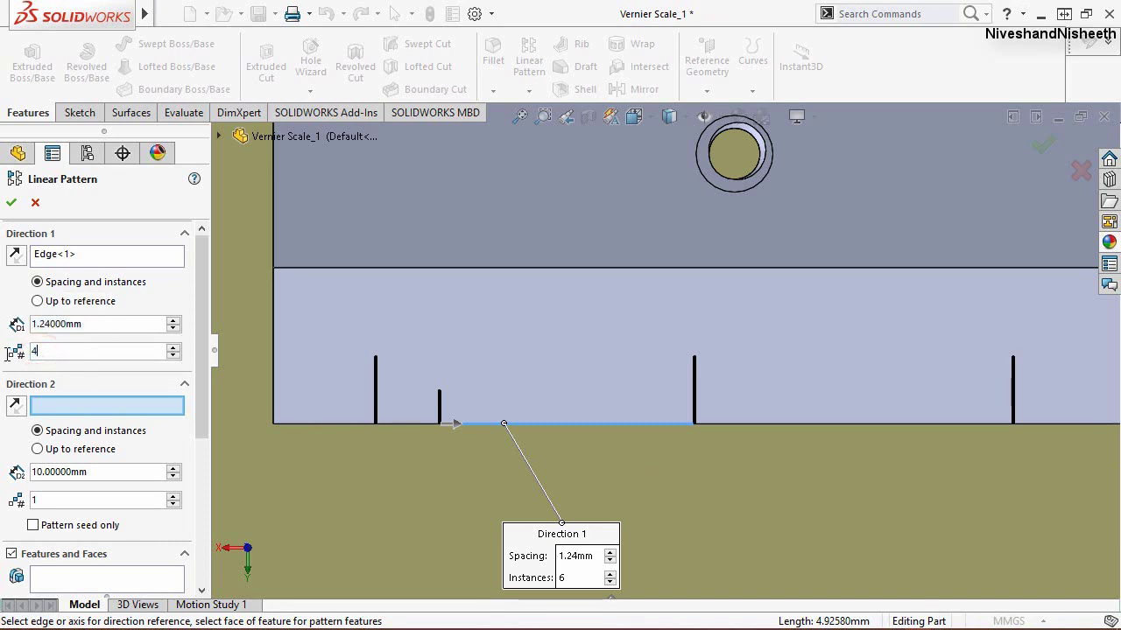
pyautogui.click(84, 586)
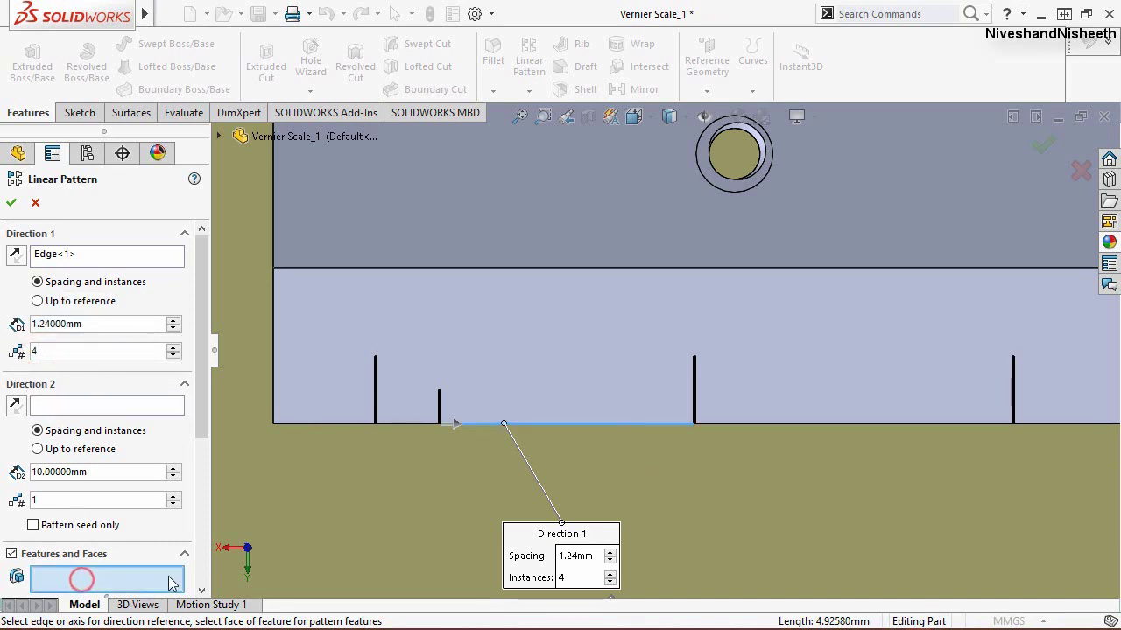
pyautogui.scroll(-3, 412, 472)
pyautogui.scroll(-2, 500, 408)
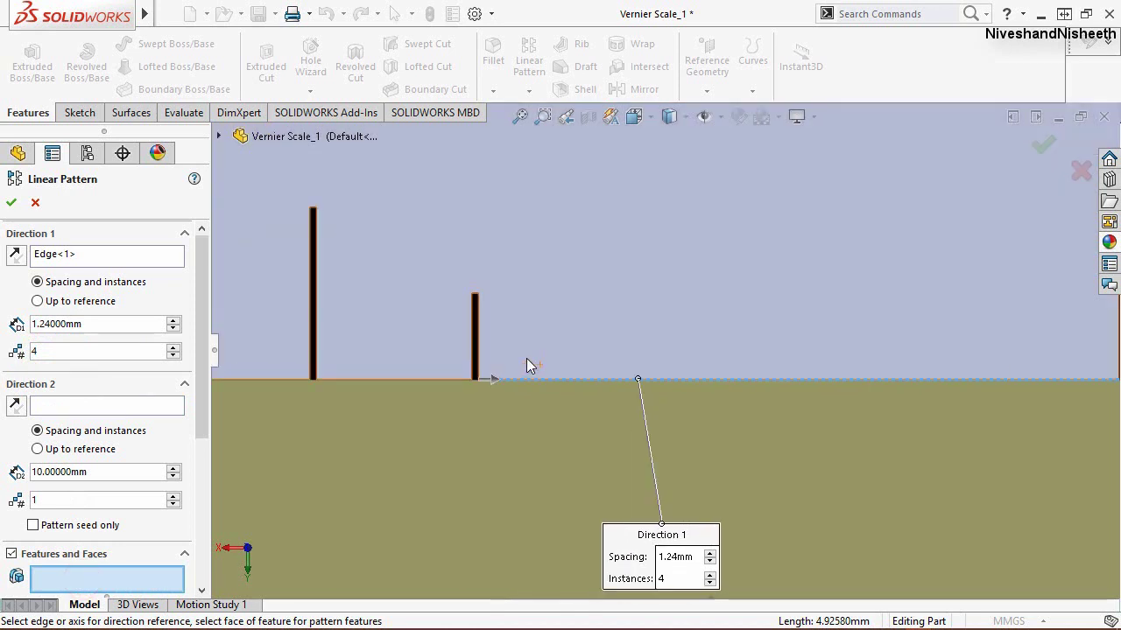
pyautogui.click(475, 373)
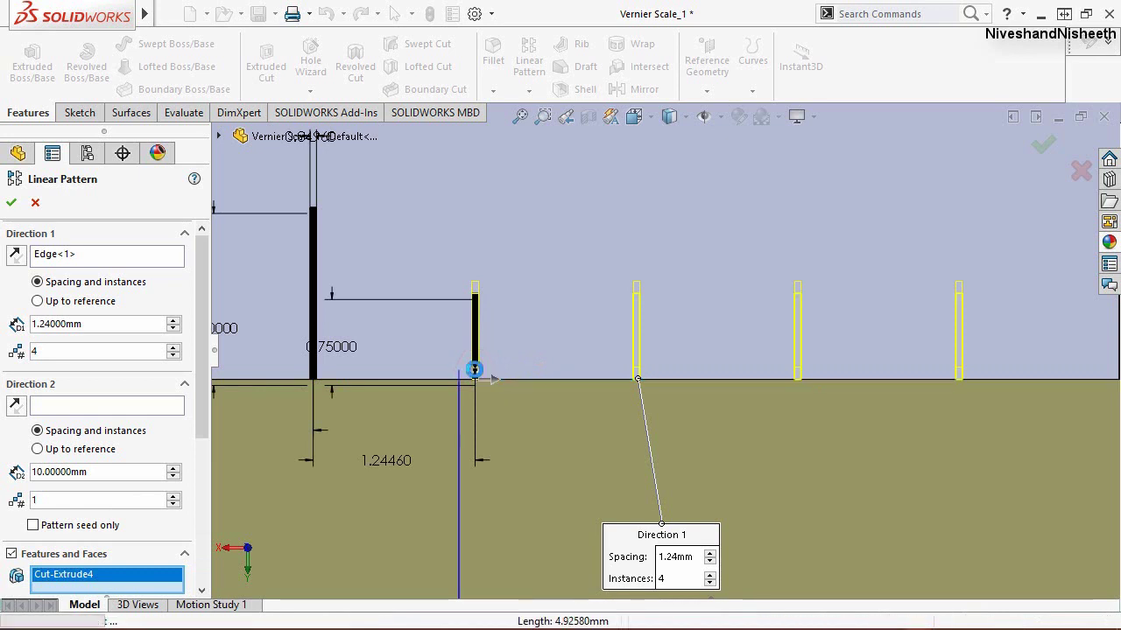
pyautogui.rightClick(376, 487)
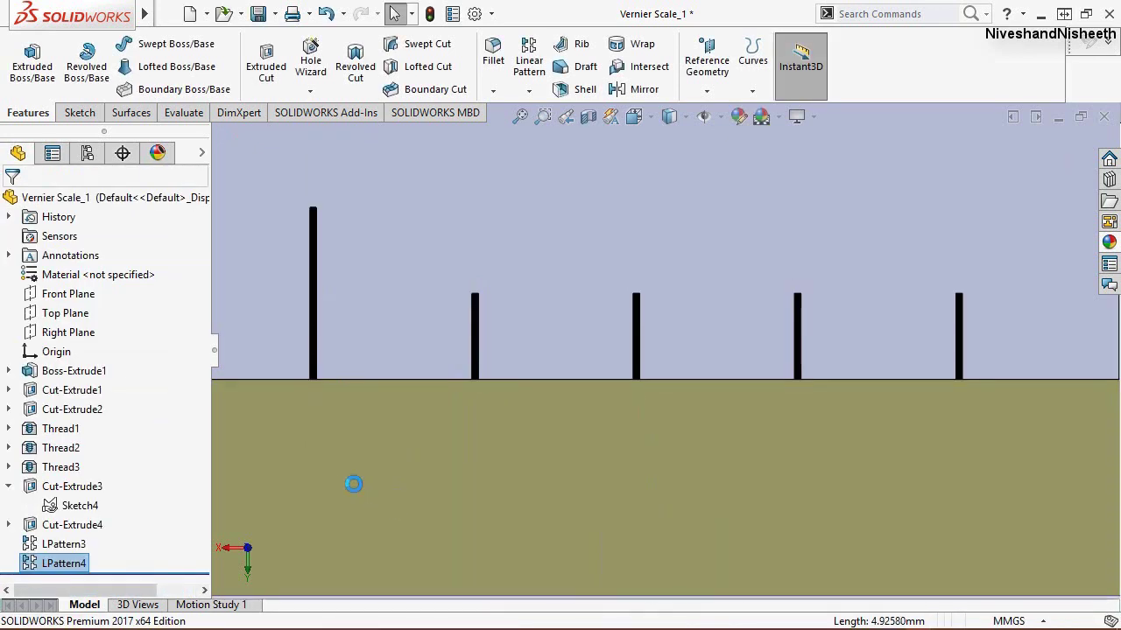
# Step: Cancel a repeated Linear Pattern from Recent Commands and restart Linear Pattern from the shortcut menu
pyautogui.scroll(3, 352, 484)
pyautogui.scroll(-2, 634, 468)
pyautogui.scroll(-1, 673, 433)
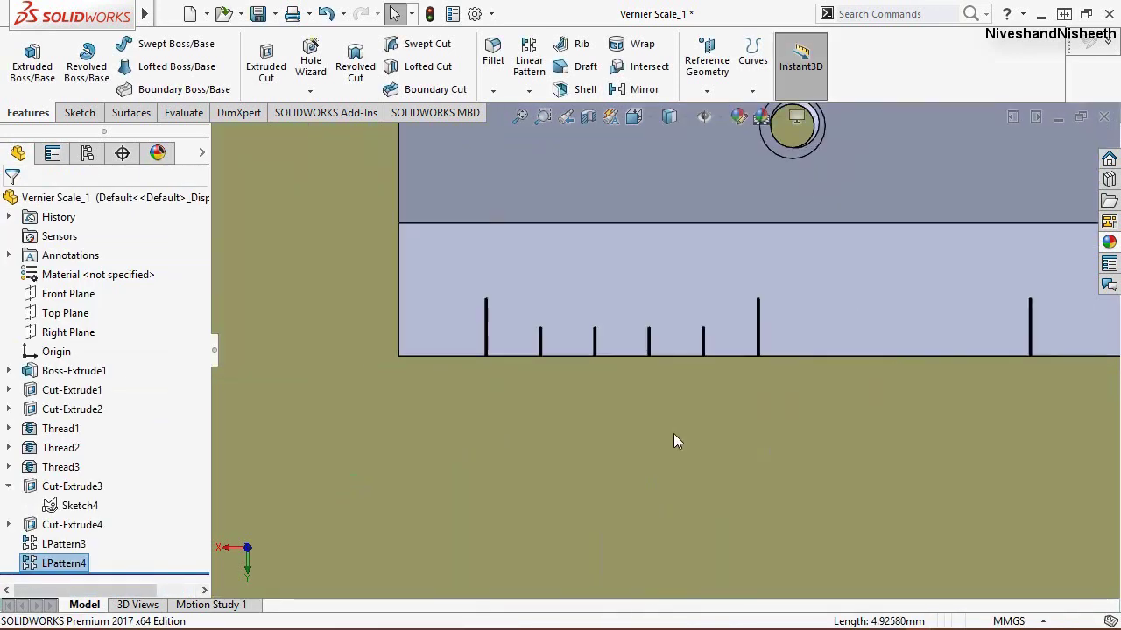
pyautogui.rightClick(579, 452)
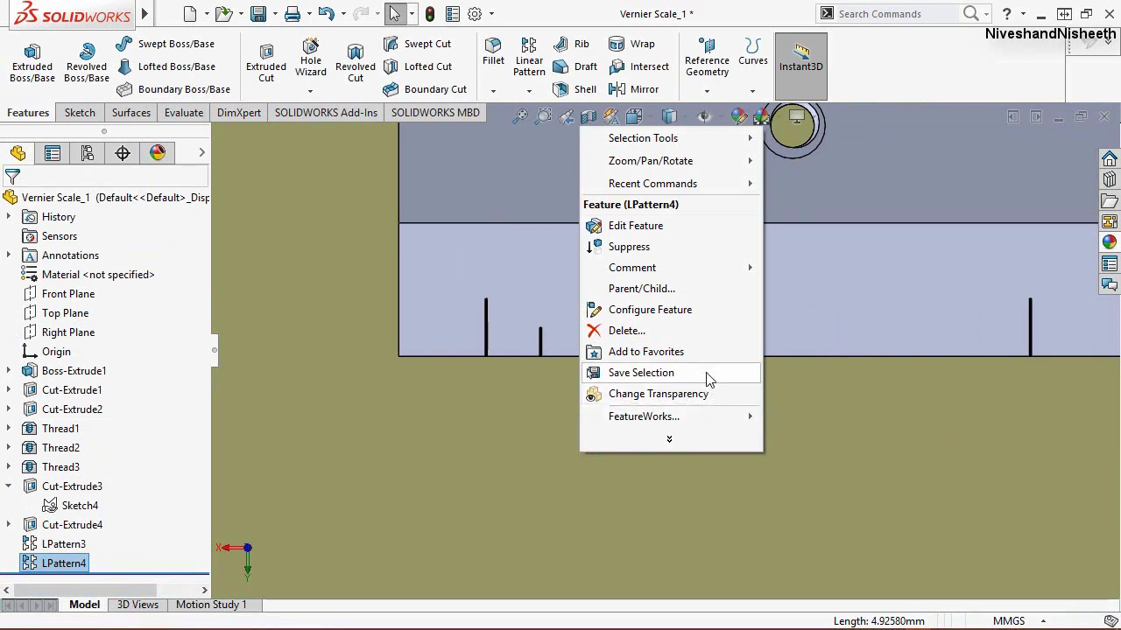
pyautogui.click(720, 183)
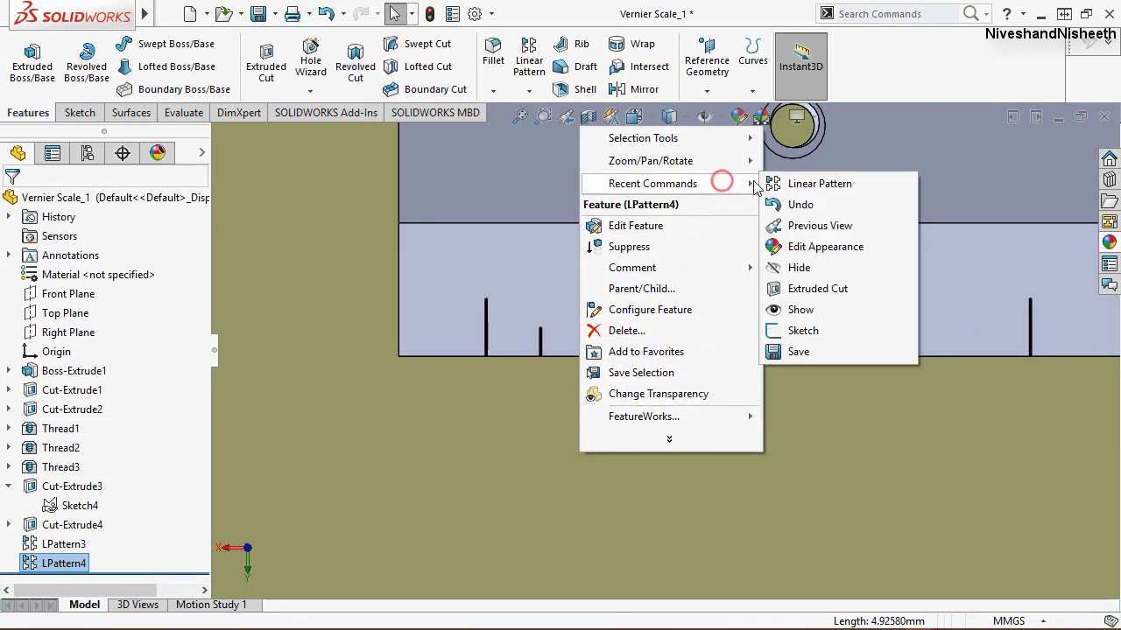
pyautogui.click(776, 185)
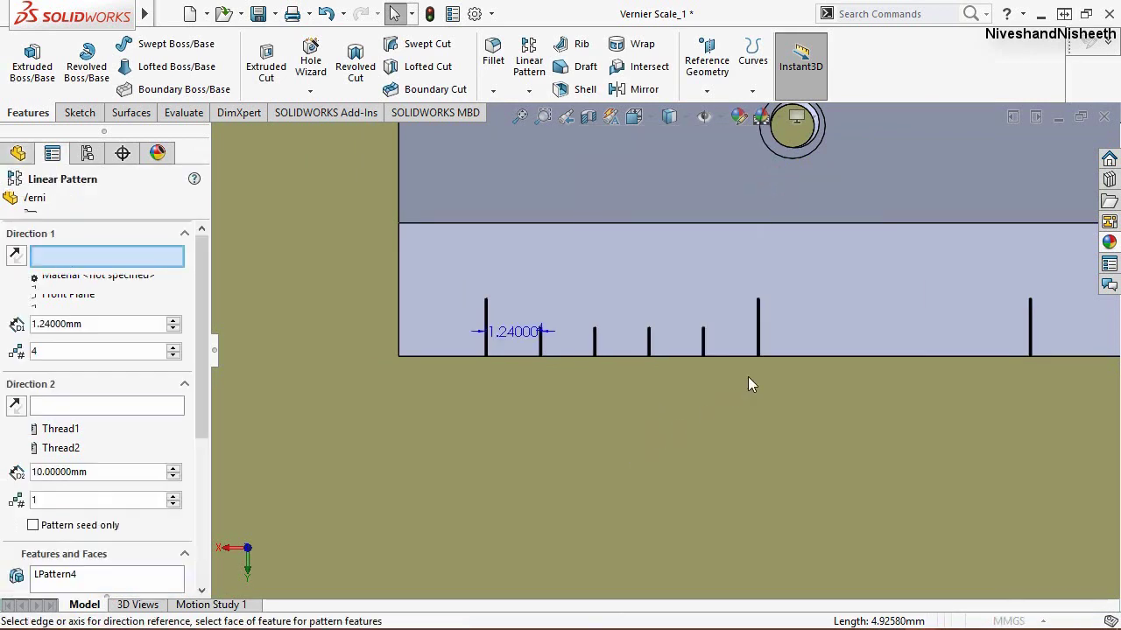
pyautogui.click(809, 356)
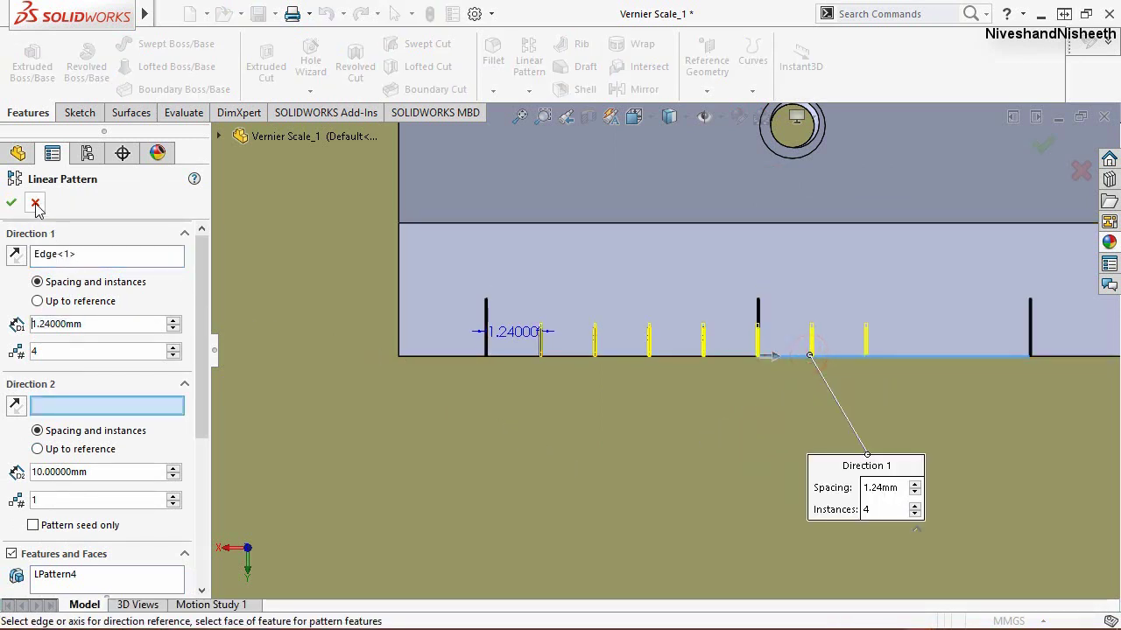
pyautogui.press('Return')
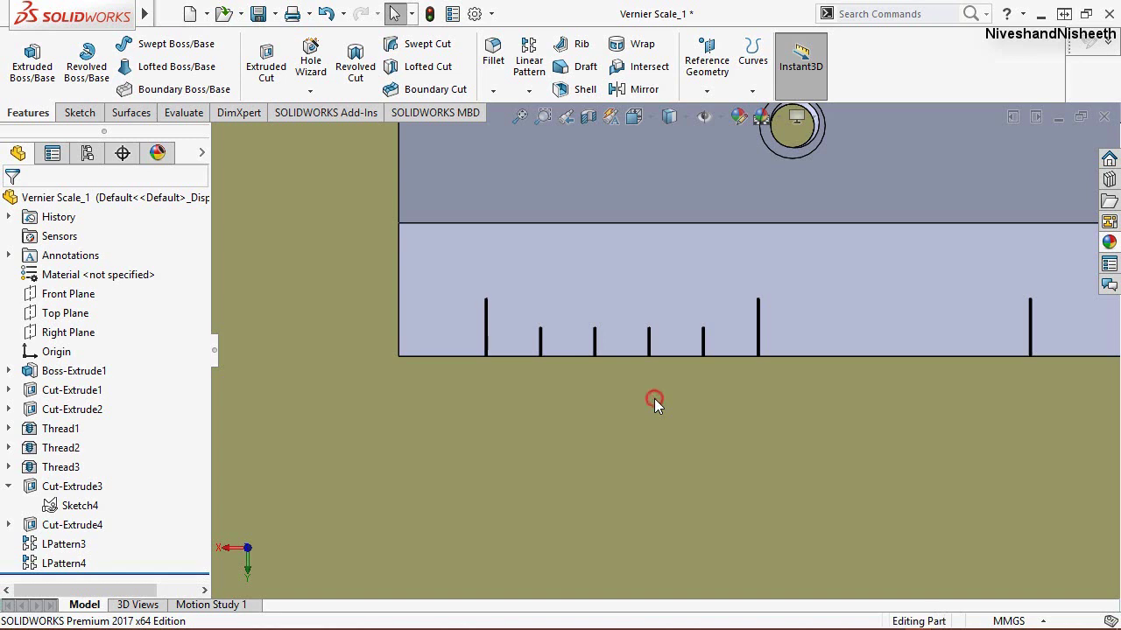
pyautogui.rightClick(654, 403)
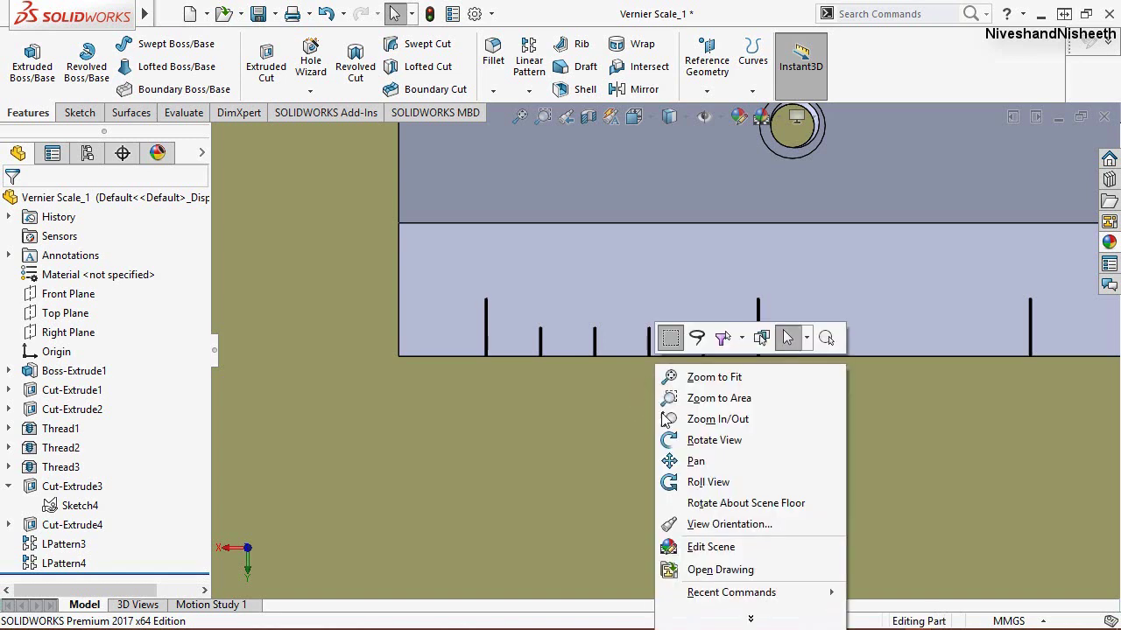
pyautogui.moveTo(731, 593)
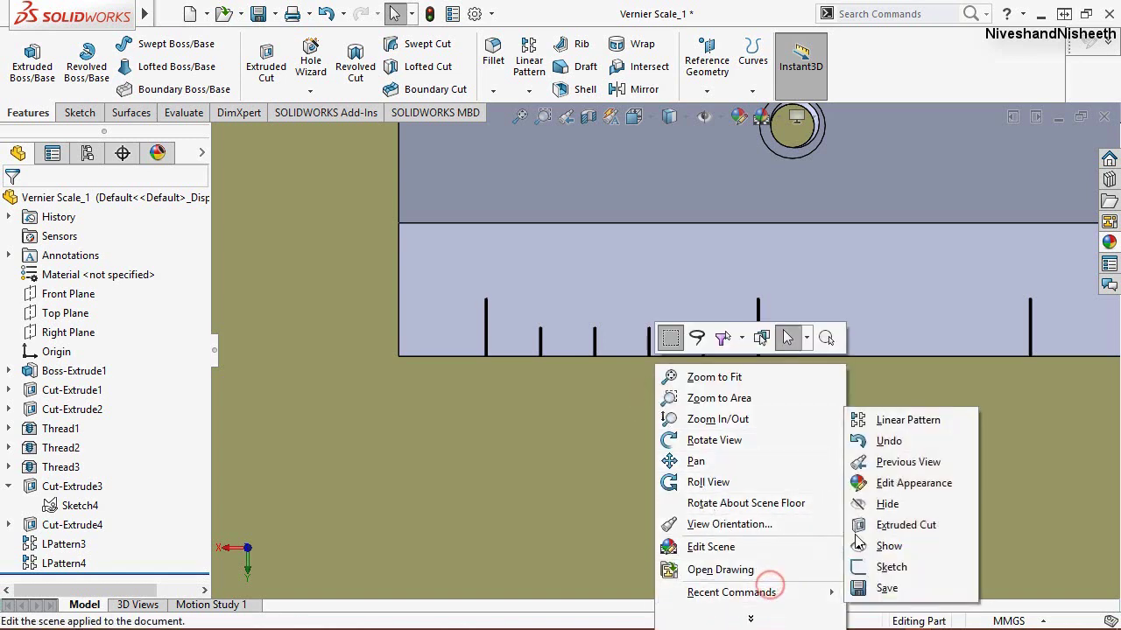
pyautogui.click(873, 425)
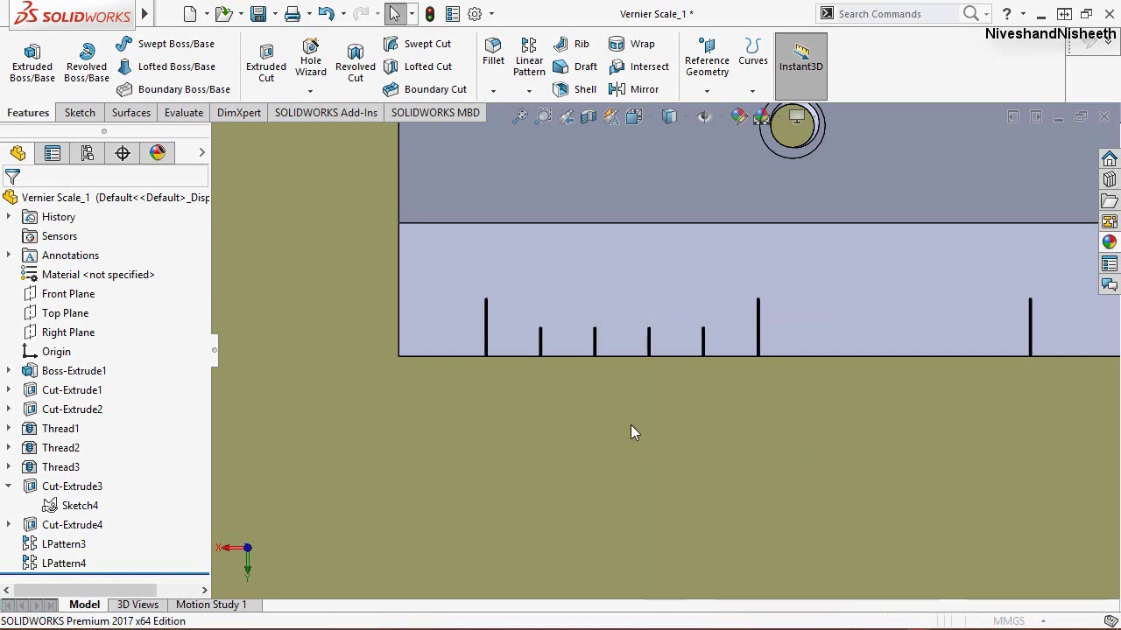
# Step: Pattern along the bottom edge with 6.22 mm spacing and 5 instances
pyautogui.click(810, 356)
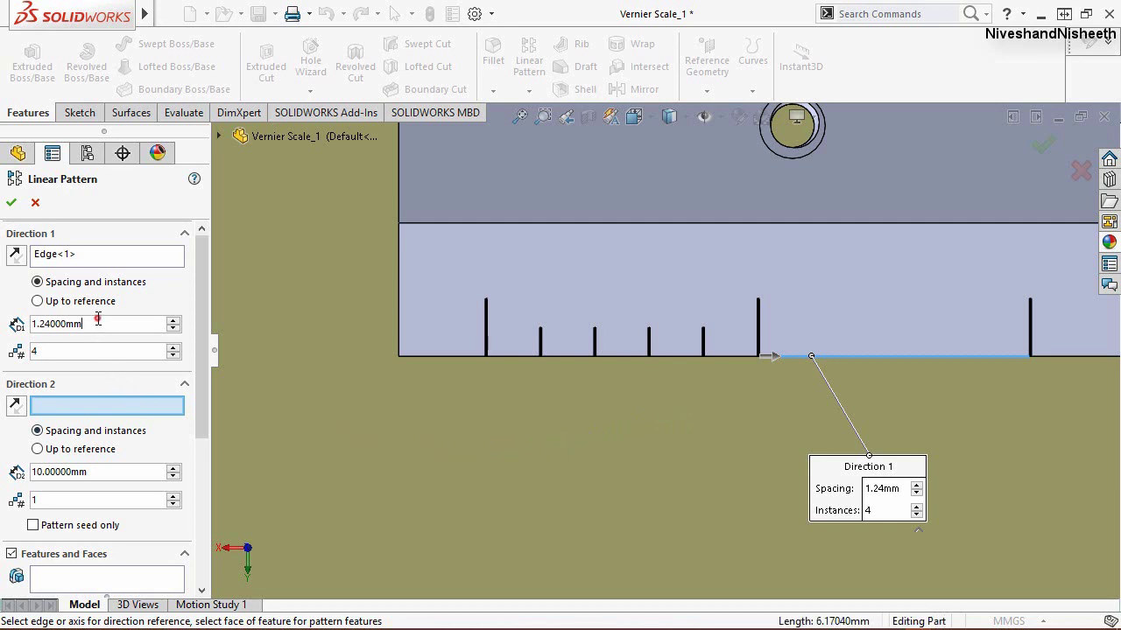
pyautogui.click(64, 323)
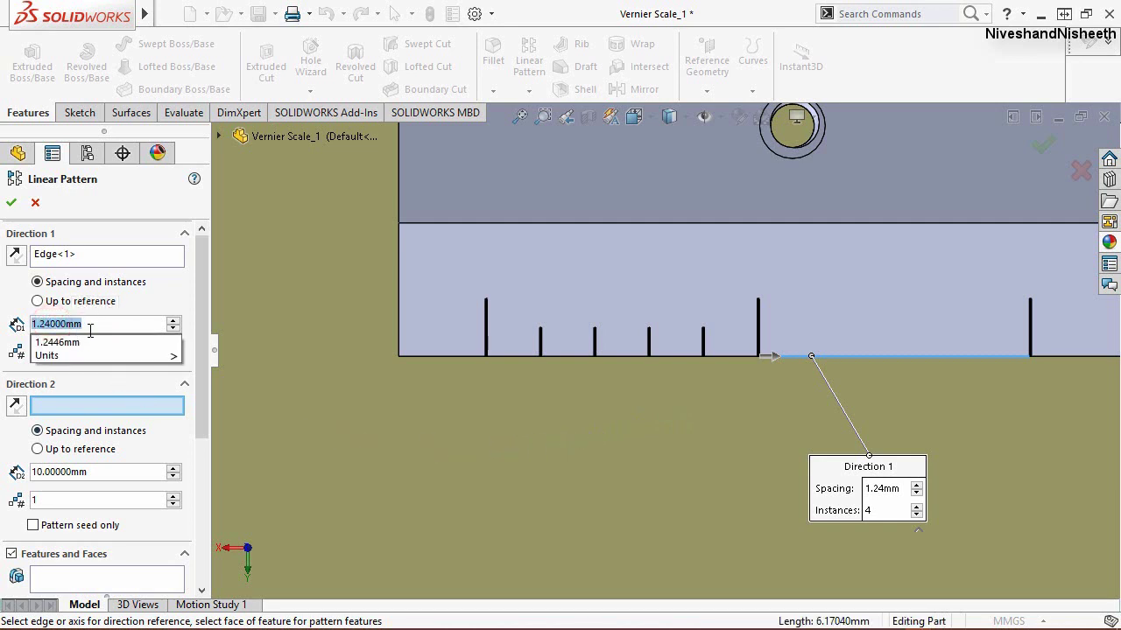
pyautogui.write('6.')
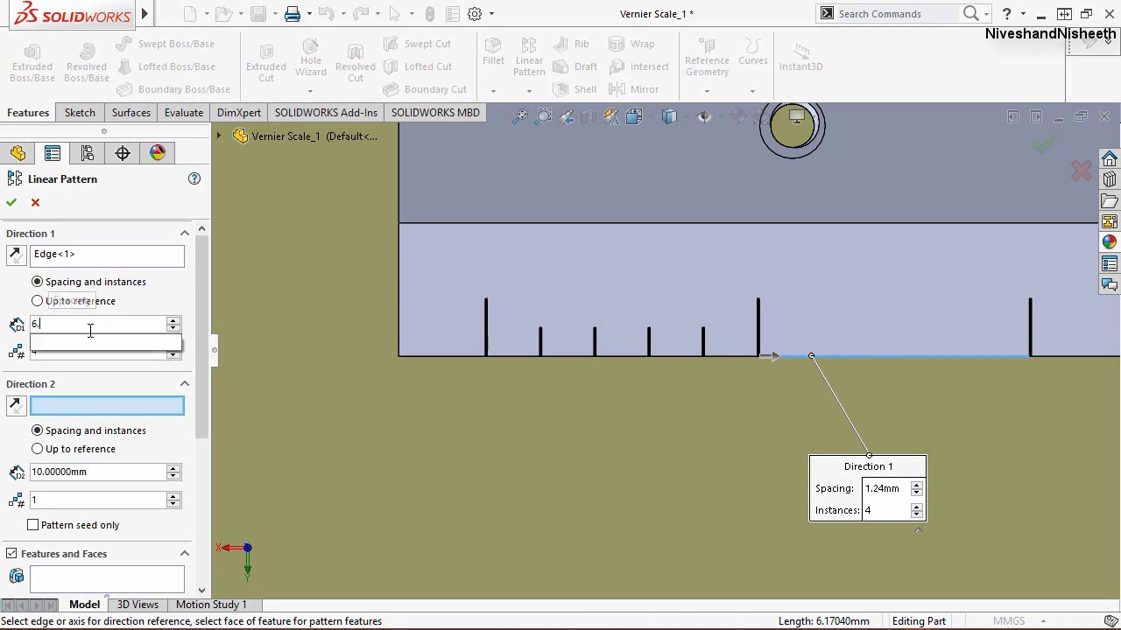
pyautogui.write('223')
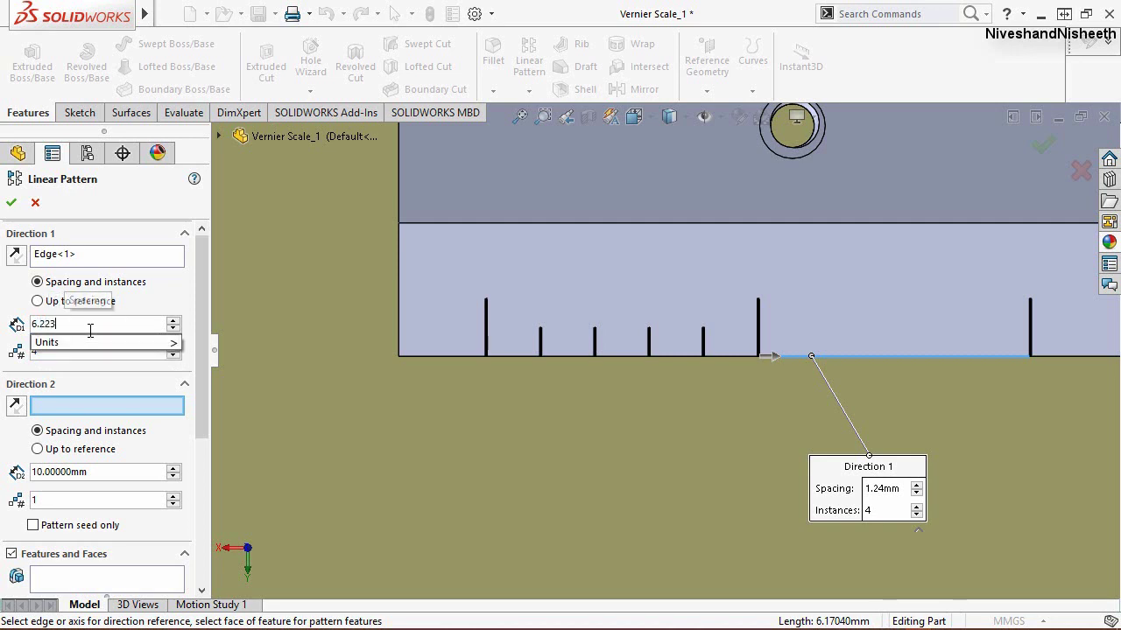
pyautogui.press('BackSpace')
pyautogui.press('Return')
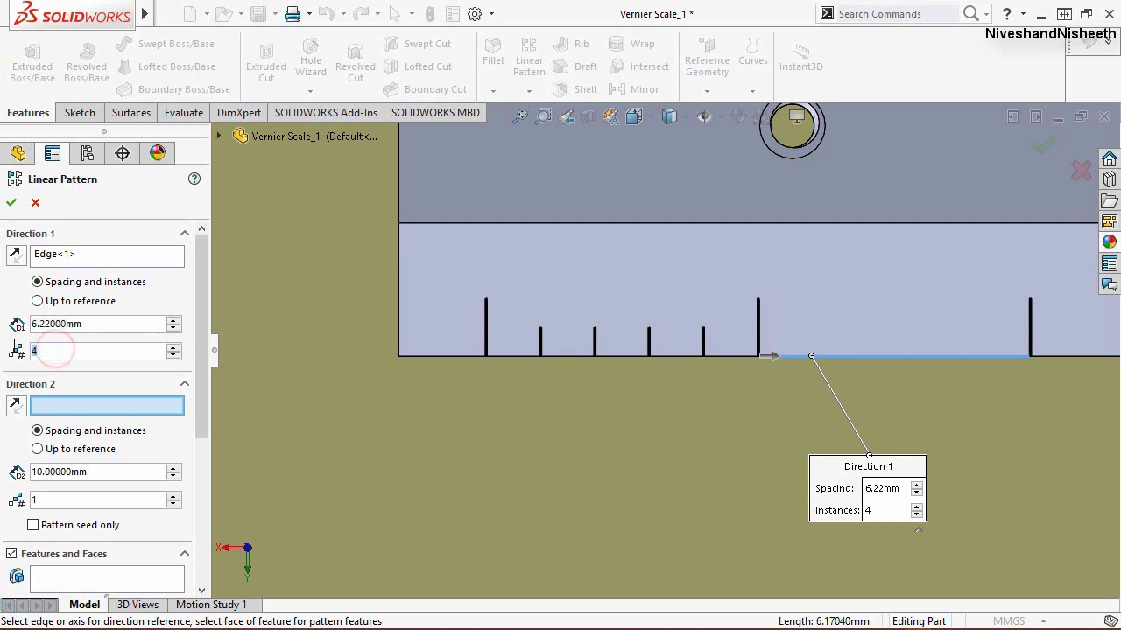
pyautogui.write('5')
pyautogui.press('Return')
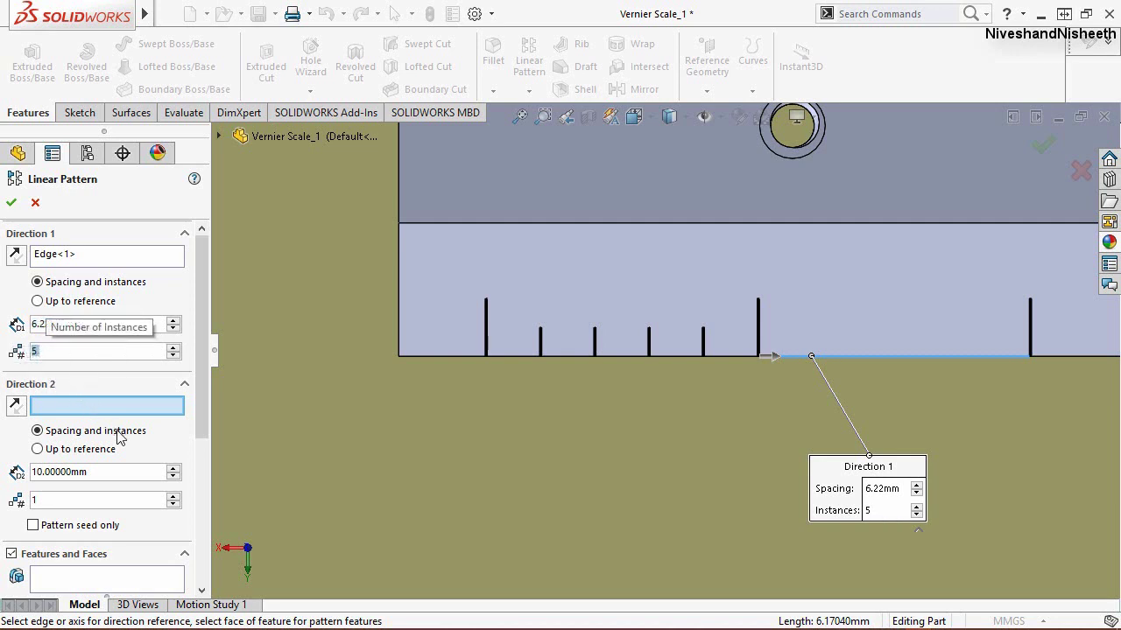
# Step: Choose the LPattern4 tick group as the feature to repeat and accept LPattern5
pyautogui.click(115, 581)
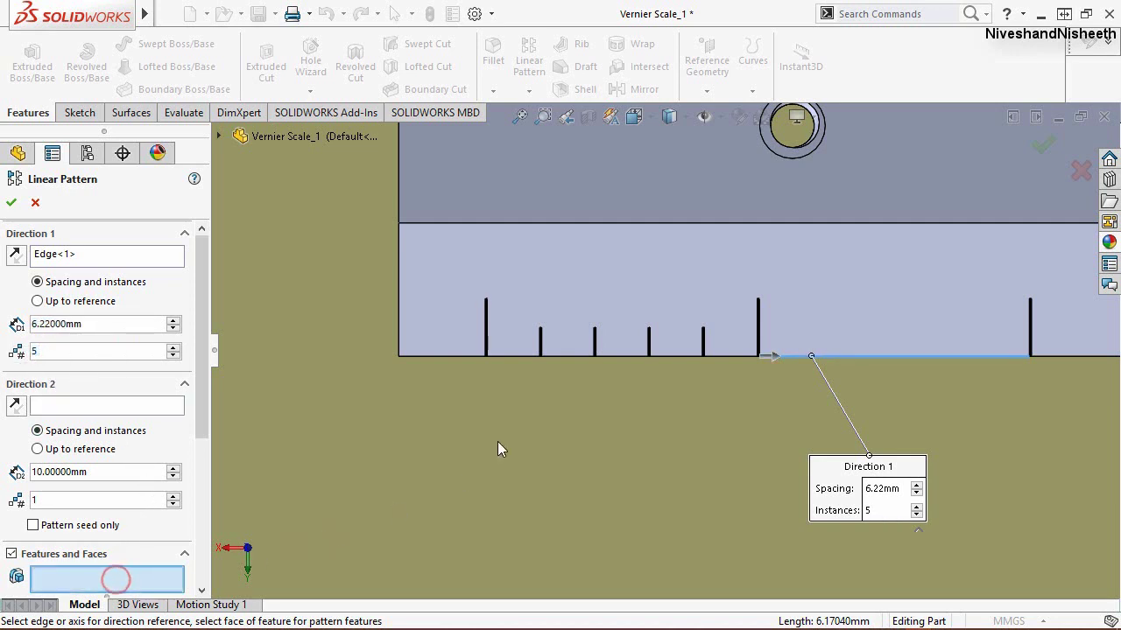
pyautogui.scroll(-2, 602, 359)
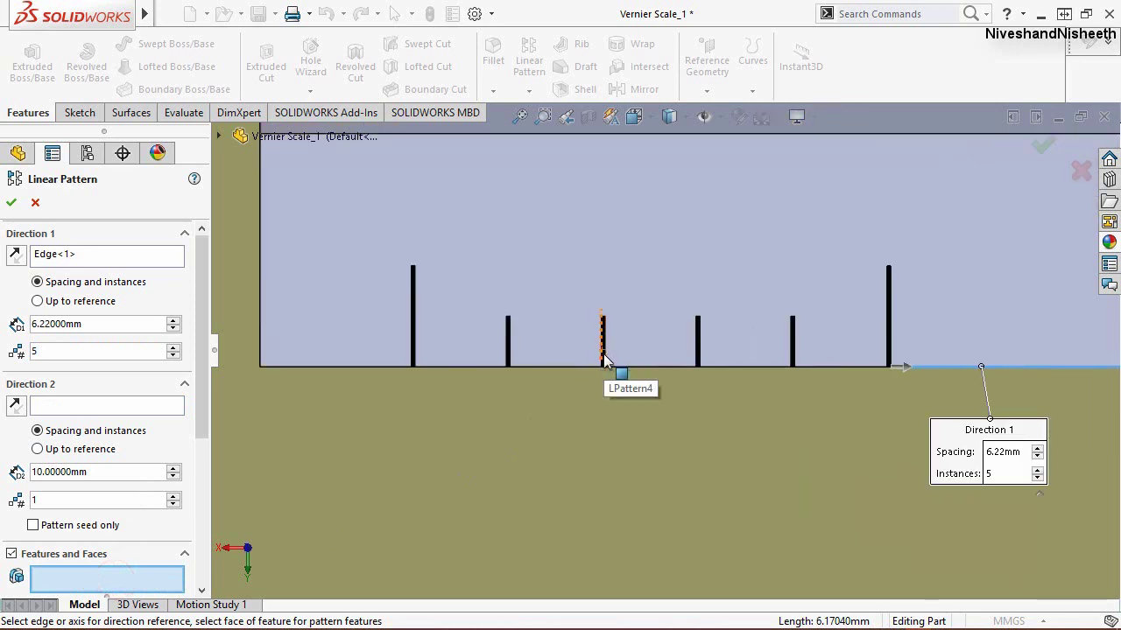
pyautogui.click(604, 357)
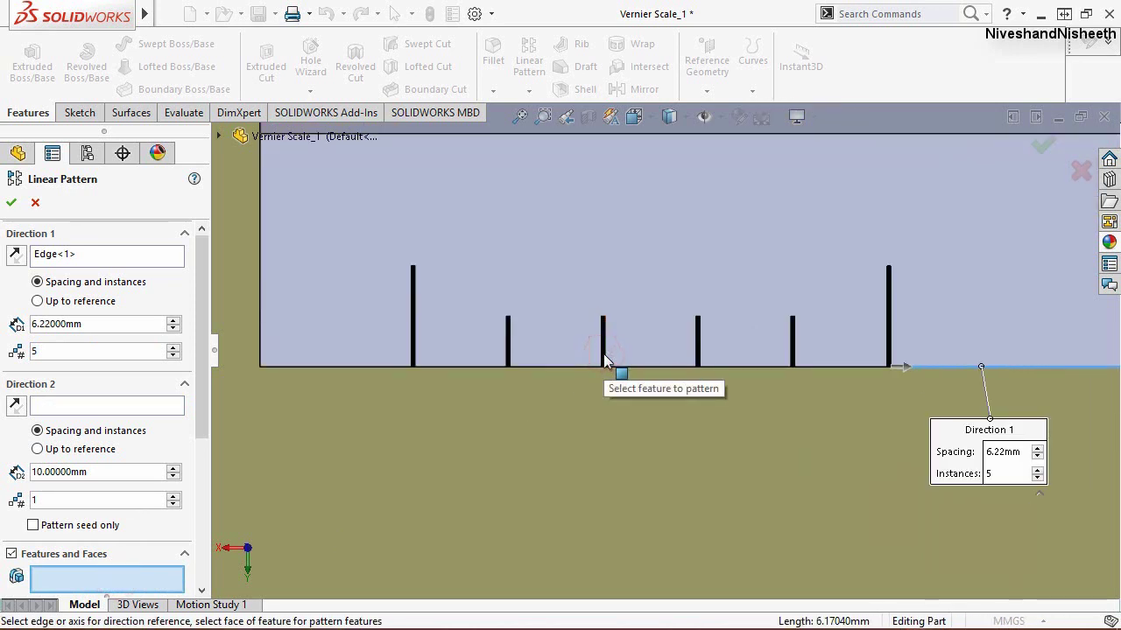
pyautogui.scroll(-2, 604, 359)
pyautogui.scroll(-1, 613, 363)
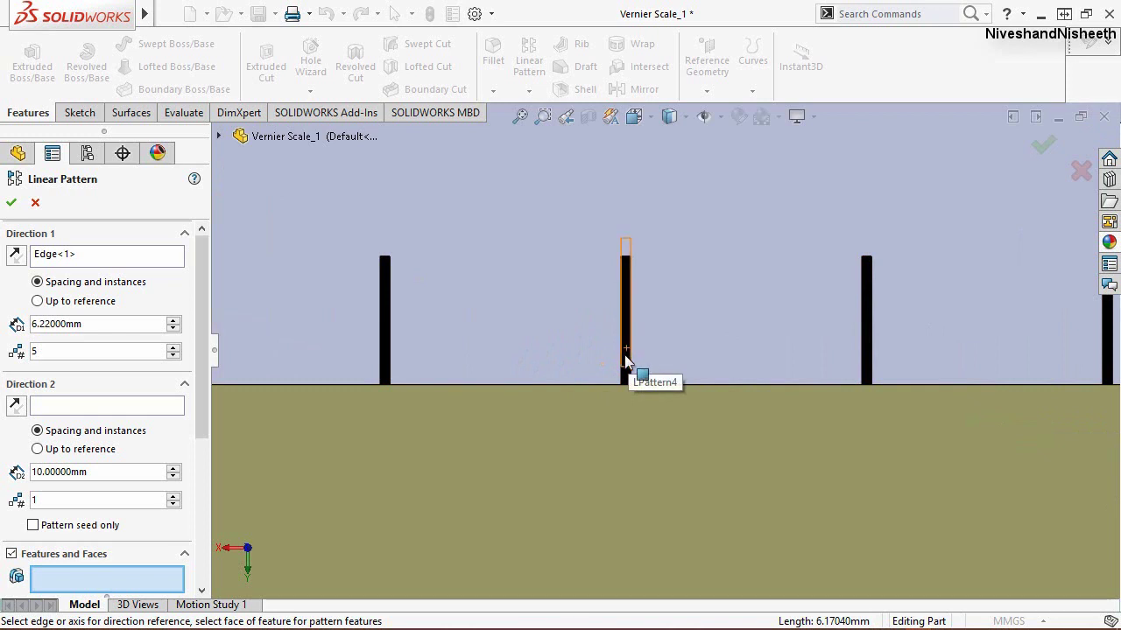
pyautogui.click(624, 355)
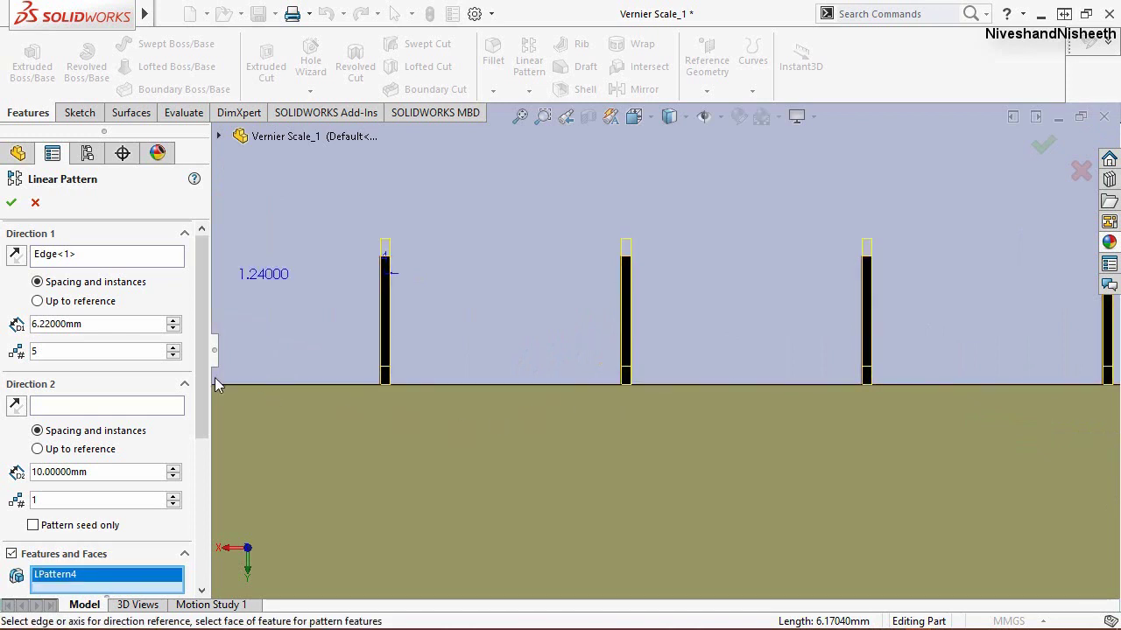
pyautogui.click(13, 204)
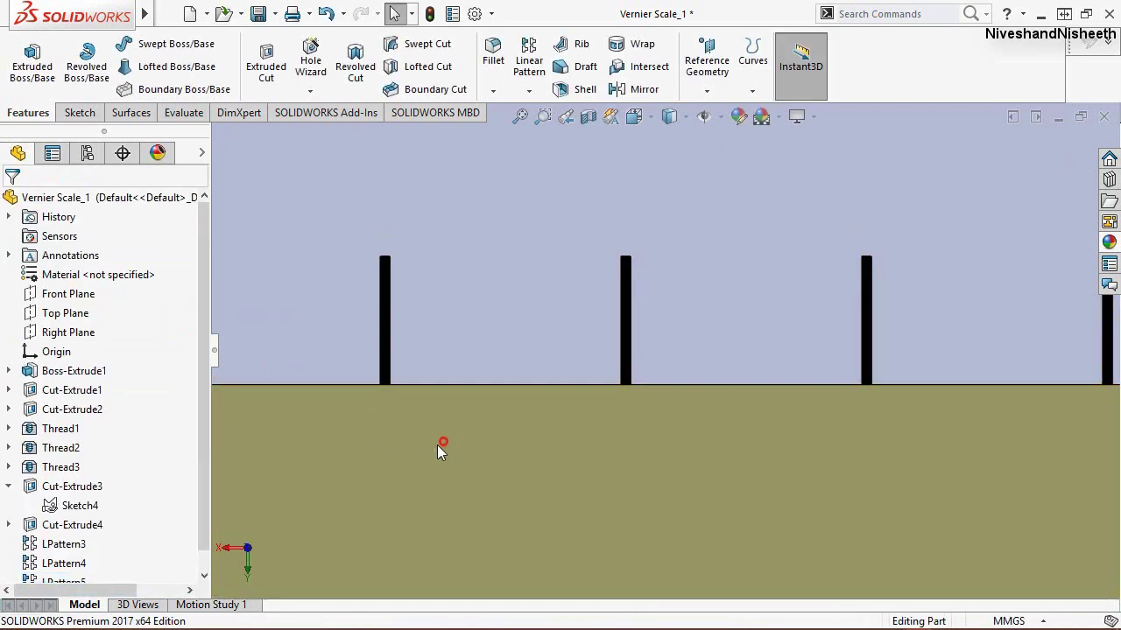
# Step: Zoom along the scale to inspect the filled tick gaps, then clear the selection
pyautogui.scroll(2, 316, 433)
pyautogui.scroll(2, 316, 433)
pyautogui.scroll(2, 316, 432)
pyautogui.scroll(1, 316, 432)
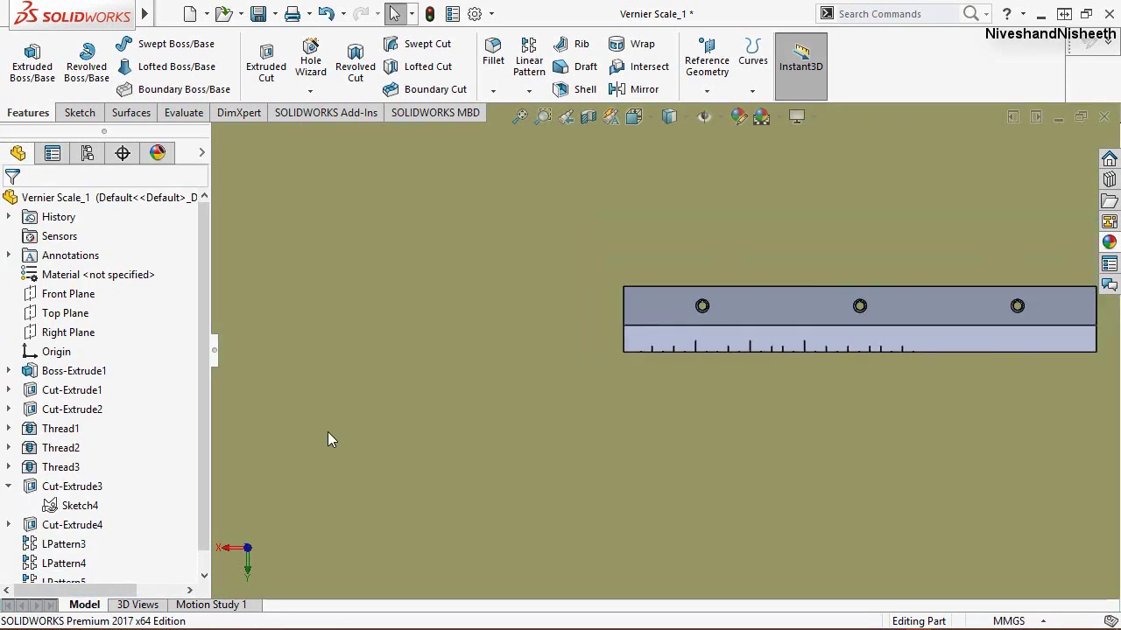
pyautogui.scroll(-1, 860, 322)
pyautogui.scroll(-2, 966, 385)
pyautogui.scroll(-2, 890, 348)
pyautogui.scroll(-2, 890, 349)
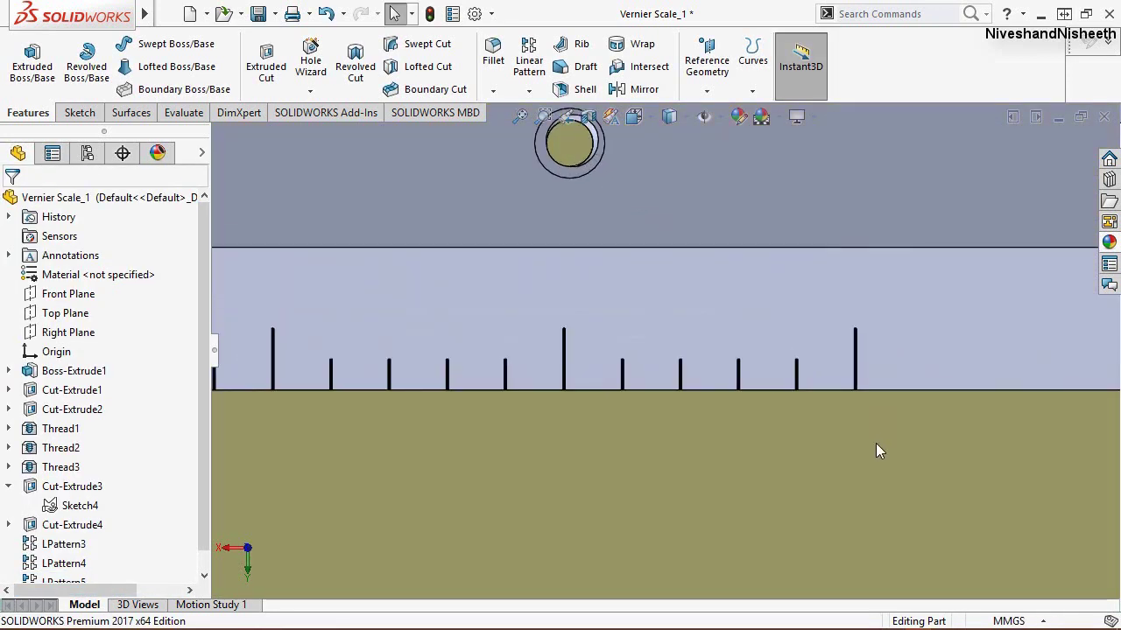
pyautogui.scroll(2, 840, 477)
pyautogui.scroll(2, 578, 411)
pyautogui.scroll(-2, 537, 320)
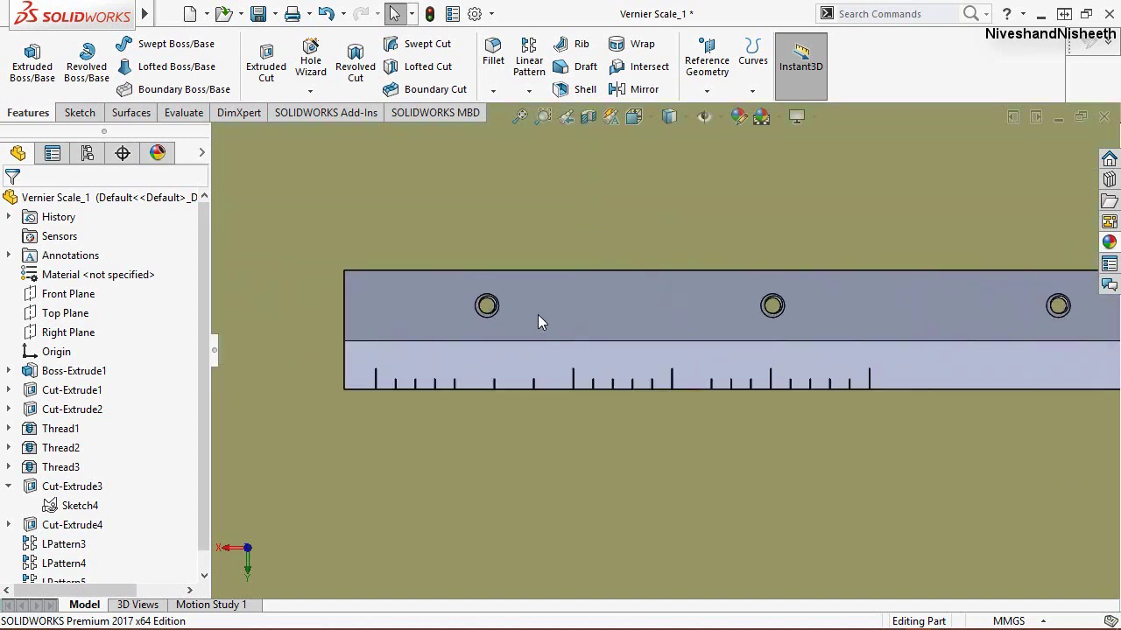
pyautogui.scroll(-2, 587, 322)
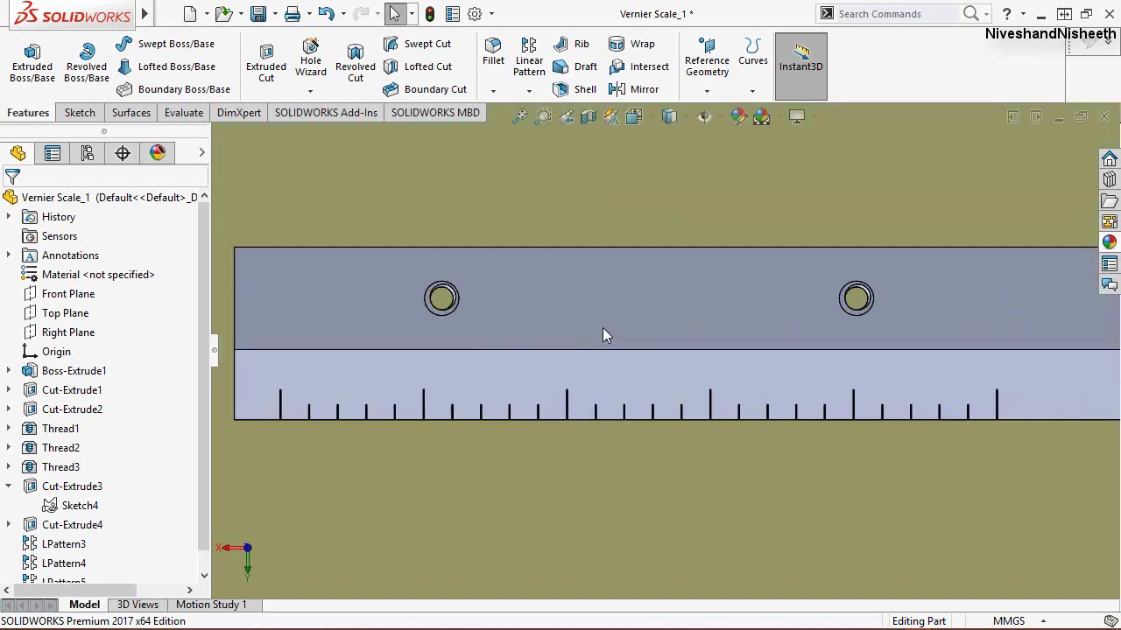
pyautogui.click(574, 192)
pyautogui.click(75, 115)
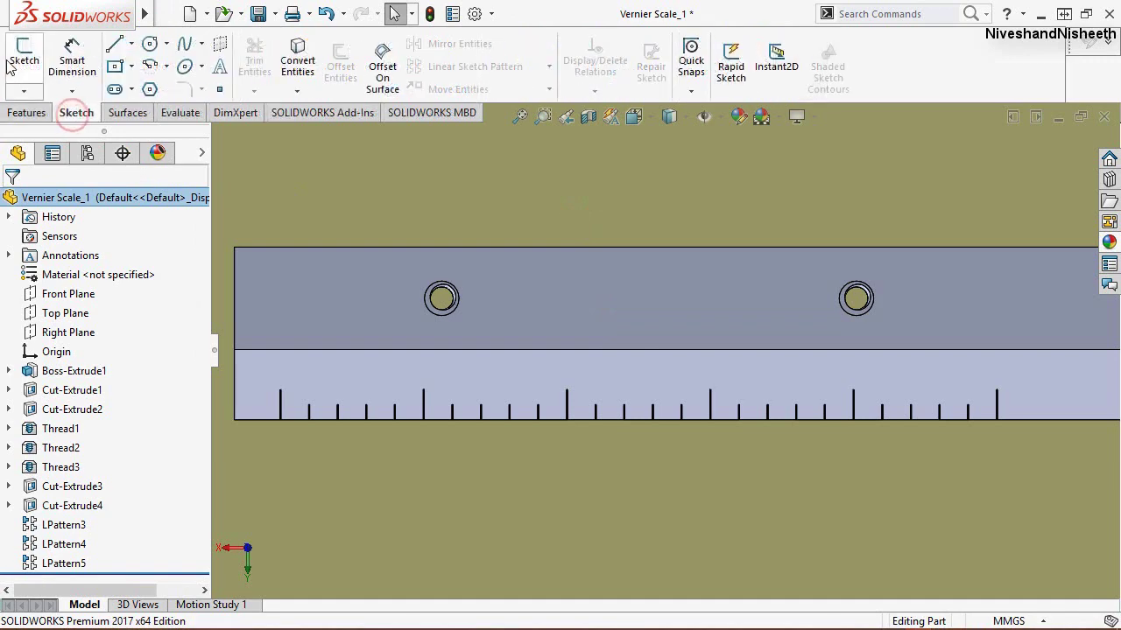
# Step: Start a sketch on the scale's lower face and draw a horizontal line above the first major tick
pyautogui.click(18, 70)
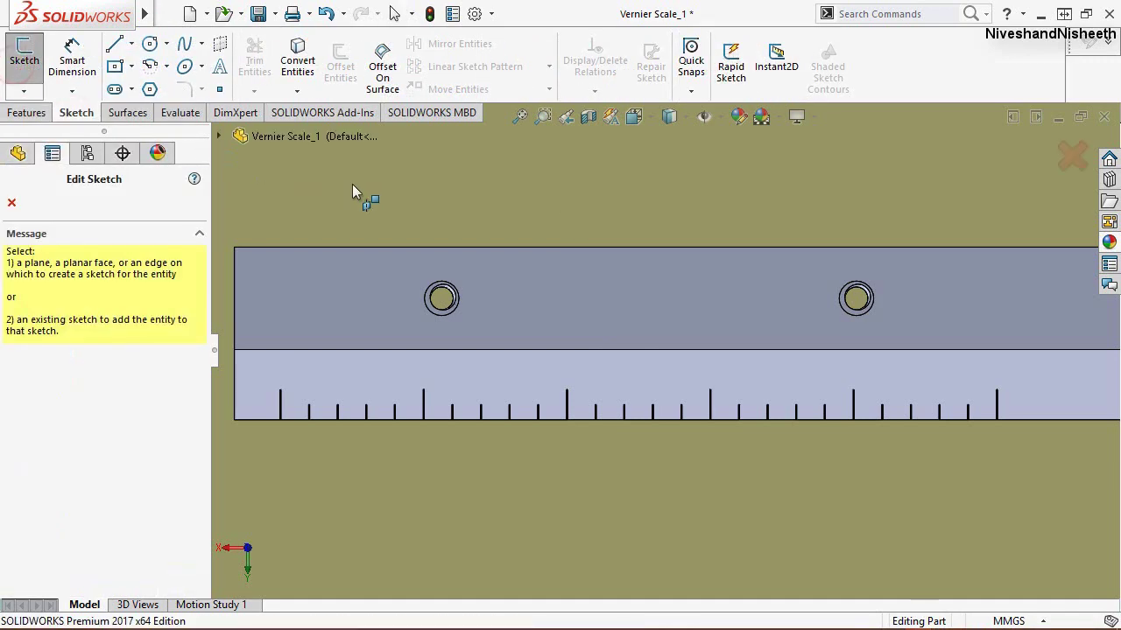
pyautogui.click(332, 382)
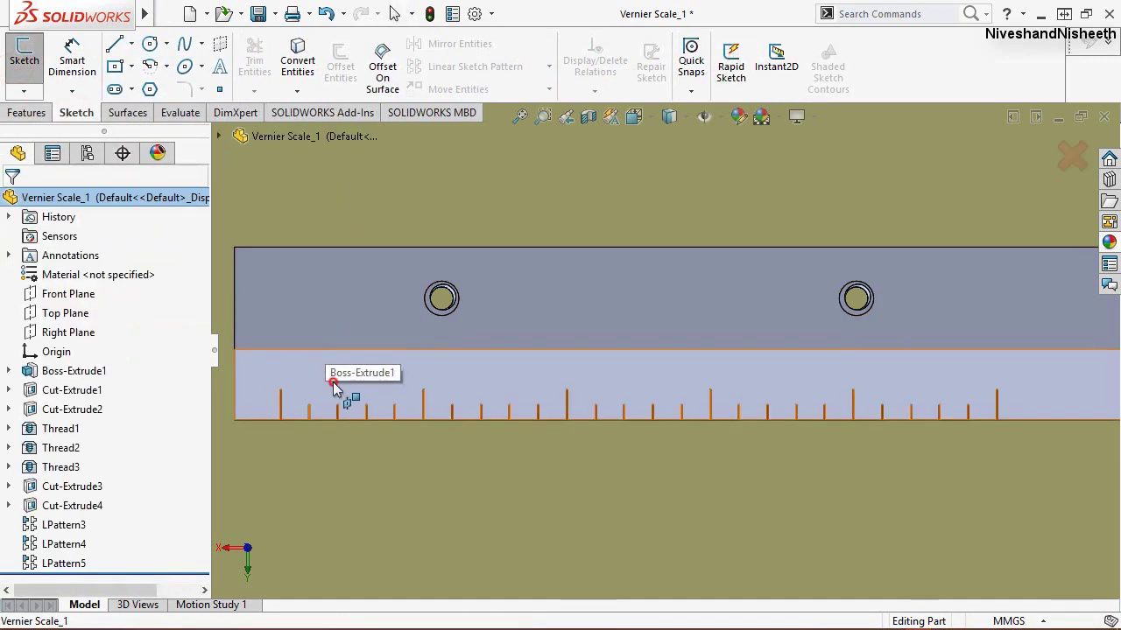
pyautogui.click(113, 43)
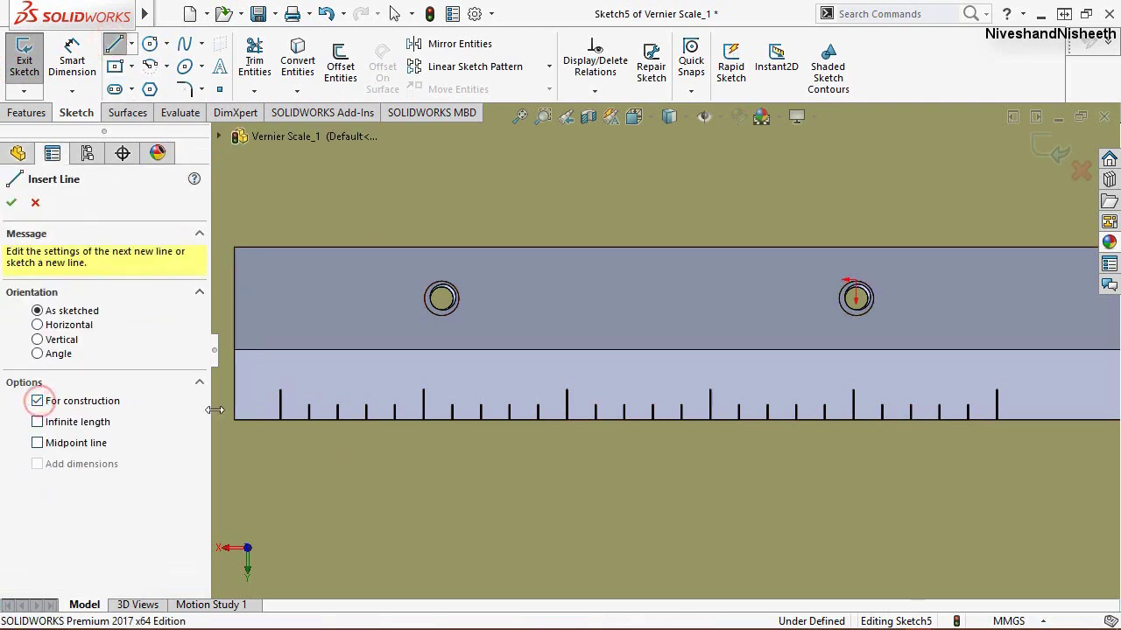
pyautogui.scroll(-5, 426, 371)
pyautogui.scroll(-2, 425, 370)
pyautogui.scroll(-1, 425, 370)
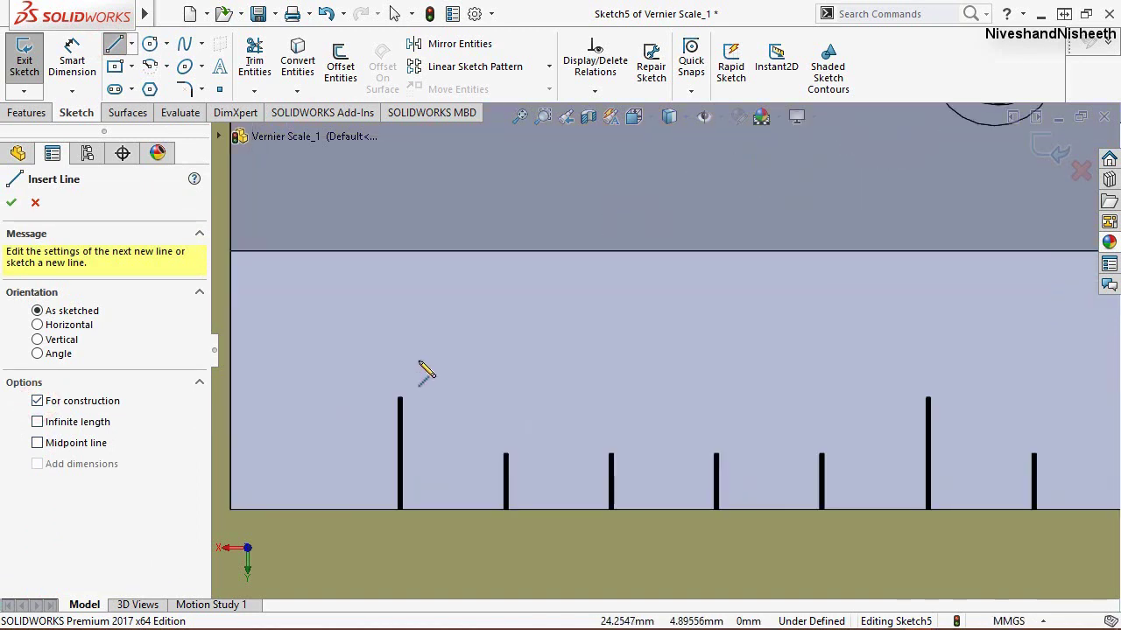
pyautogui.click(337, 368)
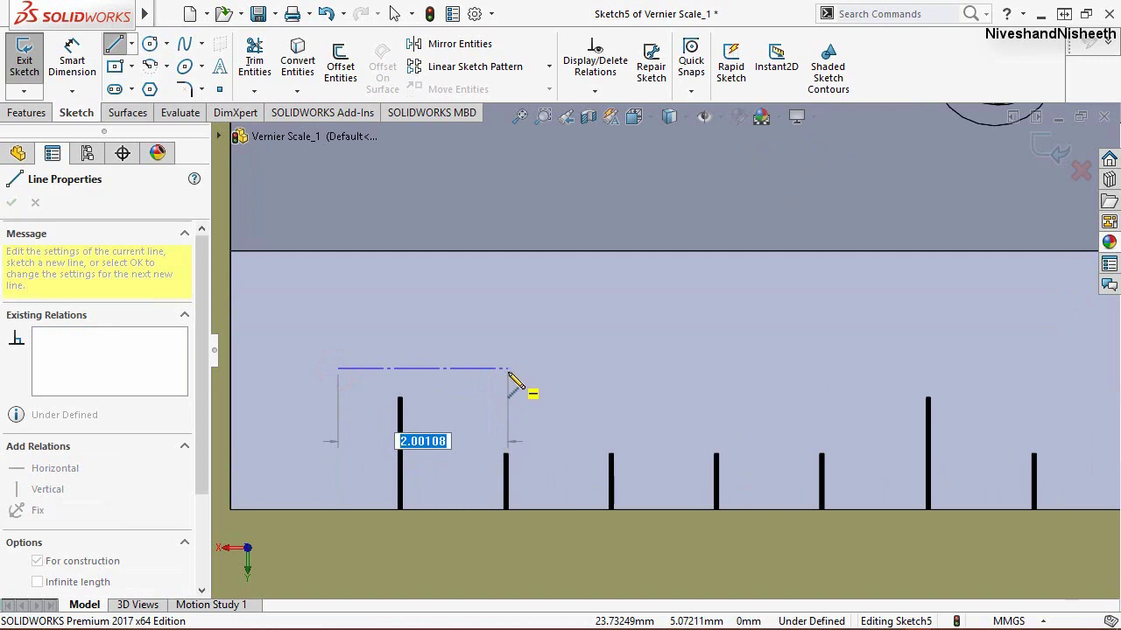
pyautogui.click(507, 368)
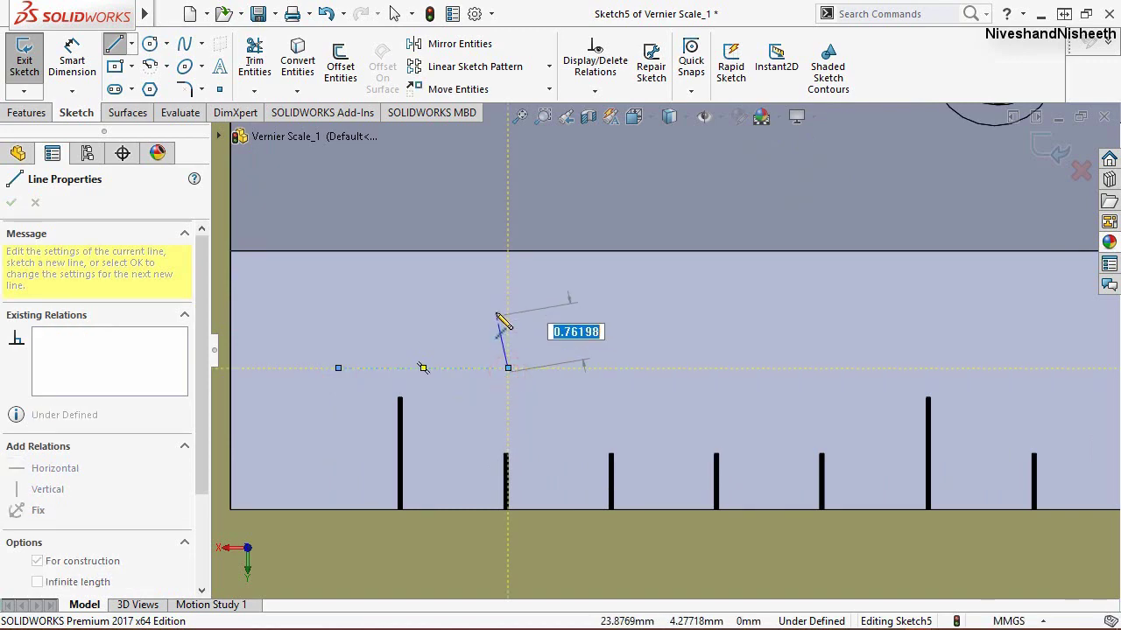
pyautogui.rightClick(496, 314)
pyautogui.click(506, 318)
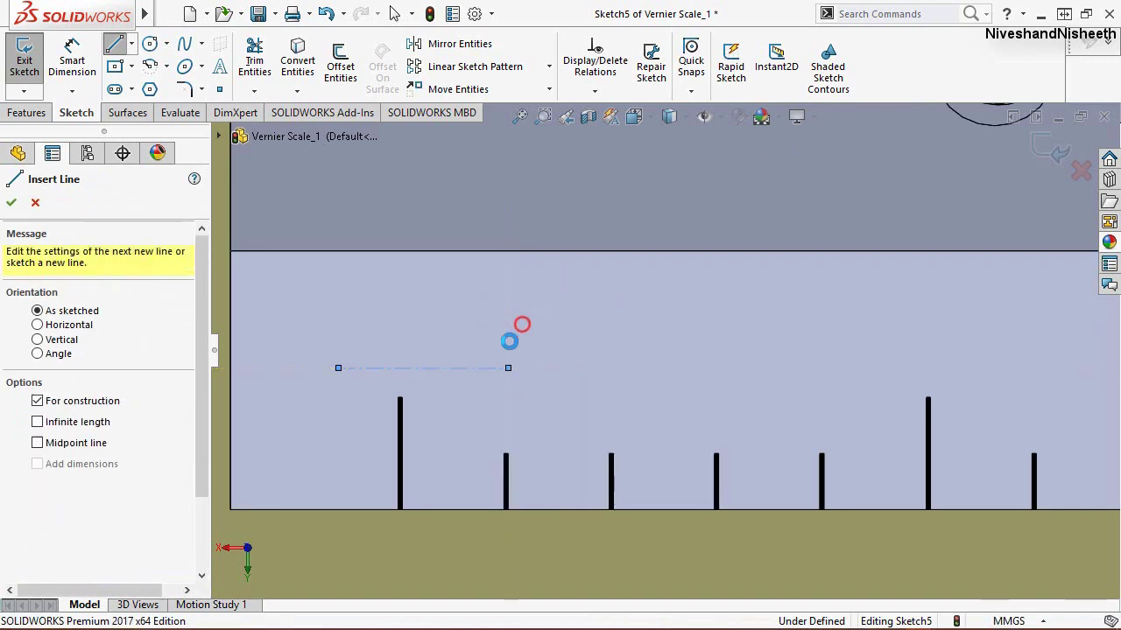
# Step: Convert the major tick's edges into sketch entities
pyautogui.click(297, 65)
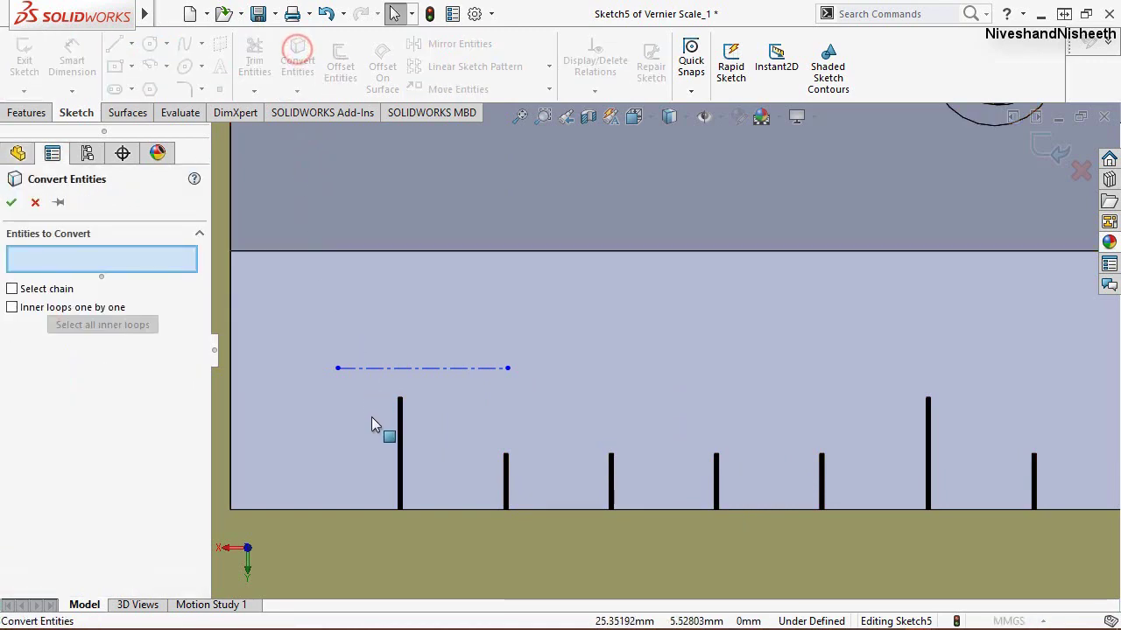
pyautogui.scroll(-1, 380, 451)
pyautogui.scroll(-1, 380, 450)
pyautogui.scroll(-1, 393, 448)
pyautogui.scroll(-2, 455, 446)
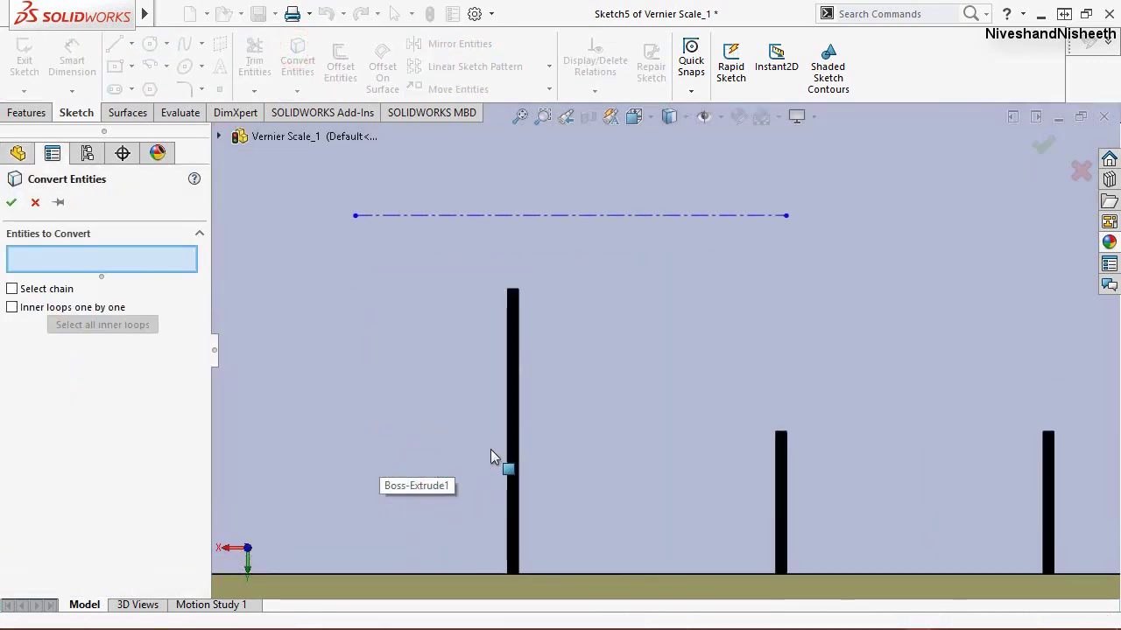
pyautogui.click(513, 471)
pyautogui.rightClick(512, 466)
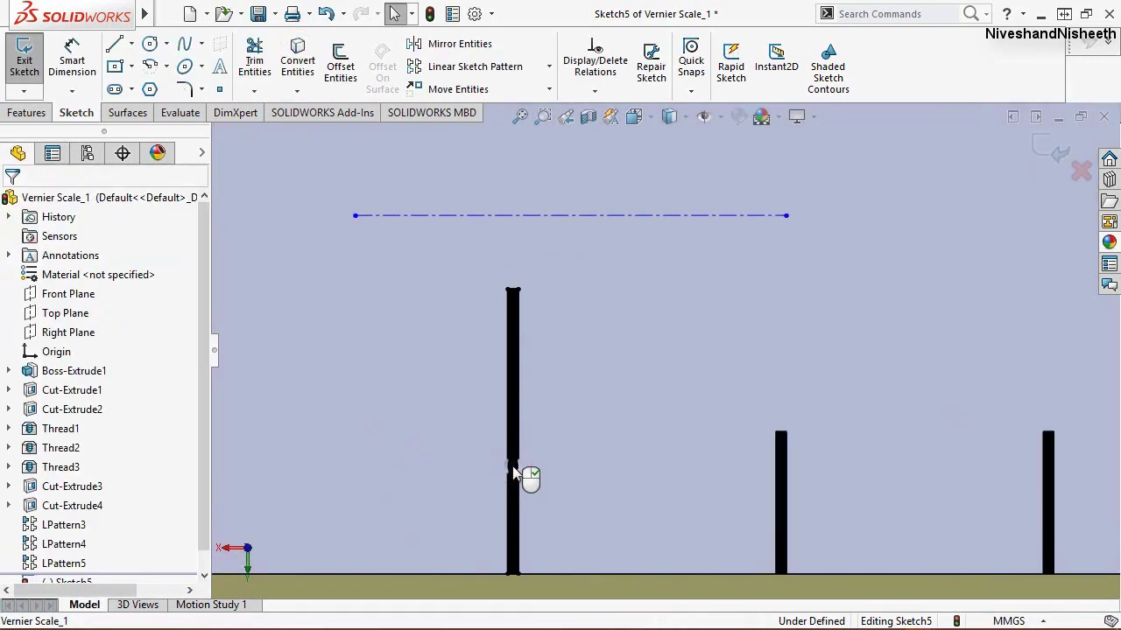
# Step: Draw a vertical construction line up from the tick's top and select the four lines around it
pyautogui.click(117, 45)
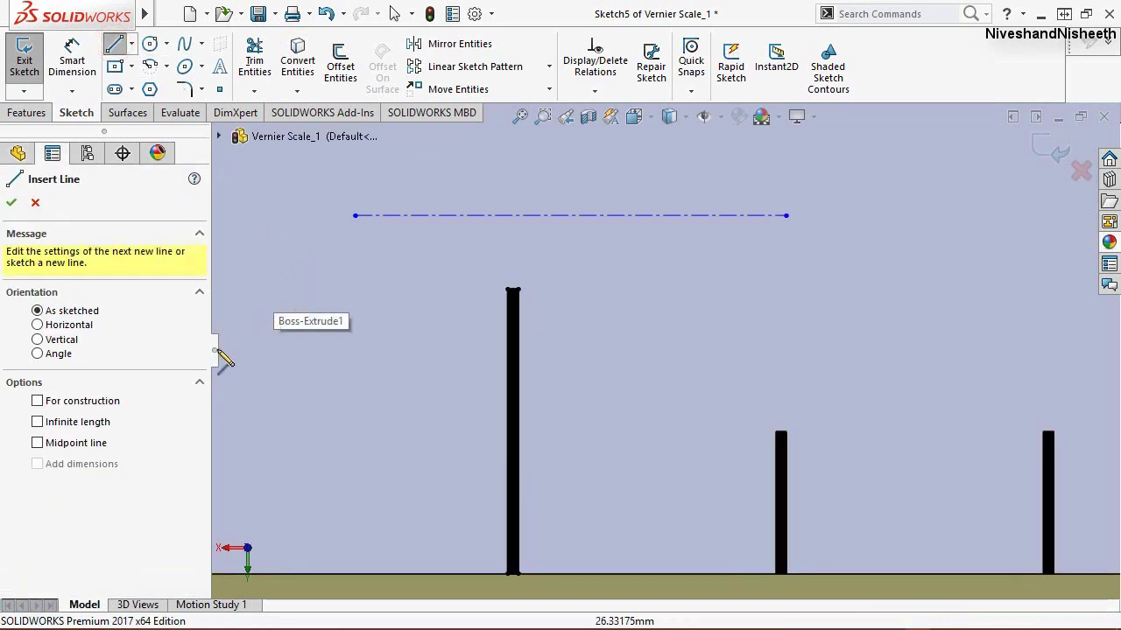
pyautogui.click(37, 401)
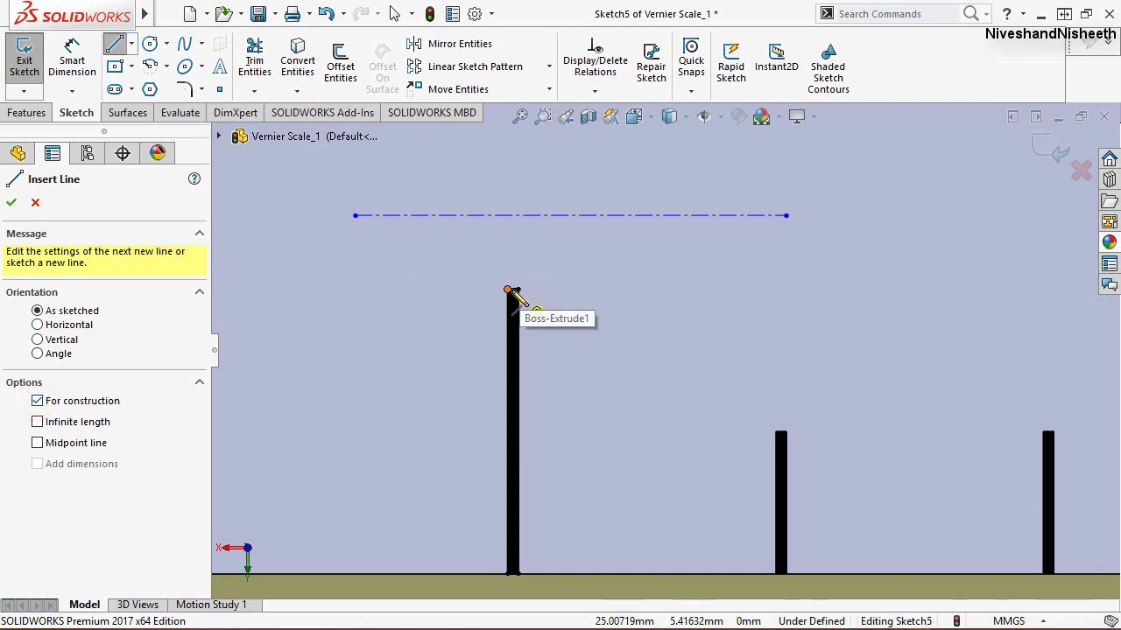
pyautogui.scroll(-3, 513, 290)
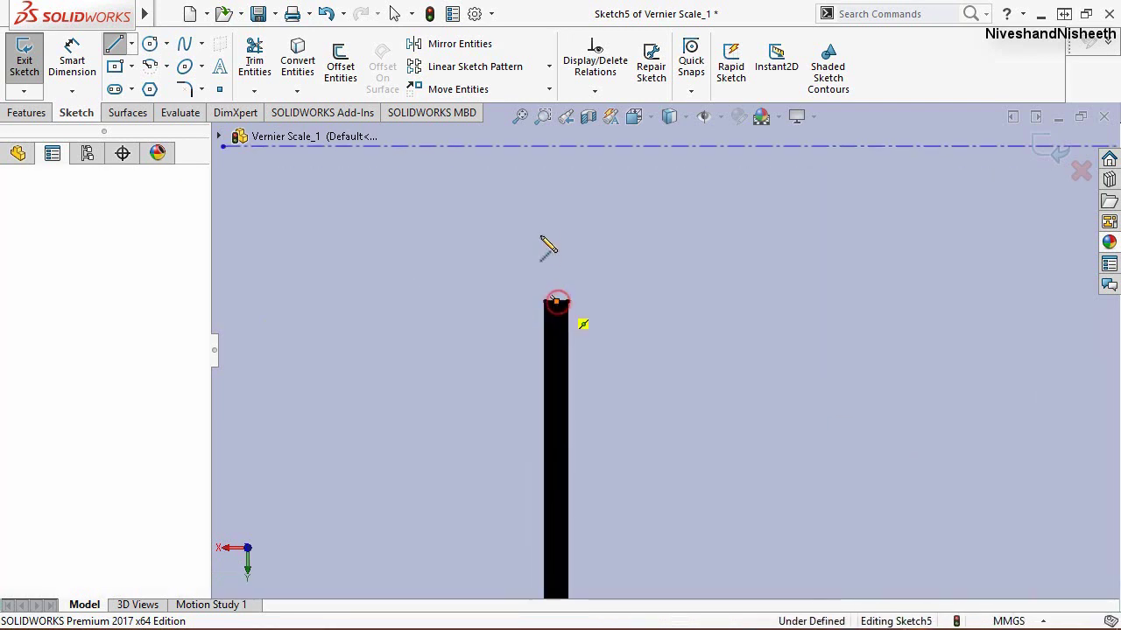
pyautogui.click(555, 301)
pyautogui.click(555, 186)
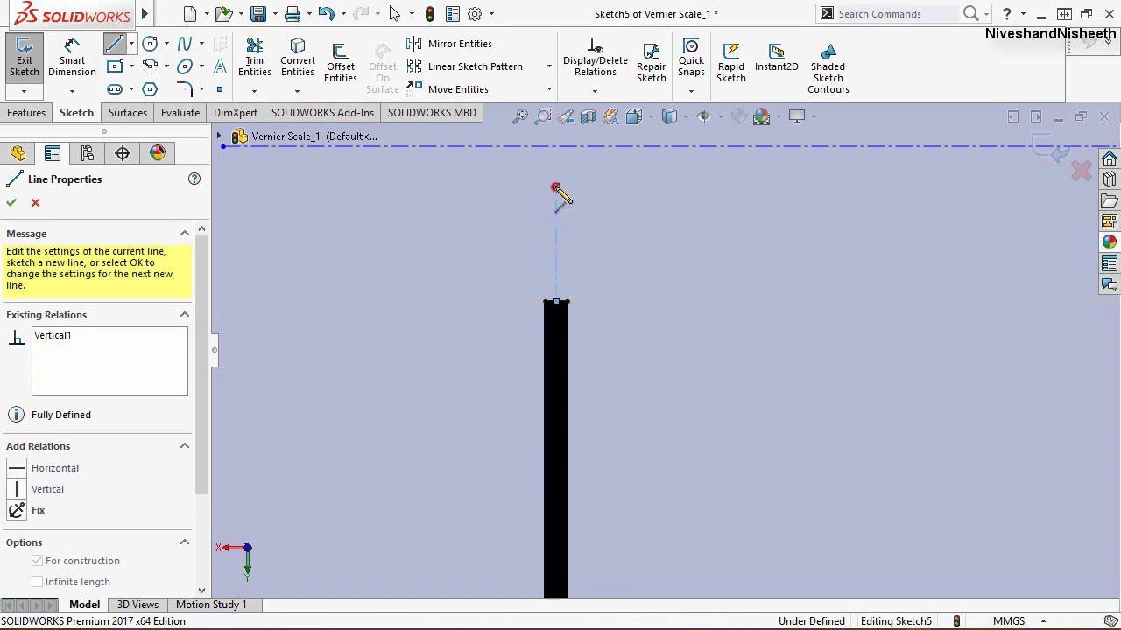
pyautogui.rightClick(497, 220)
pyautogui.click(526, 250)
pyautogui.press('Escape')
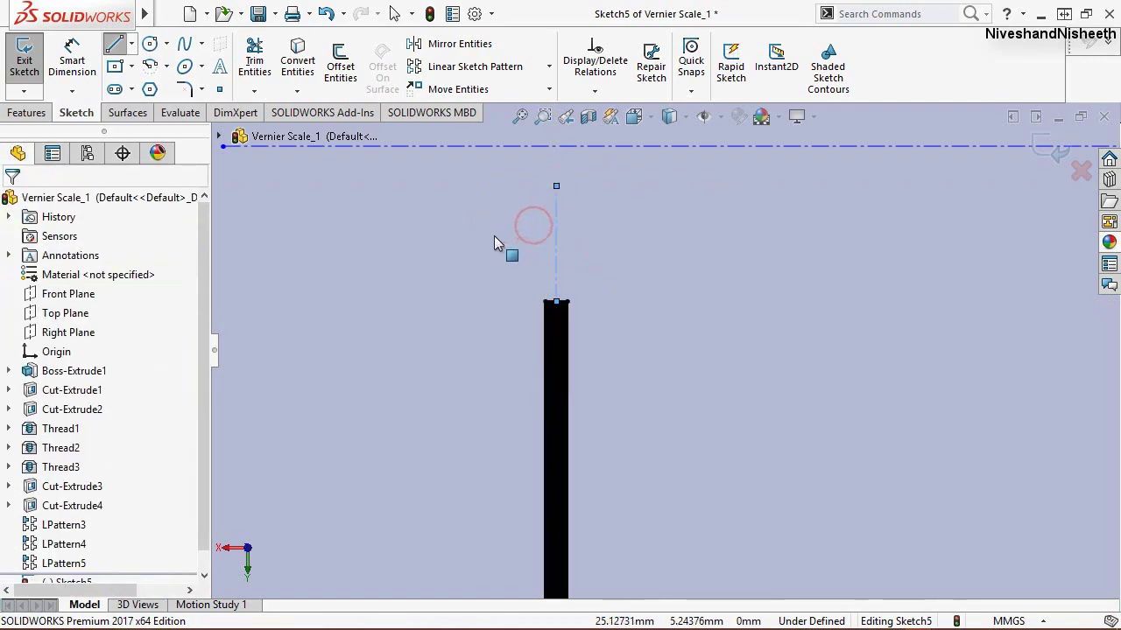
pyautogui.scroll(2, 451, 262)
pyautogui.scroll(1, 449, 259)
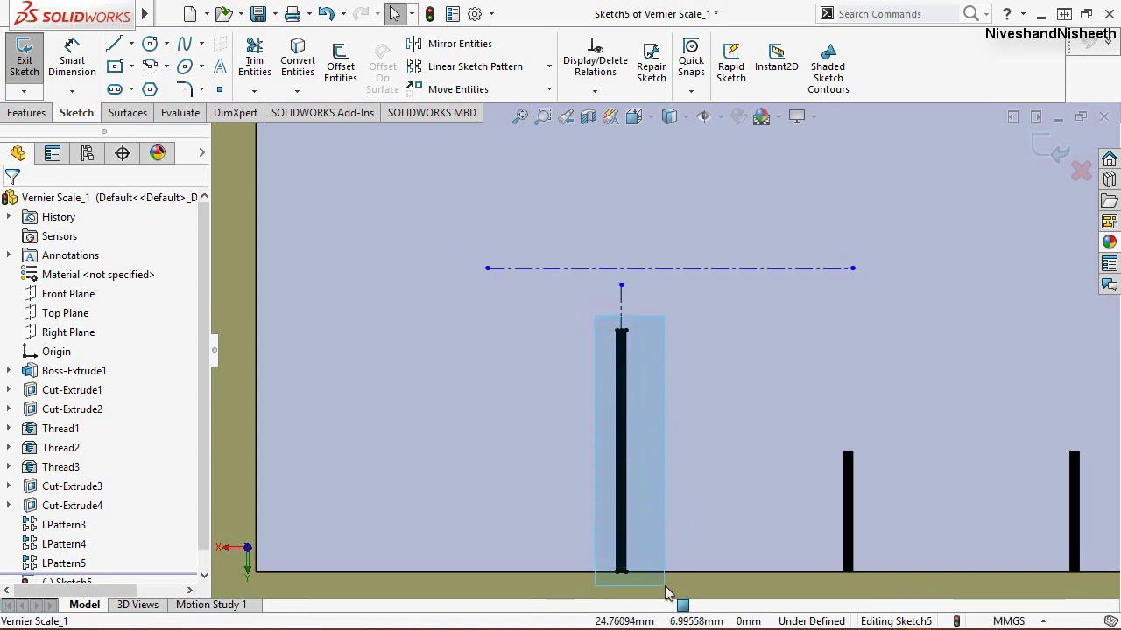
pyautogui.moveTo(642, 386); pyautogui.dragTo(664, 586)
# Step: Relate the centerline's midpoint to the vertical construction line
pyautogui.click(705, 585)
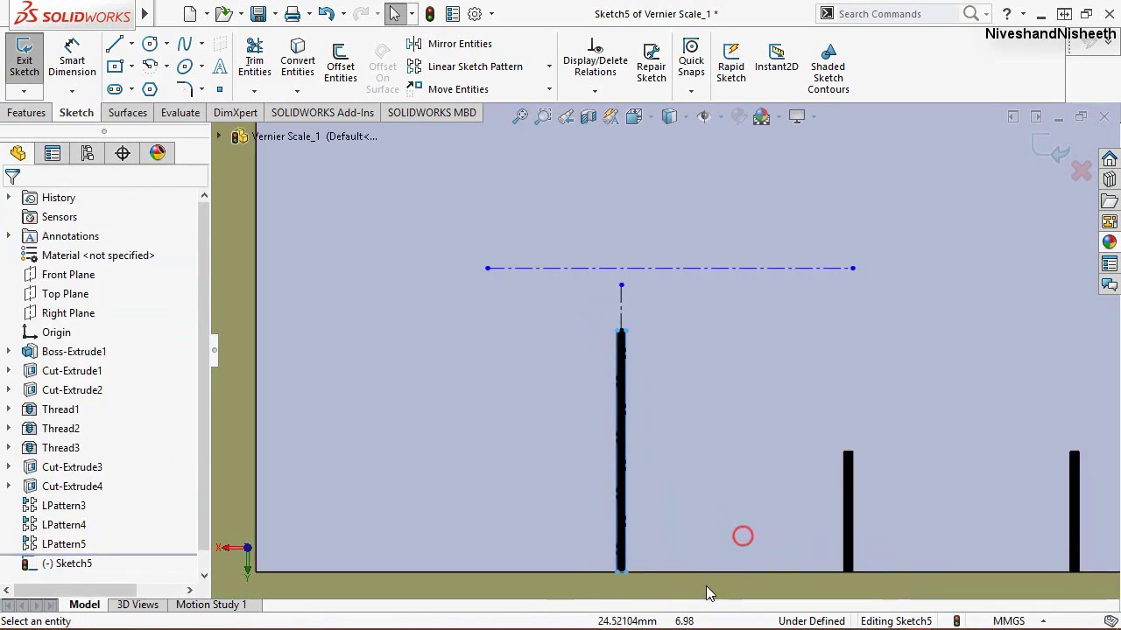
pyautogui.click(595, 90)
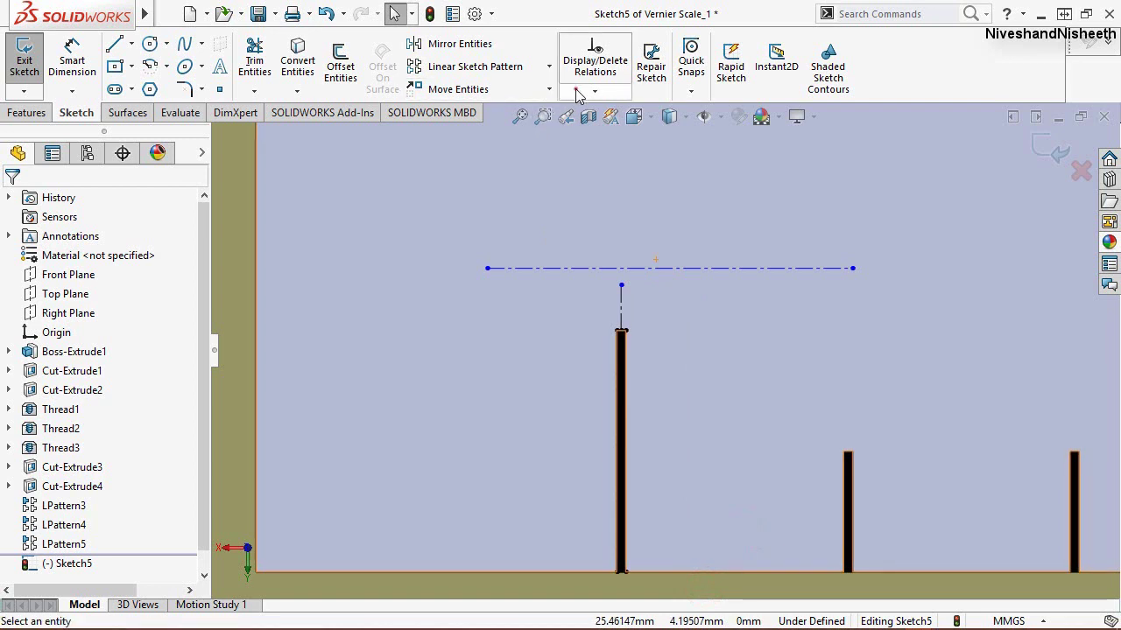
pyautogui.click(595, 132)
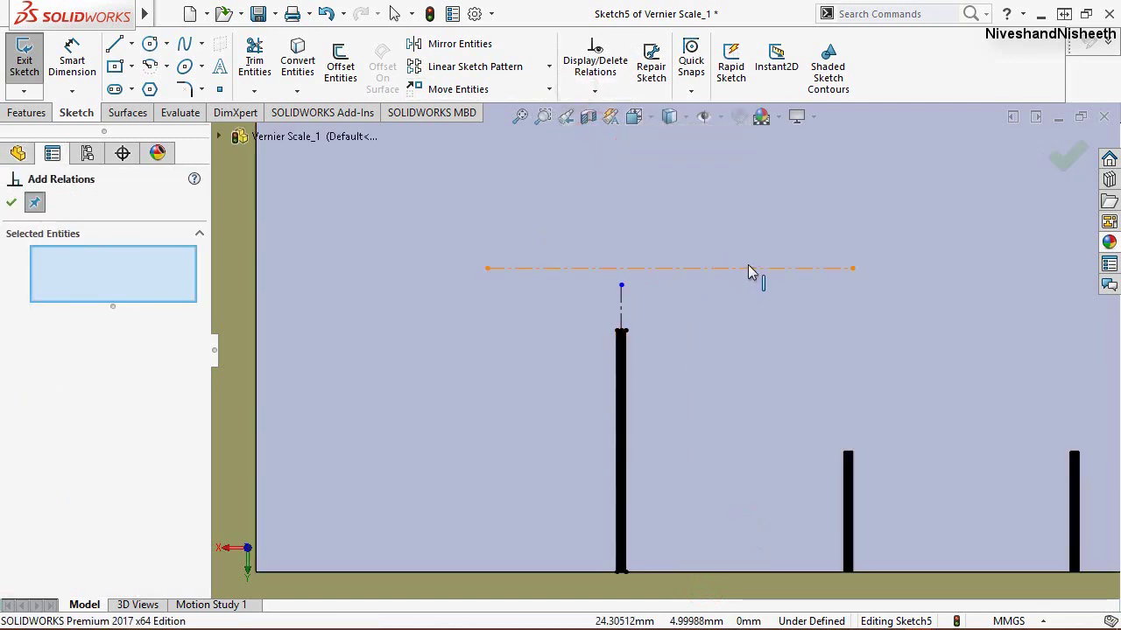
pyautogui.click(669, 267)
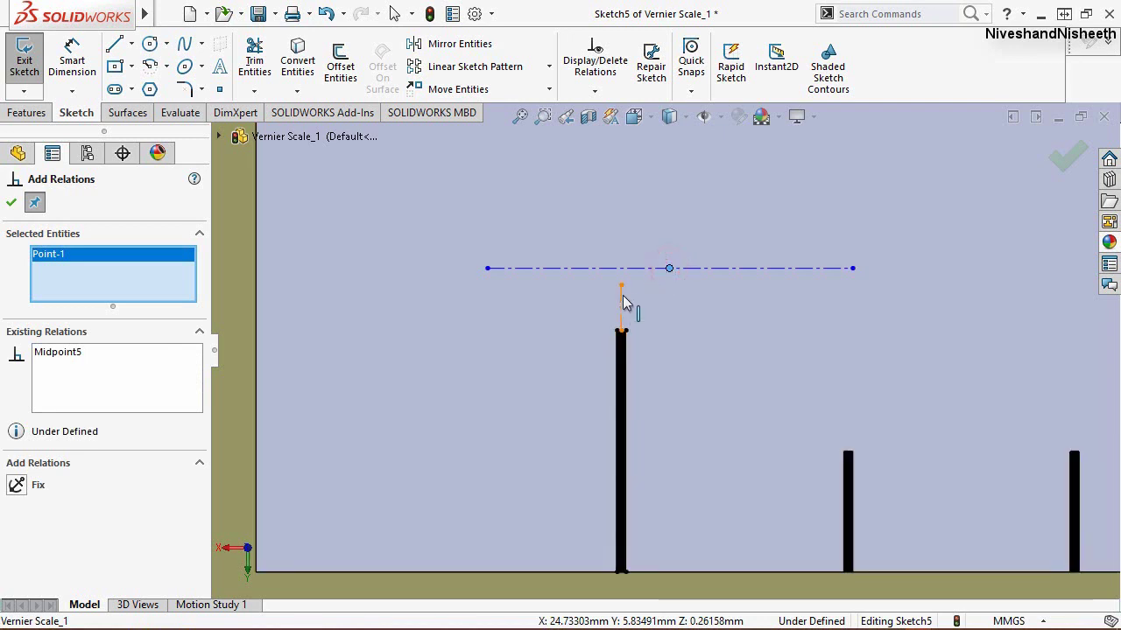
pyautogui.click(622, 297)
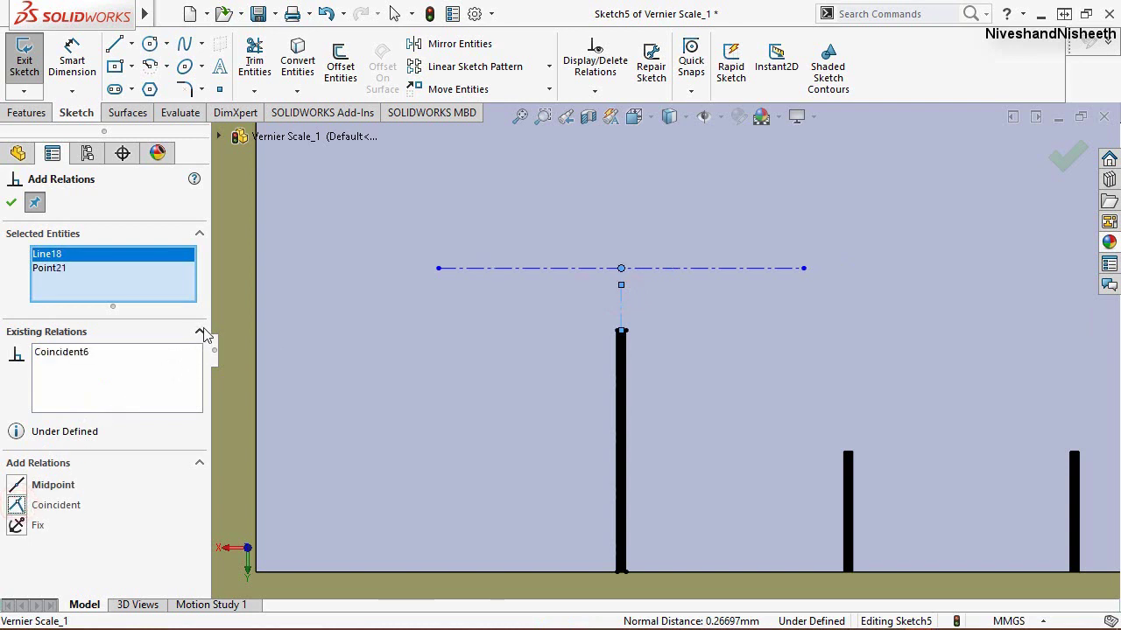
pyautogui.press('Escape')
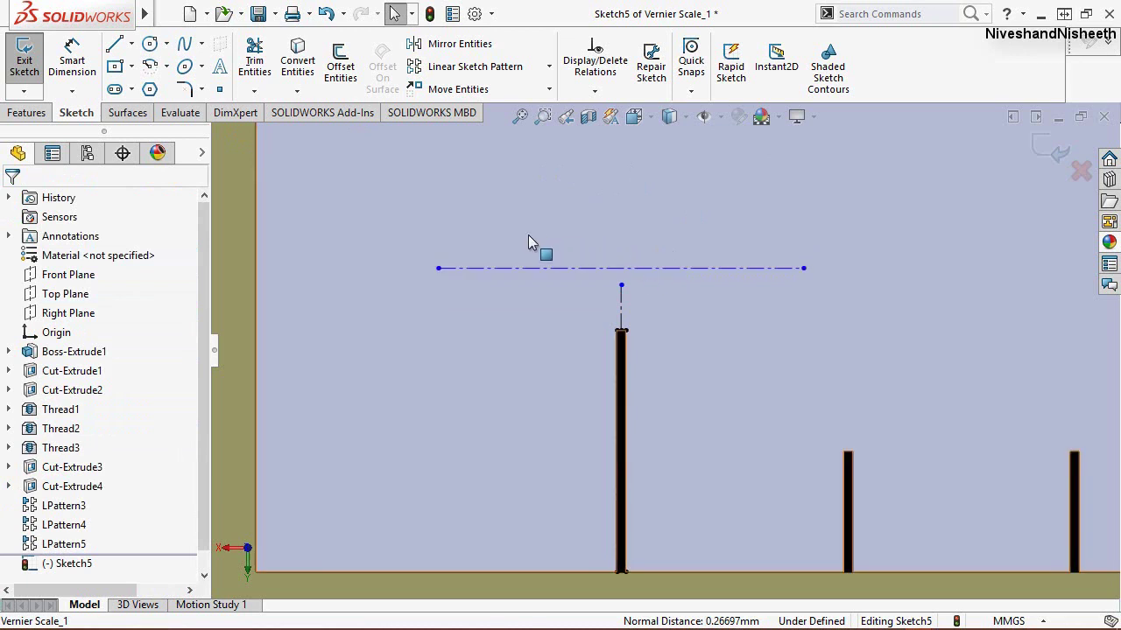
# Step: Dimension the centerline 1.875 mm above the scale's bottom edge
pyautogui.click(71, 62)
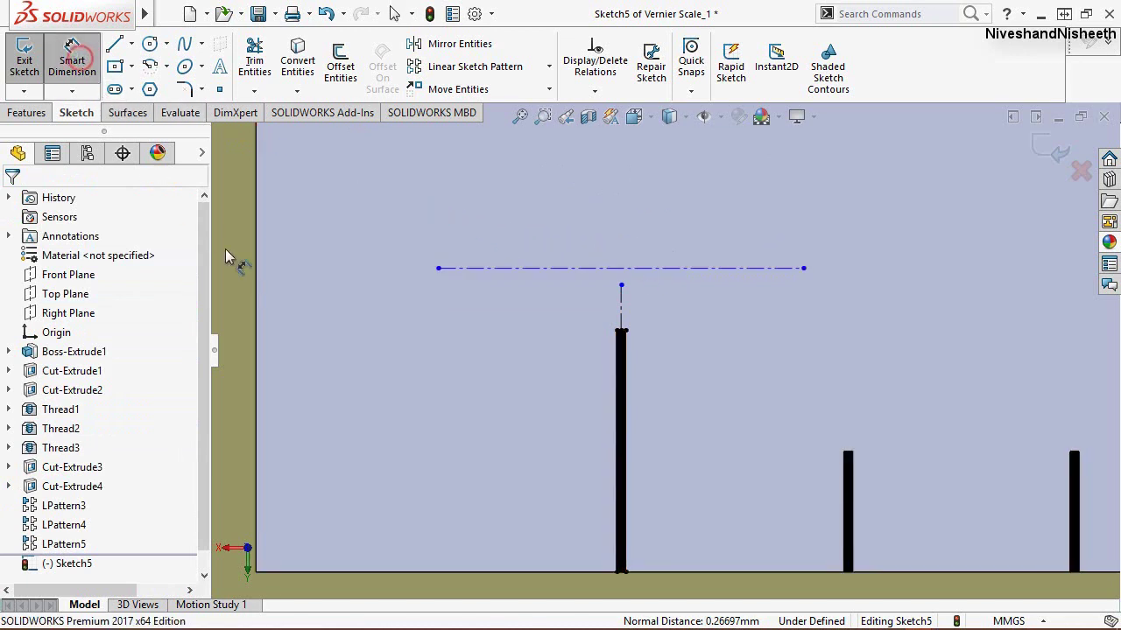
pyautogui.click(504, 270)
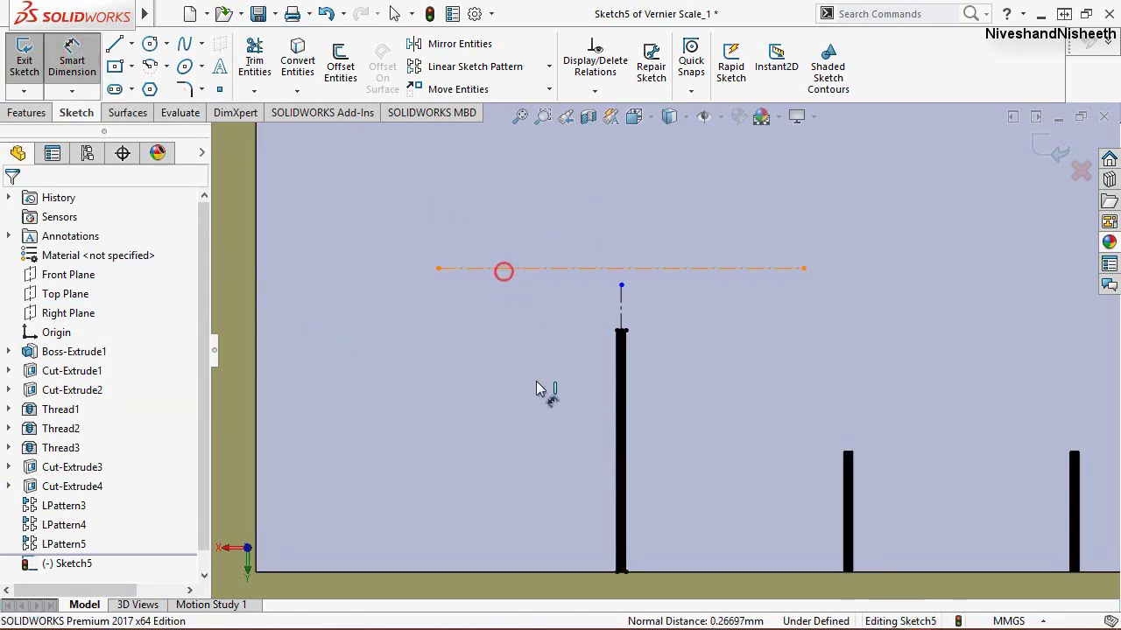
pyautogui.click(551, 571)
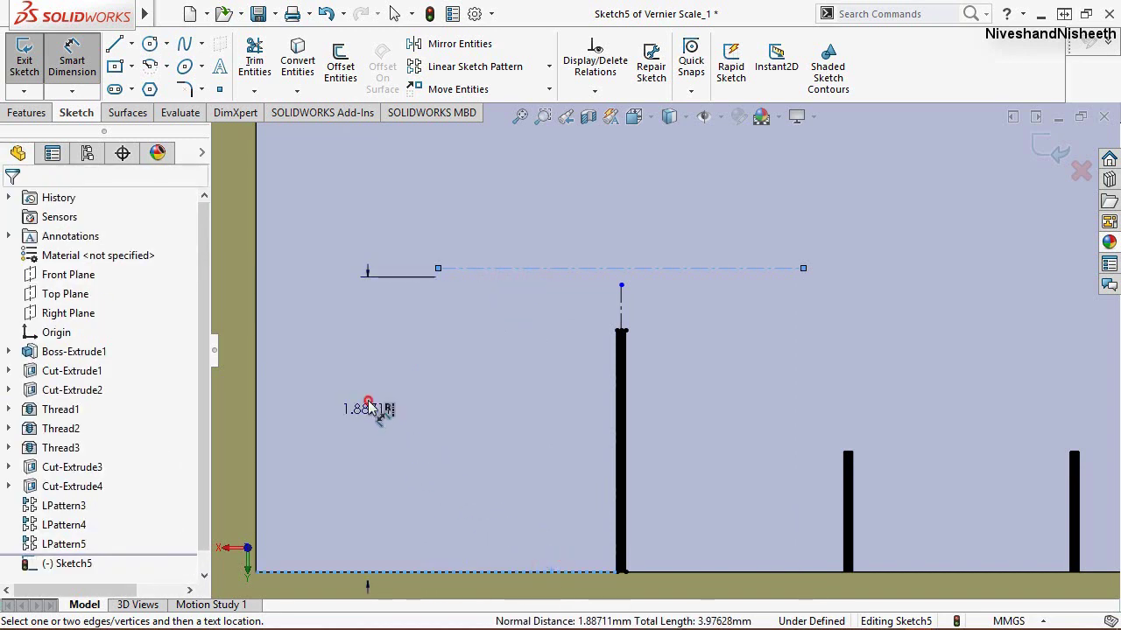
pyautogui.click(368, 409)
pyautogui.write('1.875')
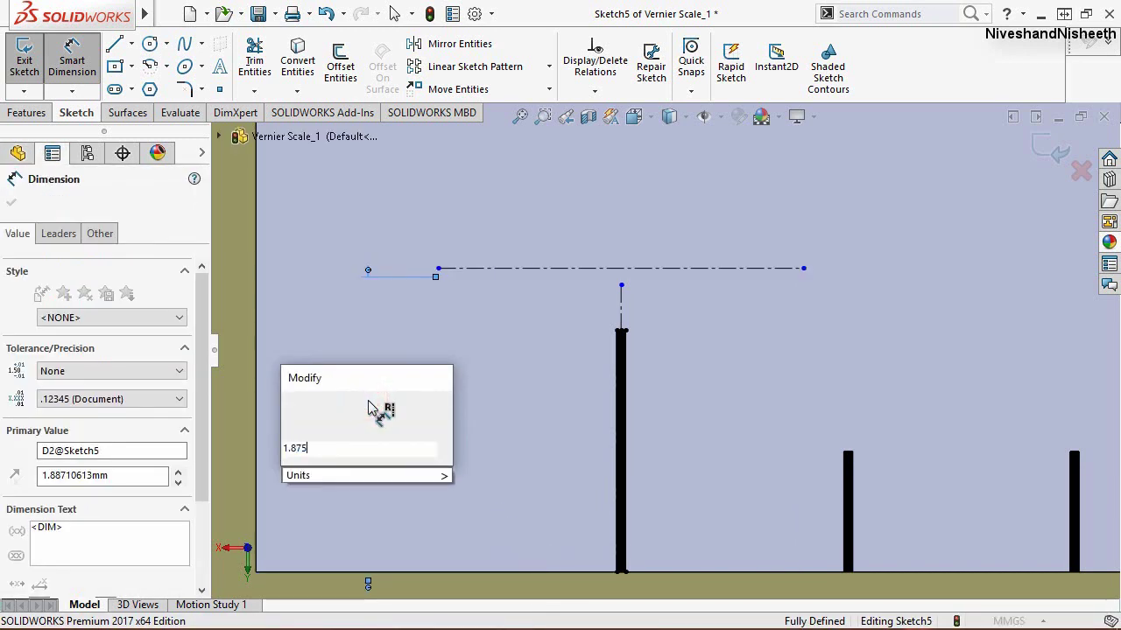
pyautogui.press('Return')
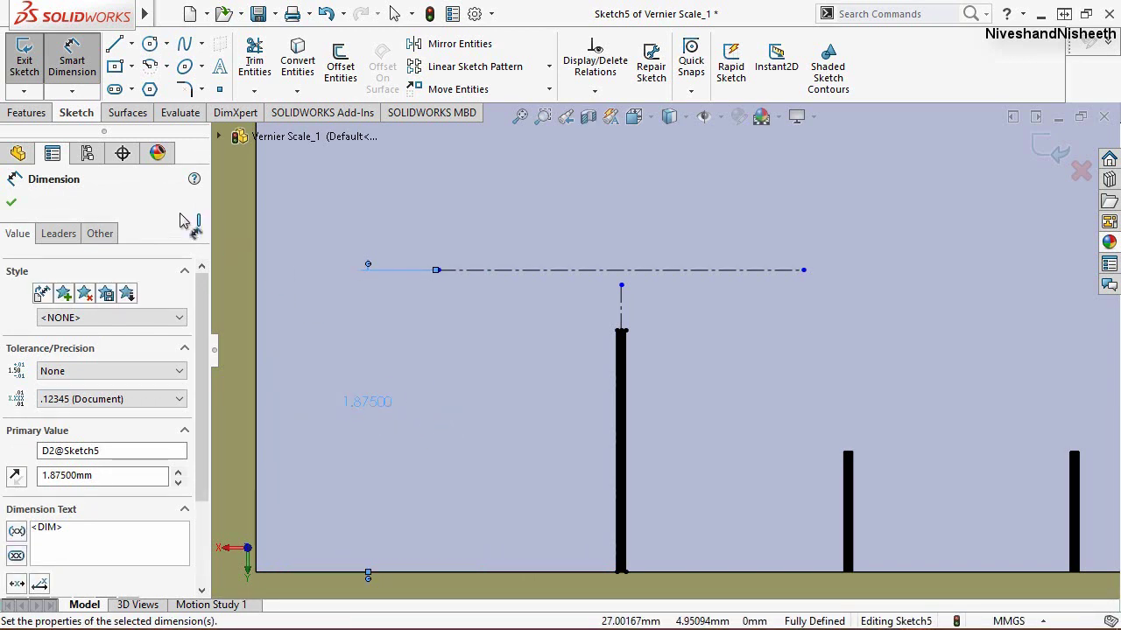
pyautogui.click(13, 204)
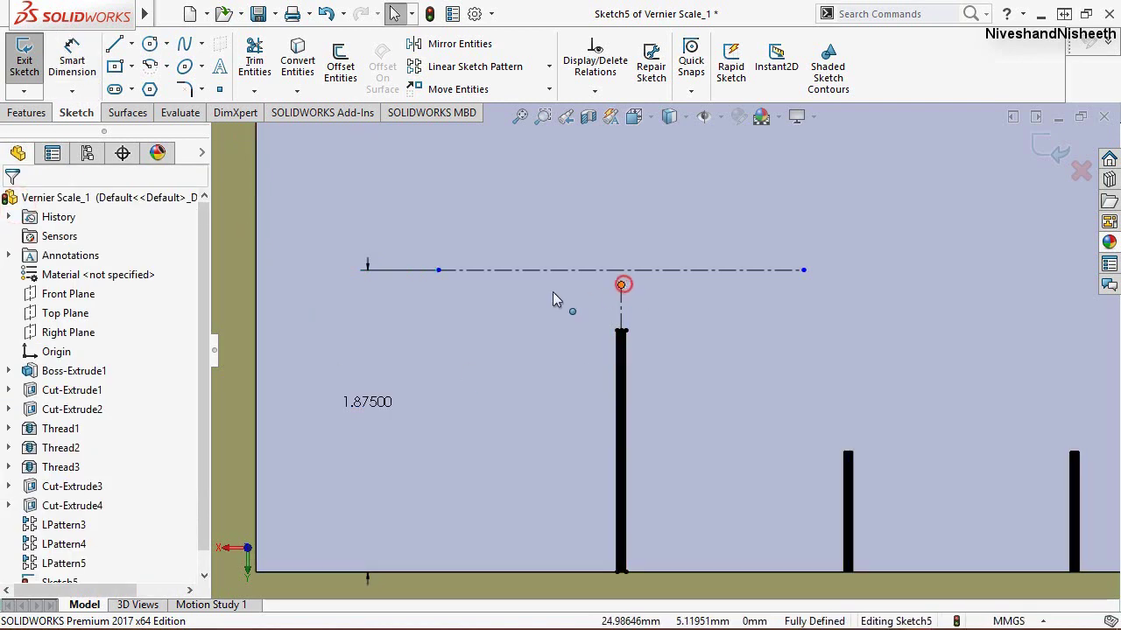
# Step: Make the construction line's top point coincident with the centerline
pyautogui.click(529, 271)
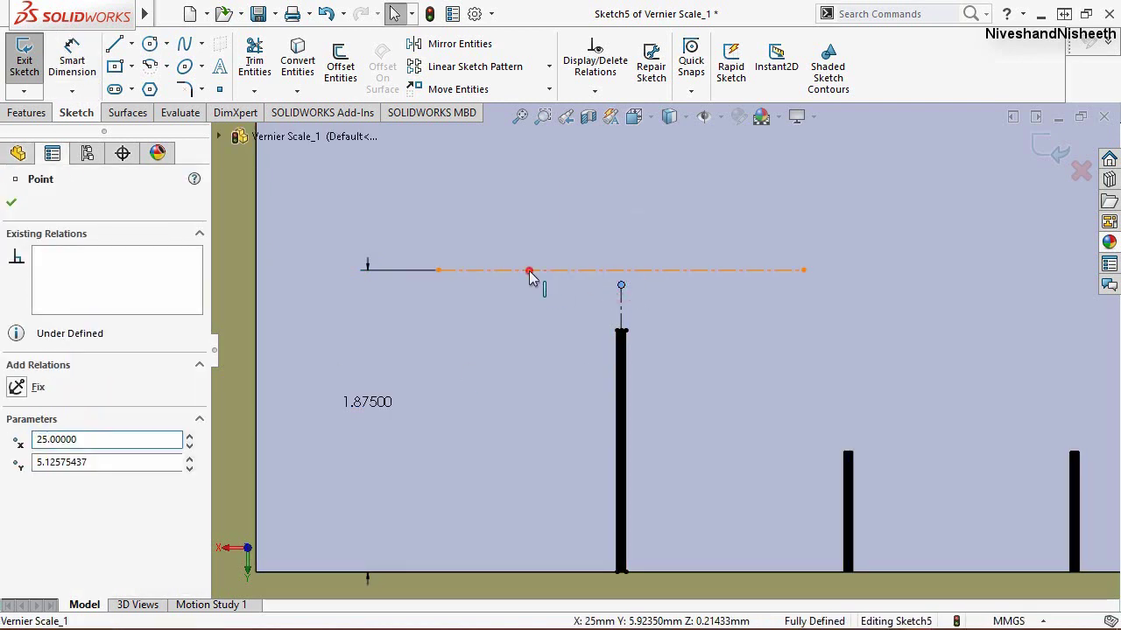
pyautogui.click(530, 273)
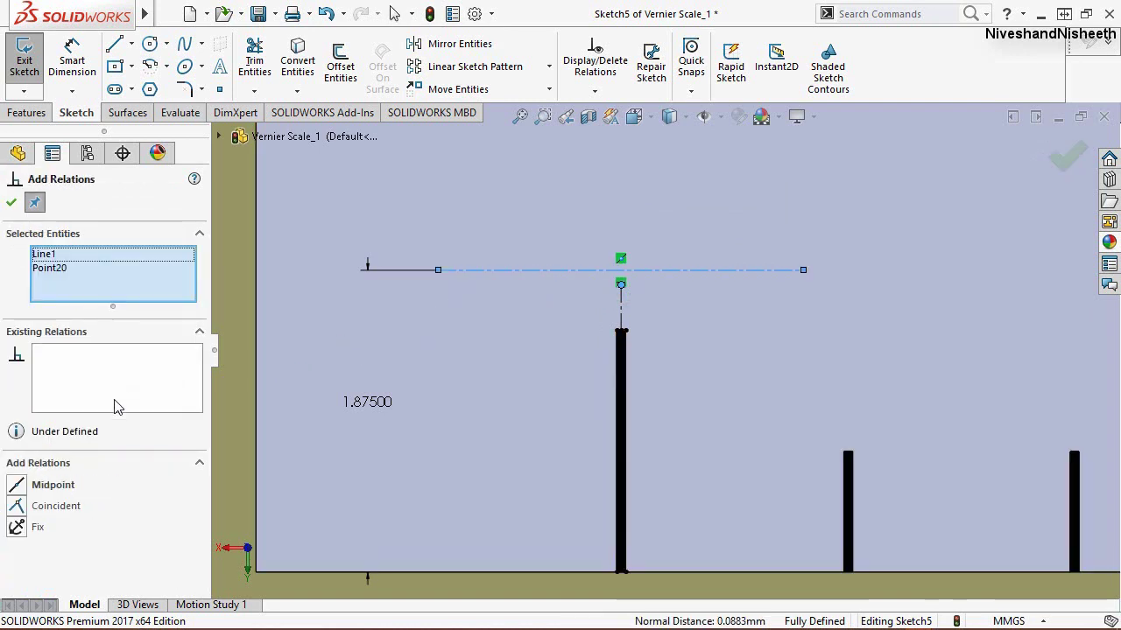
pyautogui.click(16, 506)
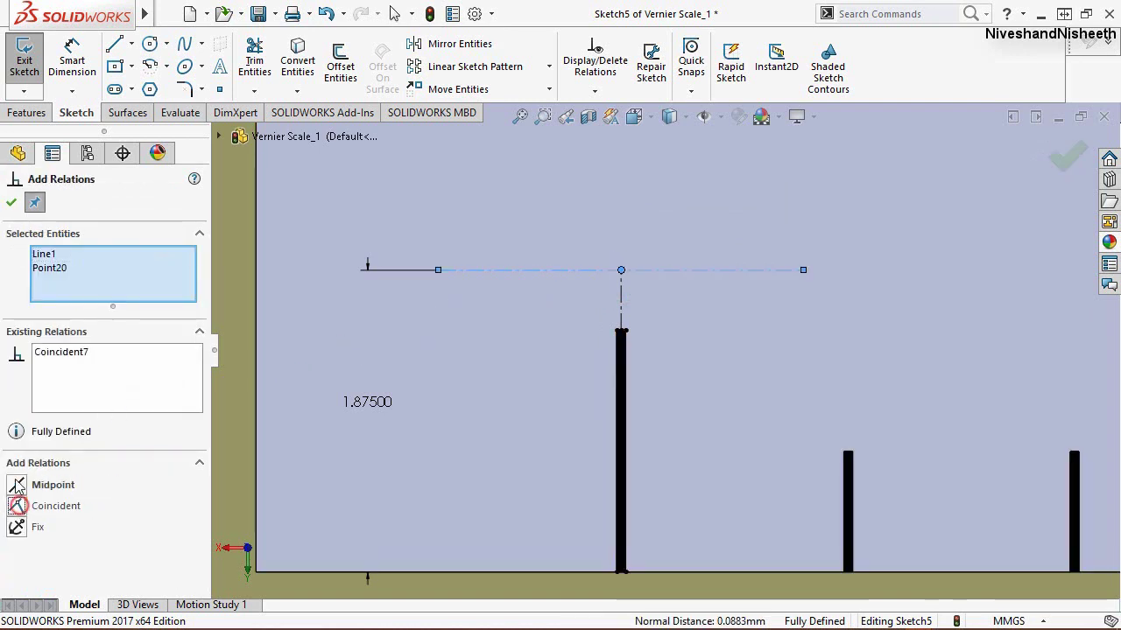
pyautogui.click(12, 203)
pyautogui.click(480, 586)
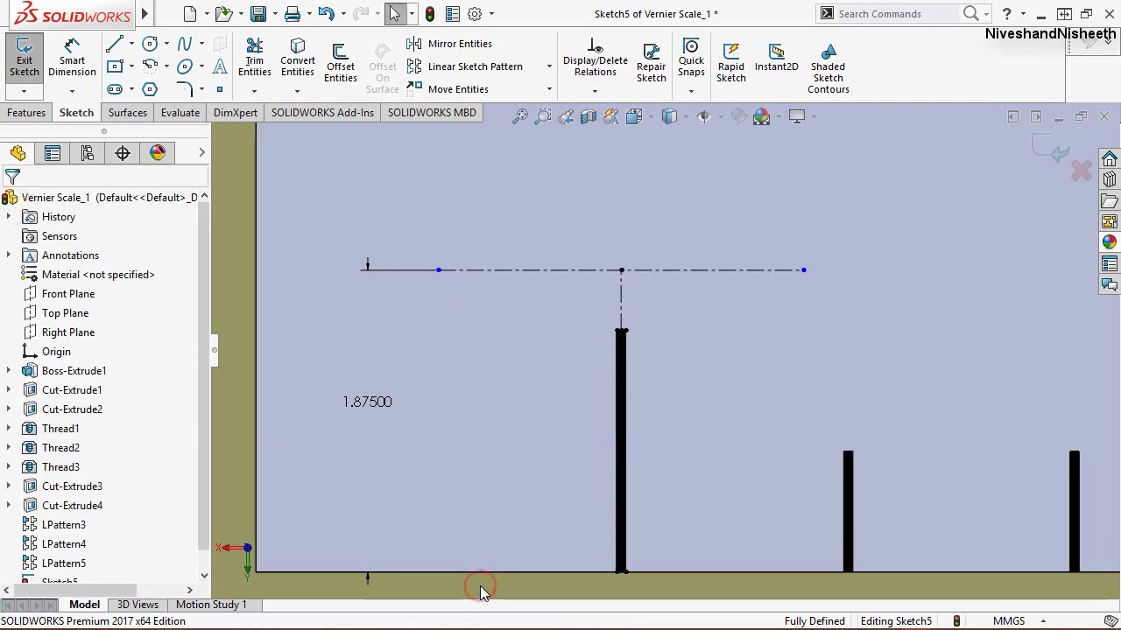
# Step: Dimension the centerline length to 1 mm, fully defining the sketch
pyautogui.click(70, 54)
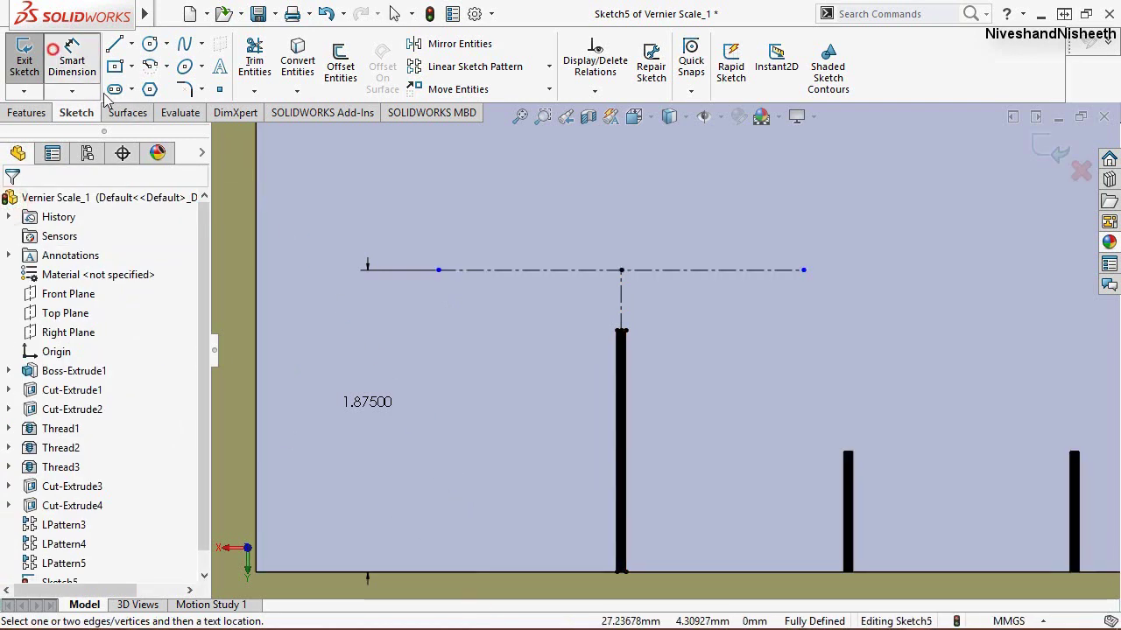
pyautogui.click(547, 270)
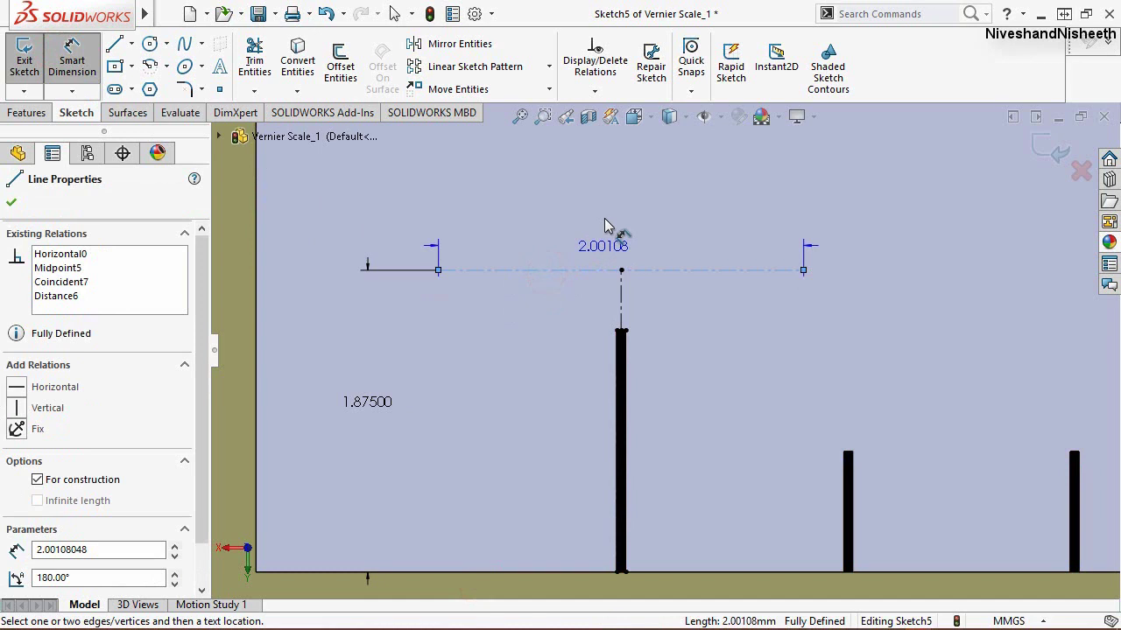
pyautogui.click(604, 225)
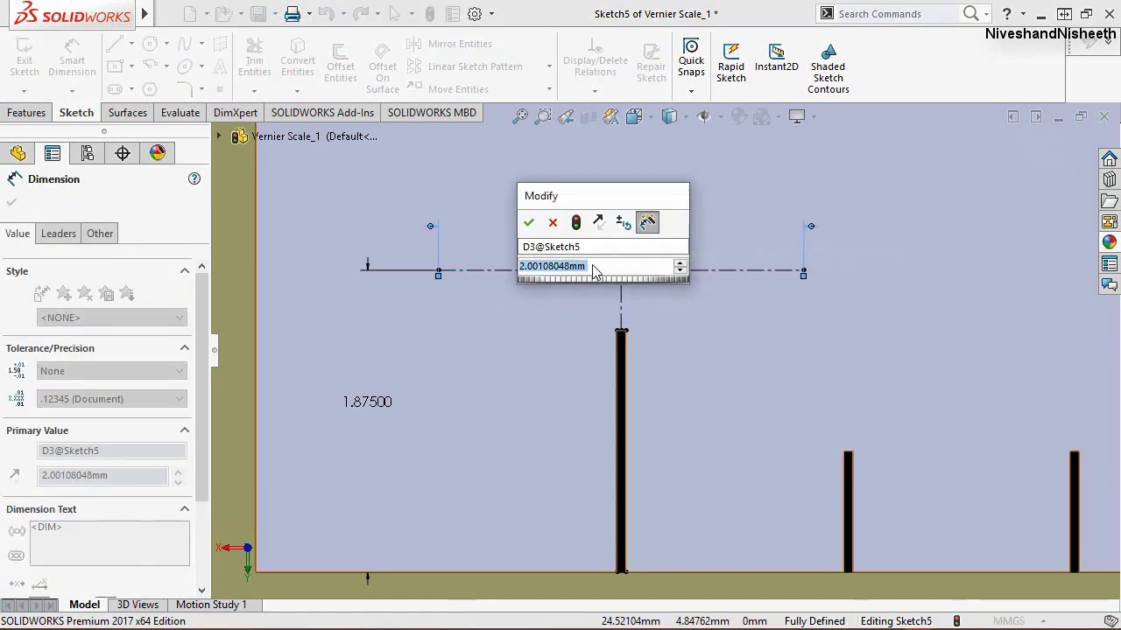
pyautogui.write('1')
pyautogui.press('Return')
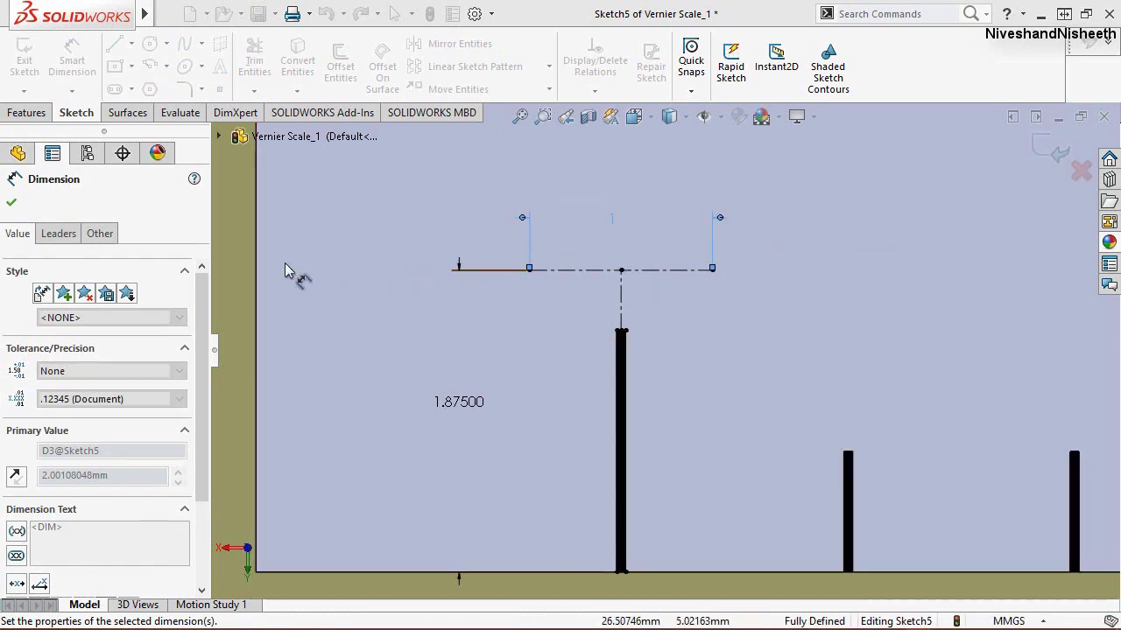
pyautogui.click(11, 202)
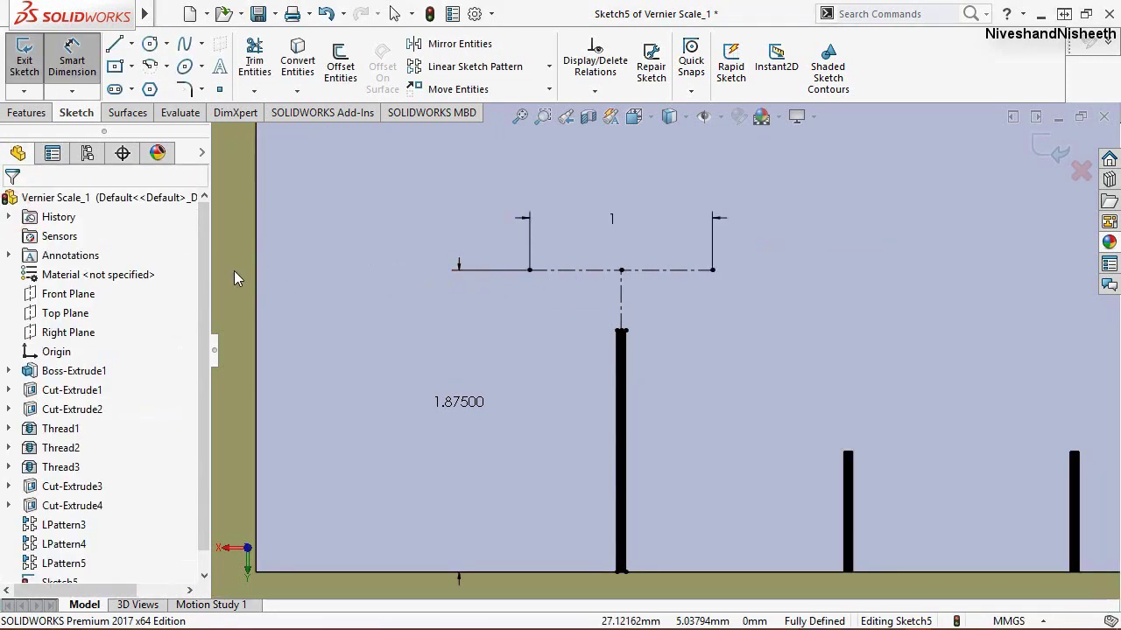
pyautogui.click(234, 271)
pyautogui.click(229, 217)
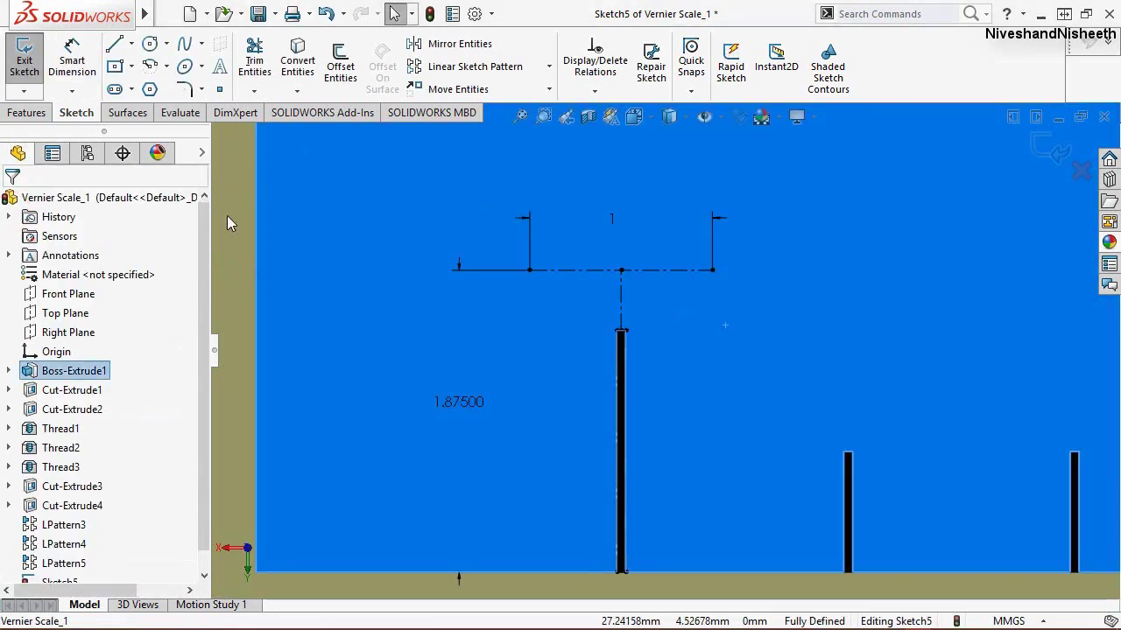
# Step: Copy the centerline geometry to the right with a linear sketch pattern
pyautogui.click(438, 67)
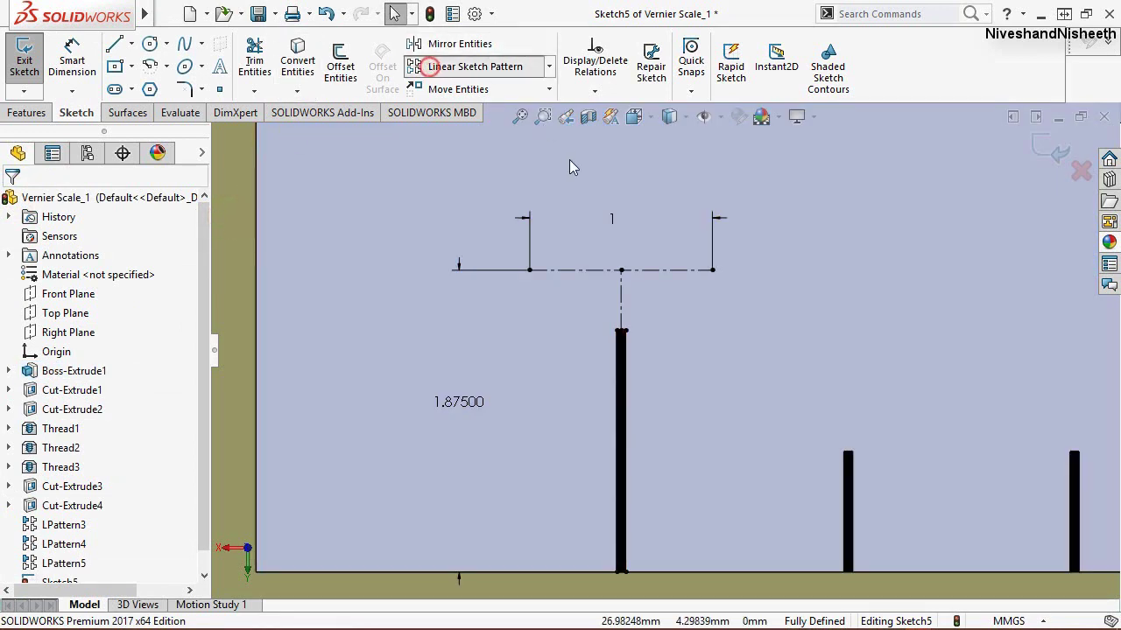
pyautogui.click(567, 271)
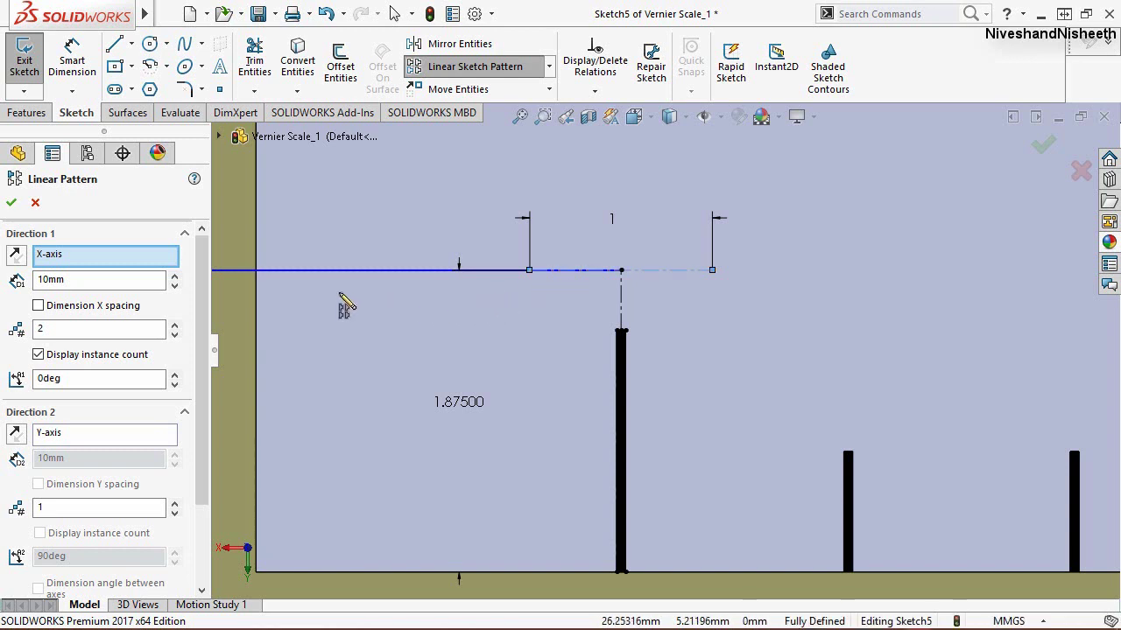
pyautogui.click(16, 256)
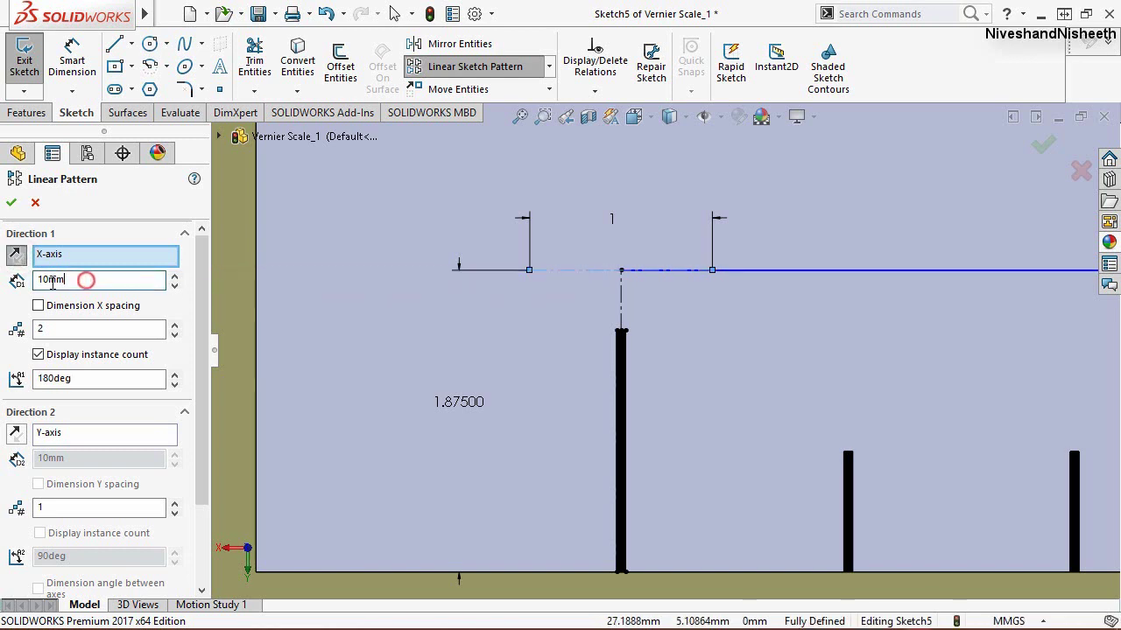
pyautogui.doubleClick(52, 279)
pyautogui.write('6.223')
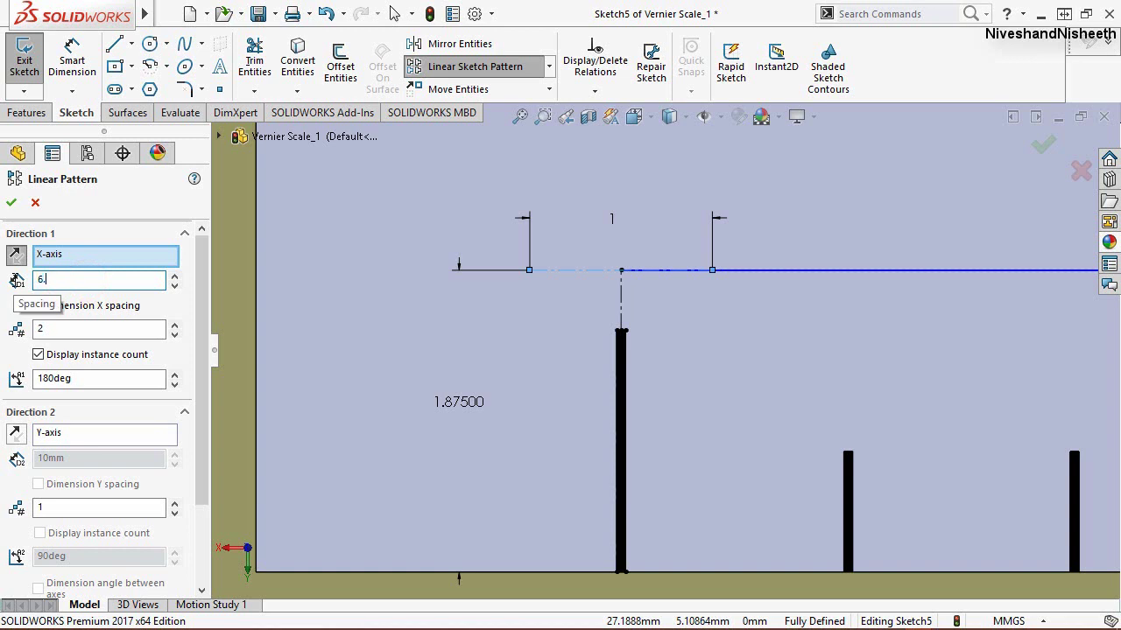
pyautogui.doubleClick(74, 328)
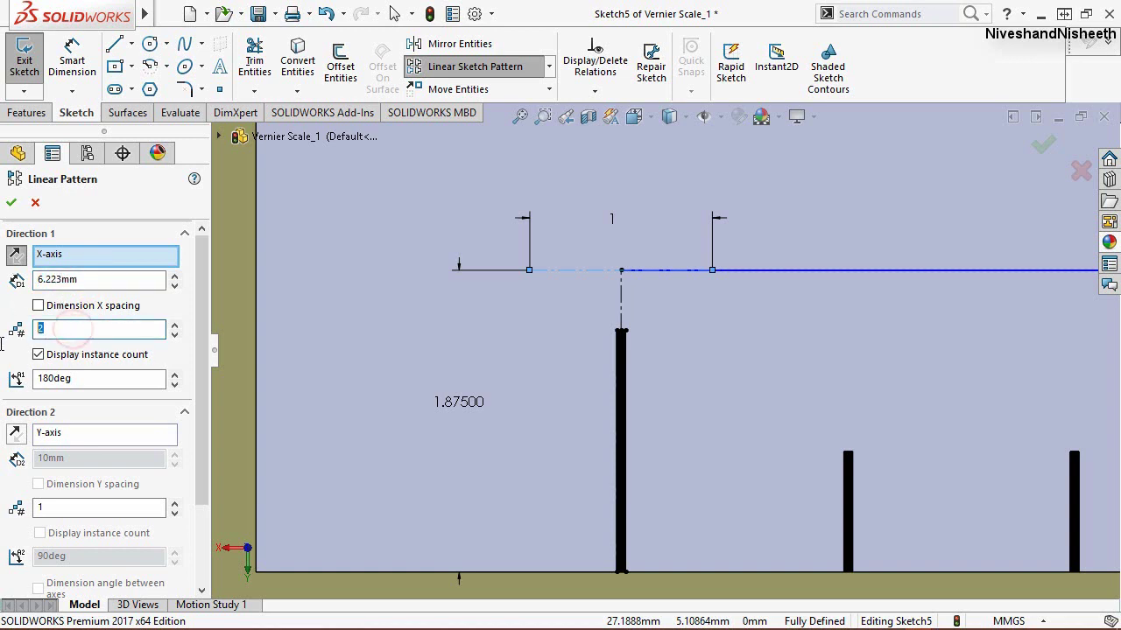
pyautogui.click(11, 203)
pyautogui.press('f')
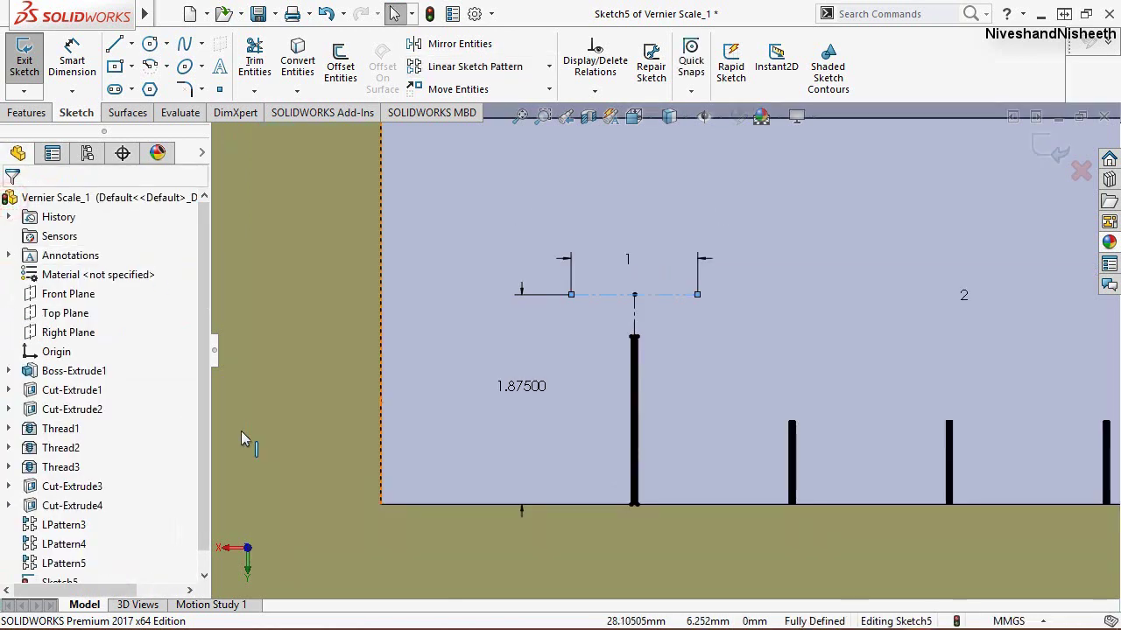
pyautogui.scroll(3, 592, 390)
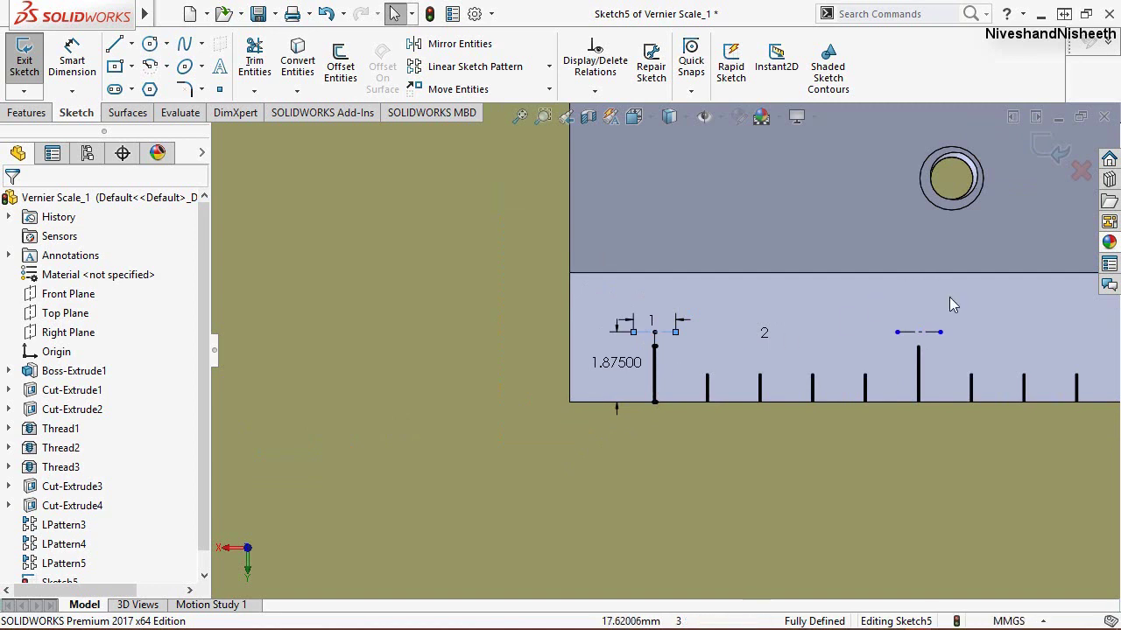
pyautogui.scroll(-2, 949, 297)
# Step: Dimension the gap between the two short lines' endpoints at 5.223 mm
pyautogui.click(72, 62)
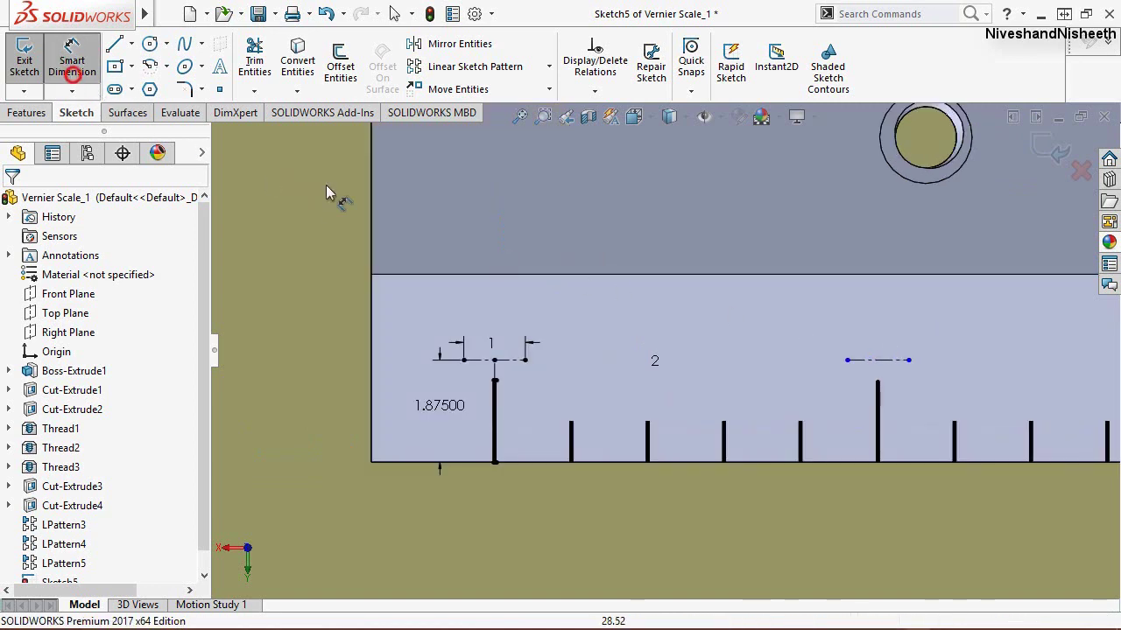
pyautogui.click(523, 366)
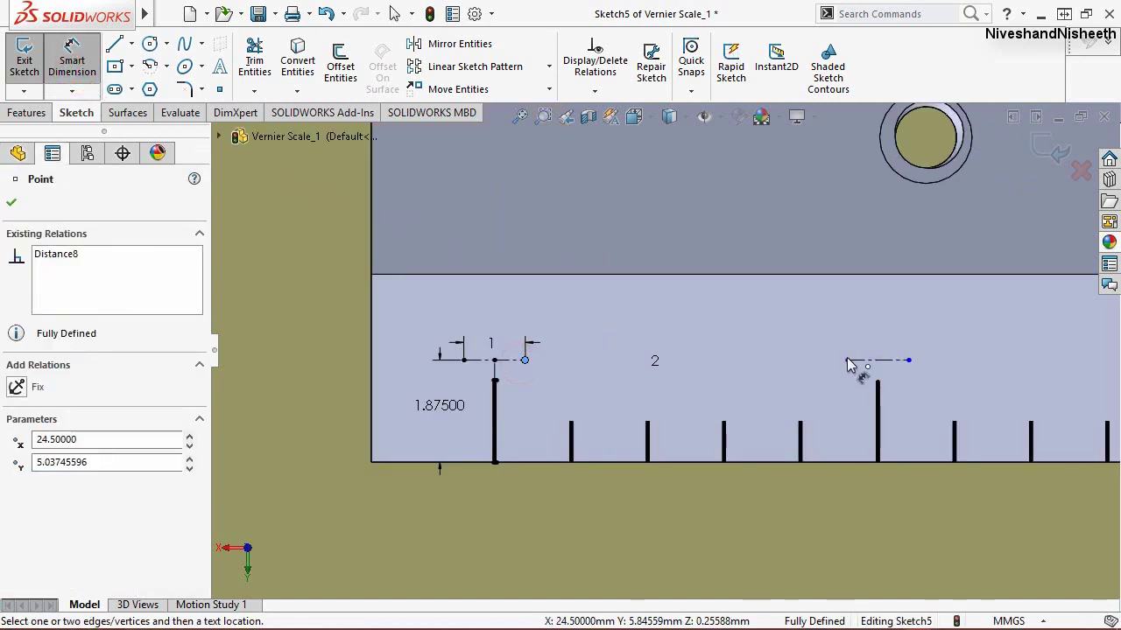
pyautogui.click(846, 359)
pyautogui.click(694, 397)
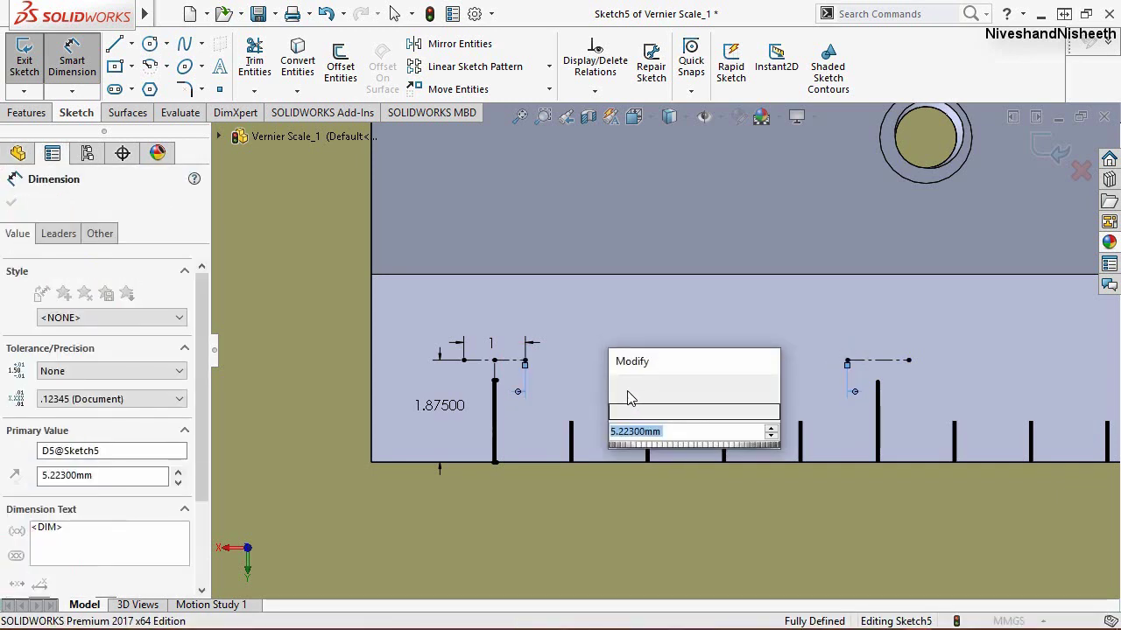
pyautogui.click(618, 383)
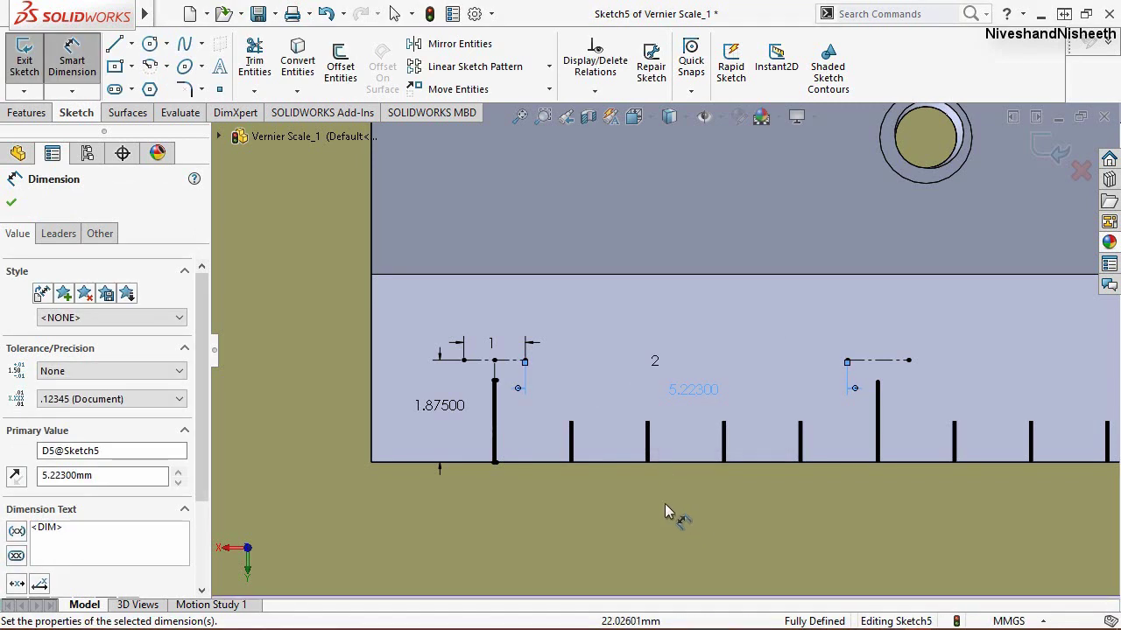
pyautogui.press('Escape')
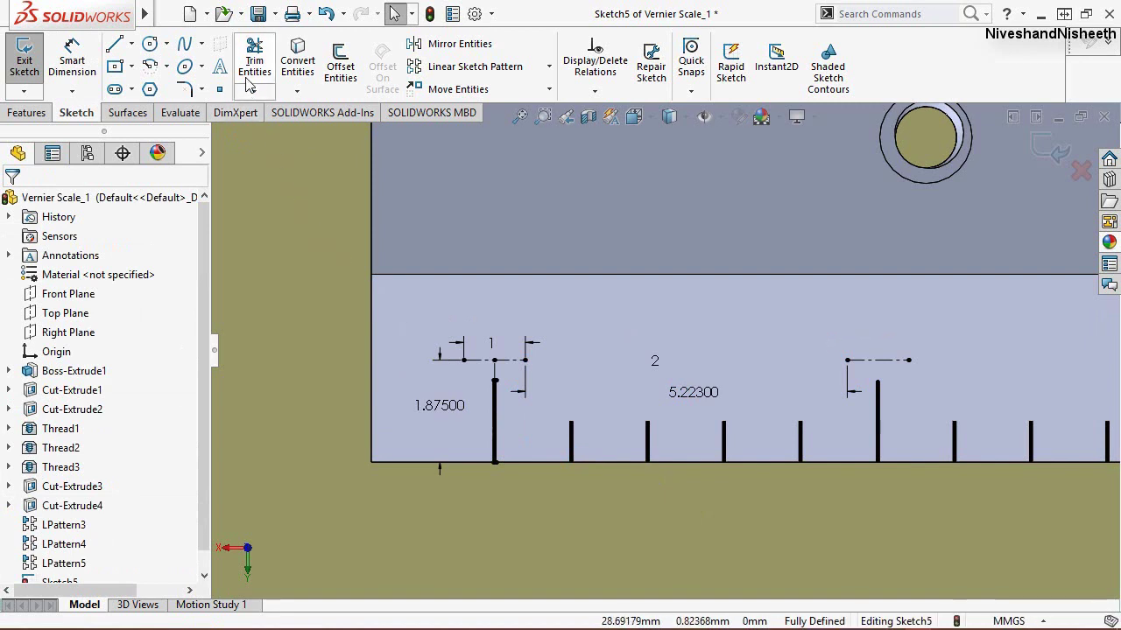
# Step: Place centred sketch text '0' on the first short line in Calibri, 1 mm high
pyautogui.click(219, 67)
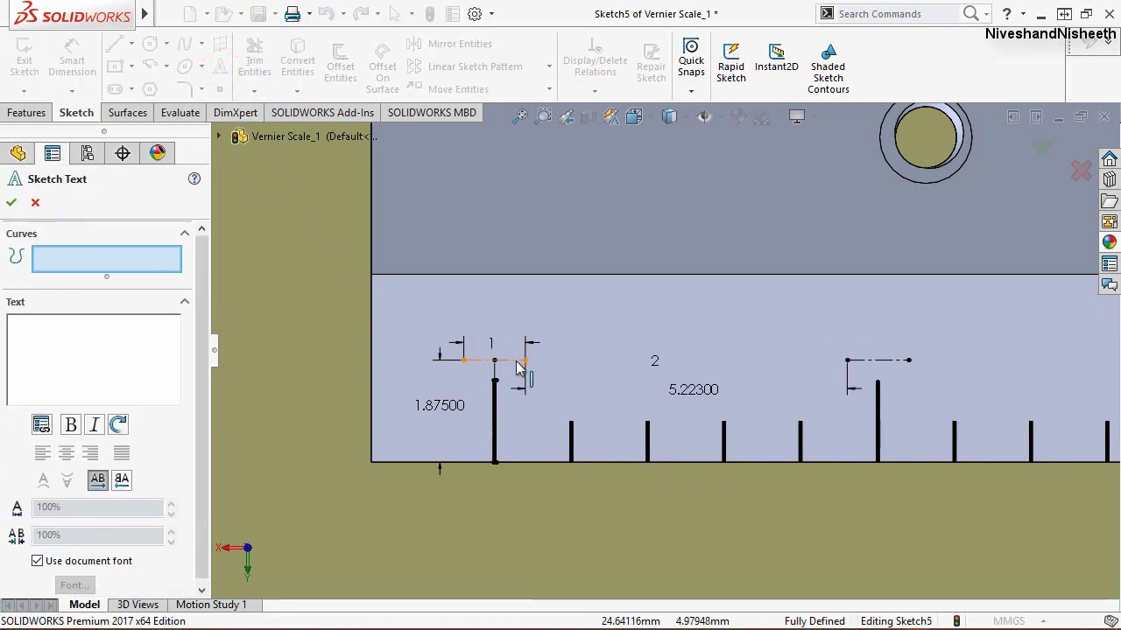
pyautogui.click(517, 362)
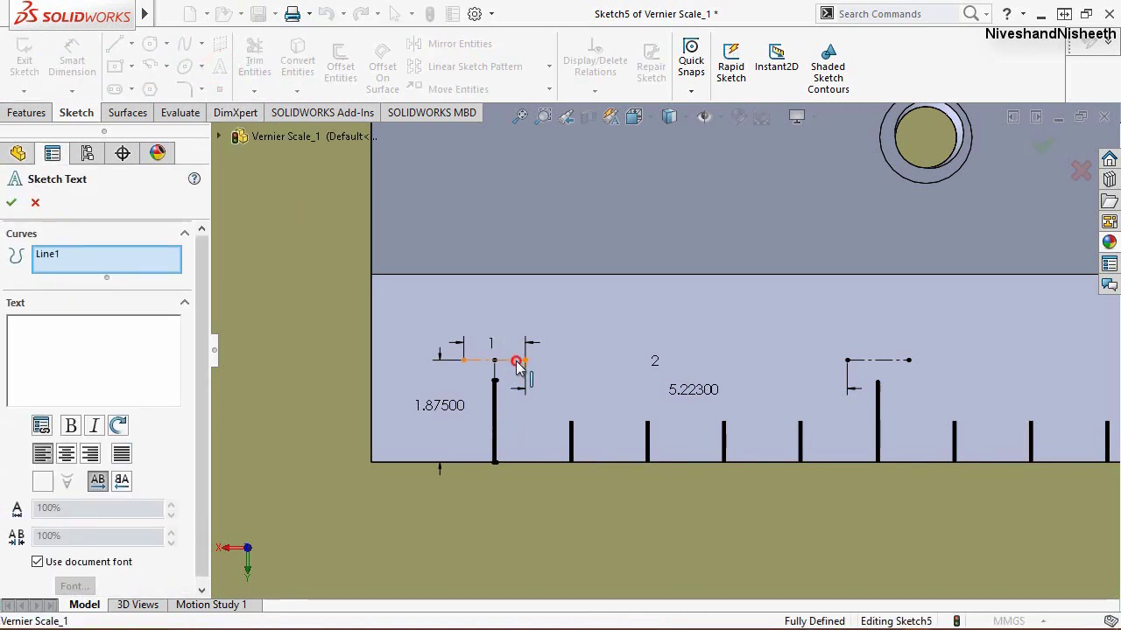
pyautogui.click(66, 453)
pyautogui.click(77, 351)
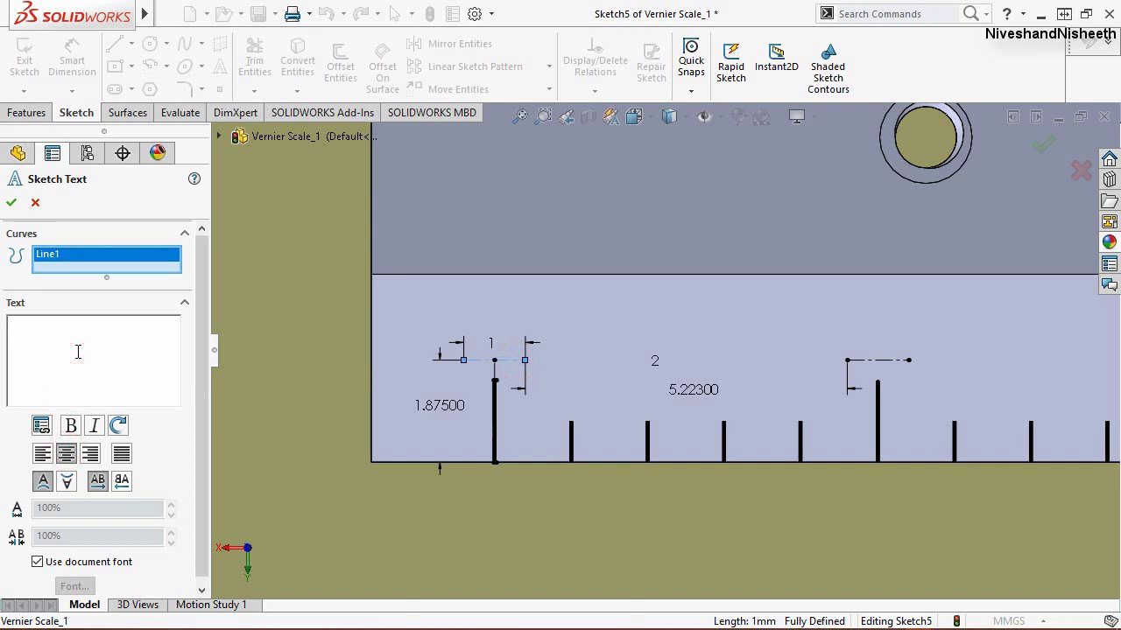
pyautogui.write('0')
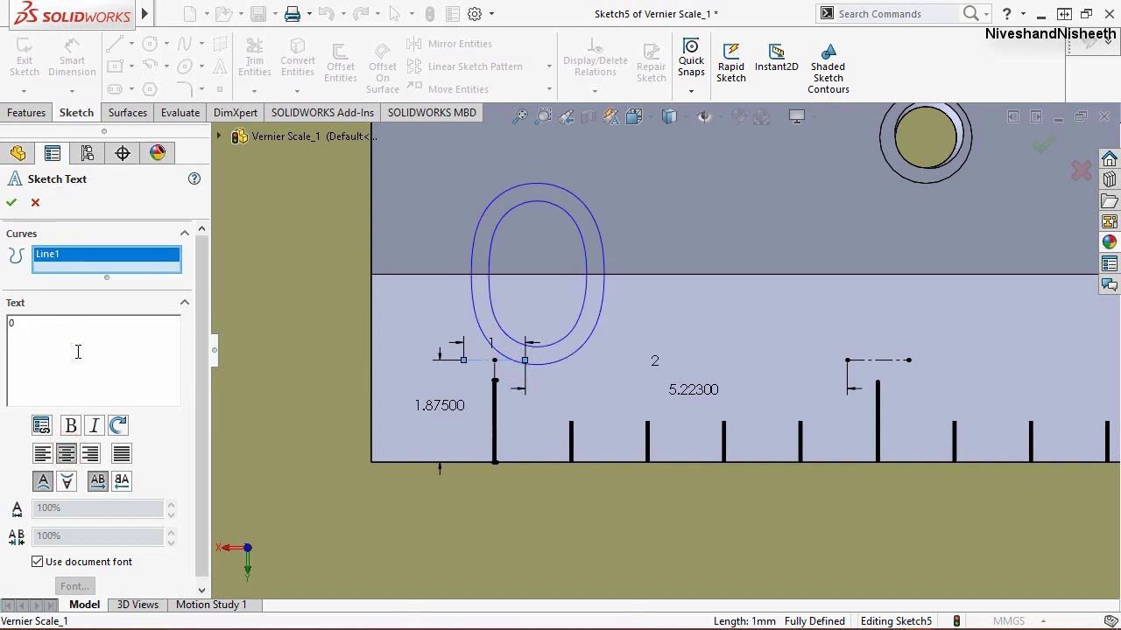
pyautogui.click(70, 563)
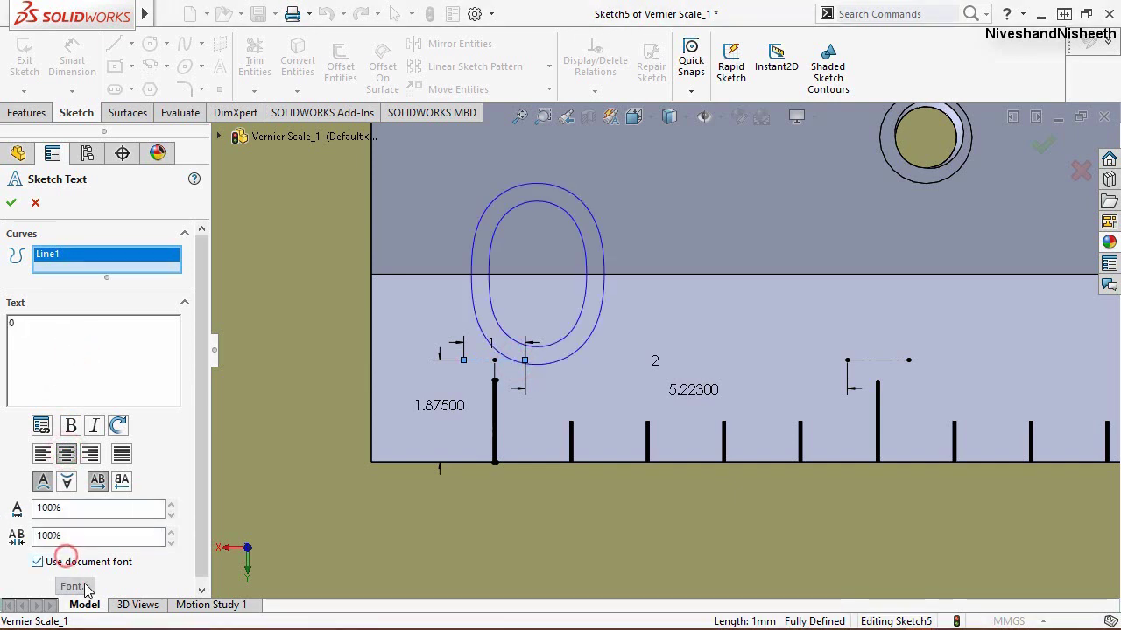
pyautogui.click(84, 586)
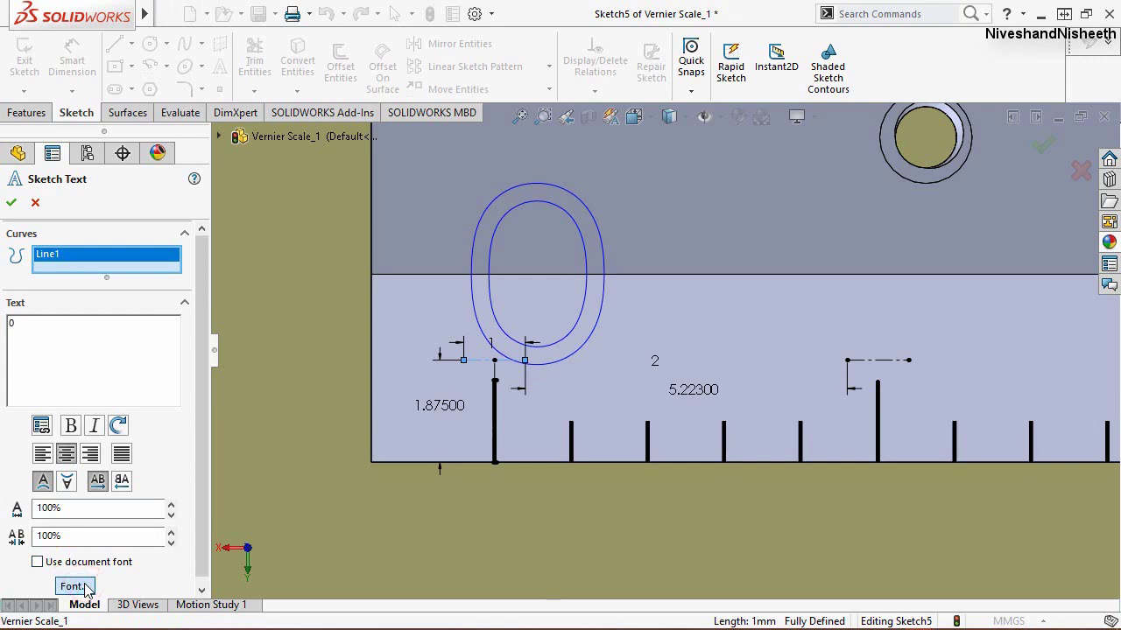
pyautogui.click(73, 586)
pyautogui.click(408, 282)
pyautogui.write('c')
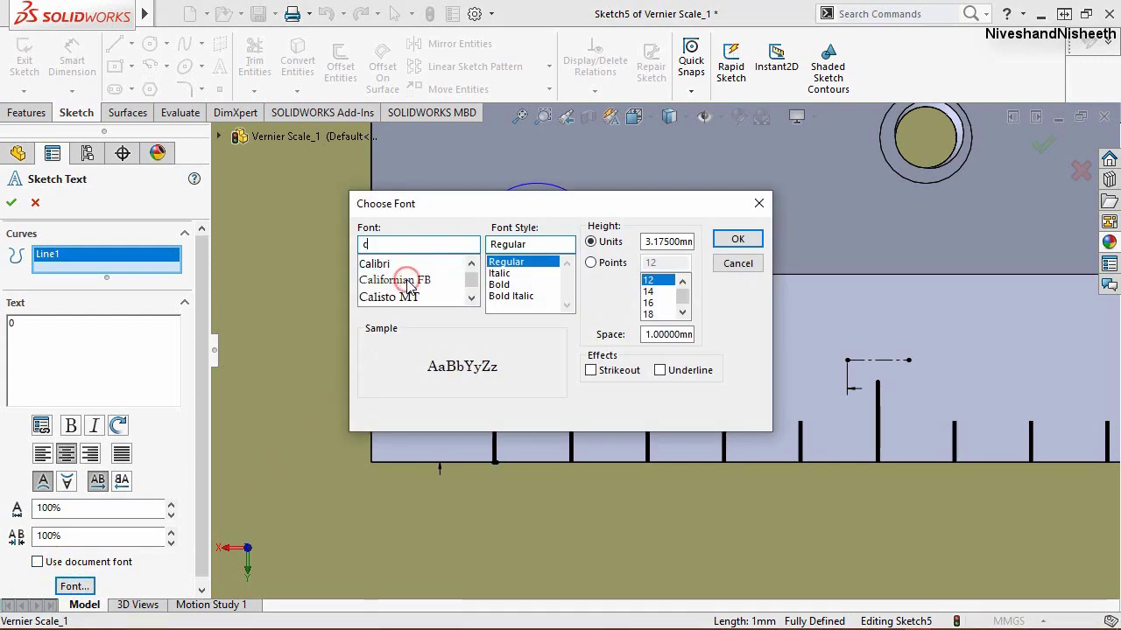
pyautogui.click(381, 264)
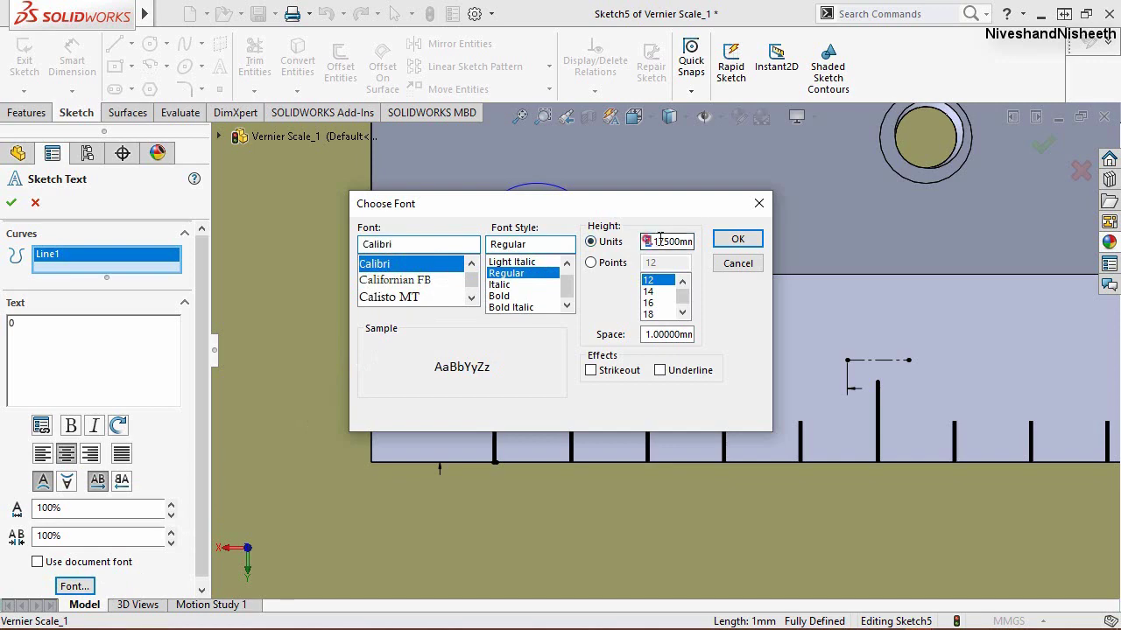
pyautogui.doubleClick(660, 239)
pyautogui.click(736, 239)
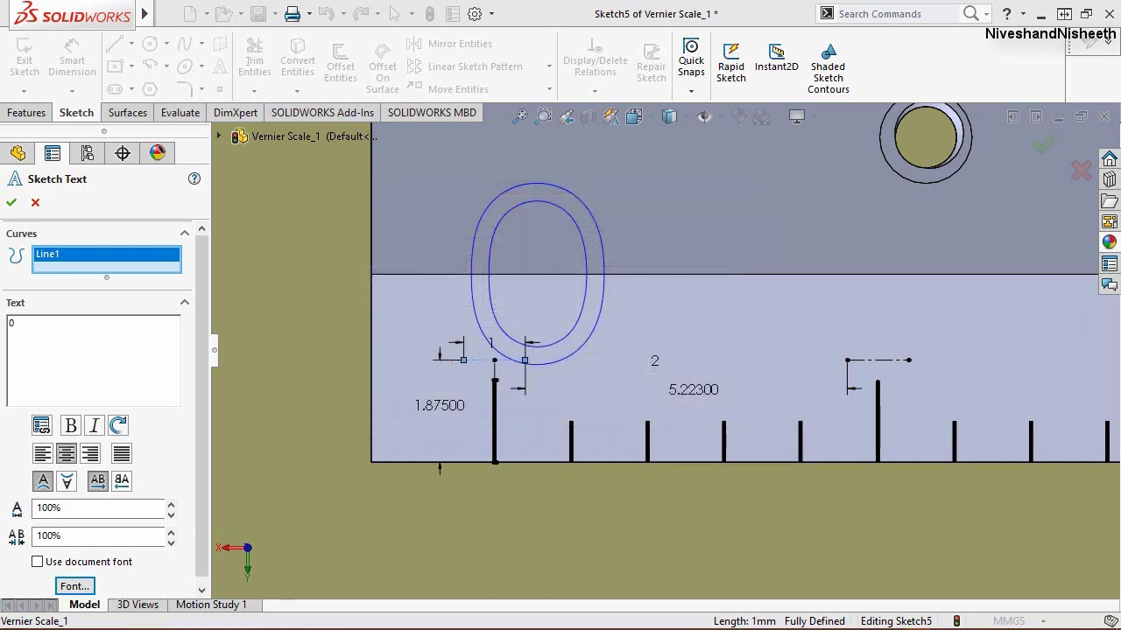
pyautogui.click(11, 205)
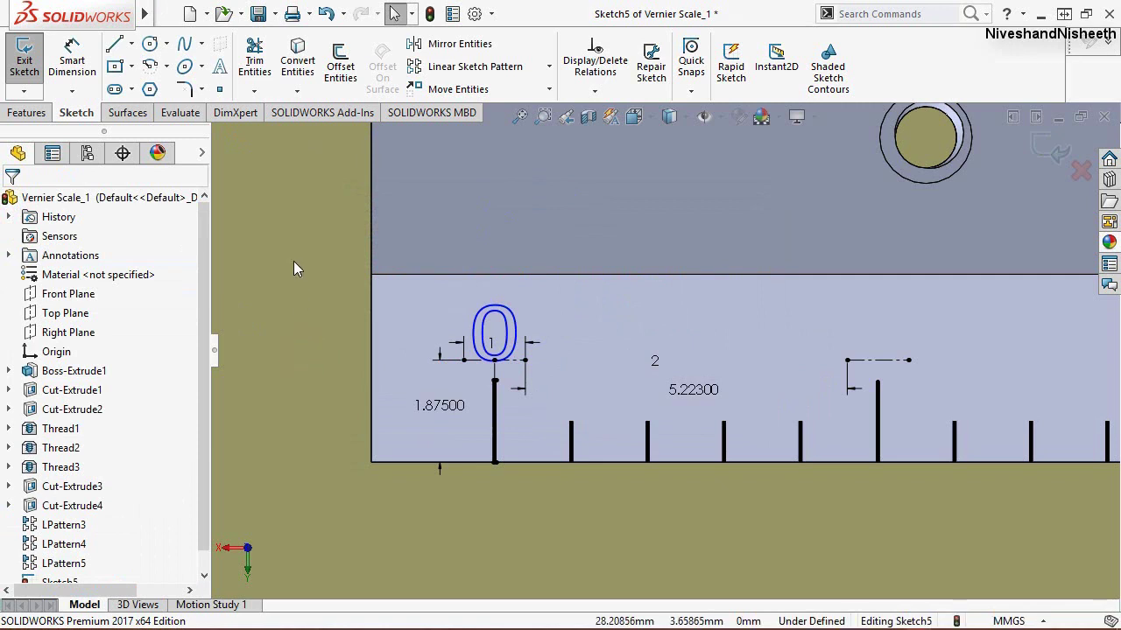
# Step: Place sketch text '5' on the second short line in Calibri at a smaller height
pyautogui.click(885, 360)
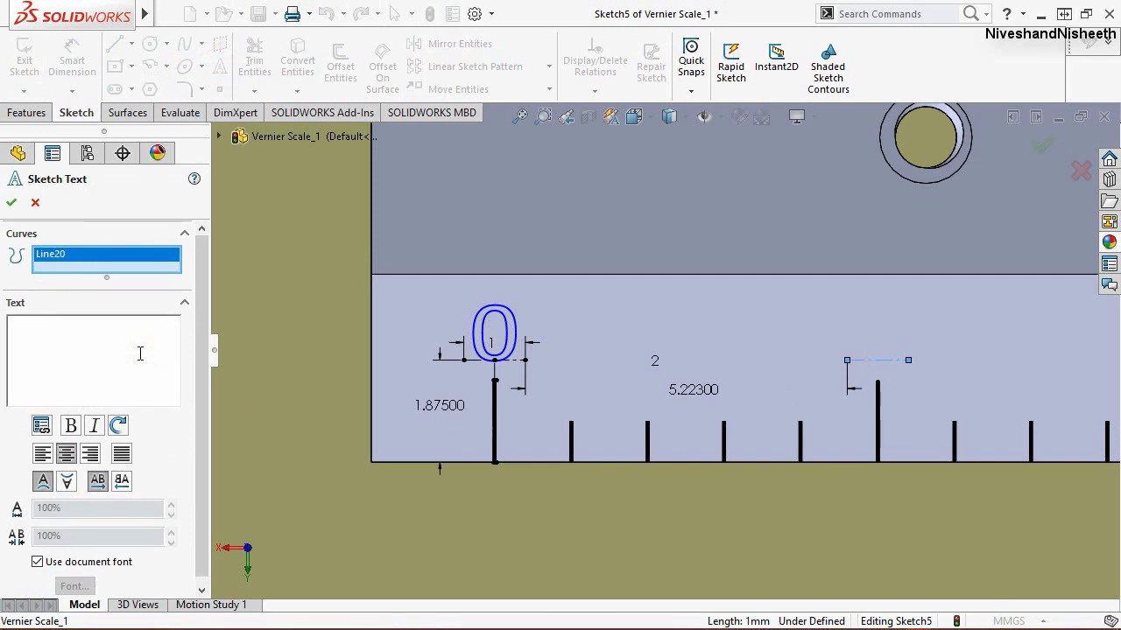
pyautogui.write('5')
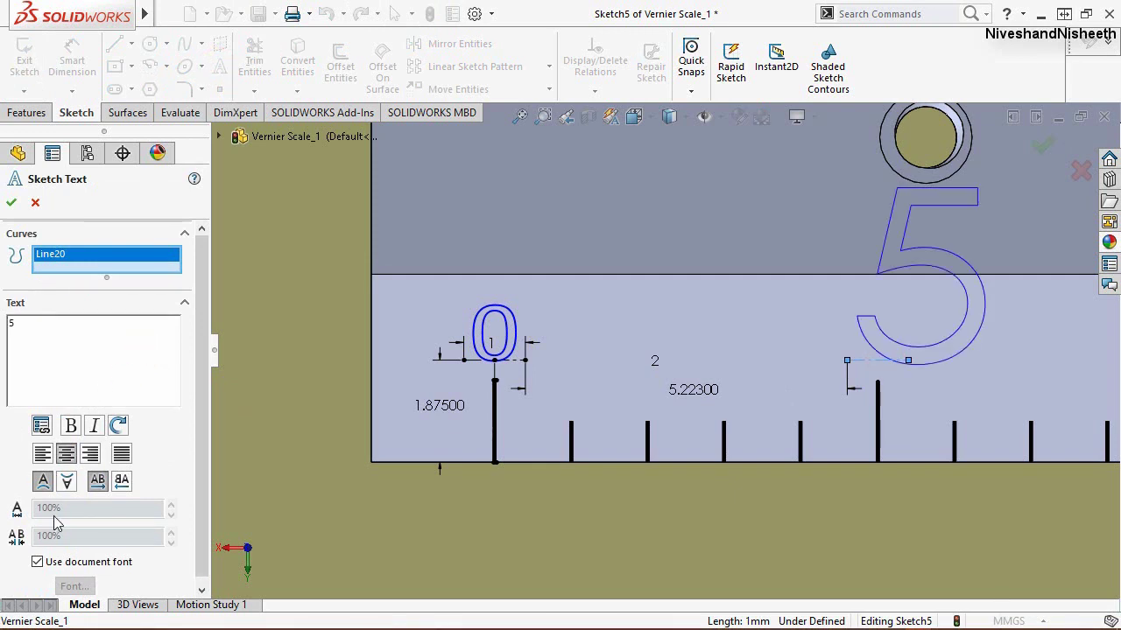
pyautogui.click(38, 562)
pyautogui.click(74, 585)
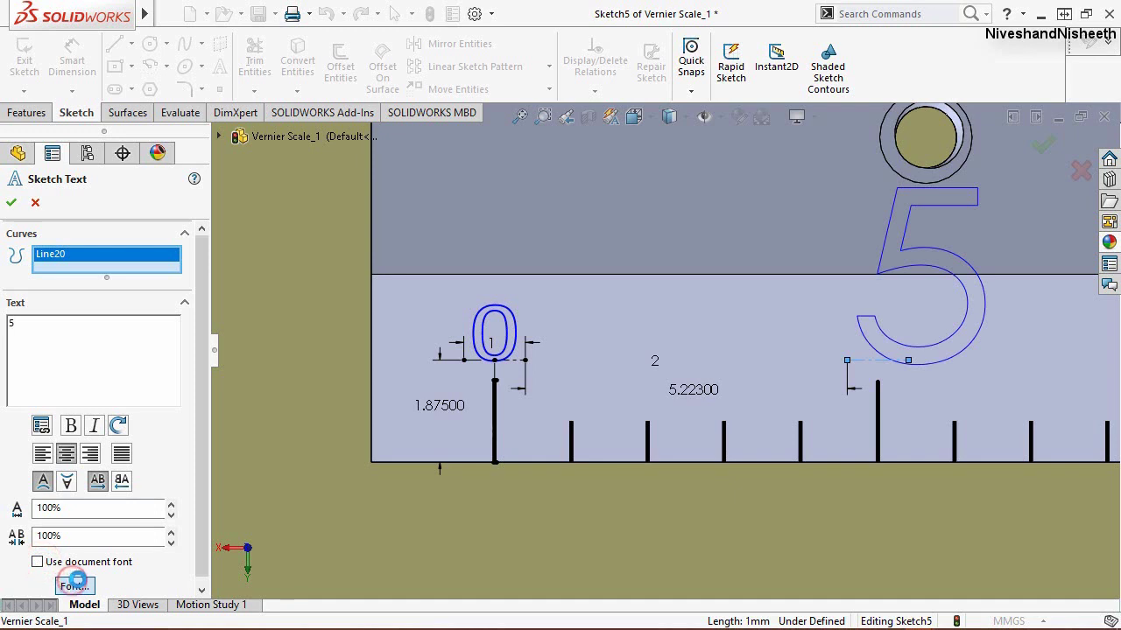
pyautogui.click(431, 289)
pyautogui.scroll(4, 431, 289)
pyautogui.write('c')
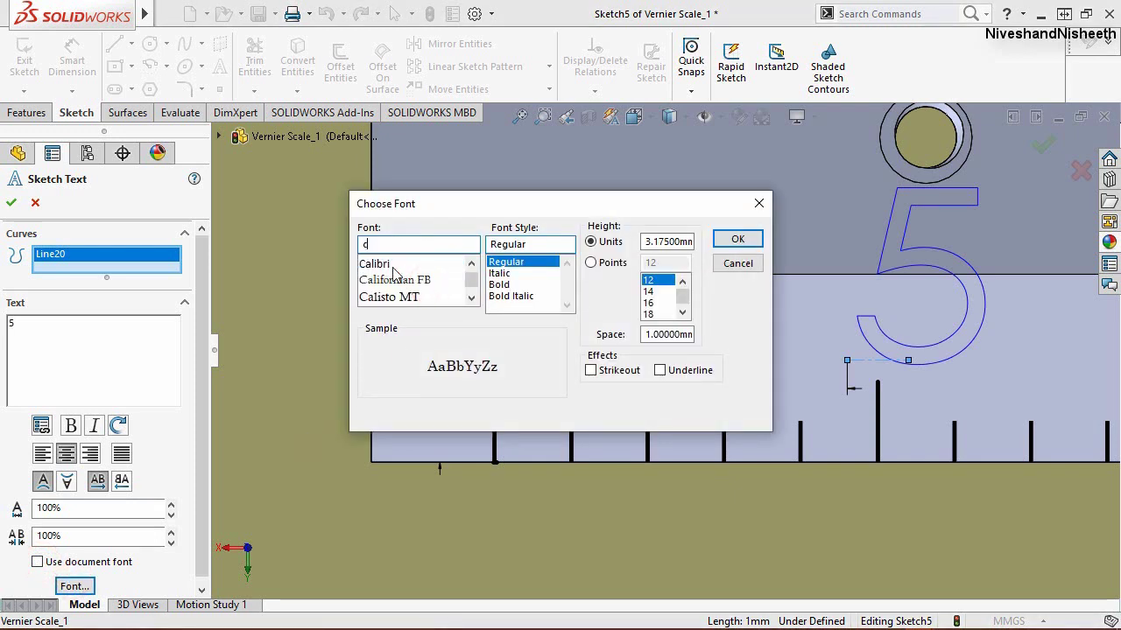
pyautogui.click(388, 266)
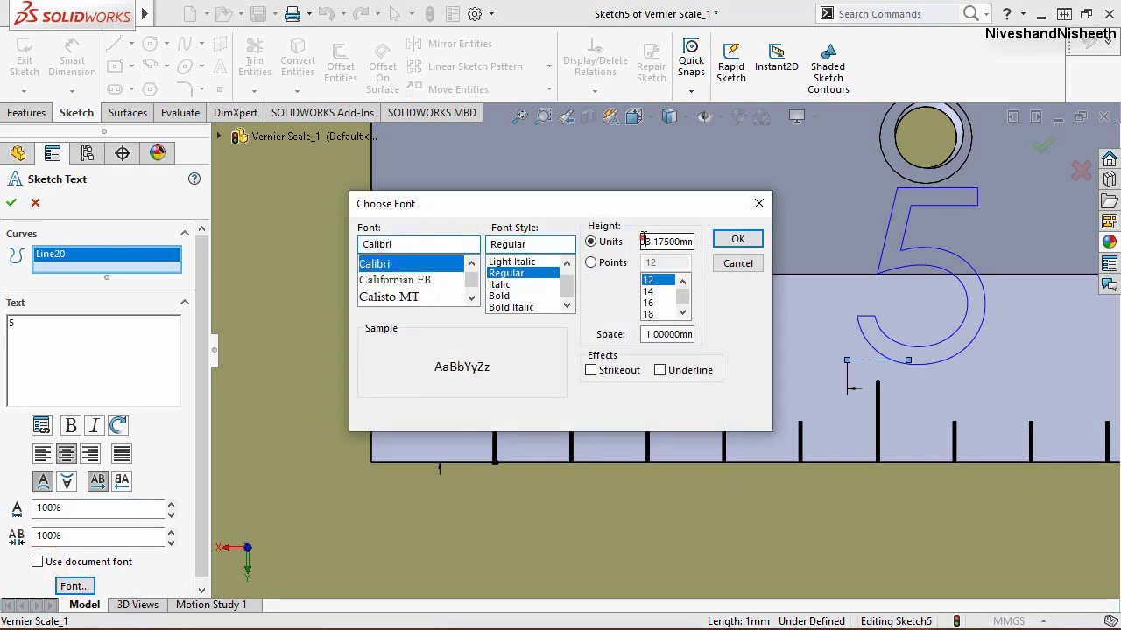
pyautogui.moveTo(643, 241); pyautogui.dragTo(715, 226)
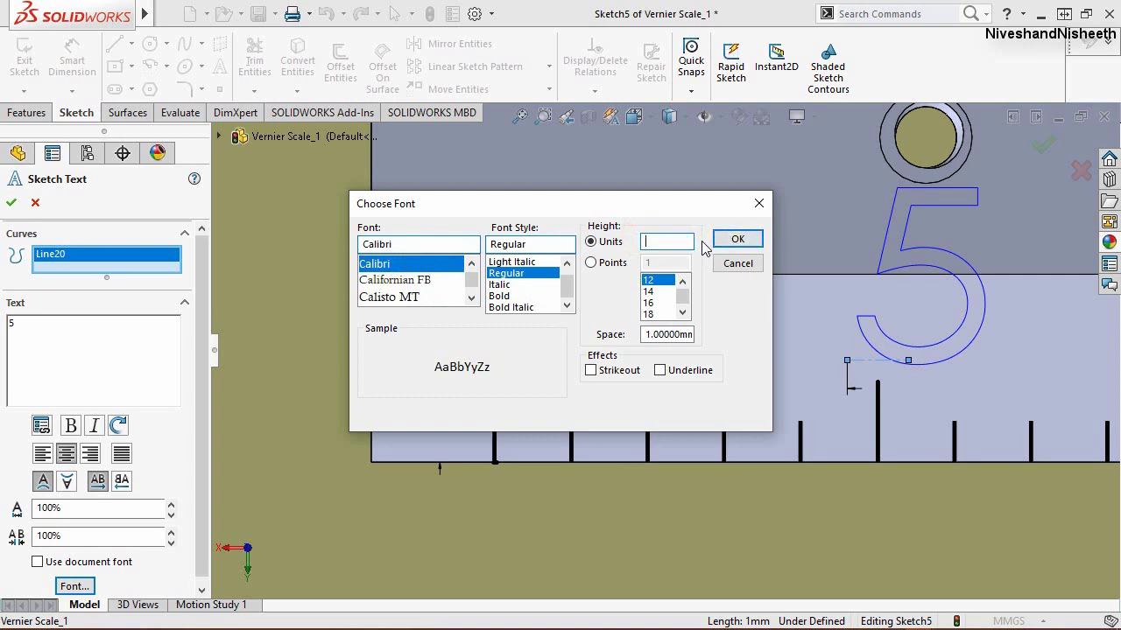
pyautogui.write('1')
pyautogui.press('Return')
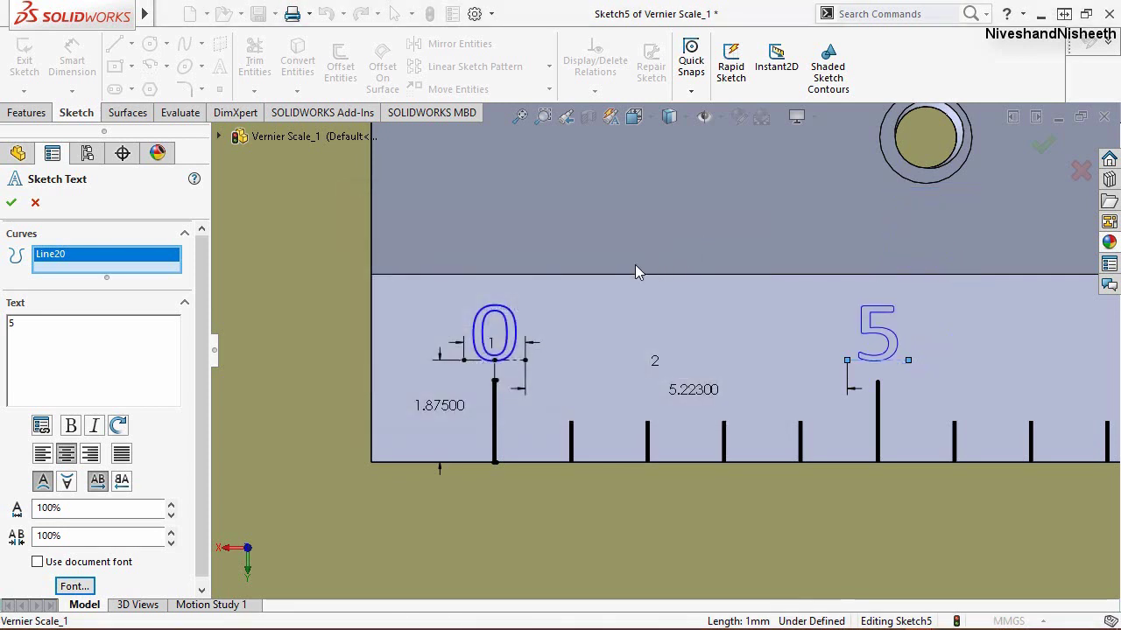
pyautogui.click(10, 203)
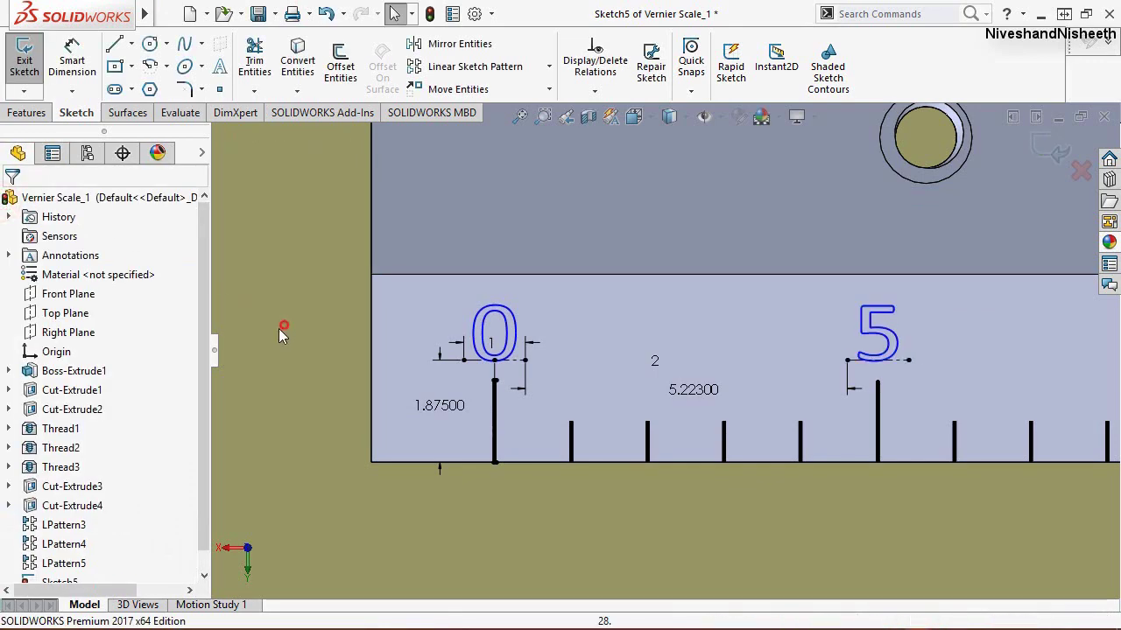
# Step: Draw a horizontal construction line rightward from the end of the 5's line
pyautogui.press('z')
pyautogui.scroll(2, 666, 350)
pyautogui.scroll(-2, 937, 328)
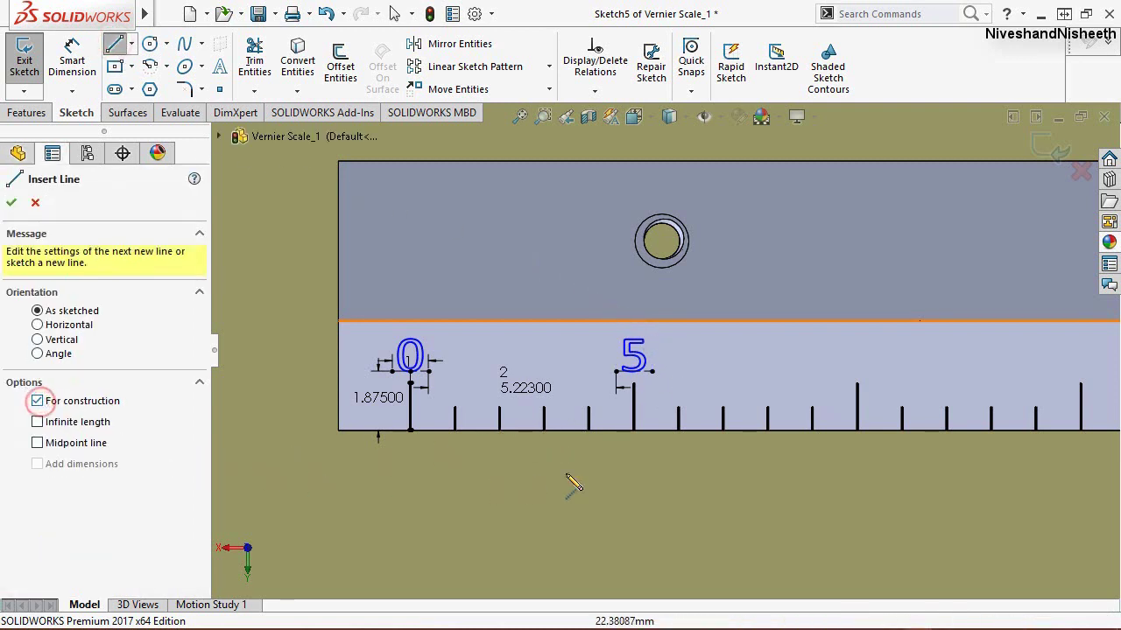
pyautogui.click(38, 401)
pyautogui.scroll(-1, 880, 350)
pyautogui.scroll(-2, 877, 347)
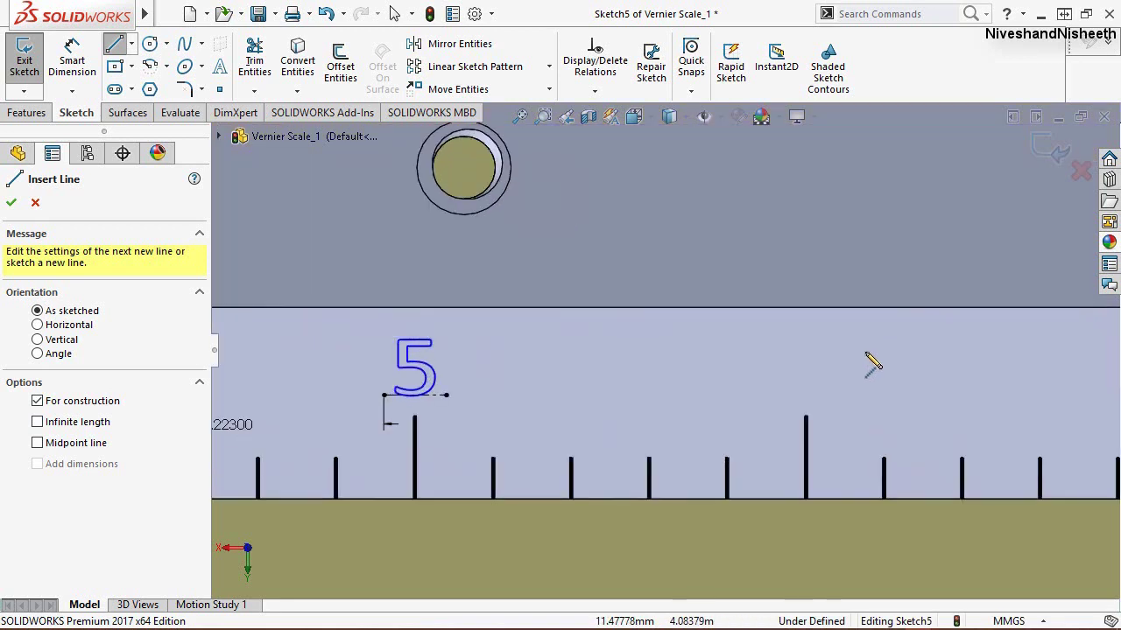
pyautogui.click(753, 396)
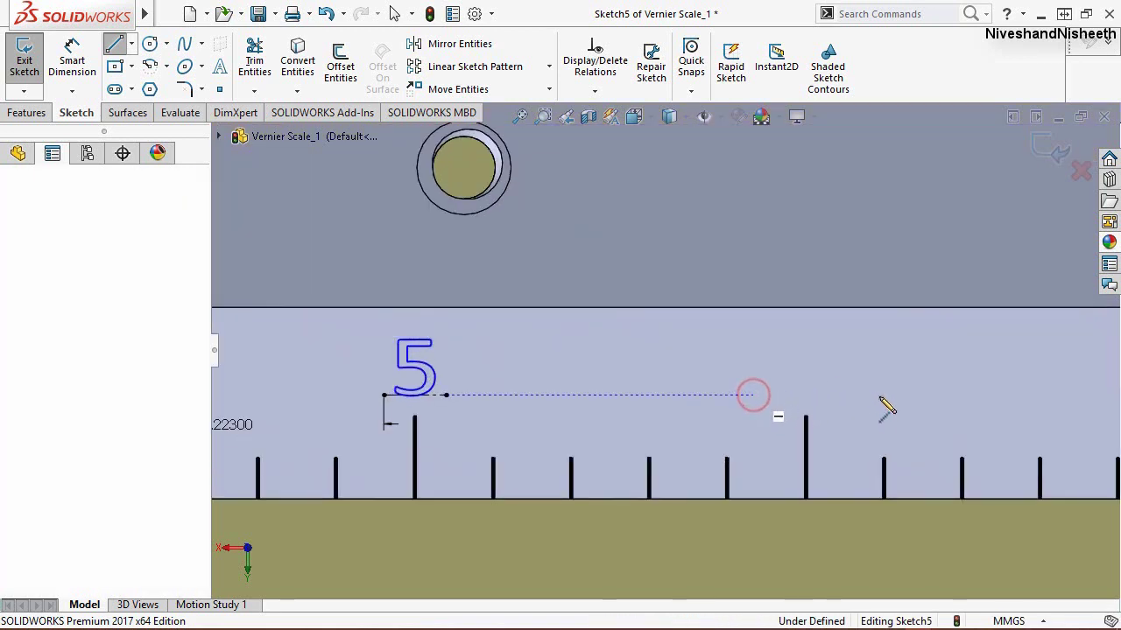
pyautogui.click(889, 396)
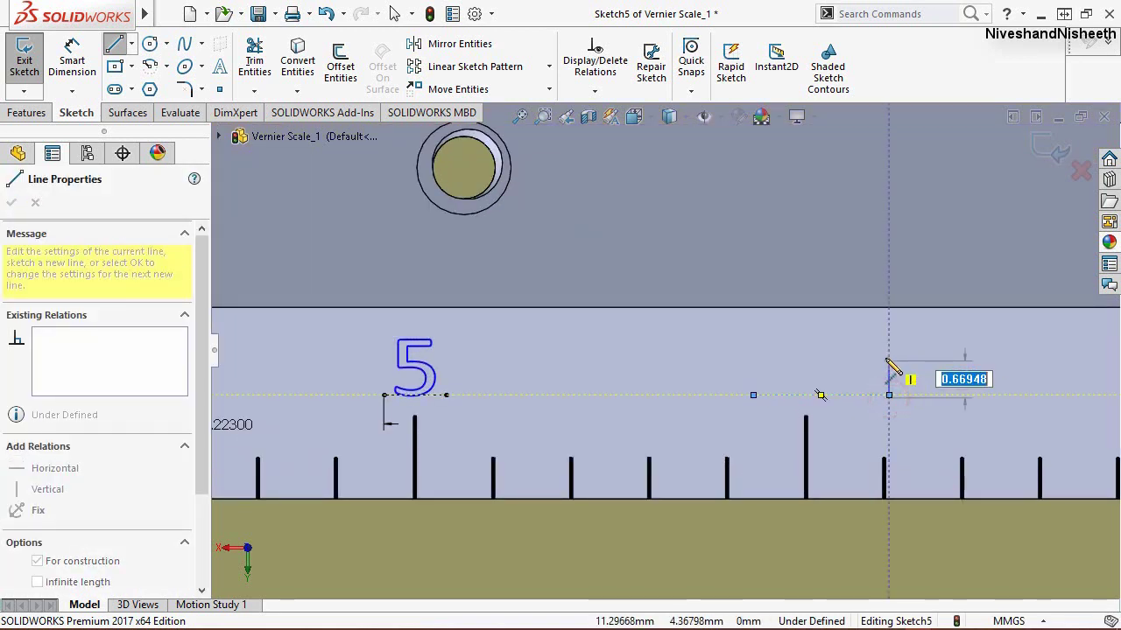
# Step: Draw a vertical line up from the top of the tall tick
pyautogui.click(114, 44)
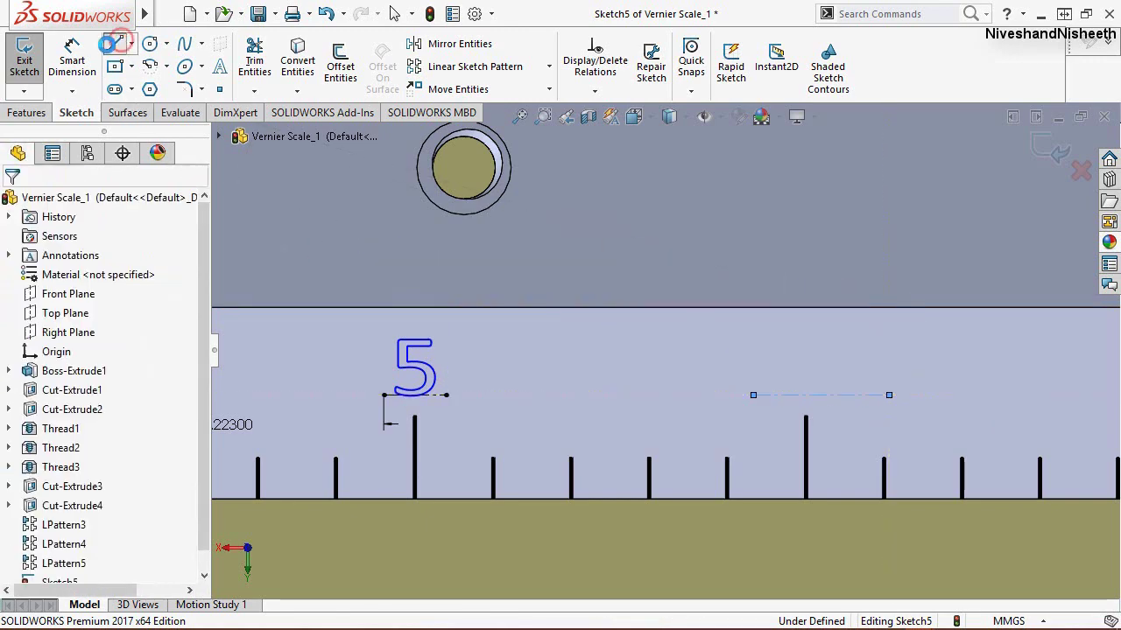
pyautogui.click(112, 45)
pyautogui.click(110, 48)
pyautogui.click(112, 46)
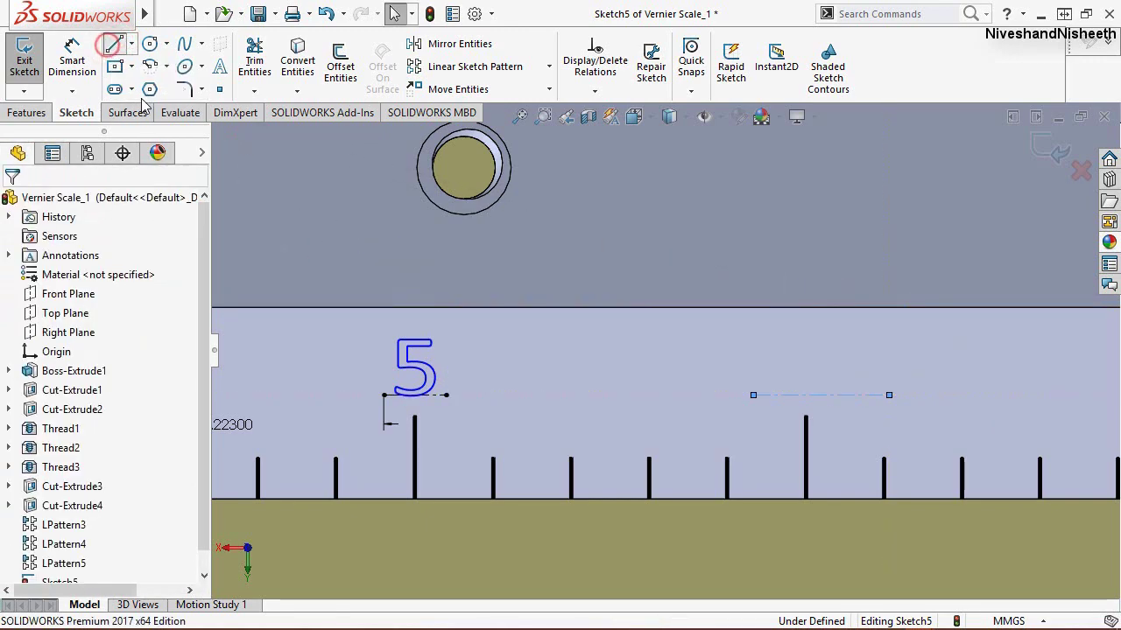
pyautogui.scroll(-3, 853, 448)
pyautogui.scroll(-5, 731, 368)
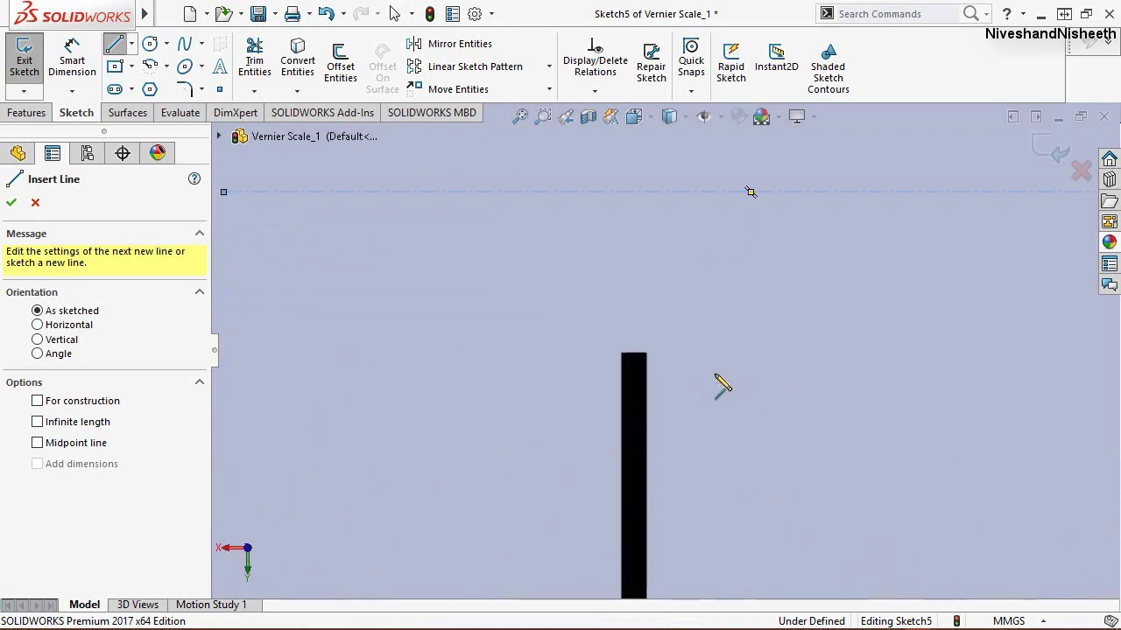
pyautogui.click(633, 353)
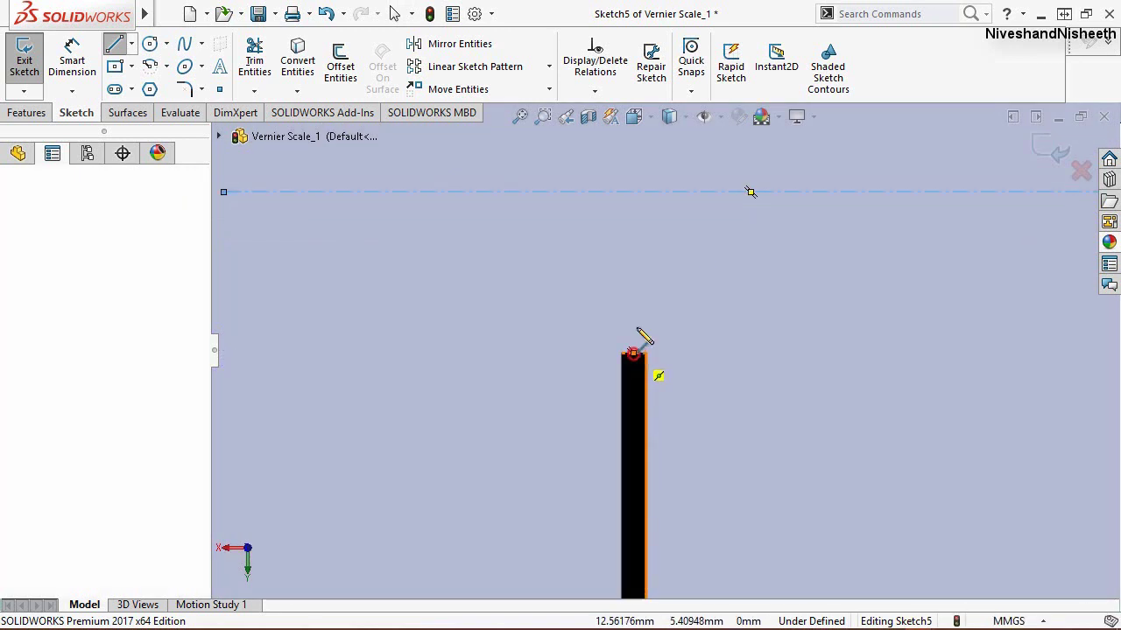
pyautogui.click(633, 241)
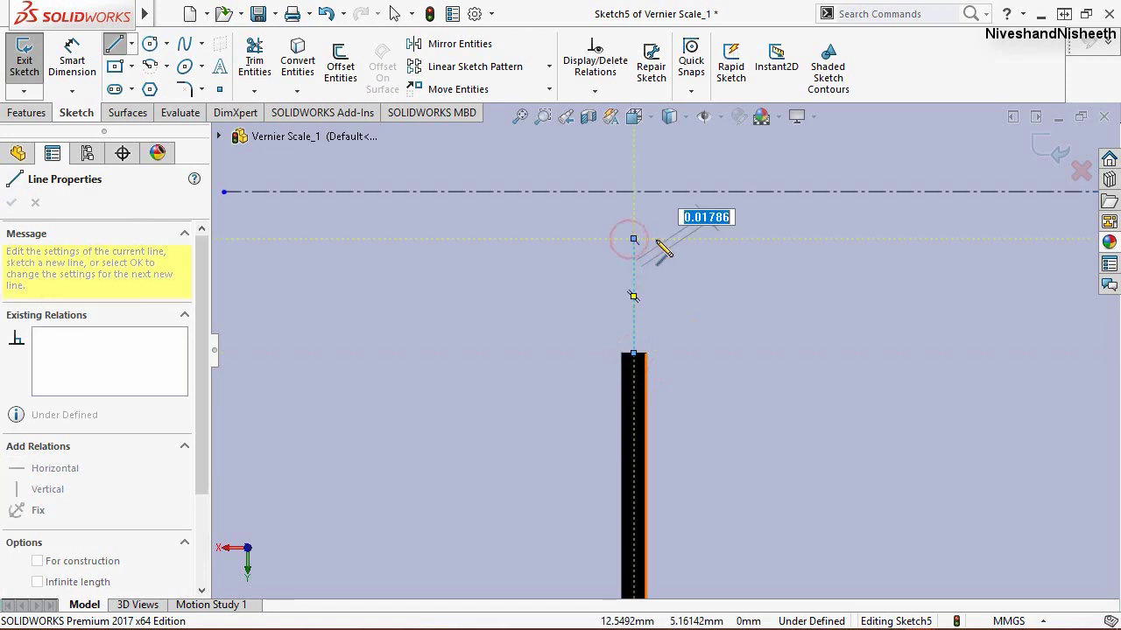
pyautogui.press('Escape')
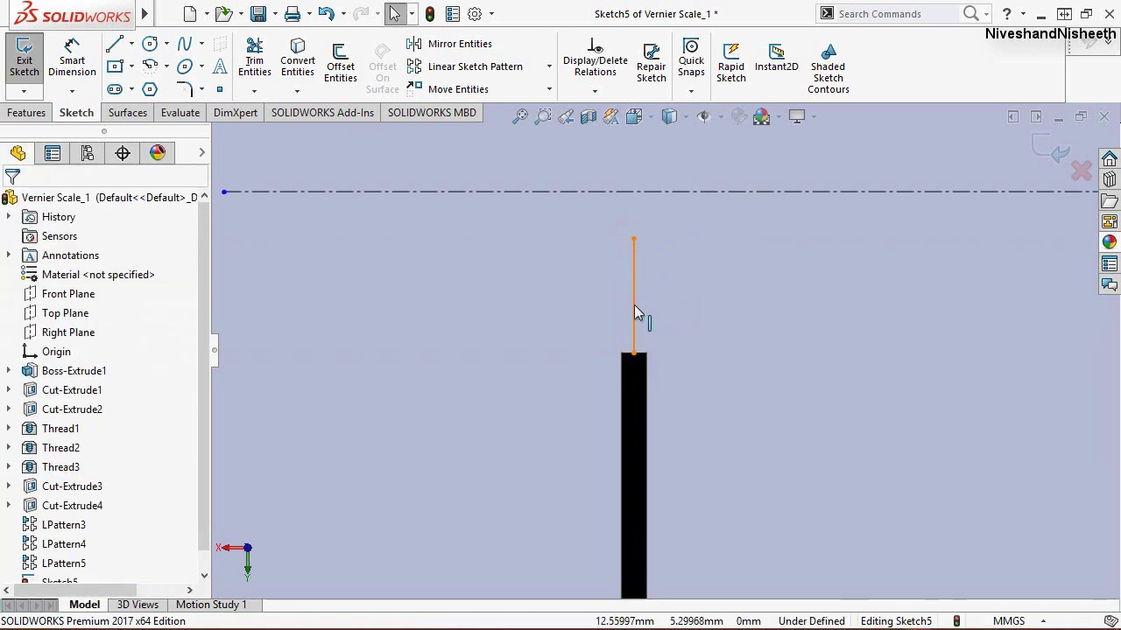
pyautogui.click(633, 305)
pyautogui.click(708, 258)
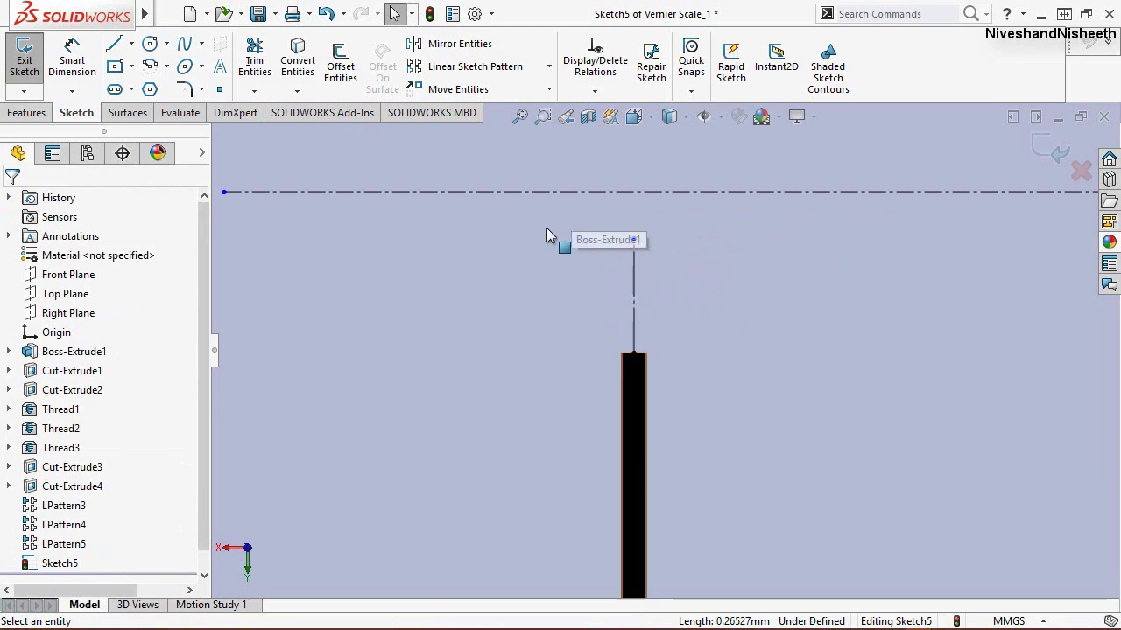
# Step: Make the construction line's point coincident with the new vertical line
pyautogui.click(594, 91)
pyautogui.click(602, 133)
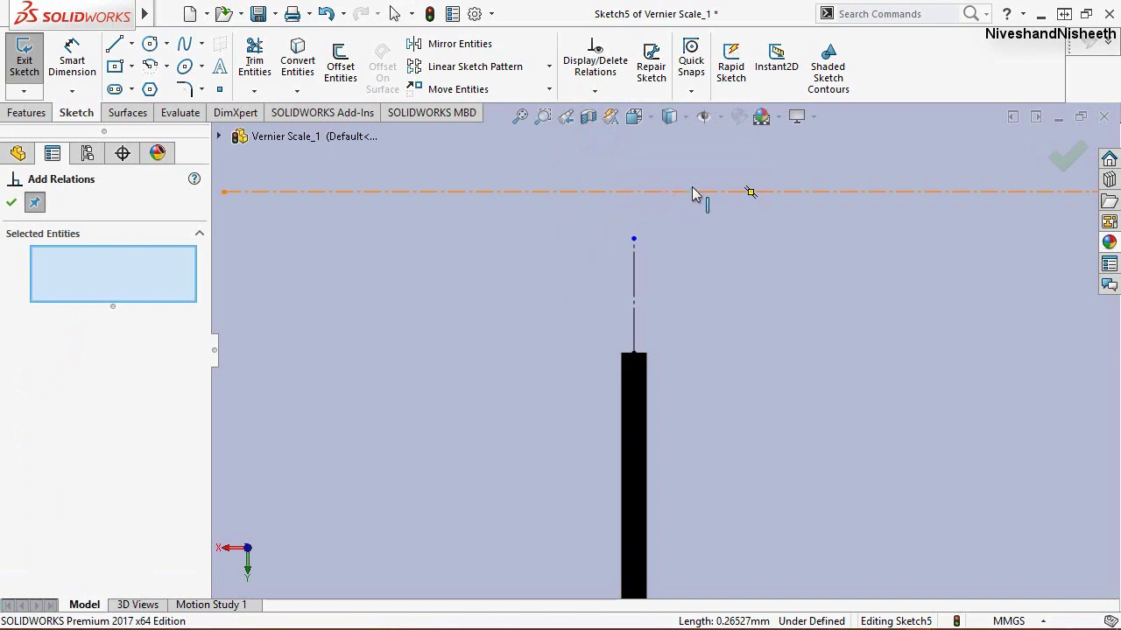
pyautogui.click(750, 193)
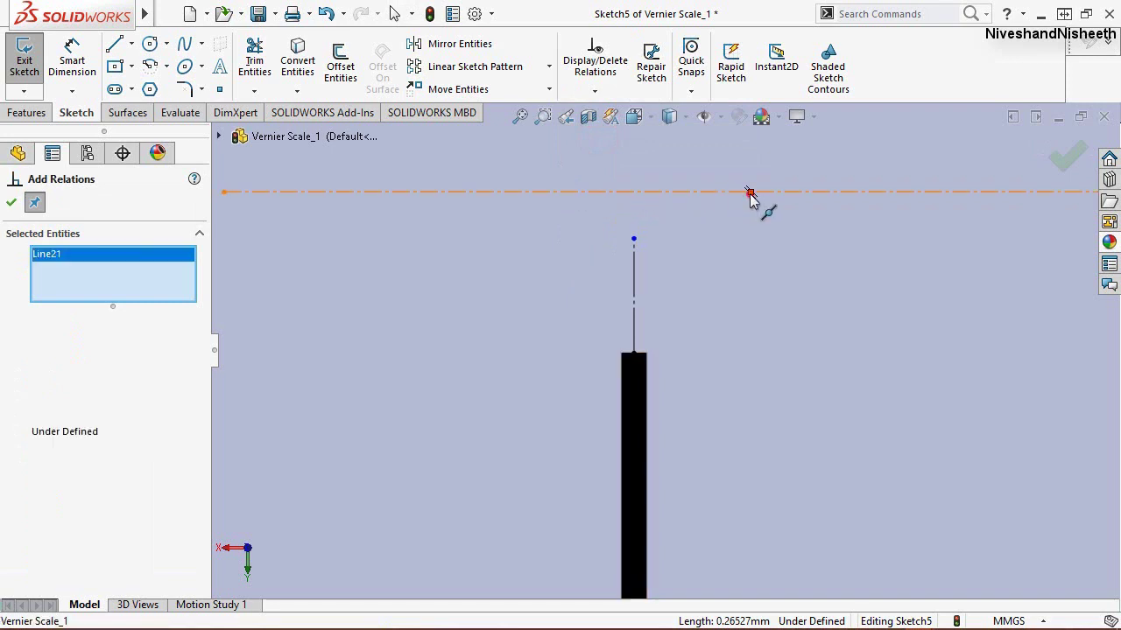
pyautogui.click(632, 295)
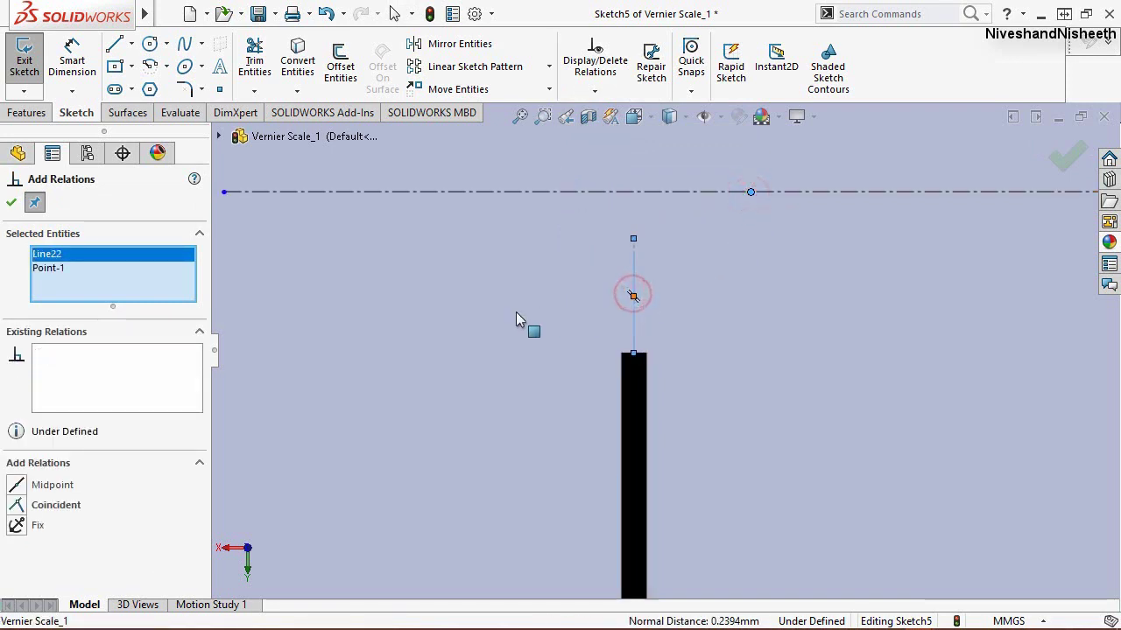
pyautogui.click(17, 506)
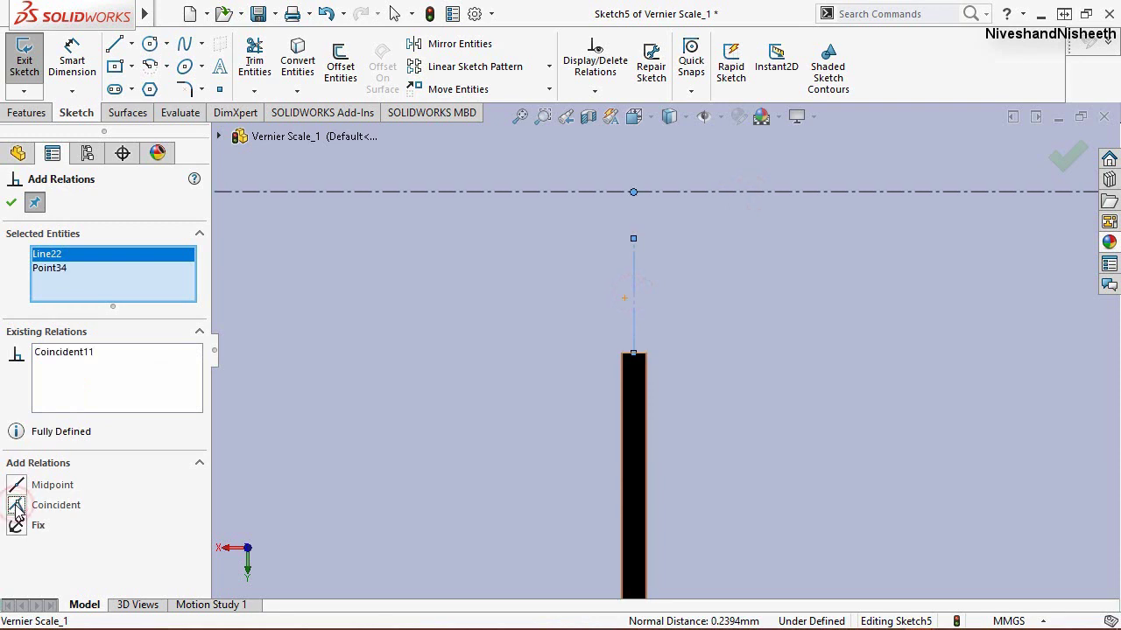
pyautogui.click(11, 204)
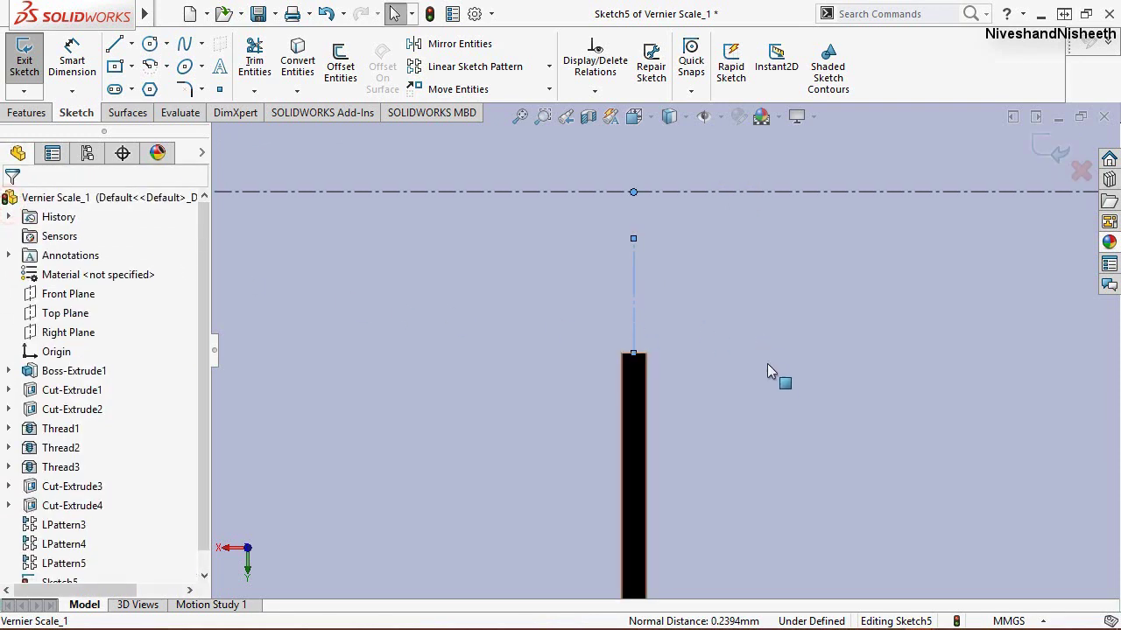
# Step: Make the baseline under the numeral 5 collinear with the right construction line
pyautogui.scroll(2, 770, 367)
pyautogui.scroll(2, 774, 372)
pyautogui.scroll(2, 665, 385)
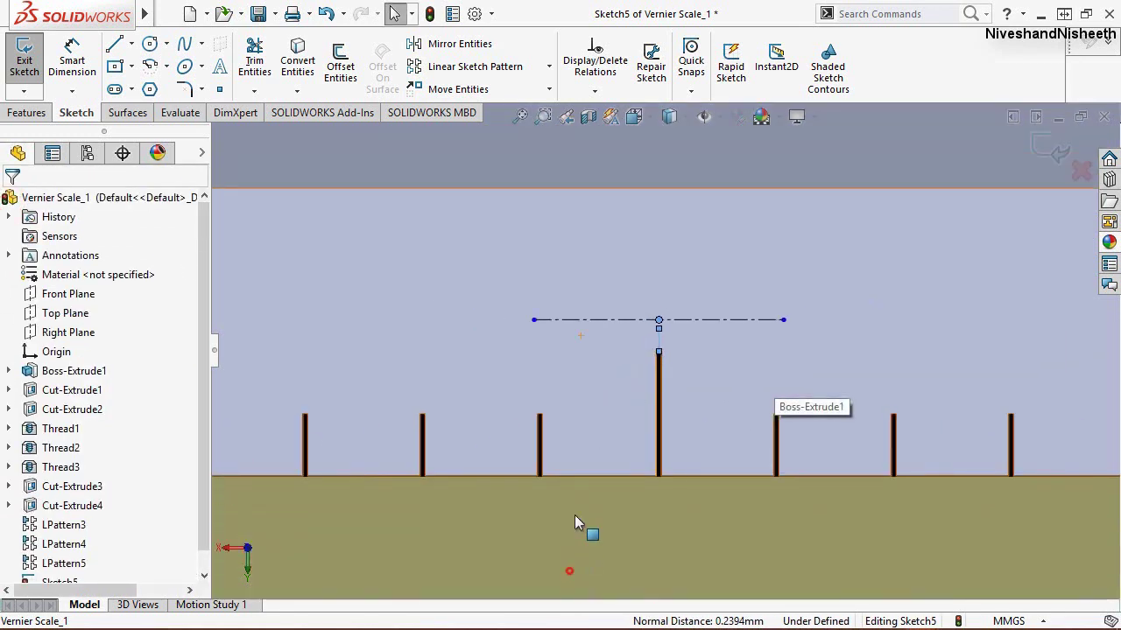
pyautogui.scroll(1, 461, 368)
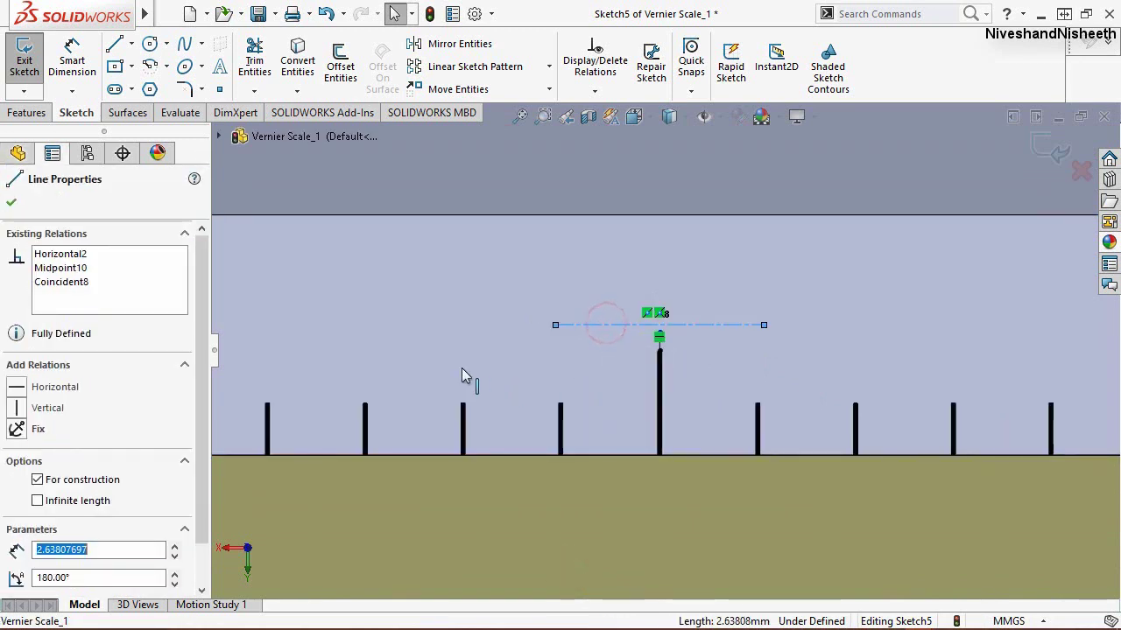
pyautogui.scroll(1, 420, 381)
pyautogui.scroll(-2, 333, 360)
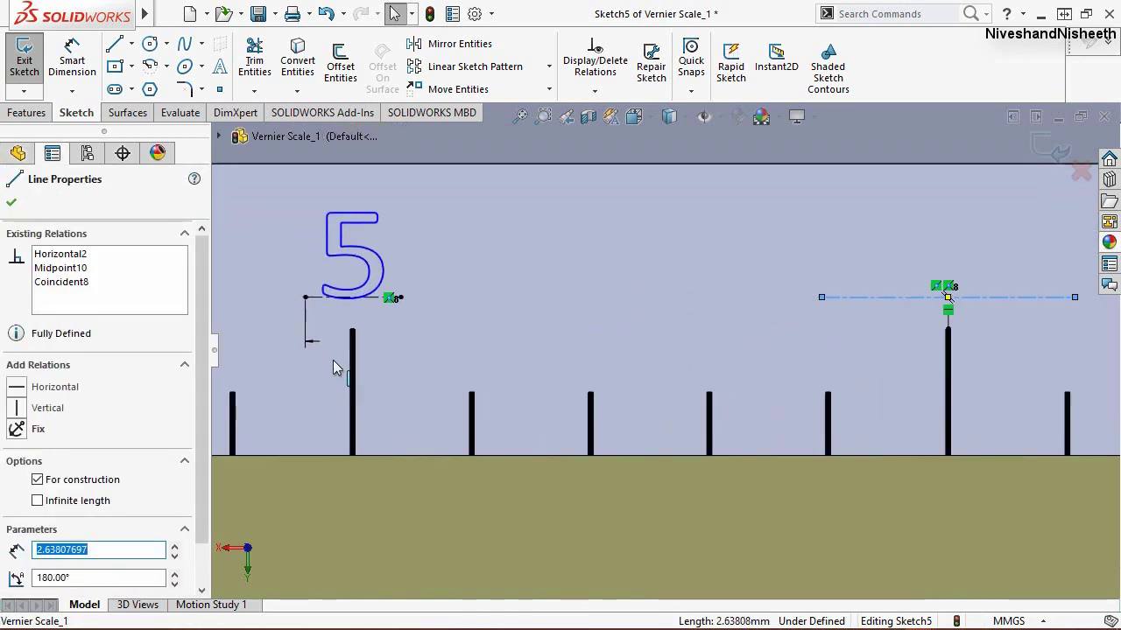
pyautogui.click(306, 313)
pyautogui.keyDown('ctrl'); pyautogui.click(313, 299); pyautogui.keyUp('ctrl')
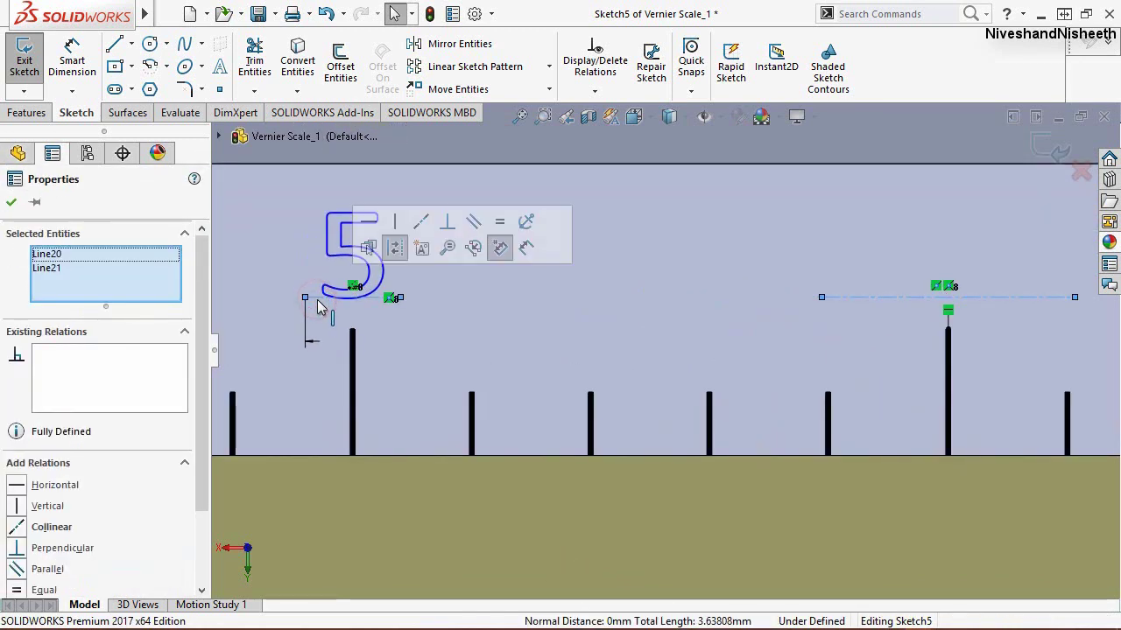
pyautogui.click(423, 225)
pyautogui.click(11, 203)
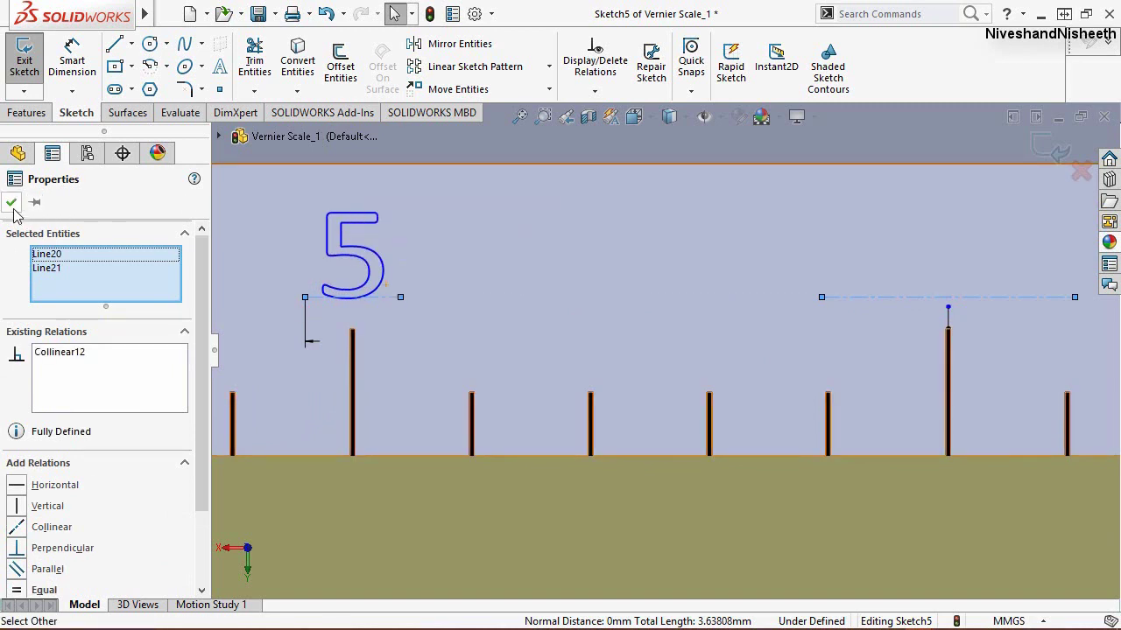
# Step: Make the point above the tall tick coincident with the construction line
pyautogui.scroll(-2, 966, 276)
pyautogui.scroll(-1, 928, 307)
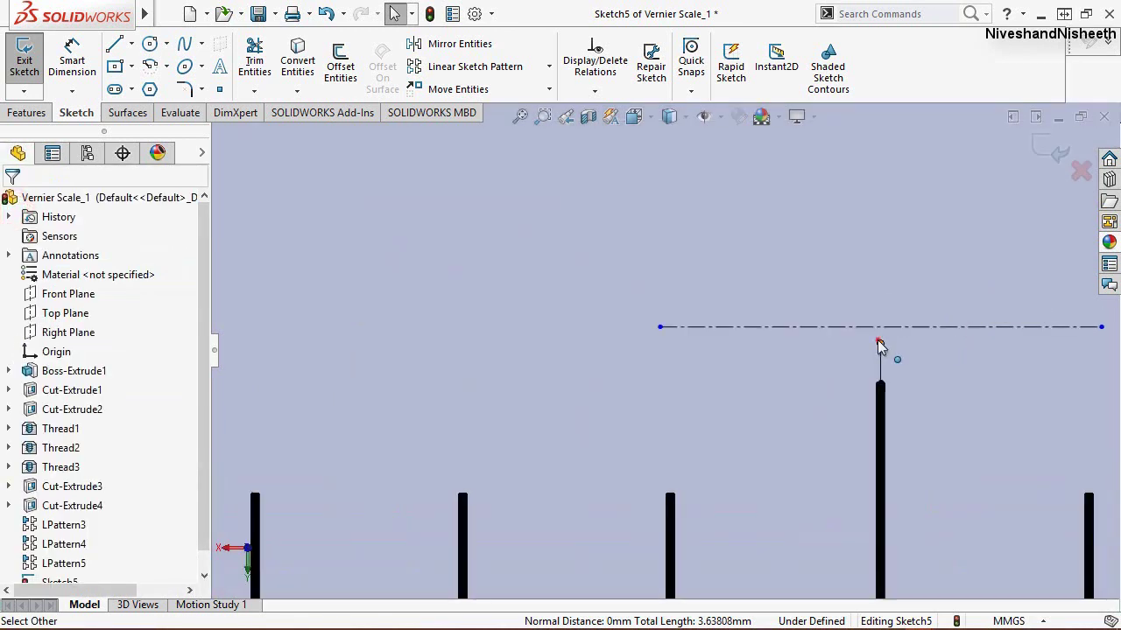
pyautogui.click(880, 344)
pyautogui.keyDown('ctrl'); pyautogui.click(814, 327); pyautogui.keyUp('ctrl')
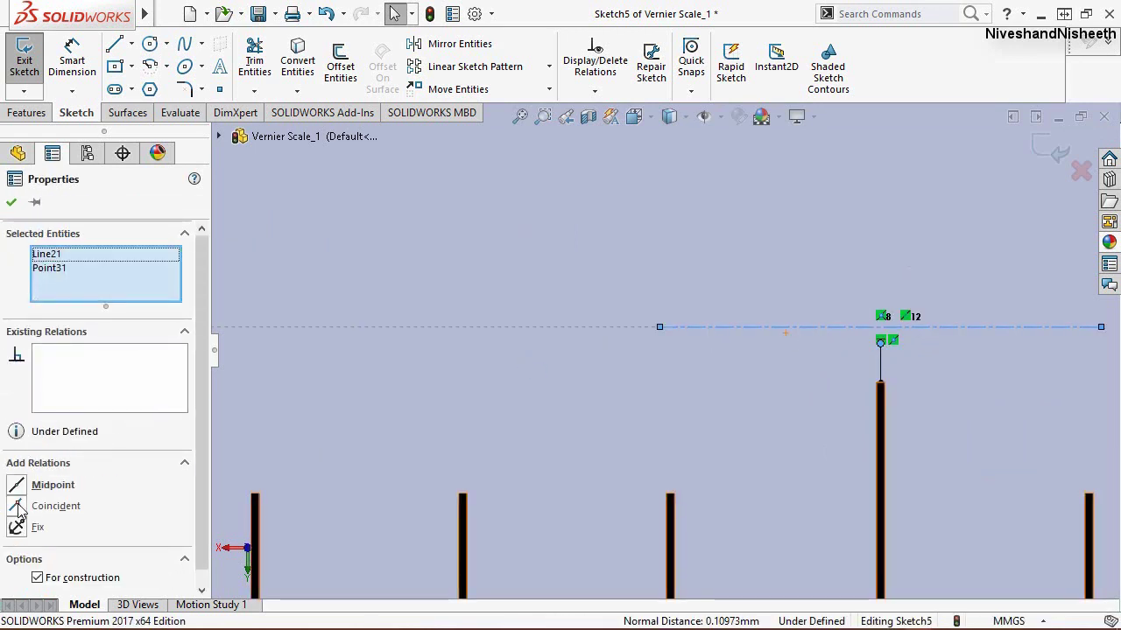
pyautogui.click(19, 508)
pyautogui.click(12, 202)
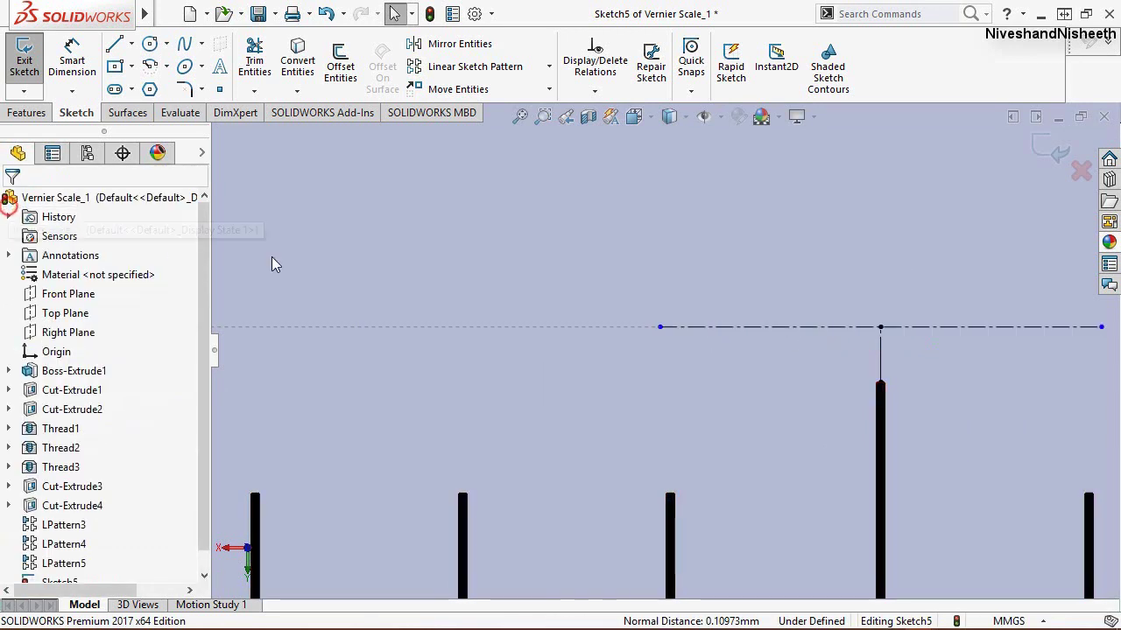
pyautogui.scroll(3, 531, 352)
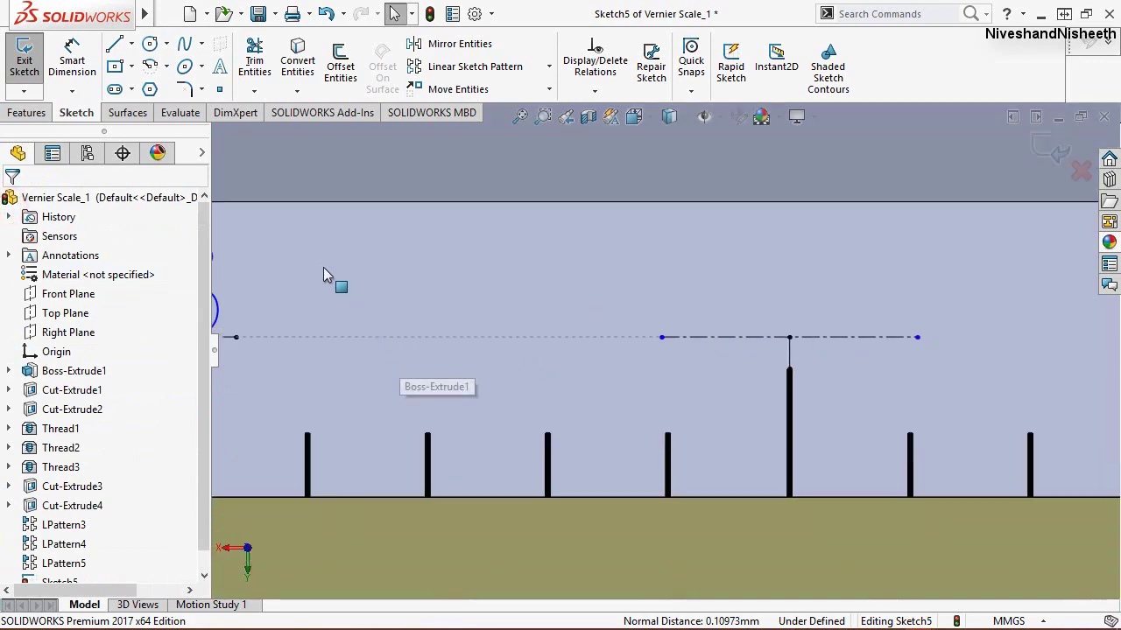
# Step: Dimension the construction line above the tall tick to 2 mm
pyautogui.click(63, 56)
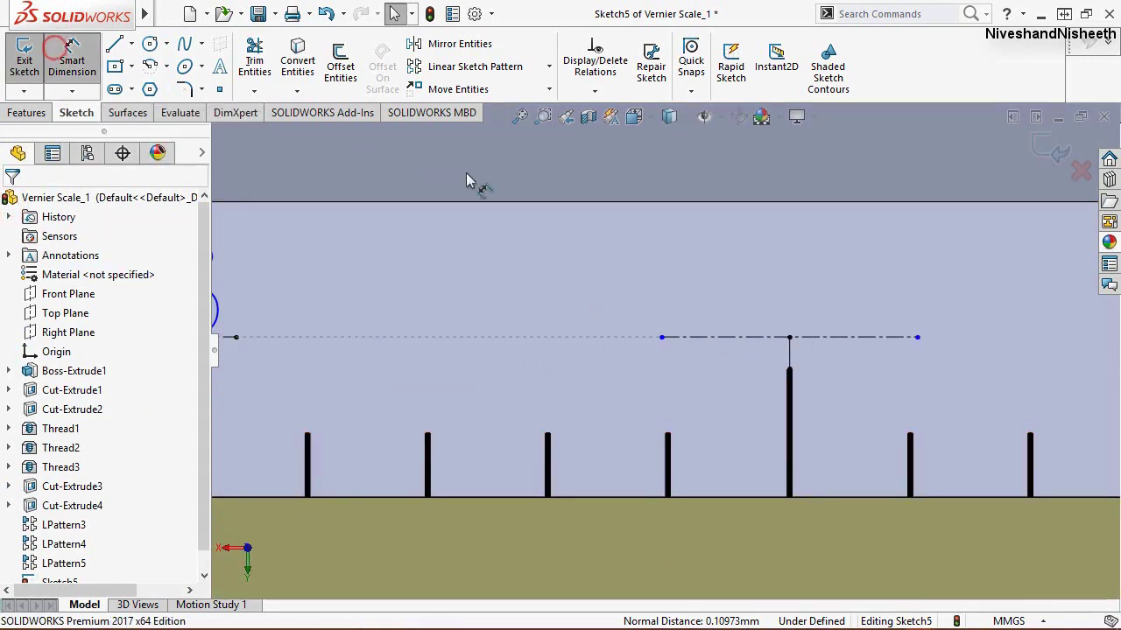
pyautogui.click(778, 338)
pyautogui.click(758, 372)
pyautogui.press('Return')
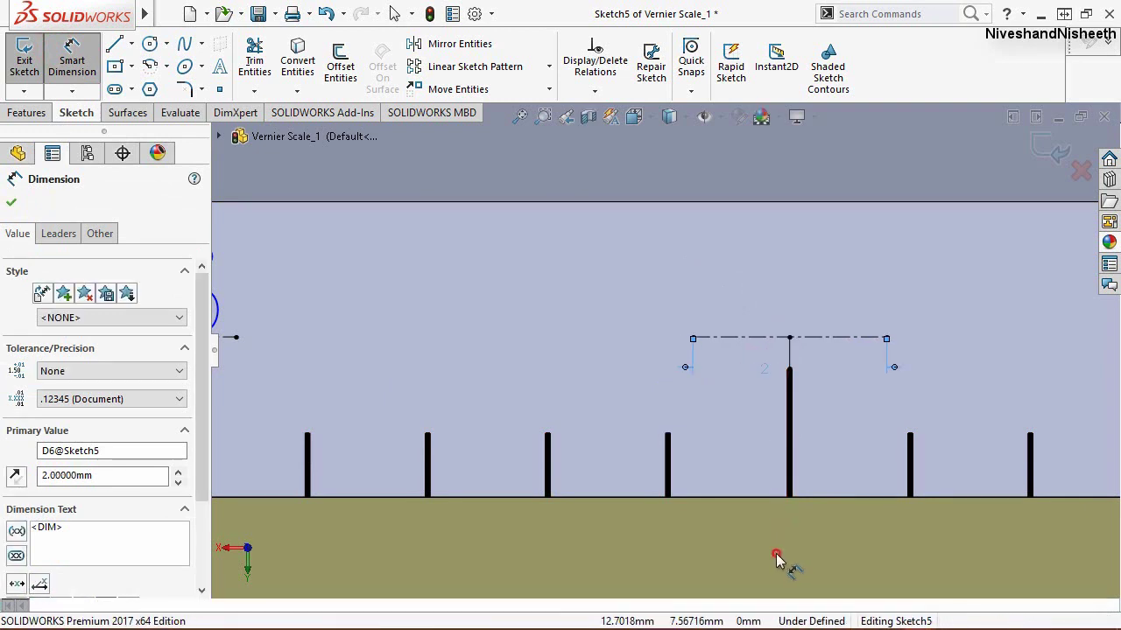
pyautogui.click(739, 528)
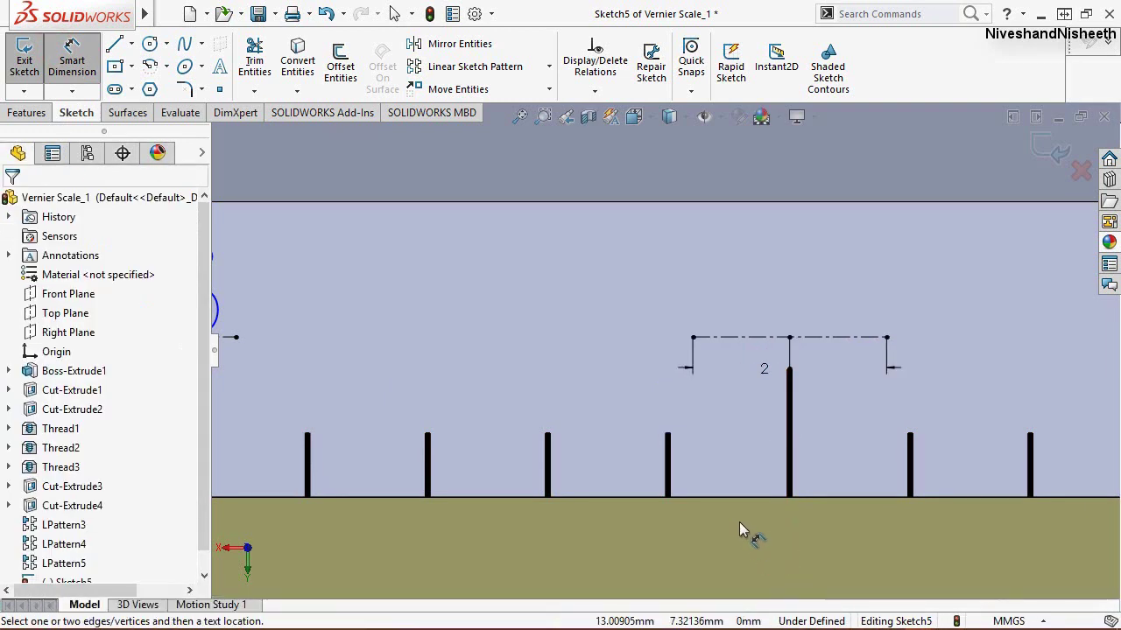
# Step: Return to Select mode and start a Linear Sketch Pattern
pyautogui.rightClick(548, 167)
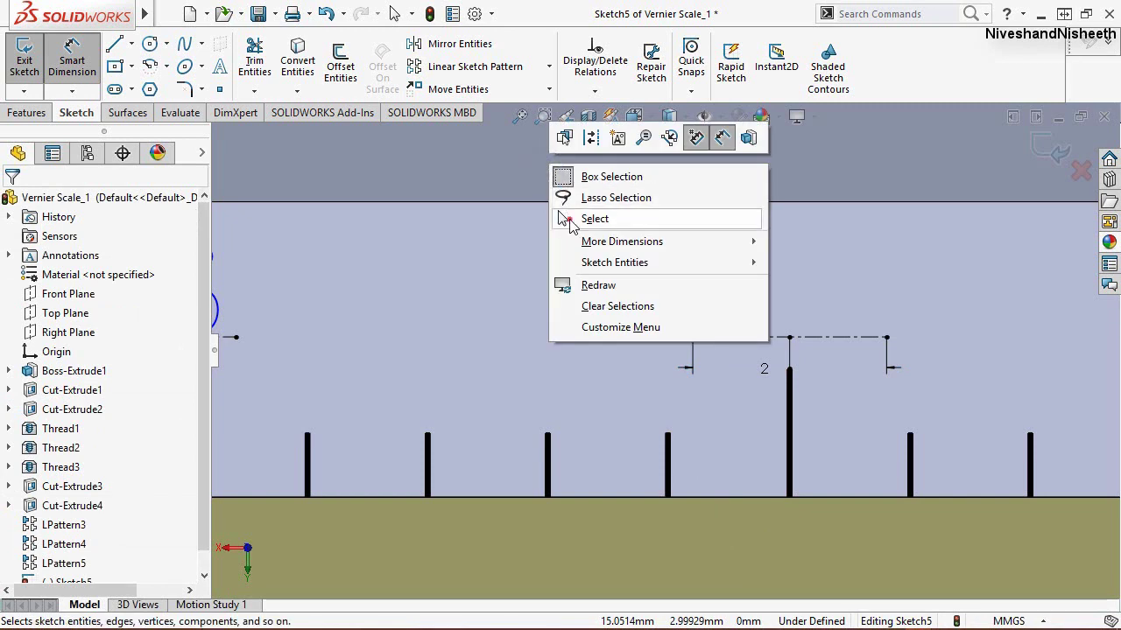
pyautogui.click(594, 218)
pyautogui.click(673, 525)
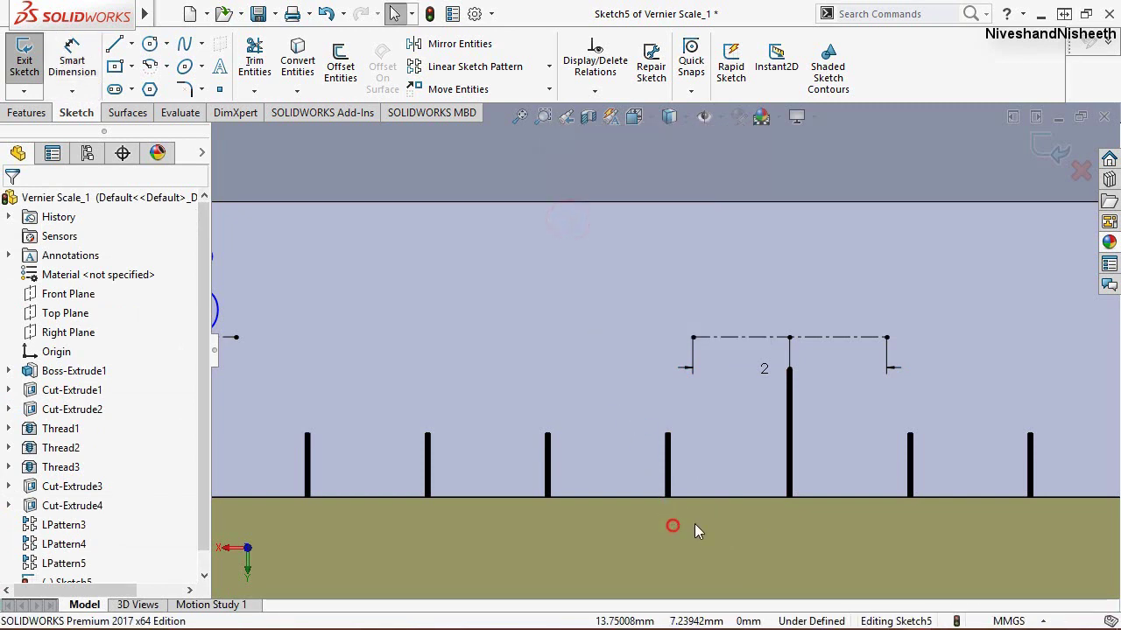
pyautogui.click(438, 67)
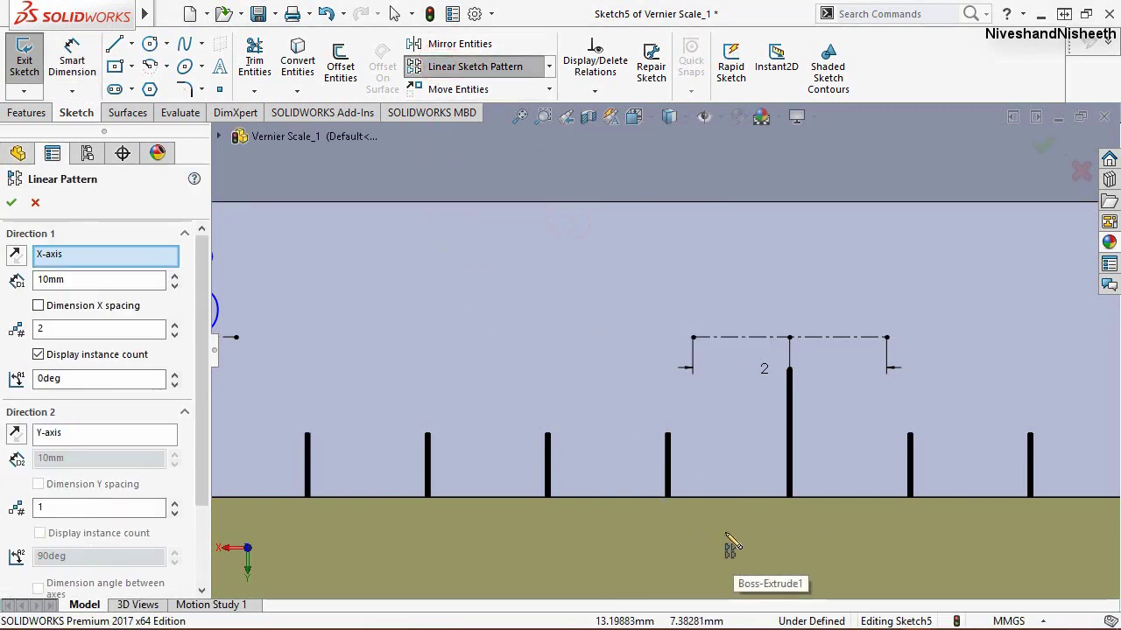
# Step: Select the Direction 1 spacing value of 10 mm to replace it with 6.22
pyautogui.doubleClick(86, 278)
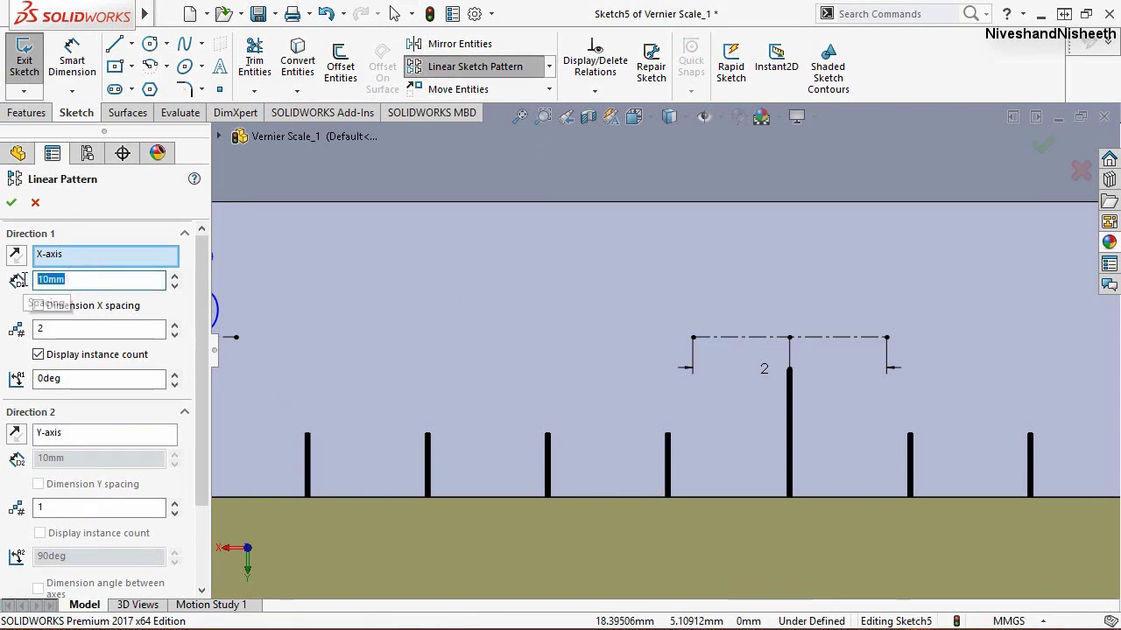
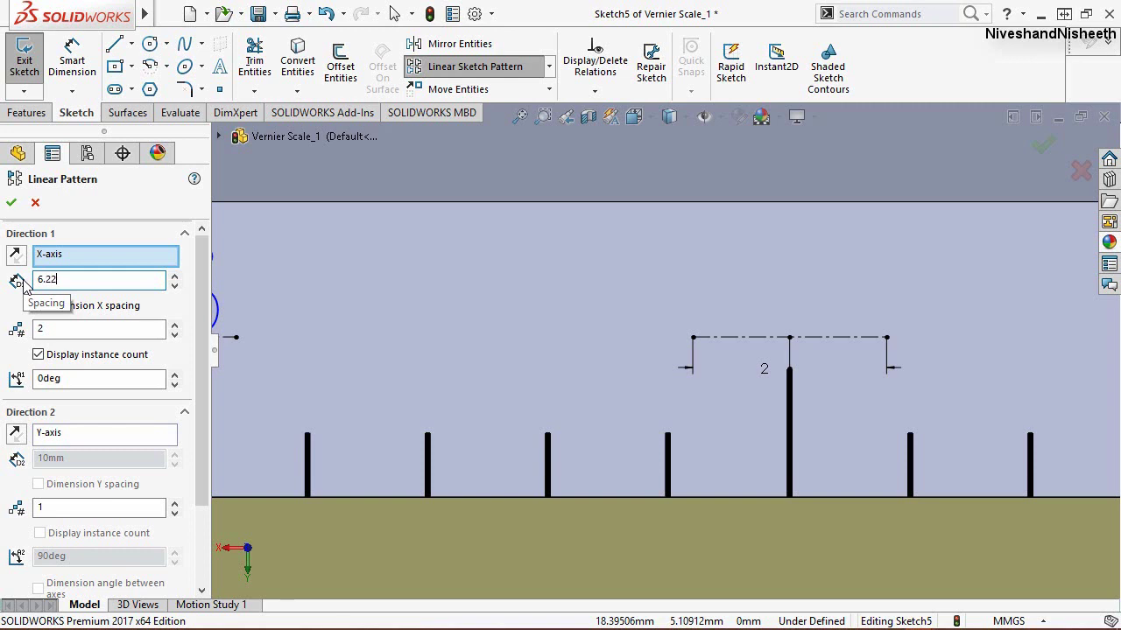
# Step: Pattern the short construction line into 4 instances at 6.223 mm spacing, running rightward
pyautogui.doubleClick(48, 329)
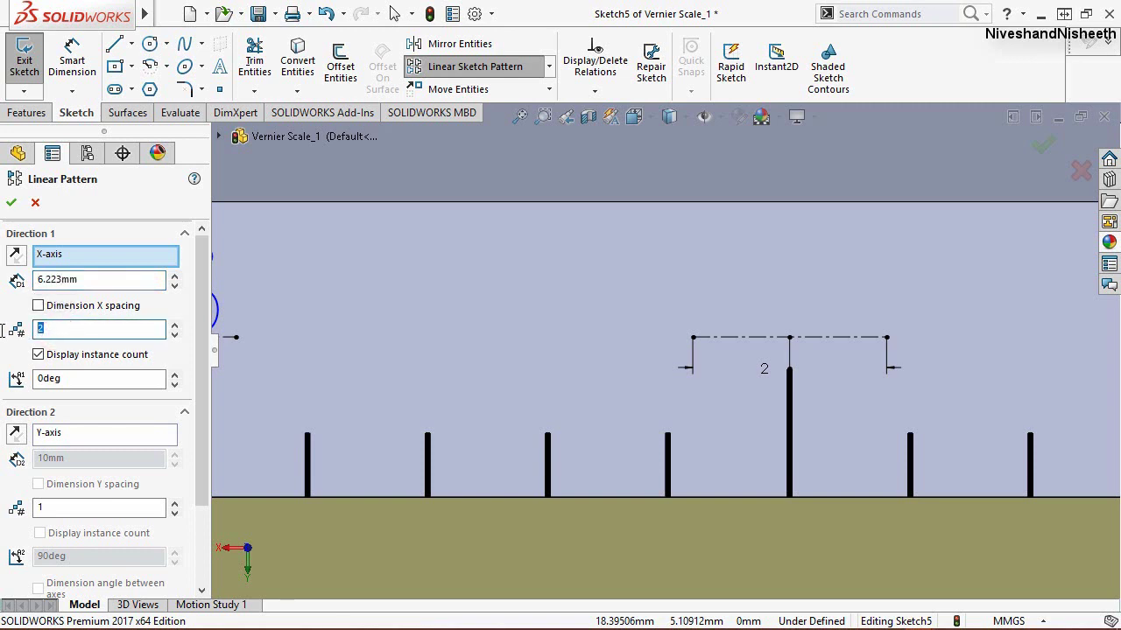
pyautogui.write('4')
pyautogui.scroll(-3, 88, 490)
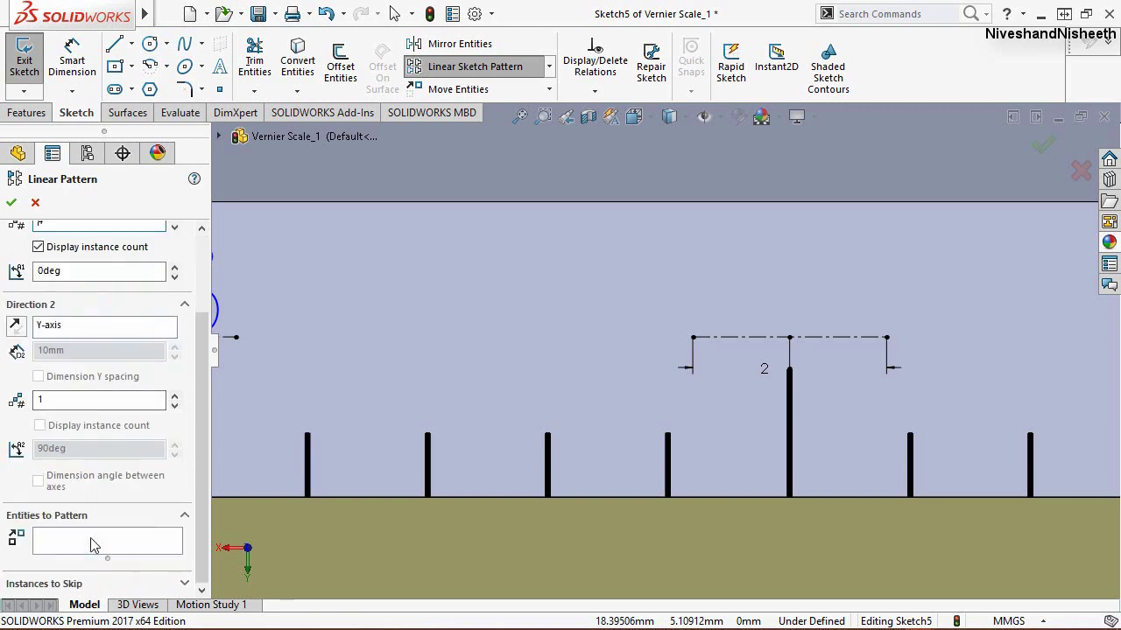
pyautogui.click(87, 538)
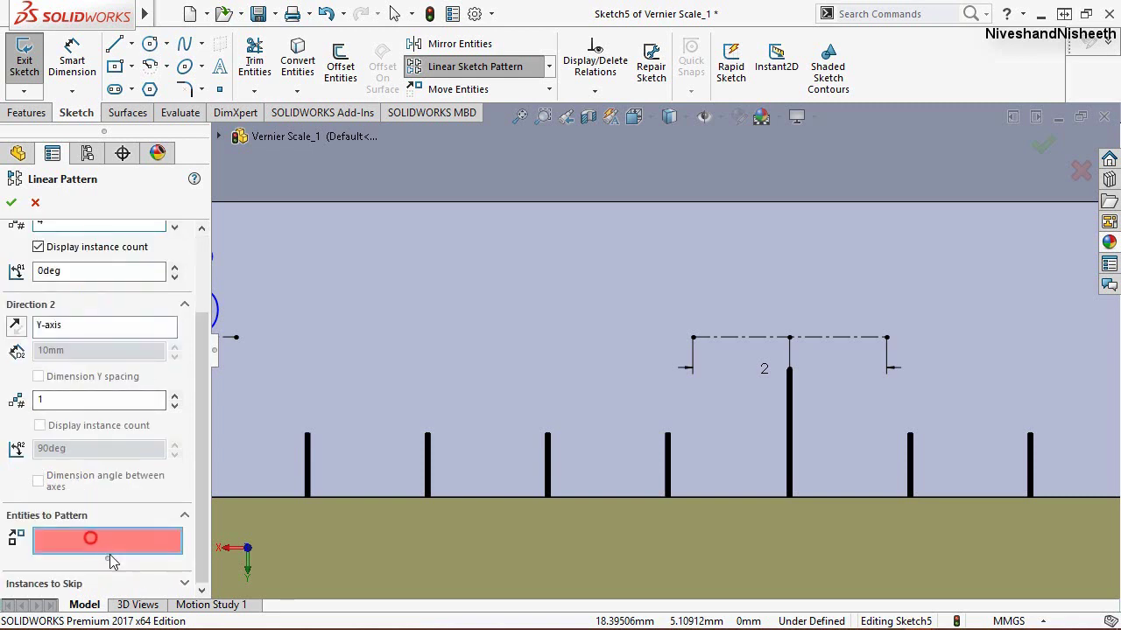
pyautogui.click(763, 338)
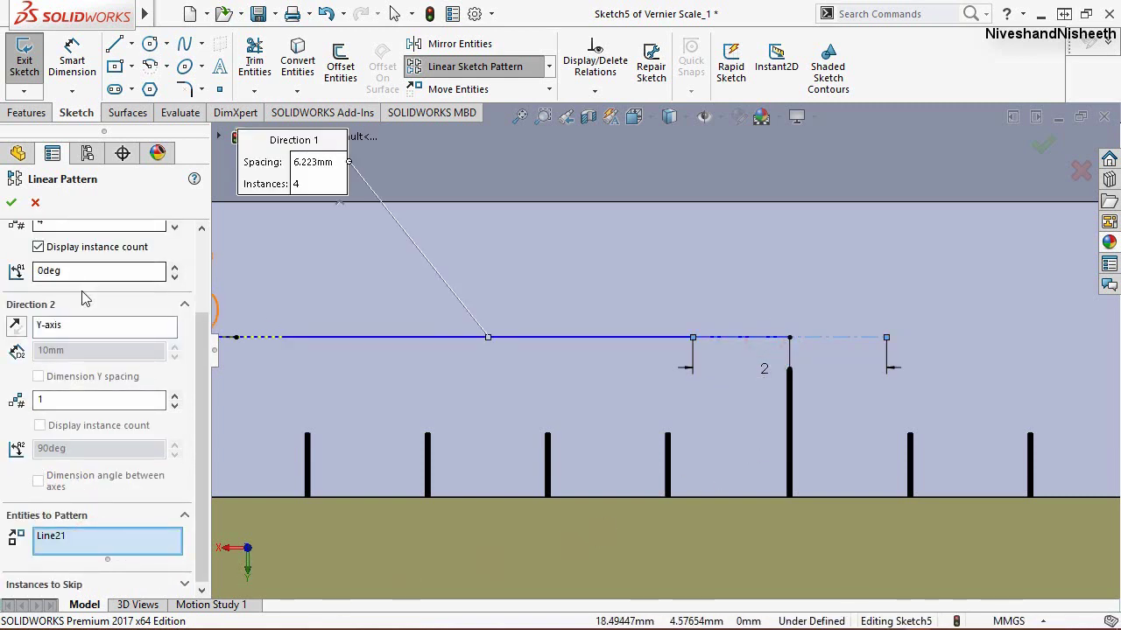
pyautogui.scroll(3, 52, 245)
pyautogui.click(16, 254)
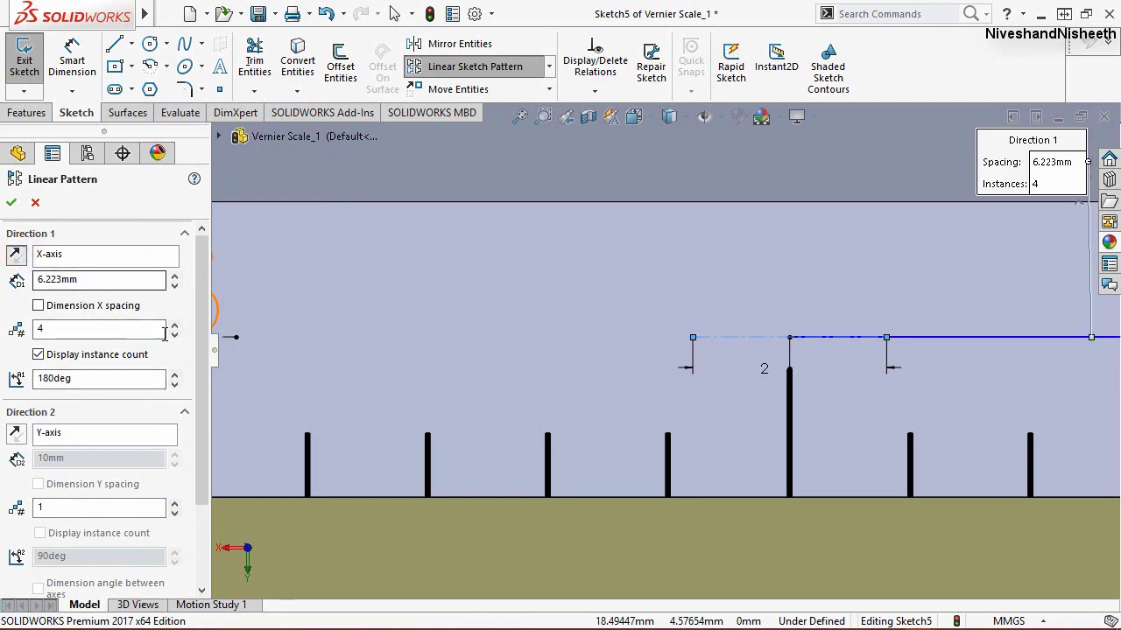
pyautogui.click(12, 203)
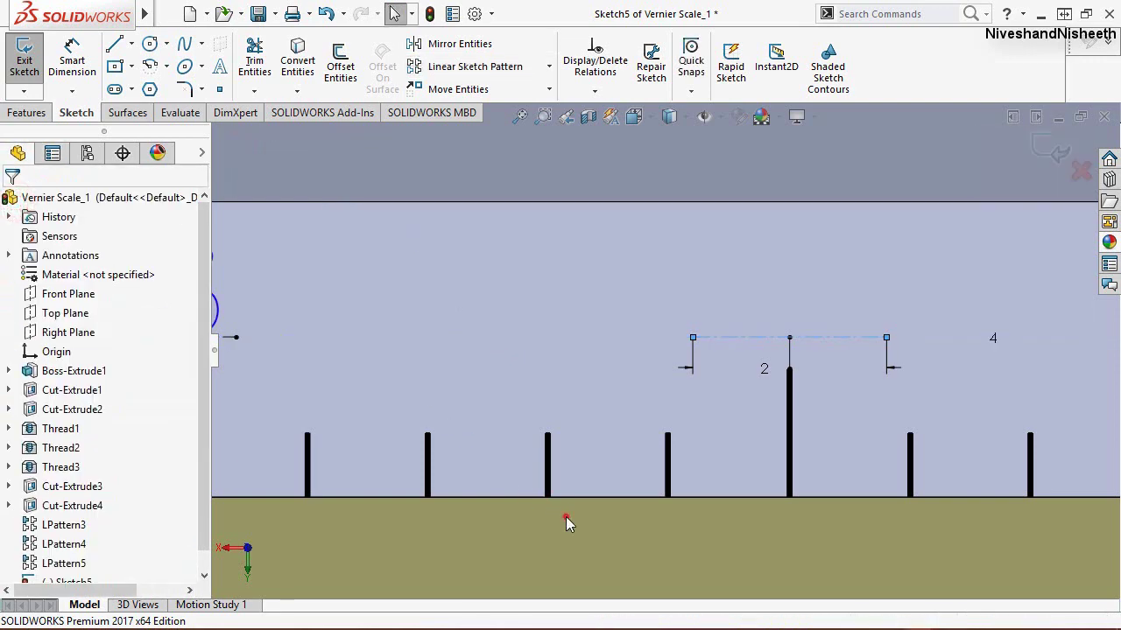
pyautogui.scroll(3, 391, 394)
pyautogui.scroll(3, 396, 402)
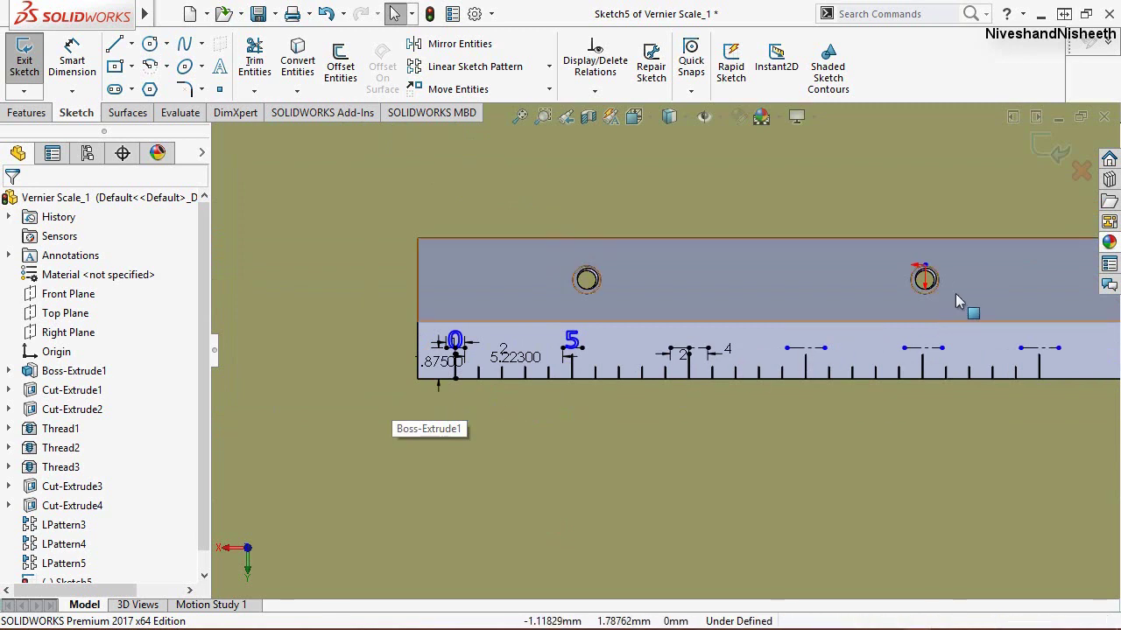
pyautogui.scroll(-1, 955, 293)
# Step: Dimension the gap between the first two patterned marker lines as 4.22300 mm
pyautogui.click(72, 59)
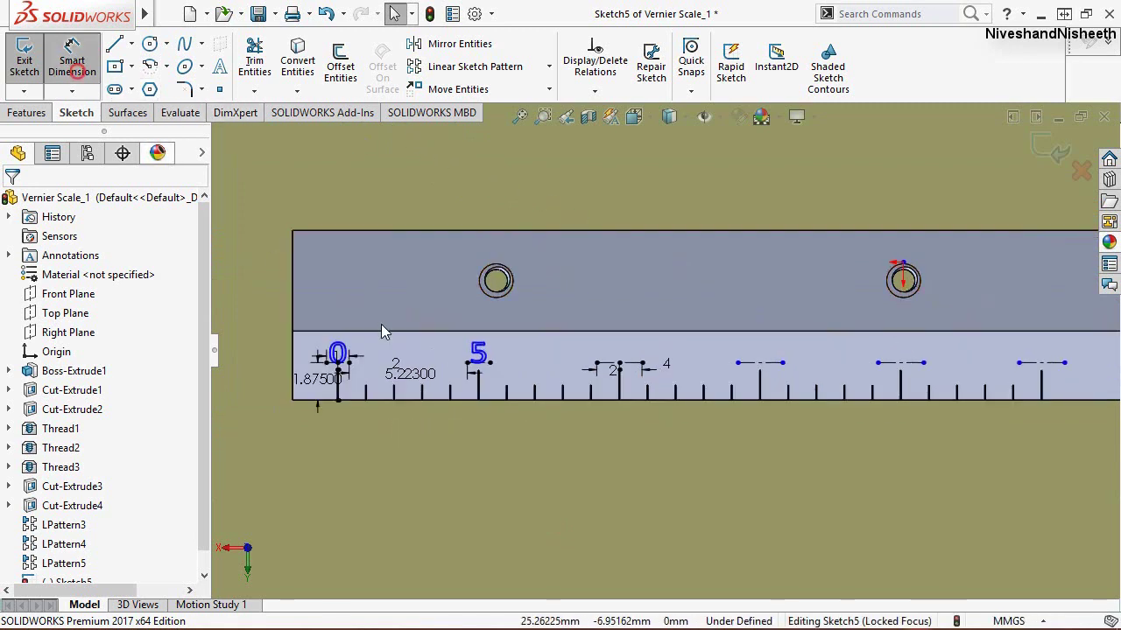
pyautogui.click(643, 364)
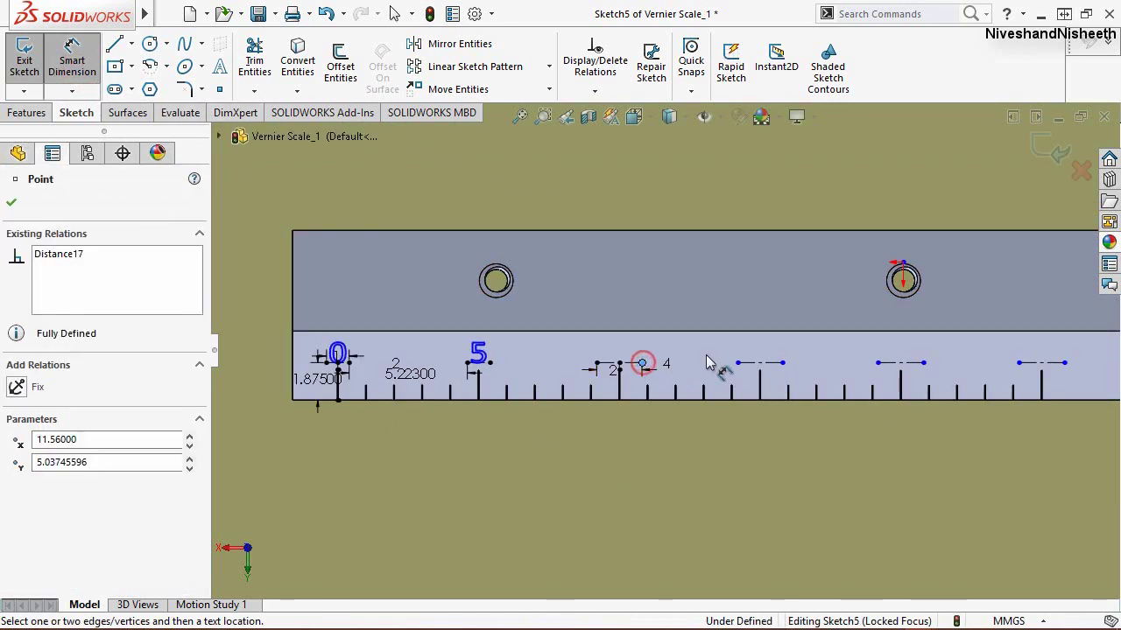
pyautogui.click(738, 362)
pyautogui.click(691, 299)
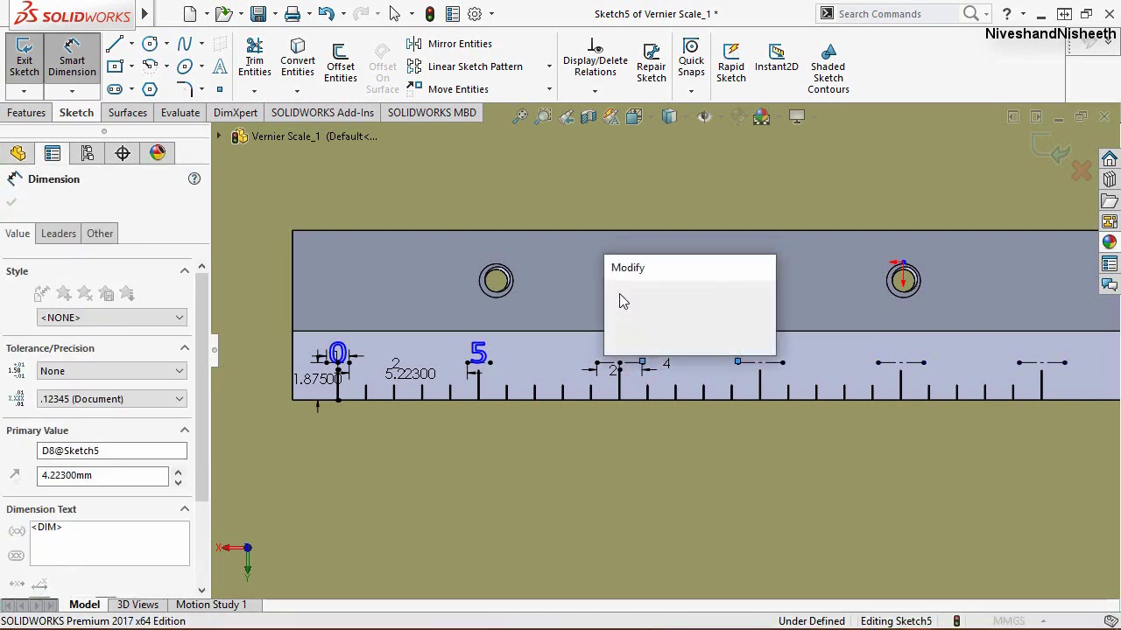
pyautogui.click(721, 484)
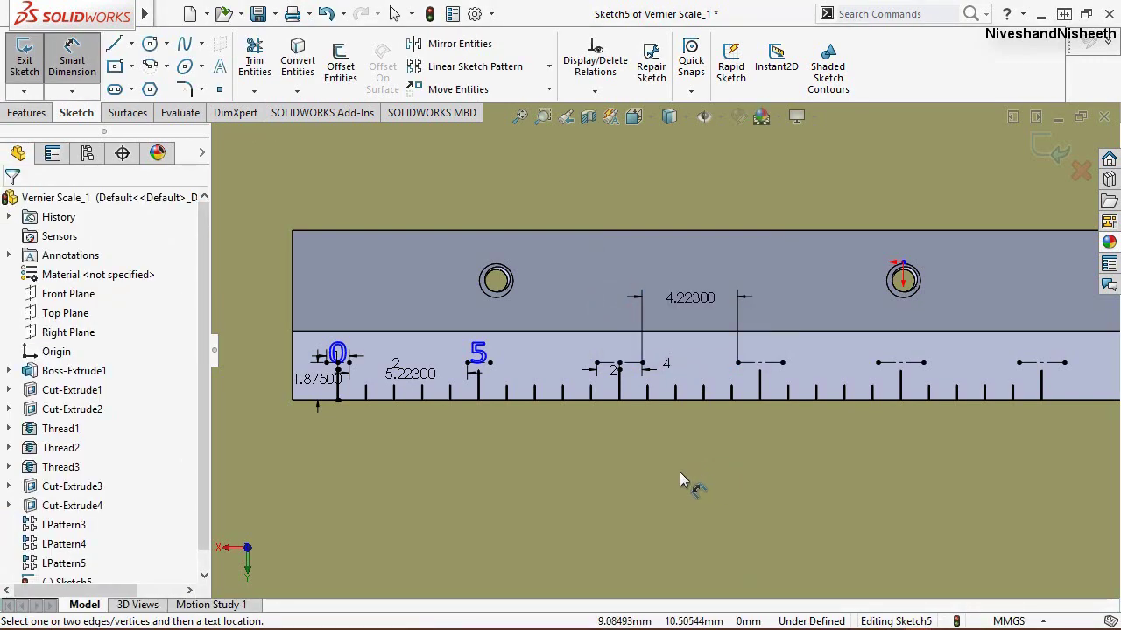
pyautogui.keyDown('ctrl'); pyautogui.moveTo(942, 318); pyautogui.dragTo(577, 238, button='middle'); pyautogui.keyUp('ctrl')
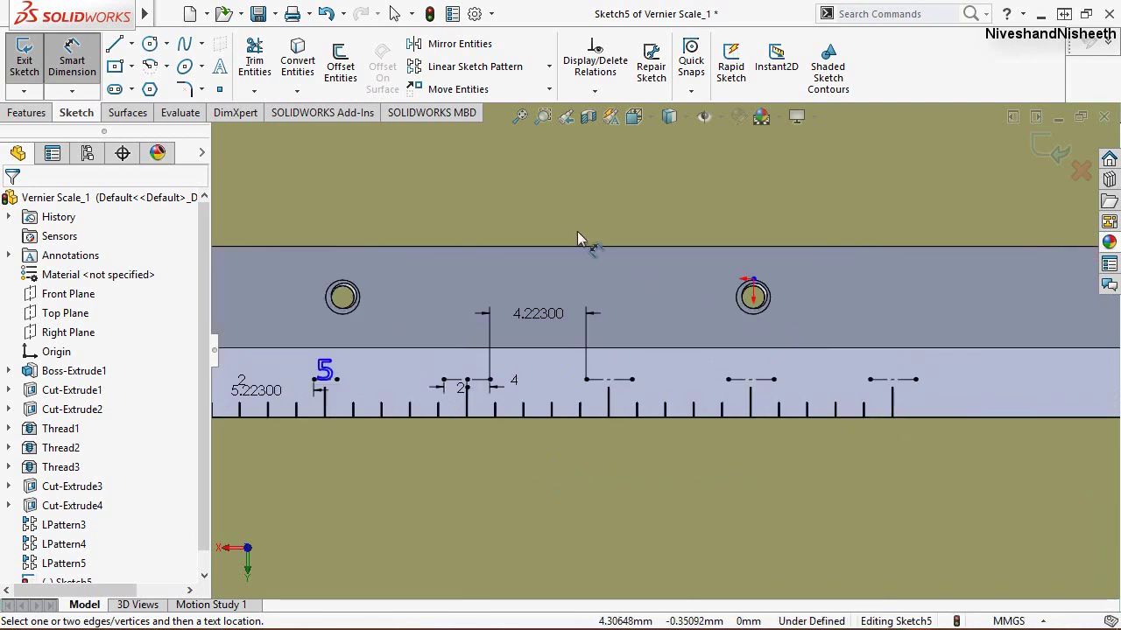
# Step: Add sketch text '10' on the next marker line in Calibri at a larger height
pyautogui.click(219, 70)
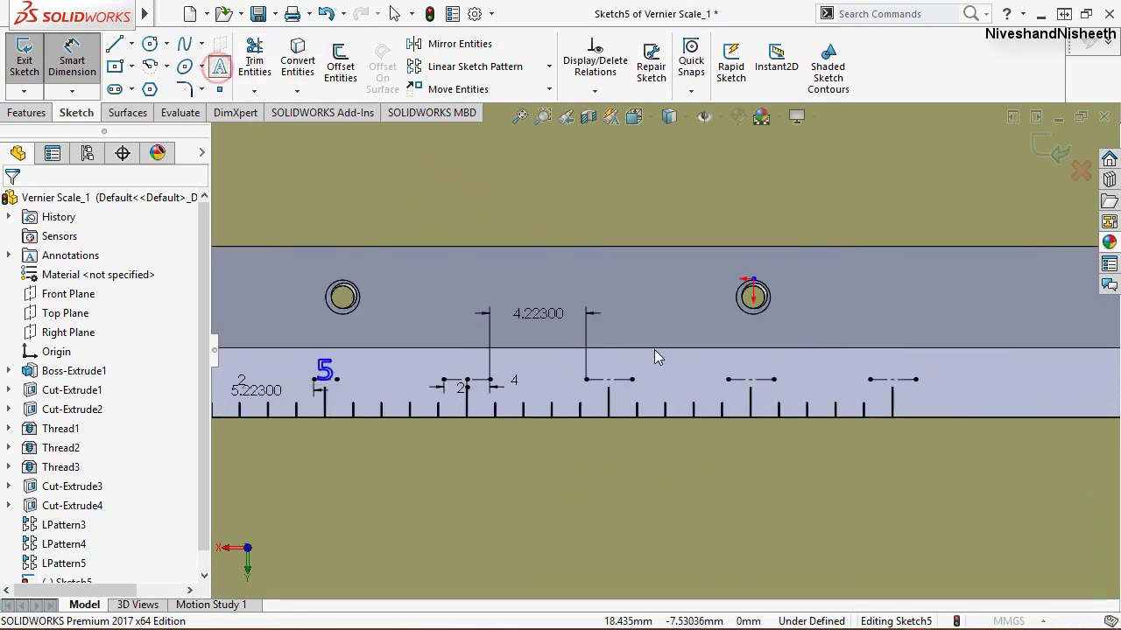
pyautogui.scroll(-1, 653, 384)
pyautogui.scroll(-1, 586, 382)
pyautogui.scroll(1, 496, 374)
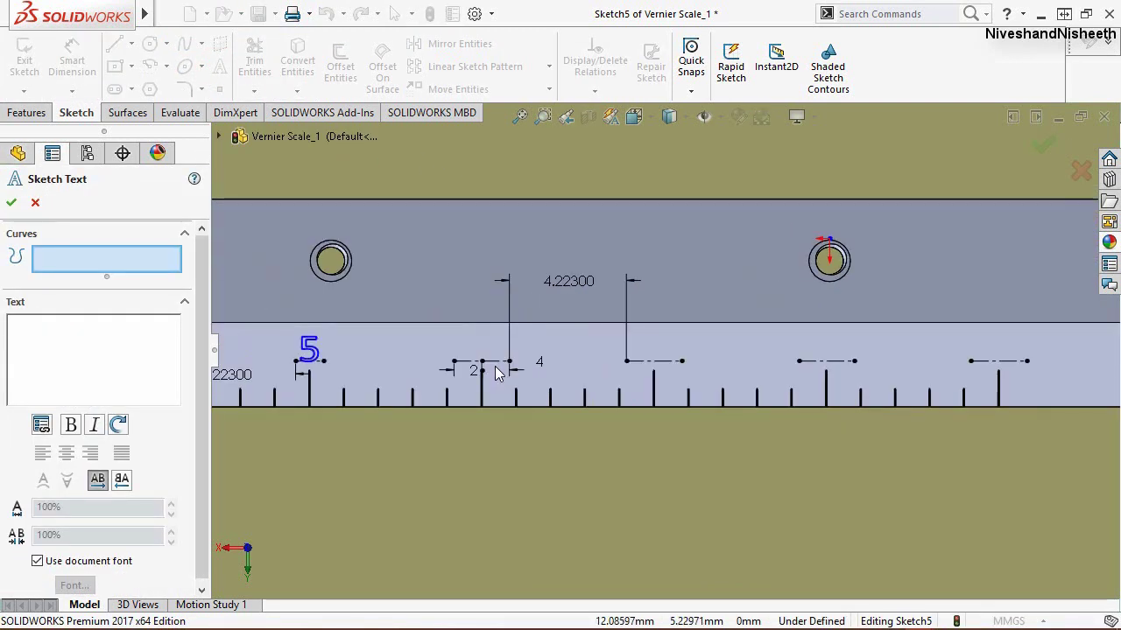
pyautogui.click(498, 362)
pyautogui.click(86, 340)
pyautogui.write('10')
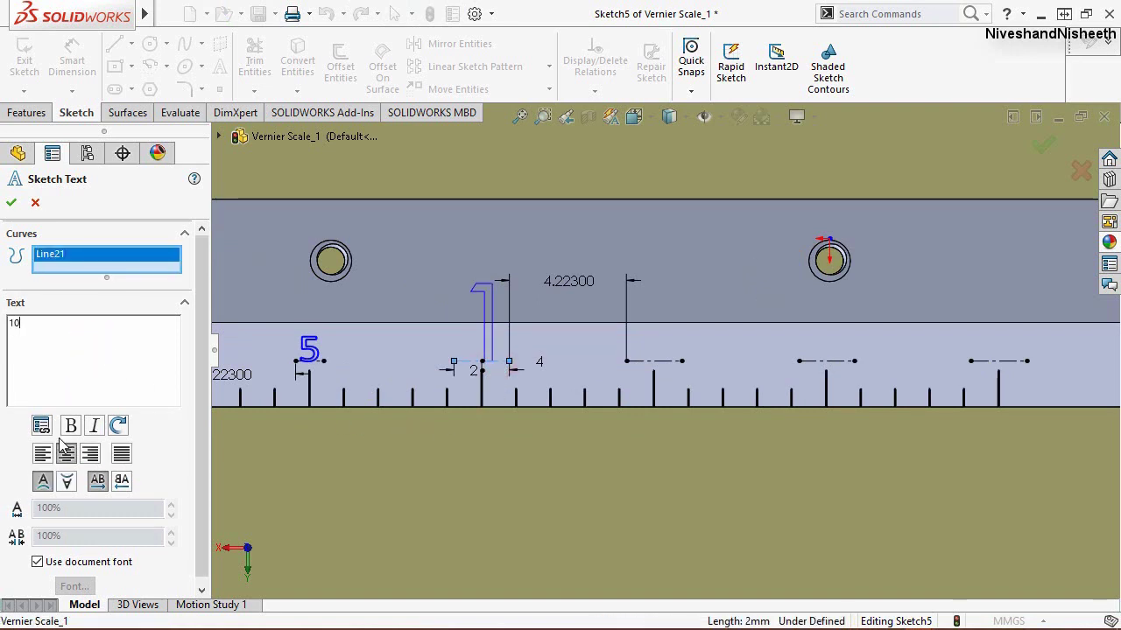
pyautogui.click(38, 562)
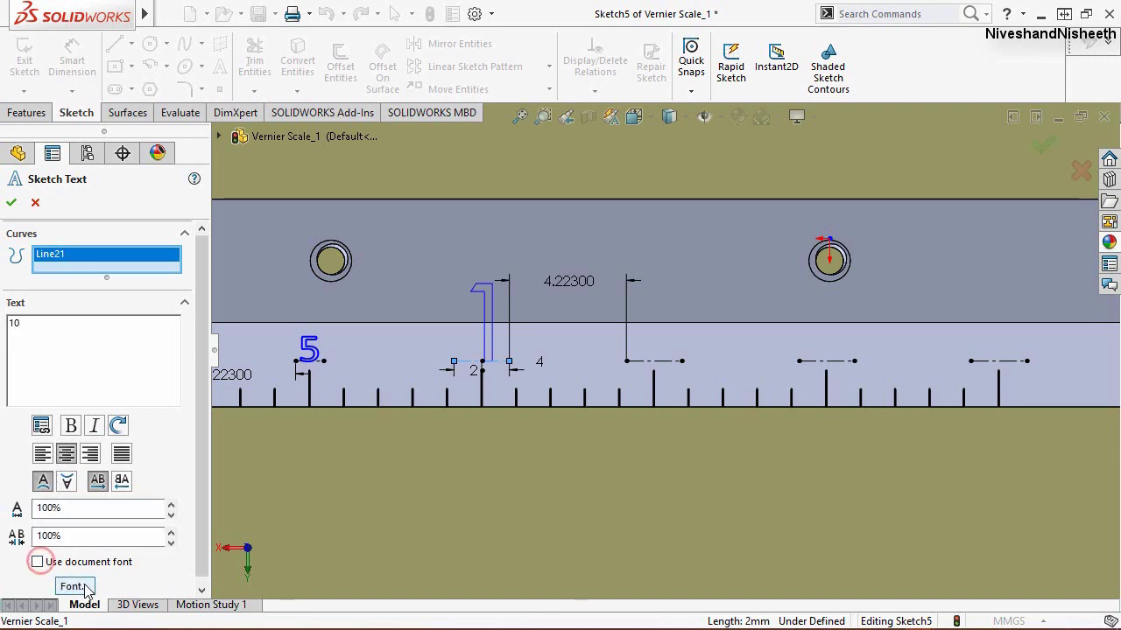
pyautogui.click(84, 587)
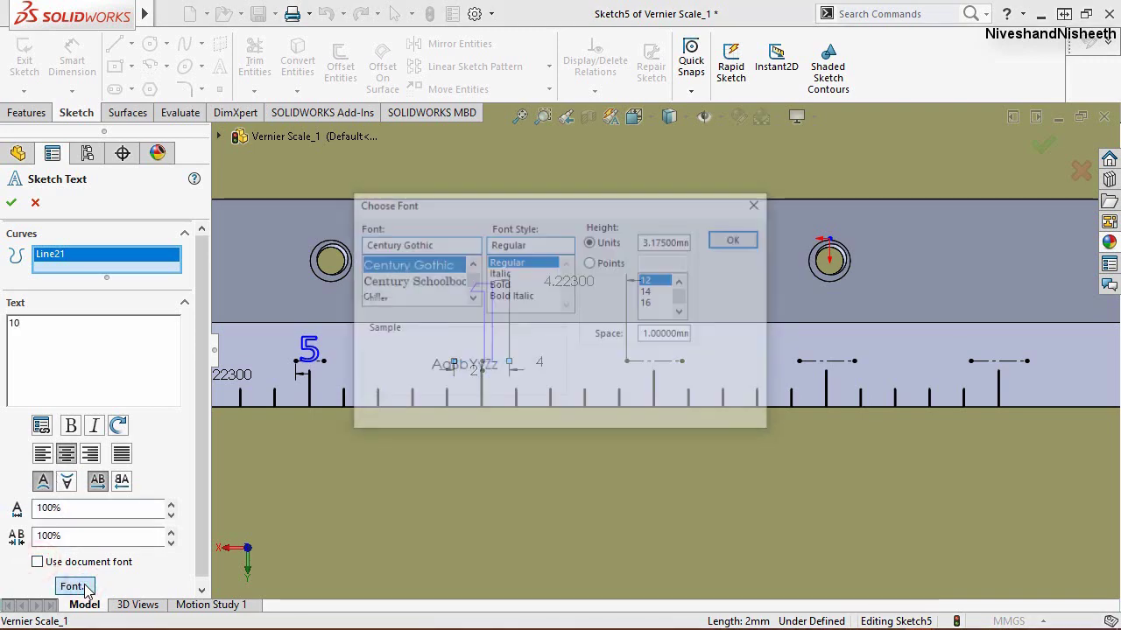
pyautogui.click(436, 282)
pyautogui.write('c')
pyautogui.click(380, 267)
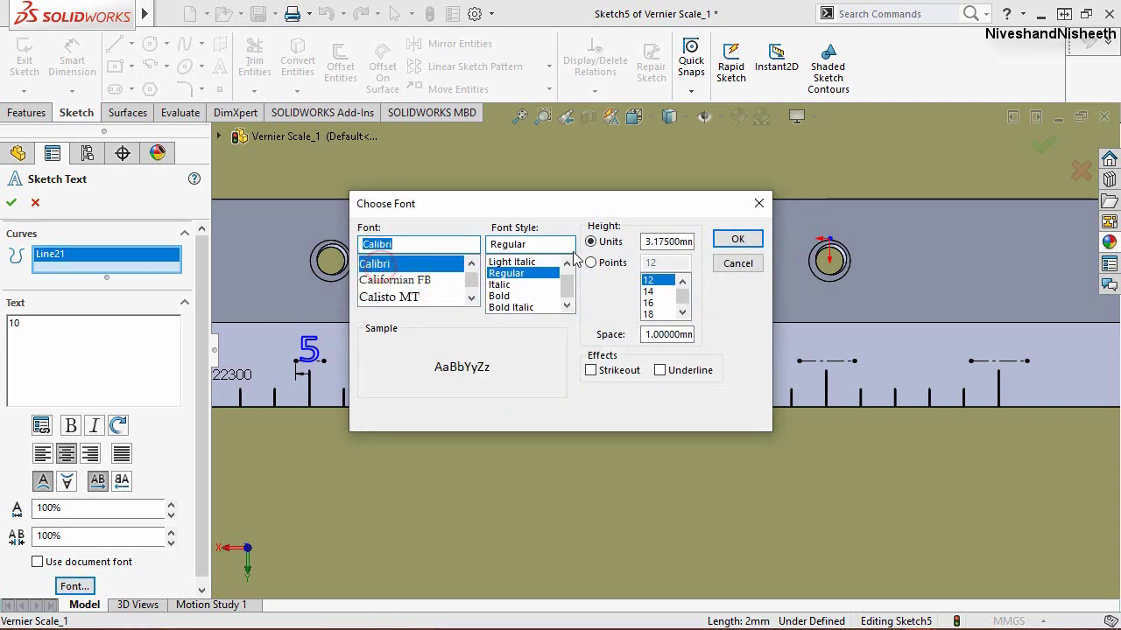
pyautogui.click(648, 242)
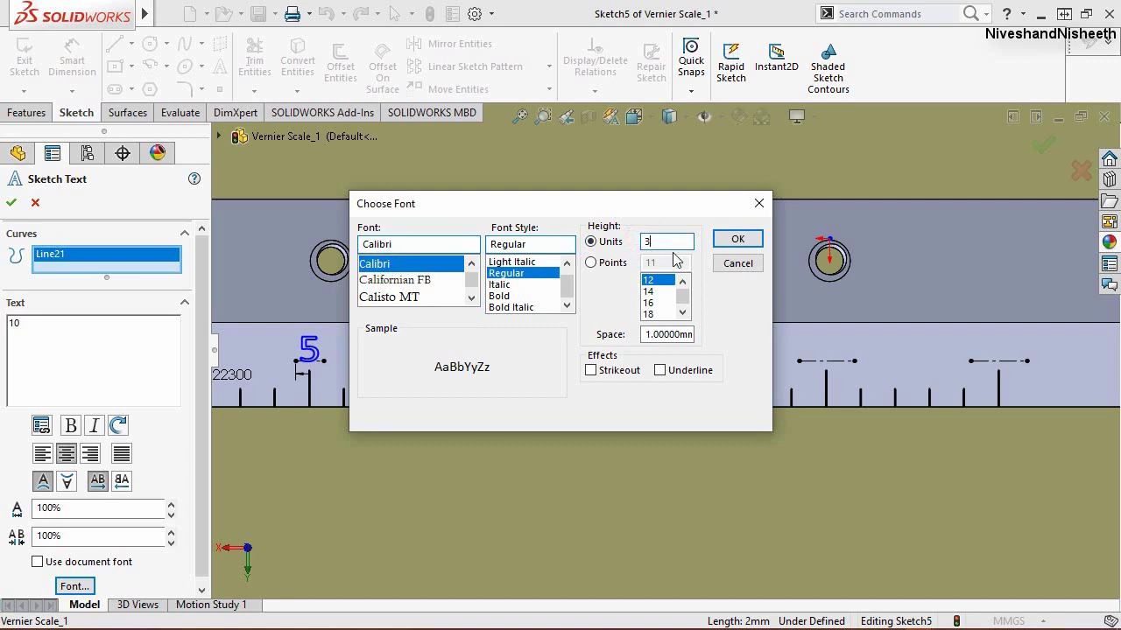
pyautogui.write('1')
pyautogui.press('Return')
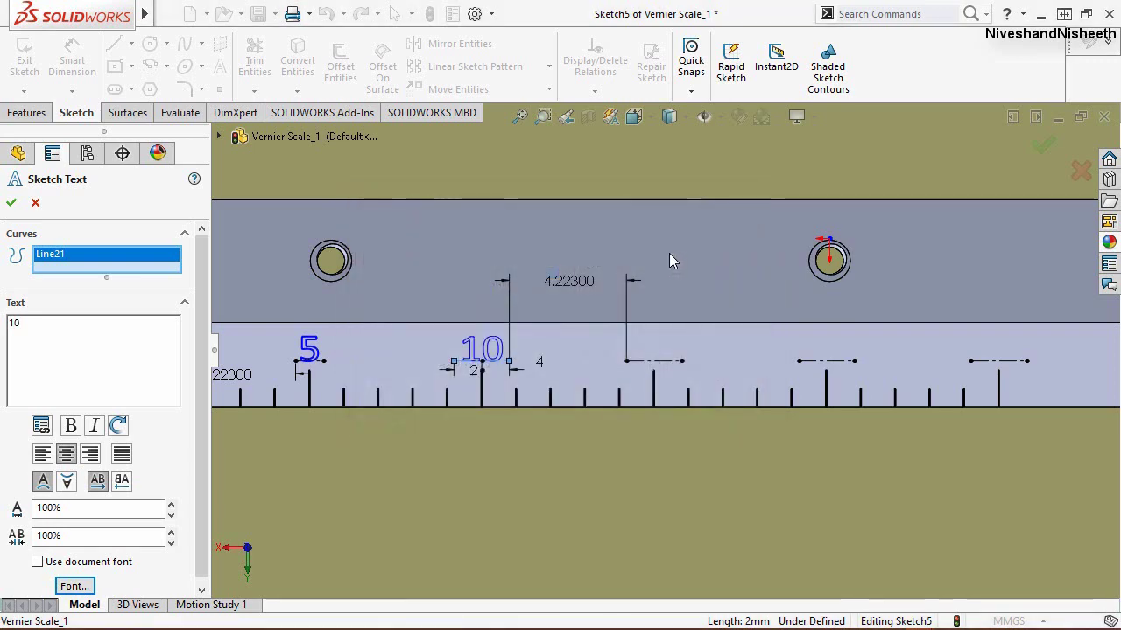
pyautogui.click(12, 205)
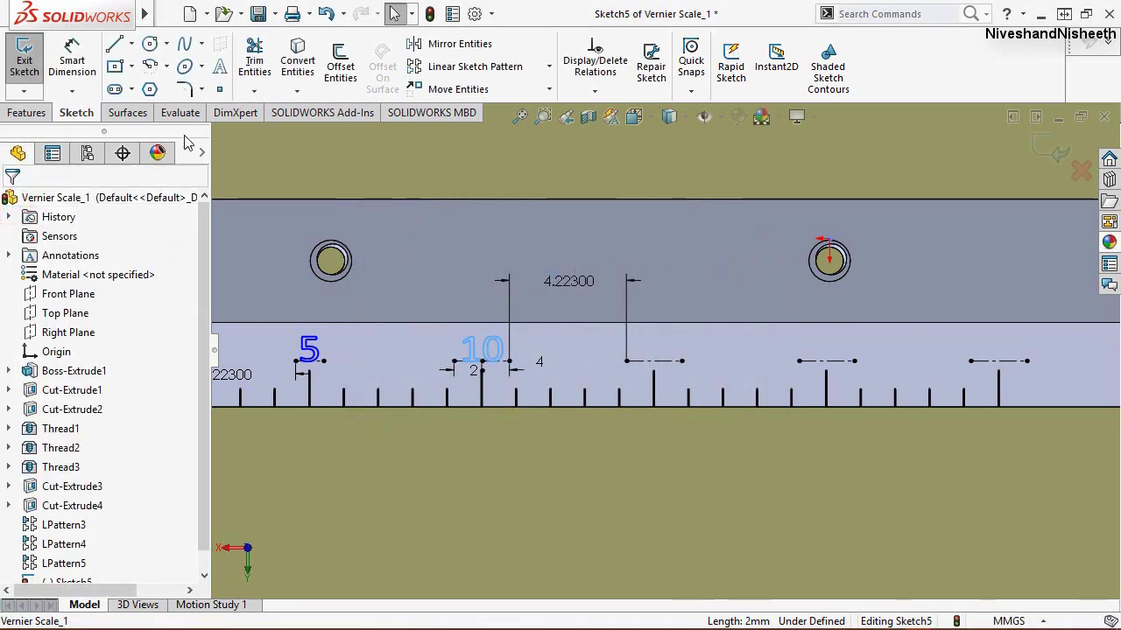
# Step: Add sketch text '15' on the following marker line in Calibri, matching the 10 label
pyautogui.click(219, 67)
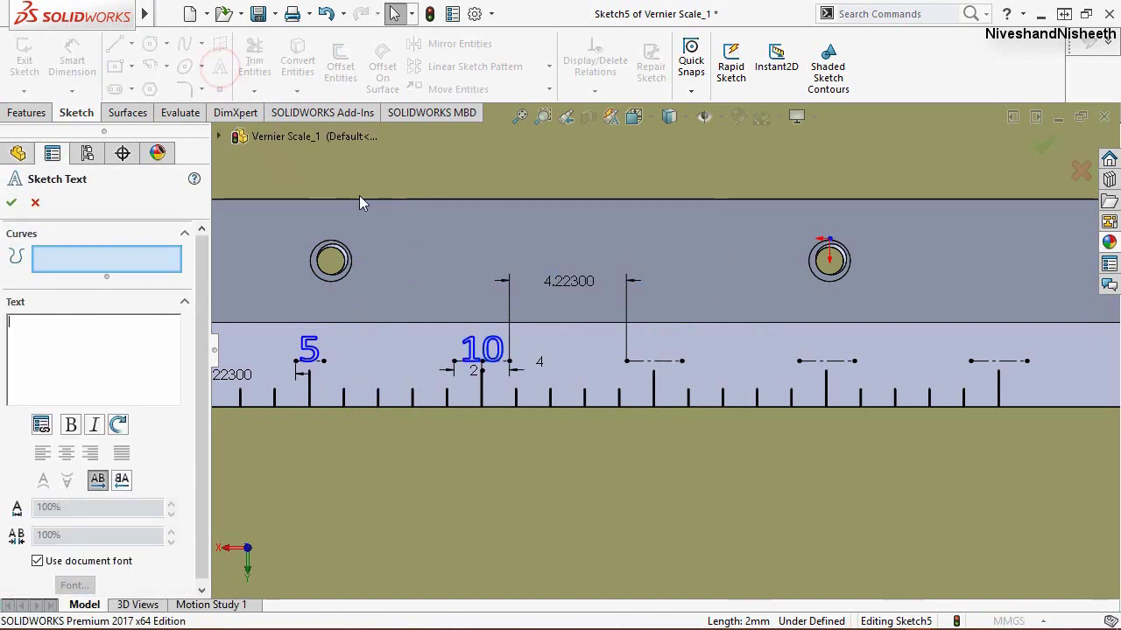
pyautogui.click(669, 361)
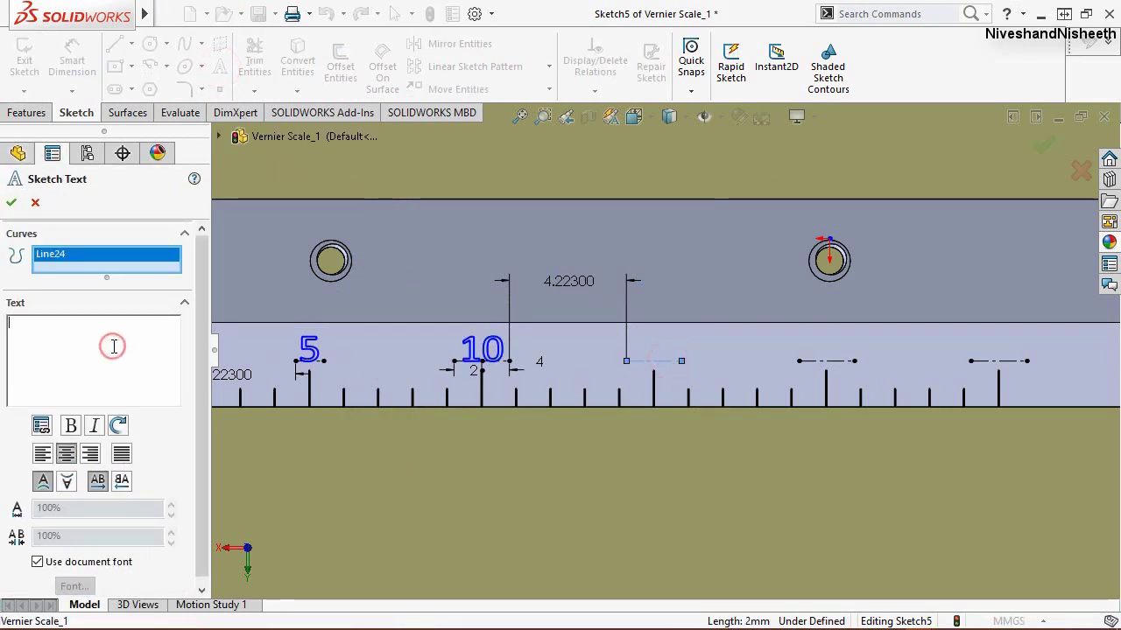
pyautogui.write('15')
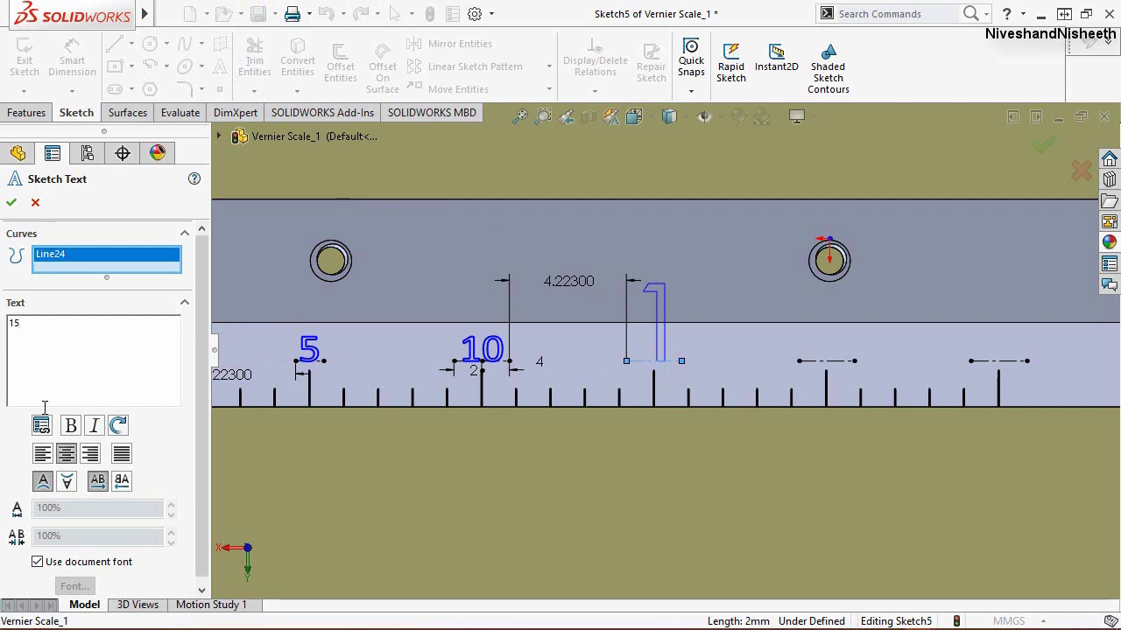
pyautogui.click(37, 562)
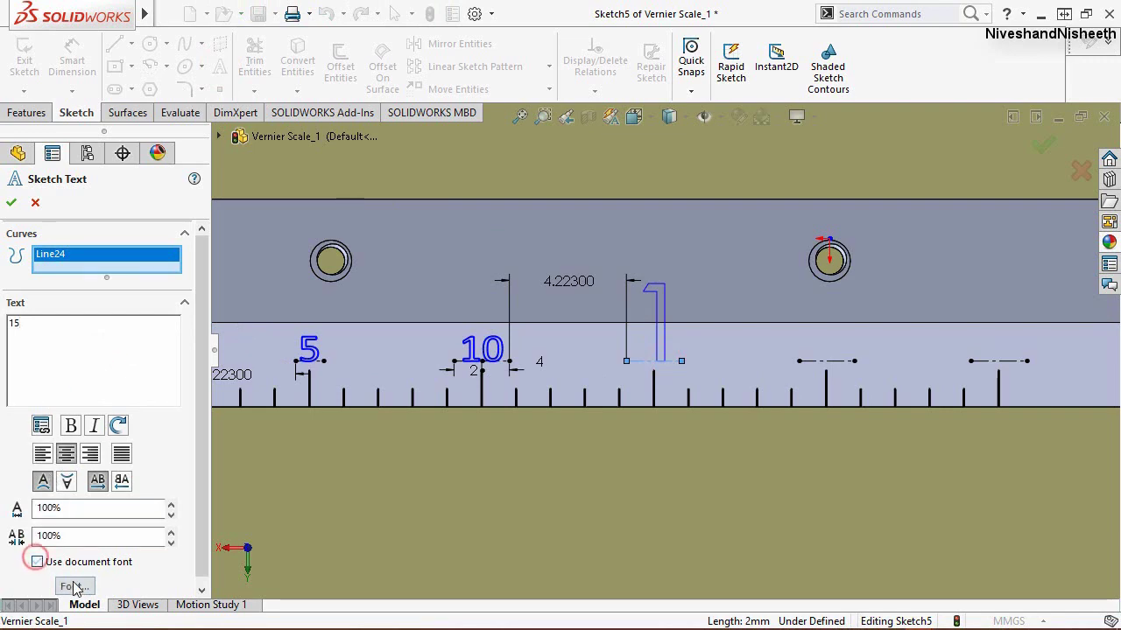
pyautogui.click(75, 587)
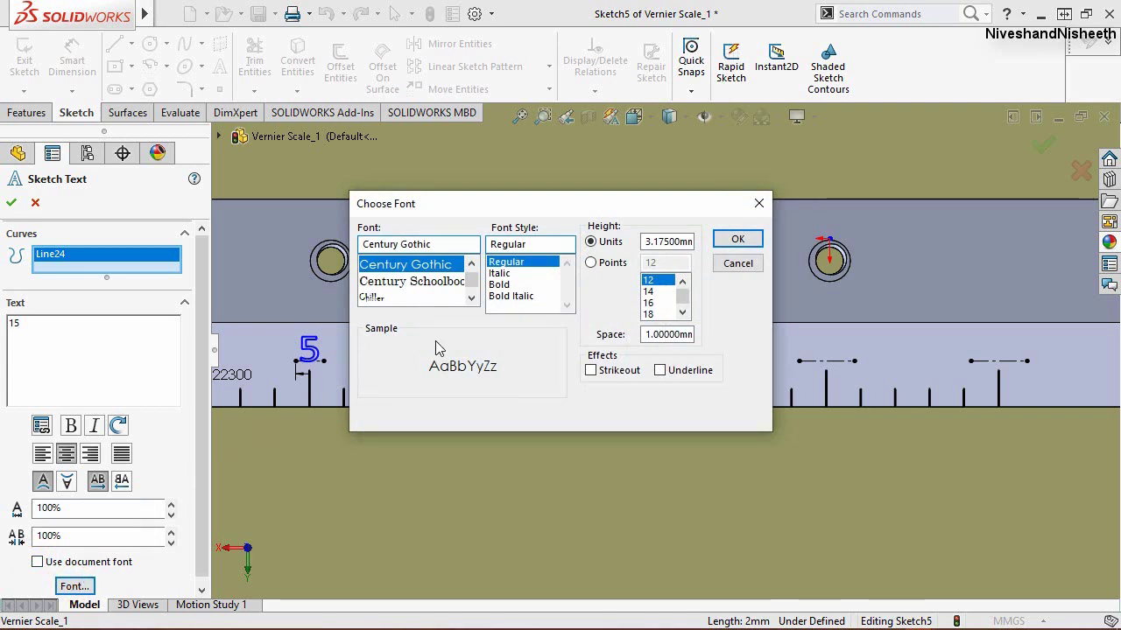
pyautogui.scroll(3, 429, 280)
pyautogui.click(371, 263)
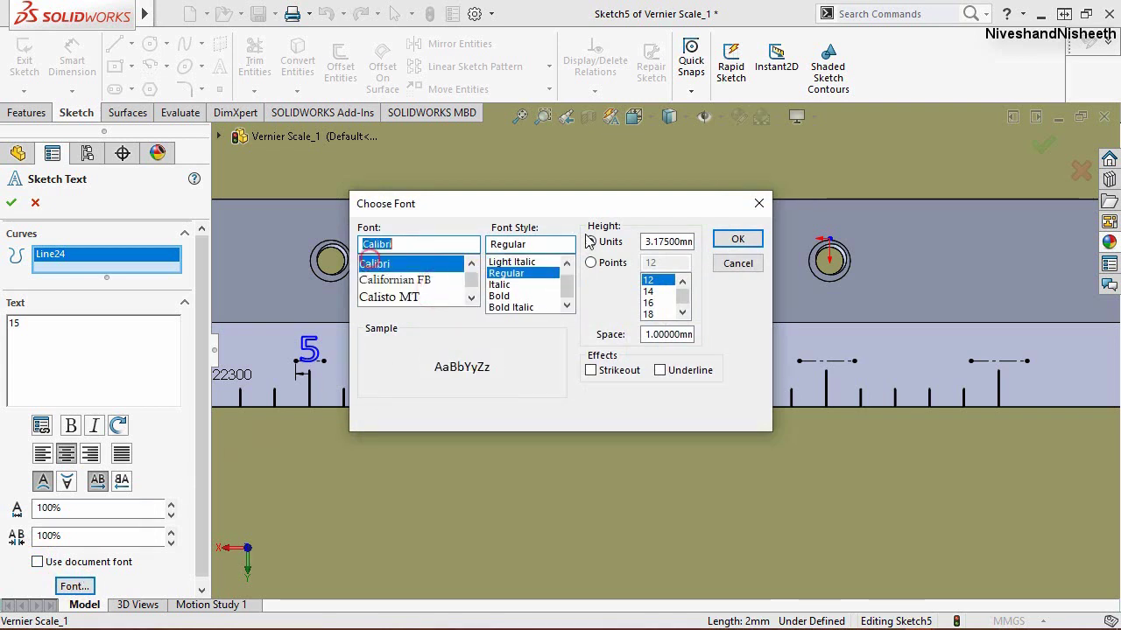
pyautogui.doubleClick(645, 247)
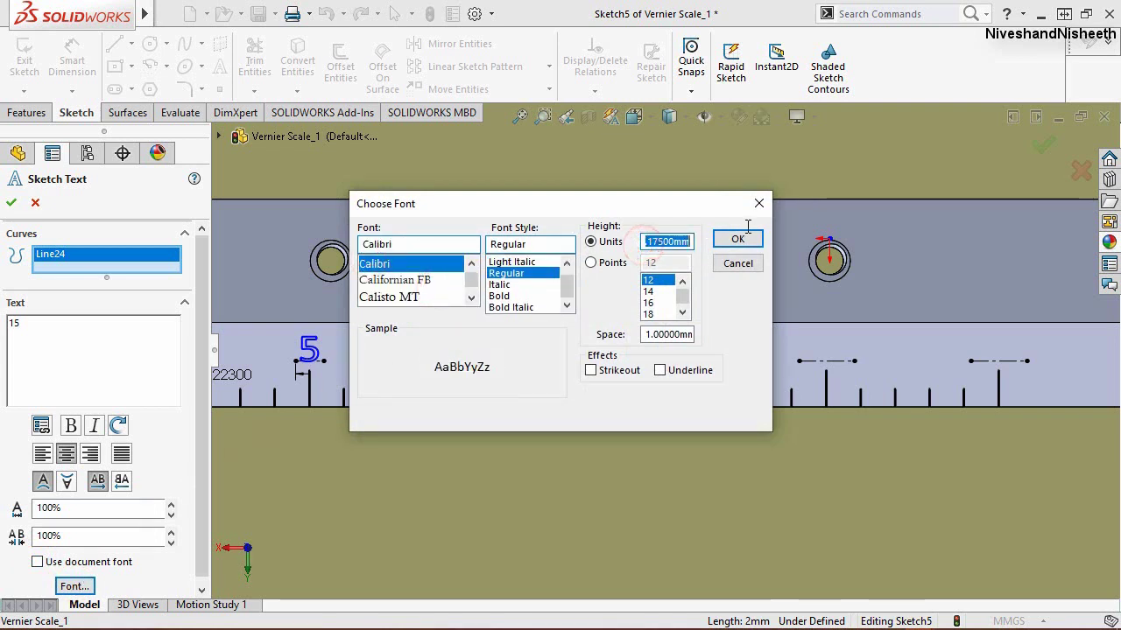
pyautogui.write('10')
pyautogui.press('Return')
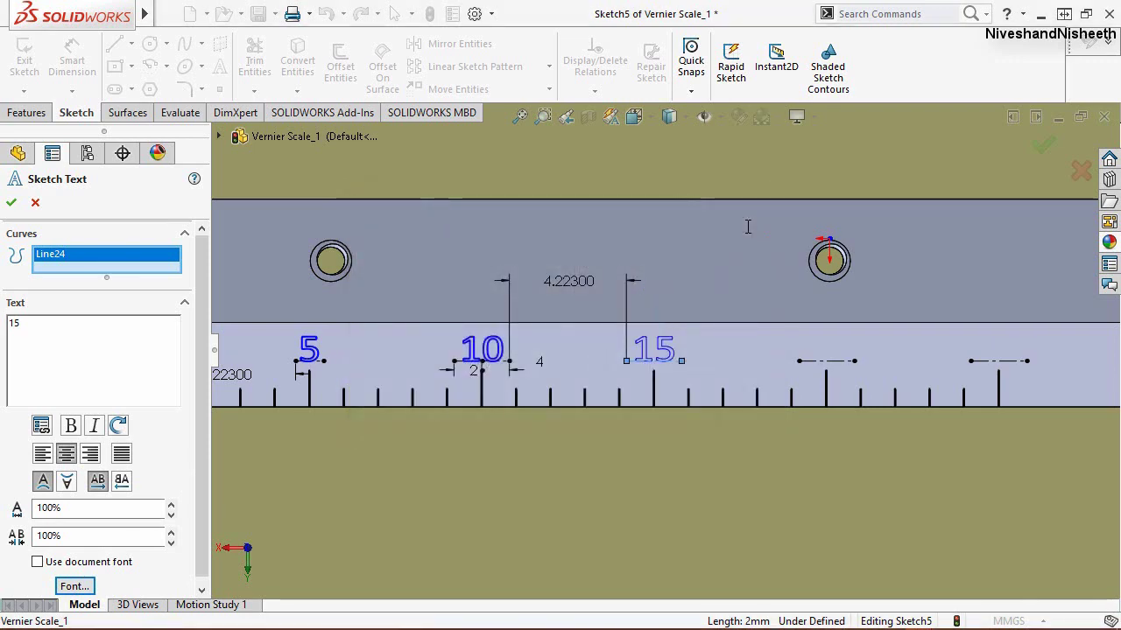
pyautogui.click(11, 203)
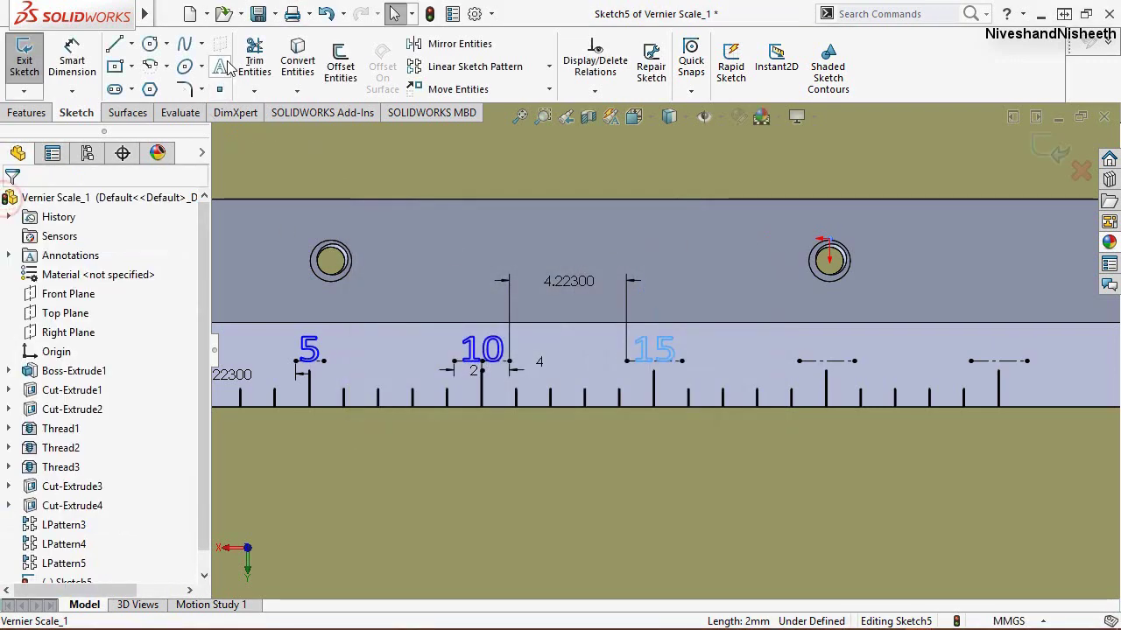
# Step: Add the Calibri label '20' along the fourth dashed line
pyautogui.click(836, 360)
pyautogui.write('20')
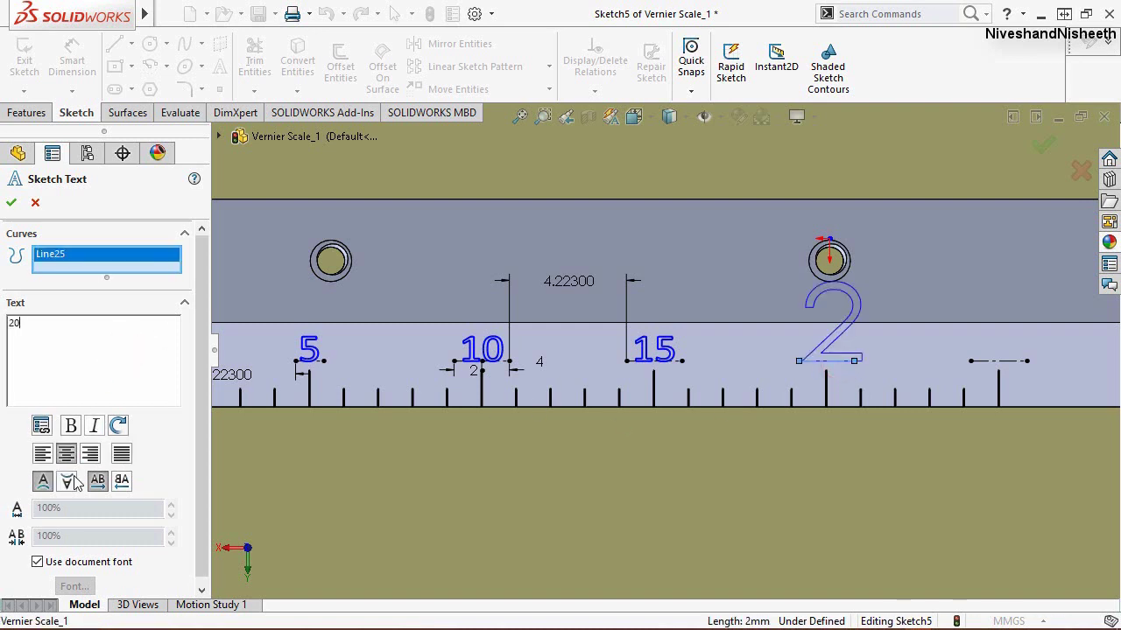
pyautogui.click(46, 563)
pyautogui.click(74, 585)
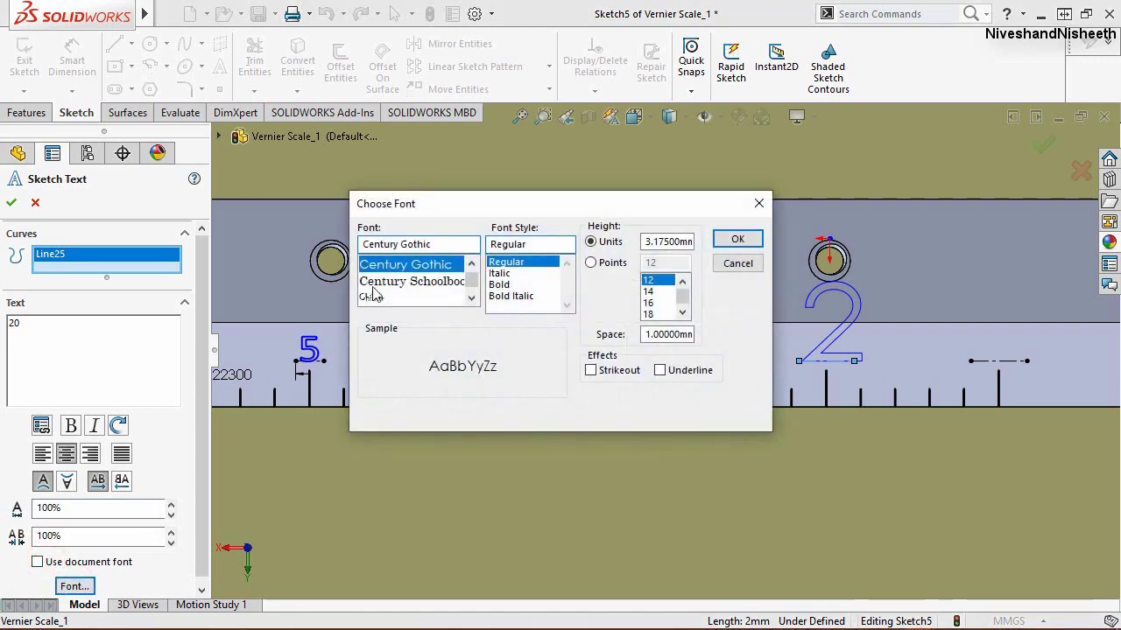
pyautogui.write('c')
pyautogui.click(376, 265)
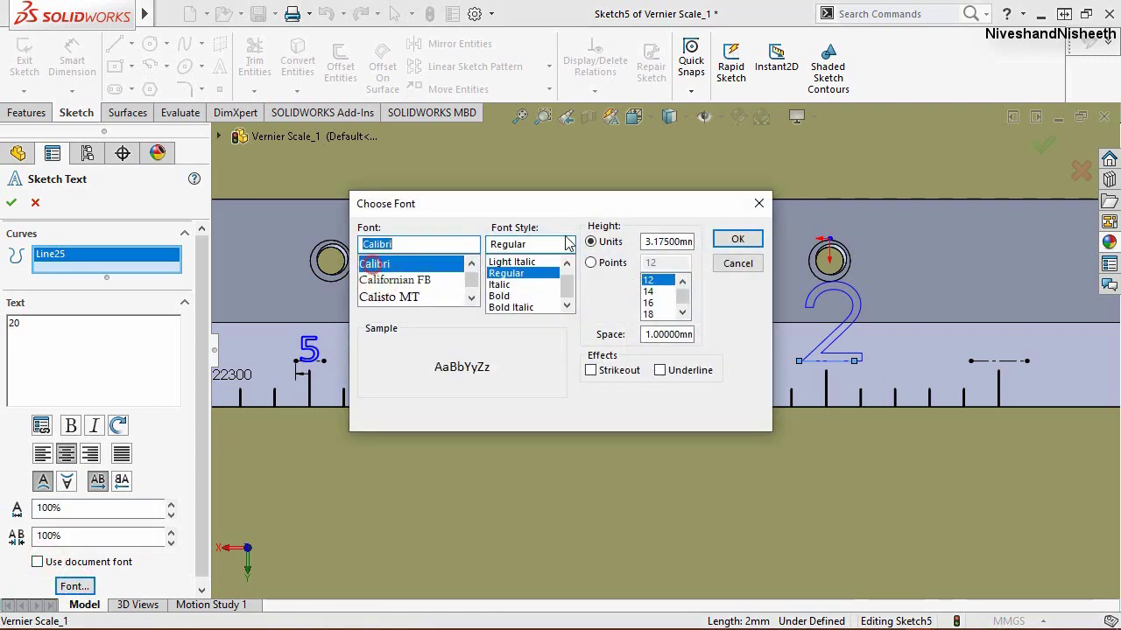
pyautogui.press('Tab')
pyautogui.write('1')
pyautogui.click(718, 239)
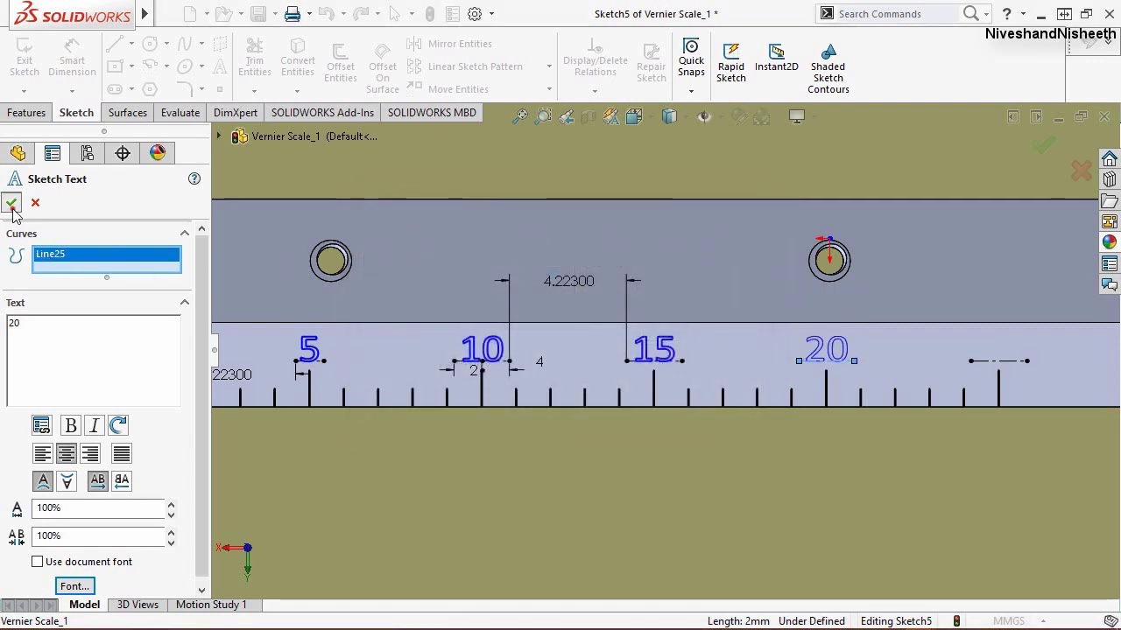
pyautogui.click(12, 203)
# Step: Add the Calibri label '25' at height 1 along the last dashed line
pyautogui.click(220, 67)
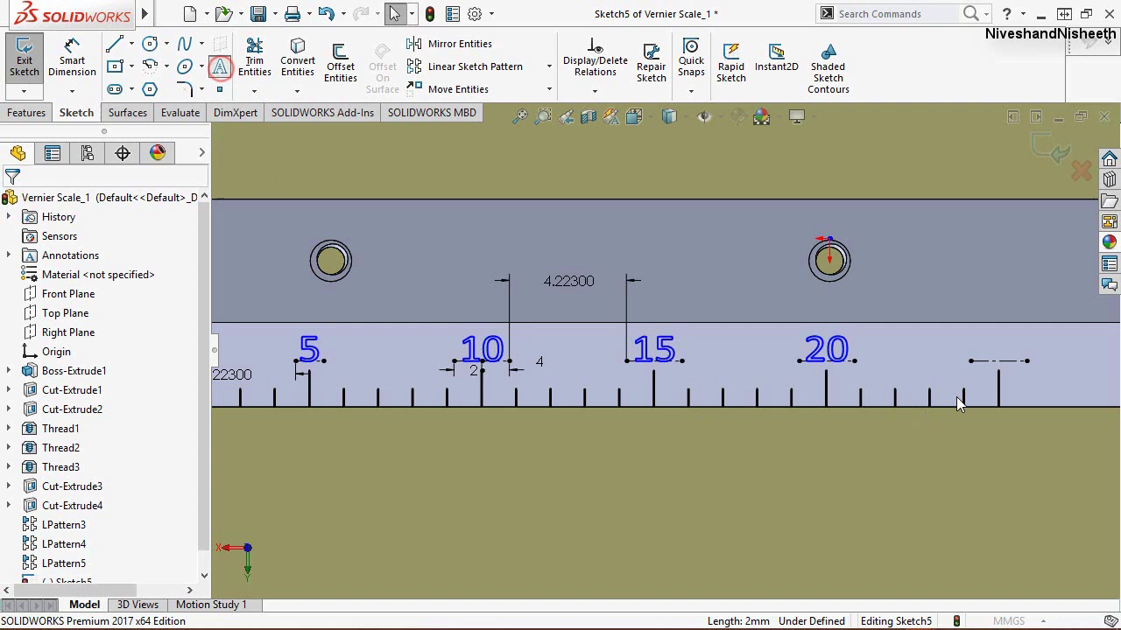
pyautogui.click(998, 360)
pyautogui.write('25')
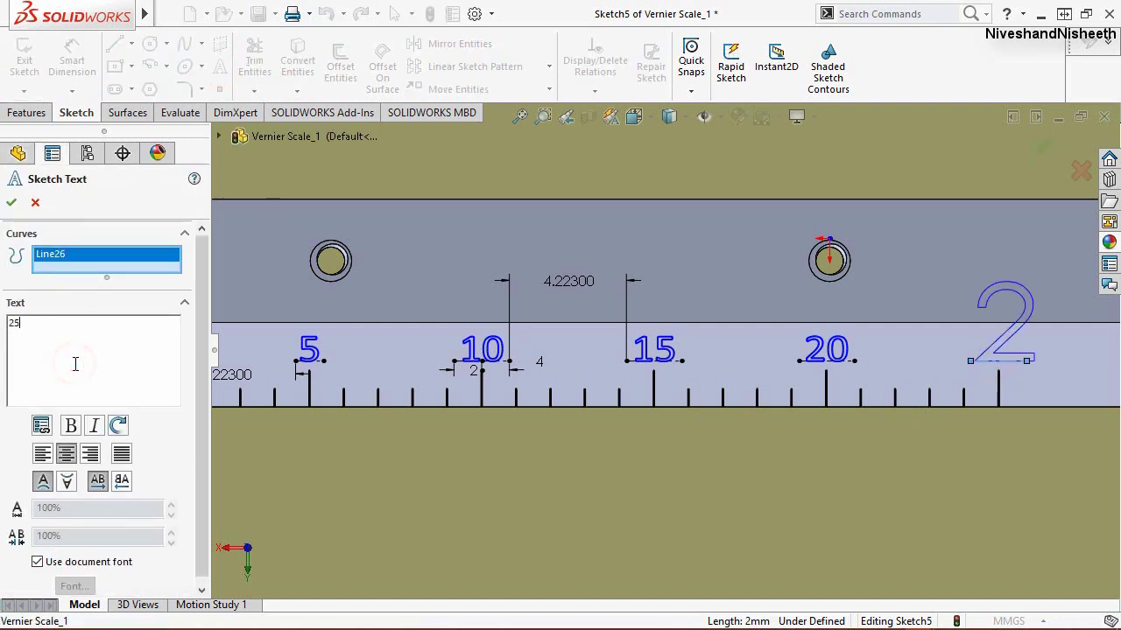
pyautogui.click(37, 562)
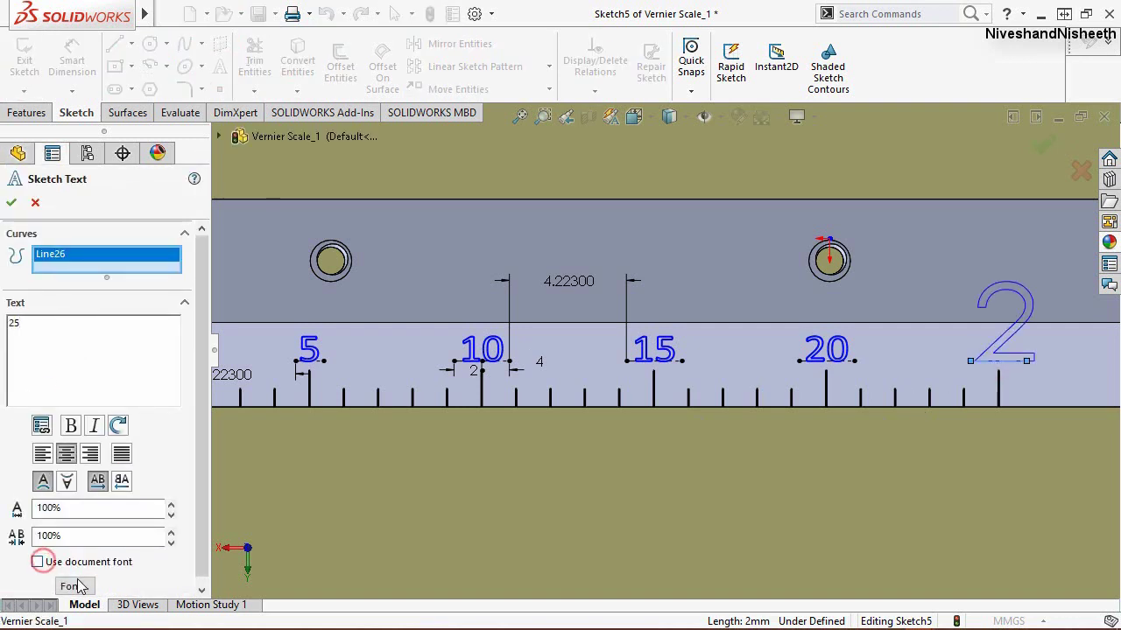
pyautogui.click(76, 587)
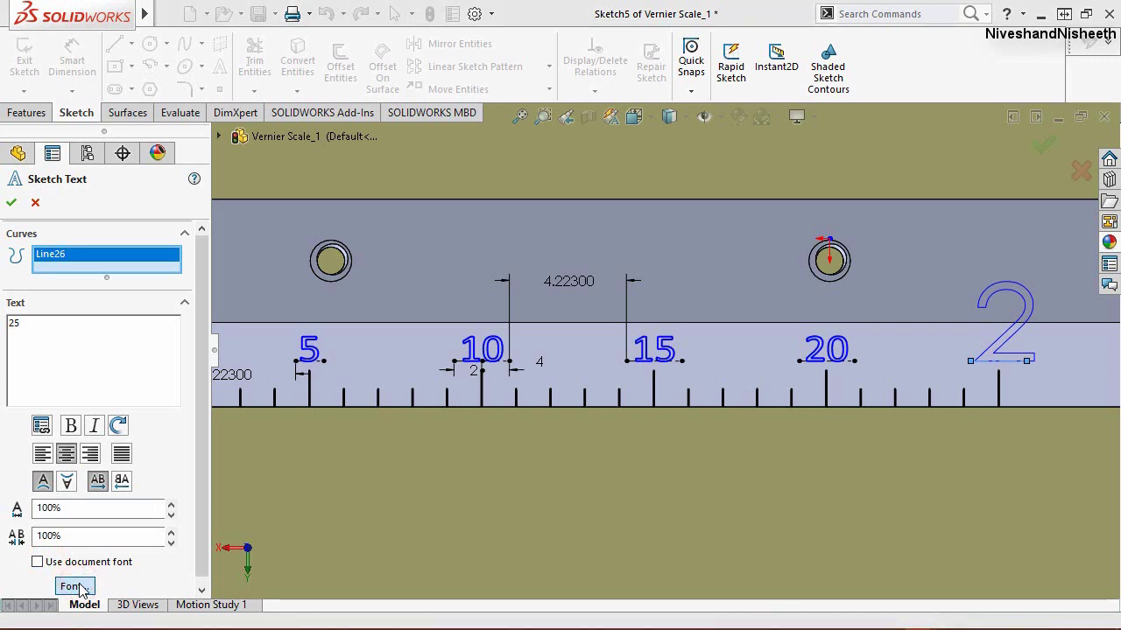
pyautogui.click(394, 281)
pyautogui.write('c')
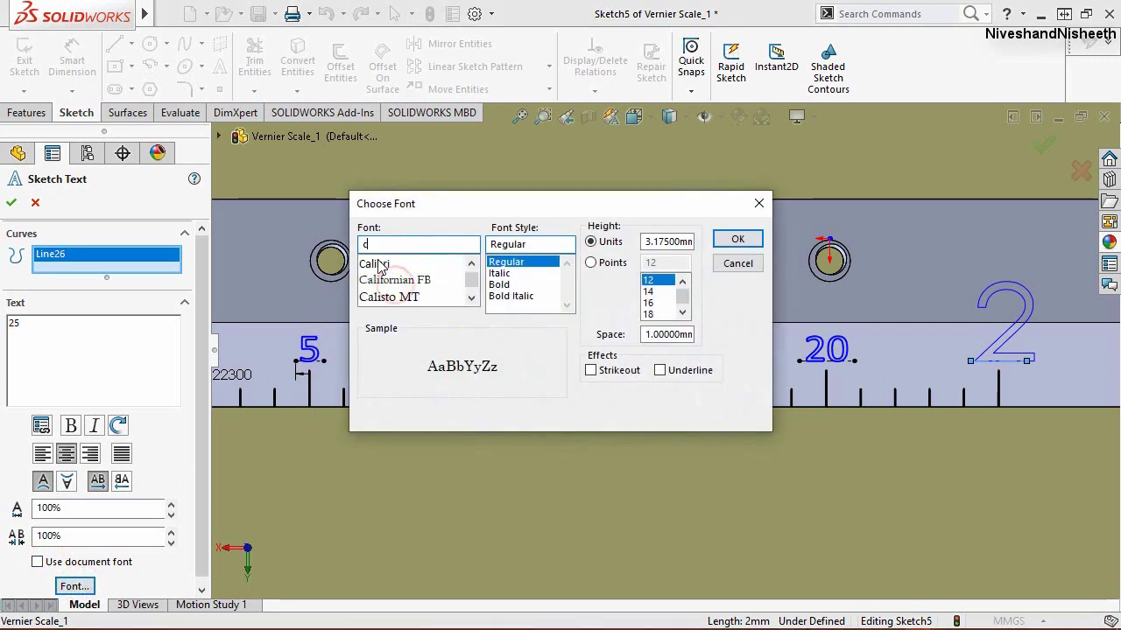
pyautogui.click(375, 265)
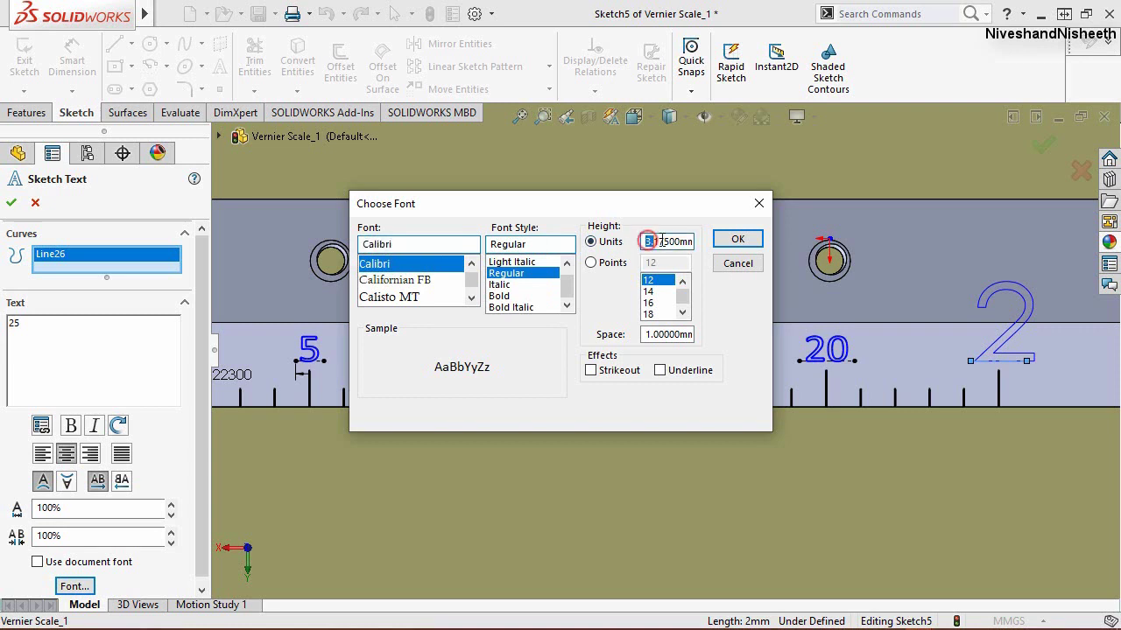
pyautogui.moveTo(661, 242); pyautogui.dragTo(732, 233)
pyautogui.write('1')
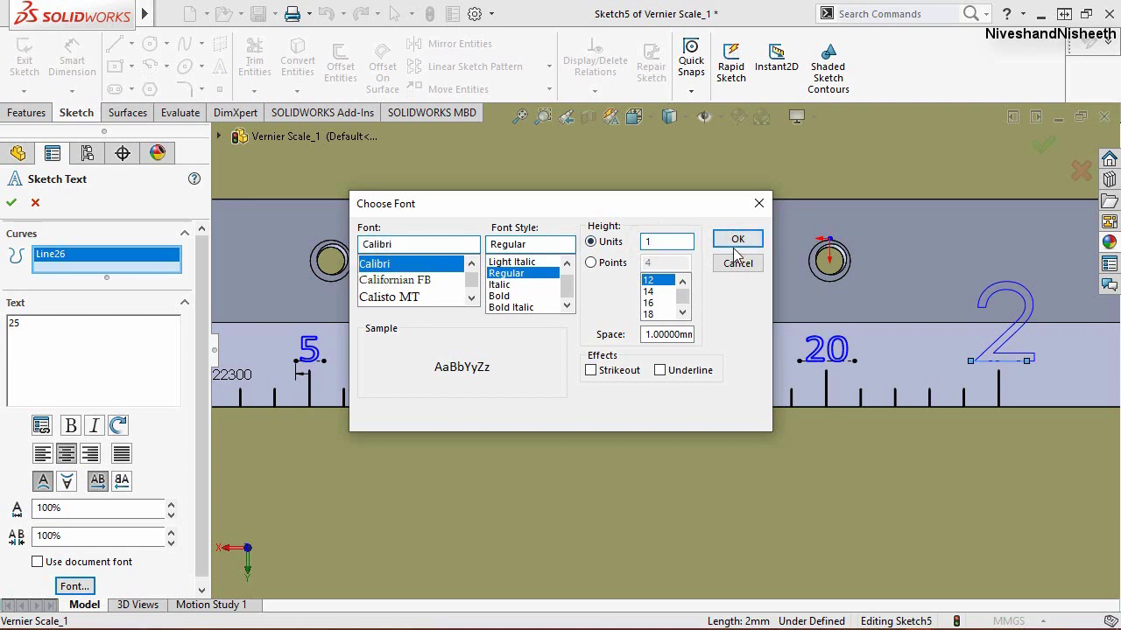
pyautogui.click(732, 246)
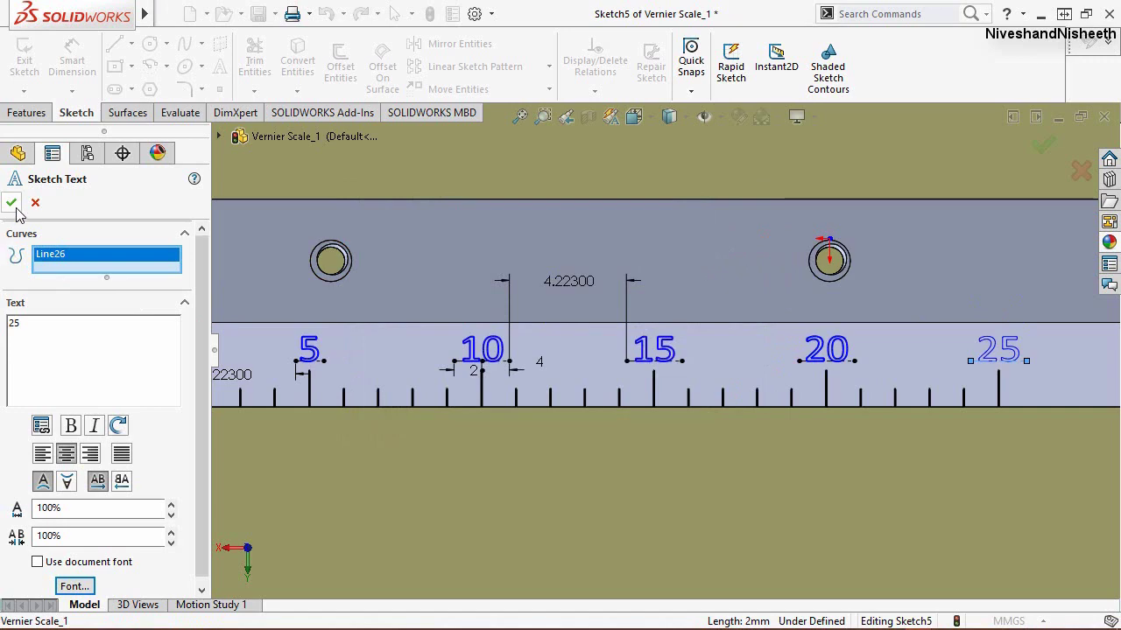
pyautogui.click(11, 202)
pyautogui.scroll(2, 511, 434)
pyautogui.scroll(-1, 523, 383)
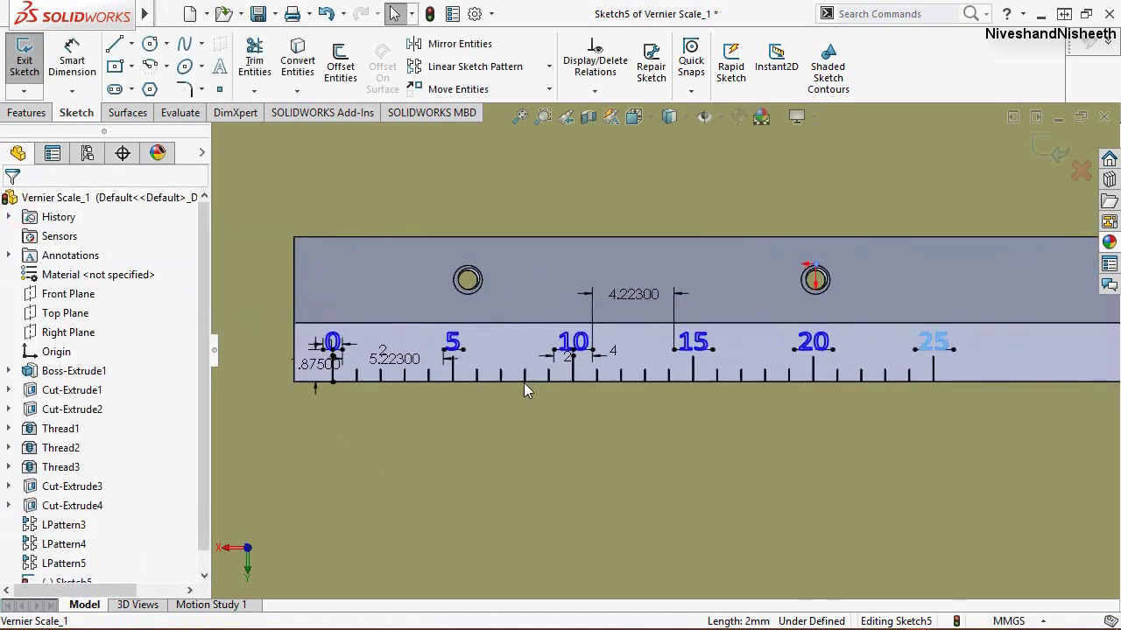
pyautogui.scroll(-4, 926, 341)
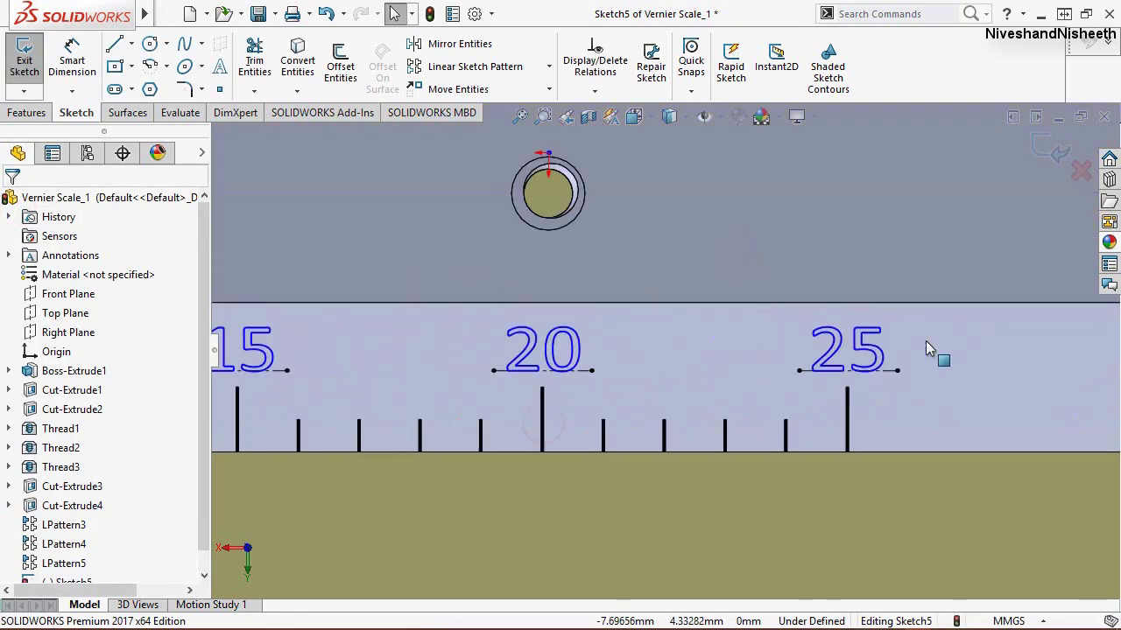
# Step: Exit the scale-number sketch, rebuild the part, and save Vernier Scale_1
pyautogui.scroll(3, 821, 393)
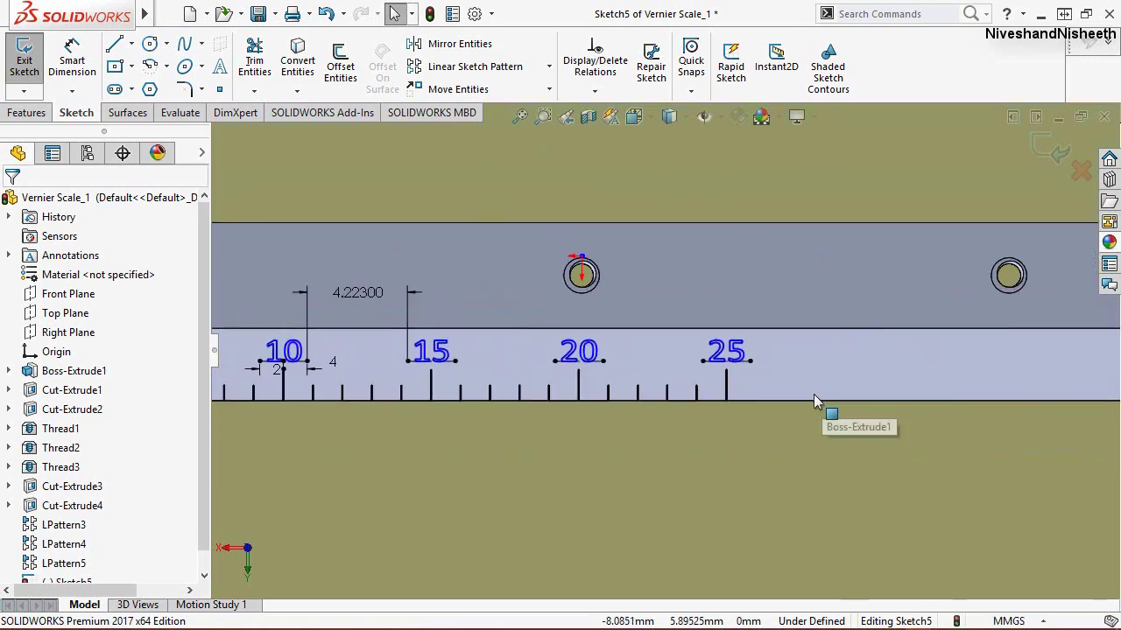
pyautogui.scroll(1, 276, 394)
pyautogui.scroll(-3, 276, 394)
pyautogui.scroll(-1, 788, 319)
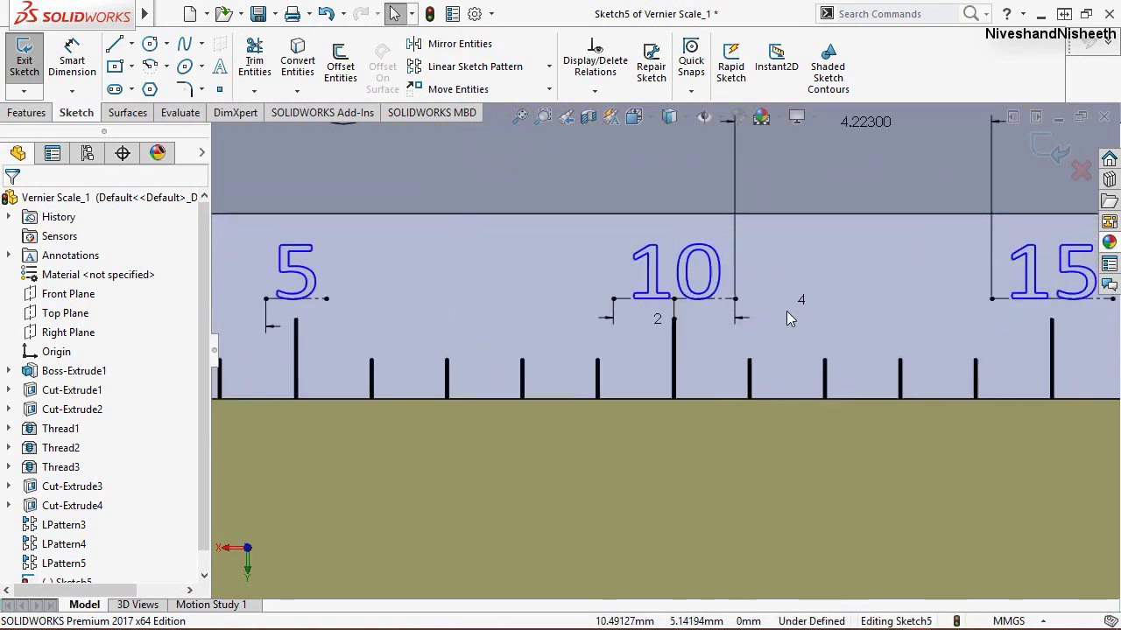
pyautogui.scroll(-1, 704, 310)
pyautogui.scroll(-1, 665, 326)
pyautogui.scroll(-2, 645, 323)
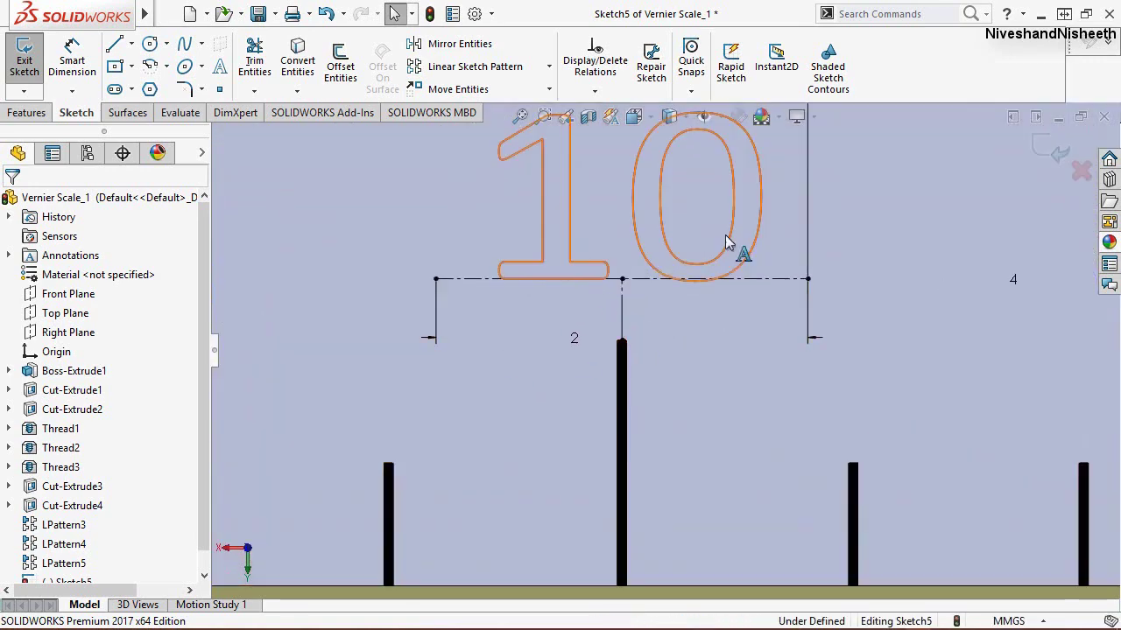
pyautogui.click(1057, 151)
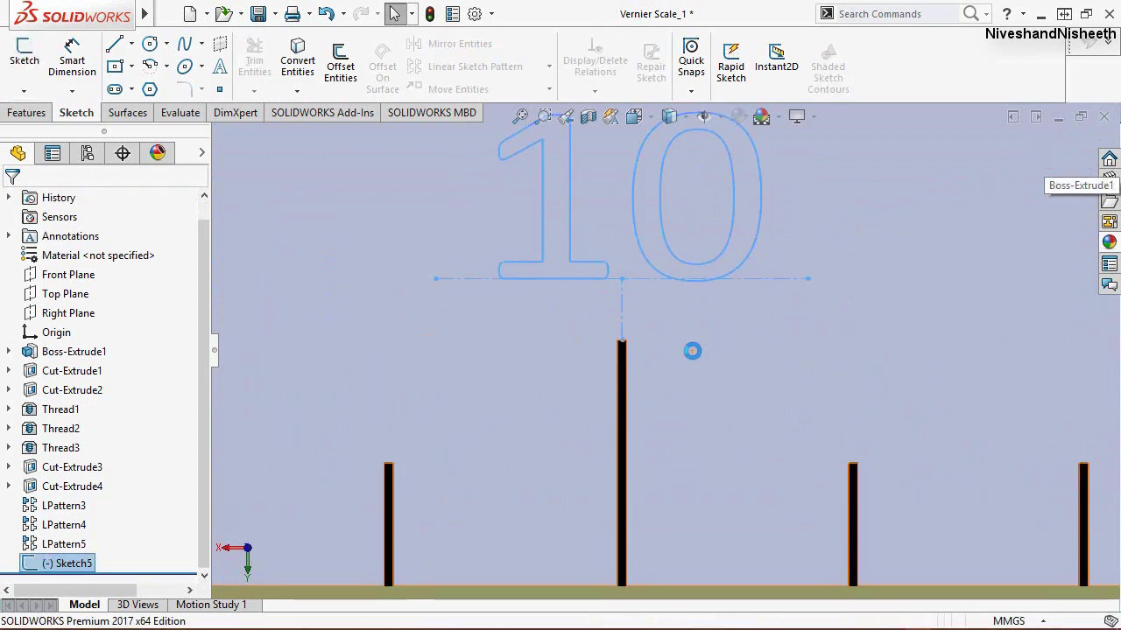
pyautogui.click(429, 14)
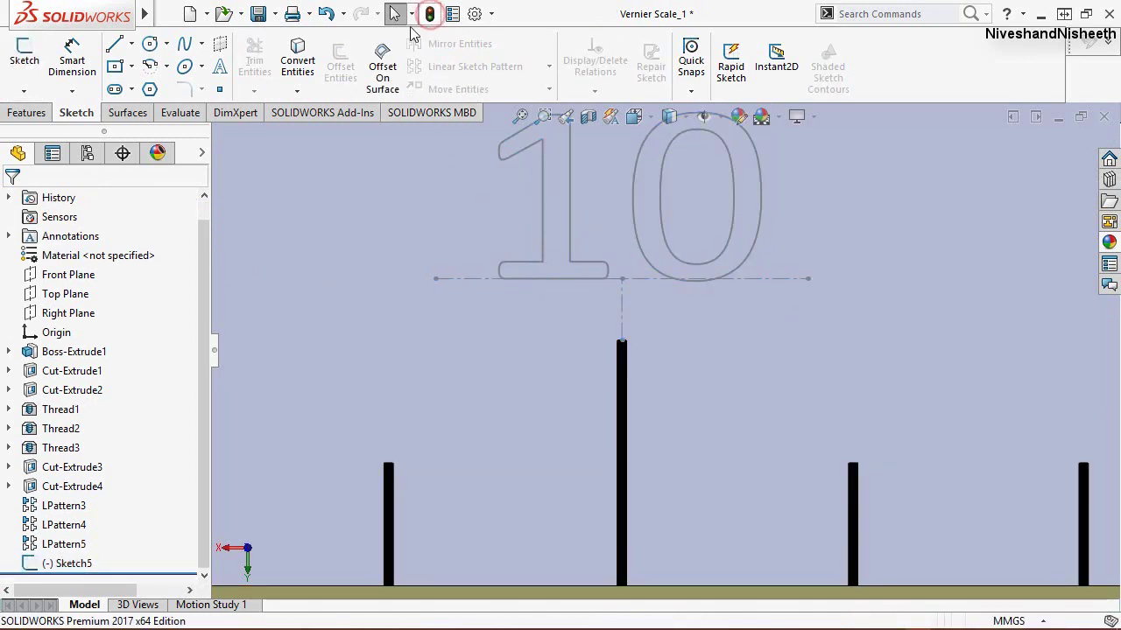
pyautogui.click(258, 14)
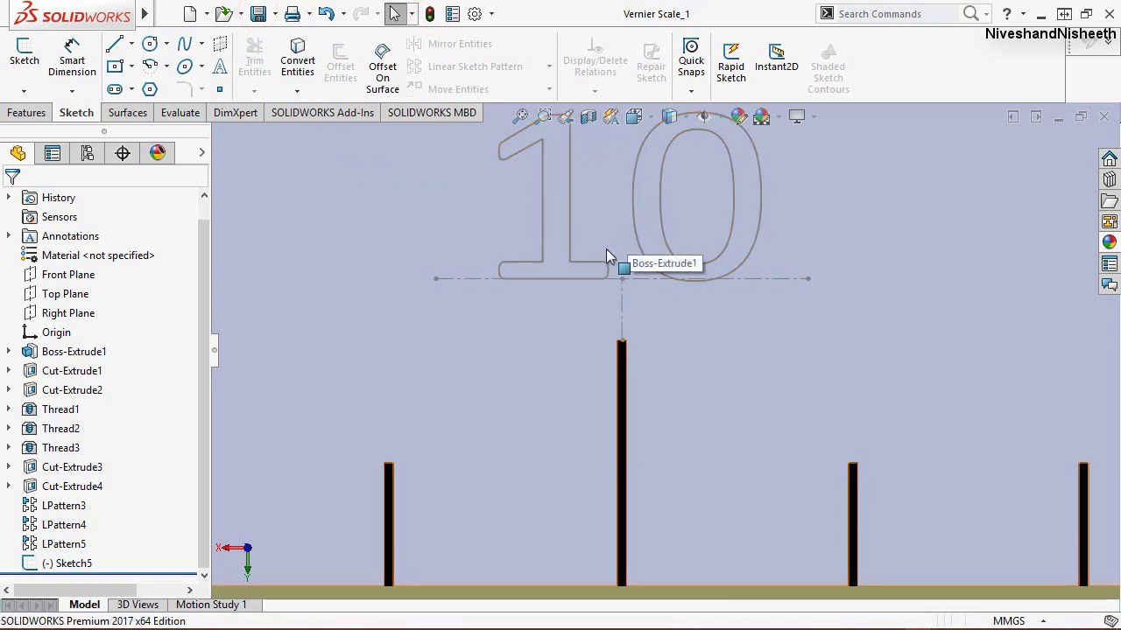
# Step: Go isometric, then view the marked scale face Normal To
pyautogui.click(651, 119)
pyautogui.click(651, 119)
pyautogui.click(709, 240)
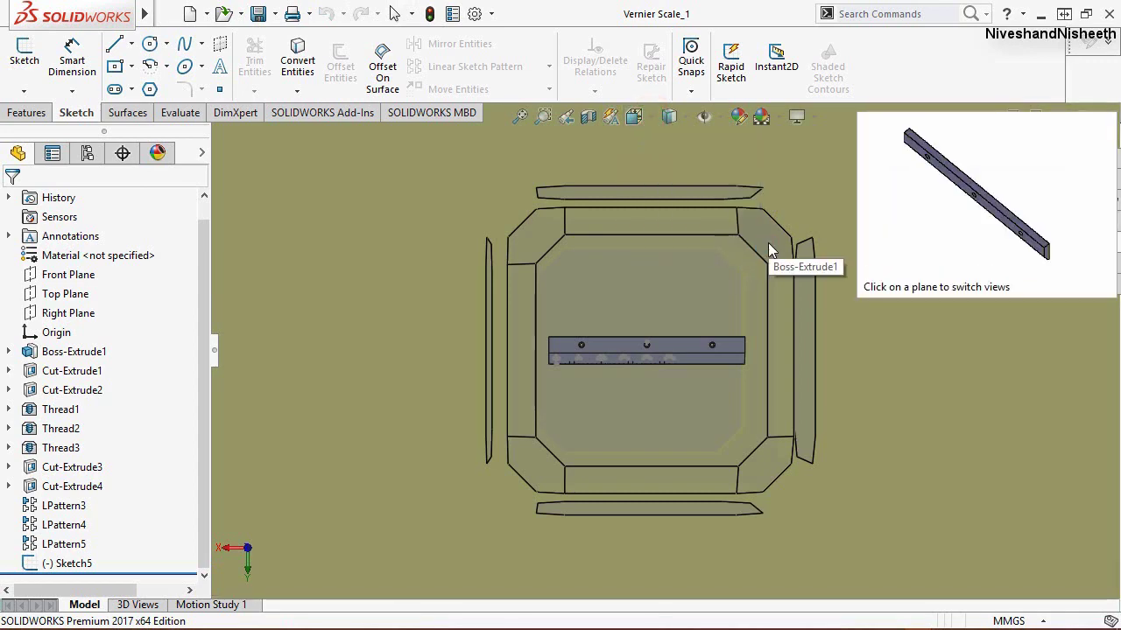
pyautogui.click(768, 245)
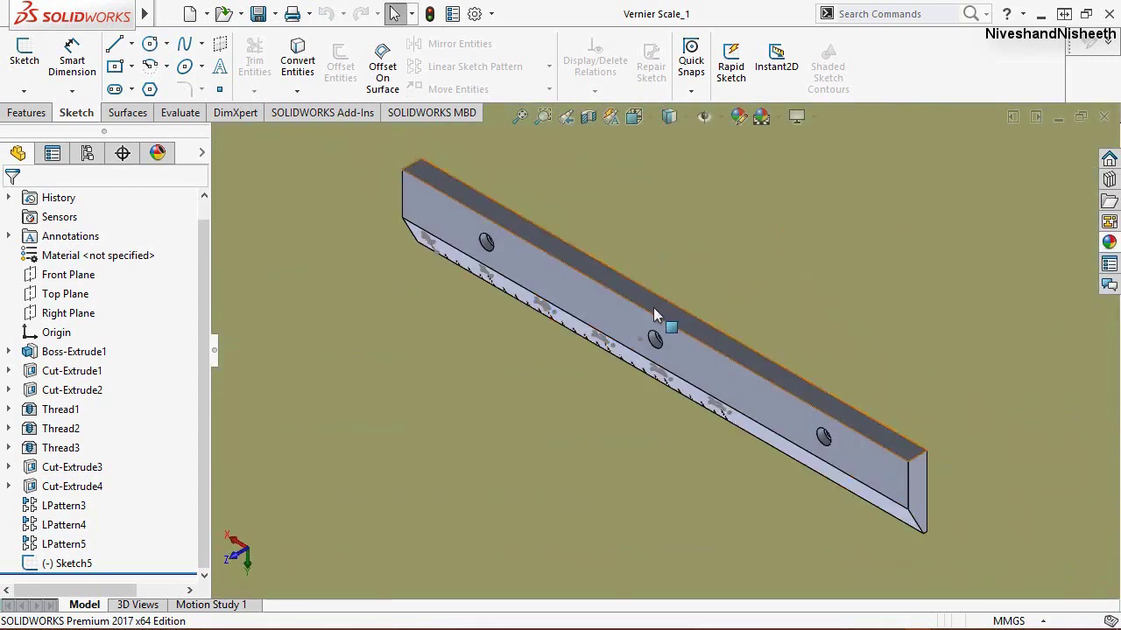
pyautogui.click(561, 355)
pyautogui.hotkey('ctrl', '8')
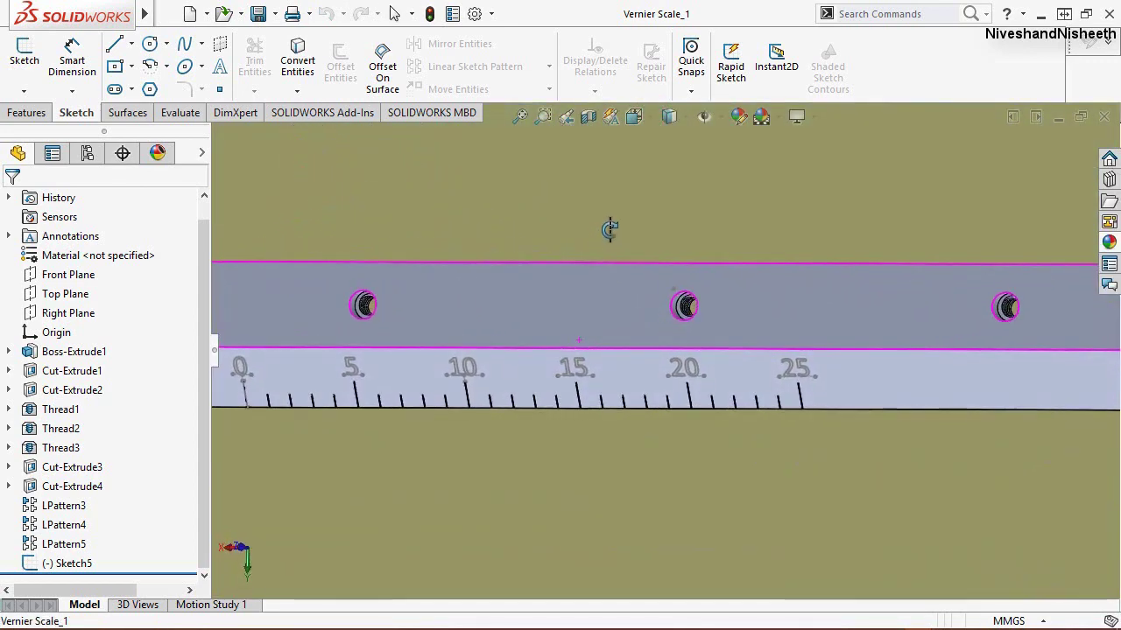
pyautogui.click(475, 165)
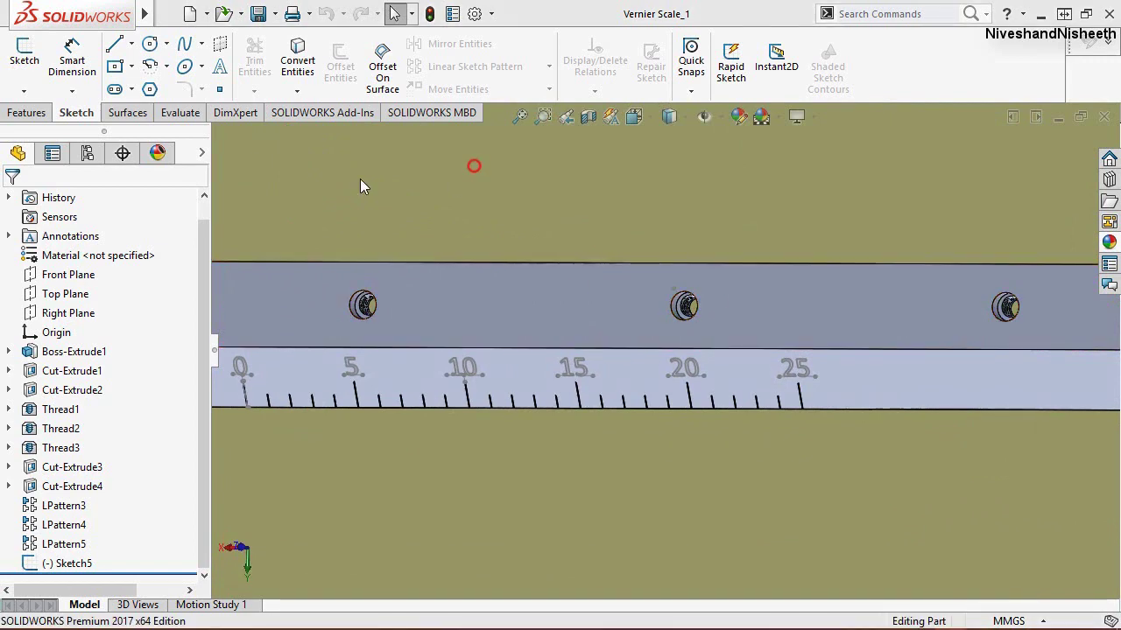
# Step: Wrap the number sketch onto the scale bar's face as Wrap1, then select Wrap1
pyautogui.click(27, 112)
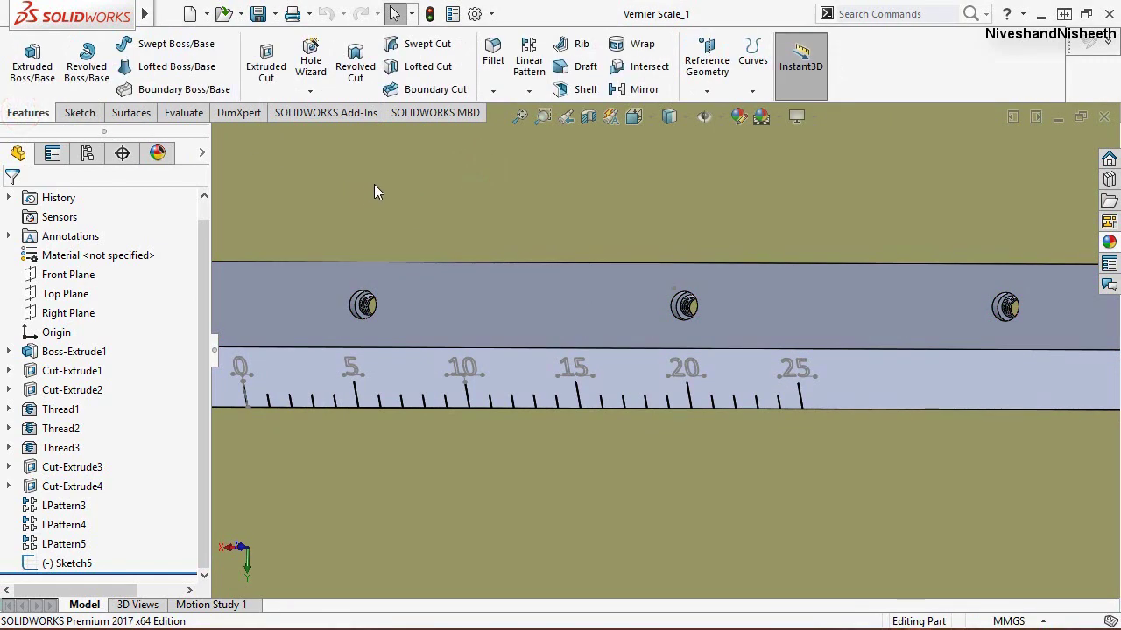
pyautogui.click(633, 43)
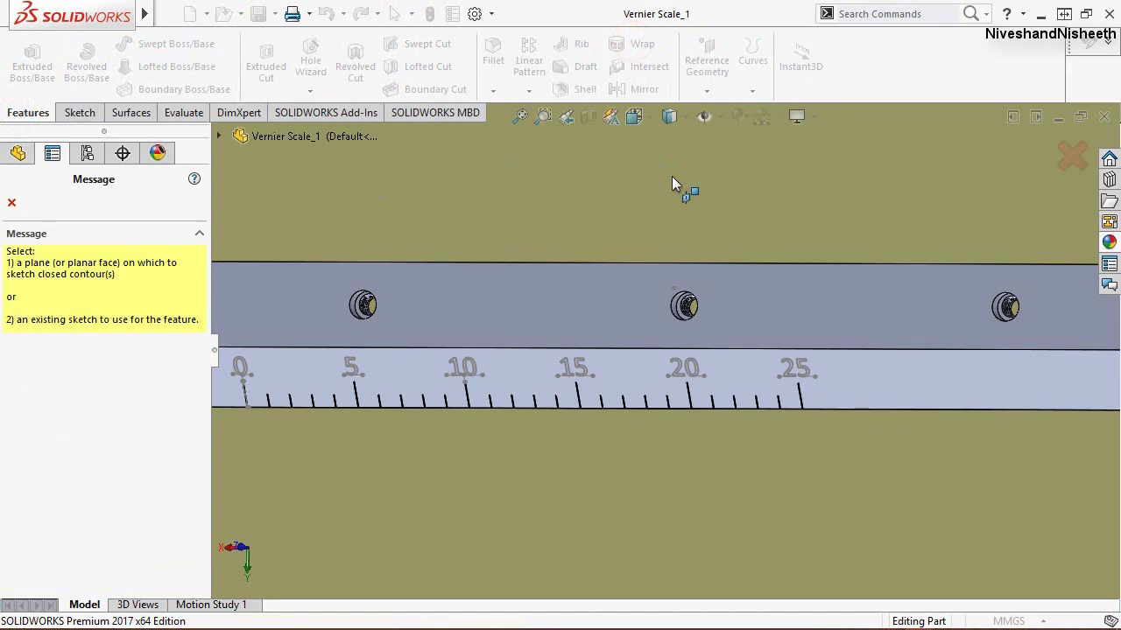
pyautogui.moveTo(447, 429); pyautogui.dragTo(249, 401, button='middle')
pyautogui.scroll(-1, 376, 327)
pyautogui.scroll(-2, 388, 353)
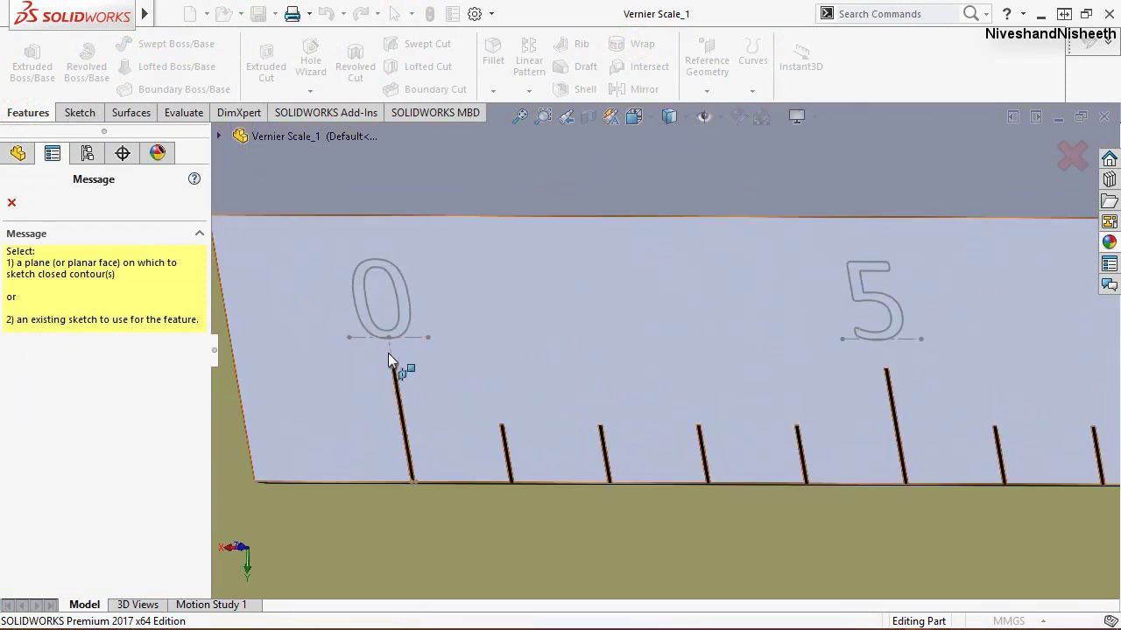
pyautogui.scroll(-2, 440, 331)
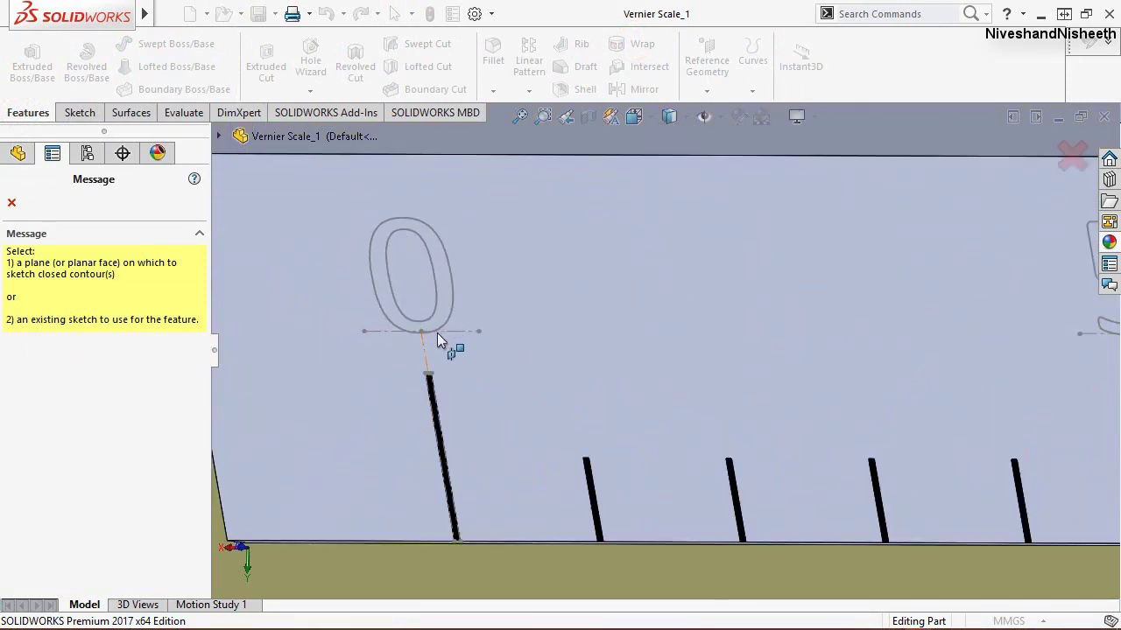
pyautogui.click(380, 333)
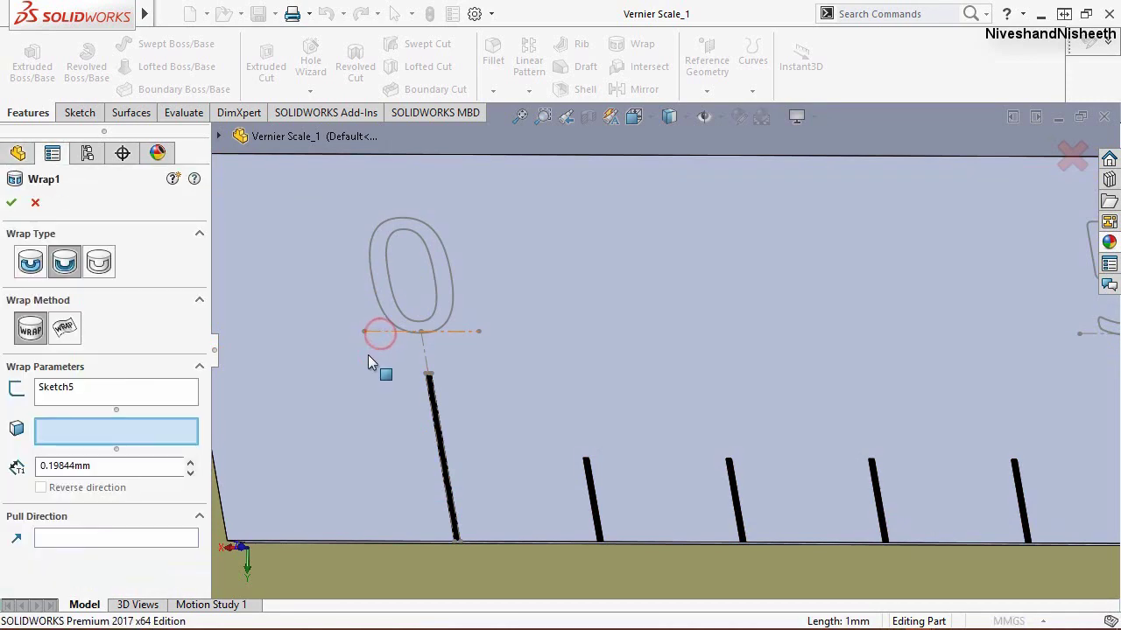
pyautogui.click(367, 355)
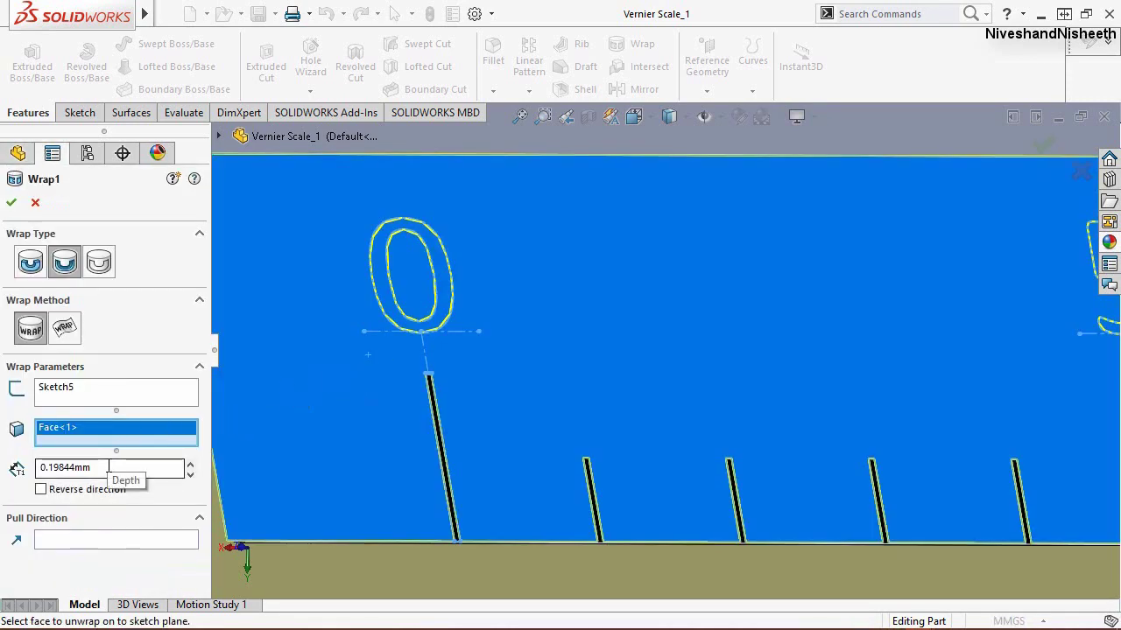
pyautogui.click(14, 203)
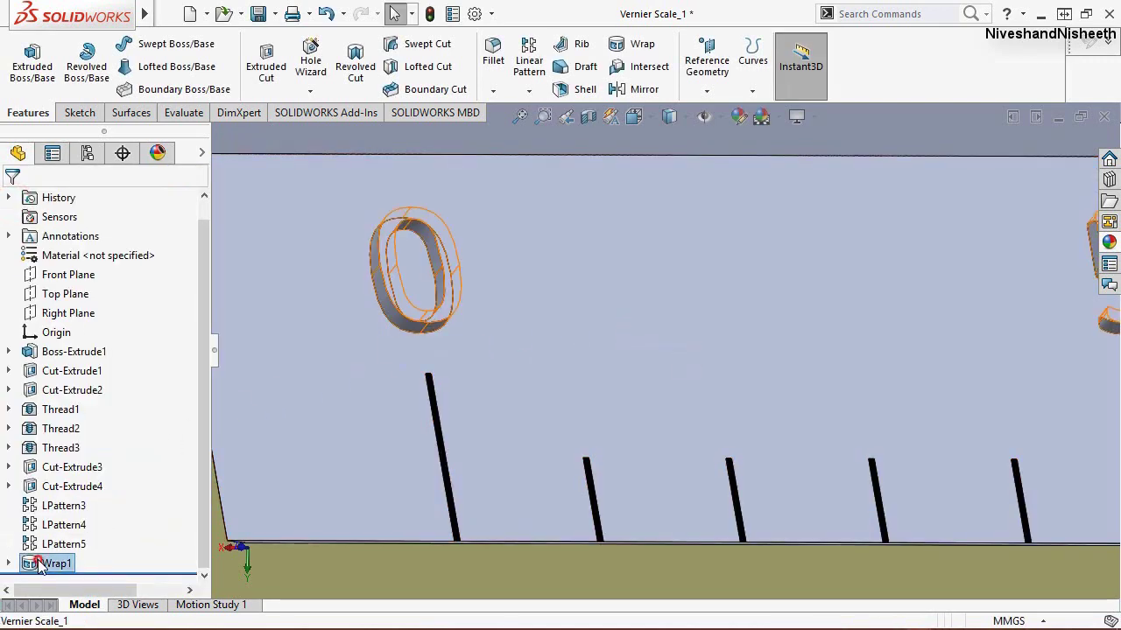
pyautogui.click(39, 564)
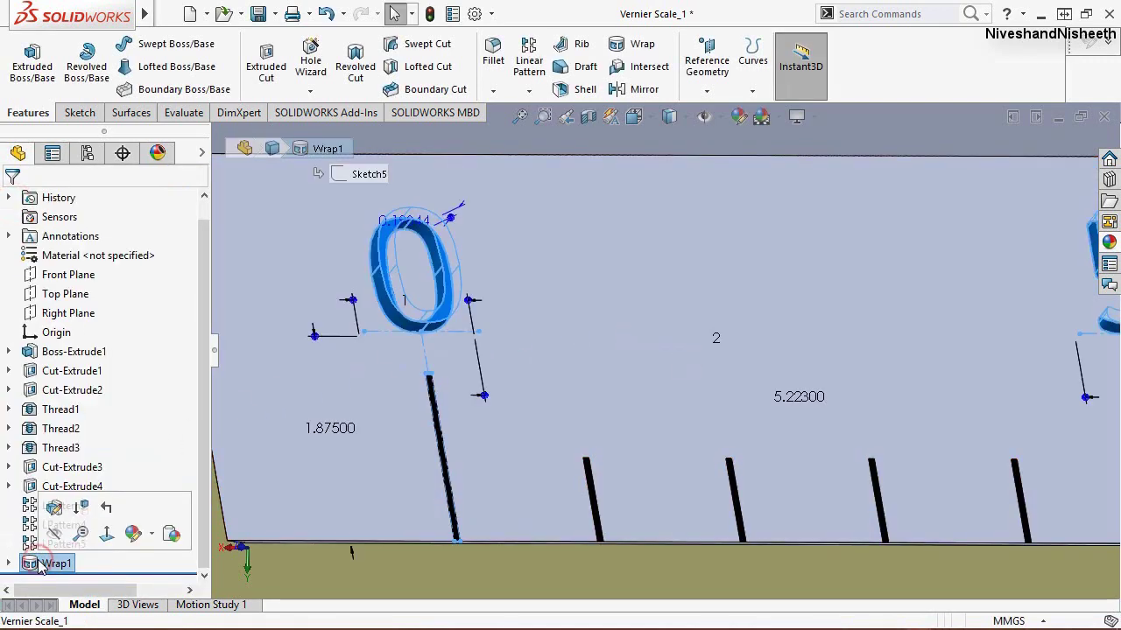
# Step: Give Wrap1 a black appearance and return to the previous view of the whole bar
pyautogui.click(740, 117)
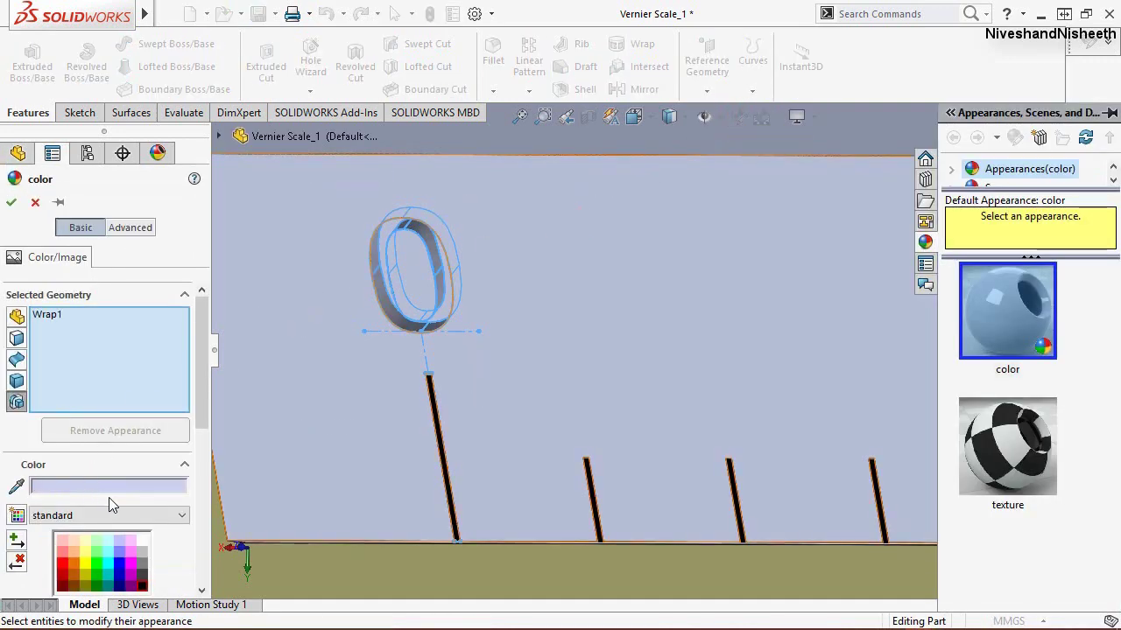
pyautogui.click(141, 585)
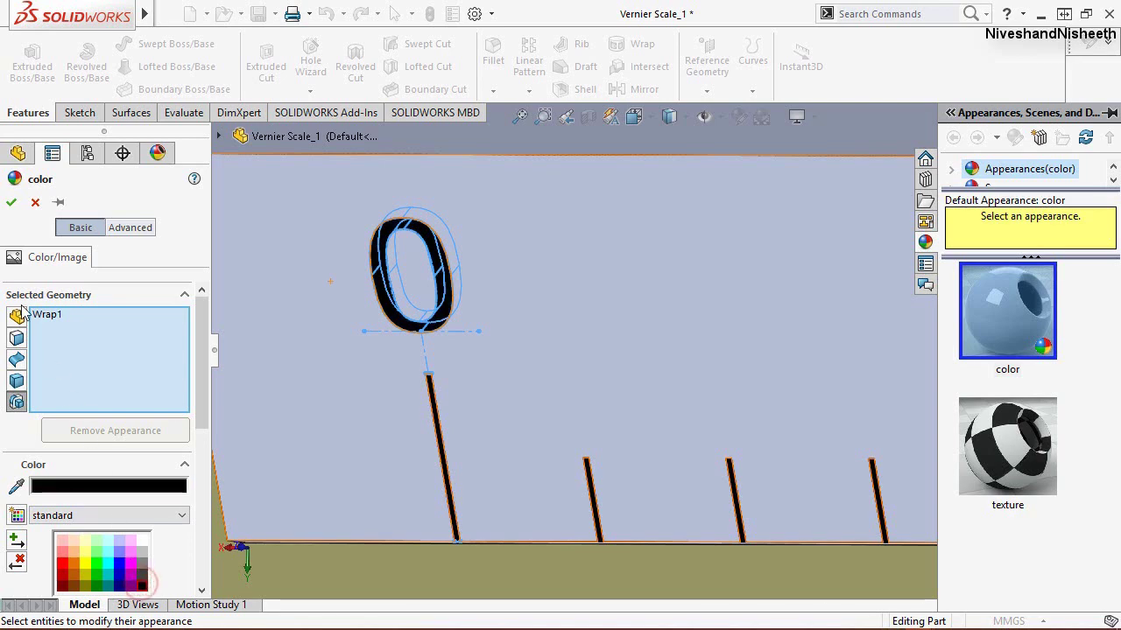
pyautogui.click(8, 204)
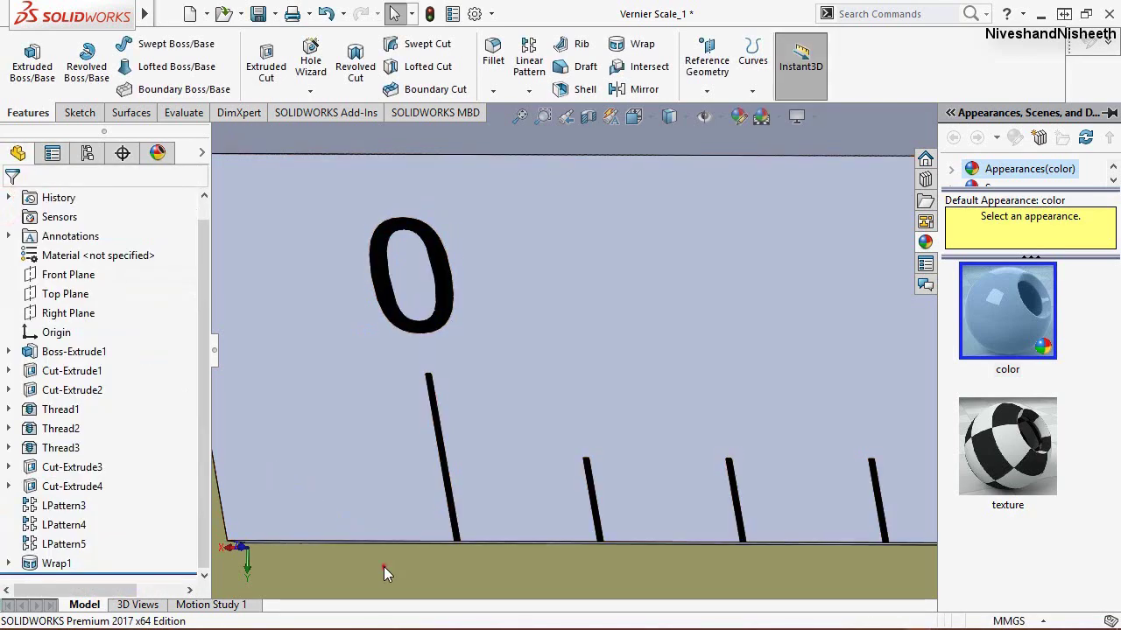
pyautogui.click(566, 115)
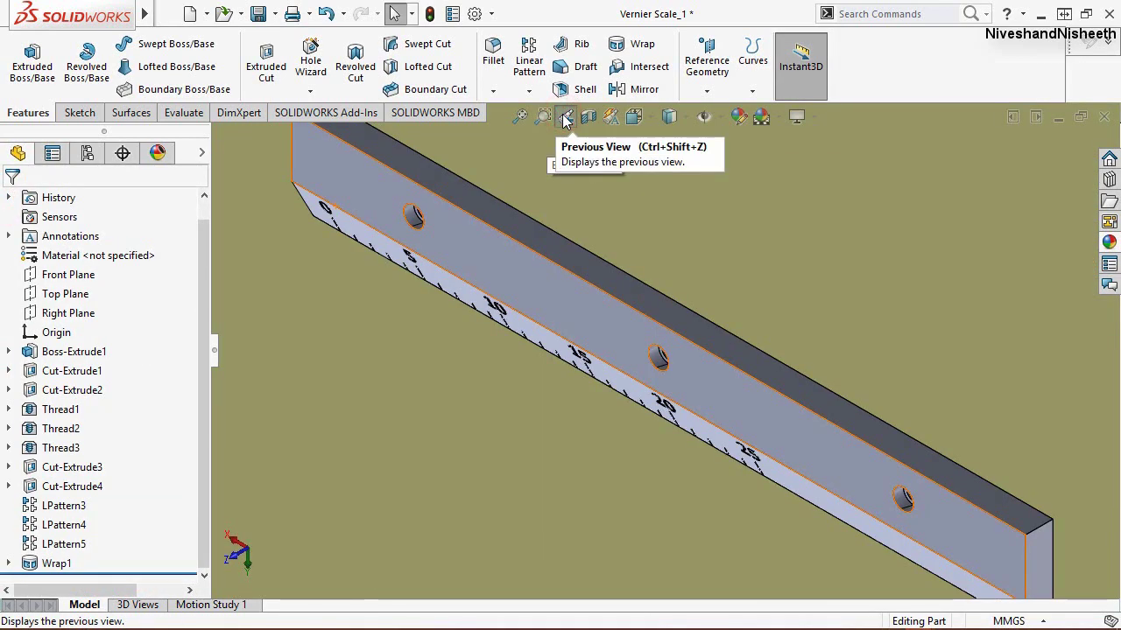
pyautogui.click(566, 116)
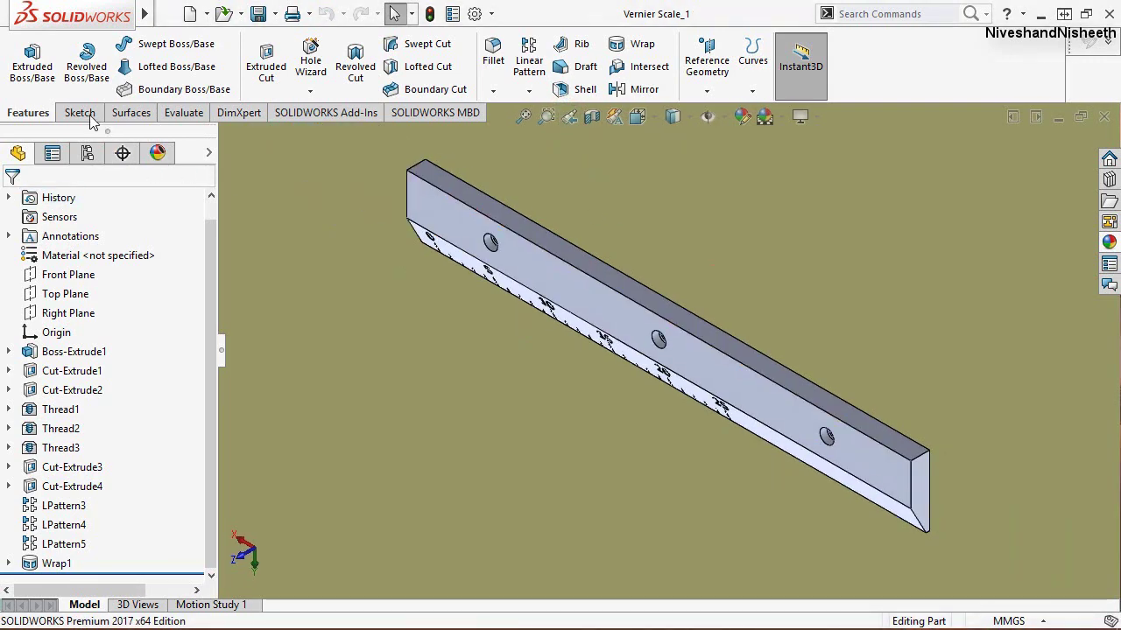
pyautogui.click(79, 113)
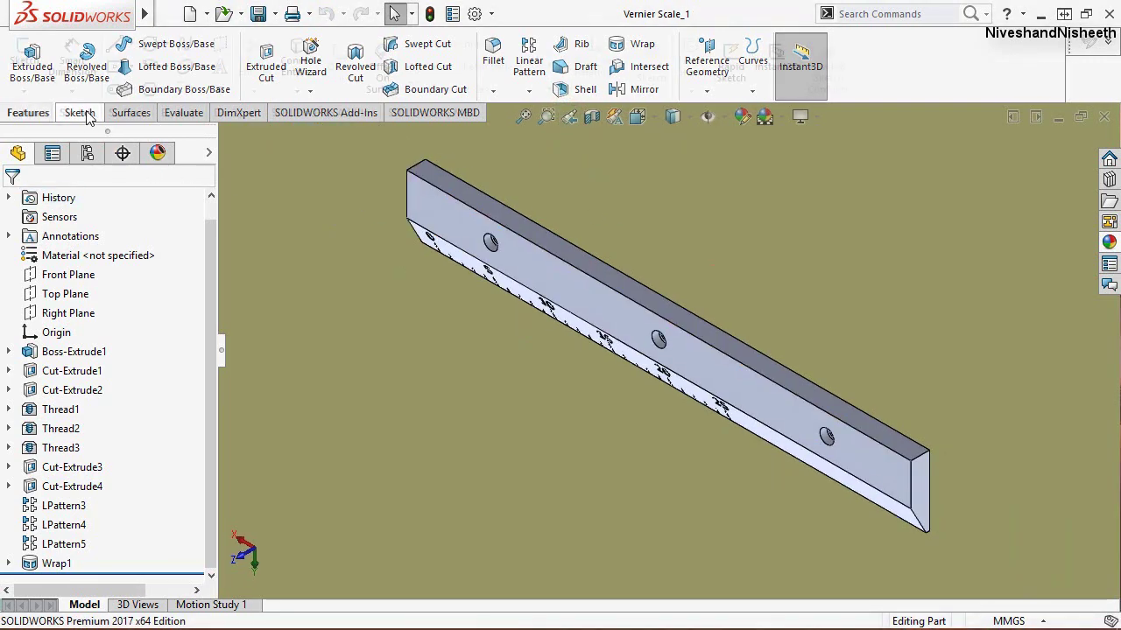
# Step: Start a new sketch on the bar's front face and view it head-on
pyautogui.click(25, 54)
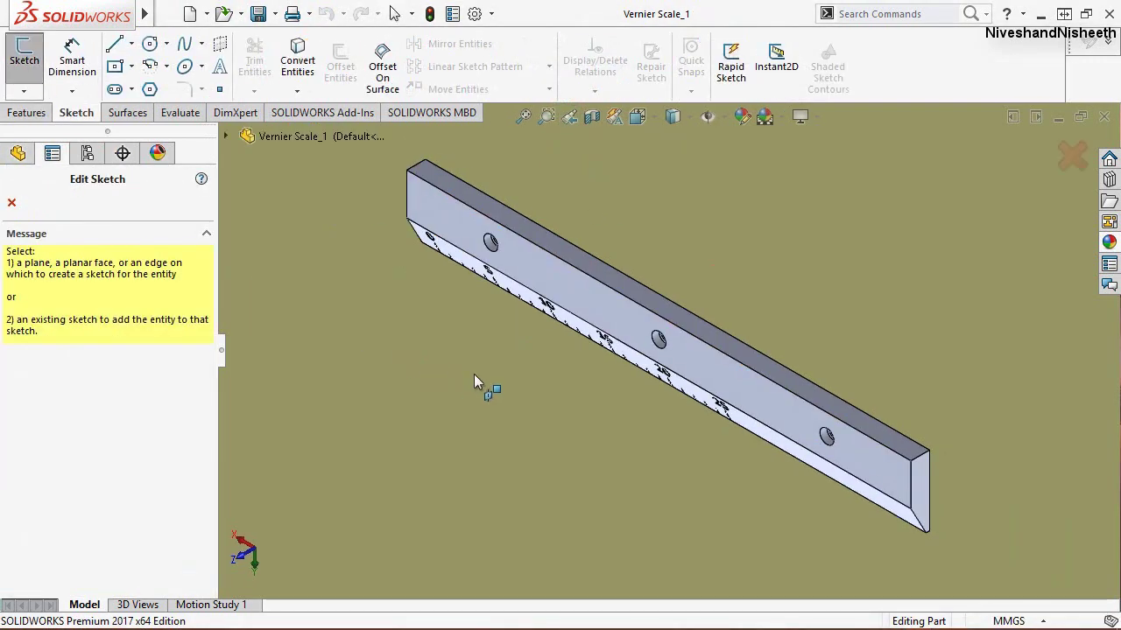
pyautogui.click(700, 385)
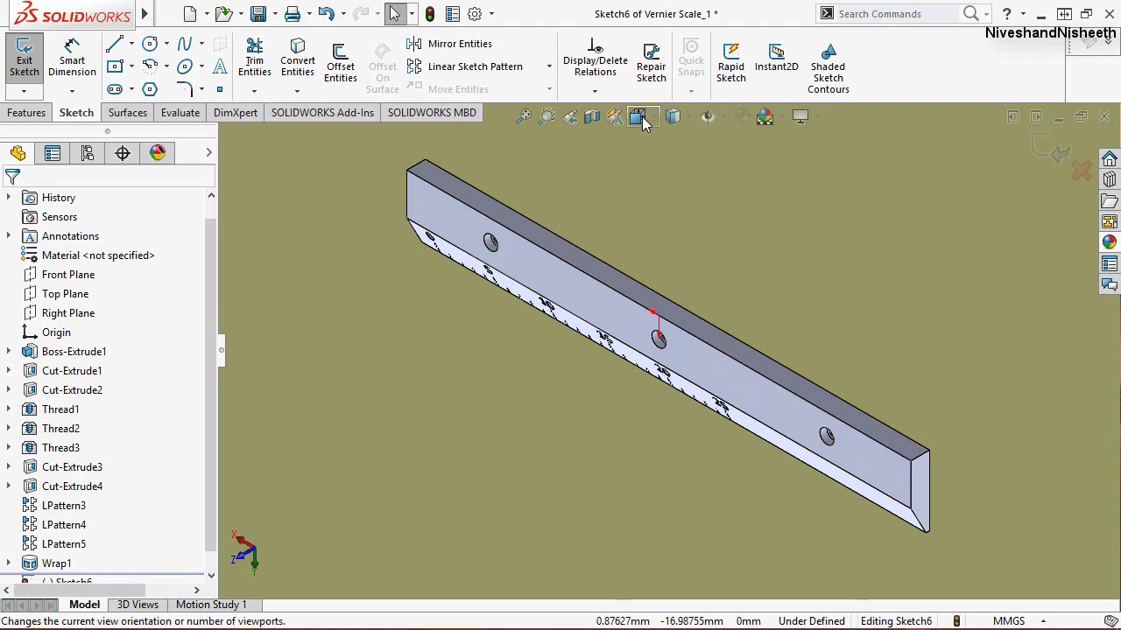
pyautogui.press('space')
pyautogui.click(613, 423)
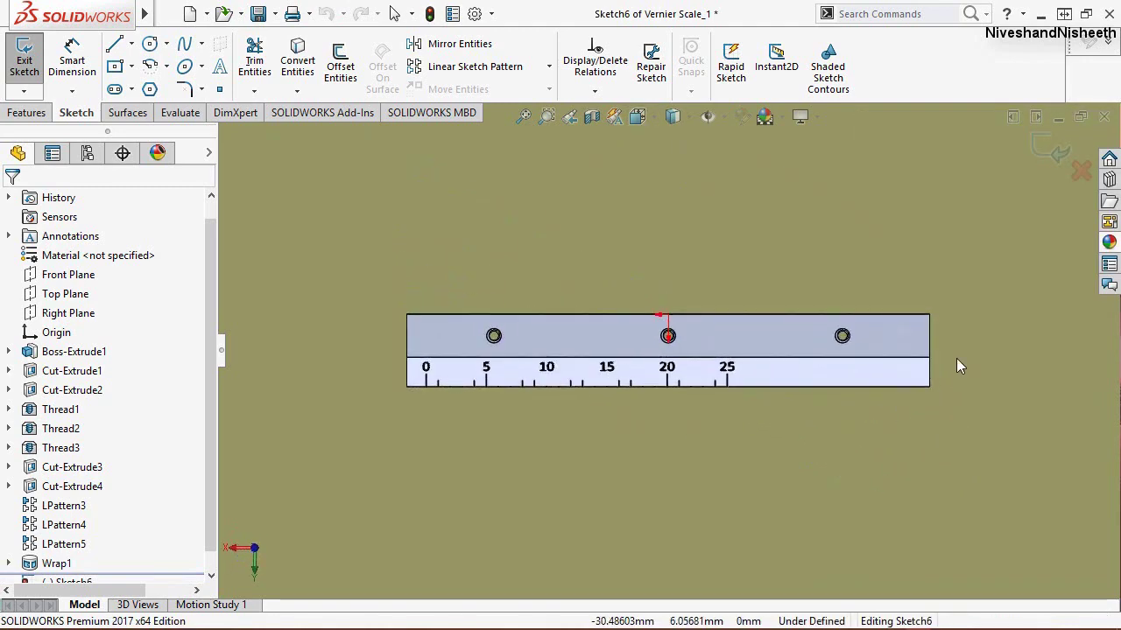
pyautogui.scroll(-2, 912, 334)
pyautogui.scroll(-3, 874, 336)
pyautogui.scroll(-2, 875, 336)
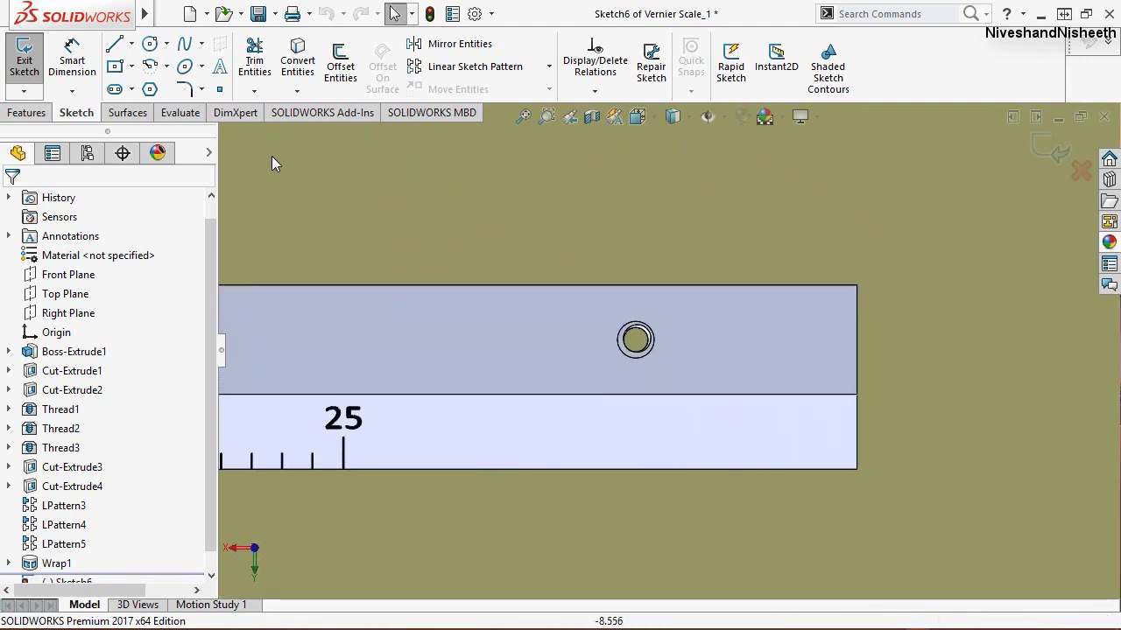
# Step: Draw a horizontal line to the right of the hole
pyautogui.click(114, 44)
pyautogui.scroll(-1, 792, 337)
pyautogui.scroll(-1, 786, 327)
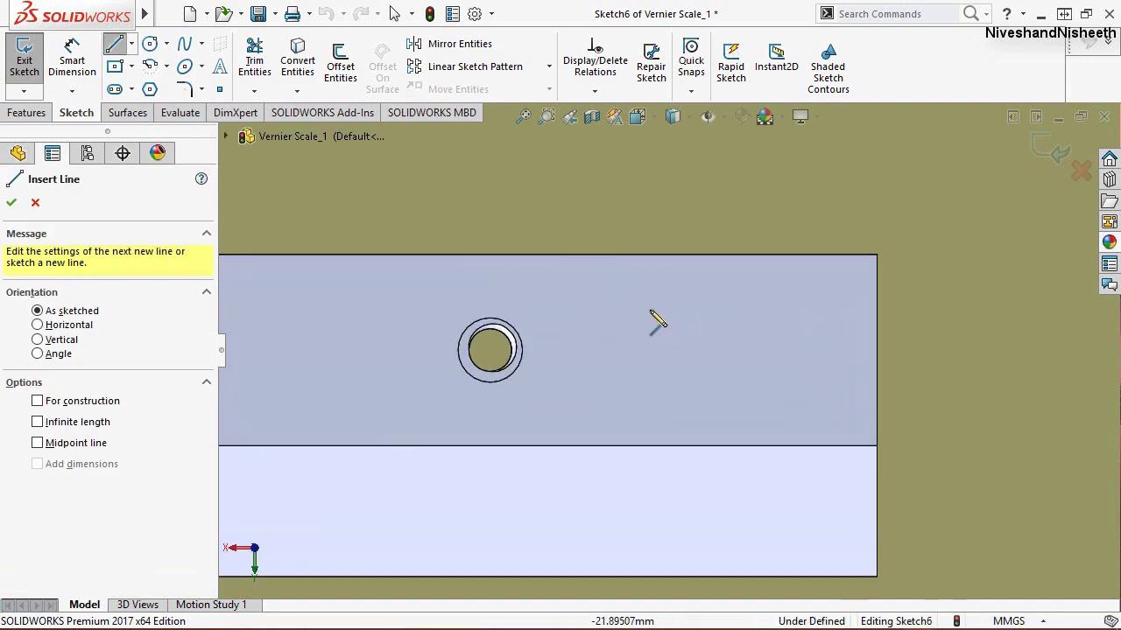
pyautogui.click(638, 306)
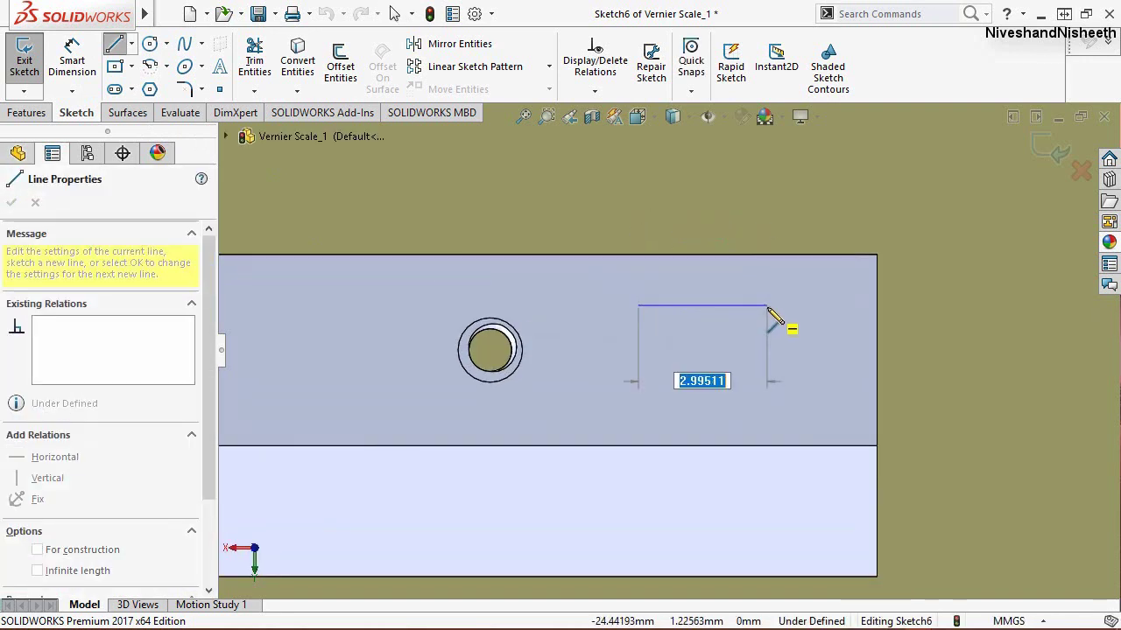
pyautogui.click(813, 306)
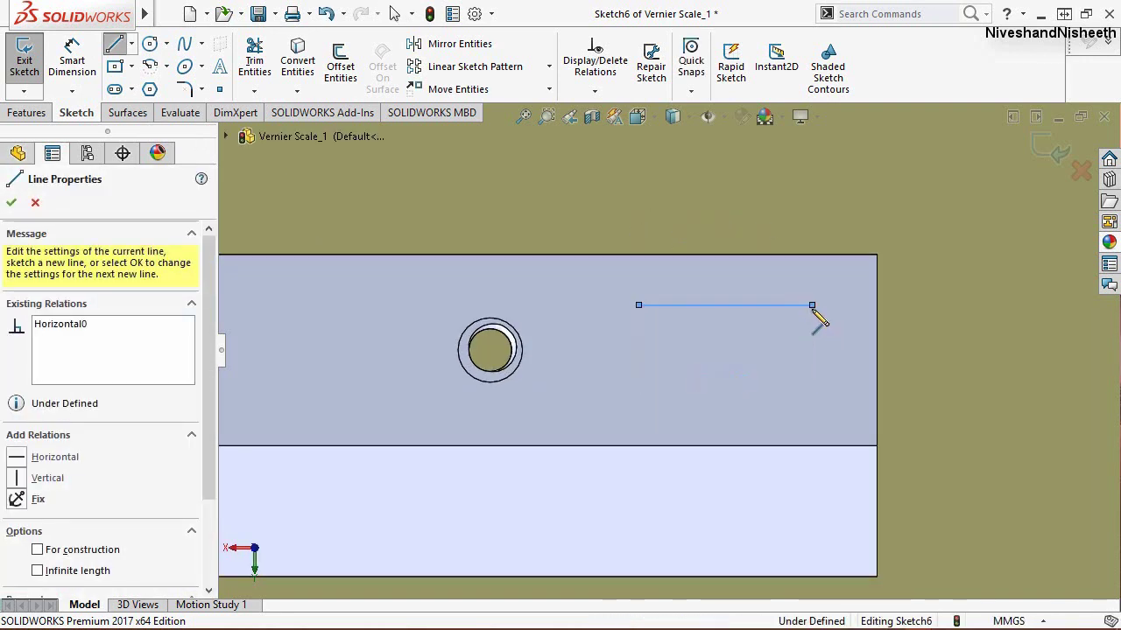
pyautogui.rightClick(763, 373)
pyautogui.click(776, 382)
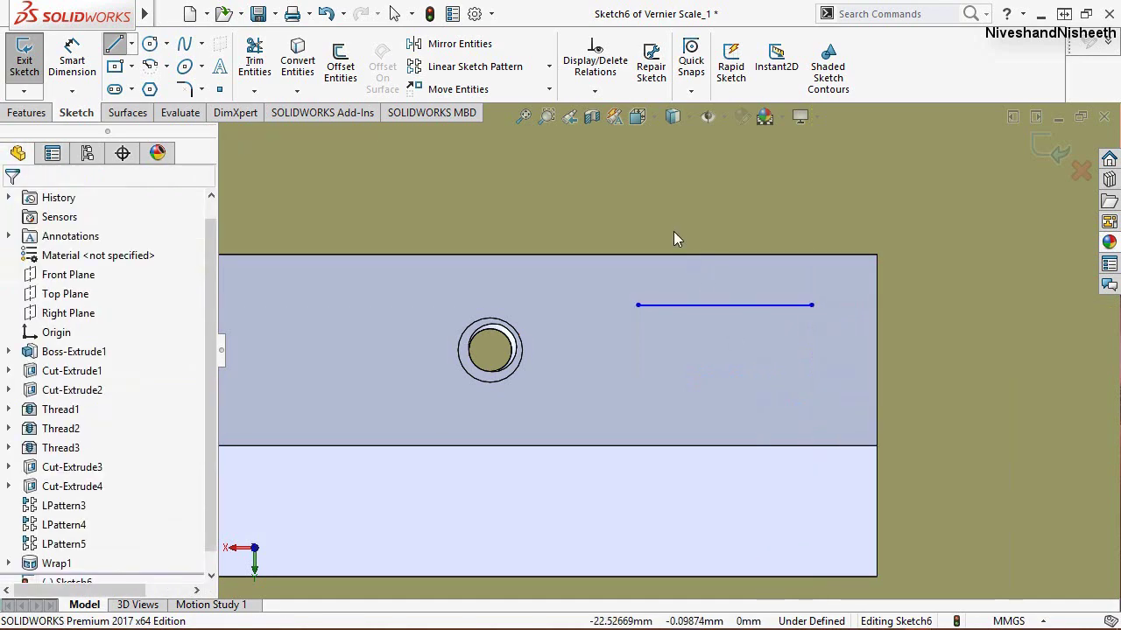
# Step: Dimension the line to 8.5 mm and make its end touch the bar's right edge
pyautogui.click(72, 57)
pyautogui.click(714, 314)
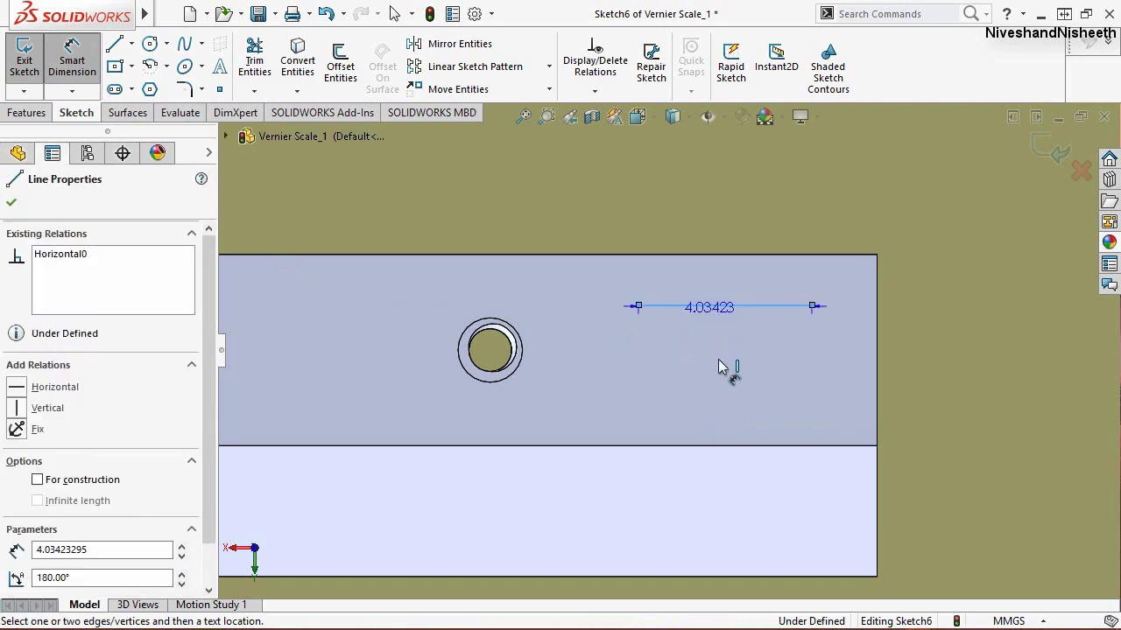
pyautogui.click(719, 366)
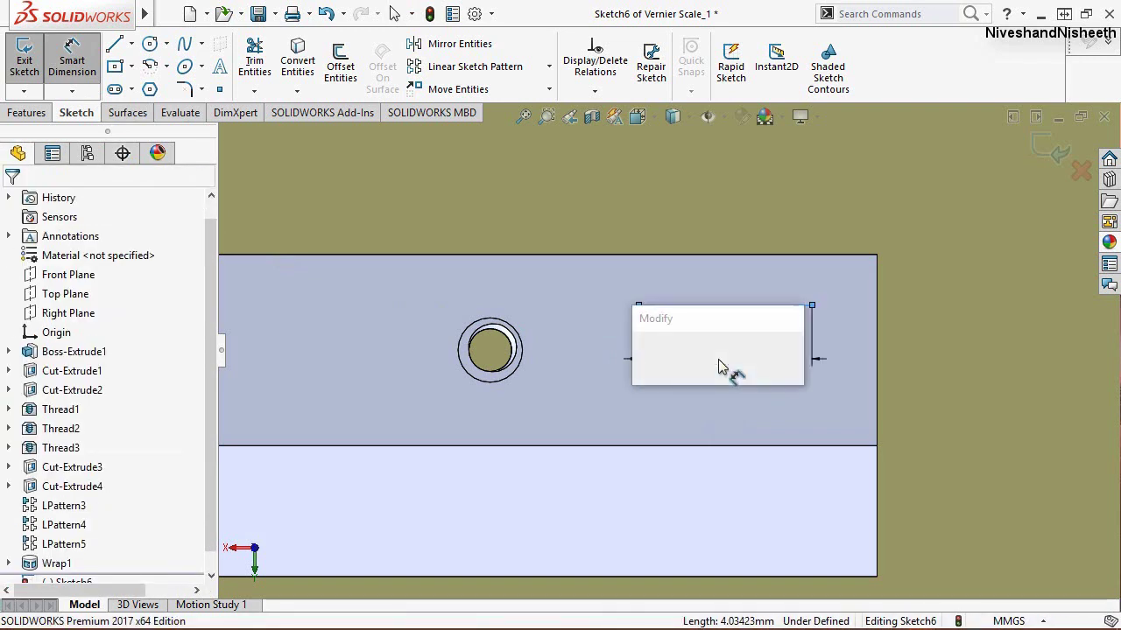
pyautogui.write('8.5')
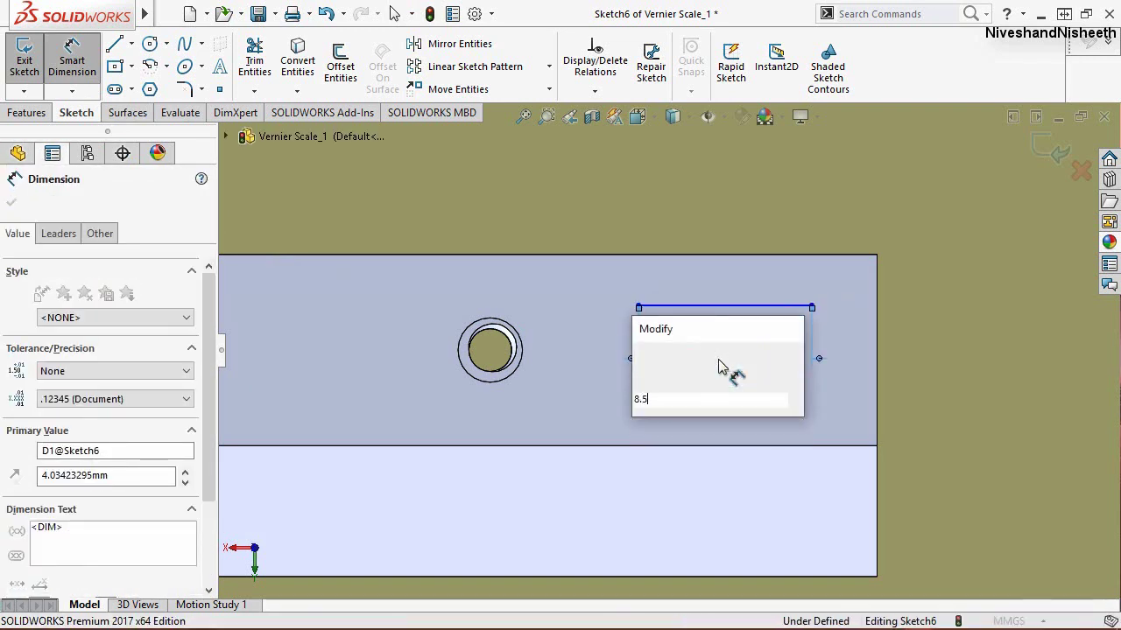
pyautogui.press('Return')
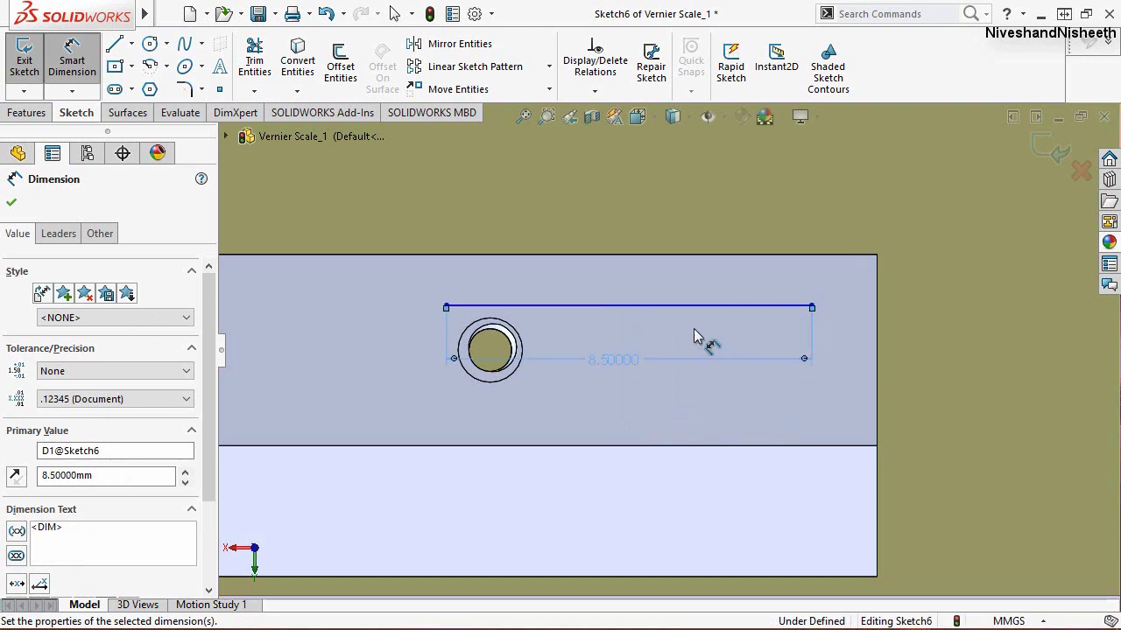
pyautogui.press('Escape')
pyautogui.press('Escape')
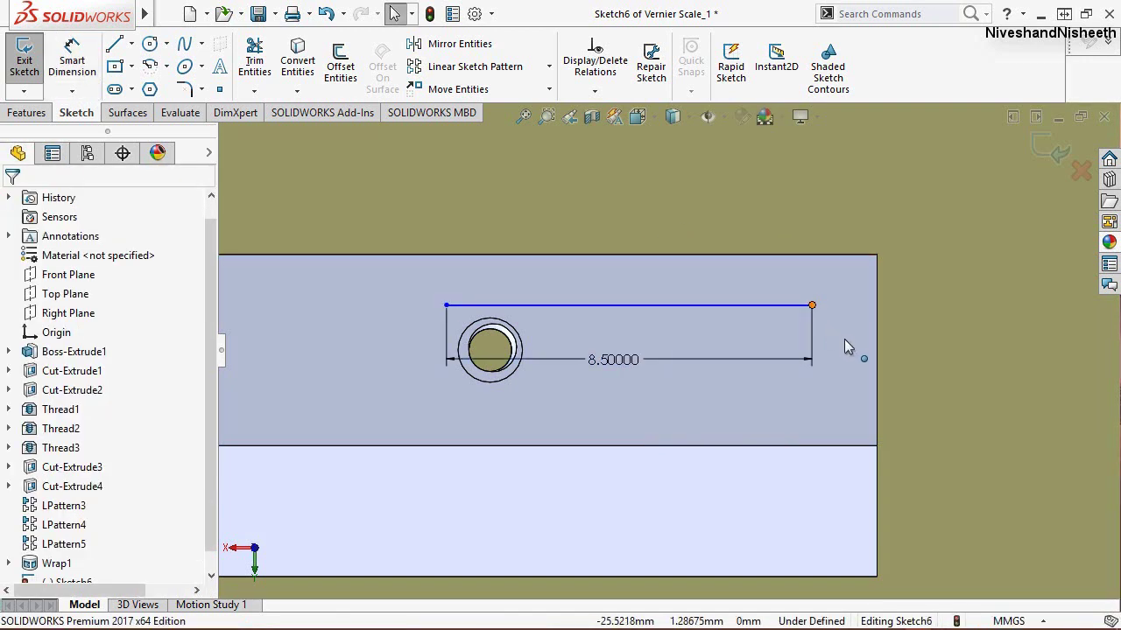
pyautogui.keyDown('ctrl'); pyautogui.click(876, 368); pyautogui.keyUp('ctrl')
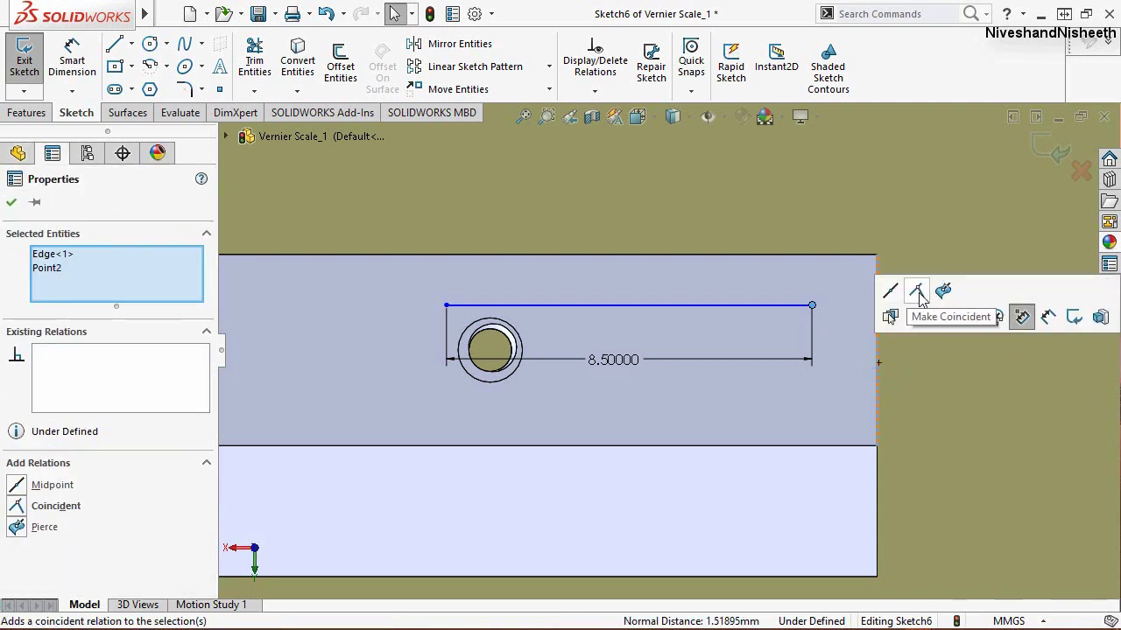
pyautogui.click(916, 291)
pyautogui.click(679, 199)
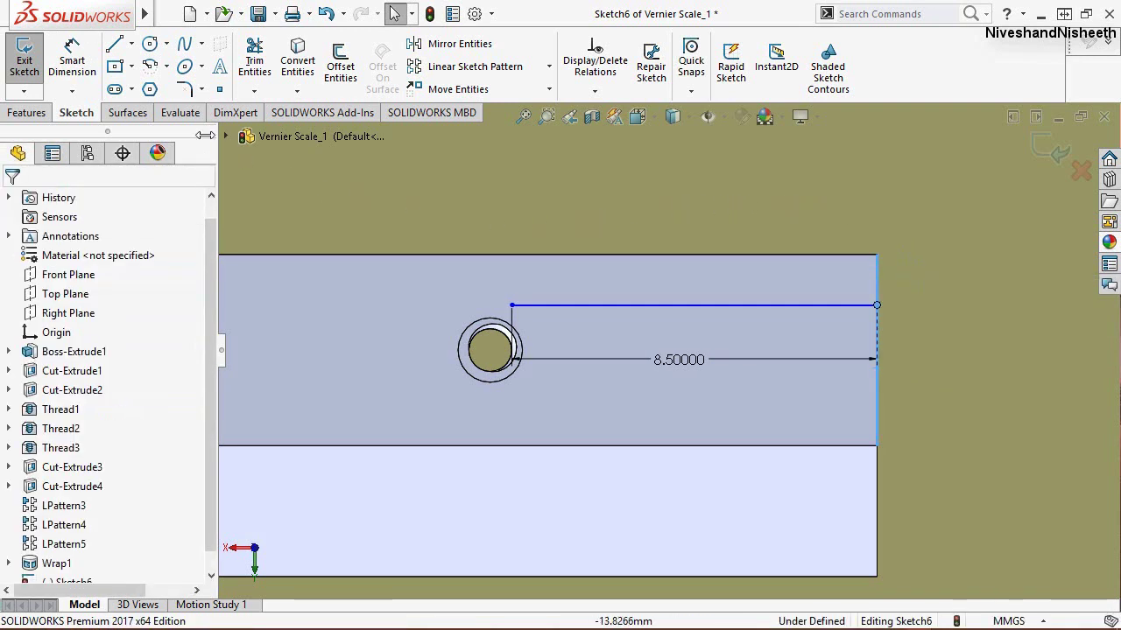
# Step: Draw a second horizontal line below the first and dimension it 5.5 mm
pyautogui.click(632, 395)
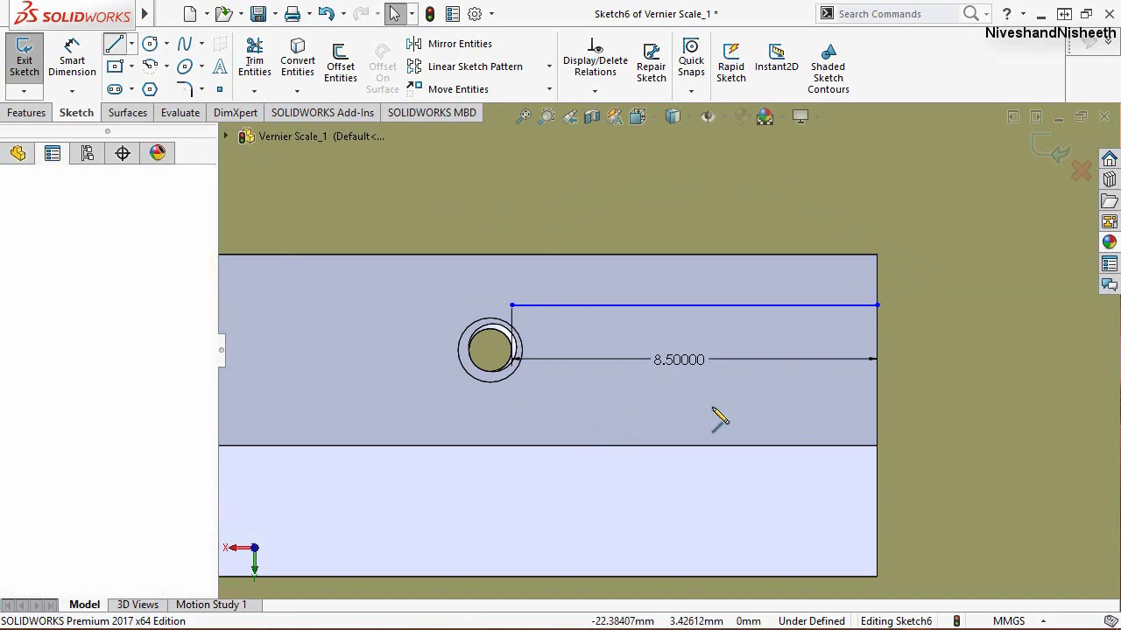
pyautogui.click(771, 395)
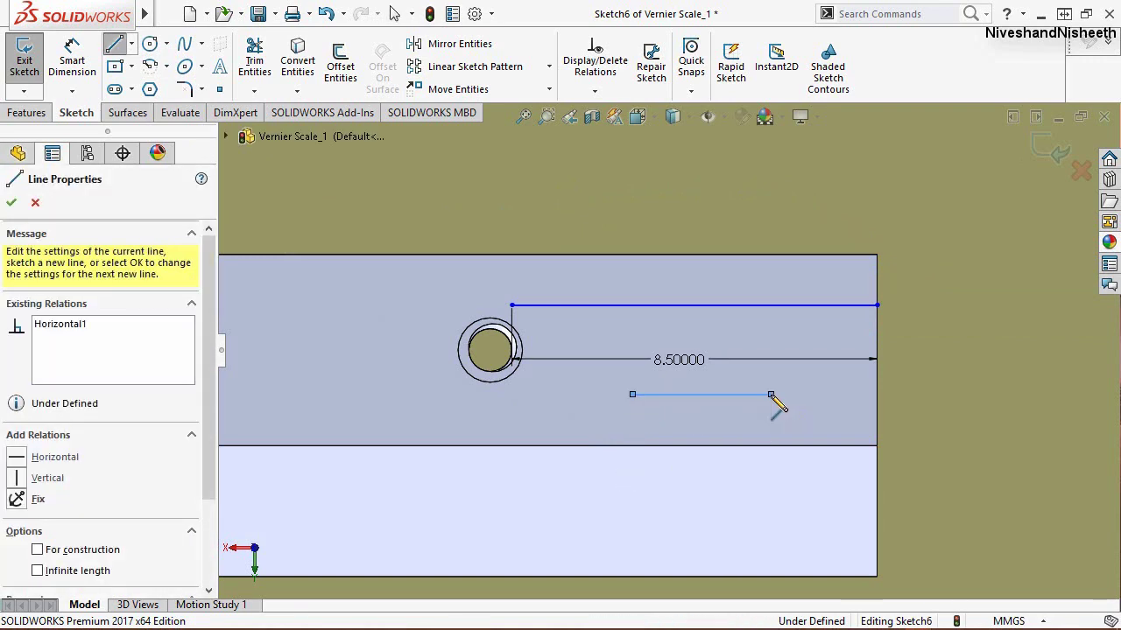
pyautogui.click(72, 60)
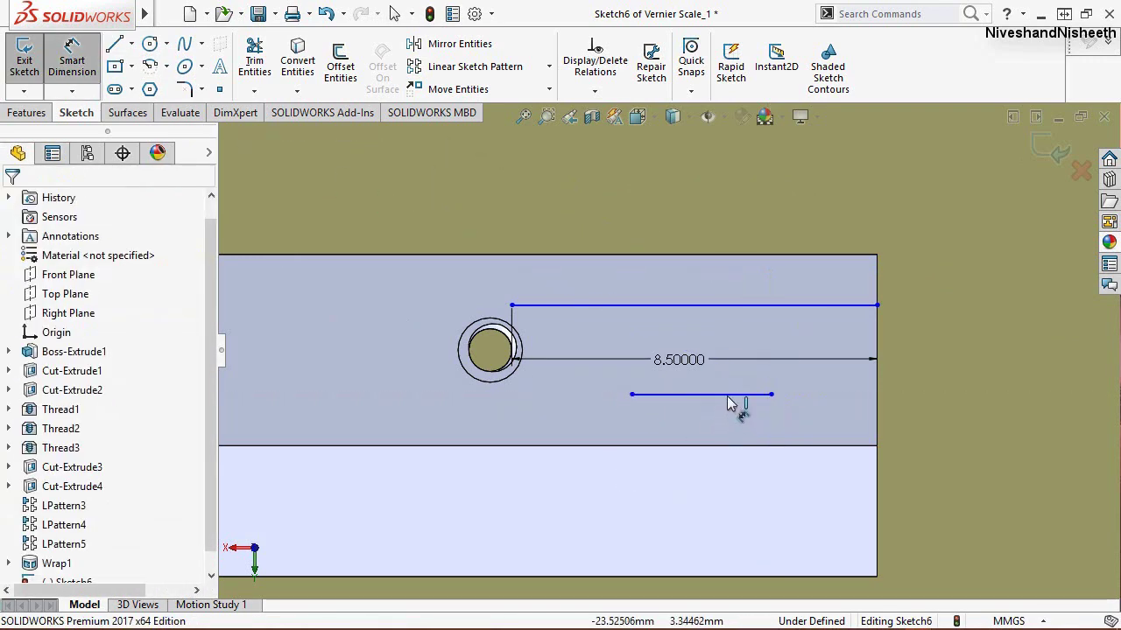
pyautogui.click(727, 397)
pyautogui.click(725, 427)
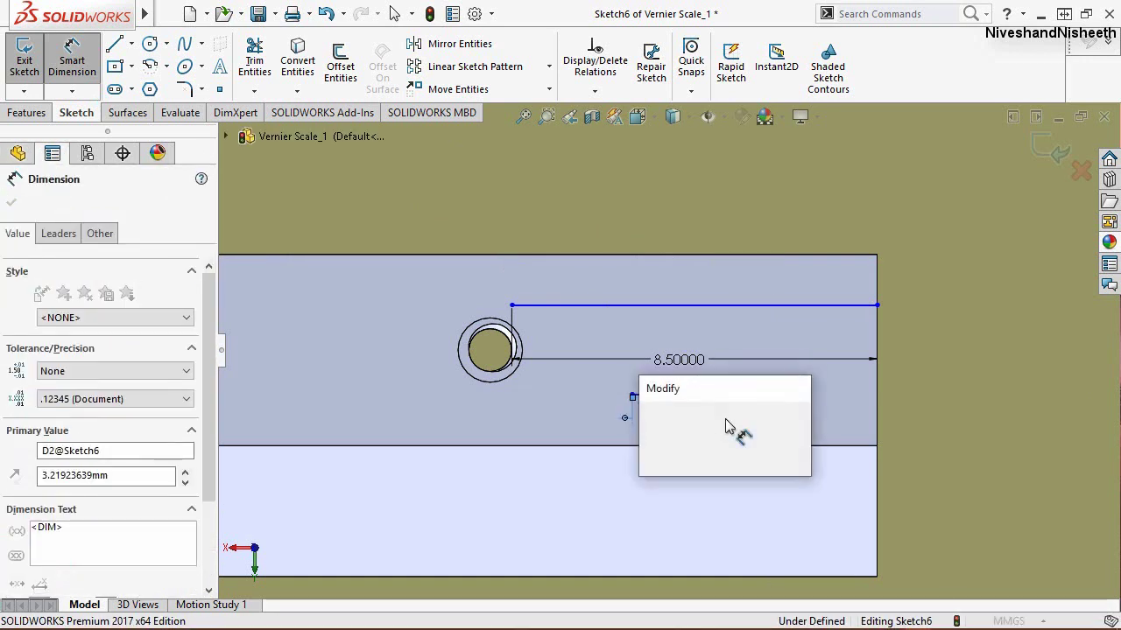
pyautogui.write('5.5')
pyautogui.press('Return')
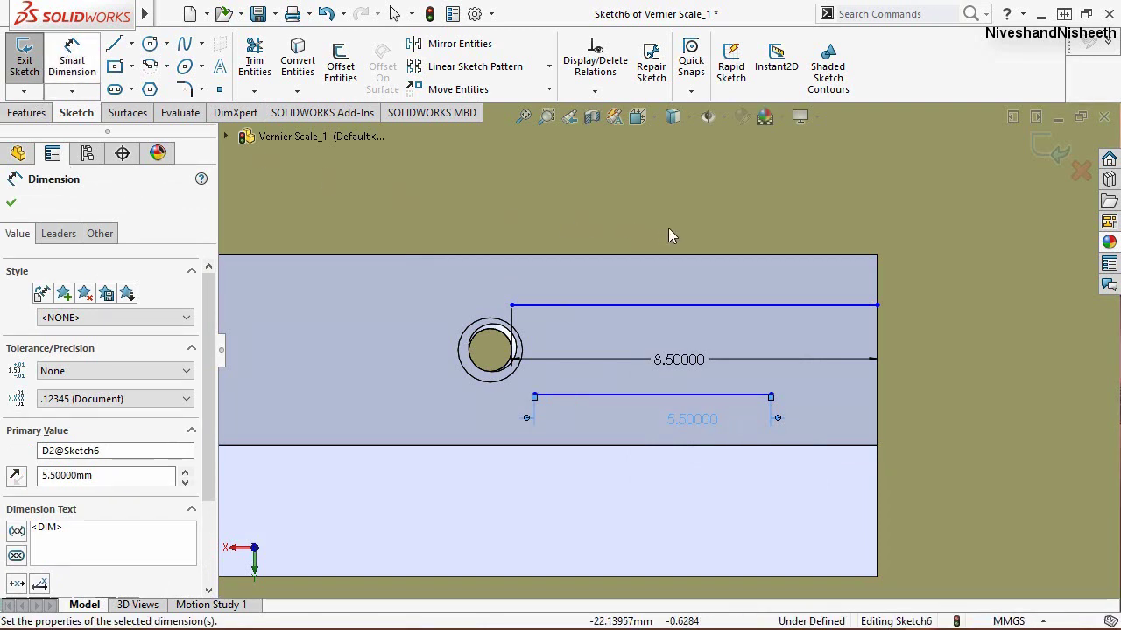
# Step: Dimension the upper line 2.23 mm below the bar's top edge
pyautogui.click(725, 219)
pyautogui.rightClick(725, 219)
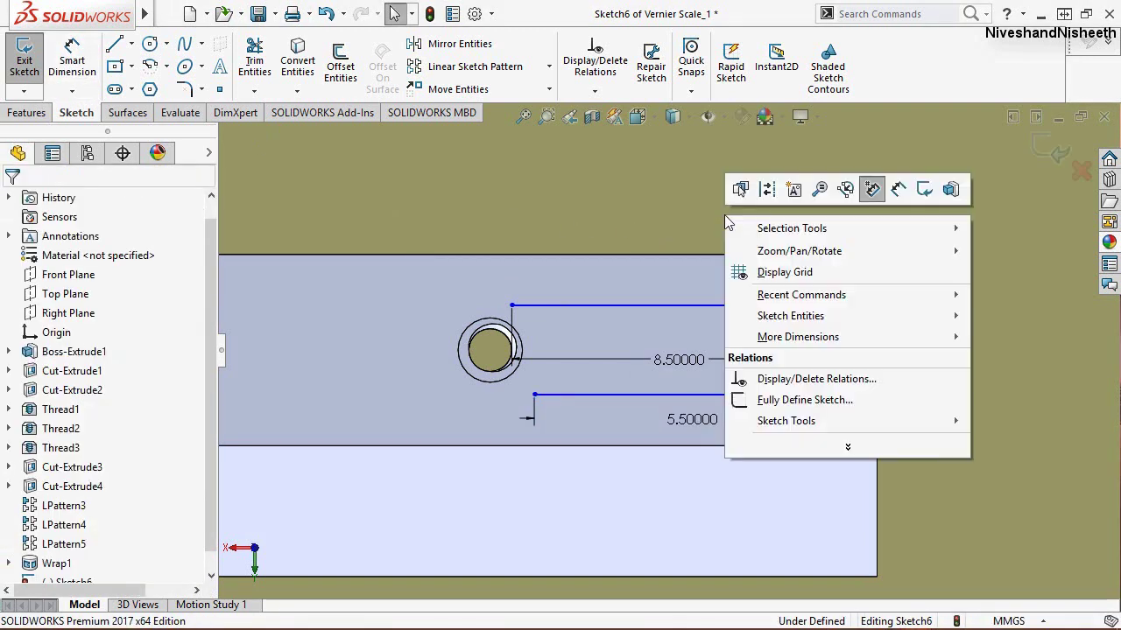
pyautogui.click(899, 190)
pyautogui.click(836, 256)
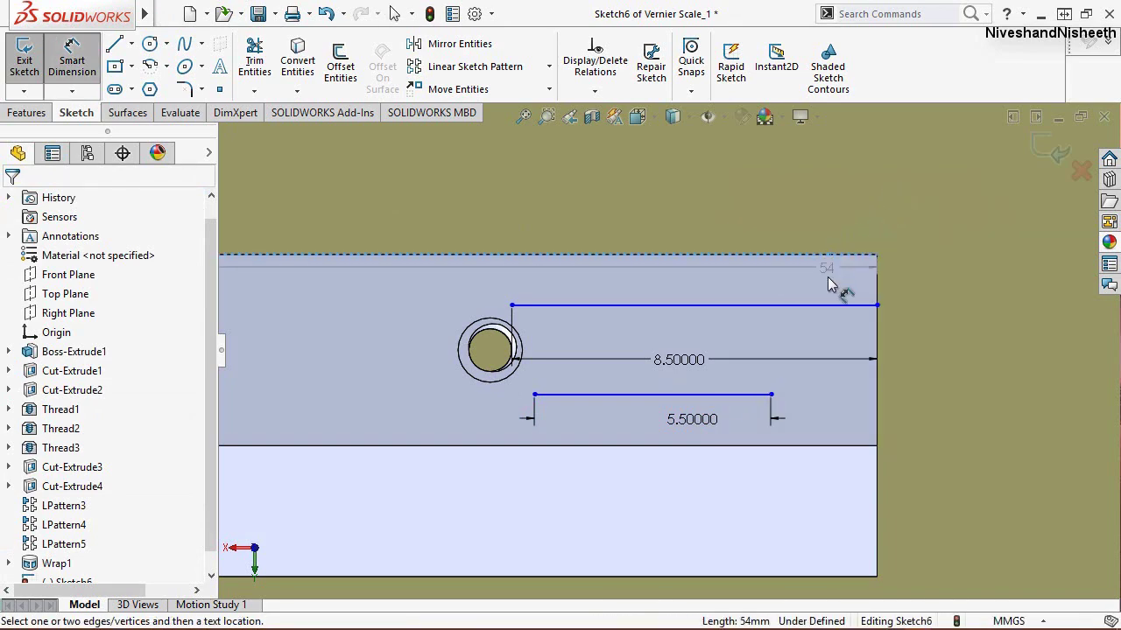
pyautogui.click(841, 306)
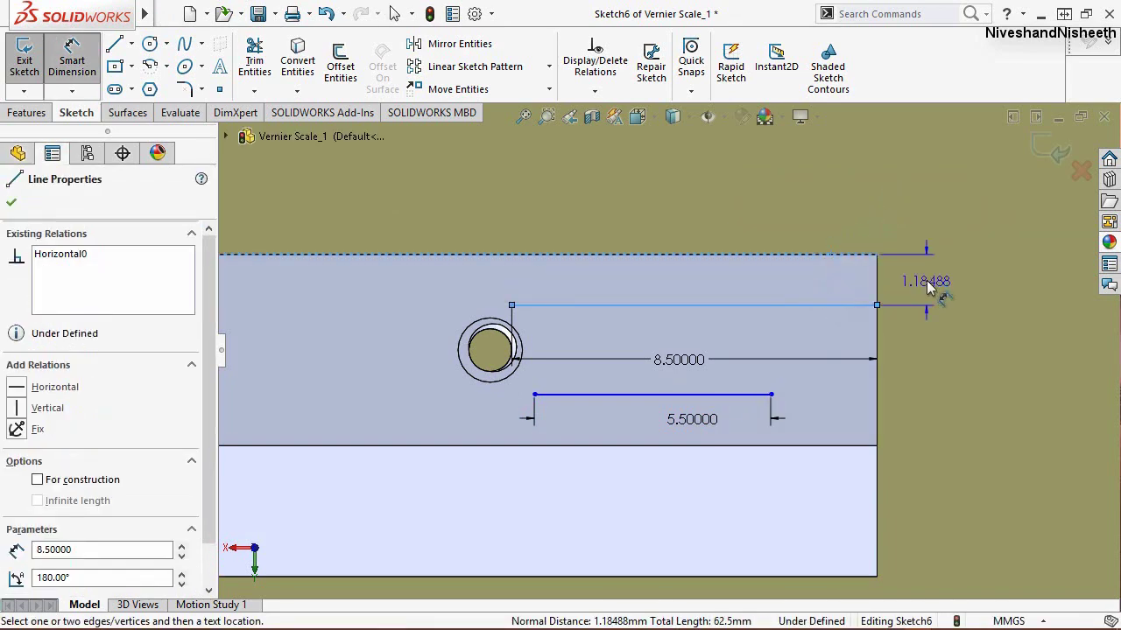
pyautogui.click(926, 280)
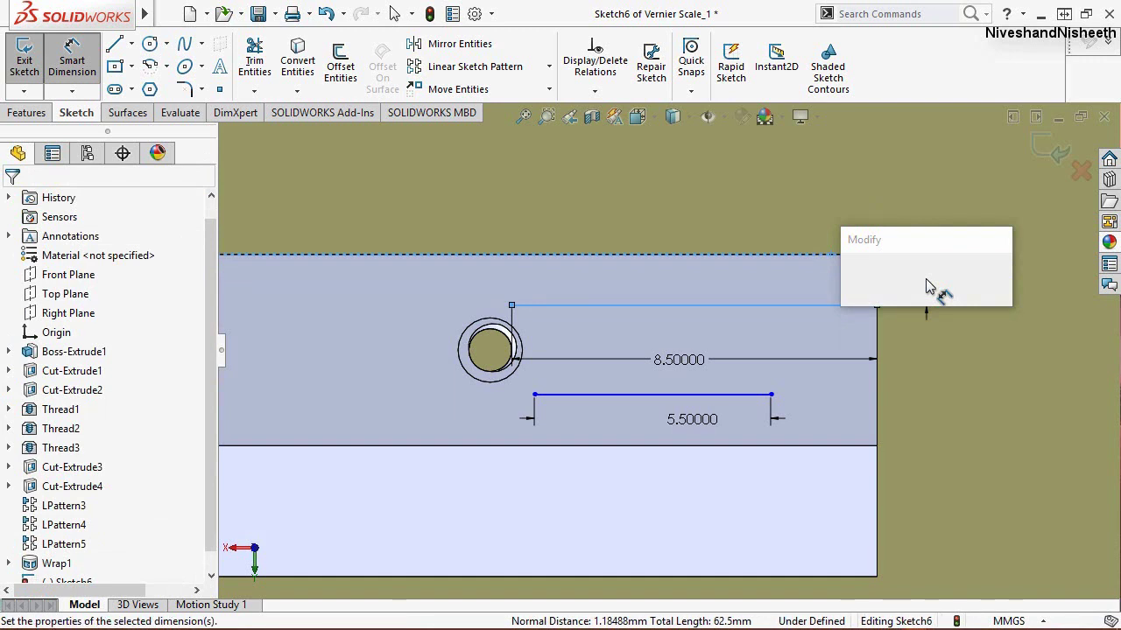
pyautogui.write('2.23')
pyautogui.press('Return')
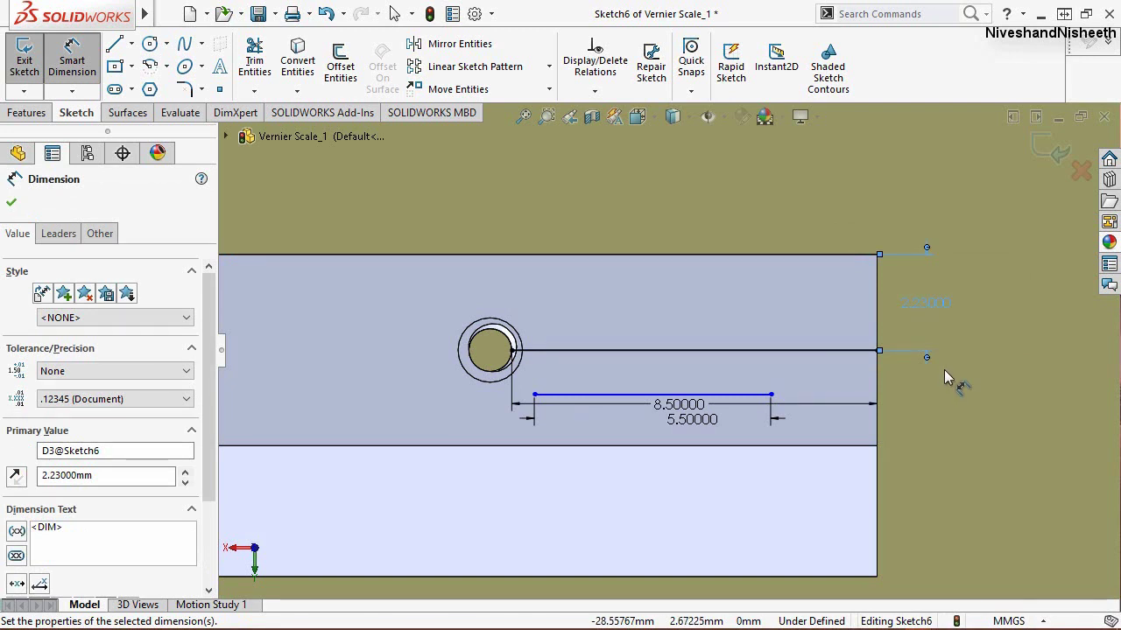
# Step: Set the lower line 0.88 mm above the band's lower edge and refine the upper distance to 2.225
pyautogui.click(740, 431)
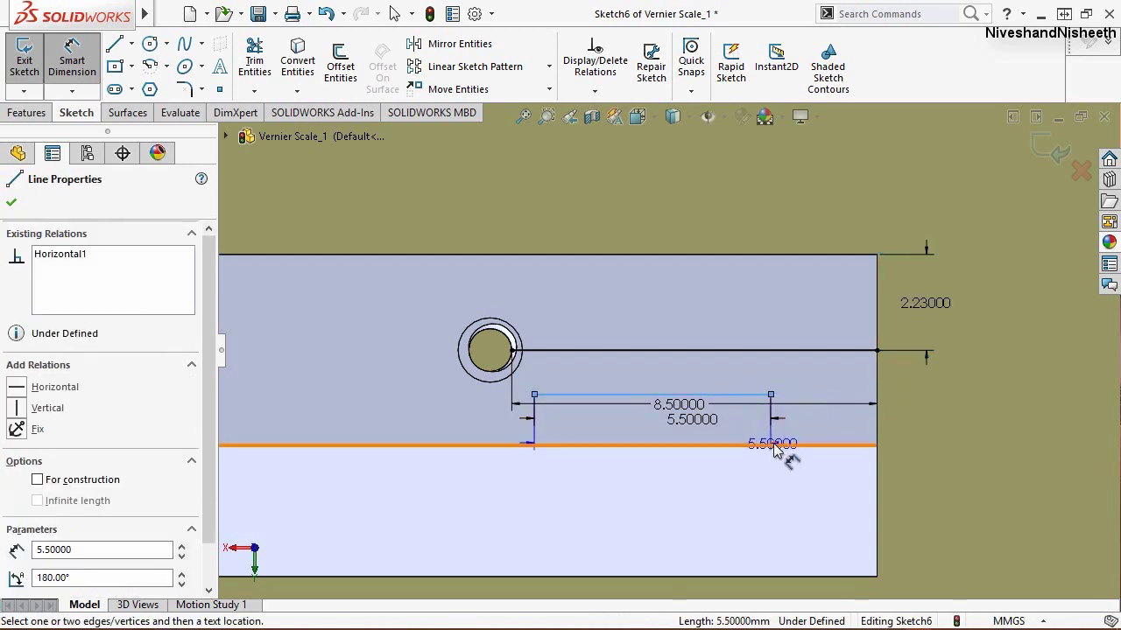
pyautogui.click(782, 446)
pyautogui.click(920, 416)
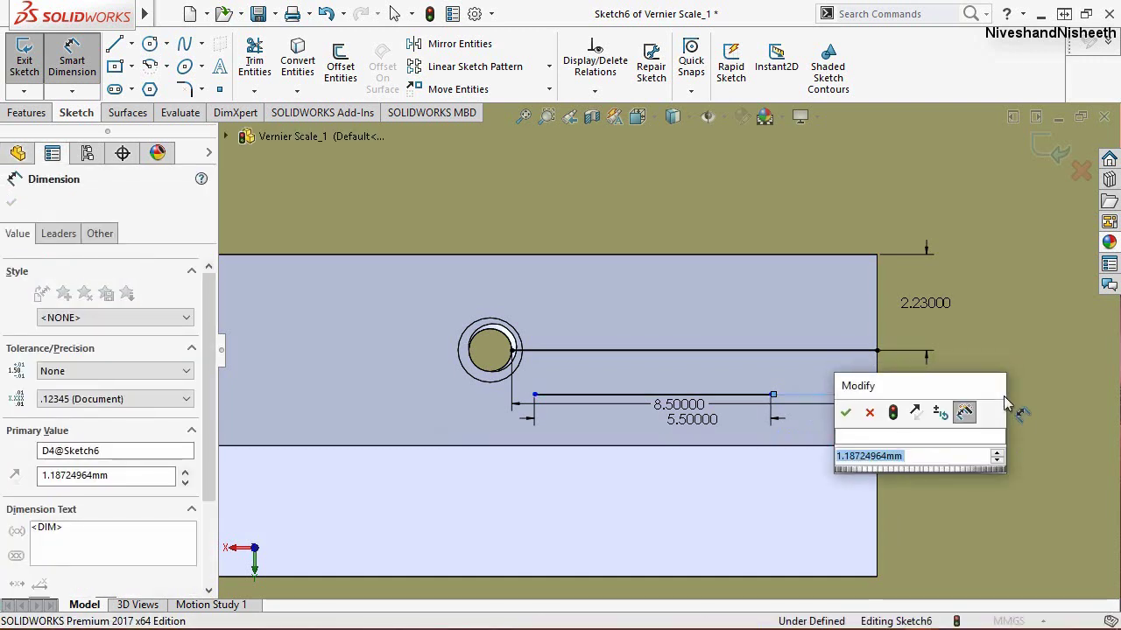
pyautogui.write('0')
pyautogui.write('.04')
pyautogui.press('Return')
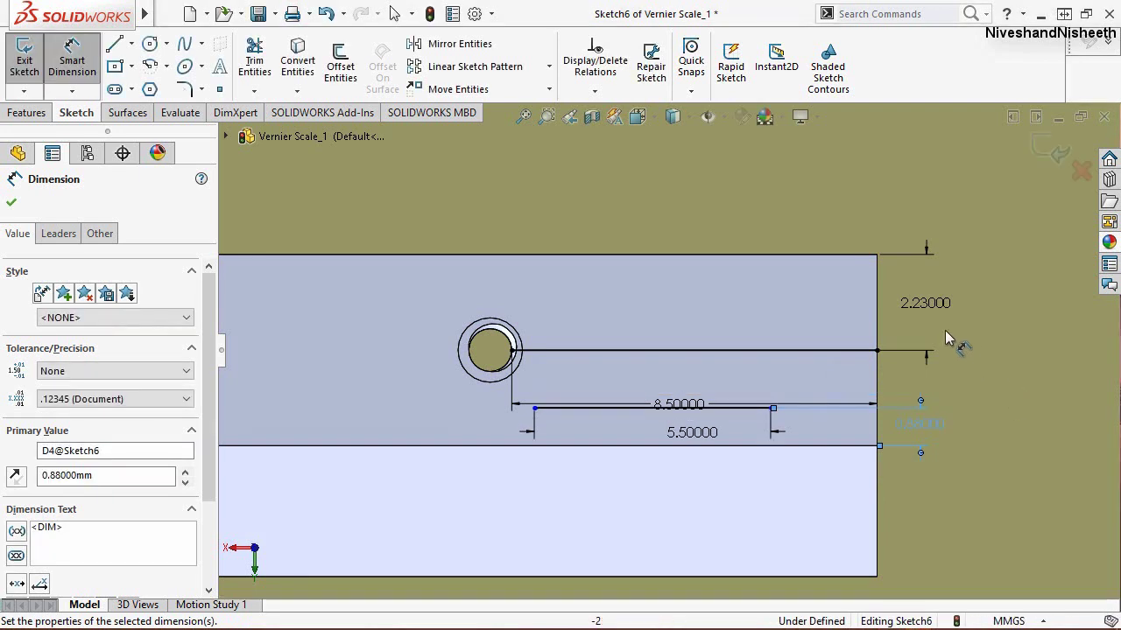
pyautogui.doubleClick(921, 303)
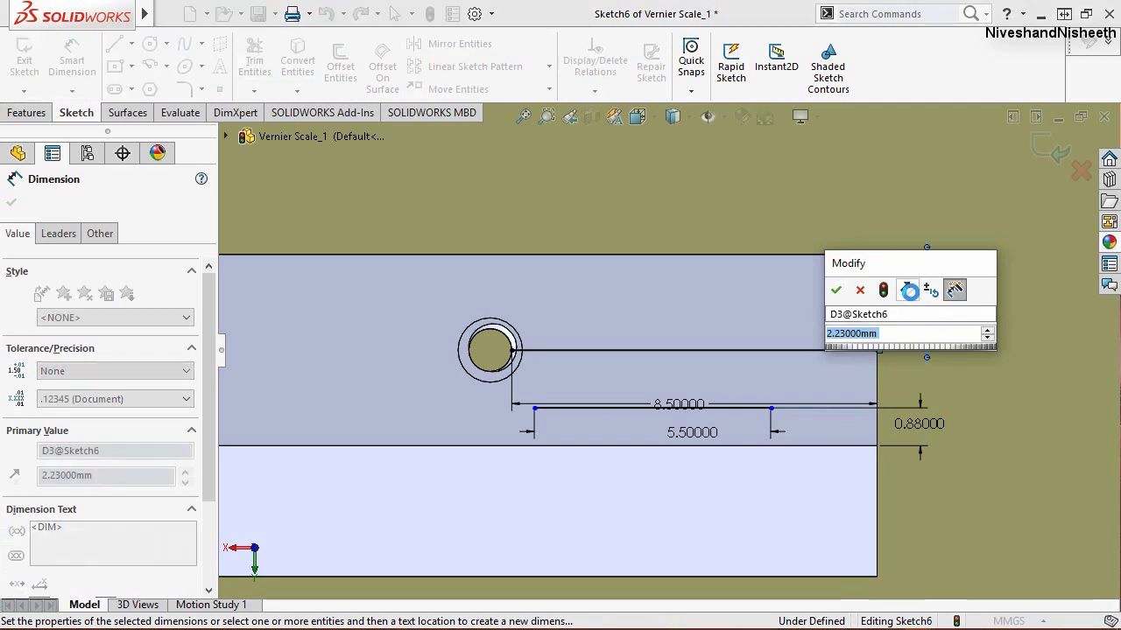
pyautogui.write('2.225')
pyautogui.press('Return')
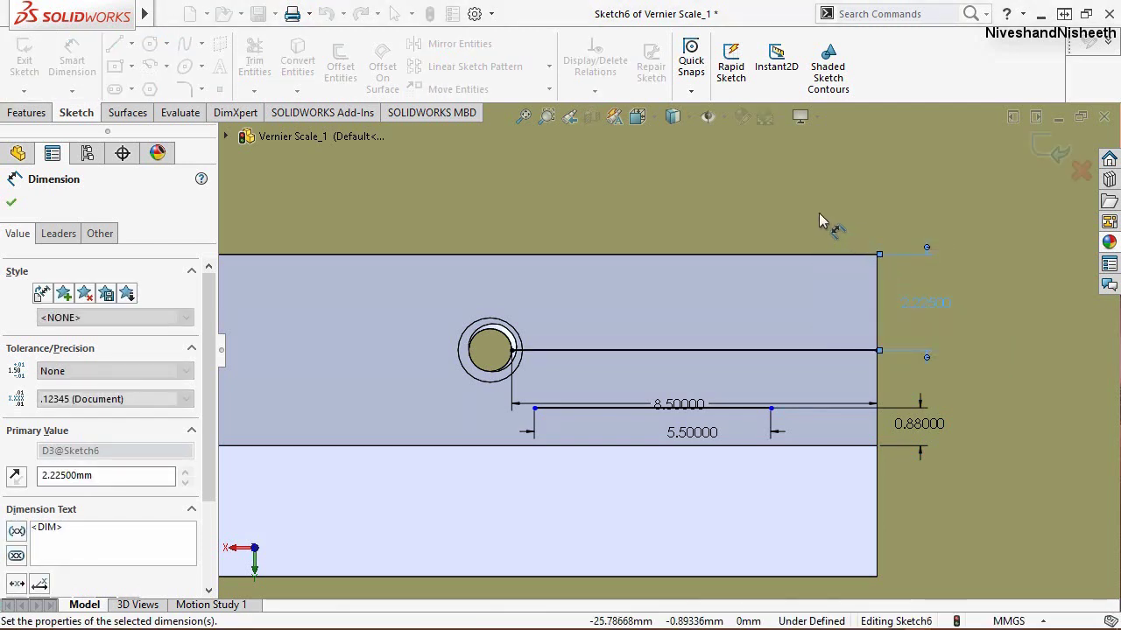
pyautogui.click(11, 202)
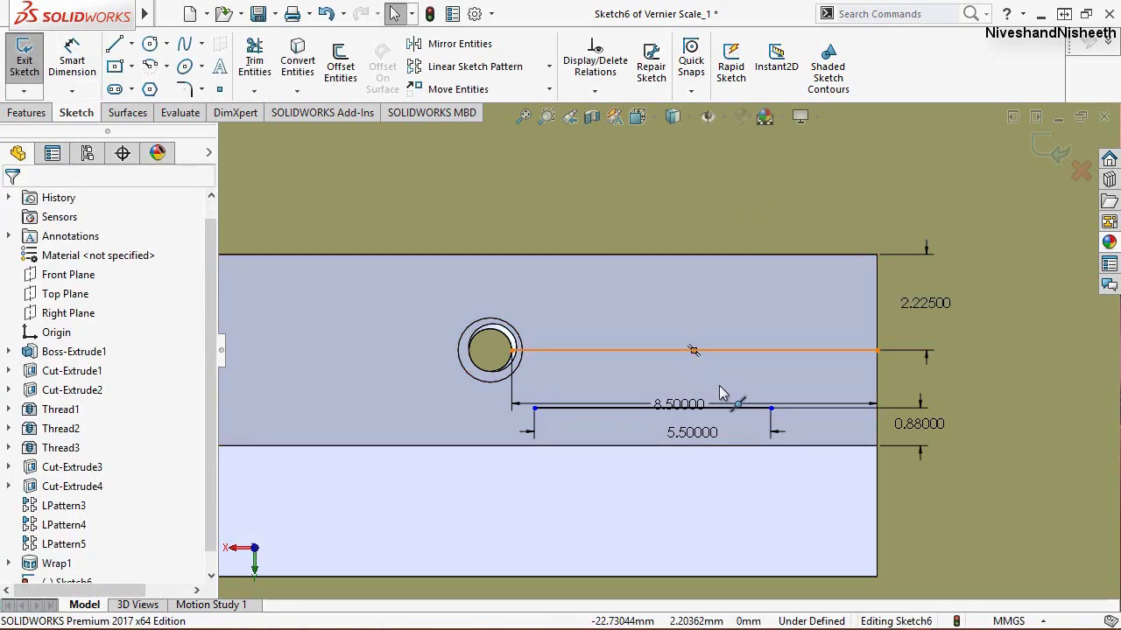
# Step: Add a Vertical relation between the two lines' midpoints to fully define the sketch
pyautogui.click(695, 350)
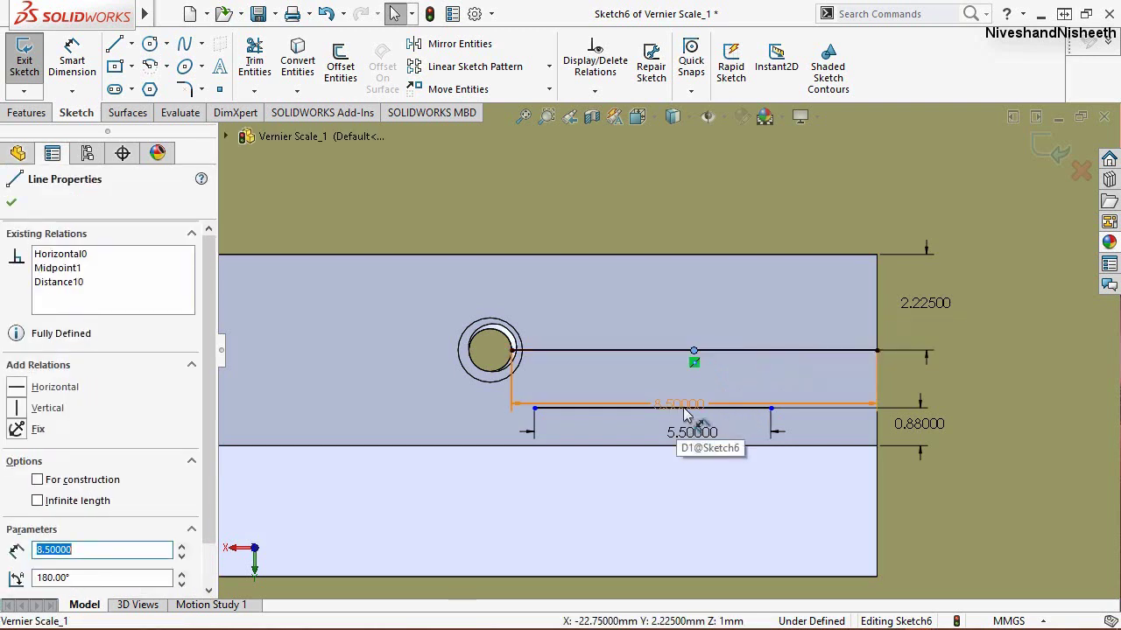
pyautogui.scroll(-2, 685, 414)
pyautogui.scroll(-2, 675, 393)
pyautogui.scroll(-1, 670, 377)
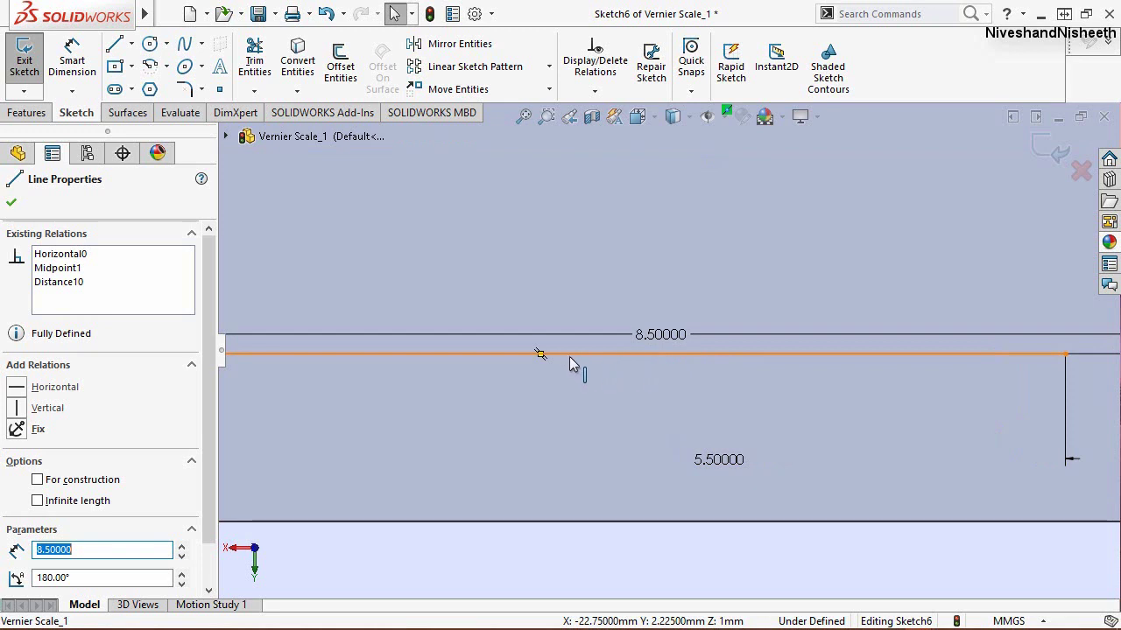
pyautogui.click(538, 355)
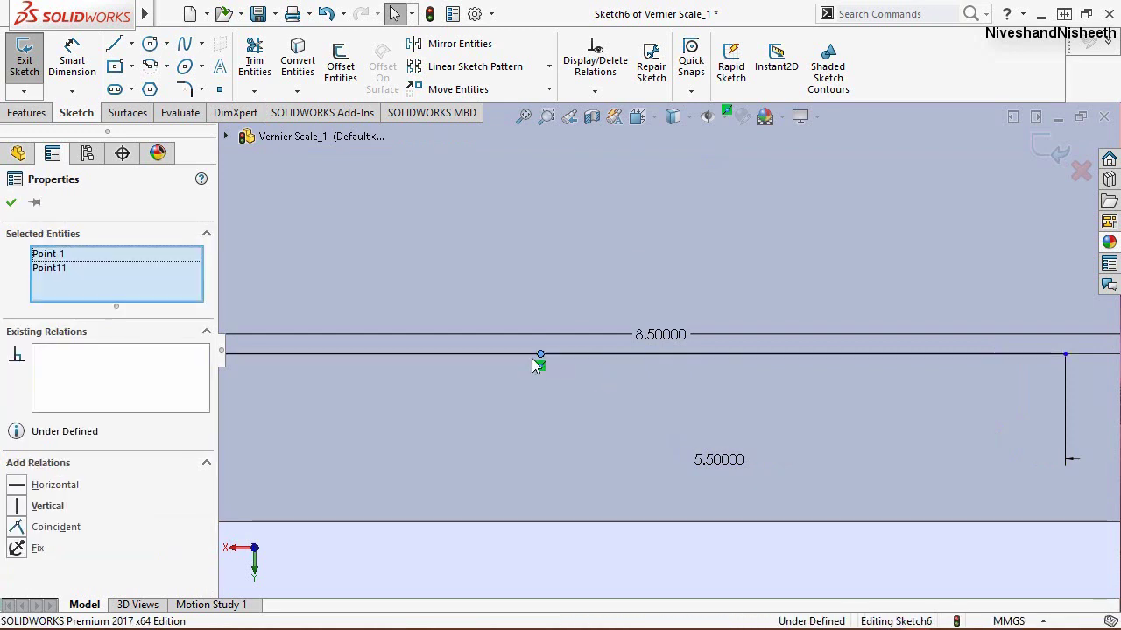
pyautogui.click(17, 508)
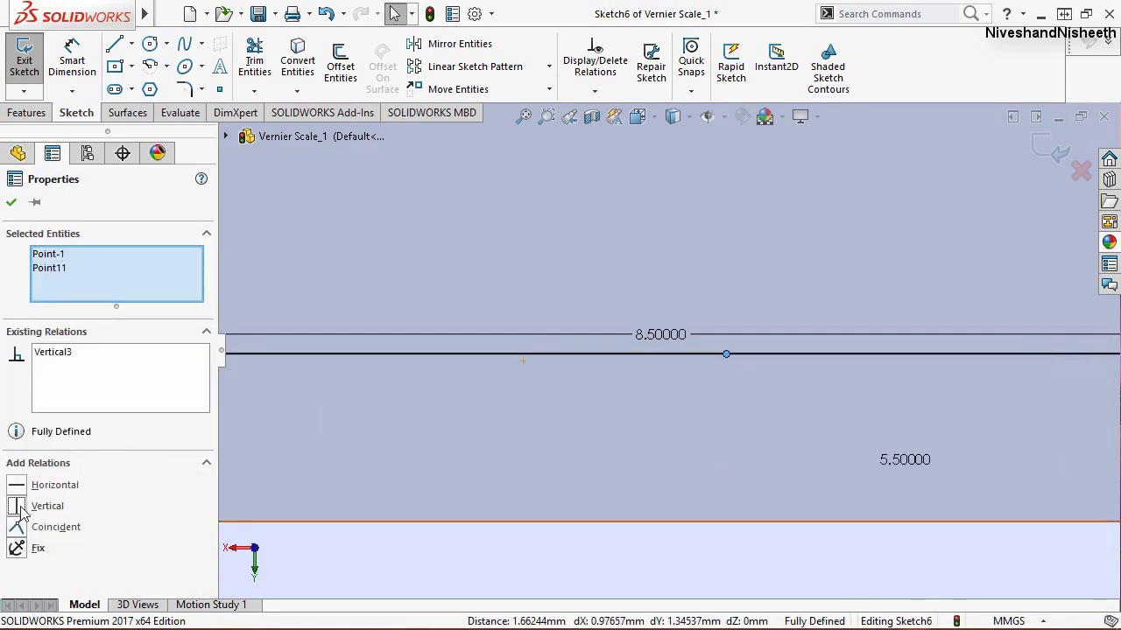
pyautogui.click(12, 204)
# Step: Convert the upper and lower lines to construction geometry
pyautogui.scroll(2, 429, 464)
pyautogui.scroll(2, 421, 452)
pyautogui.scroll(2, 613, 350)
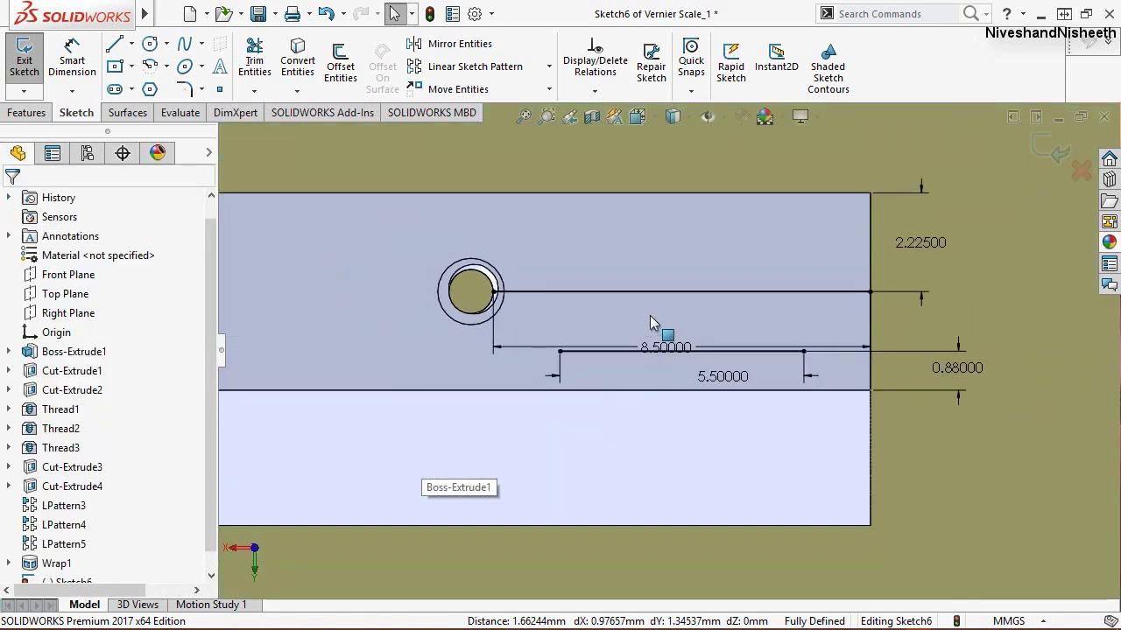
pyautogui.scroll(-1, 650, 323)
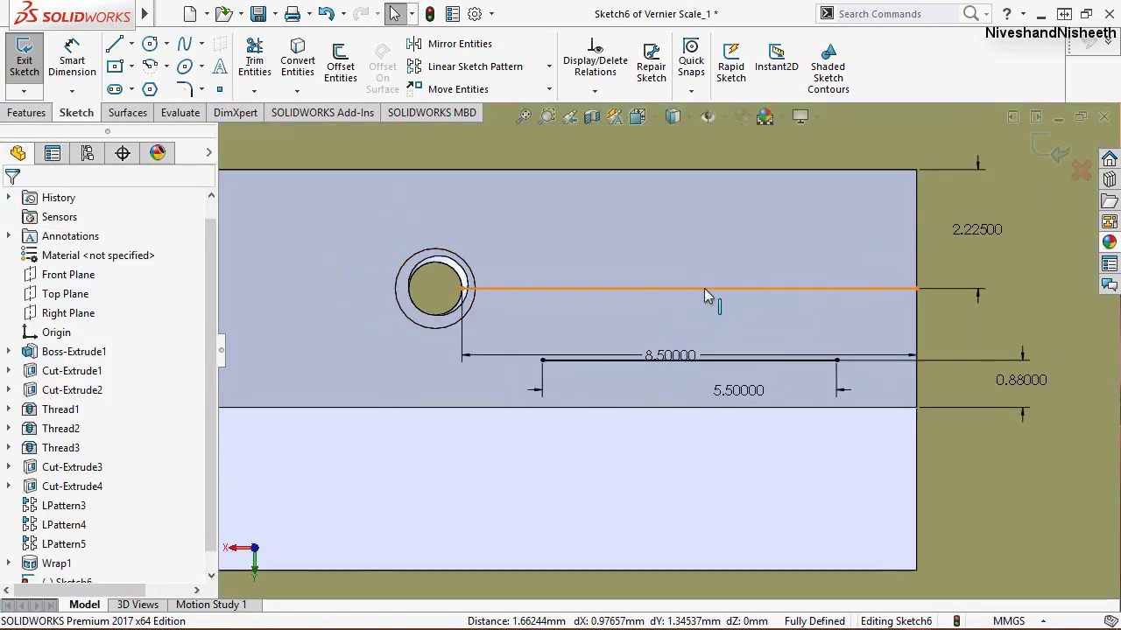
pyautogui.click(705, 289)
pyautogui.keyDown('ctrl'); pyautogui.click(626, 359); pyautogui.keyUp('ctrl')
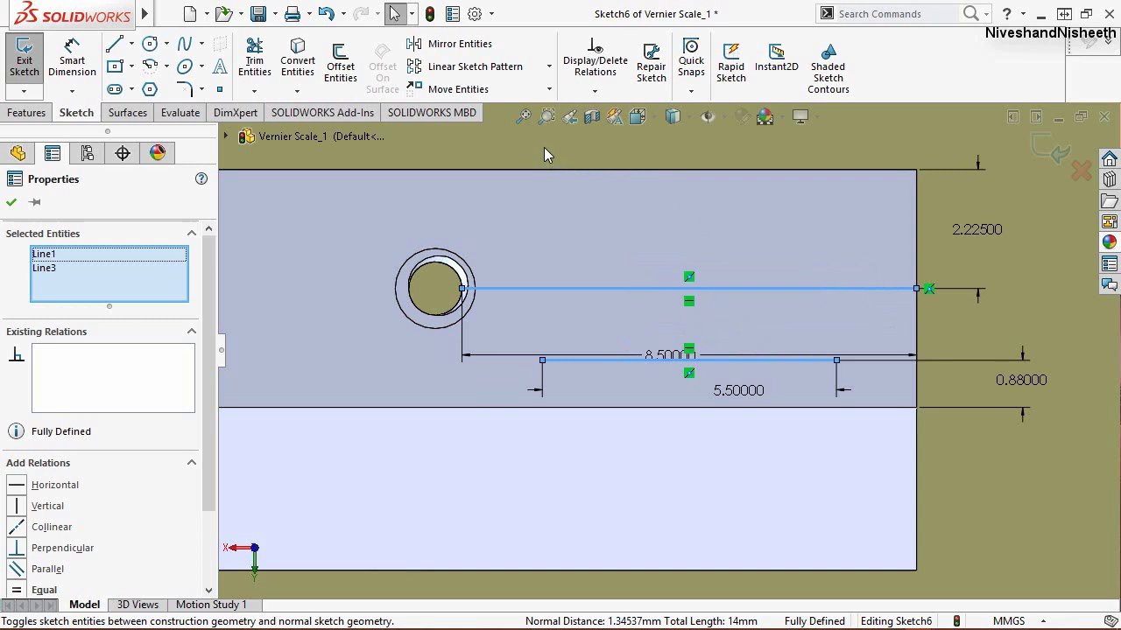
pyautogui.click(11, 204)
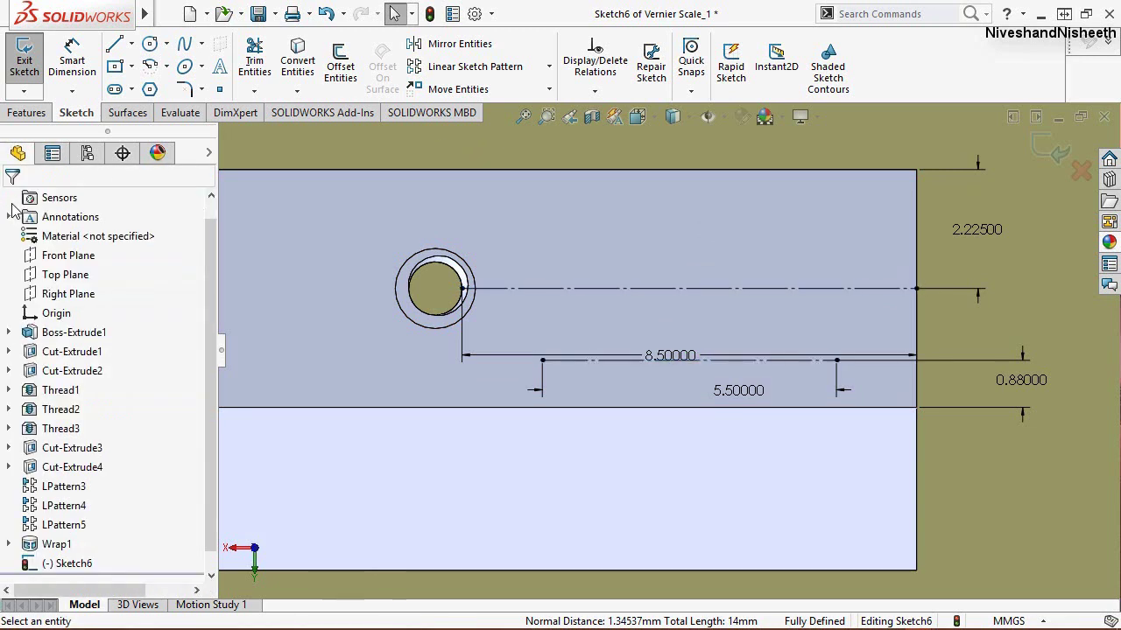
# Step: Add centred 'Least Count' text in Calibri, 0.6 high, along the upper construction line
pyautogui.click(220, 65)
pyautogui.click(549, 289)
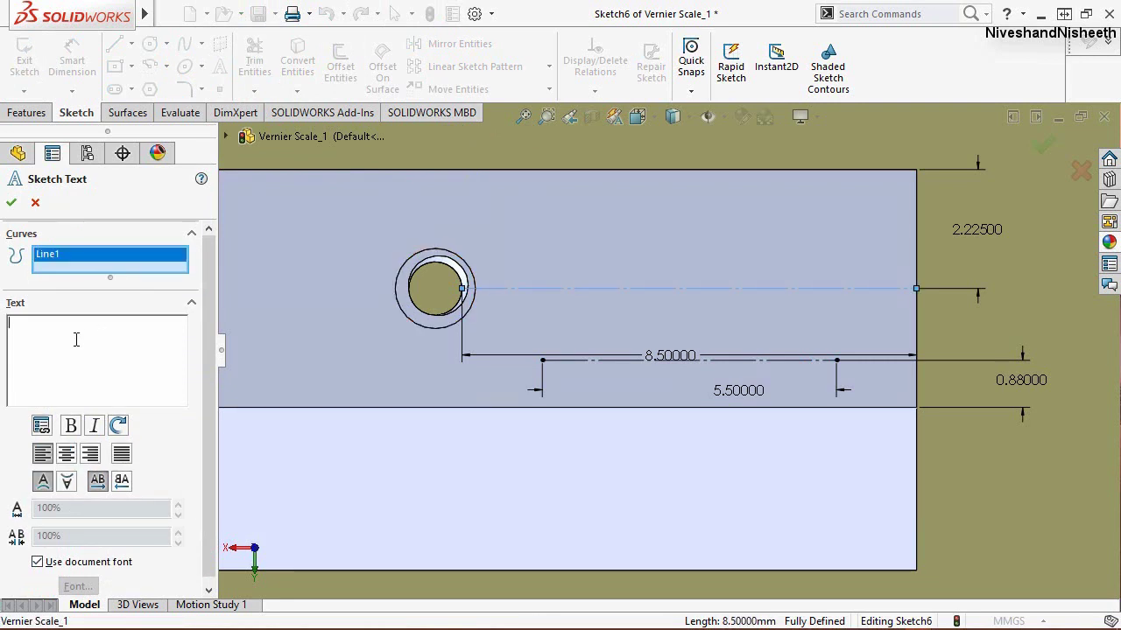
pyautogui.write('Le')
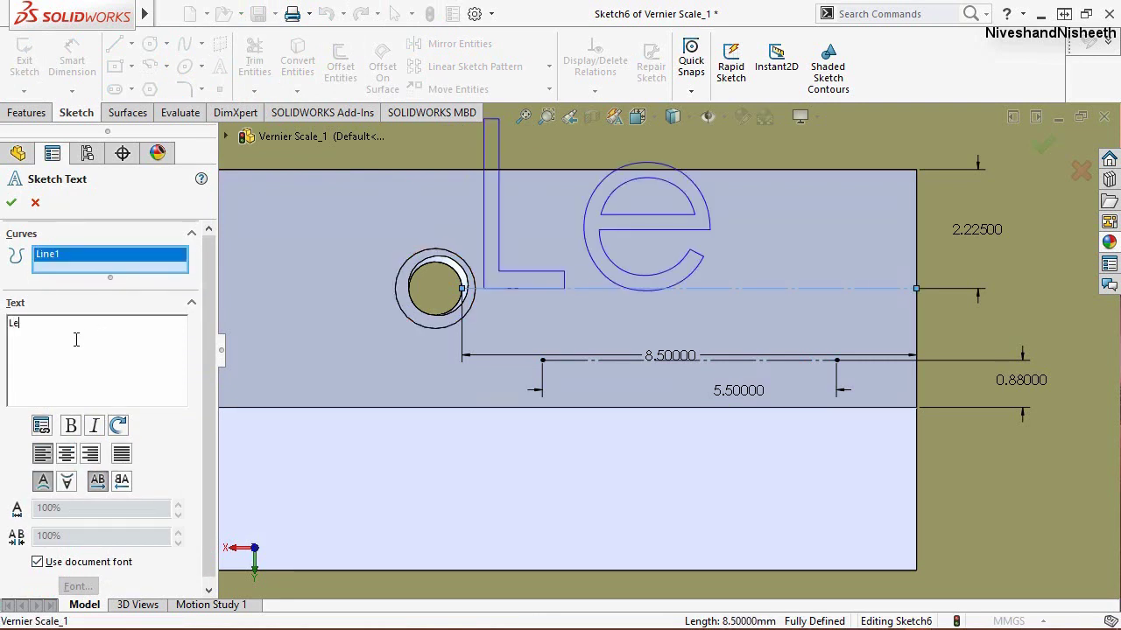
pyautogui.write('ast Count')
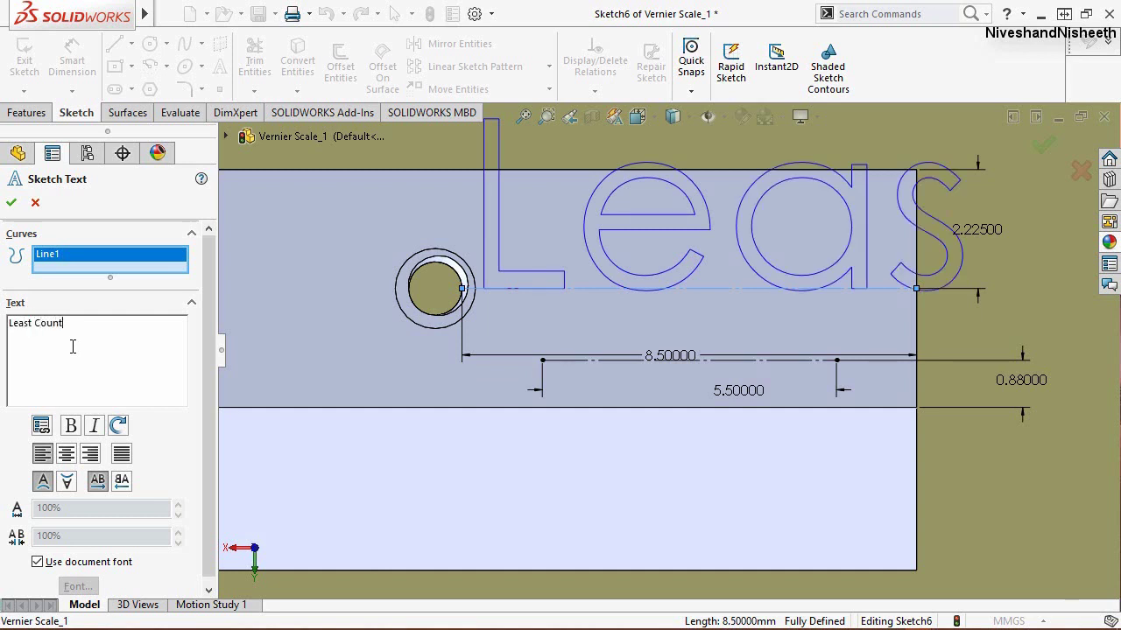
pyautogui.click(66, 454)
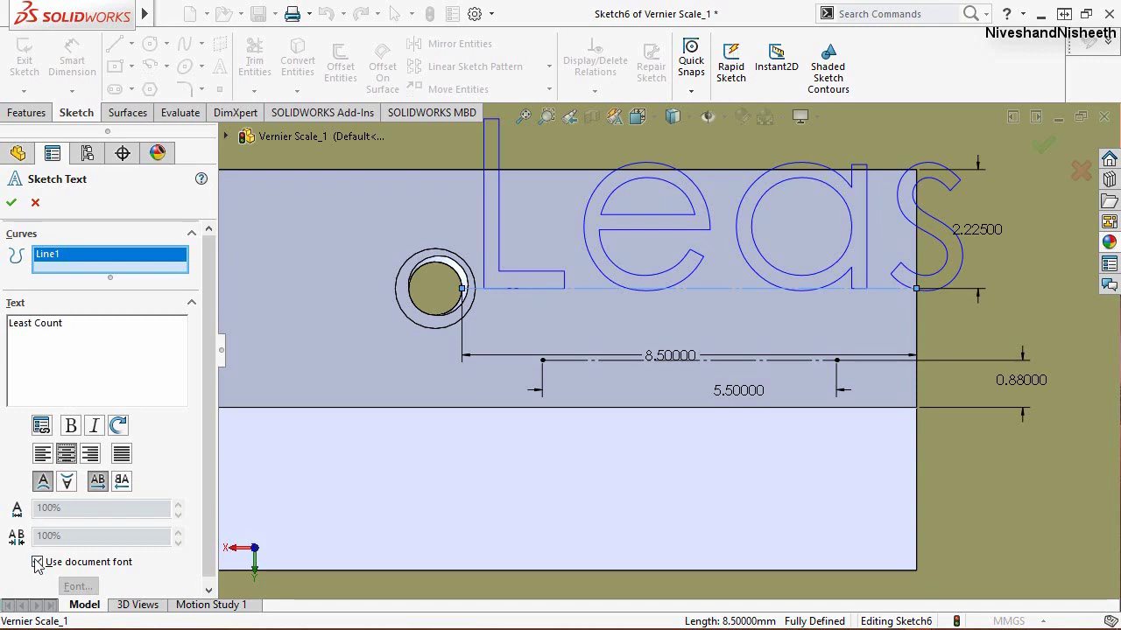
pyautogui.click(90, 588)
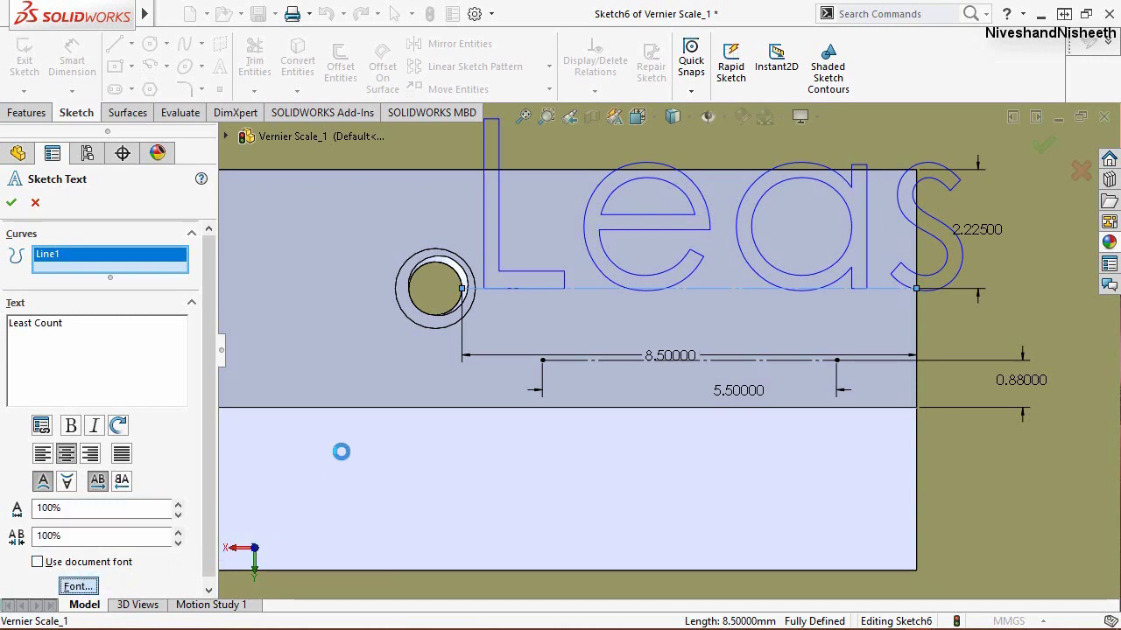
pyautogui.write('c')
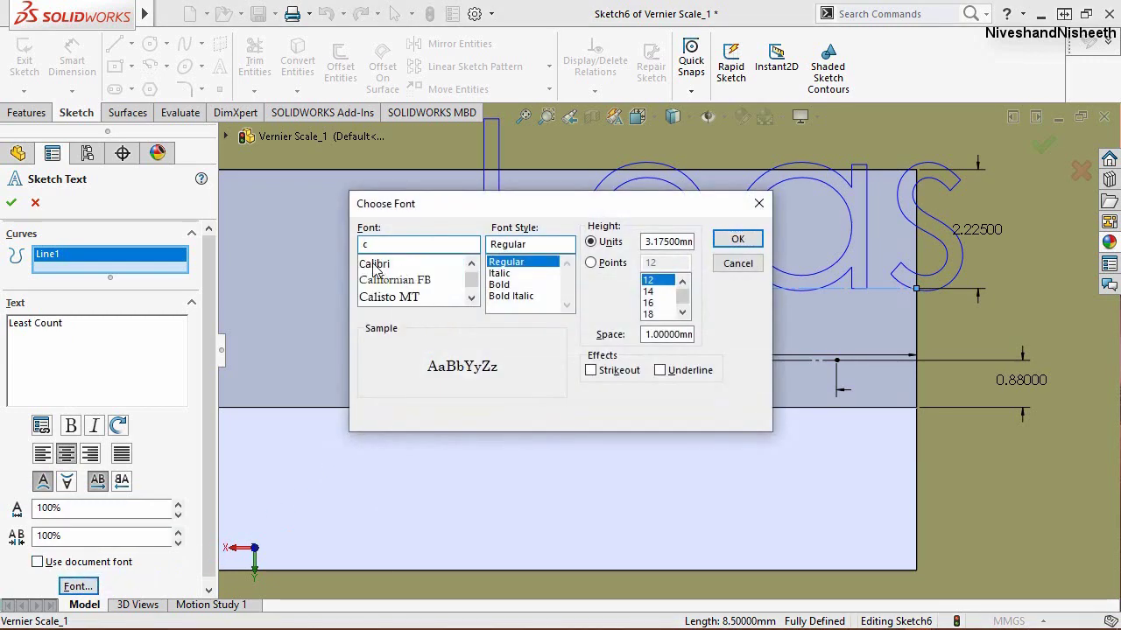
pyautogui.click(375, 267)
pyautogui.click(650, 241)
pyautogui.write('0.6')
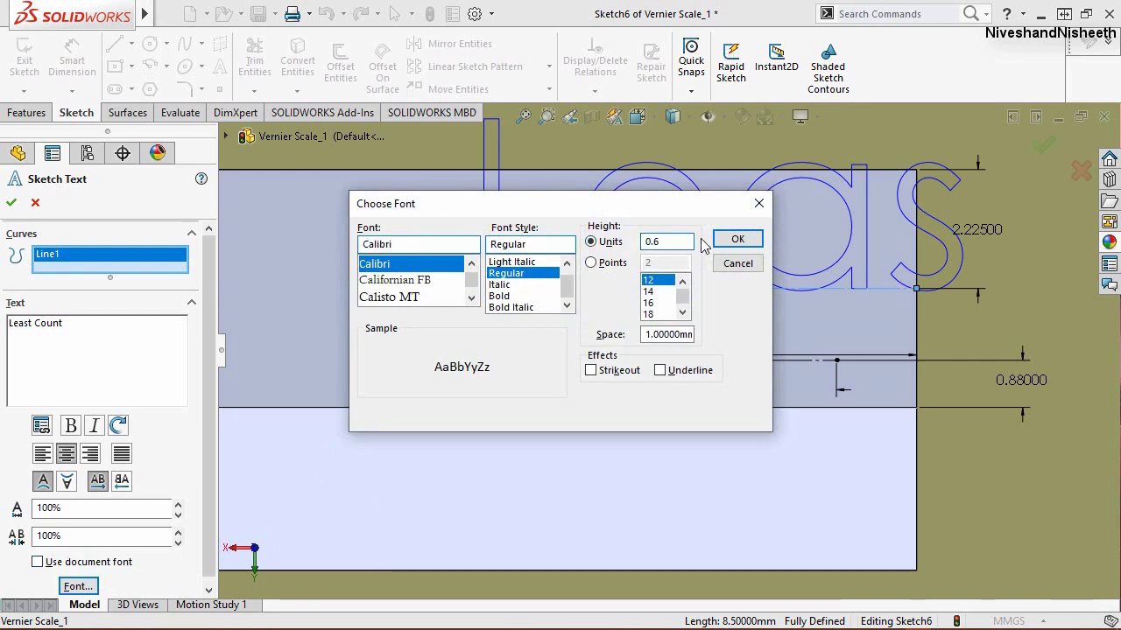
pyautogui.press('Return')
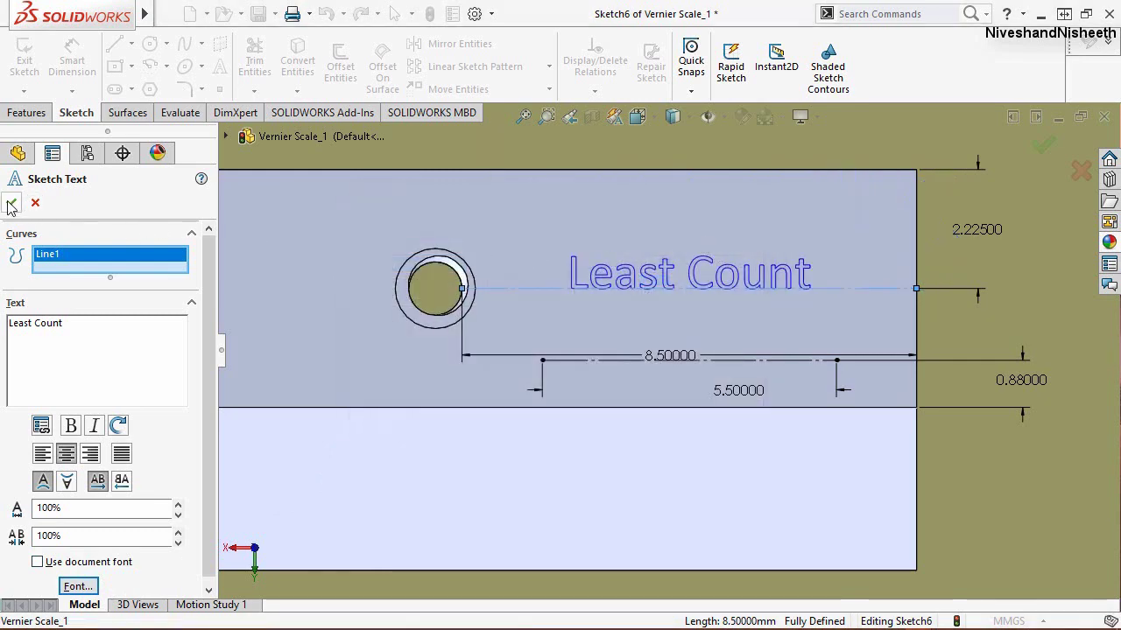
pyautogui.click(12, 204)
pyautogui.click(217, 83)
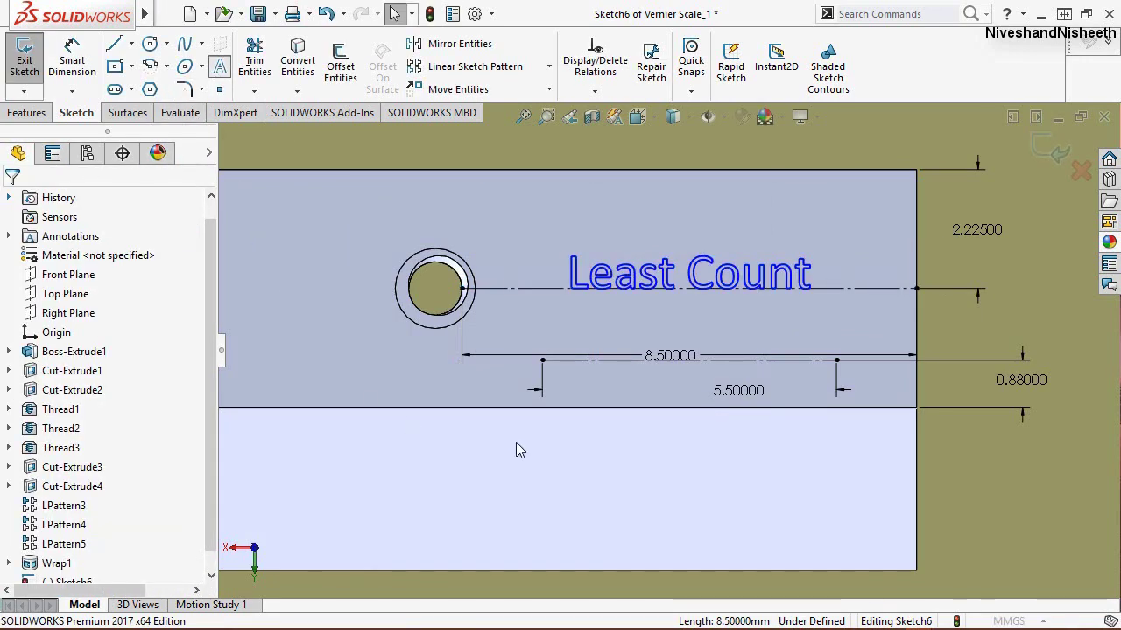
# Step: Add enlarged '0.001in' Calibri text centred along the lower construction line
pyautogui.click(623, 365)
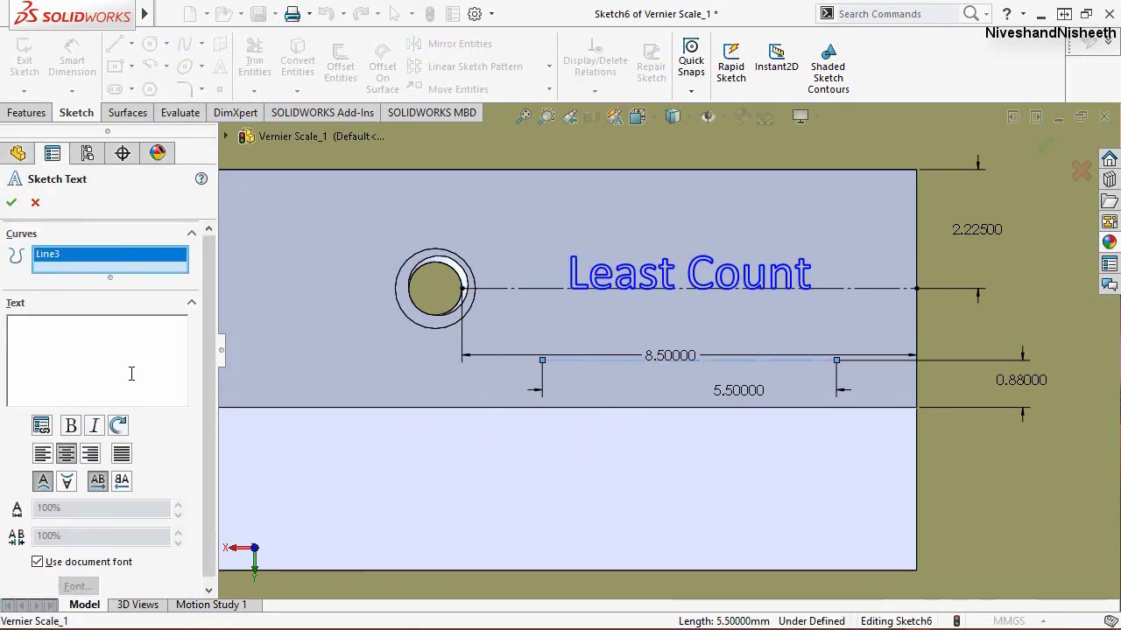
pyautogui.write('0.001in')
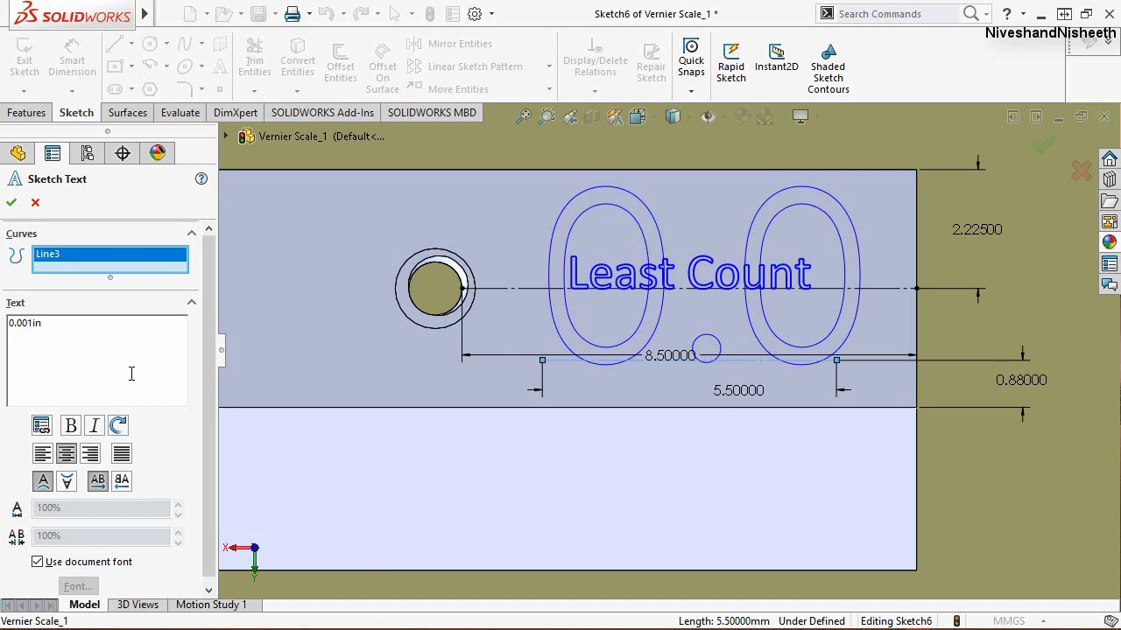
pyautogui.click(37, 562)
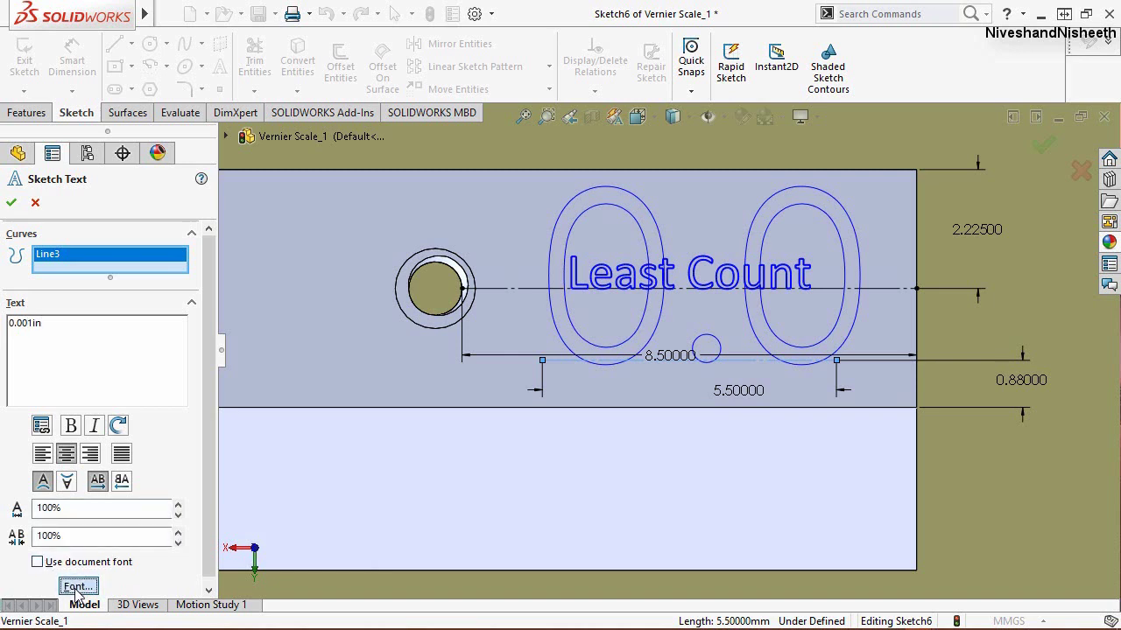
pyautogui.click(76, 588)
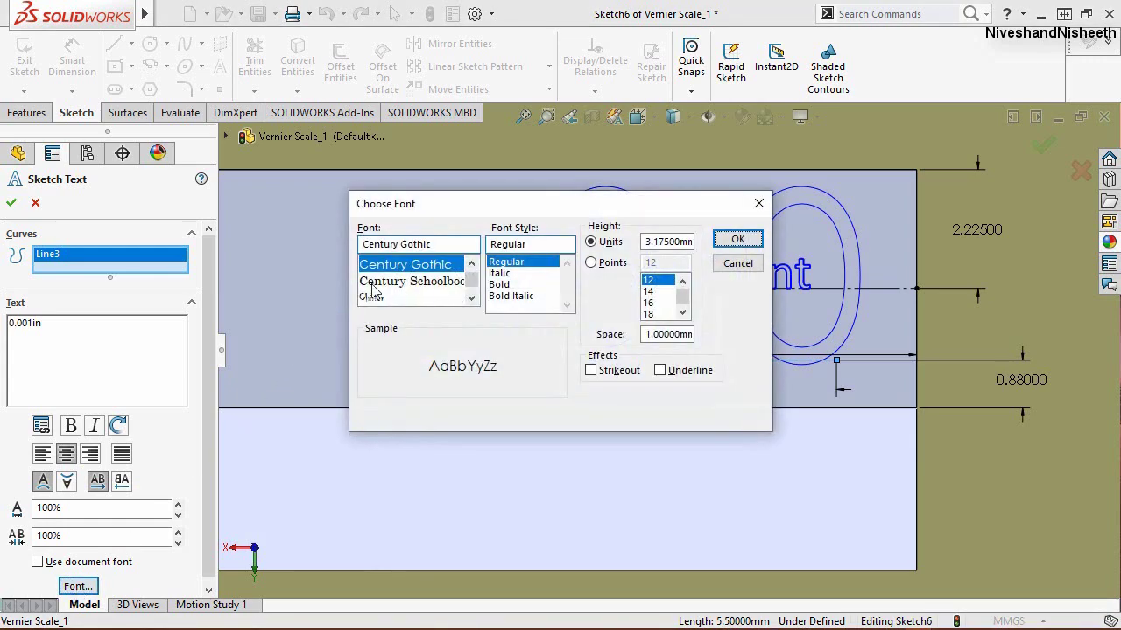
pyautogui.write('c')
pyautogui.click(375, 264)
pyautogui.press('Tab')
pyautogui.write('0.75')
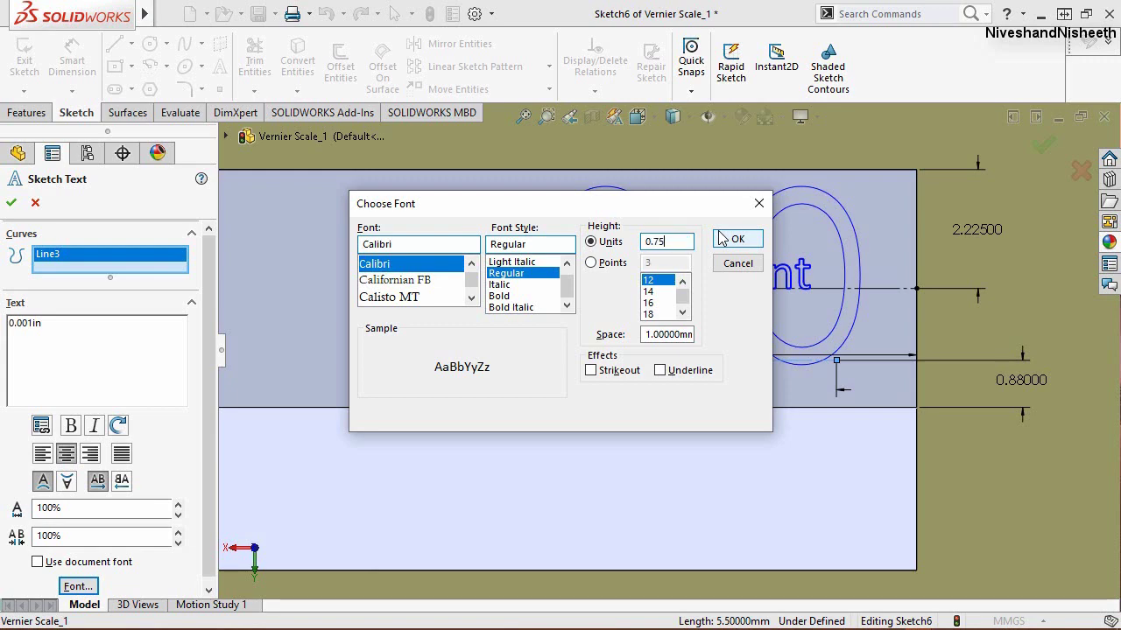
pyautogui.click(733, 239)
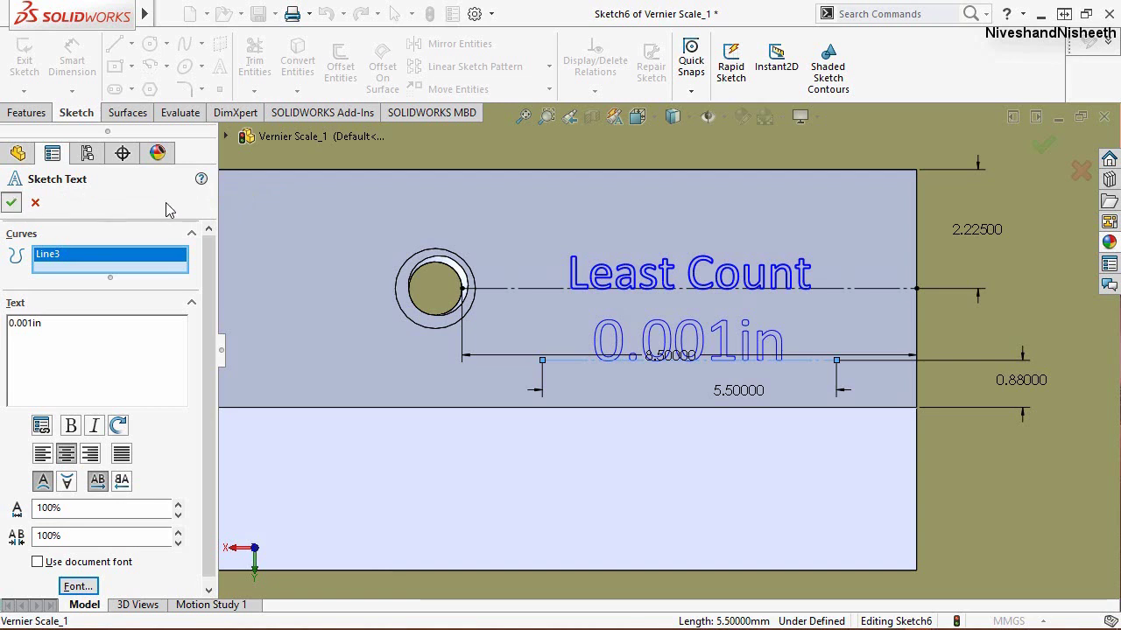
pyautogui.click(12, 203)
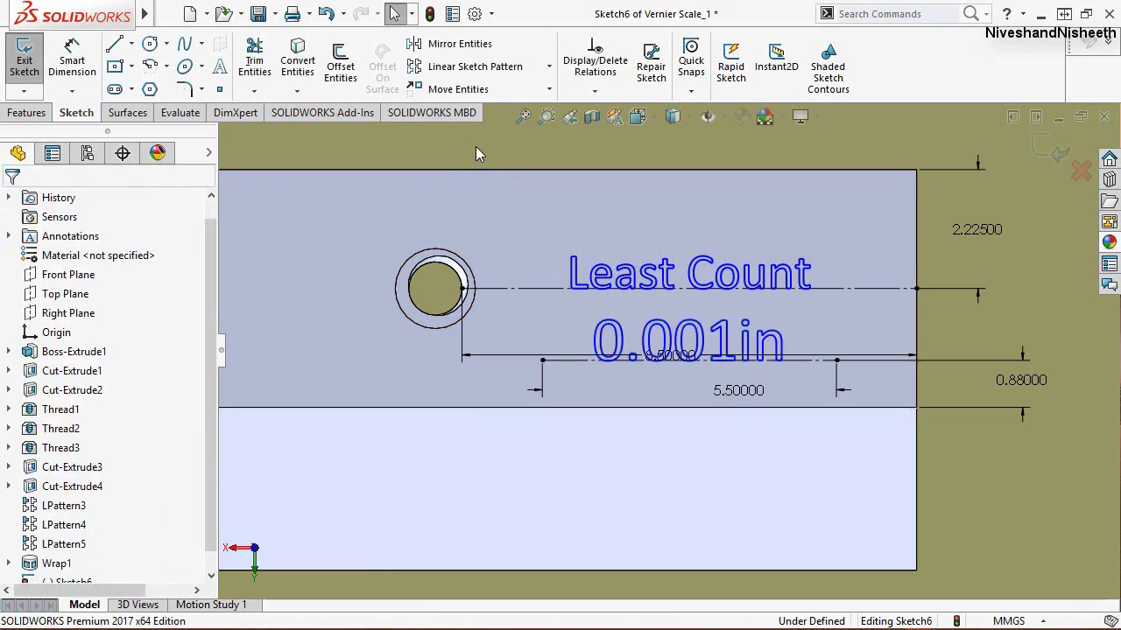
# Step: Exit the sketch and wrap Sketch6's text onto the bar's top face at 0.19844mm depth
pyautogui.click(25, 61)
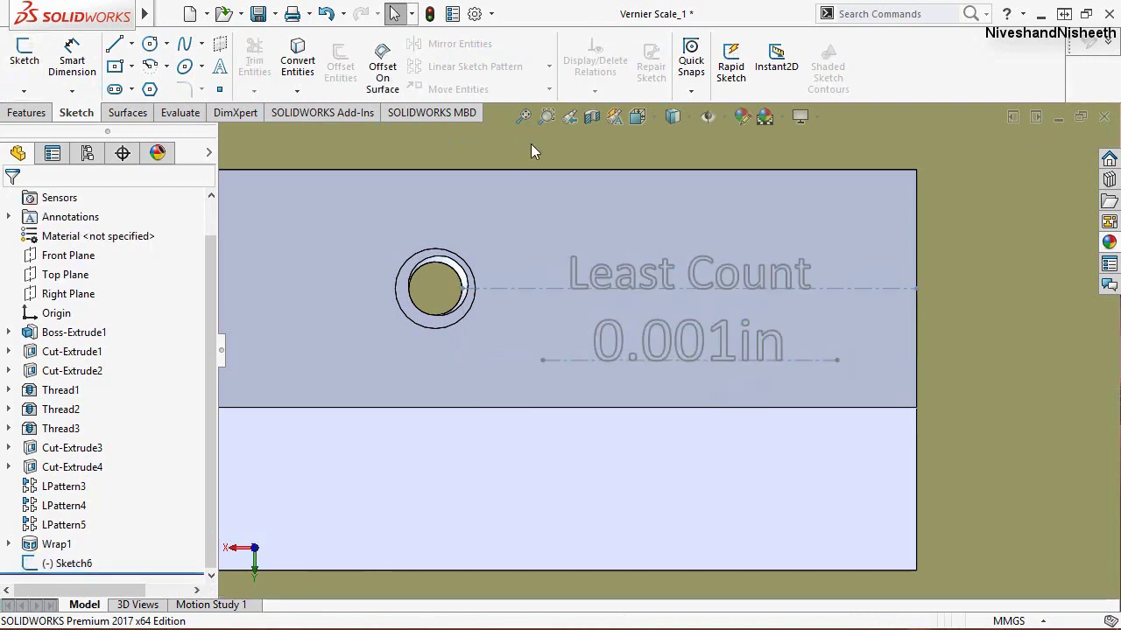
pyautogui.click(26, 114)
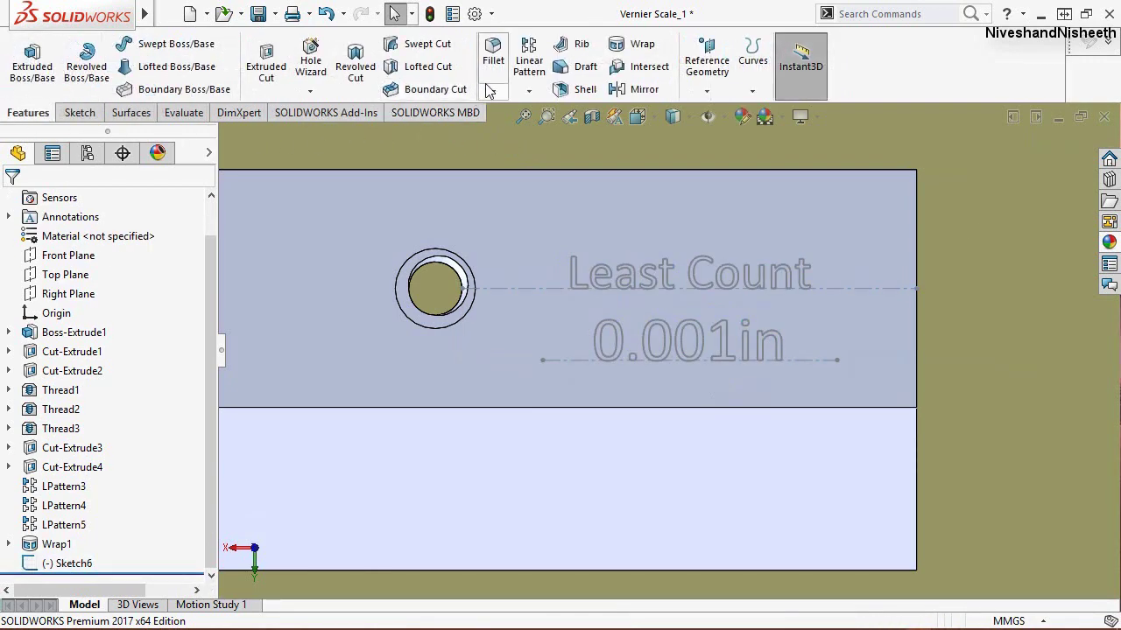
pyautogui.click(641, 44)
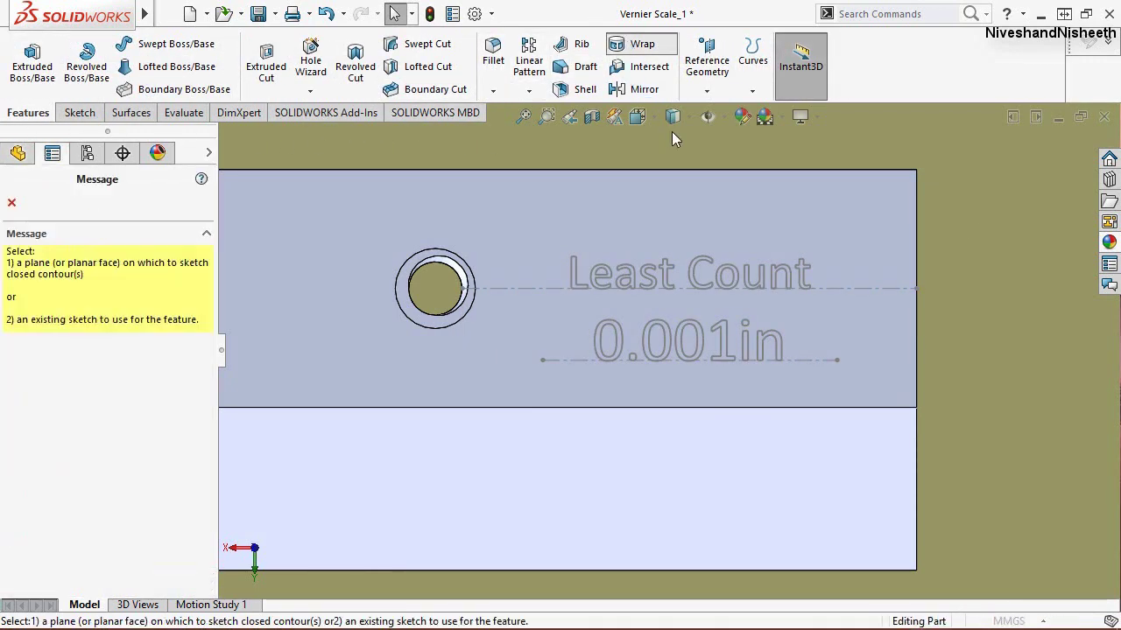
pyautogui.click(839, 290)
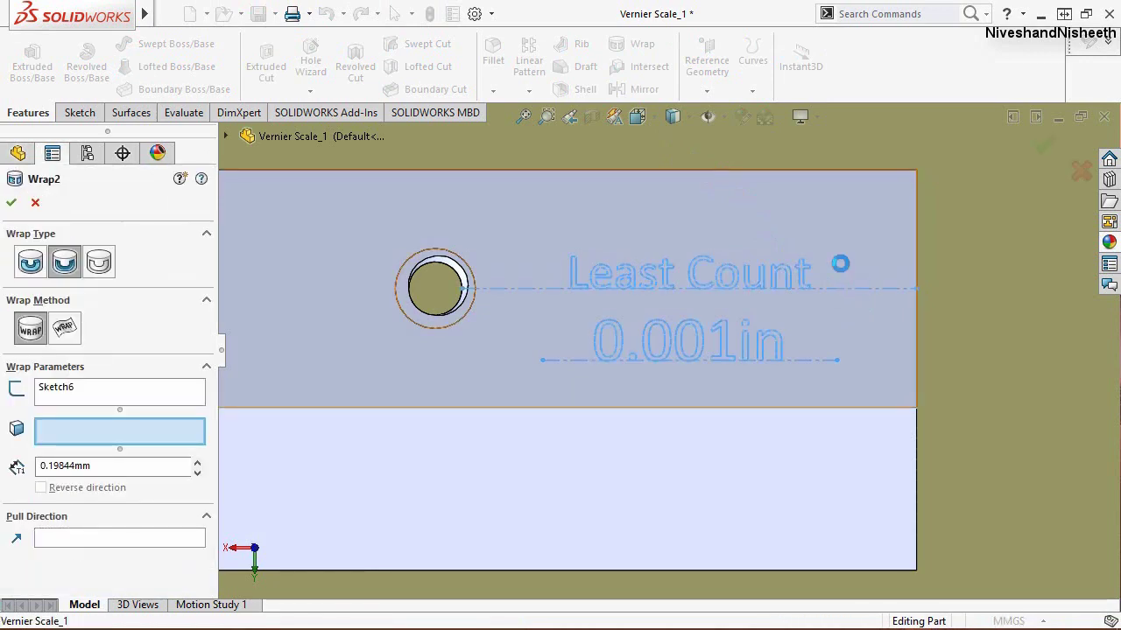
pyautogui.click(840, 264)
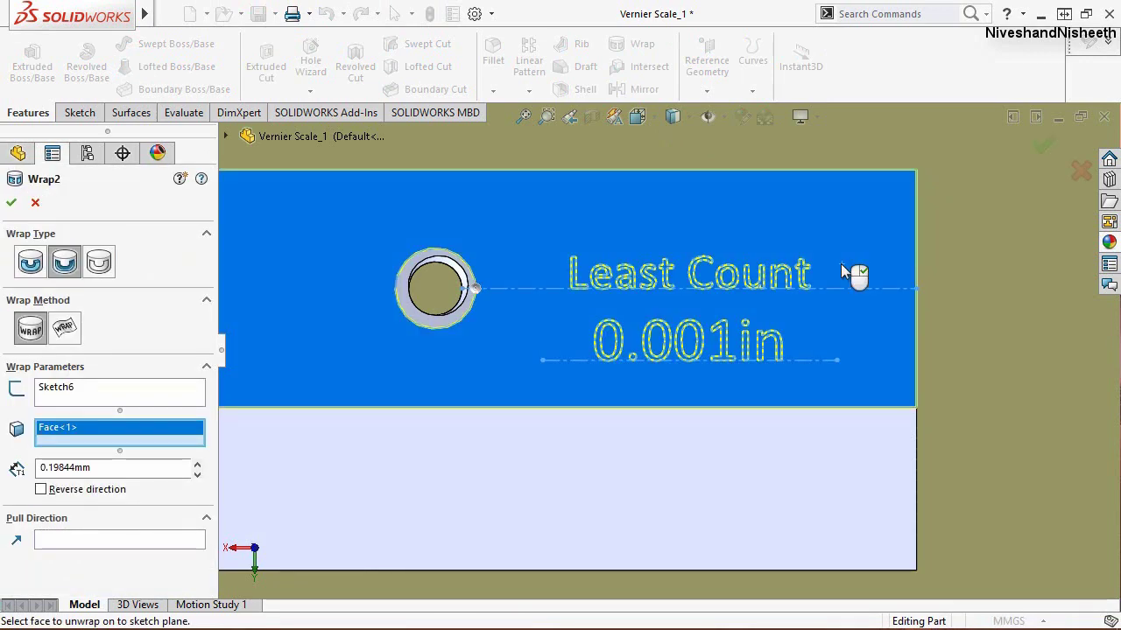
pyautogui.rightClick(841, 263)
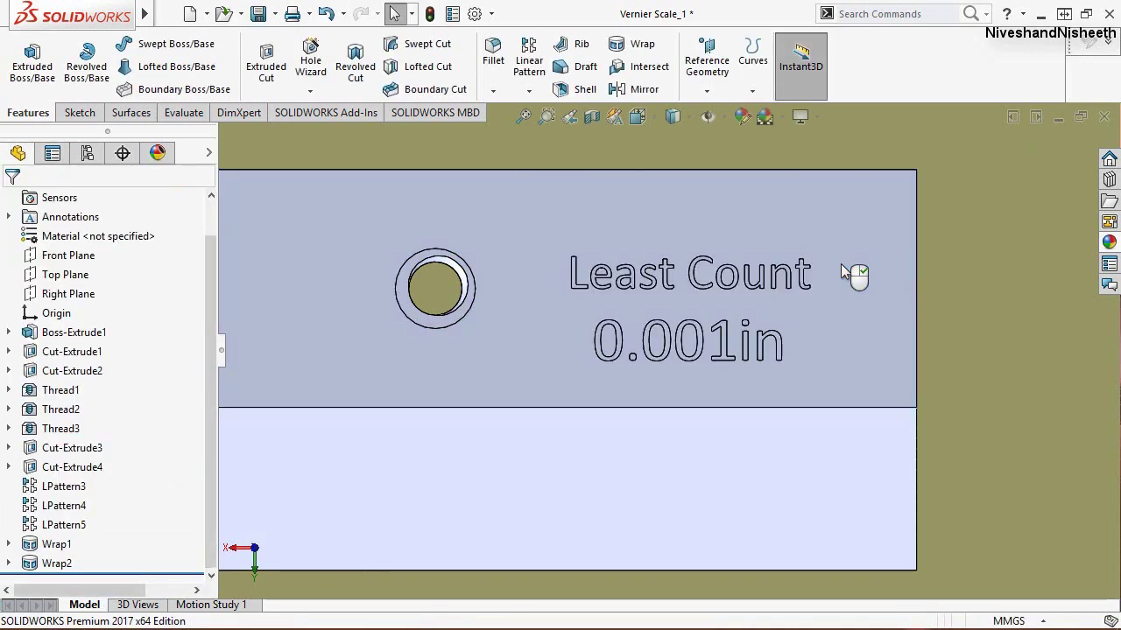
pyautogui.click(32, 565)
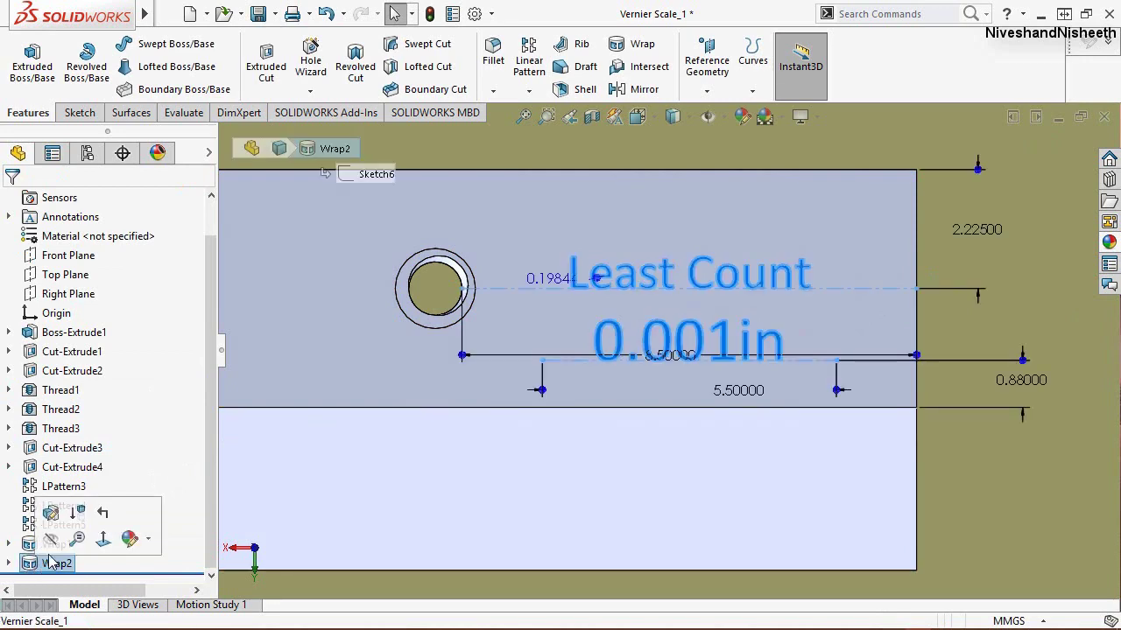
# Step: Change the Wrap2 text appearance to black
pyautogui.click(743, 118)
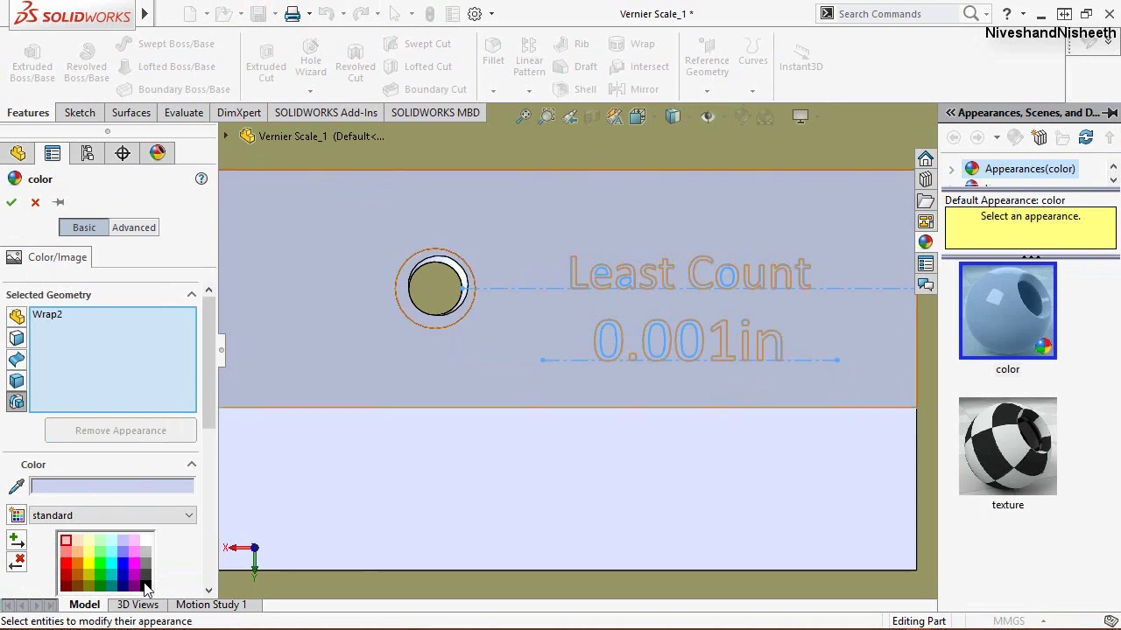
pyautogui.click(145, 585)
pyautogui.click(12, 202)
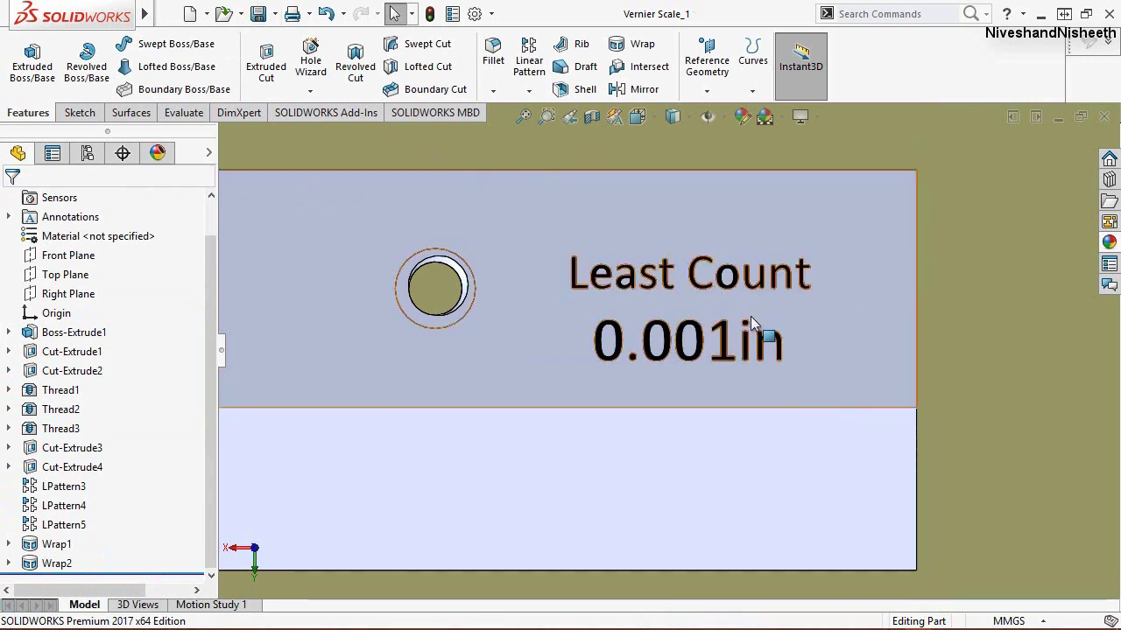
# Step: Inspect the wrapped text, then set the bar to an isometric view
pyautogui.moveTo(750, 316); pyautogui.dragTo(757, 271, button='middle')
pyautogui.scroll(-3, 757, 272)
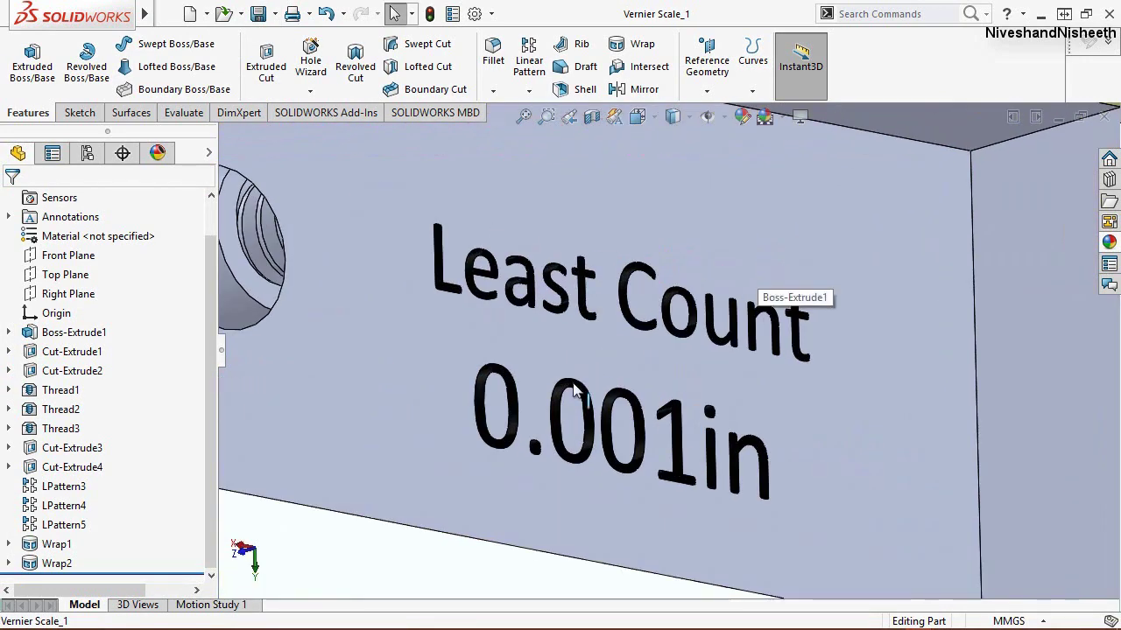
pyautogui.scroll(5, 758, 272)
pyautogui.click(571, 118)
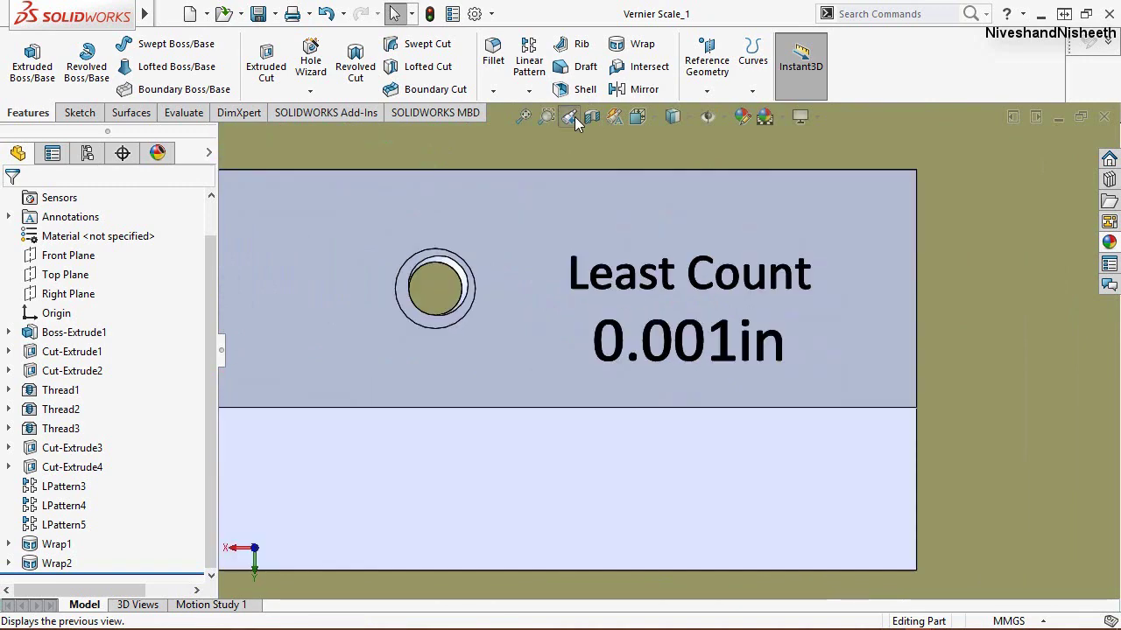
pyautogui.moveTo(655, 295); pyautogui.dragTo(591, 315, button='middle')
pyautogui.click(637, 117)
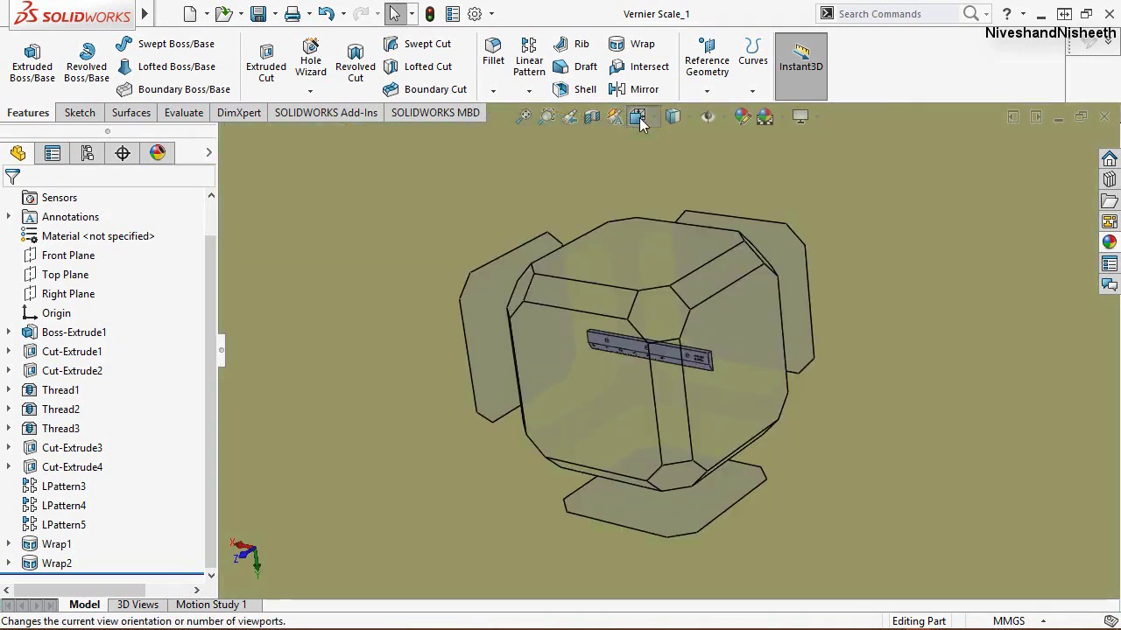
pyautogui.click(664, 321)
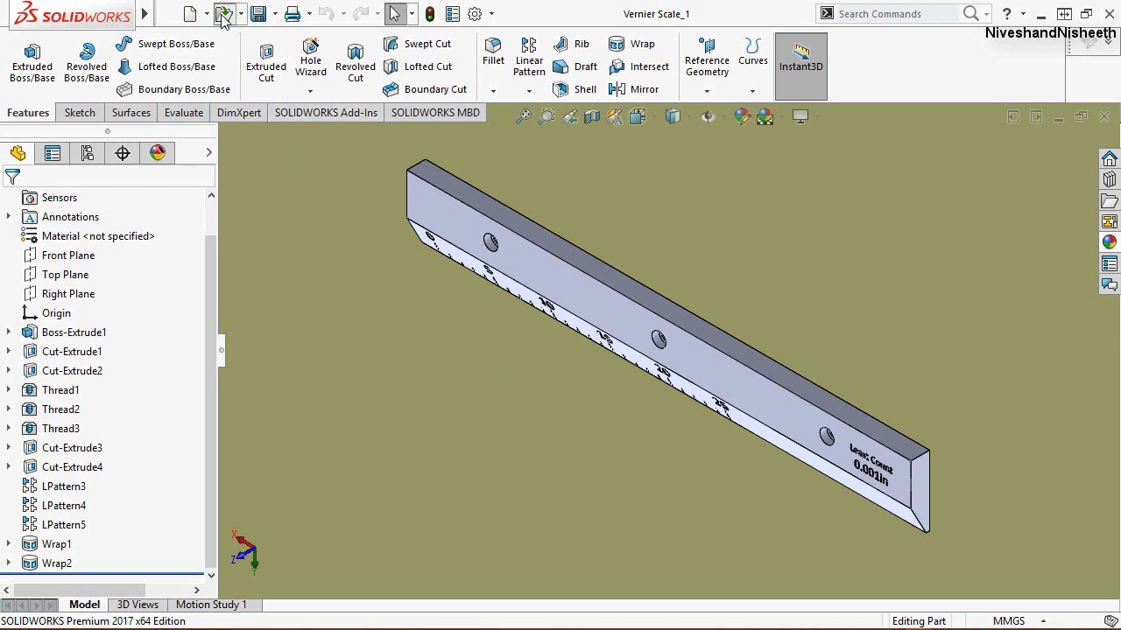
# Step: Open Subassembly_2, rebuild it, and zoom to check the Least Count label
pyautogui.hotkey('ctrl', 'o')
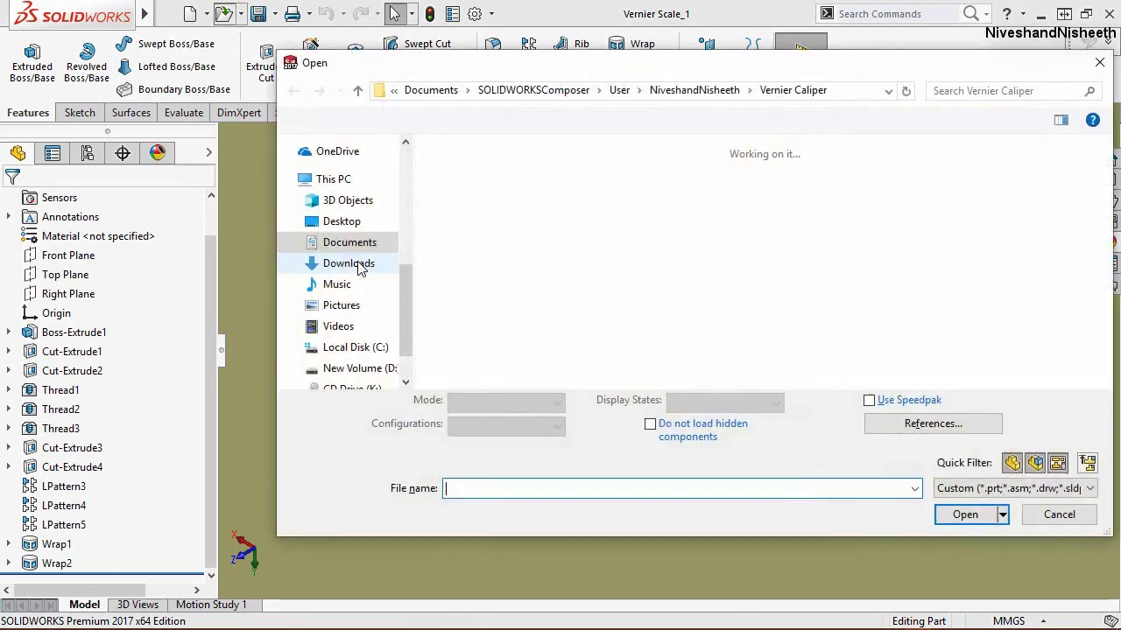
pyautogui.scroll(-2, 722, 363)
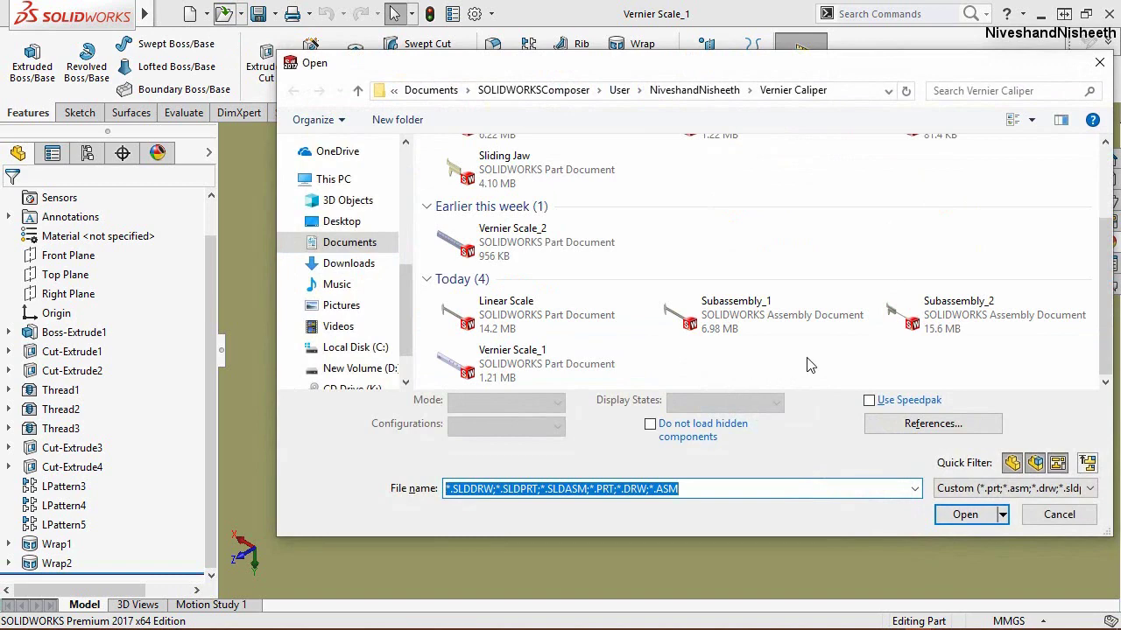
pyautogui.doubleClick(928, 319)
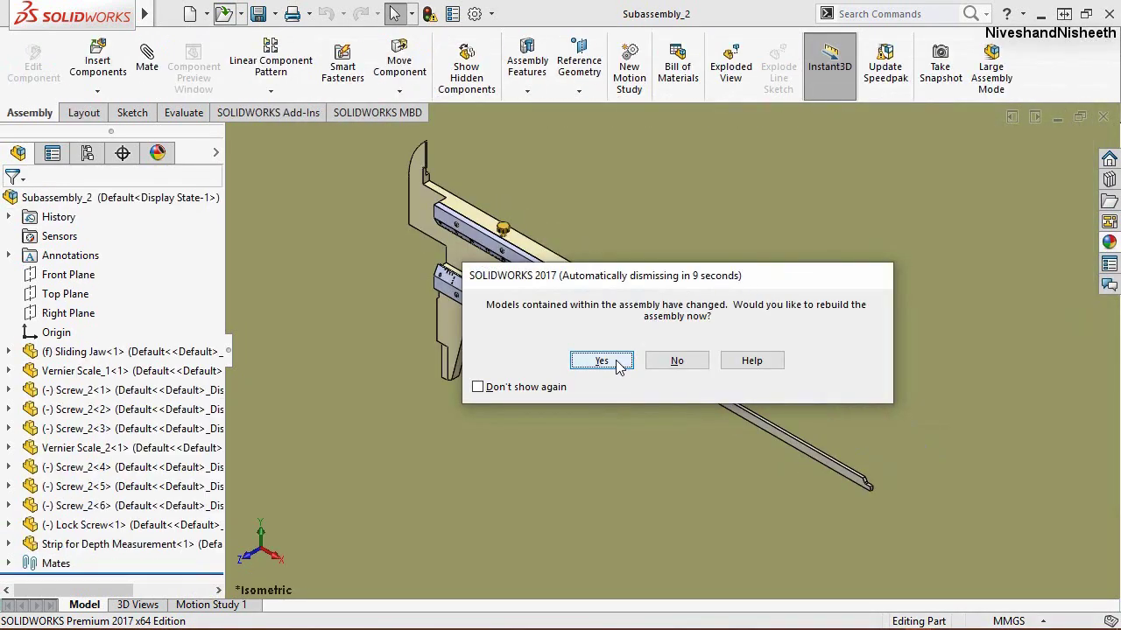
pyautogui.click(617, 366)
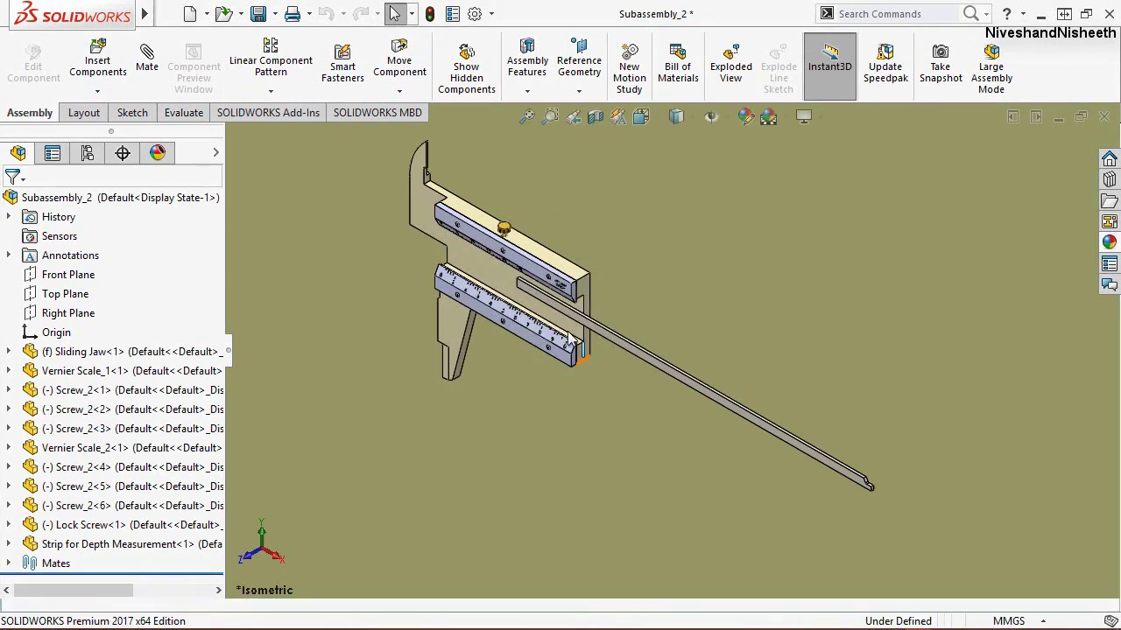
pyautogui.scroll(-3, 567, 338)
pyautogui.scroll(-3, 560, 307)
pyautogui.scroll(-3, 599, 300)
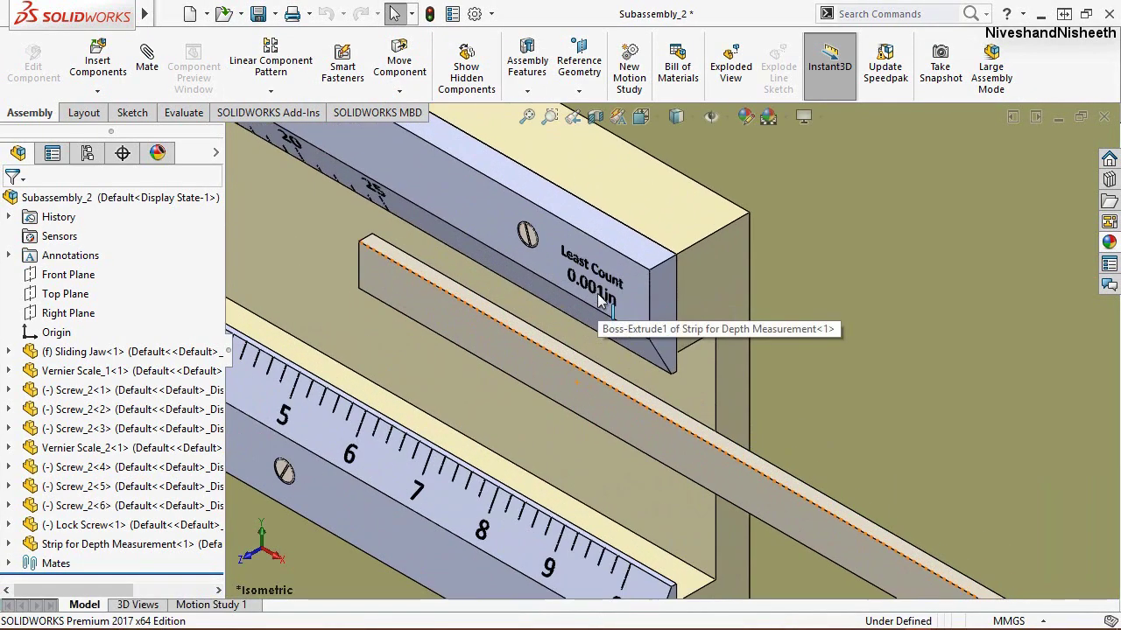
pyautogui.scroll(-3, 600, 299)
pyautogui.scroll(3, 612, 298)
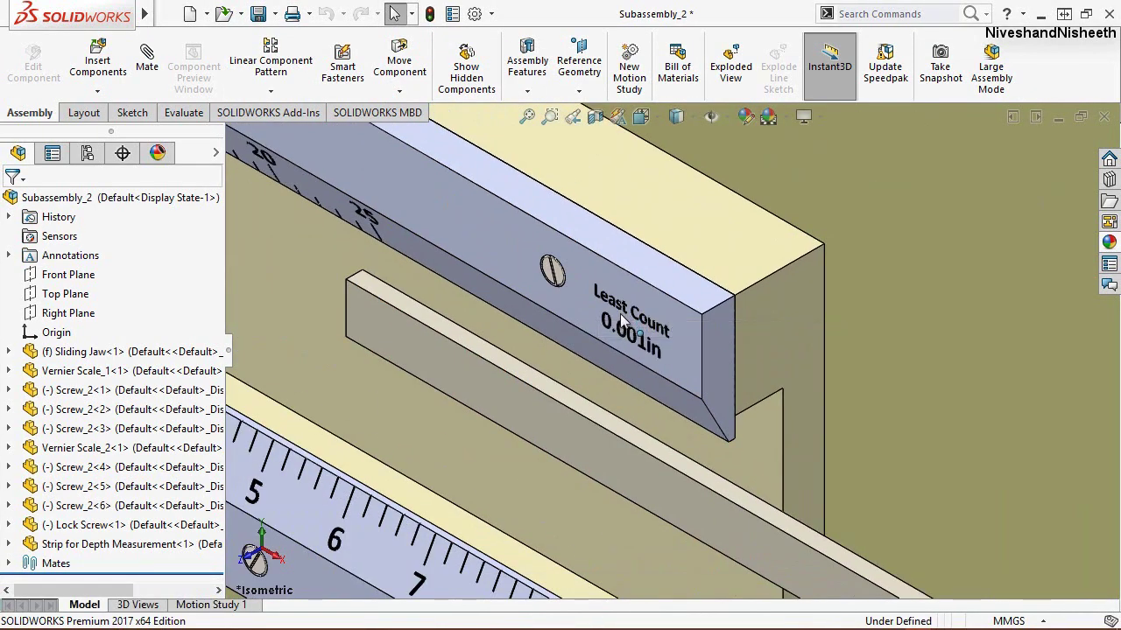
pyautogui.scroll(3, 560, 368)
pyautogui.scroll(2, 561, 437)
# Step: Edit Vernier Scale_2 in context and zoom into its front view
pyautogui.click(585, 471)
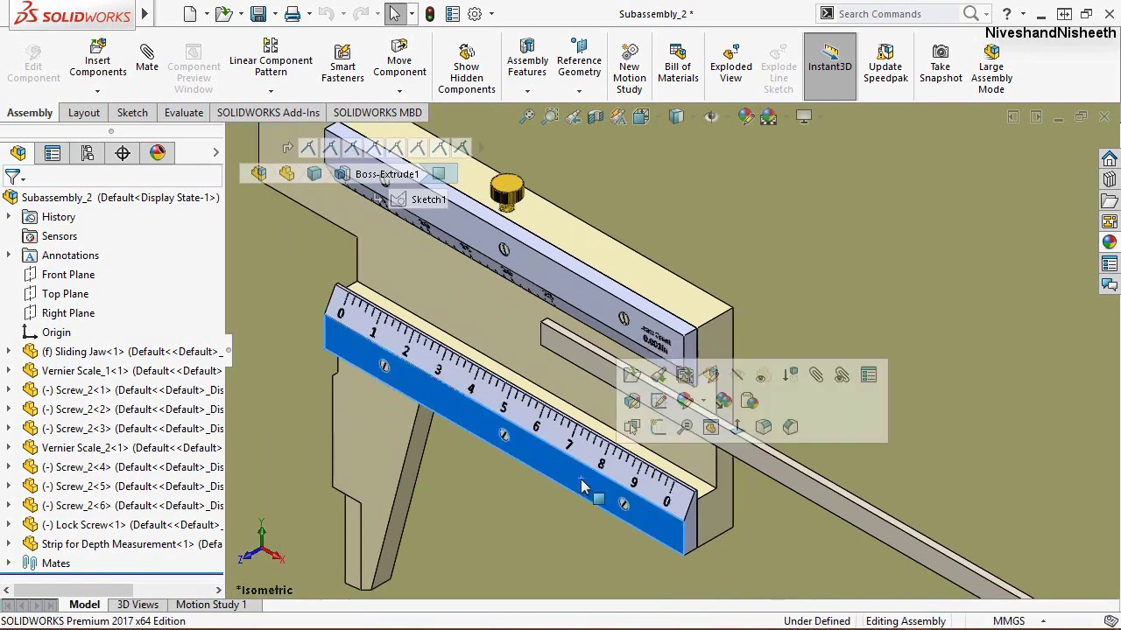
pyautogui.click(711, 375)
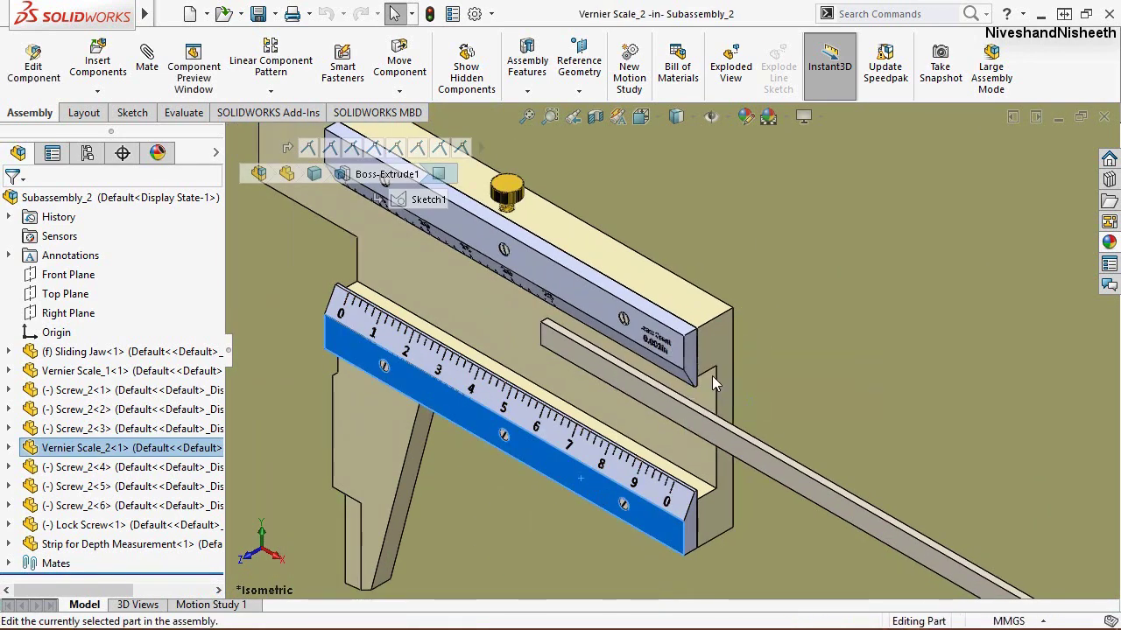
pyautogui.press('f')
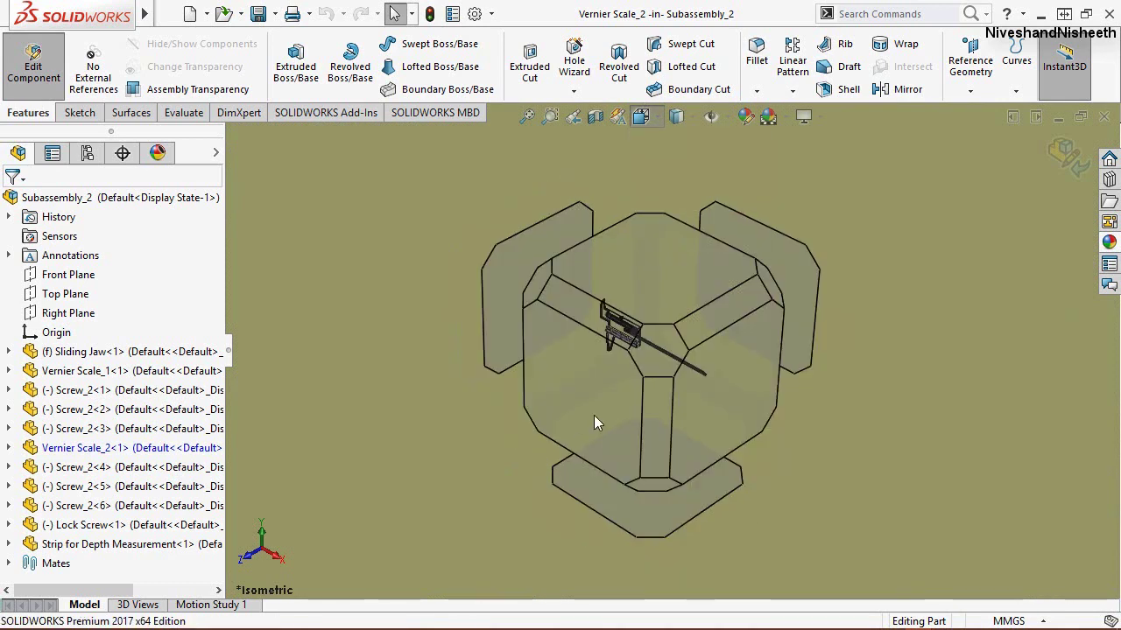
pyautogui.scroll(5, 594, 415)
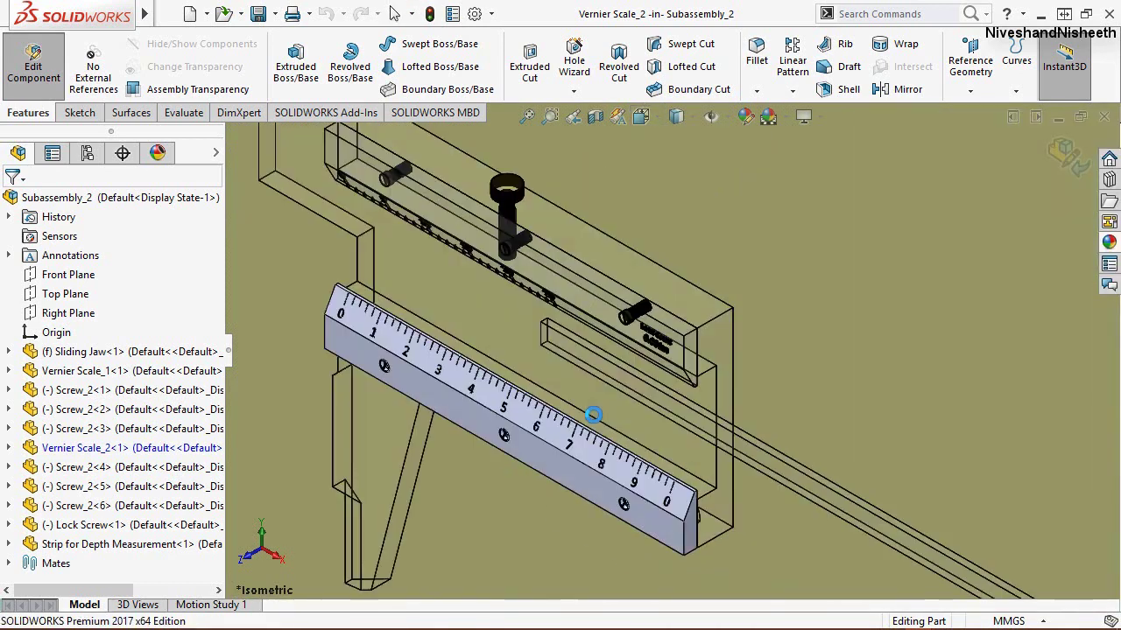
pyautogui.hotkey('ctrl', '1')
pyautogui.scroll(2, 588, 331)
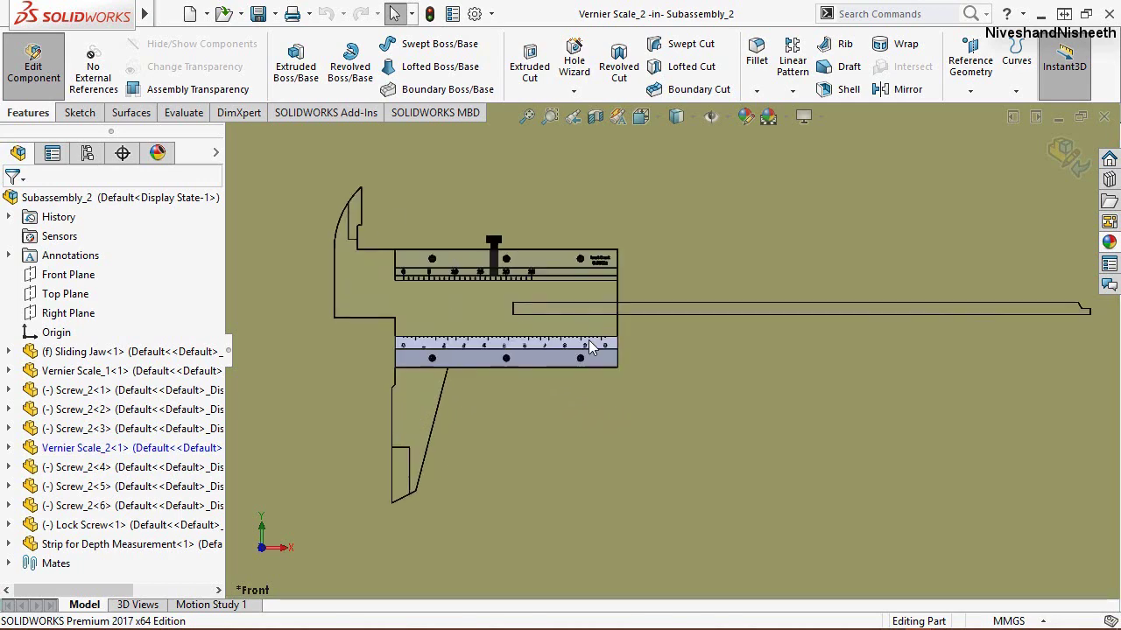
pyautogui.scroll(2, 604, 359)
pyautogui.scroll(2, 615, 370)
pyautogui.scroll(2, 626, 385)
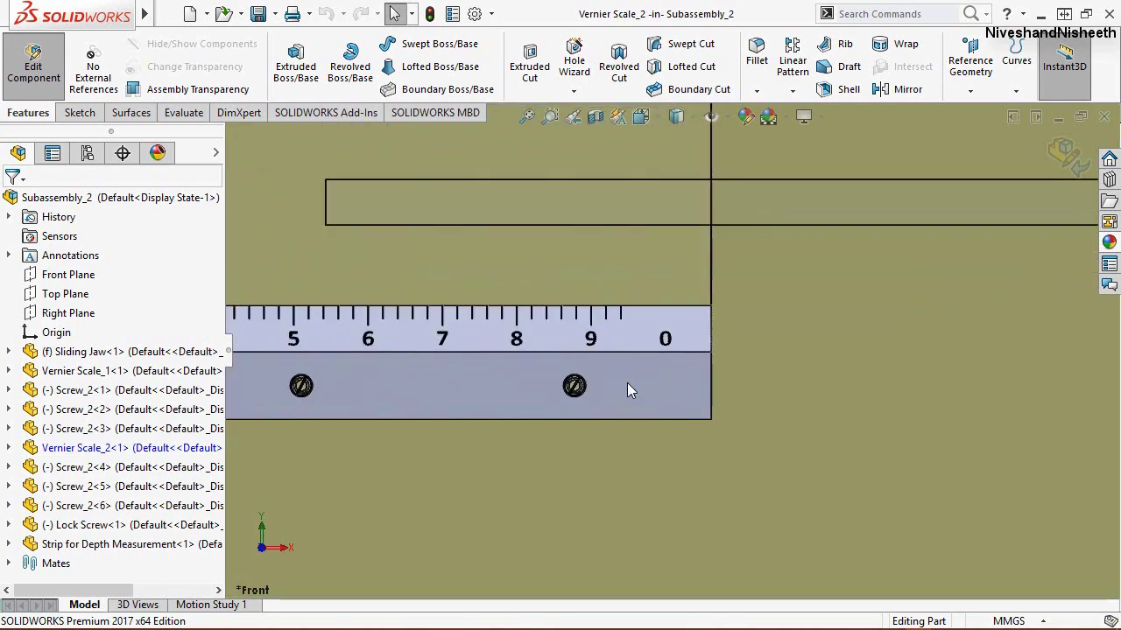
pyautogui.scroll(2, 627, 390)
# Step: Start Sketch7 on the vernier scale's lower face and clear the selection
pyautogui.click(627, 385)
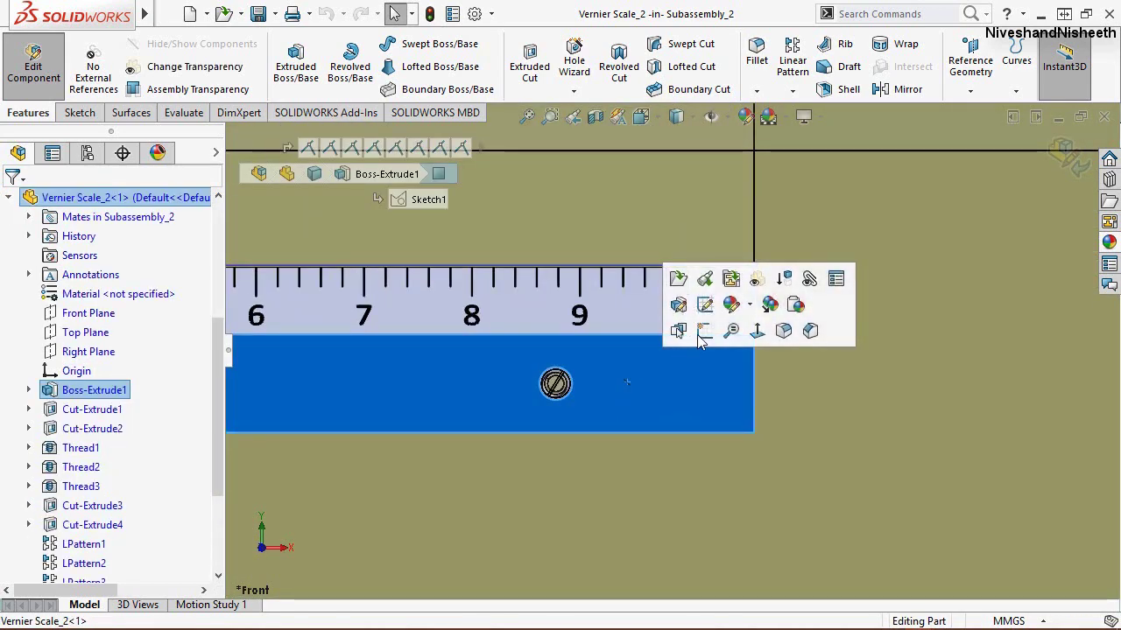
pyautogui.click(704, 332)
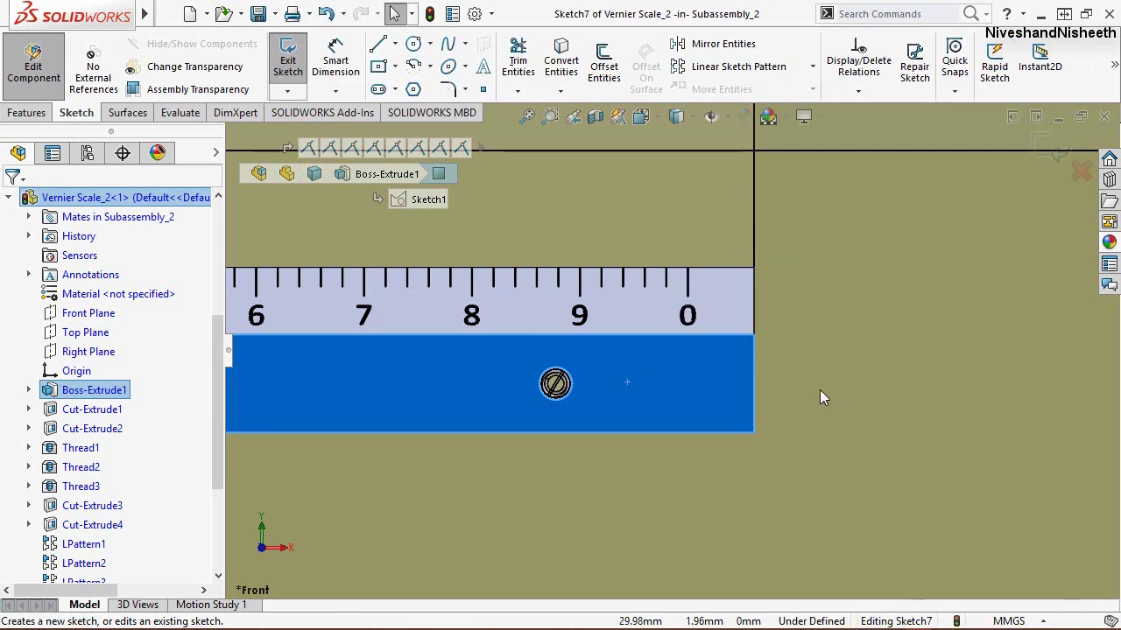
pyautogui.scroll(3, 708, 383)
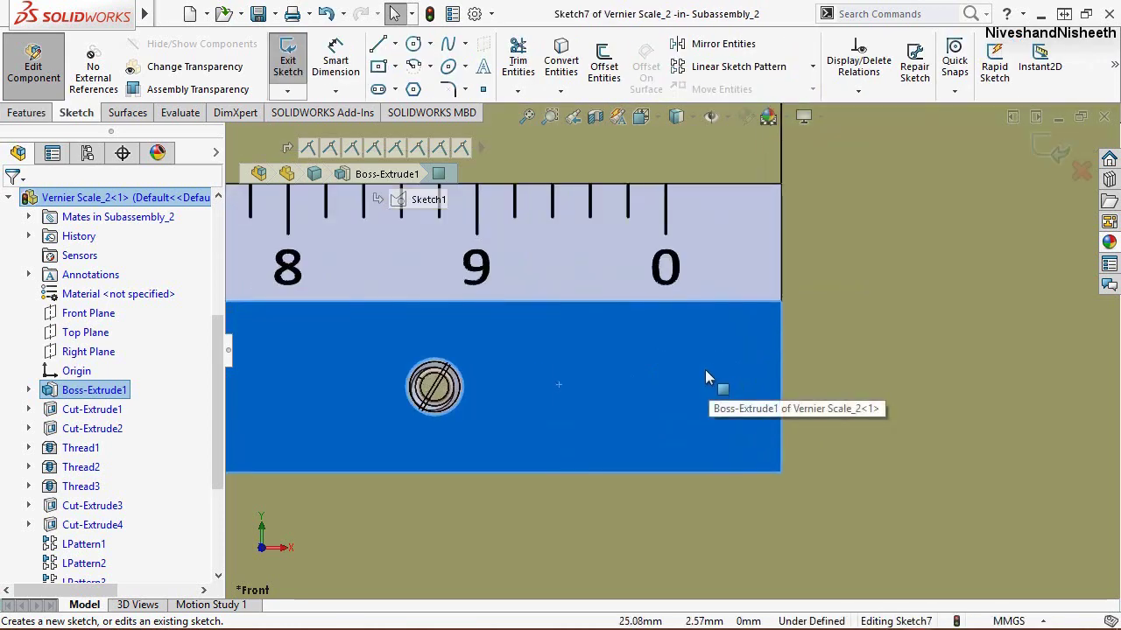
pyautogui.press('Escape')
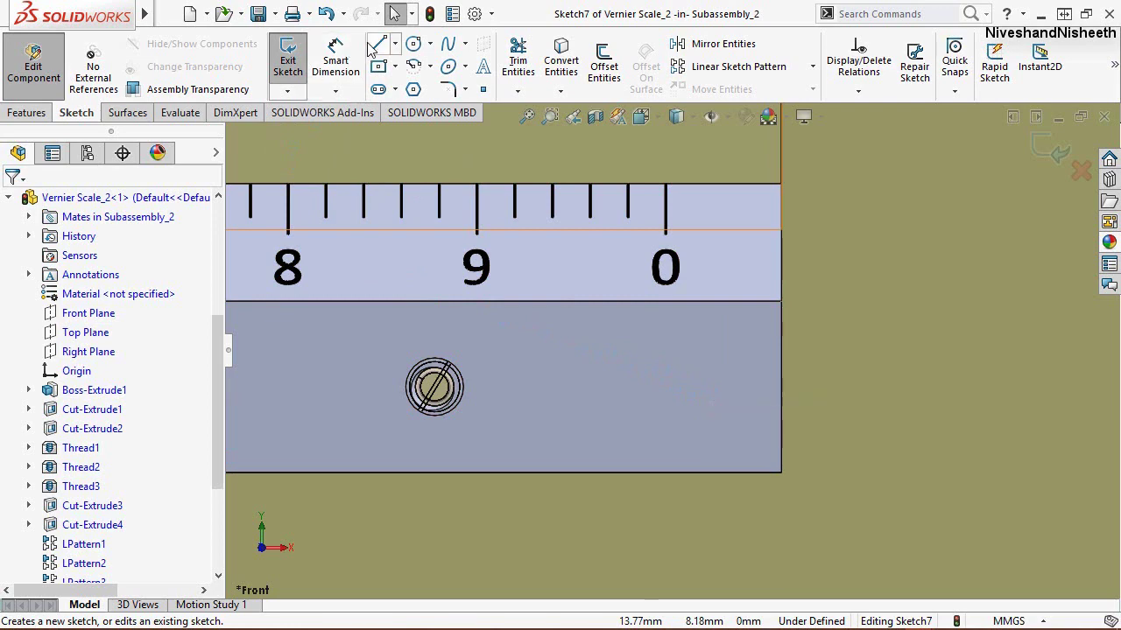
# Step: Draw a long horizontal line across the scale face and a shorter one below it
pyautogui.click(378, 44)
pyautogui.click(479, 351)
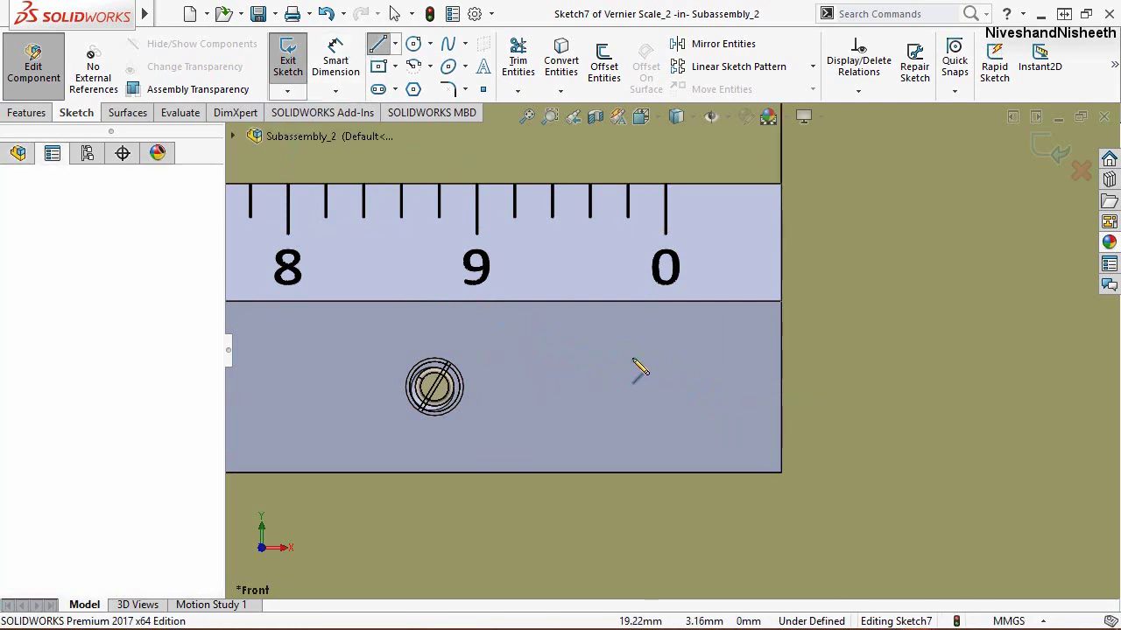
pyautogui.click(780, 351)
pyautogui.press('Escape')
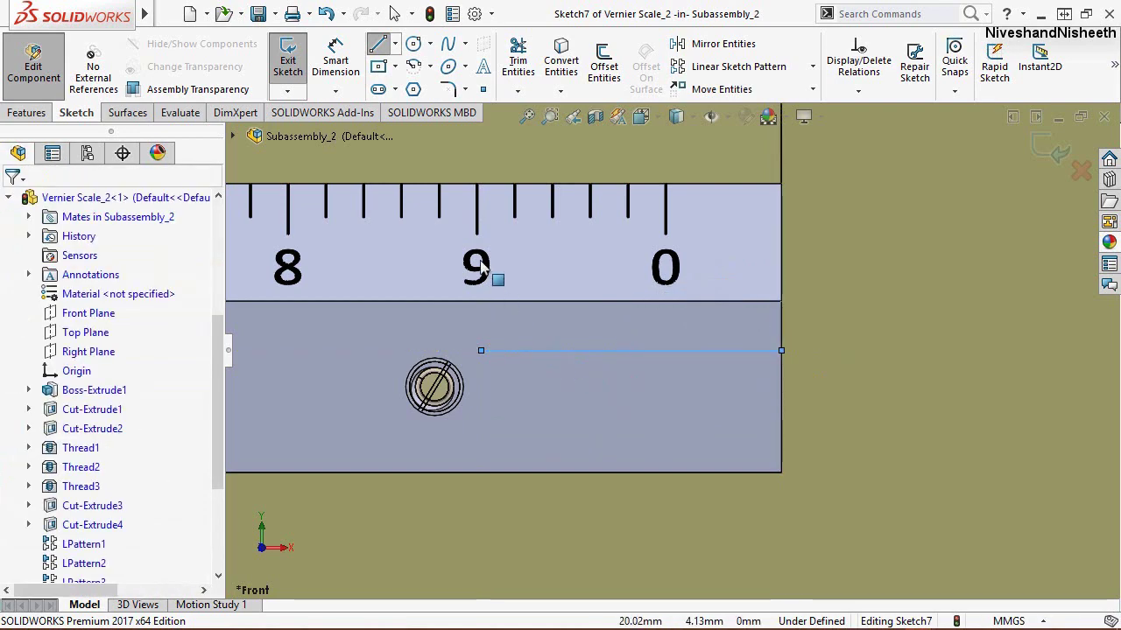
pyautogui.click(382, 51)
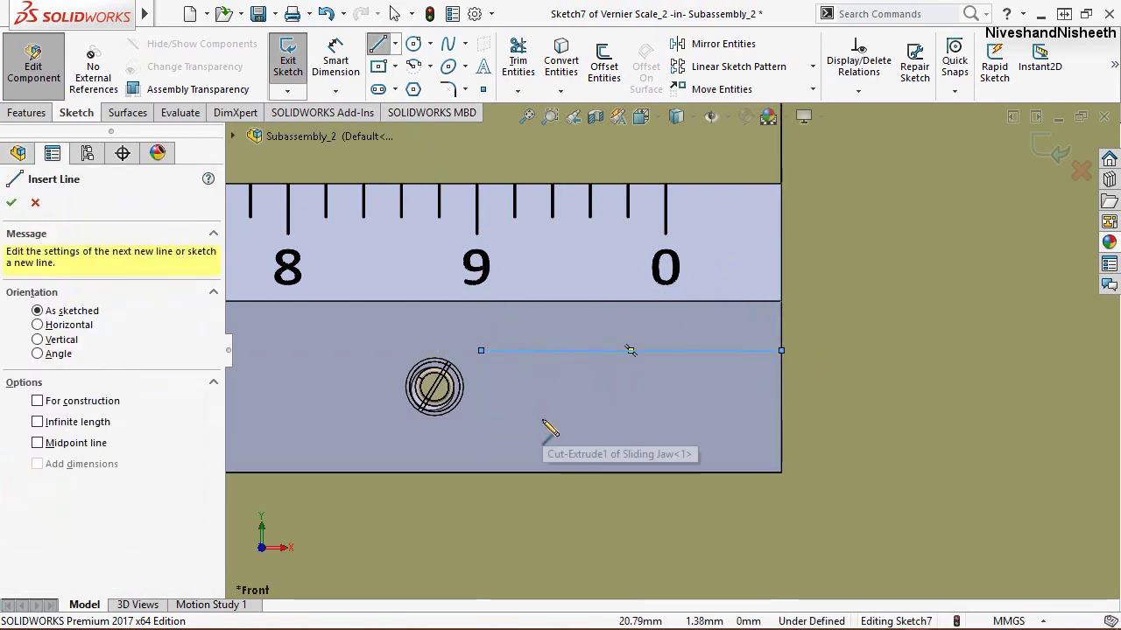
pyautogui.click(543, 420)
pyautogui.click(704, 418)
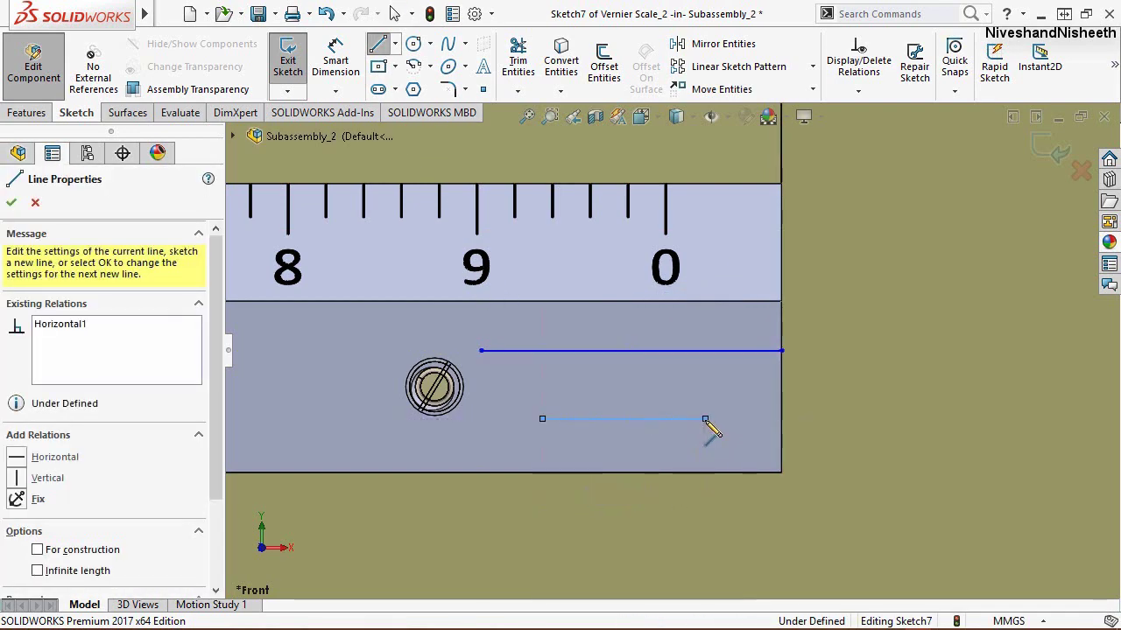
pyautogui.press('Escape')
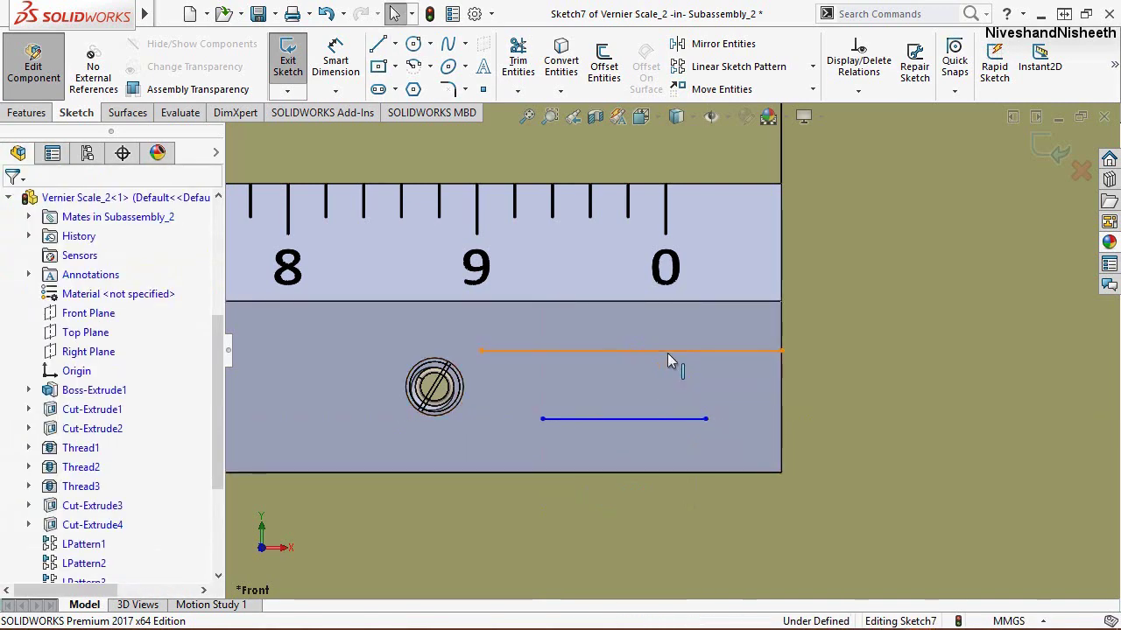
# Step: Convert both horizontal lines to construction geometry
pyautogui.click(667, 351)
pyautogui.keyDown('ctrl'); pyautogui.click(669, 421); pyautogui.keyUp('ctrl')
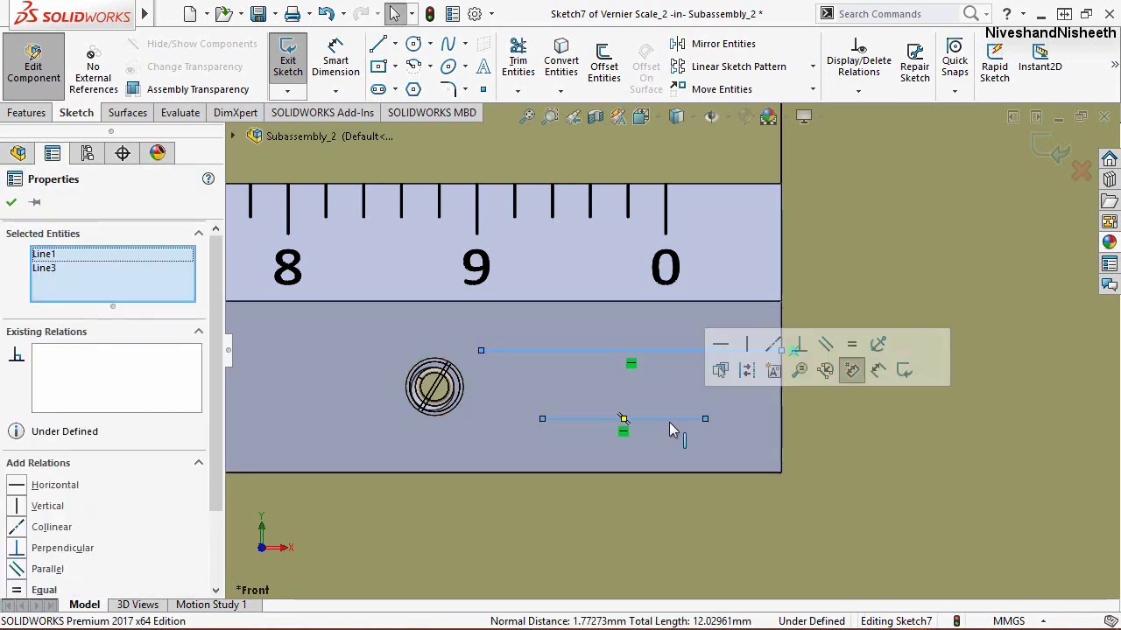
pyautogui.click(747, 372)
pyautogui.click(836, 419)
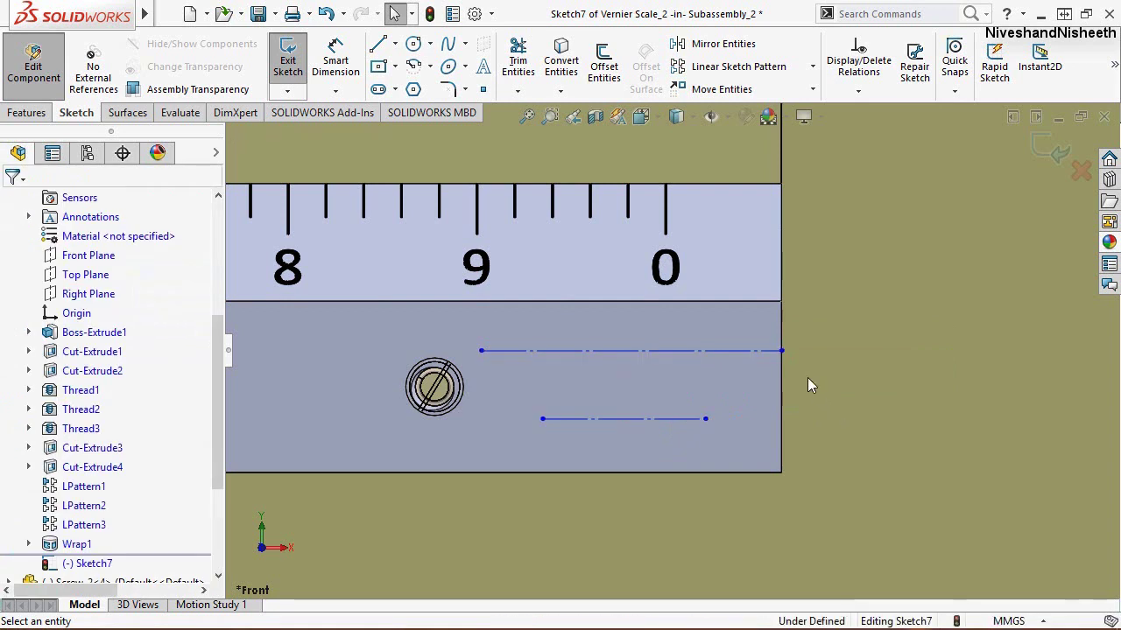
# Step: Lock the two lines' midpoints together with a Vertical relation
pyautogui.click(858, 91)
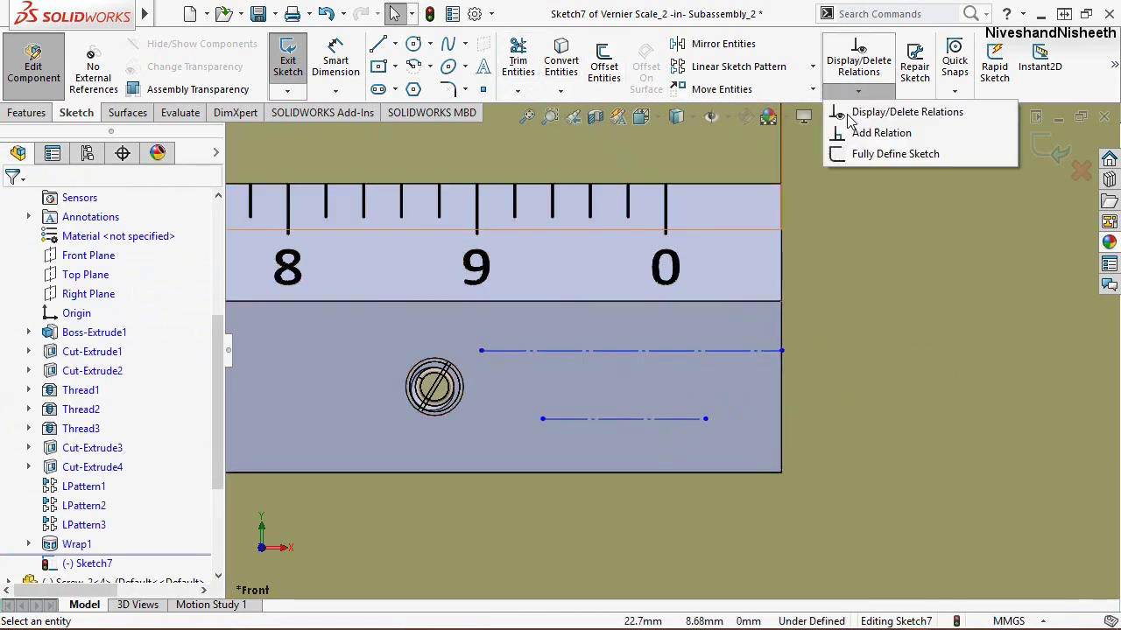
pyautogui.click(862, 134)
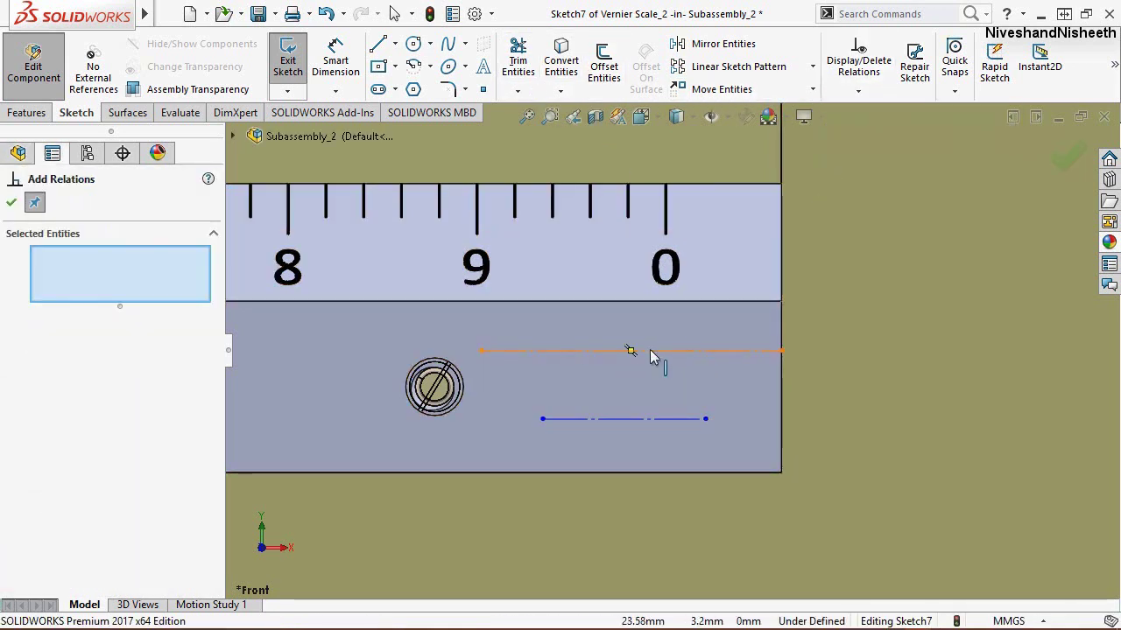
pyautogui.click(631, 350)
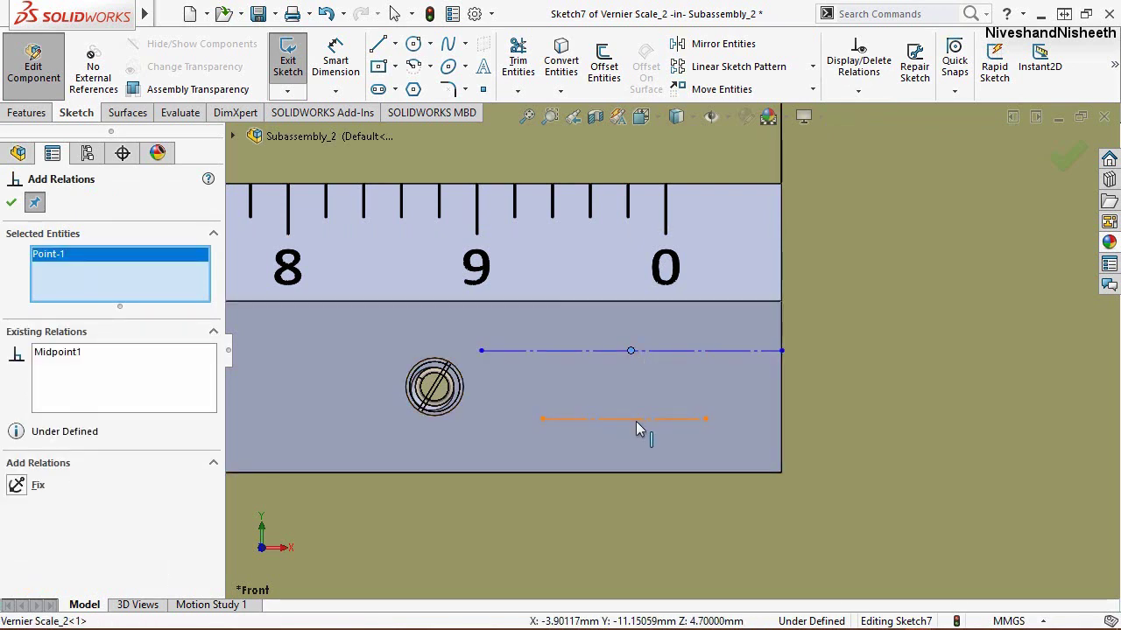
pyautogui.click(624, 420)
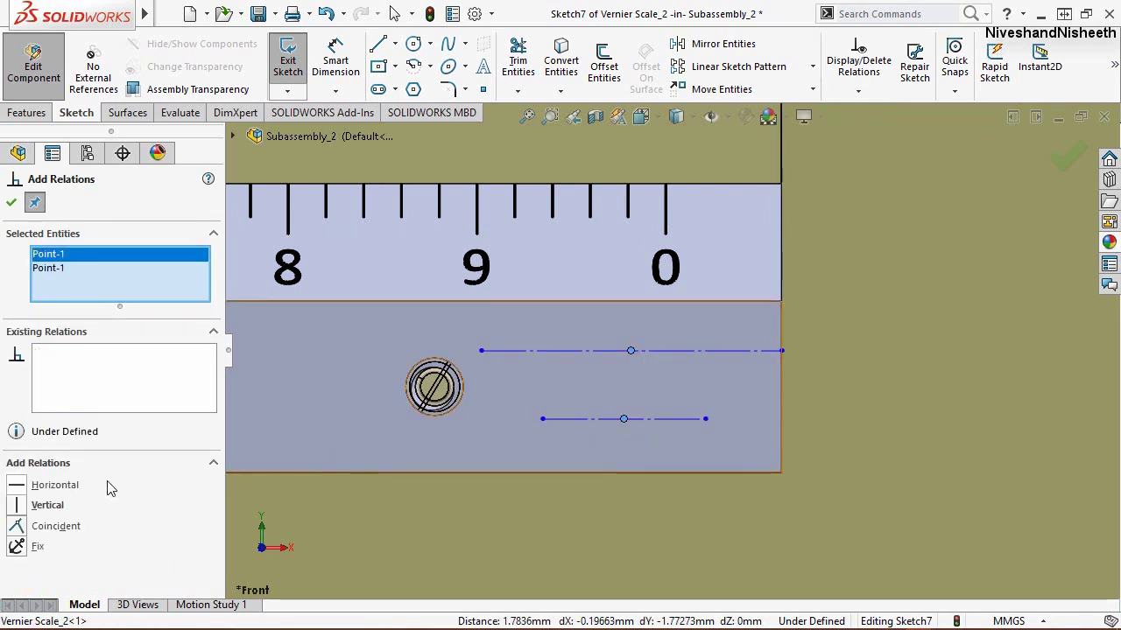
pyautogui.click(15, 506)
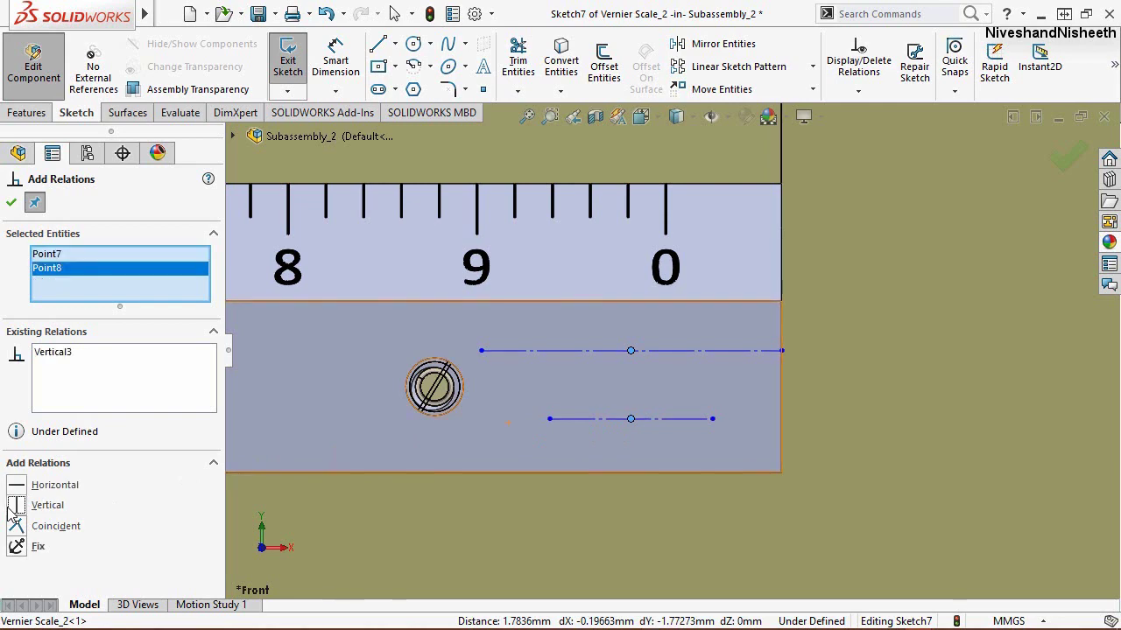
pyautogui.click(13, 204)
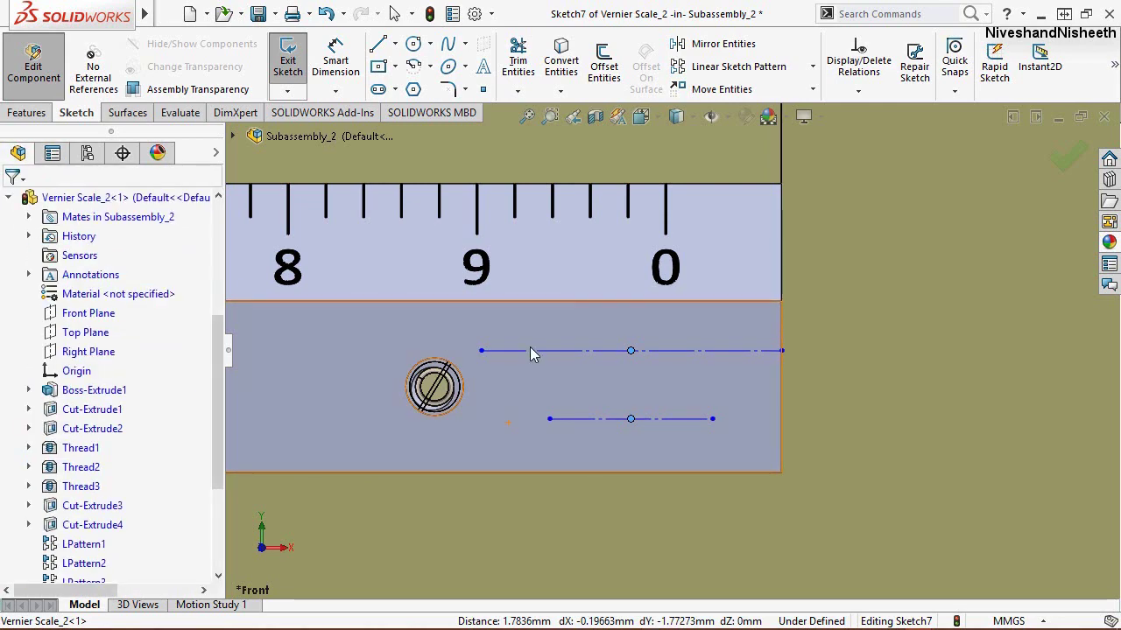
pyautogui.rightClick(872, 298)
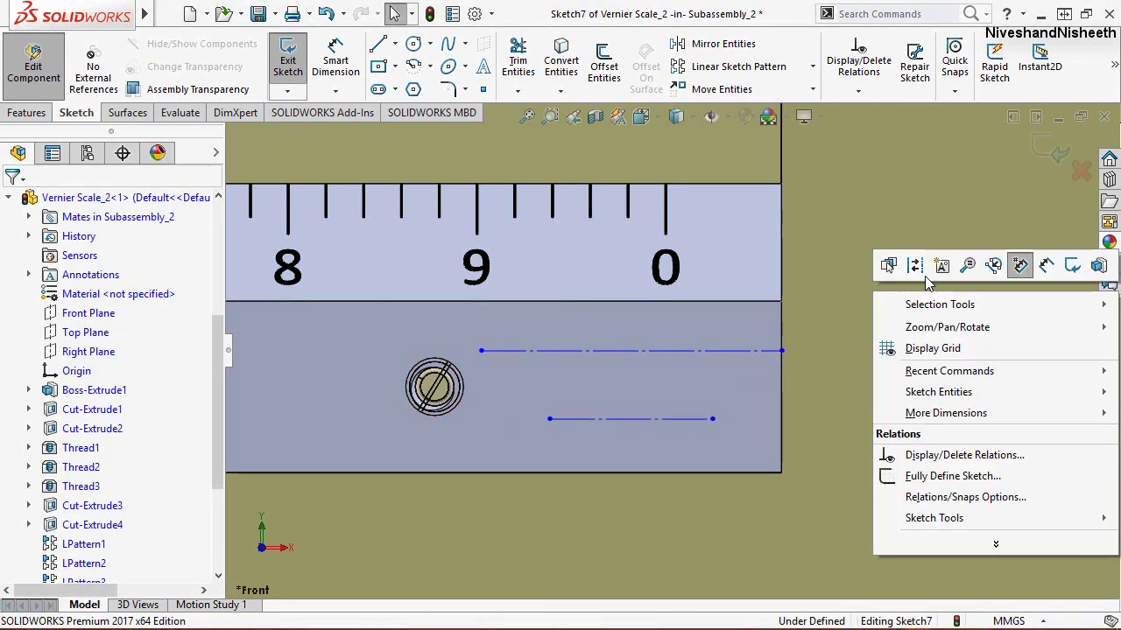
# Step: Dimension the upper construction line to 8.5 mm and the lower to 6.5343 mm, then start sketch text on the upper line
pyautogui.click(1047, 266)
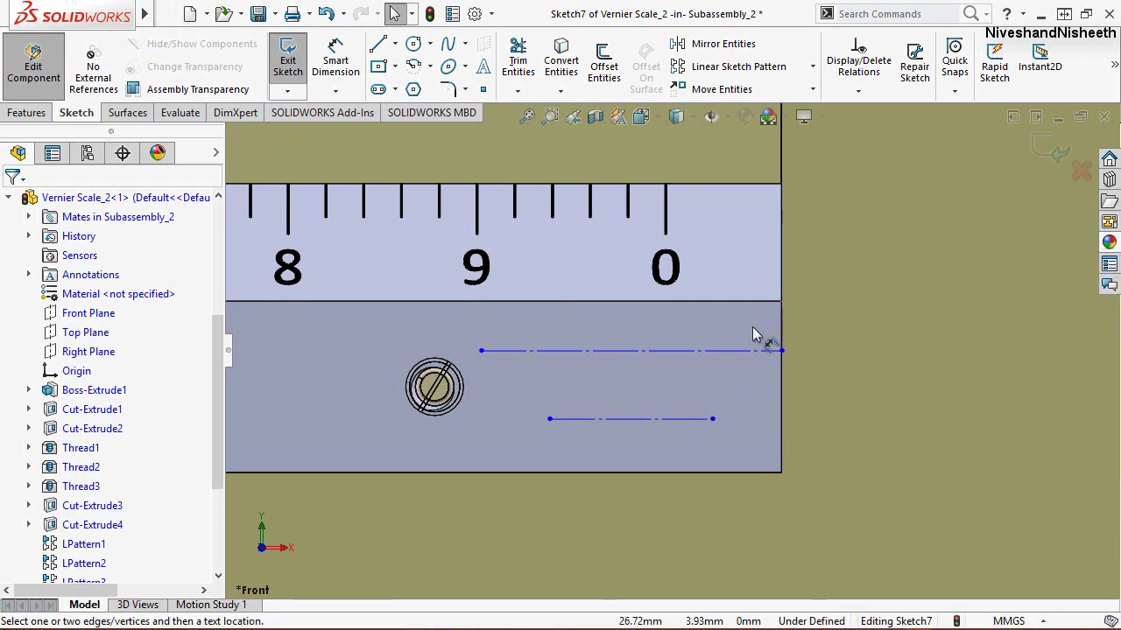
pyautogui.click(658, 377)
pyautogui.click(645, 383)
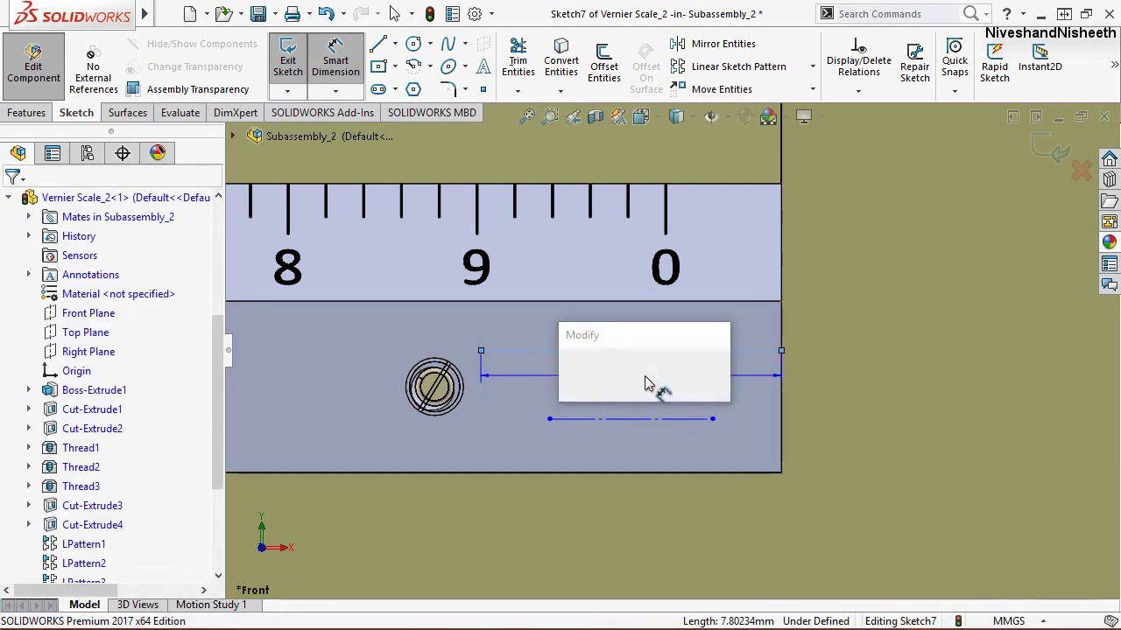
pyautogui.write('8')
pyautogui.press('Return')
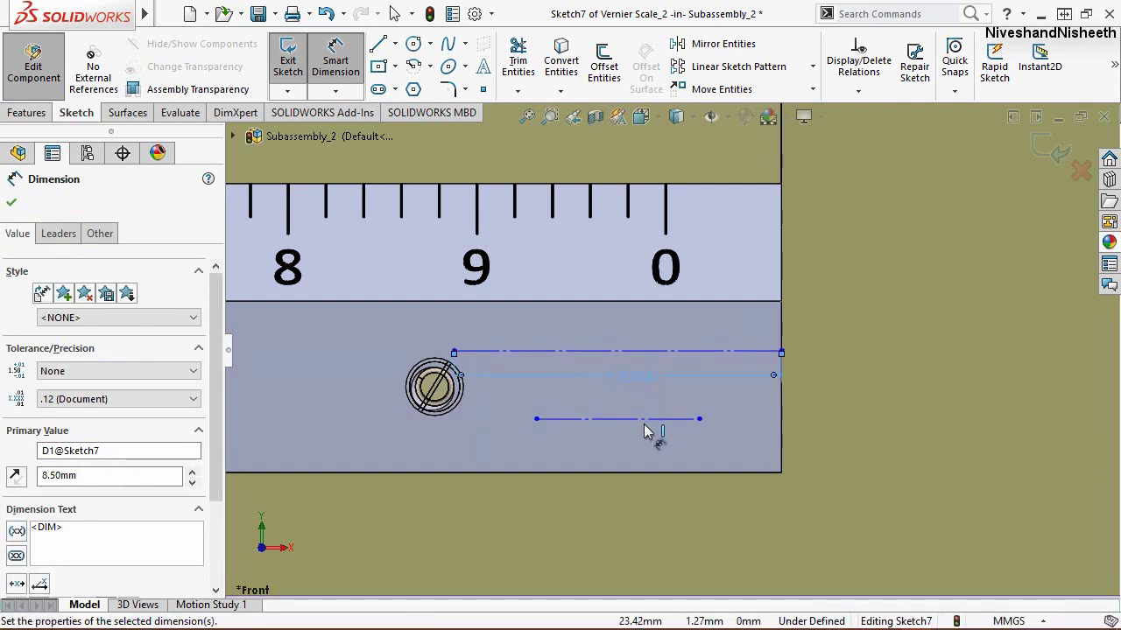
pyautogui.click(643, 461)
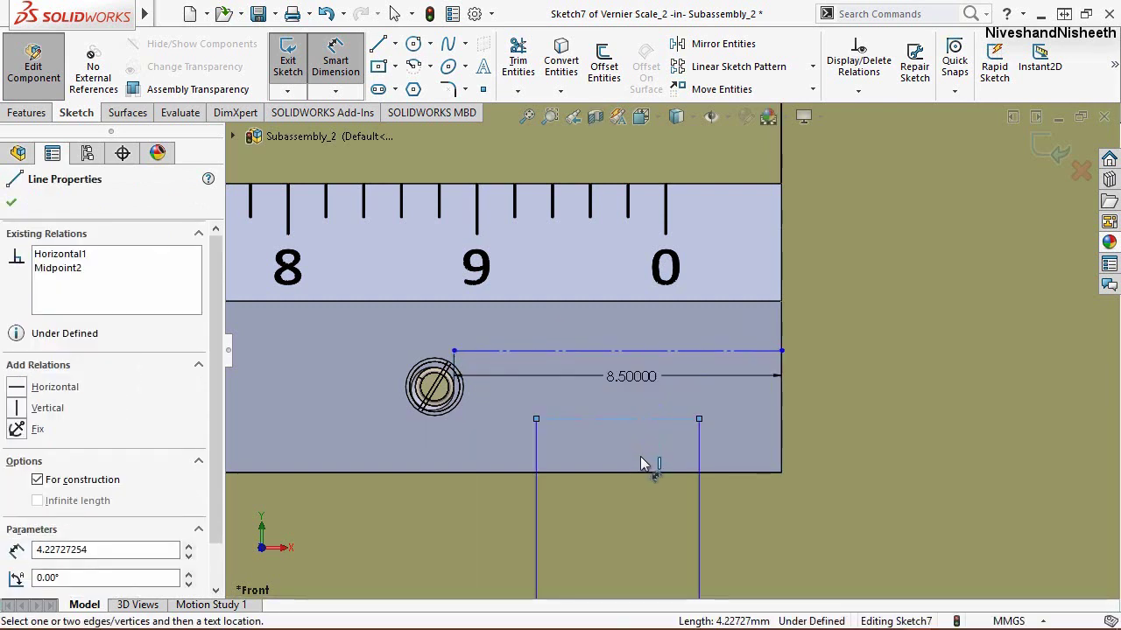
pyautogui.click(636, 448)
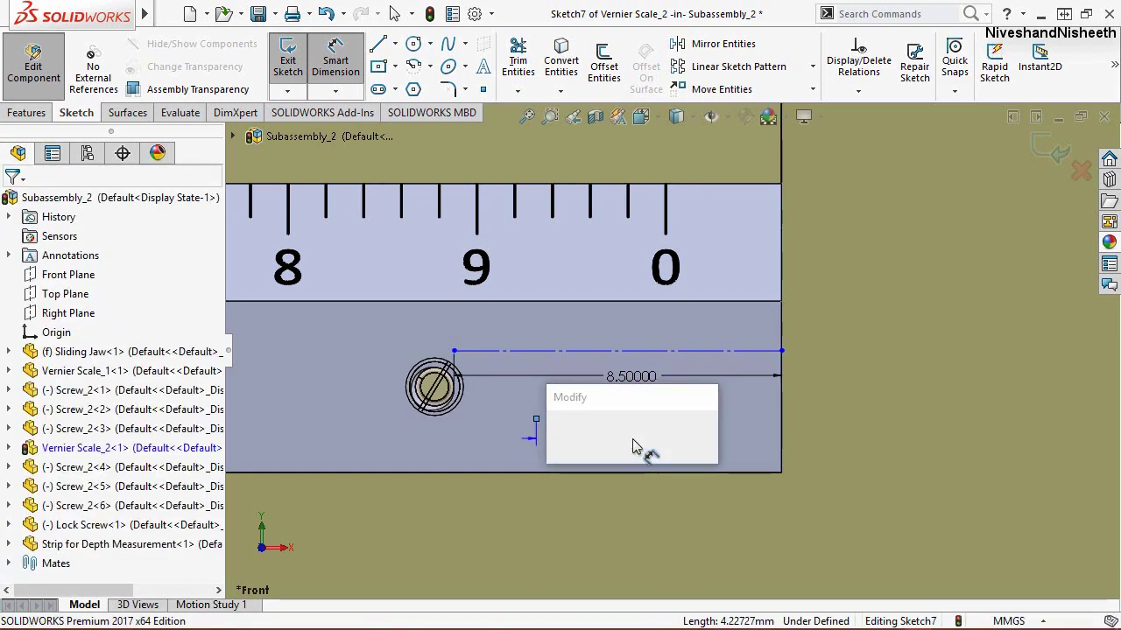
pyautogui.write('4')
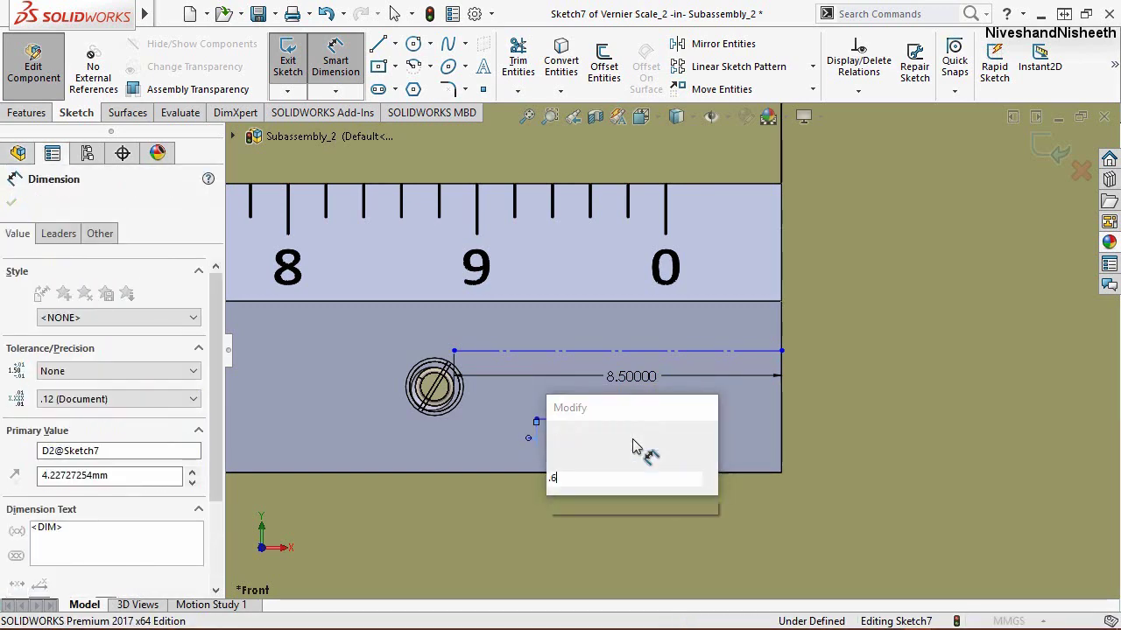
pyautogui.write('.5343')
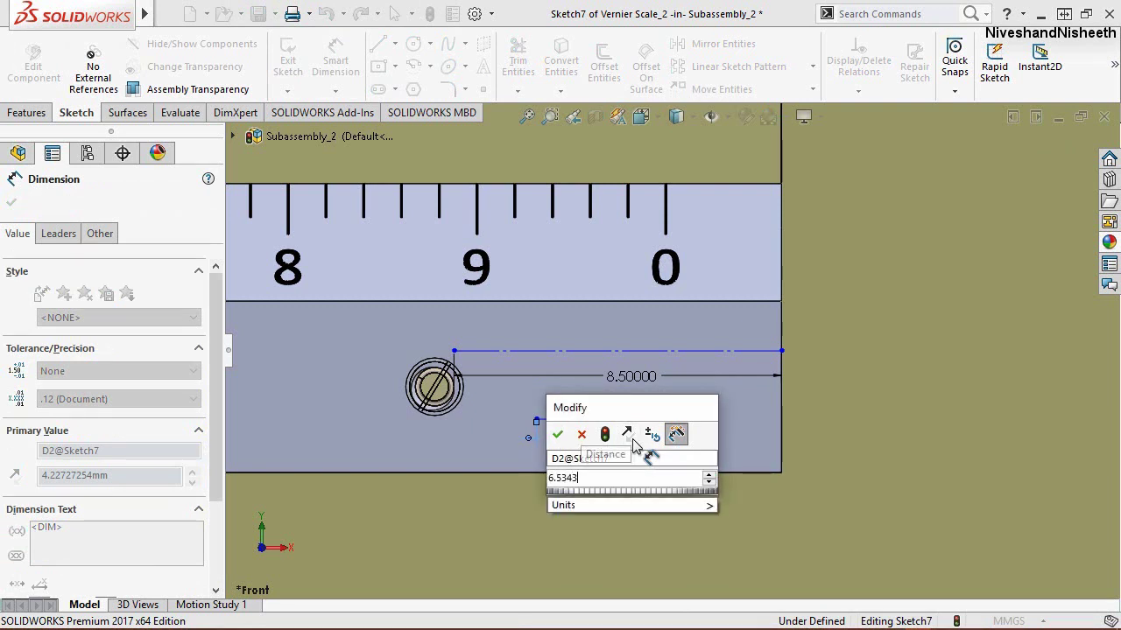
pyautogui.press('Return')
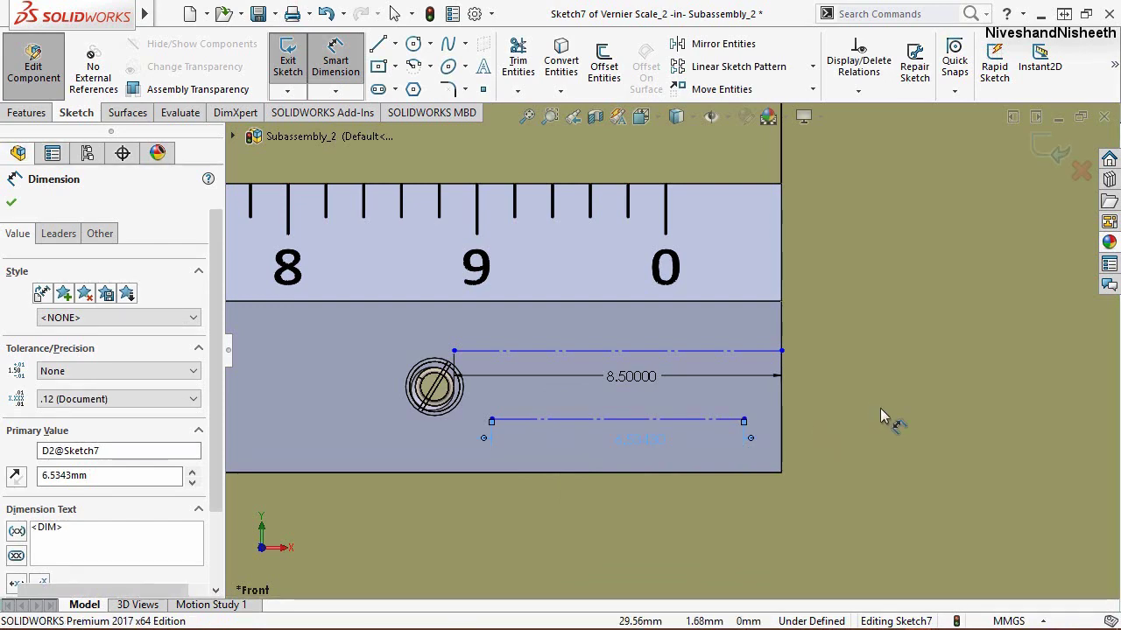
pyautogui.press('Escape')
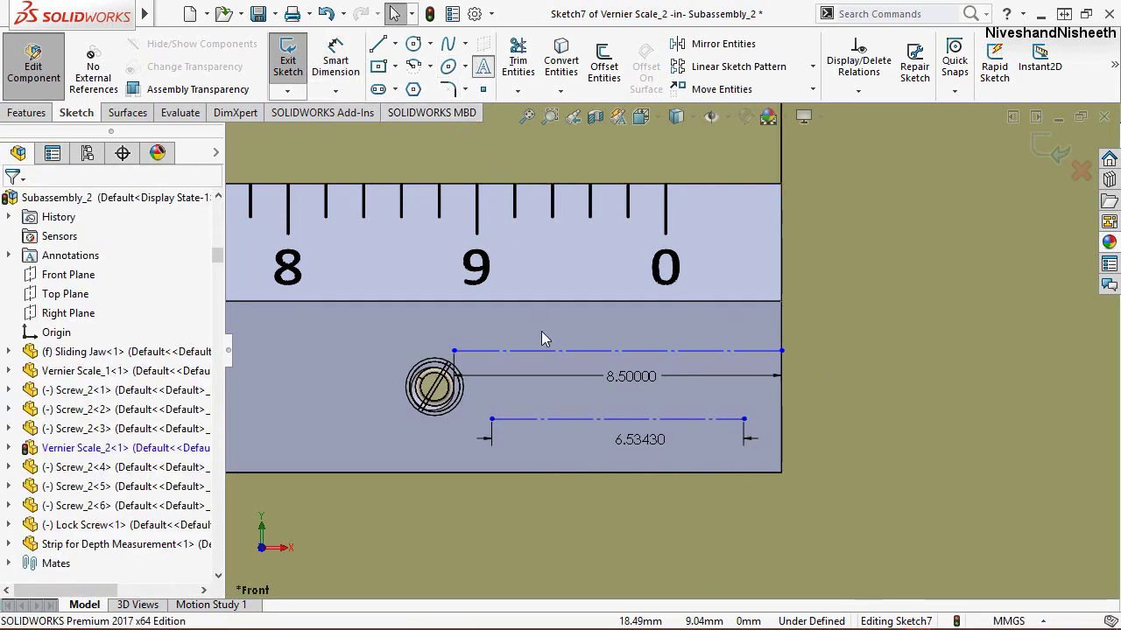
pyautogui.click(549, 351)
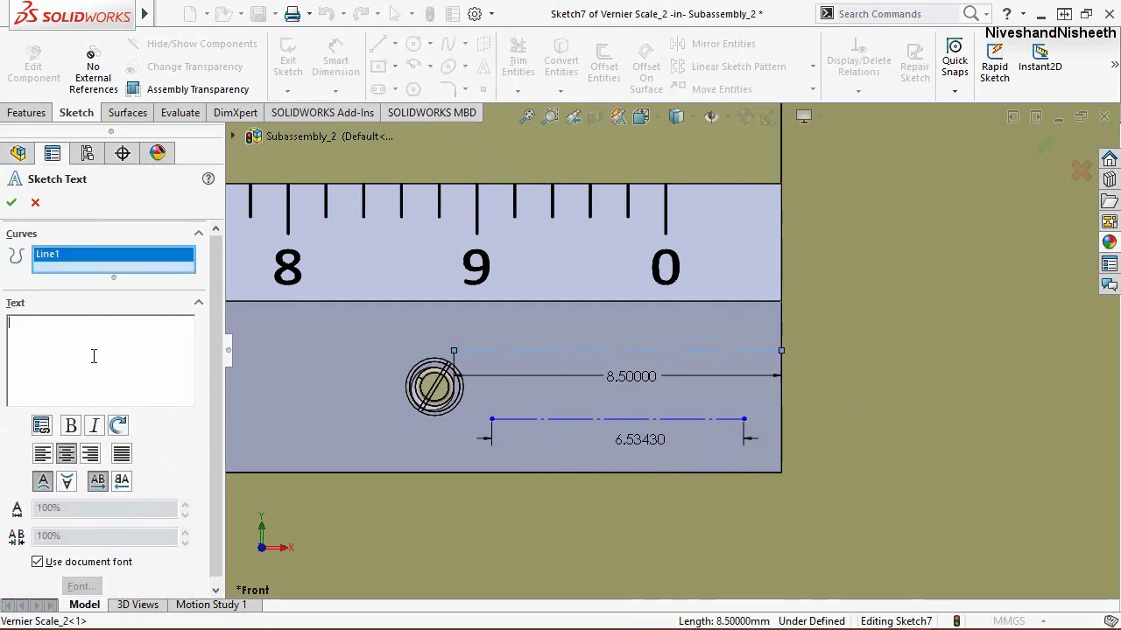
# Step: Enter the 'Least Count' text and set its font to Calibri at 0.5 height
pyautogui.write('Lea')
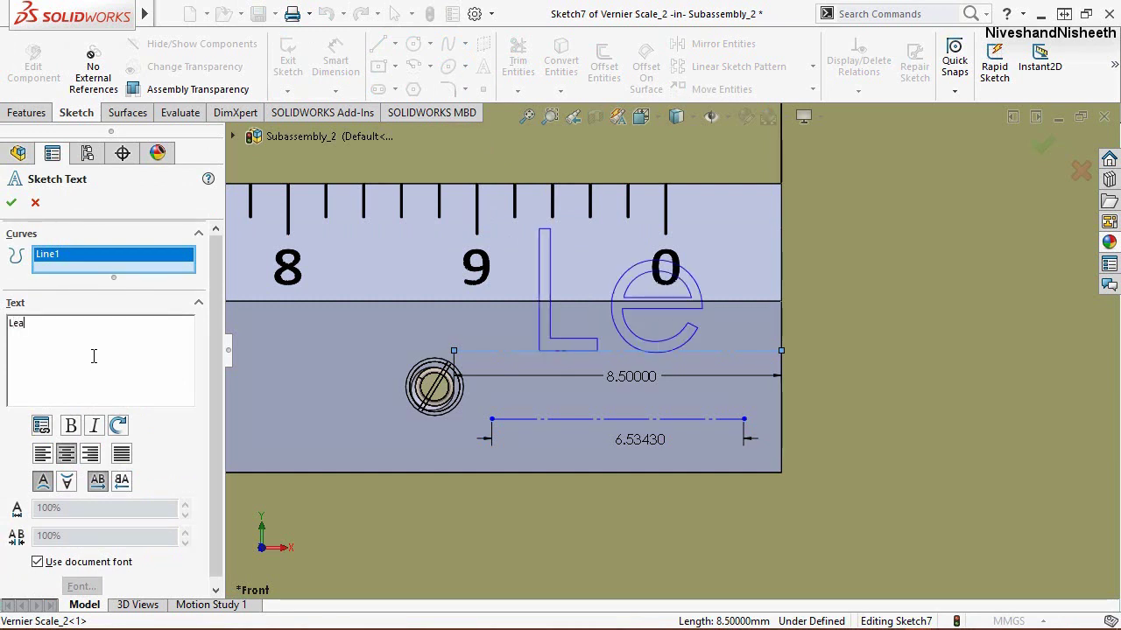
pyautogui.write('st Count')
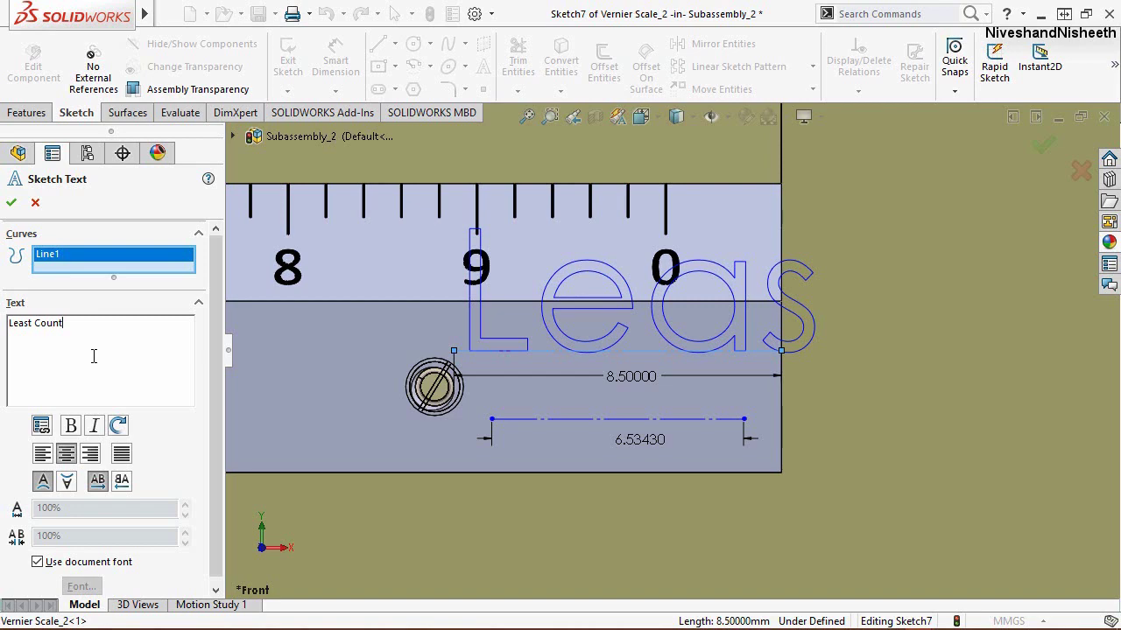
pyautogui.click(36, 564)
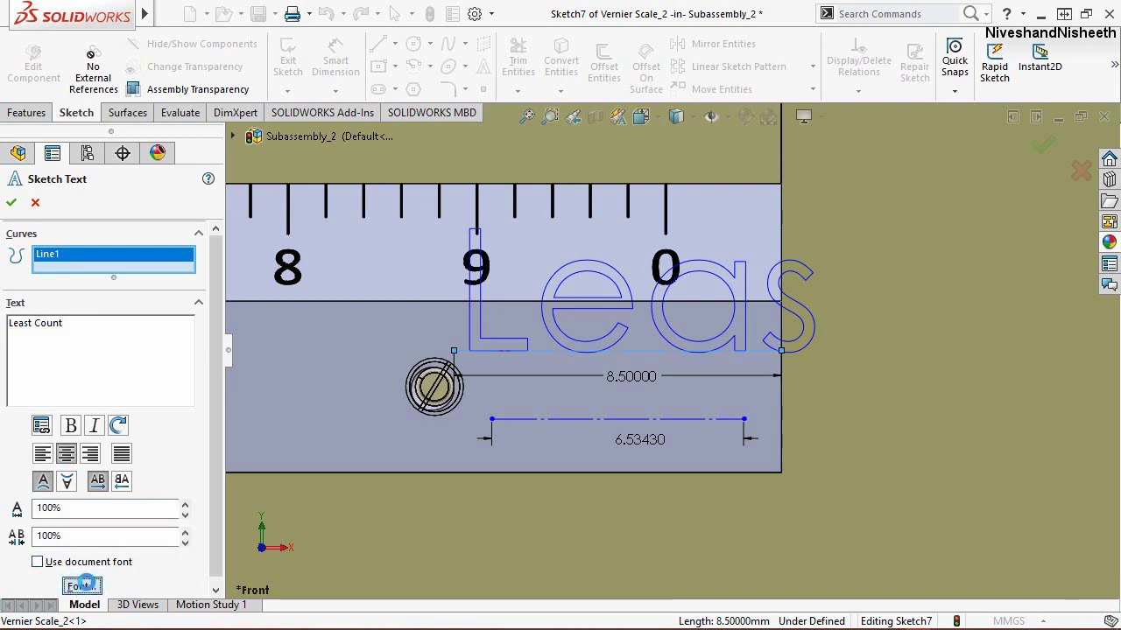
pyautogui.click(91, 585)
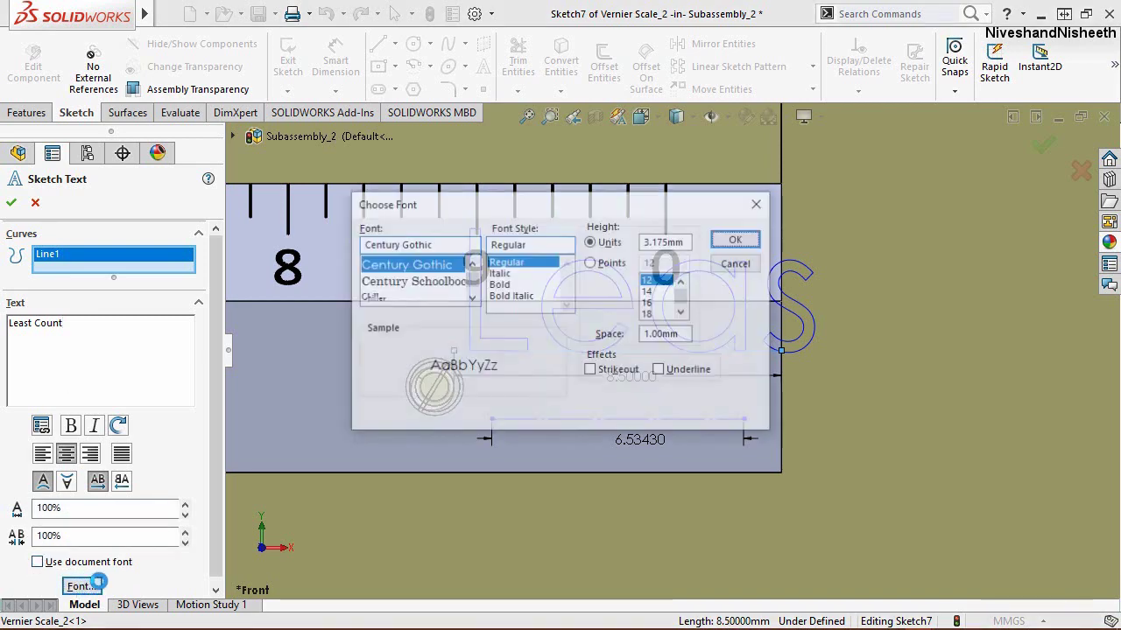
pyautogui.click(387, 282)
pyautogui.write('c')
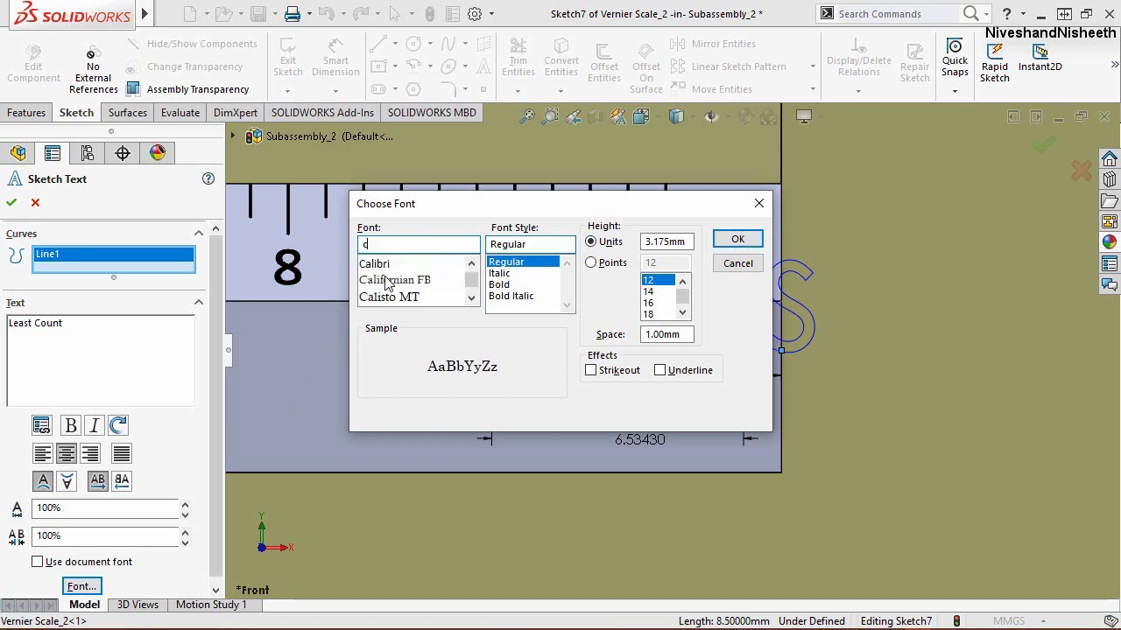
pyautogui.click(374, 265)
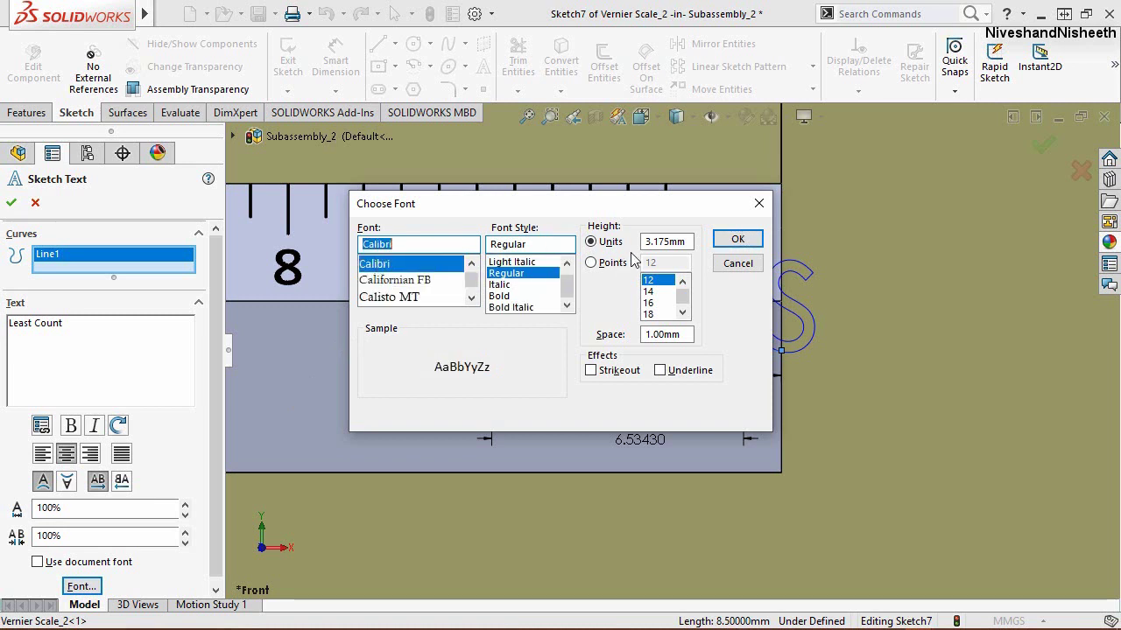
pyautogui.moveTo(644, 242); pyautogui.dragTo(664, 245)
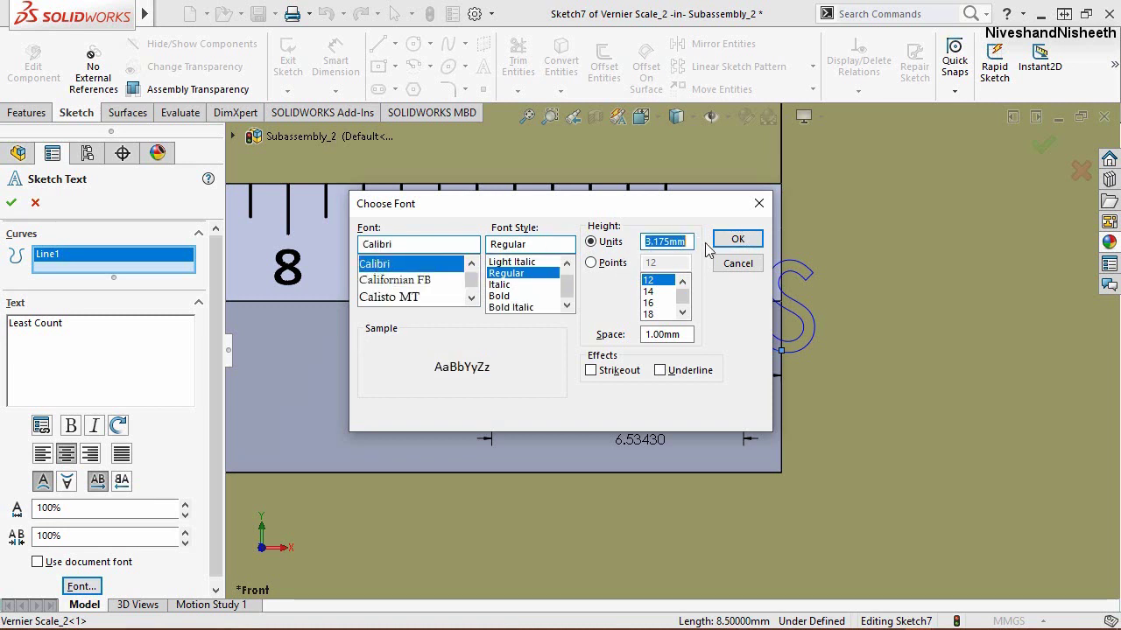
pyautogui.write('0.5')
pyautogui.press('Return')
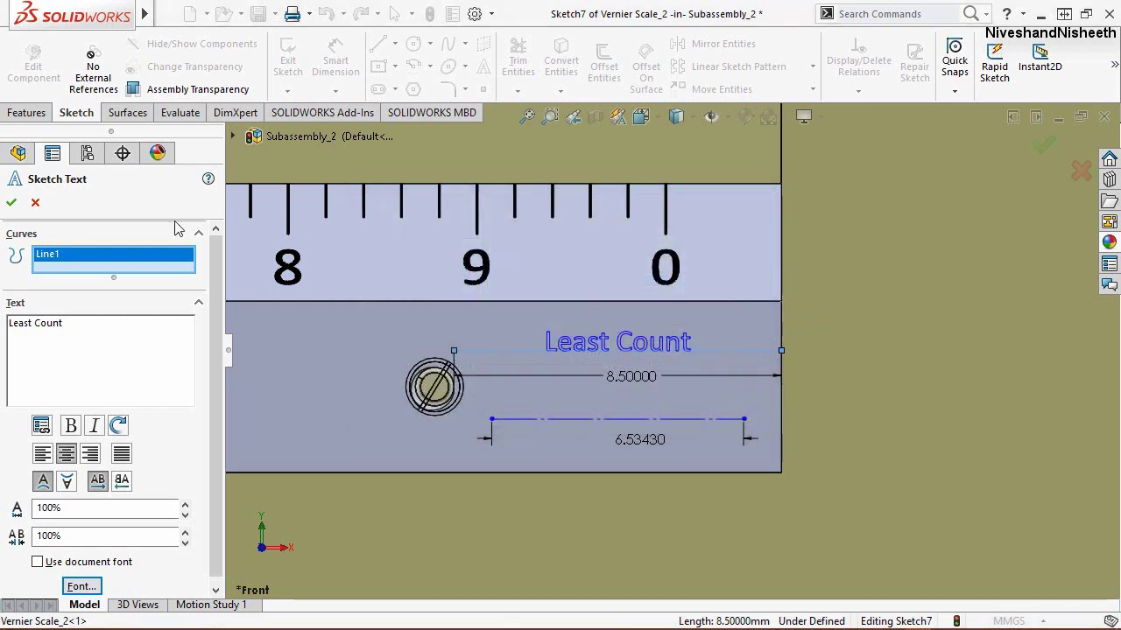
# Step: Finish the Least Count text and enter '0.02mm' as new text along the lower line
pyautogui.click(11, 203)
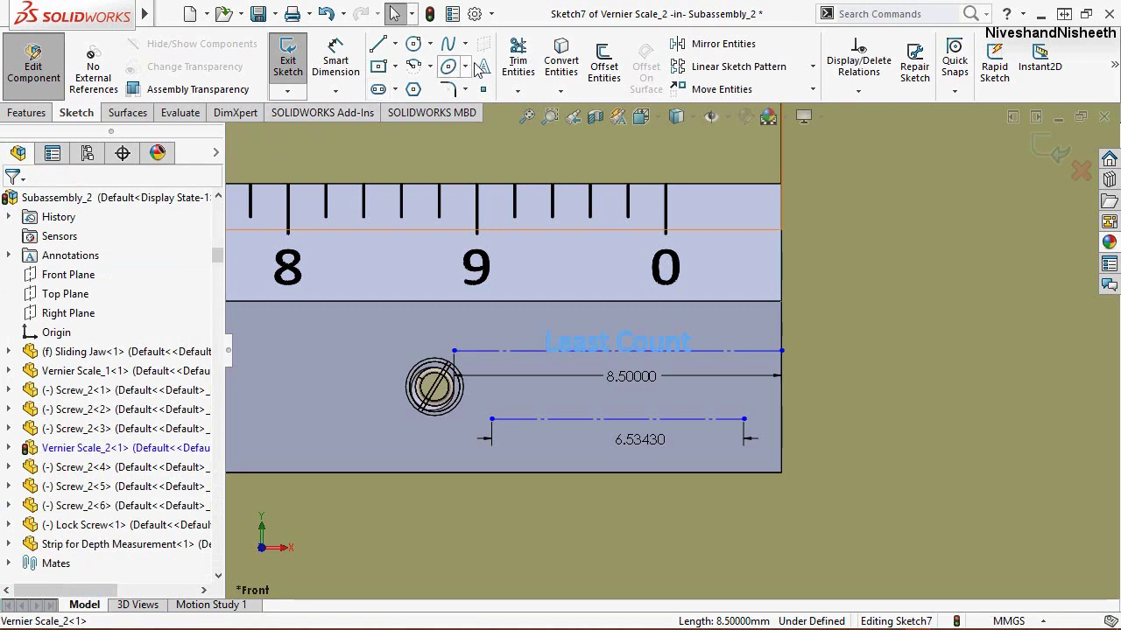
pyautogui.press('Return')
pyautogui.click(588, 420)
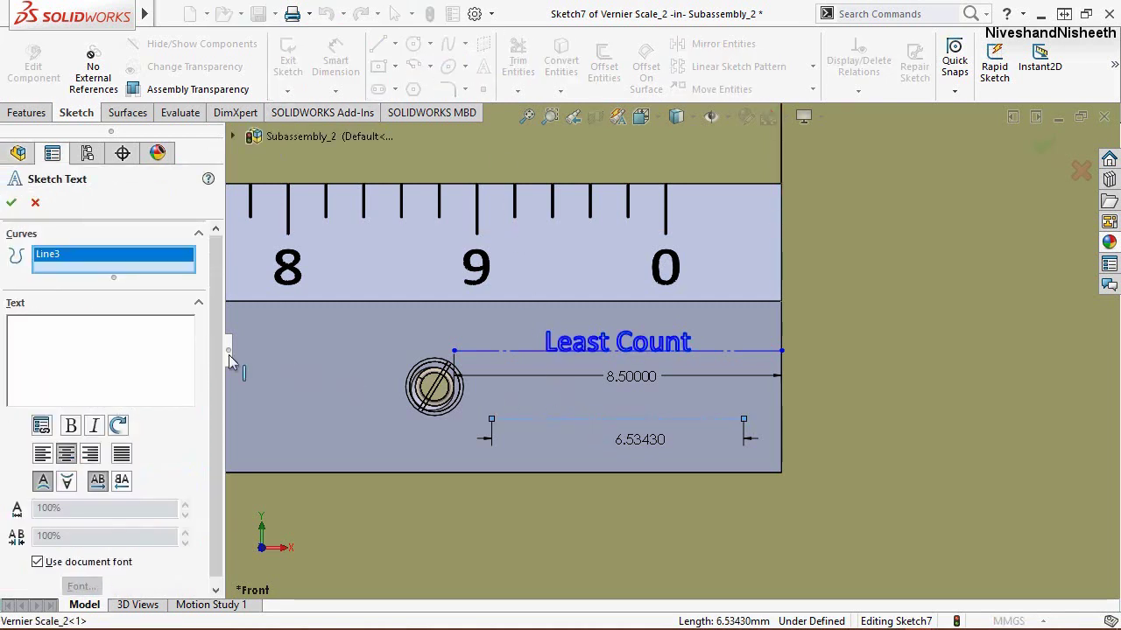
pyautogui.click(114, 334)
pyautogui.write('0')
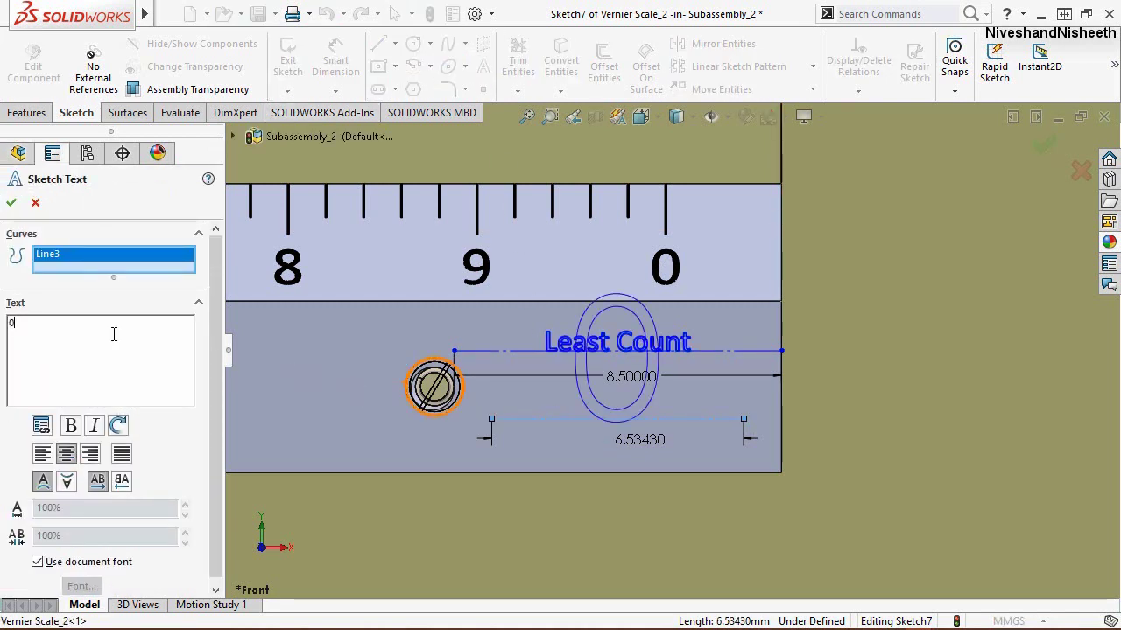
pyautogui.write('.02mm')
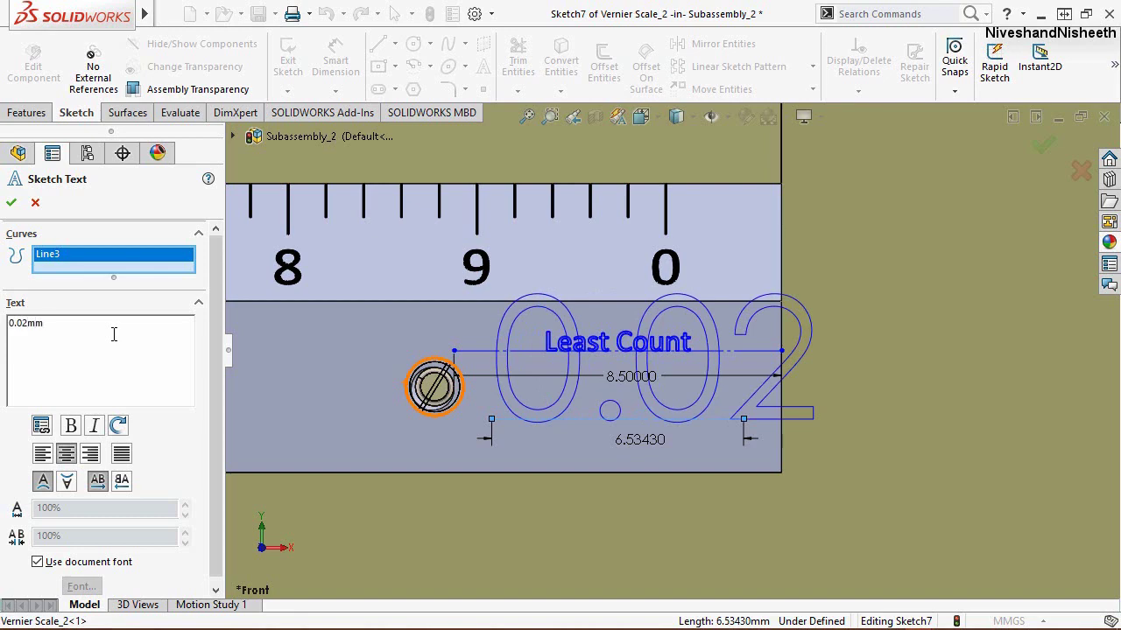
# Step: Give the 0.02mm text the Calibri font at 0.75 height and commit it
pyautogui.click(52, 561)
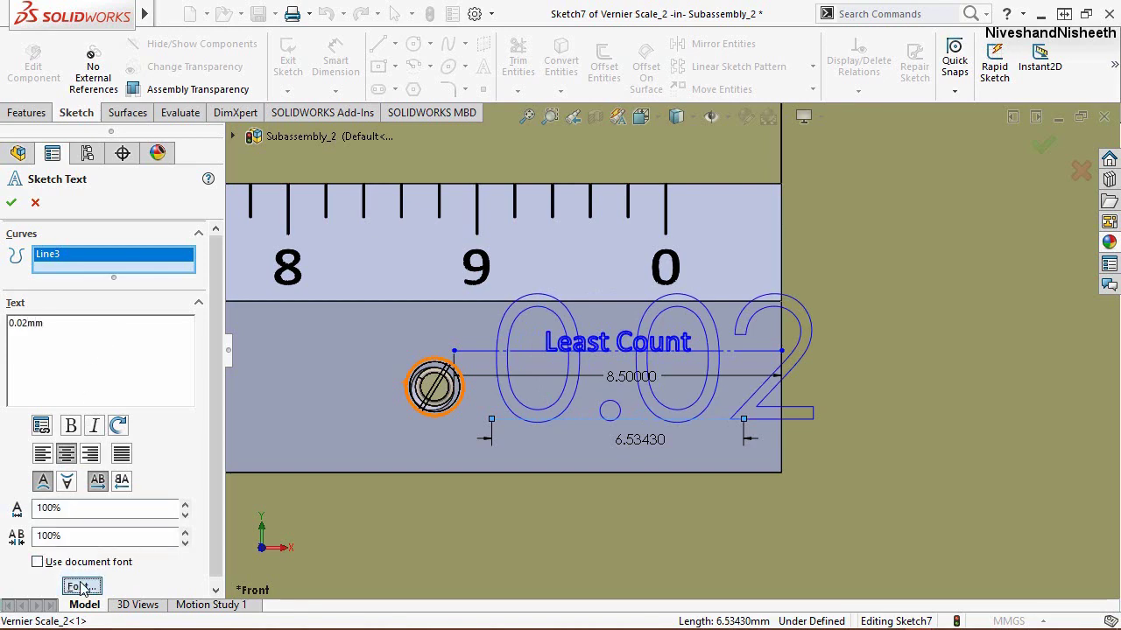
pyautogui.click(81, 587)
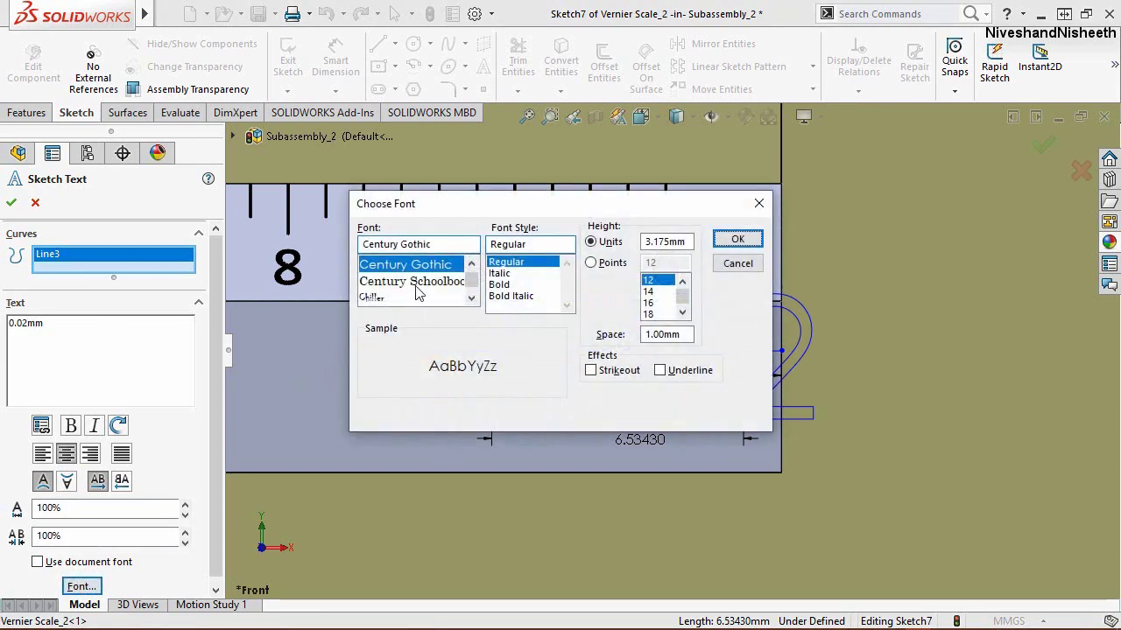
pyautogui.write('c')
pyautogui.click(376, 264)
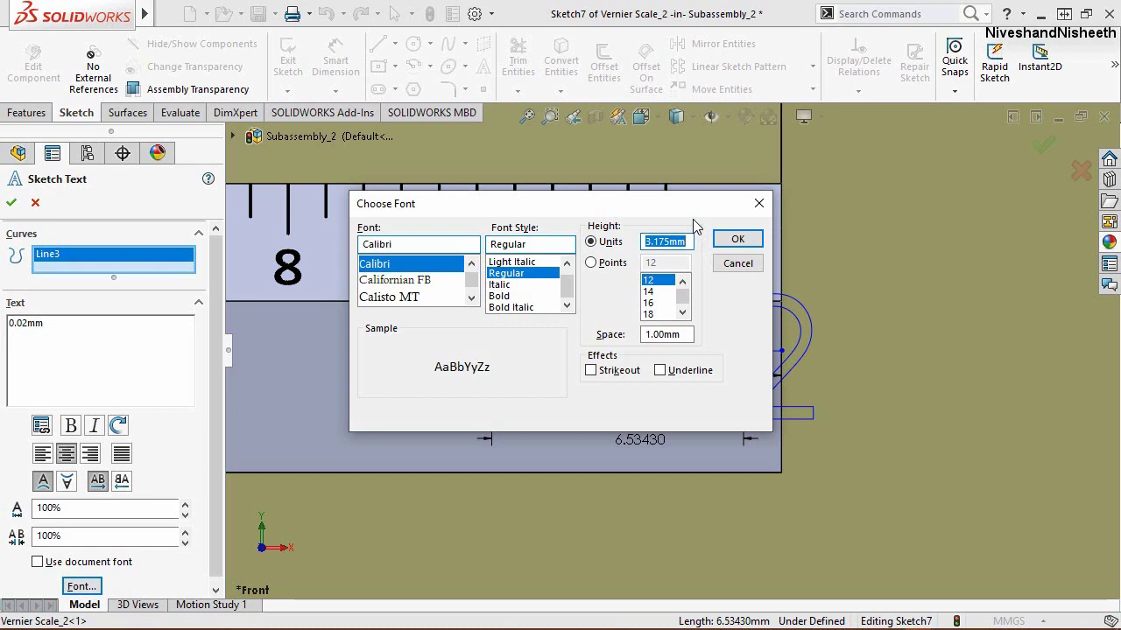
pyautogui.write('.75')
pyautogui.press('Return')
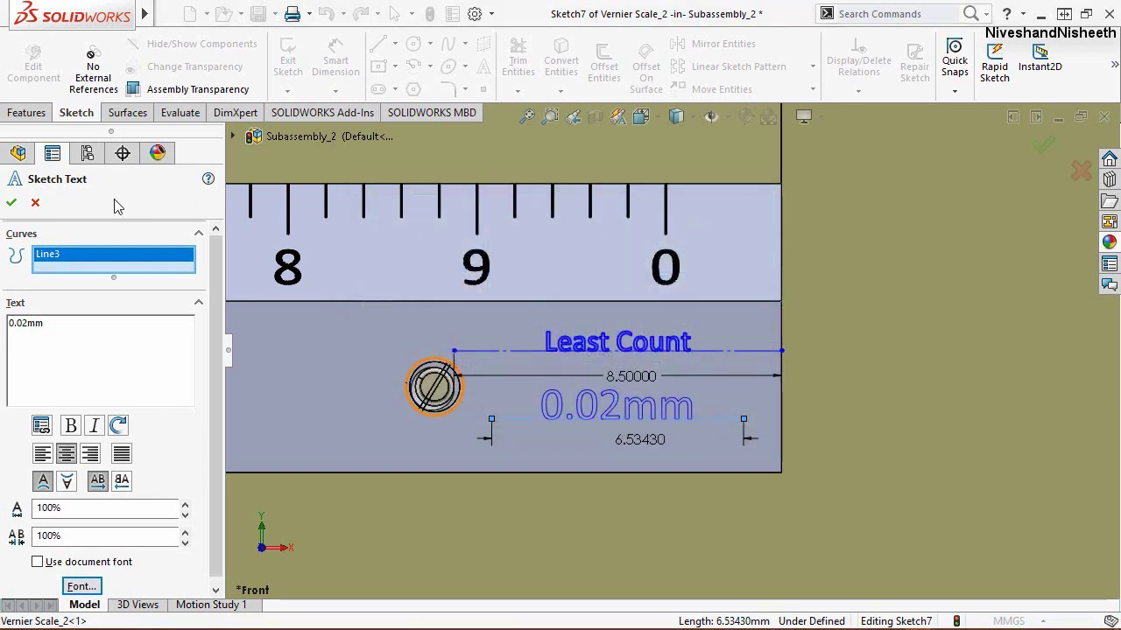
pyautogui.click(12, 204)
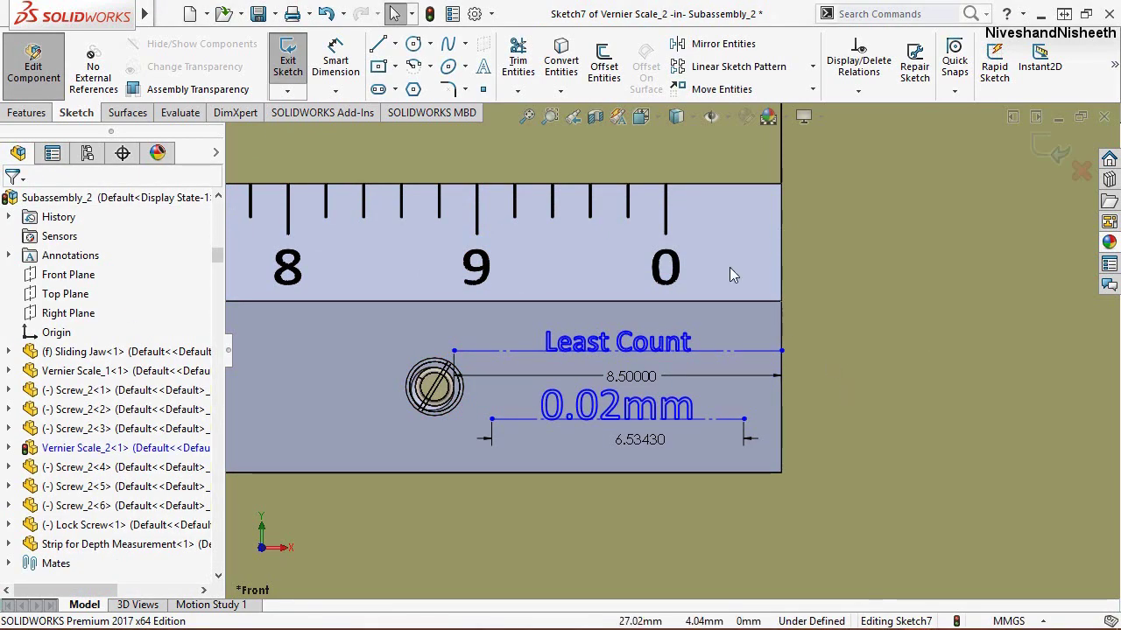
# Step: Place the lower text line 1.12957 mm above the scale's bottom edge
pyautogui.click(336, 59)
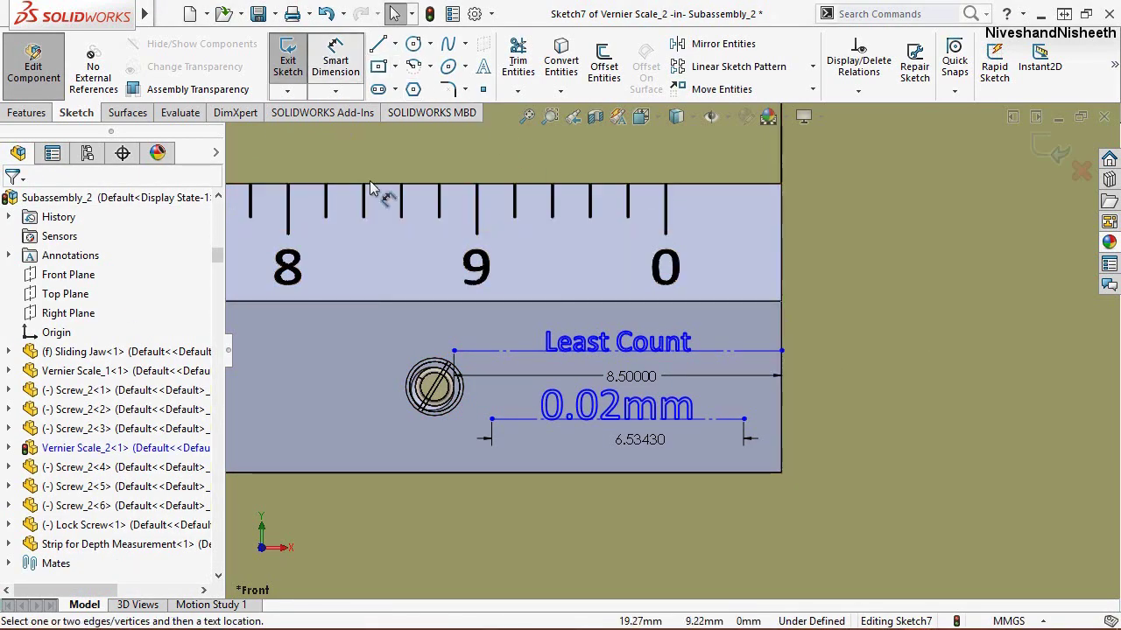
pyautogui.click(733, 421)
pyautogui.click(719, 473)
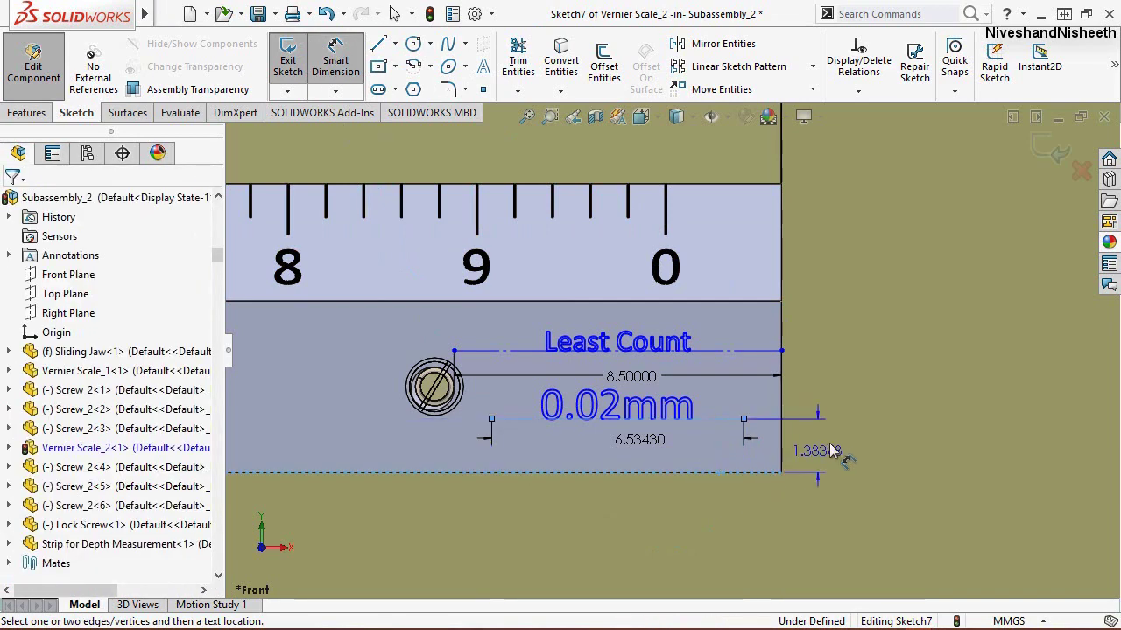
pyautogui.click(834, 448)
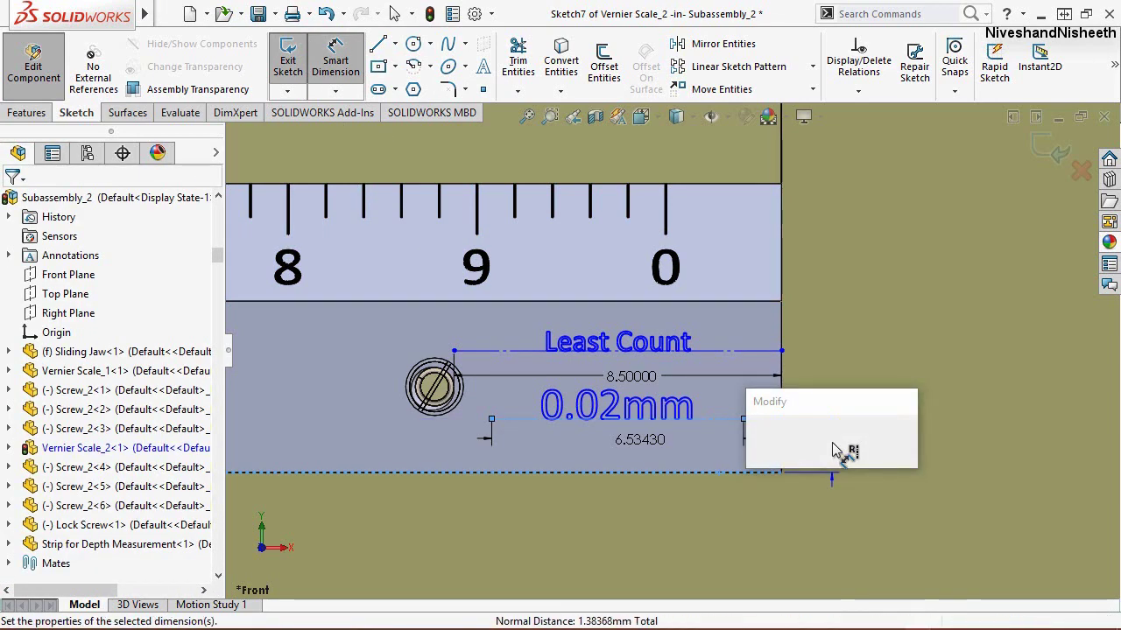
pyautogui.write('1.125')
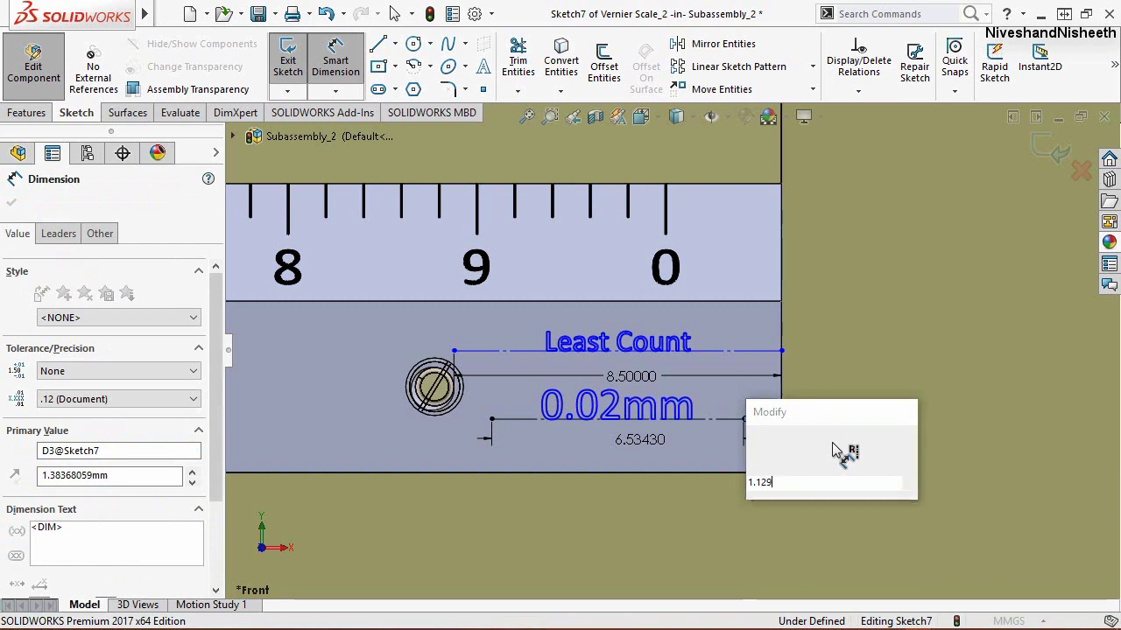
pyautogui.press('Return')
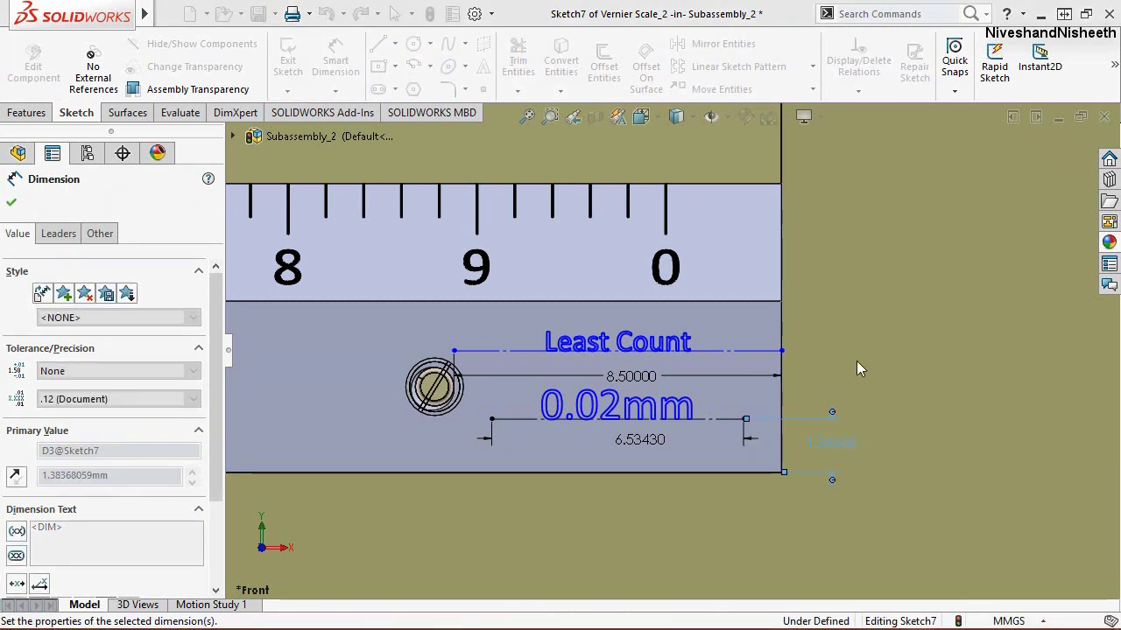
pyautogui.press('Escape')
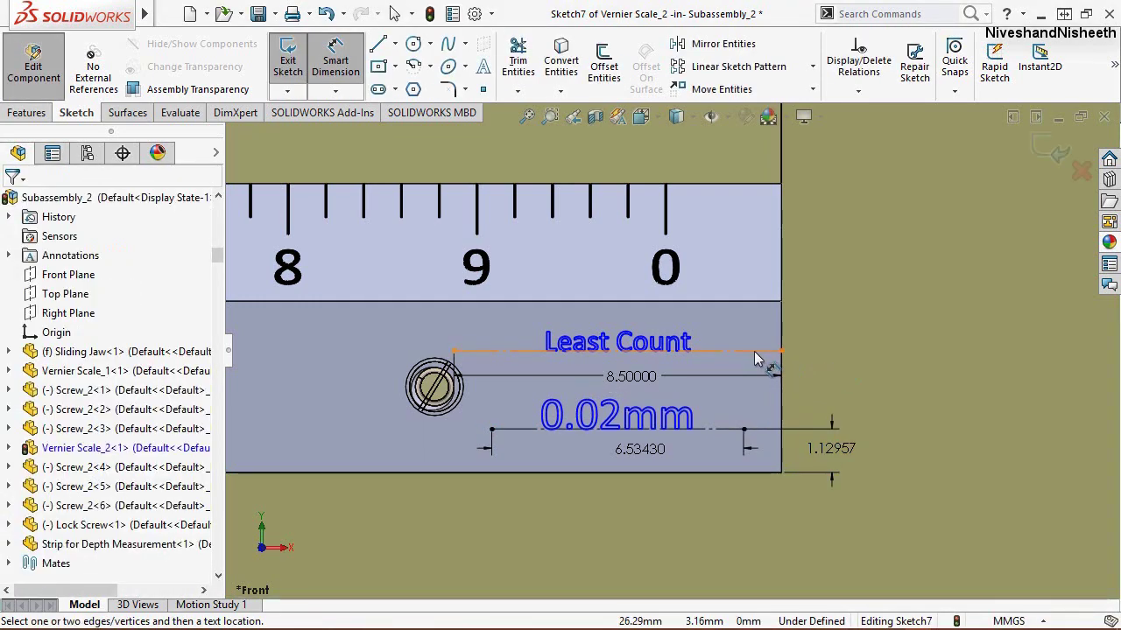
# Step: Place the upper text line 2.59367 mm above the bottom edge and stop dimensioning
pyautogui.click(753, 351)
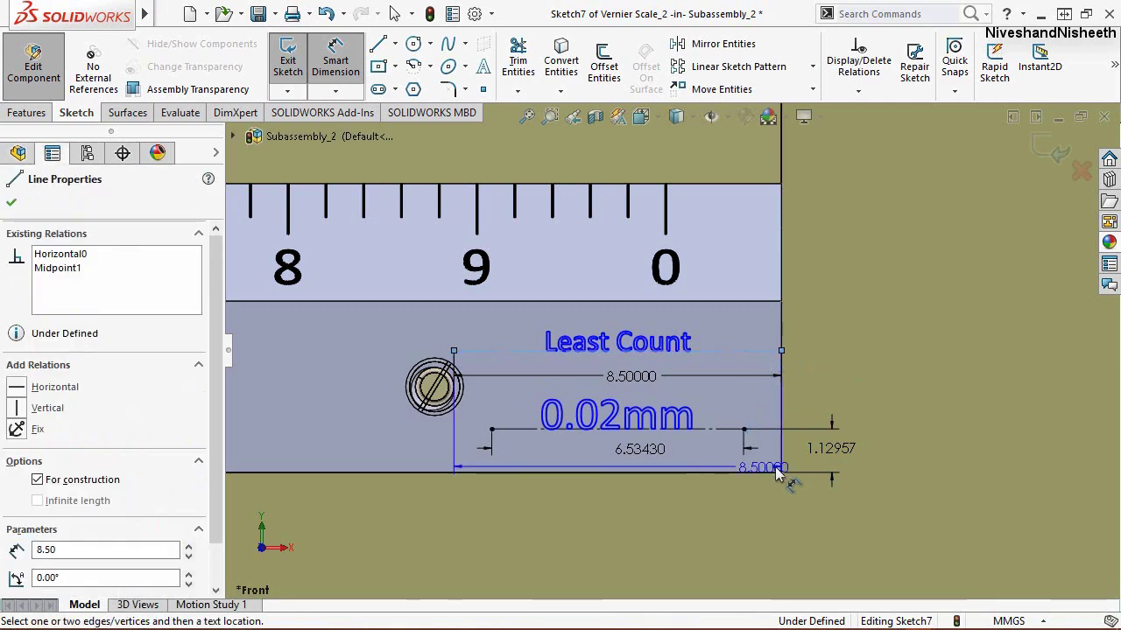
pyautogui.click(781, 473)
pyautogui.click(932, 402)
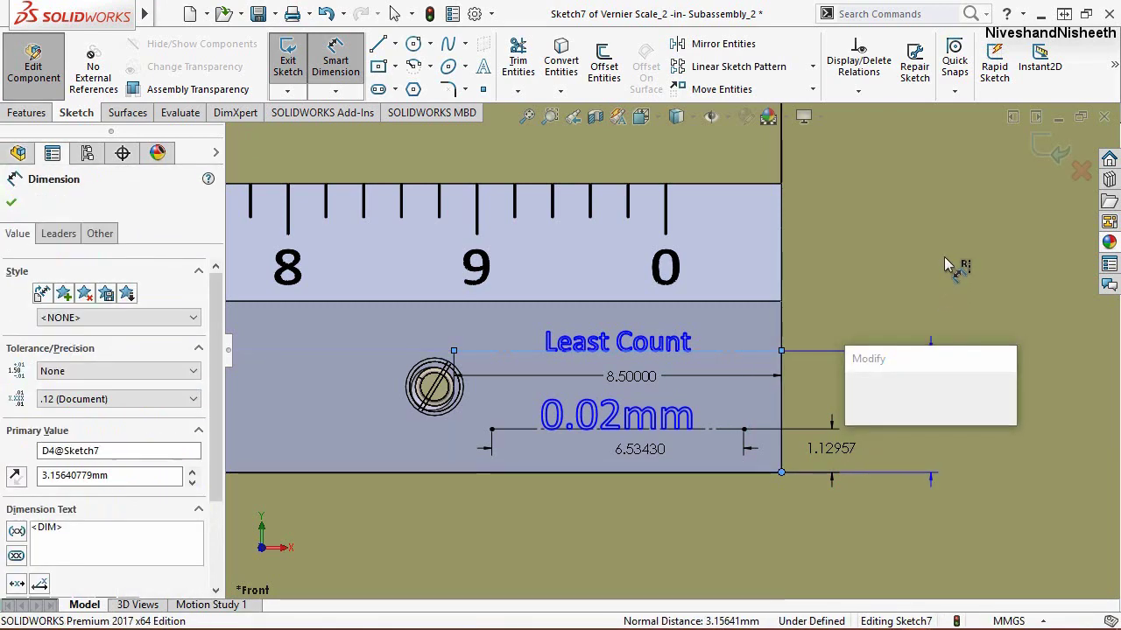
pyautogui.write('2.59')
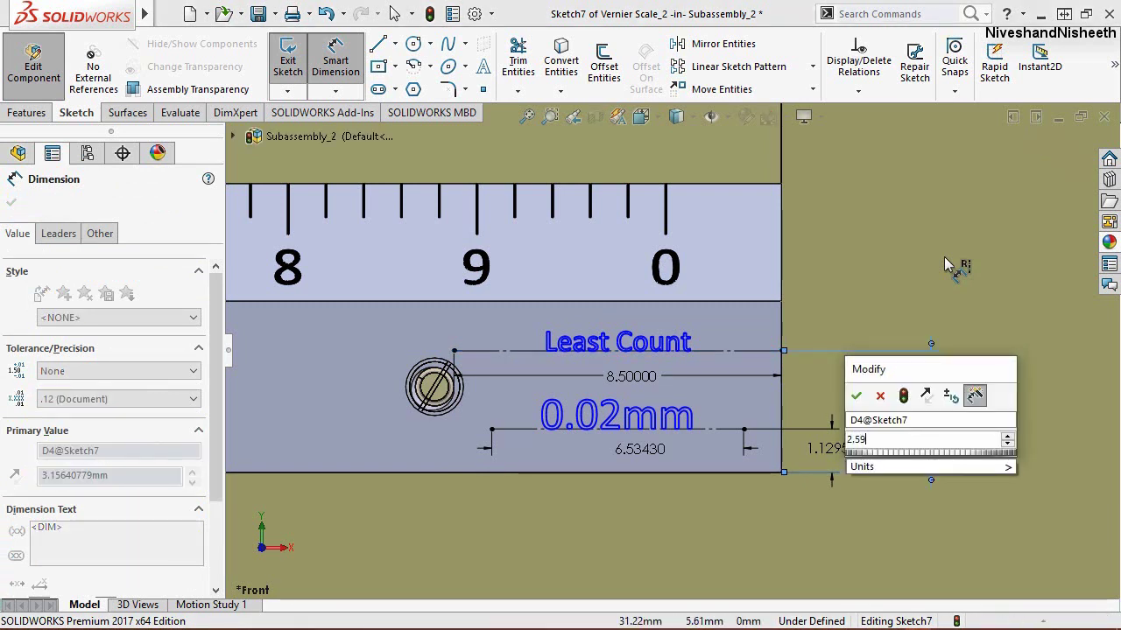
pyautogui.write('367')
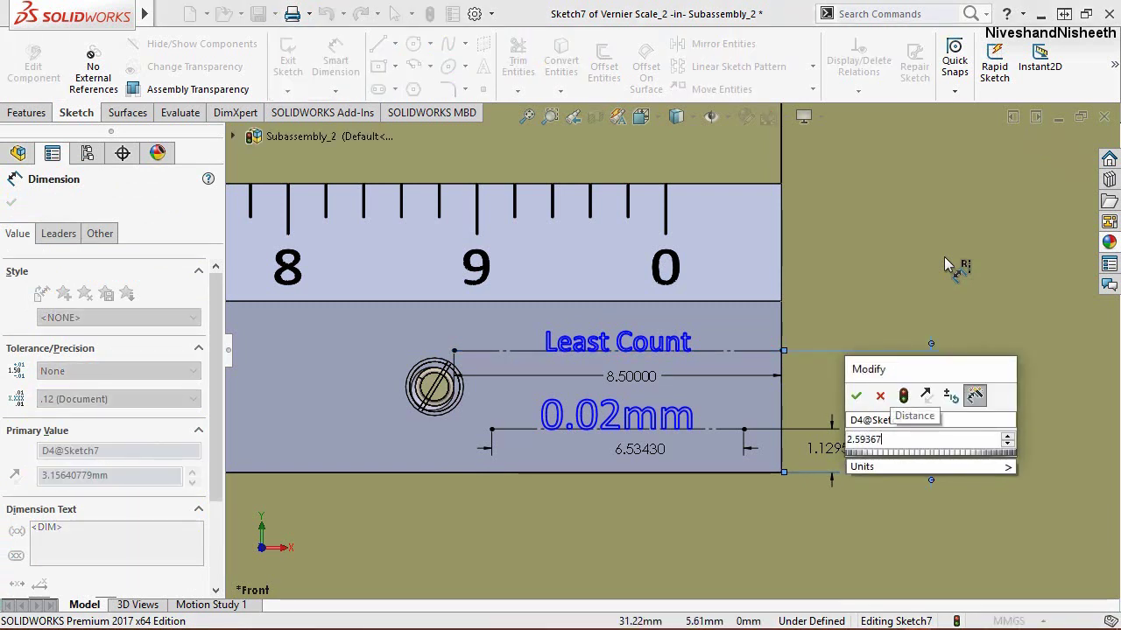
pyautogui.press('Return')
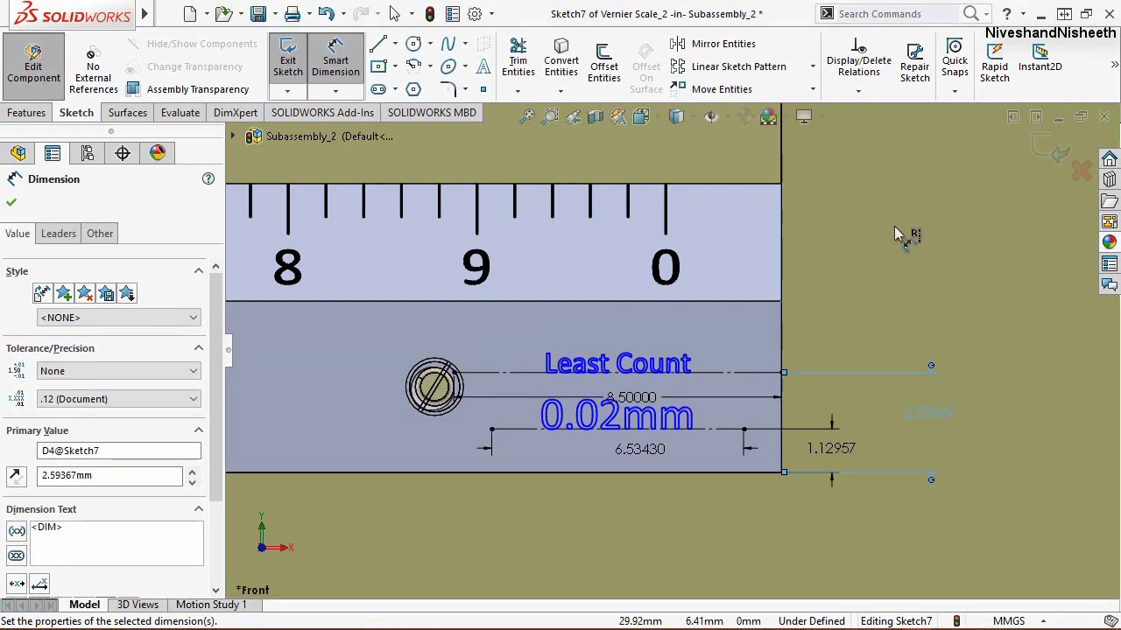
pyautogui.rightClick(894, 226)
pyautogui.click(927, 301)
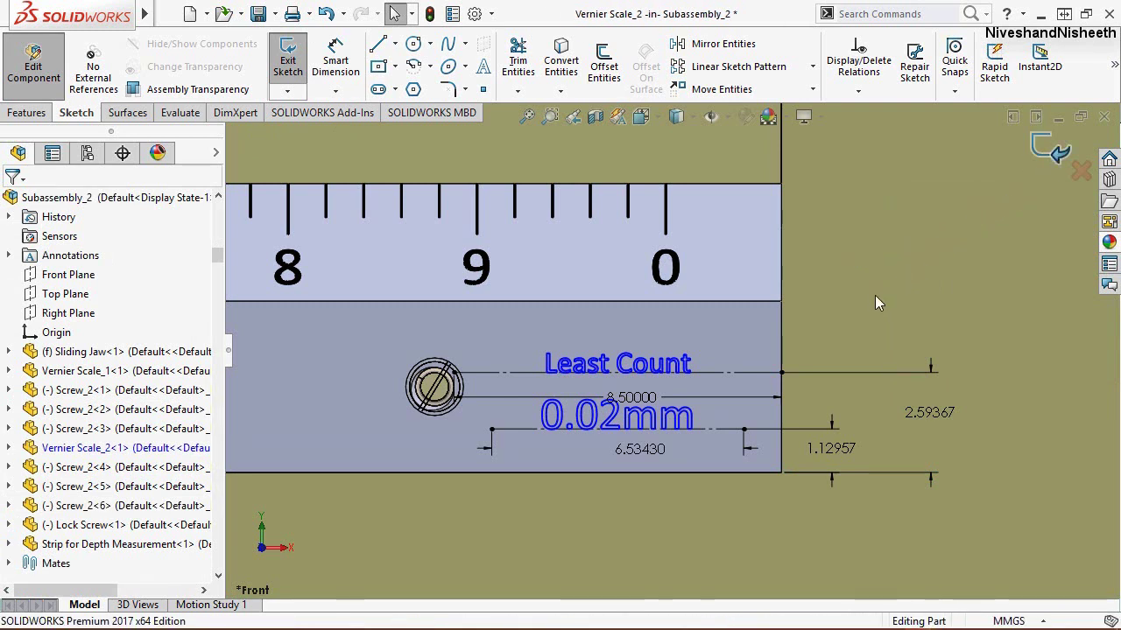
# Step: Wrap the Least Count and 0.02mm text sketch onto the scale face as Wrap2, then select it
pyautogui.hotkey('ctrl', 'b')
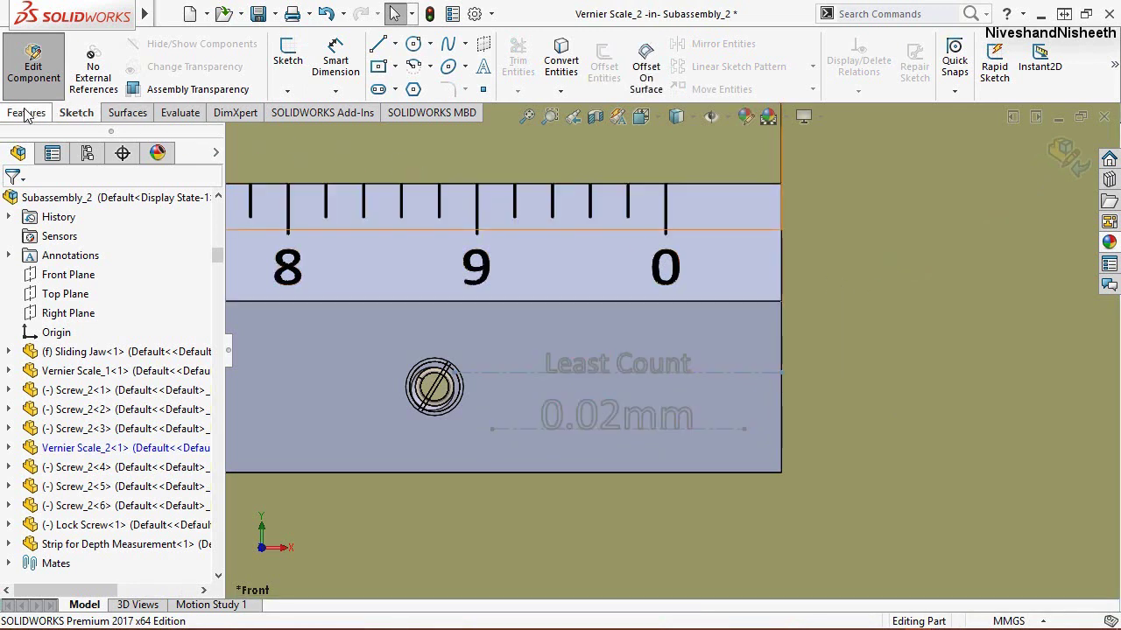
pyautogui.click(26, 113)
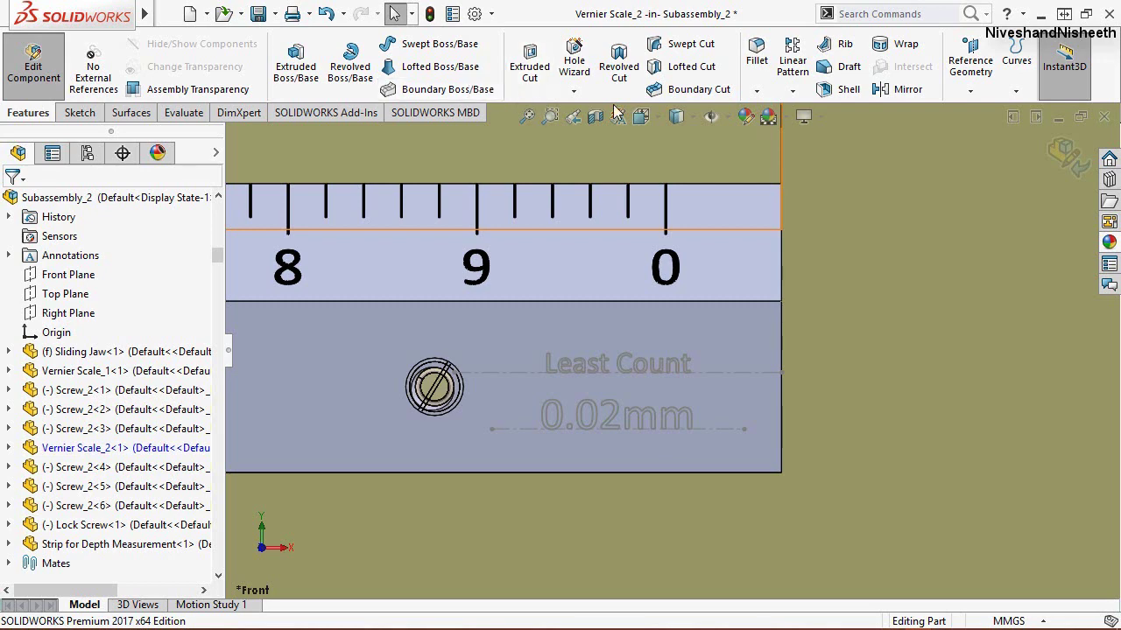
pyautogui.click(902, 44)
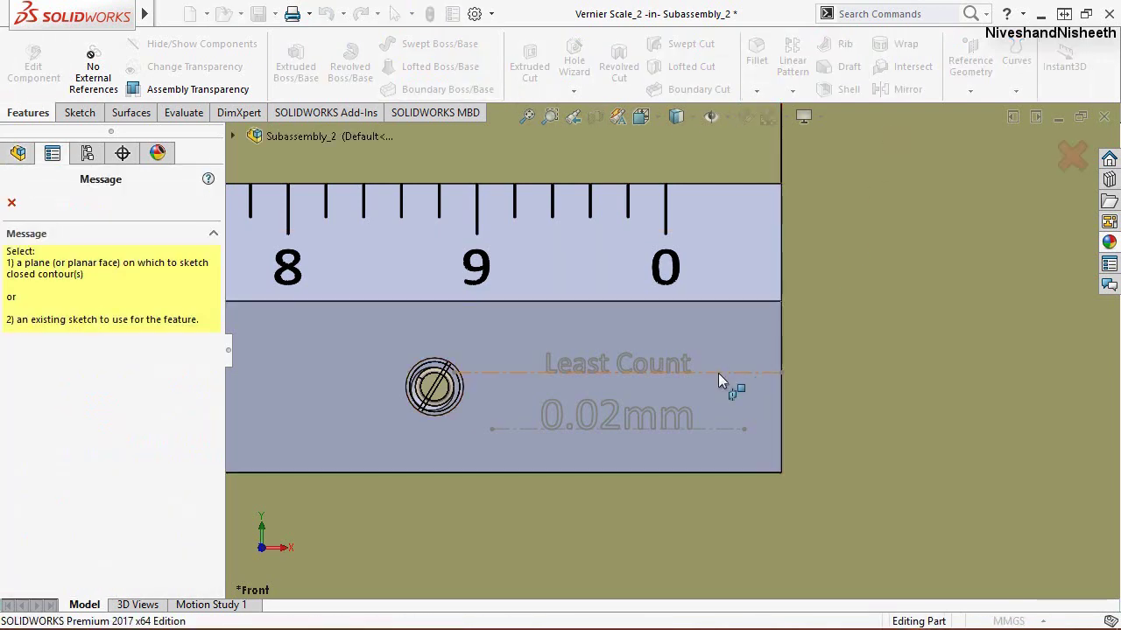
pyautogui.click(718, 373)
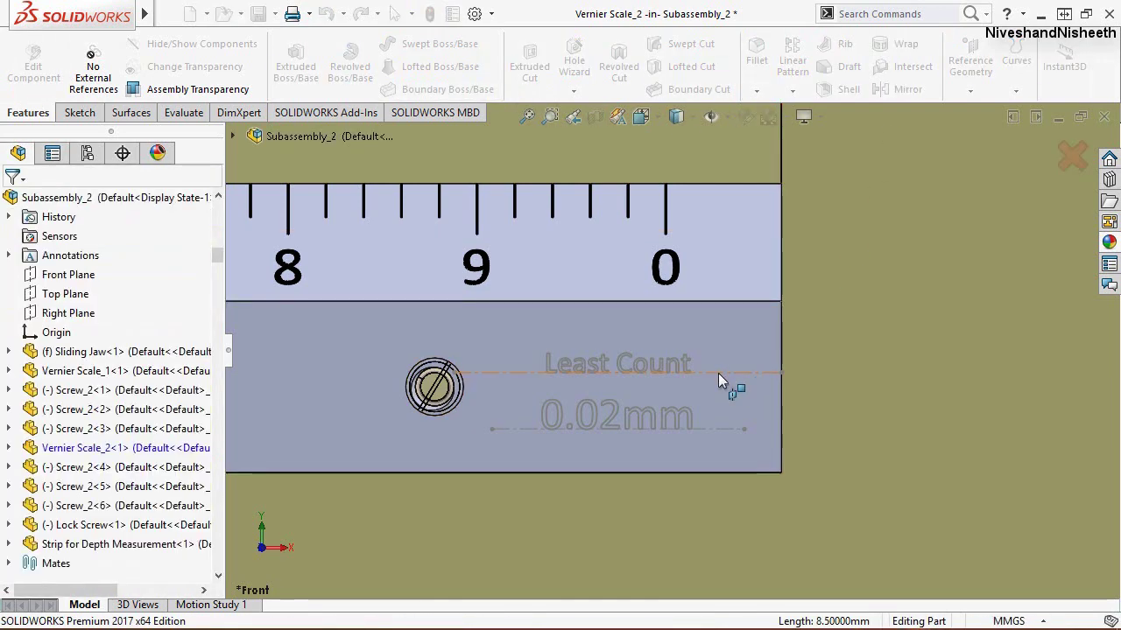
pyautogui.click(358, 390)
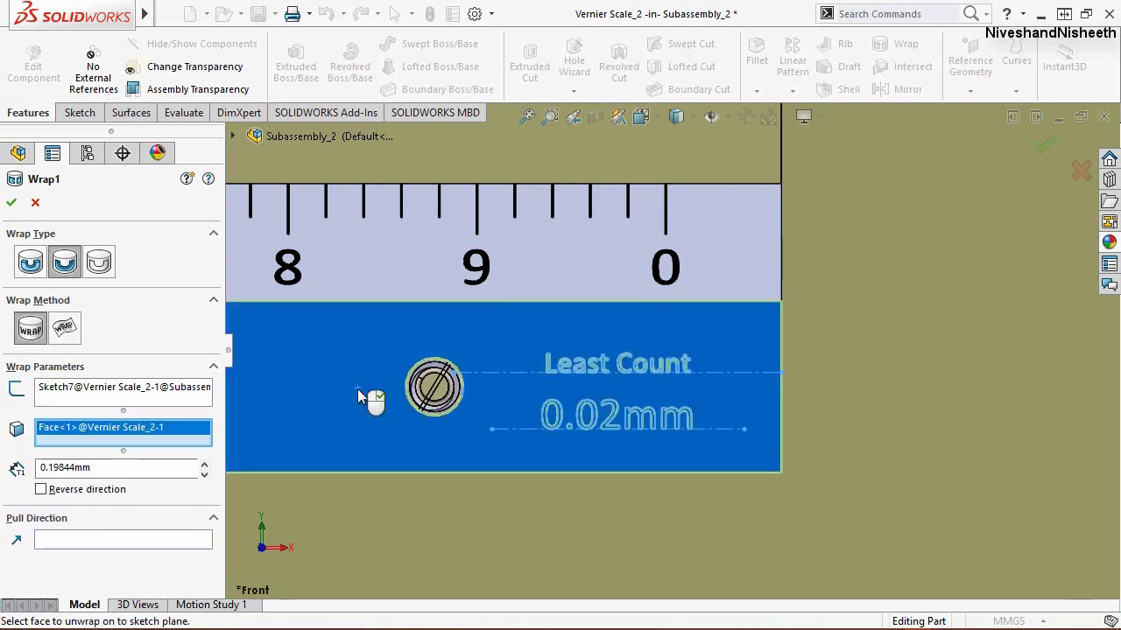
pyautogui.rightClick(357, 389)
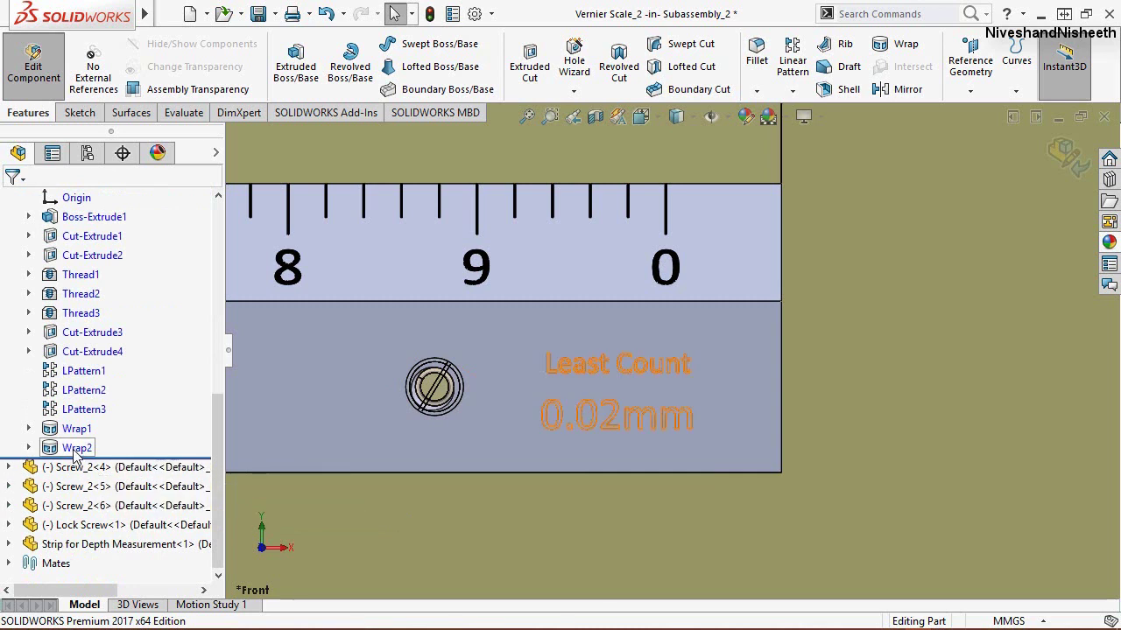
pyautogui.click(75, 450)
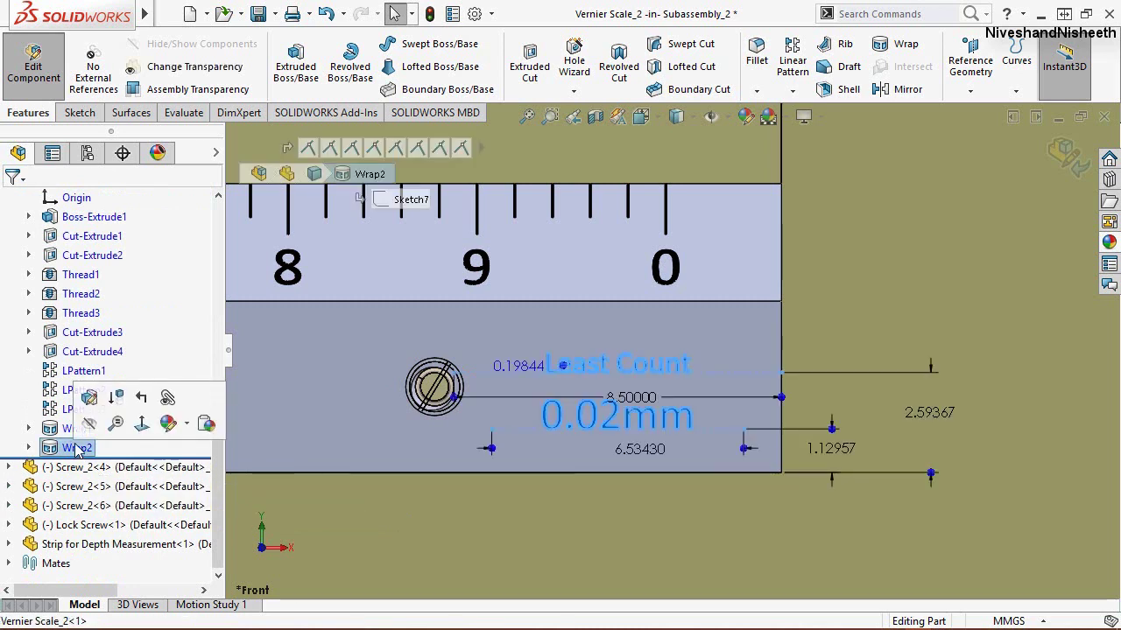
# Step: Colour the Wrap2 lettering black and return to editing Subassembly_2
pyautogui.click(760, 118)
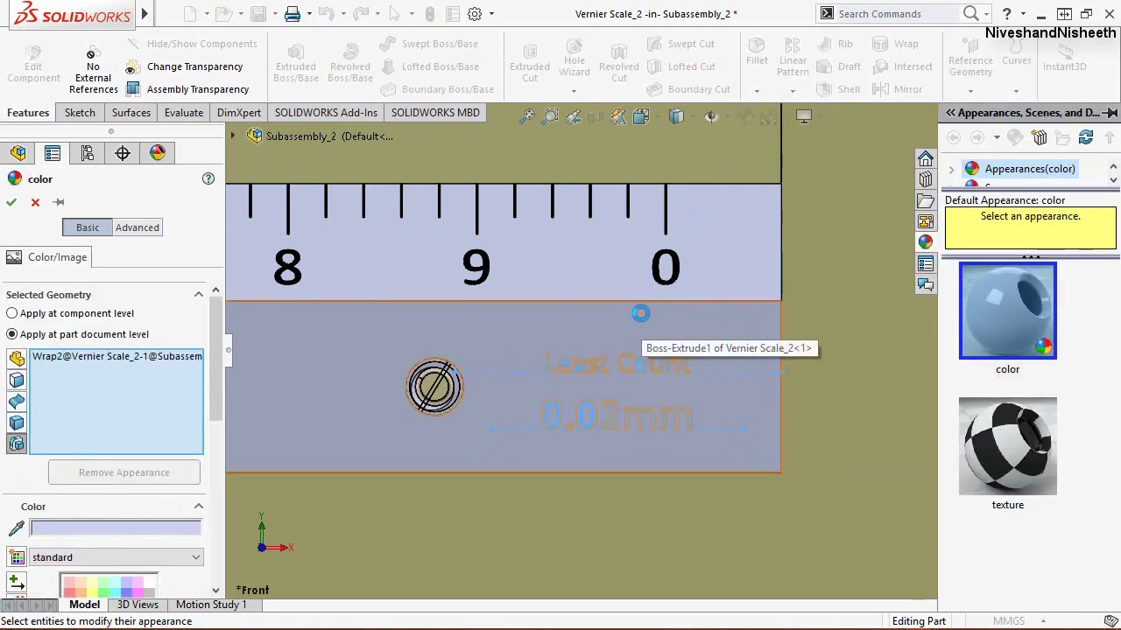
pyautogui.scroll(-3, 103, 508)
pyautogui.scroll(-4, 125, 475)
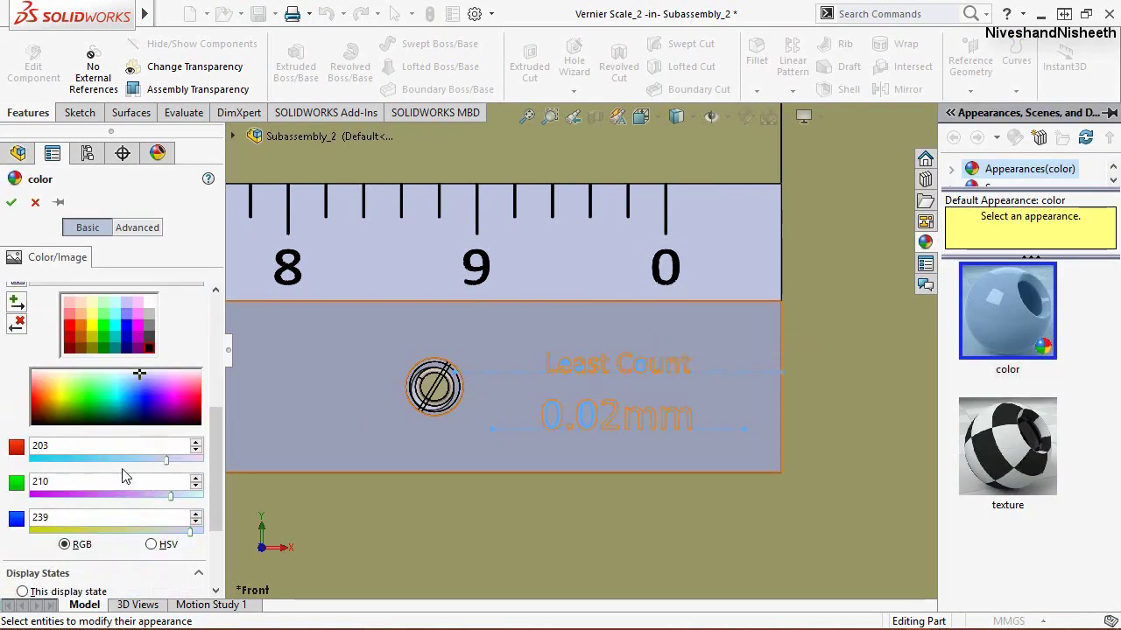
pyautogui.click(147, 349)
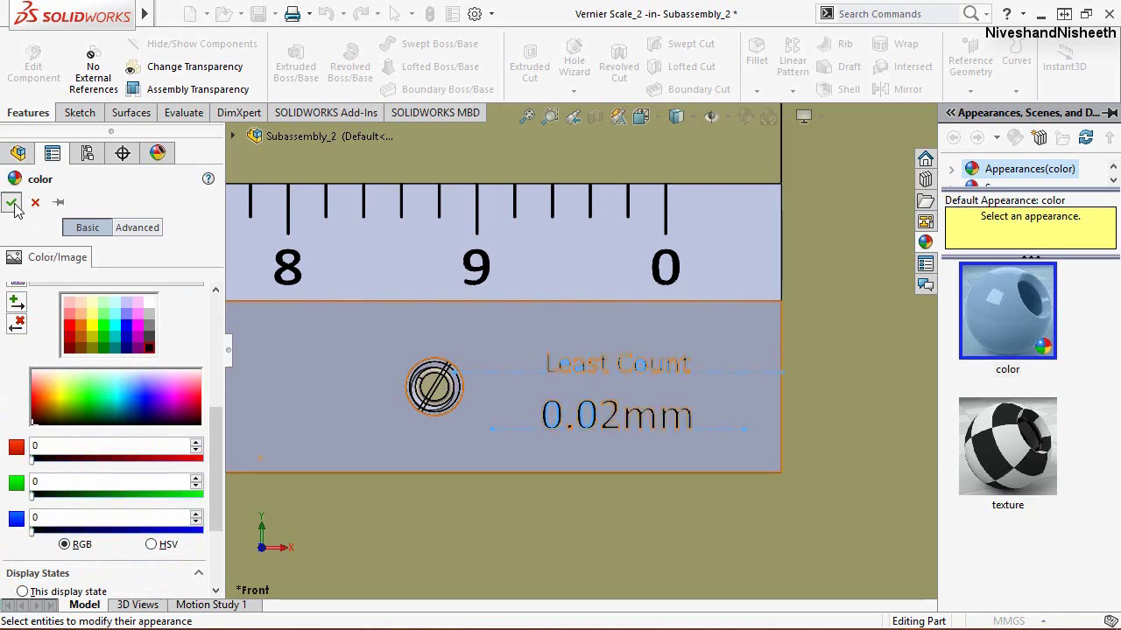
pyautogui.press('Return')
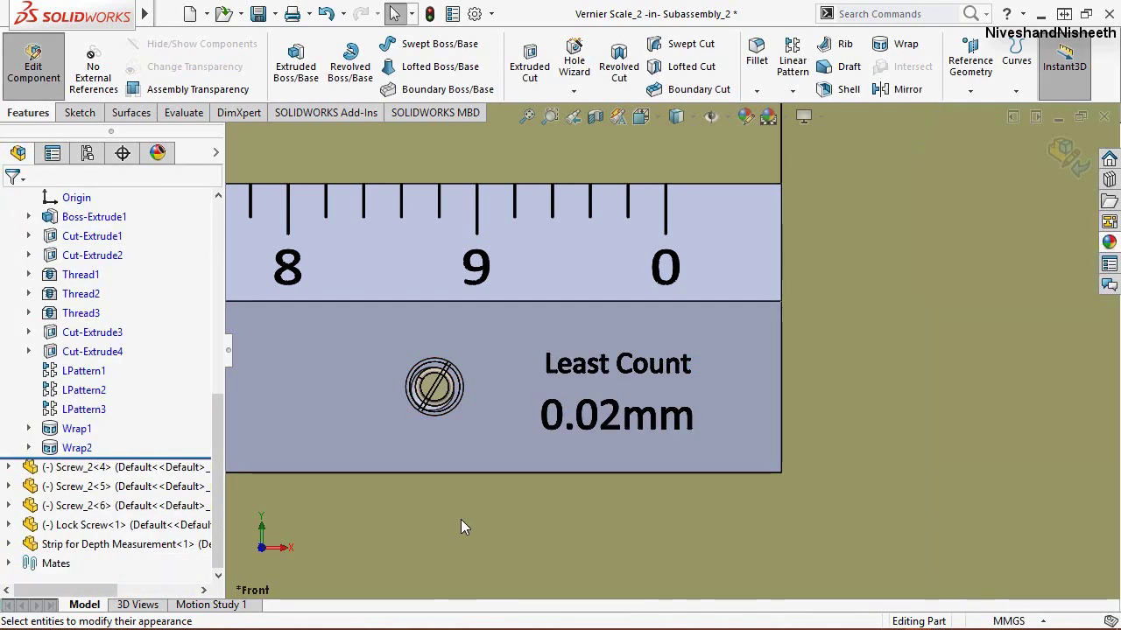
pyautogui.click(1066, 153)
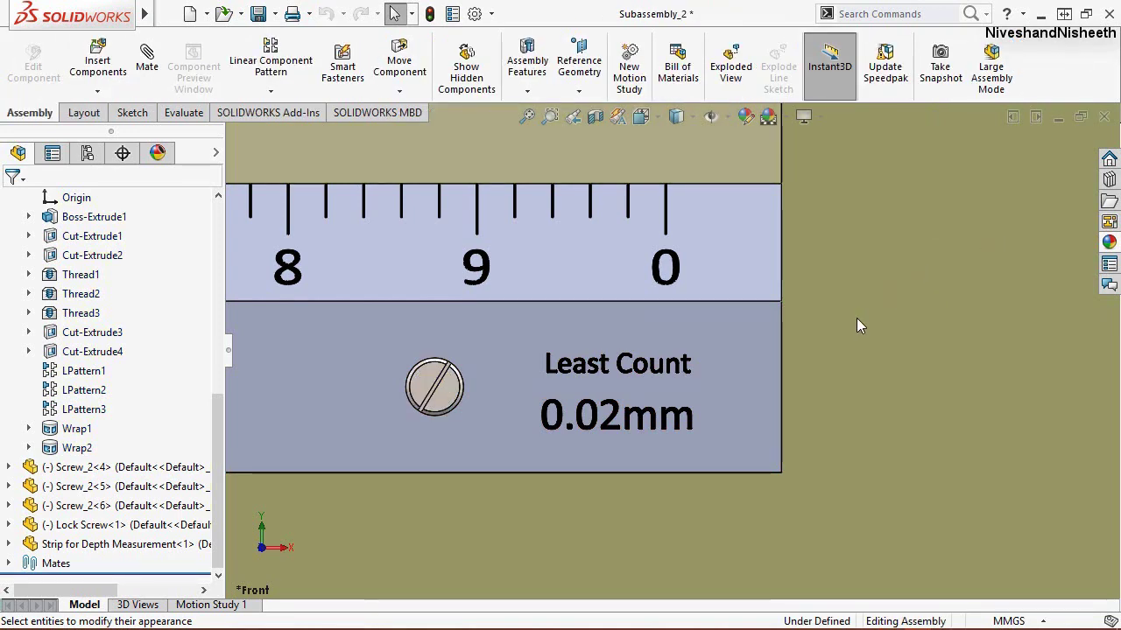
# Step: Switch the assembly view to Isometric
pyautogui.scroll(2, 861, 352)
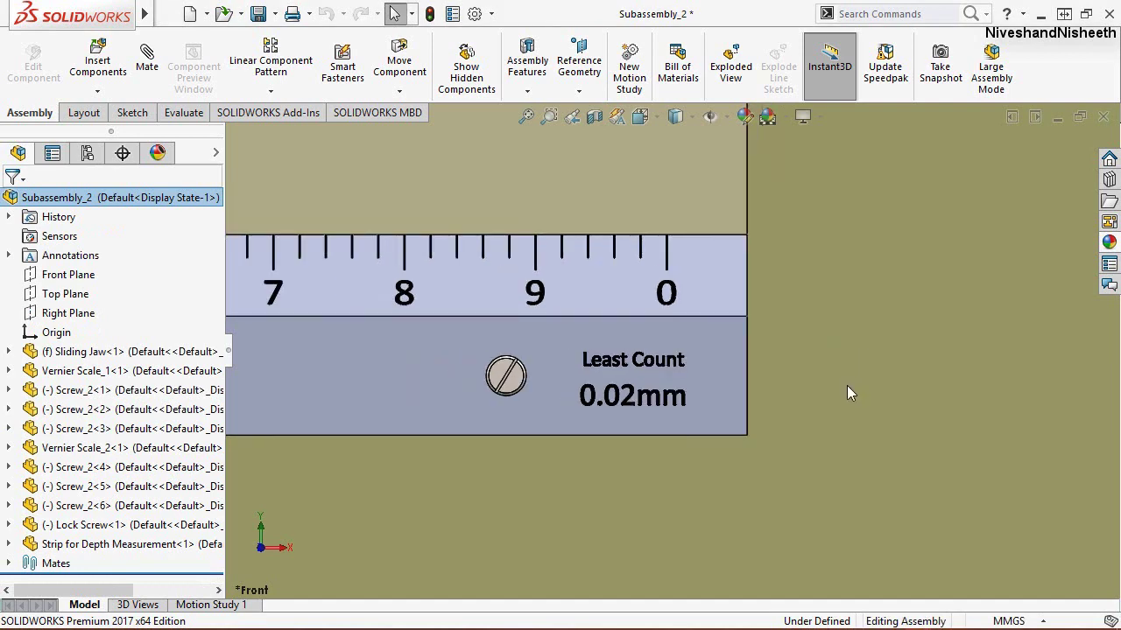
pyautogui.scroll(2, 847, 385)
pyautogui.scroll(2, 846, 385)
pyautogui.scroll(1, 846, 385)
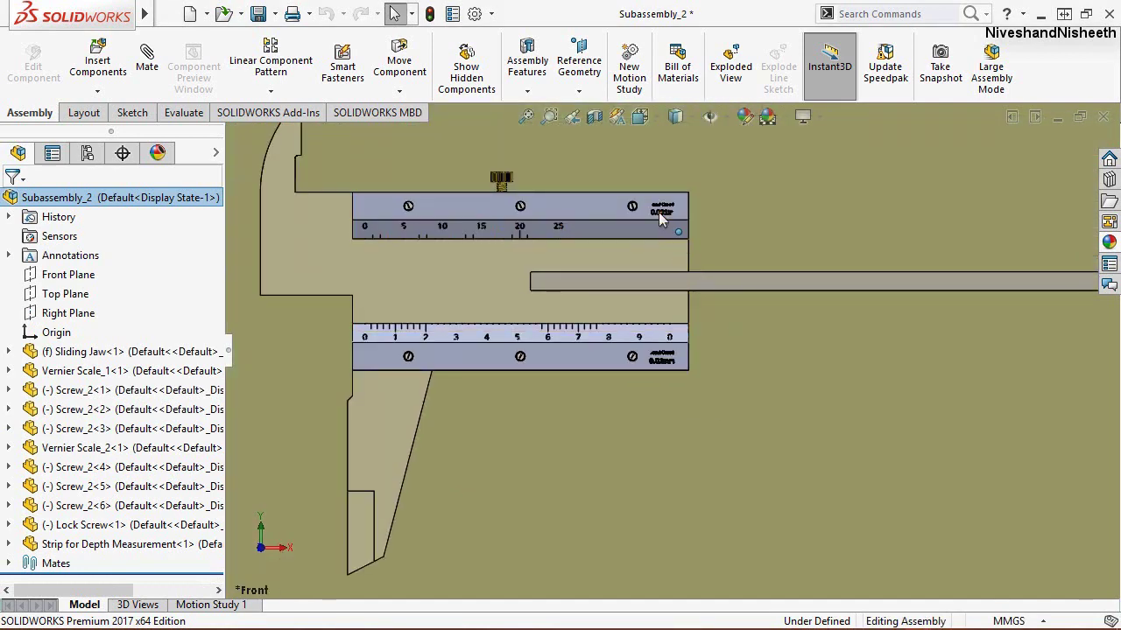
pyautogui.scroll(-2, 658, 212)
pyautogui.scroll(-2, 665, 219)
pyautogui.scroll(-2, 701, 254)
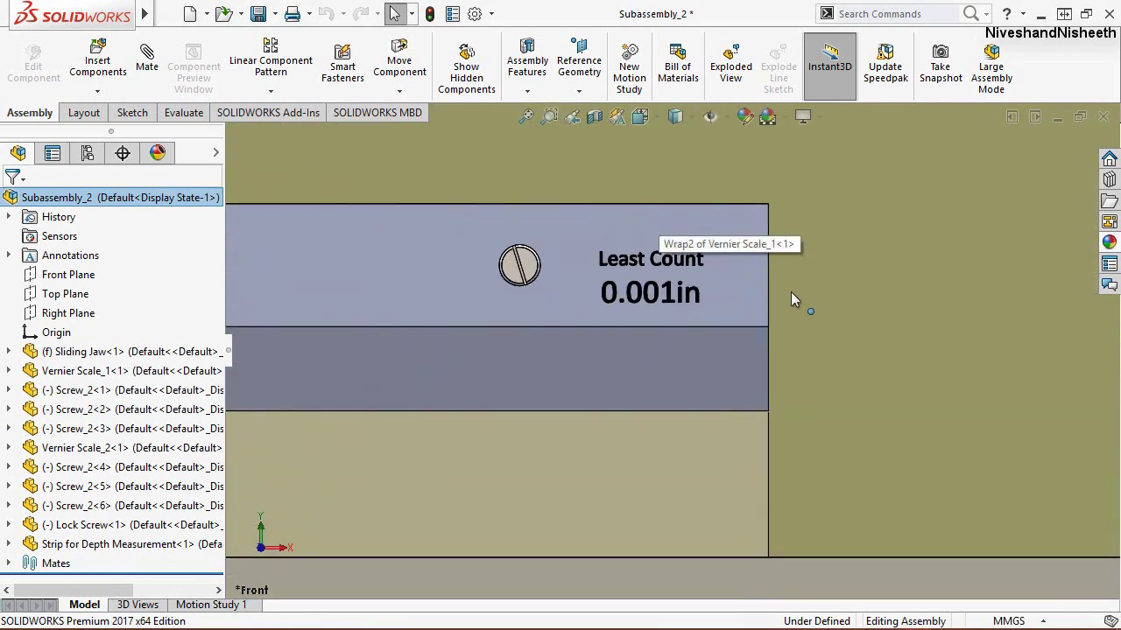
pyautogui.click(659, 117)
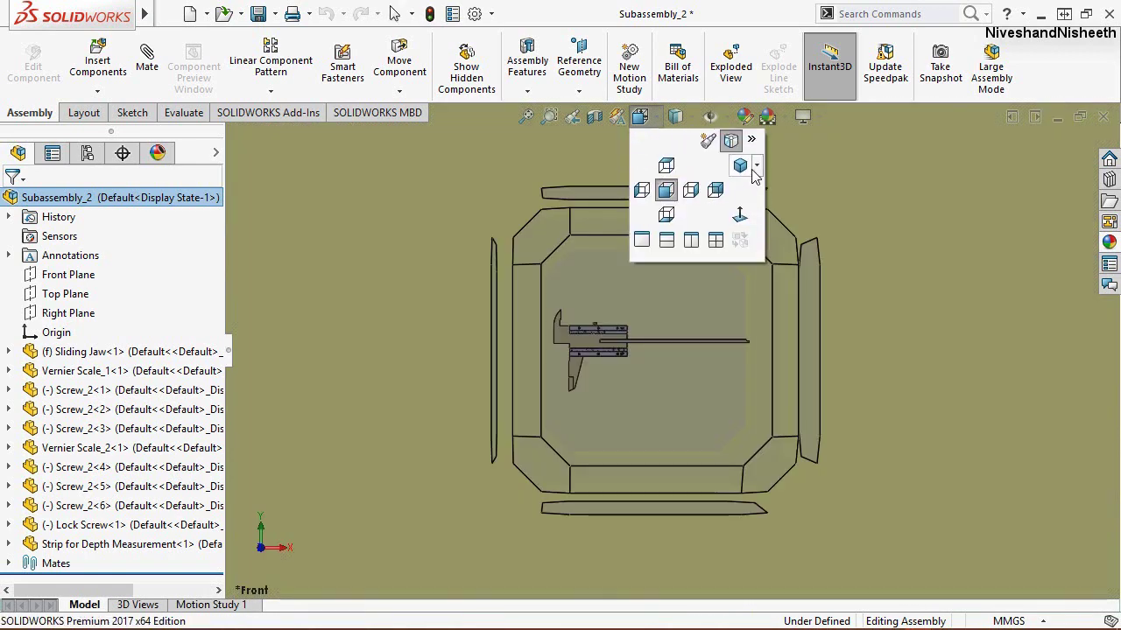
pyautogui.click(758, 173)
pyautogui.click(760, 188)
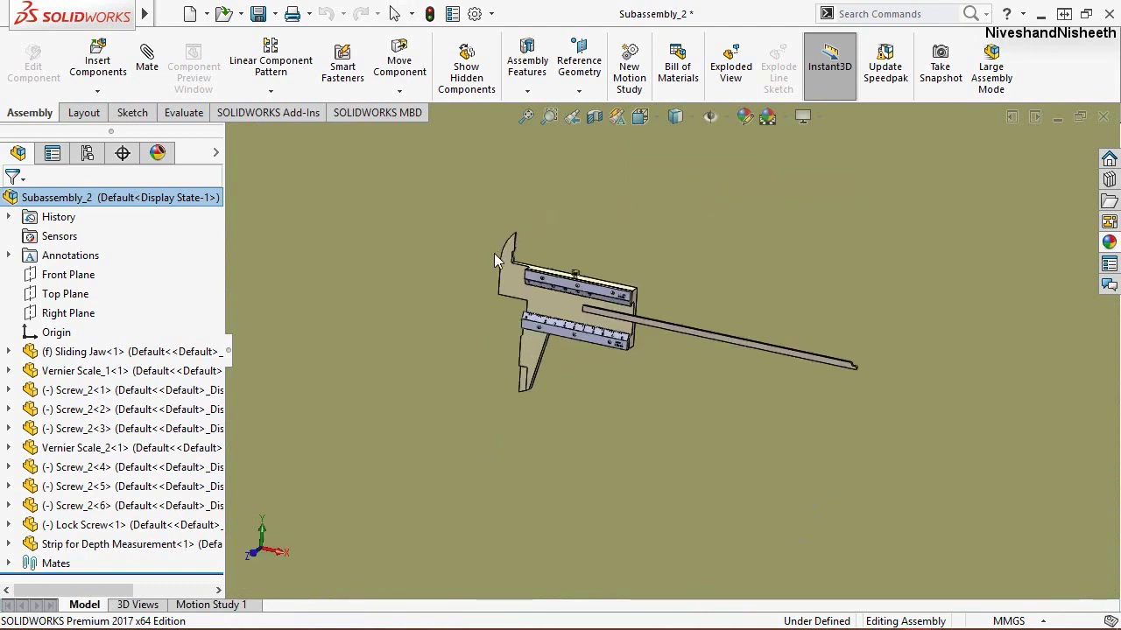
# Step: Save Subassembly_2 and the modified Vernier Scale_2 part with Save All
pyautogui.scroll(-1, 551, 252)
pyautogui.scroll(-1, 613, 227)
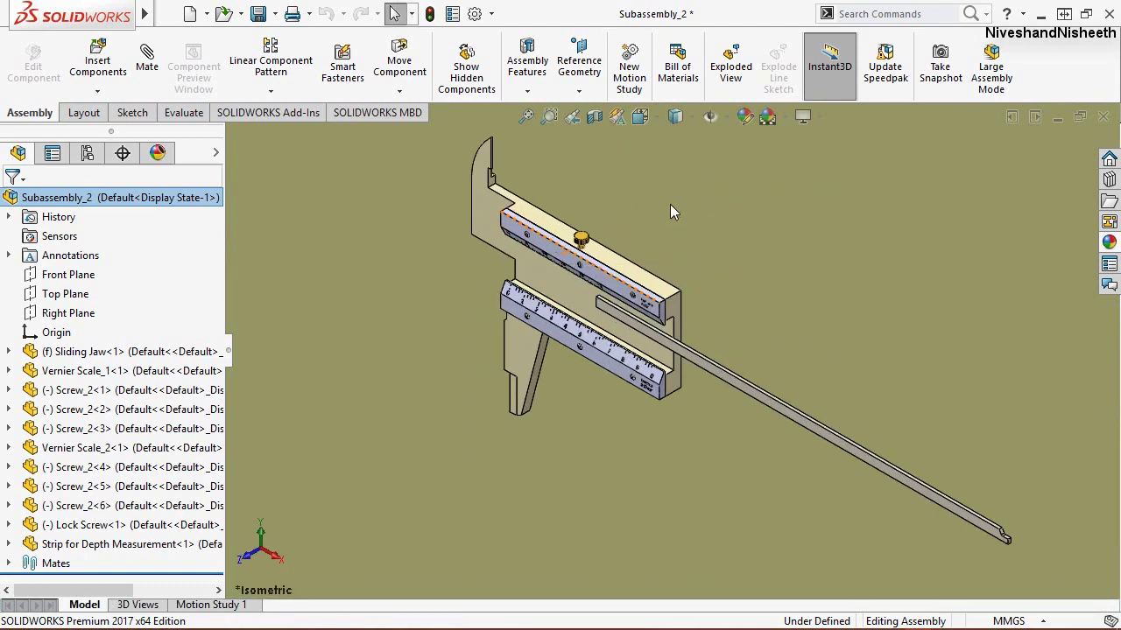
pyautogui.hotkey('ctrl', 's')
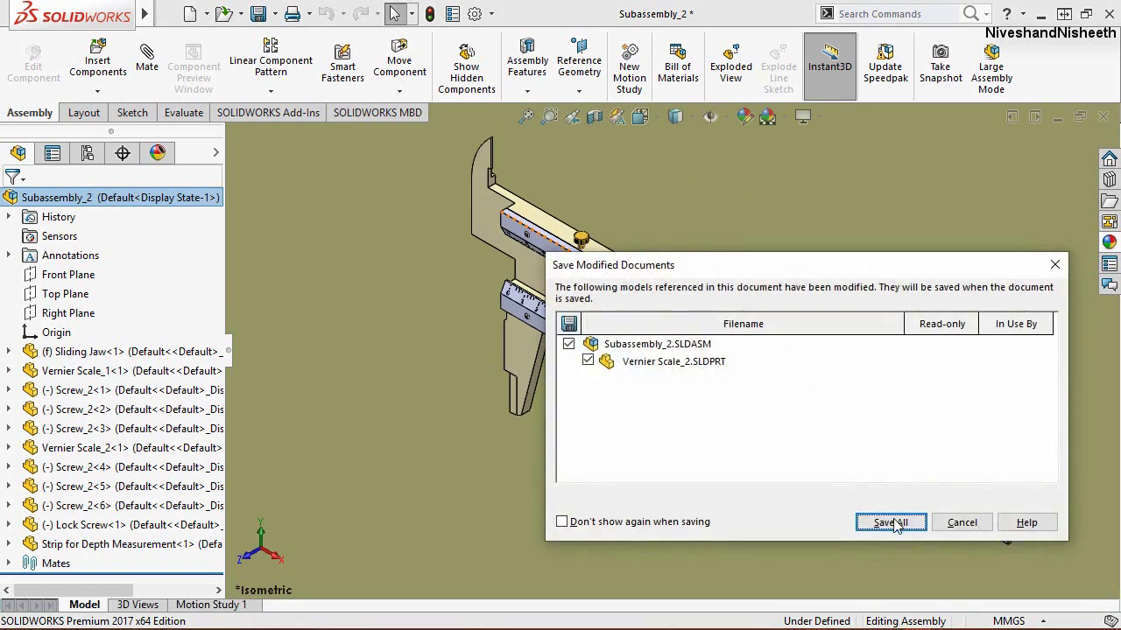
pyautogui.click(890, 523)
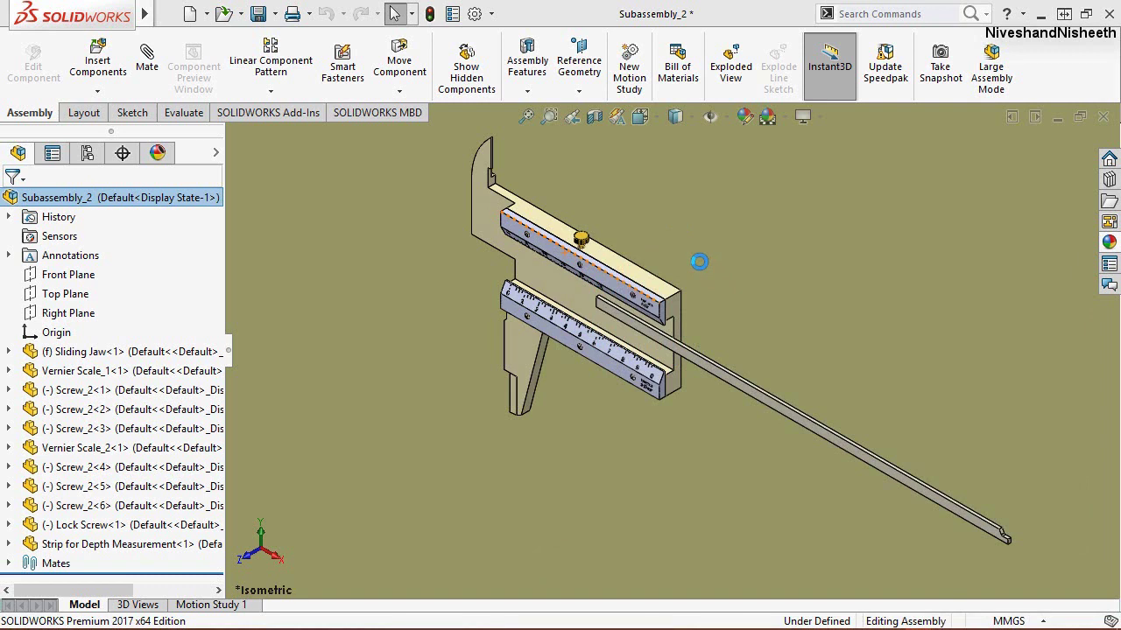
pyautogui.scroll(1, 521, 210)
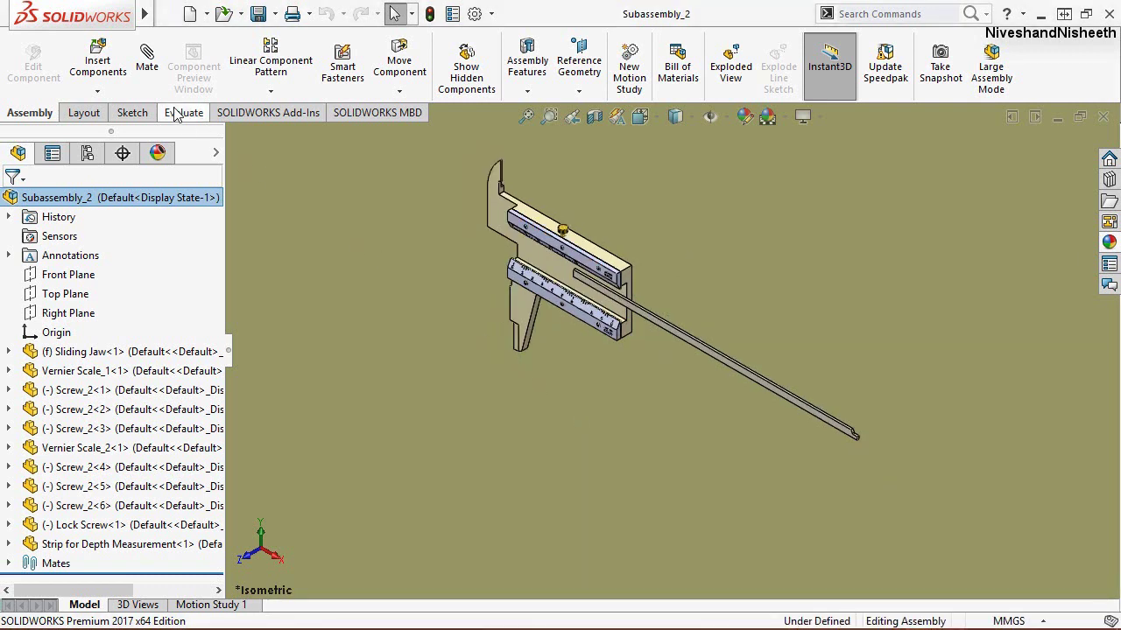
# Step: Insert the Finger Hook part and place it below the caliper
pyautogui.click(111, 75)
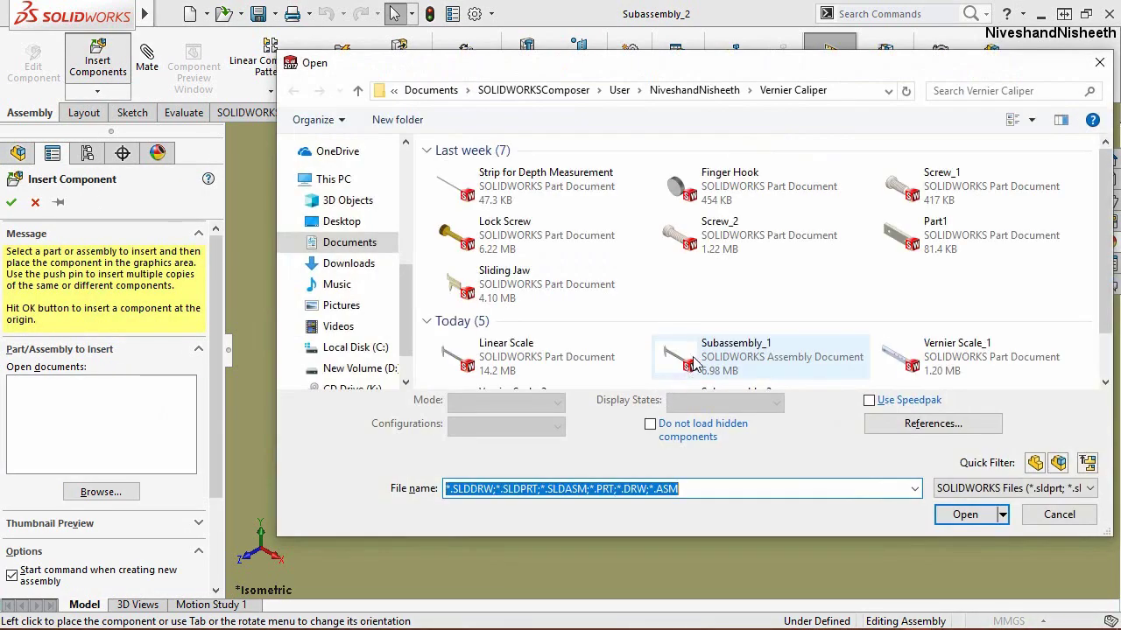
pyautogui.doubleClick(740, 191)
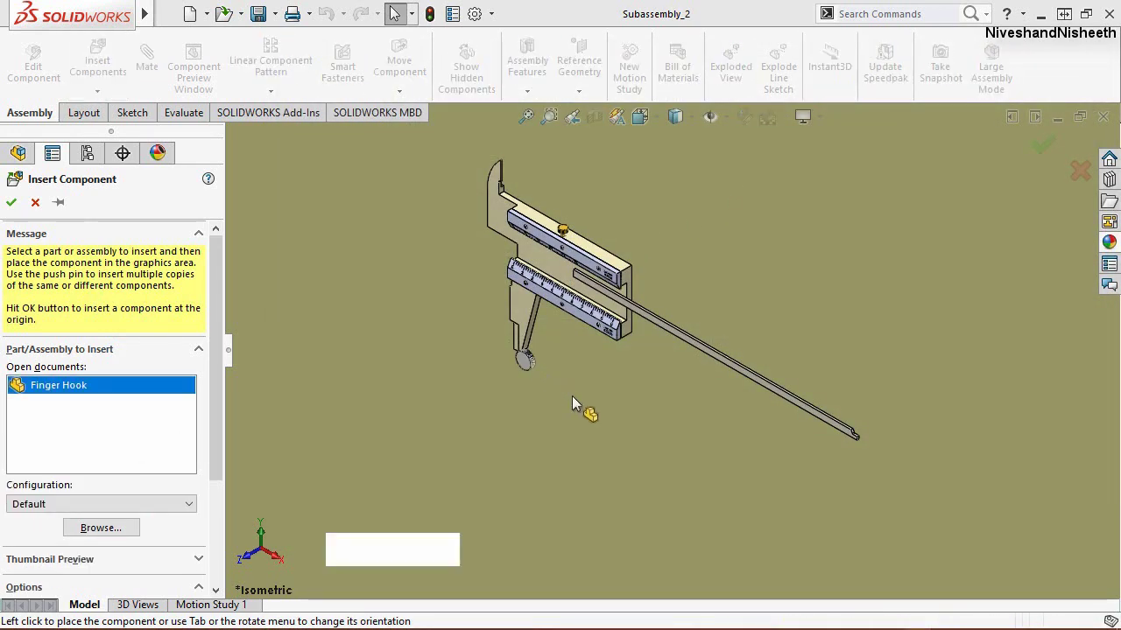
pyautogui.click(606, 407)
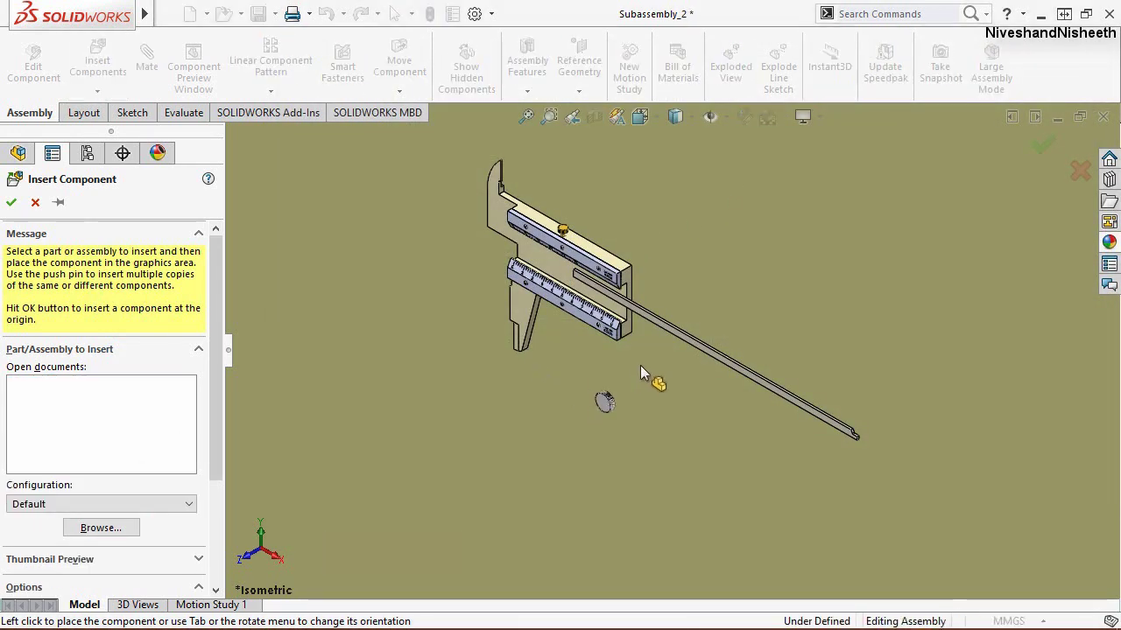
pyautogui.scroll(-3, 639, 354)
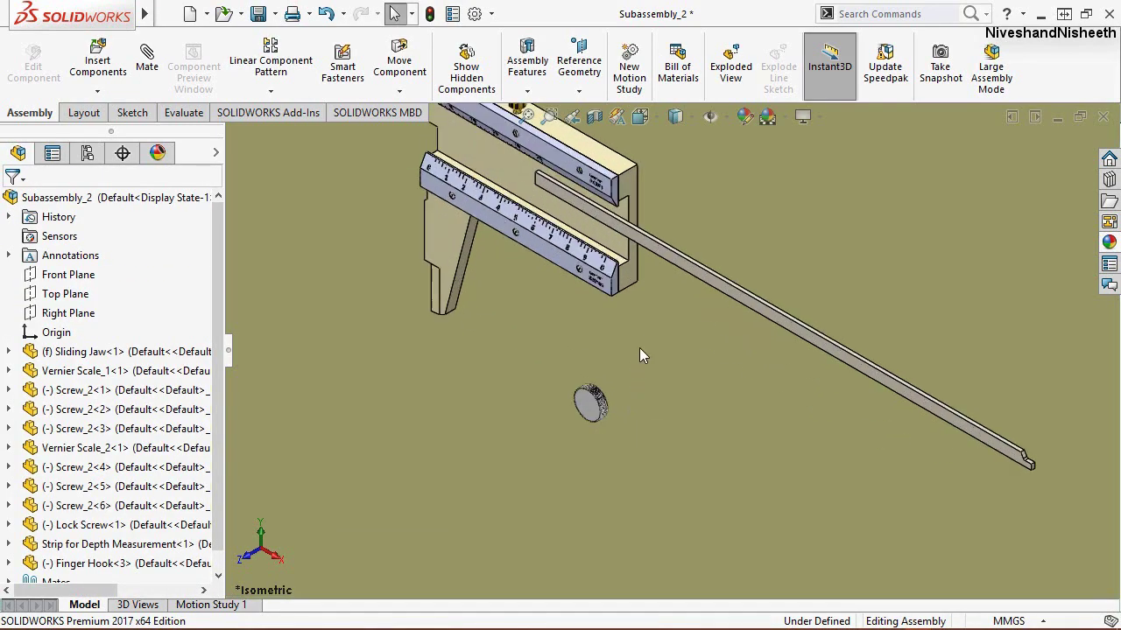
# Step: Turn on temporary axes and orbit the view around the caliper
pyautogui.click(723, 118)
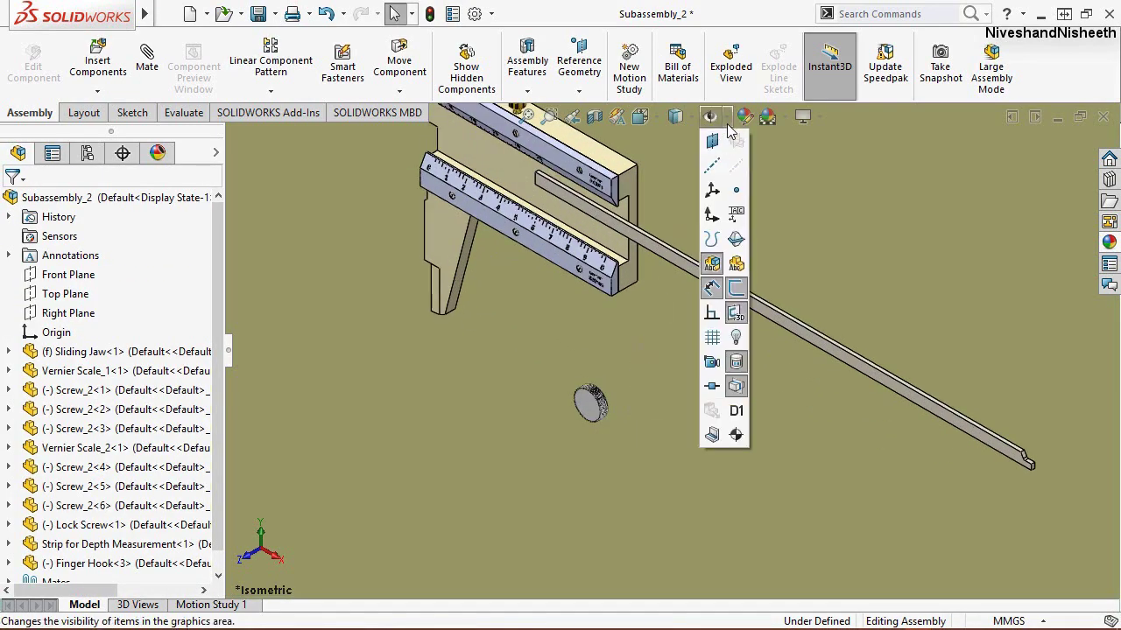
pyautogui.click(735, 168)
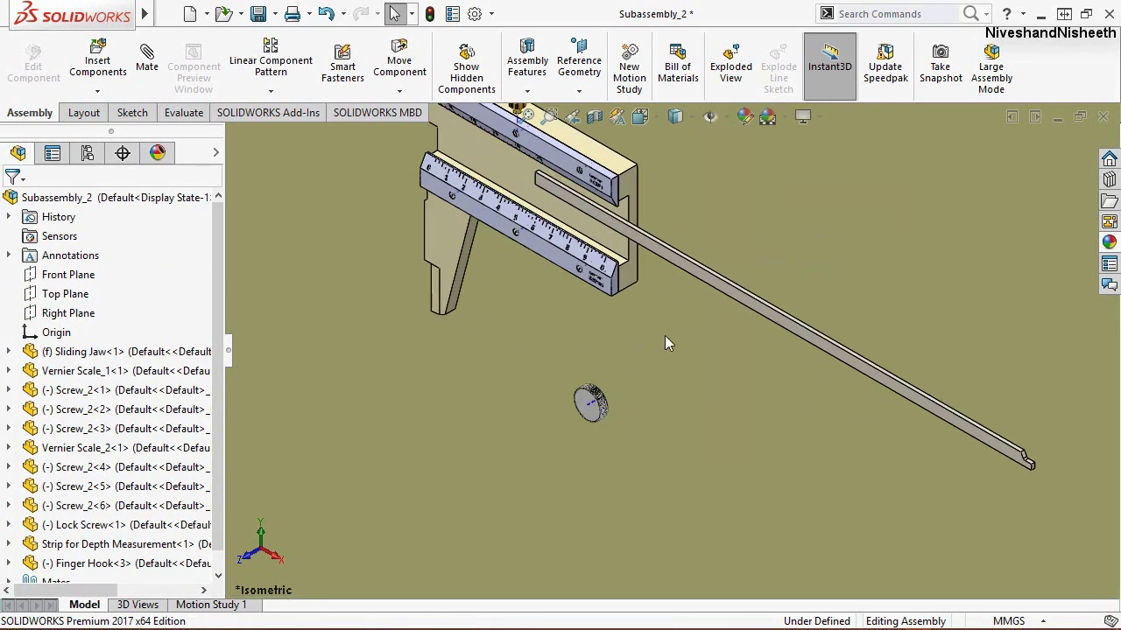
pyautogui.scroll(-3, 610, 417)
pyautogui.scroll(-2, 611, 402)
pyautogui.scroll(-2, 613, 377)
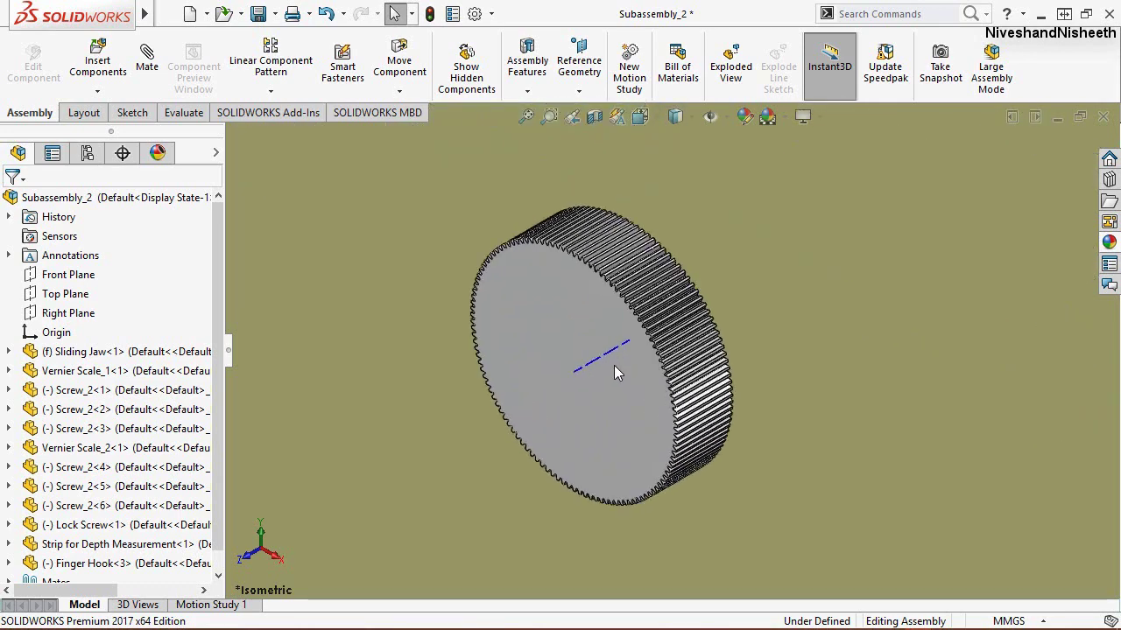
pyautogui.scroll(-3, 616, 359)
pyautogui.scroll(1, 613, 342)
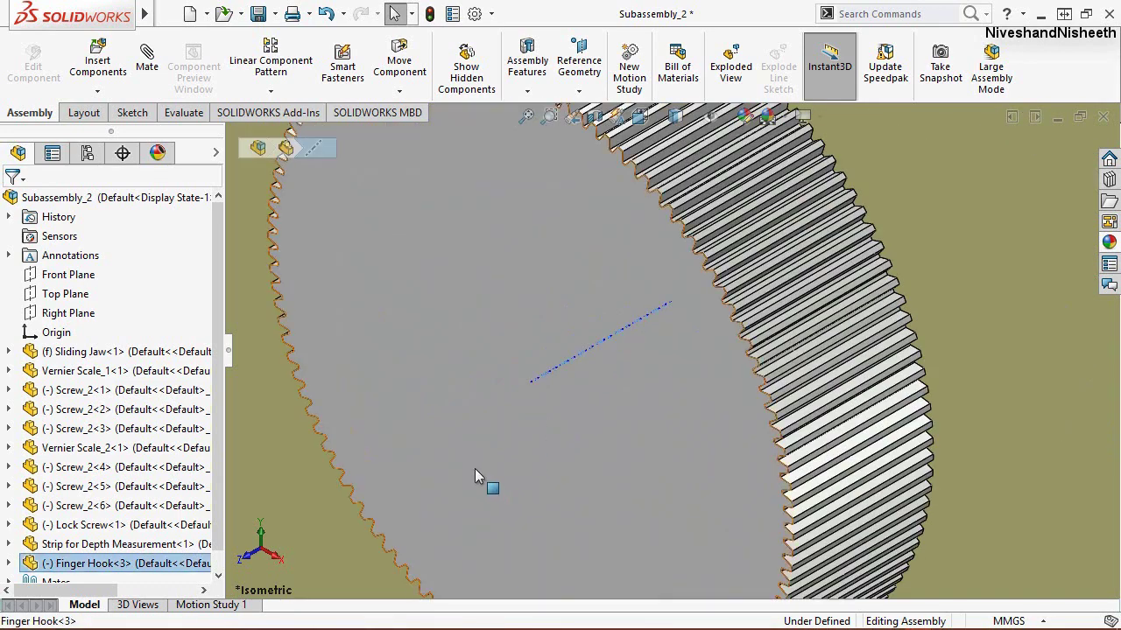
pyautogui.scroll(5, 474, 468)
pyautogui.scroll(3, 457, 454)
pyautogui.moveTo(476, 435)
pyautogui.mouseDown(button='middle')
pyautogui.moveTo(689, 221)
pyautogui.moveTo(664, 246)
pyautogui.mouseUp(button='middle')
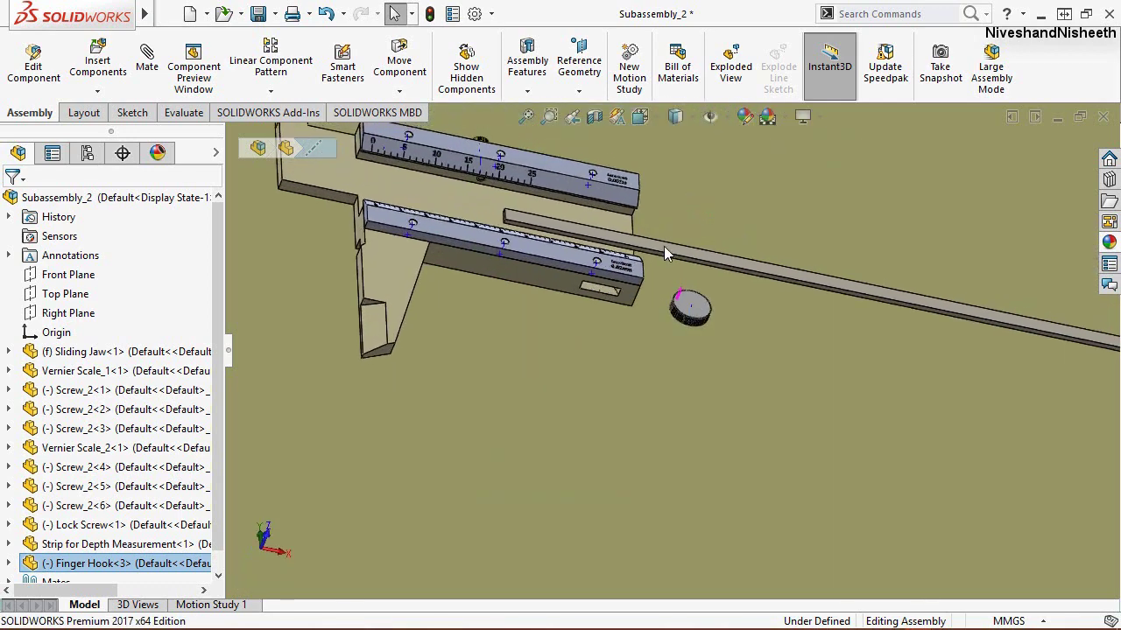
pyautogui.scroll(-6, 598, 341)
pyautogui.scroll(-2, 598, 342)
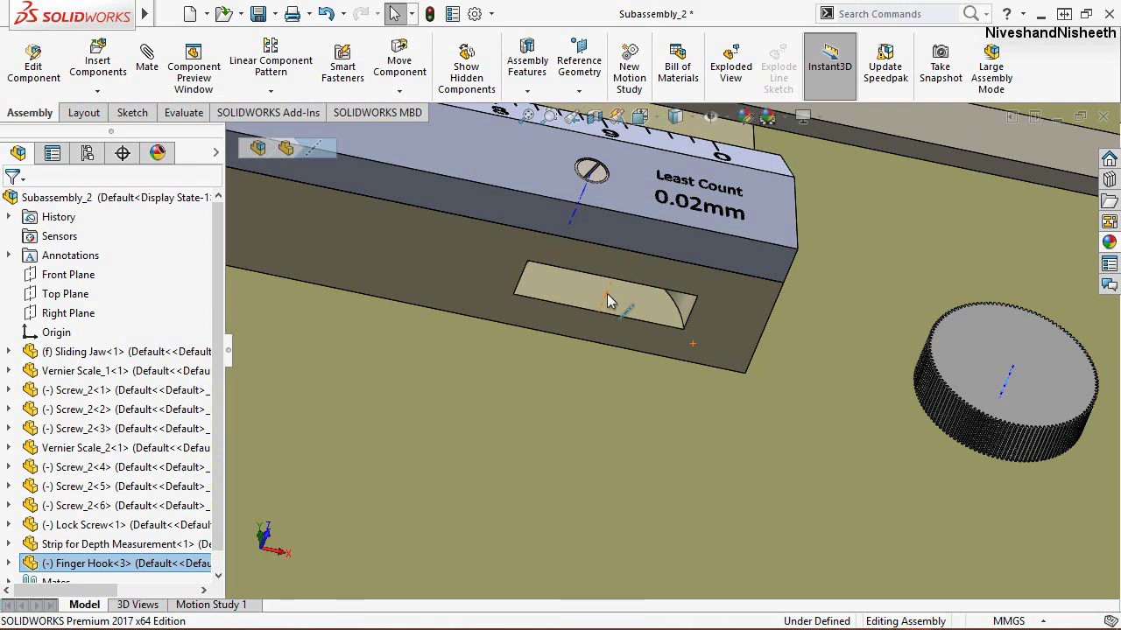
# Step: Mate the finger hook's face to the edges of the jaw slot
pyautogui.click(611, 278)
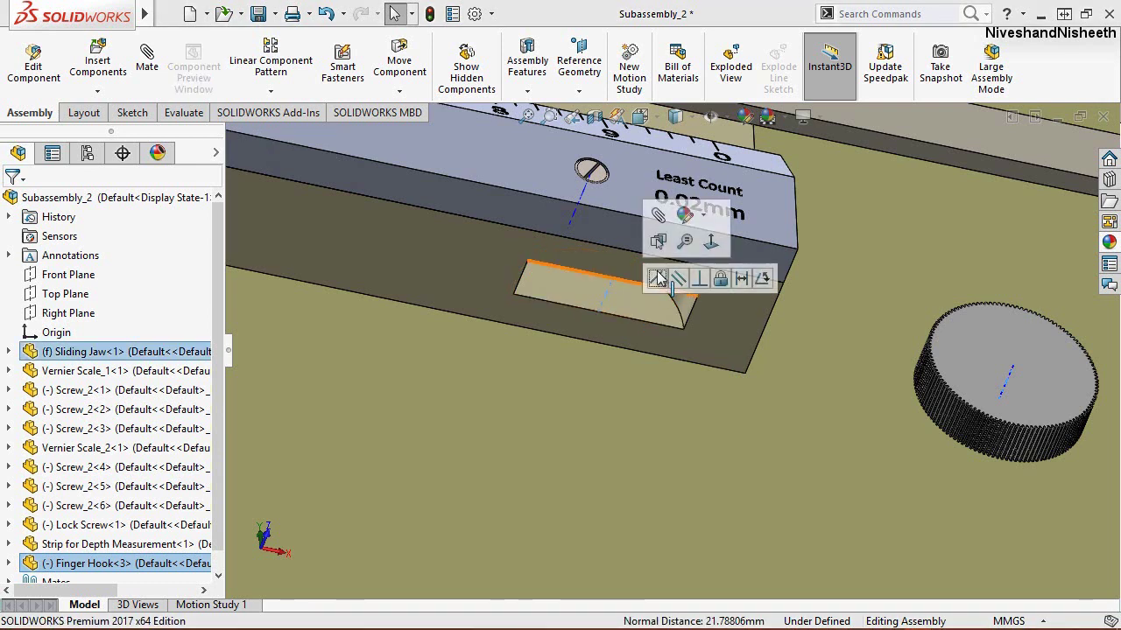
pyautogui.click(659, 280)
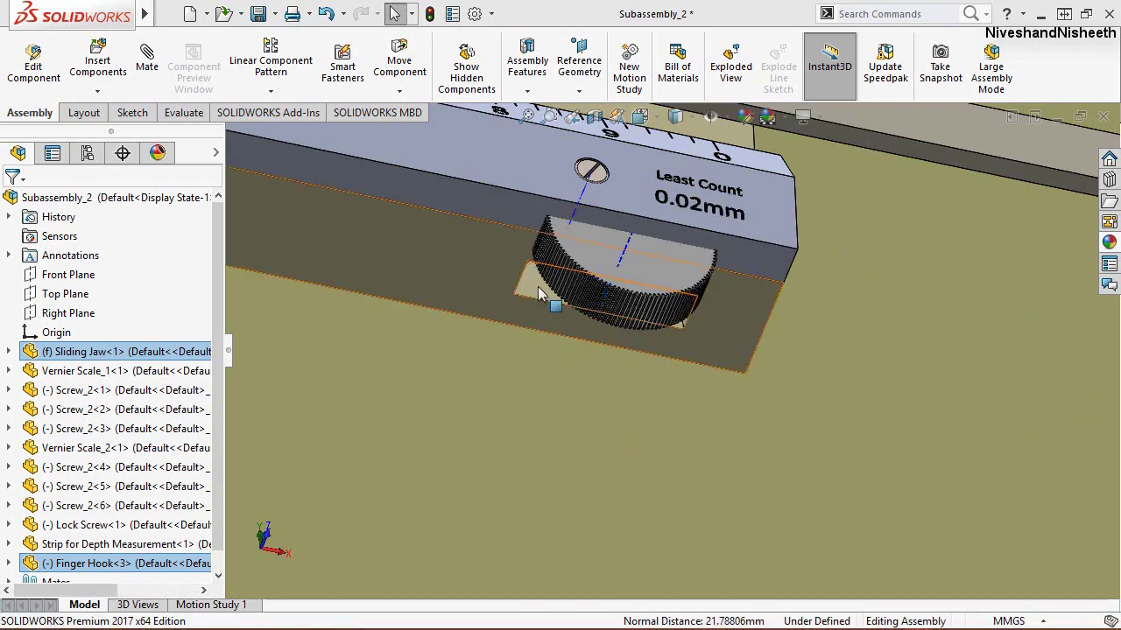
pyautogui.click(634, 317)
pyautogui.moveTo(638, 306)
pyautogui.mouseDown(button='middle')
pyautogui.moveTo(644, 210)
pyautogui.moveTo(623, 303)
pyautogui.mouseUp(button='middle')
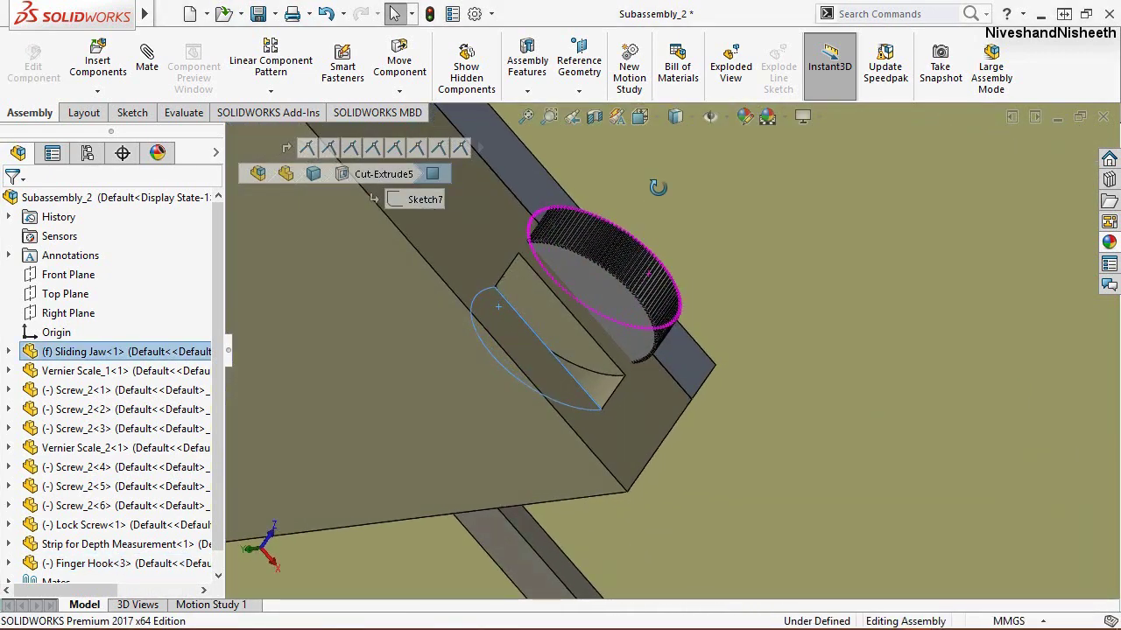
pyautogui.click(624, 312)
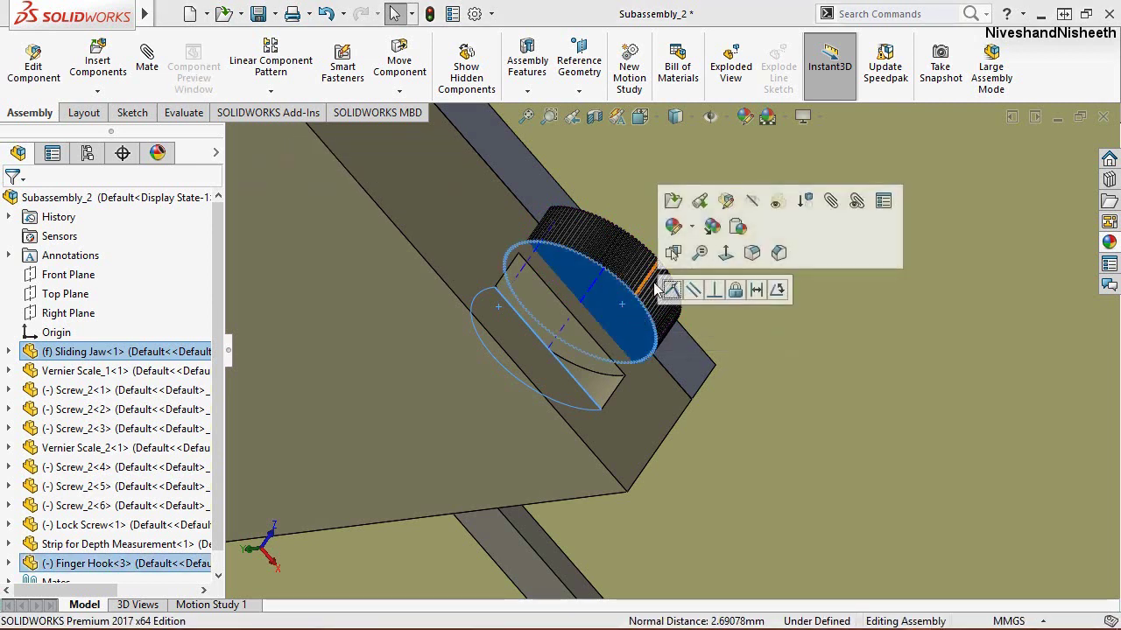
pyautogui.click(671, 289)
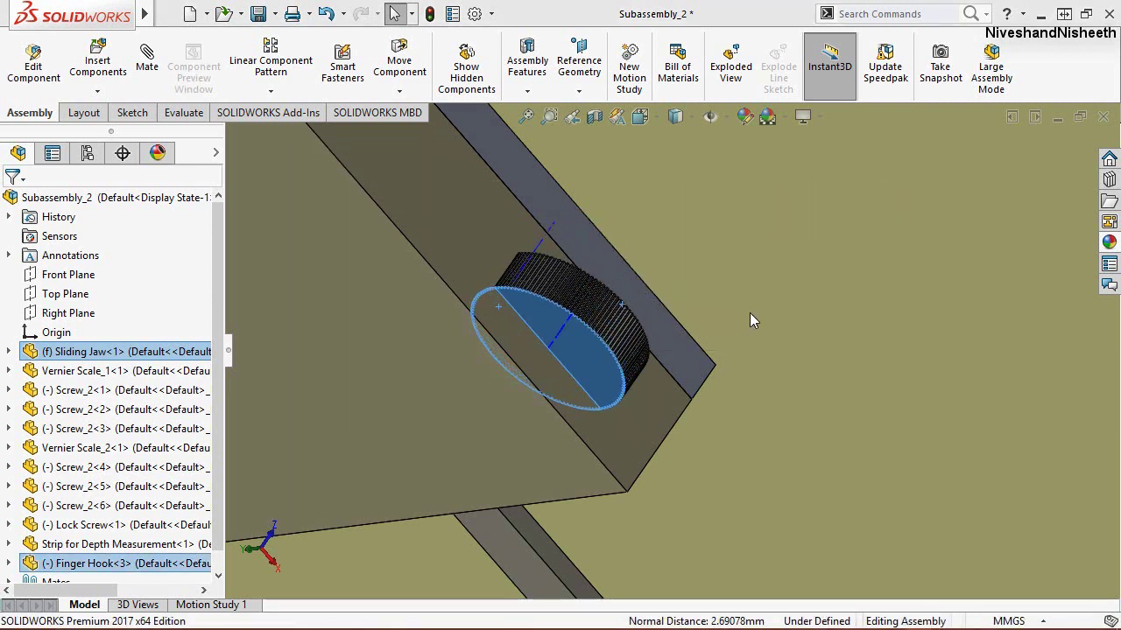
# Step: Rotate the finger hook in place within its slot
pyautogui.moveTo(704, 329)
pyautogui.mouseDown(button='middle')
pyautogui.moveTo(729, 292)
pyautogui.moveTo(549, 344)
pyautogui.mouseUp(button='middle')
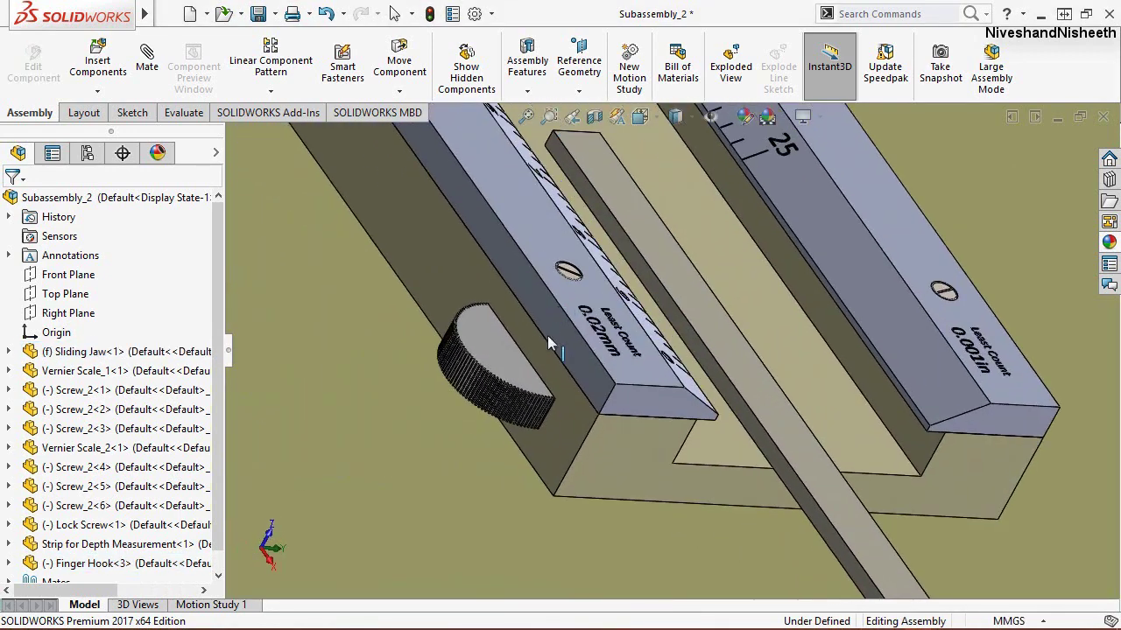
pyautogui.scroll(-3, 549, 344)
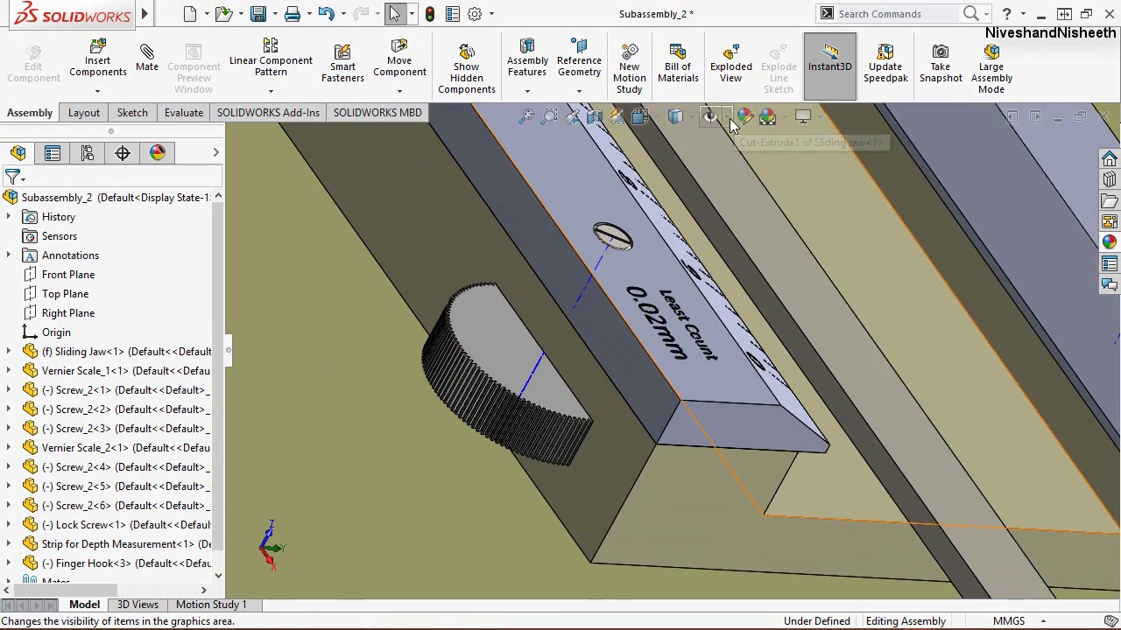
pyautogui.click(728, 118)
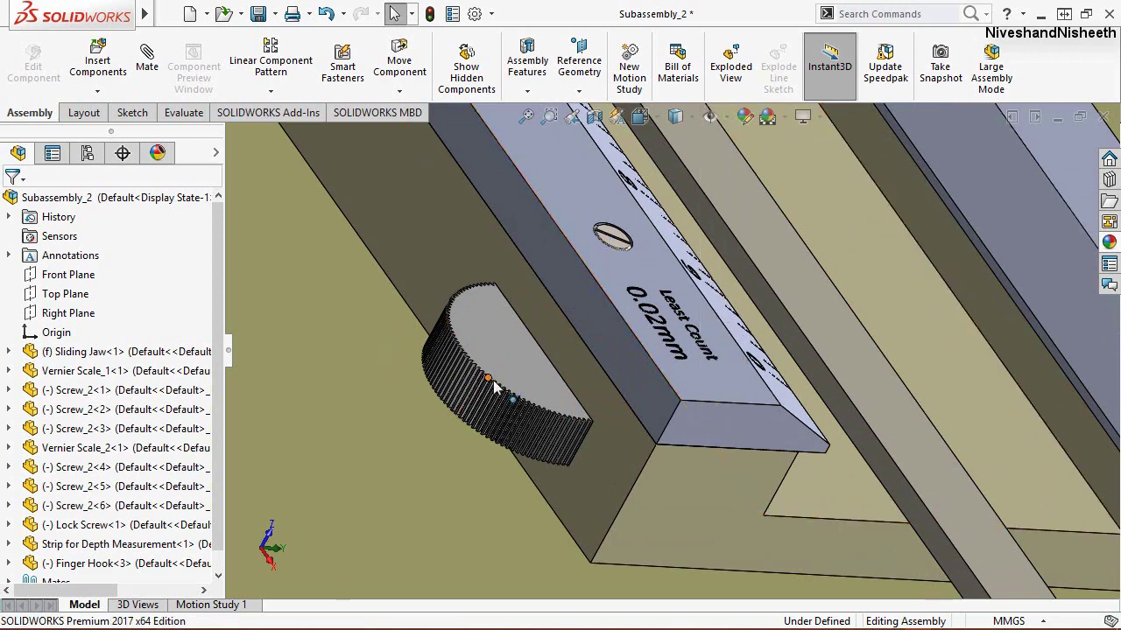
pyautogui.scroll(-3, 504, 390)
pyautogui.moveTo(504, 390); pyautogui.dragTo(522, 377)
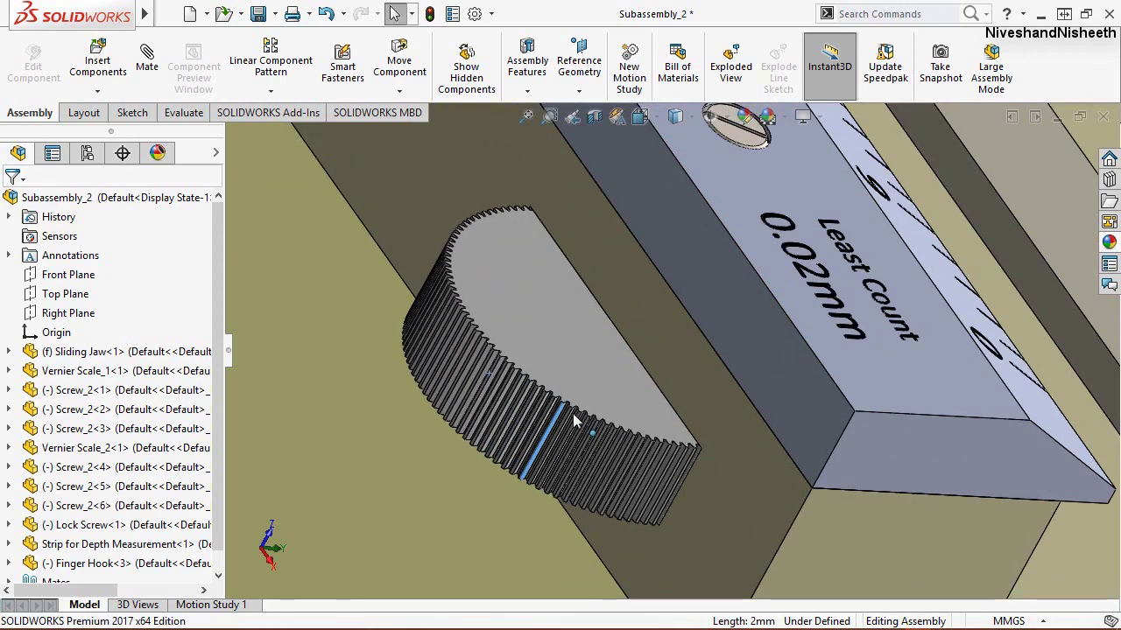
pyautogui.press('Escape')
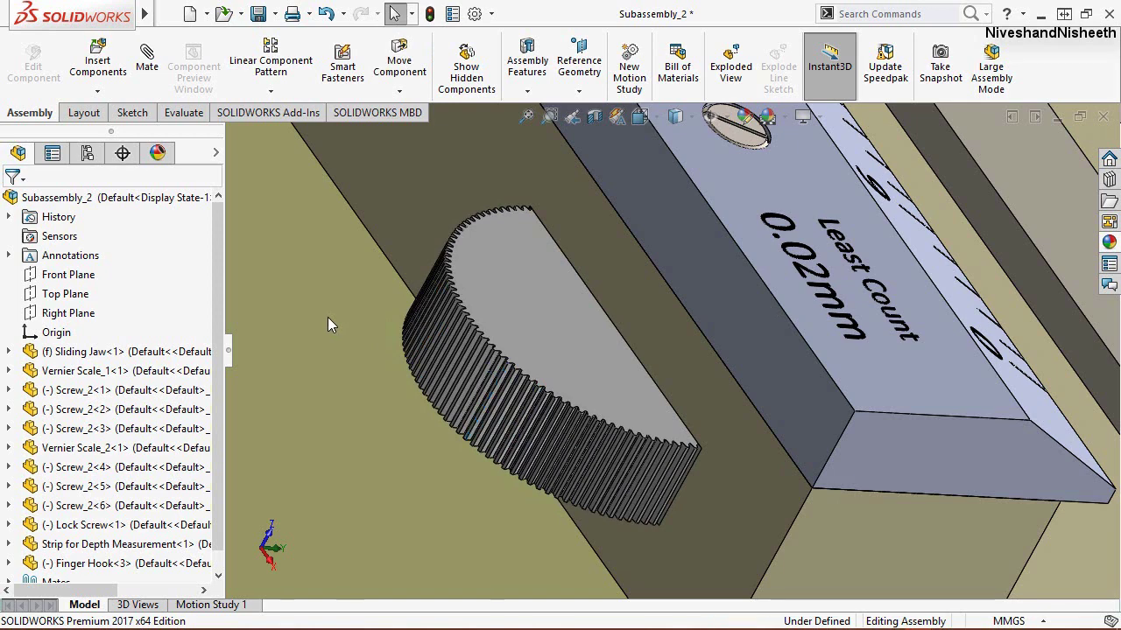
# Step: Add a 0° angle mate between the Finger Hook's Right Plane and the Sliding Jaw face
pyautogui.click(161, 81)
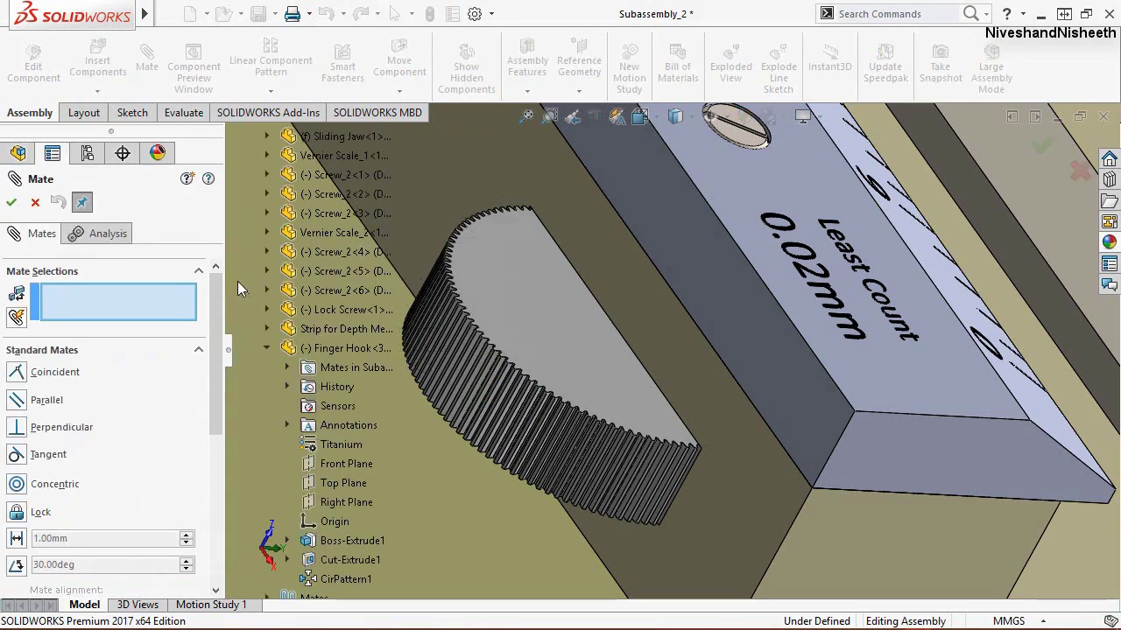
pyautogui.click(17, 567)
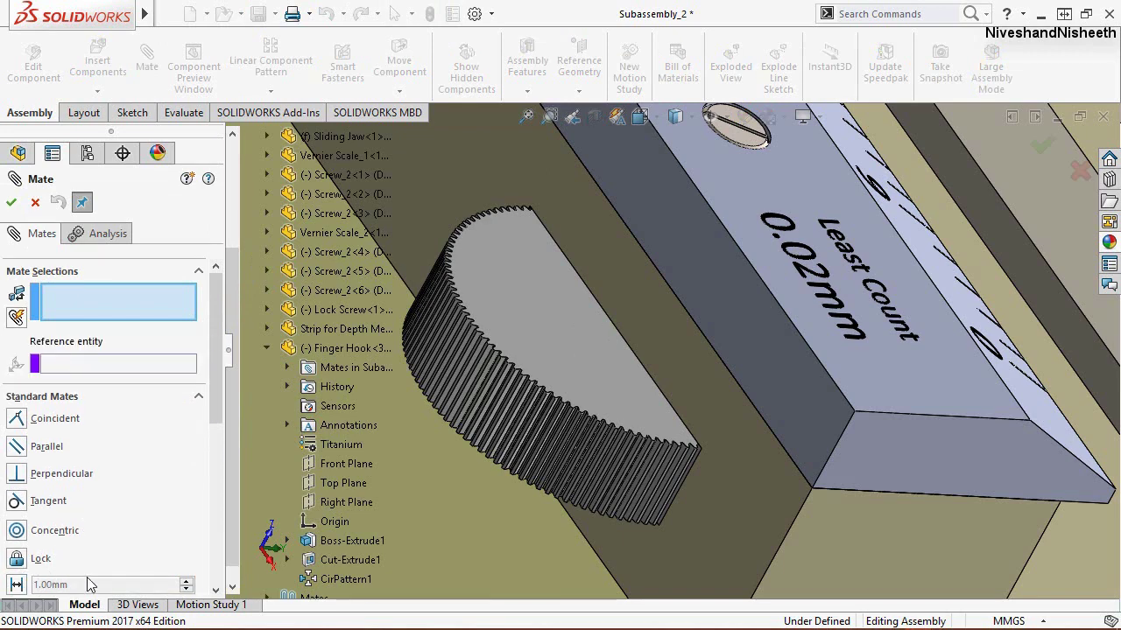
pyautogui.scroll(-5, 91, 585)
pyautogui.write('0')
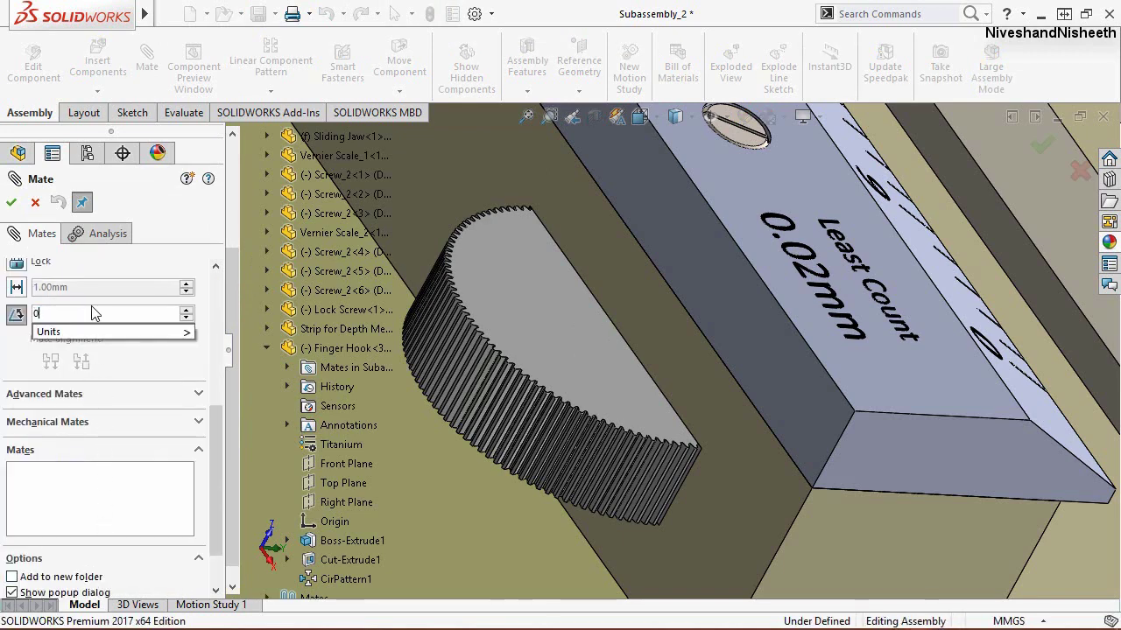
pyautogui.press('Return')
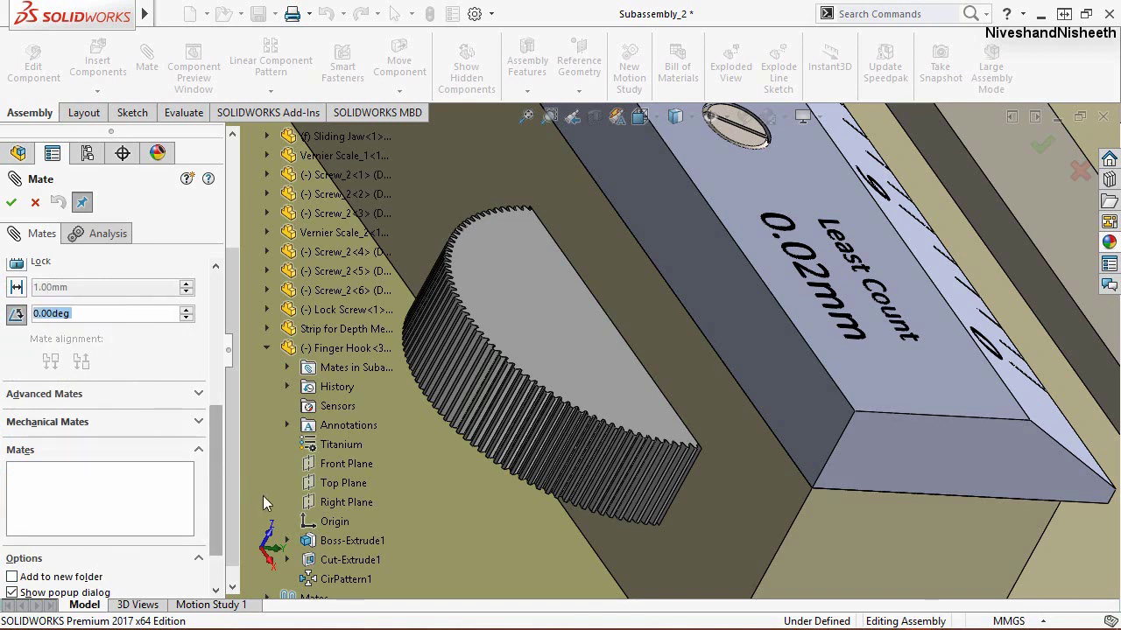
pyautogui.click(343, 499)
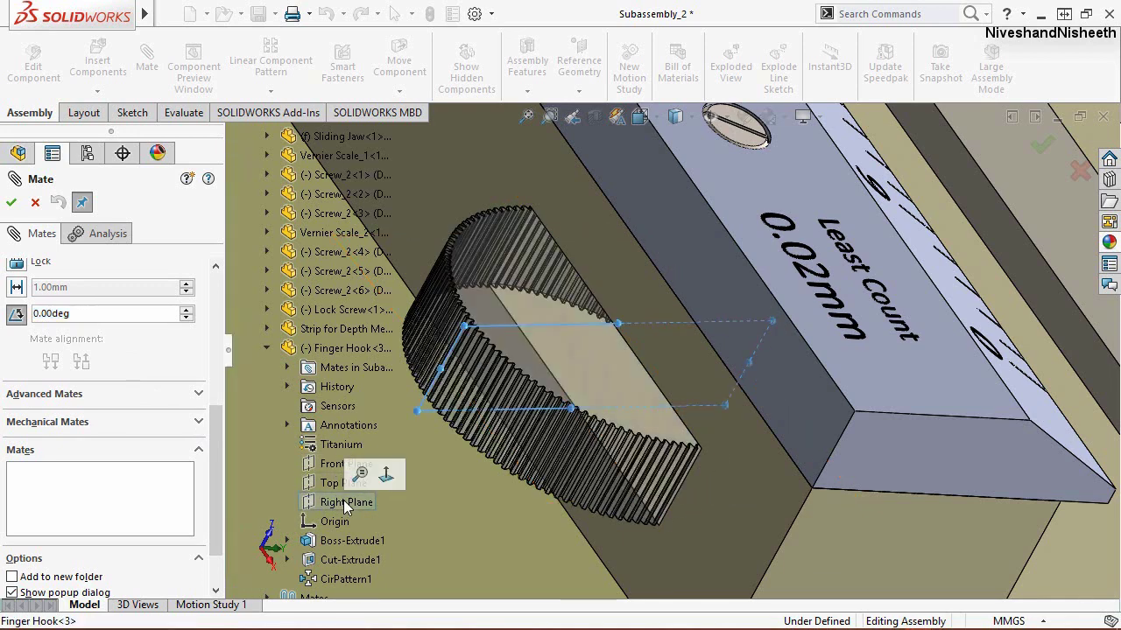
pyautogui.click(825, 542)
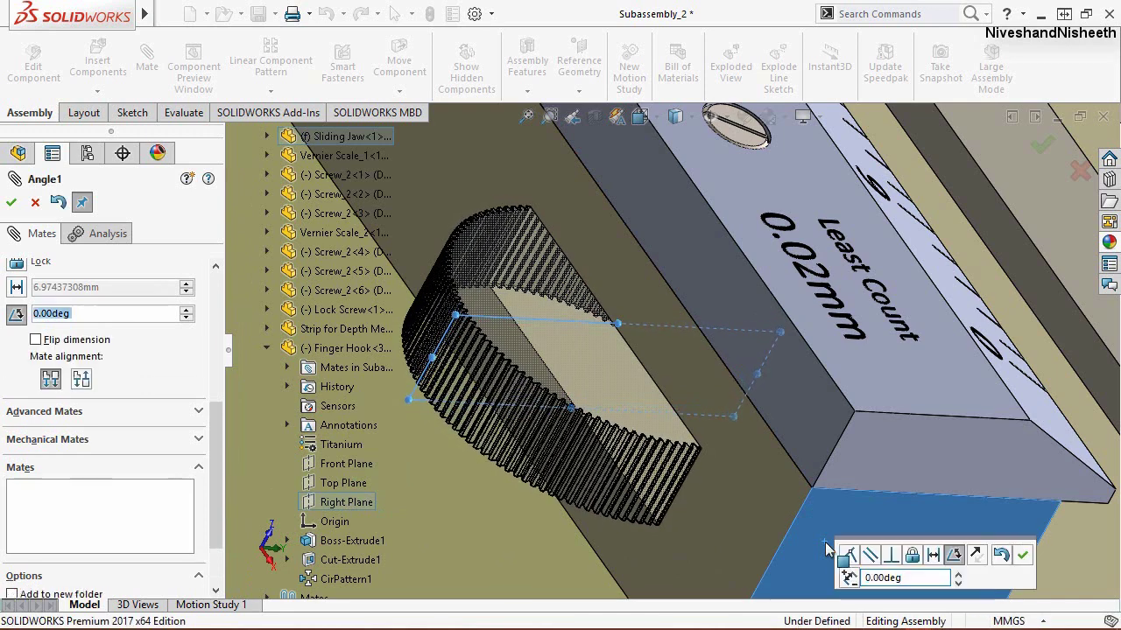
pyautogui.click(1020, 555)
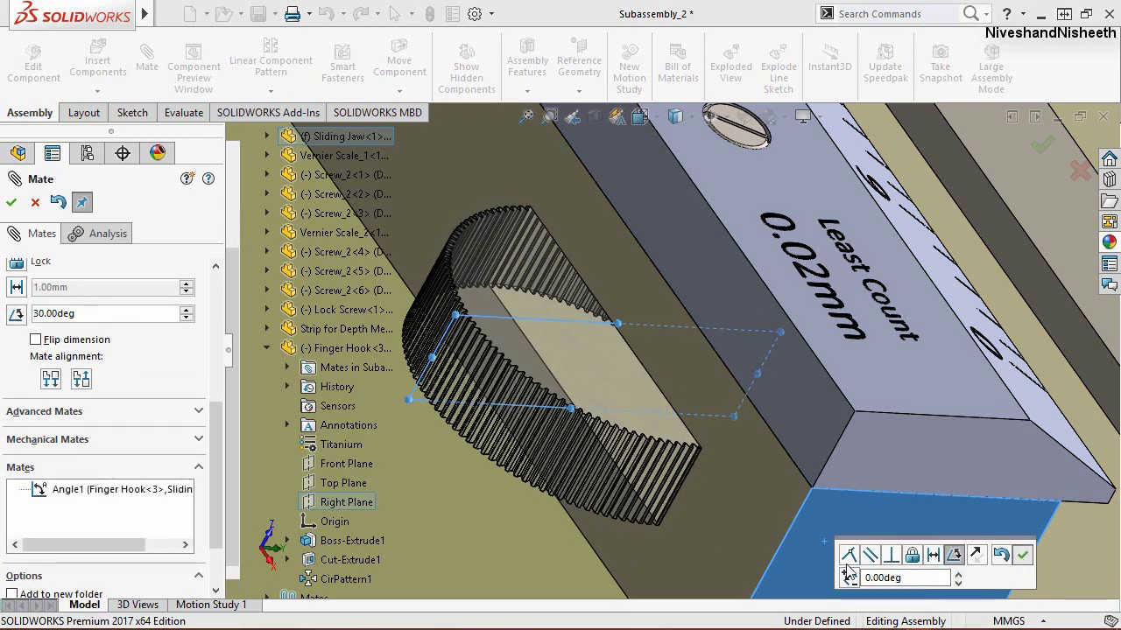
pyautogui.click(12, 203)
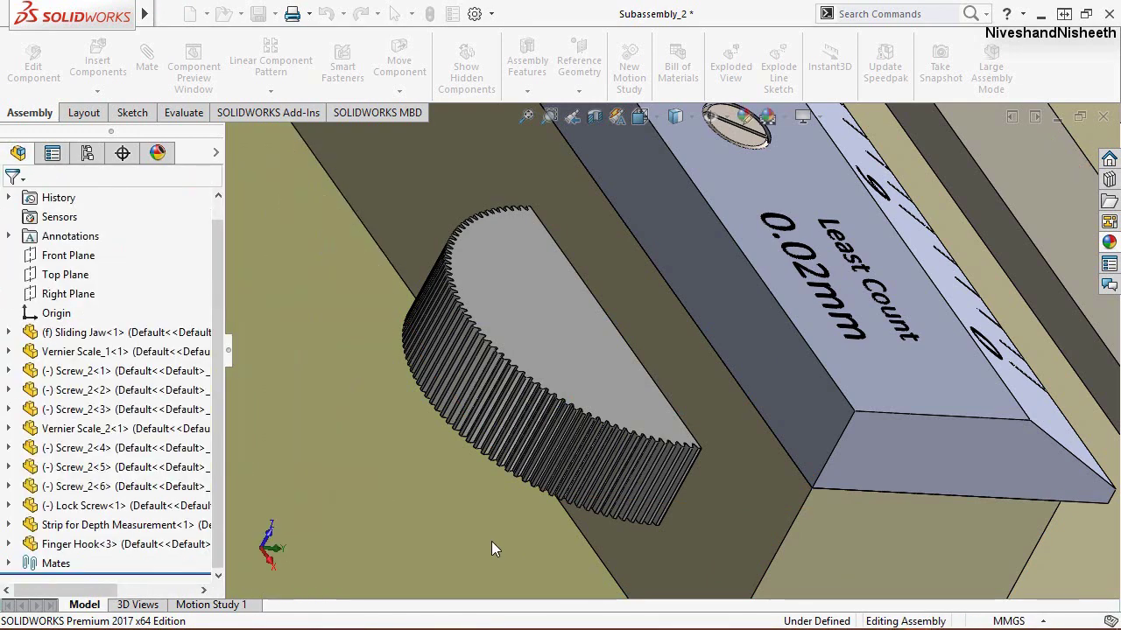
# Step: Confirm the finger hook no longer moves, view the whole caliper isometrically, then close Subassembly_2
pyautogui.moveTo(518, 351); pyautogui.dragTo(590, 403)
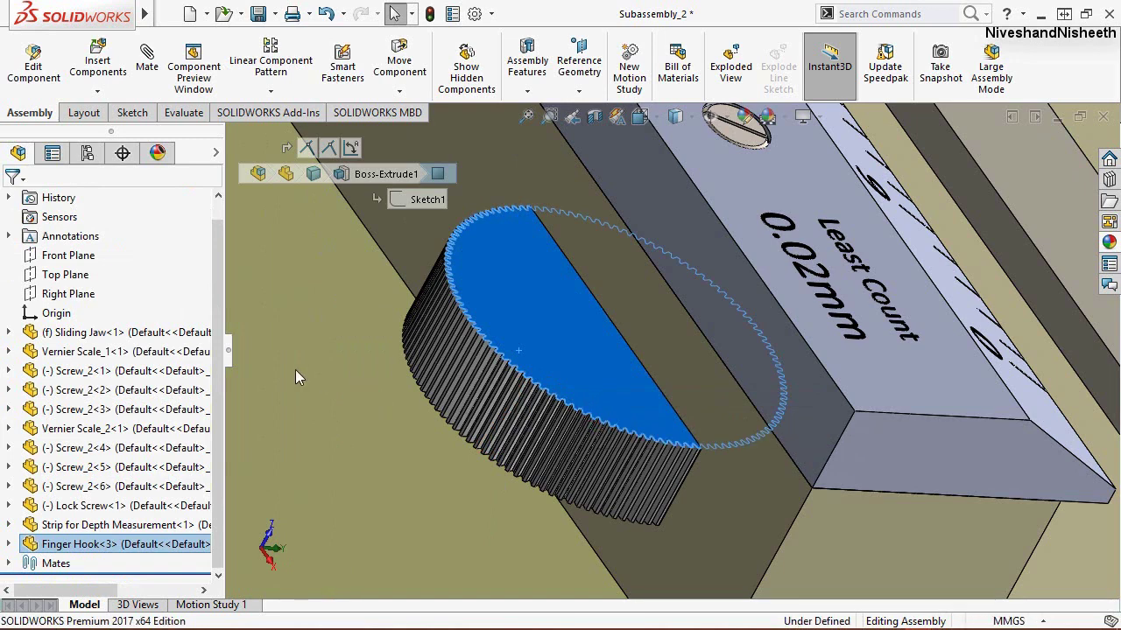
pyautogui.press('Escape')
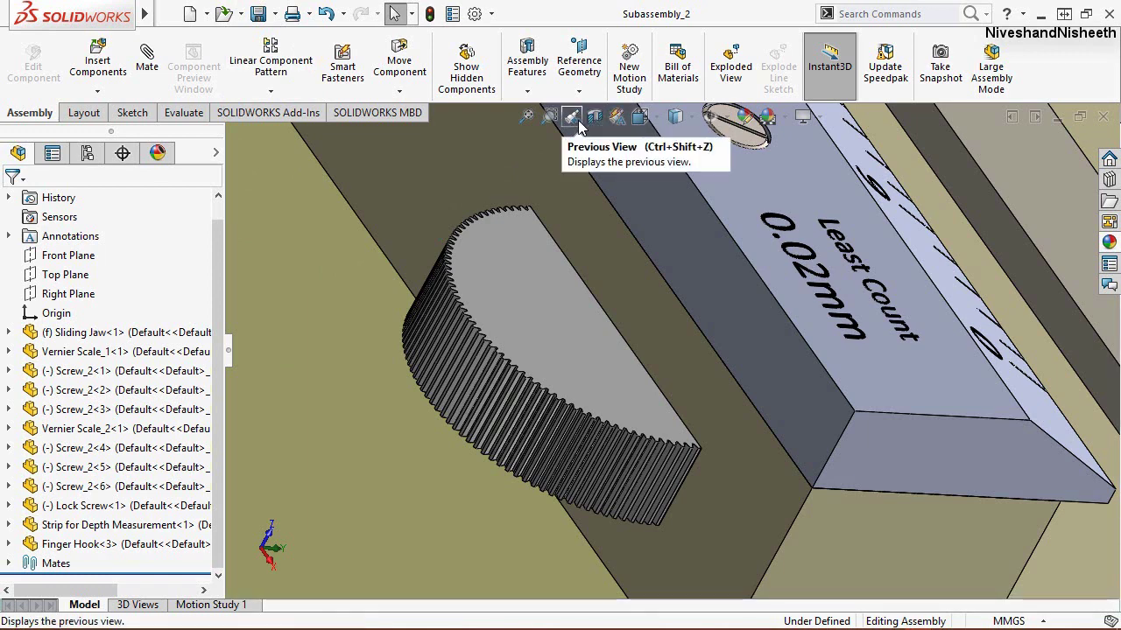
pyautogui.click(572, 117)
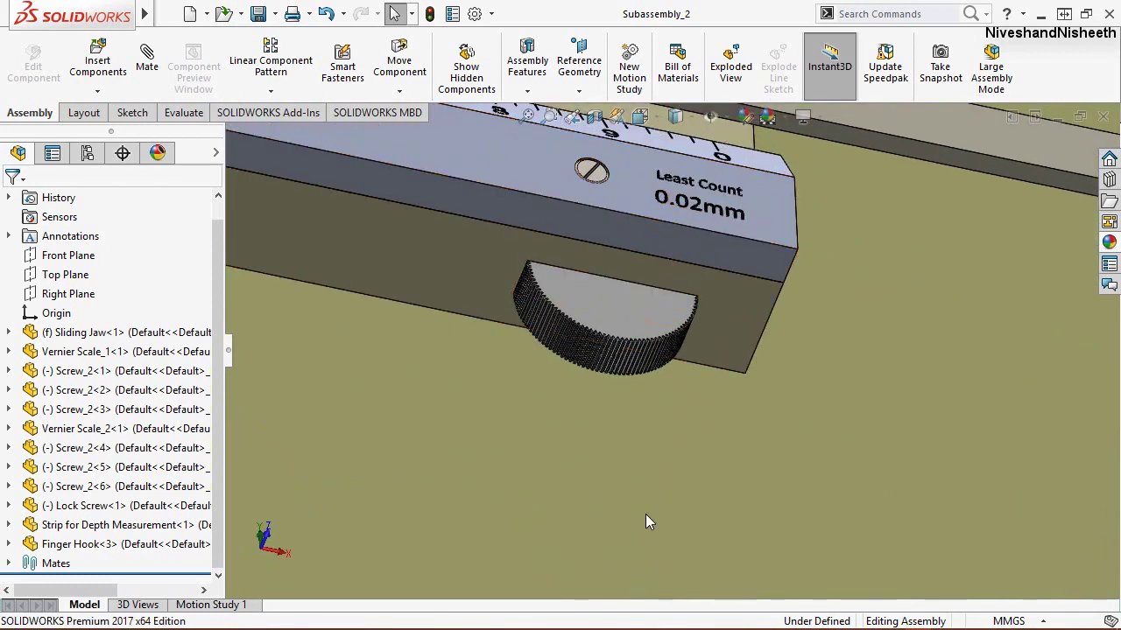
pyautogui.hotkey('ctrl', '7')
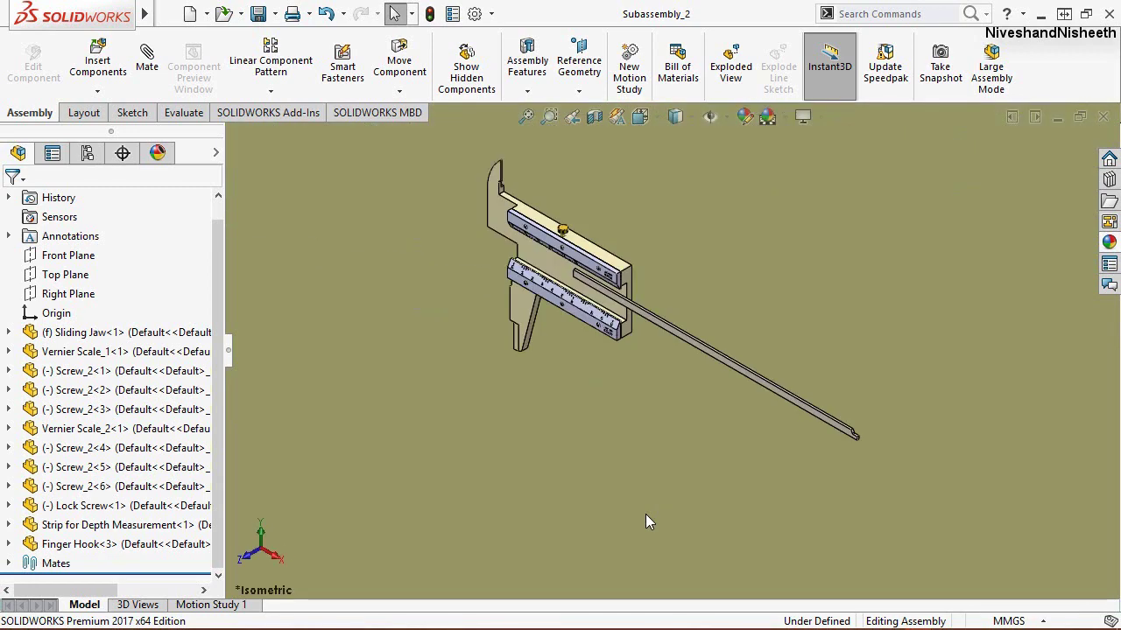
pyautogui.scroll(-2, 690, 285)
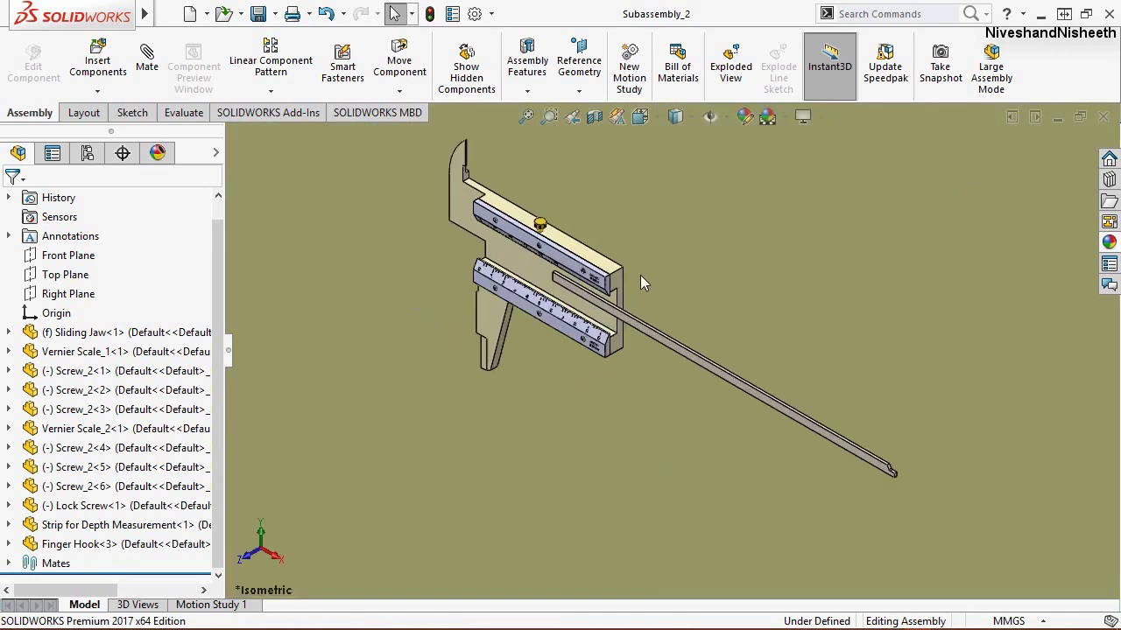
pyautogui.scroll(-2, 586, 203)
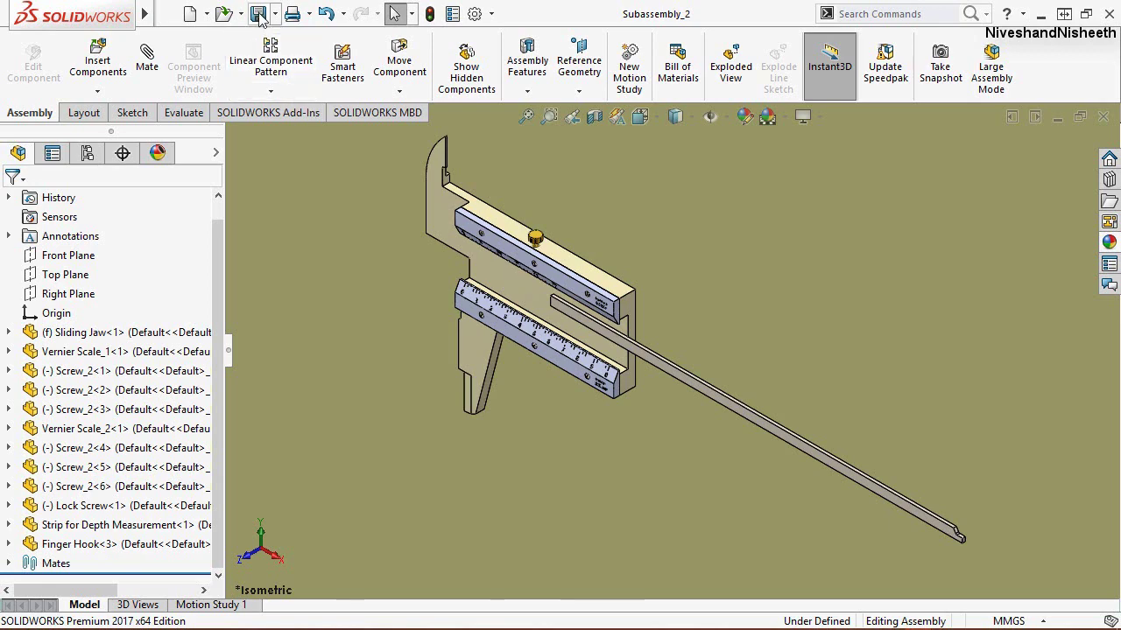
pyautogui.click(1104, 117)
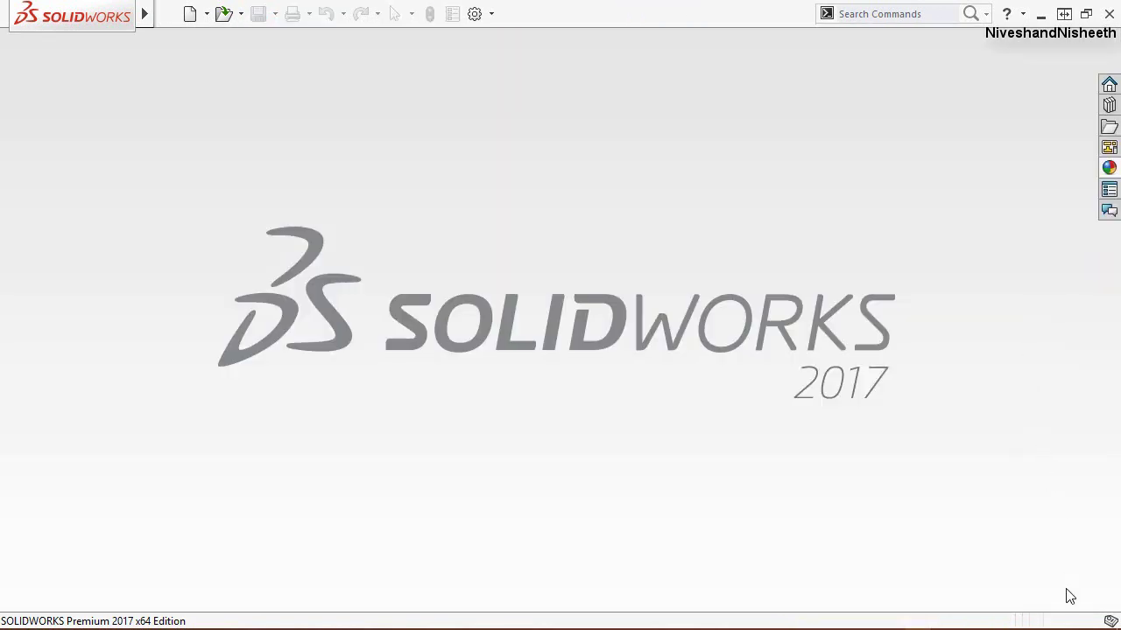
# Step: Create a new document from the Assembly template, producing Assem1
pyautogui.click(1065, 587)
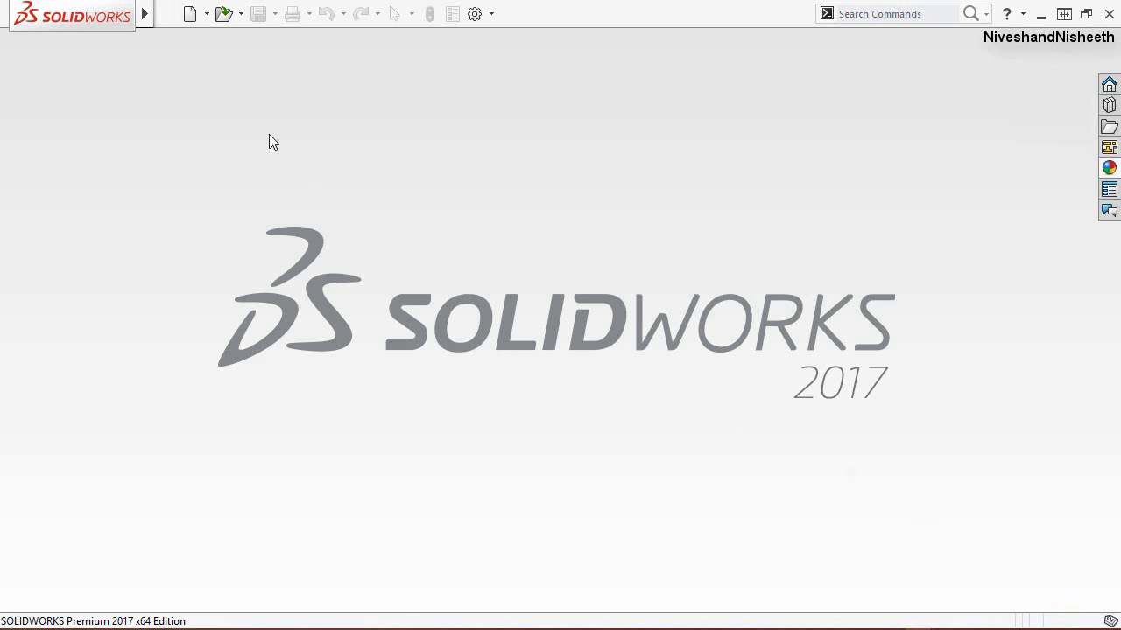
pyautogui.click(190, 15)
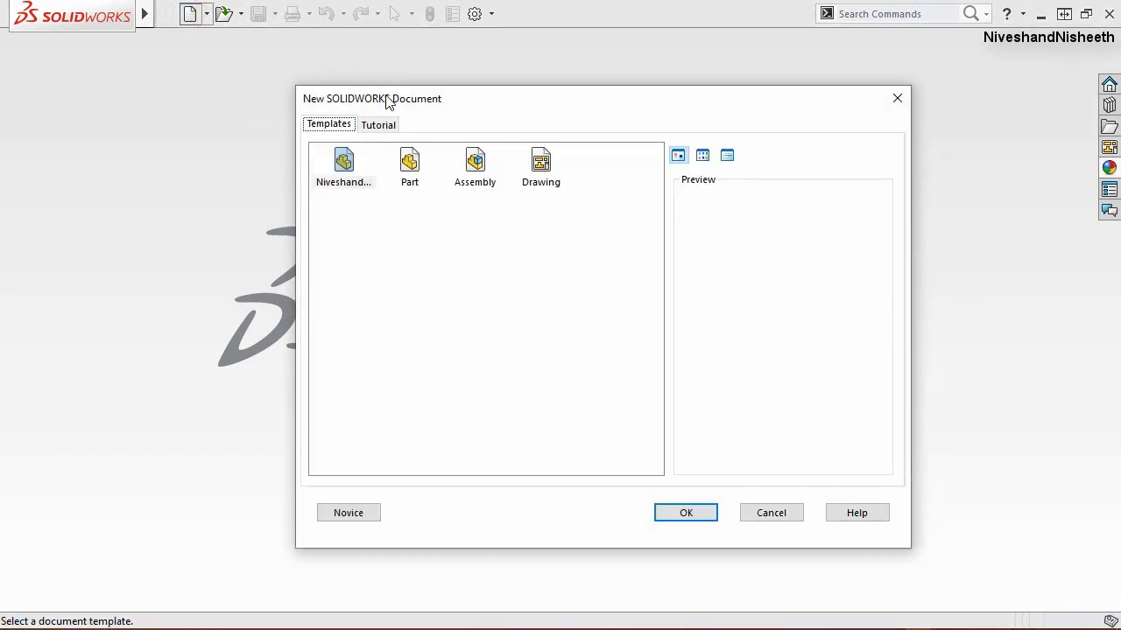
pyautogui.click(487, 172)
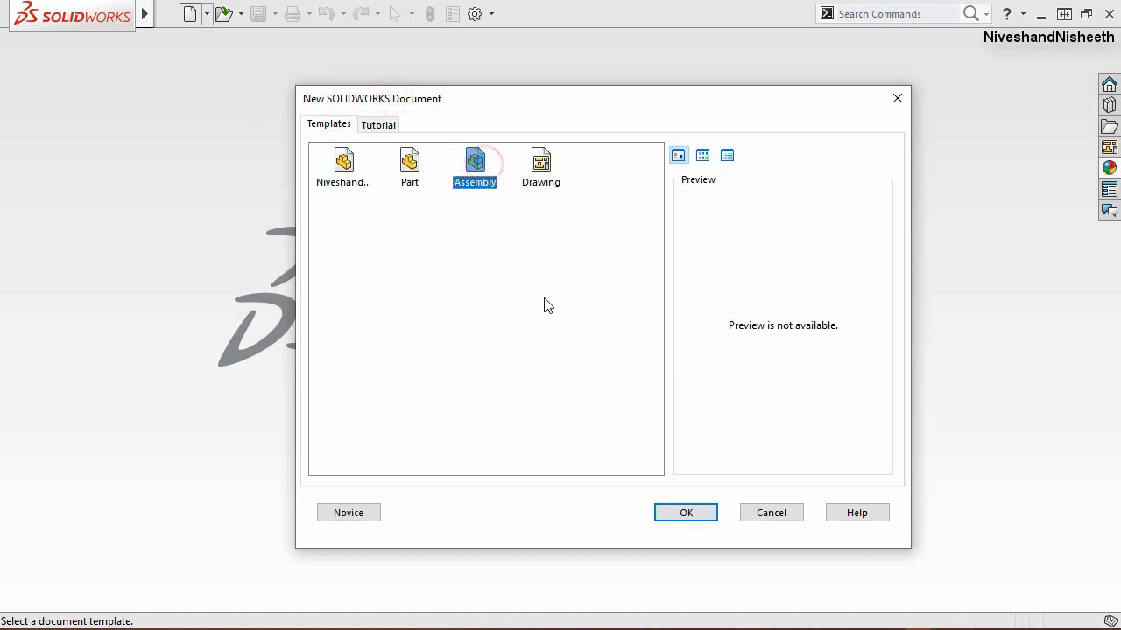
pyautogui.click(691, 516)
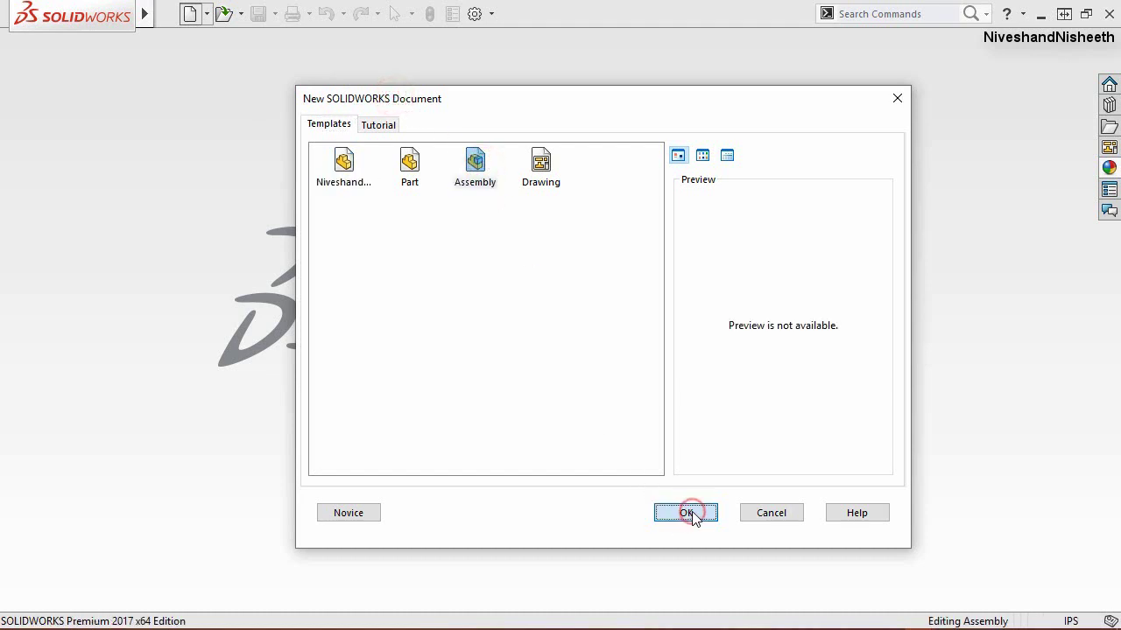
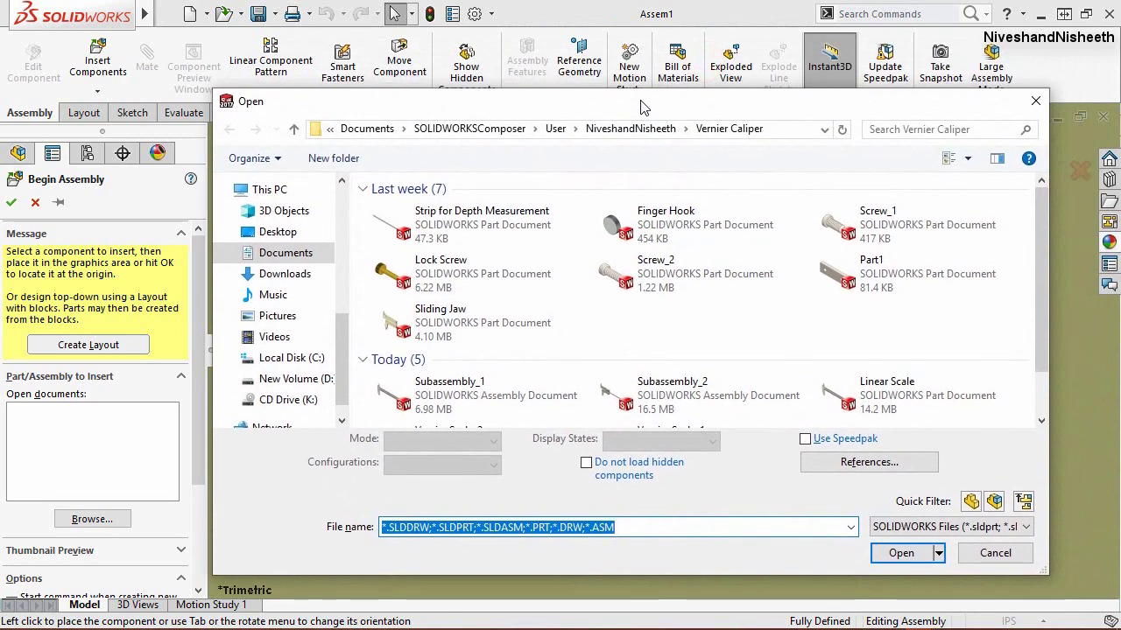
# Step: Choose Subassembly_1 as the component to insert and rebuild it
pyautogui.click(470, 391)
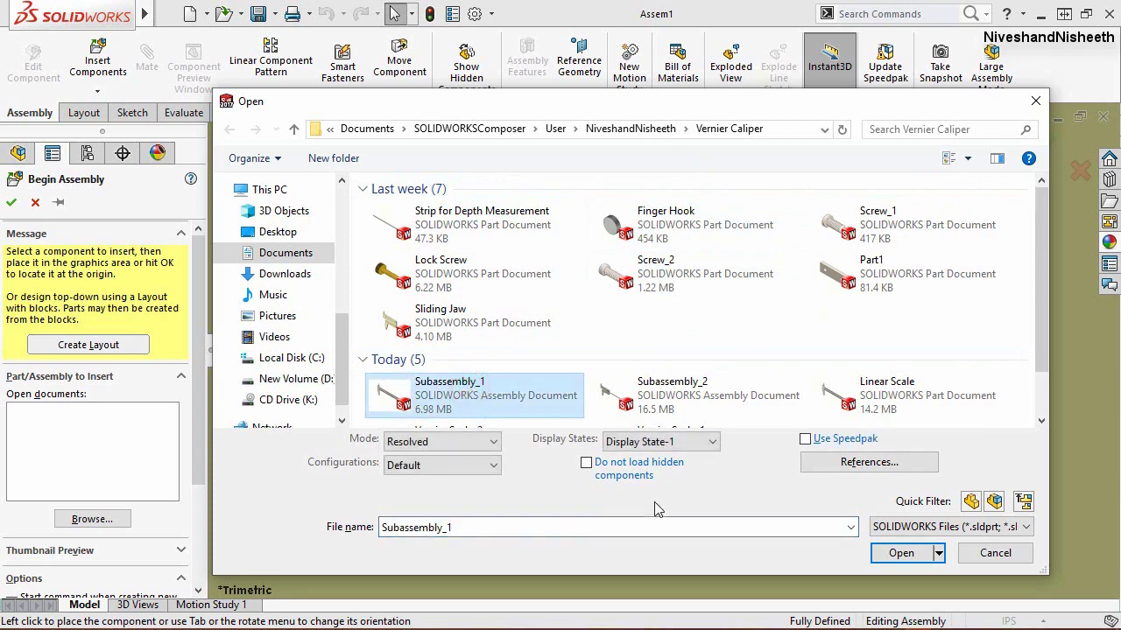
pyautogui.click(901, 554)
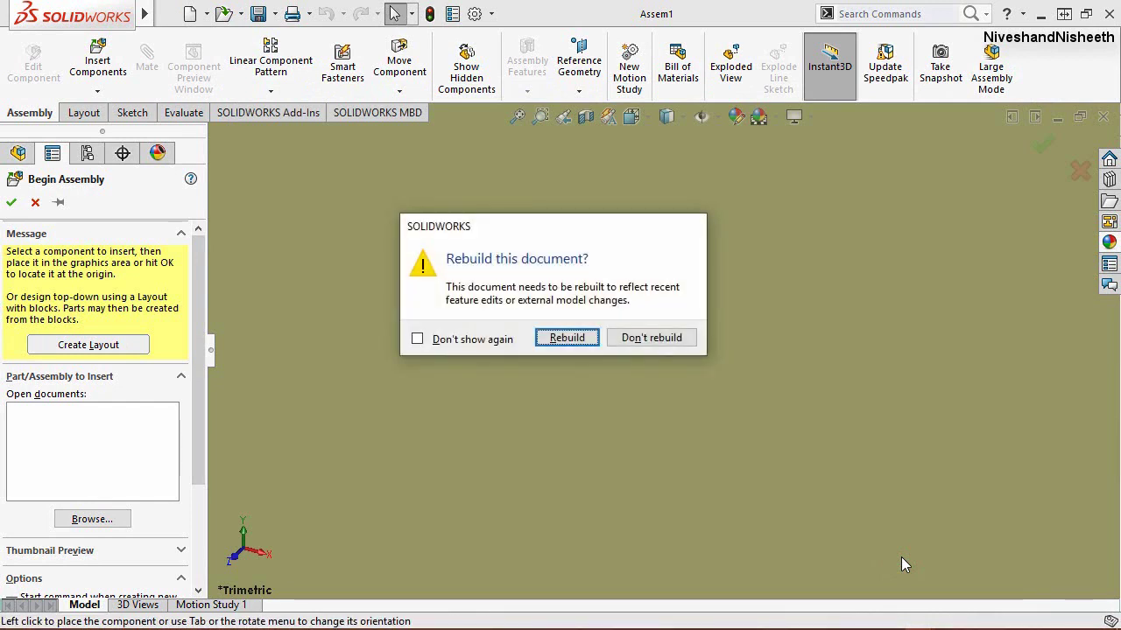
pyautogui.click(574, 339)
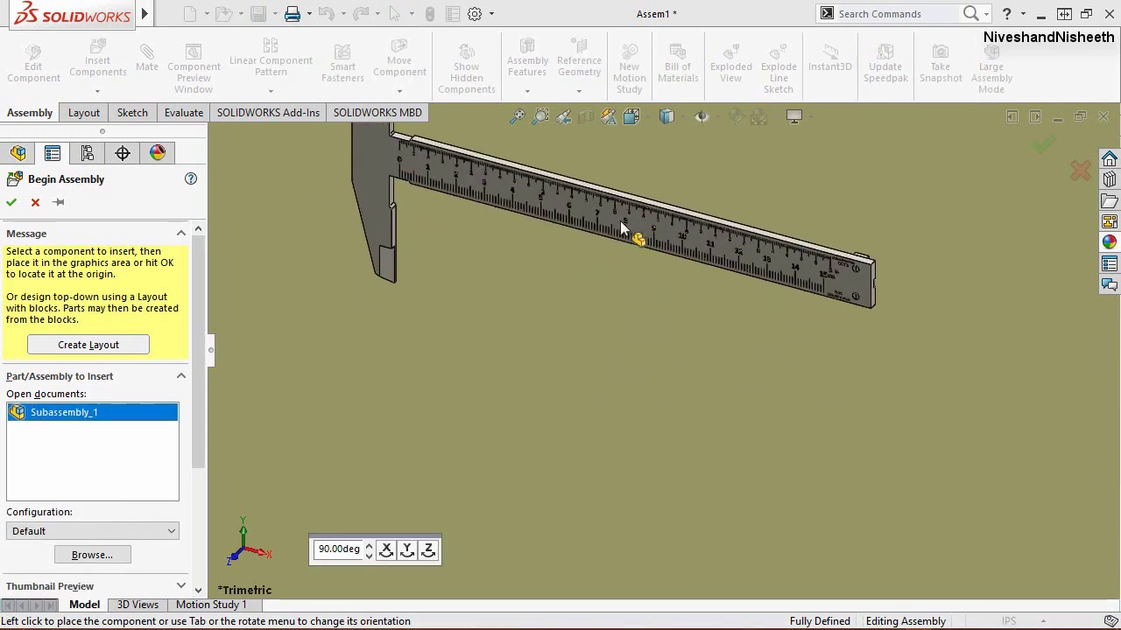
# Step: Turn on View Origins and place Subassembly_1 at the assembly origin
pyautogui.click(705, 116)
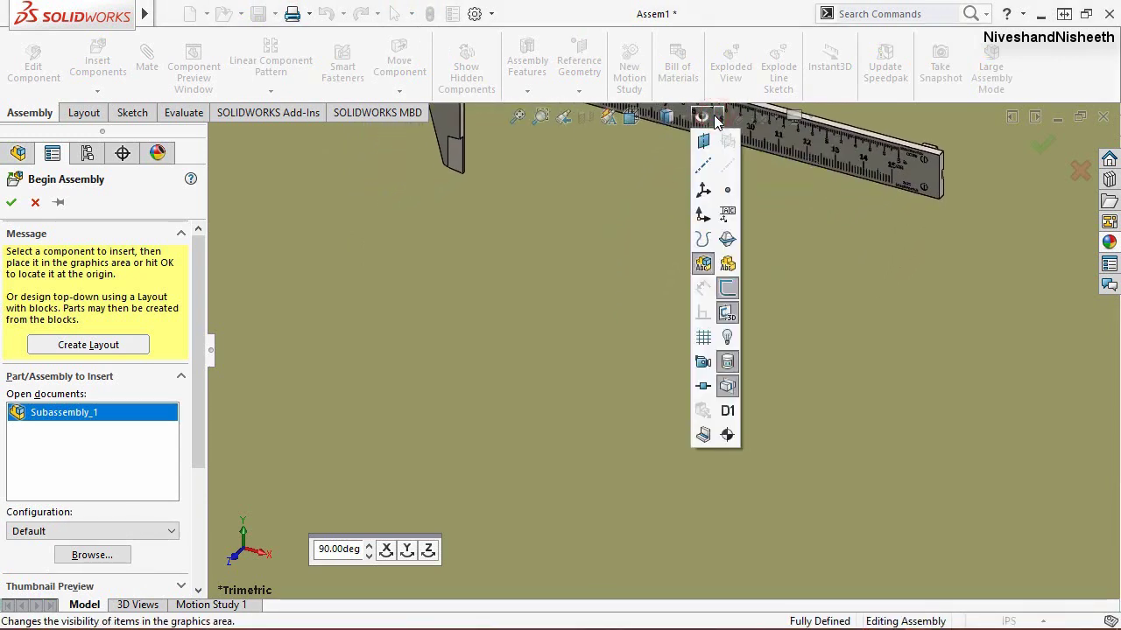
pyautogui.click(703, 216)
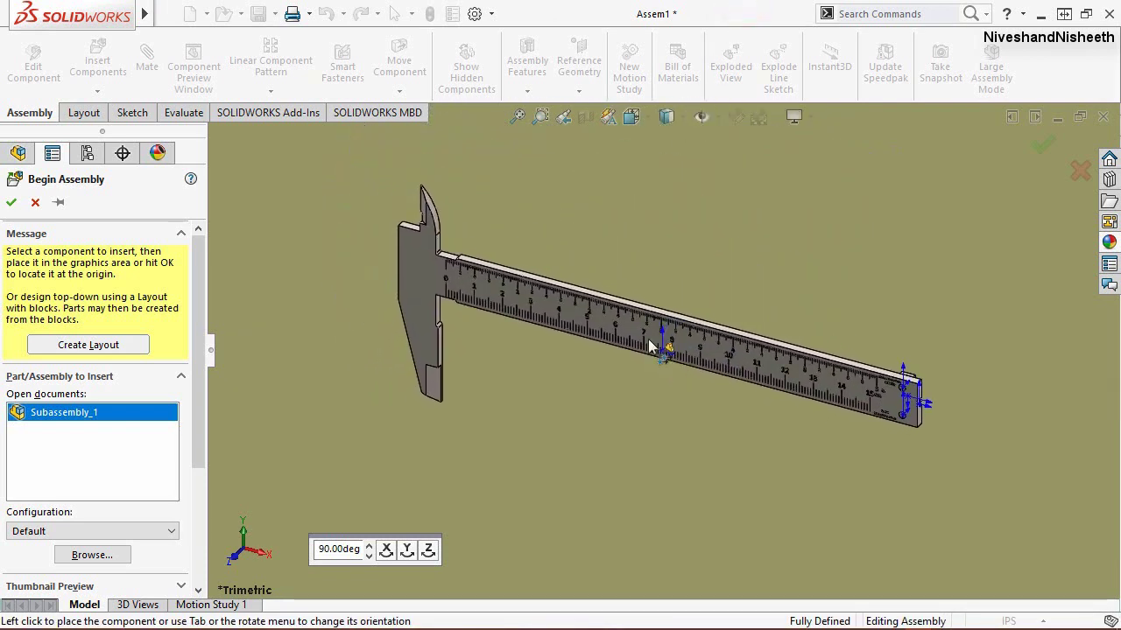
pyautogui.click(653, 345)
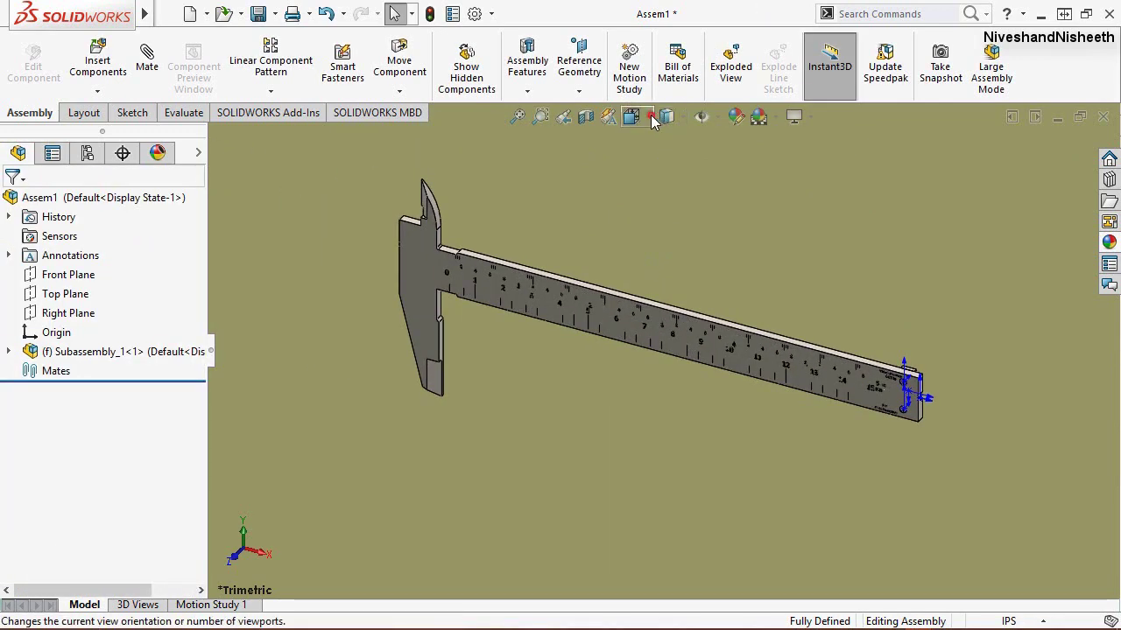
# Step: Turn the caliper to an isometric view
pyautogui.click(631, 116)
pyautogui.click(750, 168)
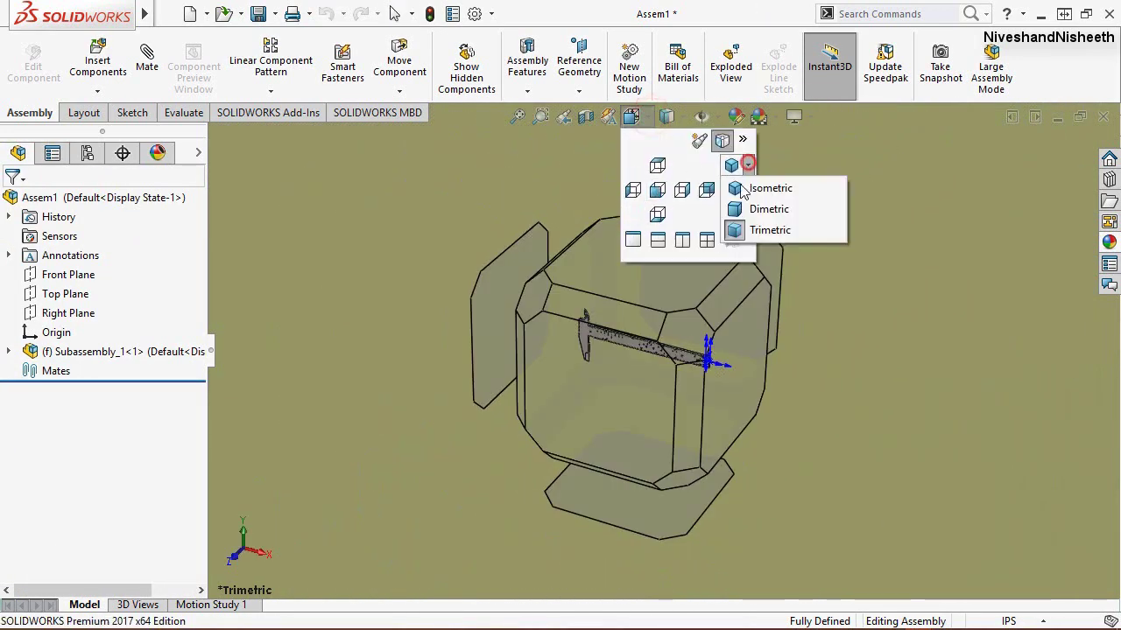
pyautogui.click(763, 186)
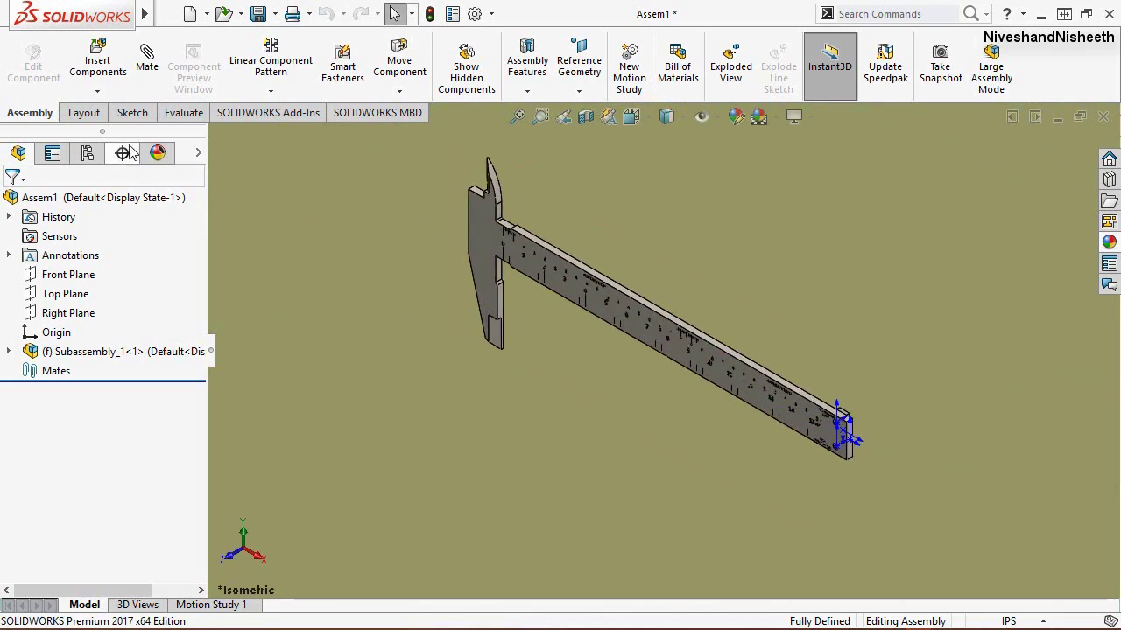
# Step: Add a directional light positioned below the caliper with brightness 0.6
pyautogui.click(158, 152)
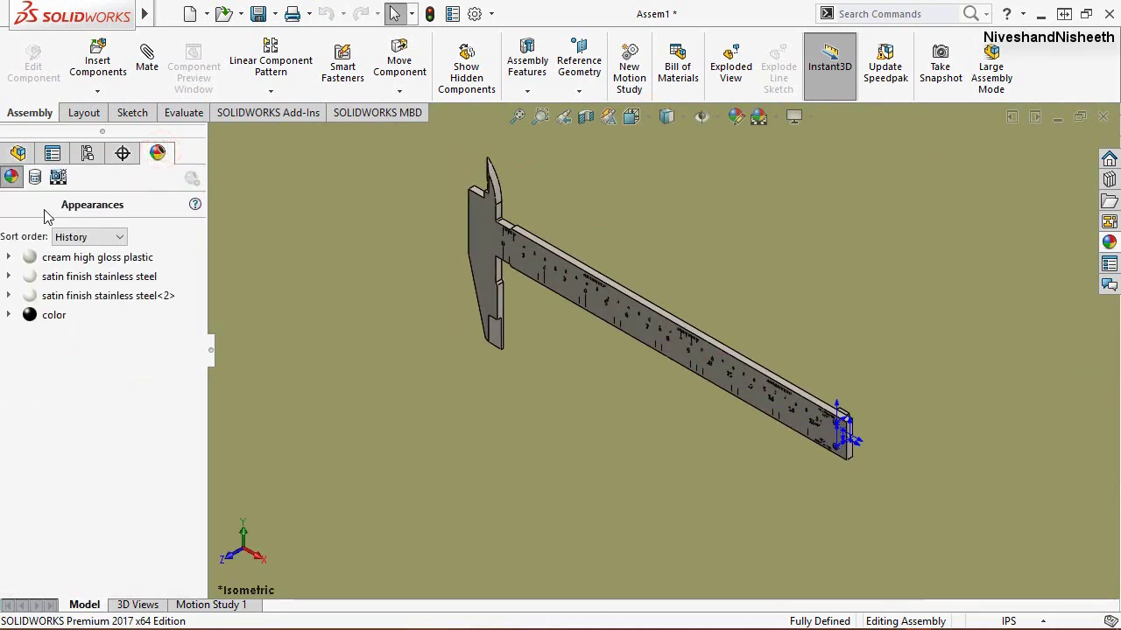
pyautogui.click(35, 177)
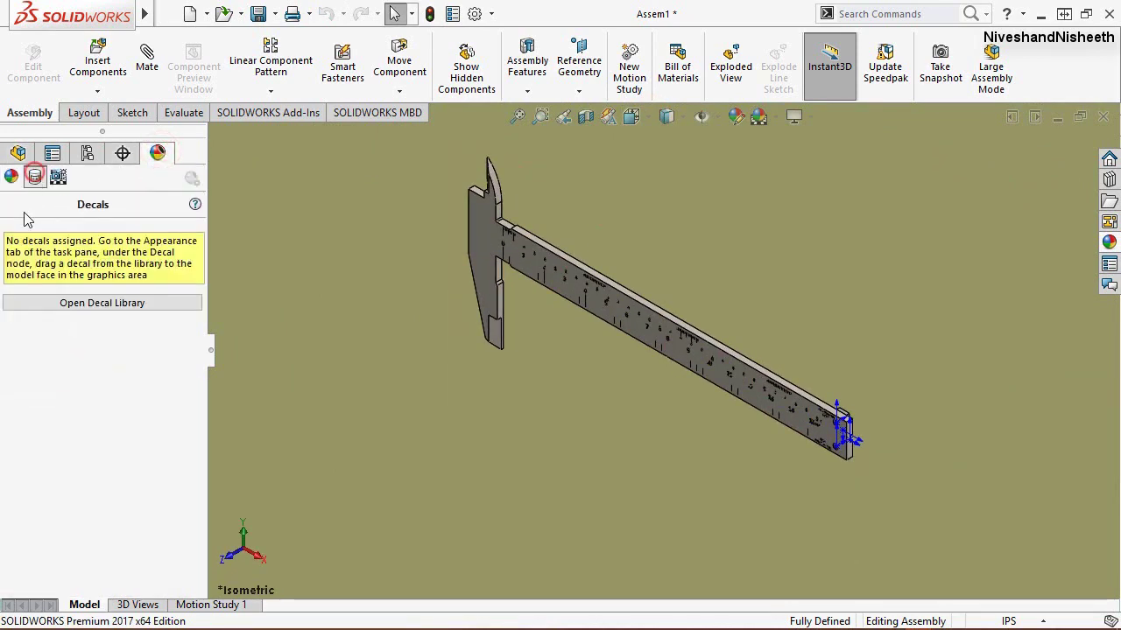
pyautogui.click(59, 176)
pyautogui.click(11, 258)
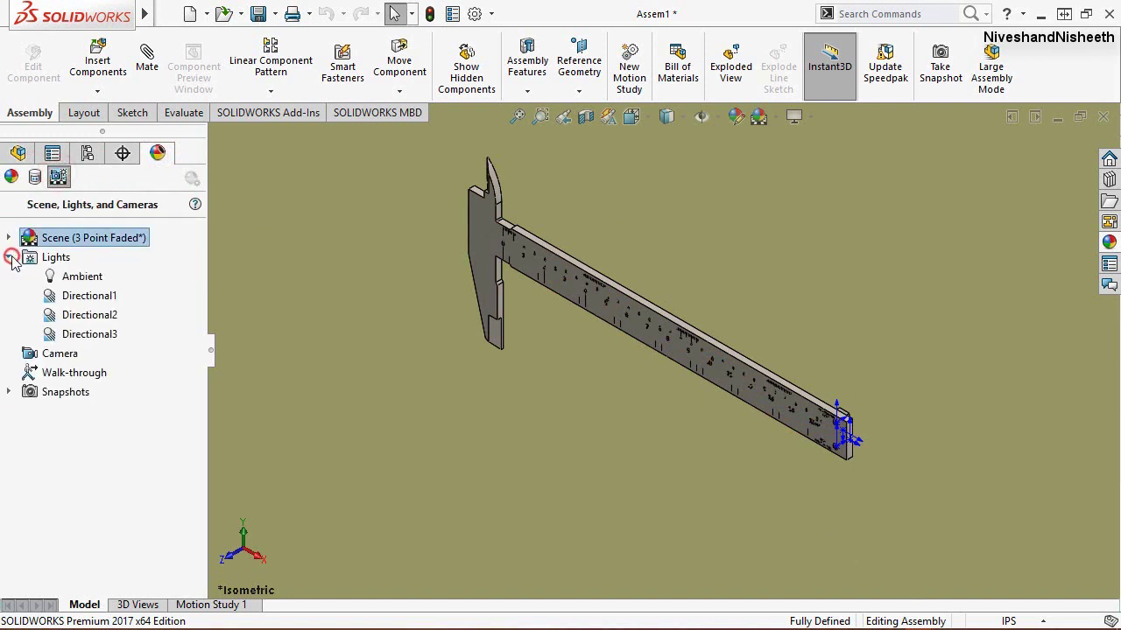
pyautogui.rightClick(66, 261)
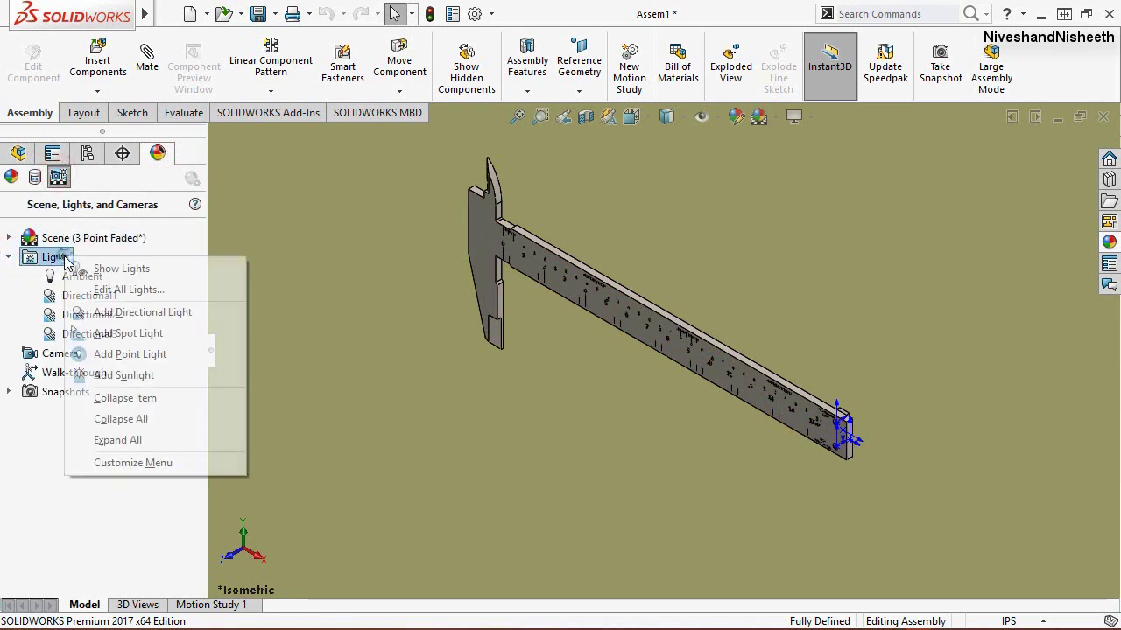
pyautogui.click(103, 309)
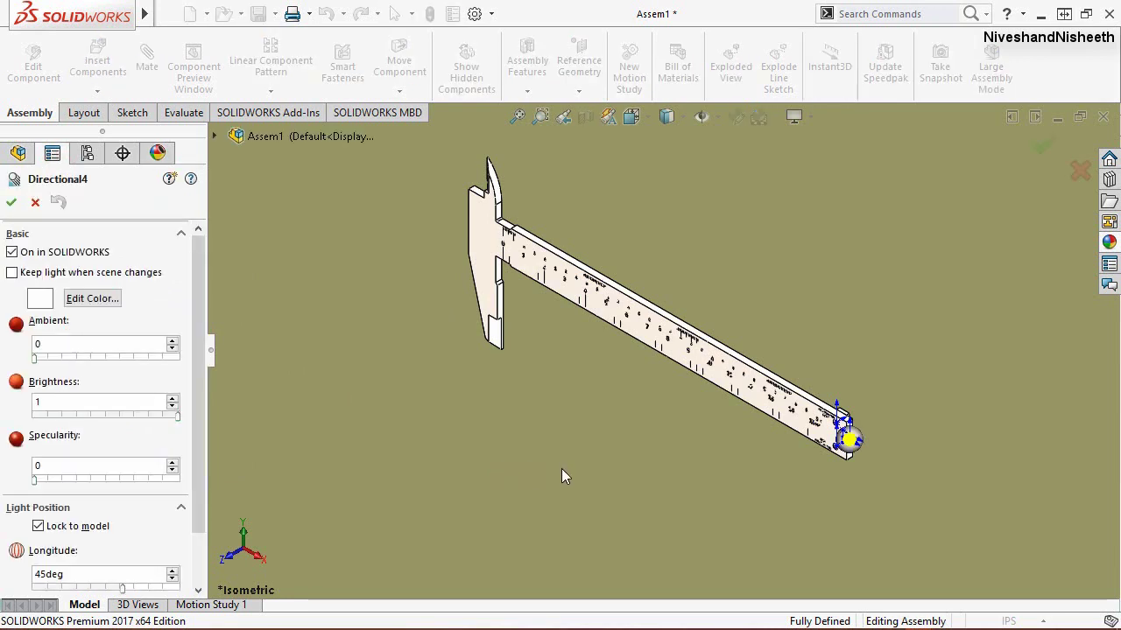
pyautogui.moveTo(849, 442)
pyautogui.mouseDown()
pyautogui.moveTo(696, 478)
pyautogui.moveTo(801, 501)
pyautogui.moveTo(787, 496)
pyautogui.mouseUp()
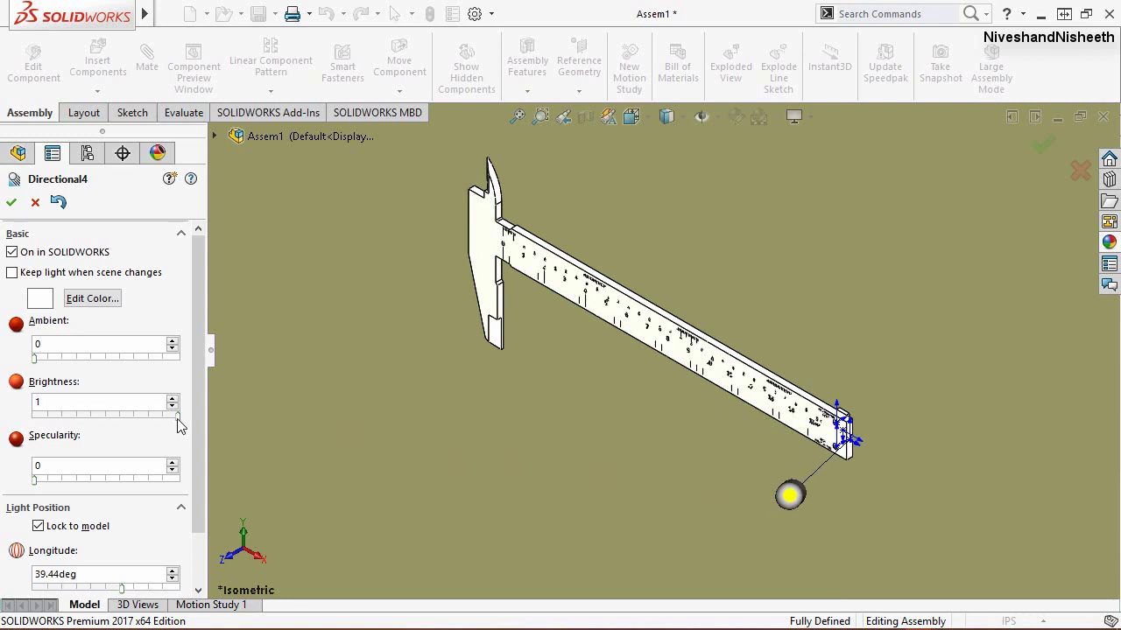
pyautogui.moveTo(166, 424); pyautogui.dragTo(113, 423)
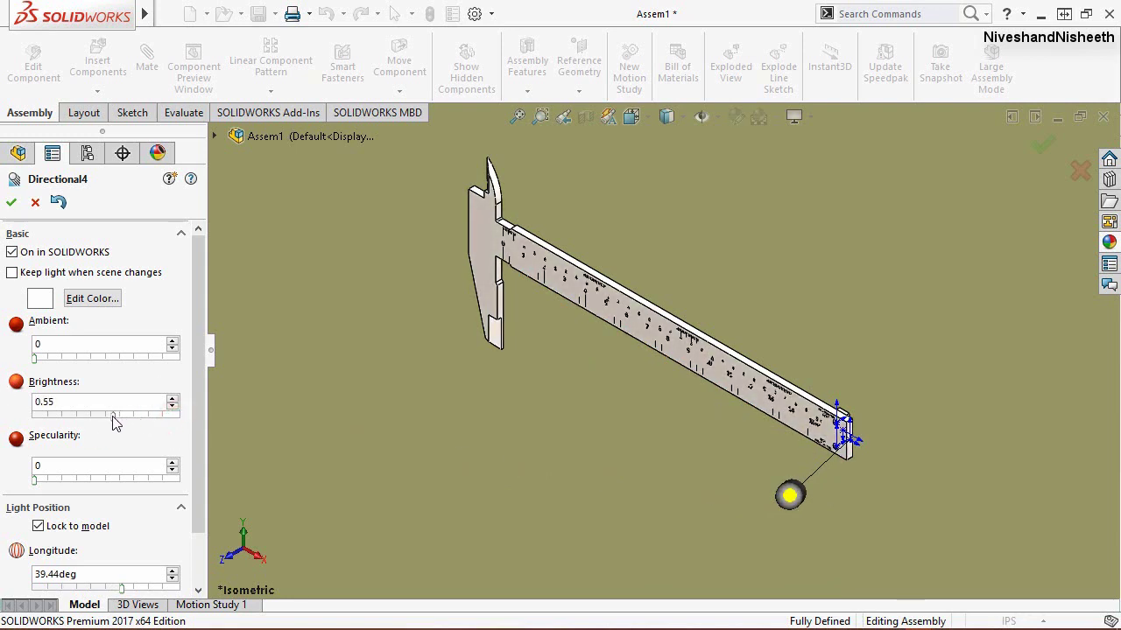
pyautogui.click(9, 203)
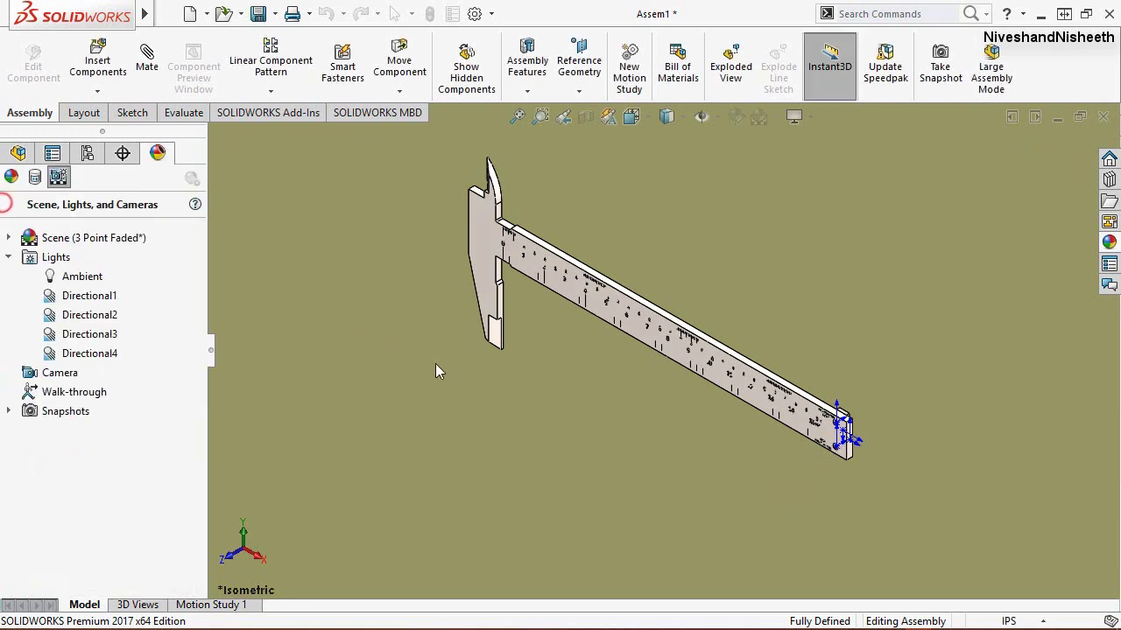
# Step: Return to the feature tree, hide the origins, and fit the whole caliper in view
pyautogui.click(10, 258)
pyautogui.click(17, 153)
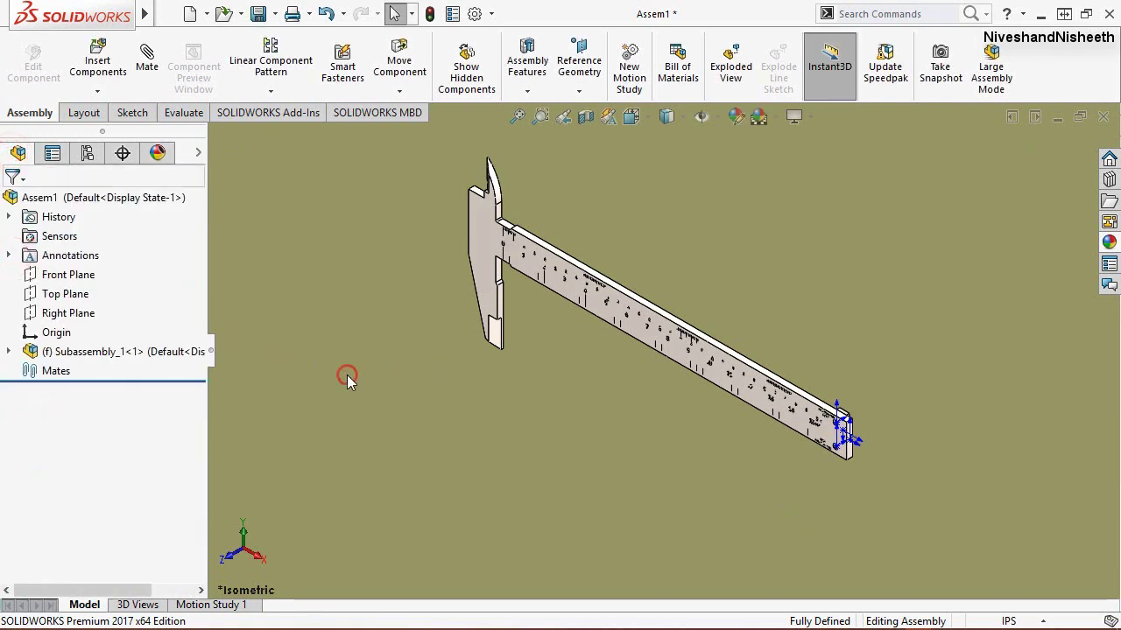
pyautogui.click(713, 116)
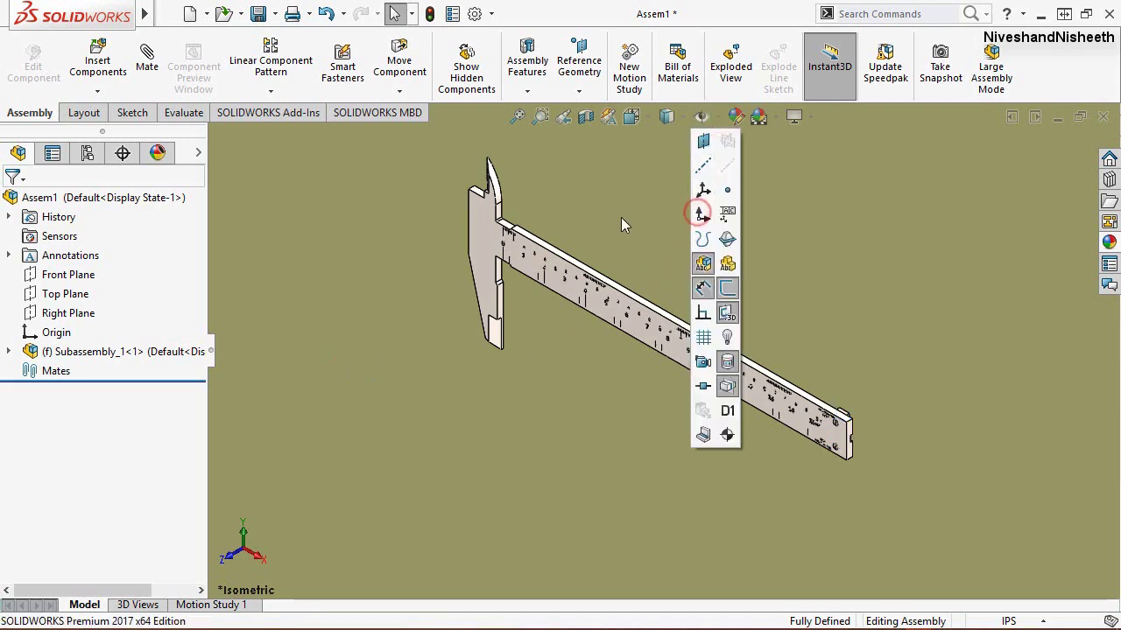
pyautogui.click(620, 224)
pyautogui.scroll(-3, 788, 396)
pyautogui.scroll(-3, 788, 396)
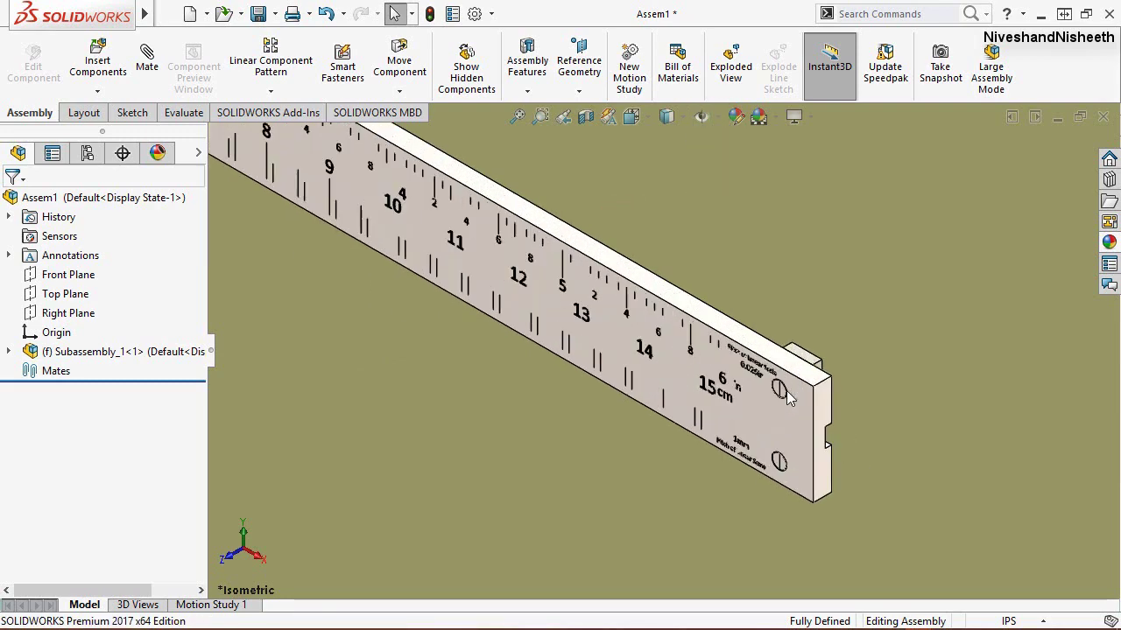
pyautogui.scroll(-2, 788, 396)
pyautogui.scroll(-2, 787, 396)
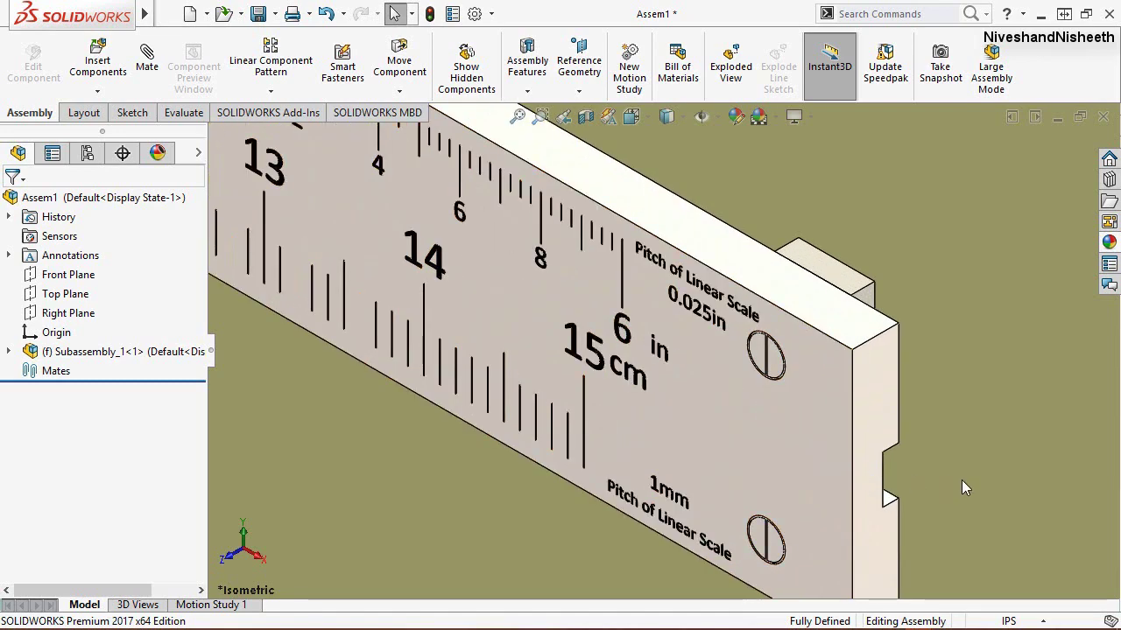
pyautogui.scroll(2, 964, 489)
pyautogui.scroll(3, 927, 568)
pyautogui.scroll(2, 809, 545)
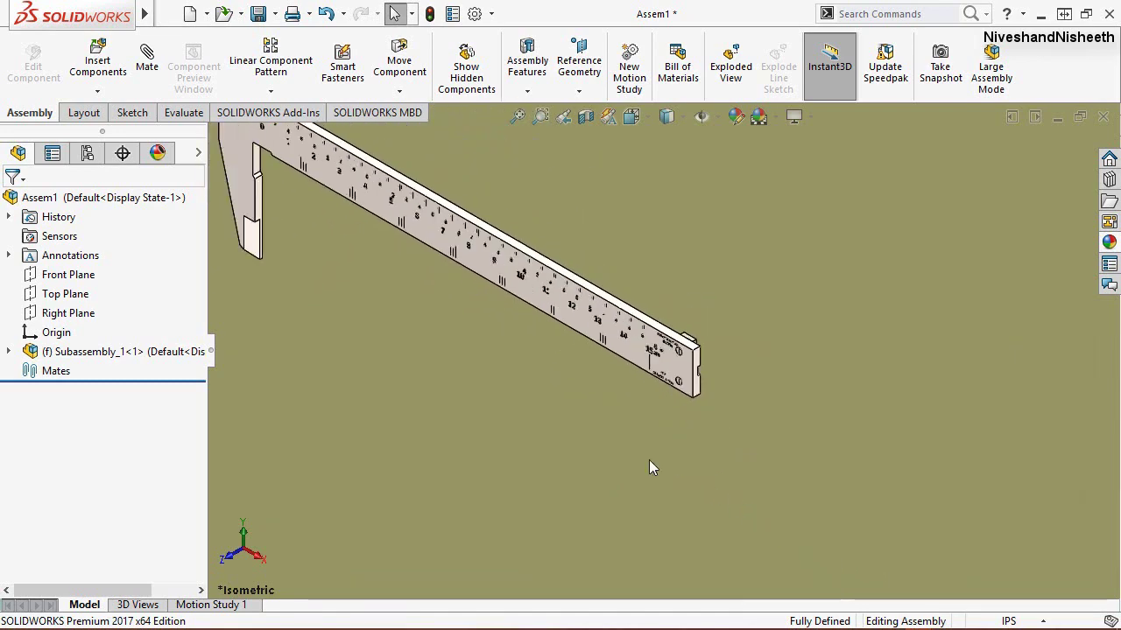
pyautogui.scroll(-2, 300, 166)
pyautogui.click(517, 117)
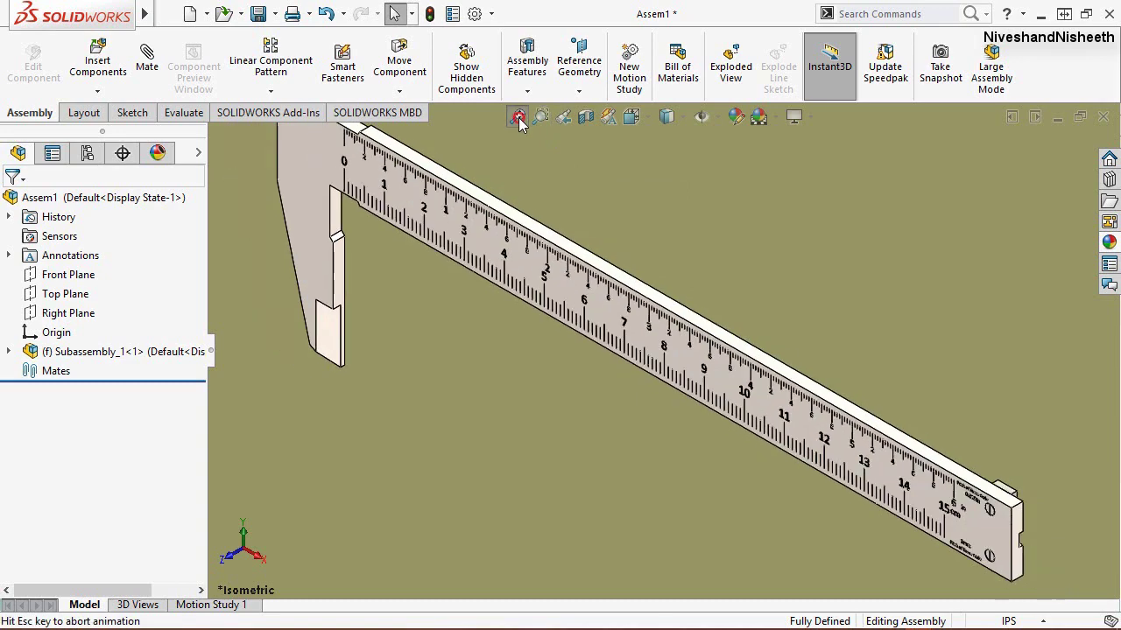
# Step: Save all documents, naming the assembly 'Vernier Caliper'
pyautogui.click(258, 14)
pyautogui.moveTo(623, 267)
pyautogui.mouseDown()
pyautogui.moveTo(500, 180)
pyautogui.moveTo(448, 203)
pyautogui.mouseUp()
pyautogui.click(714, 456)
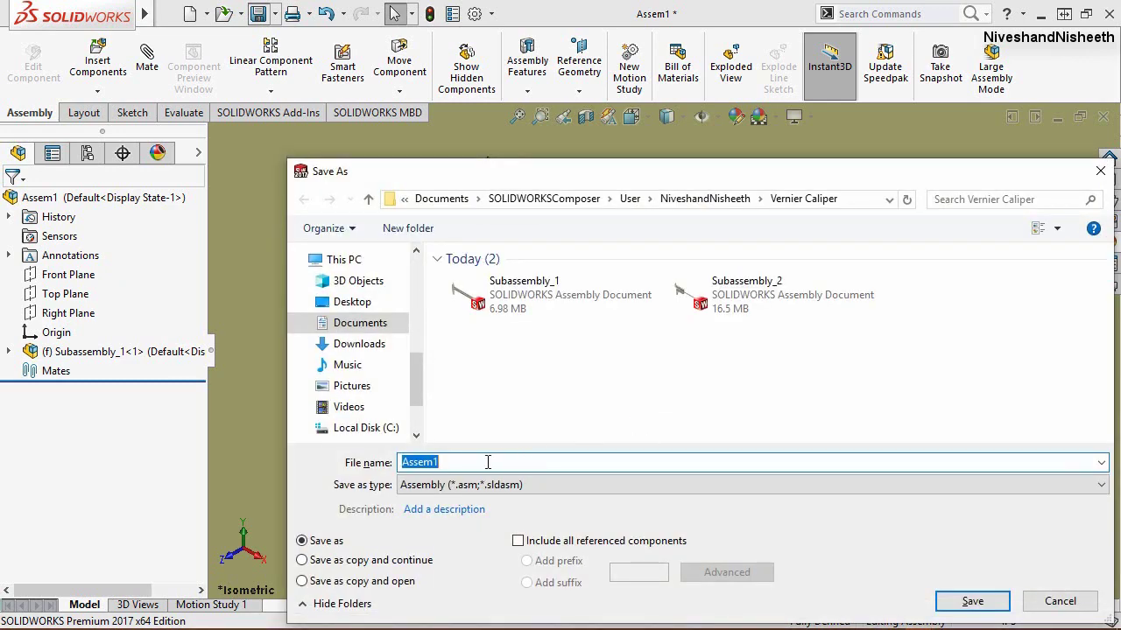
pyautogui.rightClick(488, 462)
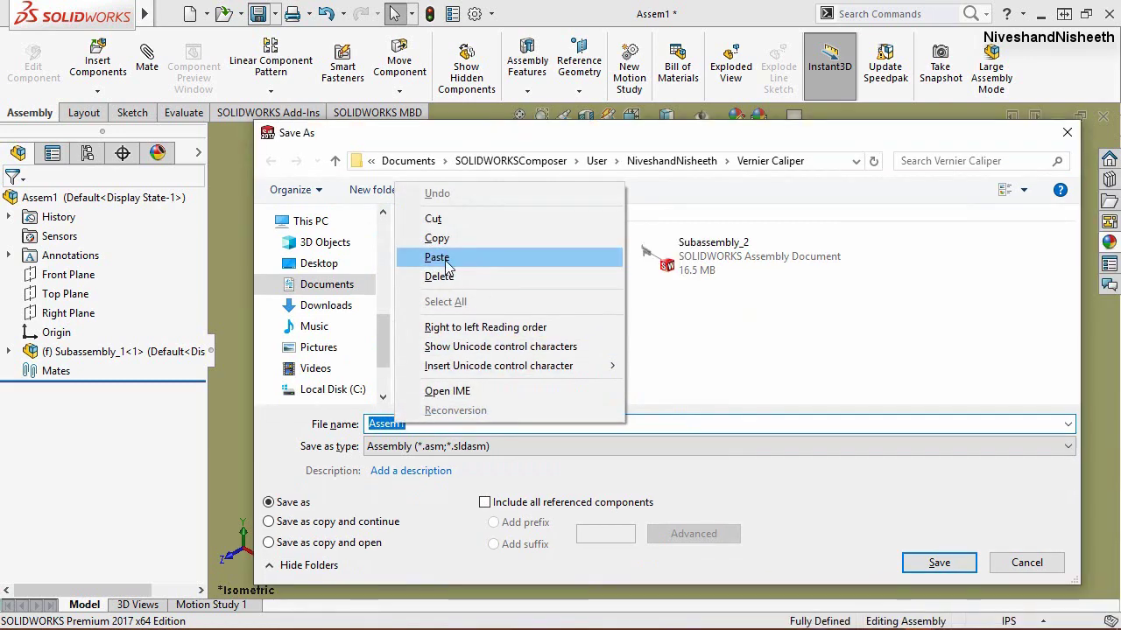
pyautogui.click(477, 253)
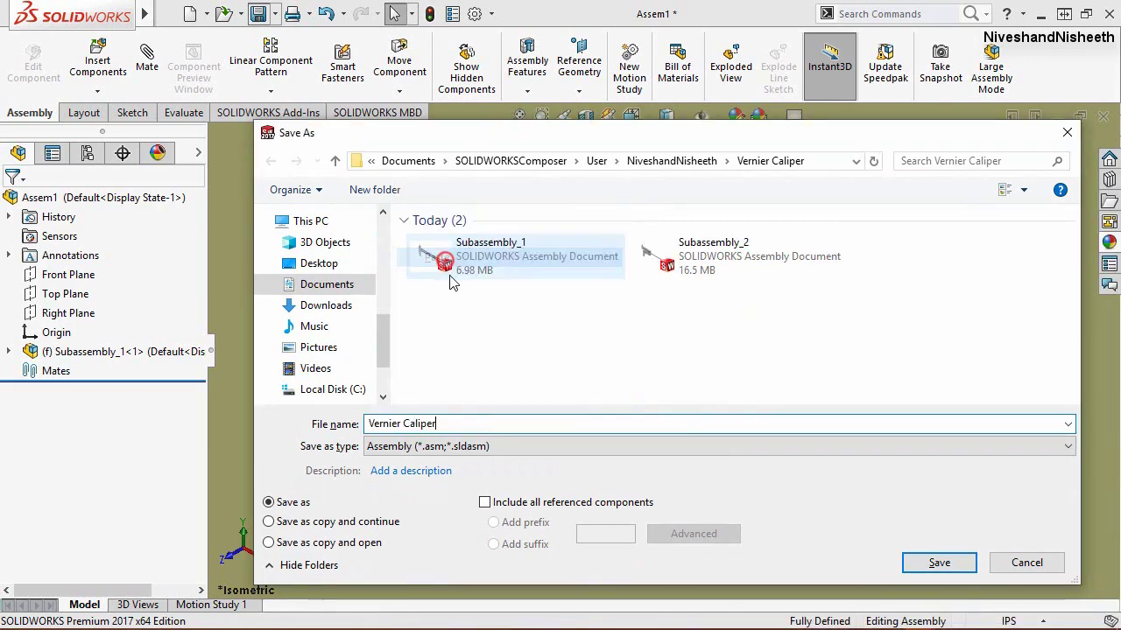
pyautogui.click(935, 562)
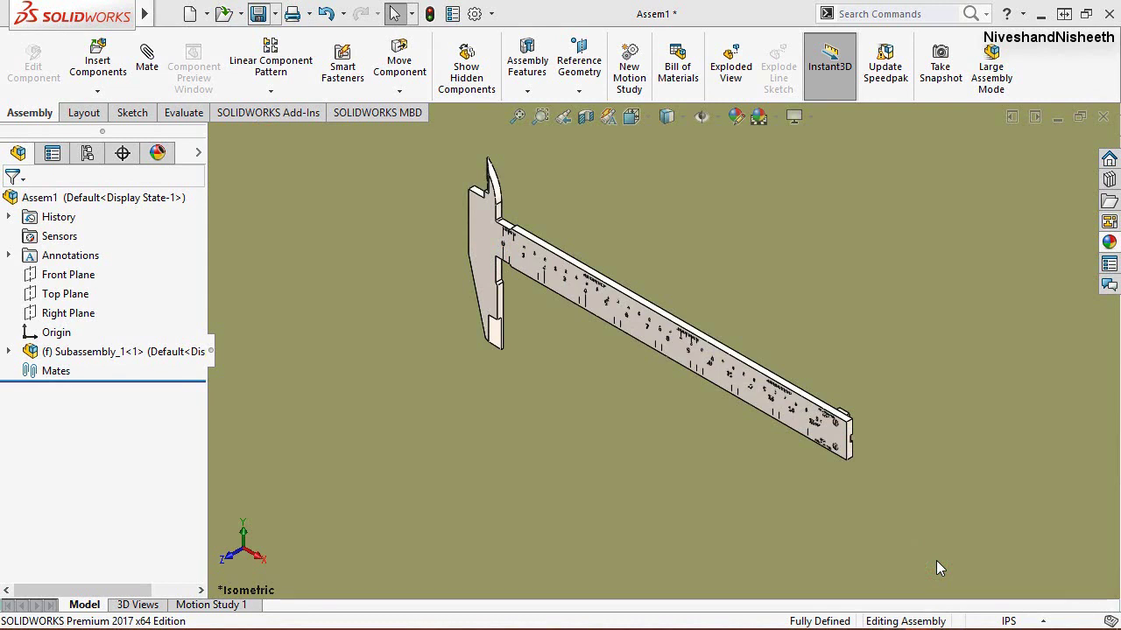
pyautogui.click(526, 324)
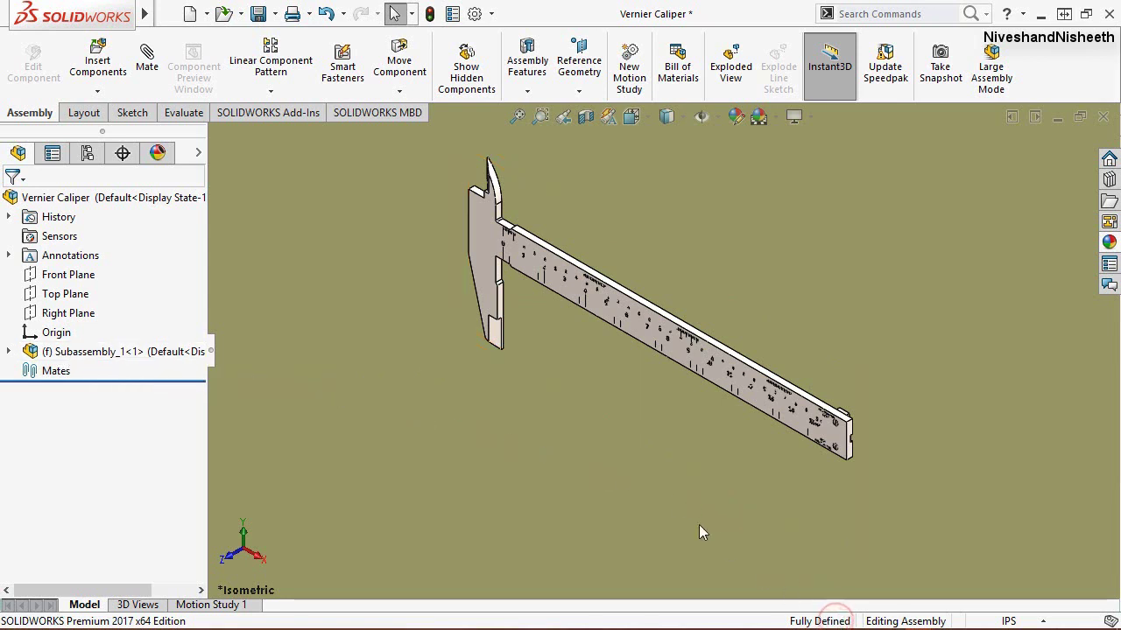
# Step: Rebuild the assembly and open Subassembly_2 for insertion
pyautogui.click(508, 377)
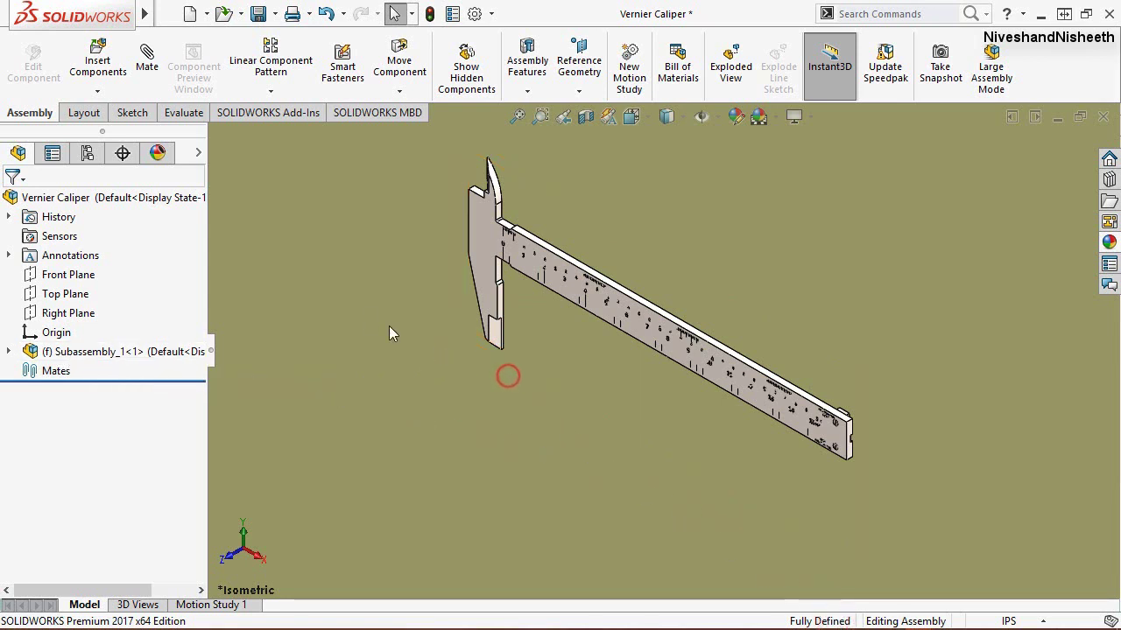
pyautogui.click(85, 63)
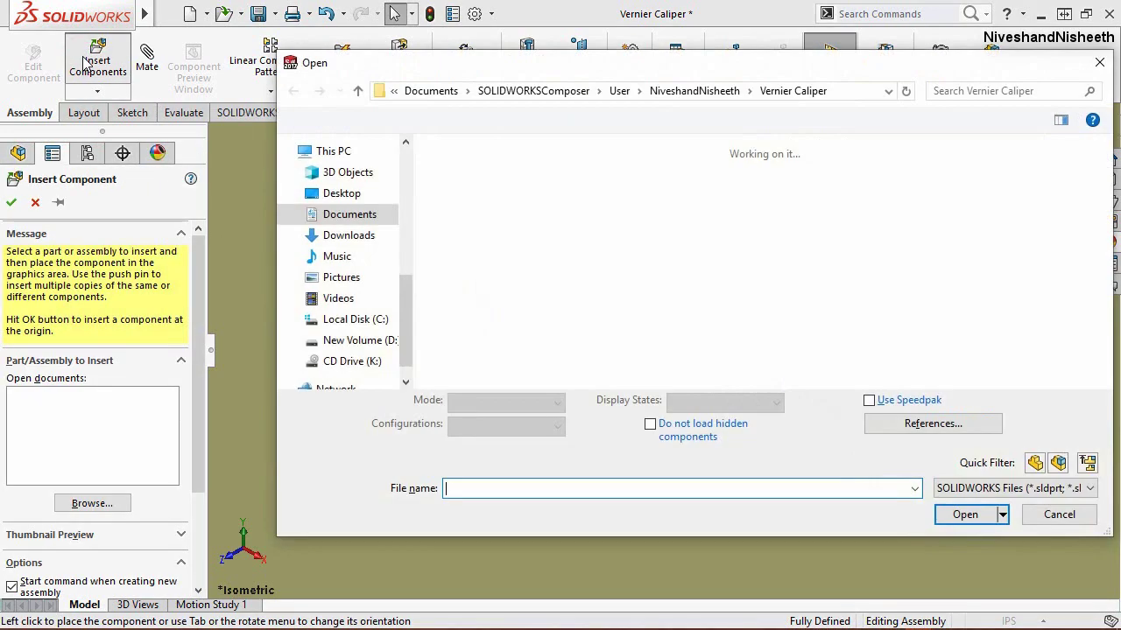
pyautogui.moveTo(681, 67); pyautogui.dragTo(624, 94)
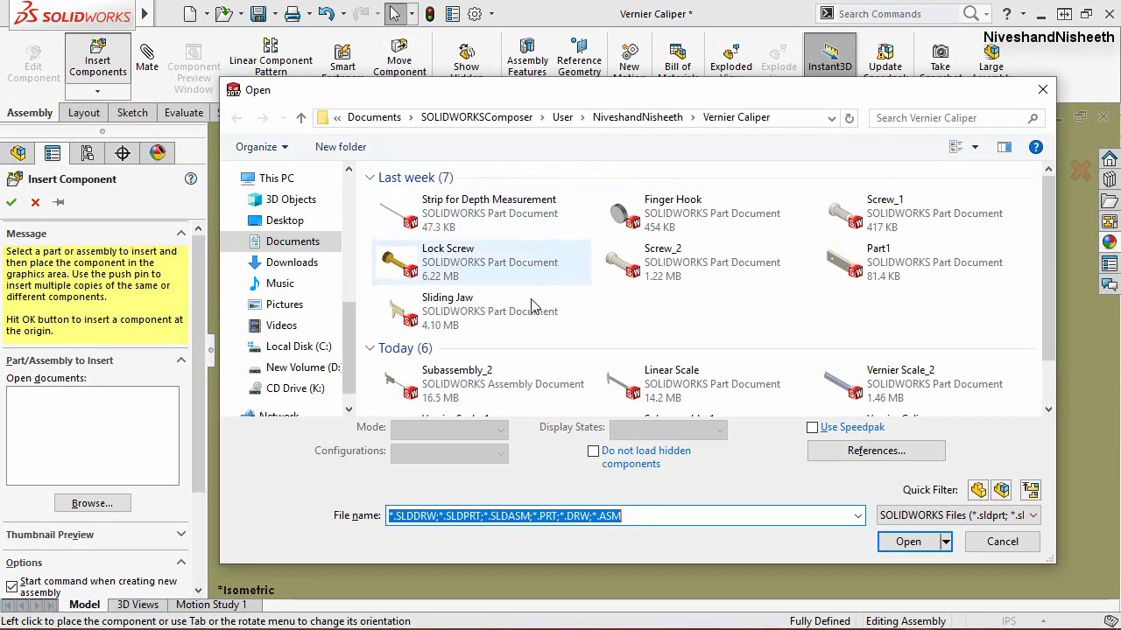
pyautogui.click(494, 381)
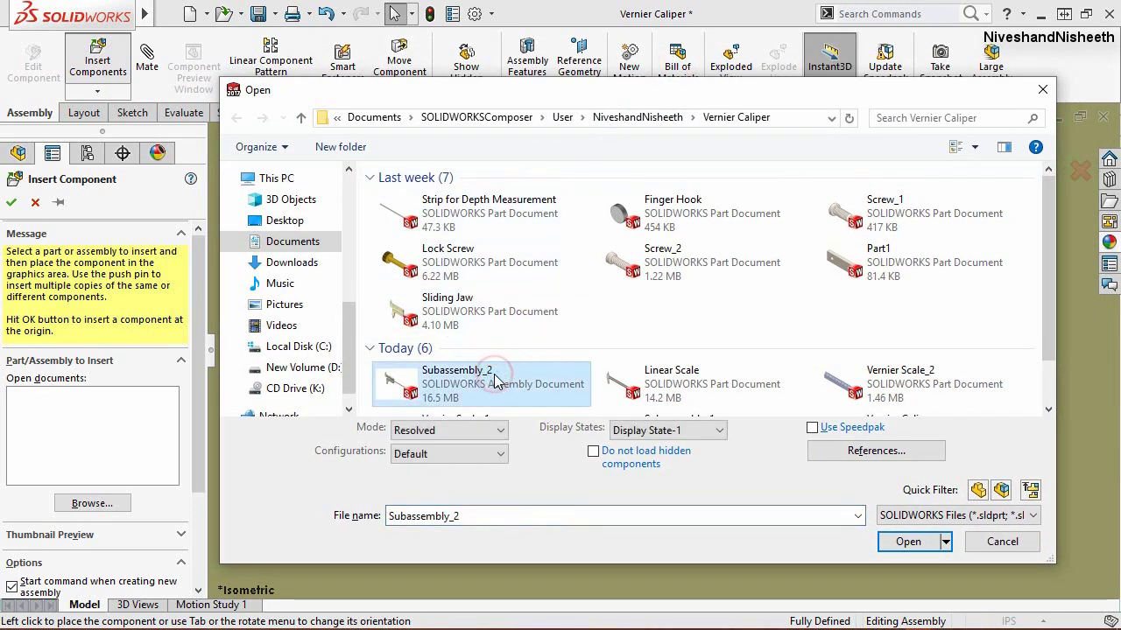
pyautogui.click(902, 543)
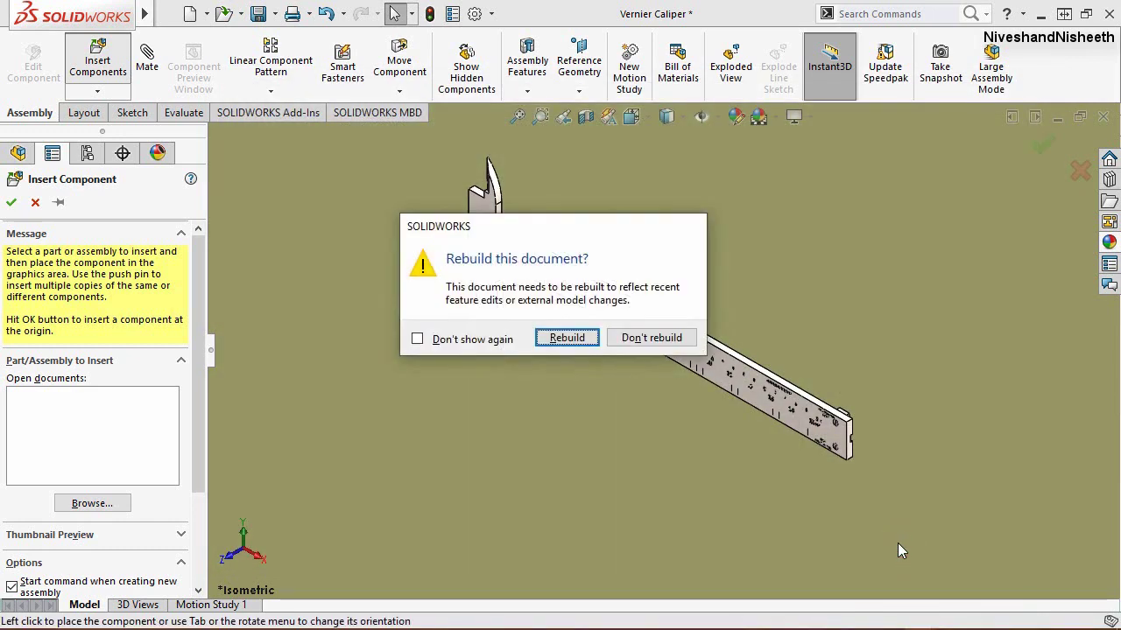
pyautogui.click(567, 338)
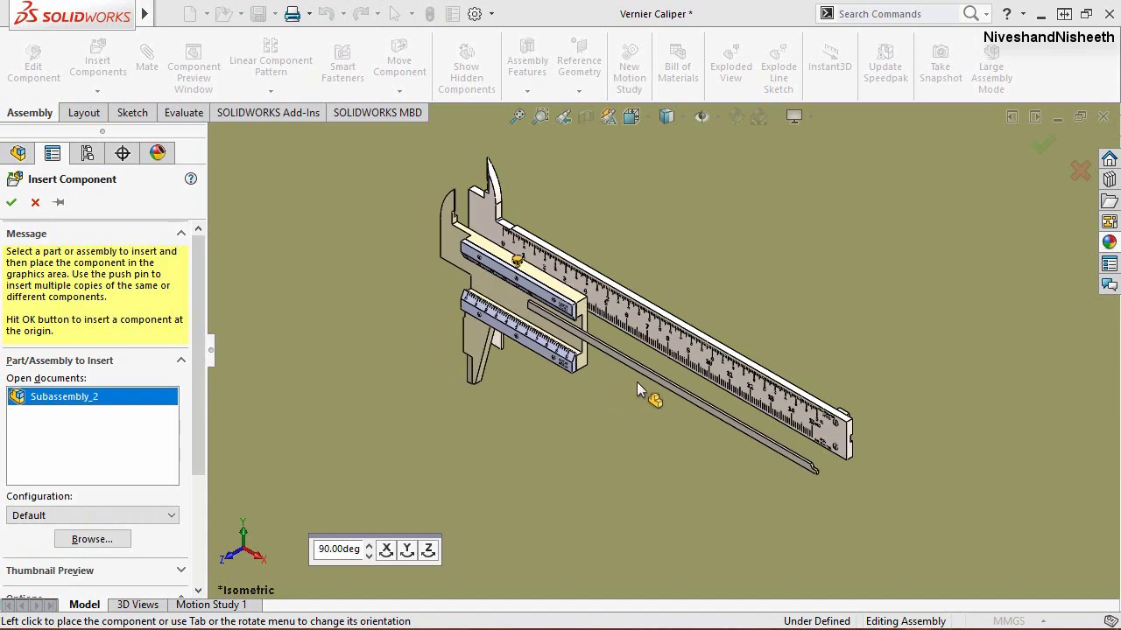
# Step: Place Subassembly_2, the sliding jaw unit, beside the main scale
pyautogui.click(888, 308)
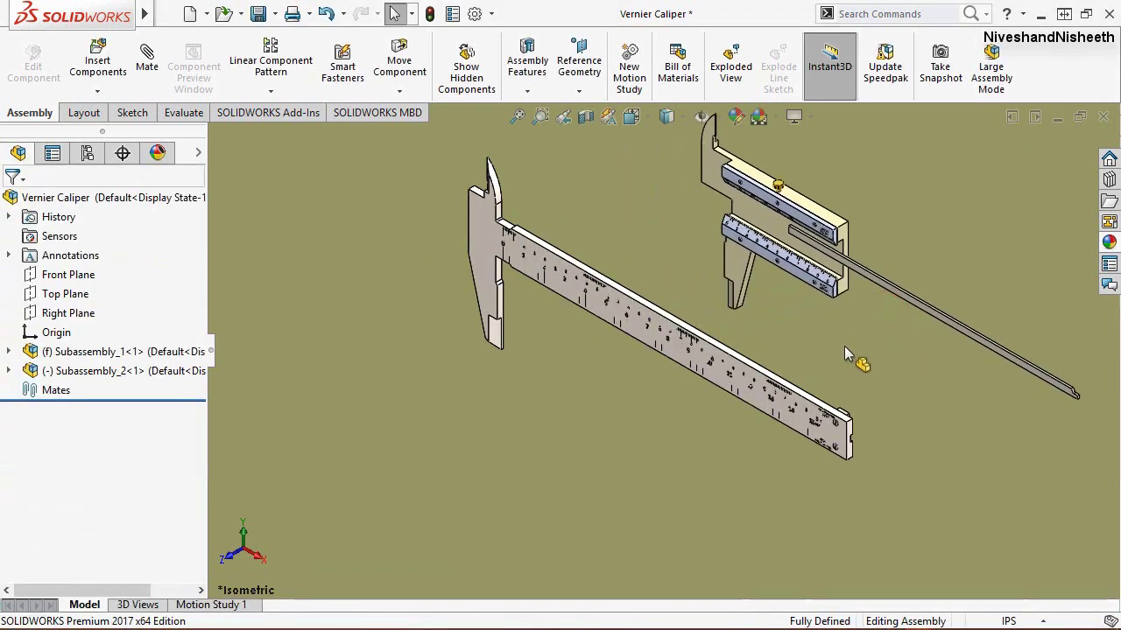
pyautogui.scroll(3, 599, 428)
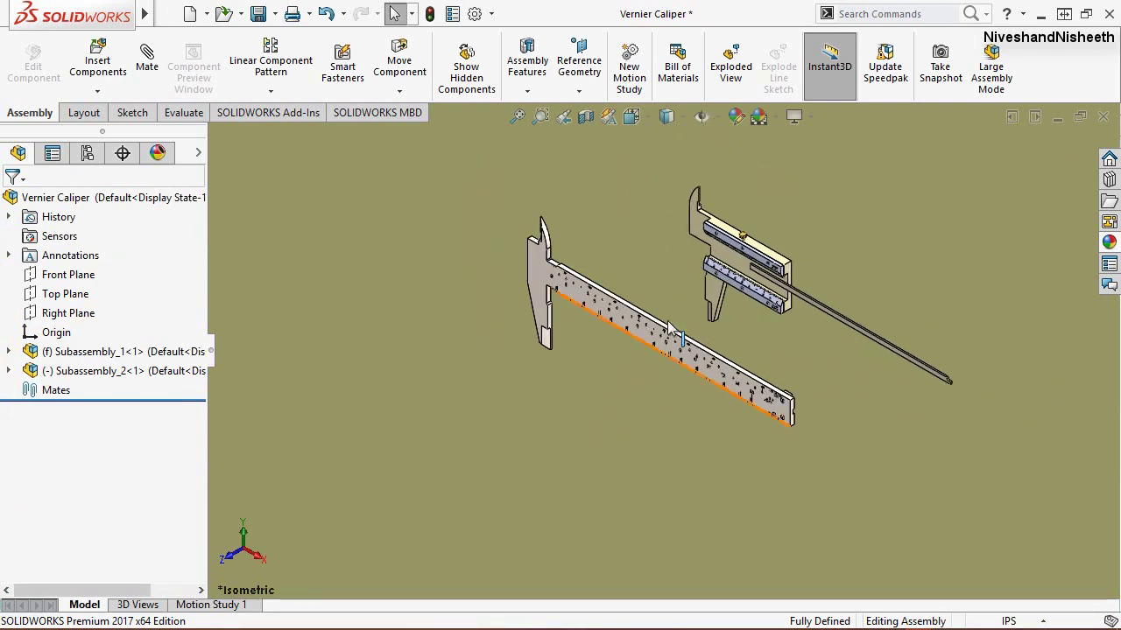
pyautogui.scroll(-2, 734, 216)
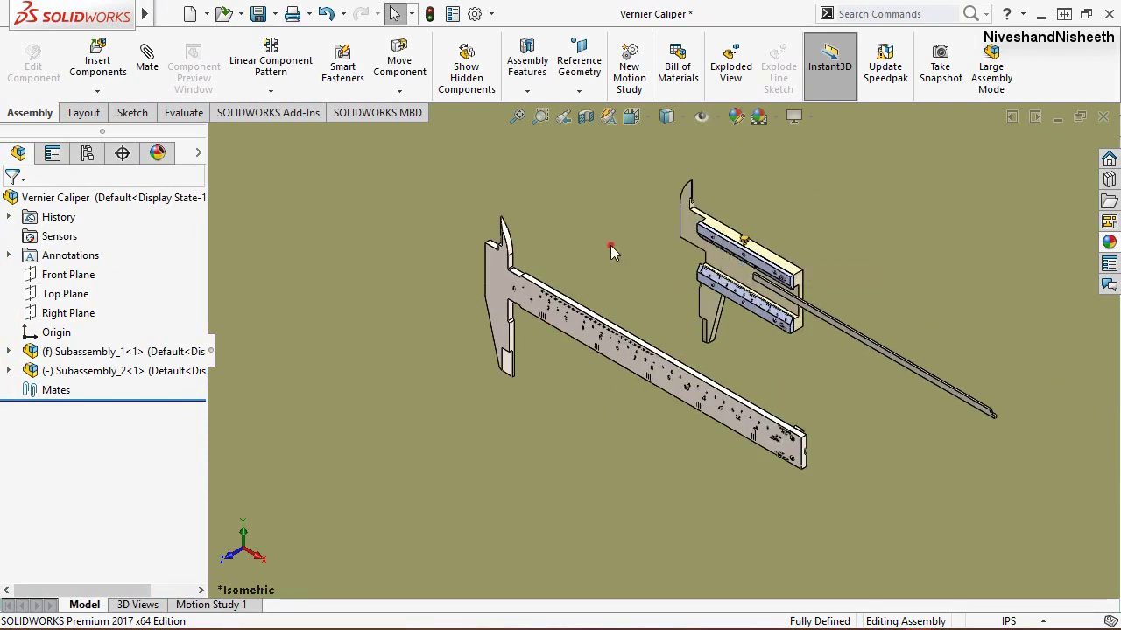
pyautogui.click(543, 183)
# Step: Start a Coincident mate and select a face of the sliding jaw
pyautogui.click(146, 67)
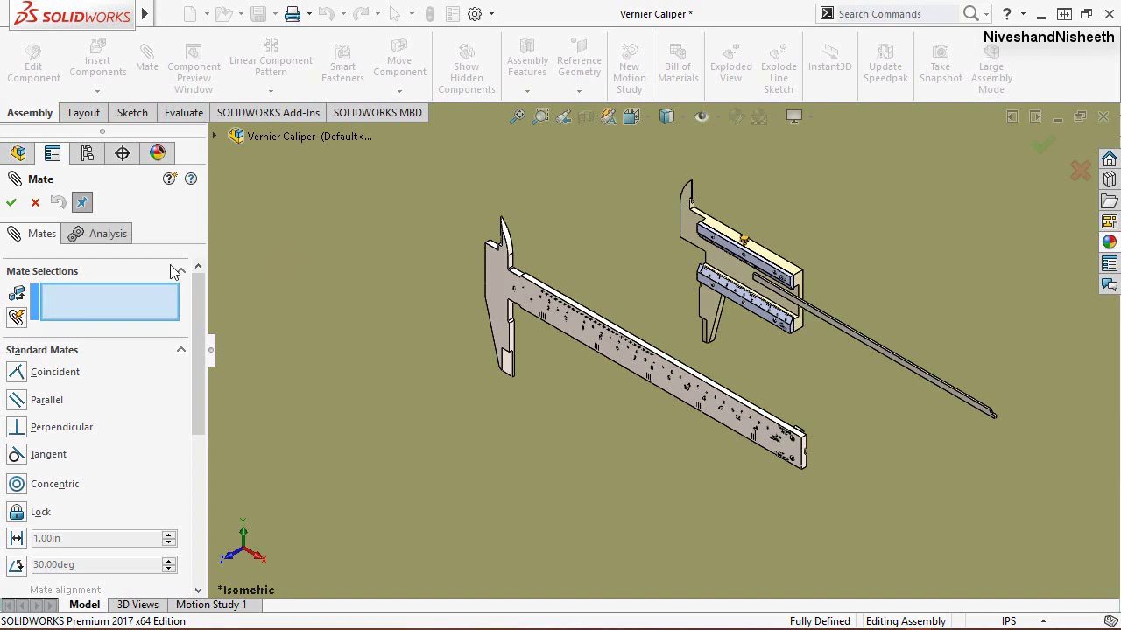
pyautogui.click(16, 373)
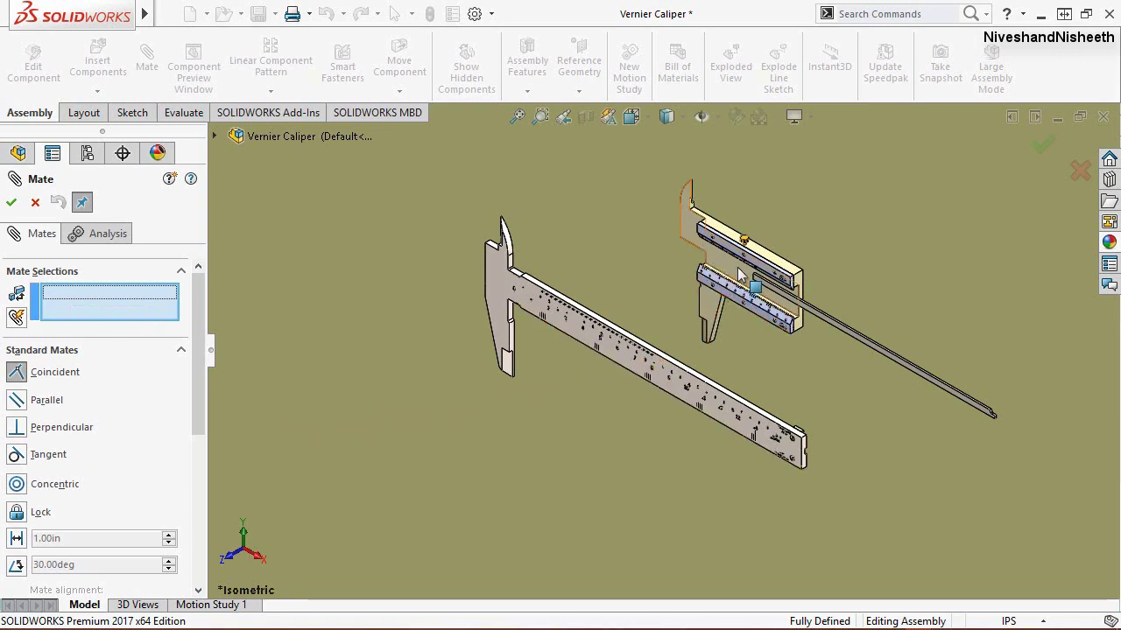
pyautogui.scroll(-3, 687, 326)
pyautogui.scroll(-3, 692, 326)
pyautogui.scroll(-2, 696, 328)
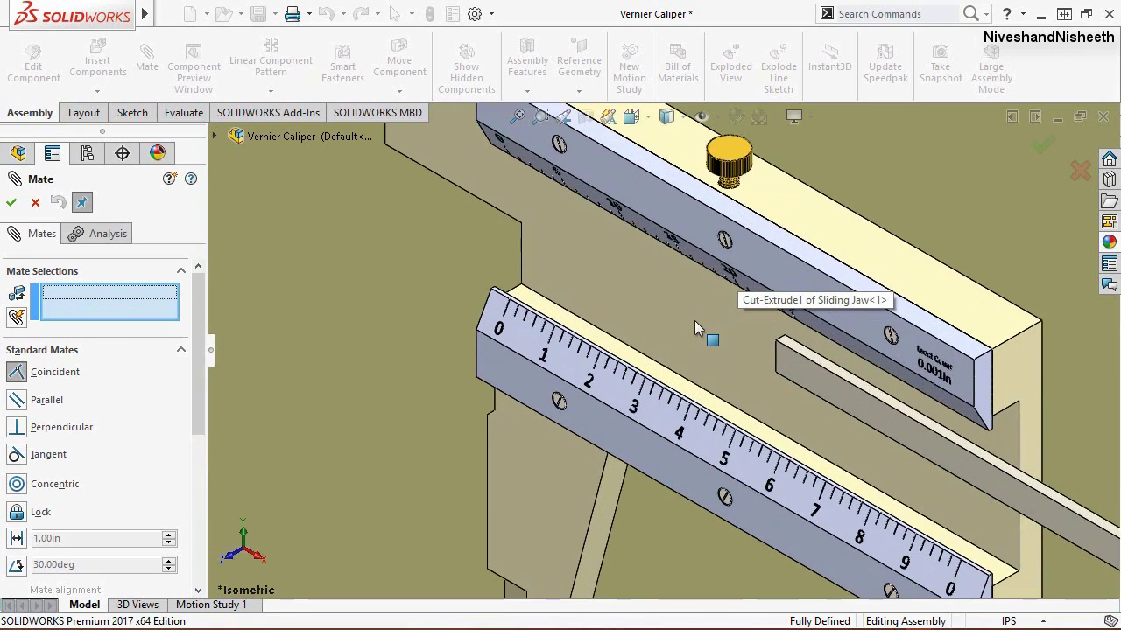
pyautogui.click(694, 320)
pyautogui.scroll(2, 611, 247)
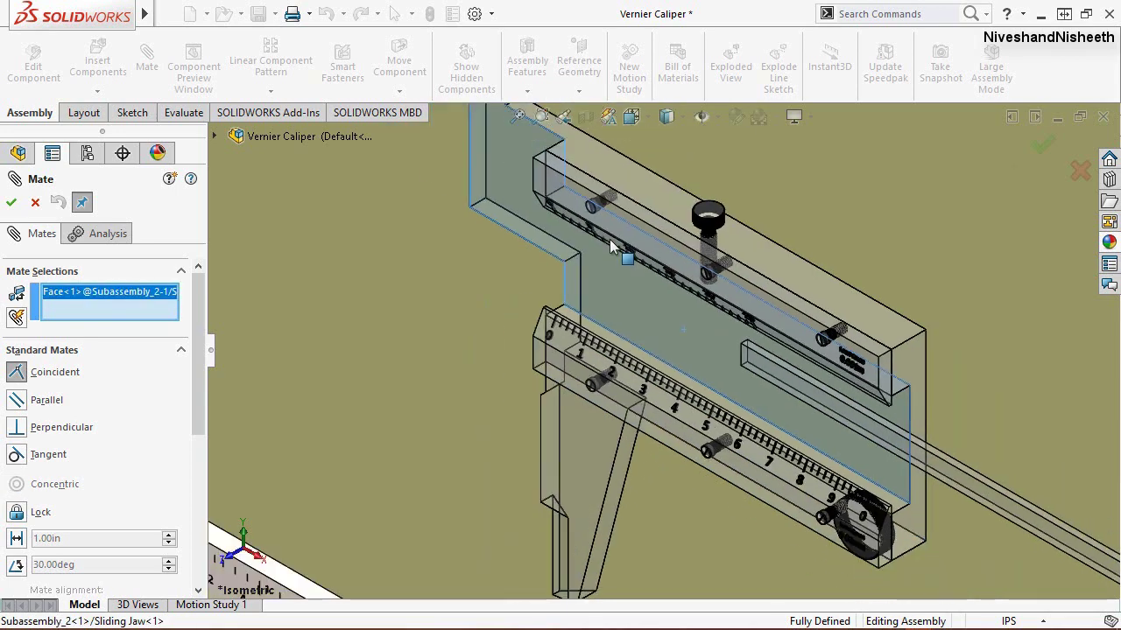
pyautogui.scroll(3, 611, 247)
pyautogui.scroll(3, 577, 256)
pyautogui.scroll(2, 577, 256)
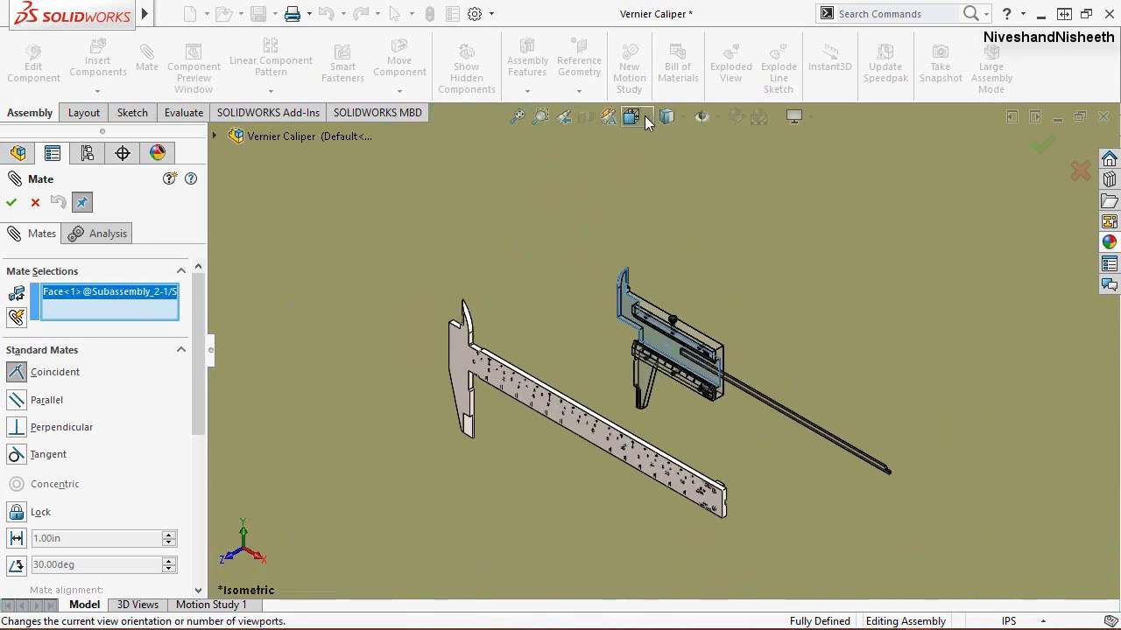
# Step: Select the linear scale face, accept the coincident mate, and return to the previous view
pyautogui.click(644, 117)
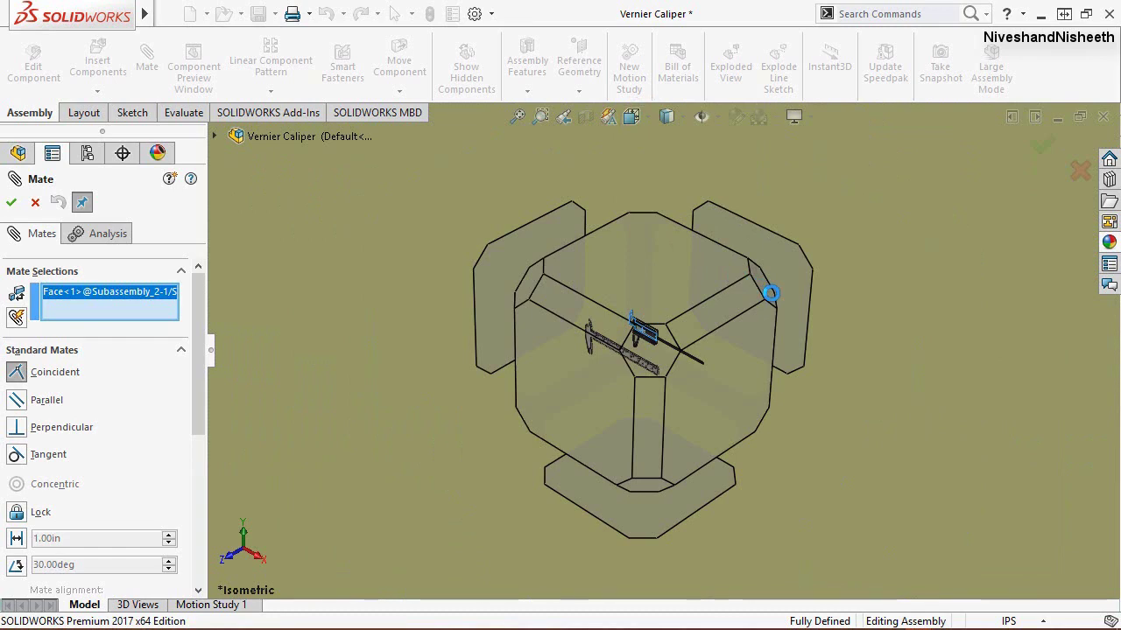
pyautogui.click(771, 294)
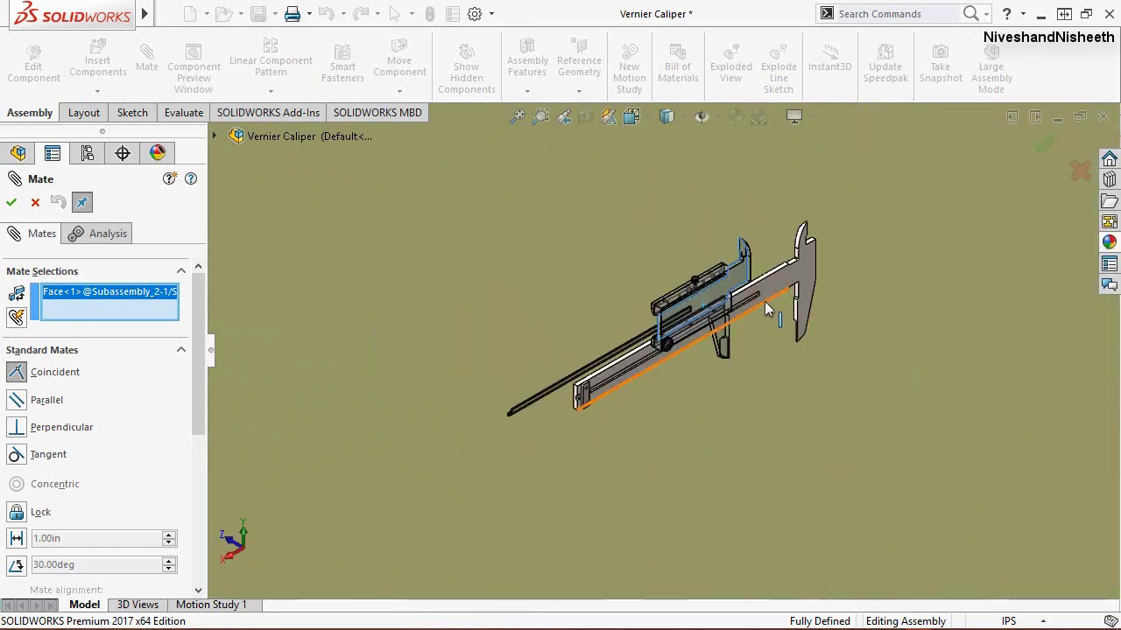
pyautogui.scroll(-2, 764, 301)
pyautogui.scroll(-2, 753, 284)
pyautogui.scroll(-2, 735, 302)
pyautogui.scroll(-2, 706, 322)
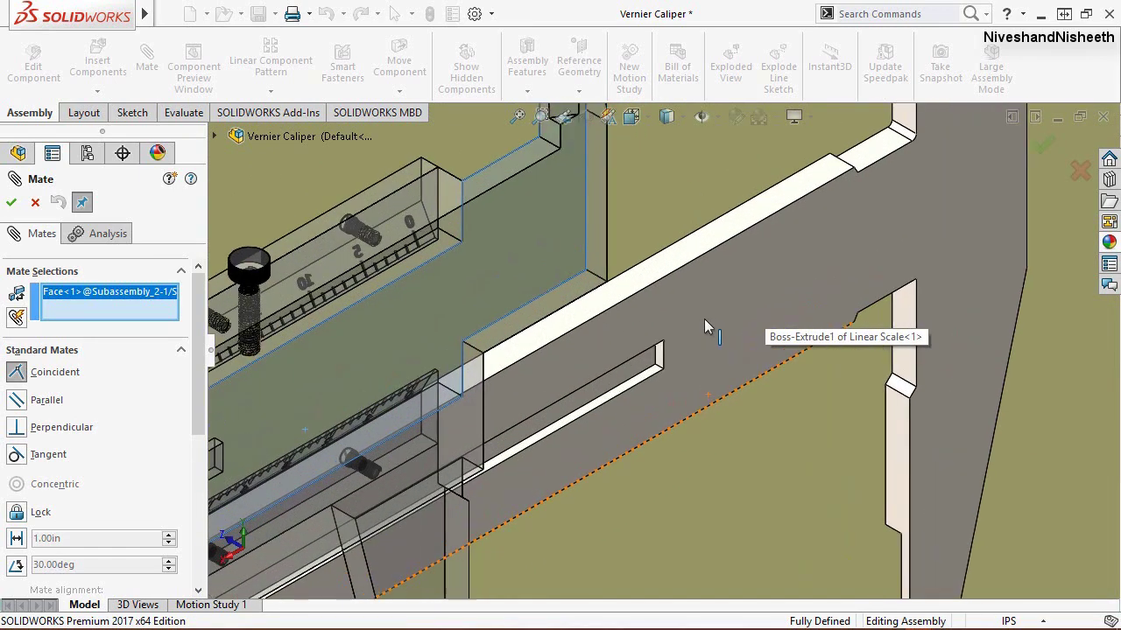
pyautogui.click(703, 320)
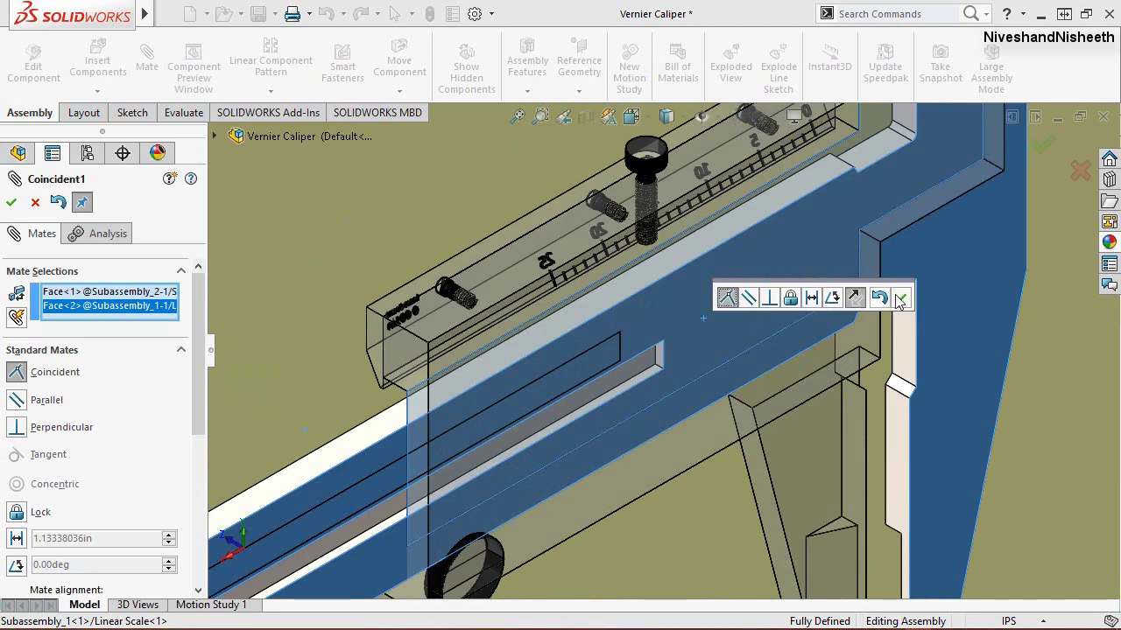
pyautogui.click(900, 300)
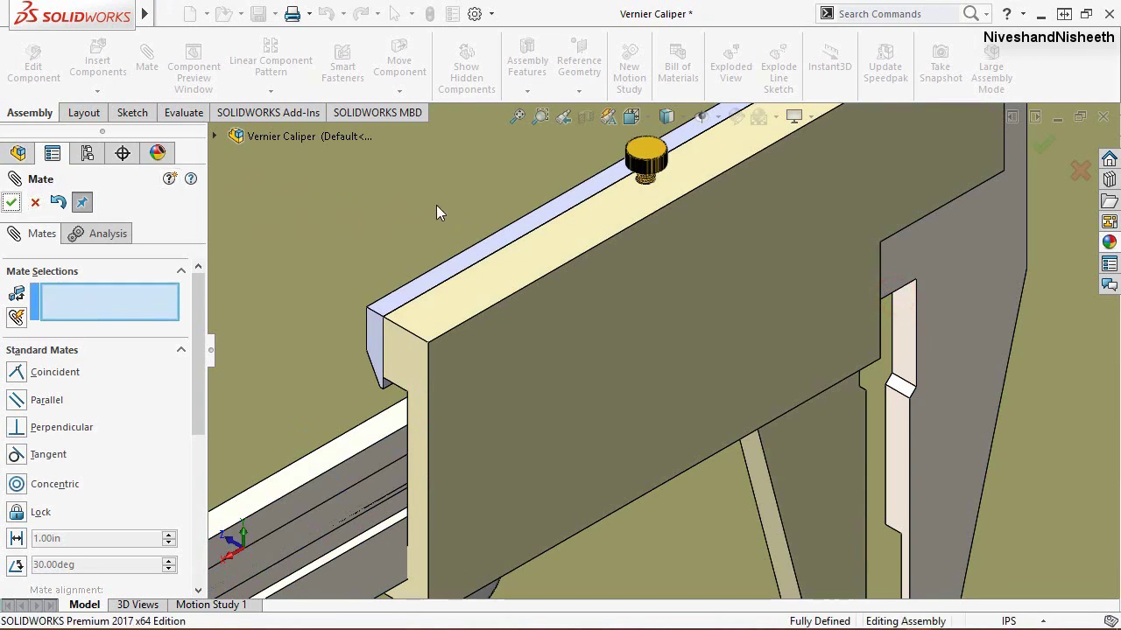
pyautogui.press('Escape')
pyautogui.click(459, 203)
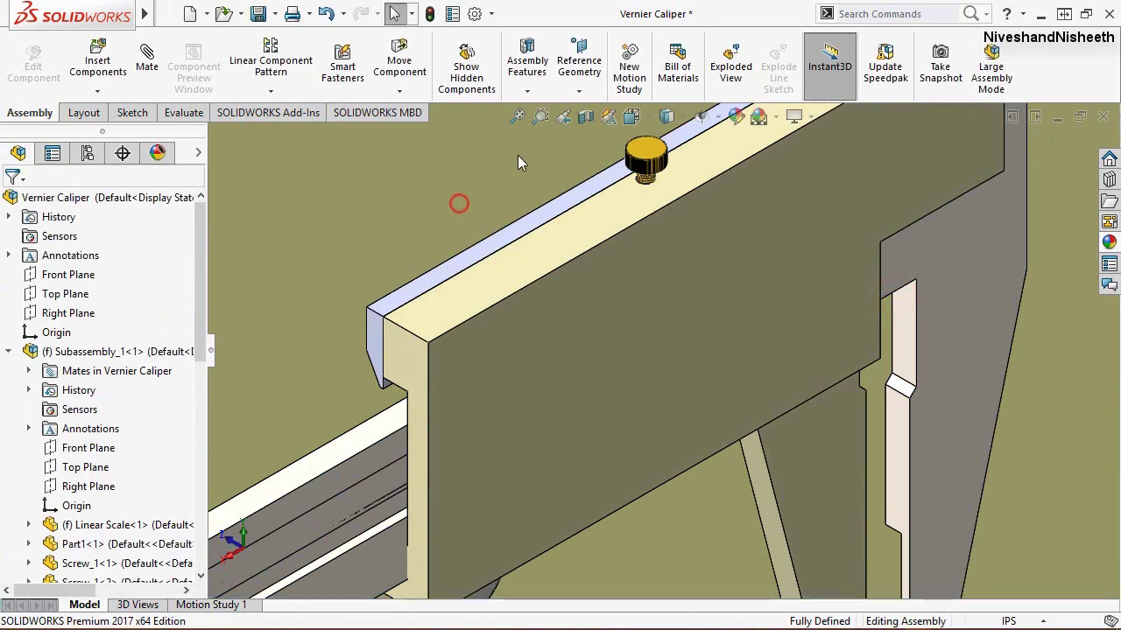
pyautogui.click(563, 118)
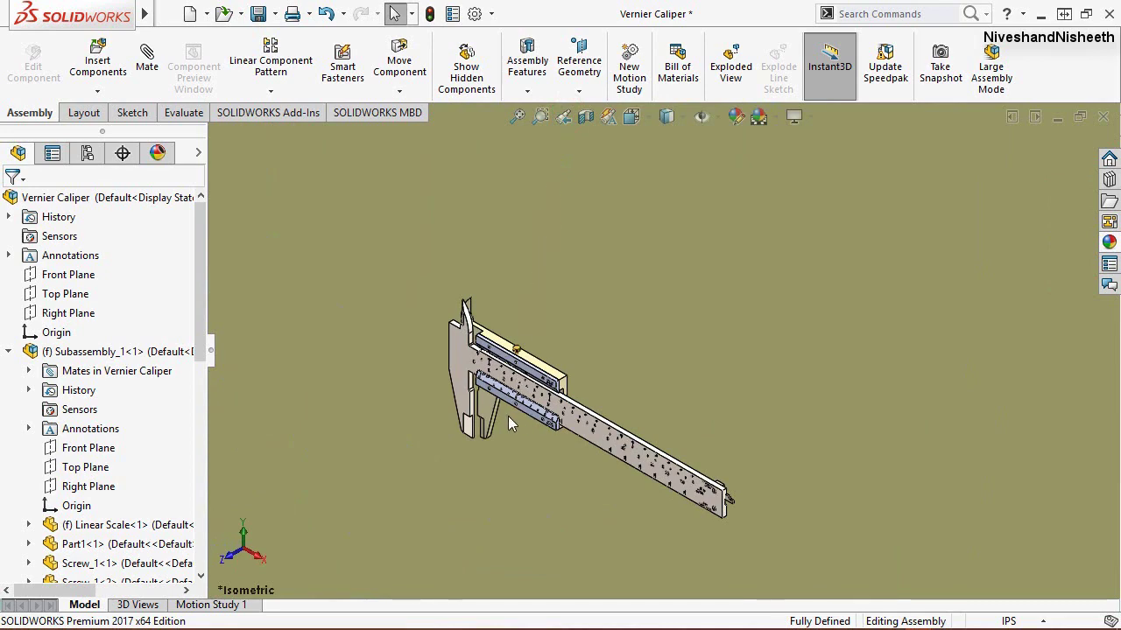
# Step: Collapse the model tree and select the sliding jaw's cut face
pyautogui.scroll(-2, 520, 403)
pyautogui.scroll(-3, 523, 394)
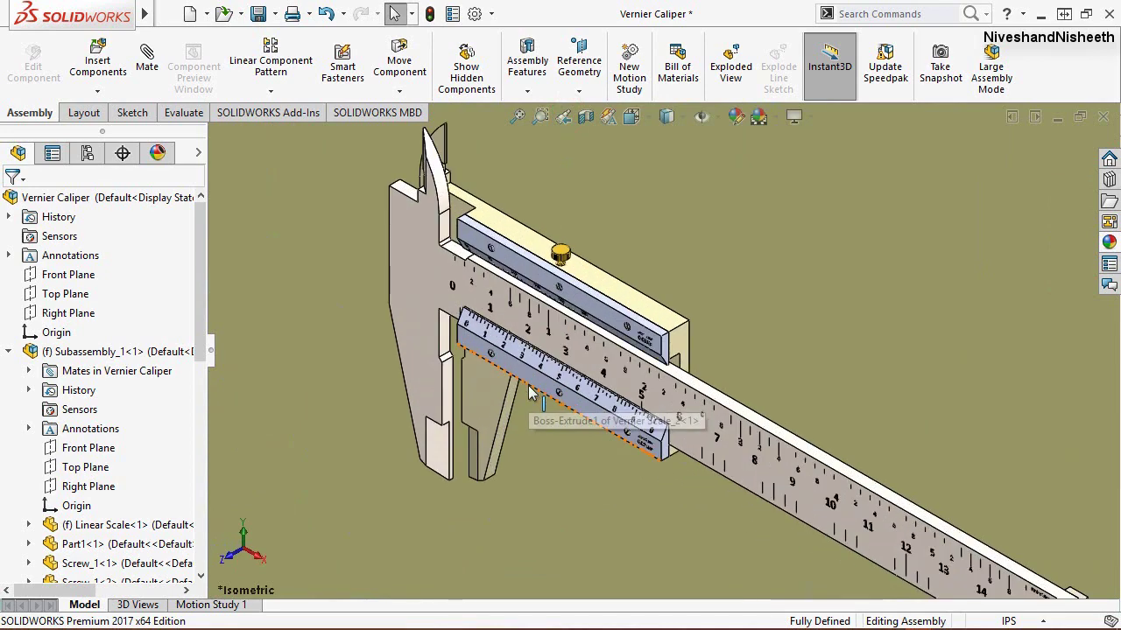
pyautogui.rightClick(179, 254)
pyautogui.click(207, 253)
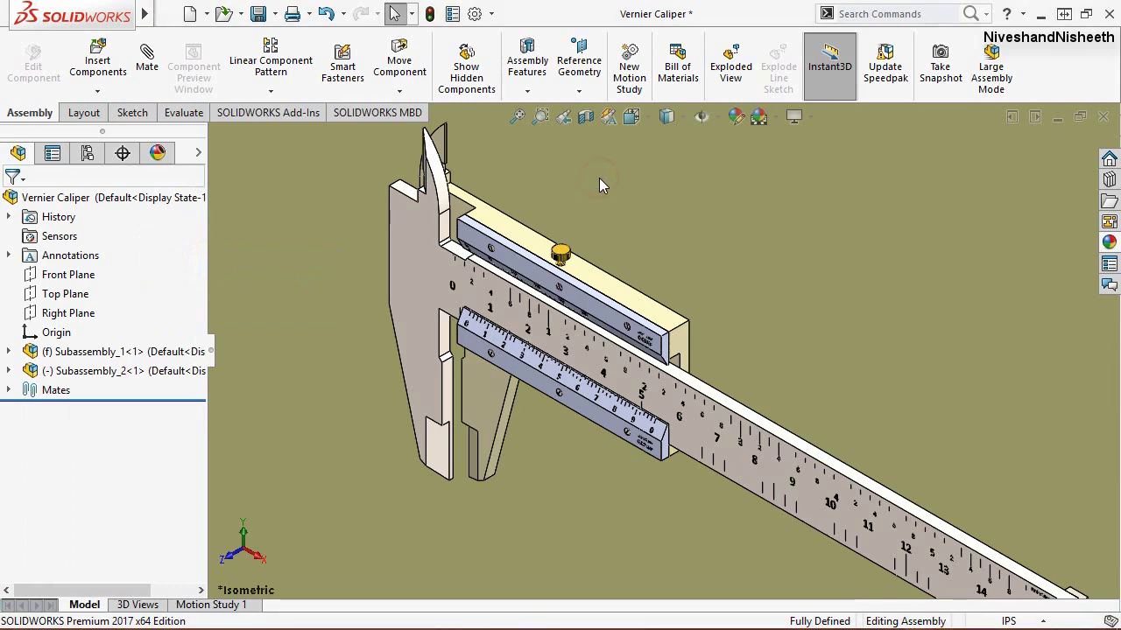
pyautogui.scroll(-2, 699, 339)
pyautogui.scroll(-2, 683, 359)
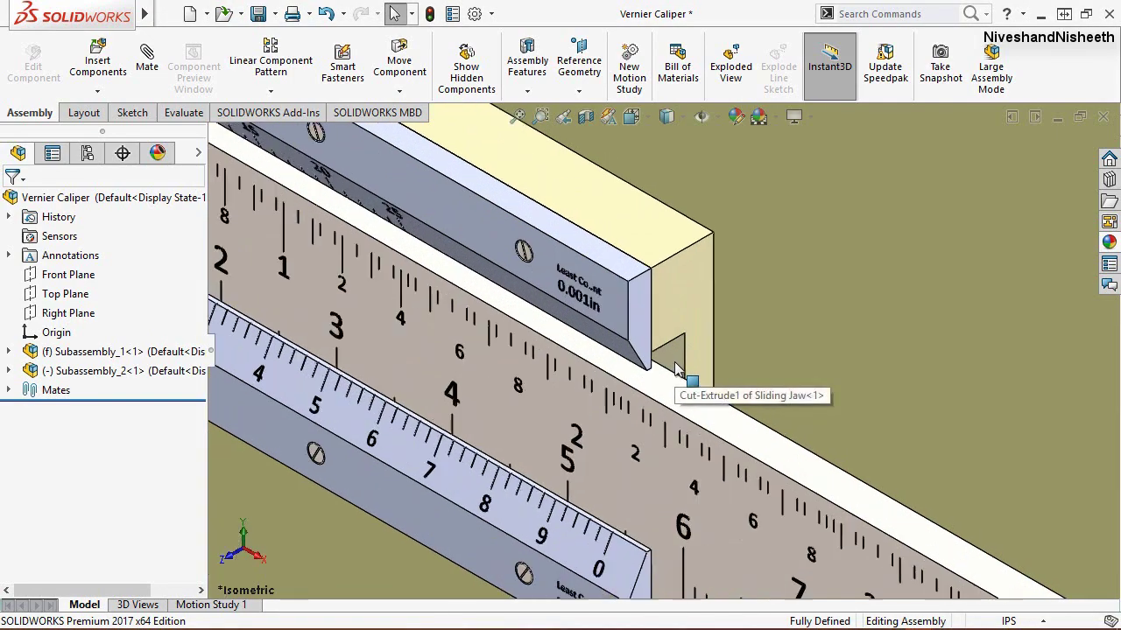
pyautogui.moveTo(674, 376); pyautogui.dragTo(654, 337, button='middle')
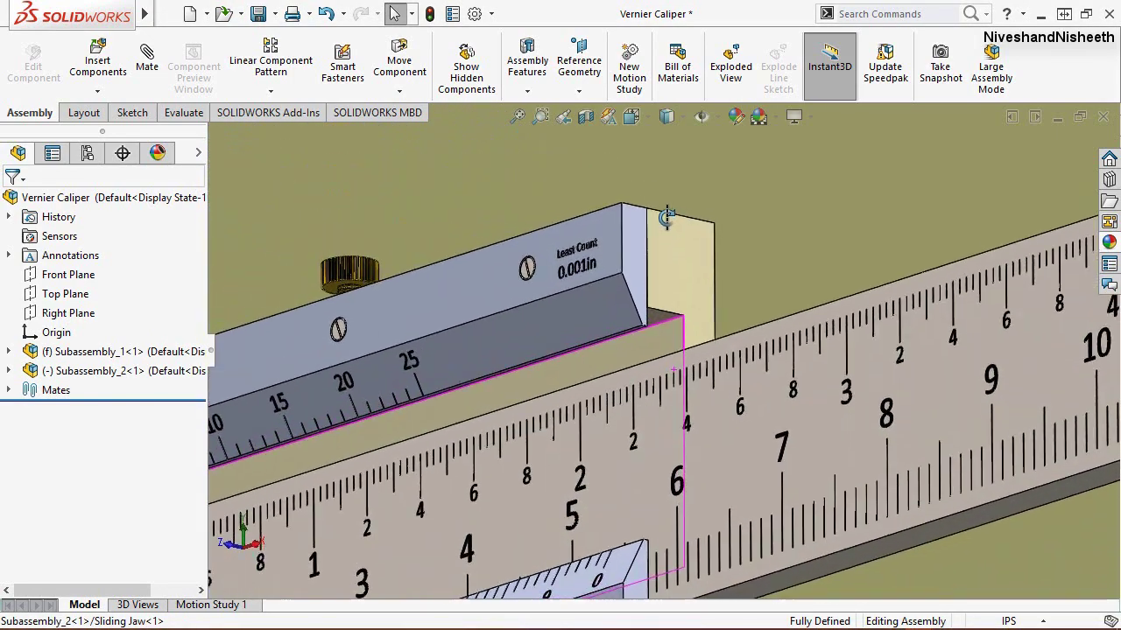
pyautogui.scroll(-2, 654, 328)
pyautogui.scroll(-2, 658, 323)
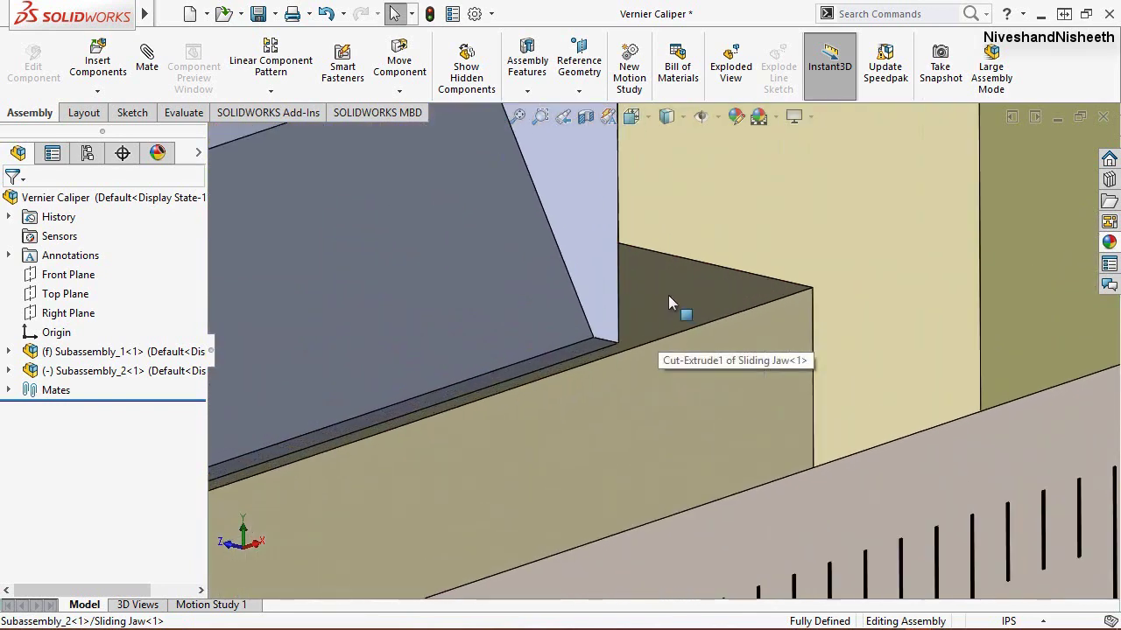
pyautogui.click(668, 295)
# Step: Select the linear scale's top face and make the two faces coincident
pyautogui.scroll(2, 654, 229)
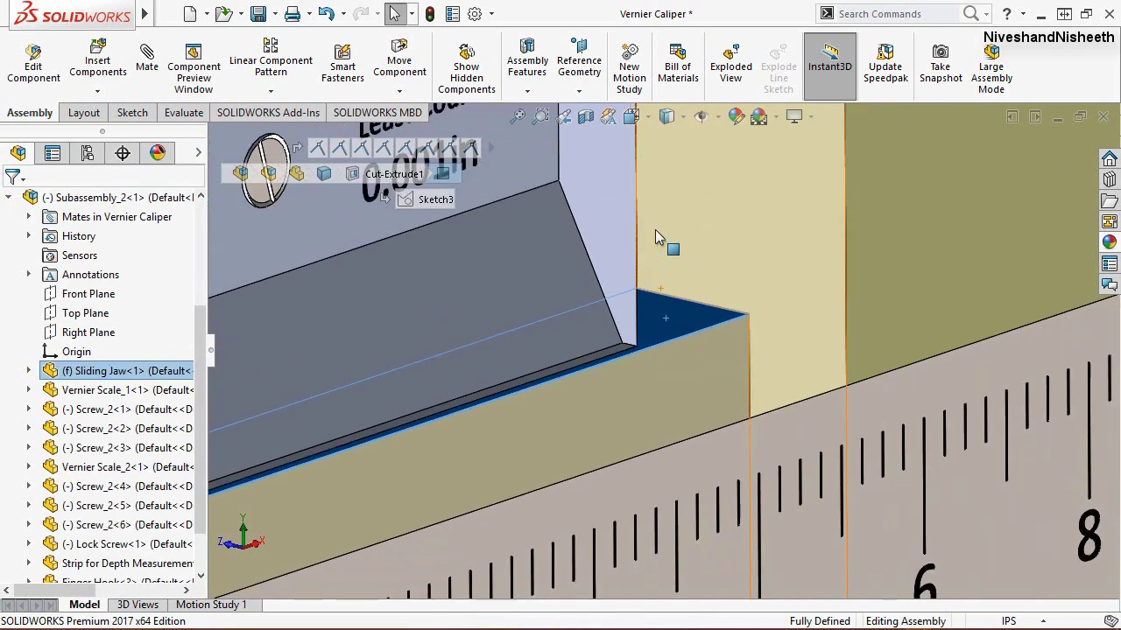
pyautogui.scroll(2, 655, 232)
pyautogui.scroll(-3, 718, 445)
pyautogui.moveTo(718, 445)
pyautogui.mouseDown(button='middle')
pyautogui.moveTo(730, 501)
pyautogui.moveTo(702, 390)
pyautogui.mouseUp(button='middle')
pyautogui.click(698, 368)
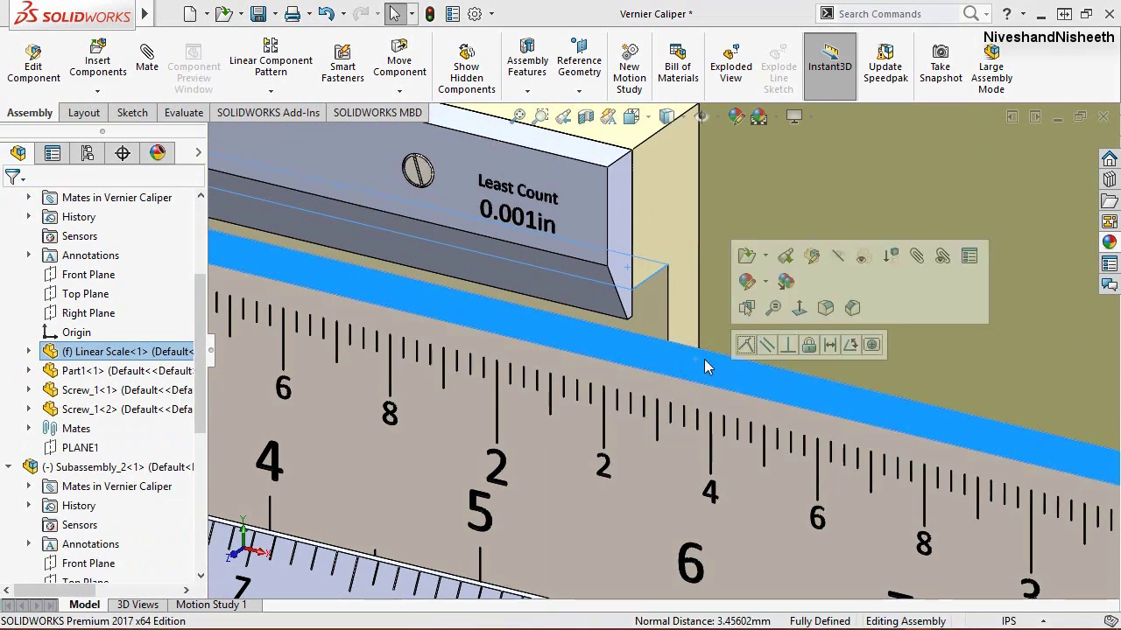
pyautogui.click(746, 346)
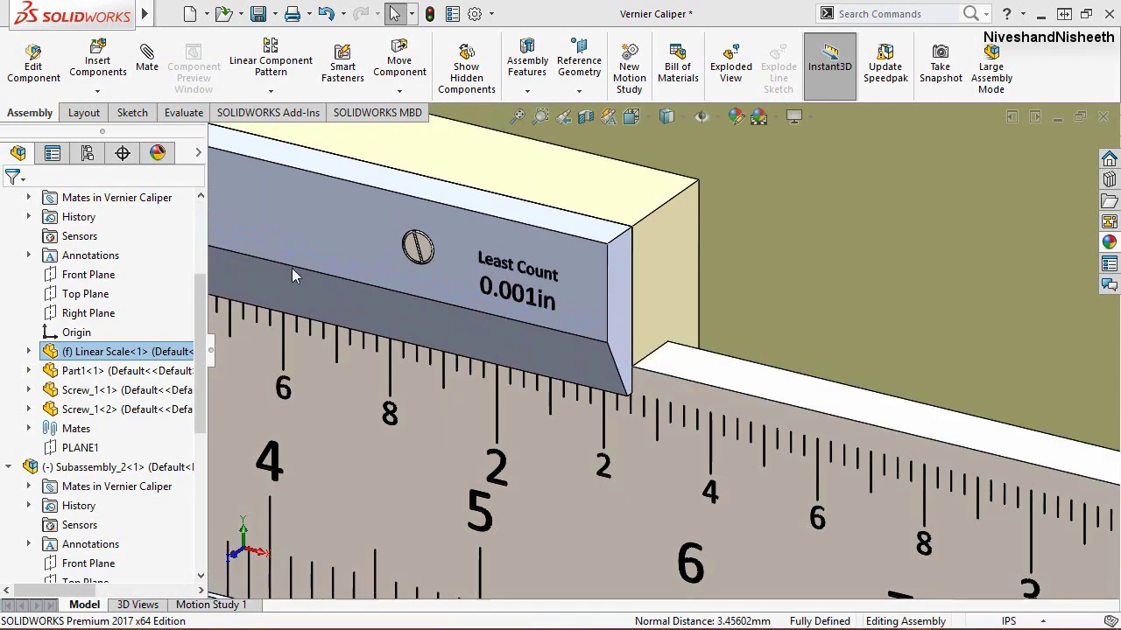
# Step: Collapse the tree, fit the caliper in view, and save the assembly with Subassembly_2
pyautogui.rightClick(168, 241)
pyautogui.click(184, 248)
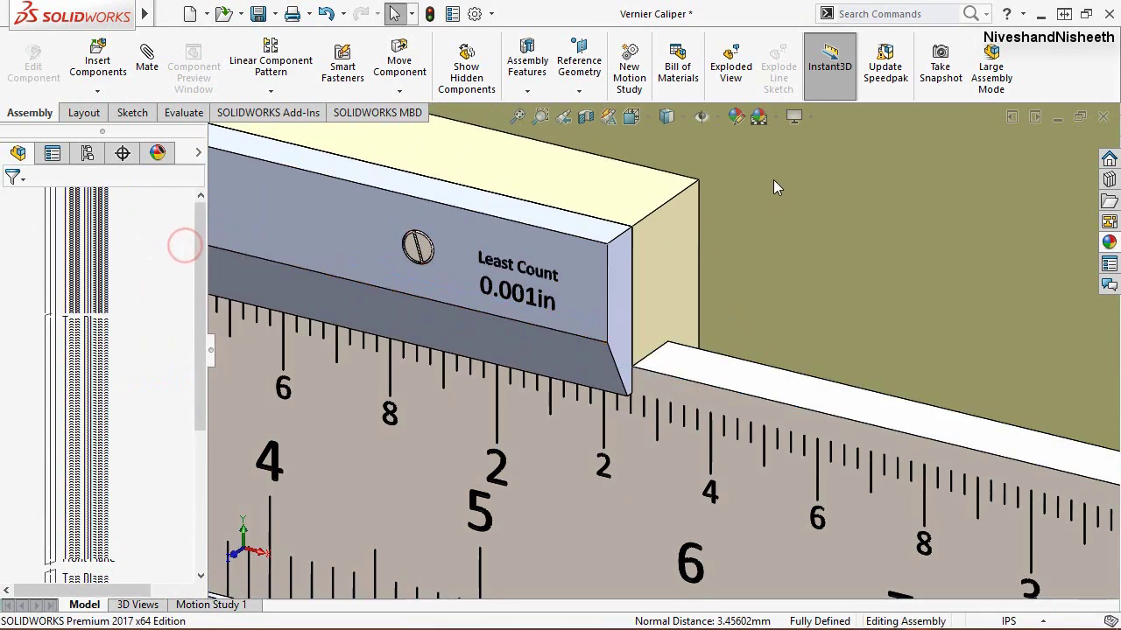
pyautogui.click(564, 122)
pyautogui.click(563, 123)
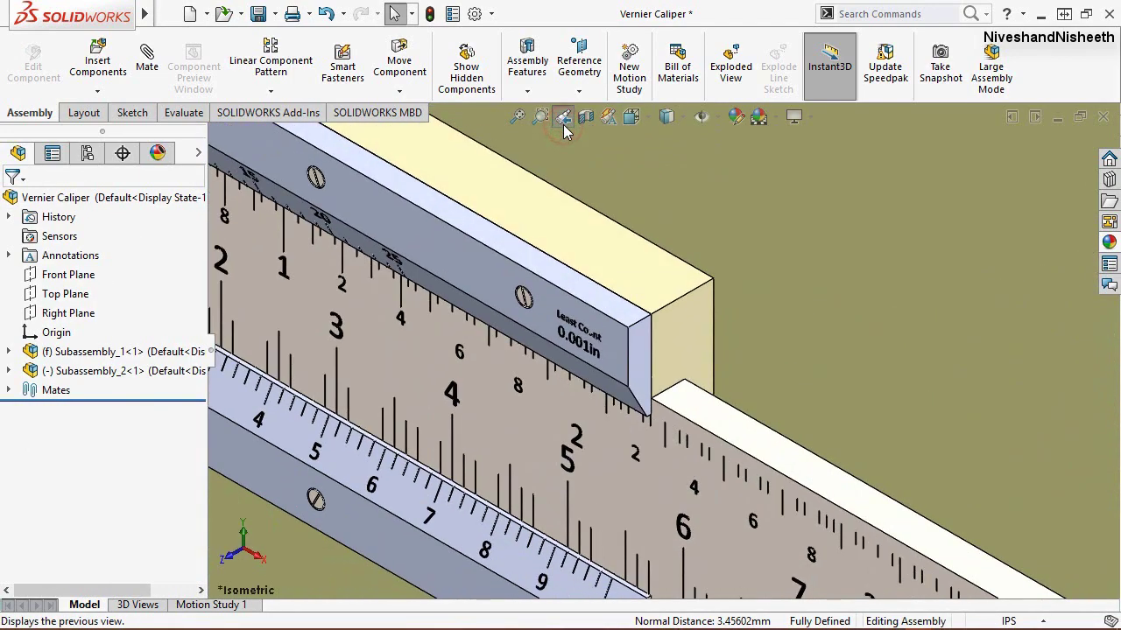
pyautogui.click(518, 119)
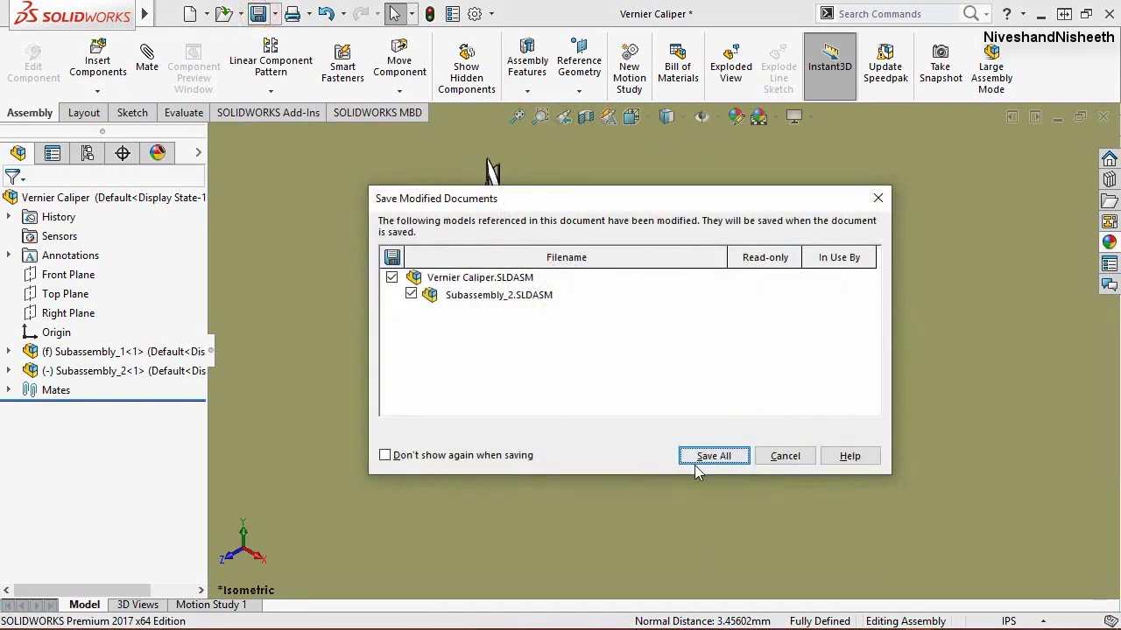
pyautogui.click(700, 459)
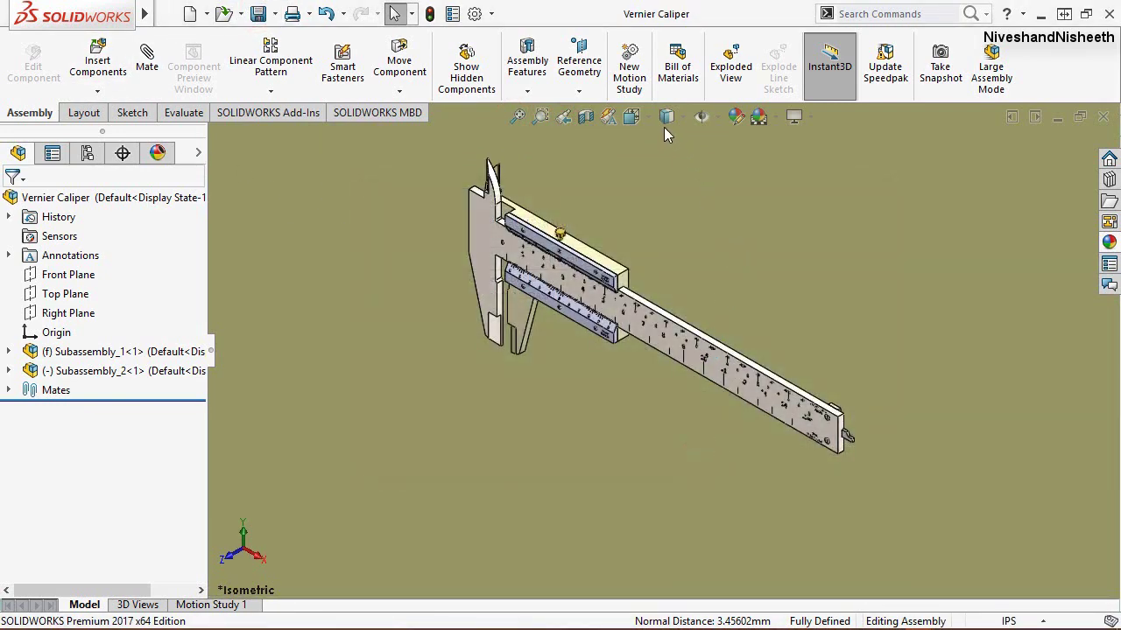
# Step: Switch to the front view and slide the sliding jaw away from the fixed jaw
pyautogui.click(630, 117)
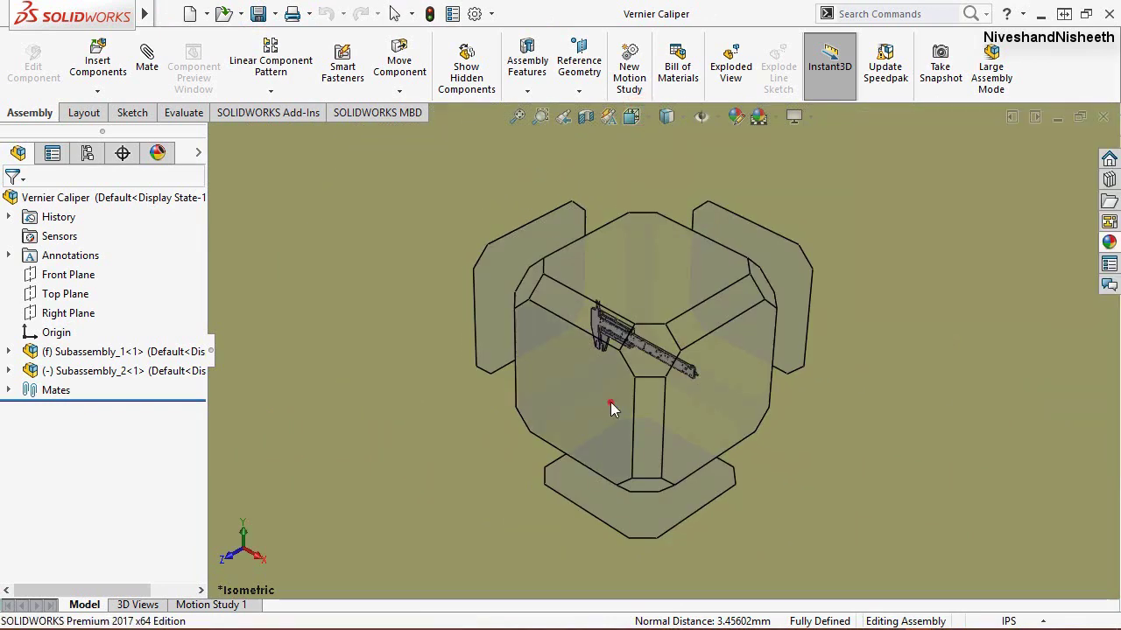
pyautogui.click(610, 402)
pyautogui.scroll(-2, 536, 346)
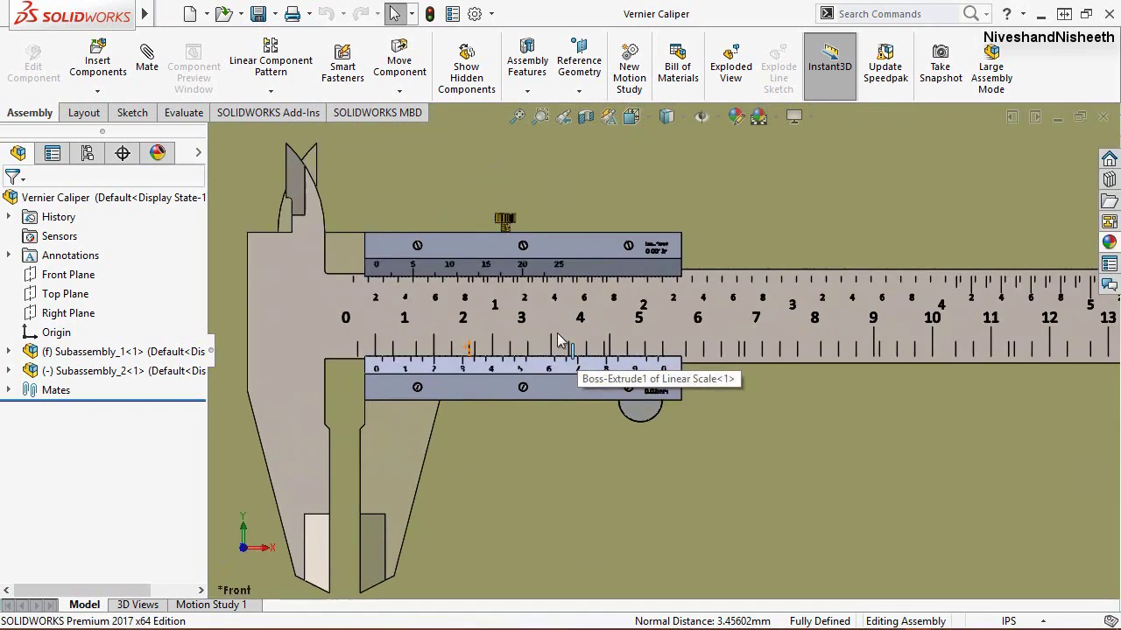
pyautogui.scroll(-2, 490, 323)
pyautogui.scroll(-2, 456, 304)
pyautogui.scroll(-2, 624, 253)
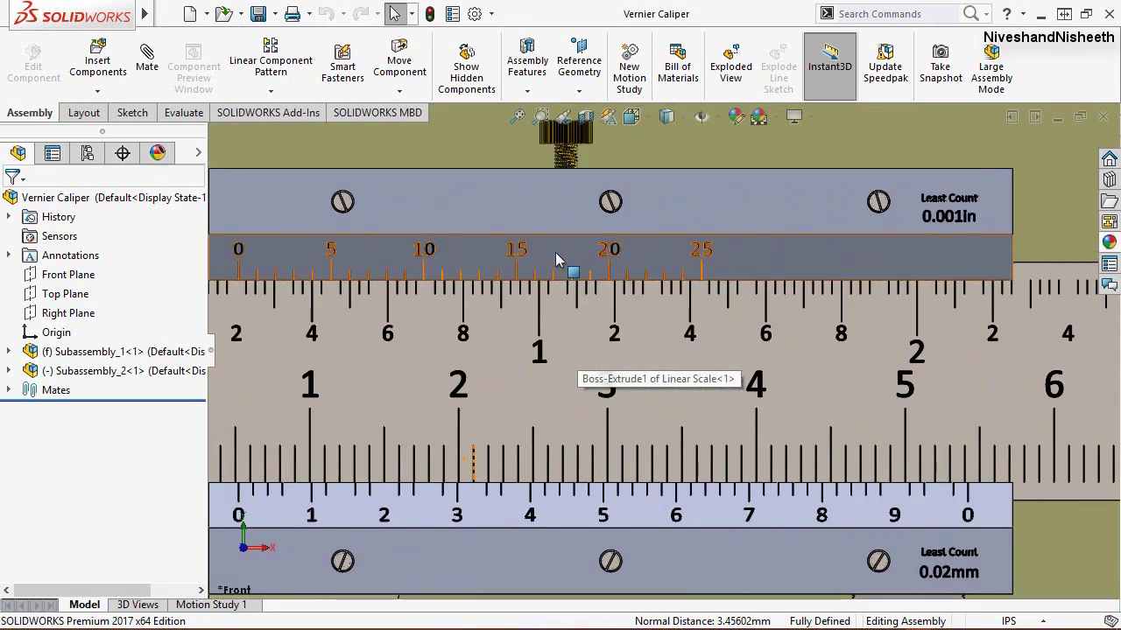
pyautogui.scroll(3, 560, 263)
pyautogui.moveTo(424, 302)
pyautogui.mouseDown()
pyautogui.moveTo(685, 299)
pyautogui.moveTo(588, 290)
pyautogui.mouseUp()
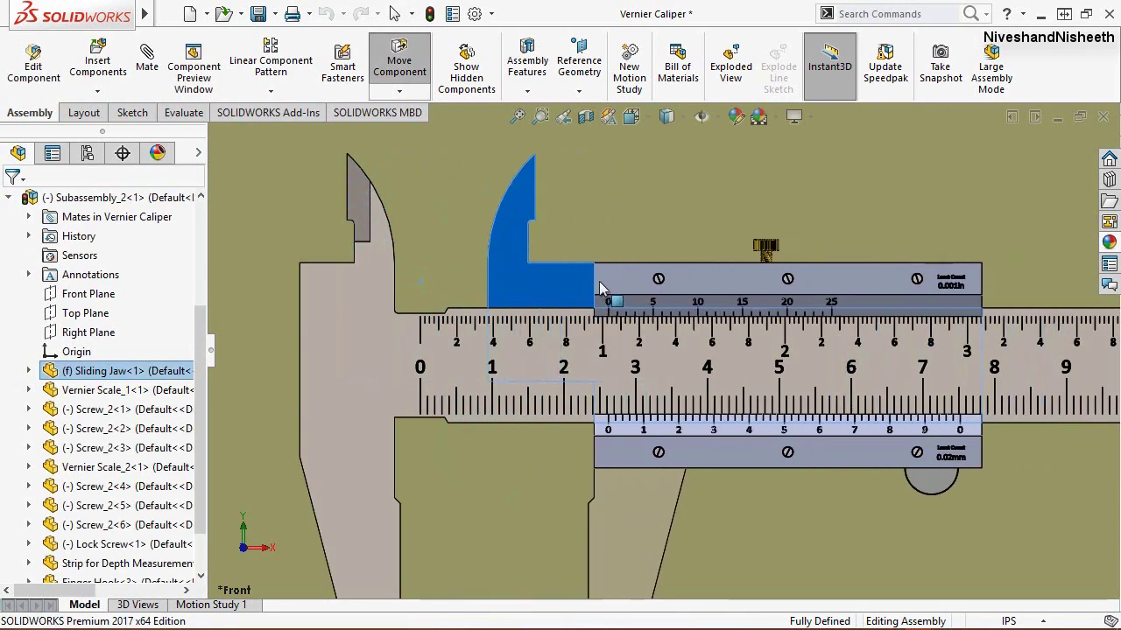
pyautogui.click(575, 180)
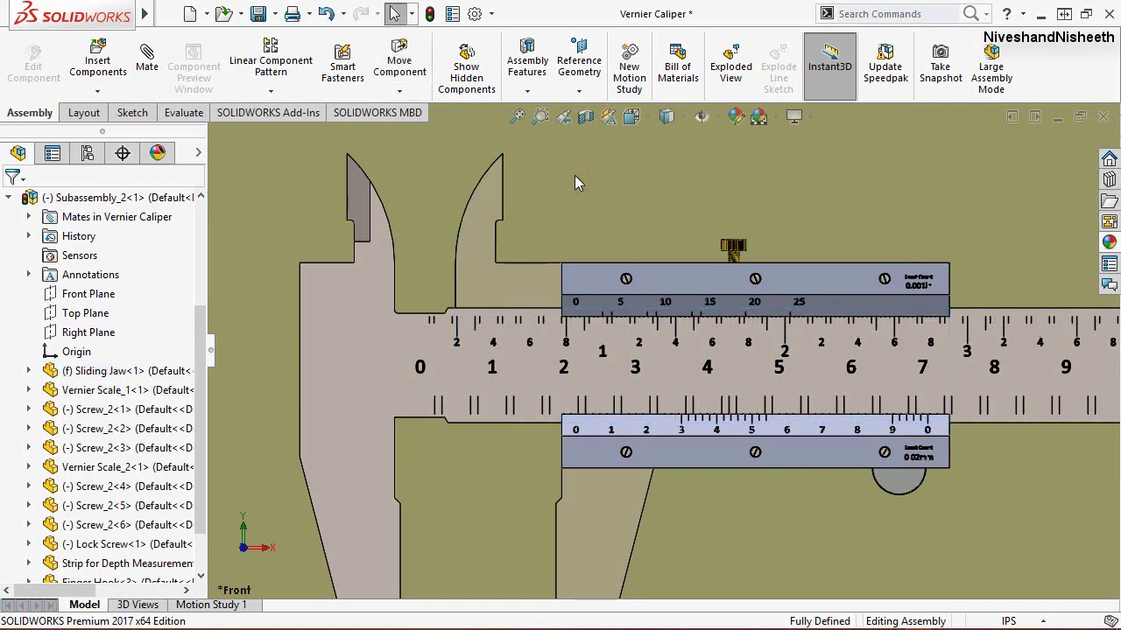
# Step: Collapse the component tree, fit the caliper, and zoom in on the jaws in isometric view
pyautogui.click(557, 182)
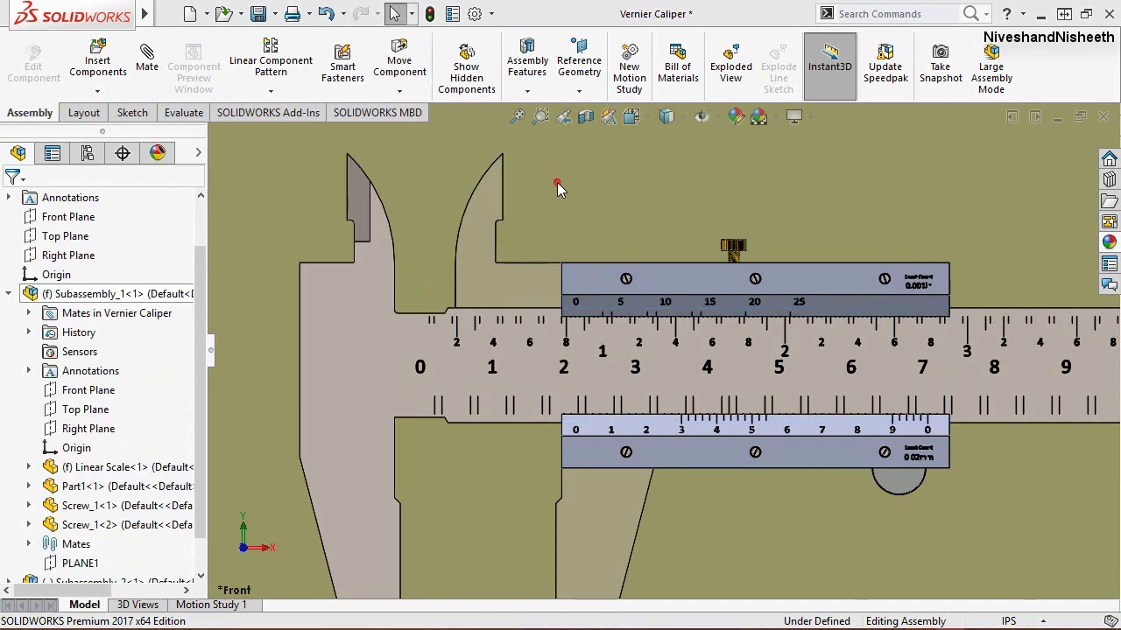
pyautogui.rightClick(142, 232)
pyautogui.click(182, 237)
pyautogui.click(283, 194)
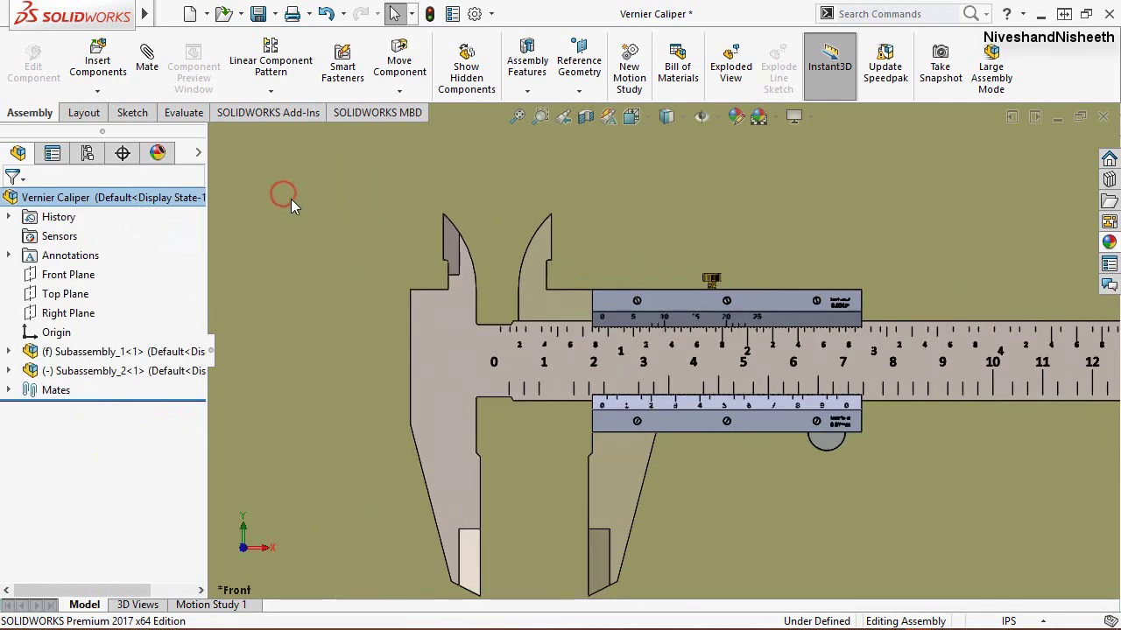
pyautogui.click(632, 118)
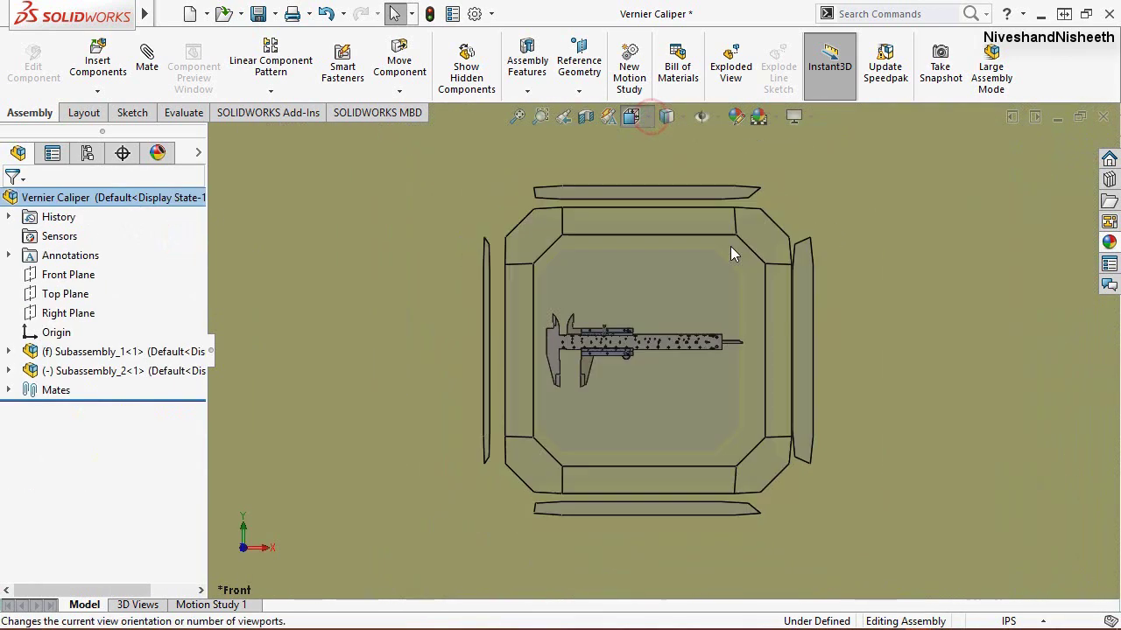
pyautogui.click(773, 245)
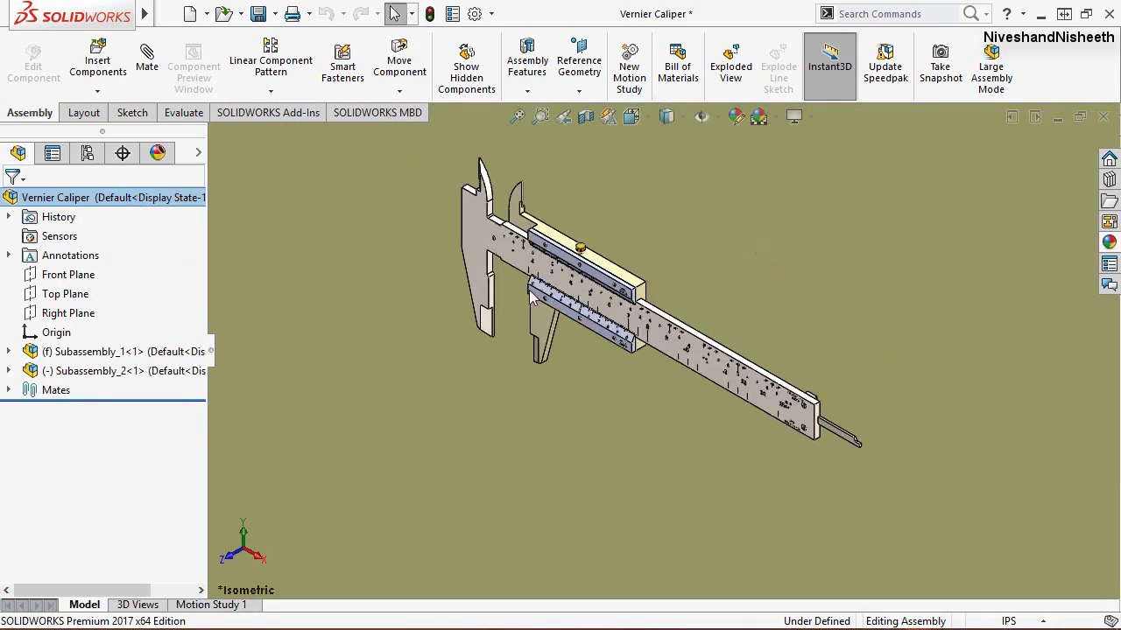
pyautogui.scroll(-2, 529, 290)
pyautogui.scroll(-2, 526, 275)
pyautogui.scroll(-3, 526, 275)
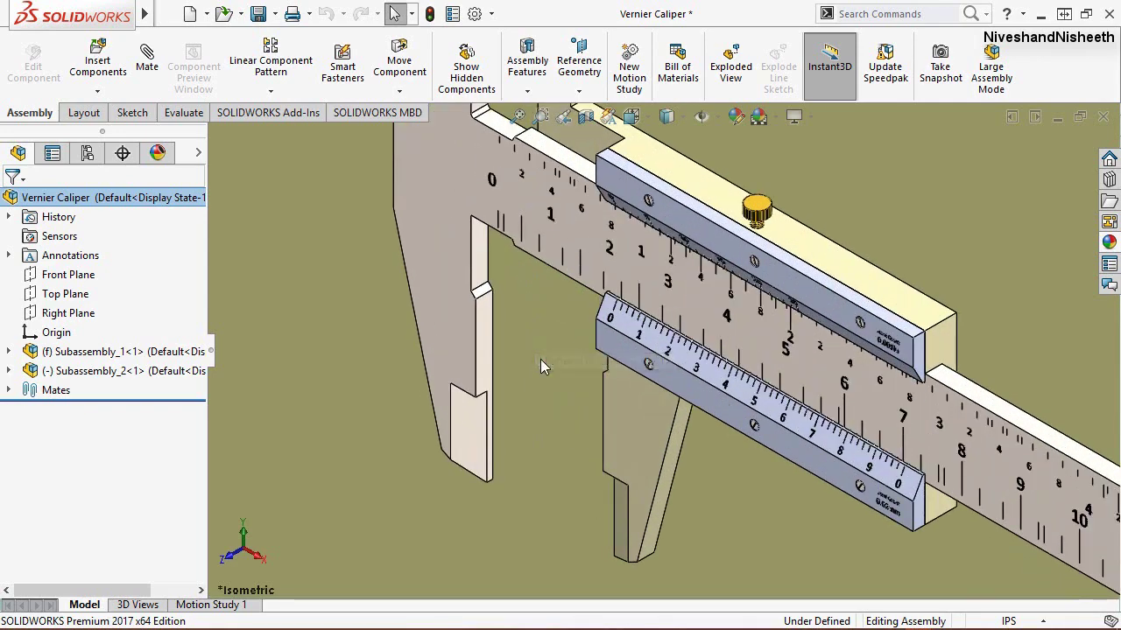
pyautogui.scroll(-2, 540, 366)
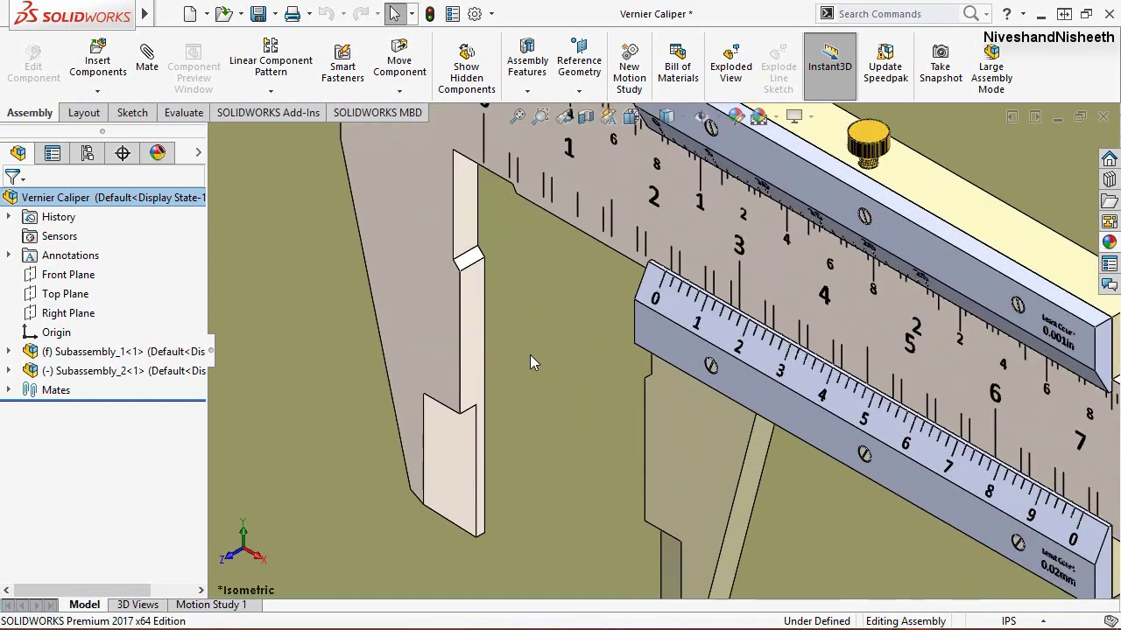
# Step: Add a coincident mate between the inner faces of the fixed and sliding lower jaws
pyautogui.click(147, 68)
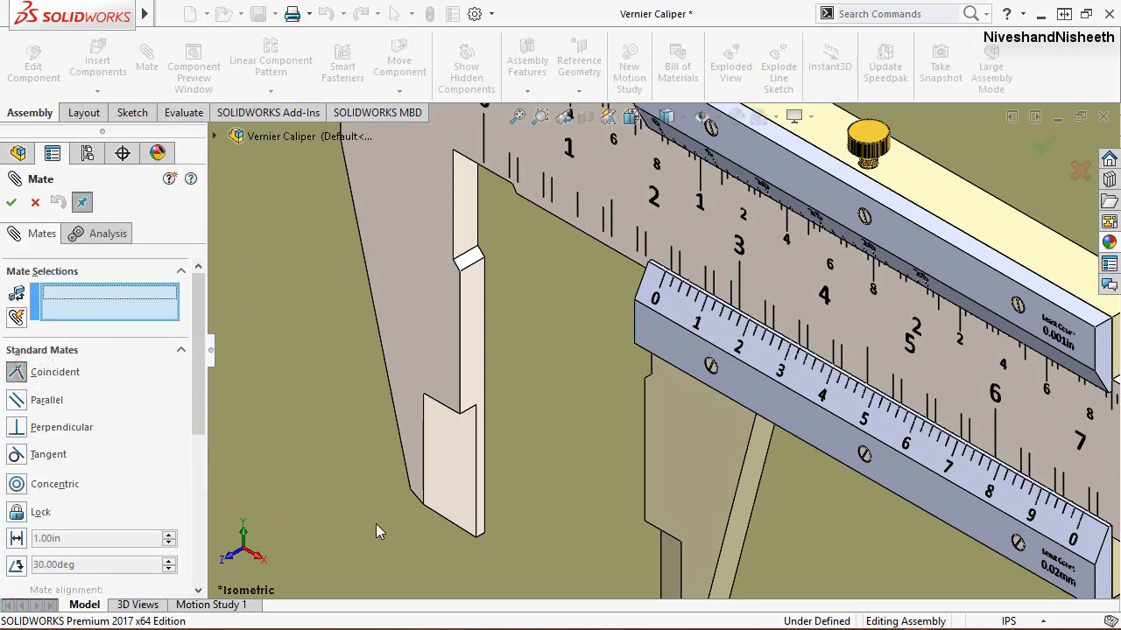
pyautogui.scroll(-3, 523, 410)
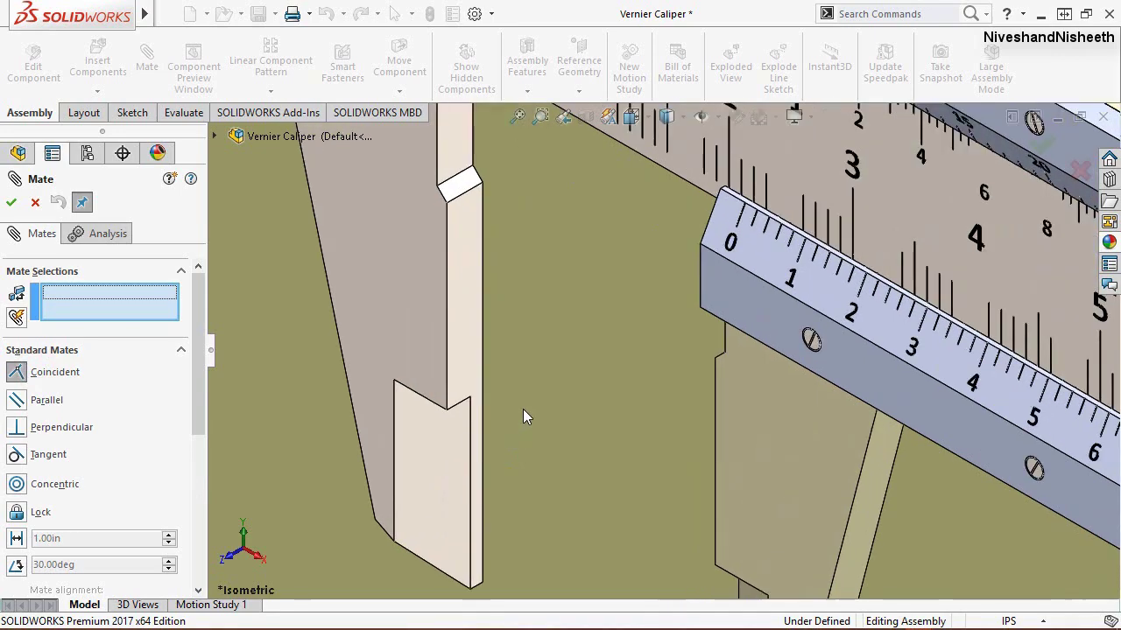
pyautogui.click(468, 350)
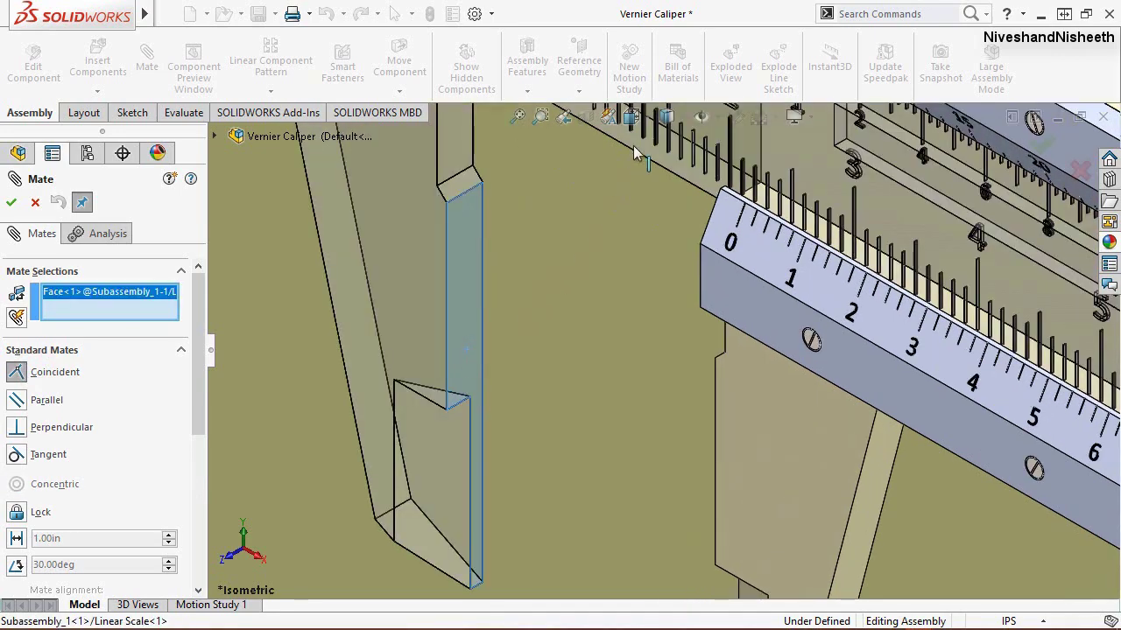
pyautogui.click(644, 115)
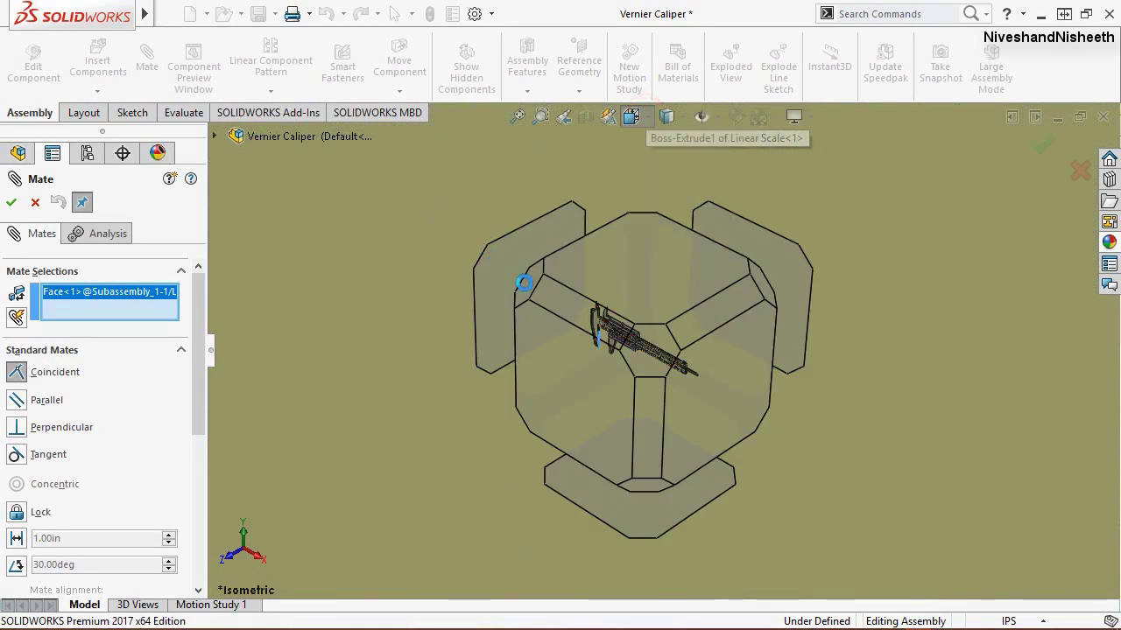
pyautogui.click(525, 285)
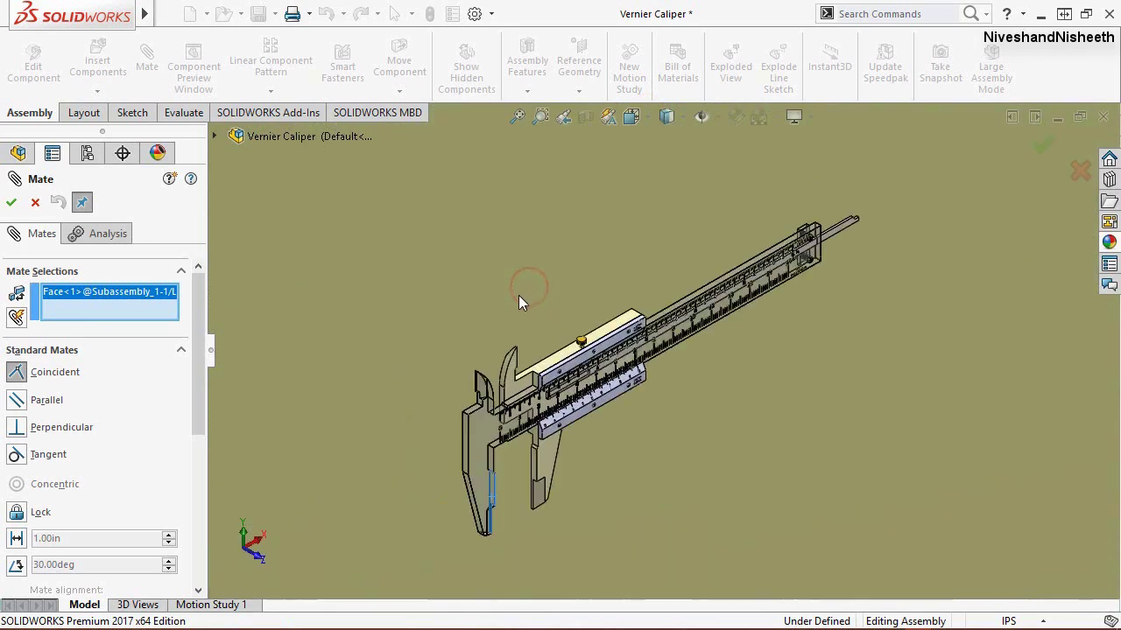
pyautogui.scroll(-3, 533, 483)
pyautogui.scroll(-3, 550, 442)
pyautogui.scroll(-3, 610, 374)
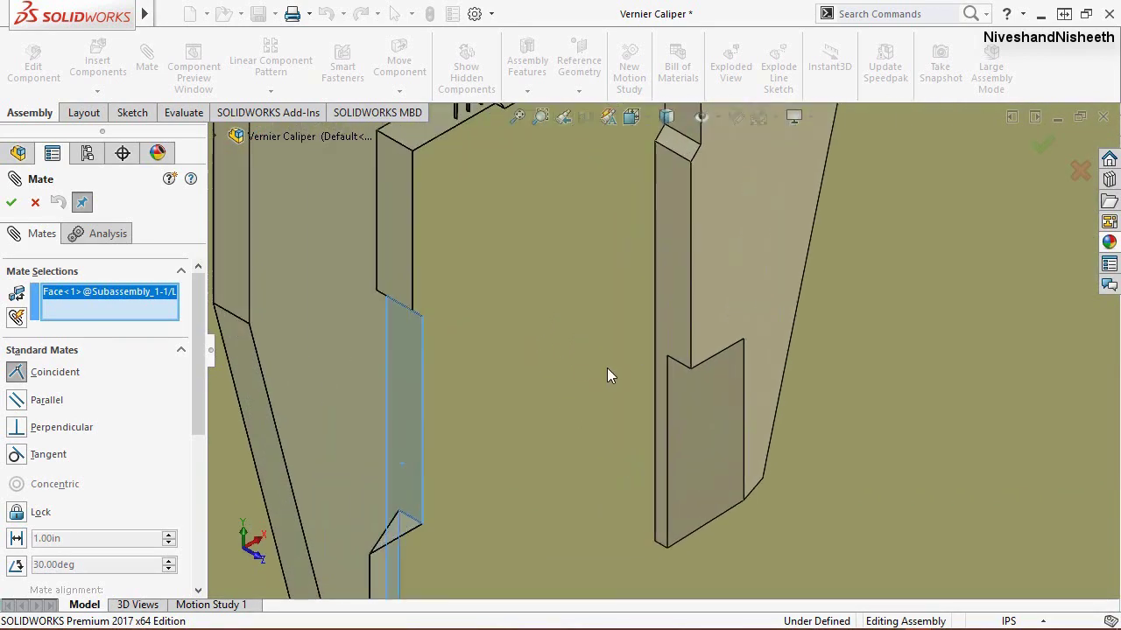
pyautogui.click(674, 336)
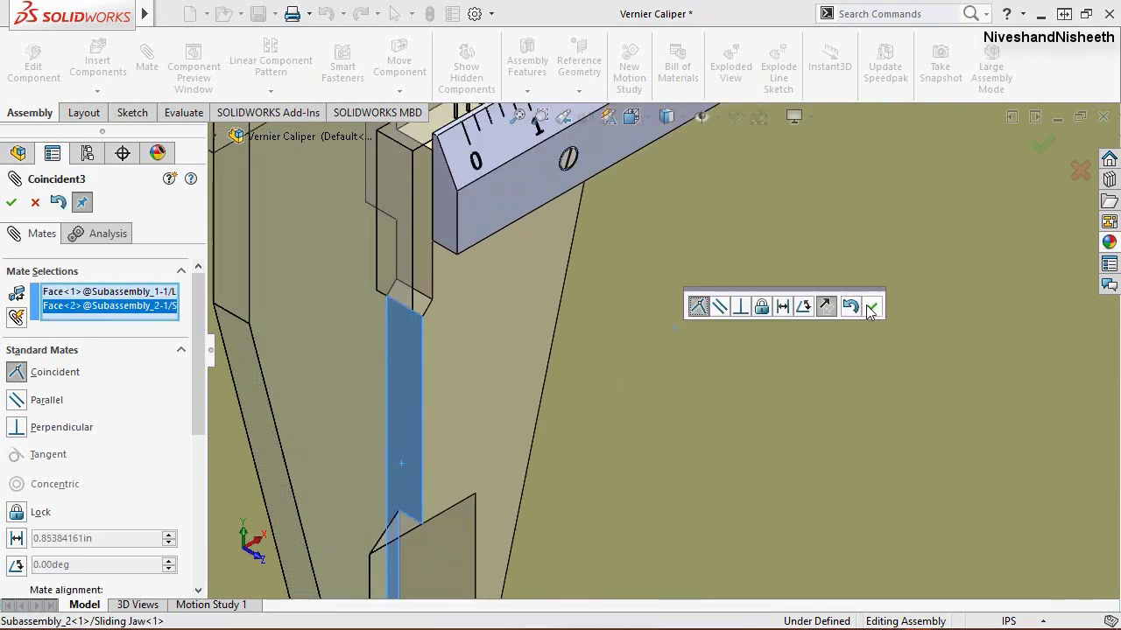
pyautogui.click(871, 308)
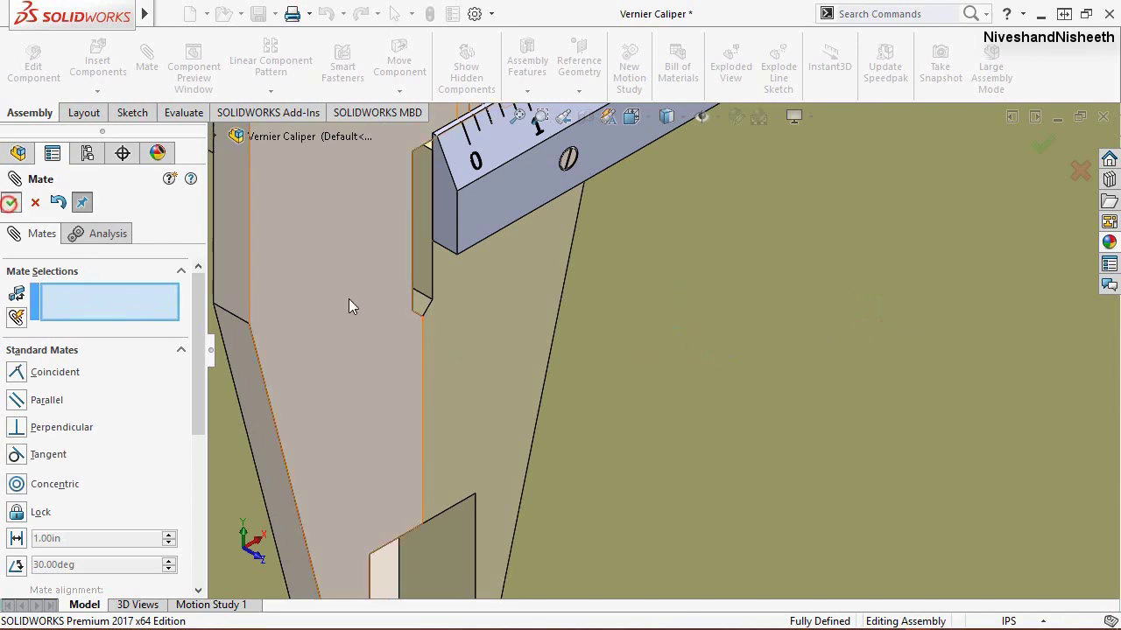
# Step: View the caliper from the front, zoom in on the jaw scales, and collapse the tree
pyautogui.click(565, 120)
pyautogui.click(565, 120)
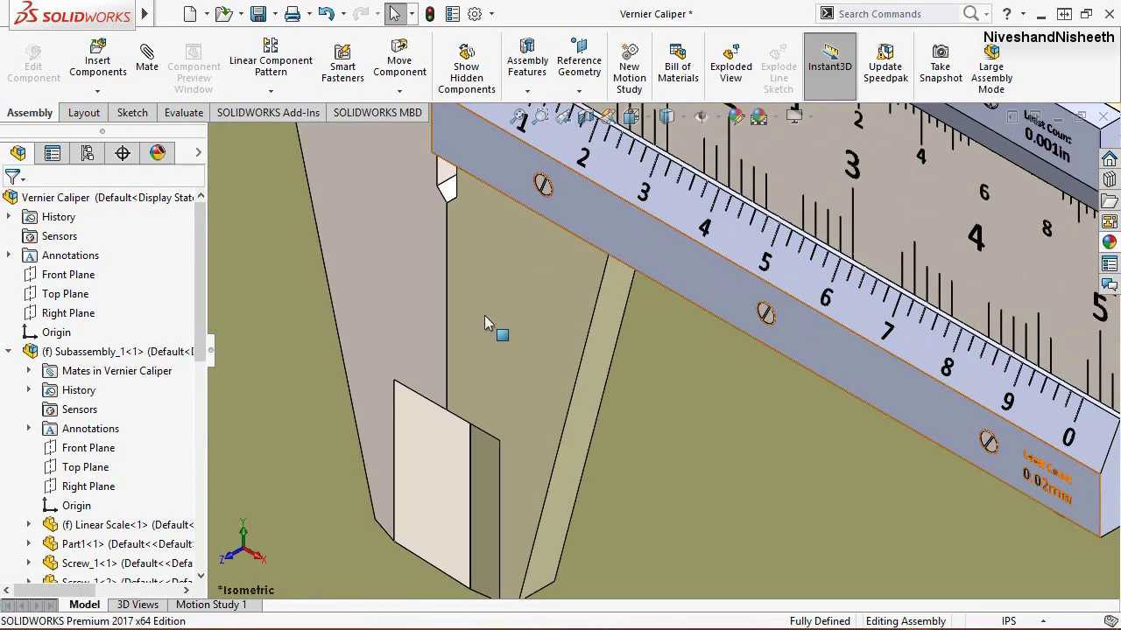
pyautogui.click(632, 117)
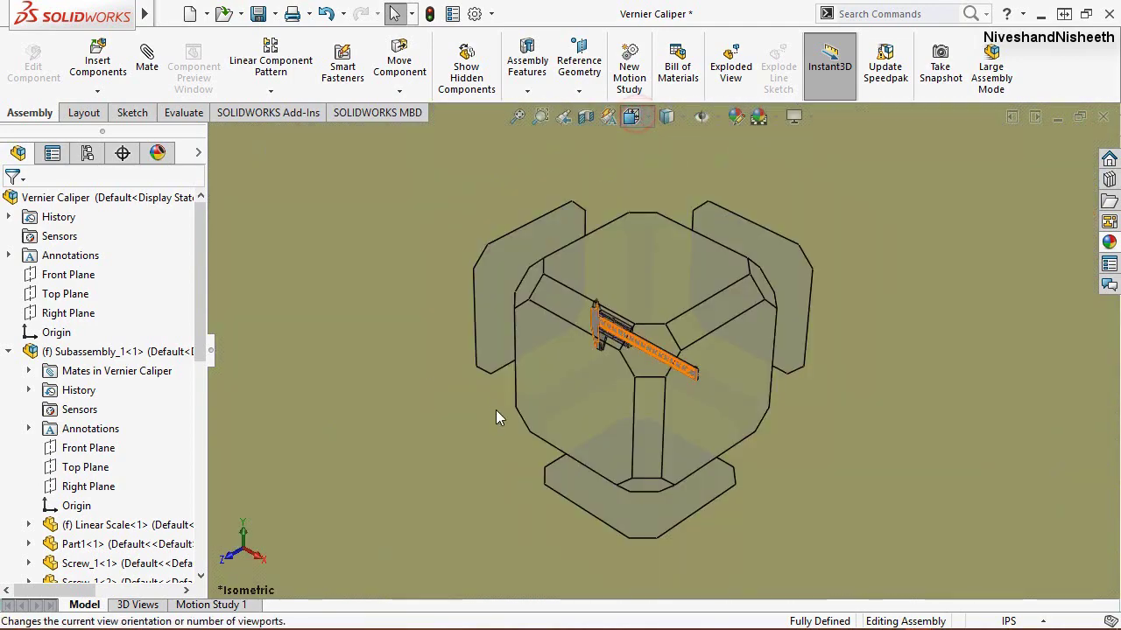
pyautogui.click(584, 363)
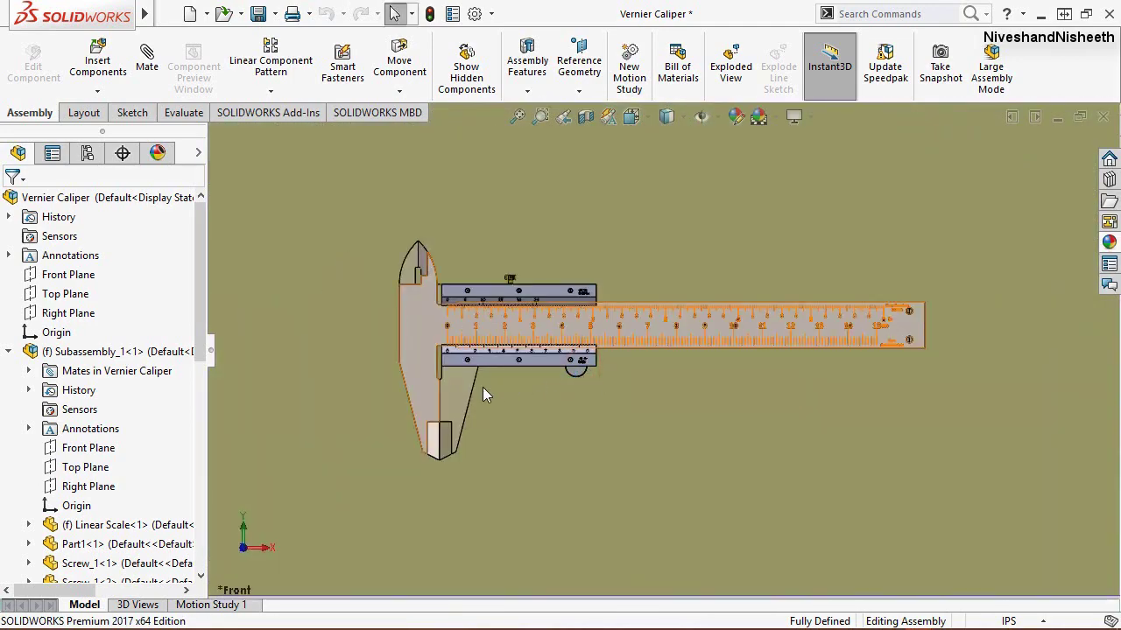
pyautogui.scroll(-2, 452, 398)
pyautogui.scroll(-2, 468, 377)
pyautogui.scroll(-2, 478, 469)
pyautogui.scroll(-3, 523, 473)
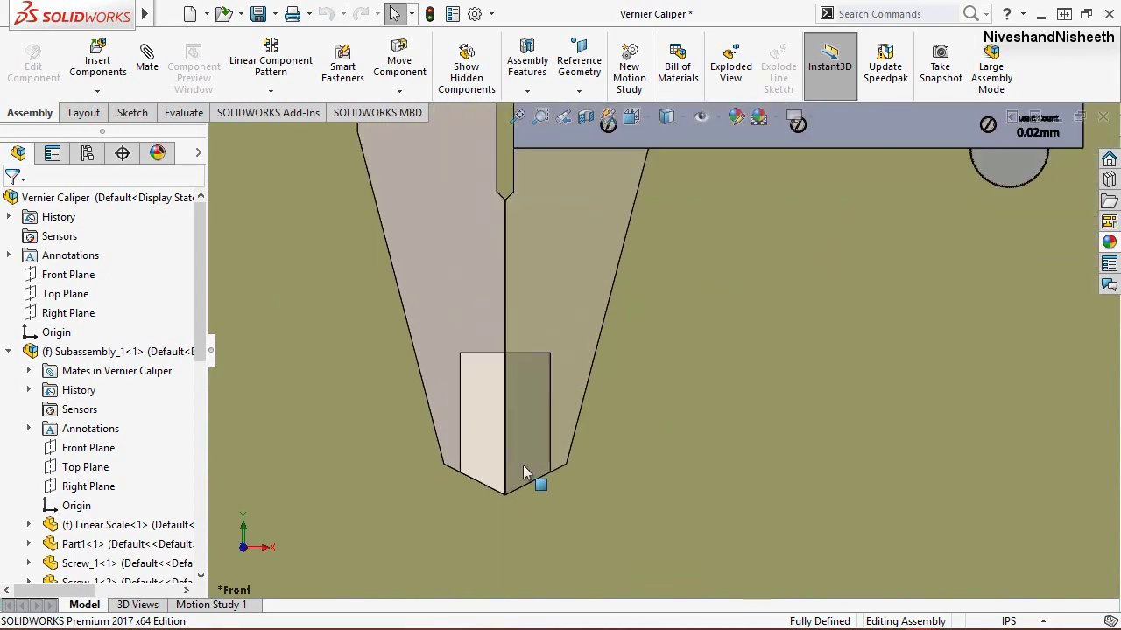
pyautogui.scroll(3, 529, 455)
pyautogui.scroll(2, 533, 464)
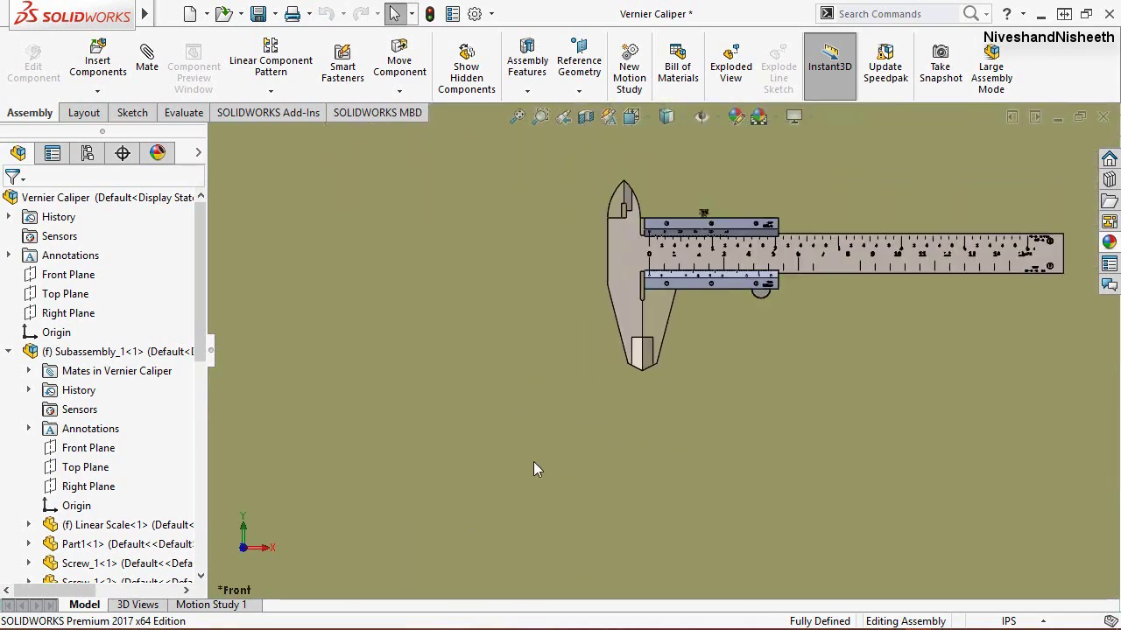
pyautogui.scroll(-2, 655, 219)
pyautogui.scroll(-2, 619, 225)
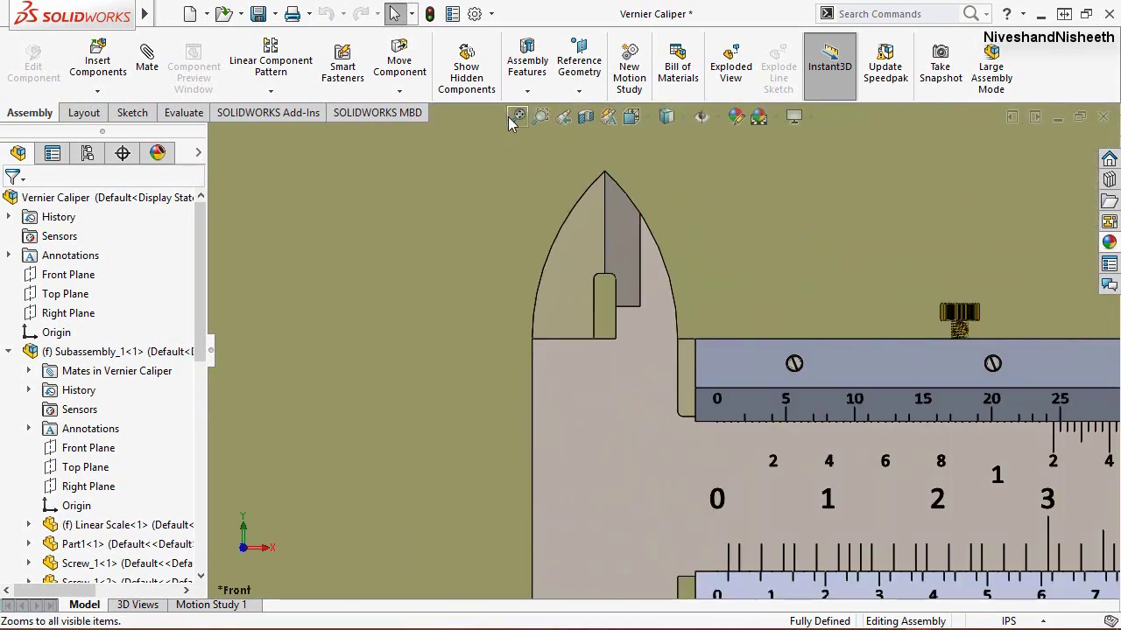
pyautogui.scroll(-3, 1103, 524)
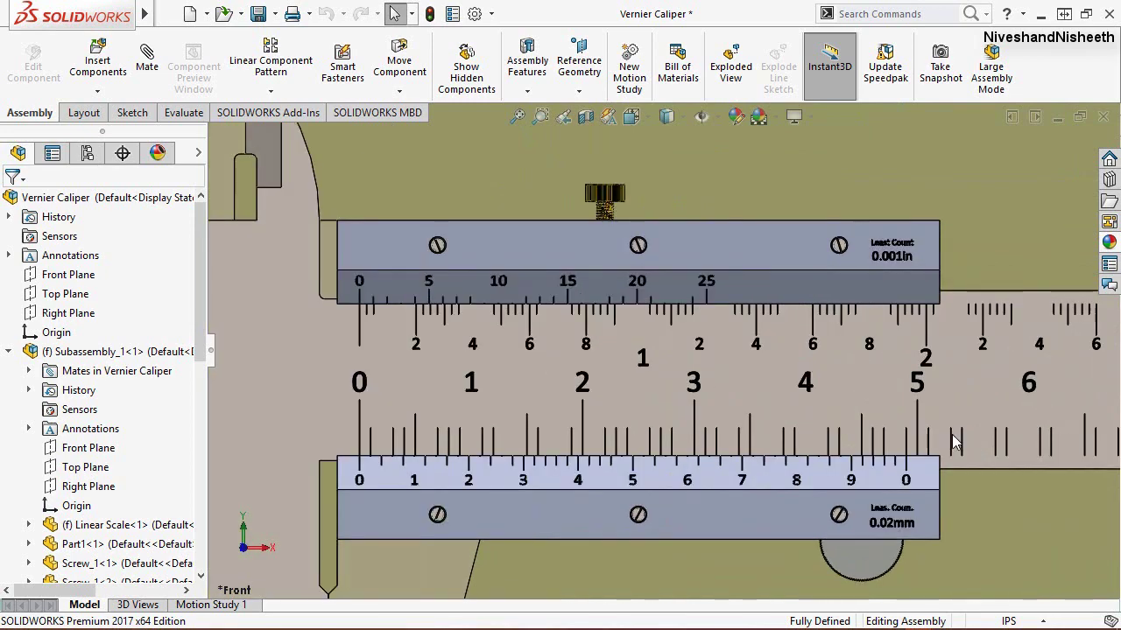
pyautogui.rightClick(136, 263)
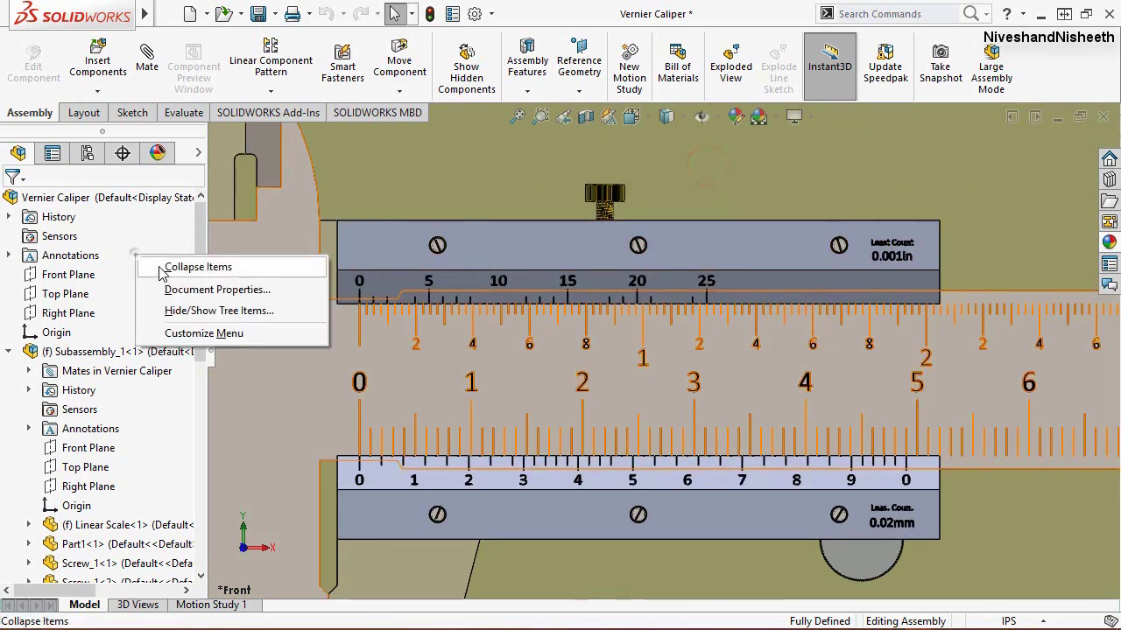
pyautogui.click(175, 266)
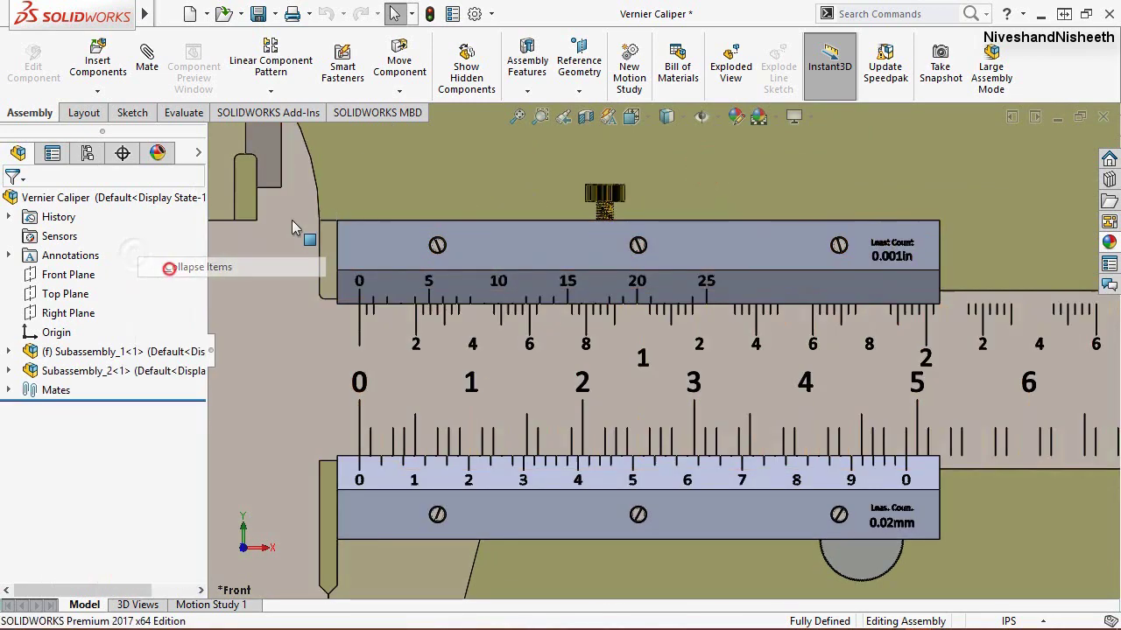
# Step: Run Interference Detection on the two subassemblies, confirm no interferences, and return to isometric view
pyautogui.click(176, 119)
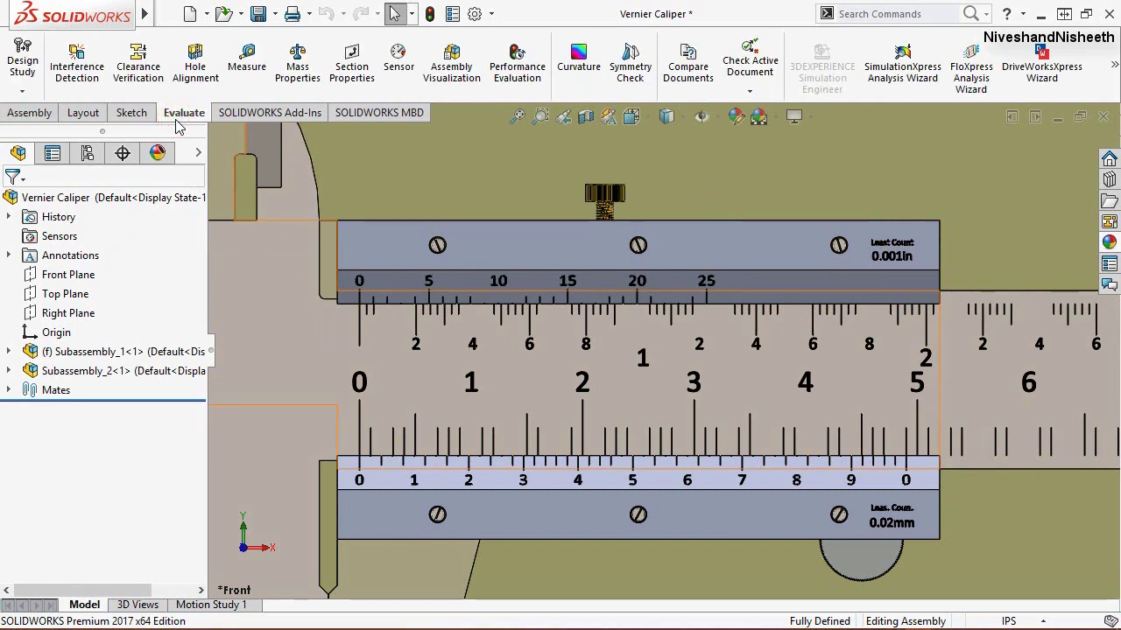
pyautogui.click(78, 70)
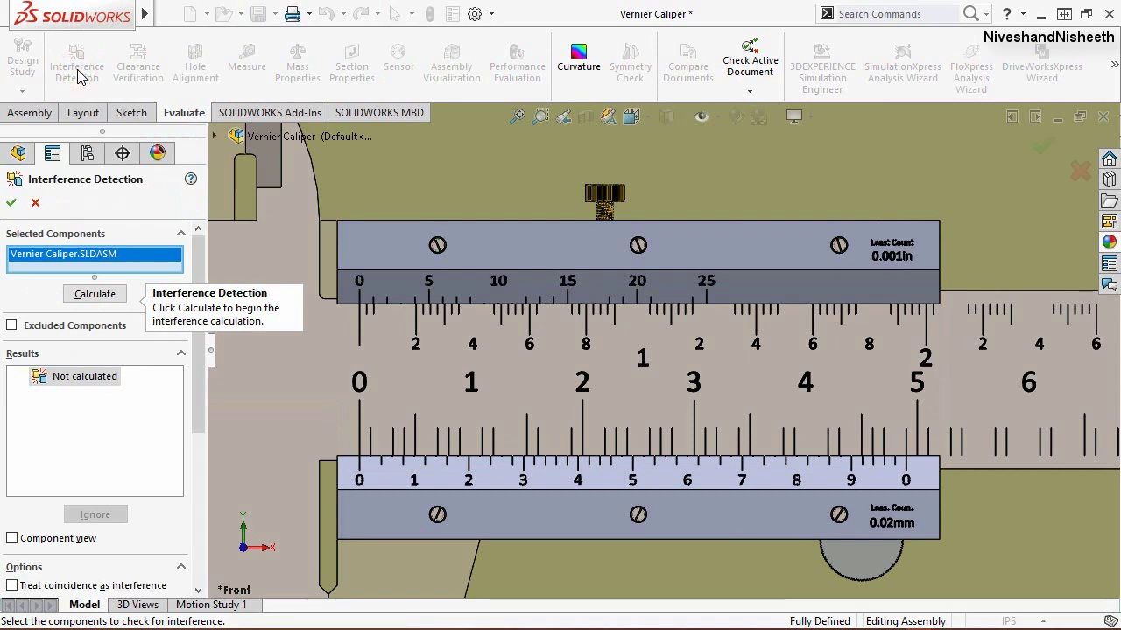
pyautogui.rightClick(74, 264)
pyautogui.click(98, 269)
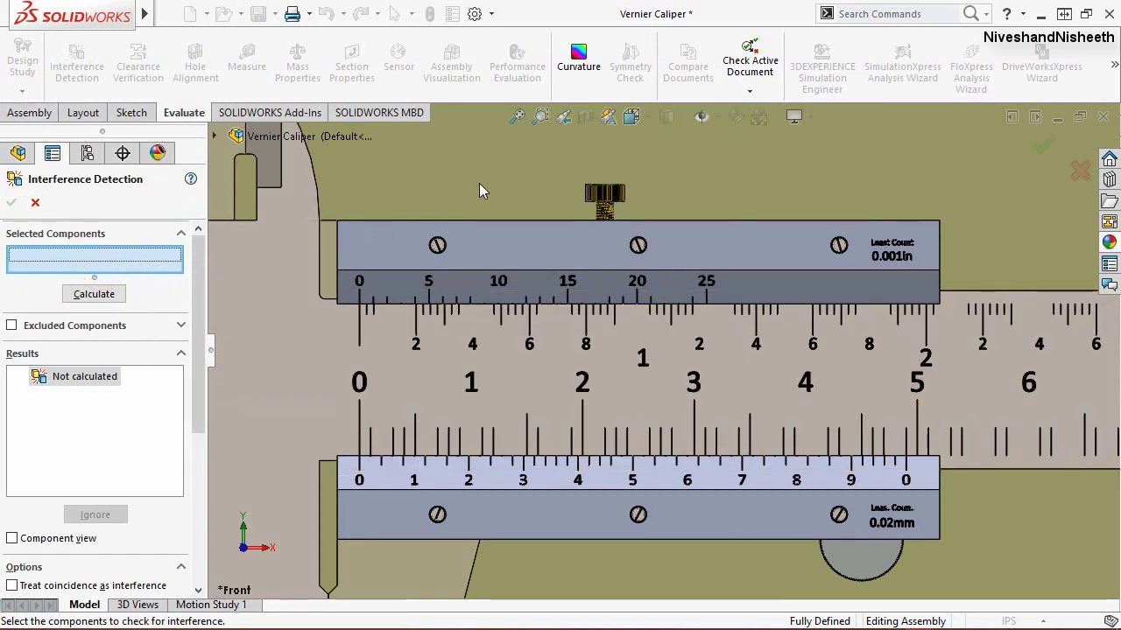
pyautogui.scroll(5, 479, 183)
pyautogui.scroll(-2, 720, 535)
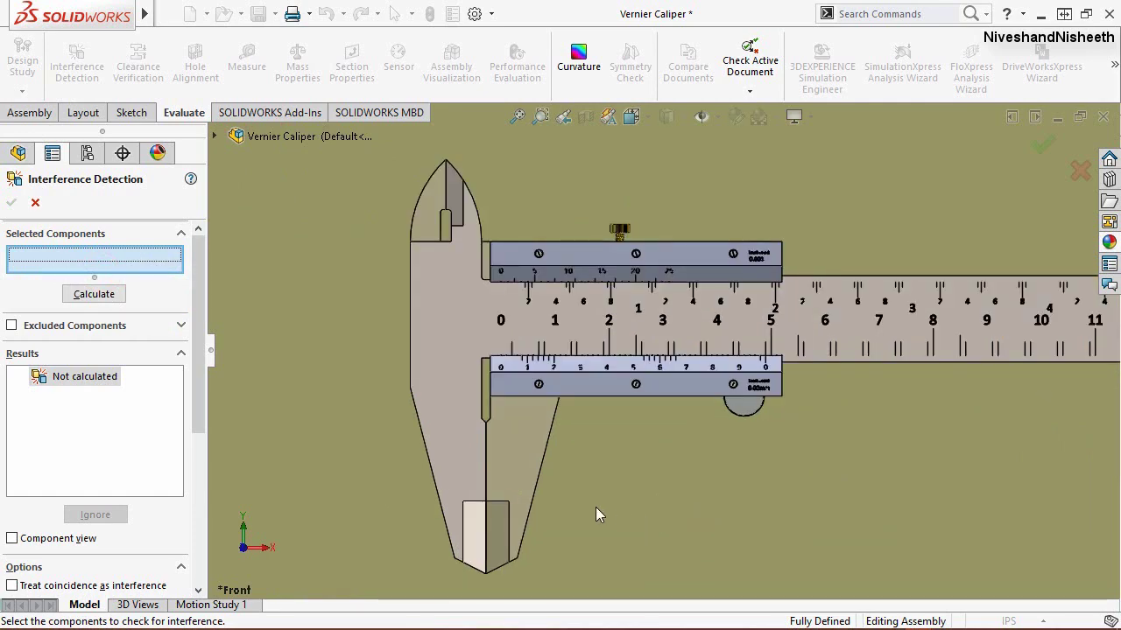
pyautogui.click(215, 137)
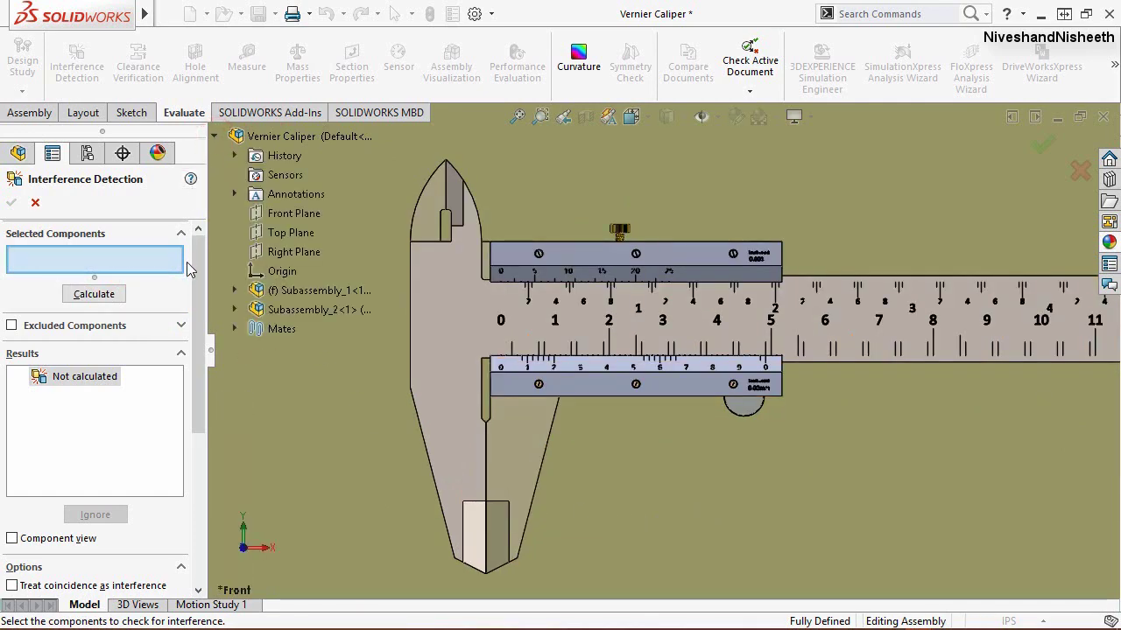
pyautogui.click(289, 289)
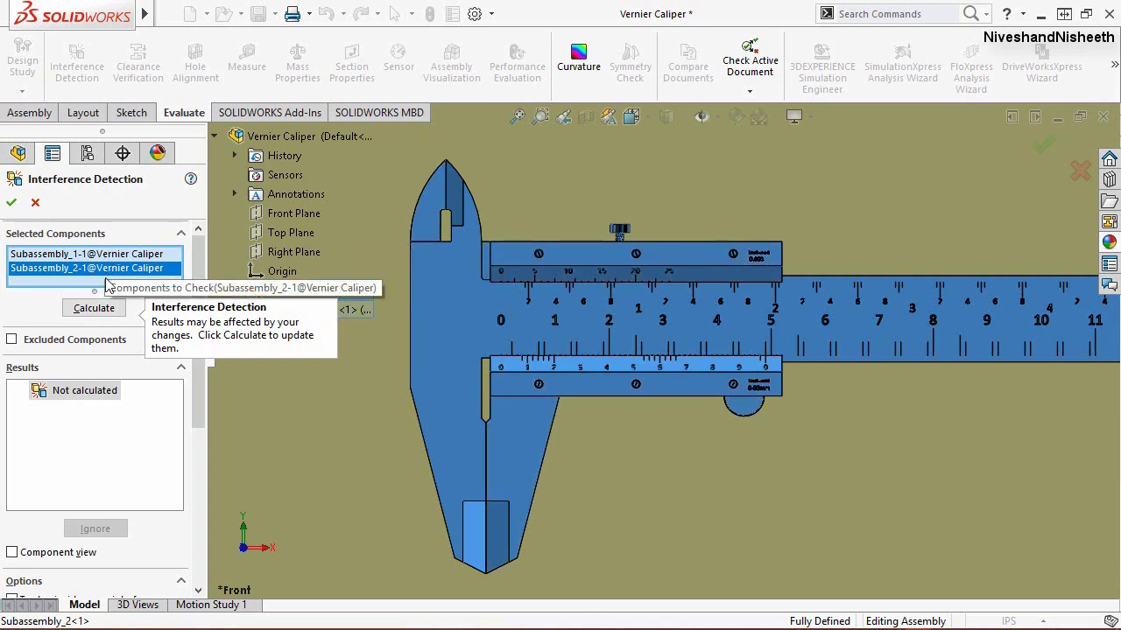
pyautogui.click(108, 312)
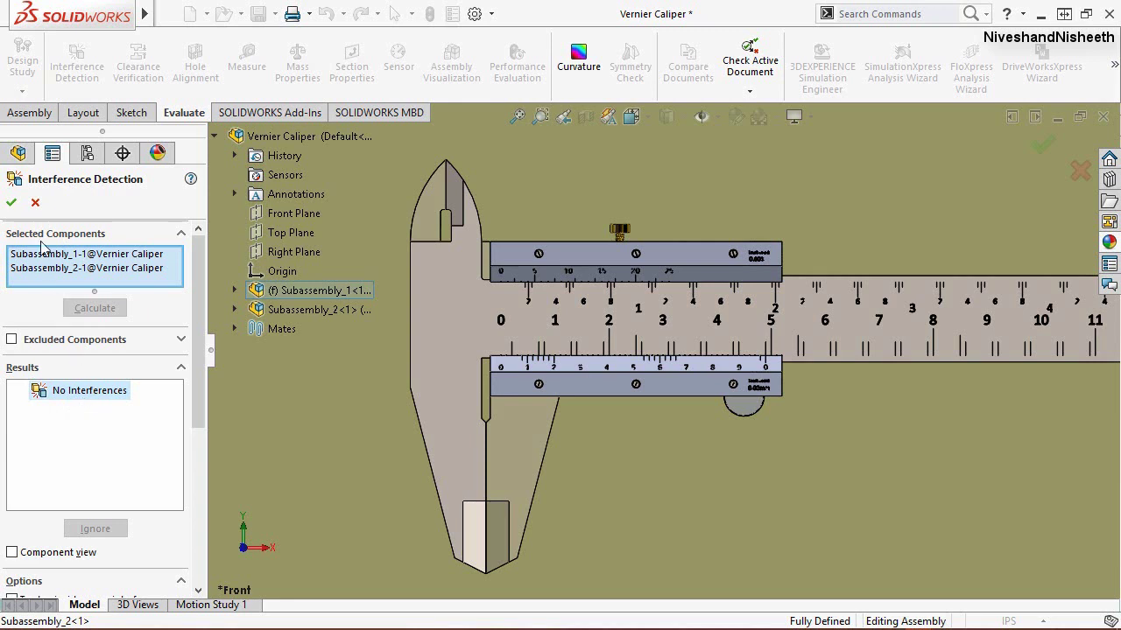
pyautogui.click(13, 203)
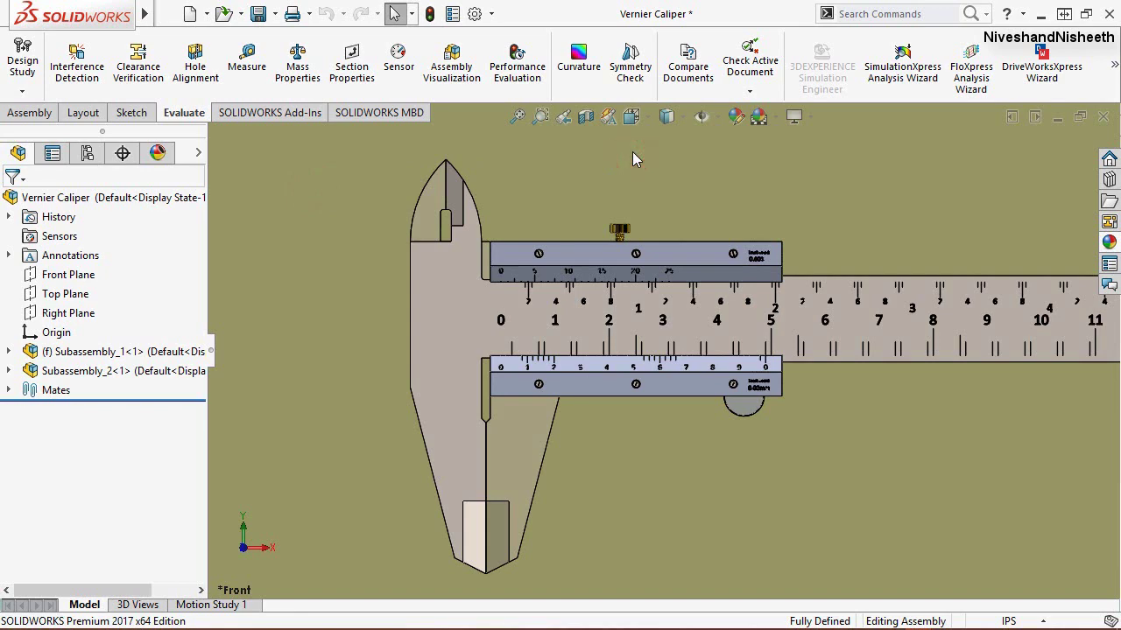
pyautogui.hotkey('ctrl', '7')
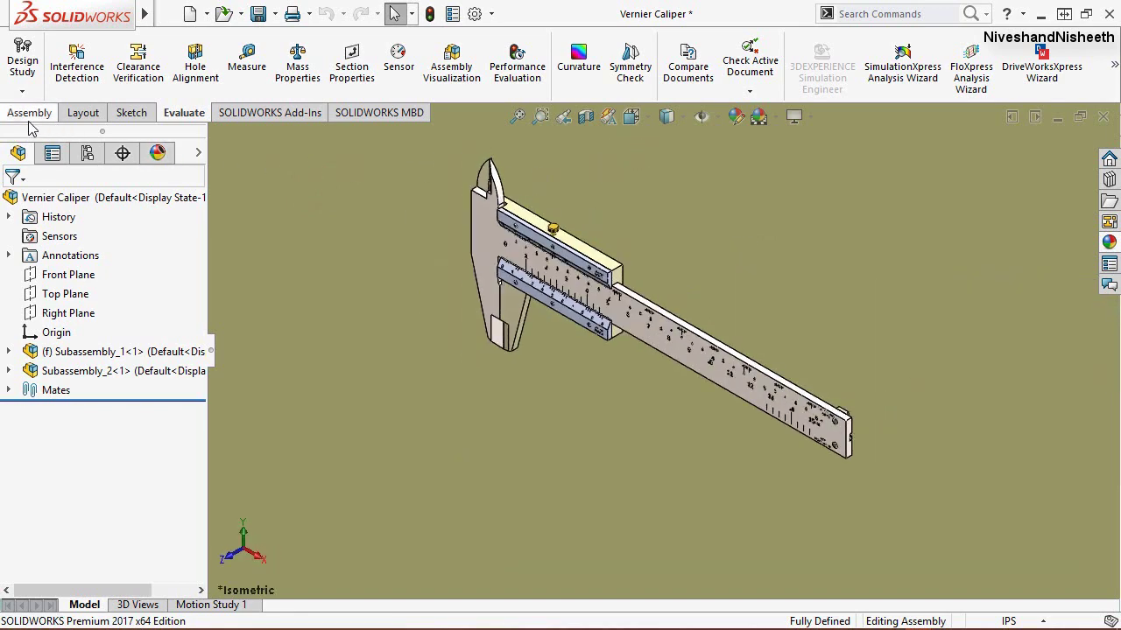
pyautogui.click(17, 114)
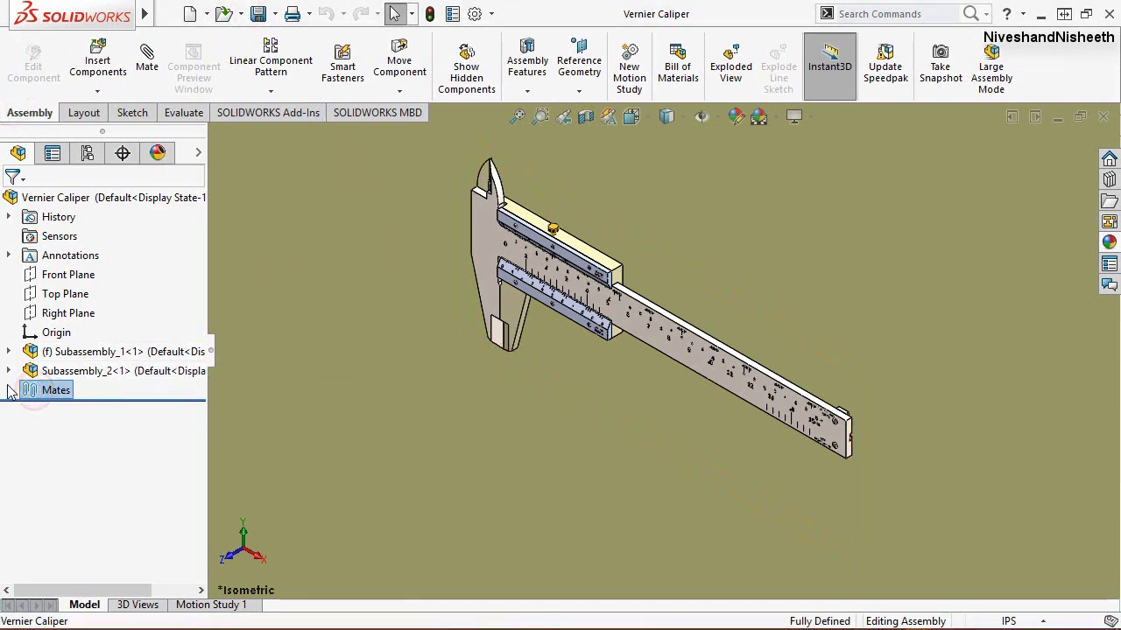
# Step: Rename mate Coincident3 to 'Coincident Position of Both the Jaws' and widen the tree to show it
pyautogui.click(8, 390)
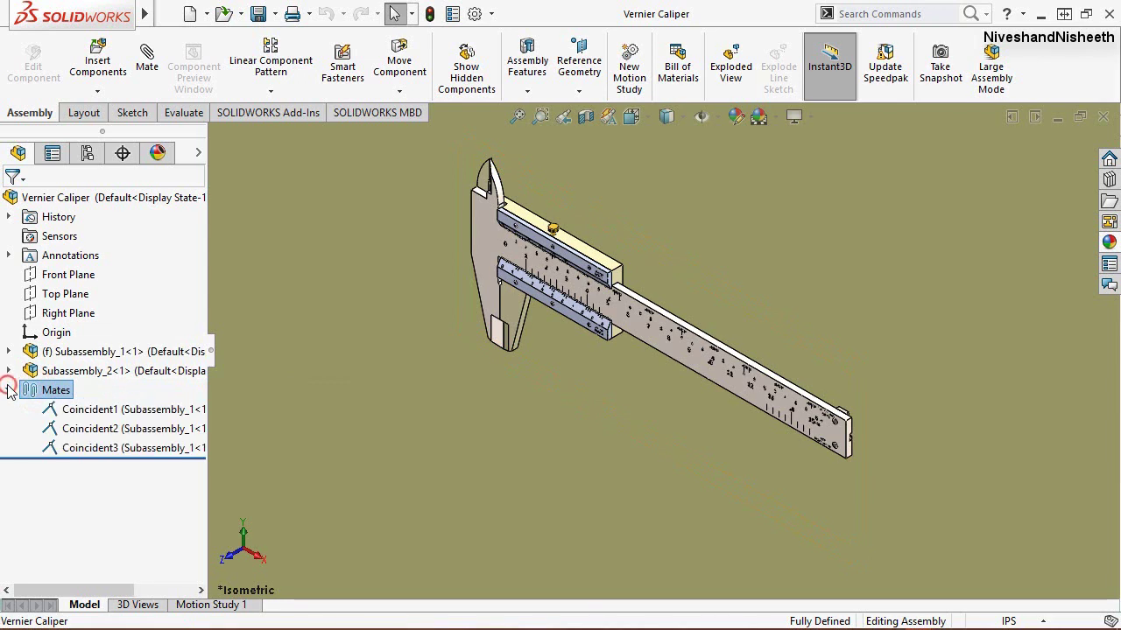
pyautogui.click(128, 451)
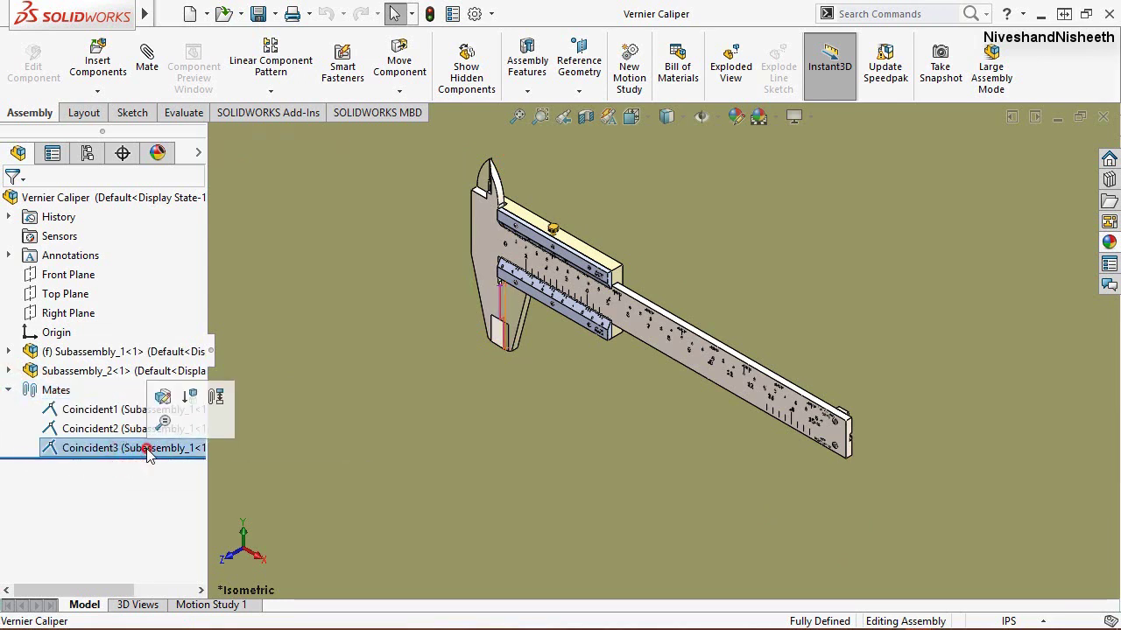
pyautogui.click(148, 451)
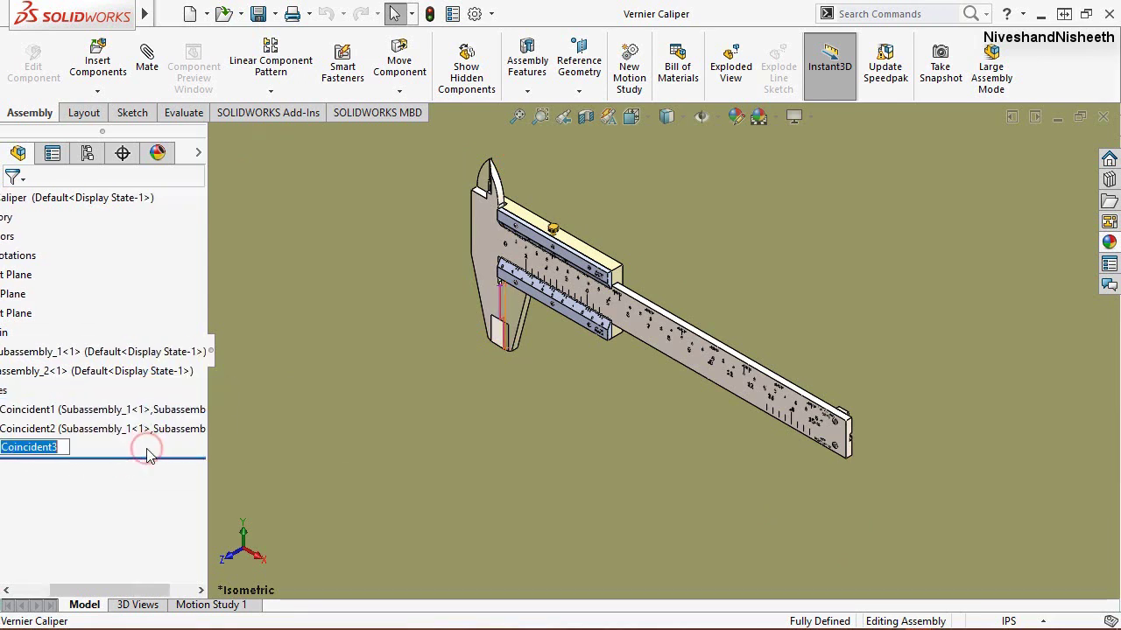
pyautogui.rightClick(67, 446)
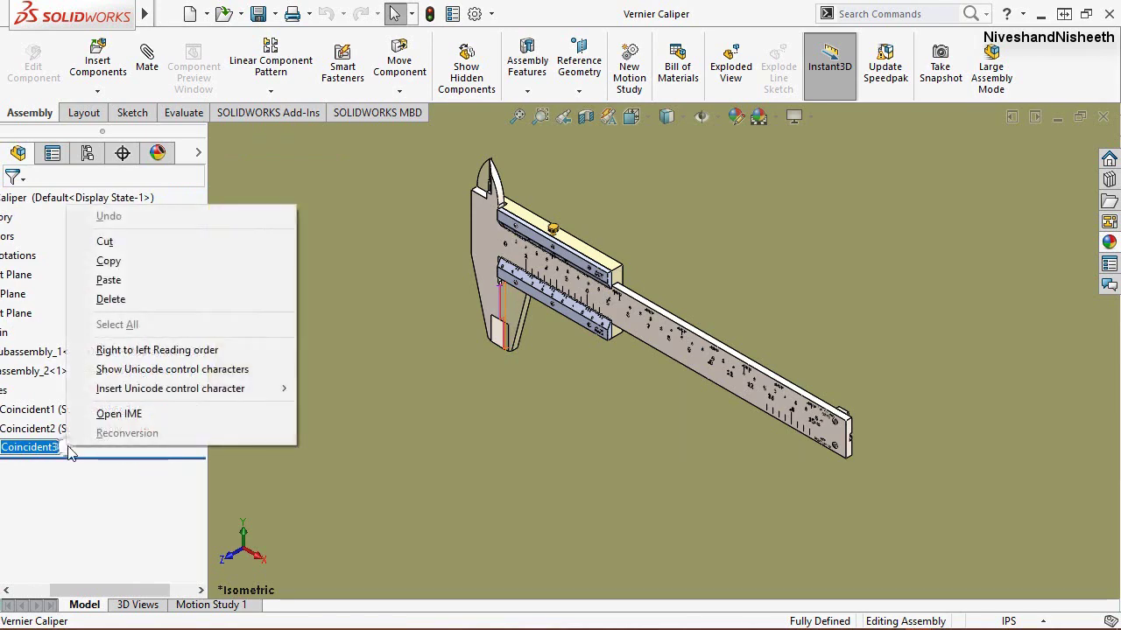
pyautogui.click(120, 280)
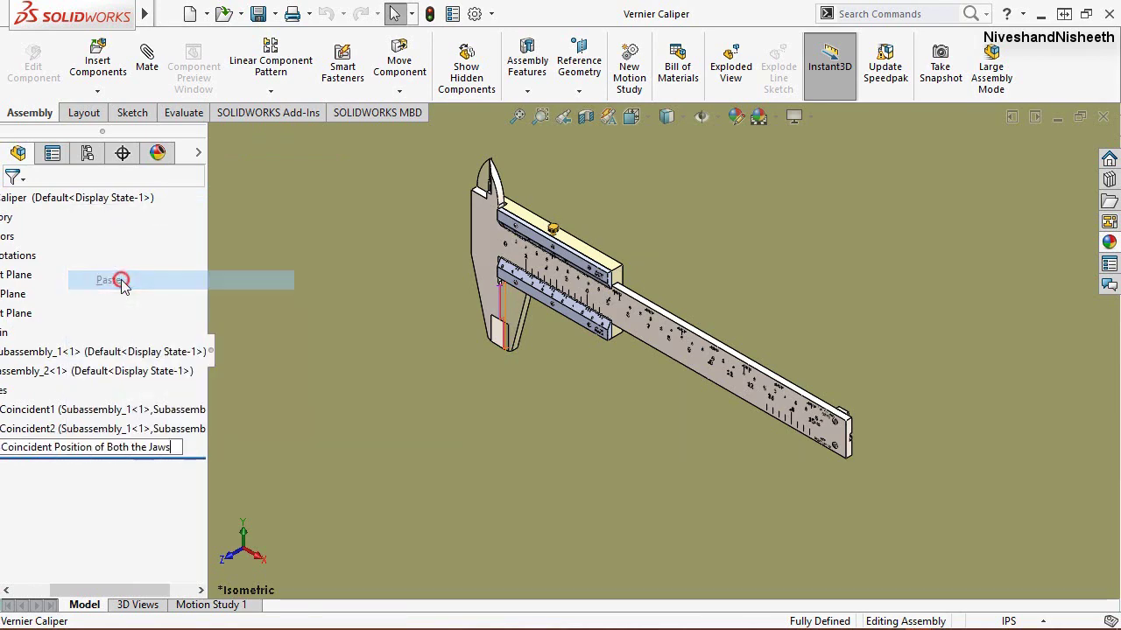
pyautogui.click(249, 472)
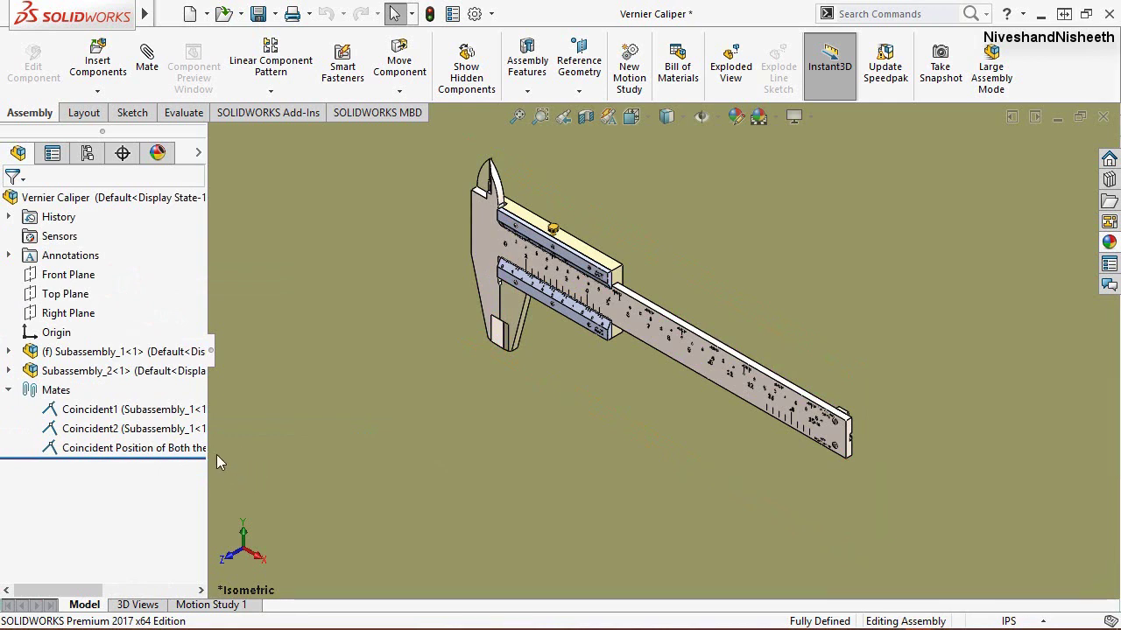
pyautogui.moveTo(208, 460); pyautogui.dragTo(236, 491)
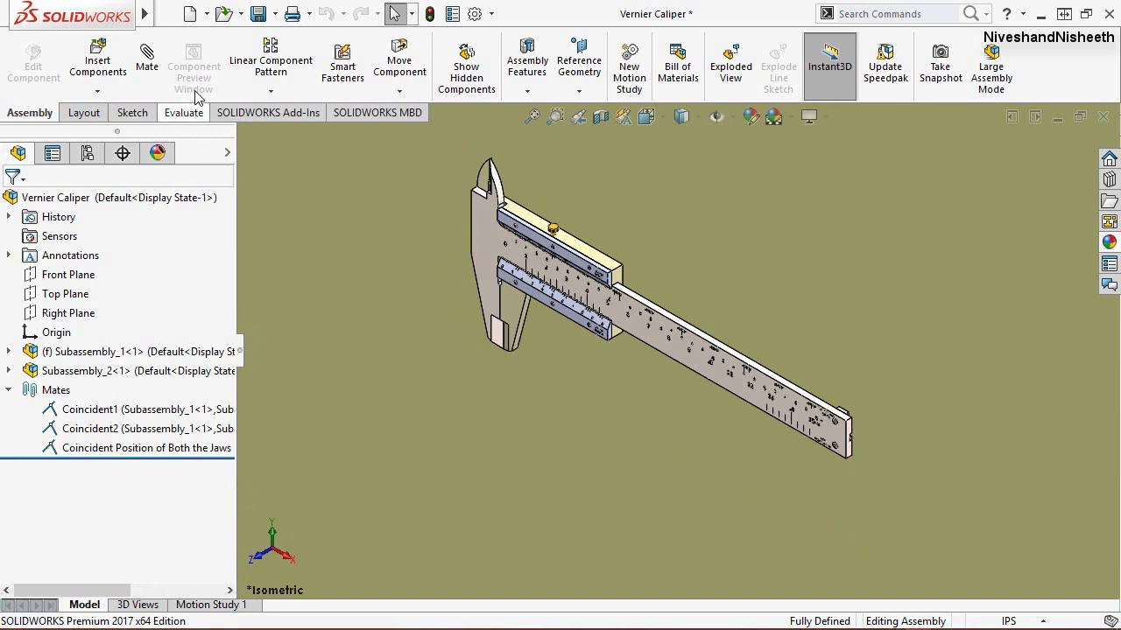
# Step: Save the assembly and suppress the Coincident Position of Both the Jaws mate
pyautogui.click(258, 13)
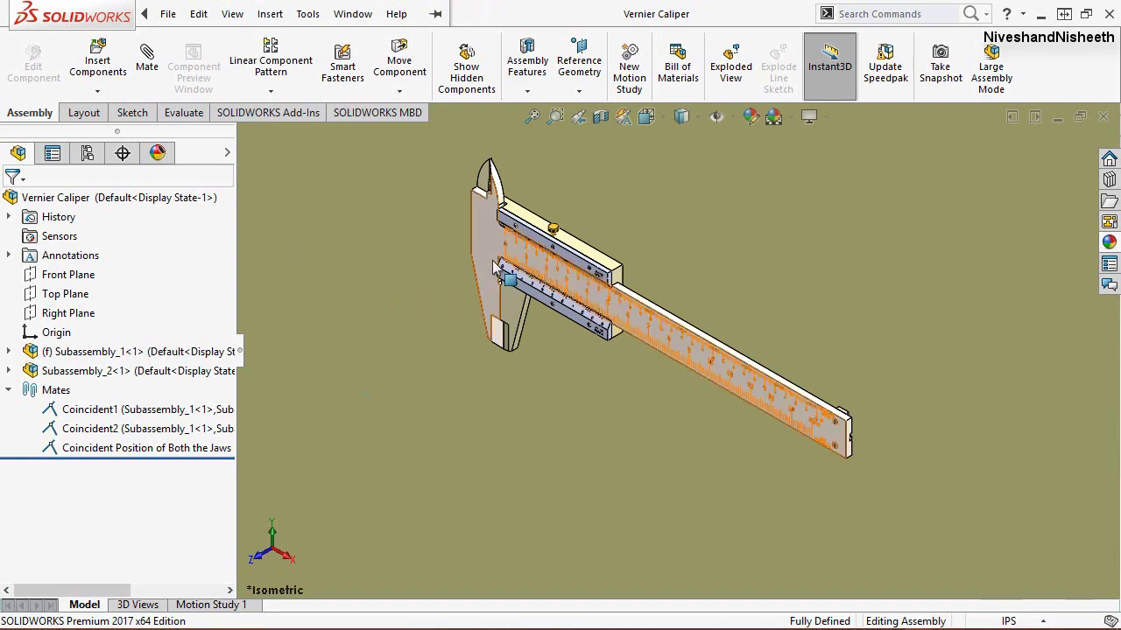
pyautogui.scroll(-3, 497, 258)
pyautogui.scroll(-2, 540, 362)
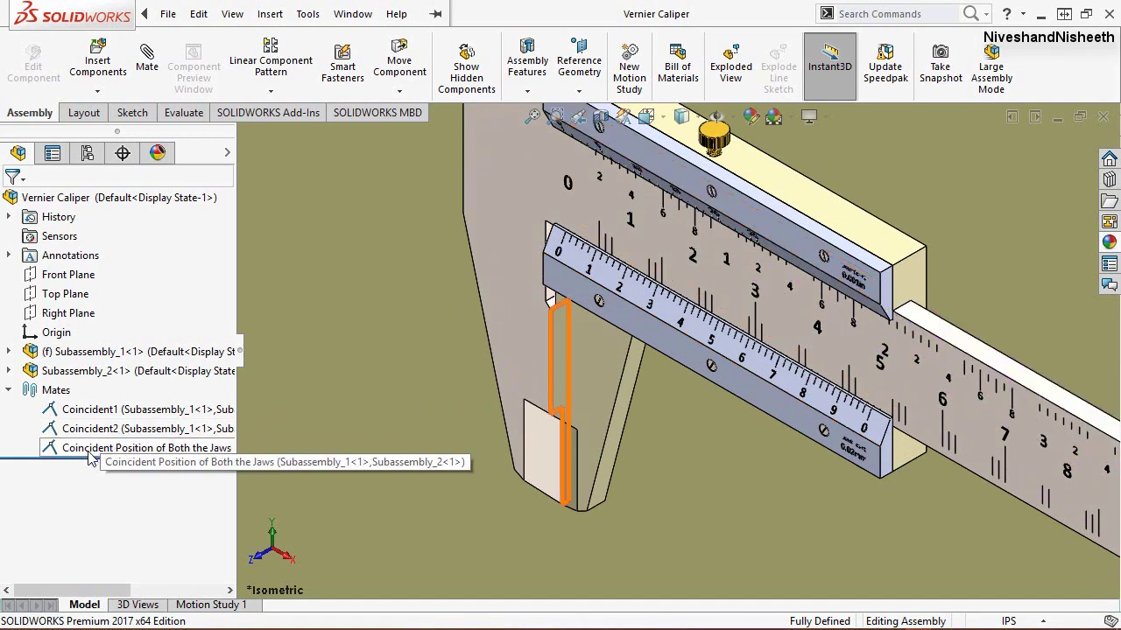
pyautogui.click(162, 449)
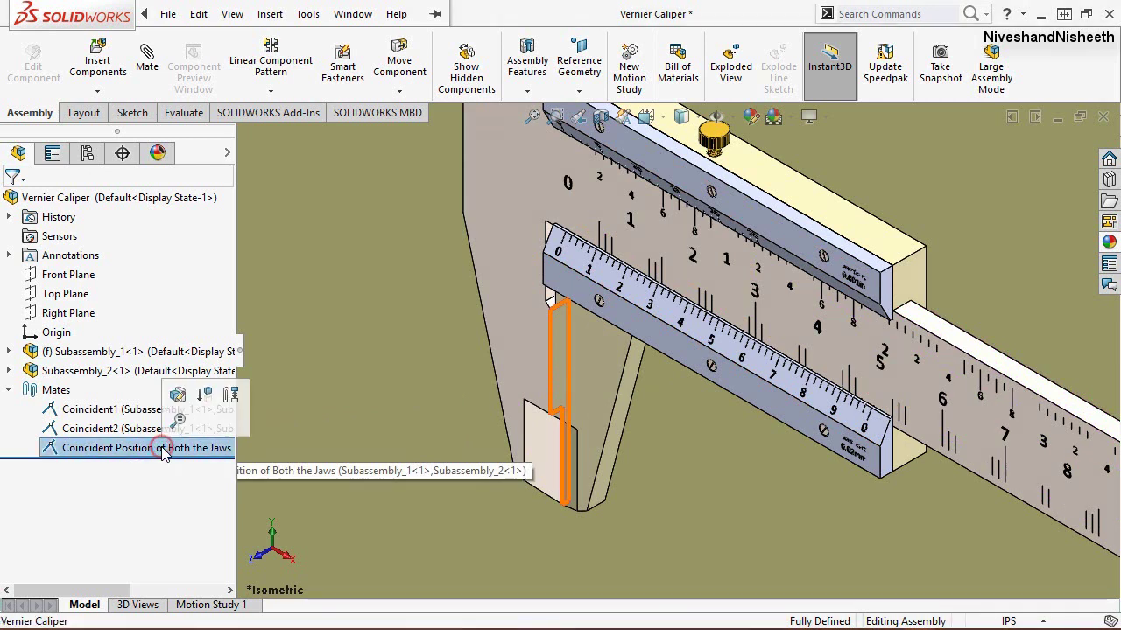
pyautogui.click(209, 395)
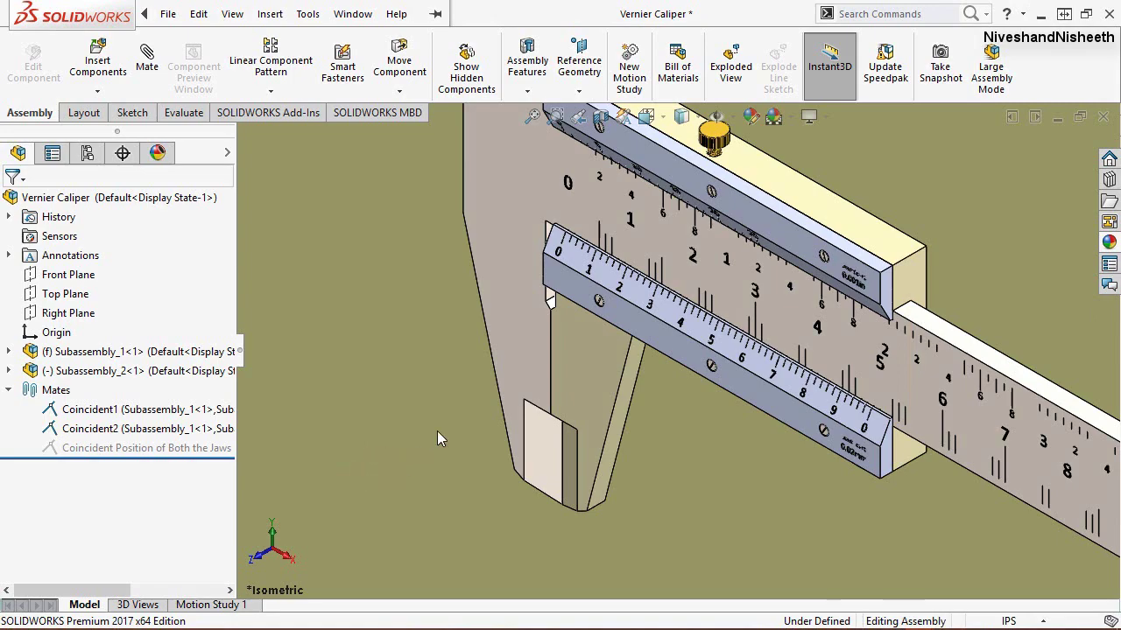
# Step: In front view, drag the sliding jaw to the right to open a gap between the jaws
pyautogui.click(646, 117)
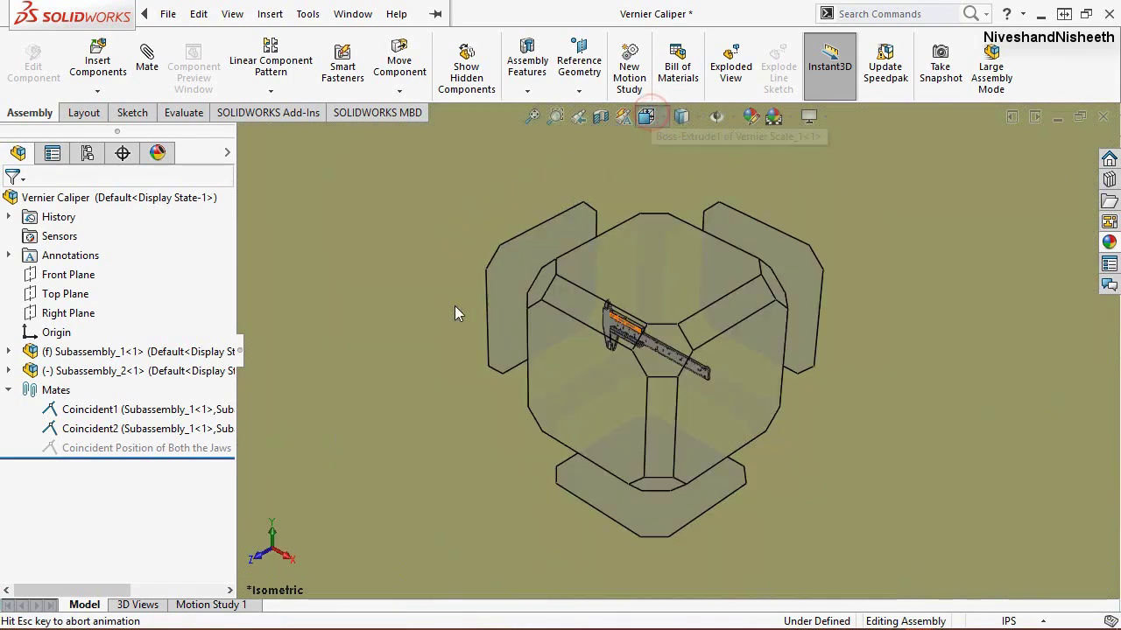
pyautogui.click(601, 379)
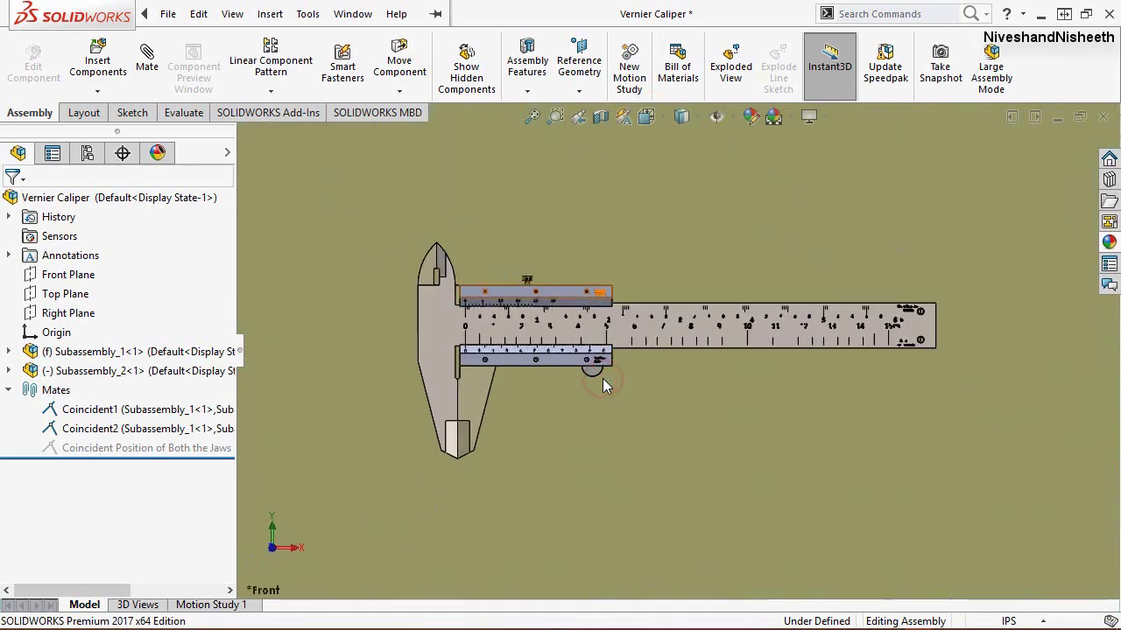
pyautogui.scroll(-2, 496, 369)
pyautogui.scroll(-2, 508, 364)
pyautogui.scroll(-1, 557, 379)
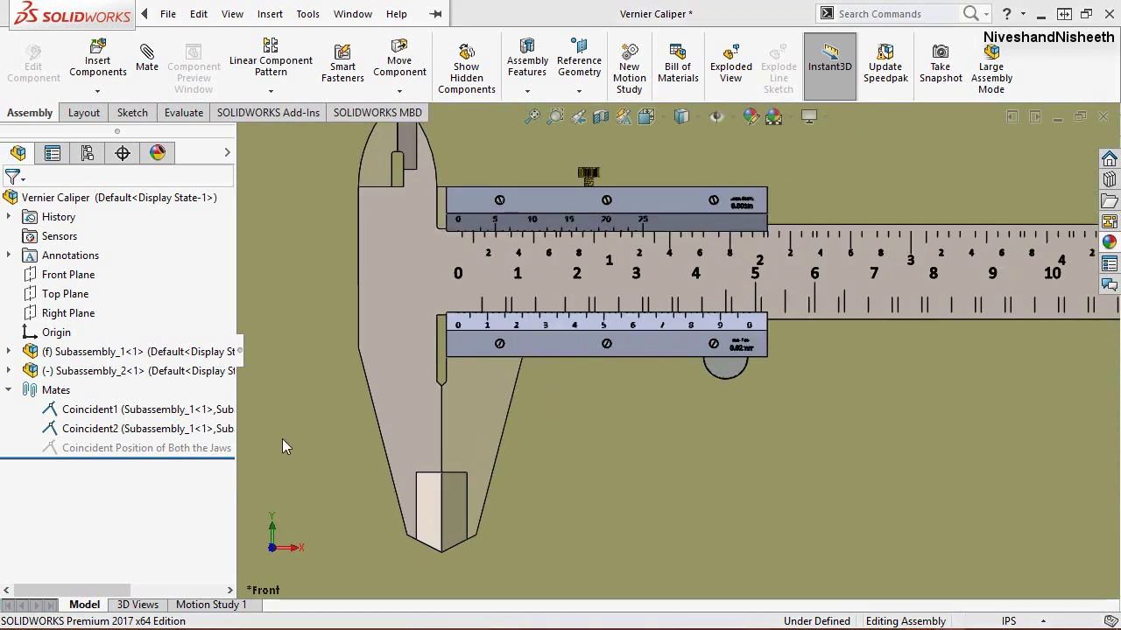
pyautogui.moveTo(493, 406); pyautogui.dragTo(567, 408)
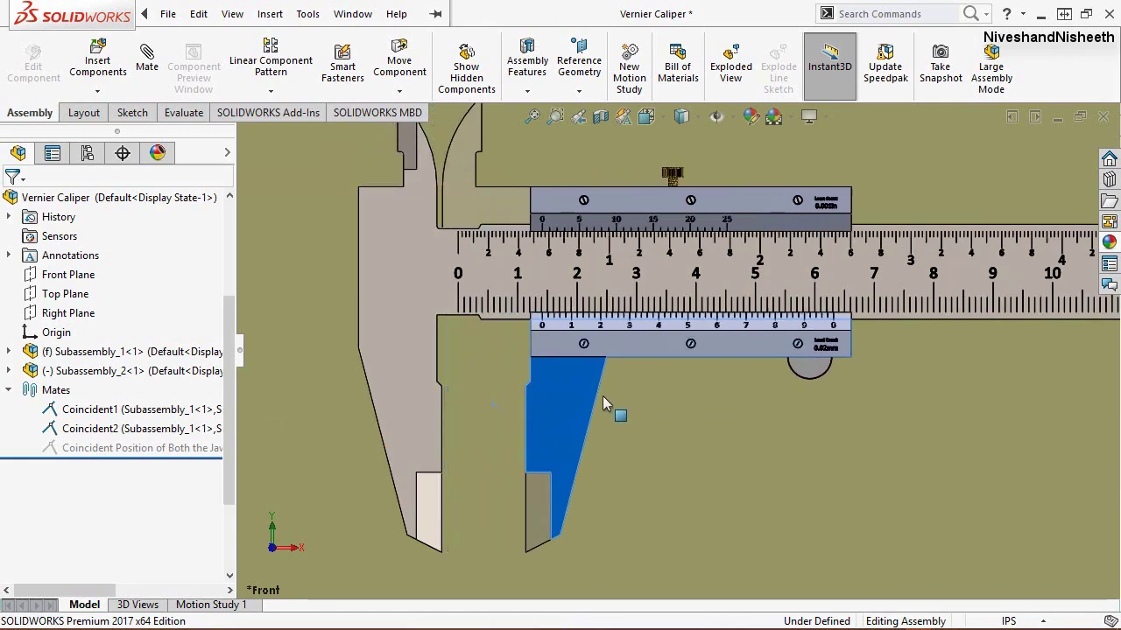
pyautogui.moveTo(566, 409); pyautogui.dragTo(666, 383)
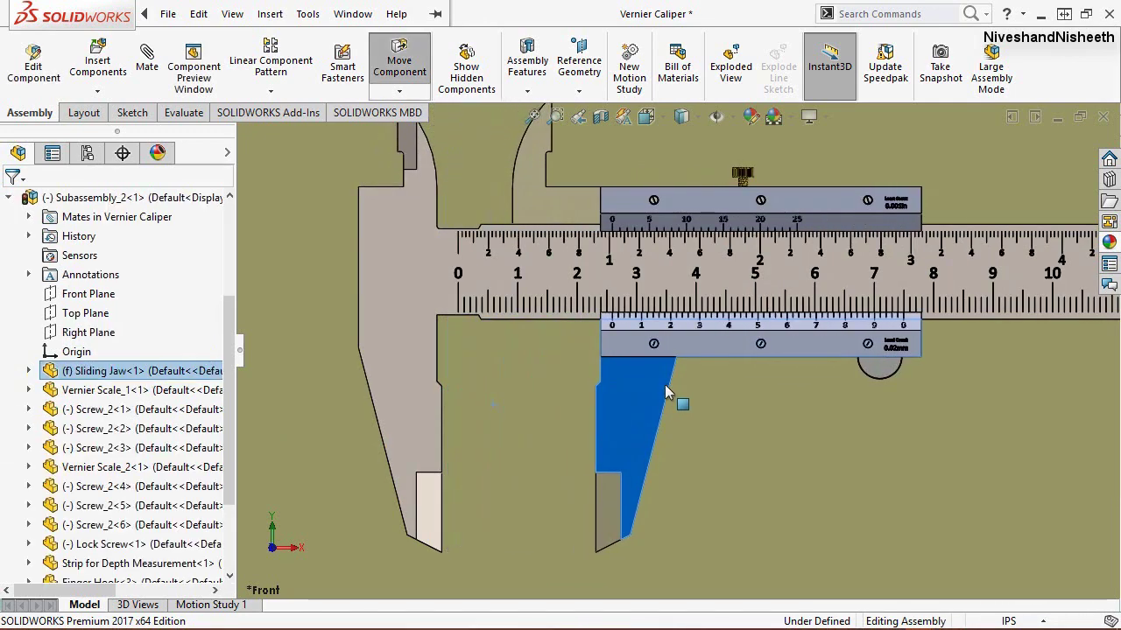
pyautogui.click(495, 355)
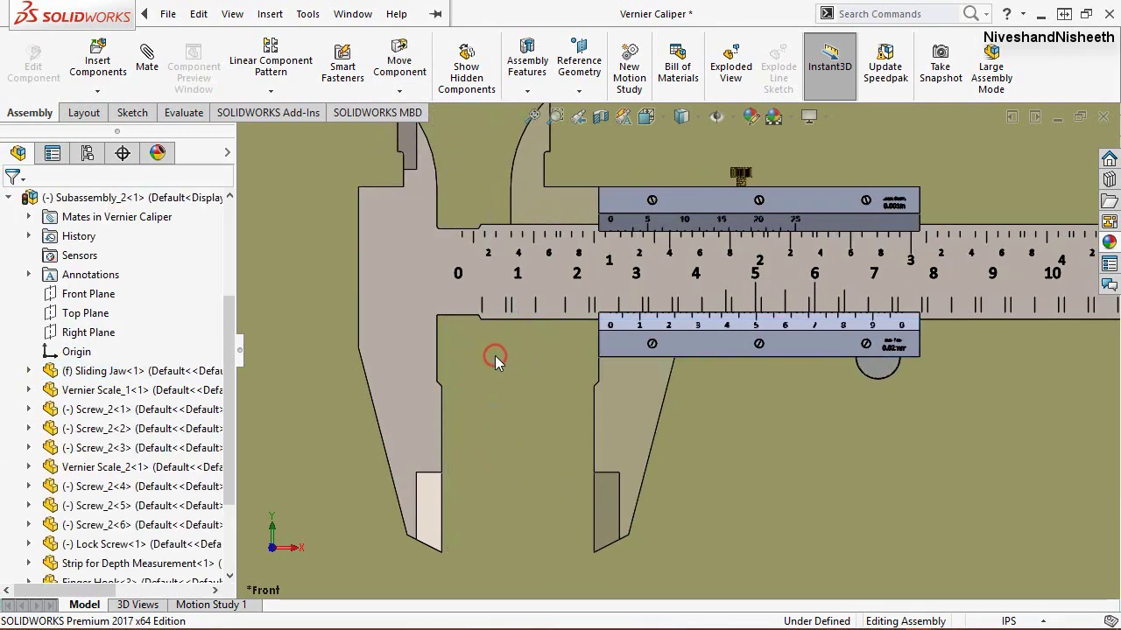
pyautogui.click(10, 199)
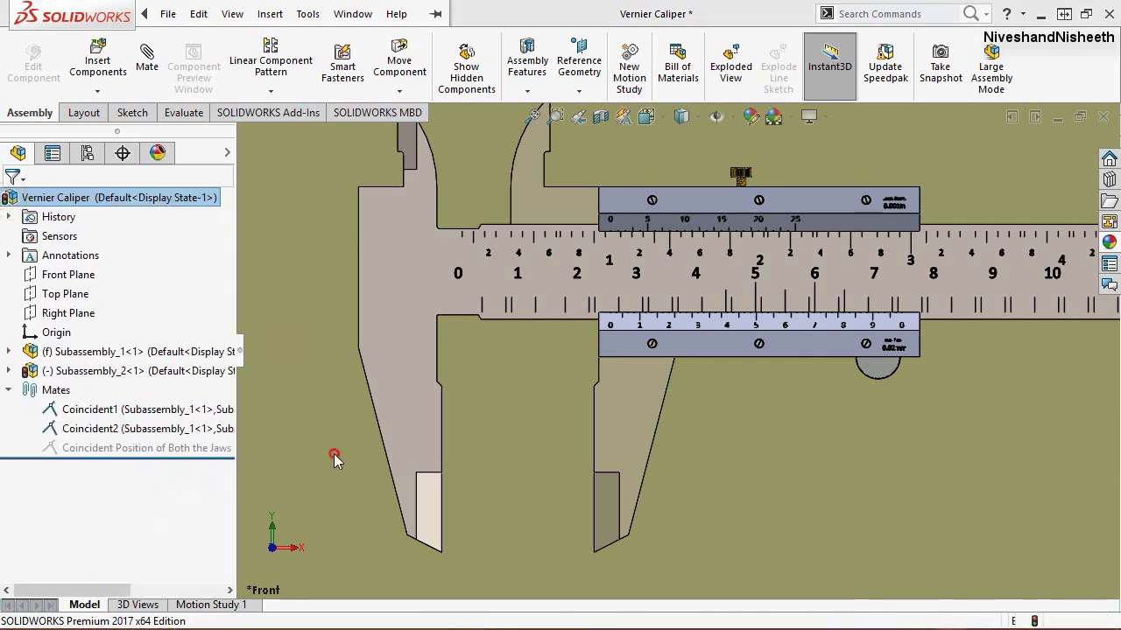
pyautogui.click(48, 351)
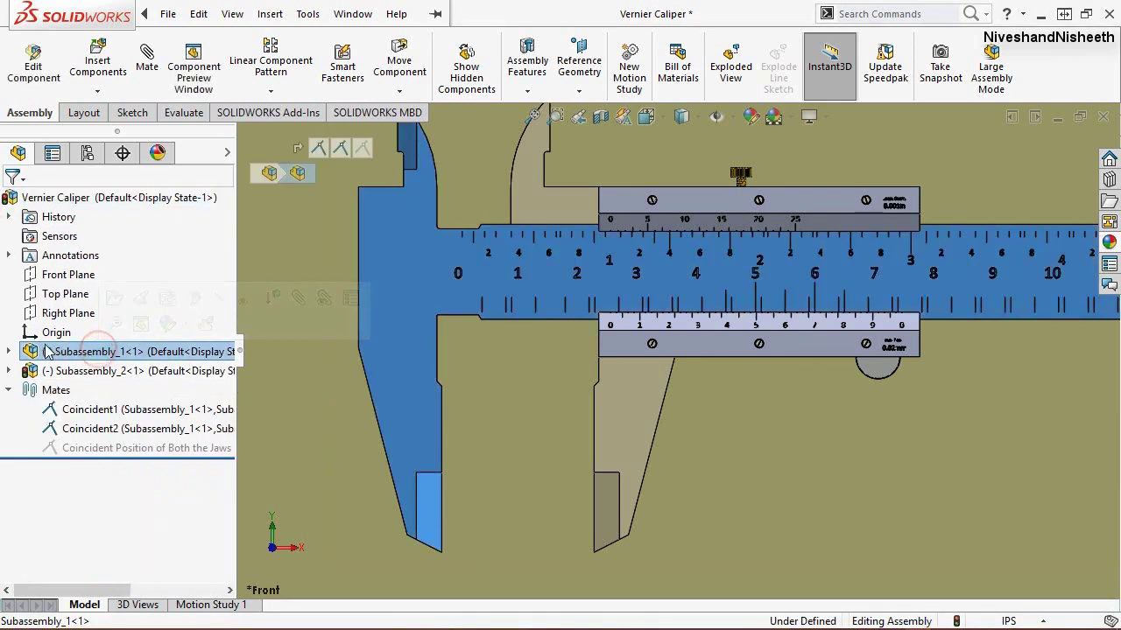
# Step: Show the Linear Scale's Plane for Millimeter Scale Reading from the tree
pyautogui.click(9, 351)
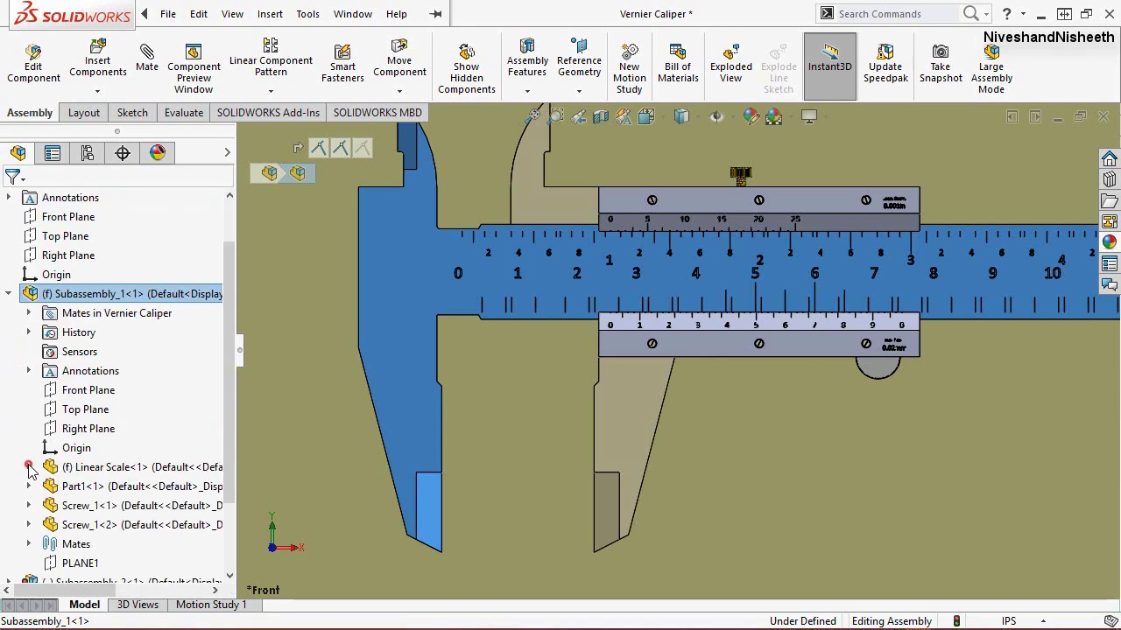
pyautogui.click(29, 467)
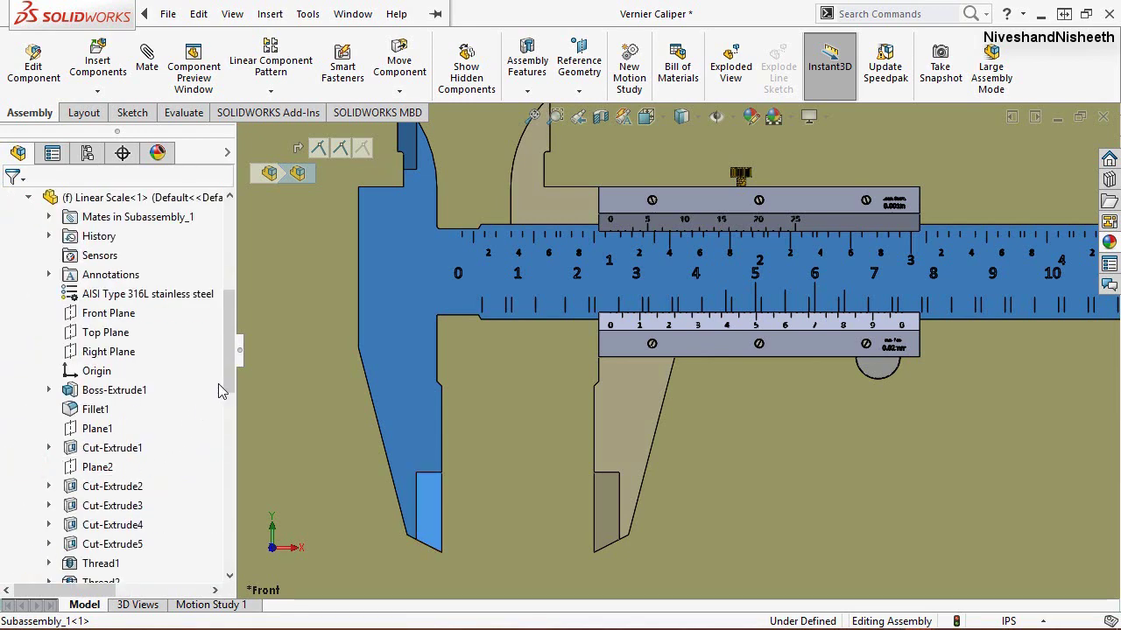
pyautogui.moveTo(222, 391); pyautogui.dragTo(221, 536)
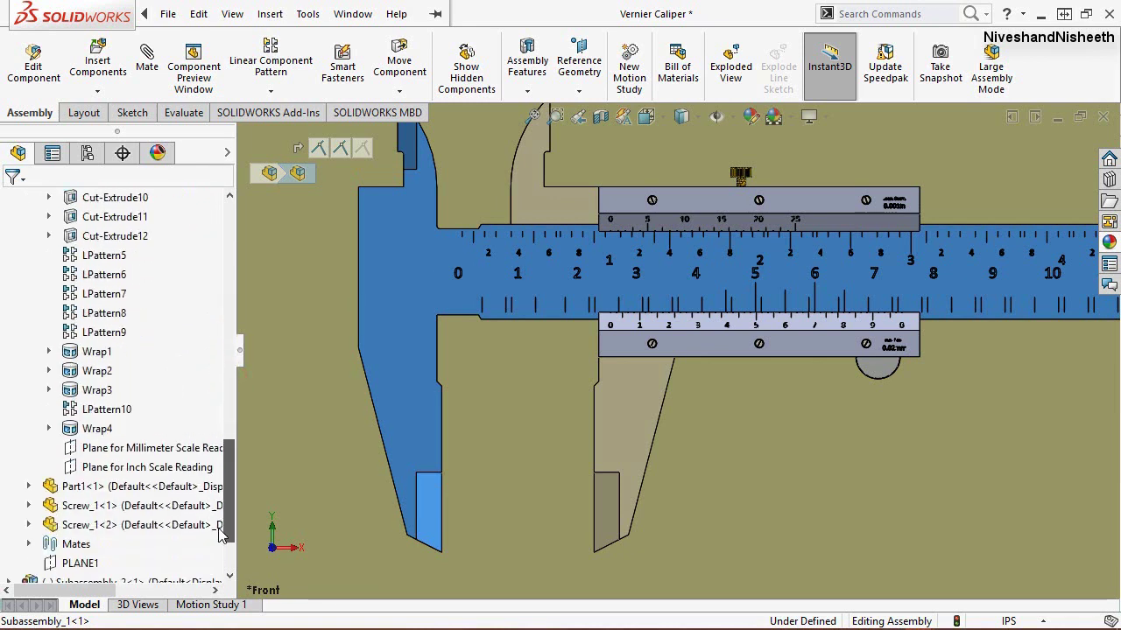
pyautogui.click(149, 448)
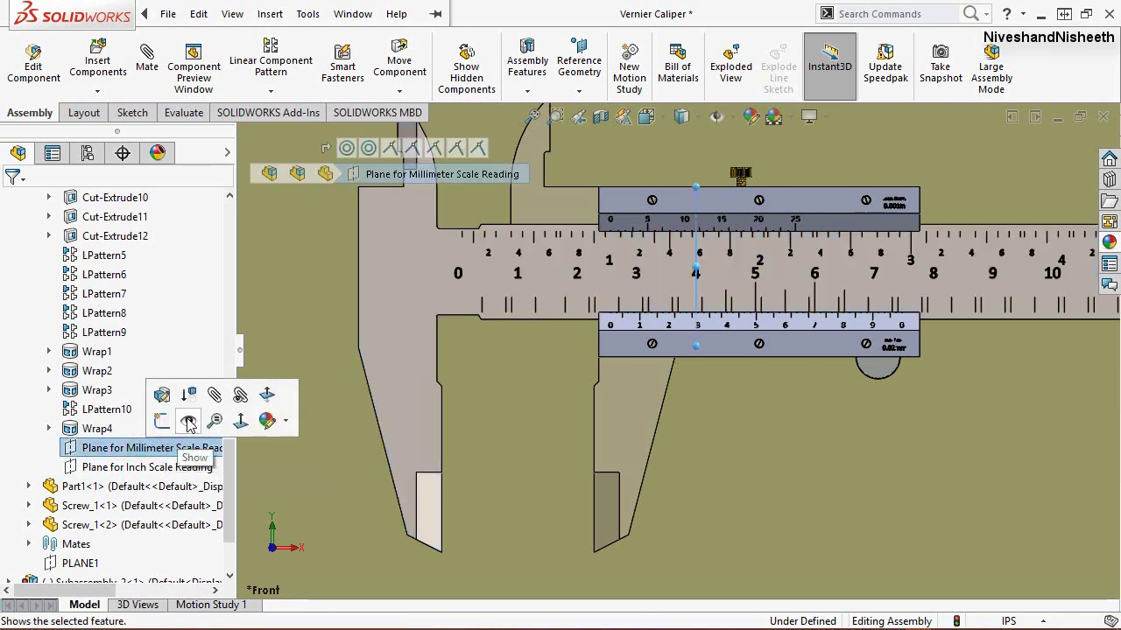
pyautogui.click(188, 421)
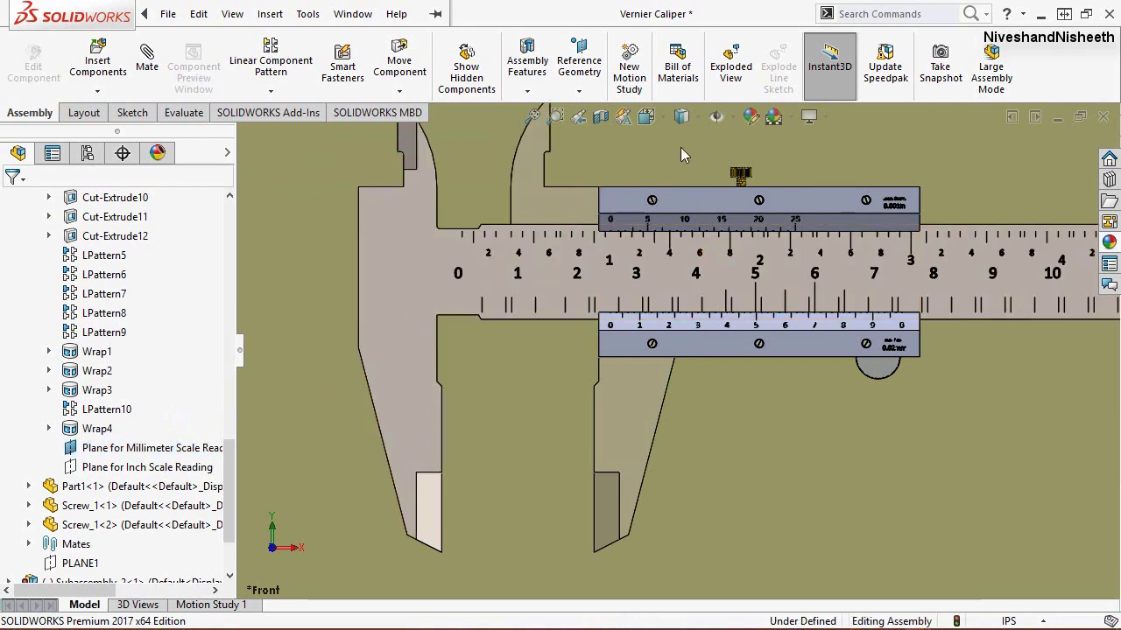
# Step: Turn on plane display in the Hide/Show Items flyout
pyautogui.click(734, 121)
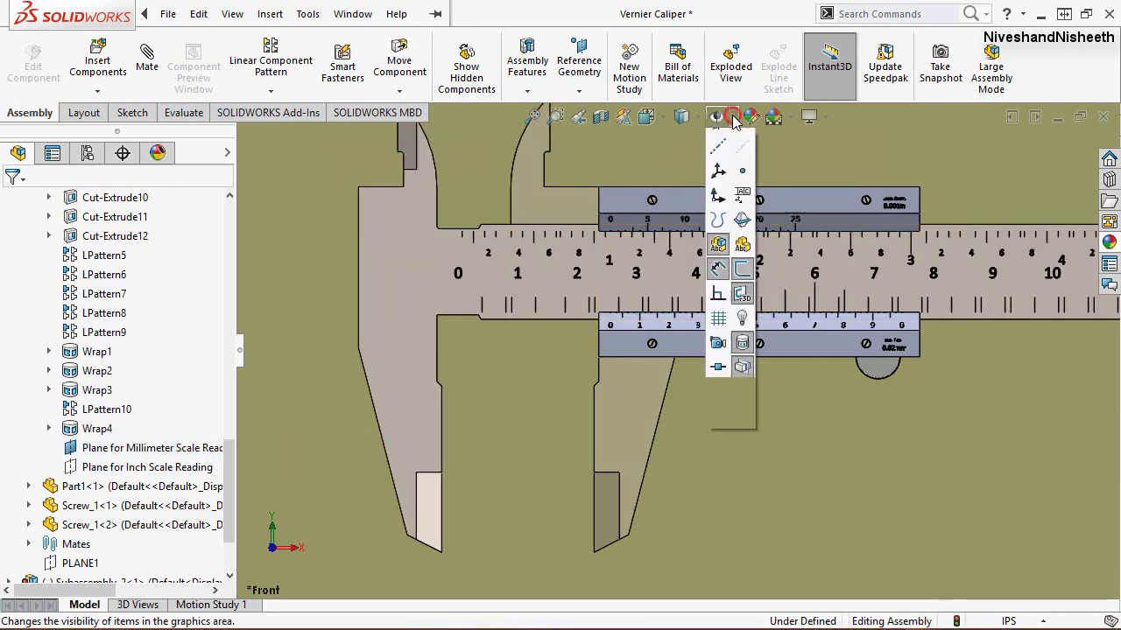
pyautogui.click(716, 140)
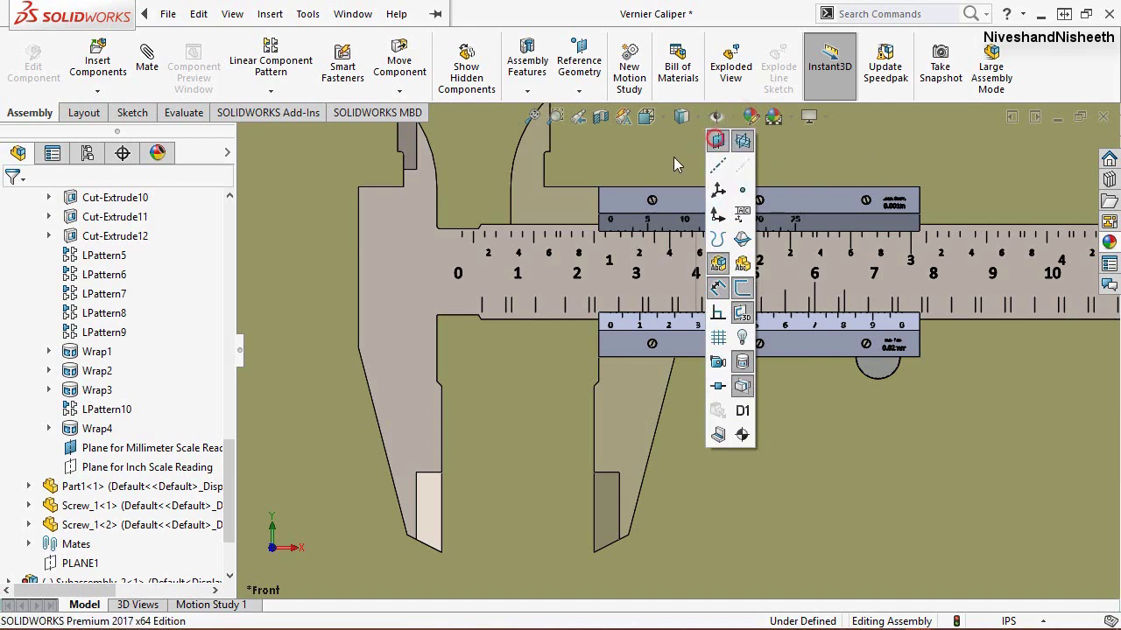
pyautogui.click(643, 166)
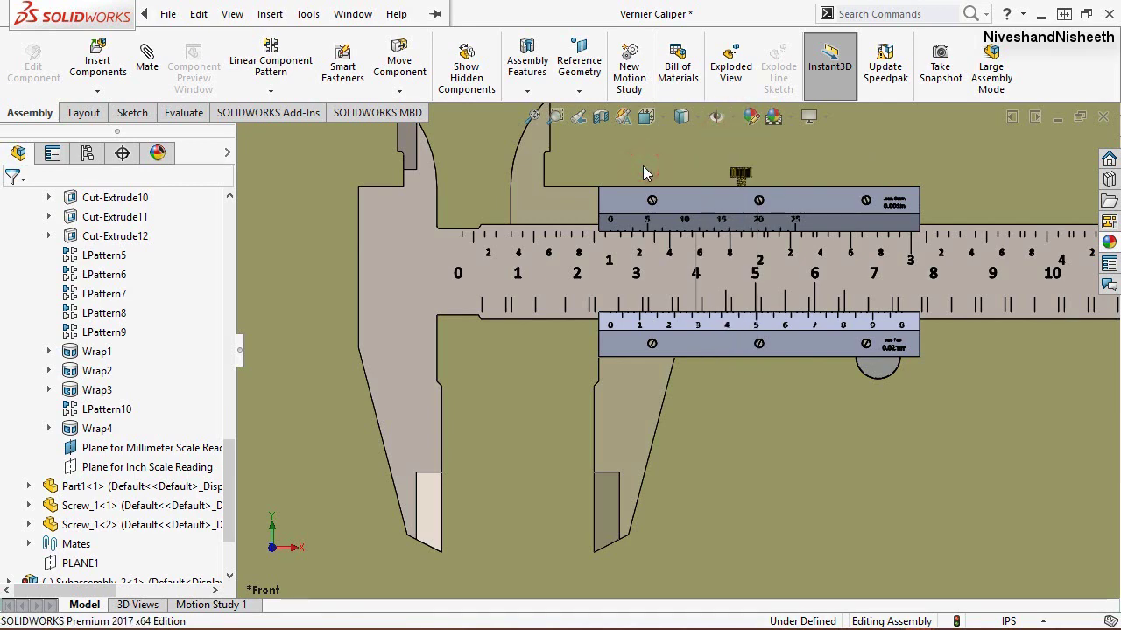
# Step: Orbit and zoom to an angled view and collapse the Linear Scale entry in the tree
pyautogui.moveTo(692, 298)
pyautogui.mouseDown(button='middle')
pyautogui.moveTo(705, 302)
pyautogui.moveTo(639, 291)
pyautogui.mouseUp(button='middle')
pyautogui.scroll(-2, 638, 291)
pyautogui.scroll(-2, 638, 292)
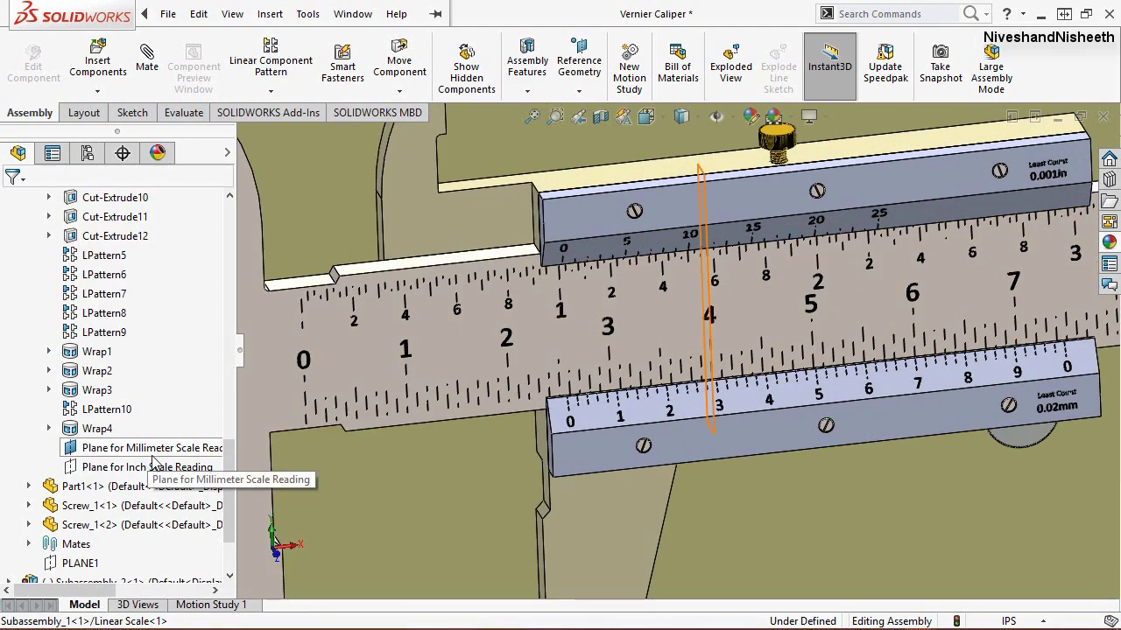
pyautogui.click(800, 538)
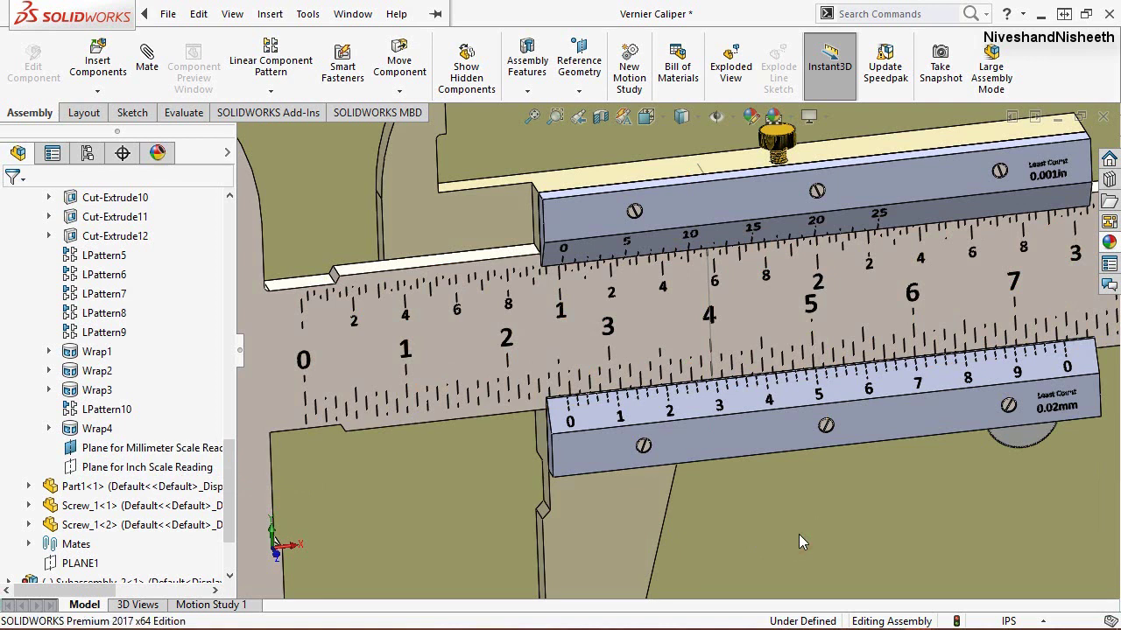
pyautogui.click(357, 526)
pyautogui.scroll(3, 197, 335)
pyautogui.scroll(4, 197, 335)
pyautogui.scroll(5, 197, 335)
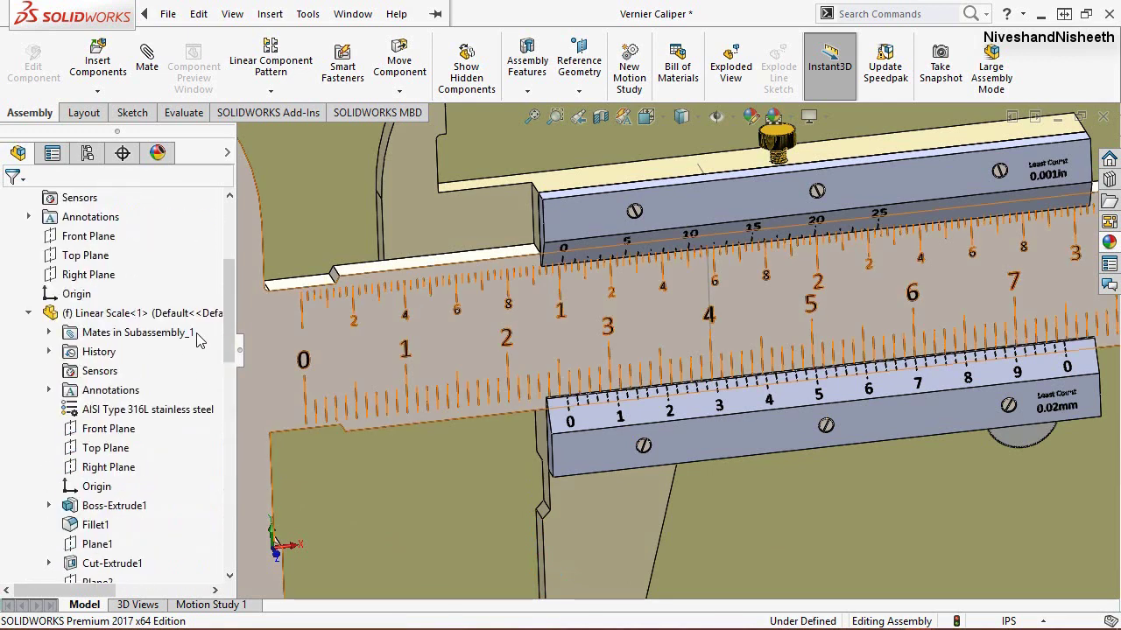
pyautogui.click(28, 313)
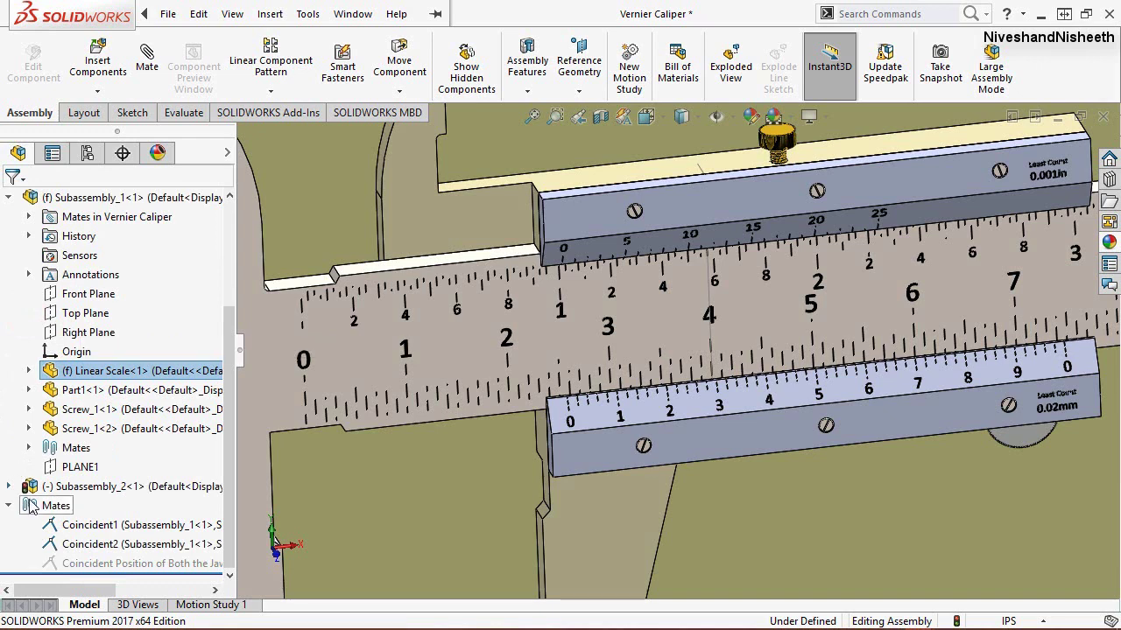
# Step: Show Vernier Scale_2's Plane for Millimeter Scale Reading and check it in the angled view
pyautogui.click(8, 487)
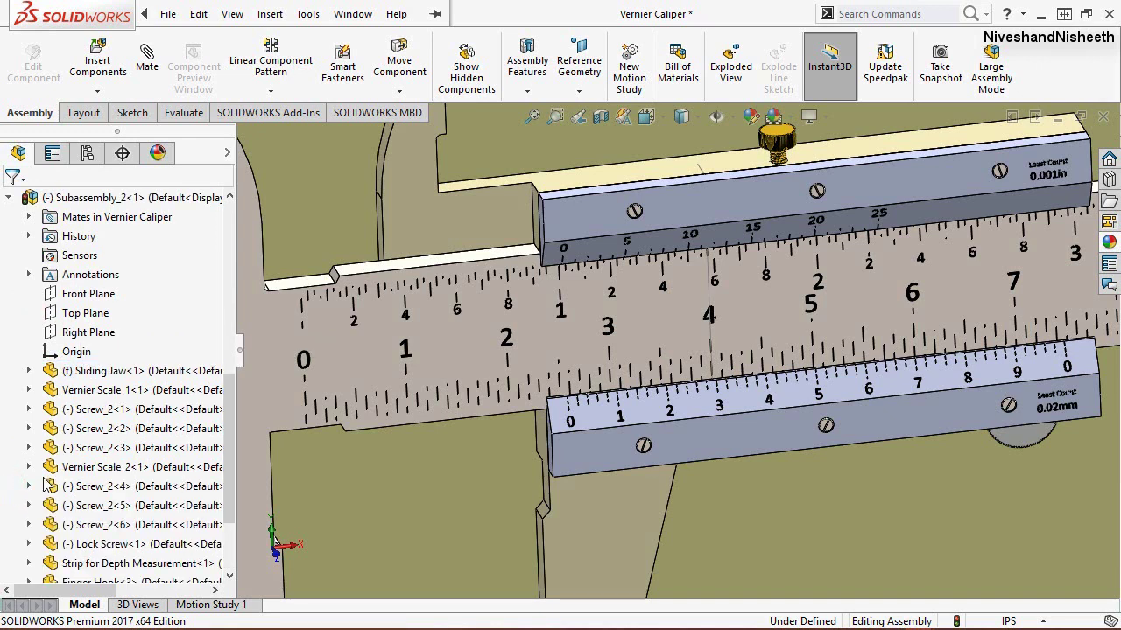
pyautogui.click(31, 467)
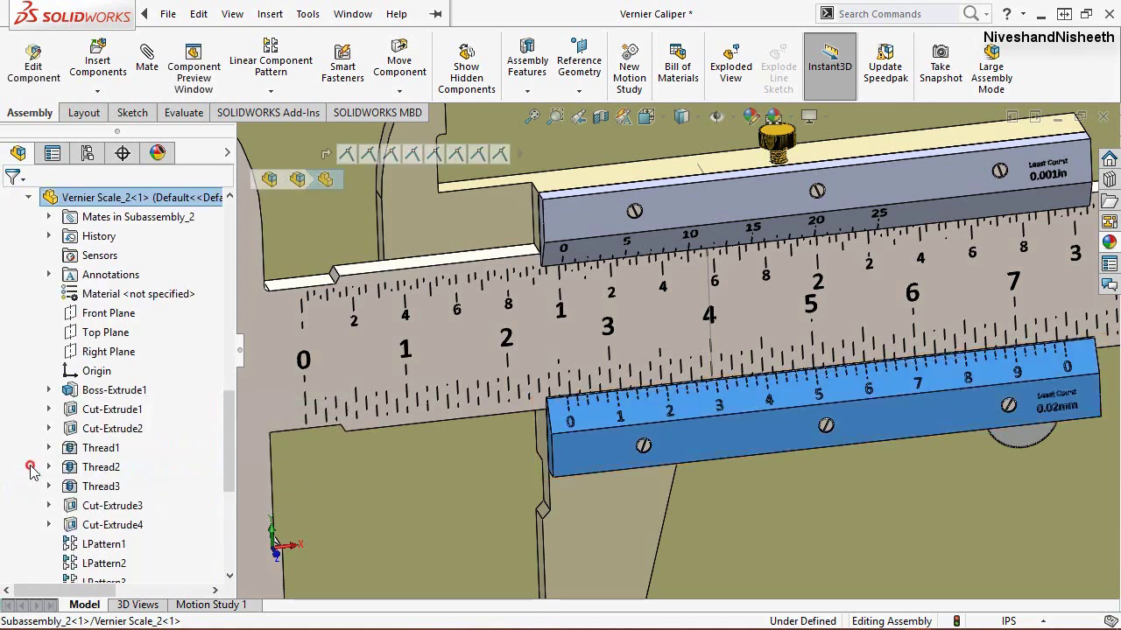
pyautogui.moveTo(226, 447); pyautogui.dragTo(230, 501)
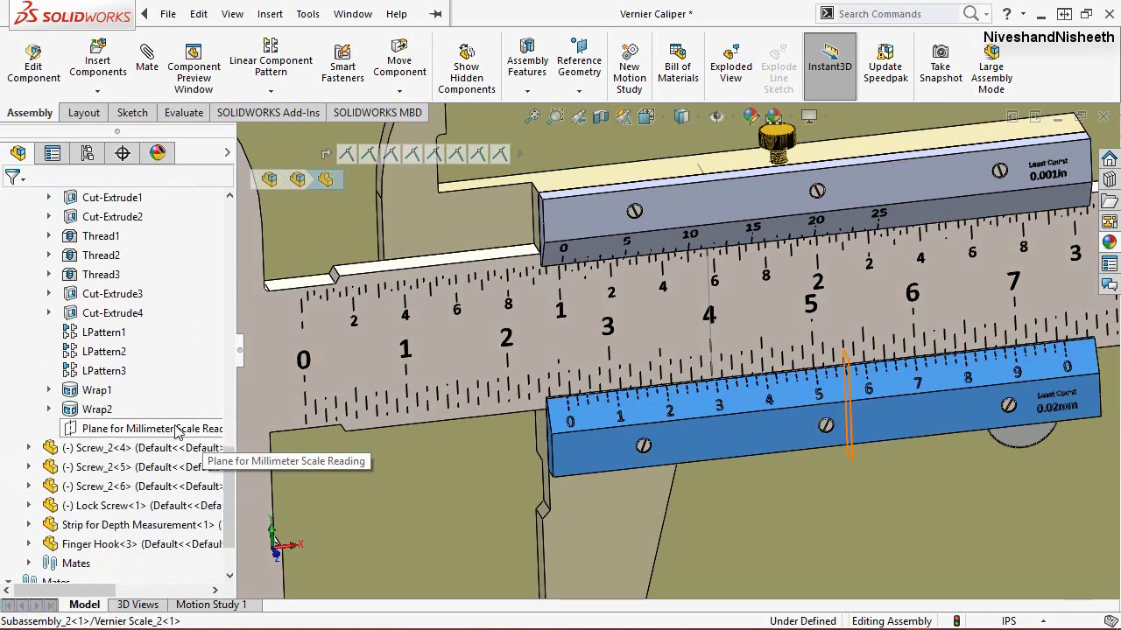
pyautogui.click(176, 429)
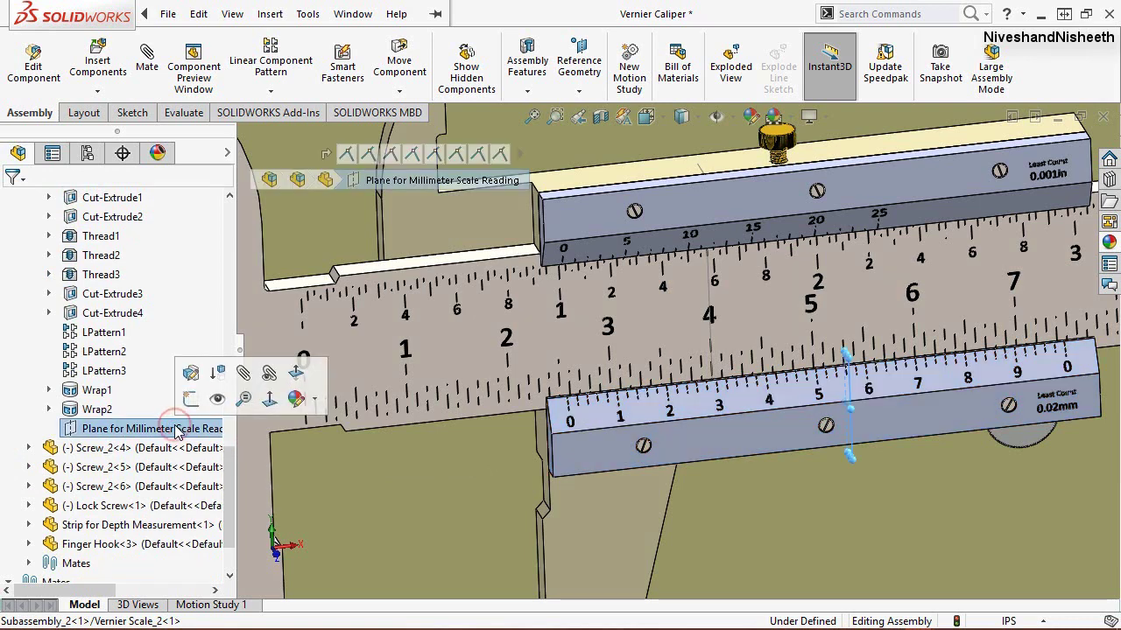
pyautogui.click(217, 399)
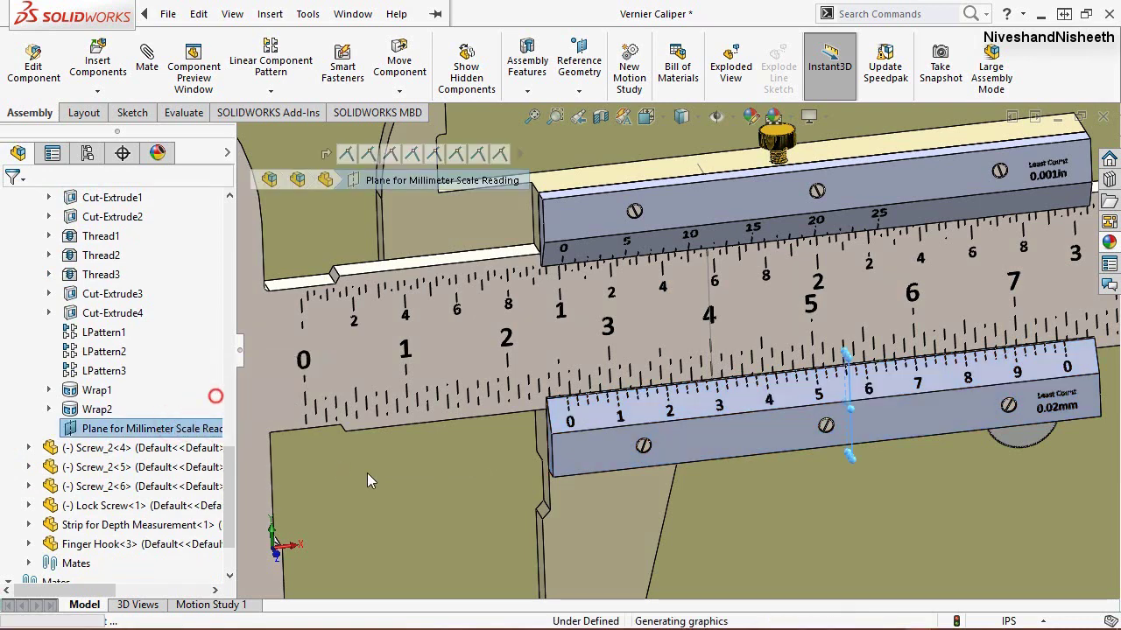
pyautogui.click(419, 499)
pyautogui.moveTo(782, 471); pyautogui.dragTo(853, 324, button='middle')
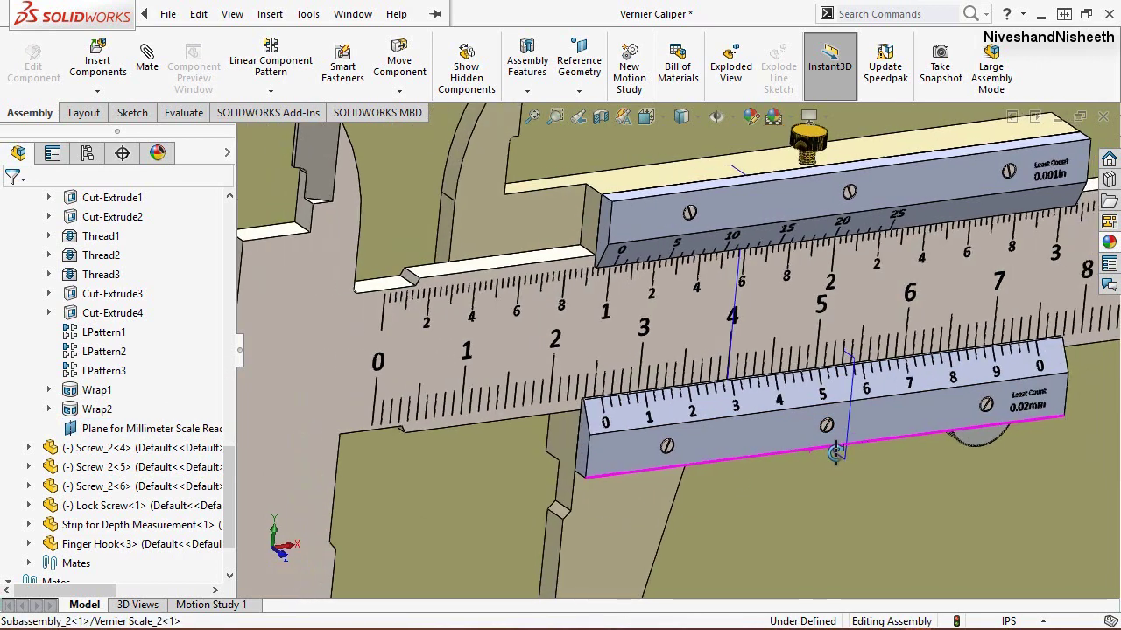
pyautogui.scroll(-2, 856, 324)
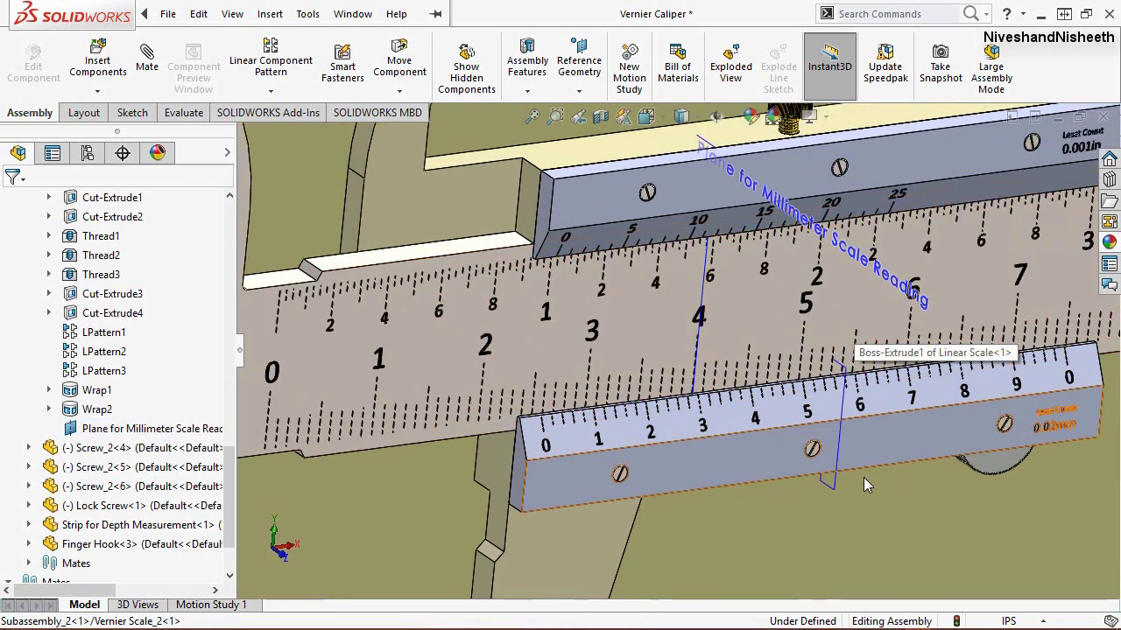
pyautogui.click(838, 490)
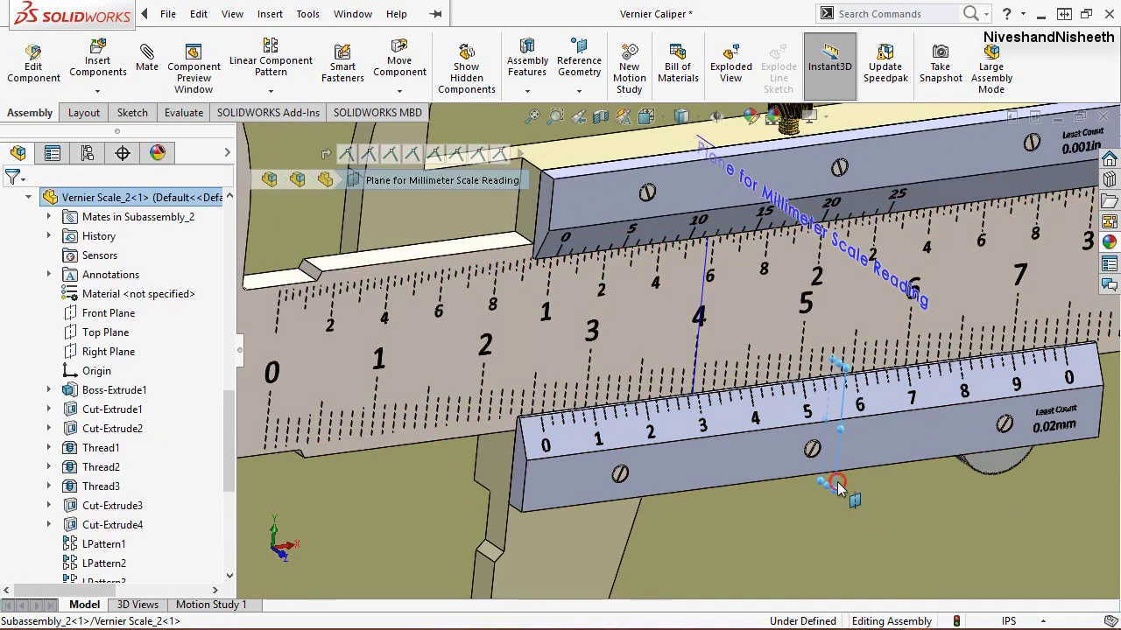
pyautogui.press('Escape')
pyautogui.click(793, 522)
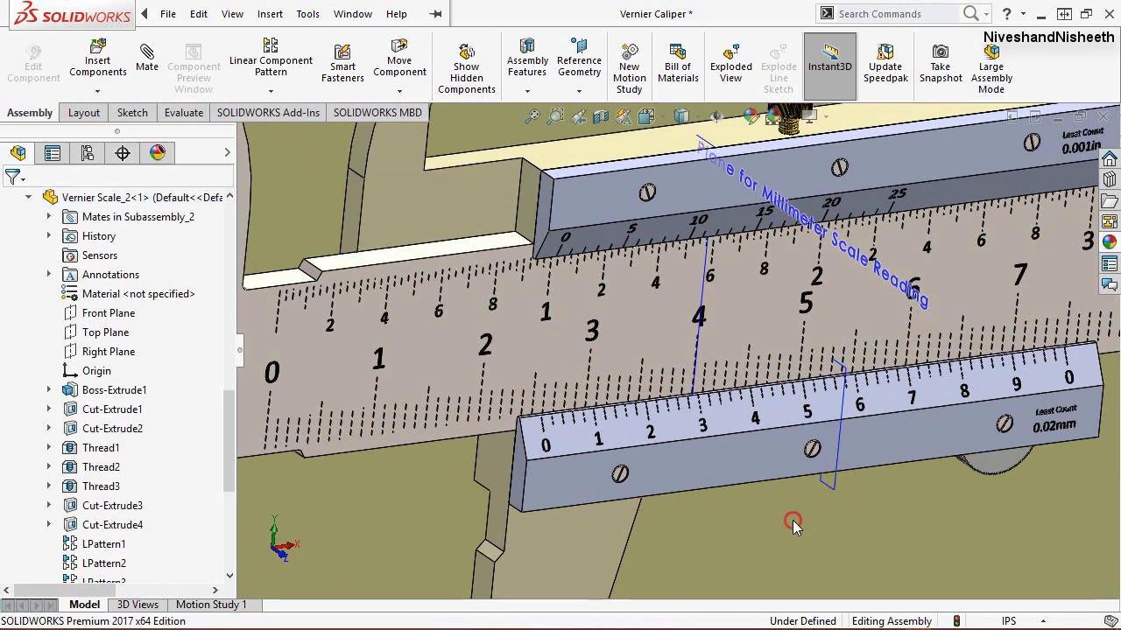
# Step: Mate the vernier's and main scale's millimeter reading planes coincident
pyautogui.click(147, 70)
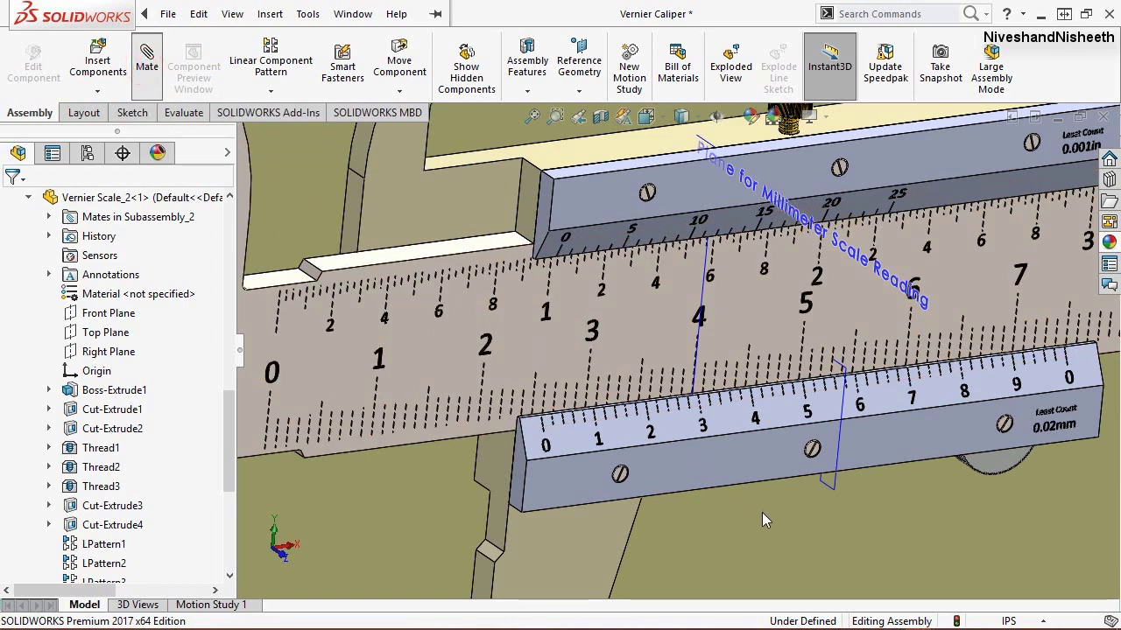
pyautogui.click(834, 497)
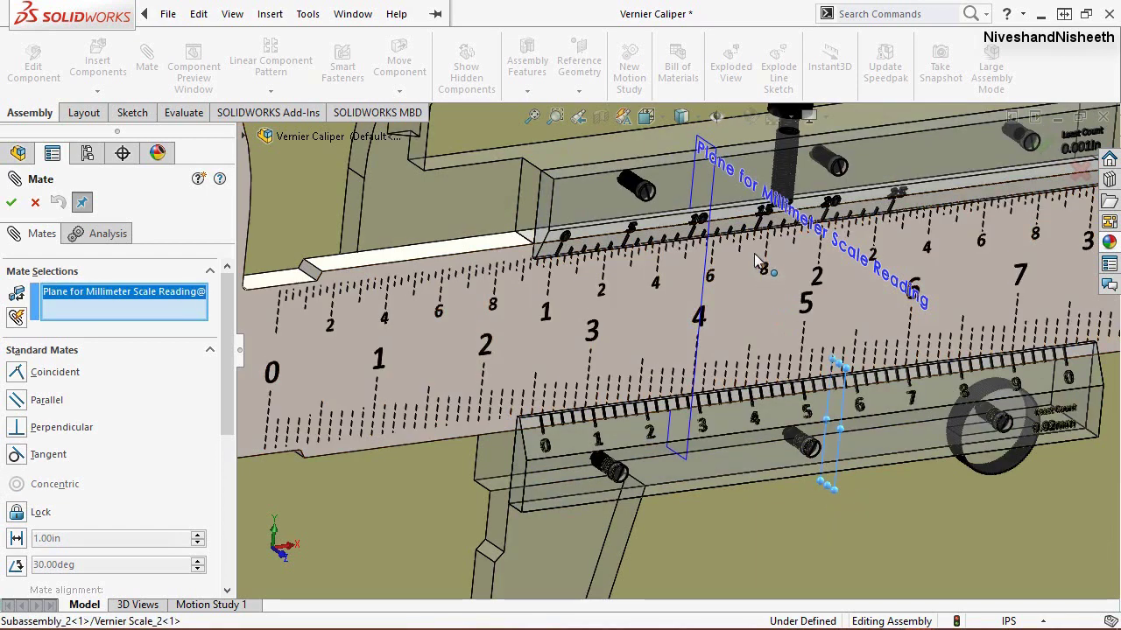
pyautogui.click(713, 182)
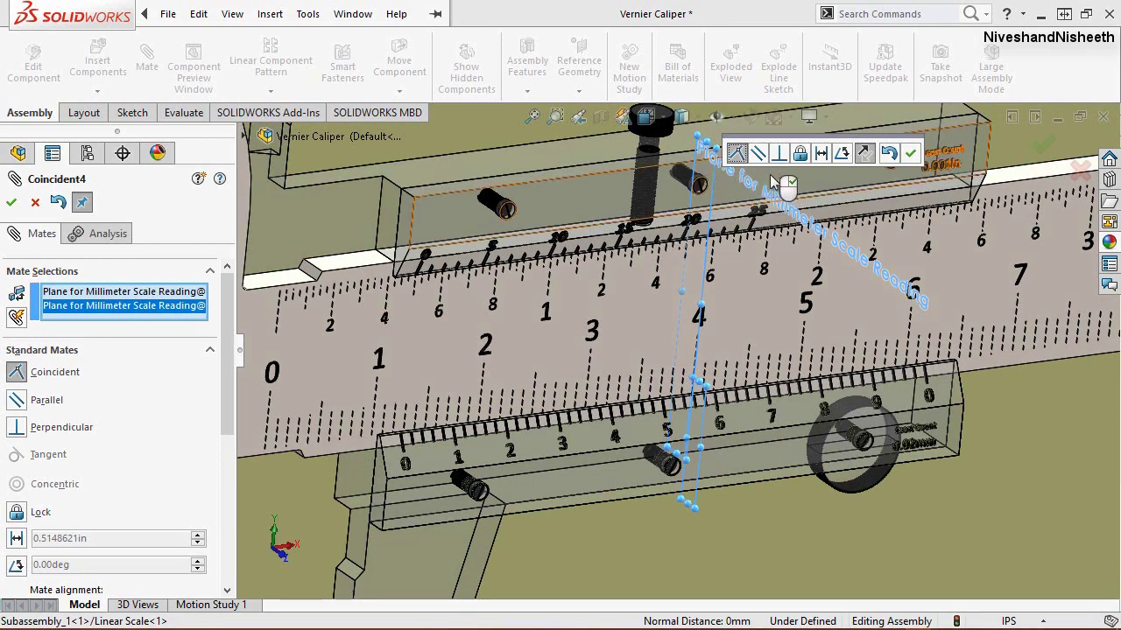
pyautogui.click(911, 154)
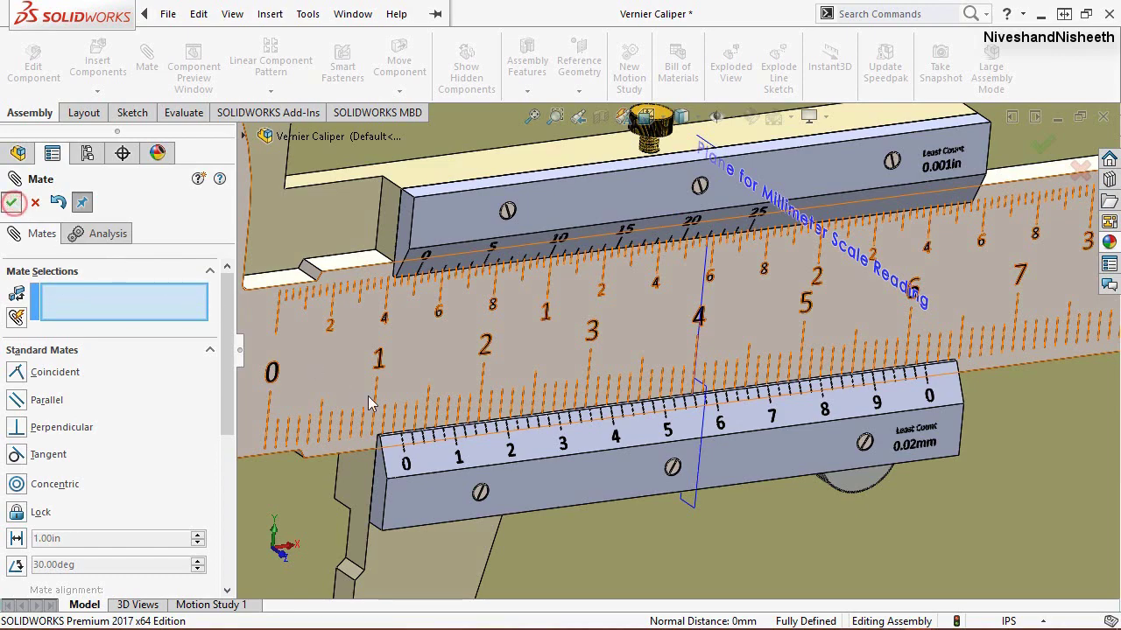
pyautogui.rightClick(635, 518)
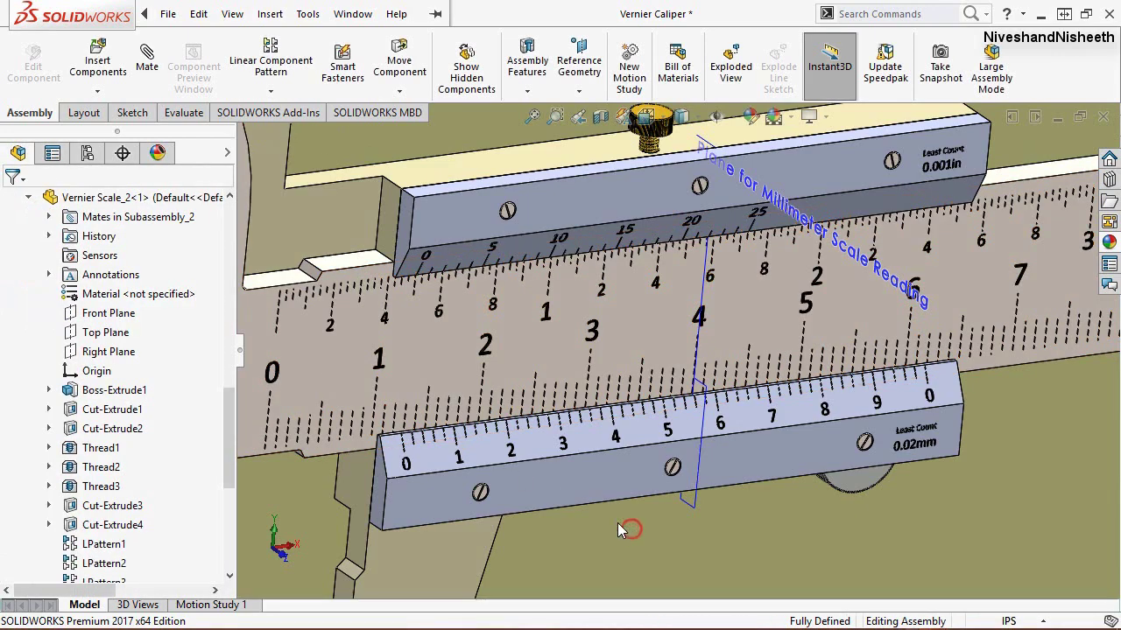
# Step: Collapse the design tree and step back twice to the front view
pyautogui.rightClick(229, 241)
pyautogui.click(254, 250)
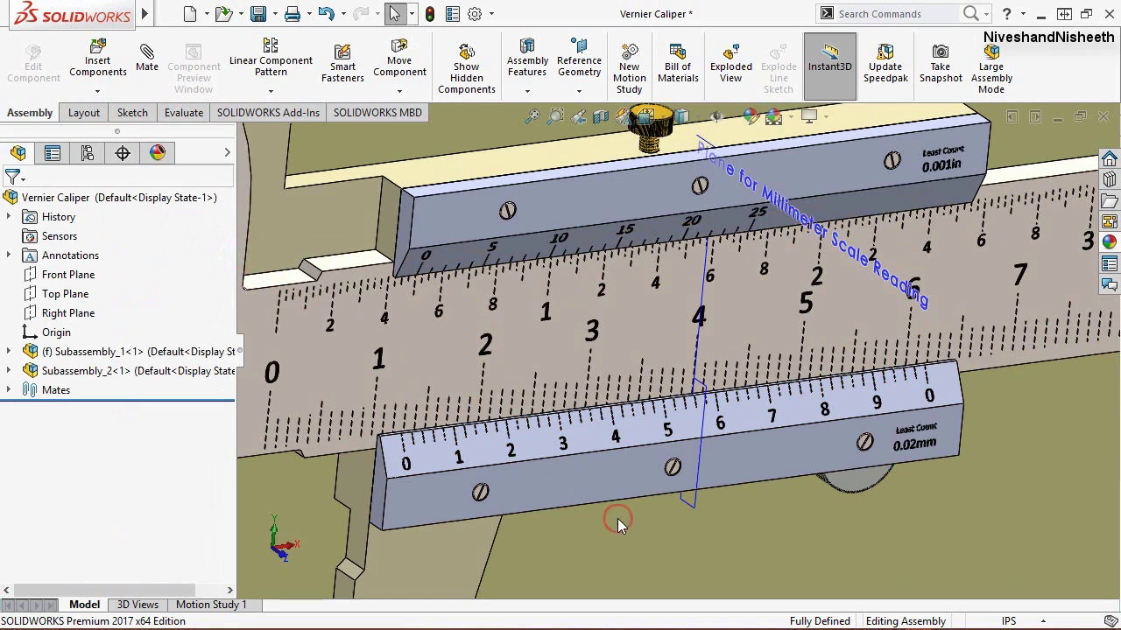
pyautogui.click(580, 119)
pyautogui.click(580, 118)
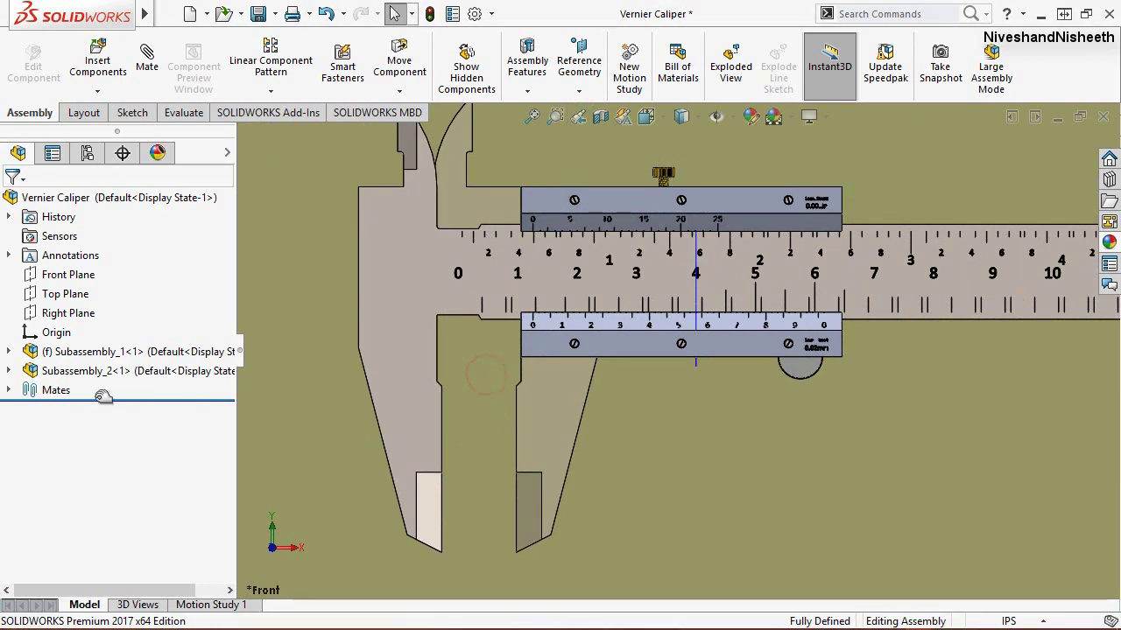
# Step: Rename the new Coincident4 mate to 'Measurement on Millimeter Scale'
pyautogui.click(8, 391)
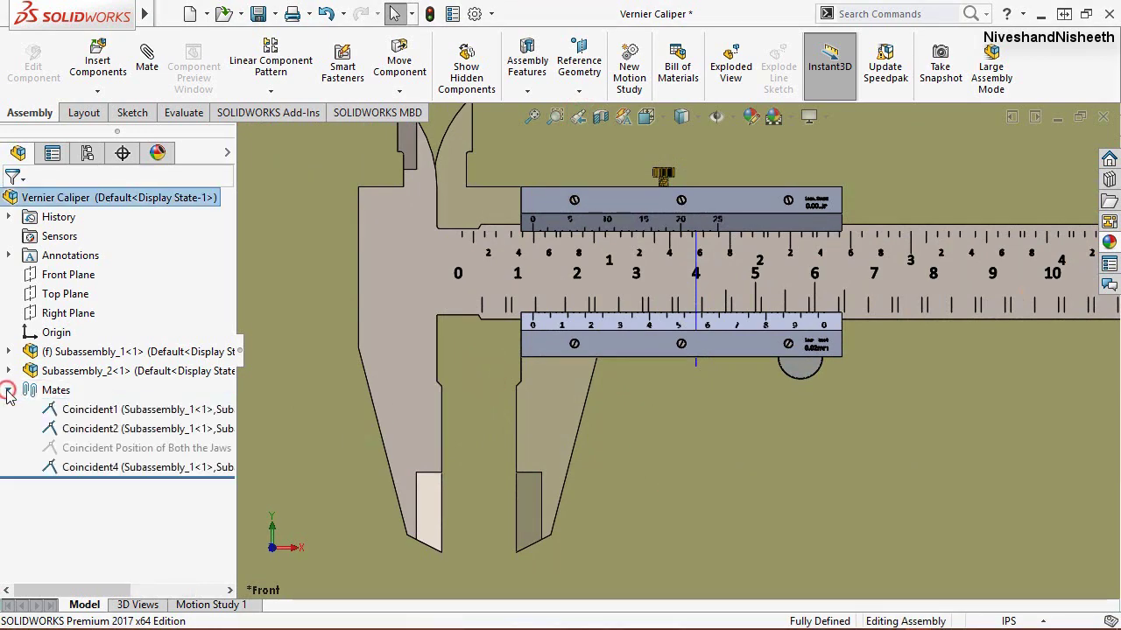
pyautogui.click(119, 468)
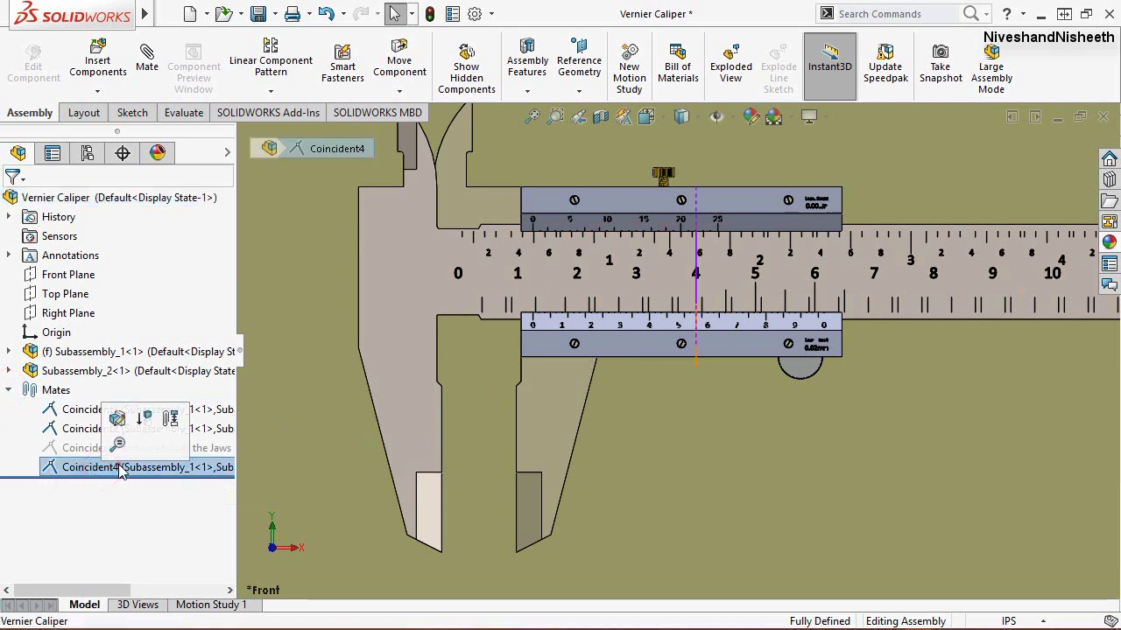
pyautogui.click(120, 467)
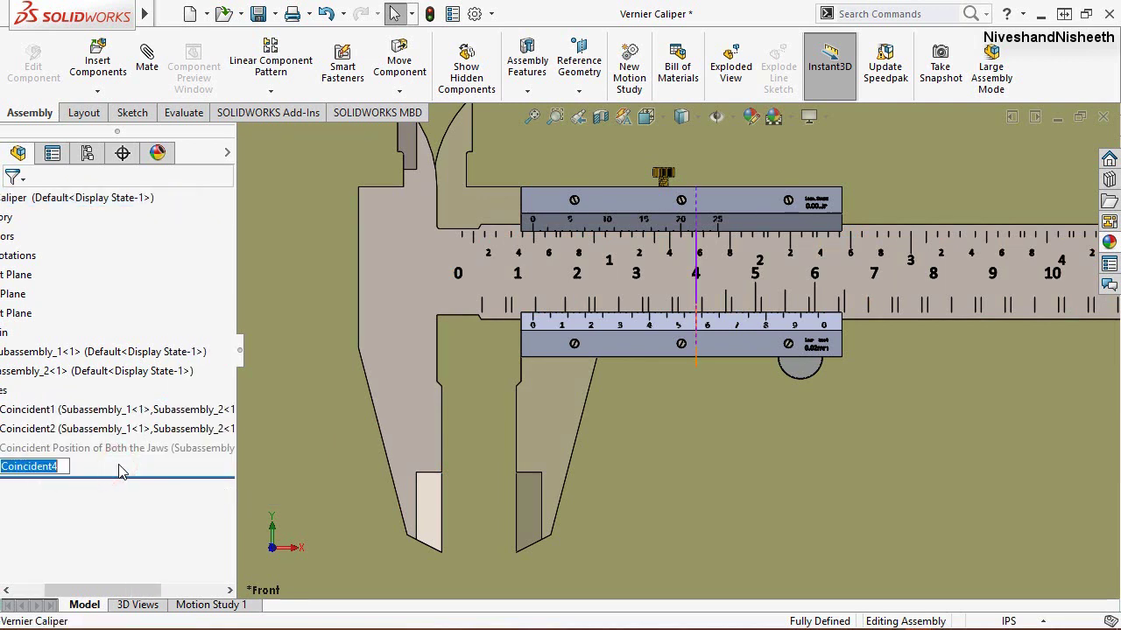
pyautogui.rightClick(61, 465)
pyautogui.click(110, 298)
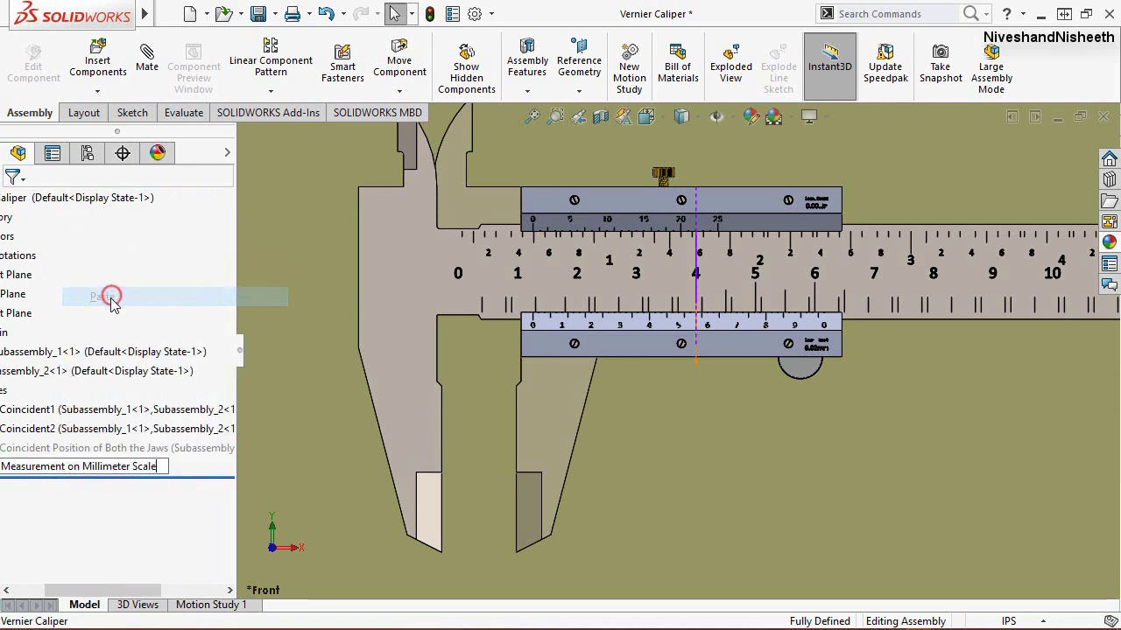
pyautogui.press('Return')
pyautogui.click(317, 484)
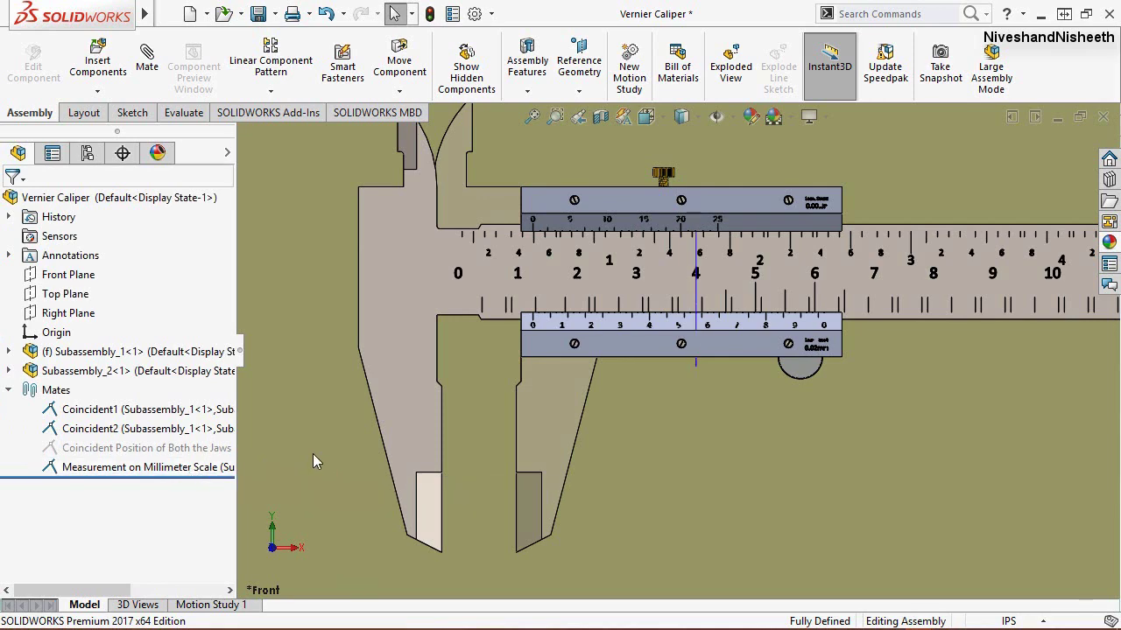
pyautogui.click(919, 521)
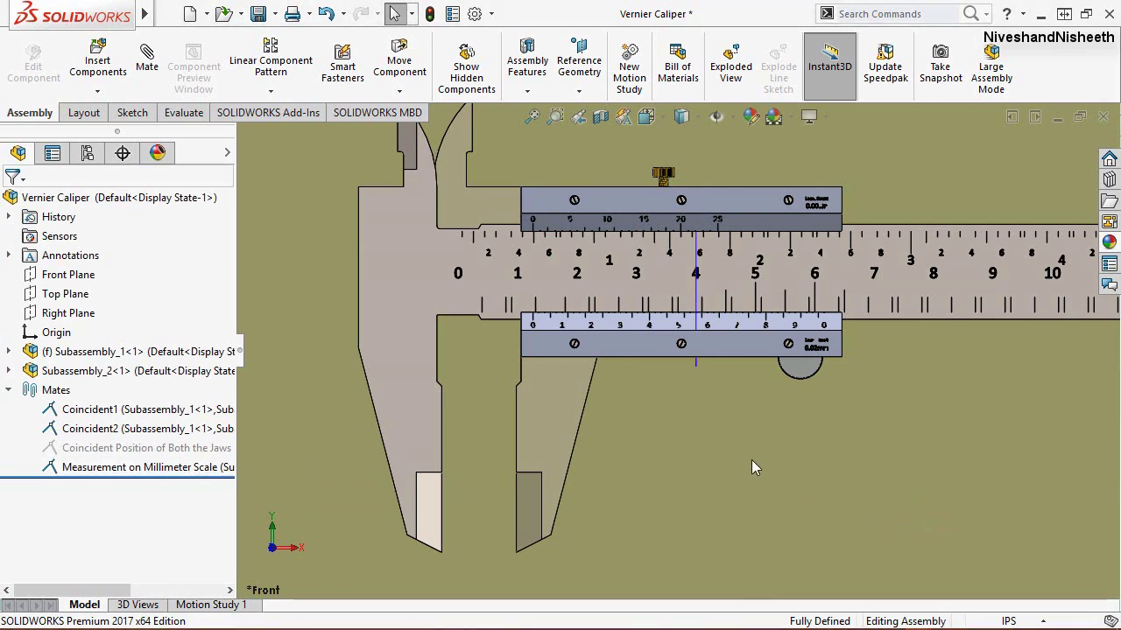
# Step: Hide the vernier scale's Plane for Millimeter Scale Reading
pyautogui.moveTo(697, 418)
pyautogui.mouseDown(button='middle')
pyautogui.moveTo(736, 441)
pyautogui.moveTo(735, 473)
pyautogui.mouseUp(button='middle')
pyautogui.scroll(-2, 737, 348)
pyautogui.scroll(-2, 737, 347)
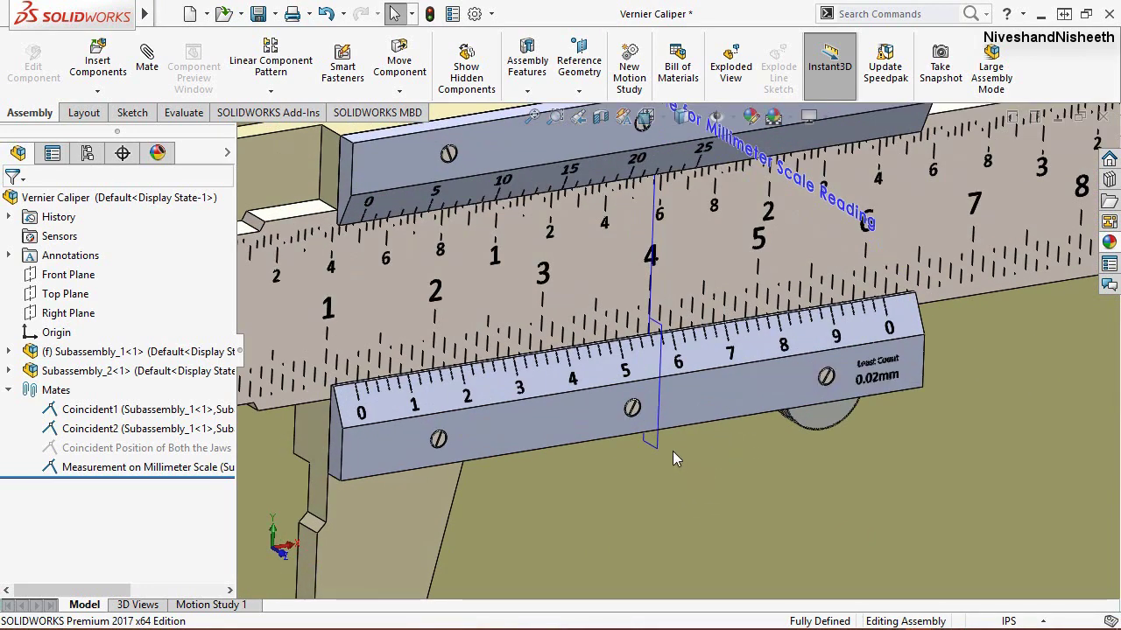
pyautogui.click(660, 447)
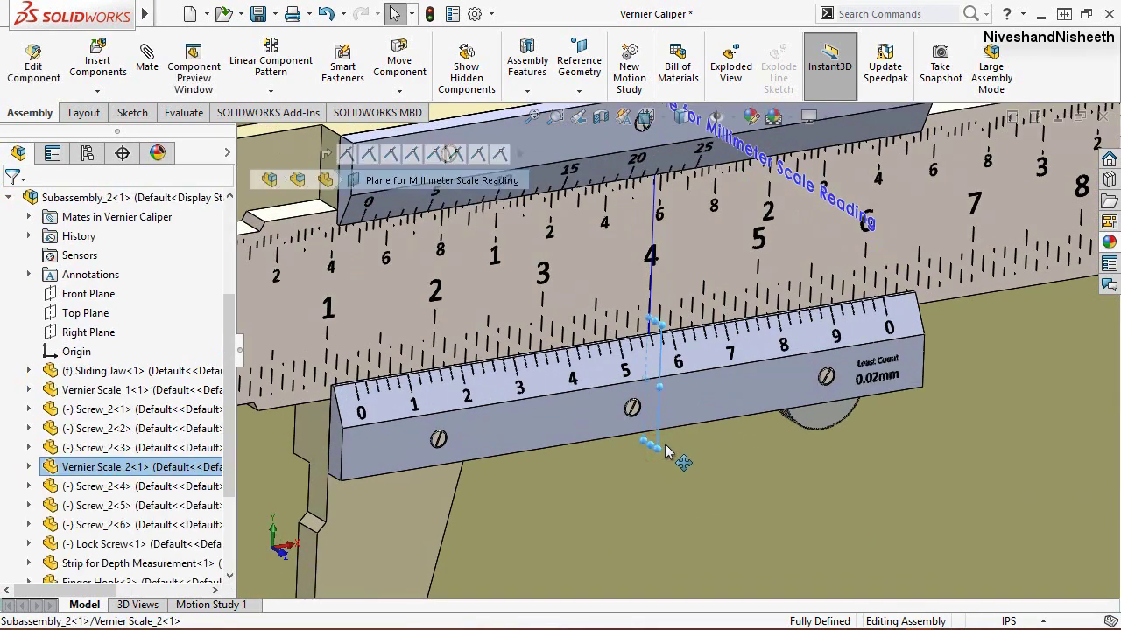
pyautogui.rightClick(656, 443)
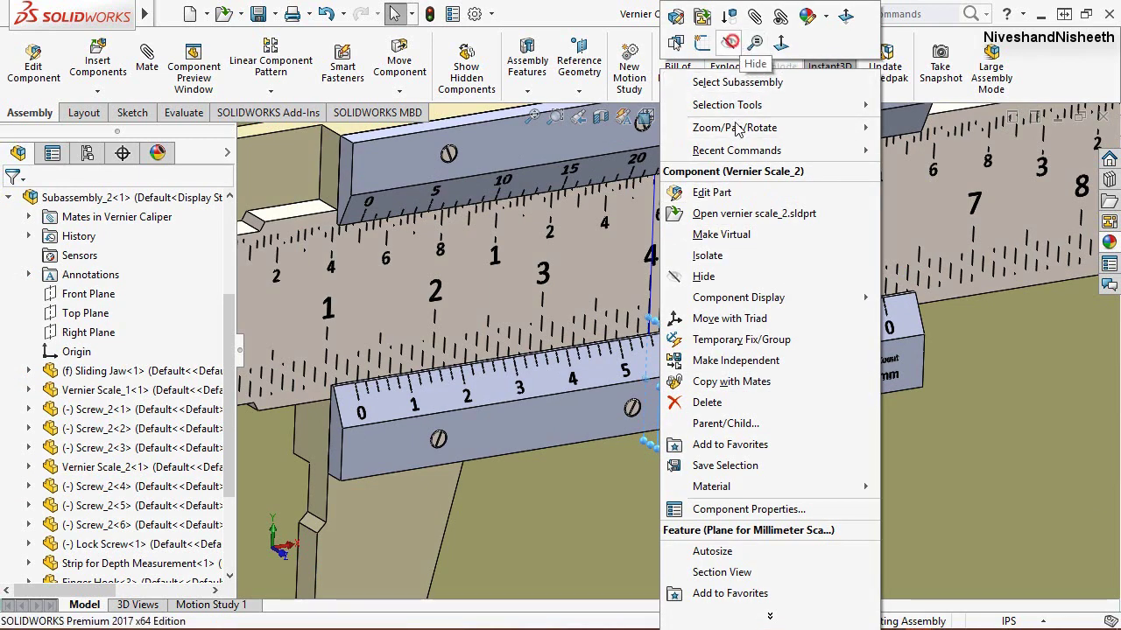
pyautogui.click(732, 39)
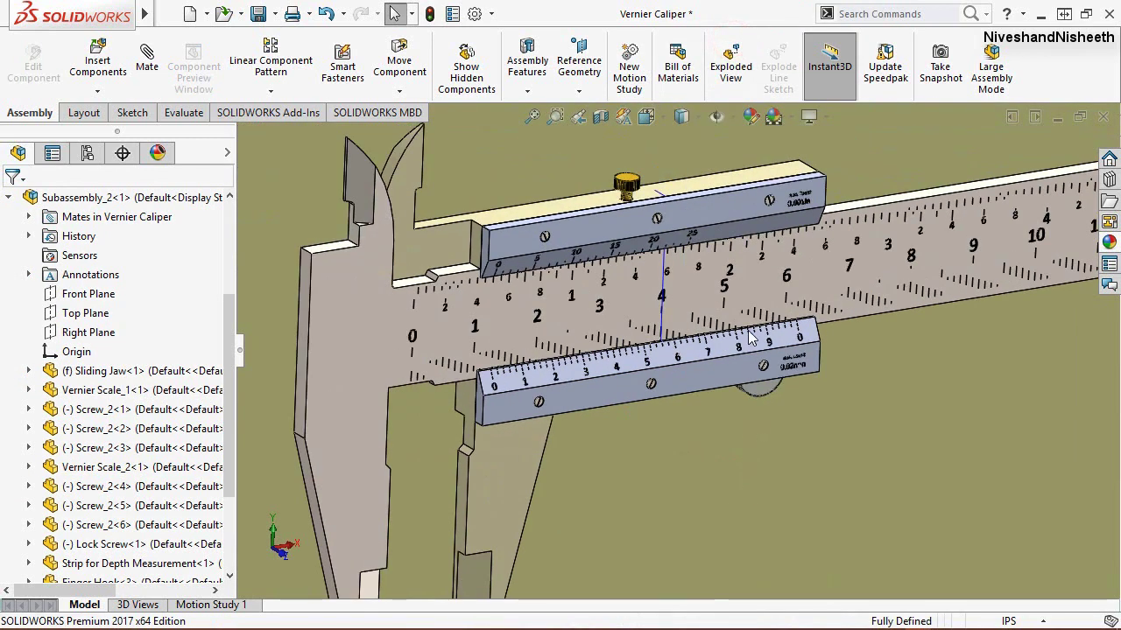
# Step: Hide the main scale's millimeter reading plane, collapse the tree, and return to front view
pyautogui.moveTo(745, 491); pyautogui.dragTo(712, 188, button='middle')
pyautogui.scroll(-2, 713, 188)
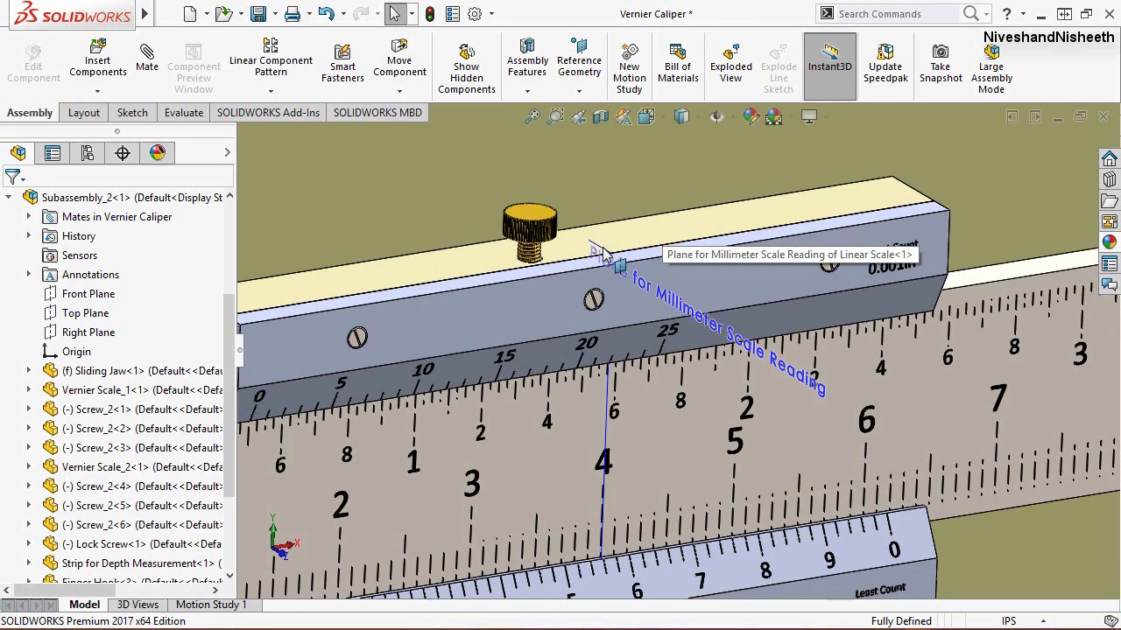
pyautogui.click(603, 251)
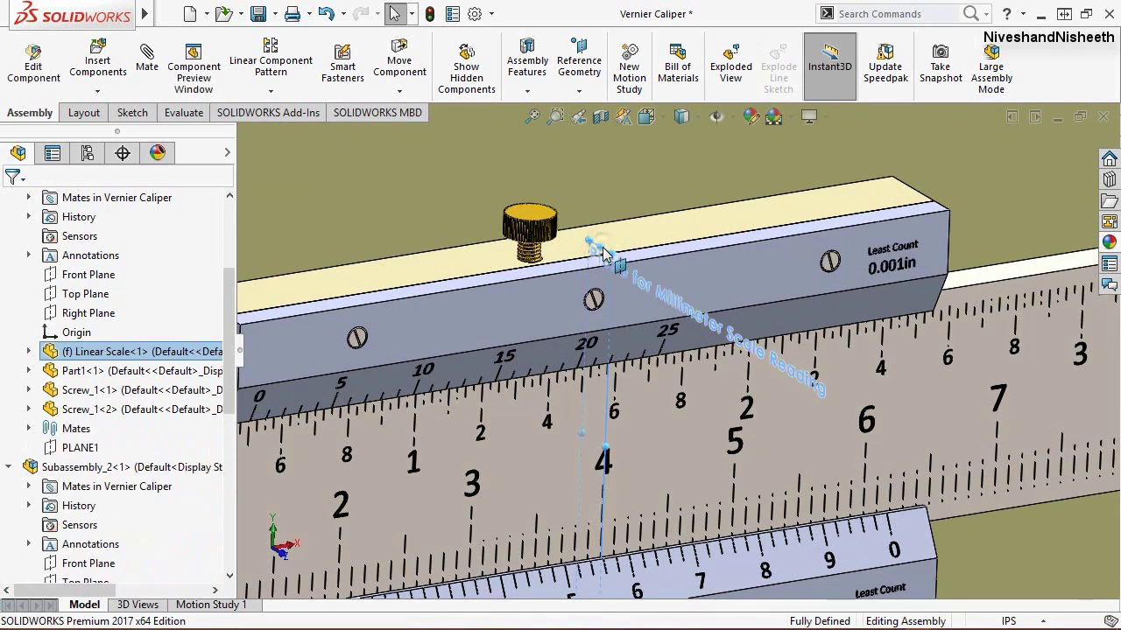
pyautogui.rightClick(606, 251)
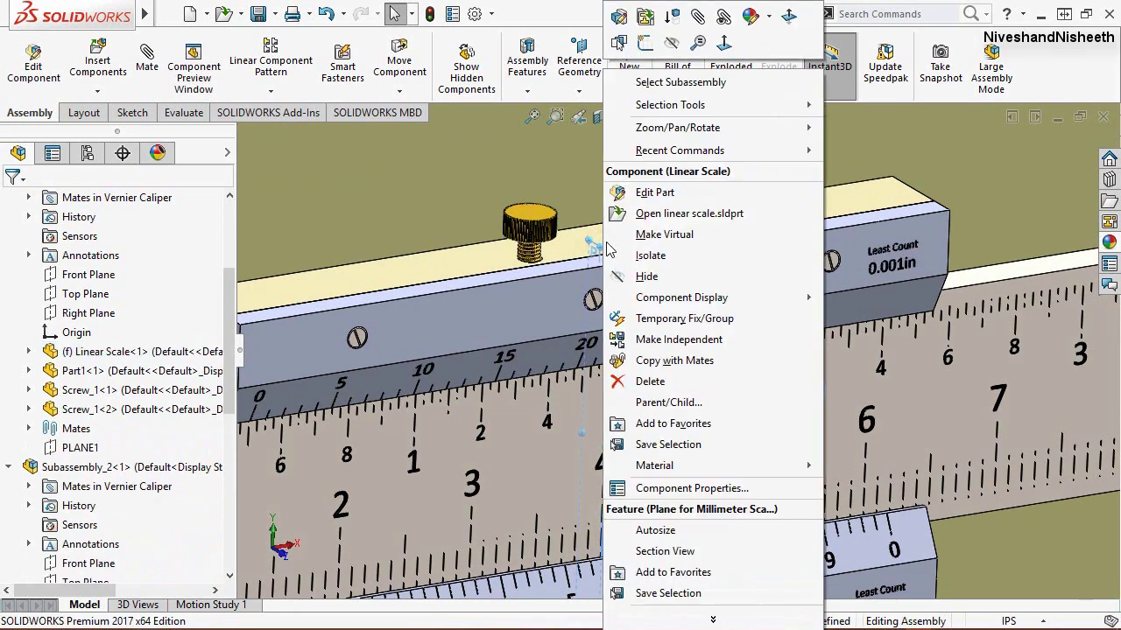
pyautogui.click(672, 46)
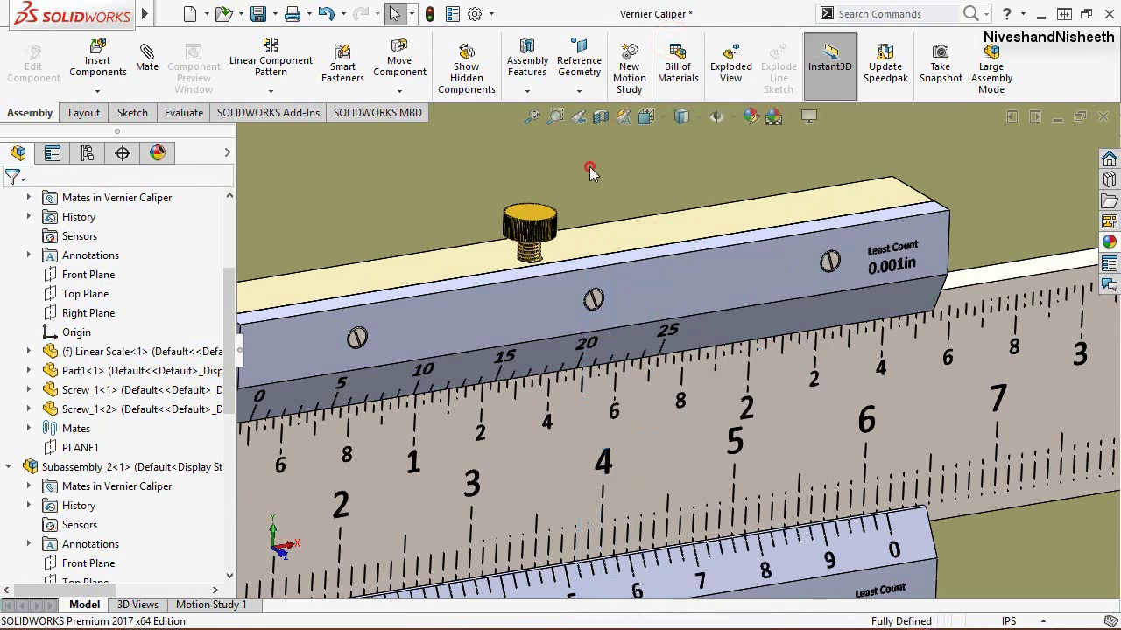
pyautogui.rightClick(166, 256)
pyautogui.click(198, 258)
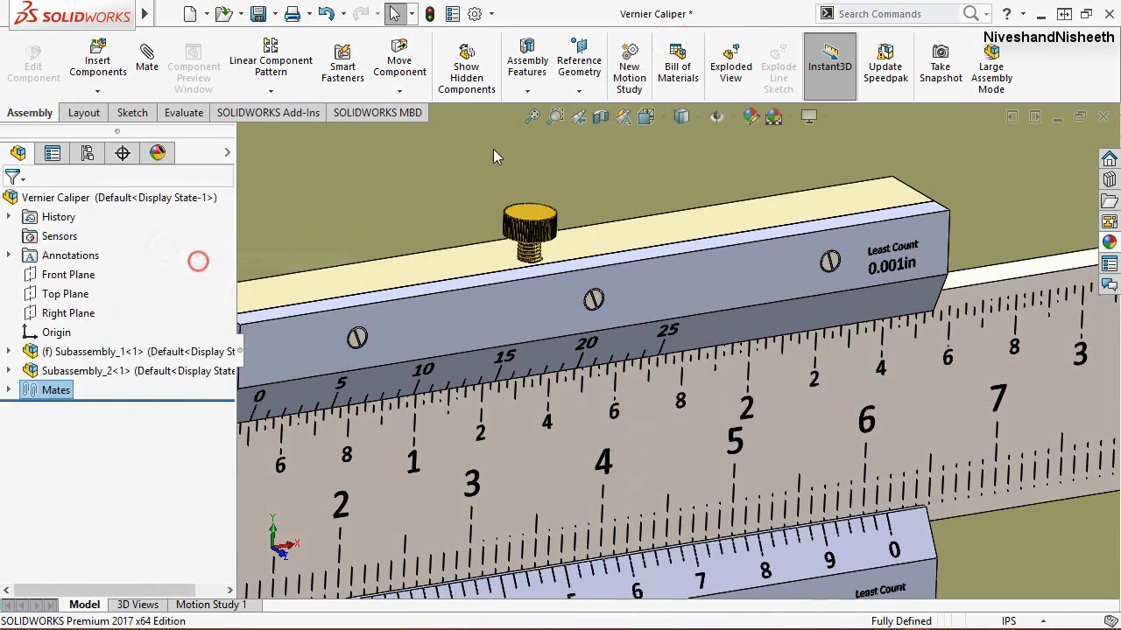
pyautogui.click(578, 119)
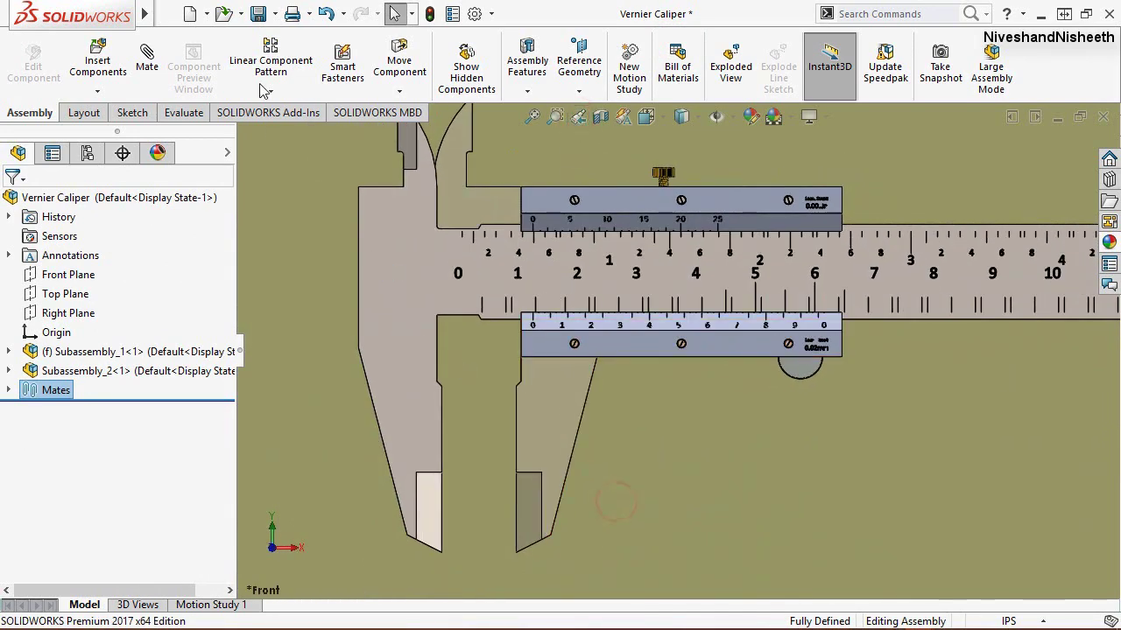
# Step: Save the assembly and all modified parts, then raise Directional4's brightness from 0.55 to 0.6
pyautogui.click(258, 13)
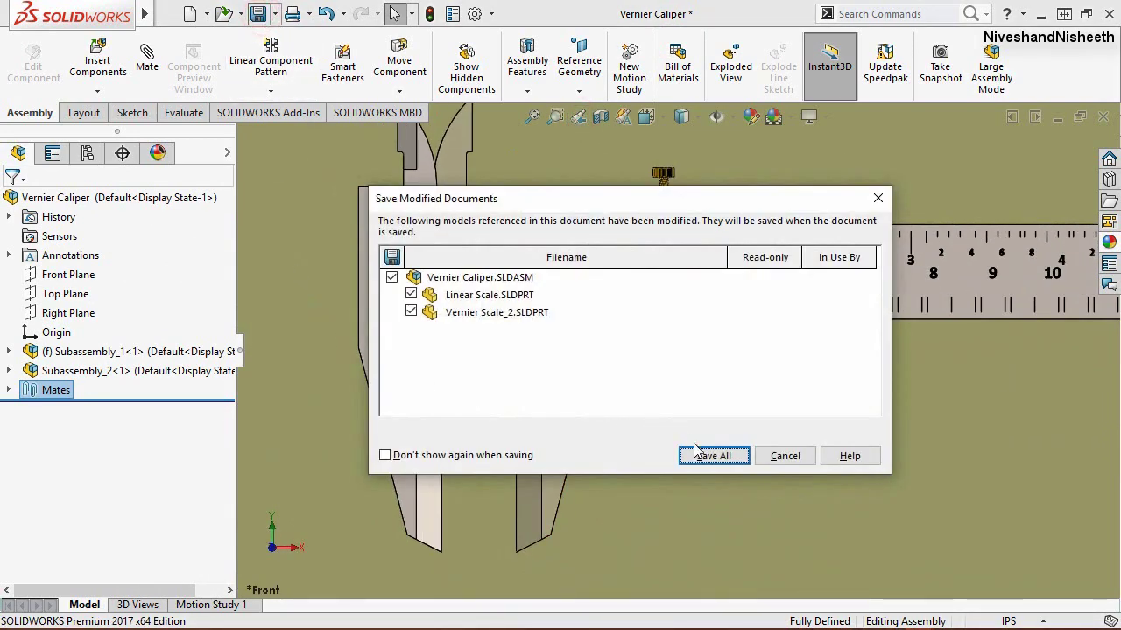
pyautogui.click(697, 452)
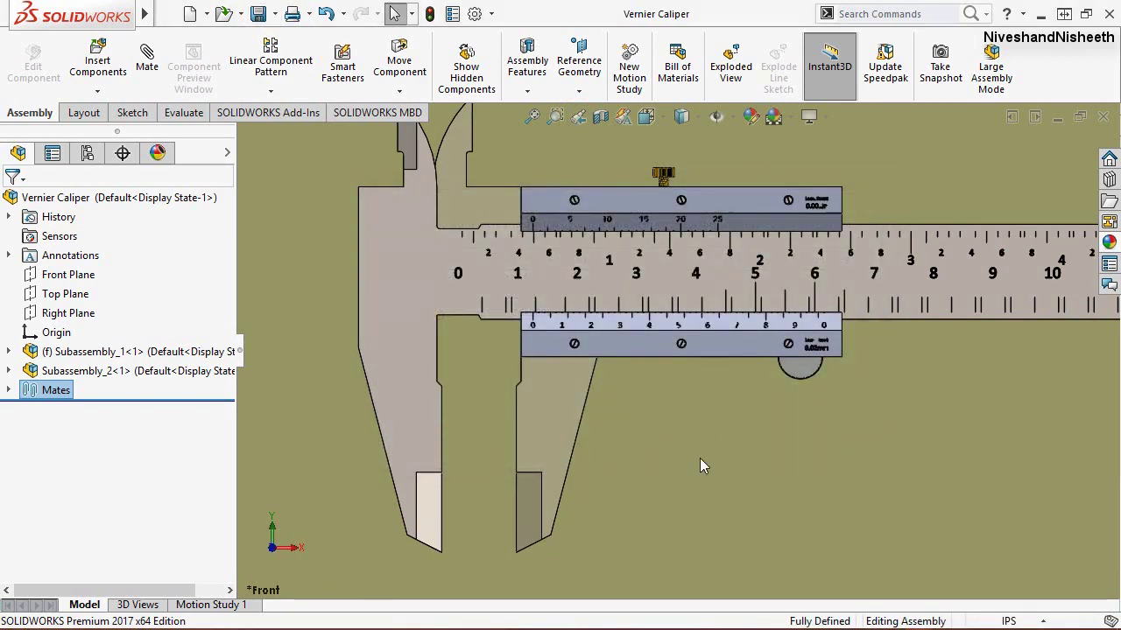
pyautogui.click(158, 153)
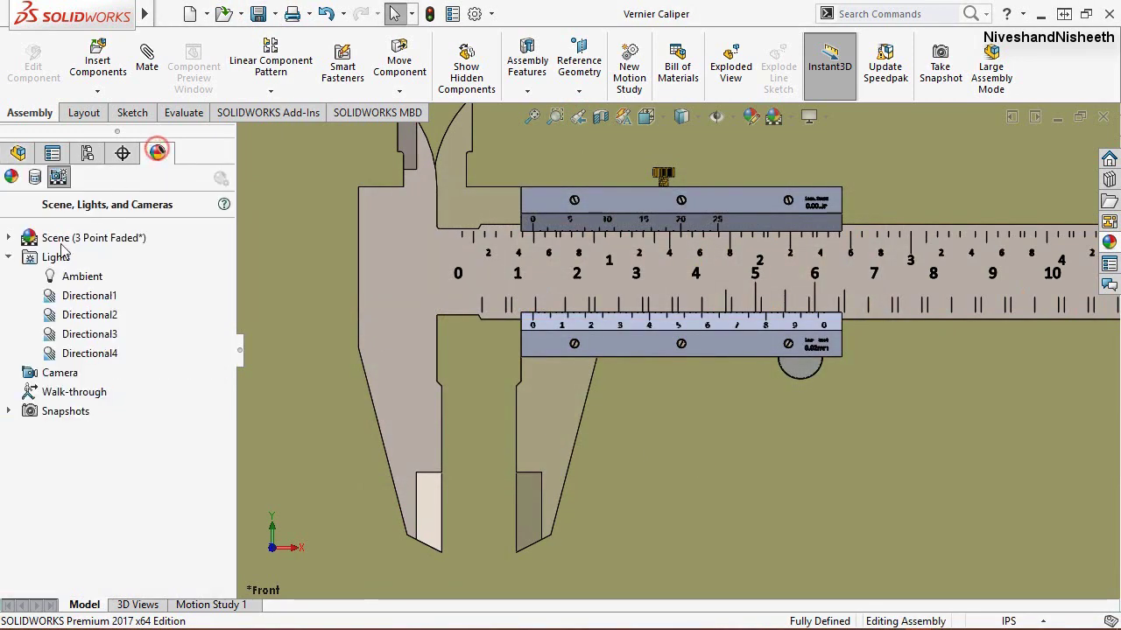
pyautogui.click(62, 354)
pyautogui.rightClick(61, 354)
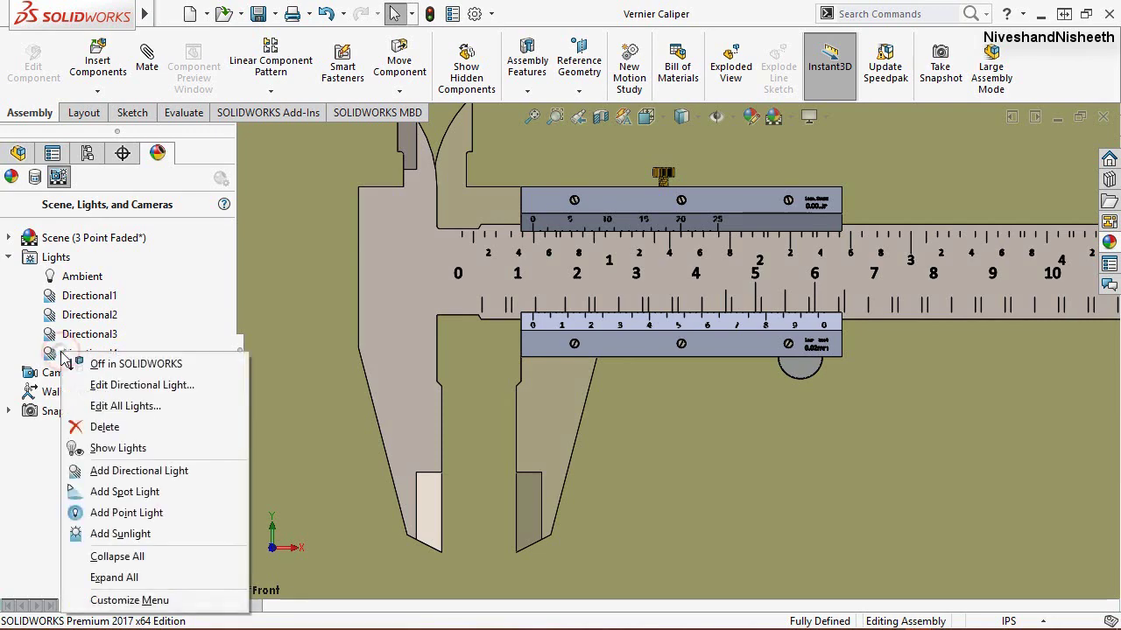
pyautogui.click(130, 384)
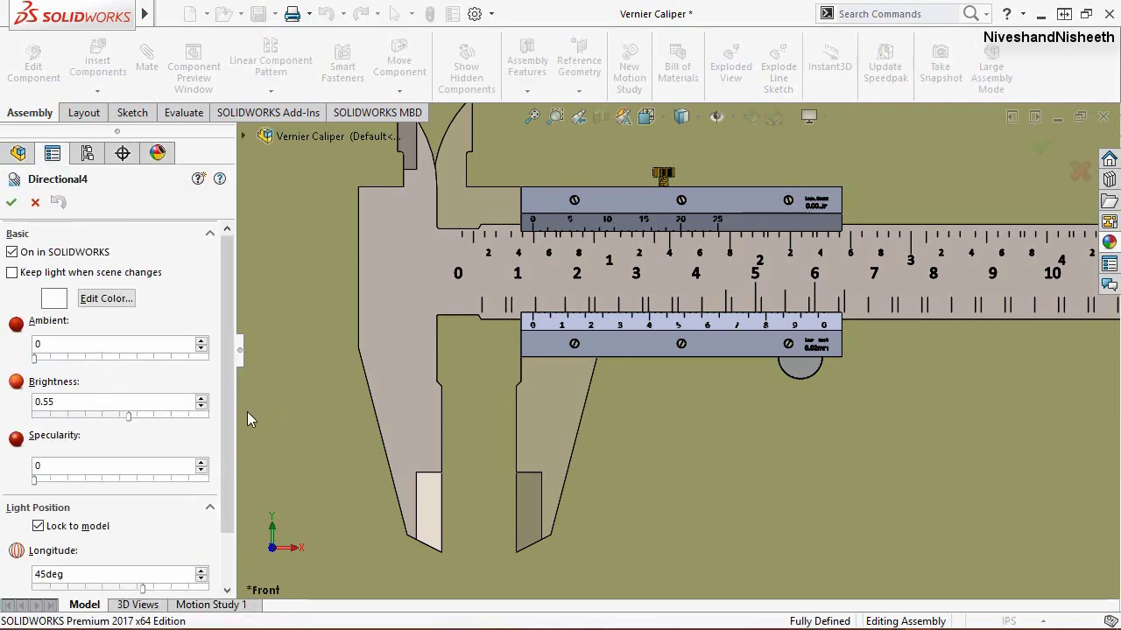
pyautogui.click(201, 399)
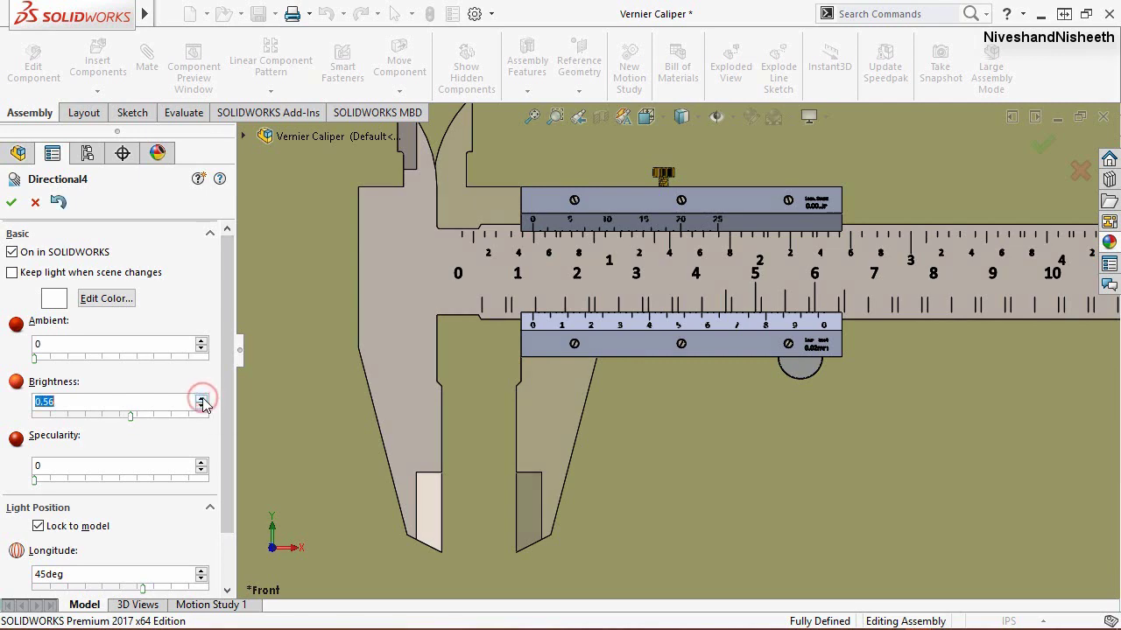
pyautogui.click(201, 399)
pyautogui.click(201, 399)
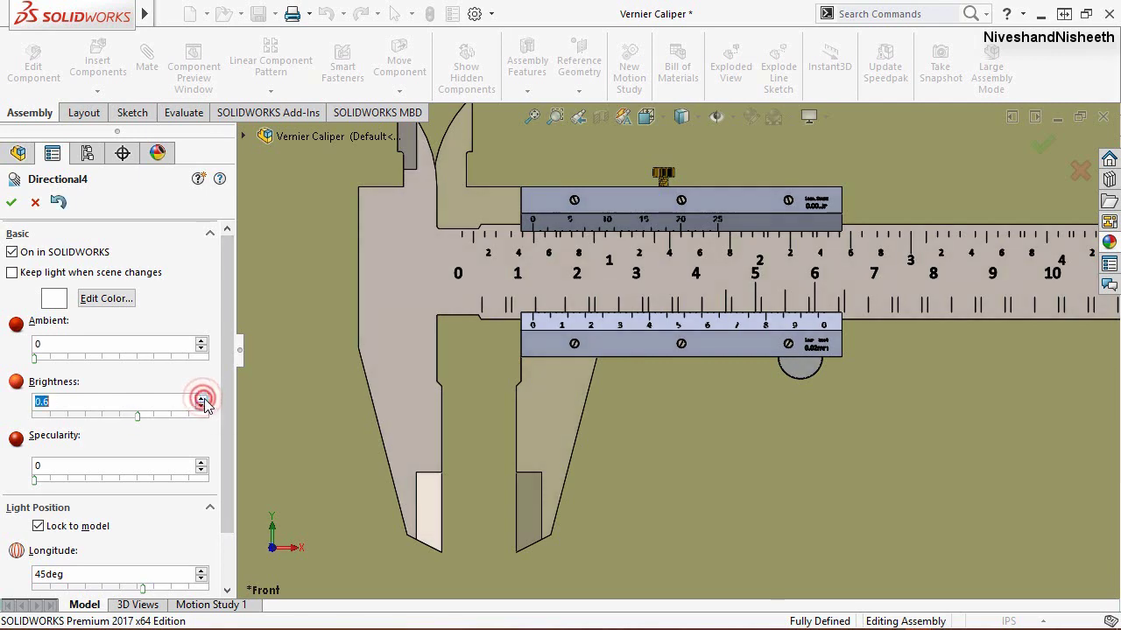
pyautogui.click(201, 400)
pyautogui.click(202, 399)
pyautogui.click(12, 201)
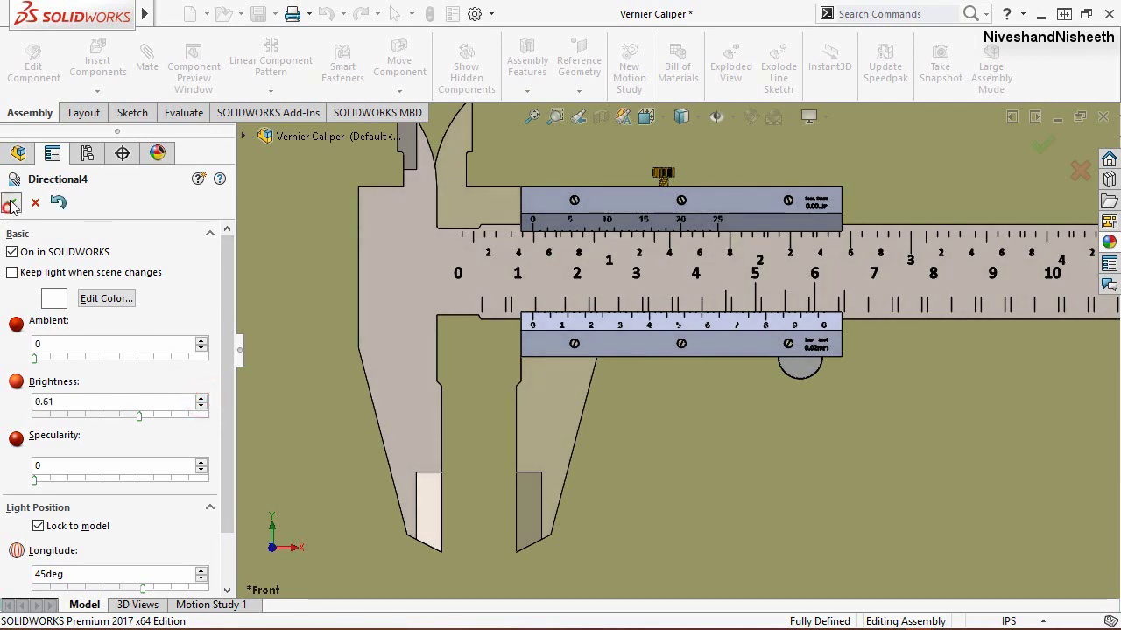
pyautogui.click(18, 152)
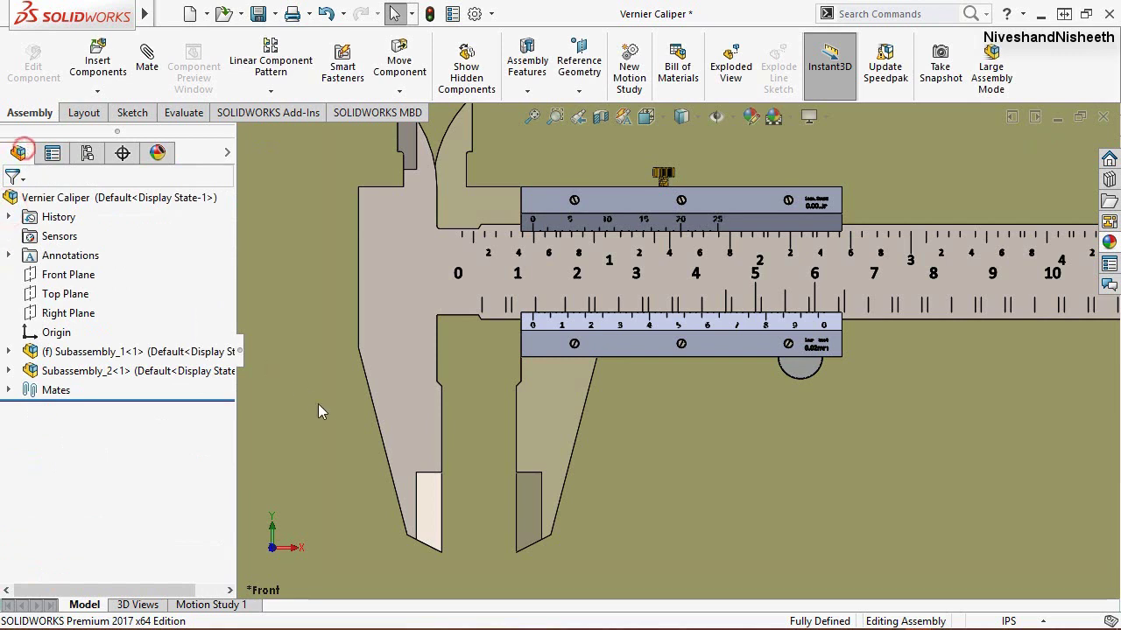
# Step: Suppress the Measurement on Millimeter Scale mate
pyautogui.click(9, 390)
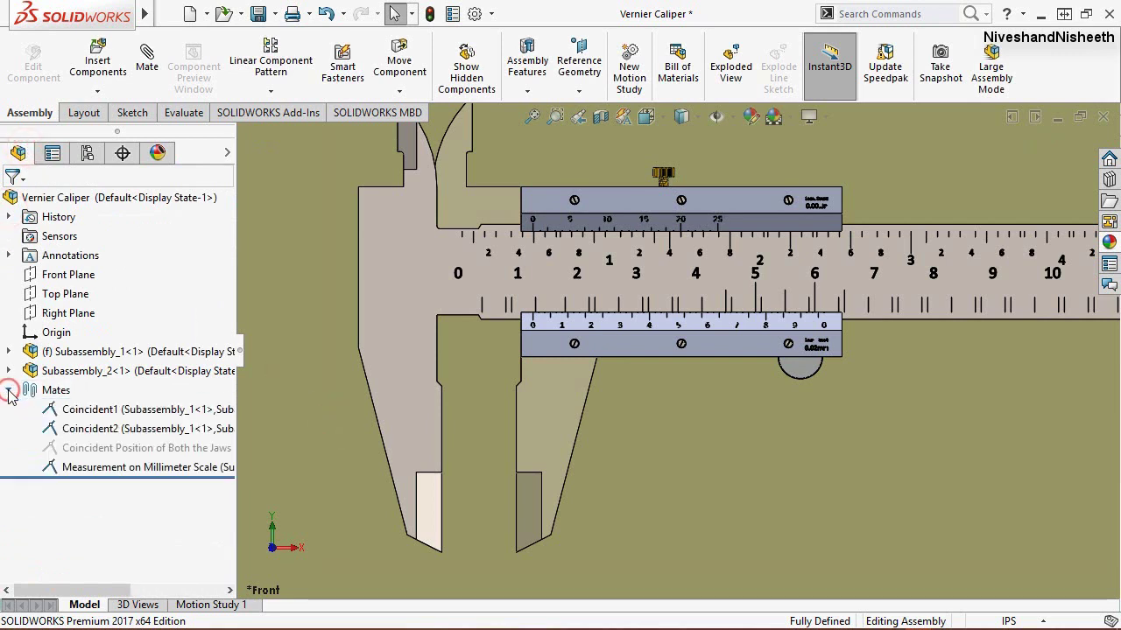
pyautogui.click(163, 471)
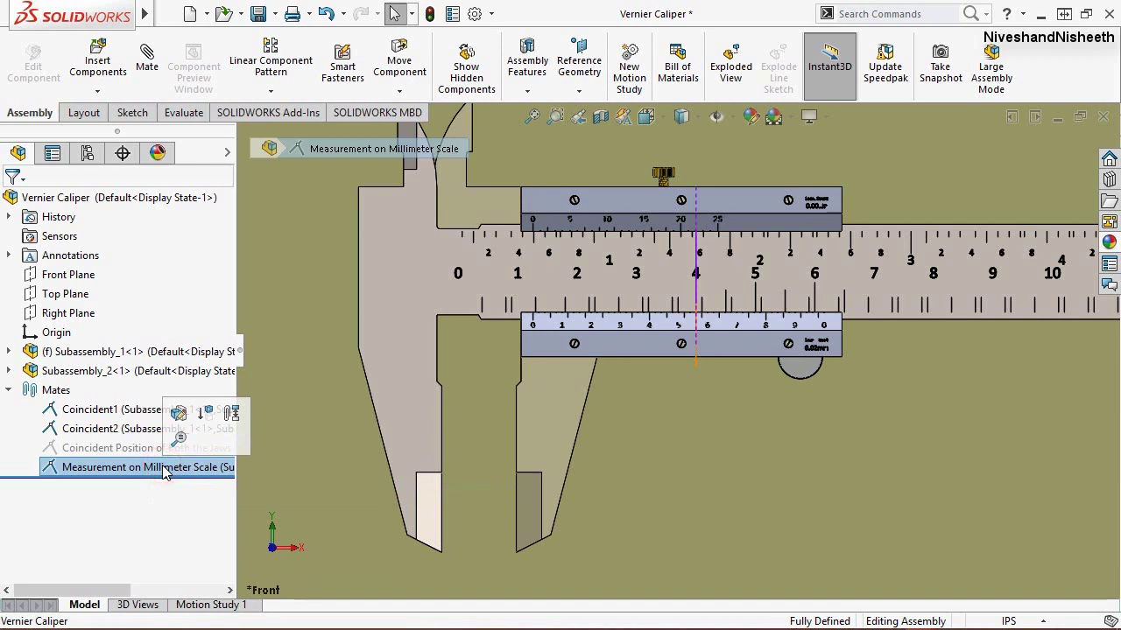
pyautogui.click(203, 415)
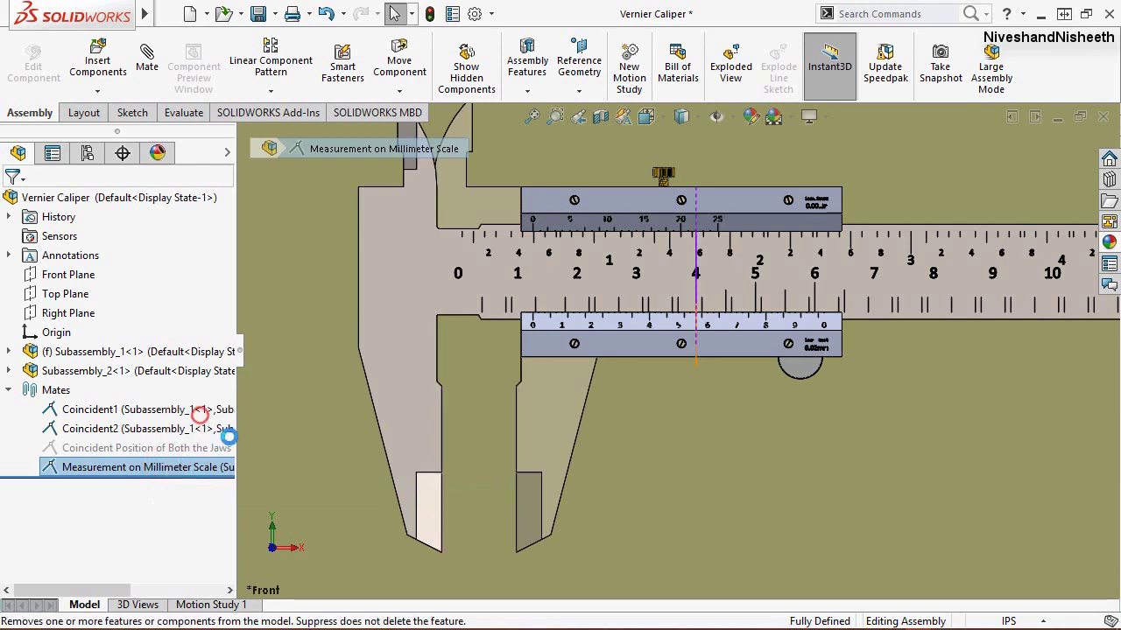
pyautogui.click(312, 473)
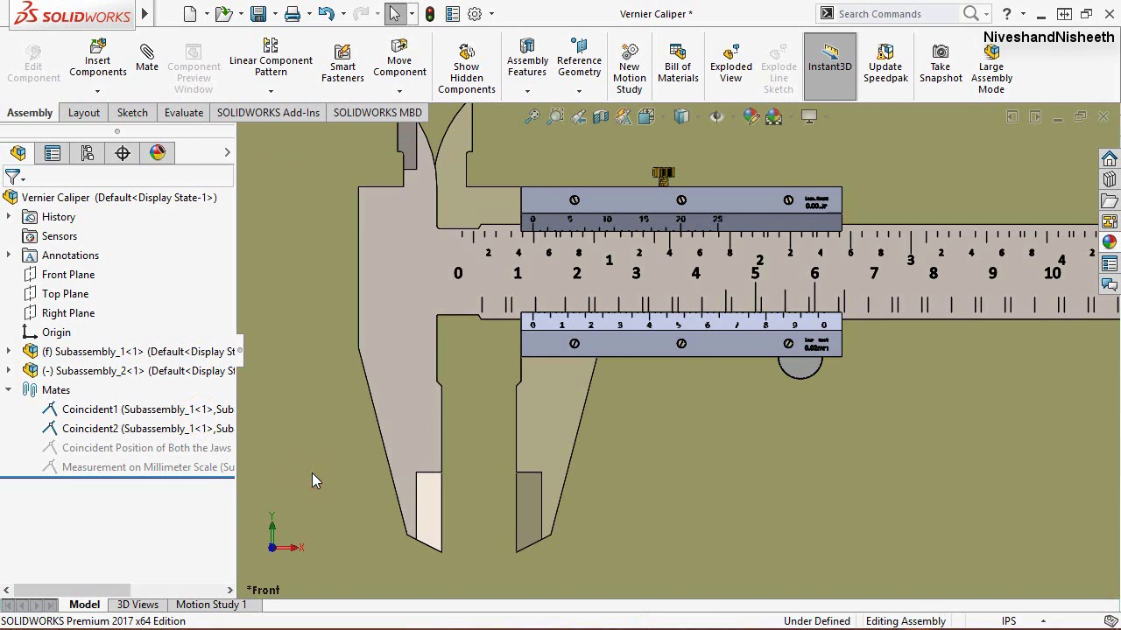
pyautogui.click(330, 410)
# Step: Expand Subassembly_1 > Linear Scale down to its Plane for Inch Scale Reading
pyautogui.click(11, 351)
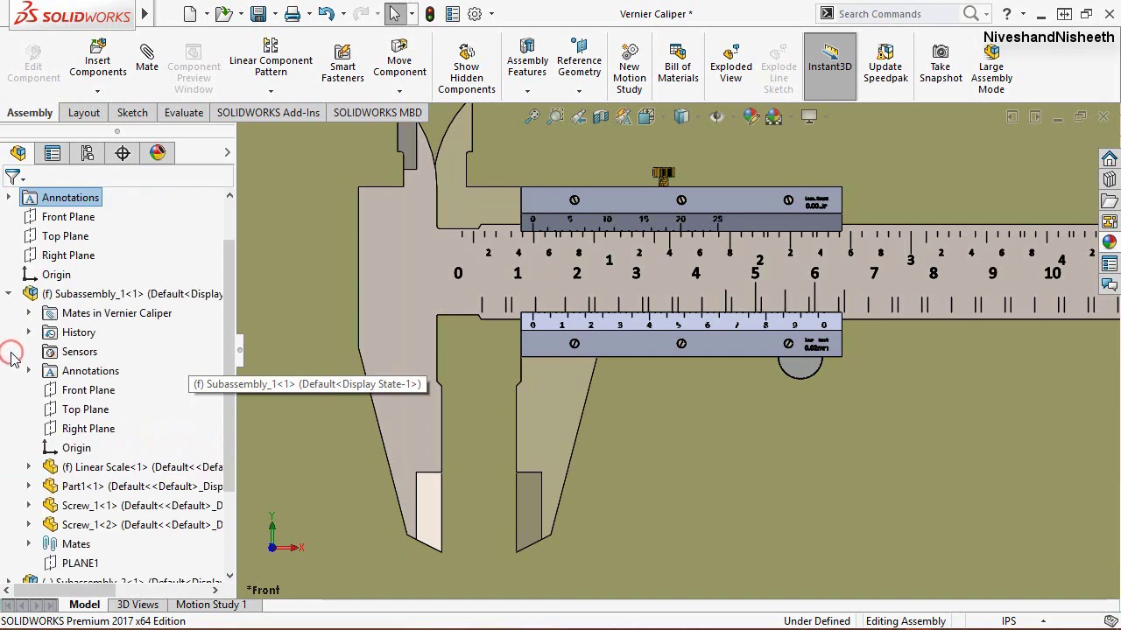
pyautogui.click(84, 473)
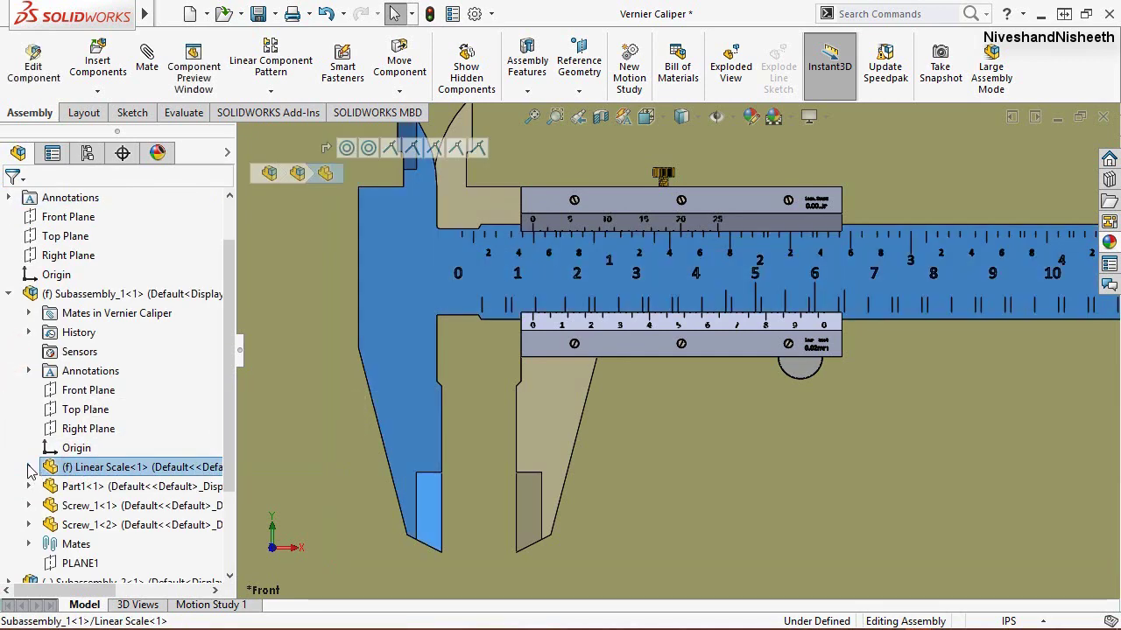
pyautogui.click(28, 467)
pyautogui.click(279, 403)
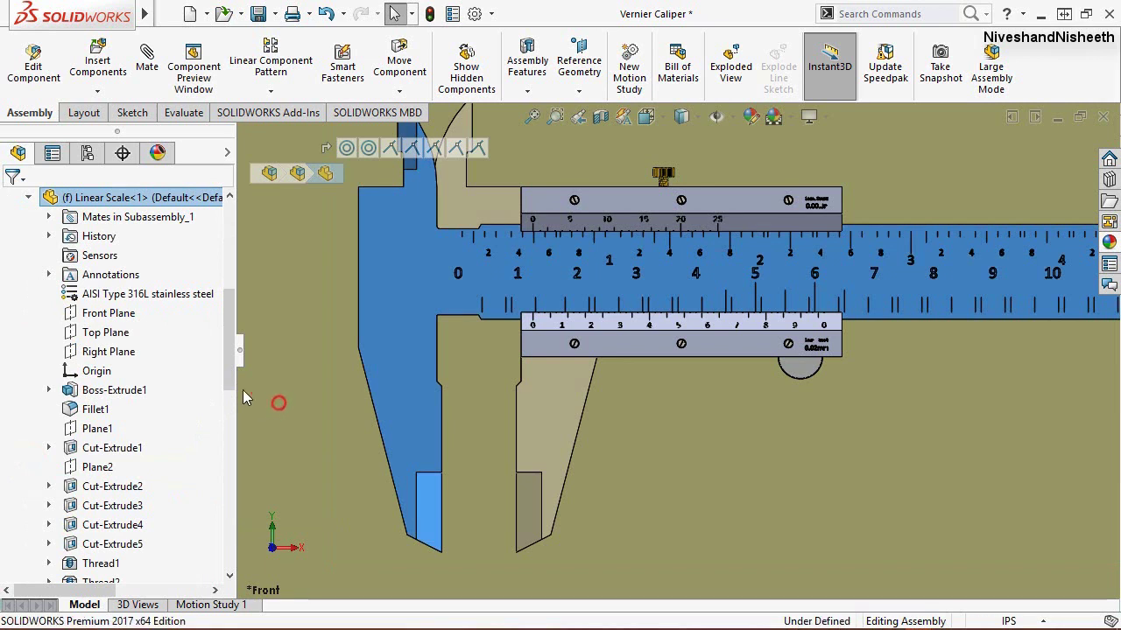
pyautogui.moveTo(228, 382); pyautogui.dragTo(225, 525)
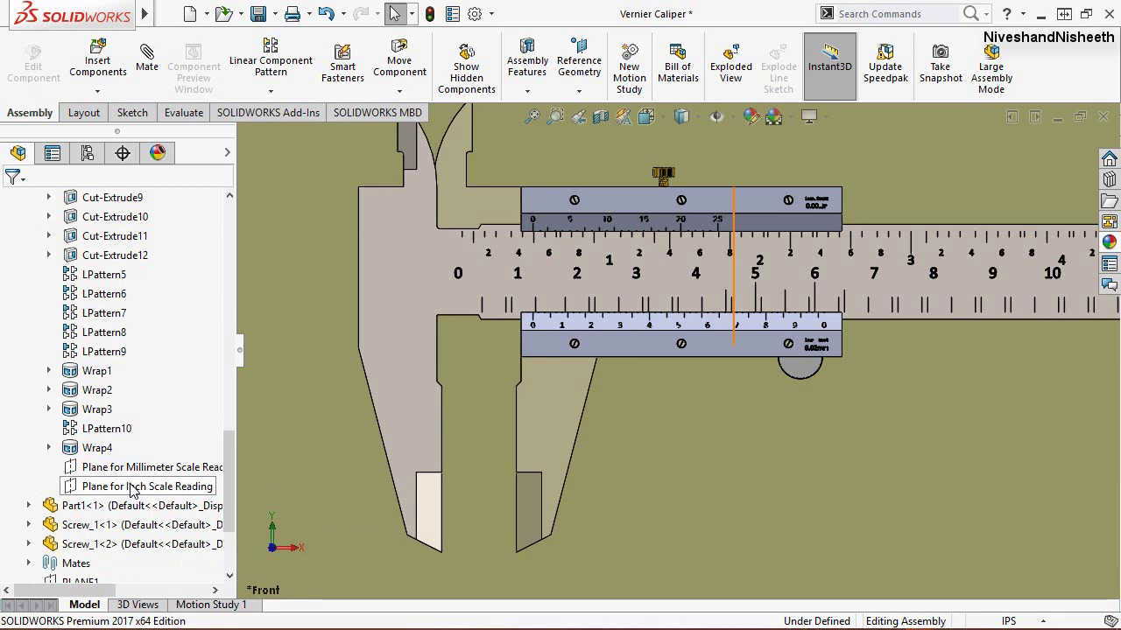
# Step: Show the Linear Scale's Plane for Inch Scale Reading, then collapse Linear Scale and Subassembly_1
pyautogui.click(131, 488)
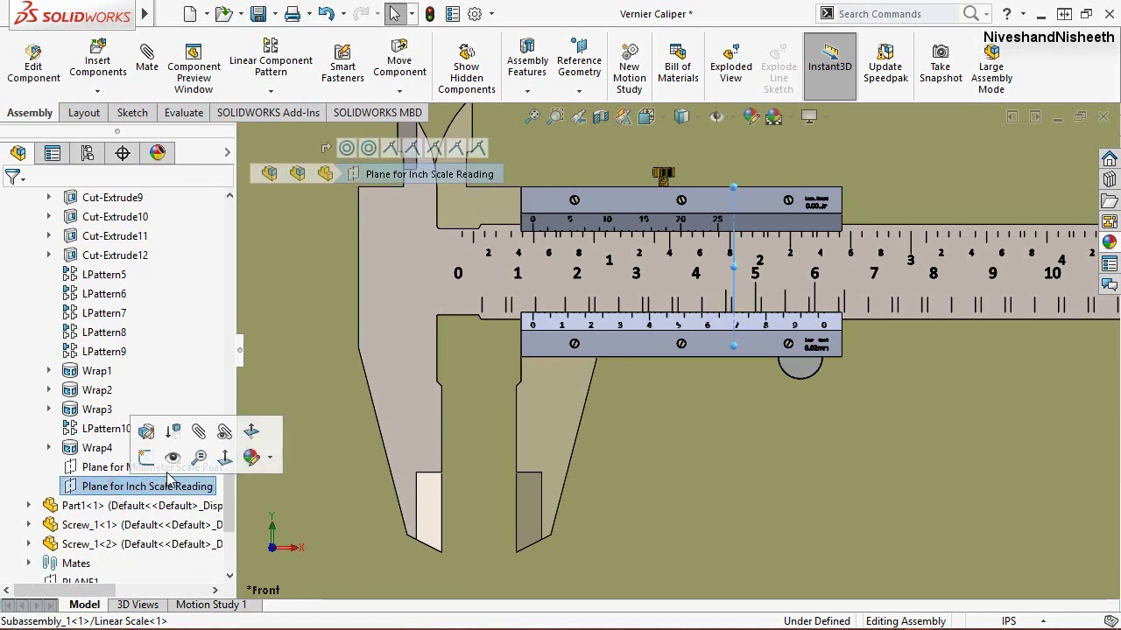
pyautogui.click(176, 461)
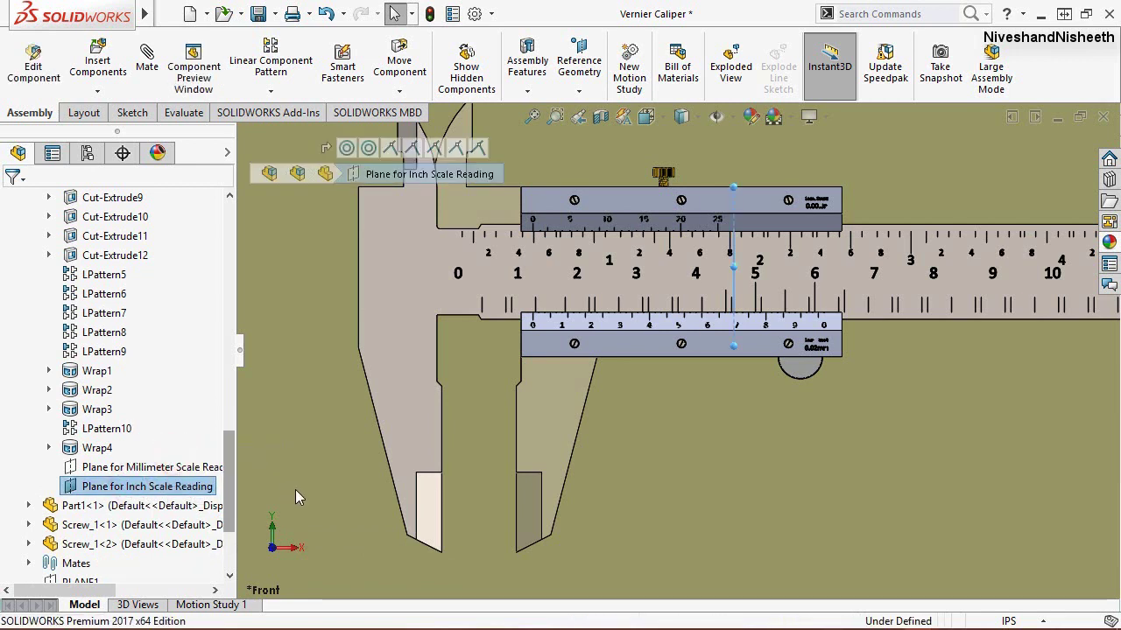
pyautogui.click(295, 490)
pyautogui.scroll(2, 197, 359)
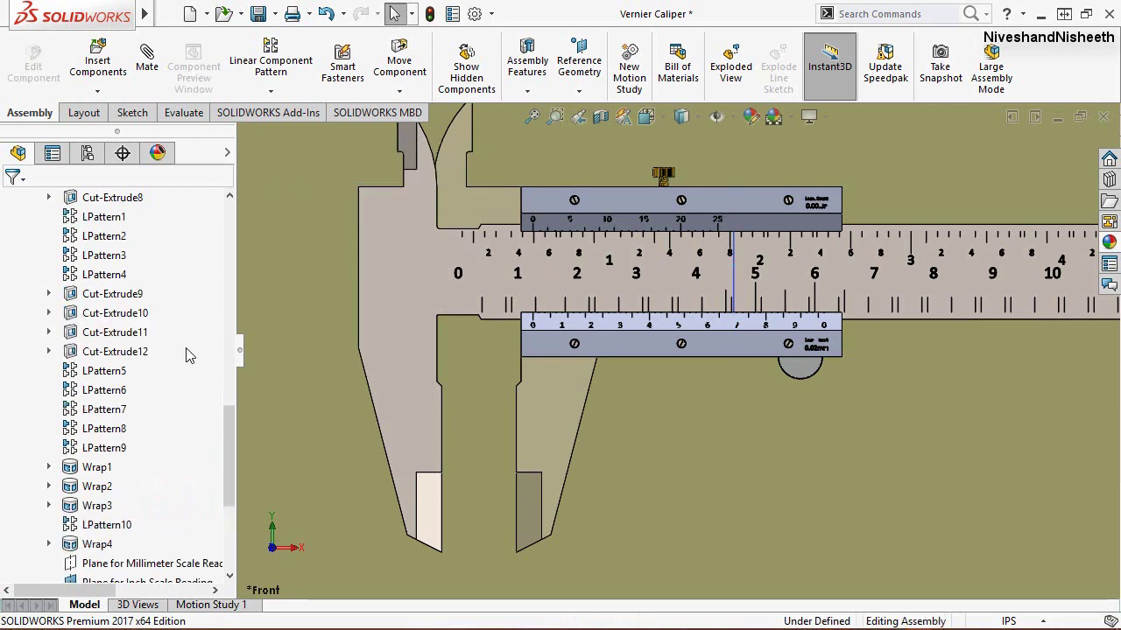
pyautogui.scroll(5, 197, 359)
pyautogui.scroll(6, 197, 359)
pyautogui.click(28, 332)
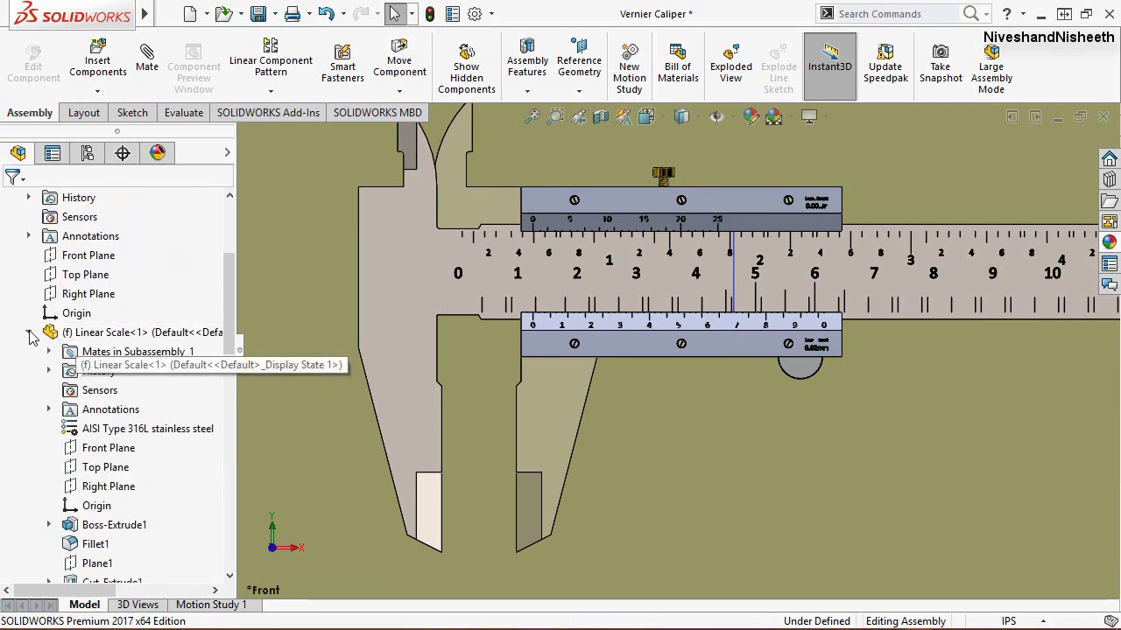
pyautogui.scroll(3, 18, 351)
pyautogui.click(7, 351)
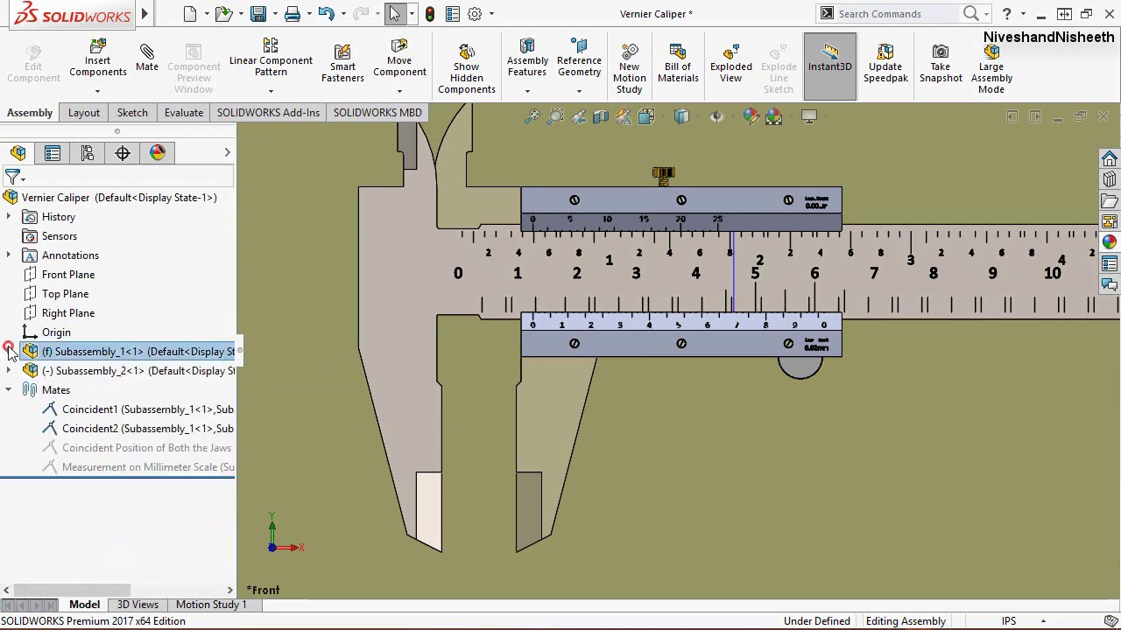
# Step: Under Subassembly_2, show Vernier Scale_1's Plane for Inch Scale Reading
pyautogui.click(9, 371)
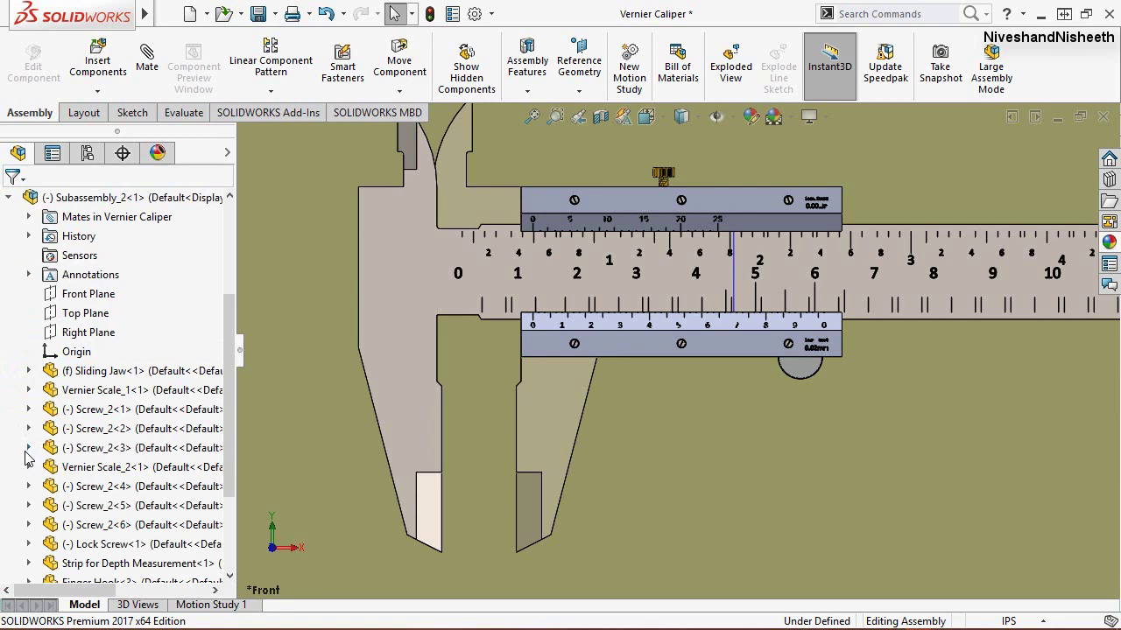
pyautogui.click(57, 392)
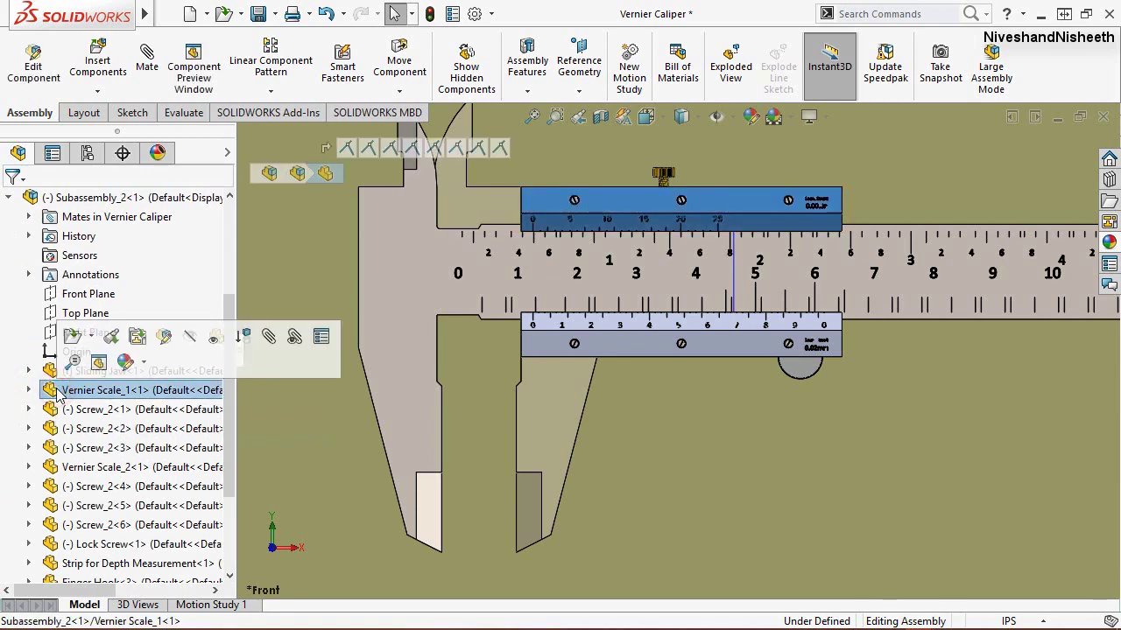
pyautogui.scroll(-4, 652, 171)
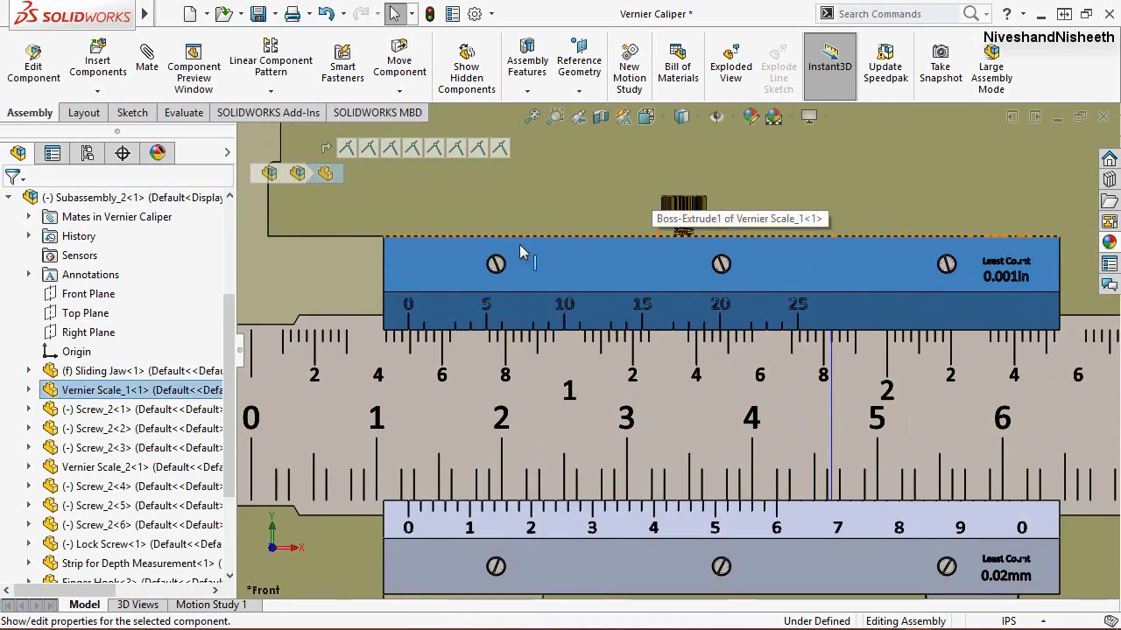
pyautogui.click(27, 391)
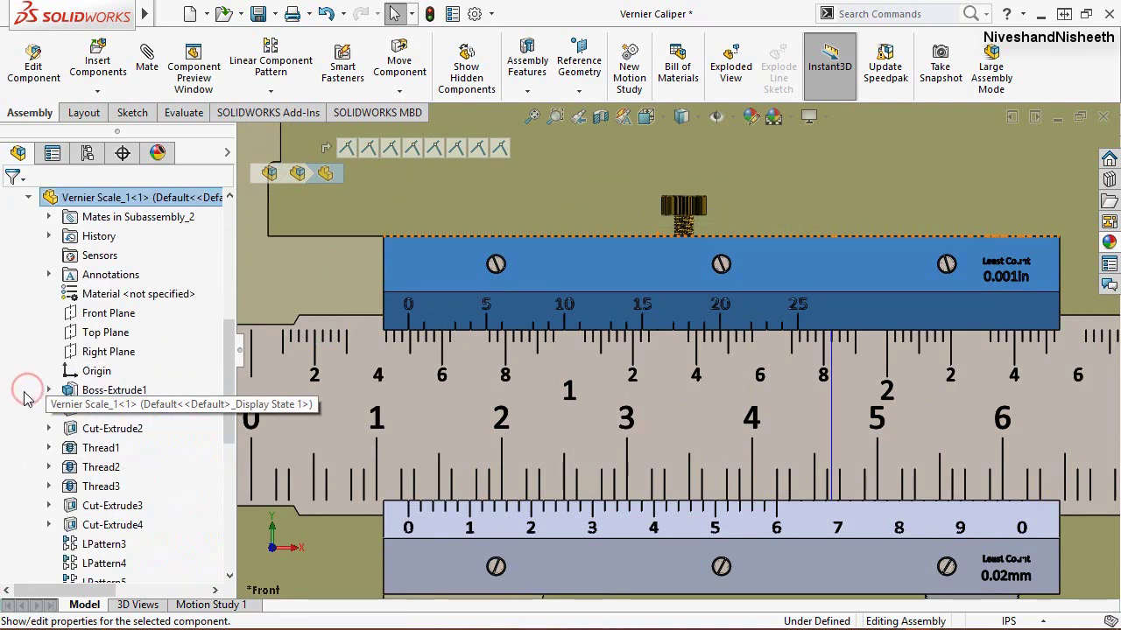
pyautogui.moveTo(229, 419); pyautogui.dragTo(225, 472)
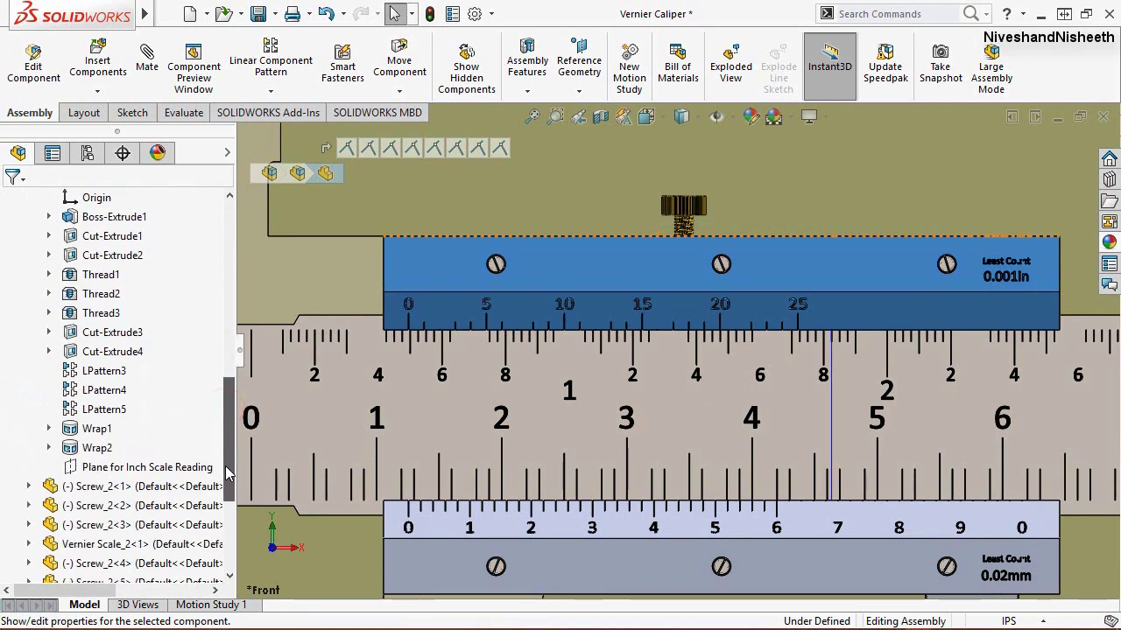
pyautogui.click(151, 466)
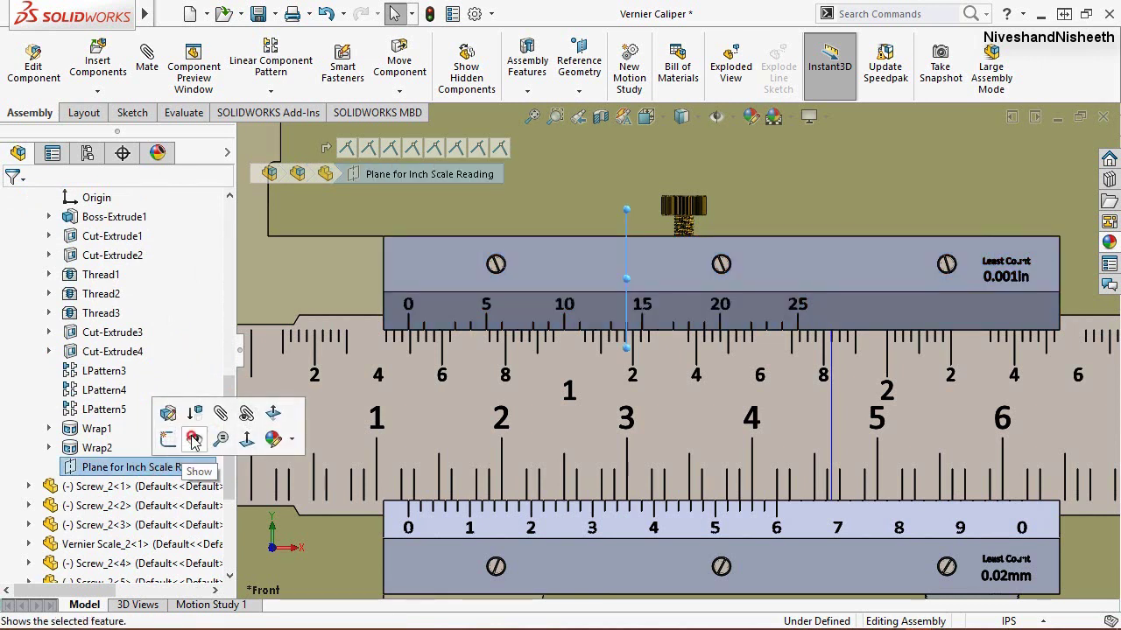
pyautogui.click(193, 440)
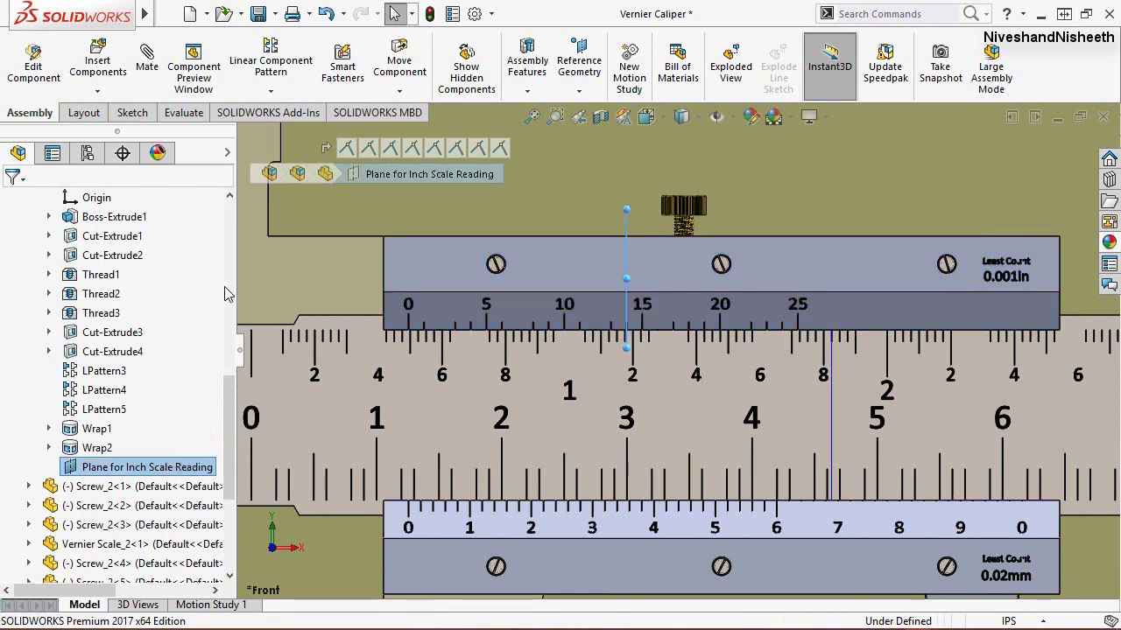
pyautogui.click(315, 208)
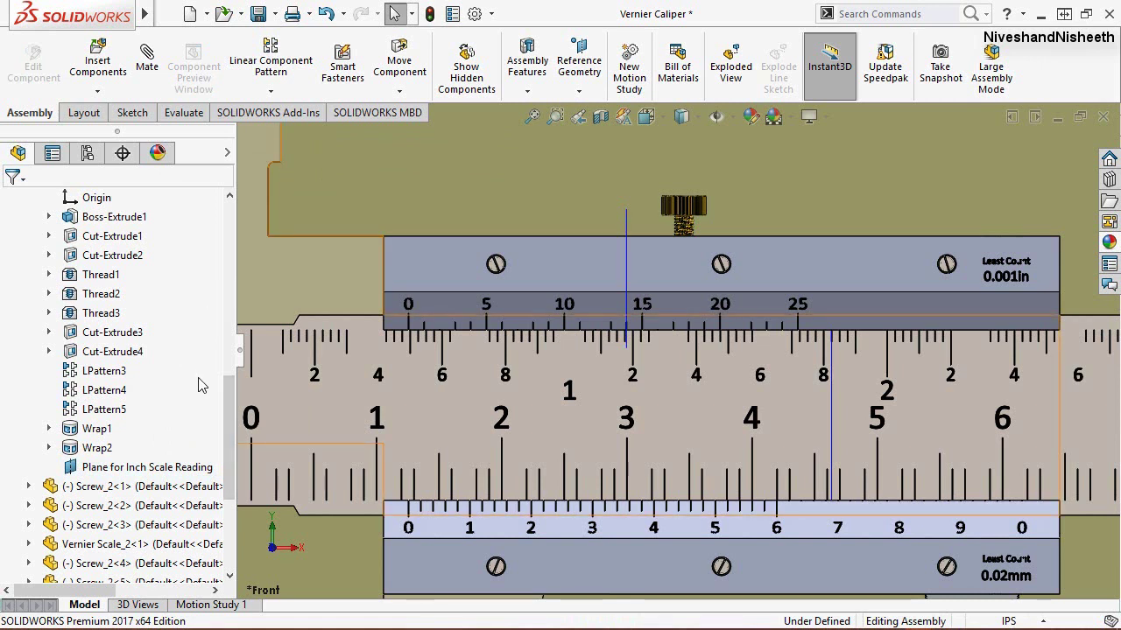
# Step: Collapse the feature tree to top-level items and orbit the caliper to an angled 3D view
pyautogui.rightClick(196, 308)
pyautogui.click(228, 318)
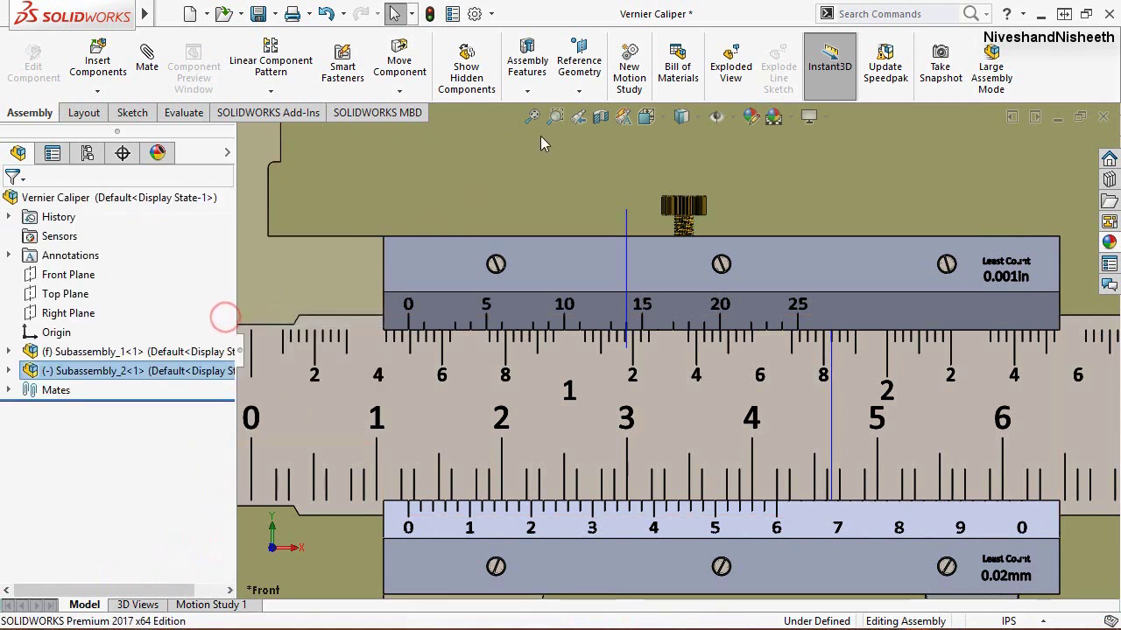
pyautogui.click(547, 147)
pyautogui.scroll(3, 500, 245)
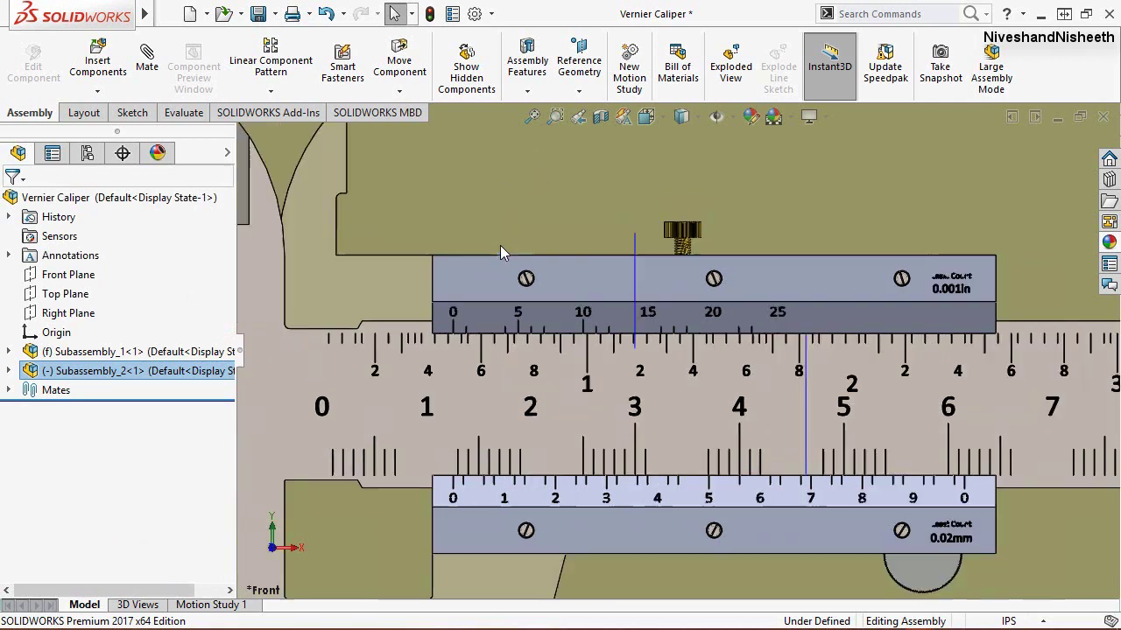
pyautogui.scroll(3, 540, 276)
pyautogui.moveTo(685, 455); pyautogui.dragTo(716, 369, button='middle')
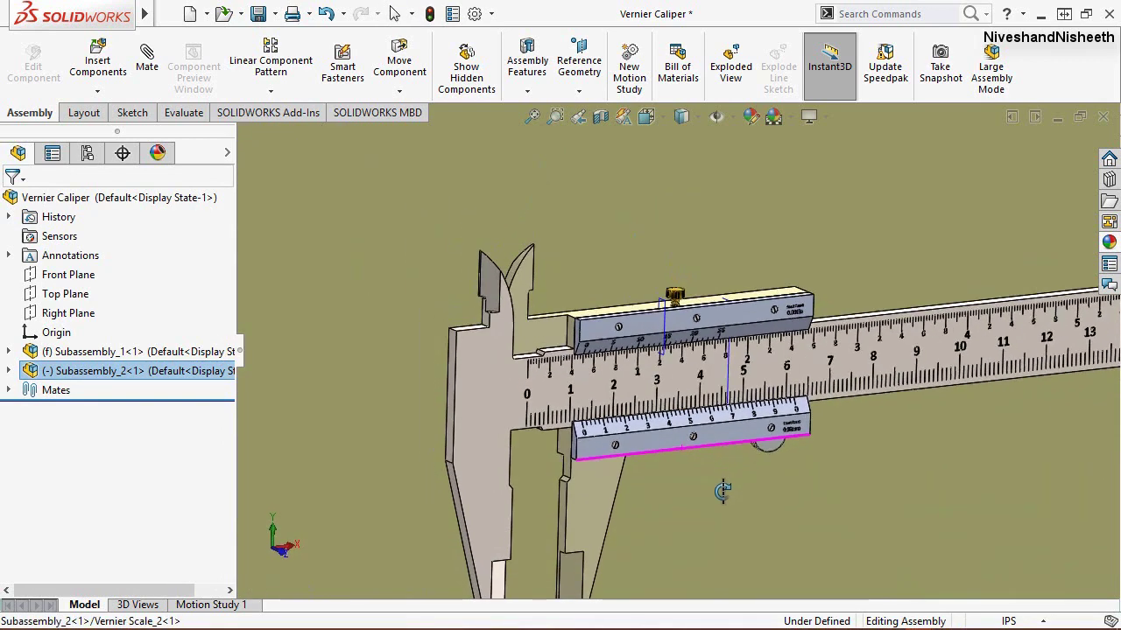
pyautogui.scroll(-2, 715, 369)
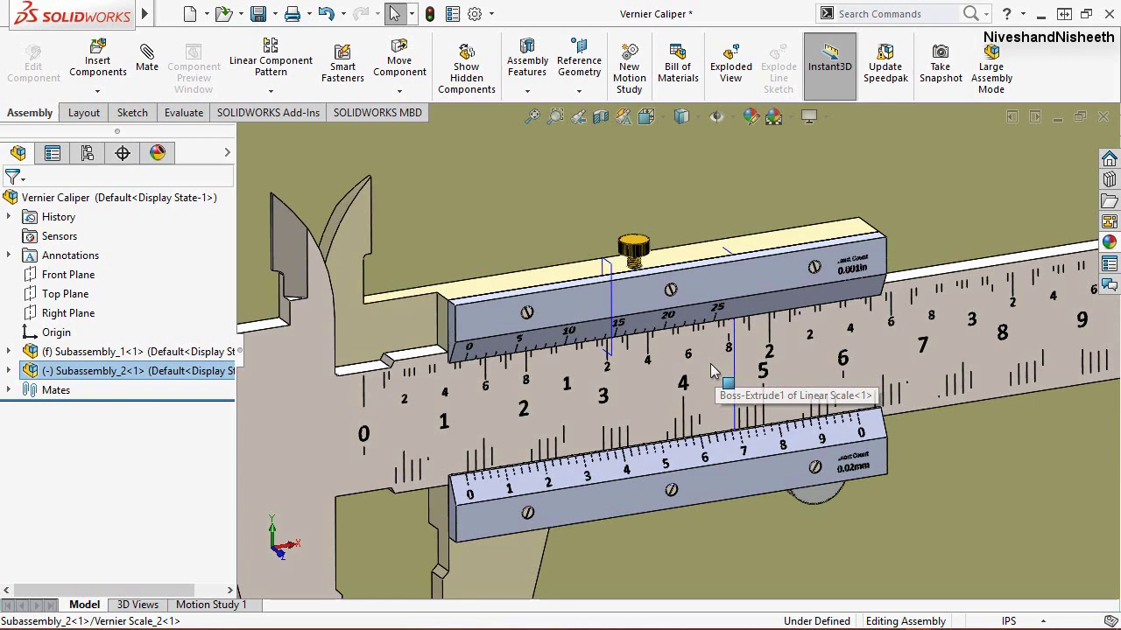
pyautogui.click(508, 201)
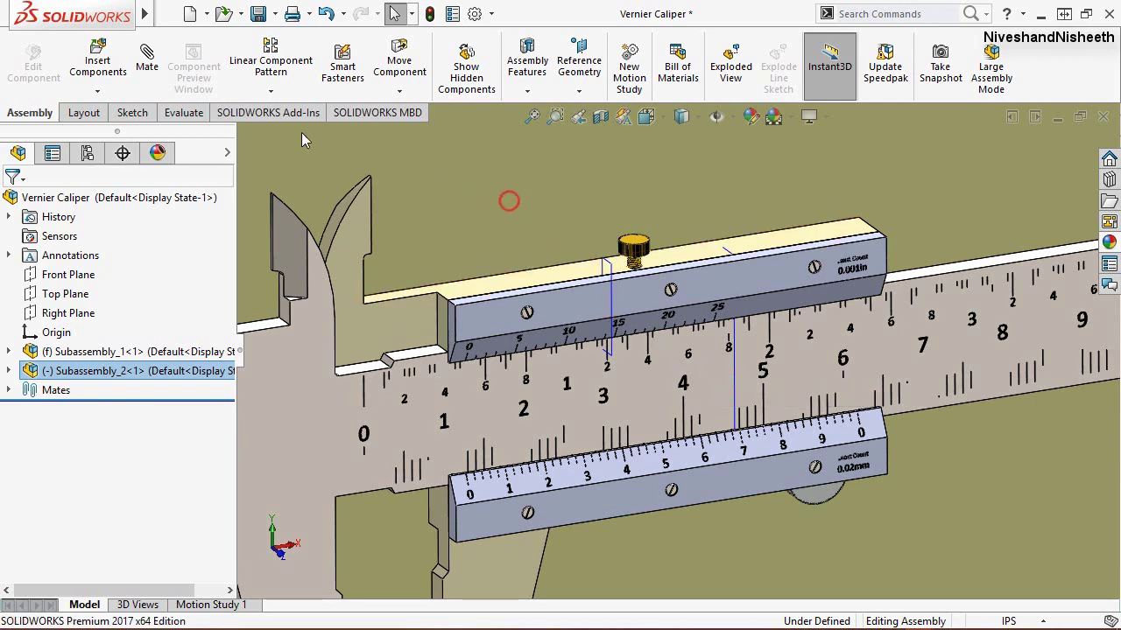
# Step: Add a Coincident mate between the vernier's and main scale's Plane for Inch Scale Reading
pyautogui.click(139, 58)
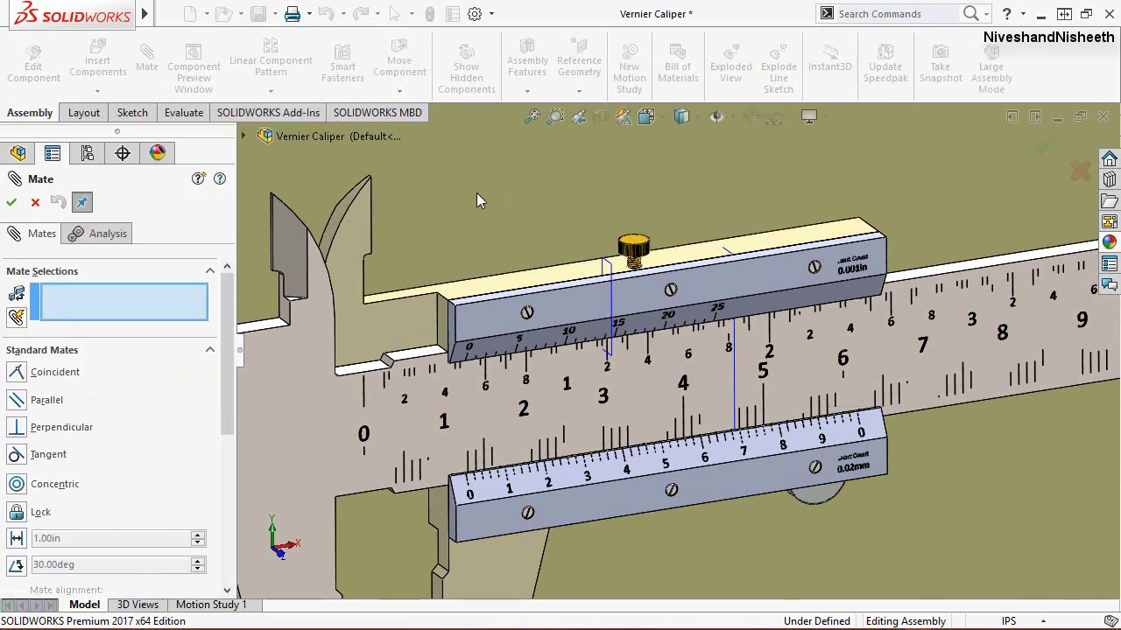
pyautogui.click(612, 270)
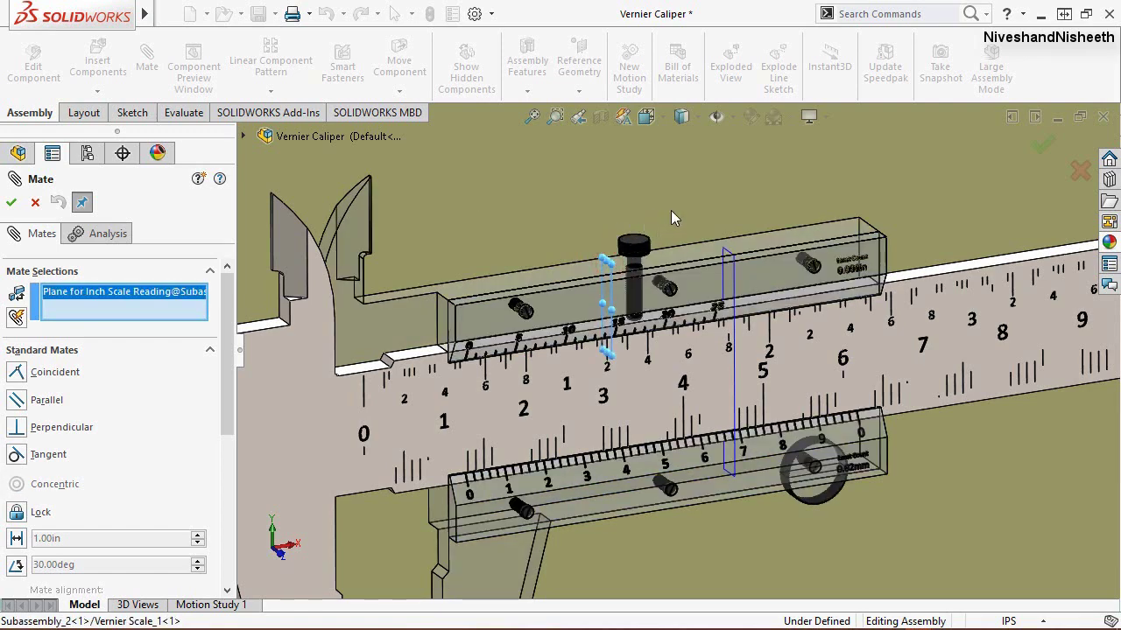
pyautogui.scroll(-3, 738, 236)
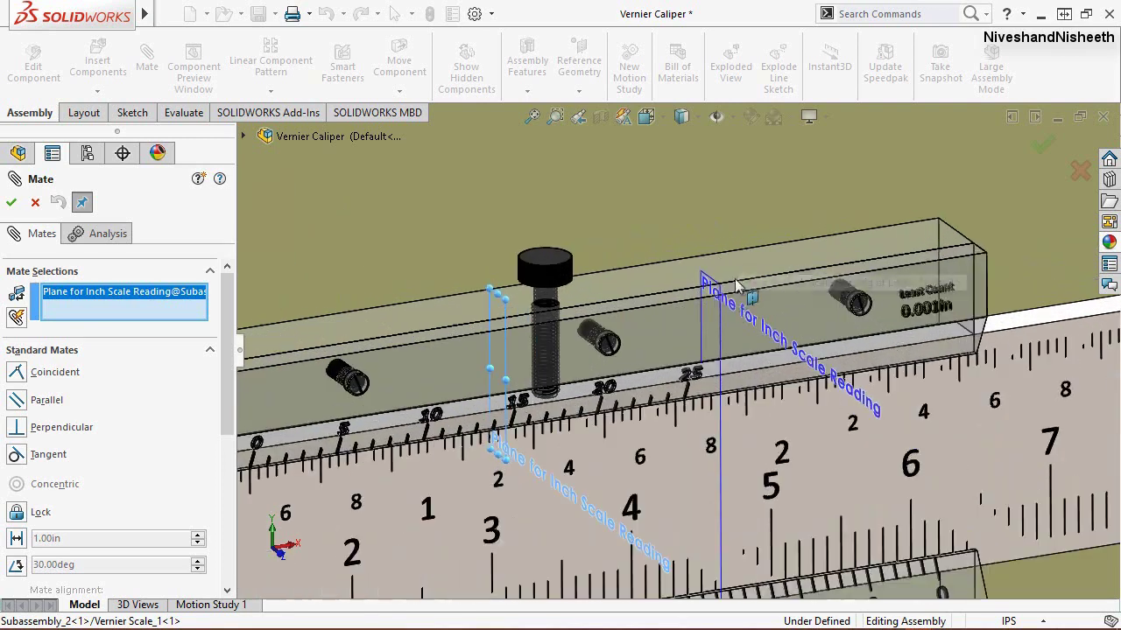
pyautogui.click(723, 327)
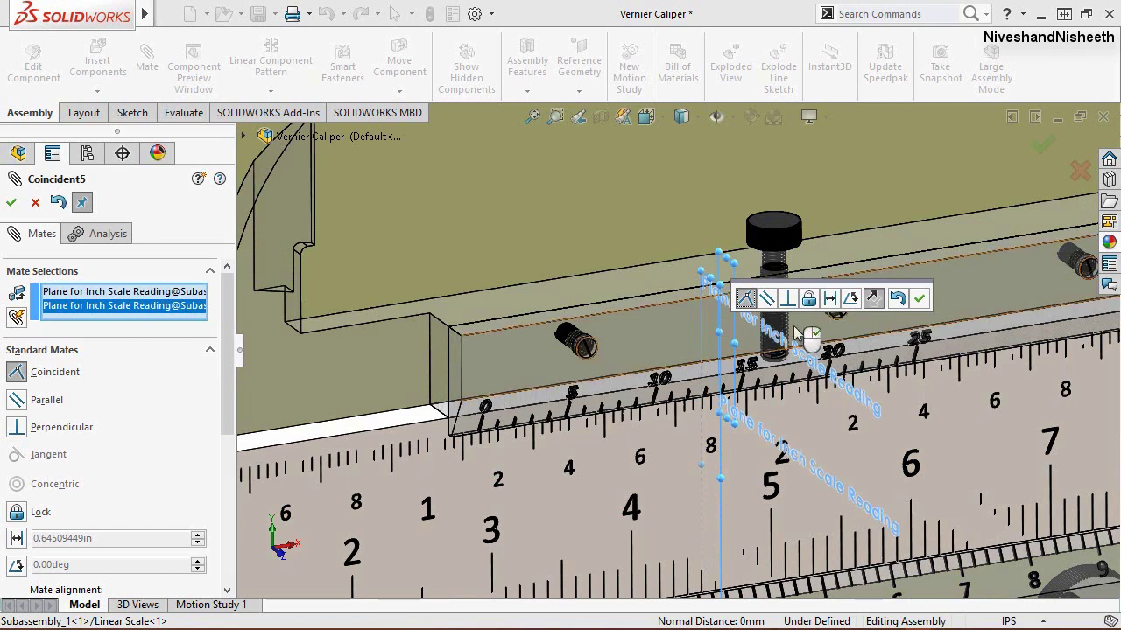
pyautogui.click(920, 300)
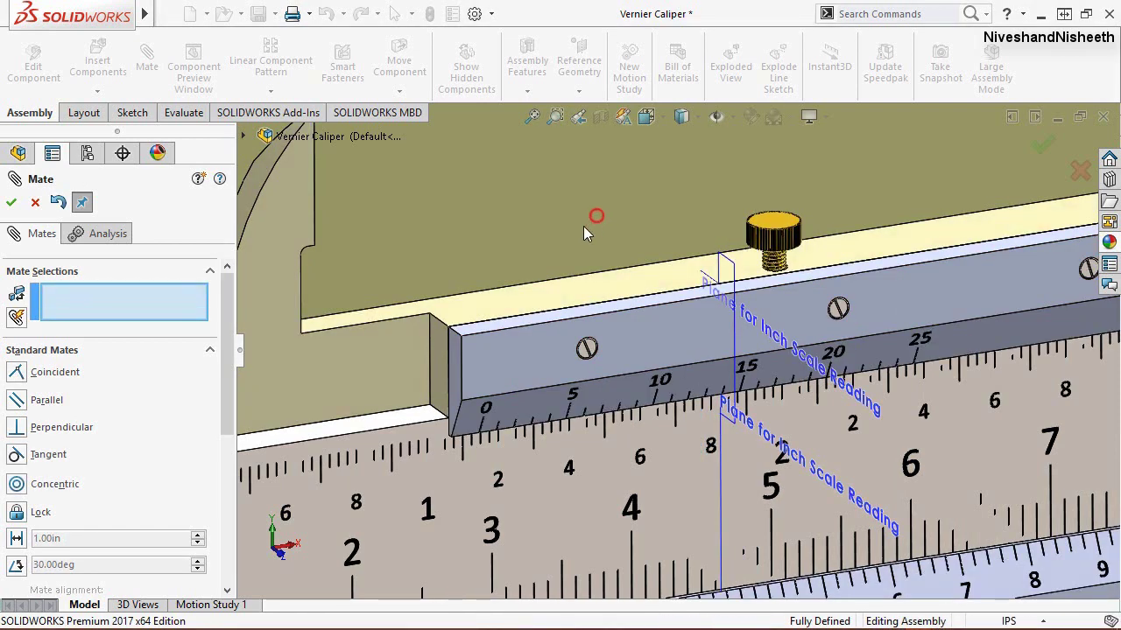
pyautogui.click(14, 202)
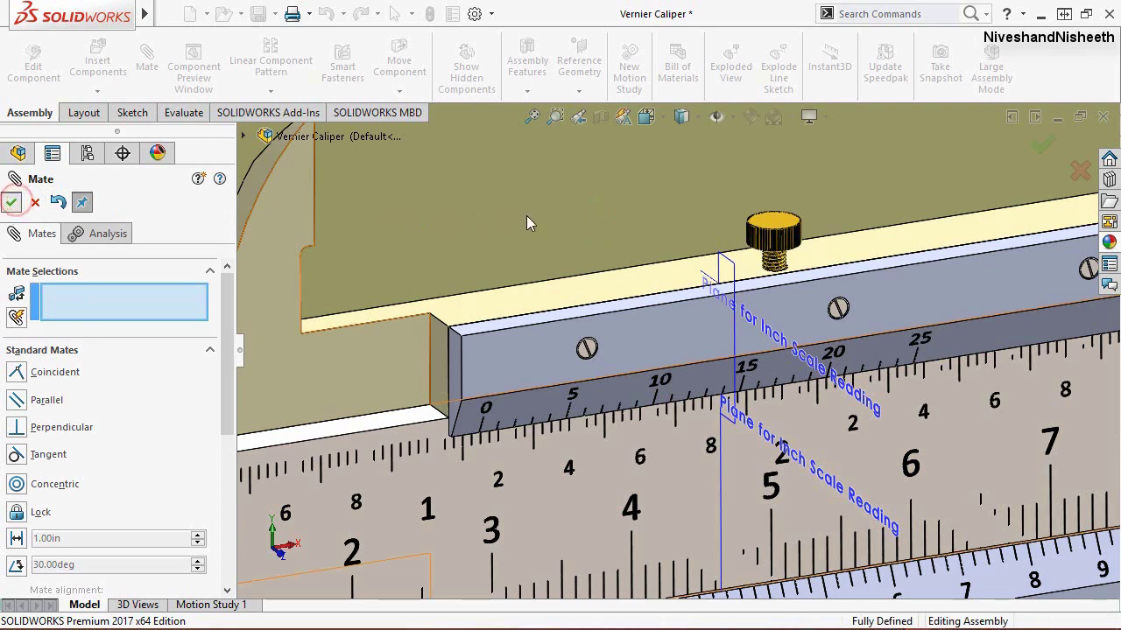
pyautogui.click(526, 216)
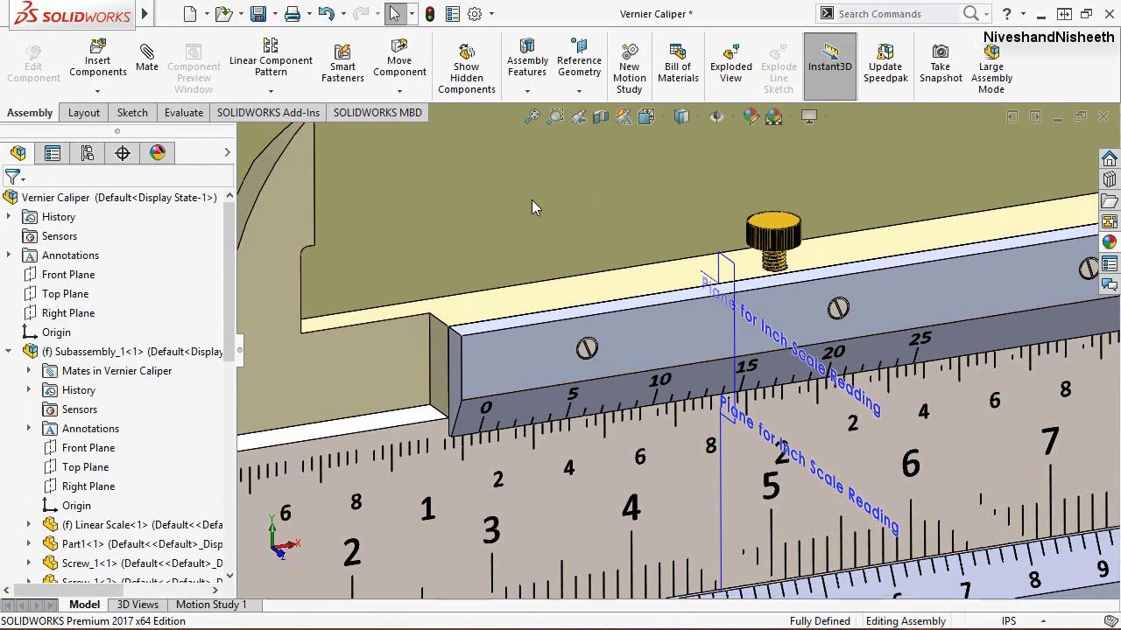
# Step: Return to the front view, collapse the tree, and save the assembly with all referenced parts
pyautogui.click(578, 117)
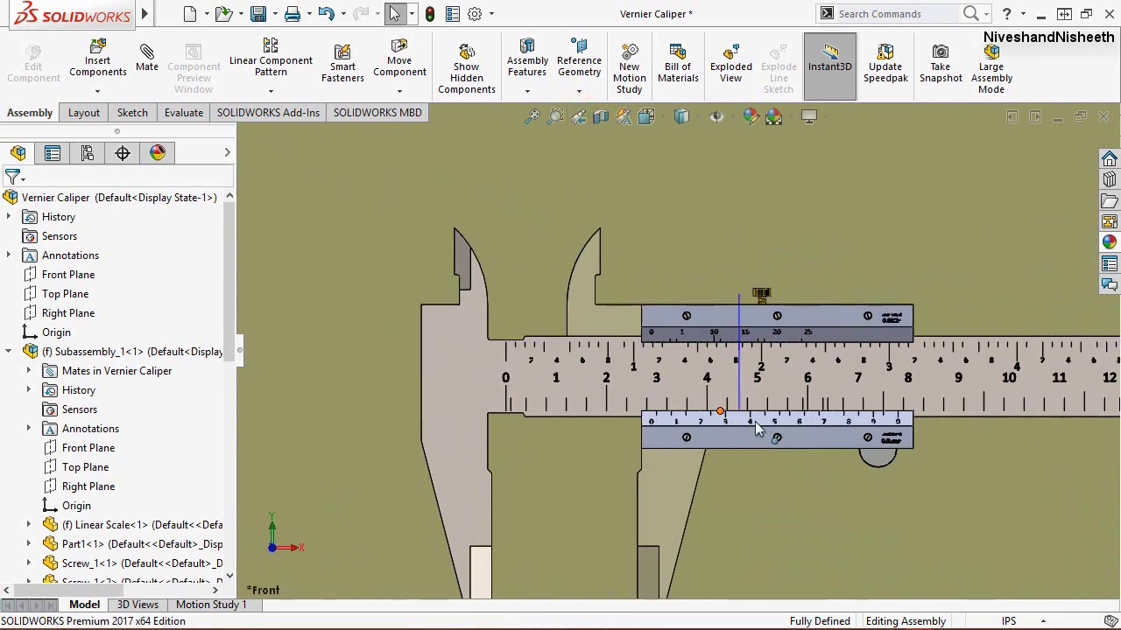
pyautogui.scroll(-2, 815, 386)
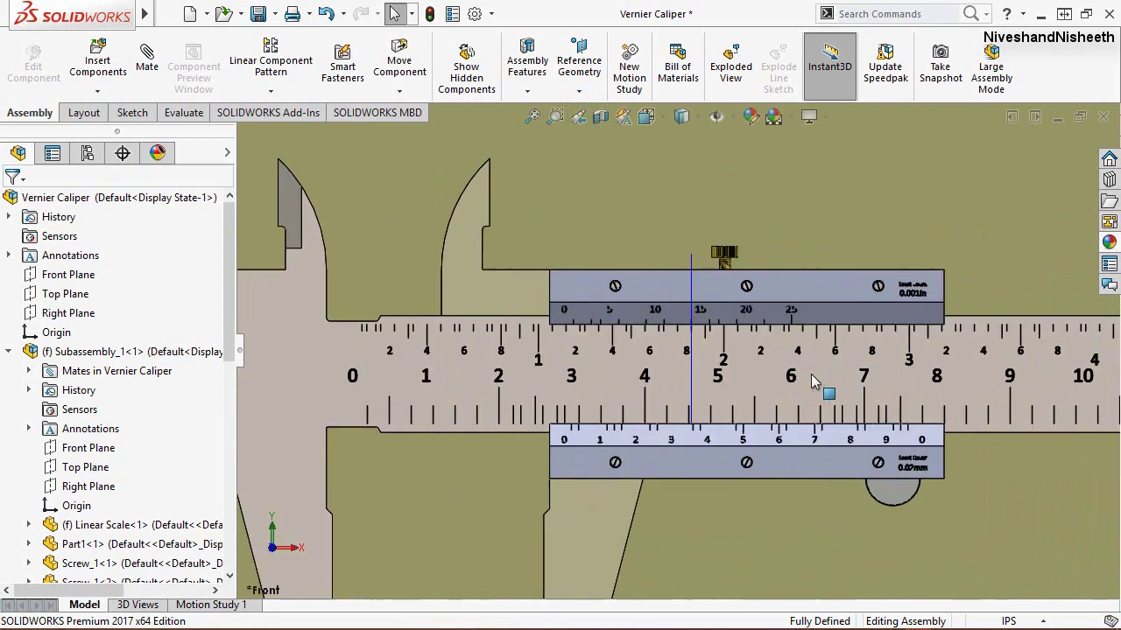
pyautogui.rightClick(166, 265)
pyautogui.click(182, 266)
pyautogui.click(258, 13)
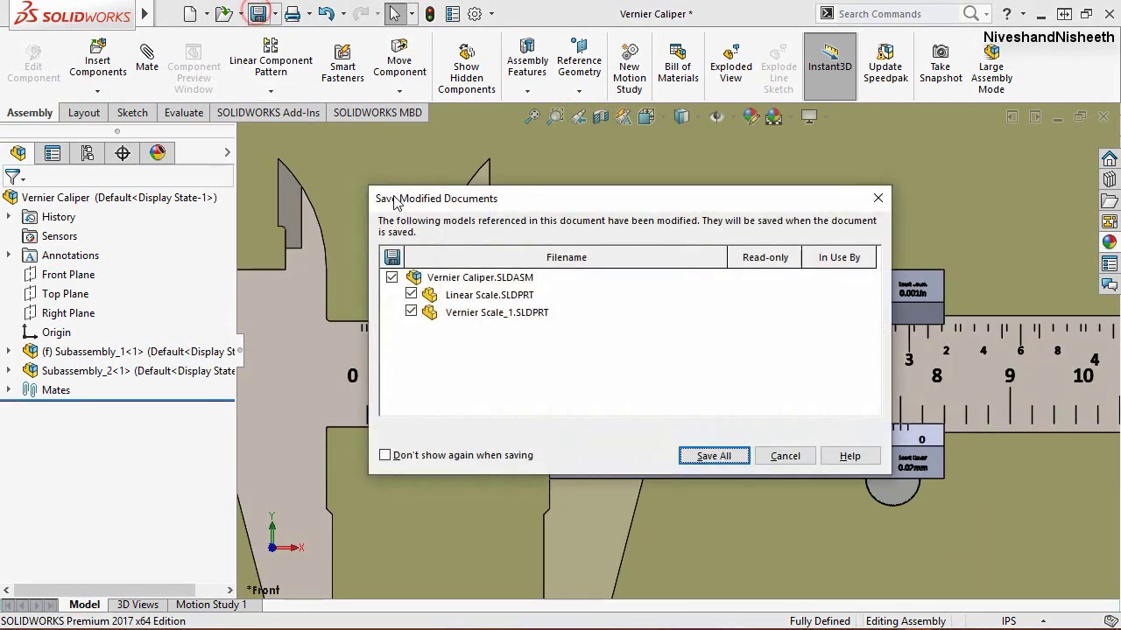
pyautogui.click(700, 454)
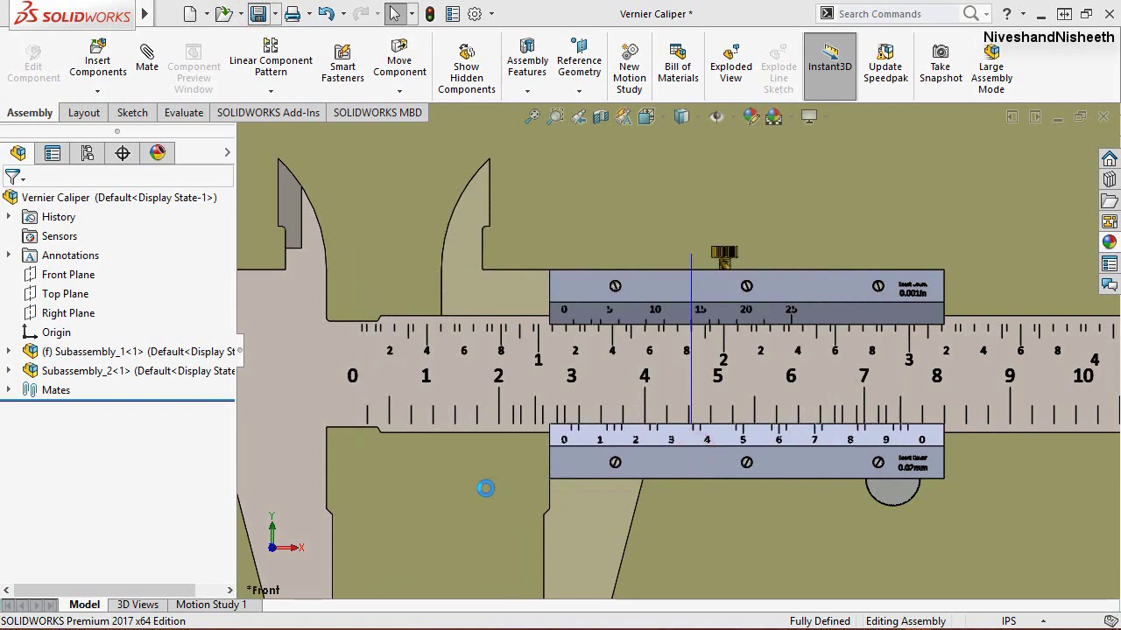
# Step: Rename mate Coincident5 to 'Measurement on Inch Scale' and save the assembly
pyautogui.click(8, 389)
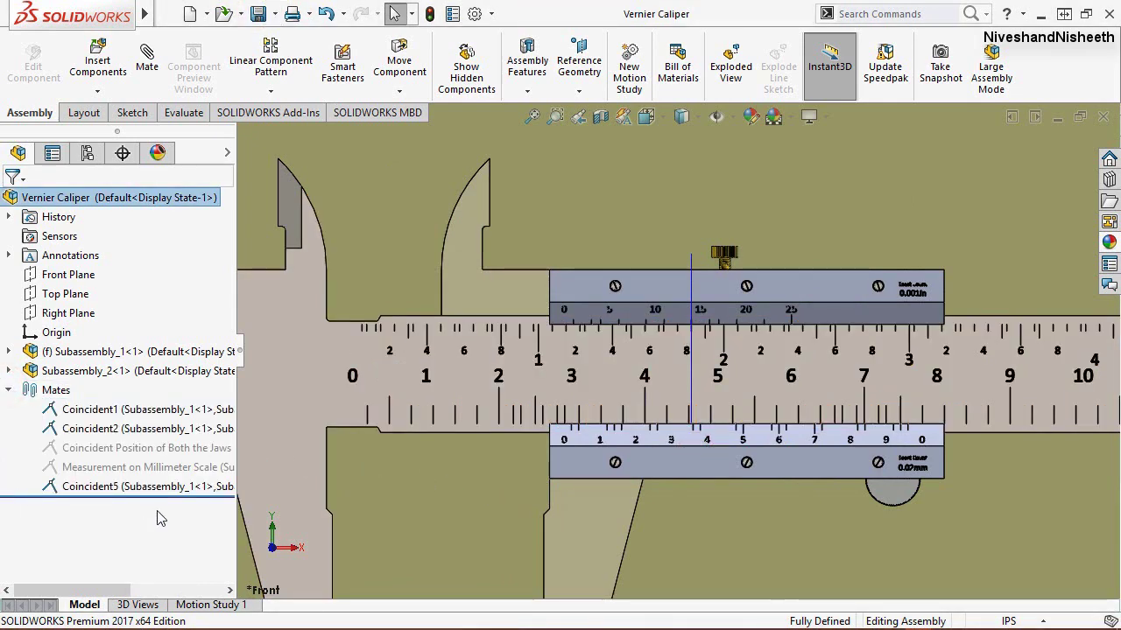
pyautogui.click(117, 489)
pyautogui.click(102, 489)
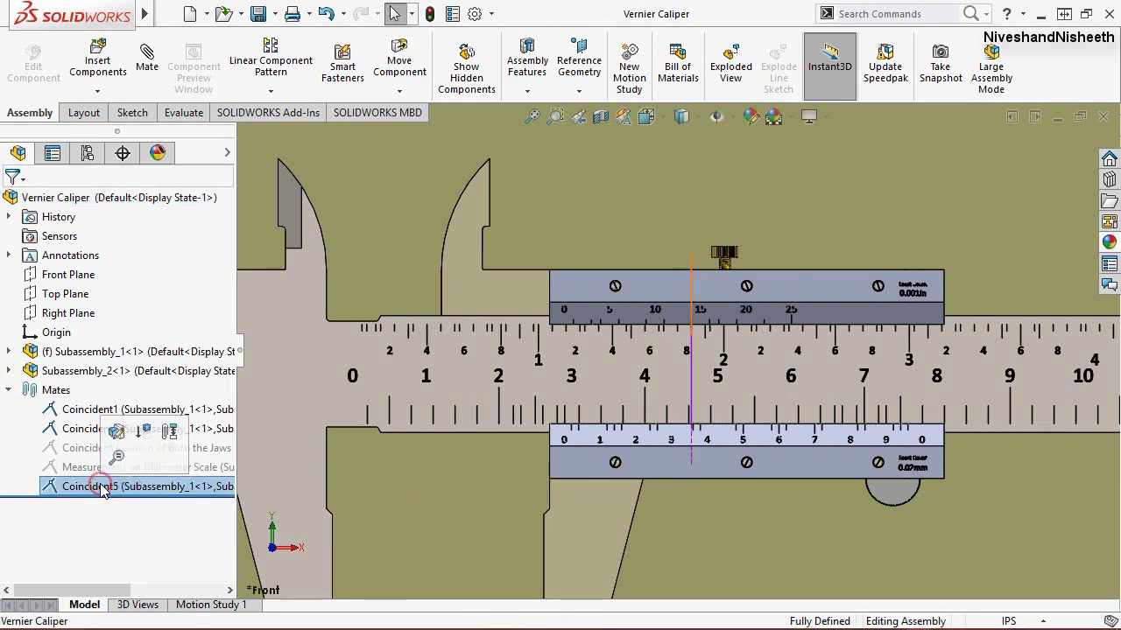
pyautogui.rightClick(62, 487)
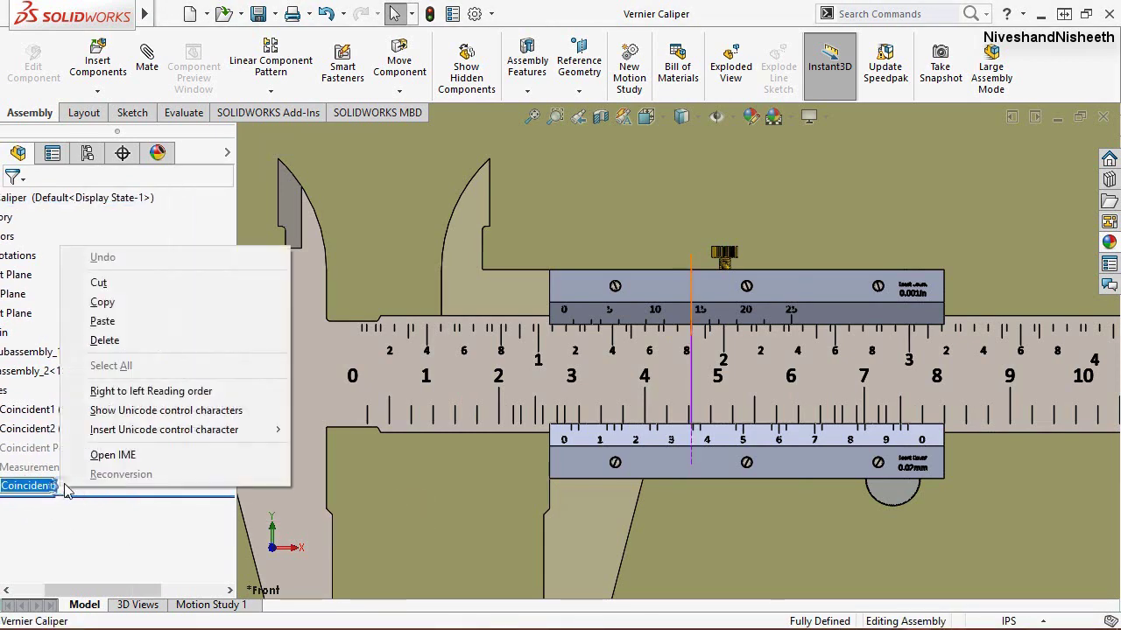
pyautogui.click(105, 320)
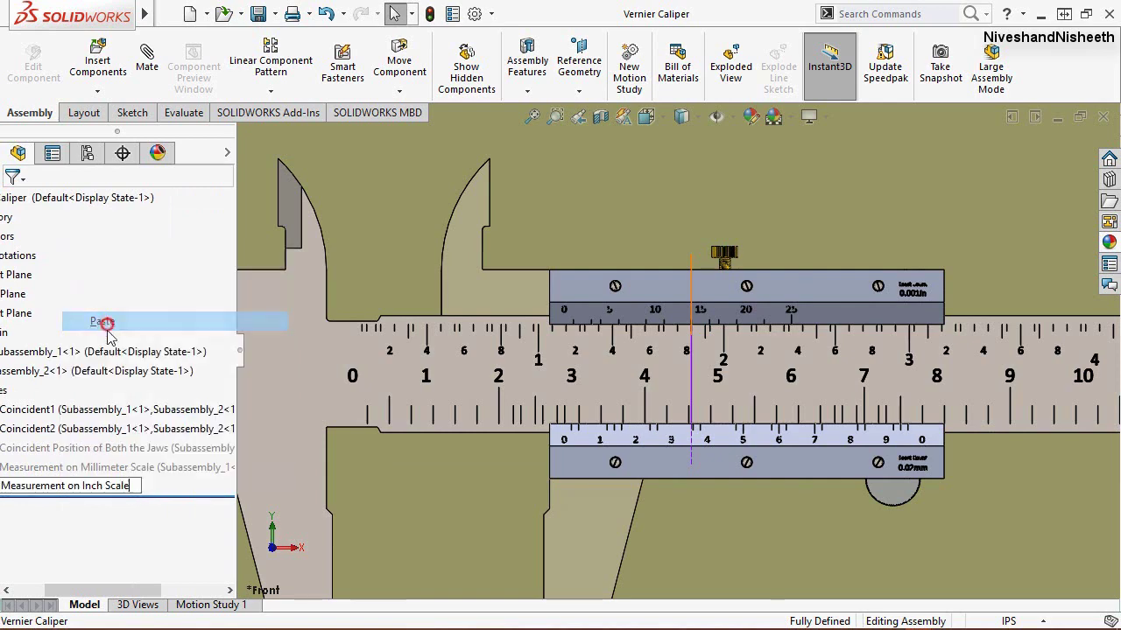
pyautogui.click(455, 492)
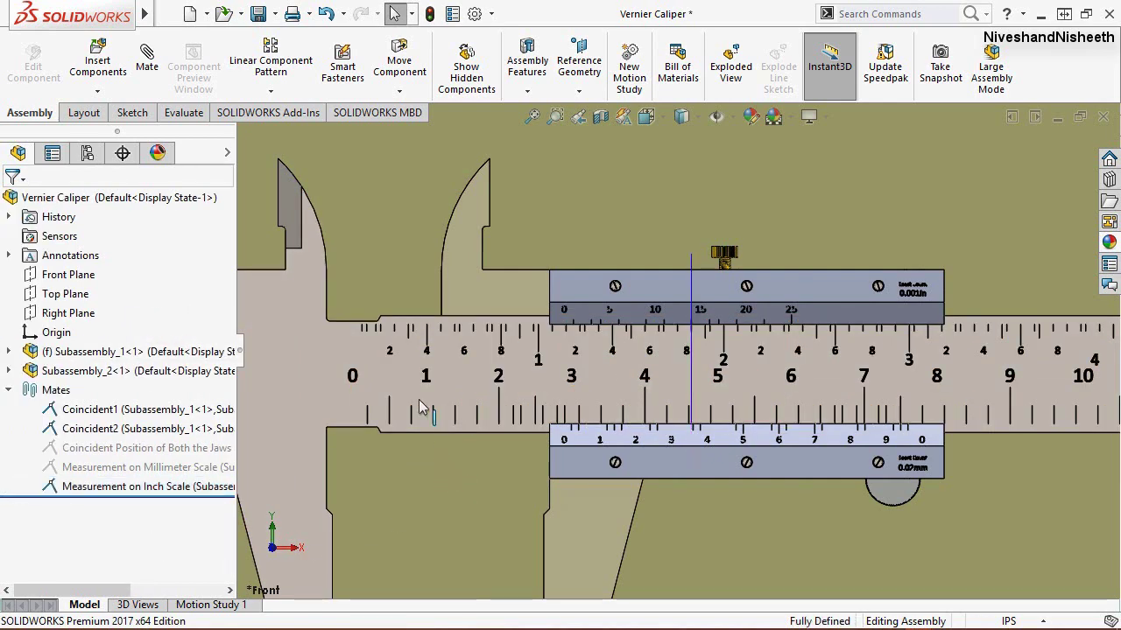
pyautogui.click(259, 13)
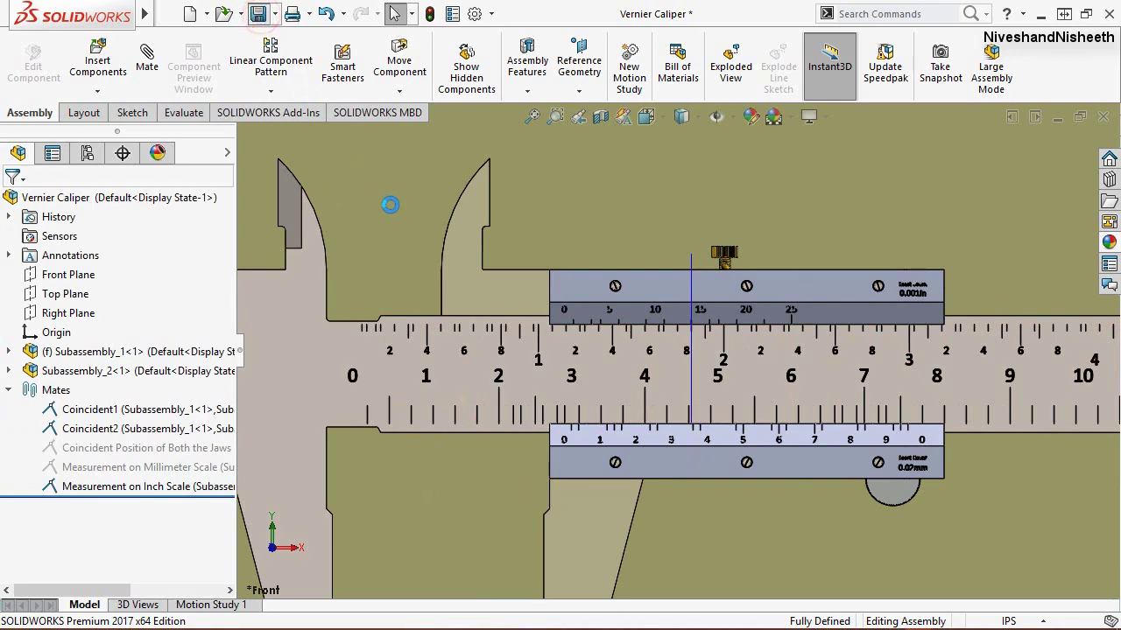
pyautogui.moveTo(648, 397); pyautogui.dragTo(703, 456, button='middle')
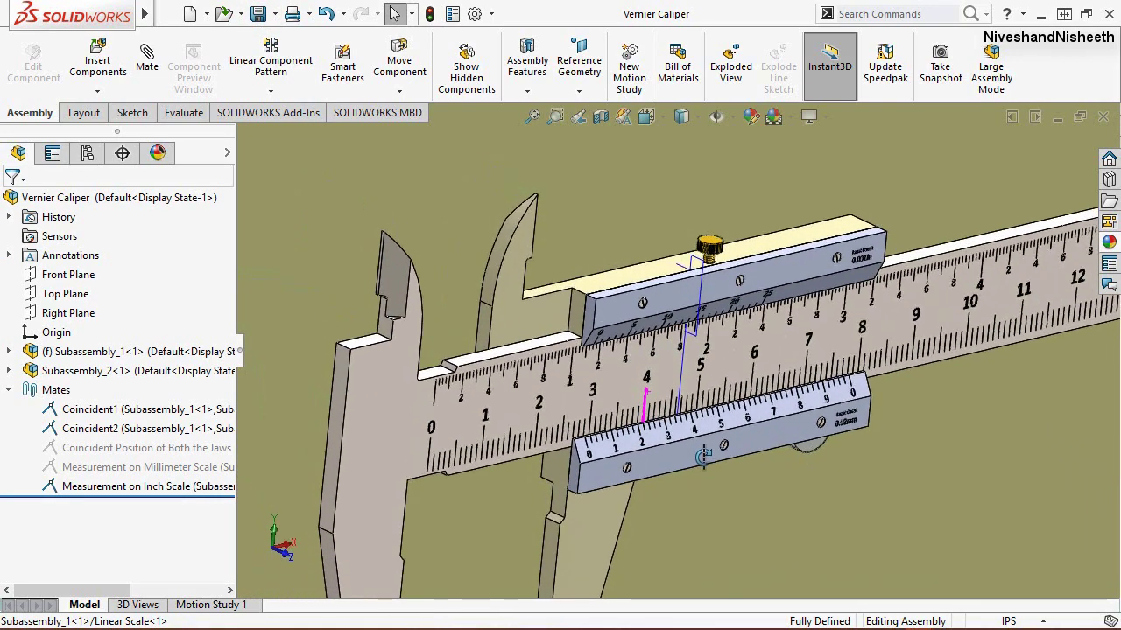
# Step: Hide the inch scale reading plane and restore the previous view orientation
pyautogui.scroll(-3, 687, 249)
pyautogui.scroll(-2, 687, 250)
pyautogui.click(666, 263)
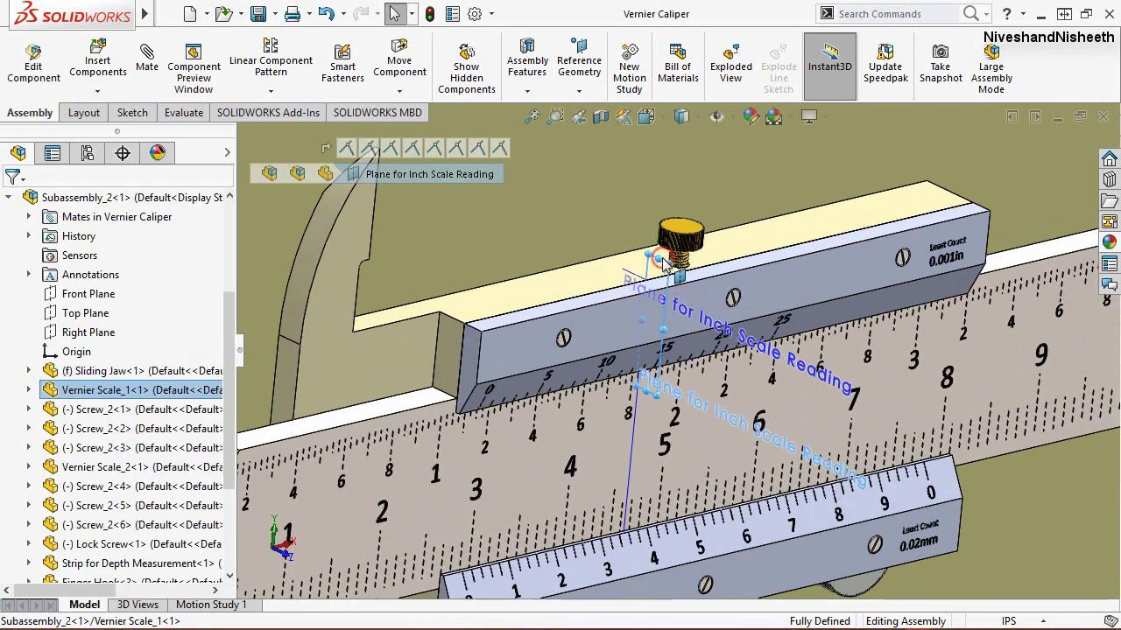
pyautogui.rightClick(662, 262)
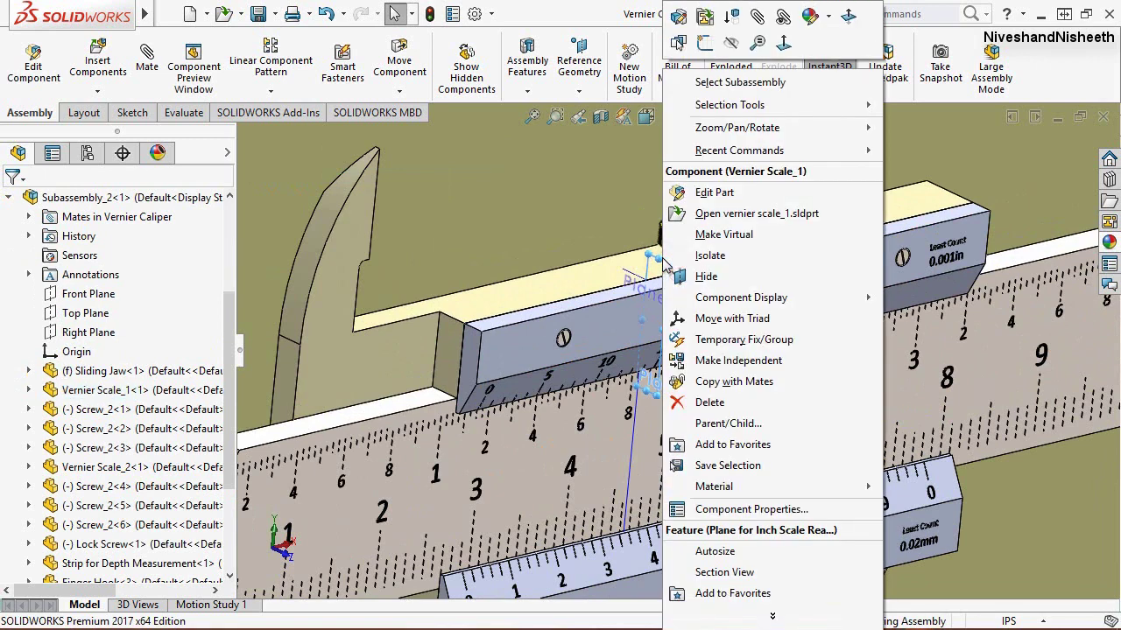
pyautogui.click(732, 45)
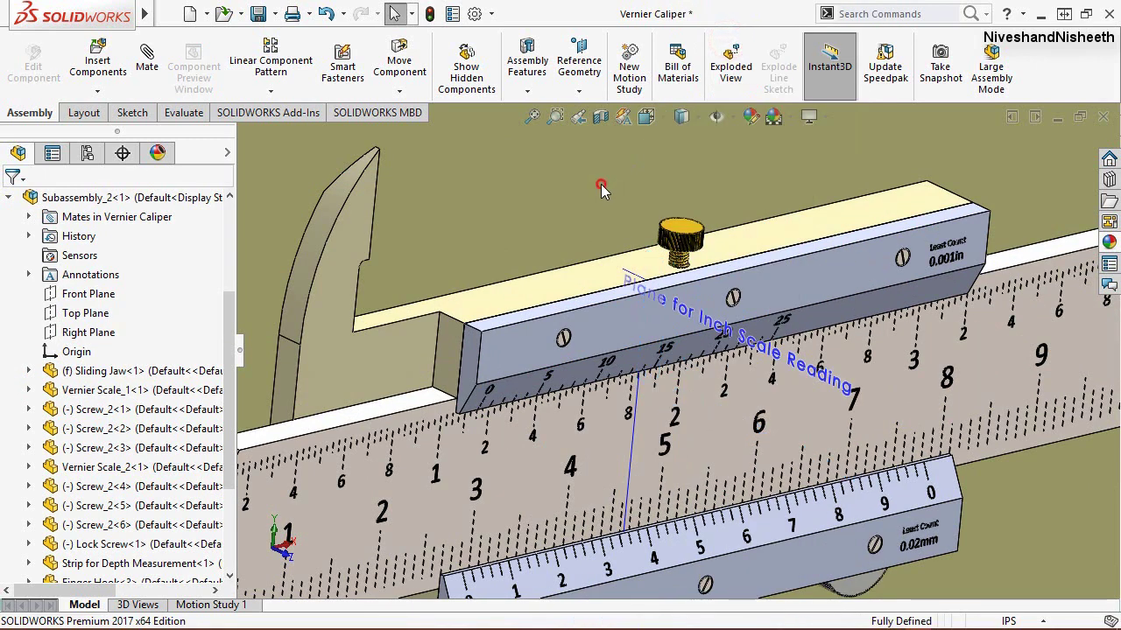
pyautogui.click(629, 273)
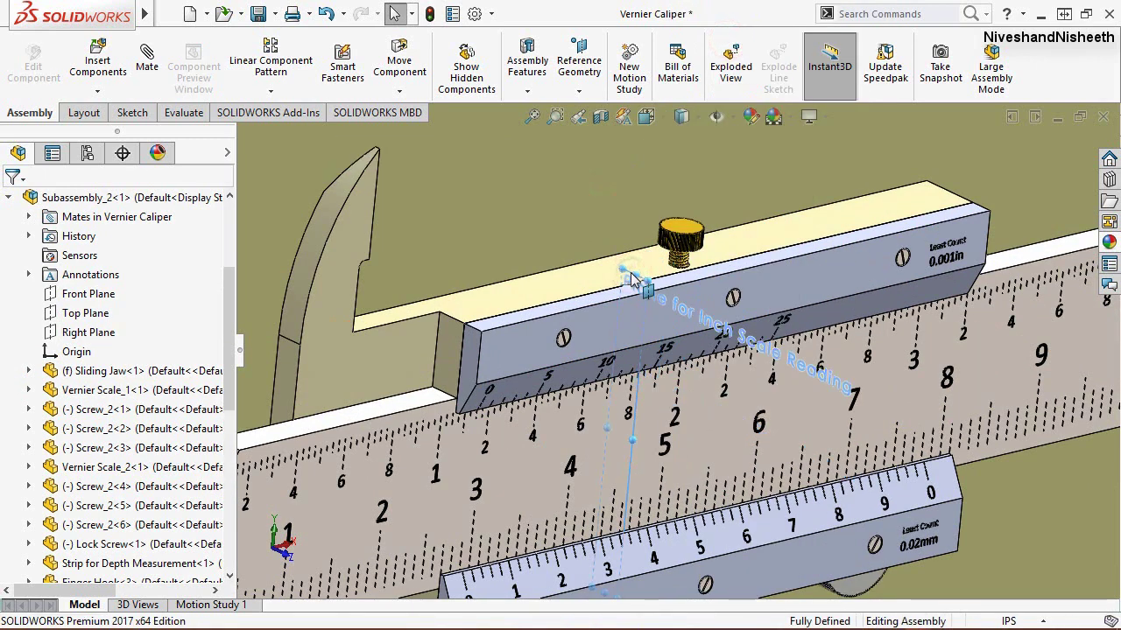
pyautogui.rightClick(630, 268)
pyautogui.click(557, 207)
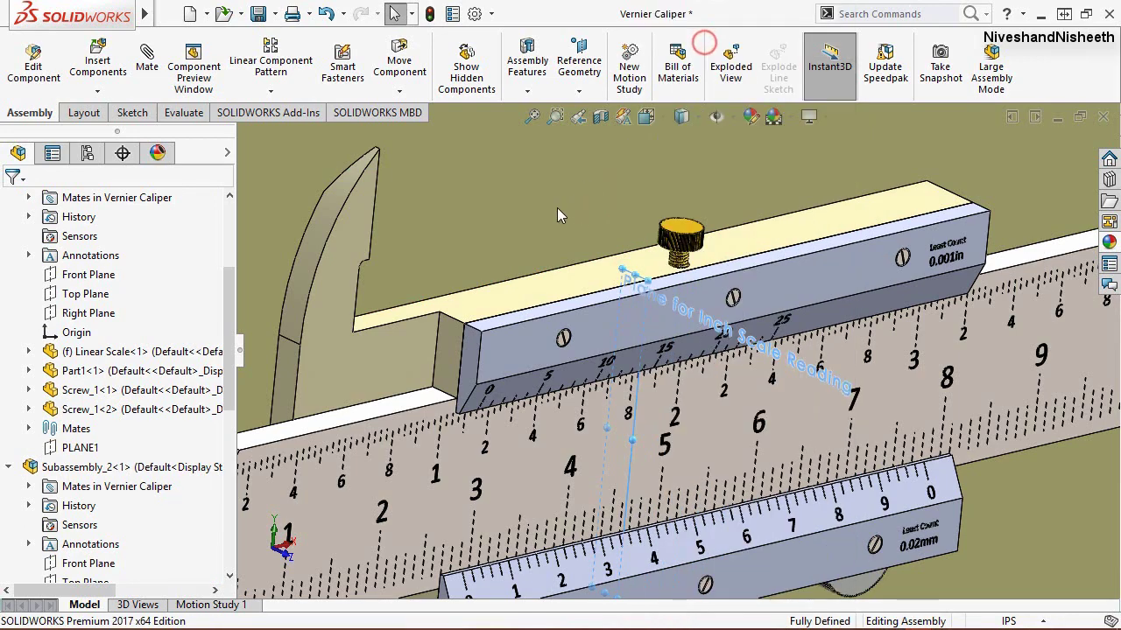
pyautogui.click(580, 117)
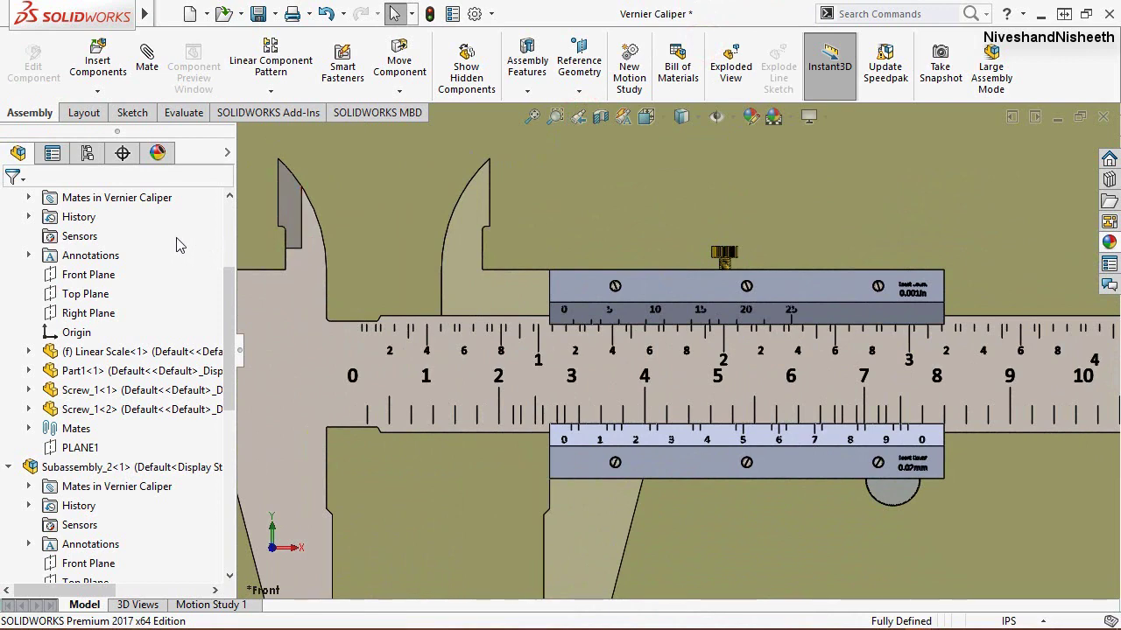
# Step: Collapse all design tree items and save all modified documents with Ctrl+S
pyautogui.rightClick(179, 245)
pyautogui.click(213, 250)
pyautogui.click(378, 201)
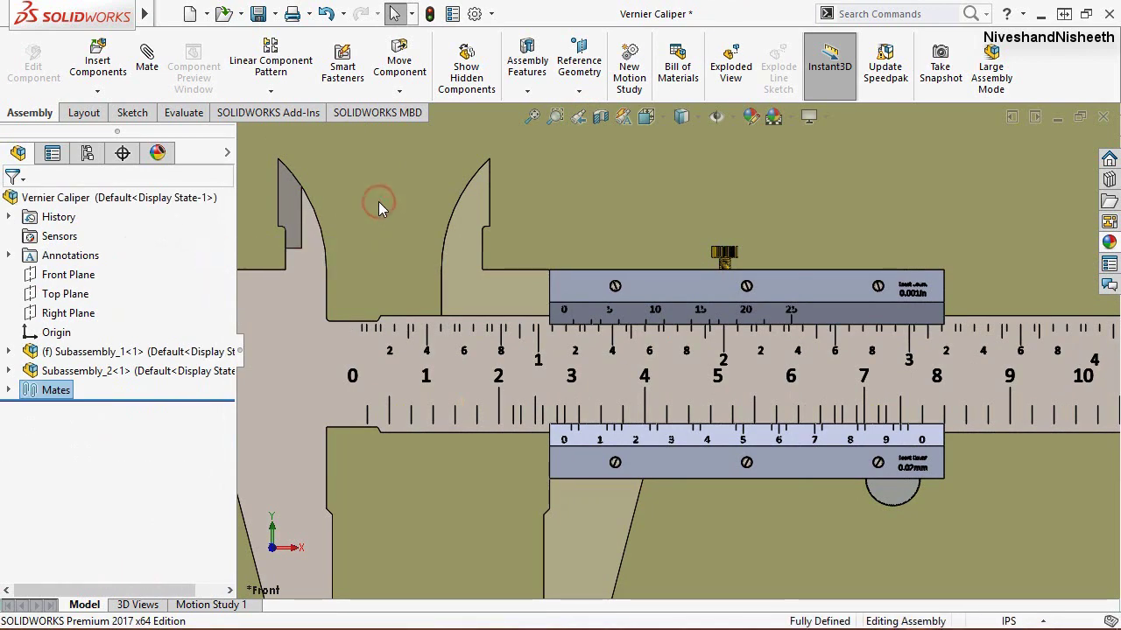
pyautogui.hotkey('ctrl', 's')
pyautogui.click(730, 455)
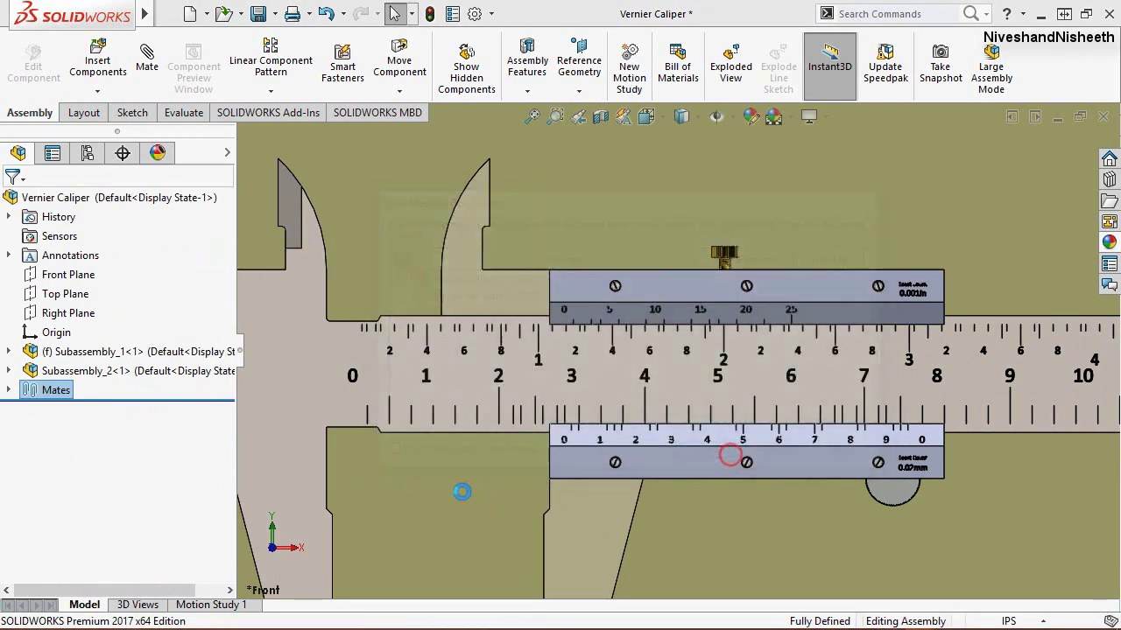
# Step: Suppress the Measurement on Inch Scale mate and save the assembly
pyautogui.scroll(2, 491, 280)
pyautogui.scroll(2, 613, 420)
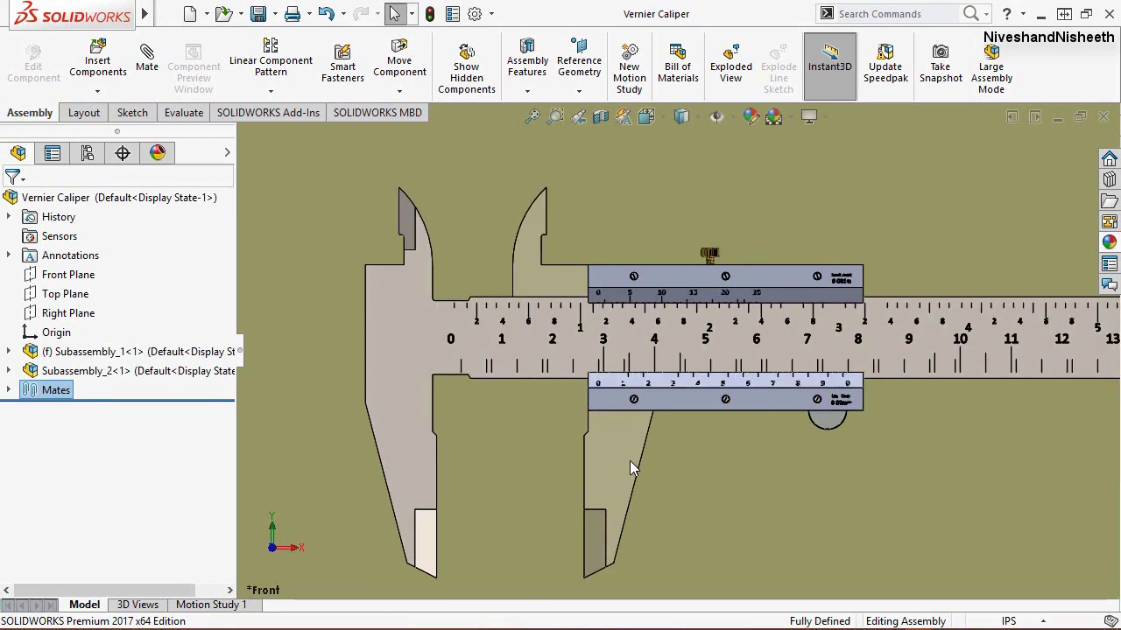
pyautogui.click(8, 390)
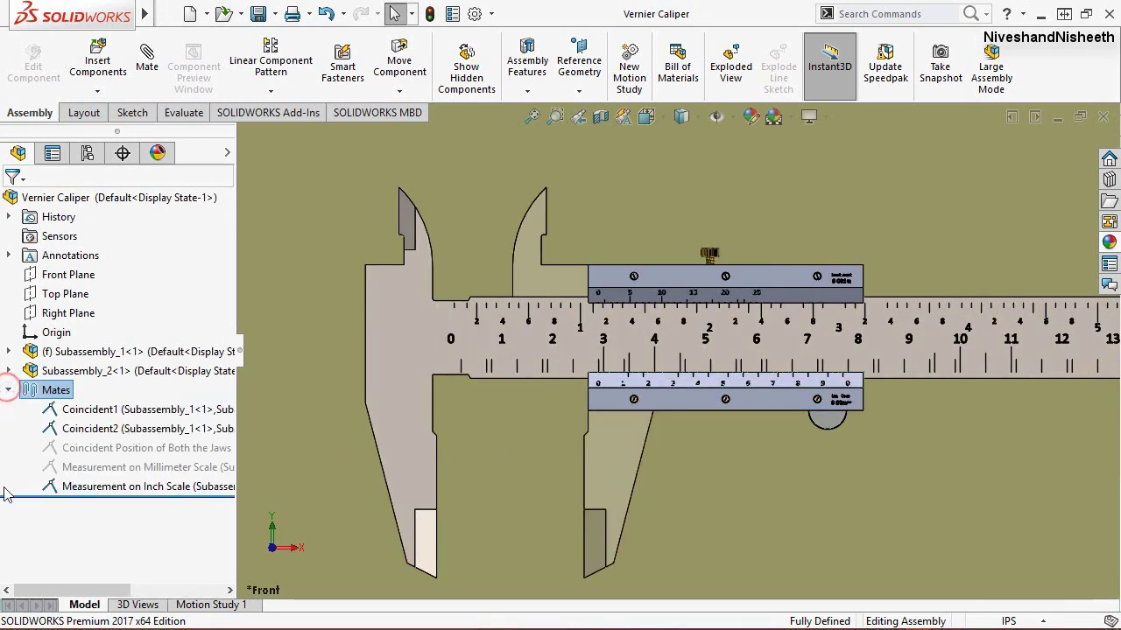
pyautogui.click(114, 487)
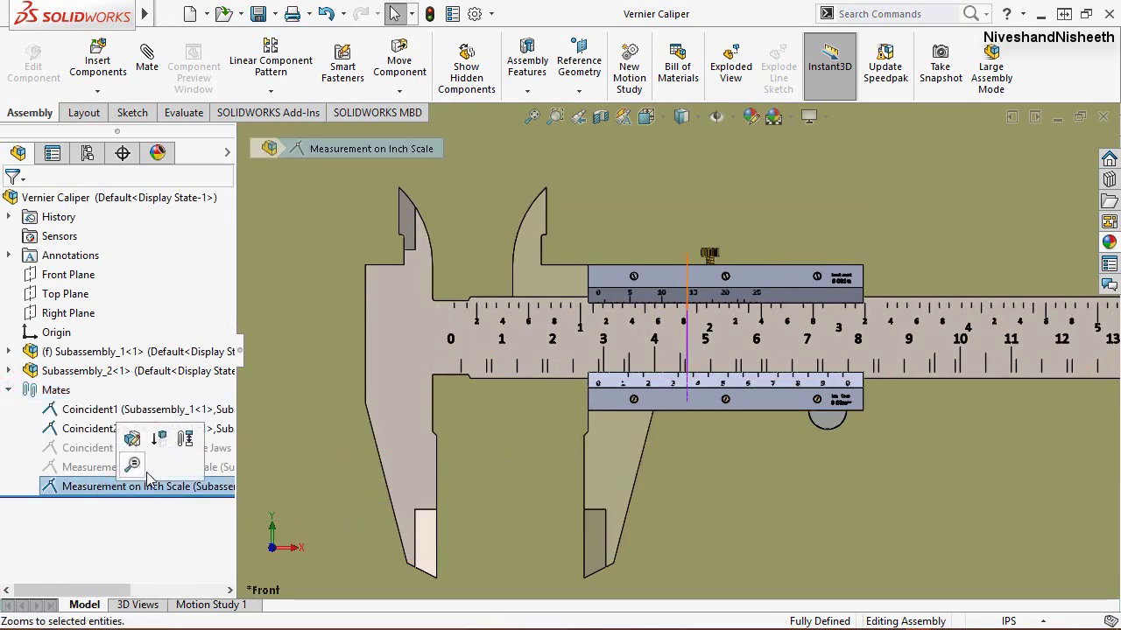
pyautogui.click(161, 439)
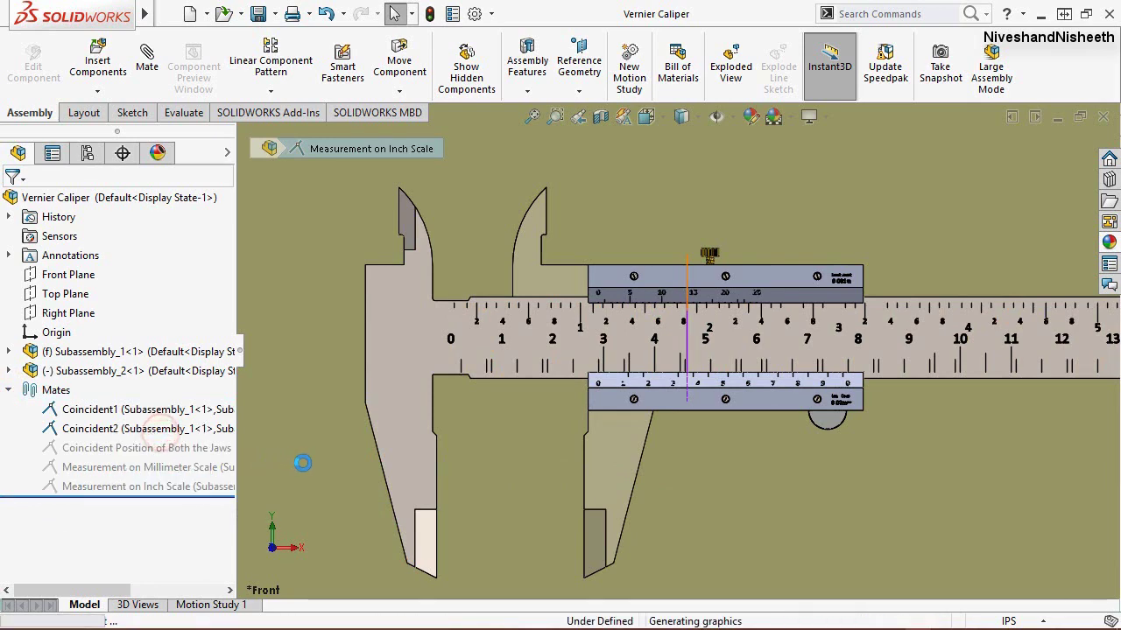
pyautogui.hotkey('ctrl', 's')
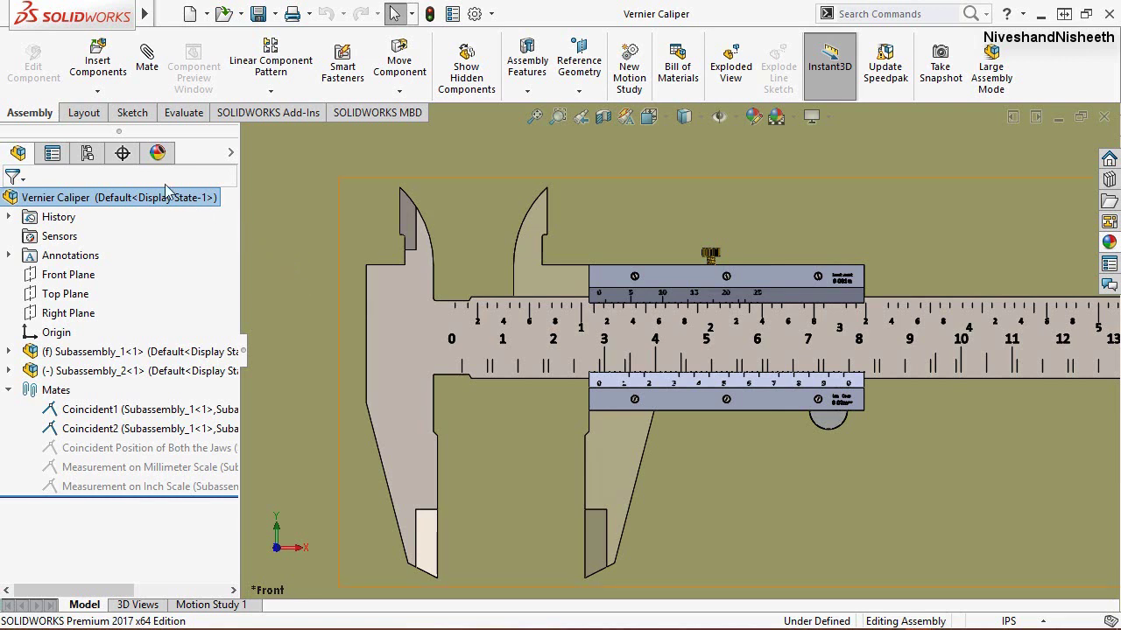
# Step: Rename the Default configuration to 'Both the Jaws on Closed Position' and save
pyautogui.click(90, 153)
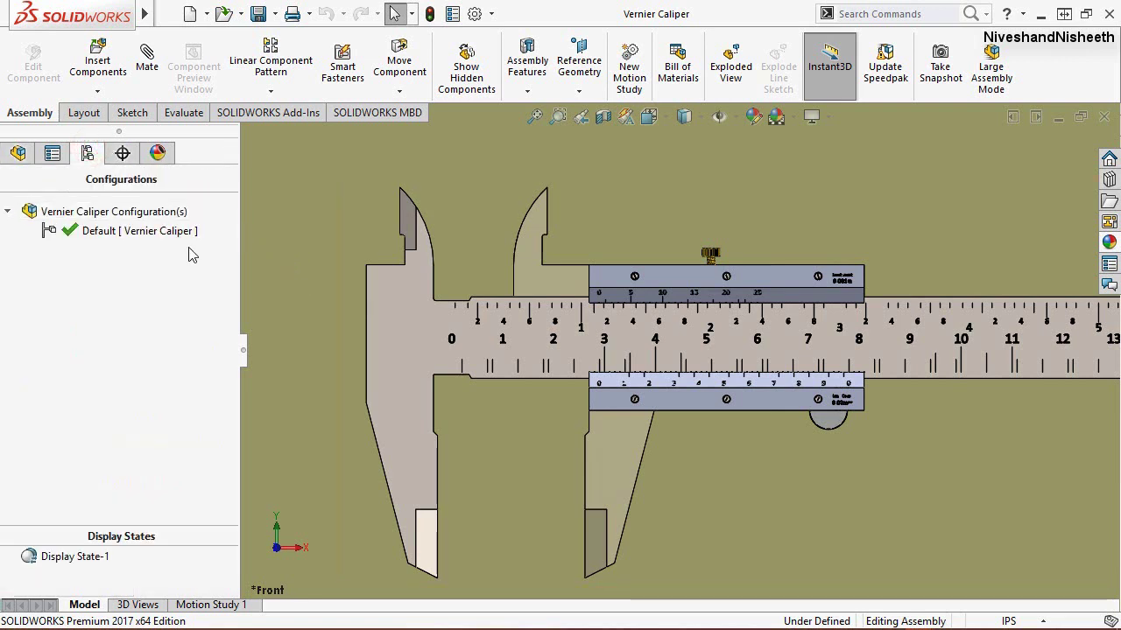
pyautogui.click(110, 237)
pyautogui.click(114, 237)
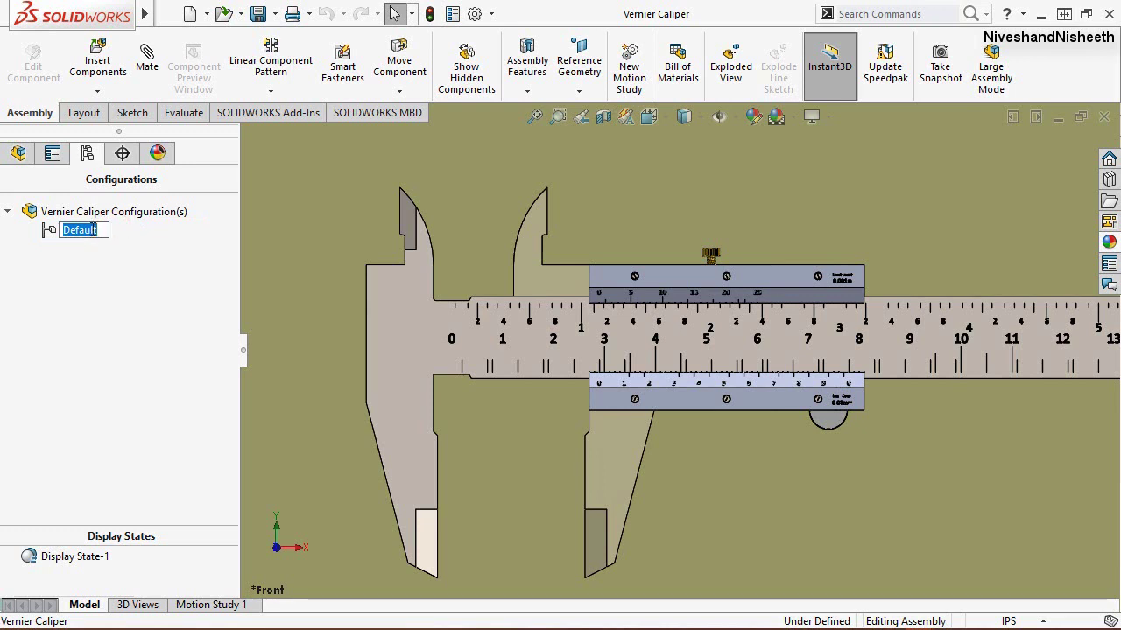
pyautogui.rightClick(94, 231)
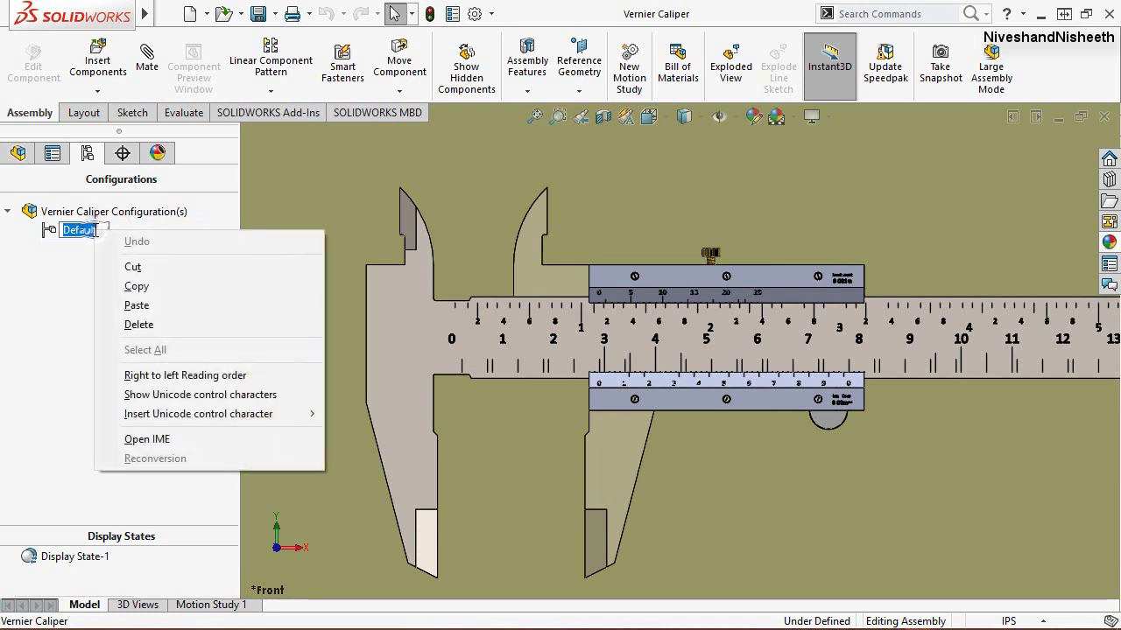
pyautogui.click(136, 306)
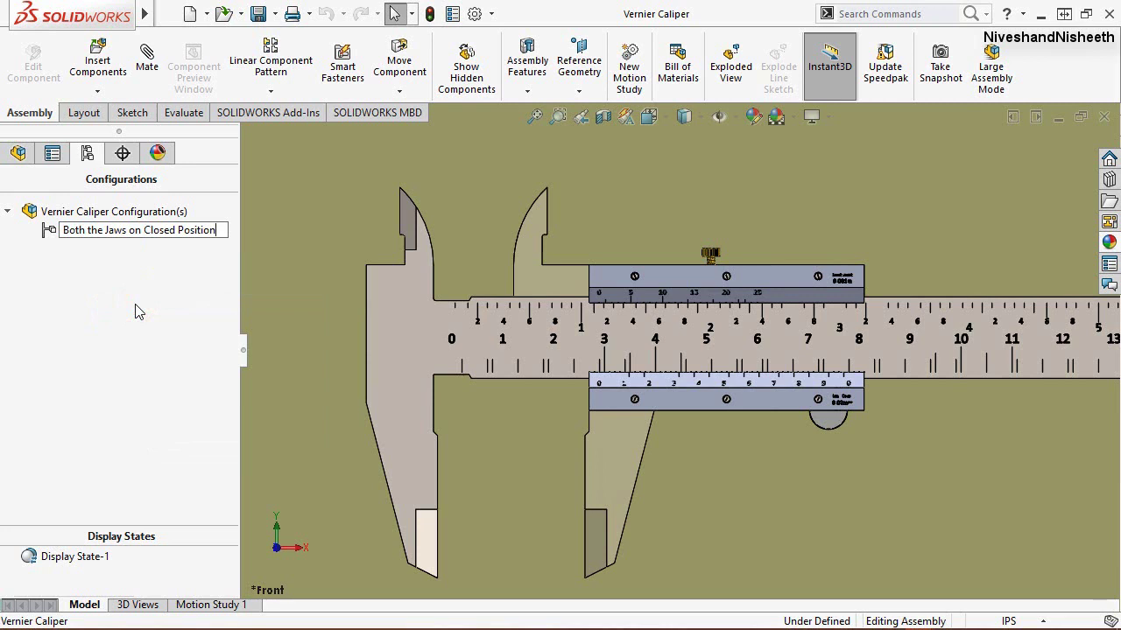
pyautogui.click(284, 294)
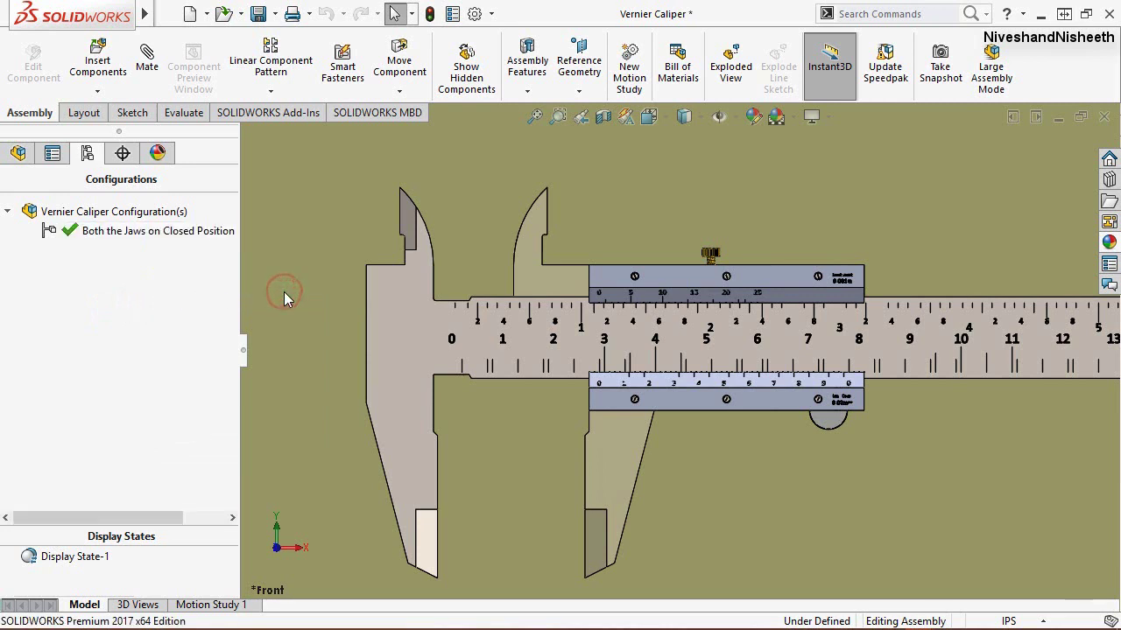
pyautogui.click(258, 13)
# Step: Back in the FeatureManager tree, select the Coincident Position of Both the Jaws mate
pyautogui.click(18, 153)
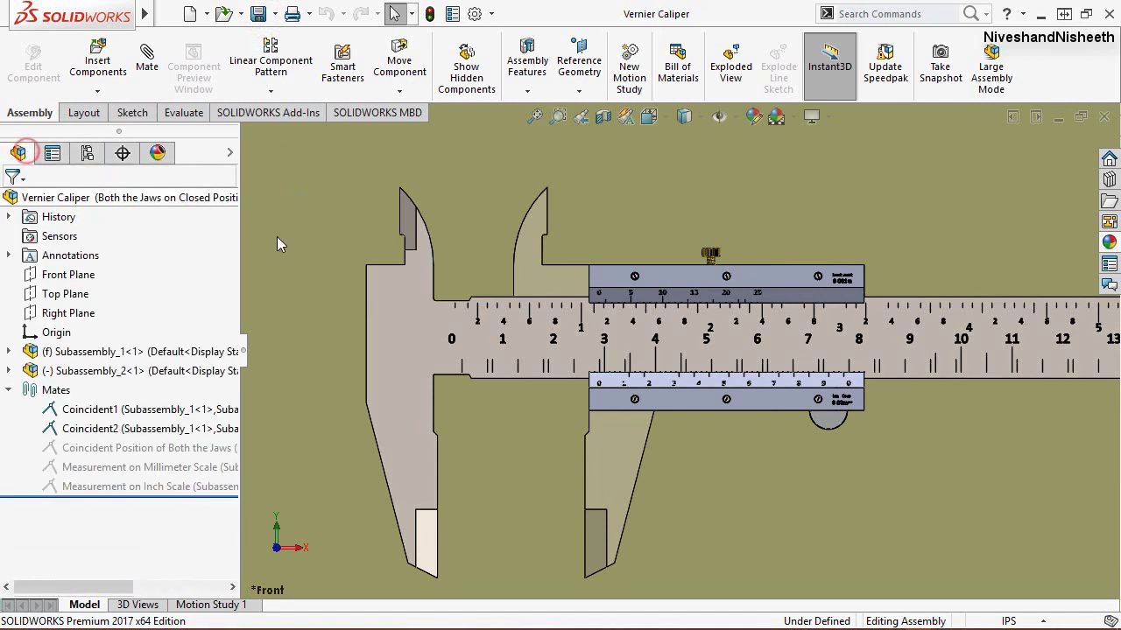
pyautogui.click(317, 271)
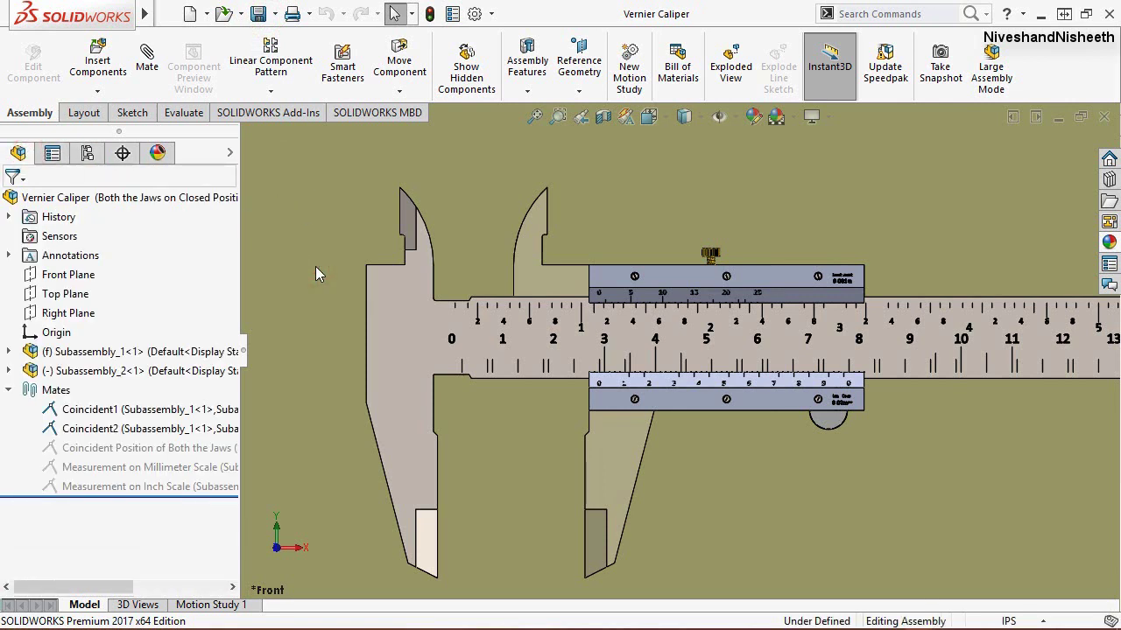
pyautogui.click(298, 321)
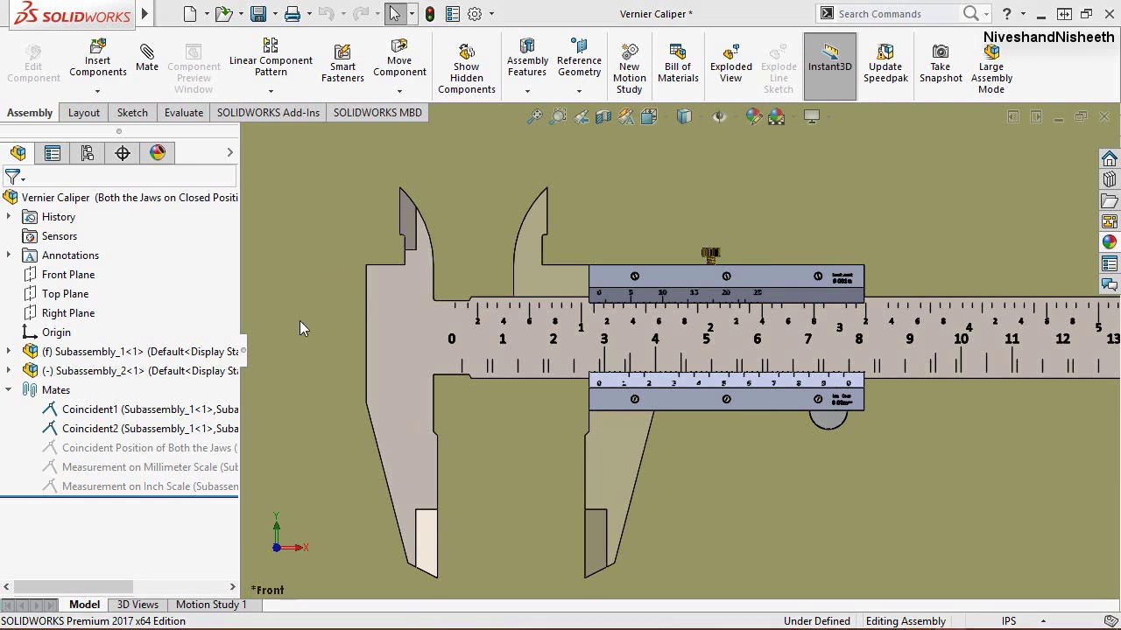
# Step: Via Configure Feature on Measurement on Millimeter Scale, add configuration 1 with that mate unsuppressed
pyautogui.click(137, 474)
pyautogui.rightClick(138, 474)
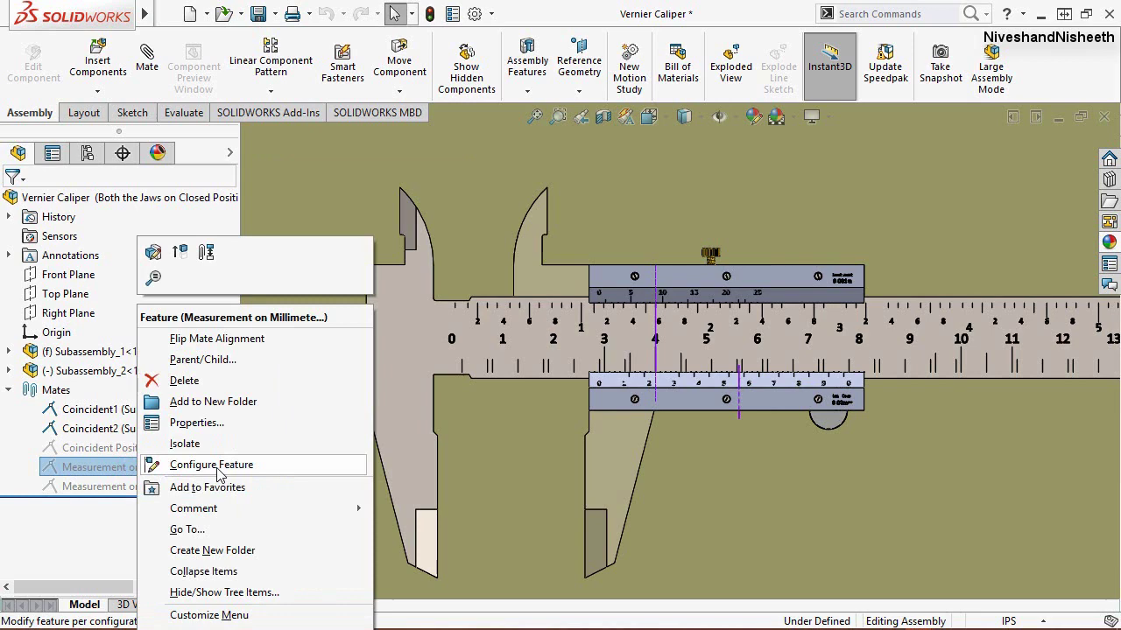
pyautogui.click(216, 468)
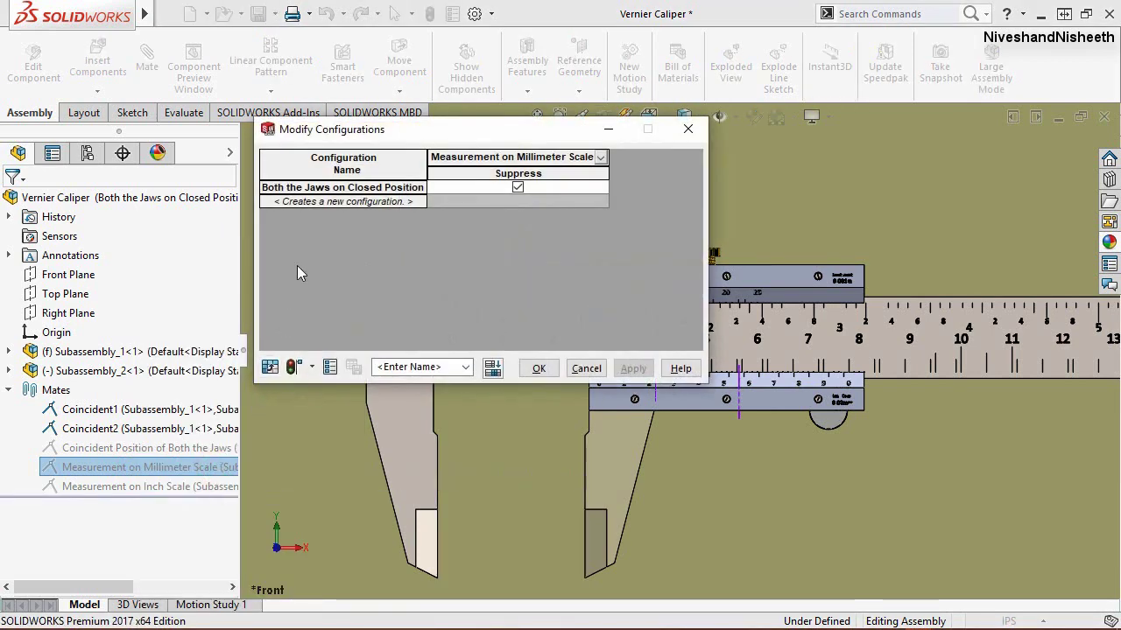
pyautogui.click(347, 202)
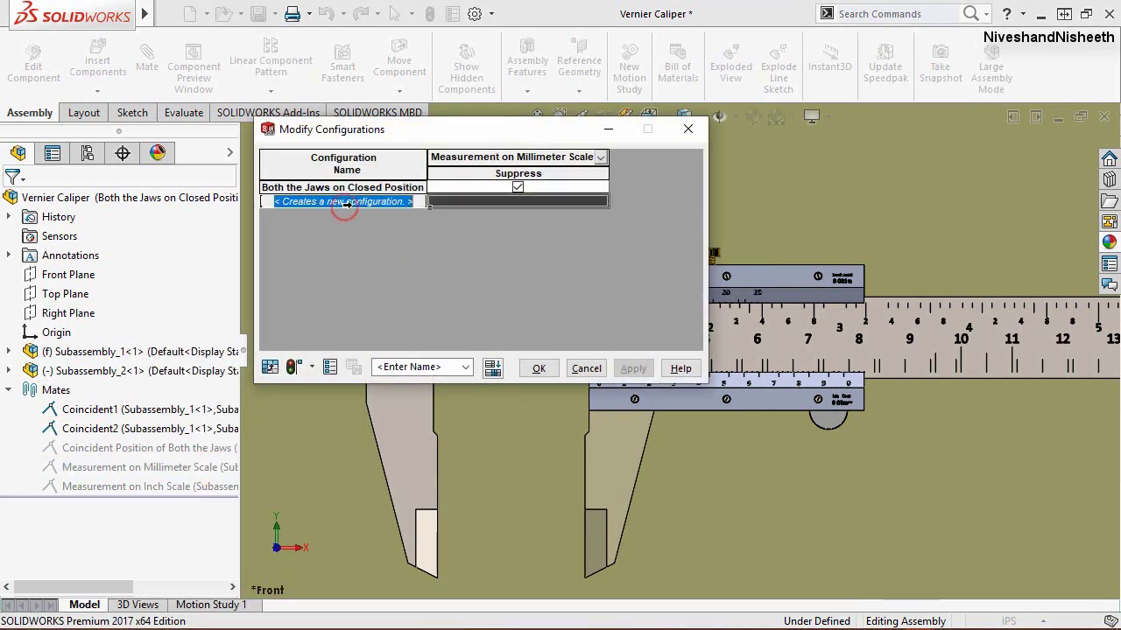
pyautogui.press('BackSpace')
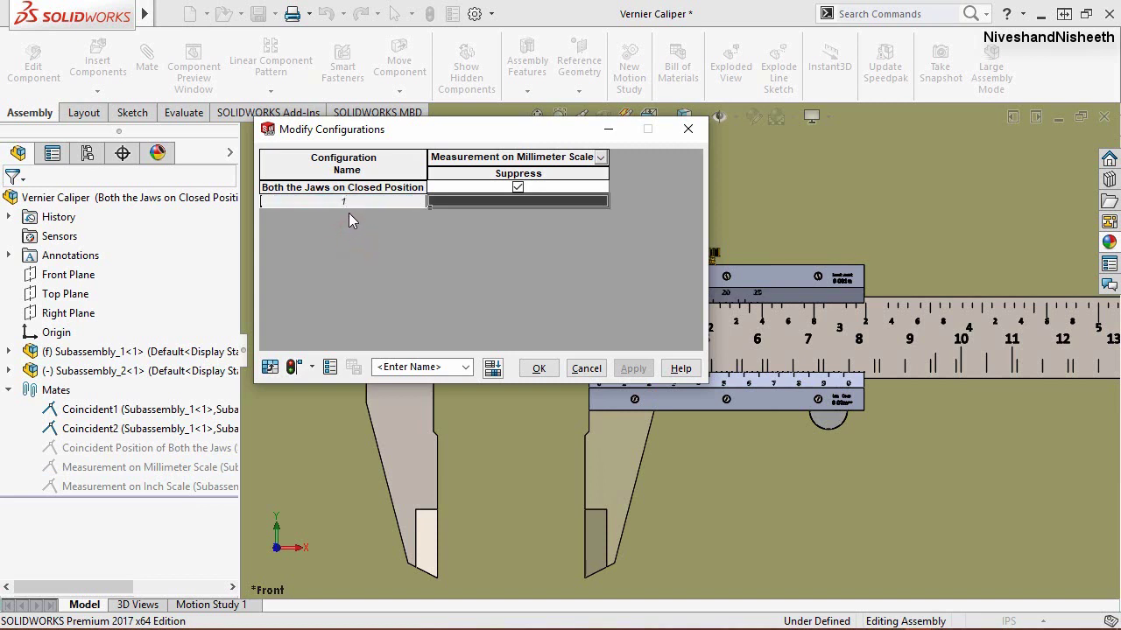
pyautogui.click(479, 200)
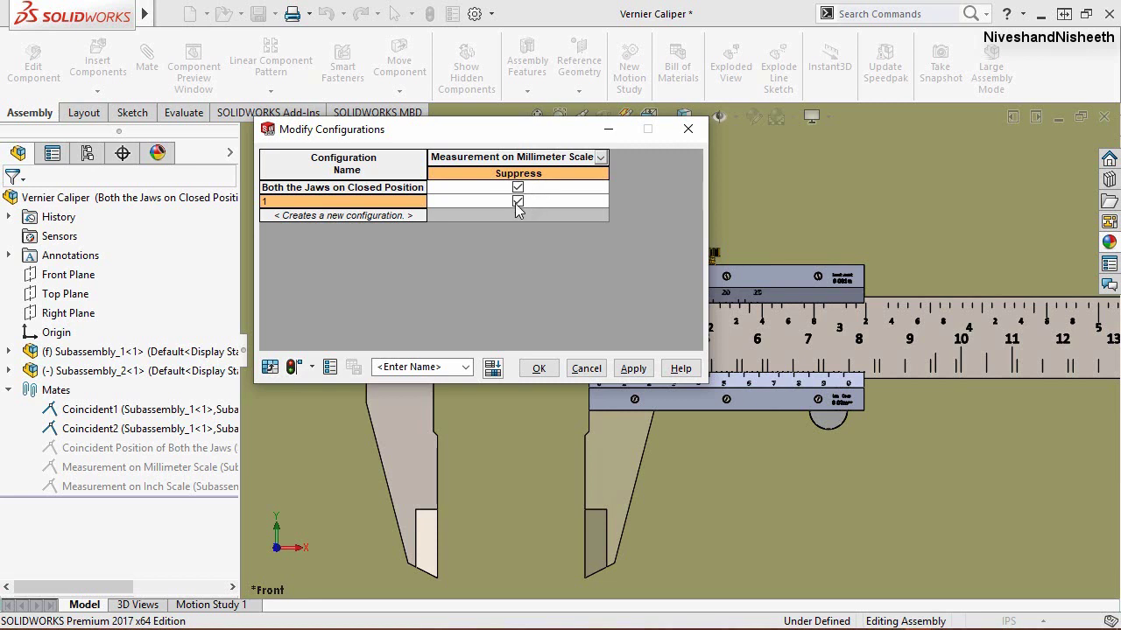
pyautogui.click(517, 203)
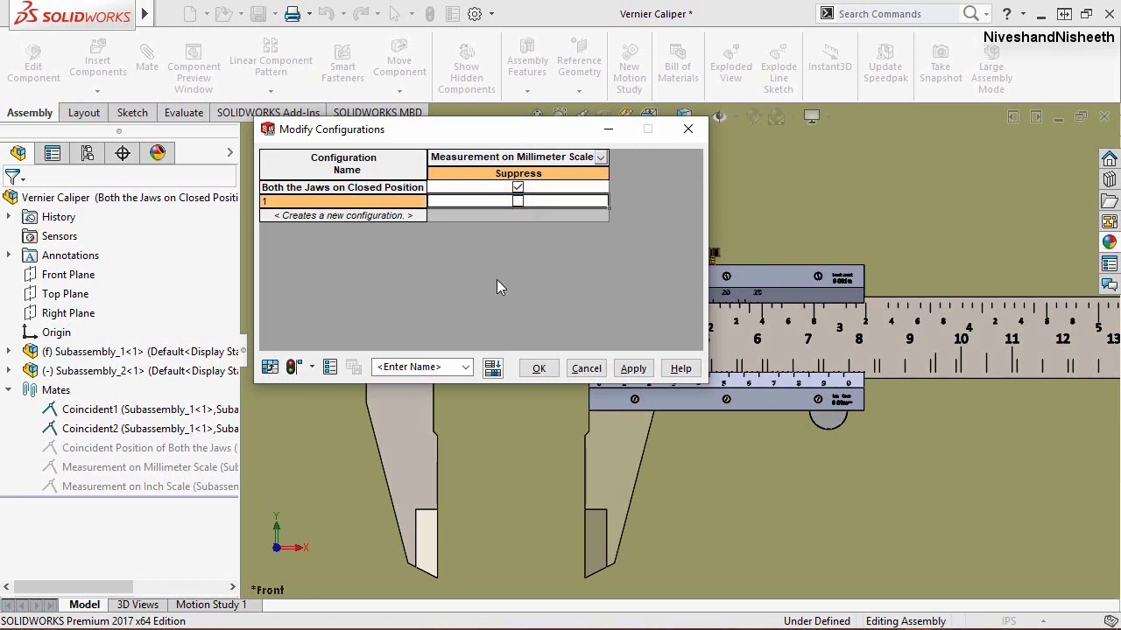
pyautogui.click(530, 367)
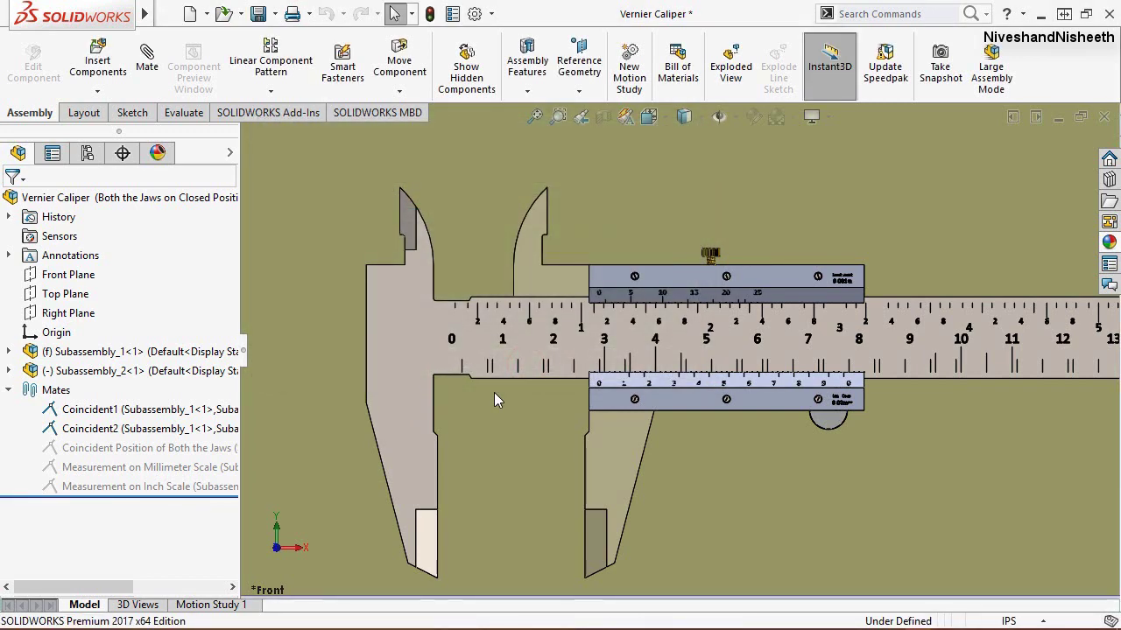
# Step: Rename configuration 1 to 'Measurement on Millimeter Scale', rebuild, and go back to the FeatureManager tree
pyautogui.click(88, 154)
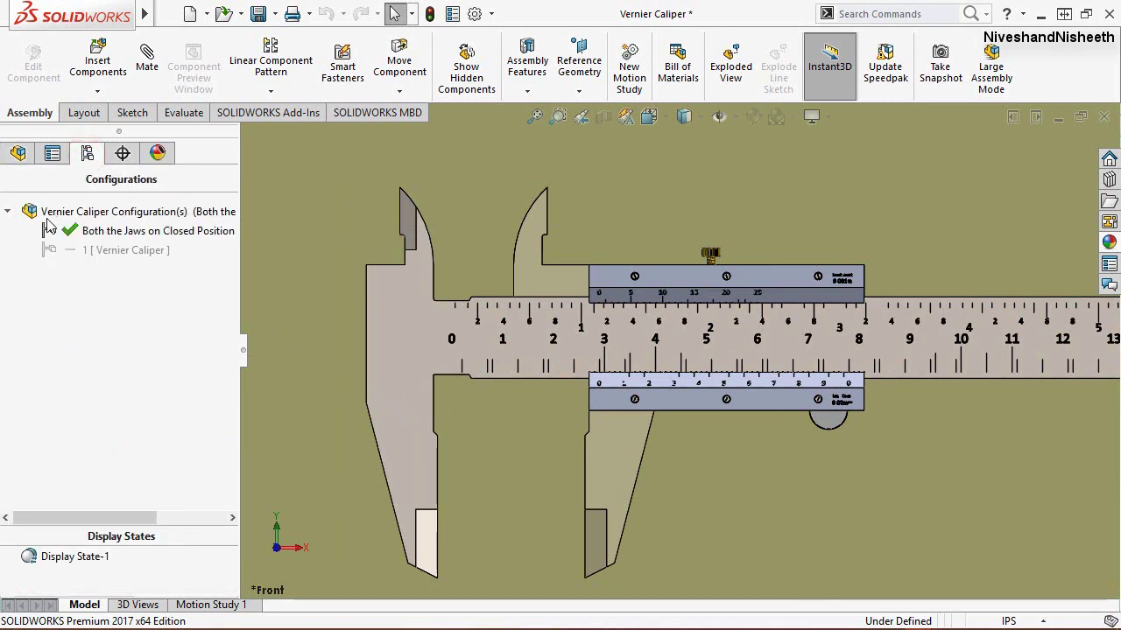
pyautogui.click(78, 251)
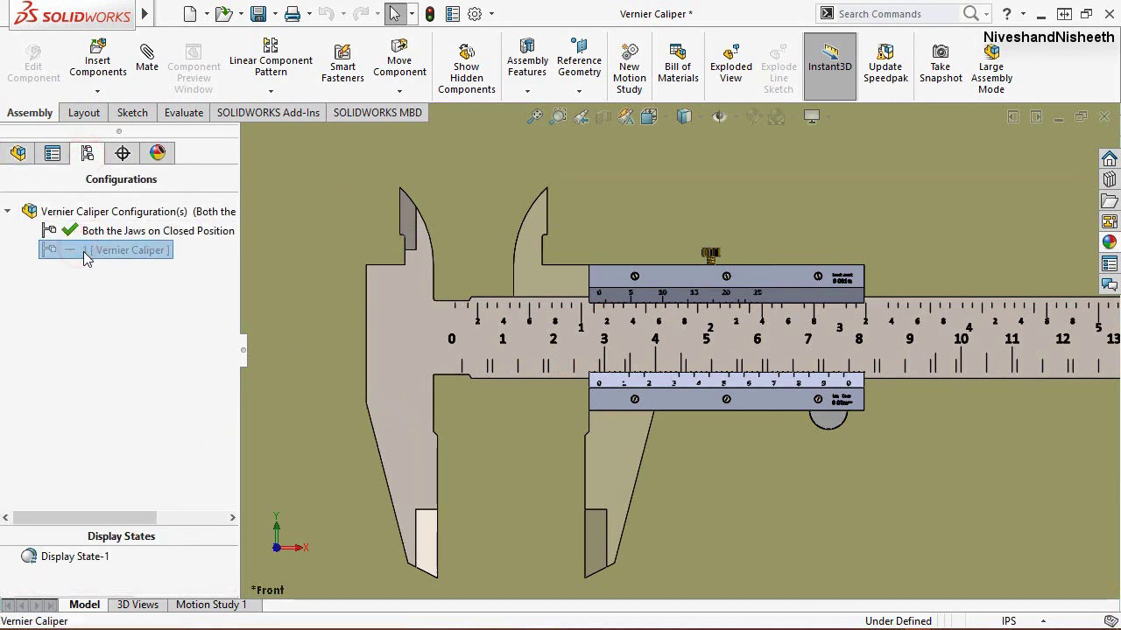
pyautogui.click(132, 250)
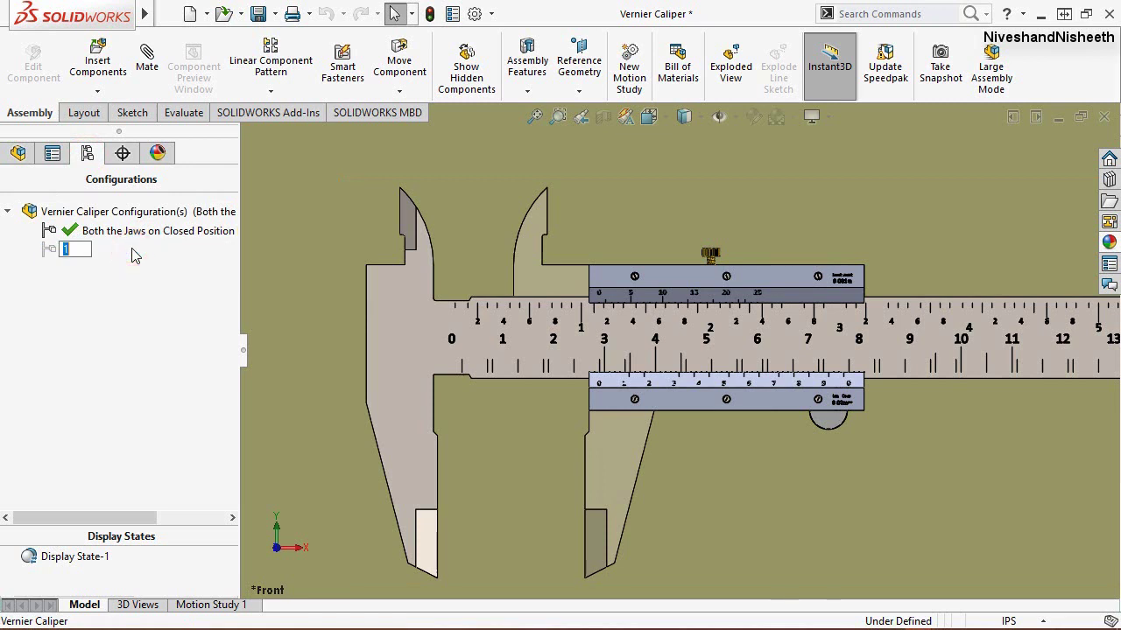
pyautogui.rightClick(89, 251)
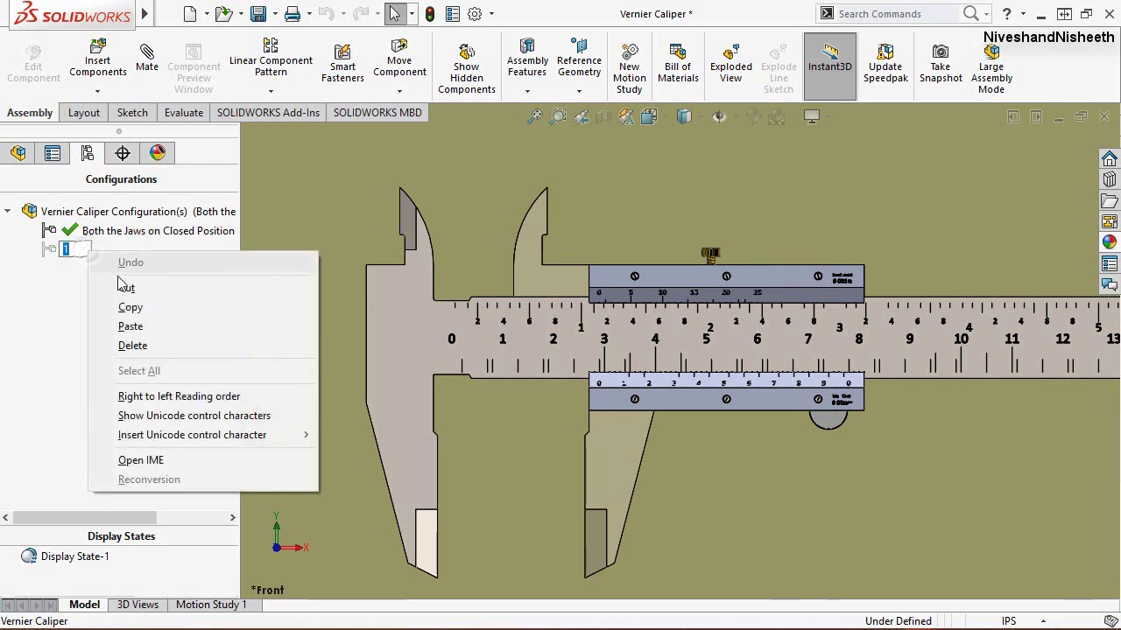
pyautogui.click(149, 326)
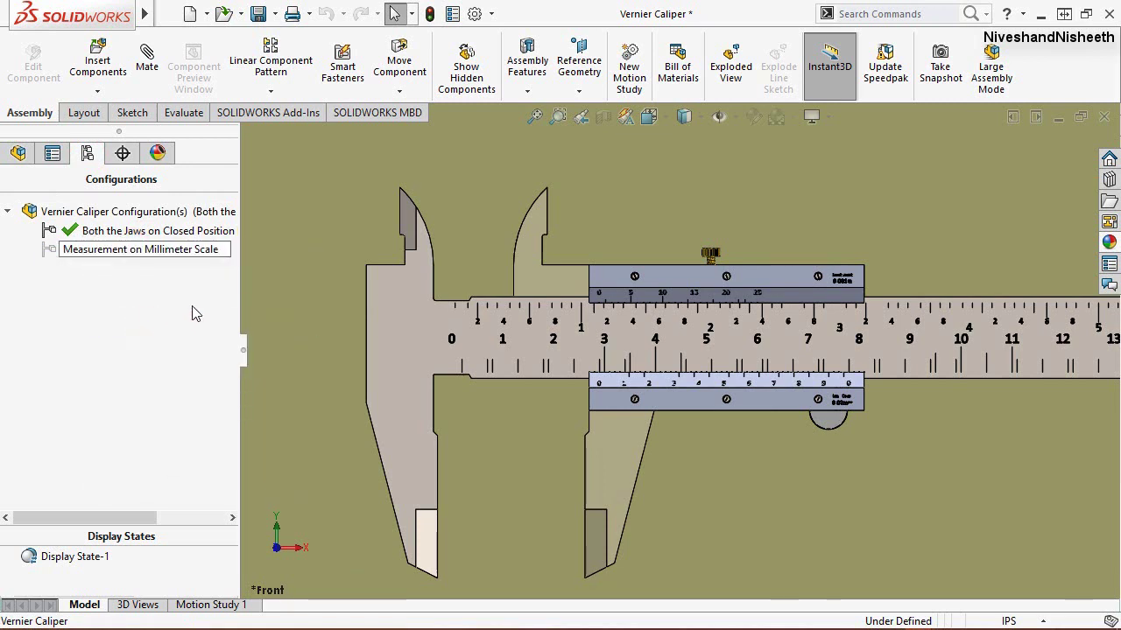
pyautogui.click(295, 259)
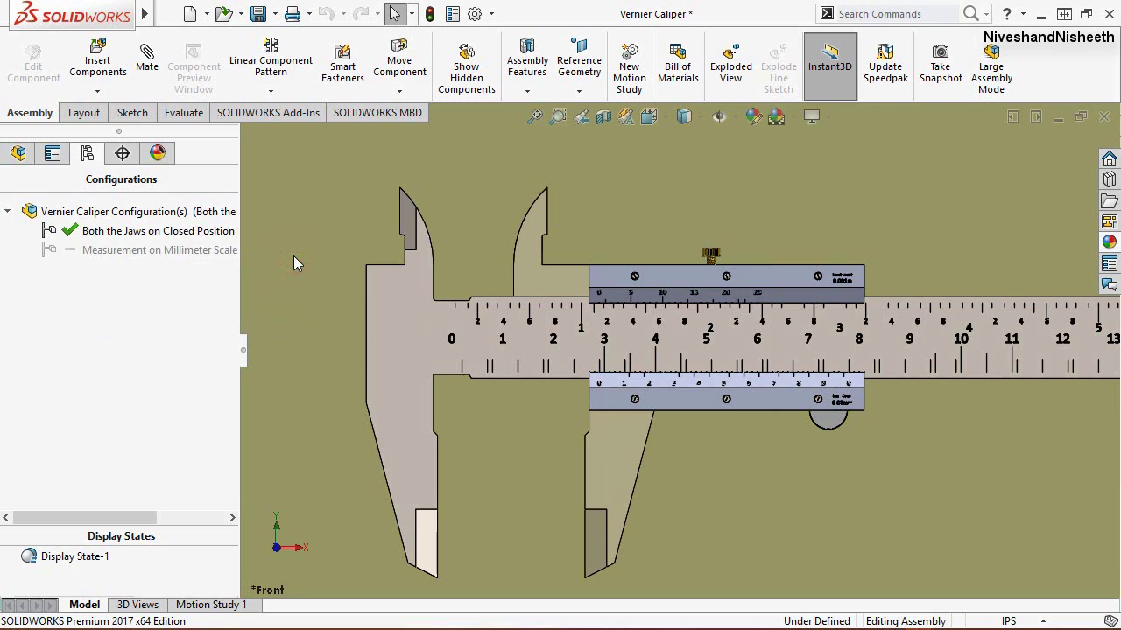
pyautogui.click(430, 14)
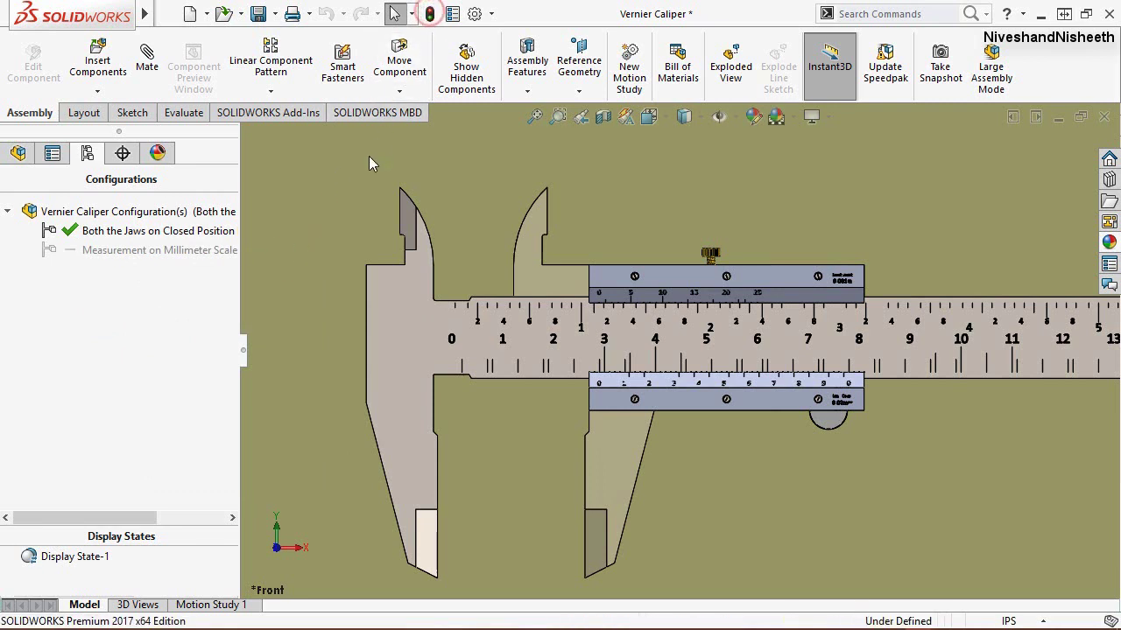
pyautogui.click(19, 154)
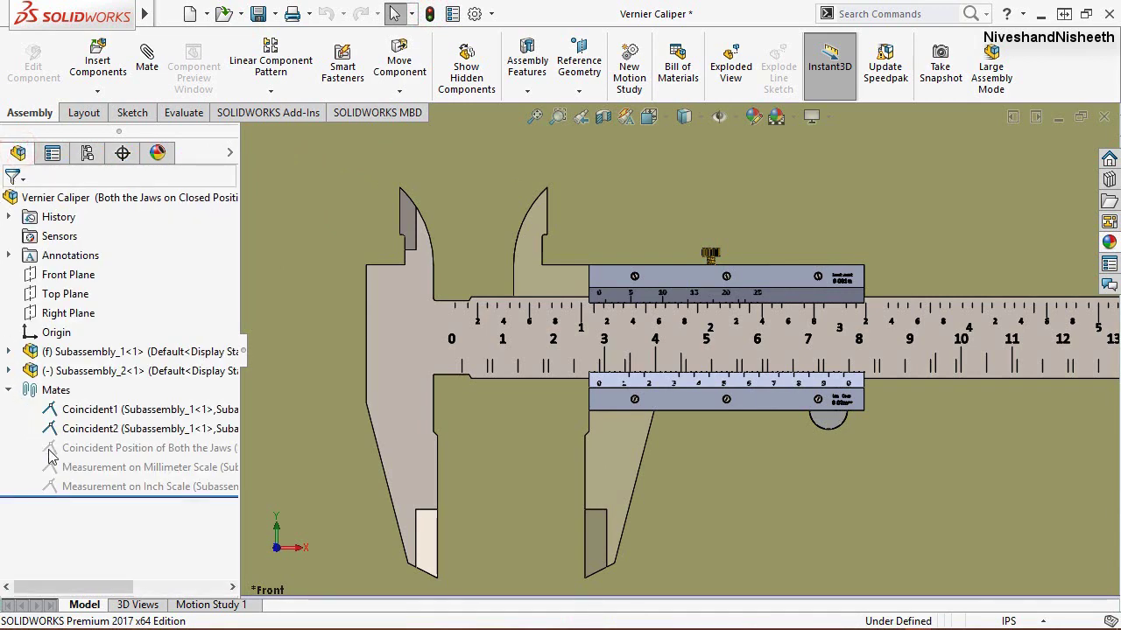
# Step: Via Configure Feature on Measurement on Inch Scale, add configuration 2 with that mate unsuppressed
pyautogui.click(105, 490)
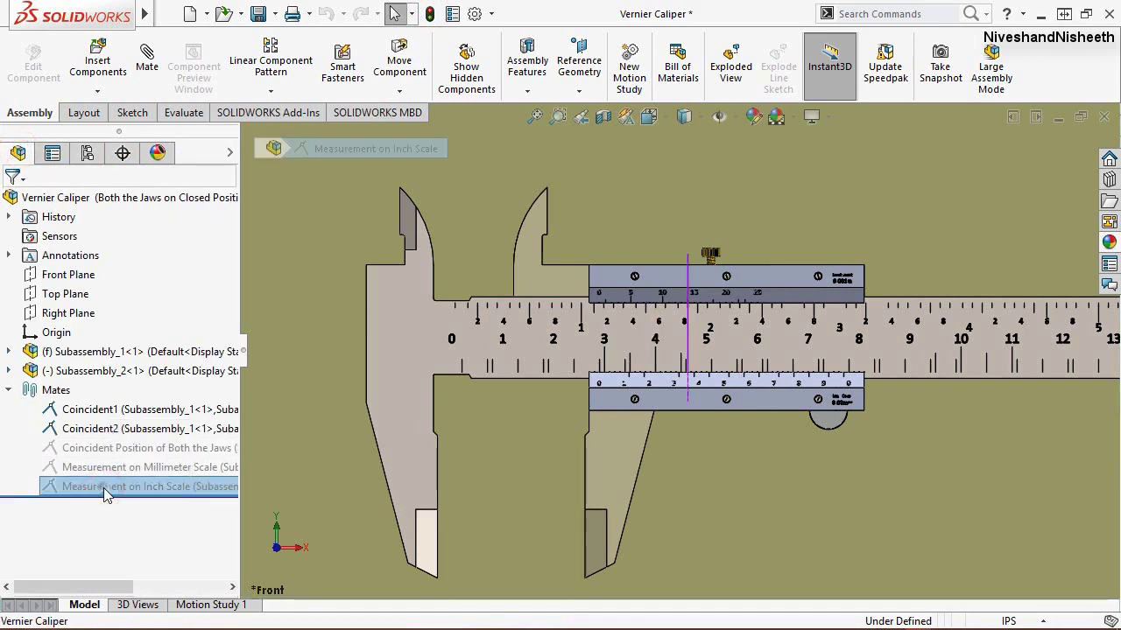
pyautogui.rightClick(104, 491)
pyautogui.click(171, 458)
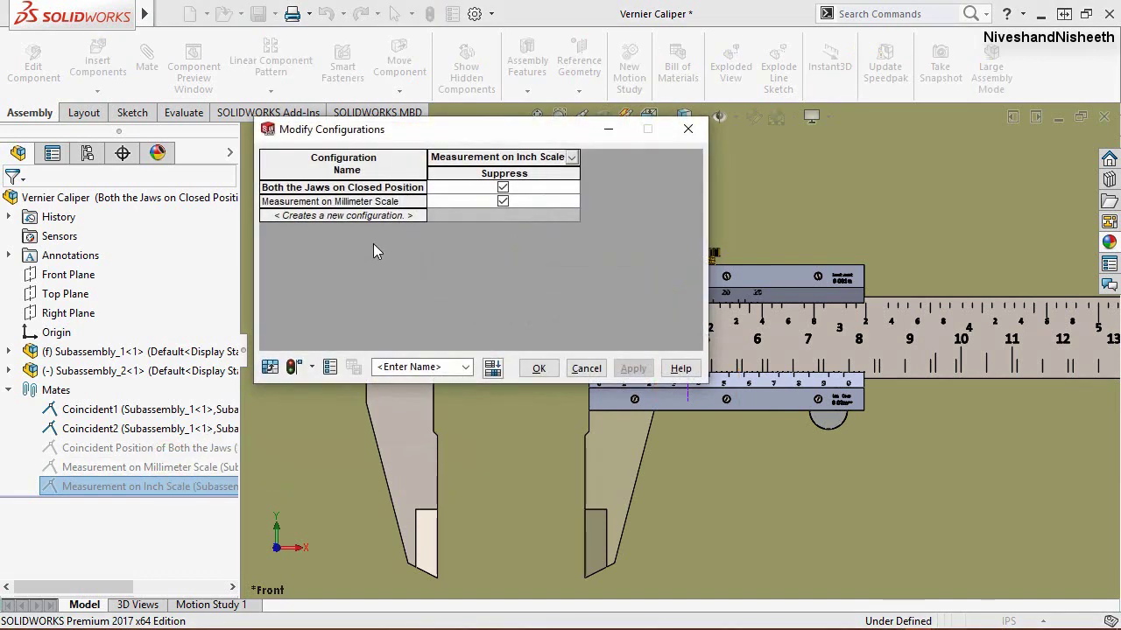
pyautogui.click(350, 215)
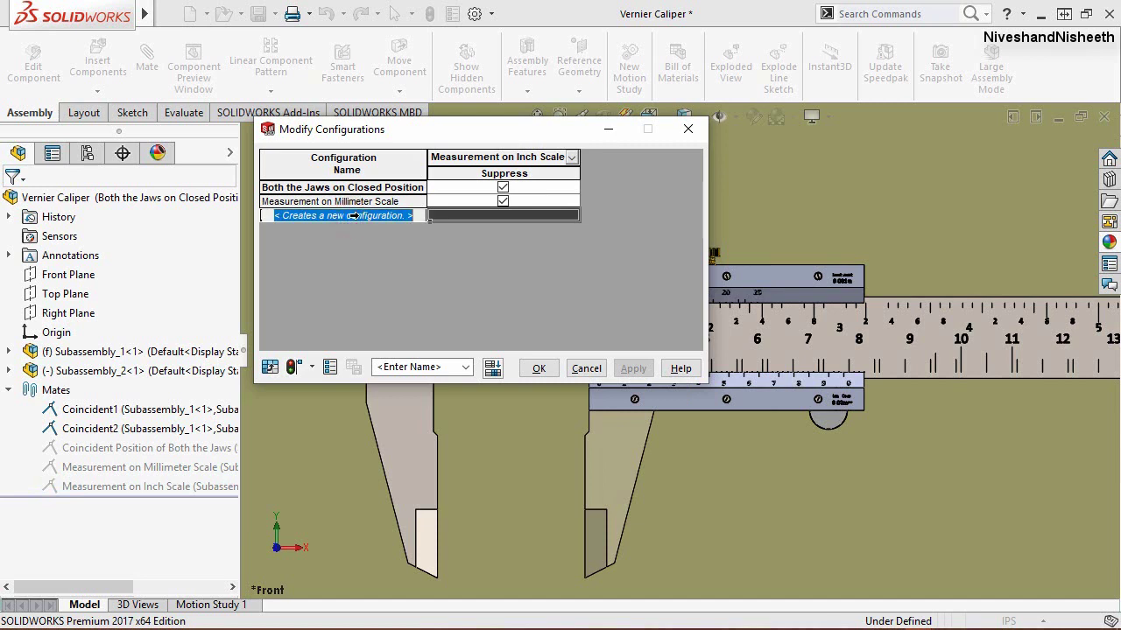
pyautogui.write('2')
pyautogui.click(471, 215)
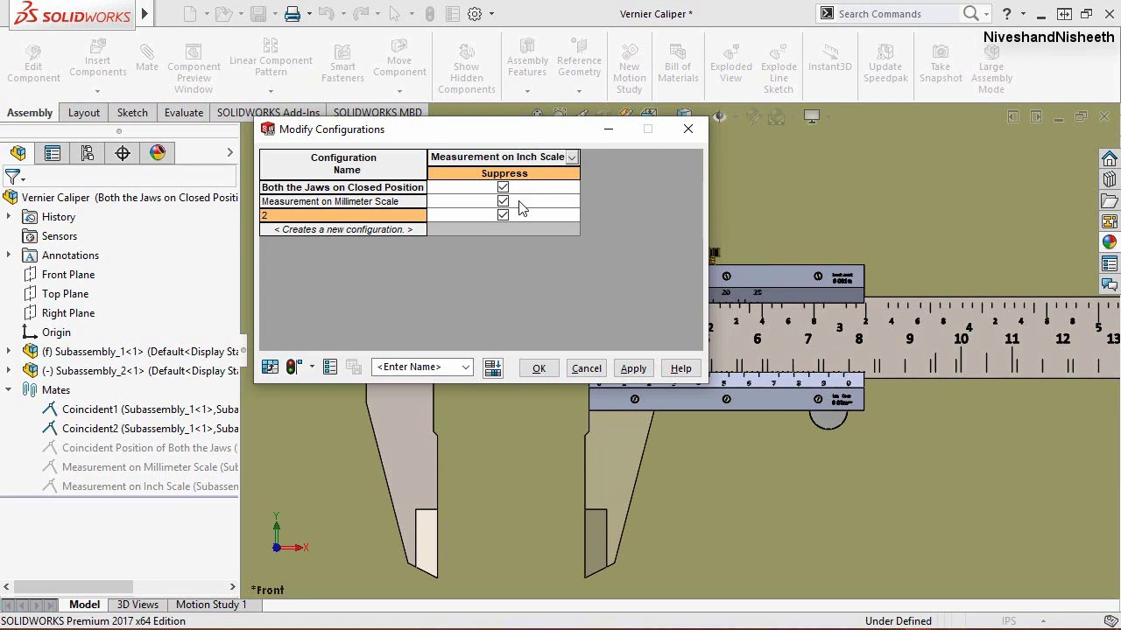
pyautogui.click(503, 216)
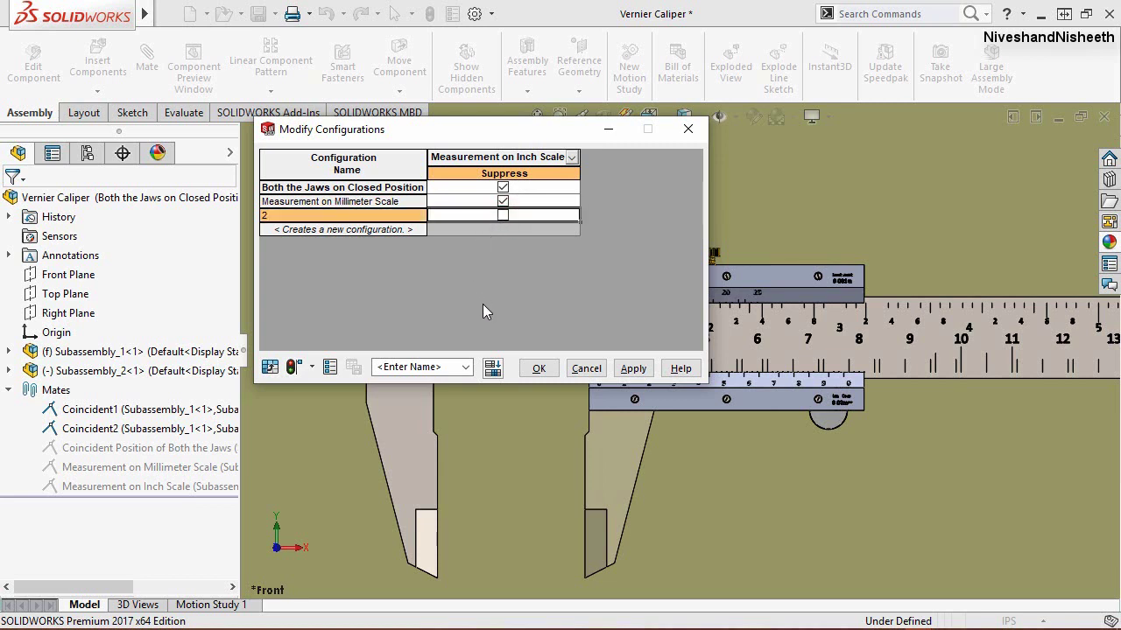
pyautogui.click(538, 369)
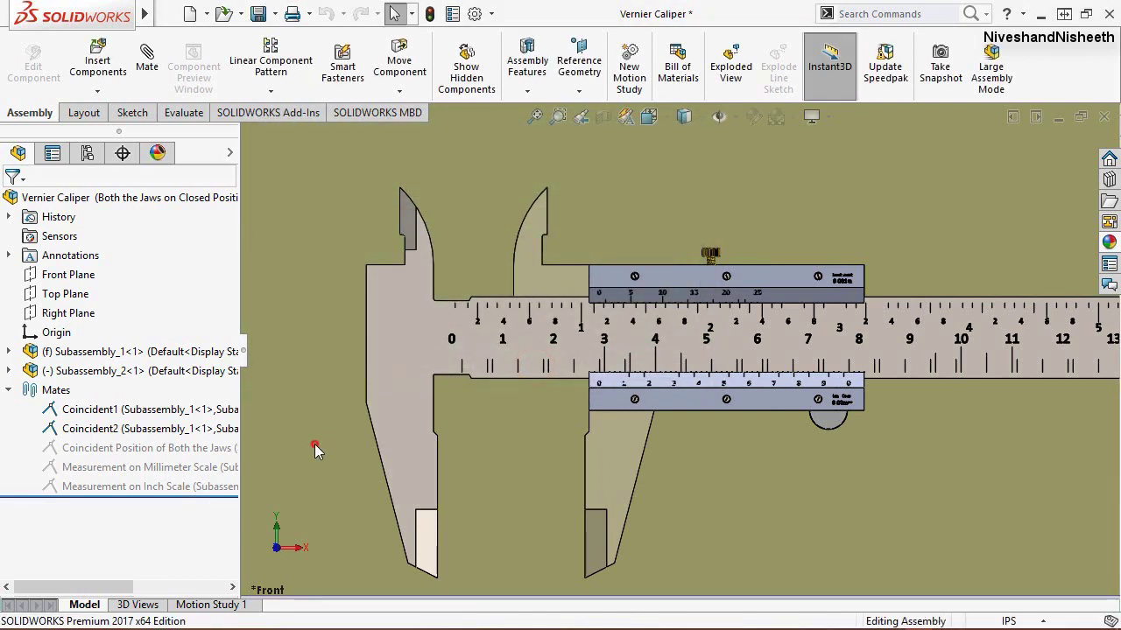
# Step: Rename configuration 2 to 'Measurement on Inch Scale', rebuild, and go back to the FeatureManager tree
pyautogui.click(87, 154)
pyautogui.click(88, 269)
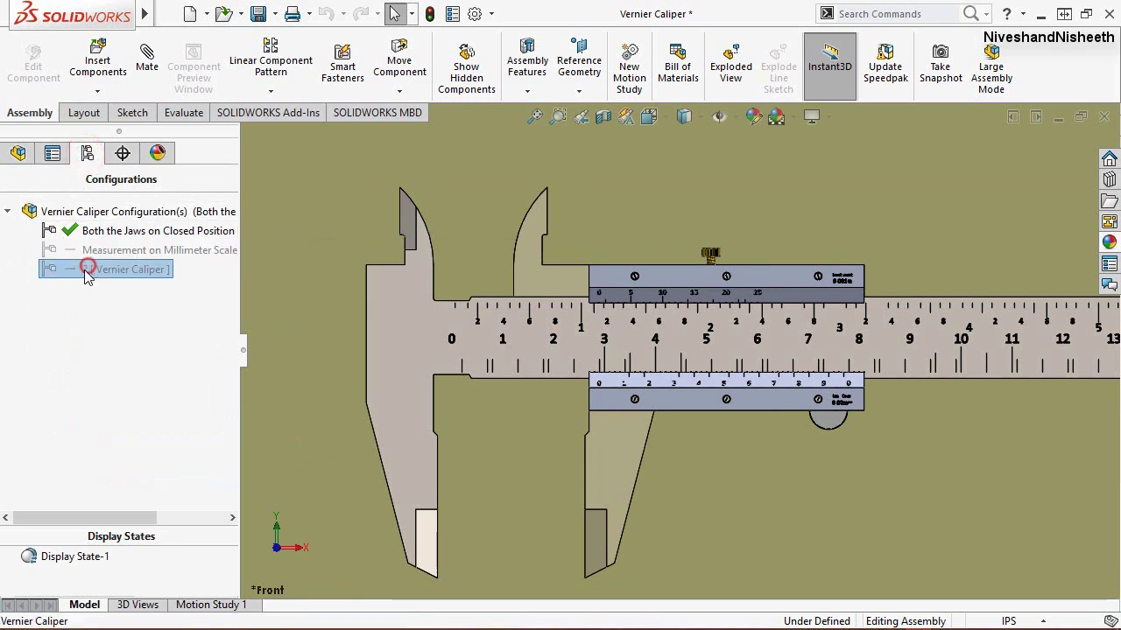
pyautogui.click(85, 271)
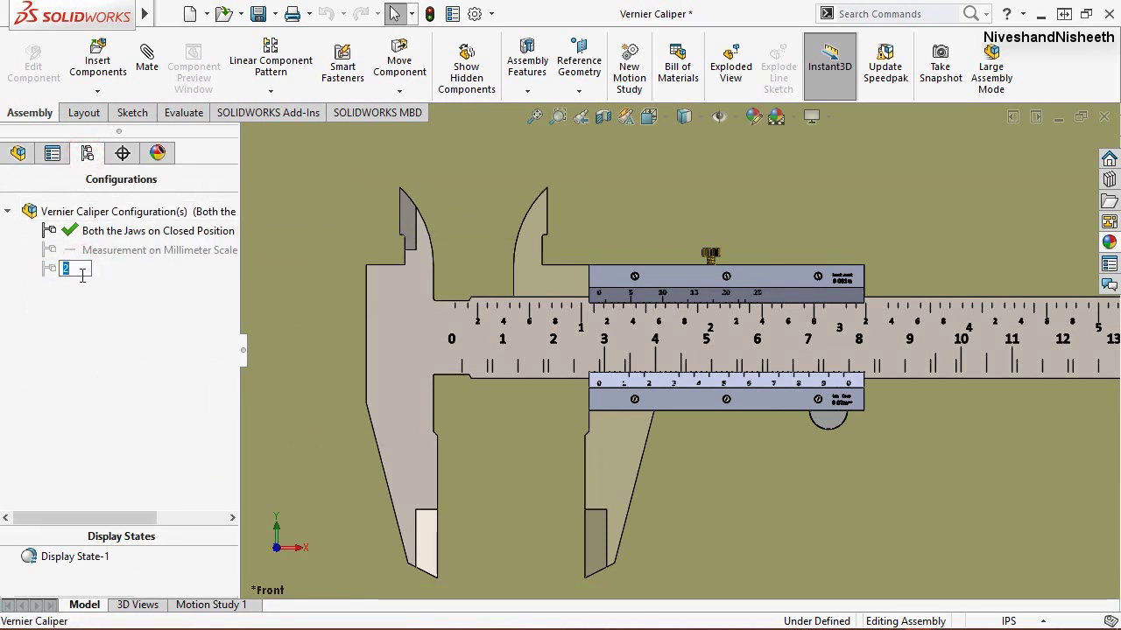
pyautogui.rightClick(83, 273)
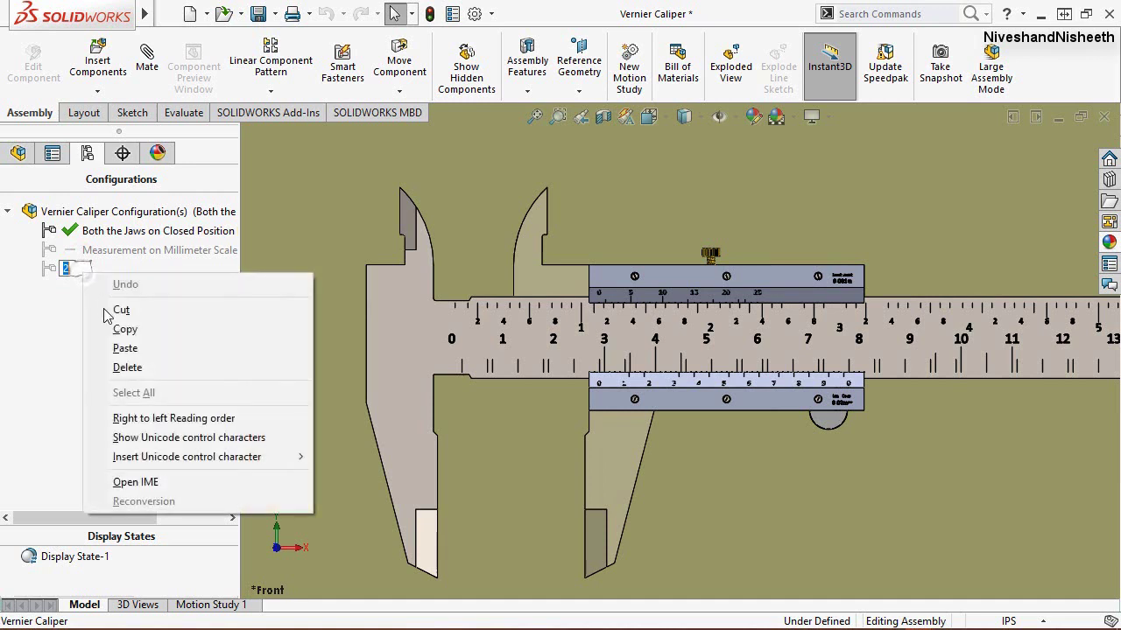
pyautogui.click(124, 350)
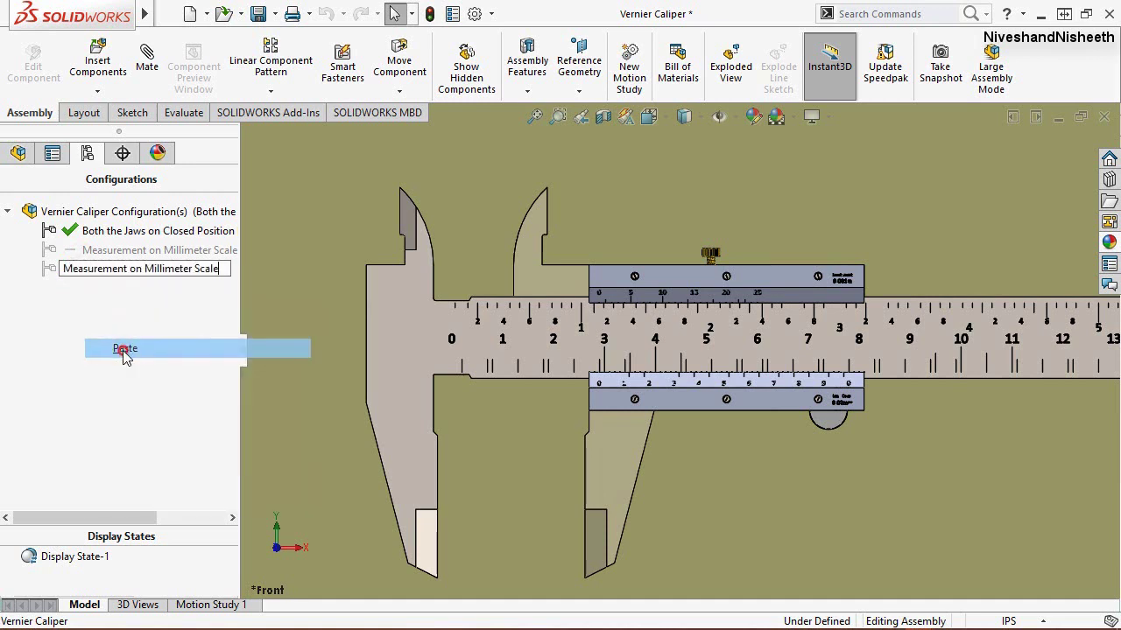
pyautogui.click(145, 269)
pyautogui.press('Delete')
pyautogui.press('Delete')
pyautogui.press('Delete')
pyautogui.press('Delete')
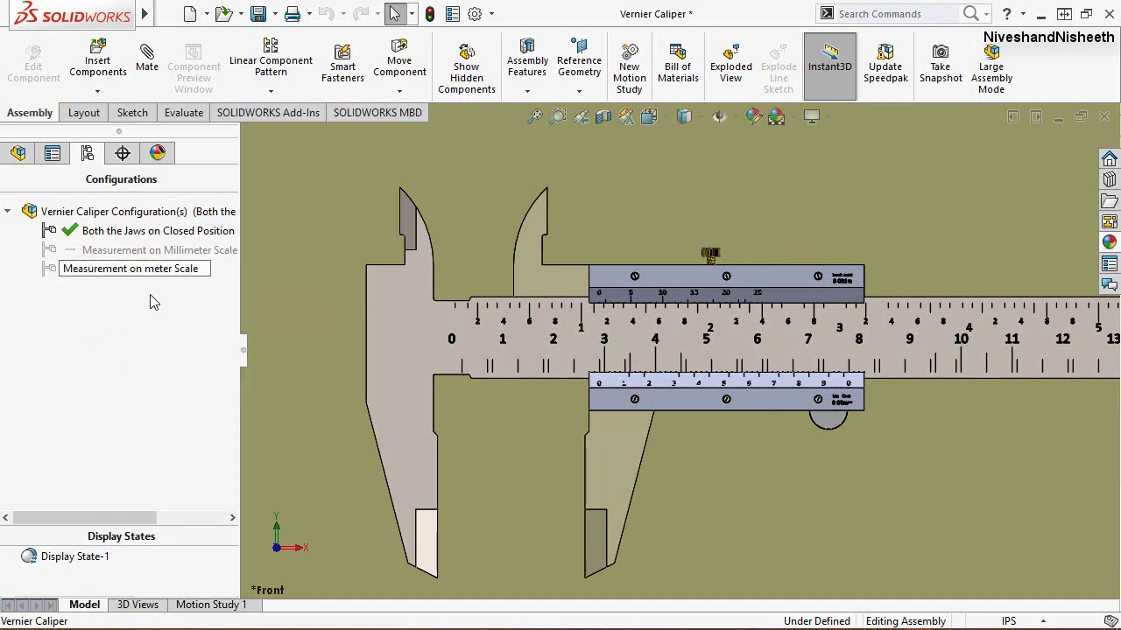
pyautogui.press('Delete')
pyautogui.press('Delete')
pyautogui.press('Delete')
pyautogui.press('Delete')
pyautogui.press('Delete')
pyautogui.write('Inch')
pyautogui.press('Return')
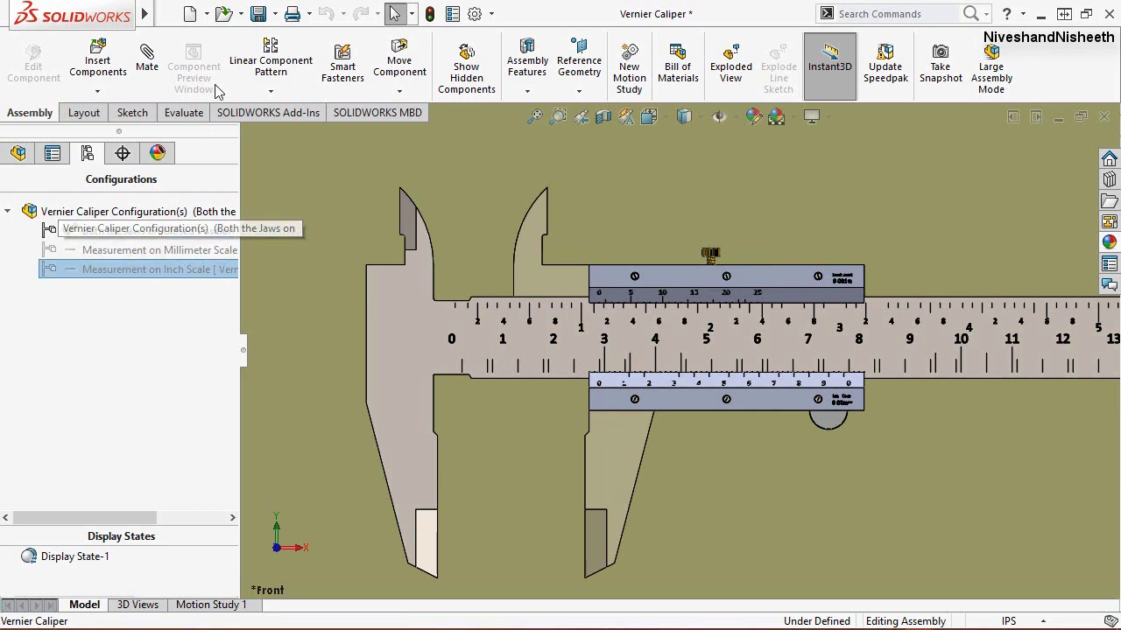
pyautogui.click(429, 14)
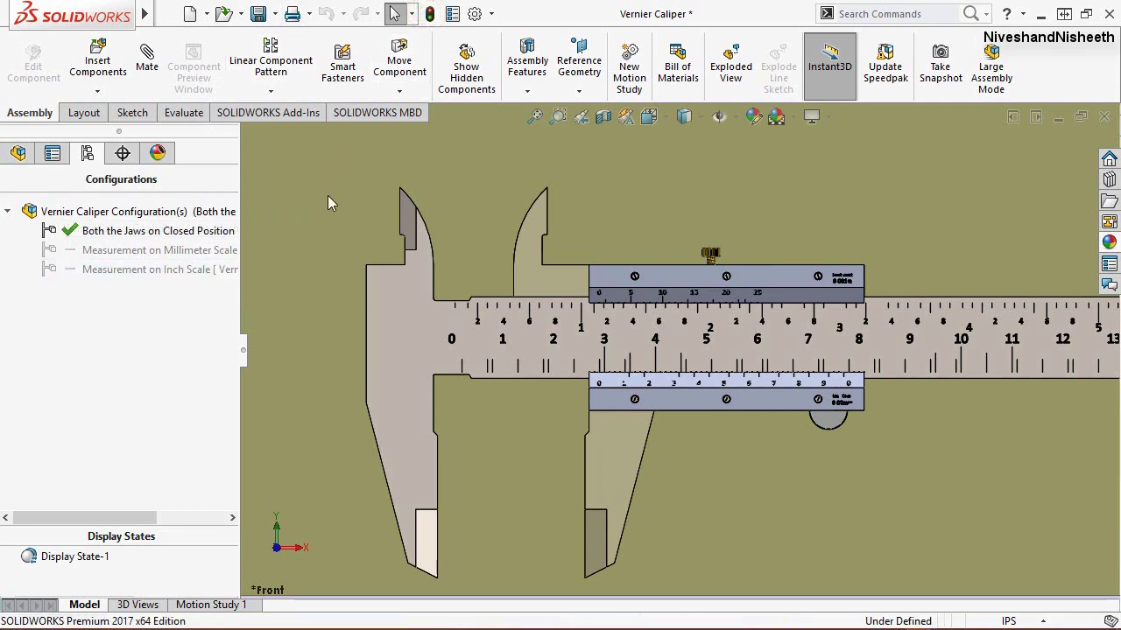
pyautogui.click(19, 153)
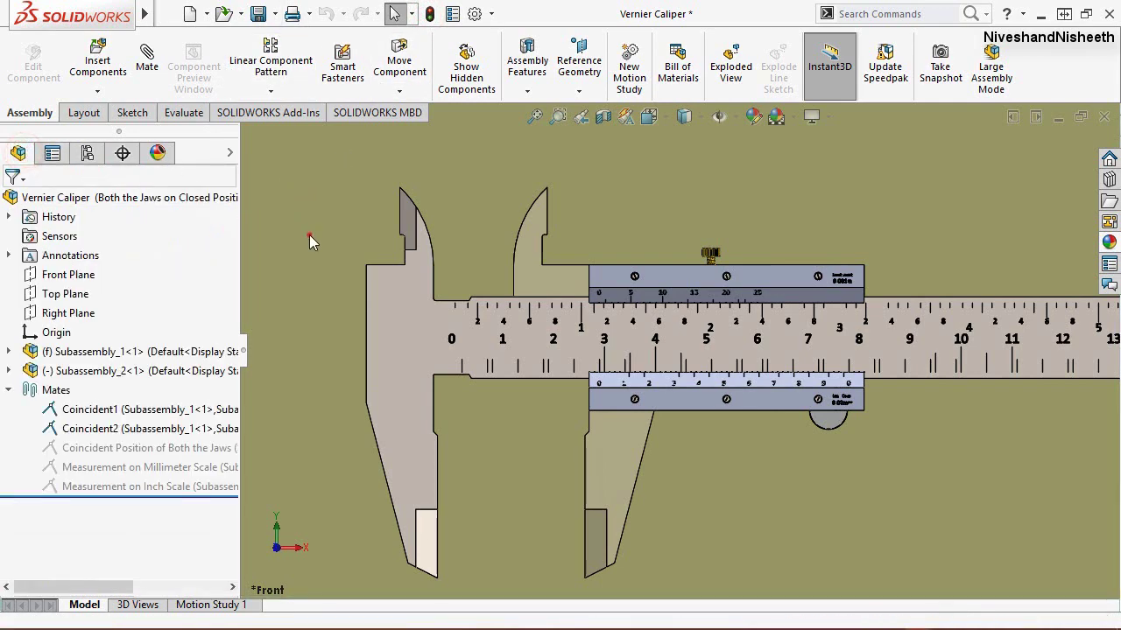
# Step: Uncheck Suppress for Coincident Position of Both the Jaws in Both the Jaws on Closed Position
pyautogui.click(309, 234)
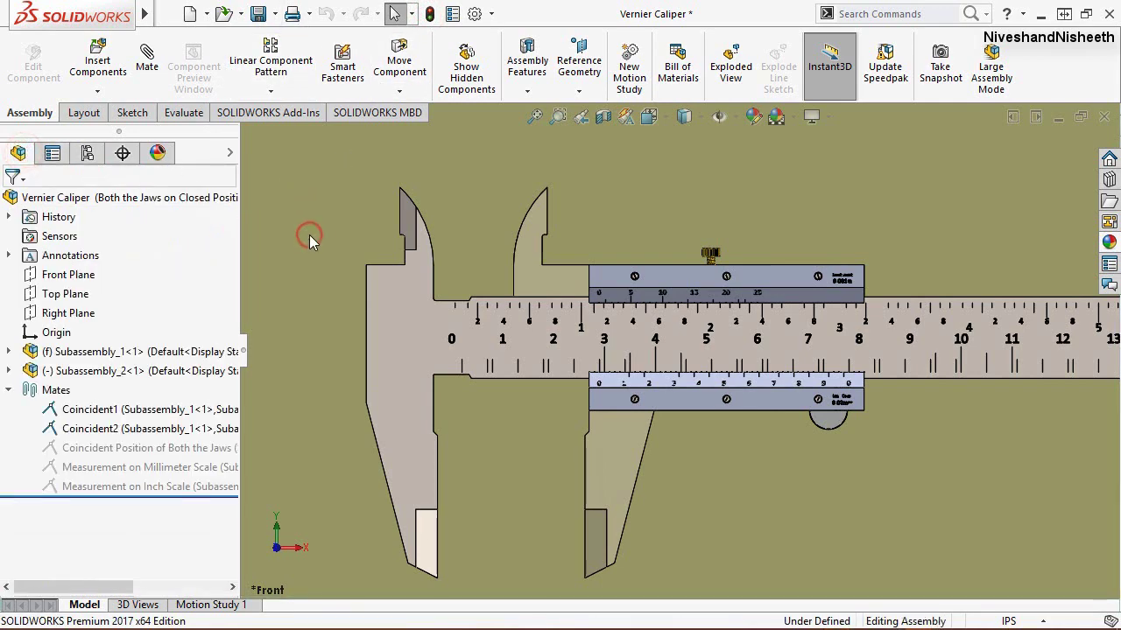
pyautogui.click(139, 448)
pyautogui.rightClick(142, 454)
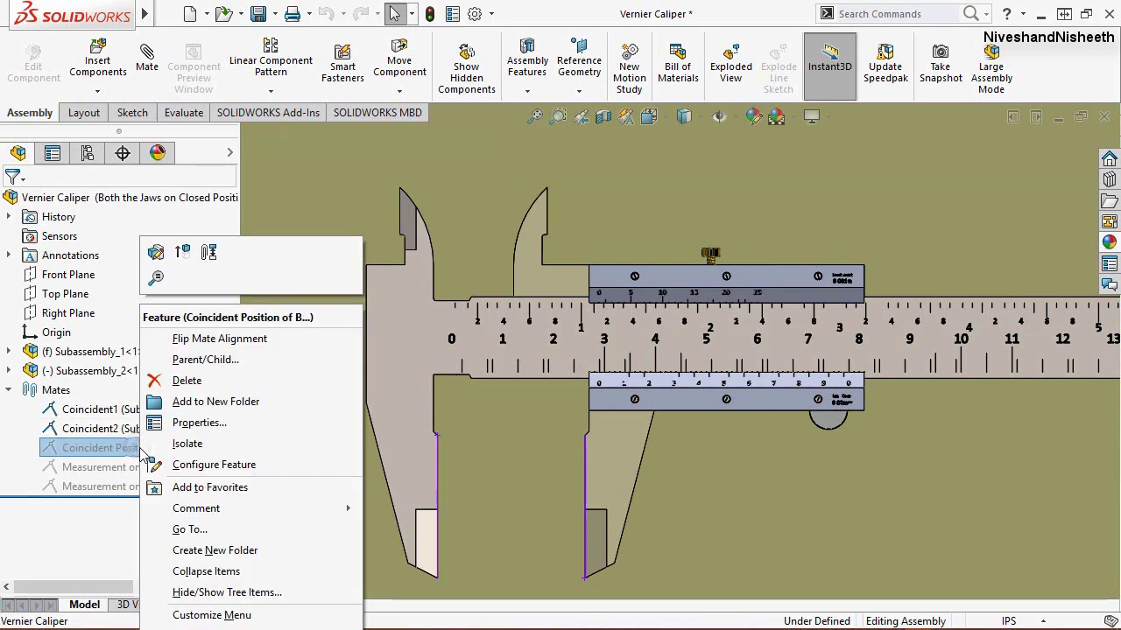
pyautogui.click(258, 467)
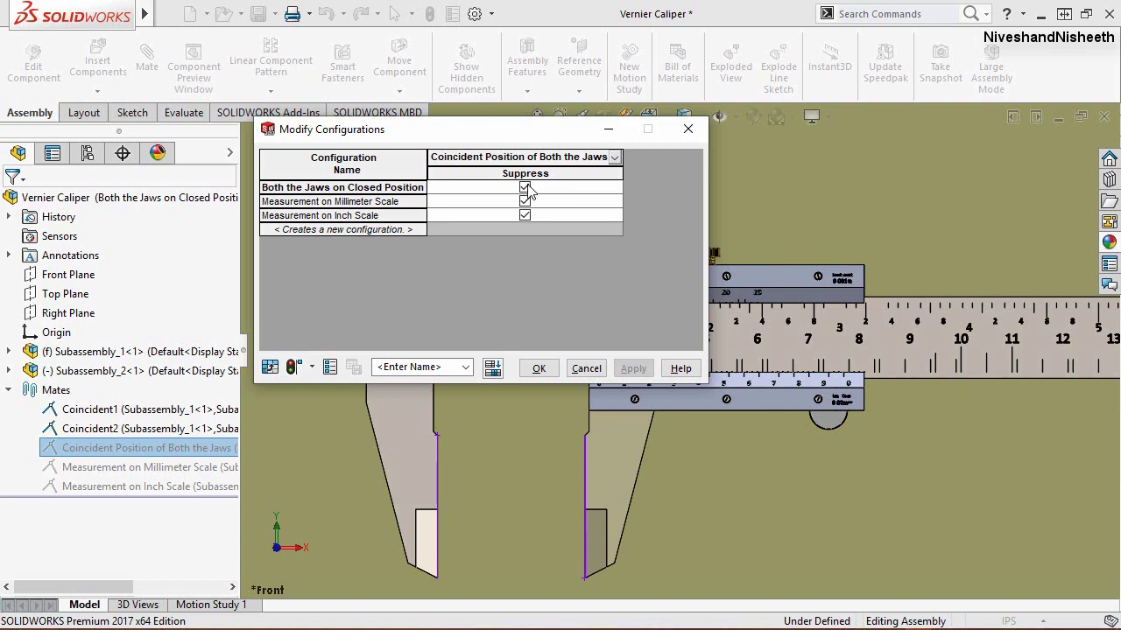
pyautogui.click(525, 188)
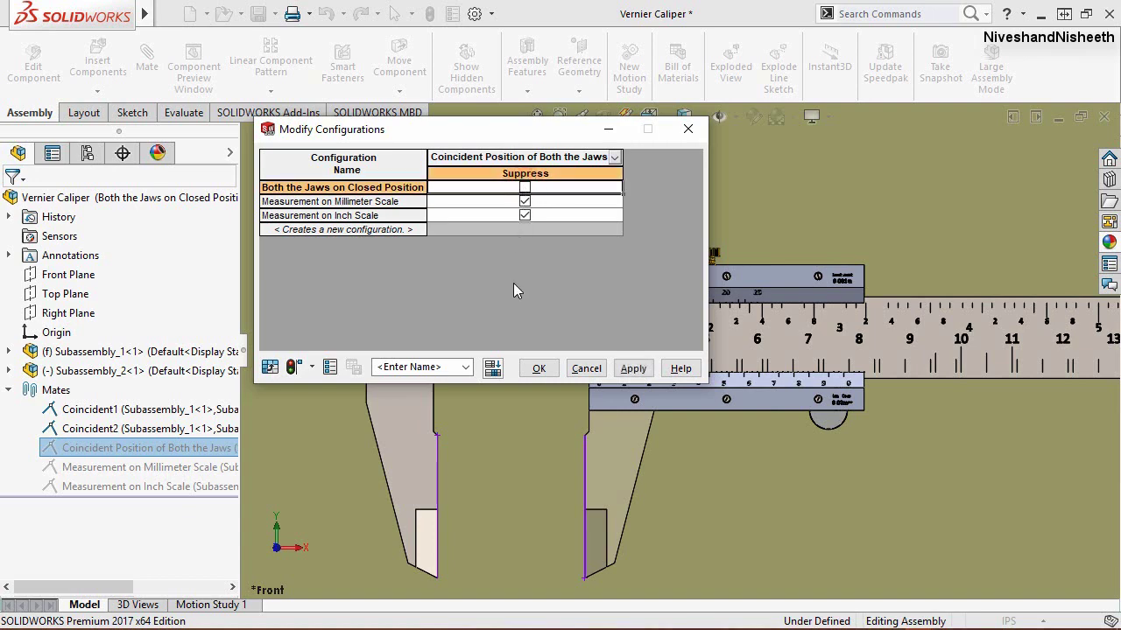
pyautogui.click(538, 369)
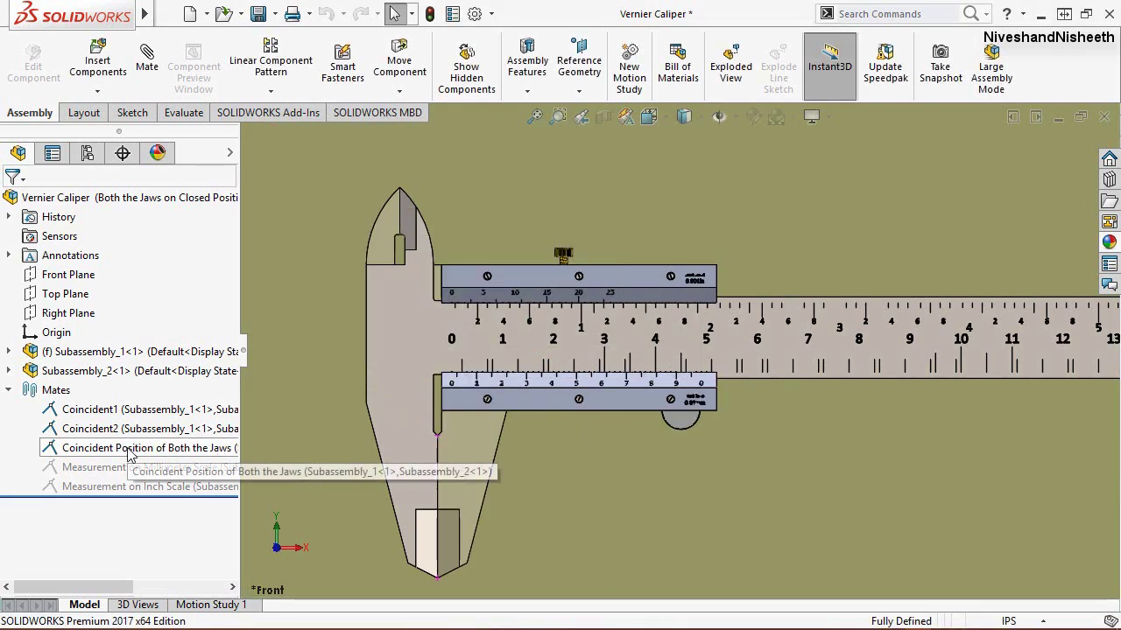
# Step: Set the caliper assembly's document units to MMGS with length decimals at .12345
pyautogui.click(88, 153)
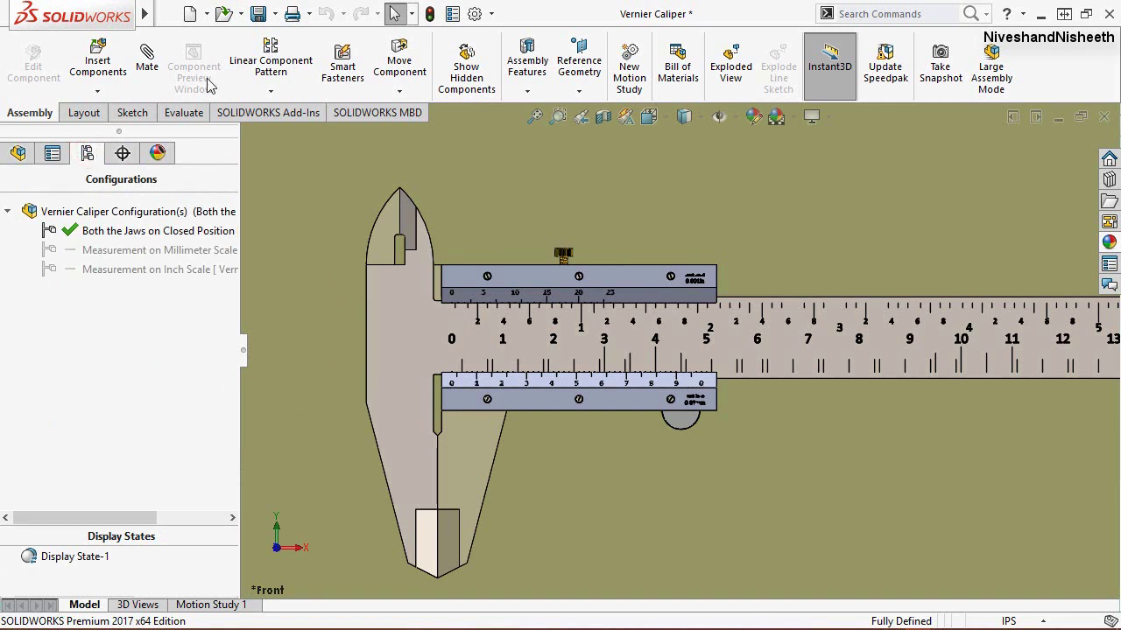
pyautogui.click(260, 15)
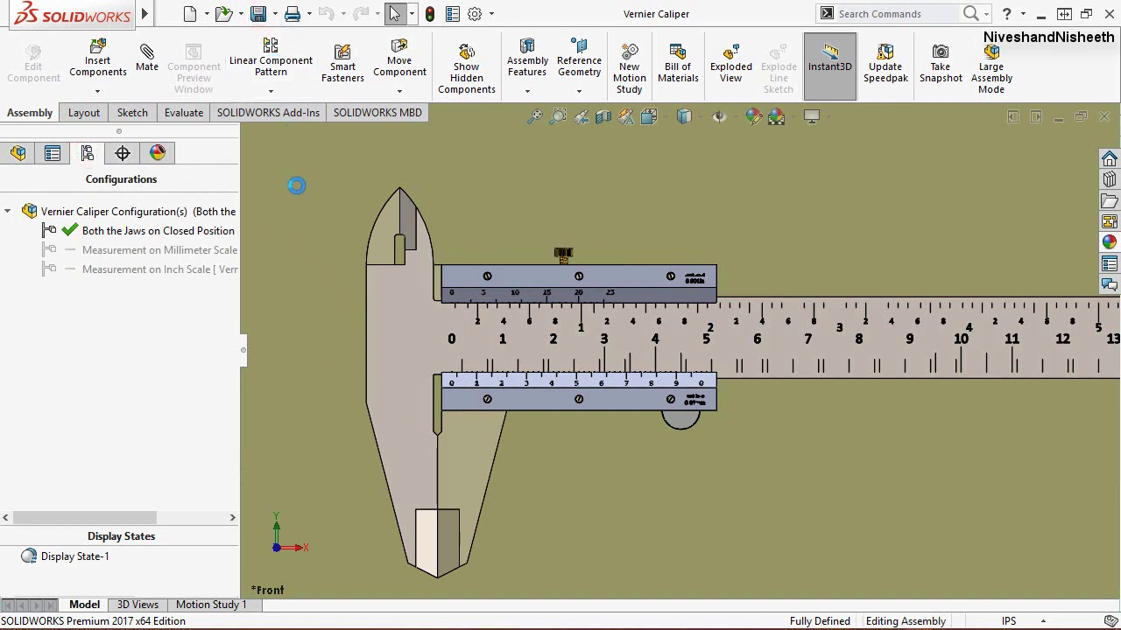
pyautogui.click(1043, 620)
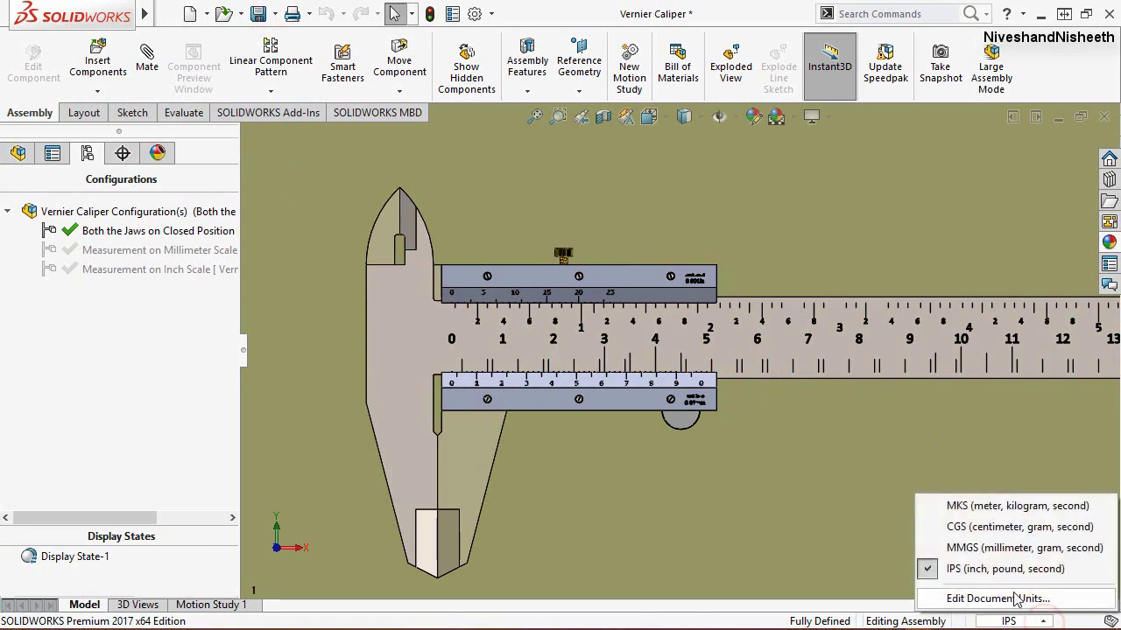
pyautogui.click(1016, 599)
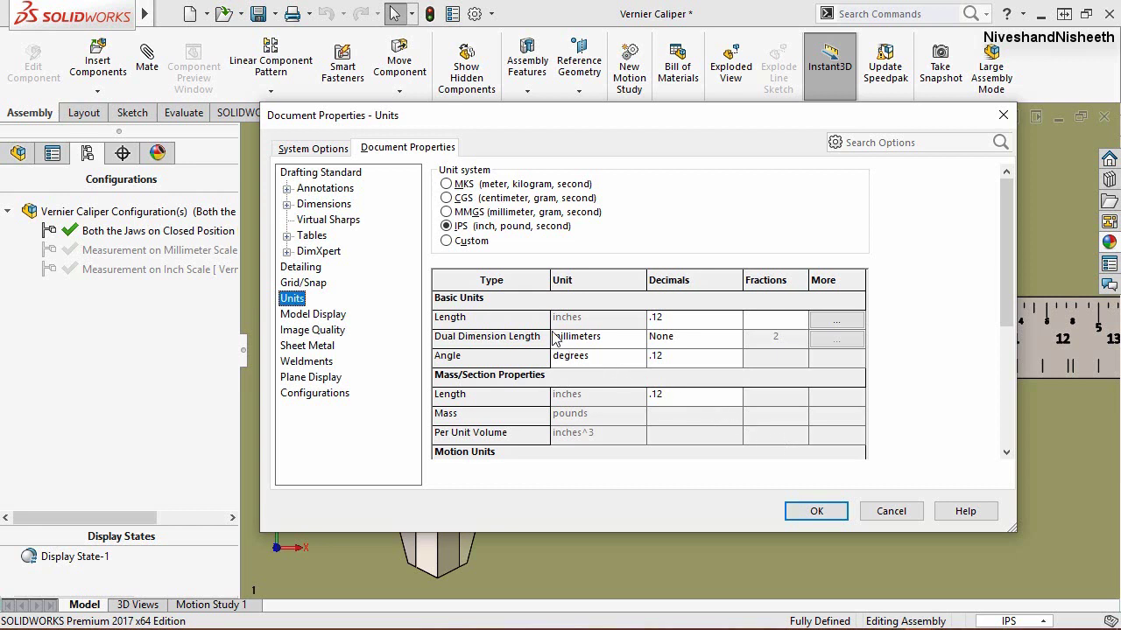
pyautogui.click(447, 212)
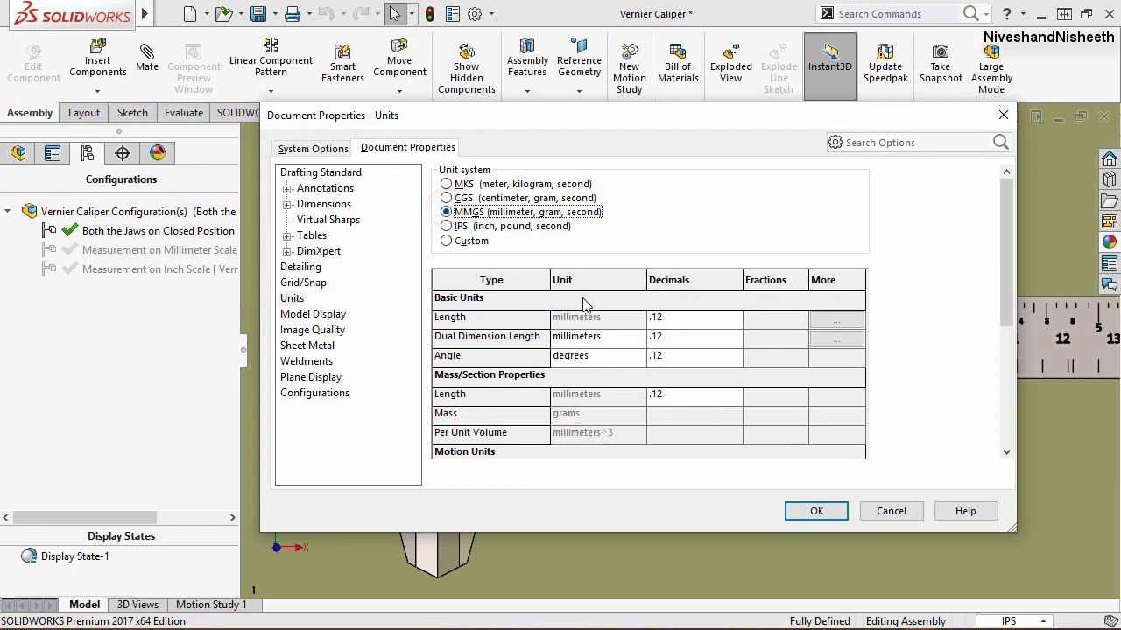
pyautogui.click(738, 320)
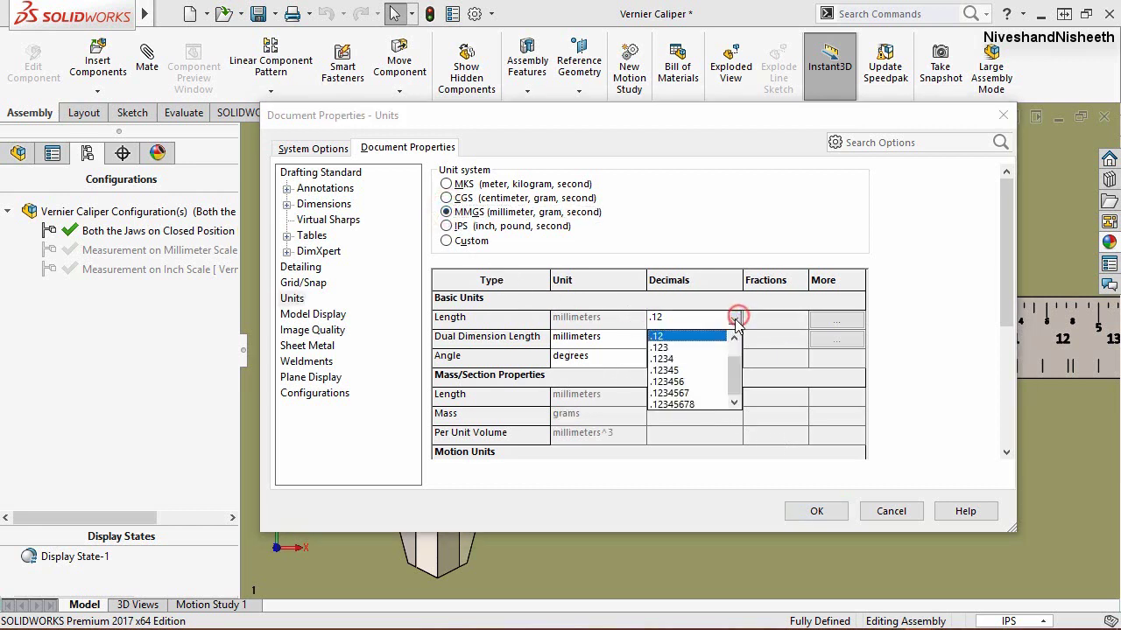
pyautogui.click(680, 374)
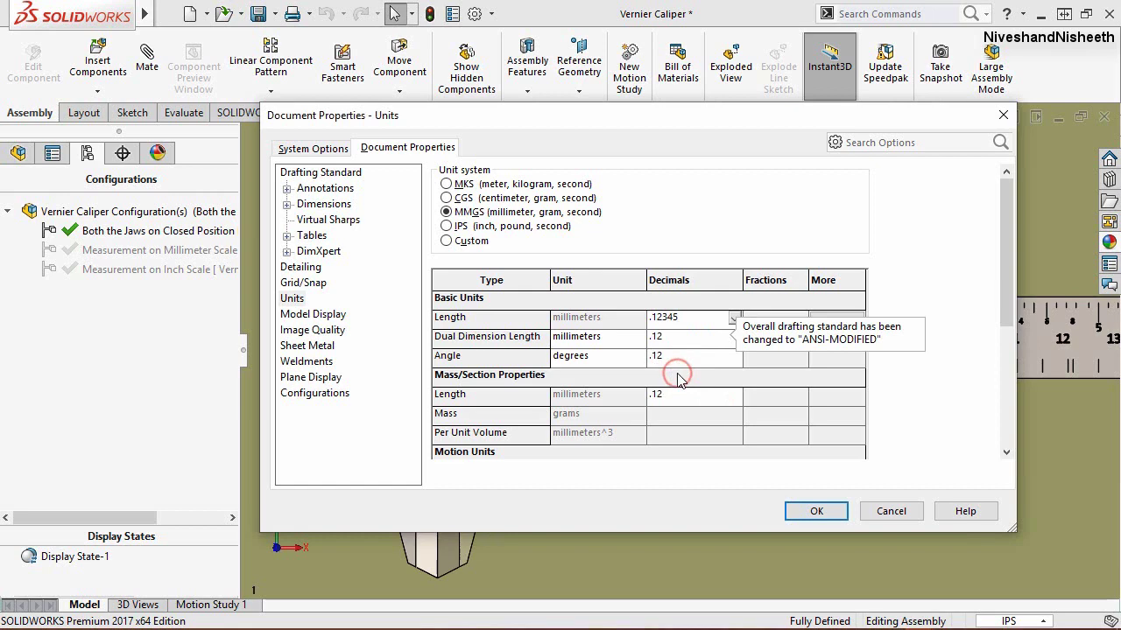
pyautogui.click(810, 511)
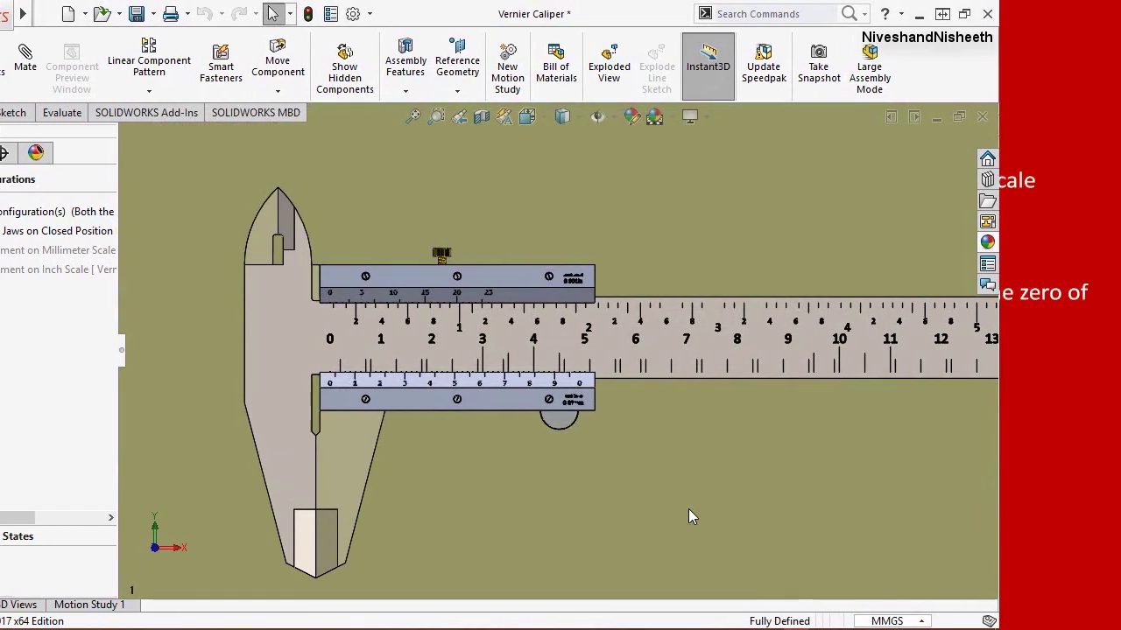
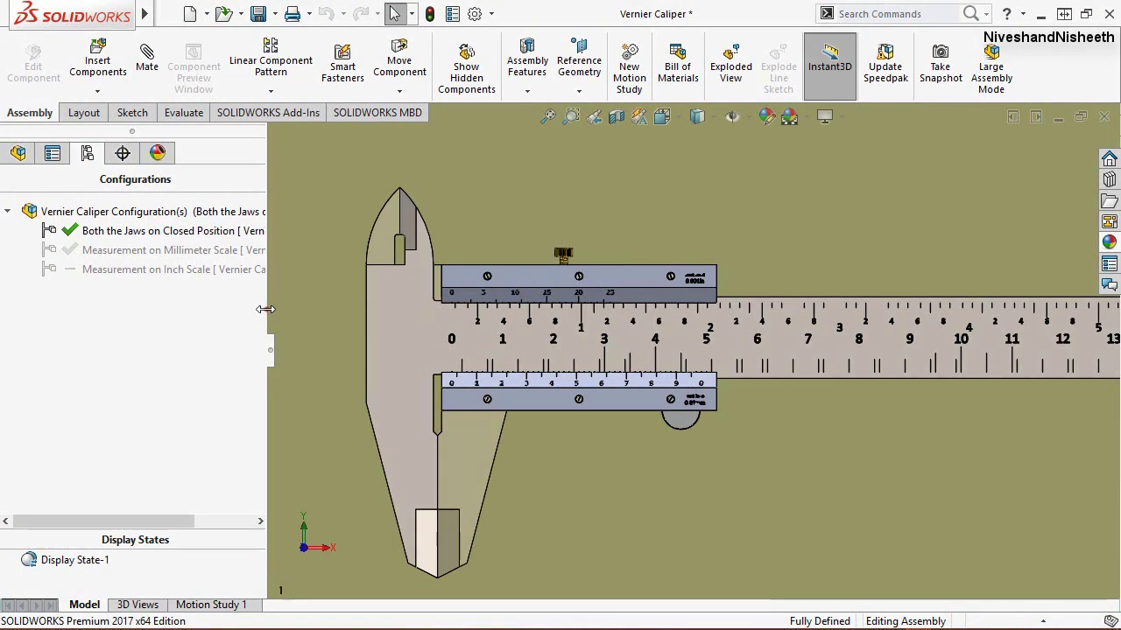
# Step: Narrow the FeatureManager panel and activate the Measurement on Millimeter Scale configuration
pyautogui.moveTo(266, 309); pyautogui.dragTo(131, 318)
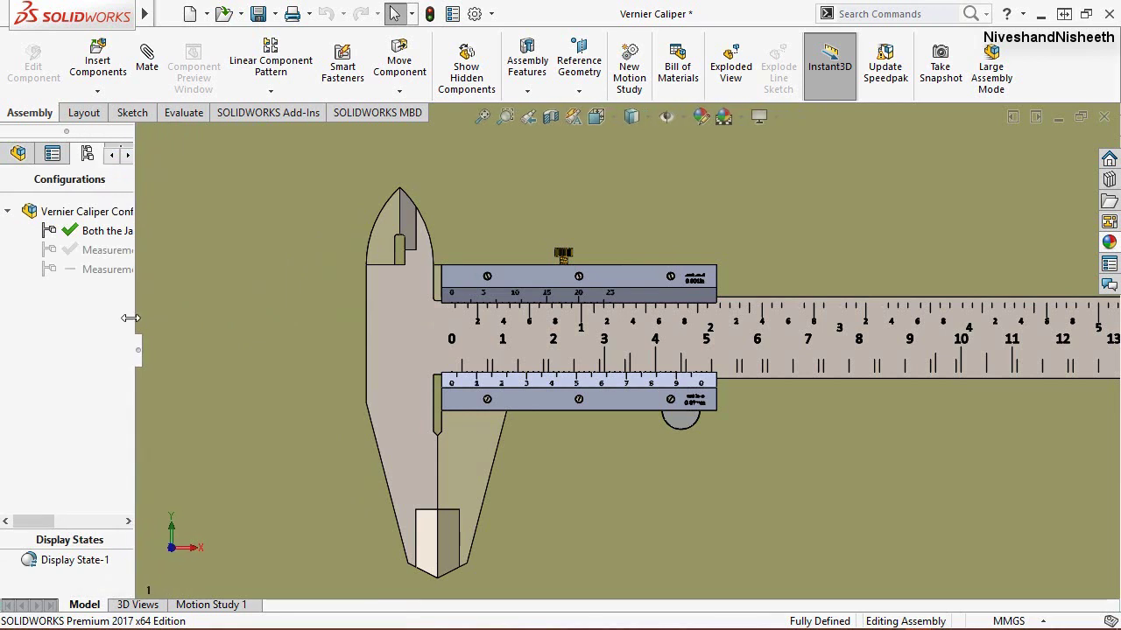
pyautogui.moveTo(42, 522); pyautogui.dragTo(50, 528)
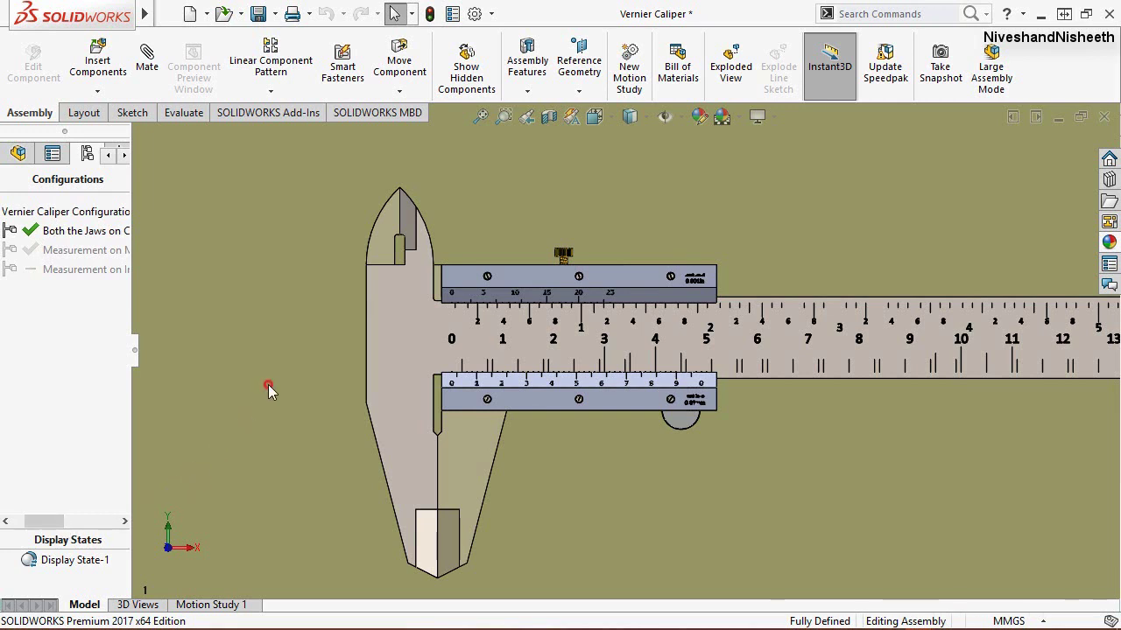
pyautogui.doubleClick(26, 251)
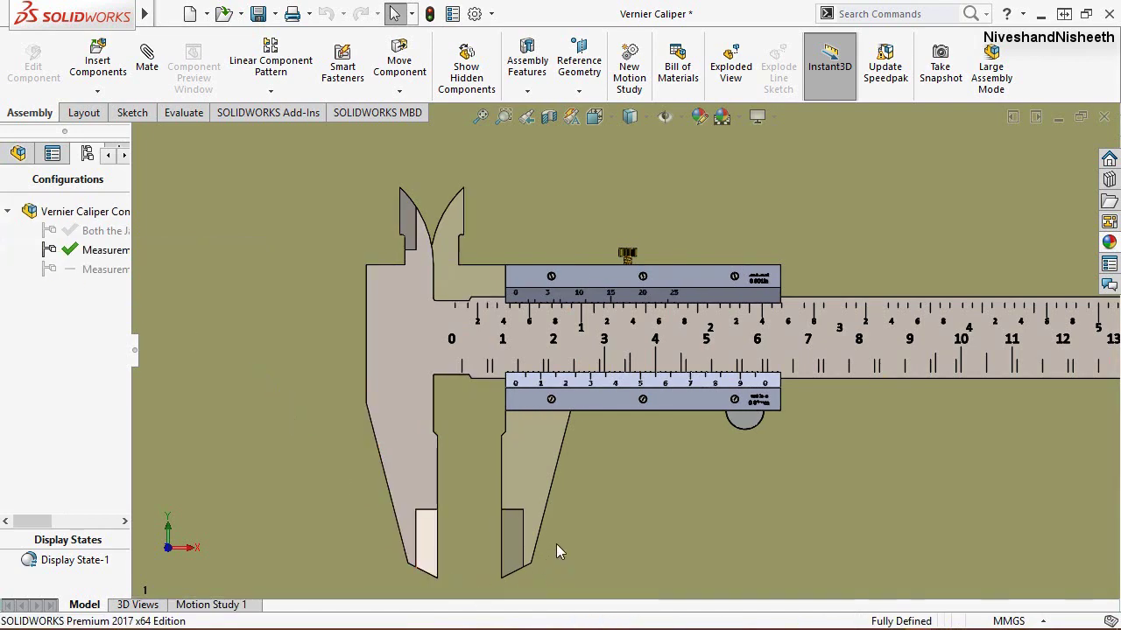
# Step: Give one vernier scale tick line a red appearance
pyautogui.scroll(-2, 672, 412)
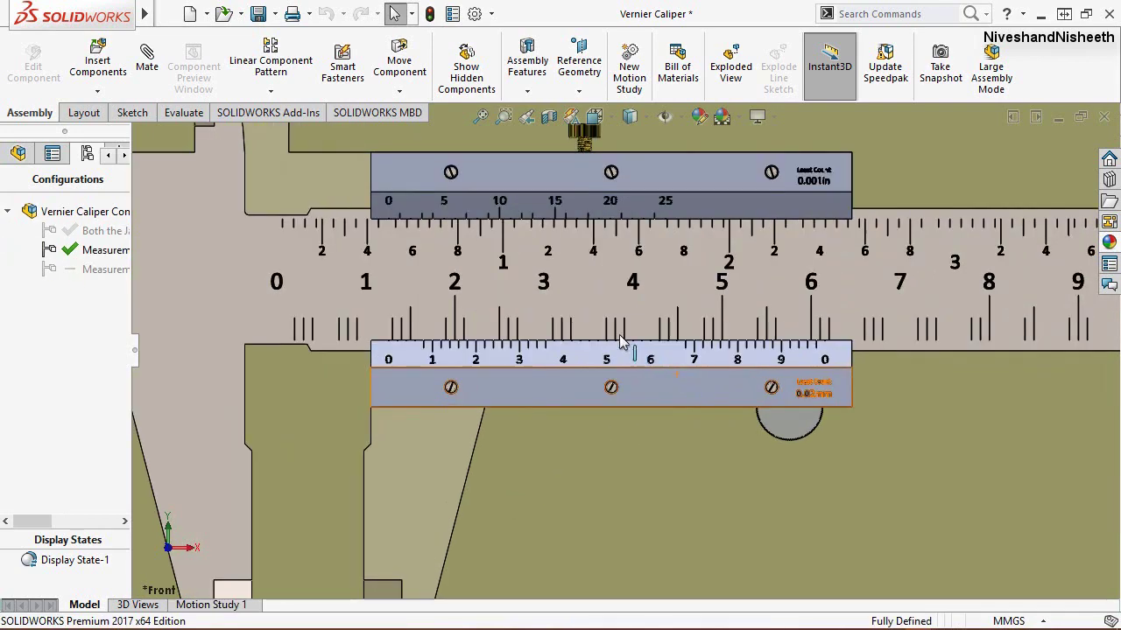
pyautogui.scroll(-6, 660, 360)
pyautogui.scroll(-3, 608, 326)
pyautogui.scroll(-3, 613, 337)
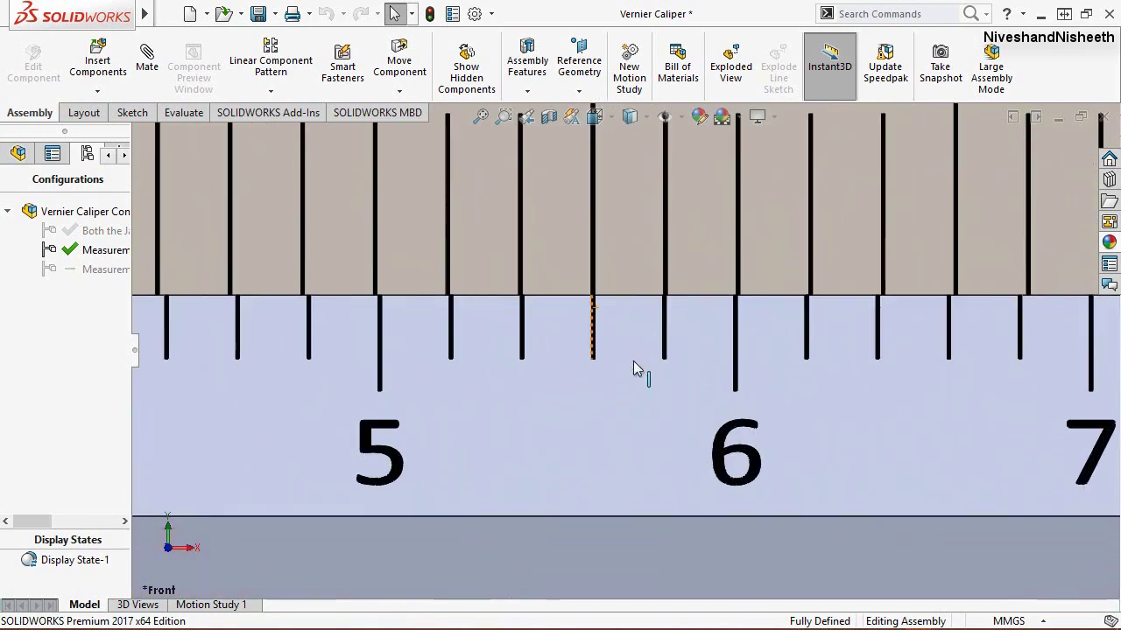
pyautogui.scroll(-3, 593, 325)
pyautogui.scroll(-3, 567, 326)
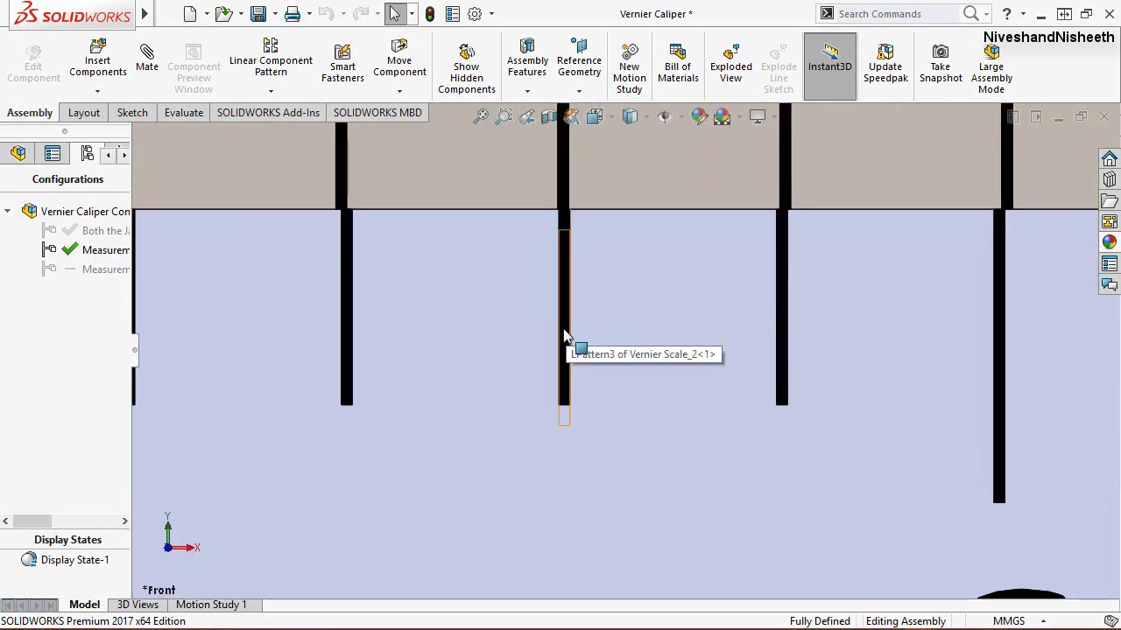
pyautogui.click(565, 337)
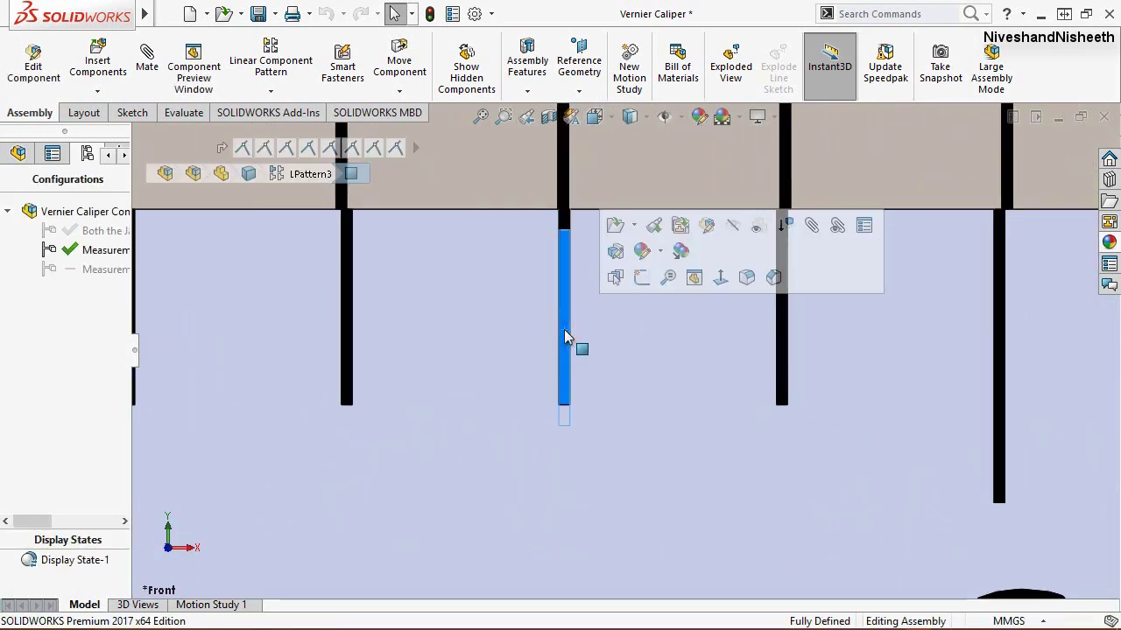
pyautogui.click(638, 253)
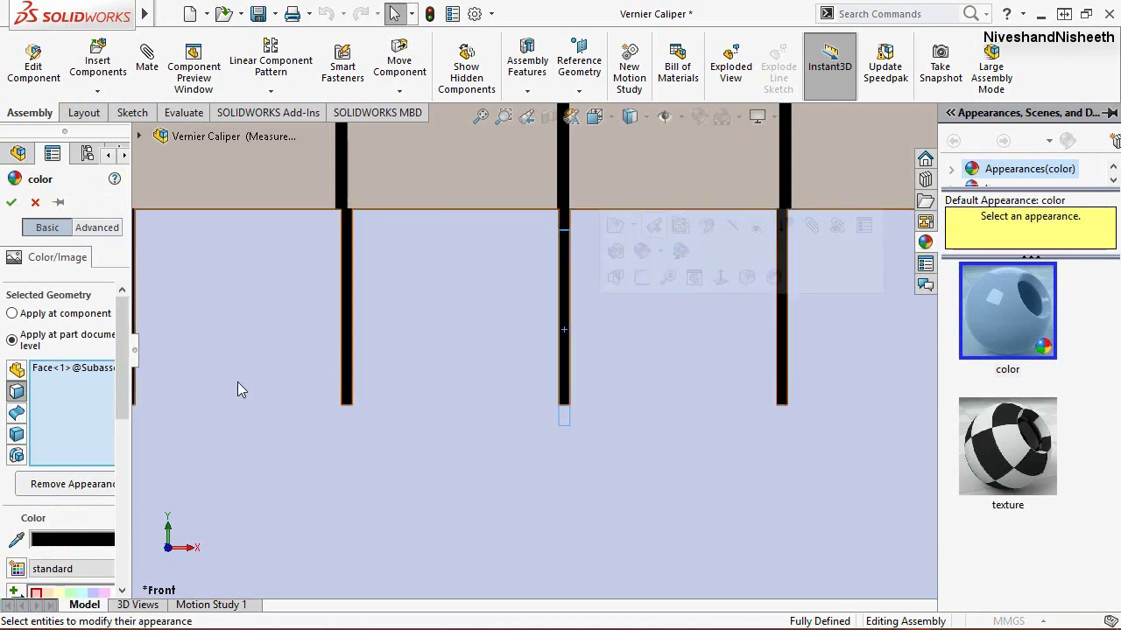
pyautogui.click(95, 541)
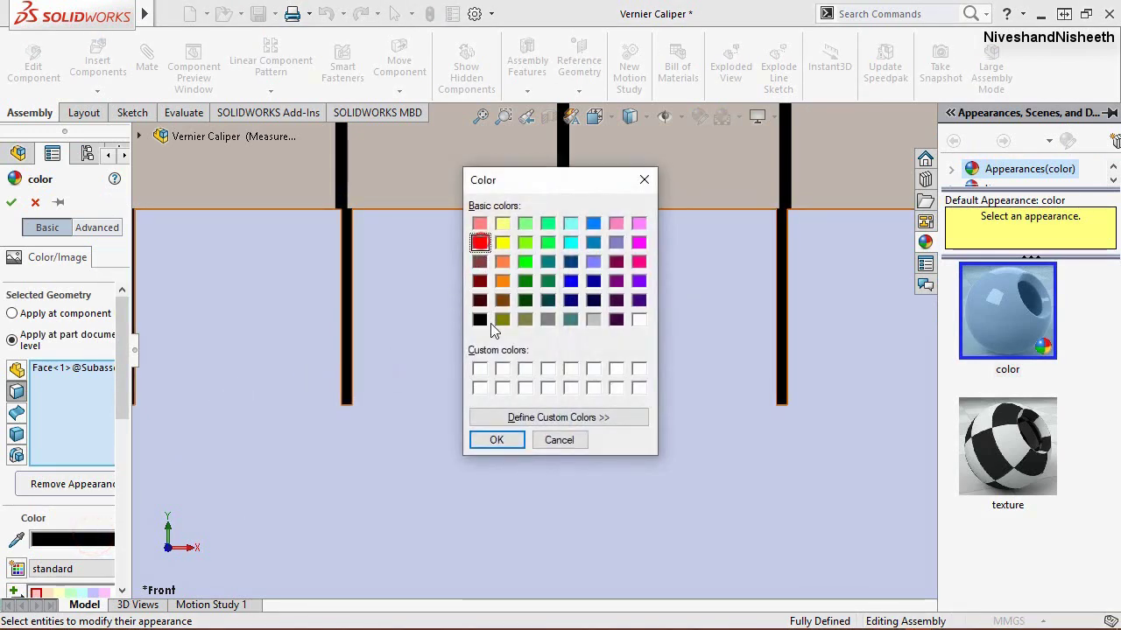
pyautogui.click(496, 440)
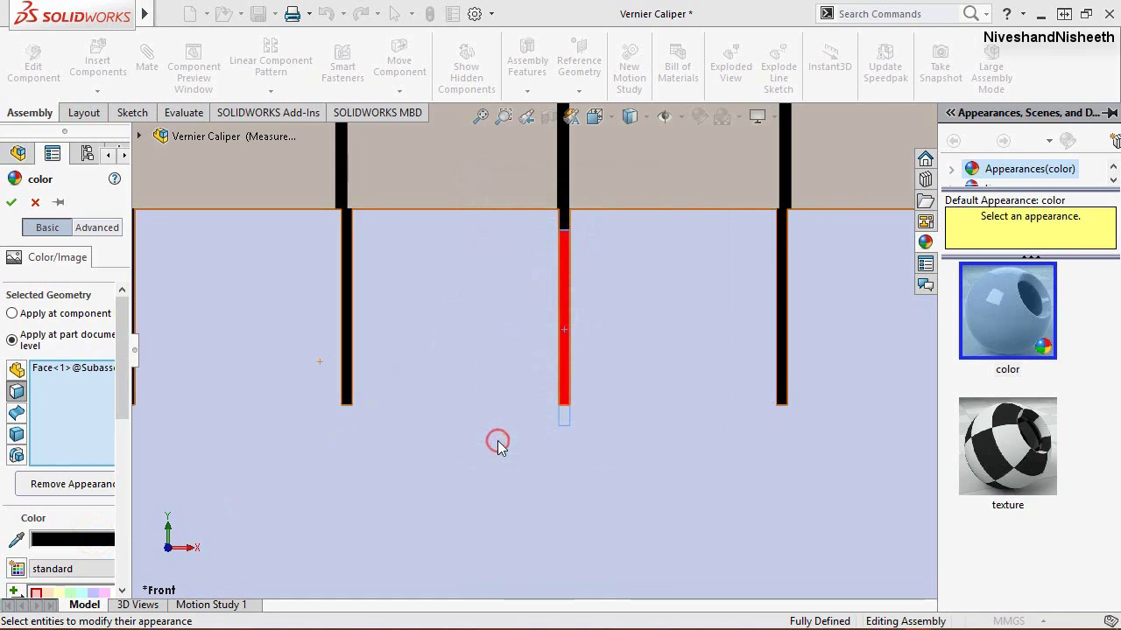
pyautogui.click(12, 202)
pyautogui.scroll(2, 672, 255)
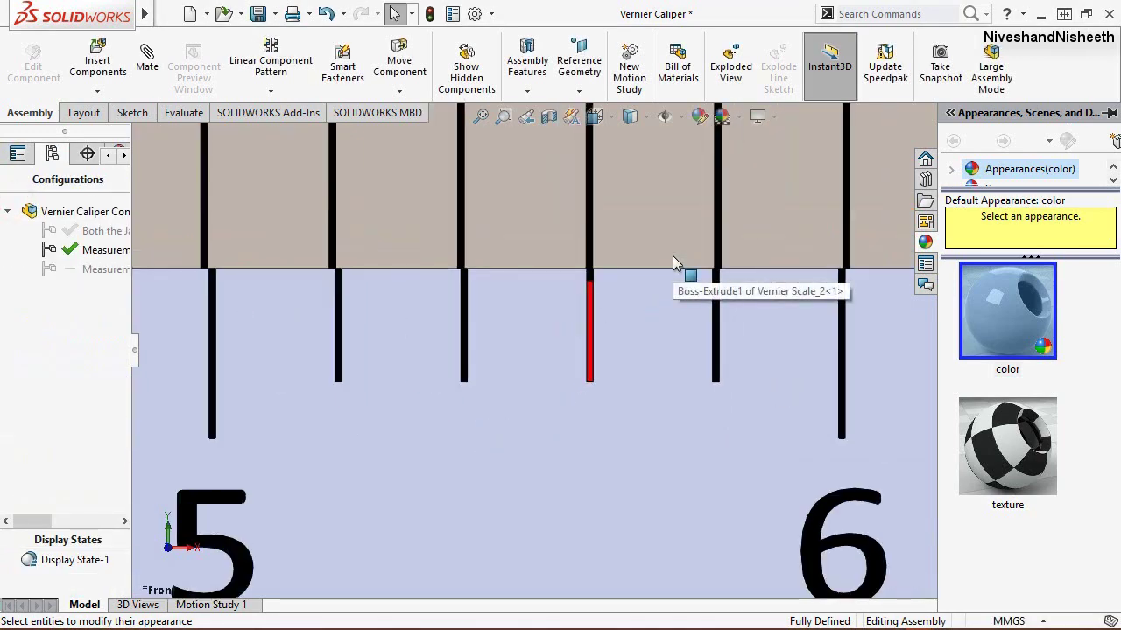
pyautogui.scroll(2, 672, 256)
pyautogui.scroll(2, 672, 255)
pyautogui.scroll(1, 691, 280)
pyautogui.scroll(2, 707, 302)
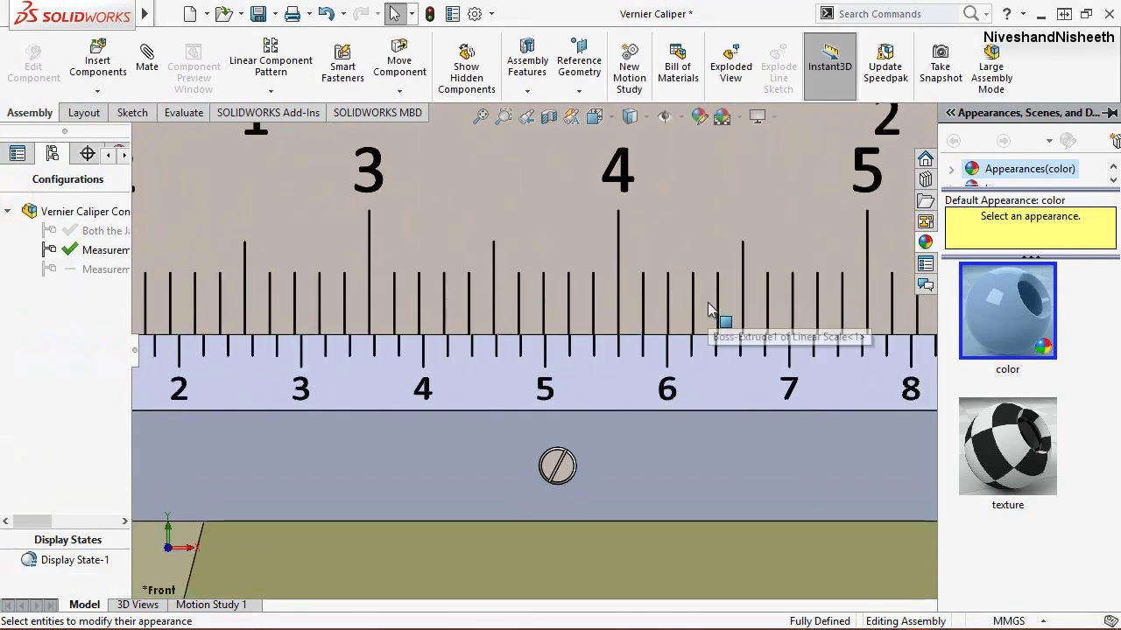
pyautogui.scroll(2, 709, 311)
pyautogui.scroll(2, 709, 316)
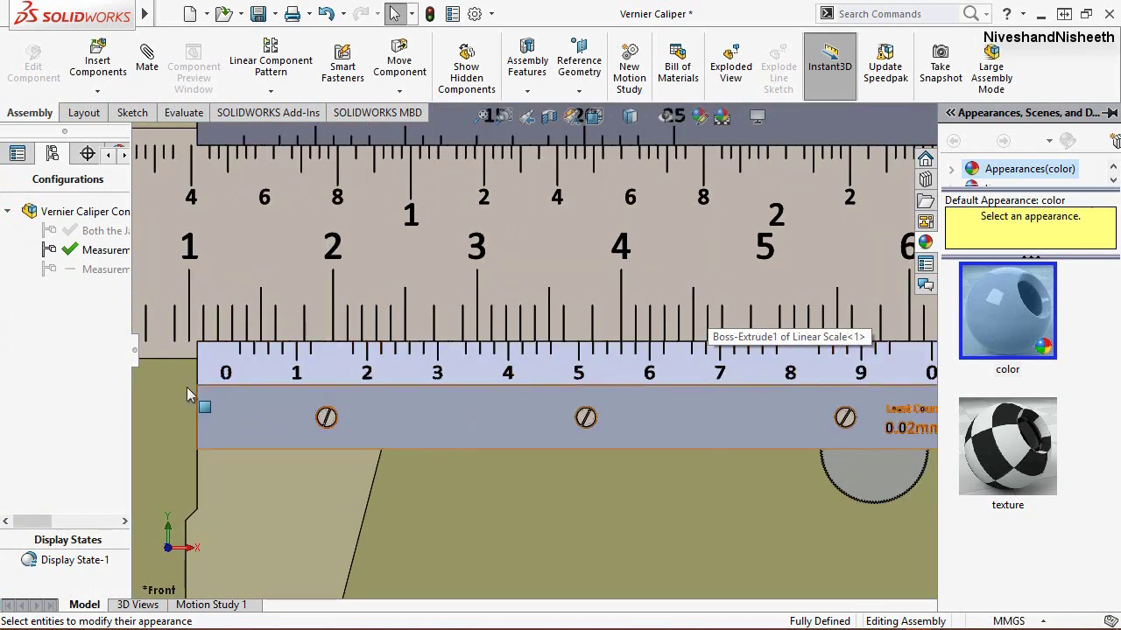
pyautogui.scroll(-1, 173, 373)
pyautogui.scroll(-1, 173, 373)
pyautogui.scroll(-1, 237, 380)
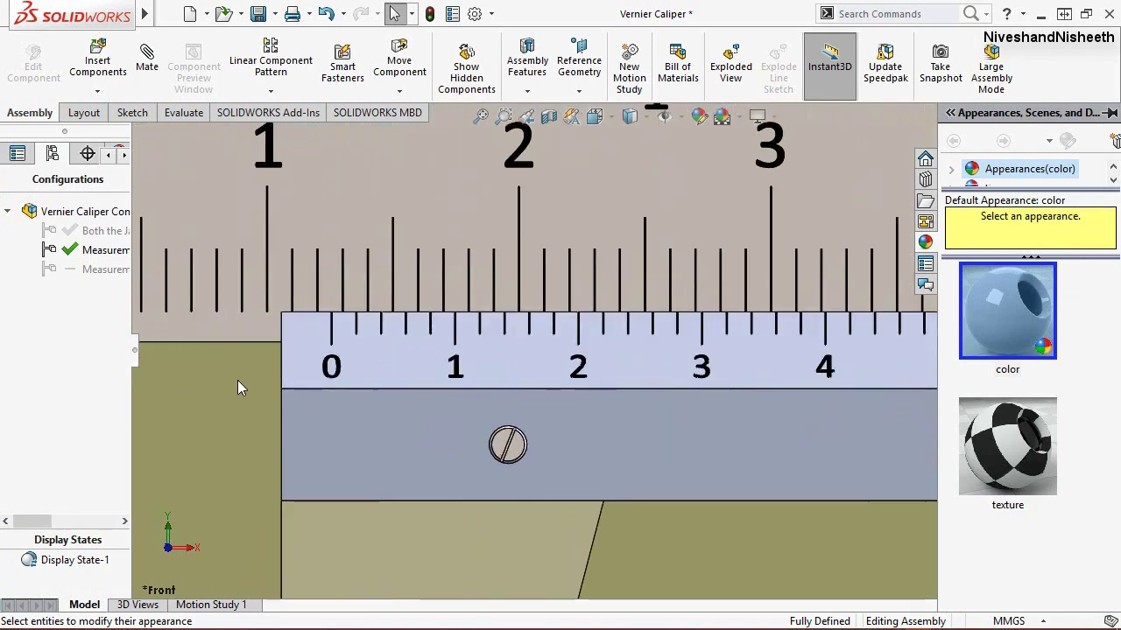
pyautogui.scroll(-3, 237, 380)
pyautogui.scroll(-2, 409, 306)
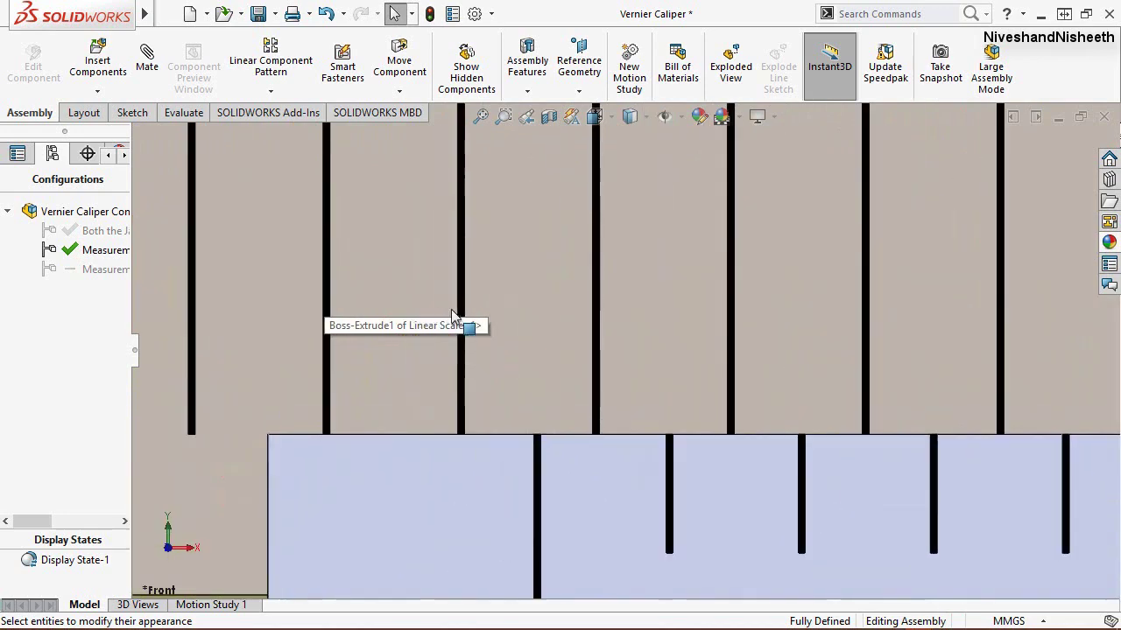
pyautogui.scroll(-2, 462, 318)
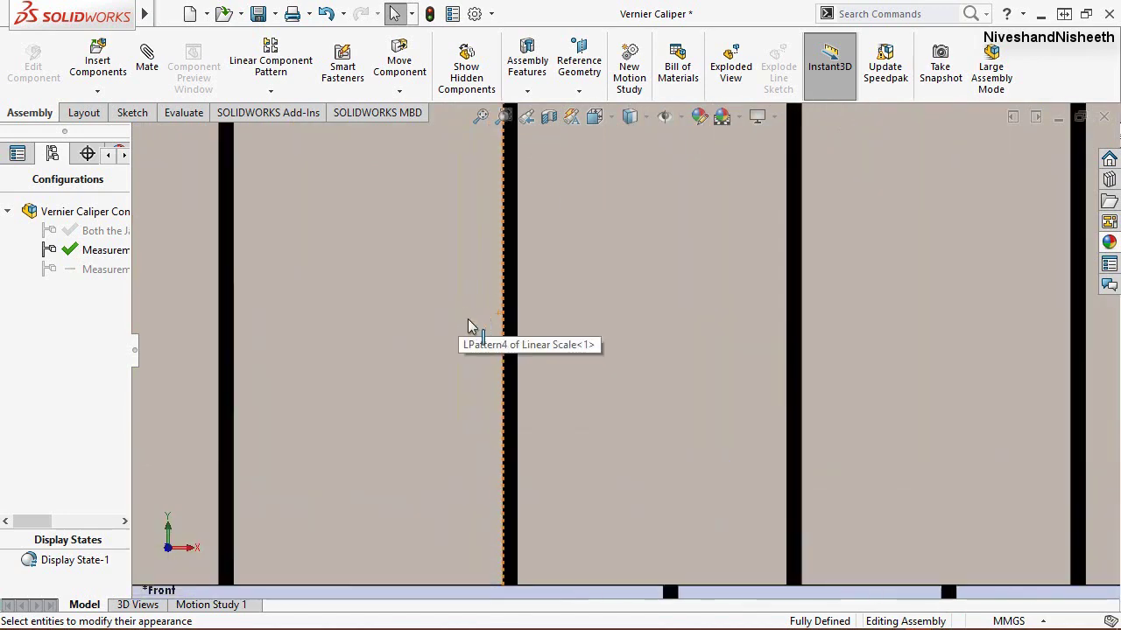
# Step: Give a main-scale tick line a red appearance
pyautogui.click(514, 319)
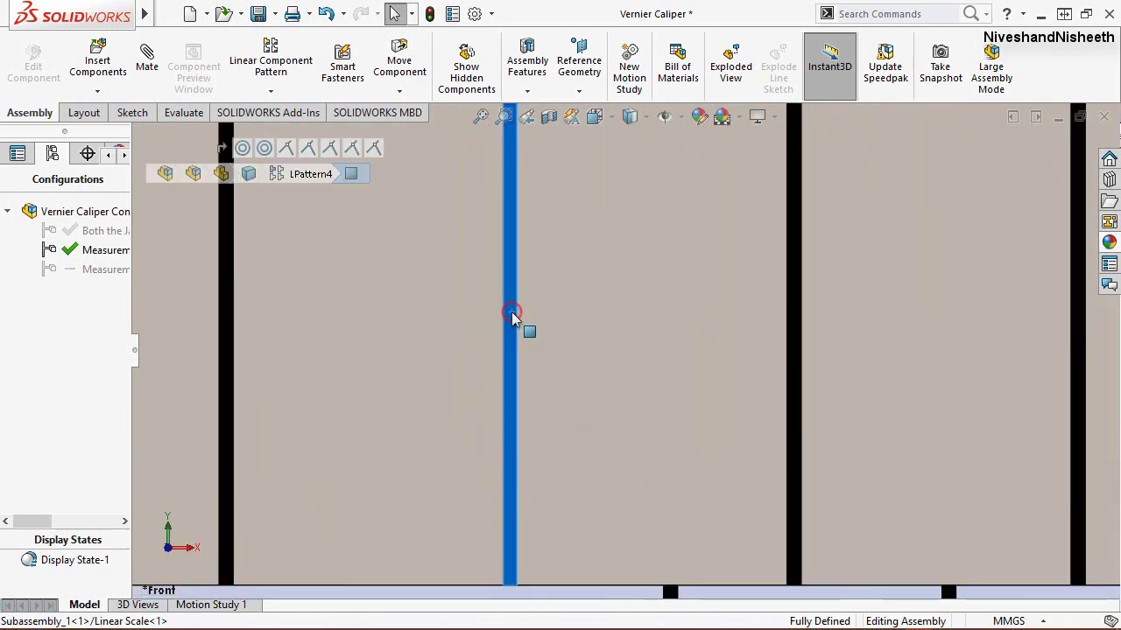
pyautogui.click(699, 116)
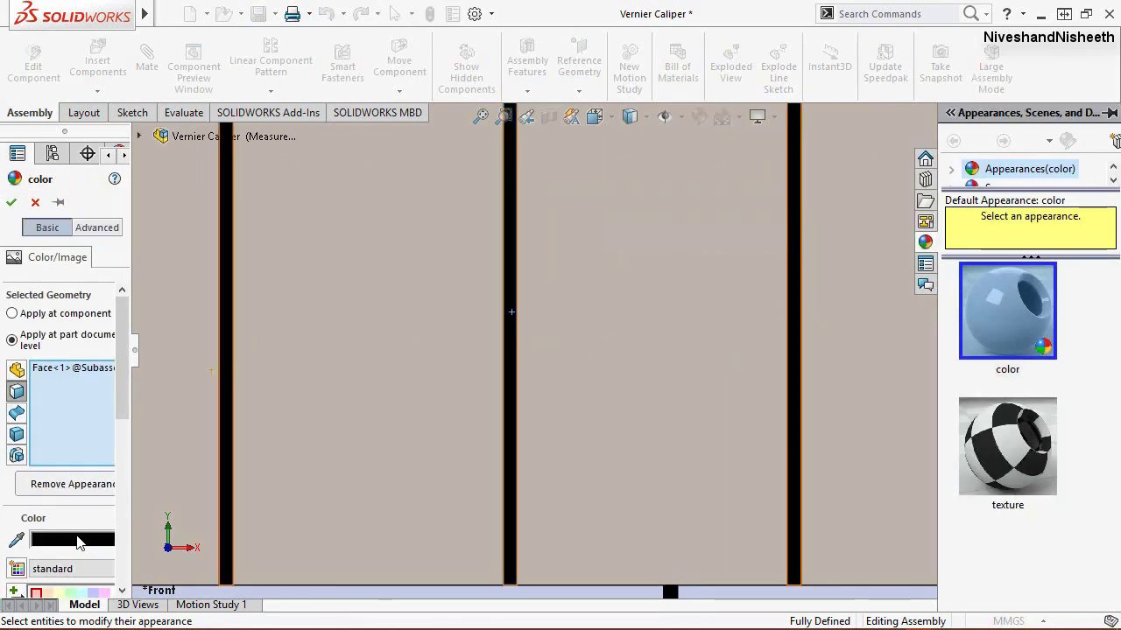
pyautogui.click(78, 541)
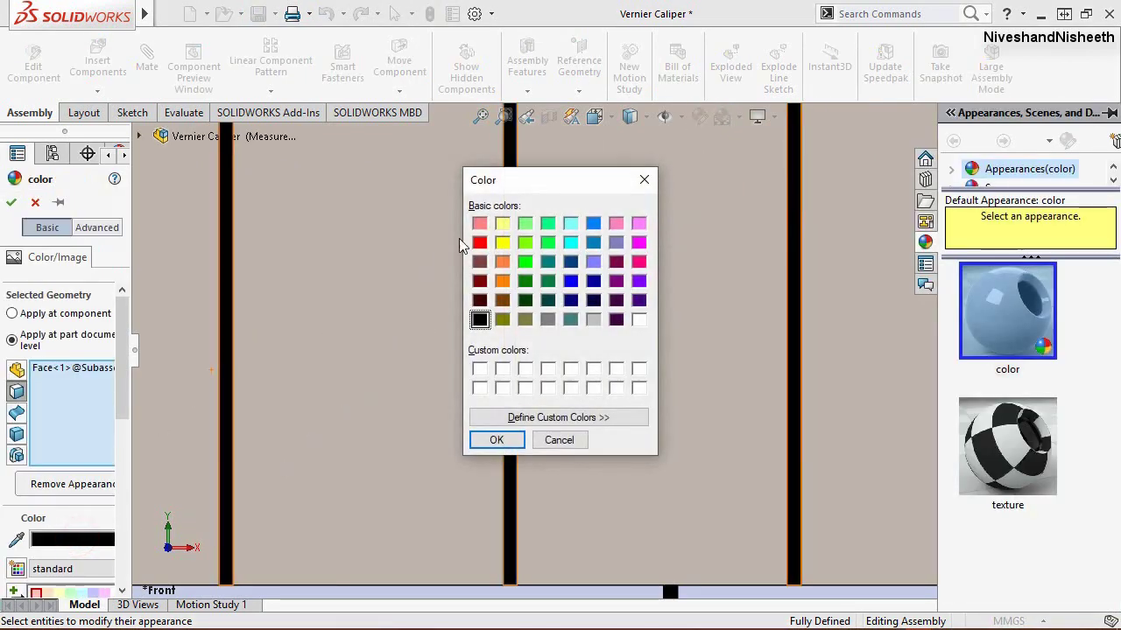
pyautogui.click(479, 440)
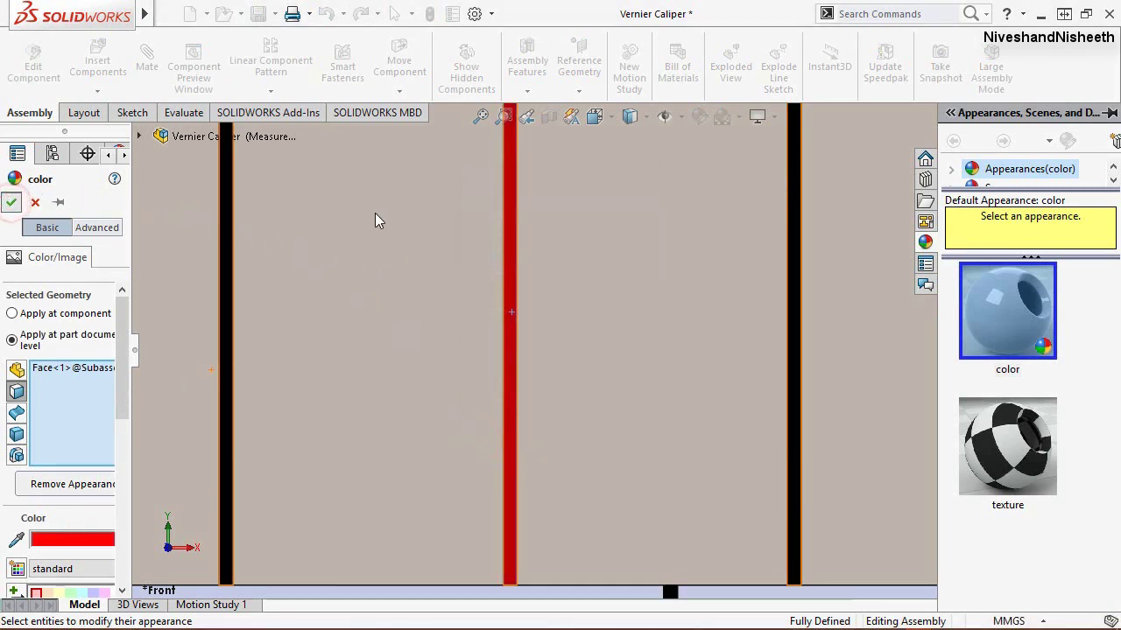
pyautogui.press('Return')
pyautogui.scroll(2, 374, 220)
pyautogui.scroll(2, 375, 223)
pyautogui.scroll(2, 372, 226)
pyautogui.scroll(2, 367, 228)
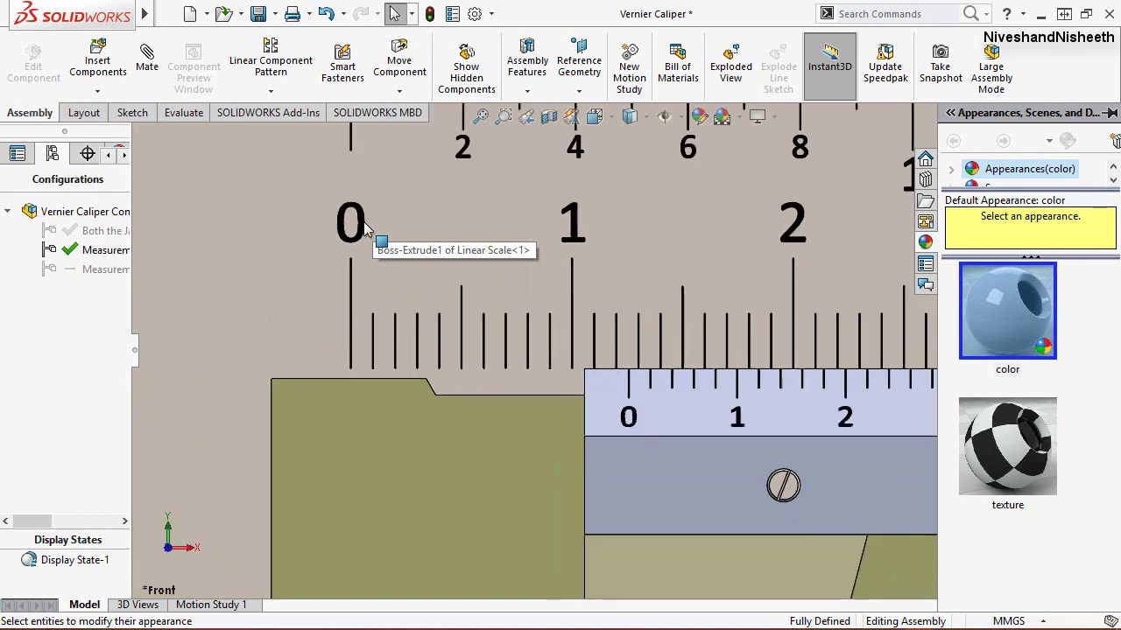
pyautogui.scroll(2, 376, 240)
pyautogui.scroll(2, 537, 440)
# Step: Collapse the appearances library pane and show the Evaluate tools
pyautogui.click(538, 439)
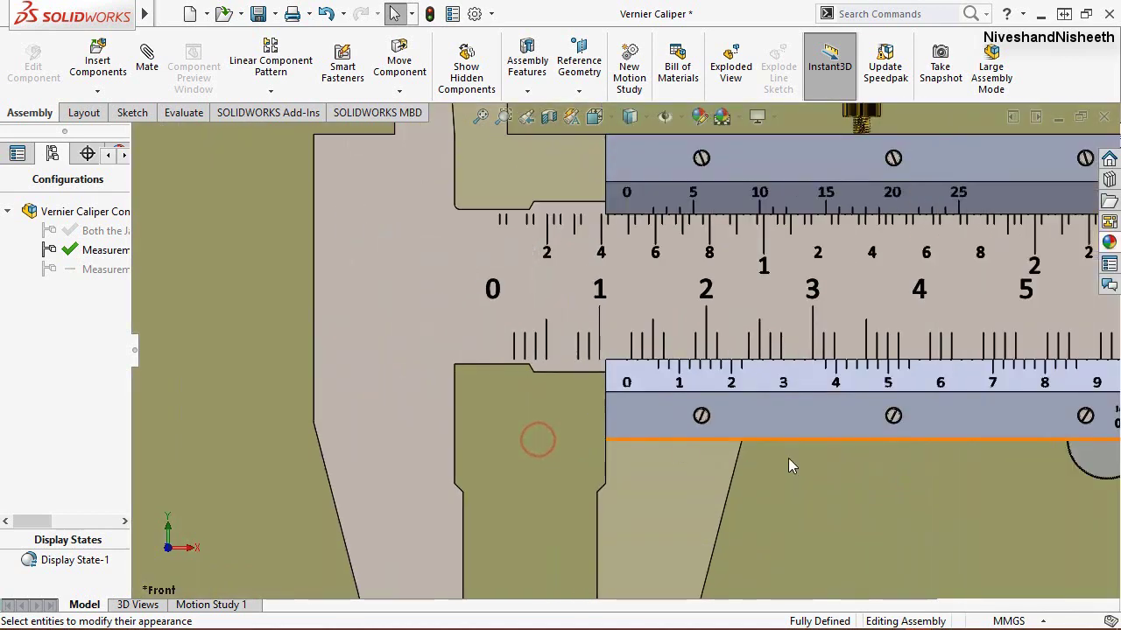
pyautogui.scroll(-3, 813, 377)
pyautogui.scroll(-2, 443, 351)
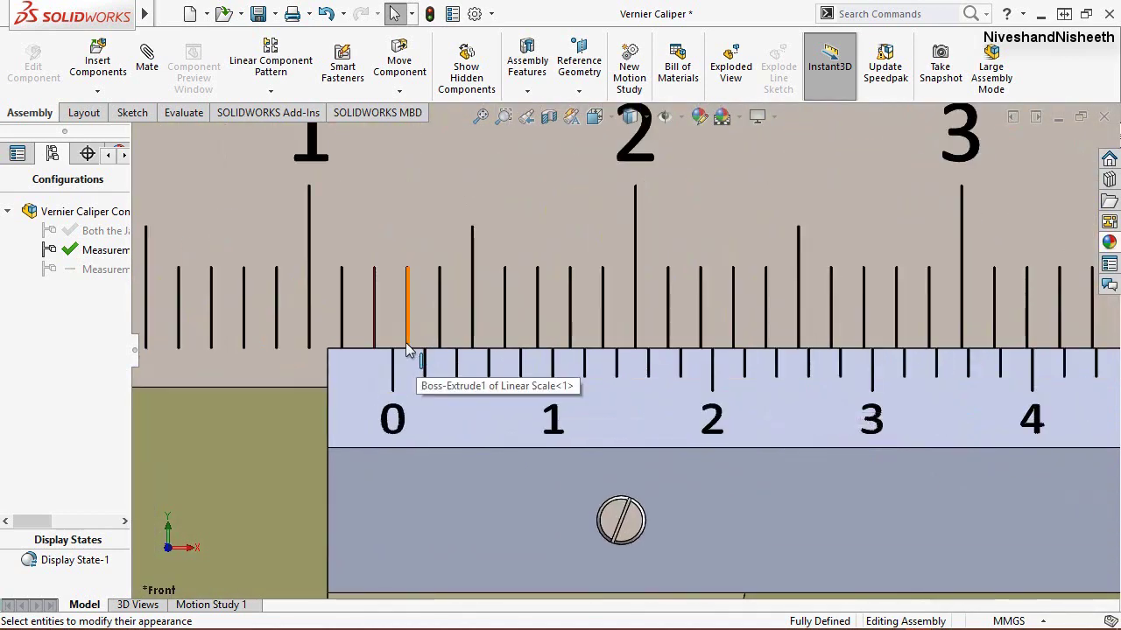
pyautogui.scroll(-2, 407, 347)
pyautogui.scroll(-2, 404, 346)
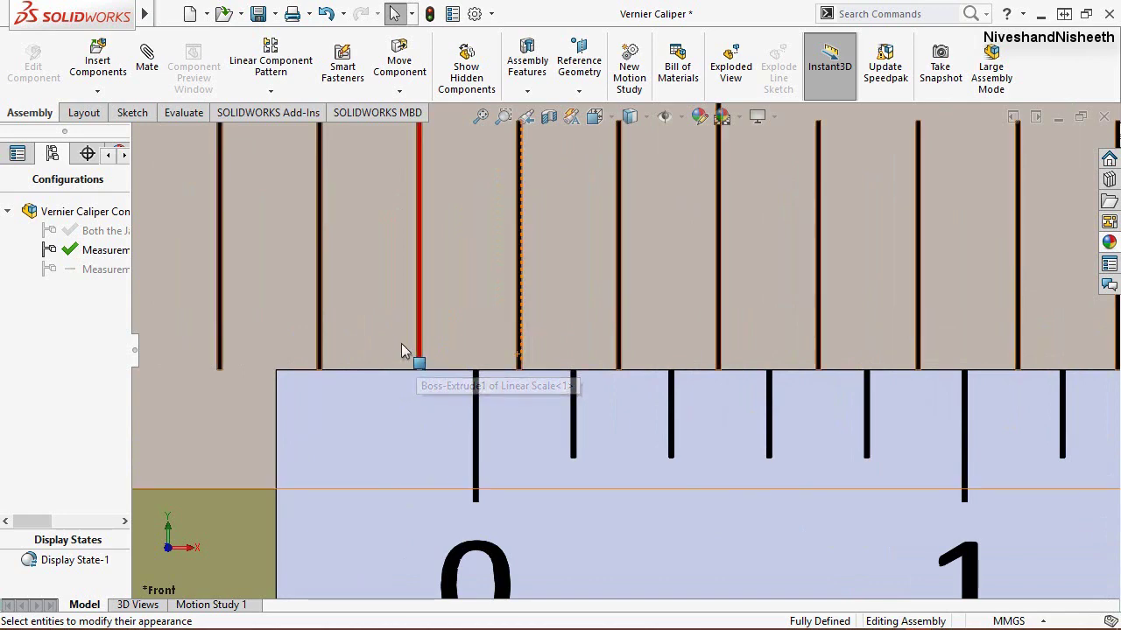
pyautogui.scroll(2, 408, 270)
pyautogui.scroll(1, 406, 253)
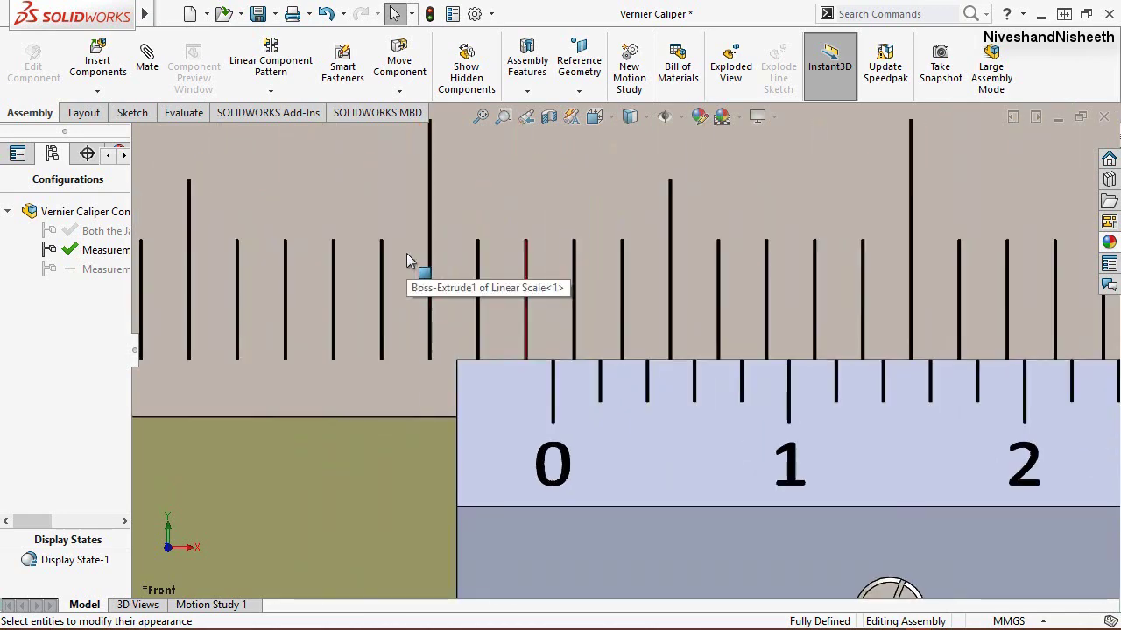
pyautogui.scroll(2, 406, 253)
pyautogui.scroll(2, 402, 244)
pyautogui.scroll(2, 401, 243)
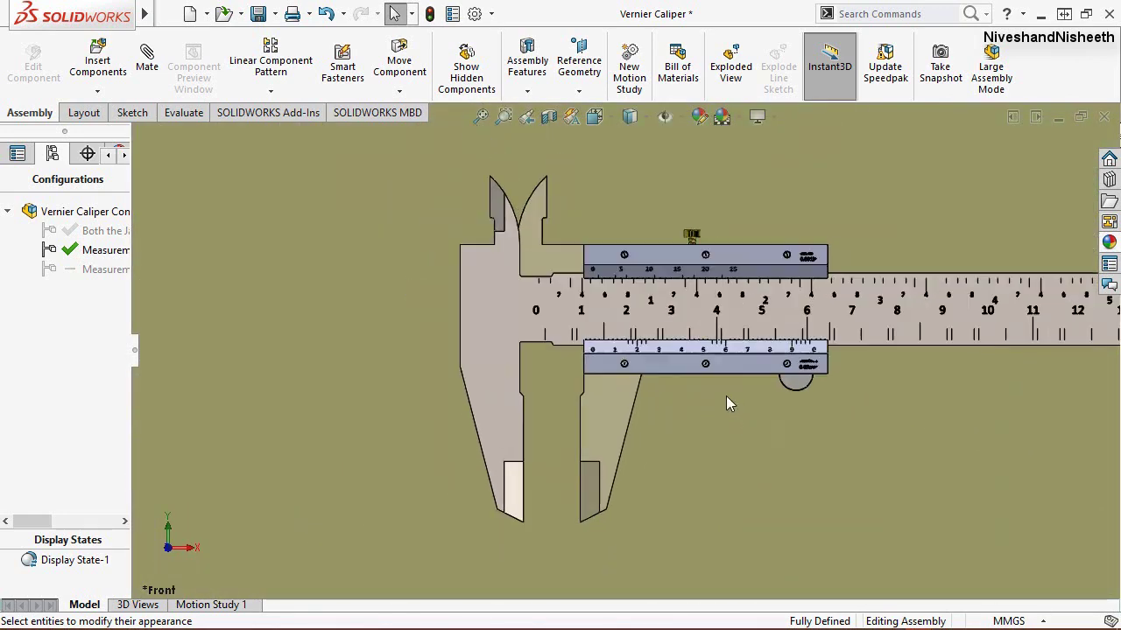
pyautogui.scroll(-1, 700, 398)
pyautogui.scroll(-1, 671, 401)
pyautogui.click(459, 387)
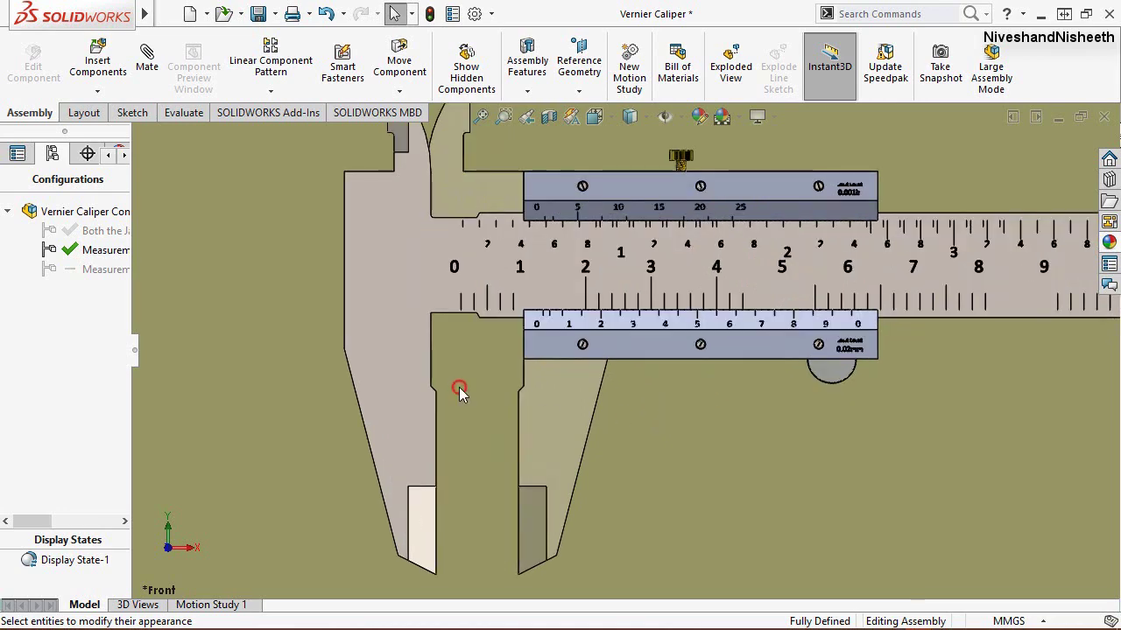
pyautogui.click(276, 312)
pyautogui.click(186, 113)
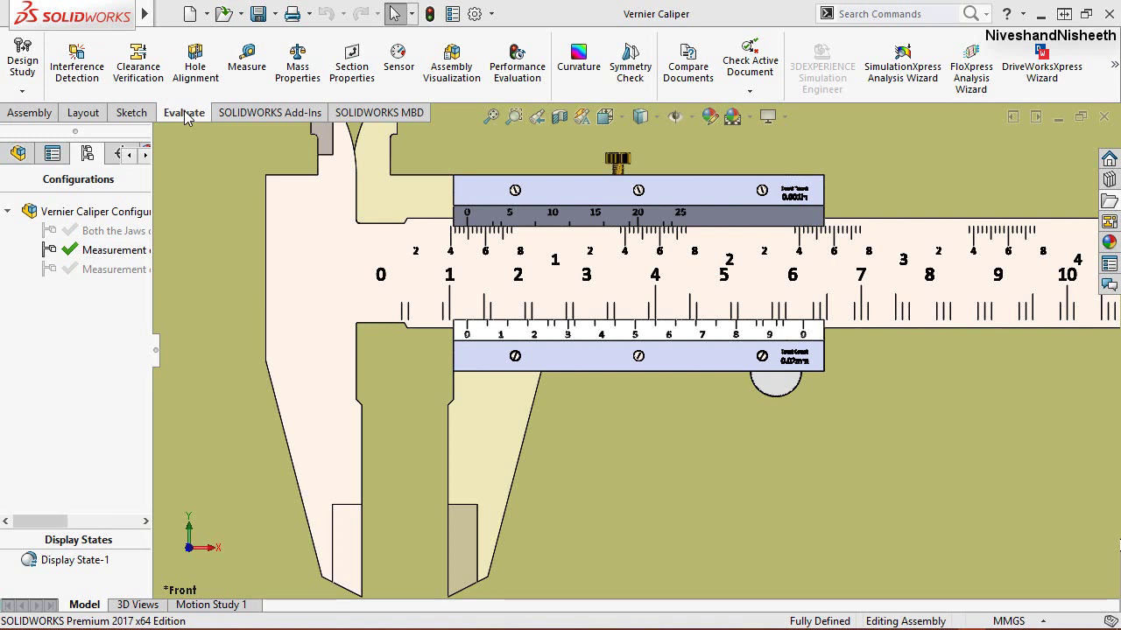
# Step: Measure between the fixed and sliding jaw edges with Measure, then clear those picks
pyautogui.click(184, 112)
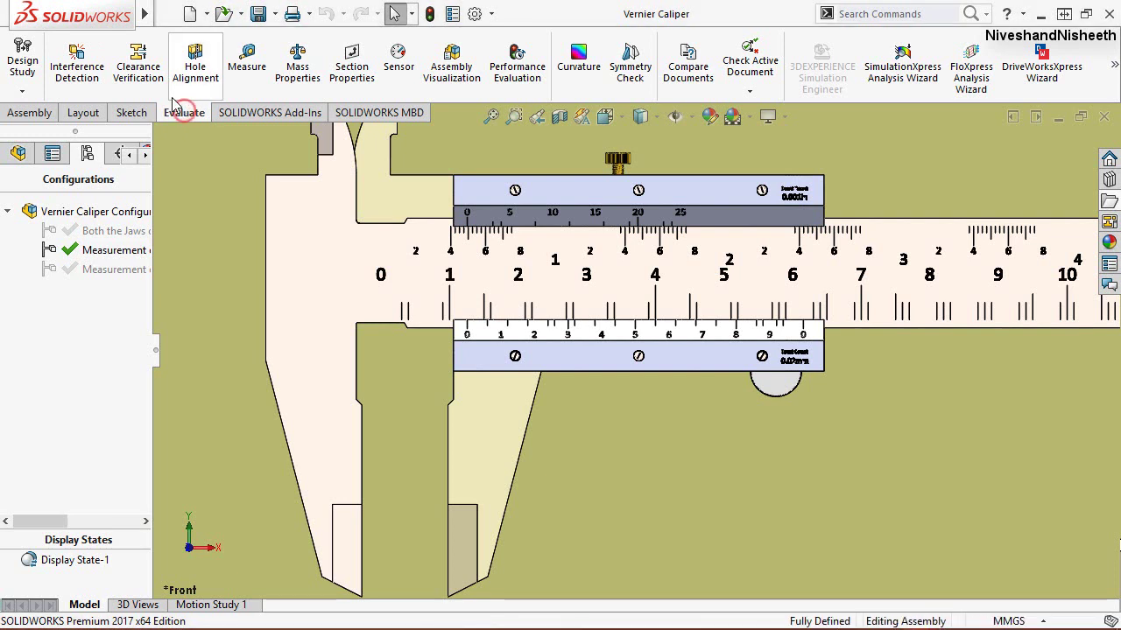
pyautogui.click(250, 73)
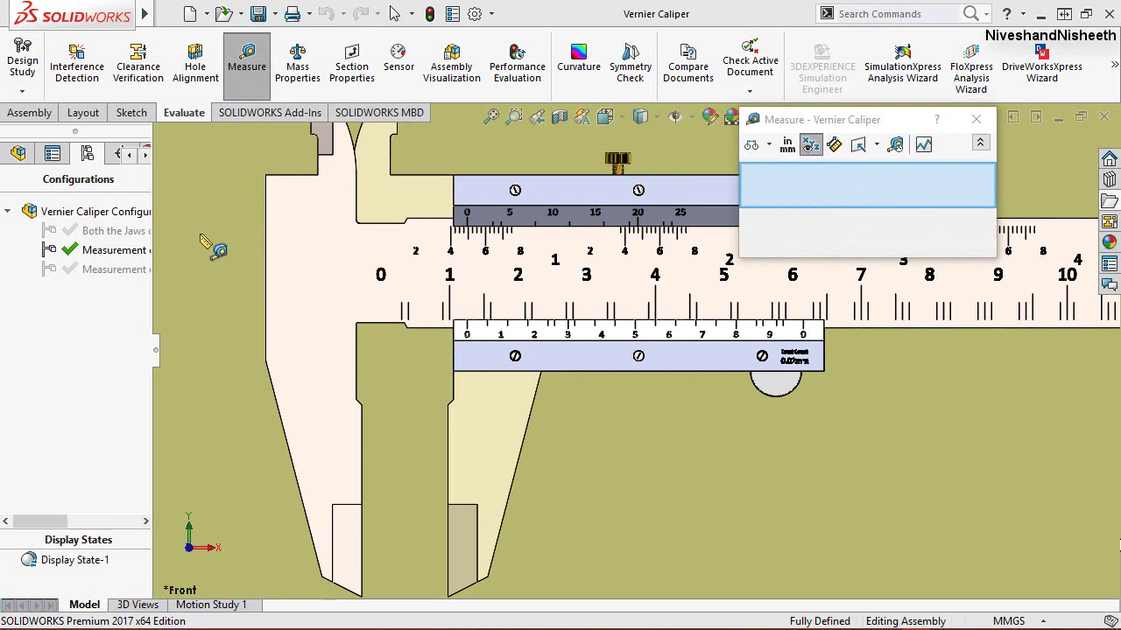
pyautogui.scroll(-1, 429, 421)
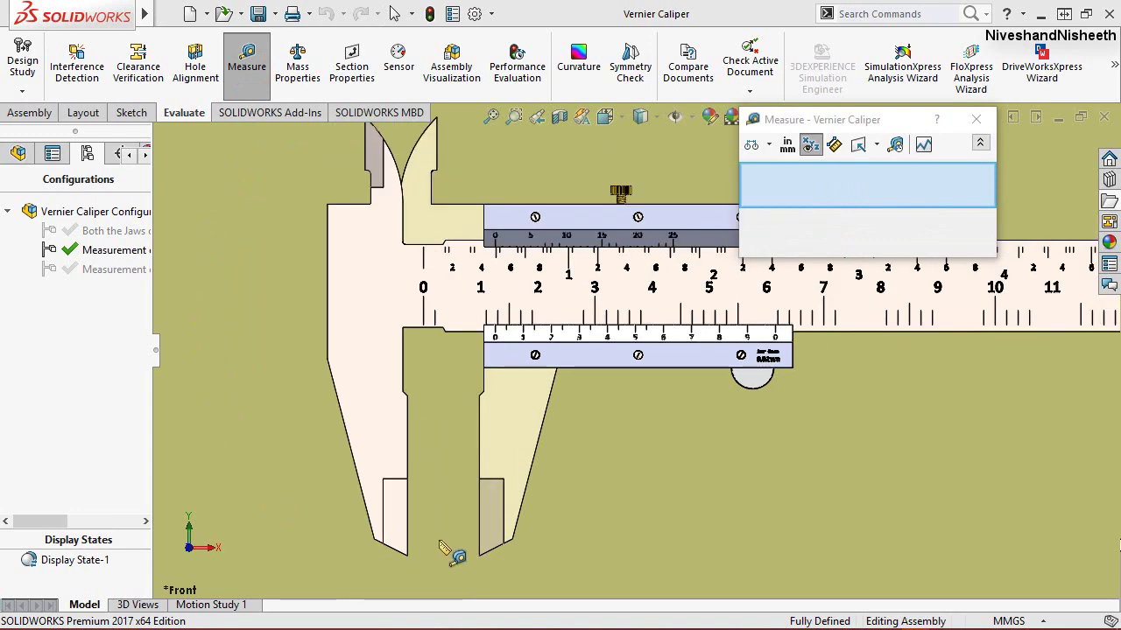
pyautogui.scroll(-1, 454, 557)
pyautogui.scroll(-1, 477, 494)
pyautogui.scroll(-1, 504, 461)
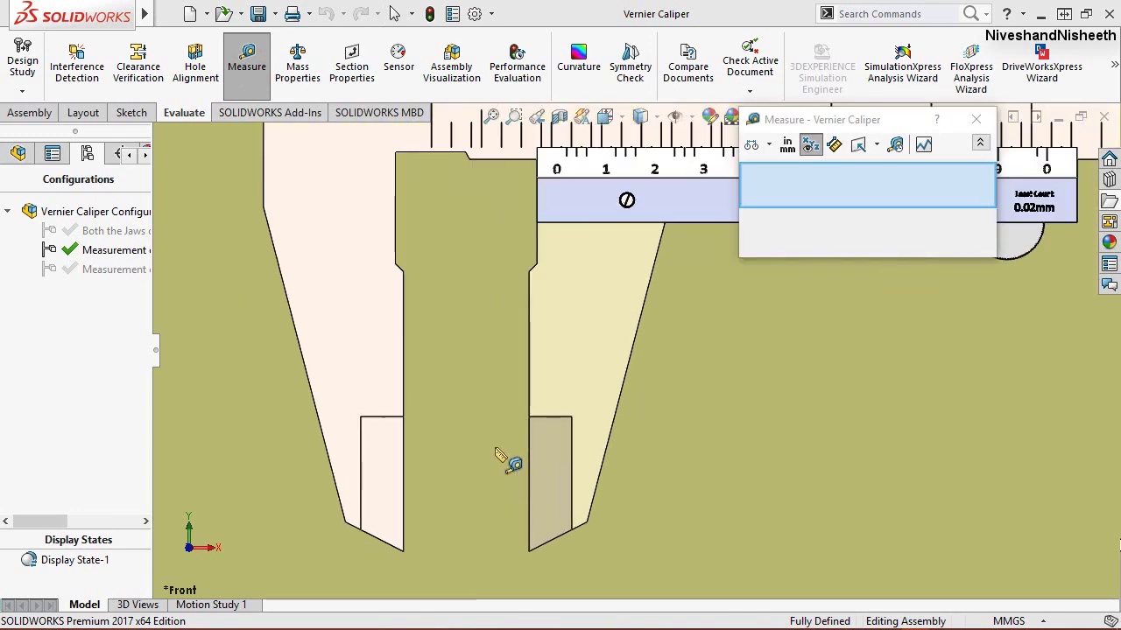
pyautogui.click(405, 483)
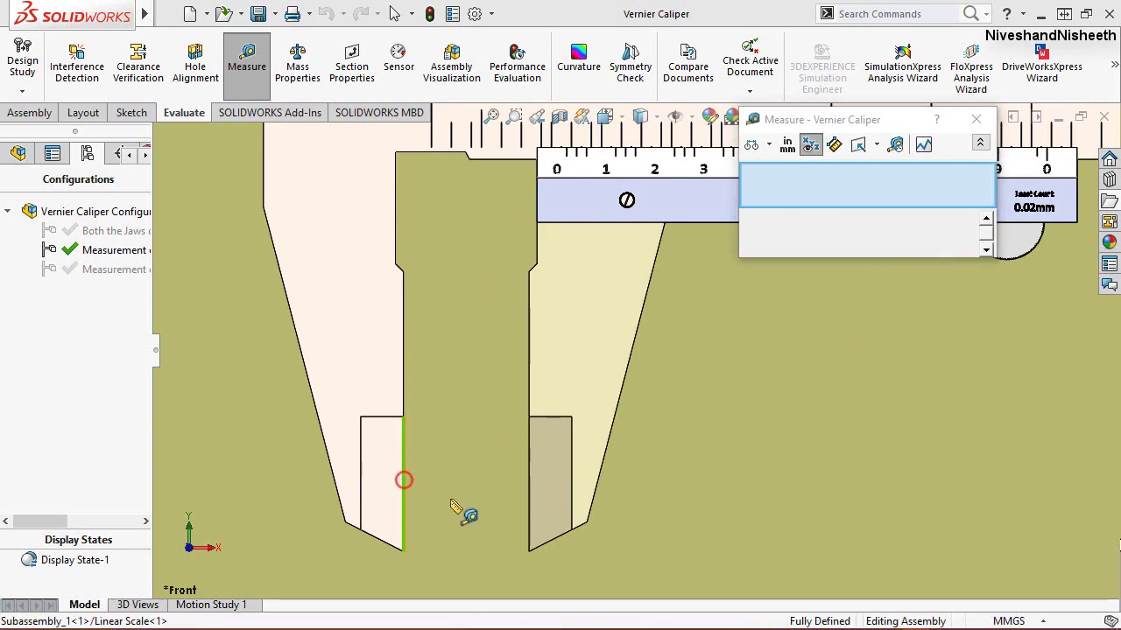
pyautogui.click(530, 508)
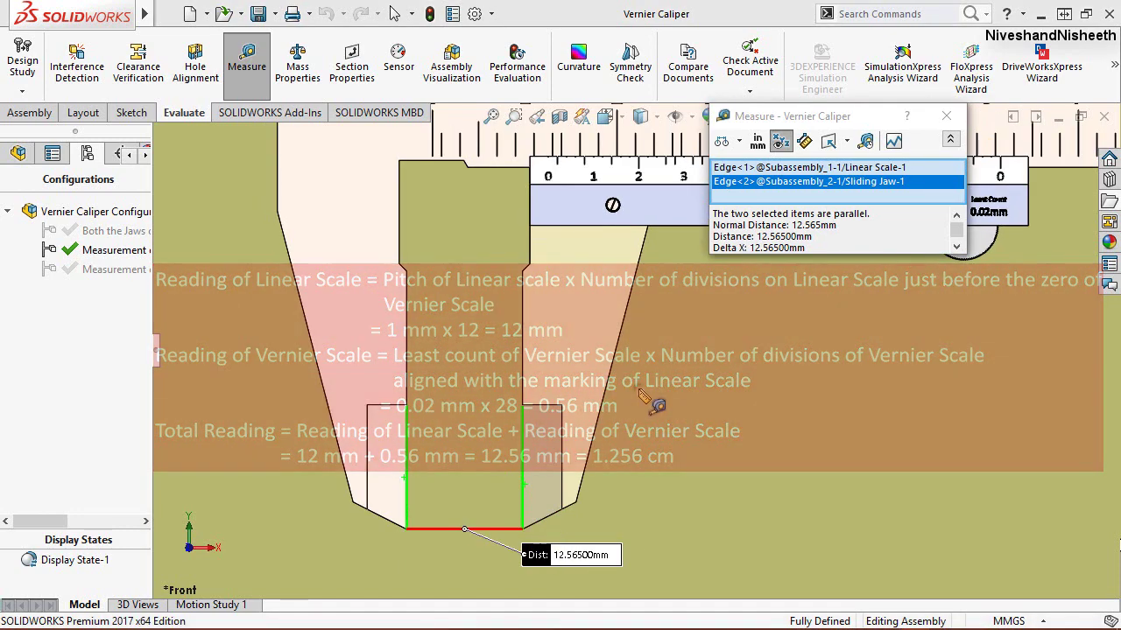
pyautogui.rightClick(642, 391)
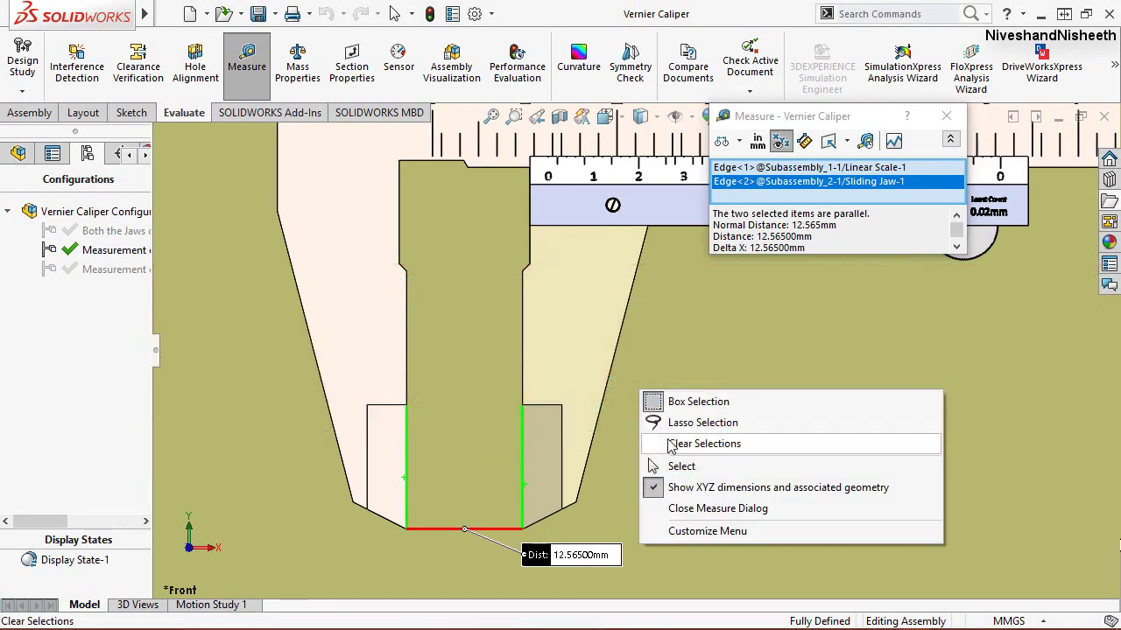
pyautogui.click(671, 443)
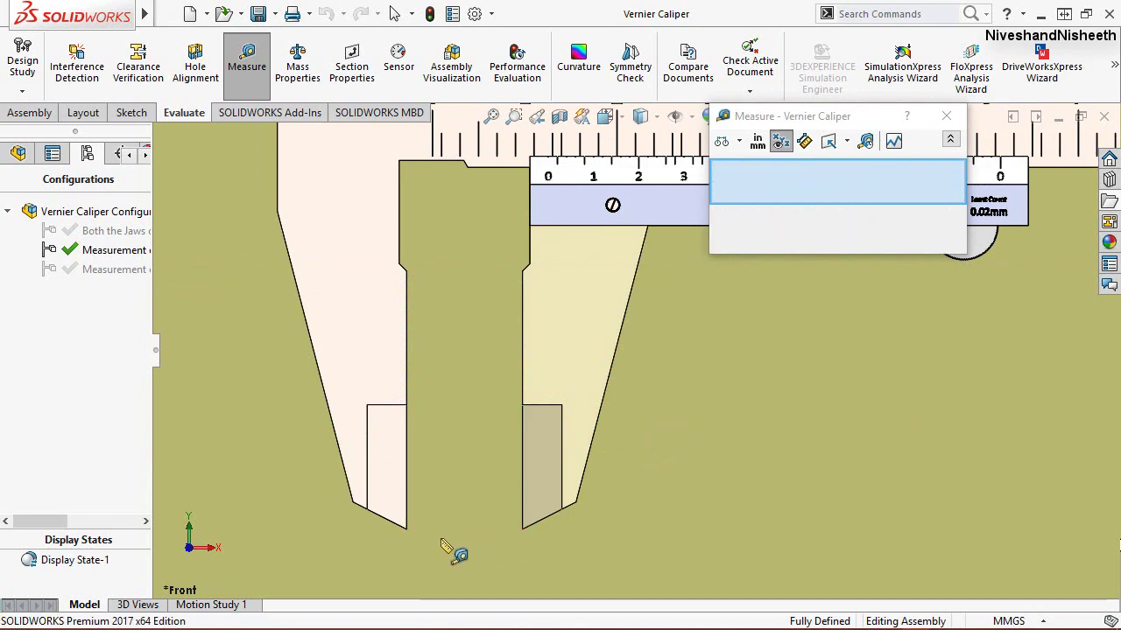
# Step: Measure the gap between the two inner jaw faces as 12.565 mm
pyautogui.press('f')
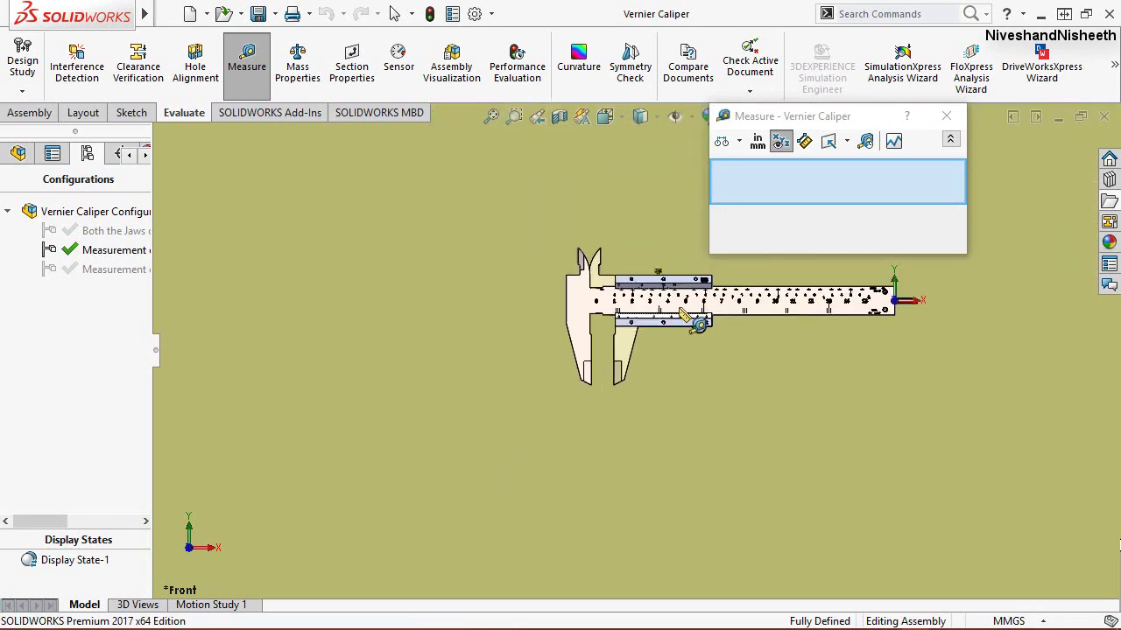
pyautogui.scroll(-1, 687, 317)
pyautogui.scroll(-1, 630, 306)
pyautogui.scroll(-2, 601, 302)
pyautogui.scroll(-2, 574, 289)
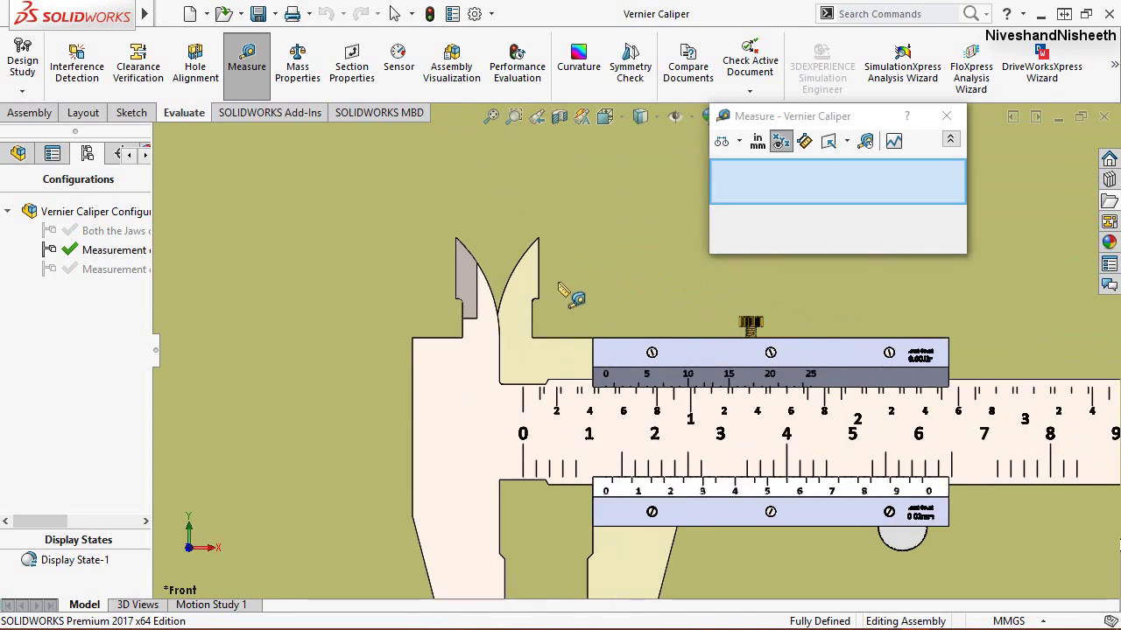
pyautogui.moveTo(569, 296); pyautogui.dragTo(610, 252, button='middle')
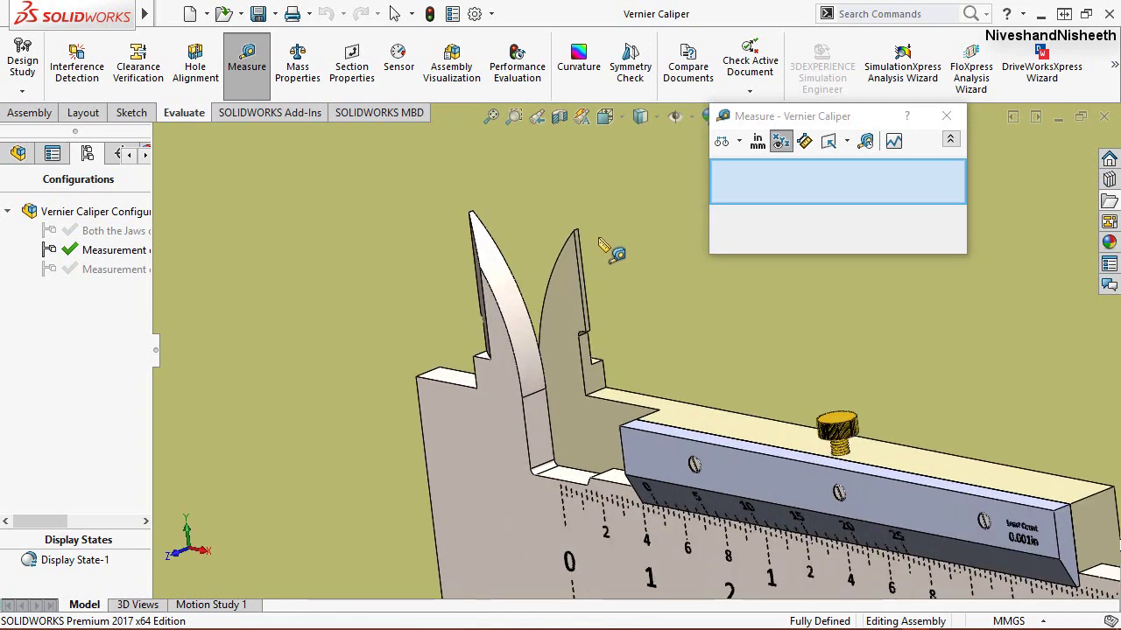
pyautogui.scroll(-3, 601, 243)
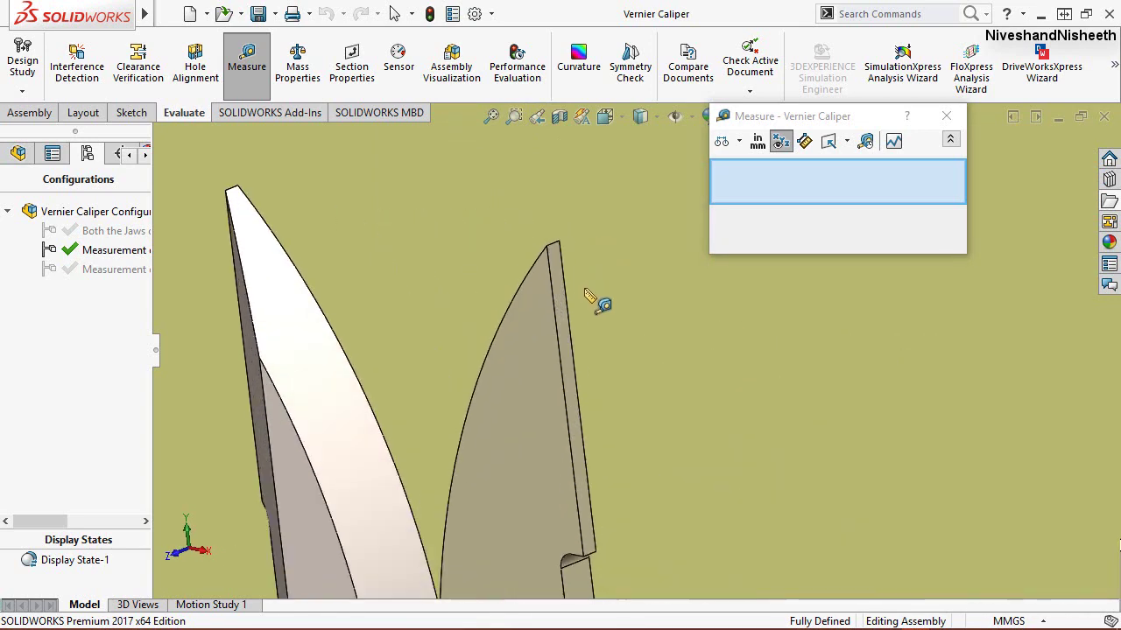
pyautogui.click(562, 339)
pyautogui.moveTo(475, 393)
pyautogui.mouseDown(button='middle')
pyautogui.moveTo(563, 368)
pyautogui.moveTo(590, 382)
pyautogui.moveTo(430, 401)
pyautogui.mouseUp(button='middle')
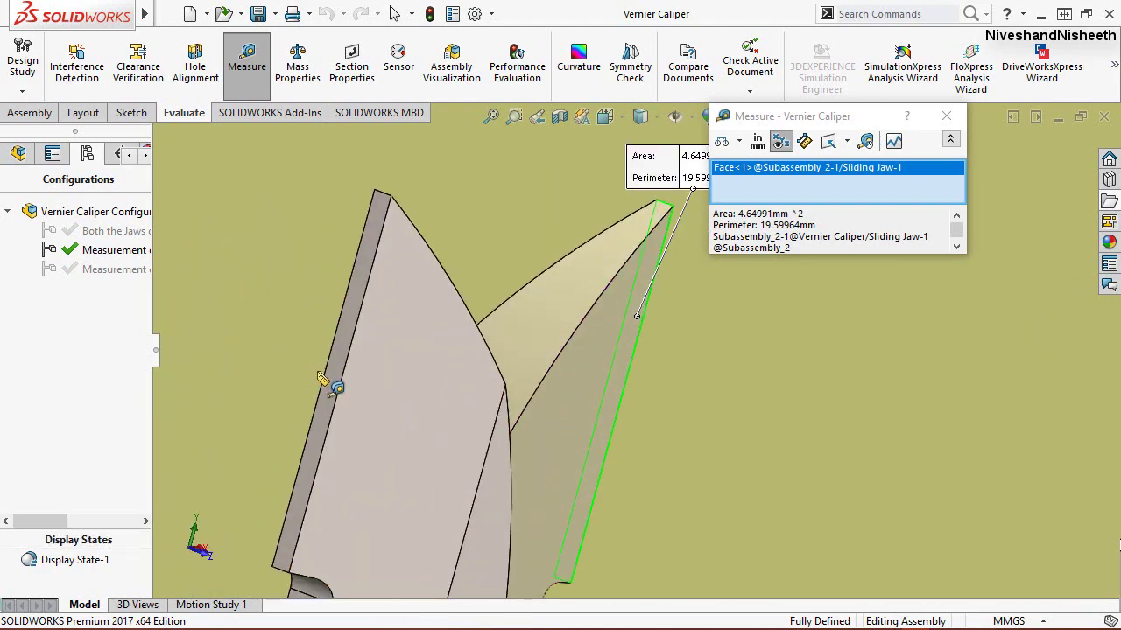
pyautogui.click(324, 378)
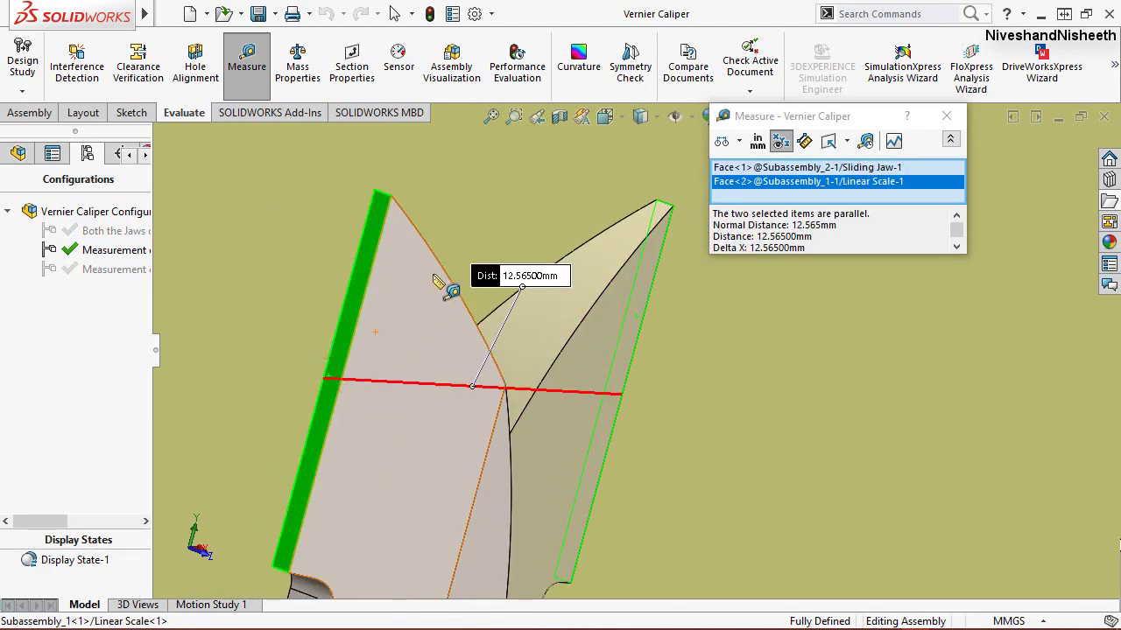
pyautogui.click(537, 121)
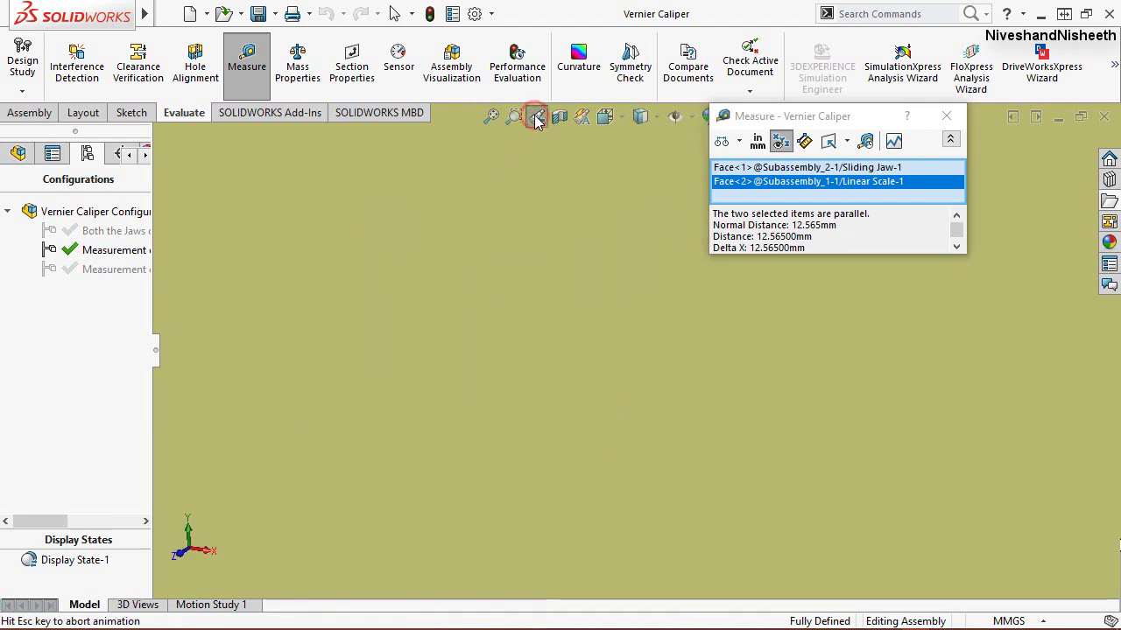
pyautogui.click(537, 121)
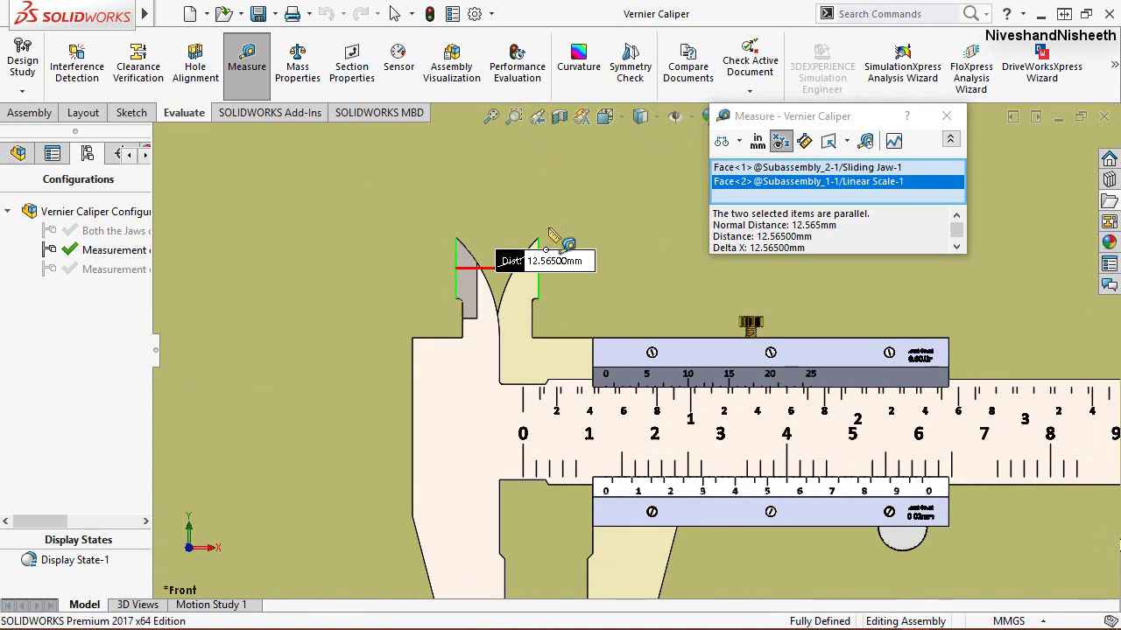
pyautogui.scroll(-3, 552, 280)
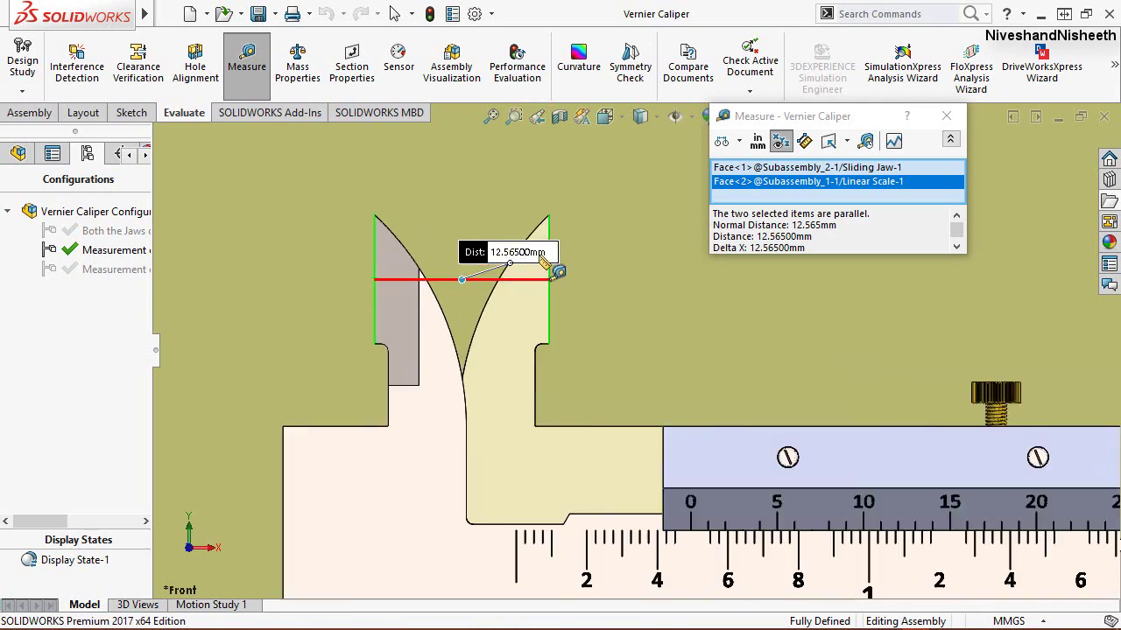
pyautogui.scroll(3, 594, 459)
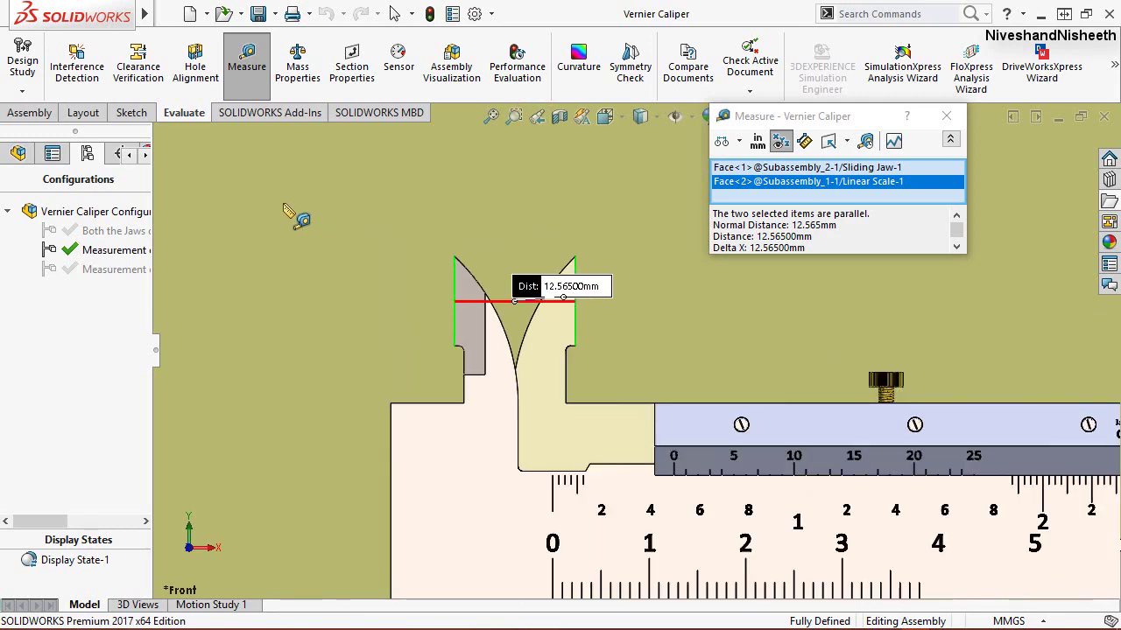
pyautogui.scroll(2, 593, 460)
pyautogui.rightClick(419, 203)
# Step: Clear the jaw-face measurement and orbit the caliper into an isometric view
pyautogui.click(480, 257)
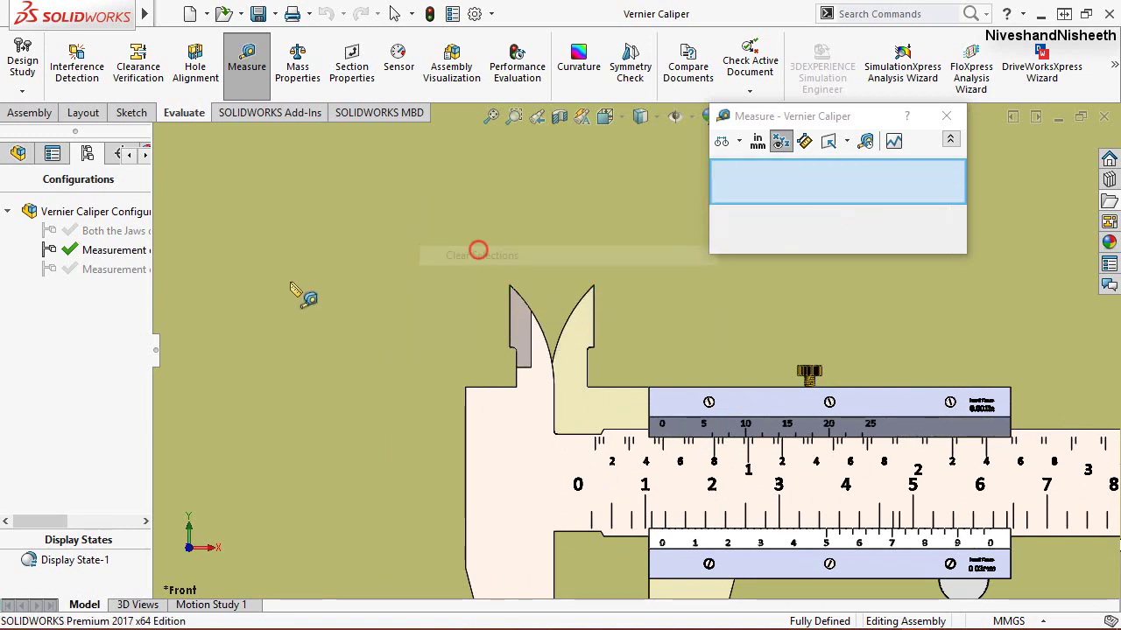
pyautogui.keyDown('shift'); pyautogui.moveTo(307, 303); pyautogui.dragTo(742, 411, button='middle'); pyautogui.keyUp('shift')
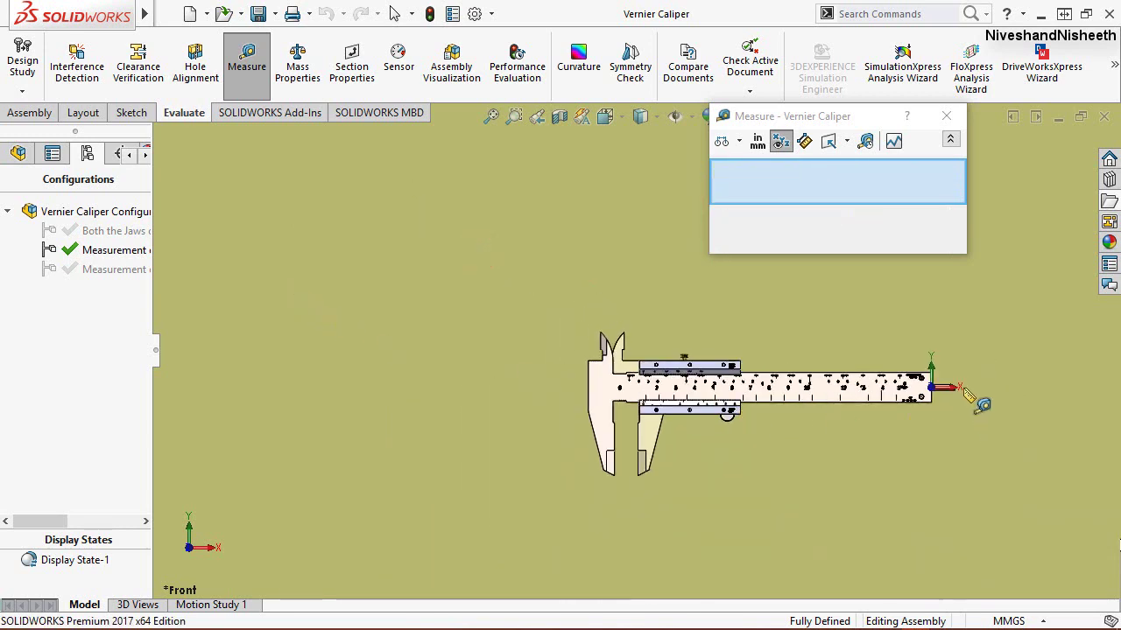
pyautogui.scroll(-1, 965, 388)
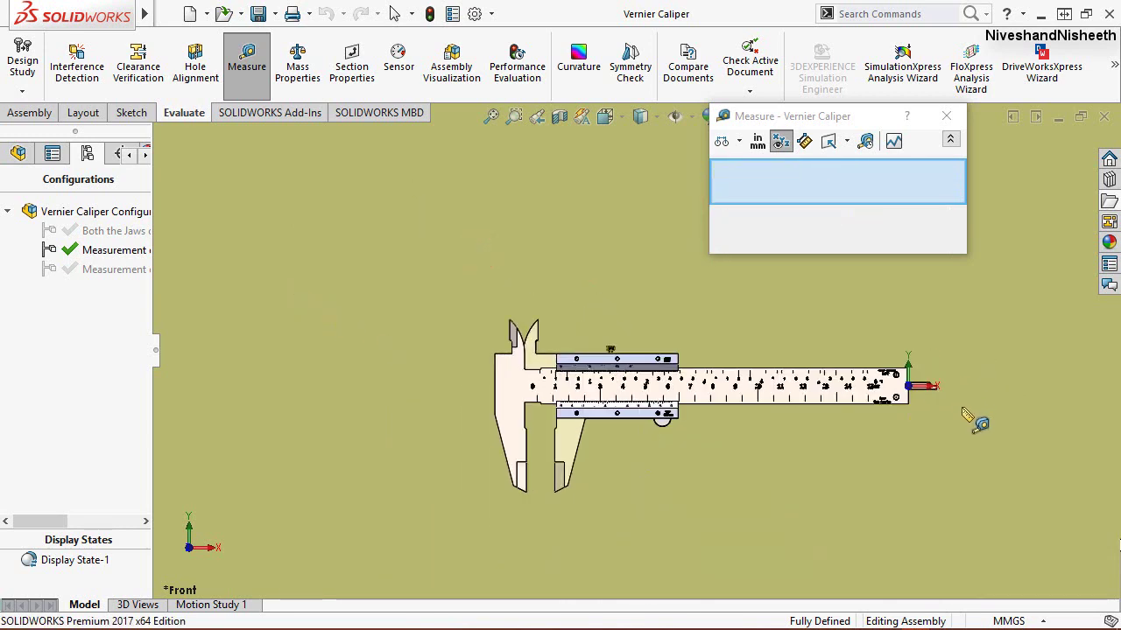
pyautogui.moveTo(970, 410); pyautogui.dragTo(902, 508, button='middle')
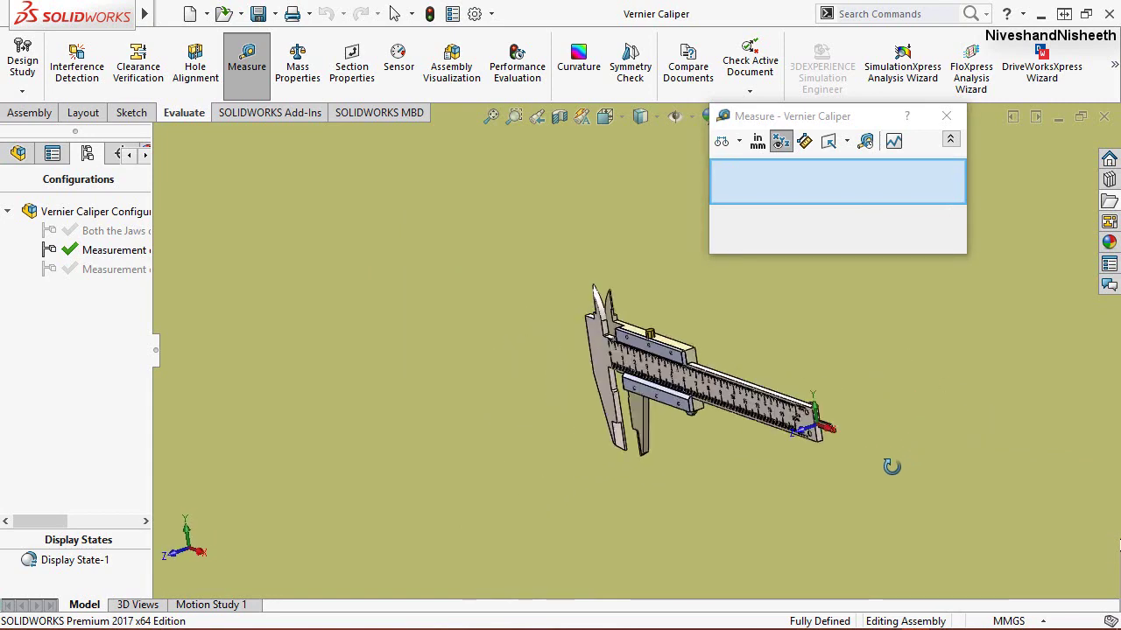
pyautogui.scroll(-2, 875, 499)
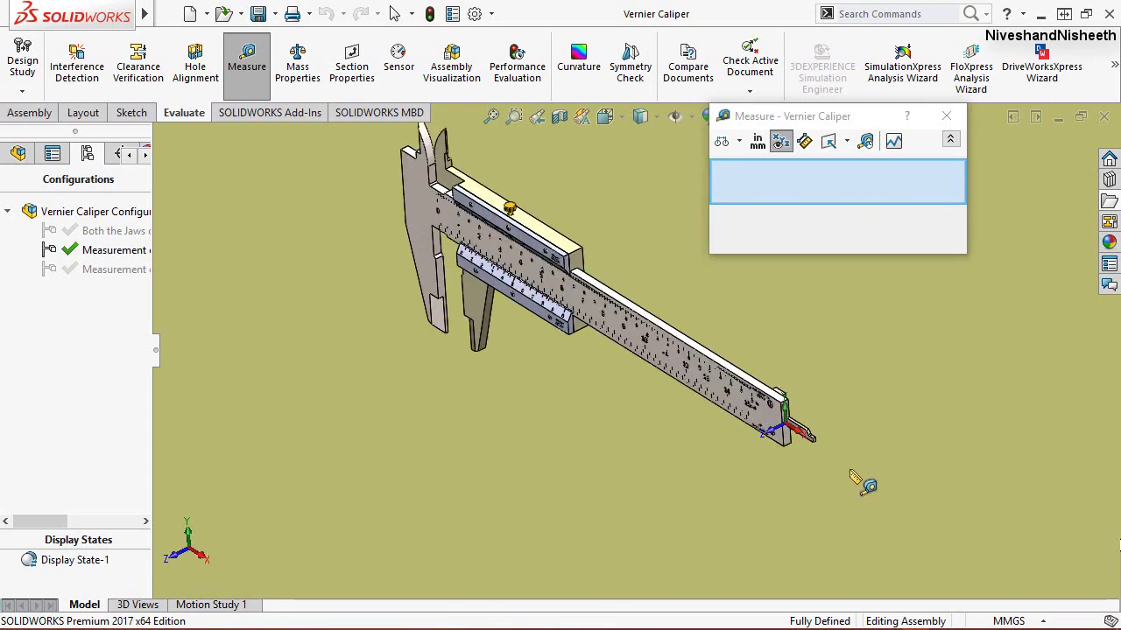
pyautogui.scroll(-2, 858, 481)
pyautogui.scroll(-2, 780, 400)
pyautogui.scroll(-2, 758, 385)
pyautogui.scroll(-1, 682, 368)
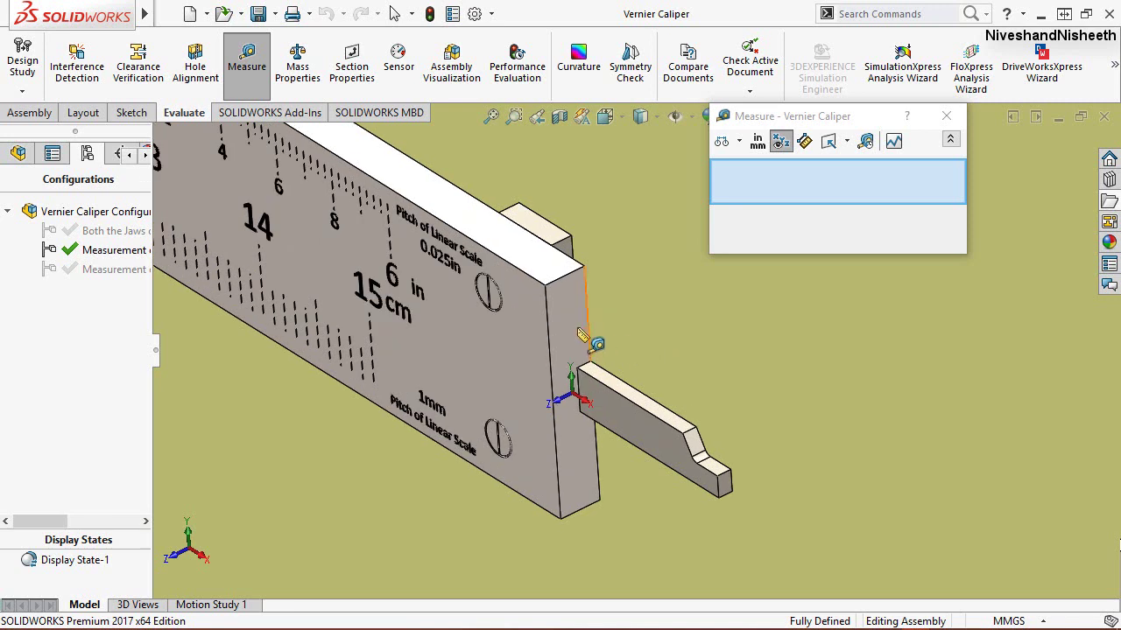
# Step: Measure 12.565 mm from the main scale end face to the depth strip end, then close Measure
pyautogui.click(575, 328)
pyautogui.scroll(-1, 648, 508)
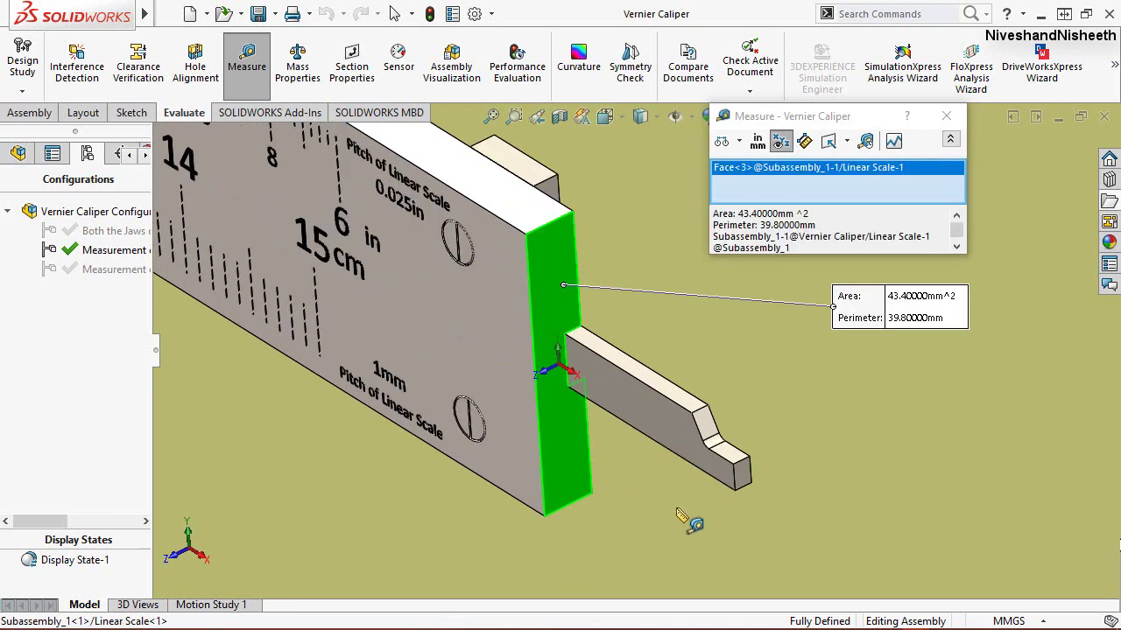
pyautogui.click(742, 473)
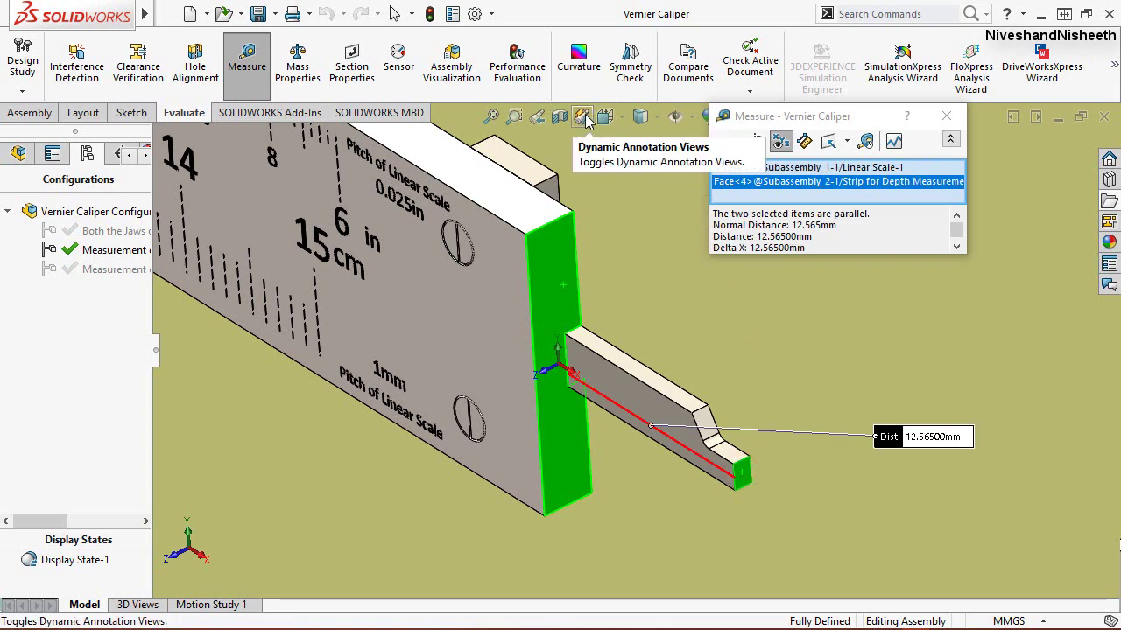
pyautogui.click(537, 118)
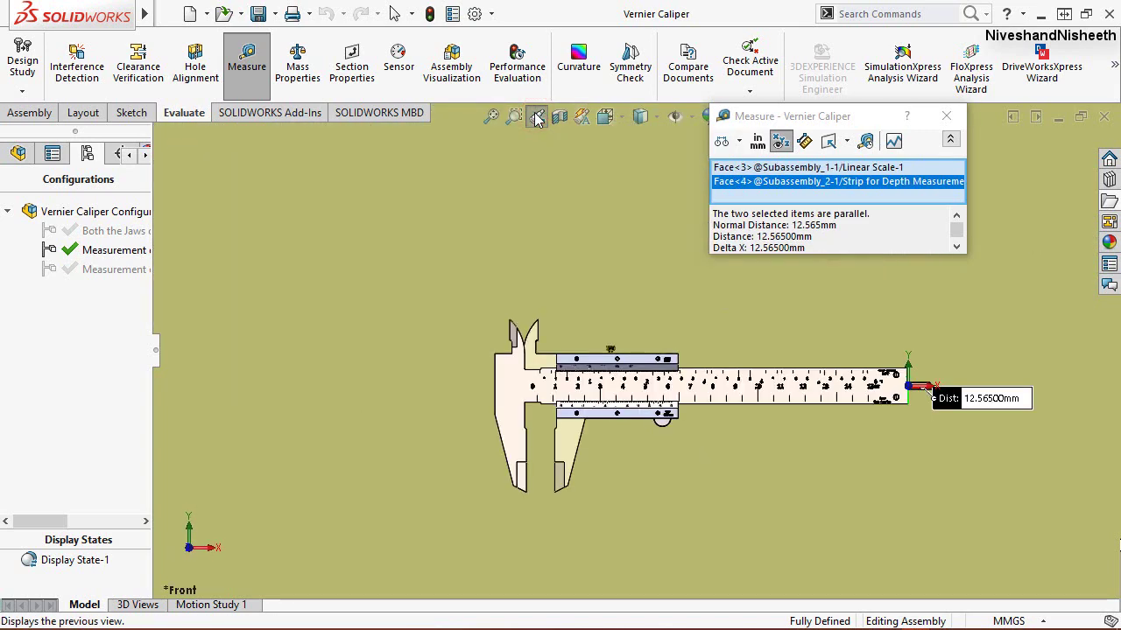
pyautogui.scroll(-2, 1040, 404)
pyautogui.scroll(-2, 867, 403)
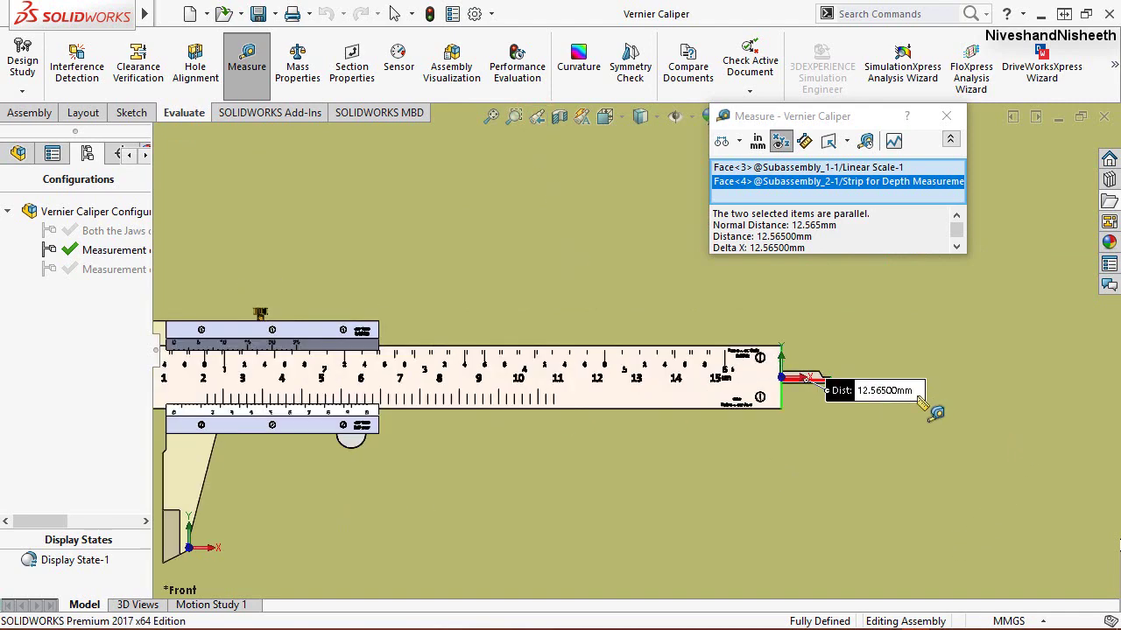
pyautogui.scroll(-2, 849, 394)
pyautogui.scroll(-2, 700, 387)
pyautogui.scroll(-1, 688, 380)
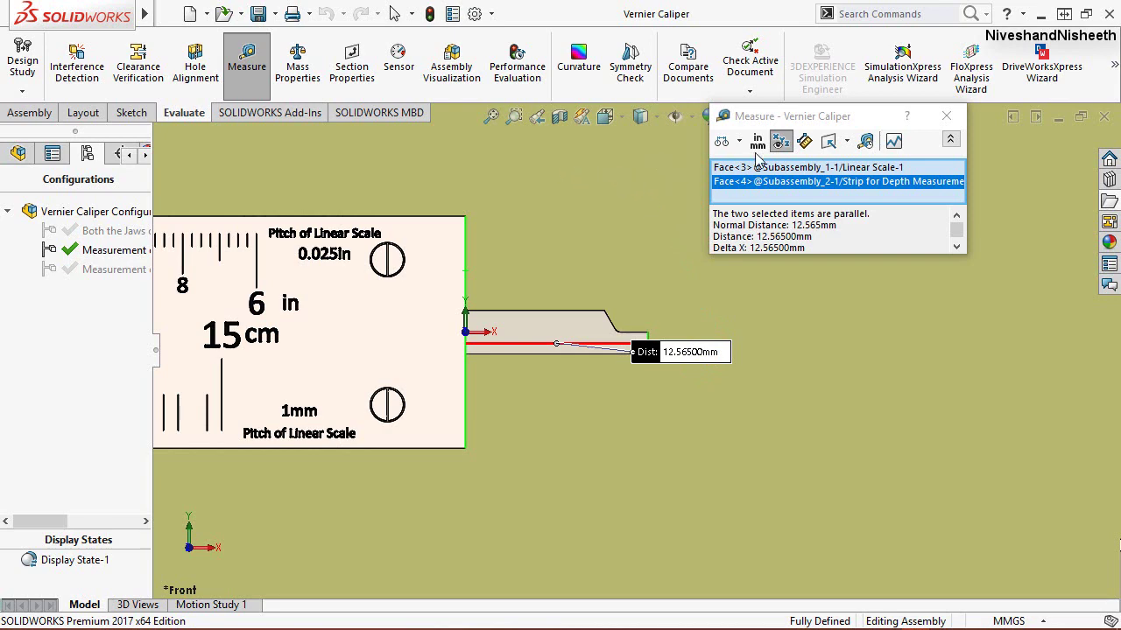
pyautogui.click(949, 116)
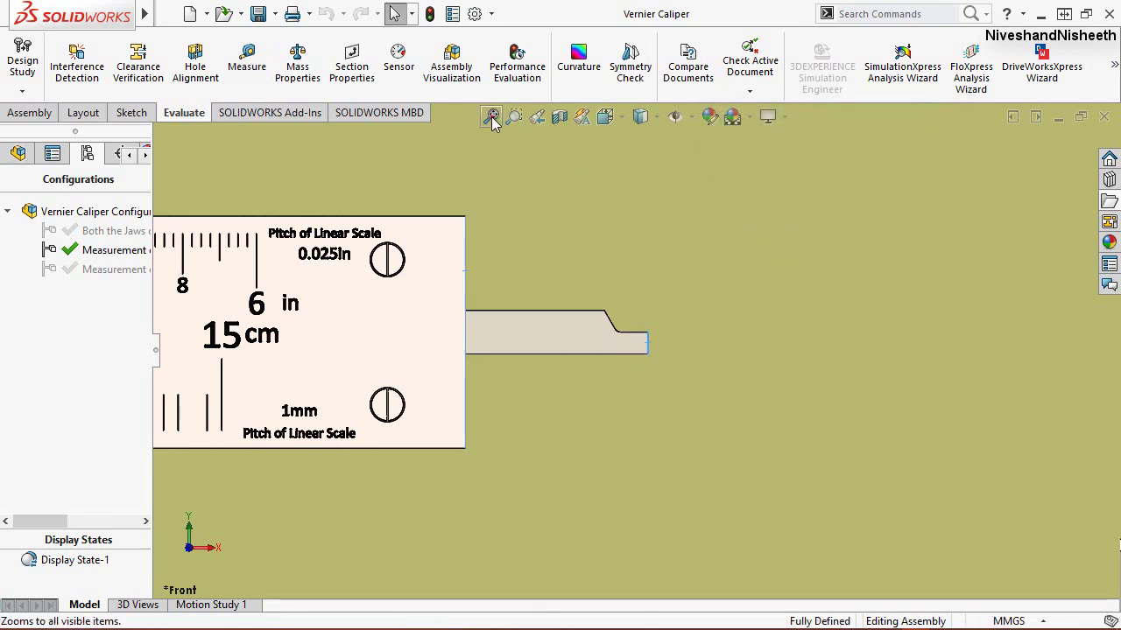
# Step: Zoom to fit the whole caliper, zoom in slightly, and deselect everything
pyautogui.click(491, 116)
pyautogui.scroll(-1, 610, 298)
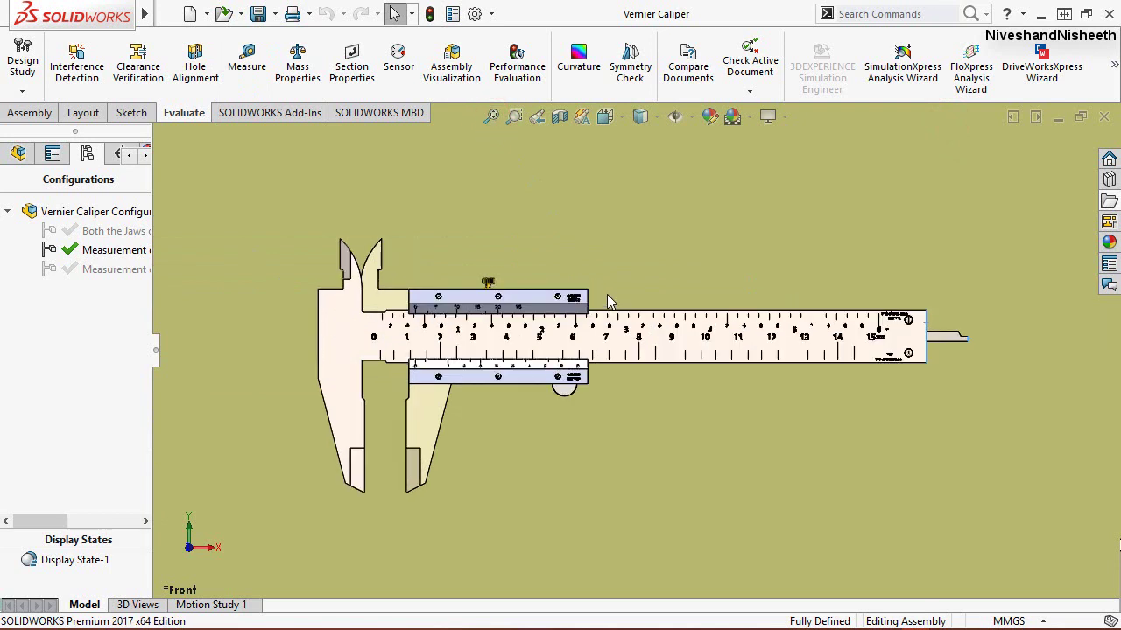
pyautogui.scroll(-1, 607, 294)
pyautogui.click(543, 223)
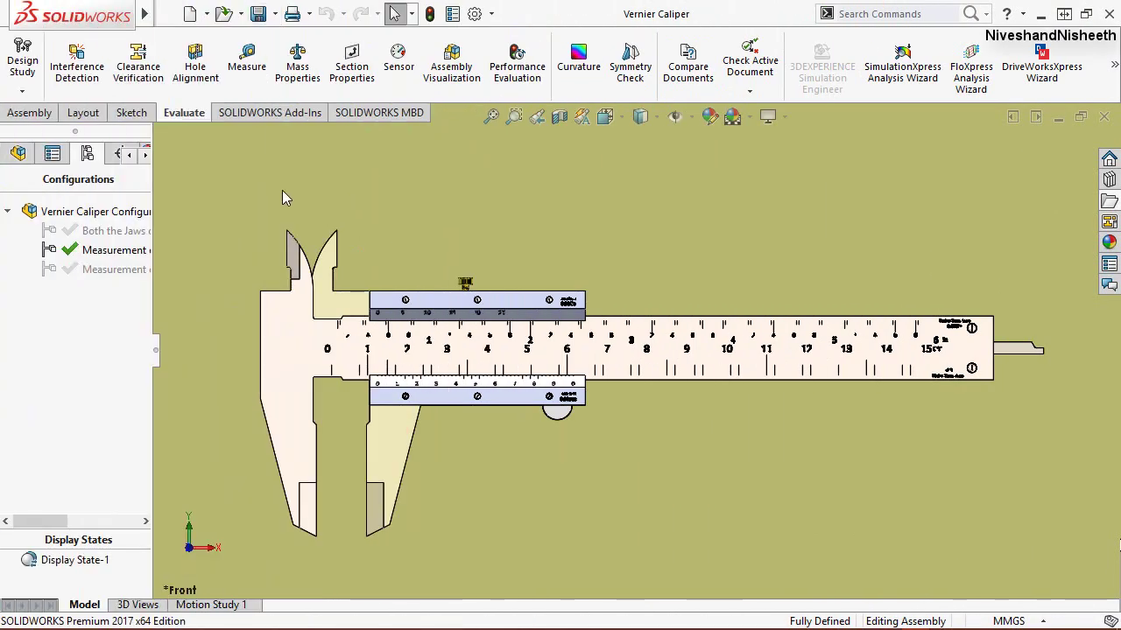
# Step: Activate the Measurement on Inch Scale configuration and zoom in on the vernier scale
pyautogui.doubleClick(73, 268)
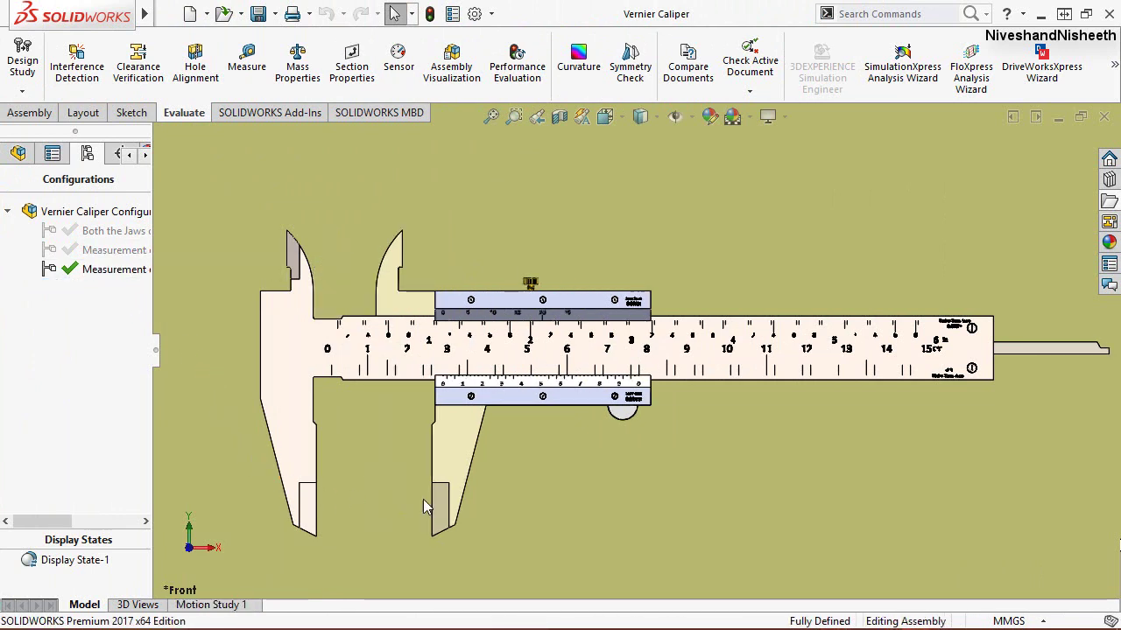
pyautogui.scroll(-3, 494, 337)
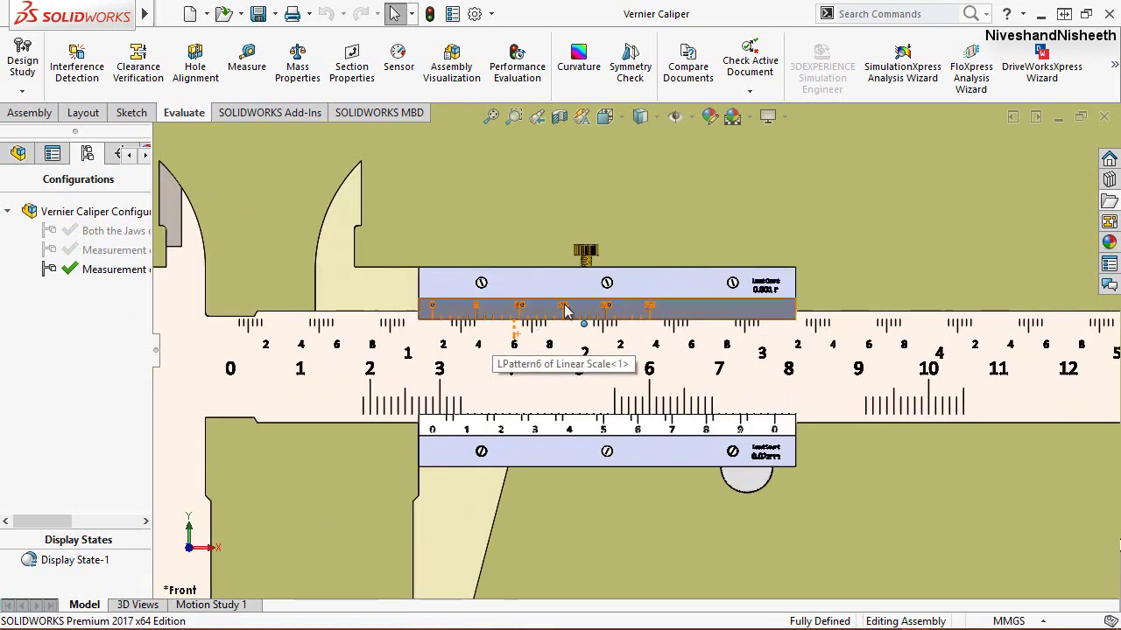
pyautogui.scroll(-3, 499, 346)
pyautogui.scroll(-2, 595, 328)
pyautogui.scroll(-2, 561, 346)
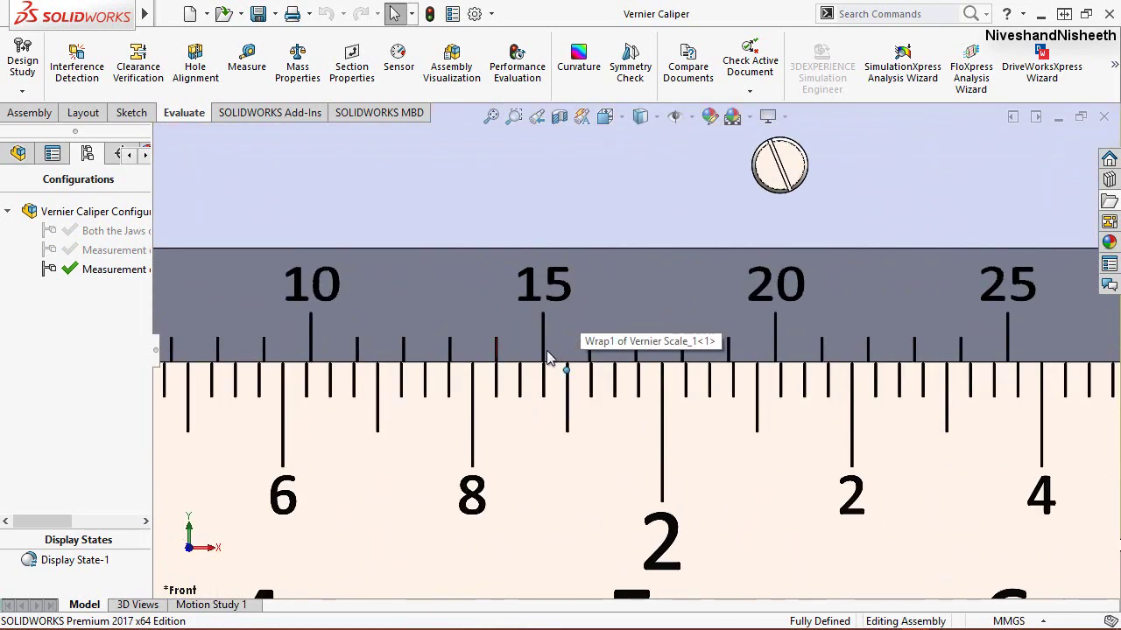
pyautogui.scroll(-2, 525, 361)
pyautogui.scroll(-2, 503, 361)
pyautogui.scroll(-2, 504, 359)
pyautogui.scroll(-1, 517, 372)
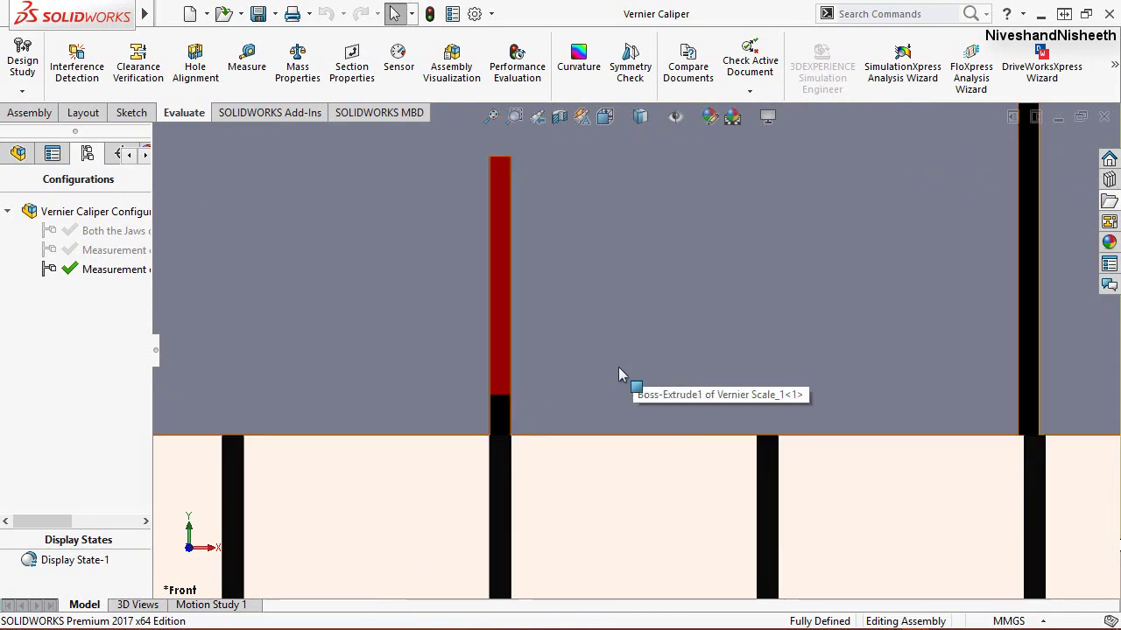
# Step: Inspect the vernier tick alignment, then zoom out to the whole caliper
pyautogui.scroll(2, 619, 367)
pyautogui.scroll(2, 618, 368)
pyautogui.scroll(2, 618, 367)
pyautogui.scroll(2, 618, 367)
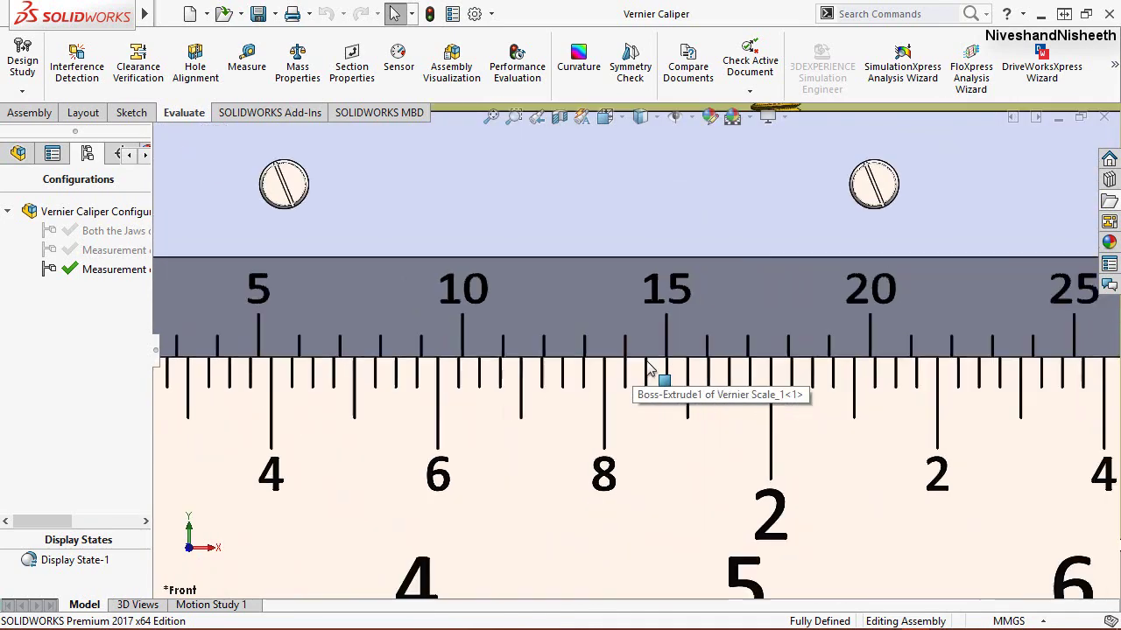
pyautogui.scroll(1, 618, 367)
pyautogui.scroll(1, 618, 367)
pyautogui.scroll(-2, 457, 394)
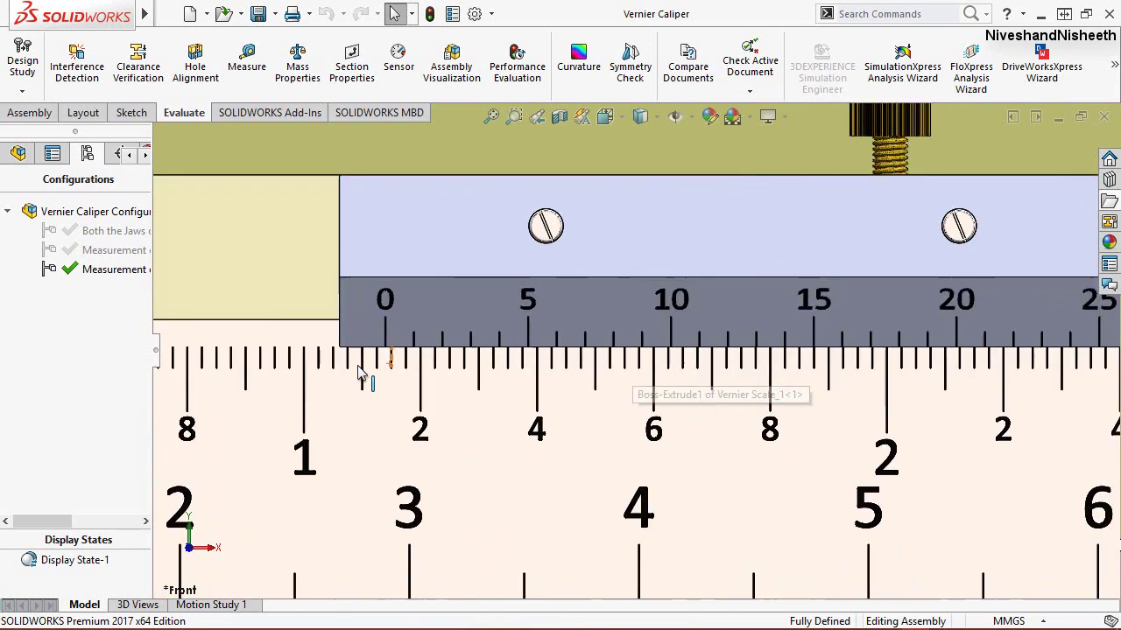
pyautogui.scroll(-3, 464, 372)
pyautogui.scroll(-2, 469, 368)
pyautogui.scroll(-2, 551, 377)
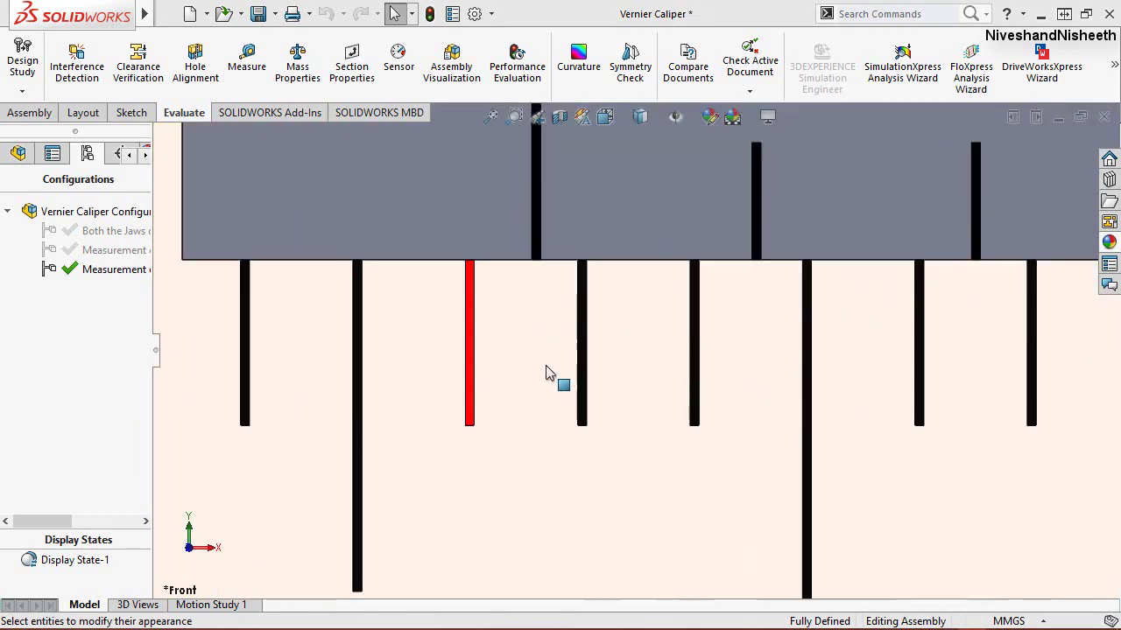
pyautogui.scroll(-2, 473, 398)
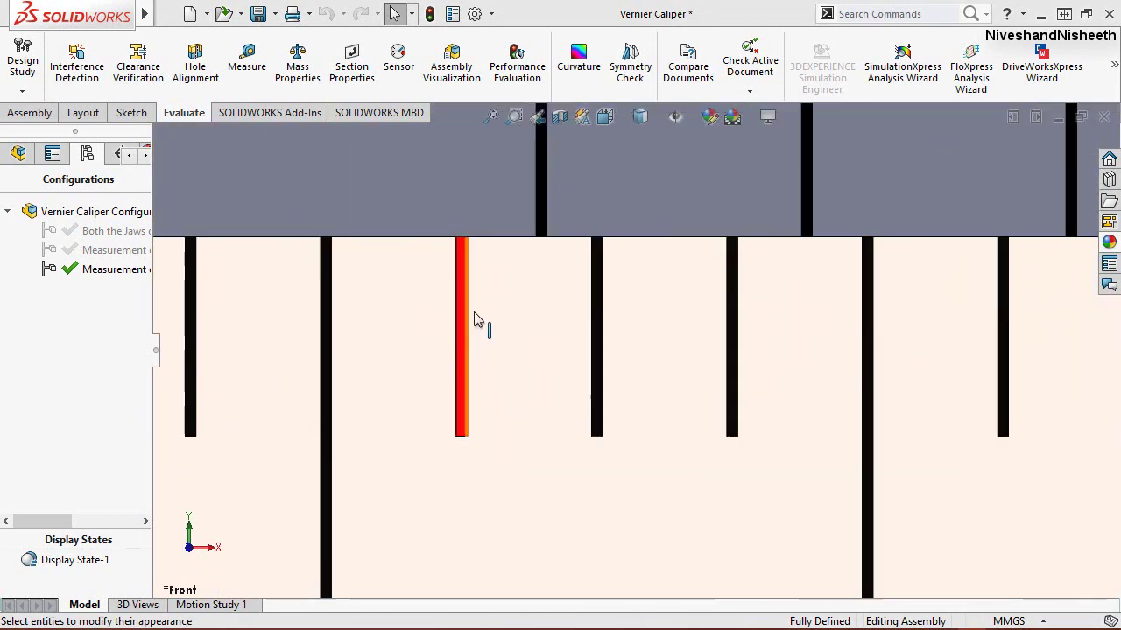
pyautogui.press('z')
pyautogui.press('z')
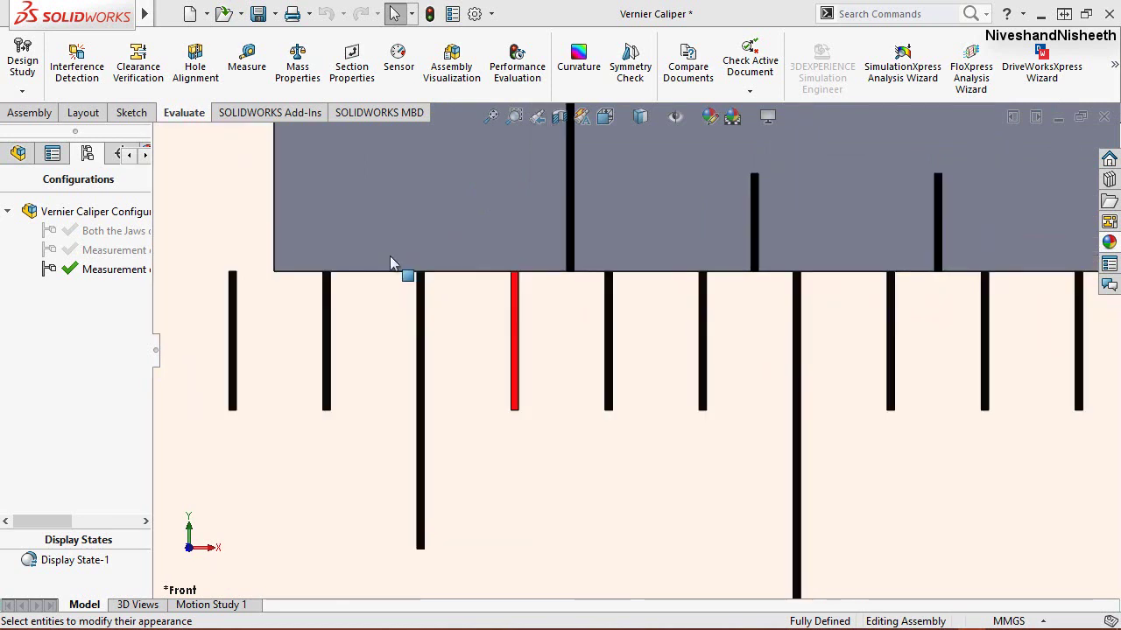
pyautogui.press('z')
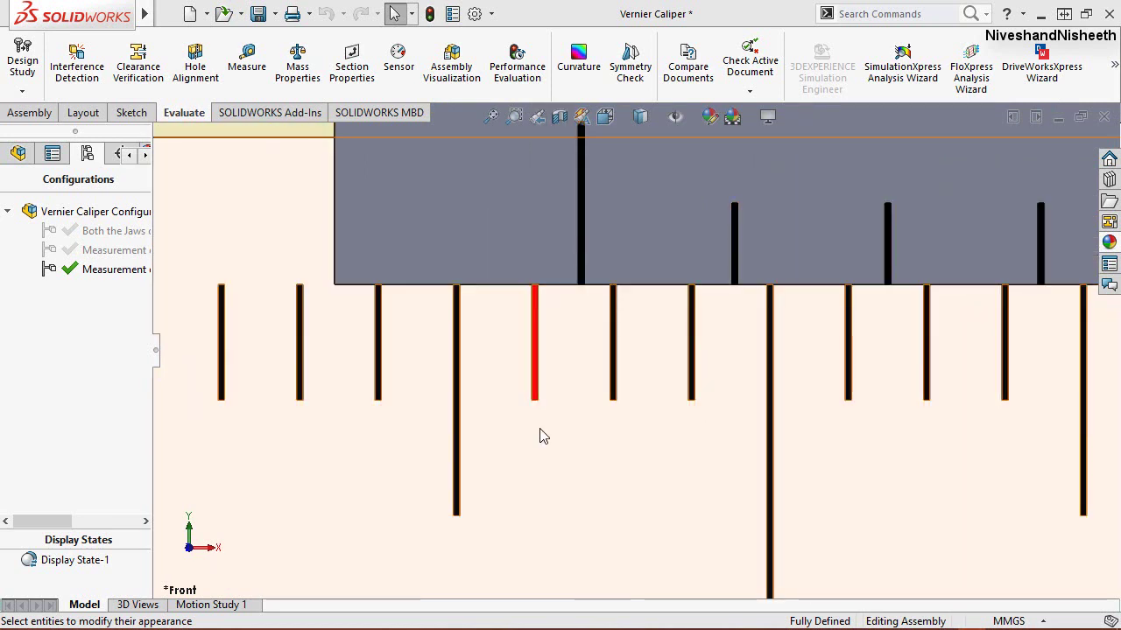
pyautogui.press('z')
pyautogui.press('z')
pyautogui.press('z')
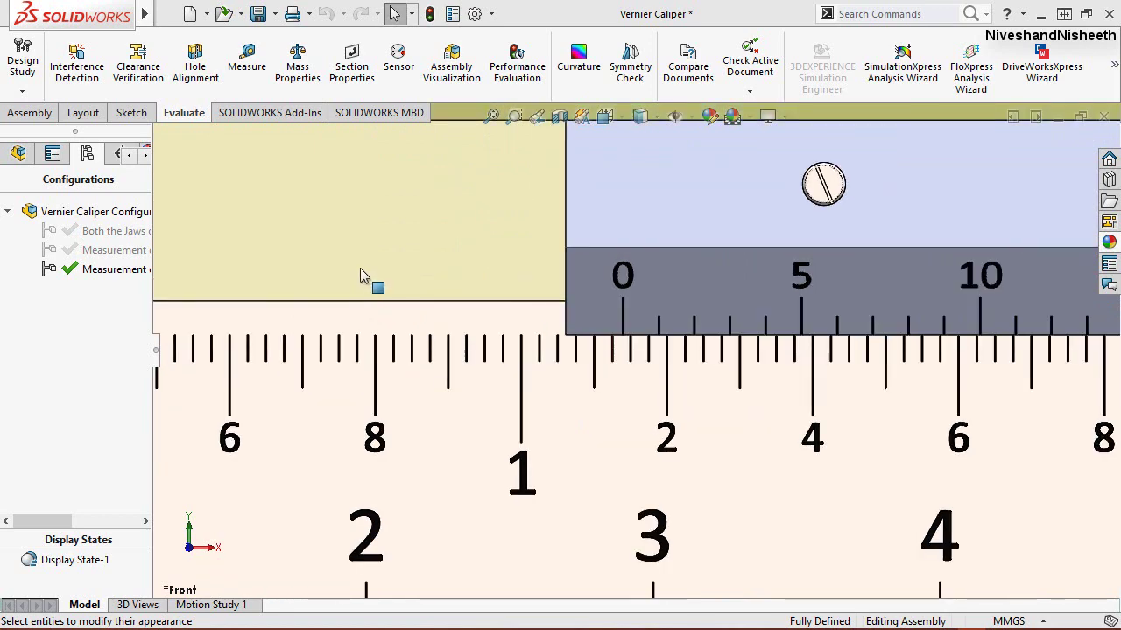
pyautogui.press('z')
pyautogui.press('z')
pyautogui.press('z')
pyautogui.press('z')
pyautogui.press('z')
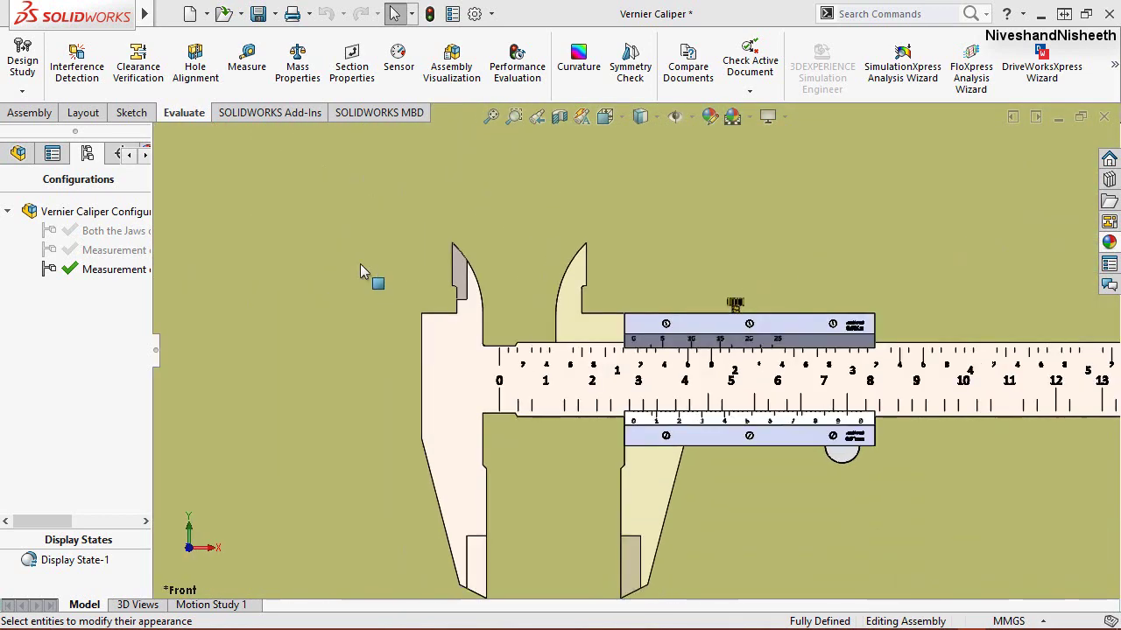
pyautogui.press('z')
pyautogui.scroll(-2, 670, 490)
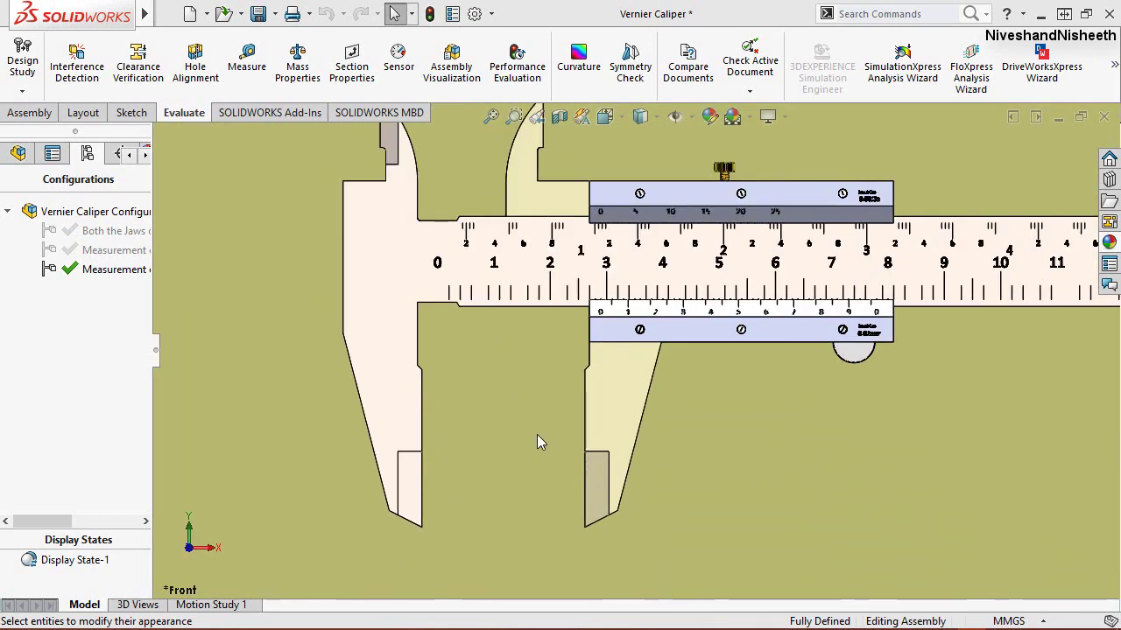
pyautogui.scroll(-1, 536, 435)
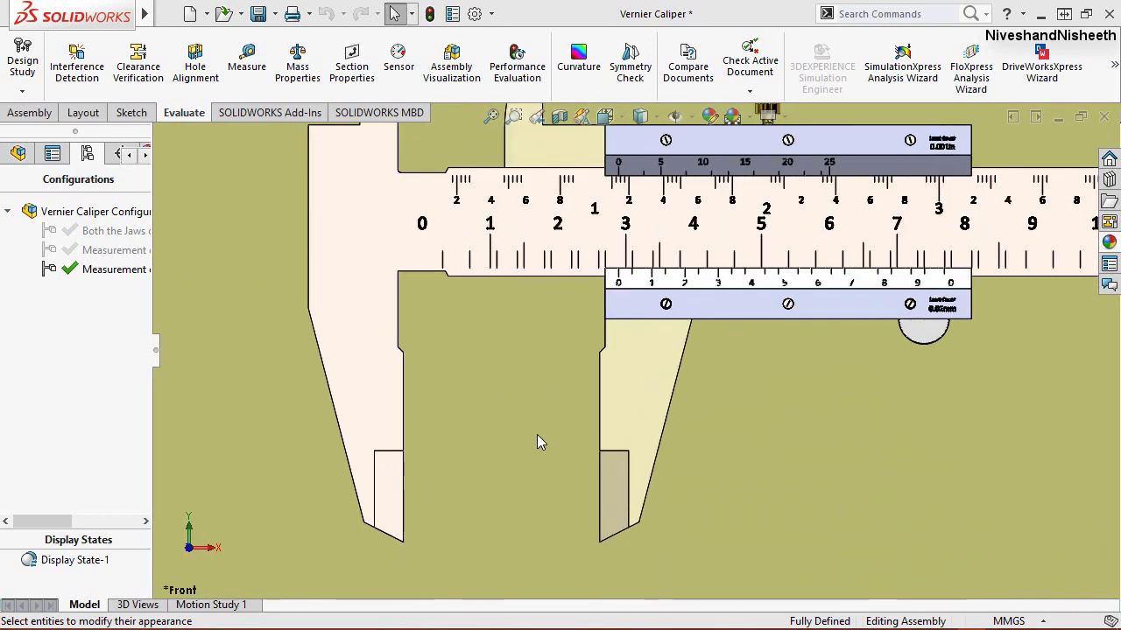
# Step: Set Measure to custom units in inches with 5 decimals and pick the fixed jaw's inner edge
pyautogui.click(250, 66)
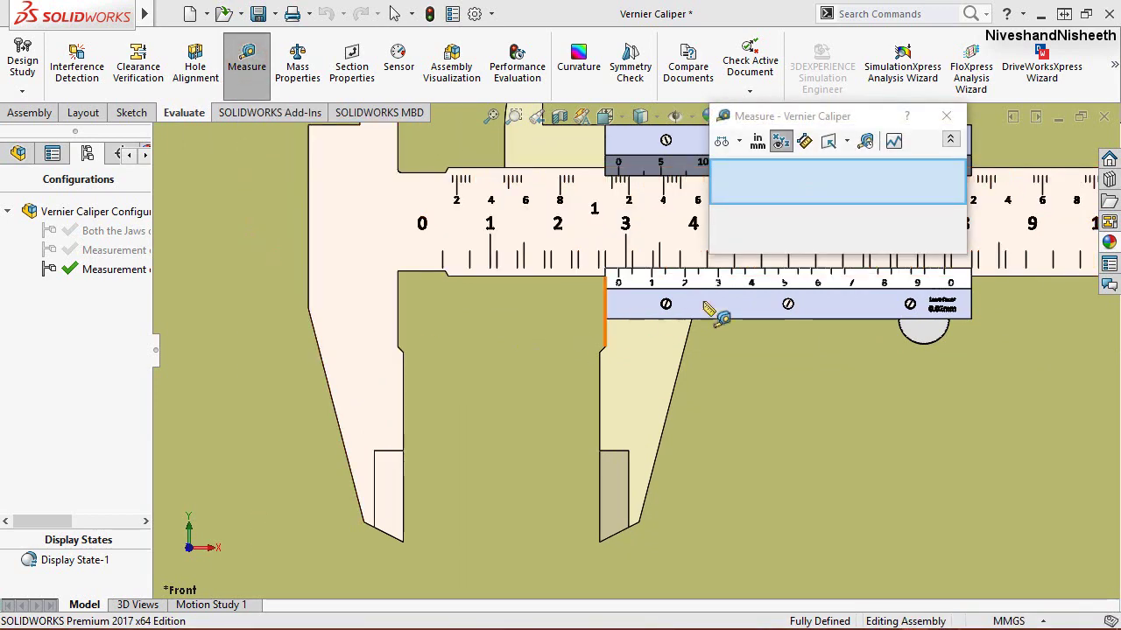
pyautogui.click(759, 143)
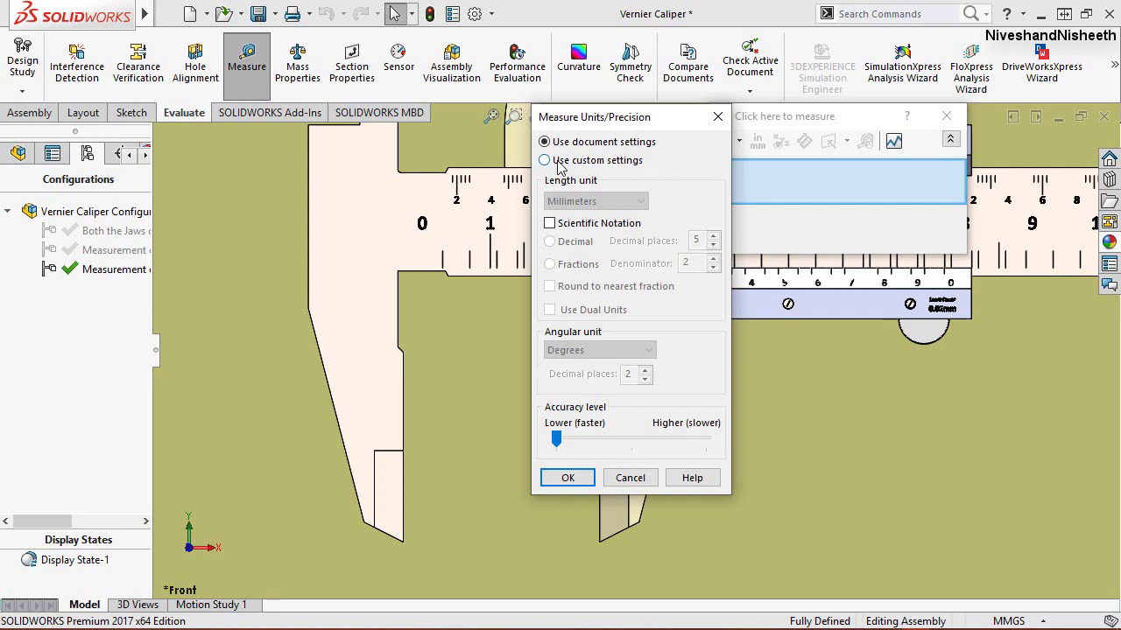
pyautogui.click(546, 161)
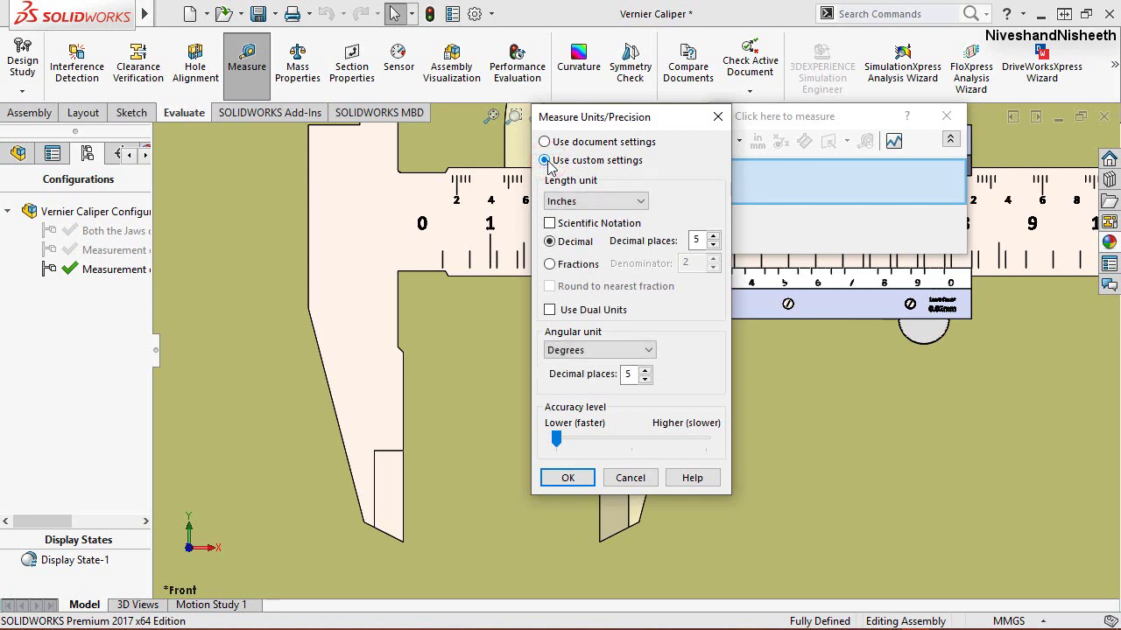
pyautogui.click(591, 206)
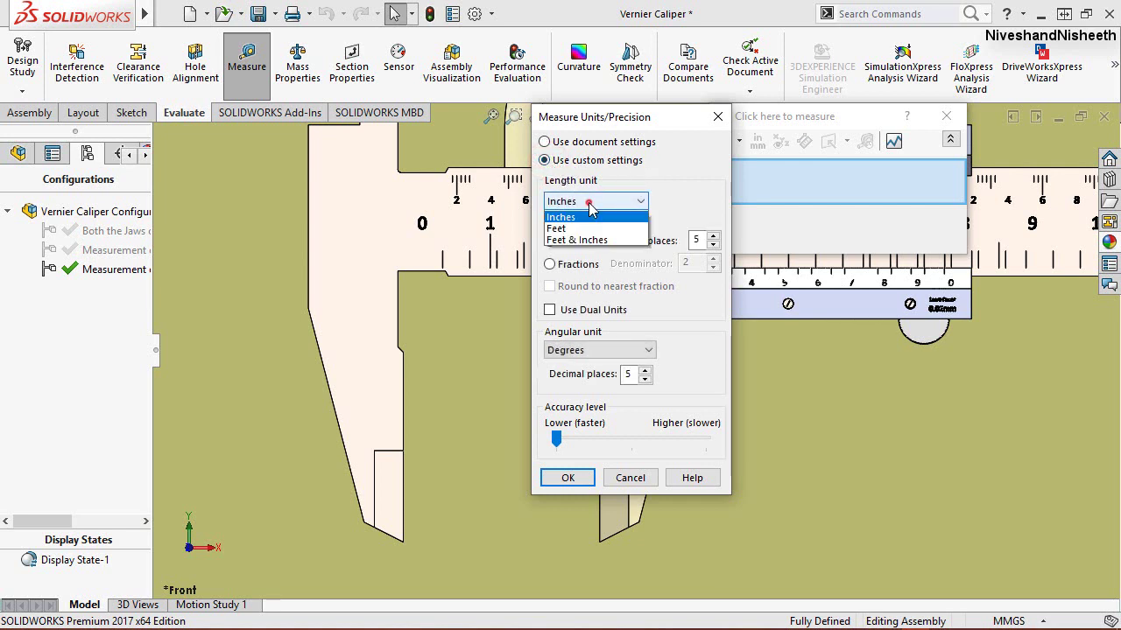
pyautogui.click(586, 313)
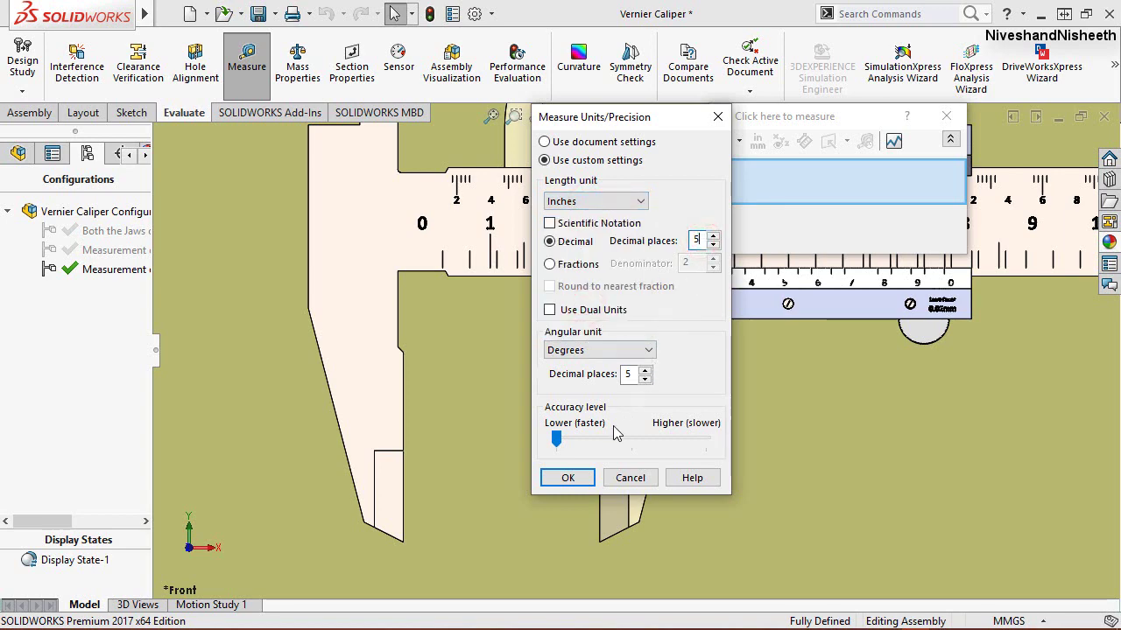
pyautogui.click(569, 478)
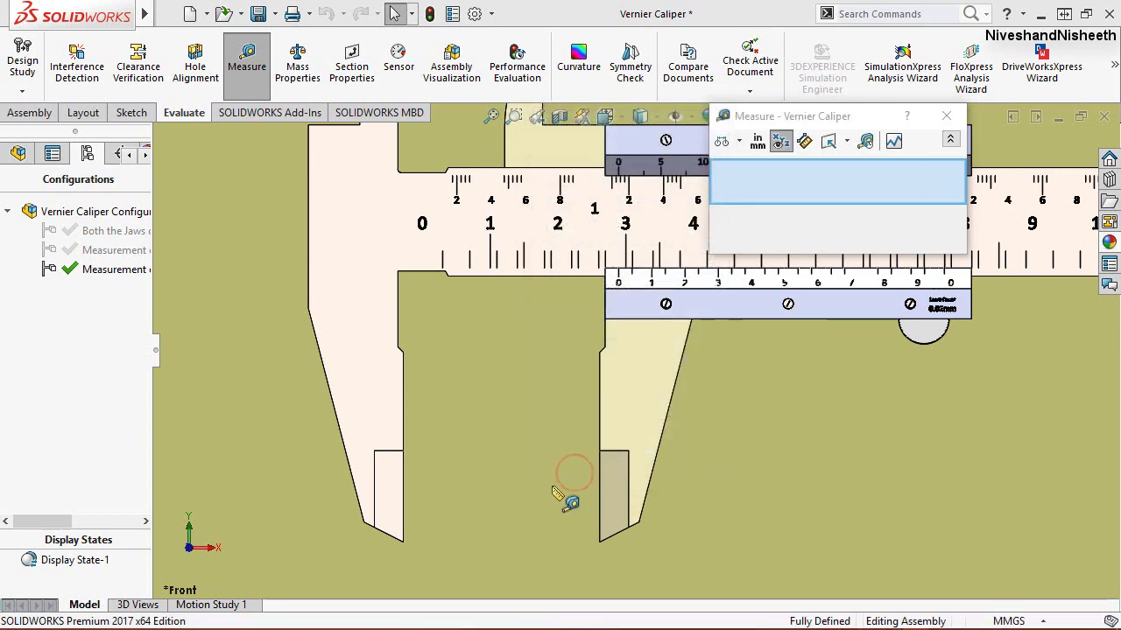
pyautogui.scroll(-2, 544, 518)
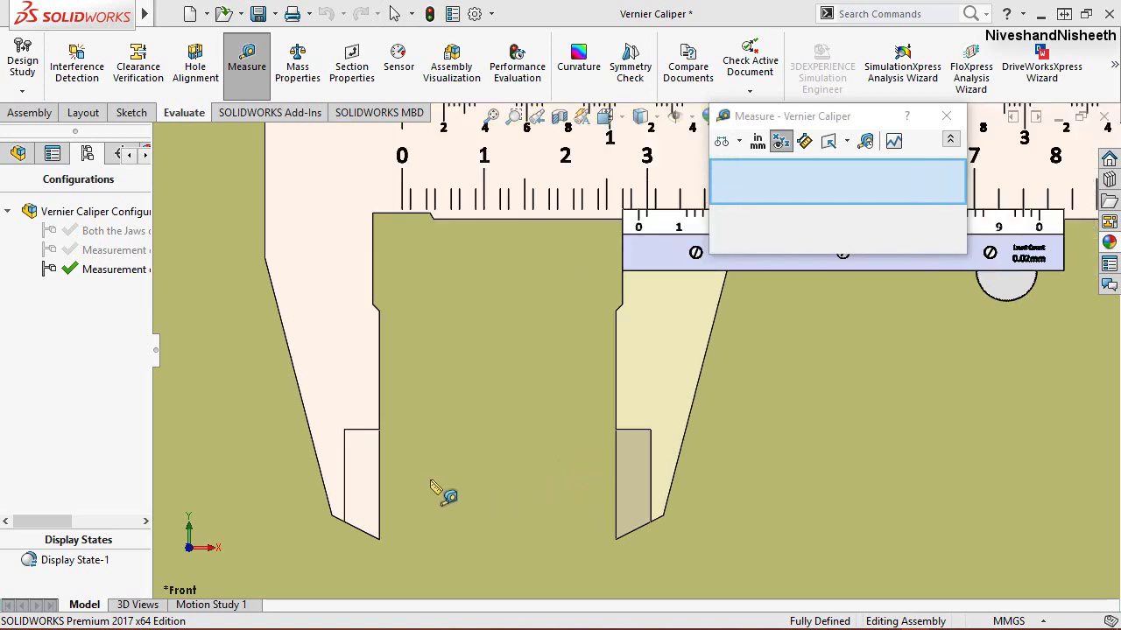
pyautogui.click(381, 495)
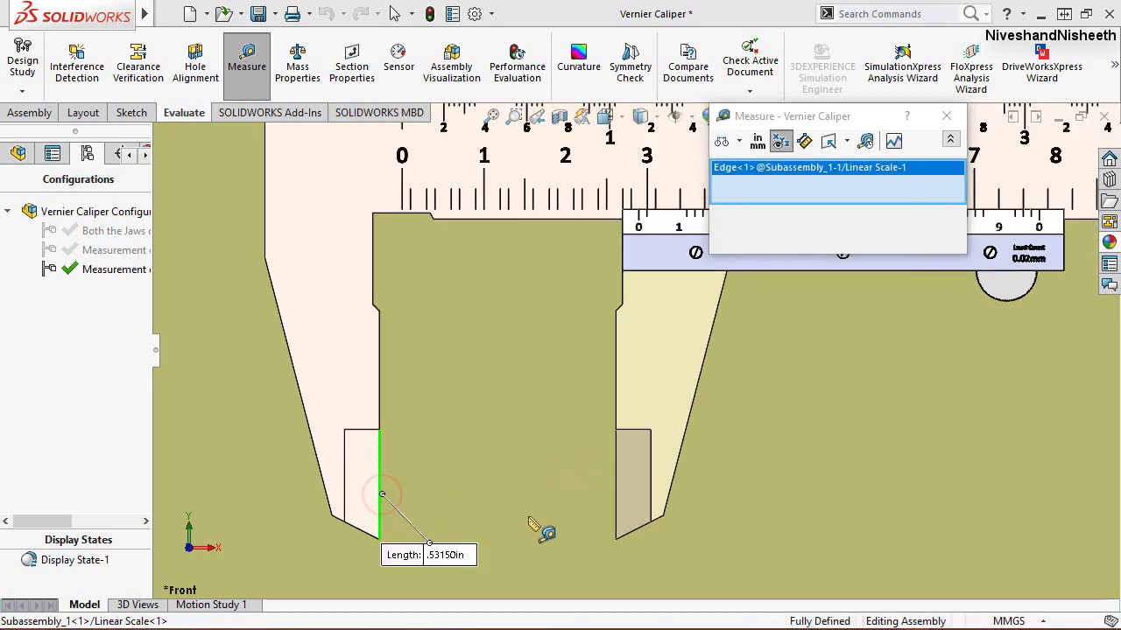
# Step: Add the sliding jaw's edge to read a 1.13978 in jaw gap, then bring up the clear options
pyautogui.click(613, 514)
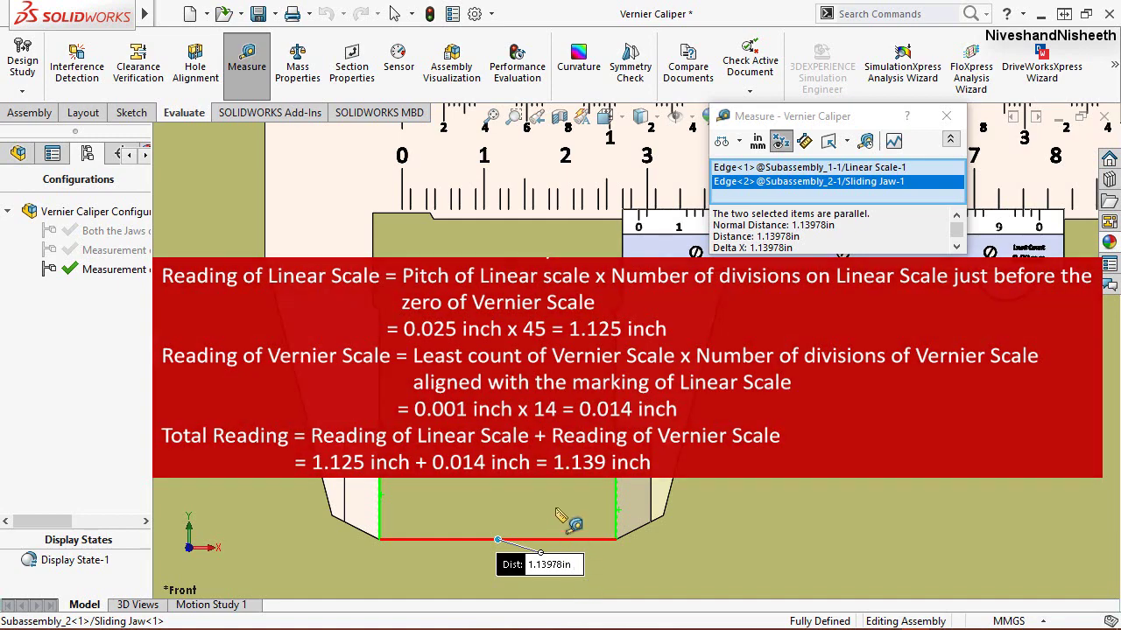
pyautogui.rightClick(513, 385)
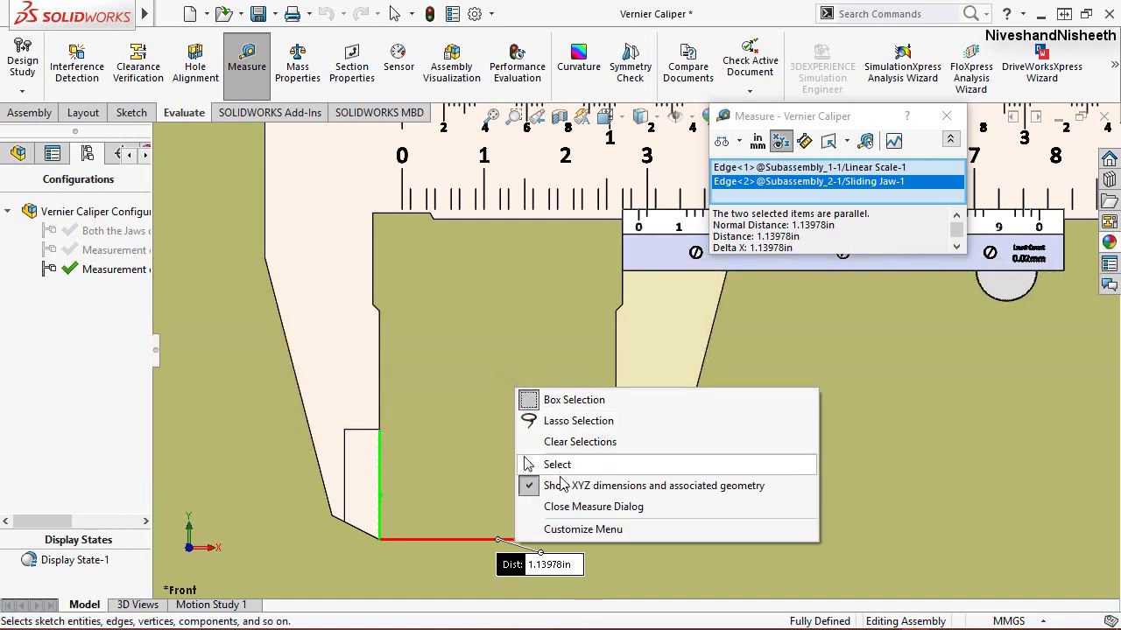
# Step: Clear the previous edge measurement and orbit the caliper into a 3D perspective
pyautogui.click(560, 442)
pyautogui.scroll(2, 490, 557)
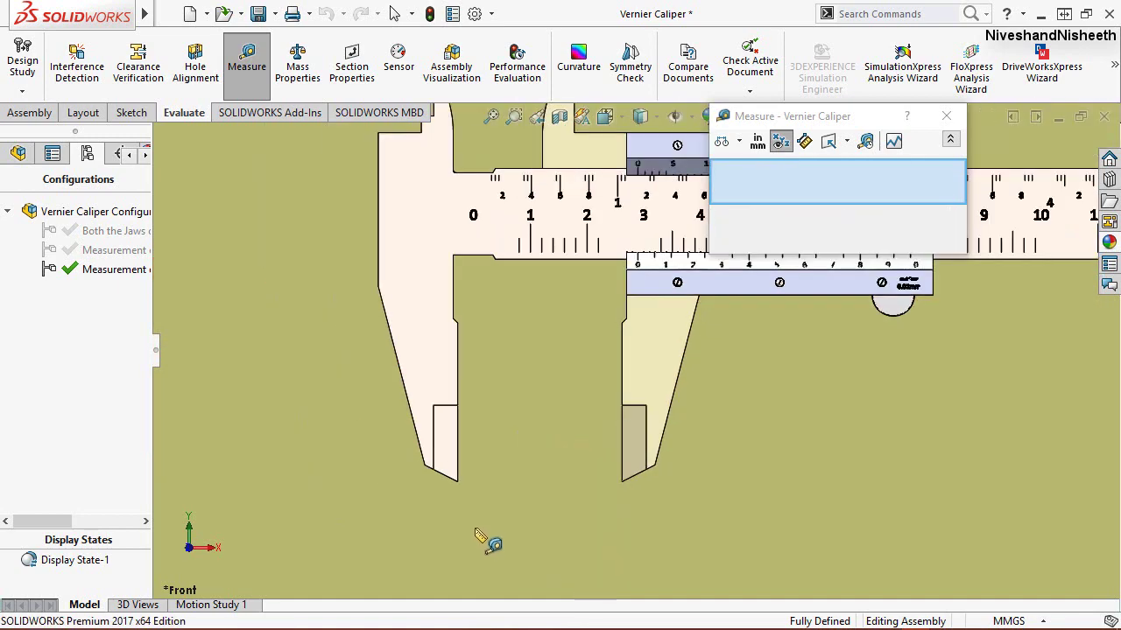
pyautogui.scroll(2, 475, 537)
pyautogui.scroll(2, 525, 438)
pyautogui.scroll(-3, 622, 238)
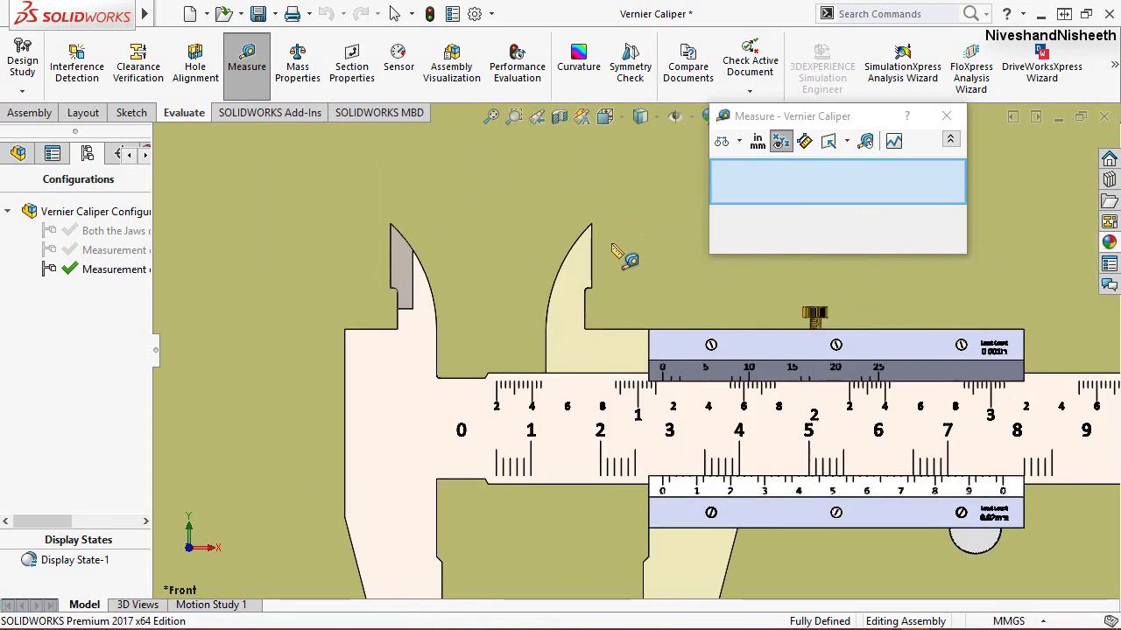
pyautogui.scroll(-2, 623, 263)
pyautogui.moveTo(626, 297); pyautogui.dragTo(553, 324, button='middle')
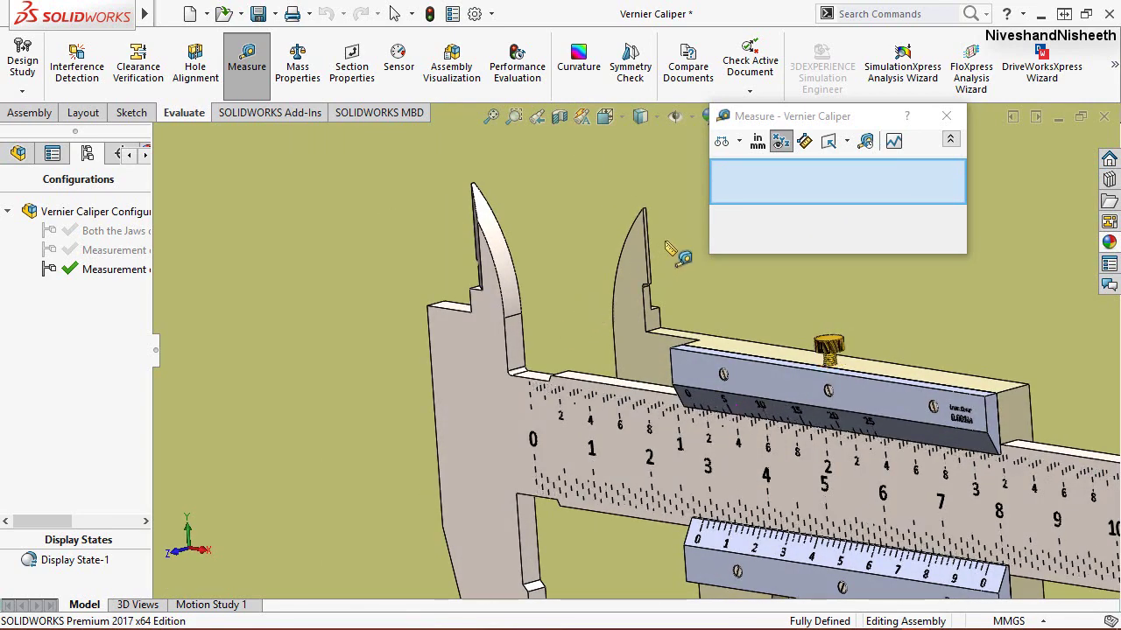
pyautogui.scroll(-2, 671, 245)
pyautogui.scroll(-3, 665, 263)
pyautogui.scroll(-1, 651, 283)
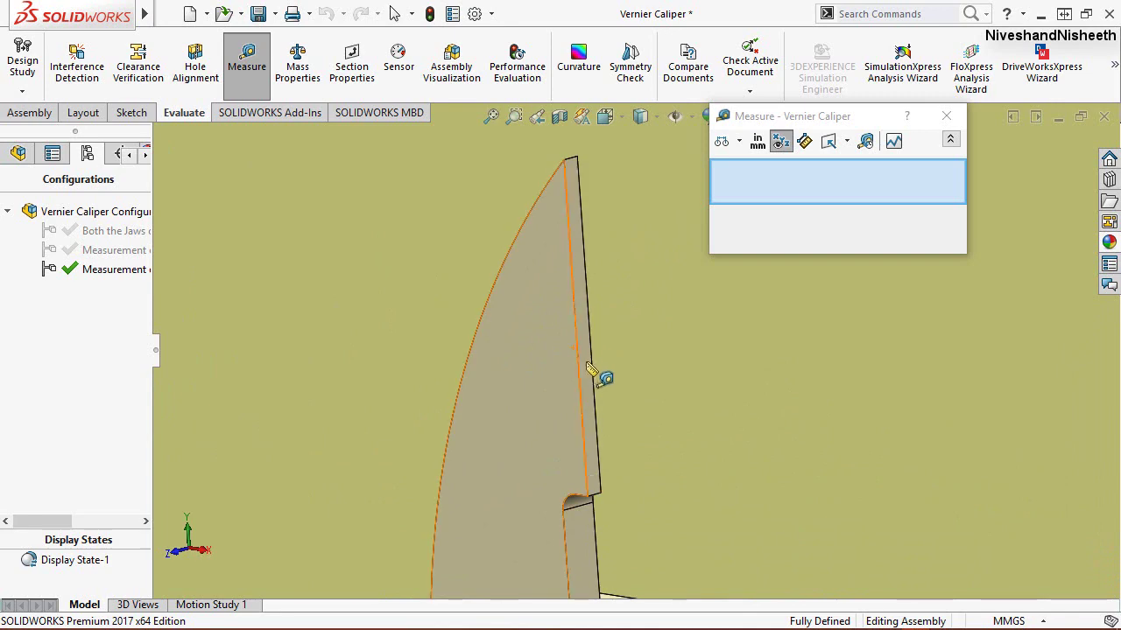
# Step: Measure the gap between the two jaw faces, reading 1.13978 in
pyautogui.click(587, 372)
pyautogui.scroll(3, 598, 378)
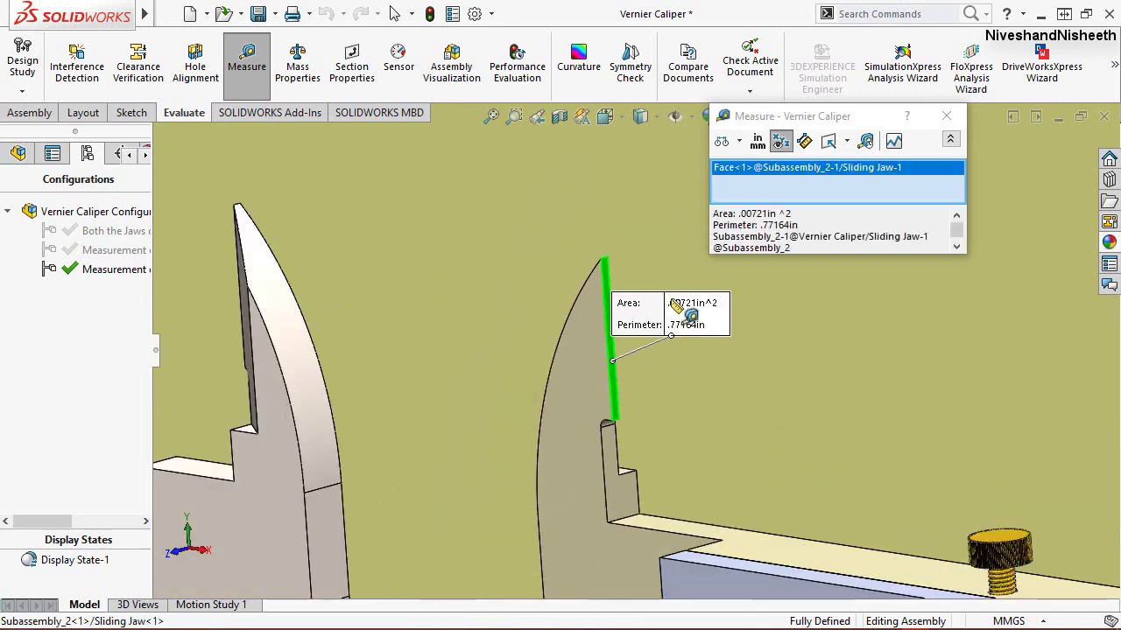
pyautogui.moveTo(598, 378)
pyautogui.mouseDown(button='middle')
pyautogui.moveTo(433, 337)
pyautogui.moveTo(458, 312)
pyautogui.mouseUp(button='middle')
pyautogui.scroll(-2, 431, 335)
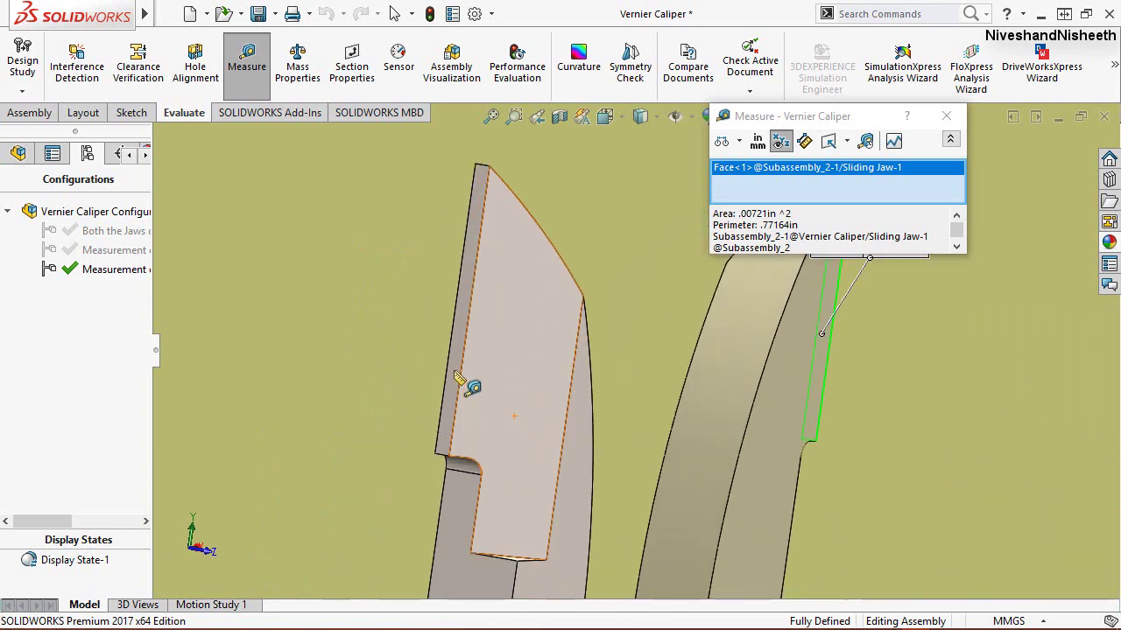
pyautogui.click(453, 377)
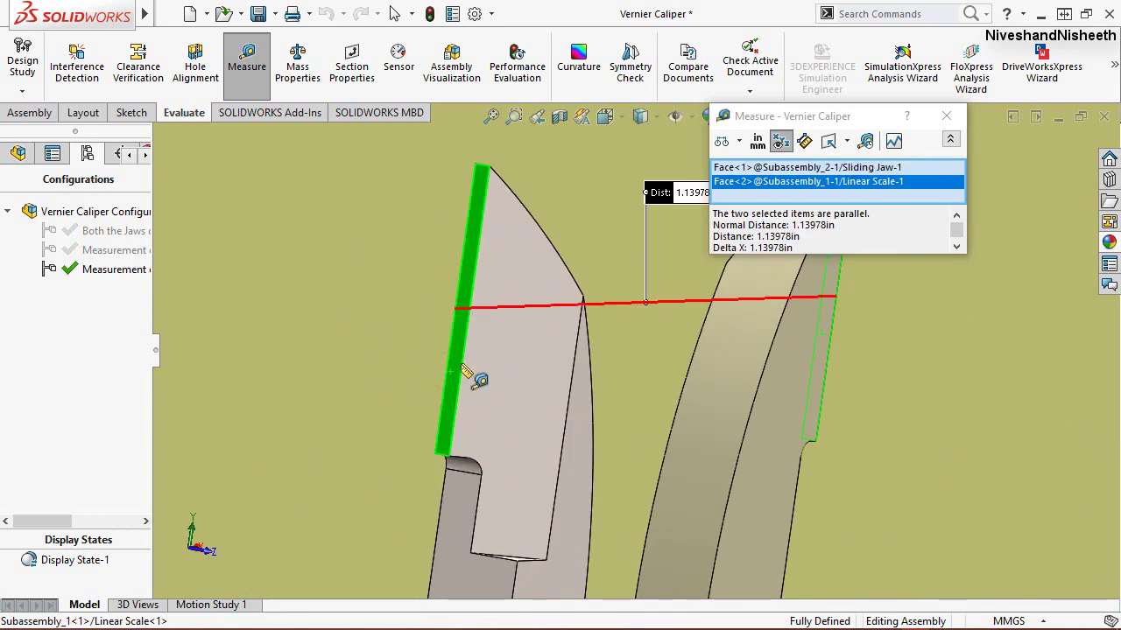
pyautogui.moveTo(818, 118); pyautogui.dragTo(936, 134)
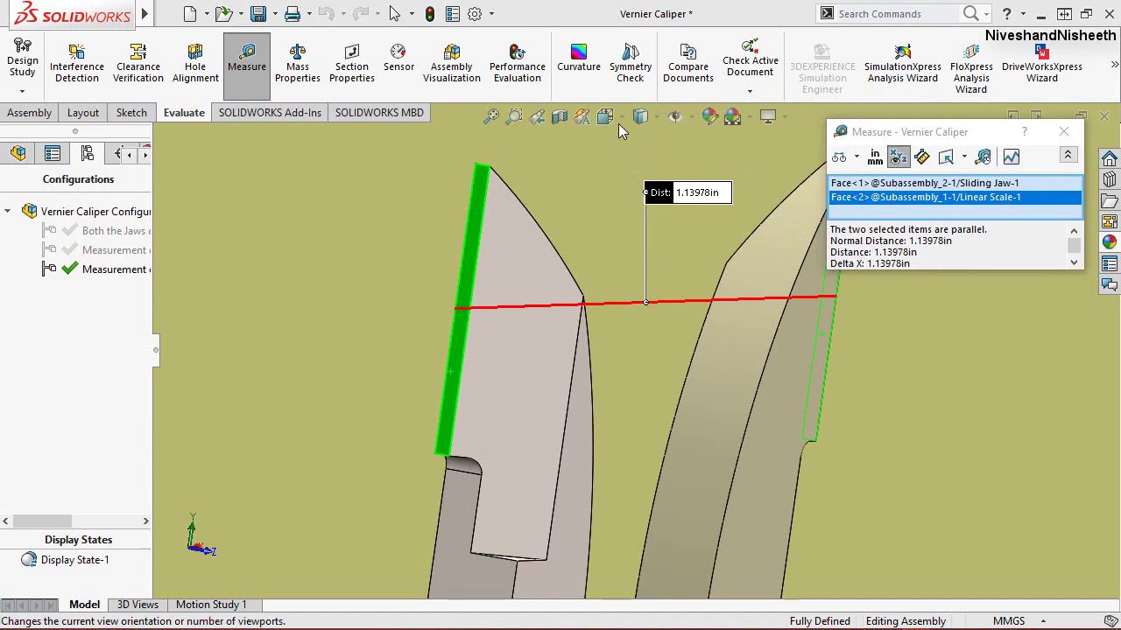
pyautogui.scroll(3, 412, 296)
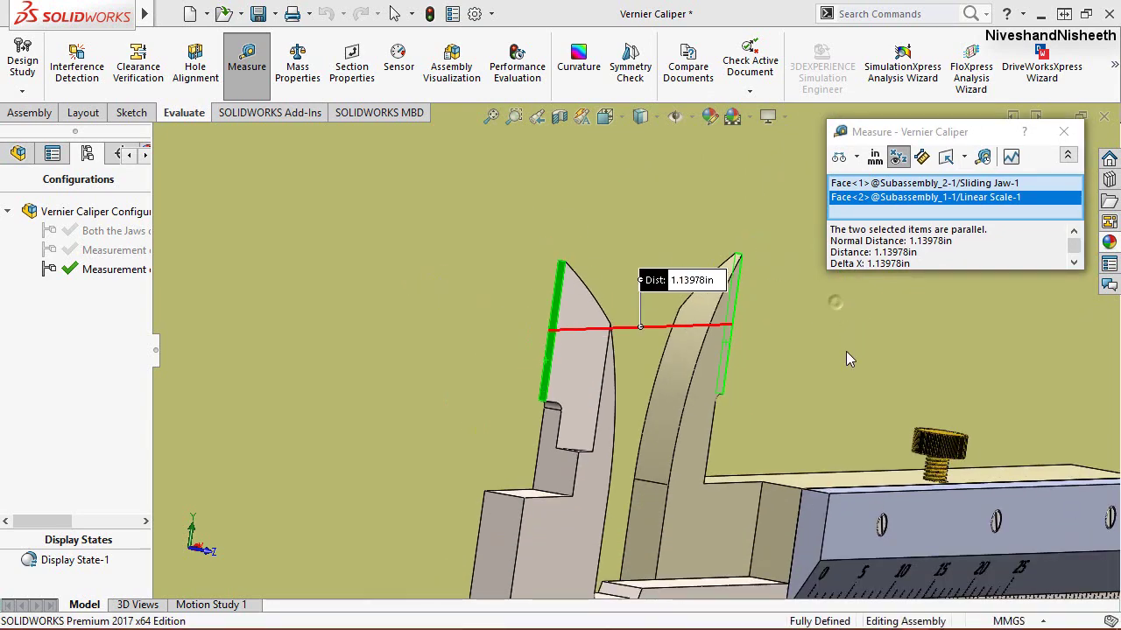
pyautogui.rightClick(838, 307)
# Step: Clear the jaw-face measurement and tilt the caliper toward the ruler's end
pyautogui.click(858, 357)
pyautogui.scroll(2, 387, 239)
pyautogui.scroll(-3, 551, 227)
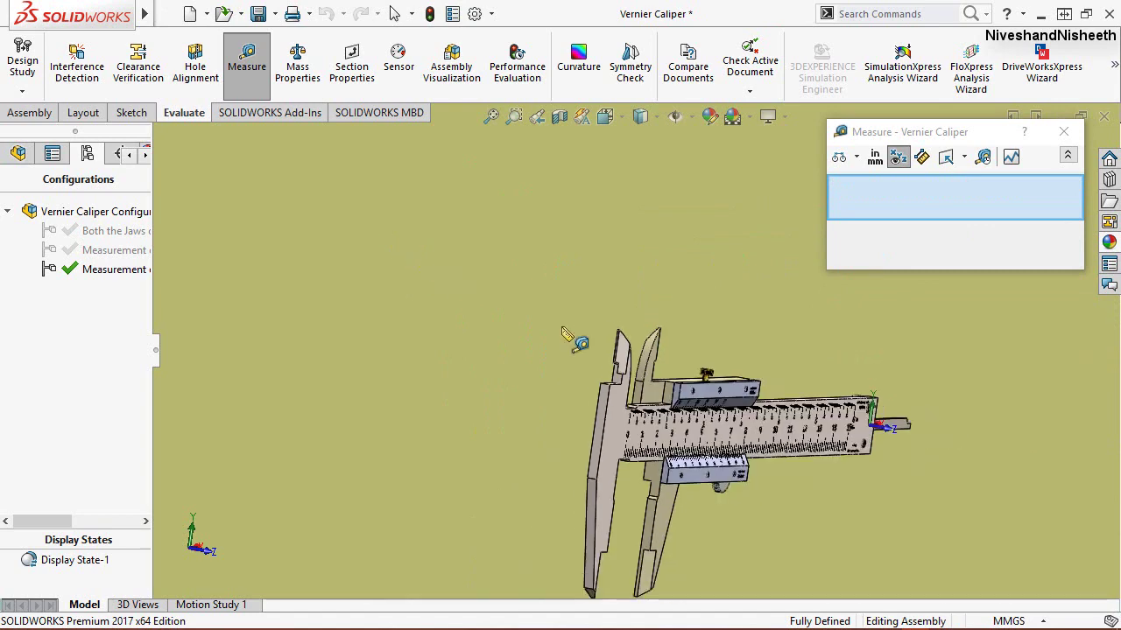
pyautogui.moveTo(613, 394); pyautogui.dragTo(671, 487, button='middle')
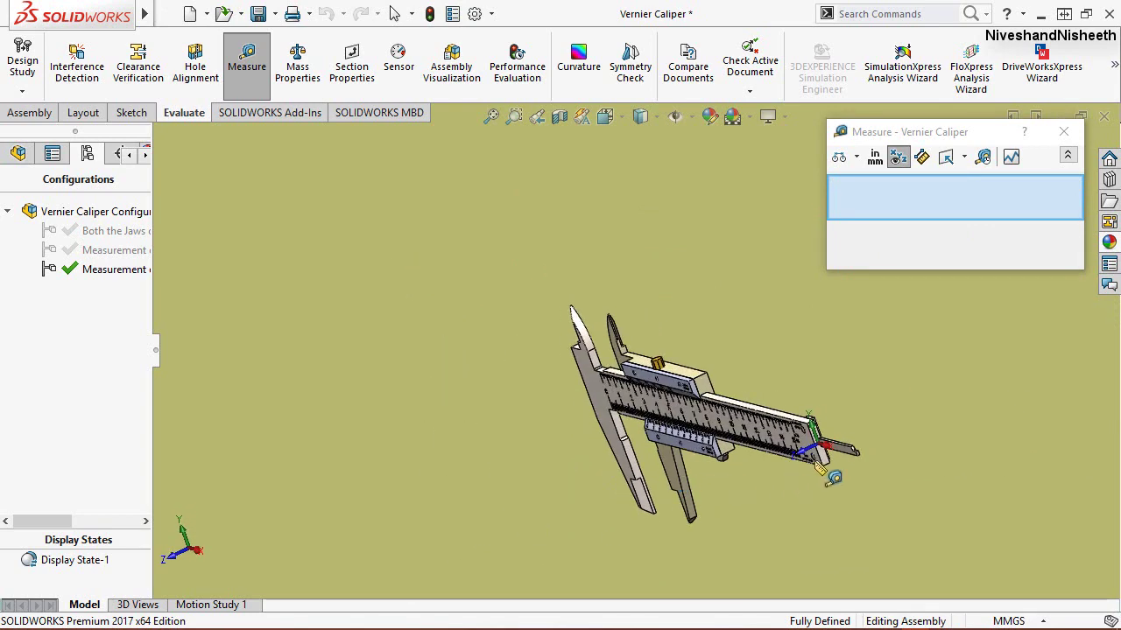
pyautogui.scroll(-2, 832, 472)
pyautogui.scroll(-2, 823, 464)
pyautogui.scroll(-2, 805, 450)
pyautogui.scroll(-2, 779, 442)
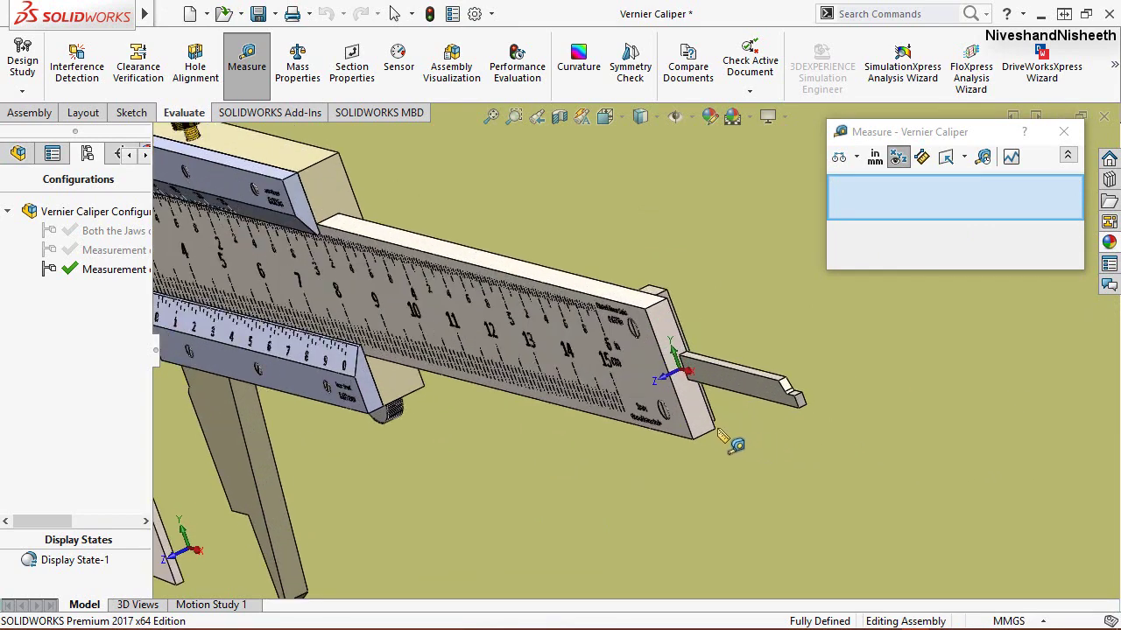
# Step: Measure the depth strip's 1.13978 in protrusion beyond the ruler end face, then clear it
pyautogui.click(698, 413)
pyautogui.scroll(-1, 829, 404)
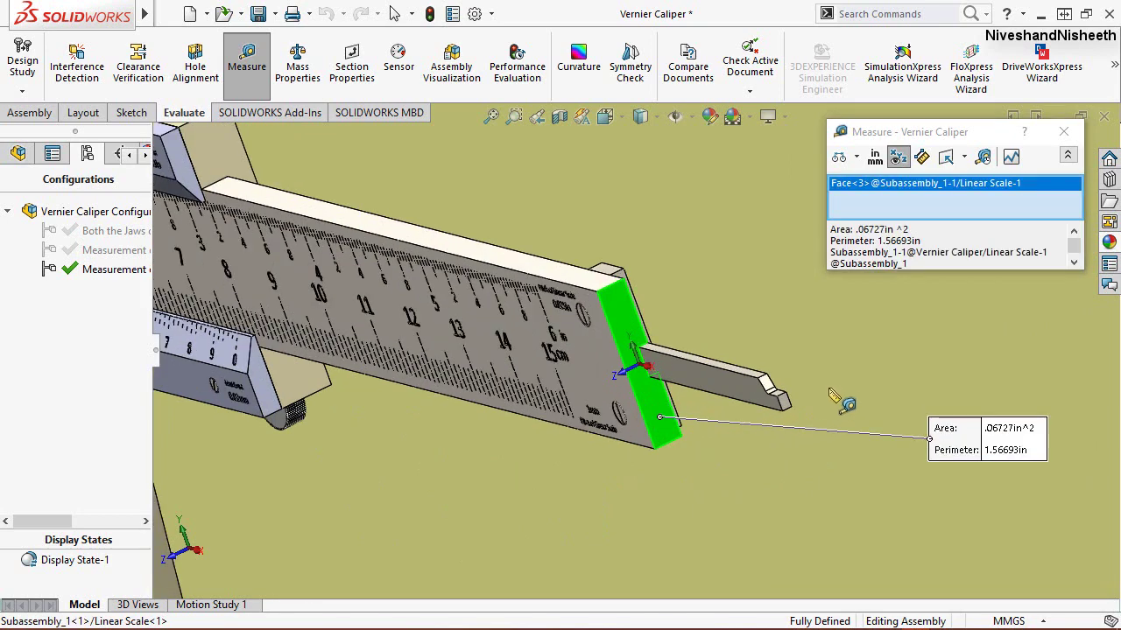
pyautogui.scroll(-2, 797, 417)
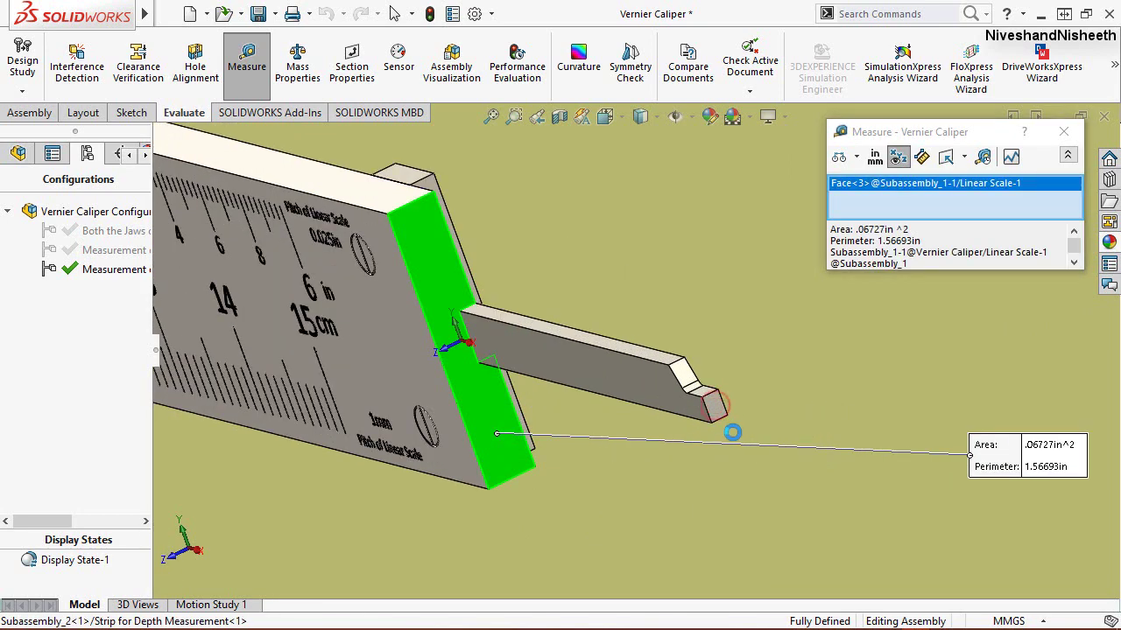
pyautogui.click(714, 409)
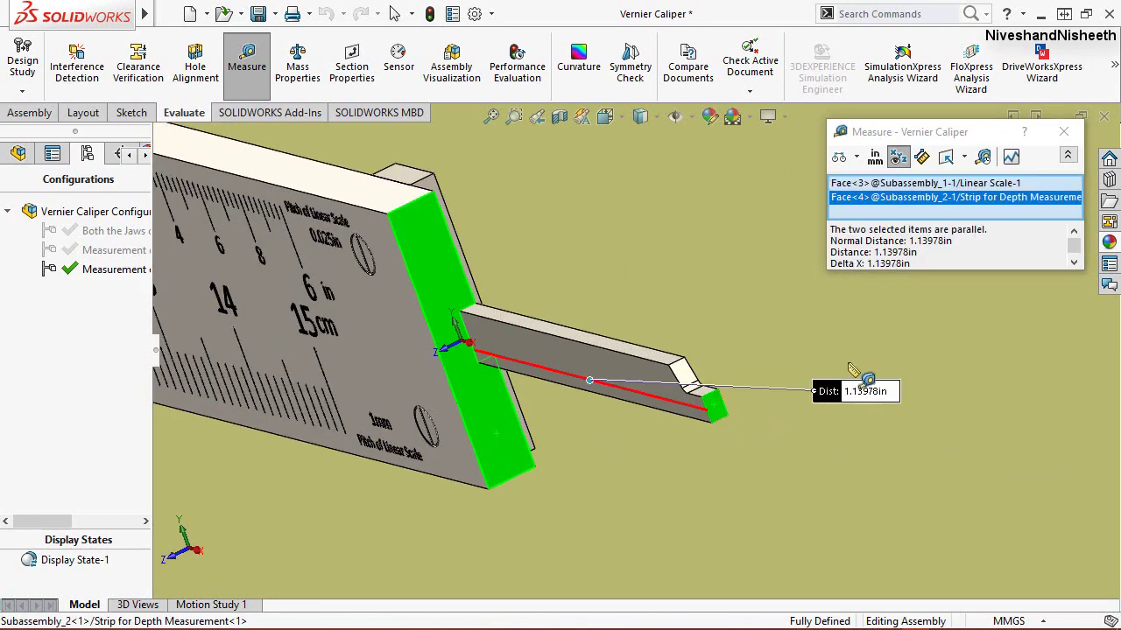
pyautogui.rightClick(610, 226)
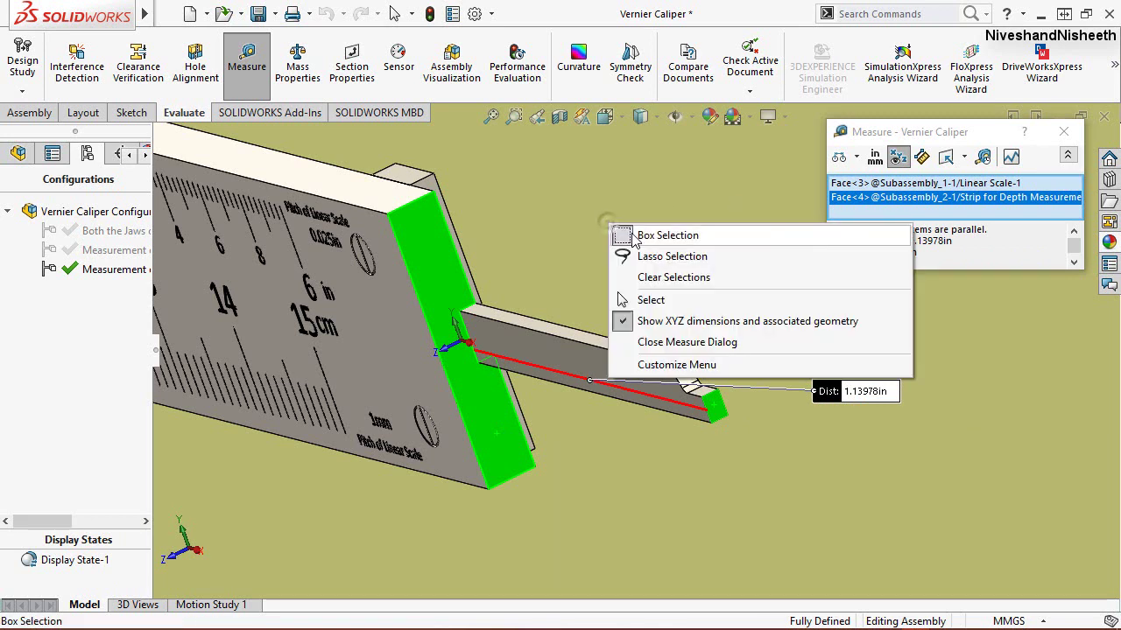
pyautogui.click(657, 301)
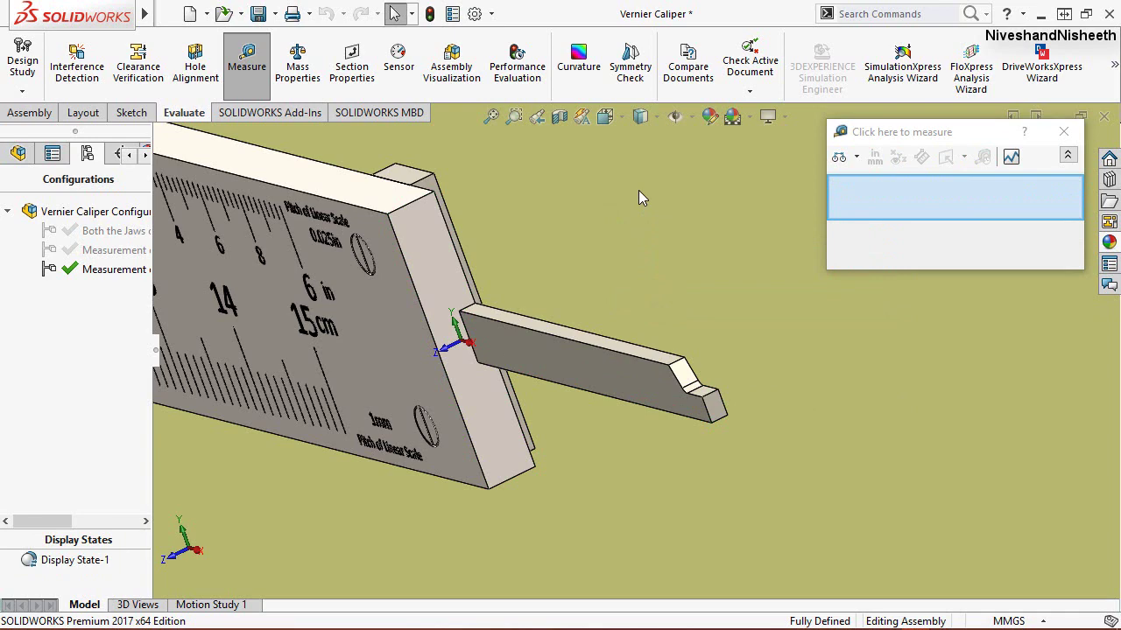
# Step: Go isometric, close Measure, and activate 'Both the Jaws on Closed Position' in the design tree
pyautogui.hotkey('ctrl', '7')
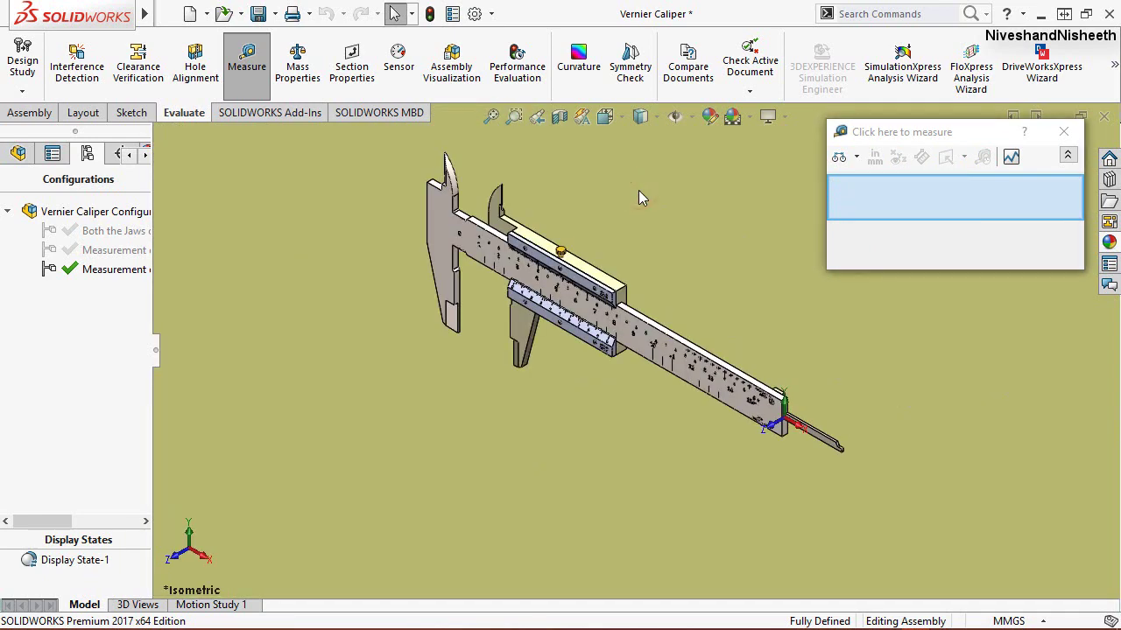
pyautogui.press('Escape')
pyautogui.scroll(-3, 638, 190)
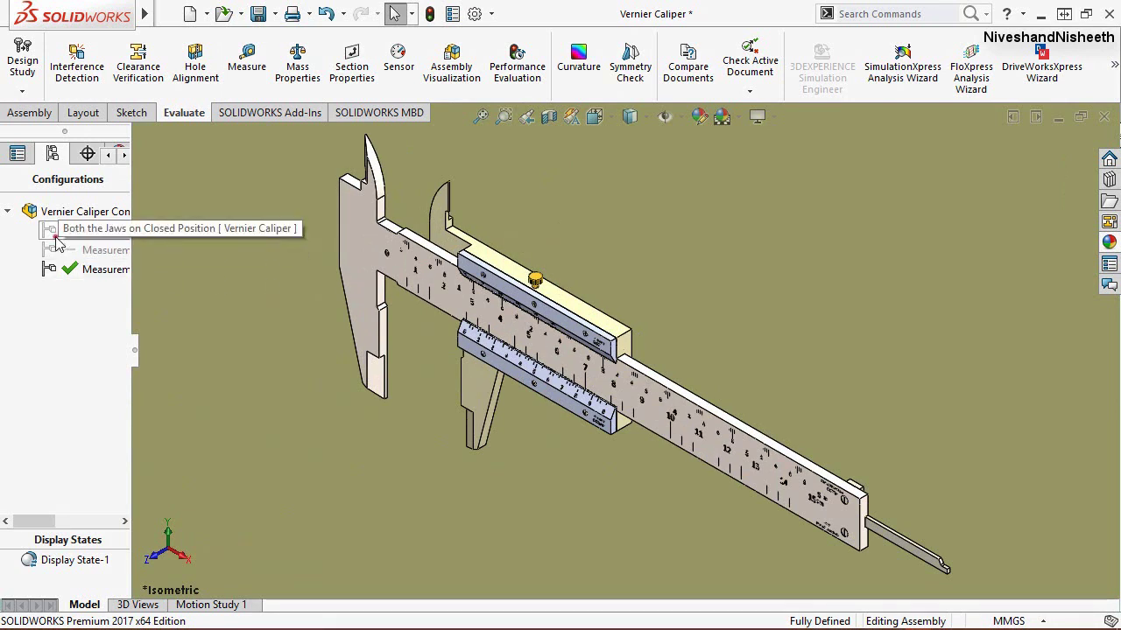
pyautogui.doubleClick(56, 235)
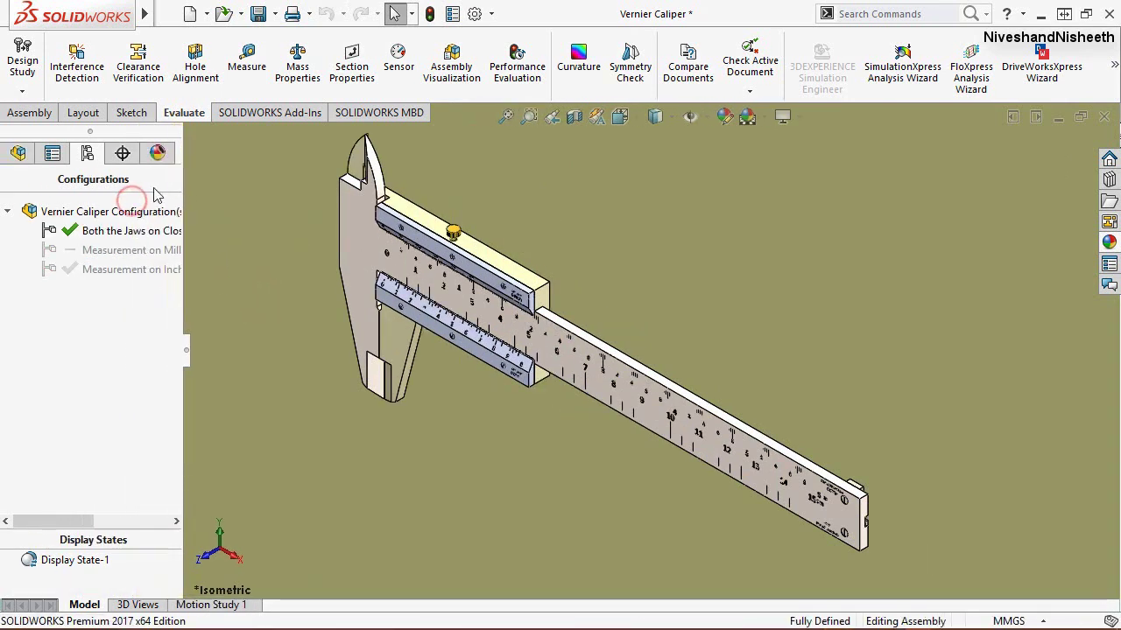
pyautogui.click(17, 153)
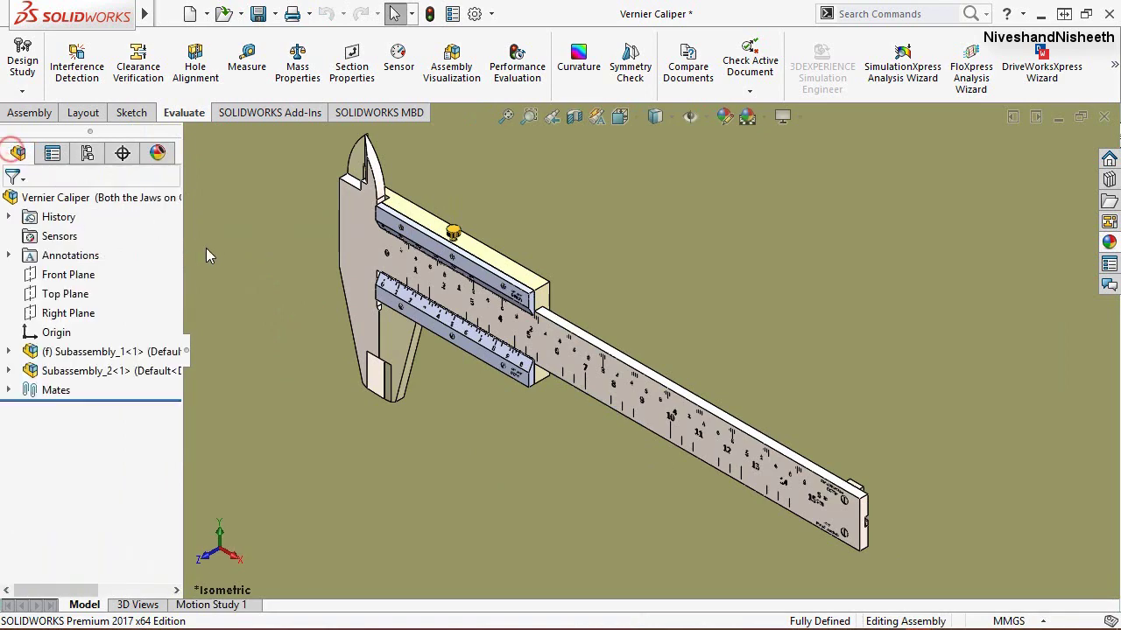
# Step: Save the assembly with all modified parts and make the ribbon buttons compact without text
pyautogui.click(259, 13)
pyautogui.click(711, 454)
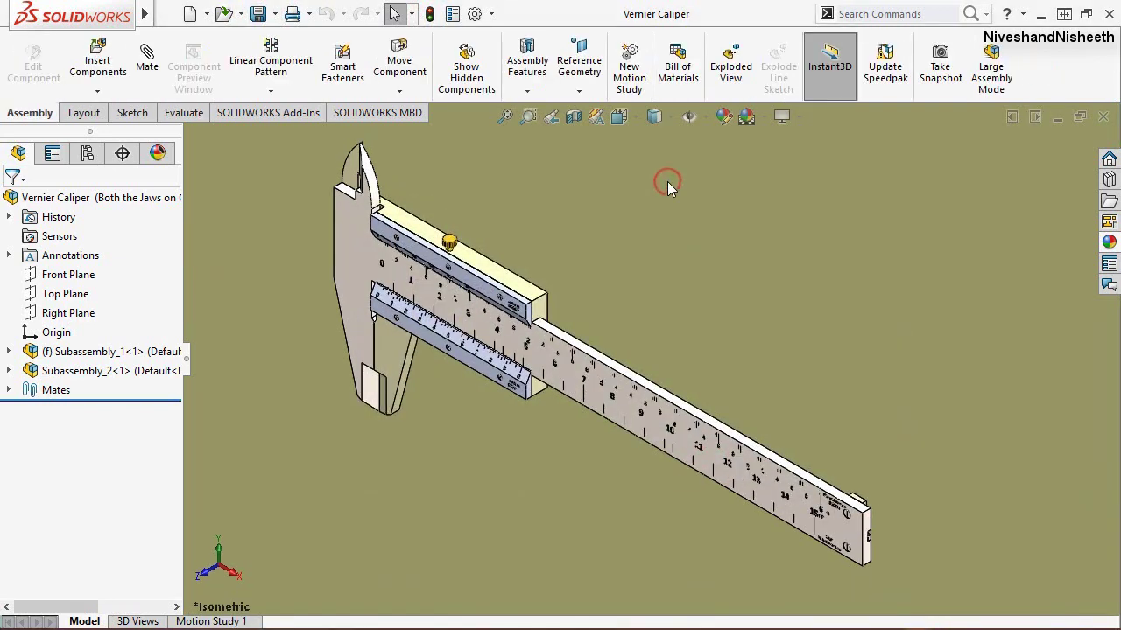
pyautogui.rightClick(1045, 58)
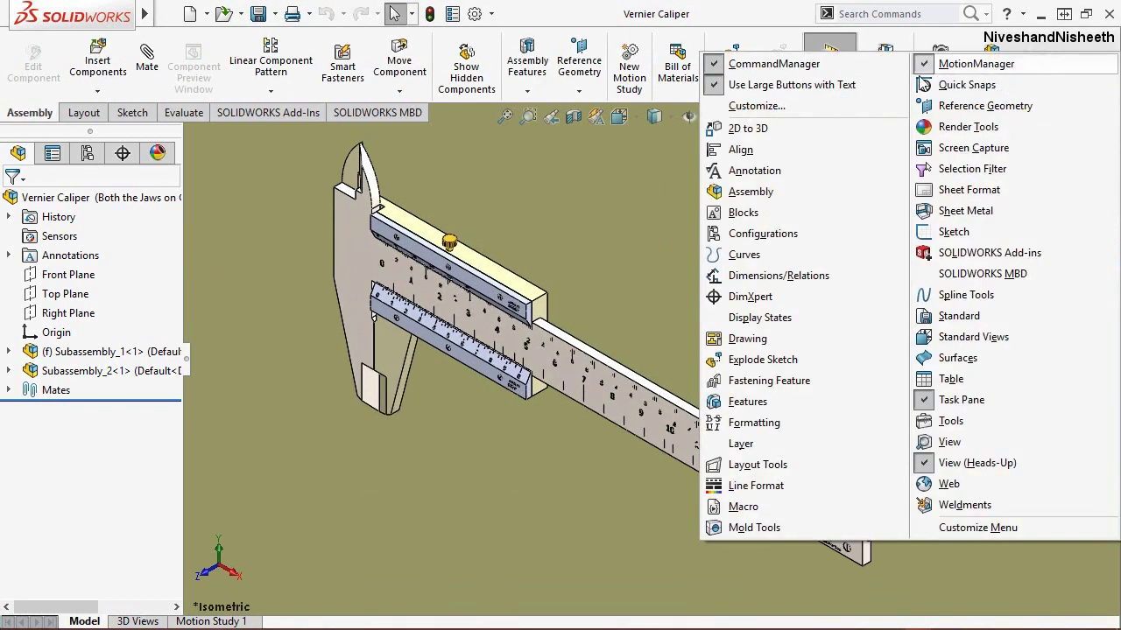
pyautogui.click(788, 85)
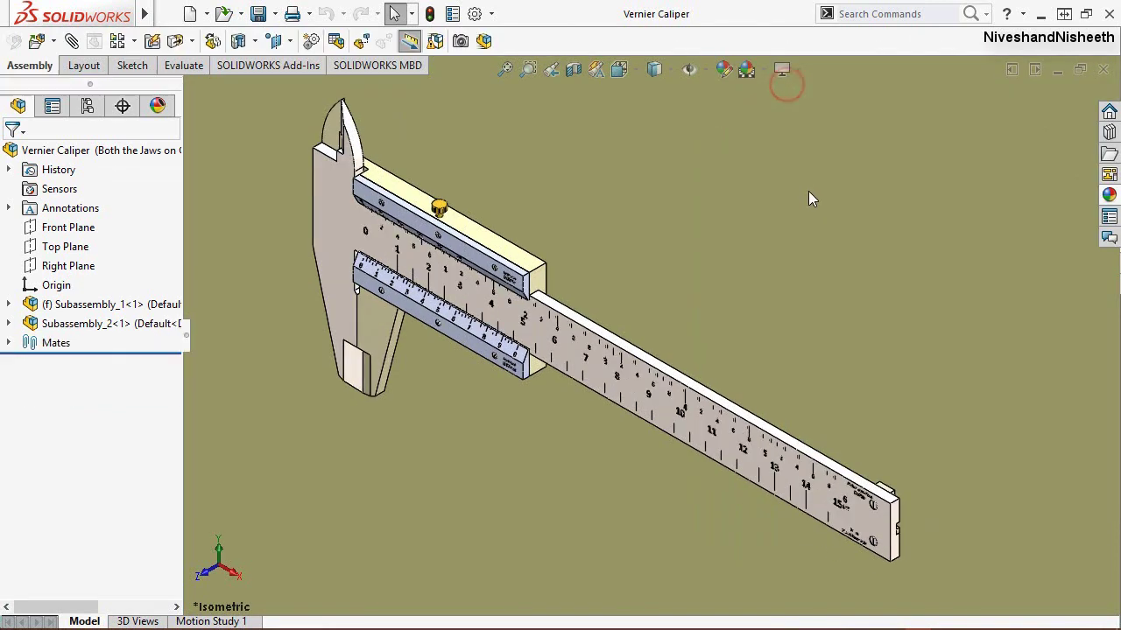
# Step: Hide the task pane and heads-up view toolbar, then switch to full-screen mode
pyautogui.rightClick(827, 43)
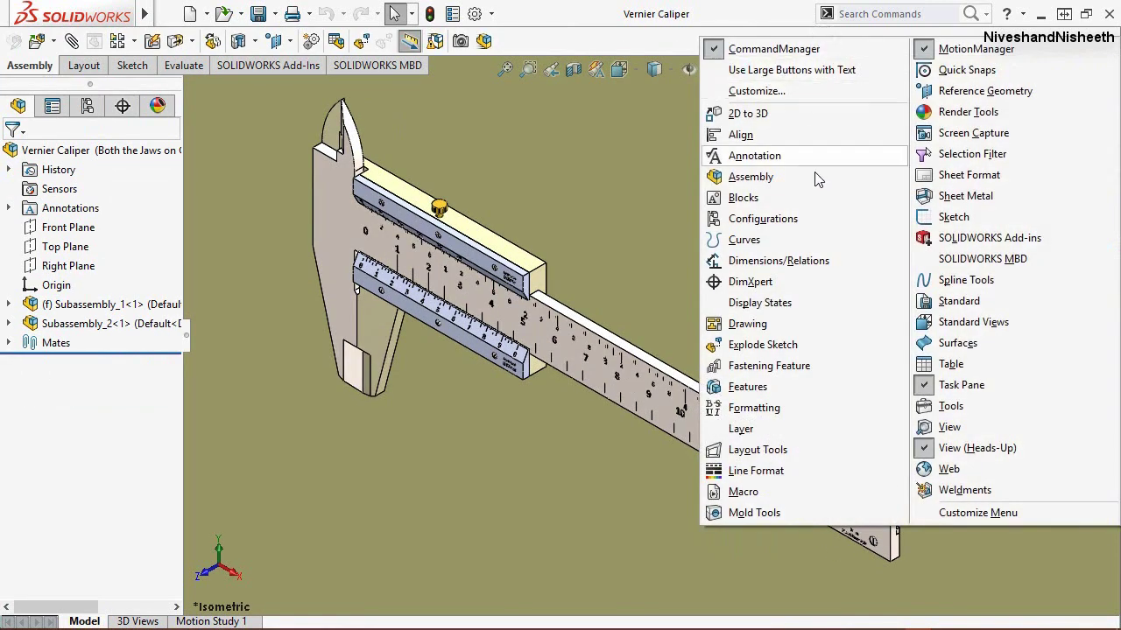
pyautogui.click(921, 385)
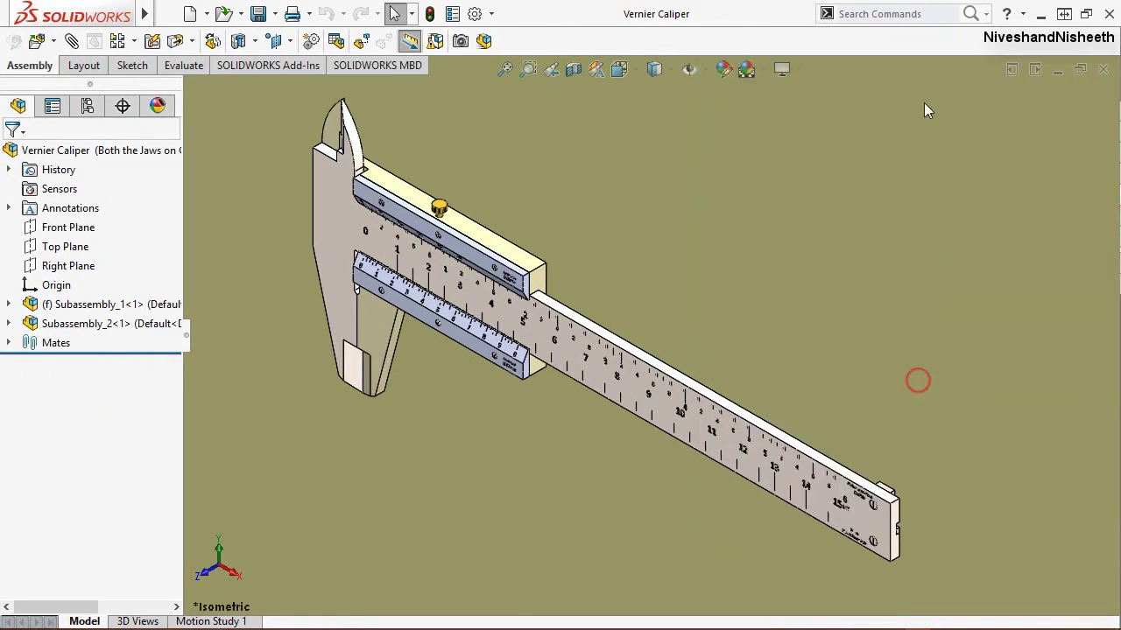
pyautogui.rightClick(924, 45)
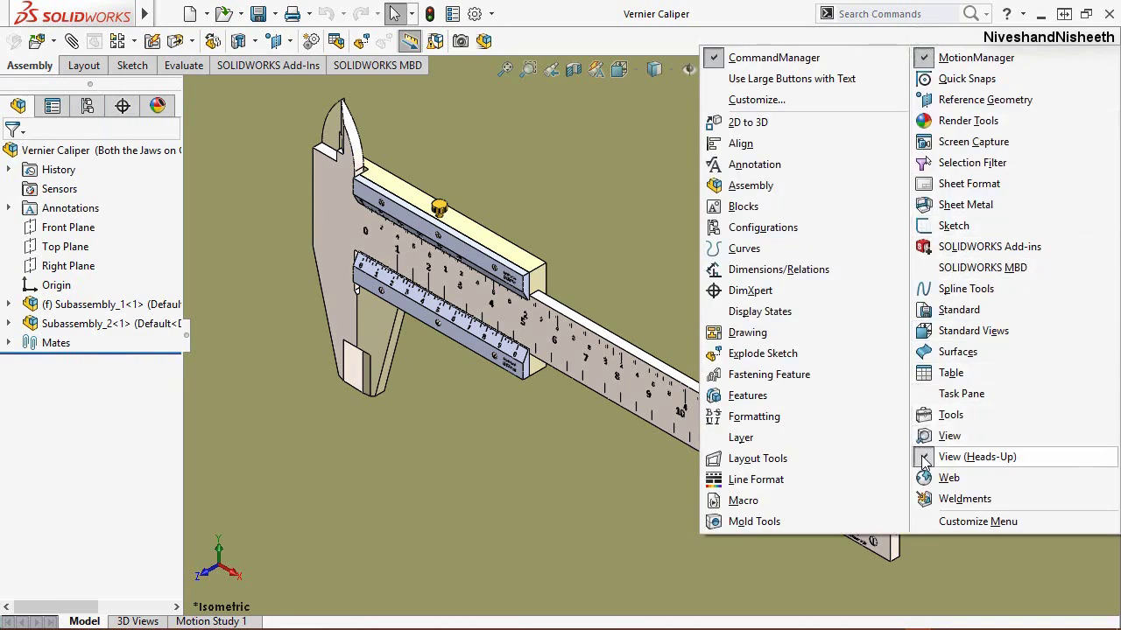
pyautogui.click(923, 457)
pyautogui.click(823, 203)
pyautogui.moveTo(72, 14)
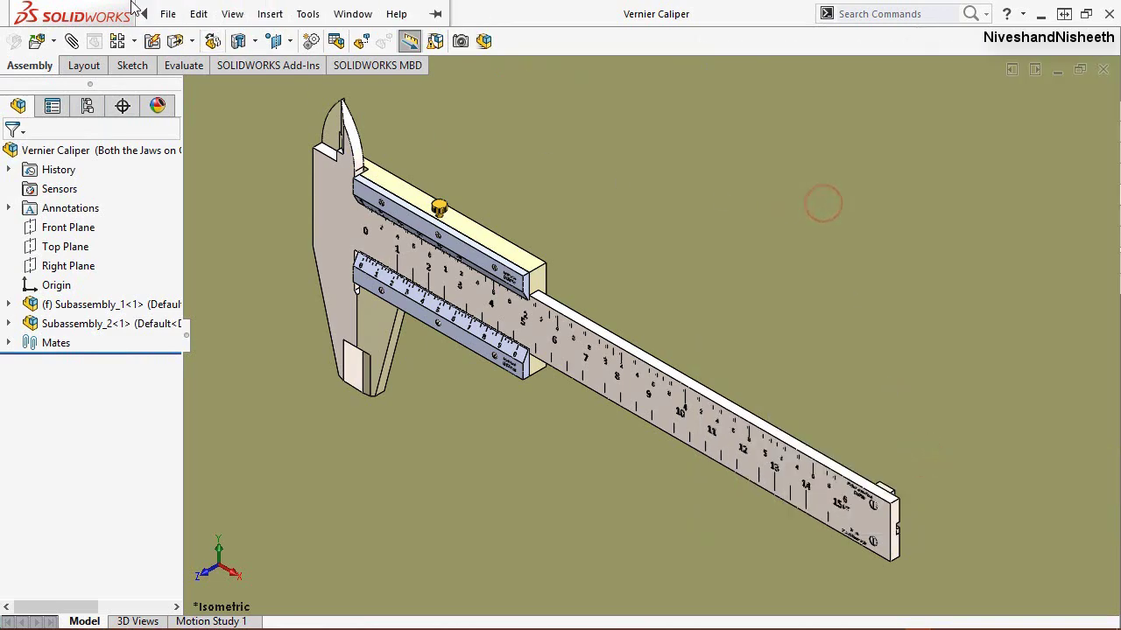
pyautogui.click(232, 14)
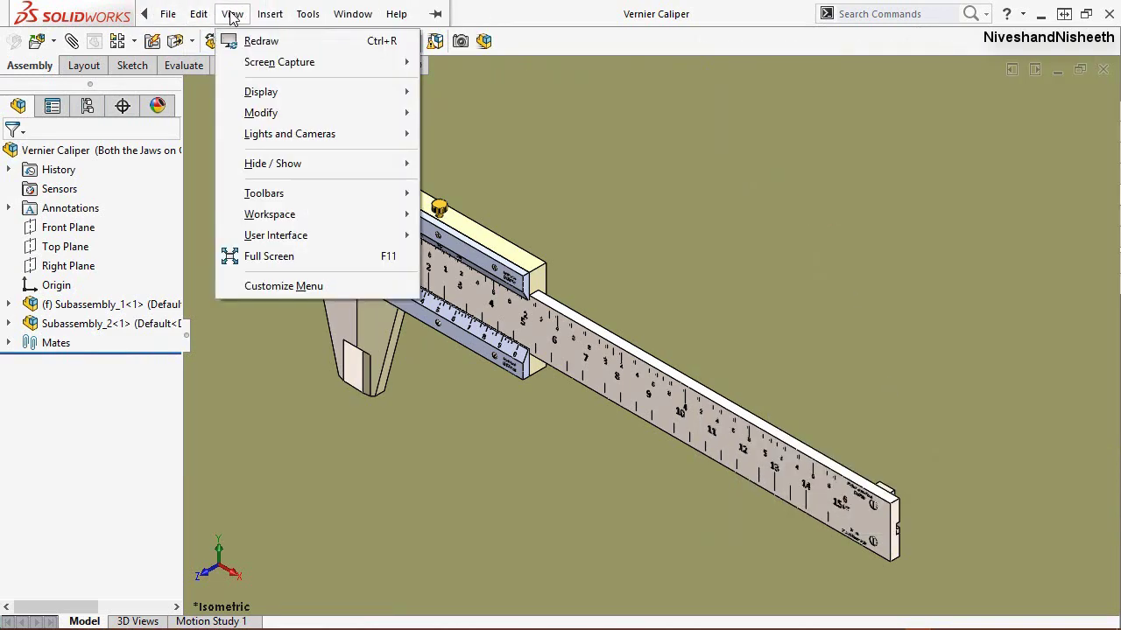
pyautogui.click(271, 257)
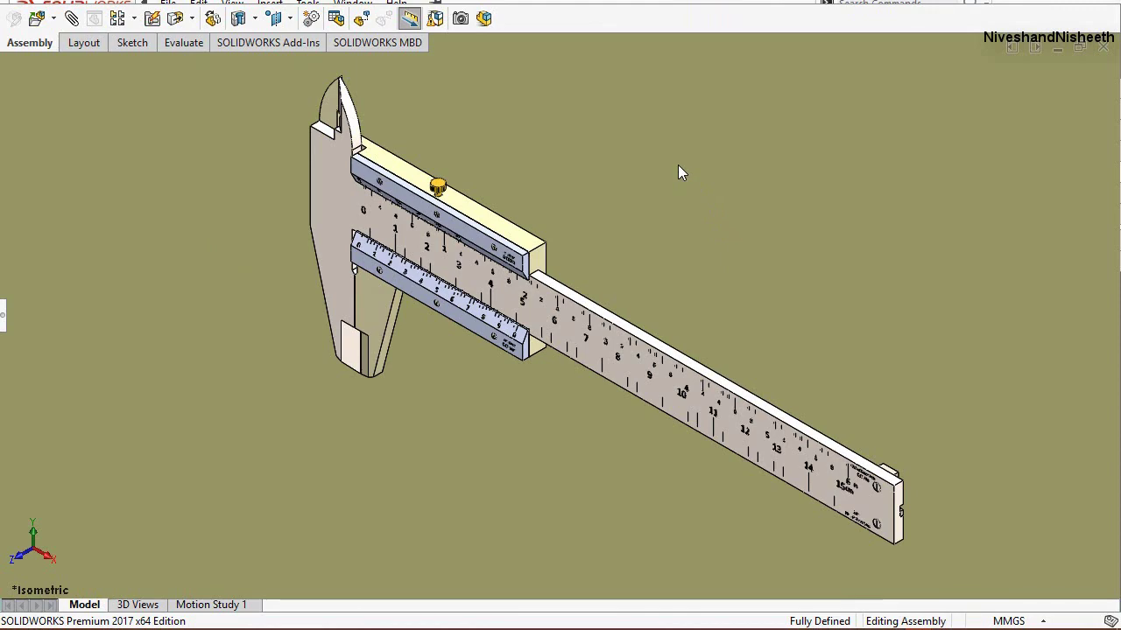
# Step: Show the caliper from the Front view and zoom in on its scales
pyautogui.press('space')
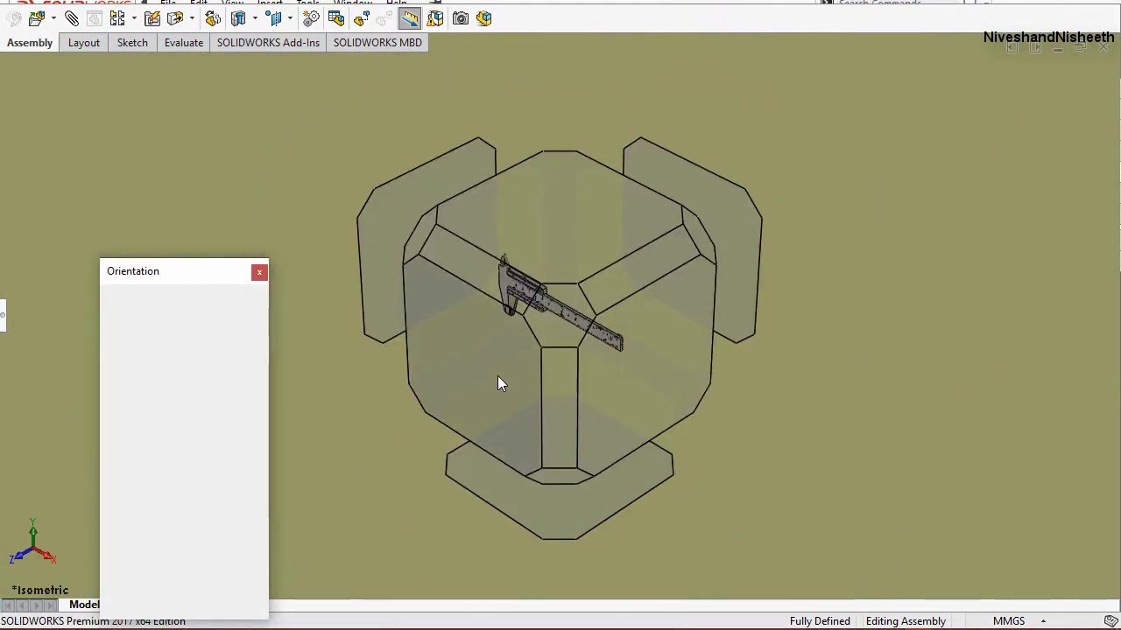
pyautogui.click(497, 377)
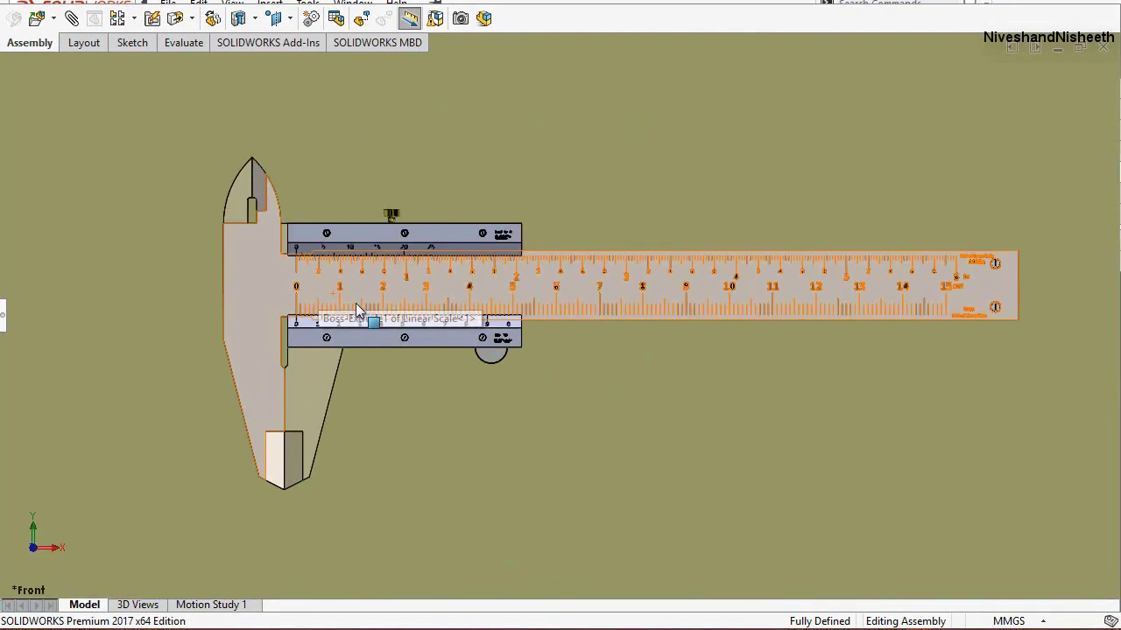
pyautogui.scroll(-2, 359, 306)
pyautogui.scroll(-2, 393, 298)
pyautogui.scroll(-2, 403, 306)
pyautogui.scroll(-2, 395, 245)
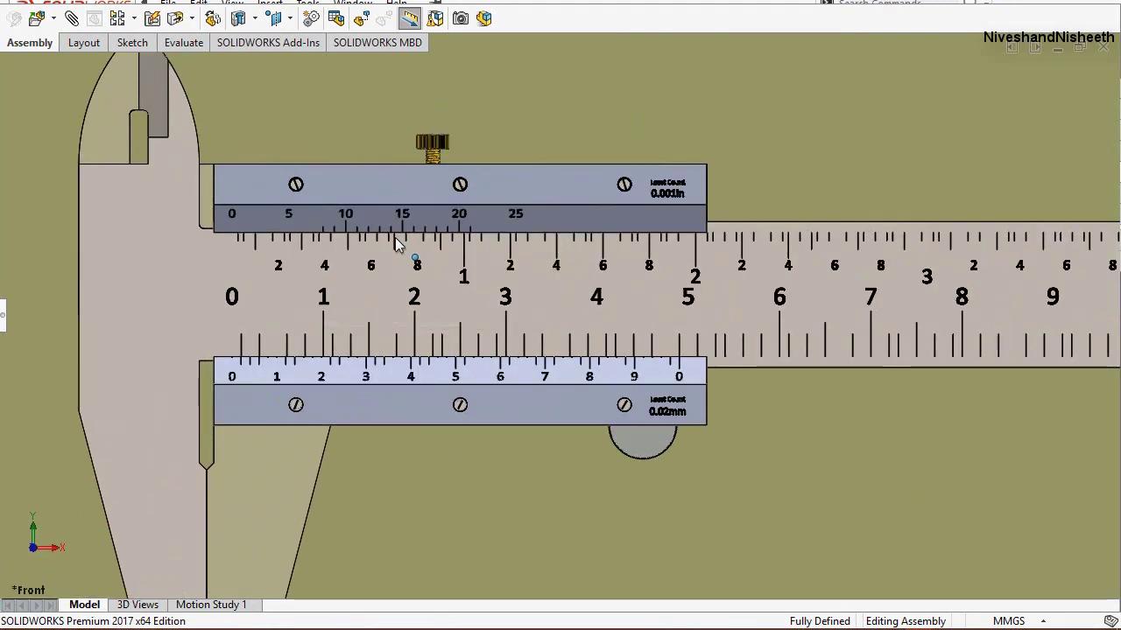
pyautogui.scroll(-2, 394, 243)
pyautogui.scroll(-2, 395, 242)
pyautogui.scroll(-2, 560, 132)
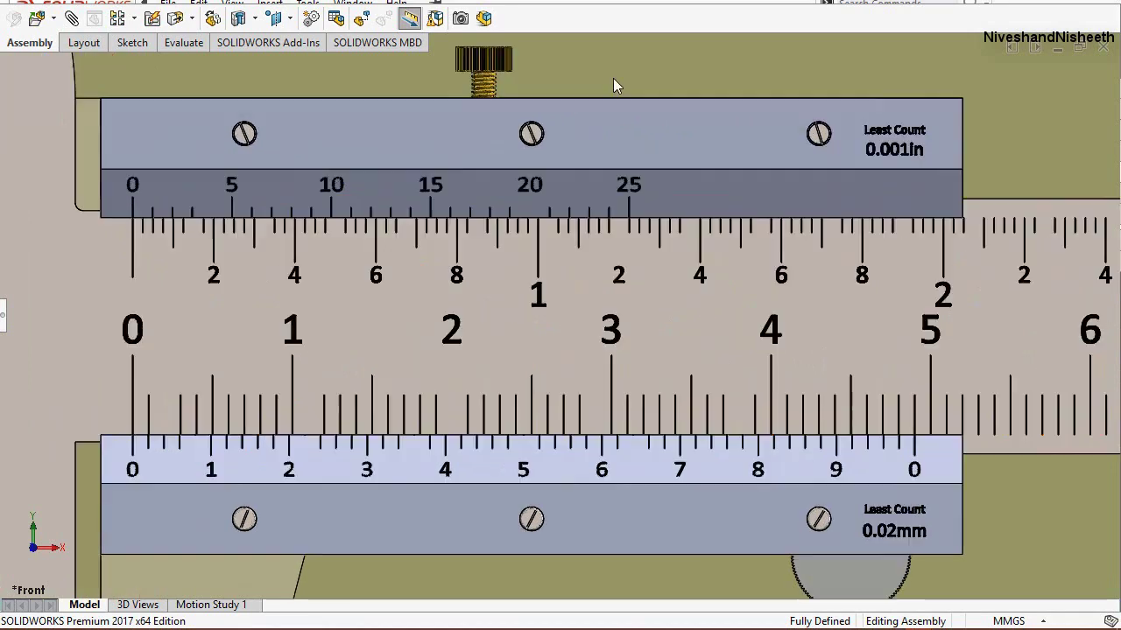
pyautogui.rightClick(622, 62)
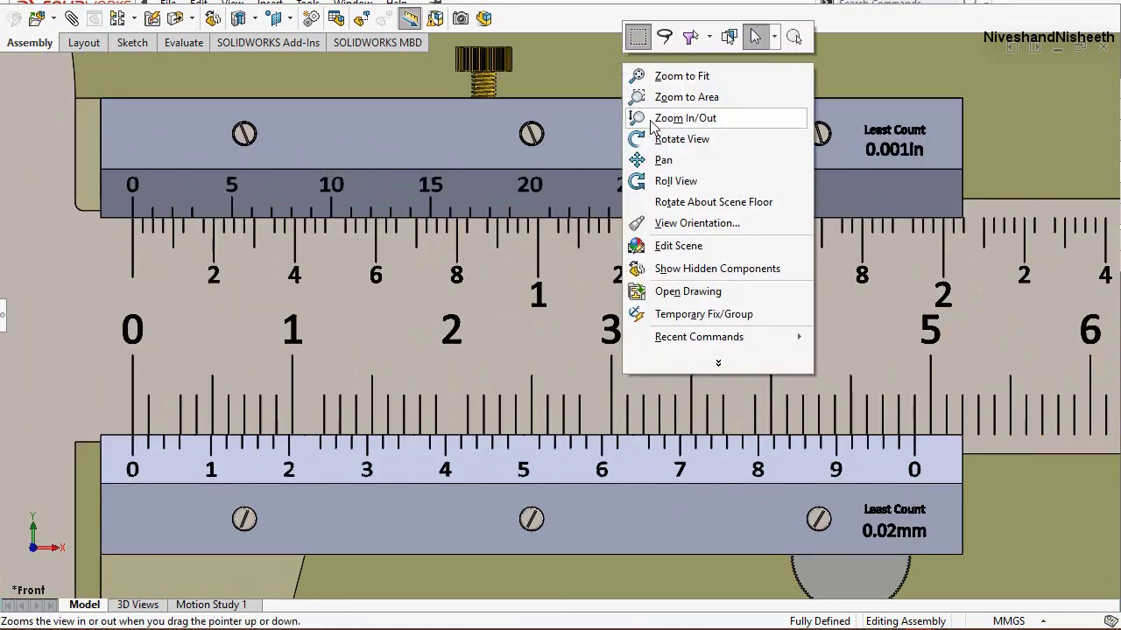
pyautogui.click(650, 118)
pyautogui.moveTo(500, 333); pyautogui.dragTo(506, 321)
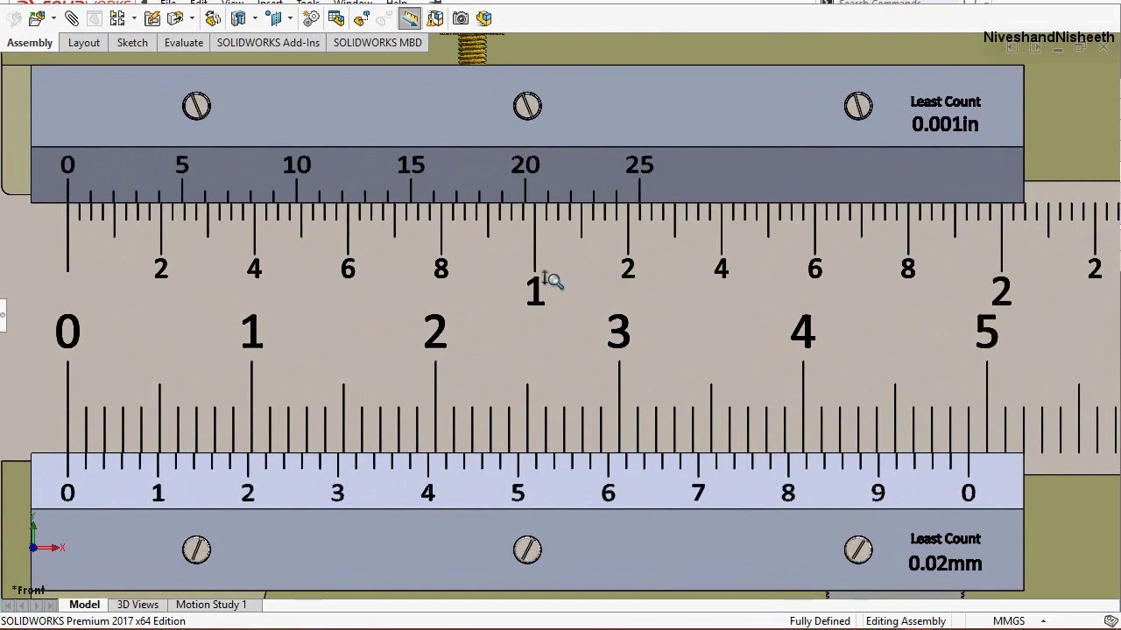
# Step: Pan along the ruler to its 15 cm end and the Pitch of Linear Scale labels
pyautogui.rightClick(620, 56)
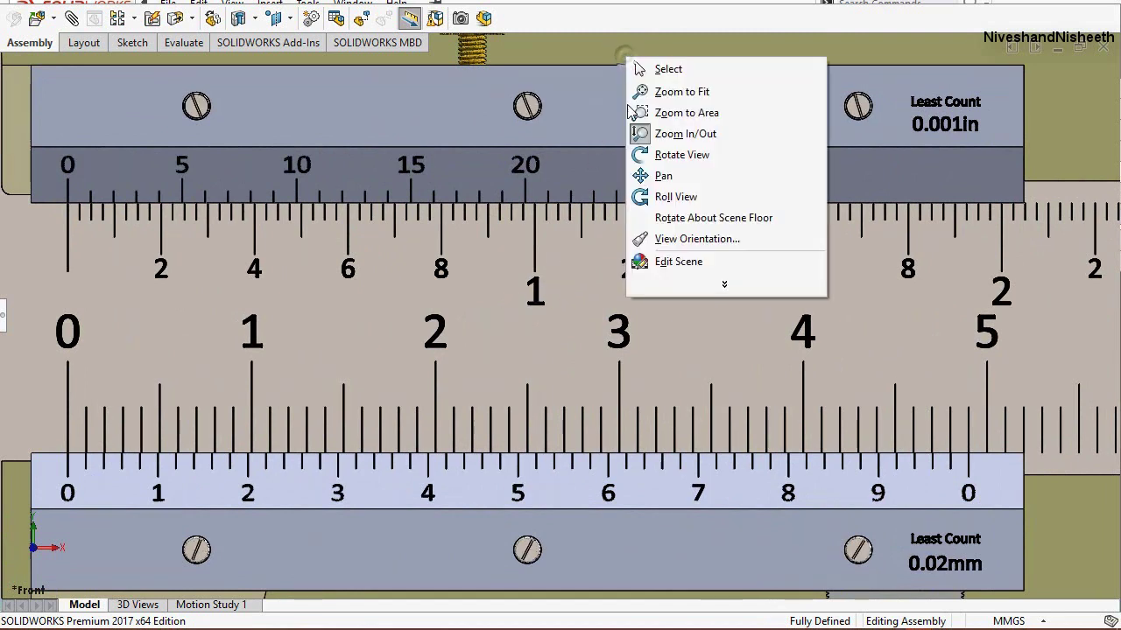
pyautogui.click(646, 173)
pyautogui.moveTo(875, 330); pyautogui.dragTo(612, 330)
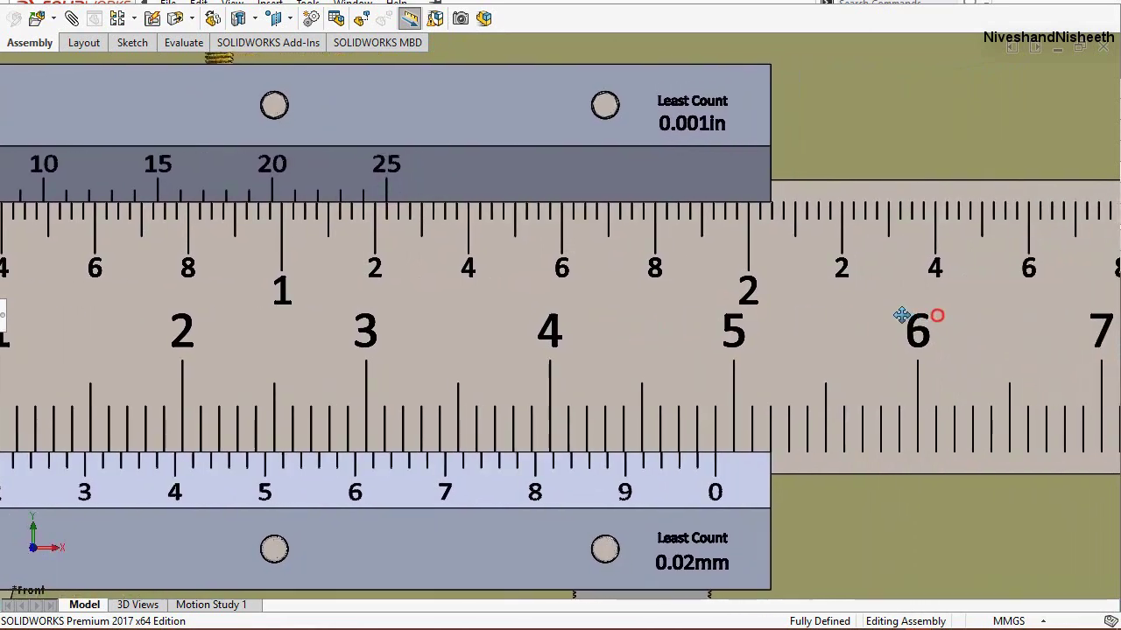
pyautogui.moveTo(903, 315); pyautogui.dragTo(667, 308)
pyautogui.moveTo(910, 295)
pyautogui.mouseDown()
pyautogui.moveTo(606, 295)
pyautogui.moveTo(718, 307)
pyautogui.moveTo(601, 305)
pyautogui.mouseUp()
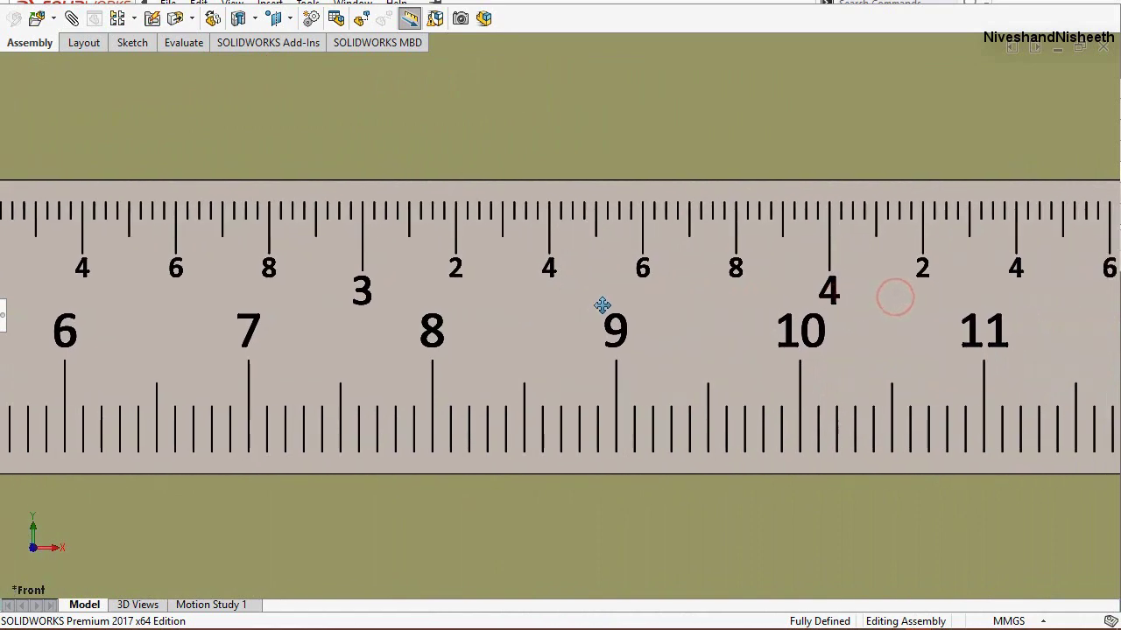
pyautogui.moveTo(969, 306); pyautogui.dragTo(648, 305)
pyautogui.moveTo(915, 302); pyautogui.dragTo(793, 300)
pyautogui.moveTo(968, 298); pyautogui.dragTo(525, 297)
pyautogui.moveTo(692, 319); pyautogui.dragTo(665, 304)
pyautogui.moveTo(804, 305); pyautogui.dragTo(627, 309)
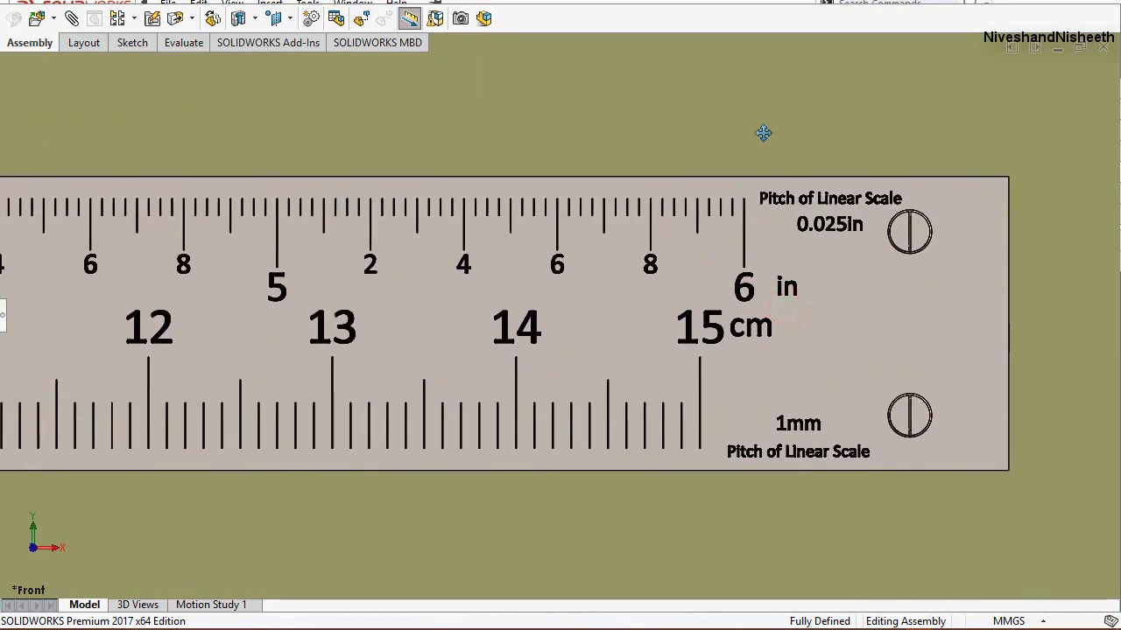
# Step: Return to isometric, then view the whole caliper from its opposite side
pyautogui.press('space')
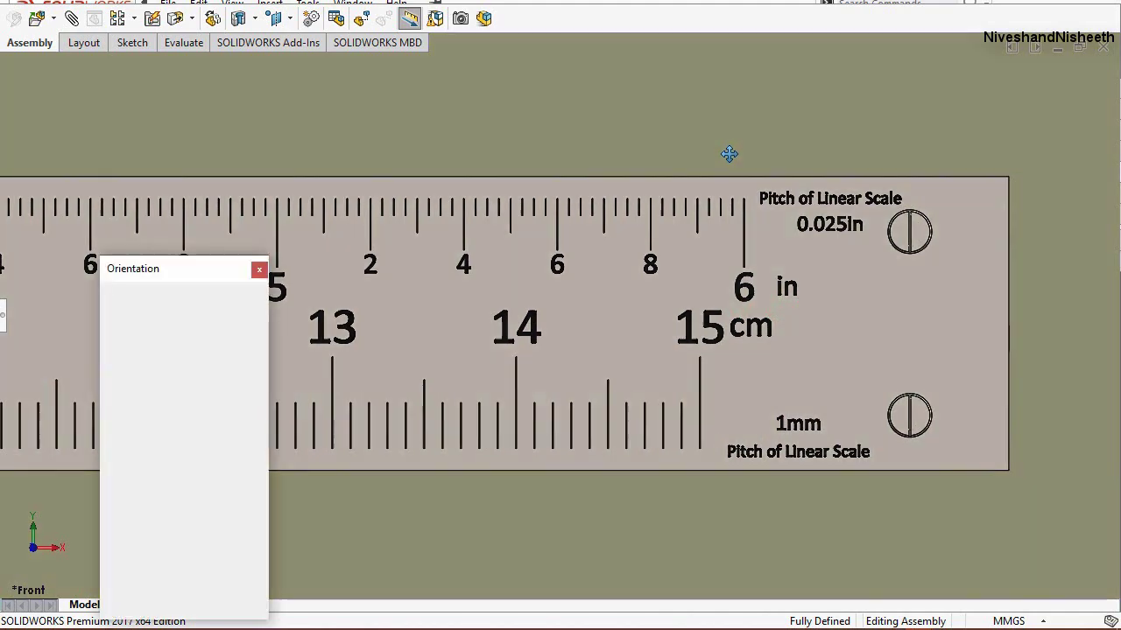
pyautogui.press('f')
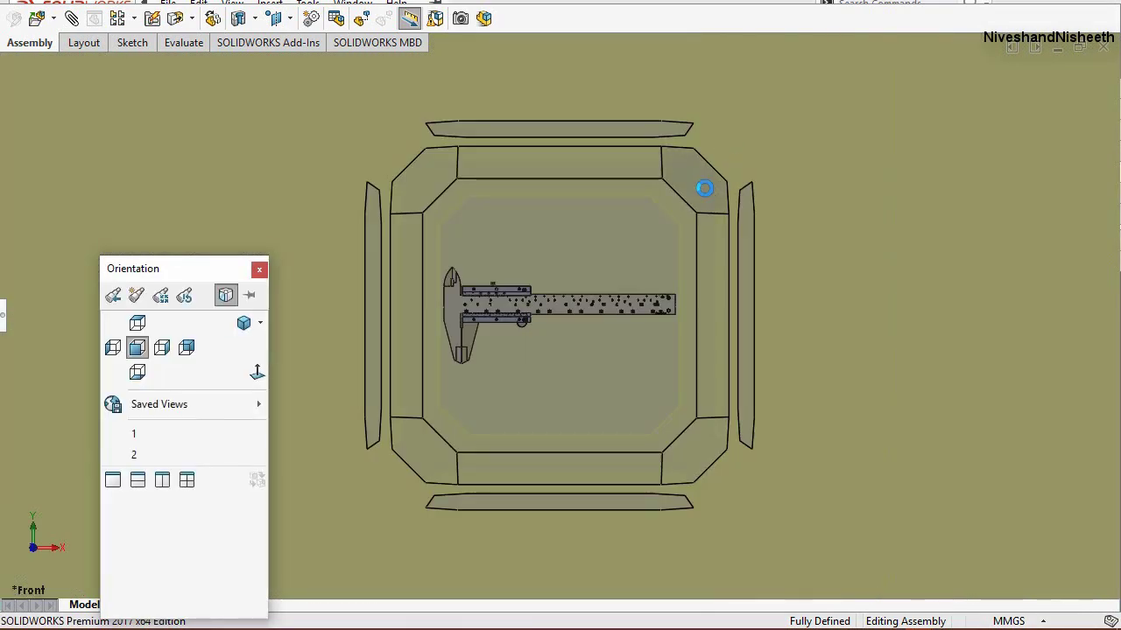
pyautogui.hotkey('ctrl', '7')
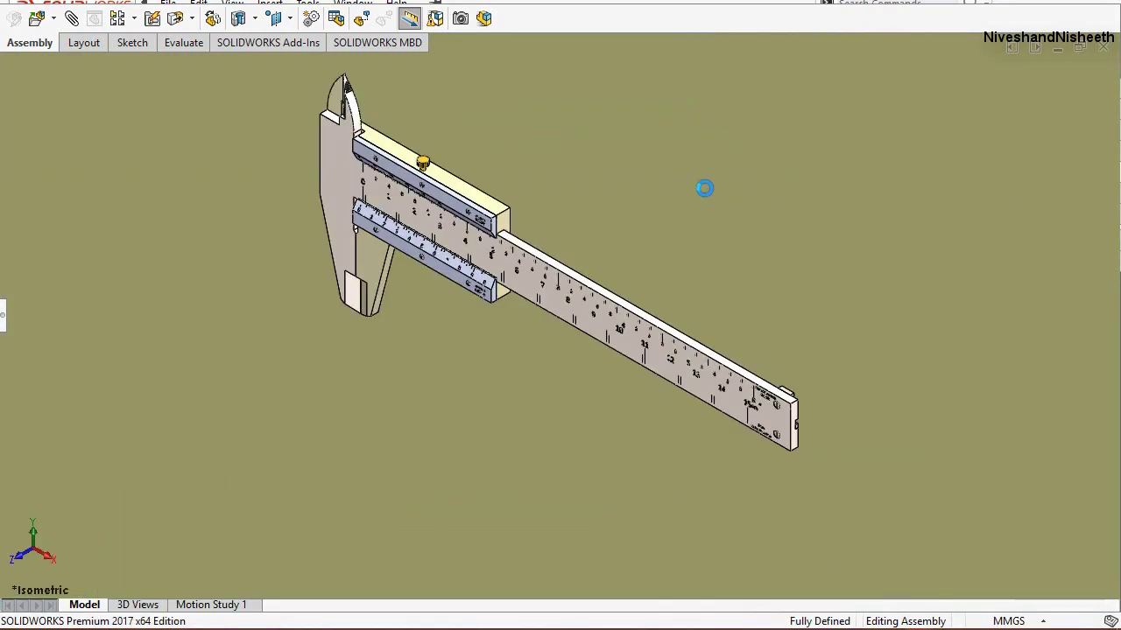
pyautogui.press('space')
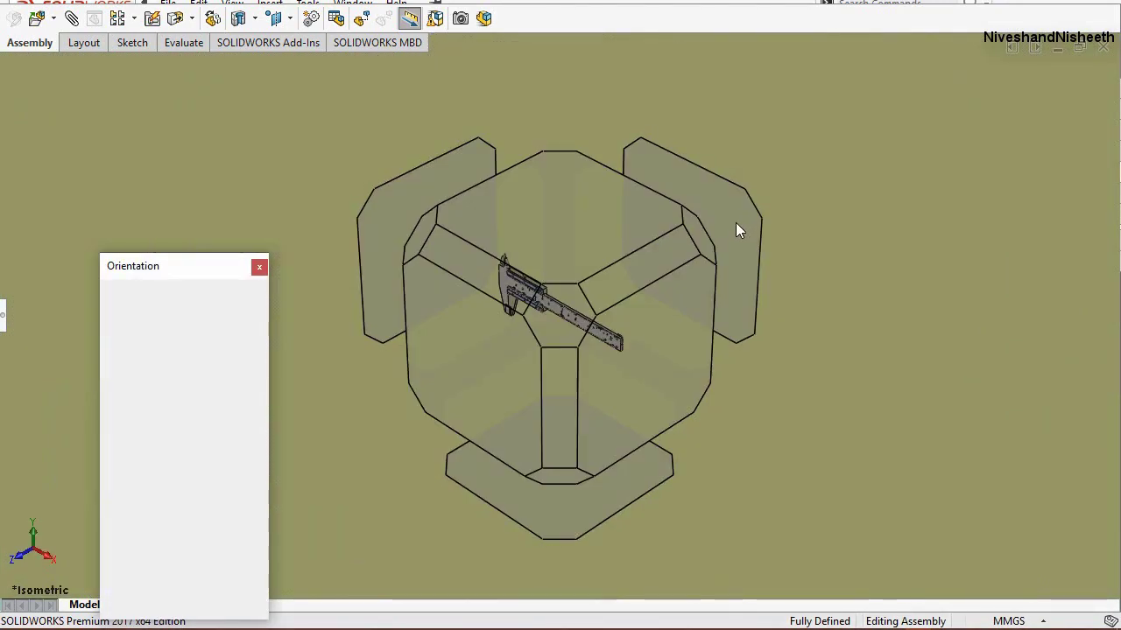
pyautogui.click(701, 238)
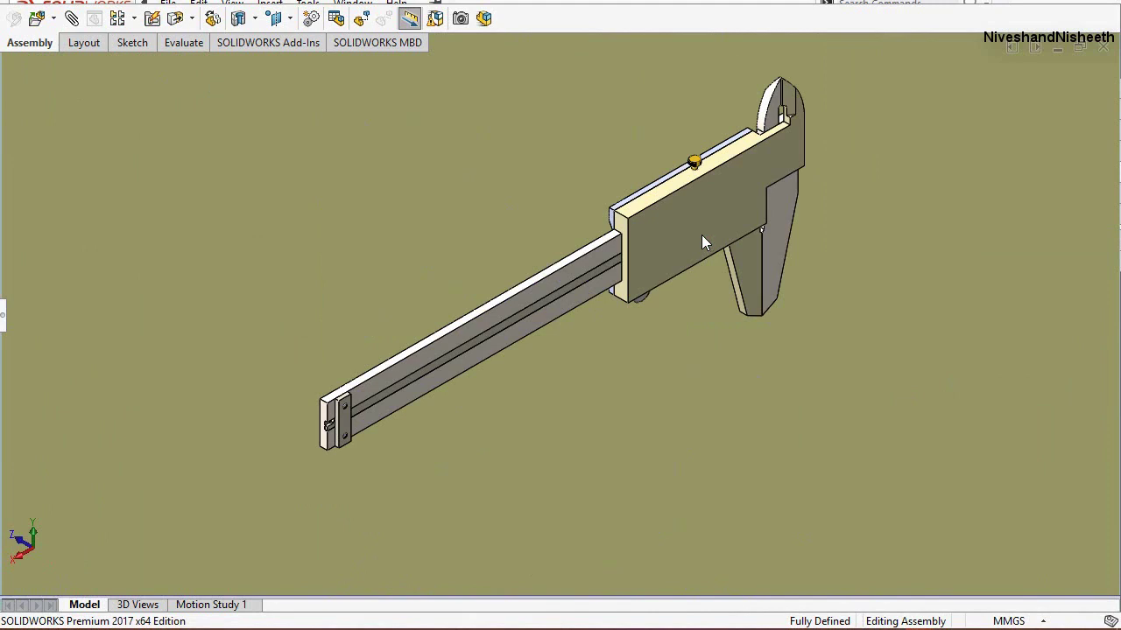
# Step: Add a new directional light under Scene, Lights, and Cameras
pyautogui.click(3, 317)
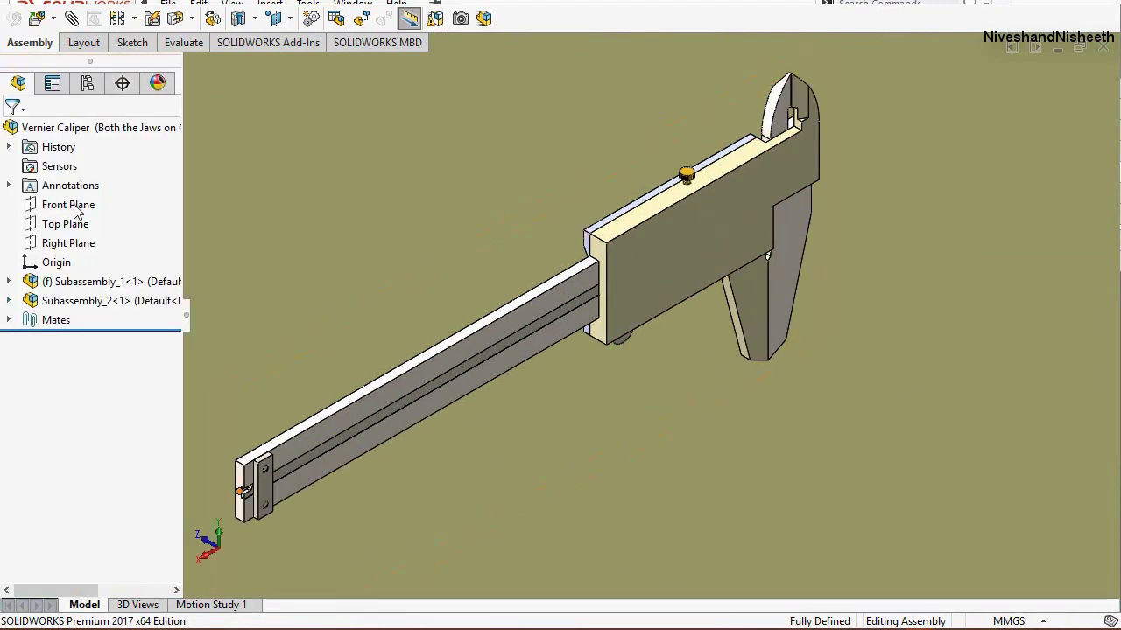
pyautogui.click(151, 88)
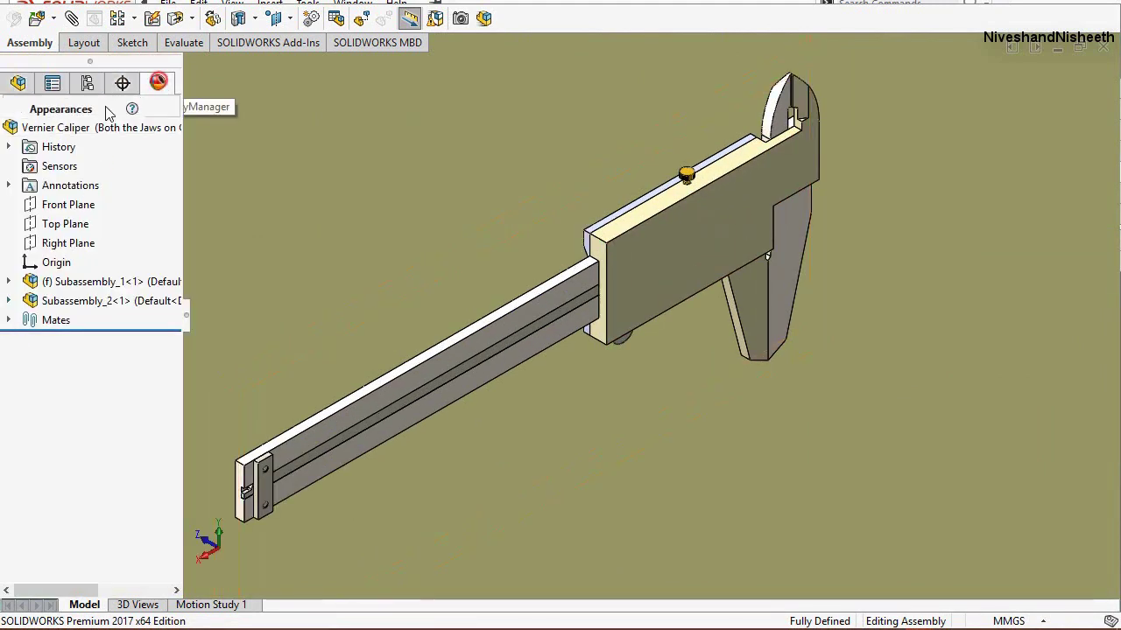
pyautogui.click(58, 107)
pyautogui.click(13, 188)
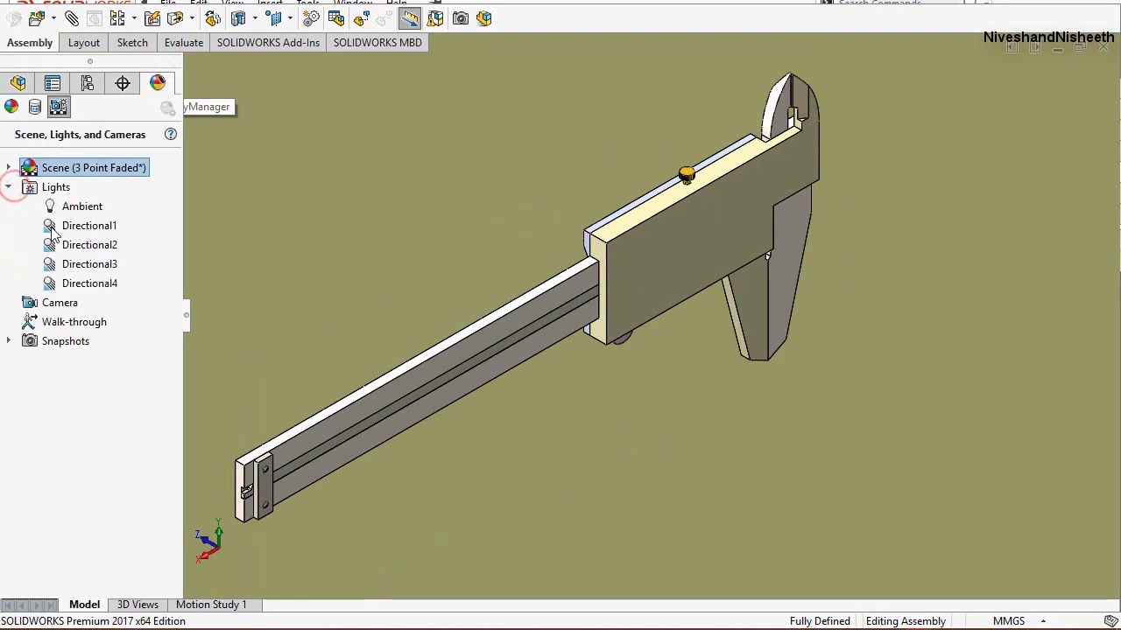
pyautogui.rightClick(55, 187)
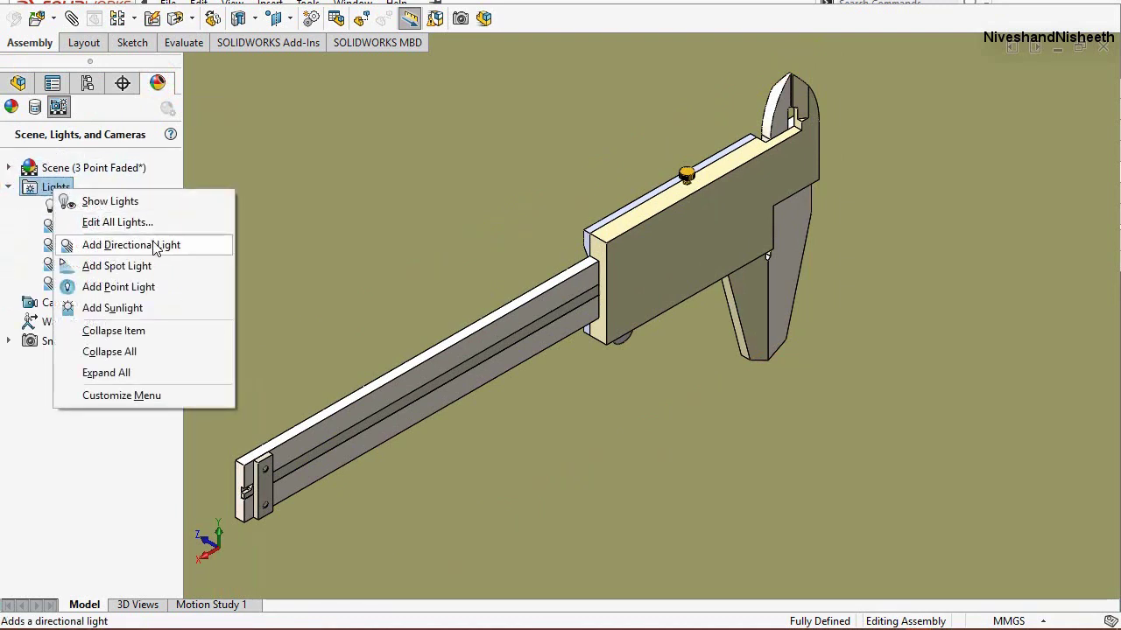
pyautogui.click(154, 245)
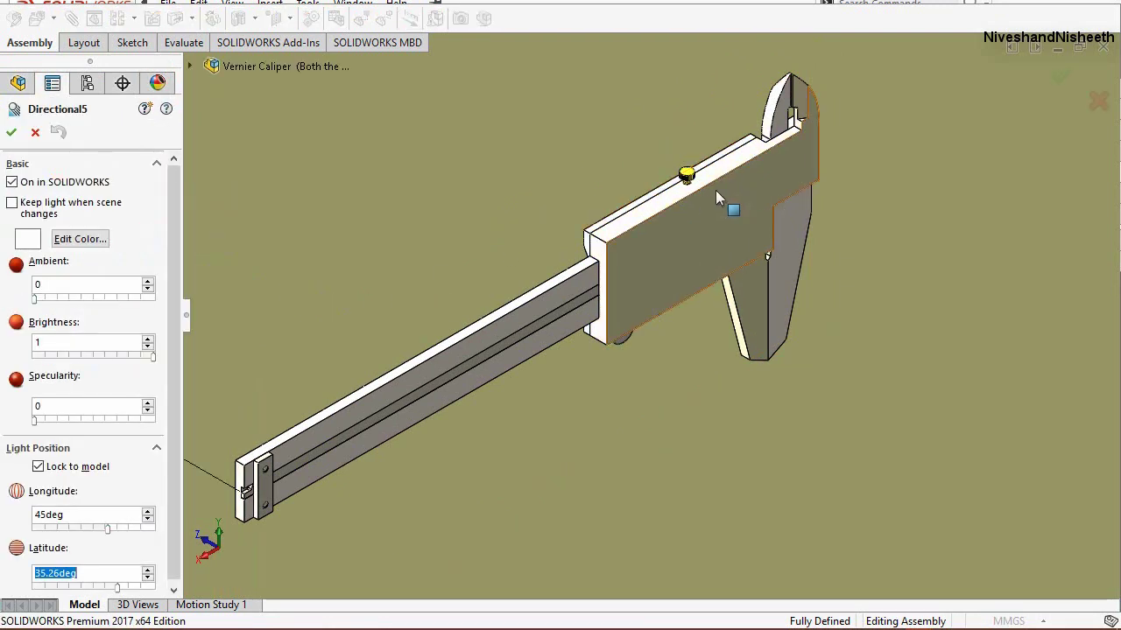
# Step: Position Directional5 at 145.88° longitude and 60.1° latitude and confirm it
pyautogui.scroll(2, 501, 403)
pyautogui.scroll(3, 490, 420)
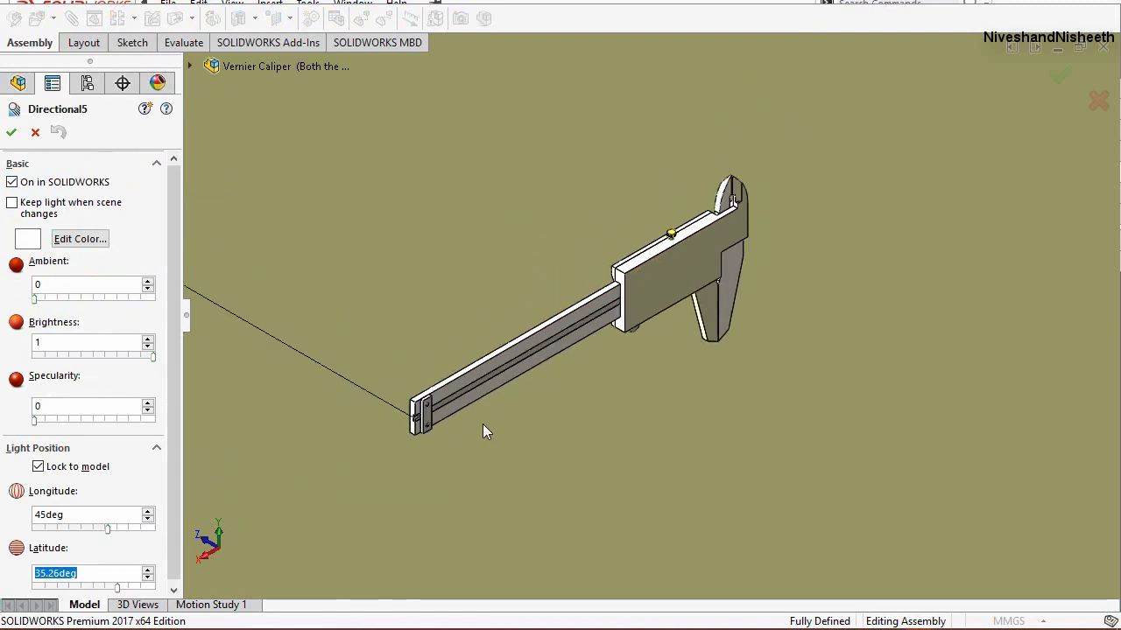
pyautogui.scroll(1, 403, 307)
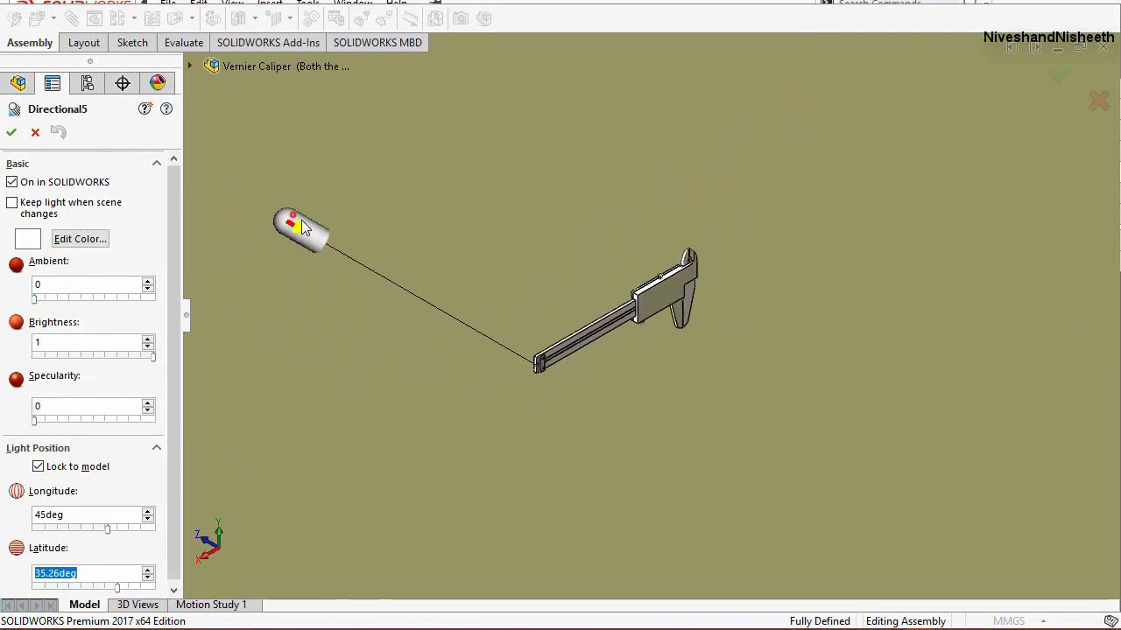
pyautogui.moveTo(293, 230)
pyautogui.mouseDown()
pyautogui.moveTo(597, 294)
pyautogui.moveTo(652, 293)
pyautogui.moveTo(592, 238)
pyautogui.moveTo(564, 236)
pyautogui.mouseUp()
pyautogui.scroll(-2, 674, 294)
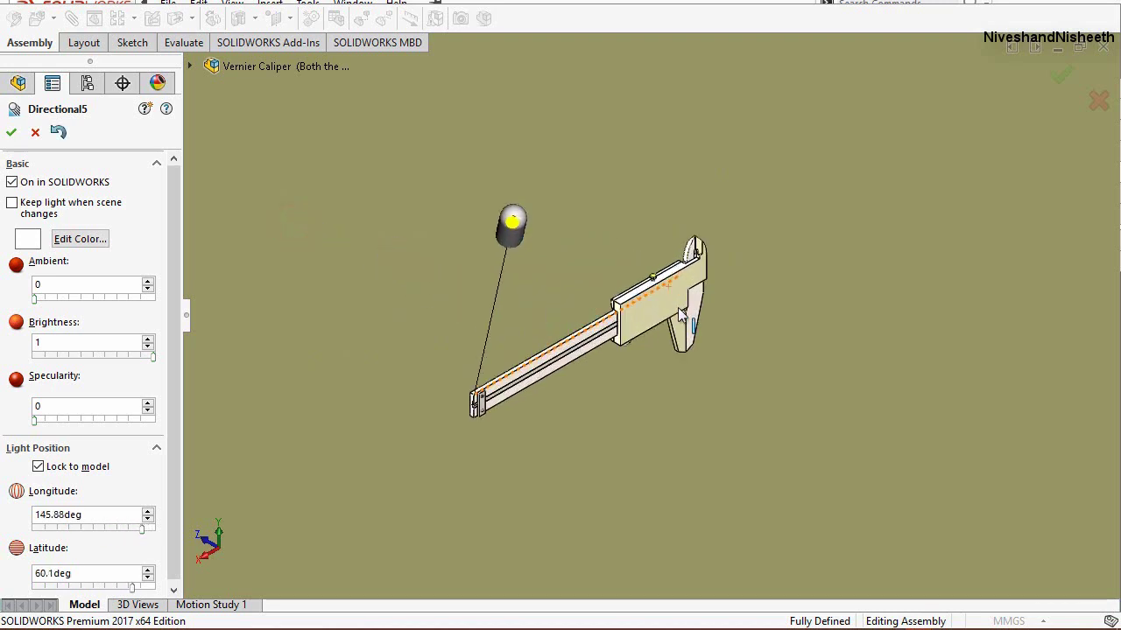
pyautogui.scroll(-2, 677, 308)
pyautogui.scroll(-3, 609, 287)
pyautogui.scroll(2, 585, 294)
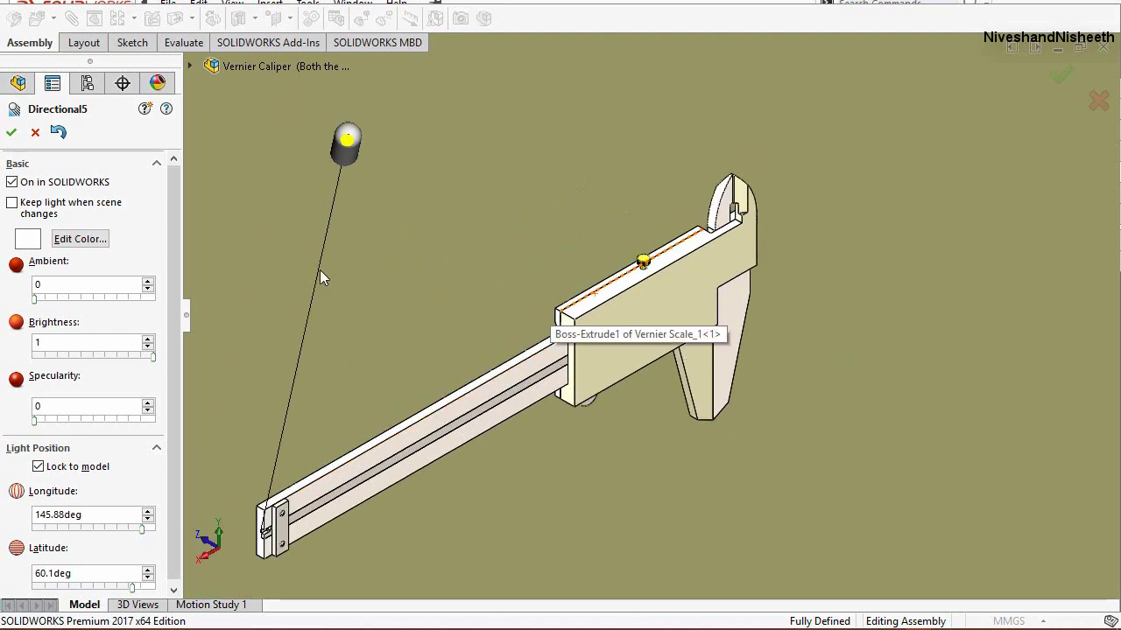
pyautogui.click(11, 133)
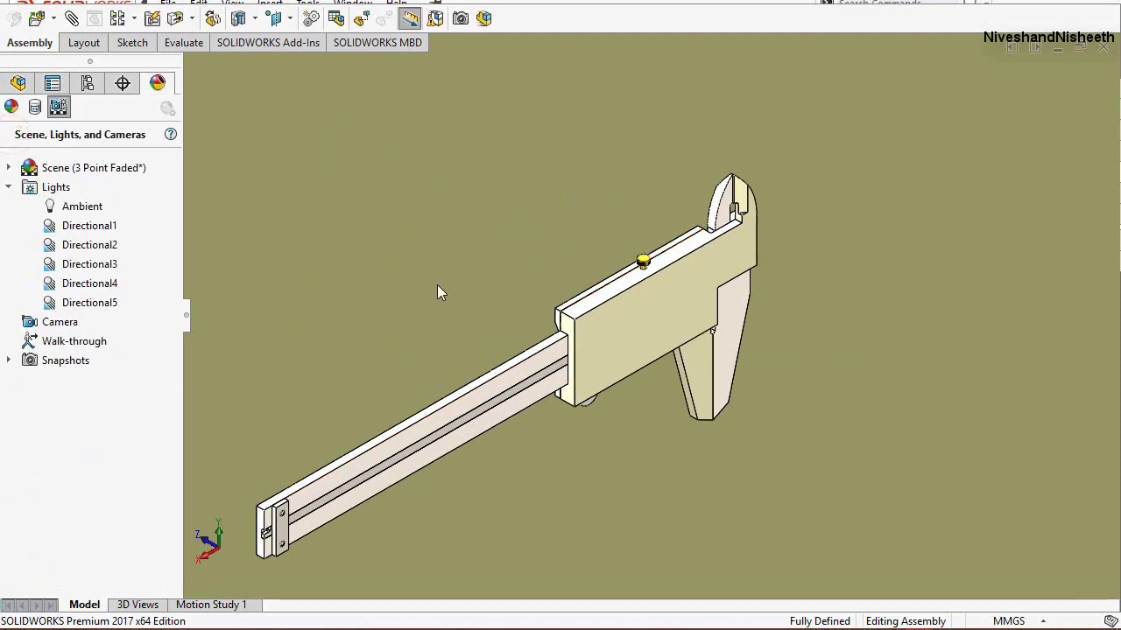
# Step: Collapse the scene and lights panel and zoom in on the jaw
pyautogui.click(183, 317)
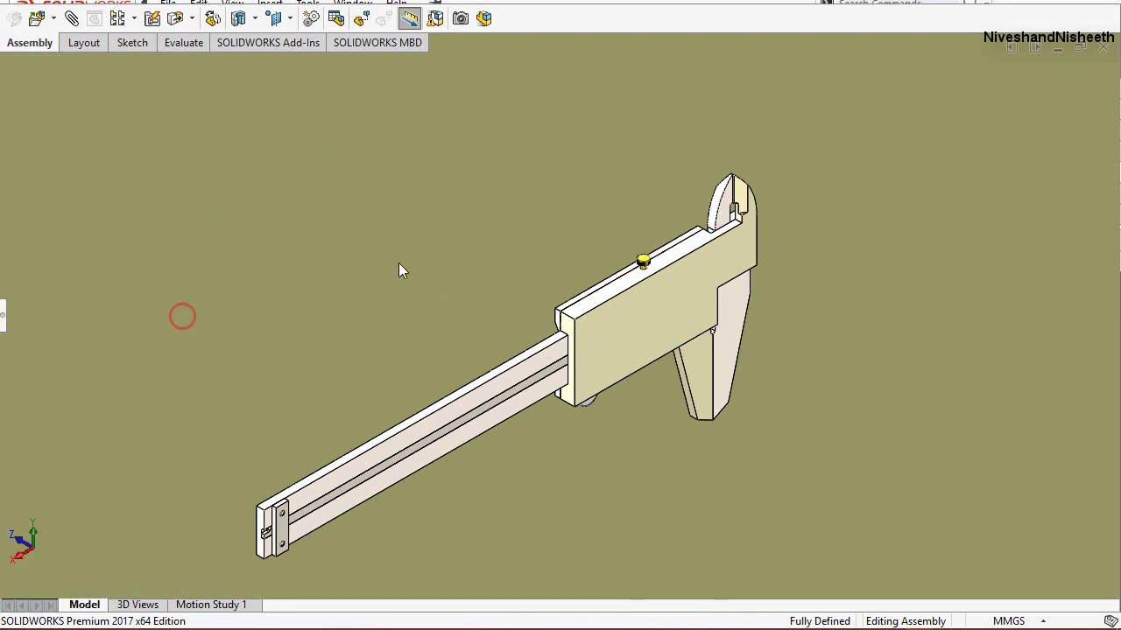
pyautogui.click(552, 191)
pyautogui.scroll(-2, 762, 200)
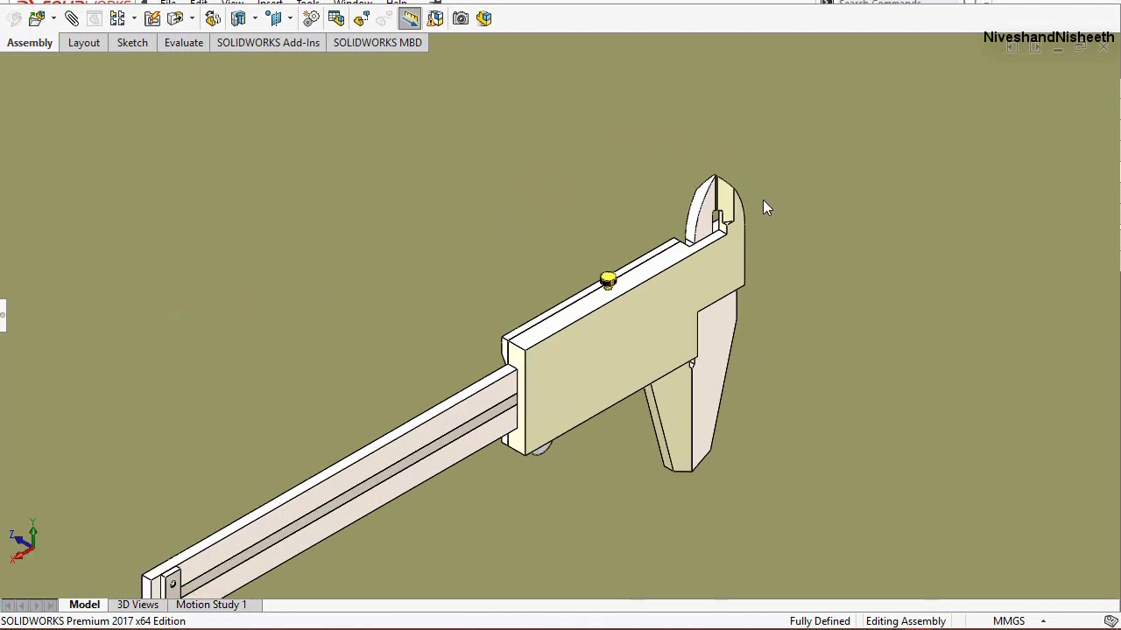
pyautogui.scroll(-2, 688, 224)
pyautogui.scroll(-2, 685, 224)
pyautogui.scroll(-2, 649, 192)
pyautogui.scroll(-2, 646, 185)
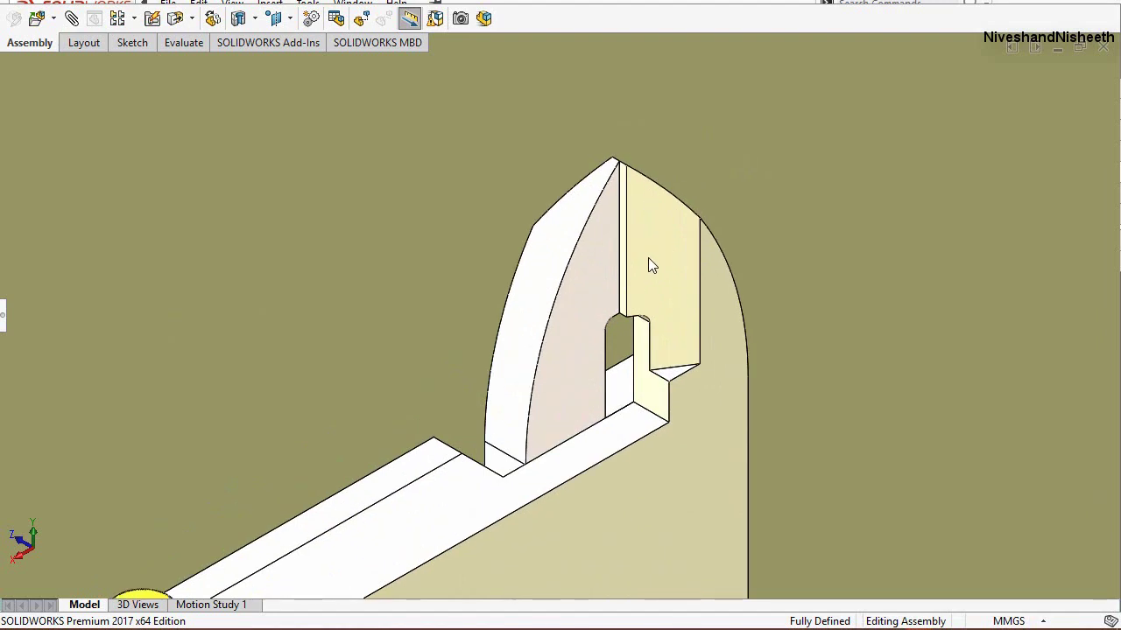
pyautogui.scroll(-2, 647, 258)
pyautogui.scroll(2, 627, 109)
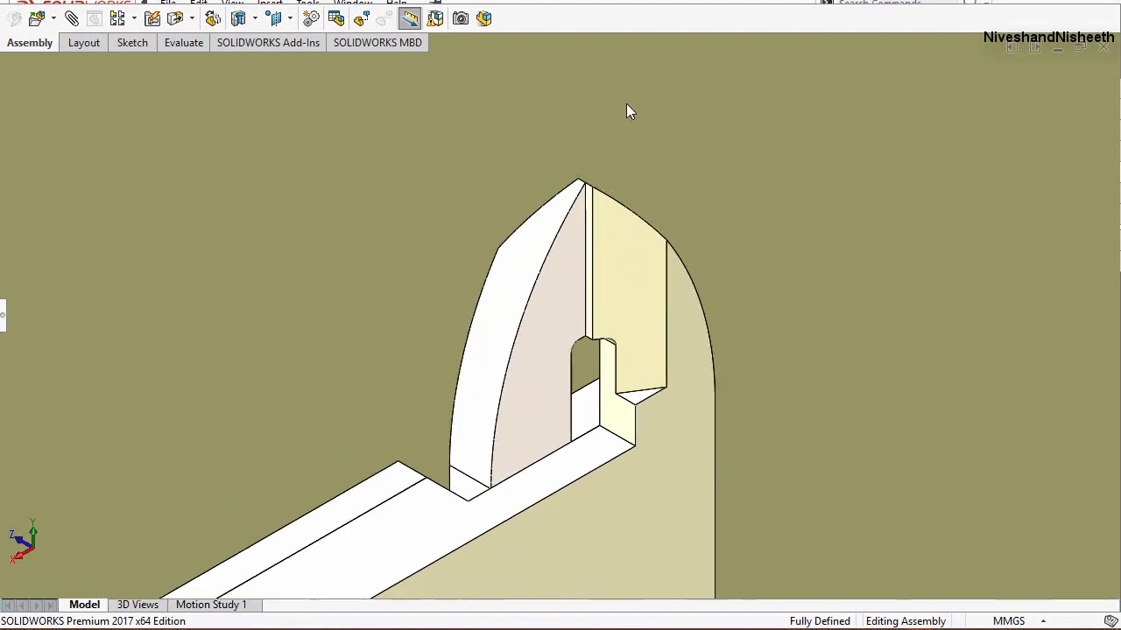
pyautogui.scroll(2, 657, 160)
pyautogui.scroll(2, 670, 170)
pyautogui.scroll(2, 669, 204)
pyautogui.scroll(2, 676, 250)
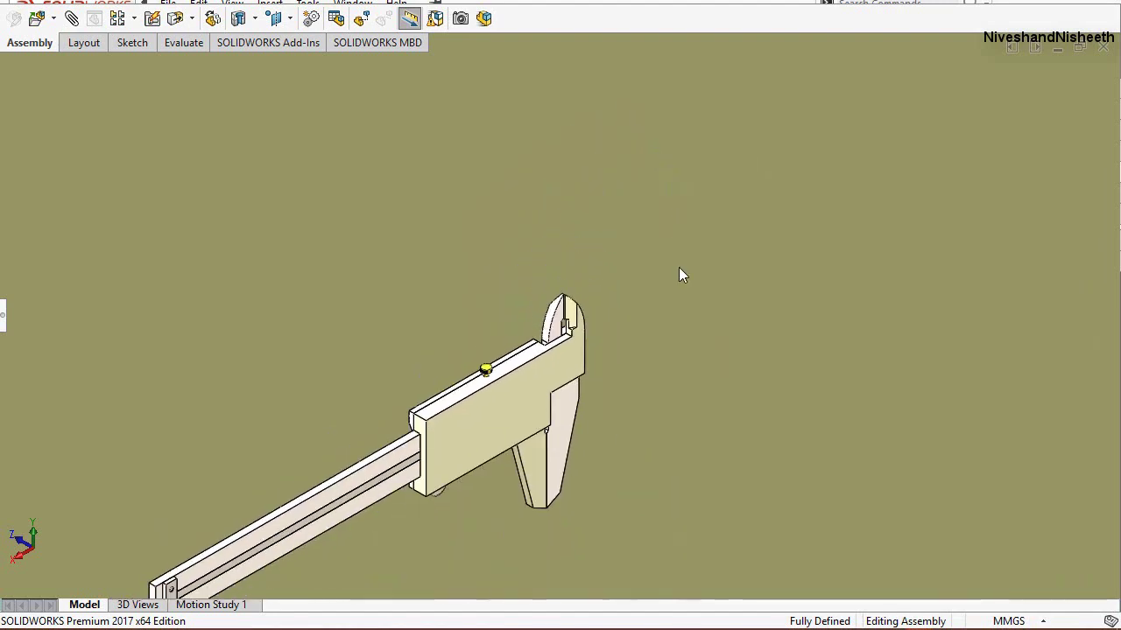
pyautogui.scroll(1, 496, 467)
pyautogui.scroll(-2, 414, 521)
pyautogui.scroll(-2, 410, 385)
# Step: Pan right and zoom in around the slider, then return to selection mode
pyautogui.rightClick(411, 176)
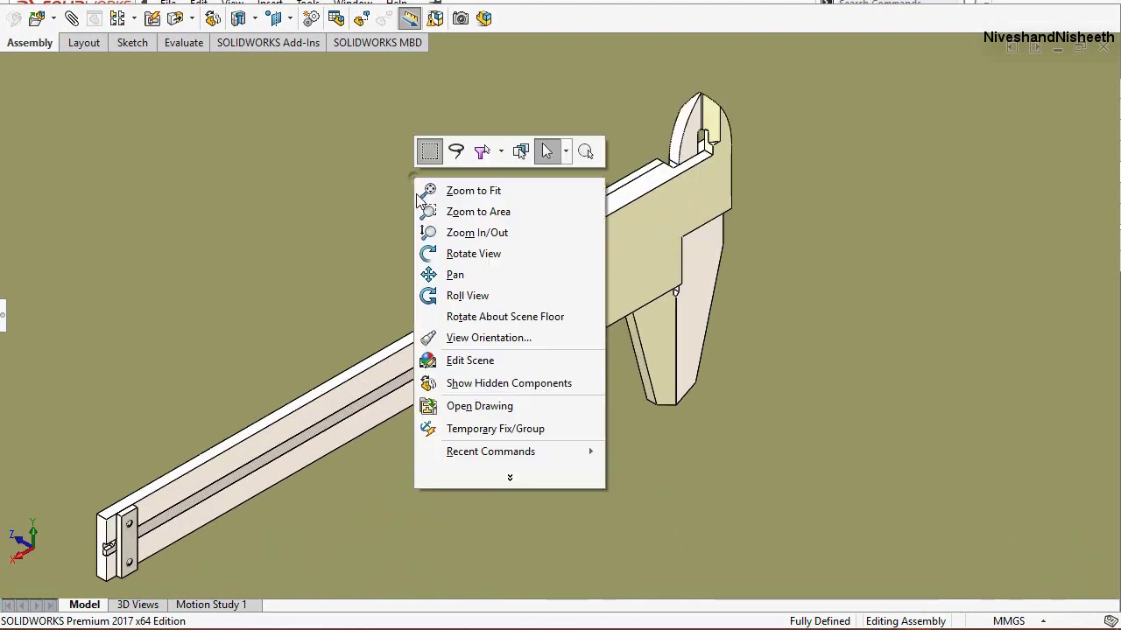
pyautogui.click(429, 277)
pyautogui.moveTo(468, 285); pyautogui.dragTo(607, 292)
pyautogui.rightClick(579, 181)
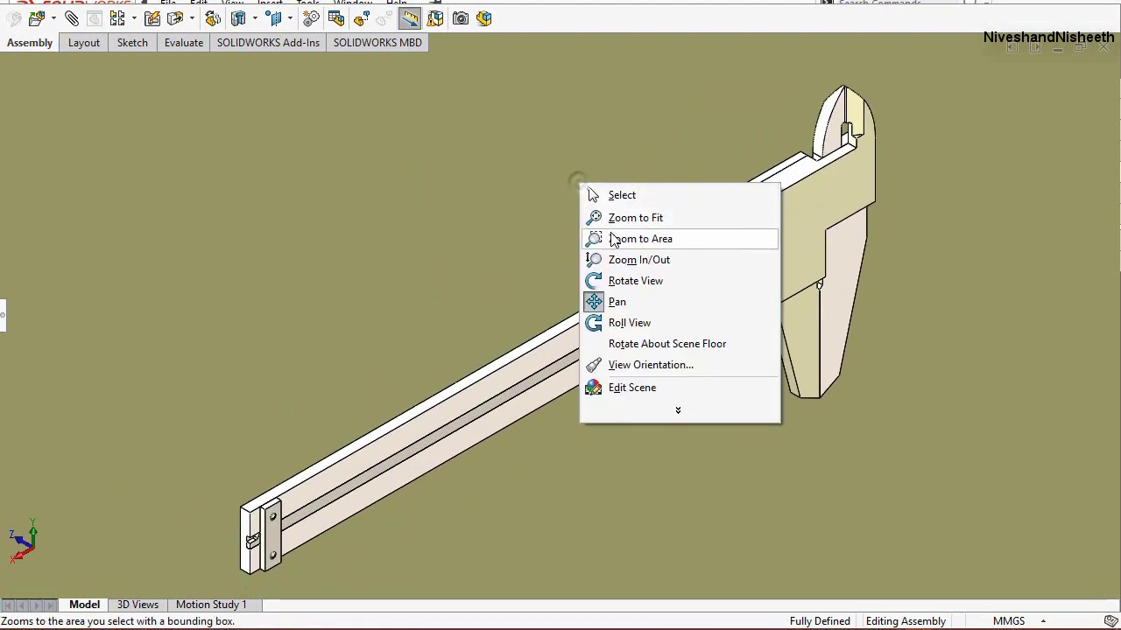
pyautogui.click(618, 259)
pyautogui.moveTo(614, 256); pyautogui.dragTo(900, 510)
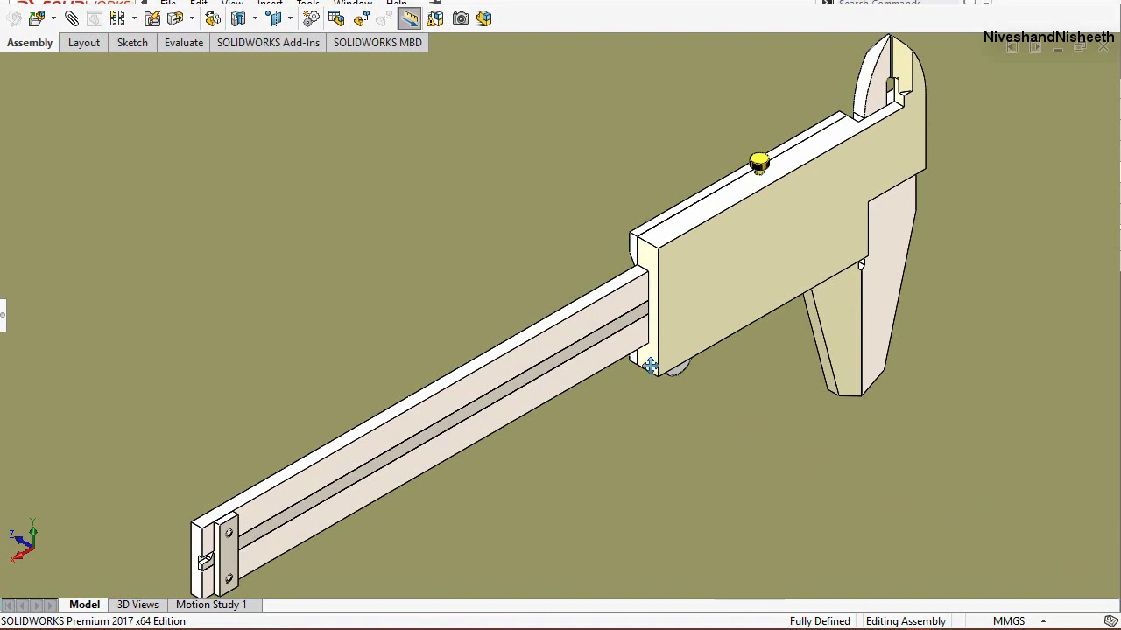
pyautogui.rightClick(525, 221)
pyautogui.click(536, 230)
# Step: Snap to isometric view, then zoom and pan to frame the caliper
pyautogui.hotkey('ctrl', '7')
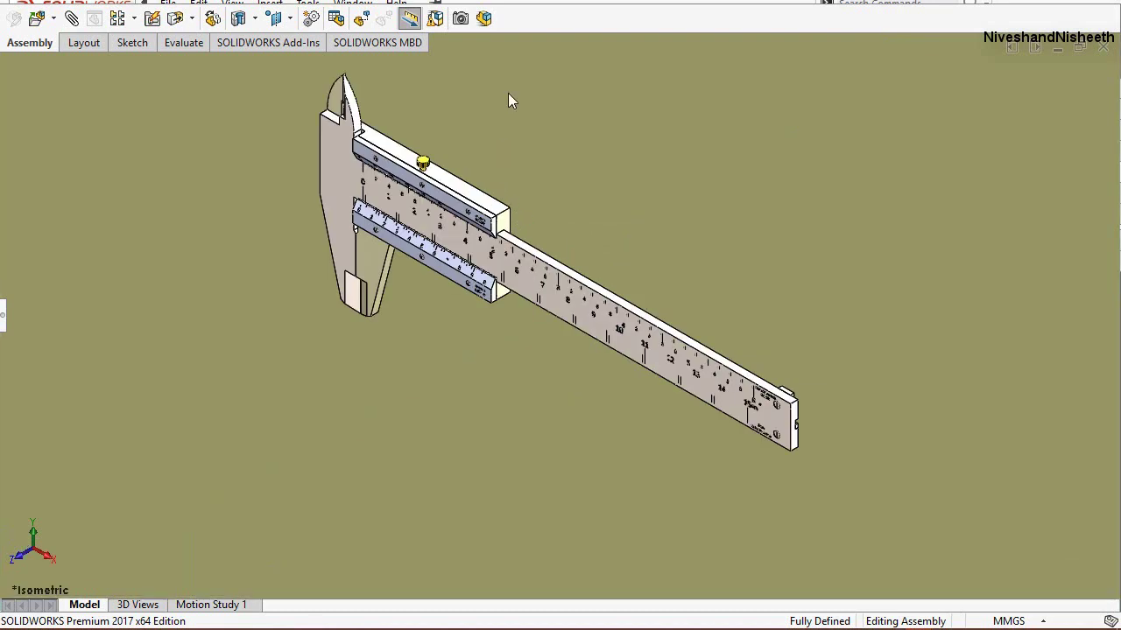
pyautogui.click(508, 93)
pyautogui.rightClick(507, 93)
pyautogui.click(571, 149)
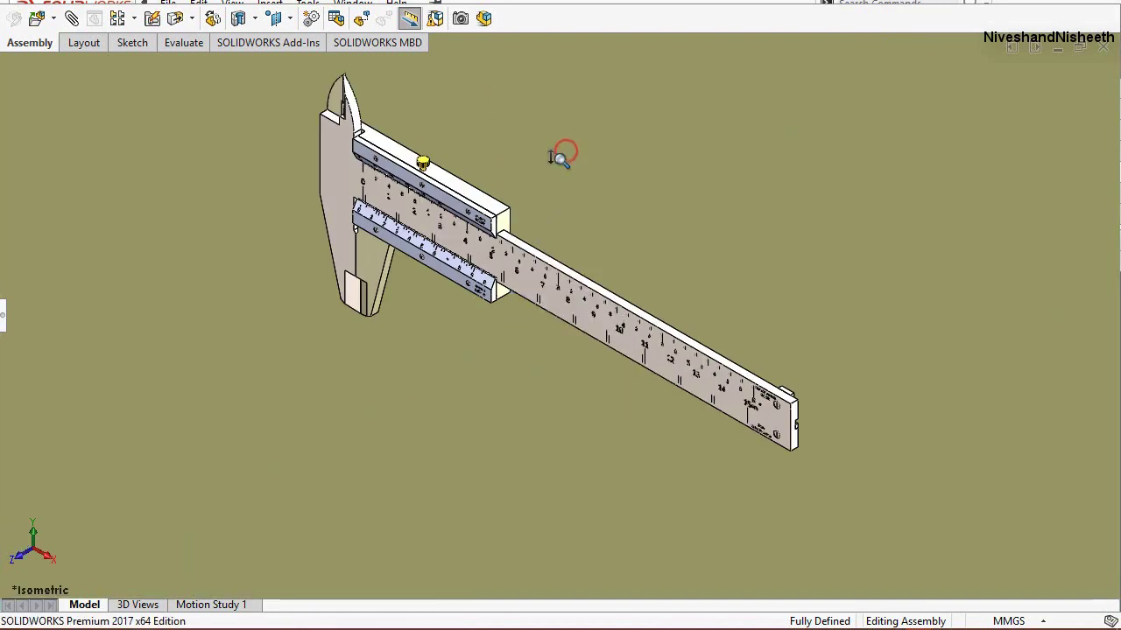
pyautogui.moveTo(560, 155); pyautogui.dragTo(567, 127)
pyautogui.keyDown('ctrl'); pyautogui.moveTo(567, 127); pyautogui.dragTo(671, 293, button='middle'); pyautogui.keyUp('ctrl')
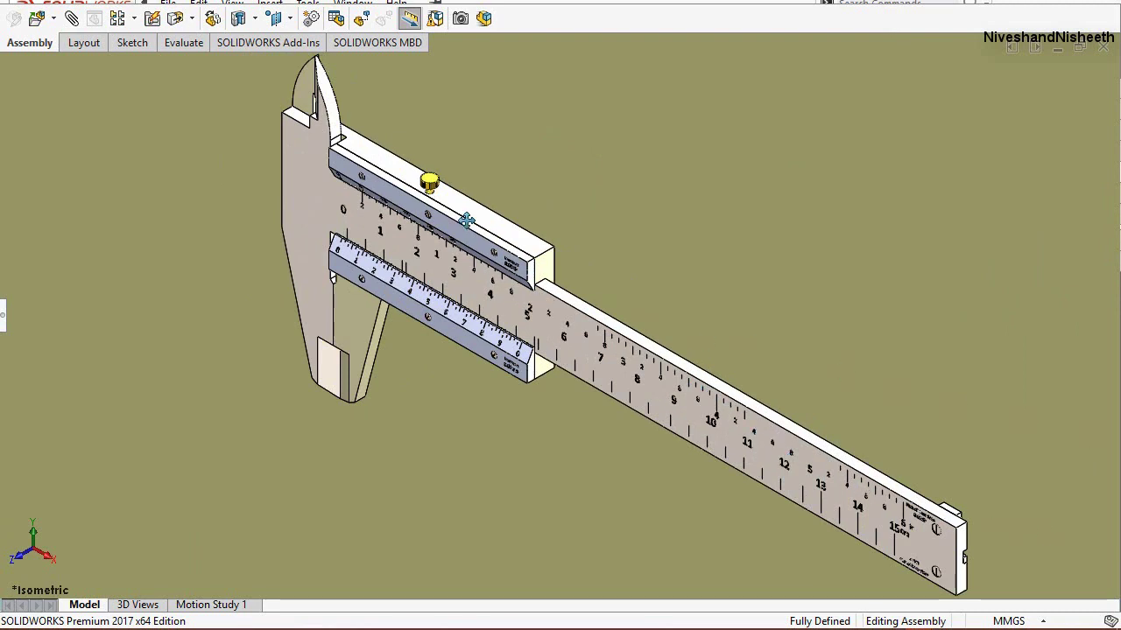
pyautogui.rightClick(396, 116)
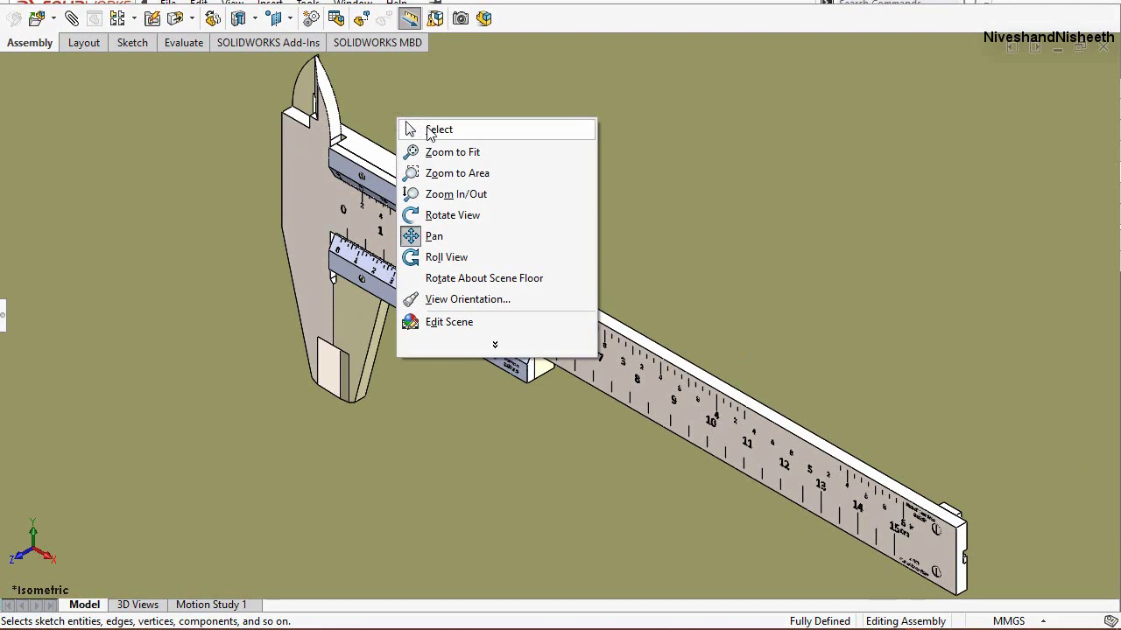
pyautogui.click(429, 129)
# Step: Adjust the zoom so the whole caliper with its 15 cm main scale is in view
pyautogui.scroll(-3, 377, 114)
pyautogui.scroll(-2, 354, 109)
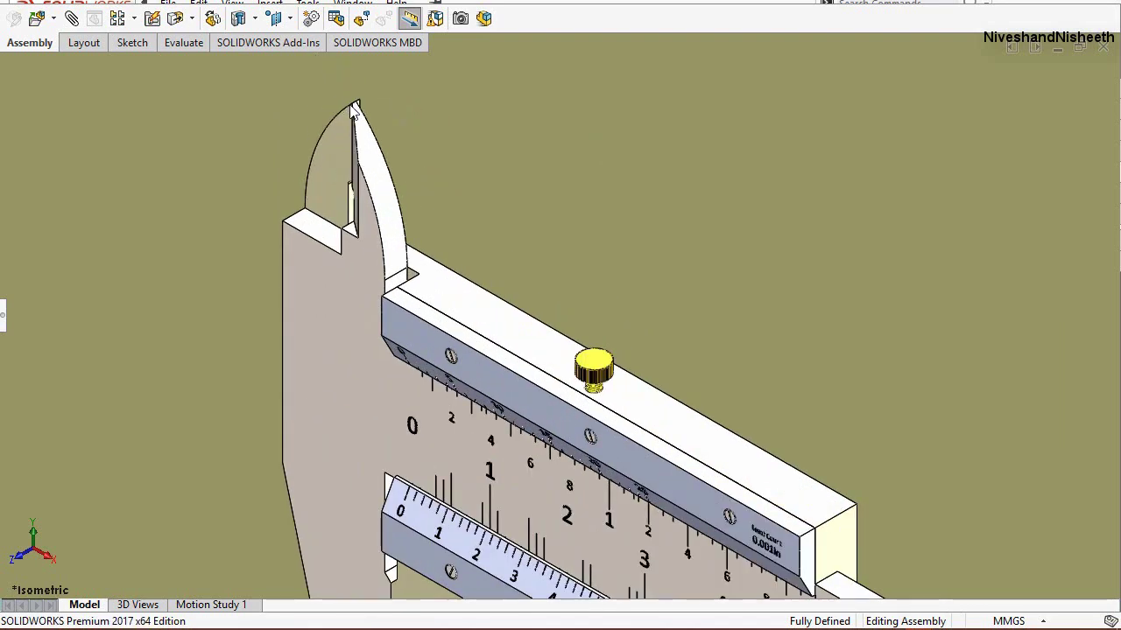
pyautogui.scroll(-2, 354, 110)
pyautogui.scroll(-3, 393, 143)
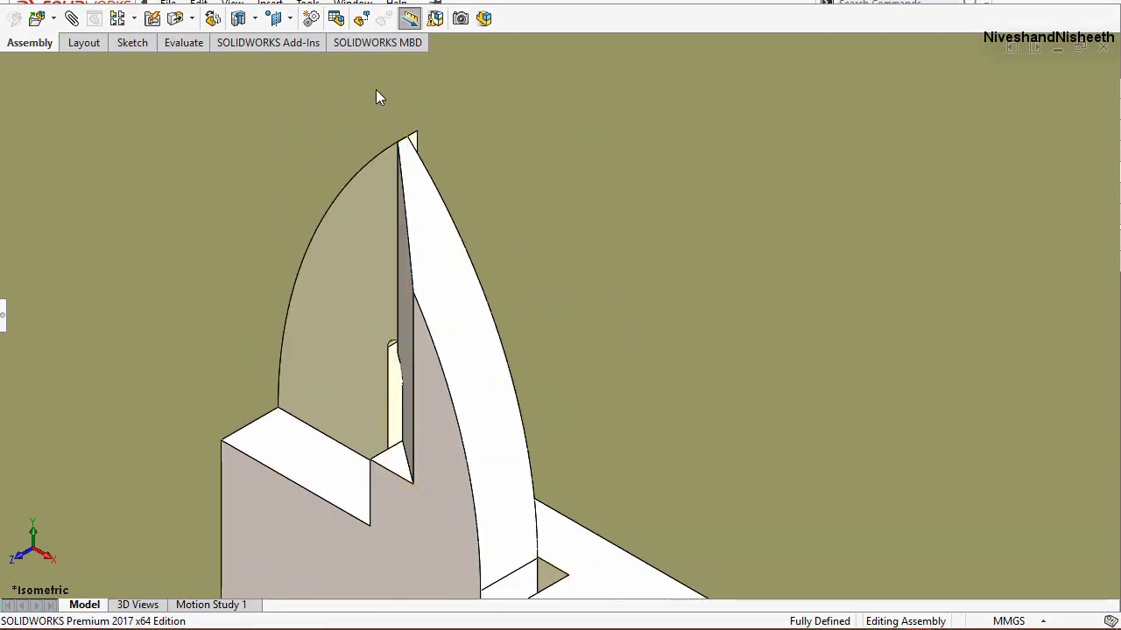
pyautogui.scroll(2, 215, 81)
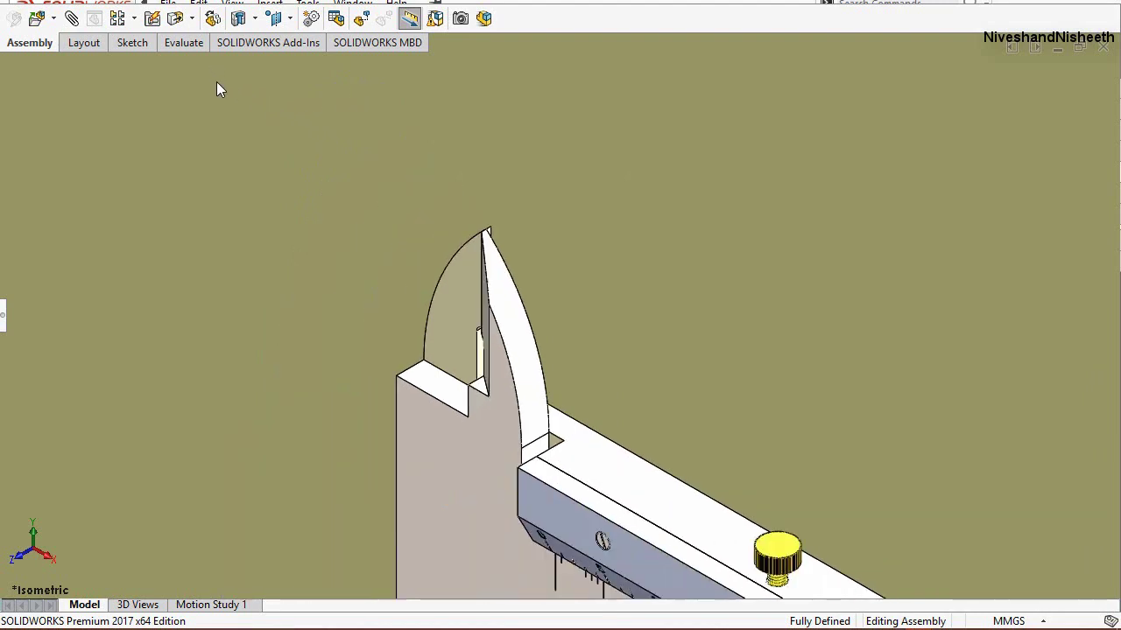
pyautogui.scroll(2, 253, 122)
pyautogui.scroll(2, 295, 155)
pyautogui.scroll(2, 305, 159)
pyautogui.scroll(2, 551, 328)
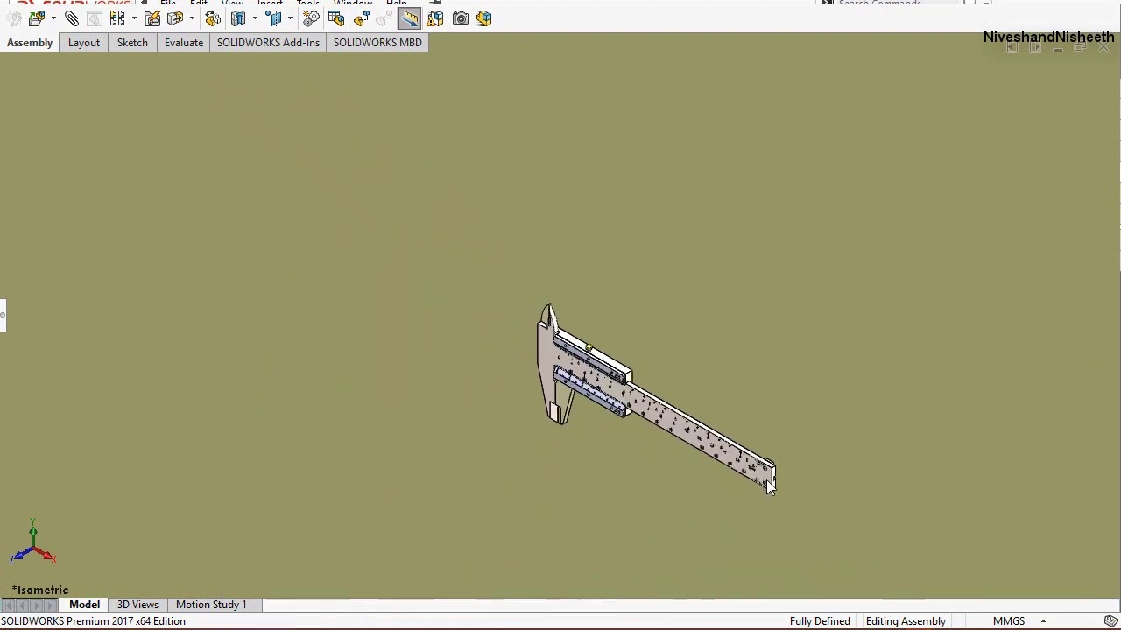
pyautogui.scroll(-2, 688, 427)
pyautogui.scroll(-2, 666, 437)
pyautogui.scroll(-2, 539, 333)
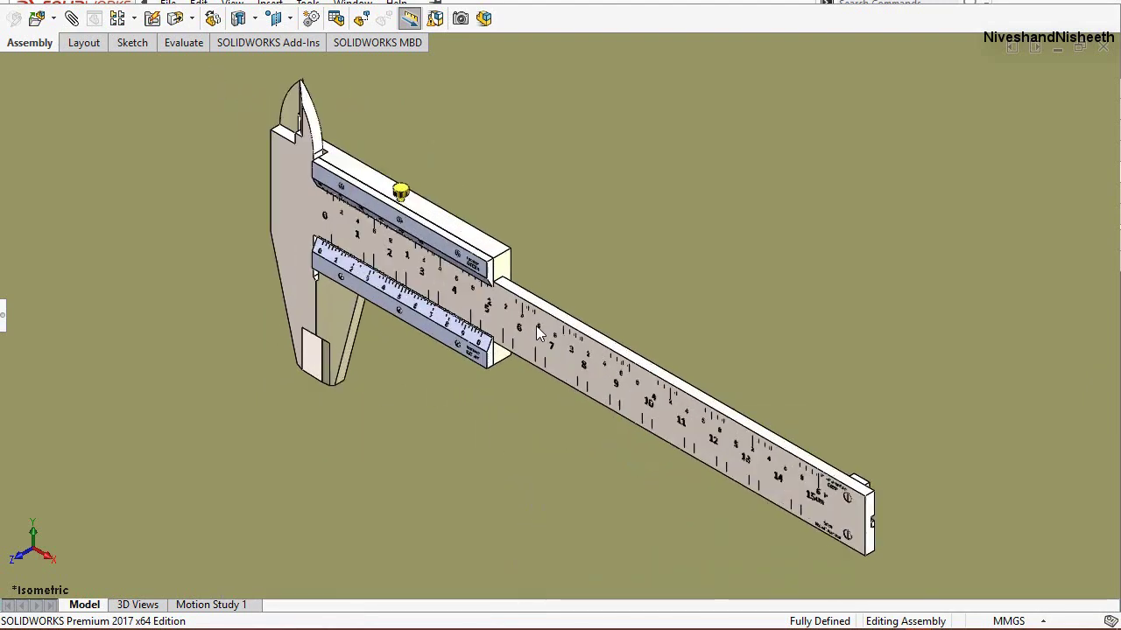
pyautogui.click(685, 230)
# Step: Turn on large buttons with text, the View (Heads-Up) toolbar and the Task Pane
pyautogui.rightClick(962, 22)
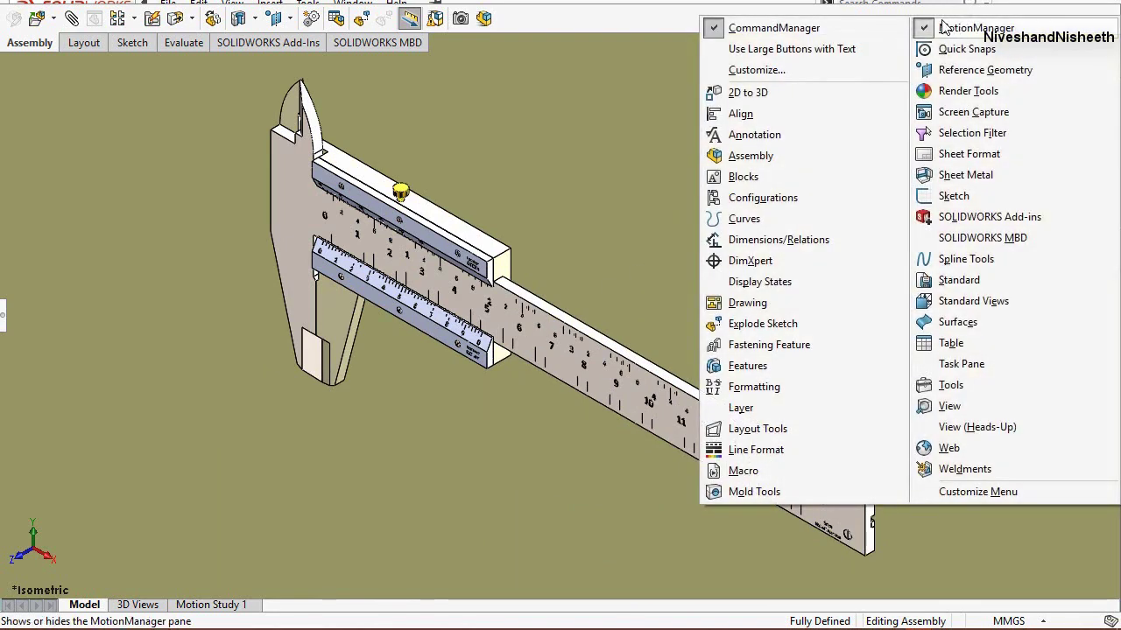
pyautogui.click(716, 51)
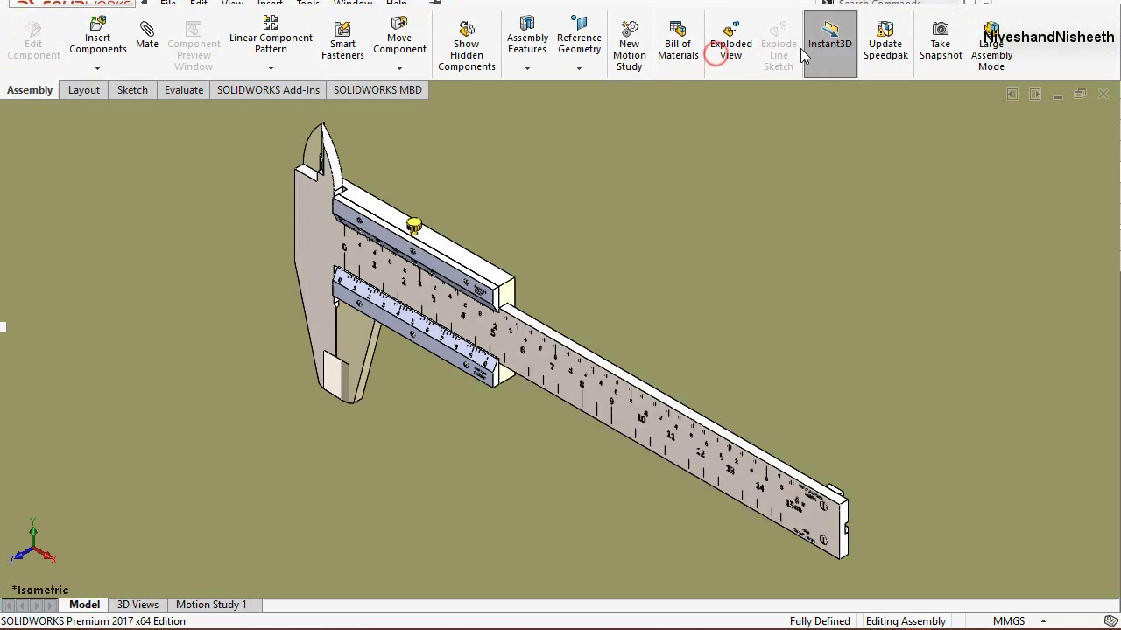
pyautogui.rightClick(1046, 46)
pyautogui.click(936, 457)
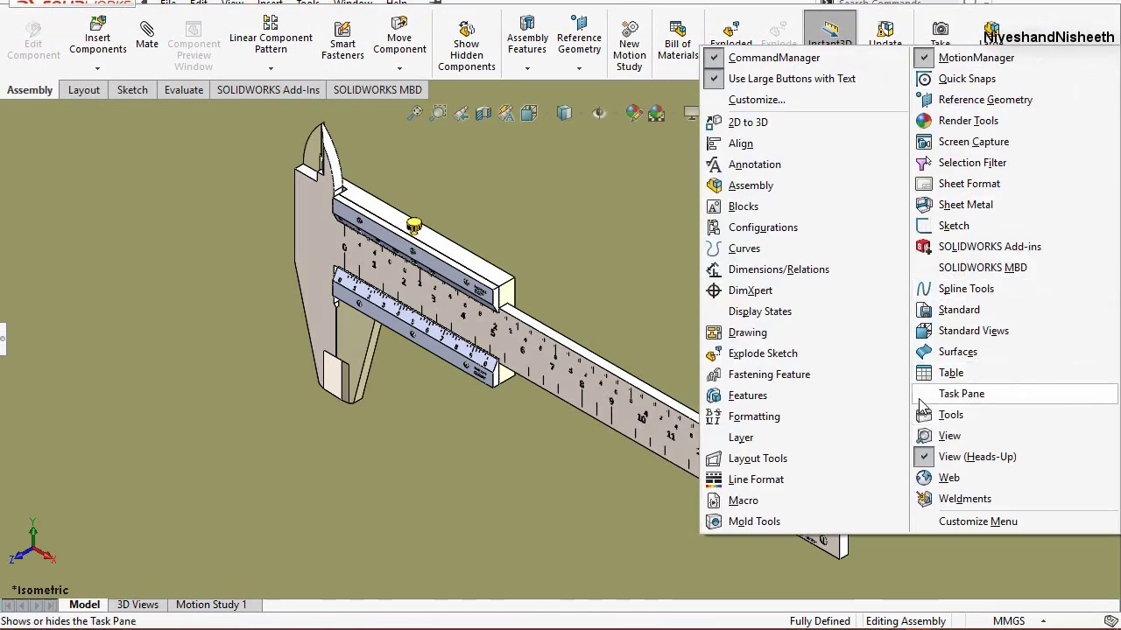
pyautogui.click(919, 396)
# Step: Exit full-screen mode, bring back the FeatureManager design tree, and save the caliper assembly
pyautogui.click(208, 5)
pyautogui.moveTo(232, 3)
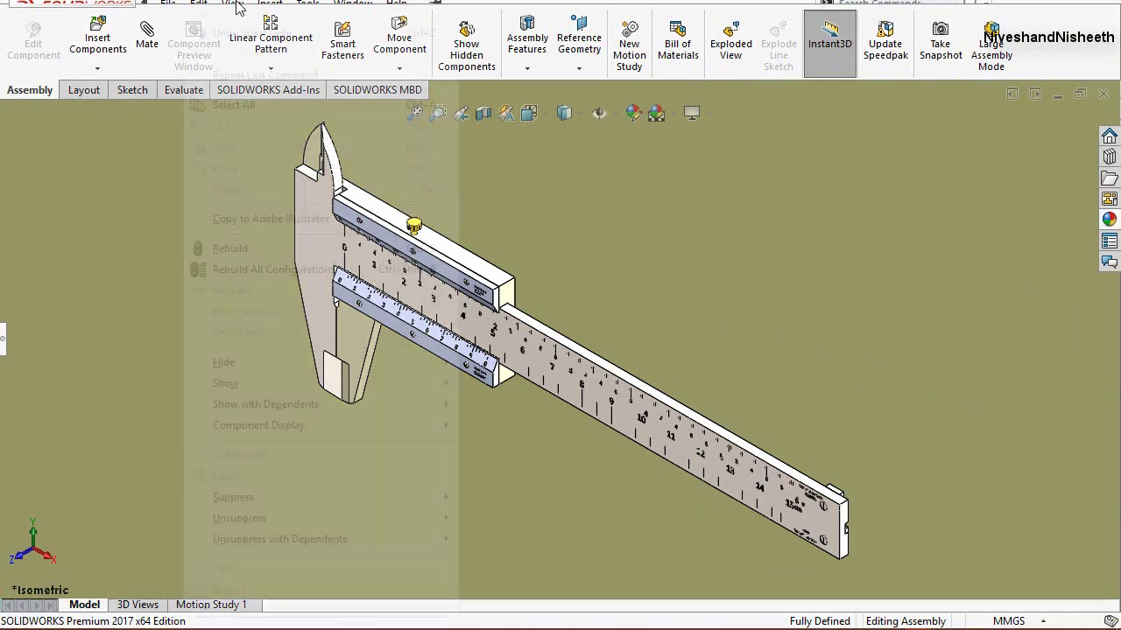
pyautogui.click(274, 234)
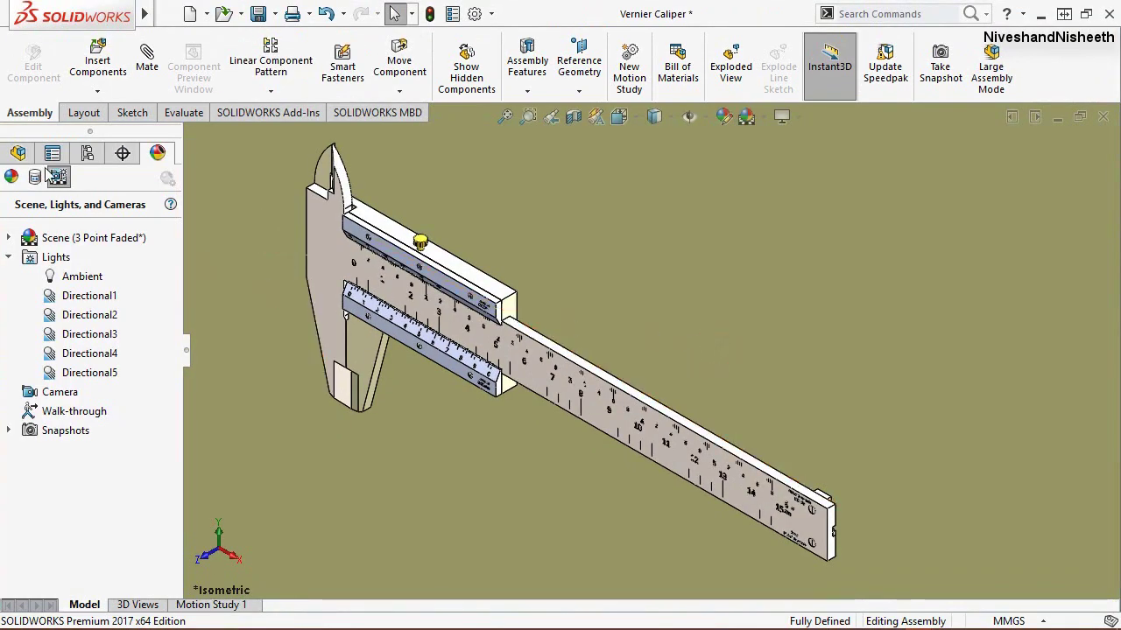
pyautogui.click(17, 153)
pyautogui.click(258, 13)
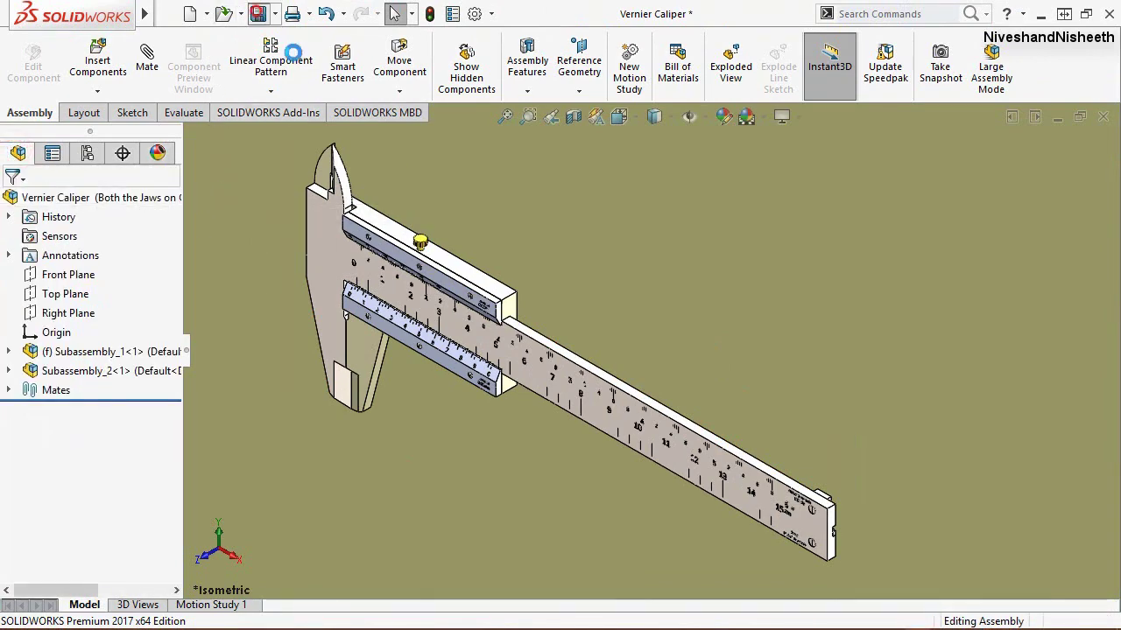